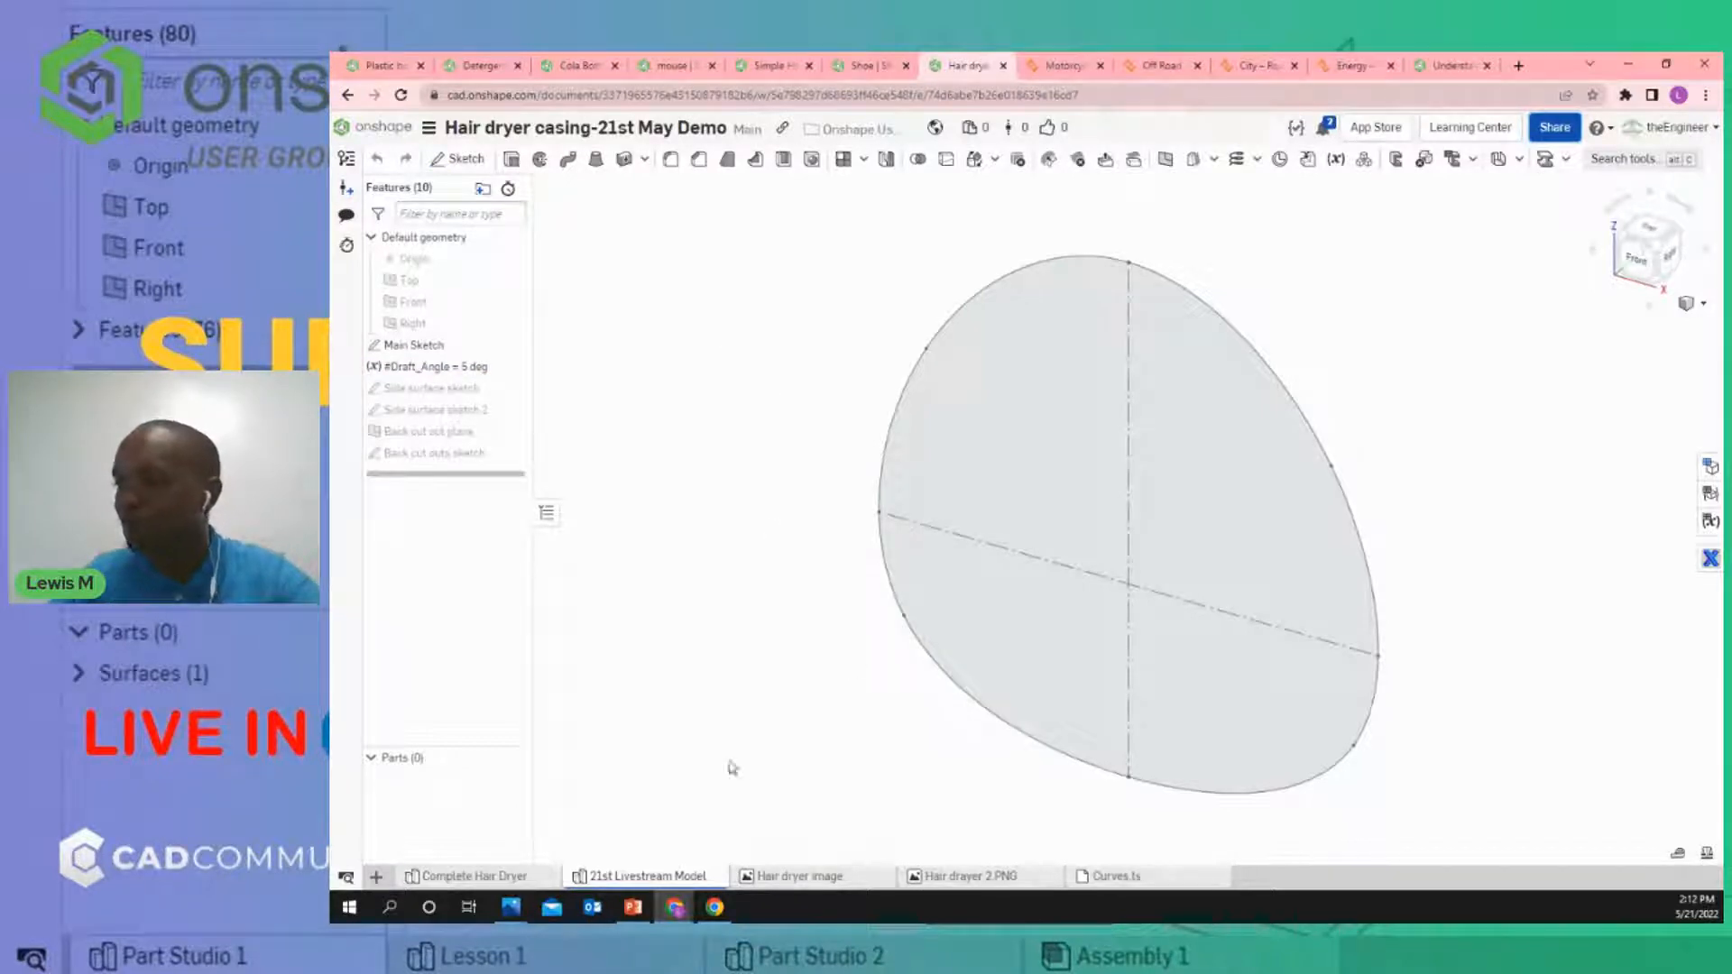
# Check the Hair dryer image, and open Main Sketch in the 21st Livestream Model for editing, viewed normal to its plane.
pyautogui.click(799, 876)
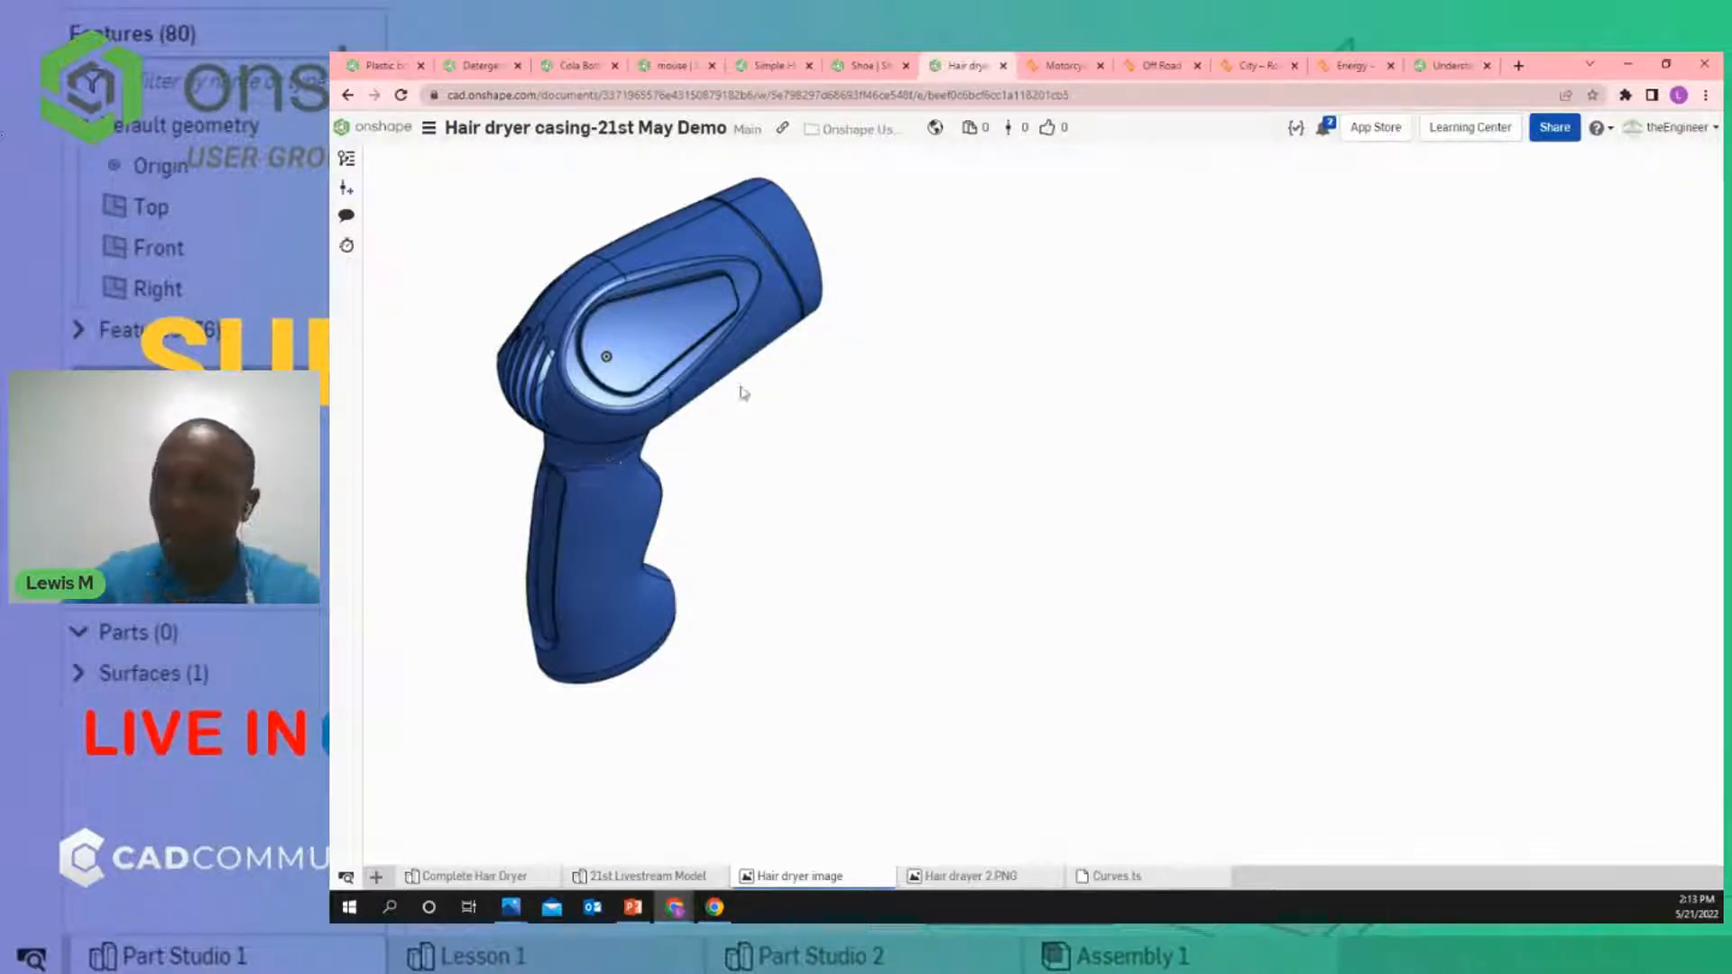
pyautogui.click(643, 876)
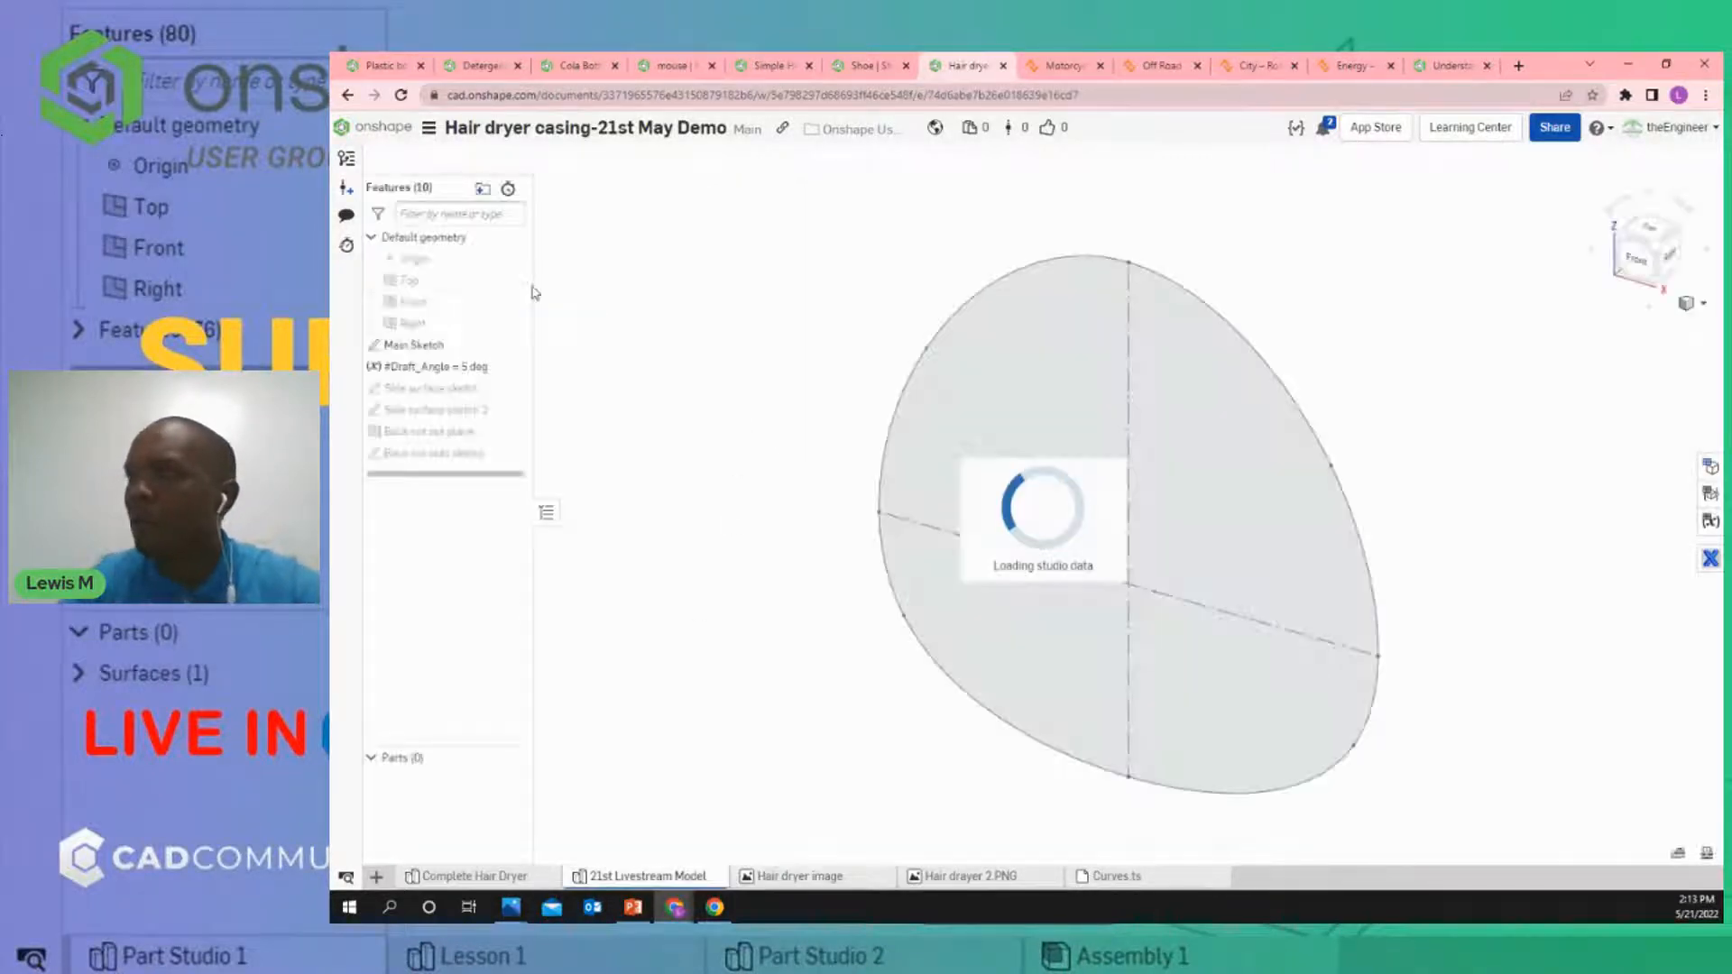
pyautogui.rightClick(437, 353)
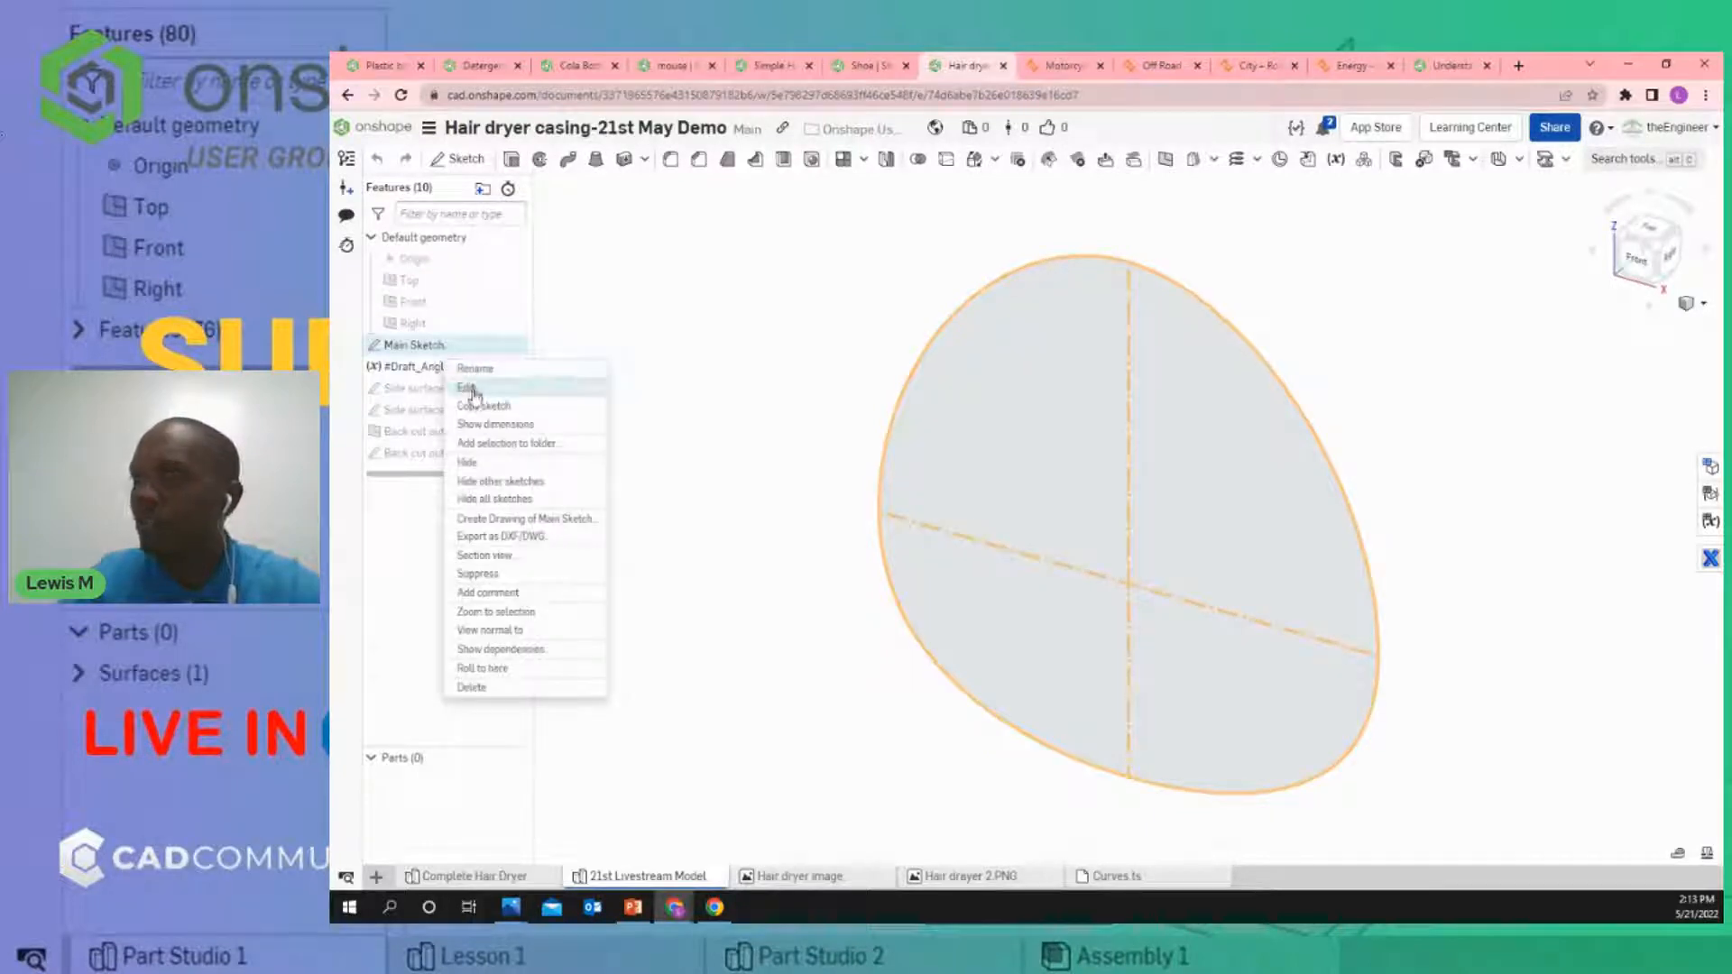
pyautogui.click(646, 339)
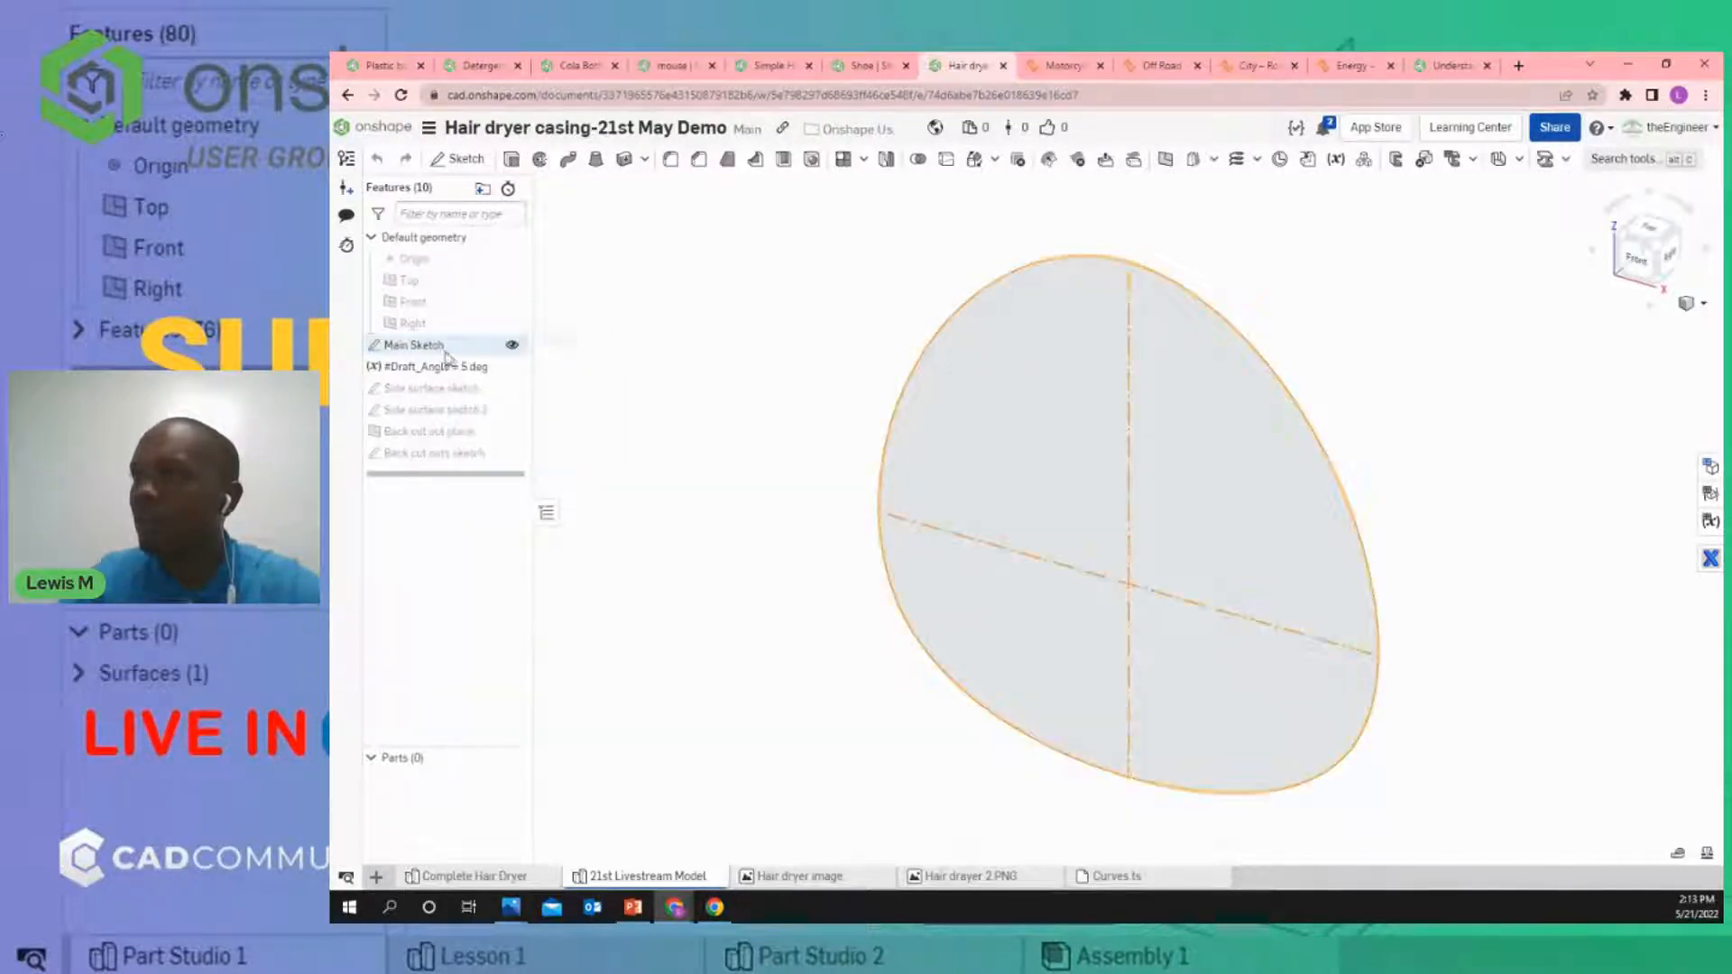
pyautogui.rightClick(447, 350)
pyautogui.click(475, 393)
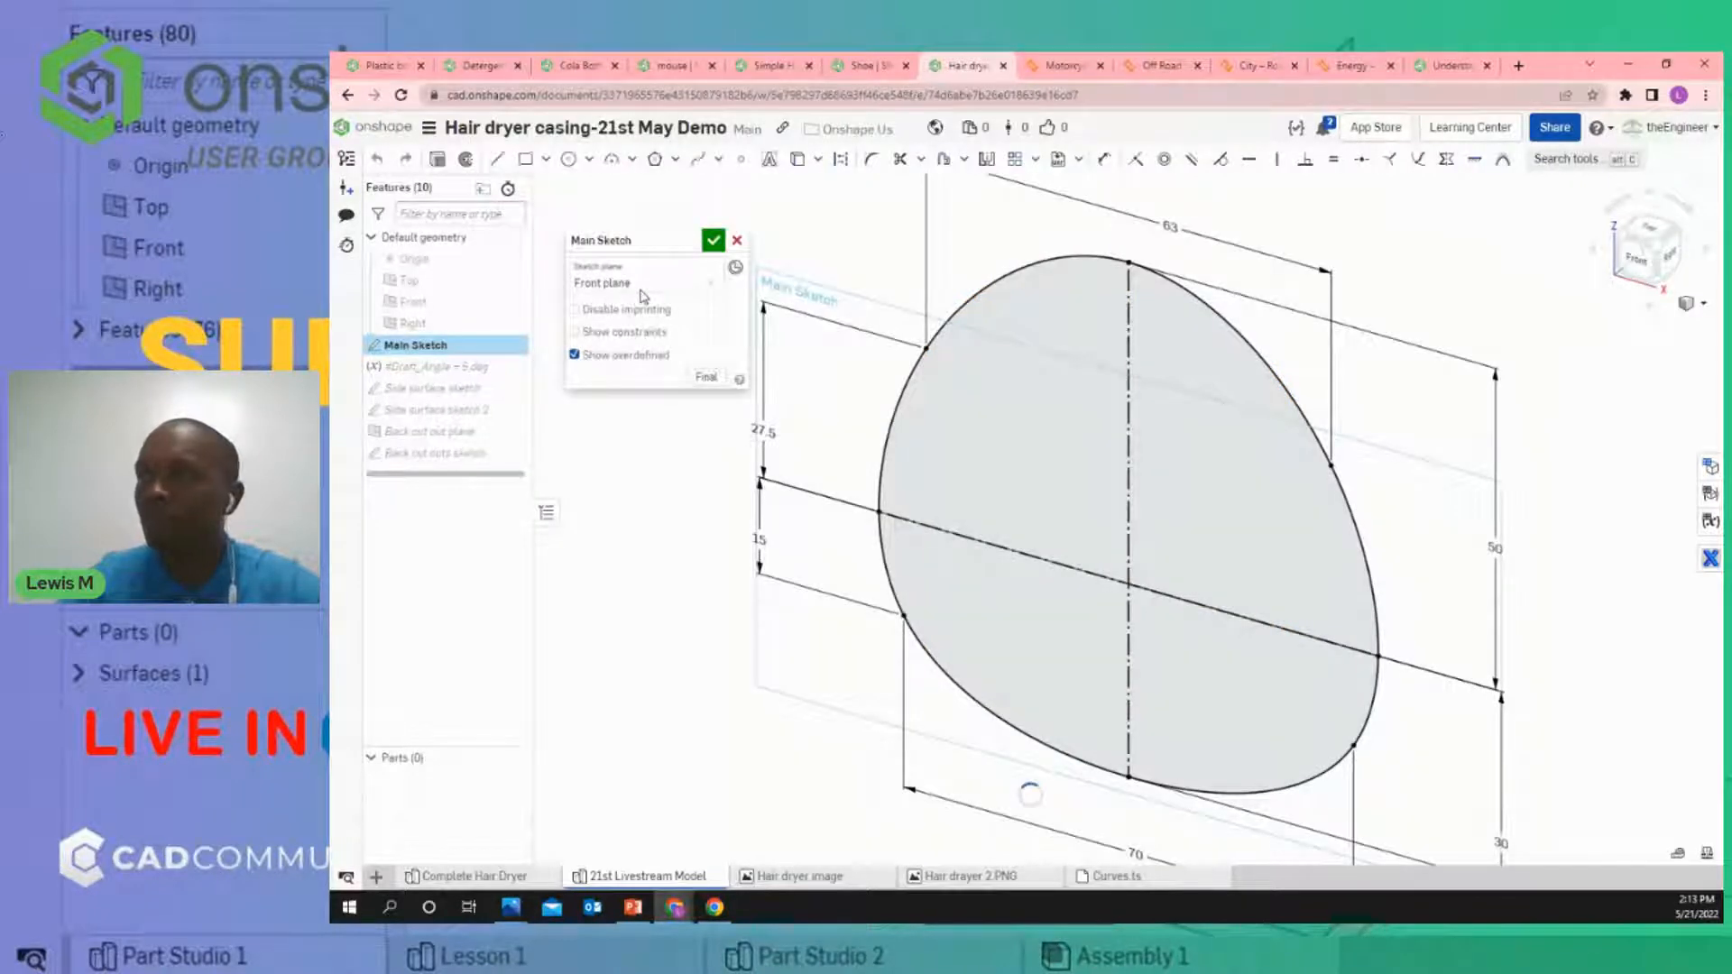
pyautogui.scroll(-1, 946, 287)
pyautogui.press('n')
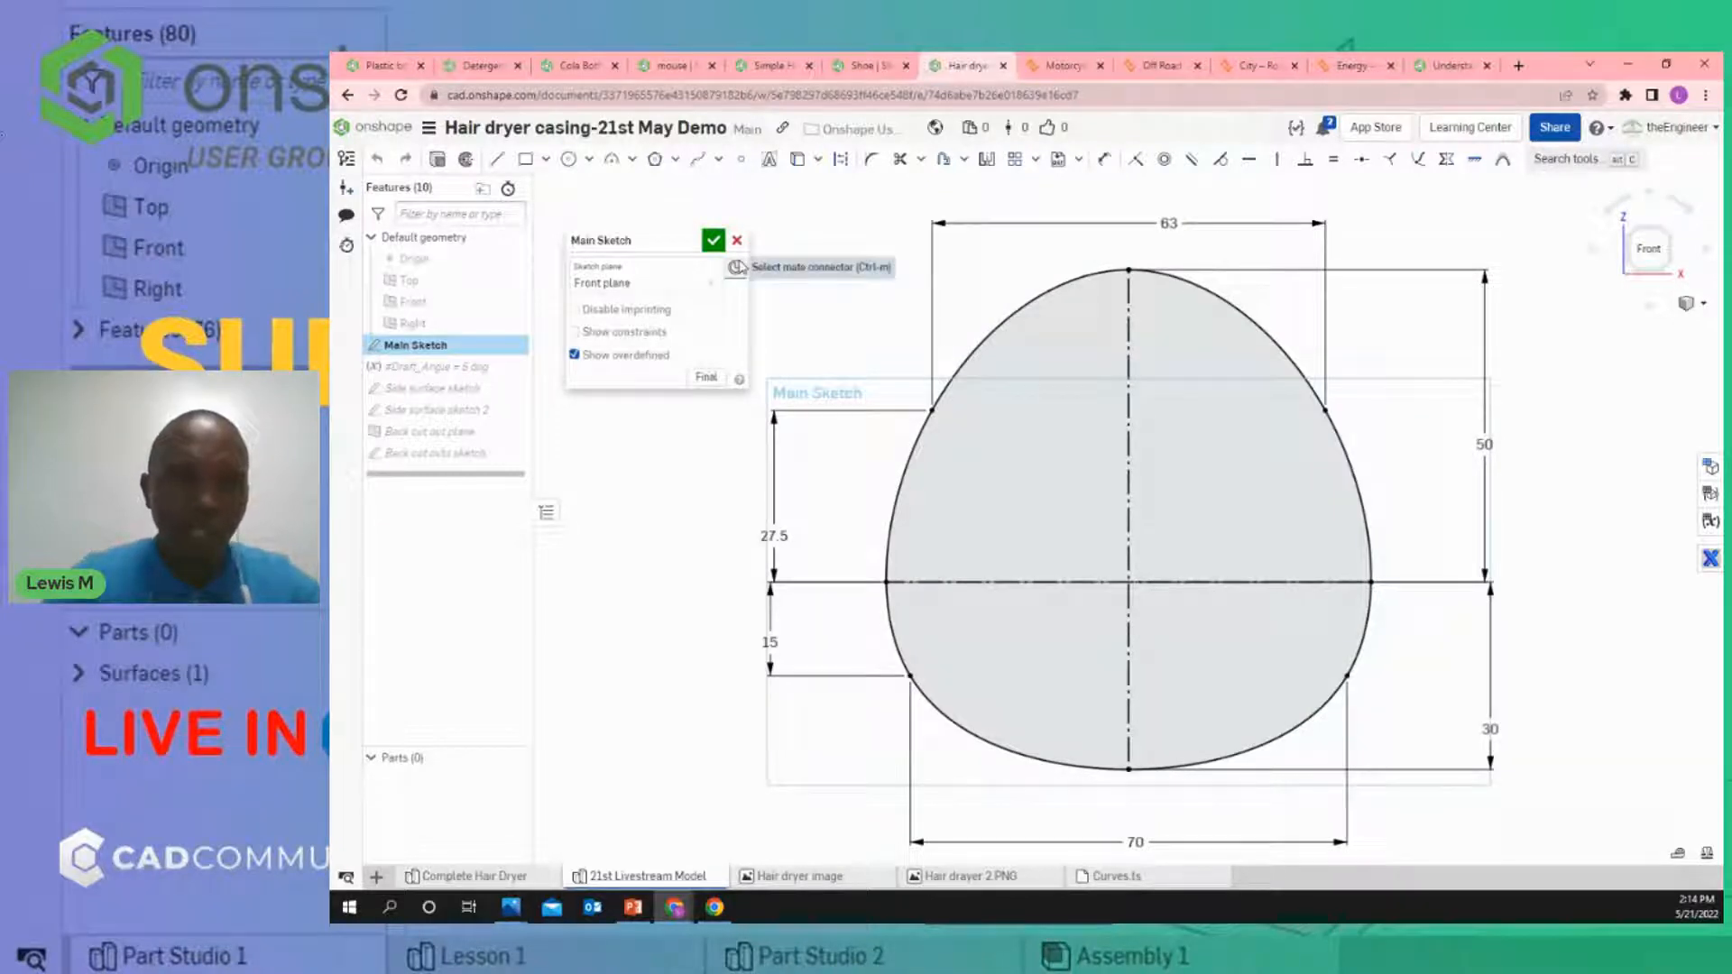
# Look up the View normal to and Zoom to fit commands in the keyboard shortcuts reference.
pyautogui.click(1610, 132)
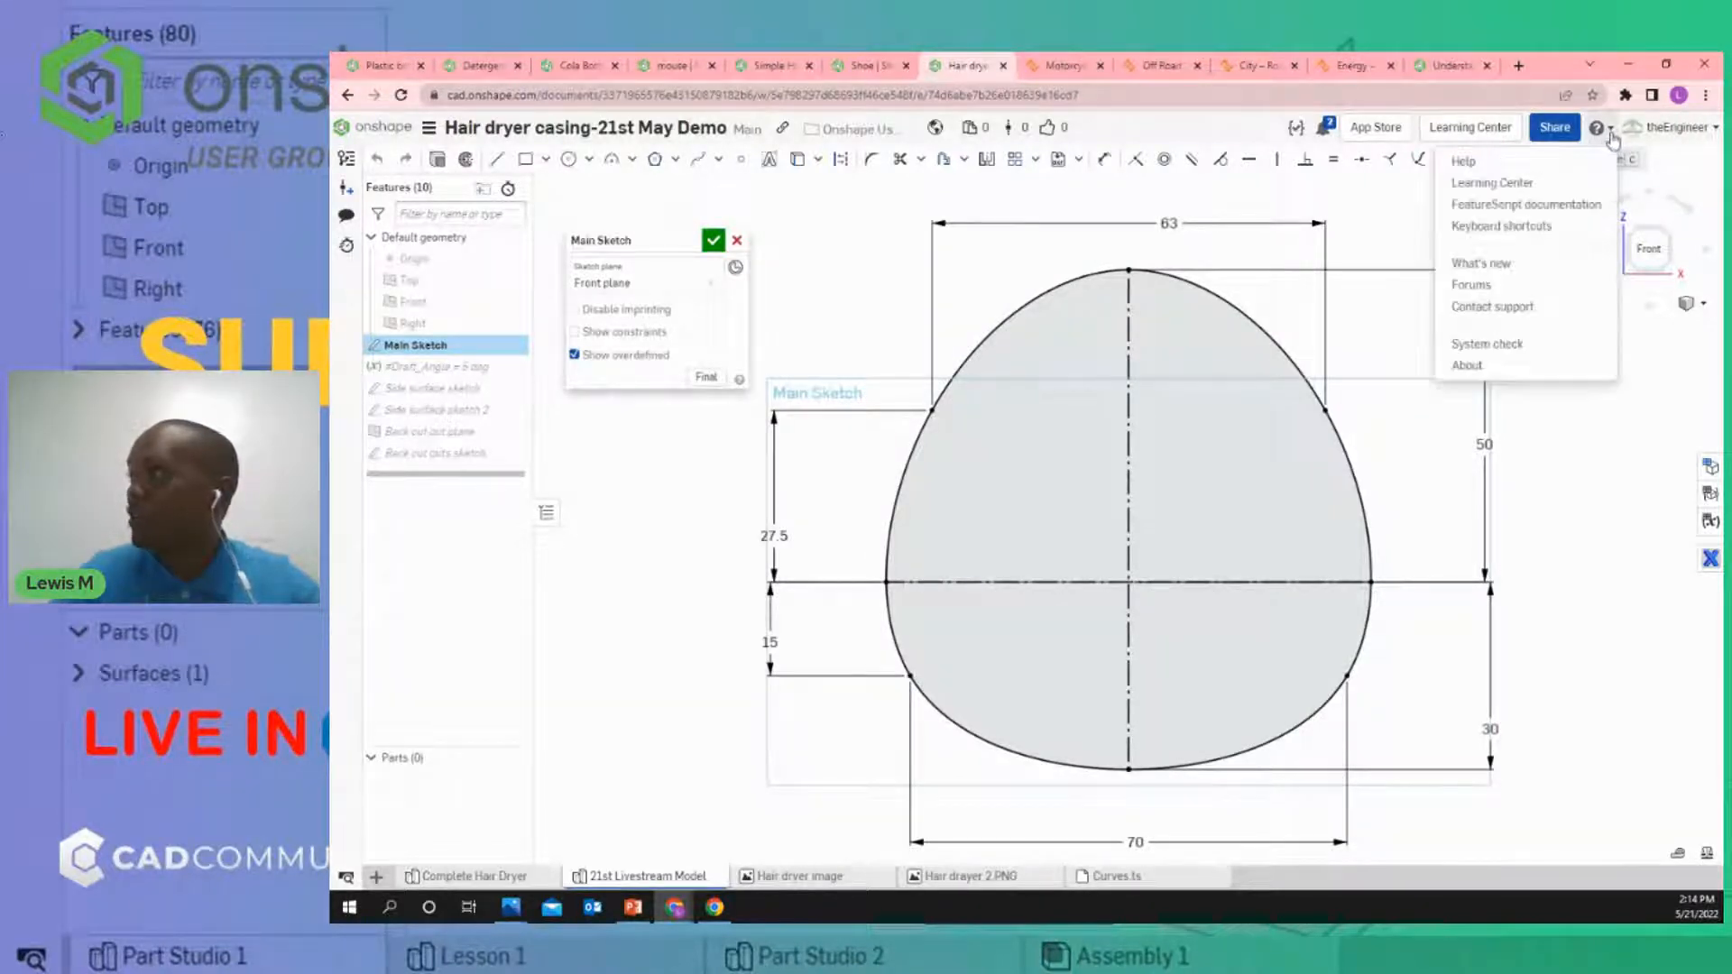
pyautogui.click(1519, 226)
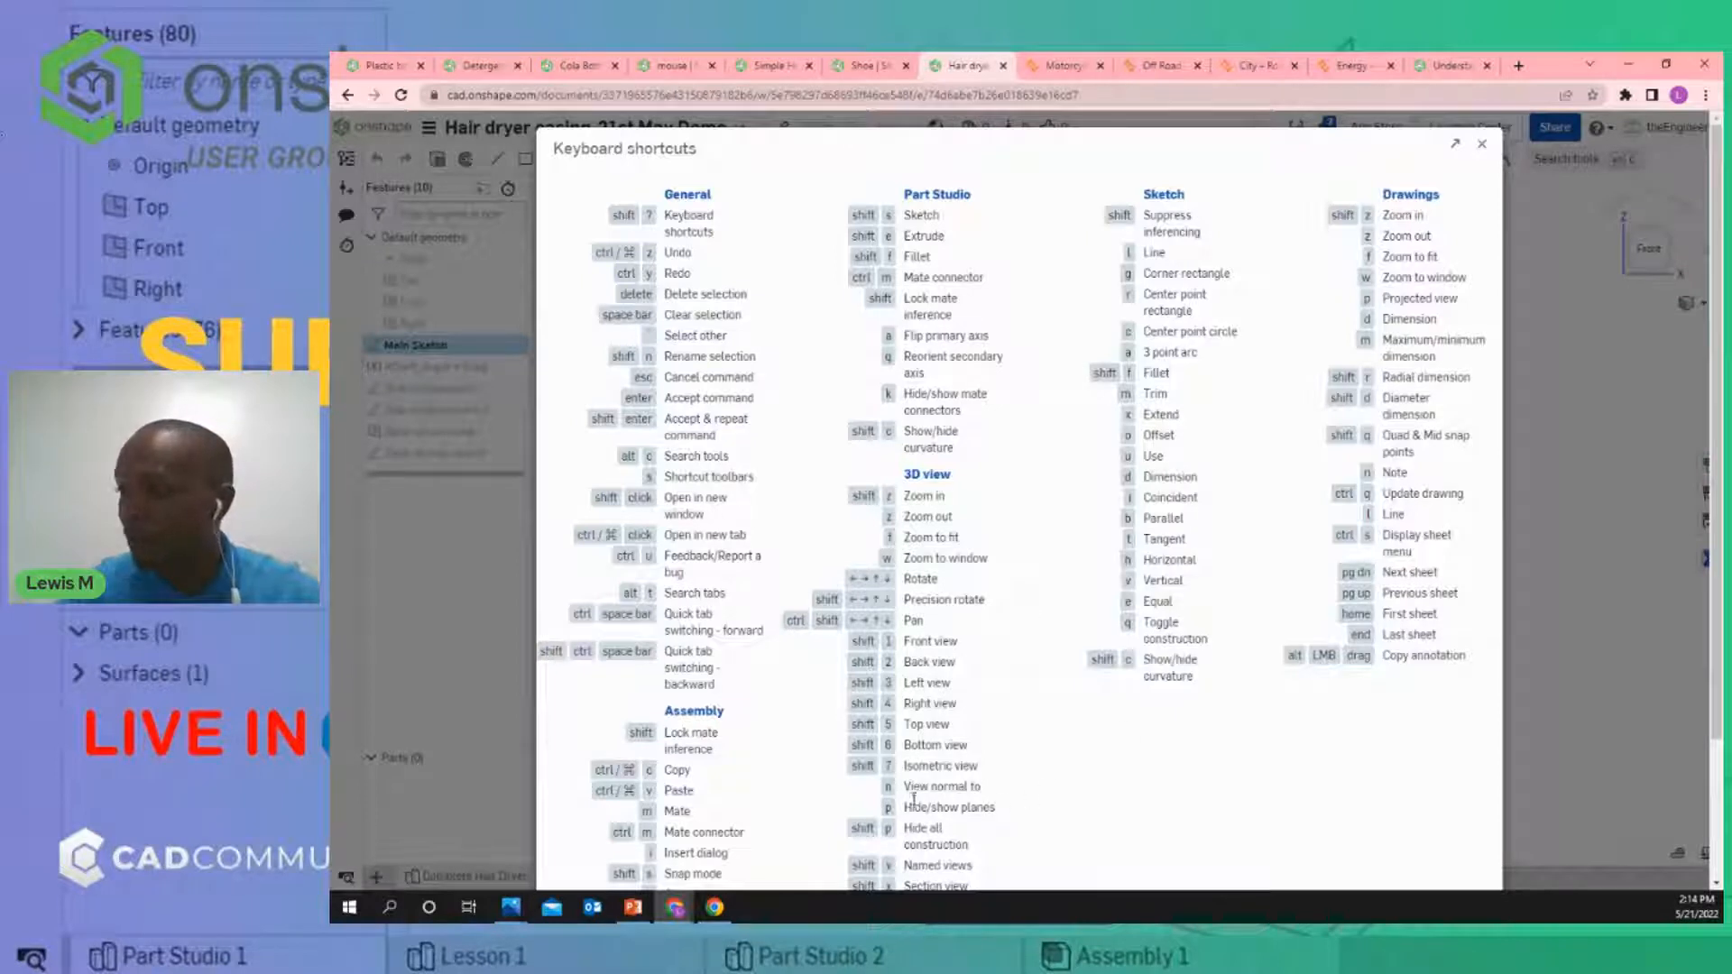
pyautogui.moveTo(971, 786); pyautogui.dragTo(886, 787)
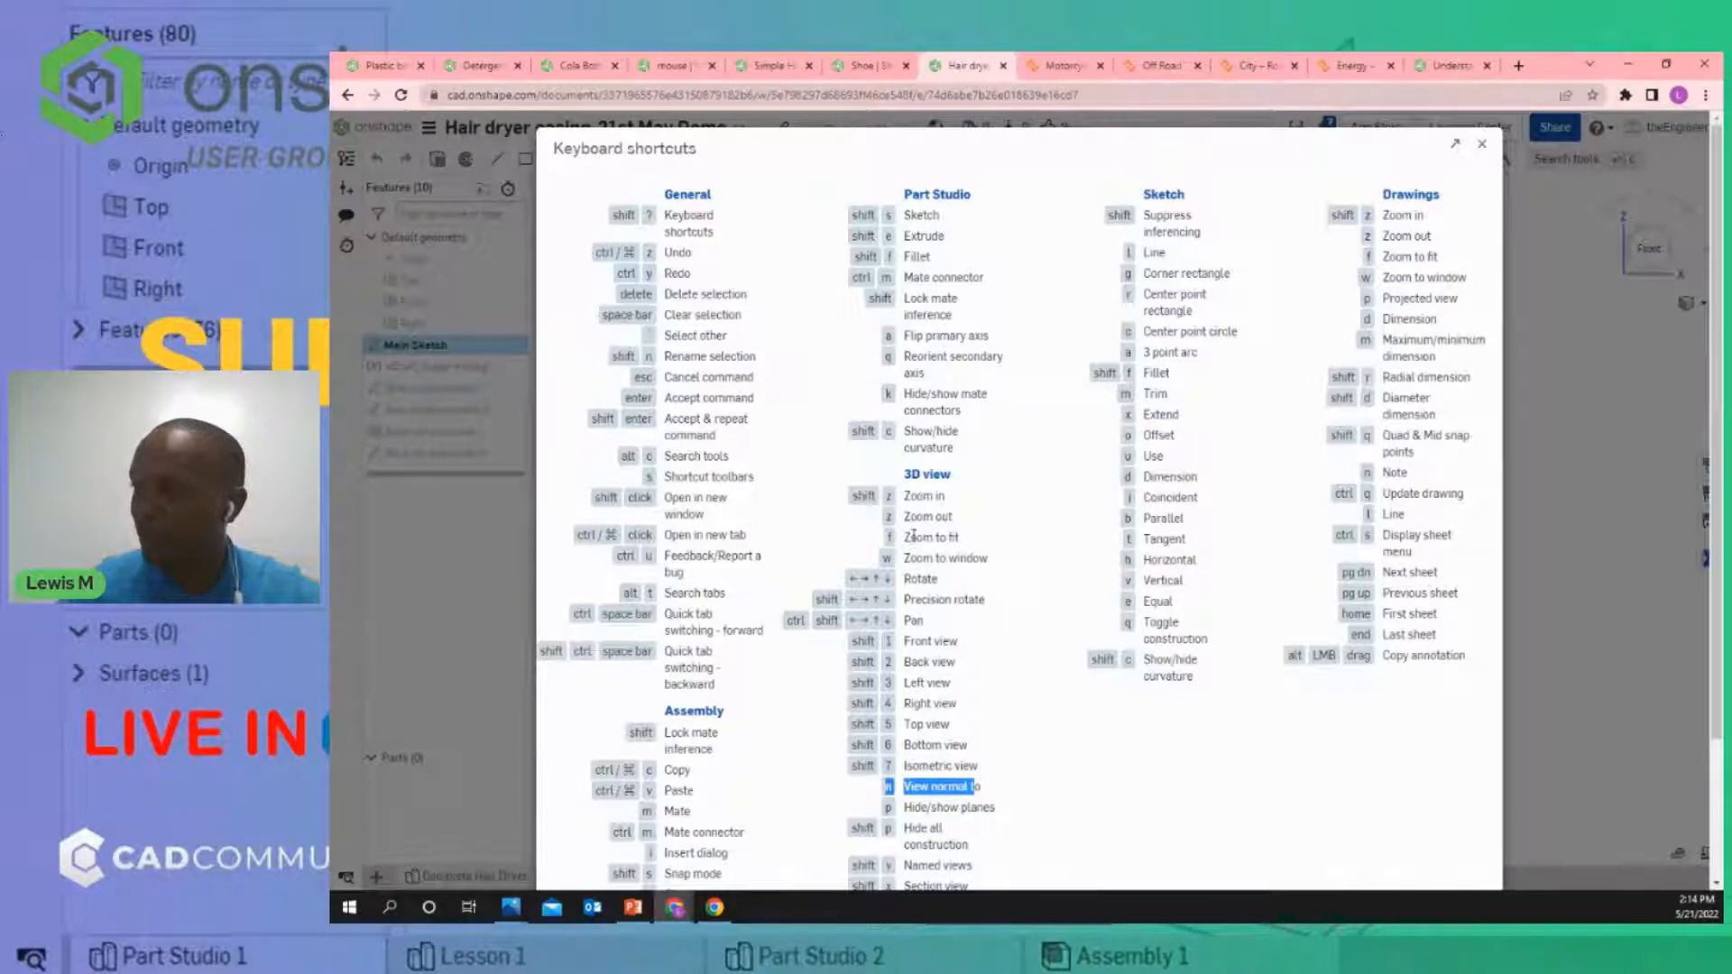
pyautogui.moveTo(909, 537); pyautogui.dragTo(960, 539)
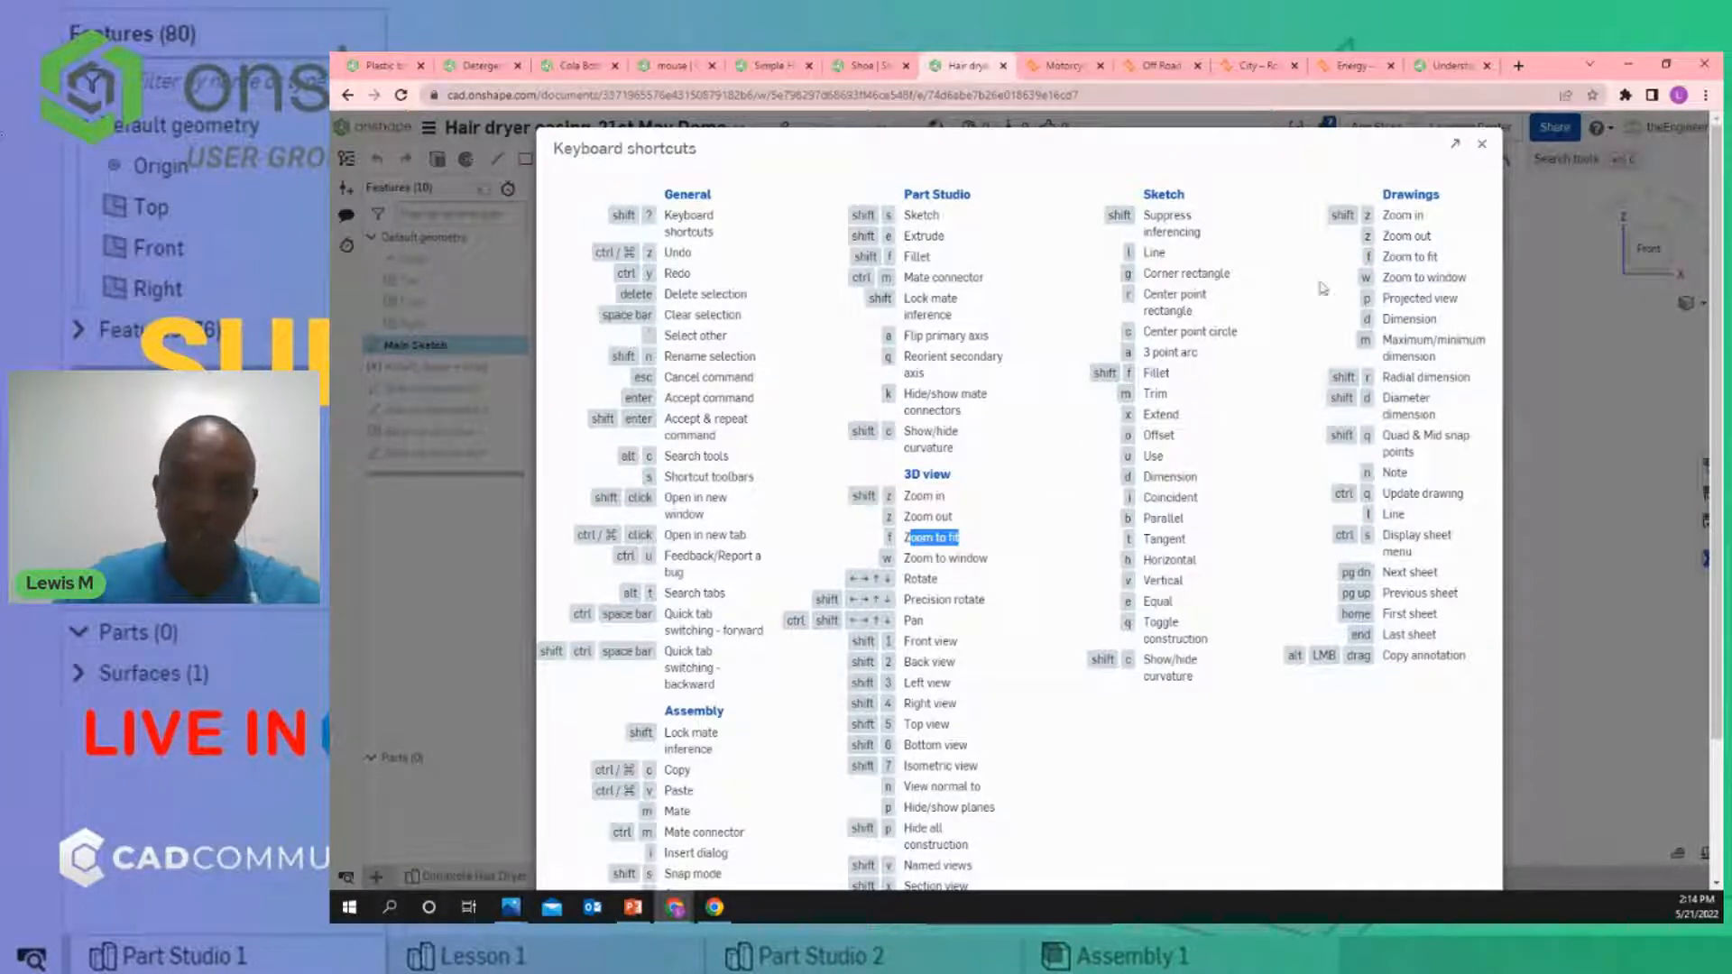
pyautogui.click(1481, 143)
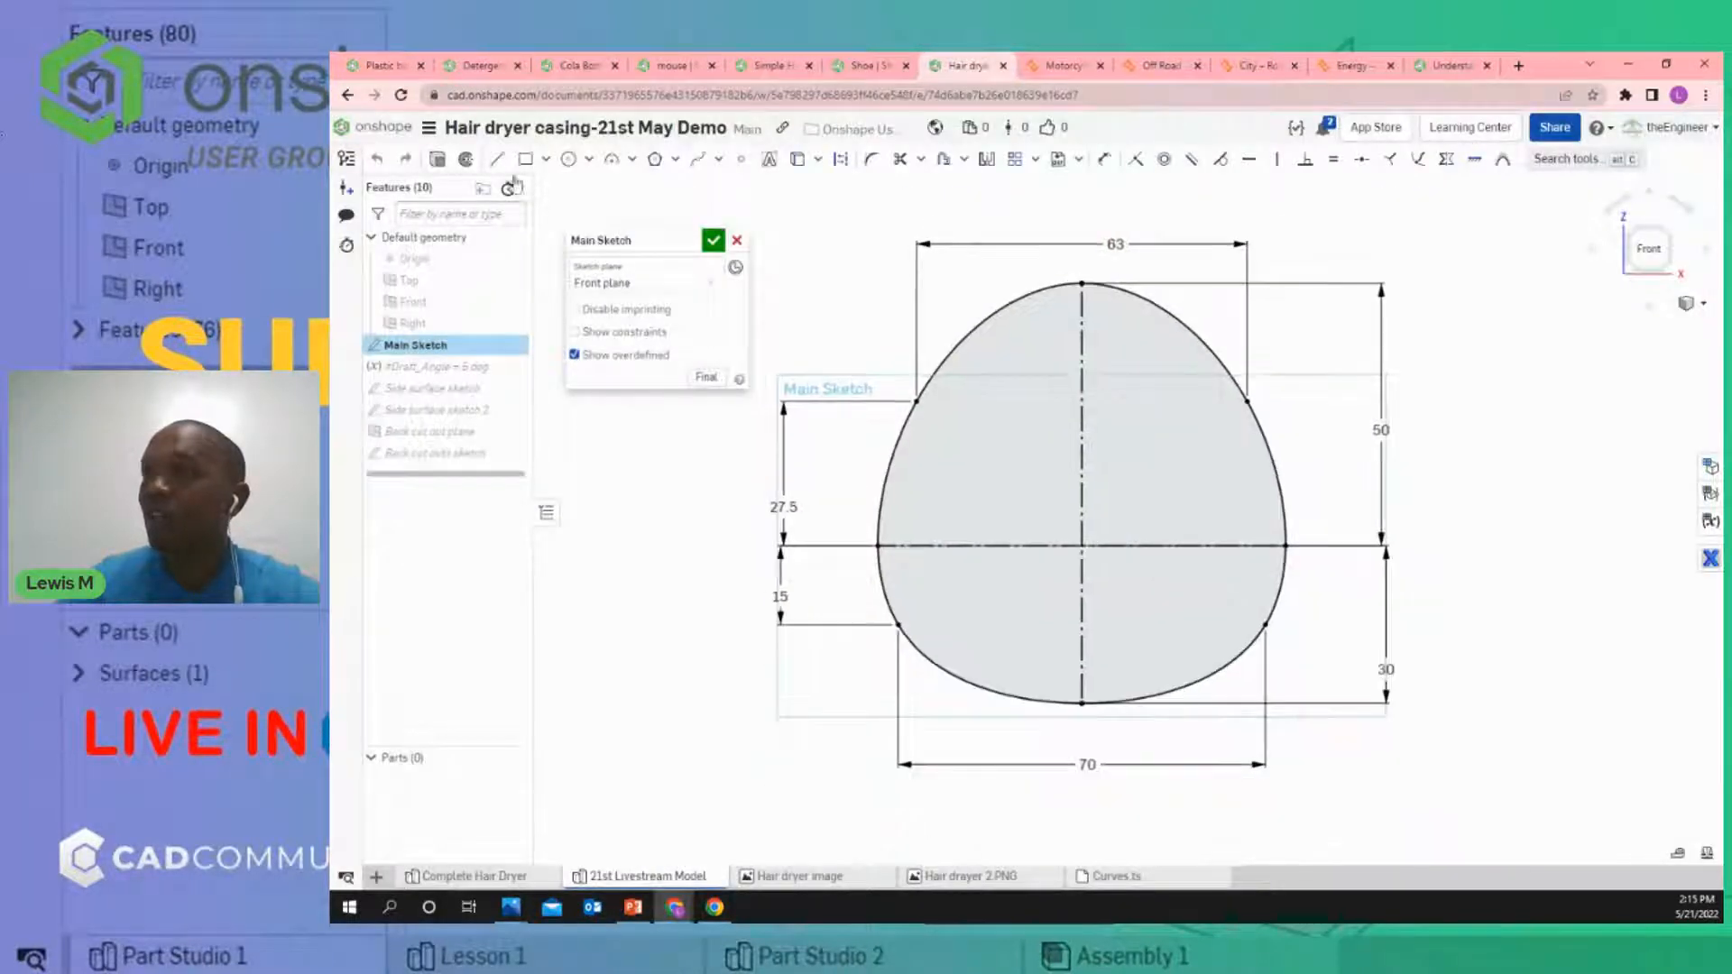
# Review the default length unit choices in the workspace units and accept them with Millimeter kept.
pyautogui.click(428, 128)
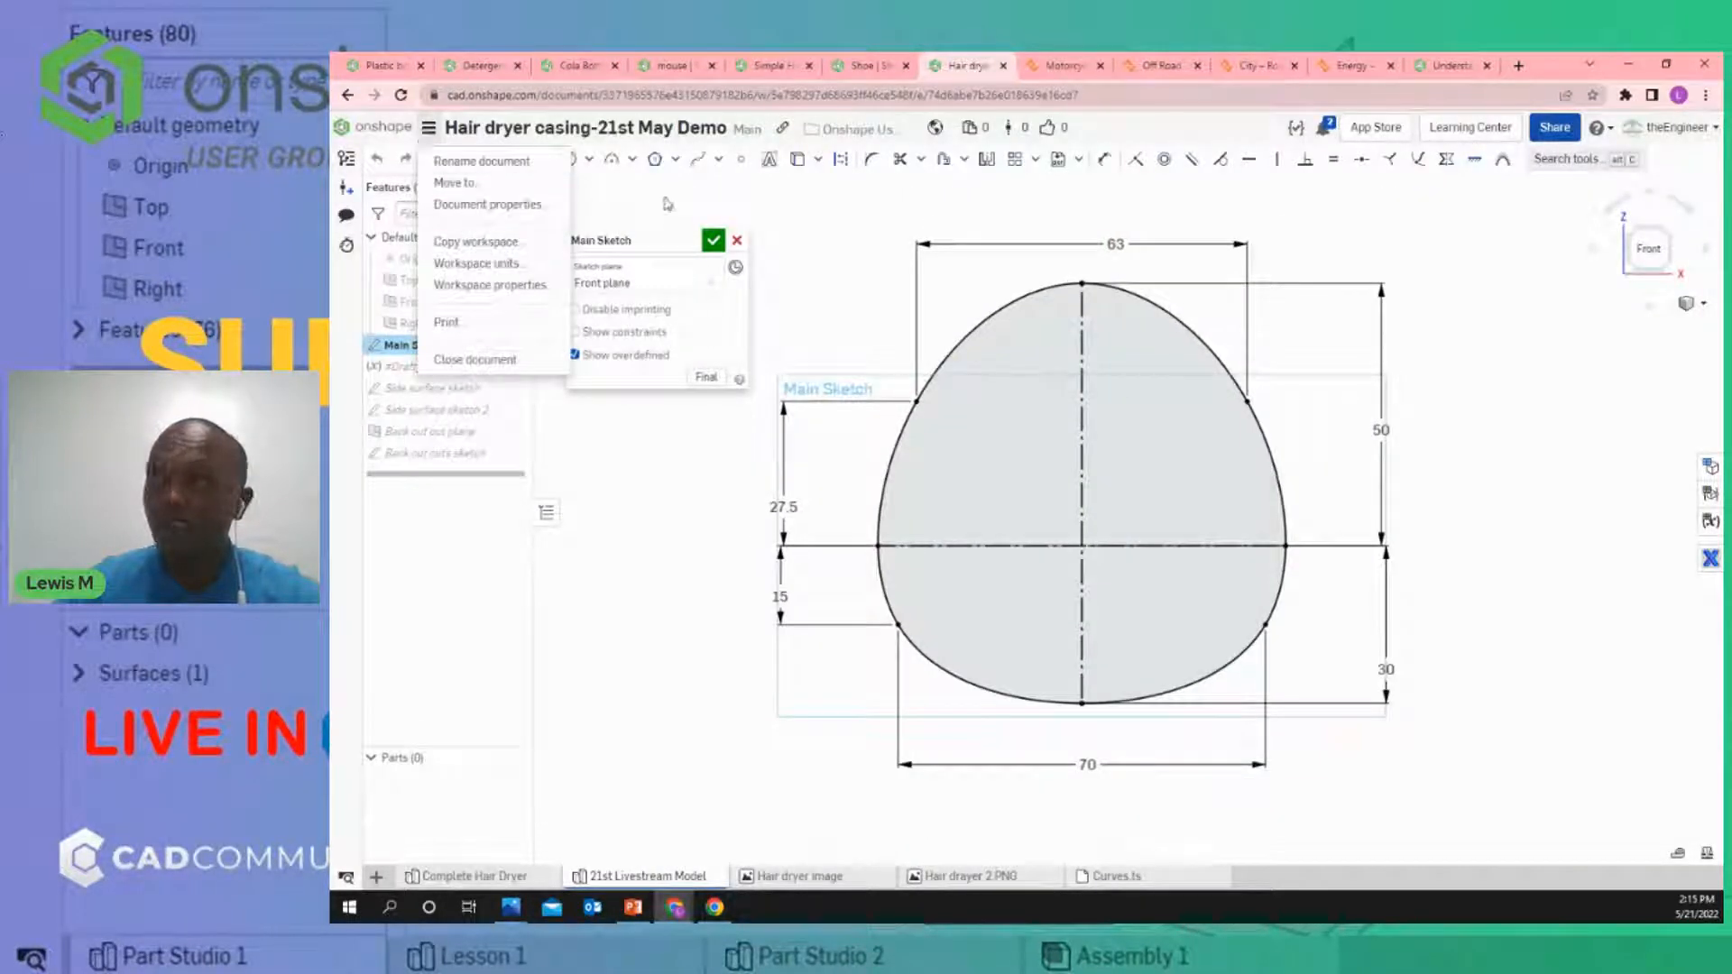
pyautogui.click(707, 192)
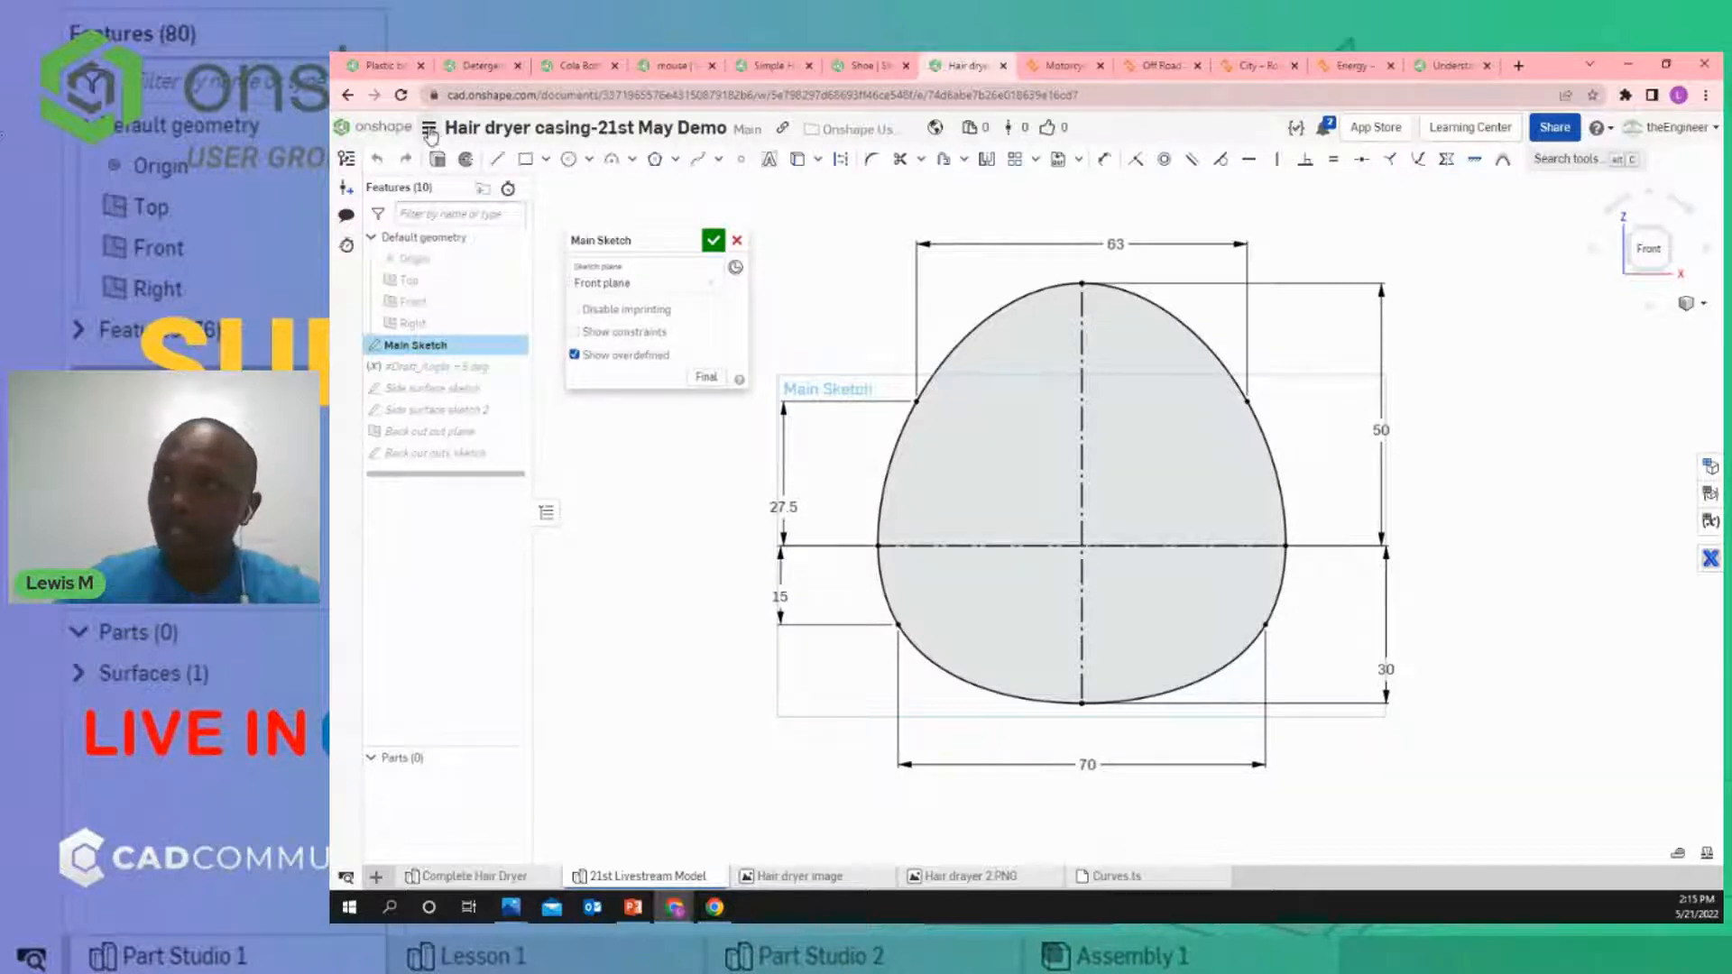
pyautogui.click(430, 133)
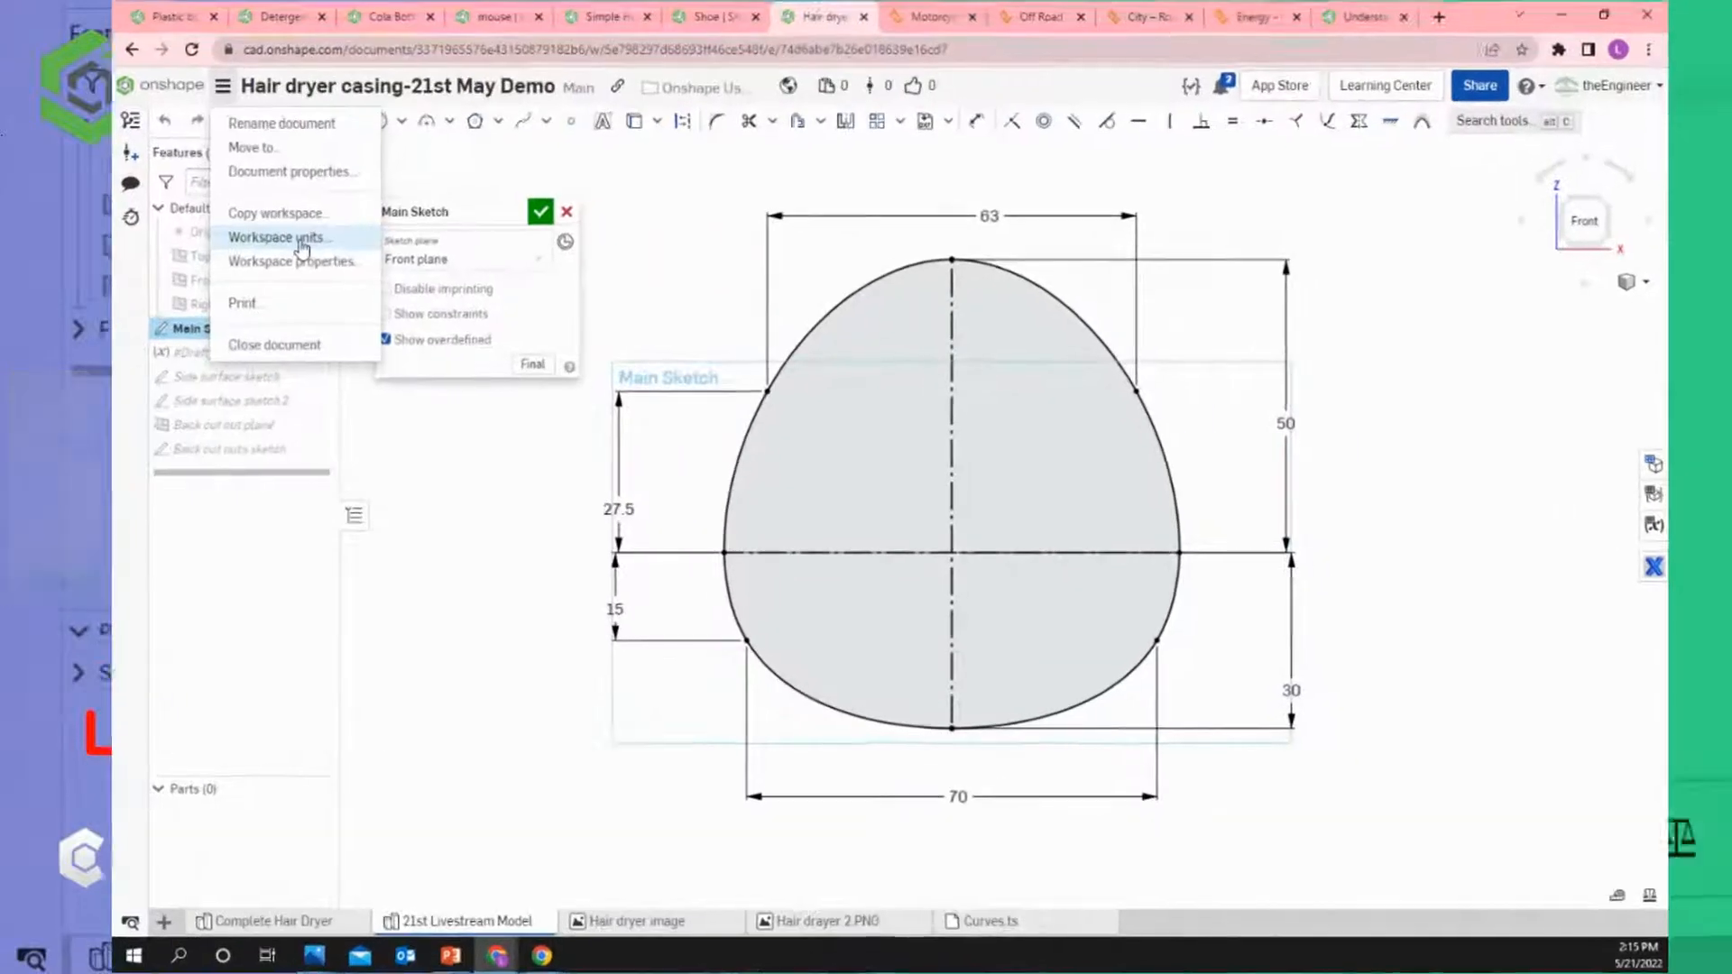
pyautogui.click(253, 236)
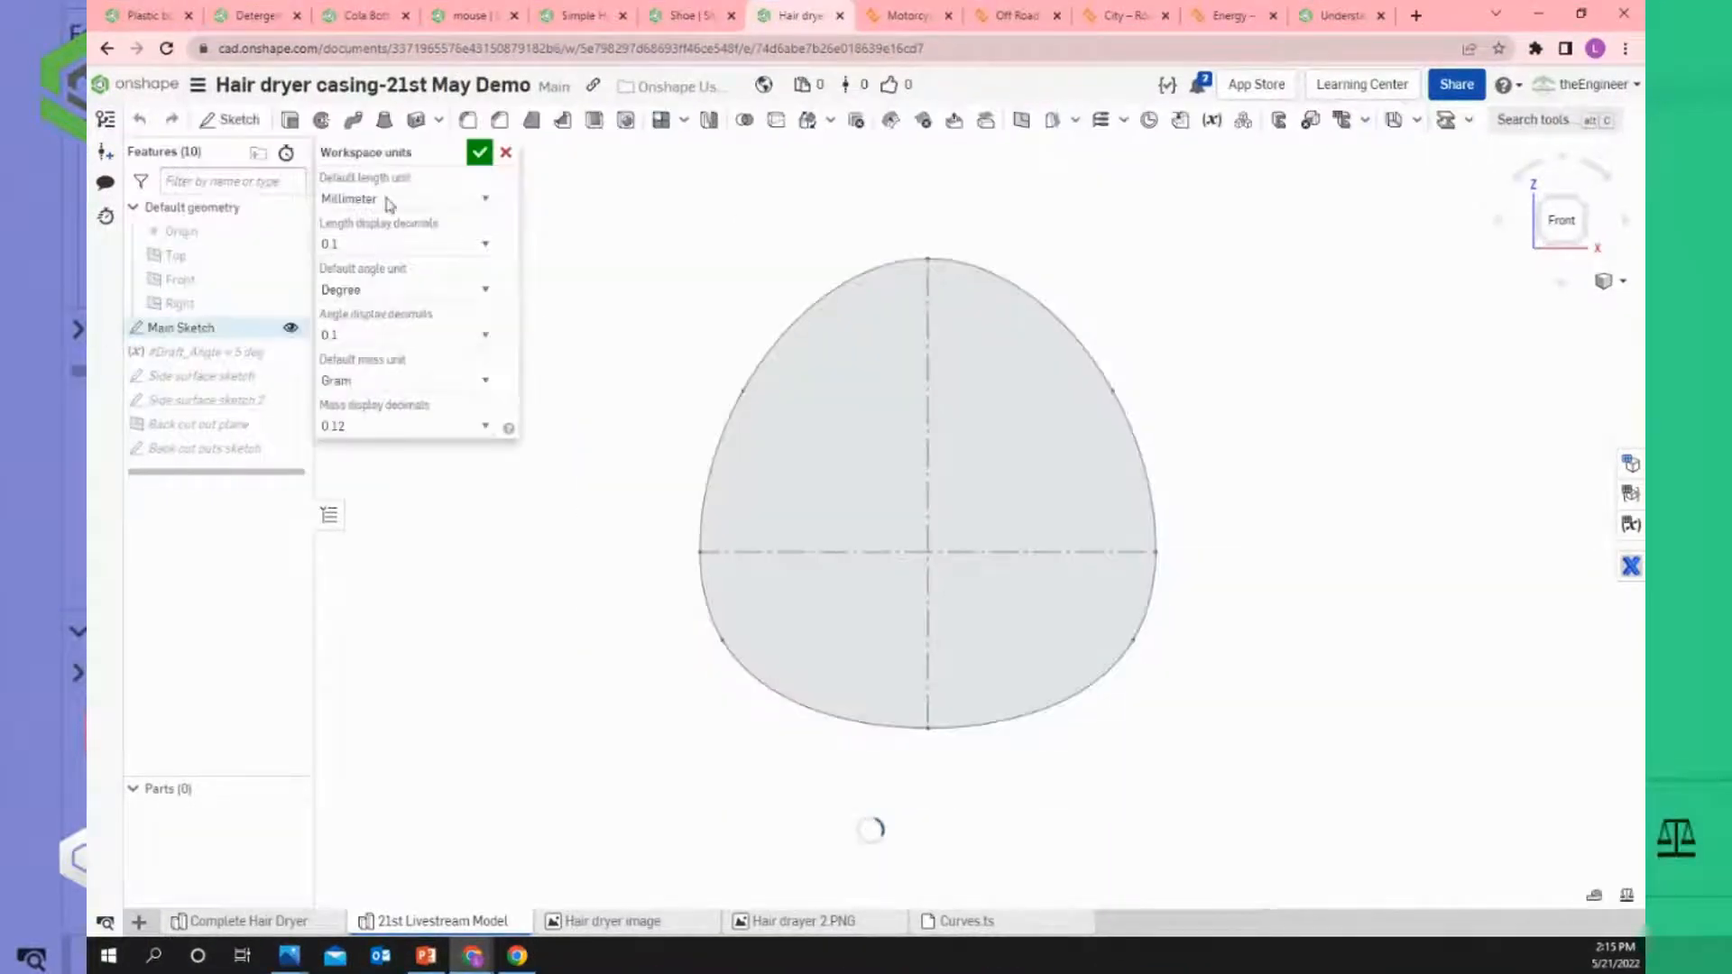
pyautogui.click(416, 207)
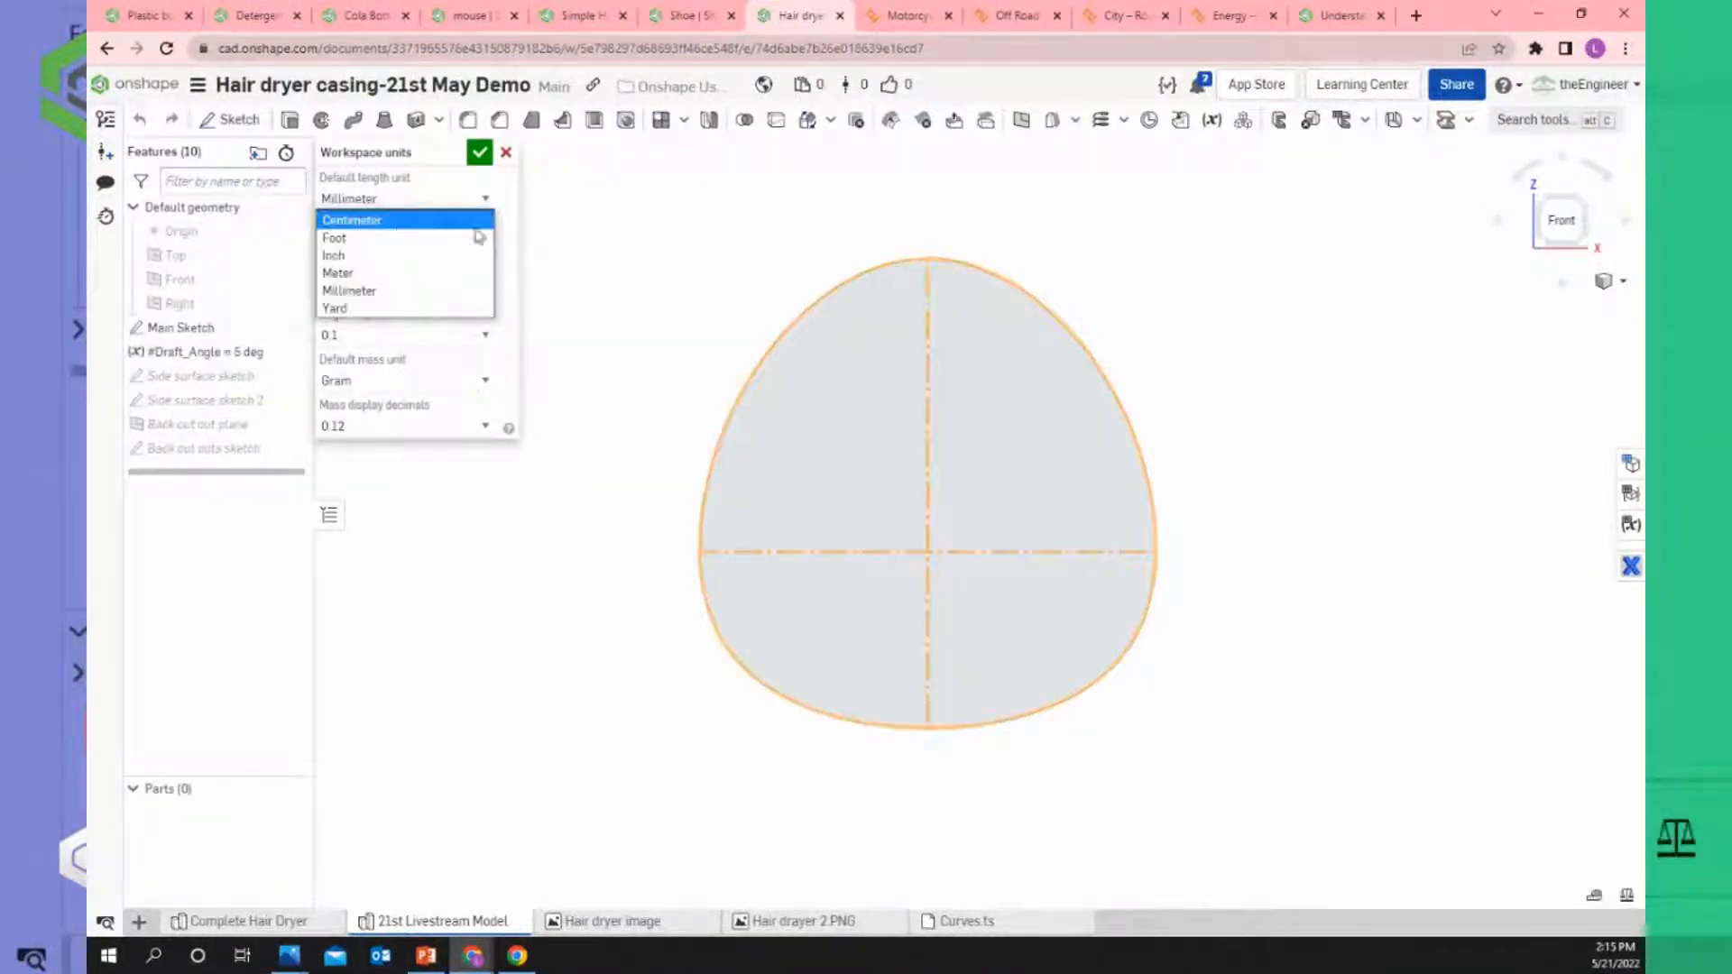
pyautogui.click(706, 243)
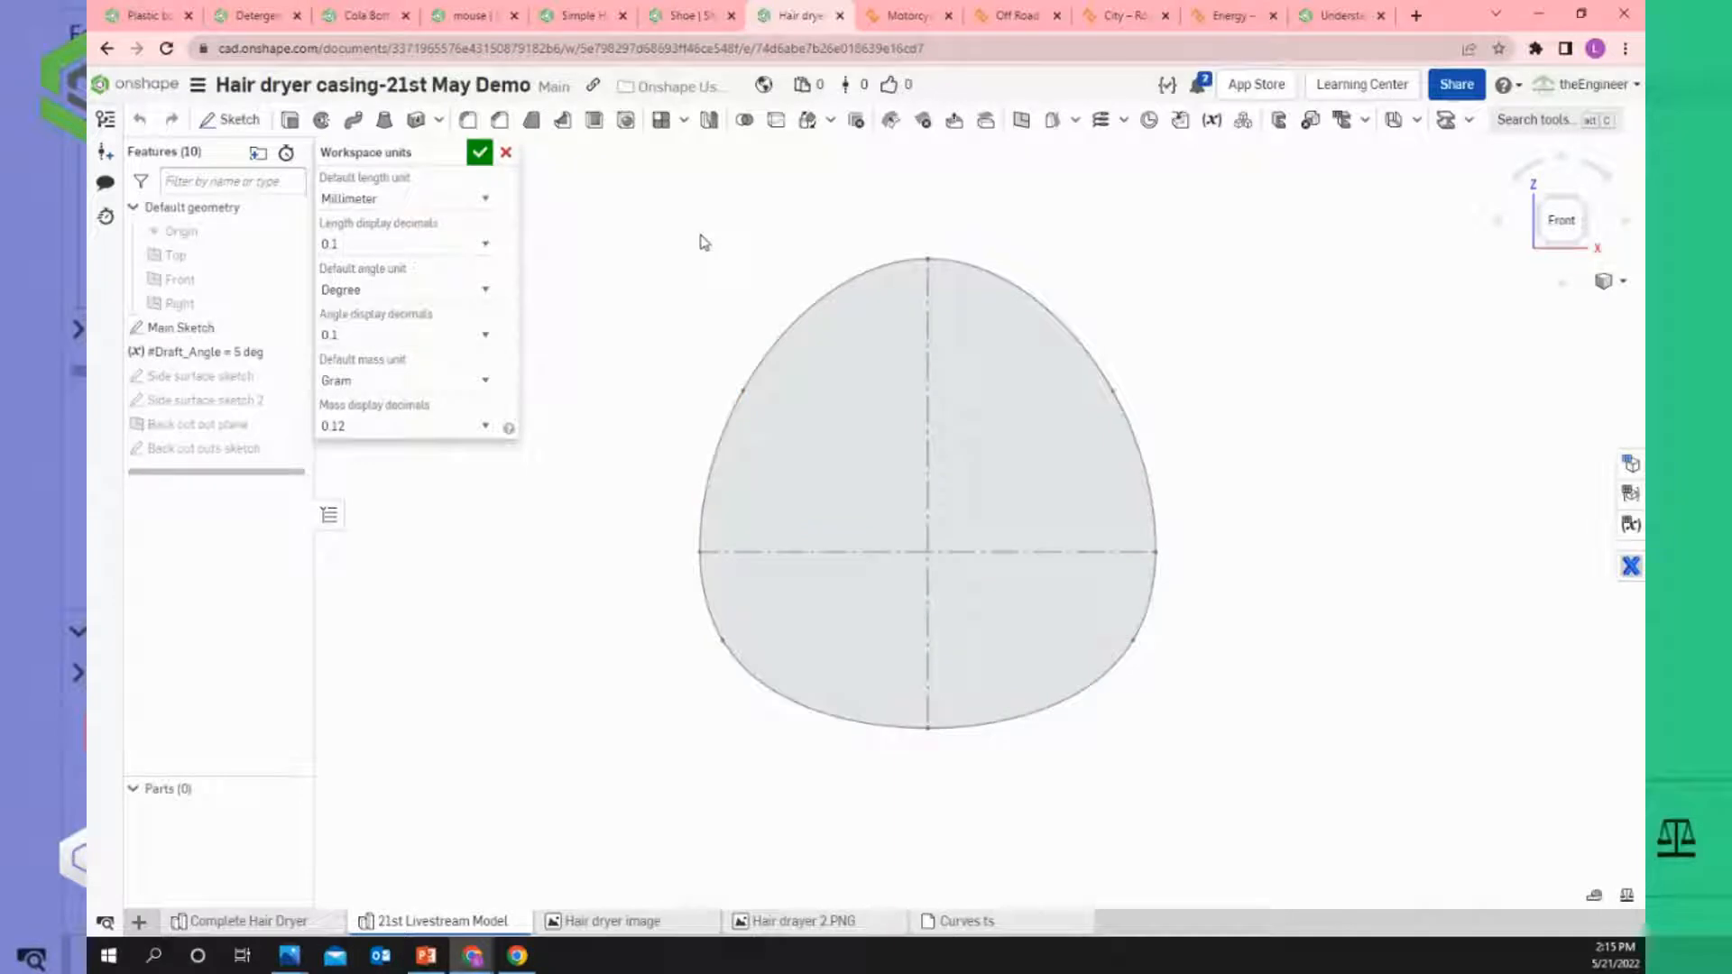
pyautogui.click(479, 152)
# Set up a new surface extrusion from all the edges of Main Sketch, seen in isometric view.
pyautogui.scroll(-1, 632, 445)
pyautogui.scroll(-2, 631, 444)
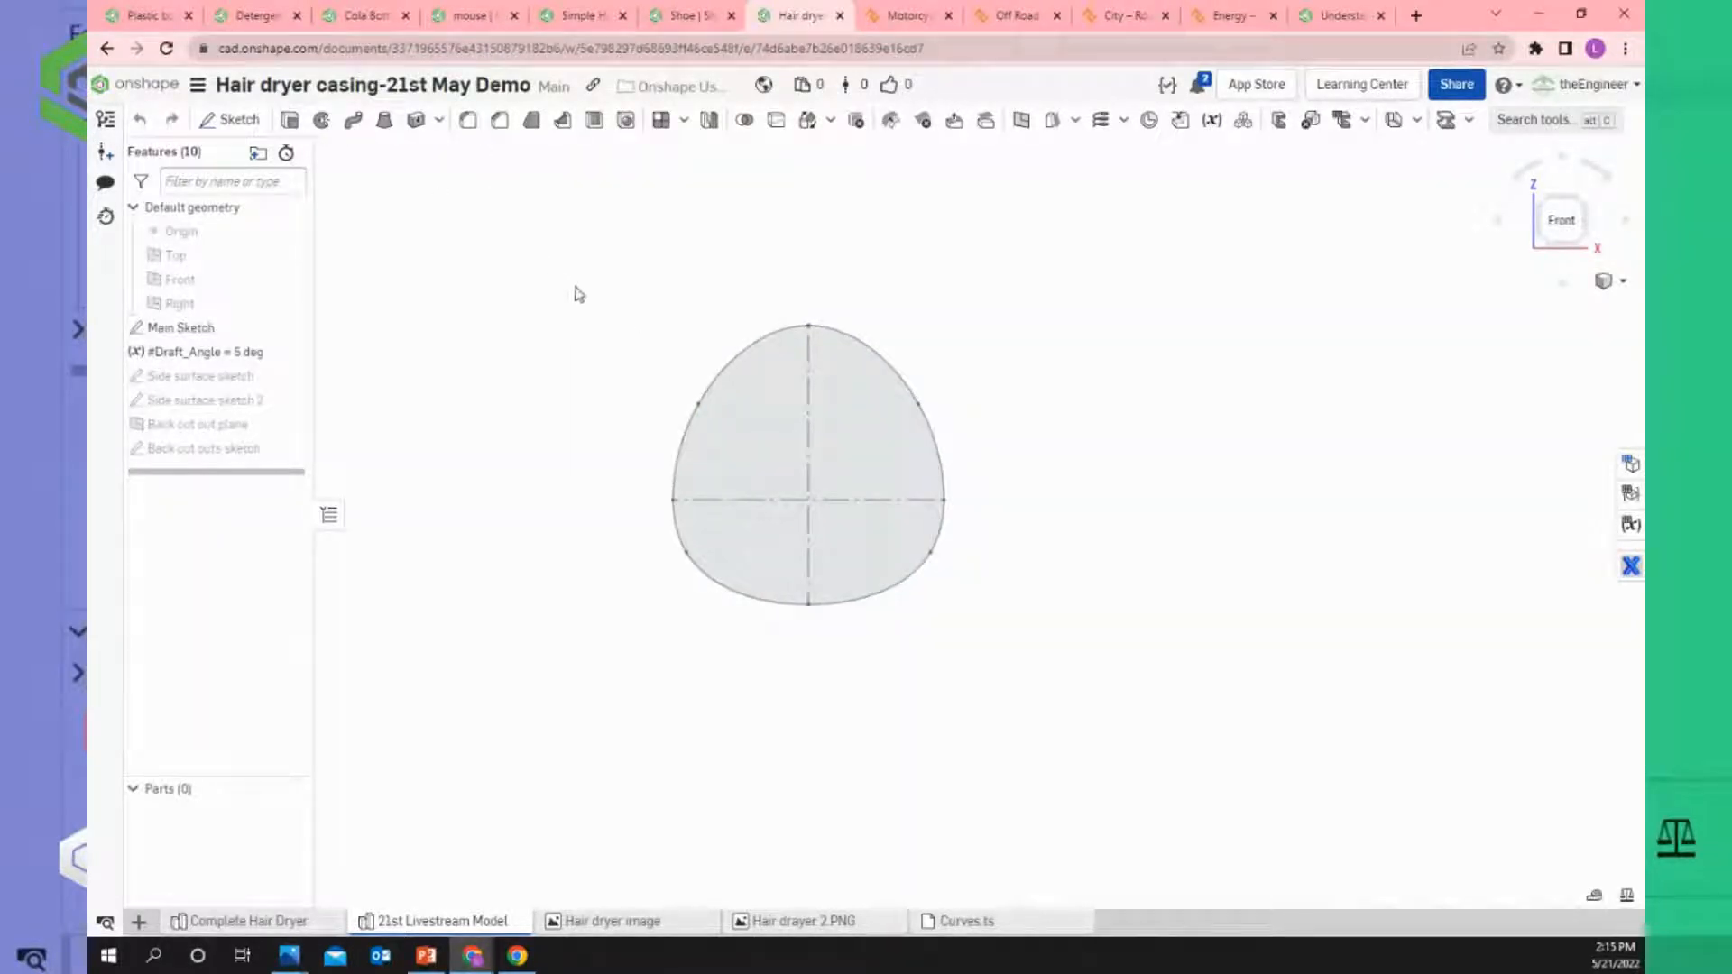
pyautogui.hotkey('shift', '7')
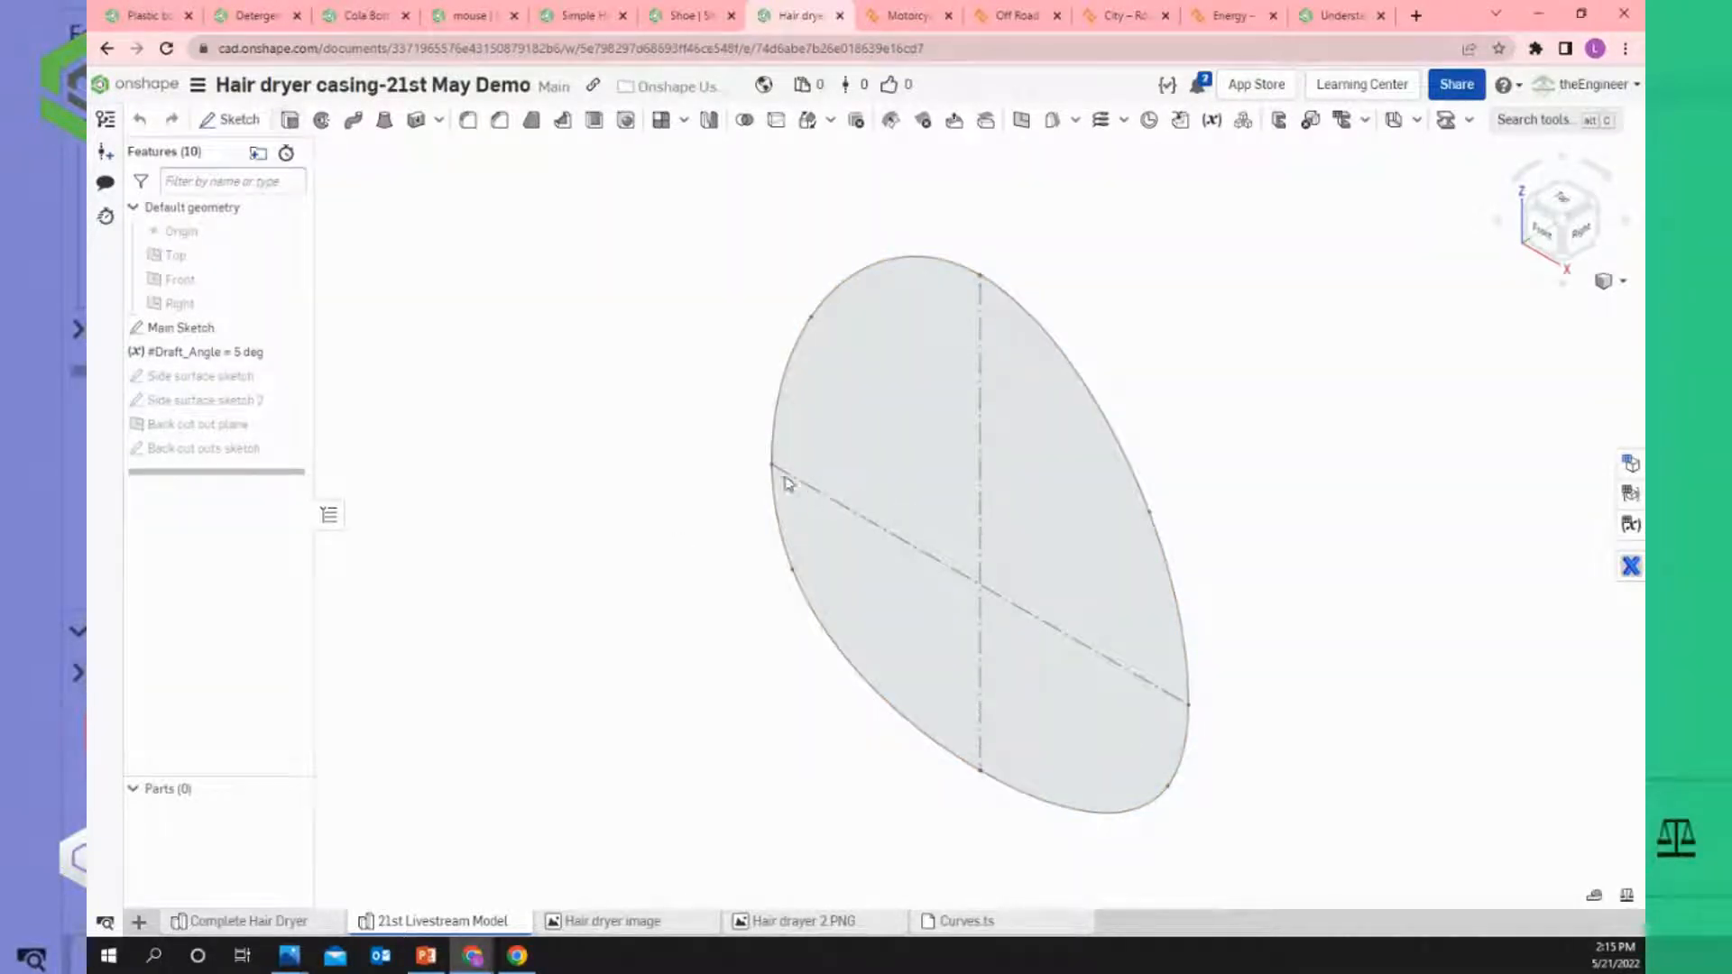
pyautogui.click(300, 119)
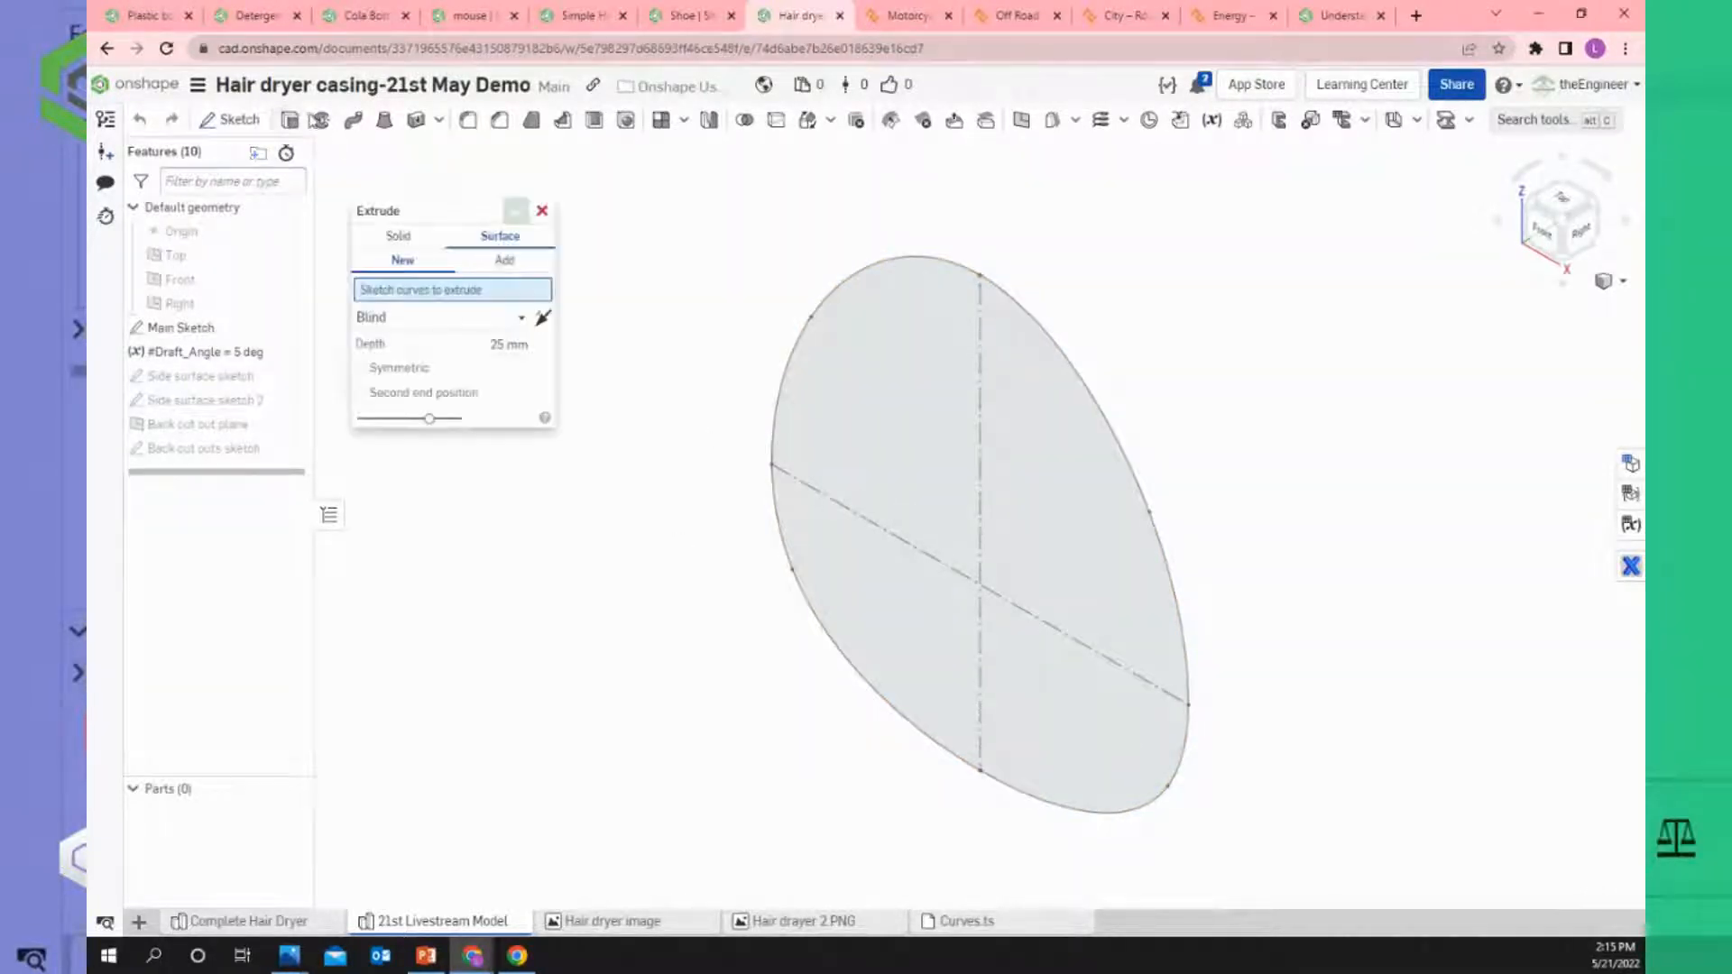
pyautogui.click(398, 236)
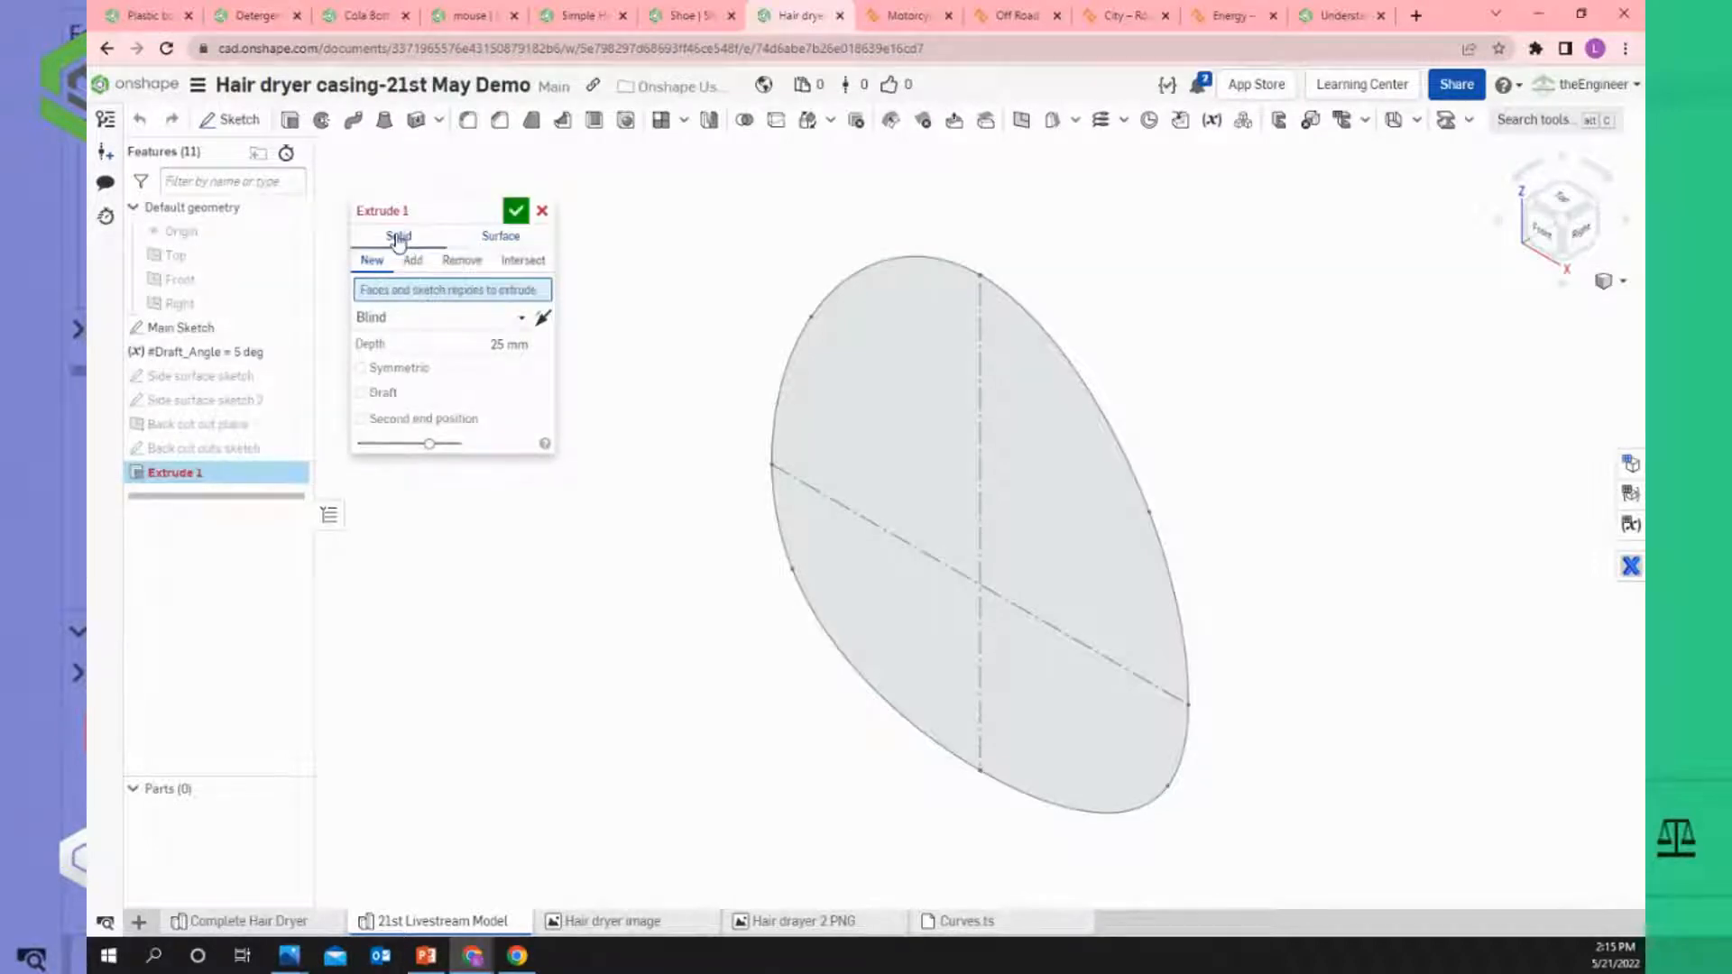
pyautogui.click(514, 238)
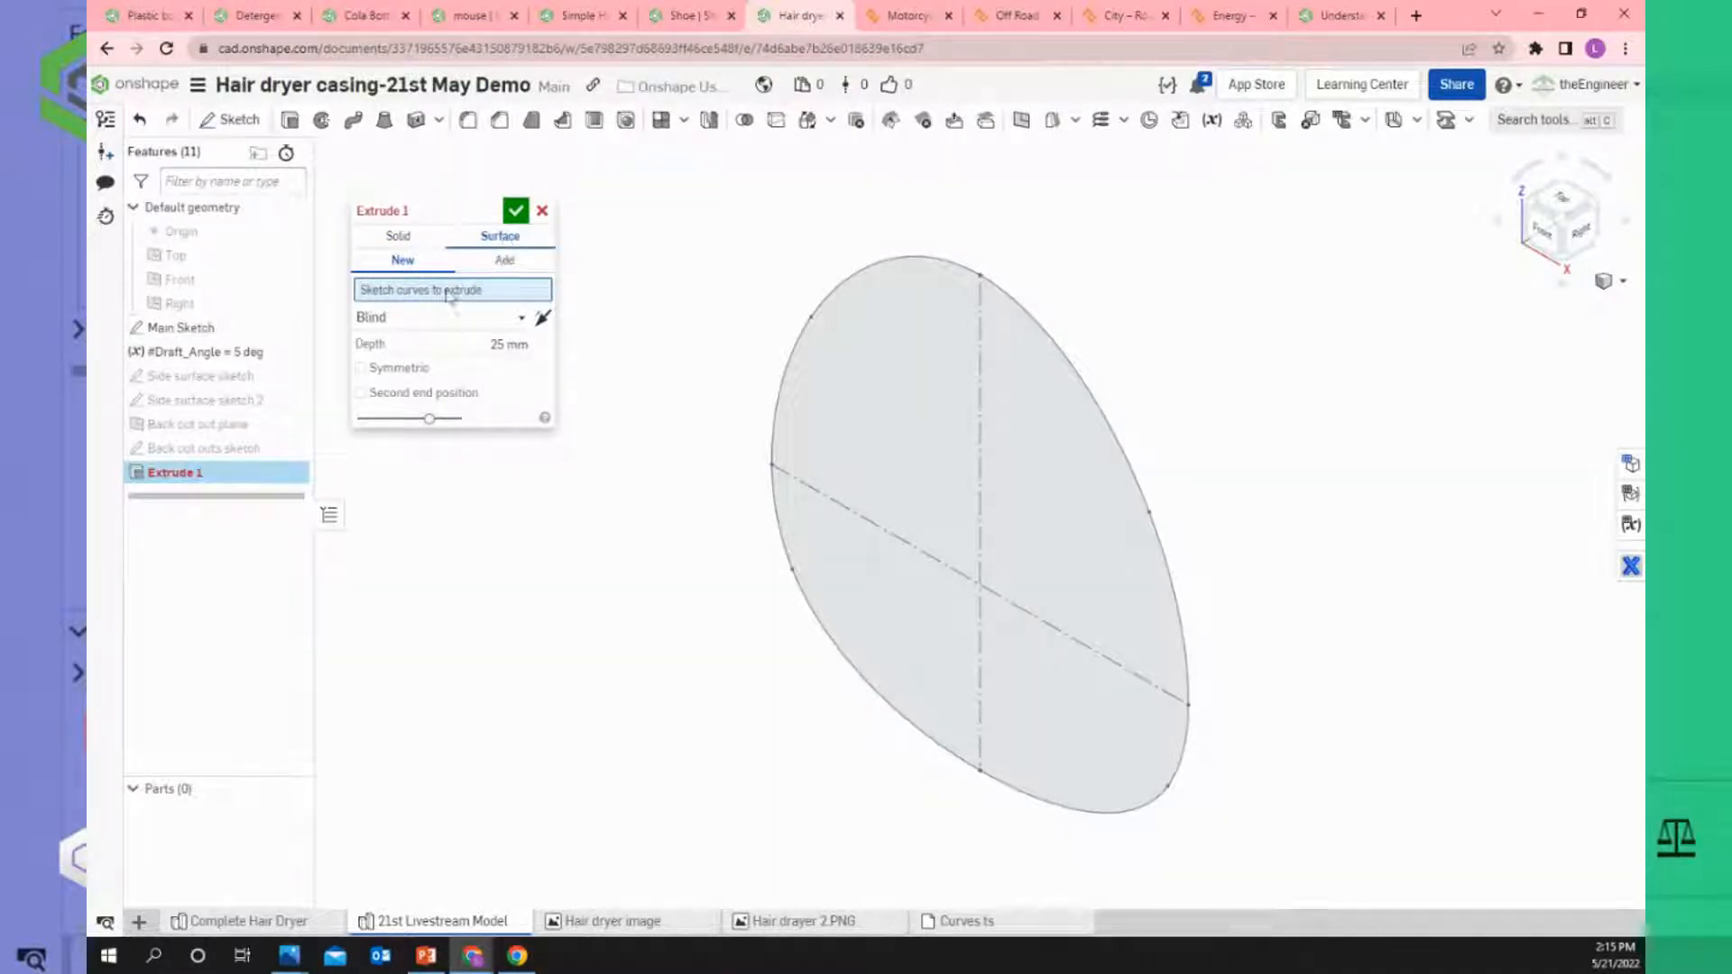
pyautogui.click(206, 336)
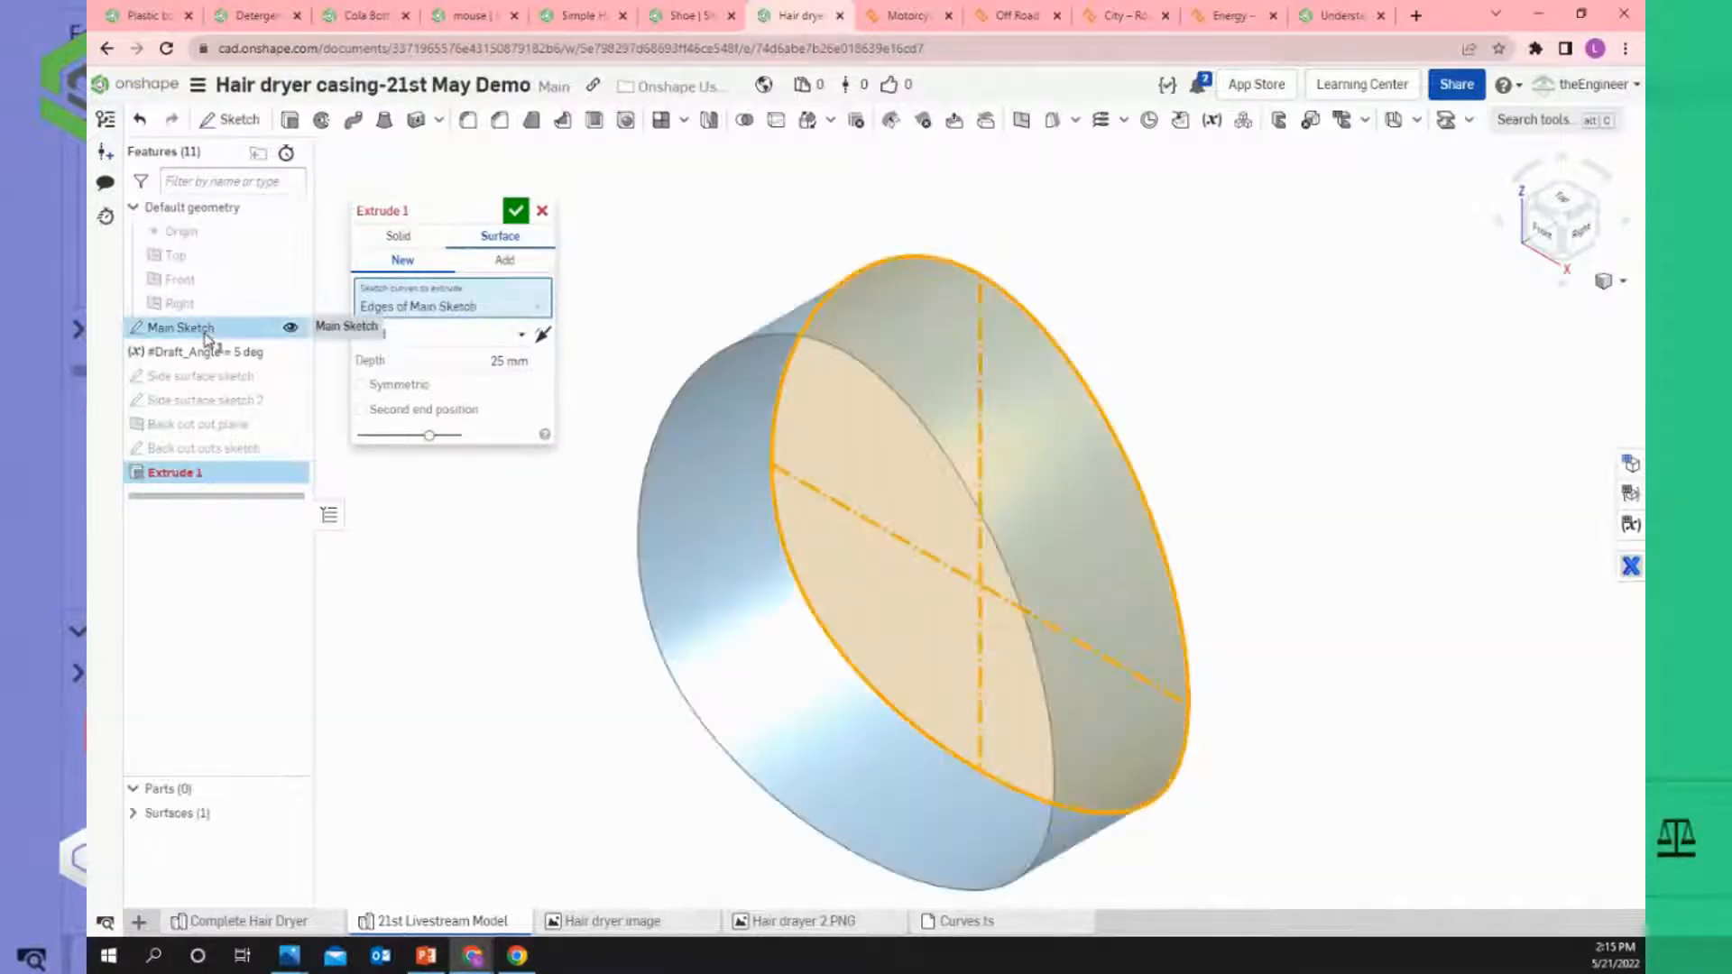
# Flip the surface extrusion direction so it extends behind the Main Sketch plane, away from the front.
pyautogui.click(825, 371)
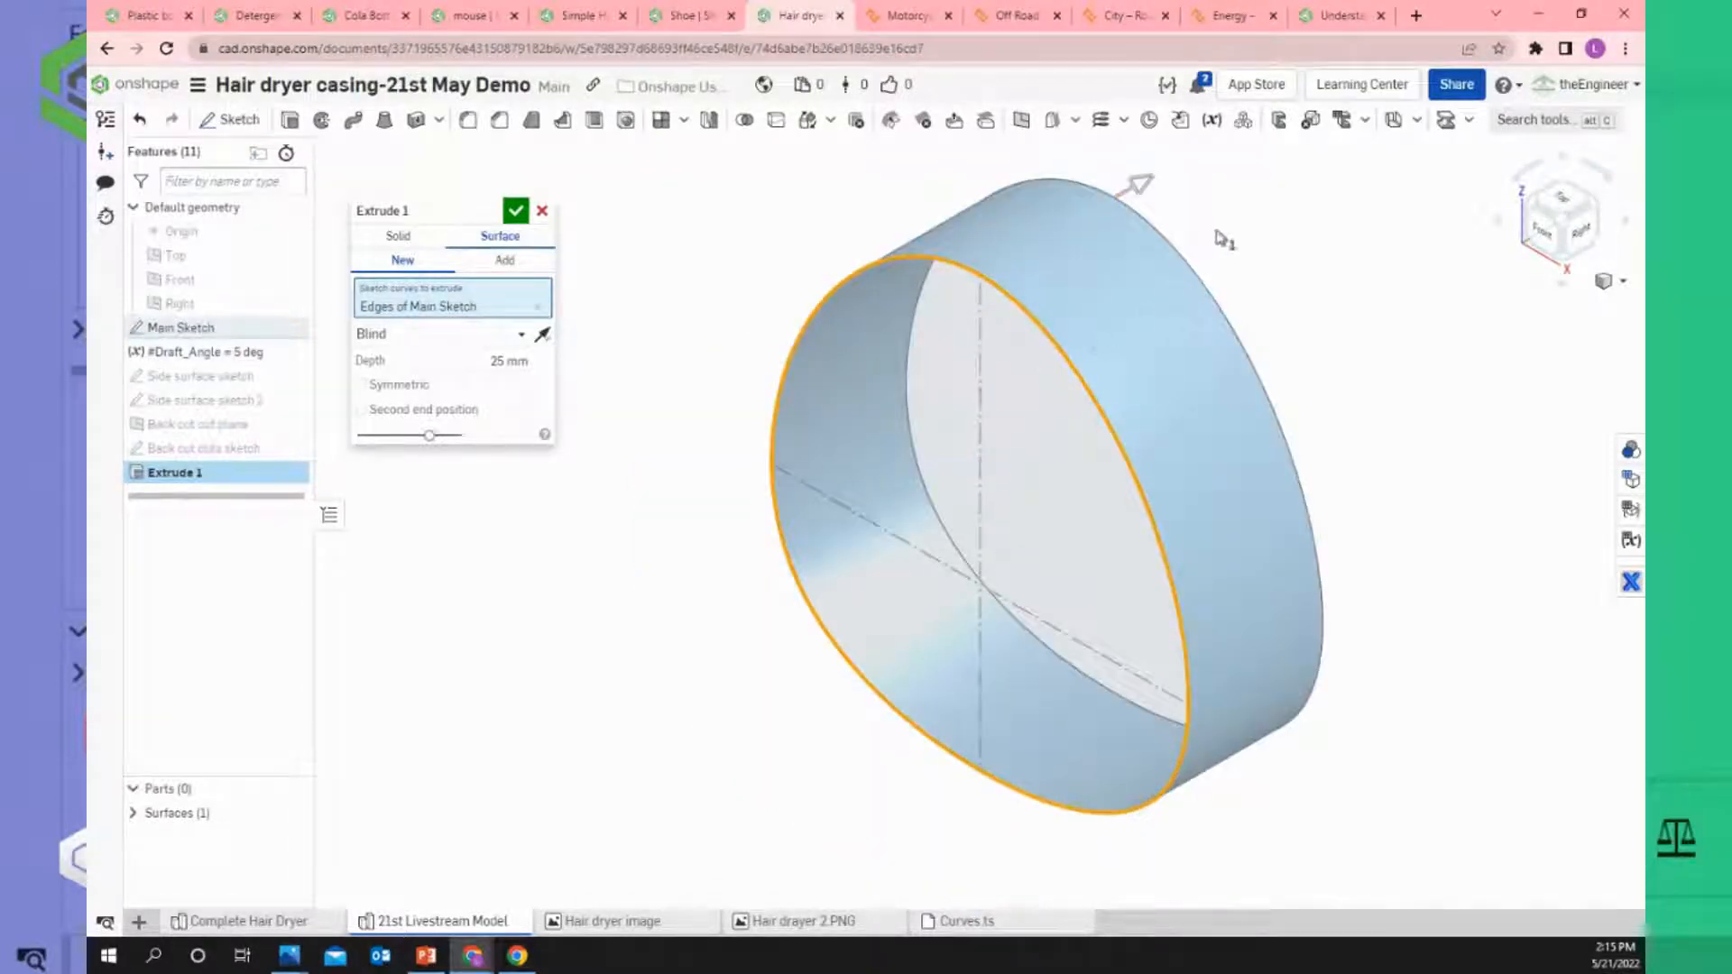
pyautogui.click(1142, 187)
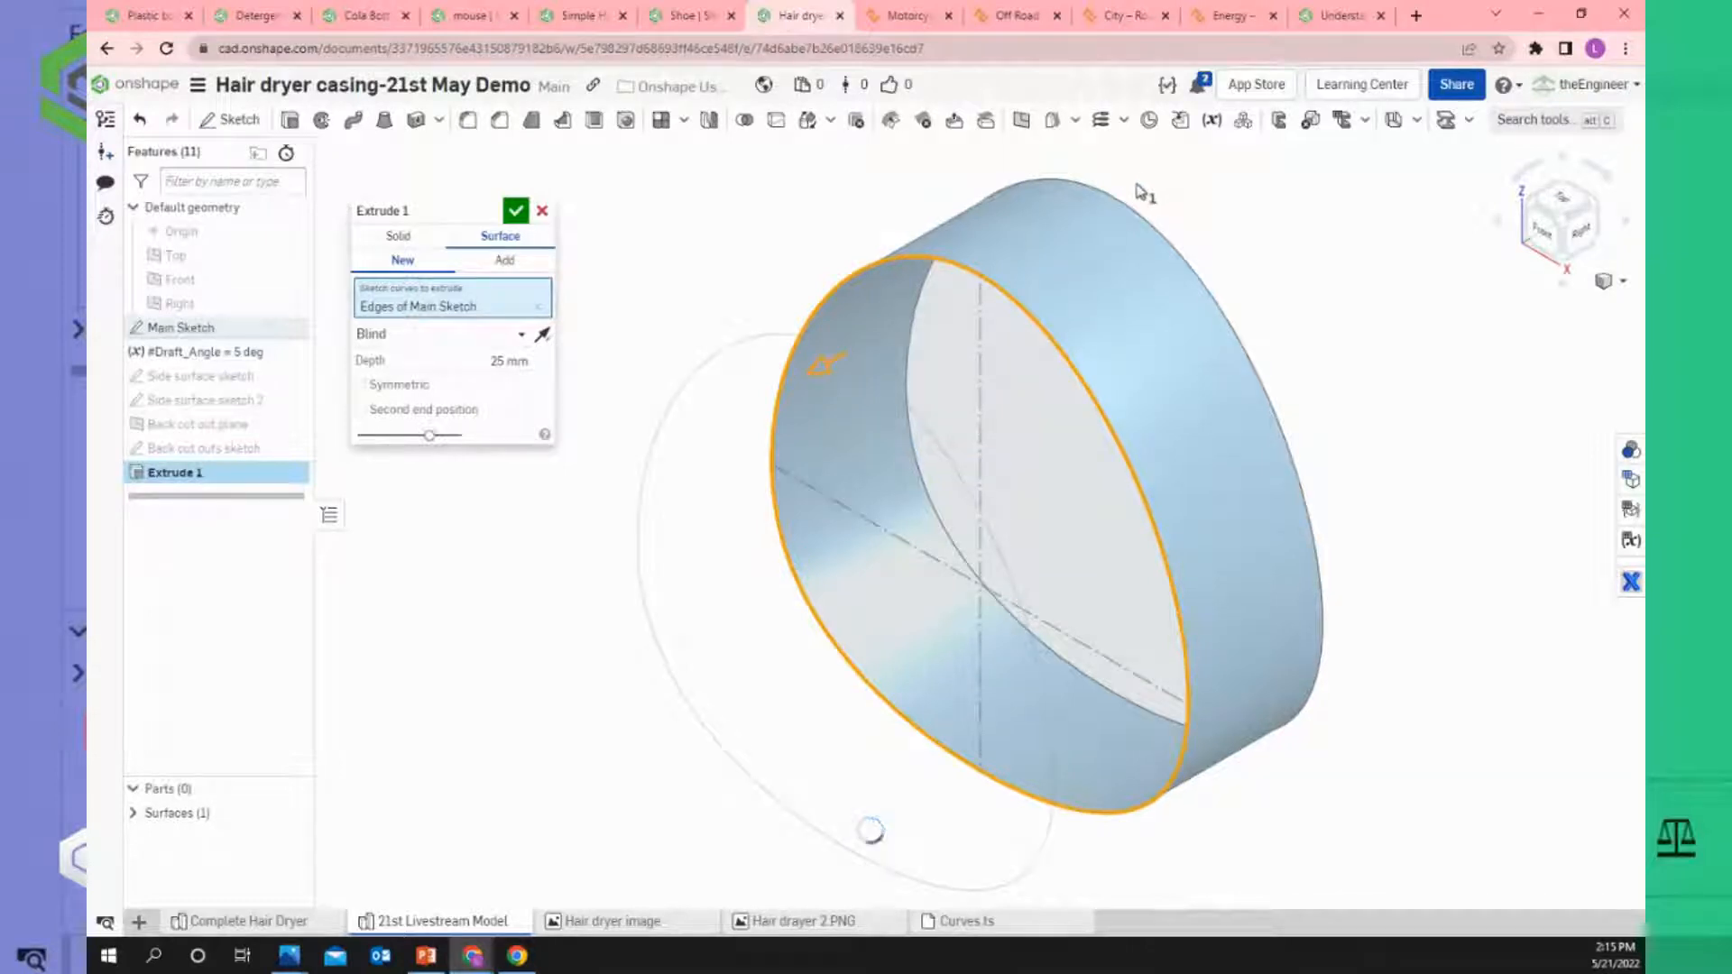
pyautogui.click(543, 338)
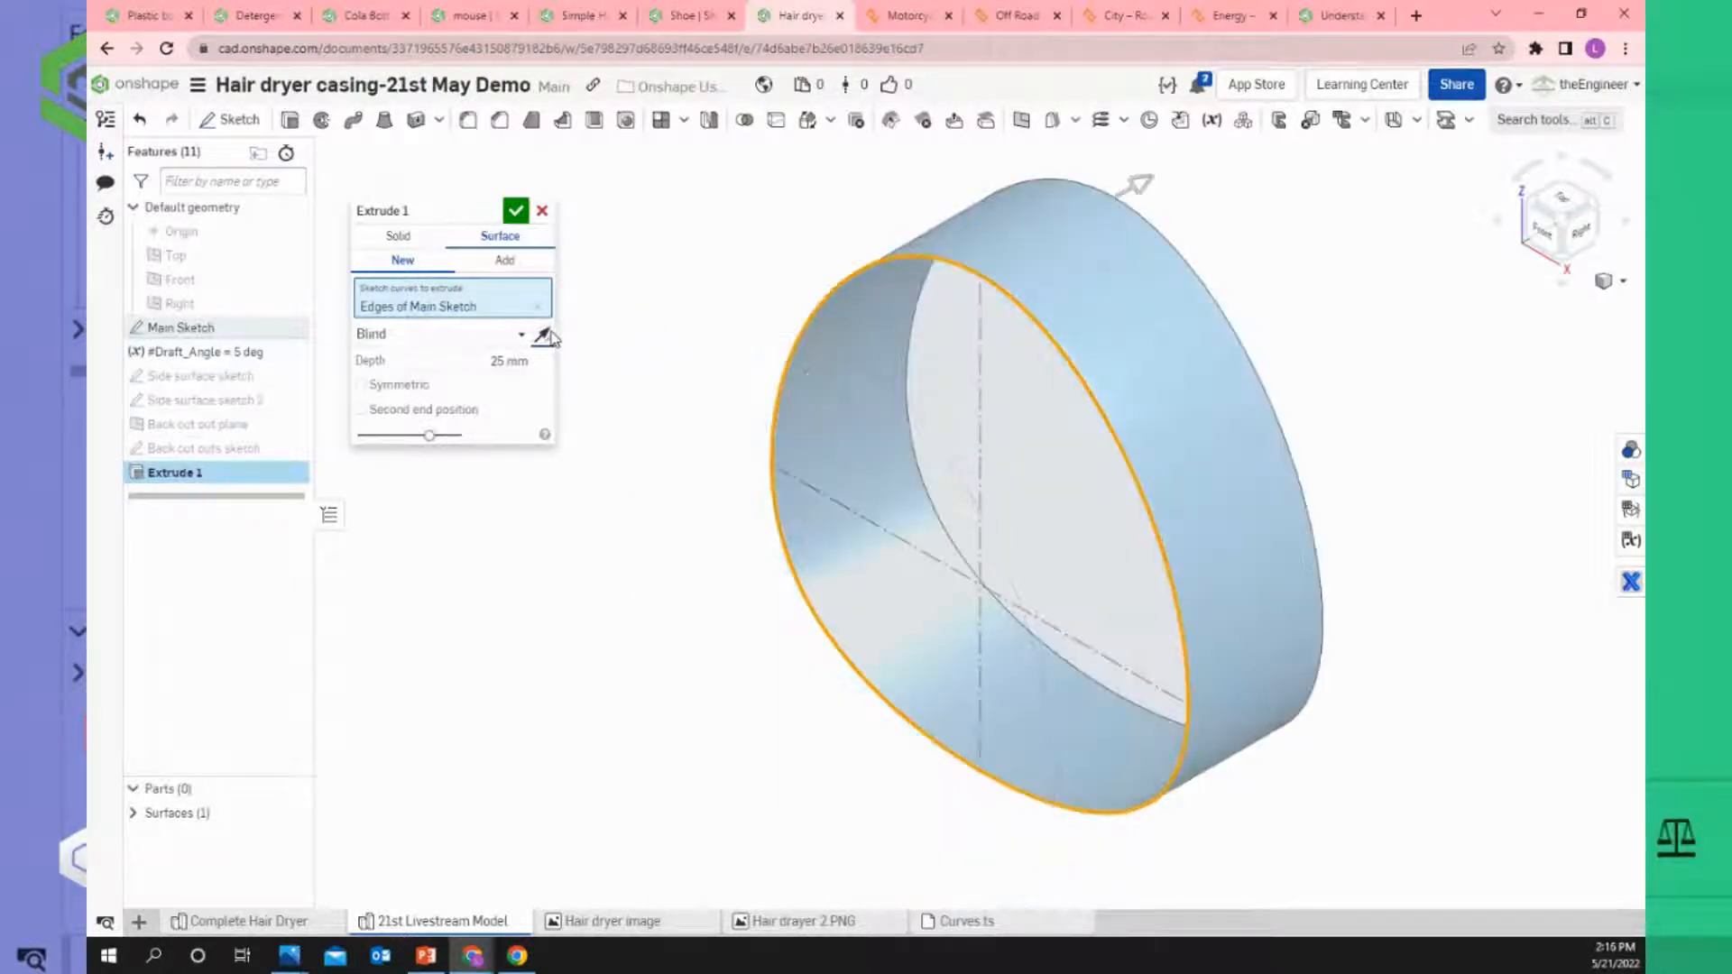
pyautogui.click(544, 336)
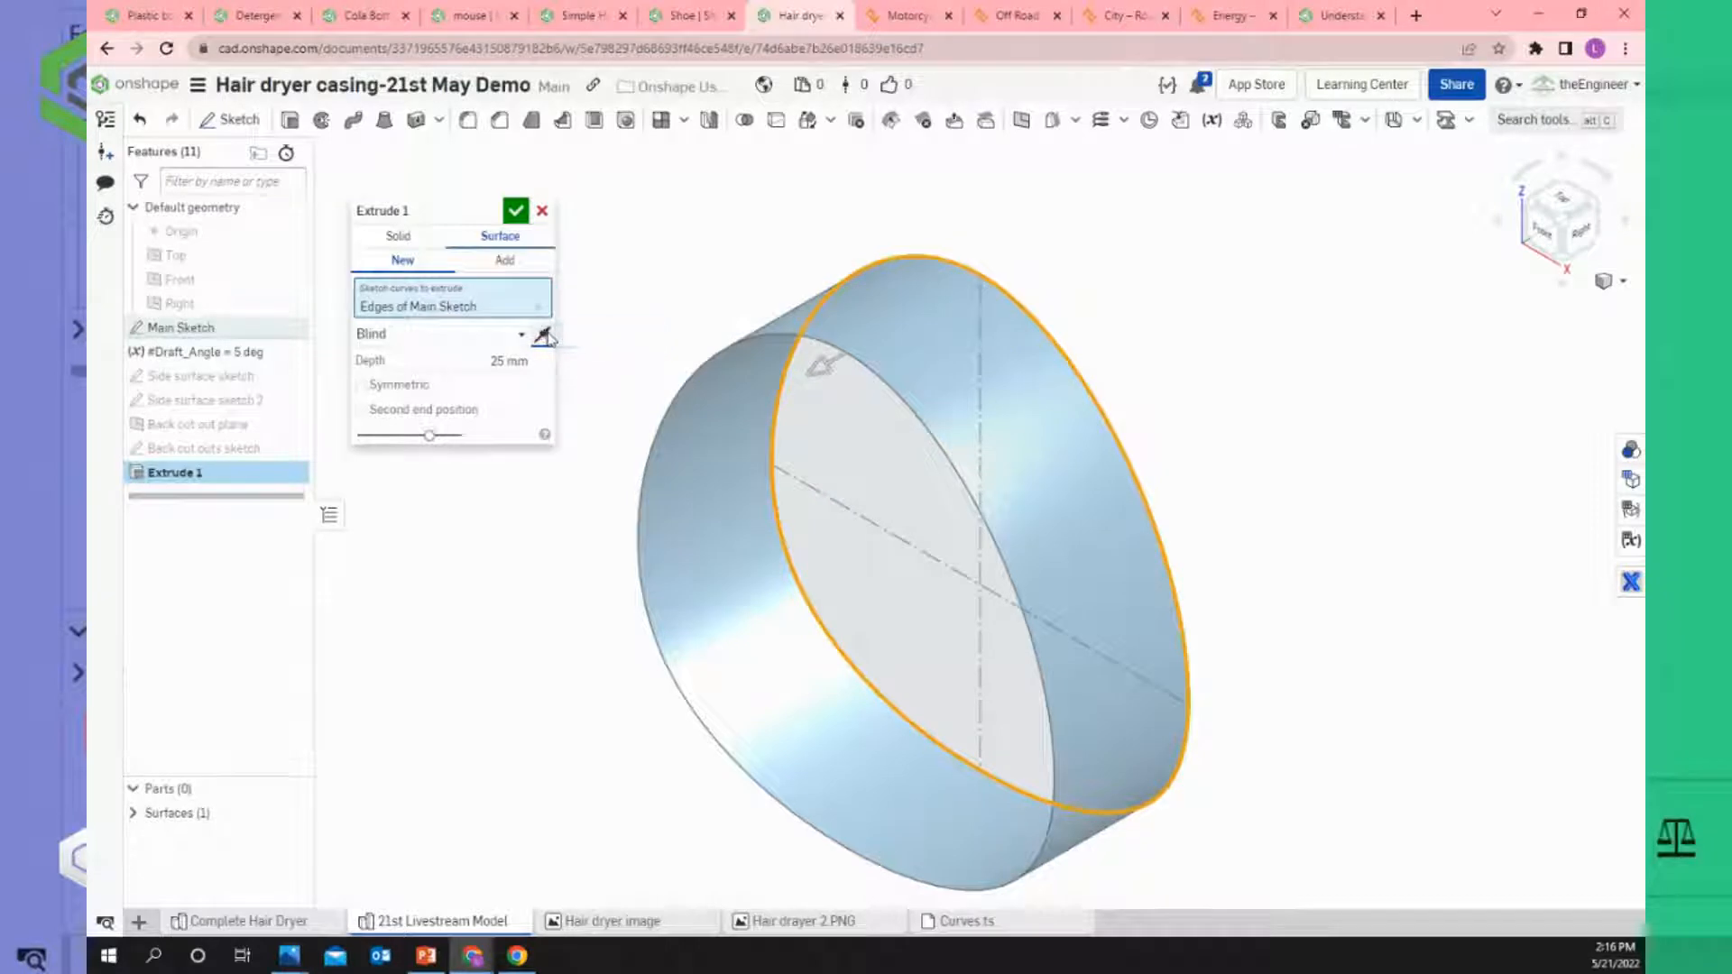
pyautogui.click(544, 335)
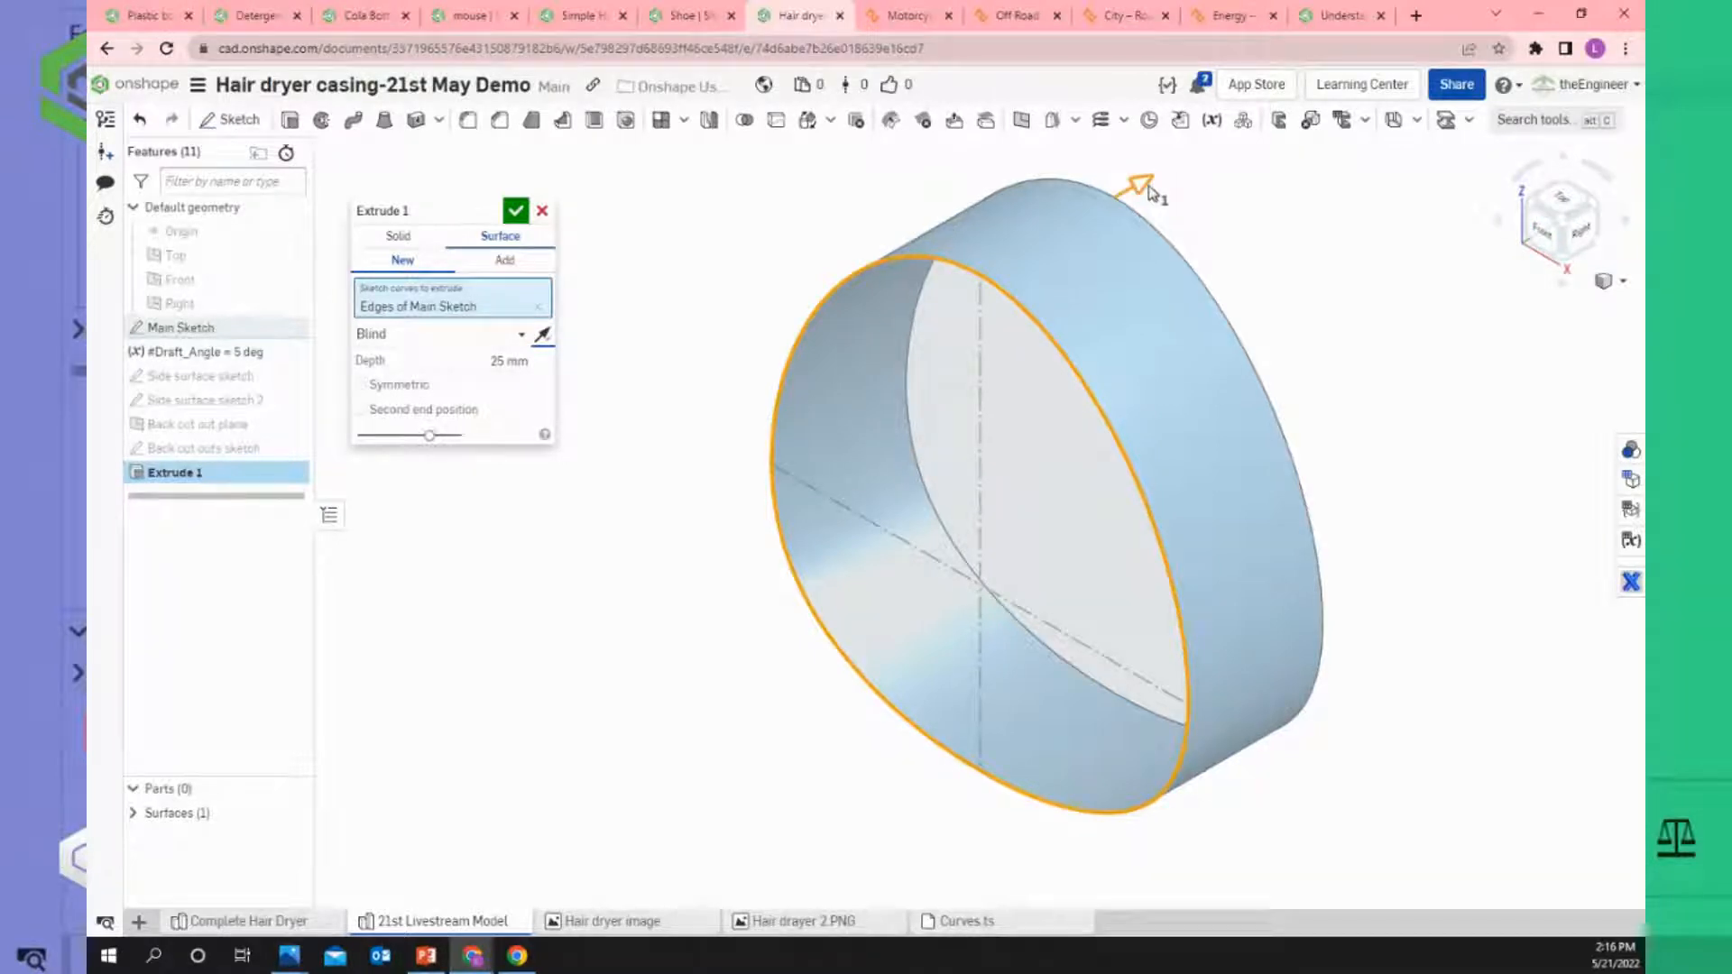
# Set the surface extrusion depth to 100 mm and fit the whole surface in view.
pyautogui.click(511, 361)
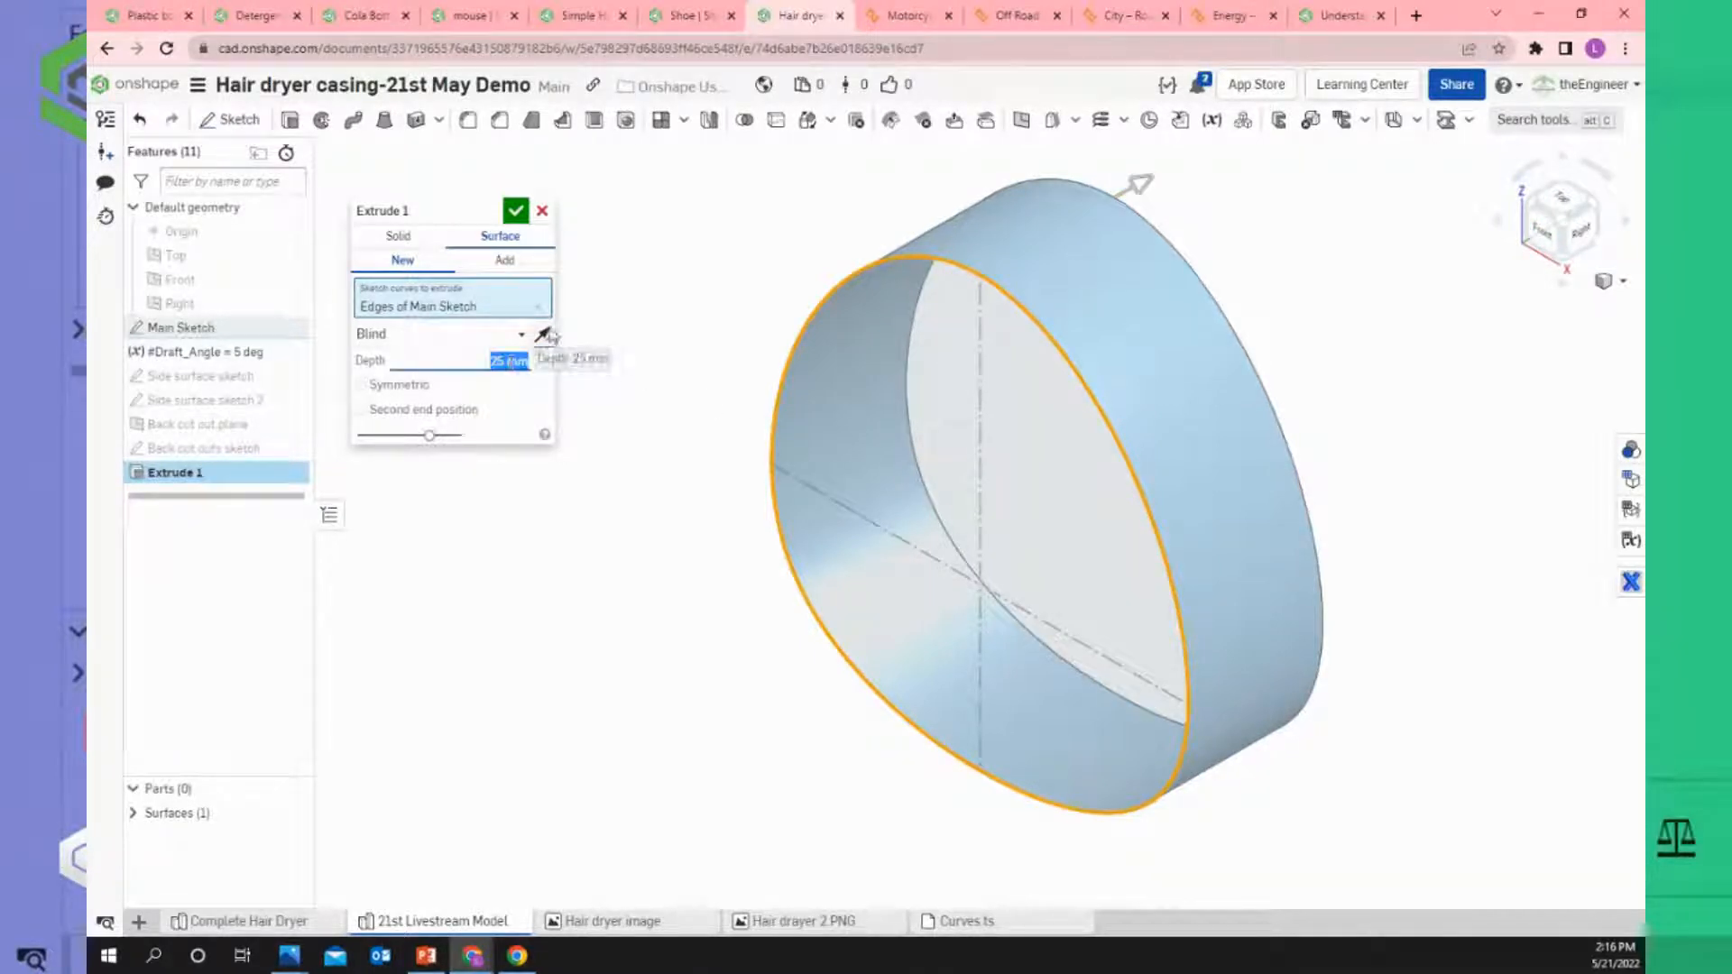
pyautogui.write('100')
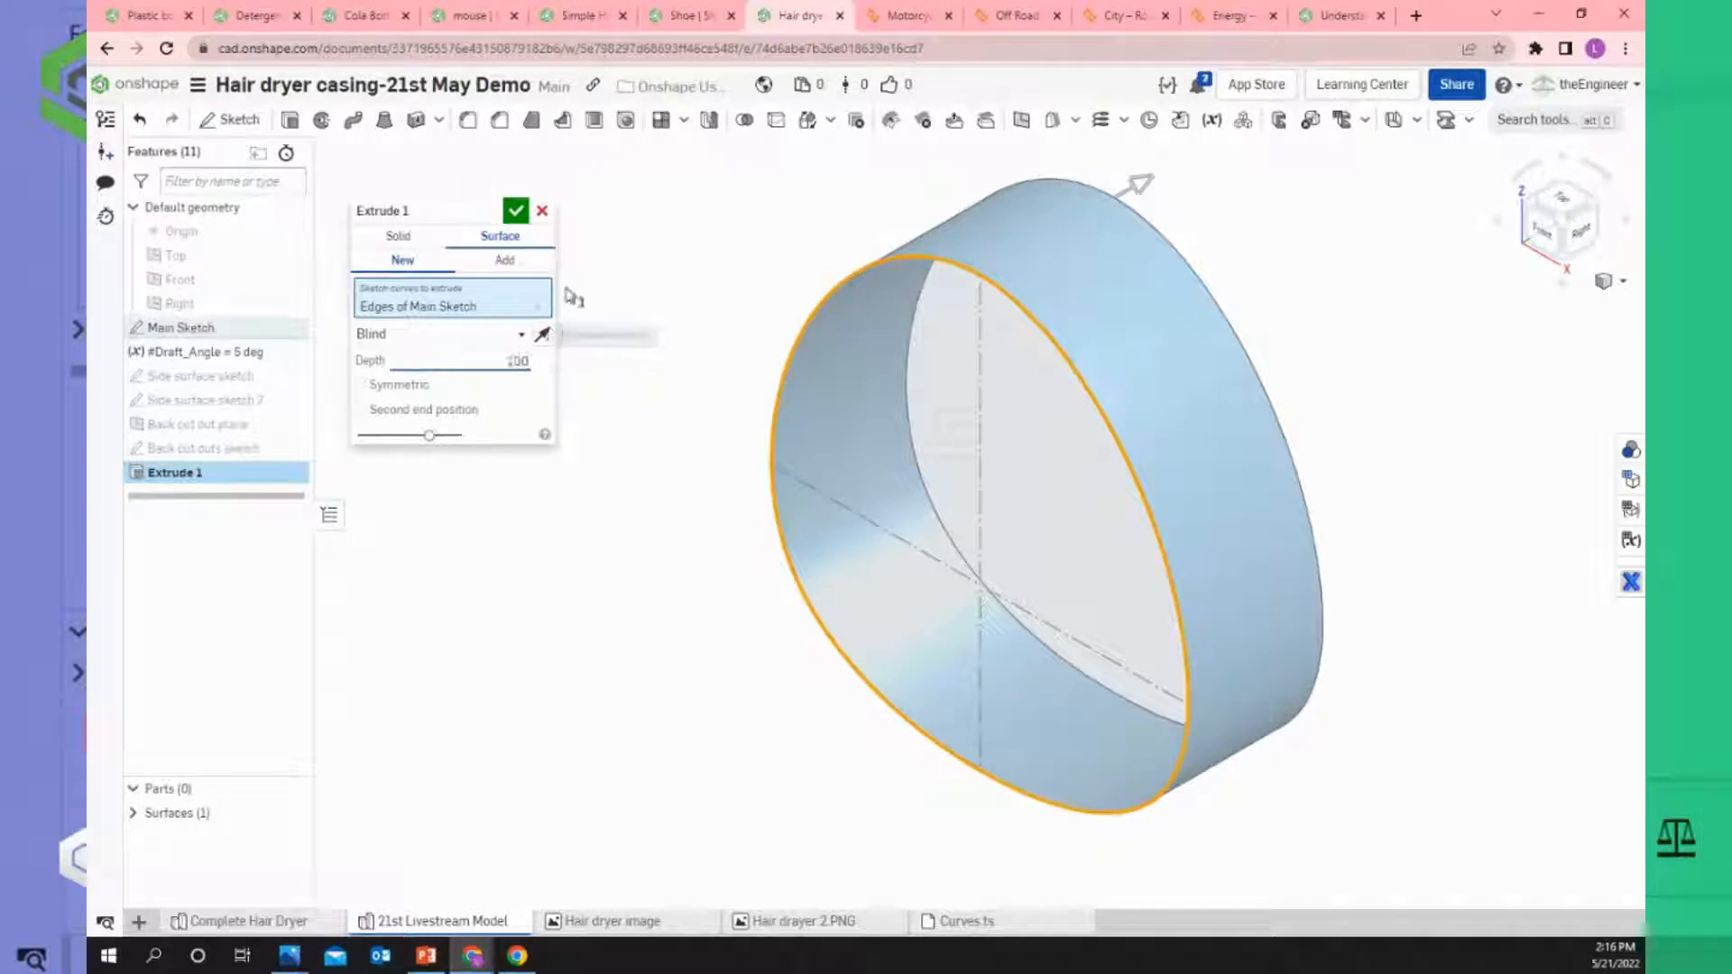
pyautogui.press('Return')
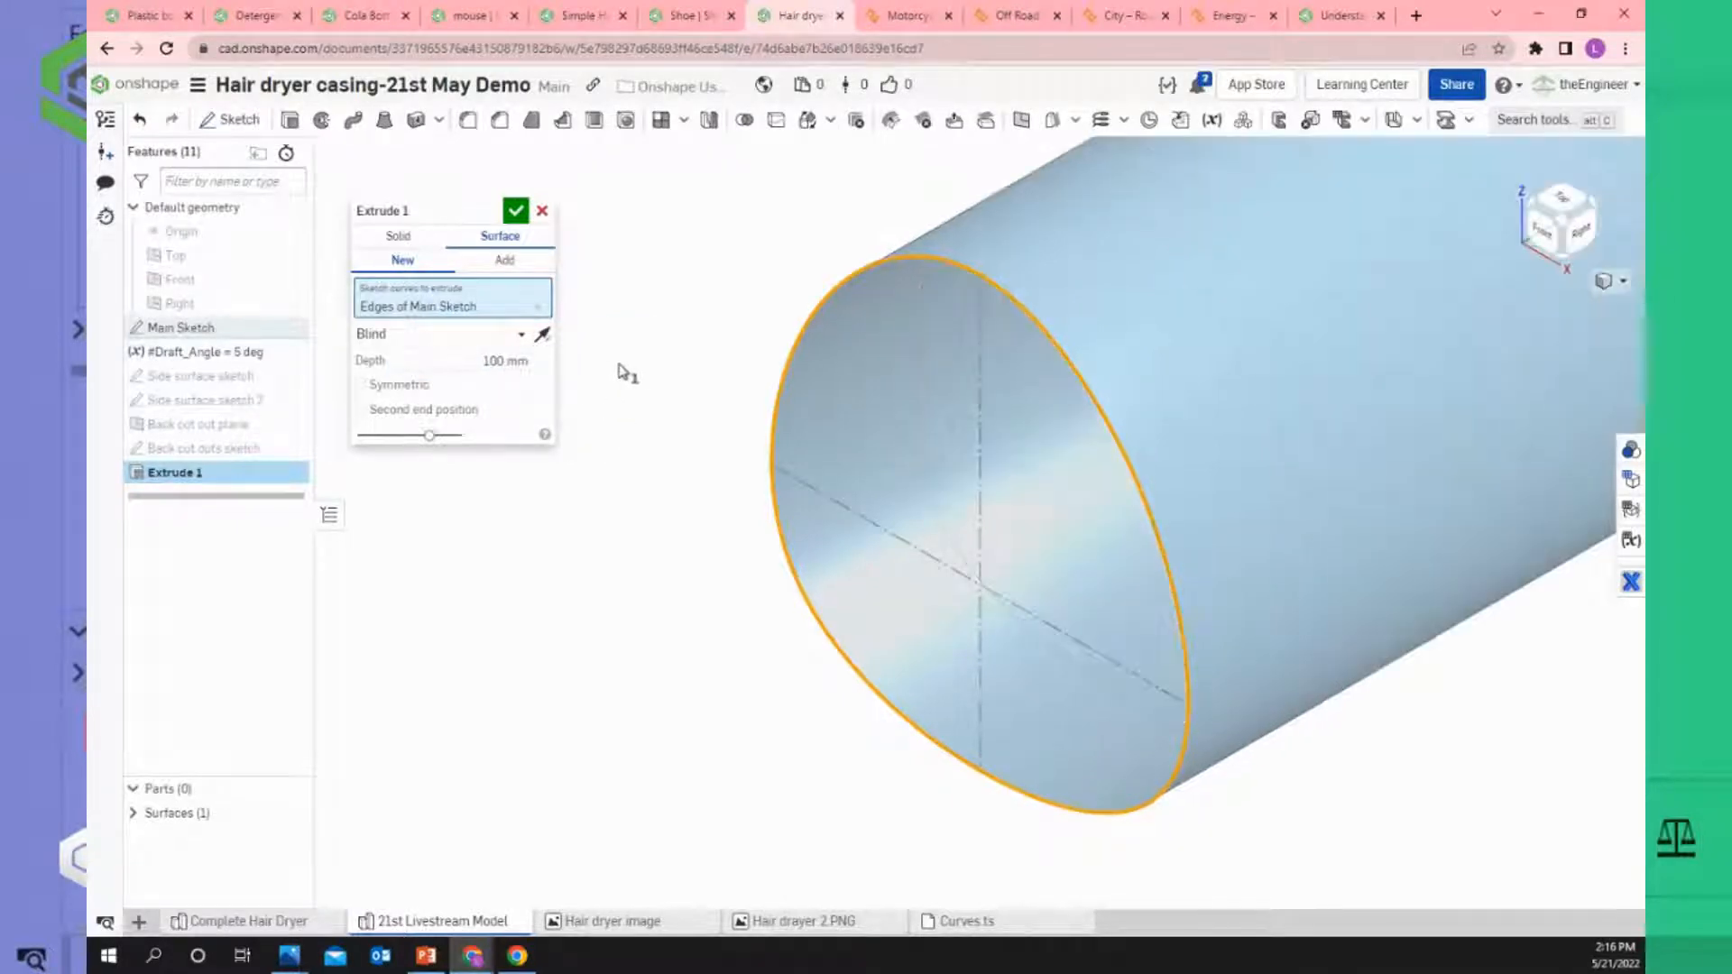
pyautogui.press('f')
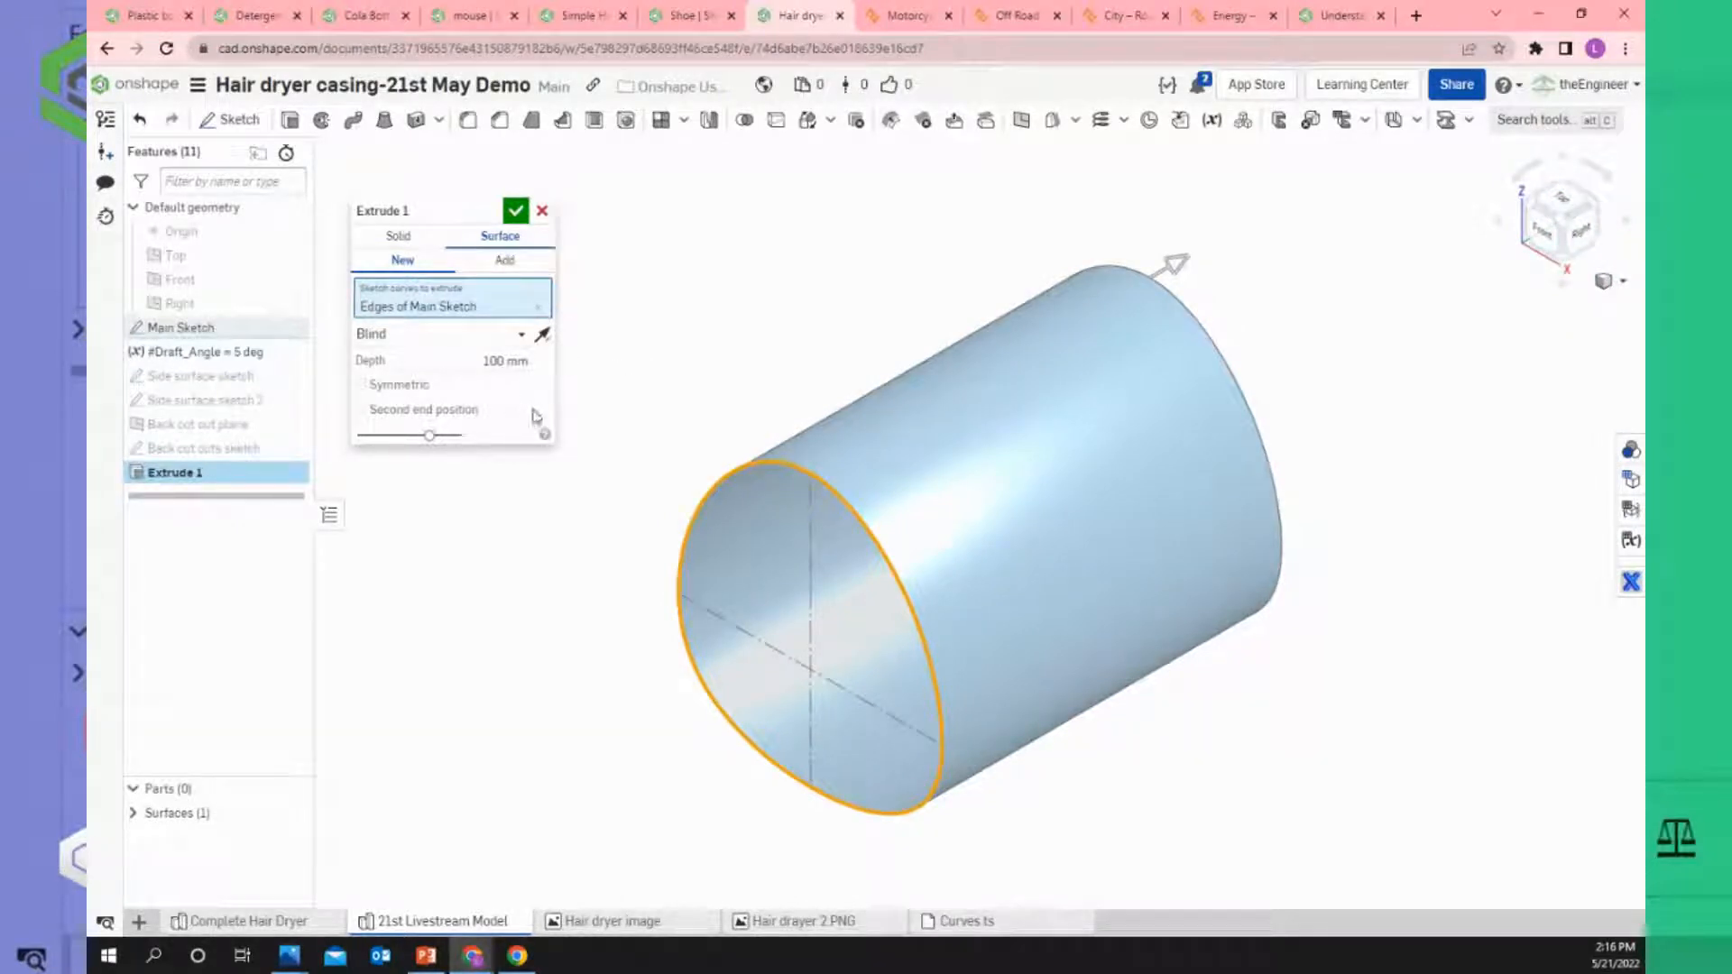
# Try the Symmetric option on the surface extrusion and turn it off again.
pyautogui.click(361, 386)
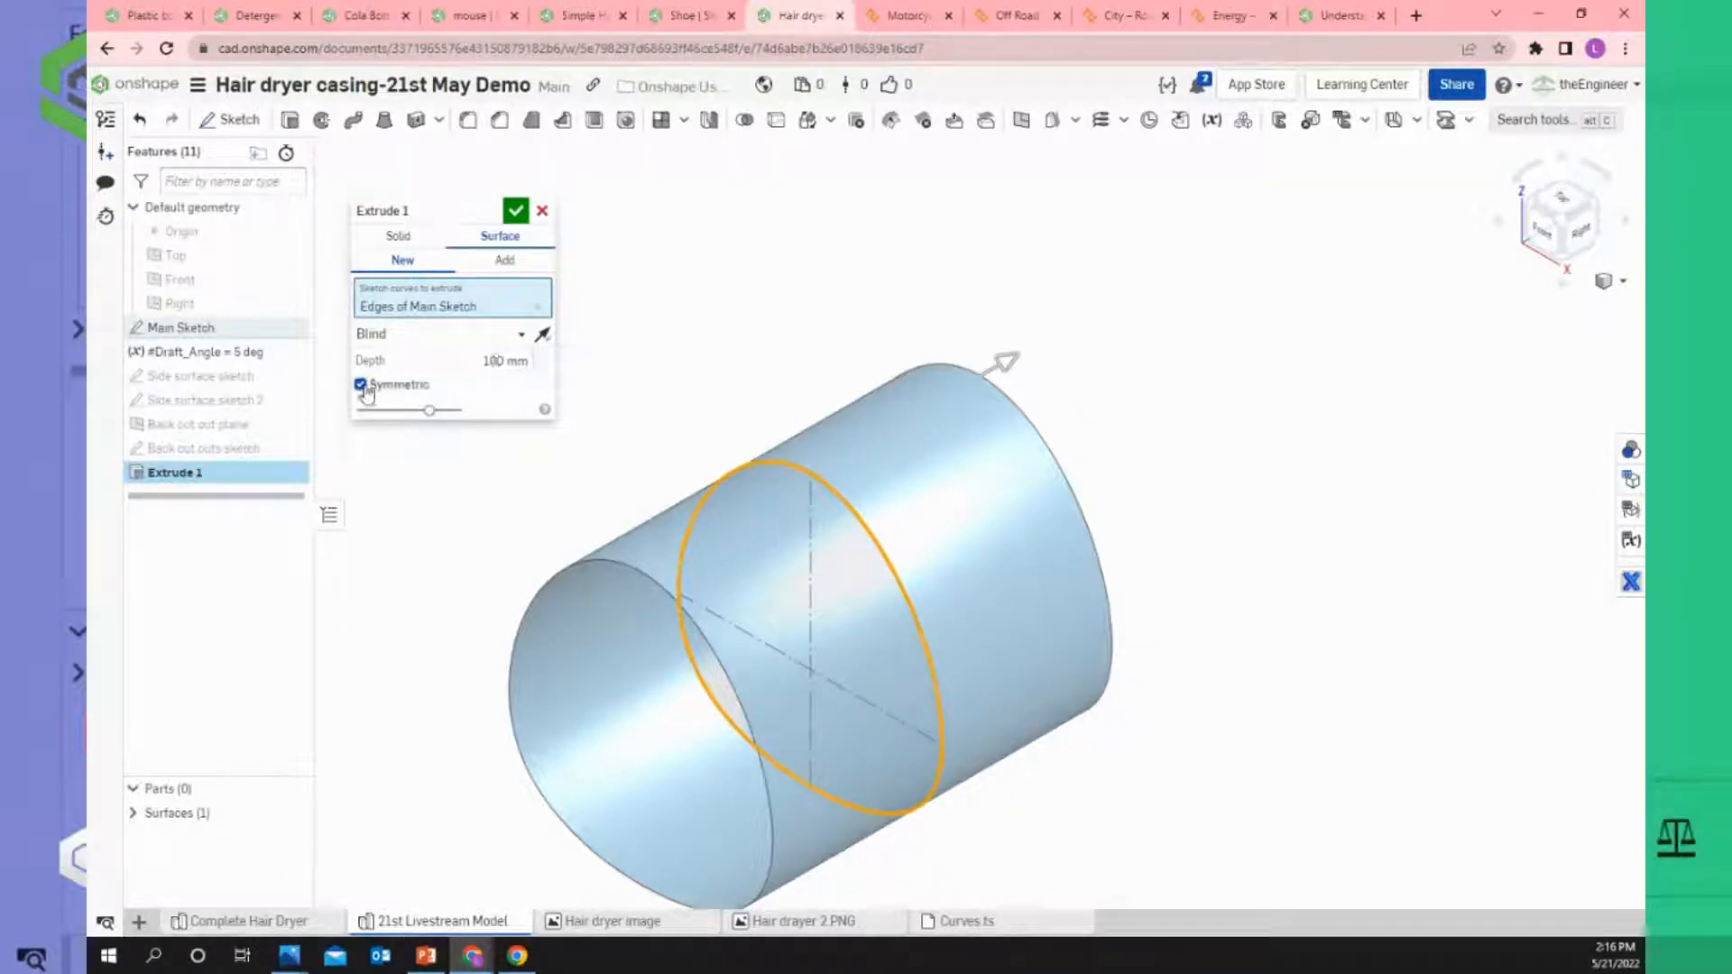
pyautogui.click(360, 384)
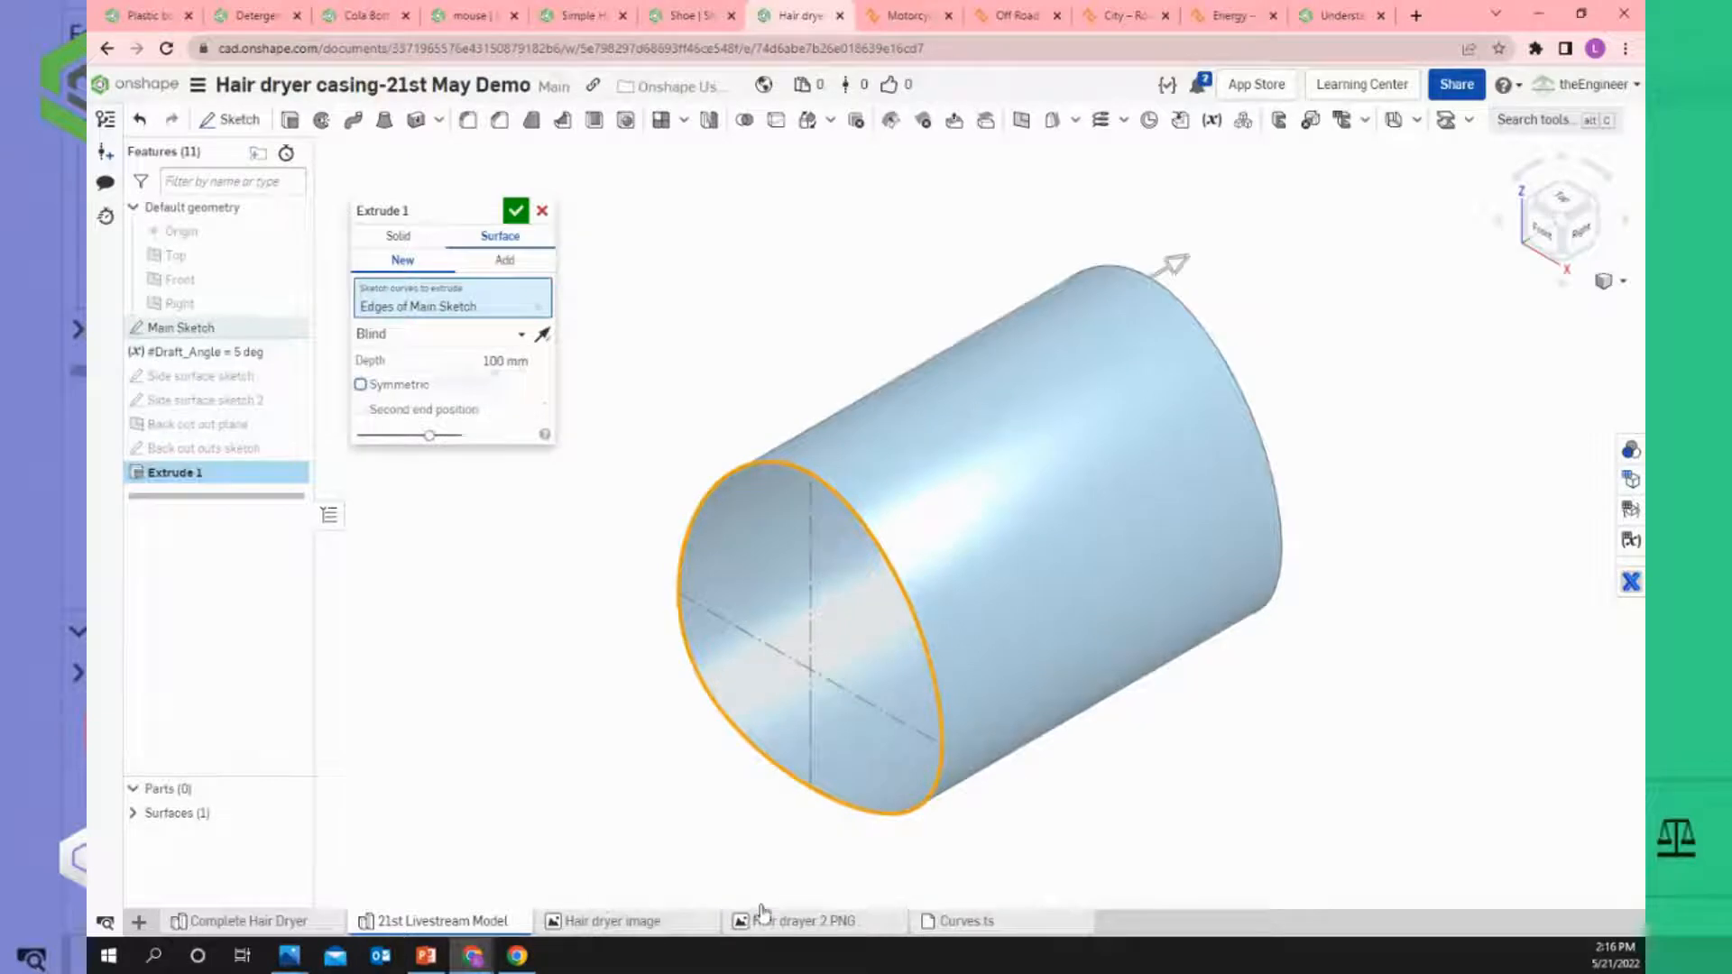
# Examine the side profile of the hair dryer in the Hair drayer 2.PNG reference image.
pyautogui.click(771, 929)
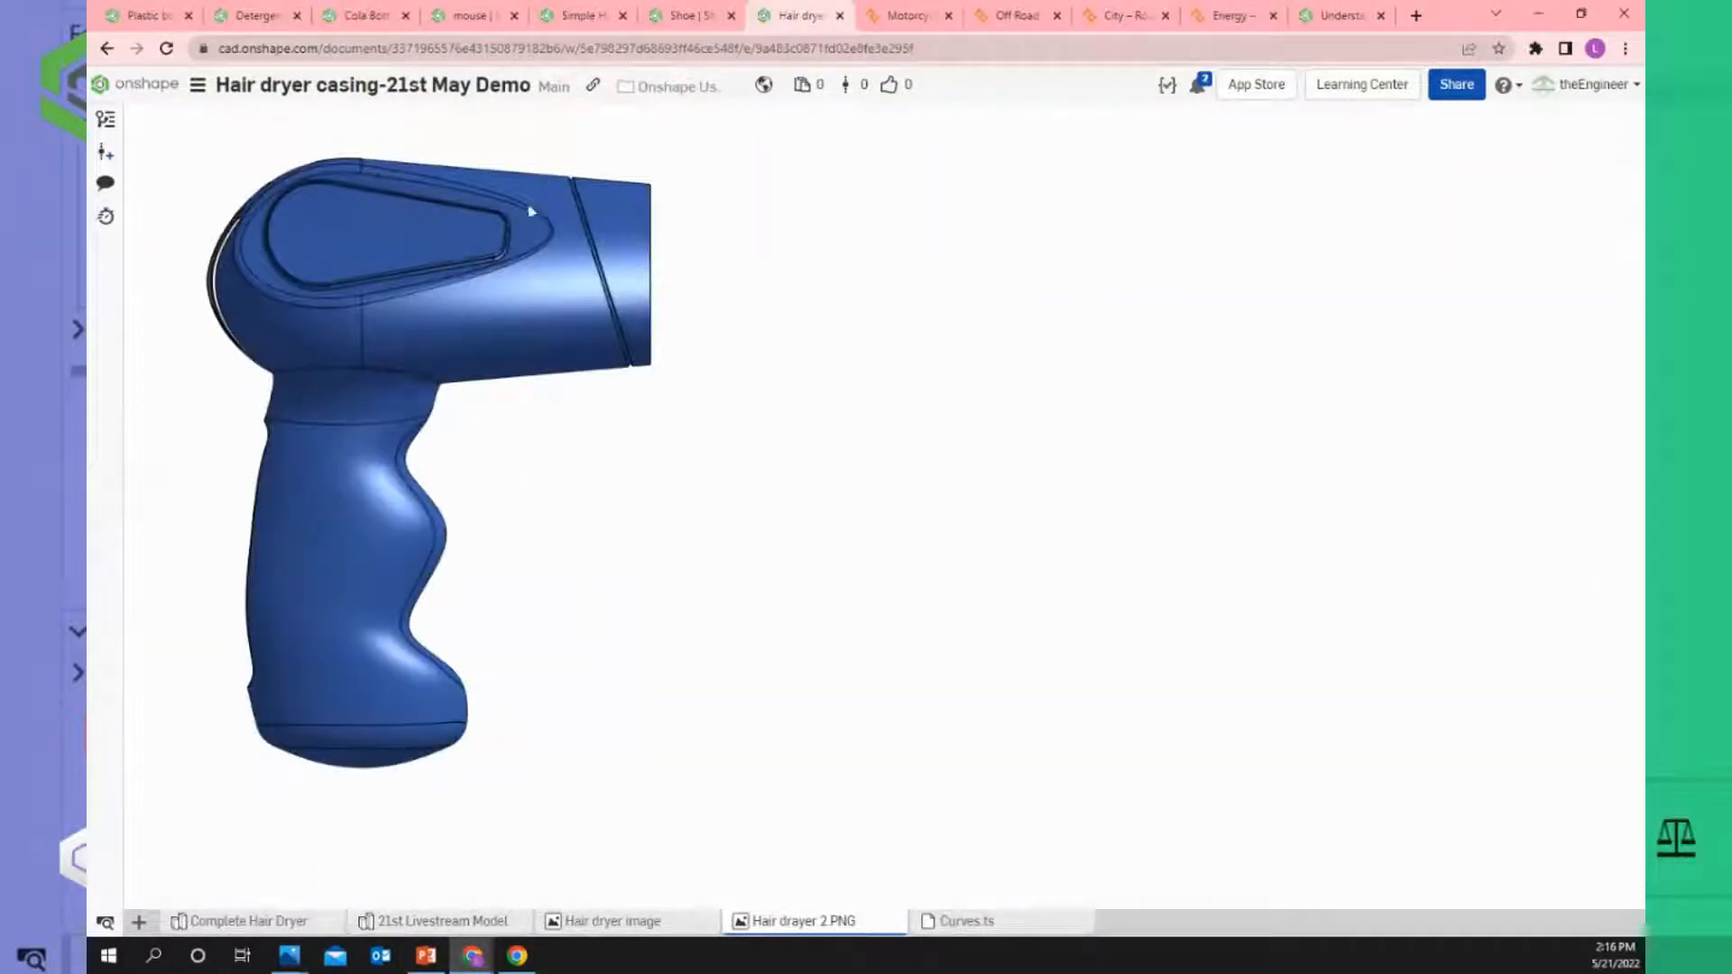
# Return to the 21st Livestream Model, accept the 100 mm surface extrusion and rename the feature Main surface.
pyautogui.click(418, 929)
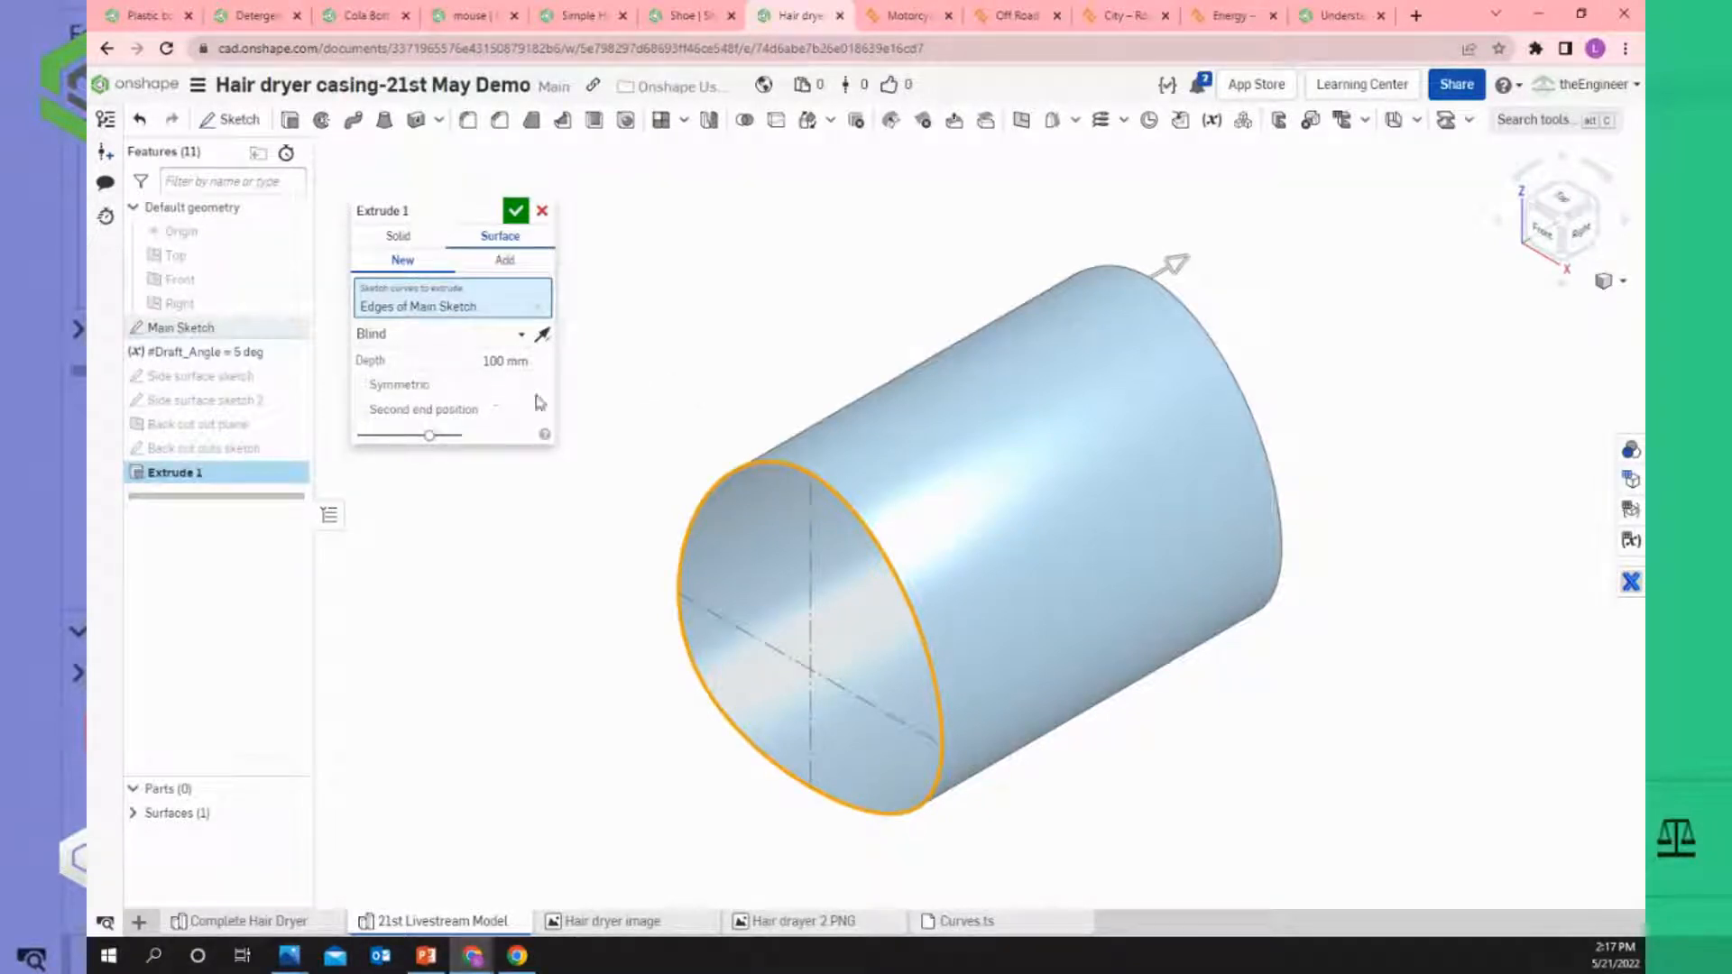
pyautogui.click(516, 213)
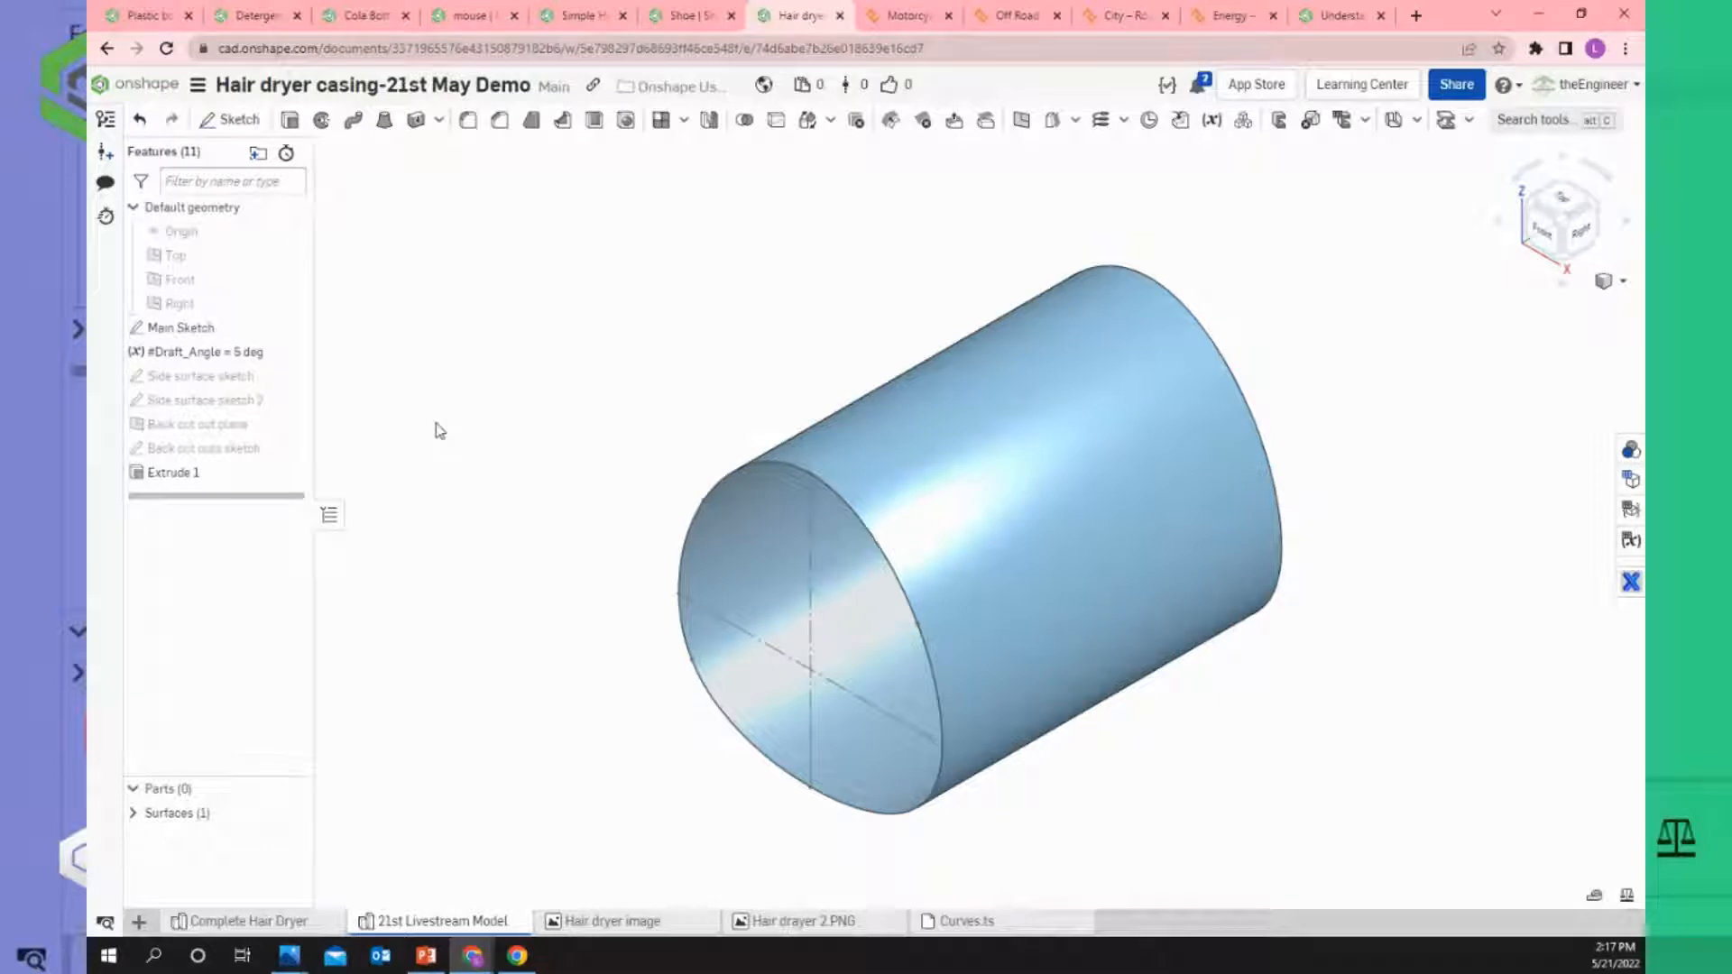
pyautogui.rightClick(163, 485)
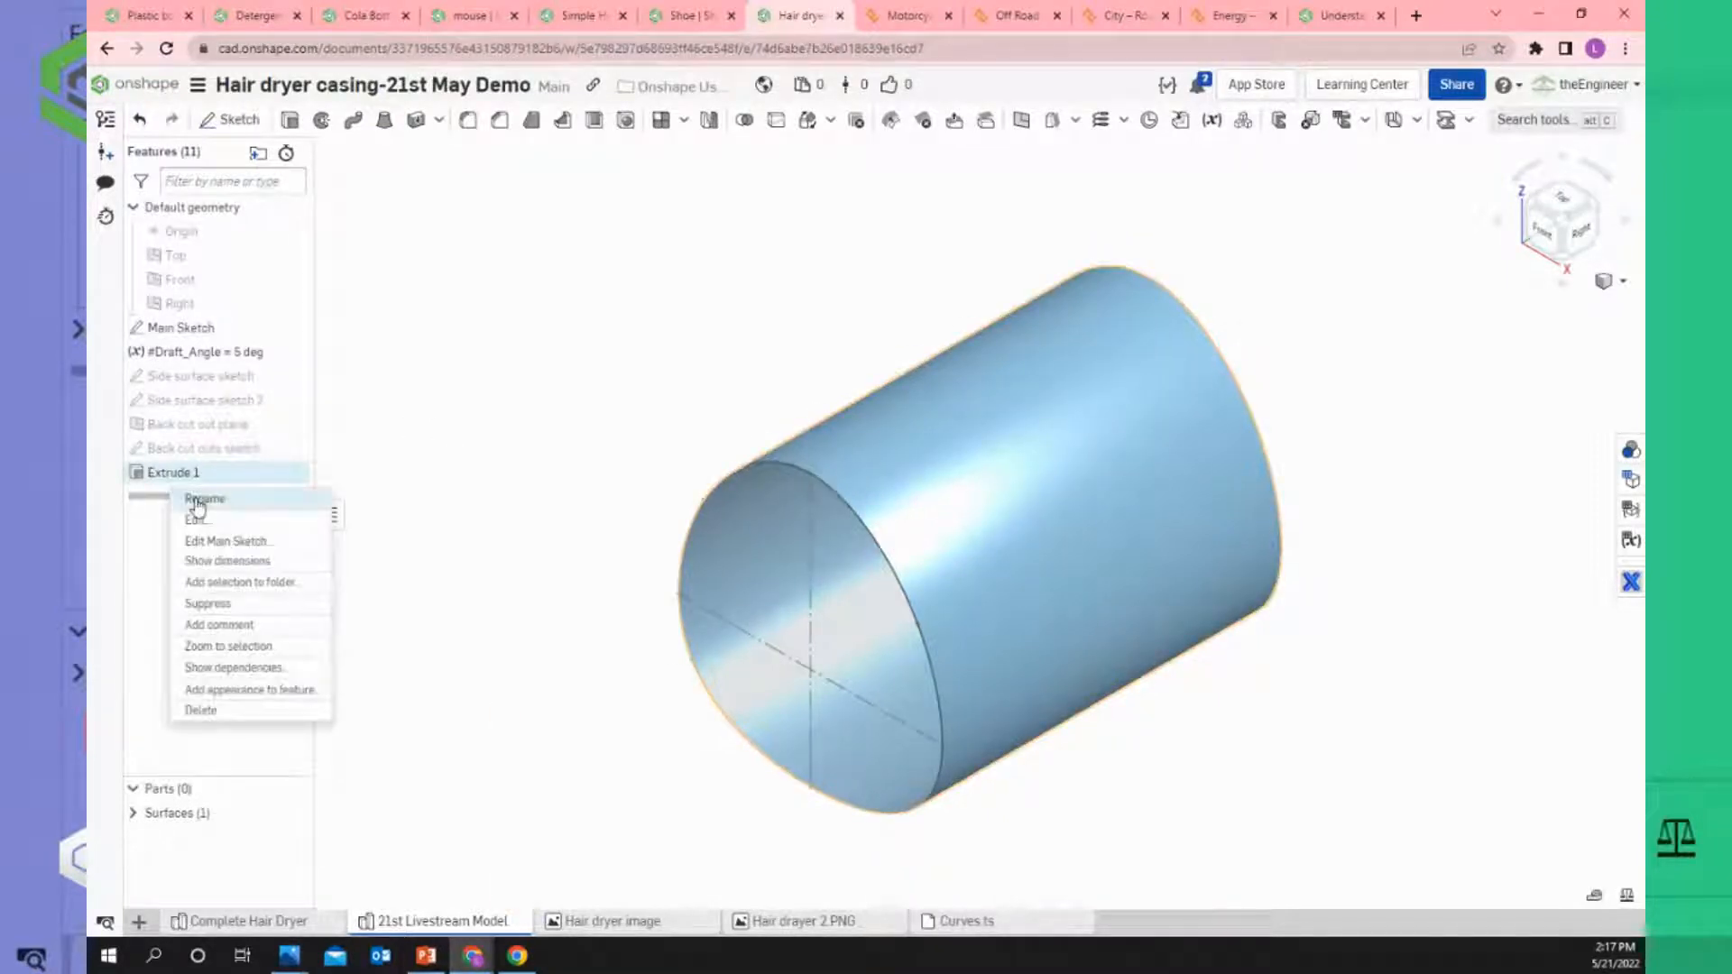
pyautogui.click(198, 502)
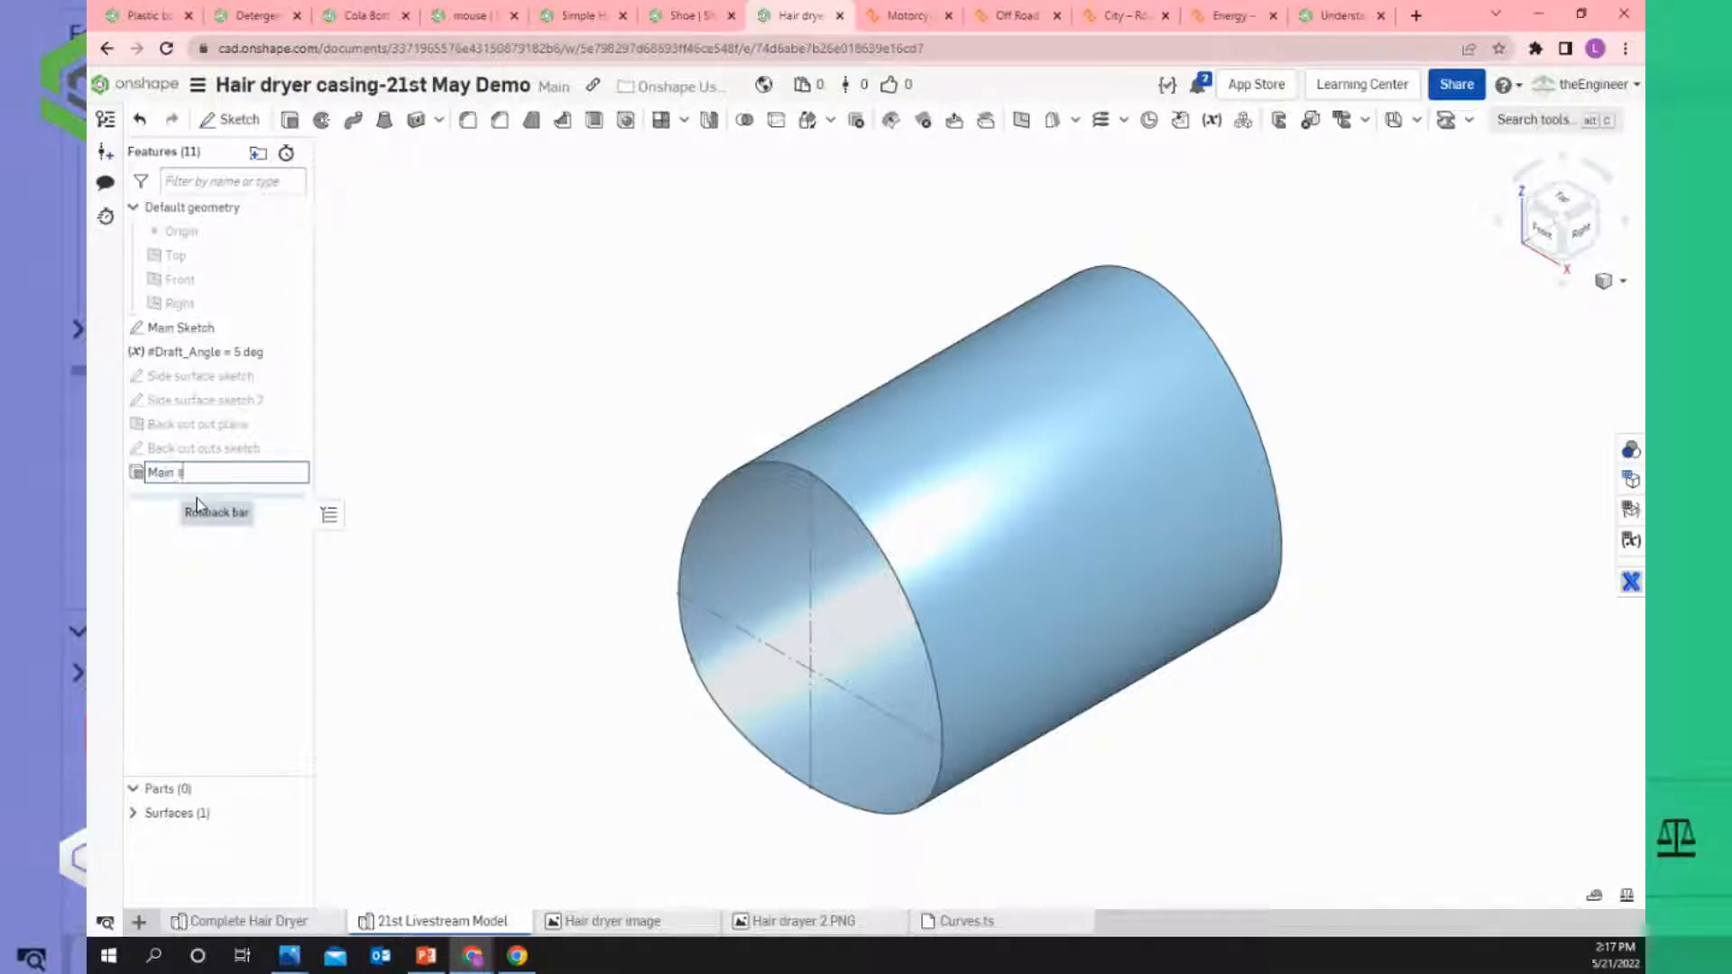
pyautogui.write('Main surface')
pyautogui.press('Return')
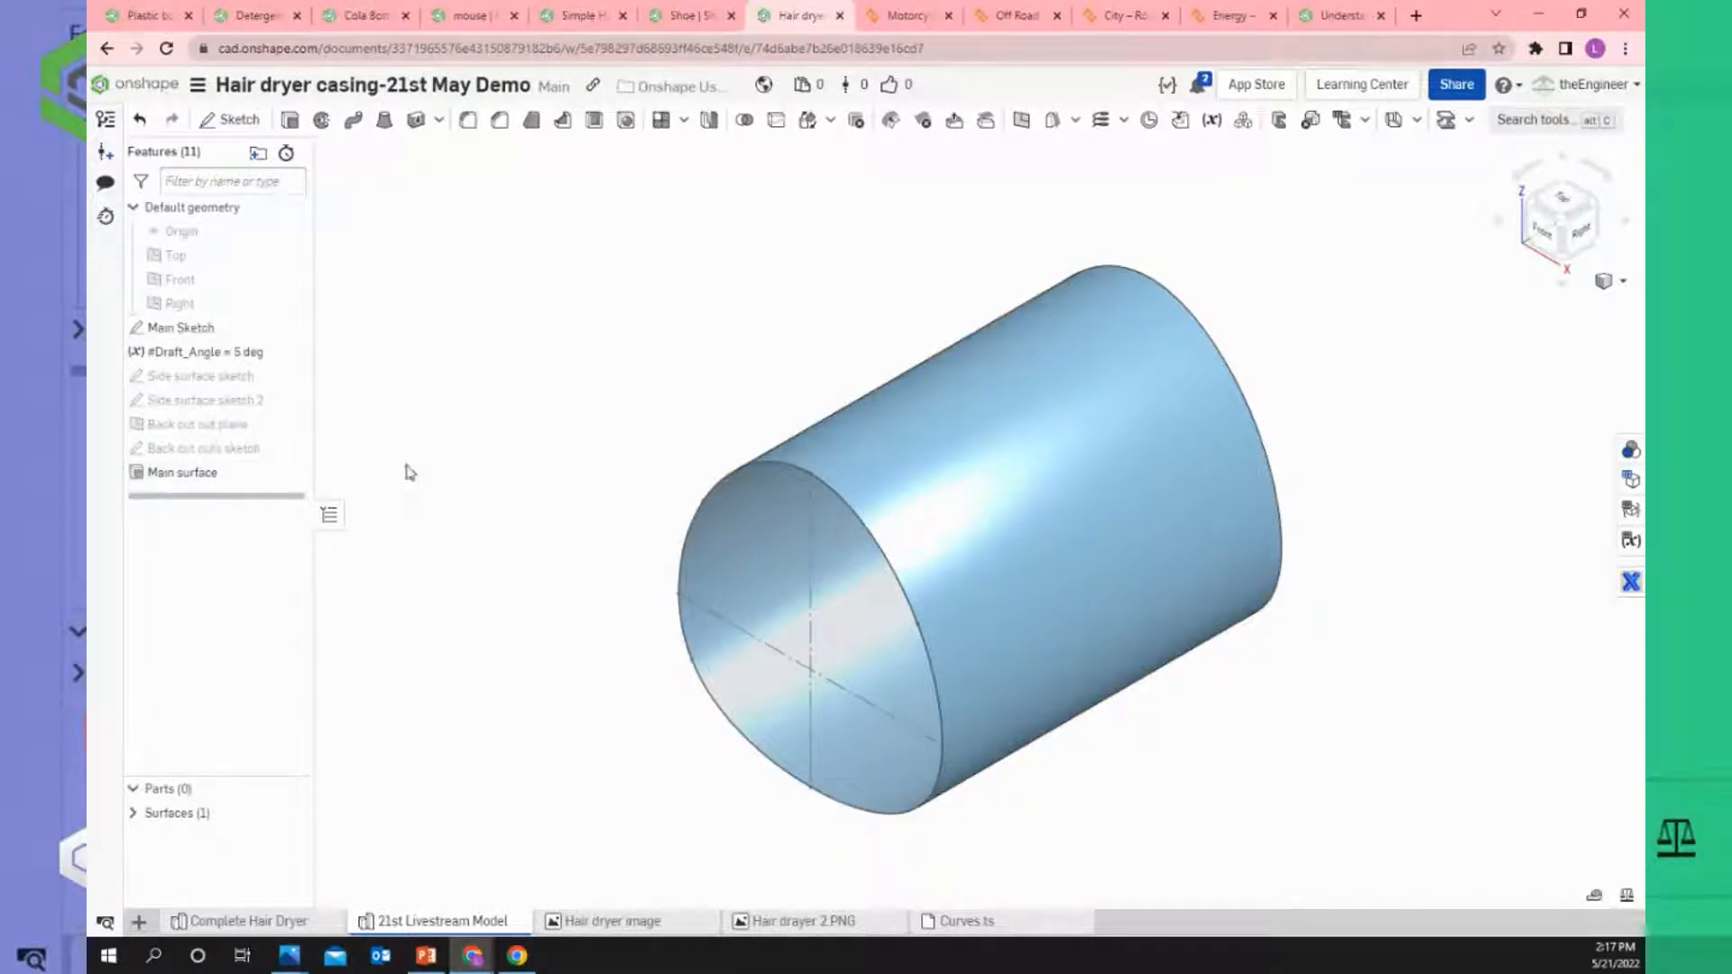
# Compare the main surface in the Right view with the nozzle profile in the Hair drayer 2.PNG reference image.
pyautogui.scroll(-3, 989, 487)
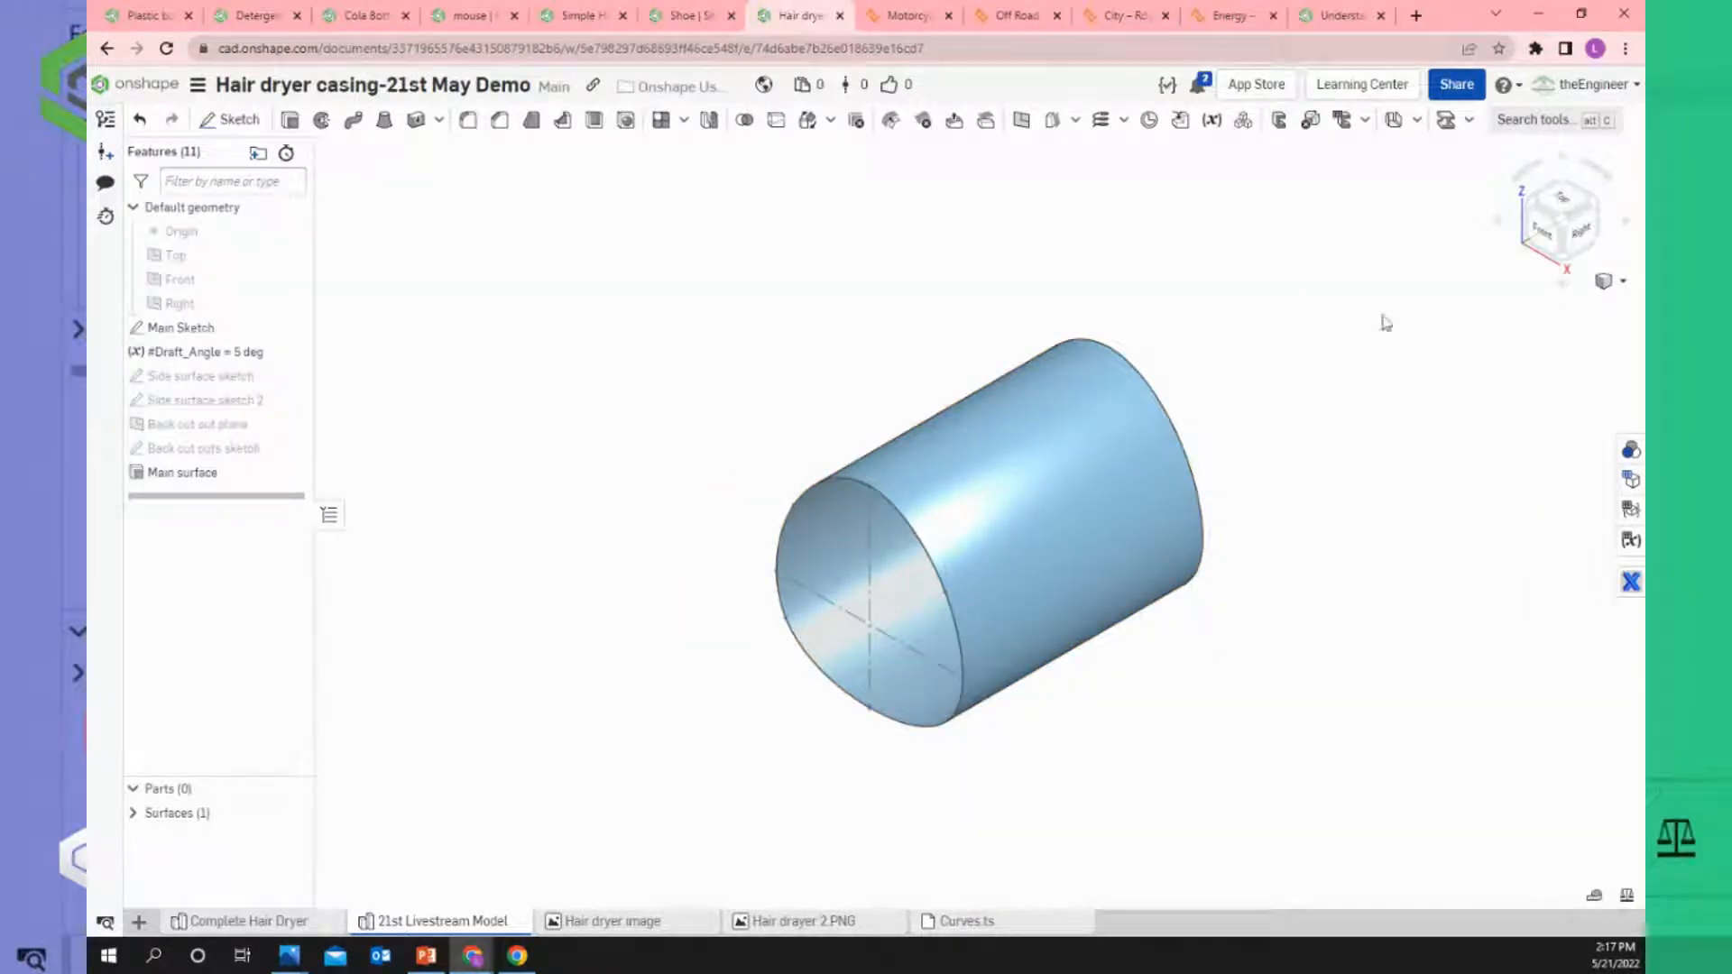
pyautogui.click(1588, 233)
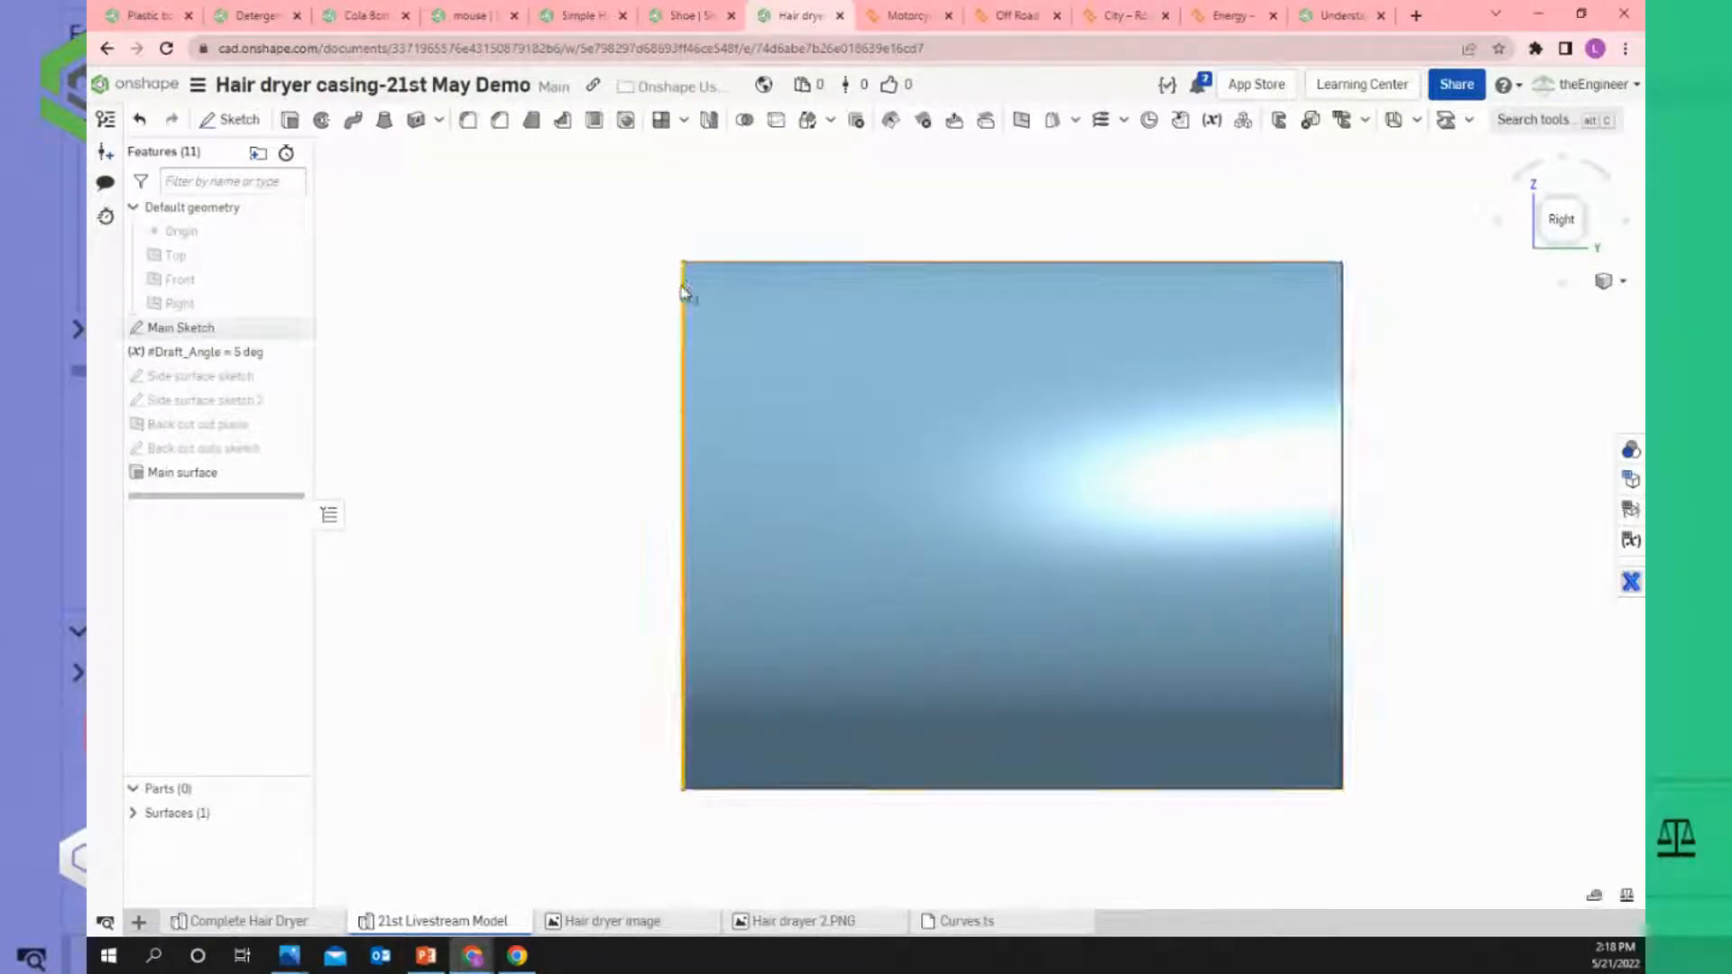
pyautogui.click(1345, 335)
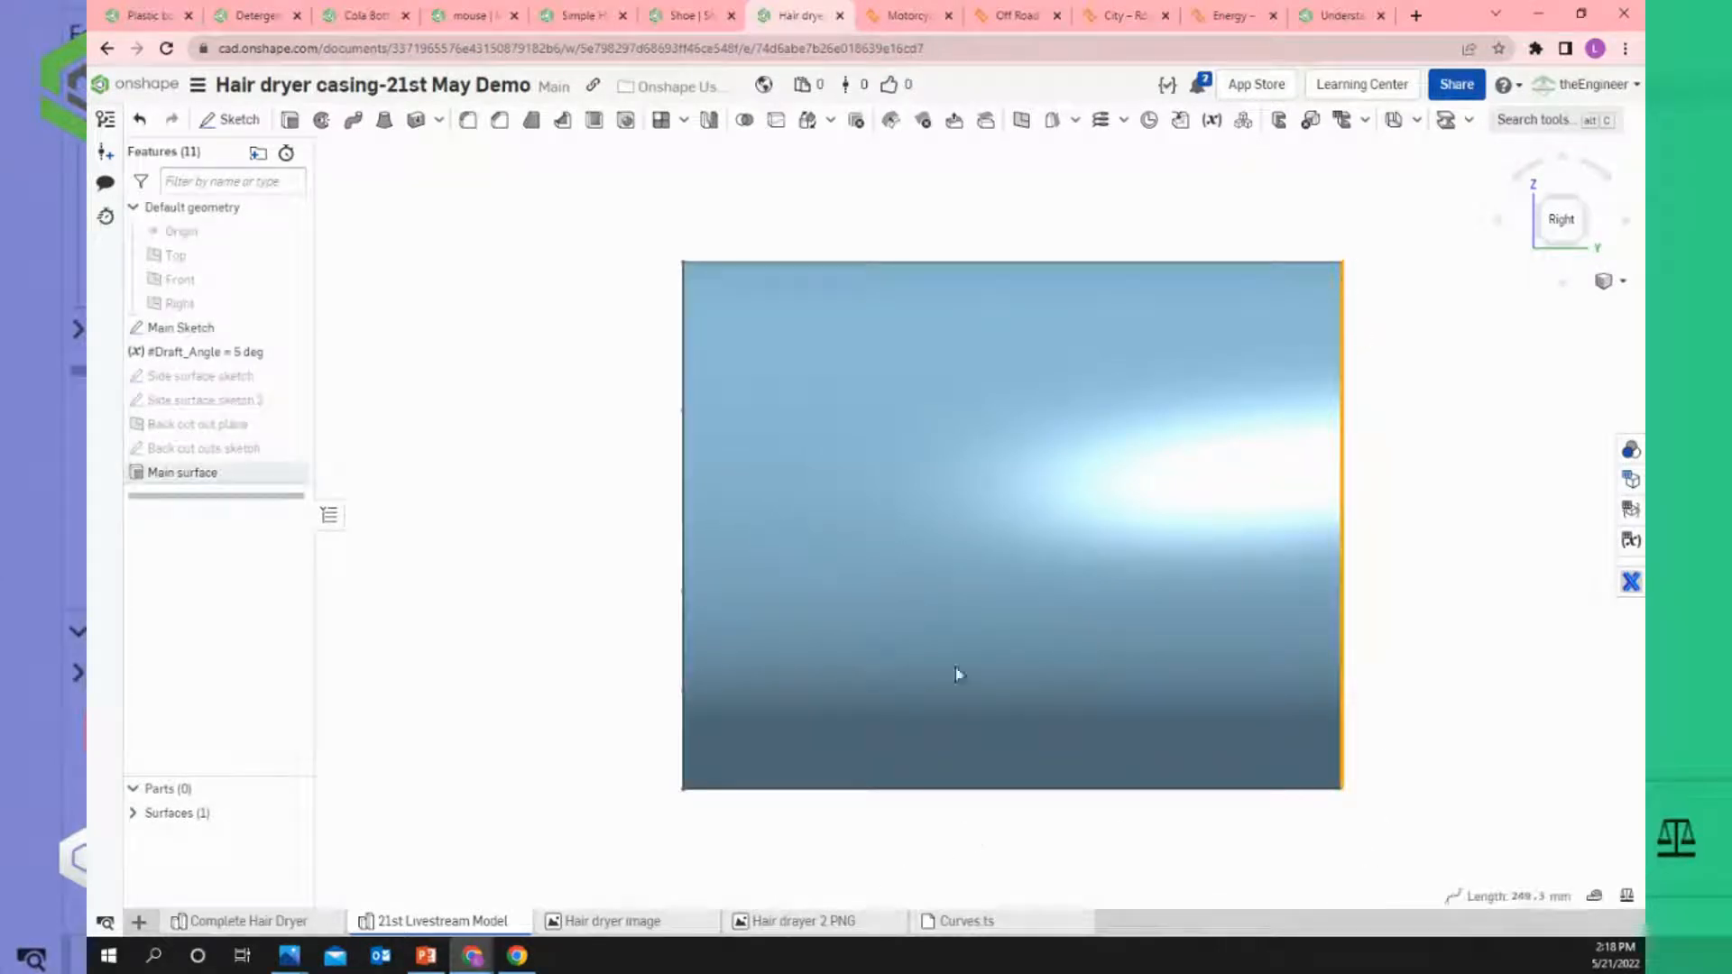
pyautogui.click(768, 924)
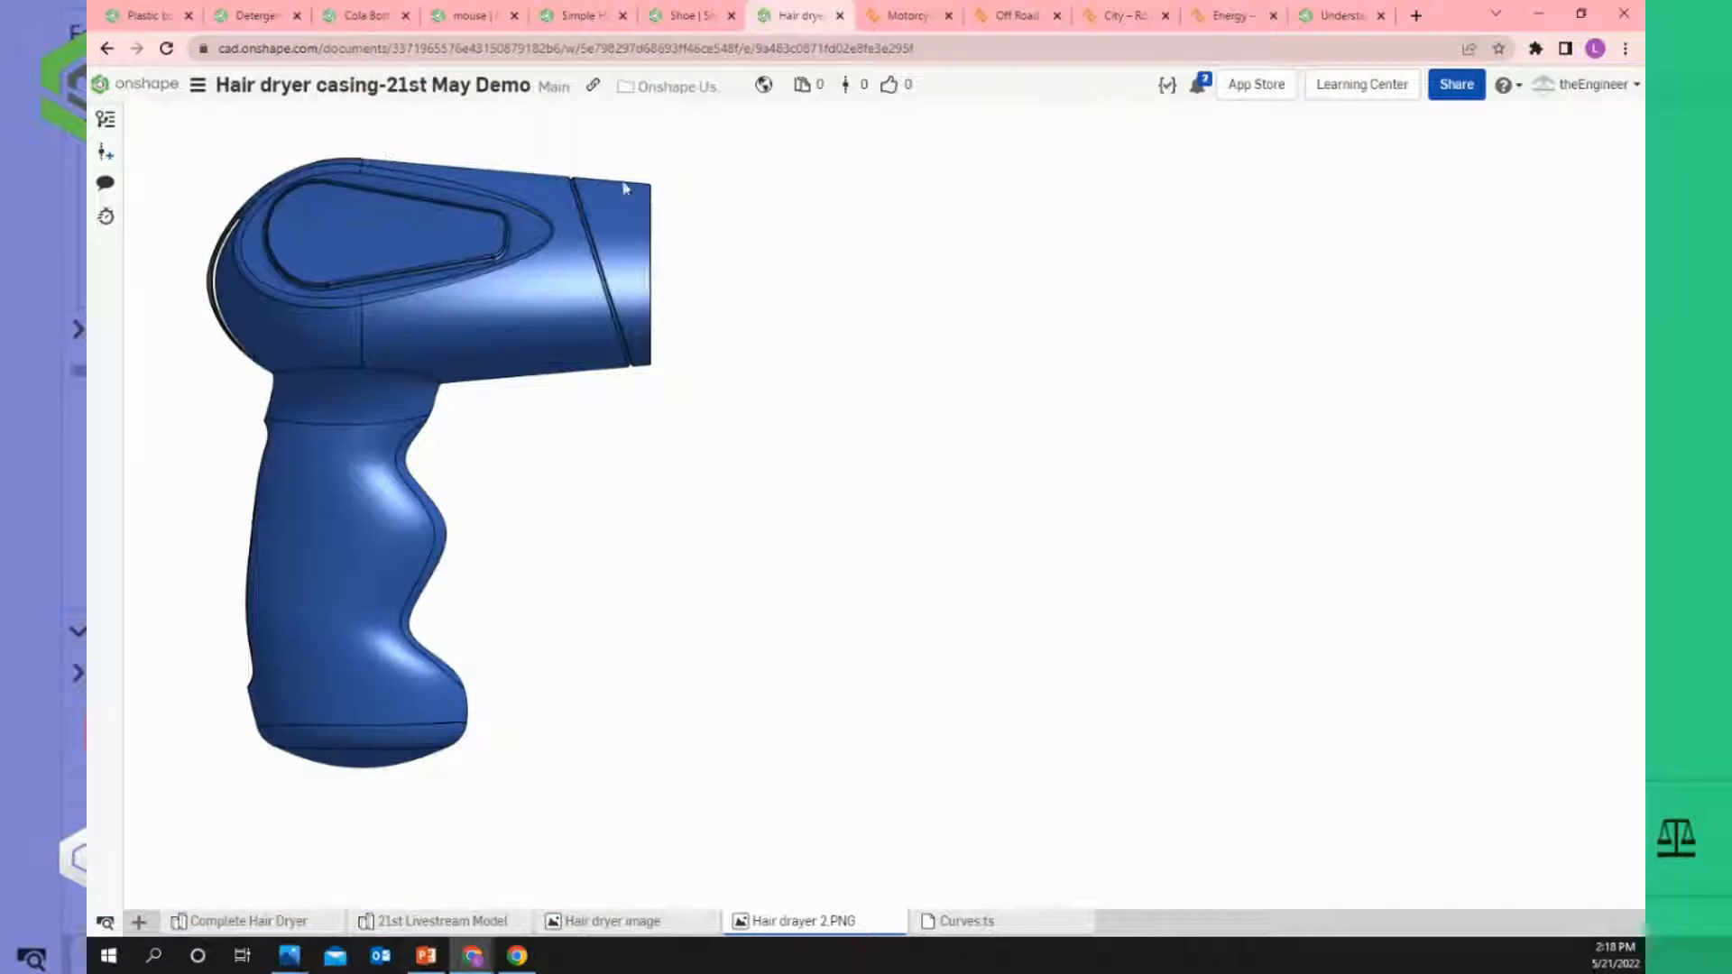
pyautogui.click(455, 922)
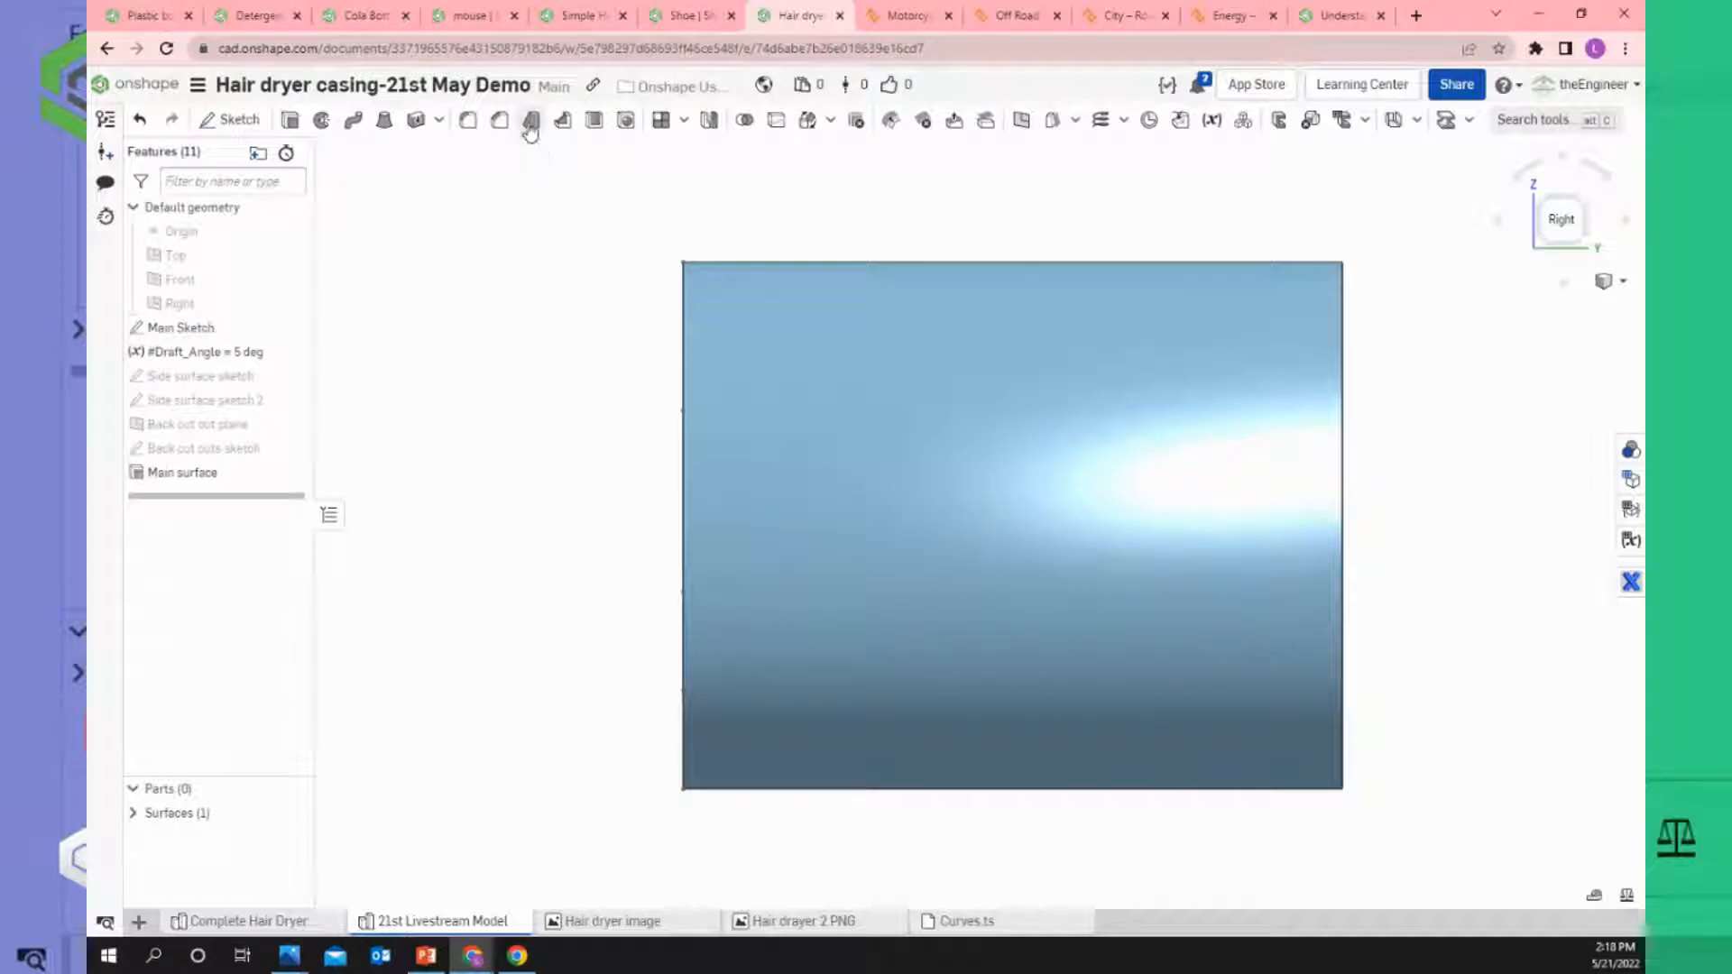
# Try a 5 deg neutral-plane draft on the main surface's face, using the Front plane as the neutral plane.
pyautogui.click(531, 124)
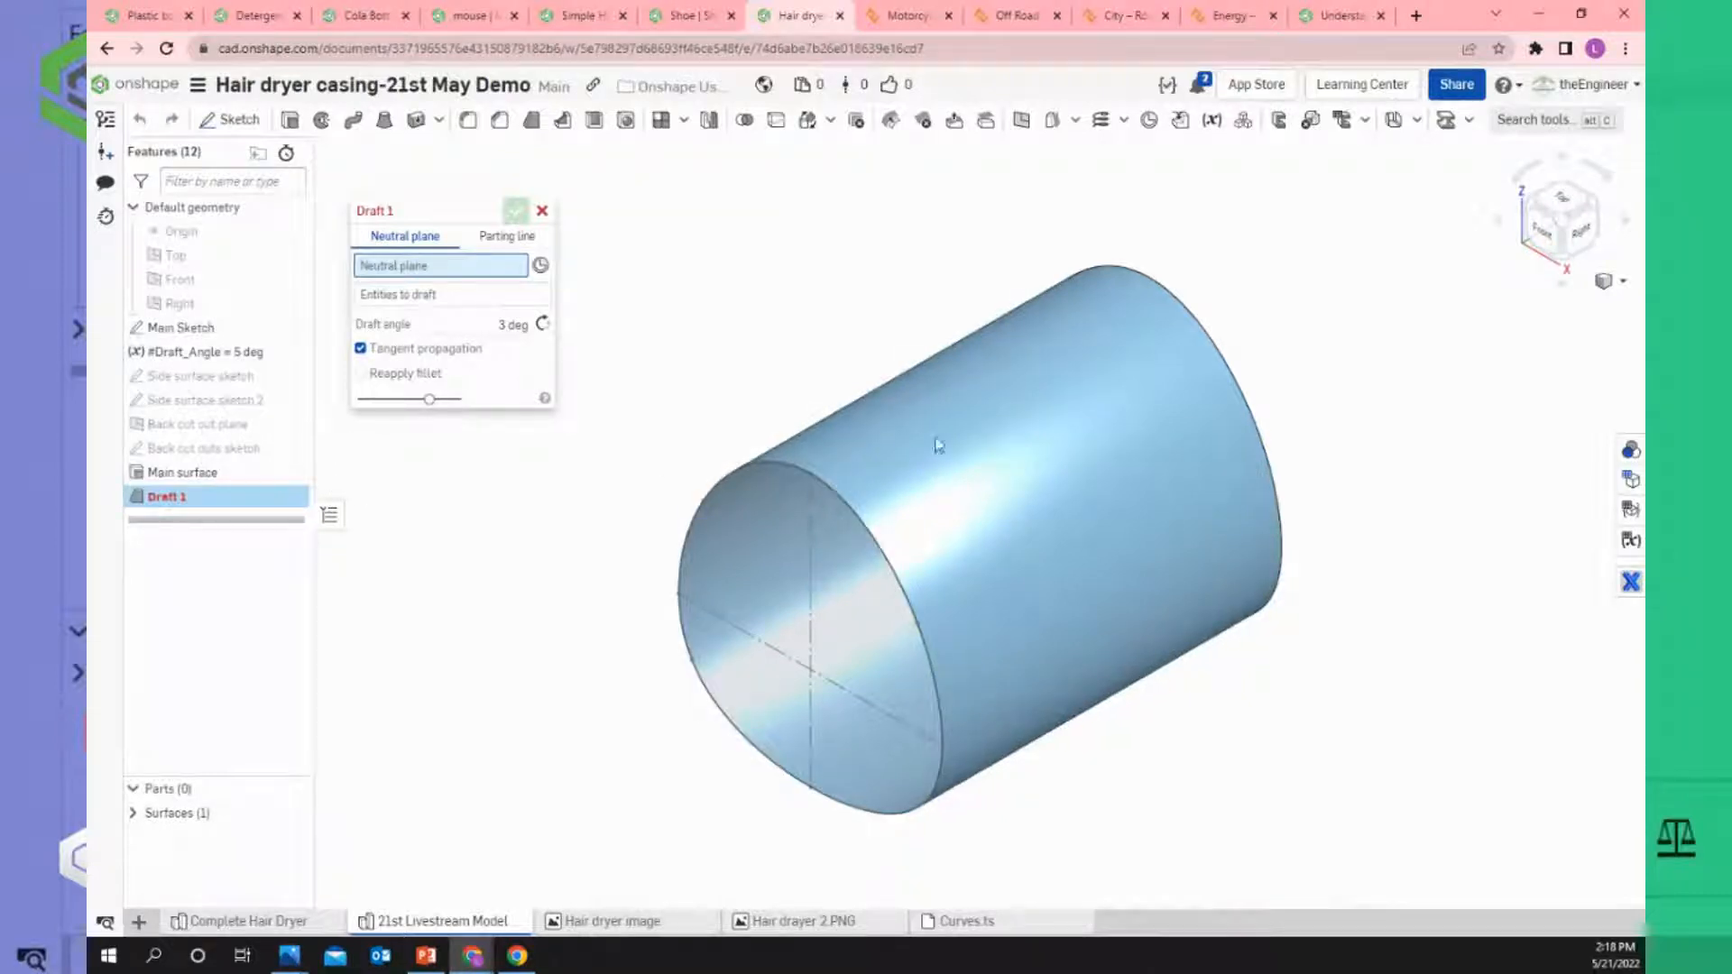
pyautogui.click(515, 323)
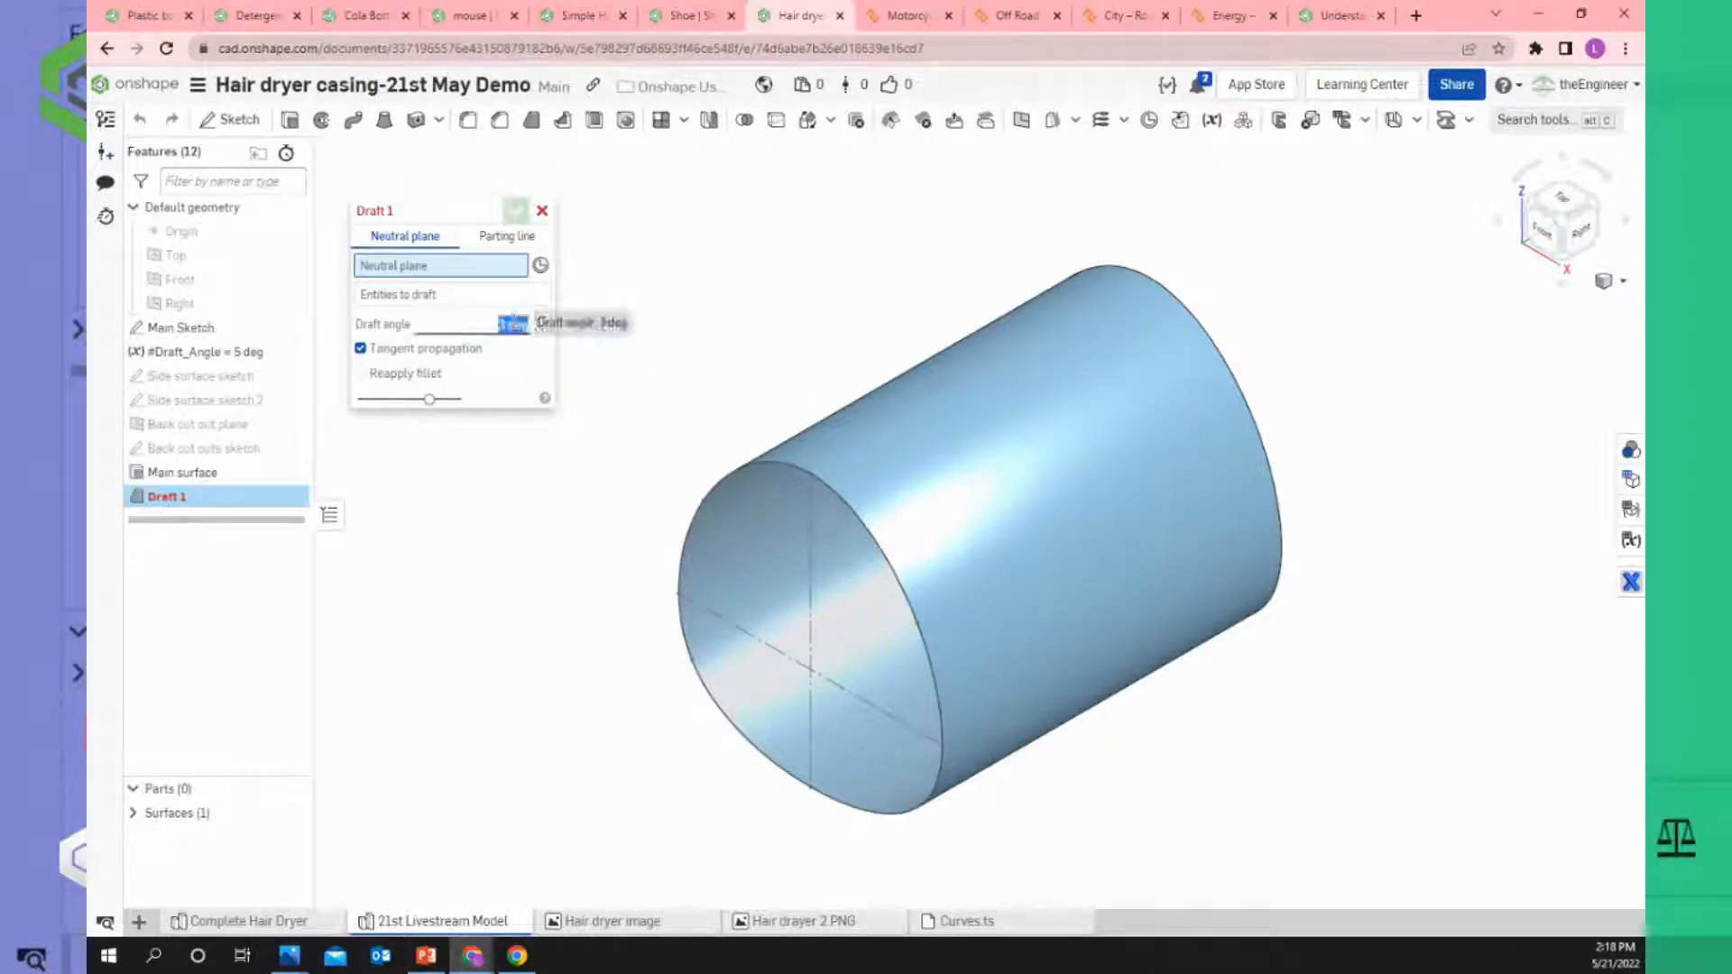
pyautogui.write('5')
pyautogui.press('Return')
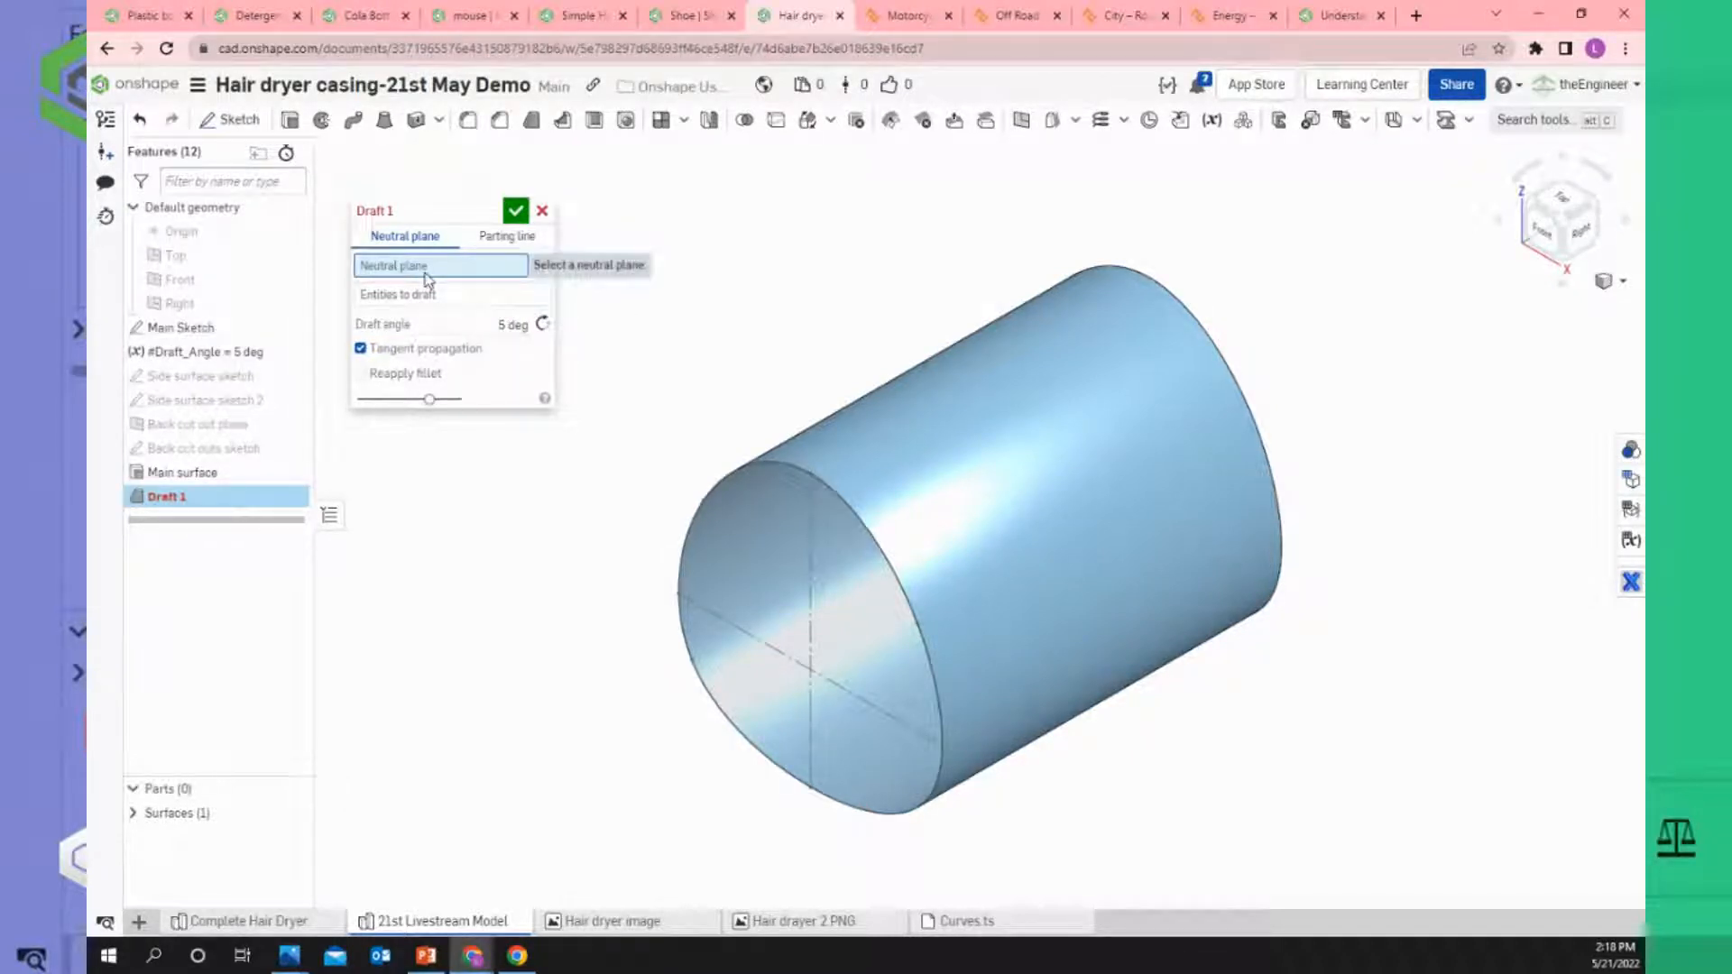
pyautogui.click(184, 282)
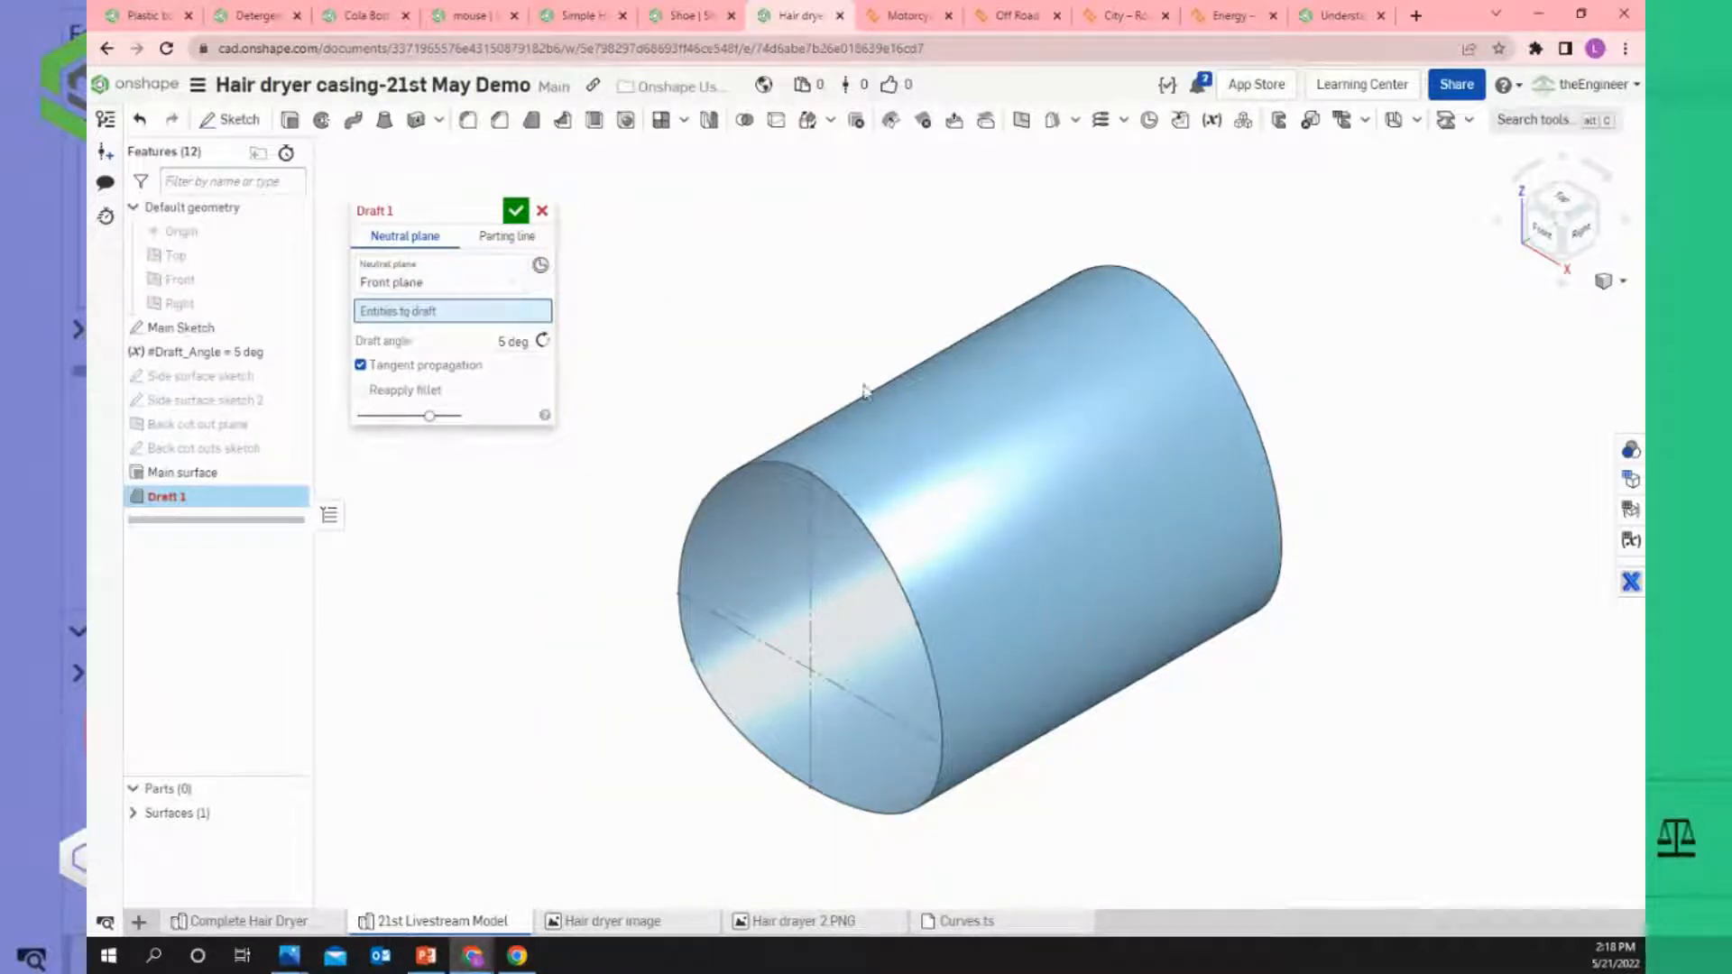
pyautogui.click(913, 434)
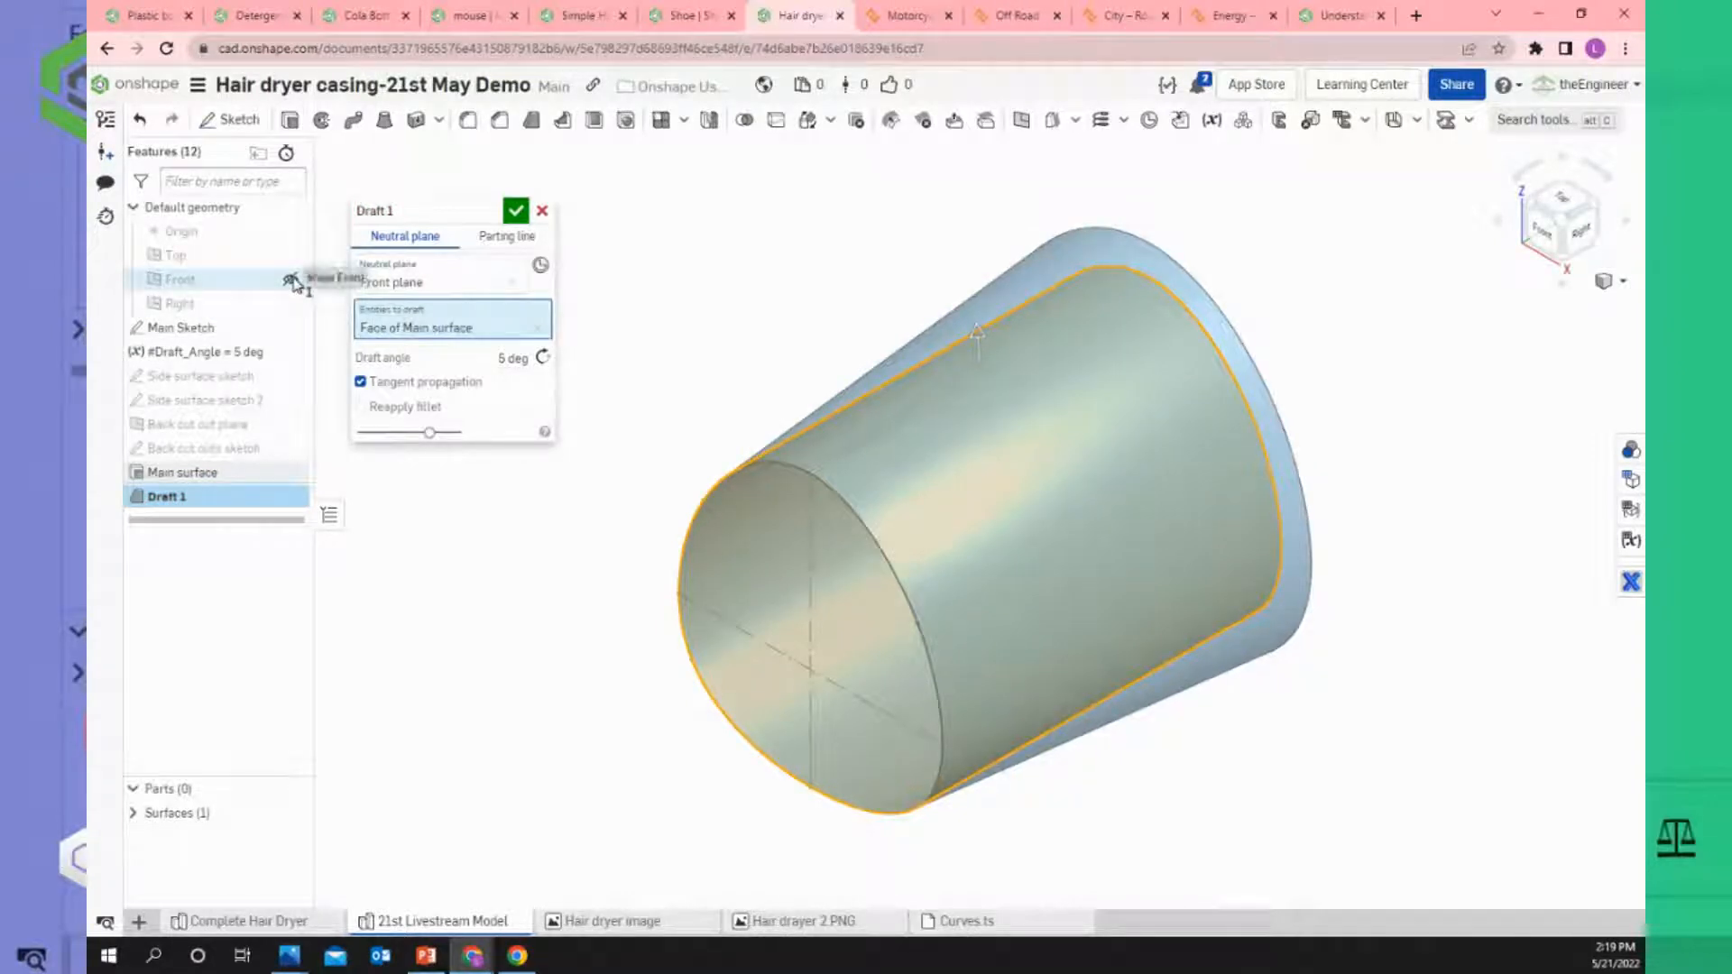
# Show the Front plane to examine where the draft preview starts, and cancel the draft.
pyautogui.click(291, 280)
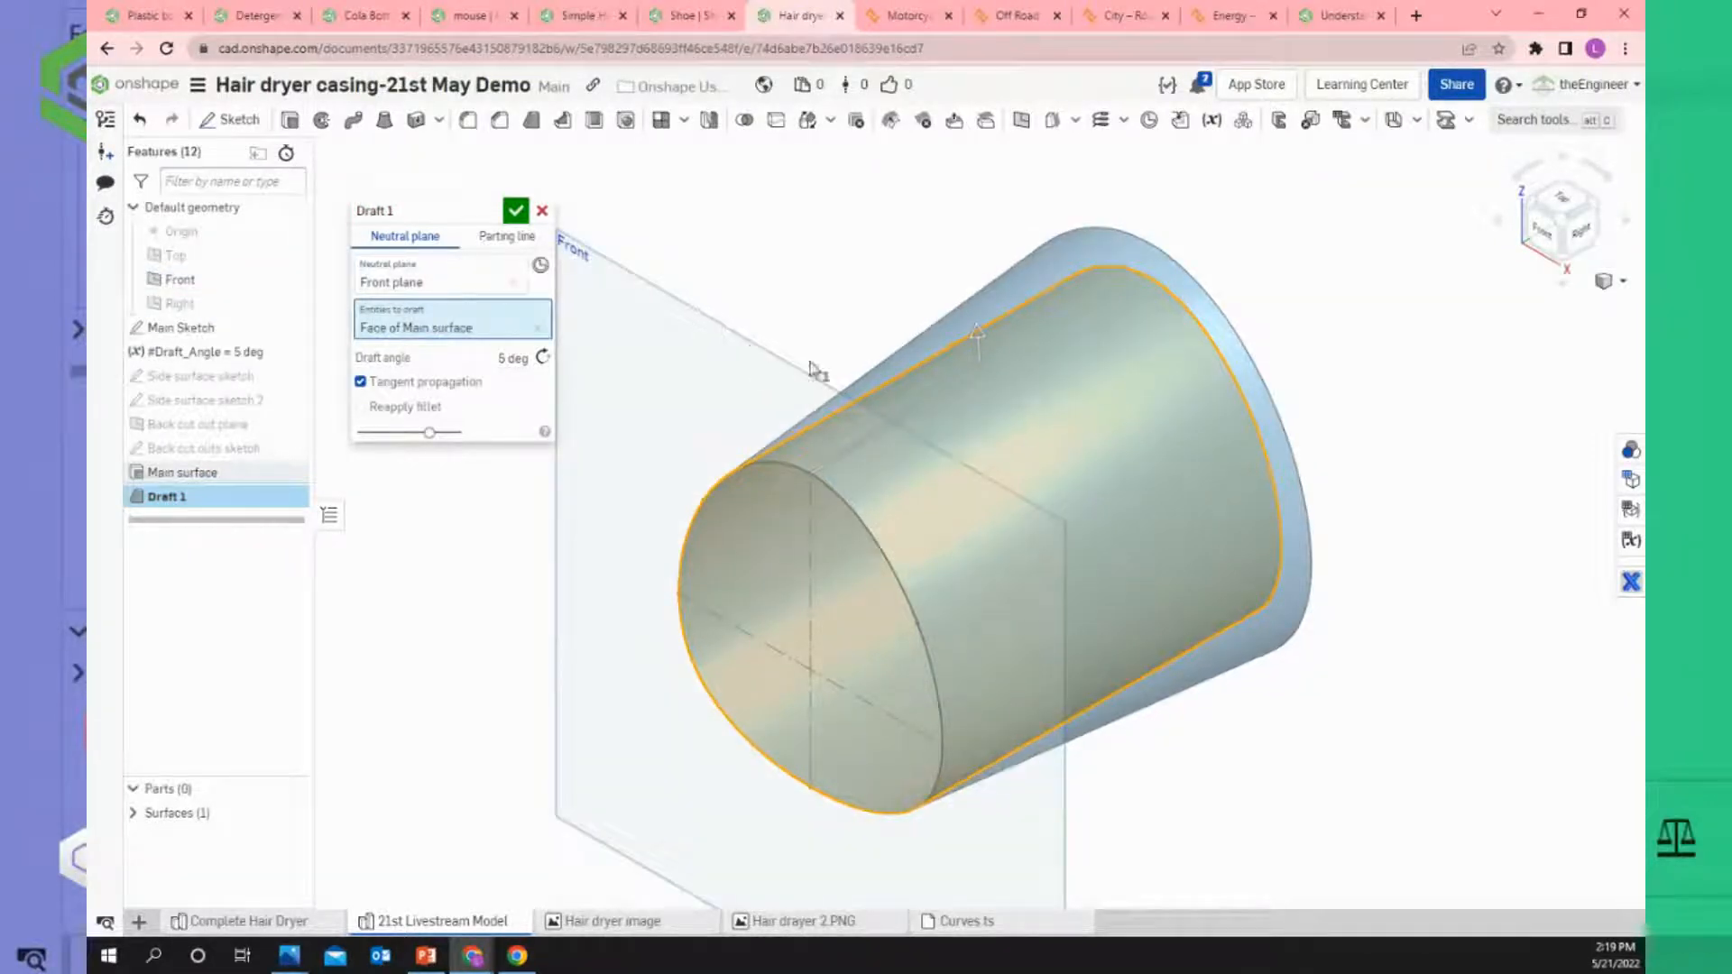
pyautogui.scroll(5, 918, 398)
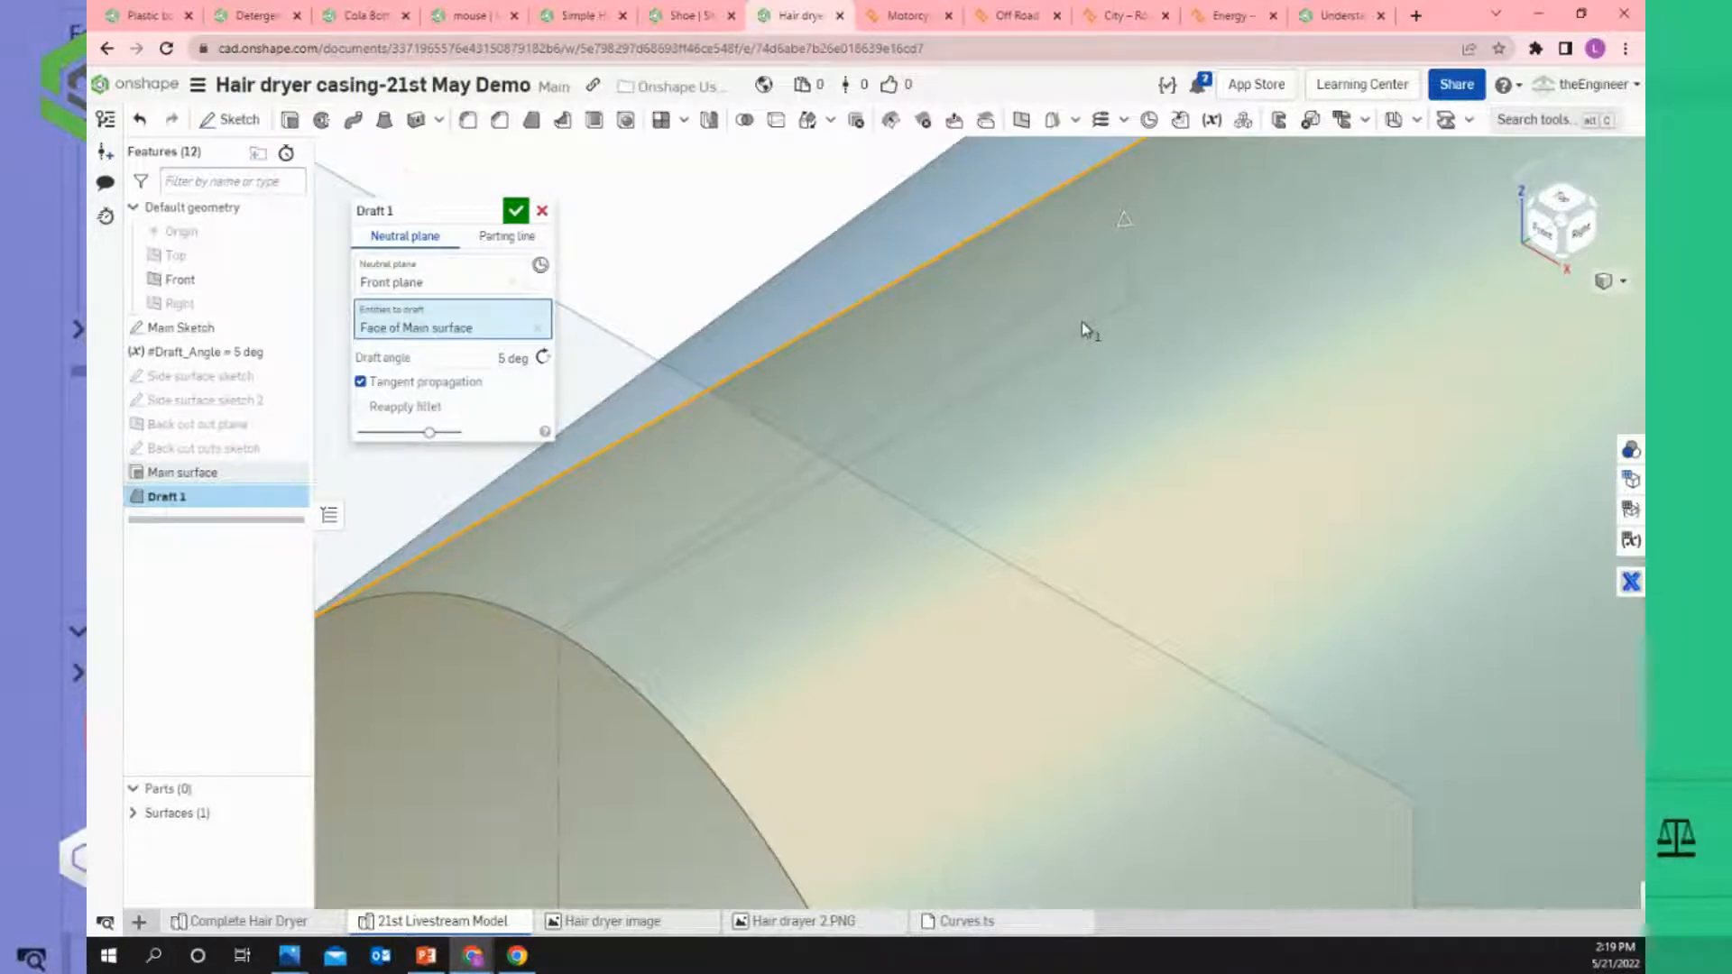
pyautogui.scroll(-2, 1083, 323)
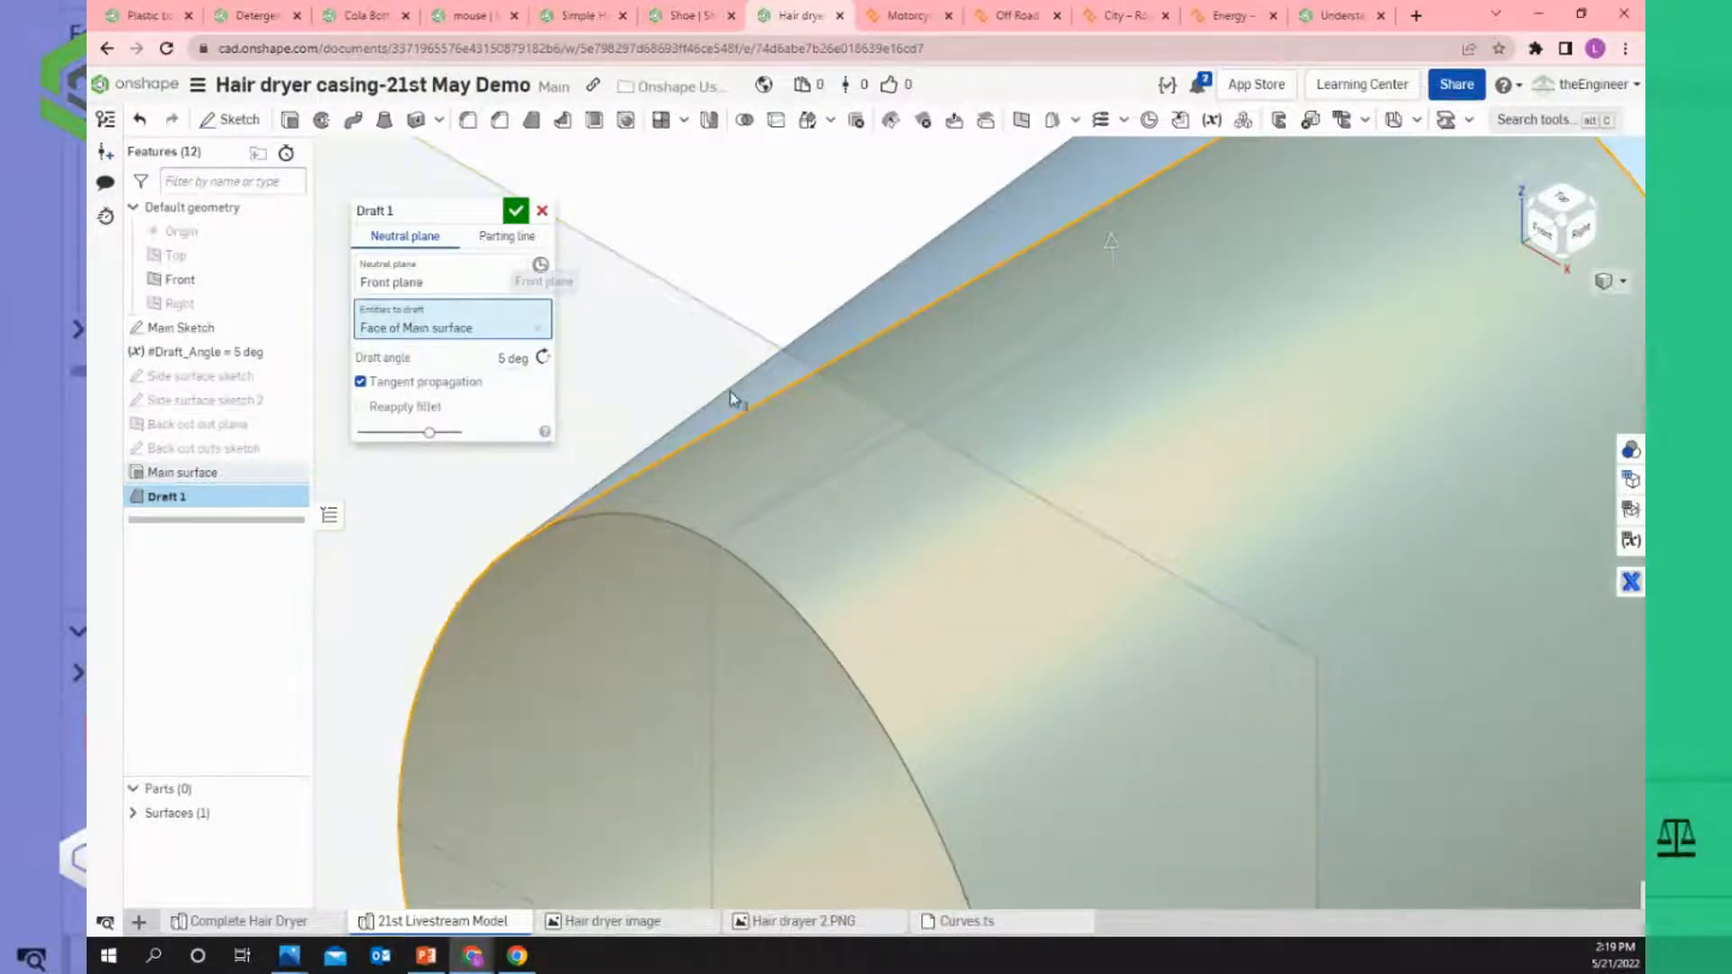
pyautogui.scroll(-2, 735, 386)
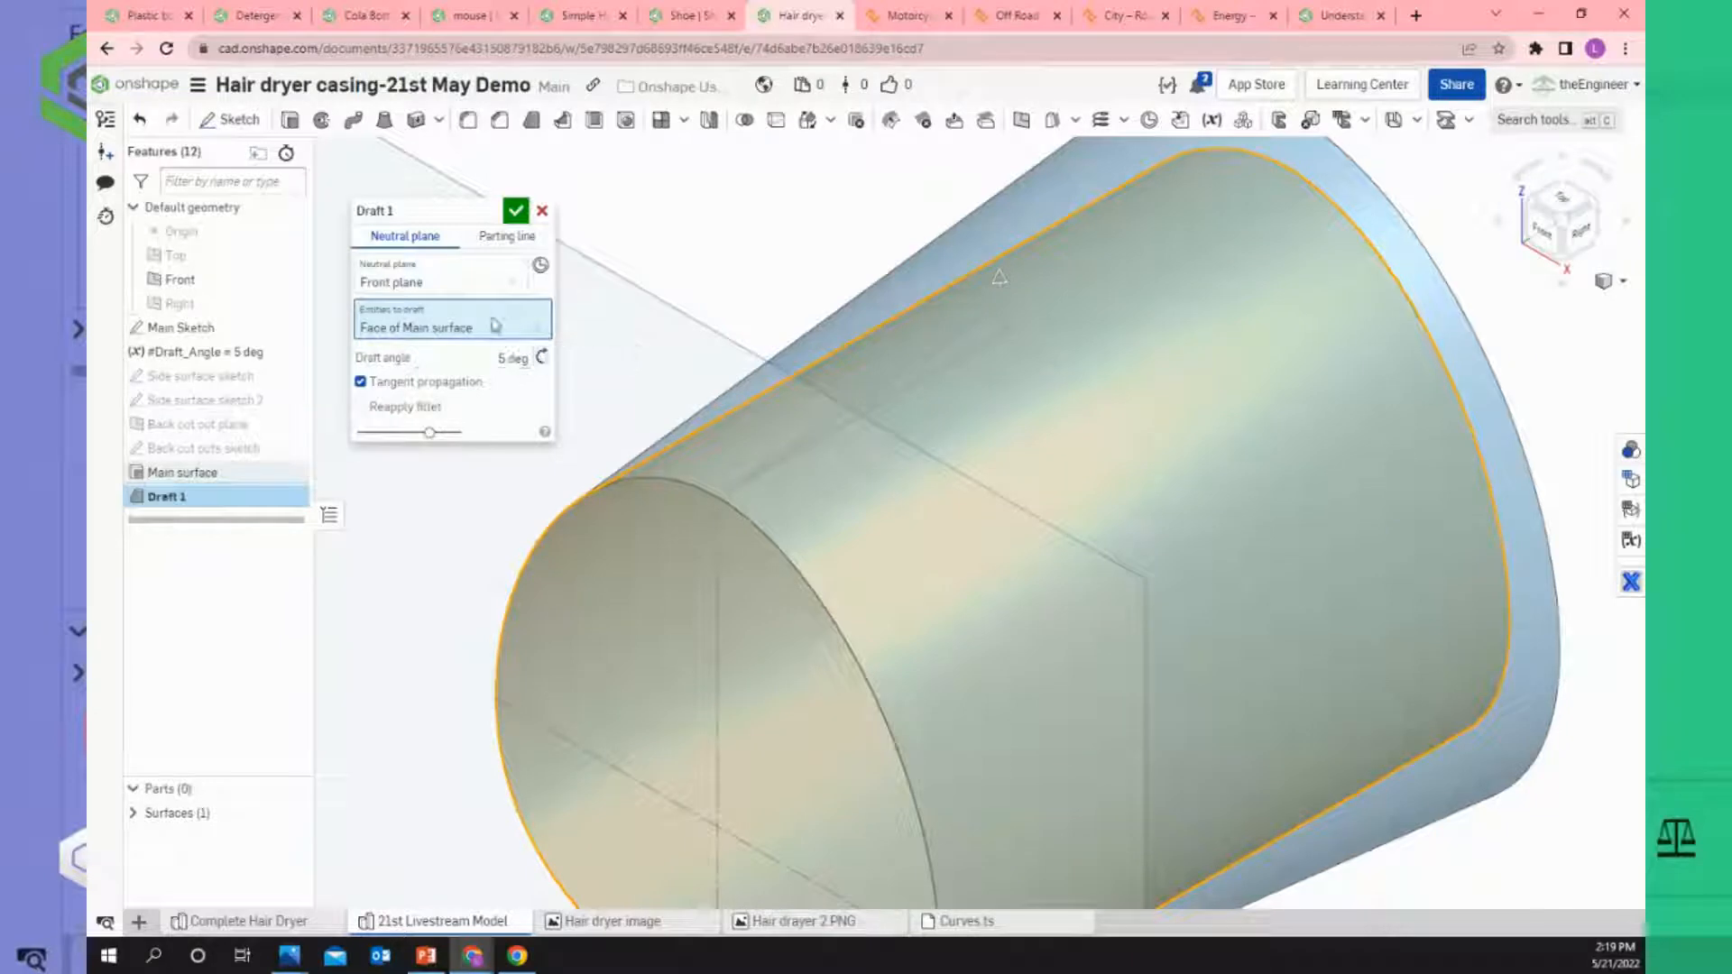
pyautogui.click(502, 360)
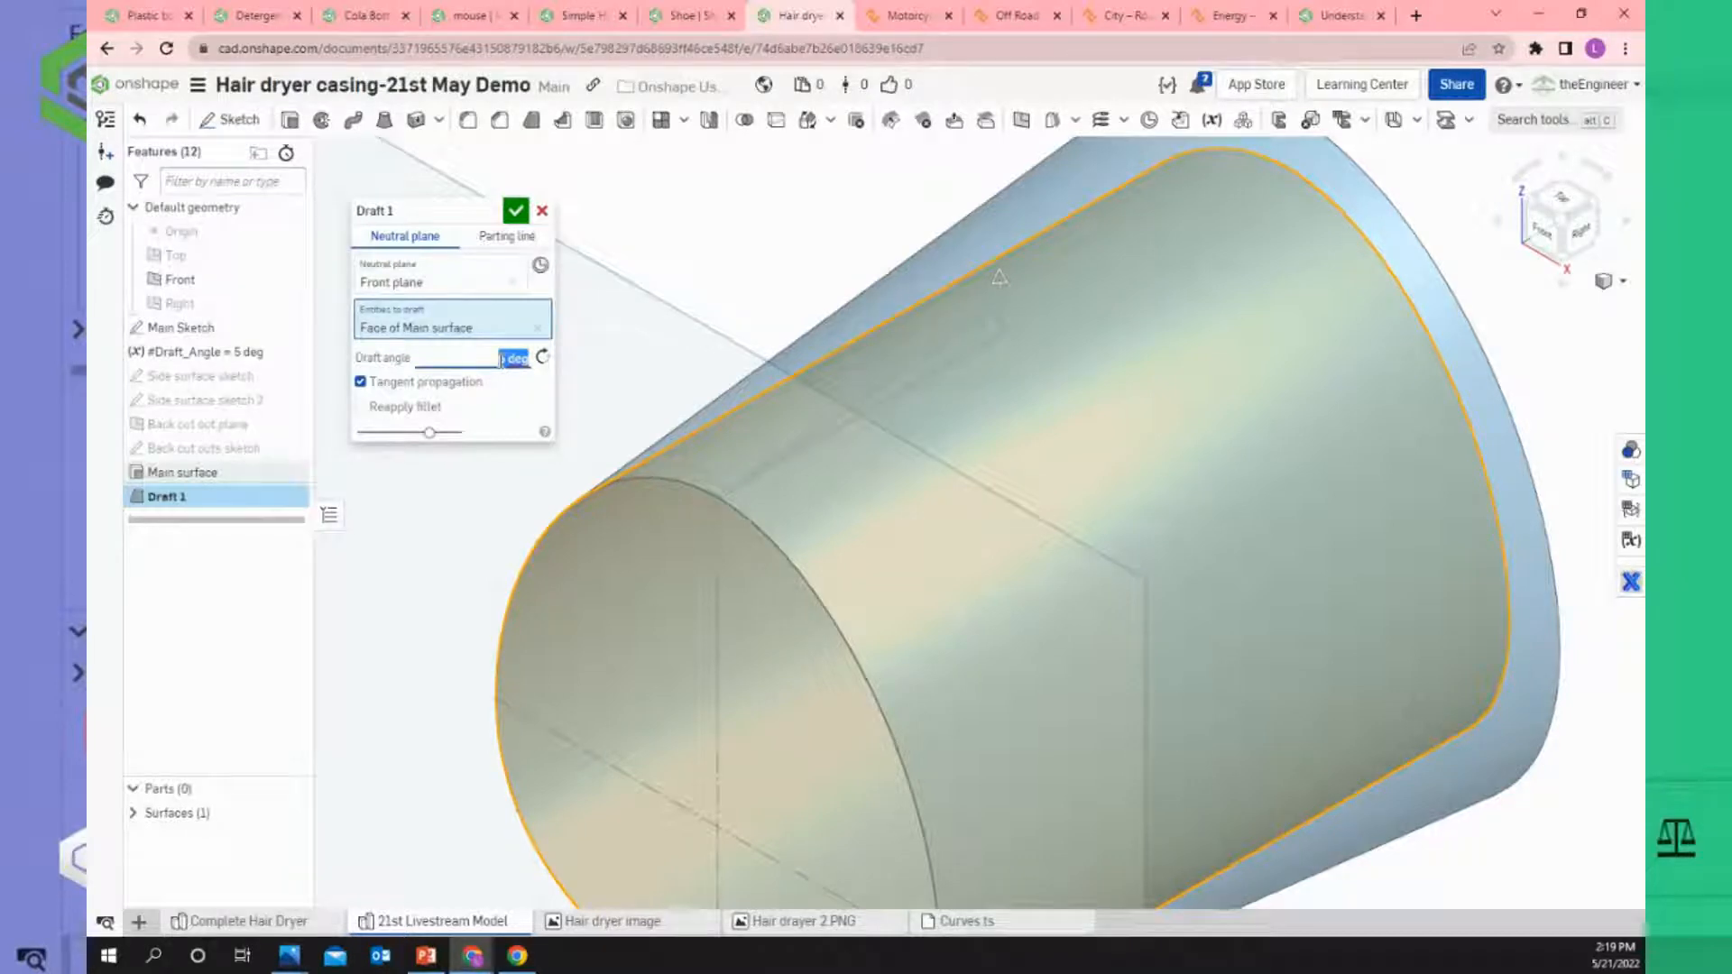
pyautogui.click(542, 210)
pyautogui.scroll(-3, 873, 196)
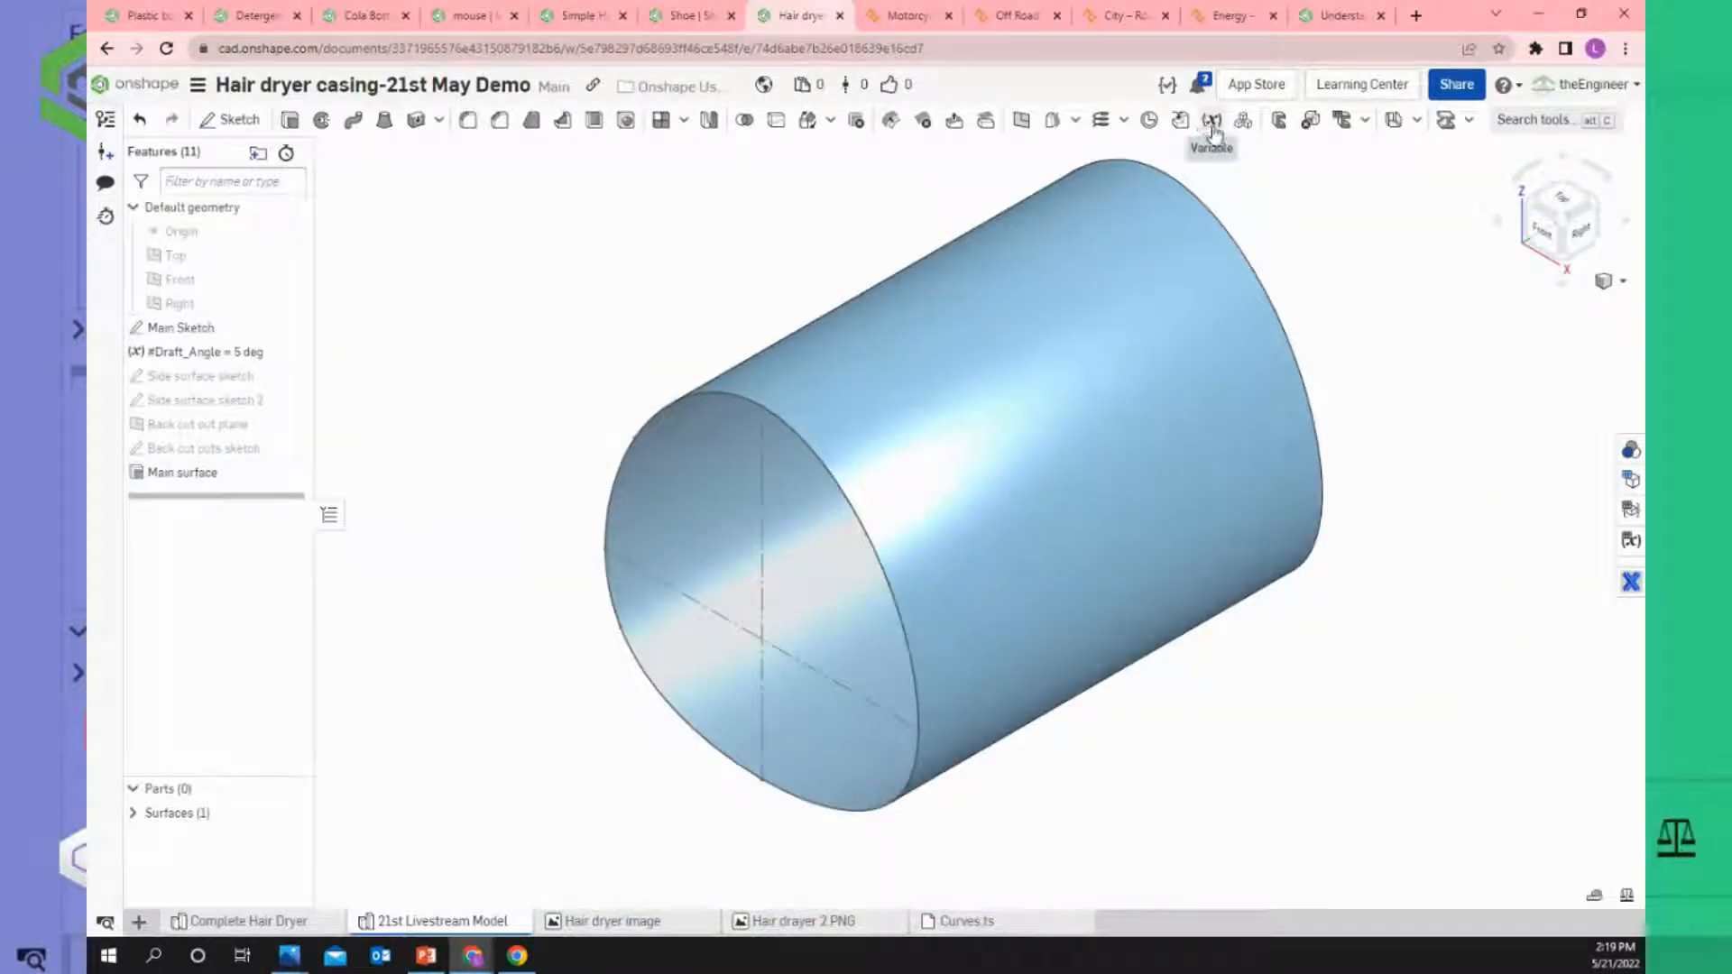
# Create a variable of type Angle with a value of 5 deg.
pyautogui.click(1212, 124)
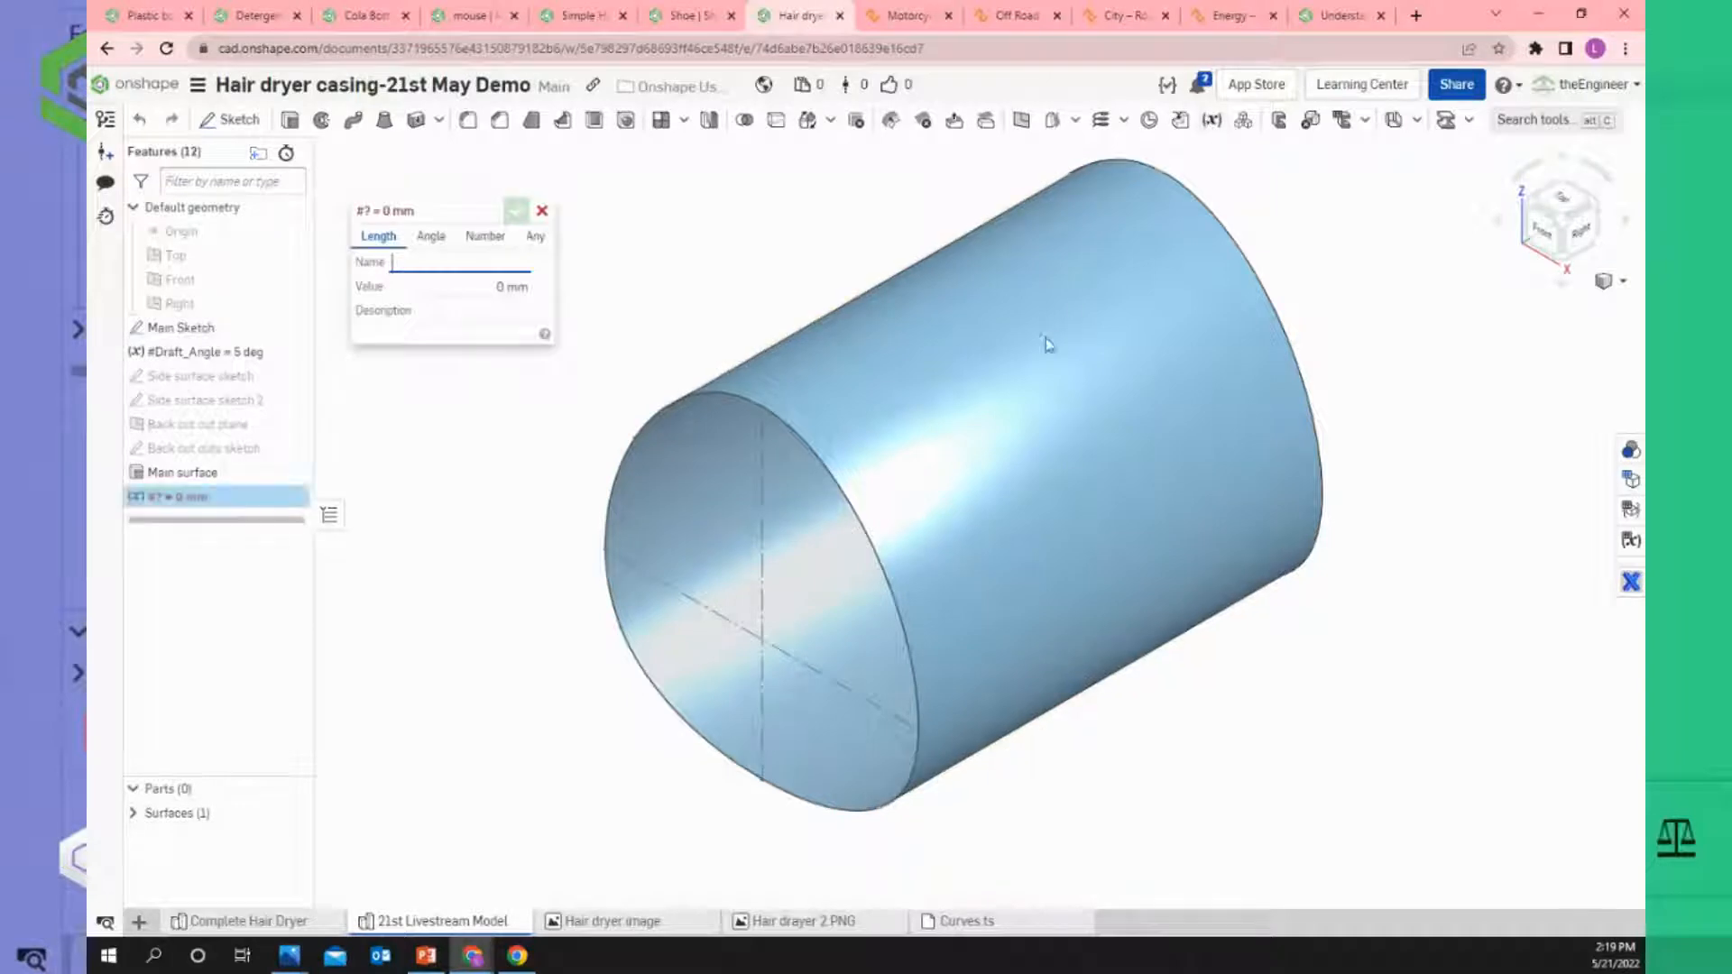
pyautogui.click(432, 238)
pyautogui.click(484, 237)
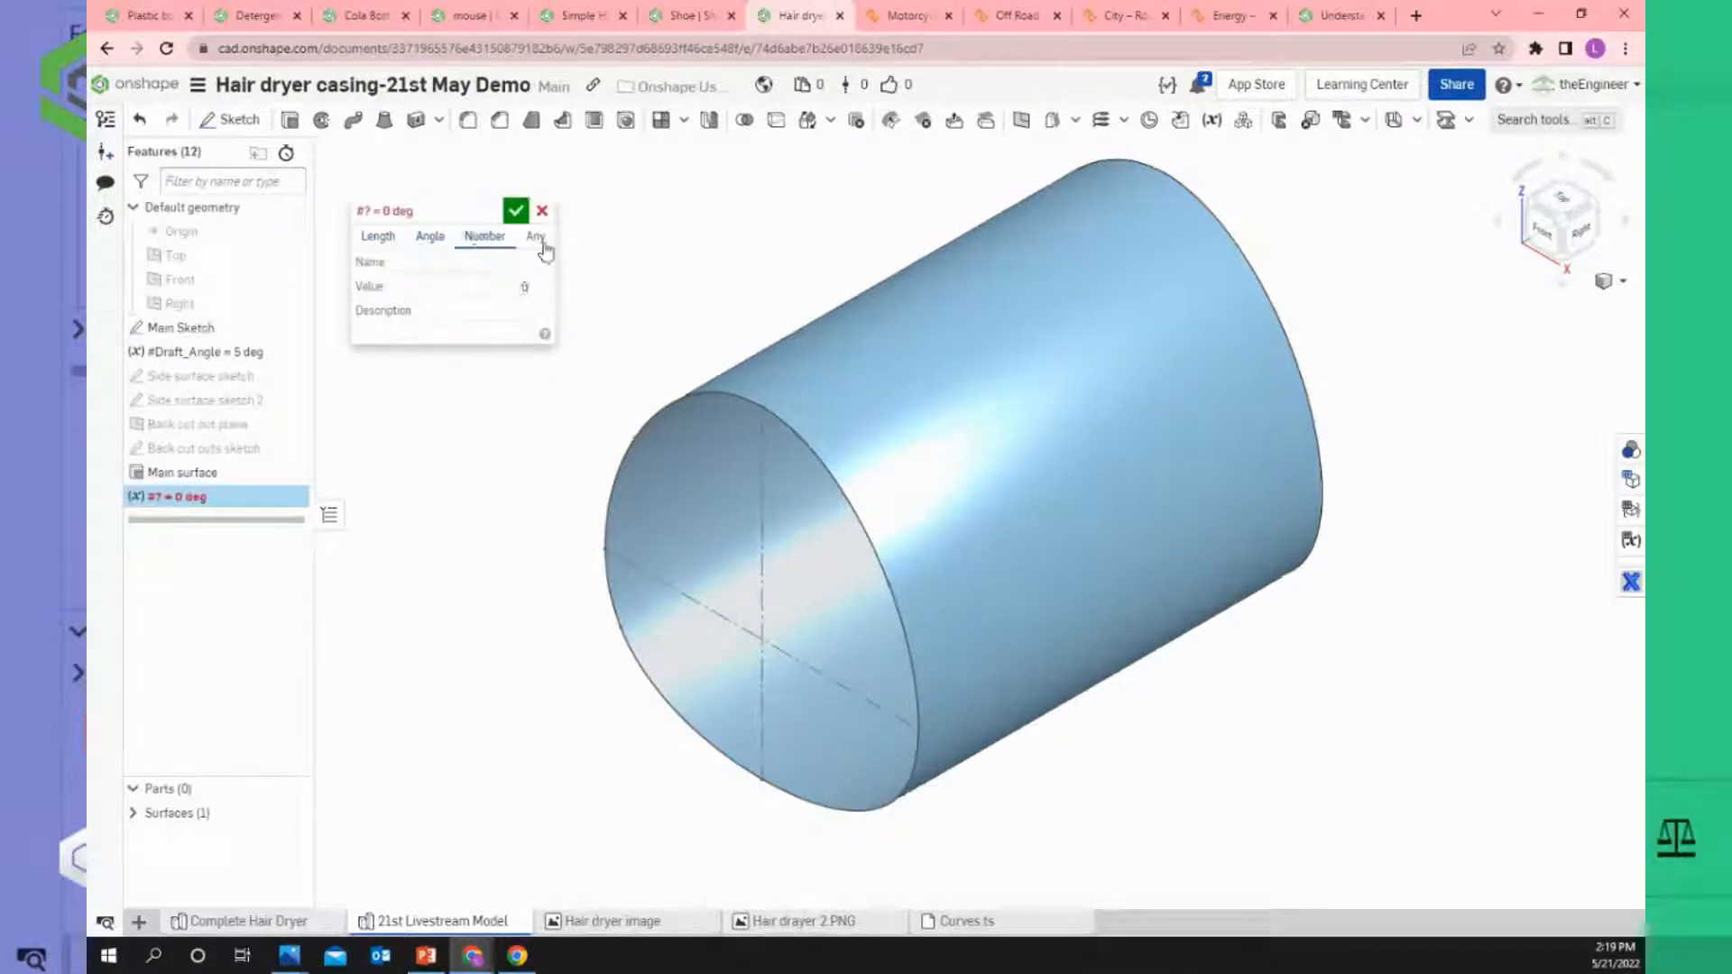
pyautogui.click(526, 240)
pyautogui.click(435, 249)
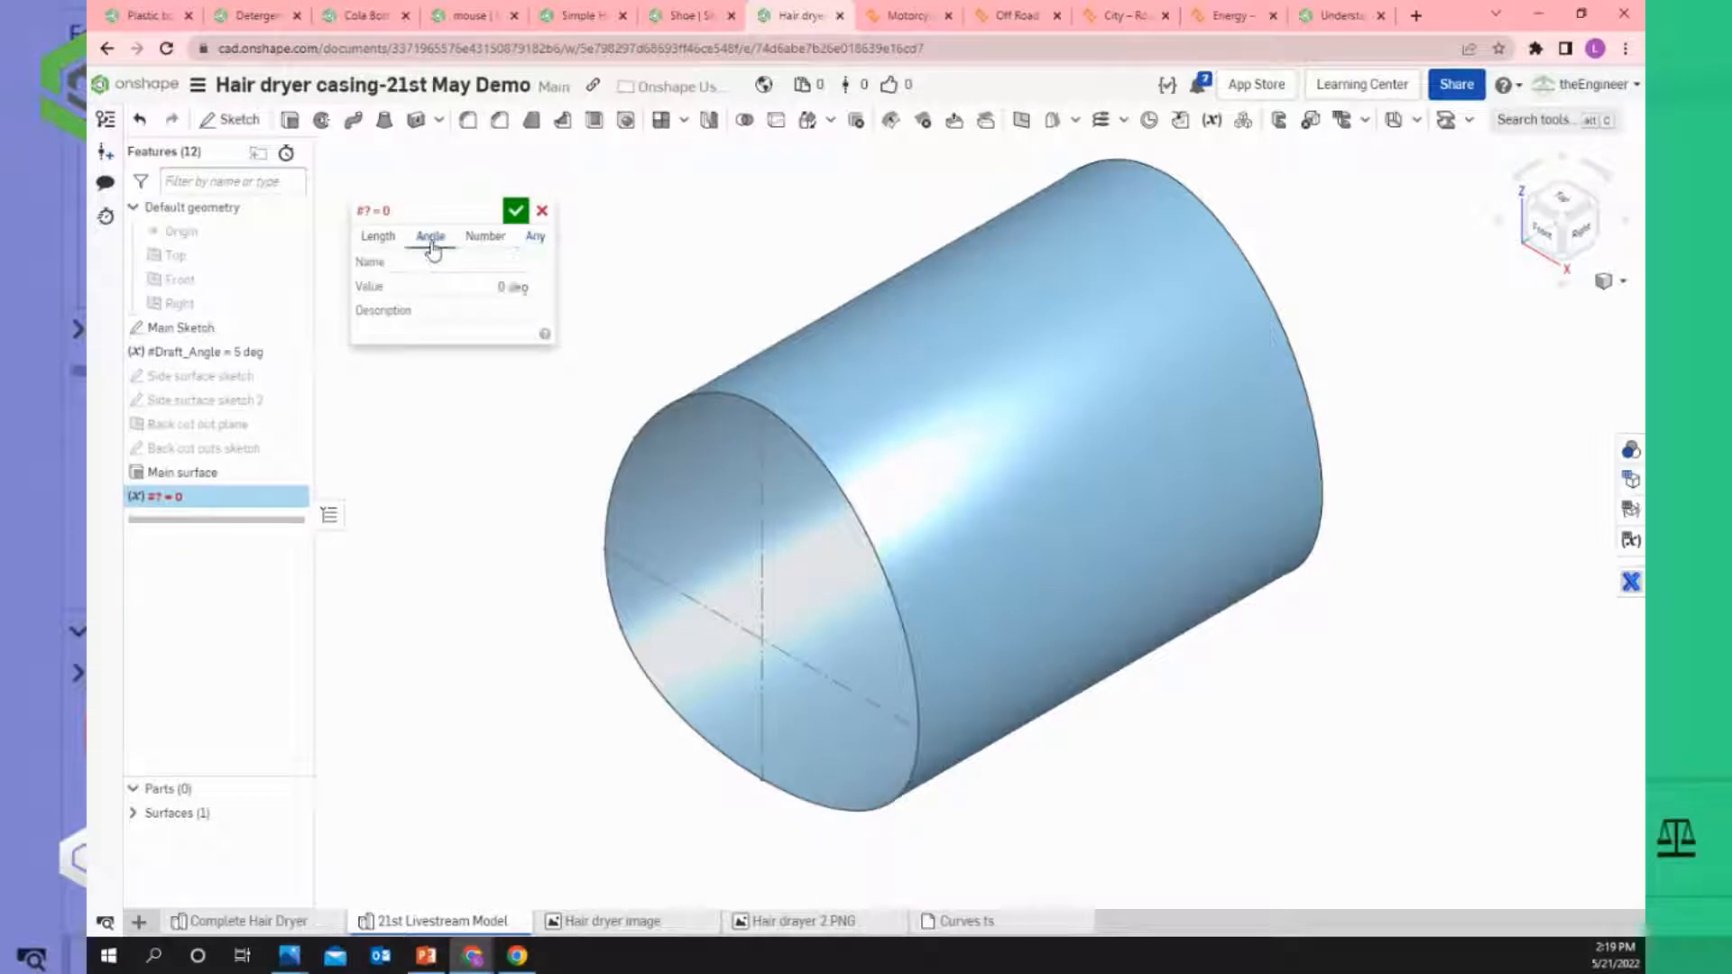
pyautogui.click(494, 285)
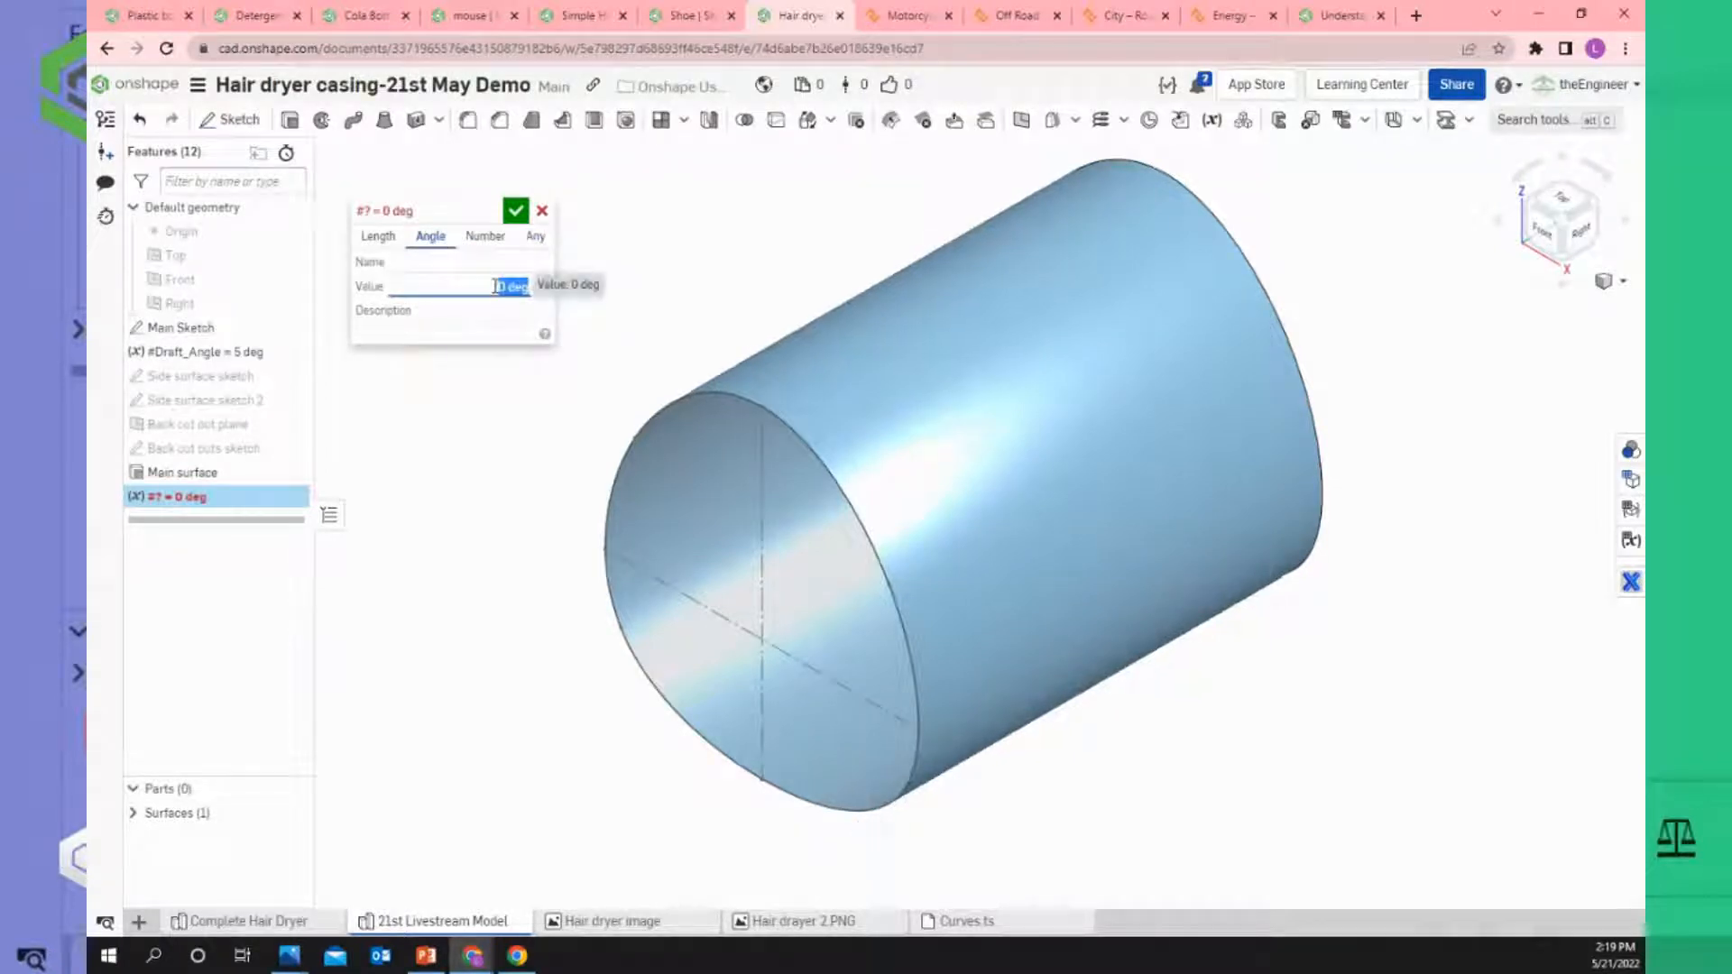
pyautogui.write('5')
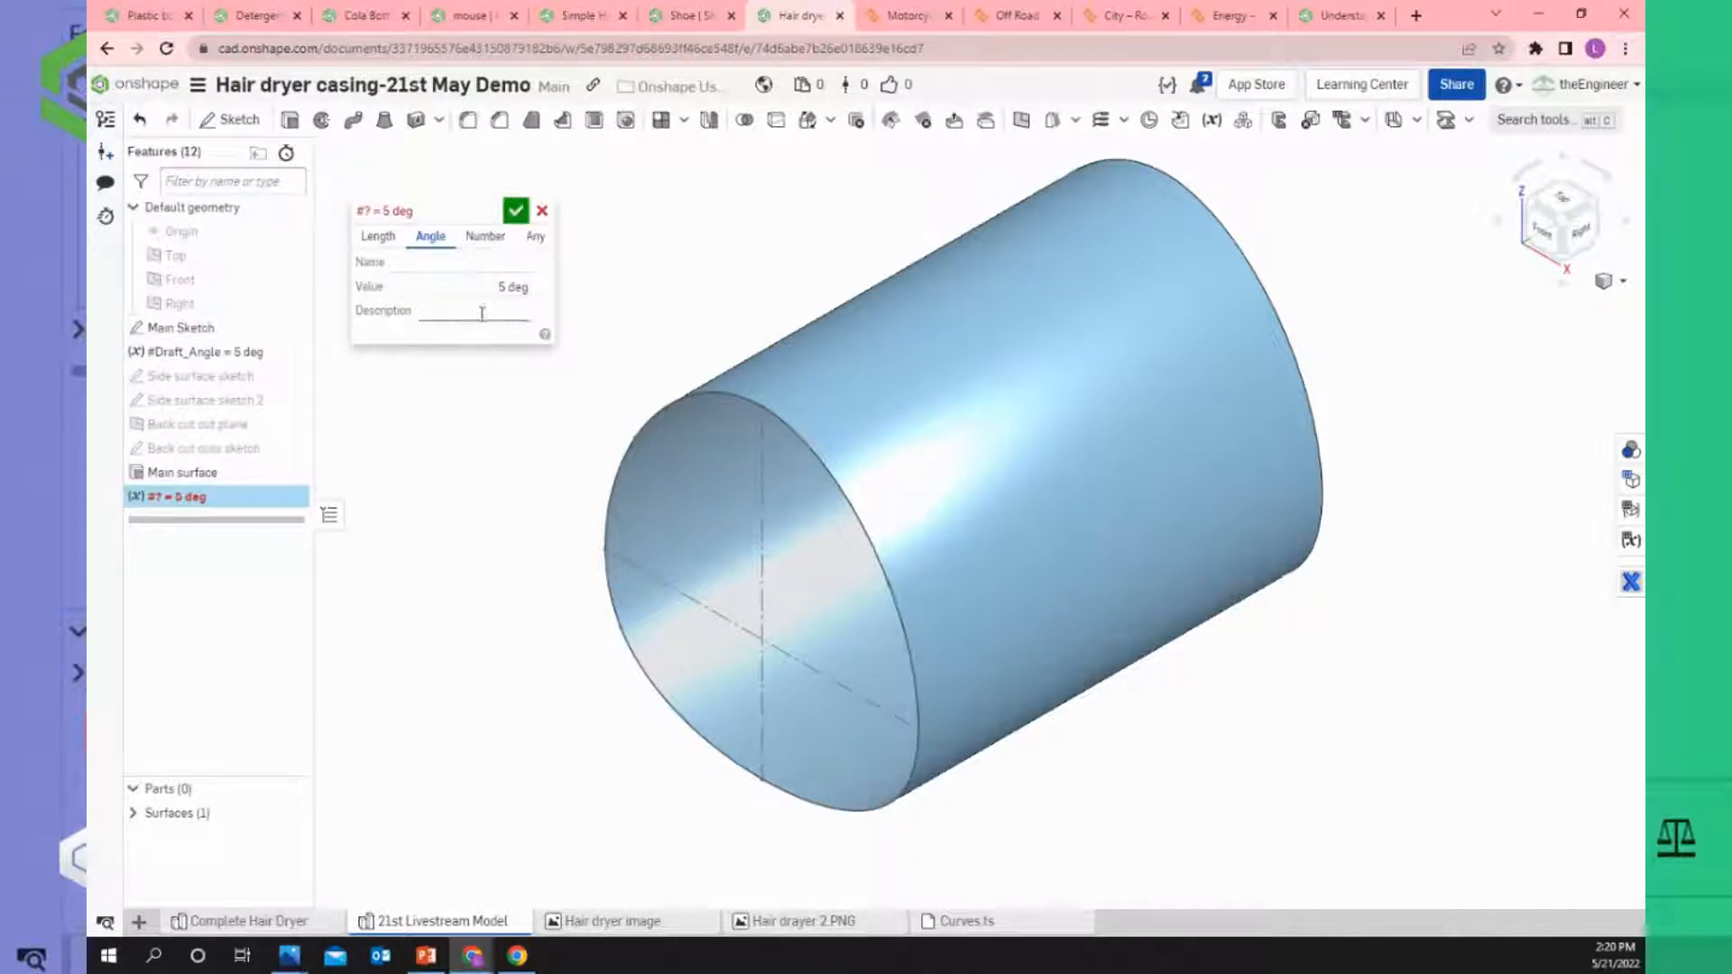
# Name the angle variable "Angle _of _draft".
pyautogui.click(438, 263)
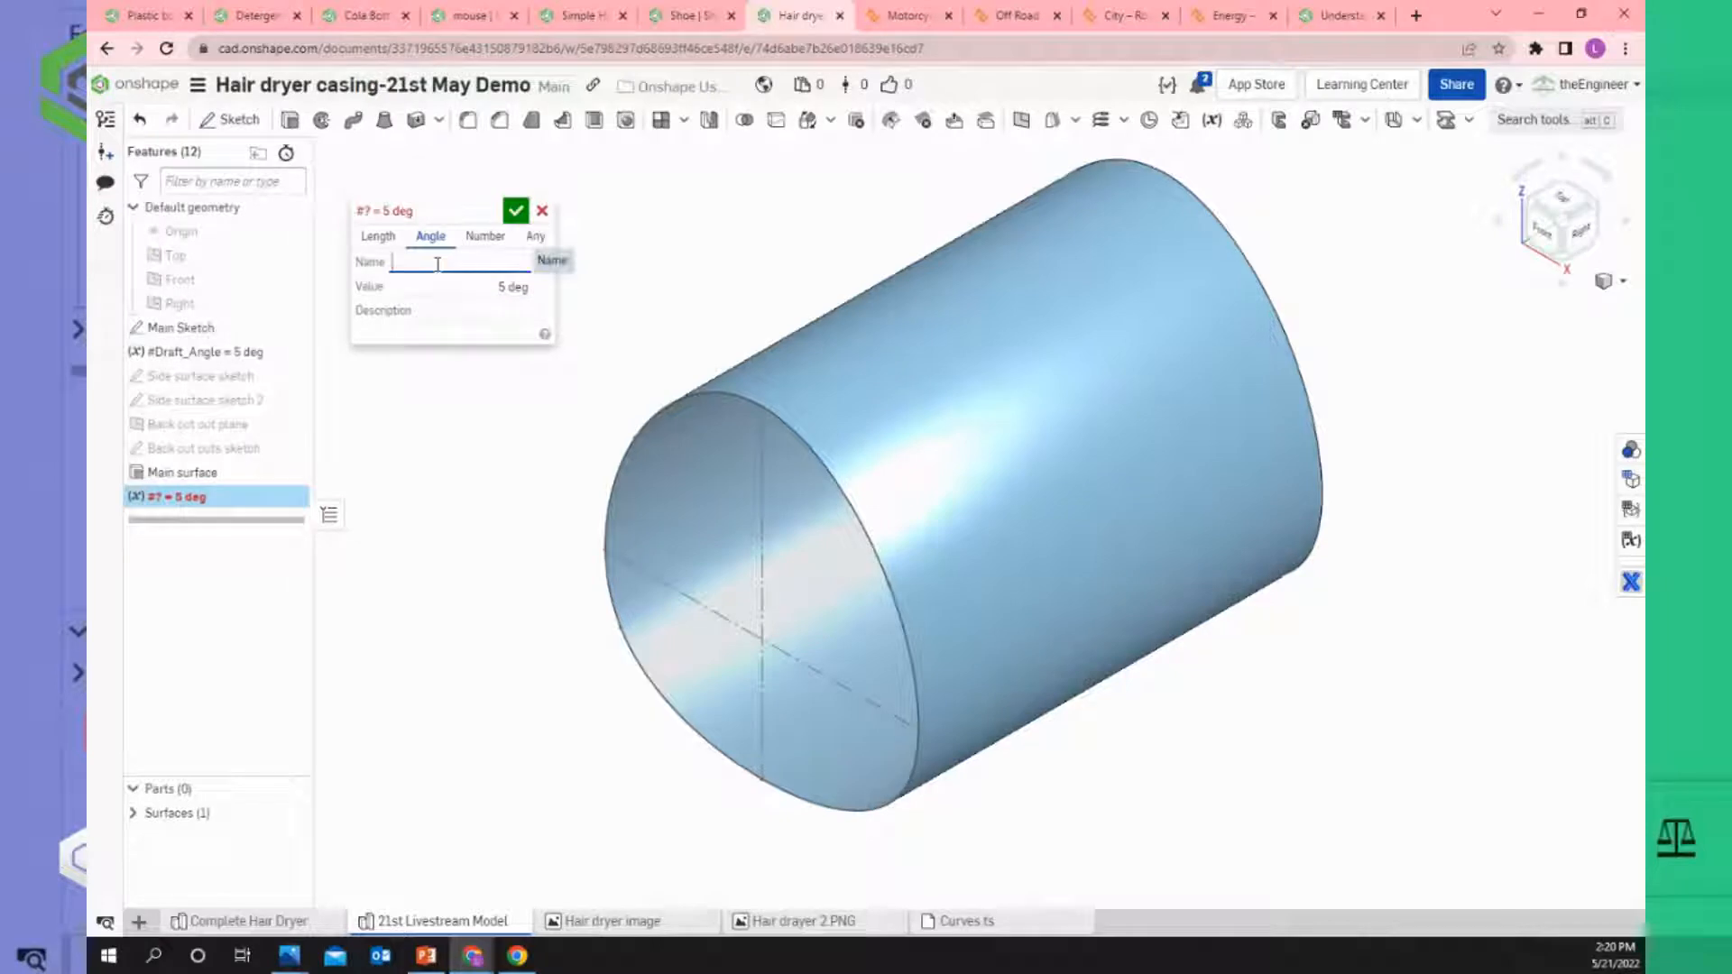
pyautogui.write('Ang;e')
pyautogui.press('BackSpace')
pyautogui.write('le')
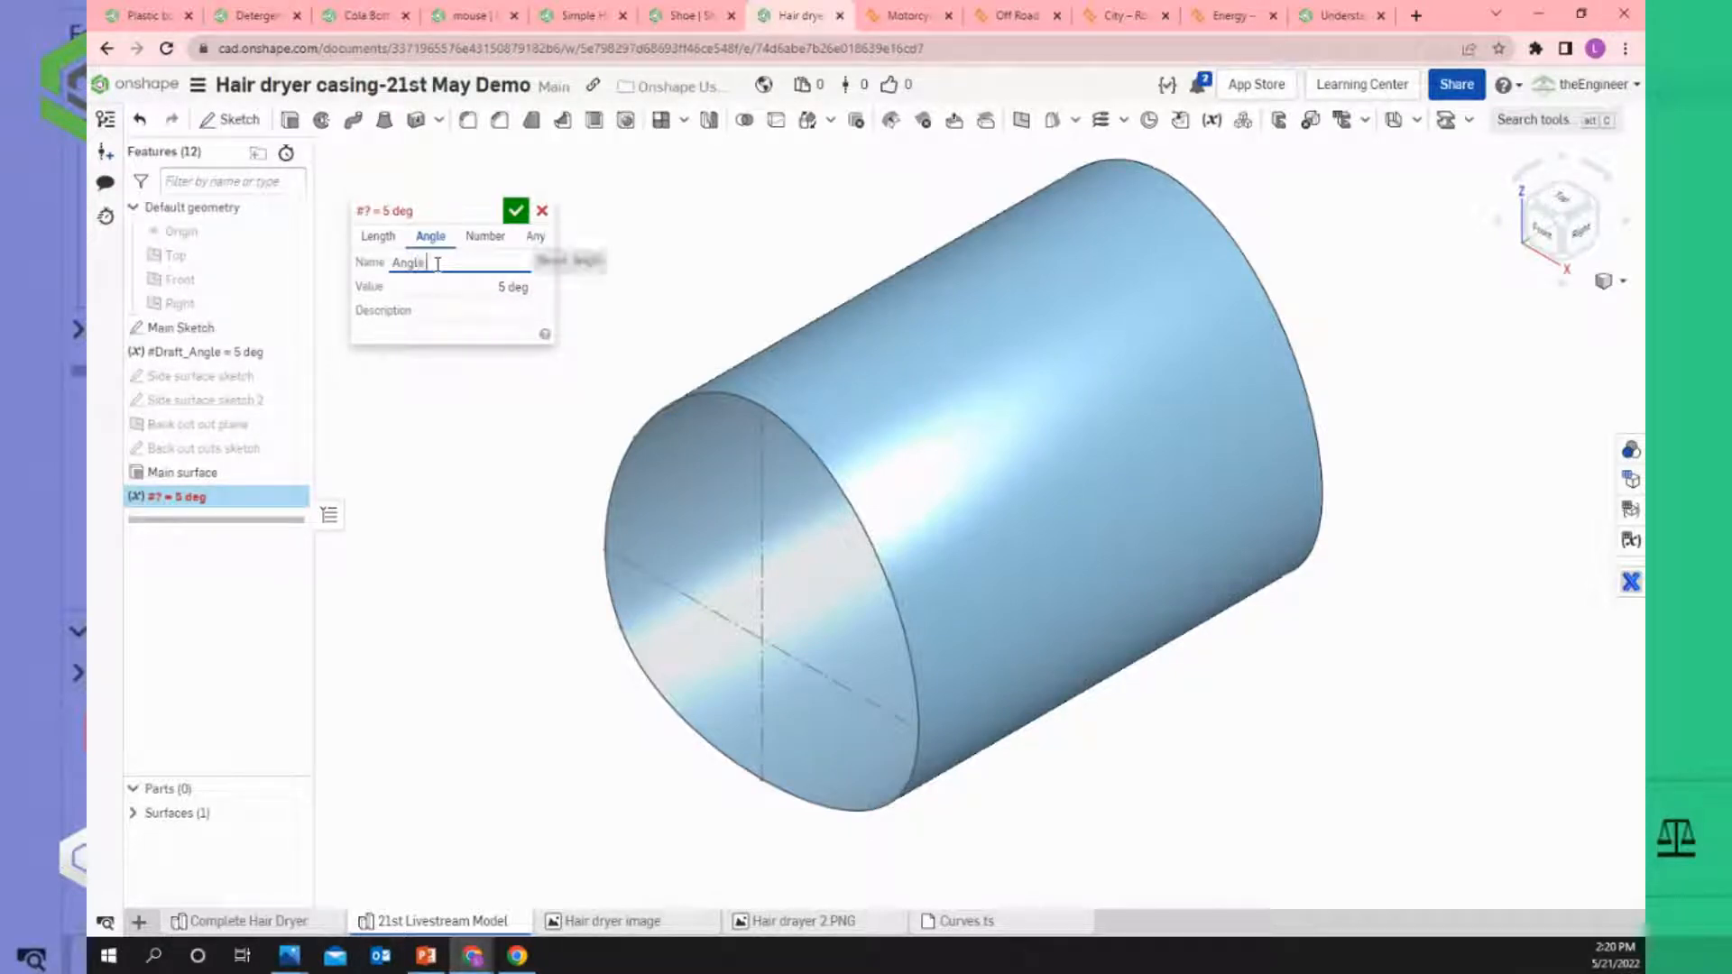
pyautogui.write('_dr')
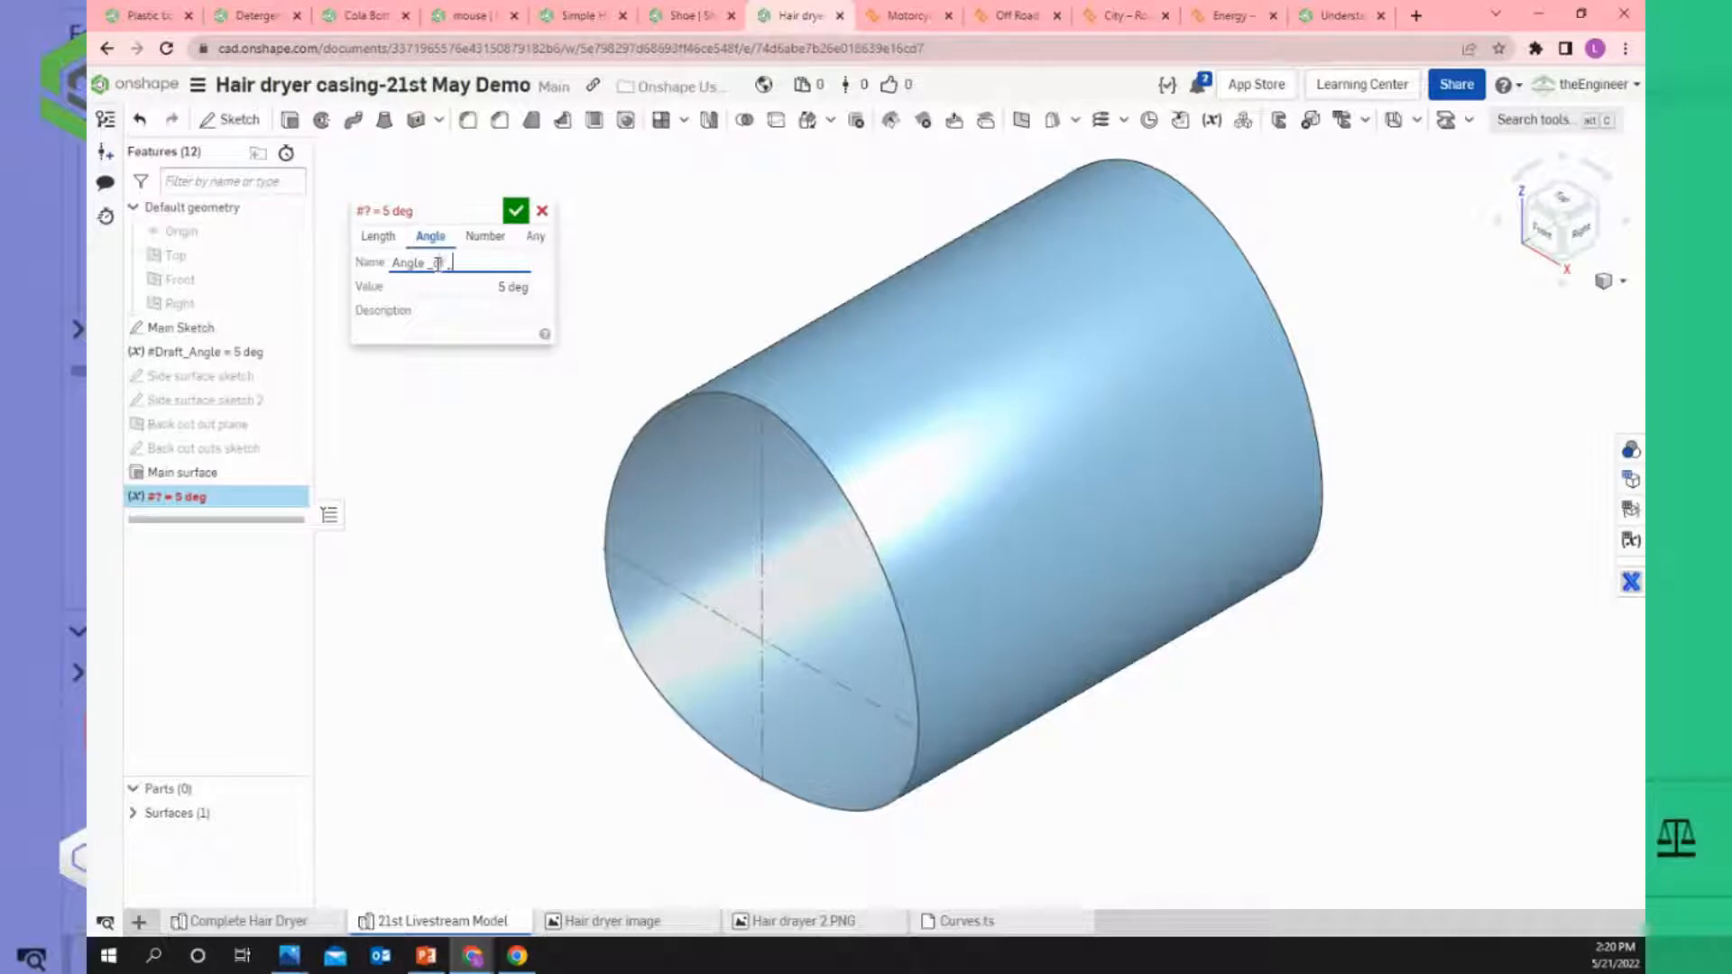
pyautogui.write('raft')
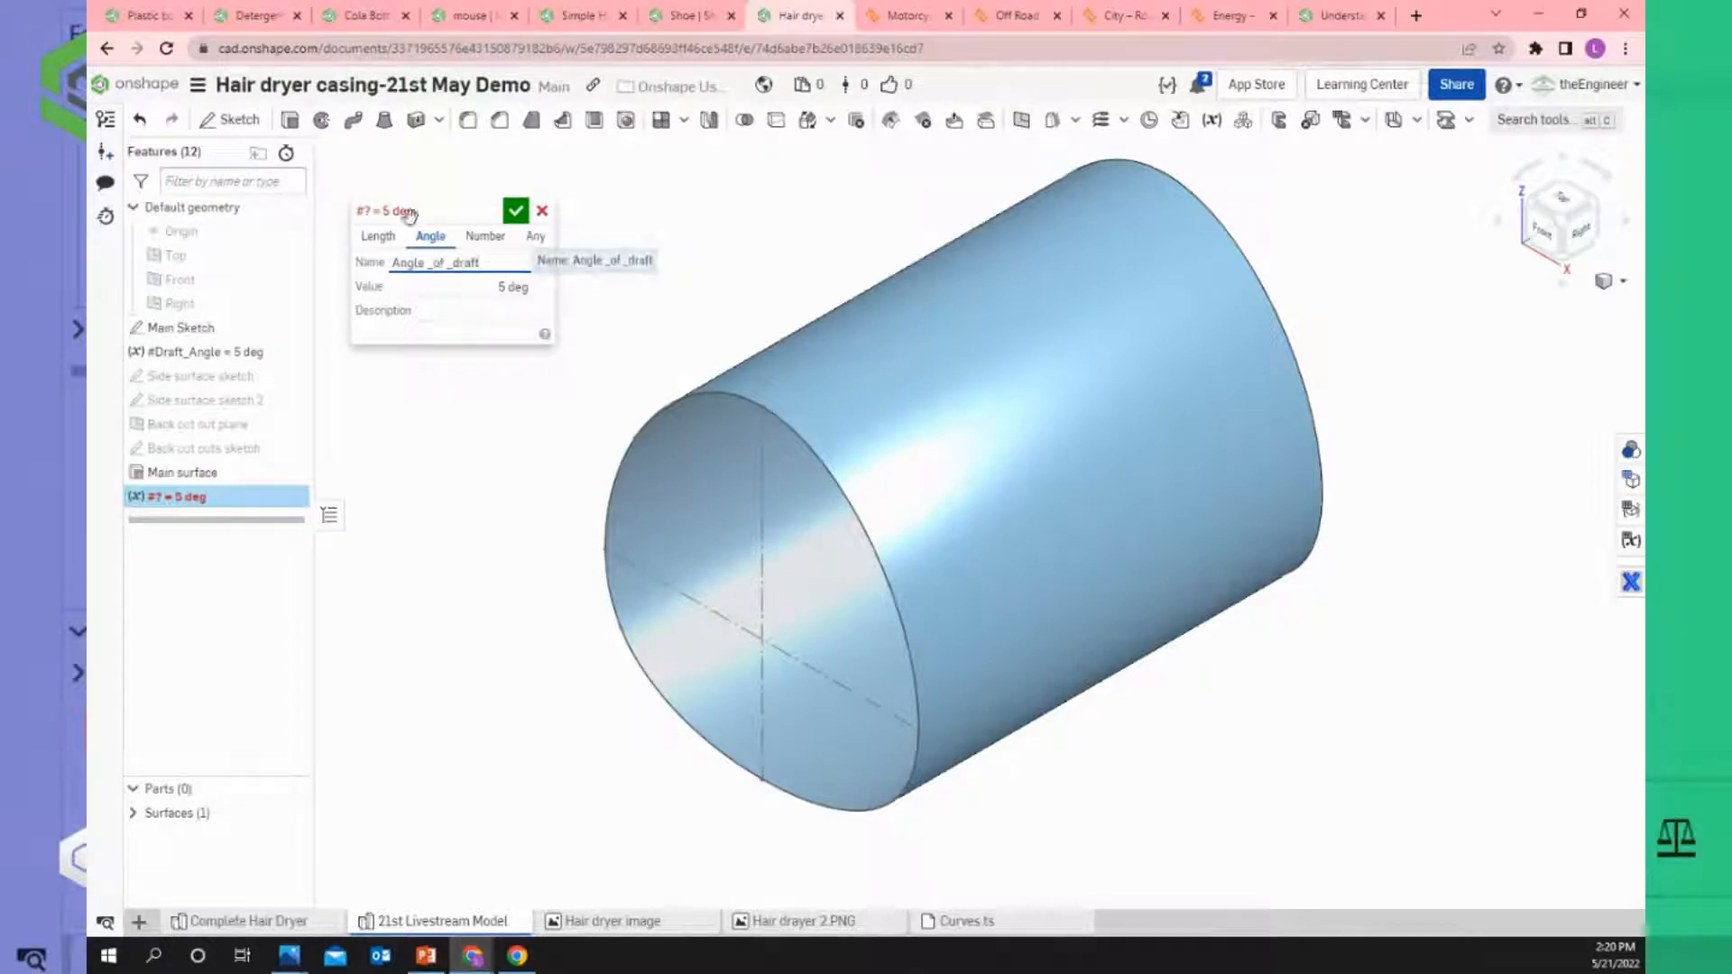
# Enter the description "angle for drafting sur" for the new angle variable, and discard the variable.
pyautogui.click(456, 289)
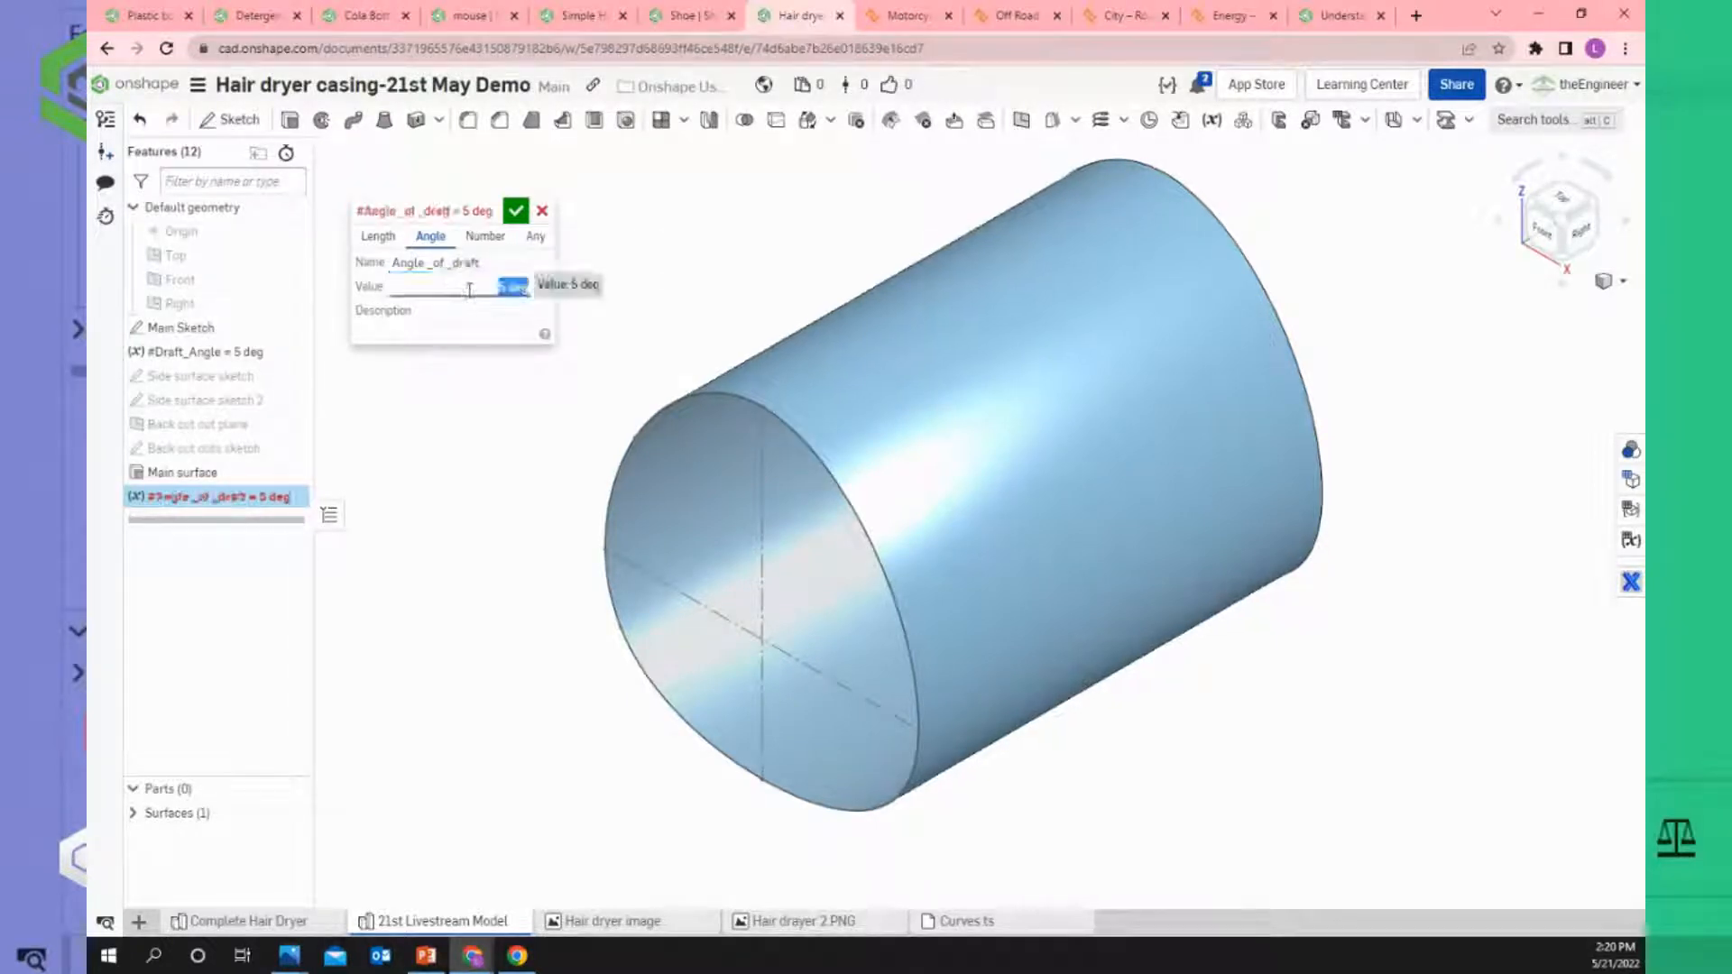
pyautogui.click(458, 312)
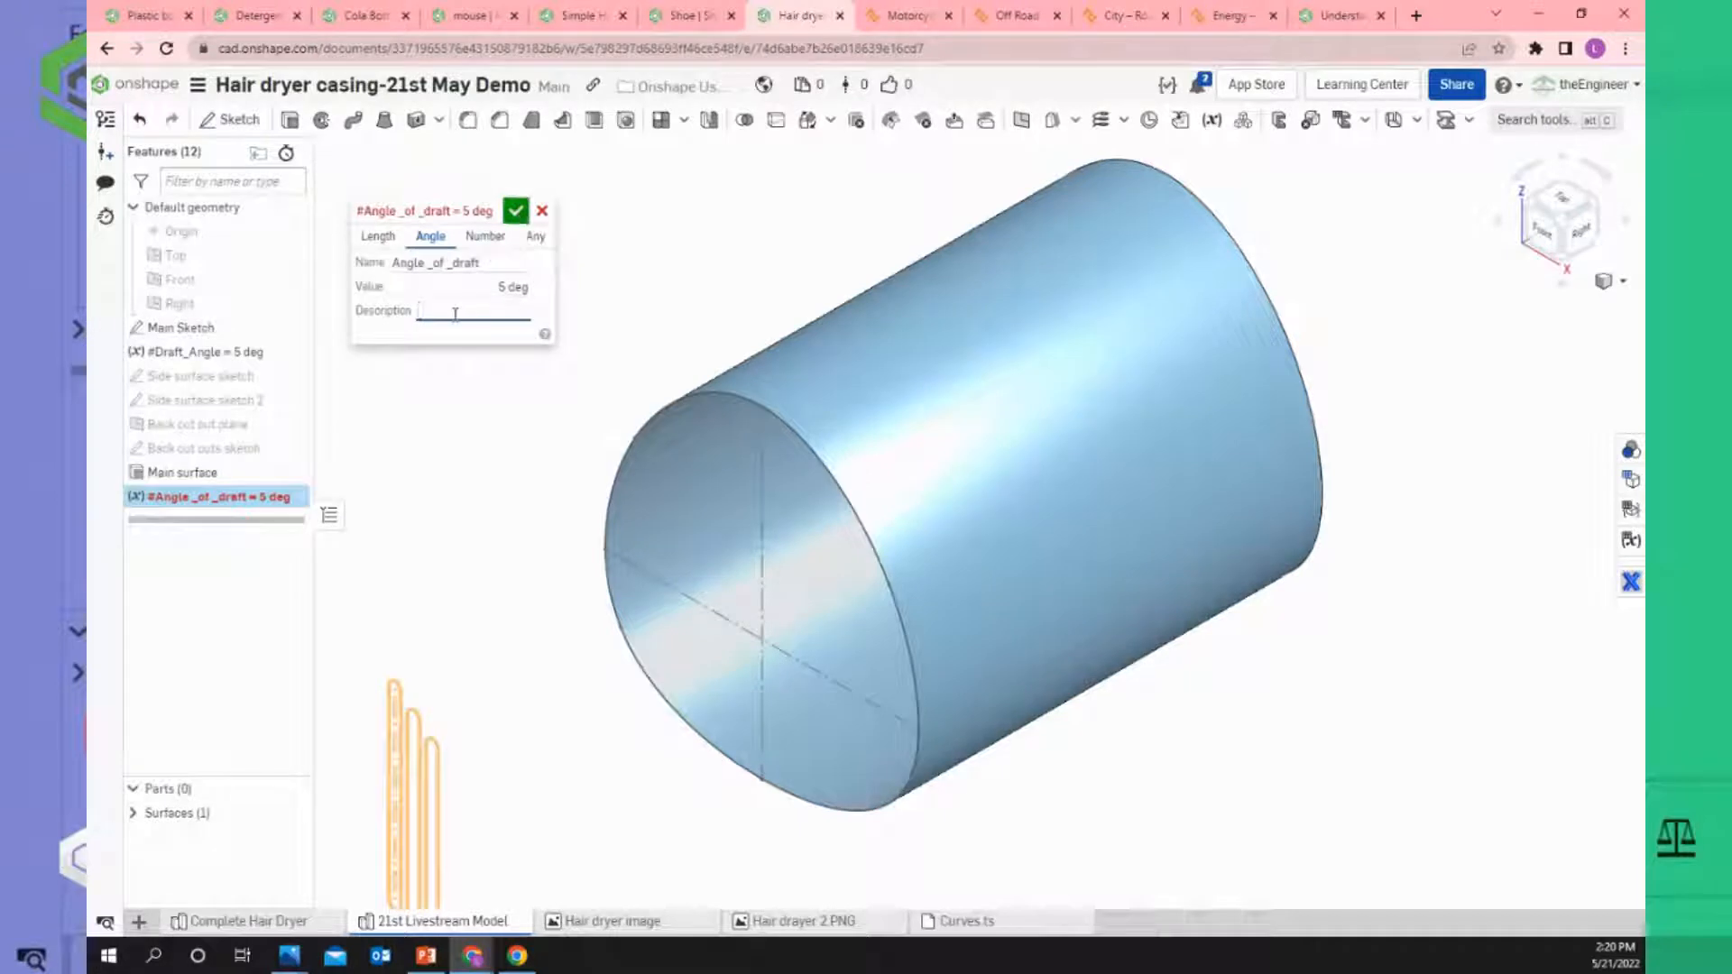
pyautogui.hotkey('shift', 'Tab')
pyautogui.click(464, 311)
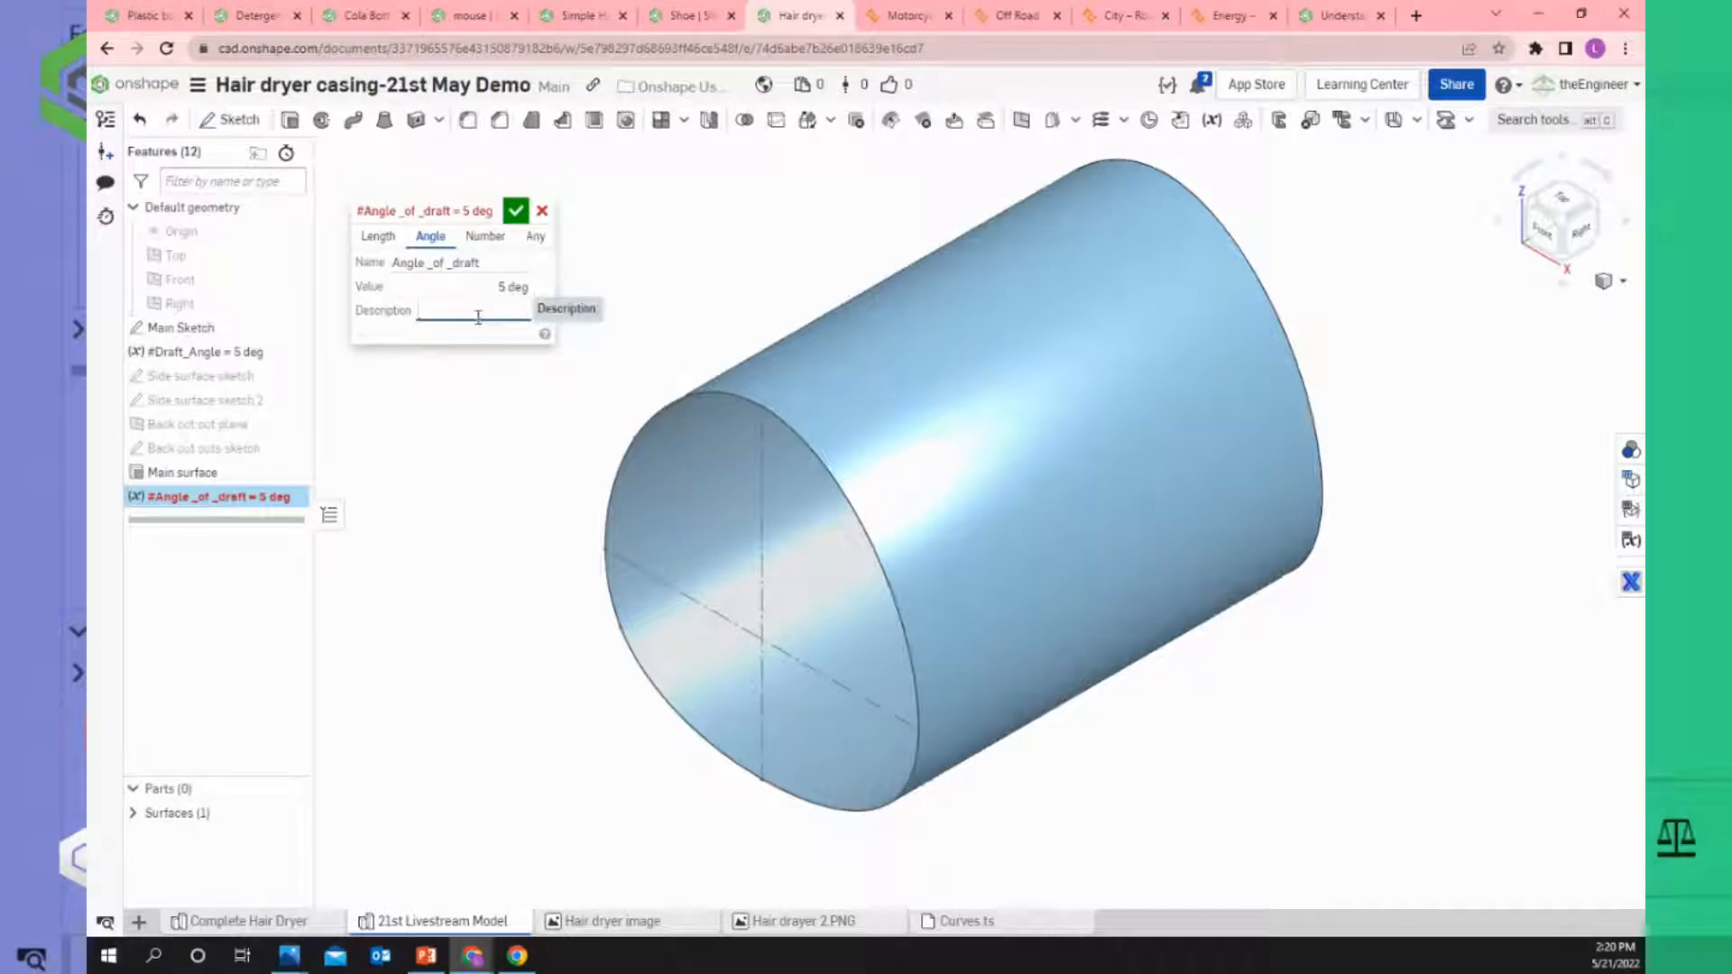
pyautogui.write('angle f')
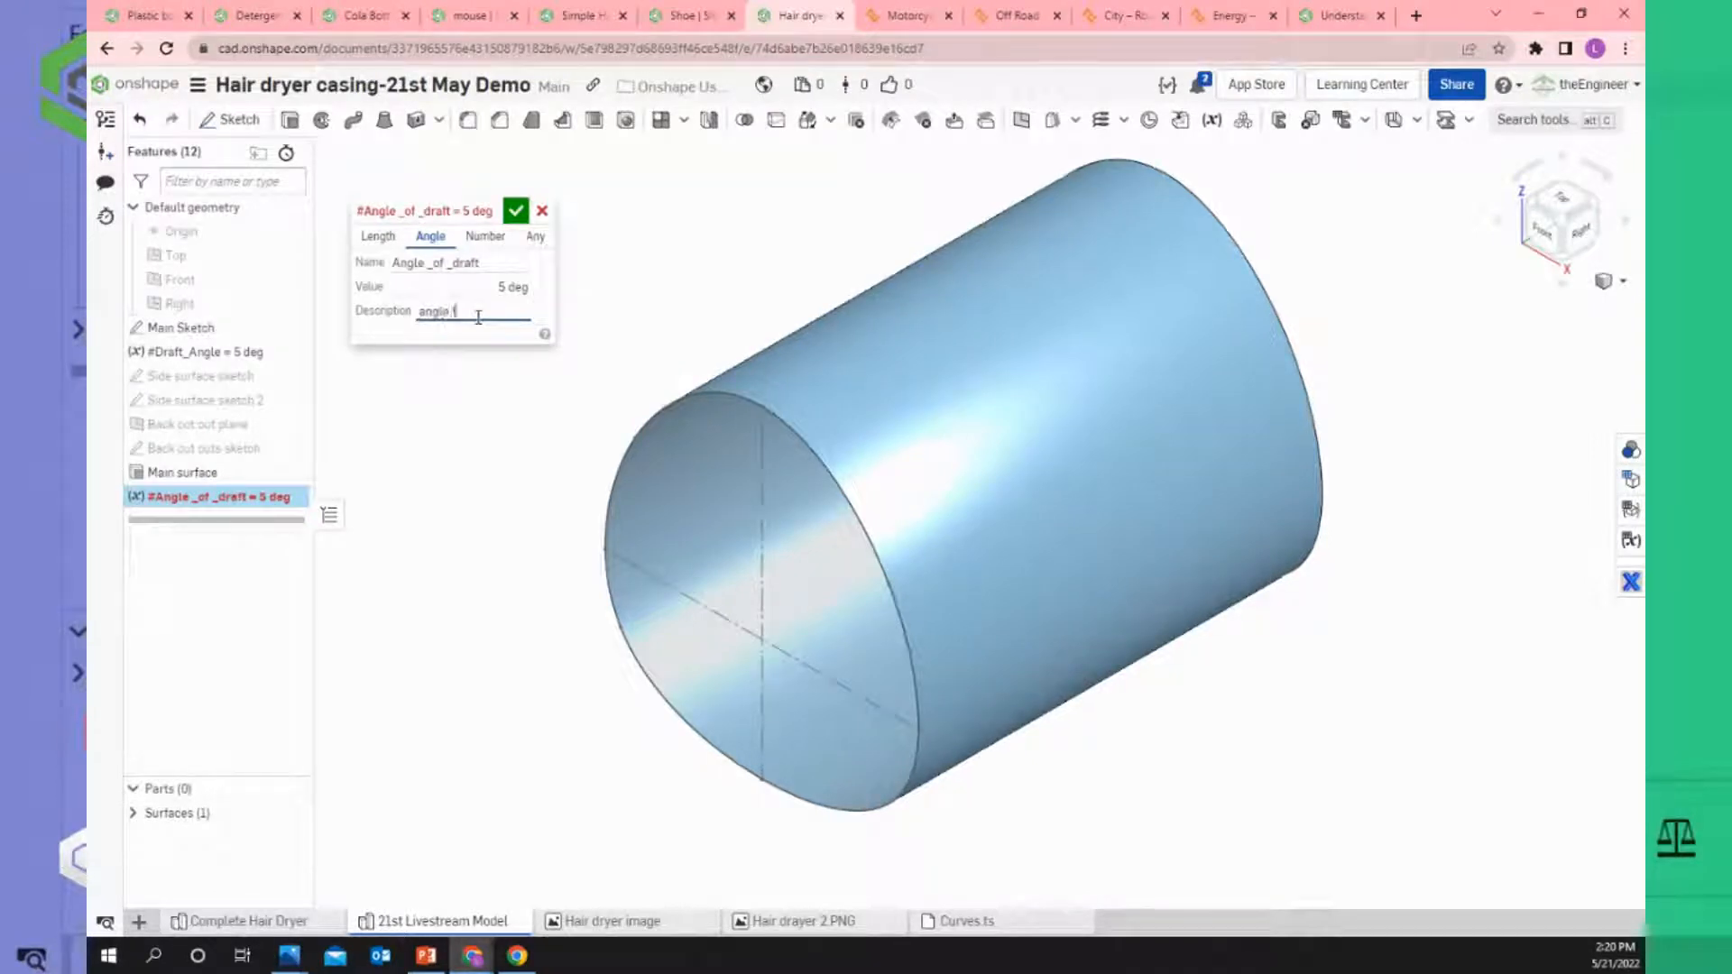
pyautogui.write('or dr')
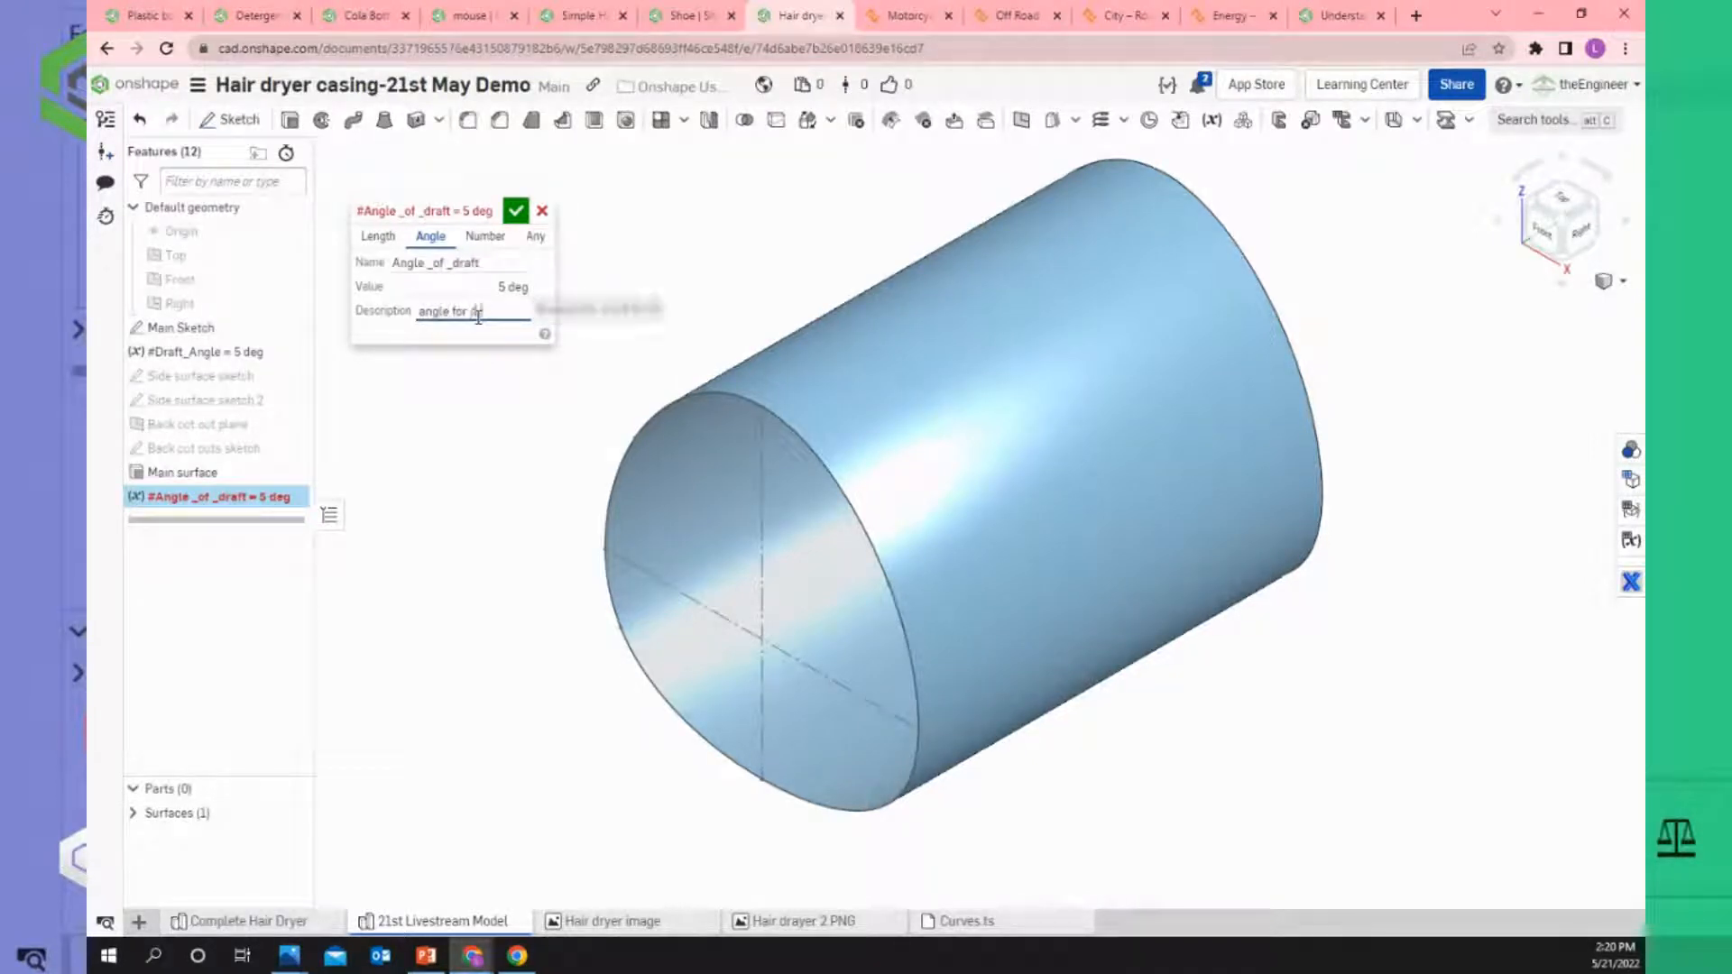
pyautogui.write('afting sur')
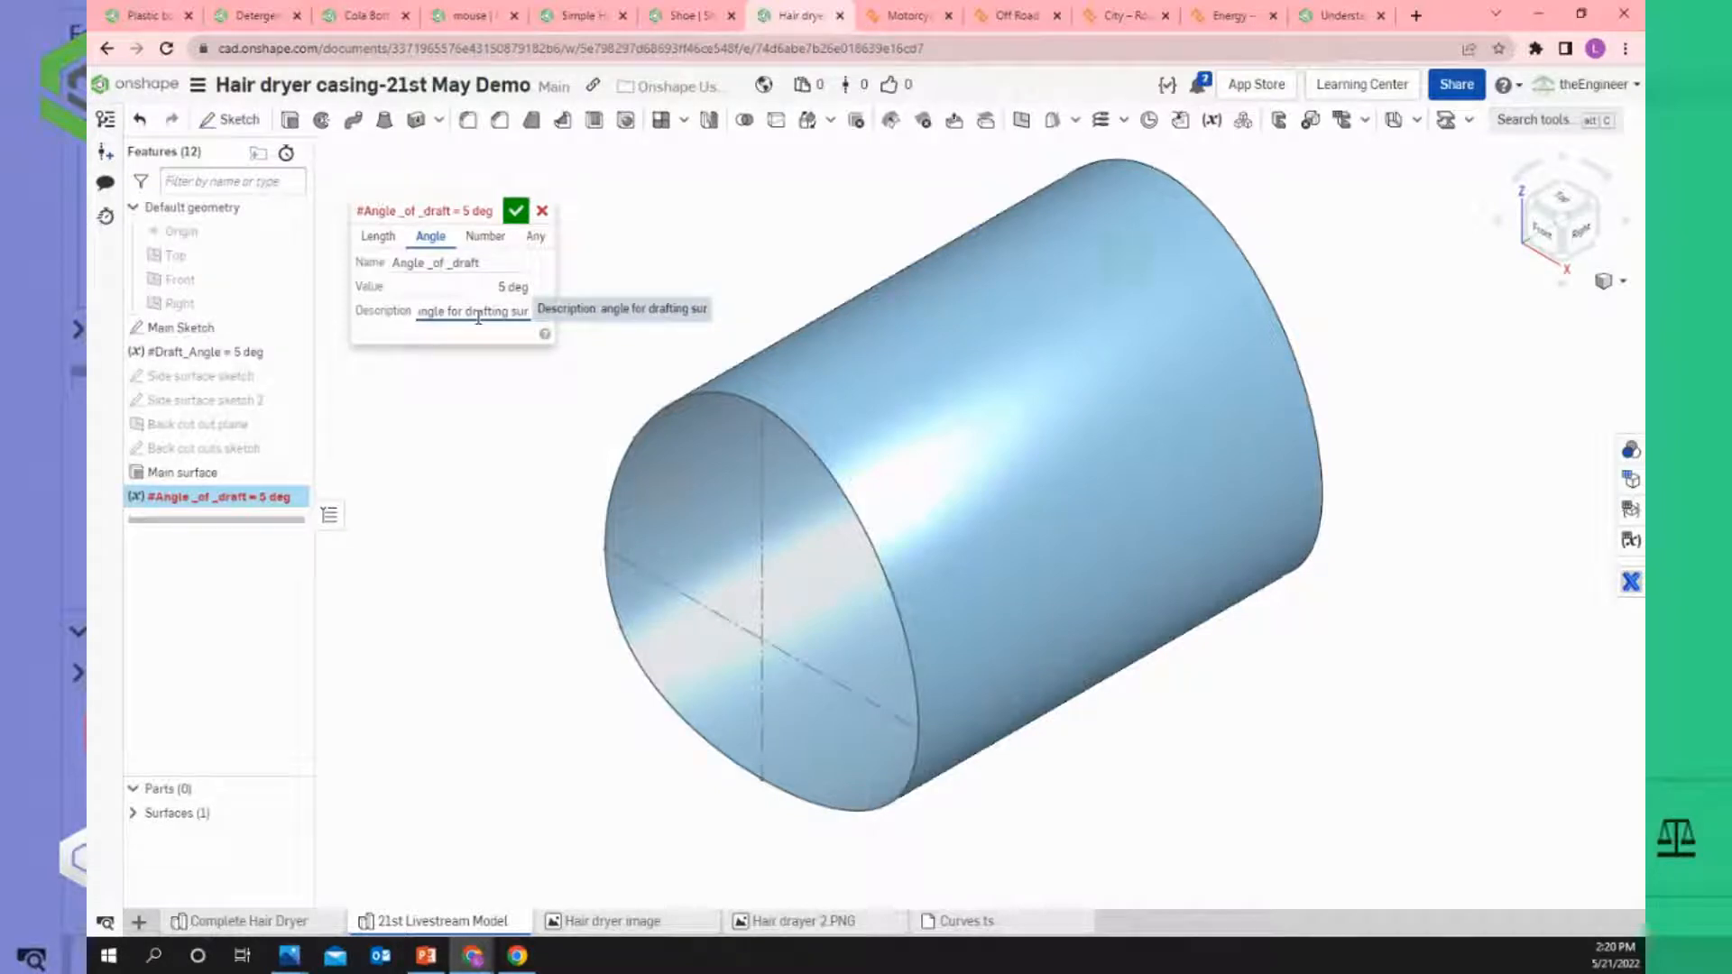
pyautogui.click(542, 217)
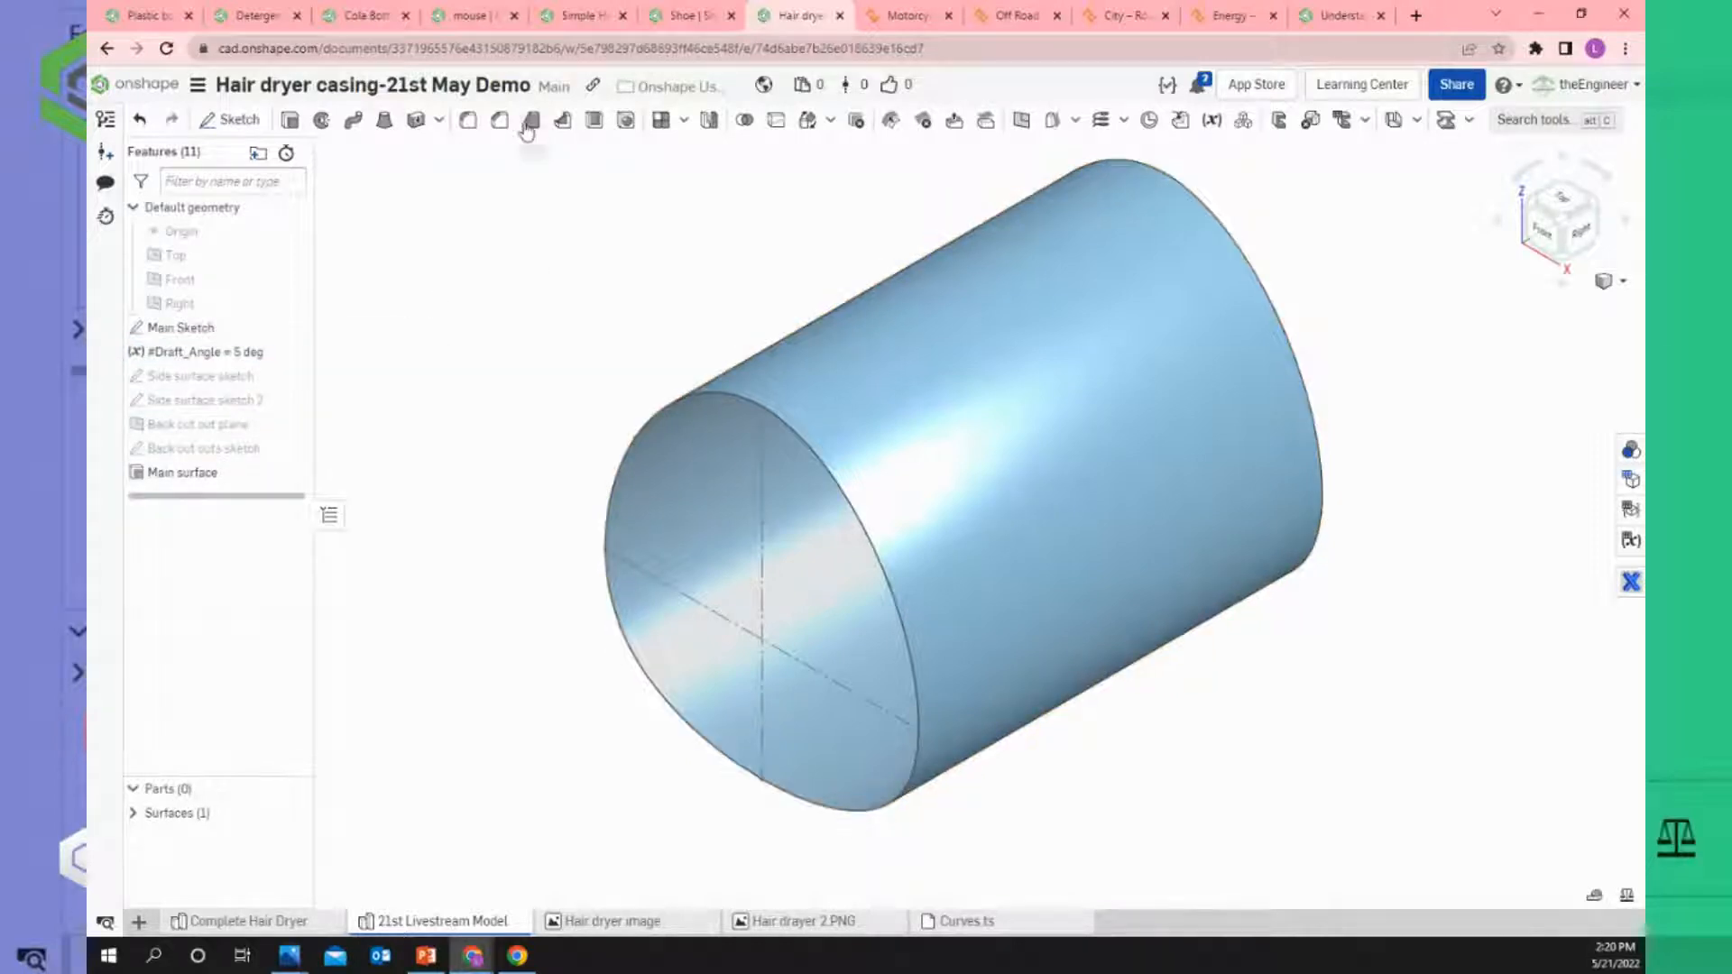
# Set up a neutral-plane draft of the main surface's face from the Front plane, with the draft angle set to #Draft_Angle.
pyautogui.click(530, 121)
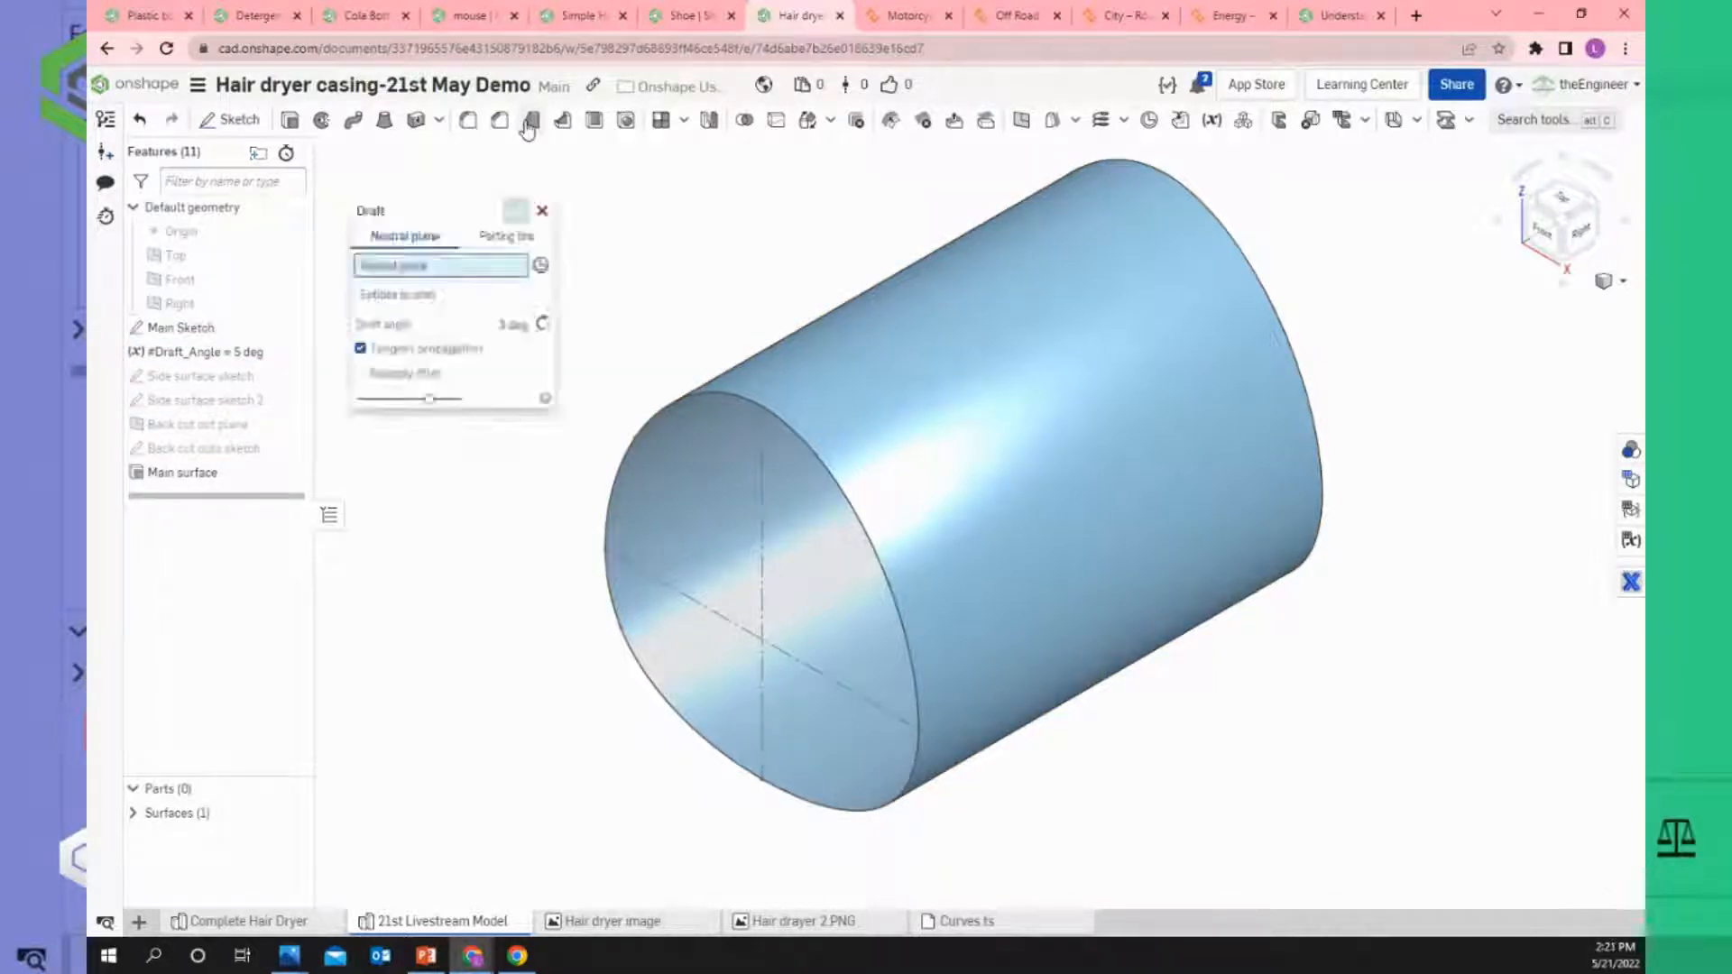
pyautogui.click(477, 327)
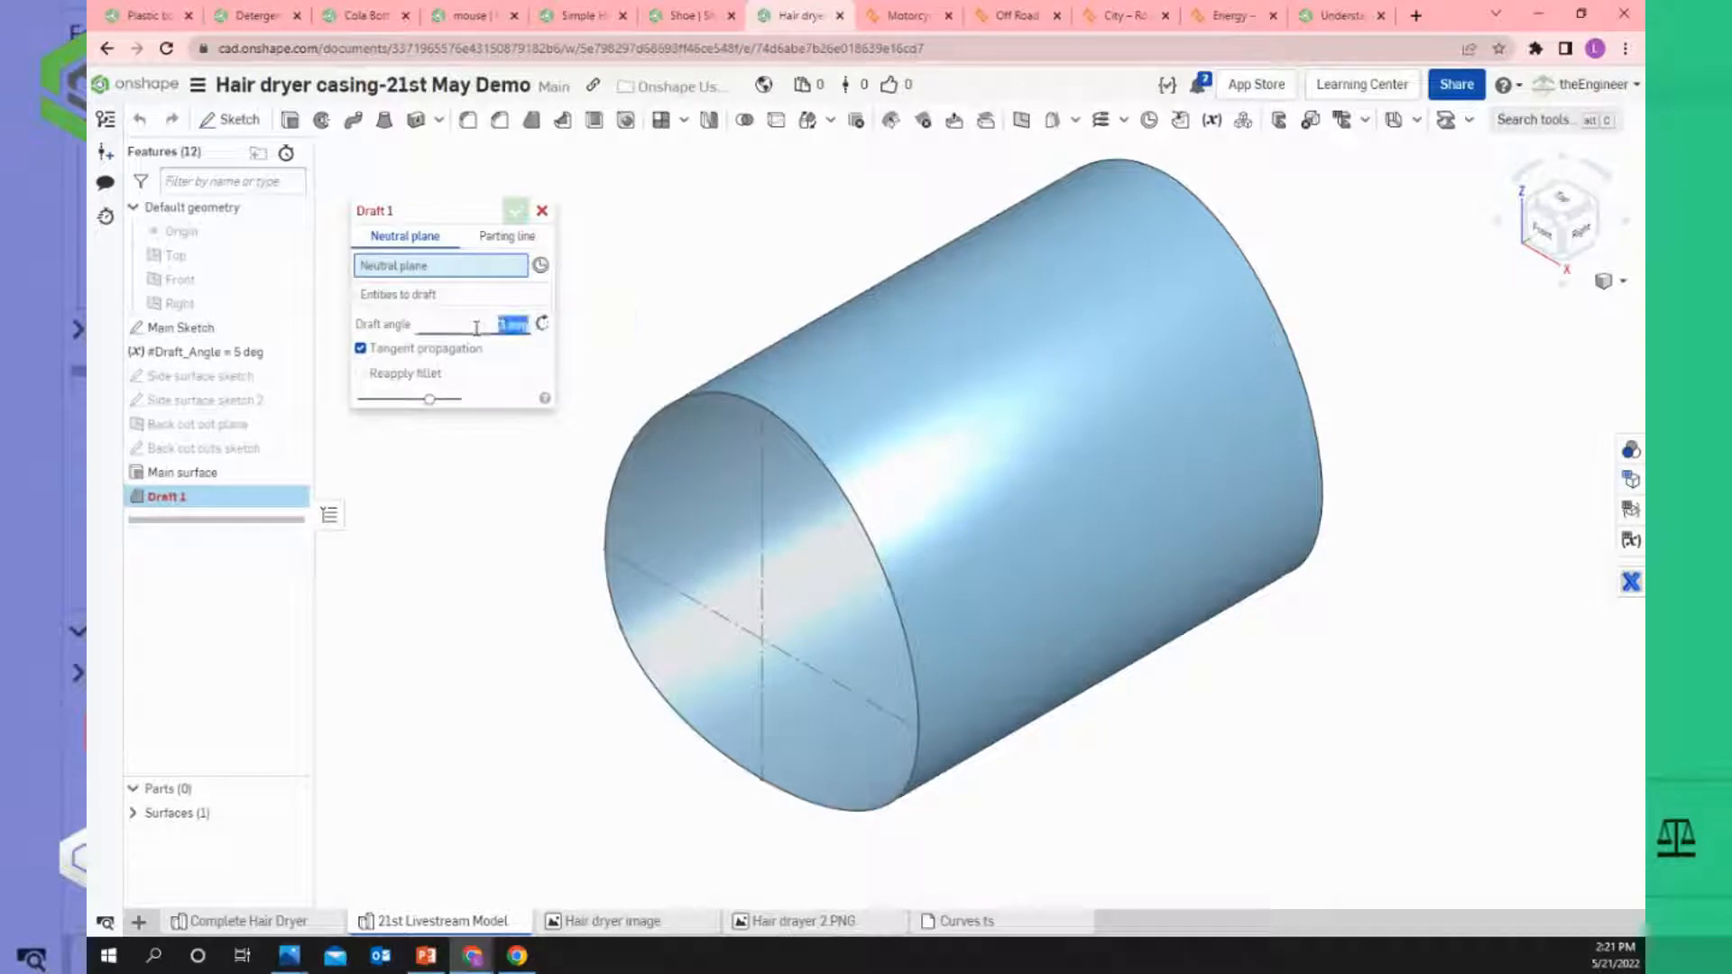
pyautogui.write('#')
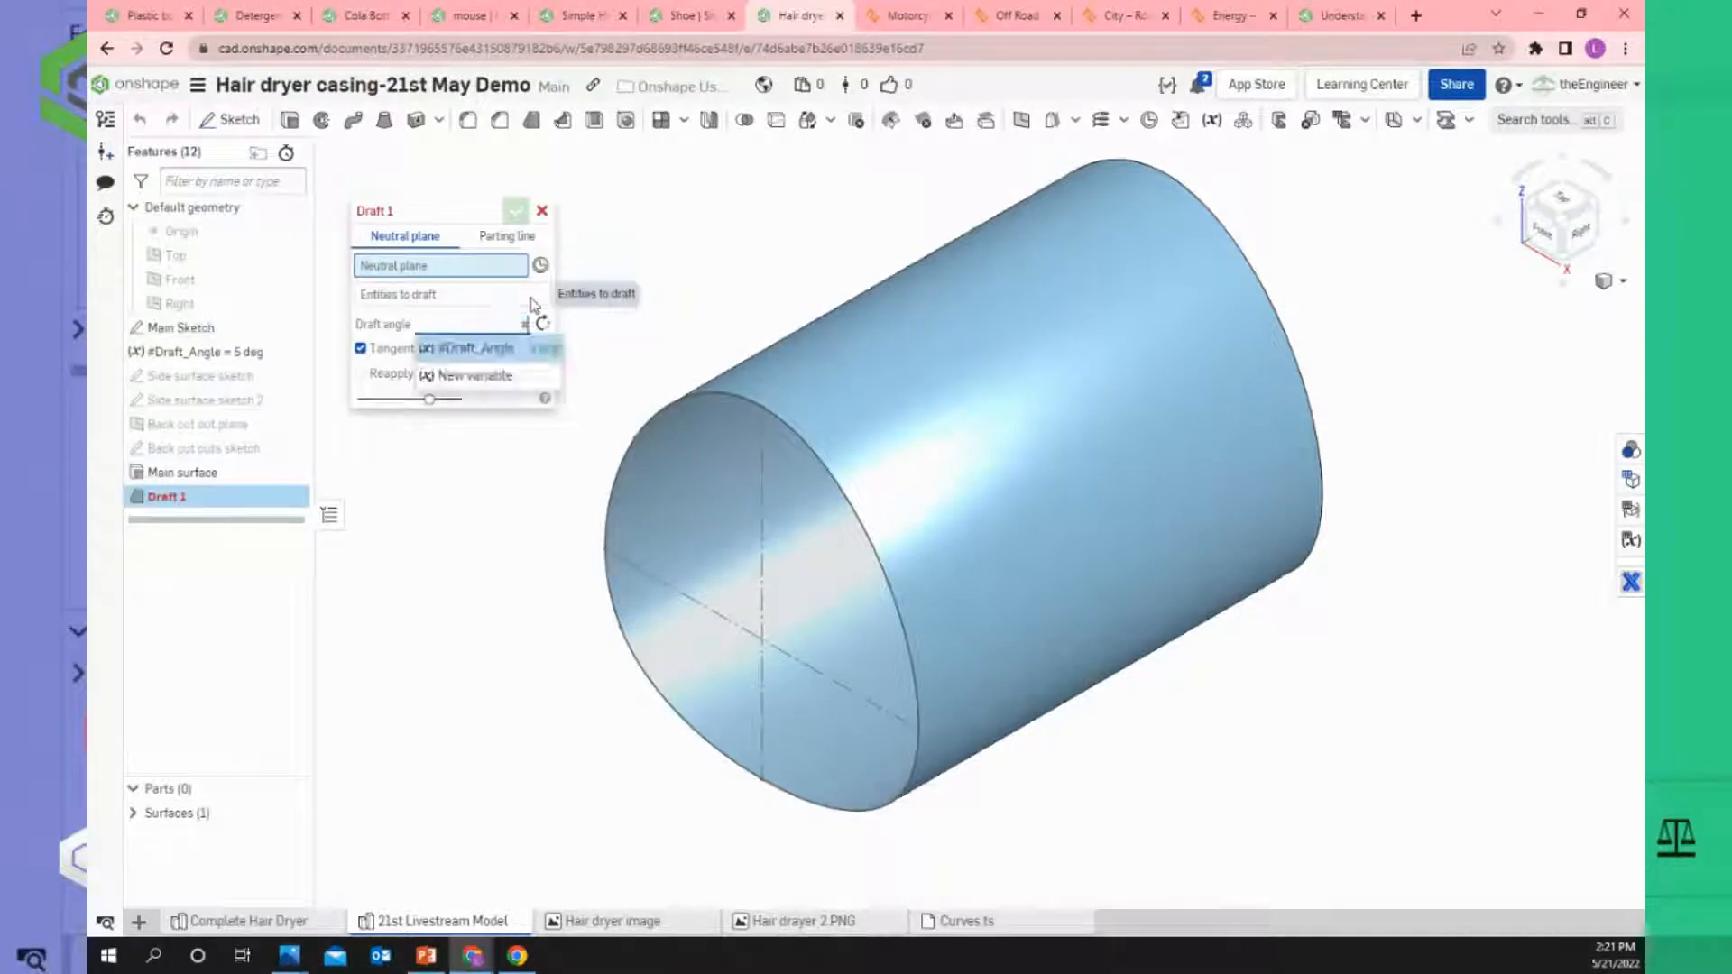
pyautogui.click(502, 356)
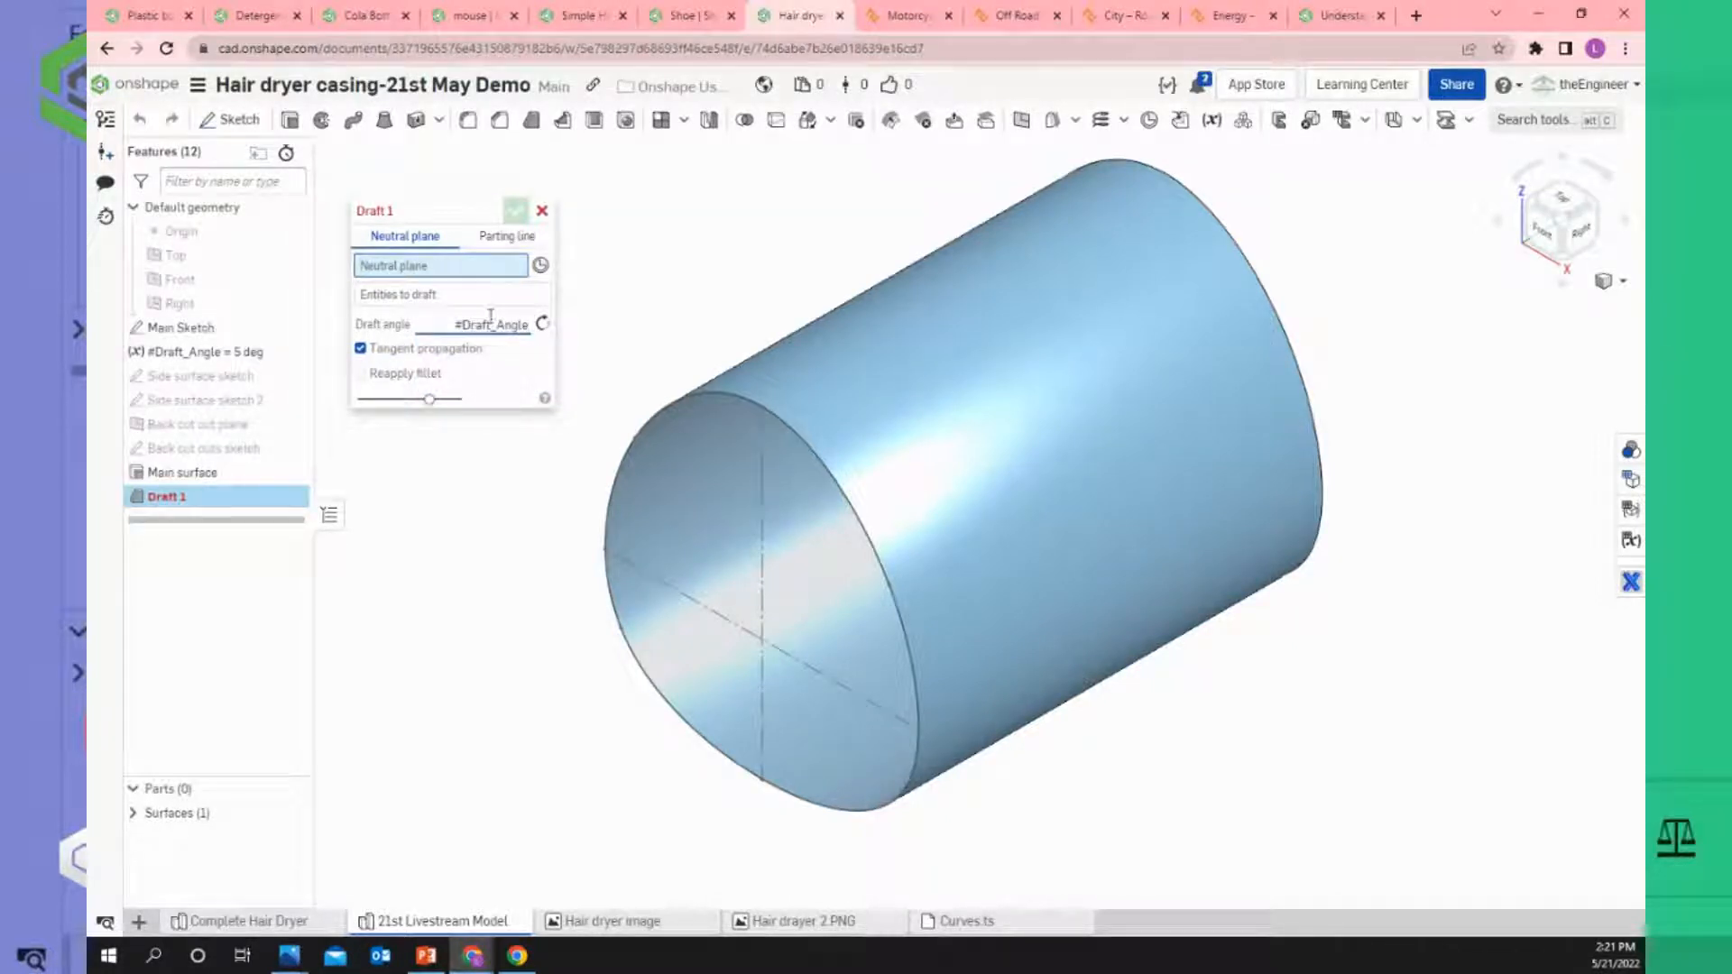
pyautogui.click(426, 300)
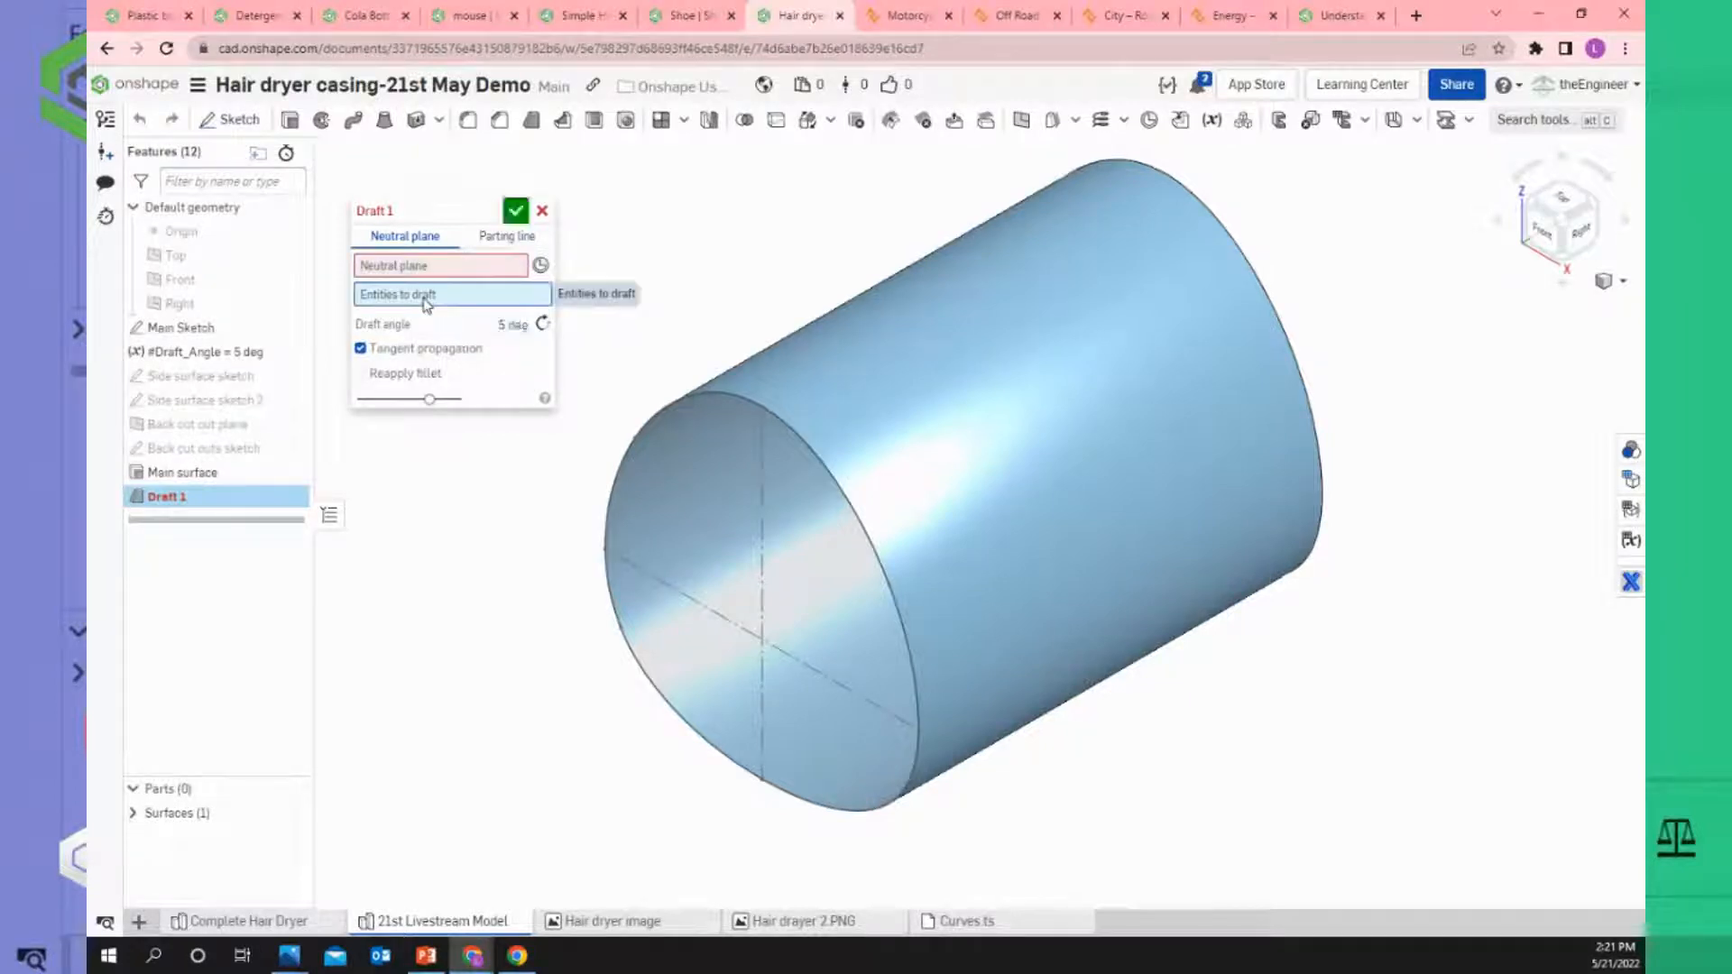
pyautogui.click(974, 360)
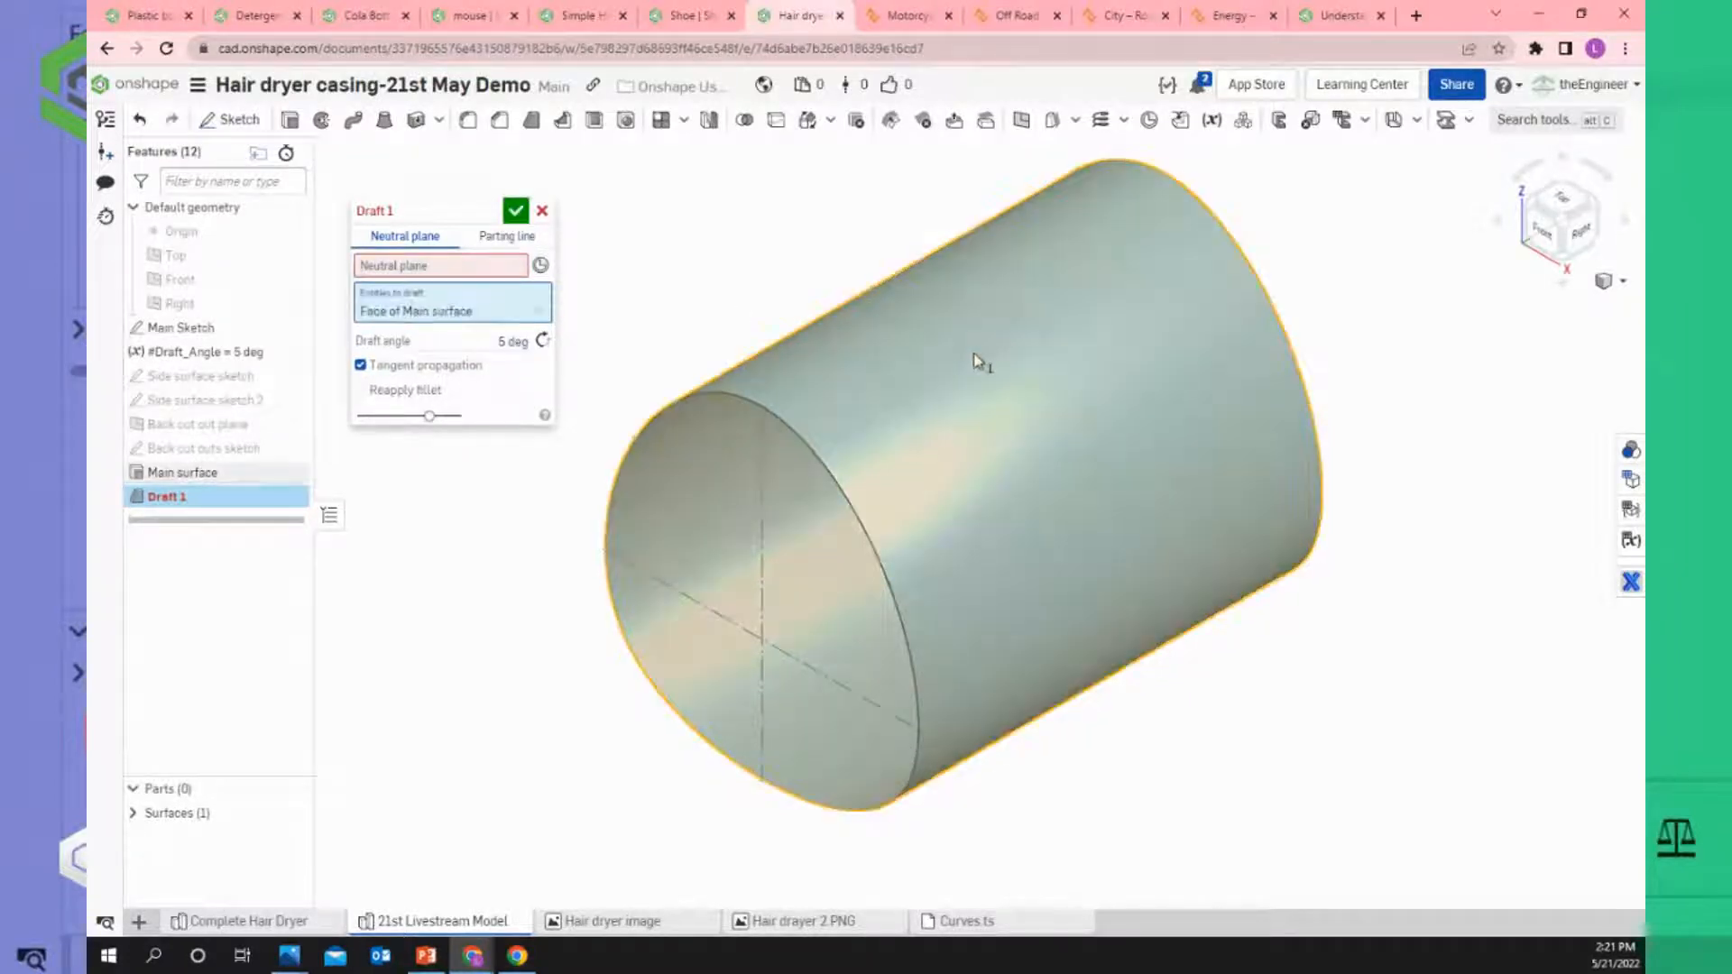
pyautogui.click(451, 267)
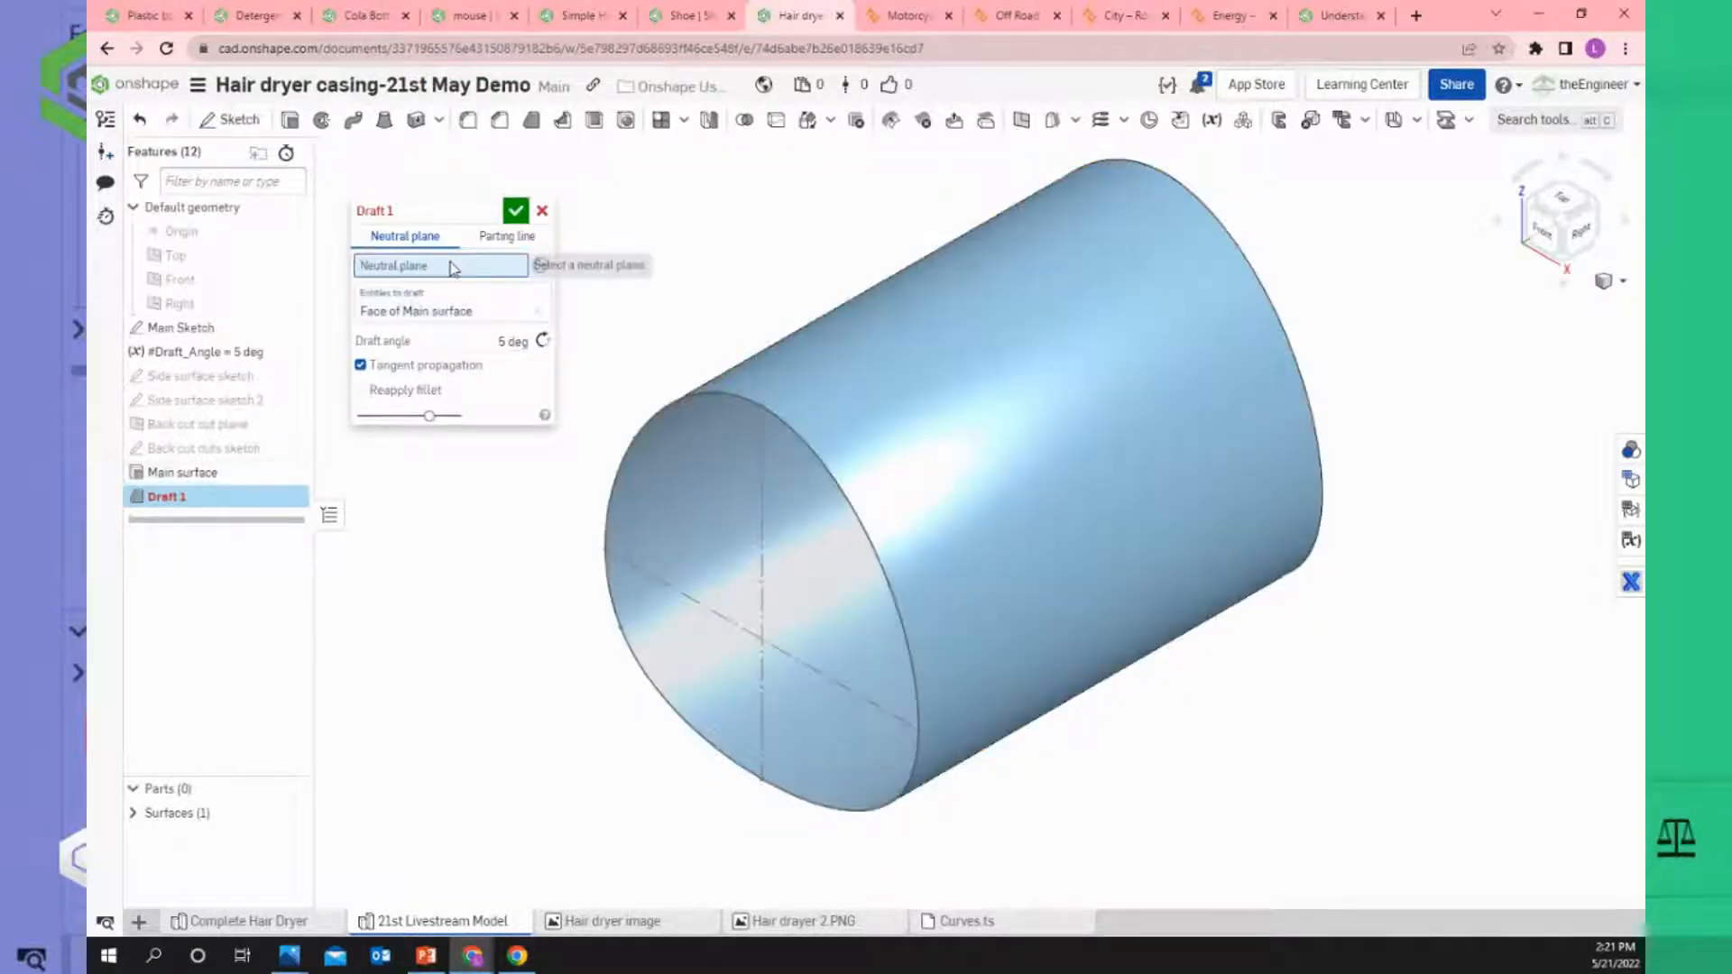
pyautogui.click(180, 279)
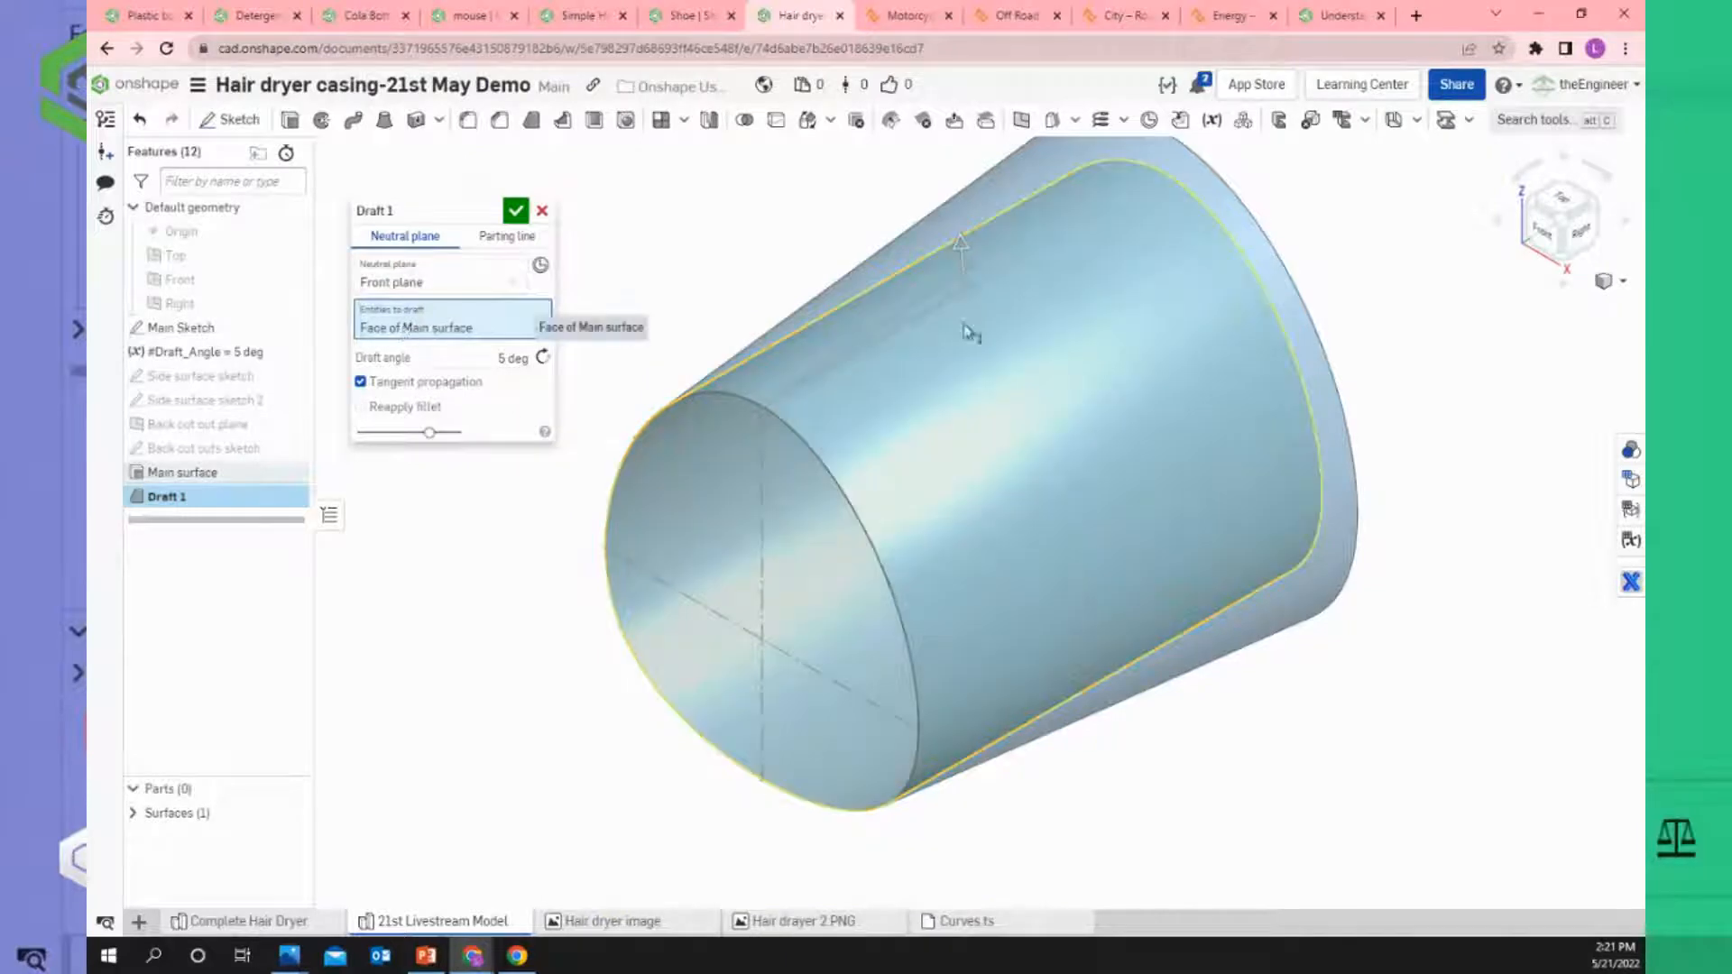
# Reverse the draft direction so the main surface narrows away from the Front plane, and accept the draft.
pyautogui.click(503, 358)
pyautogui.moveTo(207, 352); pyautogui.dragTo(559, 395)
pyautogui.scroll(-1, 771, 266)
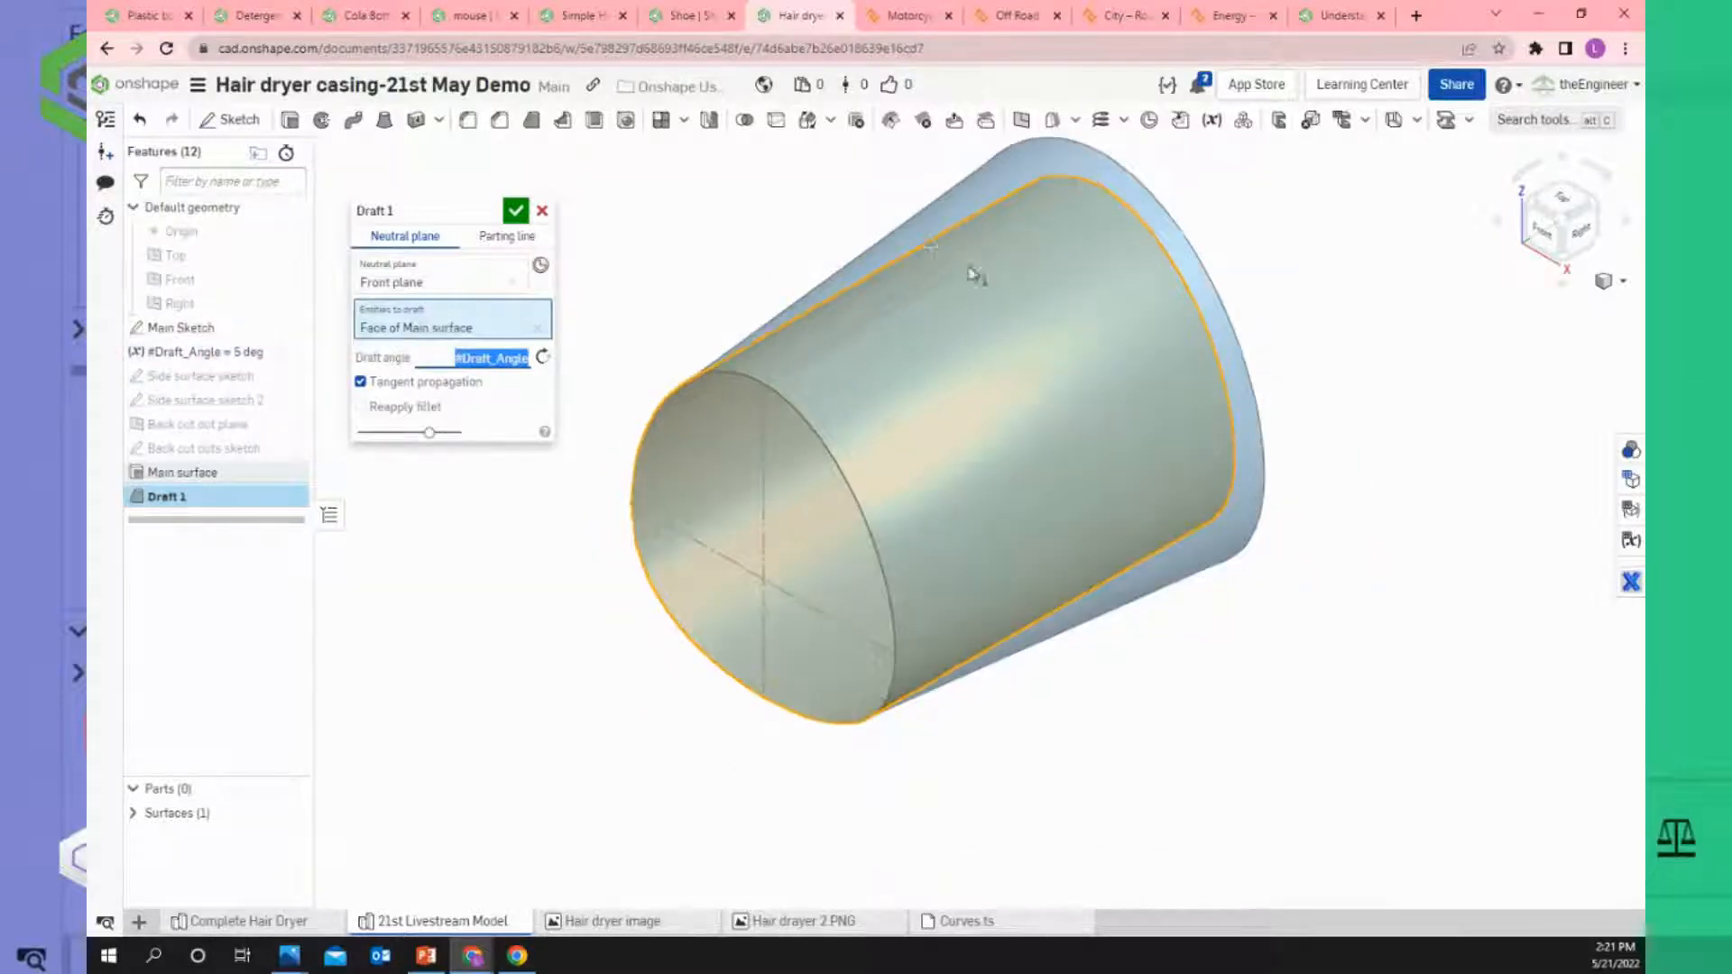
pyautogui.scroll(1, 1101, 291)
pyautogui.click(544, 358)
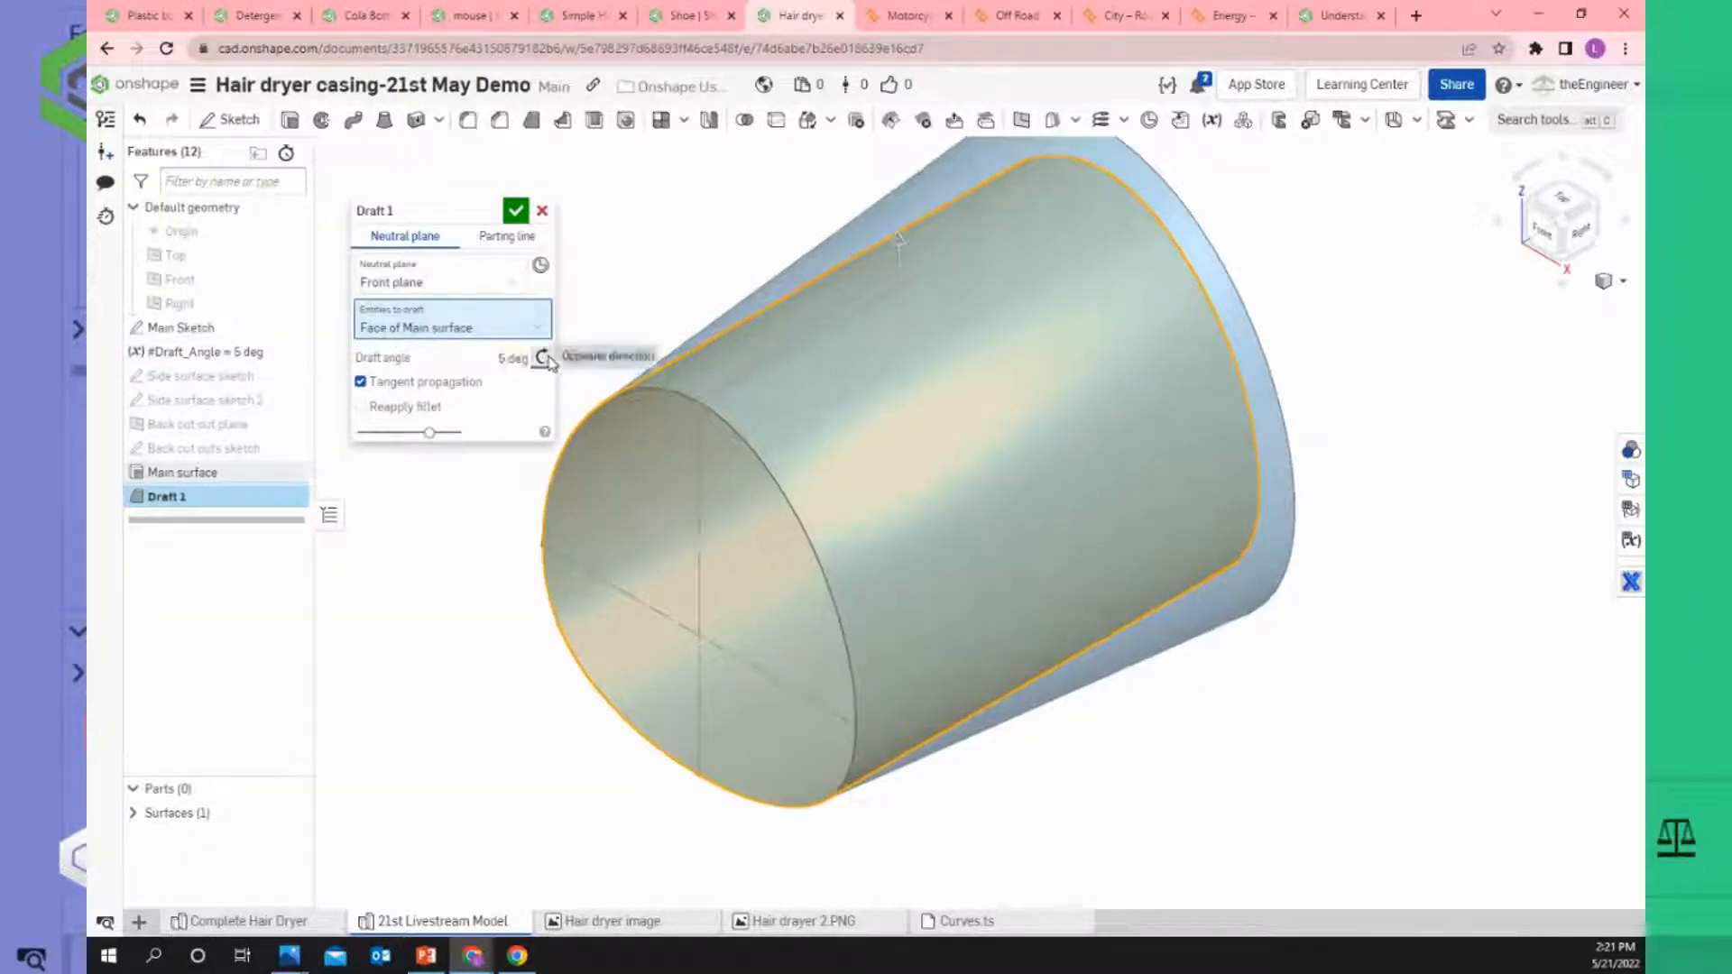
pyautogui.click(545, 359)
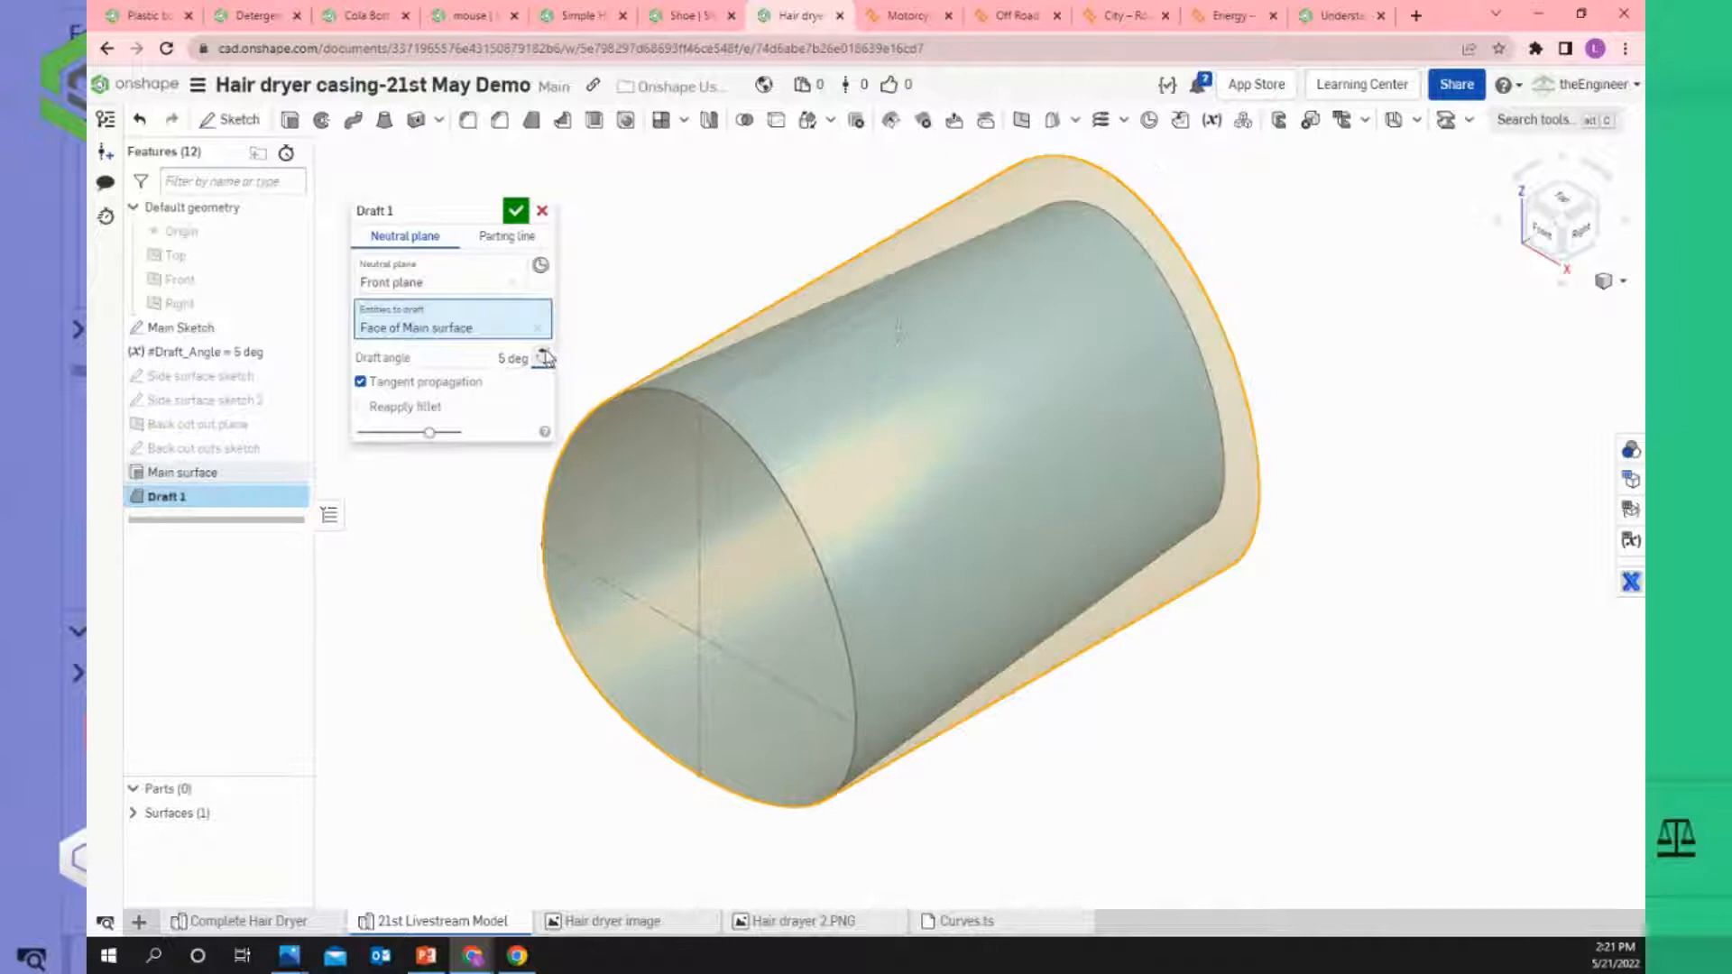
pyautogui.click(517, 212)
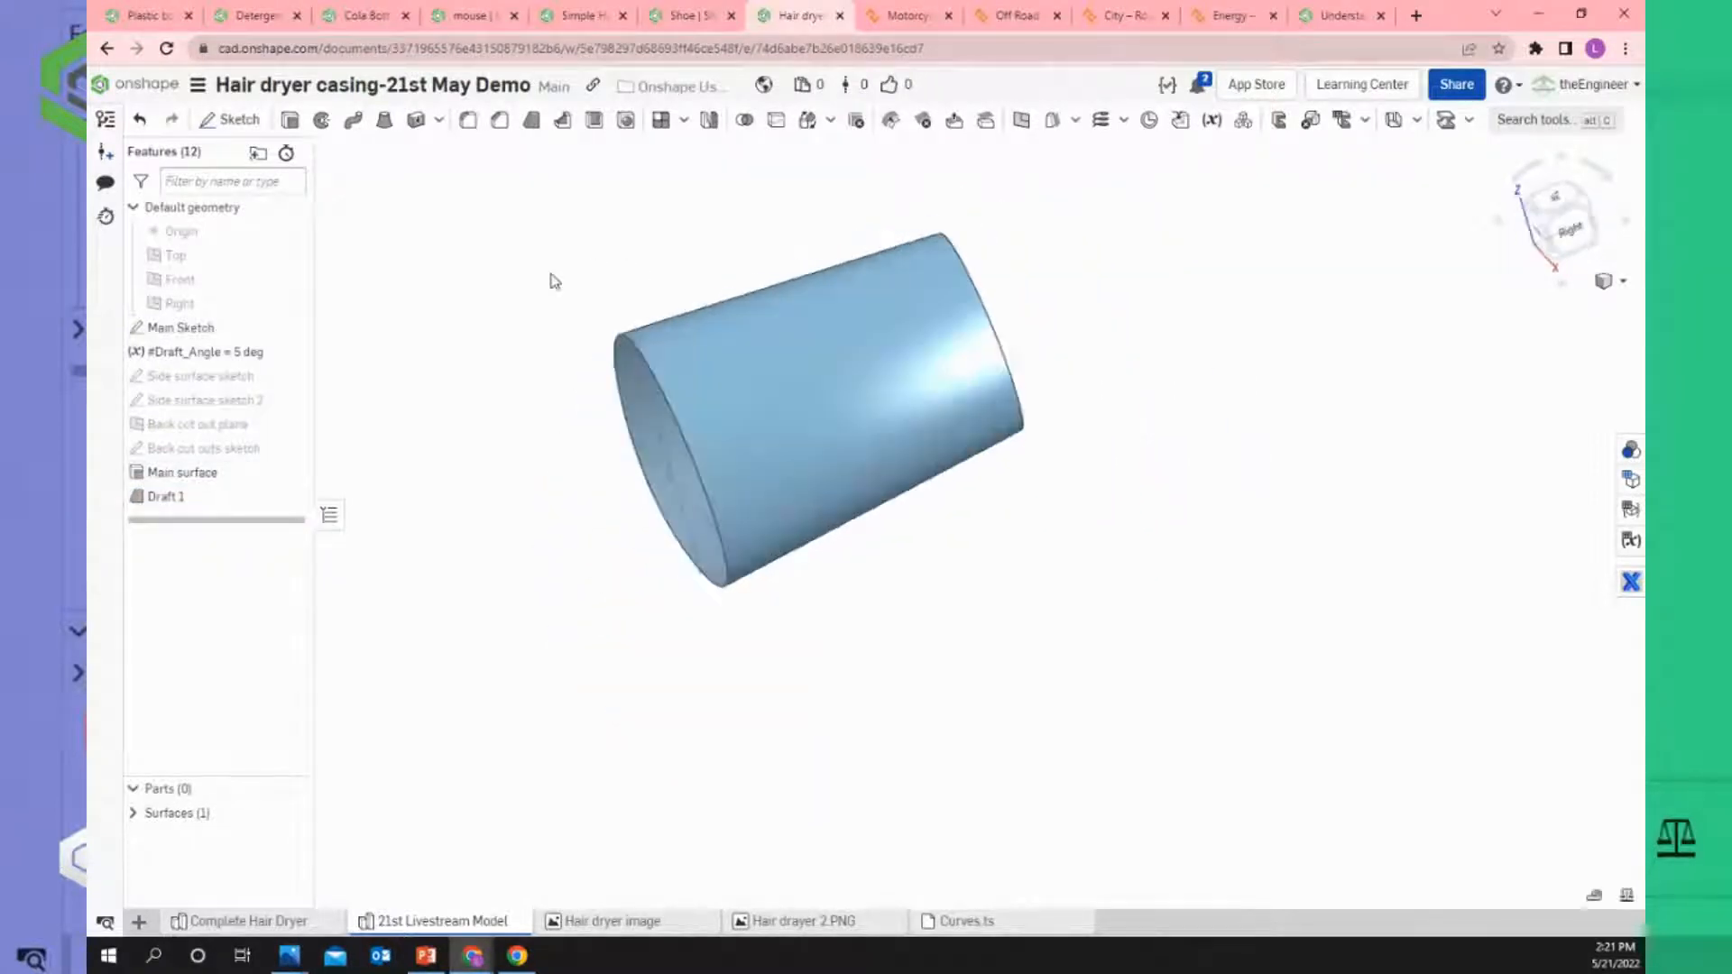
# Hide the Main Sketch to leave only the drafted surface displayed.
pyautogui.moveTo(578, 299); pyautogui.dragTo(644, 276, button='right')
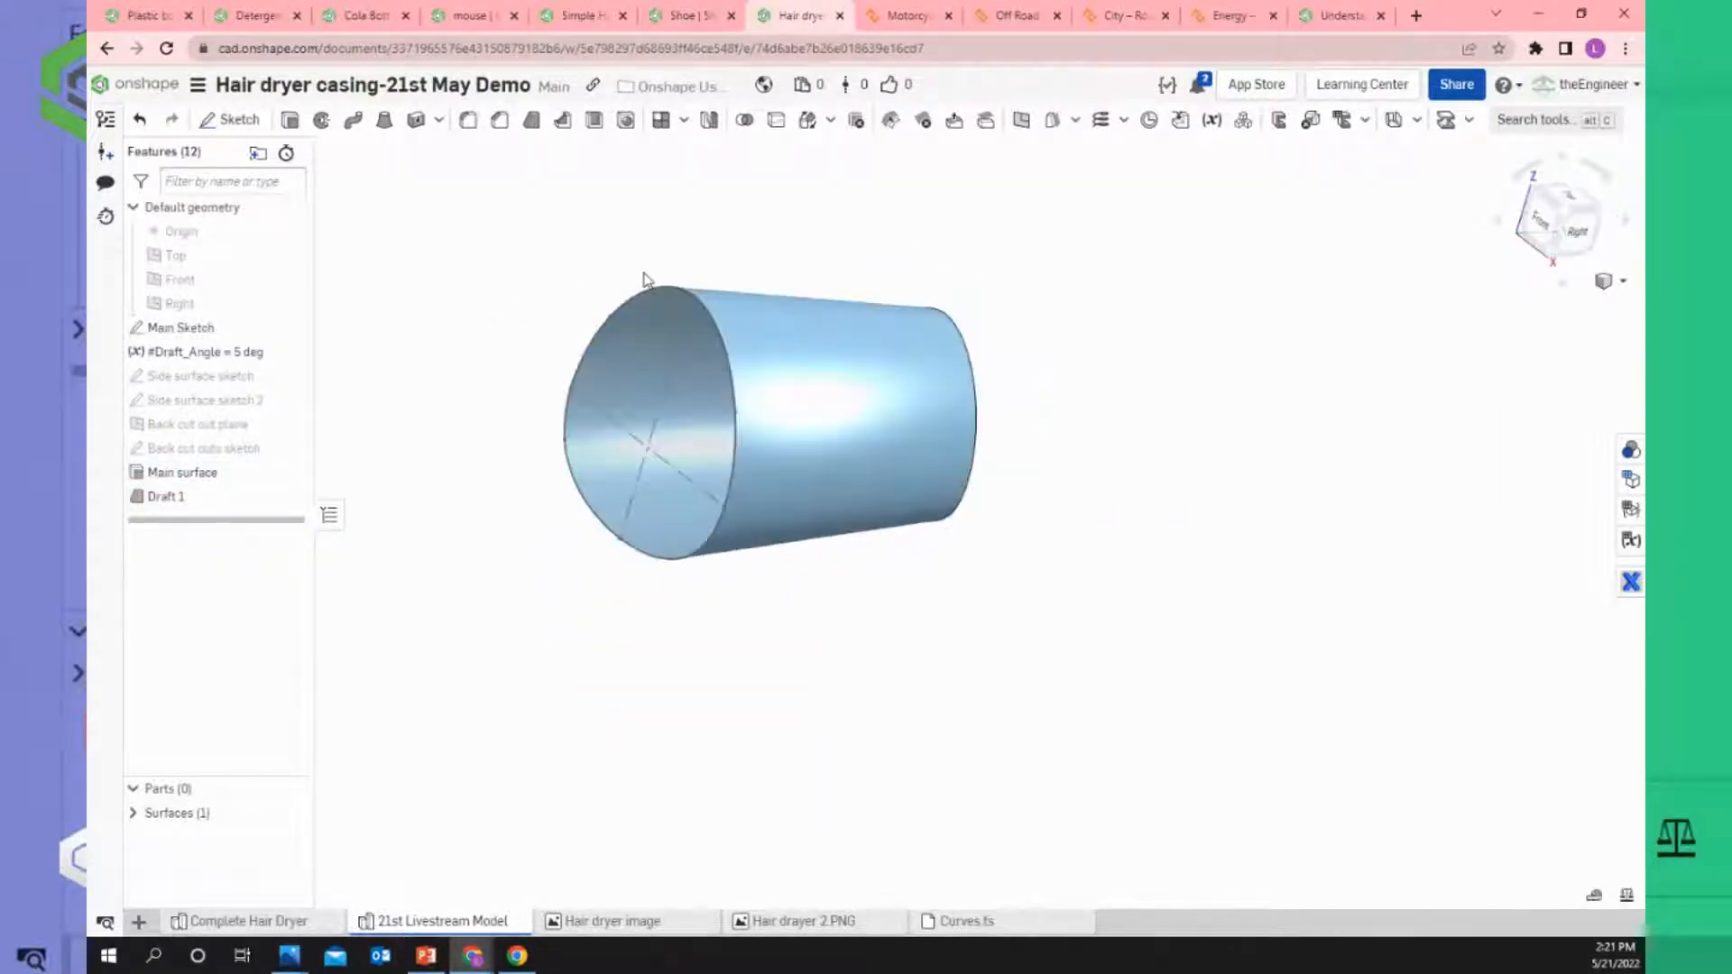
pyautogui.click(291, 330)
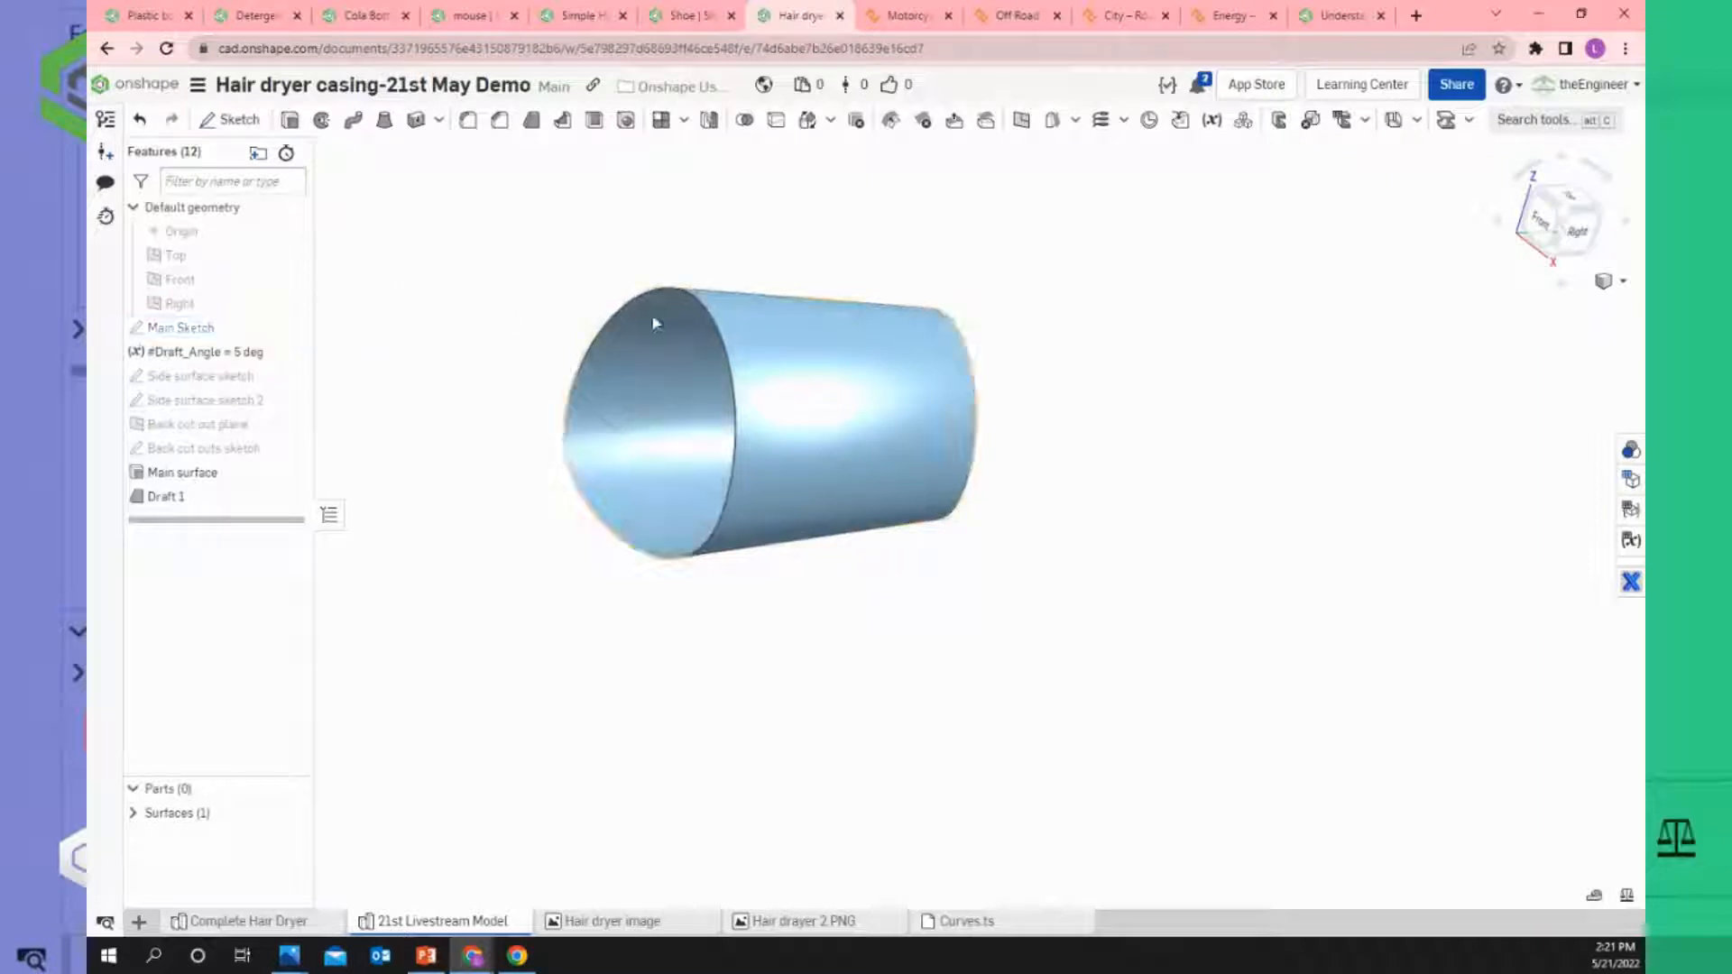
pyautogui.scroll(2, 650, 330)
pyautogui.moveTo(1044, 285)
pyautogui.mouseDown(button='right')
pyautogui.moveTo(963, 263)
pyautogui.moveTo(1021, 244)
pyautogui.moveTo(1052, 255)
pyautogui.mouseUp(button='right')
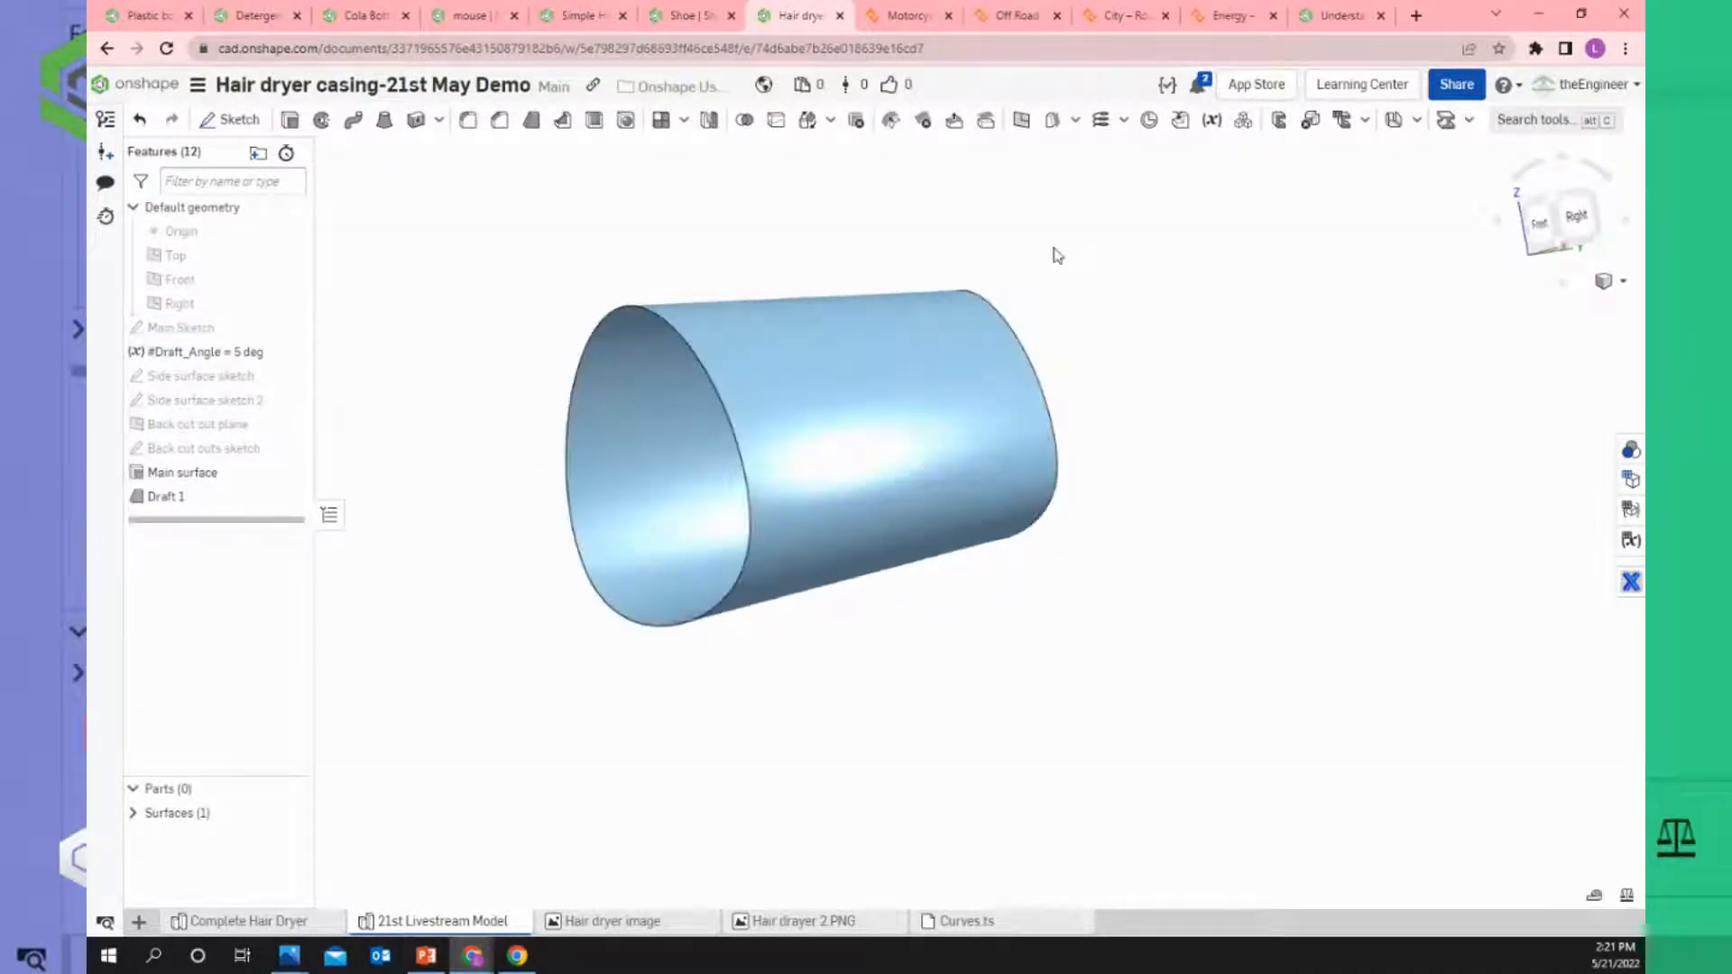
# Consult the Hair drayer 2.PNG reference image, and close the main surface's larger open end with an added Fill using Position continuity.
pyautogui.click(780, 922)
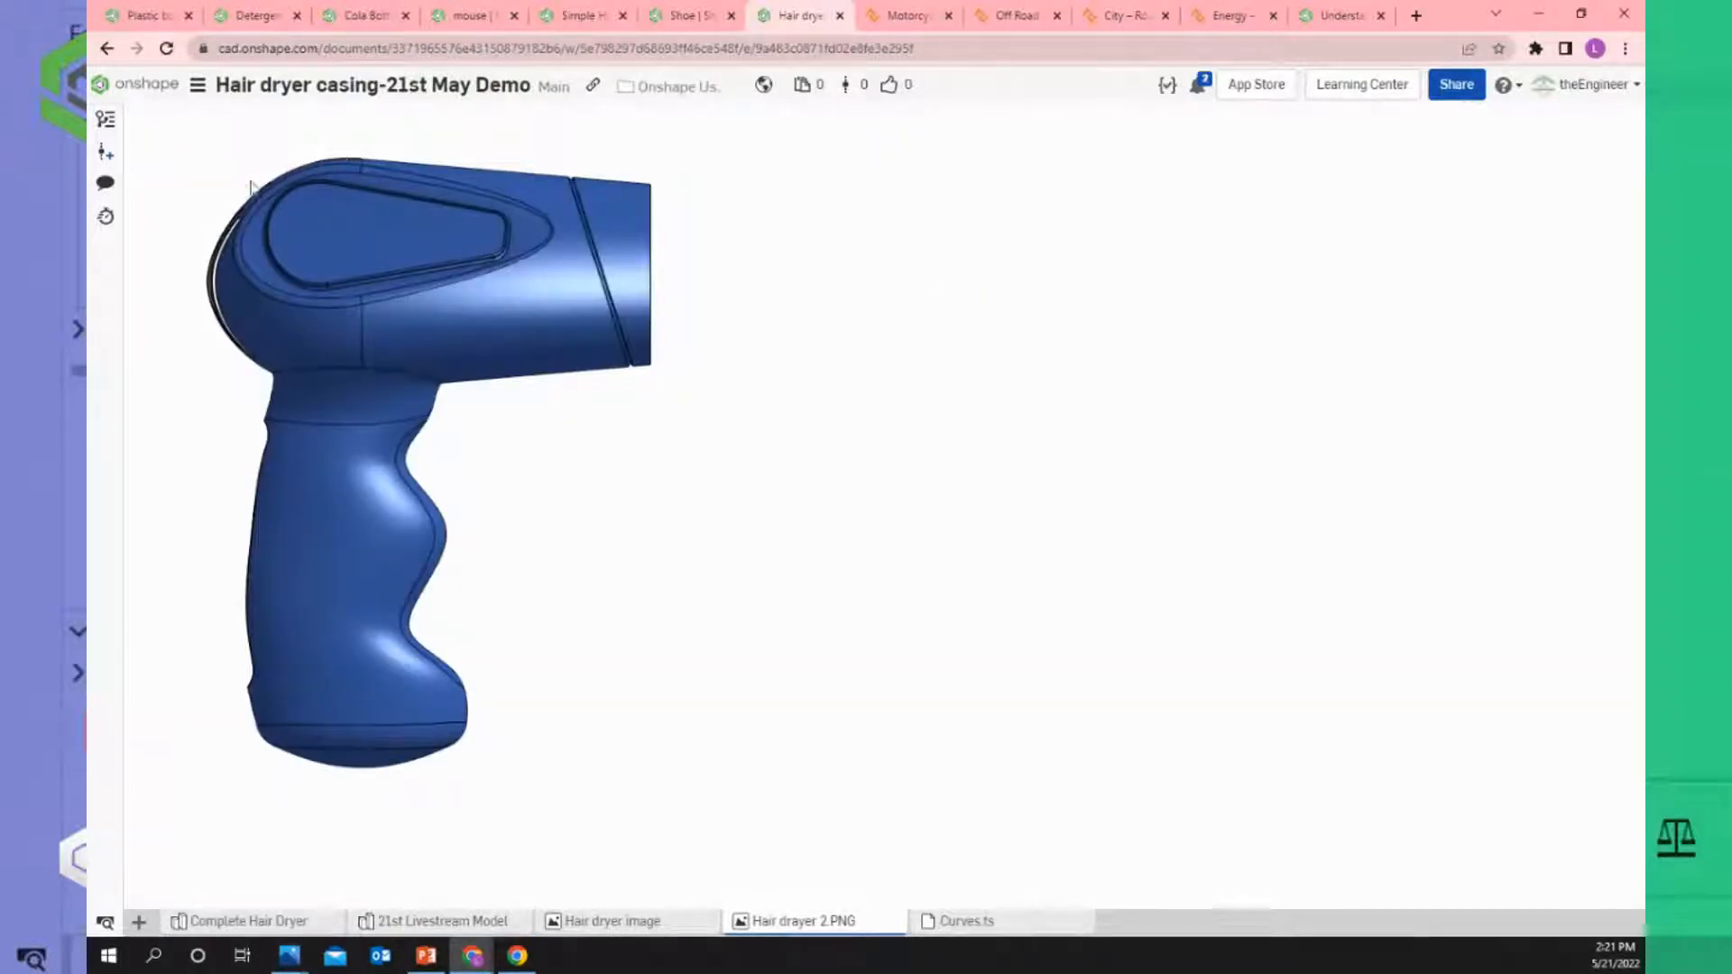
pyautogui.click(459, 924)
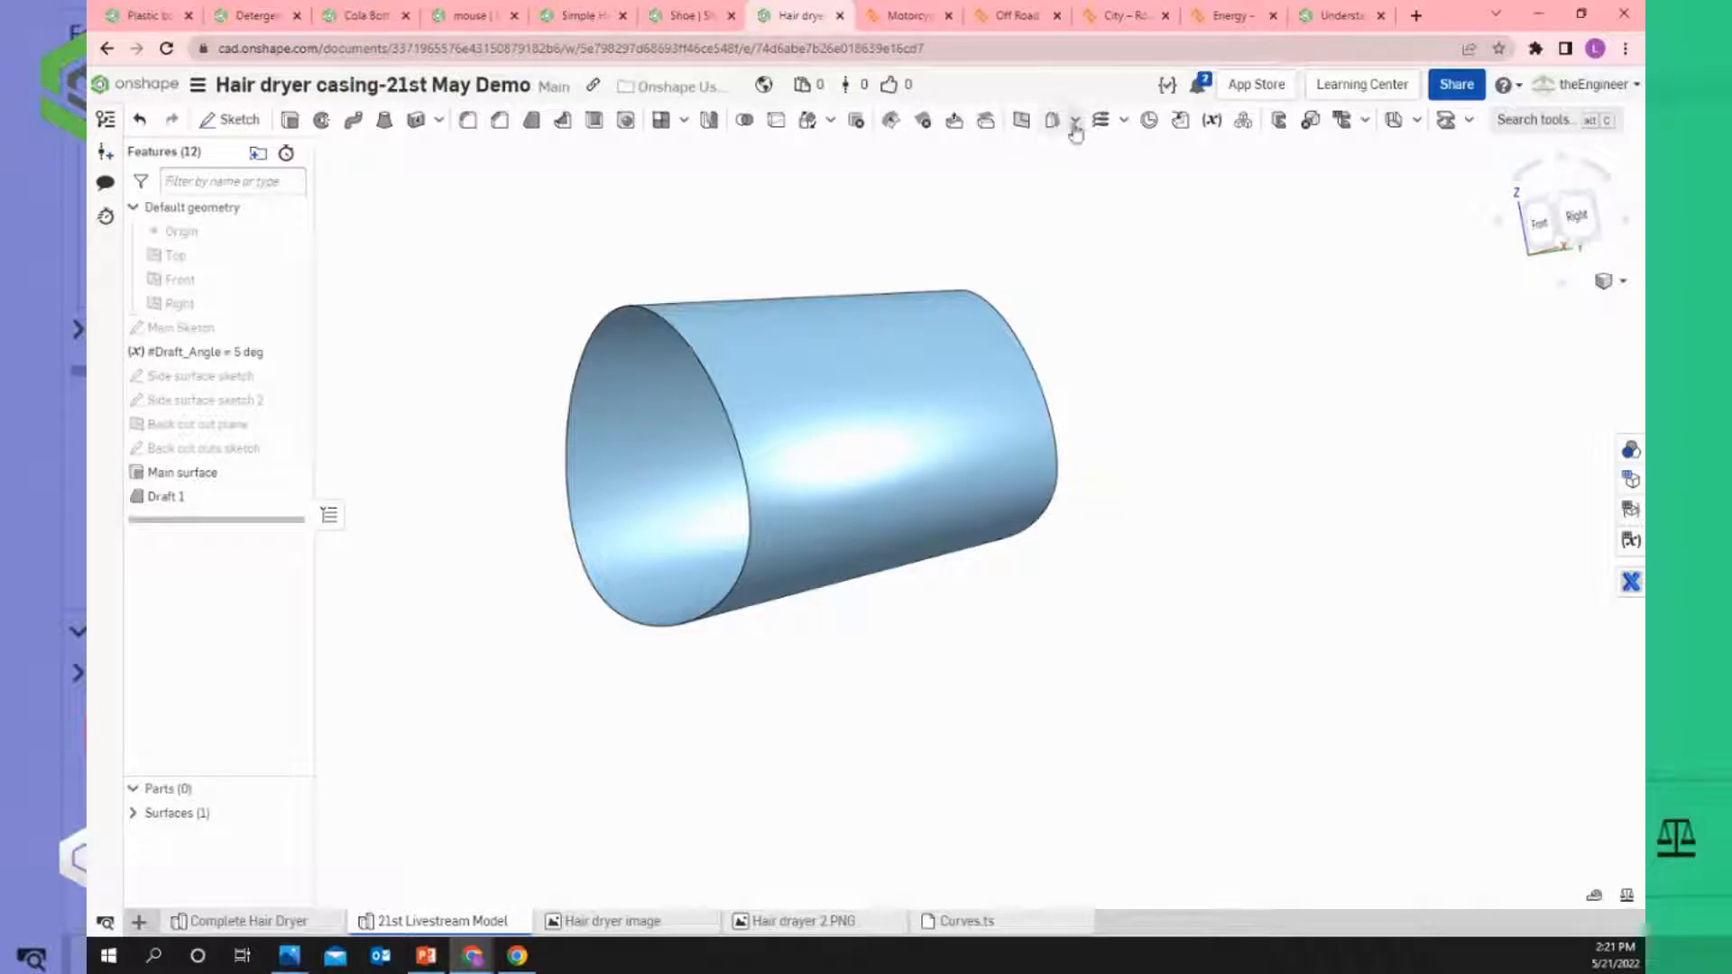
pyautogui.click(1075, 120)
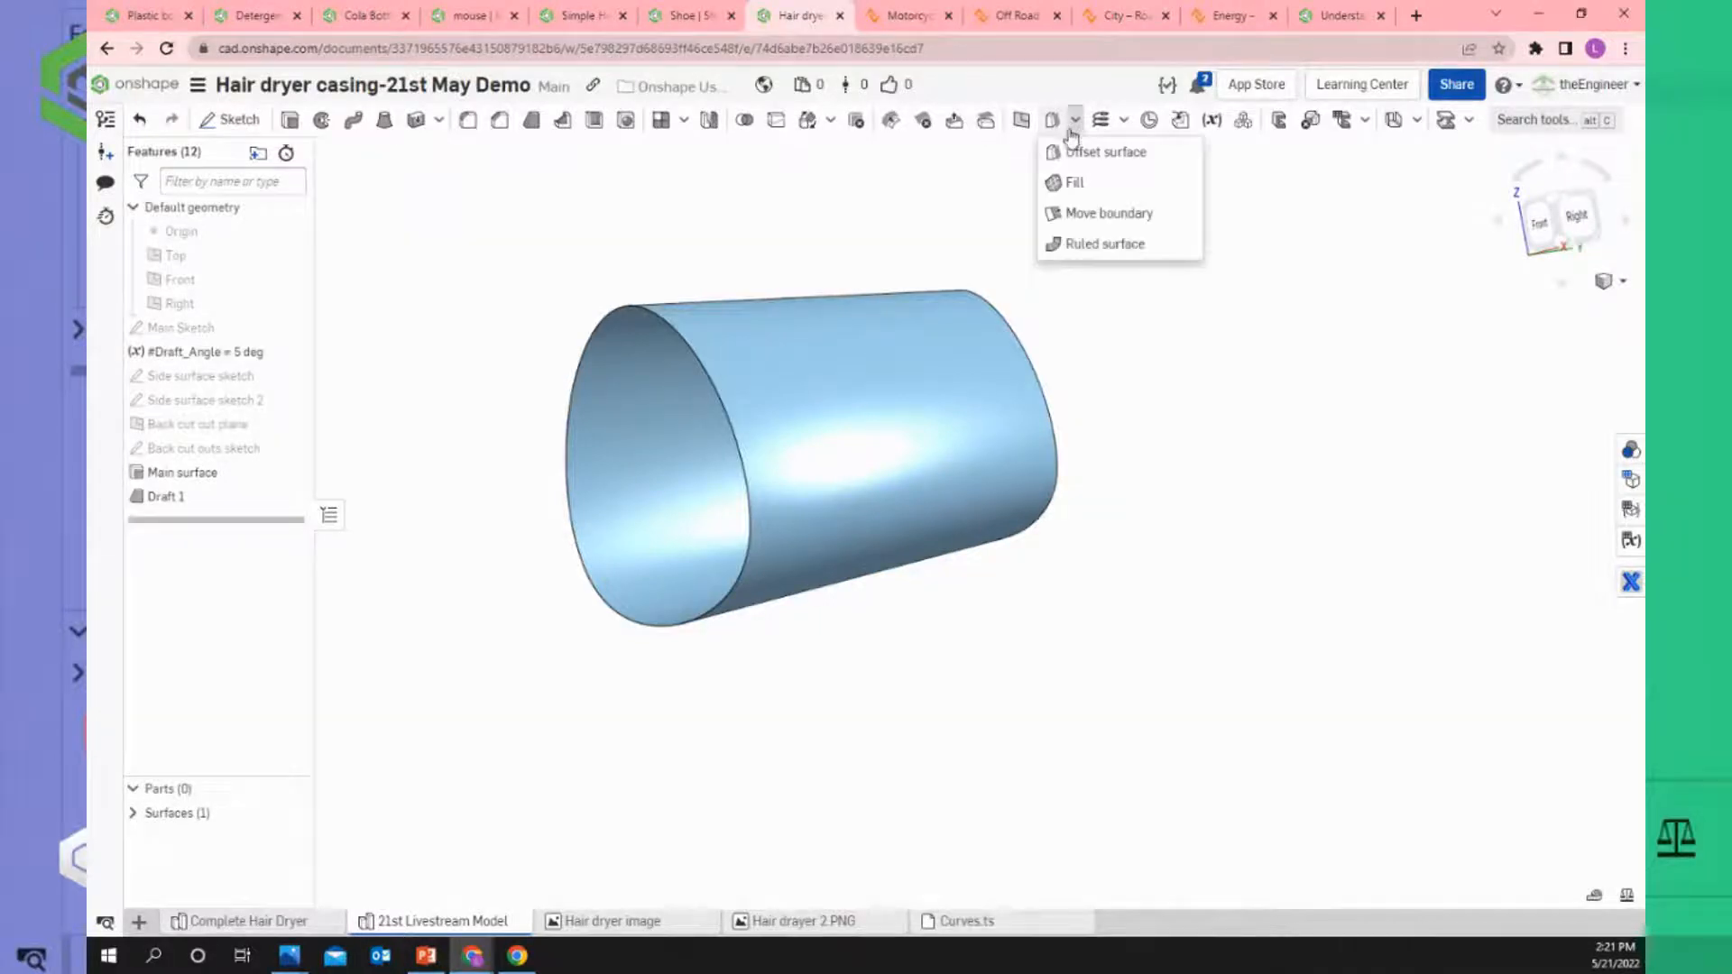
pyautogui.click(1076, 184)
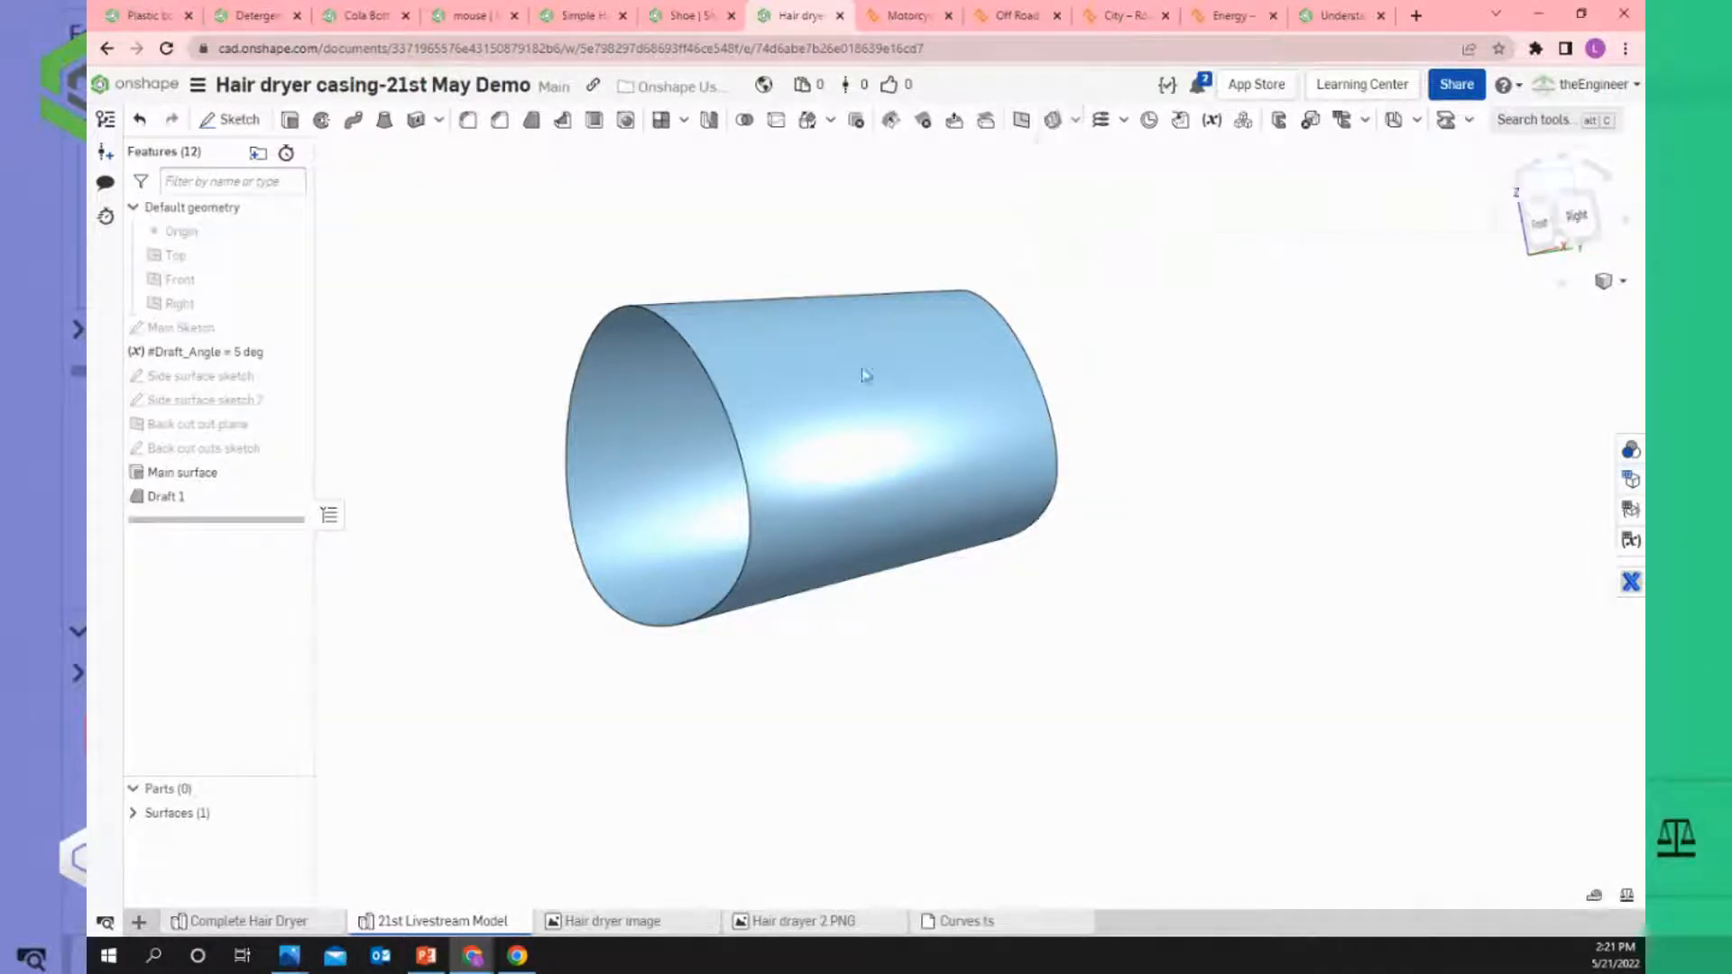
pyautogui.click(646, 315)
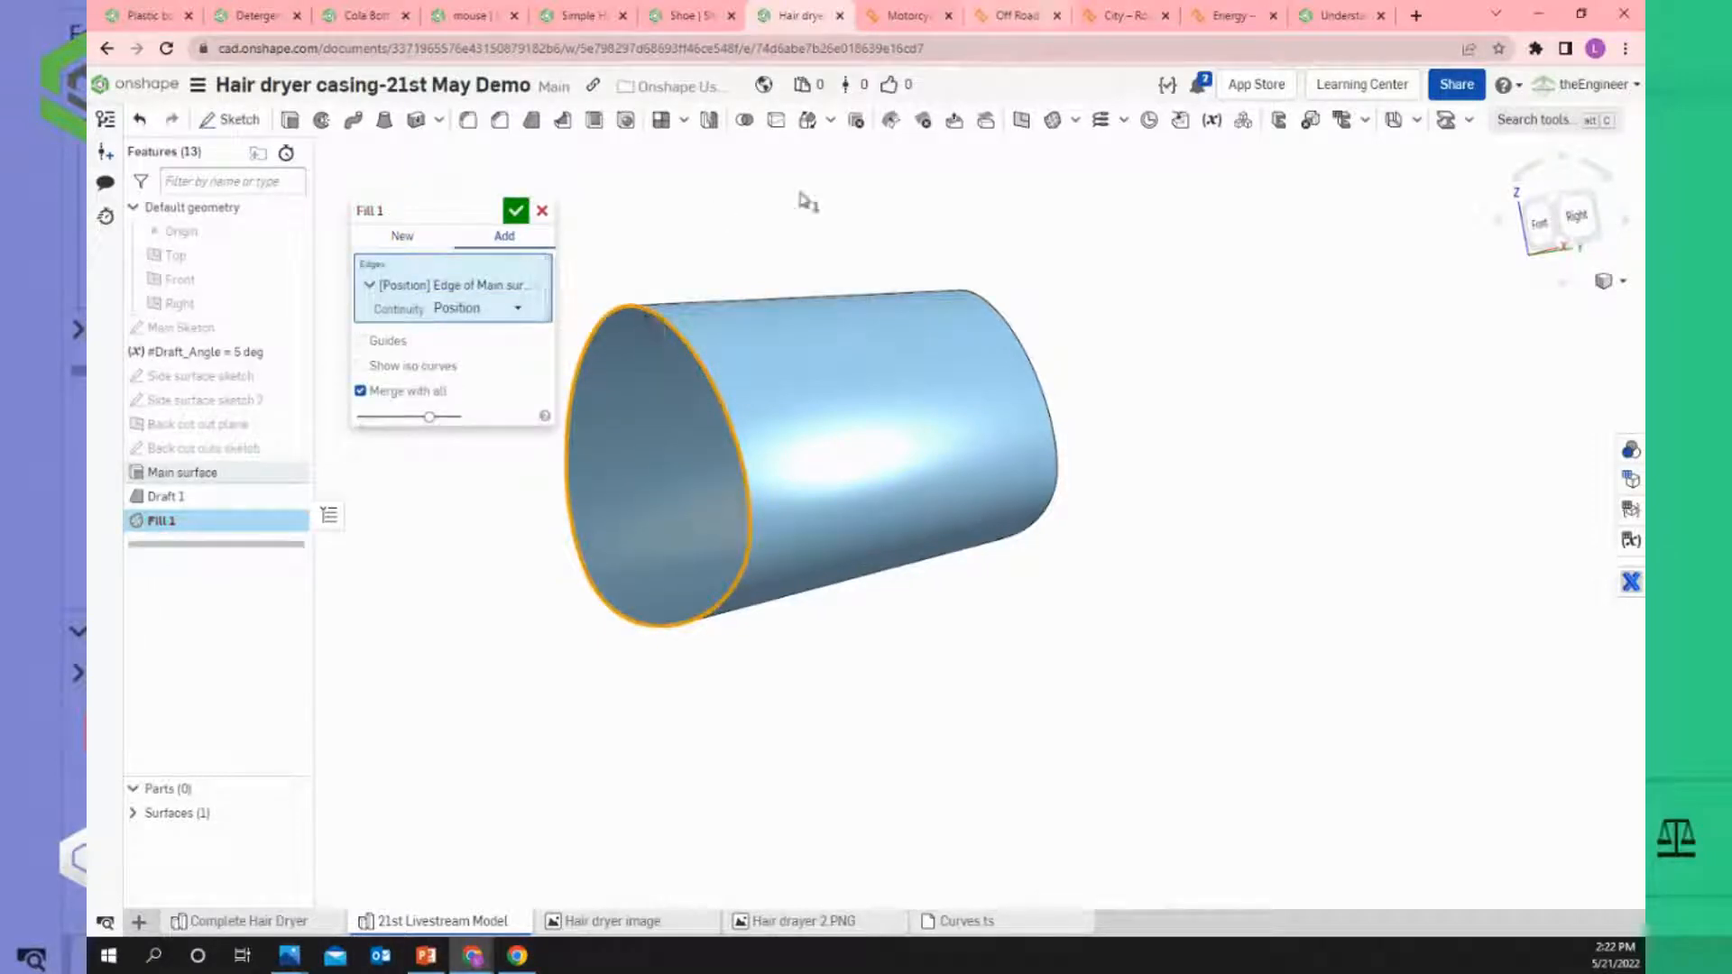
pyautogui.click(515, 215)
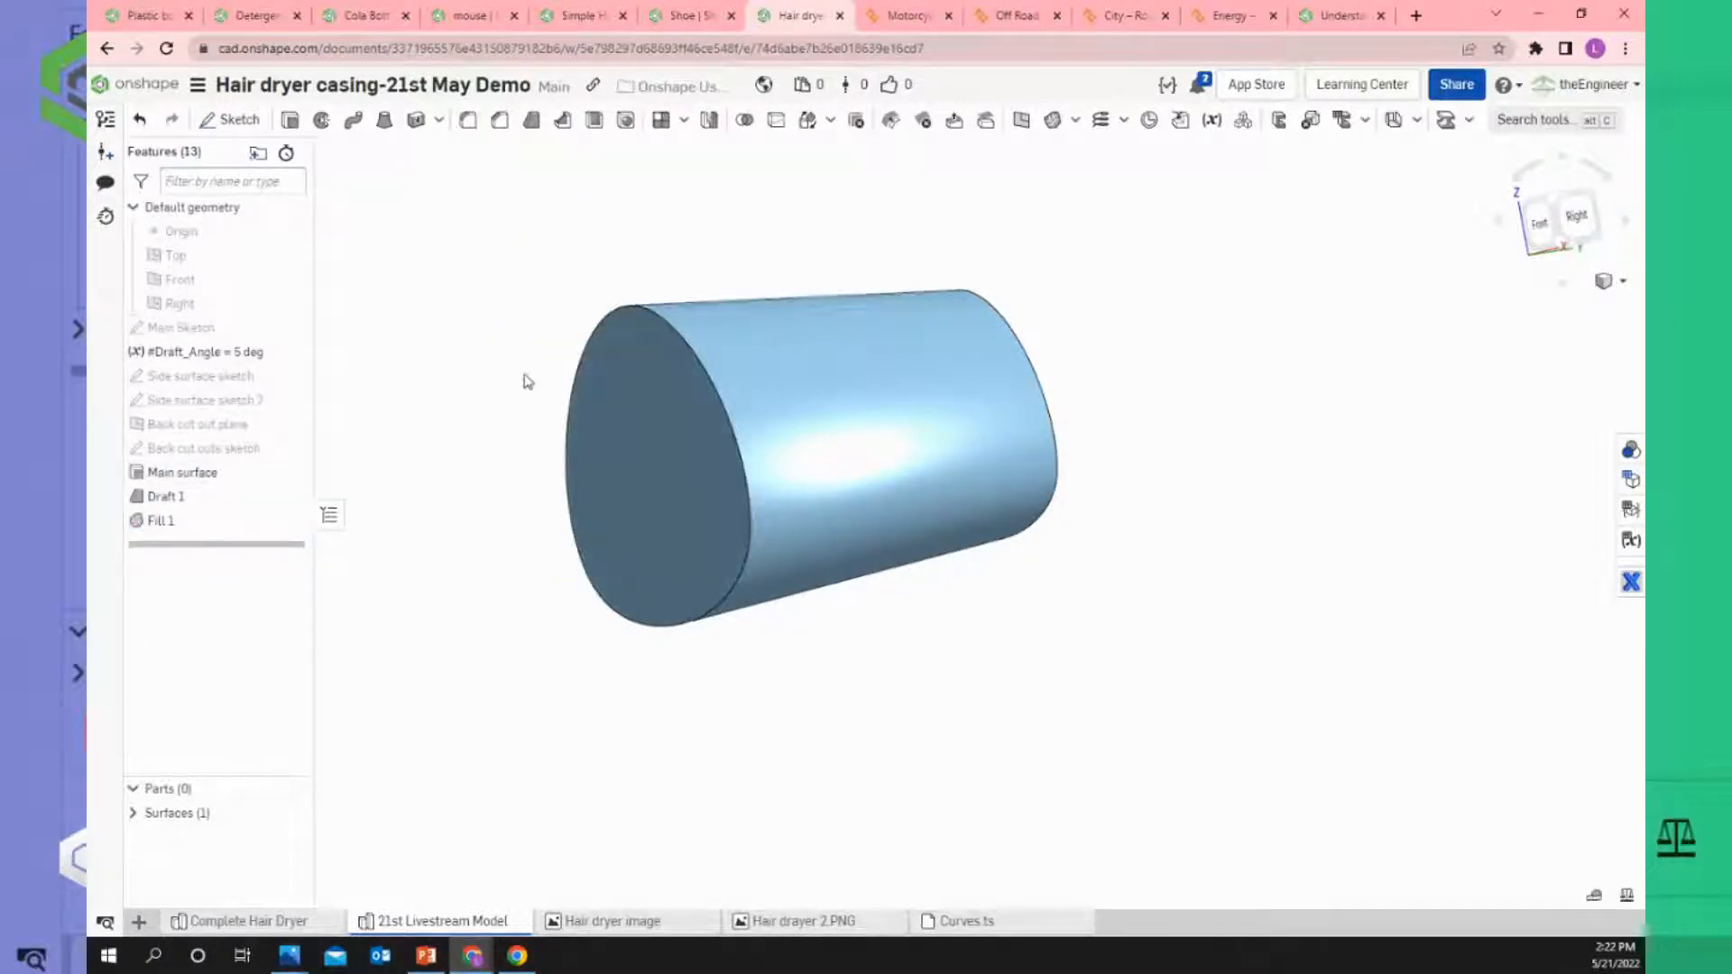
# Edit the fill closing the main surface's larger end and set its edge continuity to Tangency.
pyautogui.hotkey('shift', '4')
pyautogui.moveTo(459, 394); pyautogui.dragTo(688, 460, button='right')
pyautogui.click(689, 460)
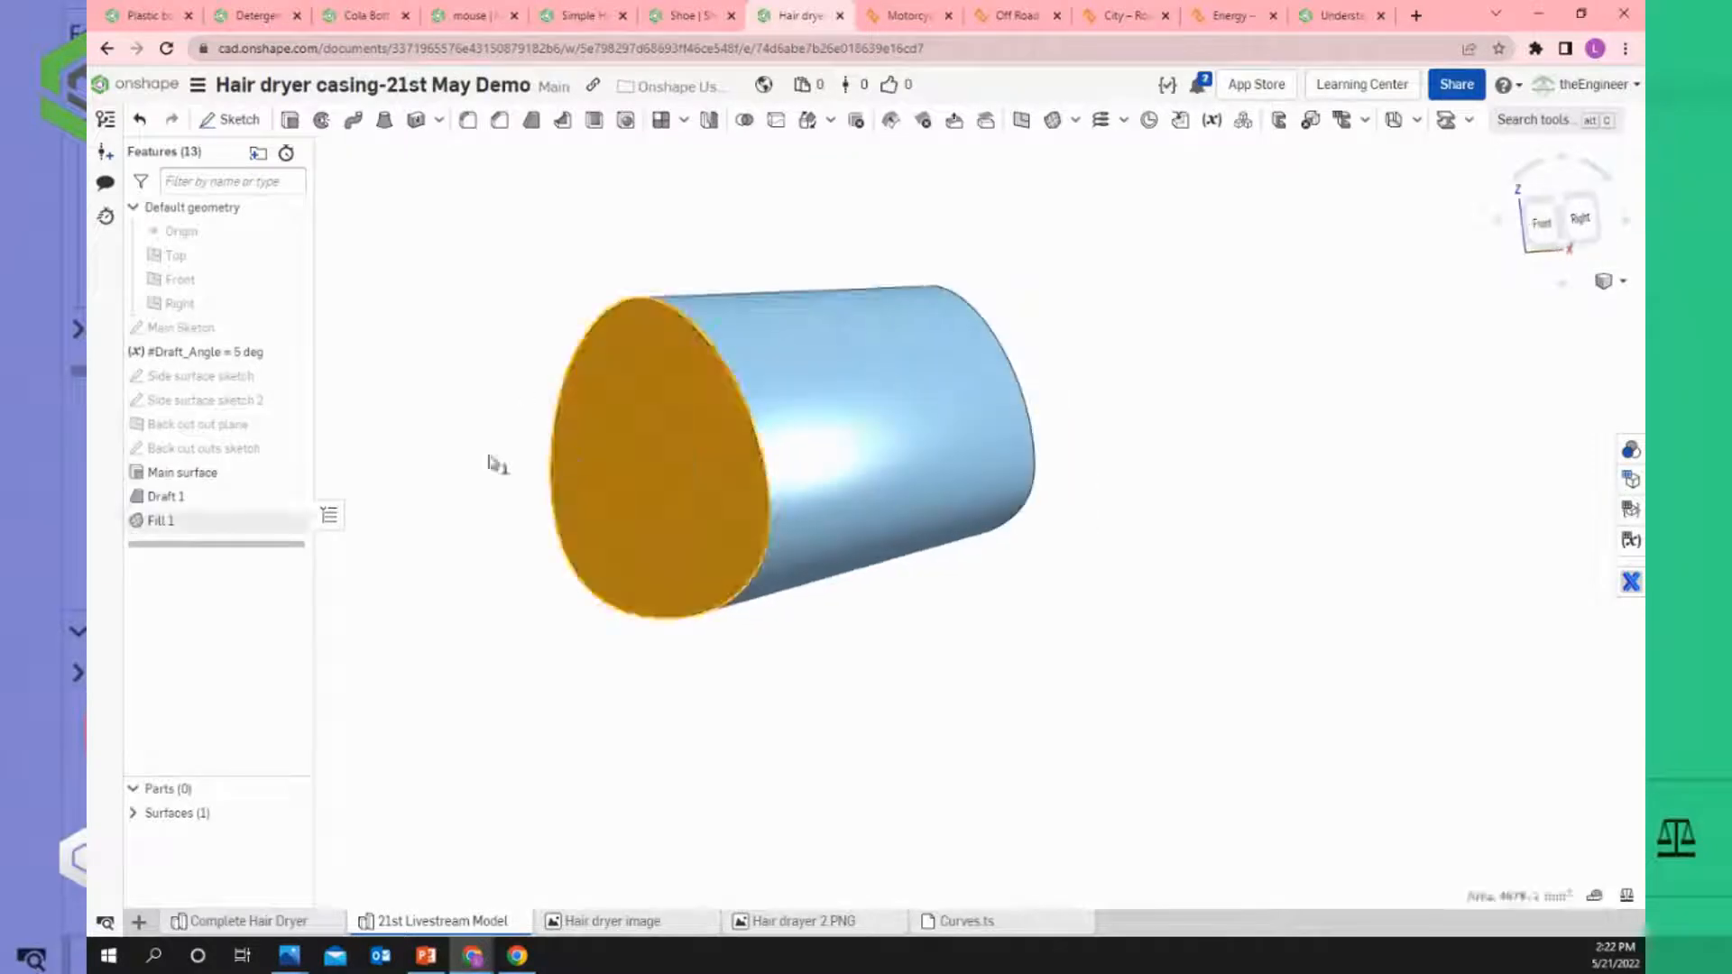
pyautogui.moveTo(456, 456); pyautogui.dragTo(495, 472, button='right')
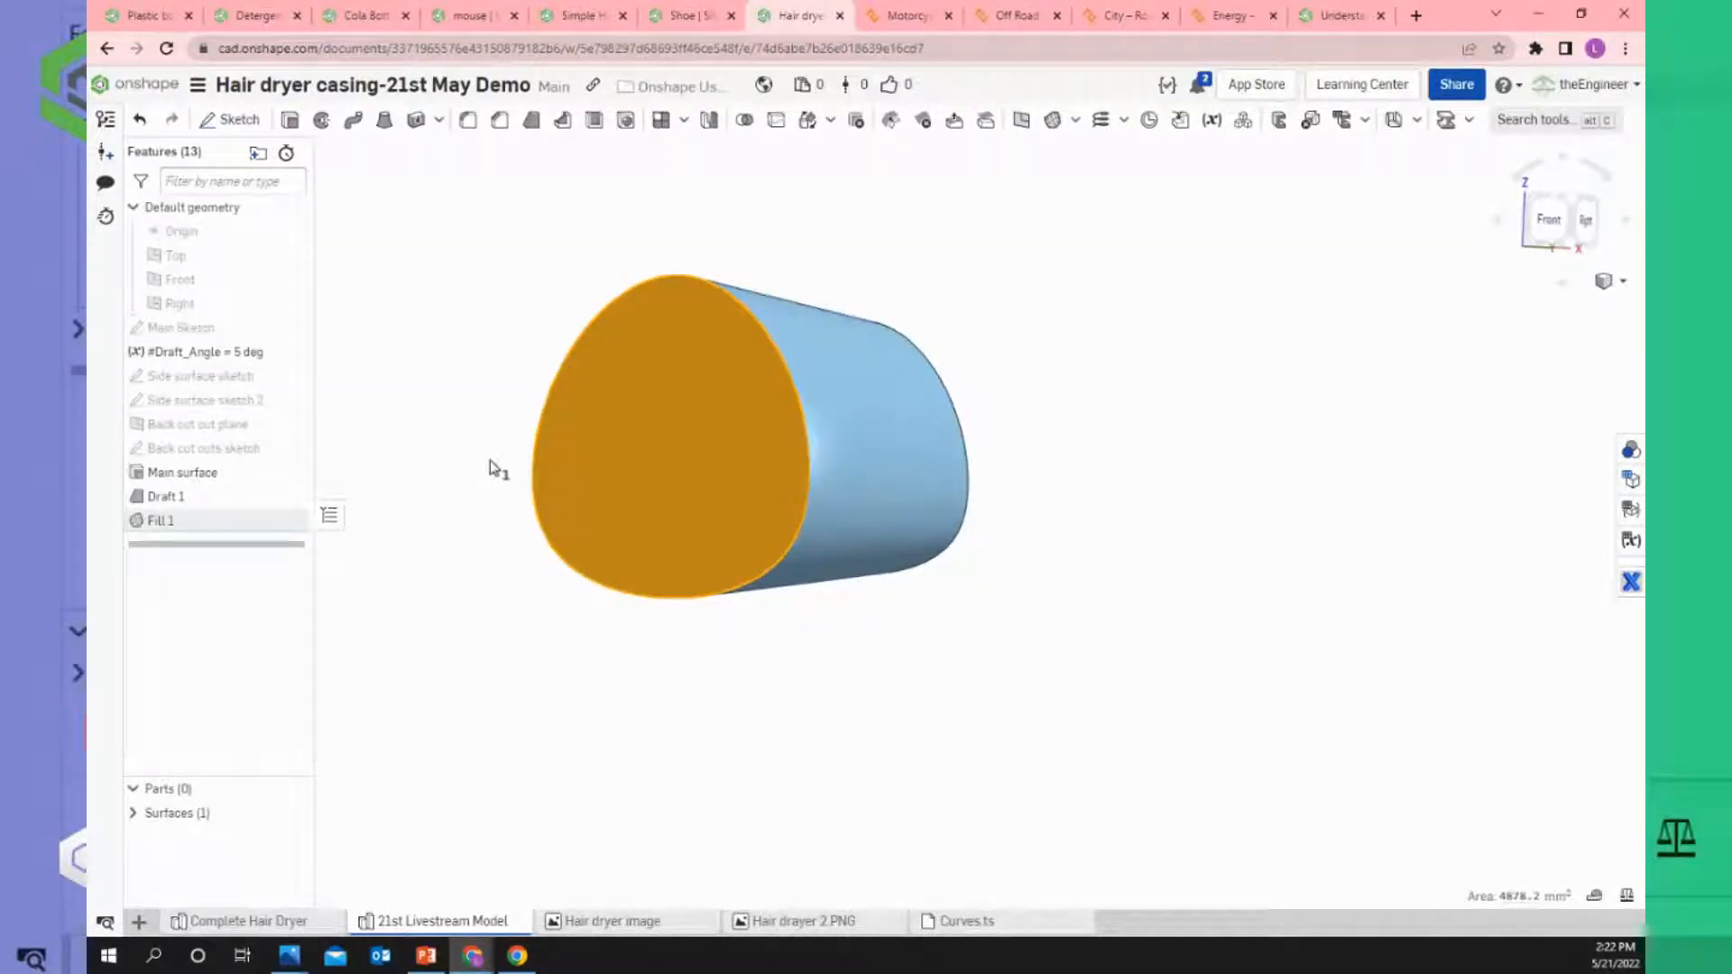
pyautogui.click(403, 381)
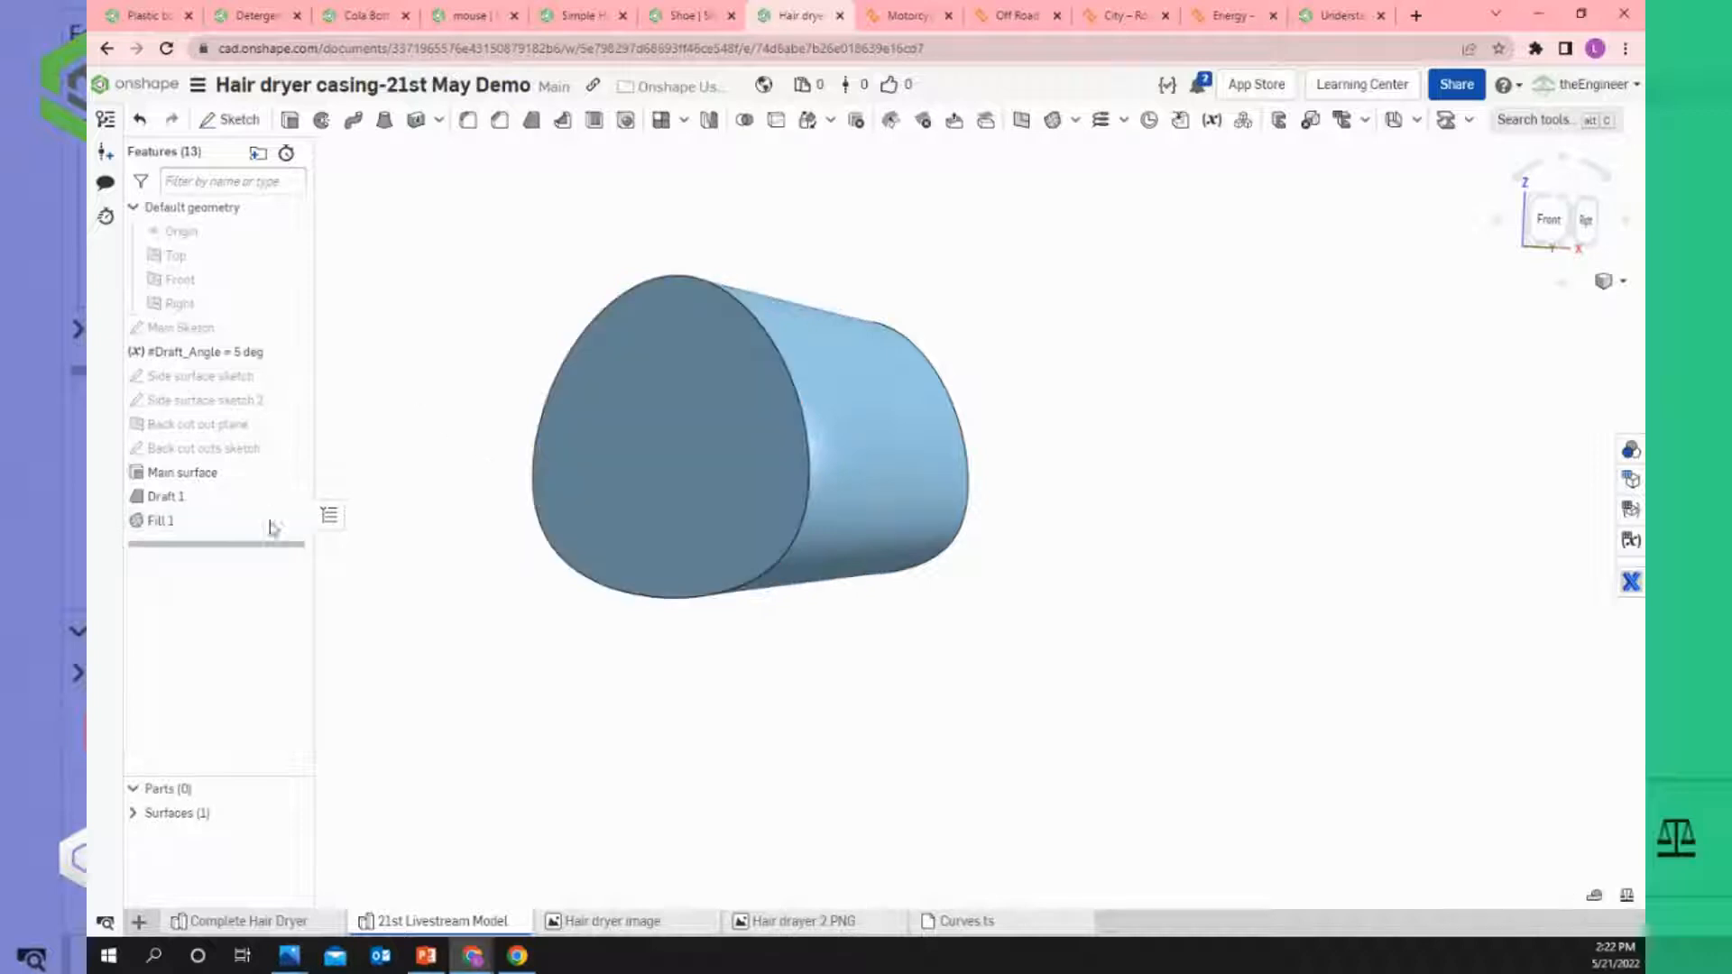
pyautogui.rightClick(163, 529)
pyautogui.click(204, 578)
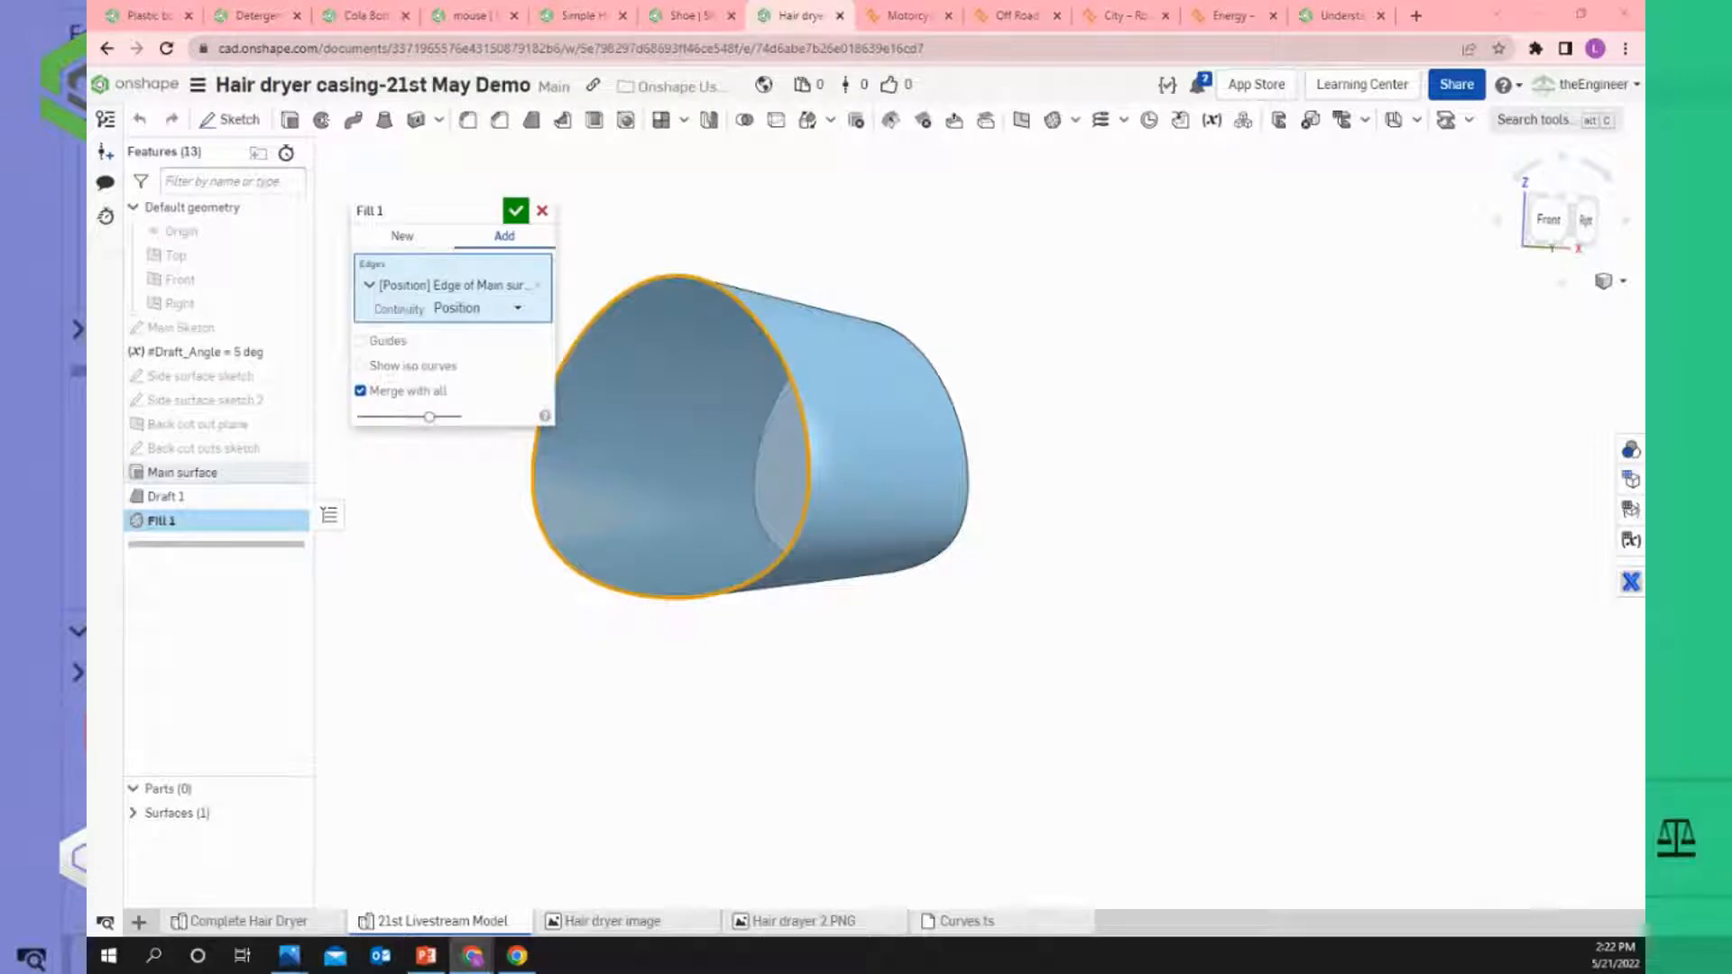
pyautogui.click(470, 310)
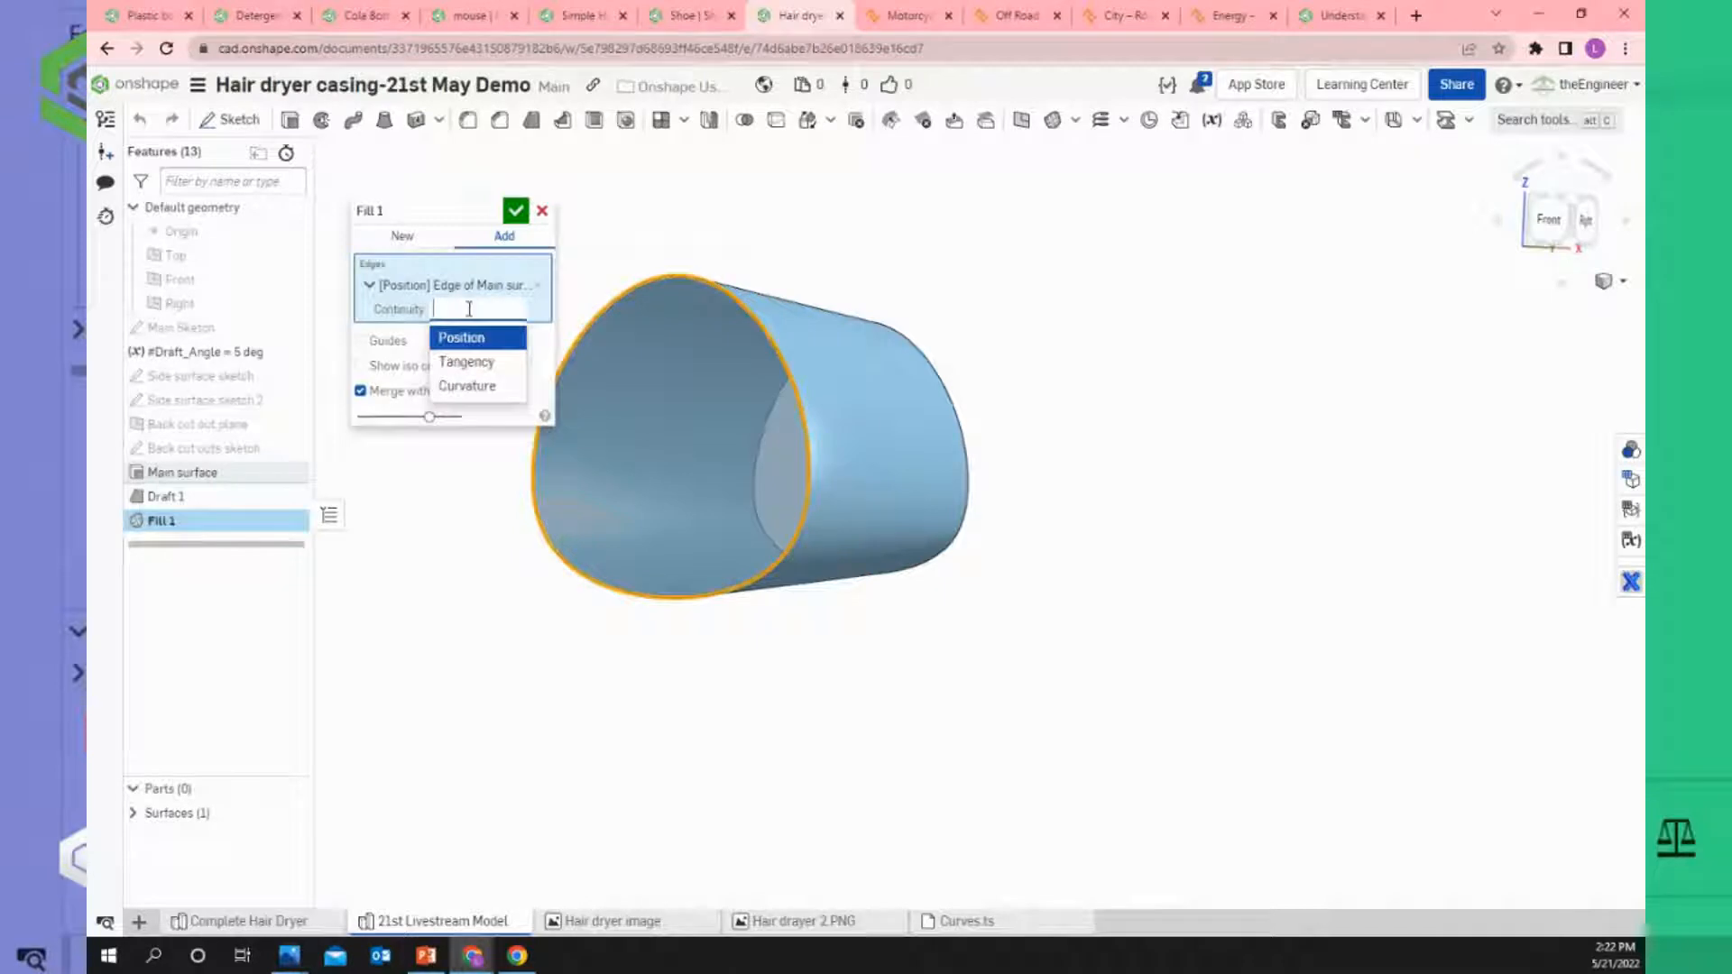
pyautogui.click(464, 362)
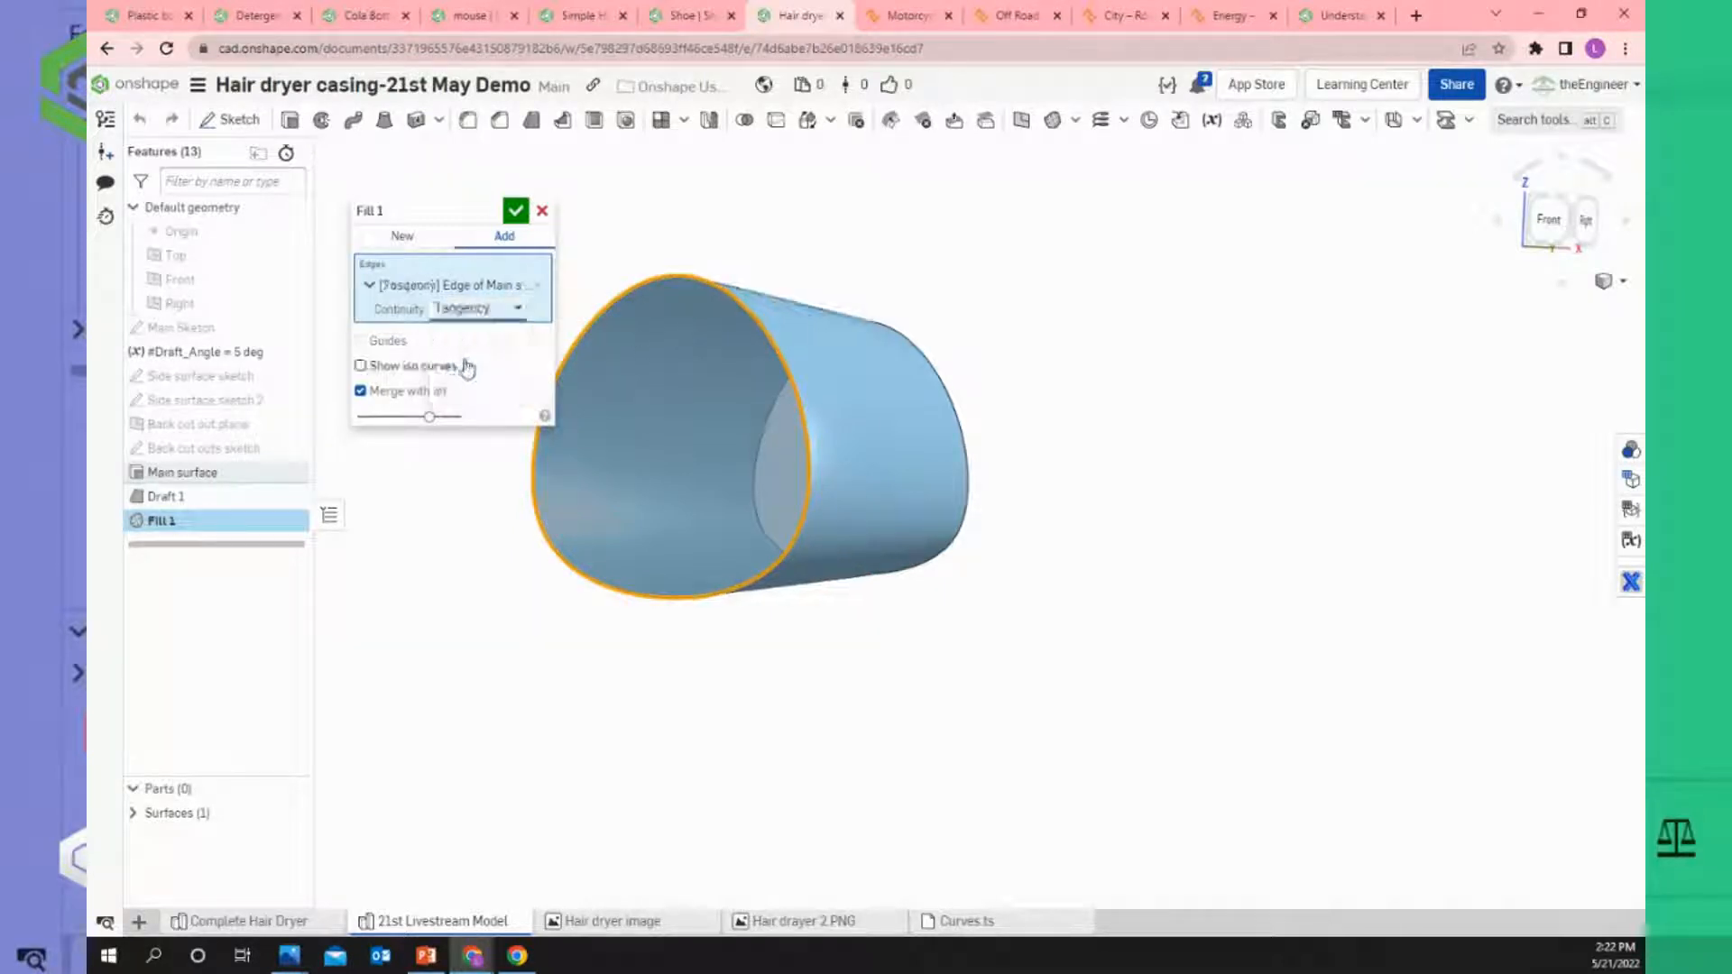
# Check the blend between the fill and the main surface from the Right view, and accept the edited fill.
pyautogui.click(1584, 221)
pyautogui.scroll(5, 821, 185)
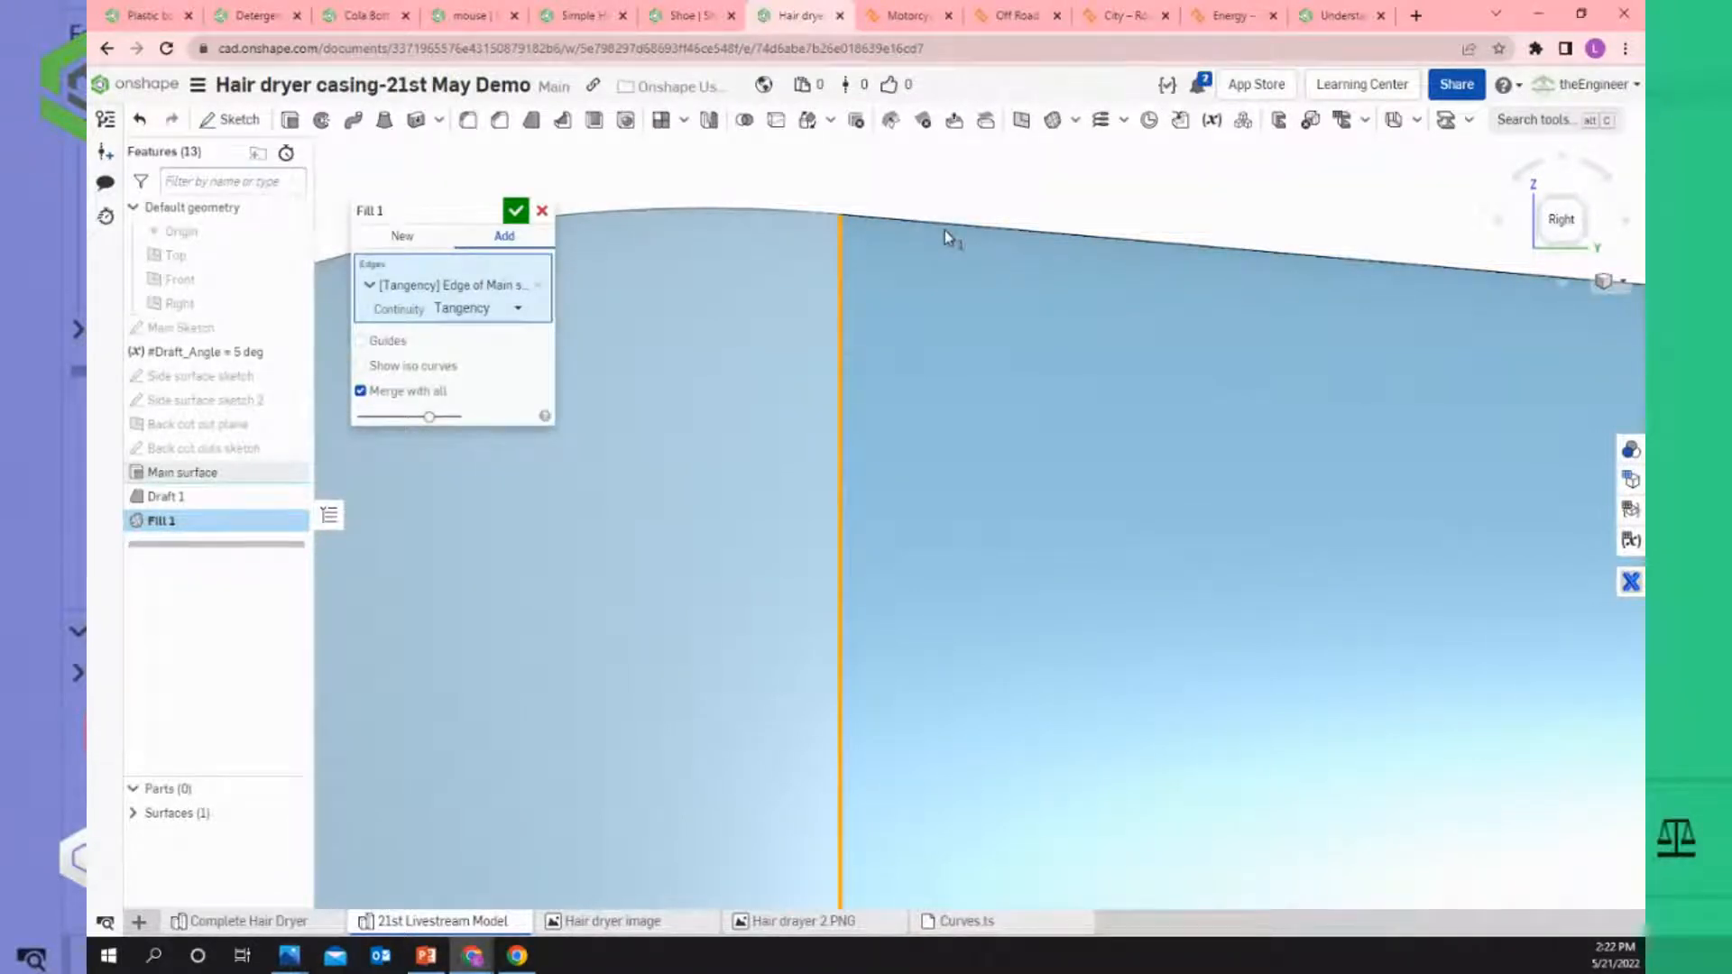
pyautogui.scroll(-4, 858, 321)
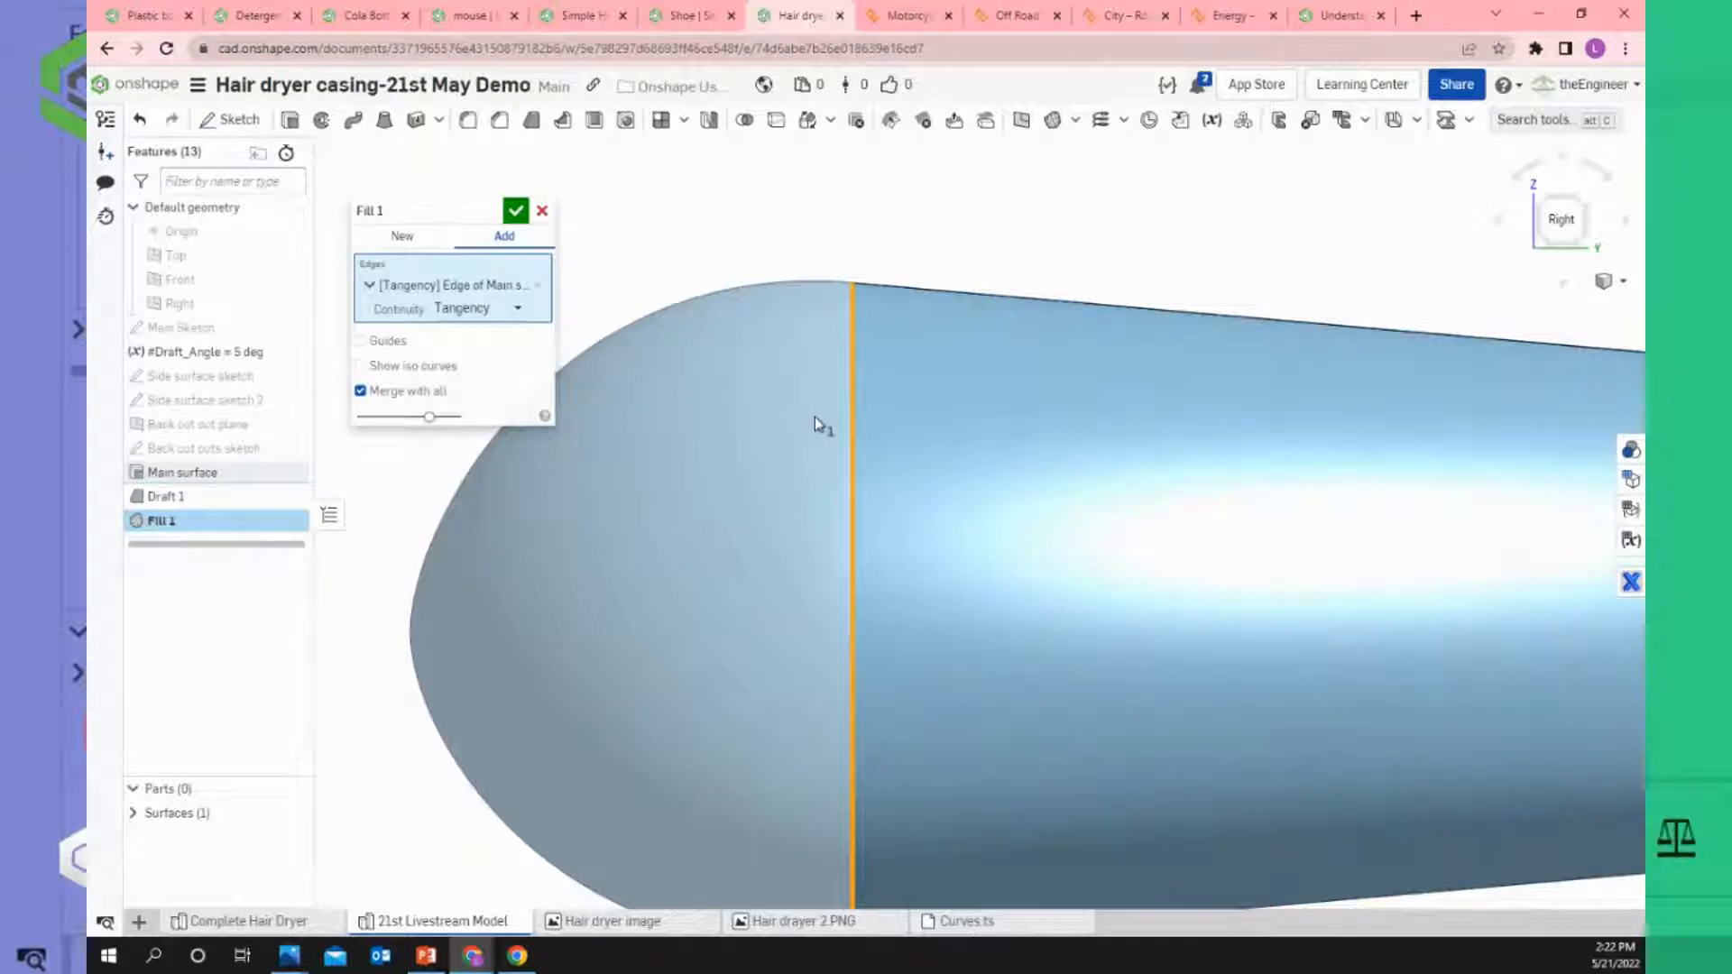
pyautogui.click(516, 212)
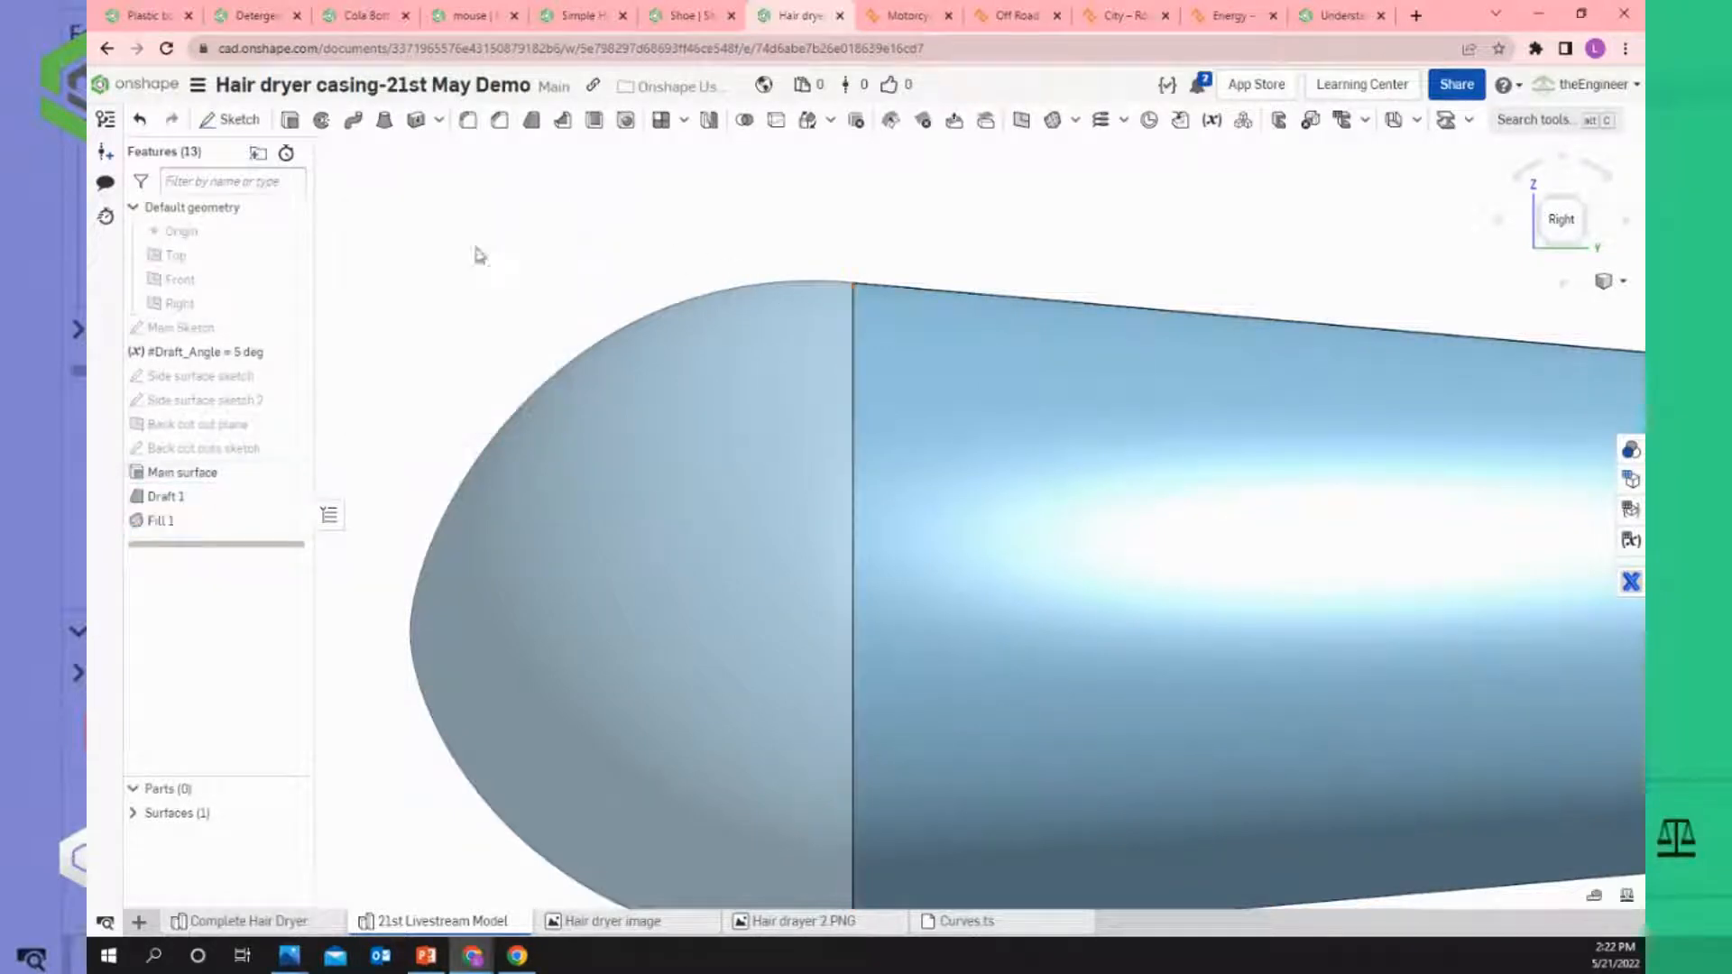
# Expand the list of surfaces and highlight Surface 1 to check which faces it includes.
pyautogui.moveTo(217, 773); pyautogui.dragTo(222, 584)
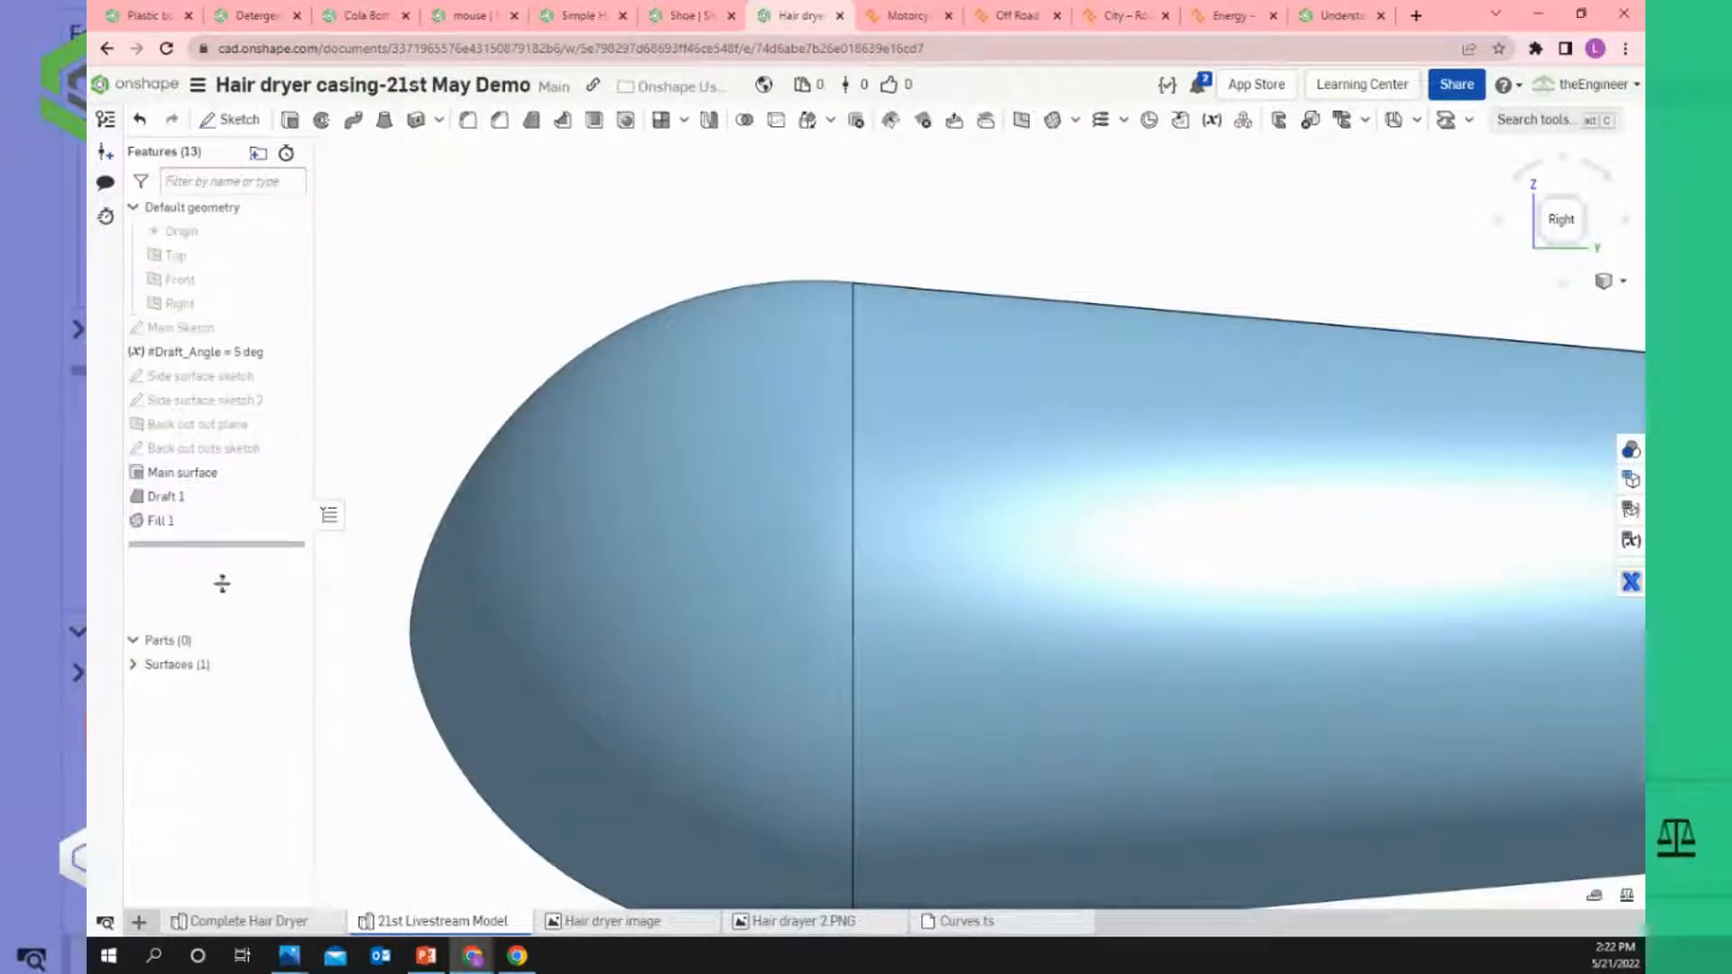
pyautogui.click(132, 593)
pyautogui.click(184, 627)
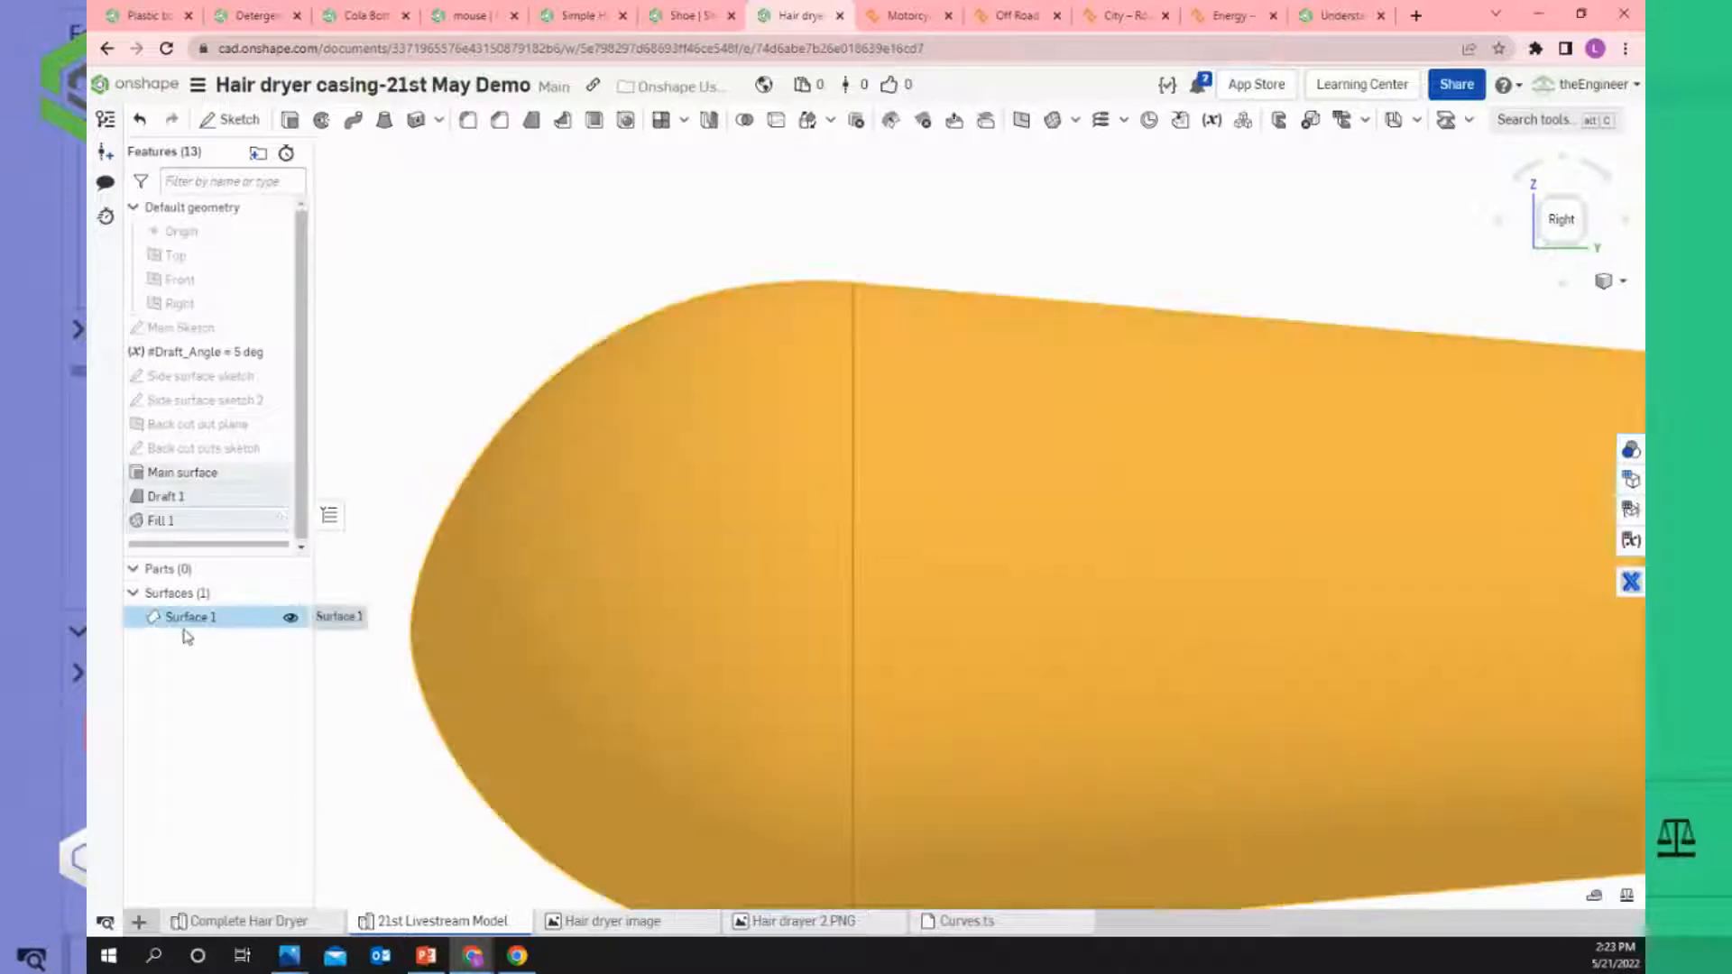
pyautogui.scroll(-2, 427, 328)
pyautogui.click(438, 318)
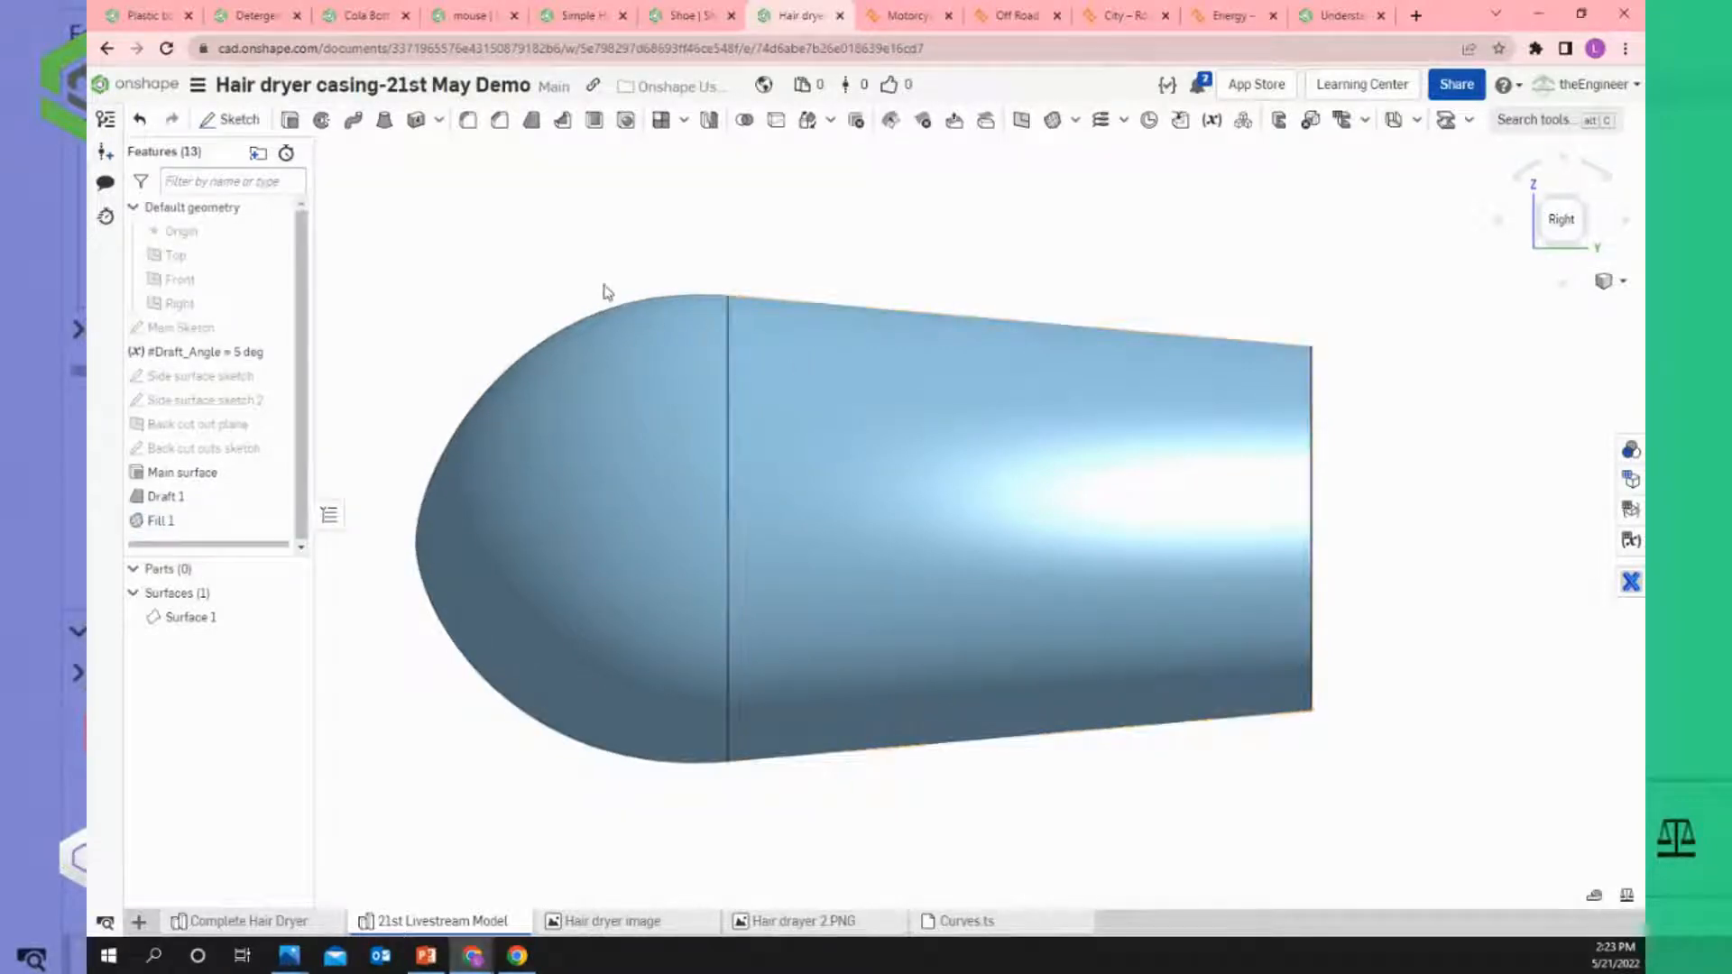
# Examine the casing's domed end from the side and several angles, and compare it with the Hair dryer image reference.
pyautogui.moveTo(464, 239); pyautogui.dragTo(503, 282, button='right')
pyautogui.scroll(-2, 621, 310)
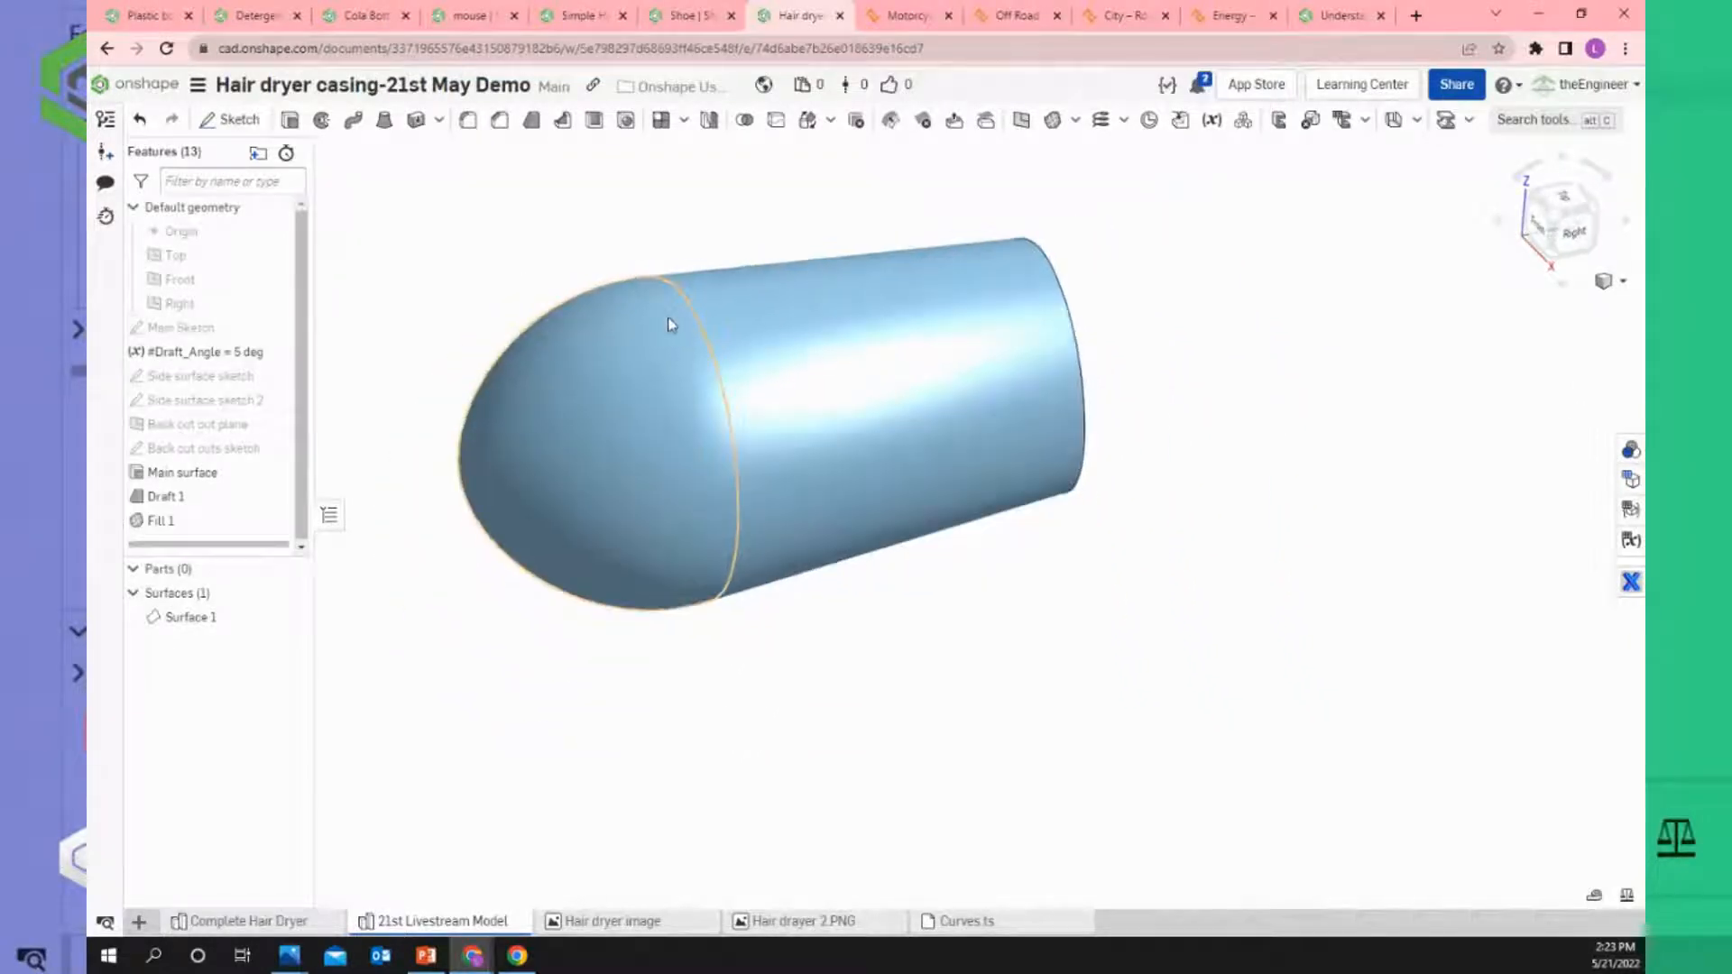
pyautogui.scroll(-2, 1392, 385)
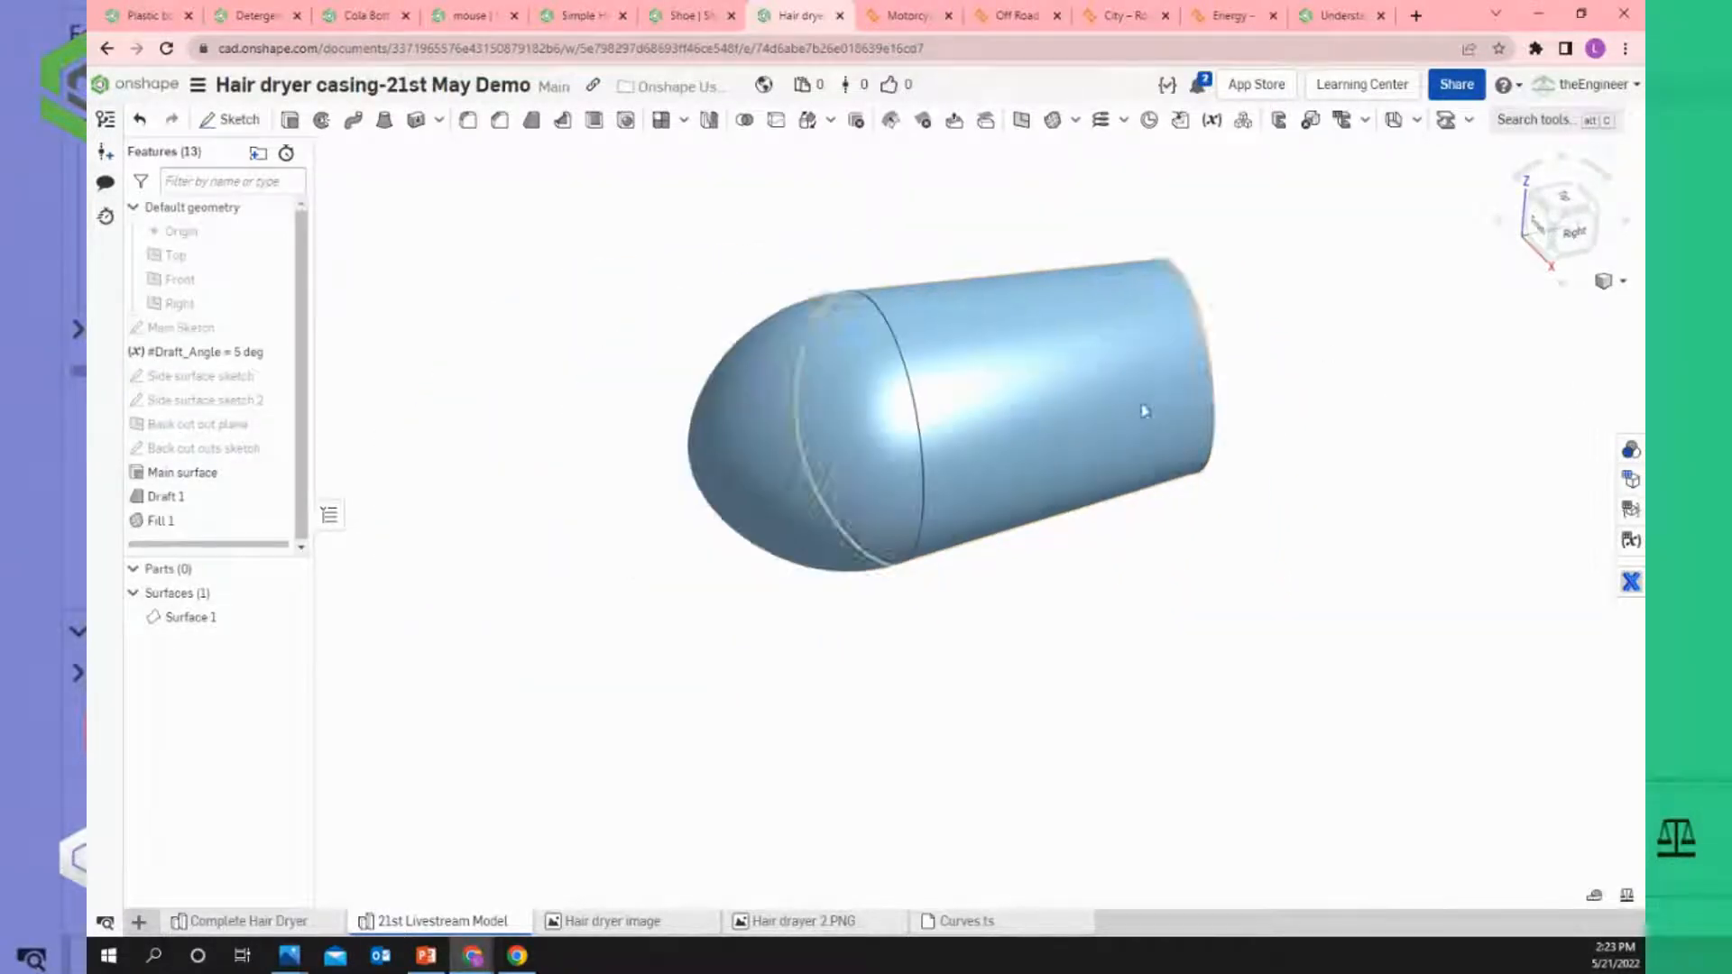
pyautogui.click(1574, 235)
pyautogui.scroll(-3, 1157, 471)
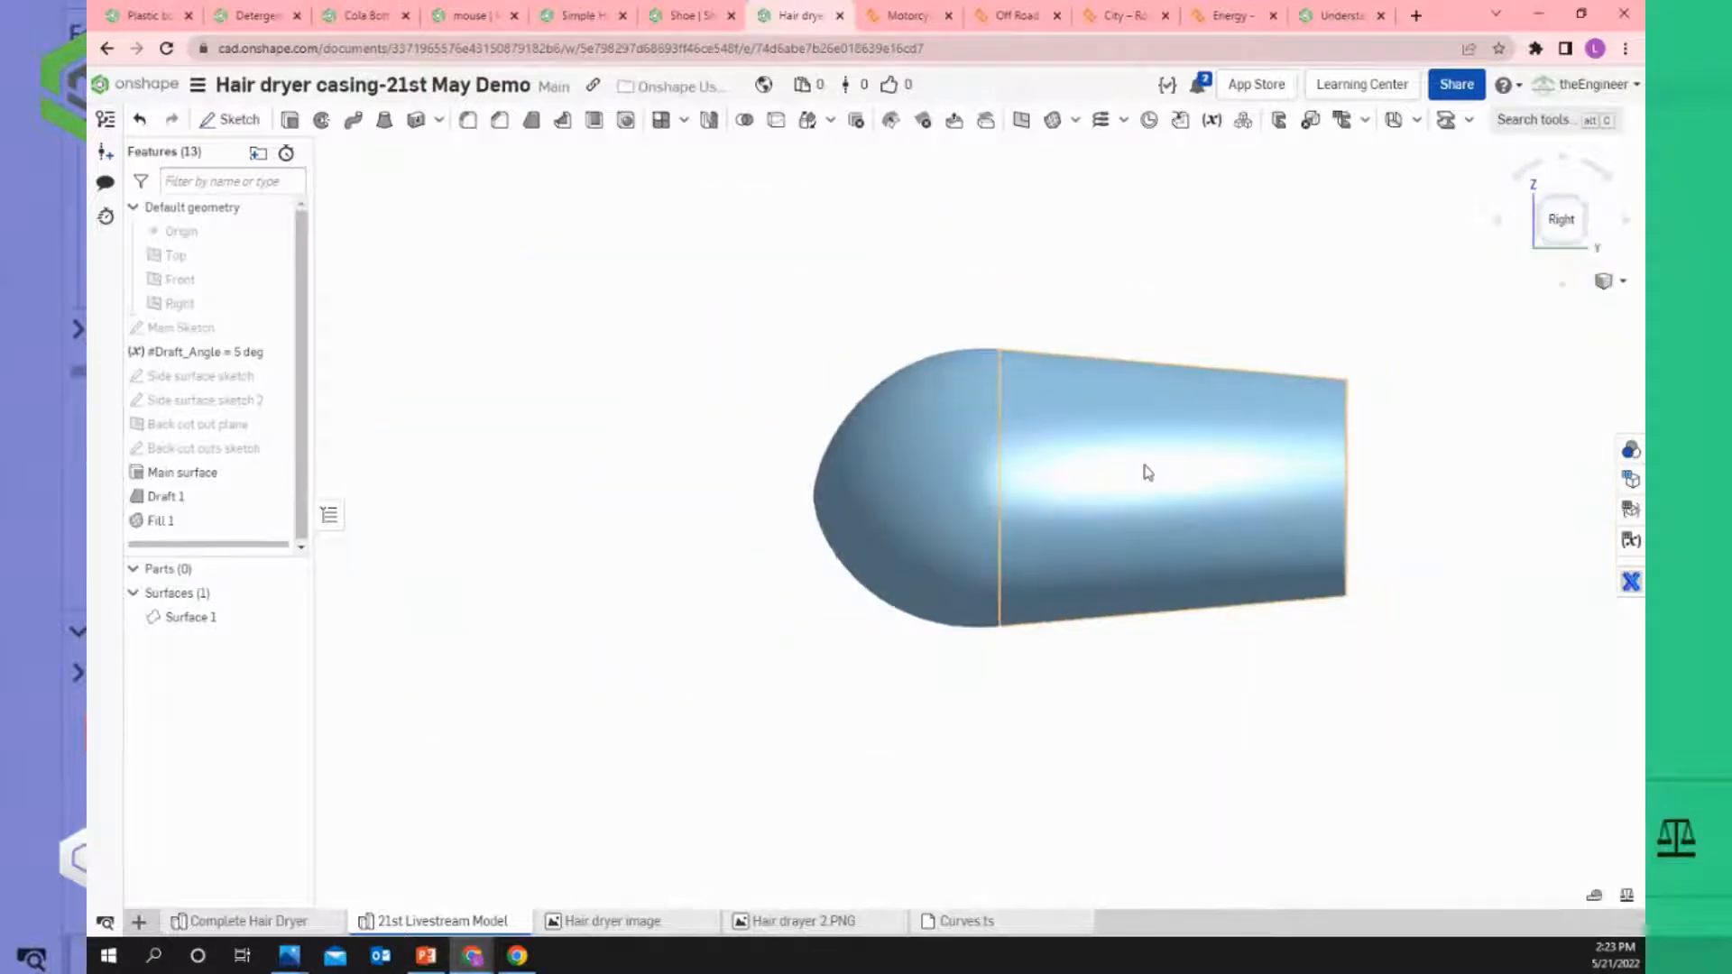
pyautogui.moveTo(788, 390); pyautogui.dragTo(872, 403, button='right')
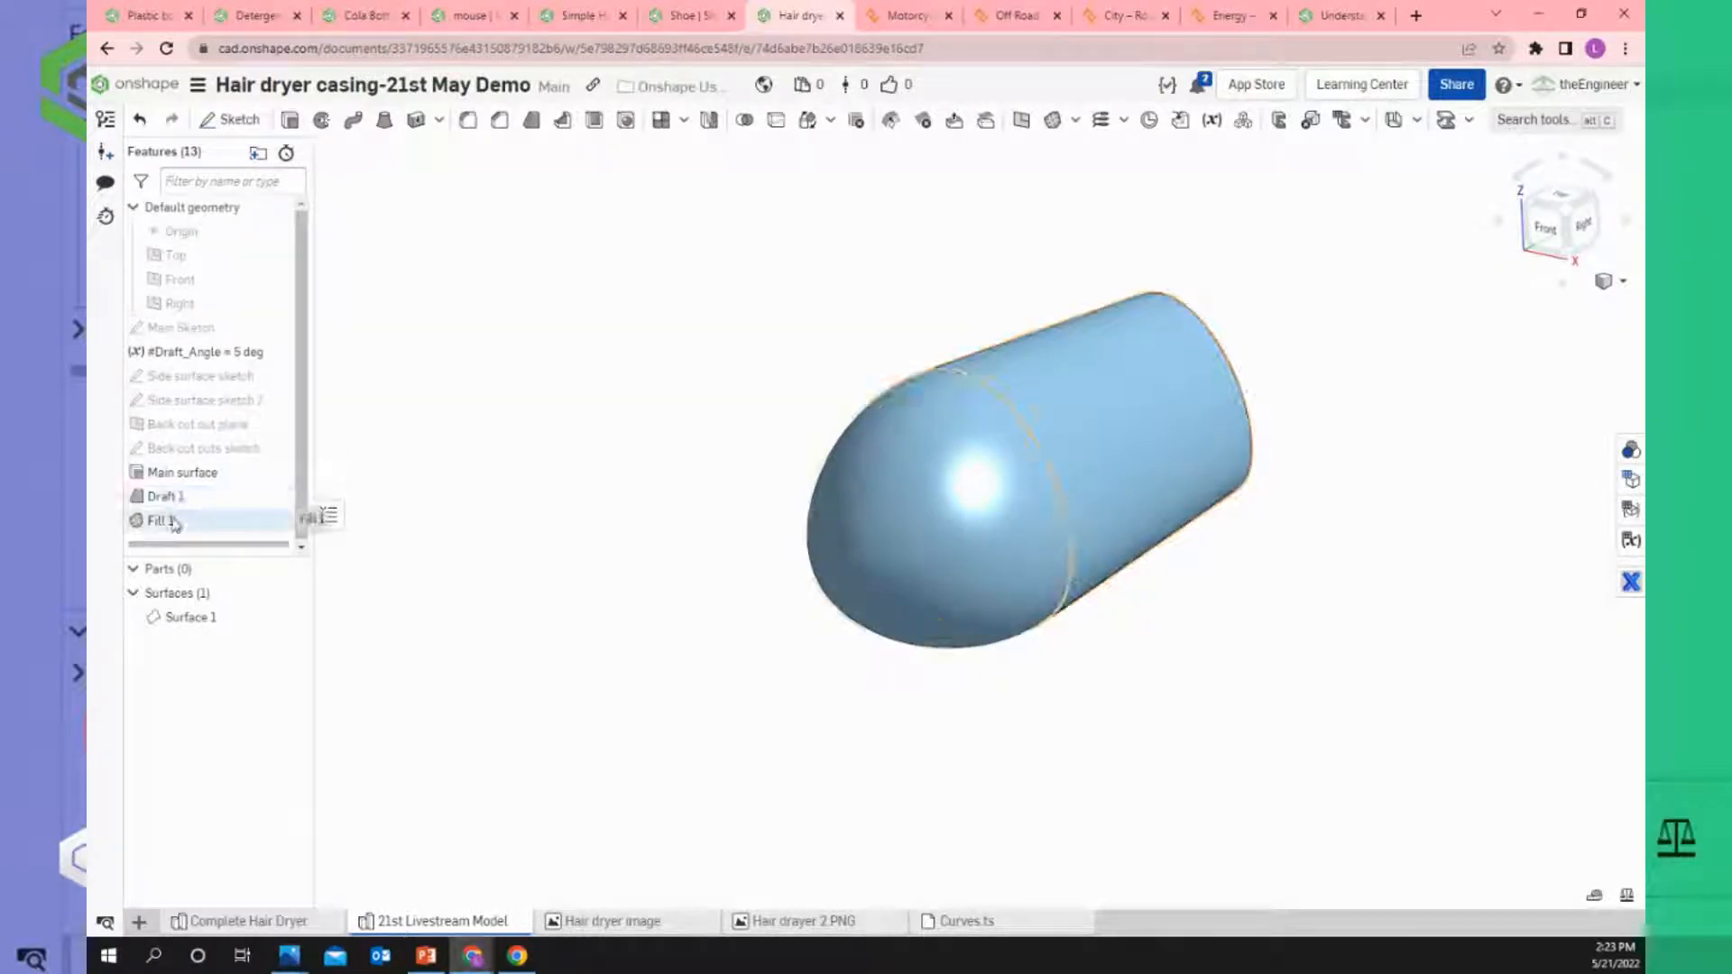
pyautogui.scroll(-2, 998, 354)
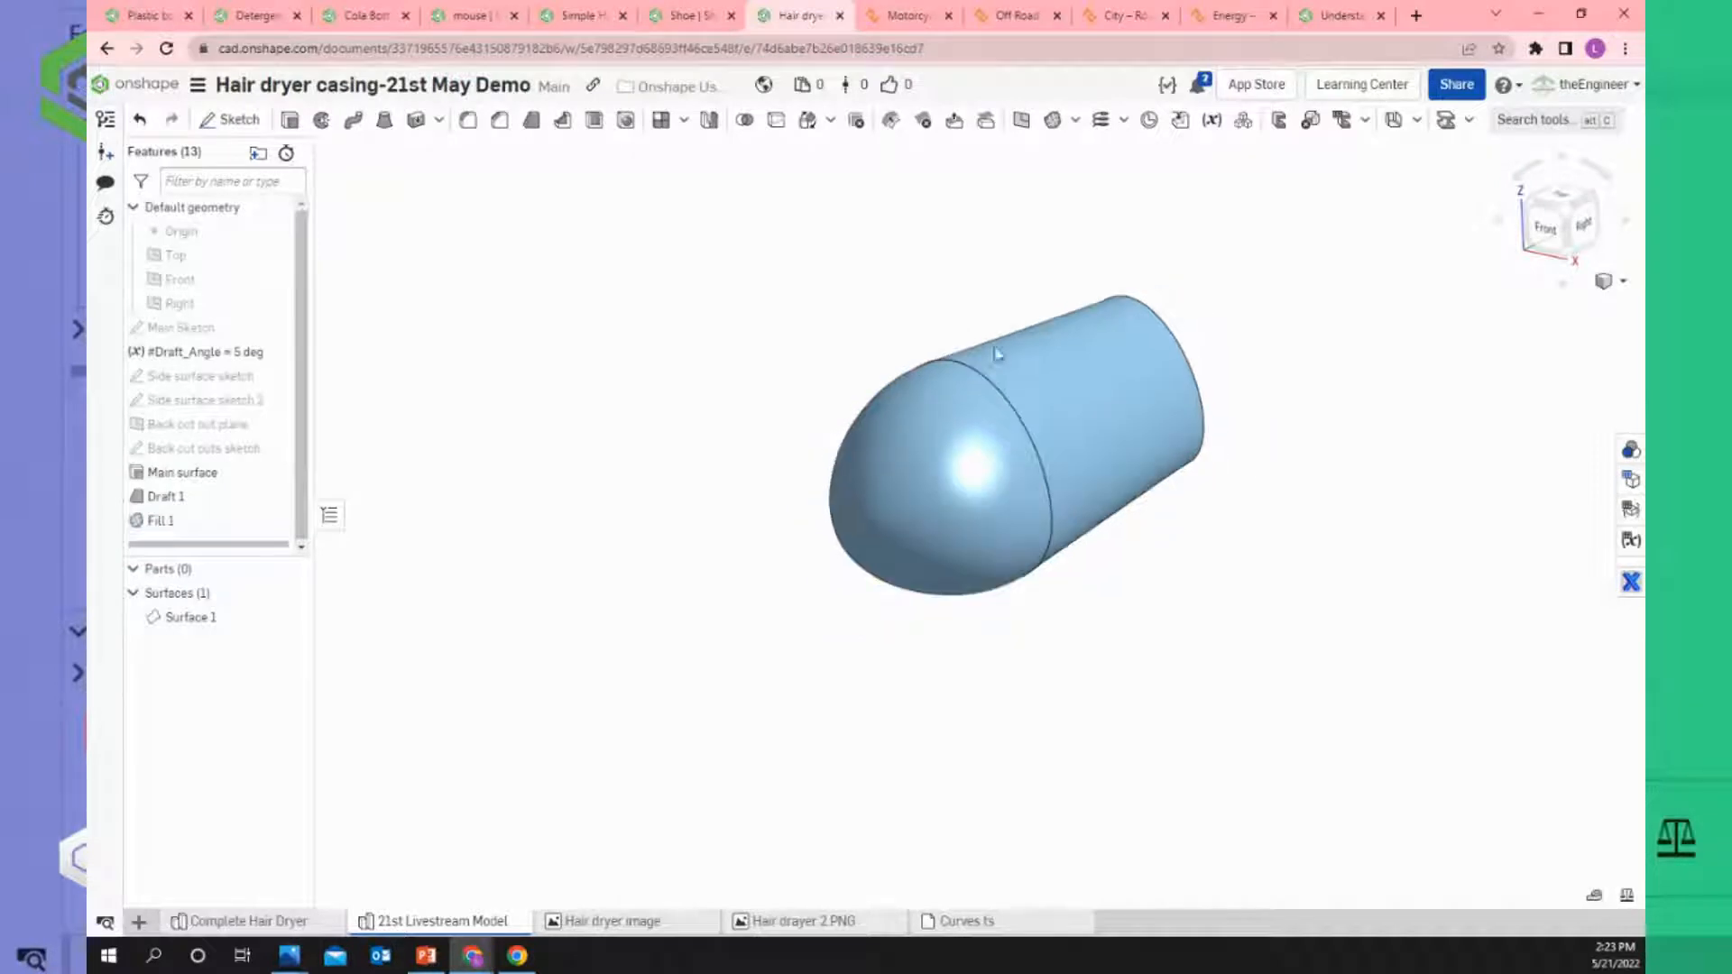
pyautogui.click(572, 921)
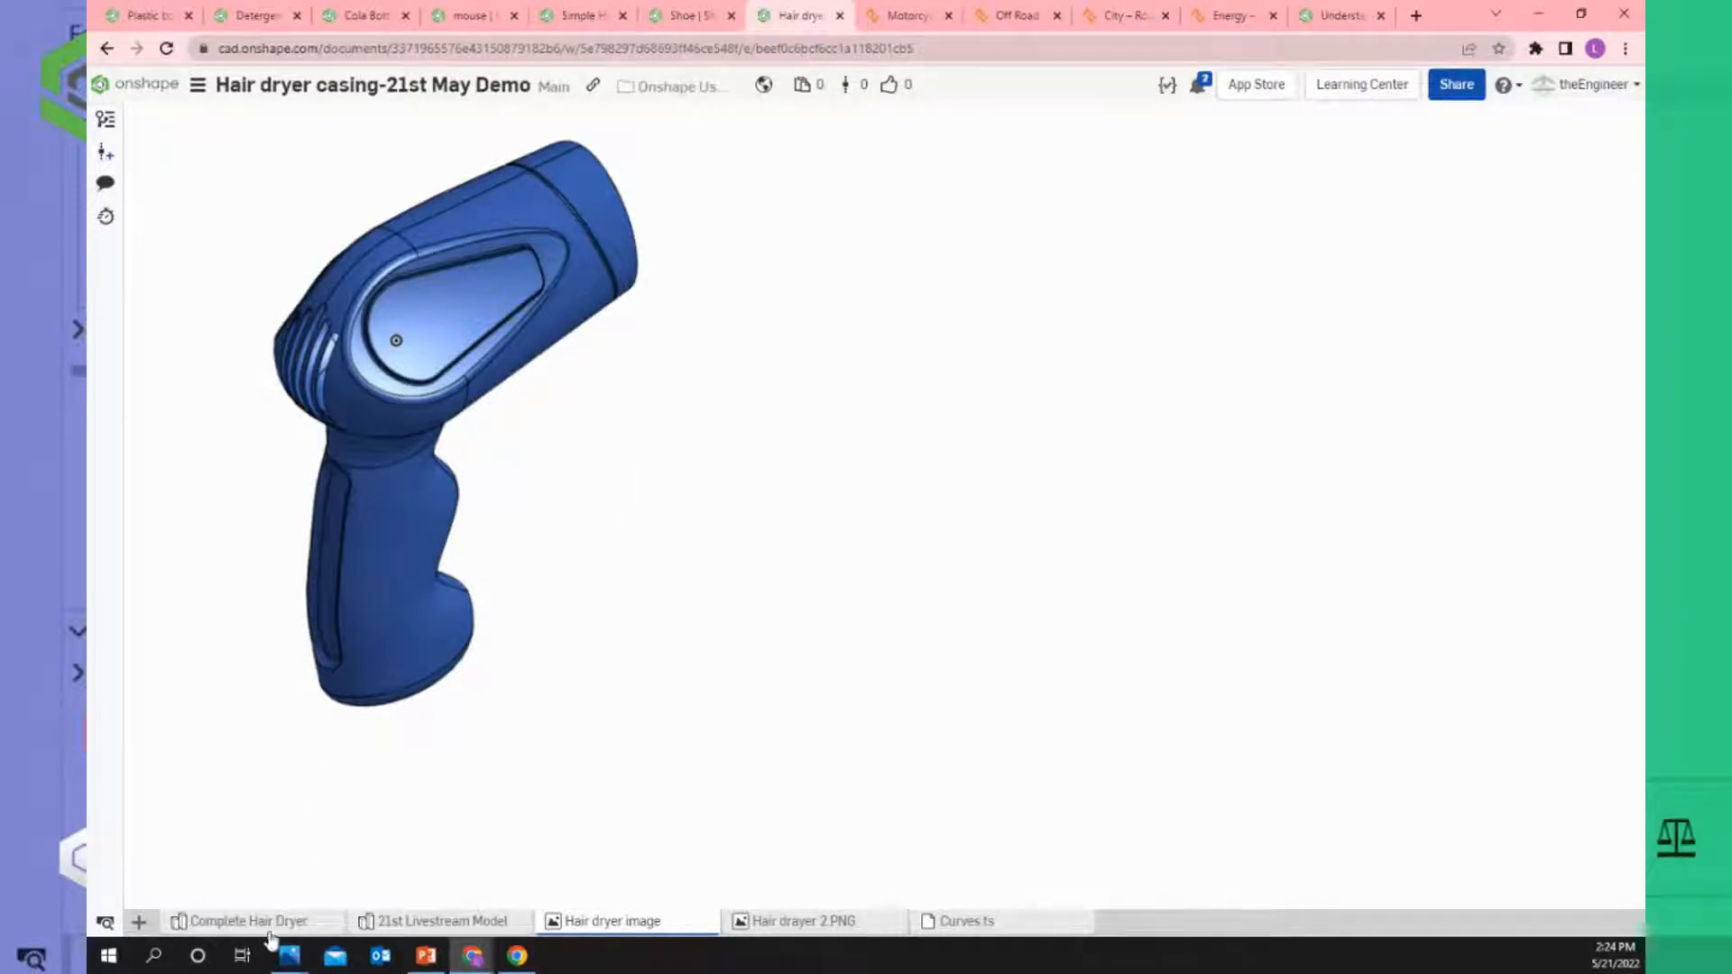
pyautogui.click(415, 920)
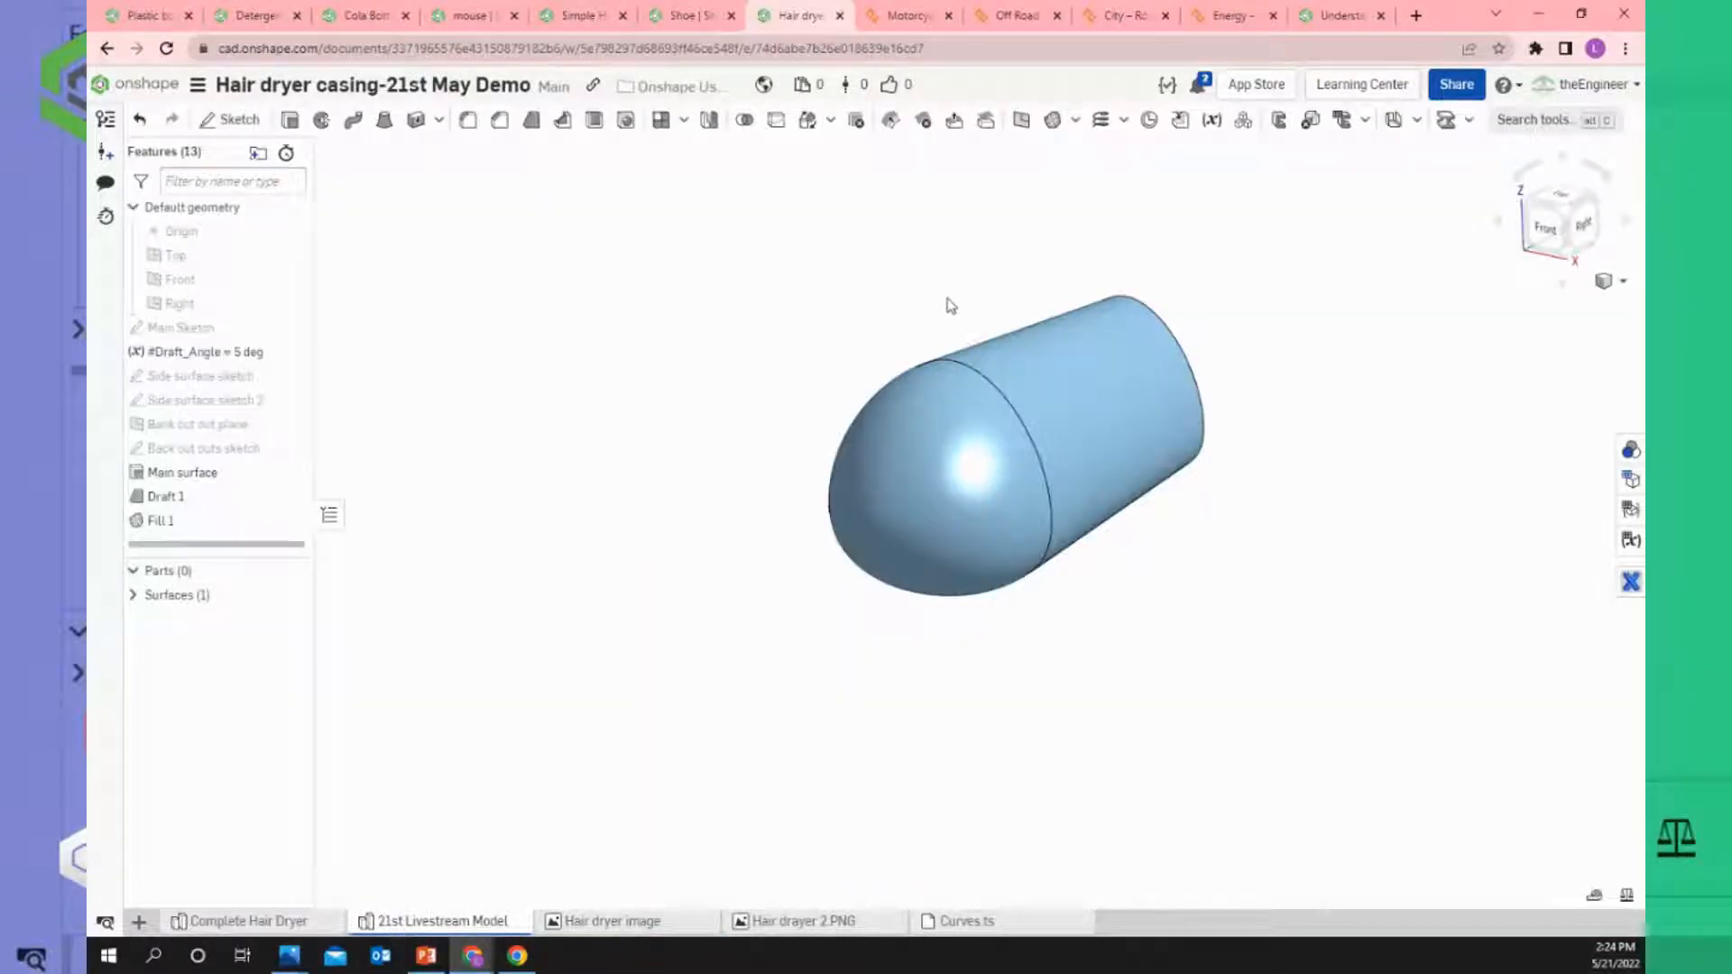
pyautogui.moveTo(1237, 328); pyautogui.dragTo(1183, 402, button='right')
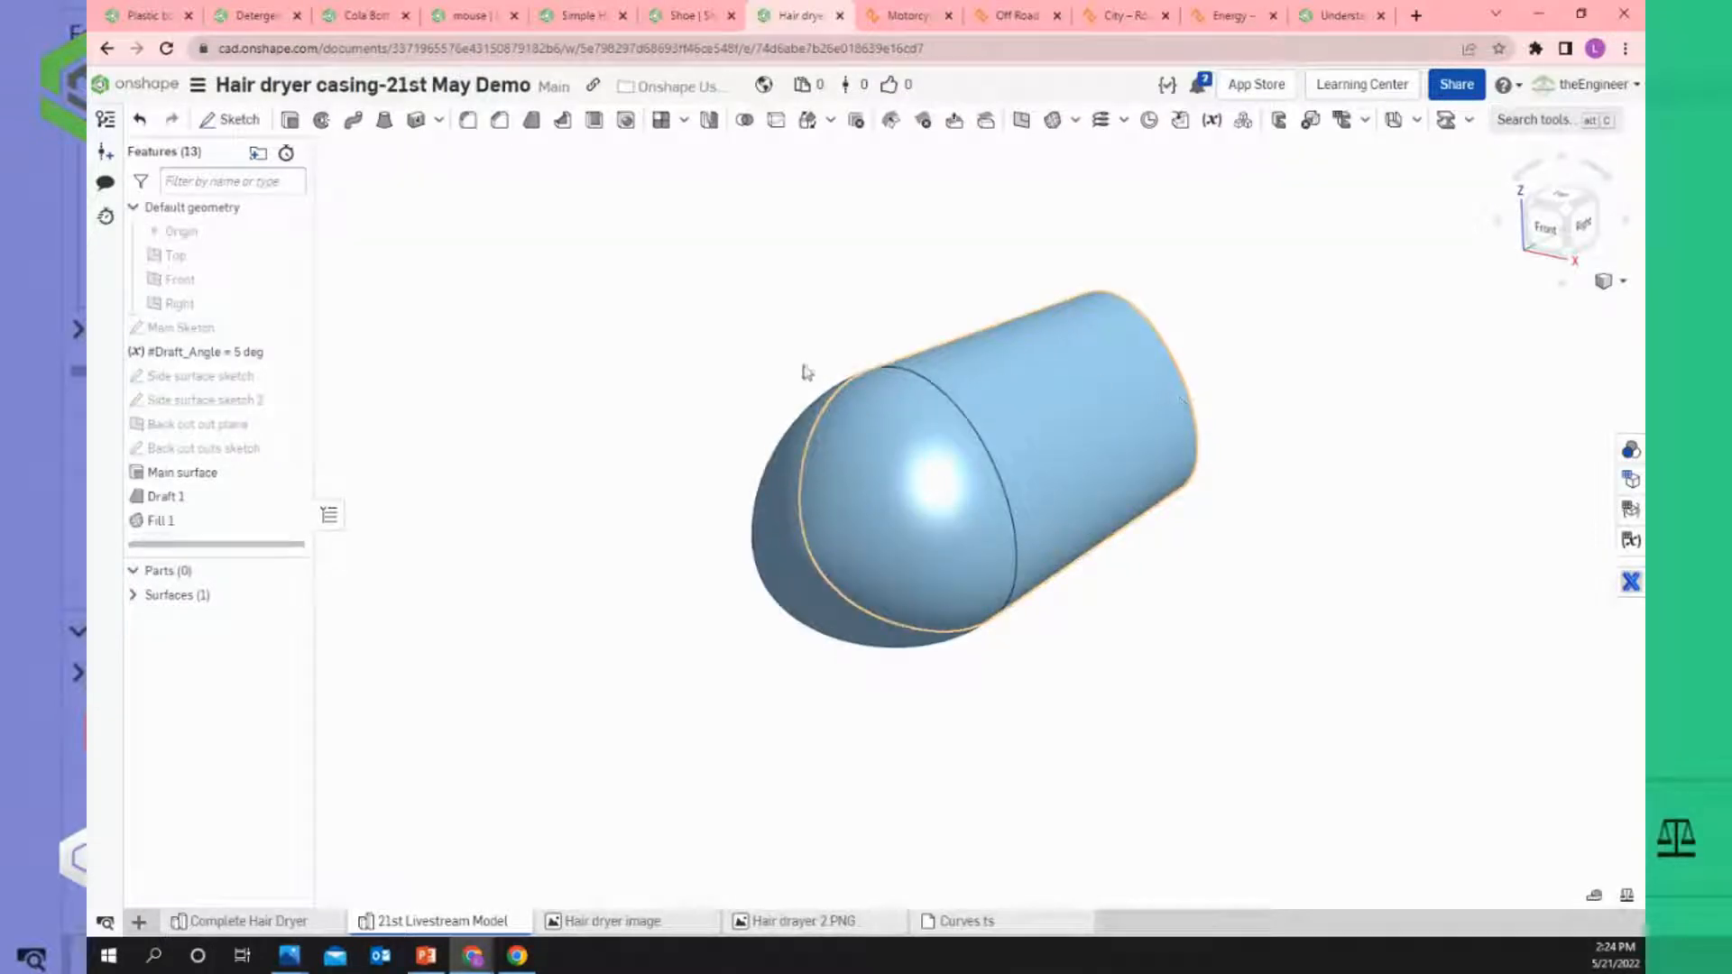
pyautogui.moveTo(728, 351)
pyautogui.mouseDown(button='right')
pyautogui.moveTo(823, 360)
pyautogui.moveTo(800, 337)
pyautogui.moveTo(727, 382)
pyautogui.moveTo(761, 348)
pyautogui.mouseUp(button='right')
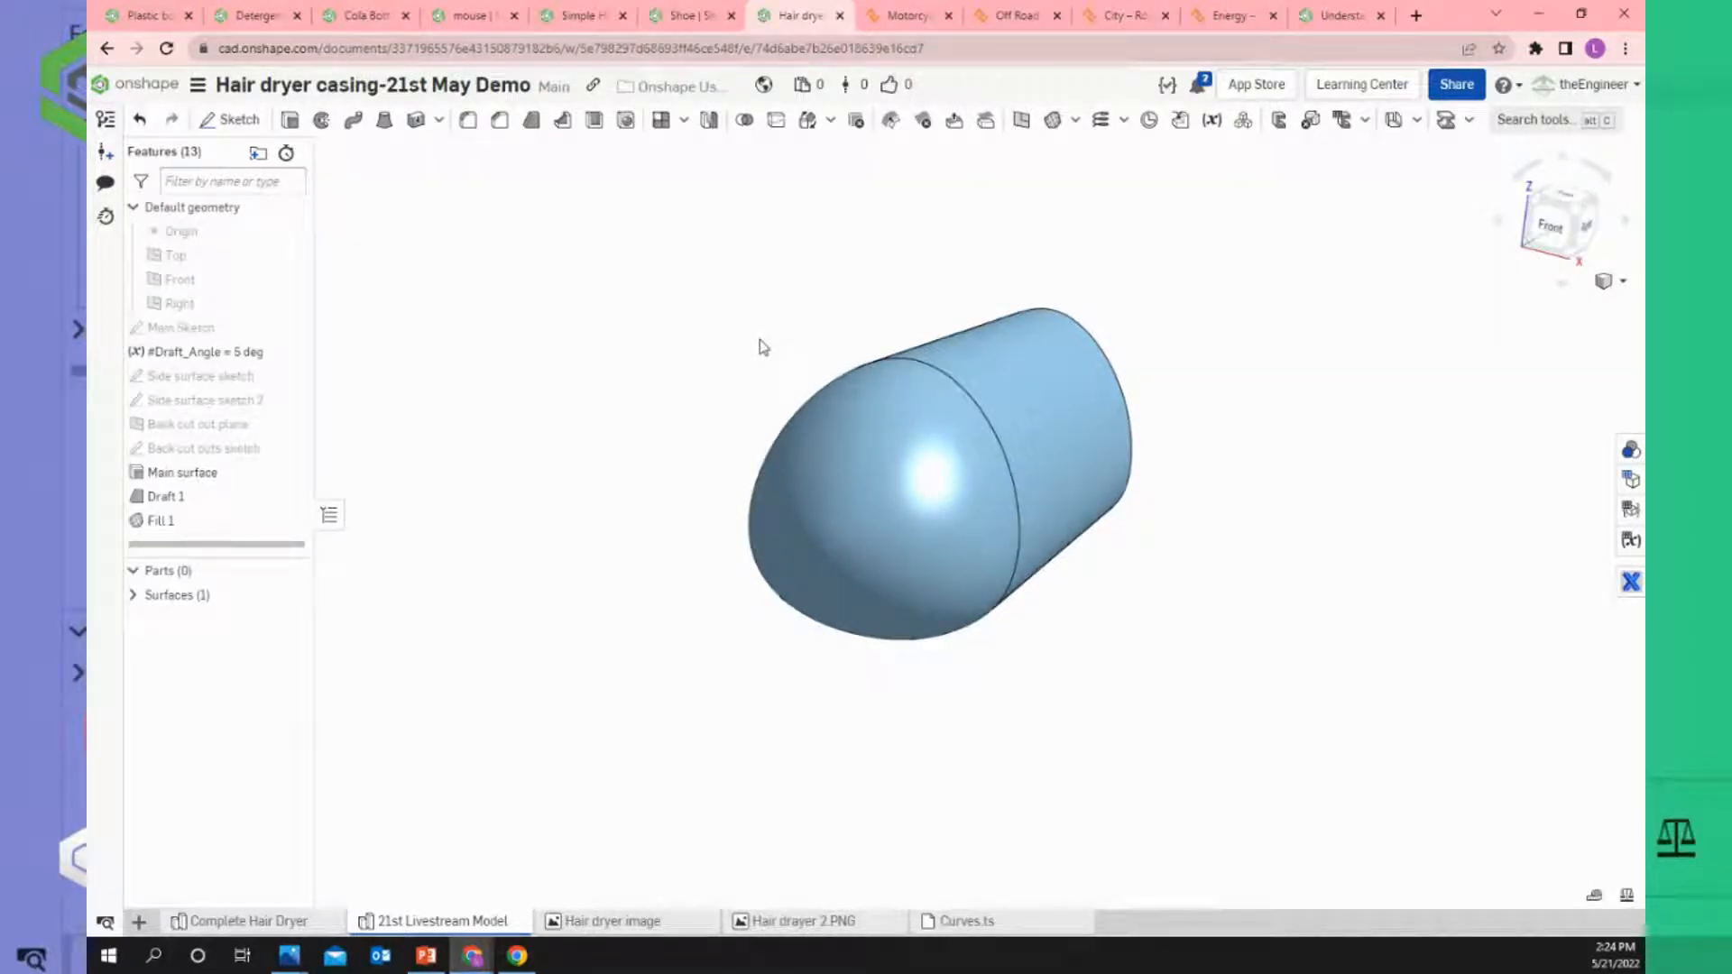
pyautogui.rightClick(765, 354)
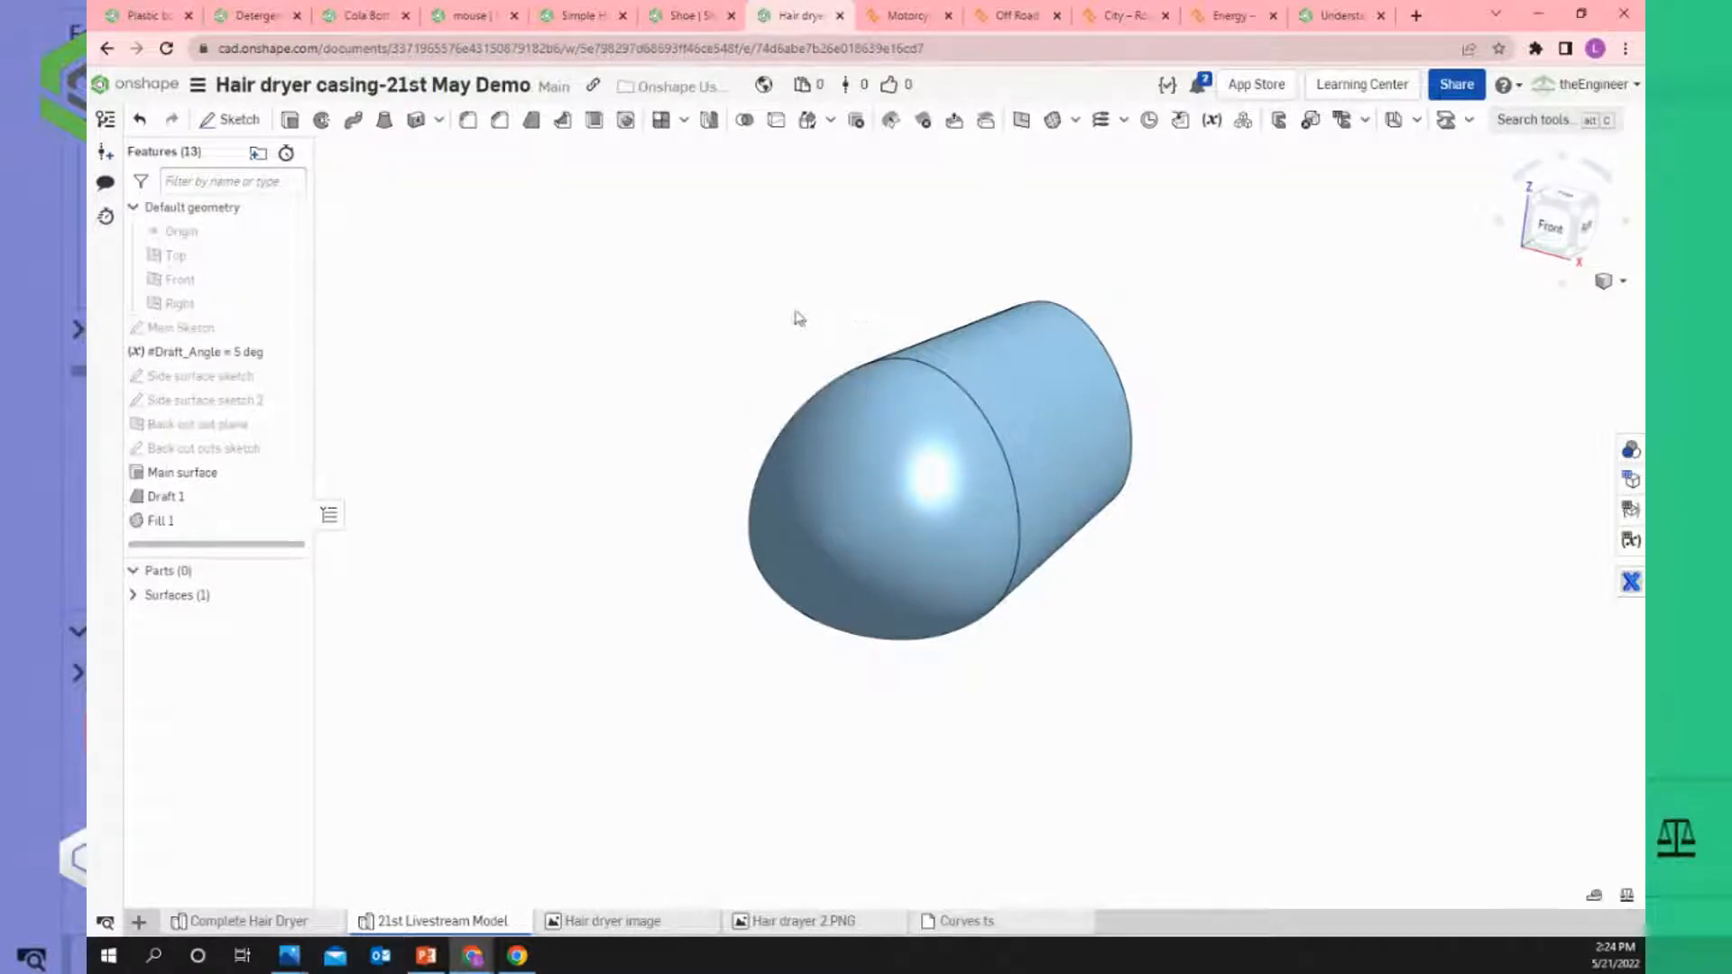
pyautogui.moveTo(797, 316); pyautogui.dragTo(874, 316, button='right')
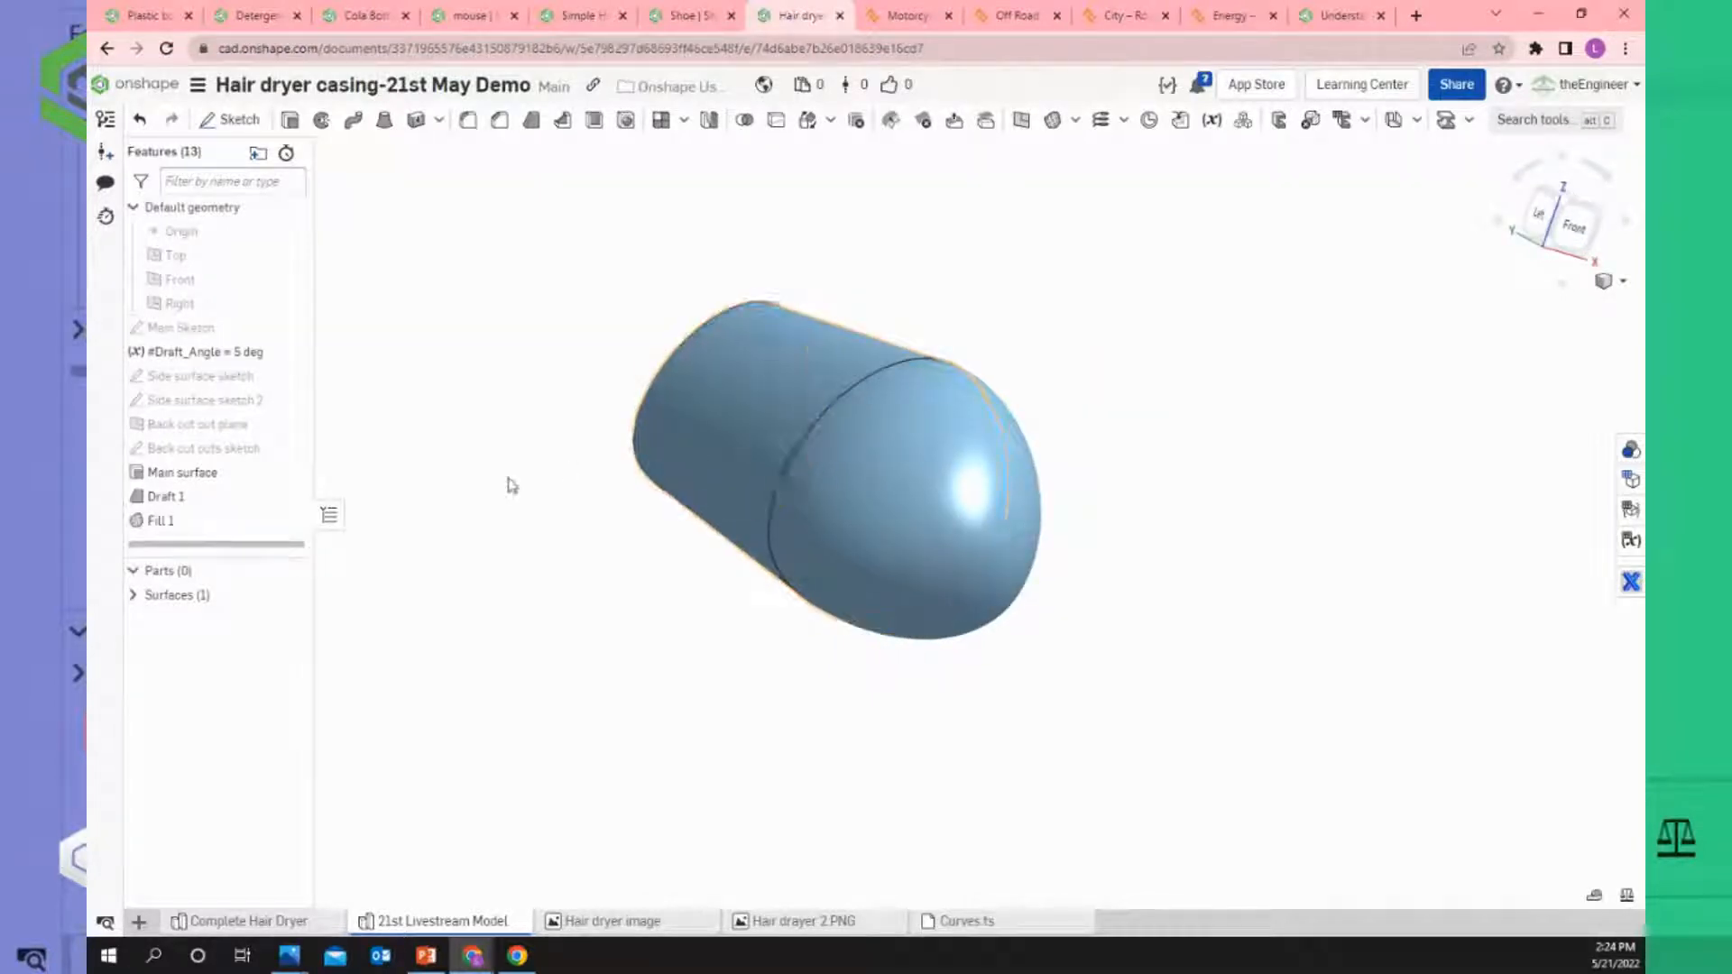
pyautogui.moveTo(506, 483); pyautogui.dragTo(661, 541, button='right')
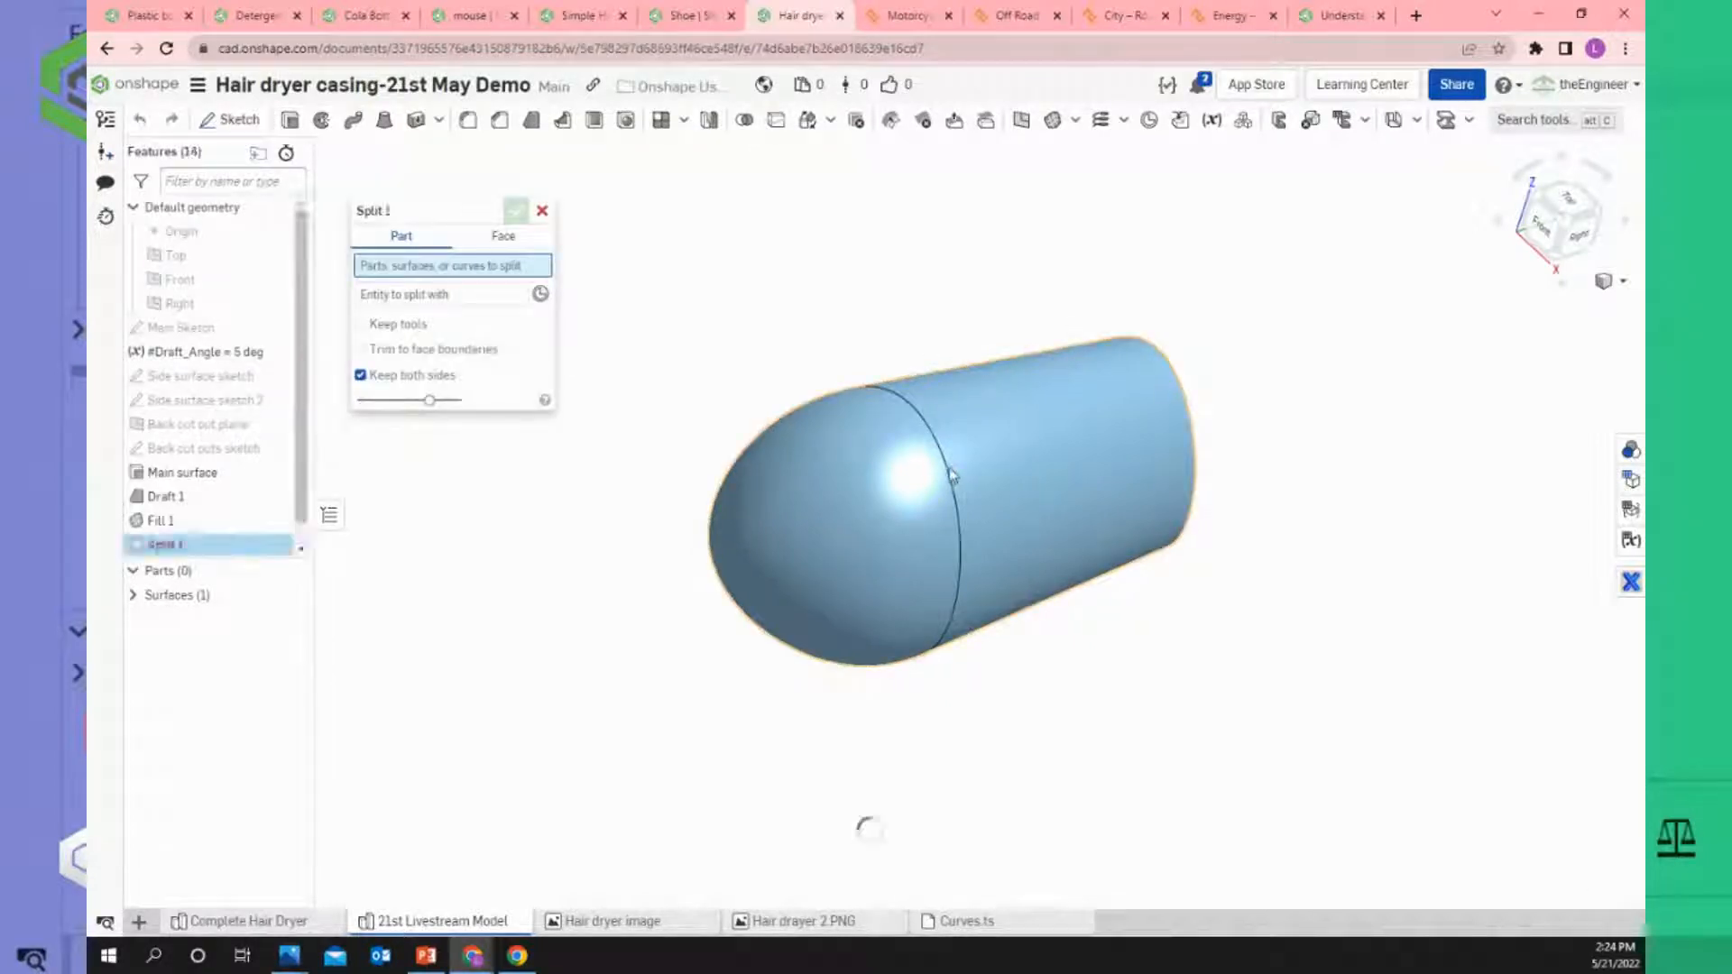
pyautogui.click(185, 597)
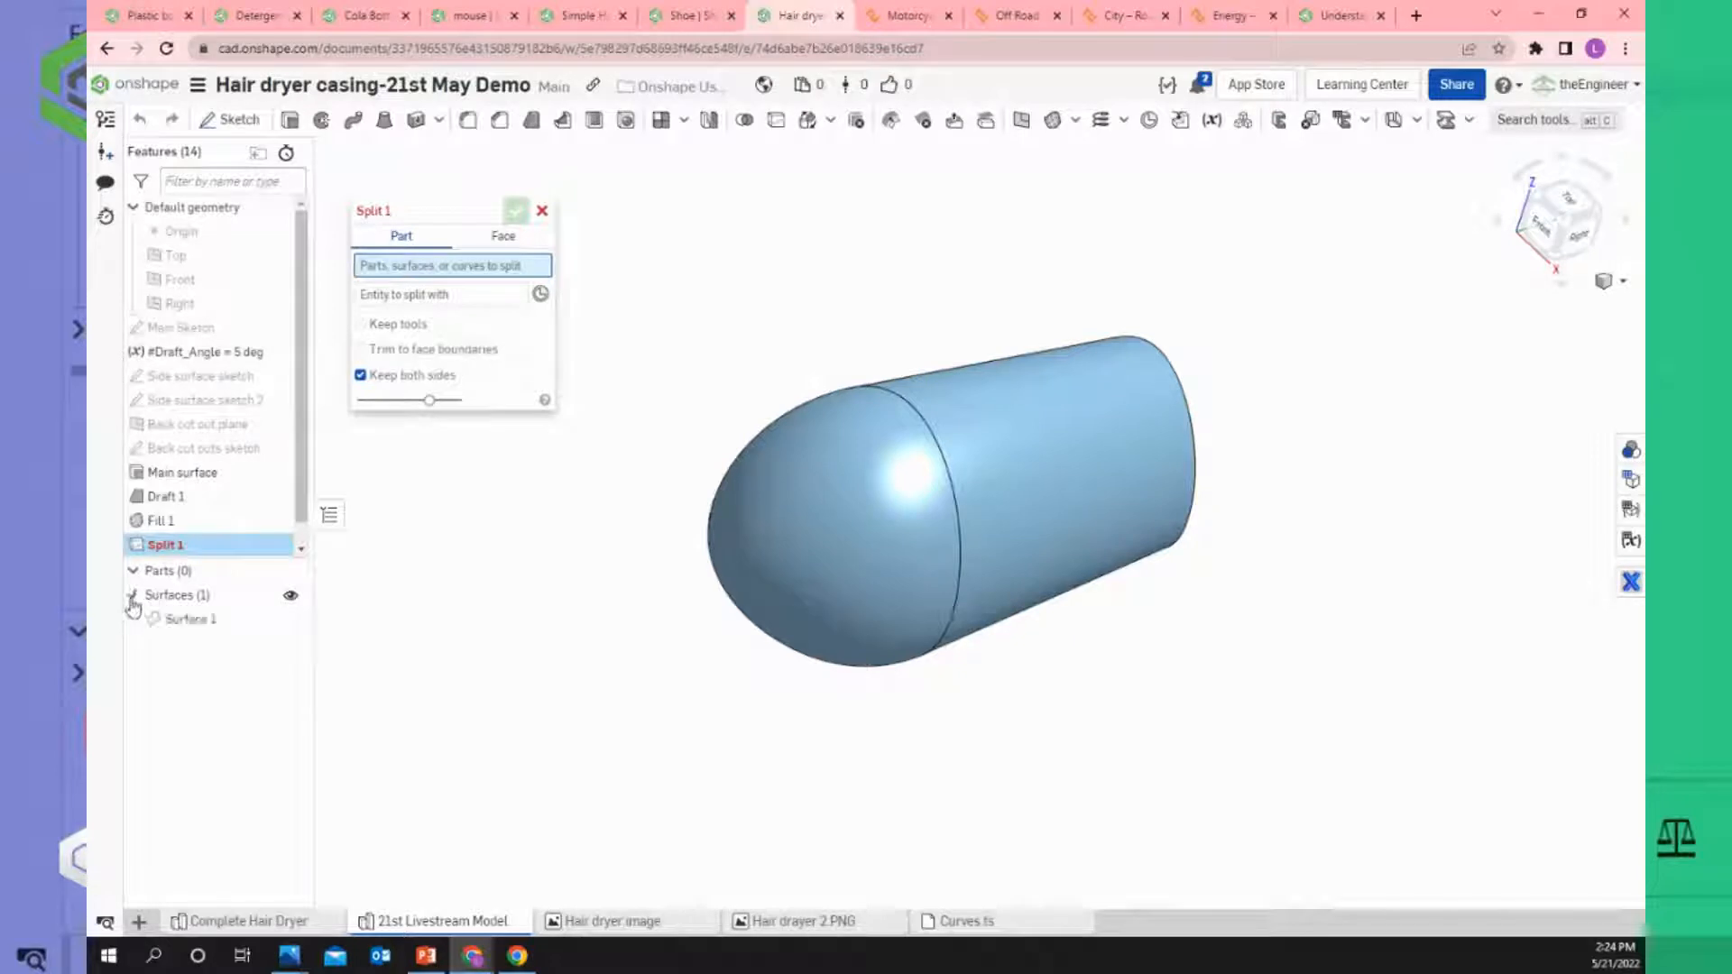
pyautogui.click(190, 625)
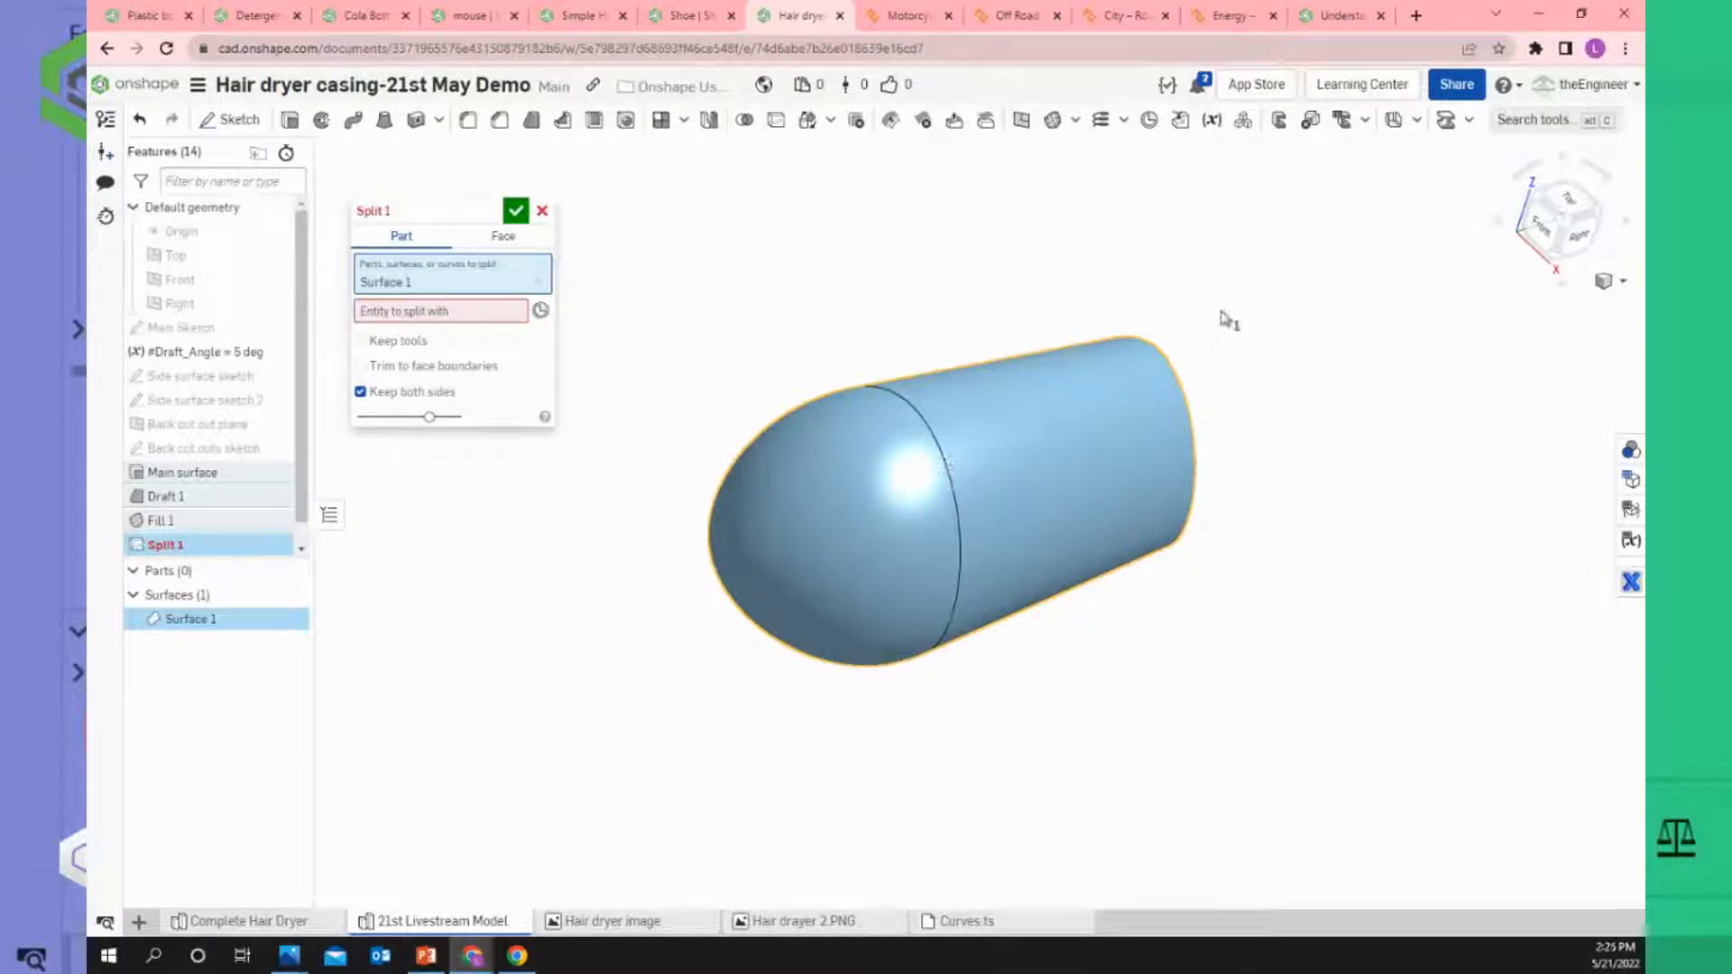
pyautogui.click(1545, 230)
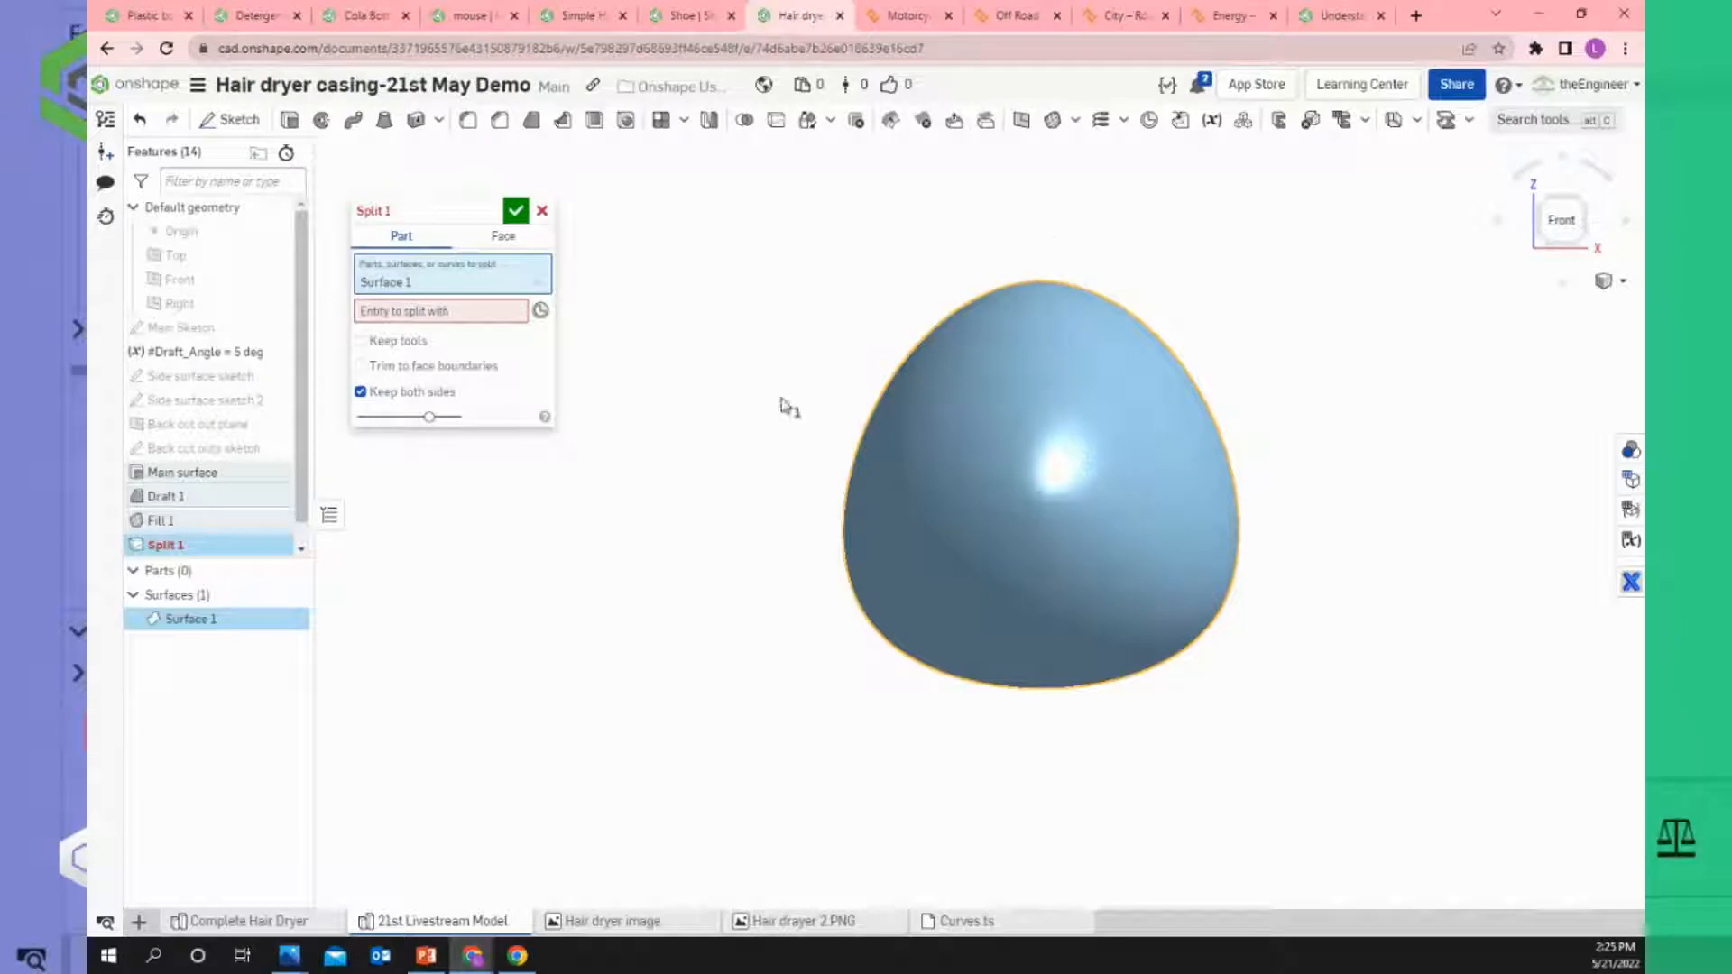
pyautogui.moveTo(783, 400); pyautogui.dragTo(740, 438, button='right')
pyautogui.moveTo(1320, 298); pyautogui.dragTo(1179, 344, button='right')
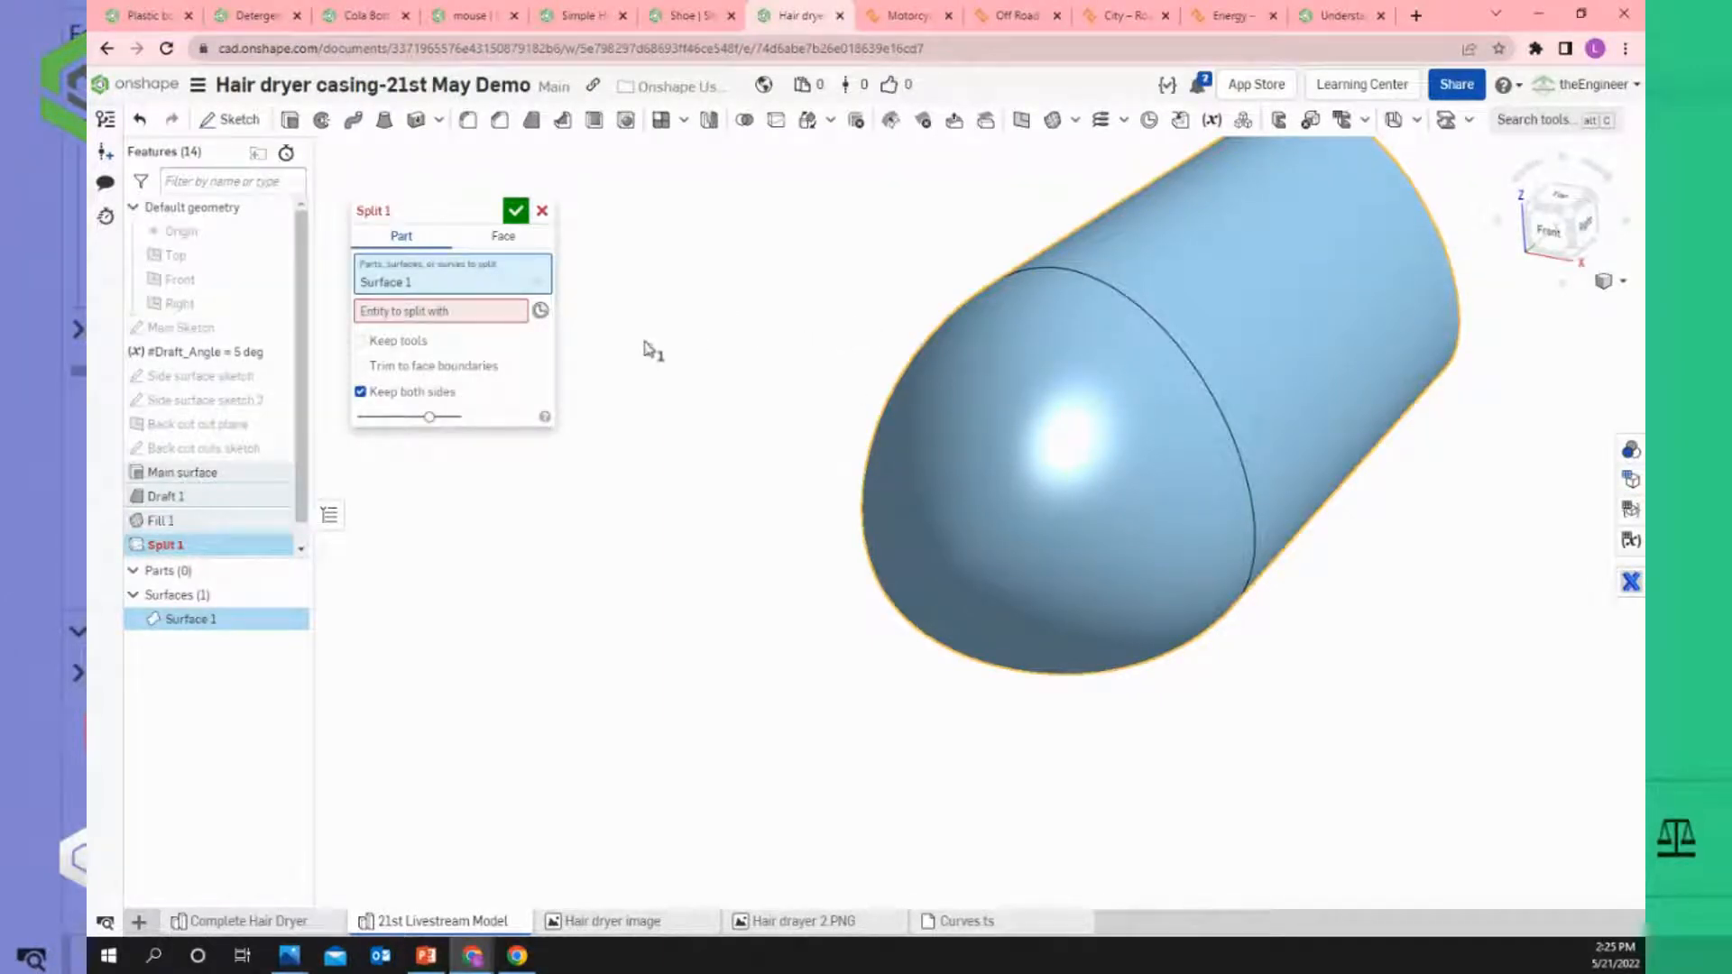
pyautogui.click(541, 211)
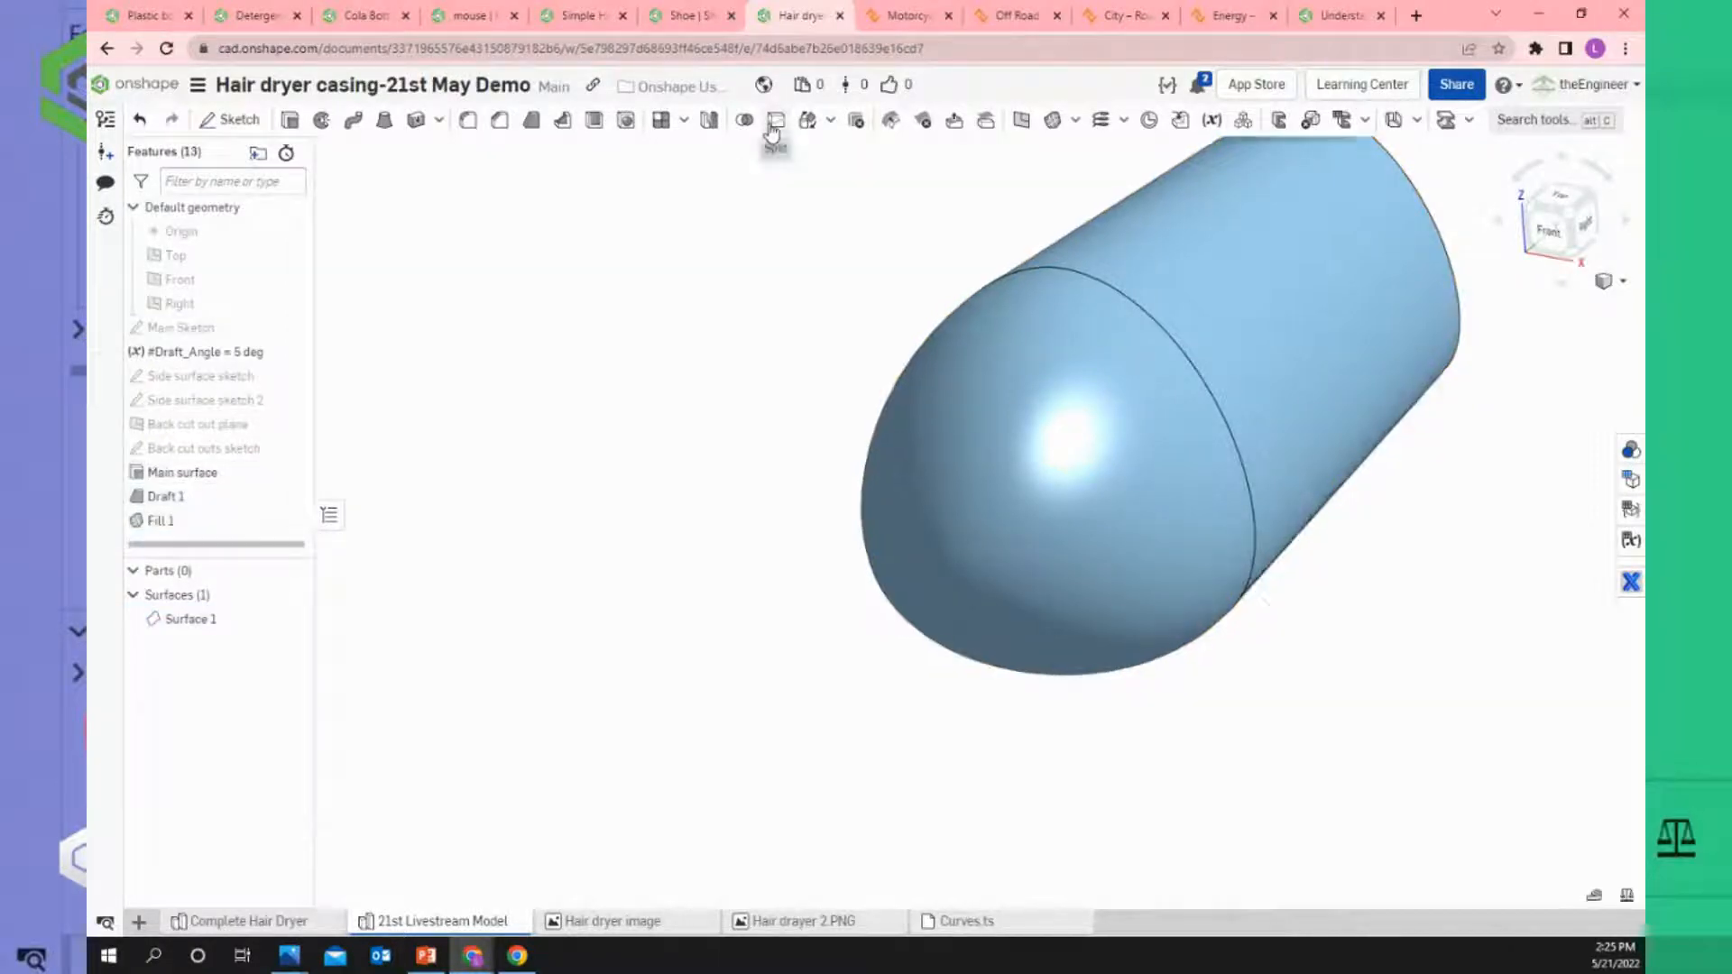
# Start a Part split and choose Surface 1 as the surface to split.
pyautogui.click(773, 124)
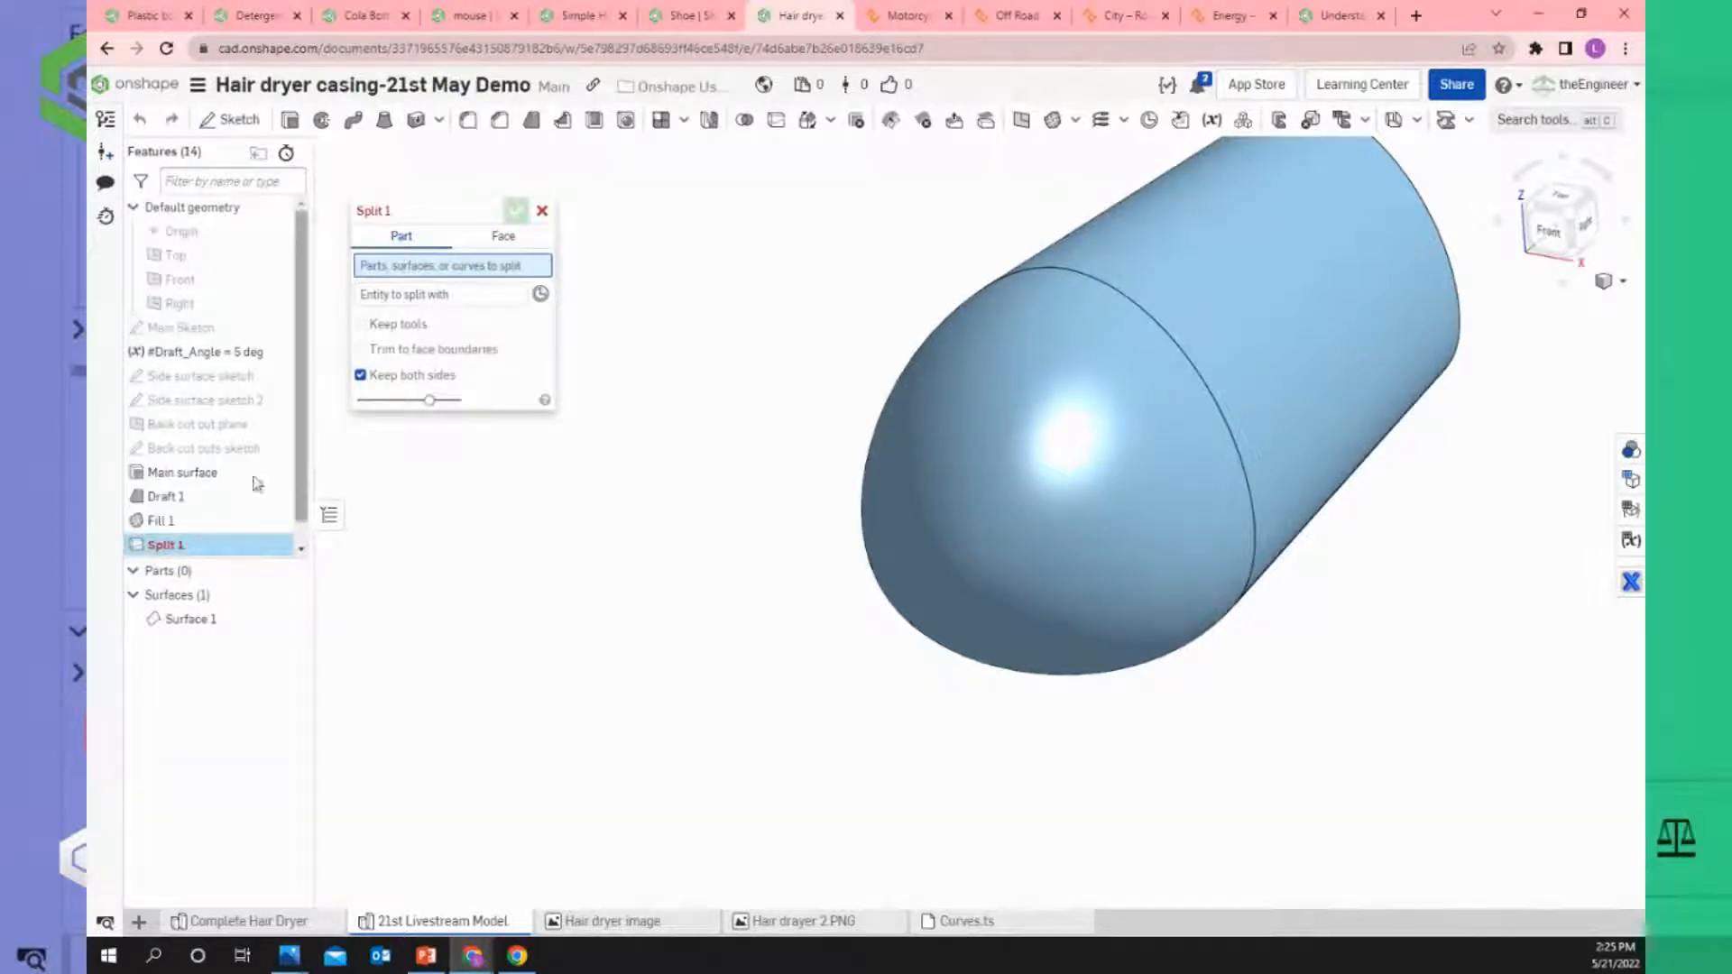
pyautogui.click(220, 623)
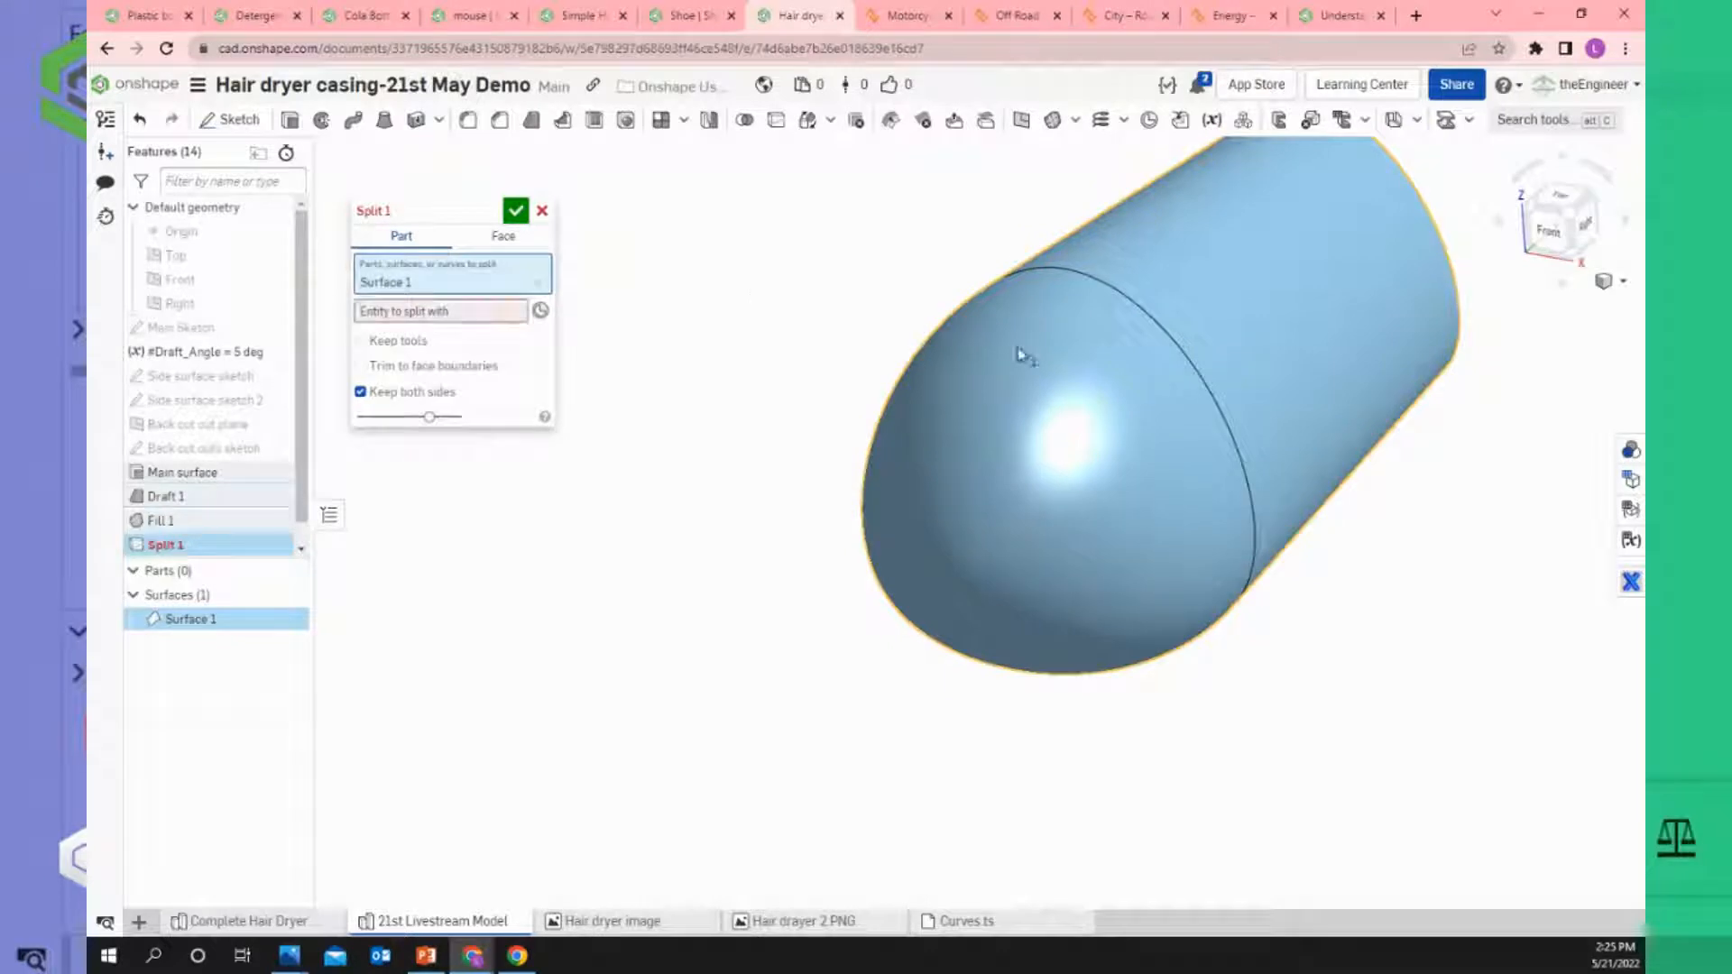
pyautogui.click(402, 318)
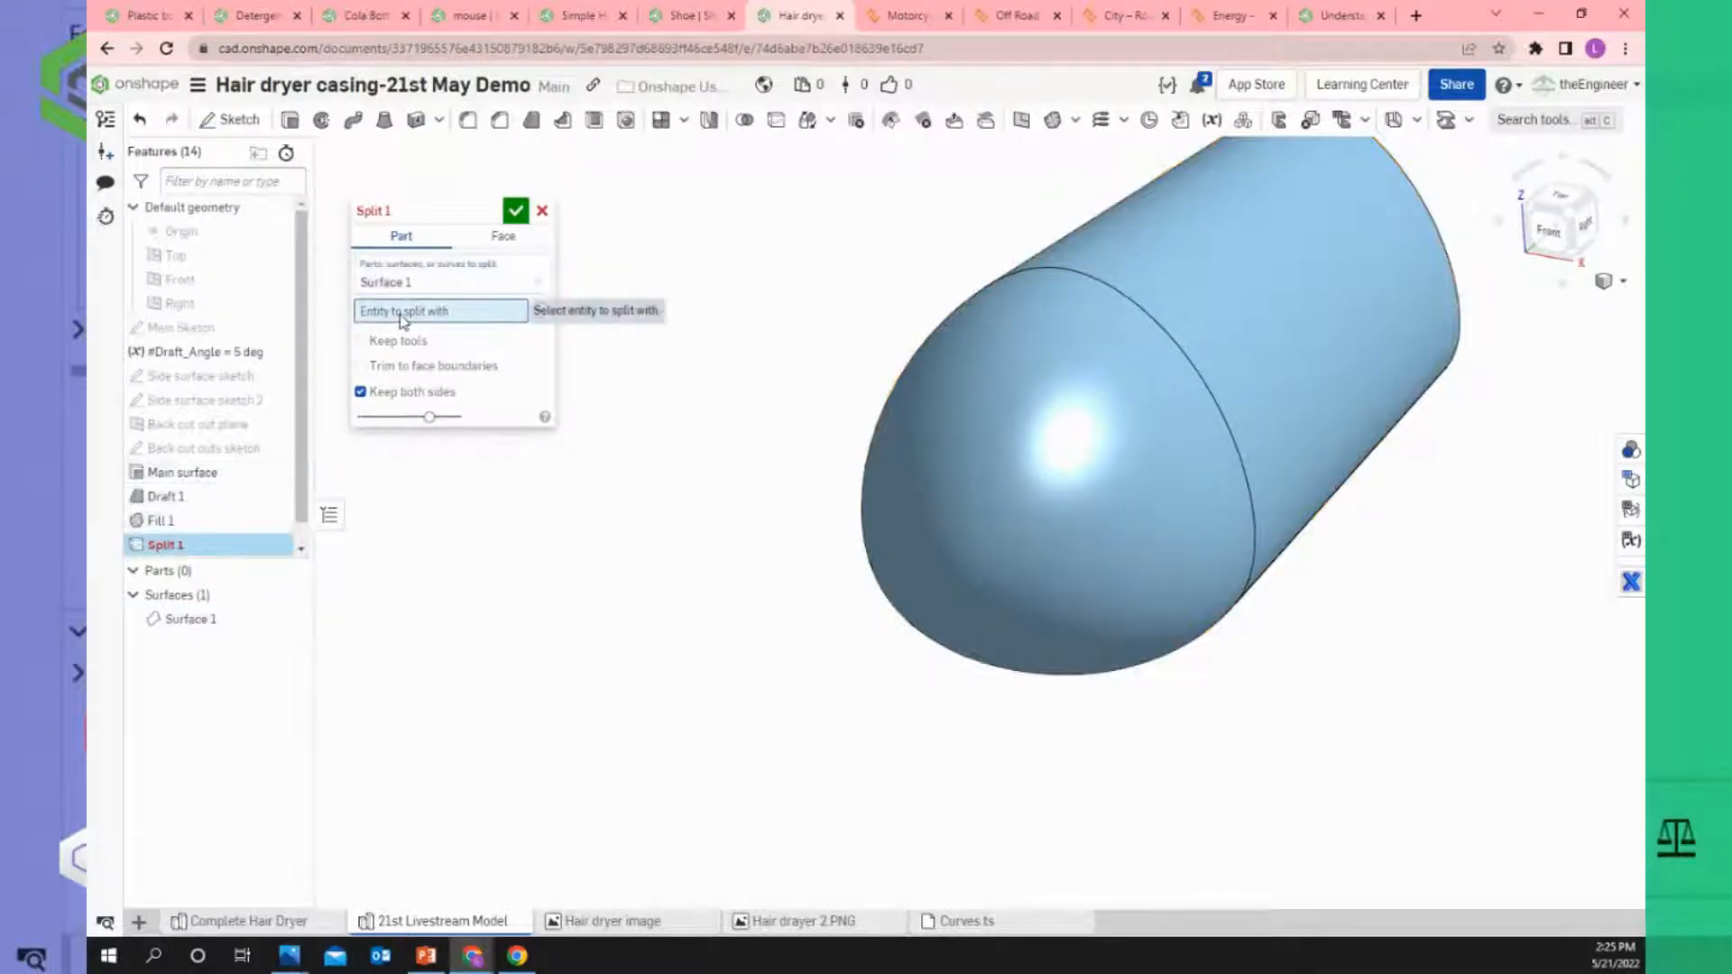
pyautogui.scroll(-3, 689, 386)
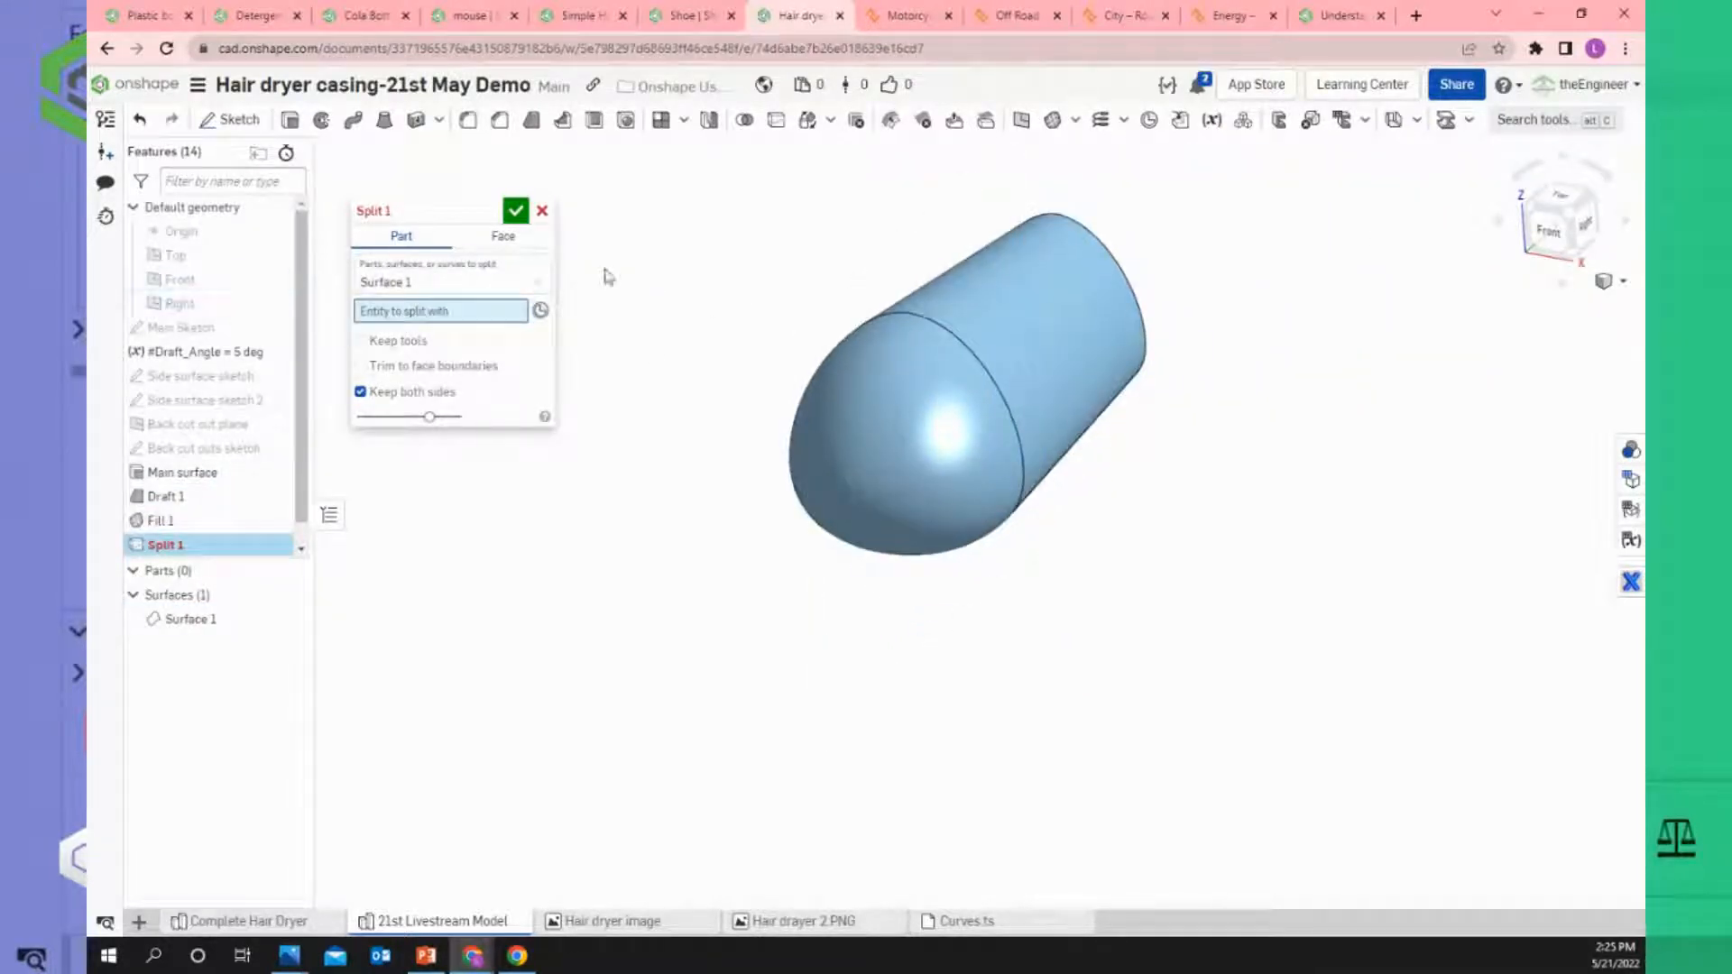
pyautogui.scroll(2, 1118, 274)
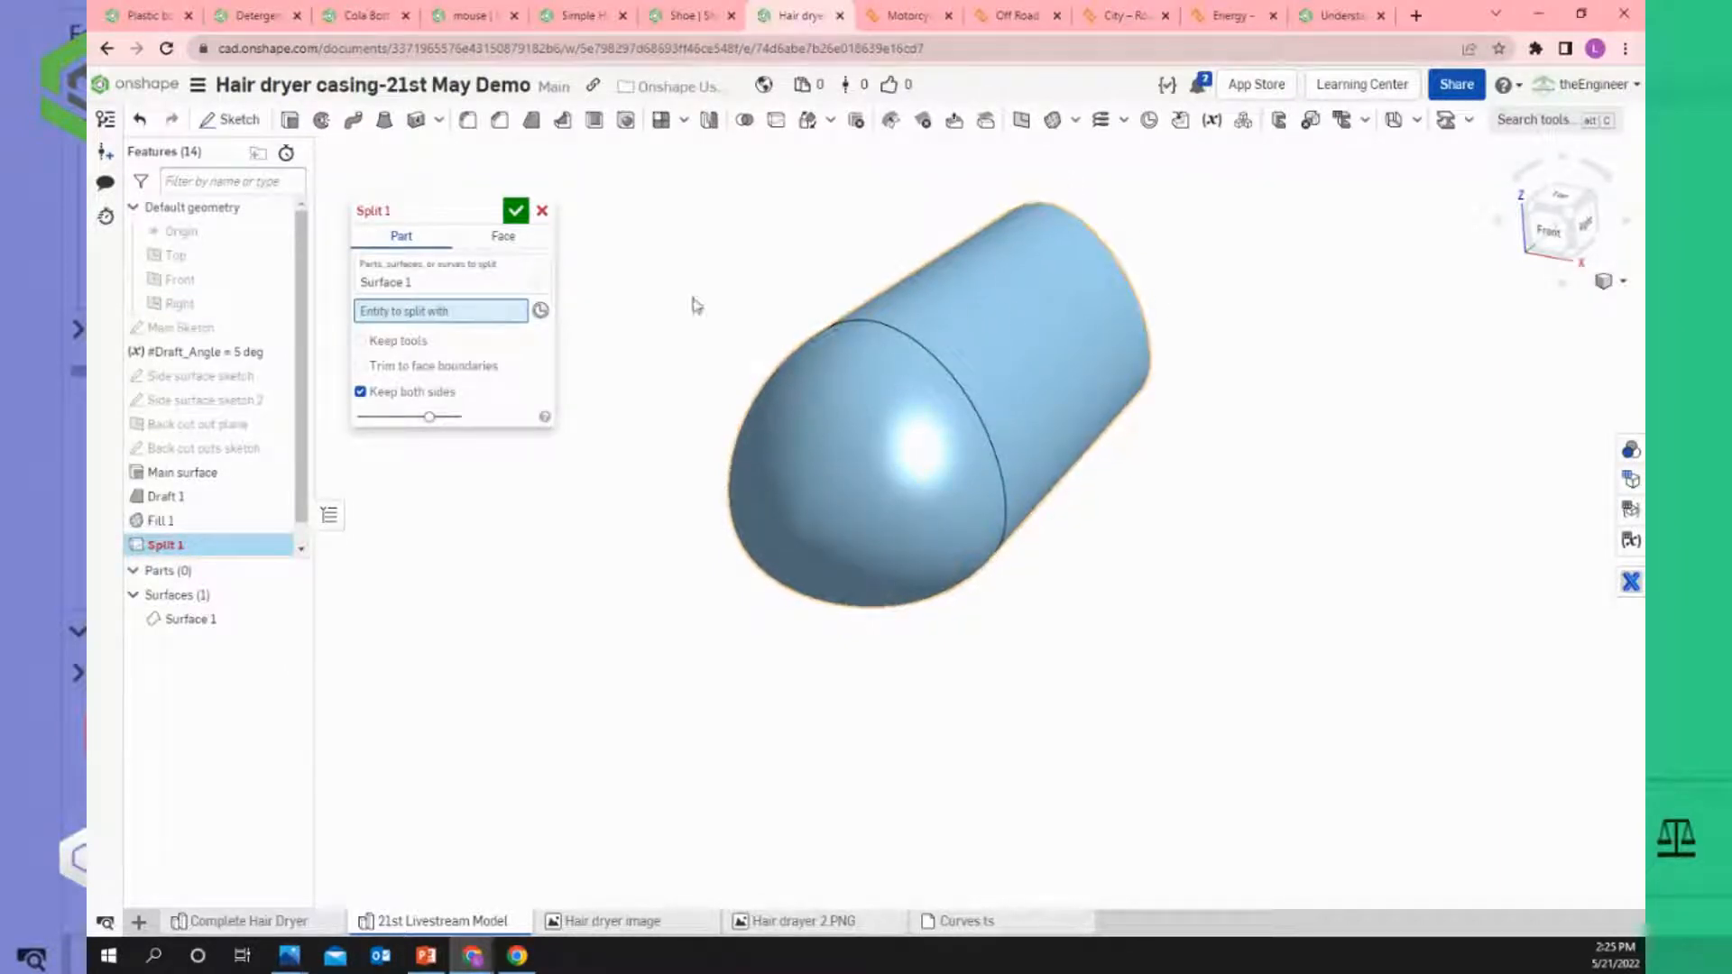
# Try the Top plane as the entity splitting Surface 1, check the cut from the front, and clear the splitting entity.
pyautogui.click(216, 259)
pyautogui.moveTo(718, 664)
pyautogui.mouseDown(button='right')
pyautogui.moveTo(672, 606)
pyautogui.moveTo(604, 672)
pyautogui.mouseUp(button='right')
pyautogui.moveTo(616, 650); pyautogui.dragTo(665, 661, button='right')
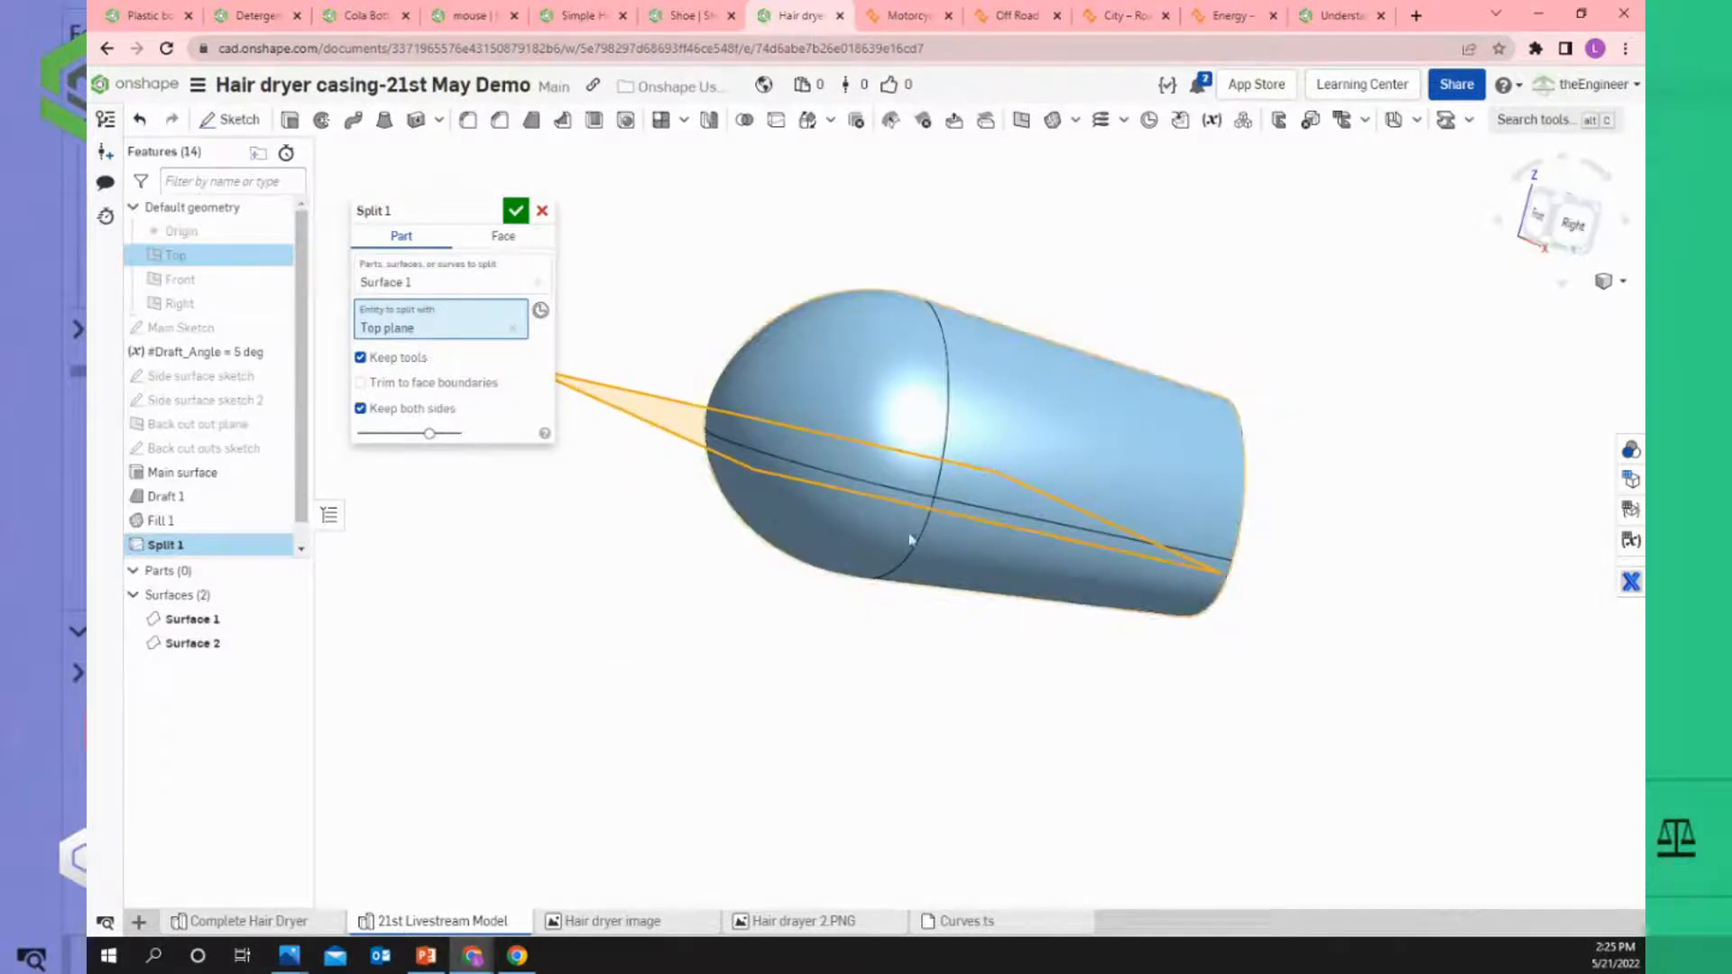
pyautogui.hotkey('shift', '1')
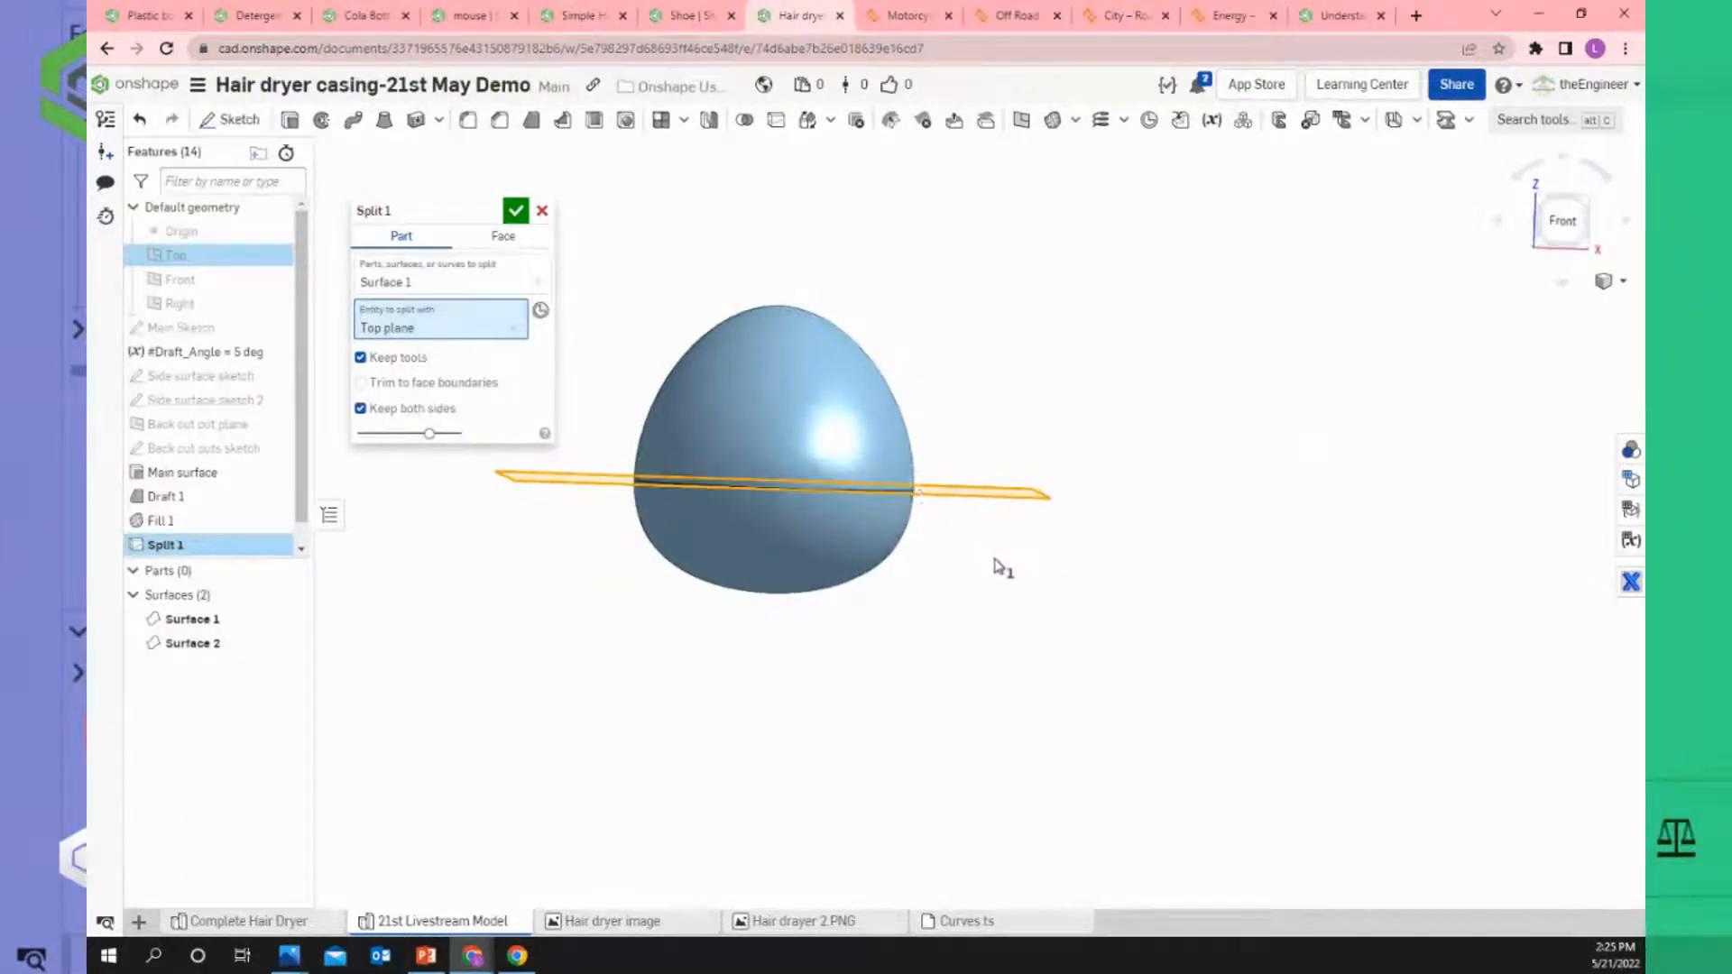
pyautogui.scroll(3, 812, 433)
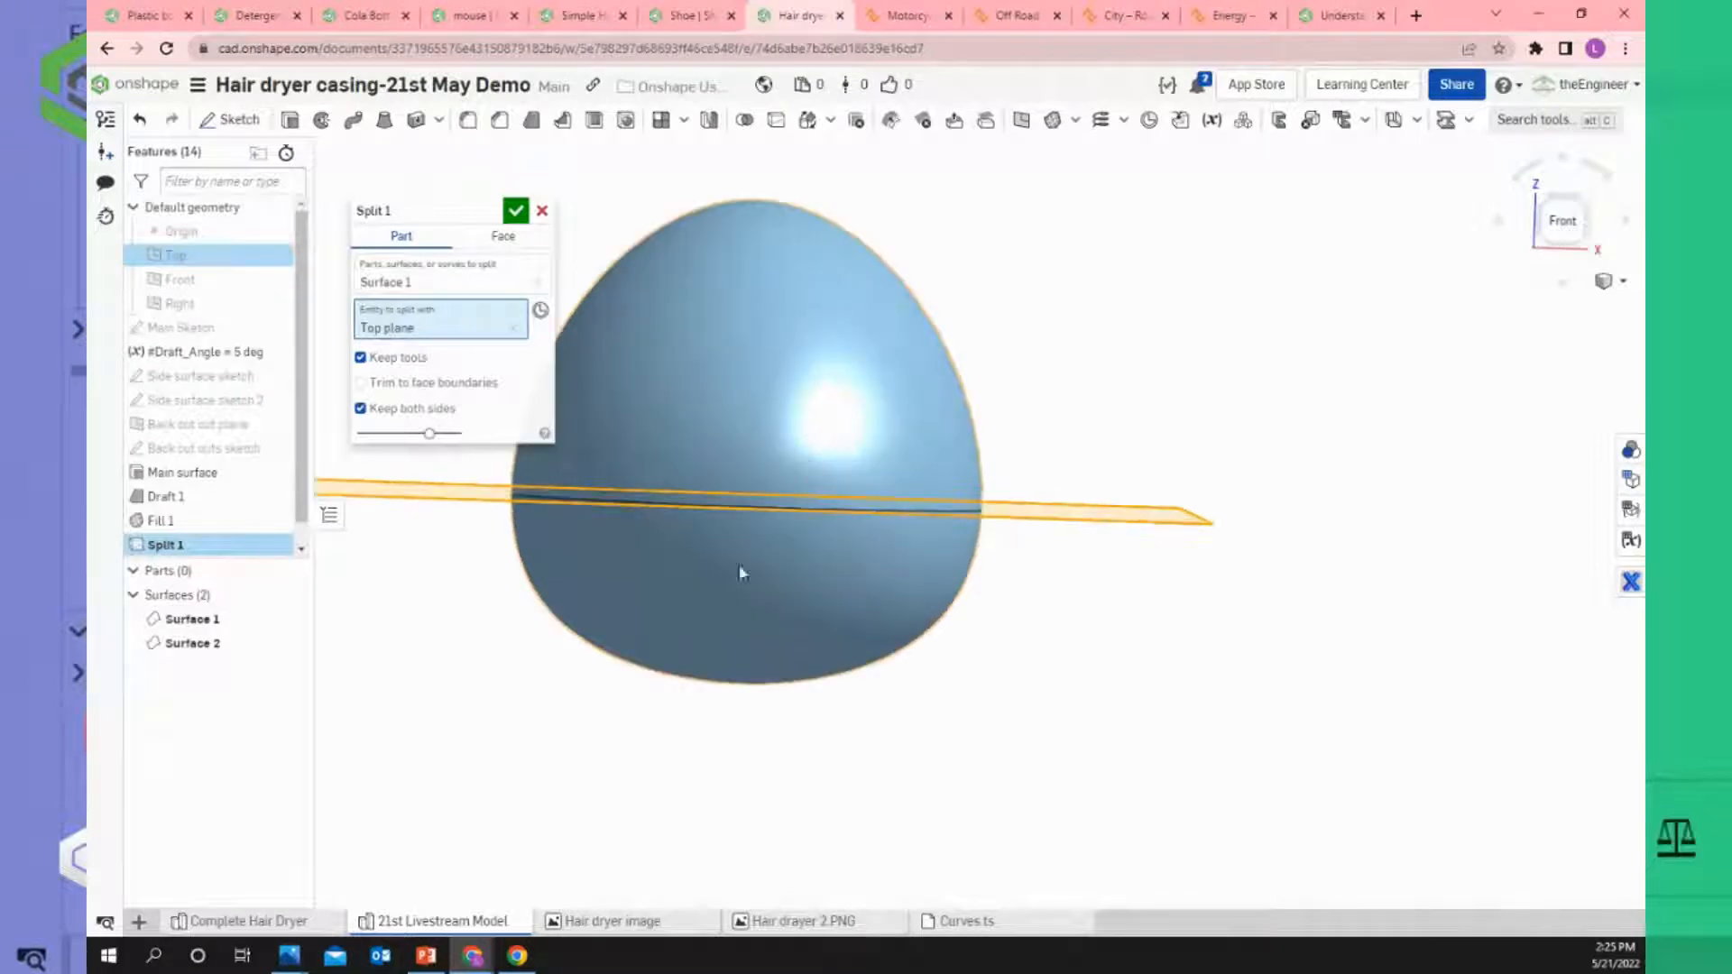
pyautogui.click(723, 328)
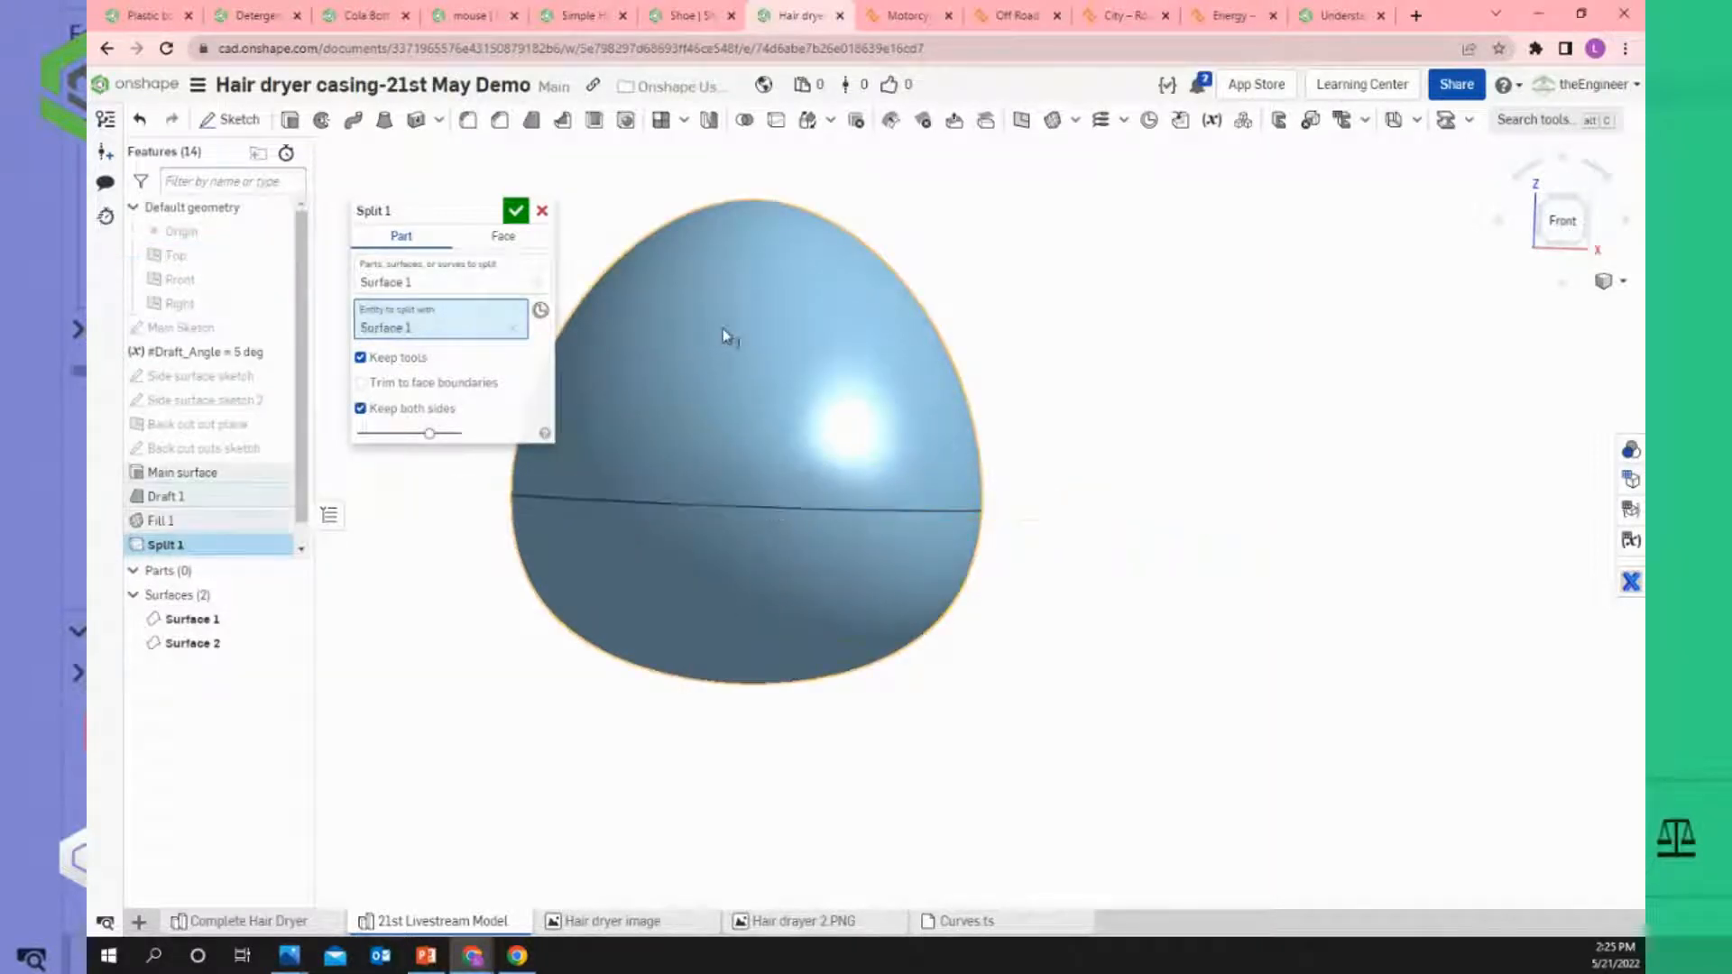
pyautogui.click(515, 330)
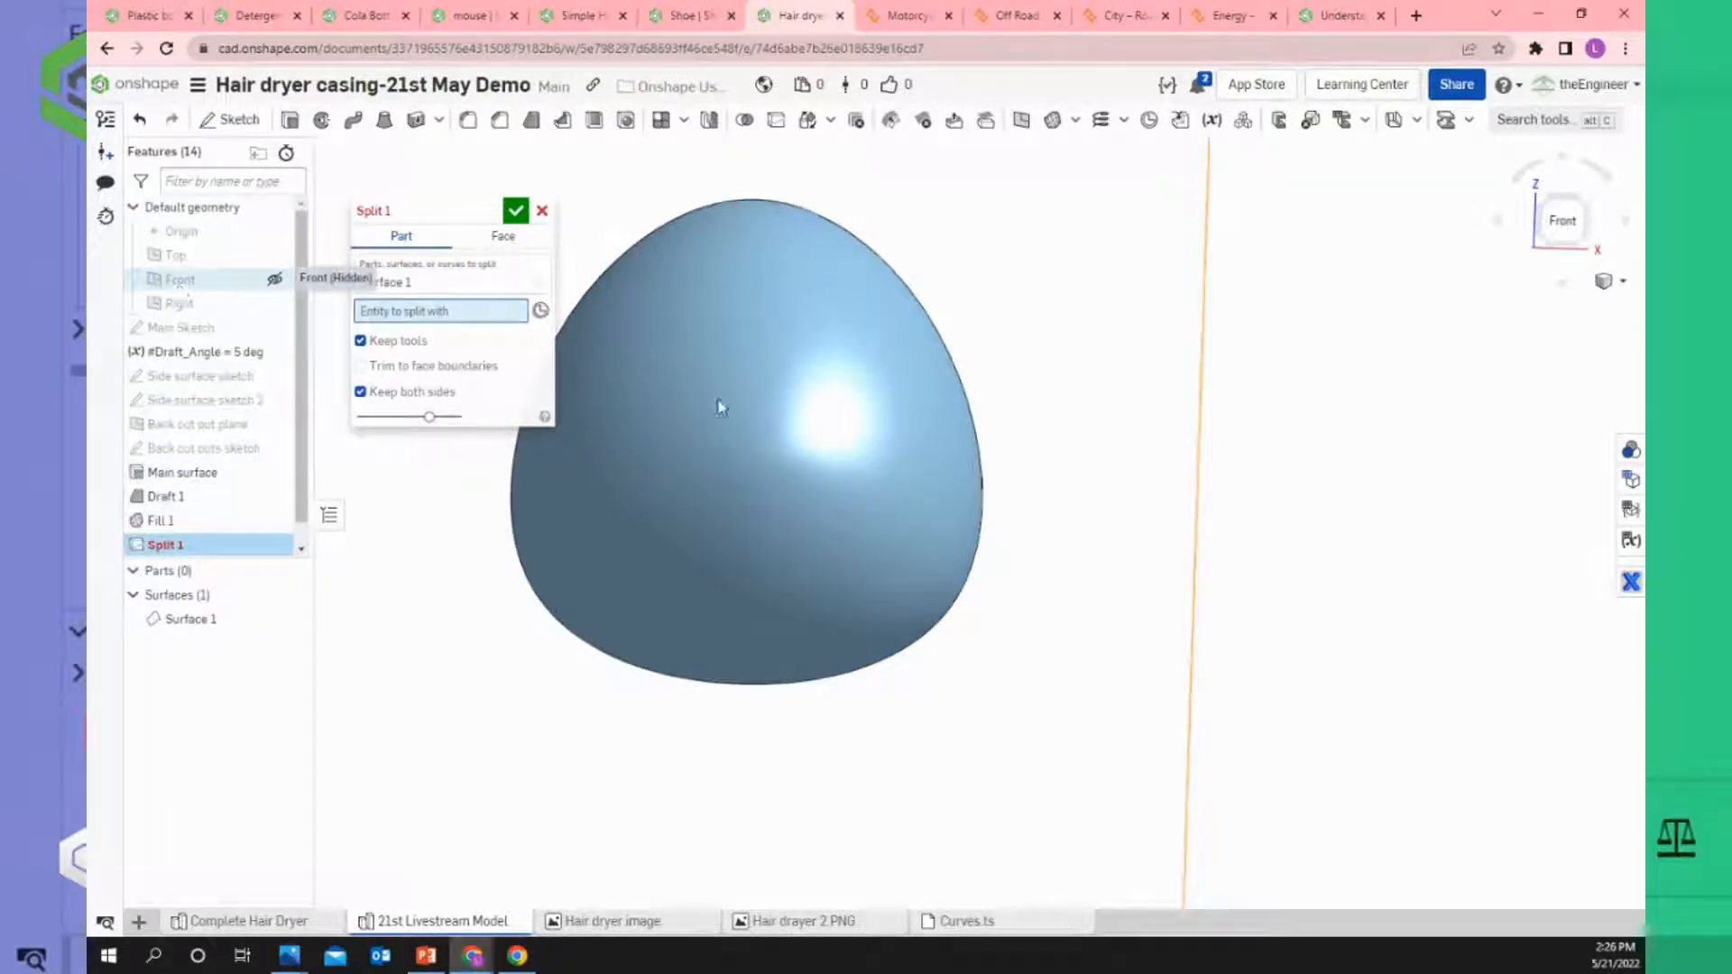
# Try the Front plane as the entity splitting Surface 1, check the cut from the side, and clear it.
pyautogui.click(180, 282)
pyautogui.scroll(-5, 862, 431)
pyautogui.moveTo(963, 469); pyautogui.dragTo(839, 467, button='right')
pyautogui.scroll(4, 926, 404)
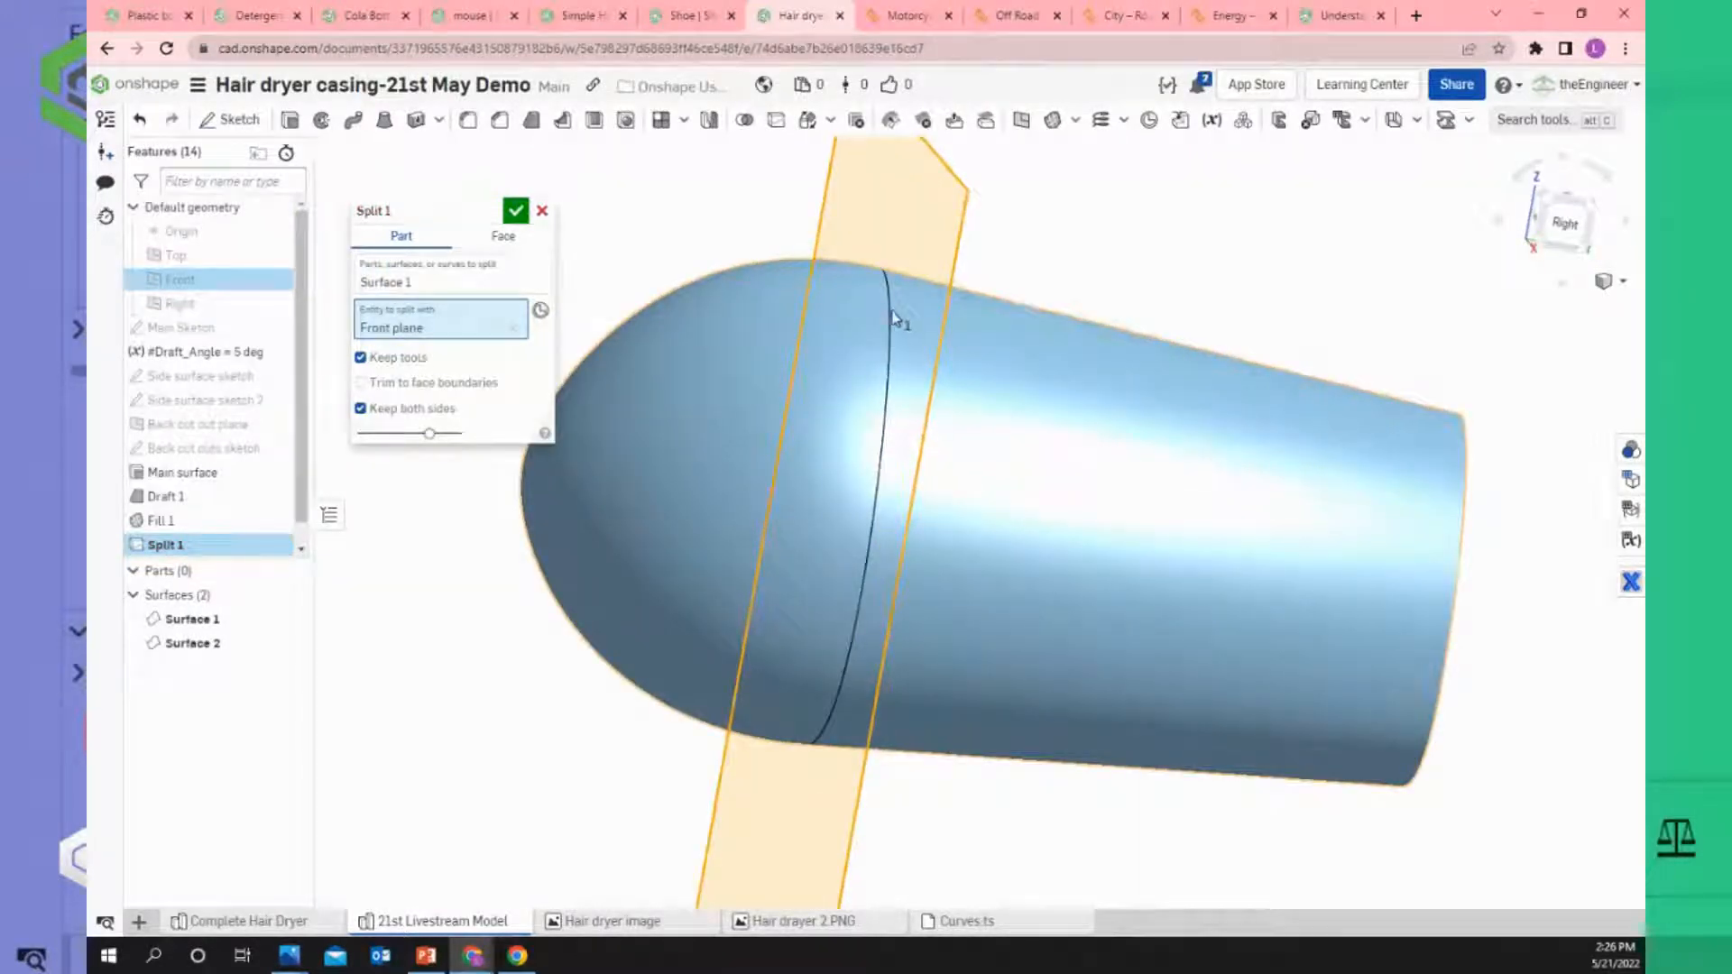
pyautogui.click(513, 328)
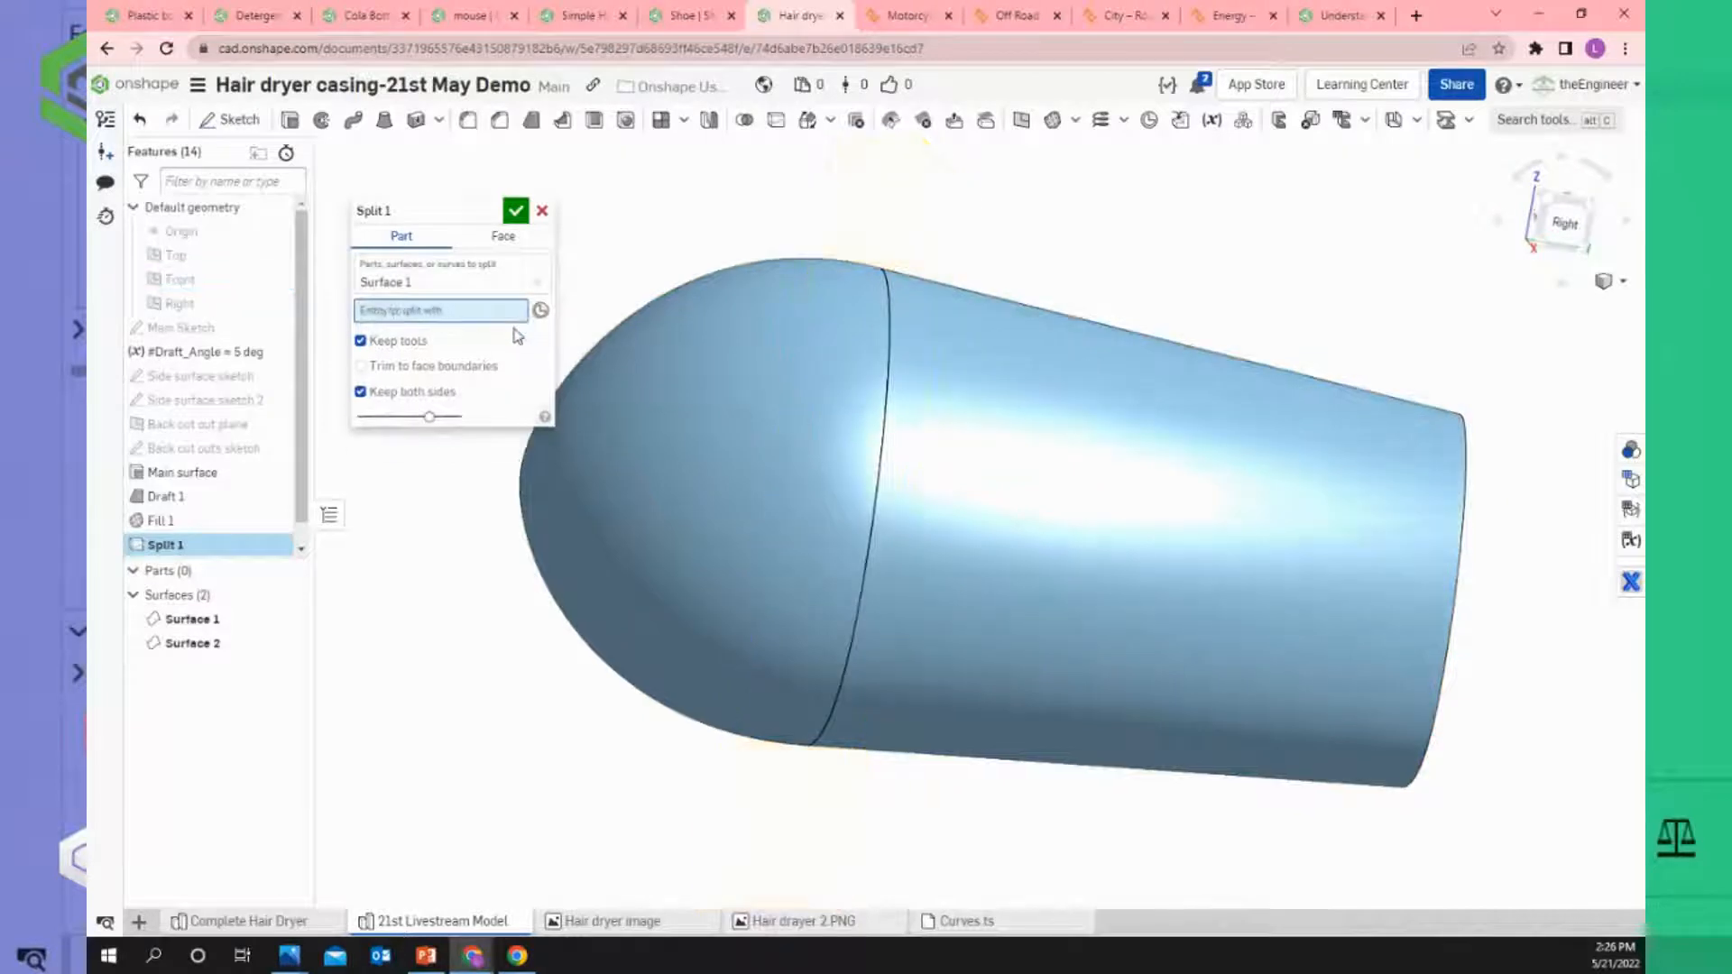
# Split Surface 1 with the Right plane, keeping both sides, and accept the split.
pyautogui.click(179, 303)
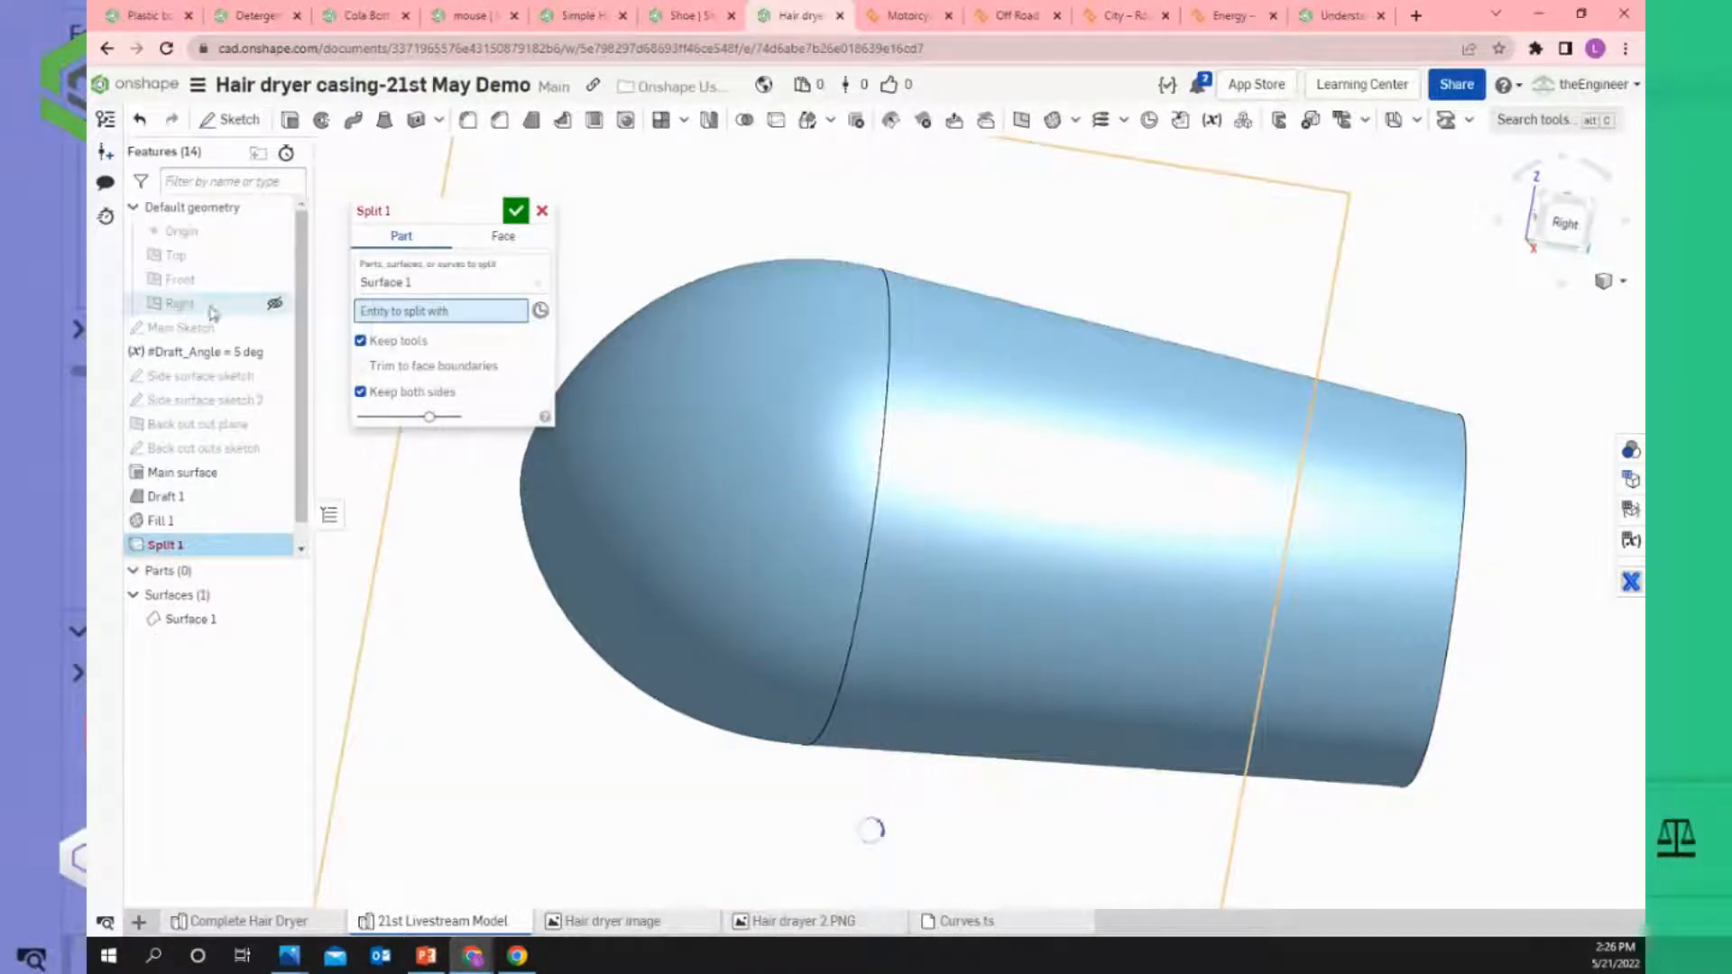
pyautogui.scroll(-5, 900, 388)
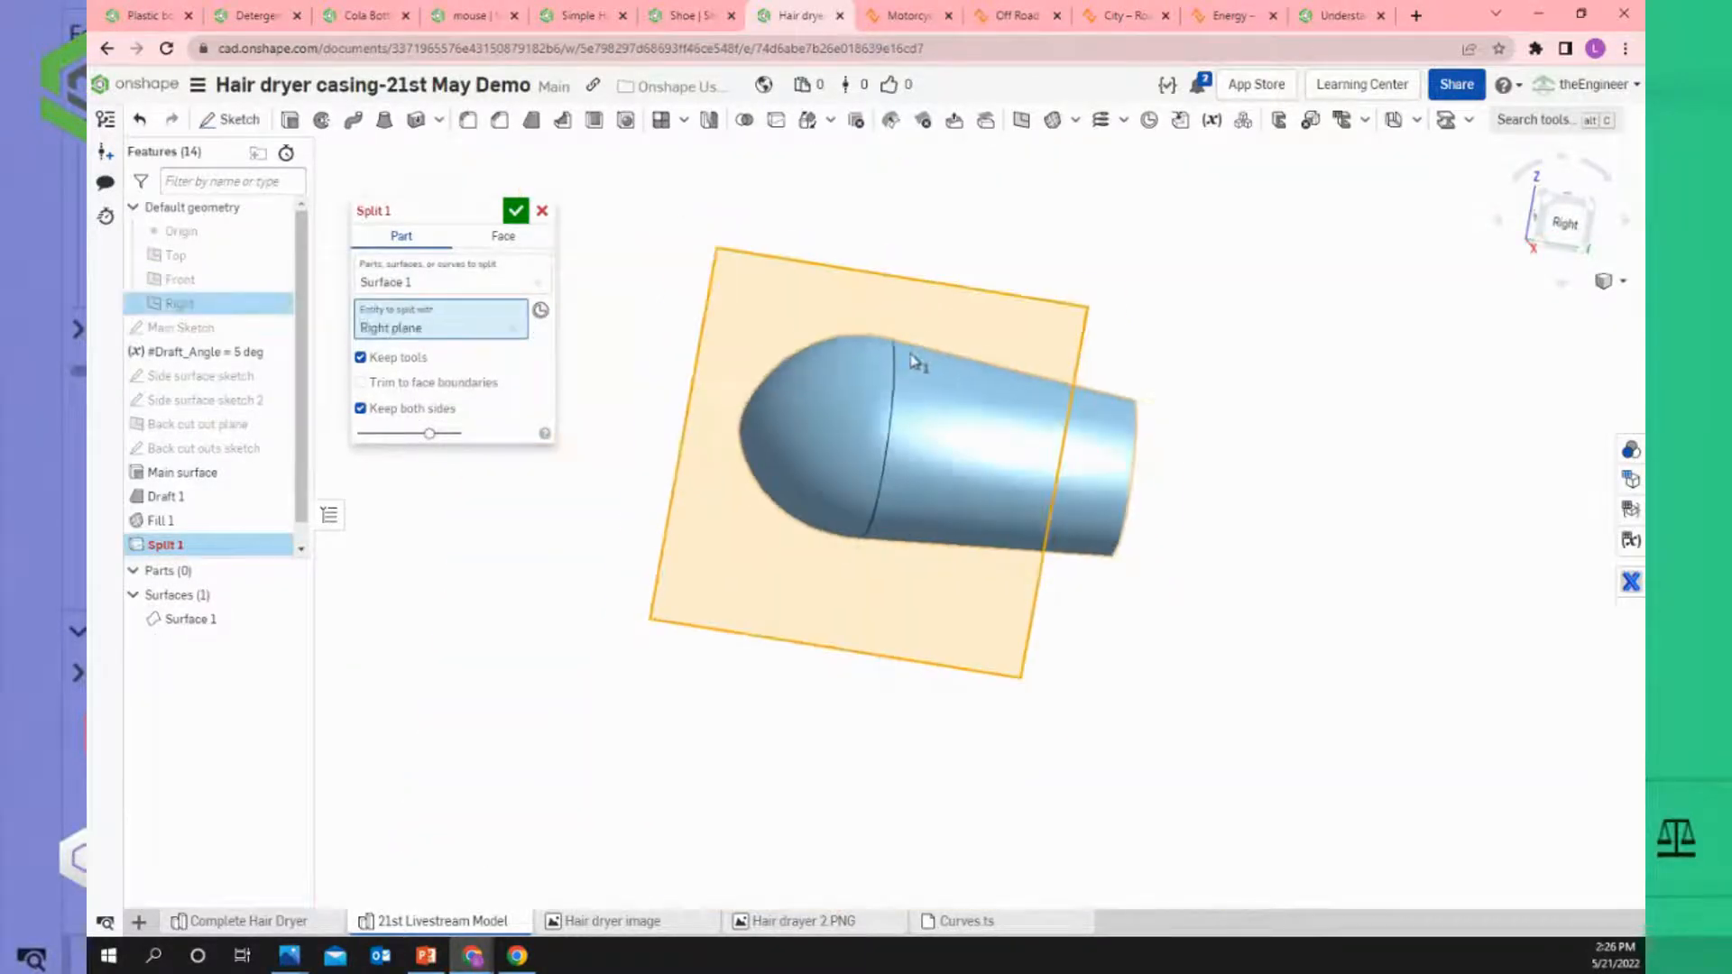
pyautogui.moveTo(902, 361); pyautogui.dragTo(984, 428, button='right')
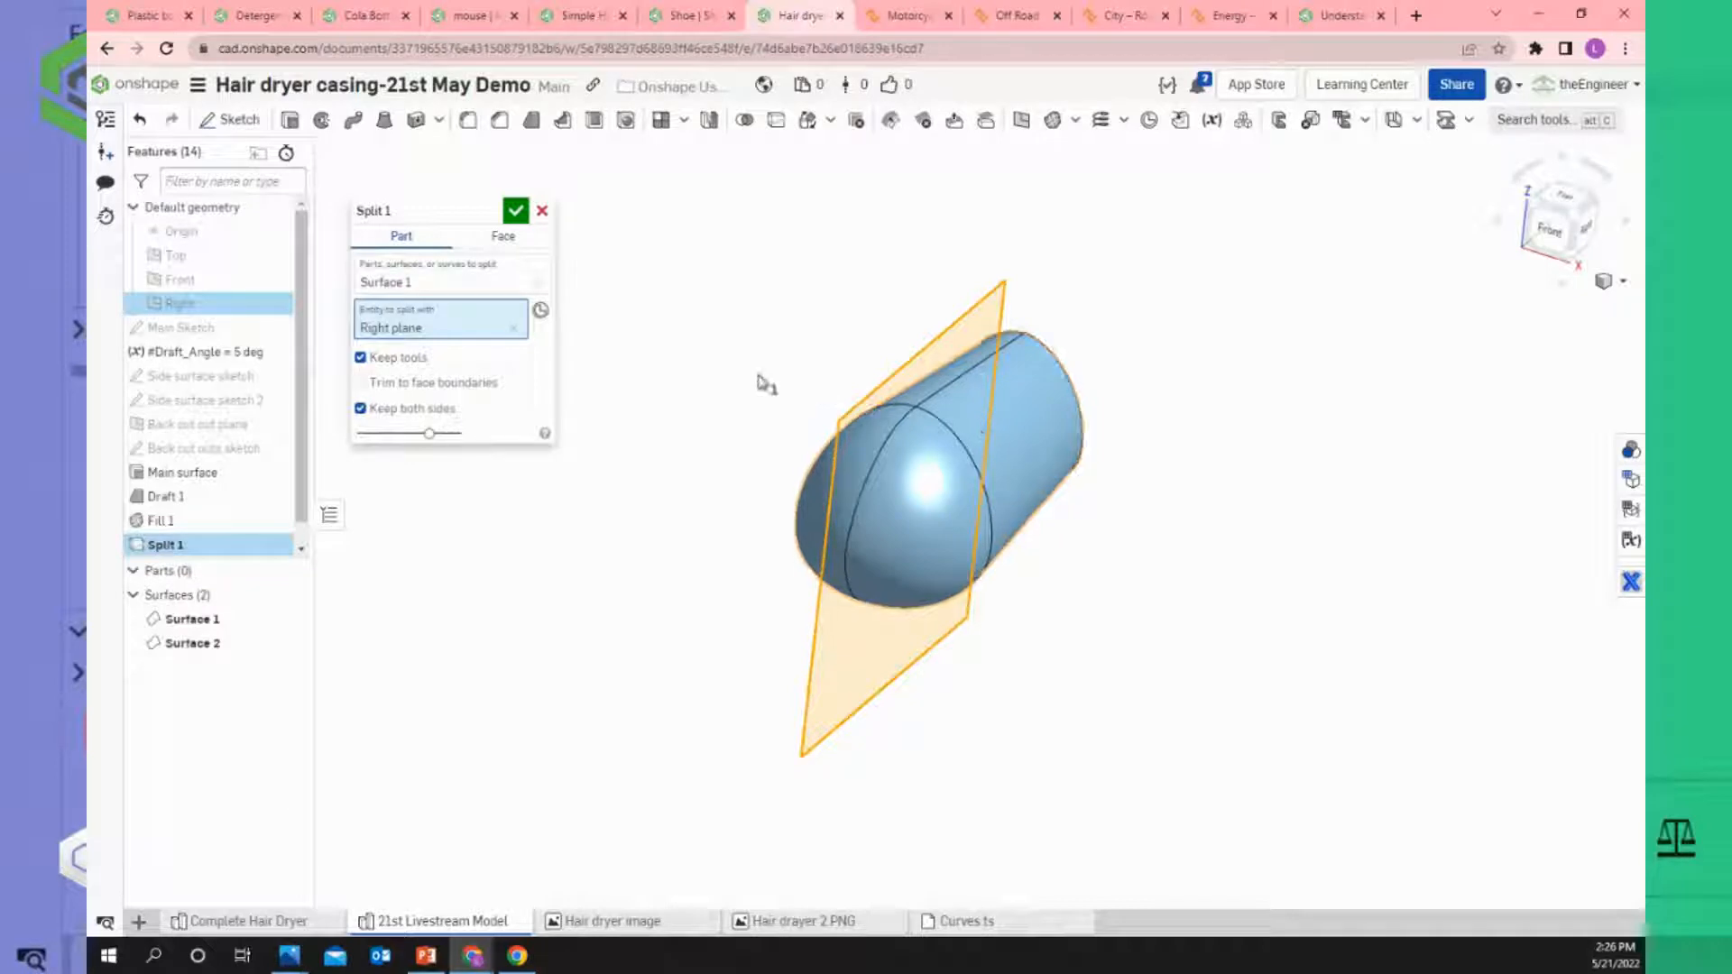
pyautogui.click(516, 211)
# Hide and show Surface 1 and Surface 2 in turn to check which half of the casing each one covers.
pyautogui.scroll(3, 1011, 442)
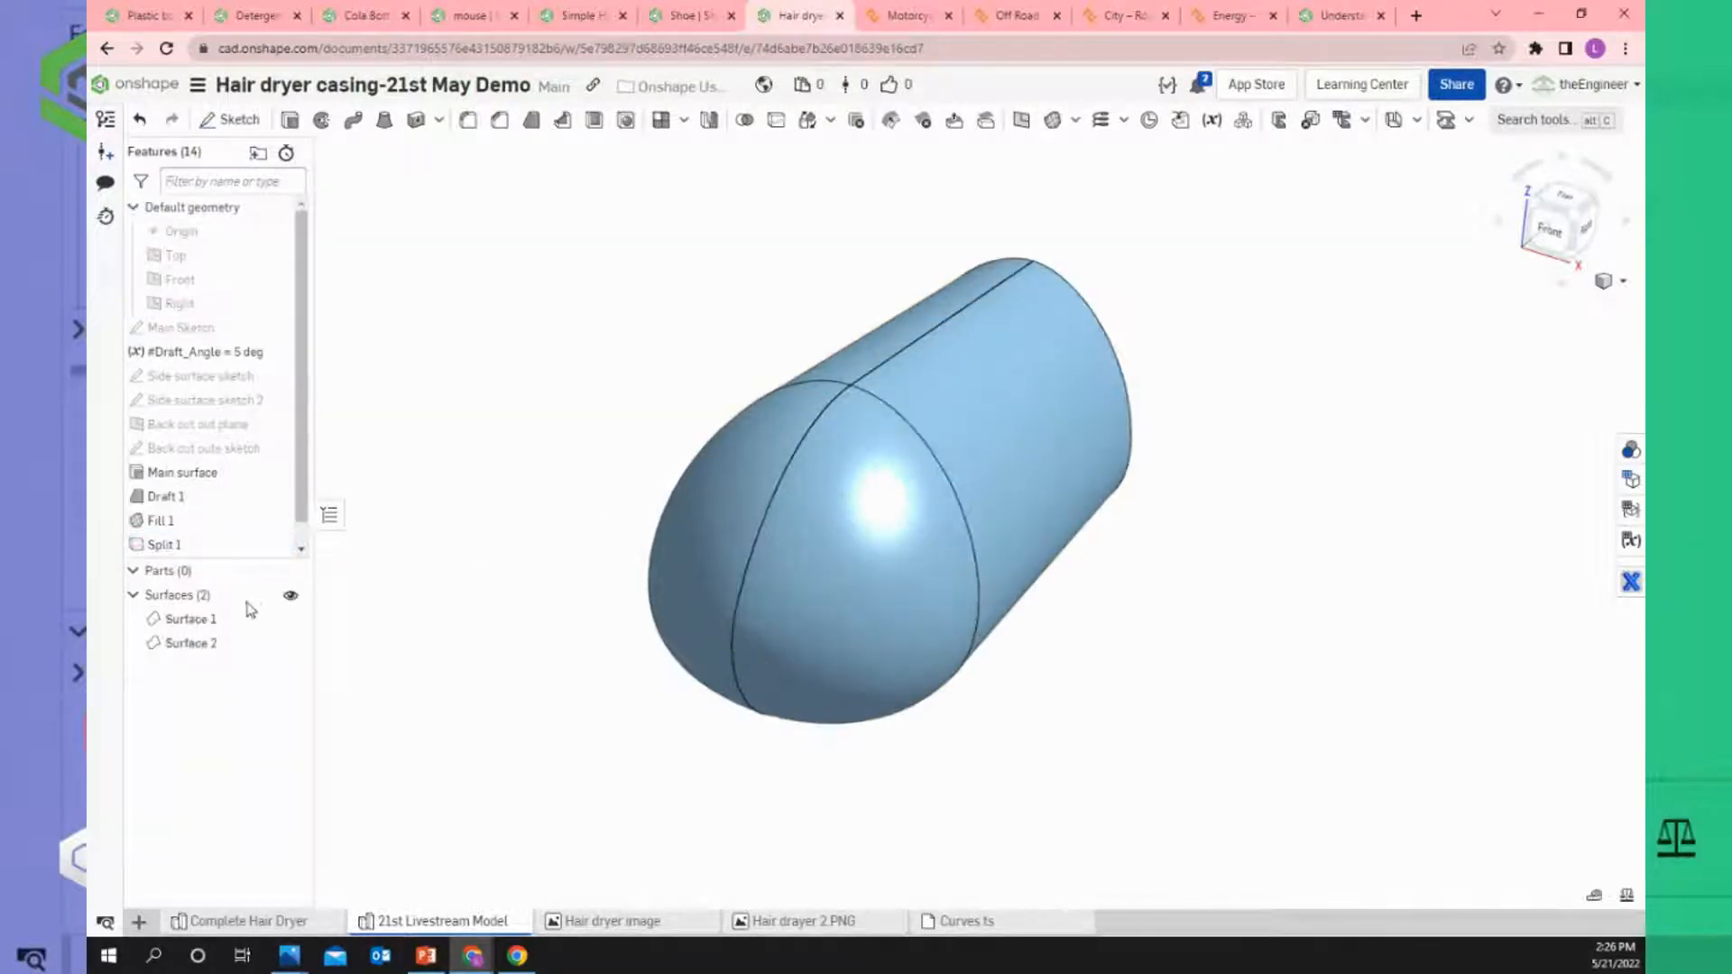
pyautogui.click(289, 621)
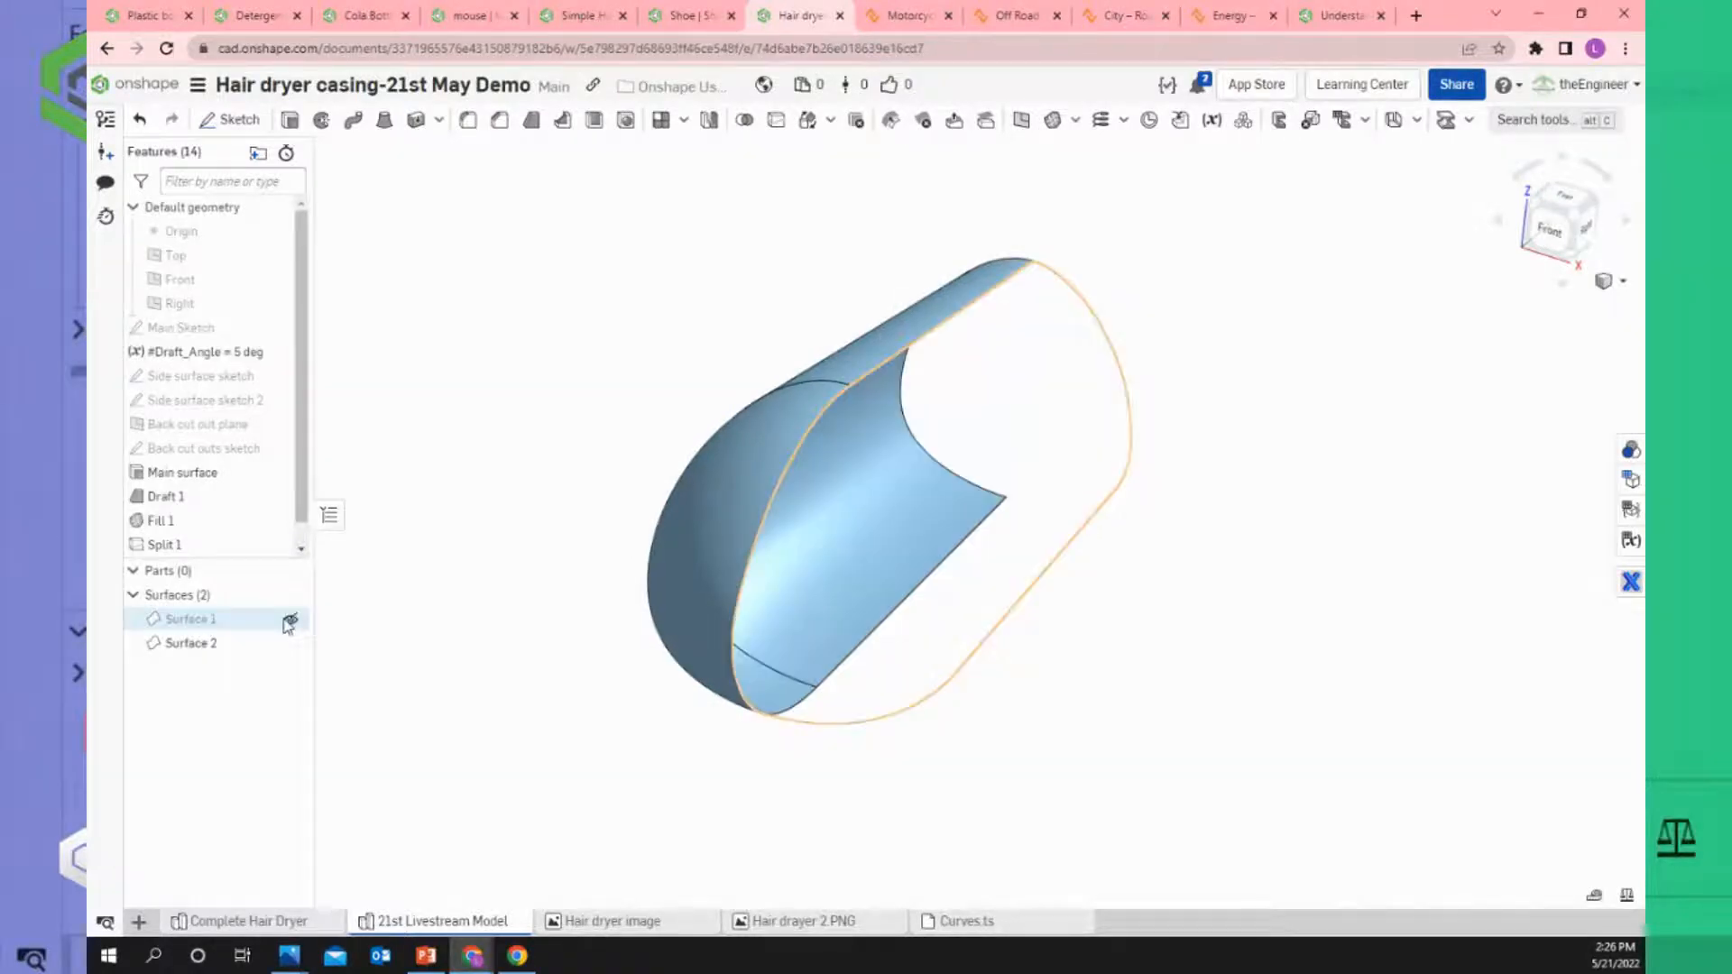
pyautogui.click(290, 621)
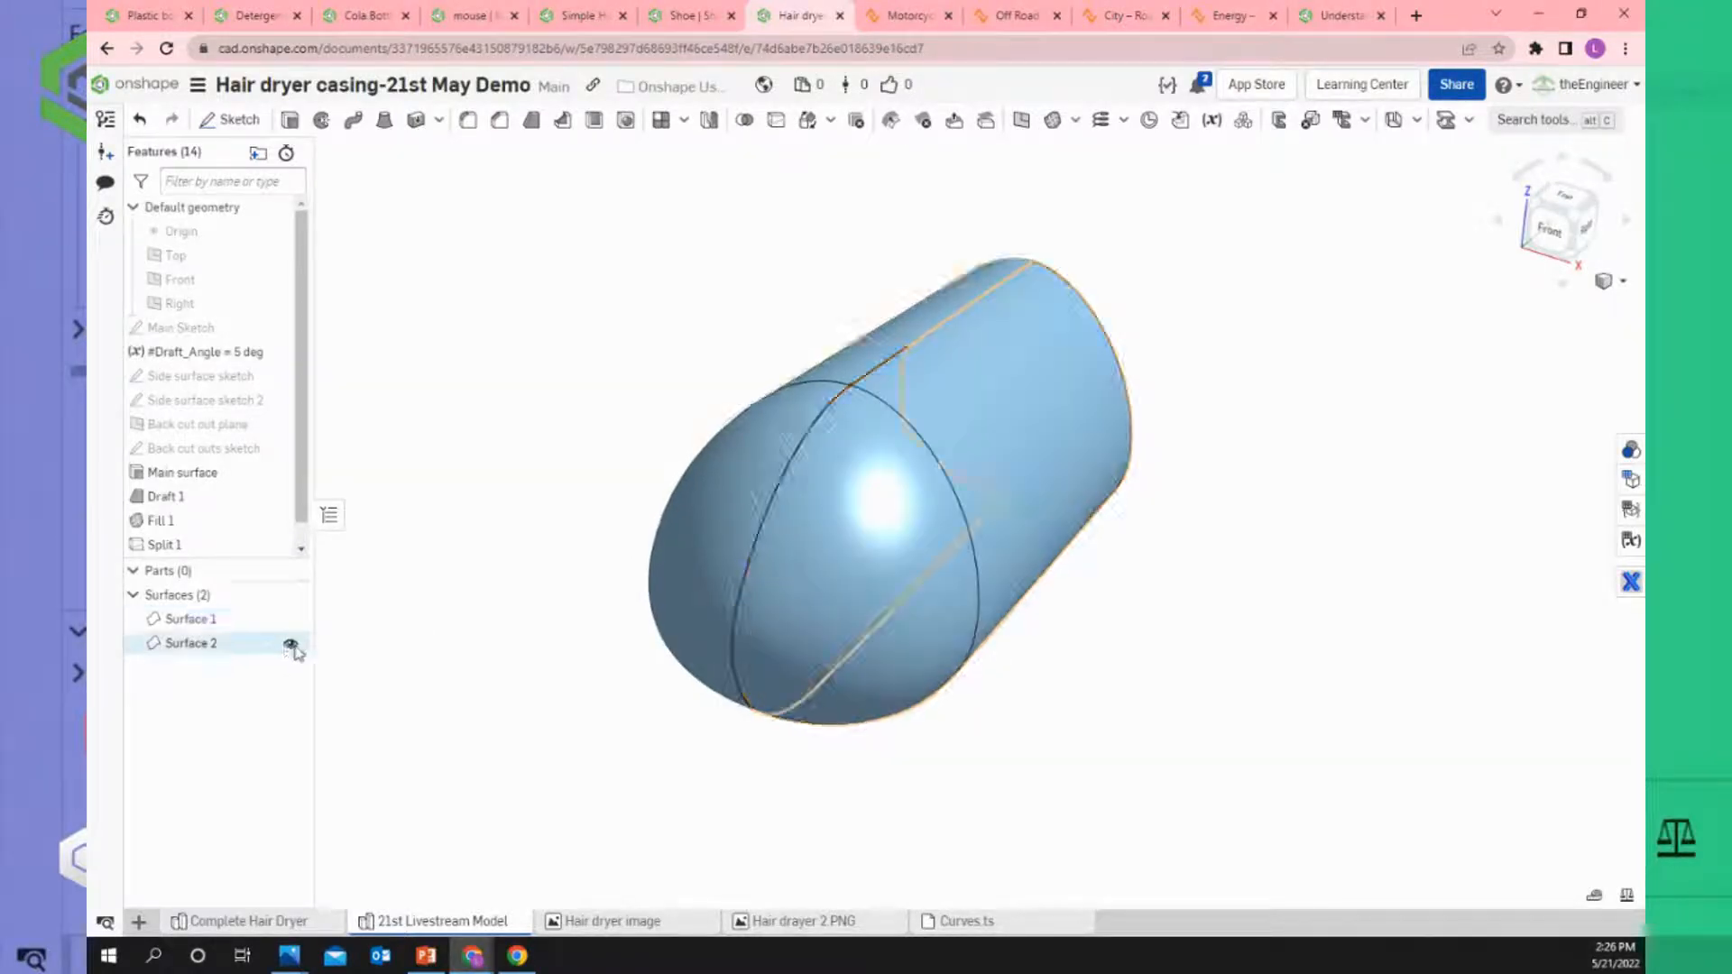
pyautogui.click(290, 646)
pyautogui.click(290, 646)
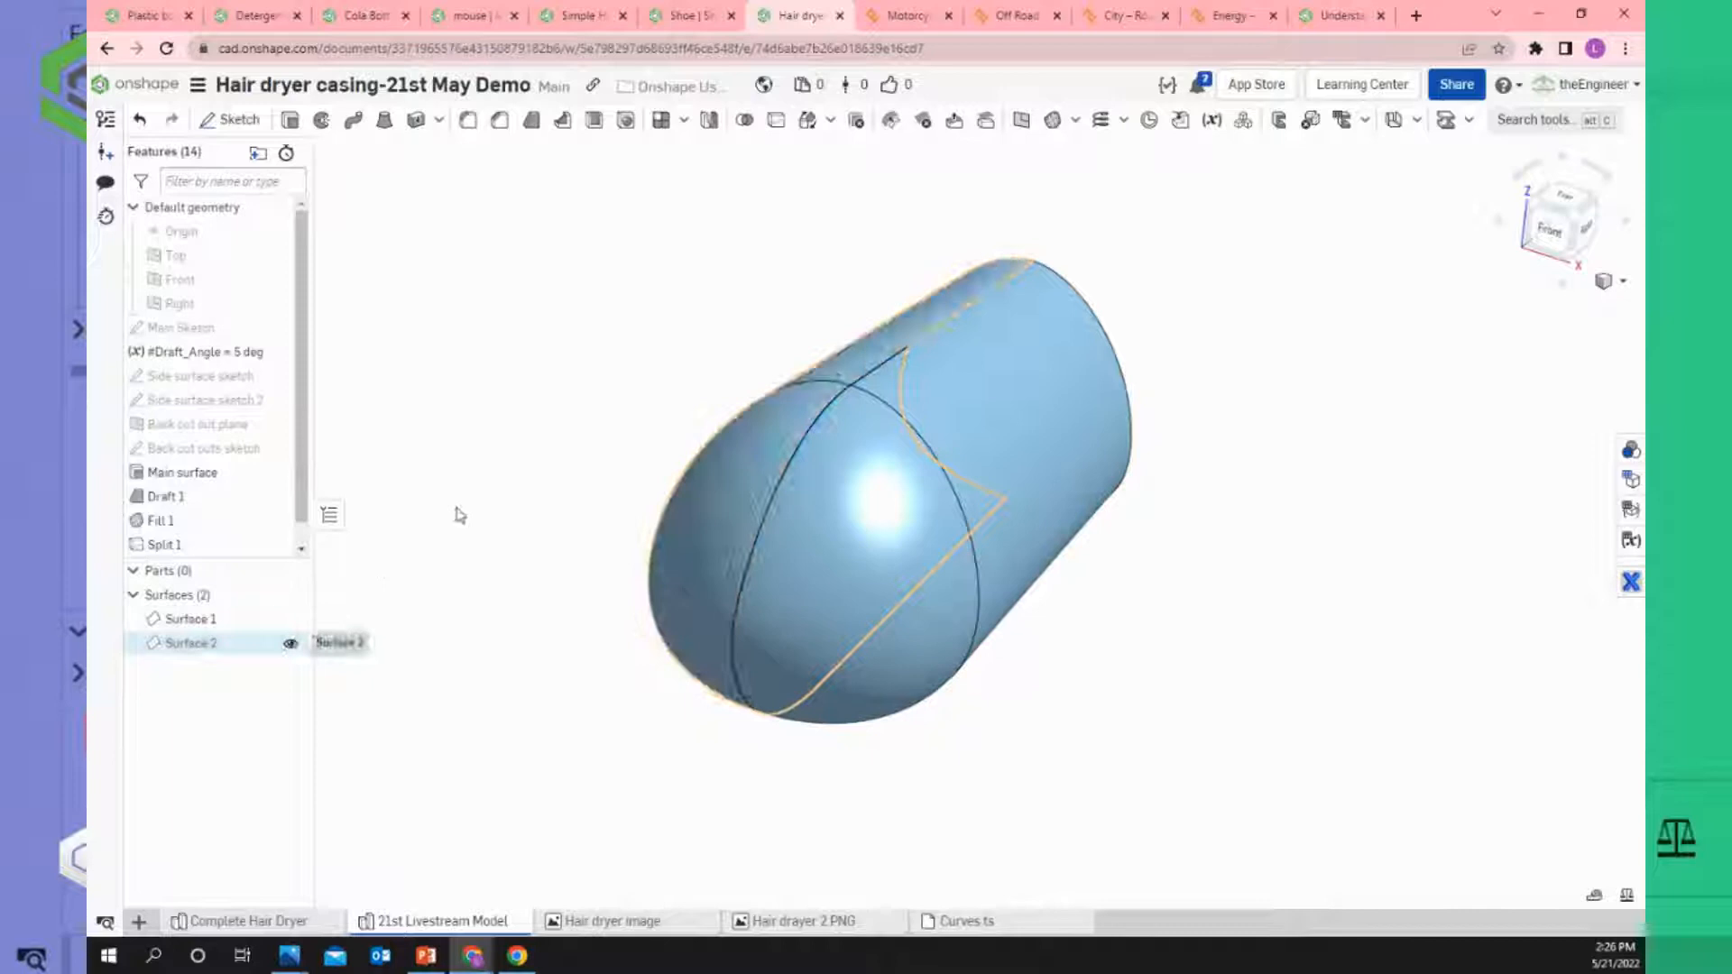
# Change the appearance of Surface 2 to pale yellow and view the two casing halves from several angles.
pyautogui.rightClick(254, 655)
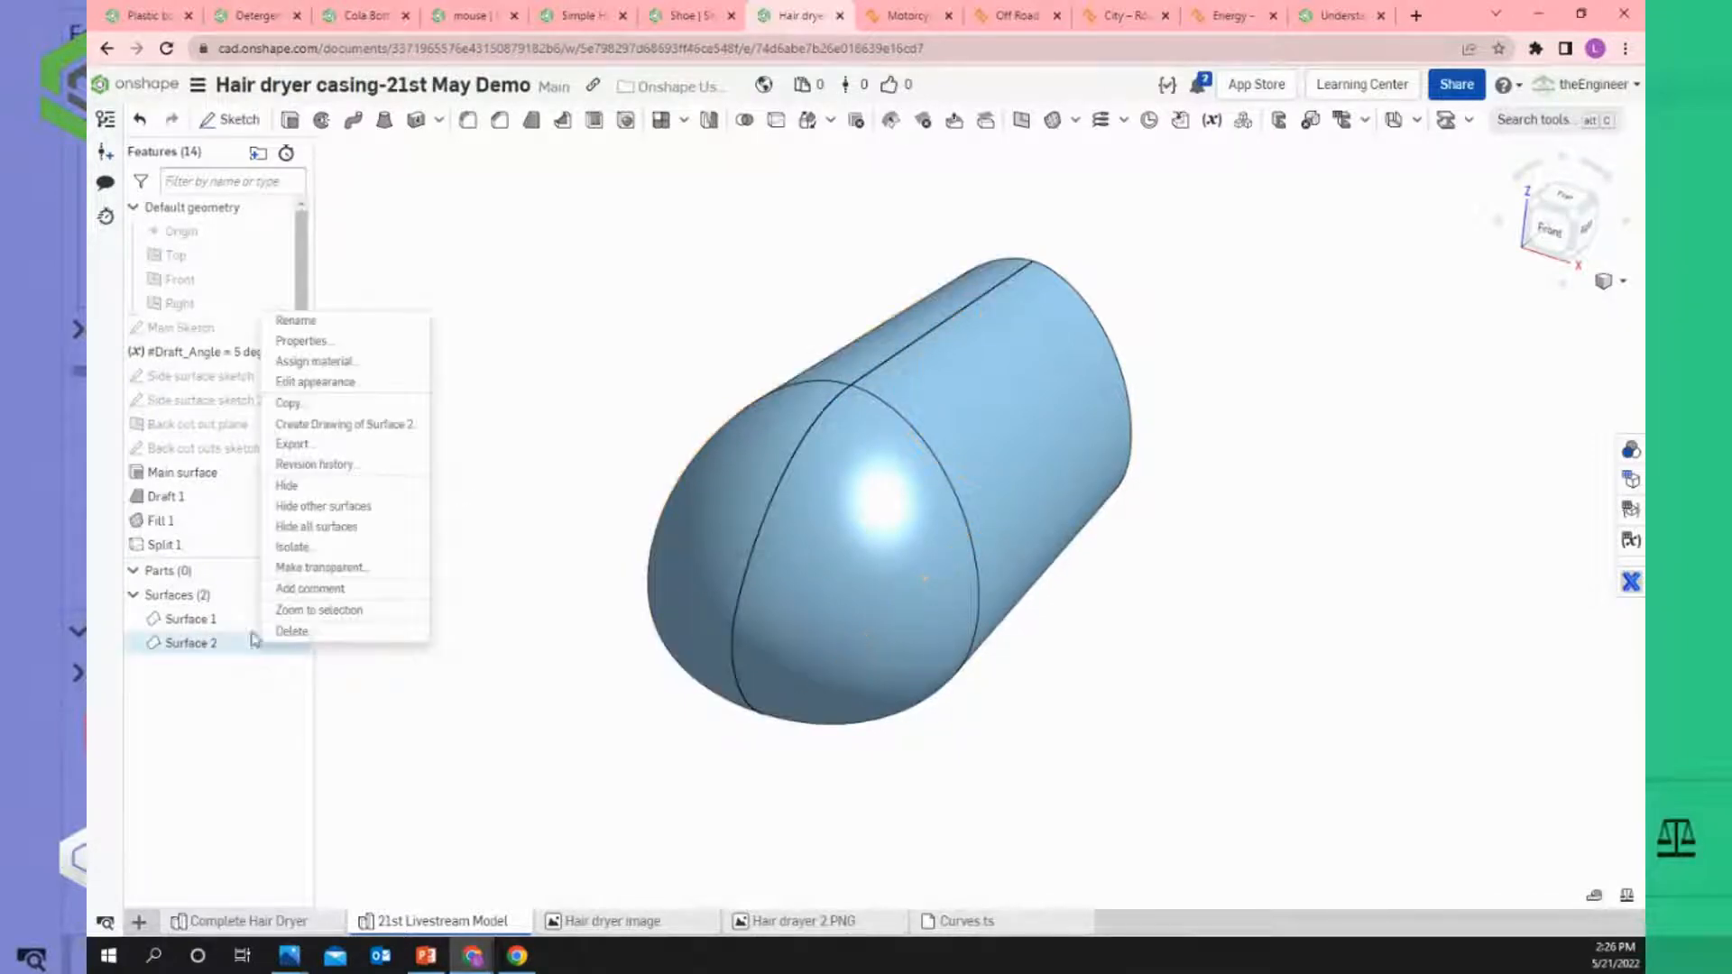
pyautogui.click(341, 390)
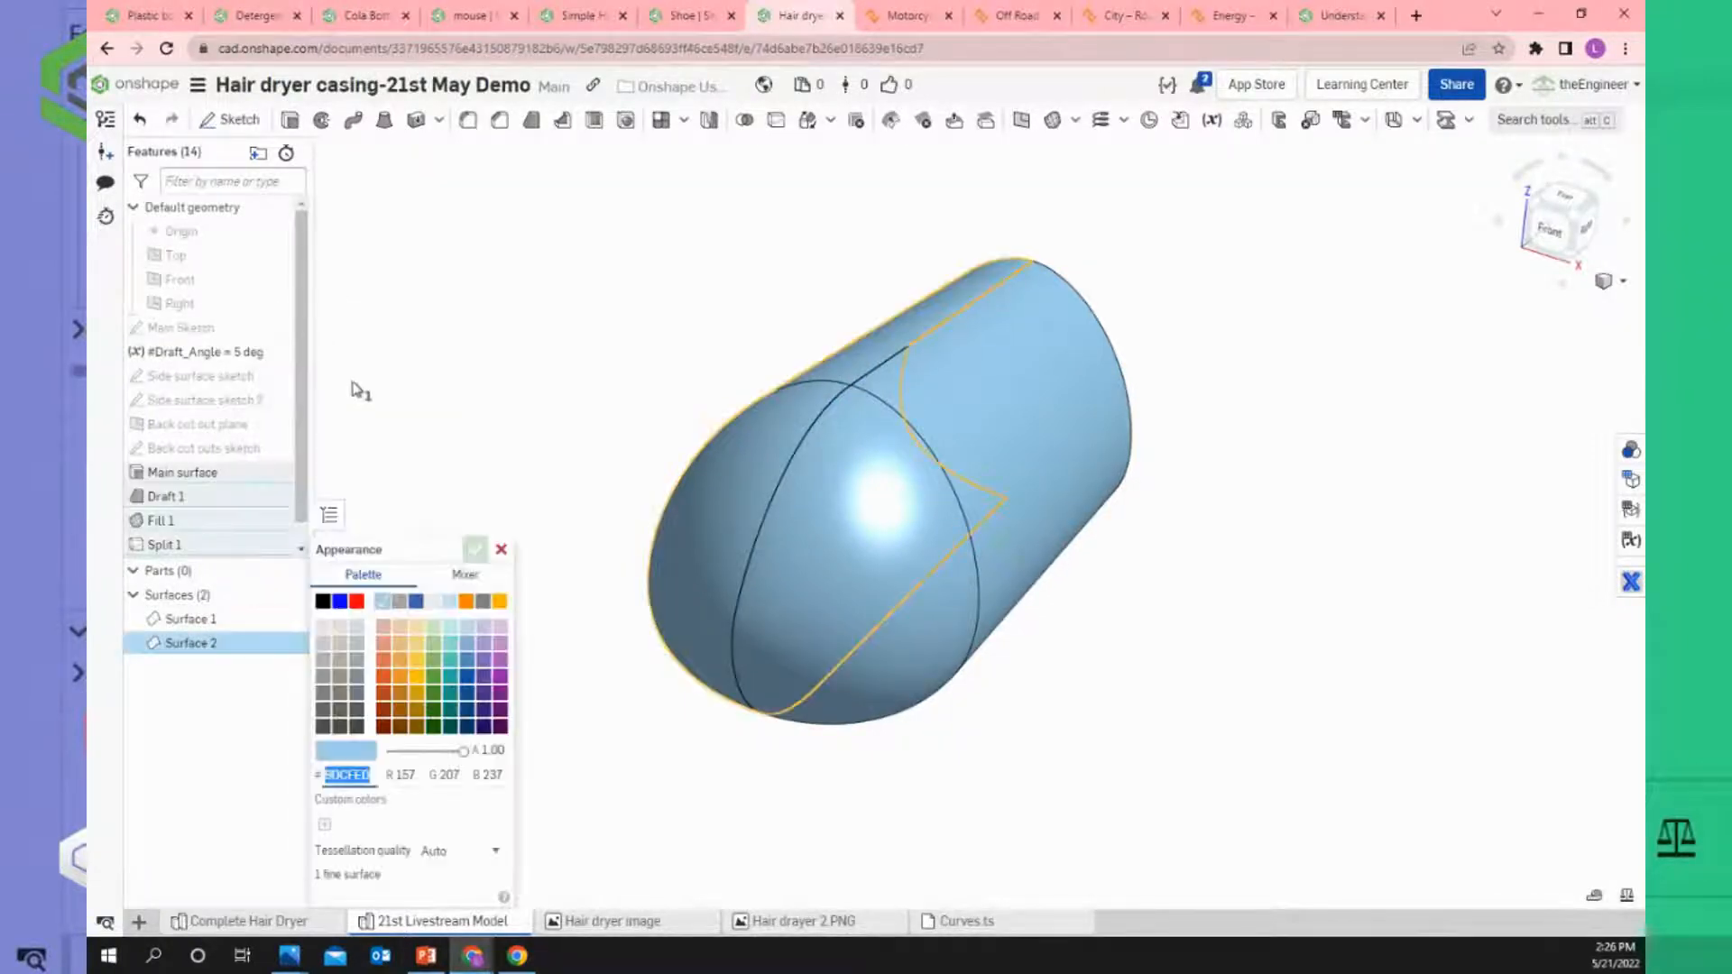
pyautogui.click(419, 629)
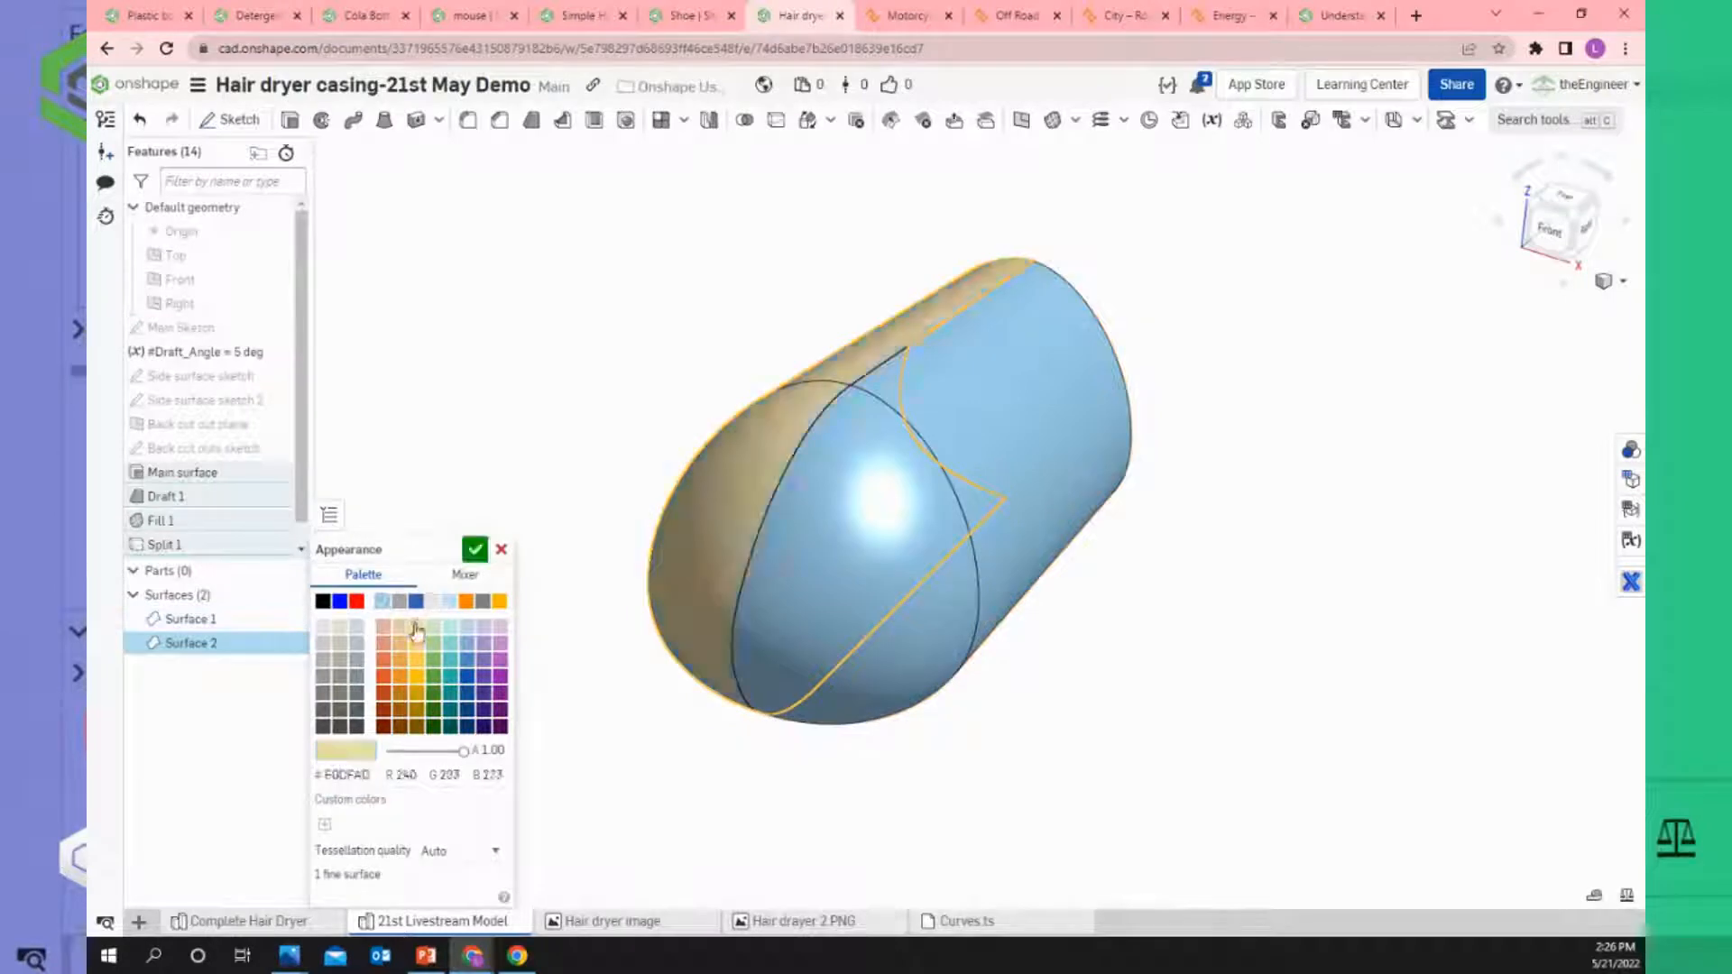
pyautogui.click(475, 550)
pyautogui.scroll(-2, 580, 433)
pyautogui.moveTo(580, 433); pyautogui.dragTo(627, 478, button='right')
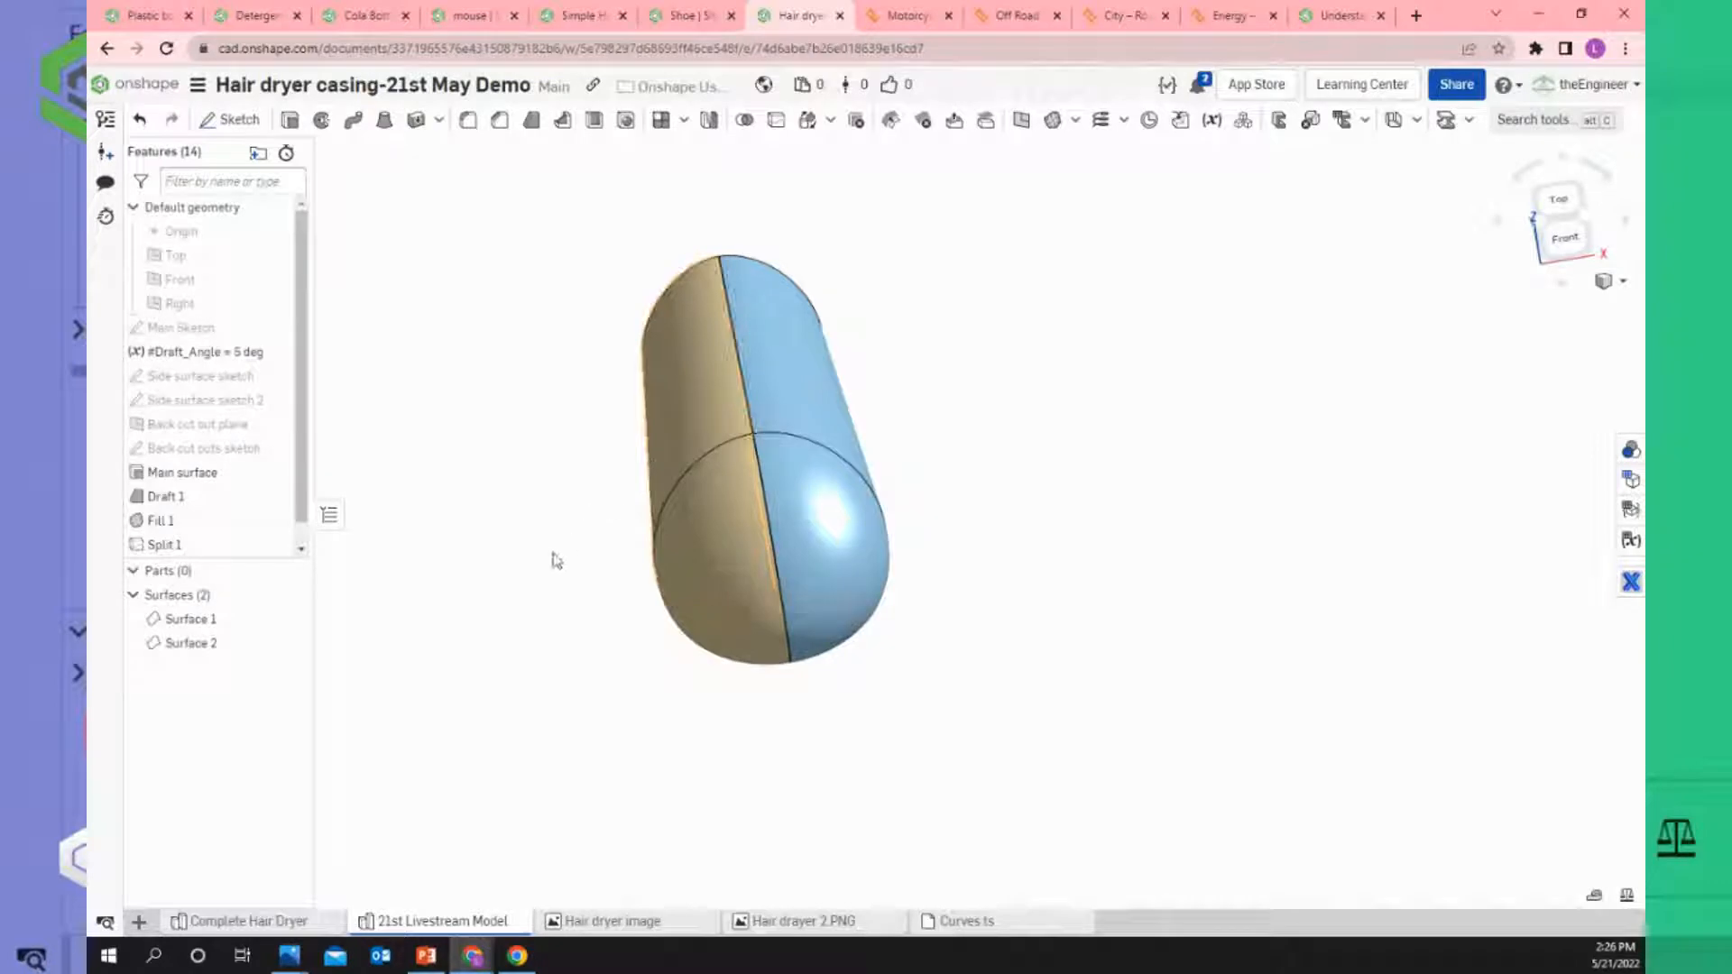
pyautogui.moveTo(577, 598); pyautogui.dragTo(554, 569, button='right')
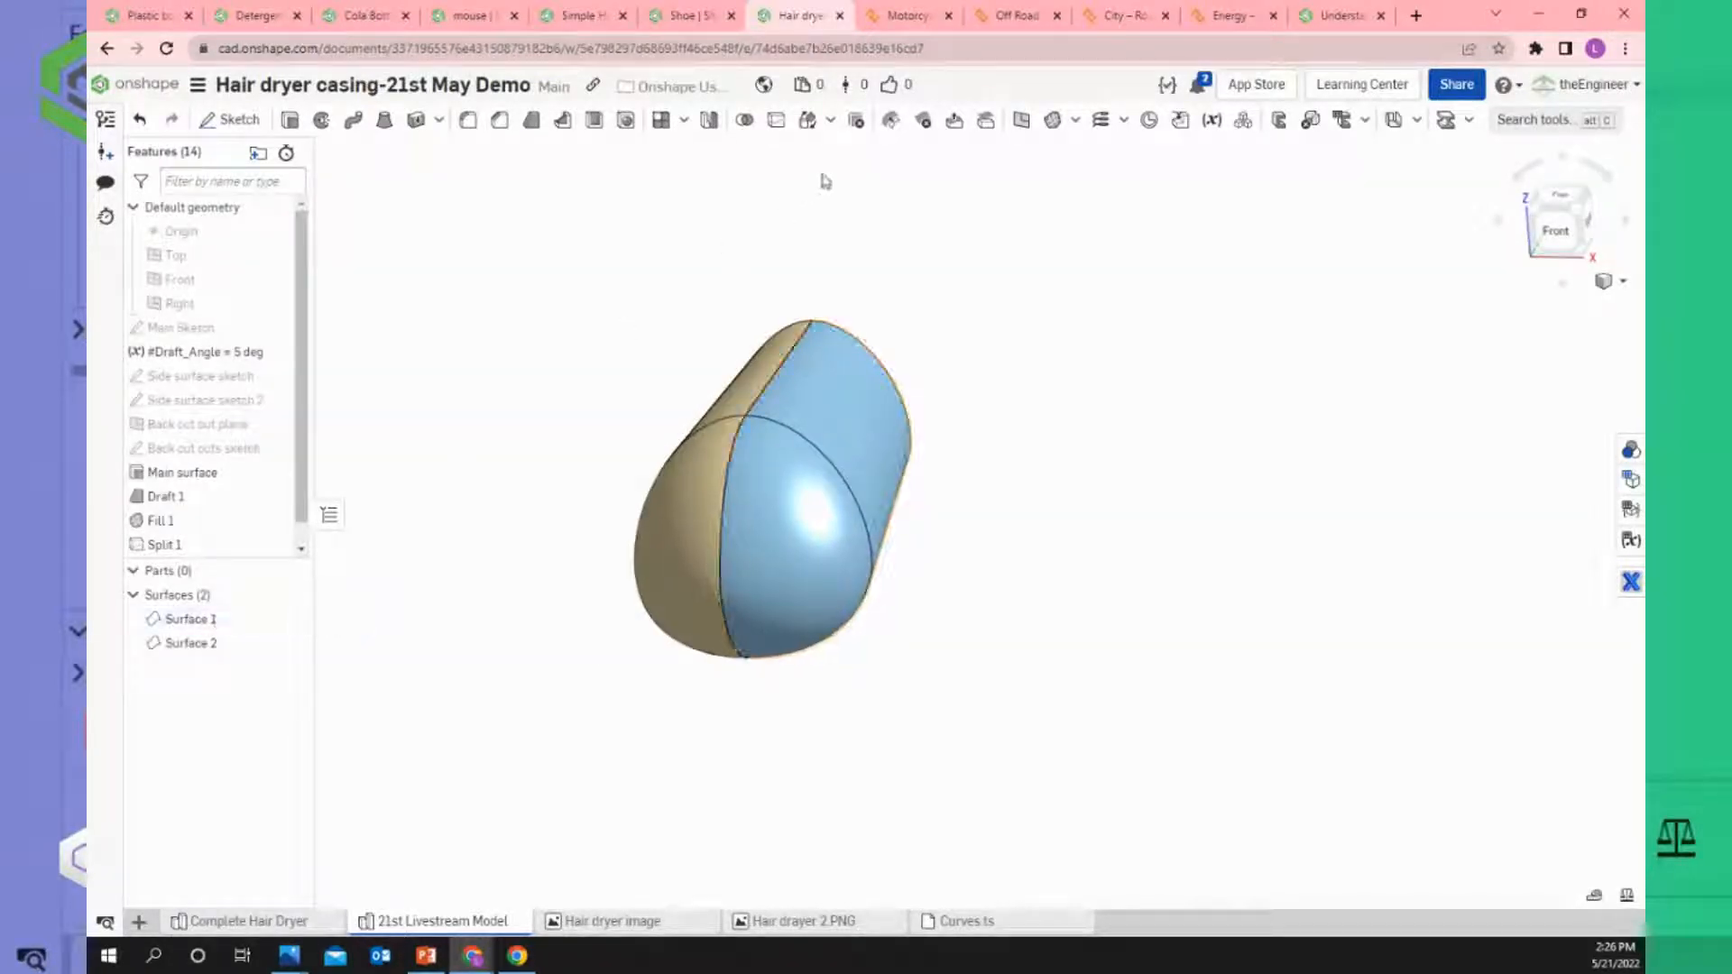
# Delete Surface 2, the pale yellow half of the casing, using a Delete part feature.
pyautogui.click(857, 124)
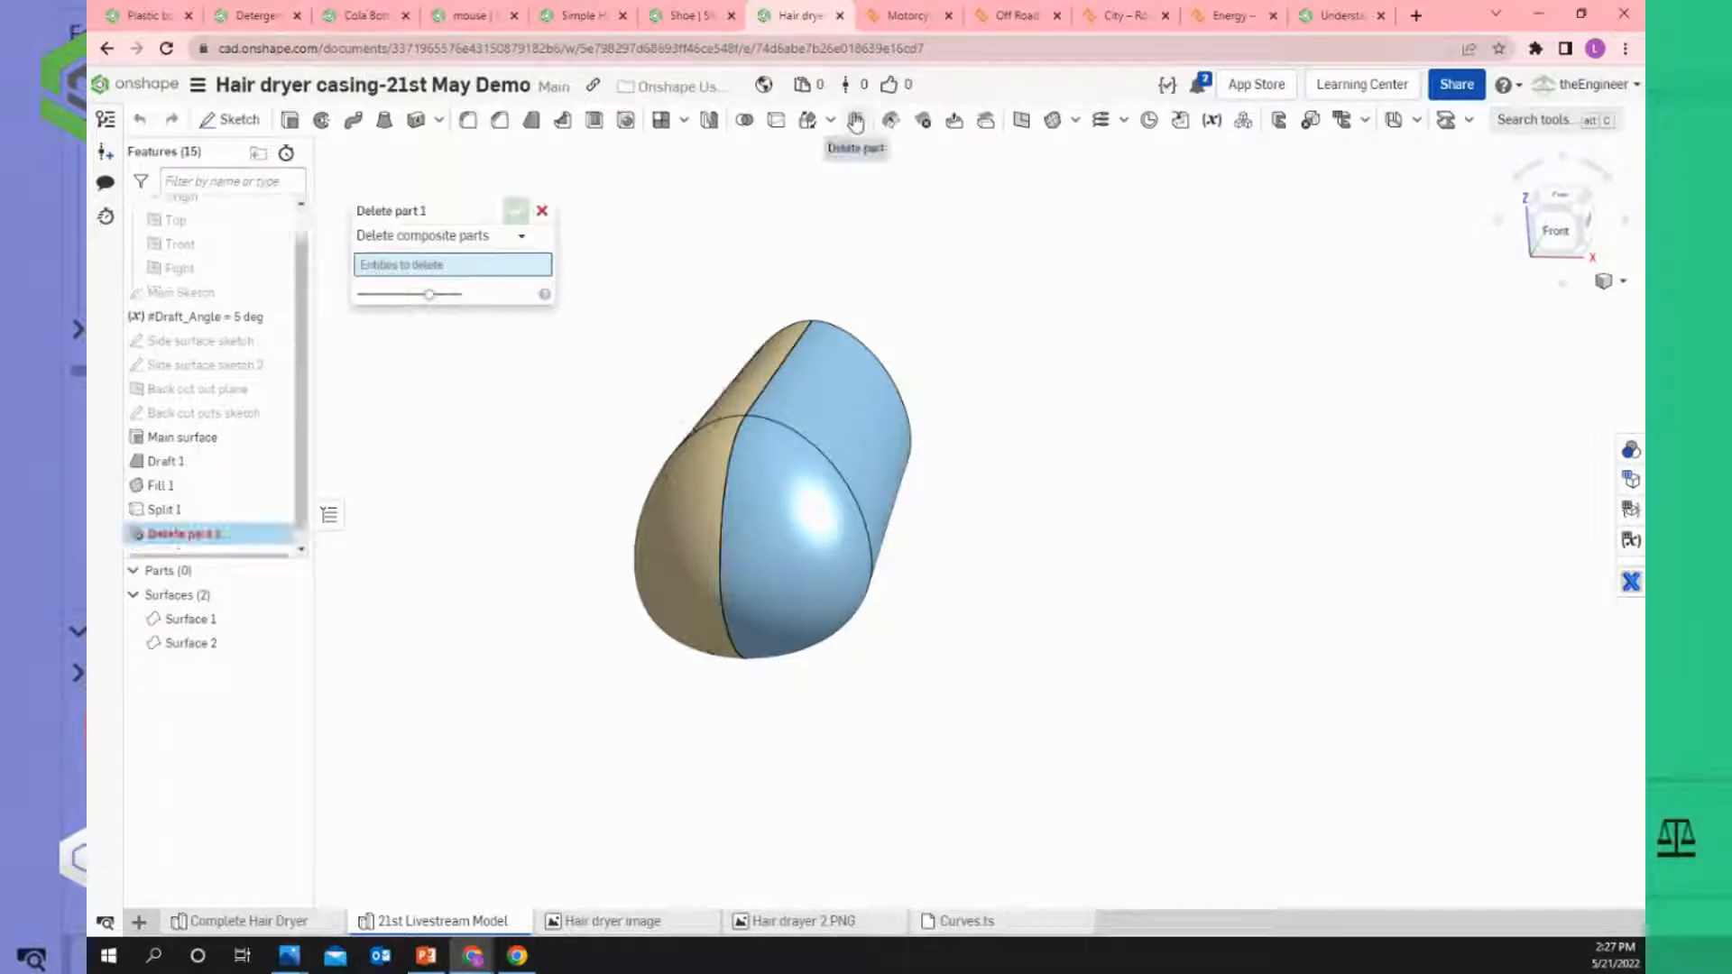
pyautogui.click(710, 508)
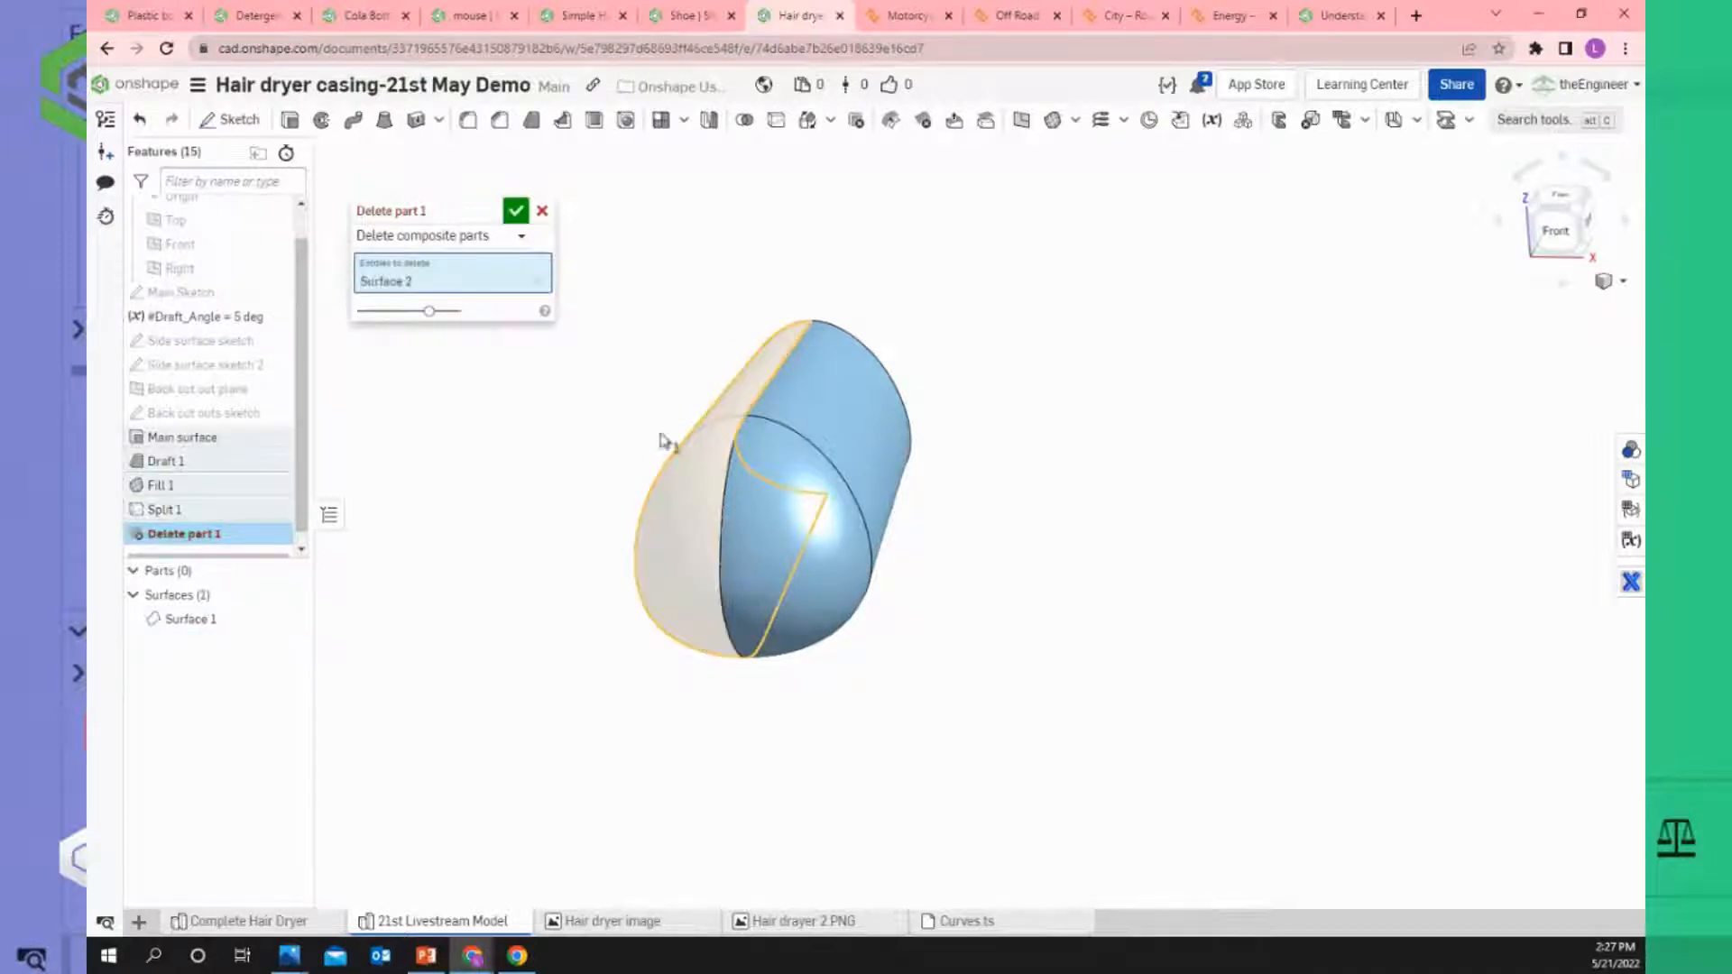
pyautogui.click(517, 213)
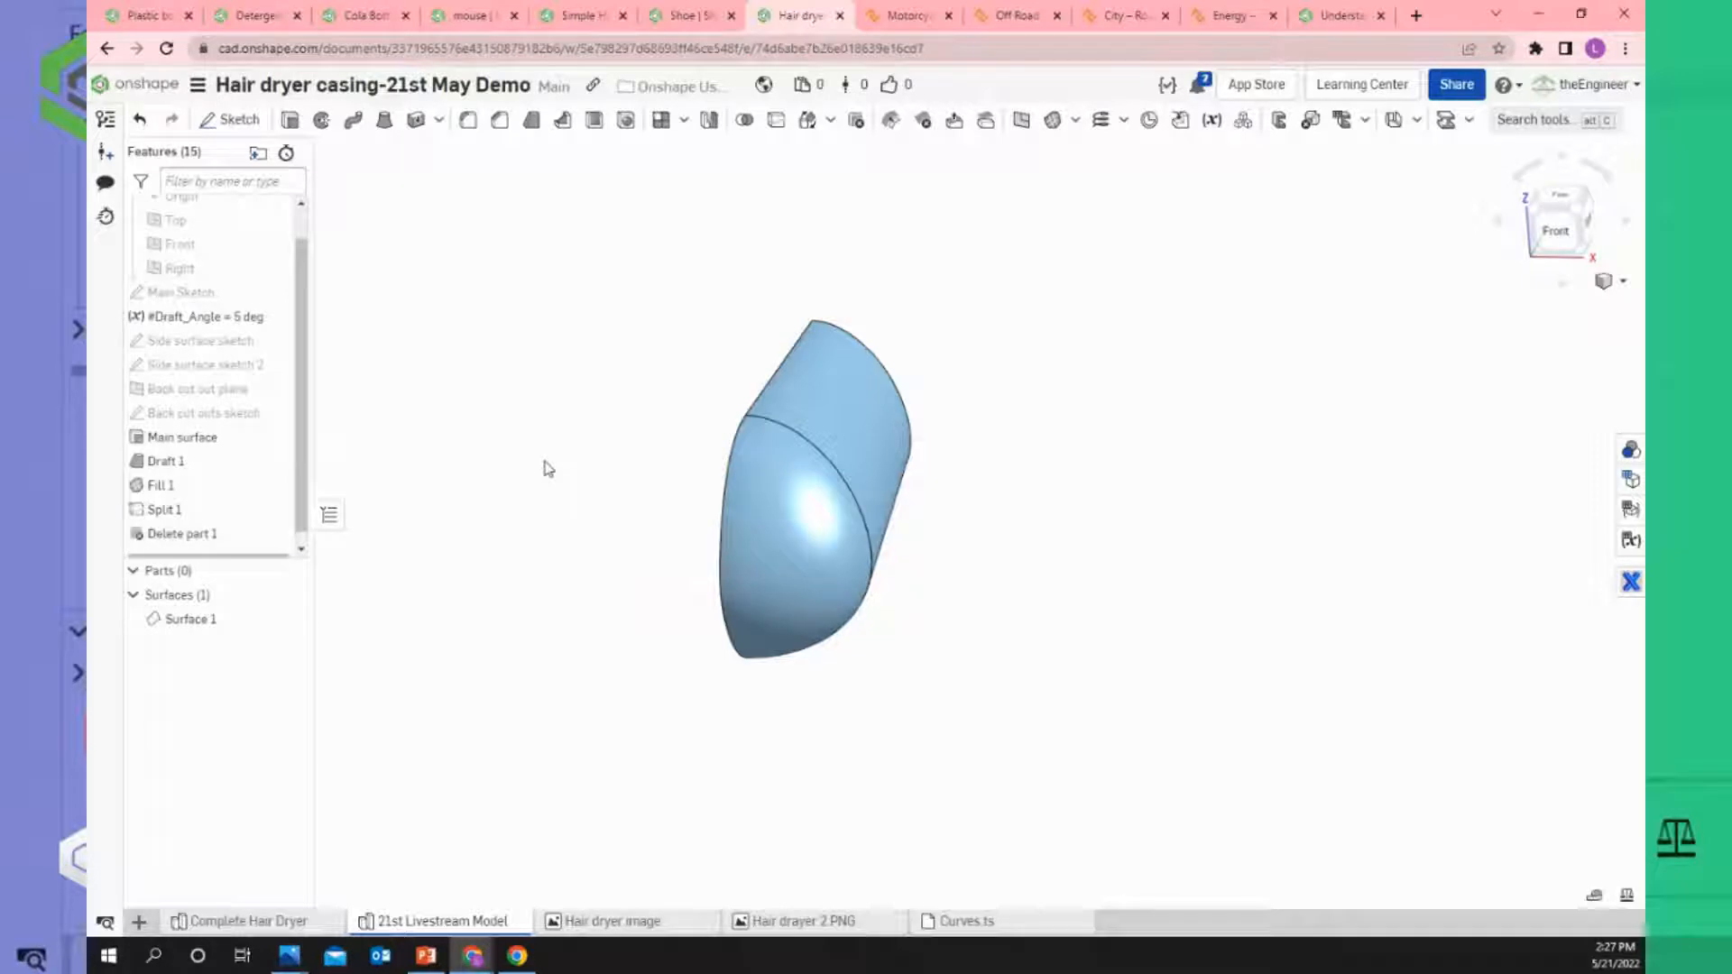
pyautogui.moveTo(542, 469); pyautogui.dragTo(599, 367, button='right')
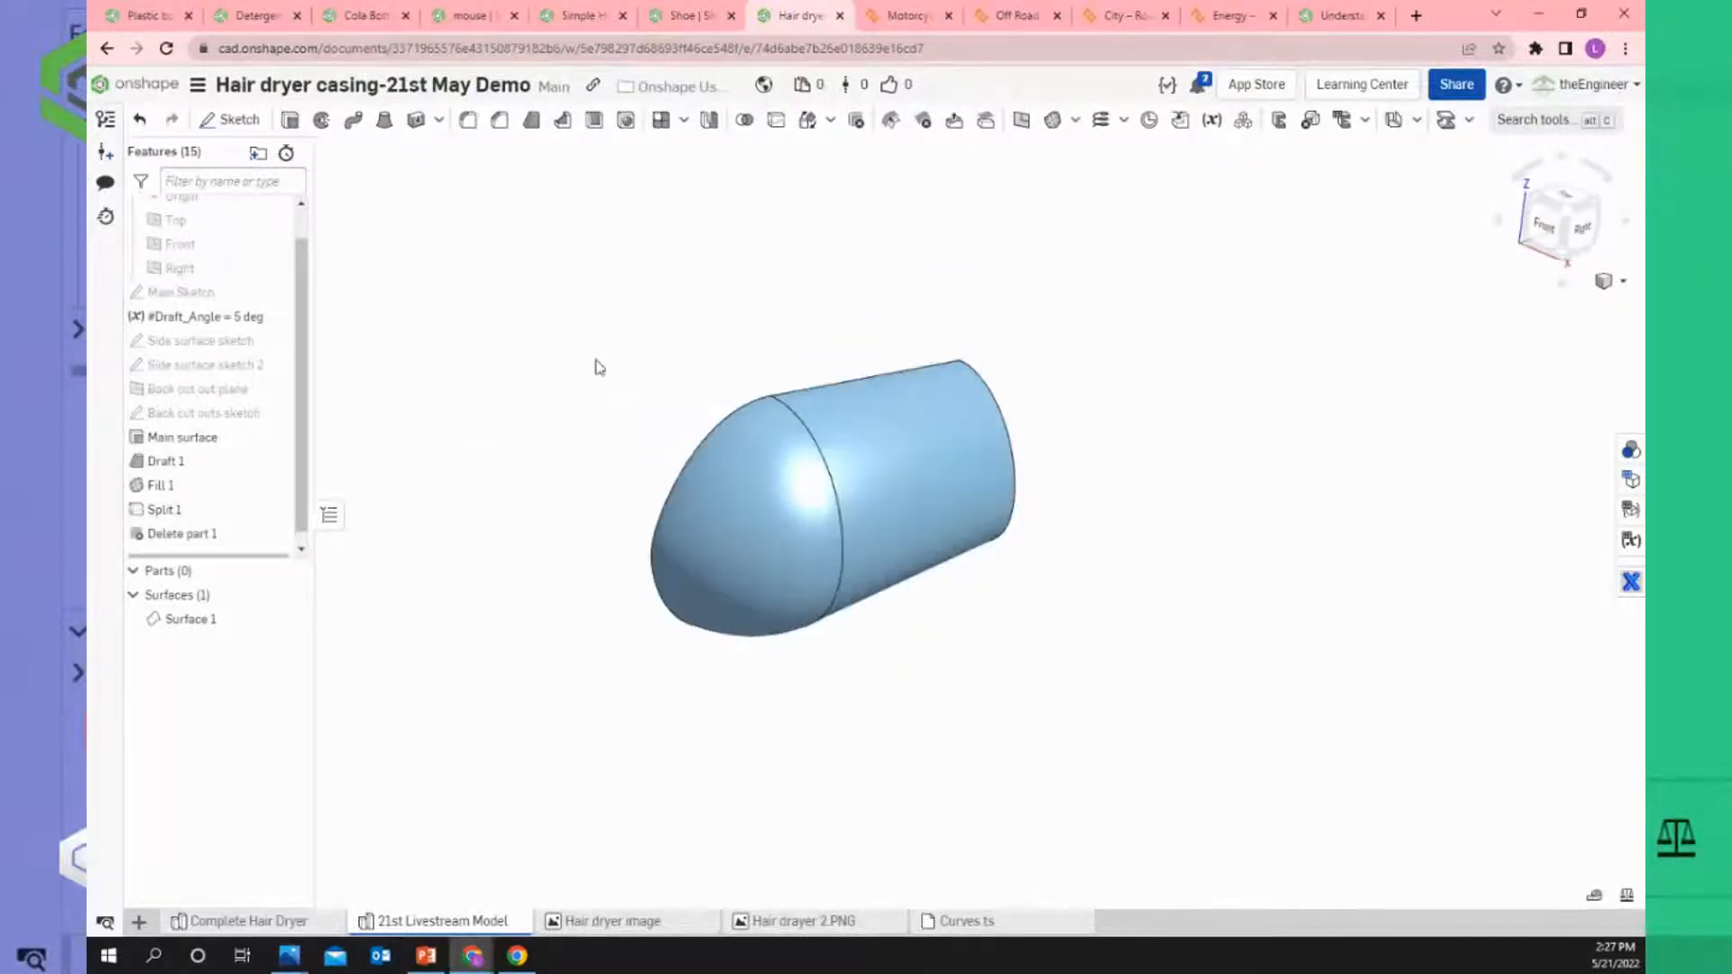
# Compare the side recess in the Hair dryer image reference with the remaining casing half in 21st Livestream Model.
pyautogui.click(616, 929)
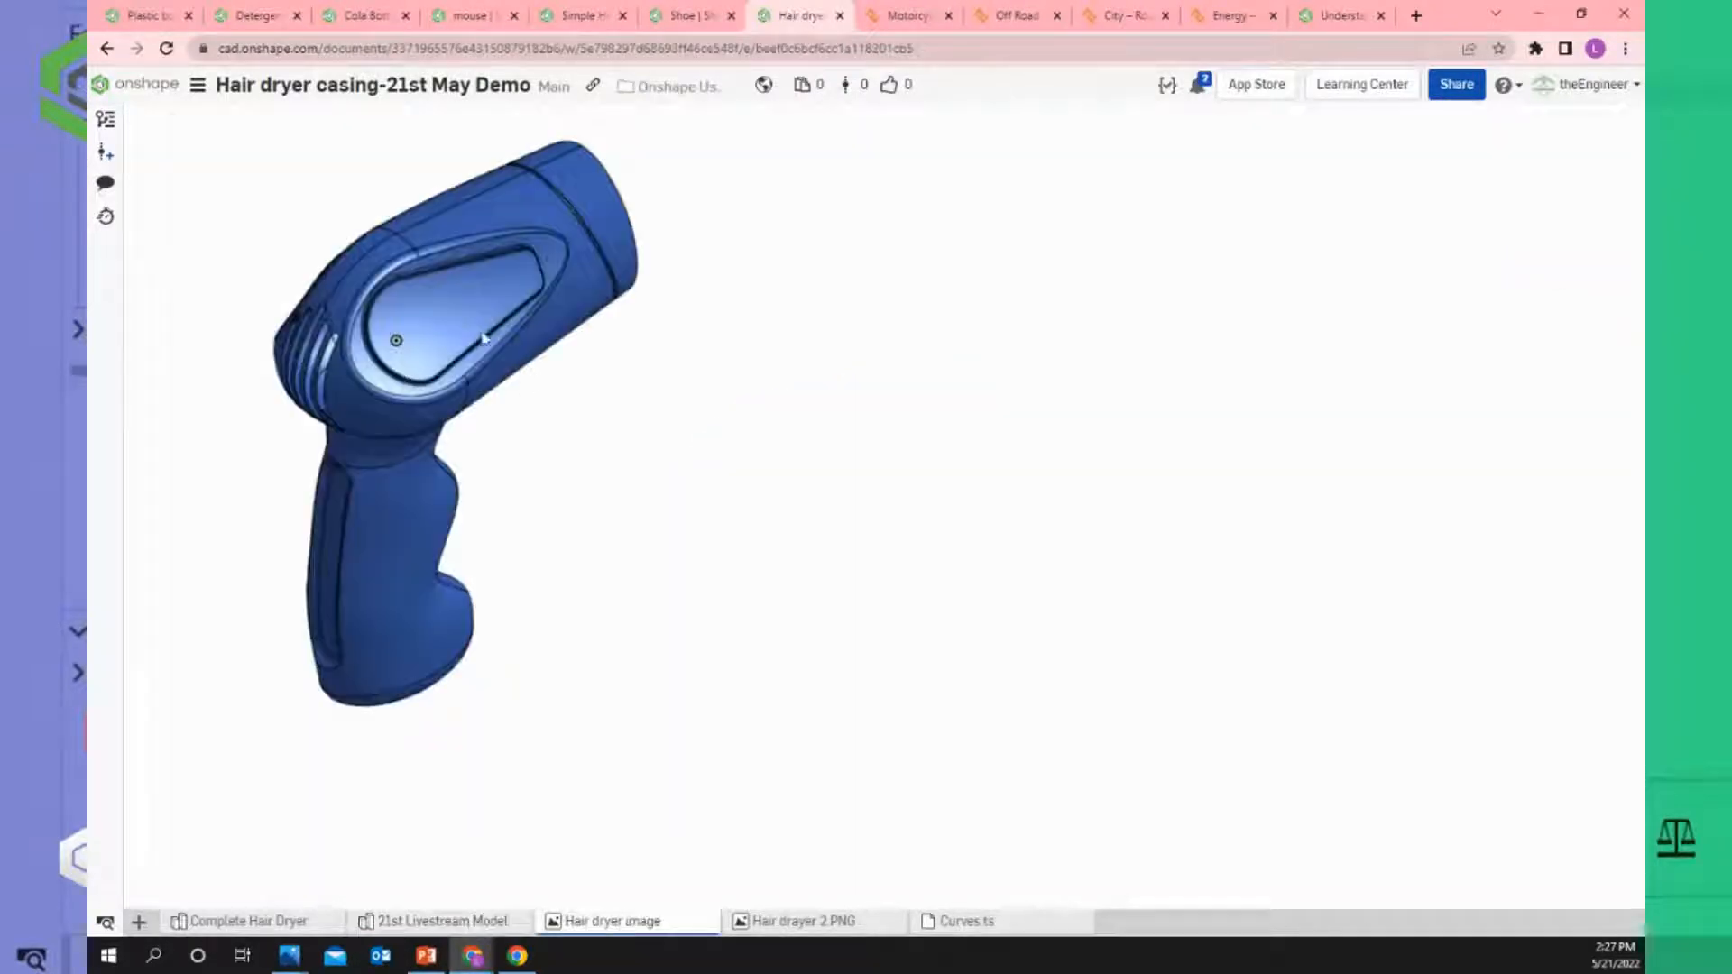
pyautogui.click(408, 922)
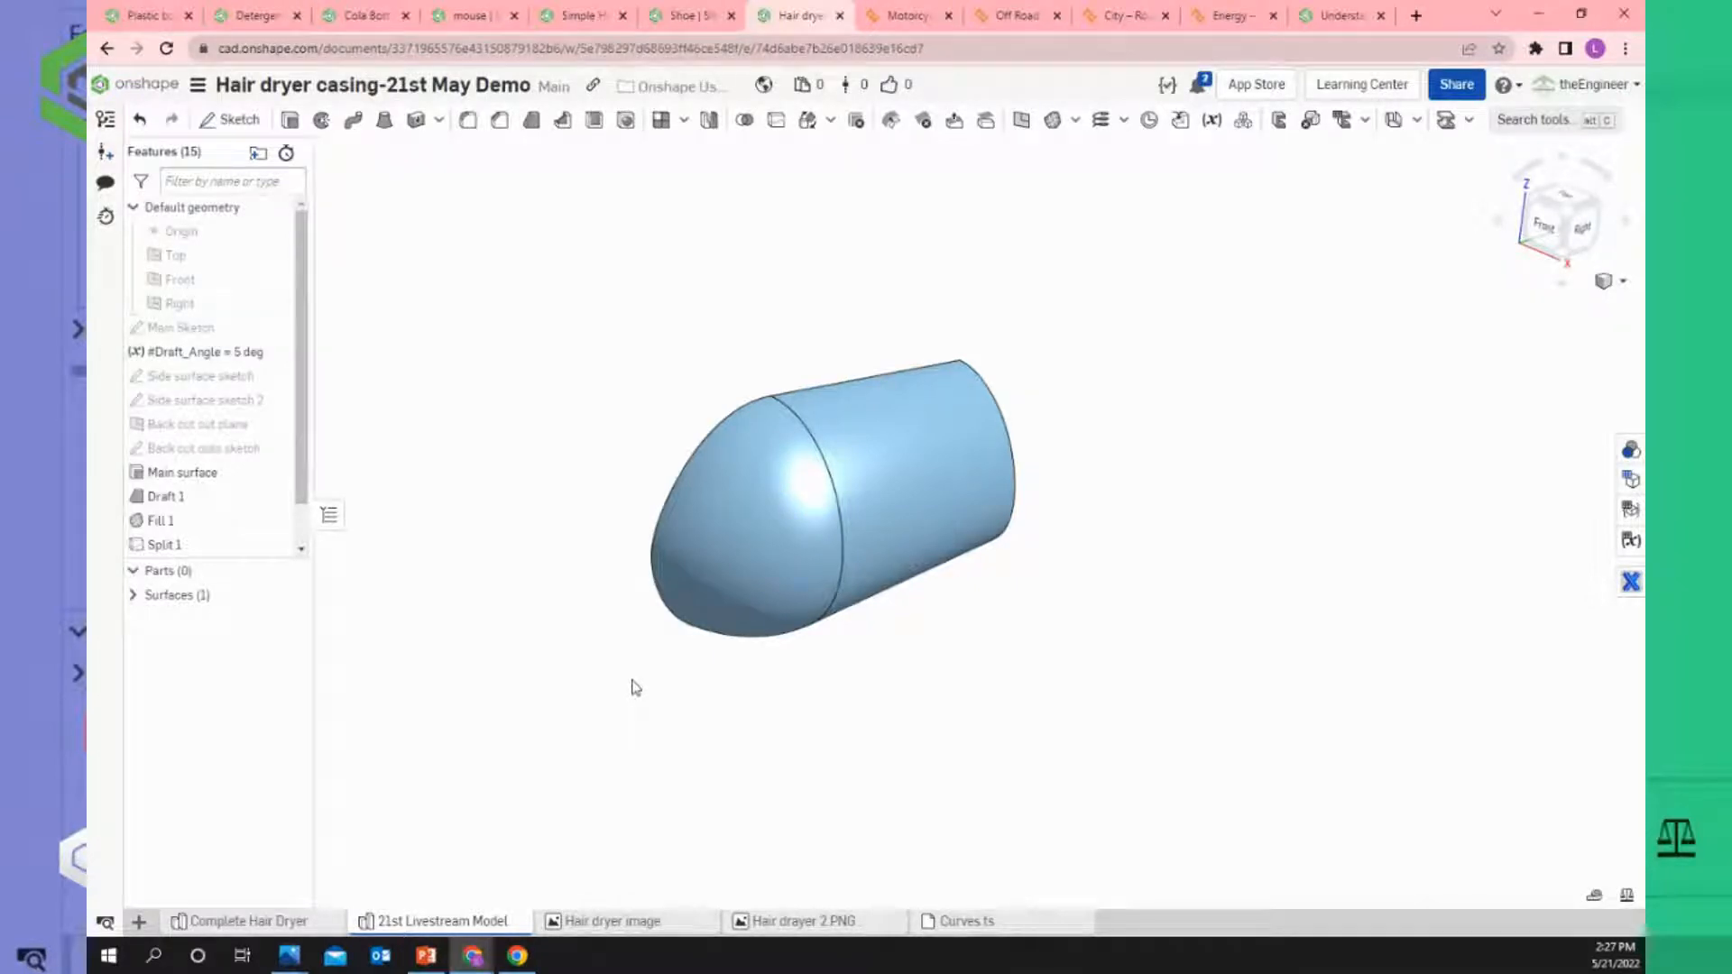
pyautogui.scroll(4, 817, 462)
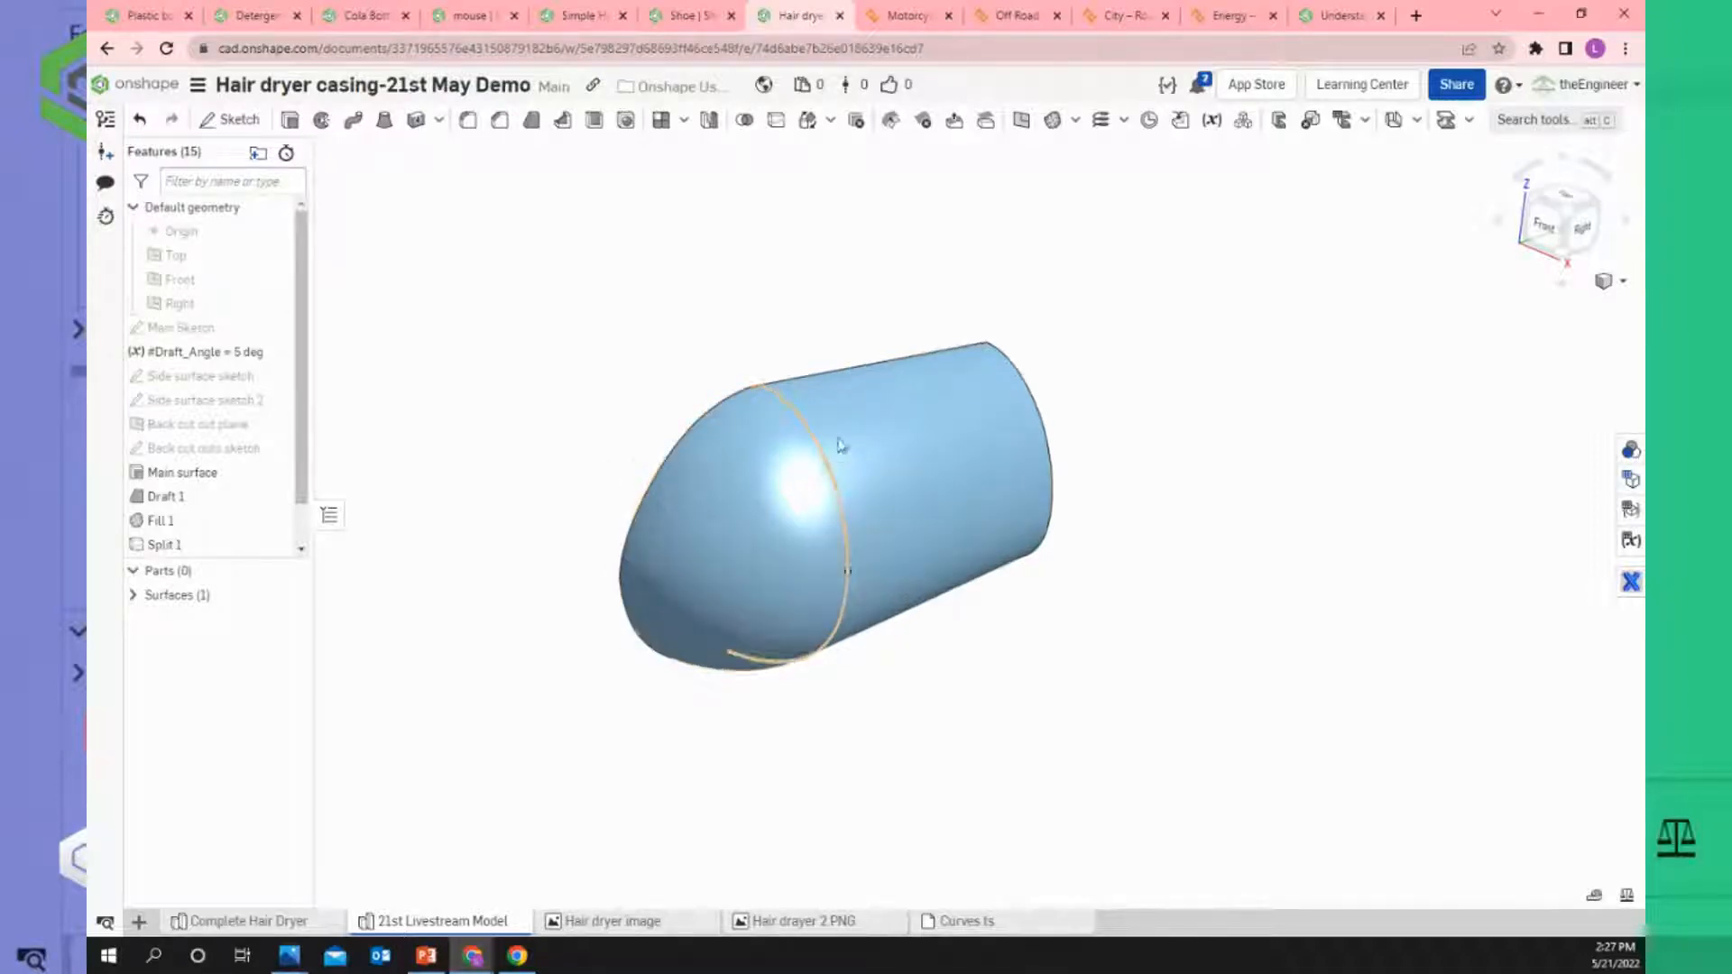
pyautogui.scroll(-3, 870, 472)
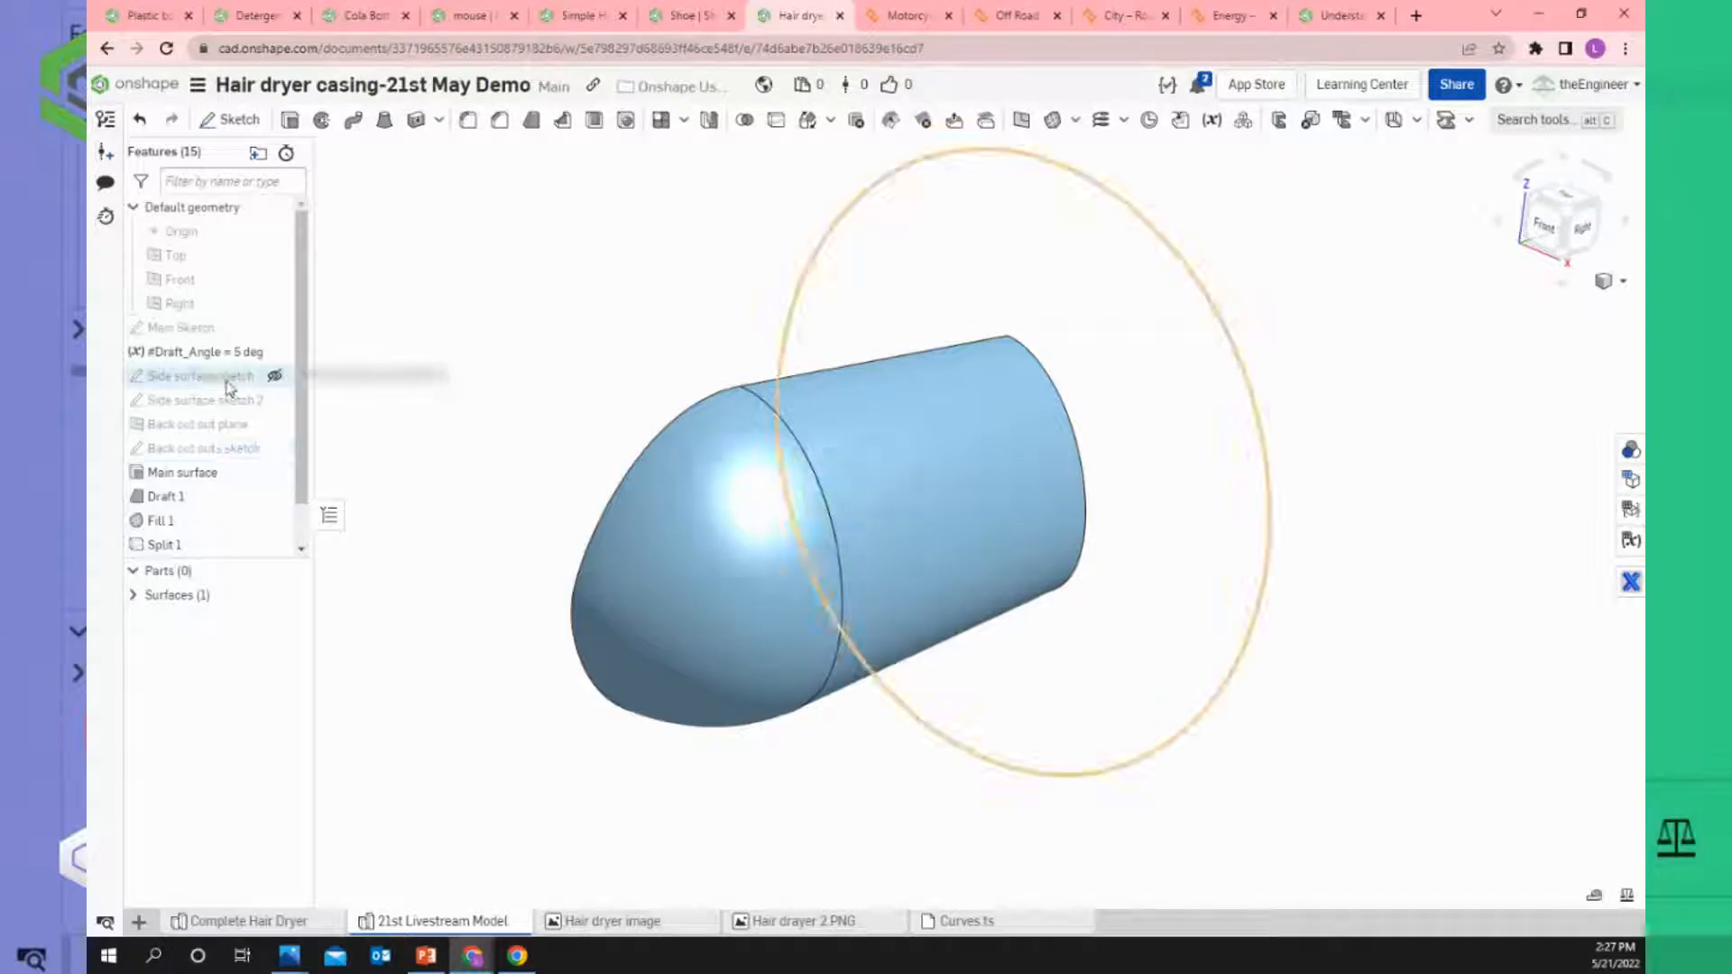
# Show the Side surface sketch and examine its circle dimensions in a view normal to the sketch plane.
pyautogui.click(273, 377)
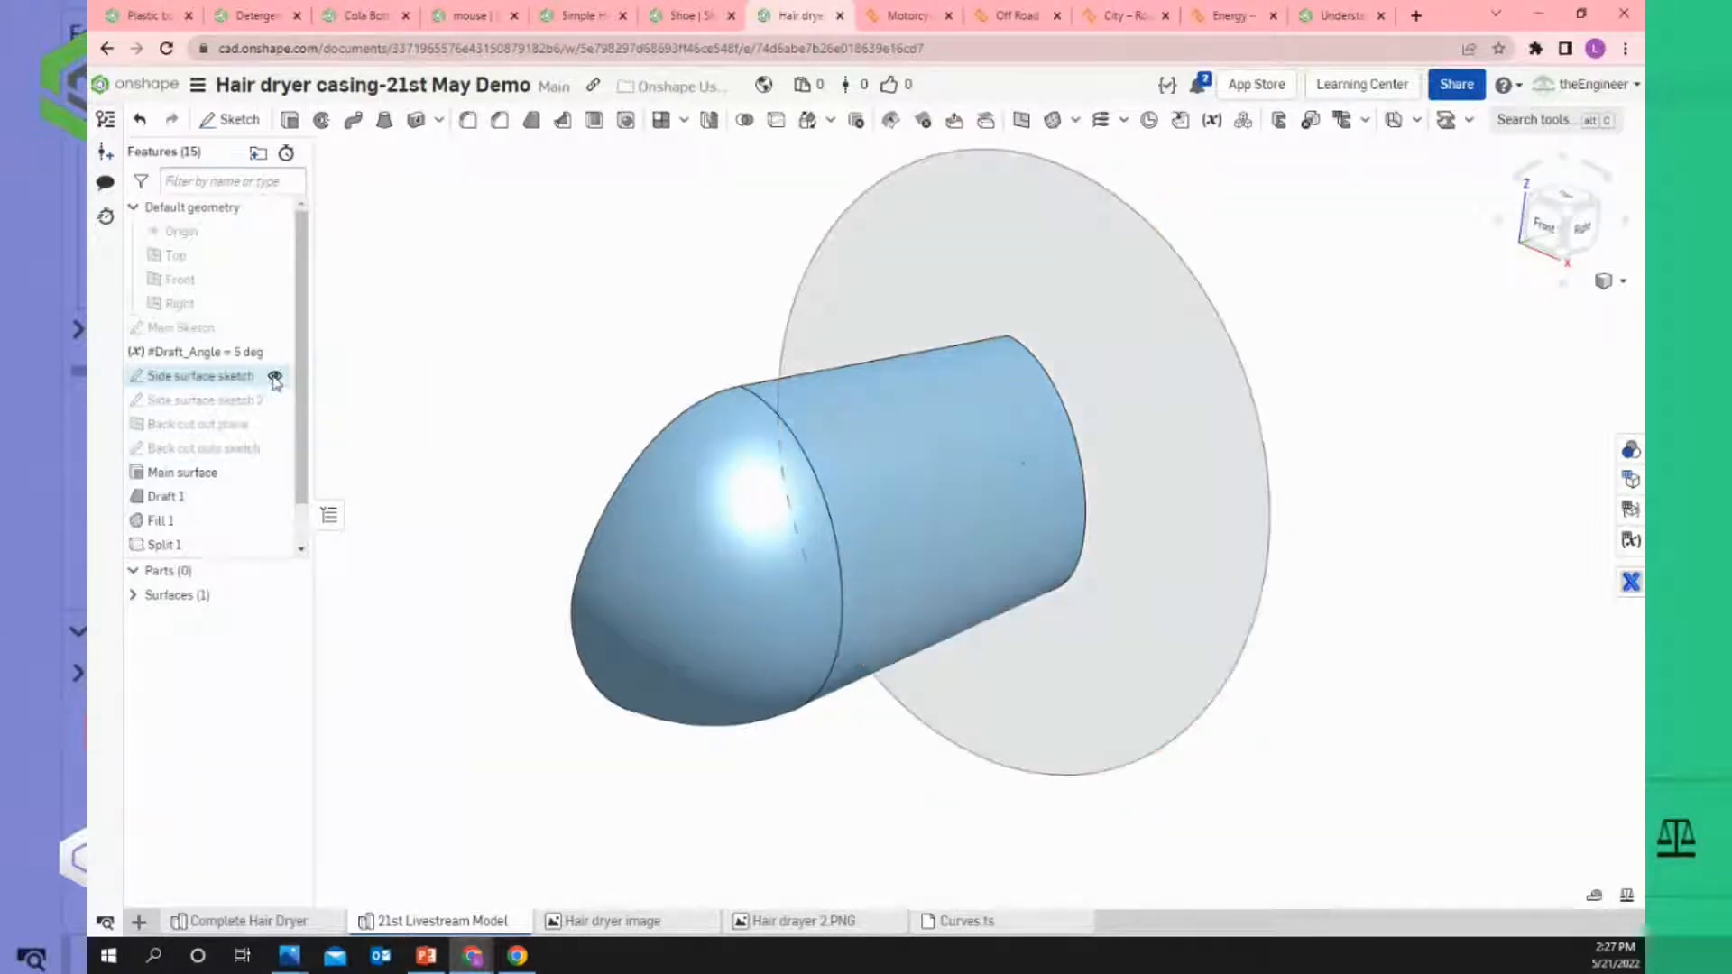
pyautogui.rightClick(222, 378)
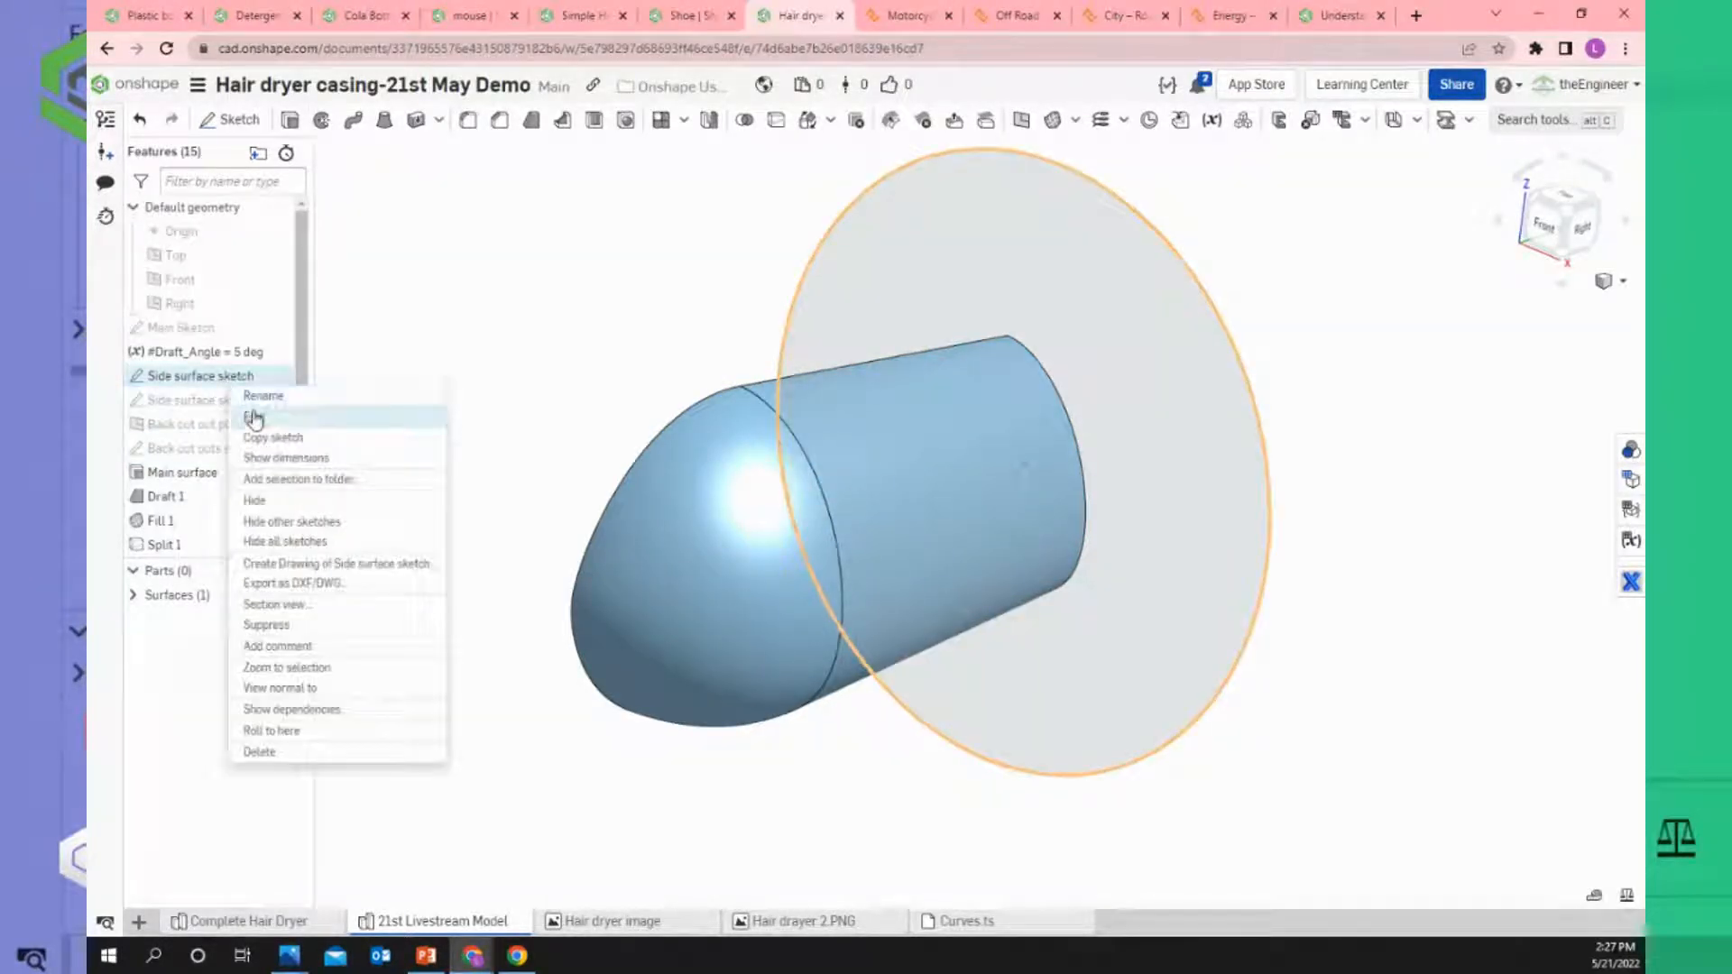
pyautogui.click(254, 420)
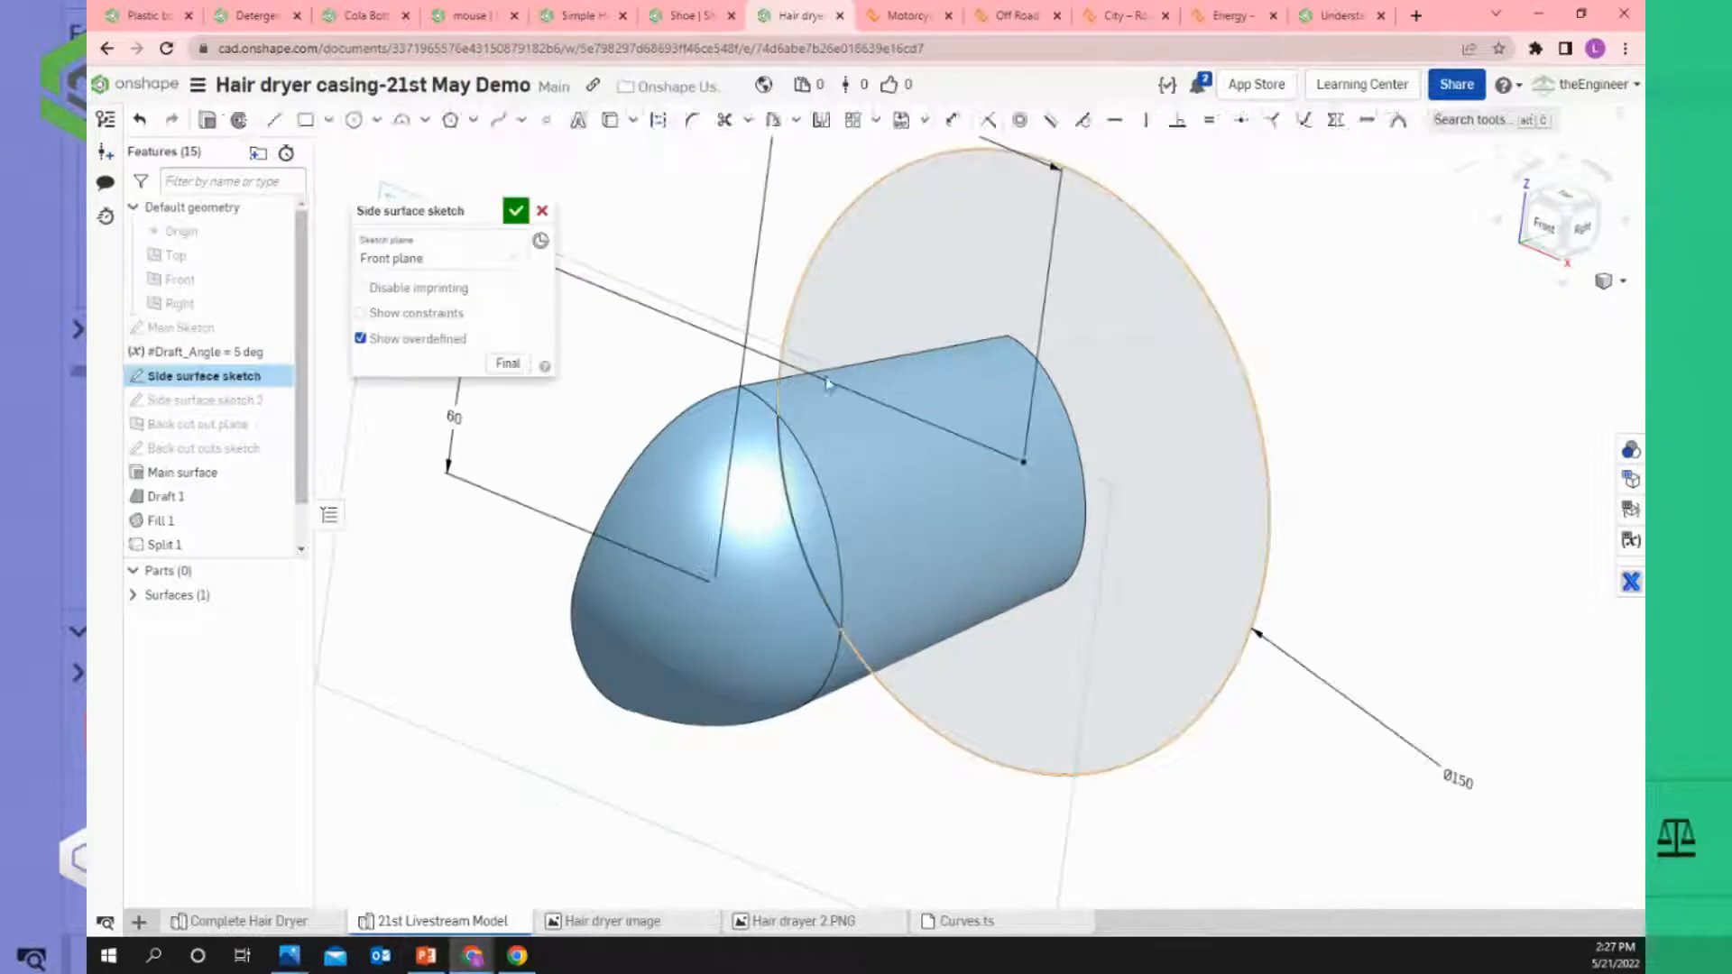
pyautogui.press('n')
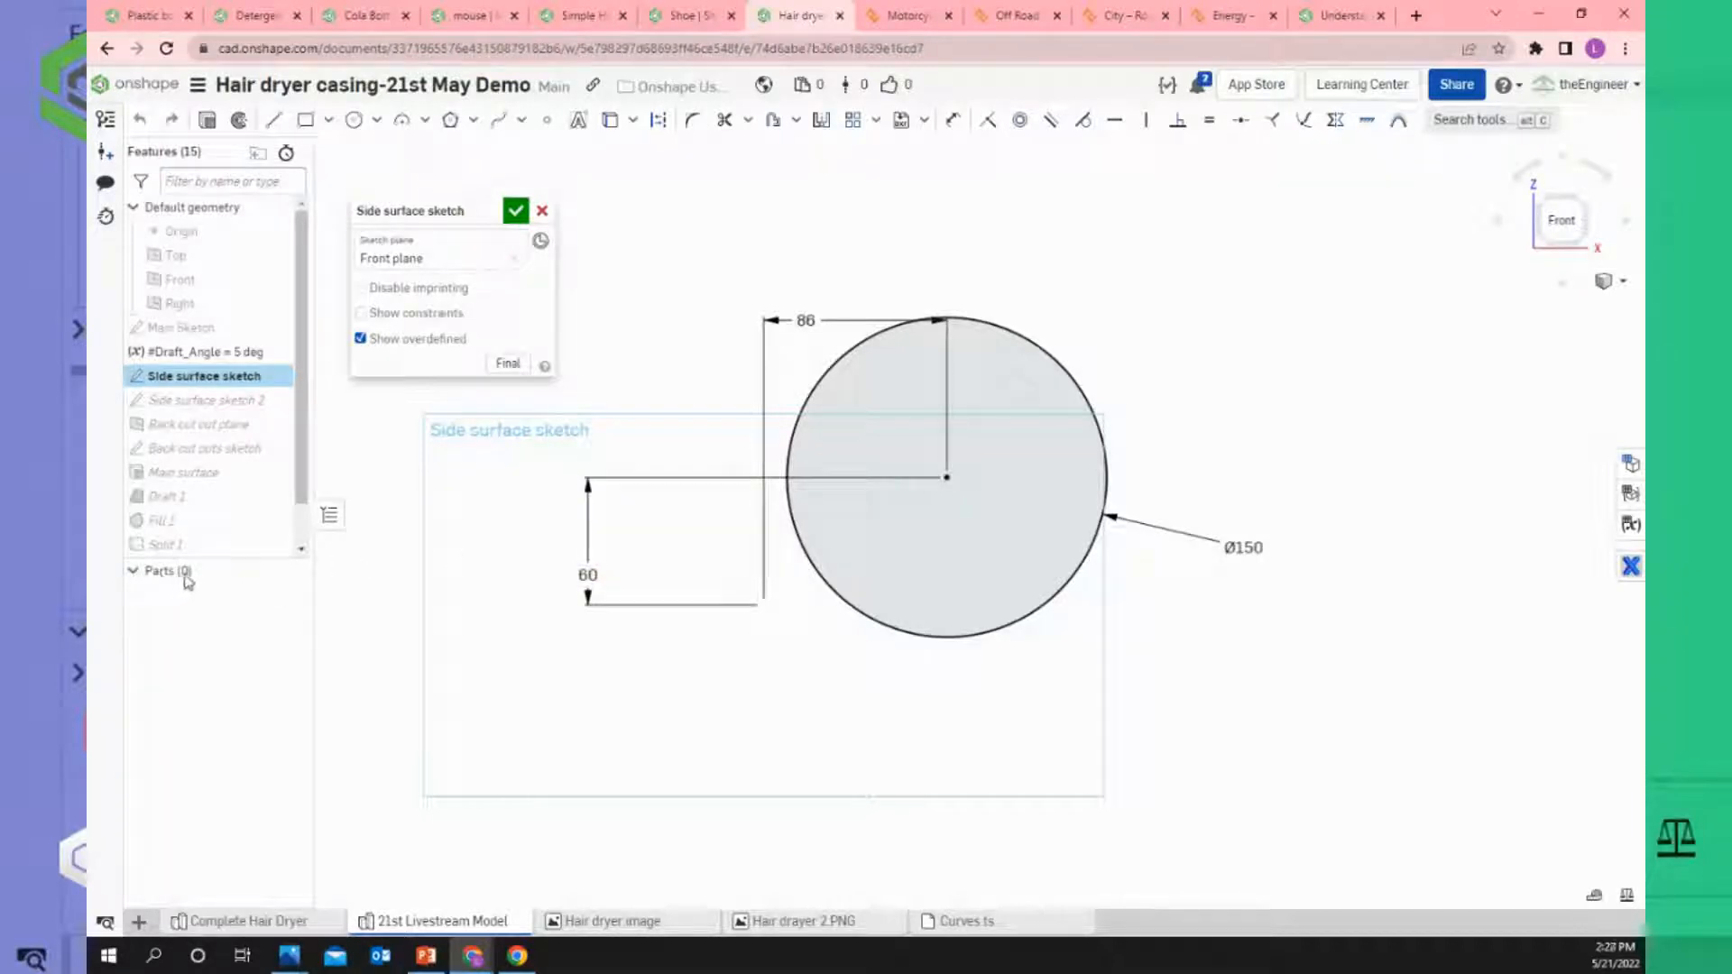
pyautogui.click(541, 212)
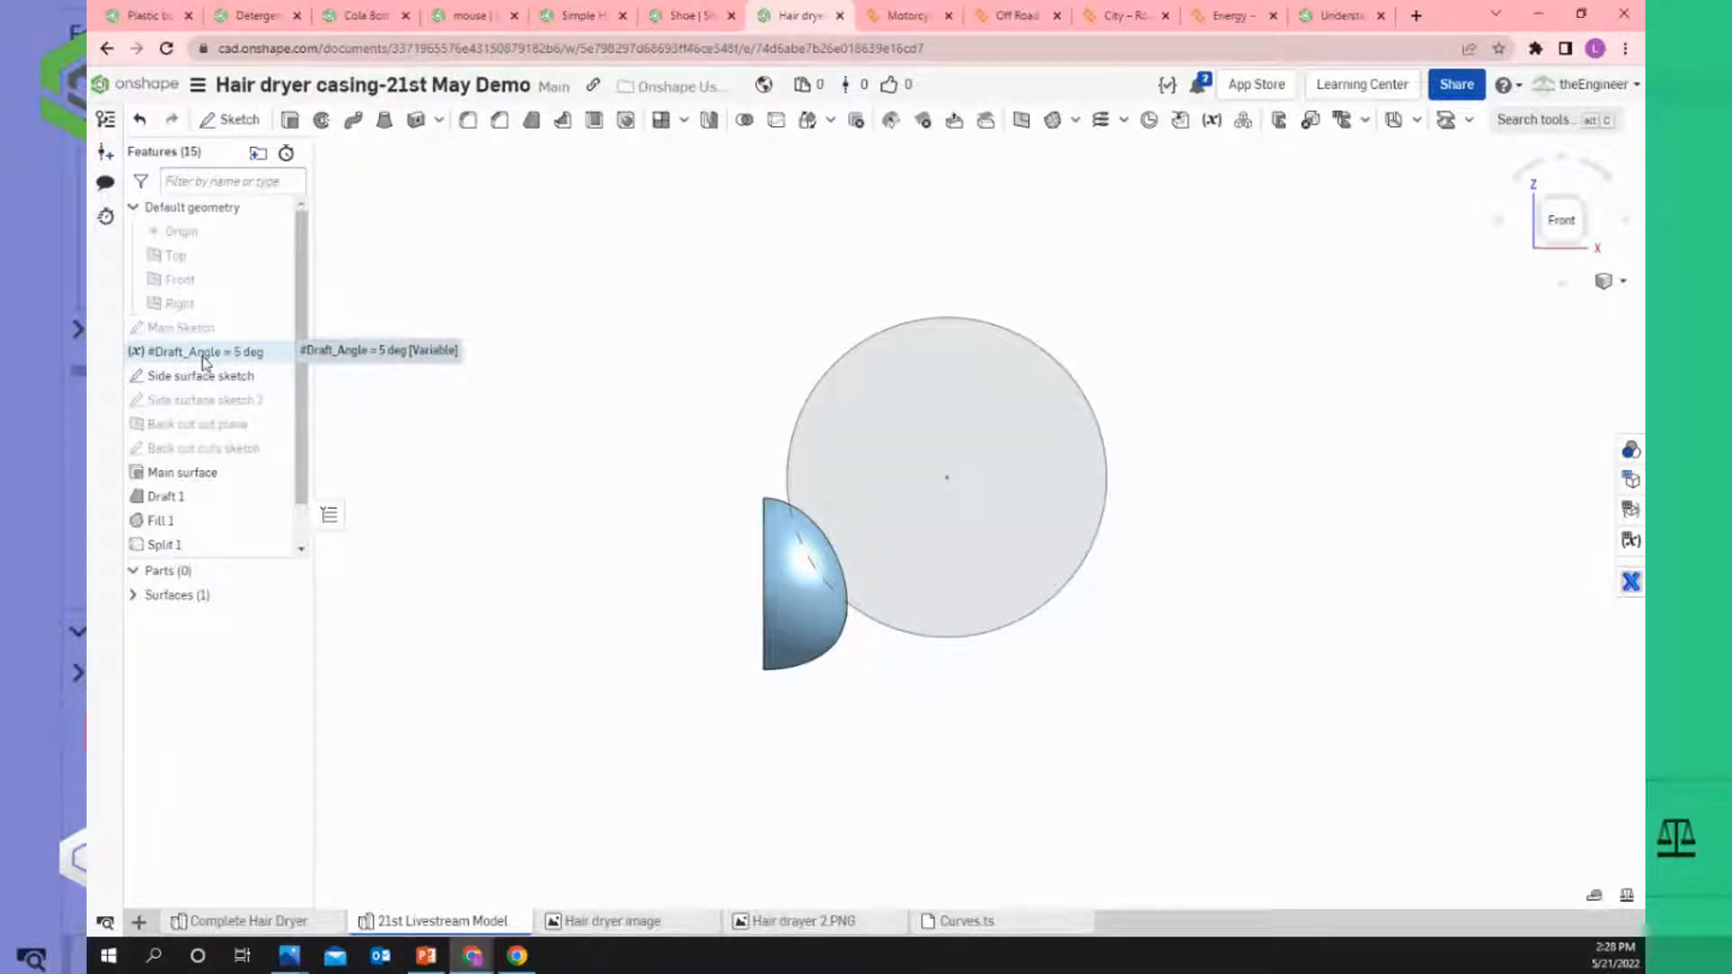
# Move the Side surface sketch after Delete part 1 in the feature order and check it against the single casing half.
pyautogui.scroll(-1, 208, 478)
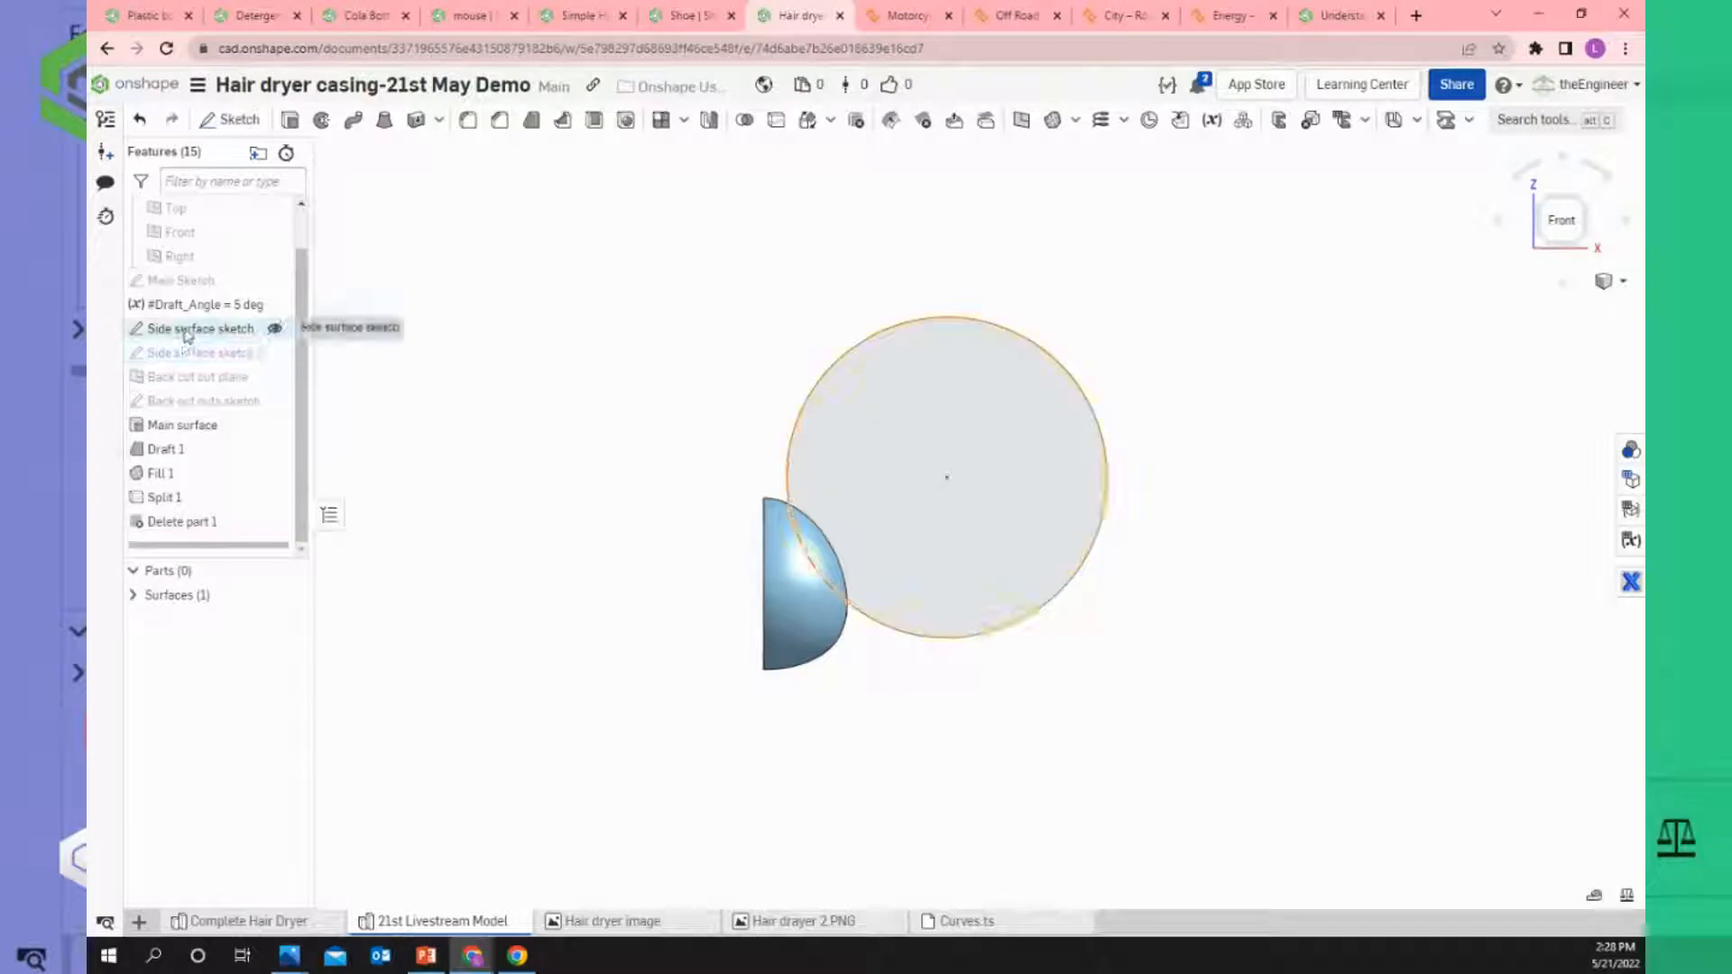
pyautogui.moveTo(186, 334); pyautogui.dragTo(235, 541)
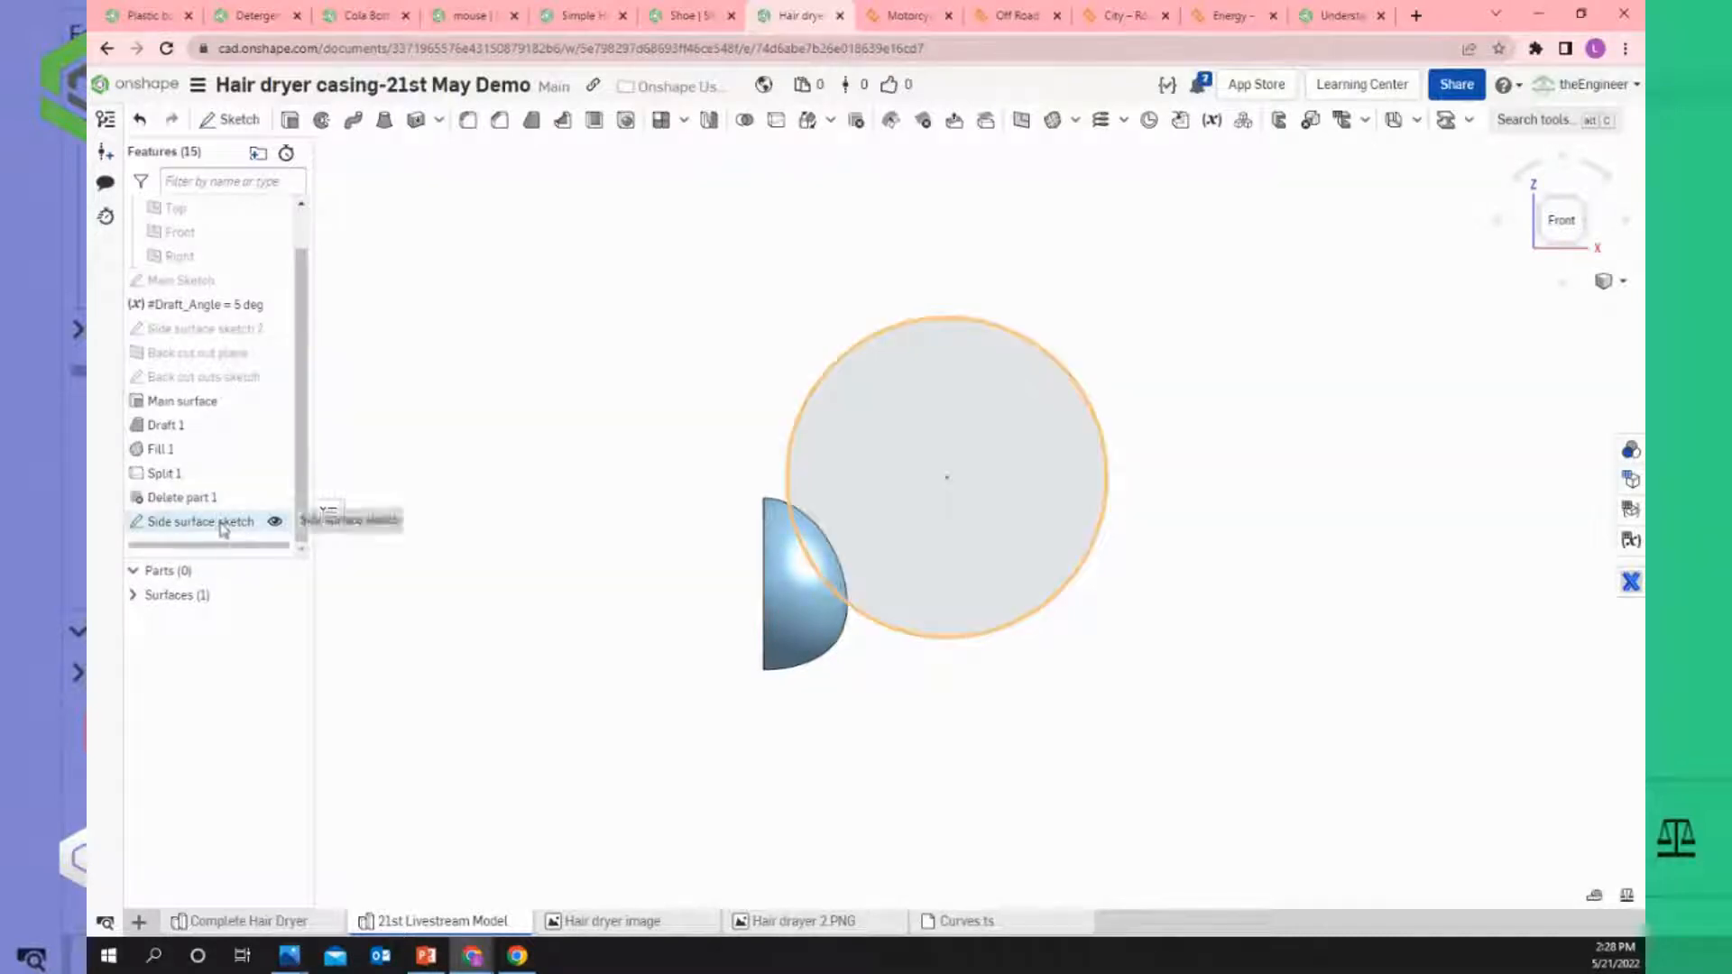
pyautogui.rightClick(223, 528)
pyautogui.click(257, 565)
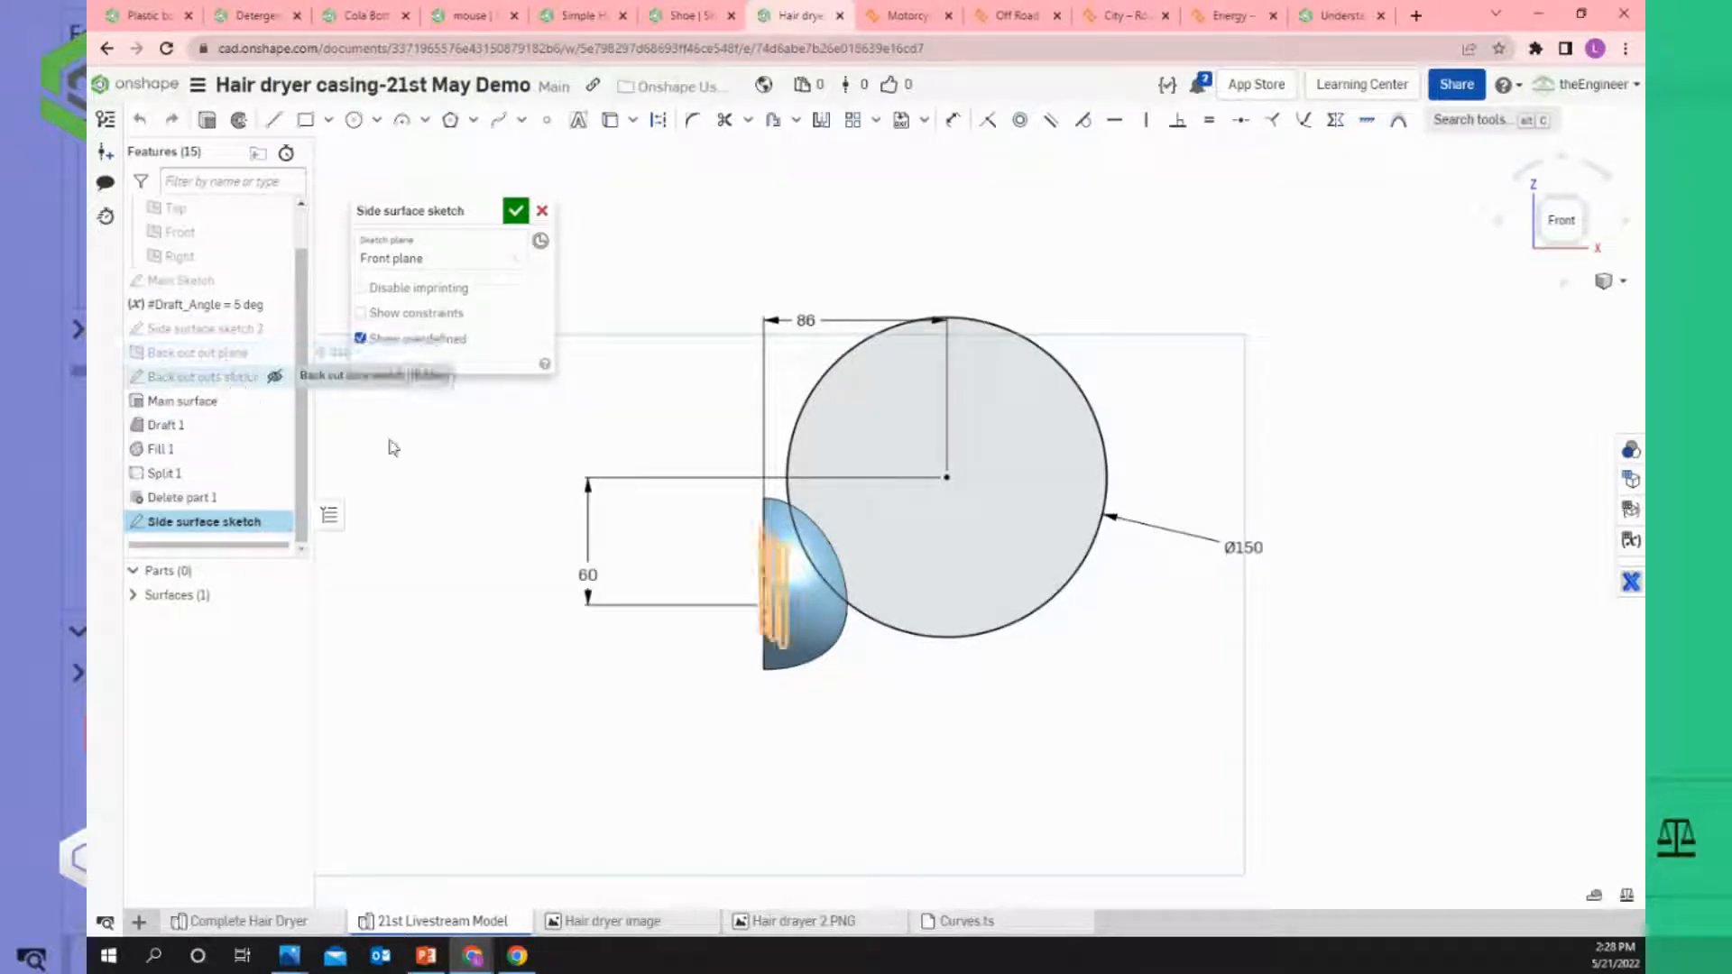
pyautogui.click(542, 213)
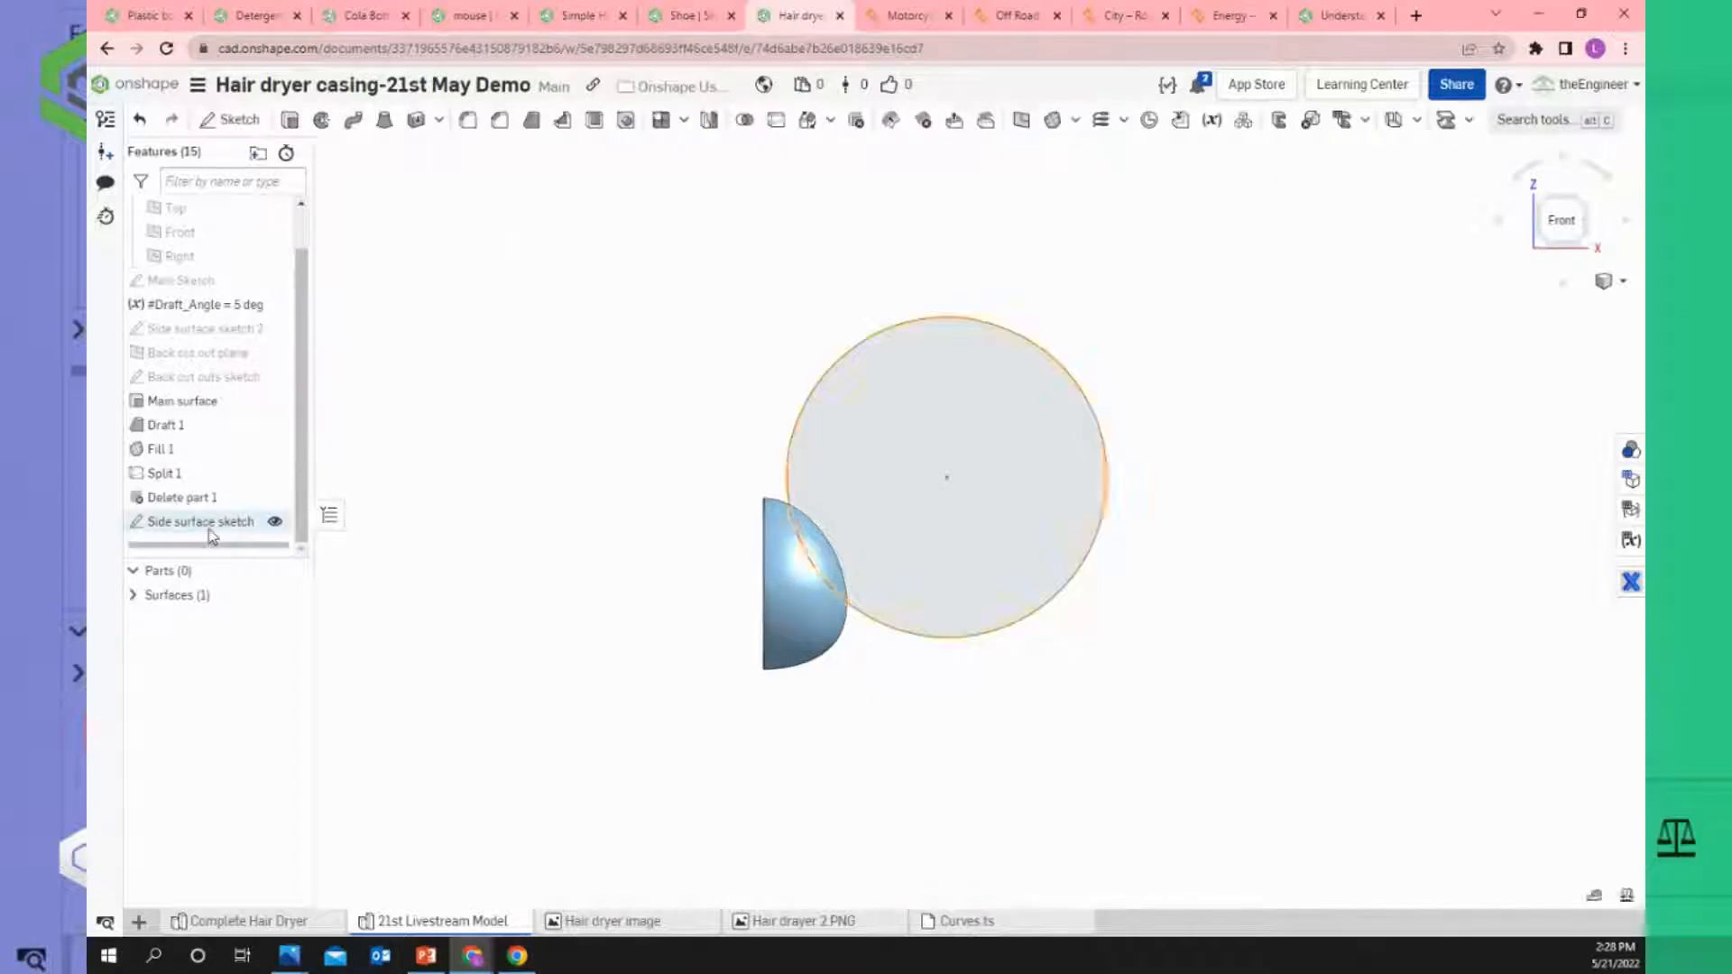
# Try the Side surface sketch between Split 1 and Delete part 1 in the feature order, and return it to after Delete part 1.
pyautogui.moveTo(204, 495); pyautogui.dragTo(202, 498)
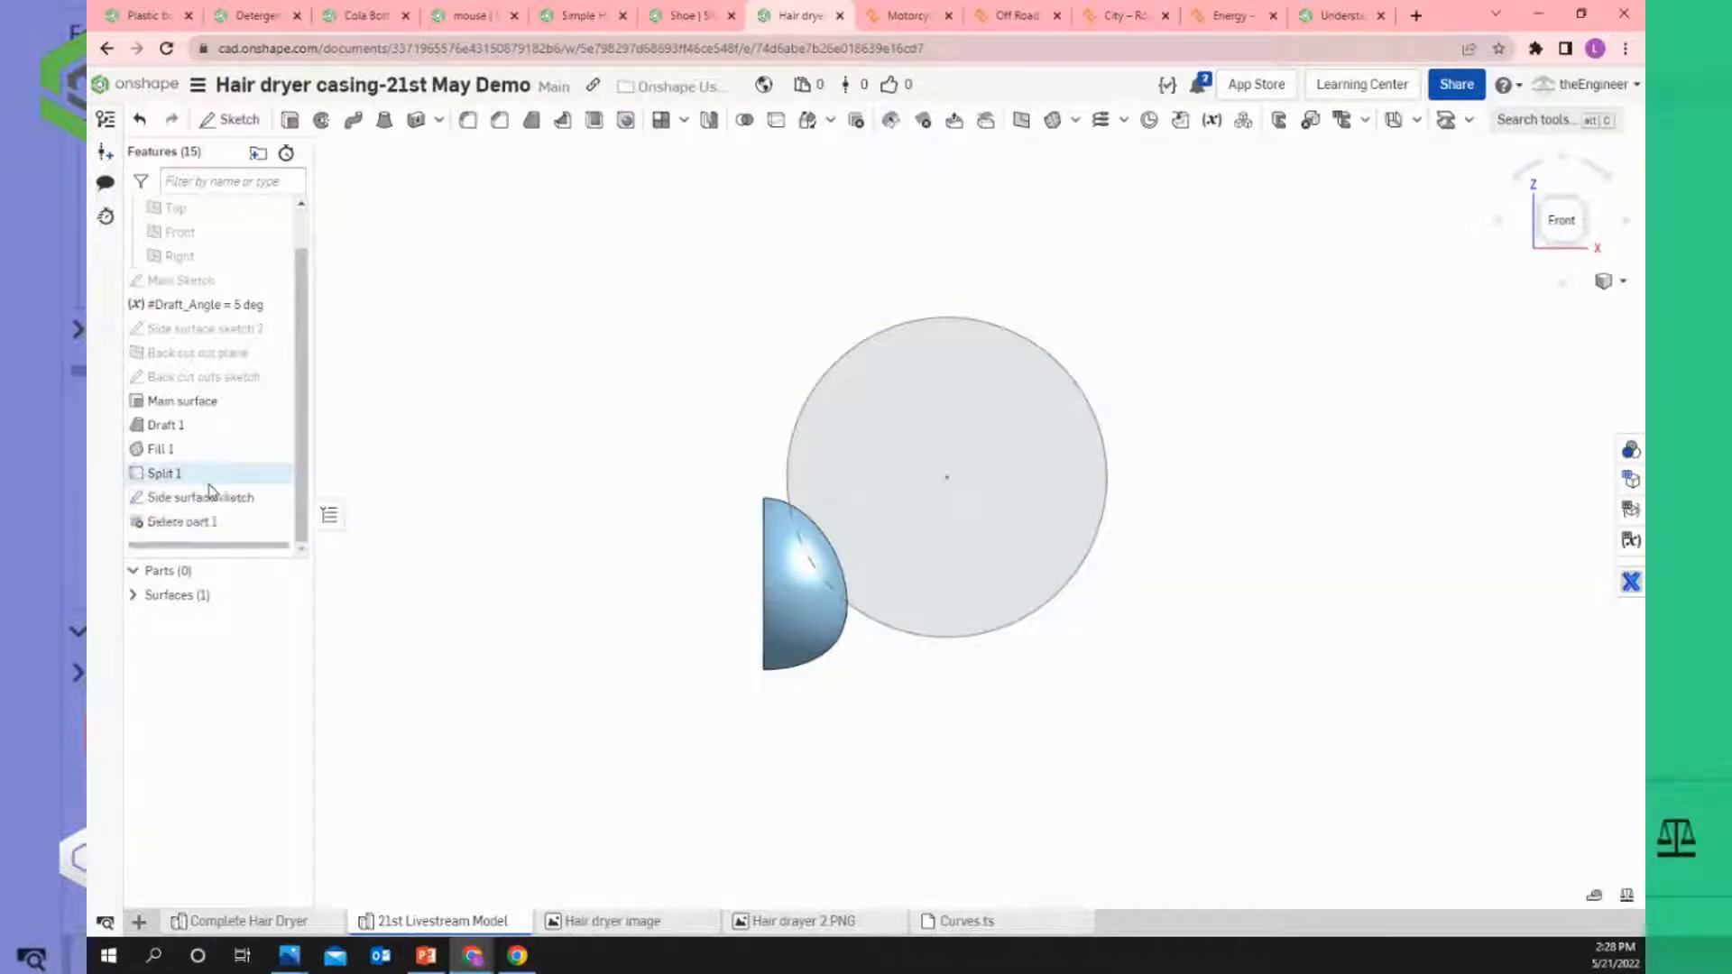
pyautogui.rightClick(203, 503)
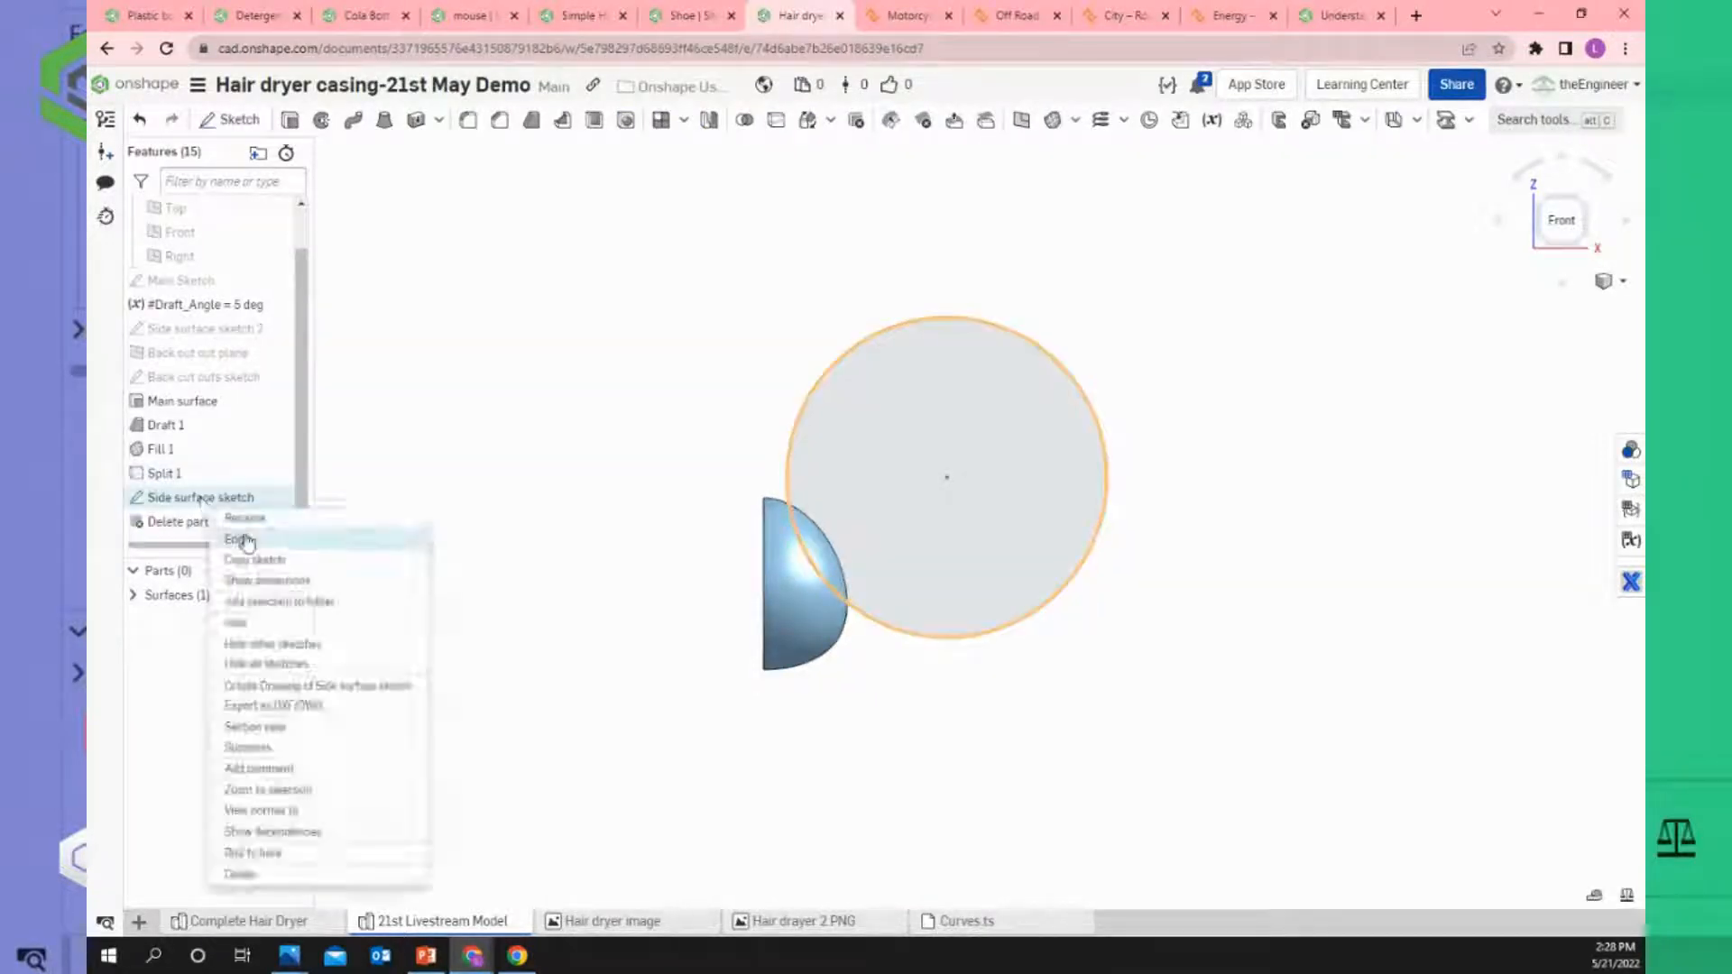
pyautogui.click(246, 539)
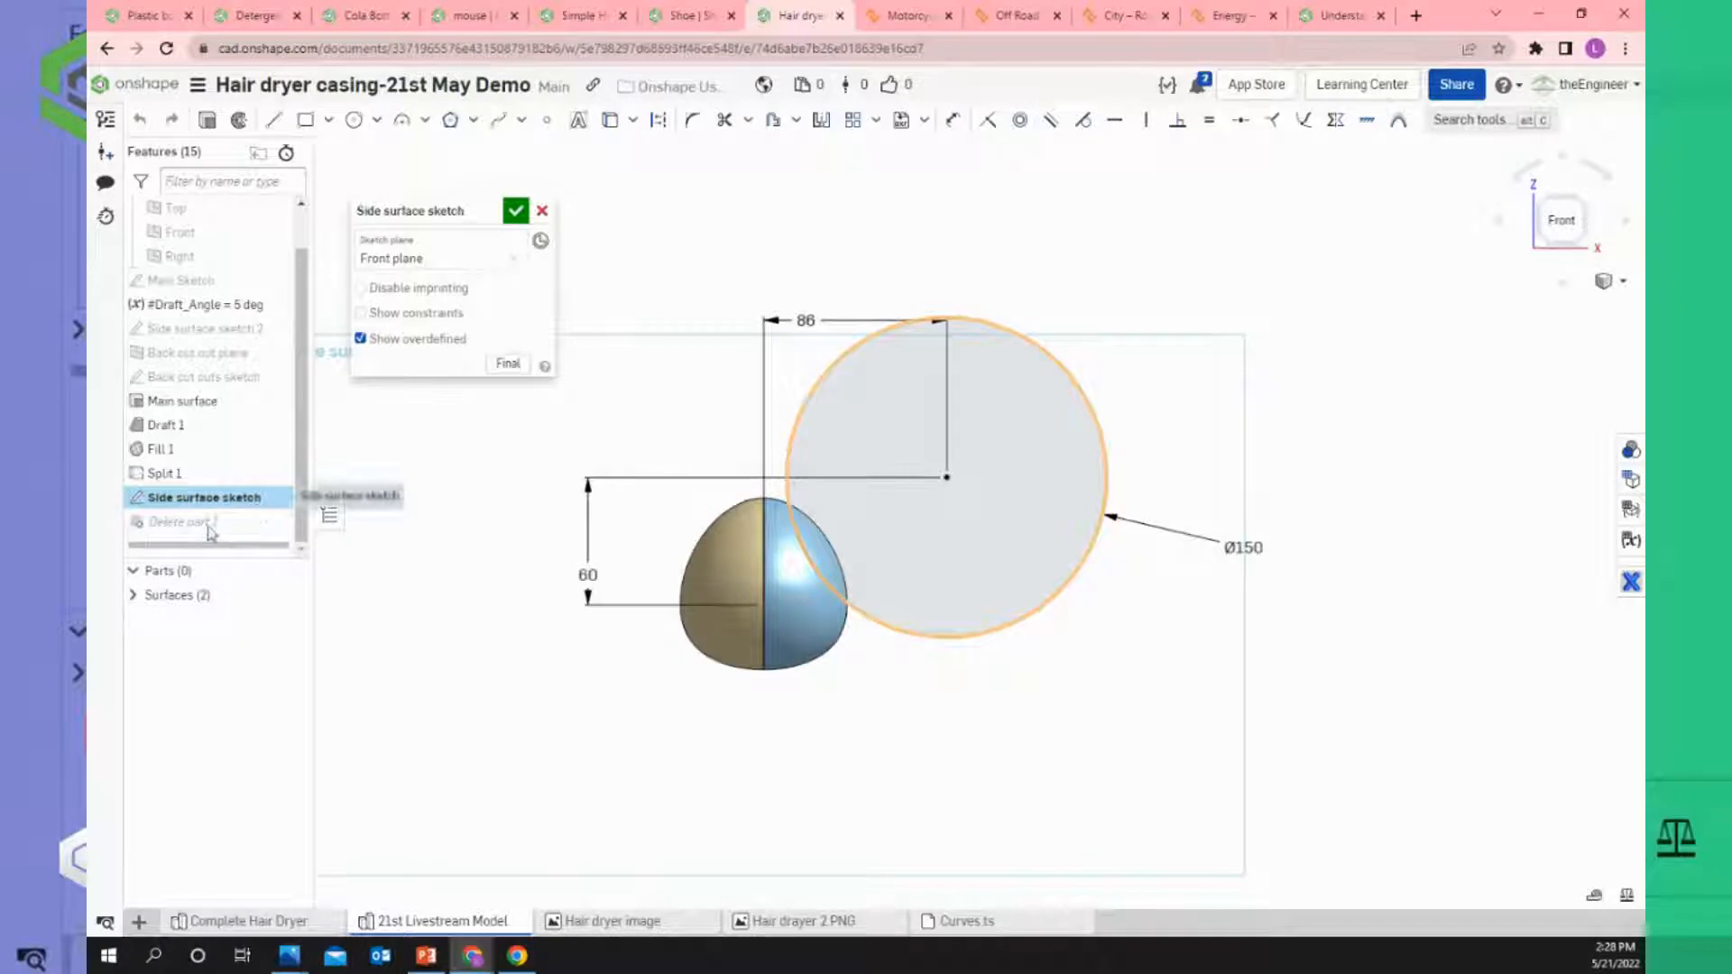
pyautogui.click(541, 213)
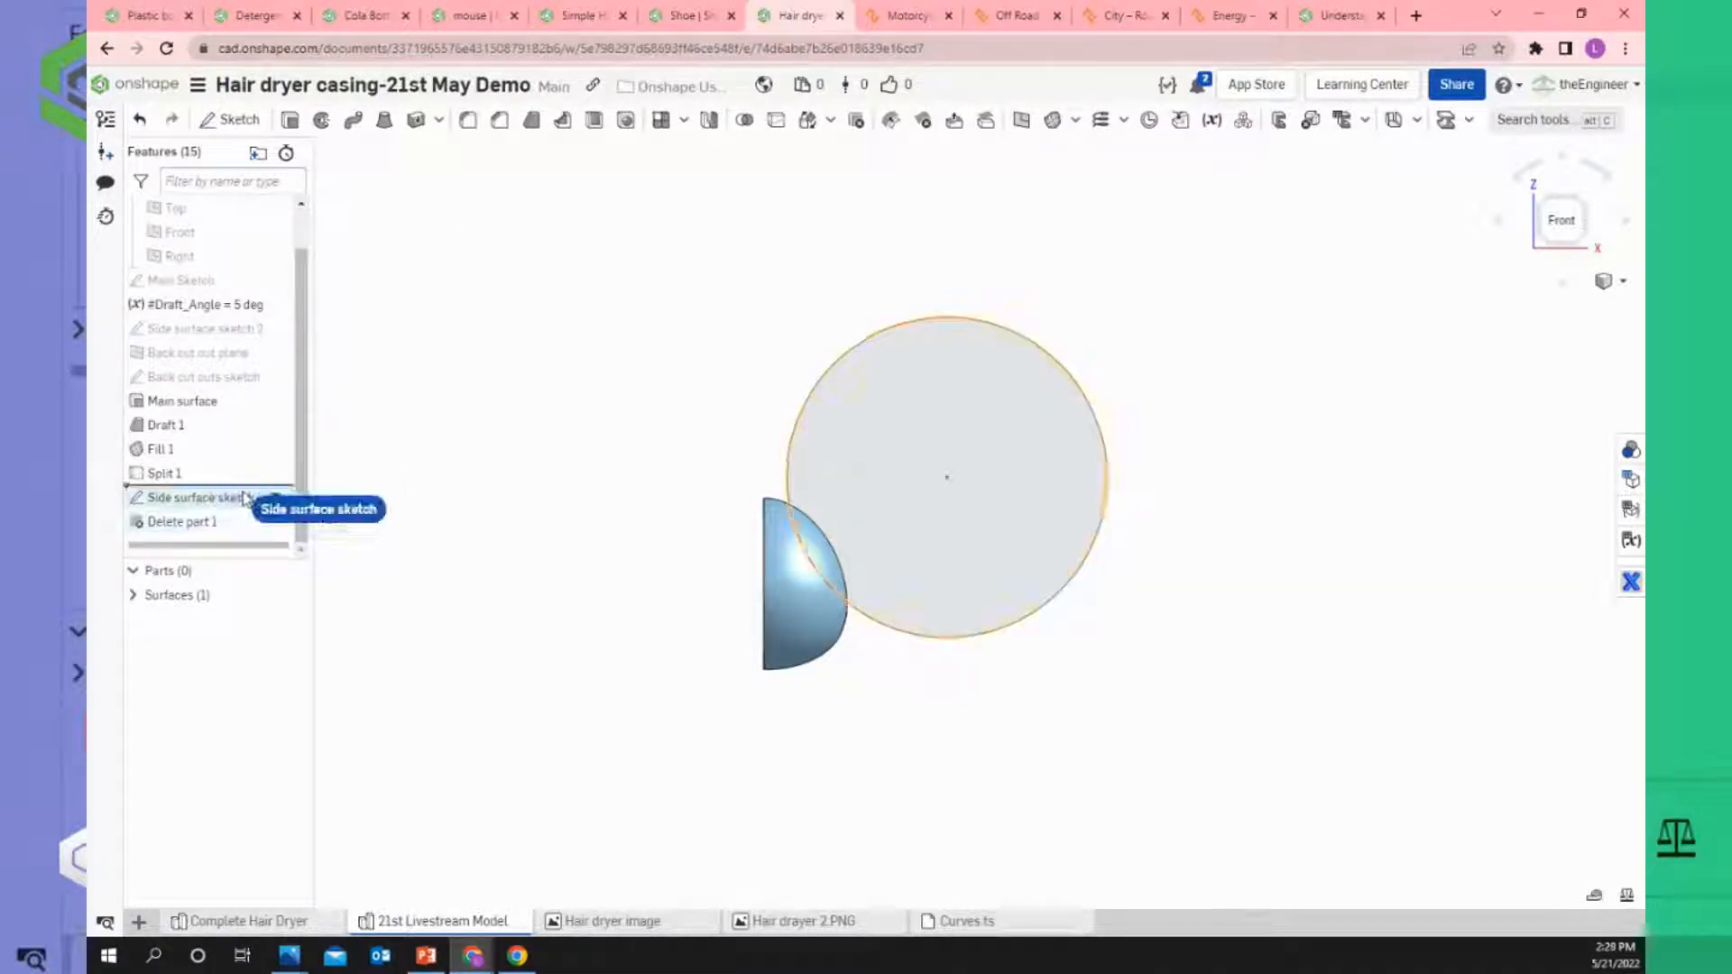
pyautogui.moveTo(244, 497); pyautogui.dragTo(244, 536)
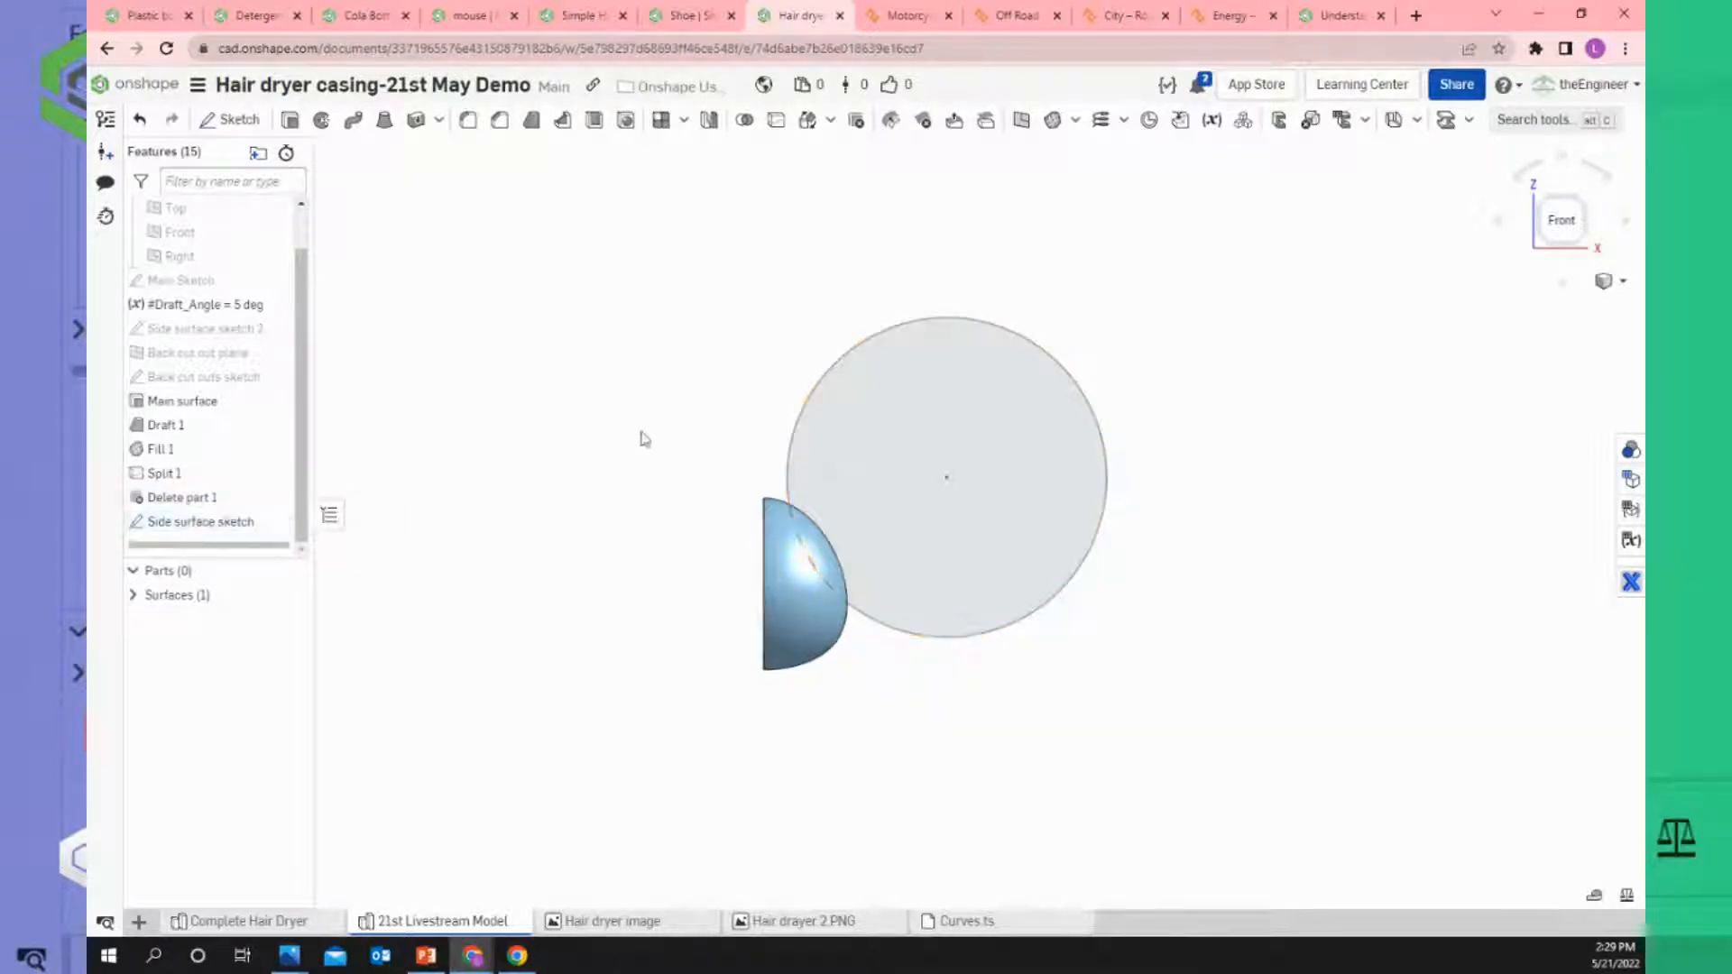
# Extrude the Side surface sketch circle as a new 100 mm blind surface along the casing, away from its domed end.
pyautogui.hotkey('shift', '7')
pyautogui.scroll(2, 982, 383)
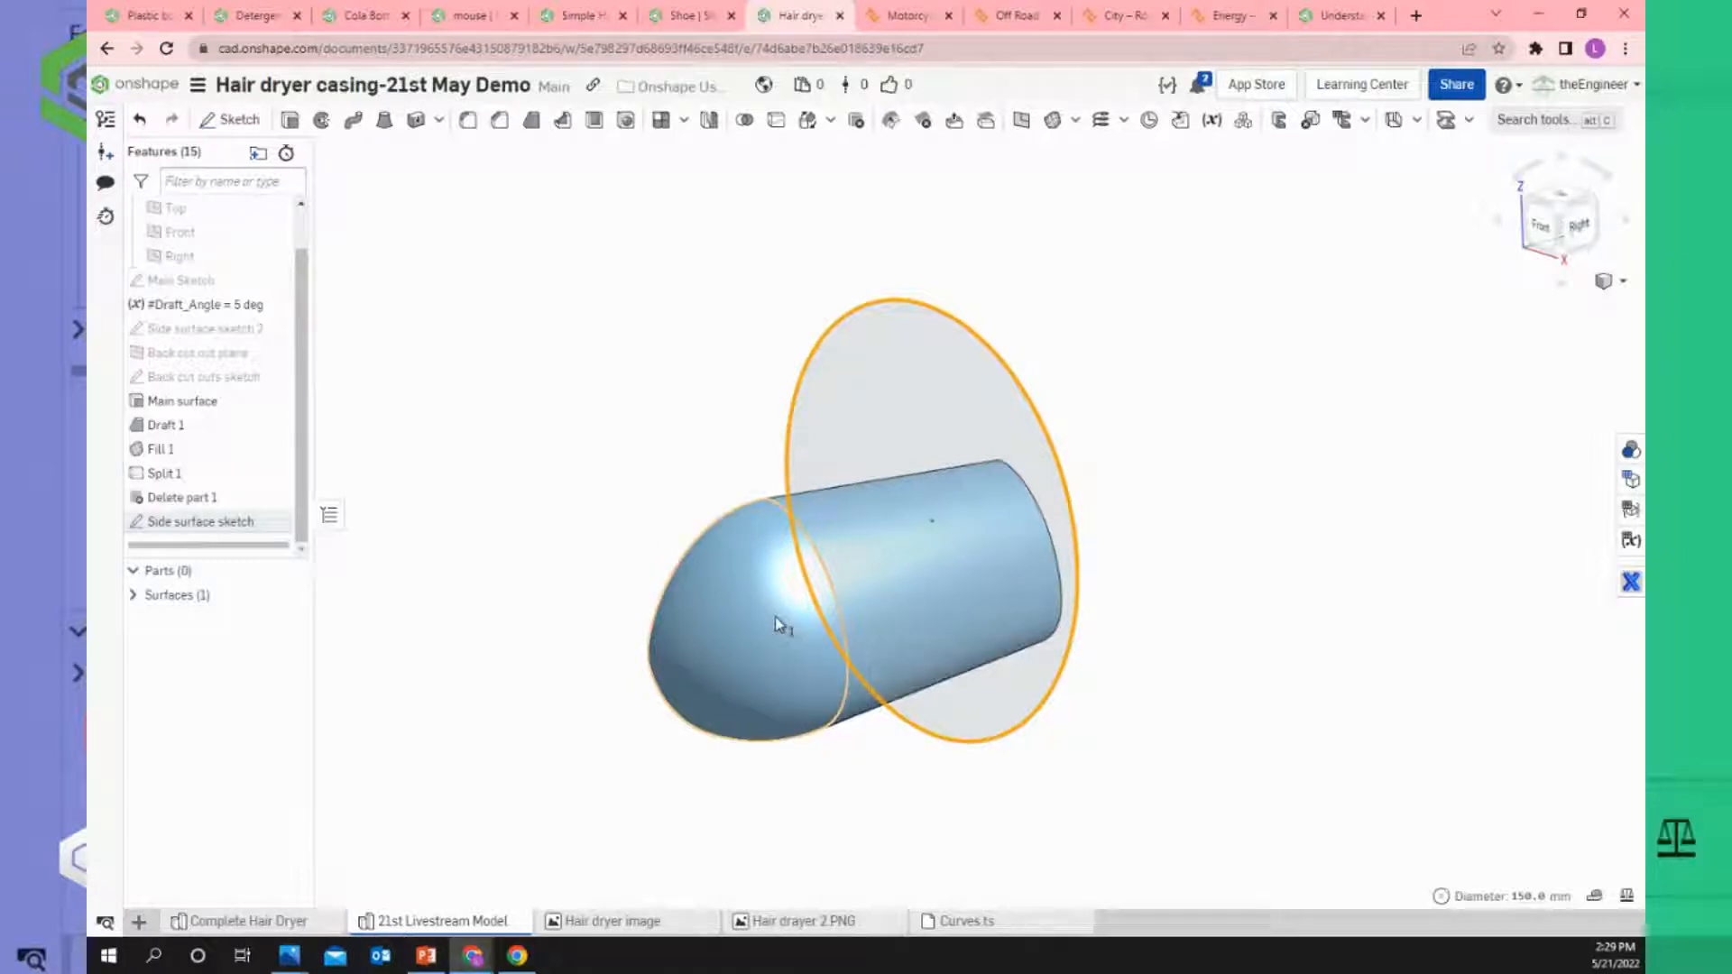
pyautogui.click(290, 121)
pyautogui.click(500, 238)
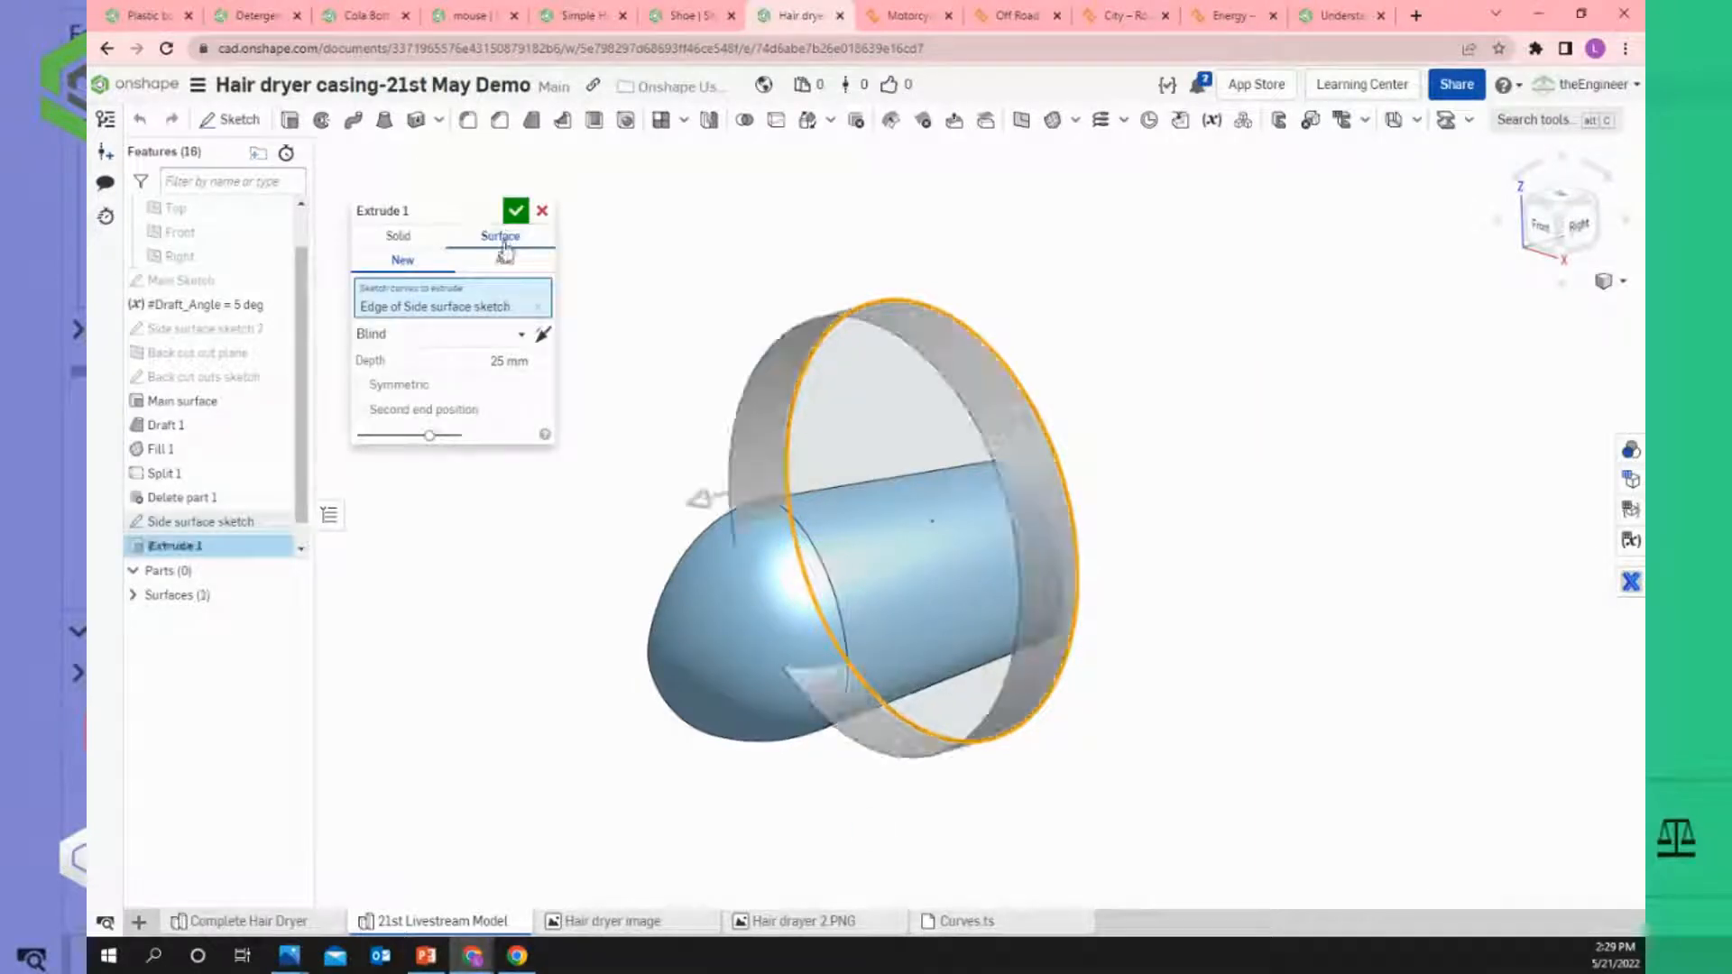
pyautogui.click(702, 499)
pyautogui.click(511, 360)
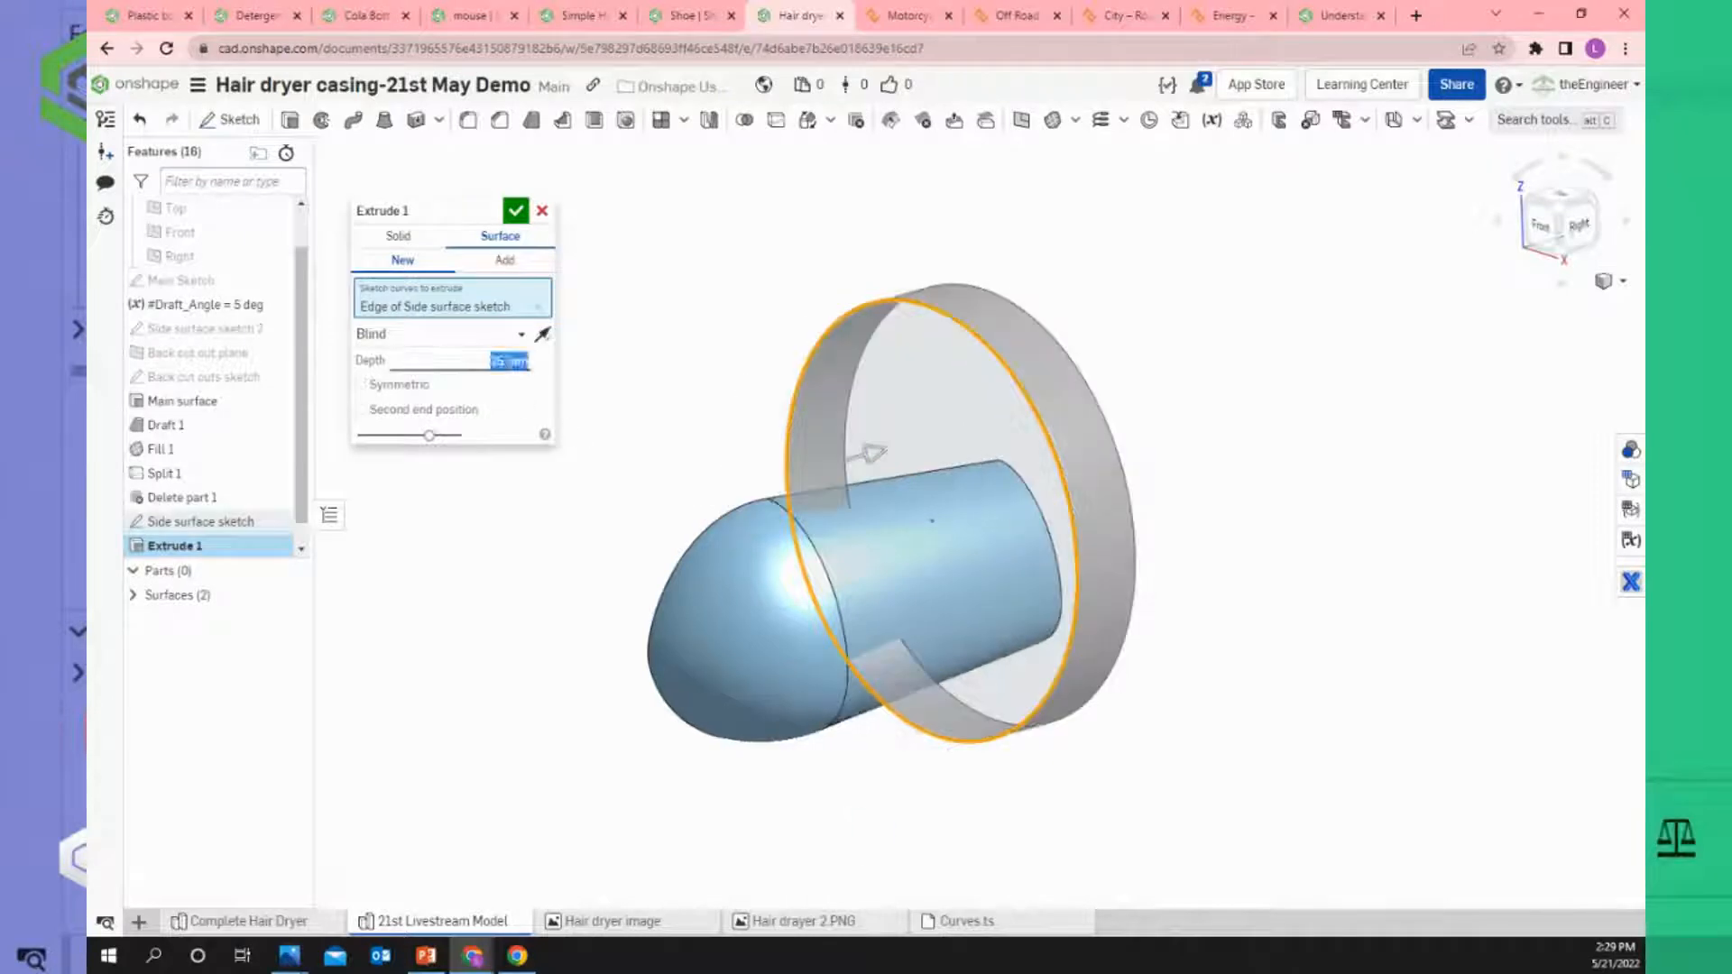
pyautogui.write('100')
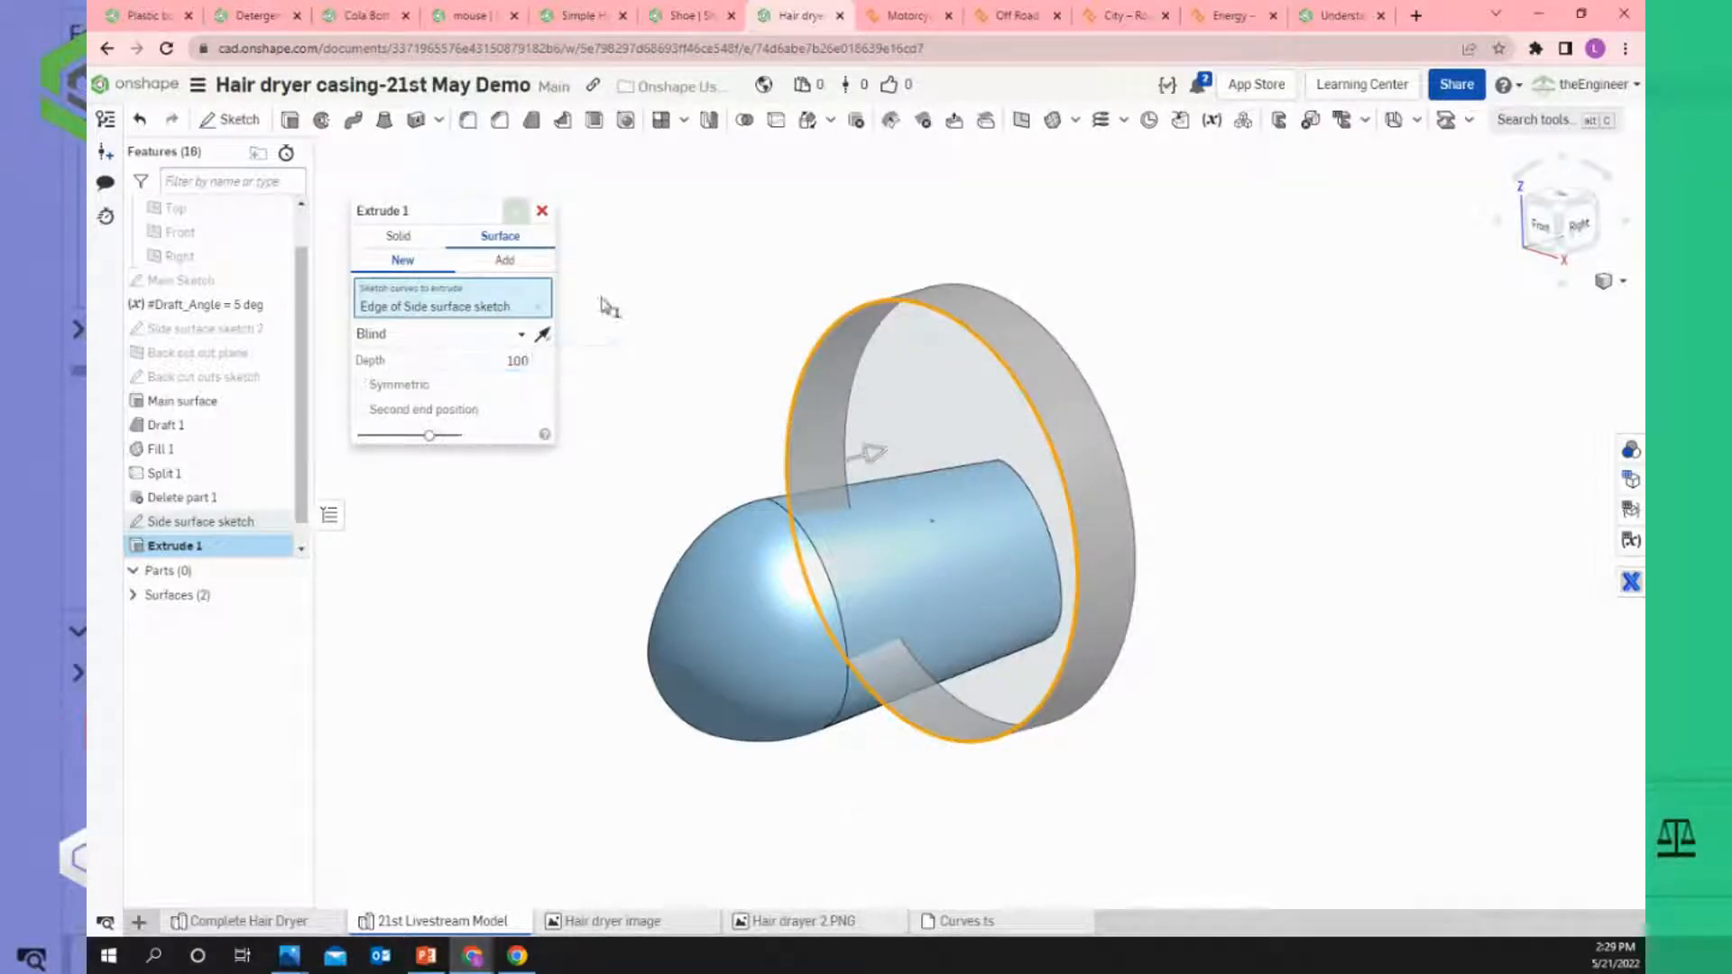
pyautogui.press('Return')
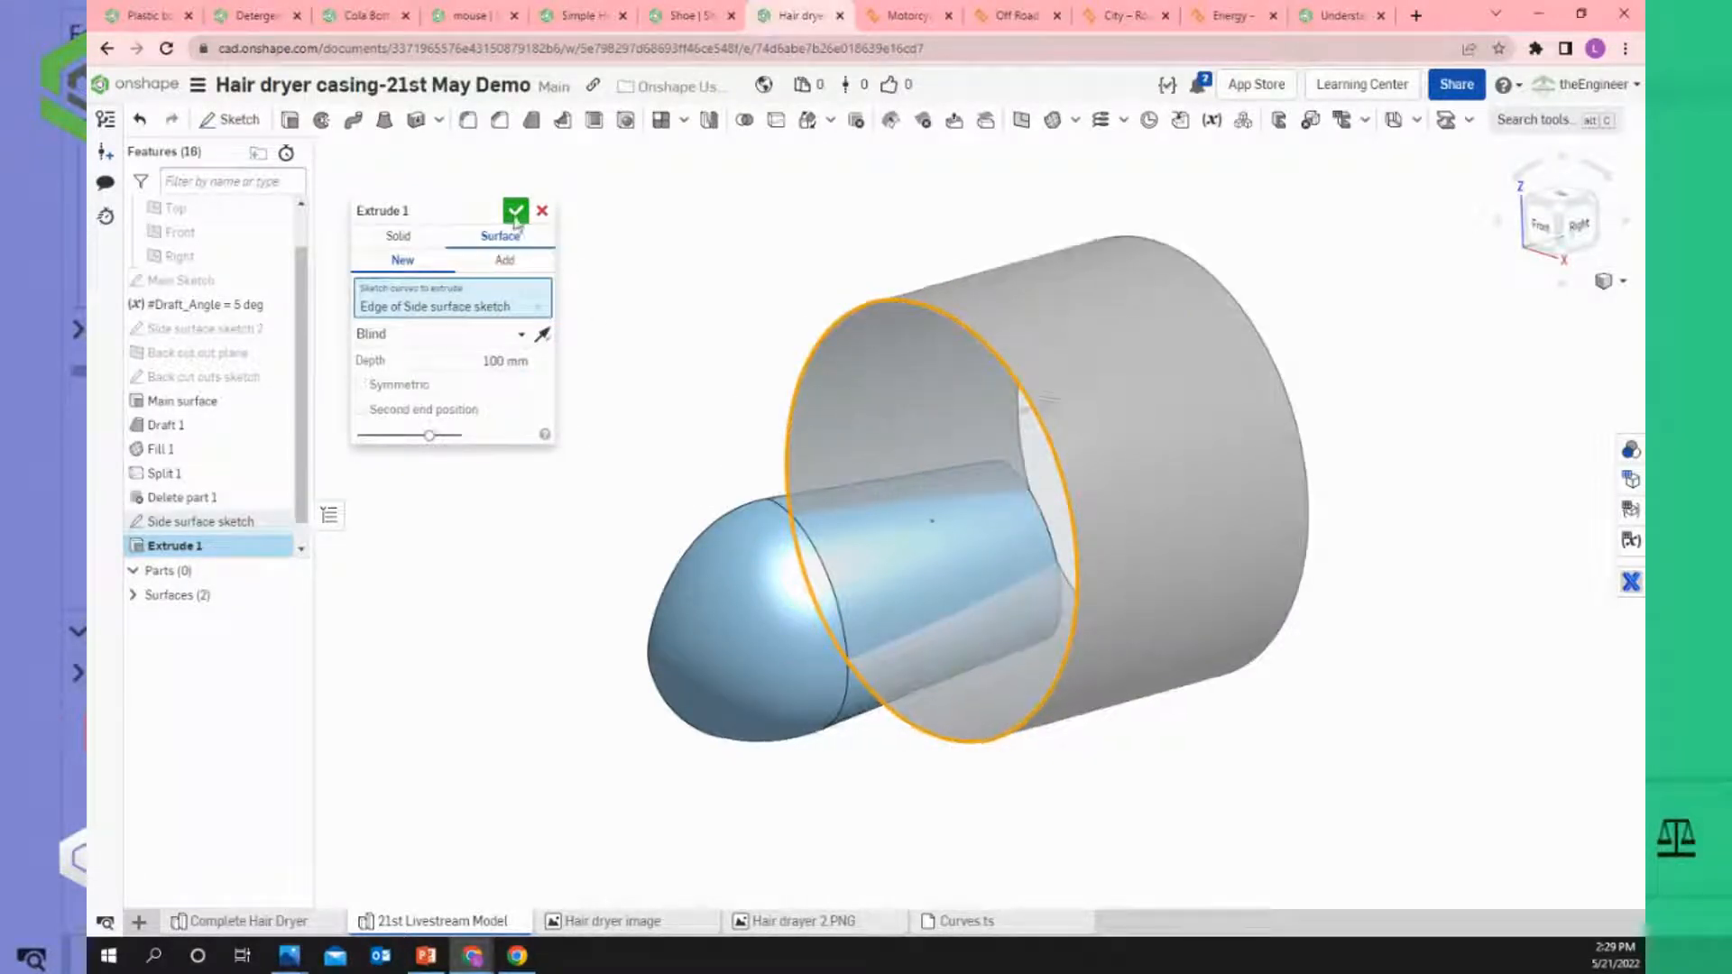
pyautogui.click(516, 219)
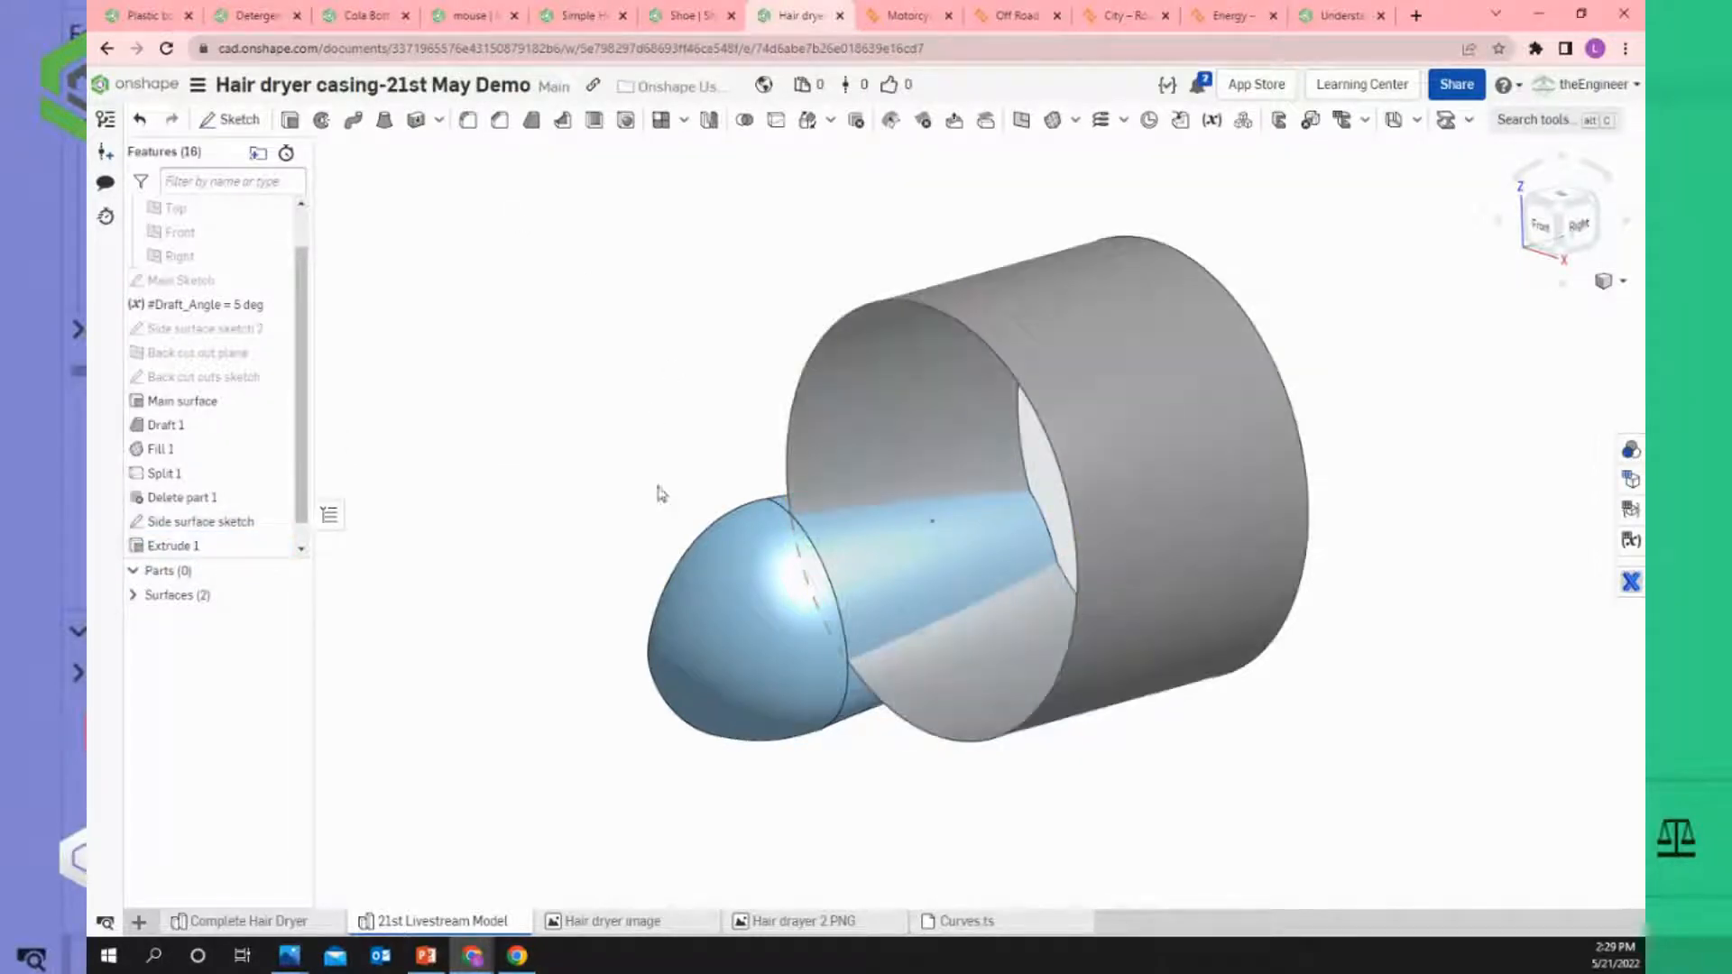
pyautogui.click(1579, 225)
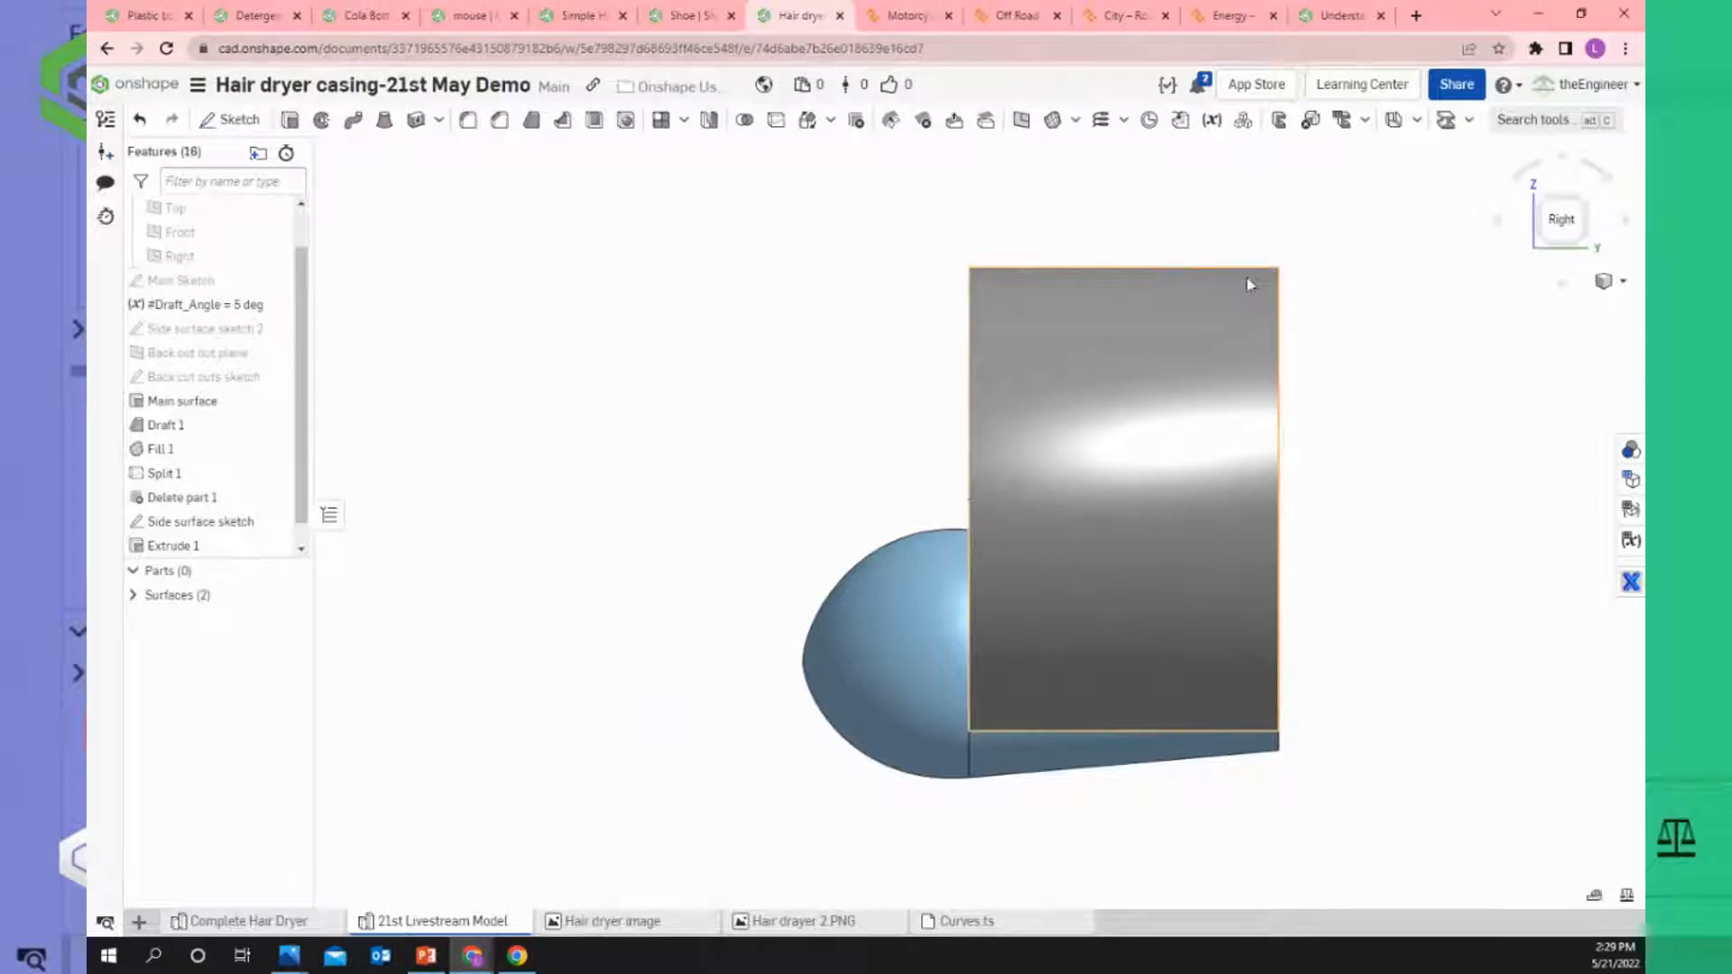
pyautogui.moveTo(745, 325); pyautogui.dragTo(814, 357, button='right')
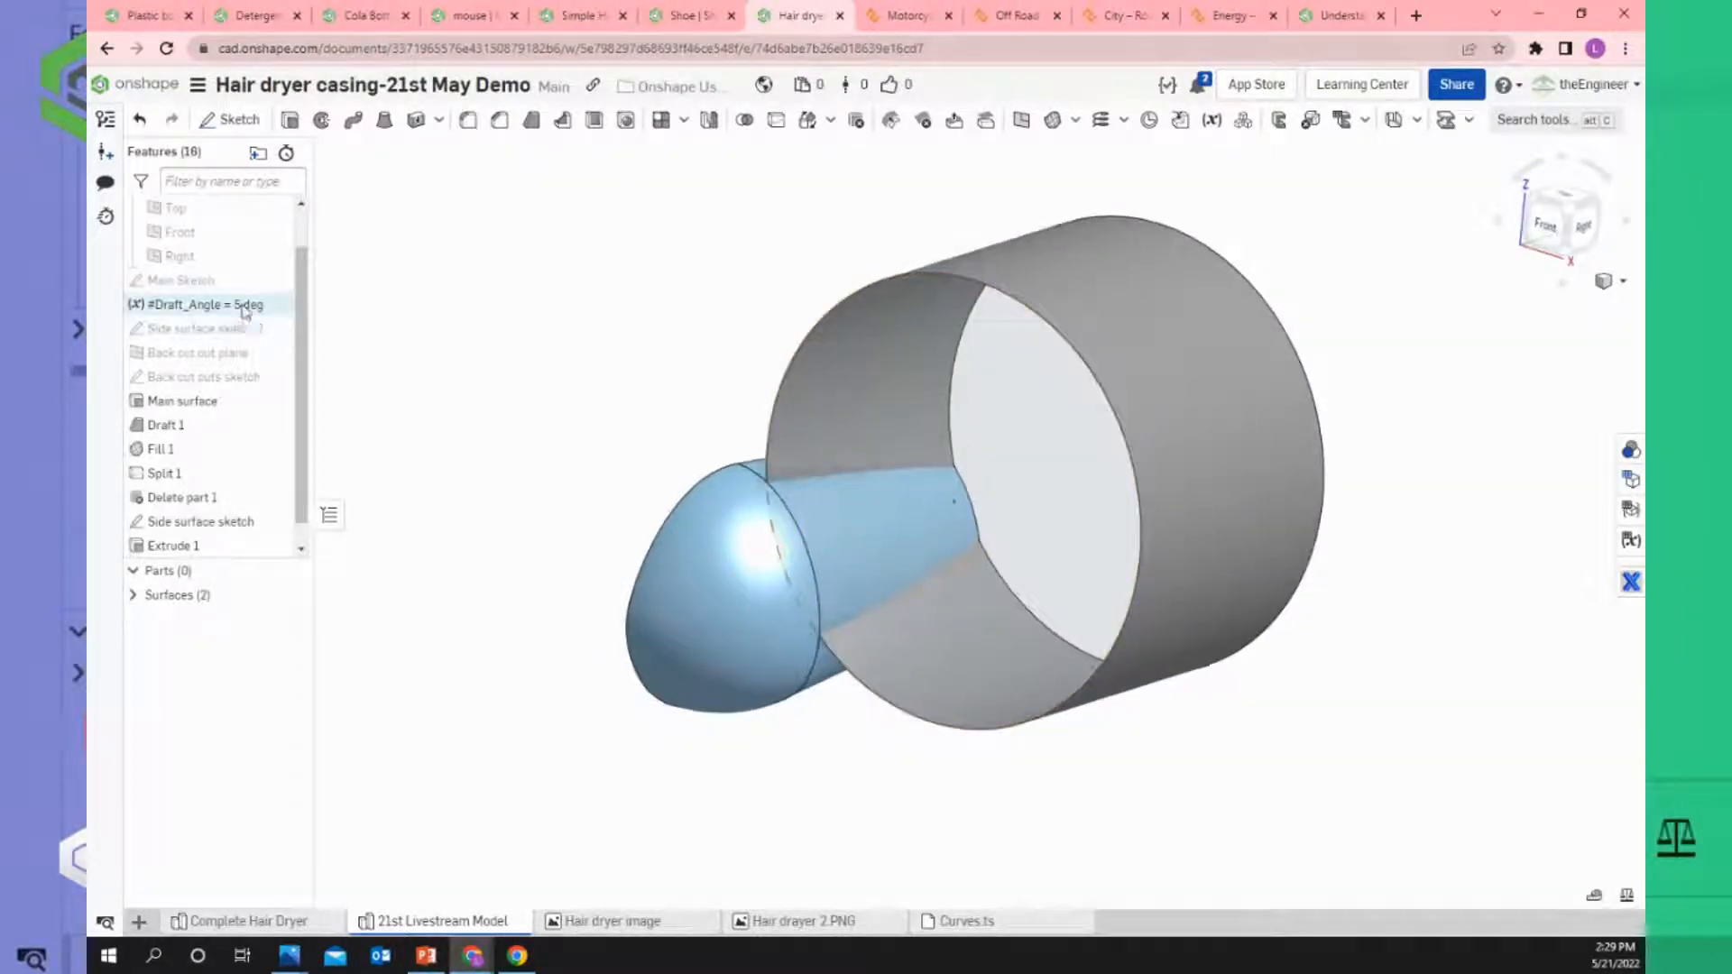
# Draft the extruded cylindrical surface by #Draft_Angle, using the Front plane as the neutral plane.
pyautogui.click(532, 124)
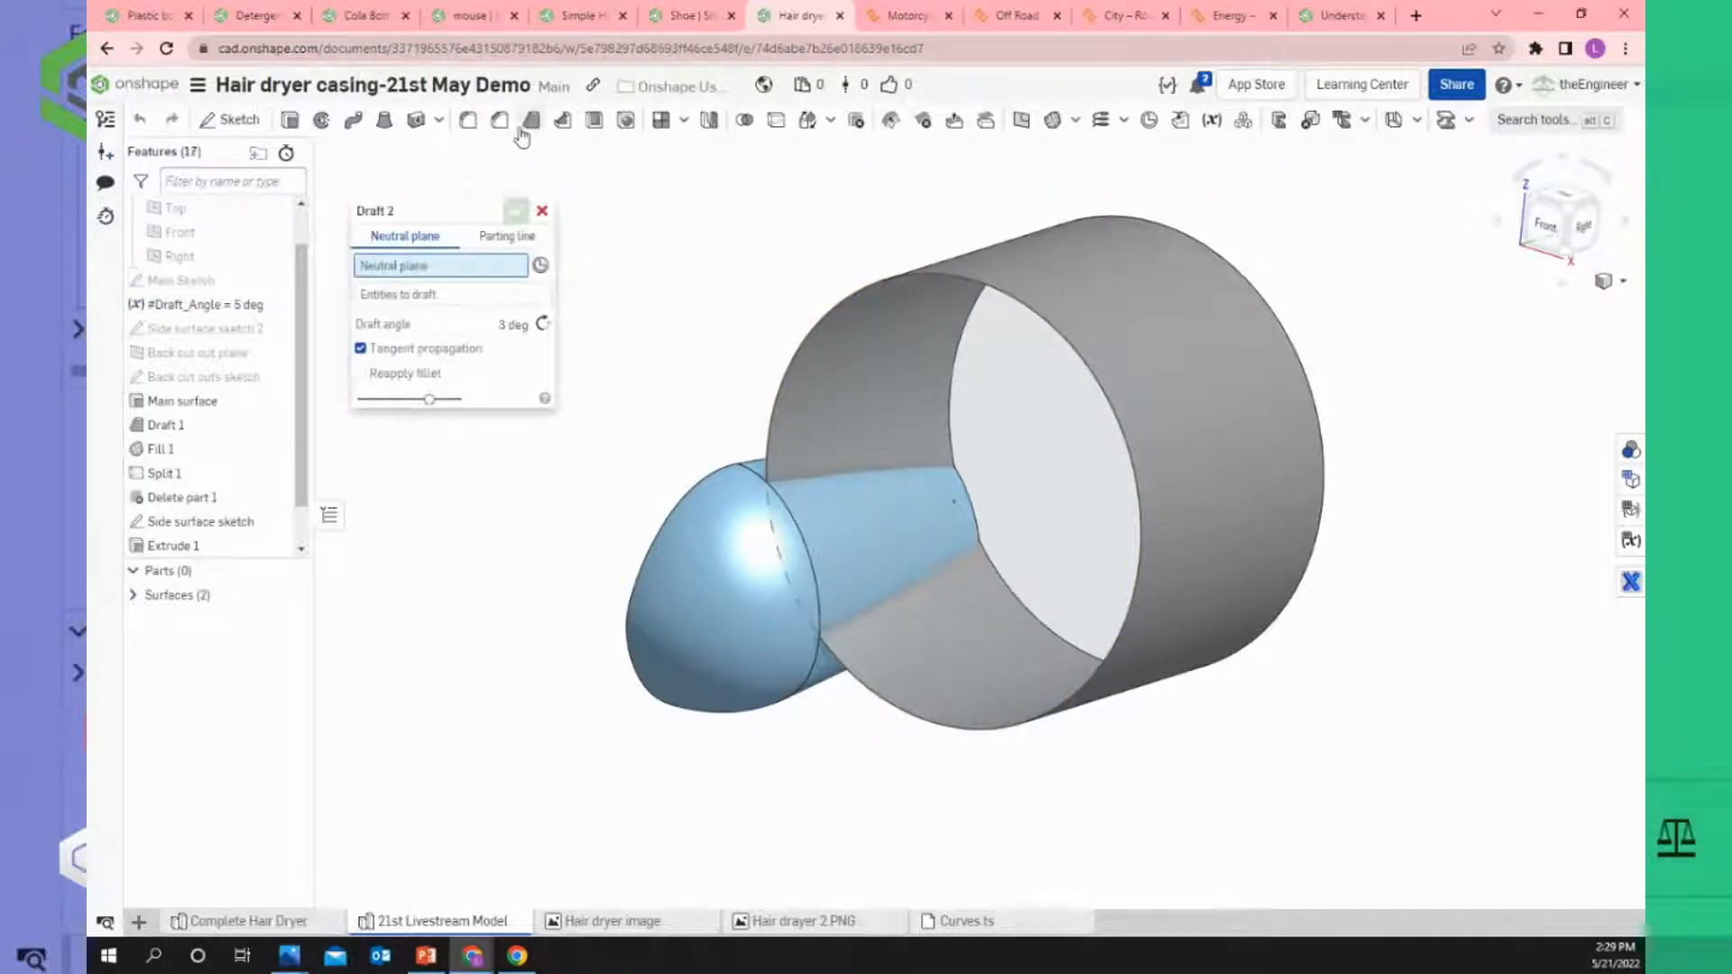
pyautogui.scroll(5, 192, 287)
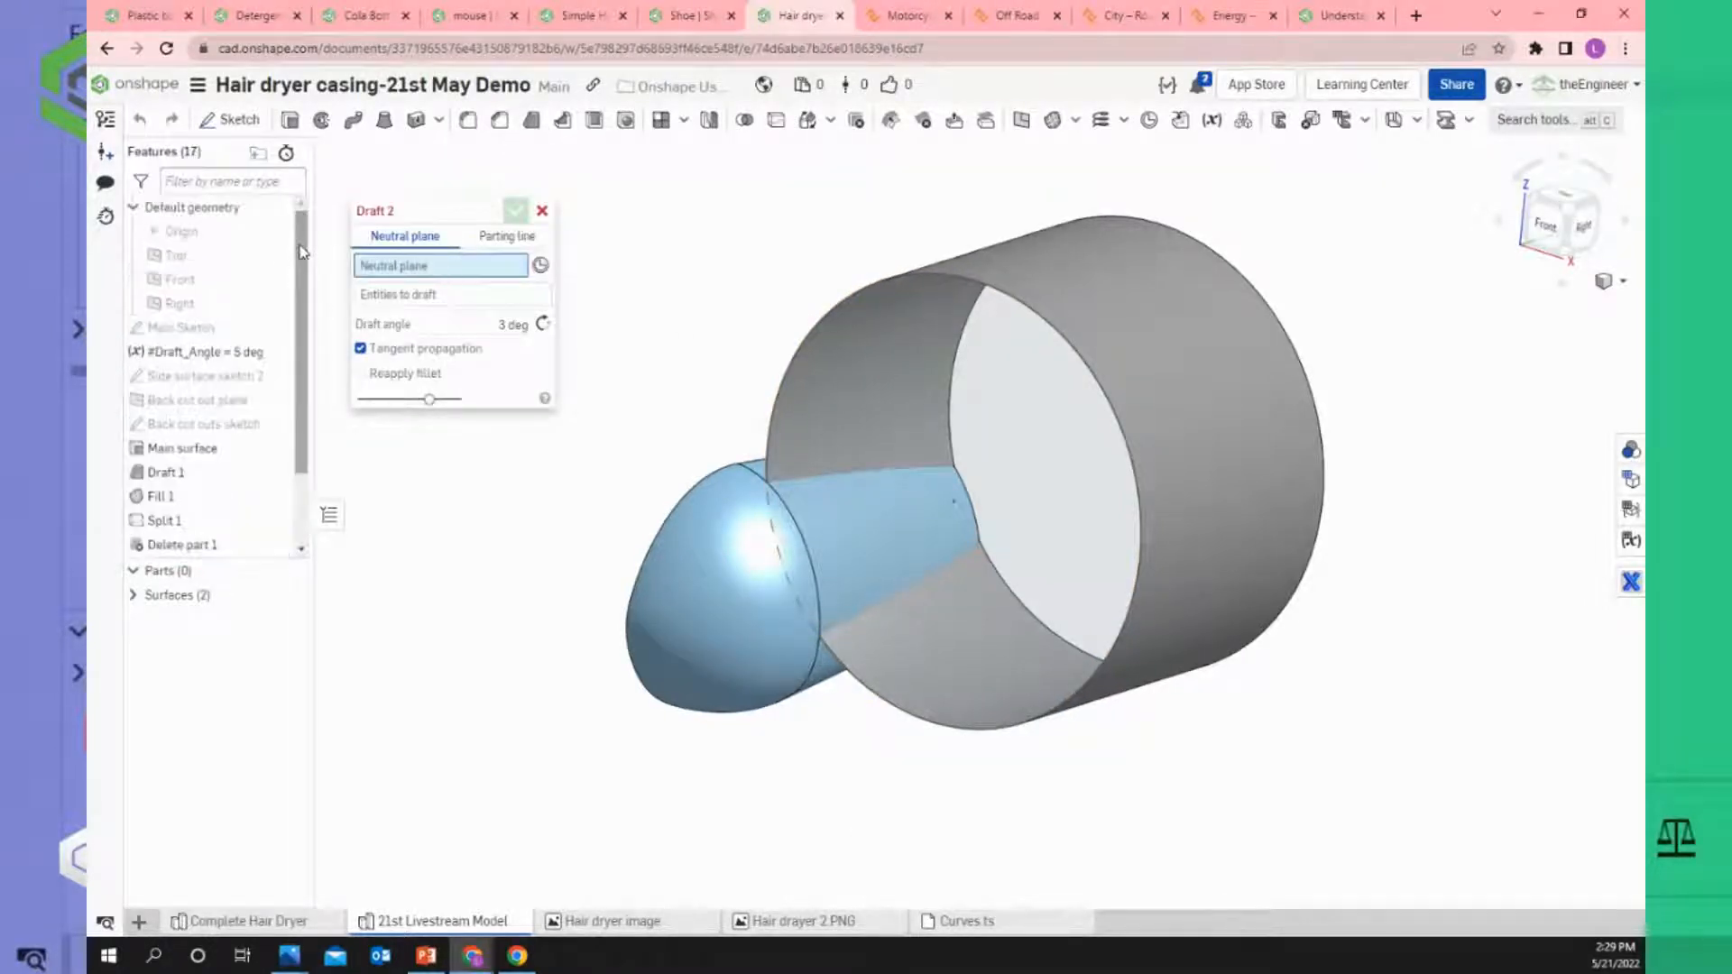
pyautogui.click(185, 282)
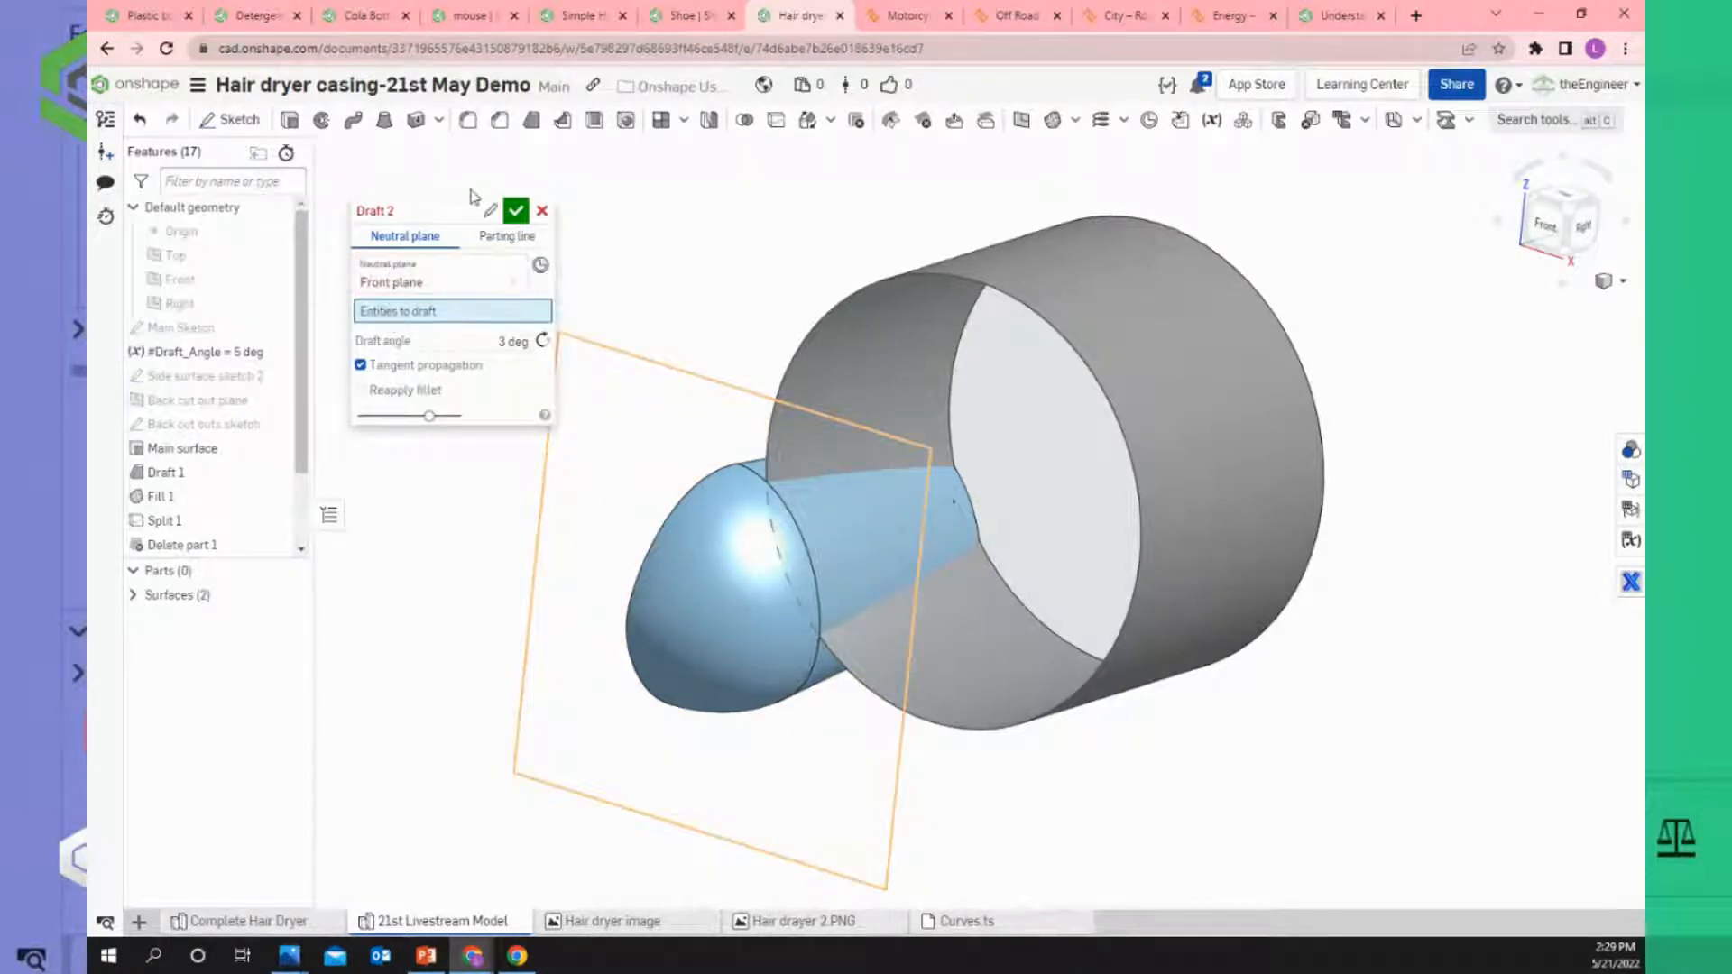
pyautogui.click(927, 356)
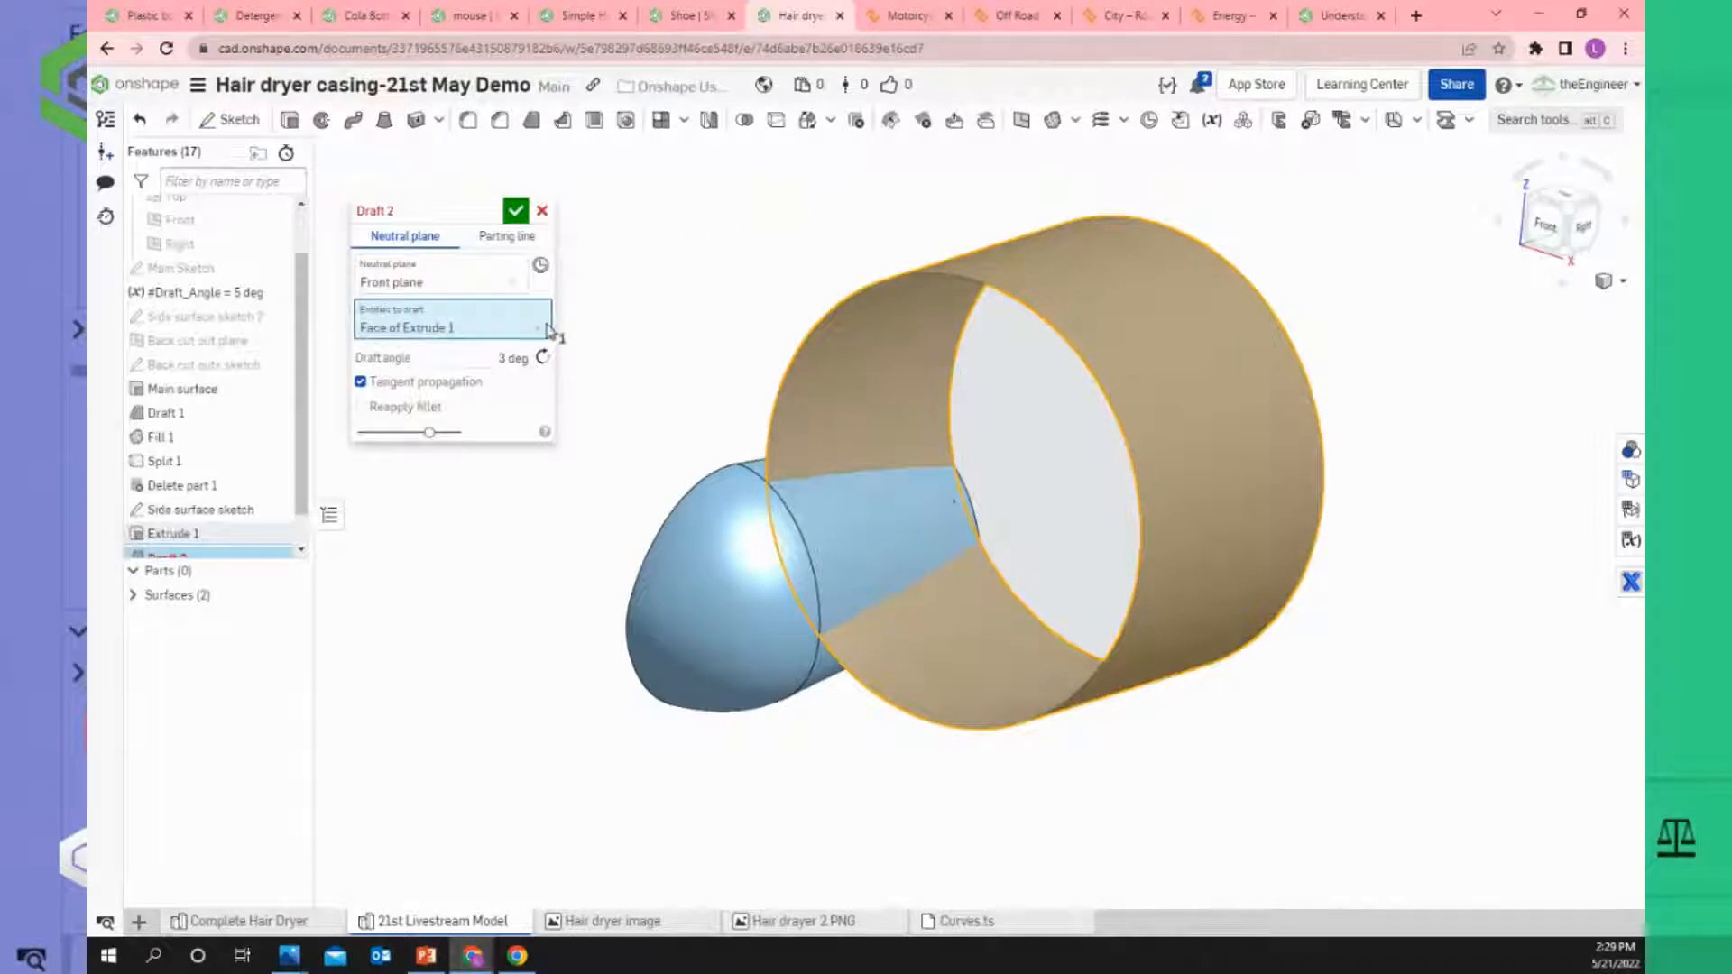
pyautogui.click(501, 356)
pyautogui.write('#')
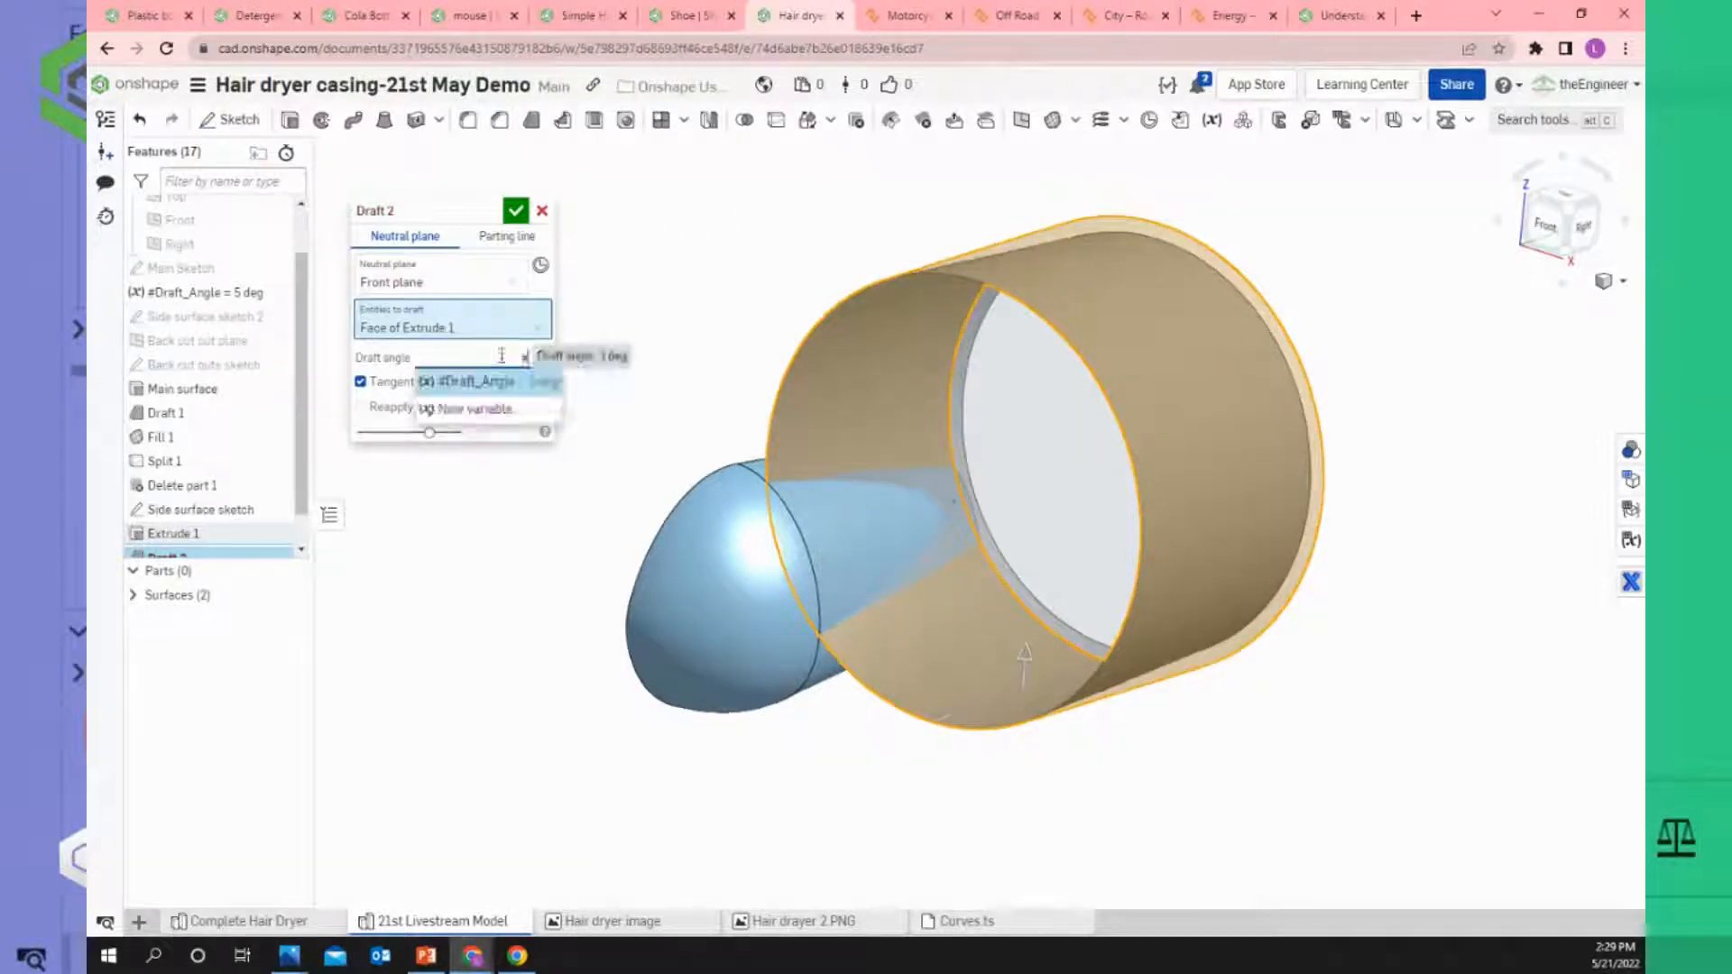
pyautogui.click(504, 384)
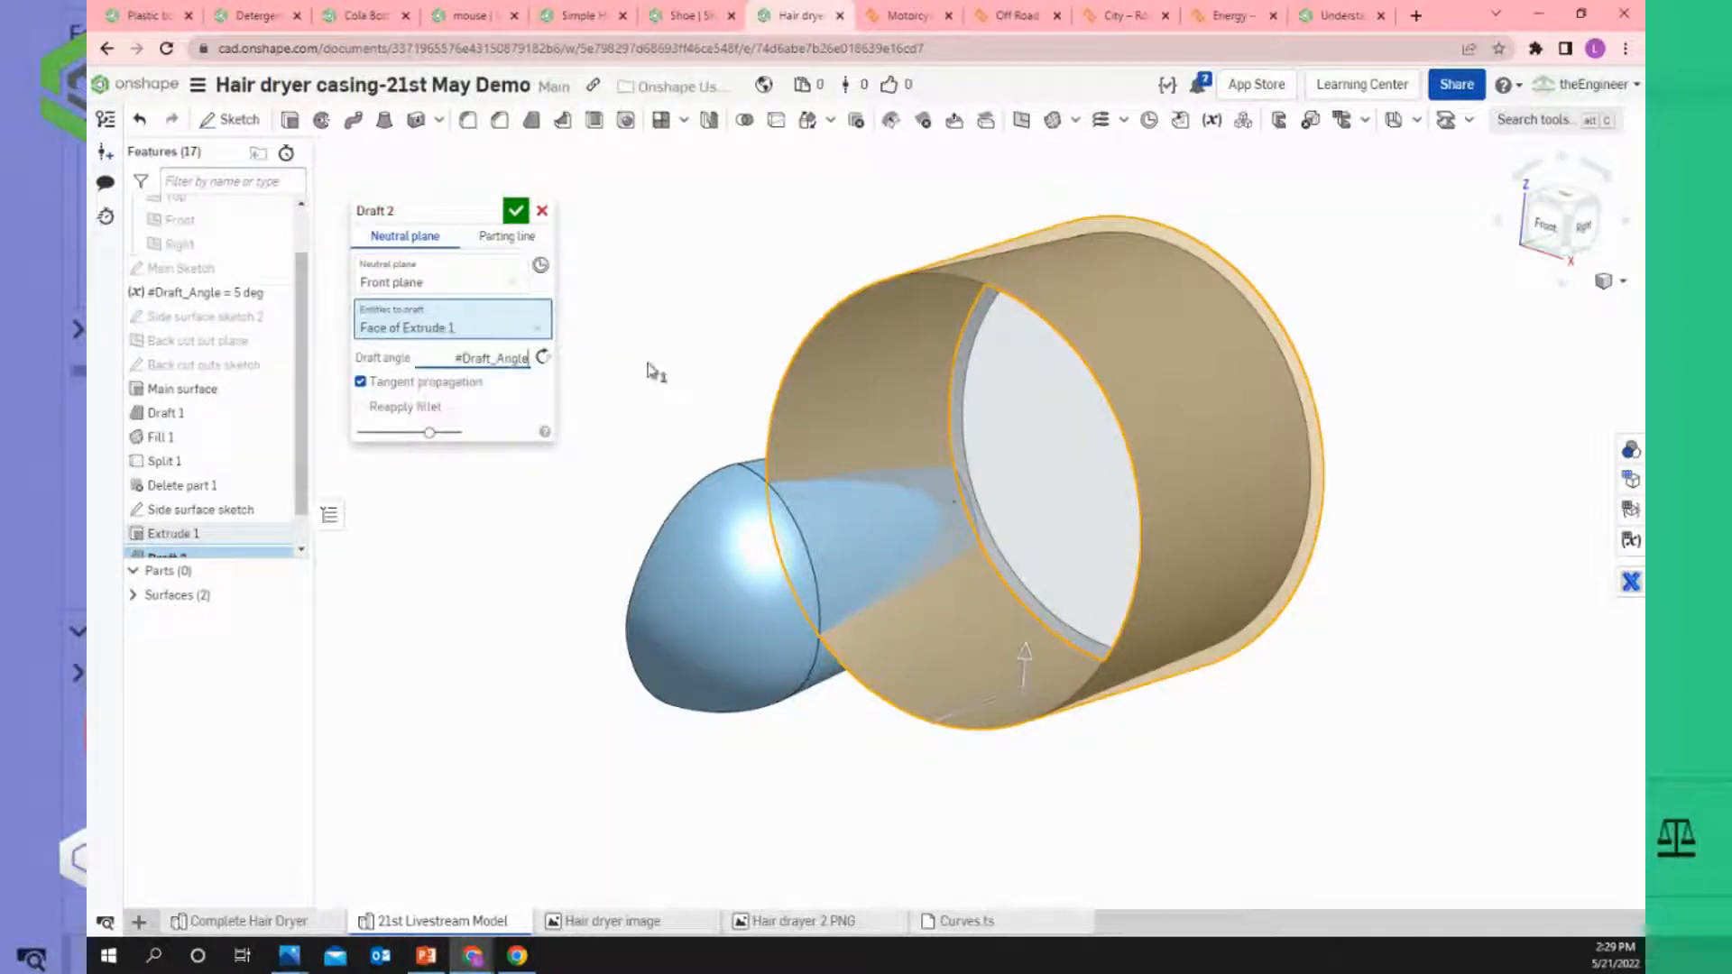
pyautogui.click(518, 215)
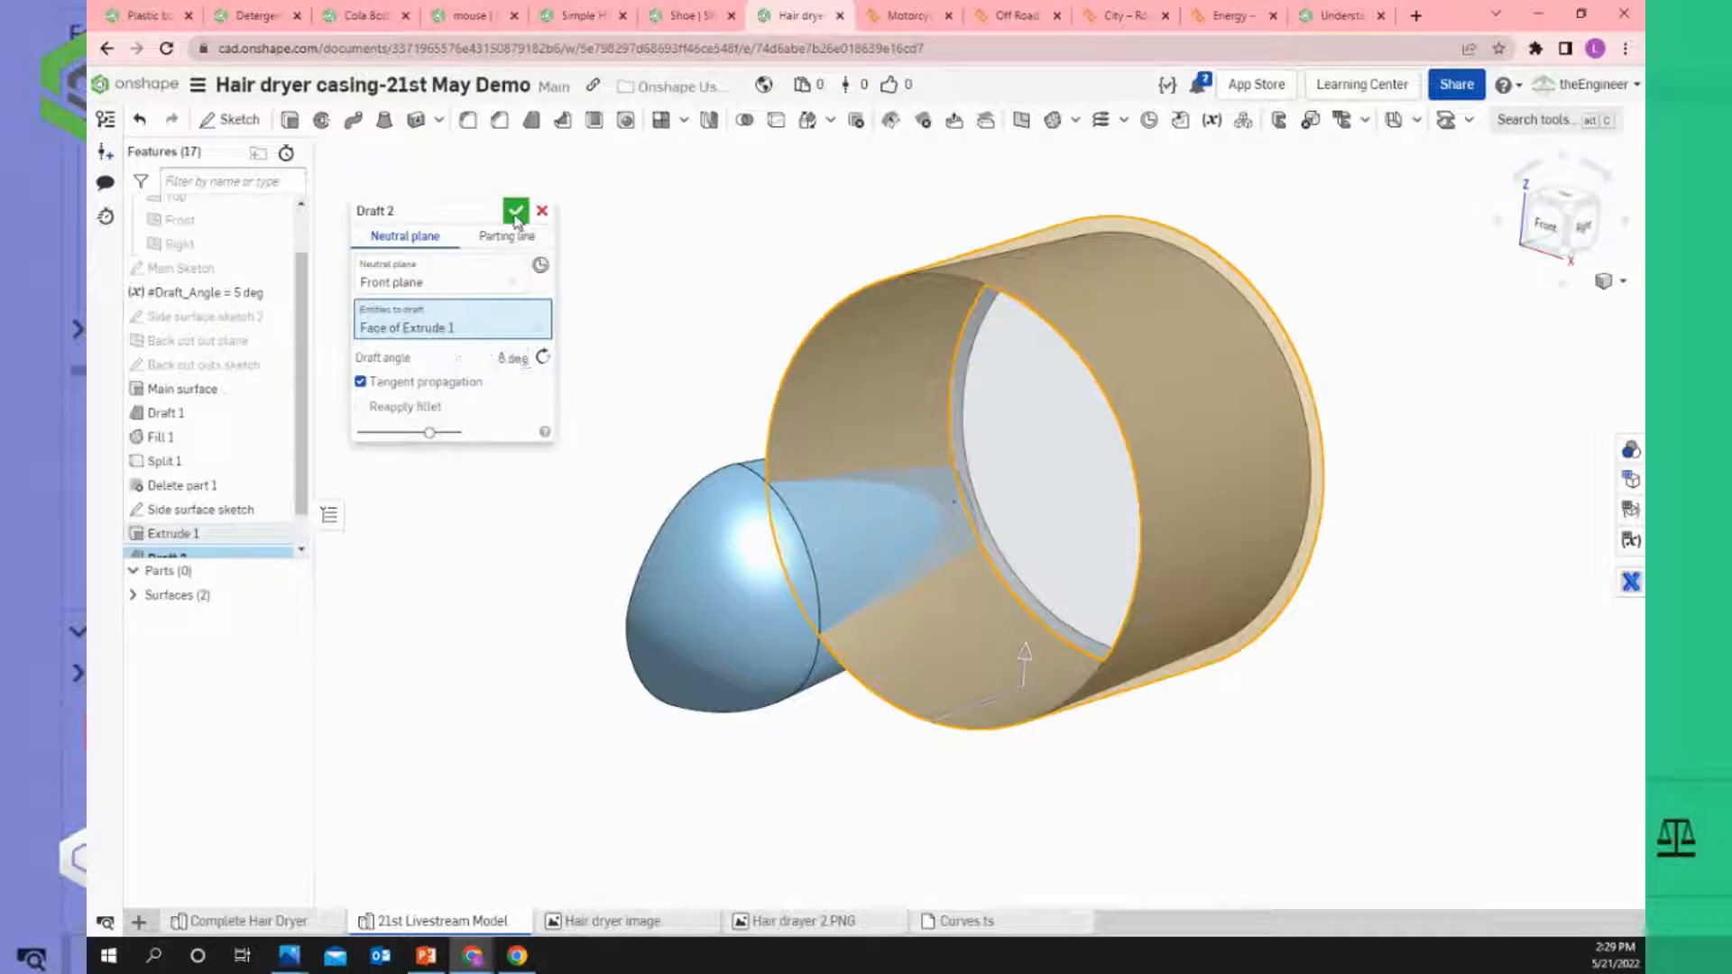
pyautogui.click(515, 211)
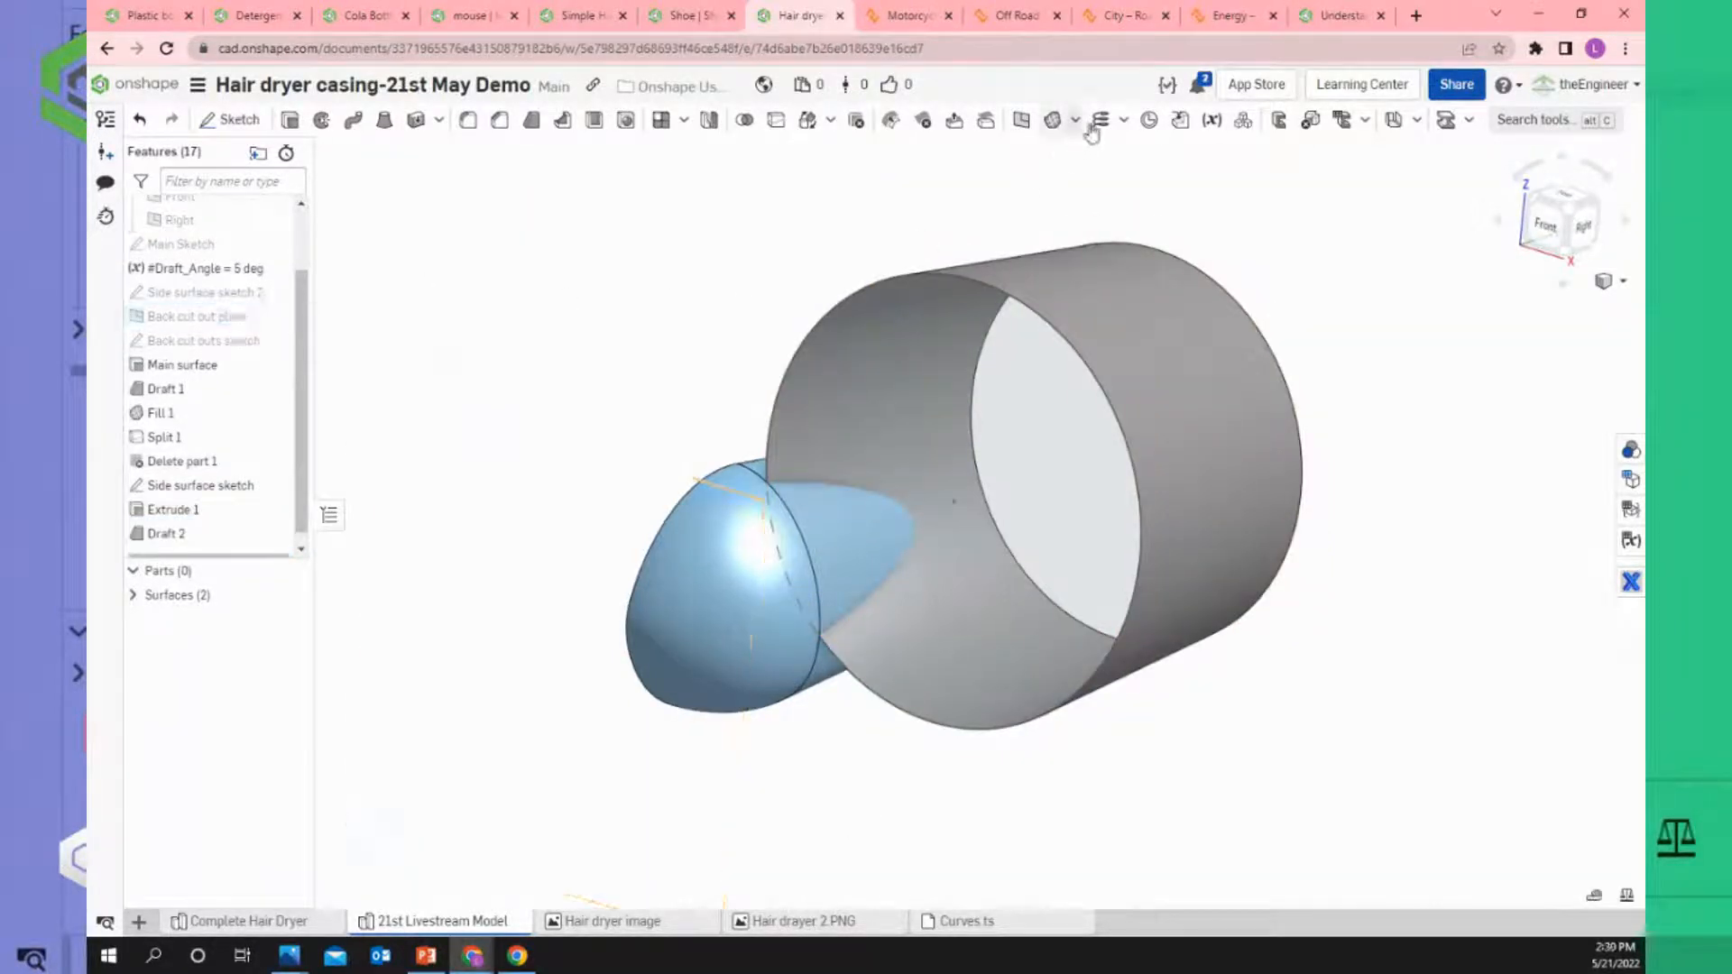
# Set the #Draft_Angle variable to 10 deg.
pyautogui.rightClick(250, 271)
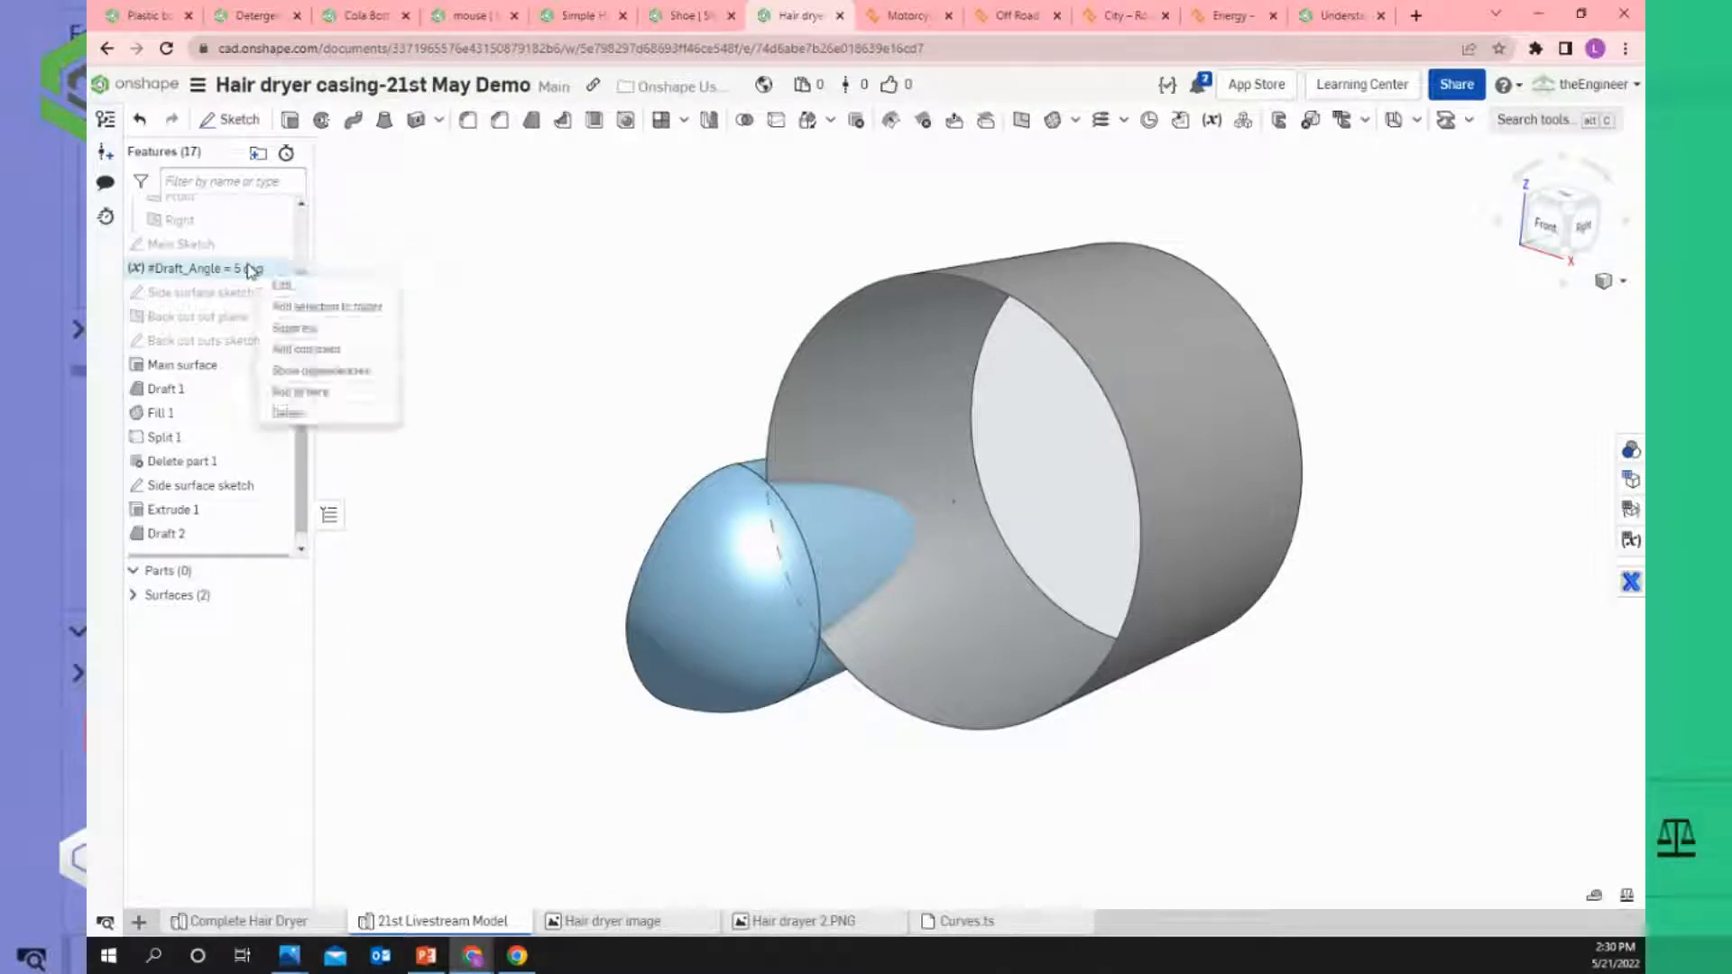
pyautogui.click(276, 284)
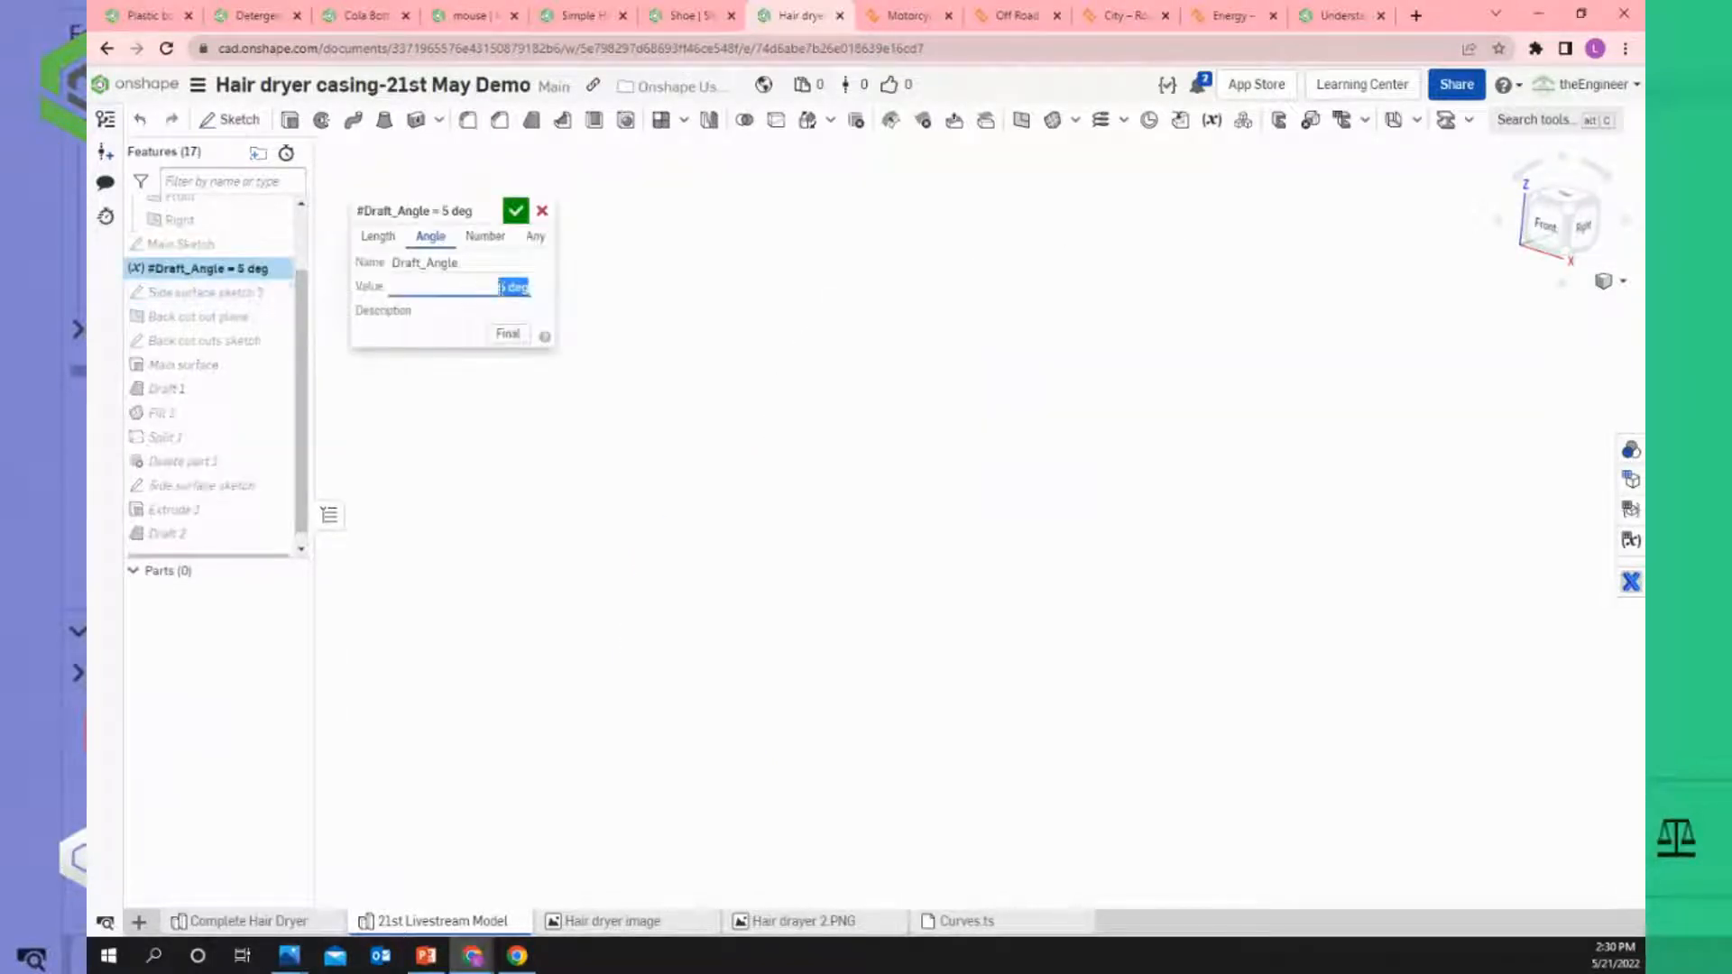
pyautogui.press('BackSpace')
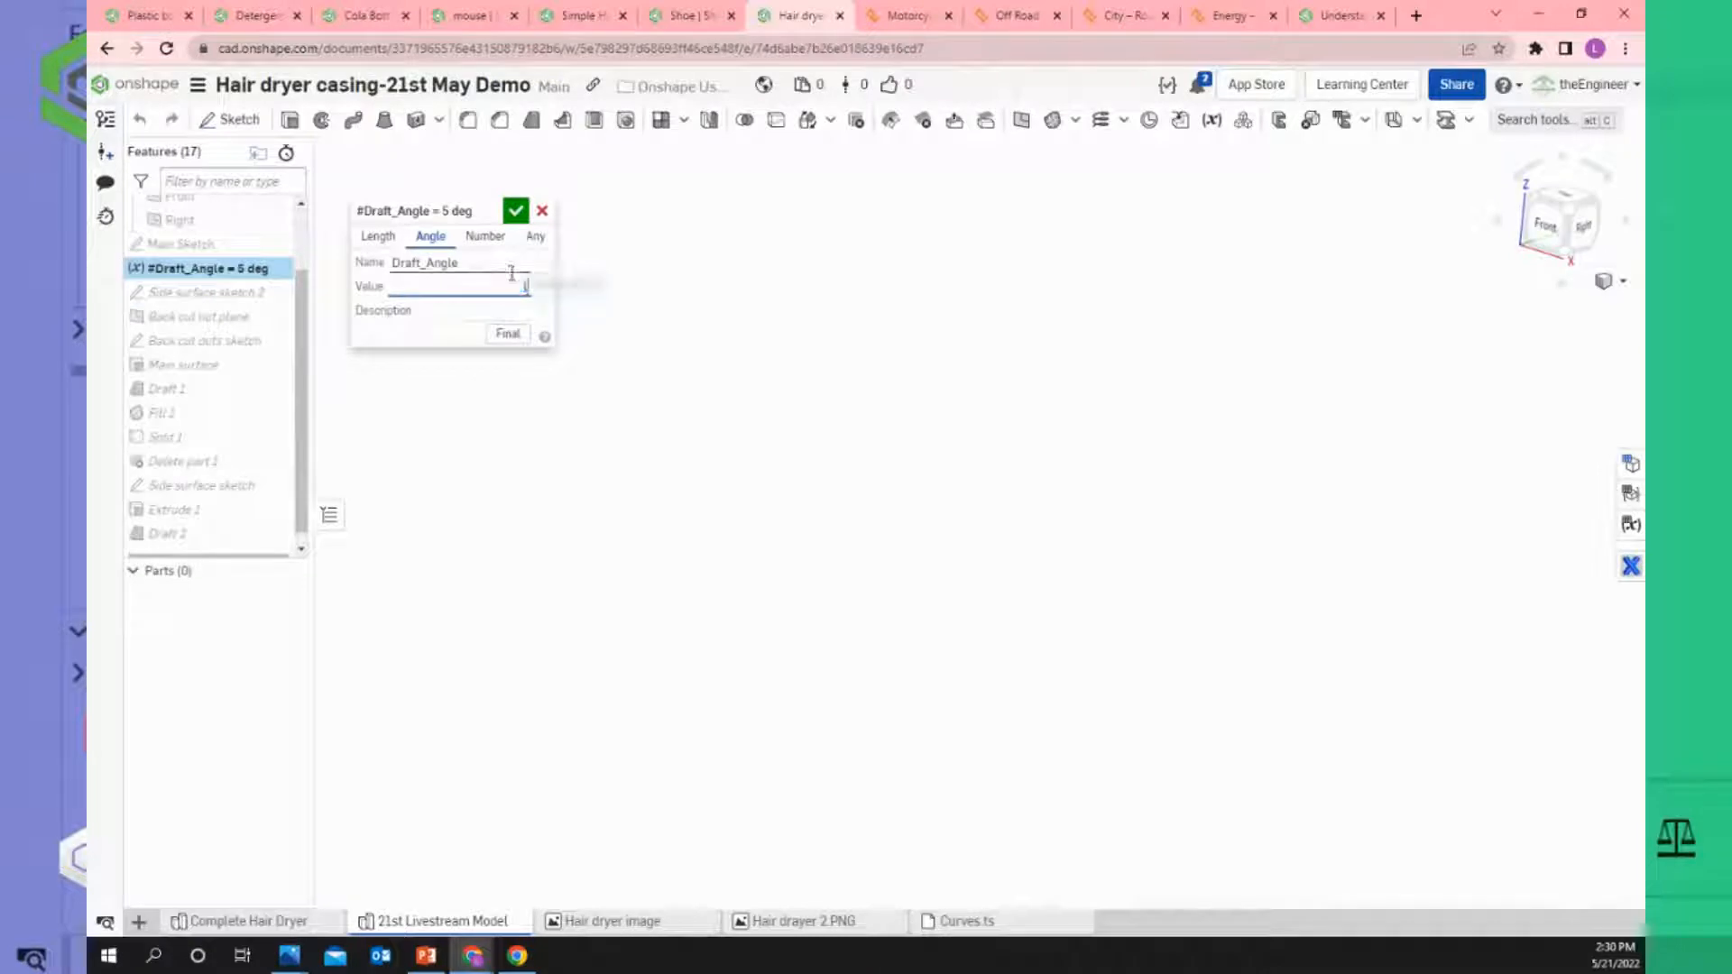
pyautogui.write('10')
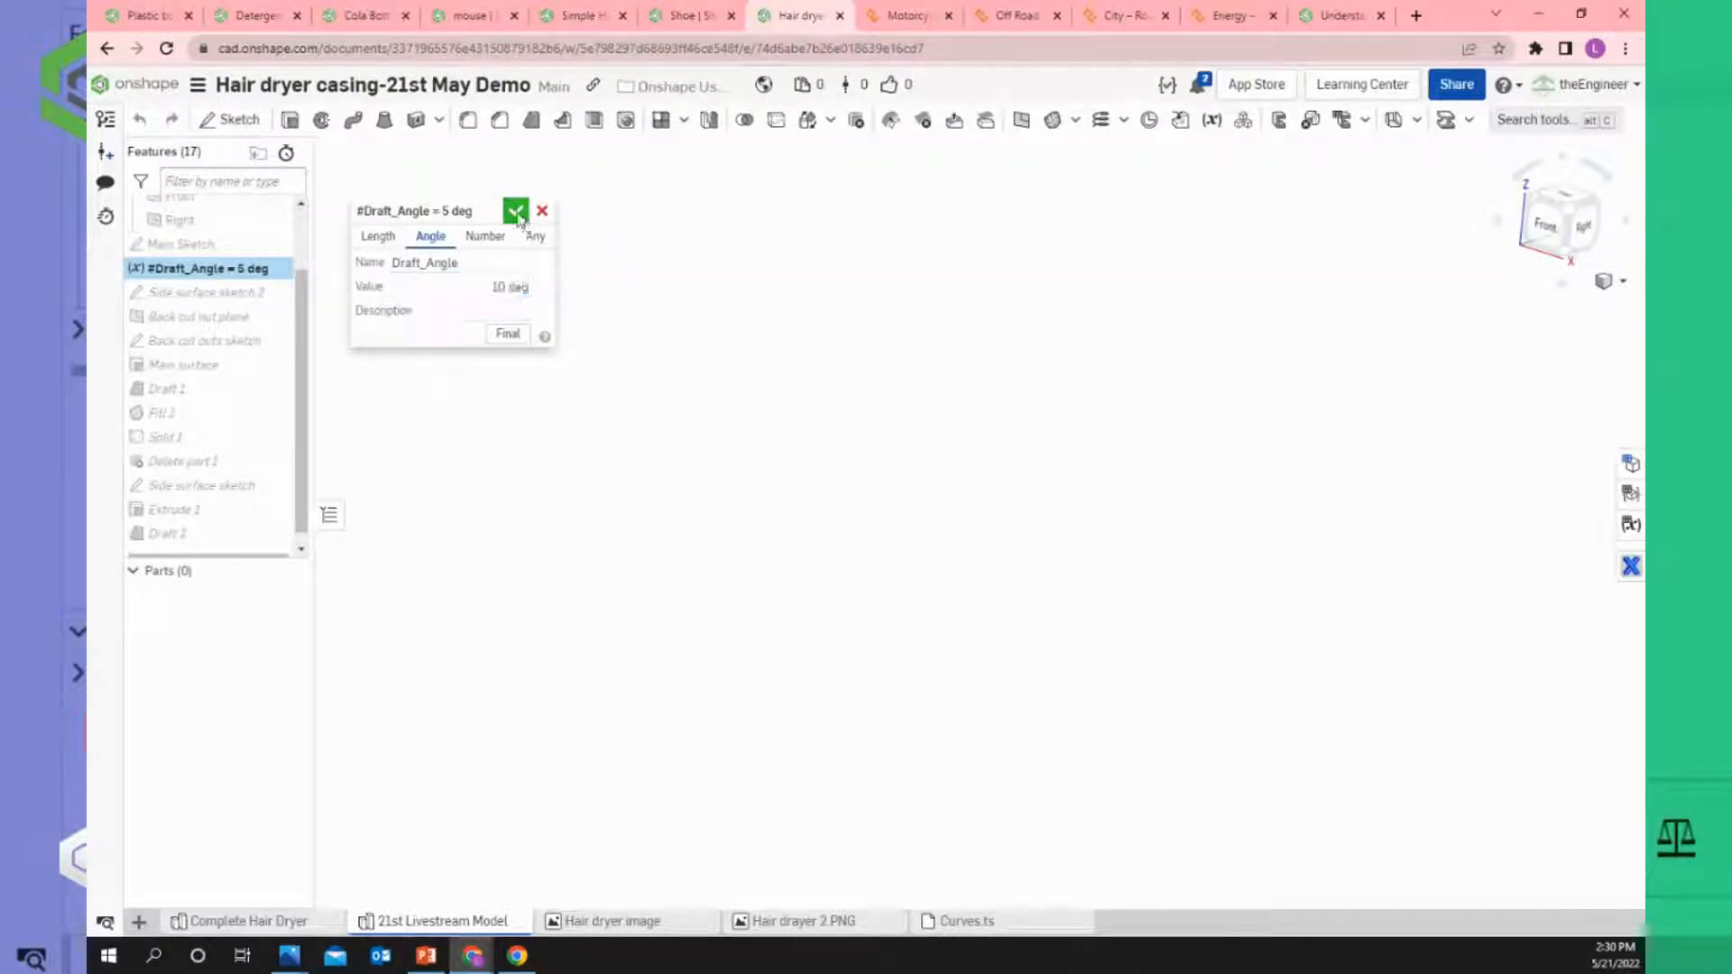
pyautogui.click(516, 213)
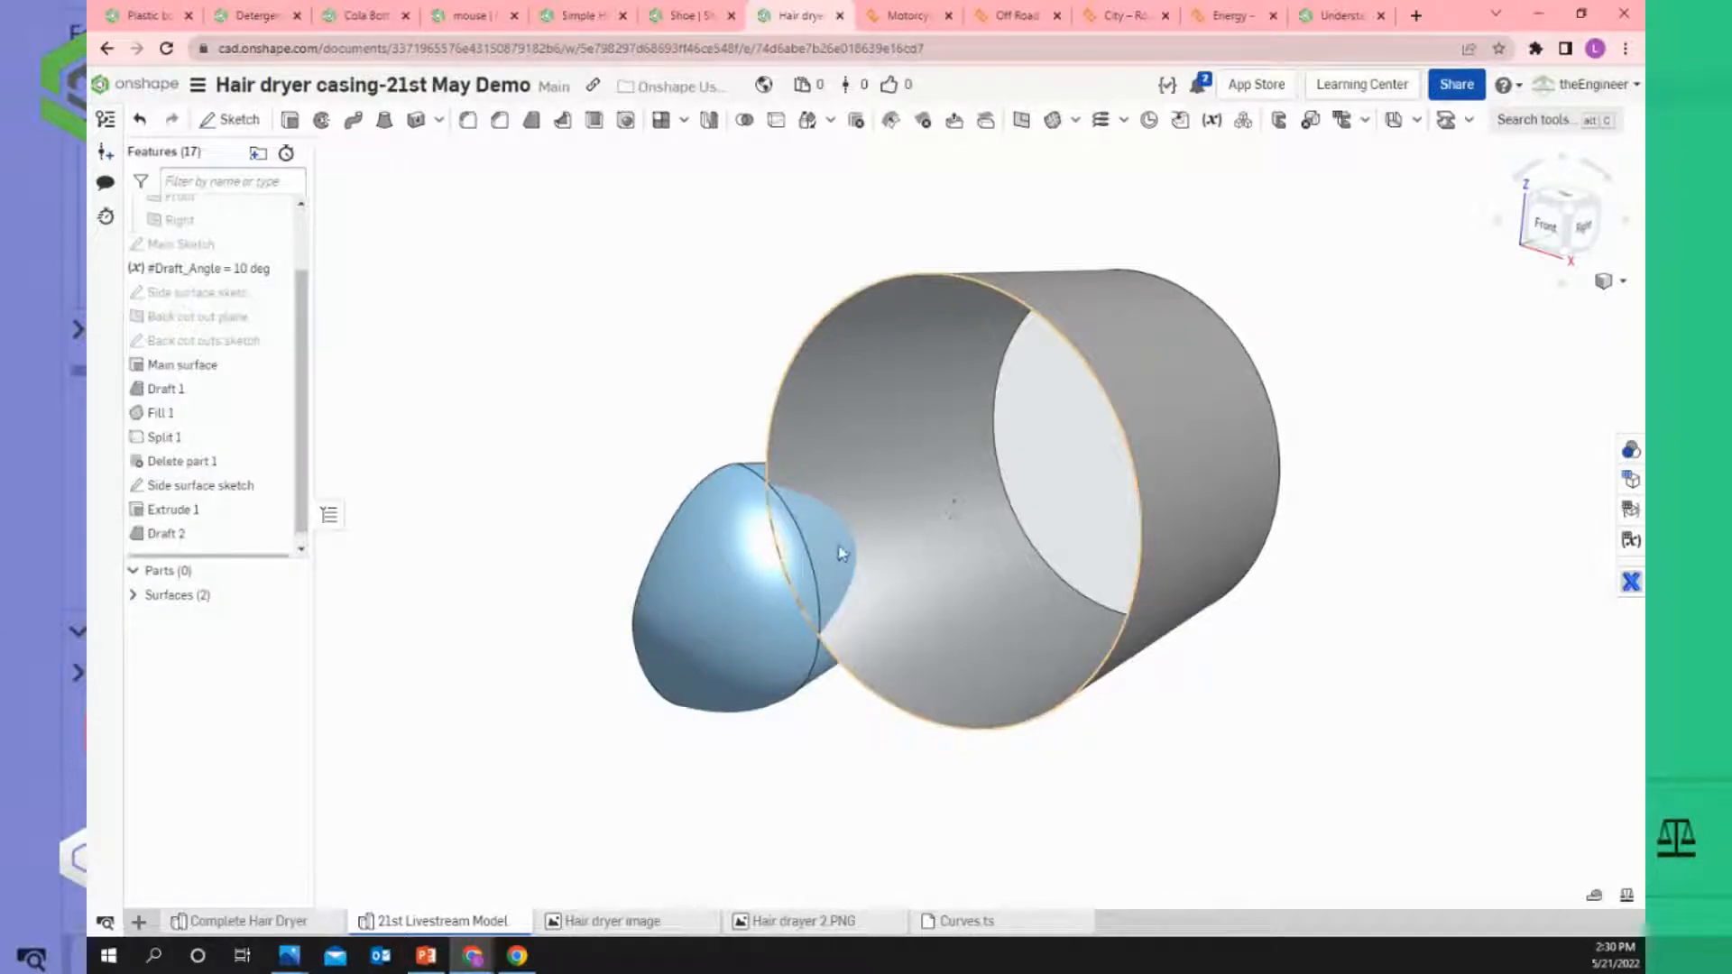
# Set the #Draft_Angle variable to 5 deg.
pyautogui.scroll(1, 840, 553)
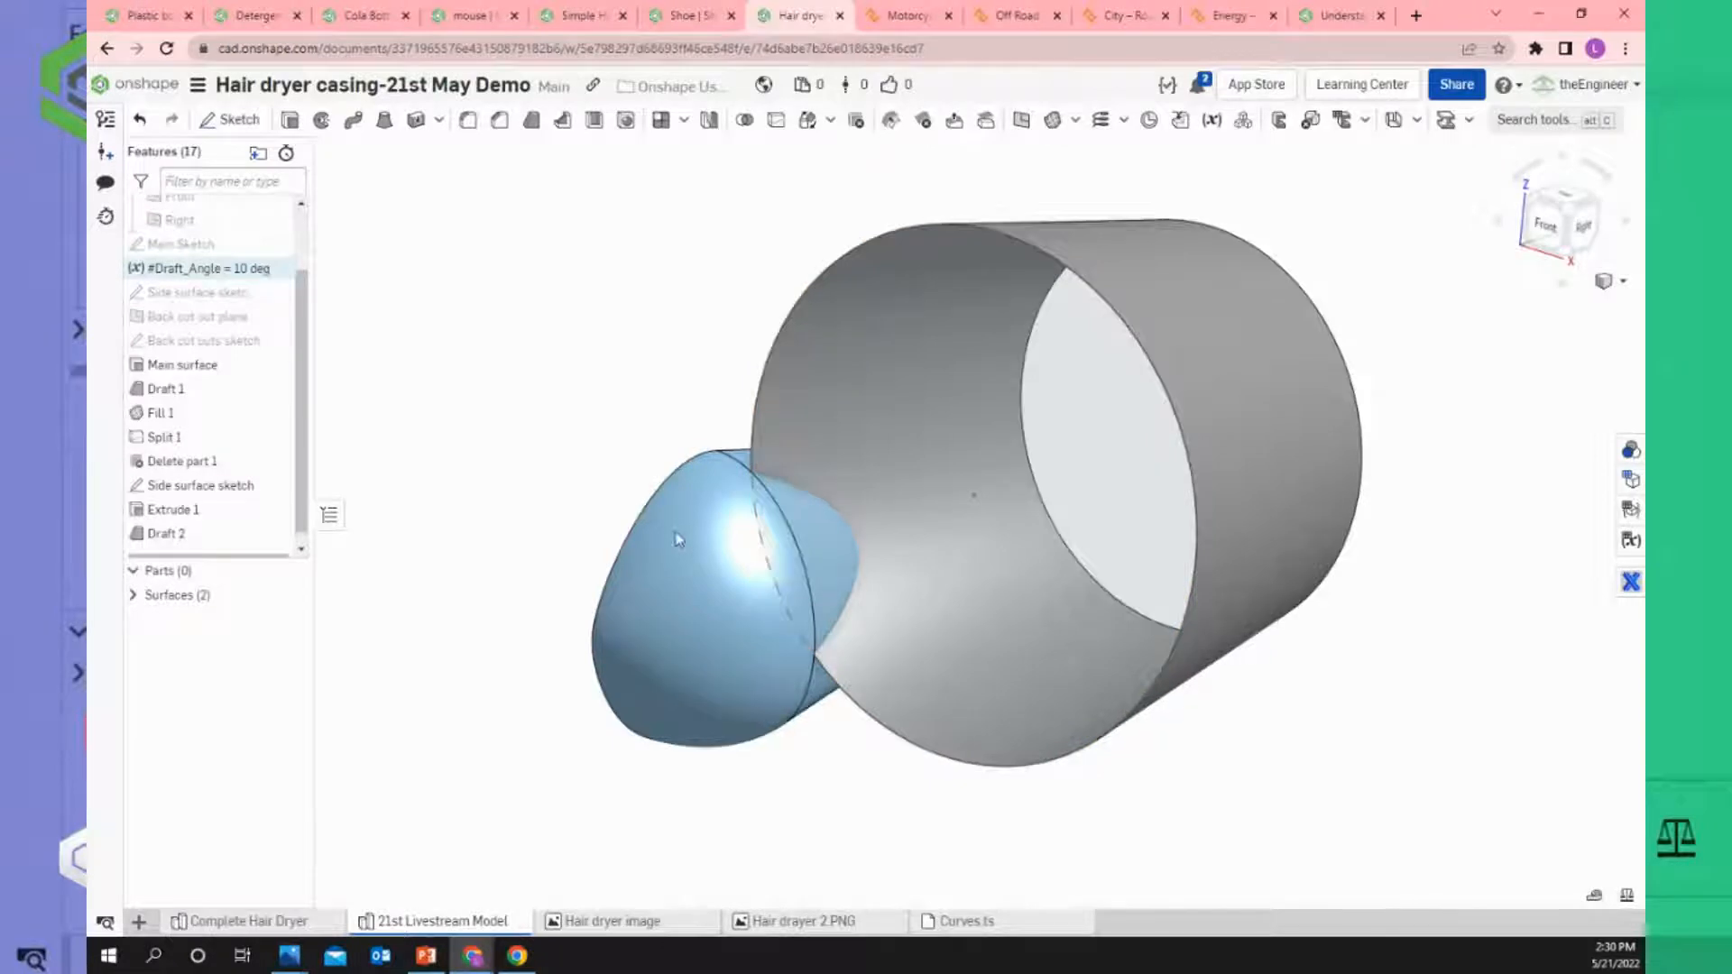
pyautogui.moveTo(839, 568); pyautogui.dragTo(719, 552, button='right')
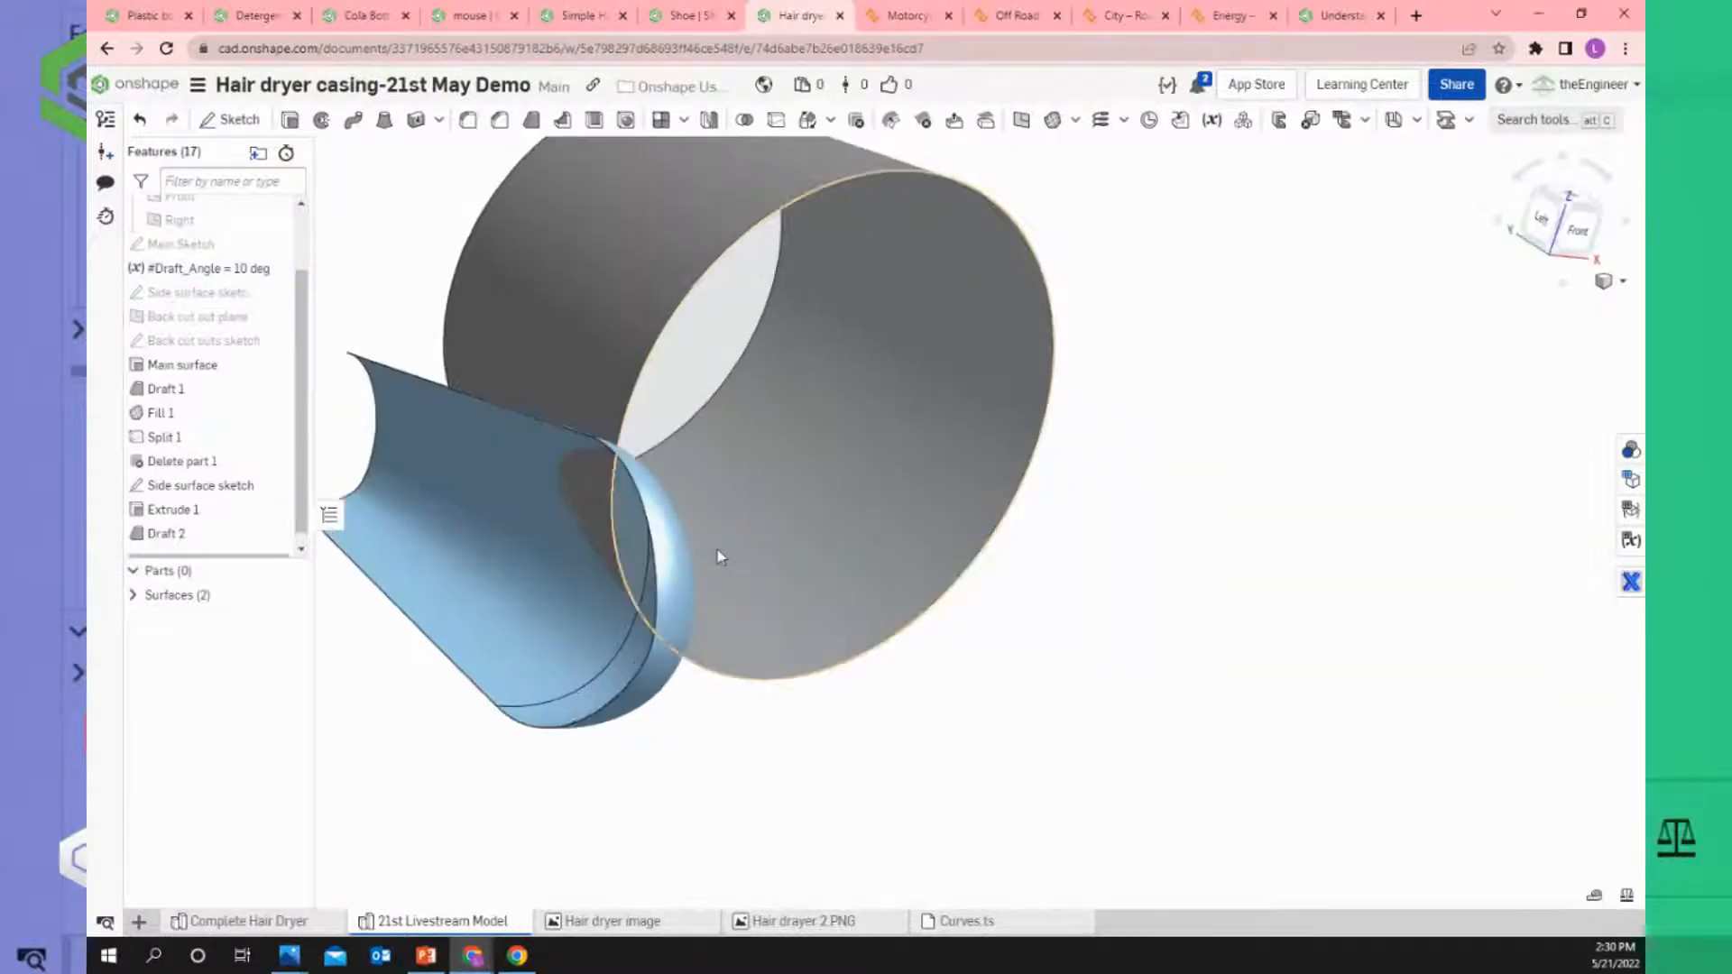
pyautogui.rightClick(260, 272)
pyautogui.click(290, 287)
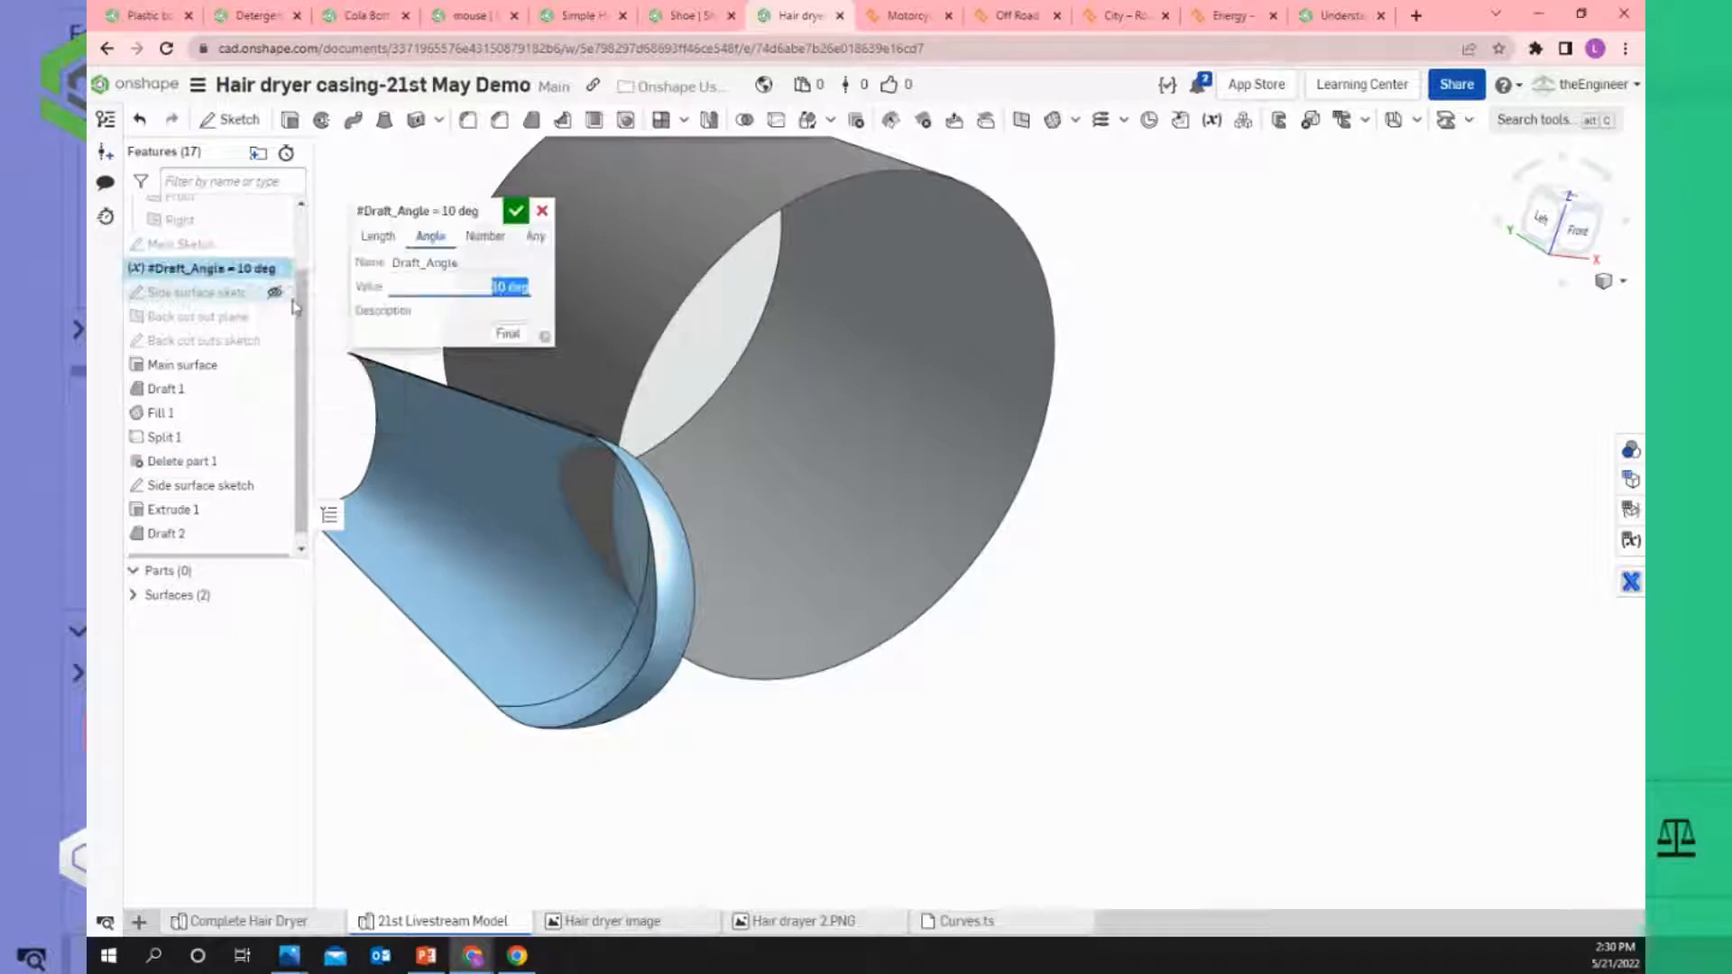
pyautogui.write('5deg')
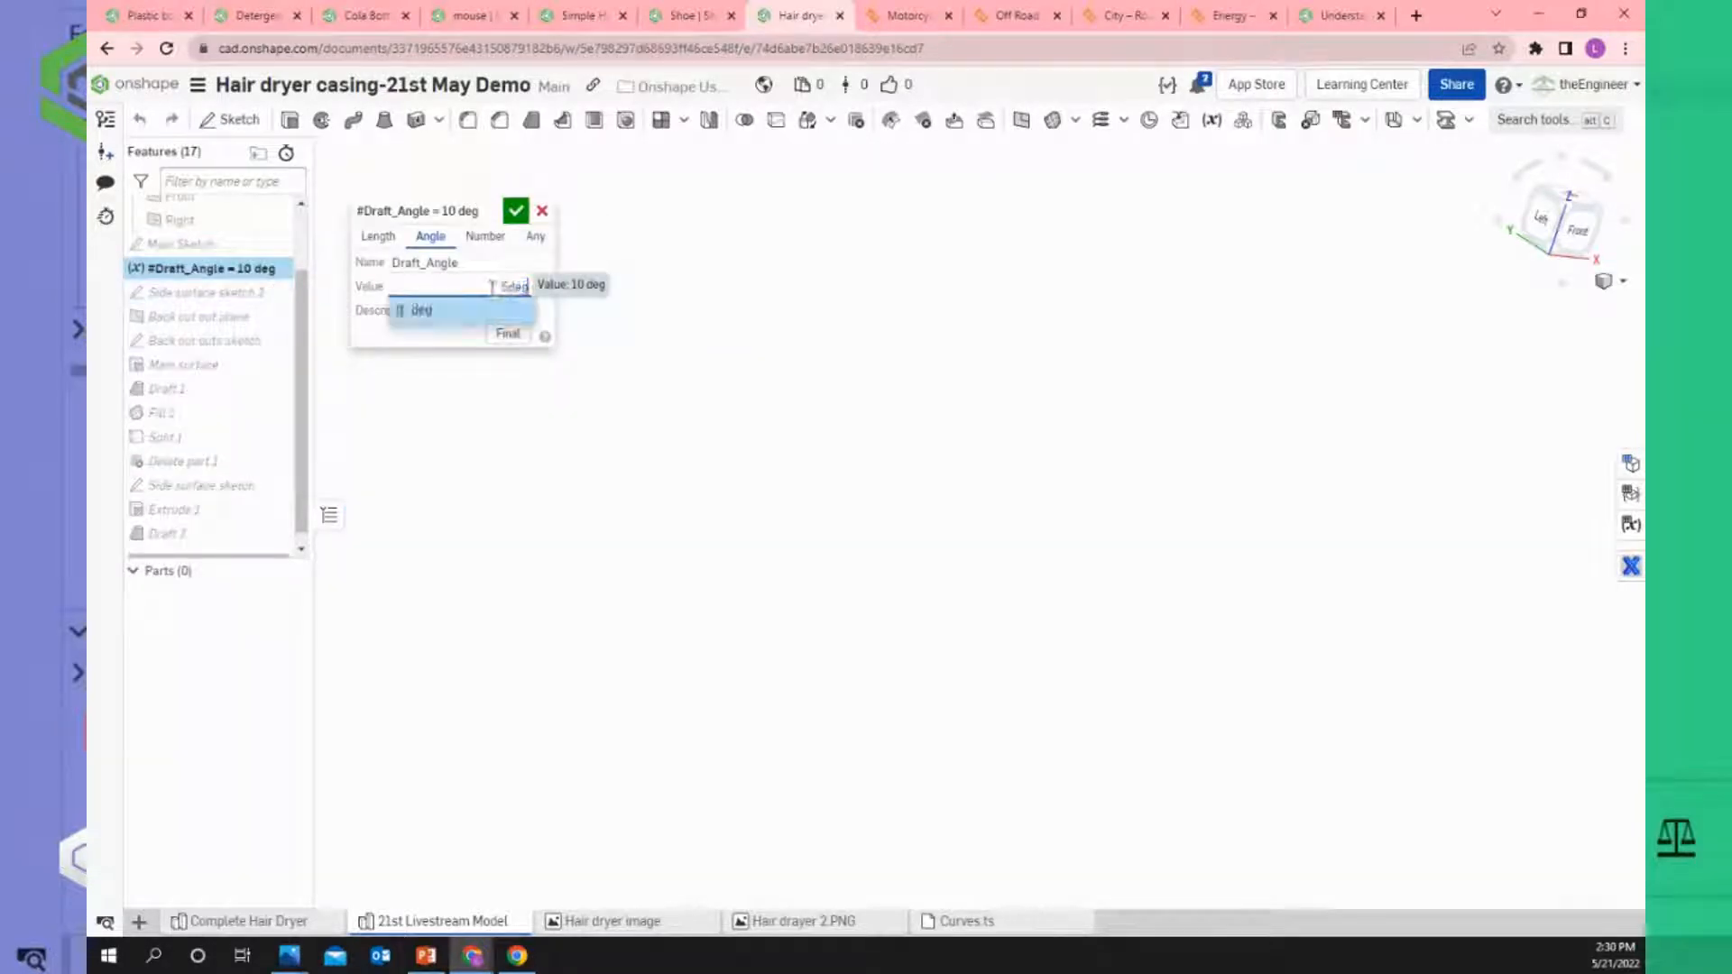
pyautogui.click(517, 214)
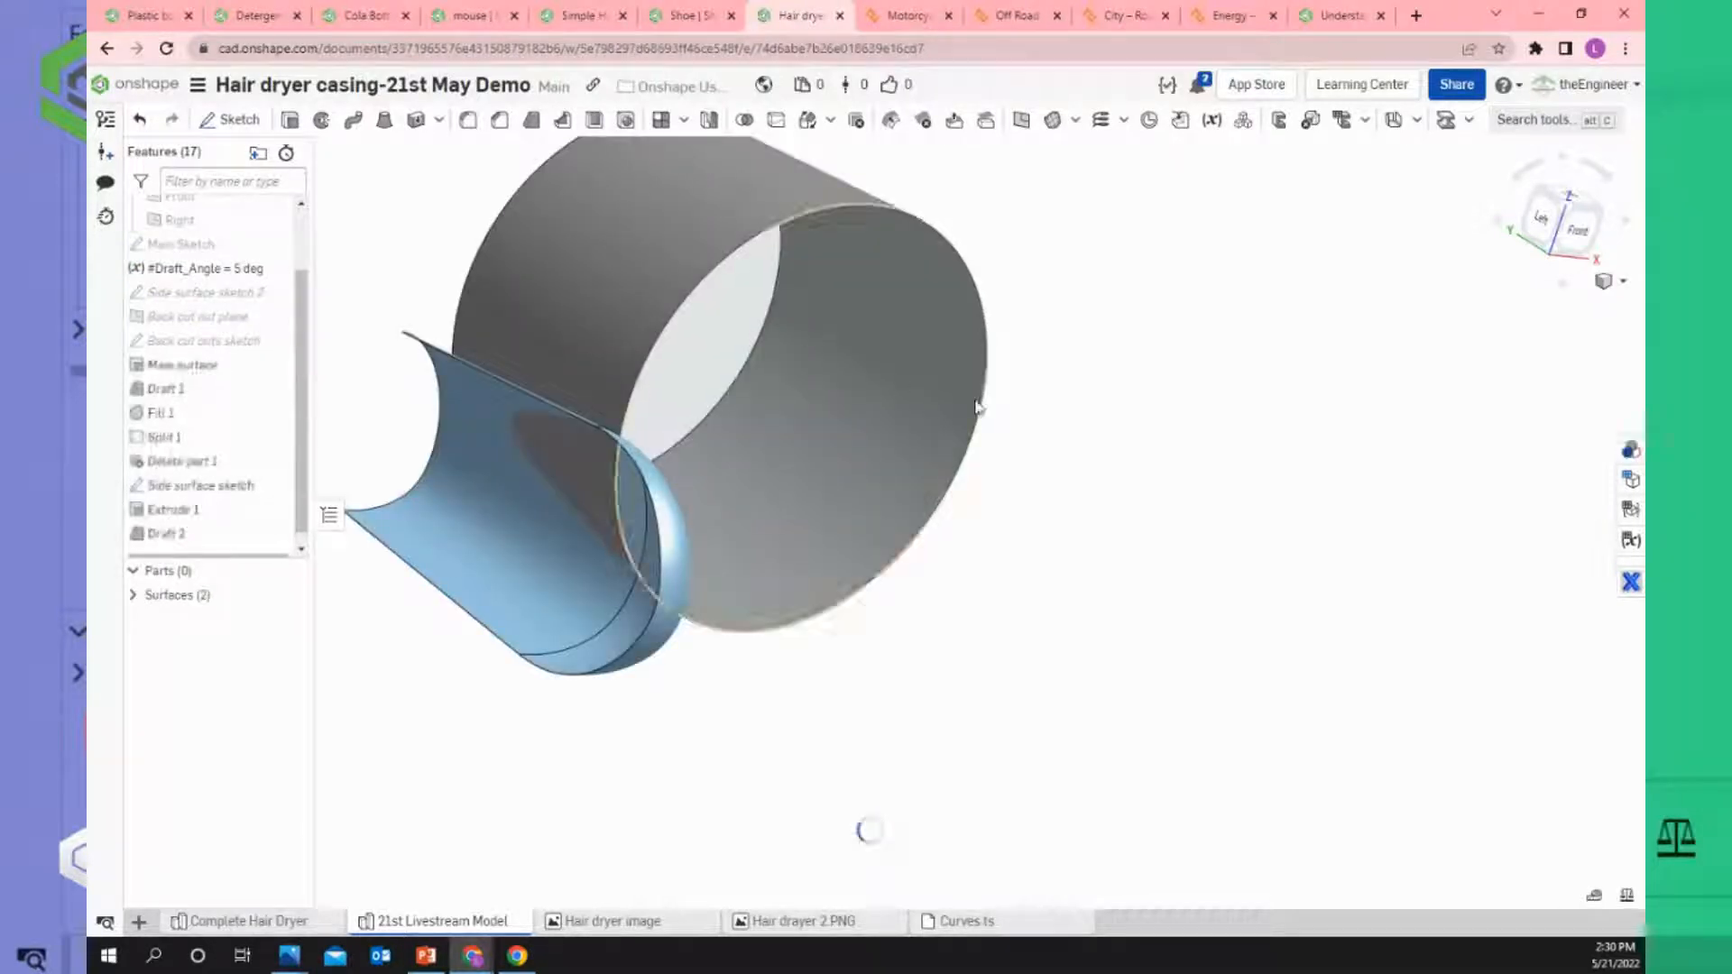
# Split the domed main surface with the Side surface sketch face, keeping both sides and the splitting tool.
pyautogui.moveTo(958, 488); pyautogui.dragTo(1029, 463, button='right')
pyautogui.click(1567, 227)
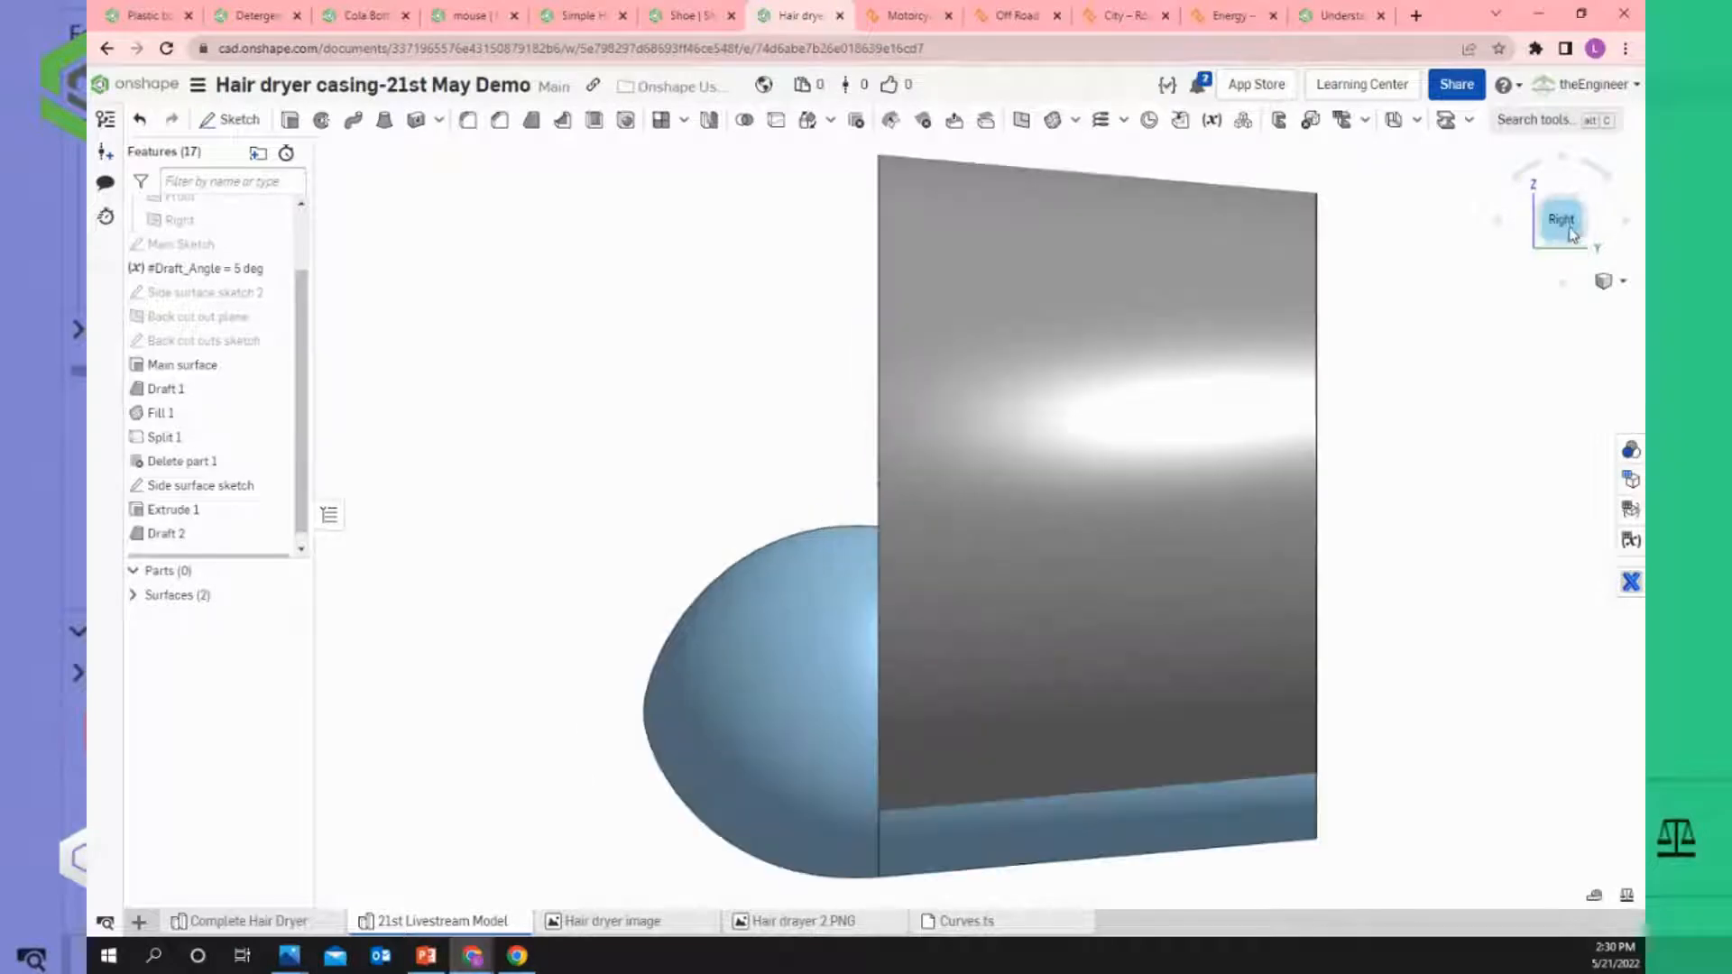
pyautogui.scroll(-3, 1251, 443)
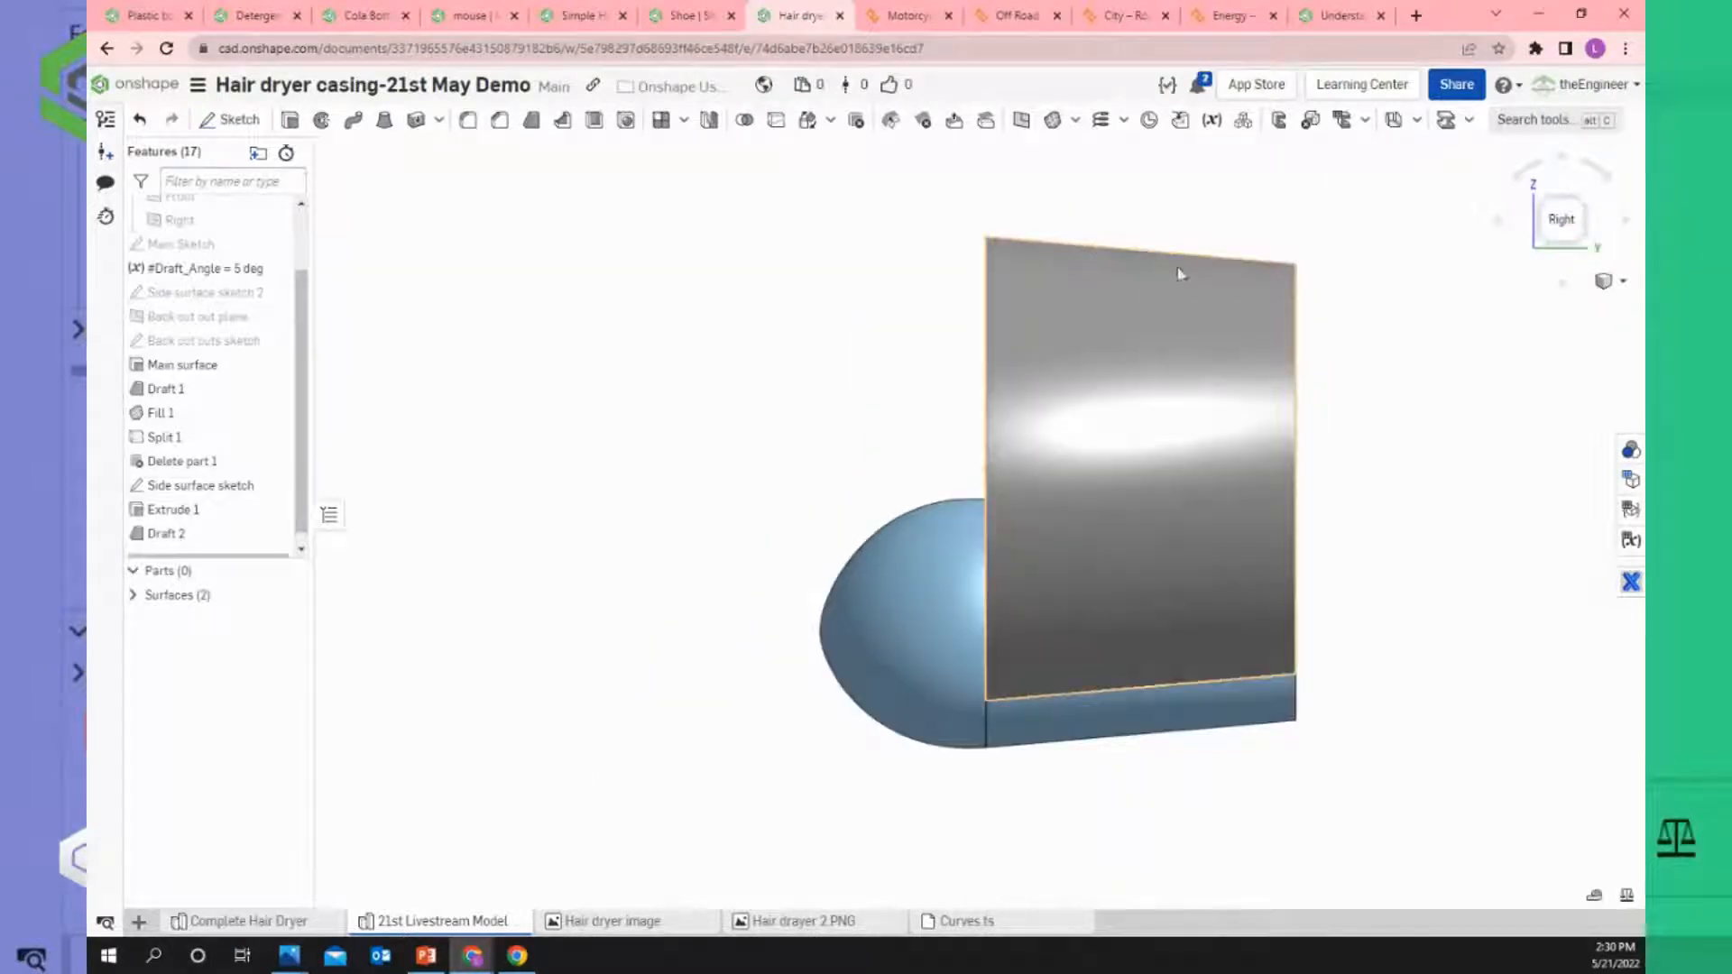
pyautogui.moveTo(772, 321); pyautogui.dragTo(826, 349, button='right')
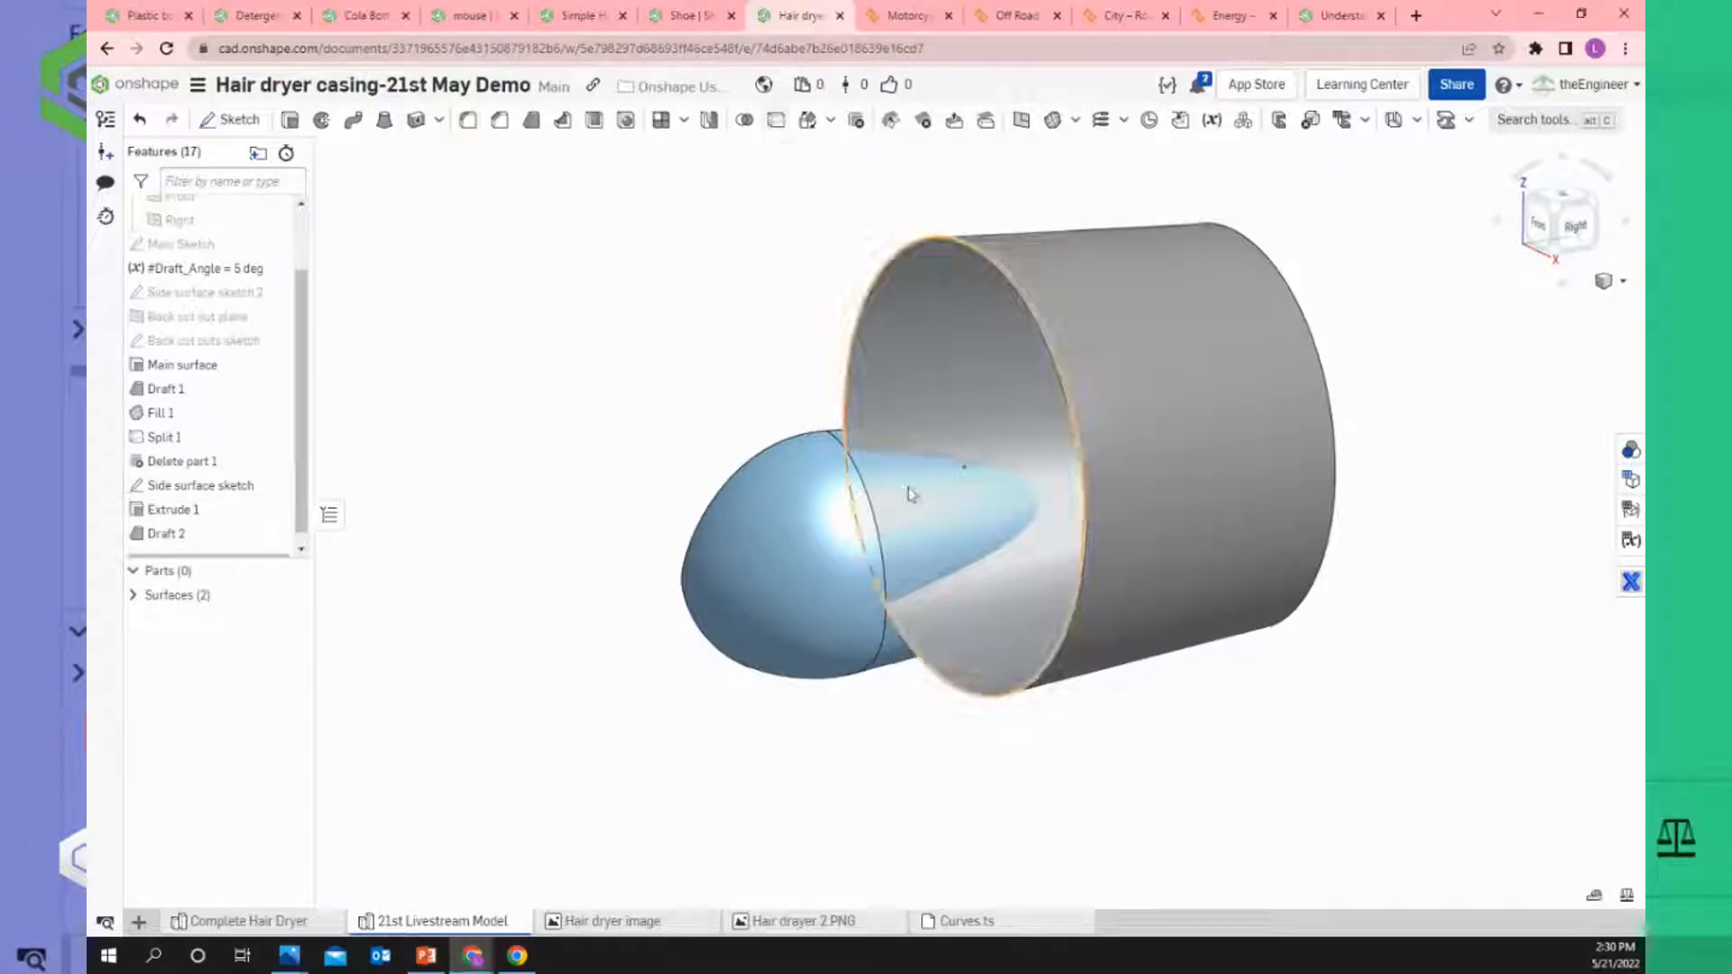
pyautogui.scroll(2, 930, 552)
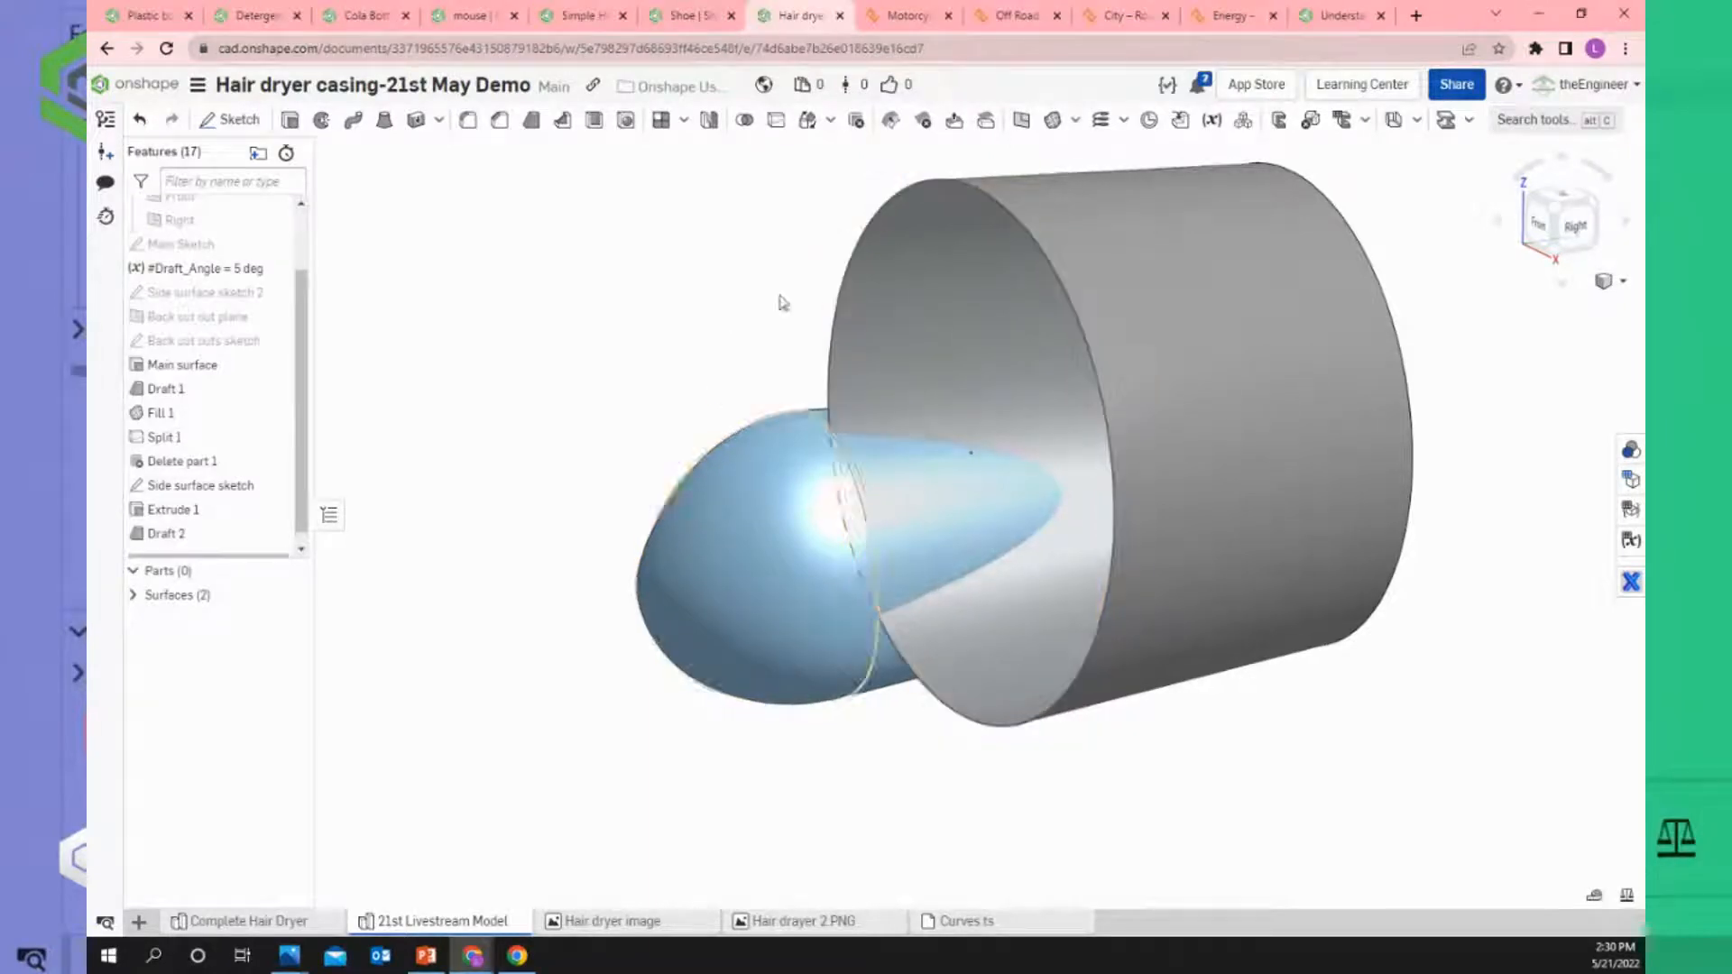
pyautogui.click(776, 120)
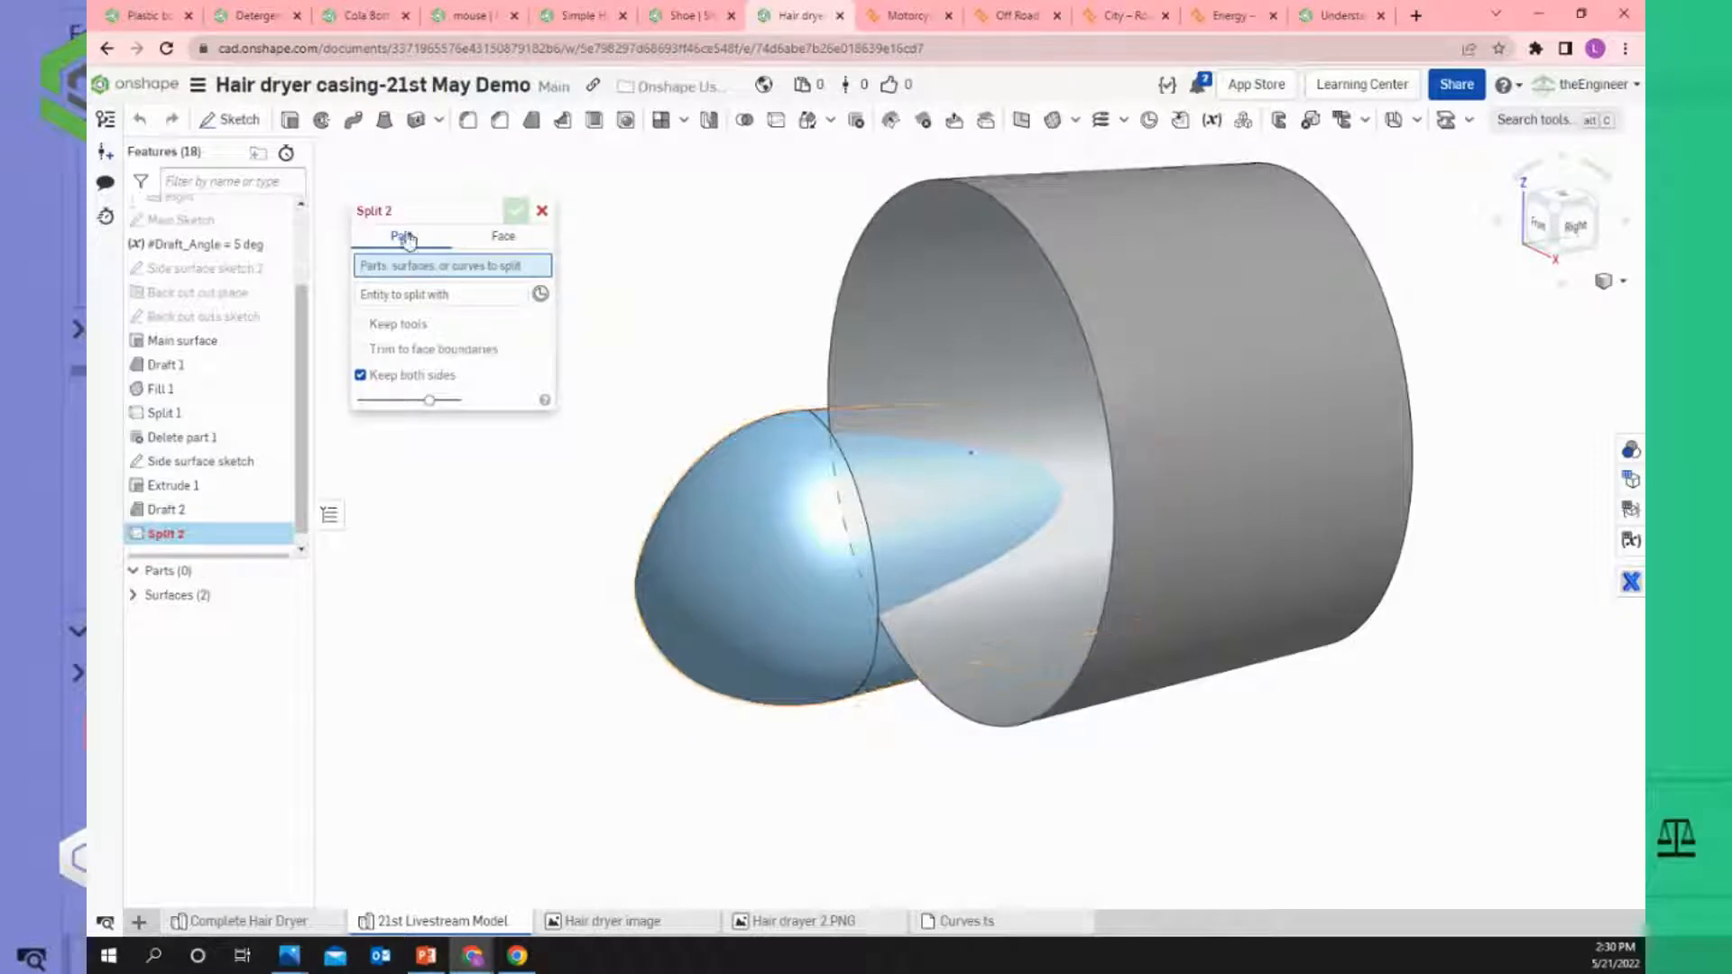
pyautogui.click(790, 511)
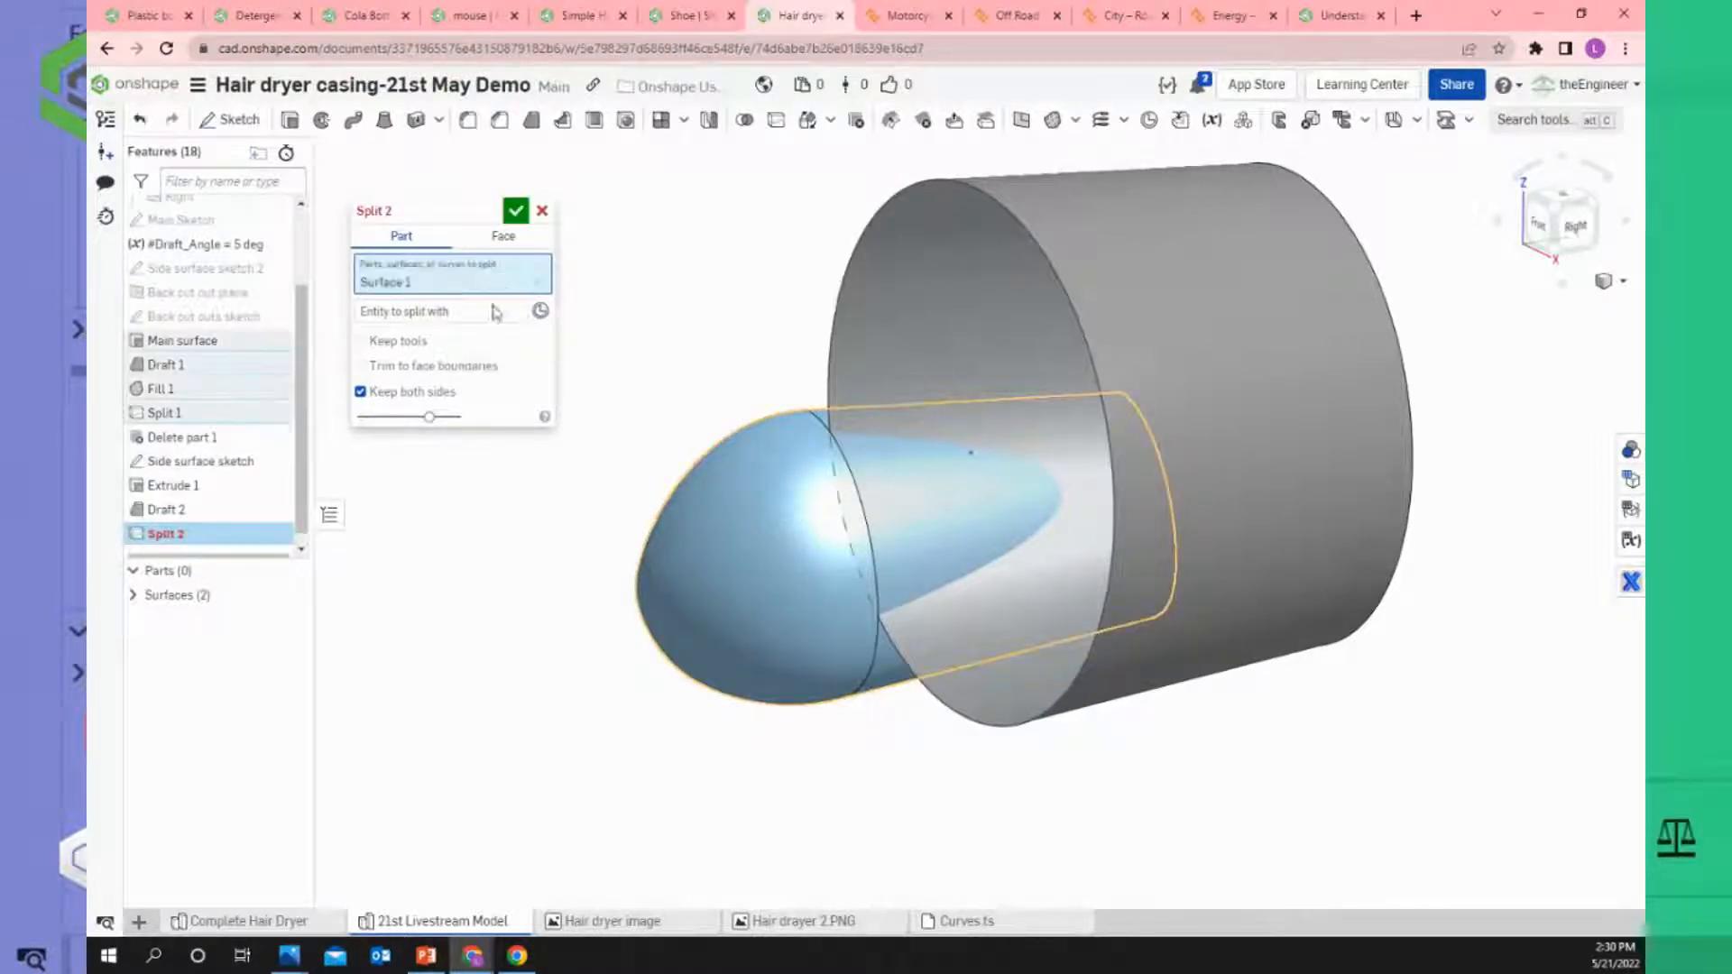
pyautogui.click(465, 316)
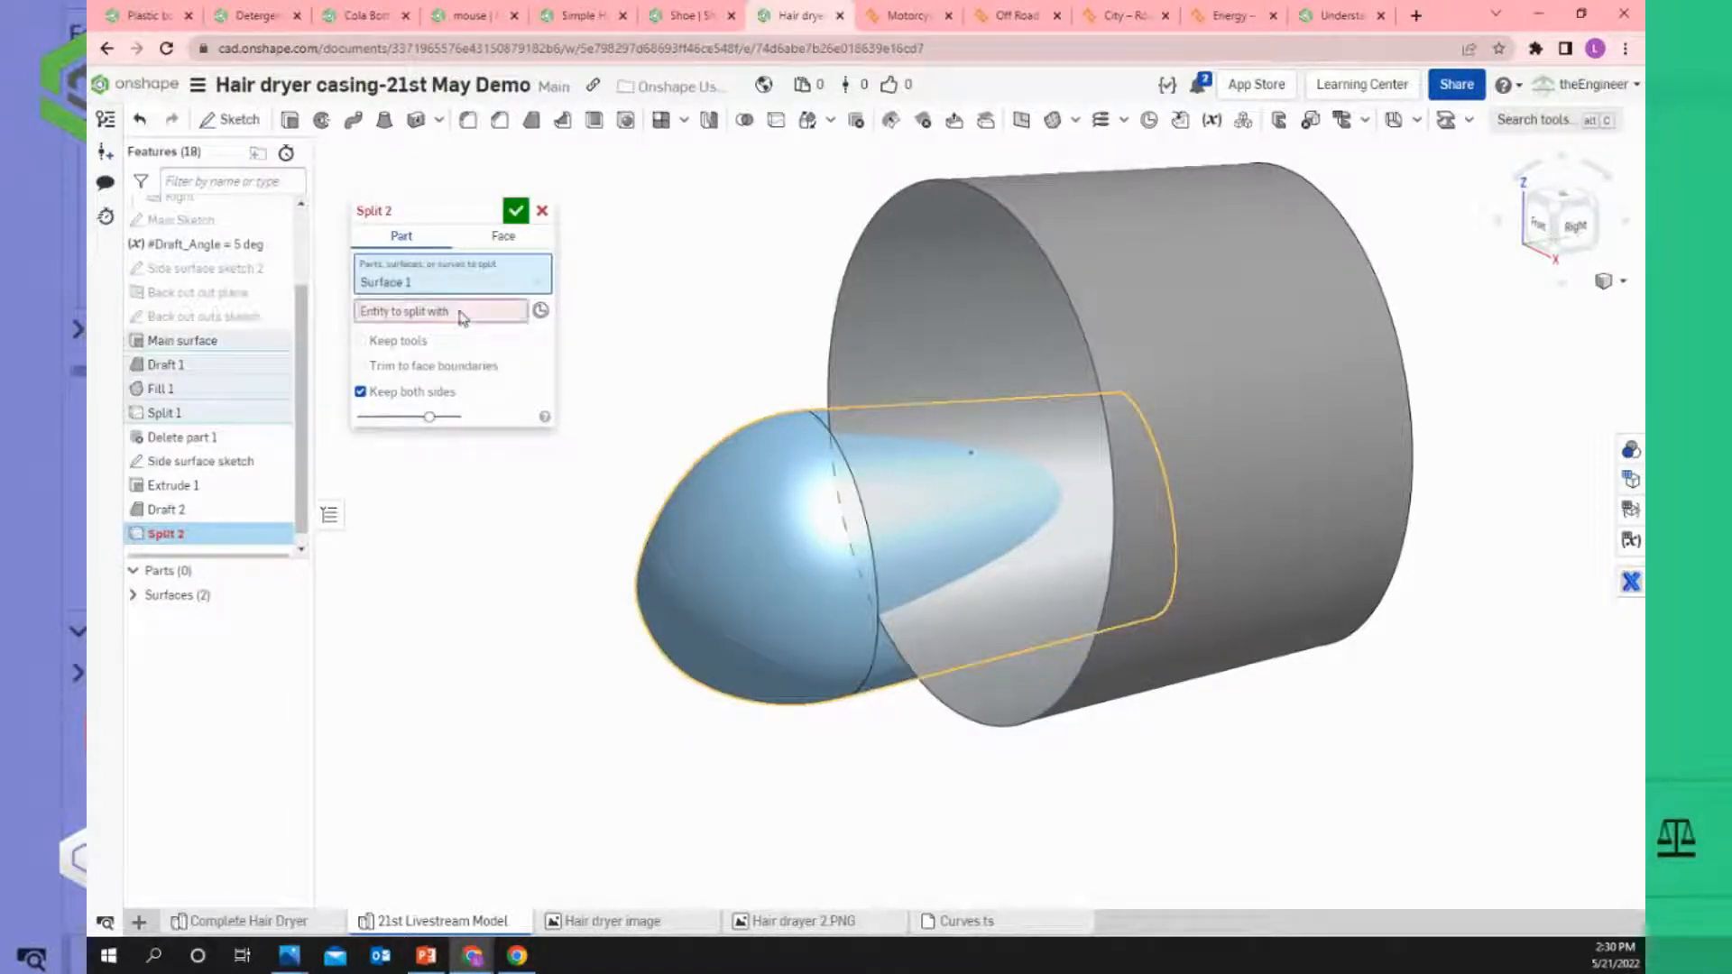
pyautogui.click(915, 301)
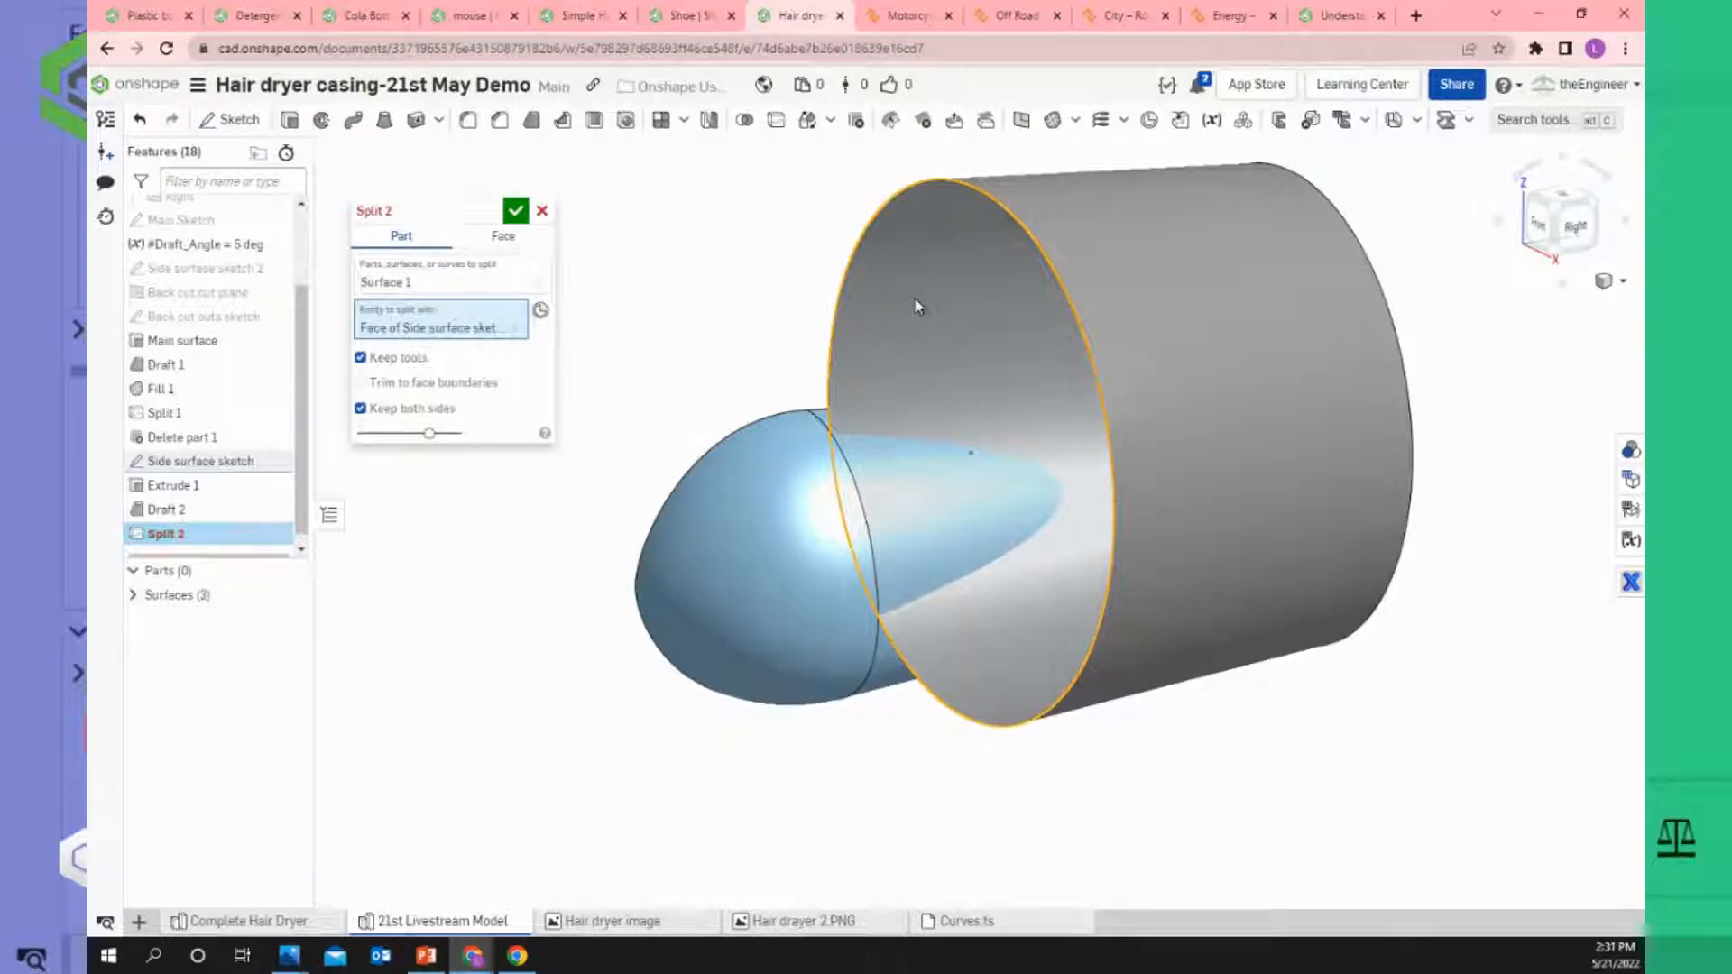
pyautogui.click(515, 211)
# List the surfaces and toggle the visibility of the drafted cylindrical surface to examine the pieces of the split main surface.
pyautogui.moveTo(584, 418); pyautogui.dragTo(531, 465, button='right')
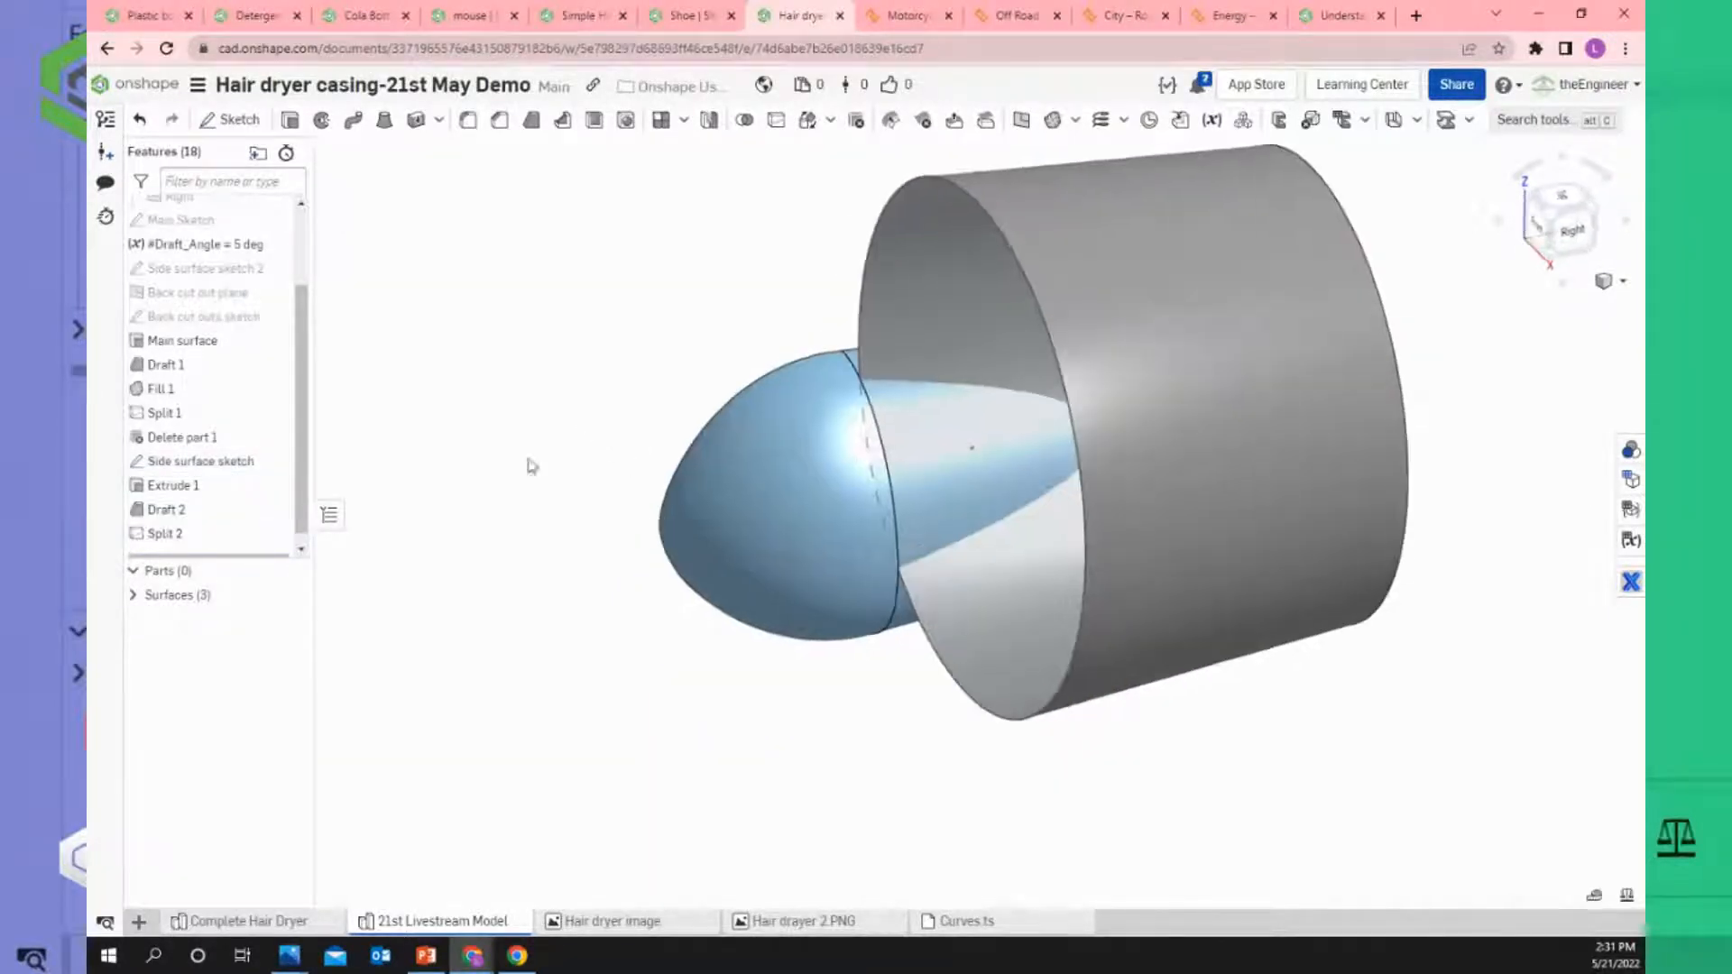
pyautogui.click(136, 597)
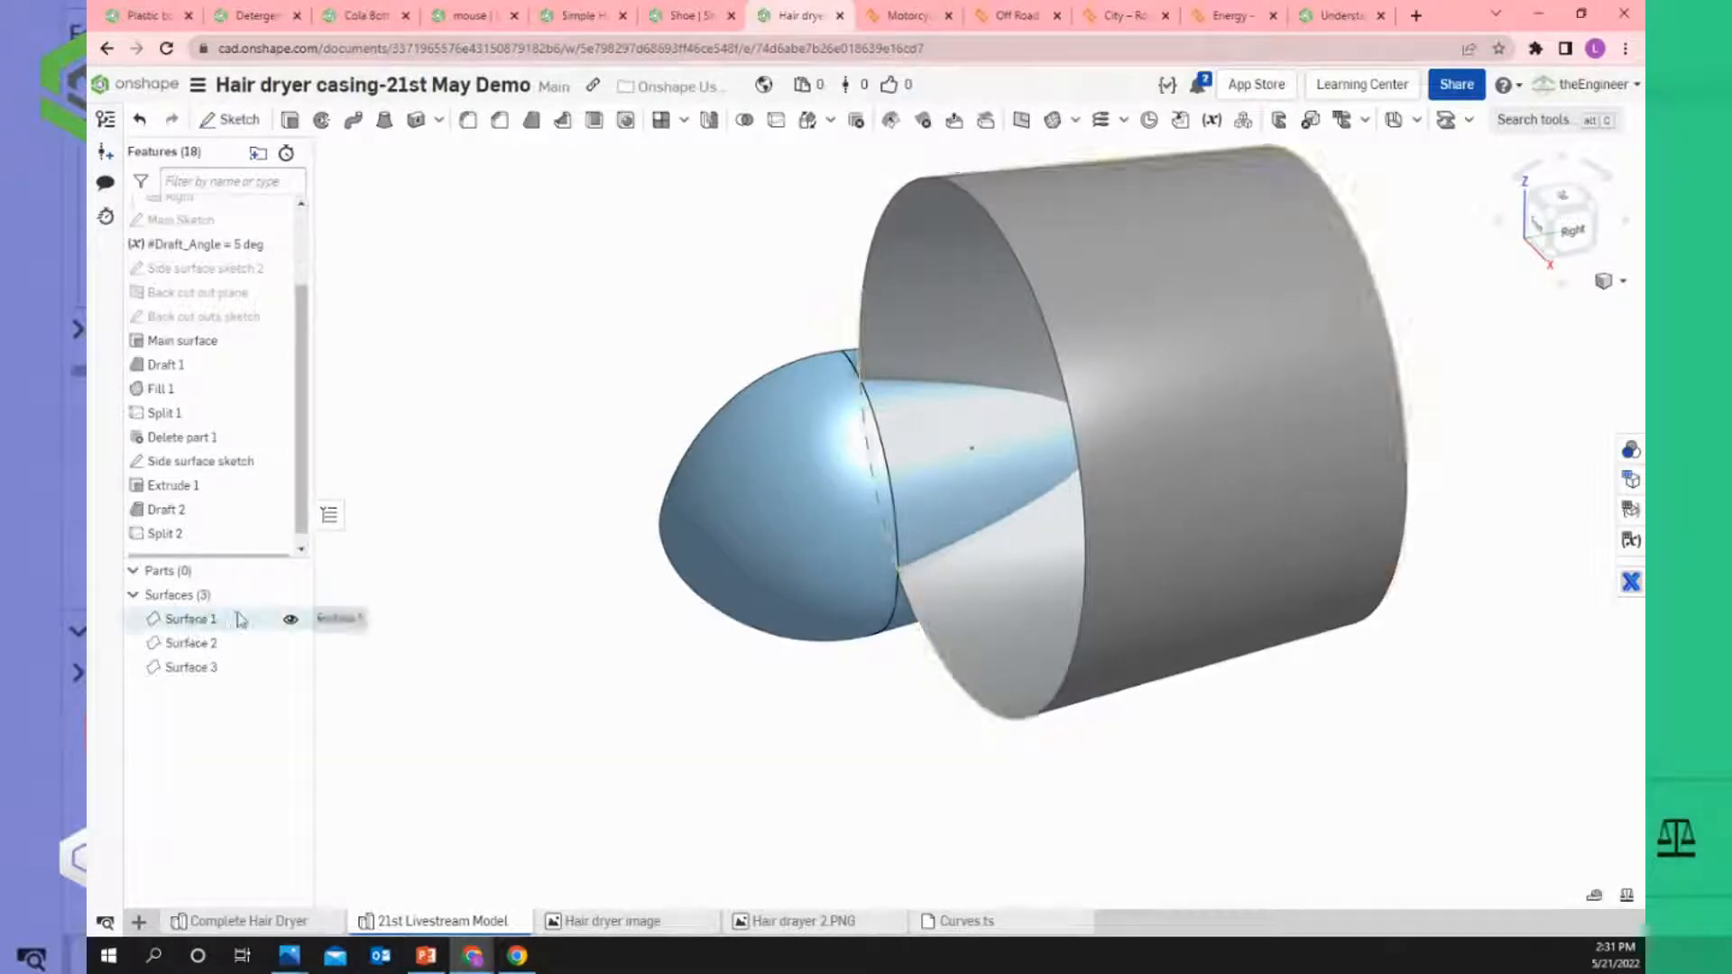
pyautogui.click(918, 433)
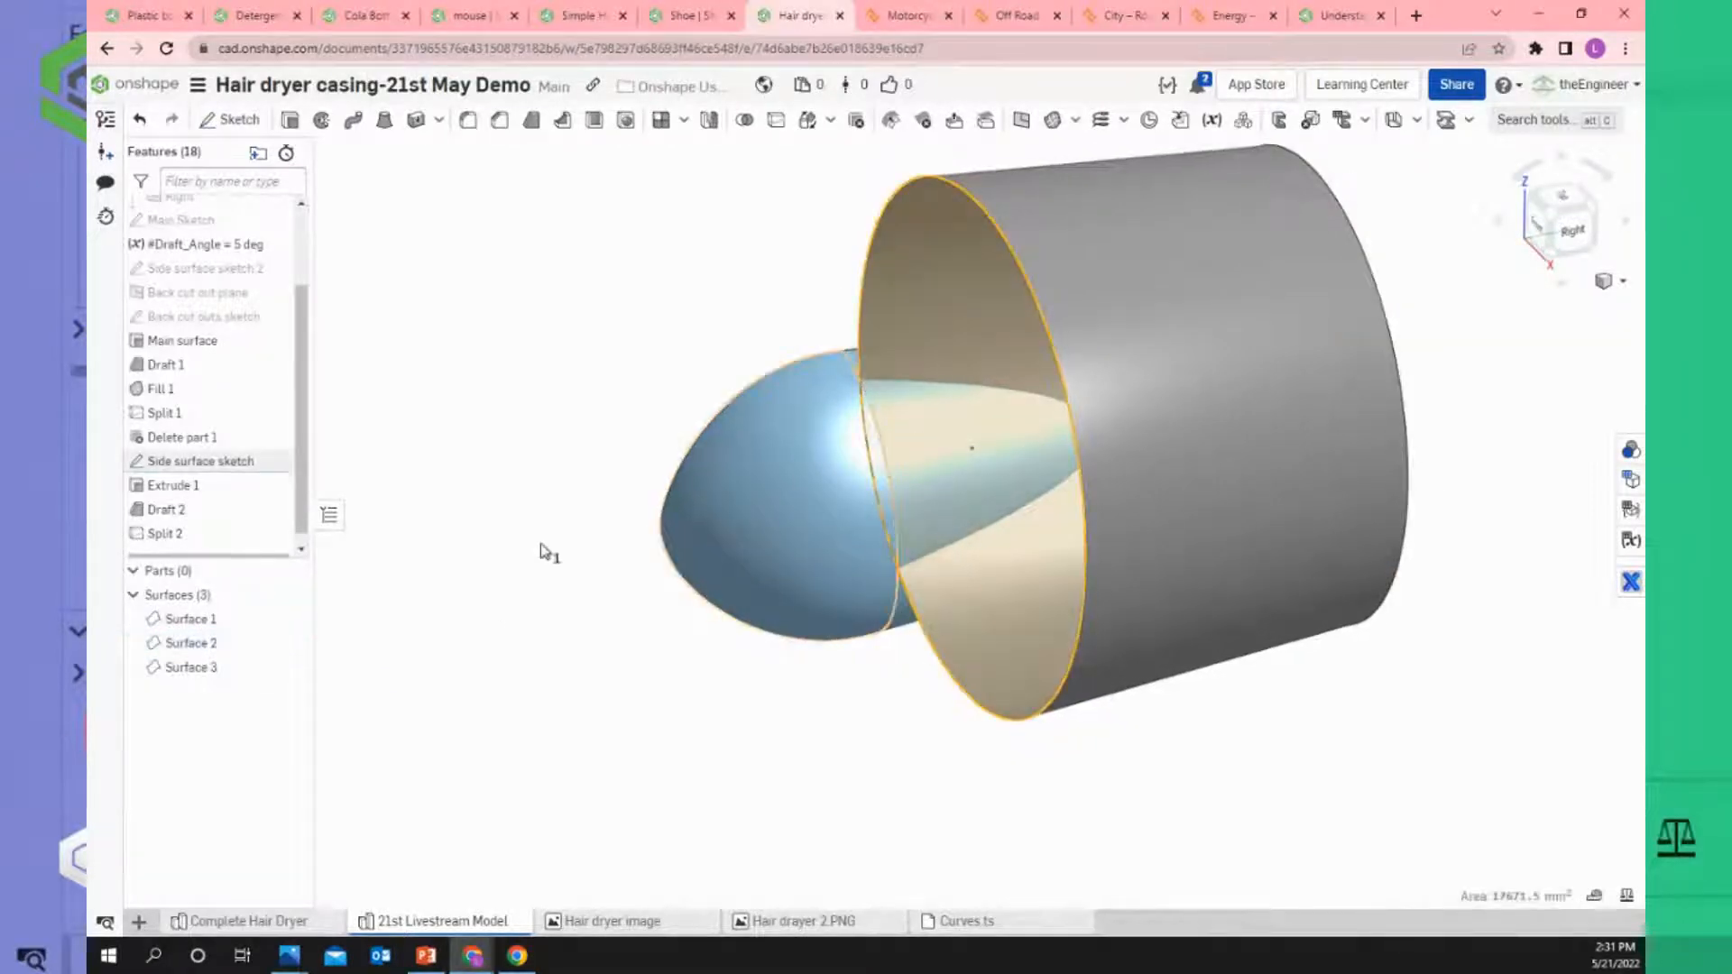
pyautogui.press('Escape')
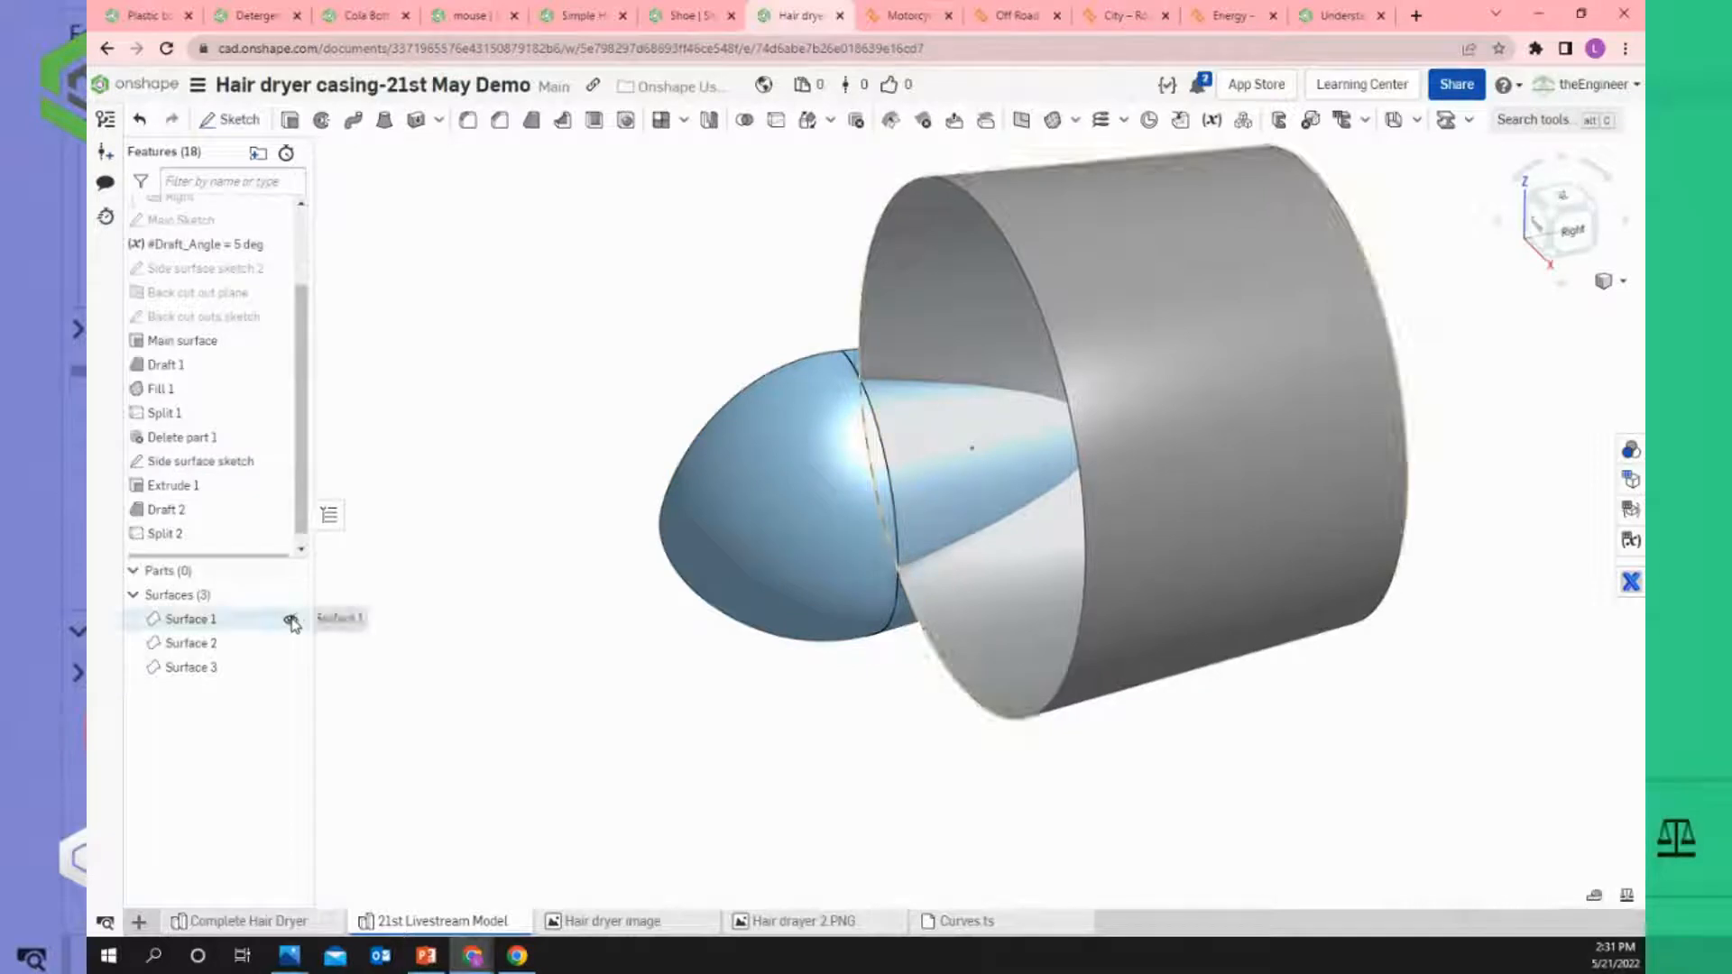
pyautogui.click(291, 619)
pyautogui.moveTo(614, 560)
pyautogui.mouseDown(button='right')
pyautogui.moveTo(546, 585)
pyautogui.moveTo(626, 580)
pyautogui.mouseUp(button='right')
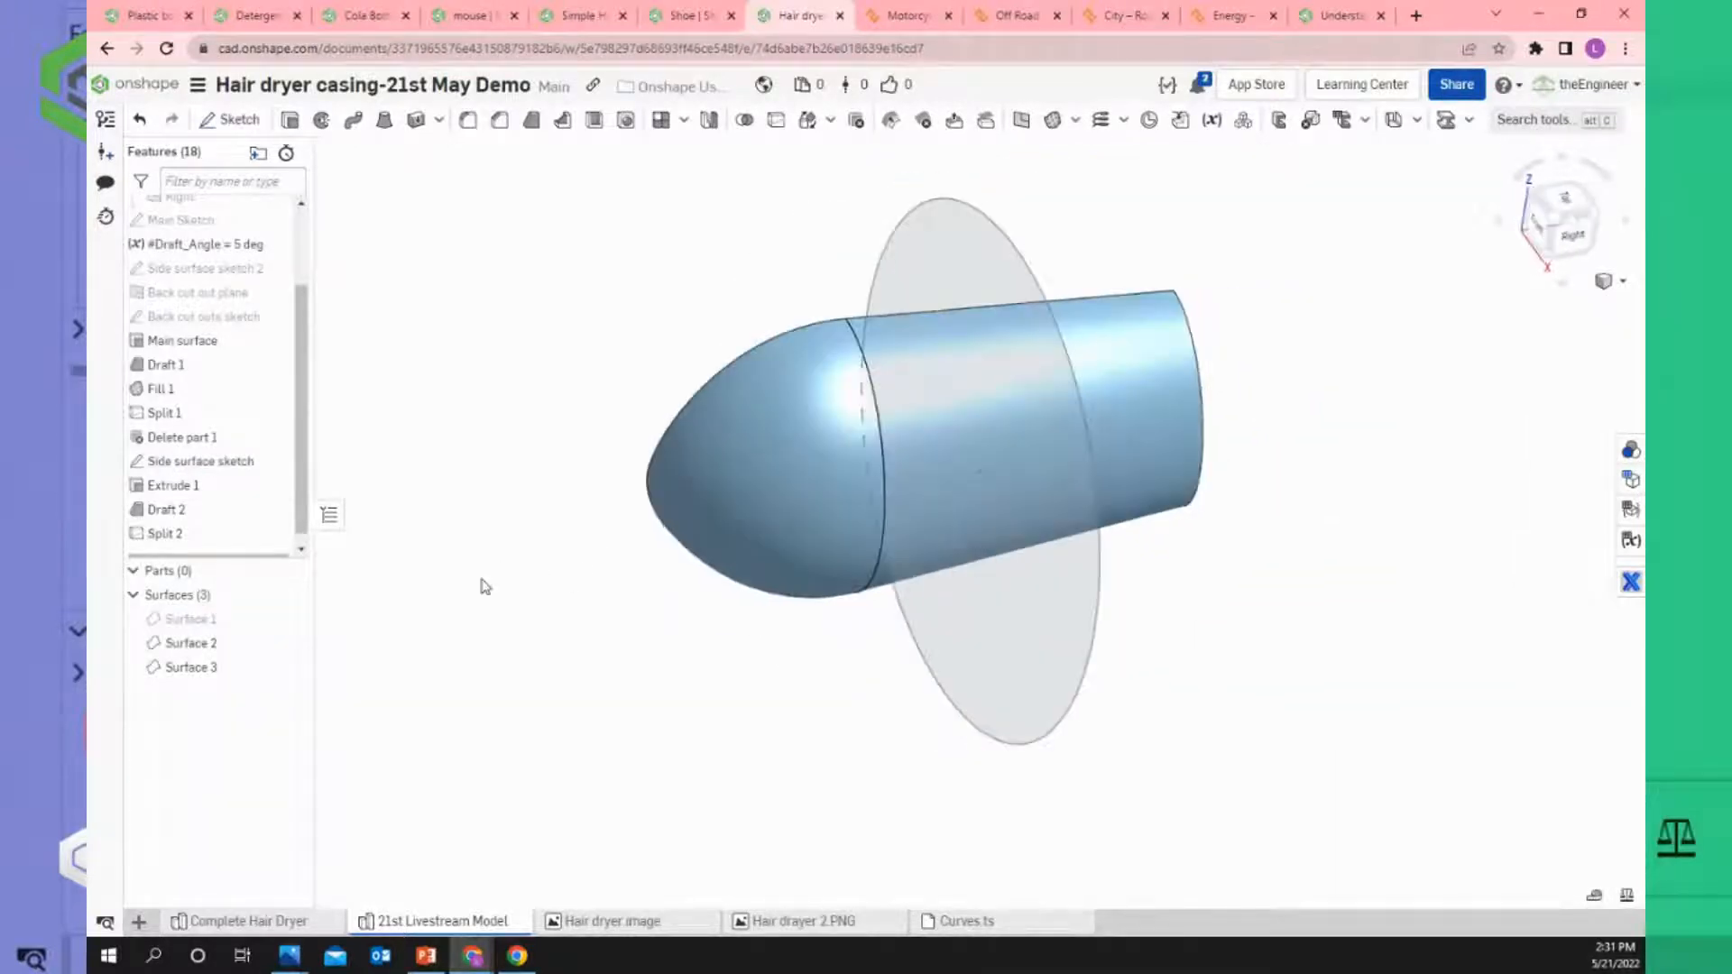
pyautogui.click(277, 652)
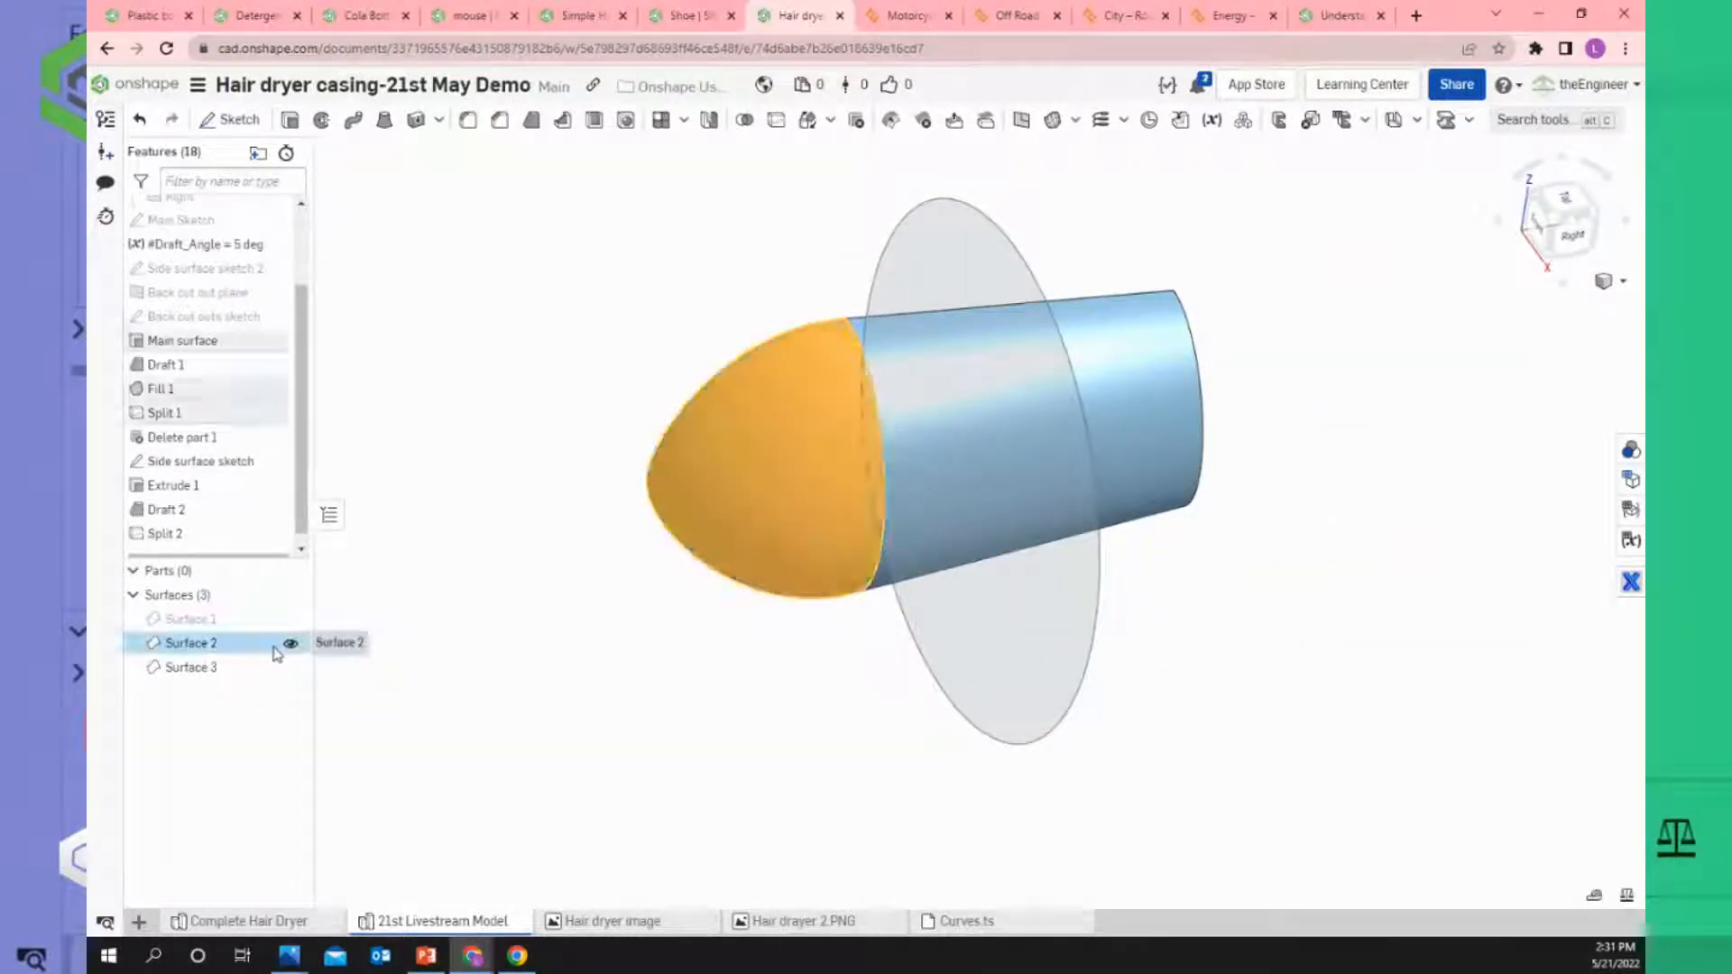
pyautogui.click(298, 618)
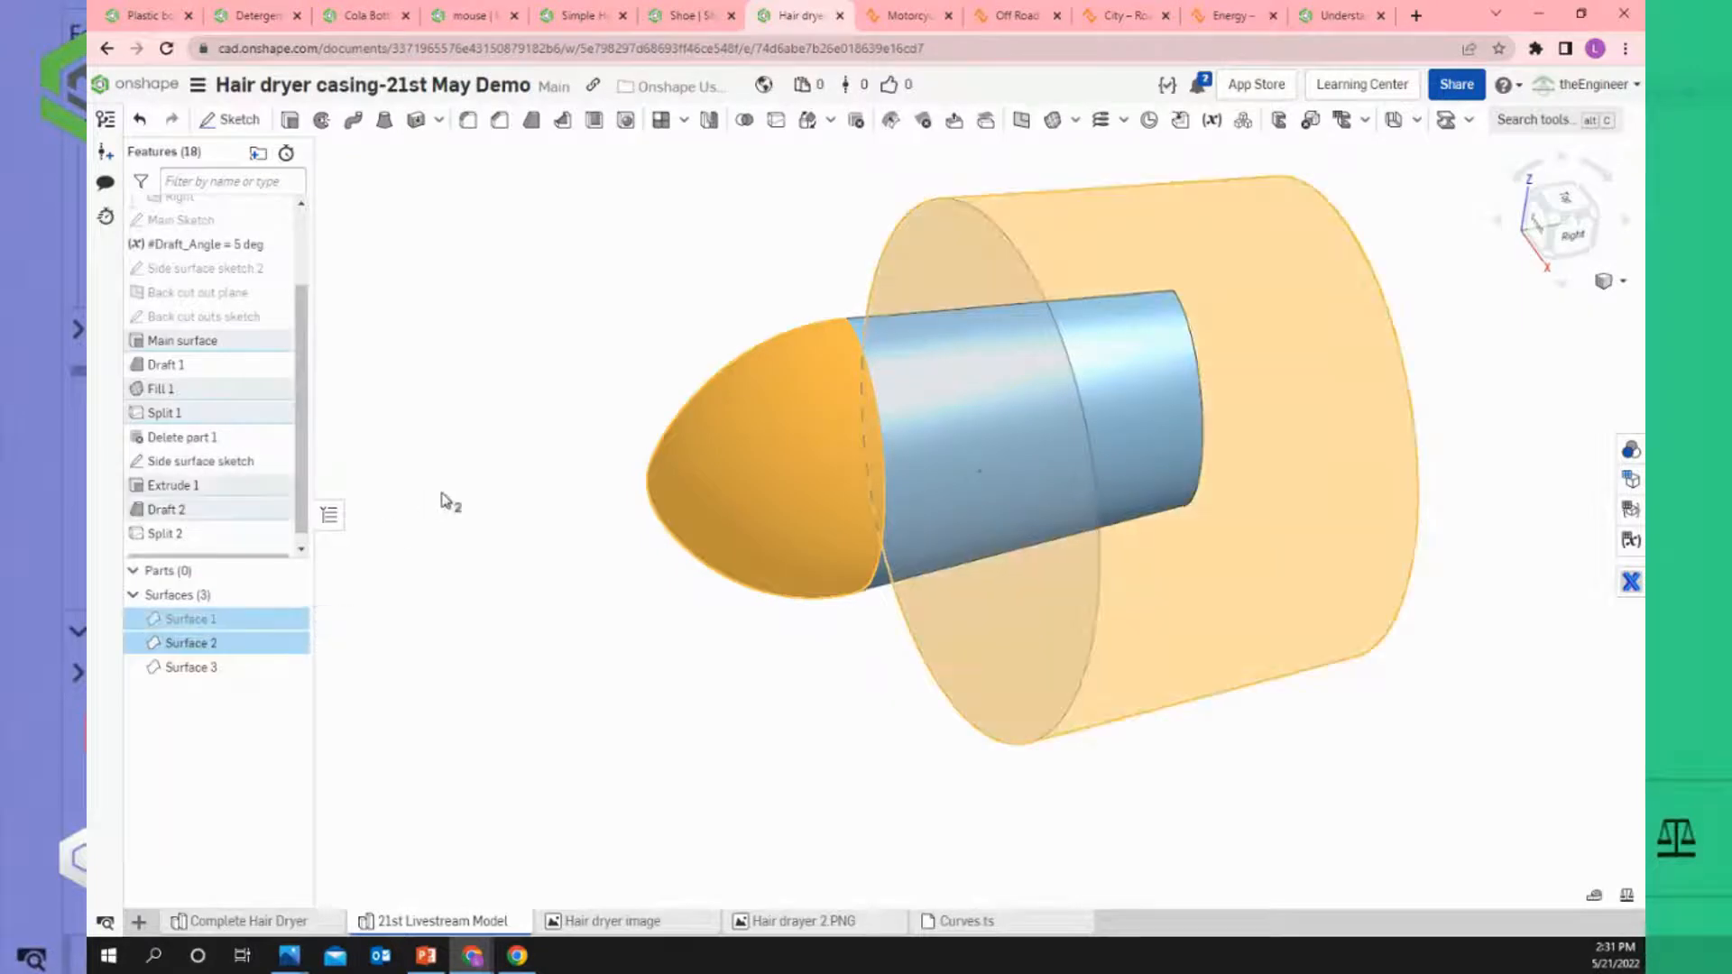
pyautogui.click(445, 495)
pyautogui.click(289, 619)
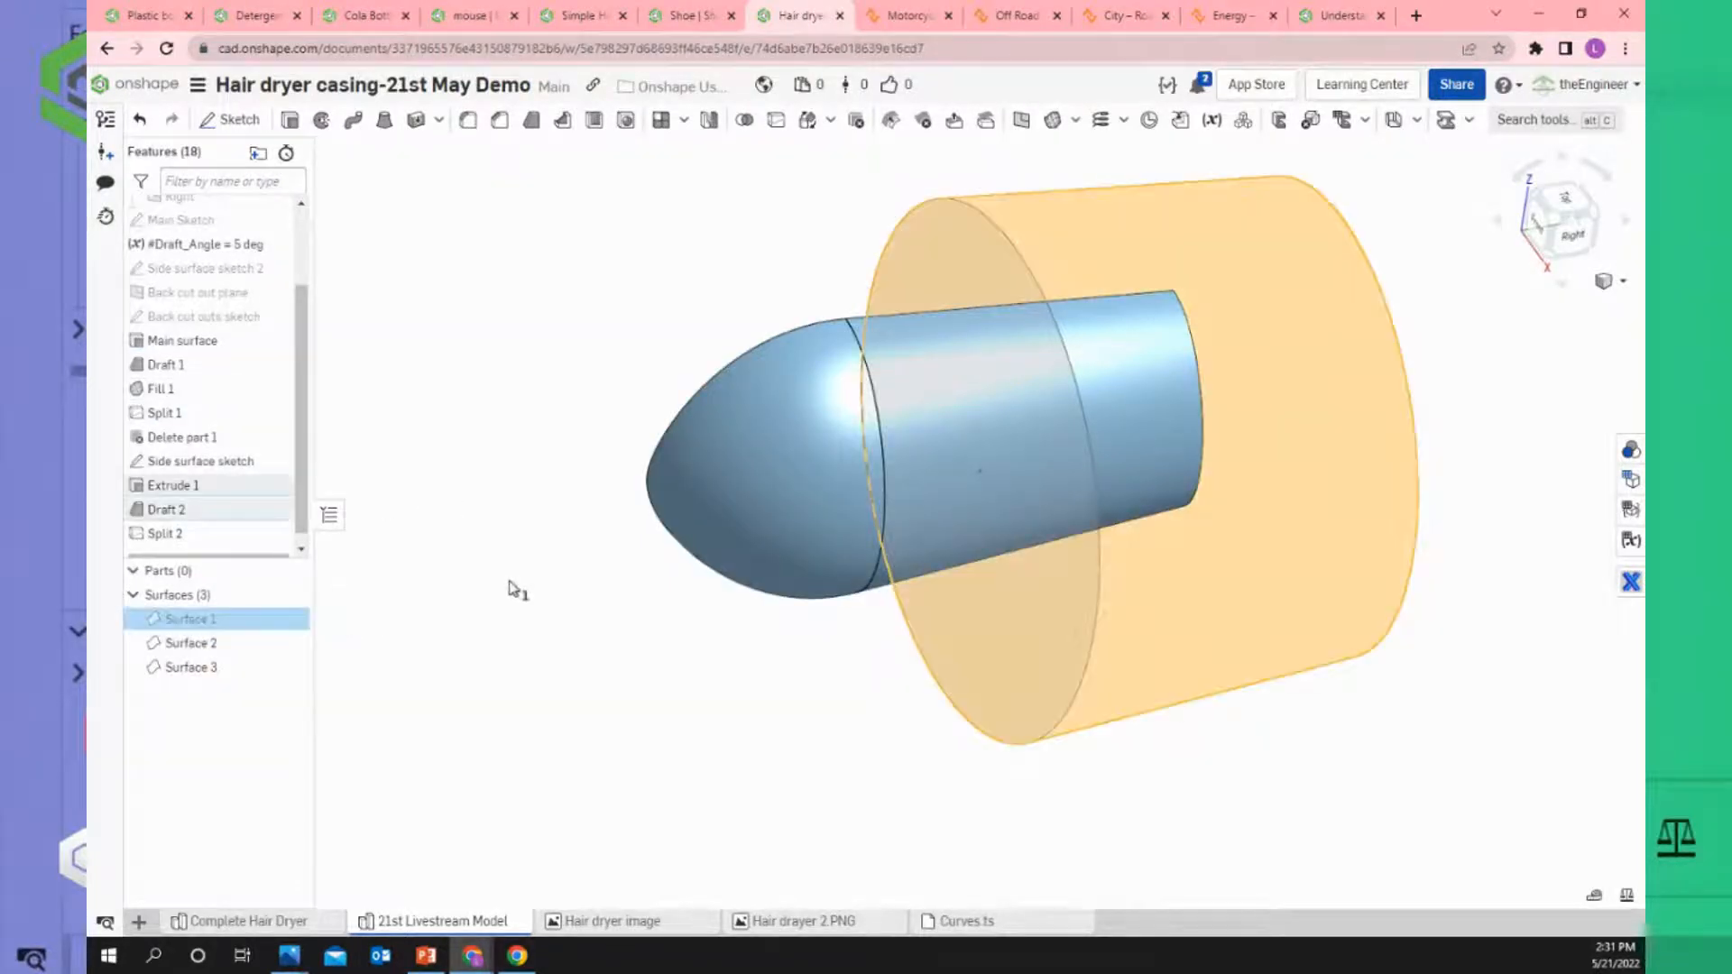
pyautogui.click(514, 588)
pyautogui.click(289, 622)
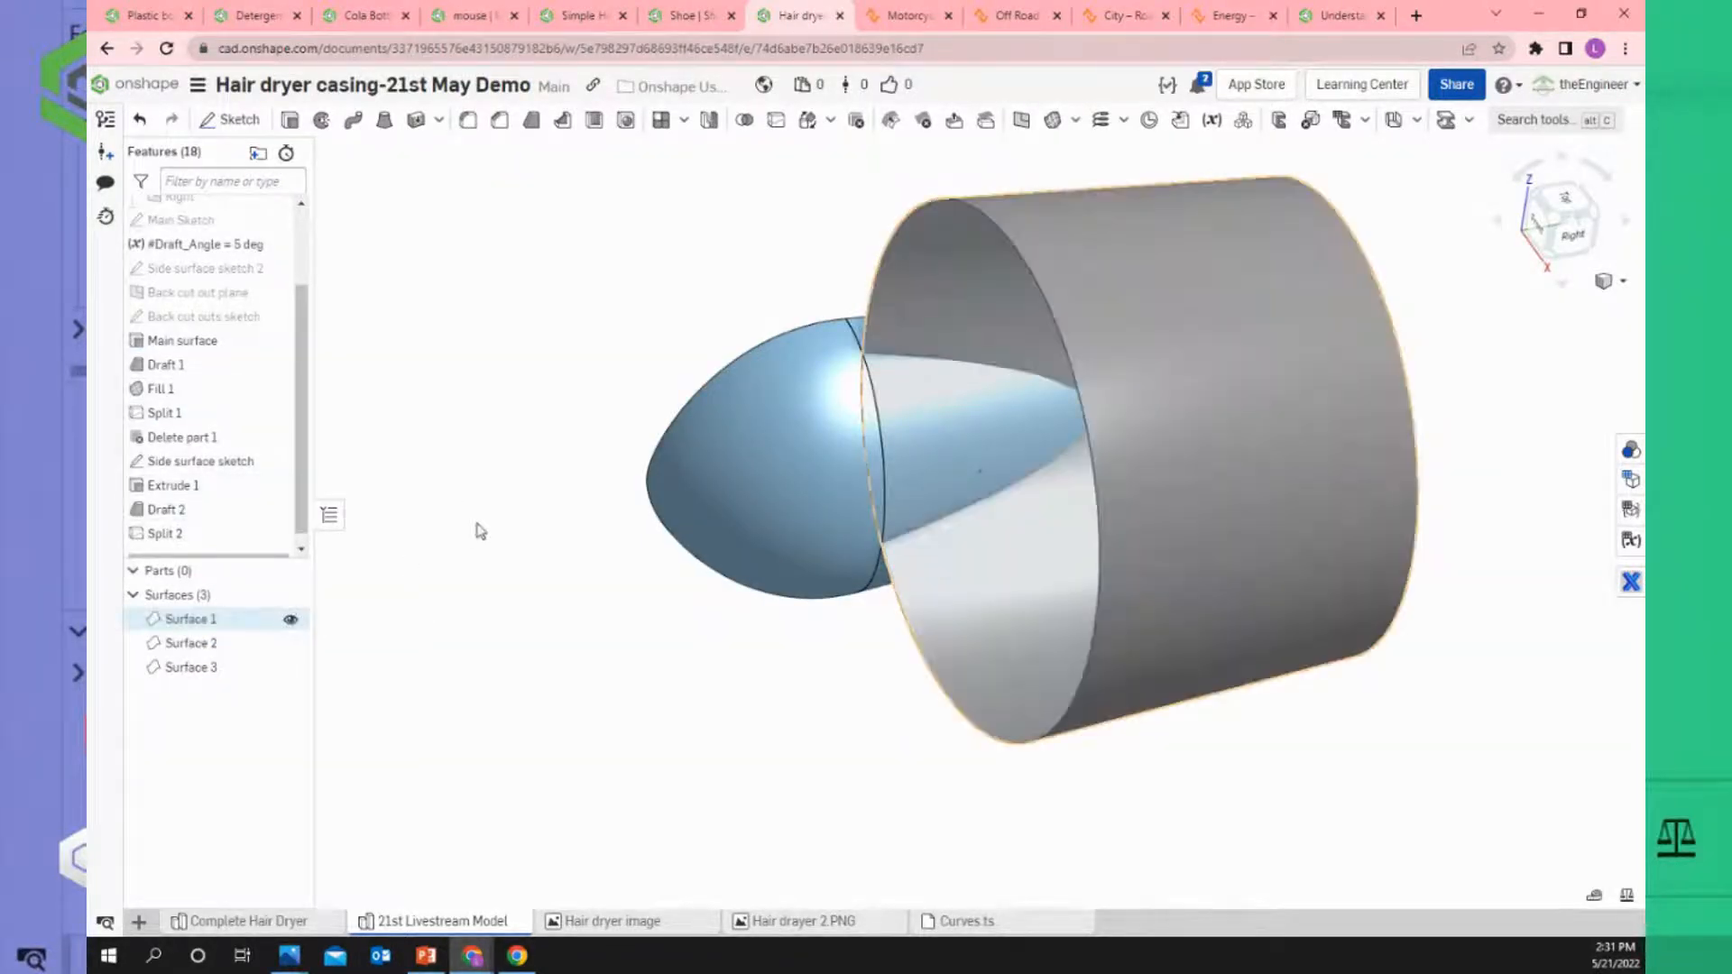
# Inspect where the main surface meets the drafted cylinder up close, then hide the cylinder to check the split location.
pyautogui.moveTo(1045, 426); pyautogui.dragTo(873, 433, button='right')
pyautogui.scroll(5, 754, 294)
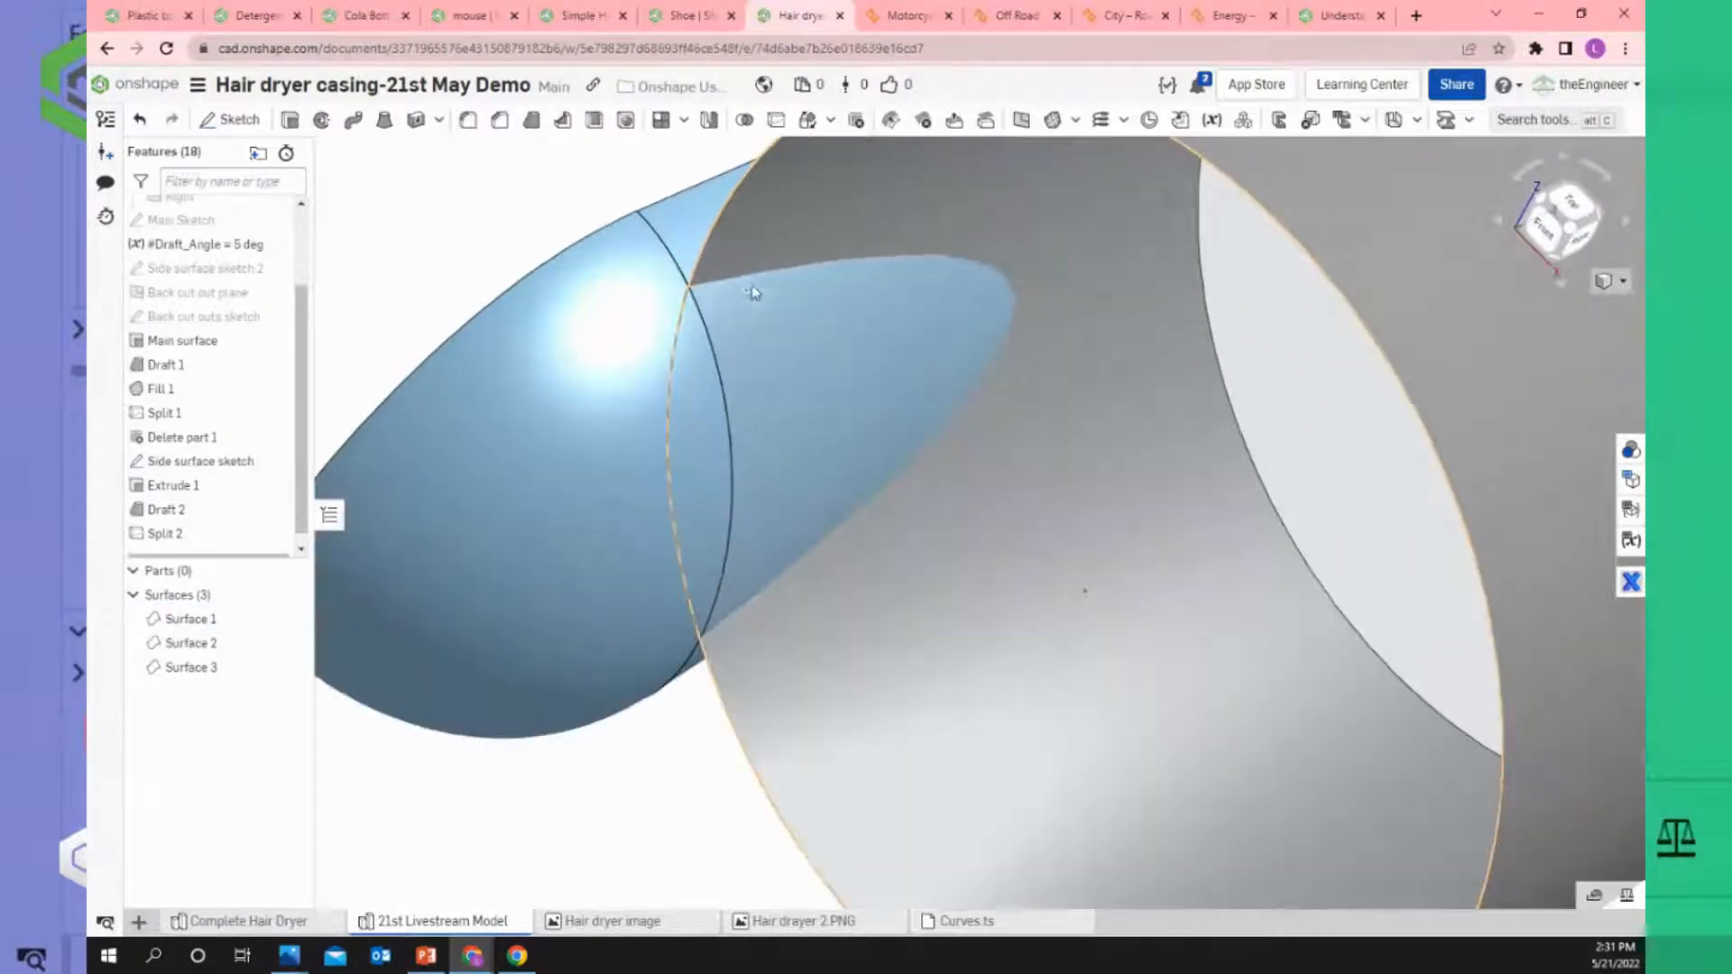
pyautogui.scroll(3, 668, 363)
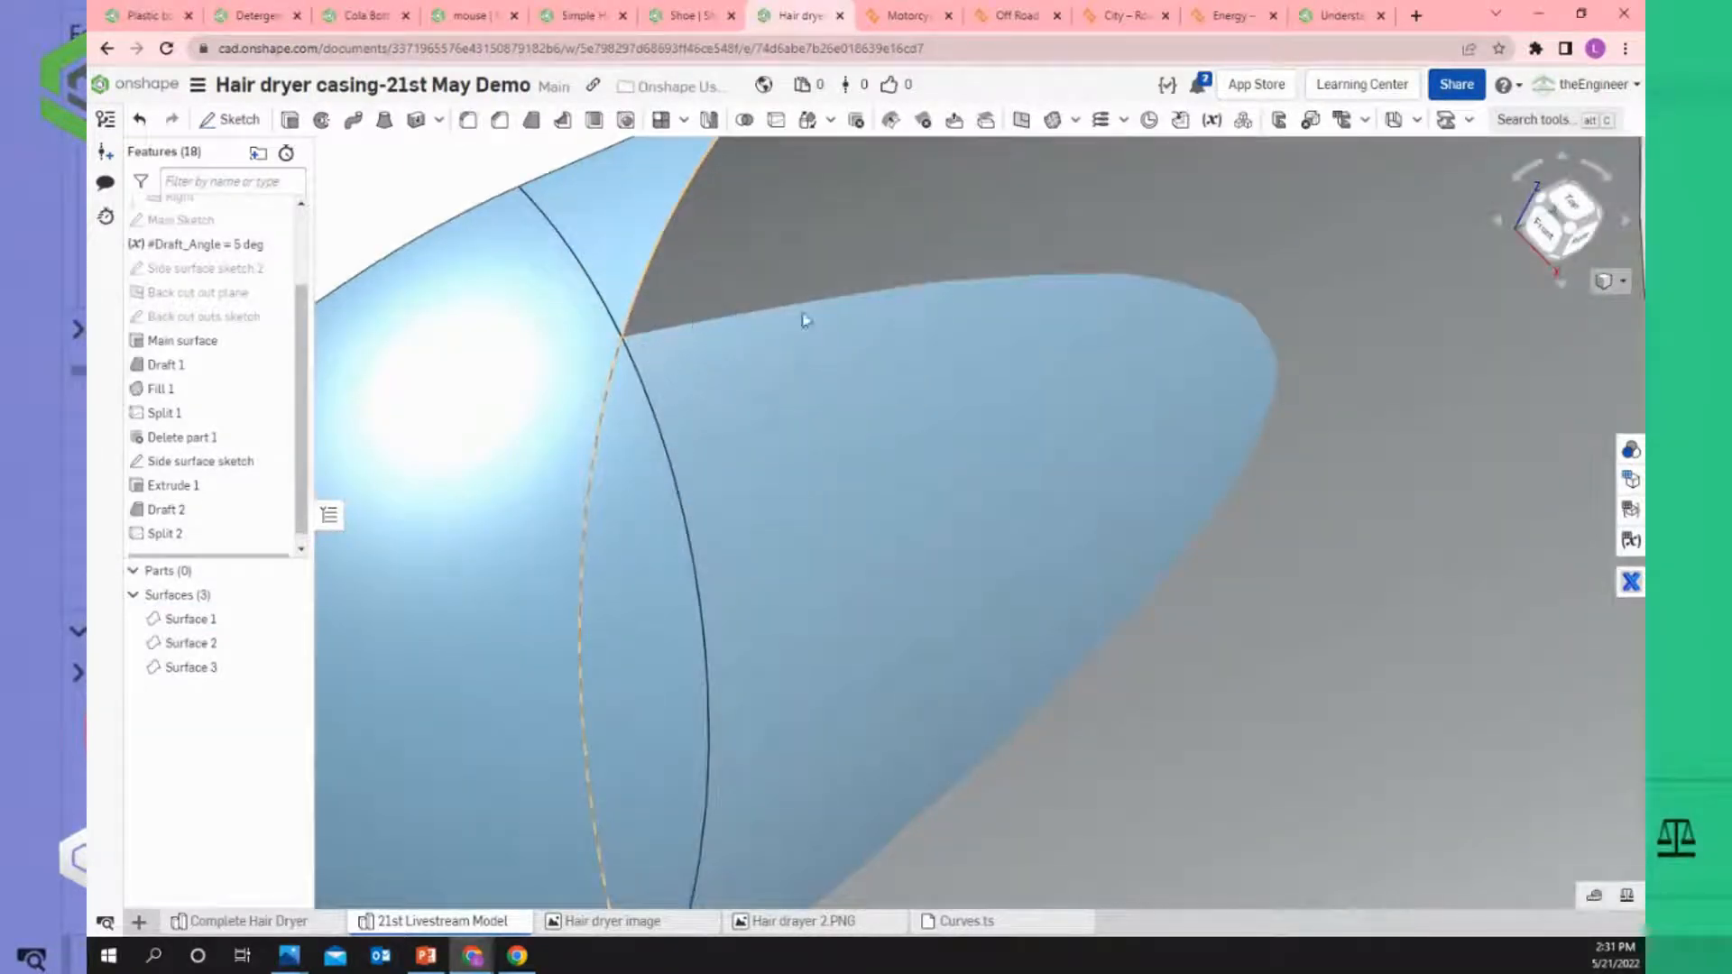
pyautogui.scroll(3, 785, 305)
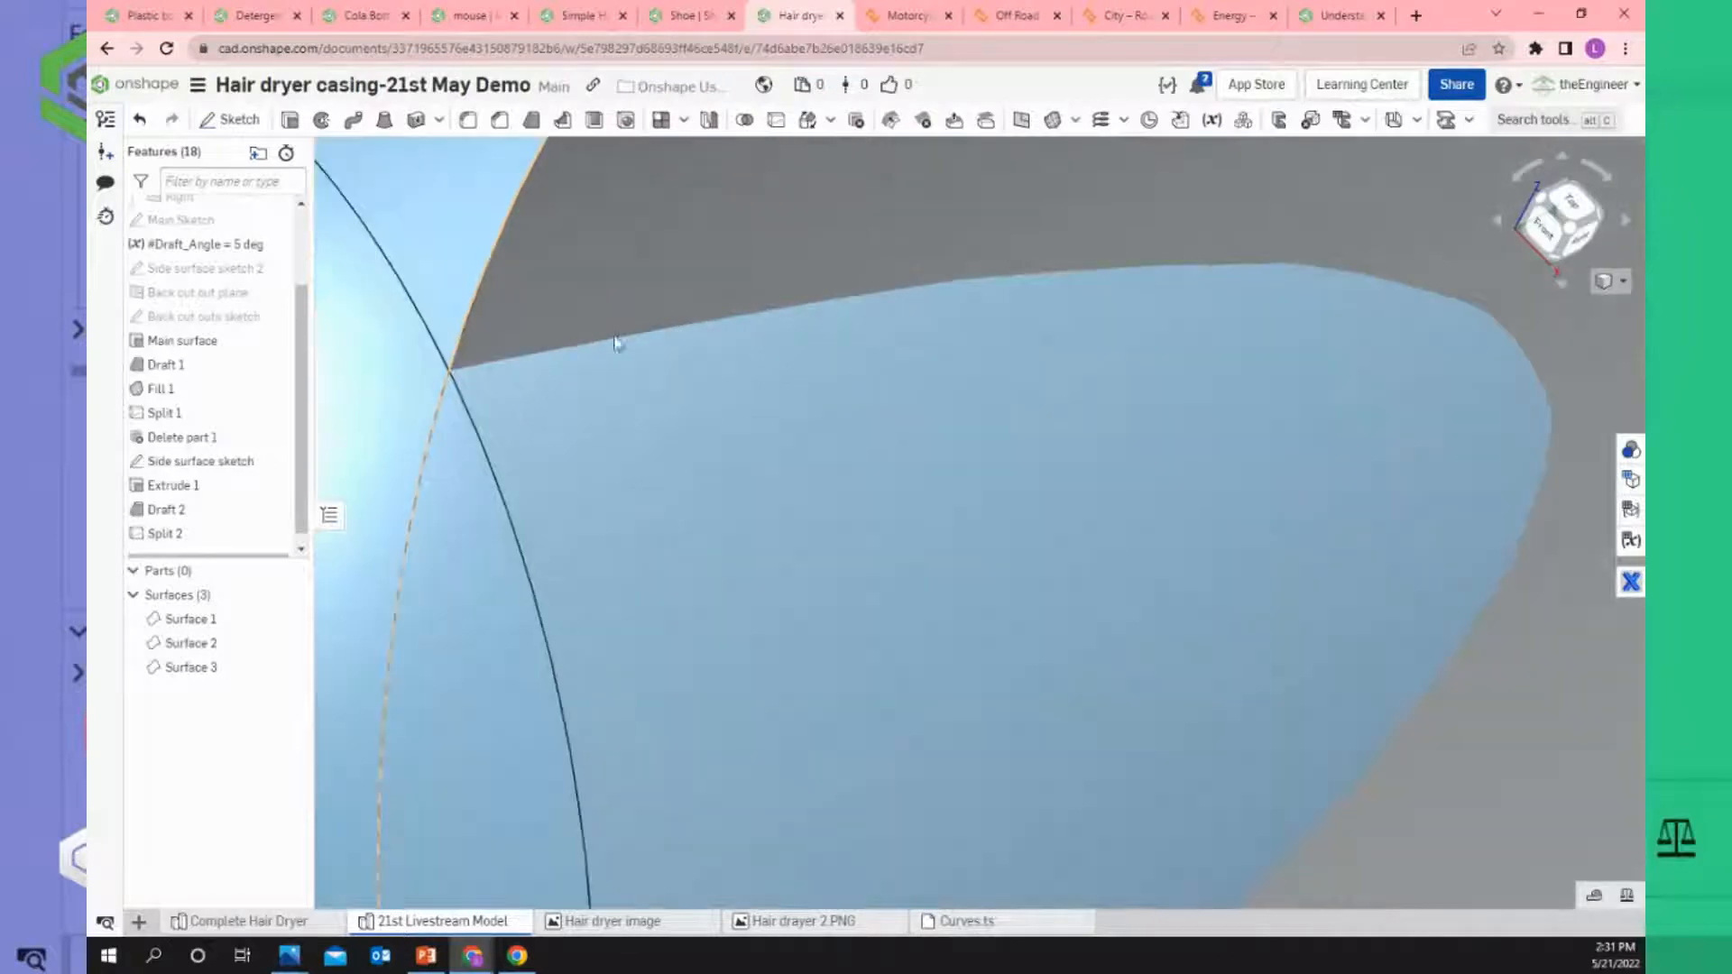
pyautogui.click(291, 623)
pyautogui.press('f')
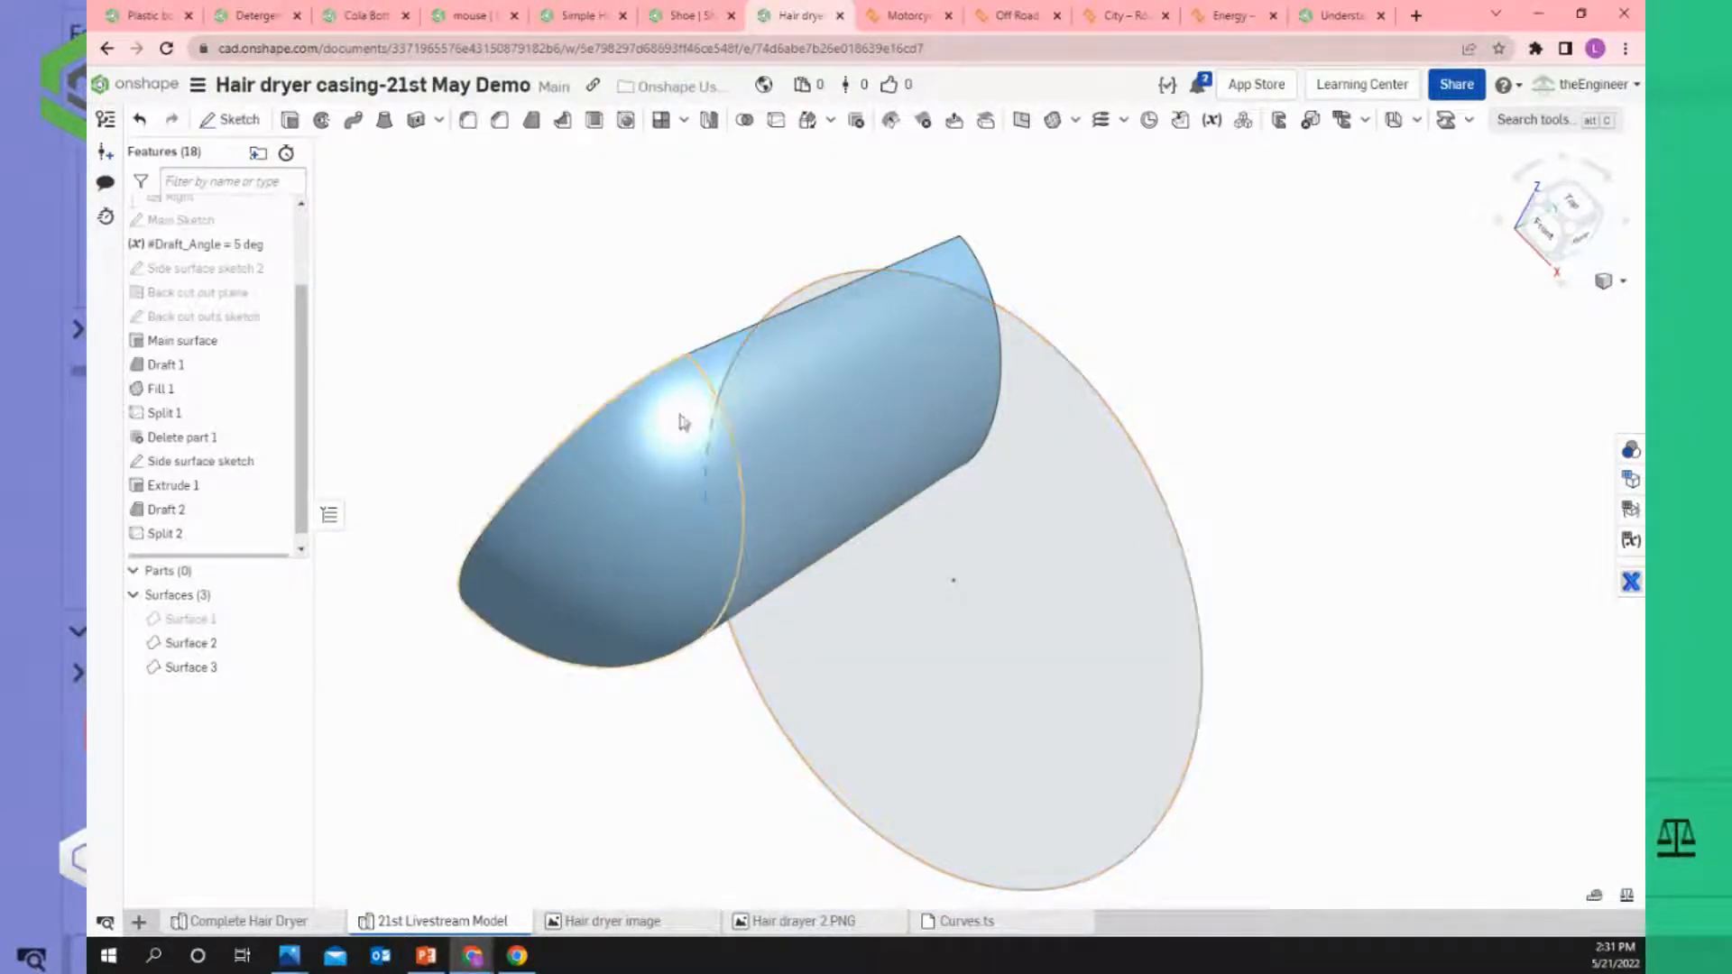
pyautogui.click(283, 623)
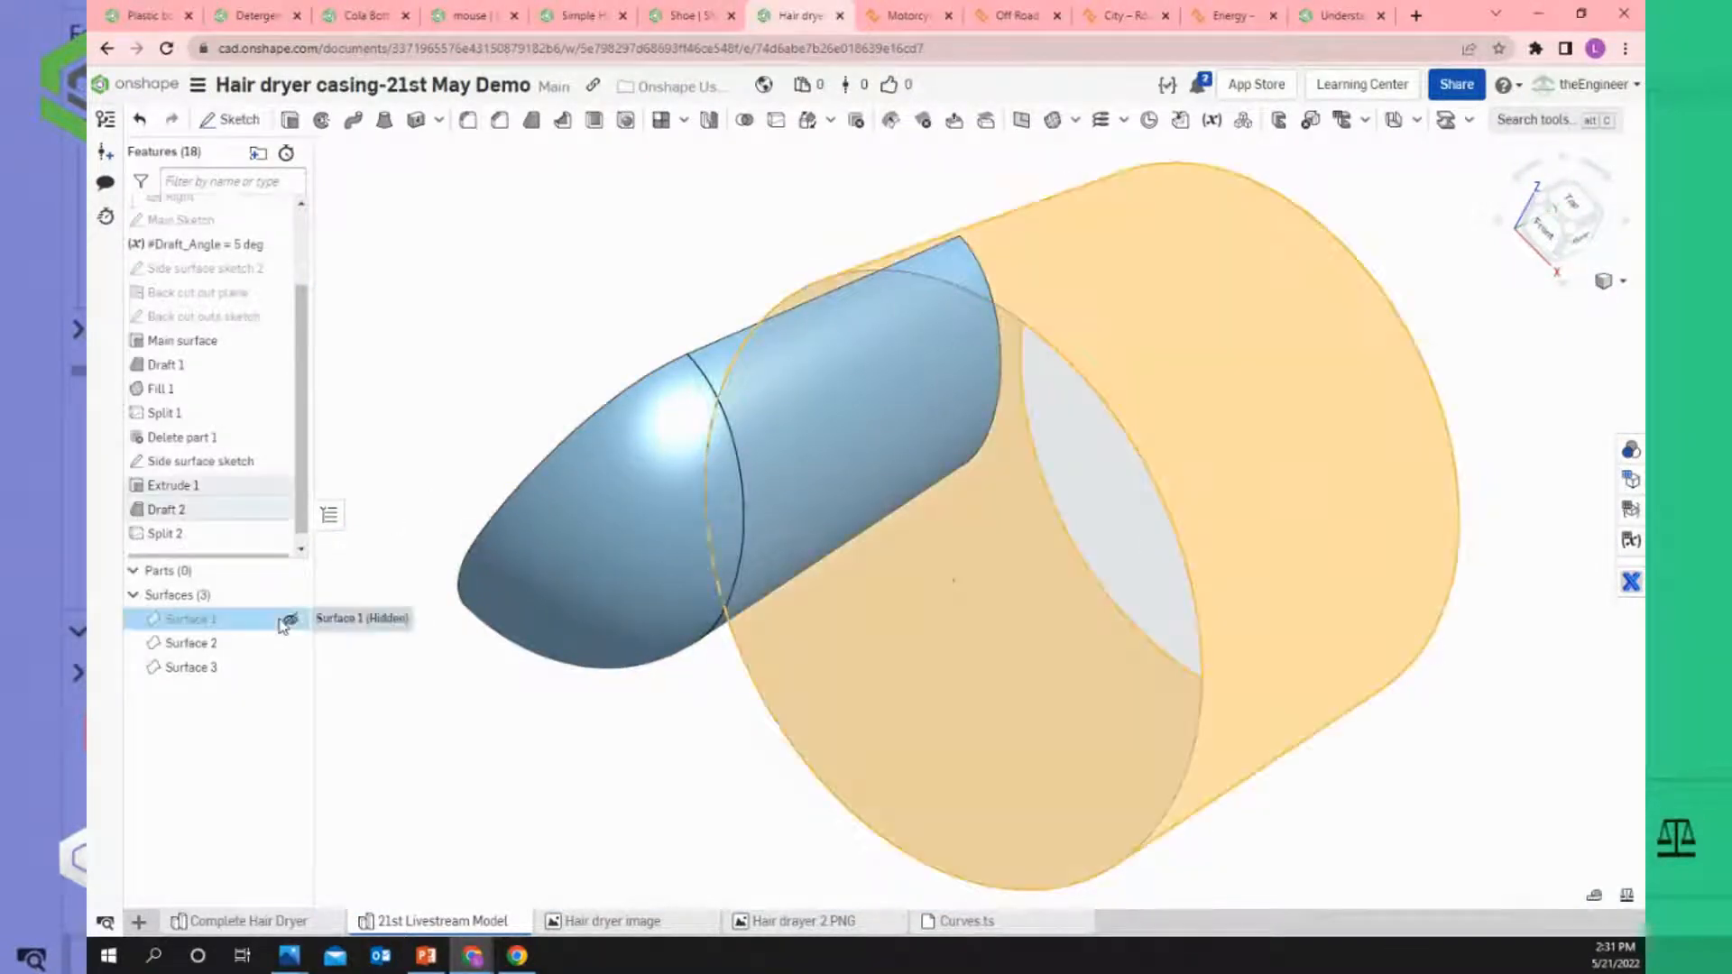
# Show the drafted cylindrical surface again and delete the Split 2 feature.
pyautogui.rightClick(165, 540)
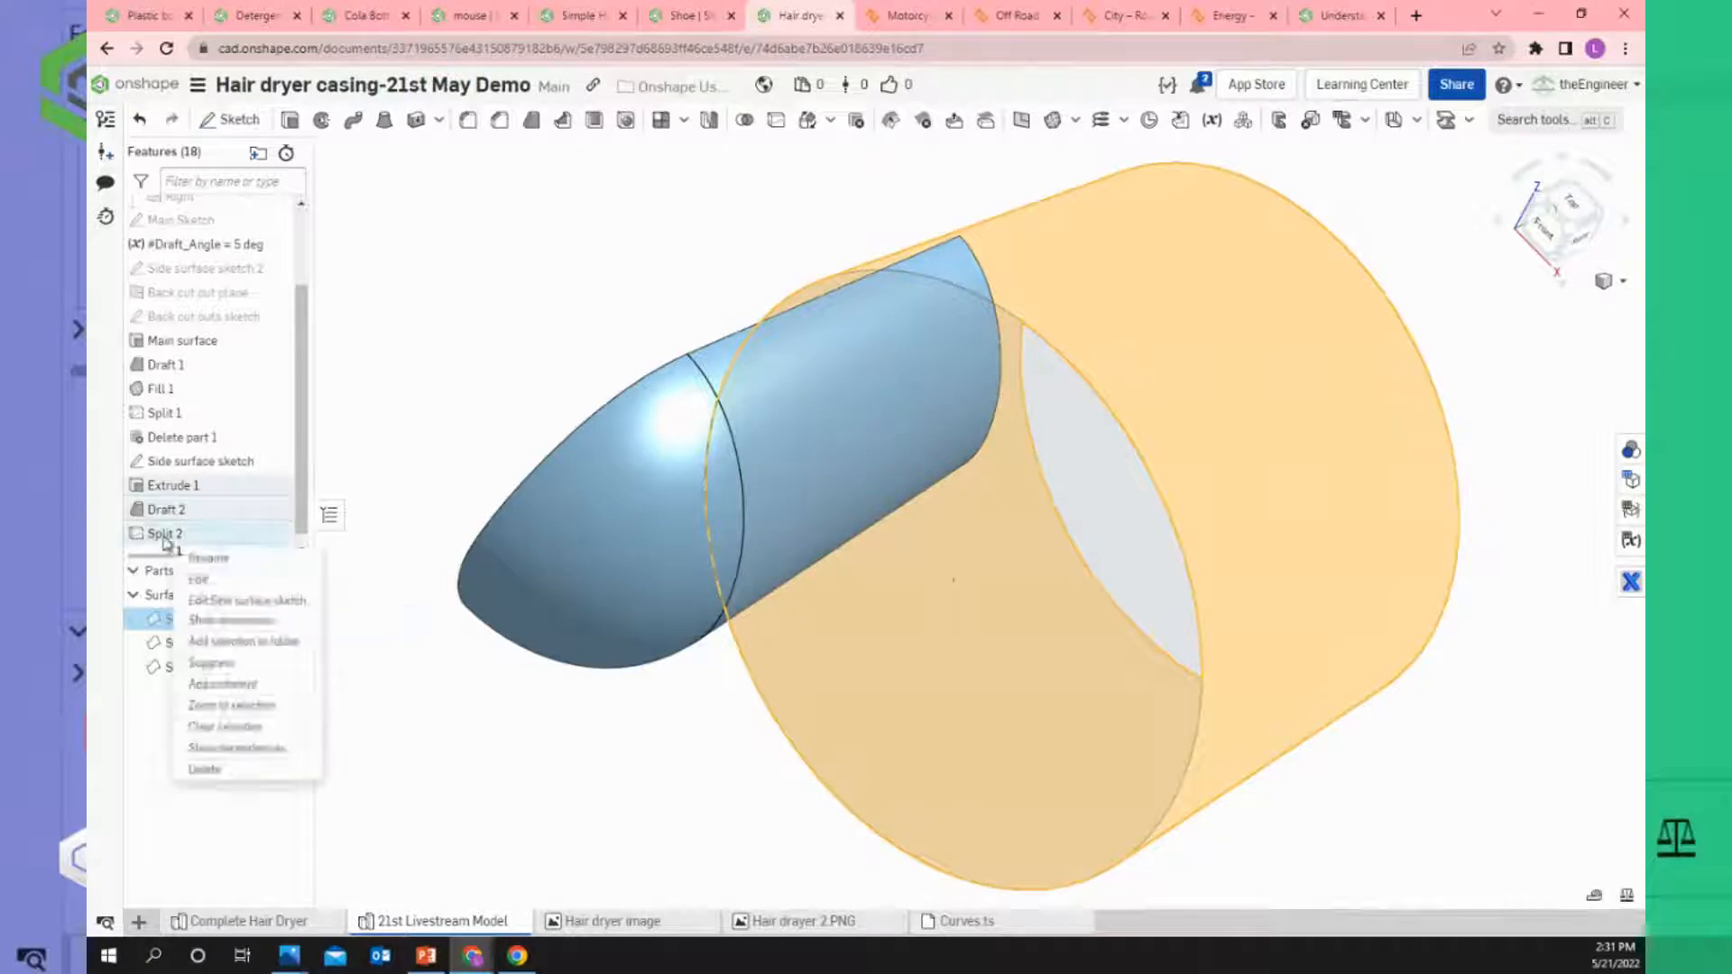
pyautogui.click(446, 492)
pyautogui.click(418, 383)
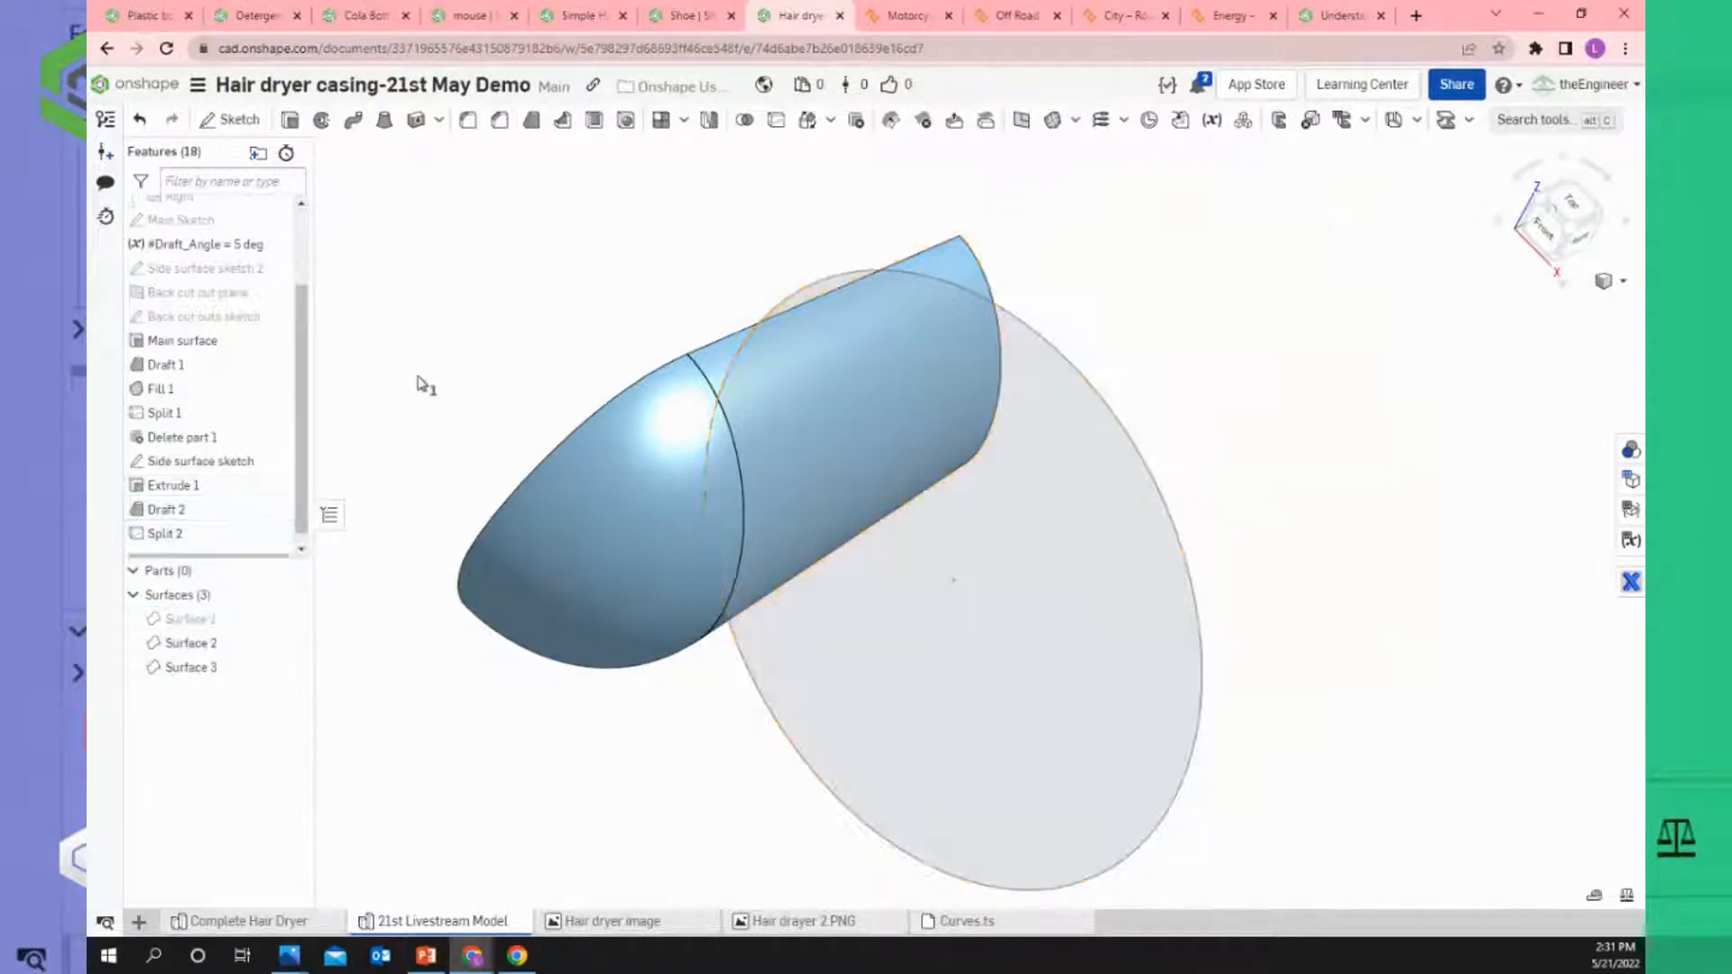
pyautogui.click(291, 619)
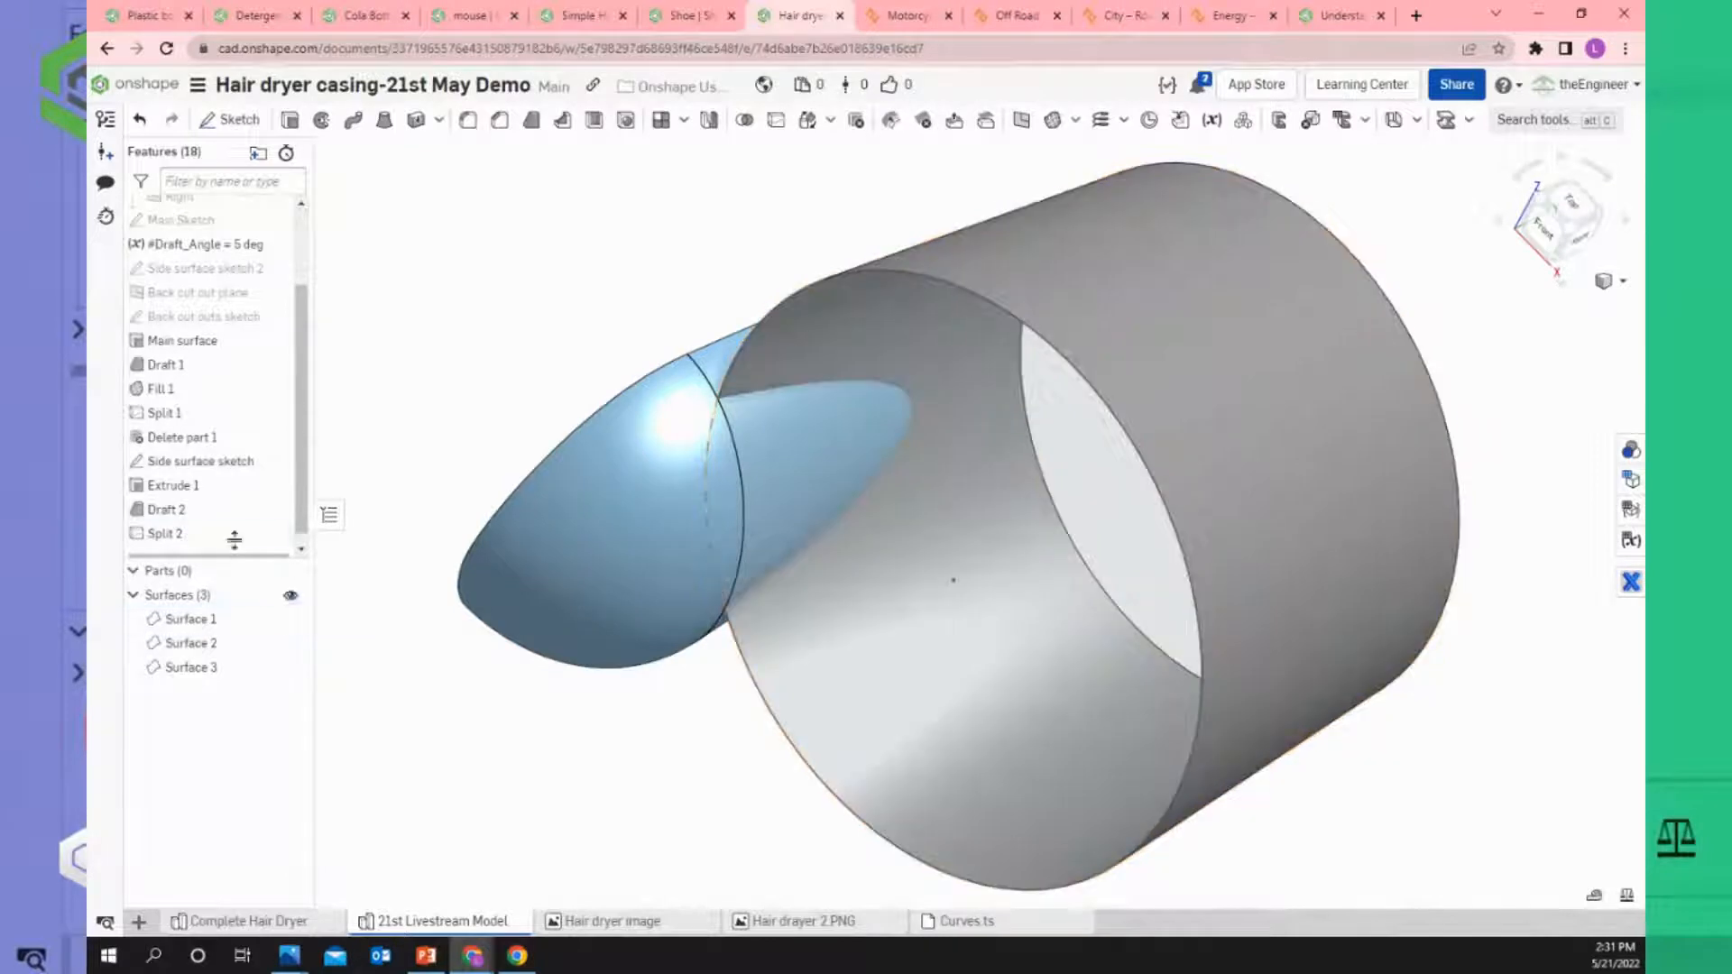
pyautogui.rightClick(222, 543)
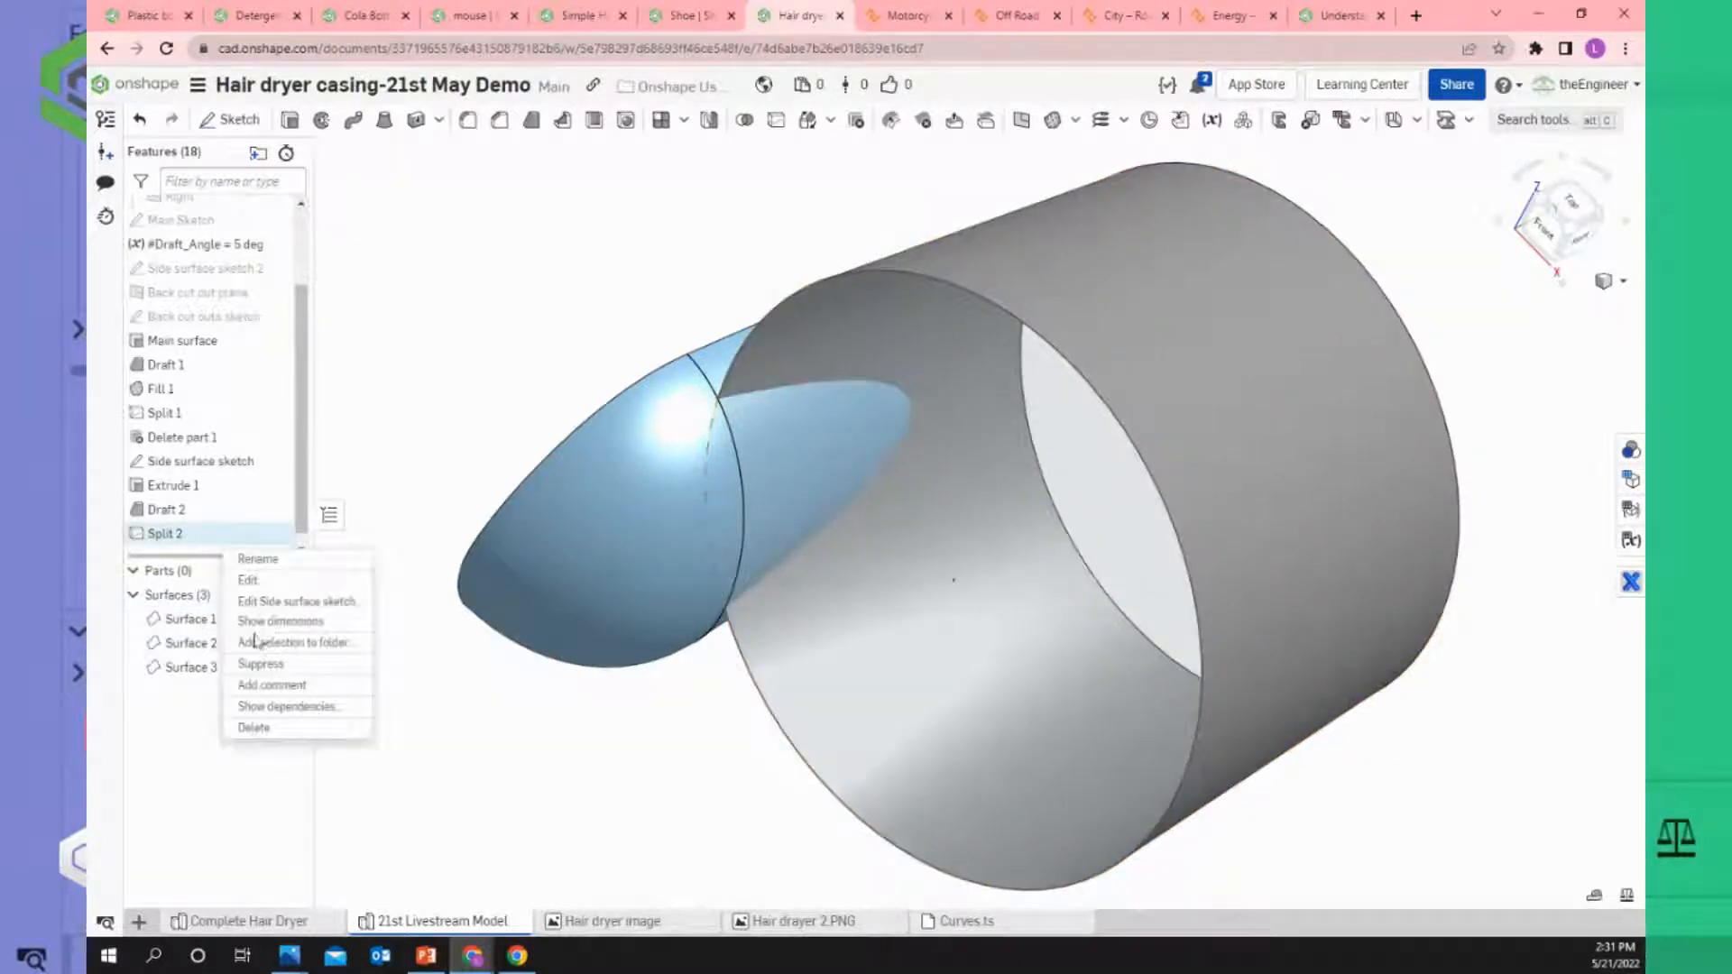
pyautogui.click(256, 727)
# Examine the profile of the drafted cylindrical surface beside the main surface in the Right view.
pyautogui.moveTo(532, 445); pyautogui.dragTo(467, 332, button='right')
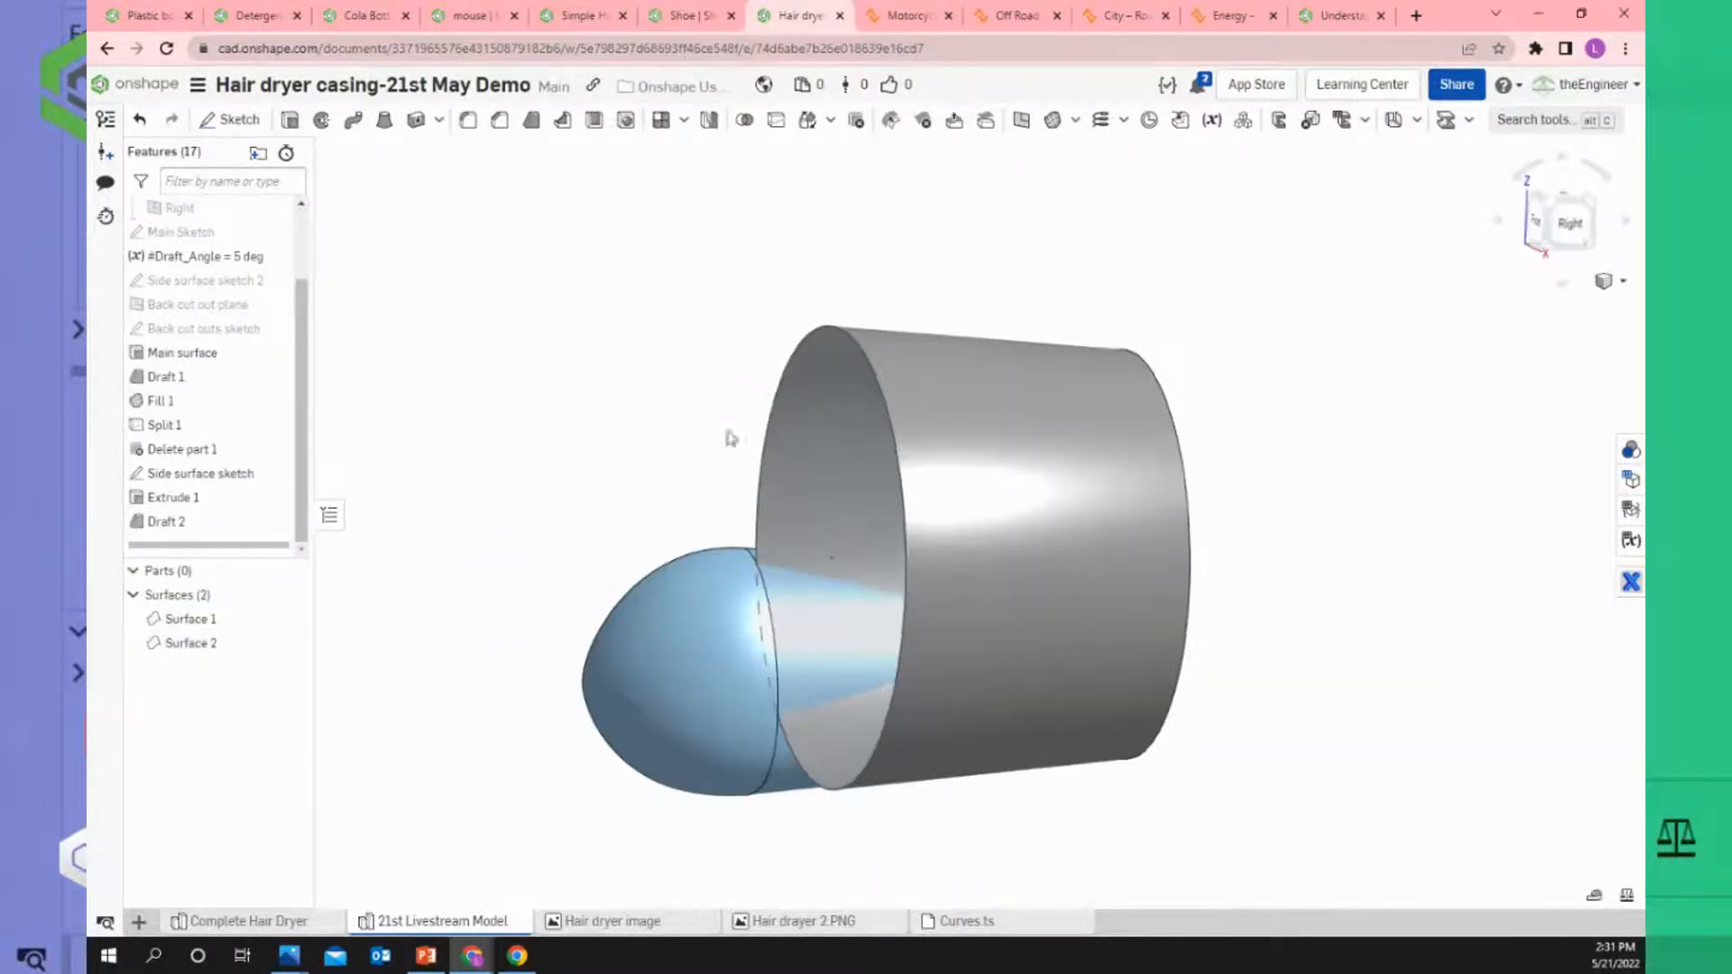
pyautogui.click(953, 390)
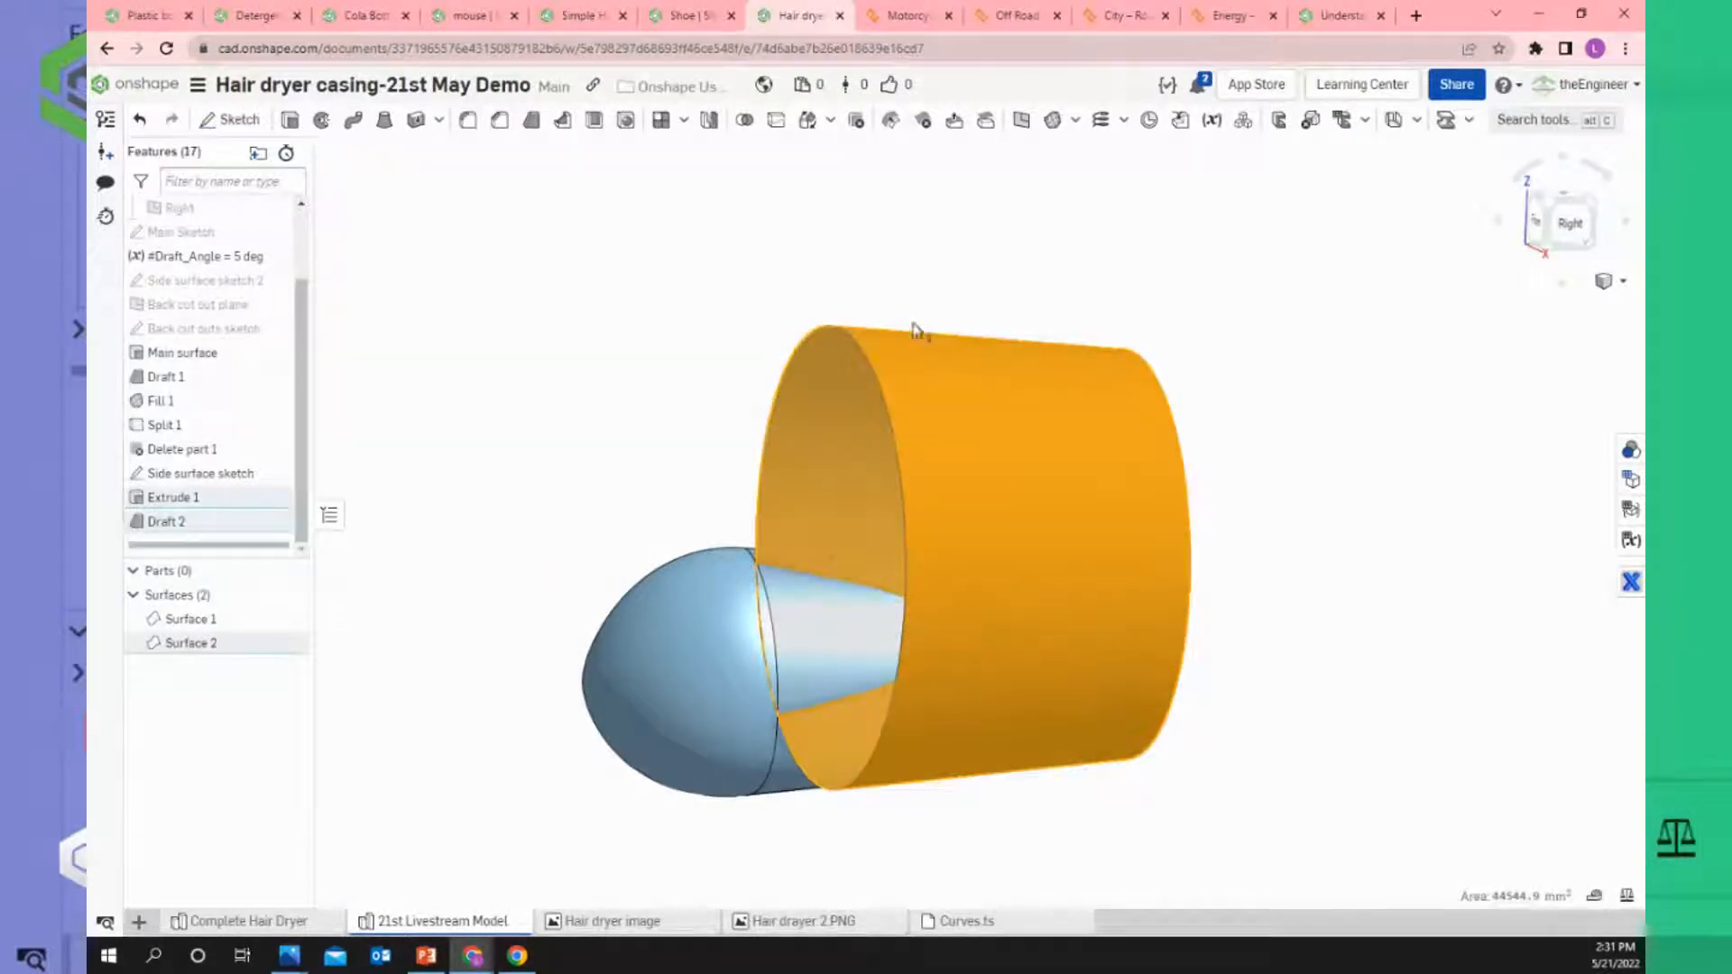
pyautogui.click(1569, 226)
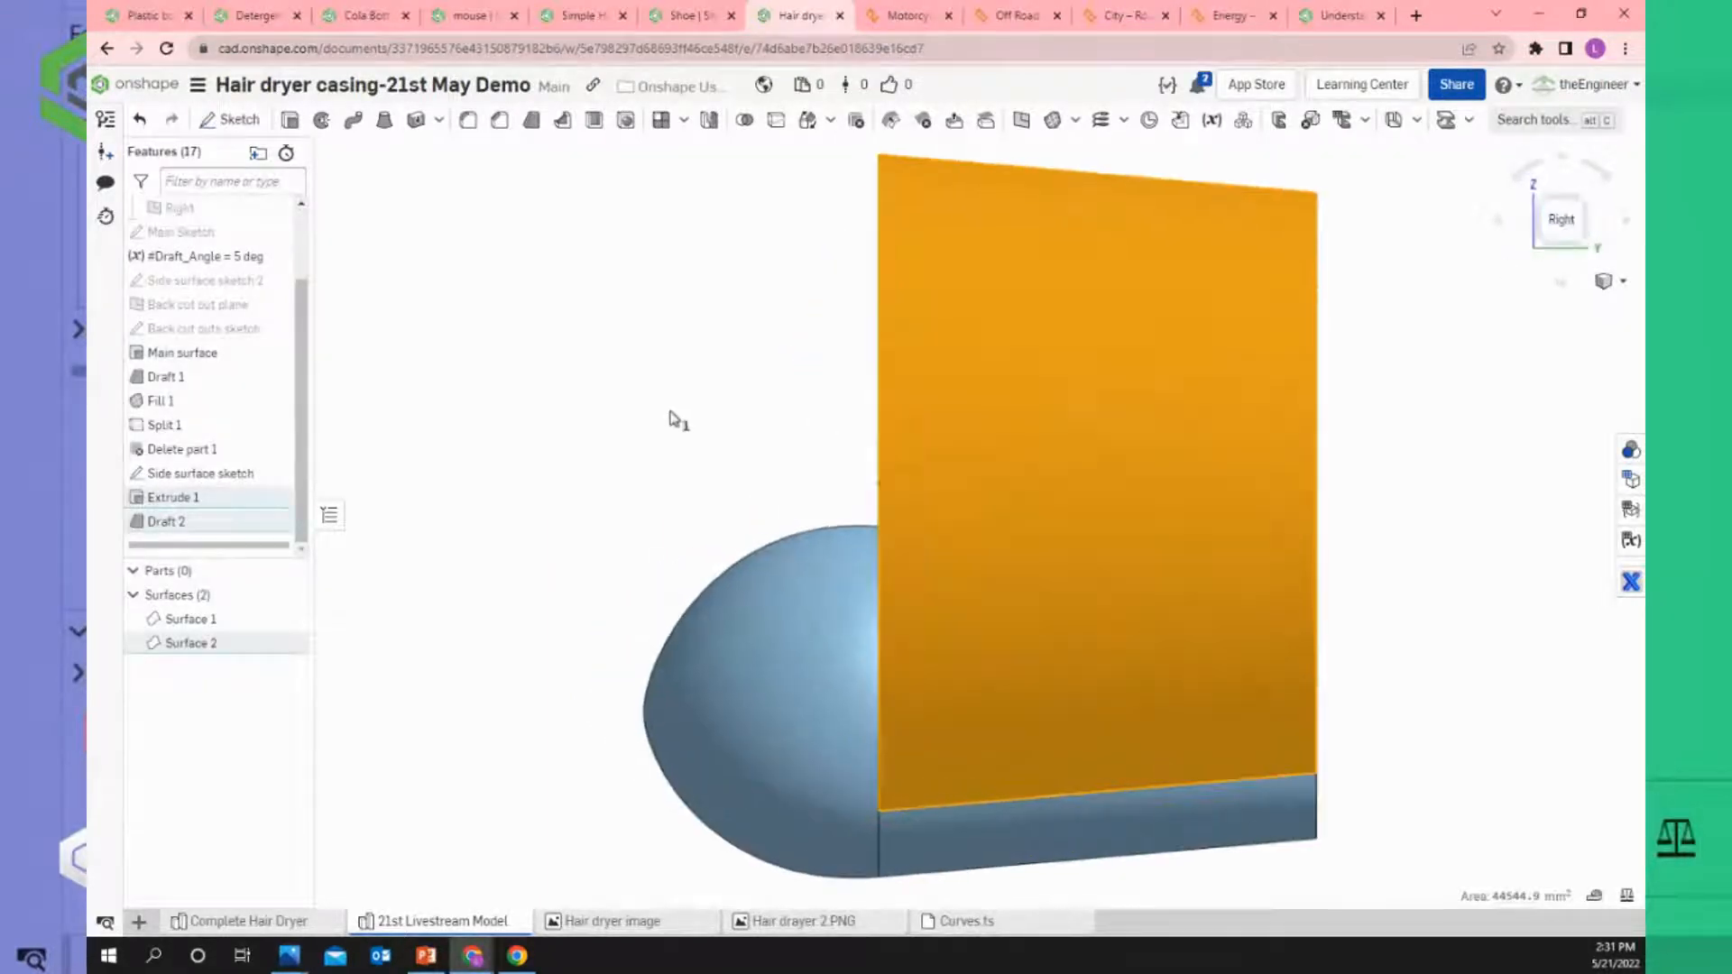
pyautogui.click(677, 379)
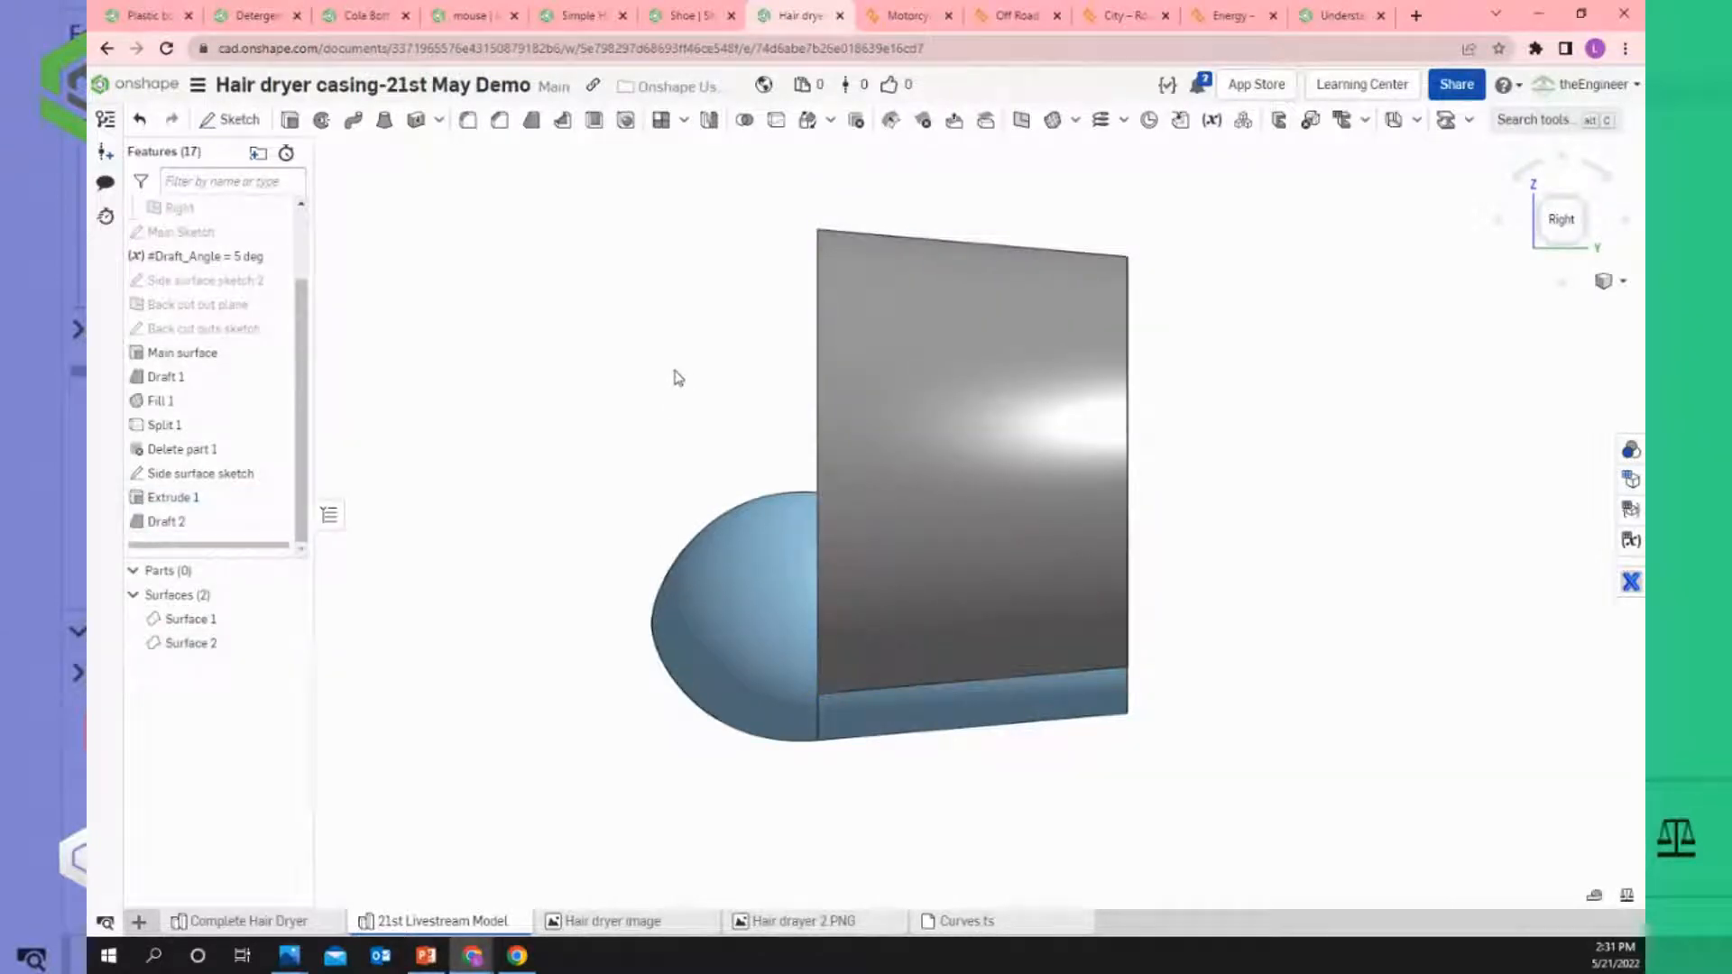
# Extrude the circular edge of the side surface sketch as an added surface, merged with all, reaching past the main surface's rounded front end.
pyautogui.moveTo(676, 357); pyautogui.dragTo(722, 408, button='right')
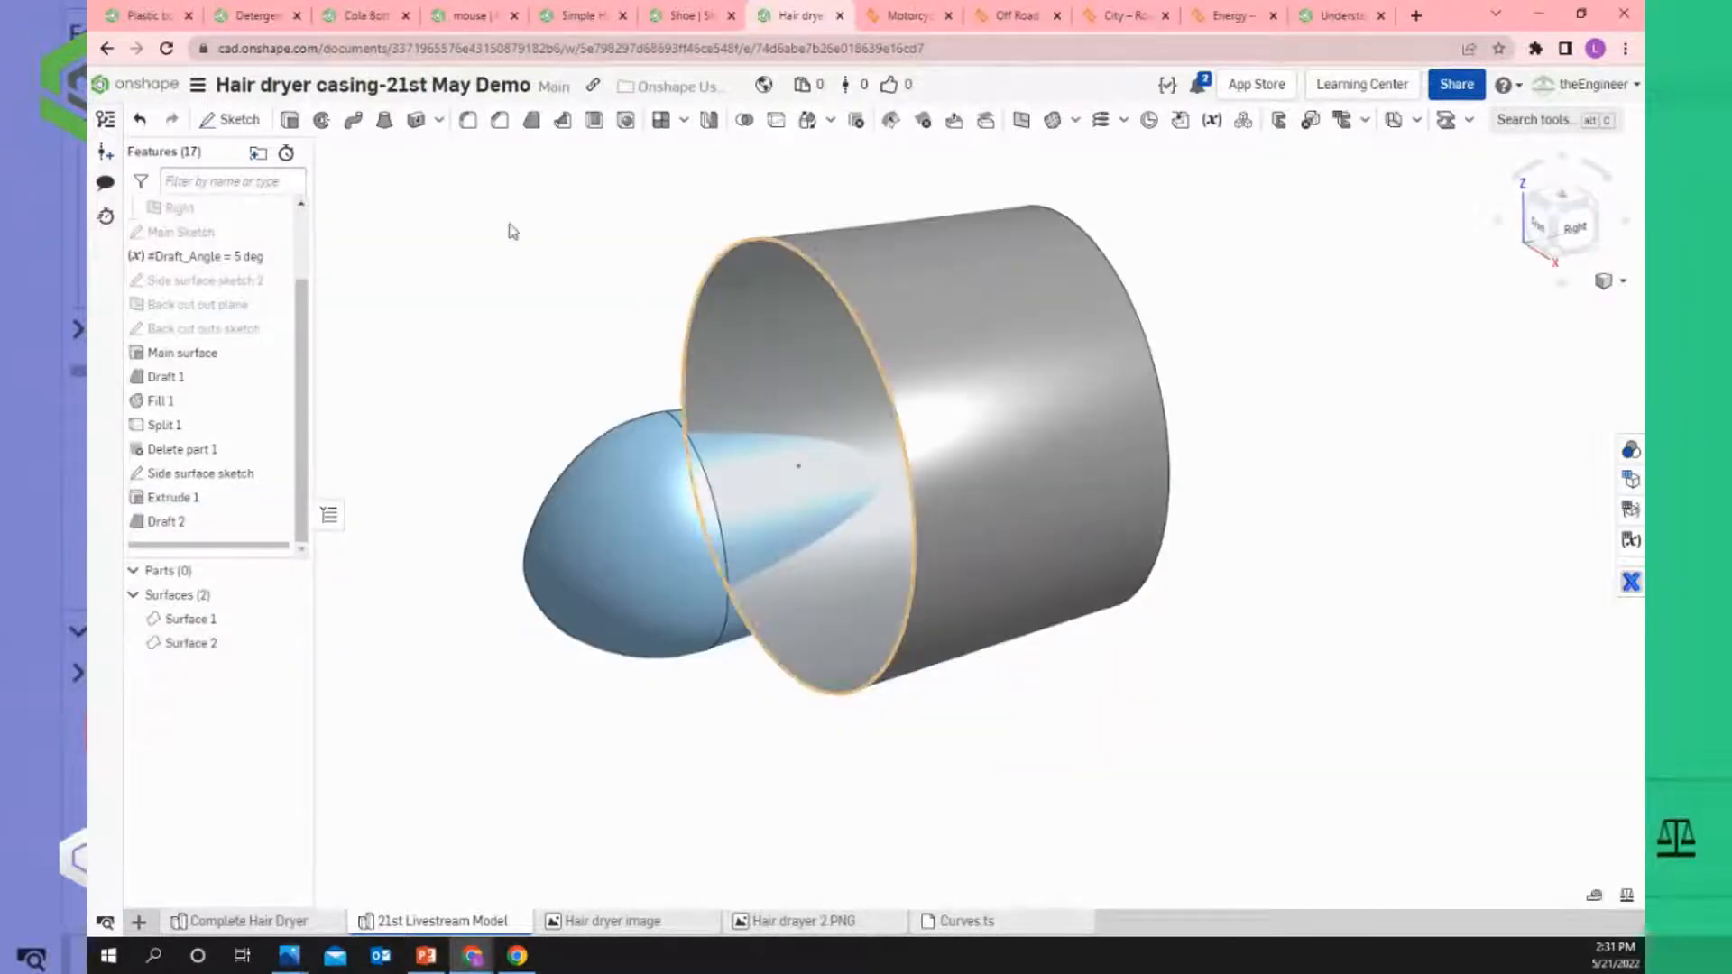
pyautogui.click(289, 122)
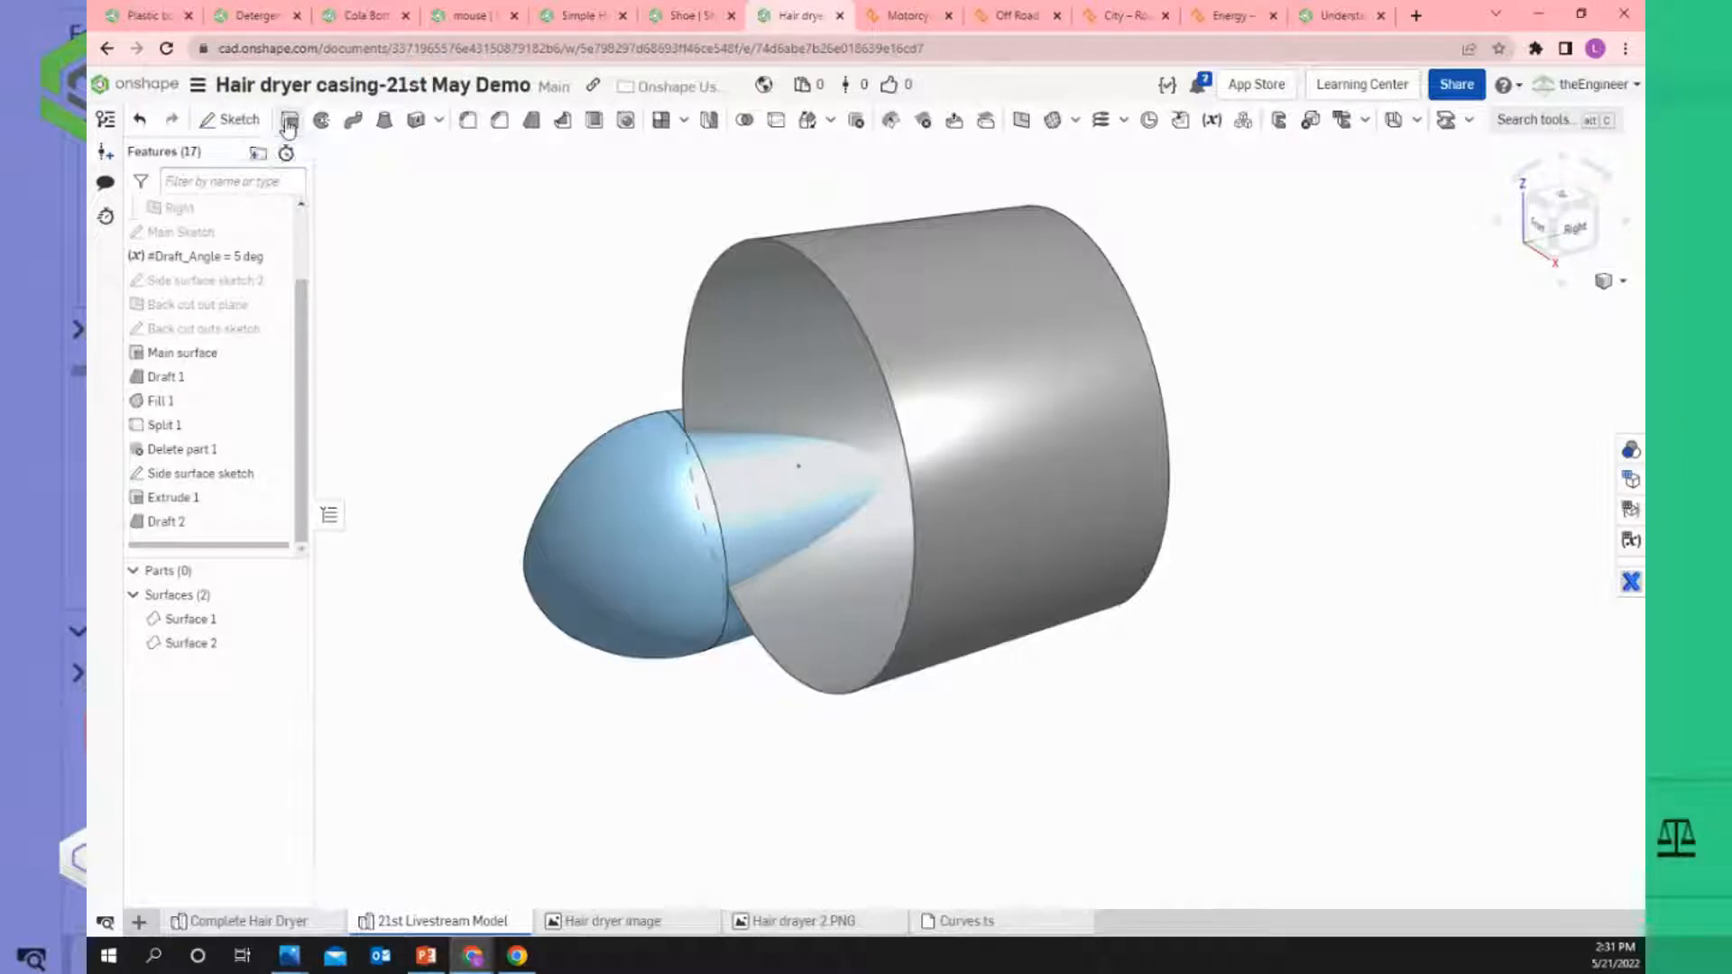
pyautogui.click(785, 255)
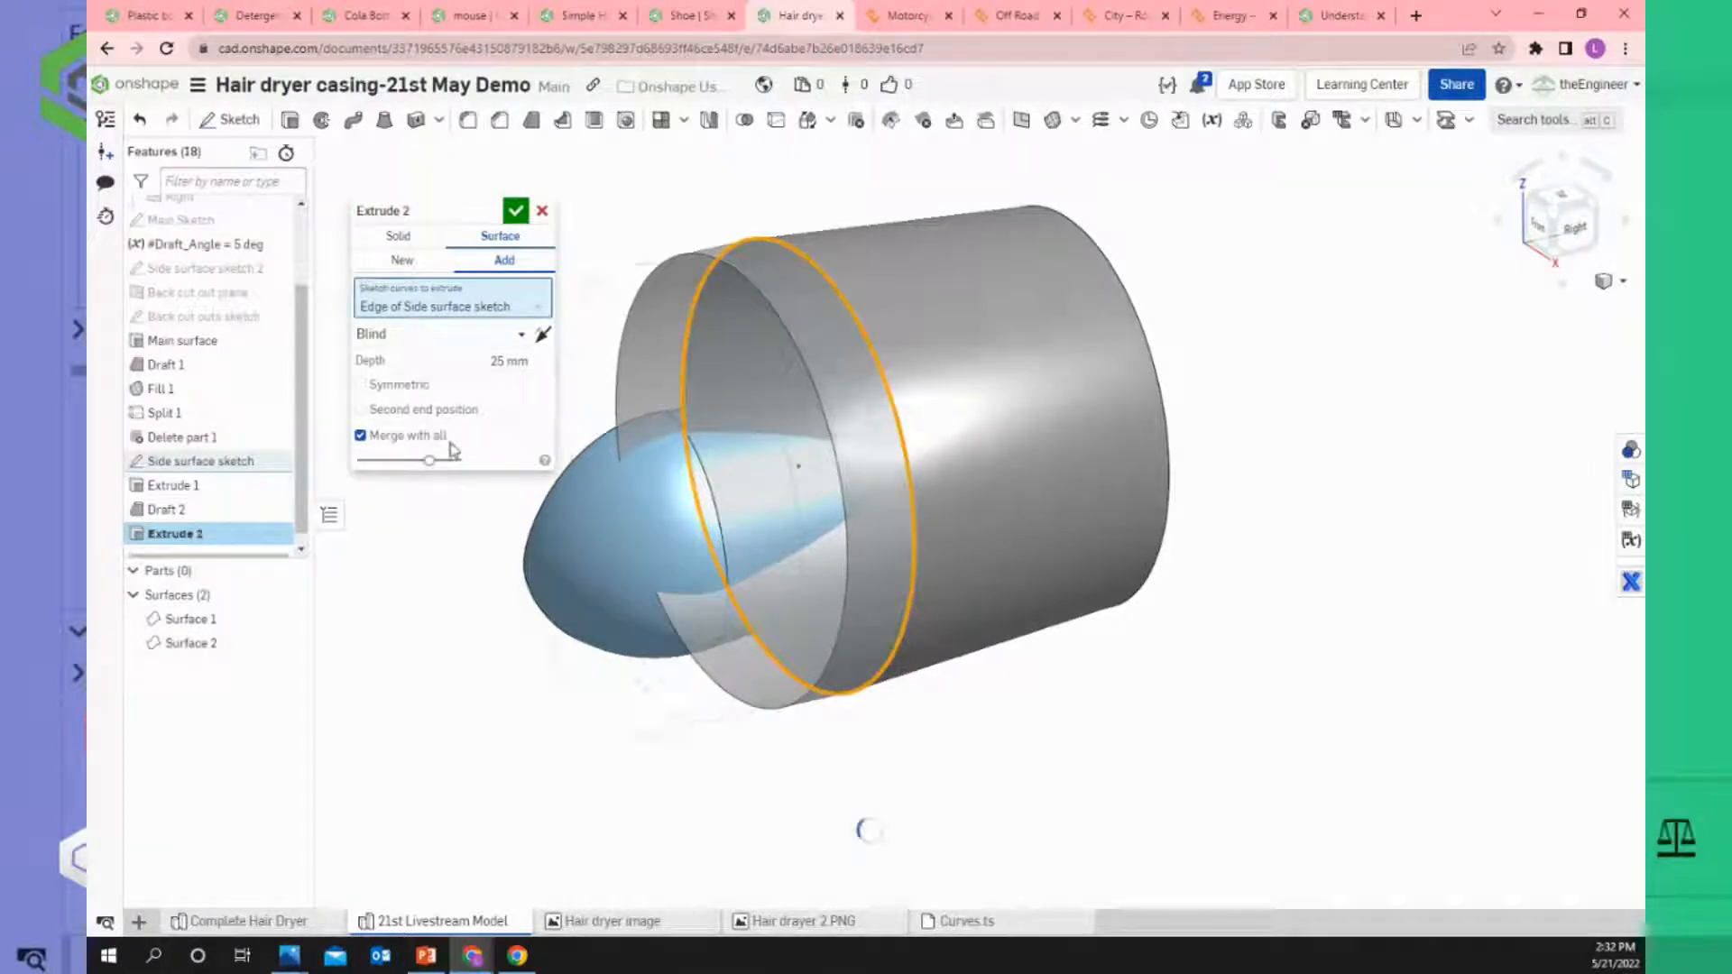
pyautogui.moveTo(430, 457); pyautogui.dragTo(430, 458)
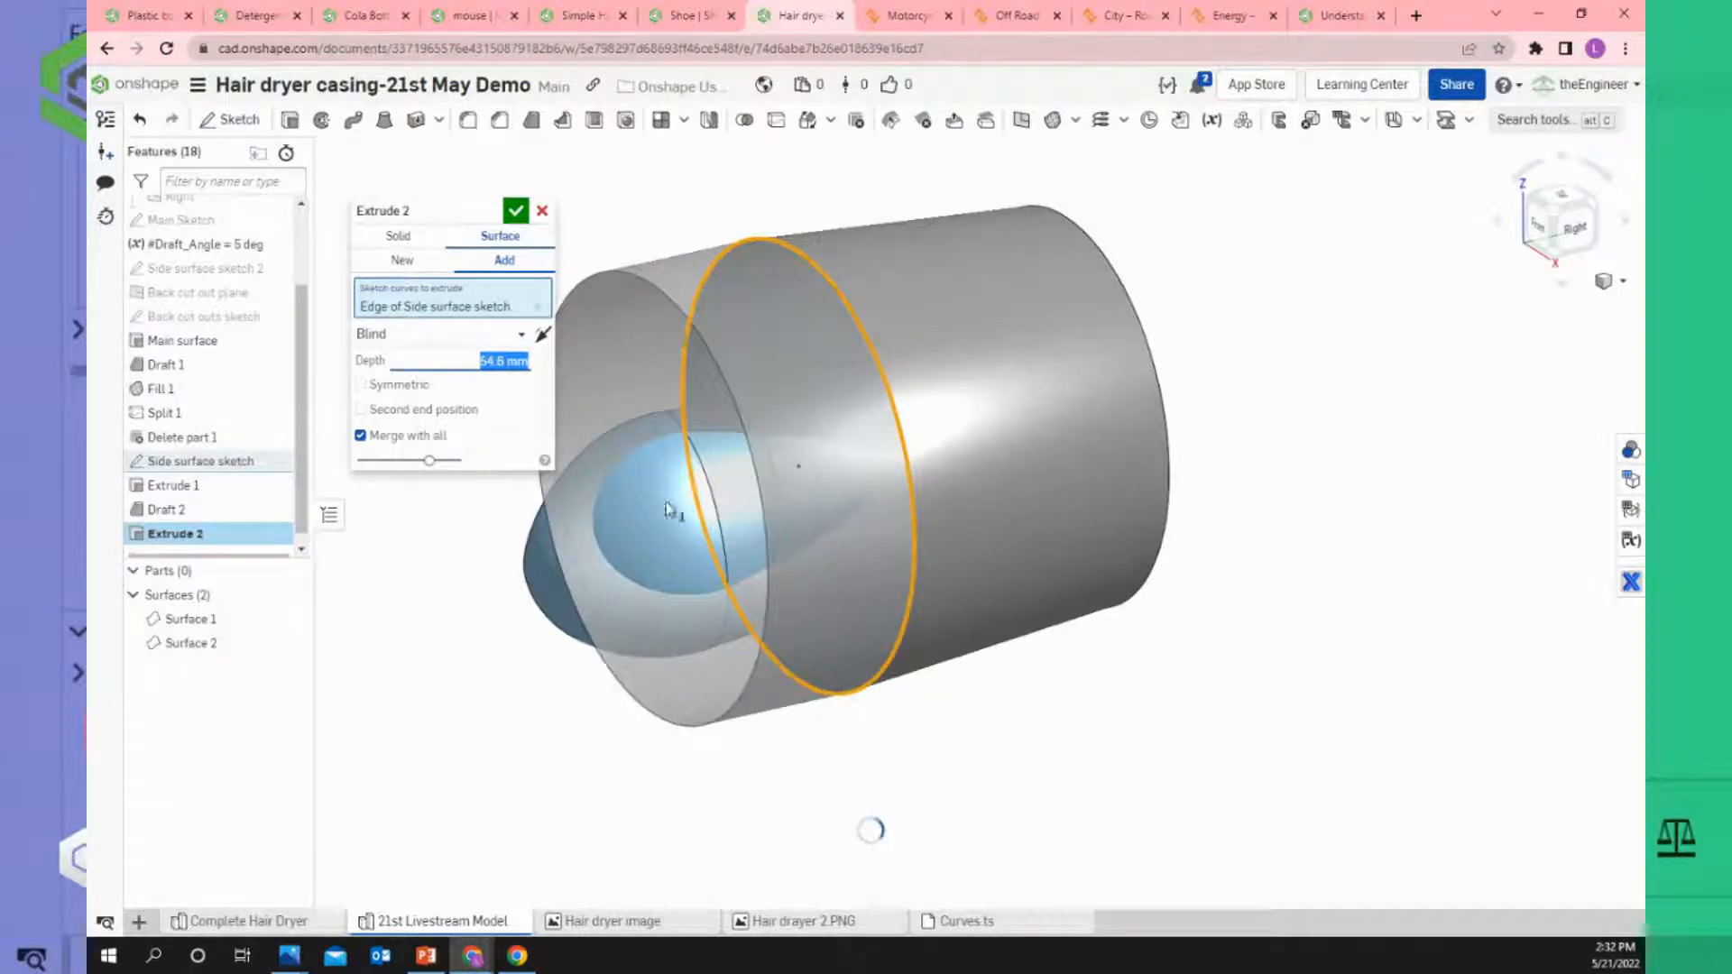
pyautogui.click(516, 213)
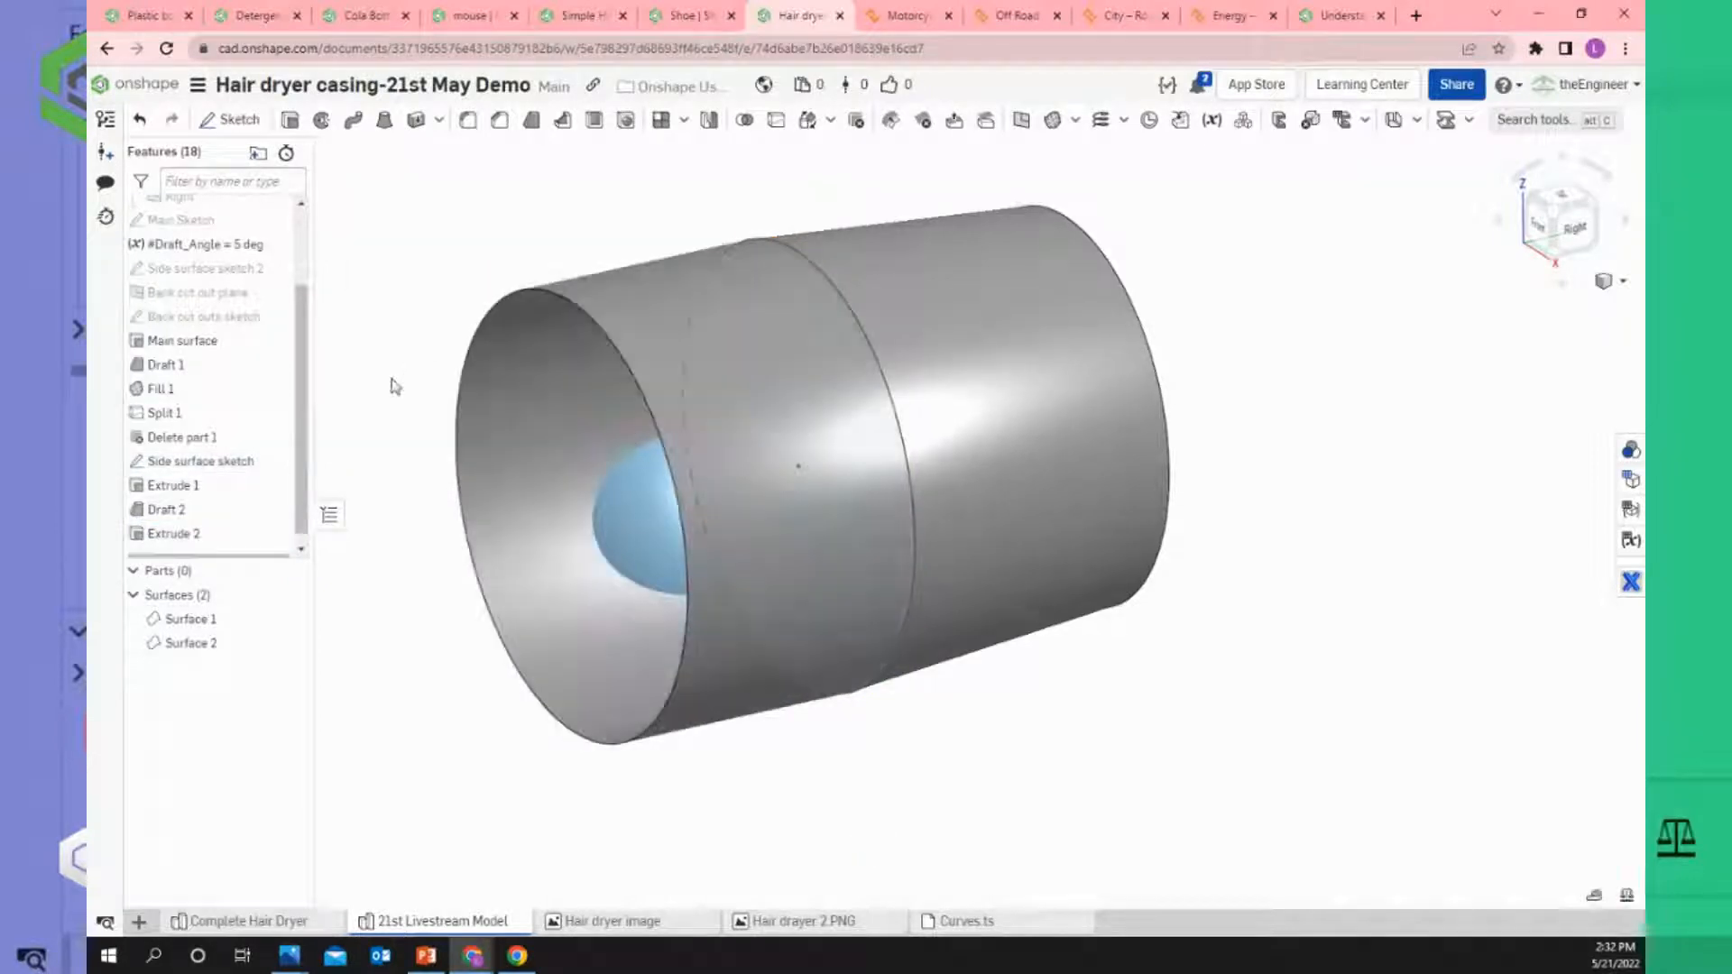
pyautogui.moveTo(394, 387); pyautogui.dragTo(425, 386, button='right')
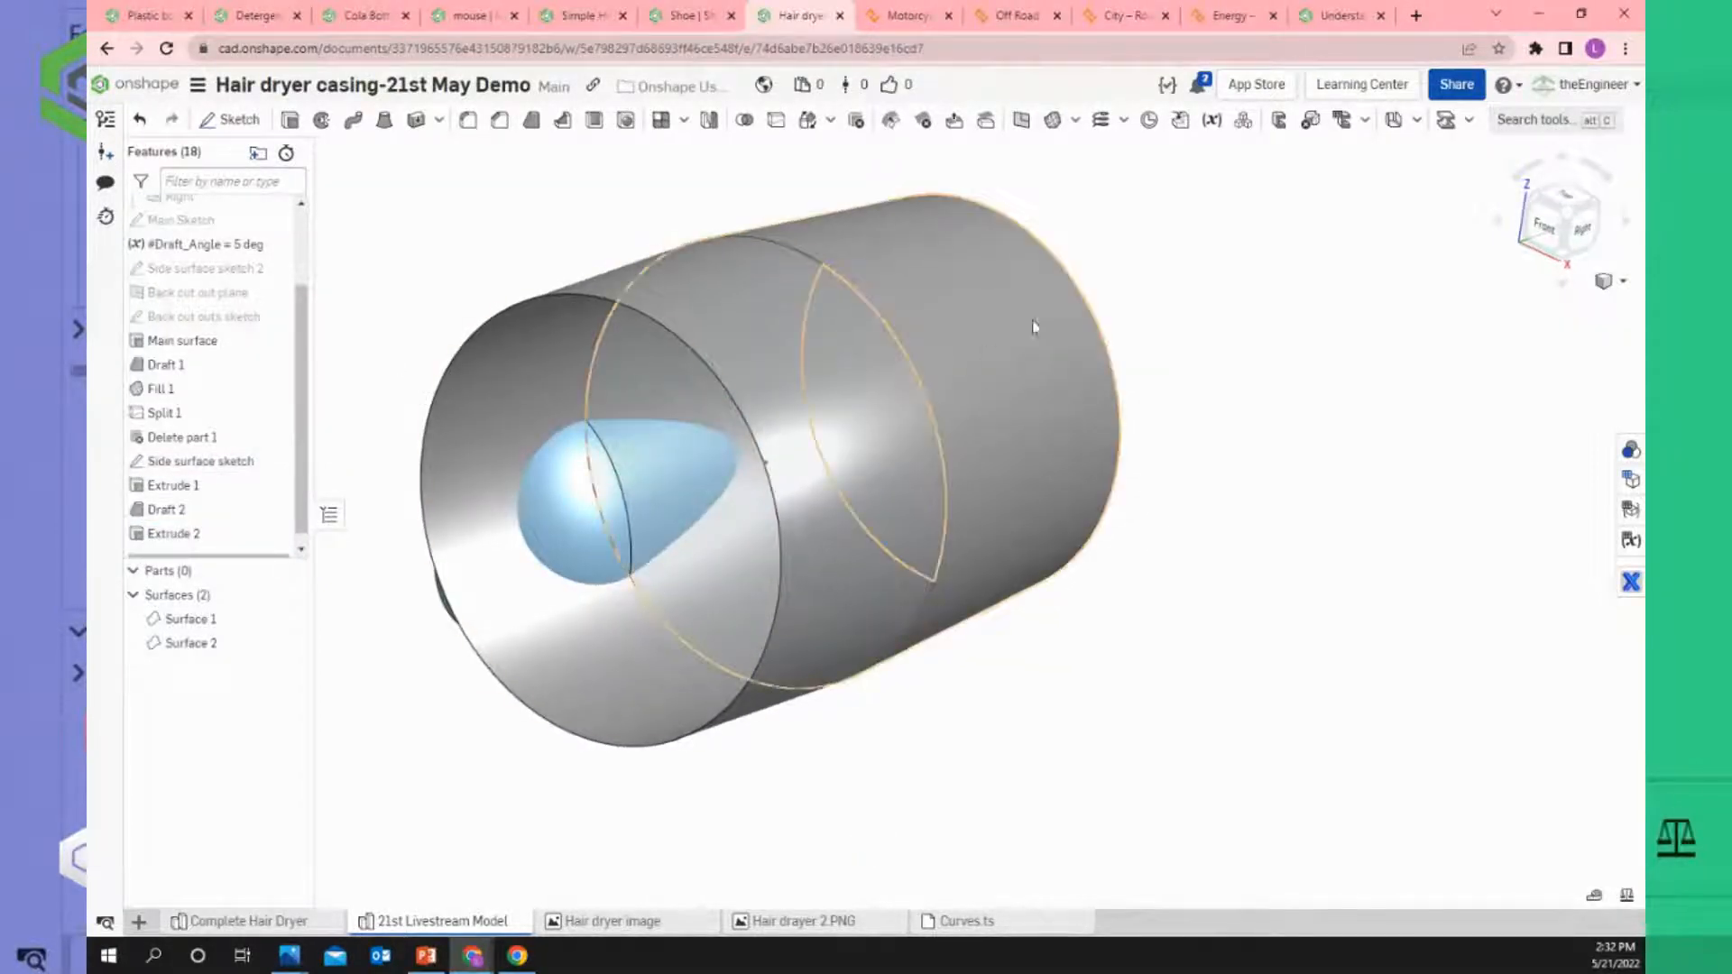
pyautogui.moveTo(1059, 352); pyautogui.dragTo(1044, 358, button='right')
pyautogui.scroll(4, 637, 517)
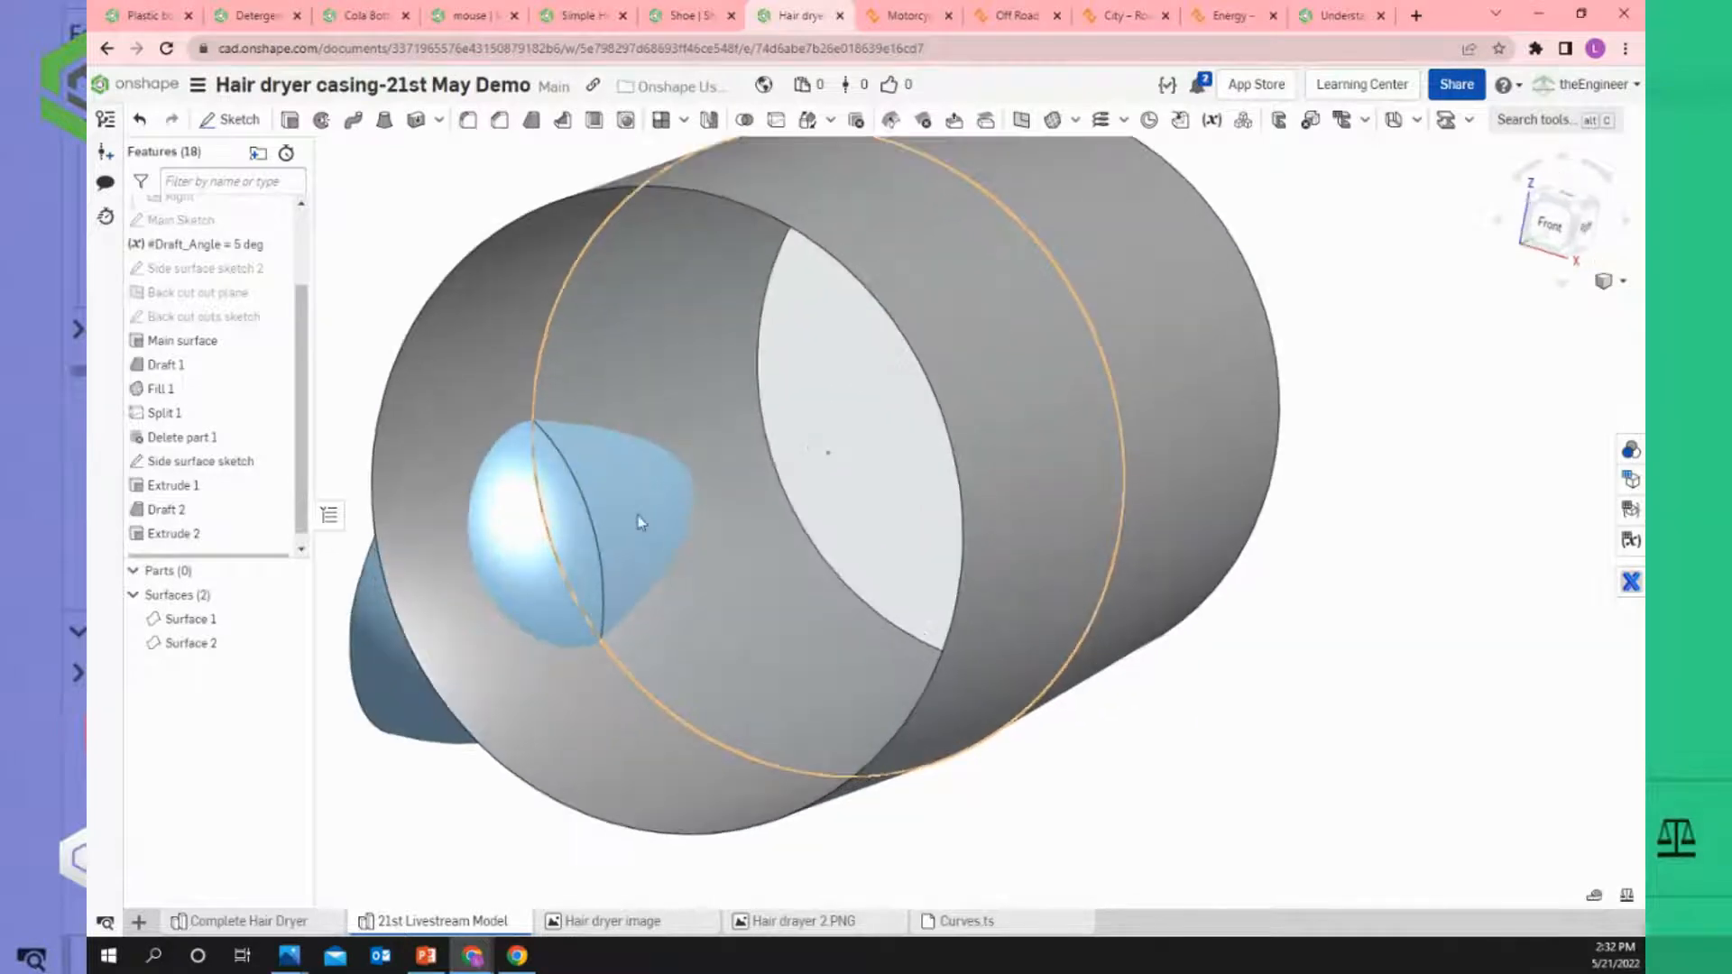
pyautogui.moveTo(637, 516); pyautogui.dragTo(615, 539, button='right')
pyautogui.scroll(-5, 610, 539)
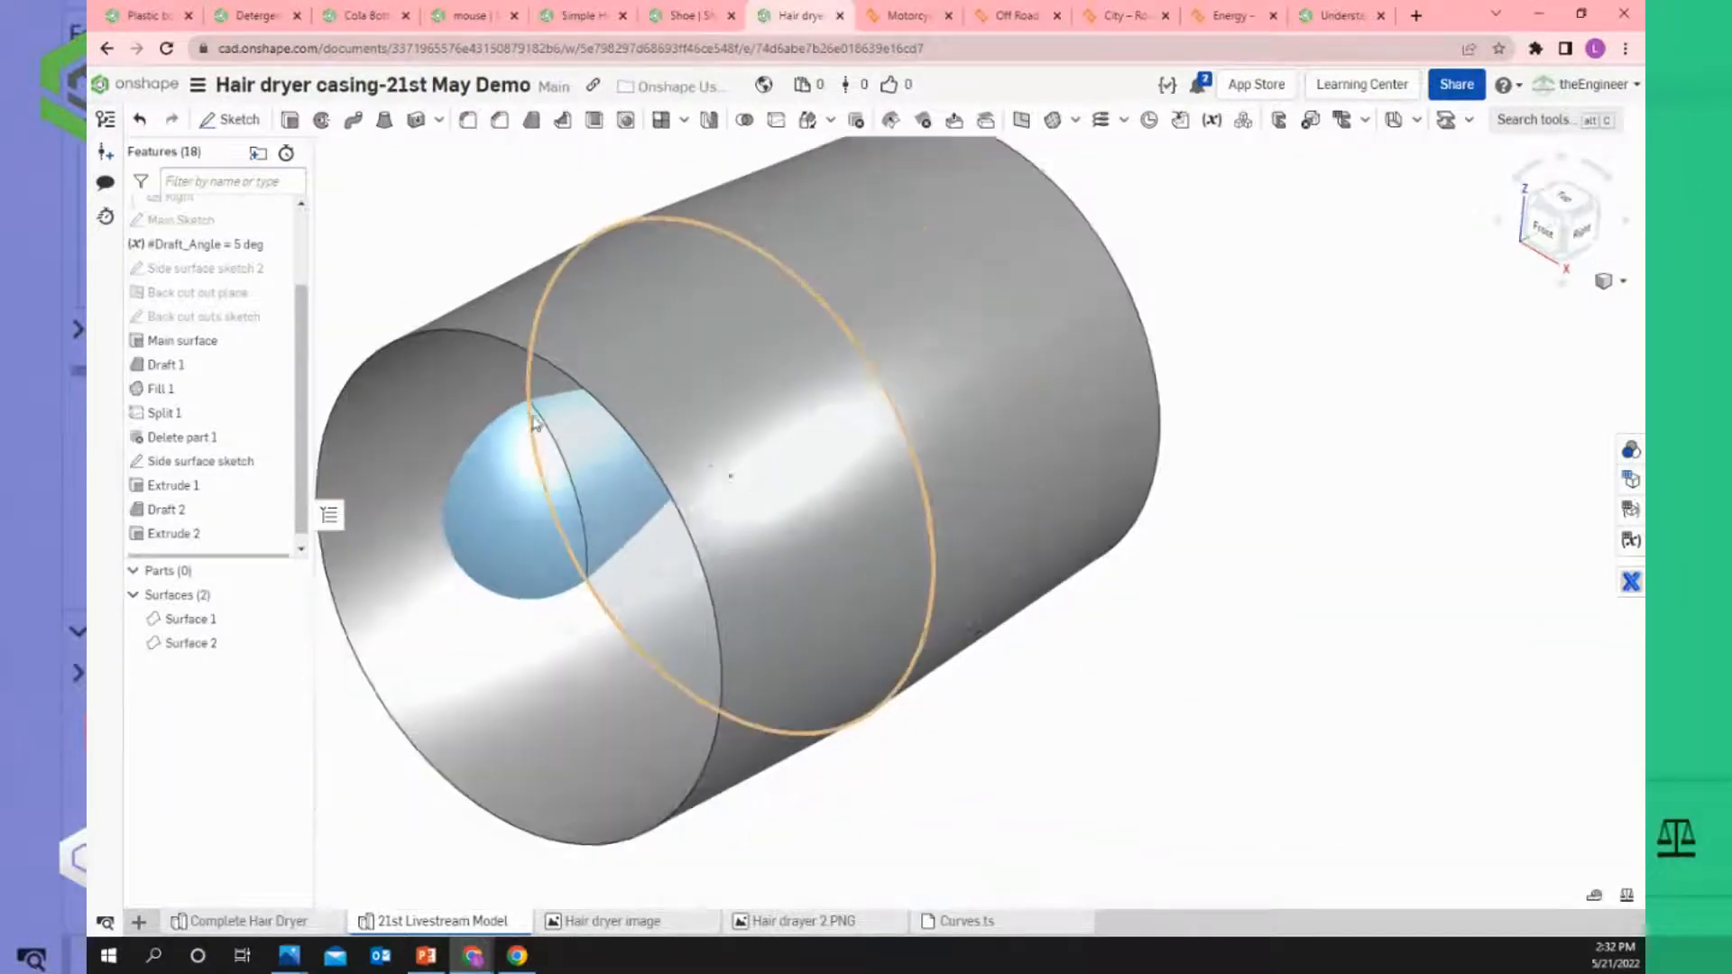
# Draft the new extruded face by #Draft_Angle using the Front plane as neutral plane, and check the joint with the cylinder in the Right view.
pyautogui.click(1581, 230)
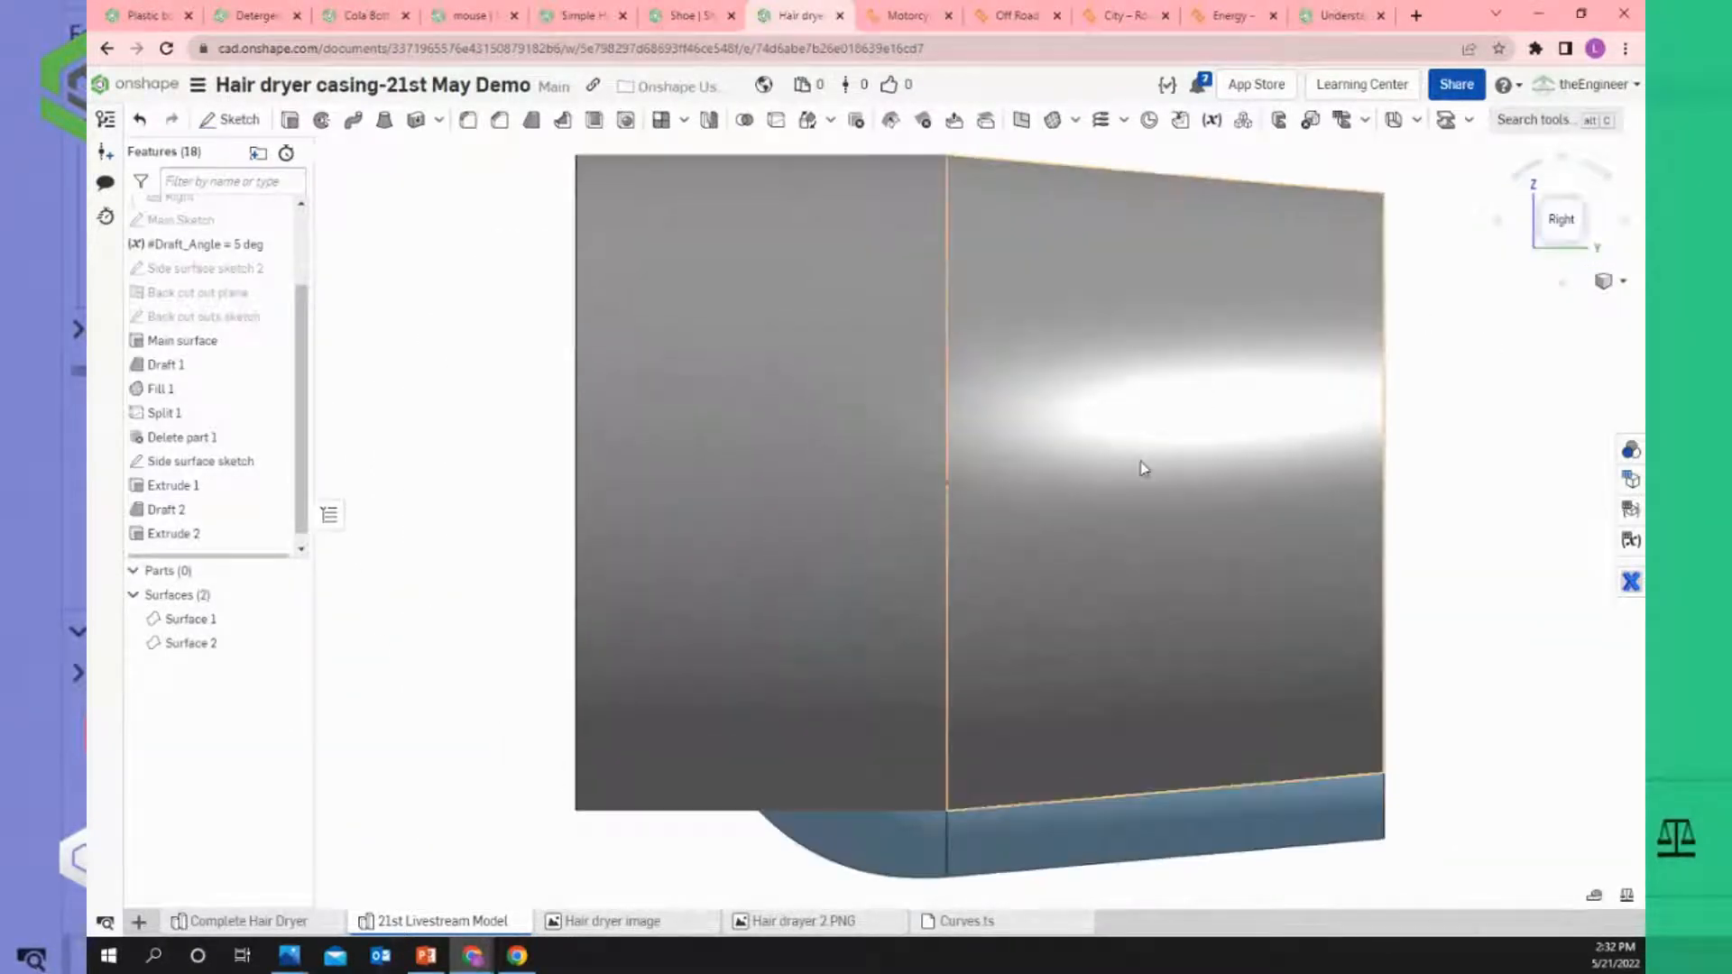
pyautogui.scroll(3, 1206, 315)
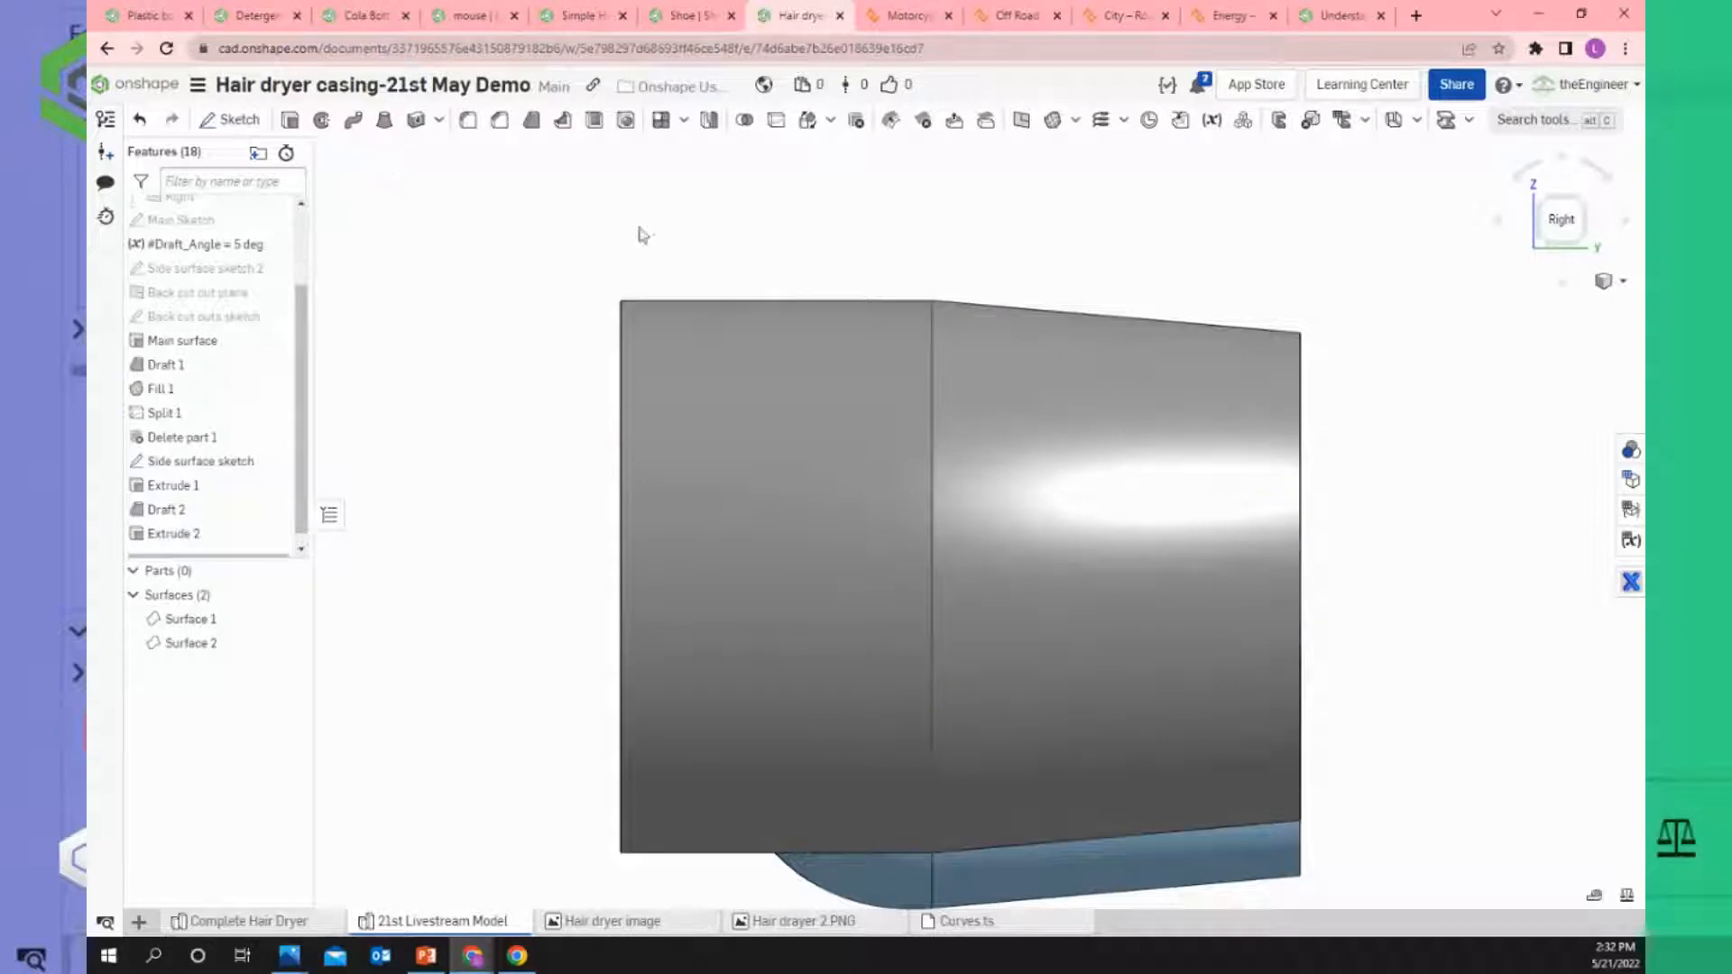
pyautogui.click(533, 120)
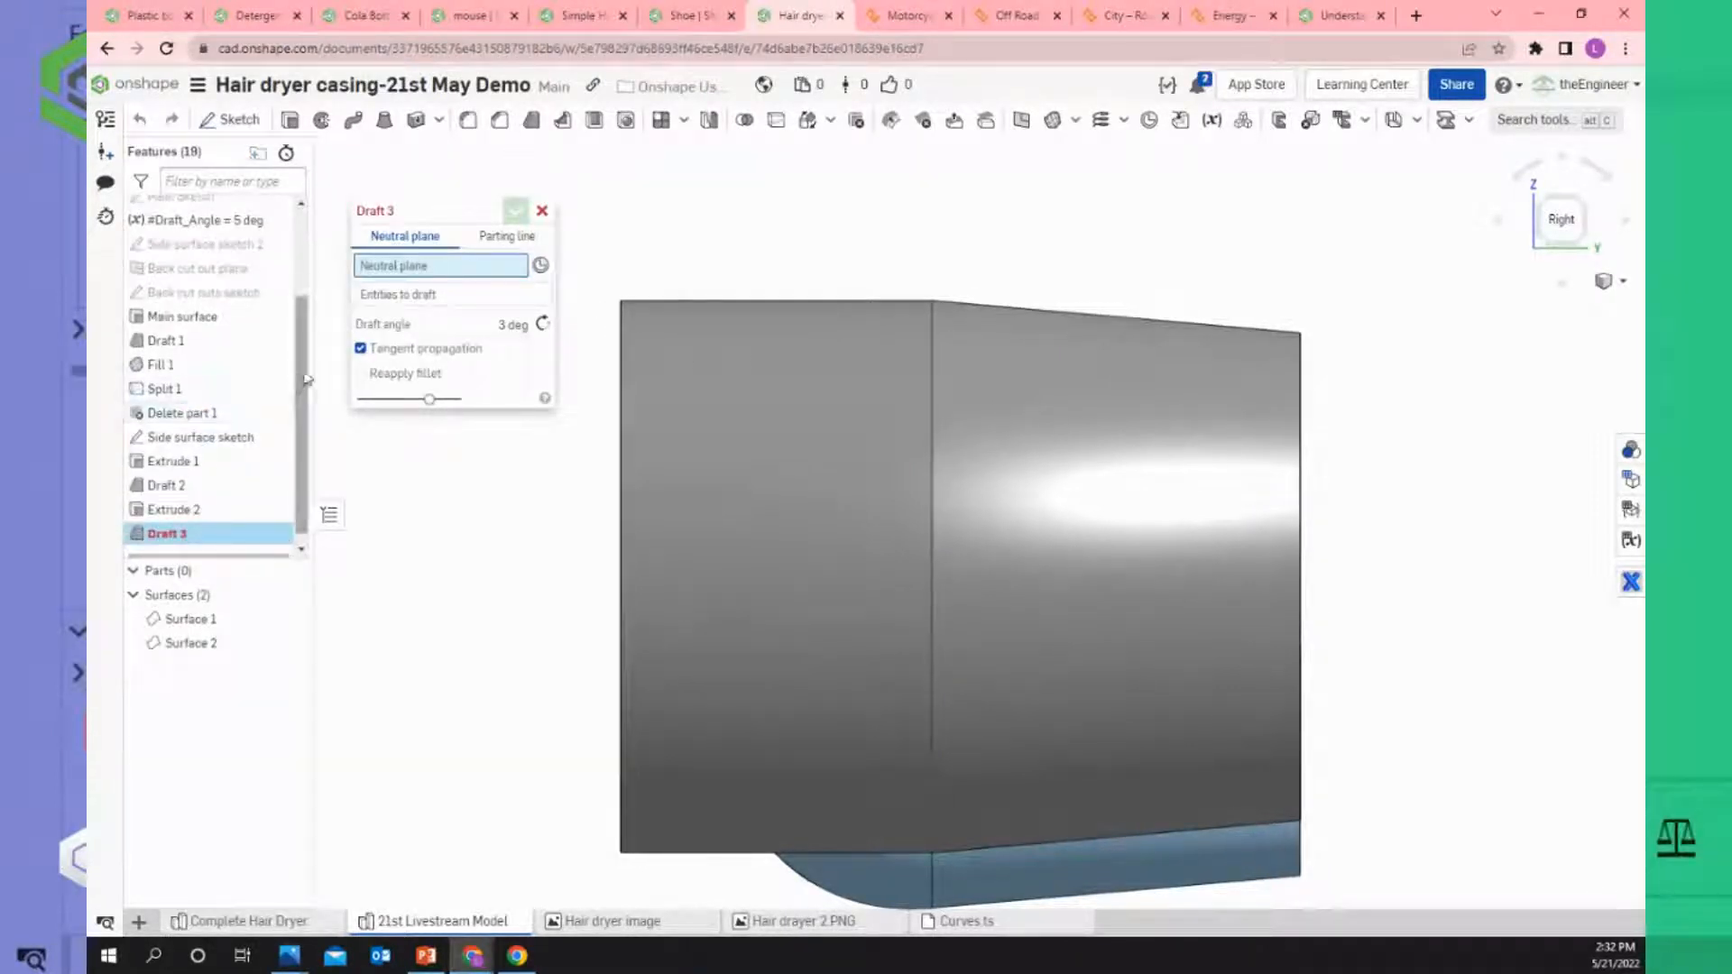
pyautogui.scroll(3, 310, 240)
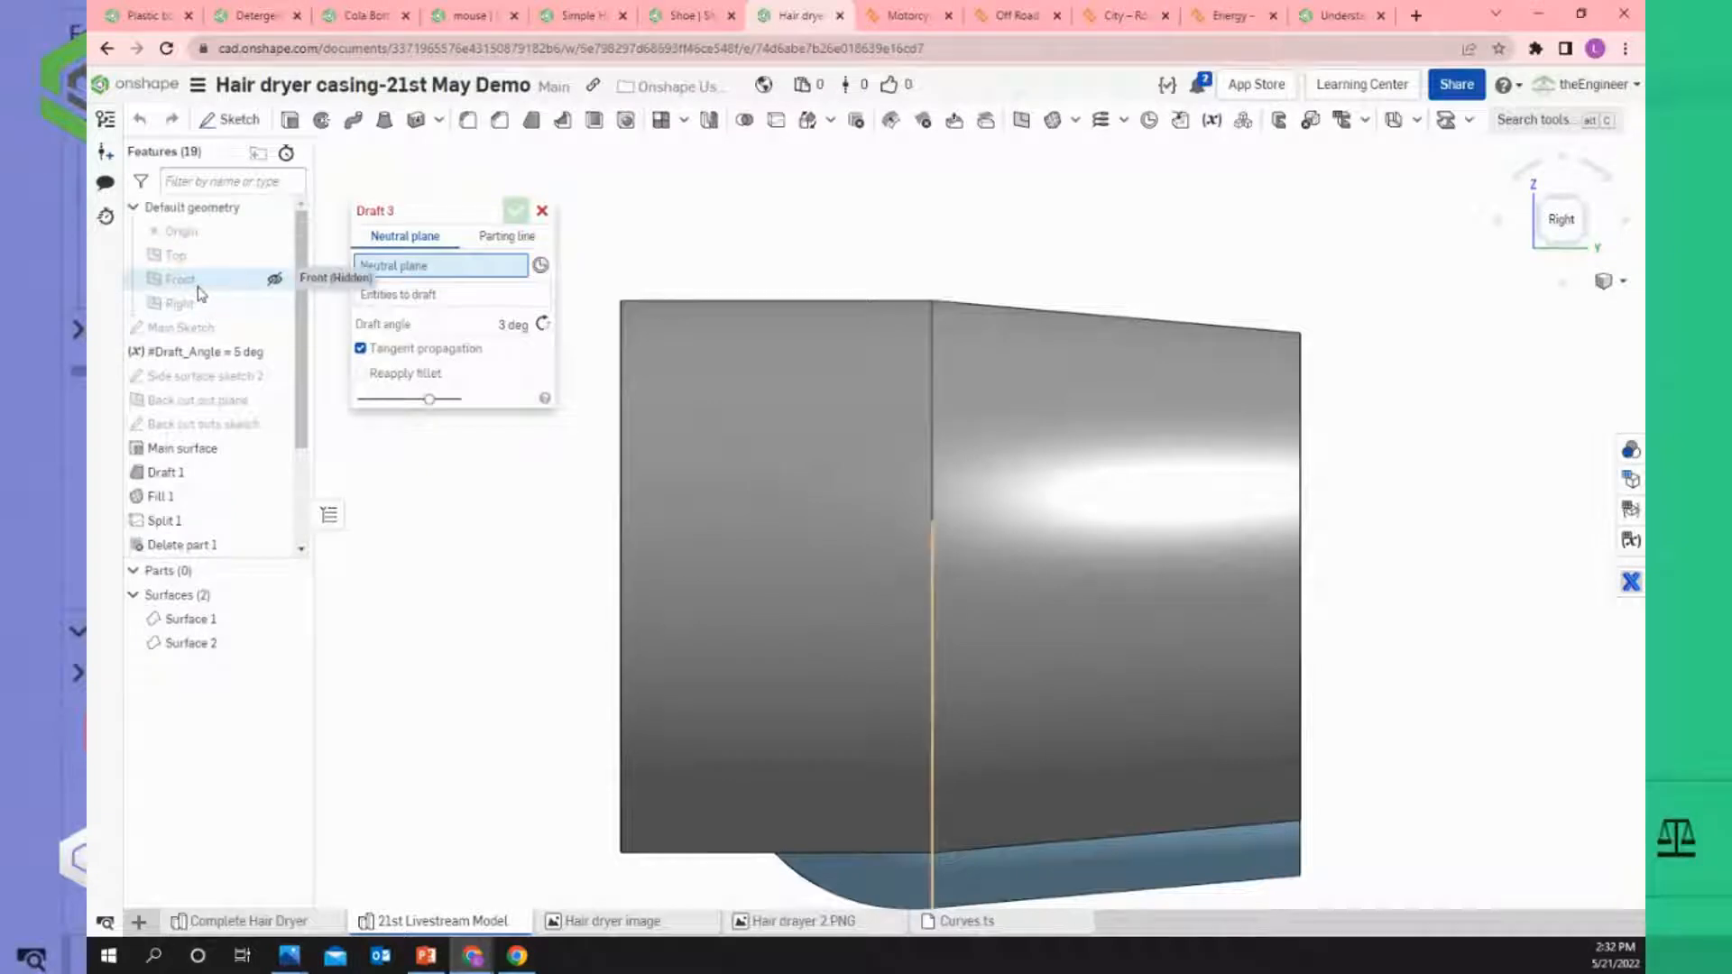
pyautogui.click(194, 282)
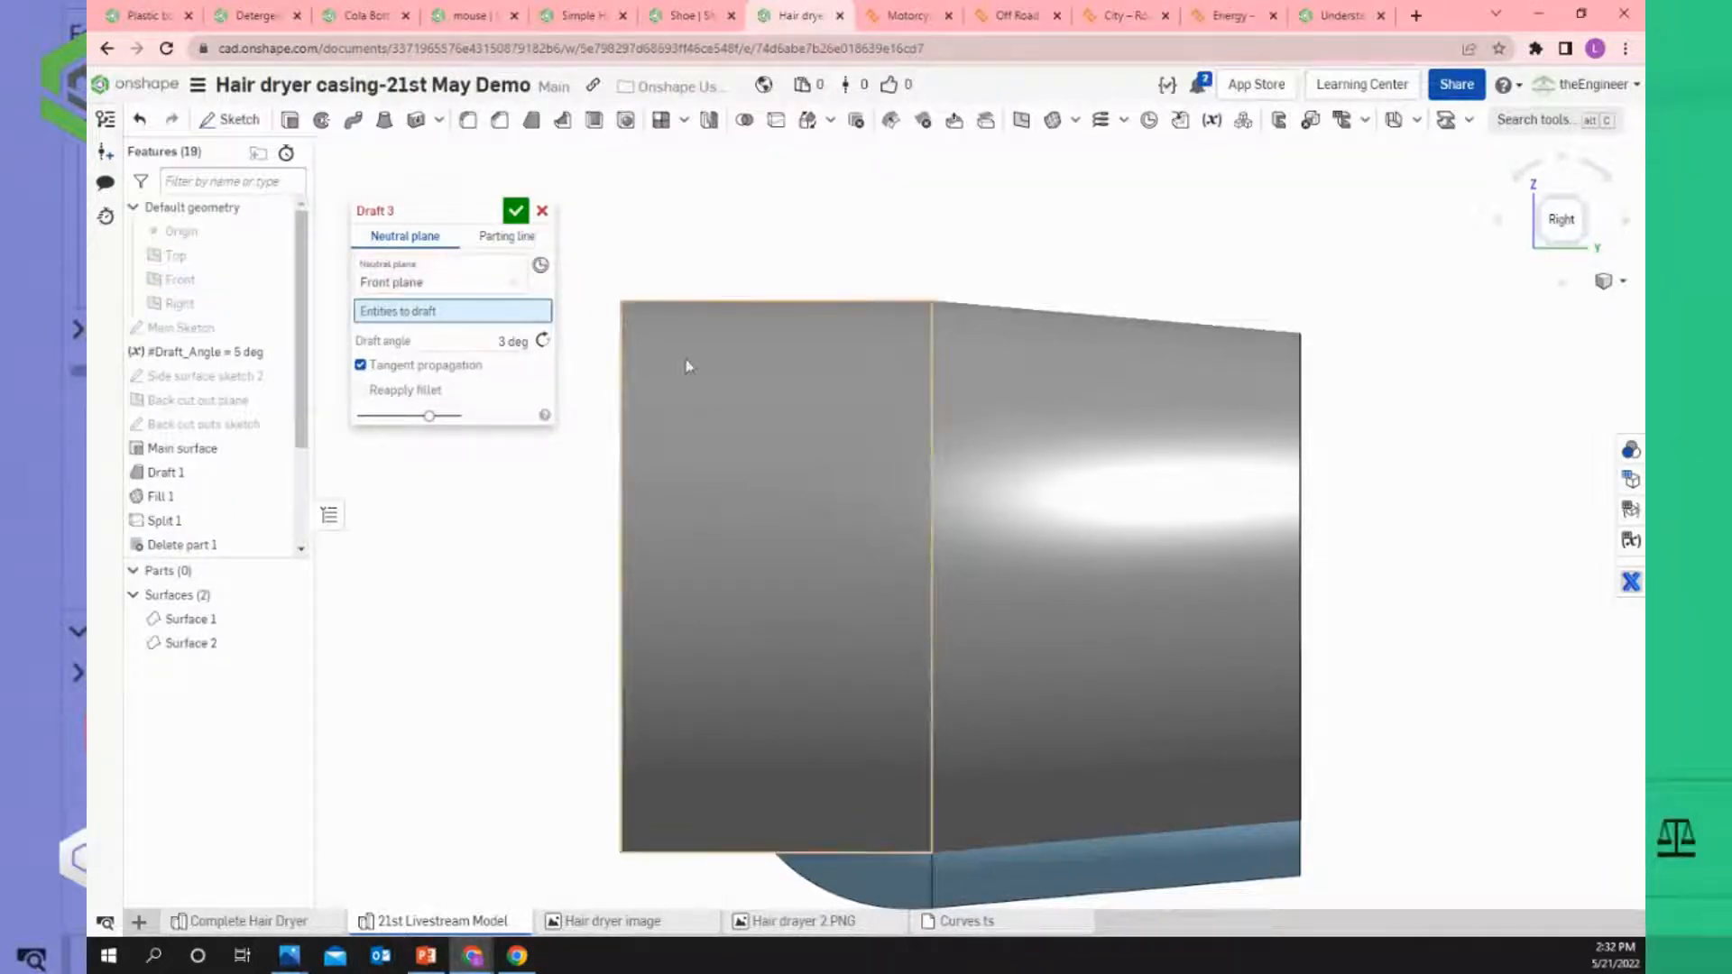
pyautogui.click(685, 364)
pyautogui.click(512, 359)
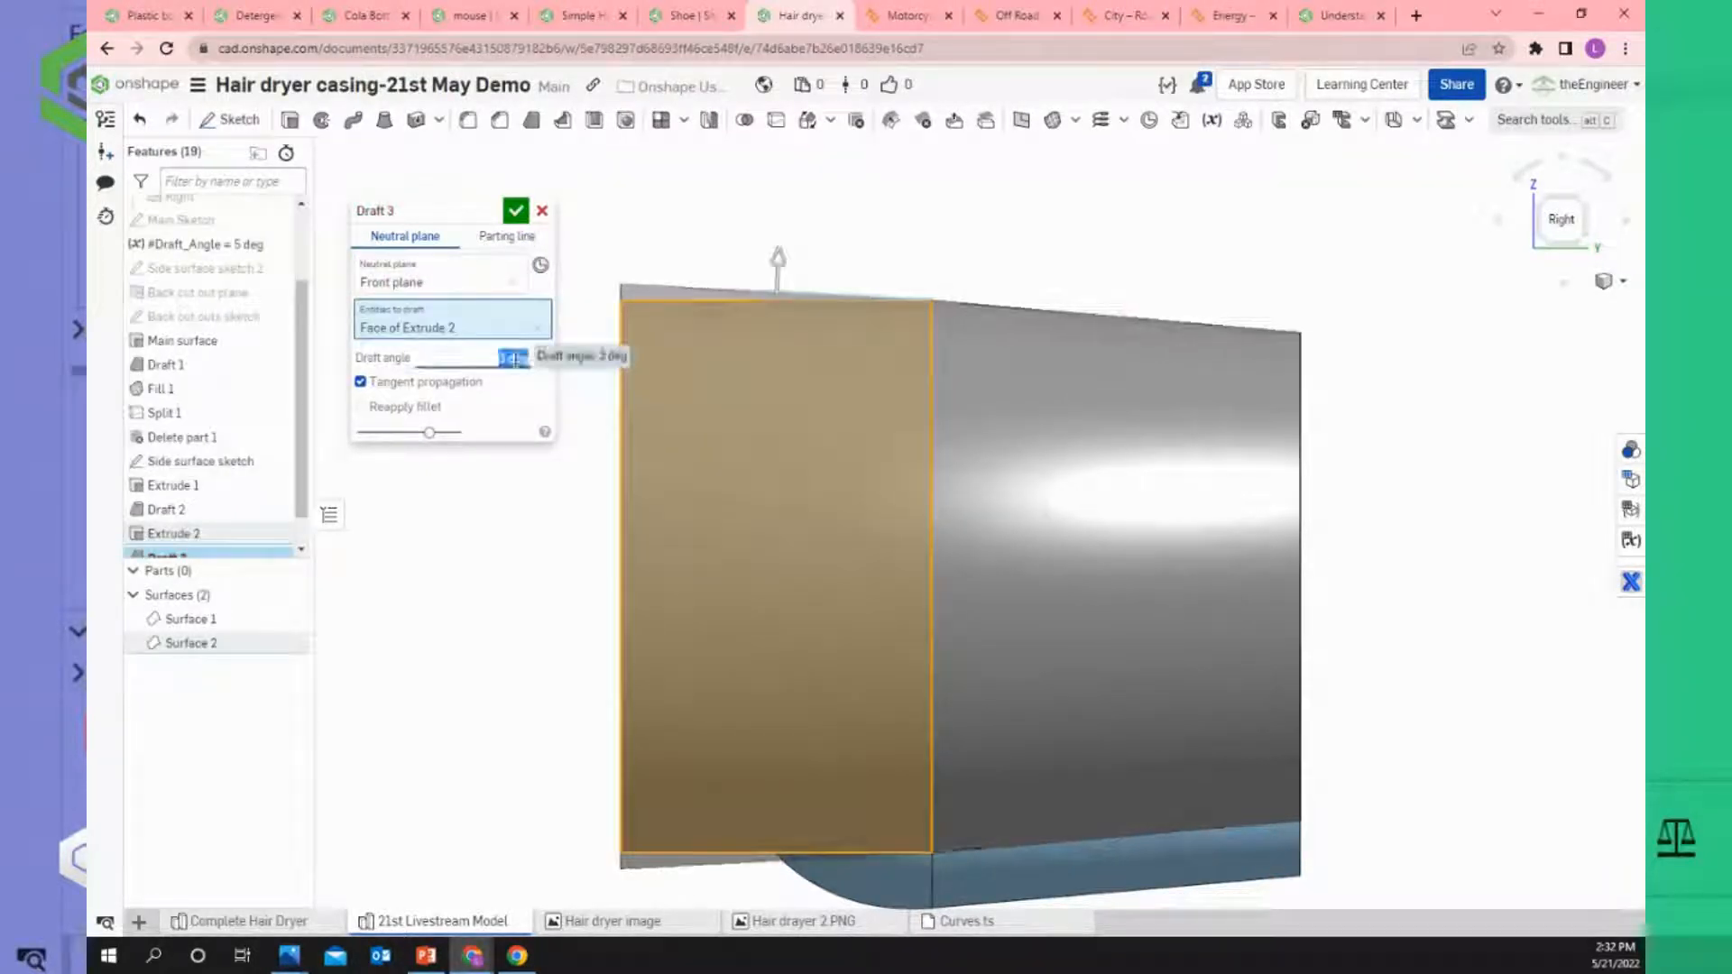
pyautogui.write('#')
pyautogui.click(492, 383)
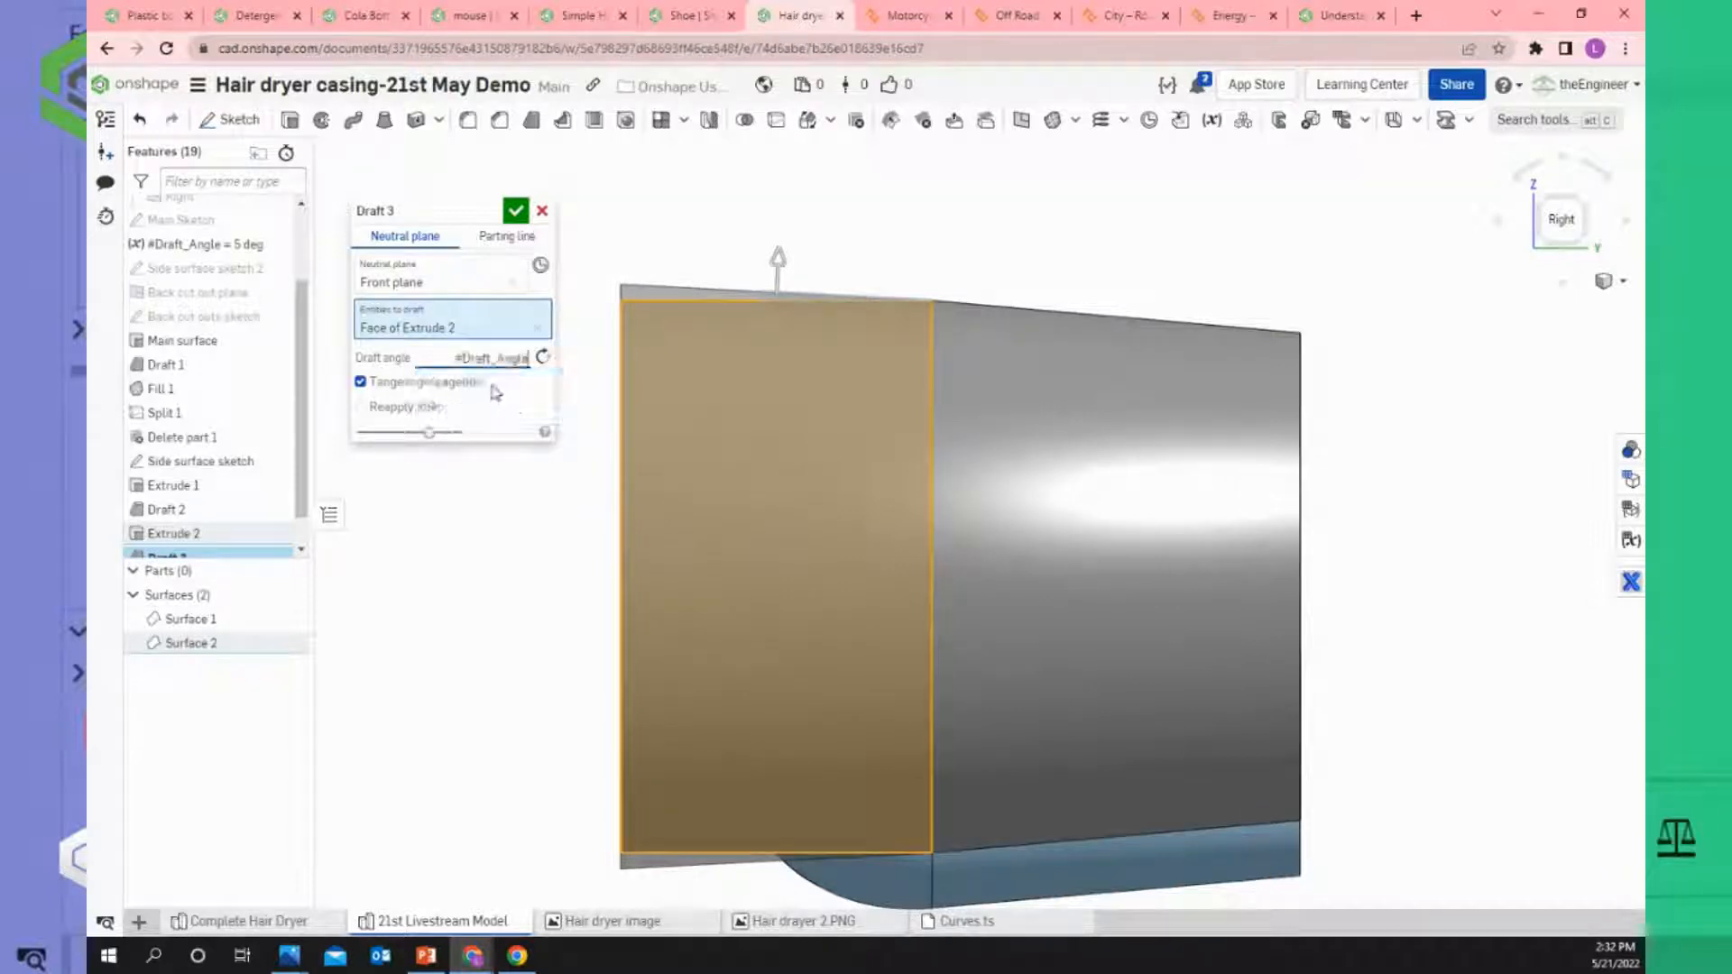
pyautogui.press('Return')
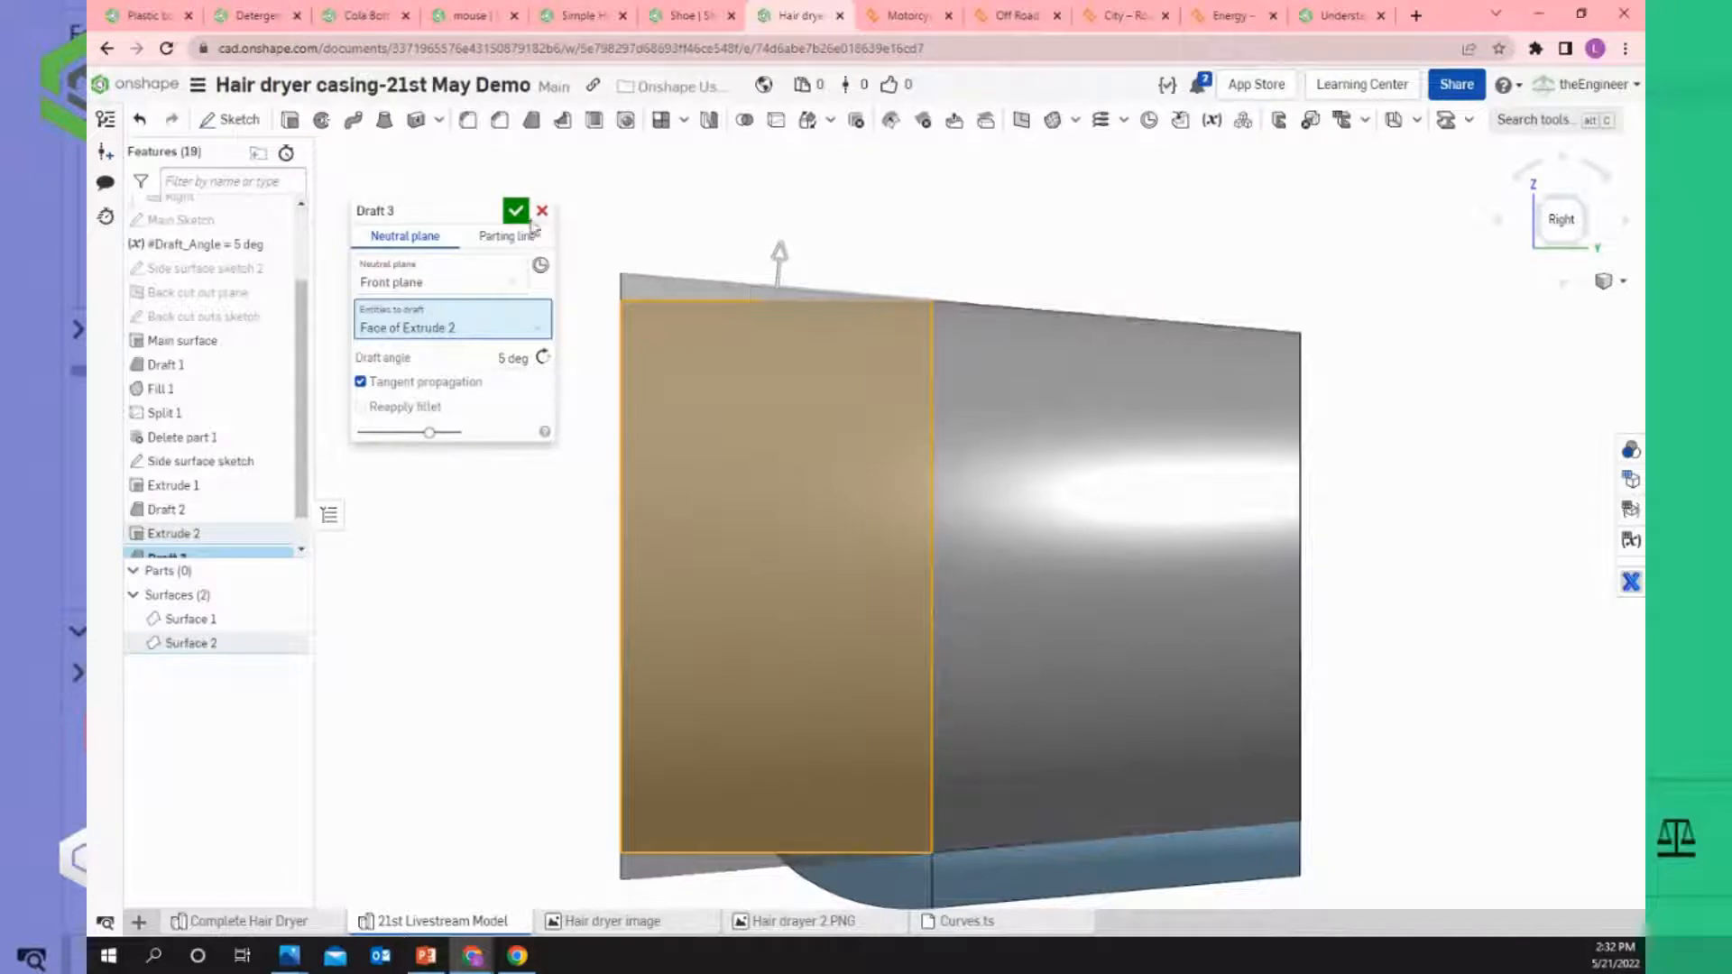
pyautogui.click(516, 212)
pyautogui.scroll(5, 961, 303)
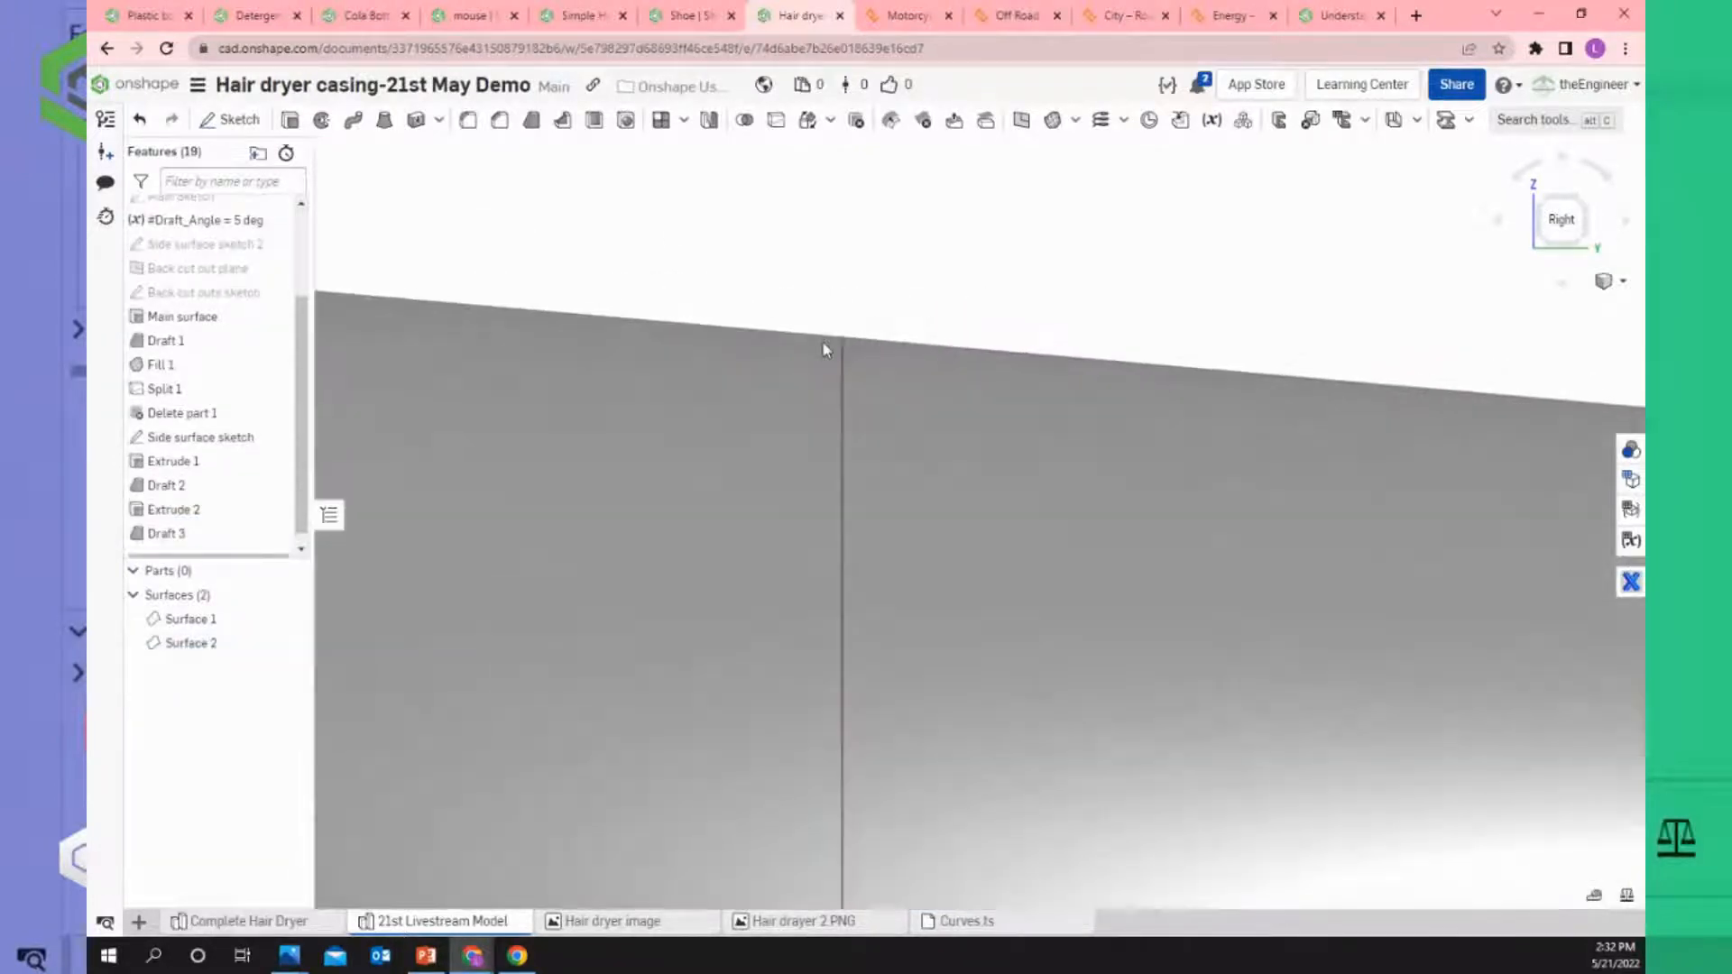
pyautogui.scroll(-5, 892, 401)
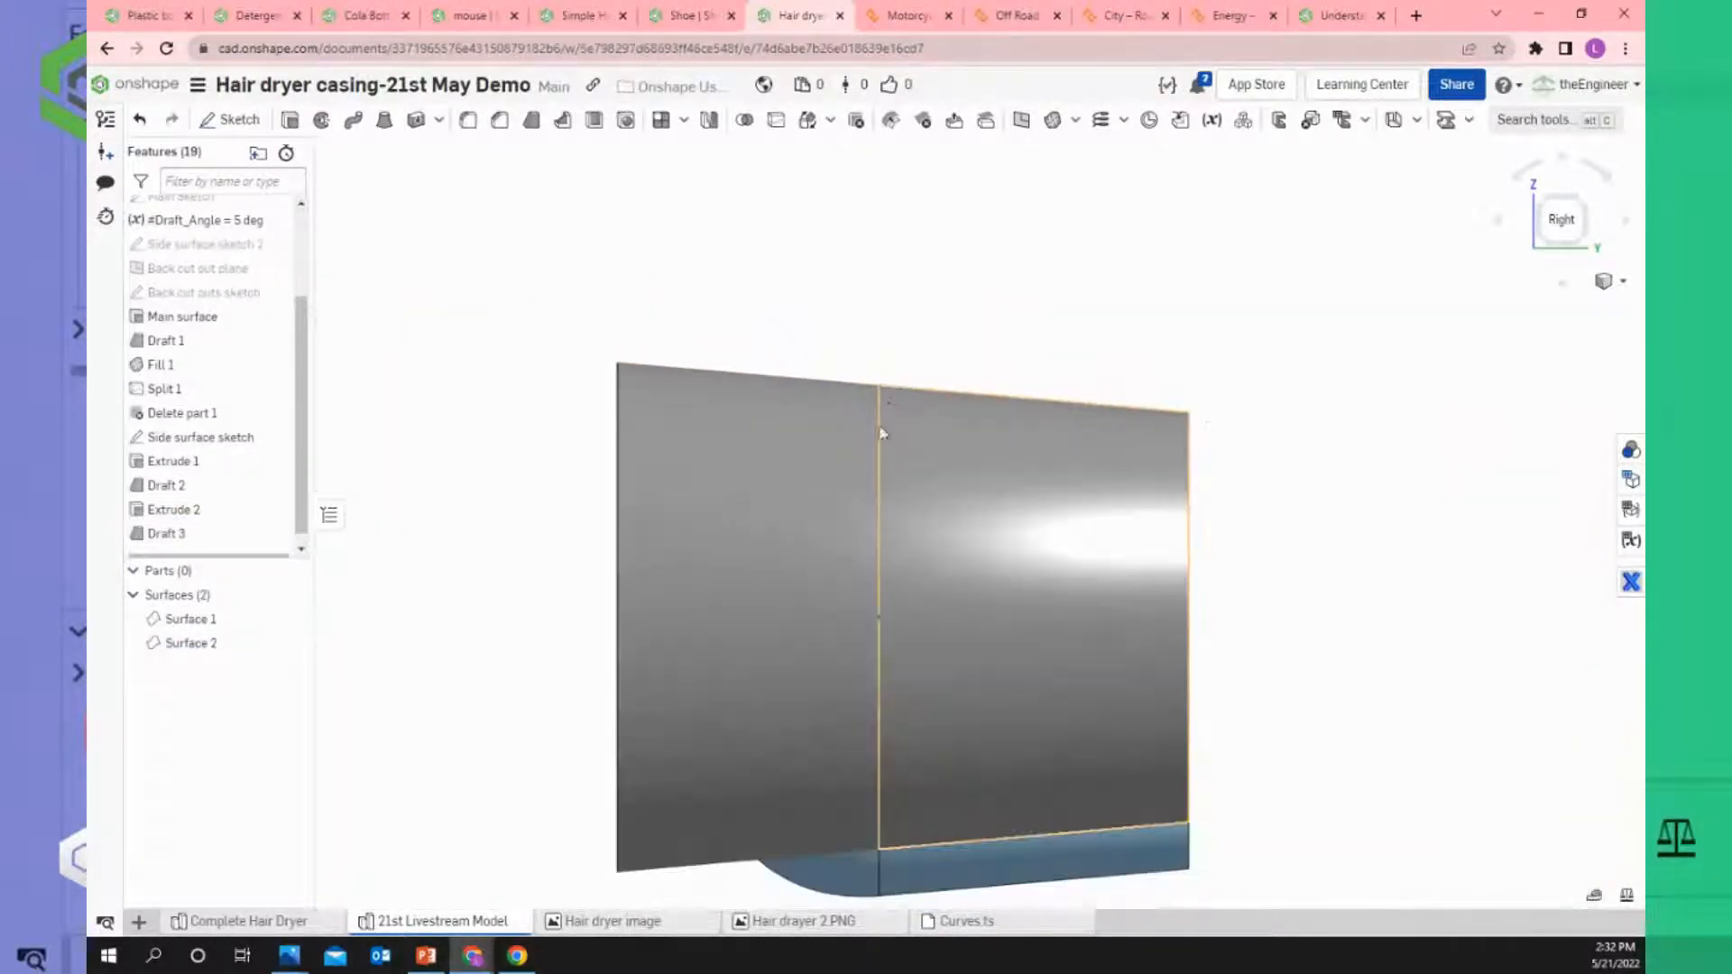
# Delete the Extrude 2 and Draft 3 features that form the front extension of the drafted cylinder.
pyautogui.moveTo(557, 442); pyautogui.dragTo(696, 464, button='right')
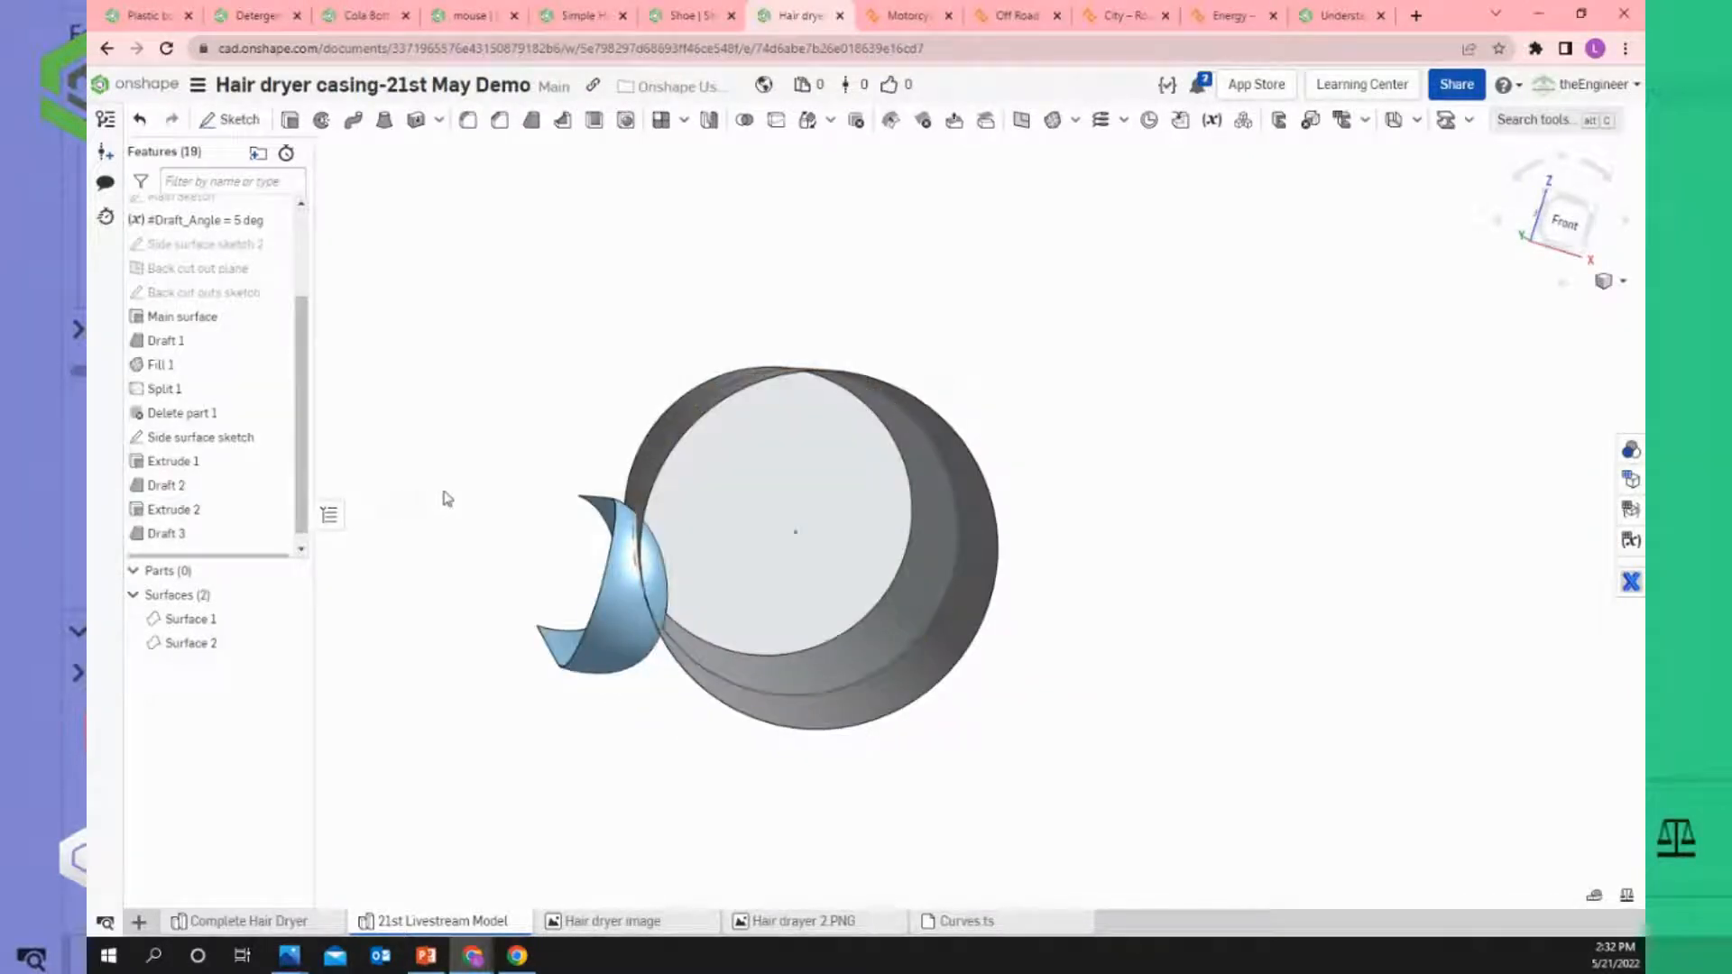
pyautogui.moveTo(444, 493); pyautogui.dragTo(437, 502, button='right')
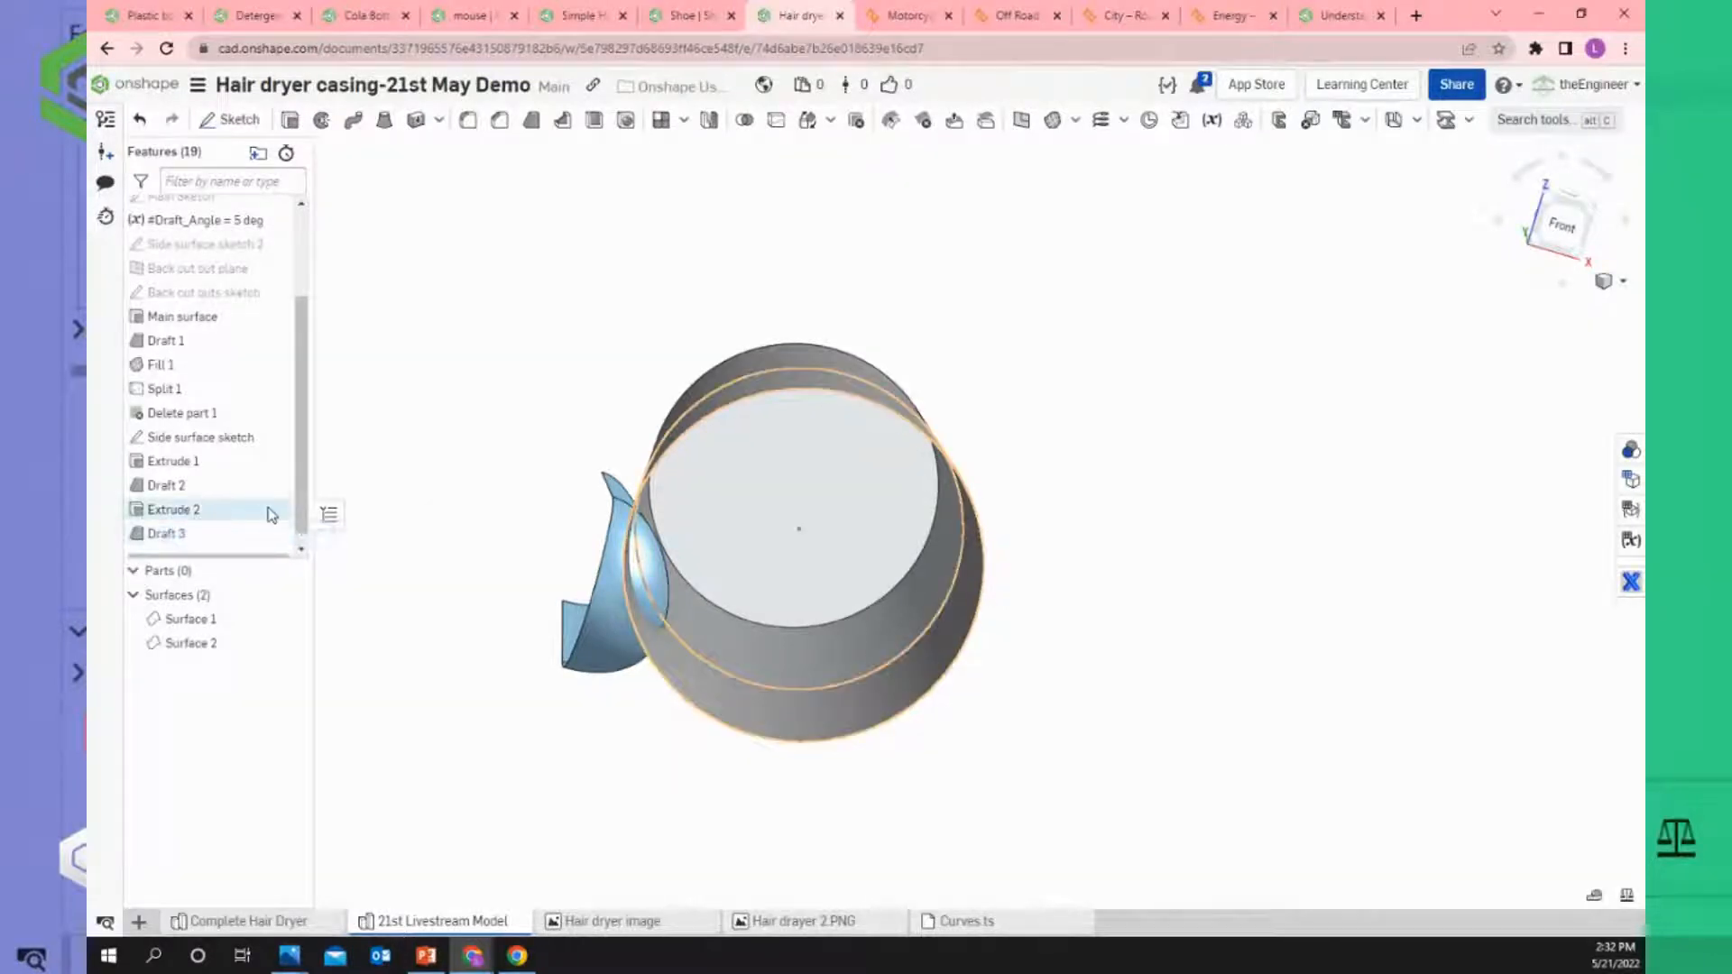
pyautogui.click(210, 512)
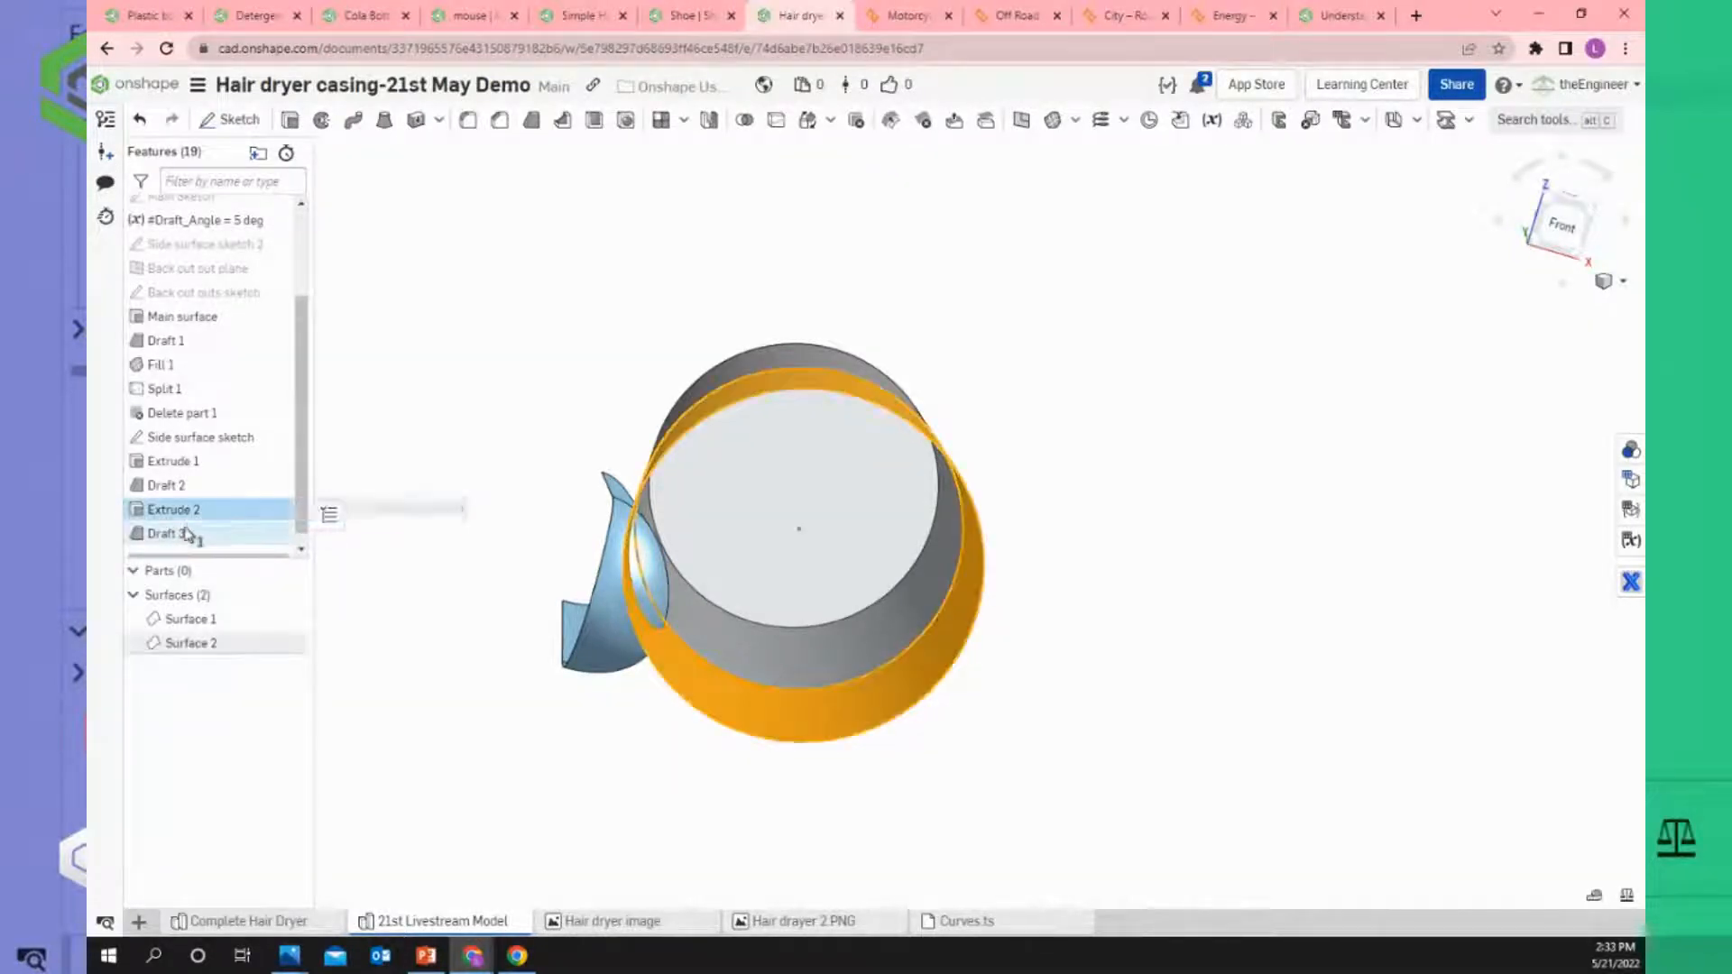
pyautogui.rightClick(188, 543)
pyautogui.click(231, 642)
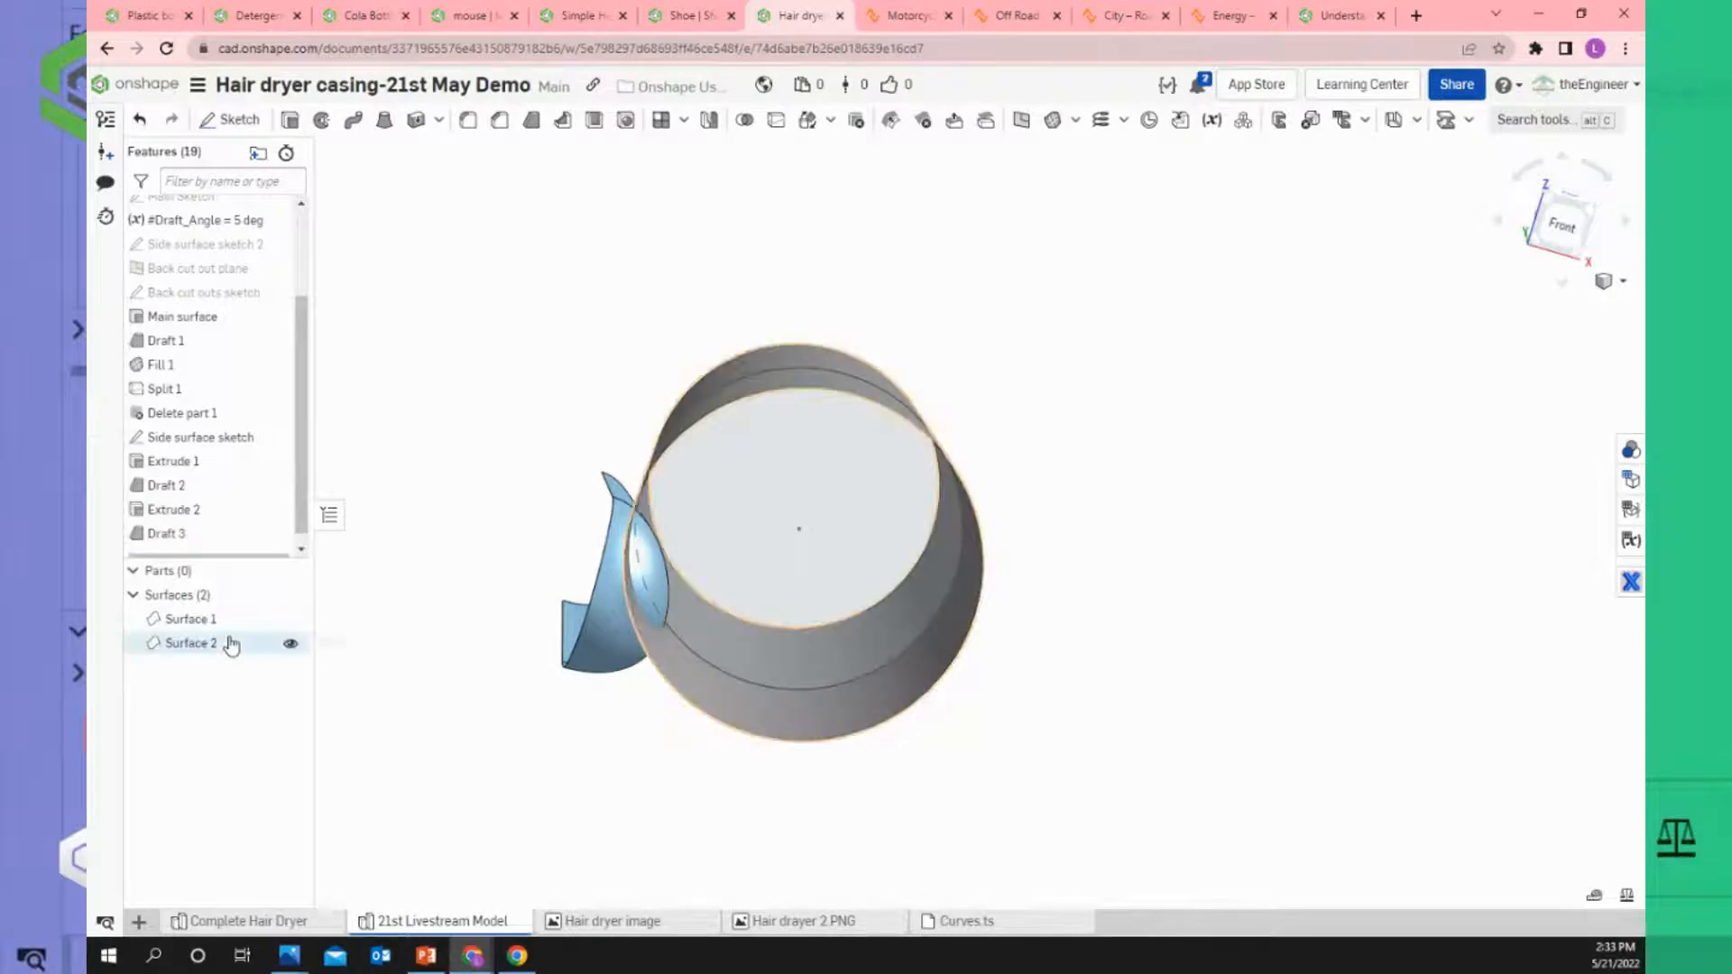
pyautogui.press('p')
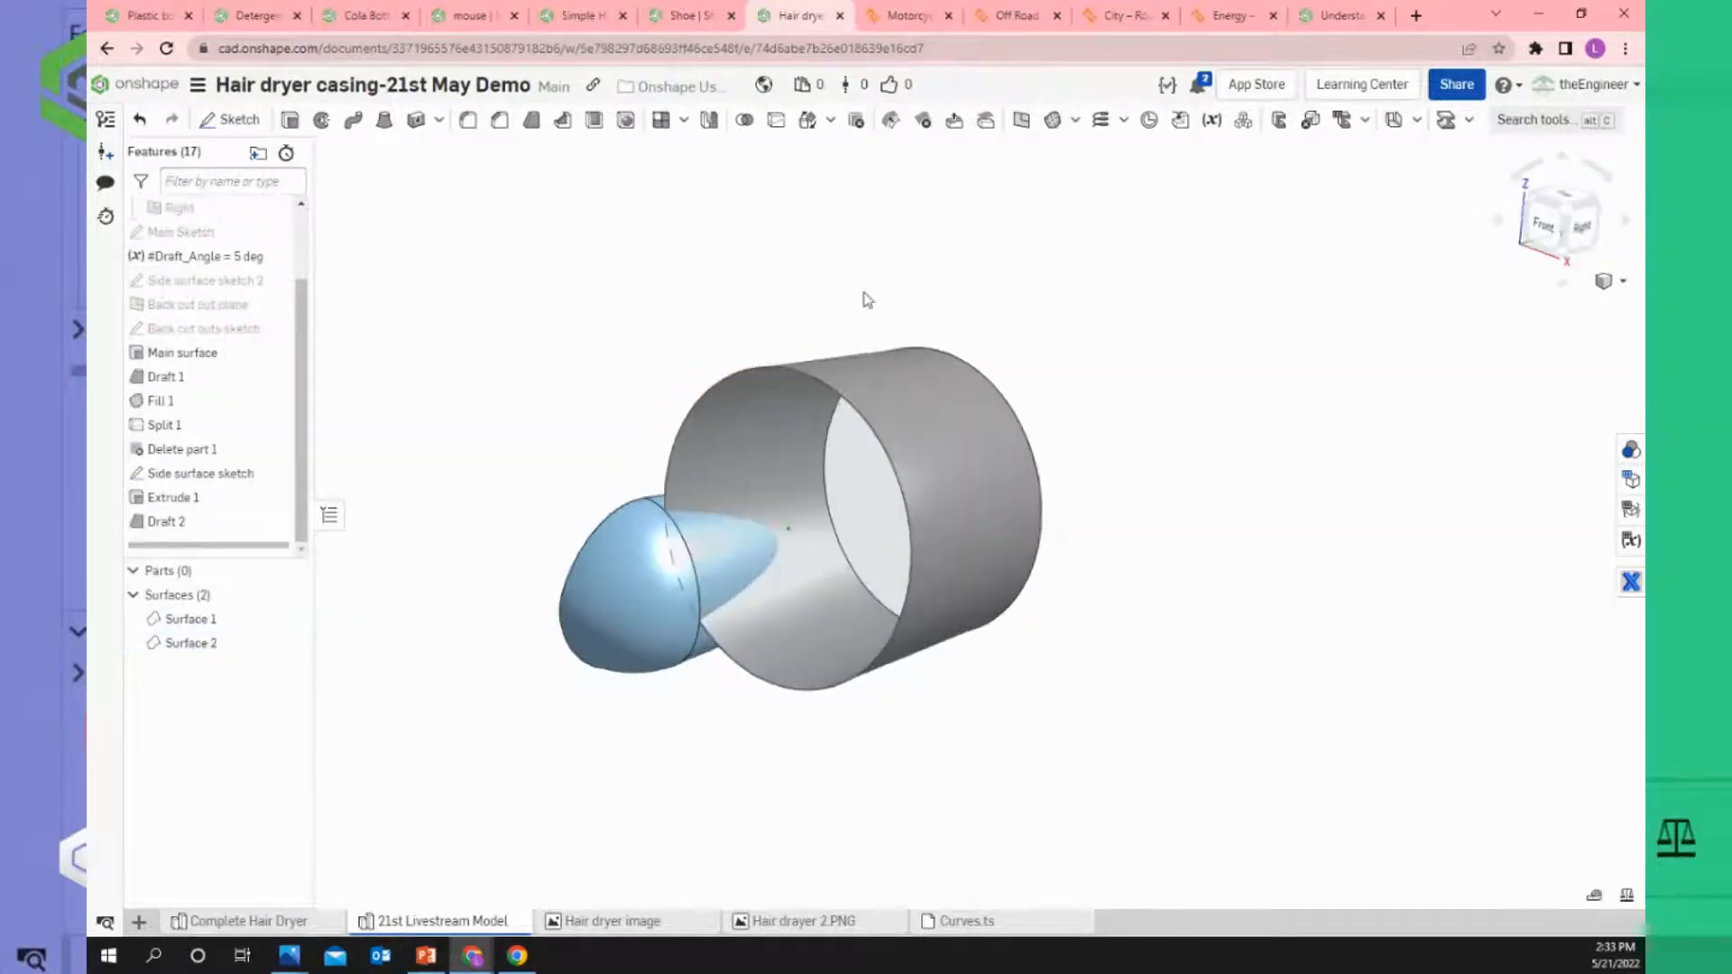
# Extend the front circular edge of the drafted cylindrical surface by 70 mm using a blind Move boundary.
pyautogui.click(1582, 225)
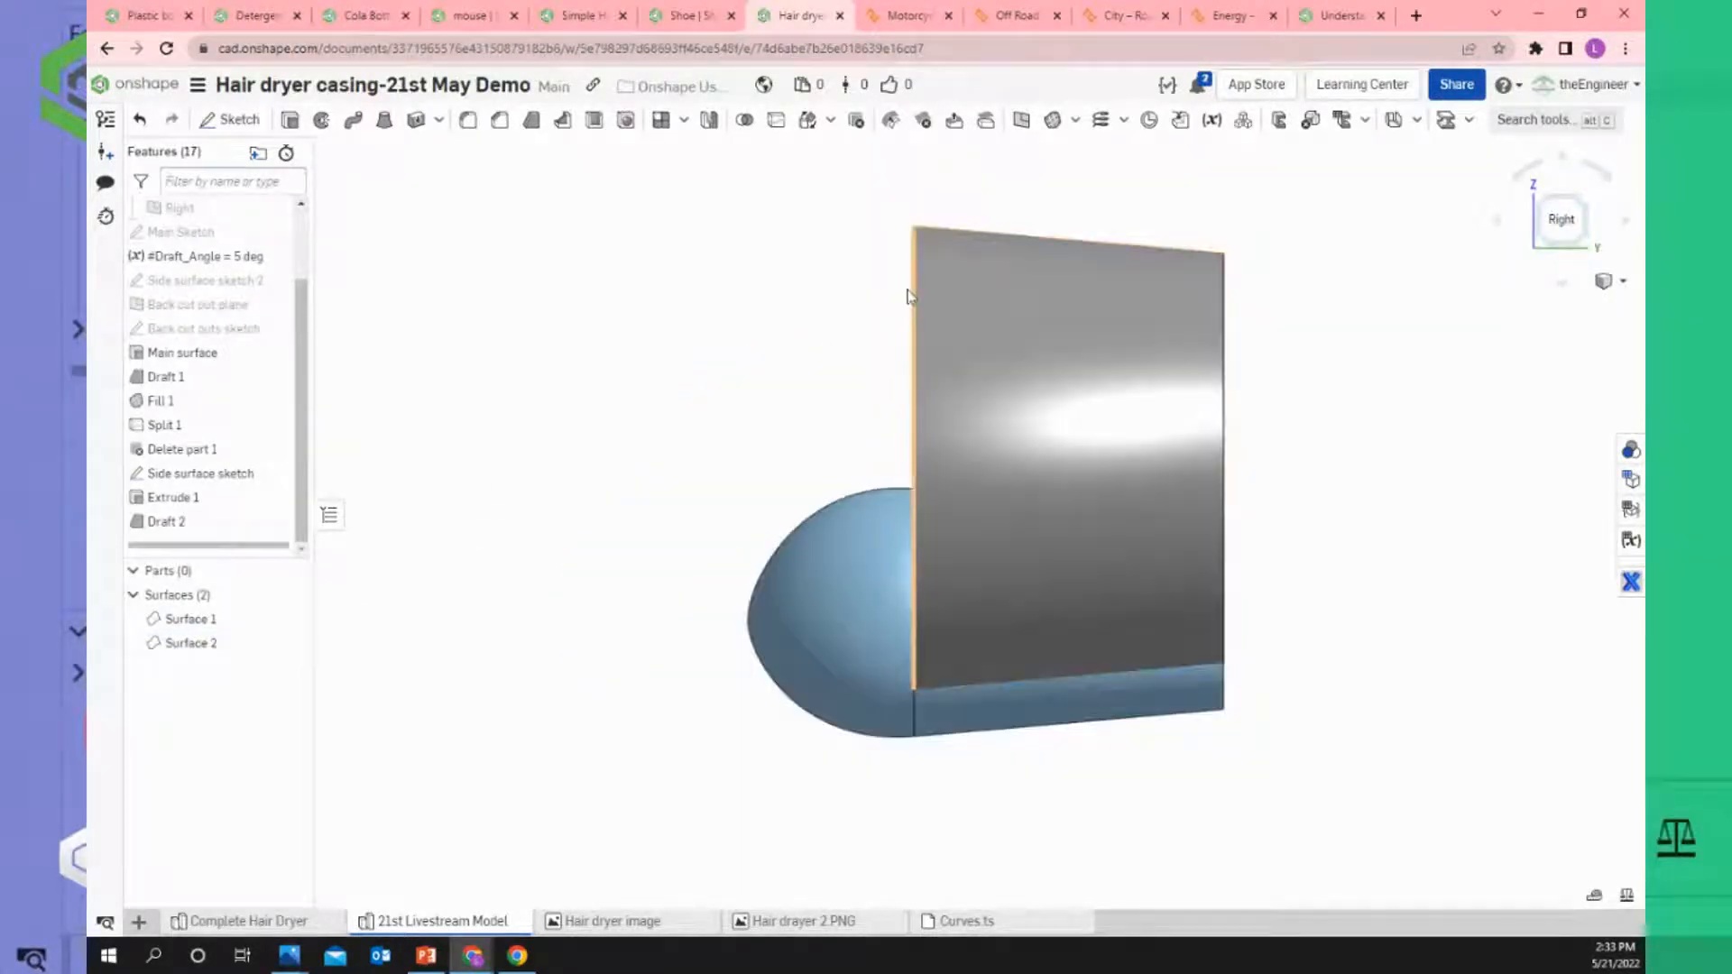
pyautogui.click(1077, 123)
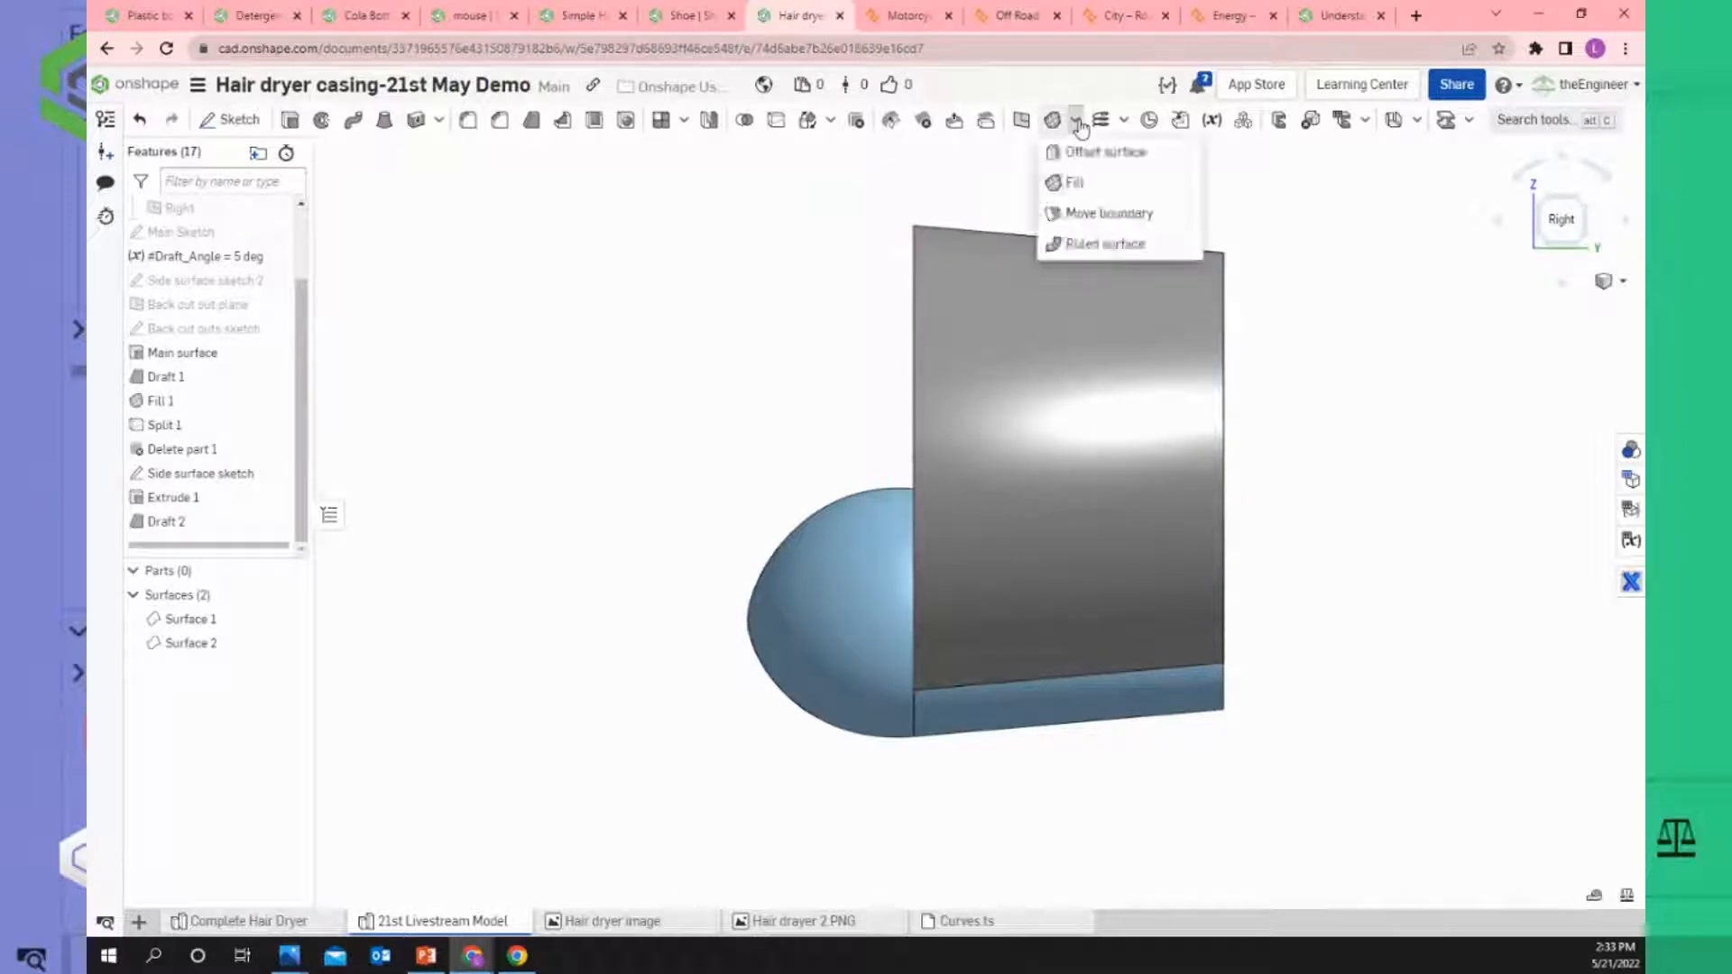
pyautogui.click(1099, 219)
pyautogui.moveTo(740, 298); pyautogui.dragTo(761, 310, button='right')
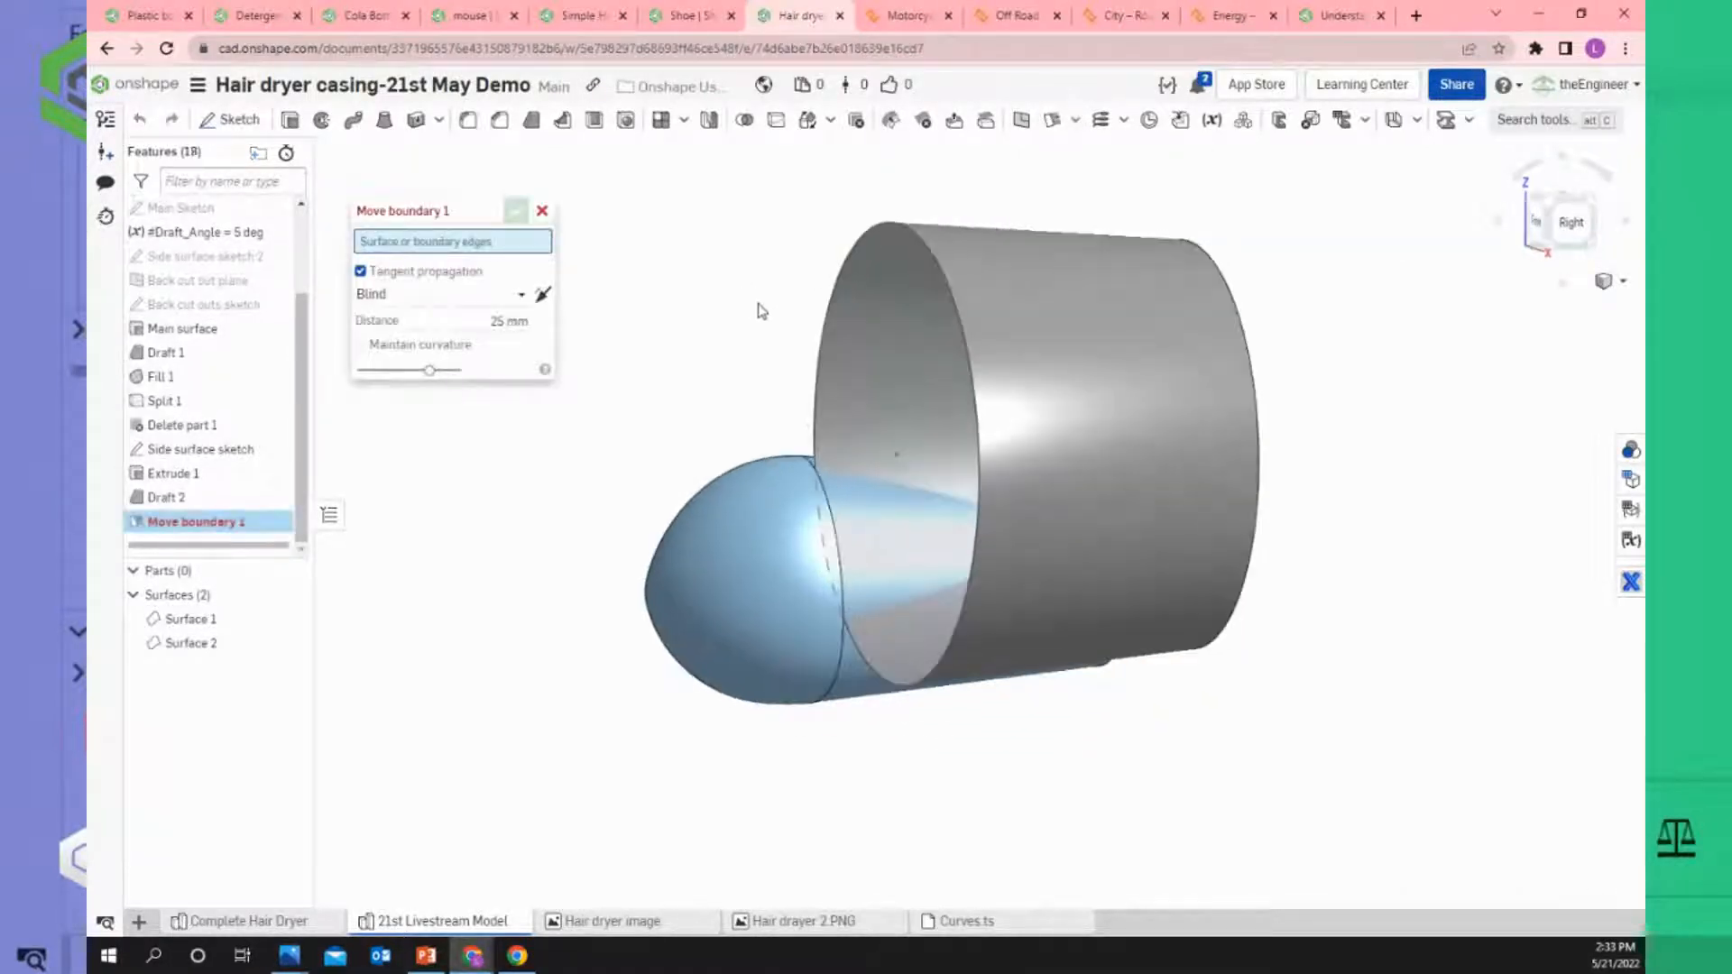
pyautogui.click(885, 229)
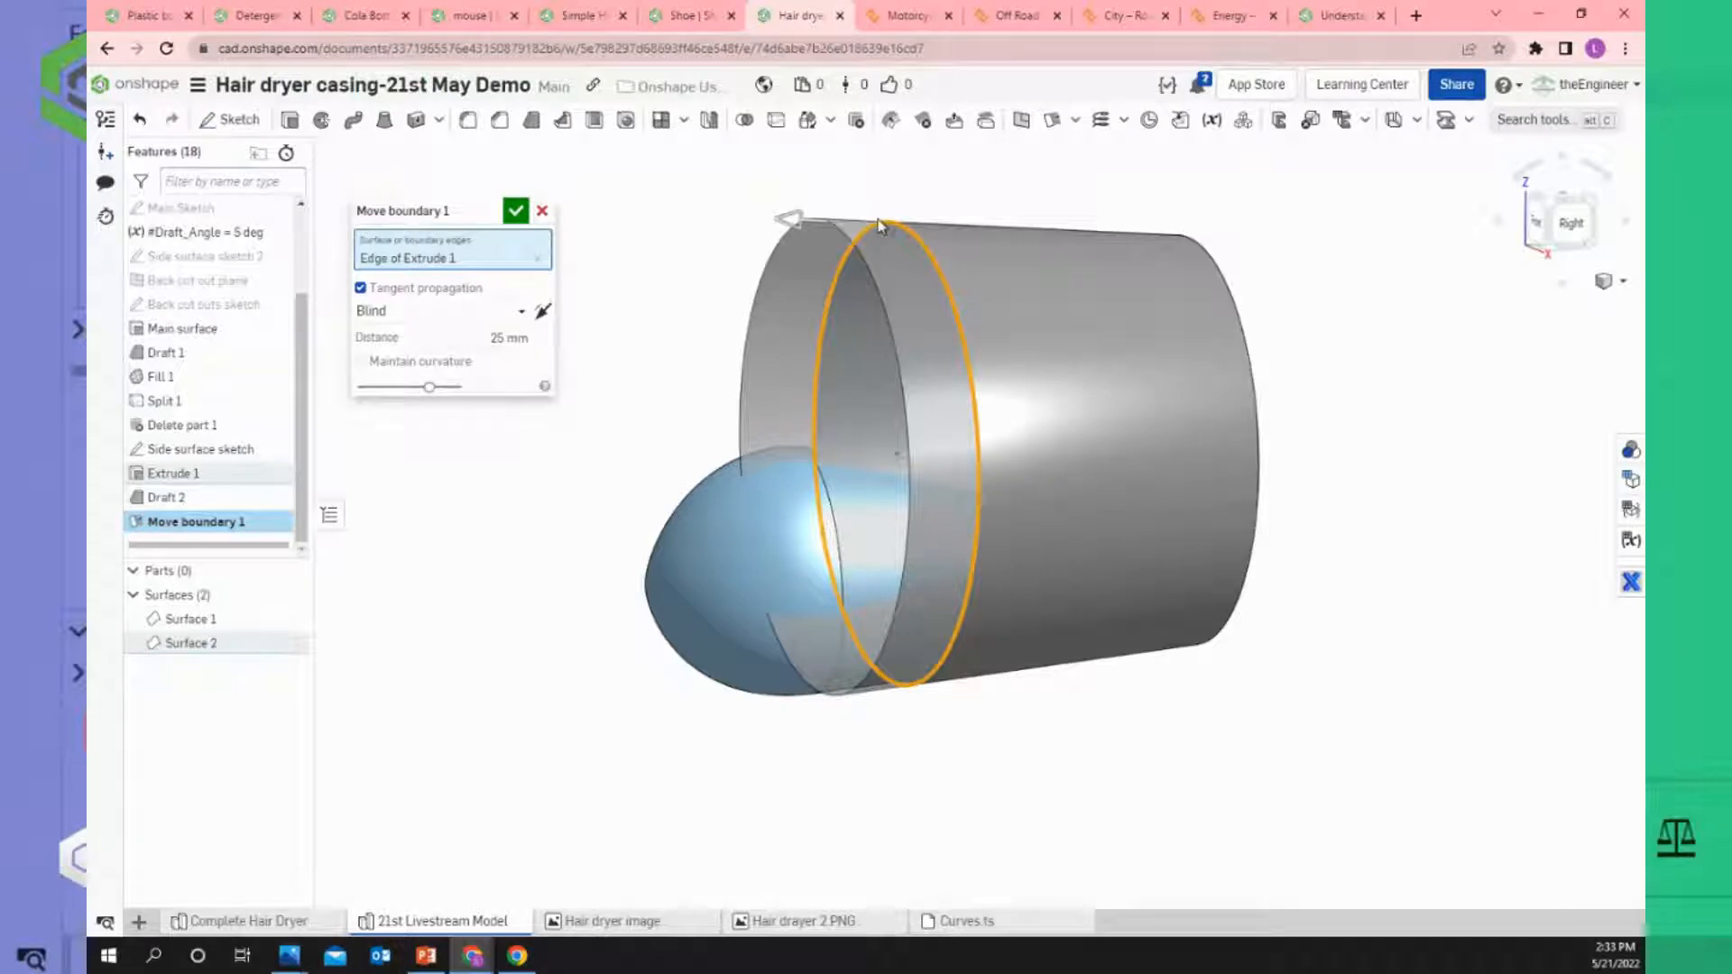
pyautogui.click(1568, 222)
pyautogui.moveTo(762, 171); pyautogui.dragTo(577, 161)
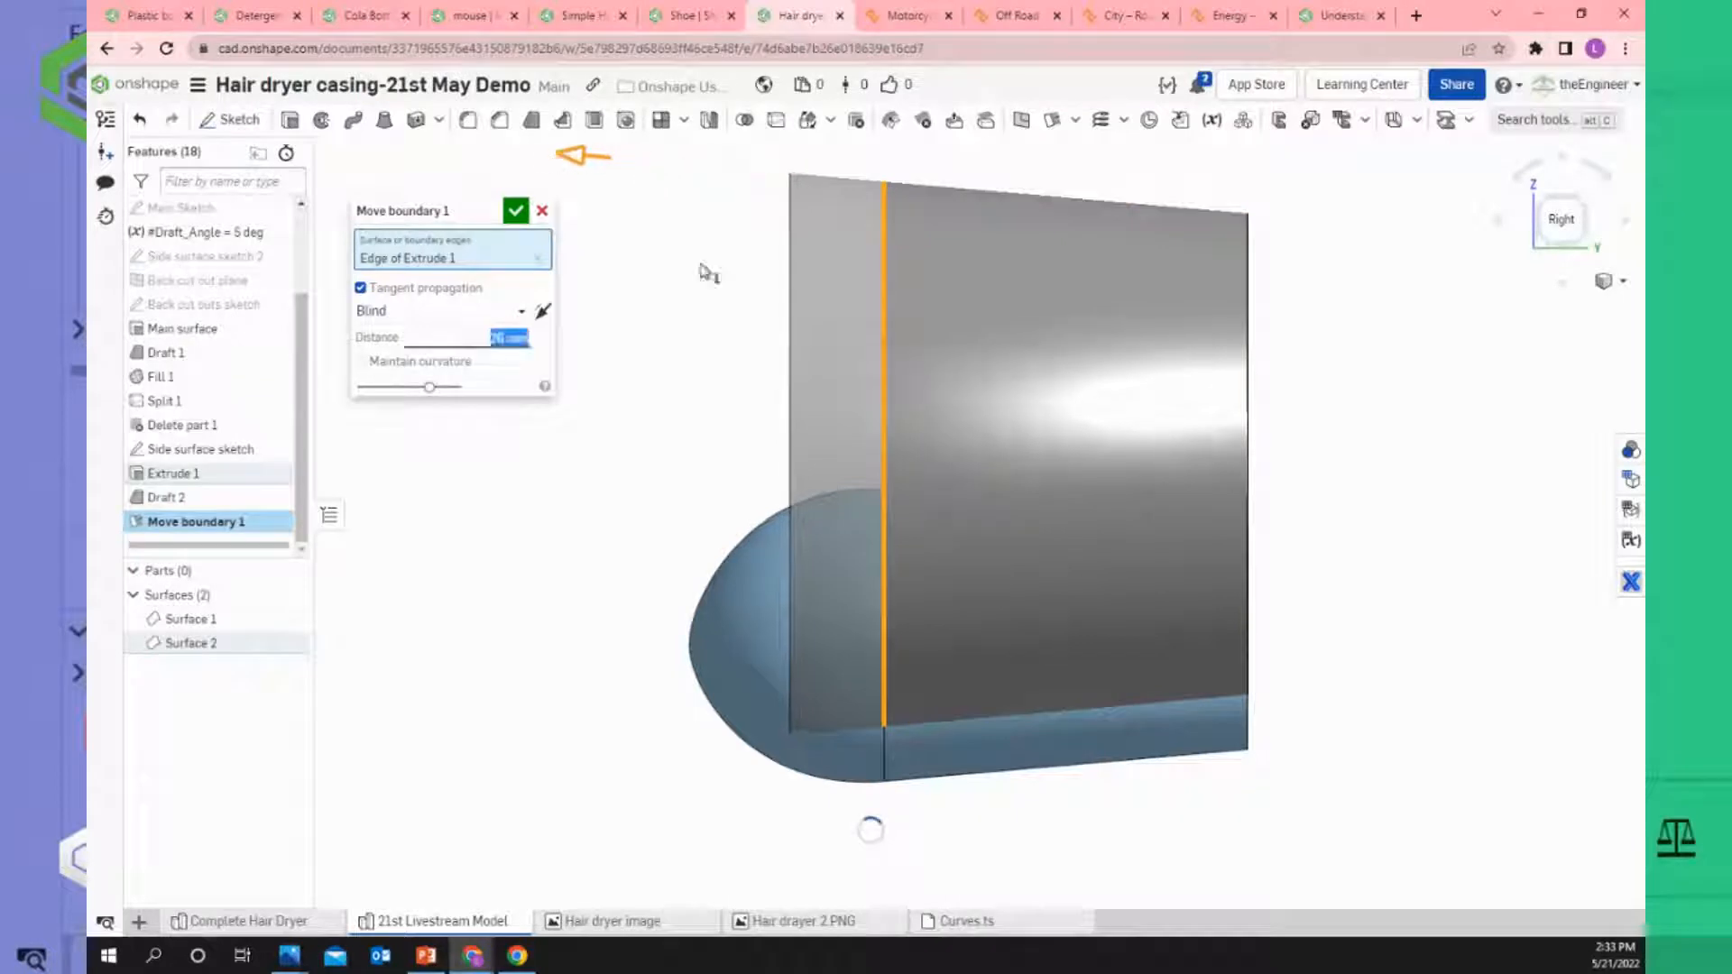
pyautogui.scroll(-3, 663, 300)
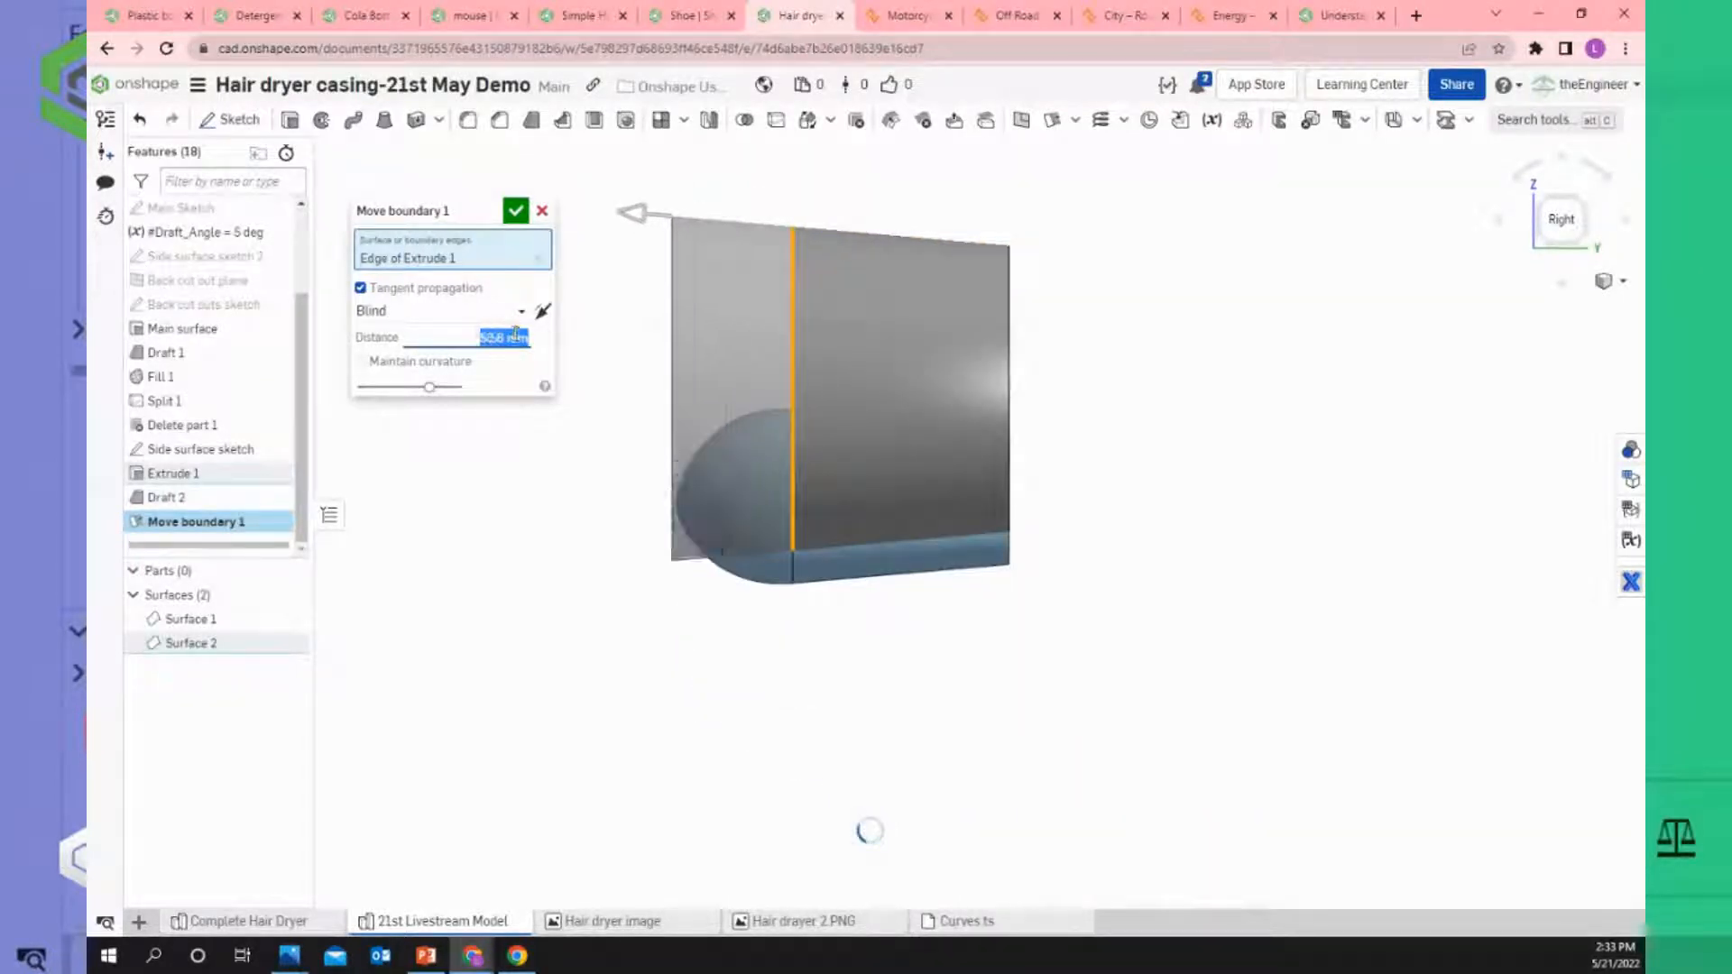
pyautogui.write('70')
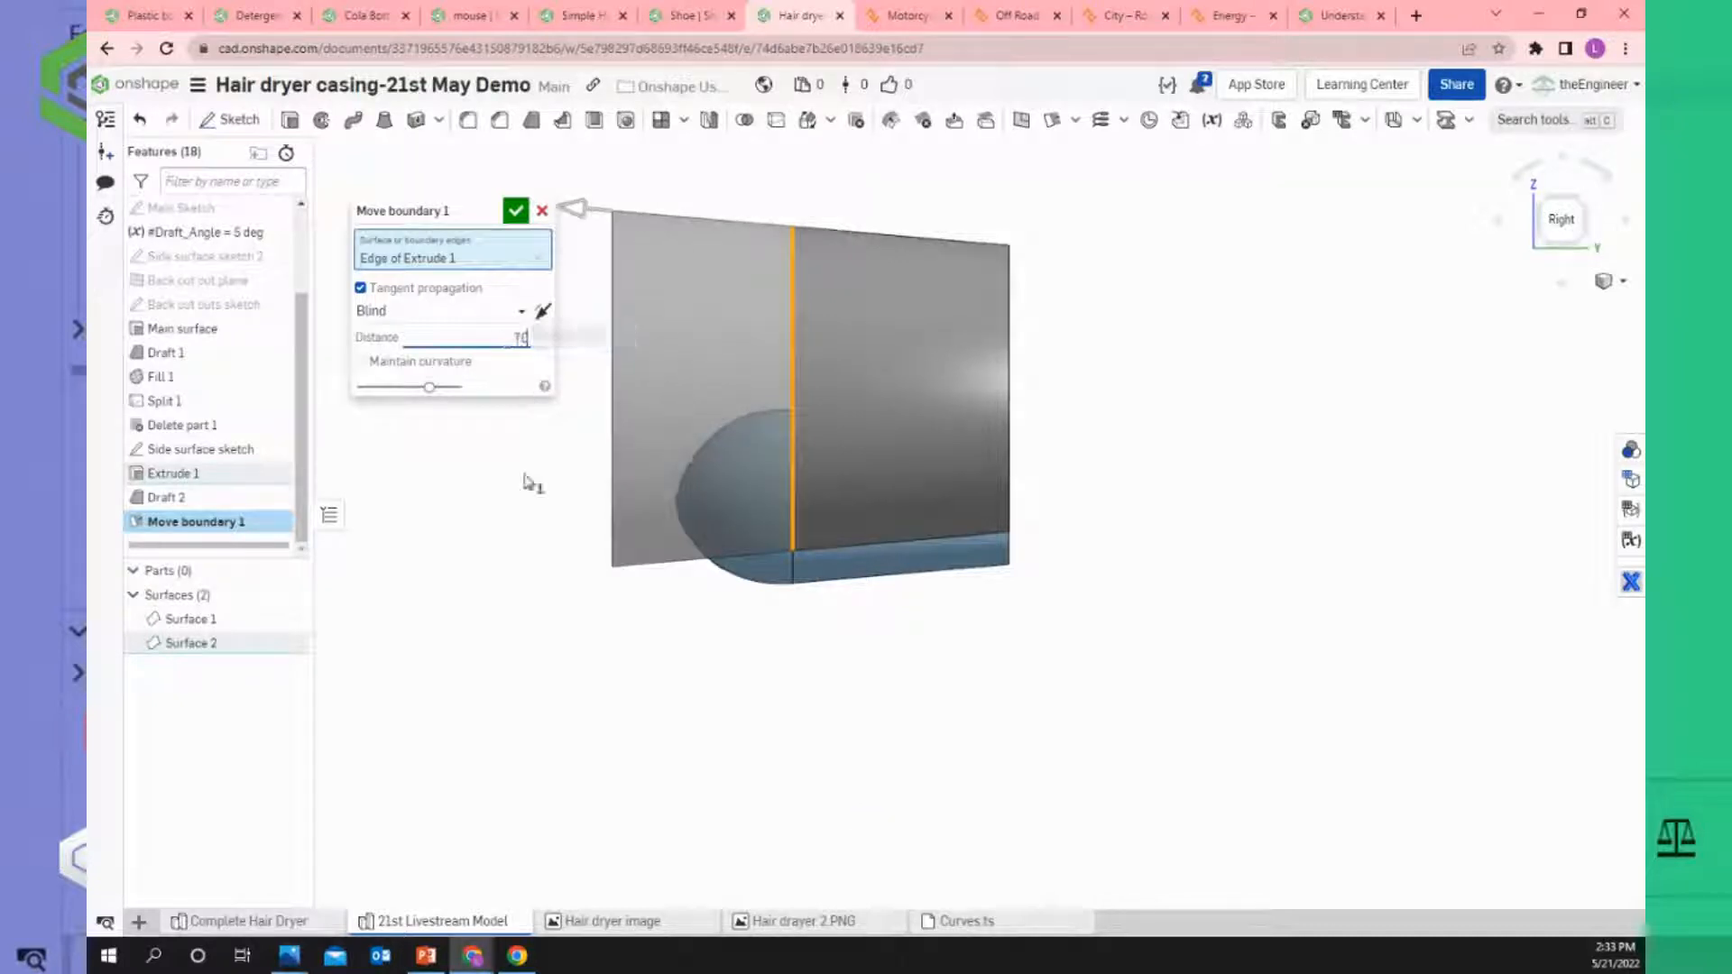
pyautogui.press('Return')
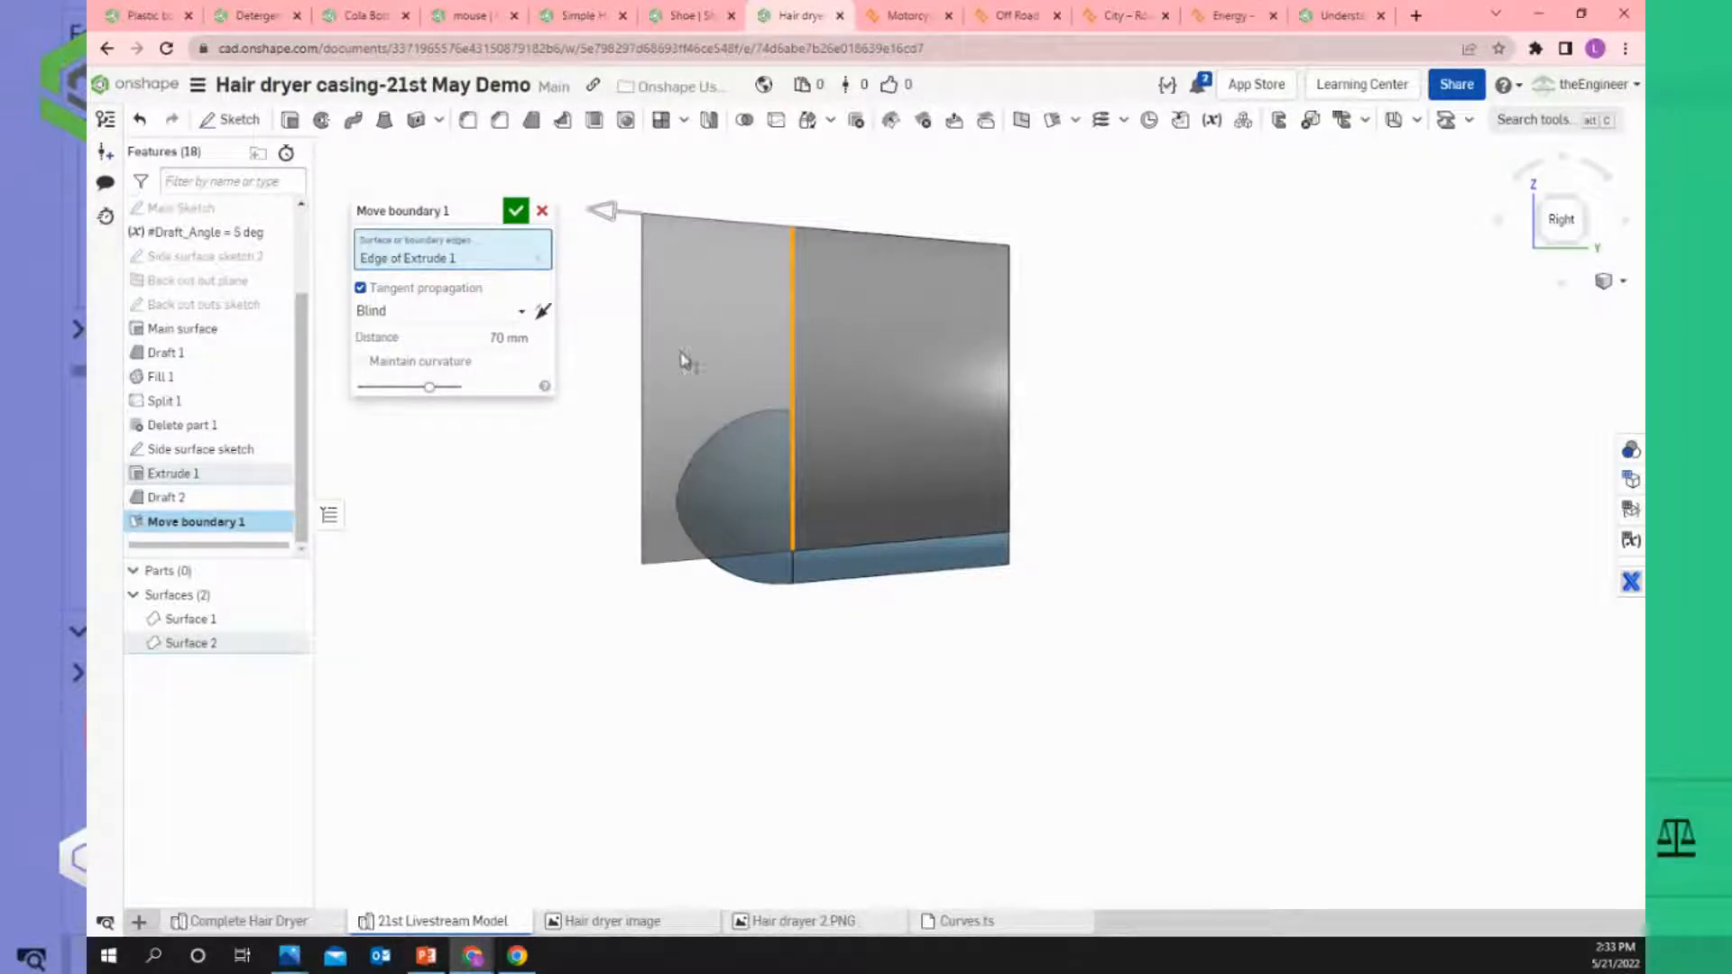
# Check the Move boundary preview around the main surface, accept the extension and view its profile from the Right.
pyautogui.moveTo(530, 545); pyautogui.dragTo(677, 588, button='right')
pyautogui.scroll(4, 601, 419)
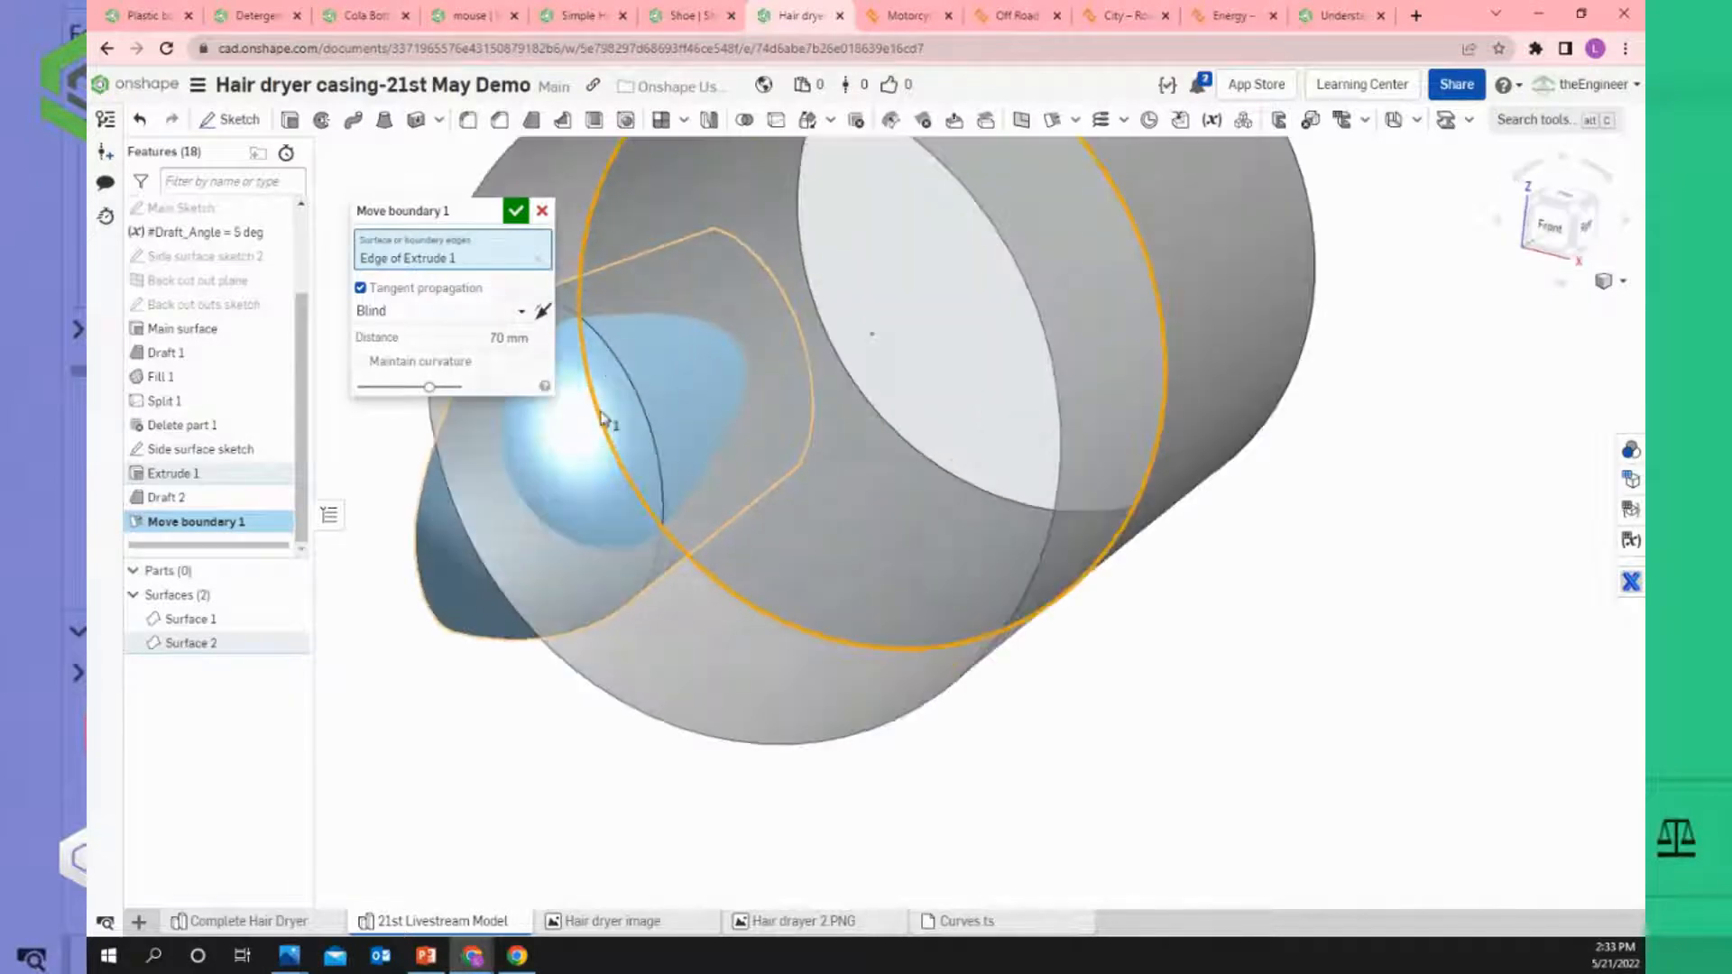
pyautogui.moveTo(603, 418); pyautogui.dragTo(572, 472, button='right')
pyautogui.scroll(-4, 572, 472)
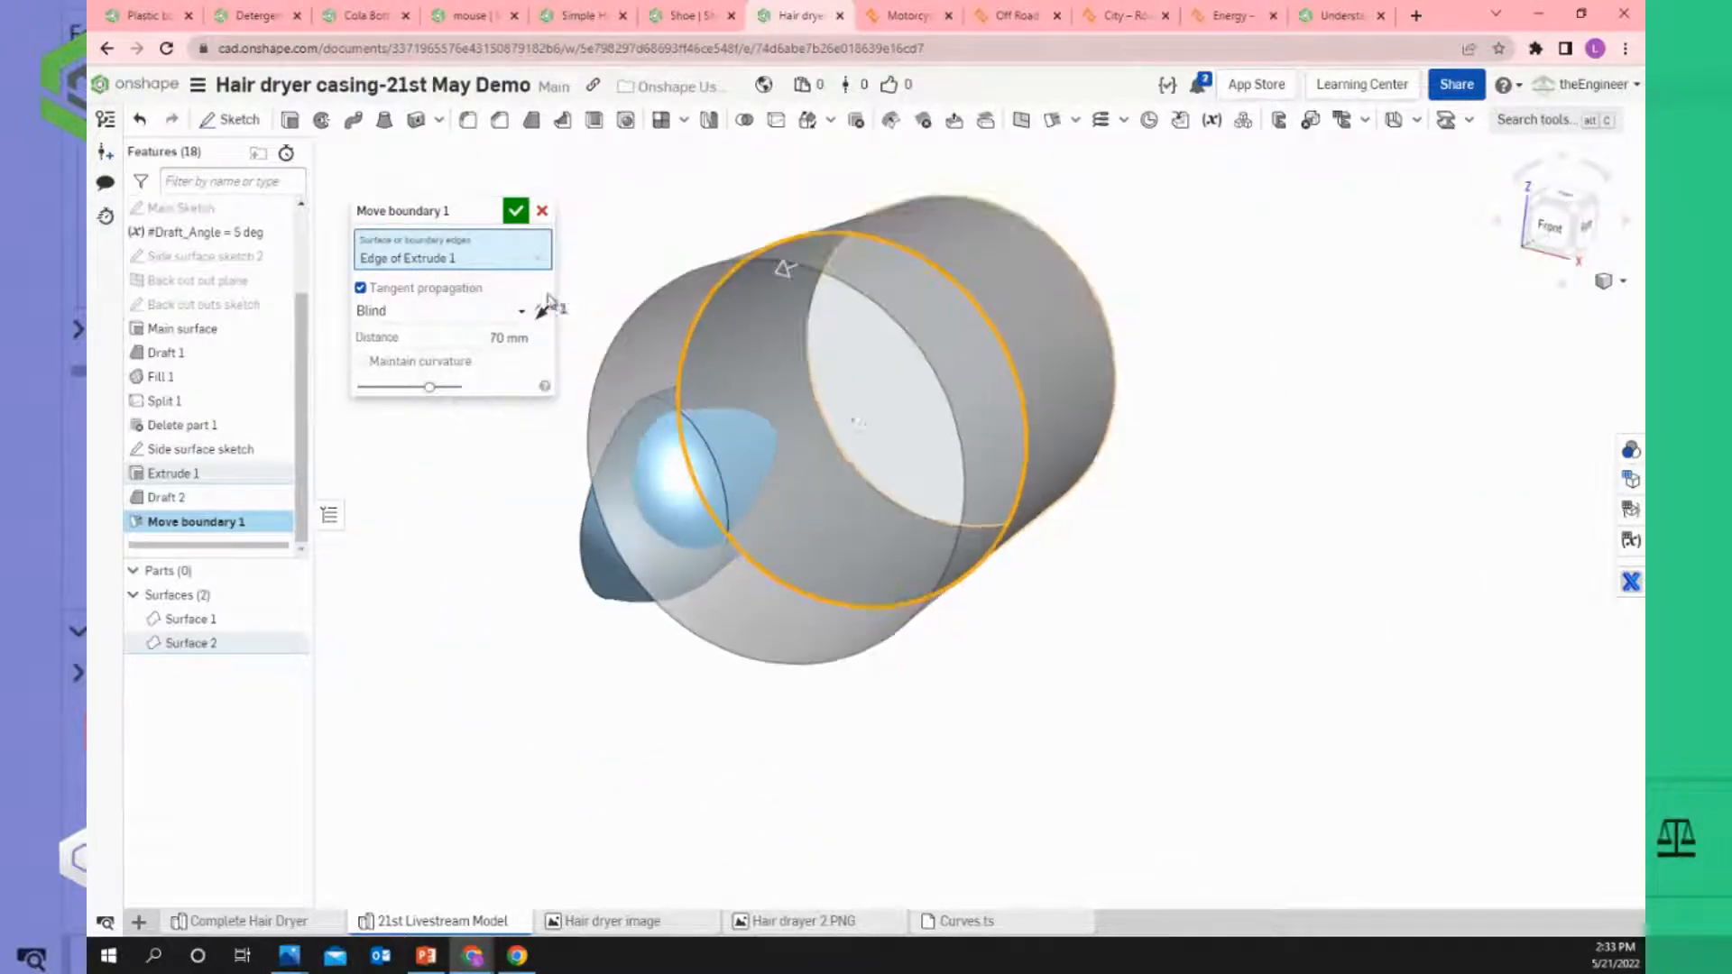
pyautogui.click(515, 210)
pyautogui.moveTo(528, 222); pyautogui.dragTo(535, 321, button='right')
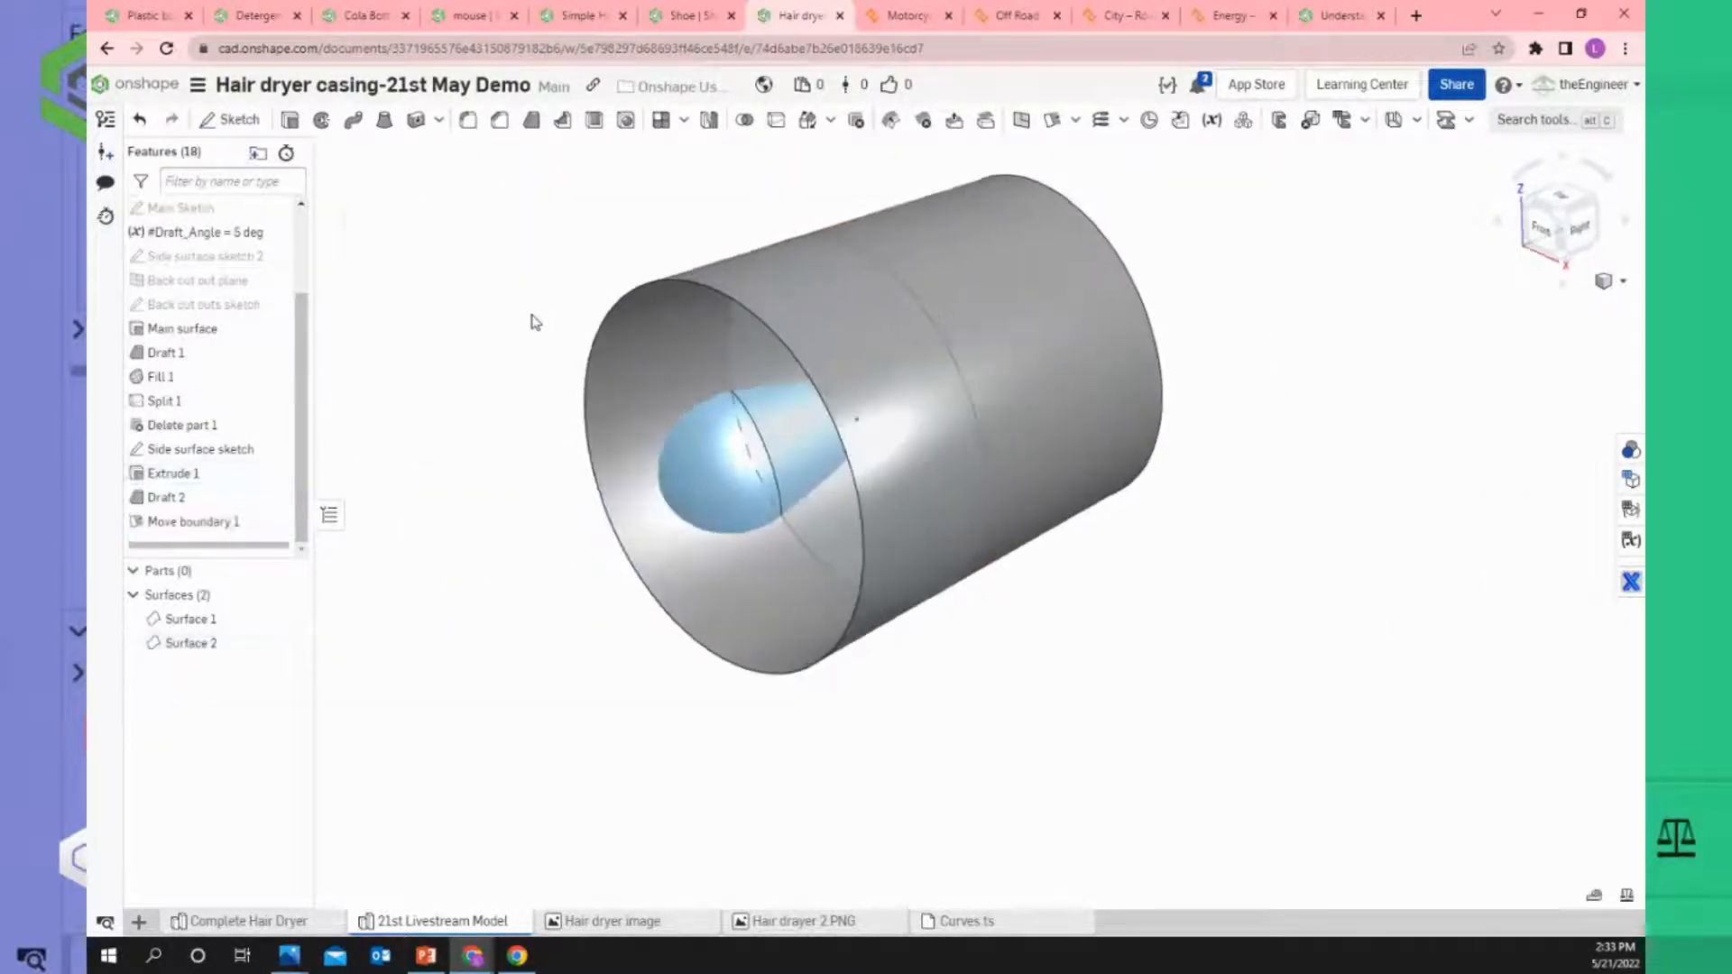
pyautogui.click(1574, 221)
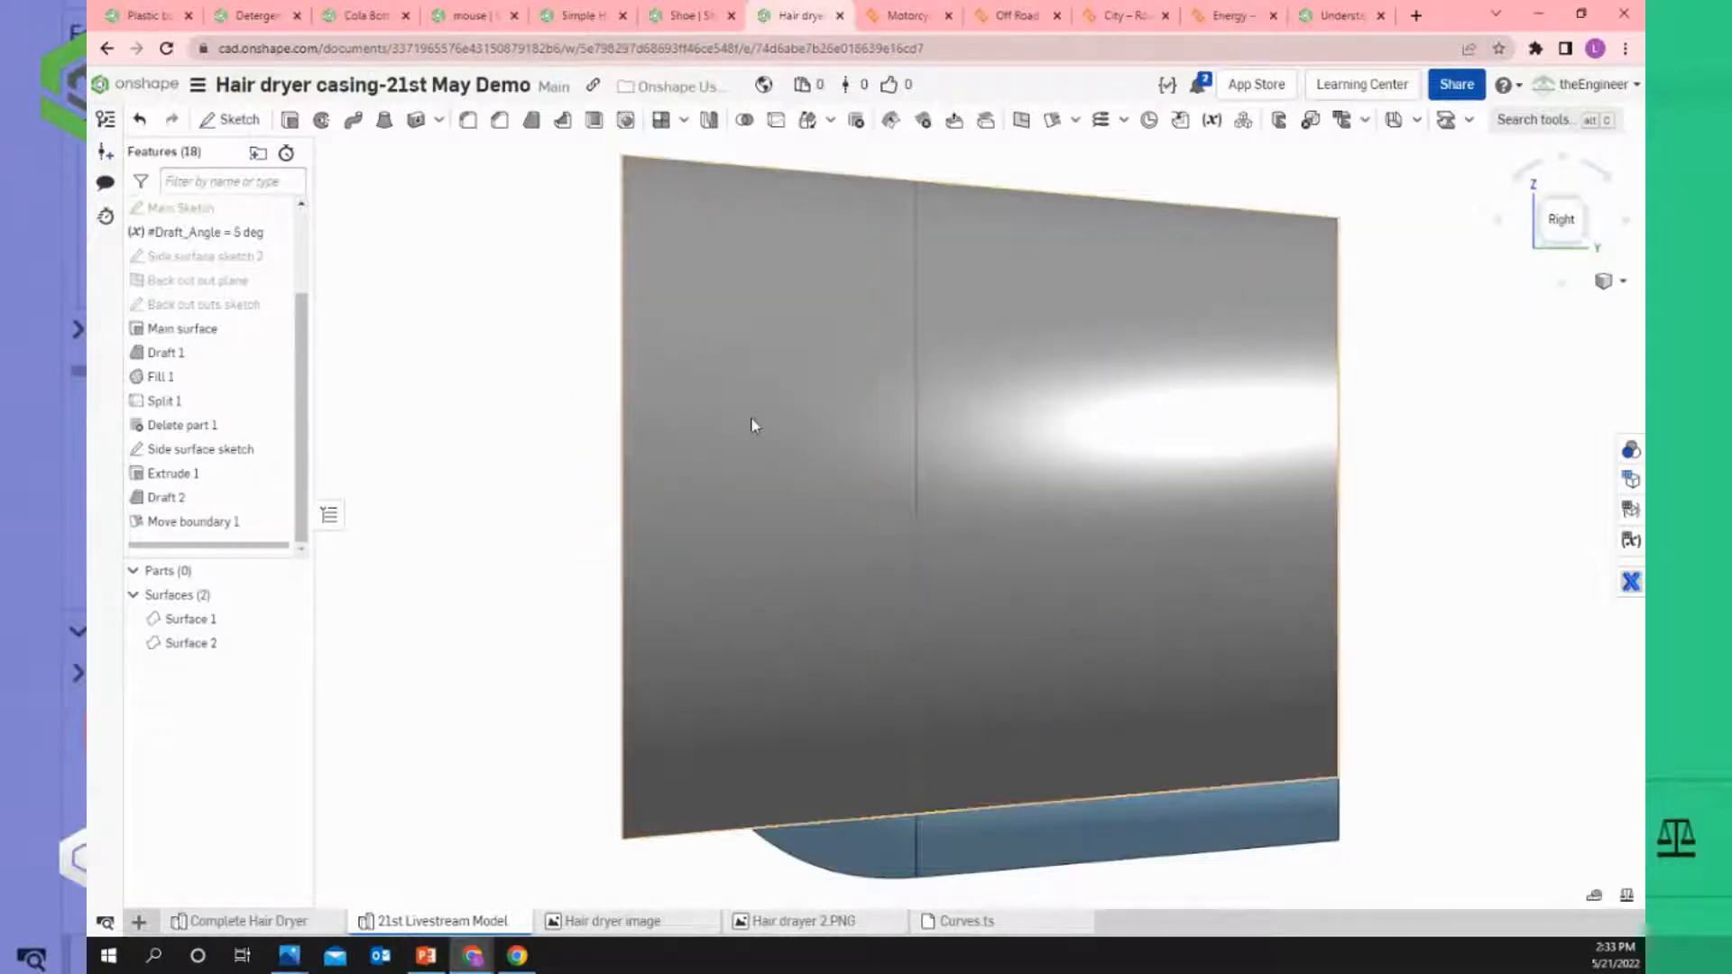
# Edit the Move boundary 1 feature and reverse it into the cylinder so it trims the drafted surface back by 34.5 mm.
pyautogui.moveTo(754, 425)
pyautogui.mouseDown(button='right')
pyautogui.moveTo(803, 421)
pyautogui.moveTo(761, 442)
pyautogui.mouseUp(button='right')
pyautogui.scroll(-3, 761, 444)
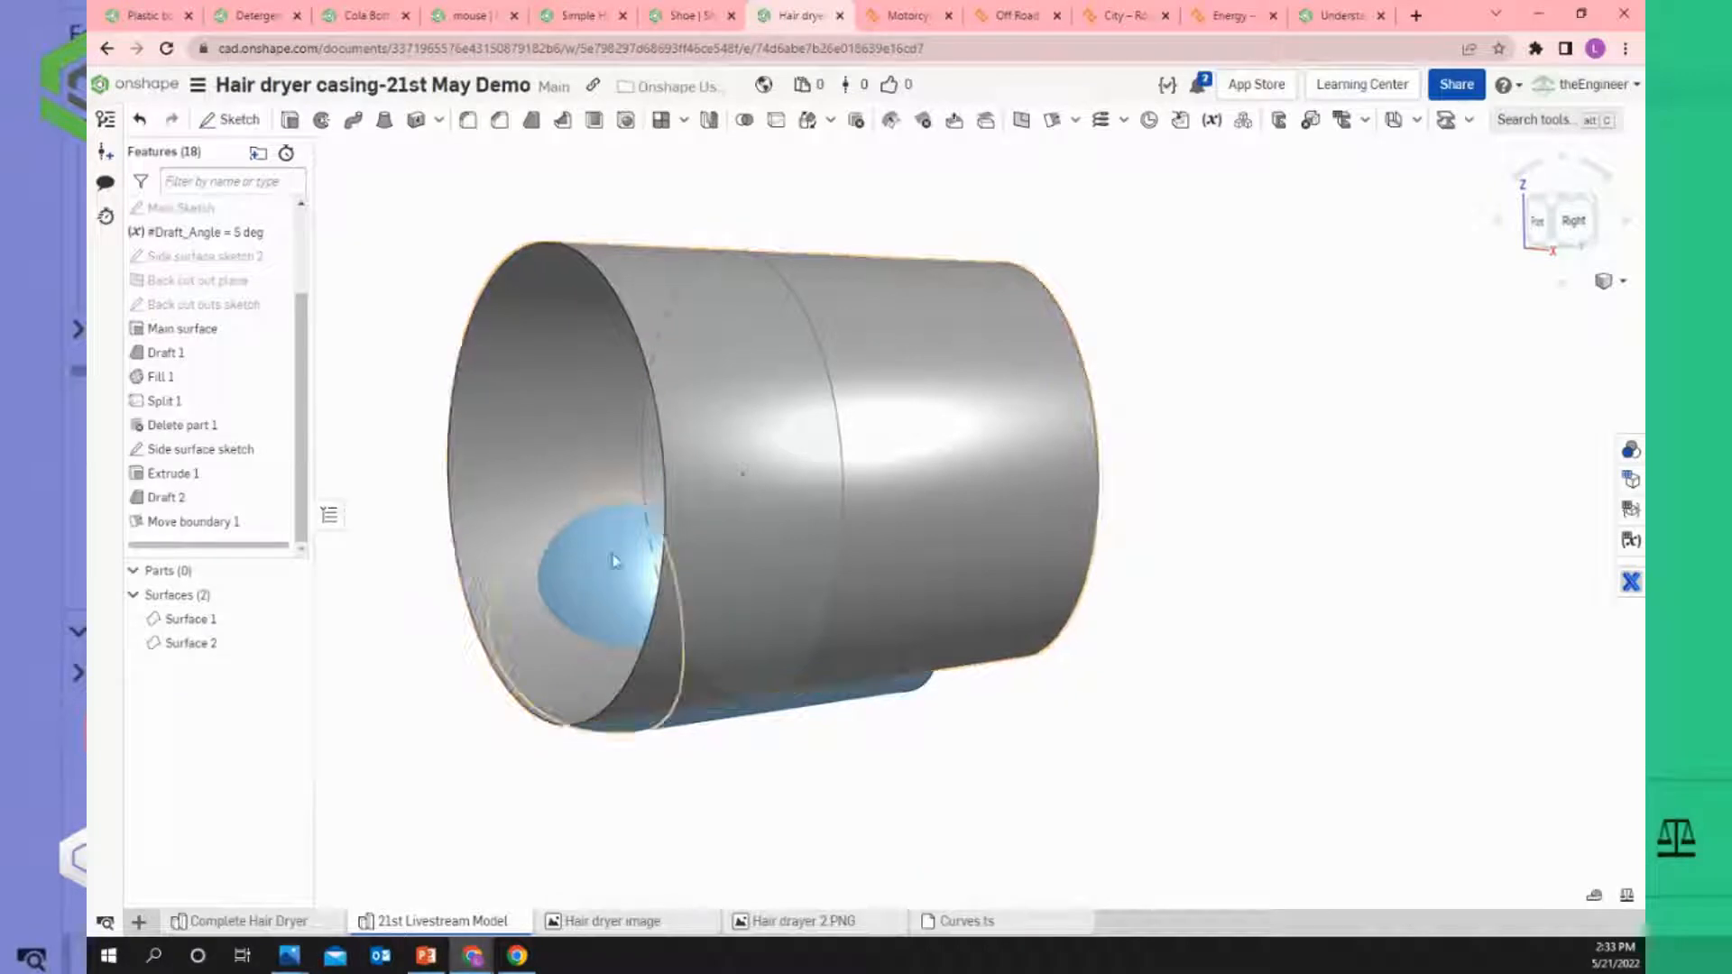
pyautogui.rightClick(219, 525)
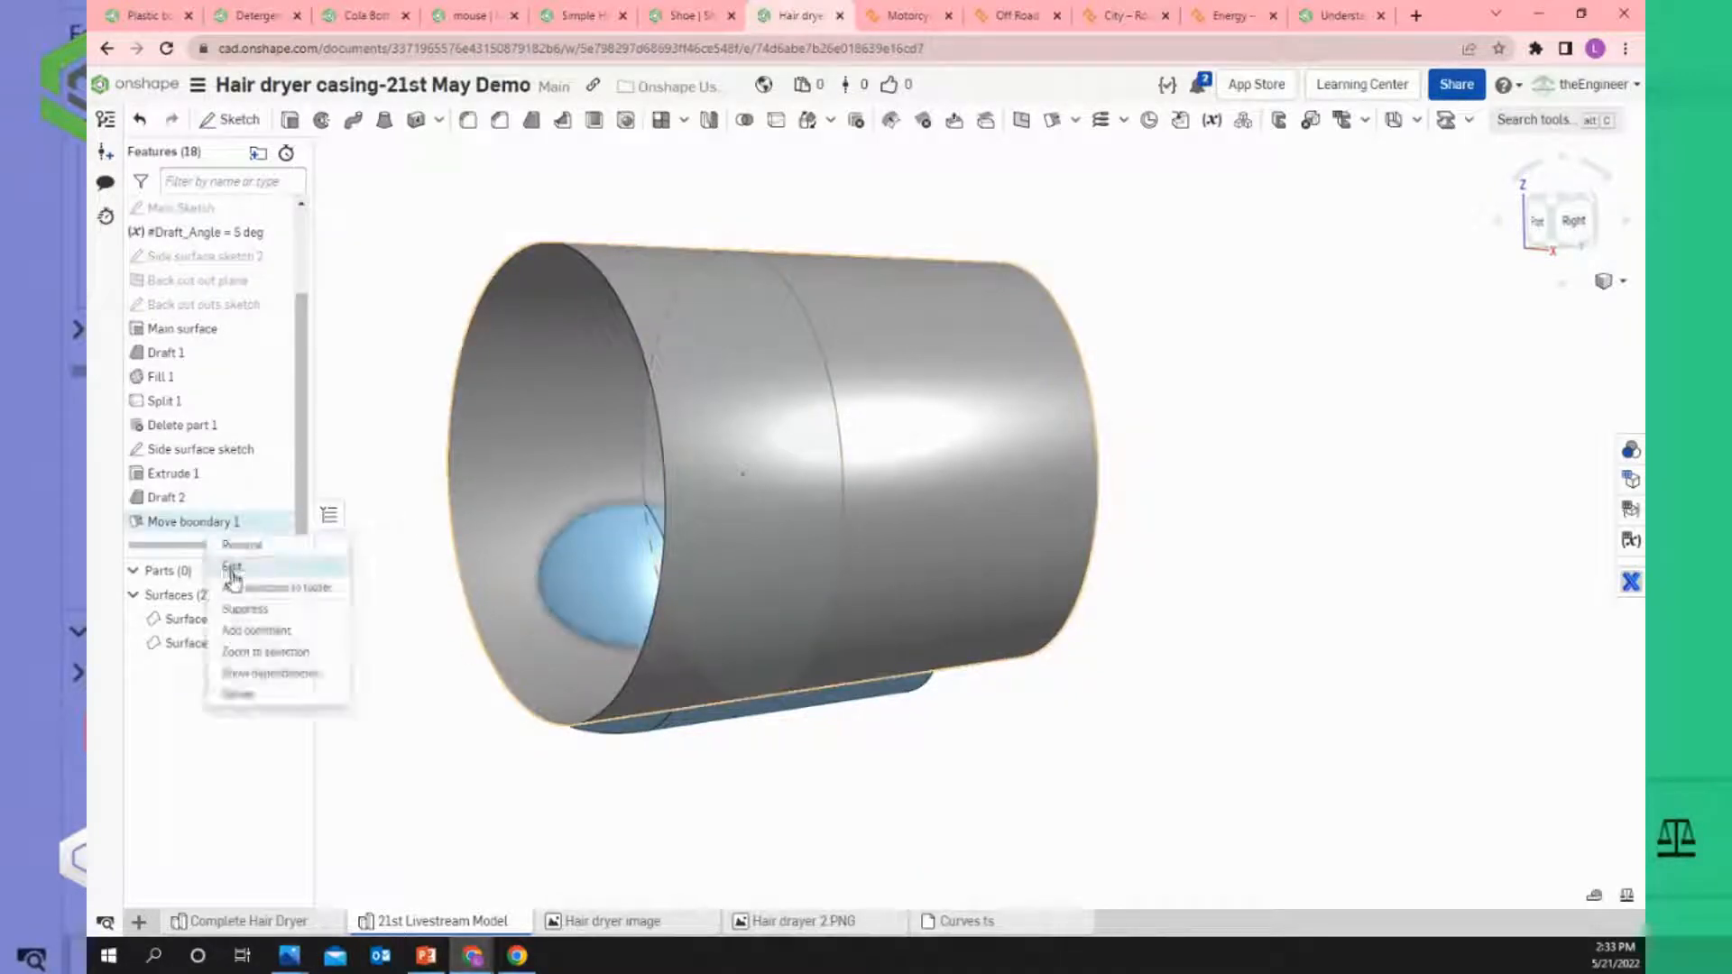
pyautogui.click(230, 569)
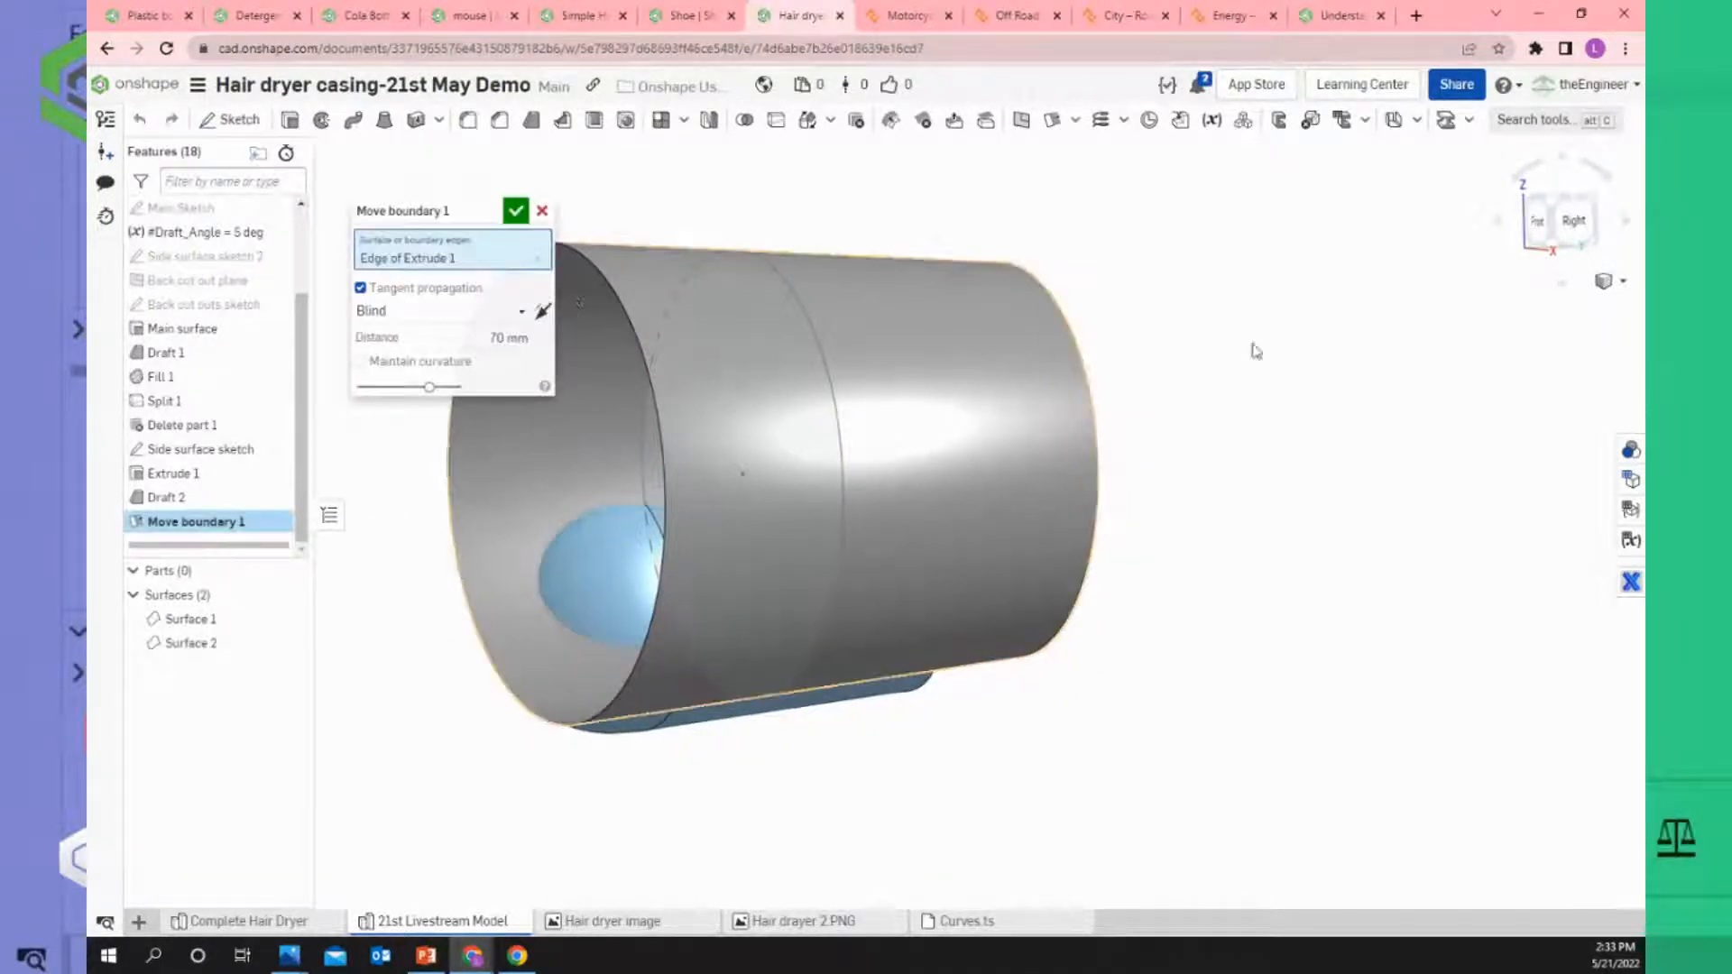
pyautogui.click(1569, 225)
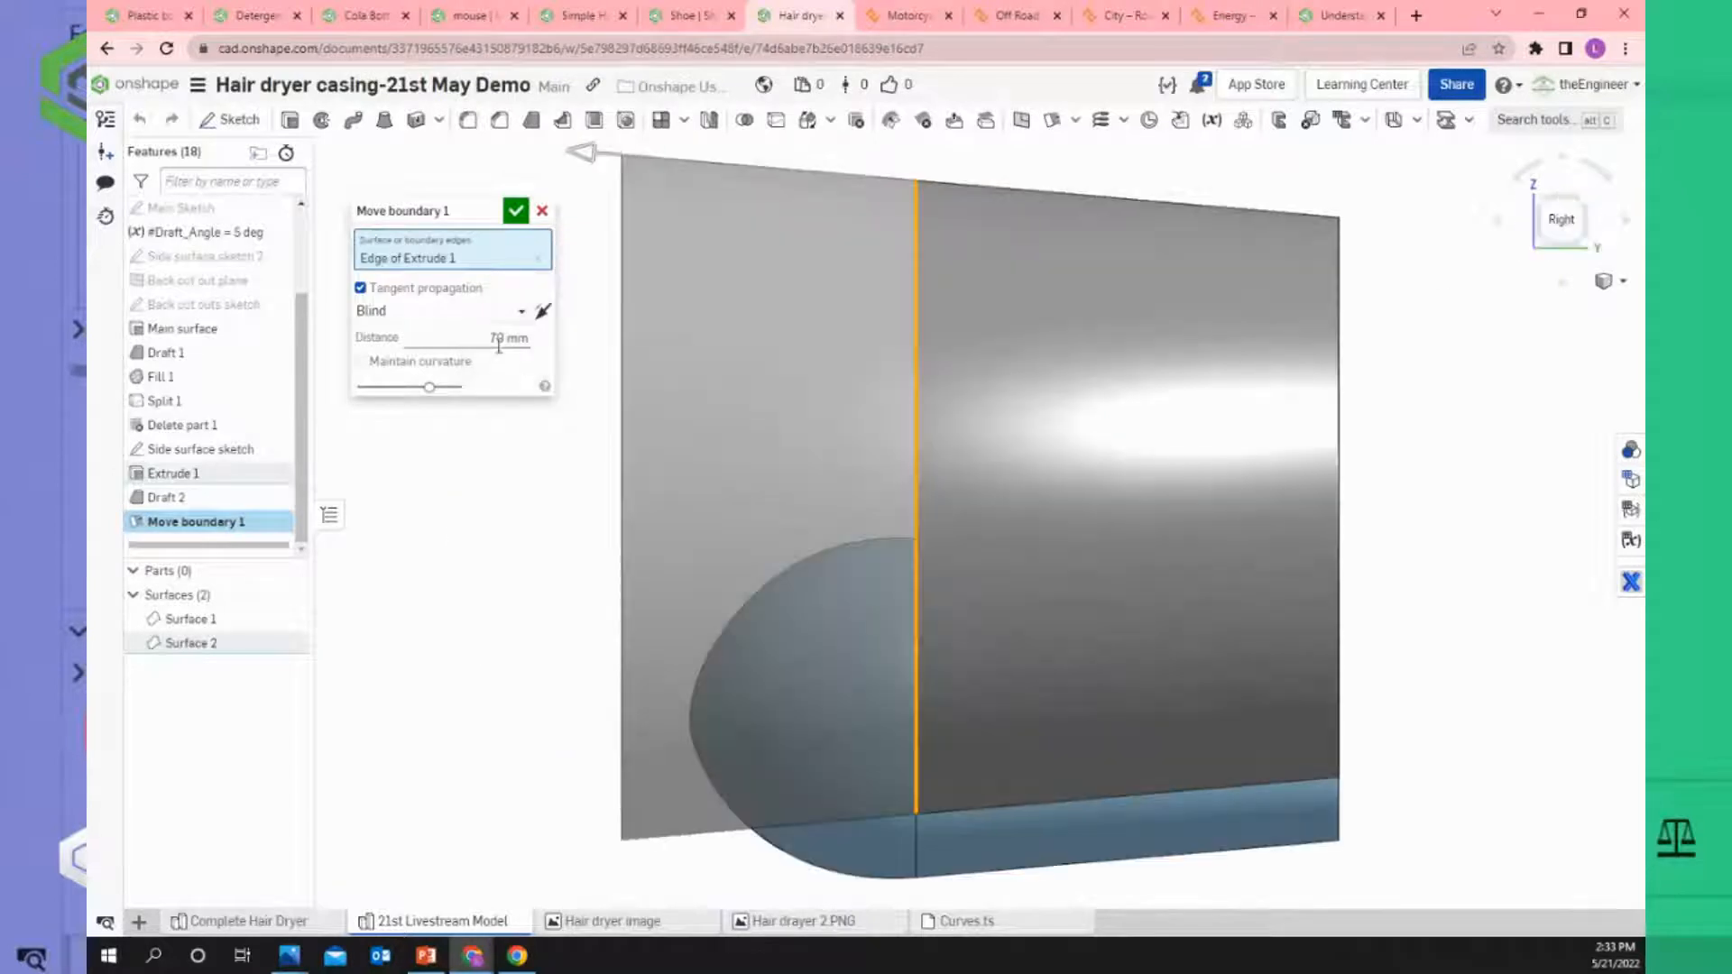
pyautogui.moveTo(624, 161); pyautogui.dragTo(706, 180)
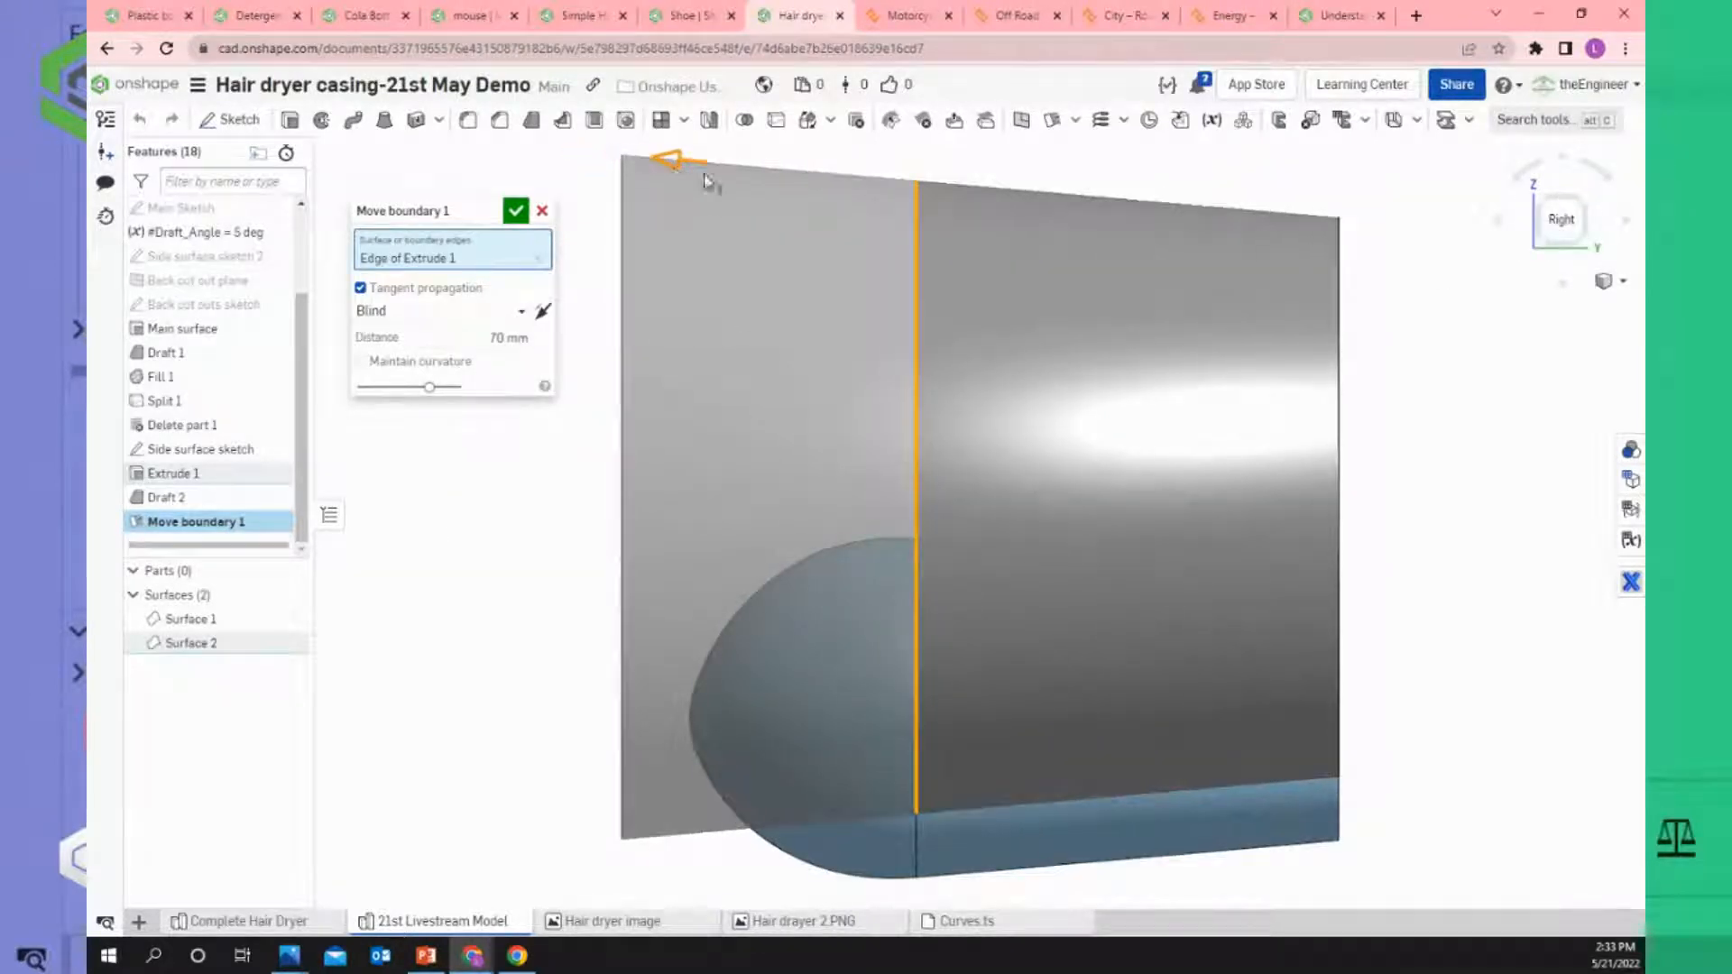
pyautogui.moveTo(996, 209); pyautogui.dragTo(1028, 212)
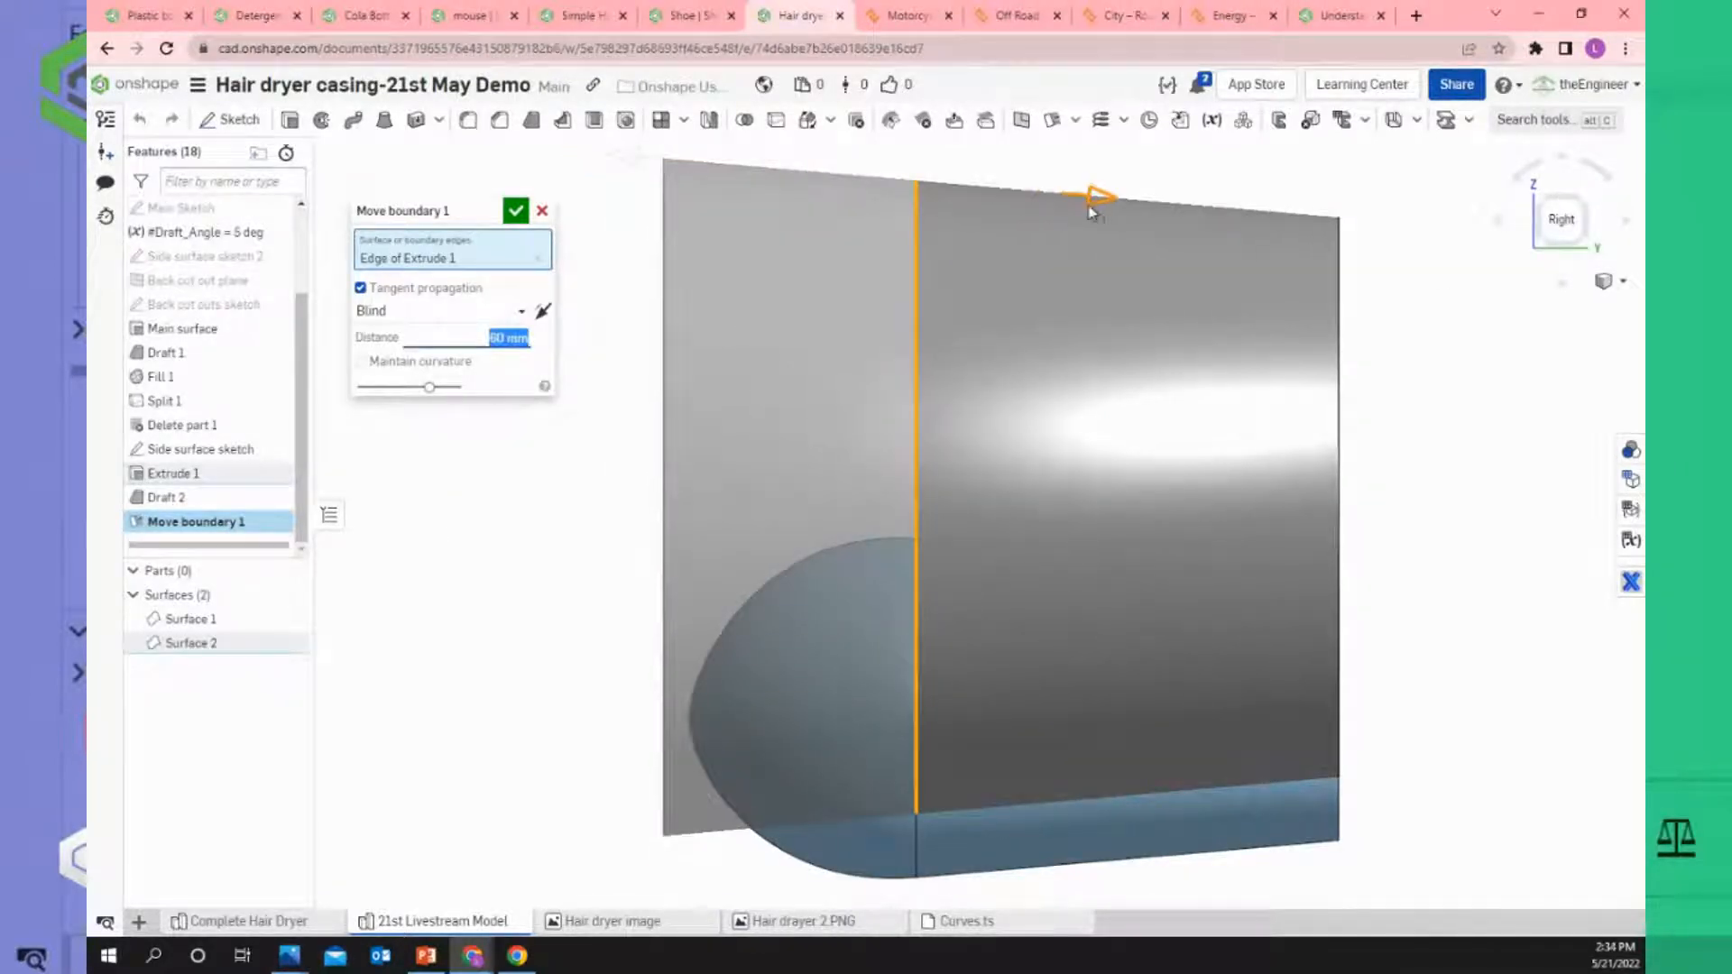
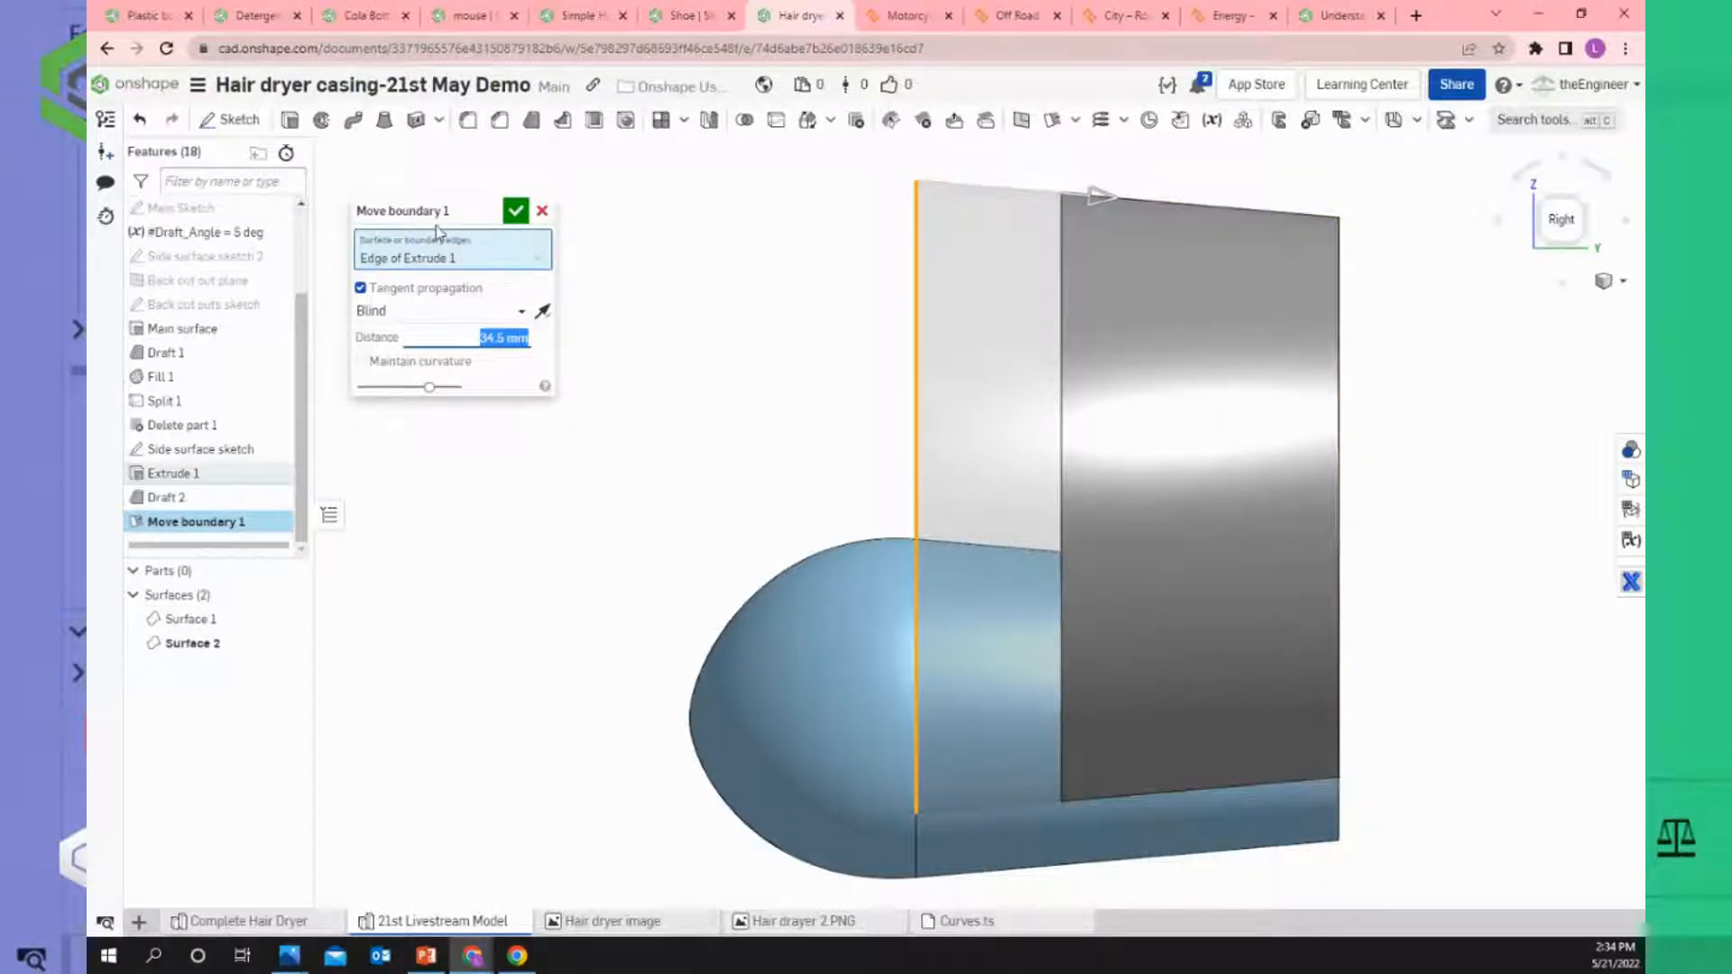
# Flip the Move boundary direction back outward, set its distance to 70 mm and accept the extension.
pyautogui.moveTo(748, 287)
pyautogui.mouseDown(button='right')
pyautogui.moveTo(786, 296)
pyautogui.moveTo(769, 308)
pyautogui.moveTo(736, 278)
pyautogui.mouseUp(button='right')
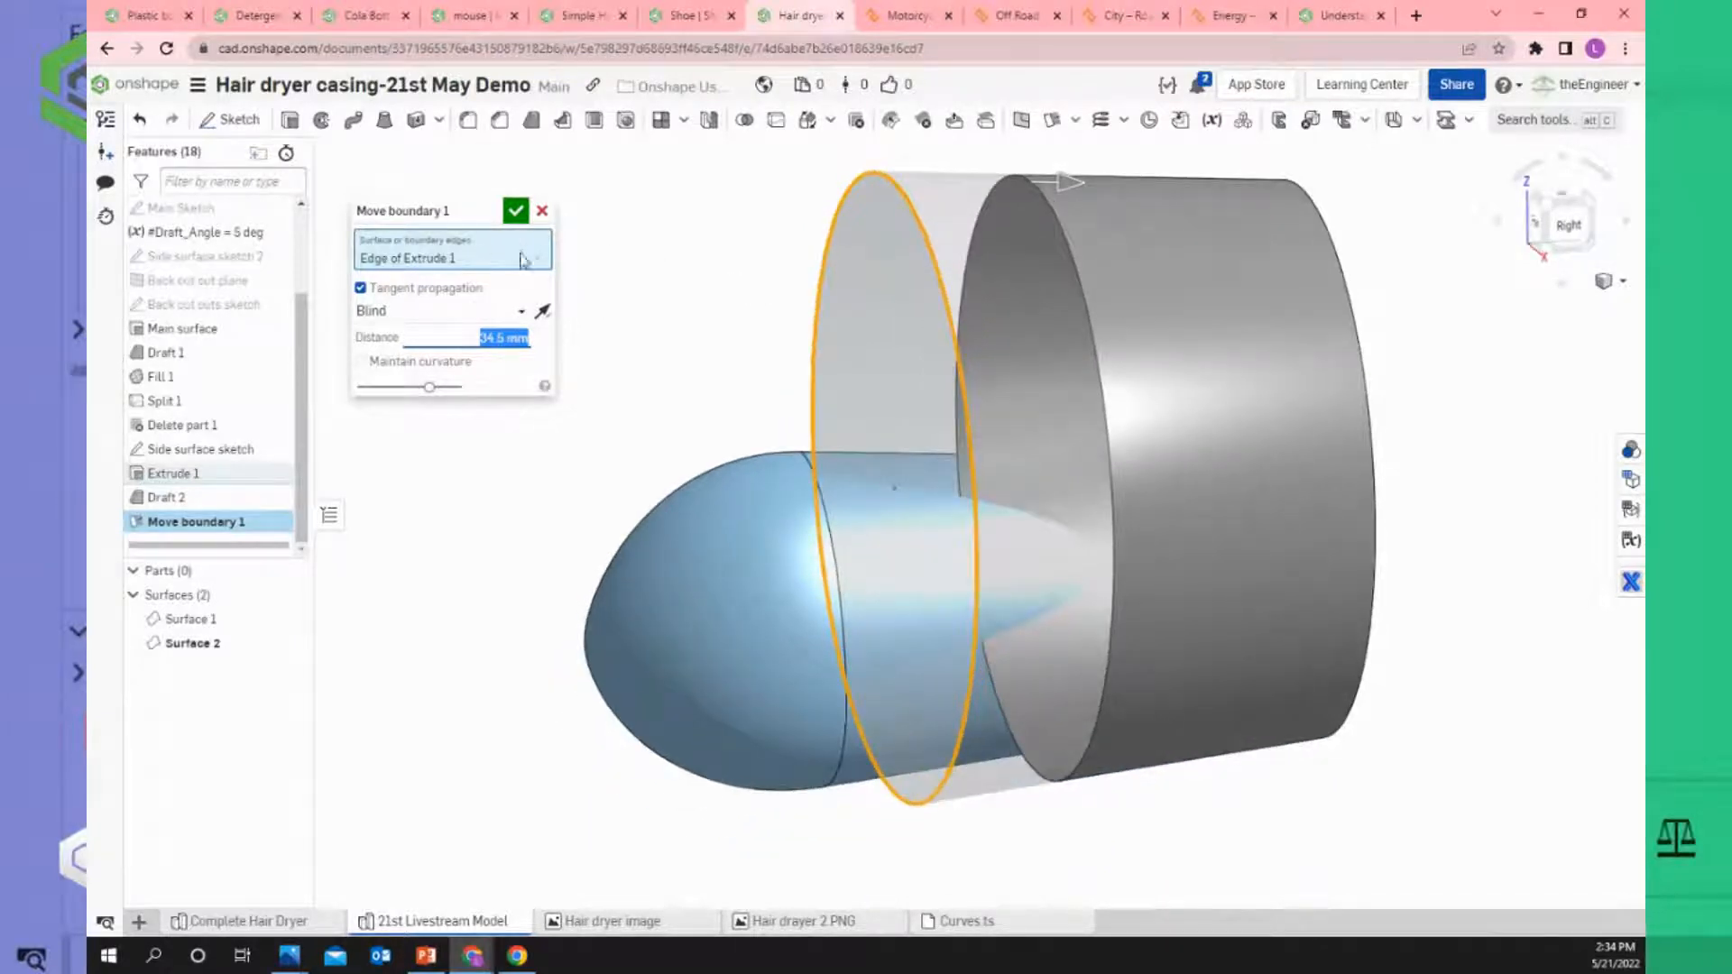
pyautogui.click(546, 322)
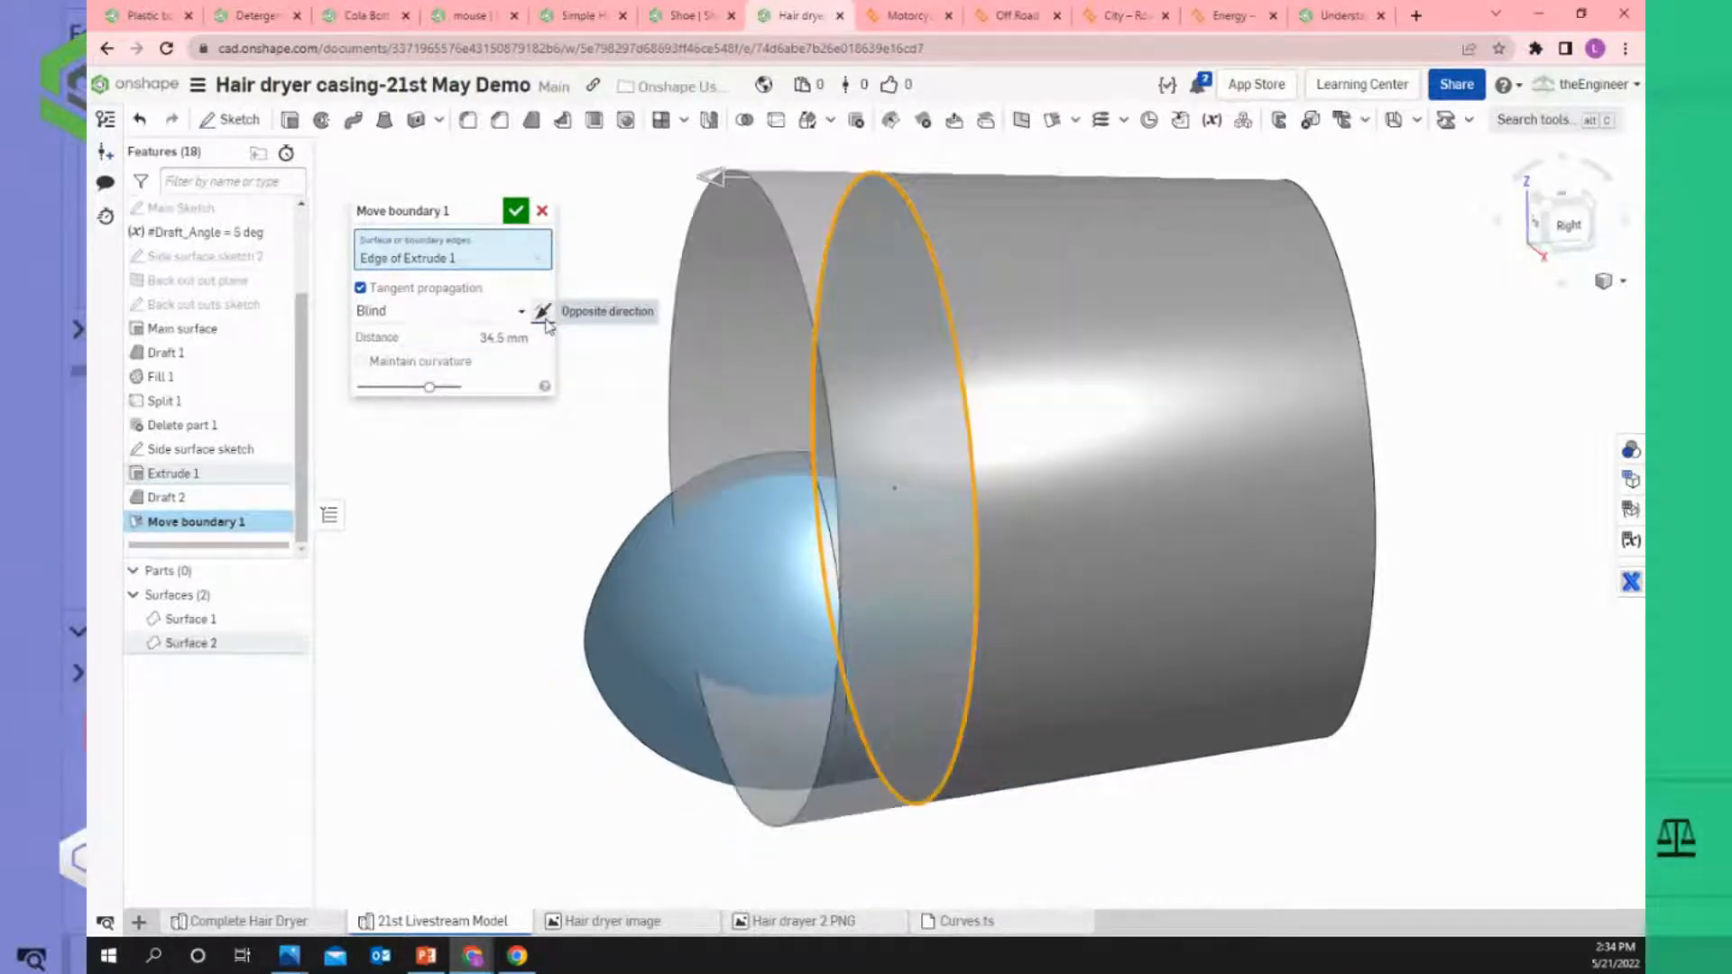
pyautogui.click(506, 339)
pyautogui.write('10')
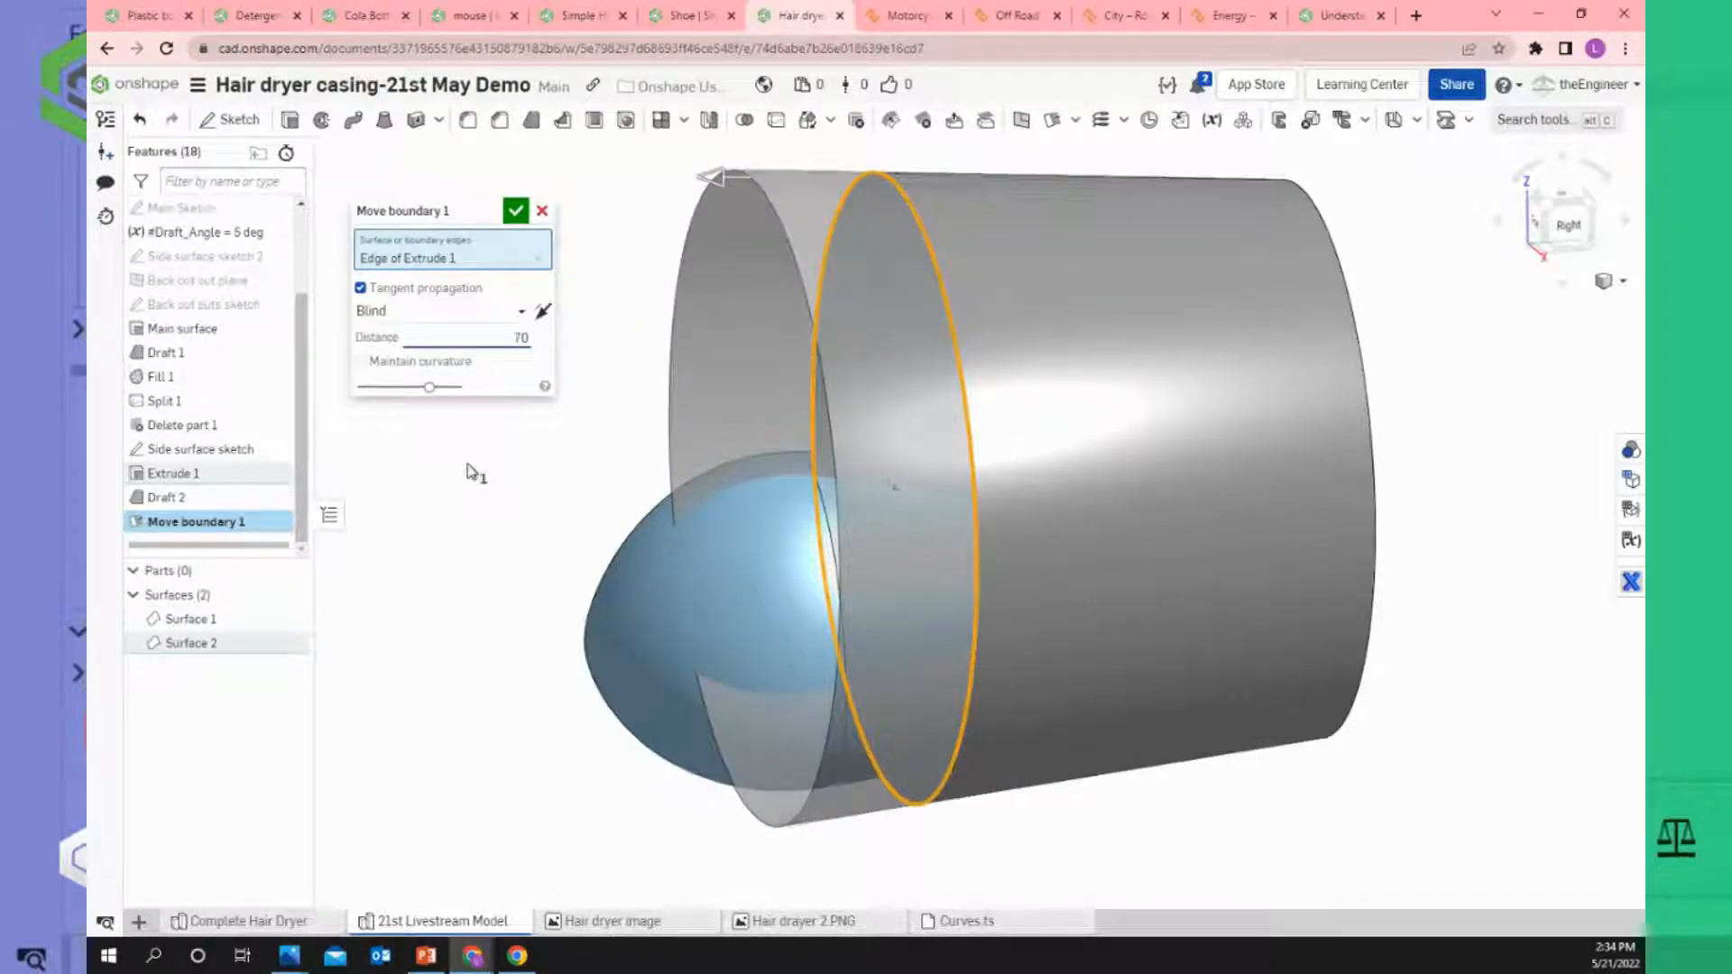
pyautogui.click(517, 215)
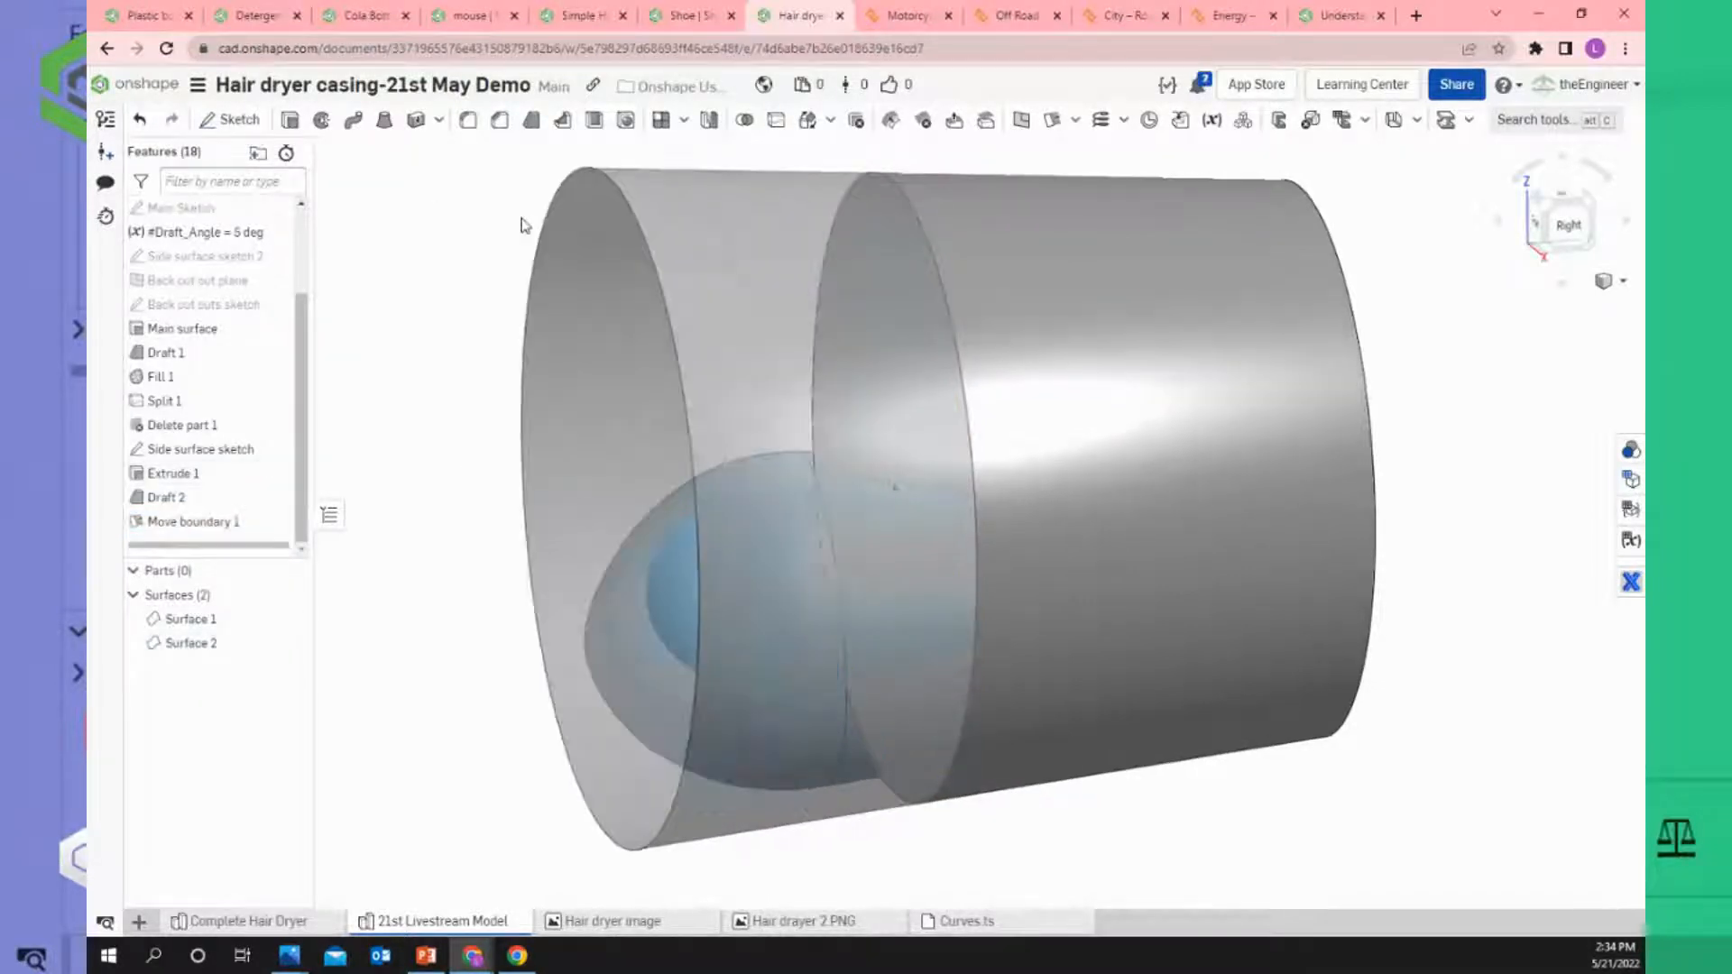
# Start a Ruled surface in Add mode on the front circular edge of the extended cylinder, with type Normal and 25 mm distance.
pyautogui.moveTo(746, 395); pyautogui.dragTo(506, 452, button='right')
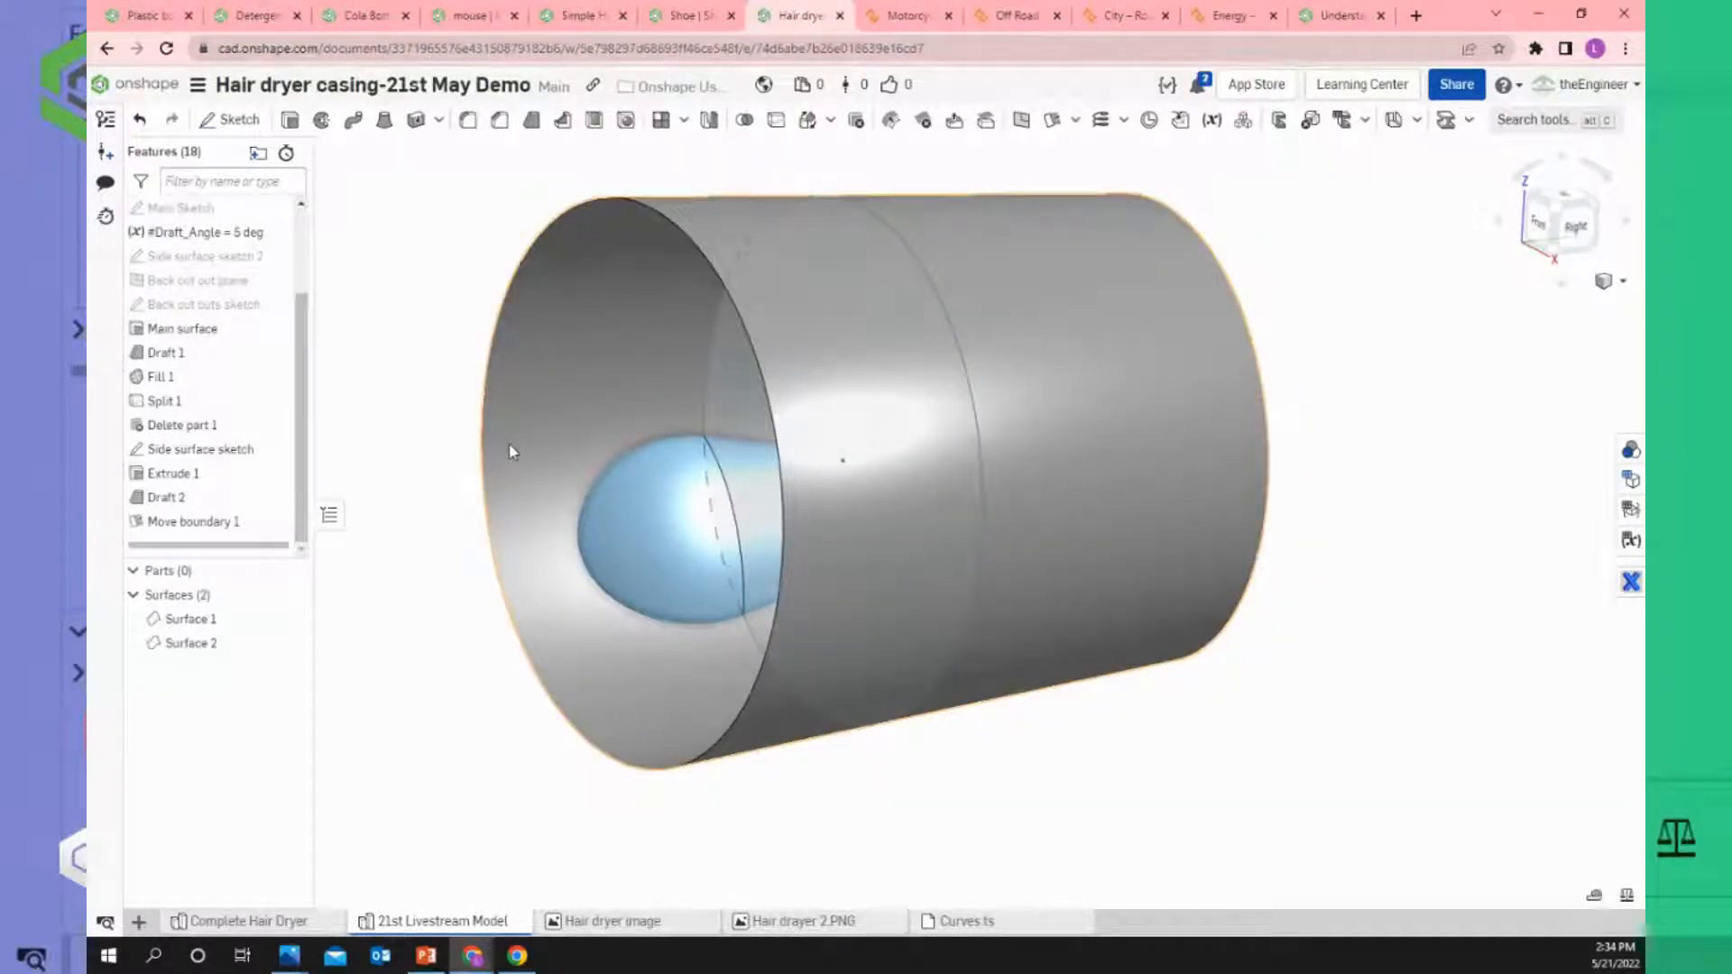
pyautogui.click(1073, 121)
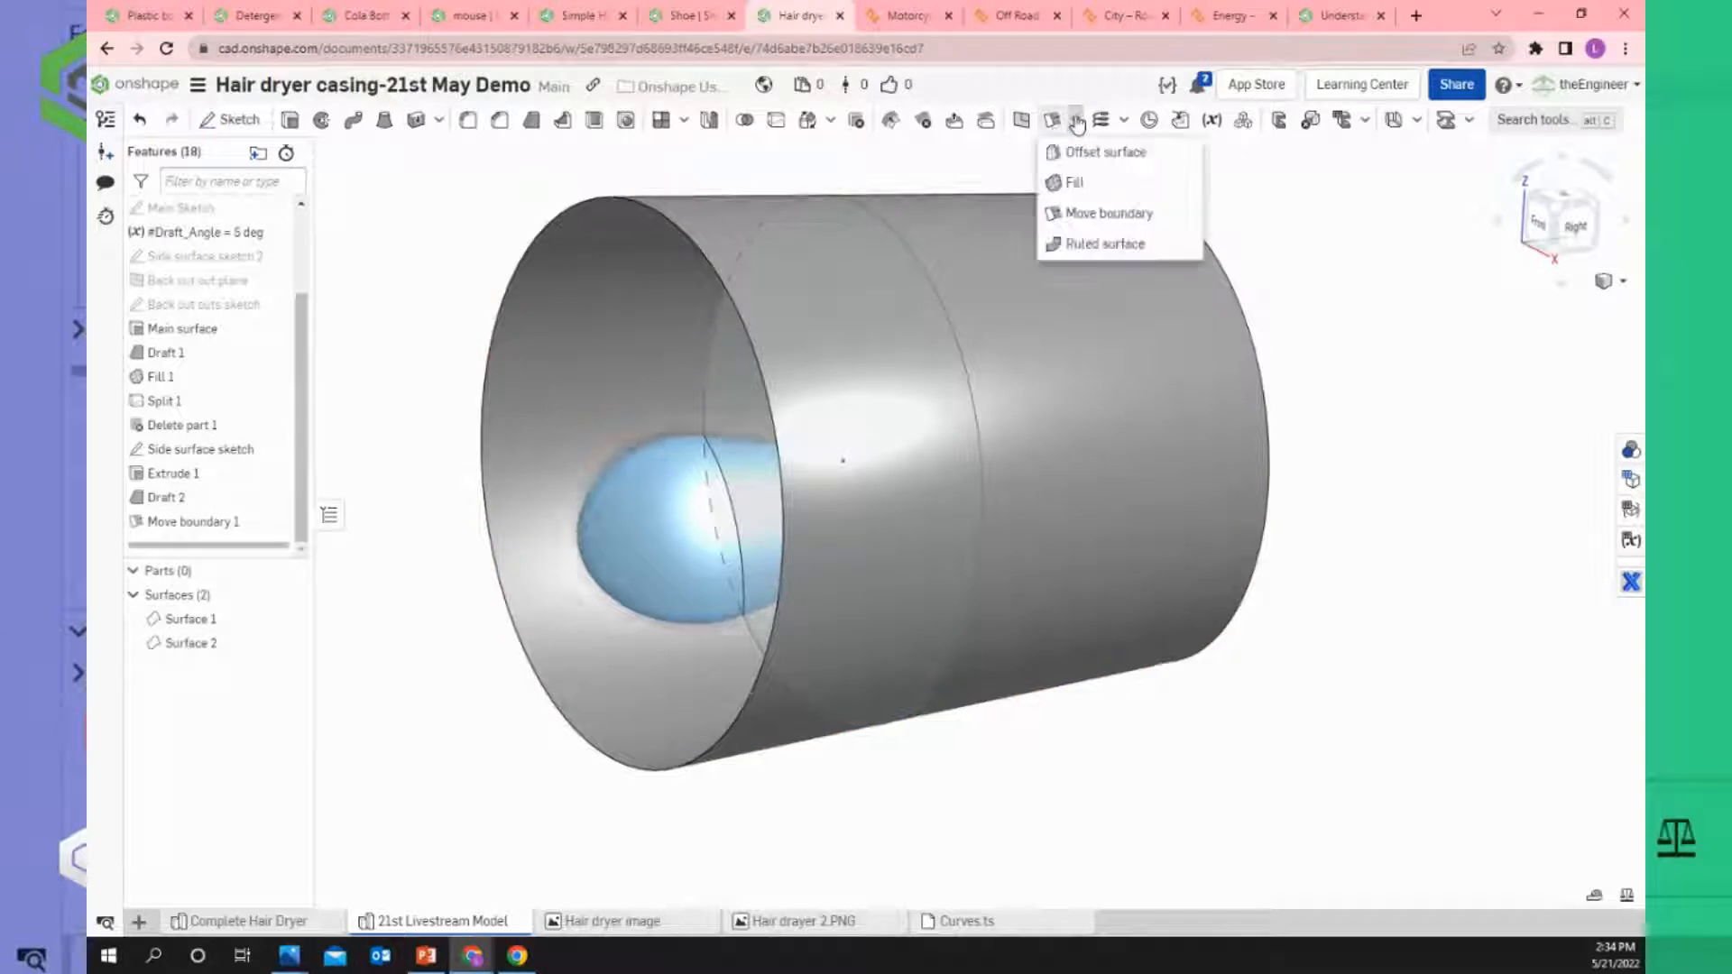
pyautogui.click(1094, 246)
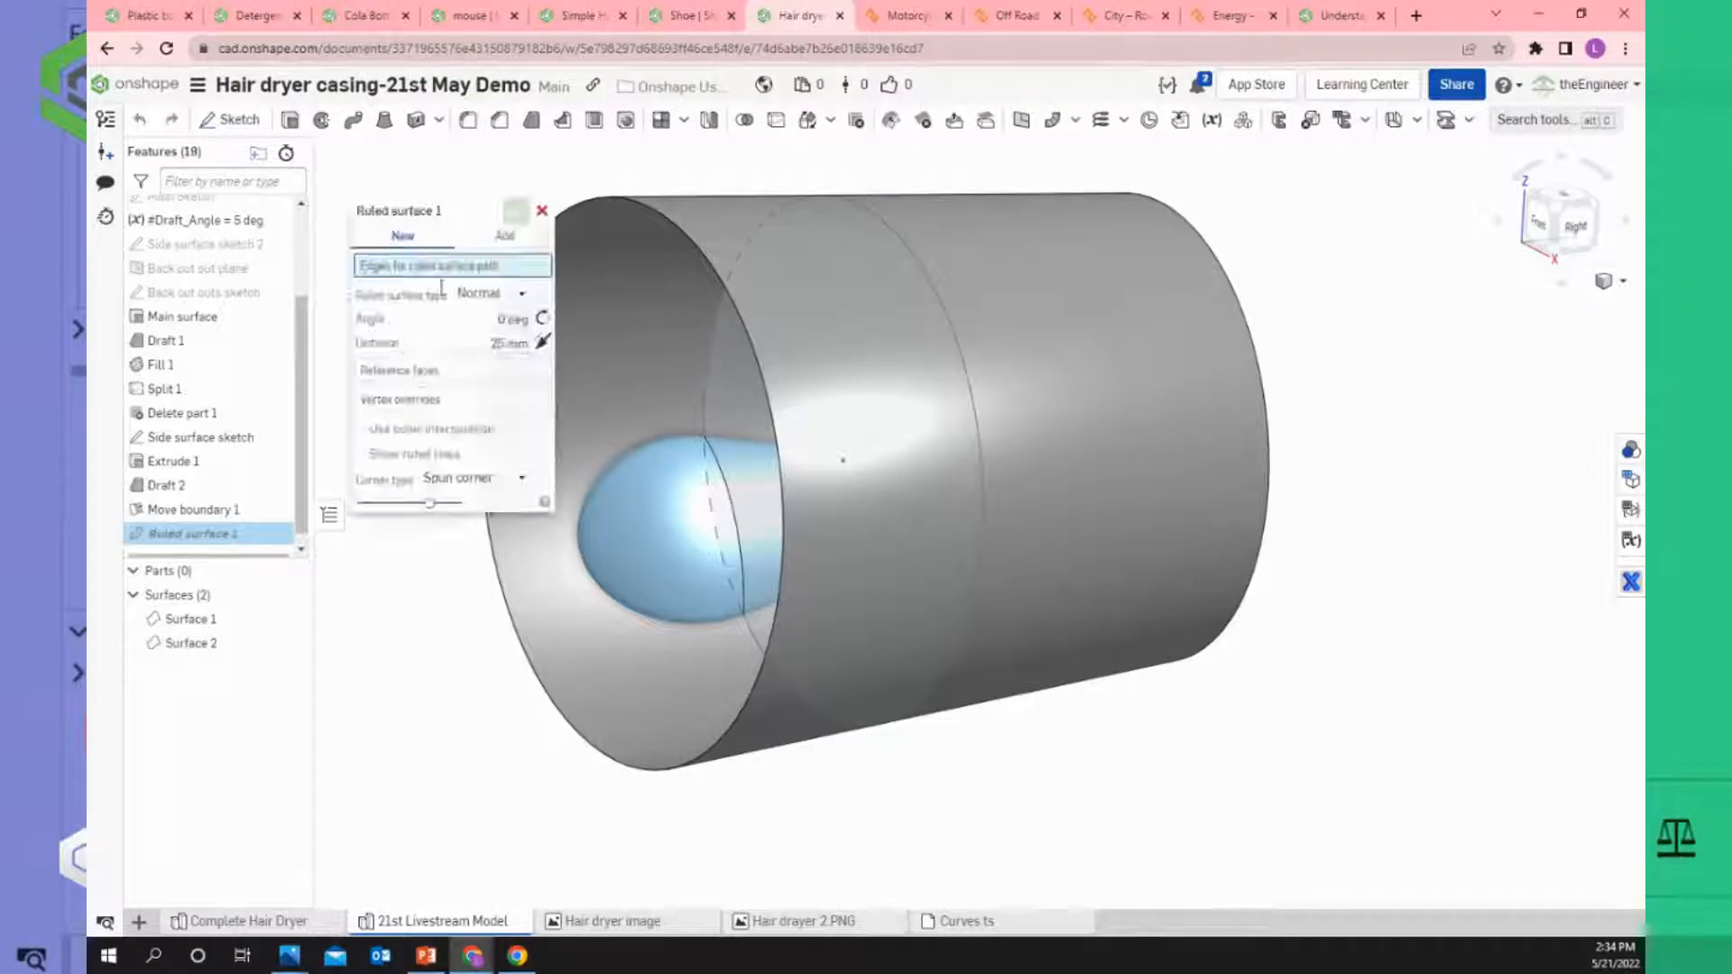
pyautogui.scroll(-3, 804, 373)
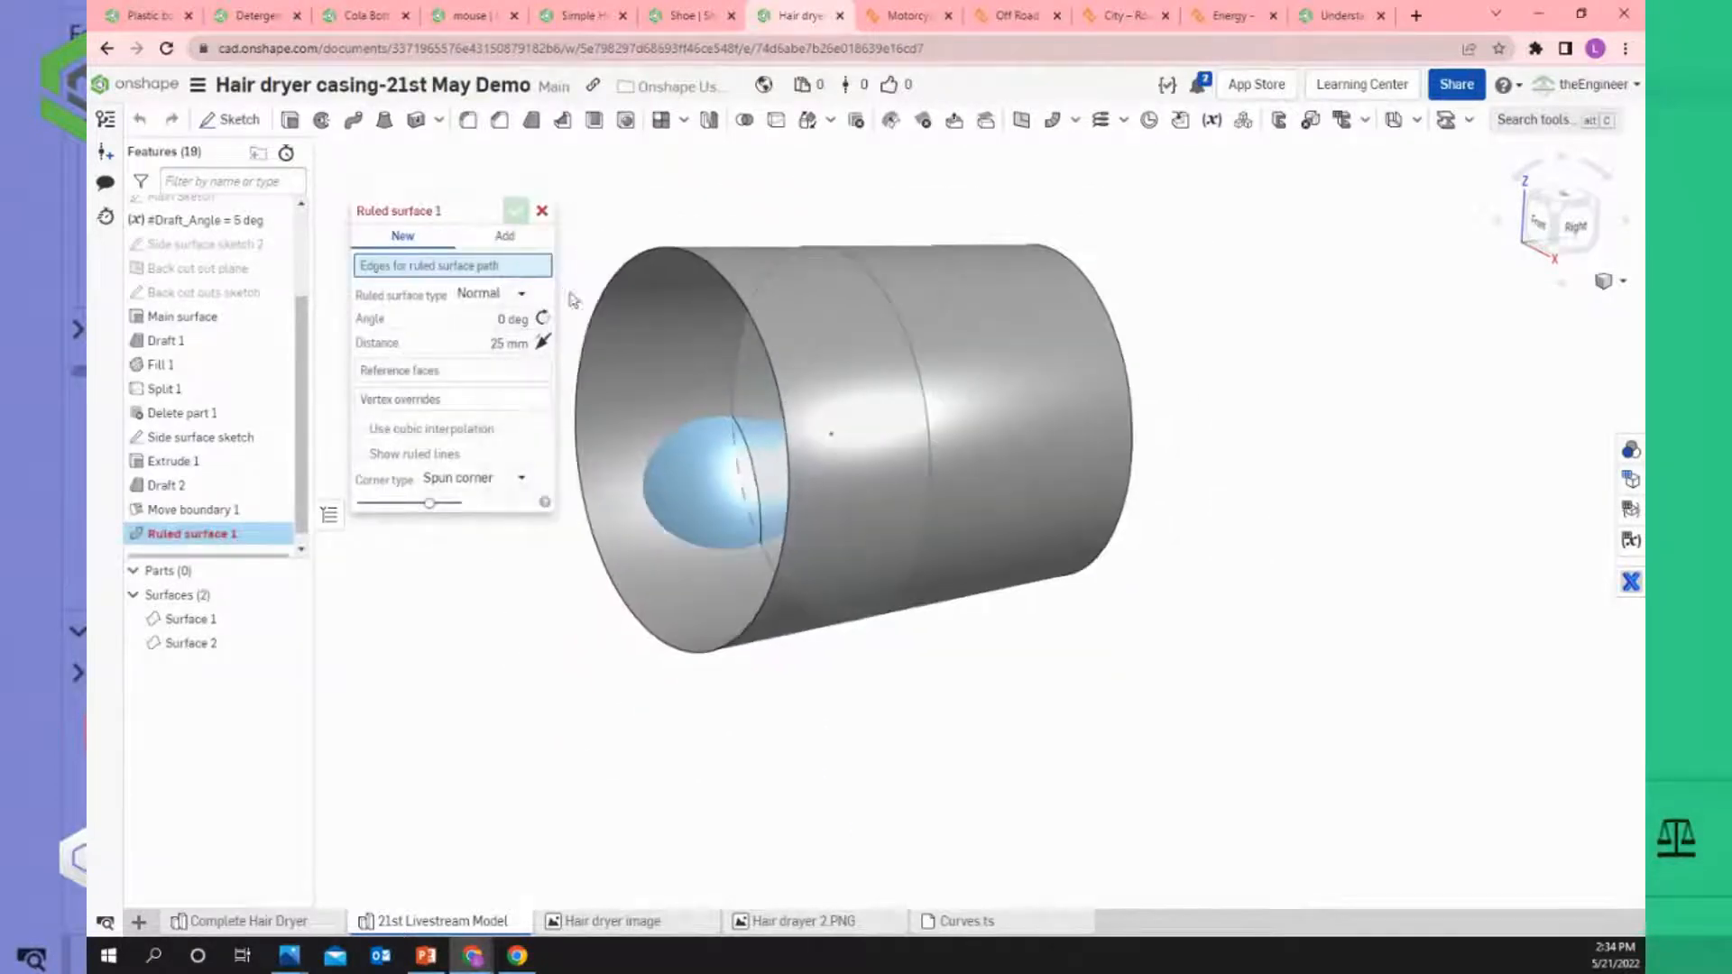
pyautogui.click(506, 239)
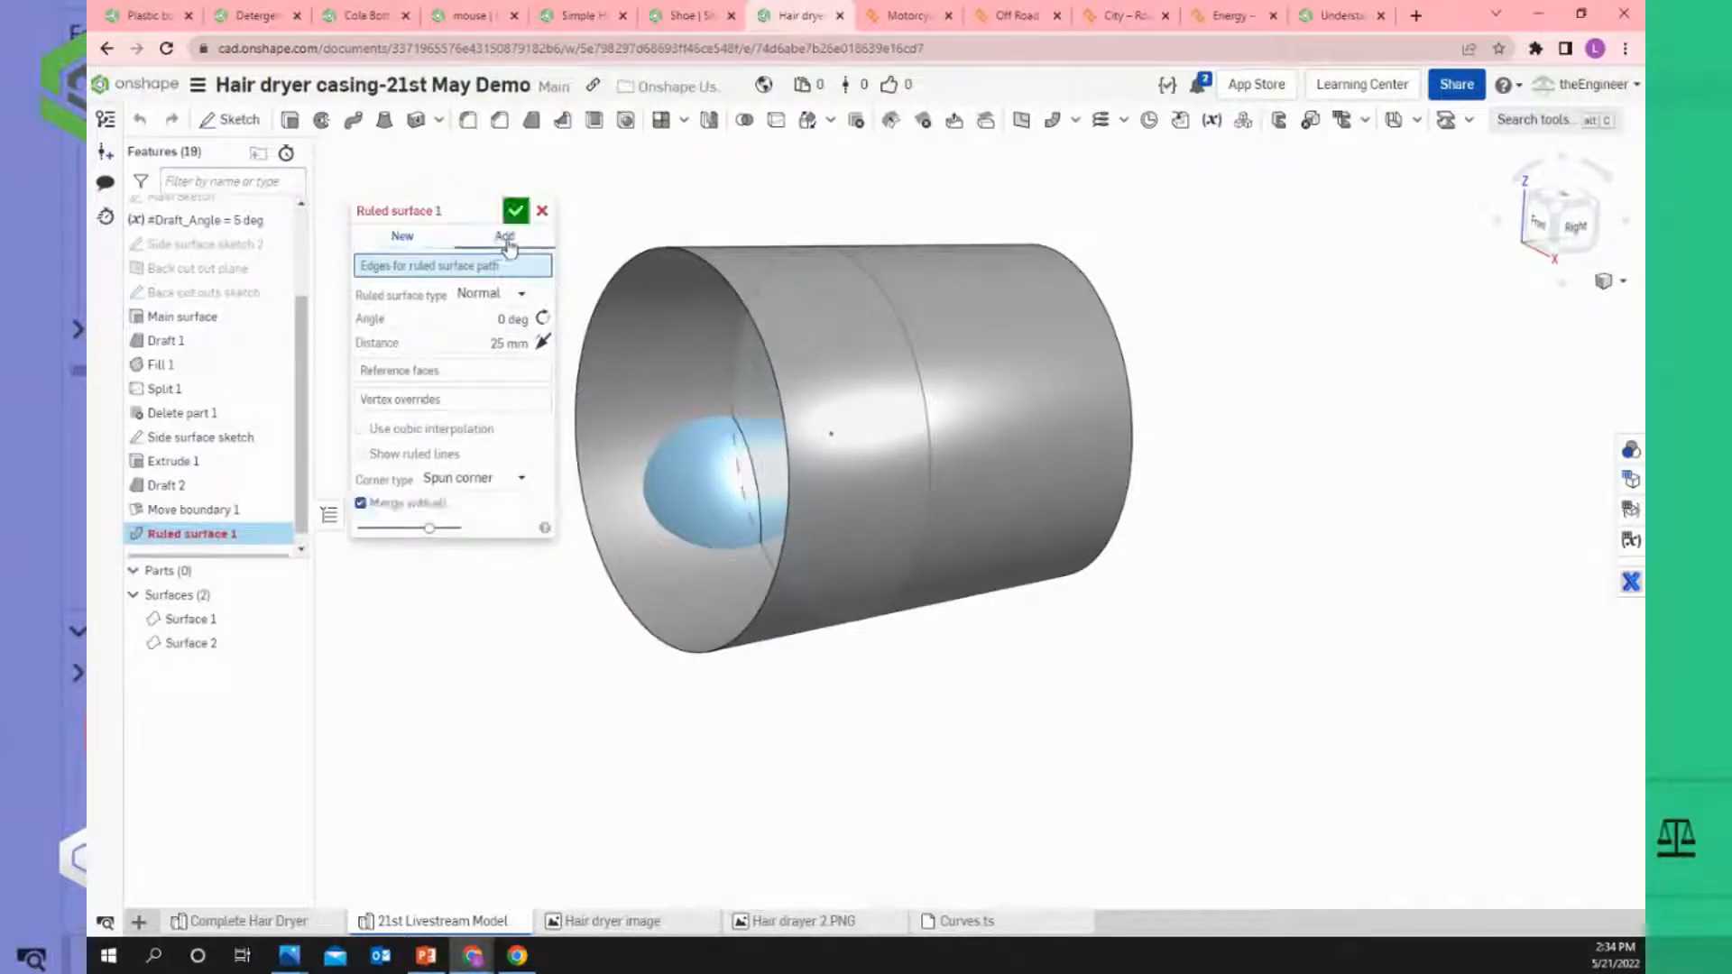
pyautogui.click(700, 262)
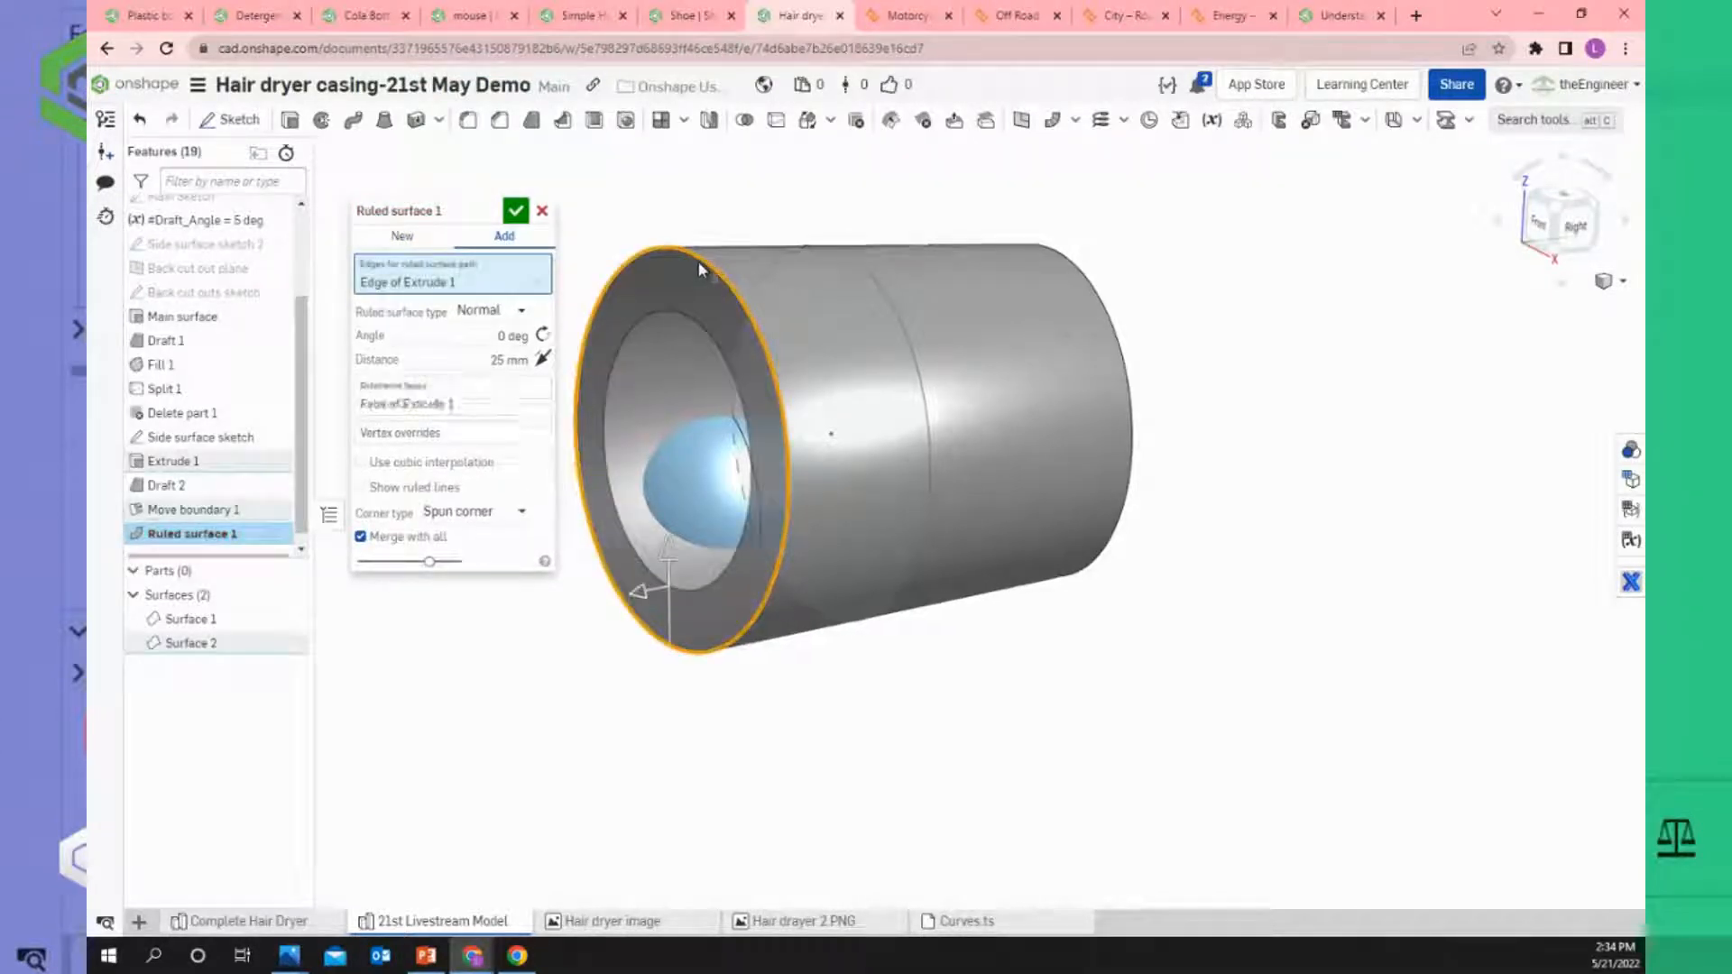
pyautogui.scroll(2, 677, 374)
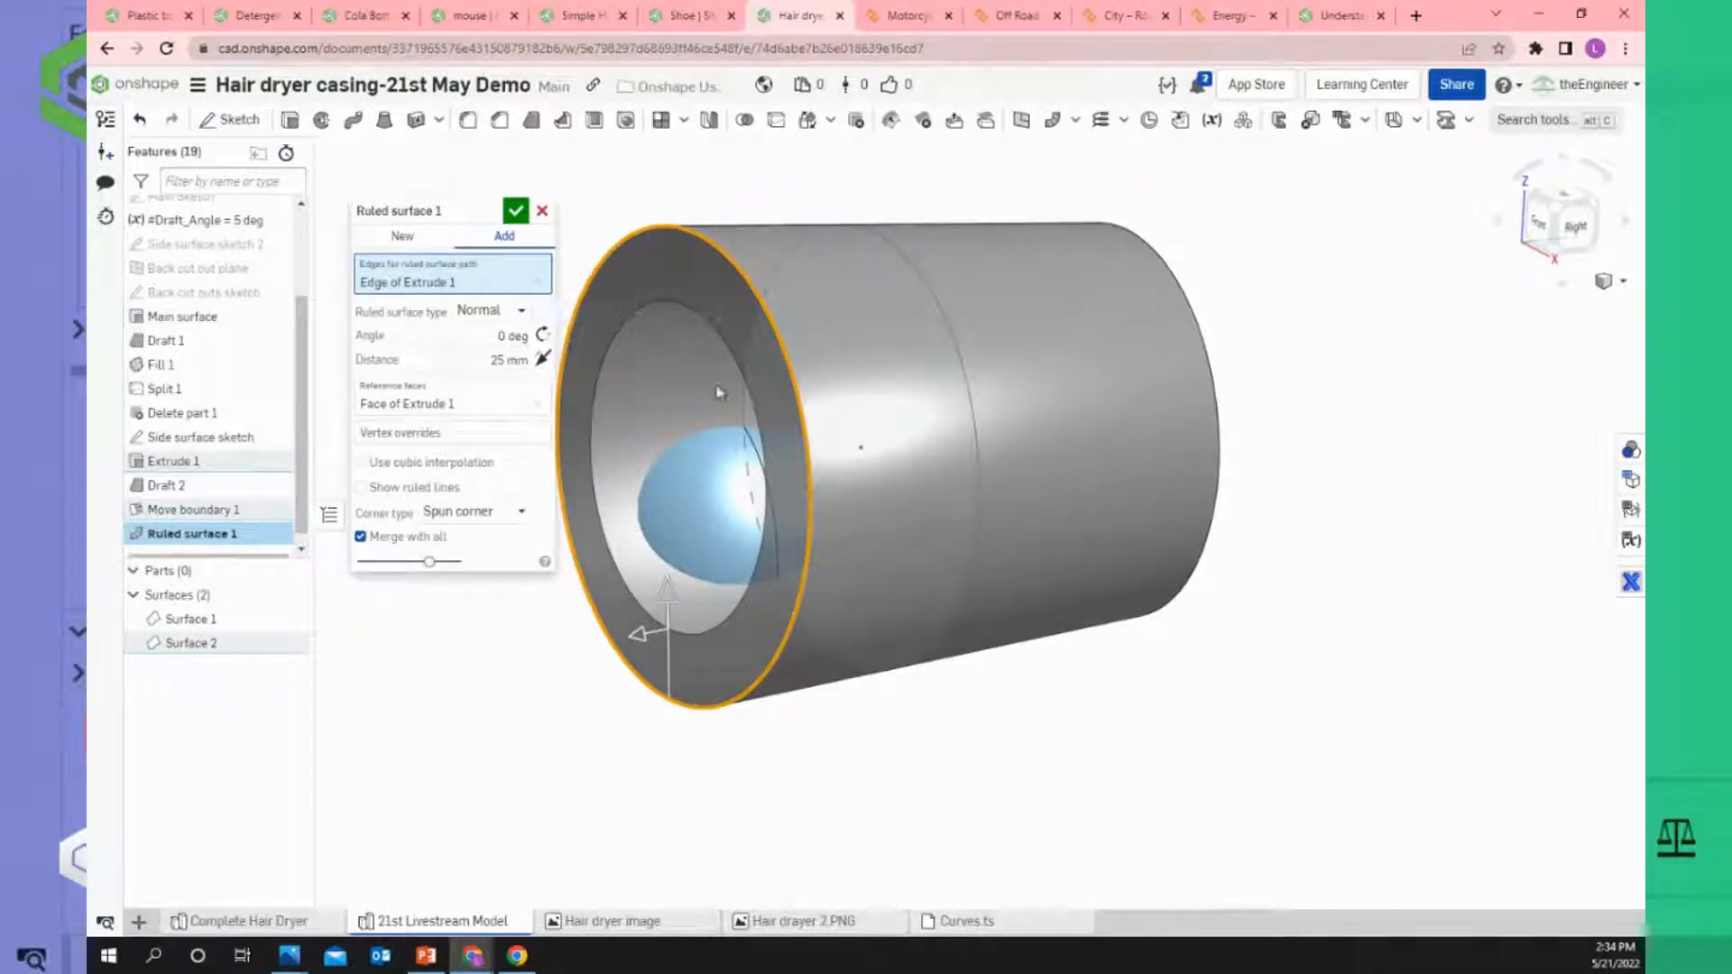
# Examine the Normal ruled surface preview at the front edge from the Right view and in an angled close-up.
pyautogui.click(1574, 225)
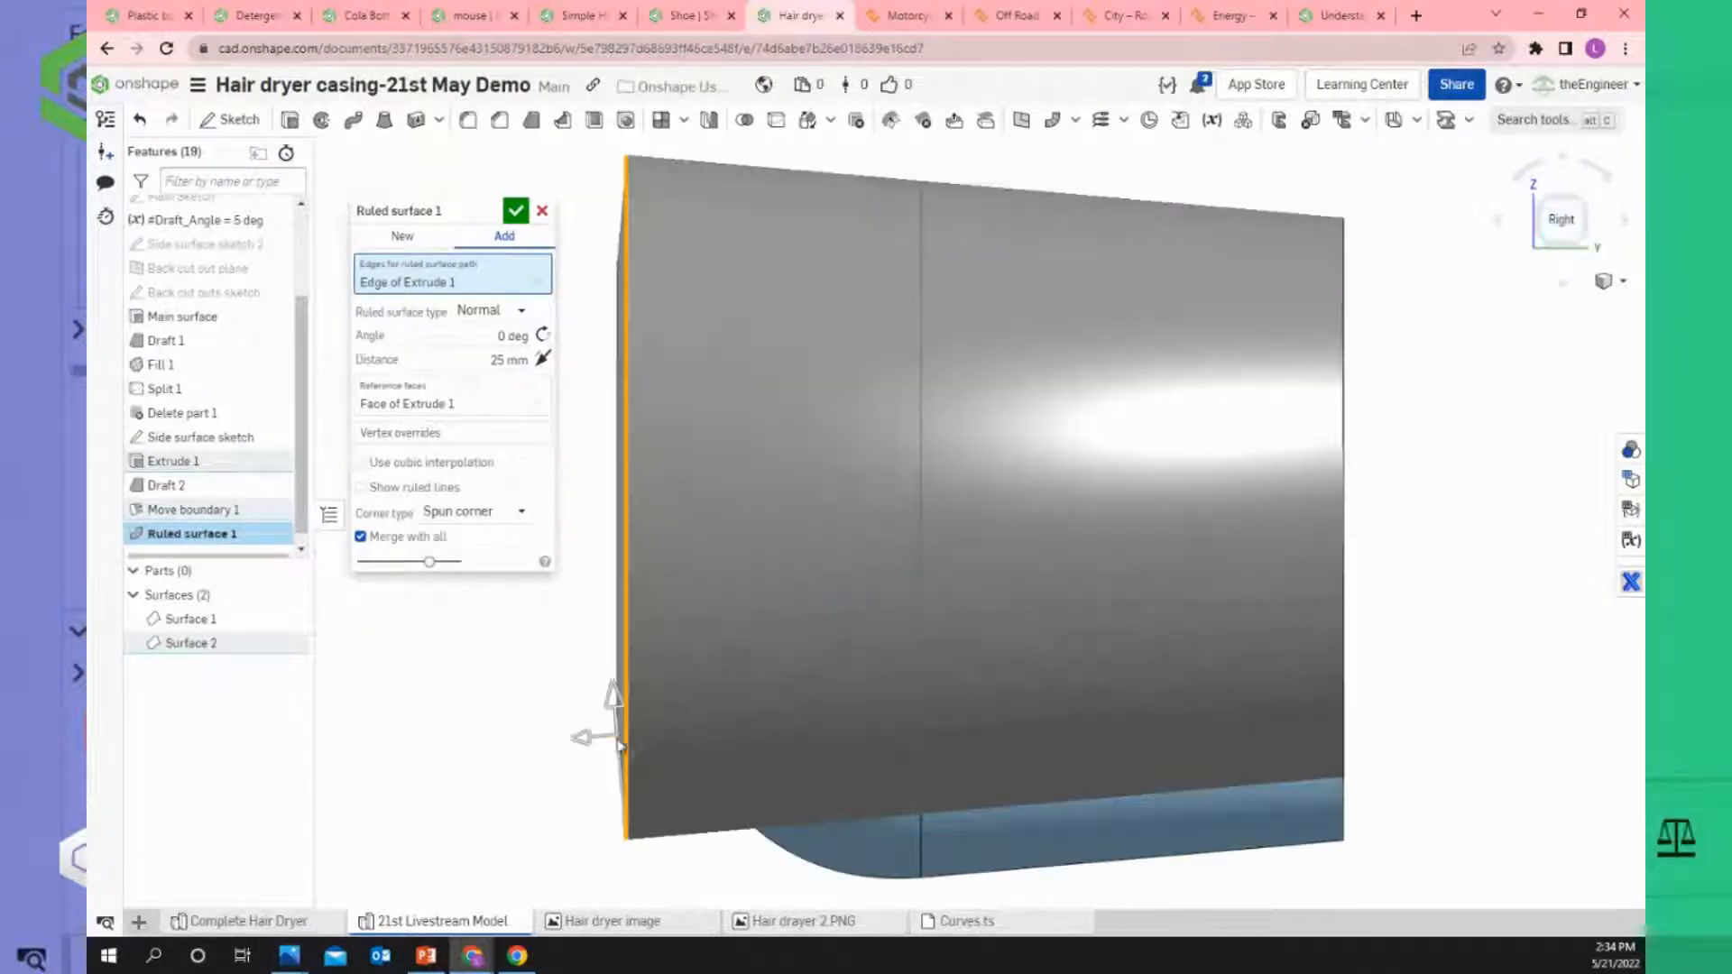
pyautogui.scroll(3, 598, 733)
pyautogui.scroll(-2, 600, 726)
pyautogui.moveTo(596, 706); pyautogui.dragTo(609, 714, button='right')
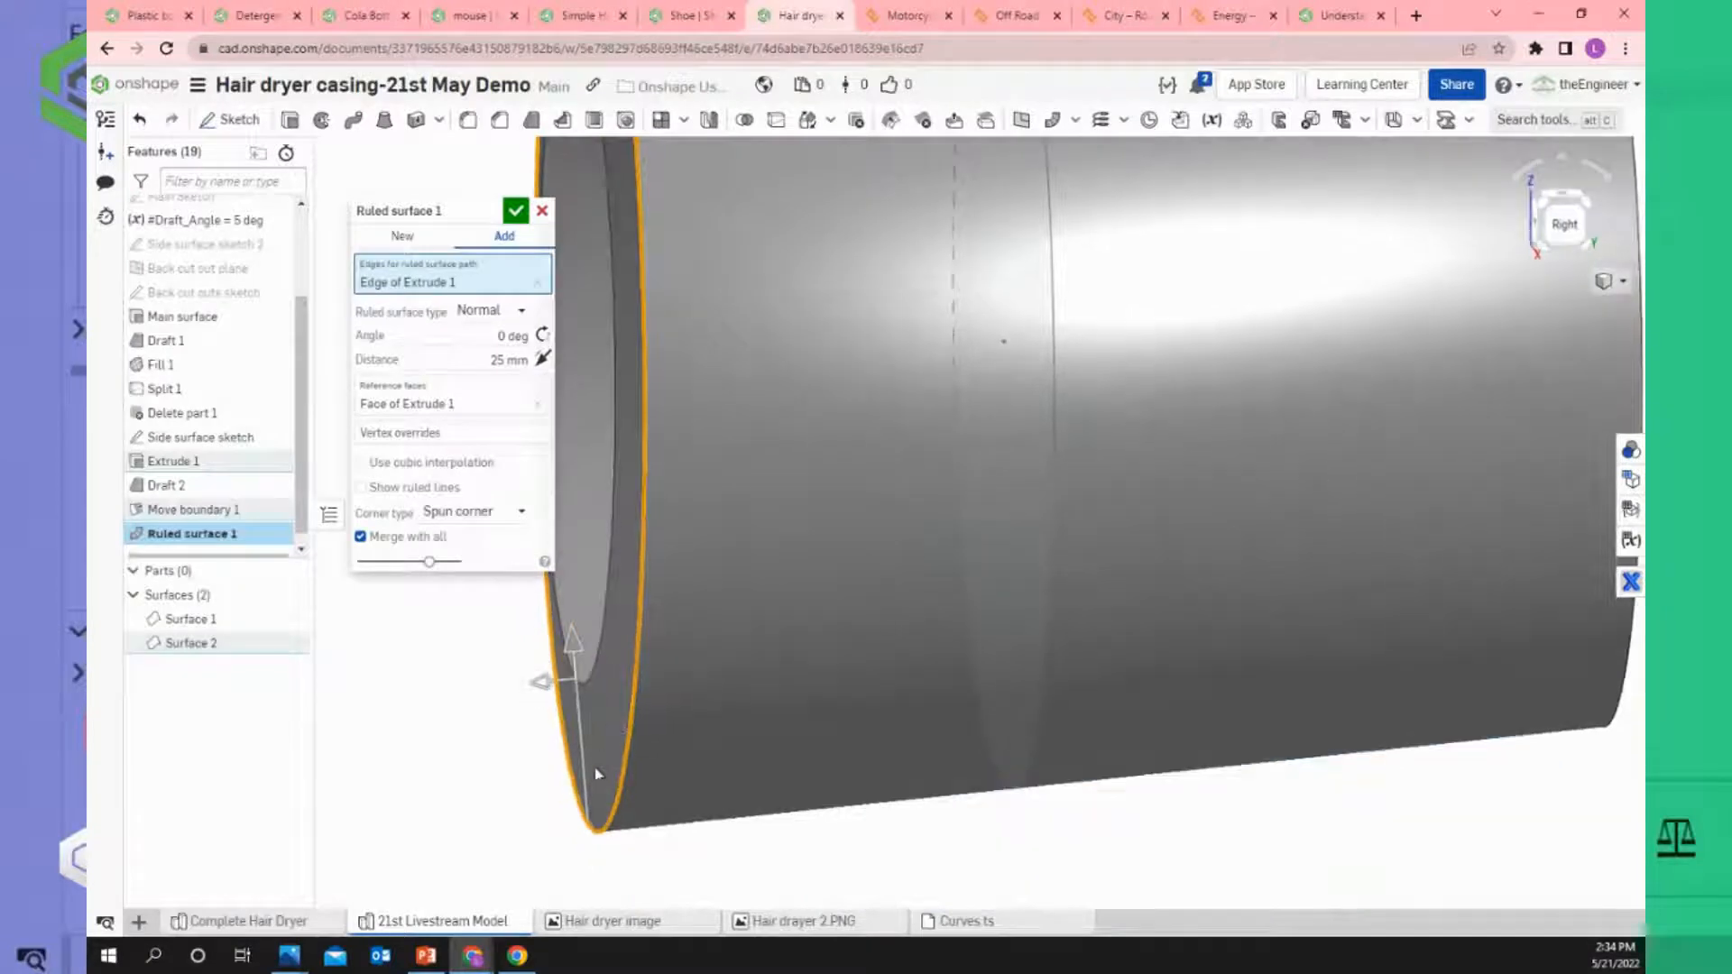
pyautogui.scroll(1, 595, 769)
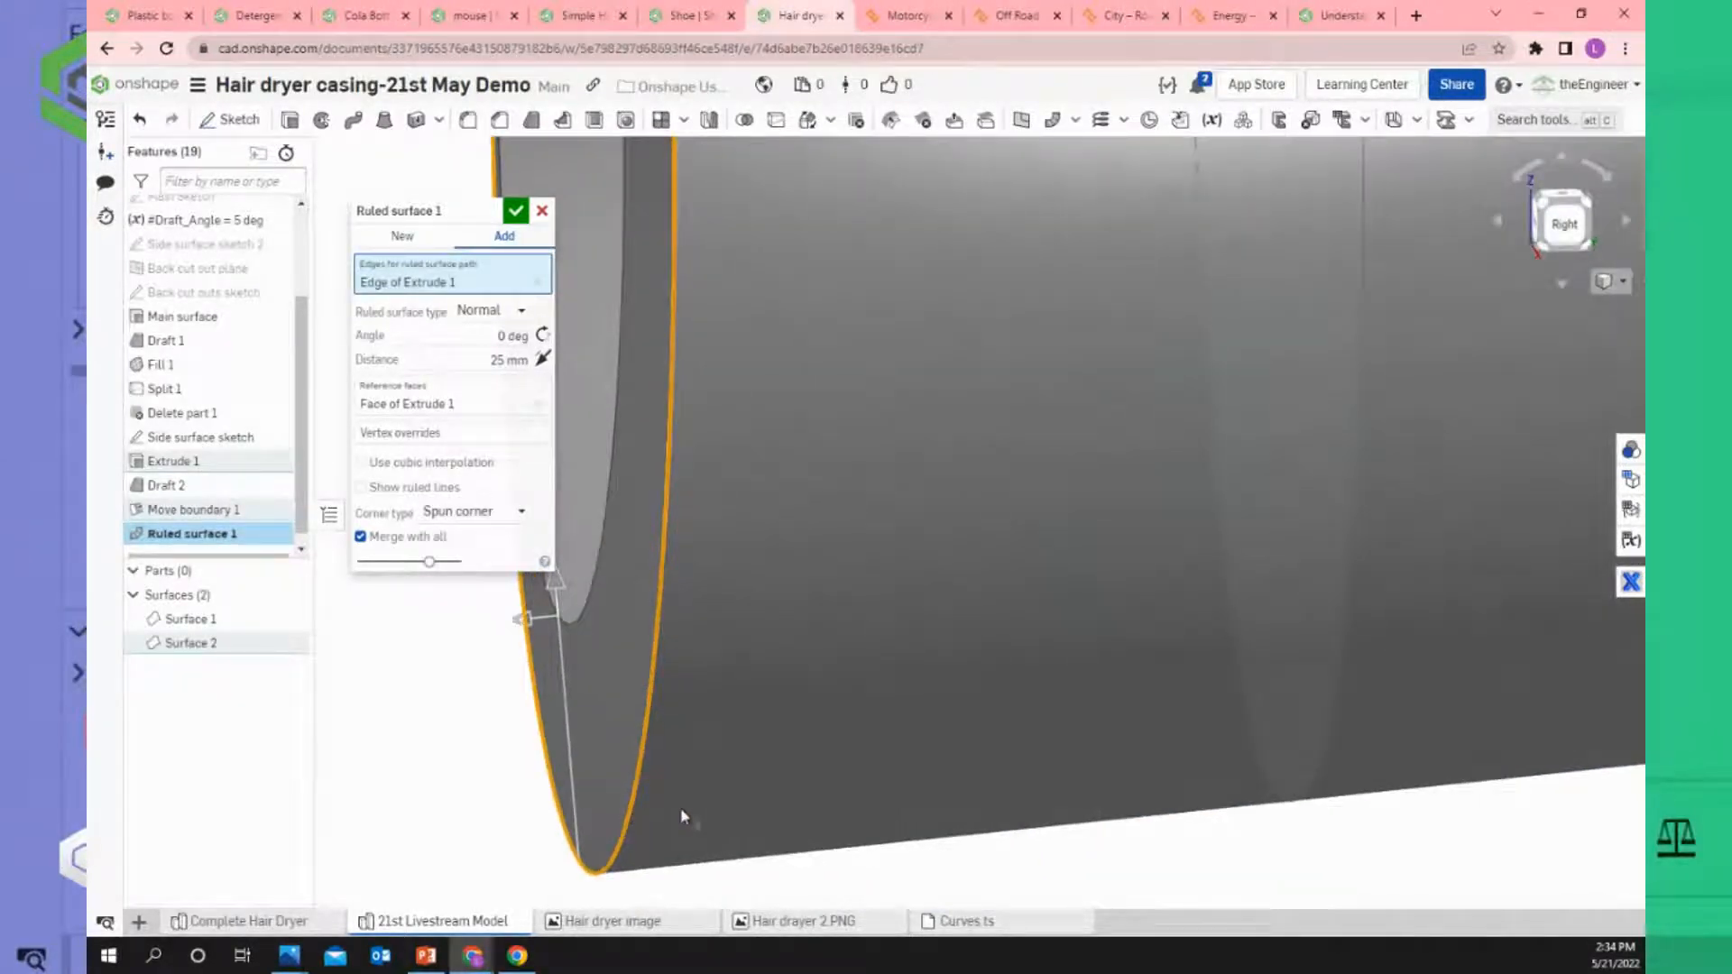
pyautogui.scroll(-3, 688, 533)
# Change the ruled surface type to Tangent and check its alignment with the drafted surface in the Right view.
pyautogui.click(506, 310)
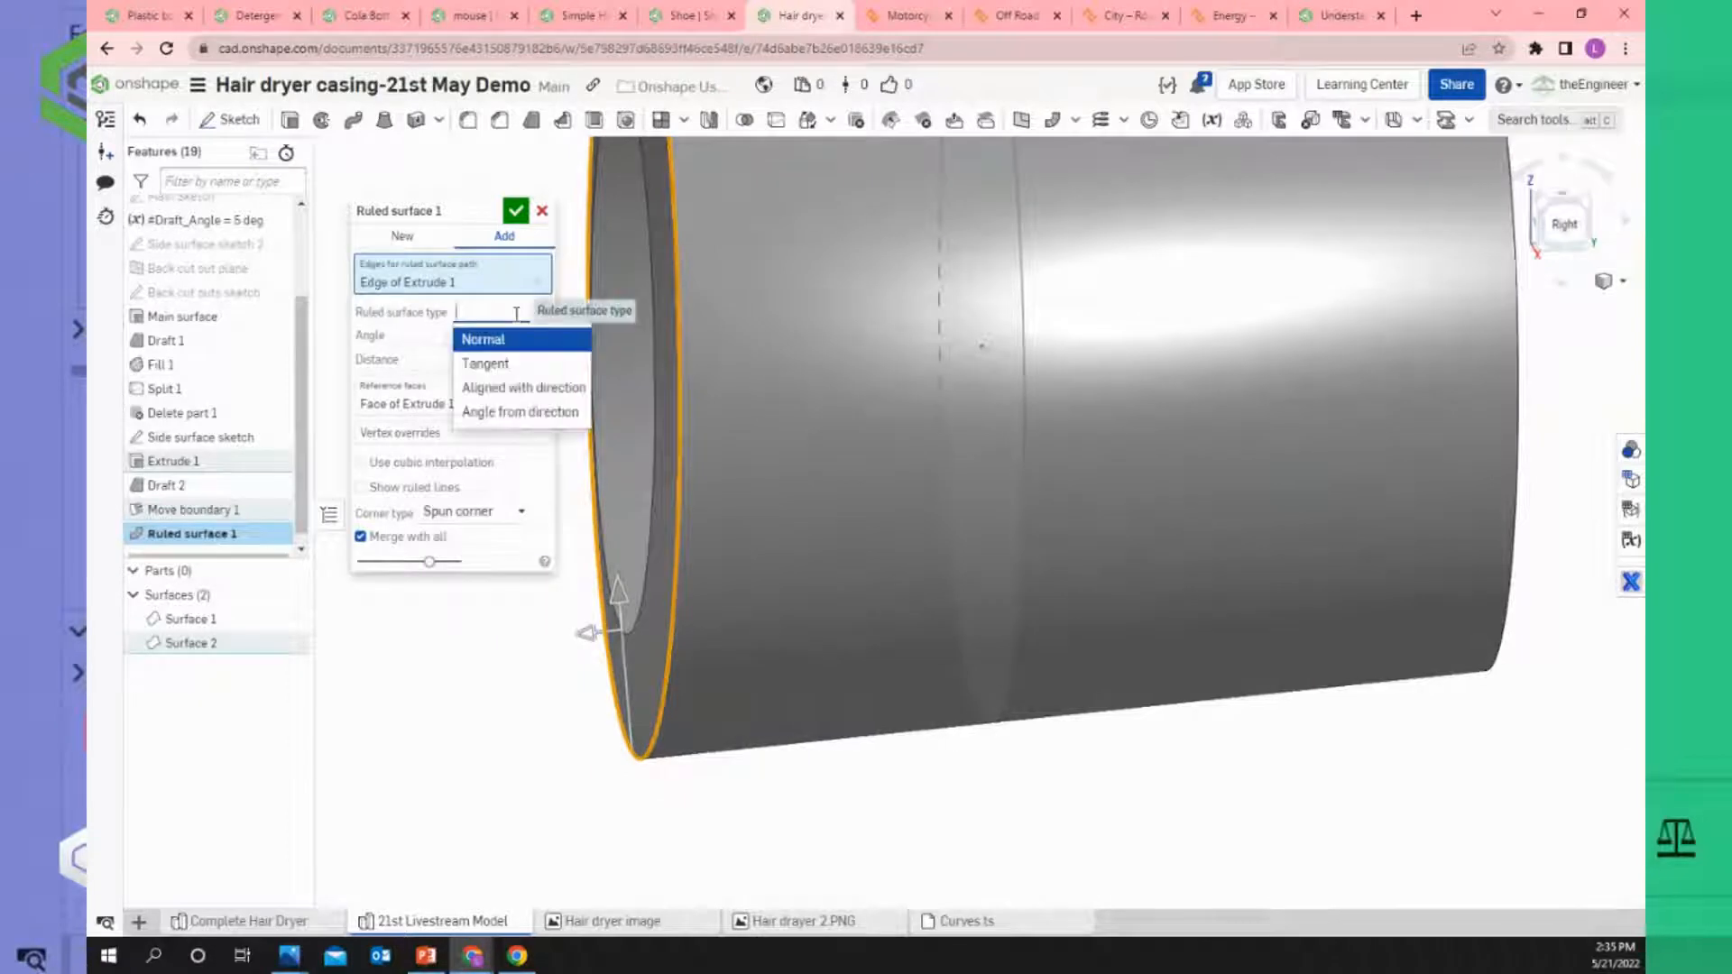
pyautogui.click(498, 361)
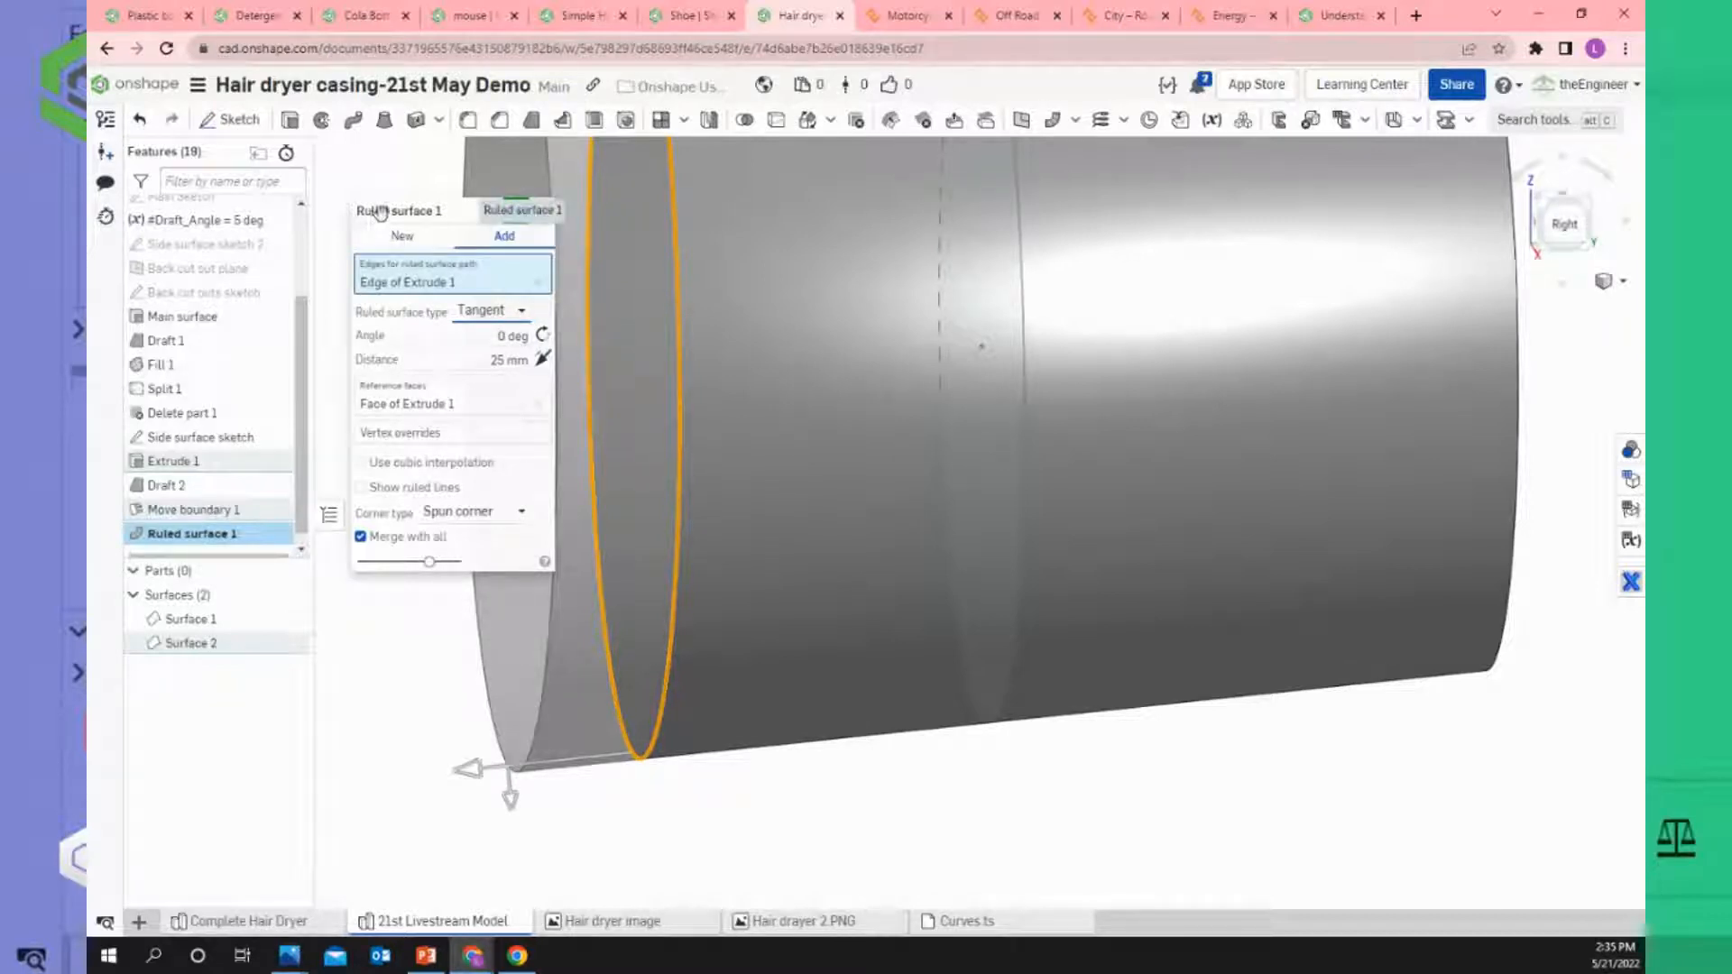
pyautogui.click(1076, 120)
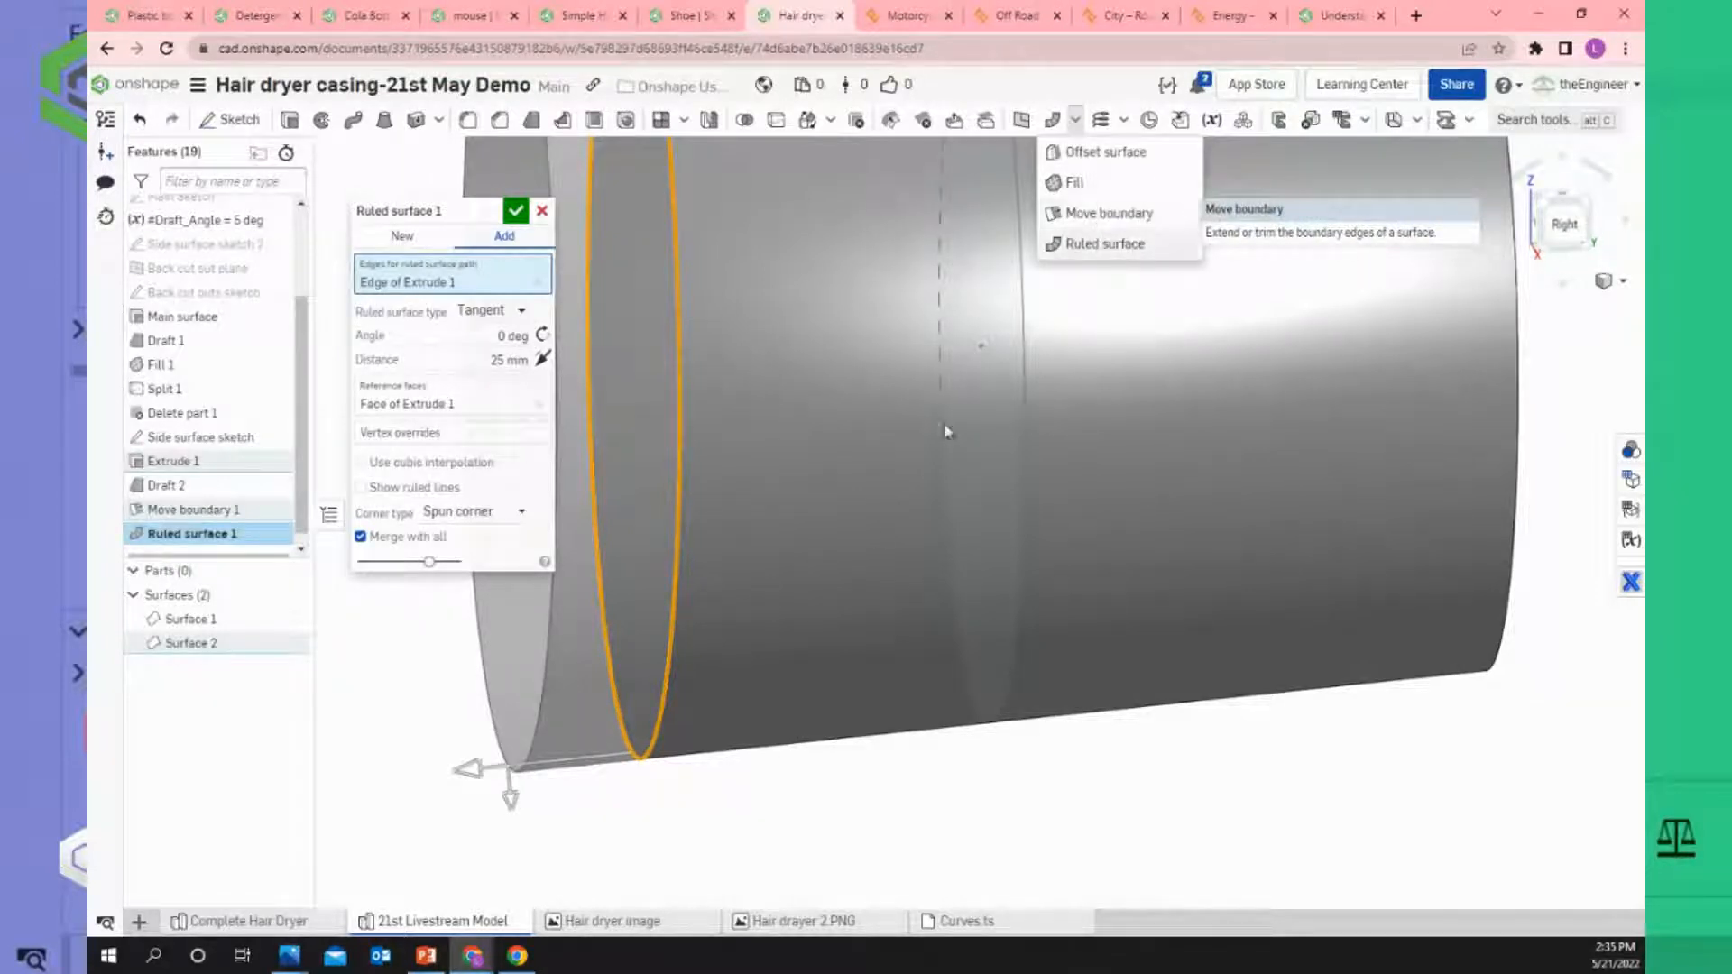
pyautogui.click(1549, 233)
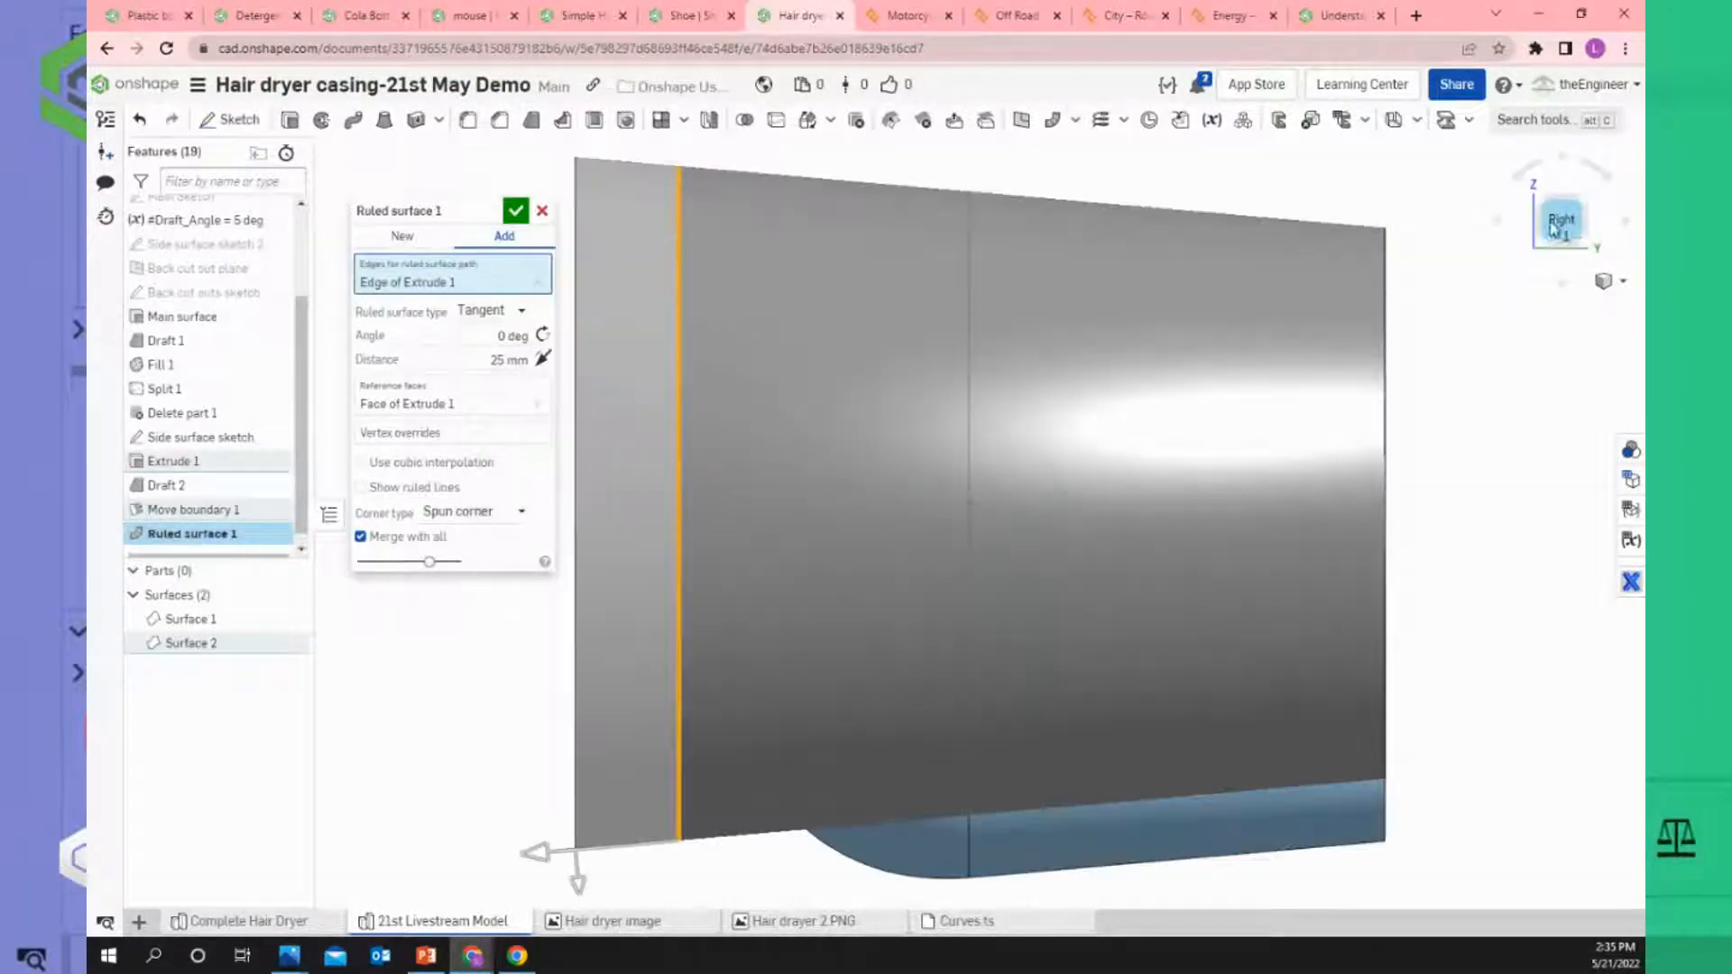
pyautogui.moveTo(436, 206); pyautogui.dragTo(380, 203)
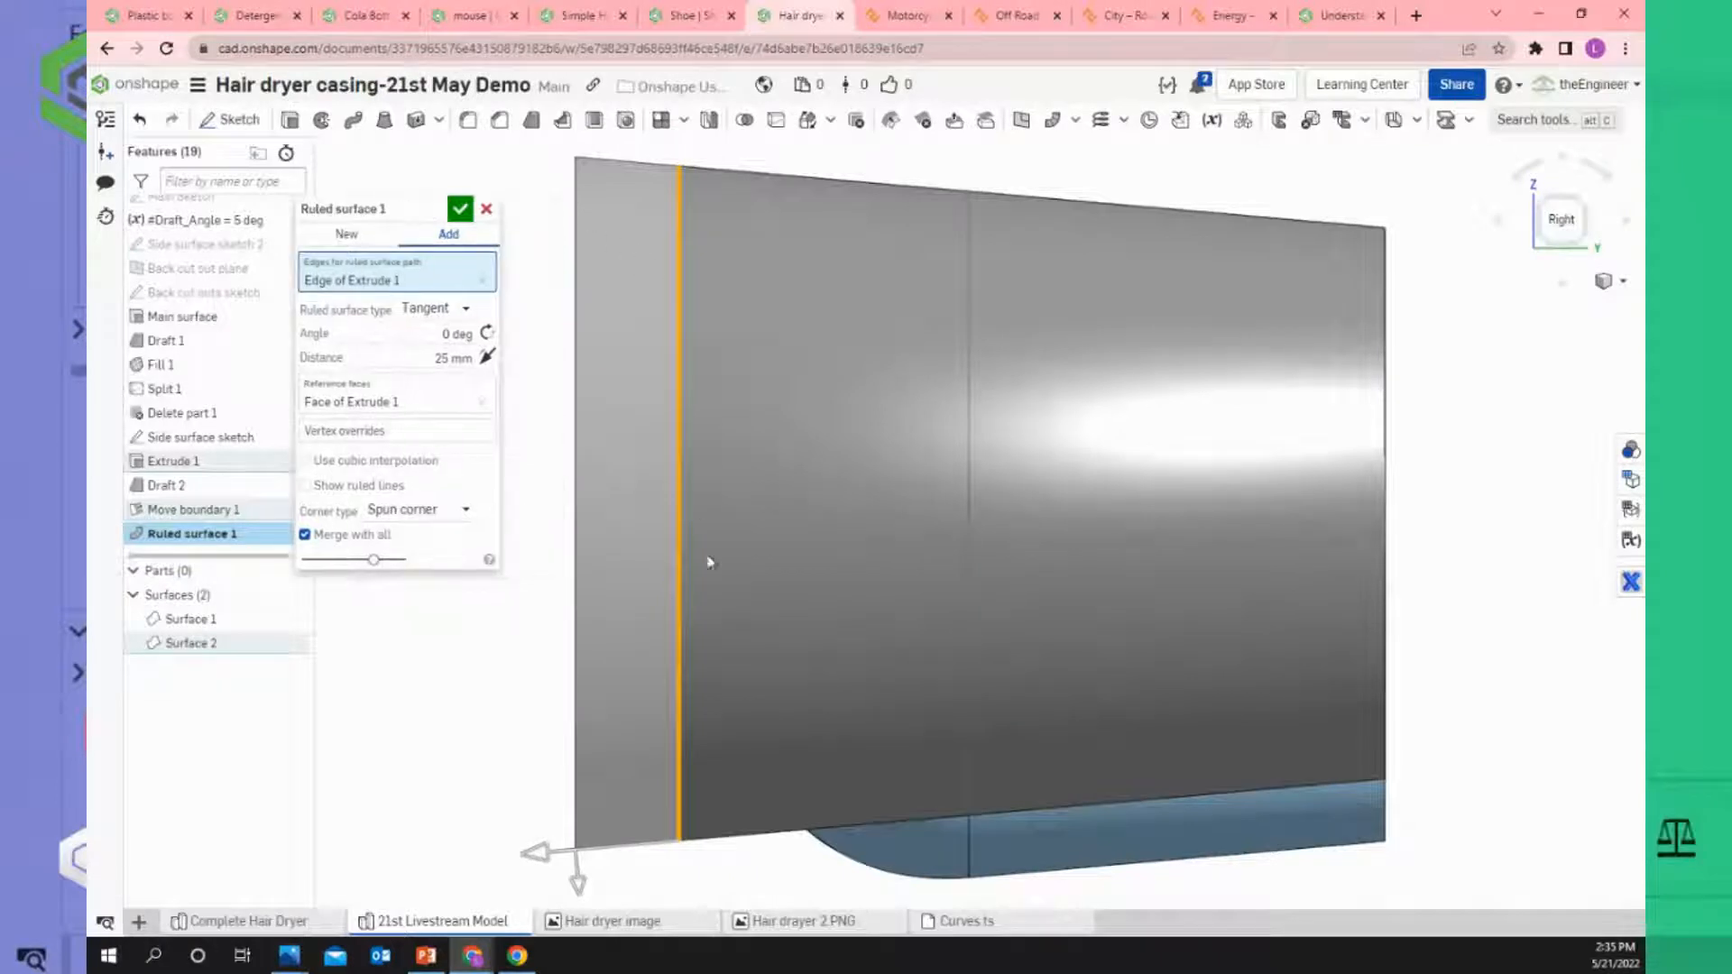
# Try the ruled surface in the opposite direction, back over the cylinder, and restore the outward direction.
pyautogui.click(487, 359)
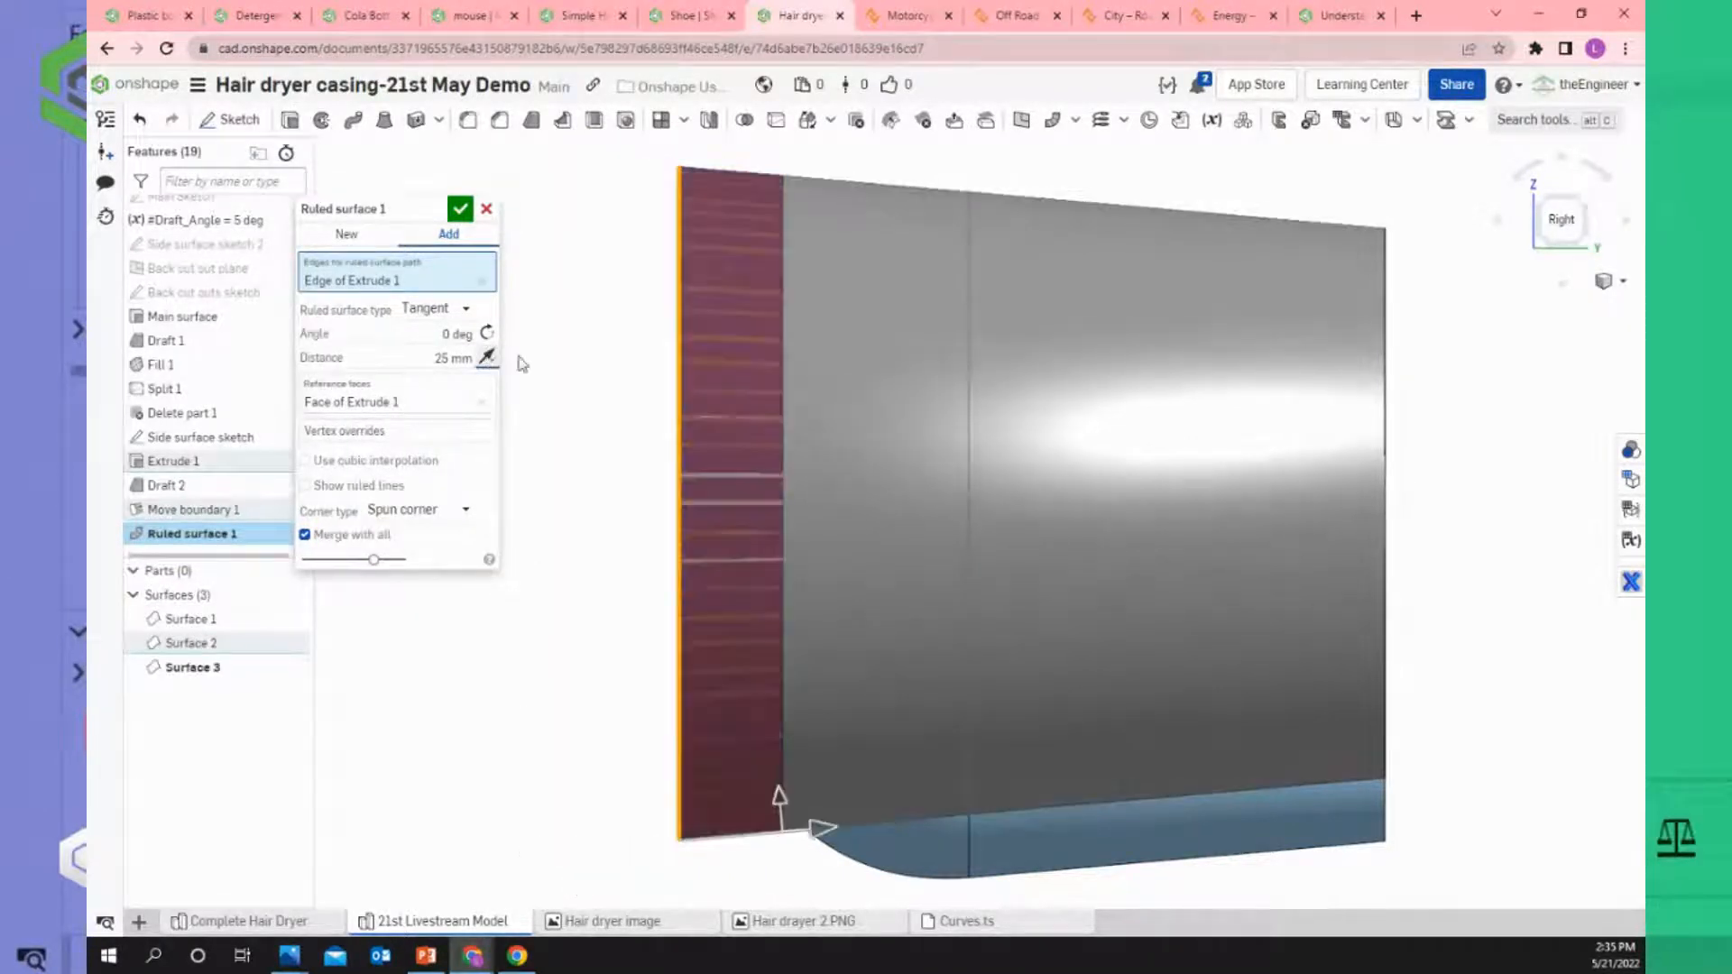
pyautogui.scroll(-1, 755, 300)
pyautogui.scroll(1, 780, 191)
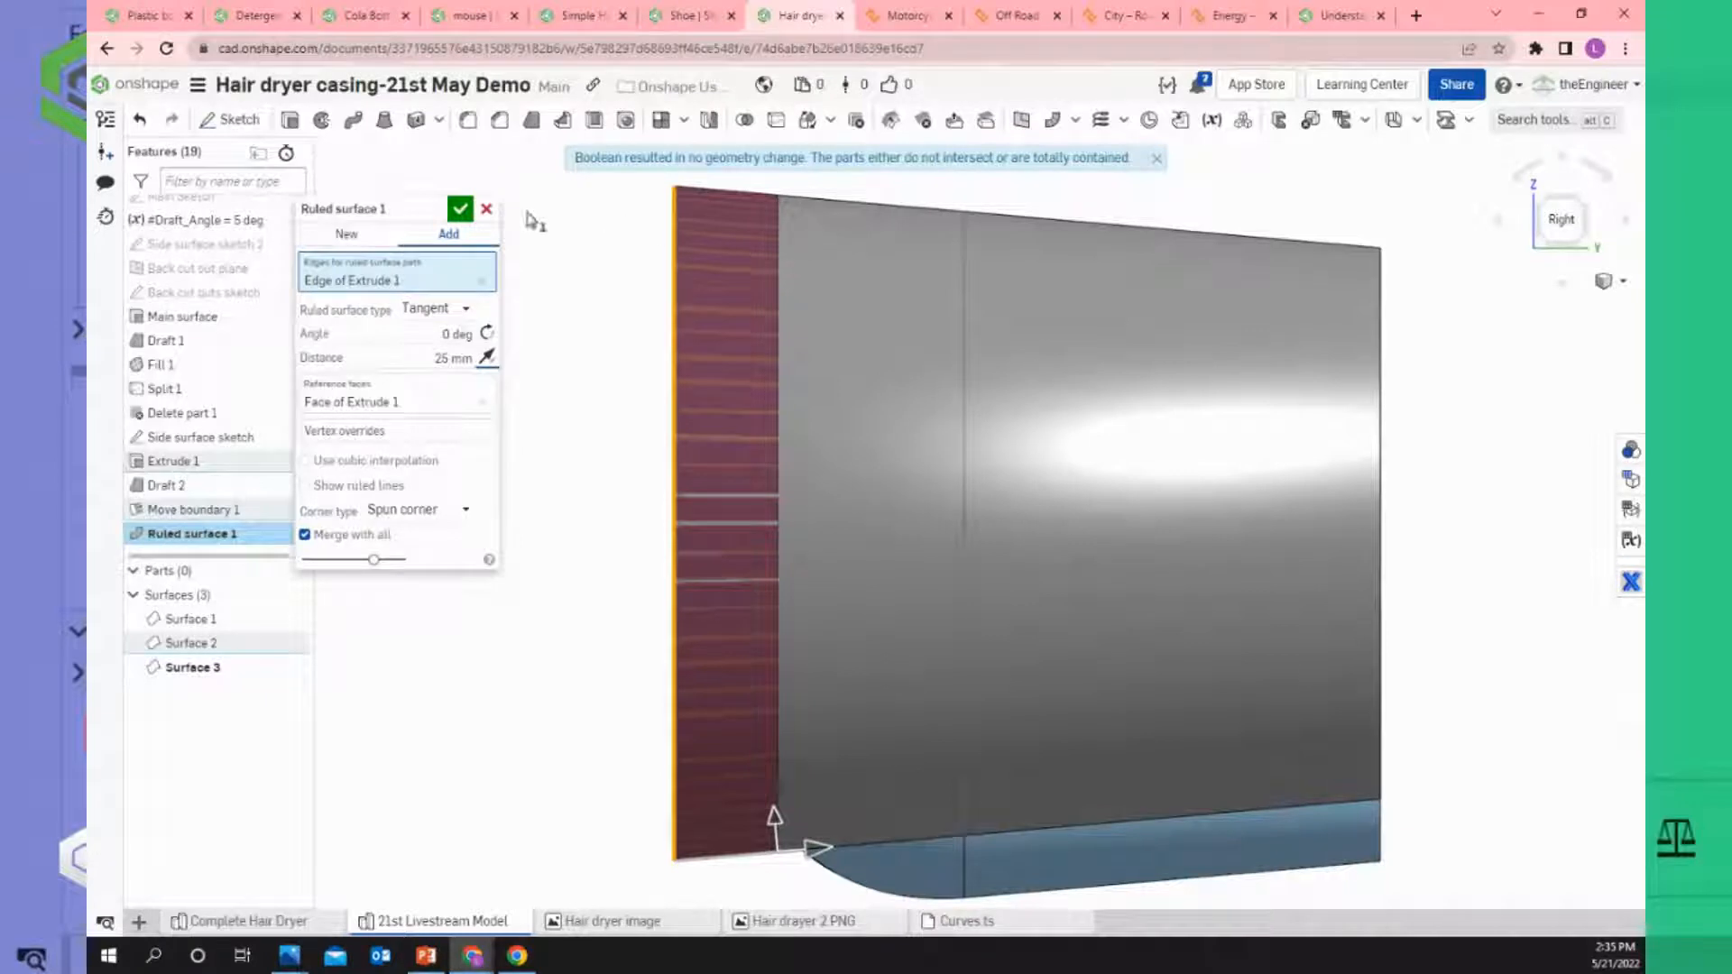
pyautogui.click(487, 359)
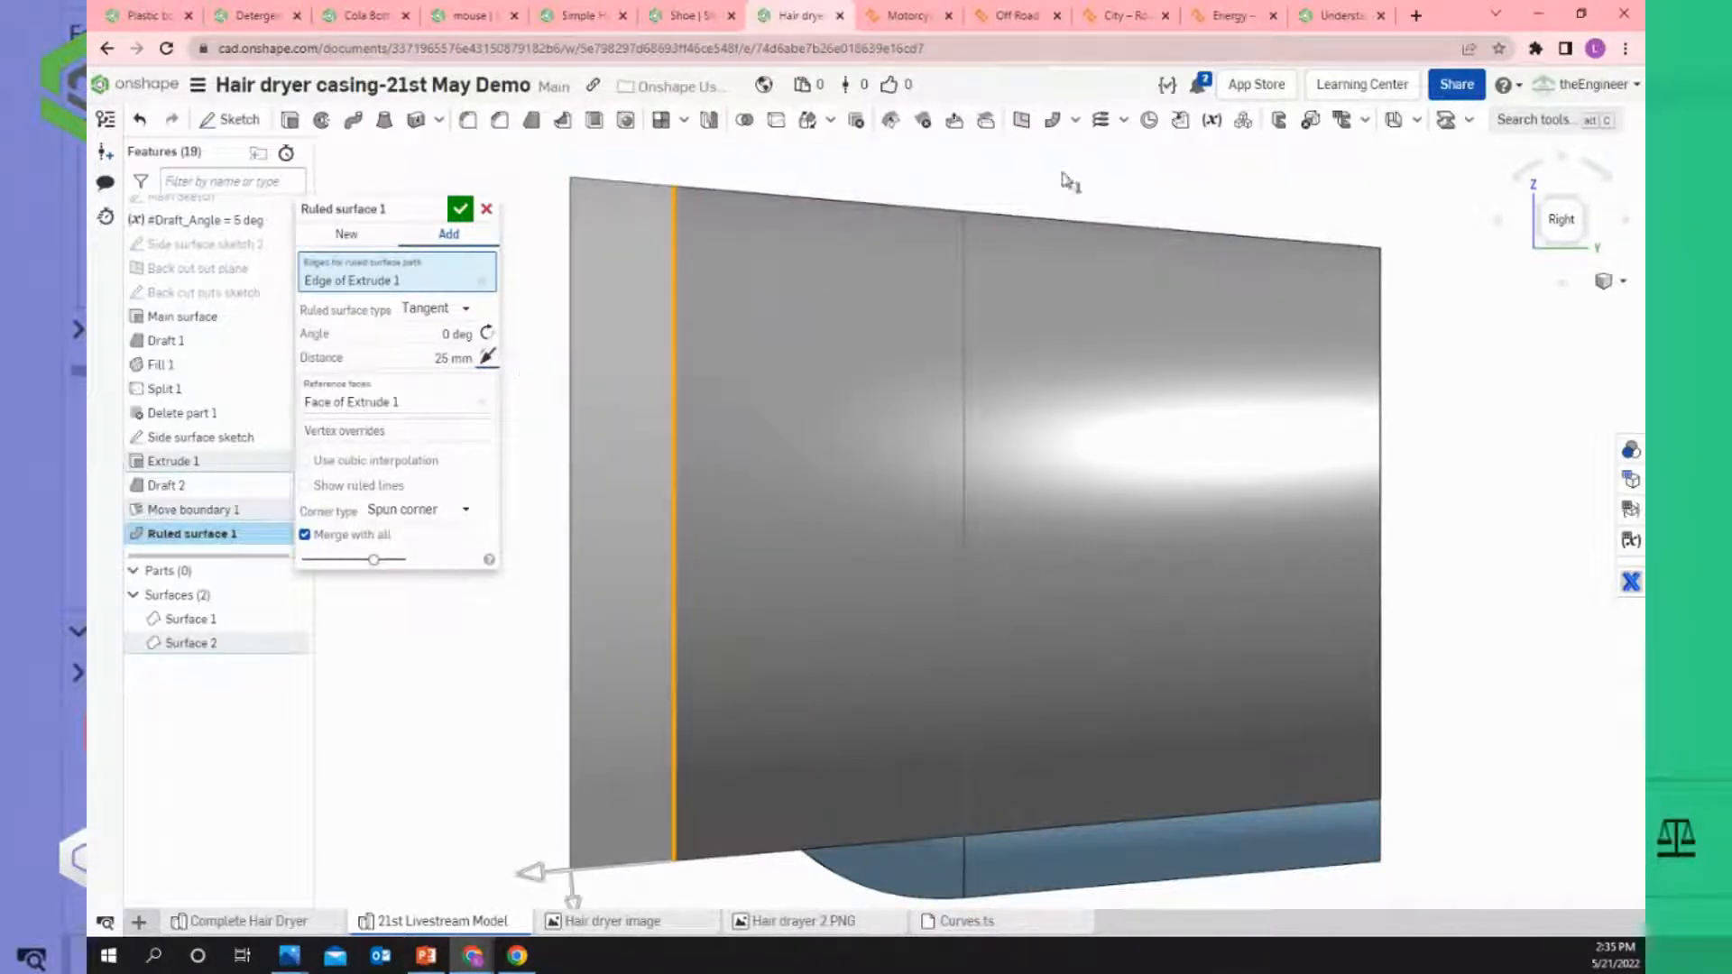
pyautogui.click(1075, 120)
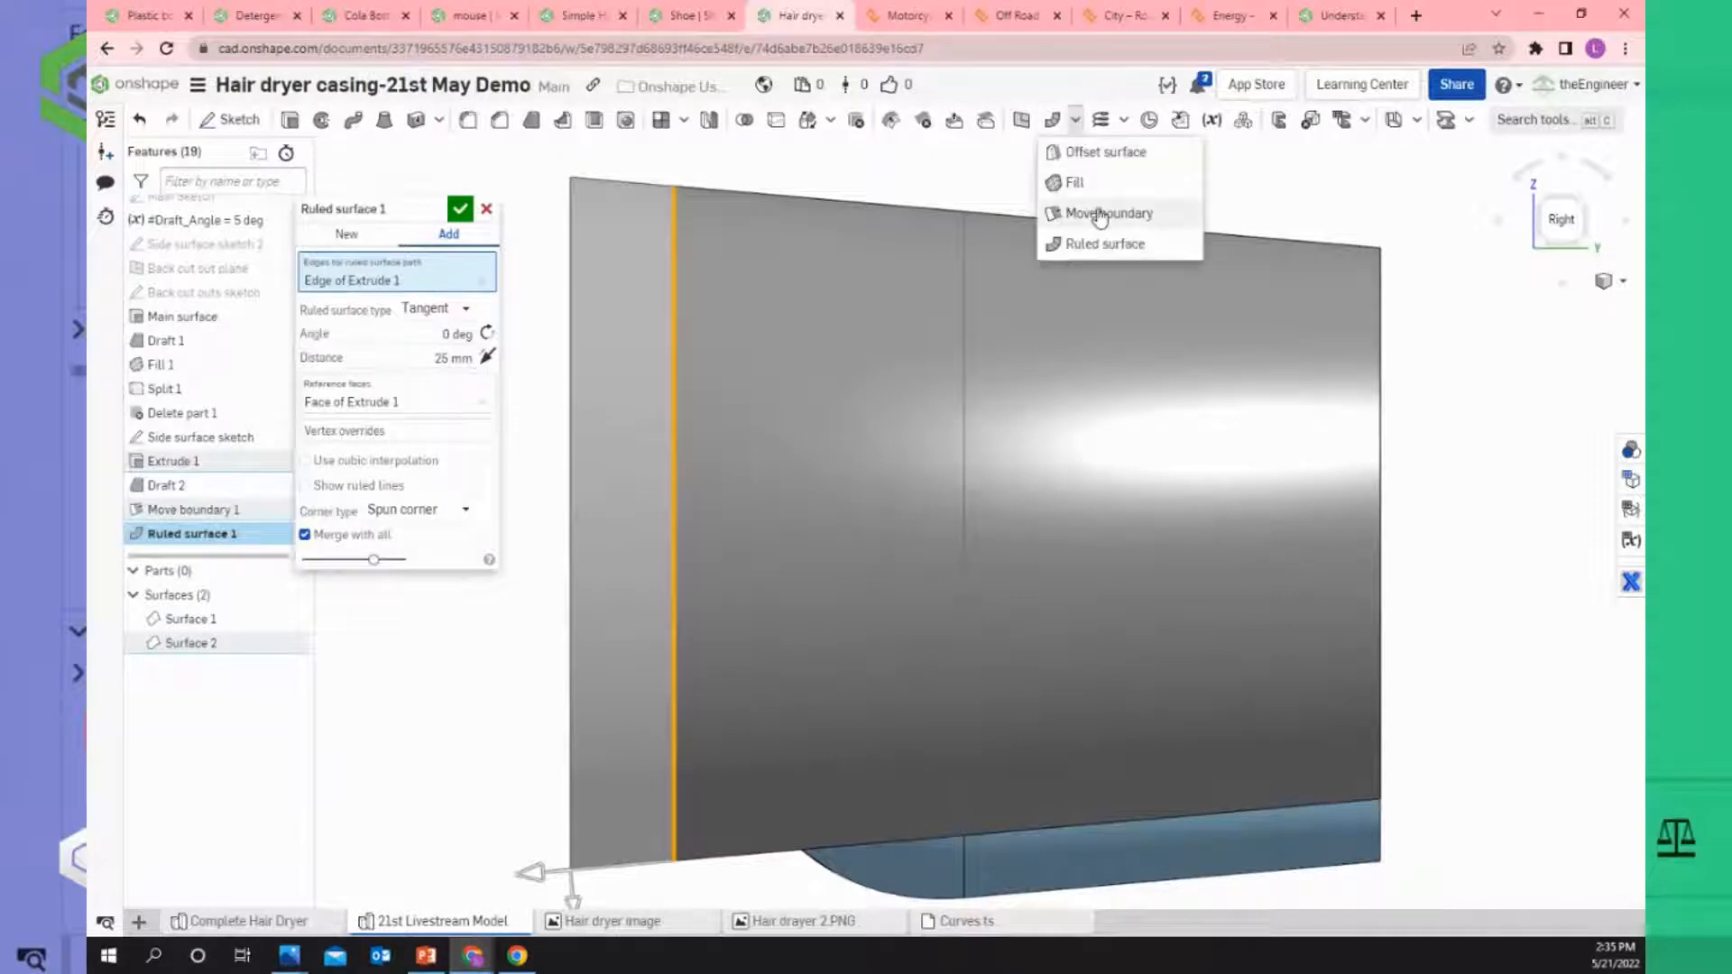
# Accept the 25 mm tangent ruled surface and inspect the added front band around the cylinder.
pyautogui.click(462, 216)
pyautogui.scroll(-1, 467, 257)
pyautogui.moveTo(485, 355); pyautogui.dragTo(523, 381, button='right')
pyautogui.scroll(-2, 505, 473)
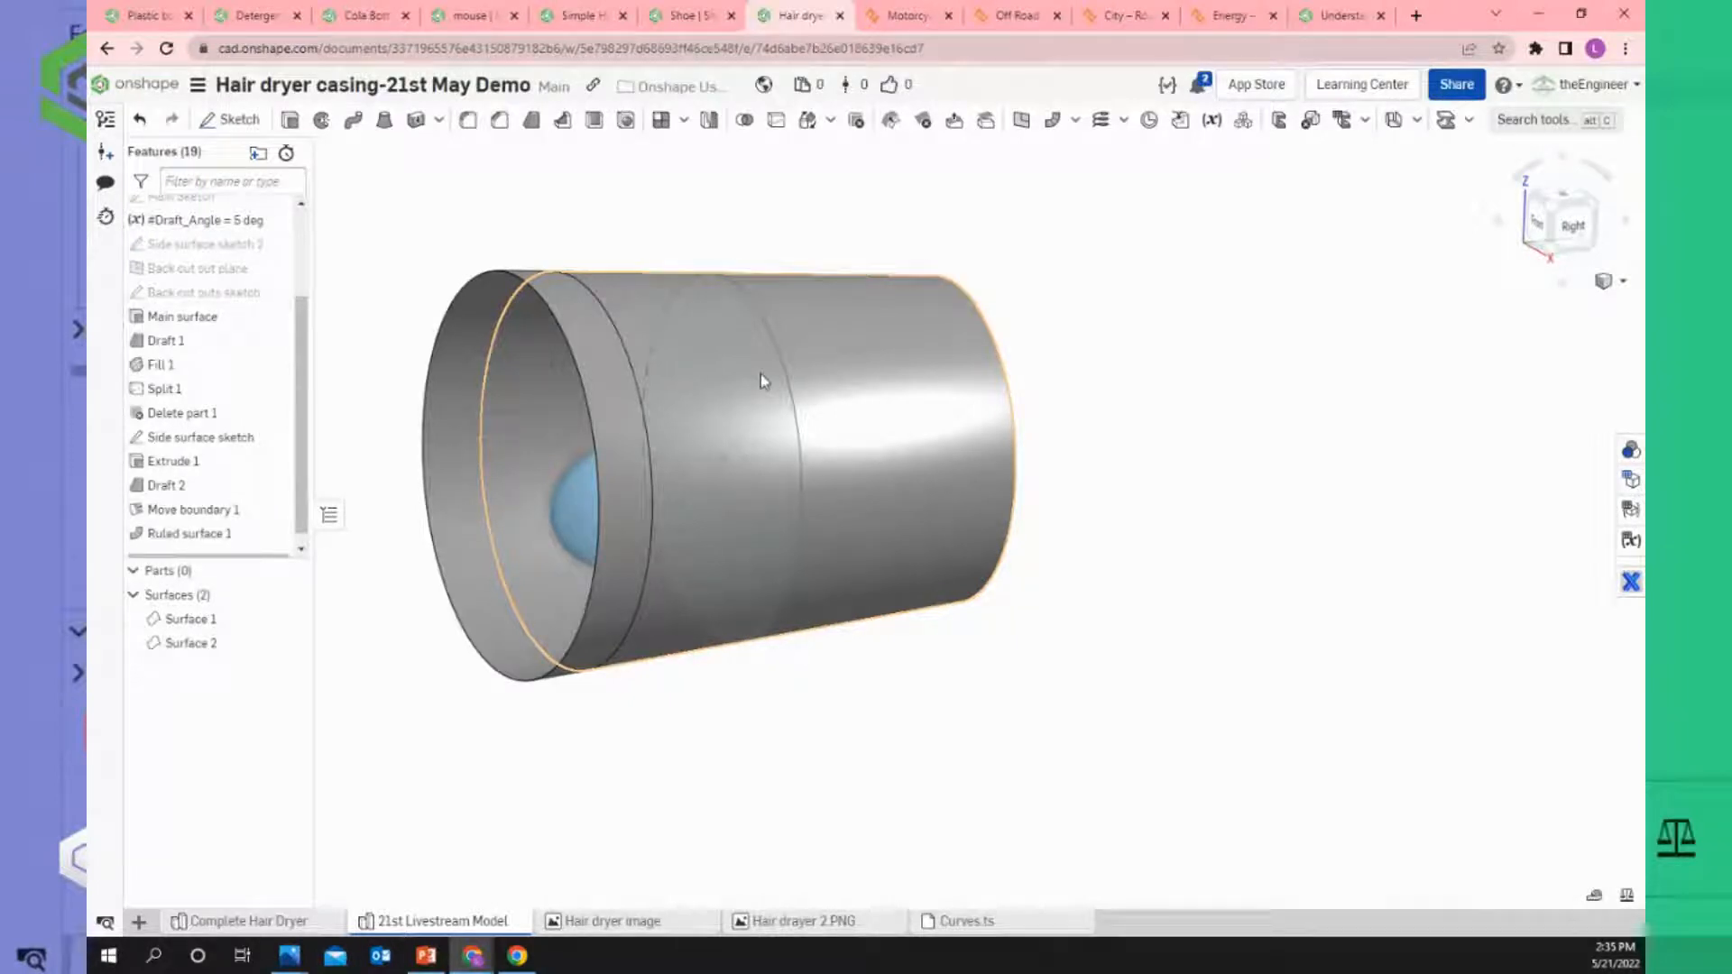
pyautogui.moveTo(881, 495); pyautogui.dragTo(693, 525, button='right')
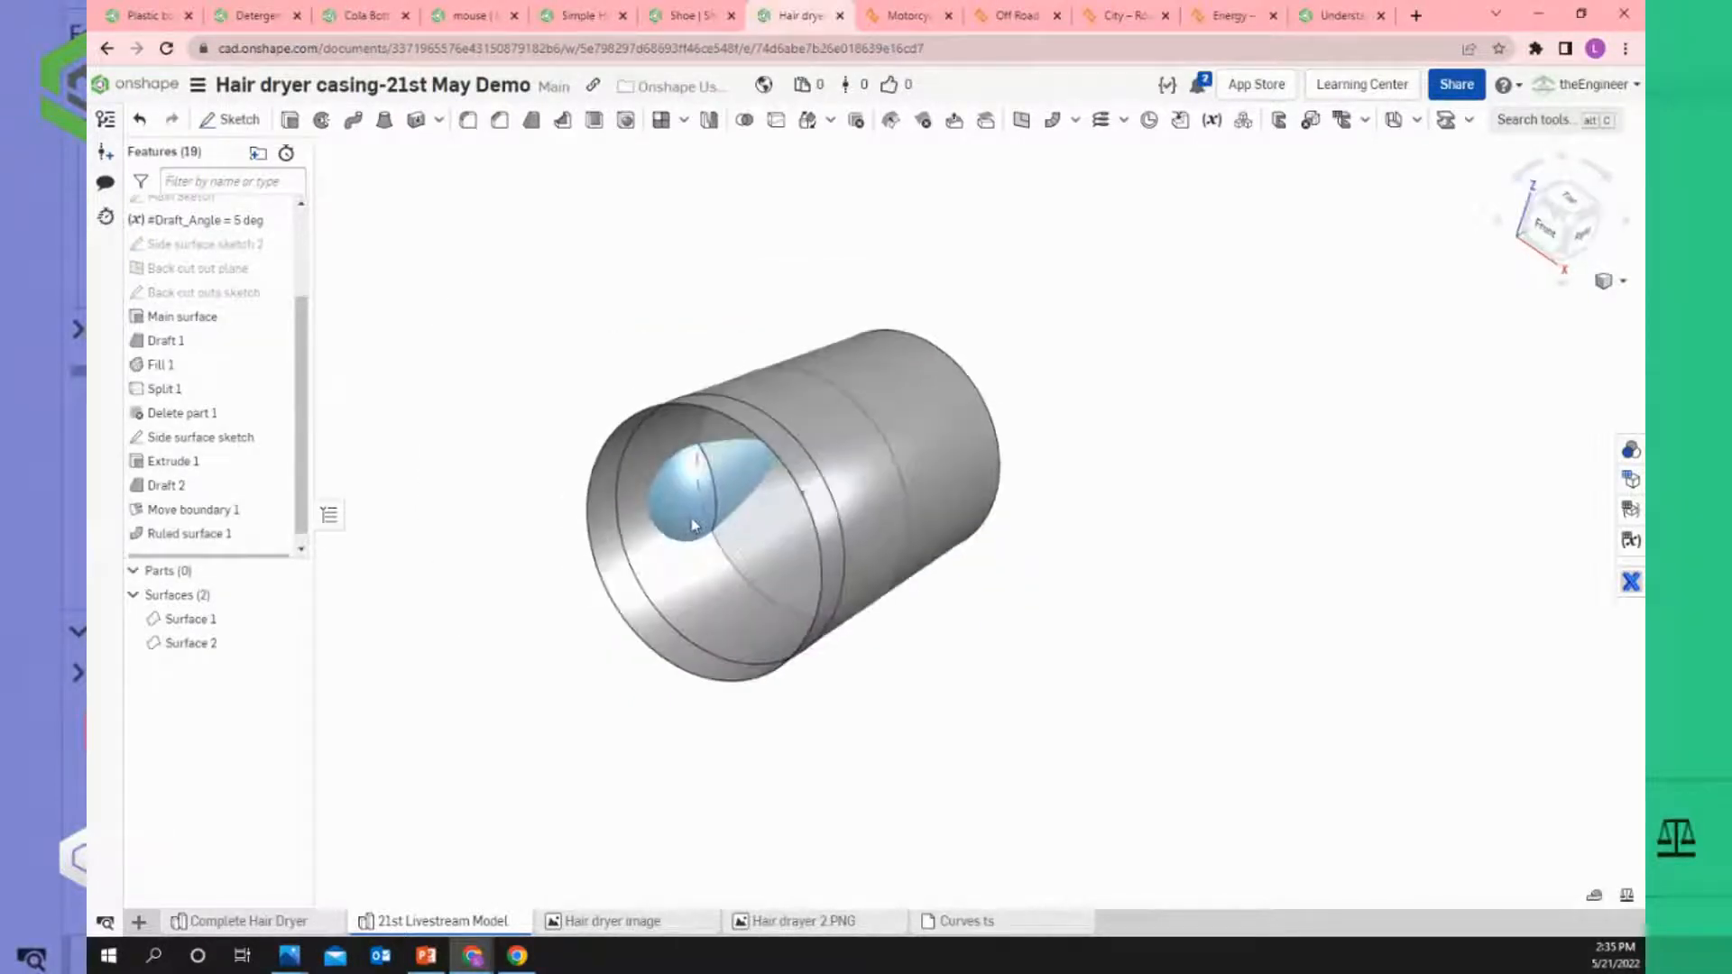
pyautogui.scroll(3, 786, 474)
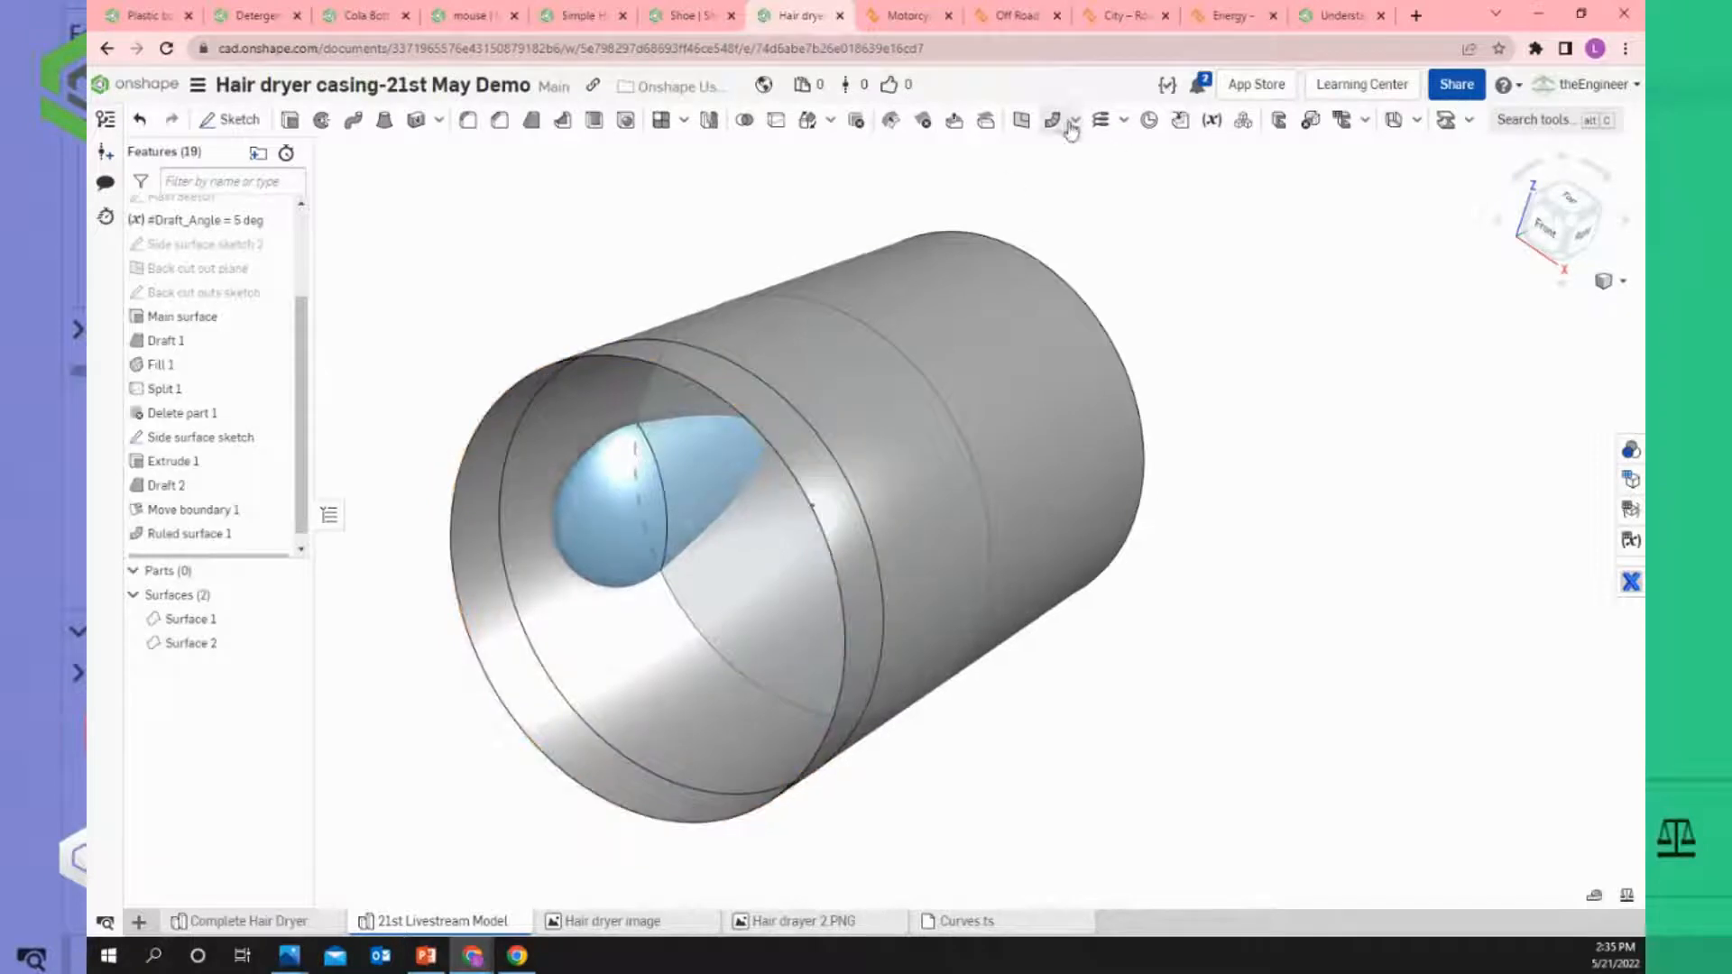
# Delete the Ruled surface 1 feature and hide the side surface sketch.
pyautogui.click(1073, 124)
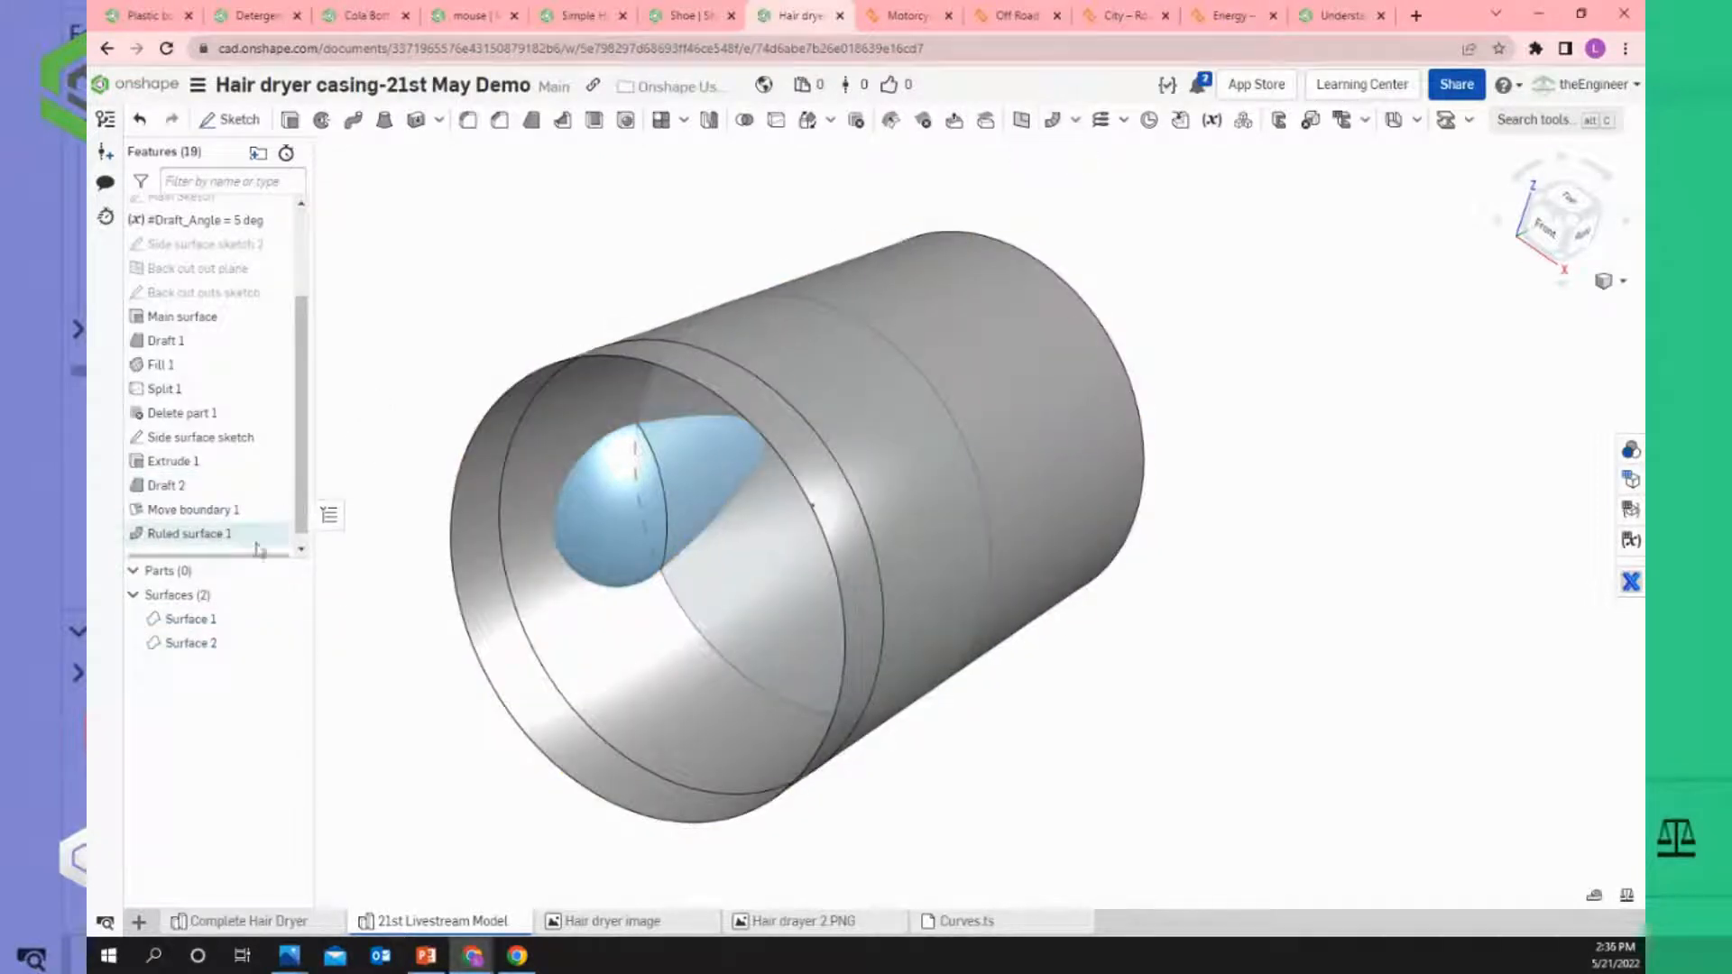
pyautogui.rightClick(200, 539)
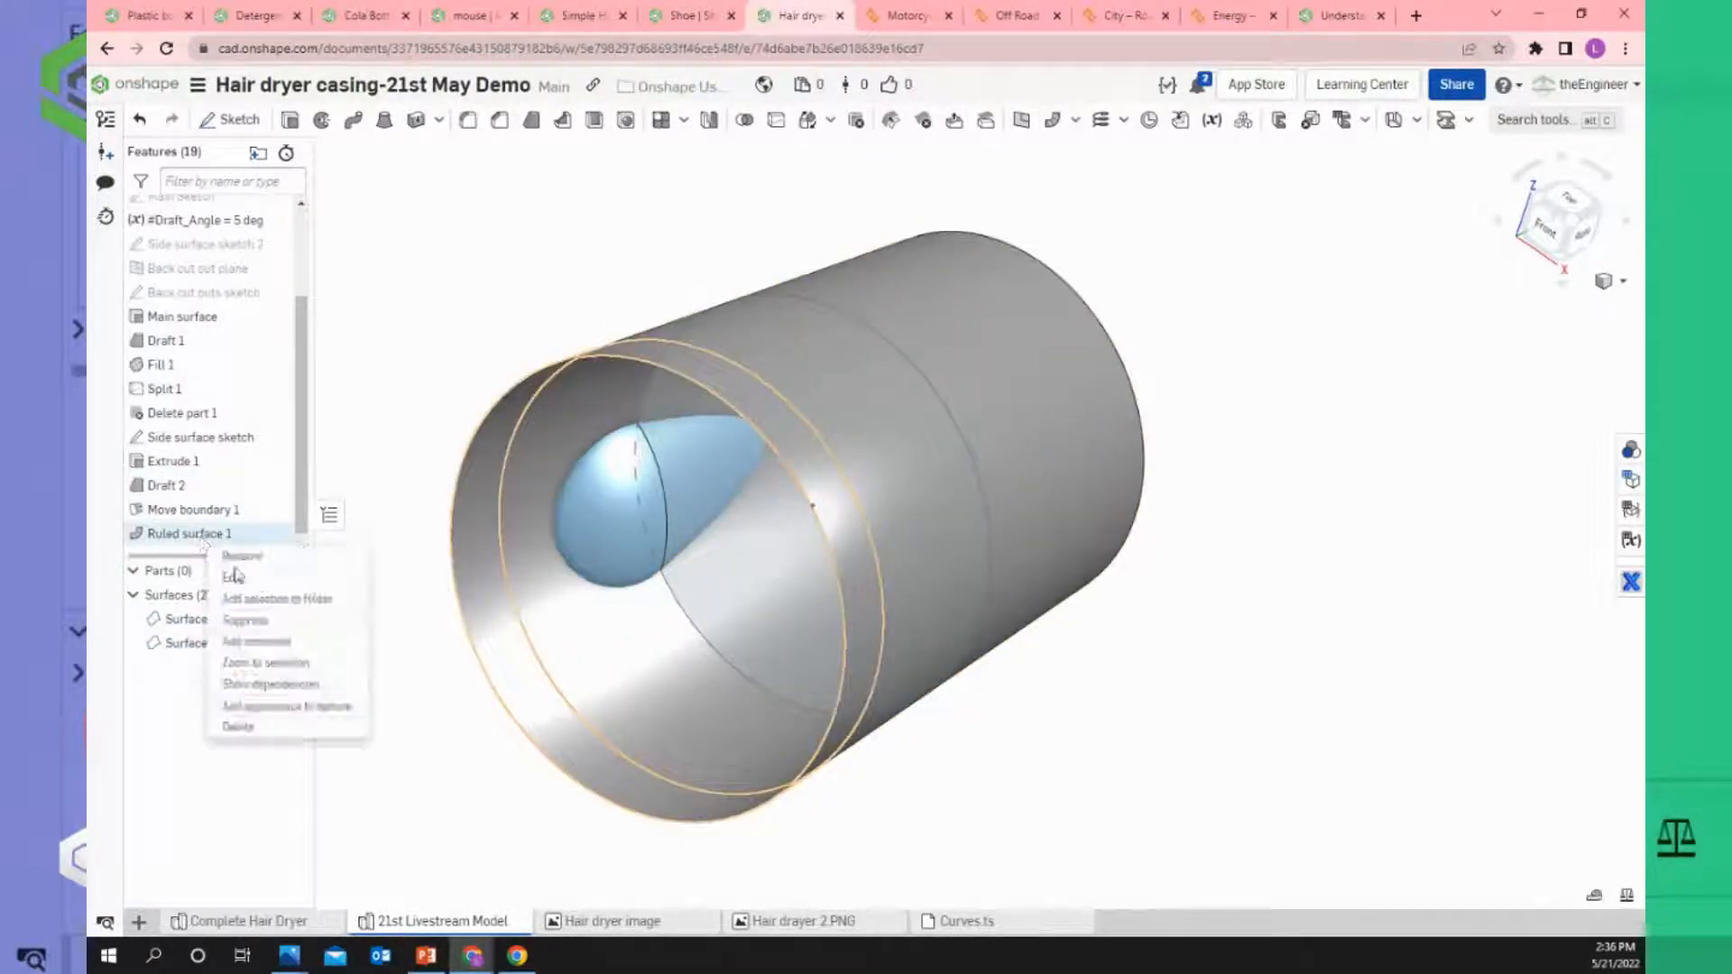
pyautogui.click(239, 731)
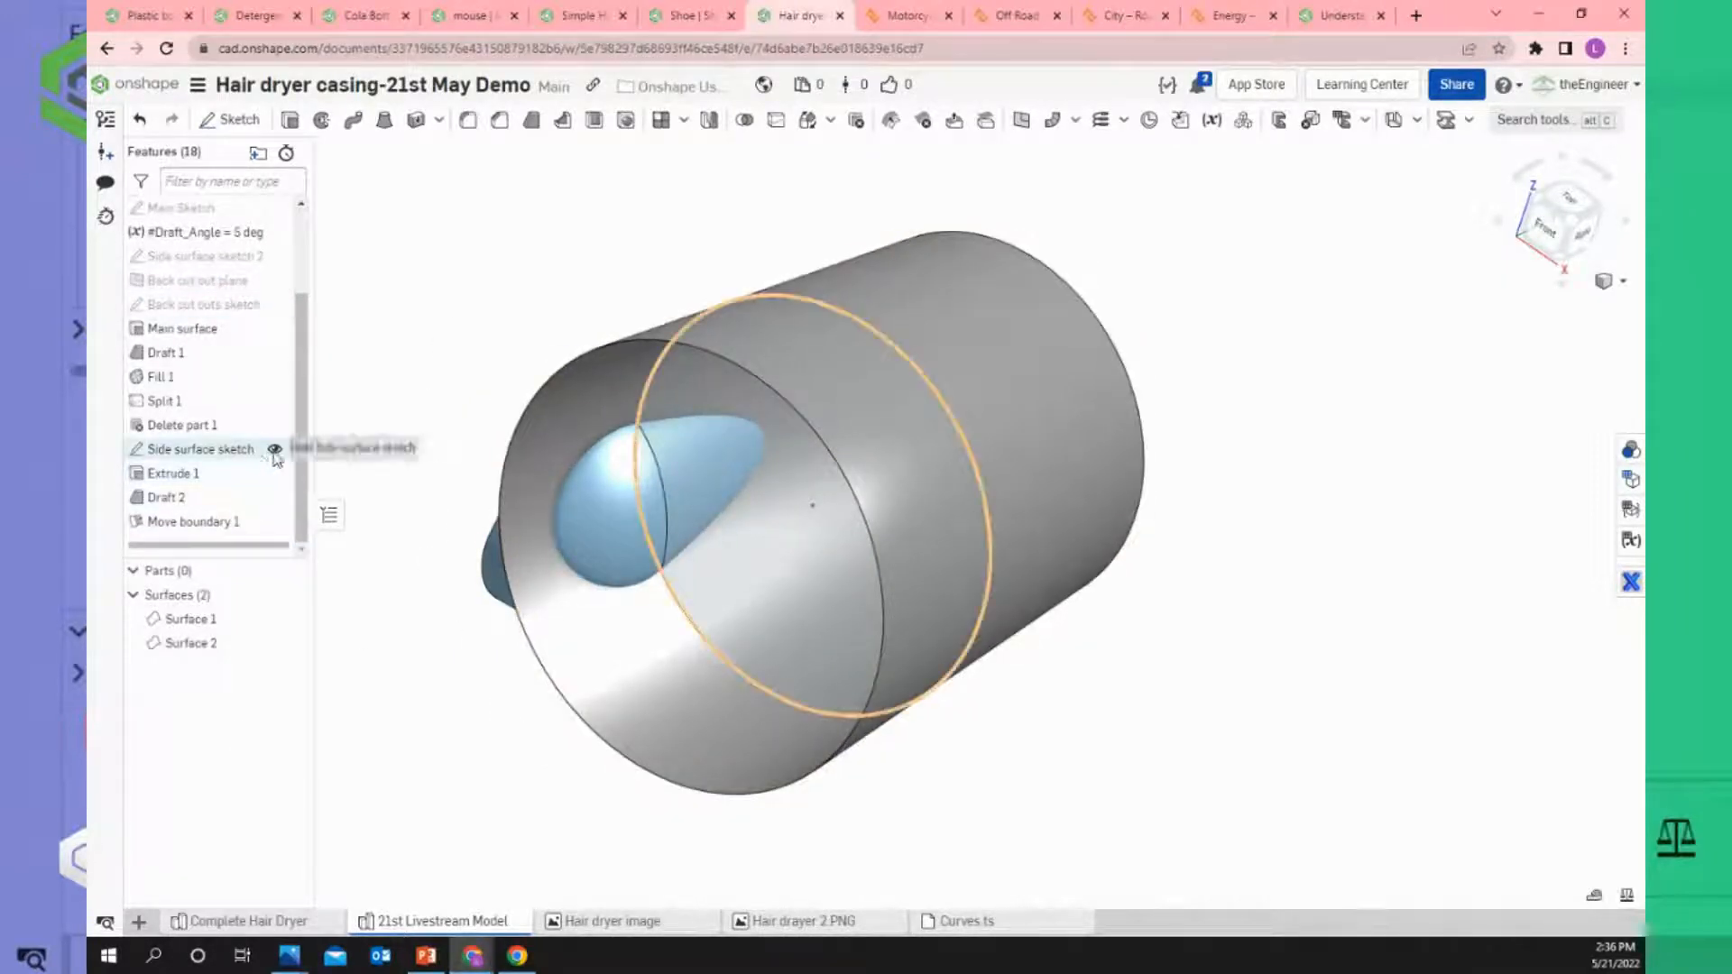
pyautogui.moveTo(688, 436); pyautogui.dragTo(536, 516, button='right')
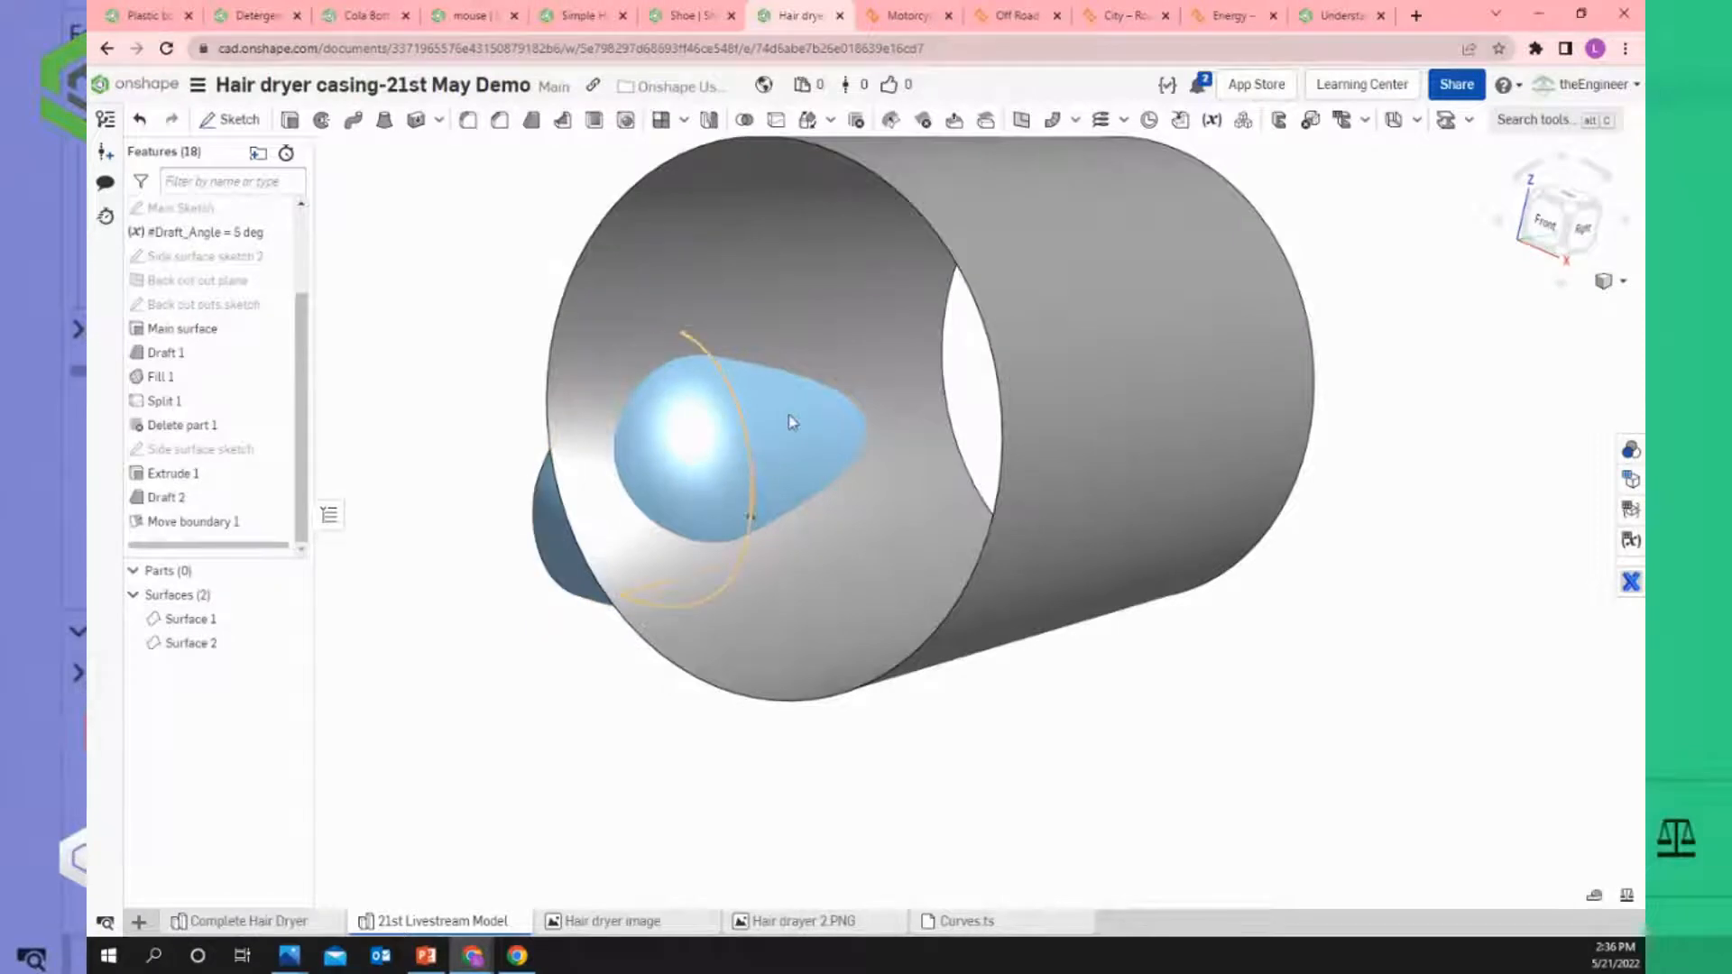
pyautogui.scroll(3, 832, 424)
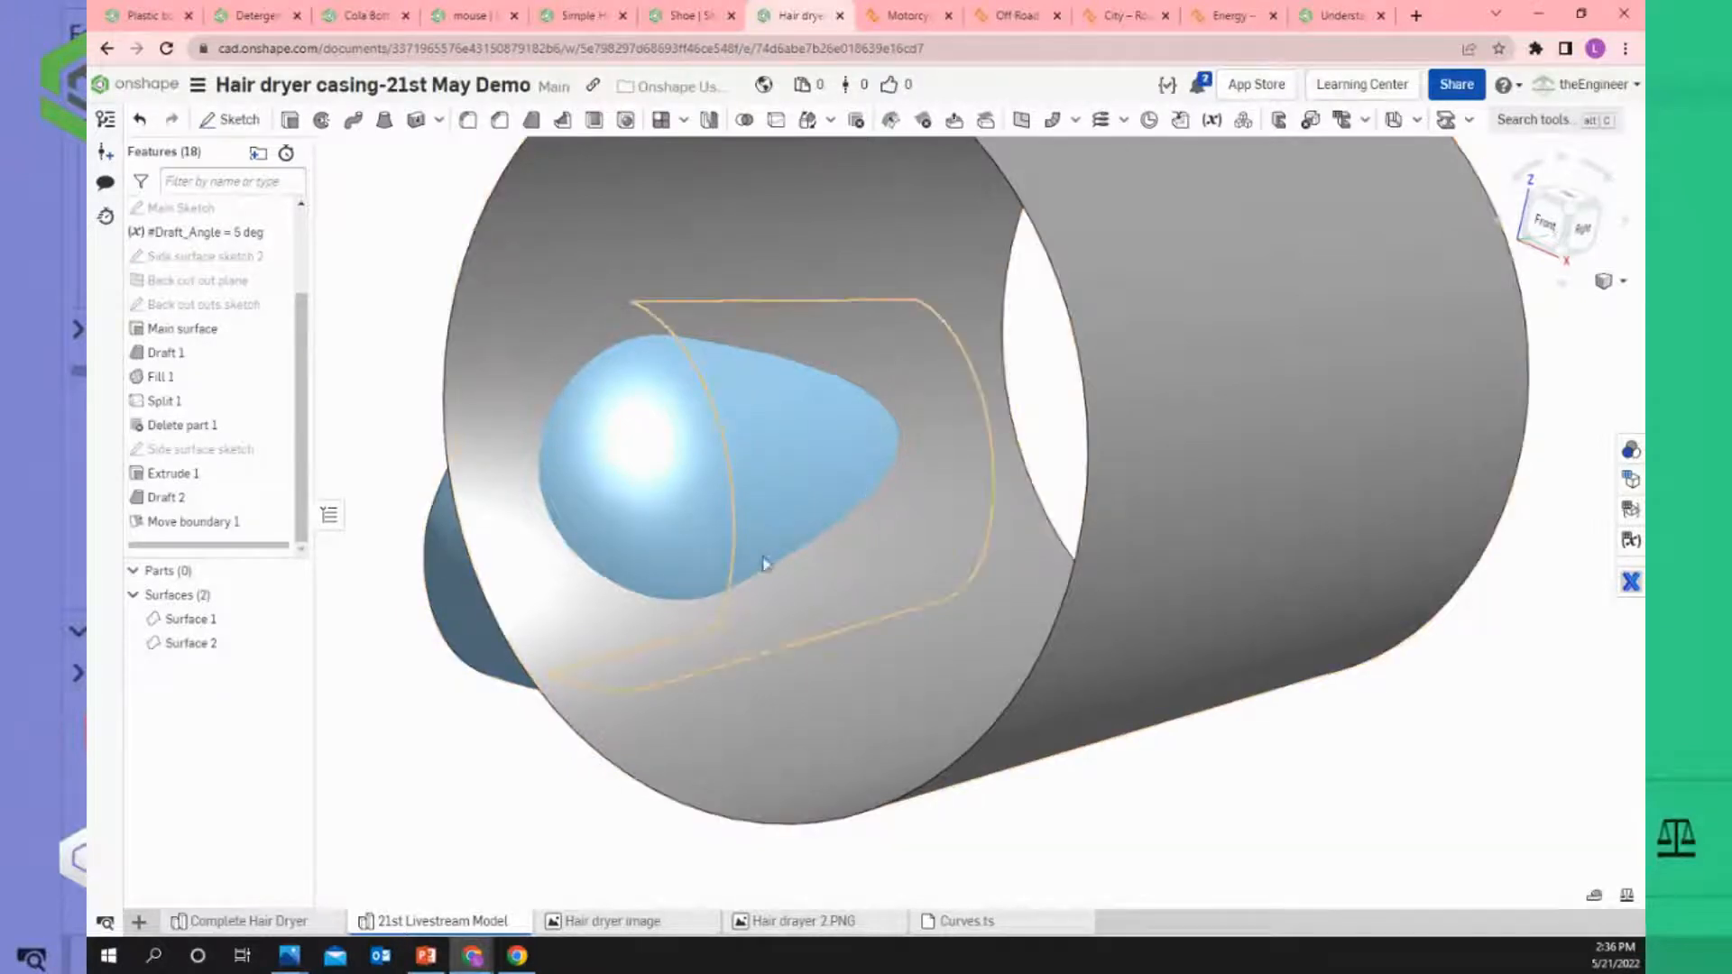
pyautogui.moveTo(720, 479); pyautogui.dragTo(726, 490, button='right')
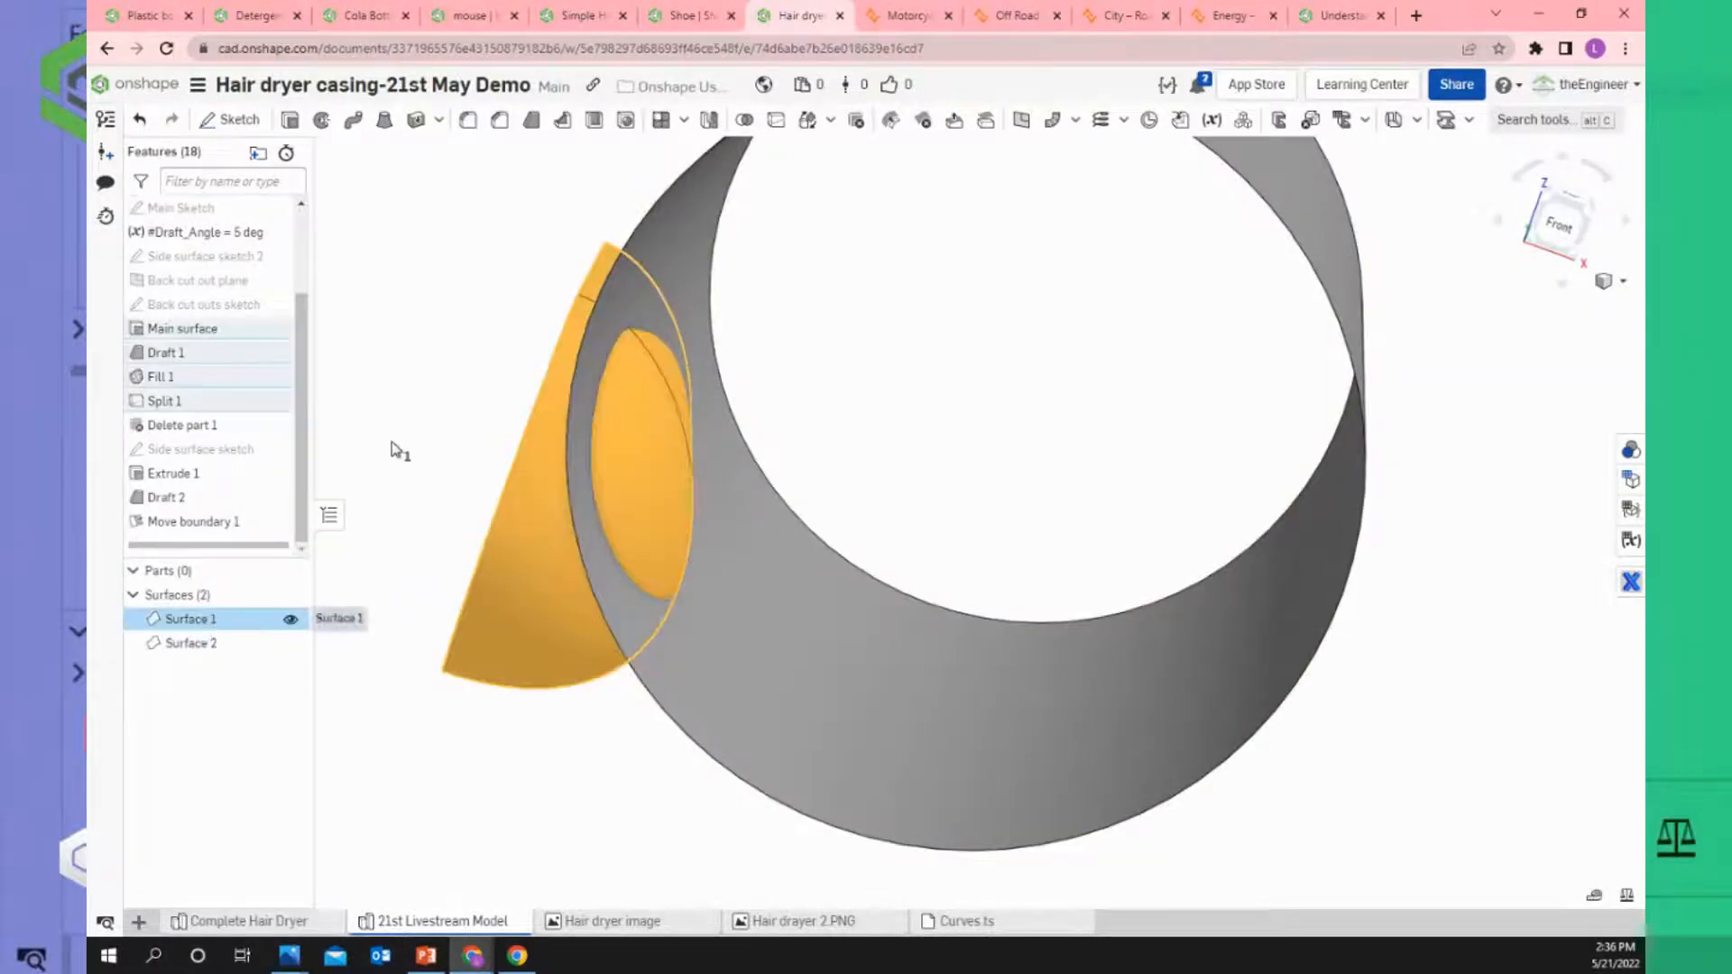
pyautogui.moveTo(394, 448); pyautogui.dragTo(598, 332, button='right')
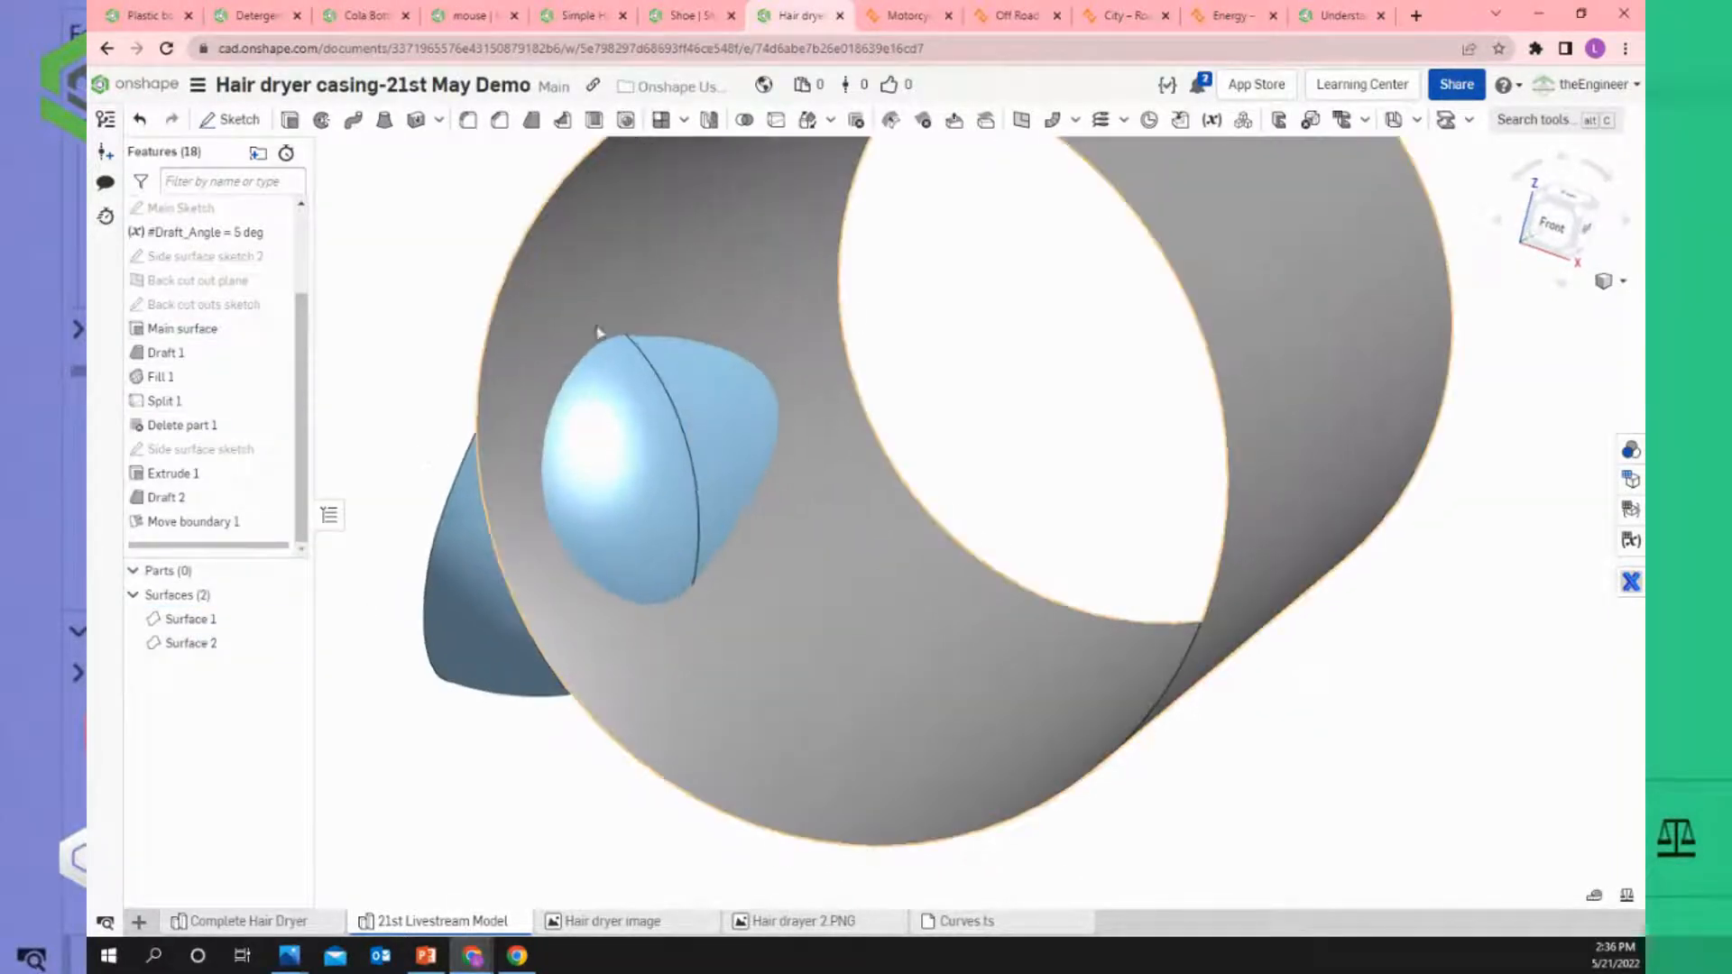
# Split the main casing surface with the extended drafted side surface, keeping both sides but not the tool.
pyautogui.click(773, 120)
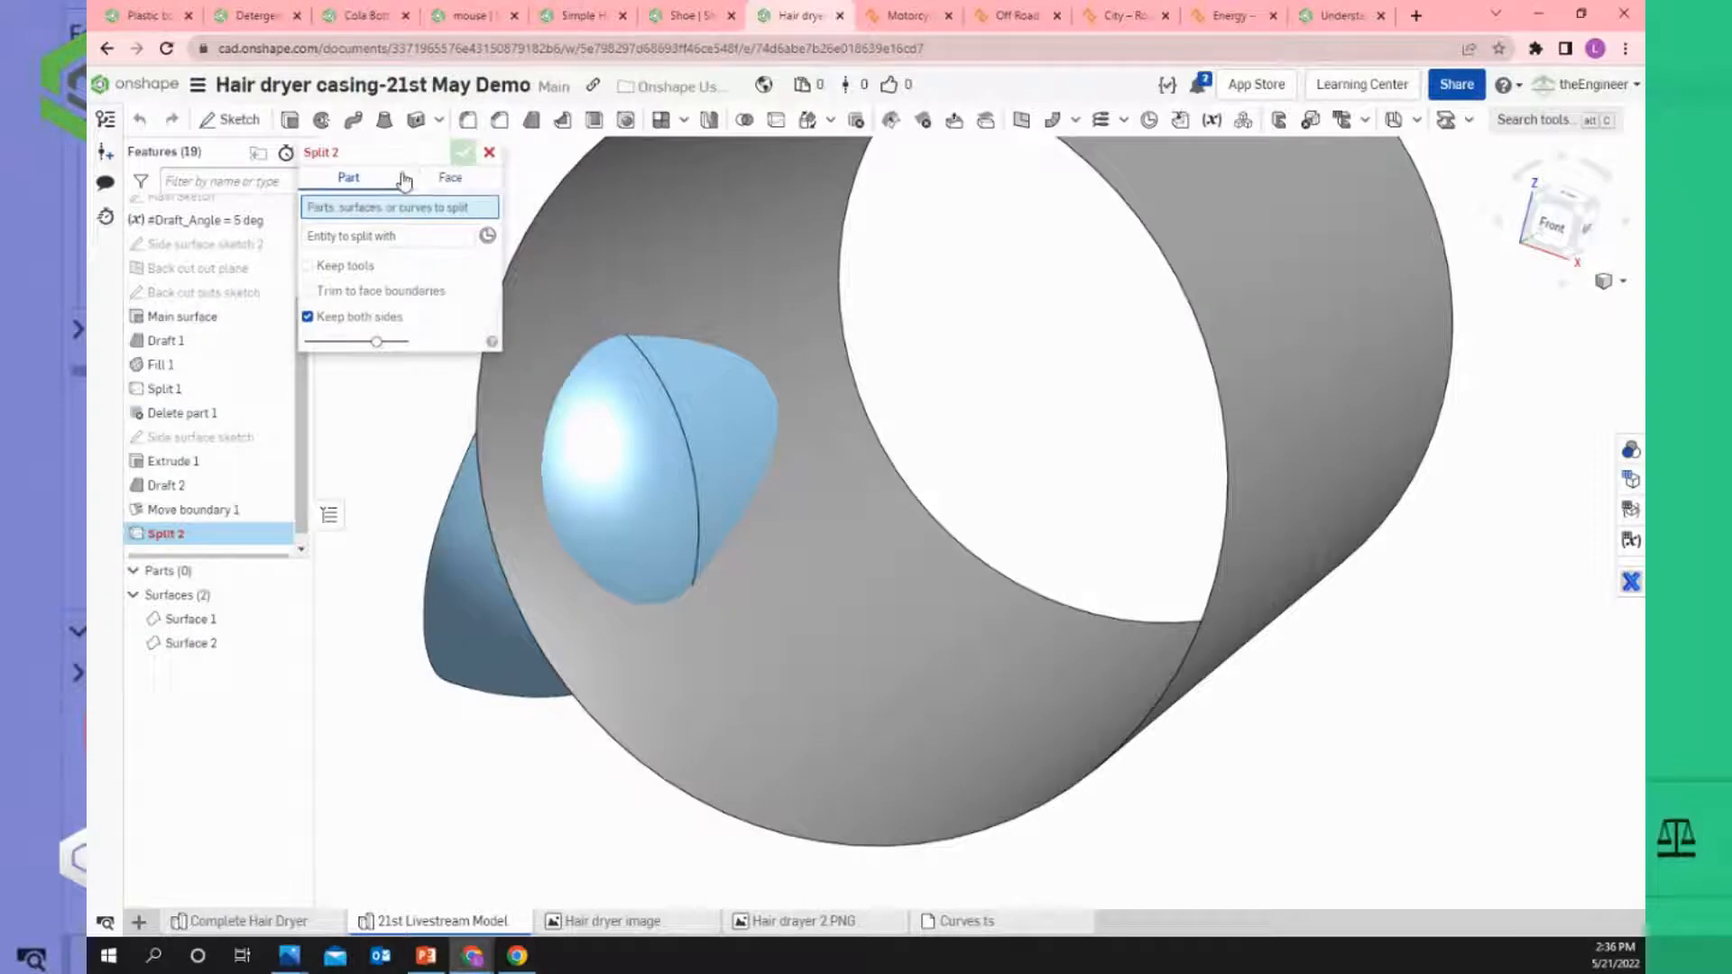
pyautogui.click(476, 585)
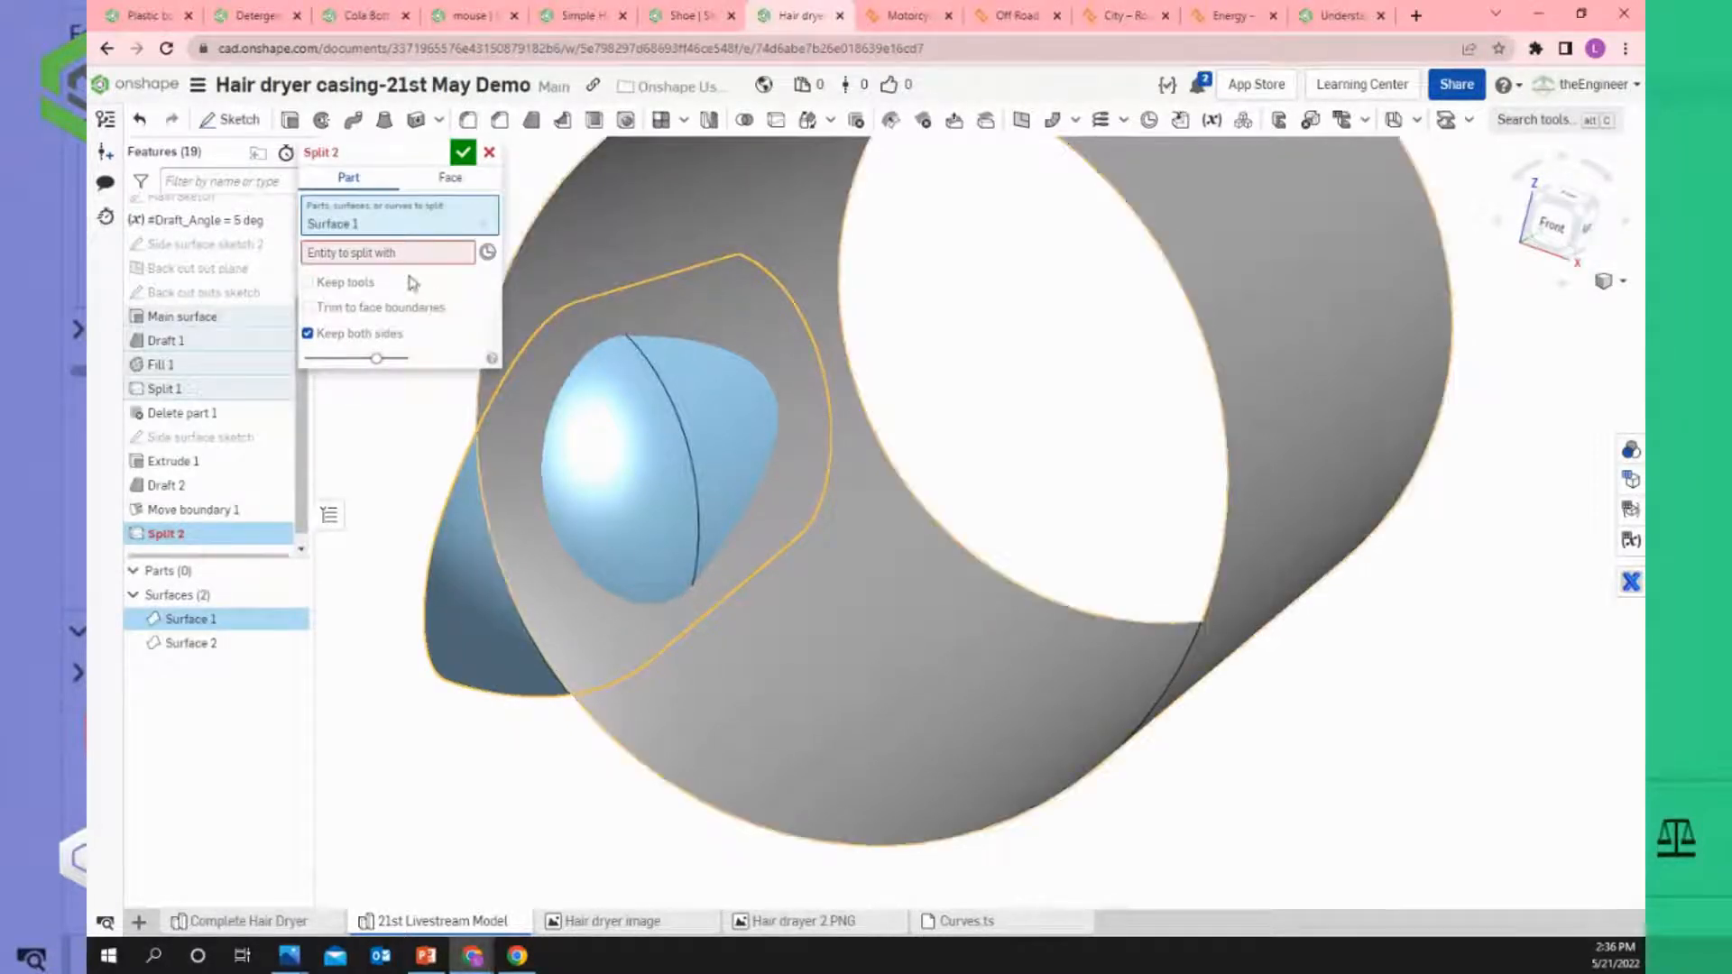
pyautogui.click(378, 256)
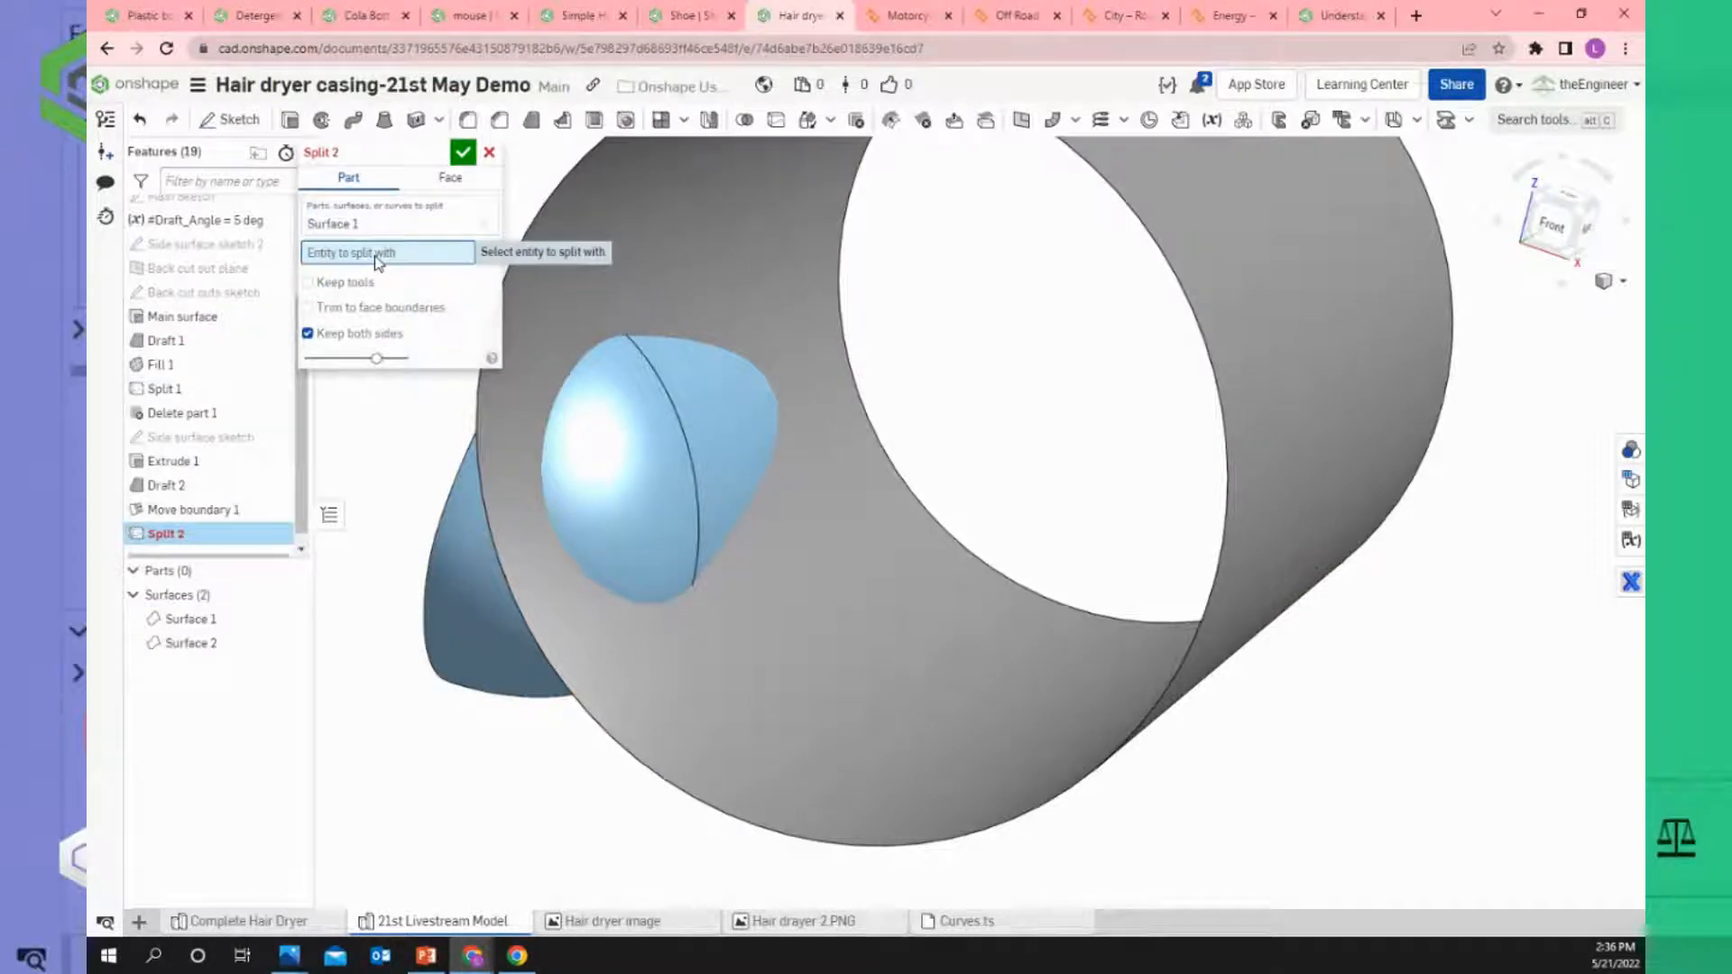
pyautogui.click(758, 274)
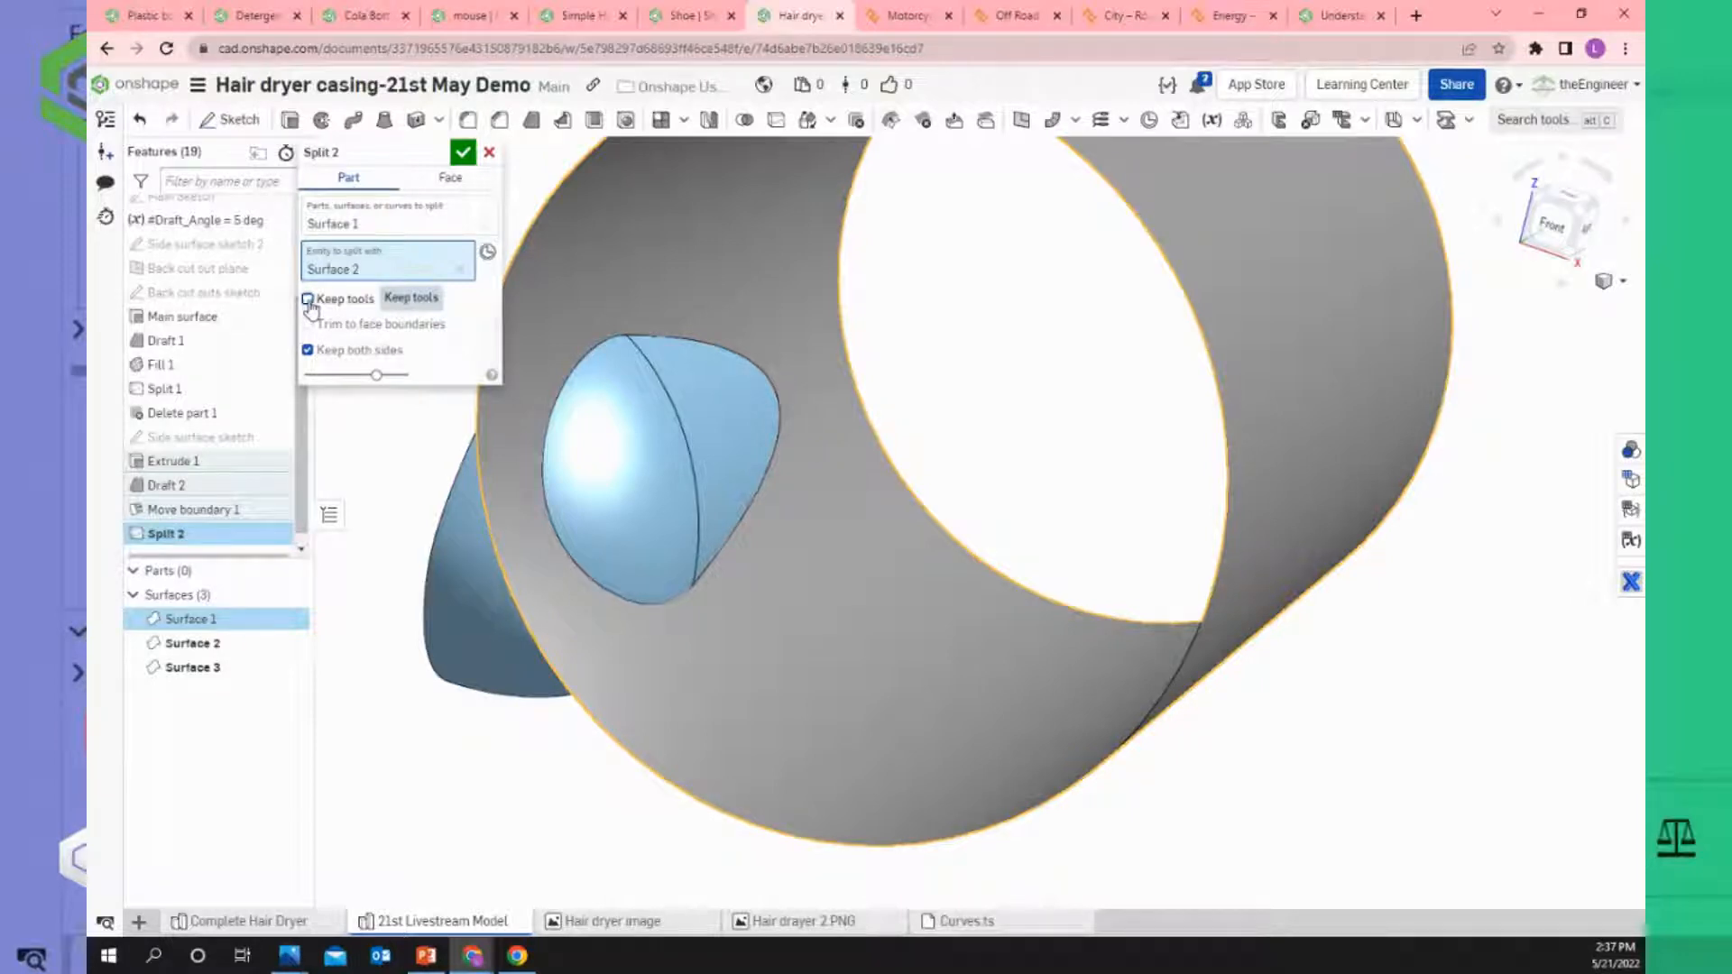
pyautogui.click(307, 299)
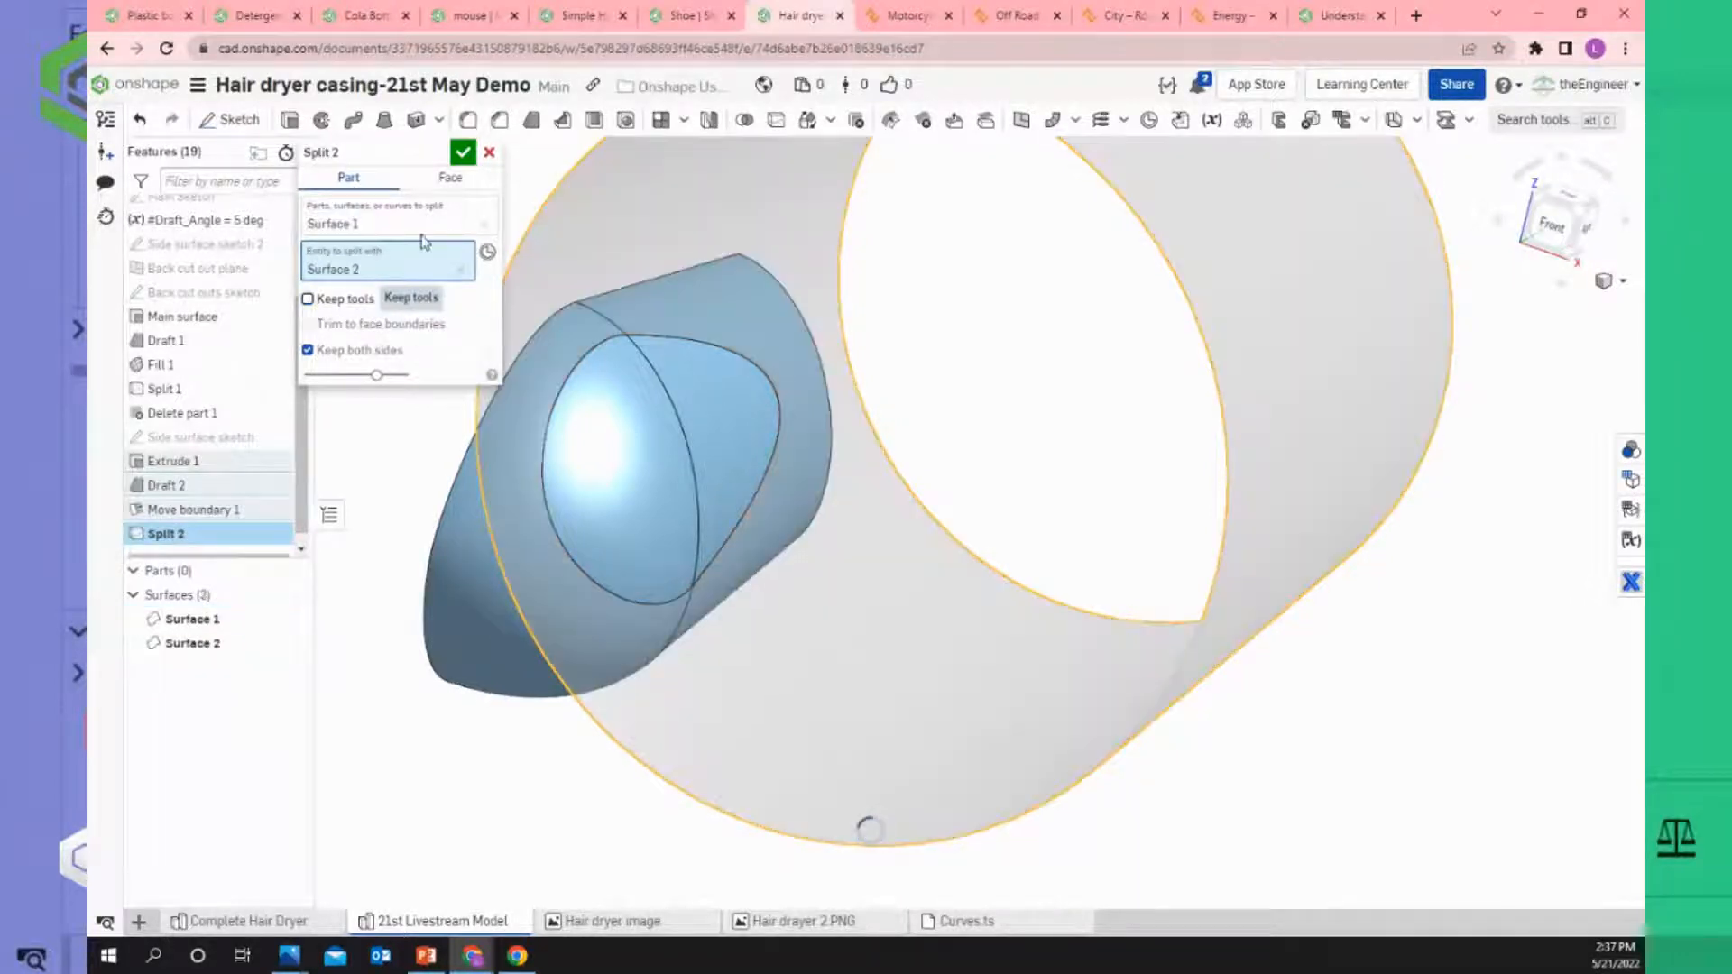
pyautogui.click(462, 156)
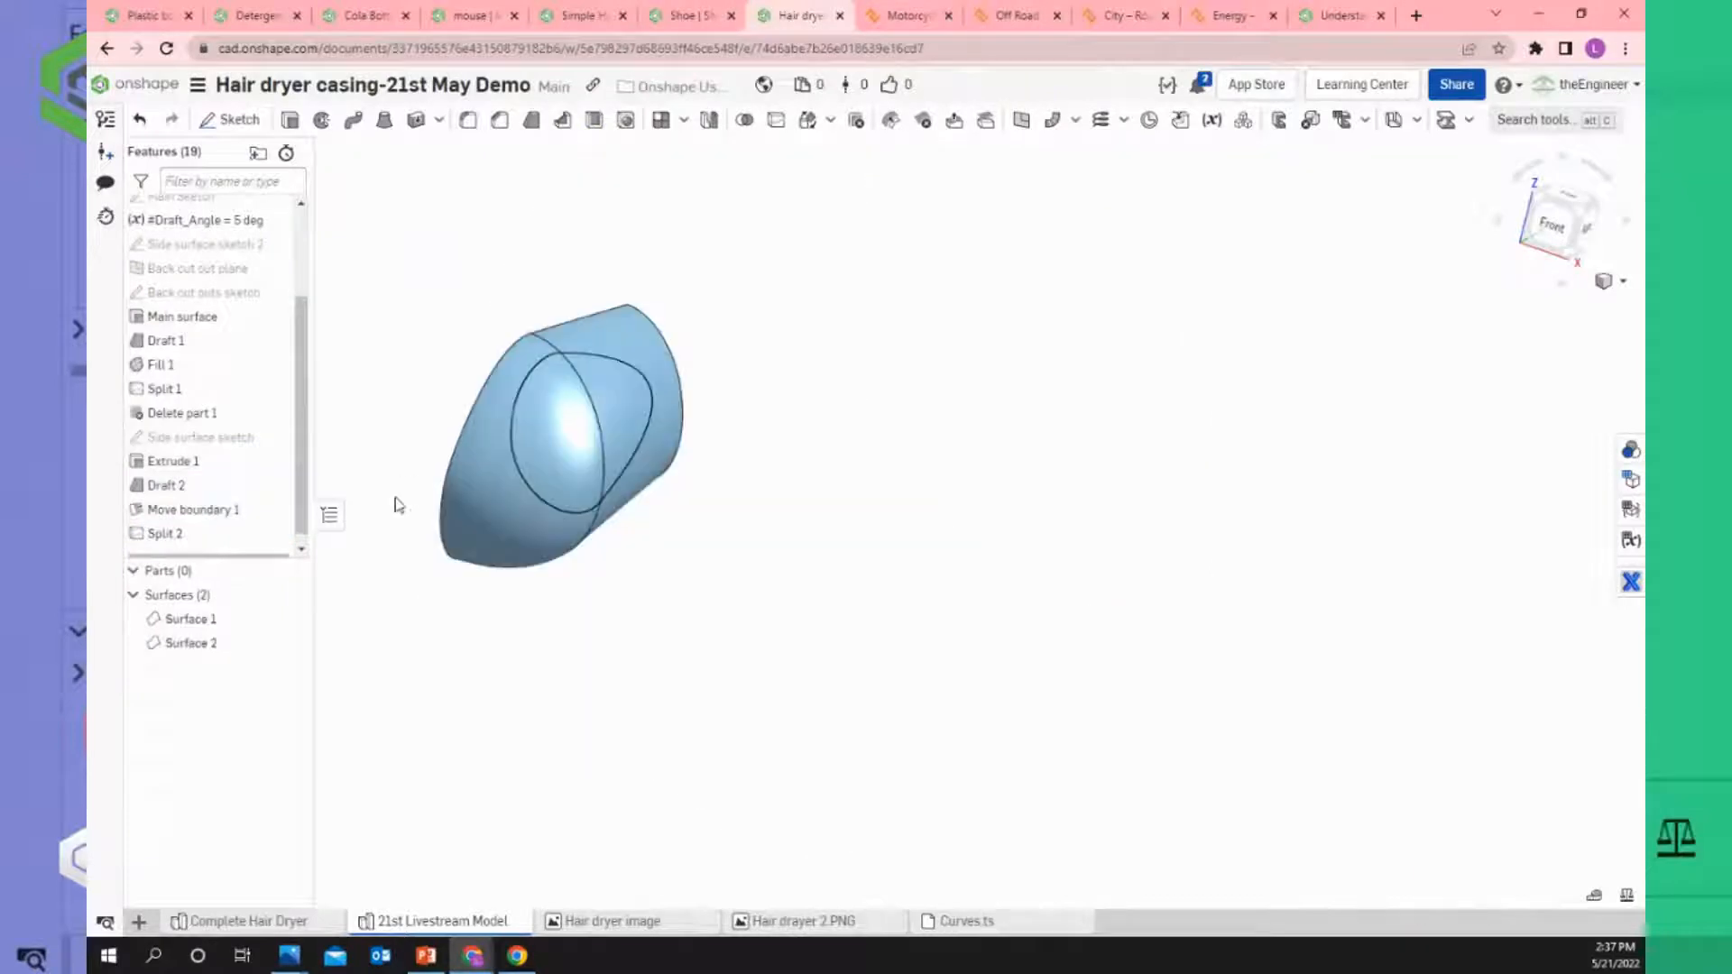
# Identify the two surfaces produced by the split and delete the inner patch at the side recess.
pyautogui.click(197, 621)
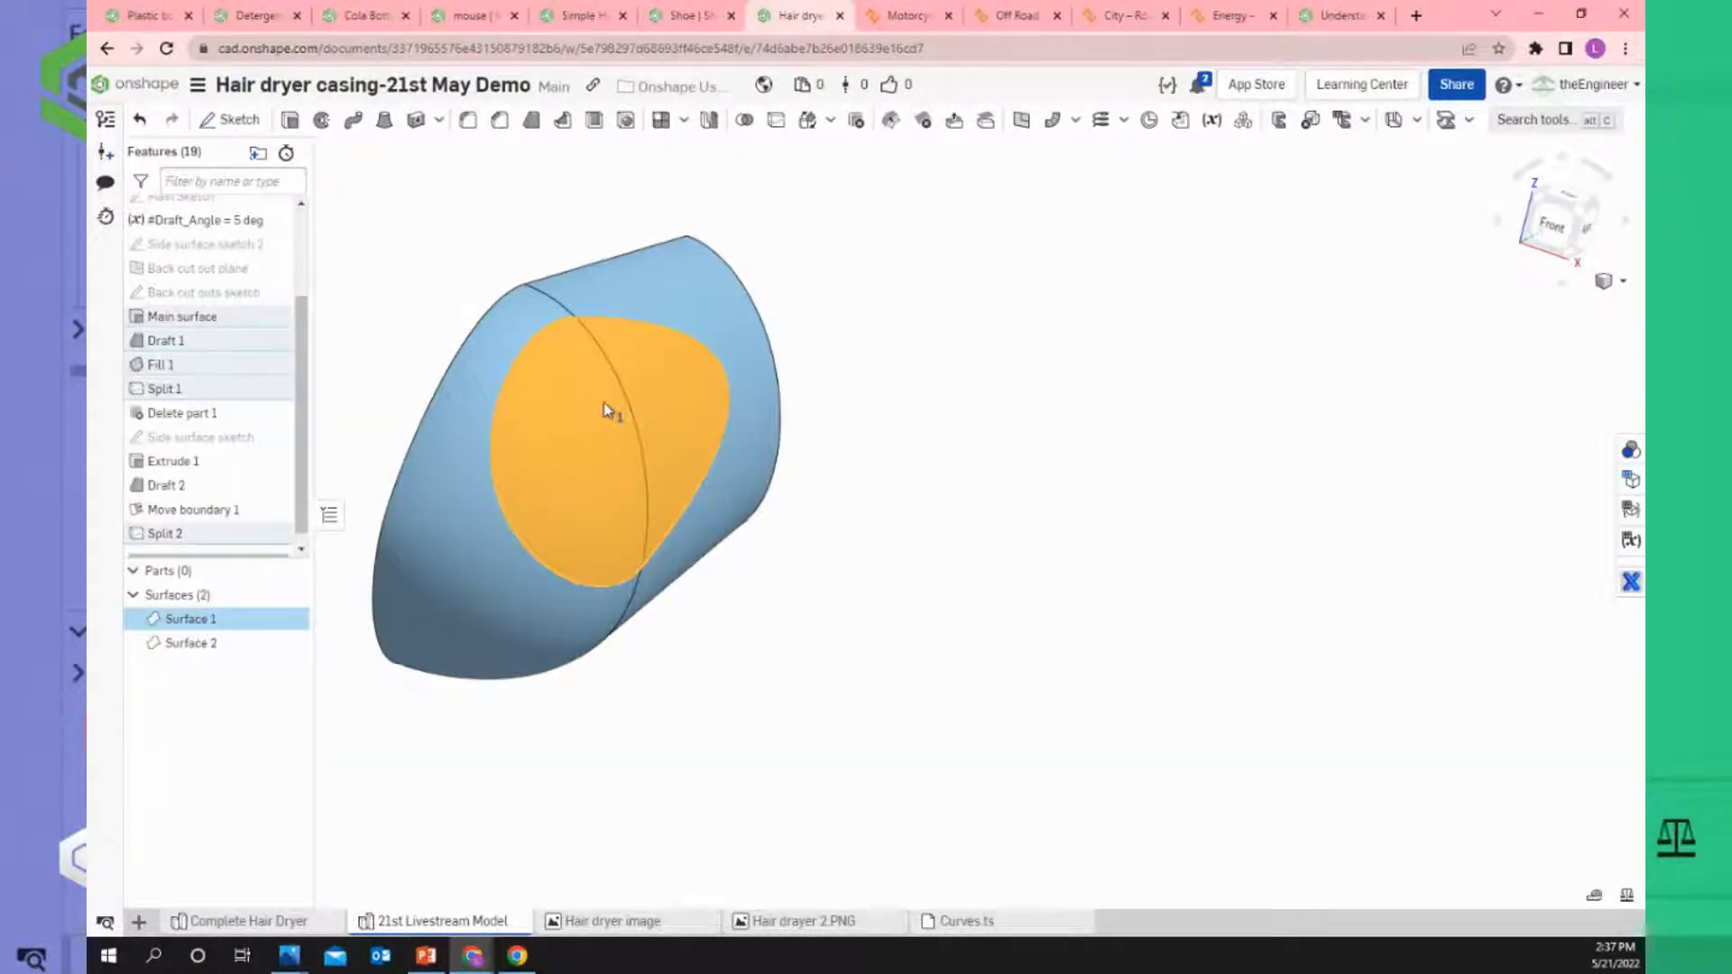
pyautogui.click(773, 689)
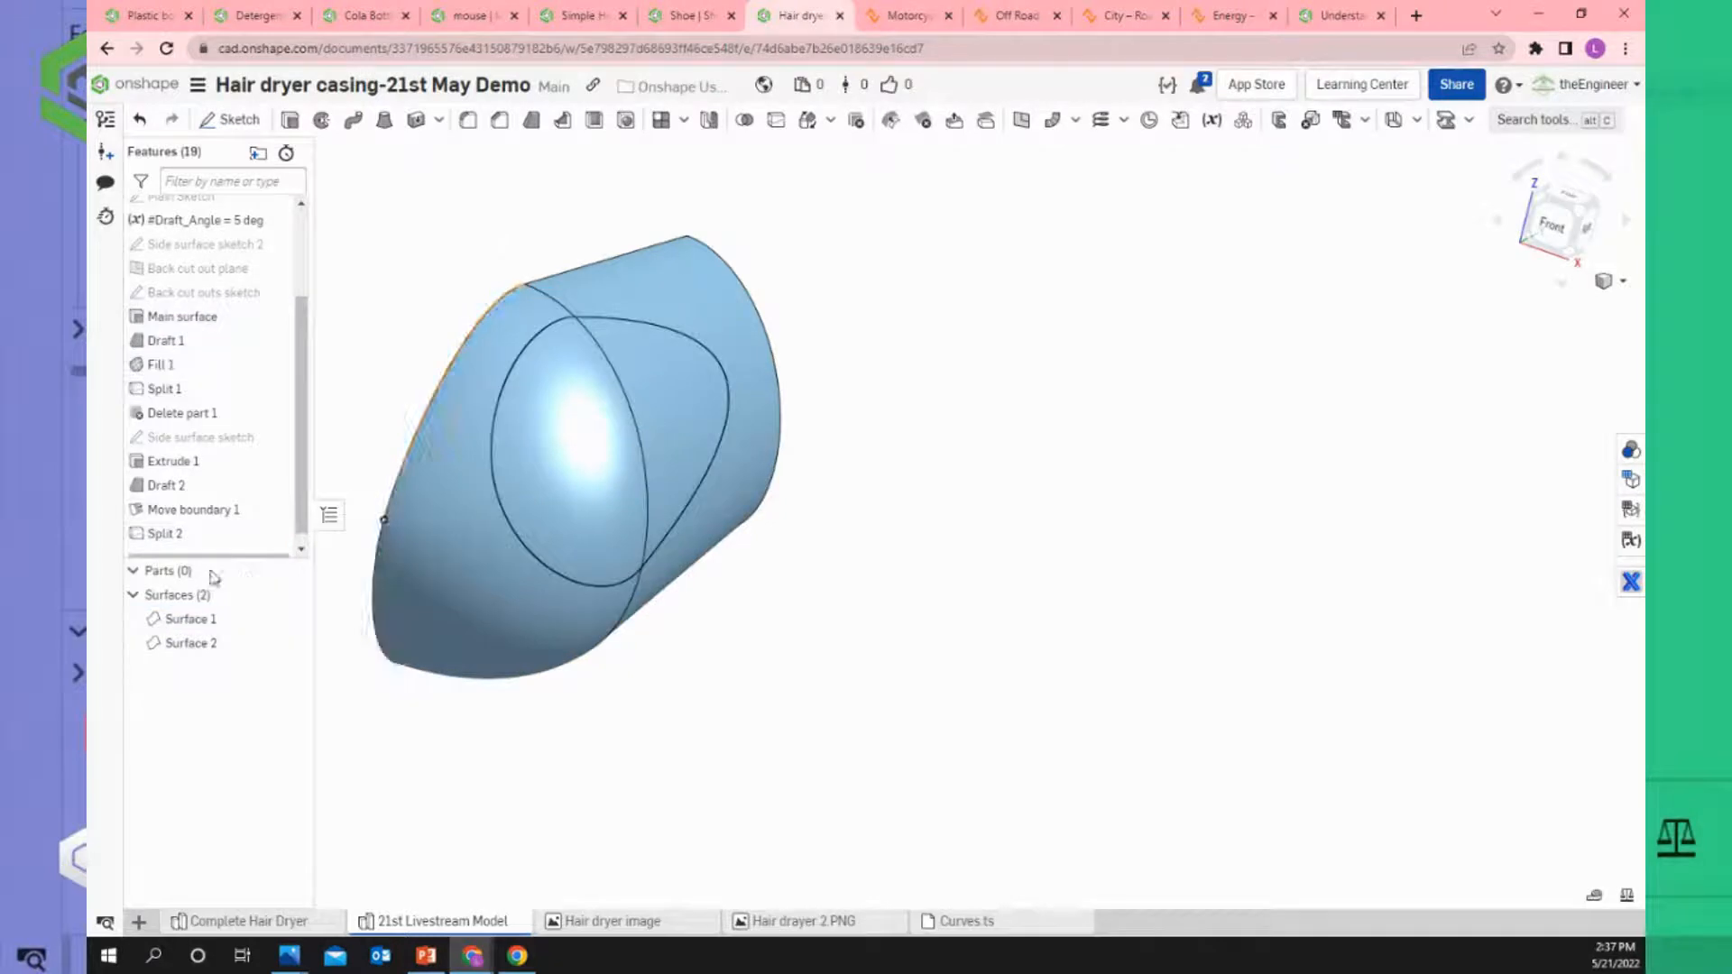
pyautogui.click(217, 641)
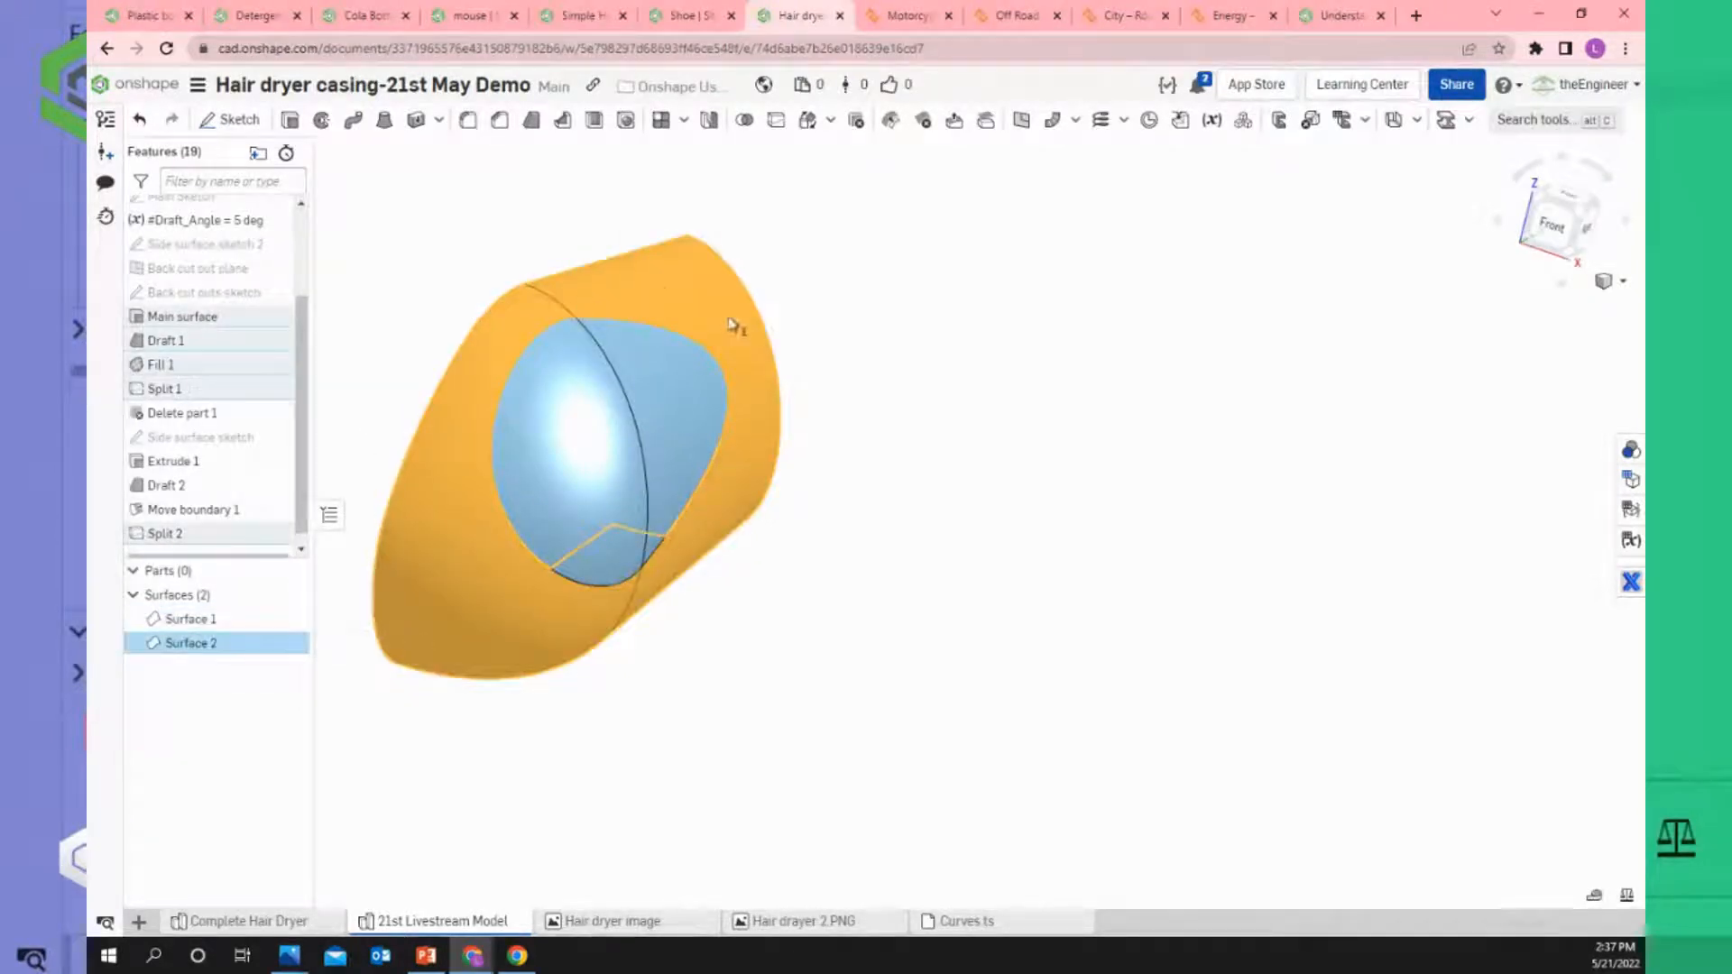
pyautogui.click(935, 548)
pyautogui.click(186, 619)
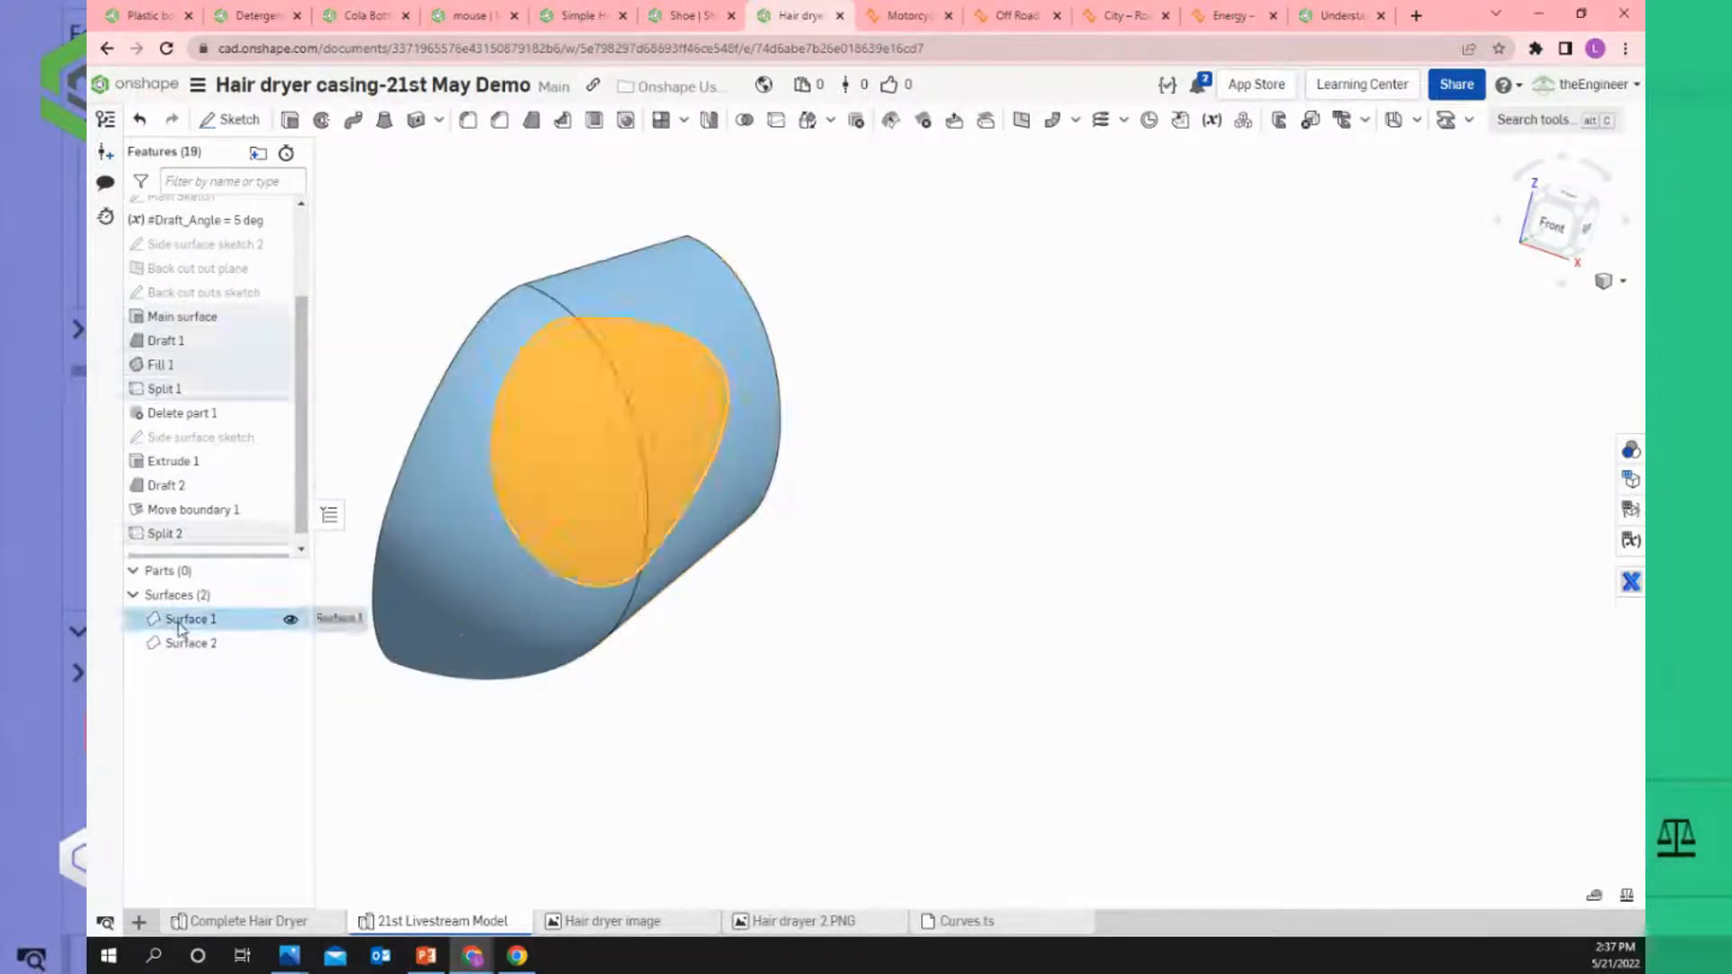
pyautogui.click(856, 120)
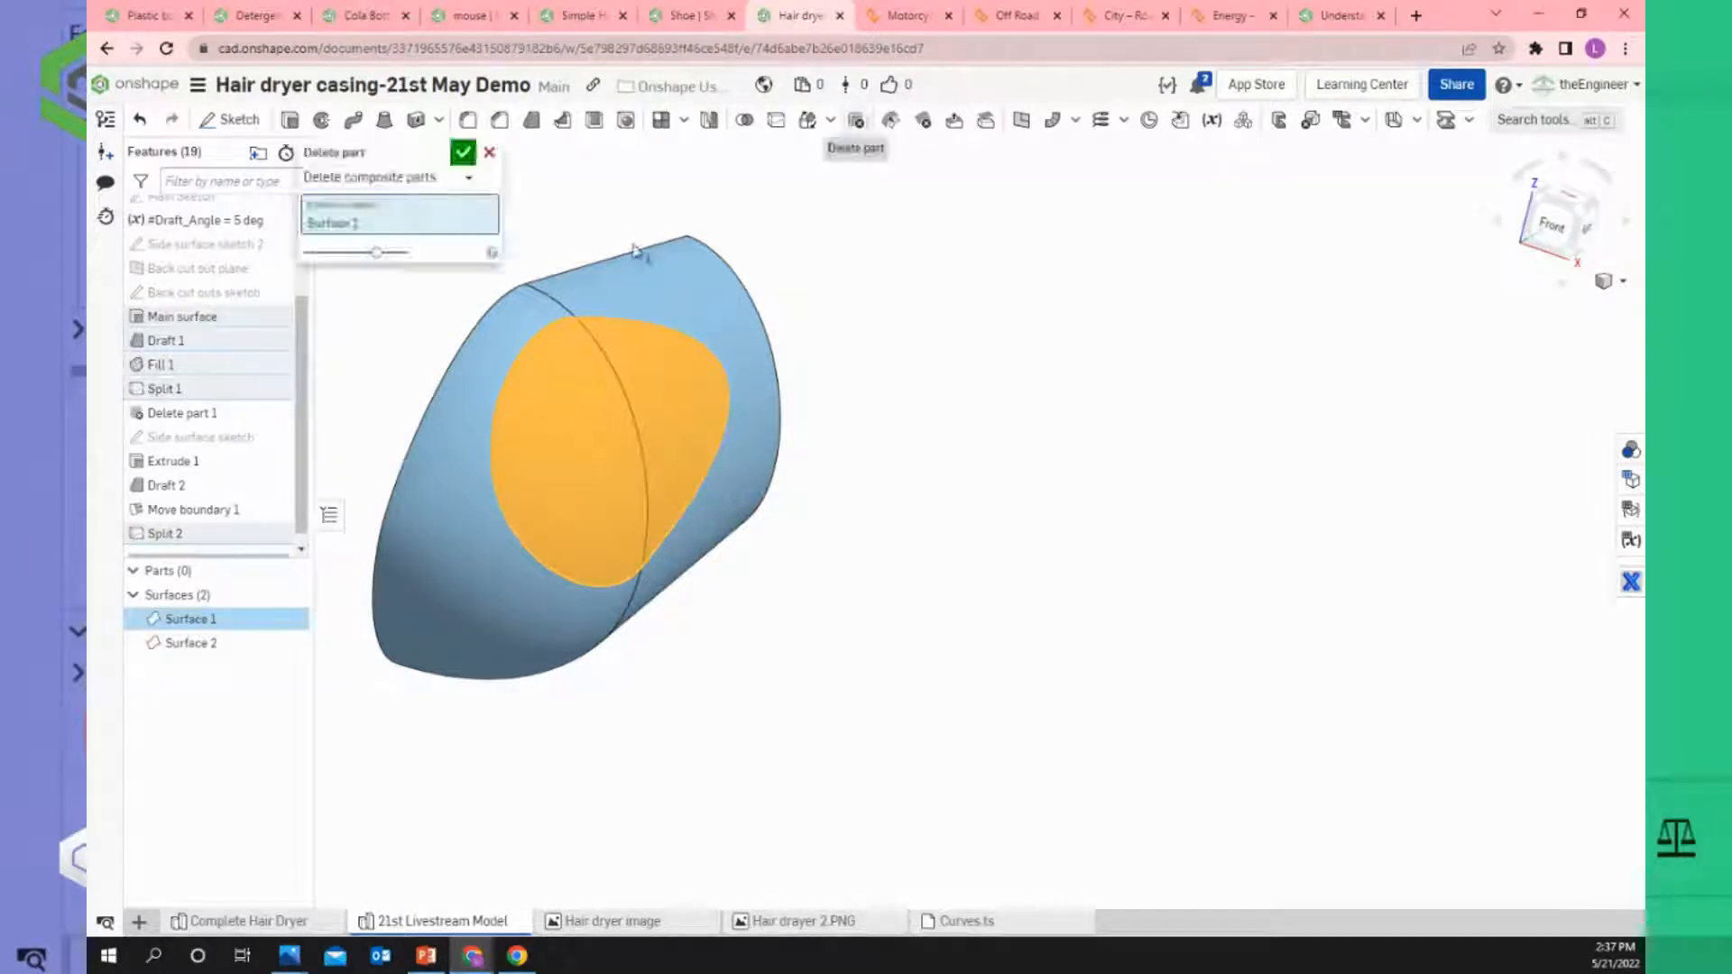
pyautogui.click(463, 153)
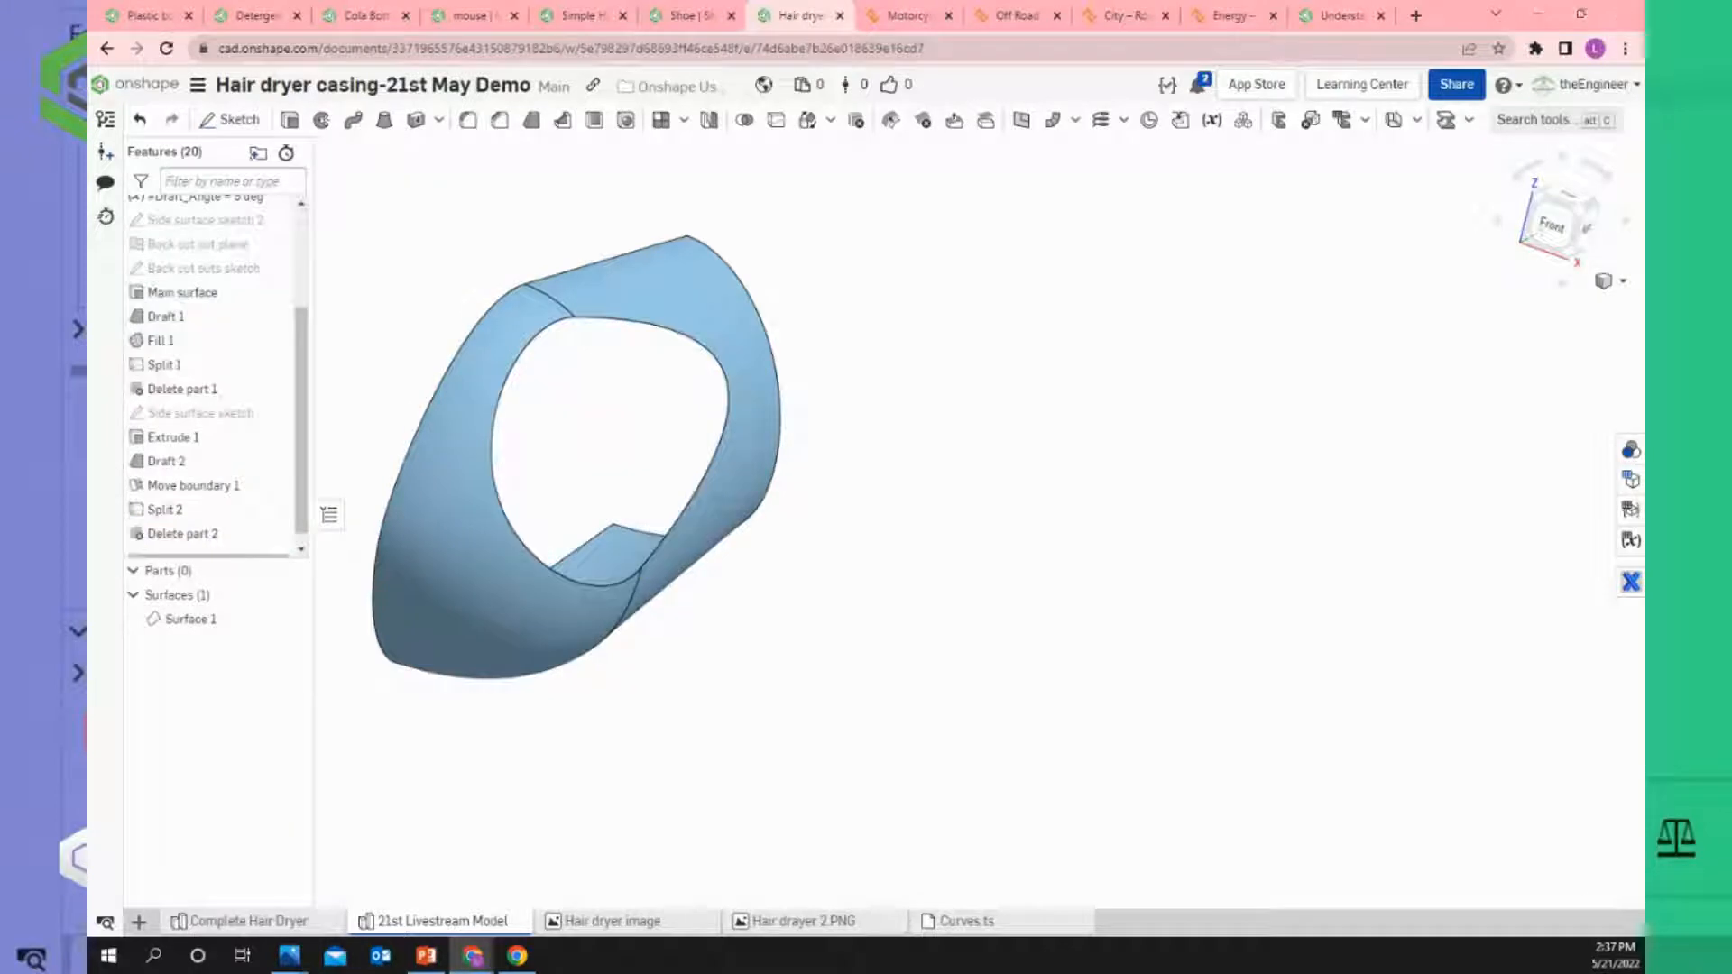
# Inspect the casing's side opening from several angles and compare it with the reference hair dryer image.
pyautogui.moveTo(393, 406); pyautogui.dragTo(866, 569, button='right')
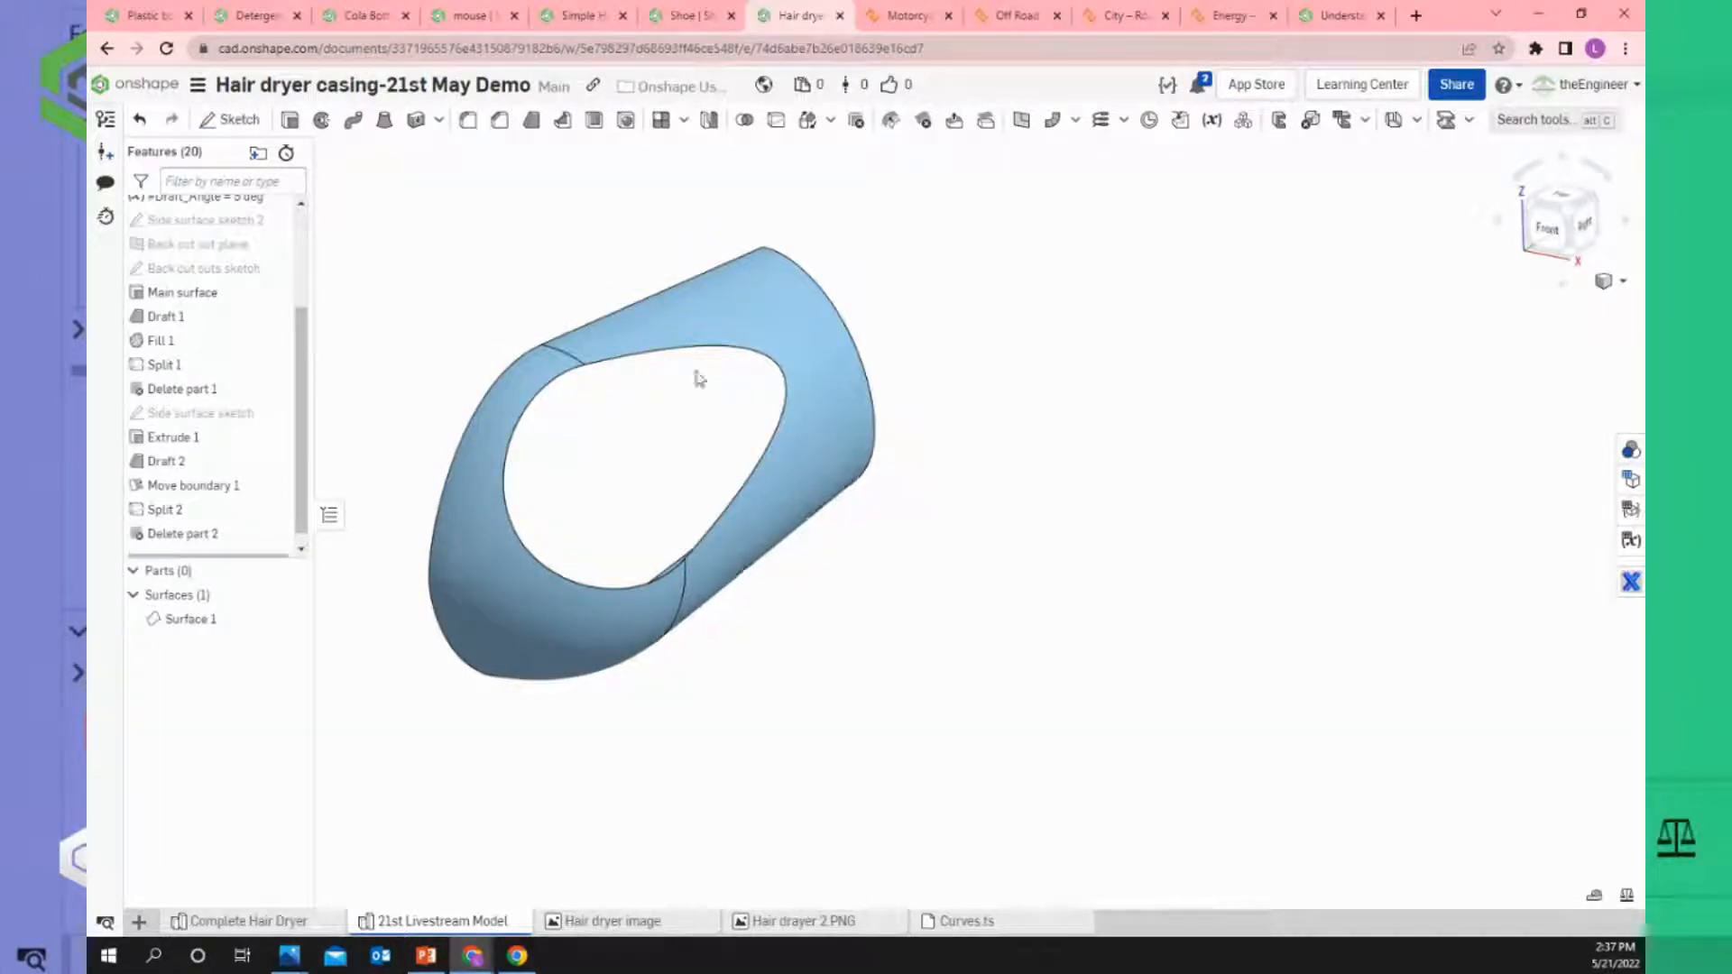
pyautogui.moveTo(646, 557)
pyautogui.mouseDown(button='right')
pyautogui.moveTo(672, 505)
pyautogui.moveTo(675, 539)
pyautogui.mouseUp(button='right')
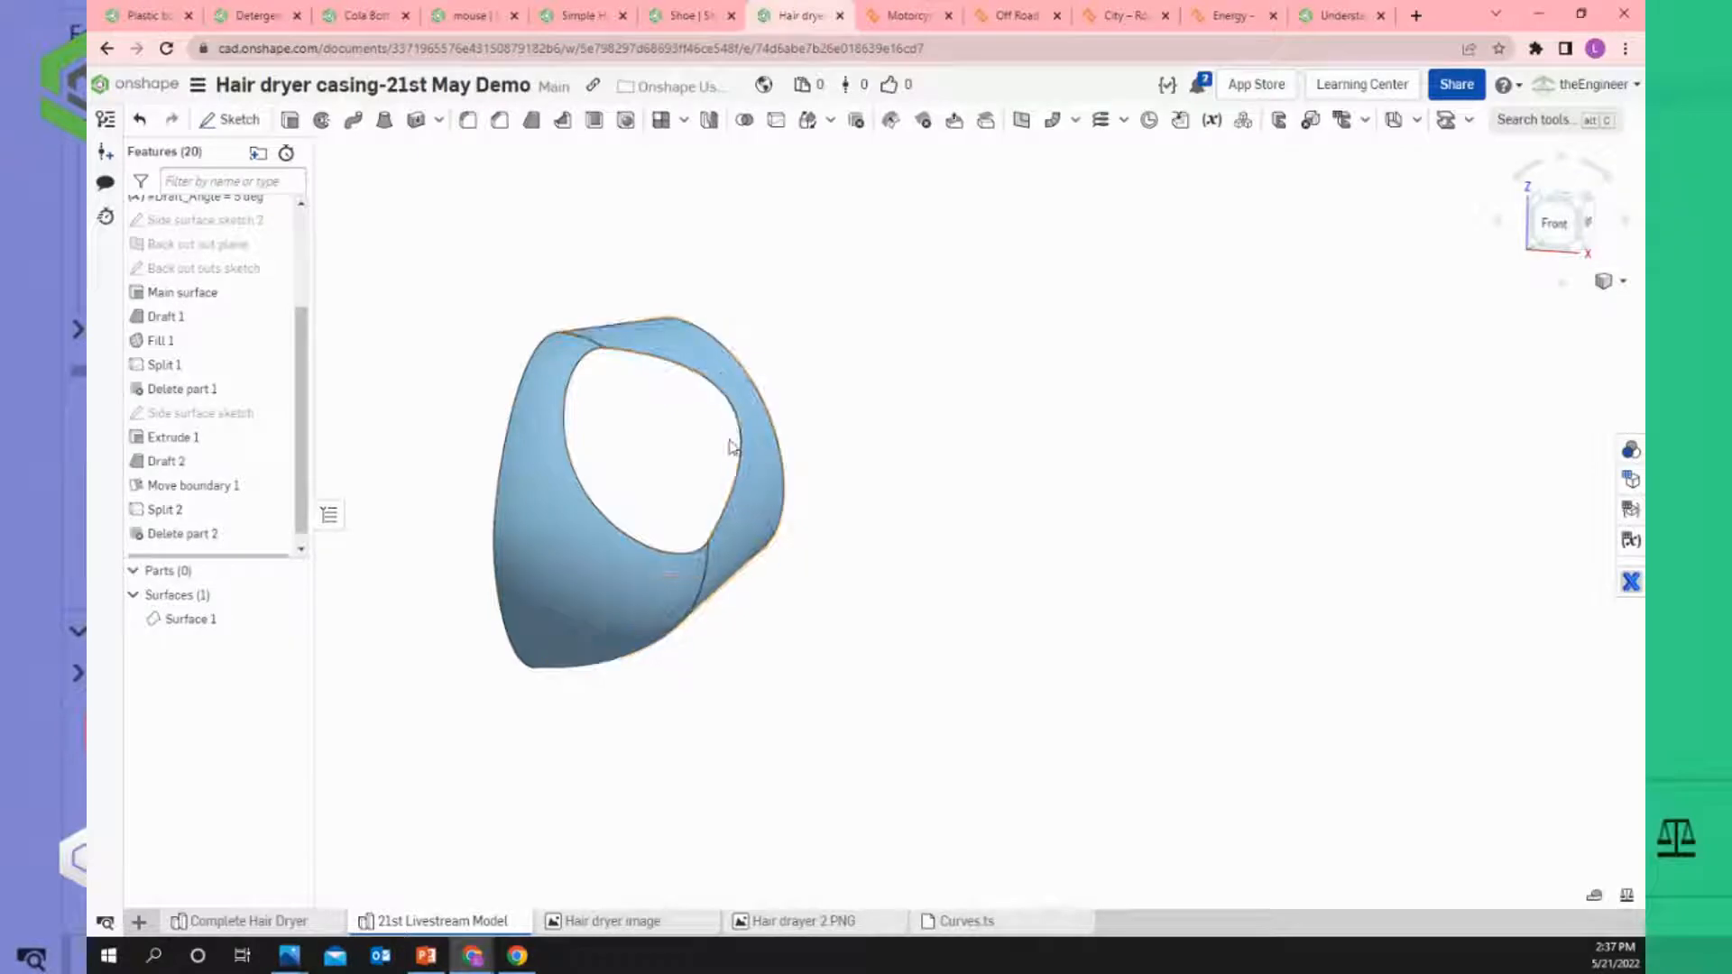
pyautogui.moveTo(731, 444); pyautogui.dragTo(625, 512, button='right')
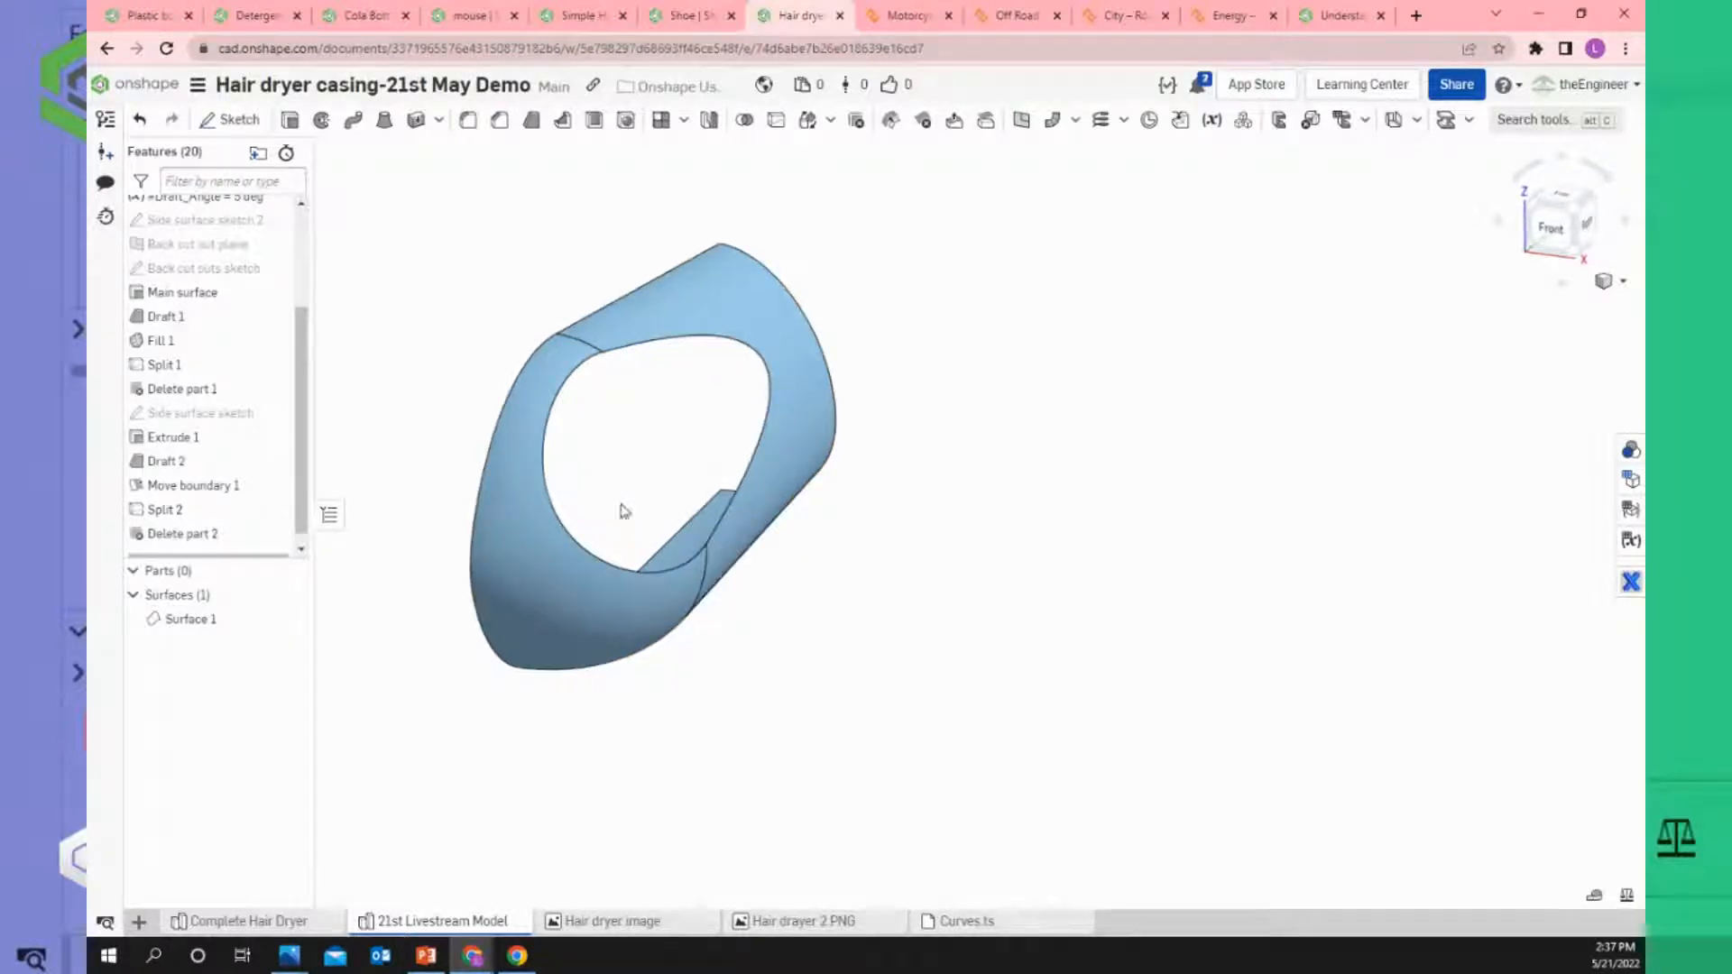
pyautogui.click(603, 924)
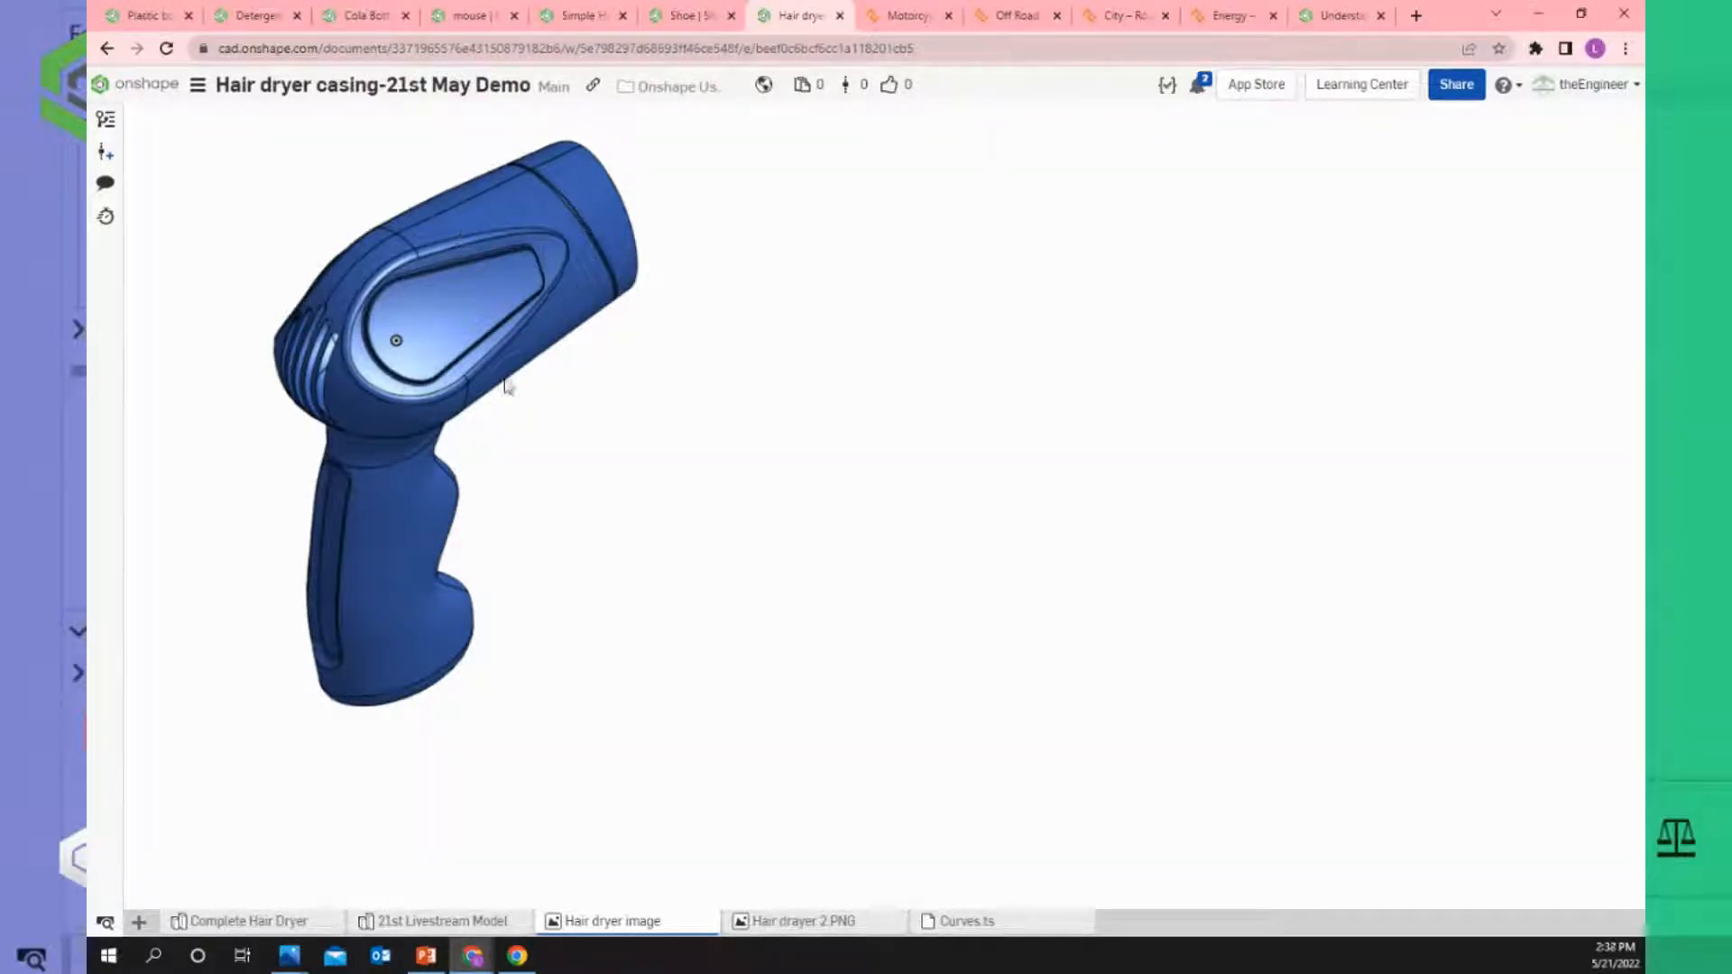
pyautogui.click(415, 924)
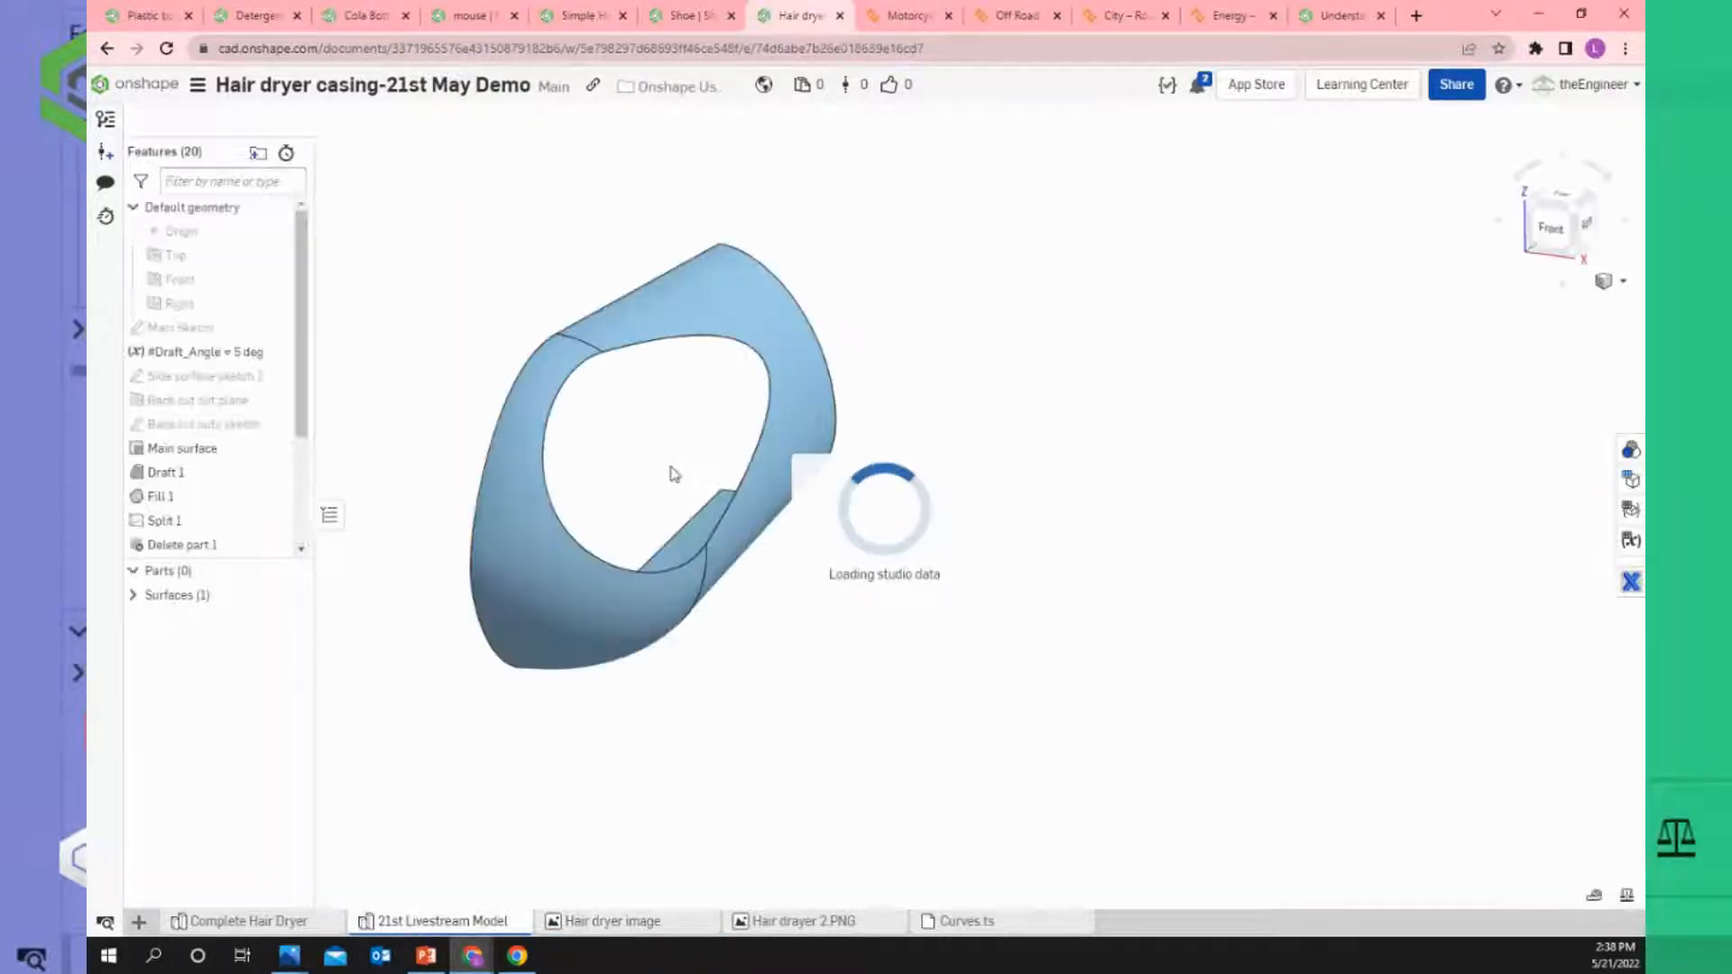
pyautogui.rightClick(191, 528)
pyautogui.click(208, 566)
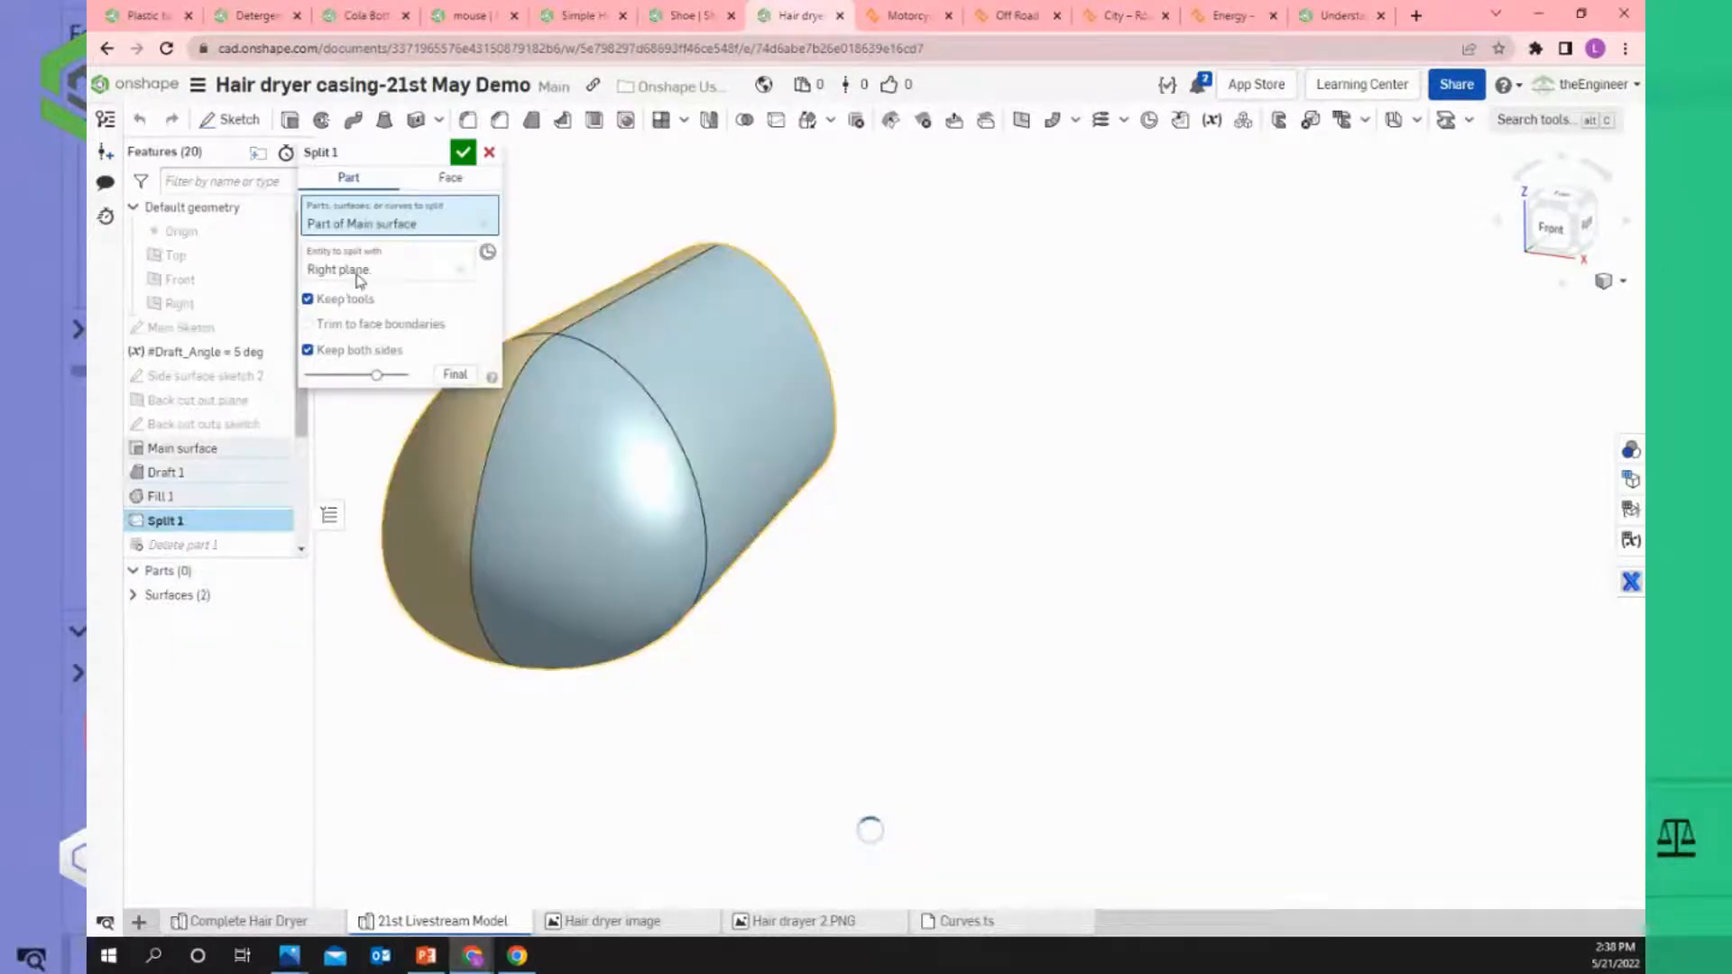
pyautogui.click(489, 153)
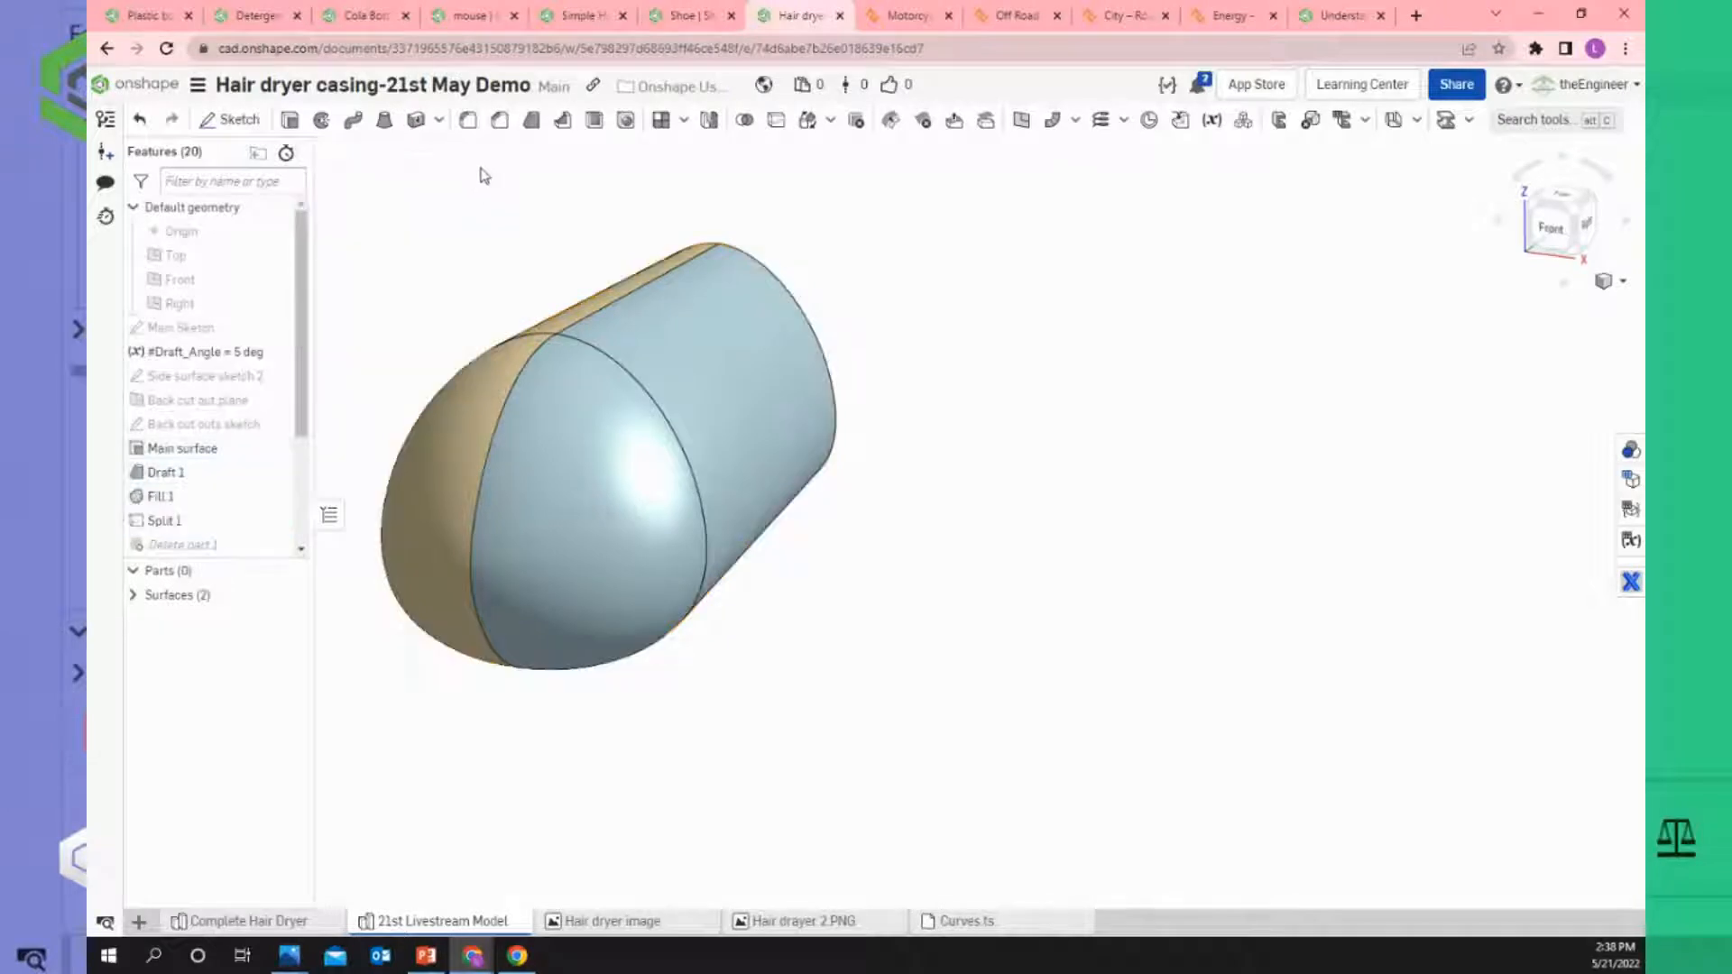
# Edit the Split 2 feature to keep the drafted side surface used as the splitting tool.
pyautogui.moveTo(304, 338); pyautogui.dragTo(287, 518)
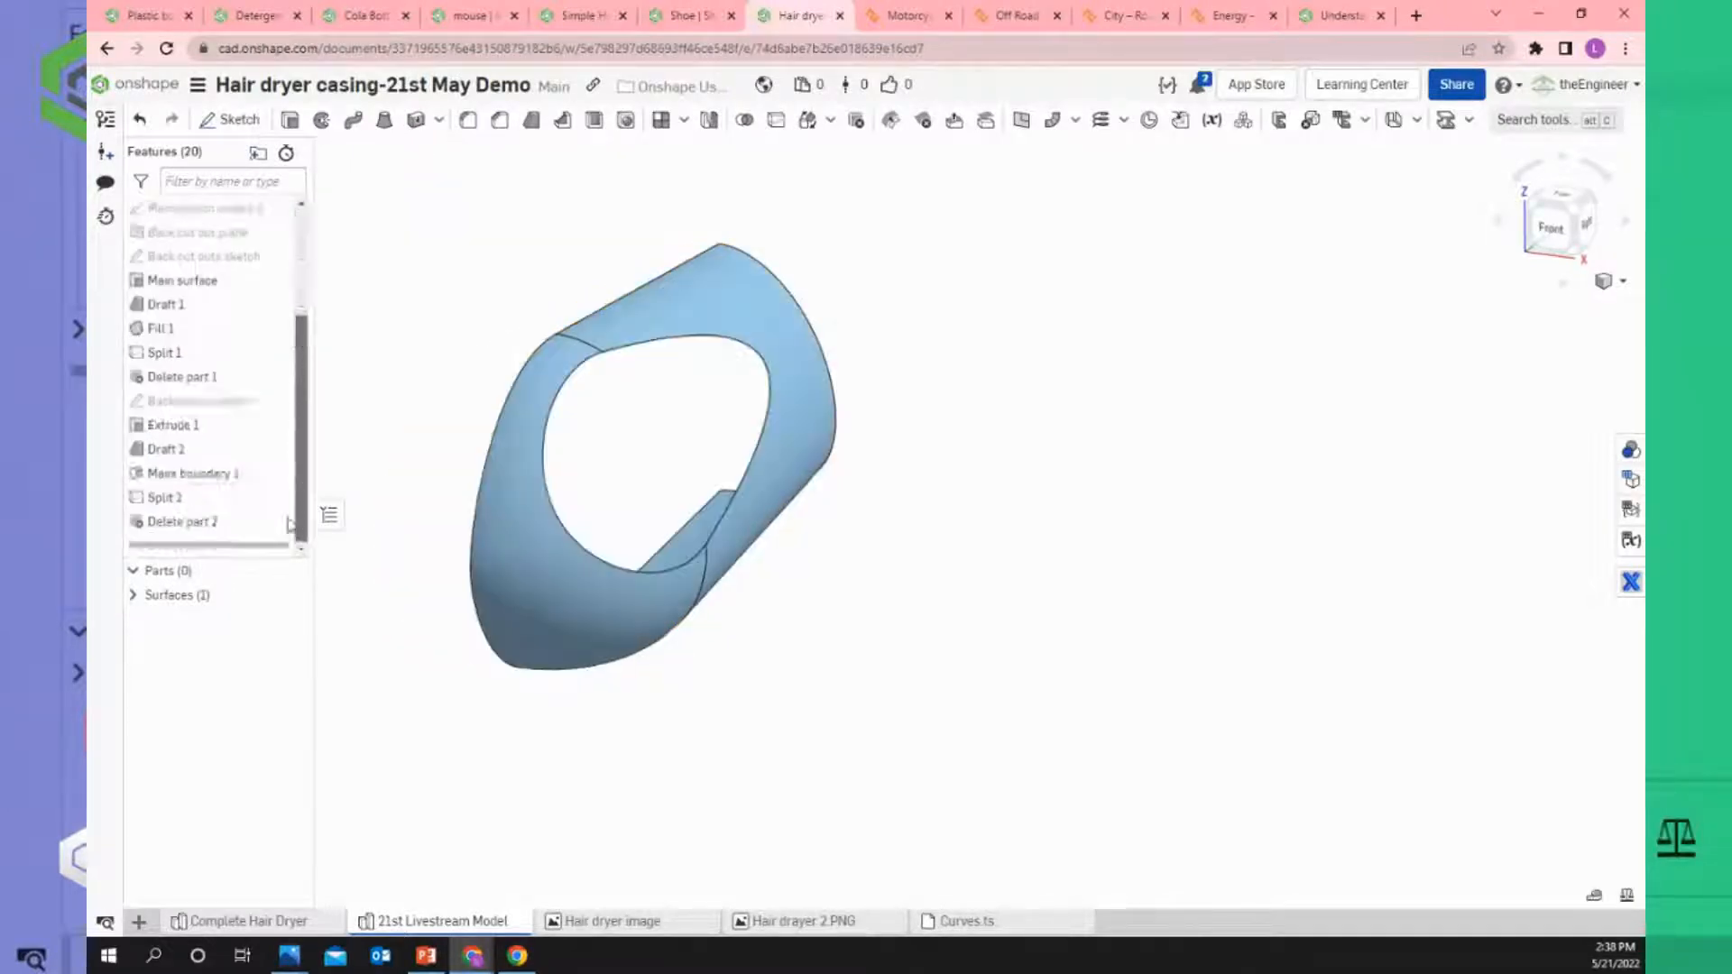
pyautogui.rightClick(168, 506)
pyautogui.click(194, 545)
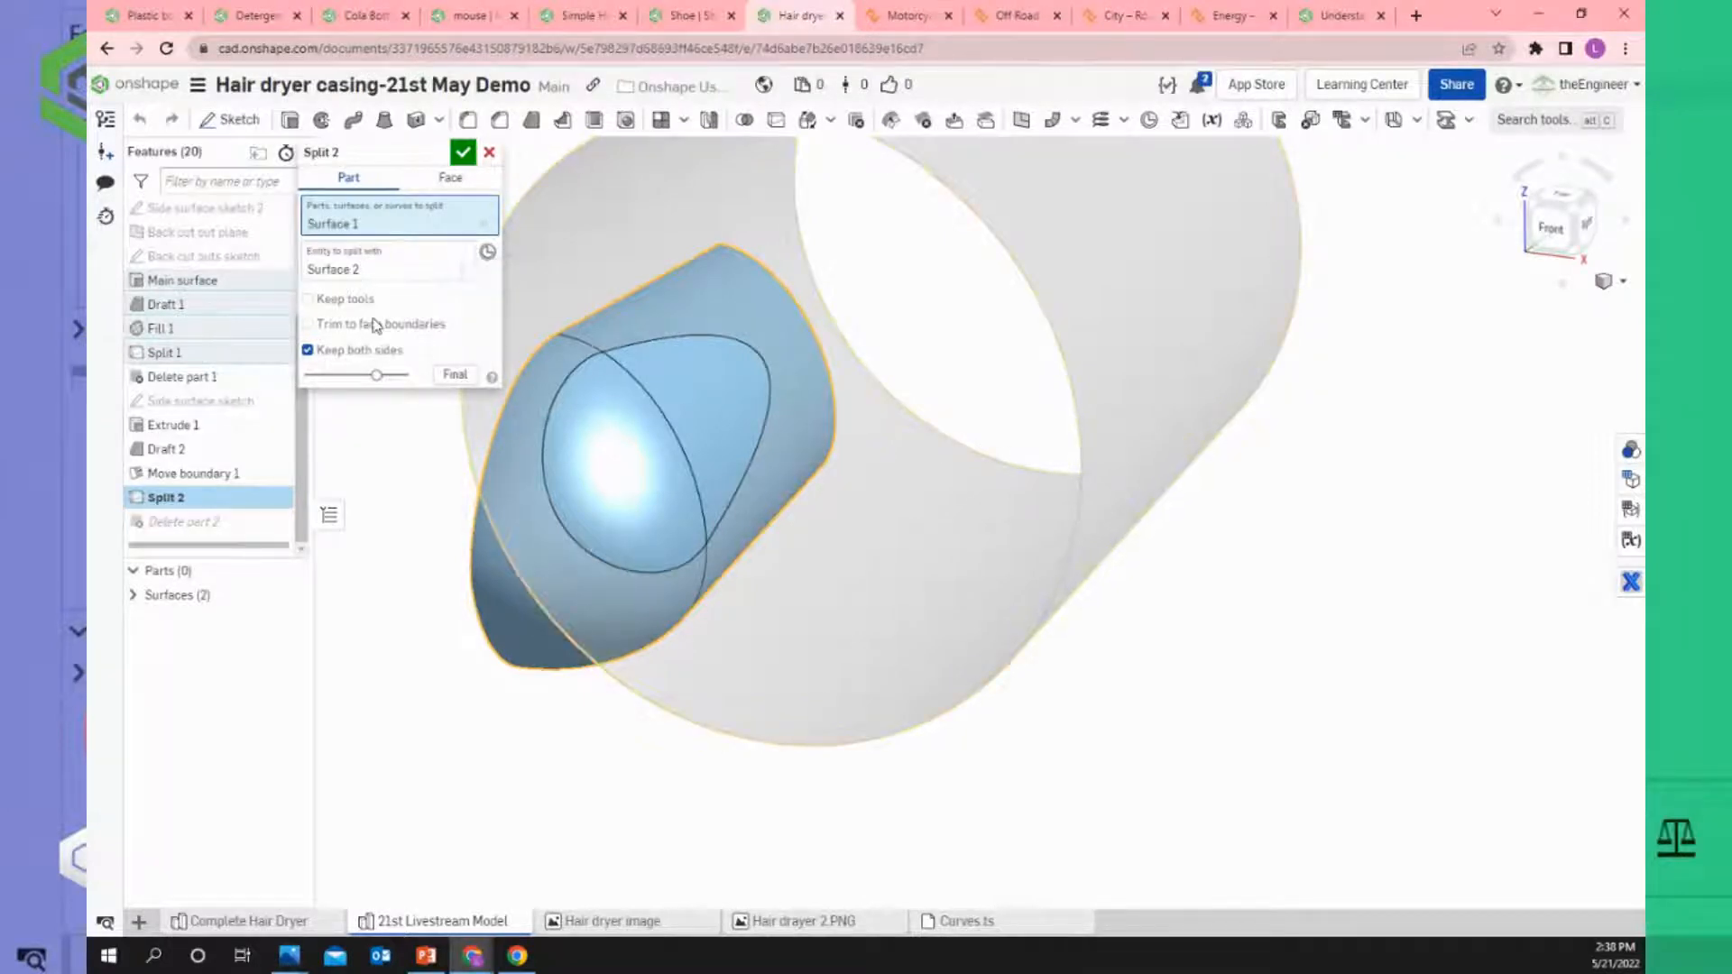
pyautogui.click(310, 302)
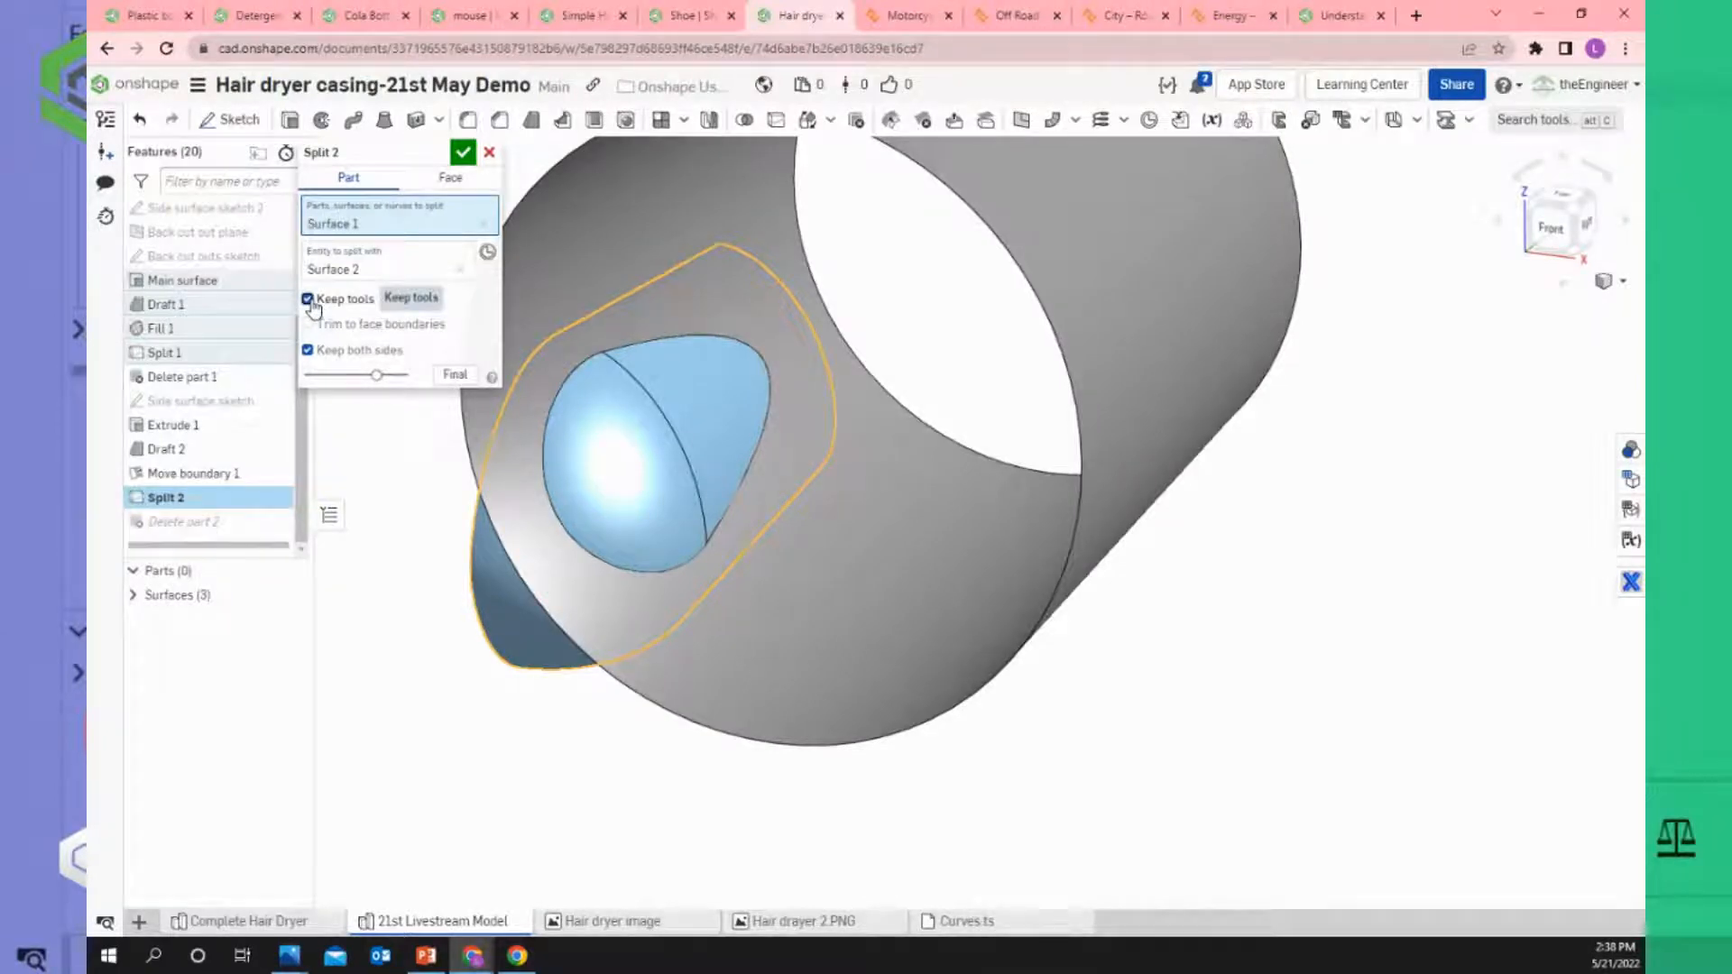
pyautogui.moveTo(987, 476); pyautogui.dragTo(964, 533, button='right')
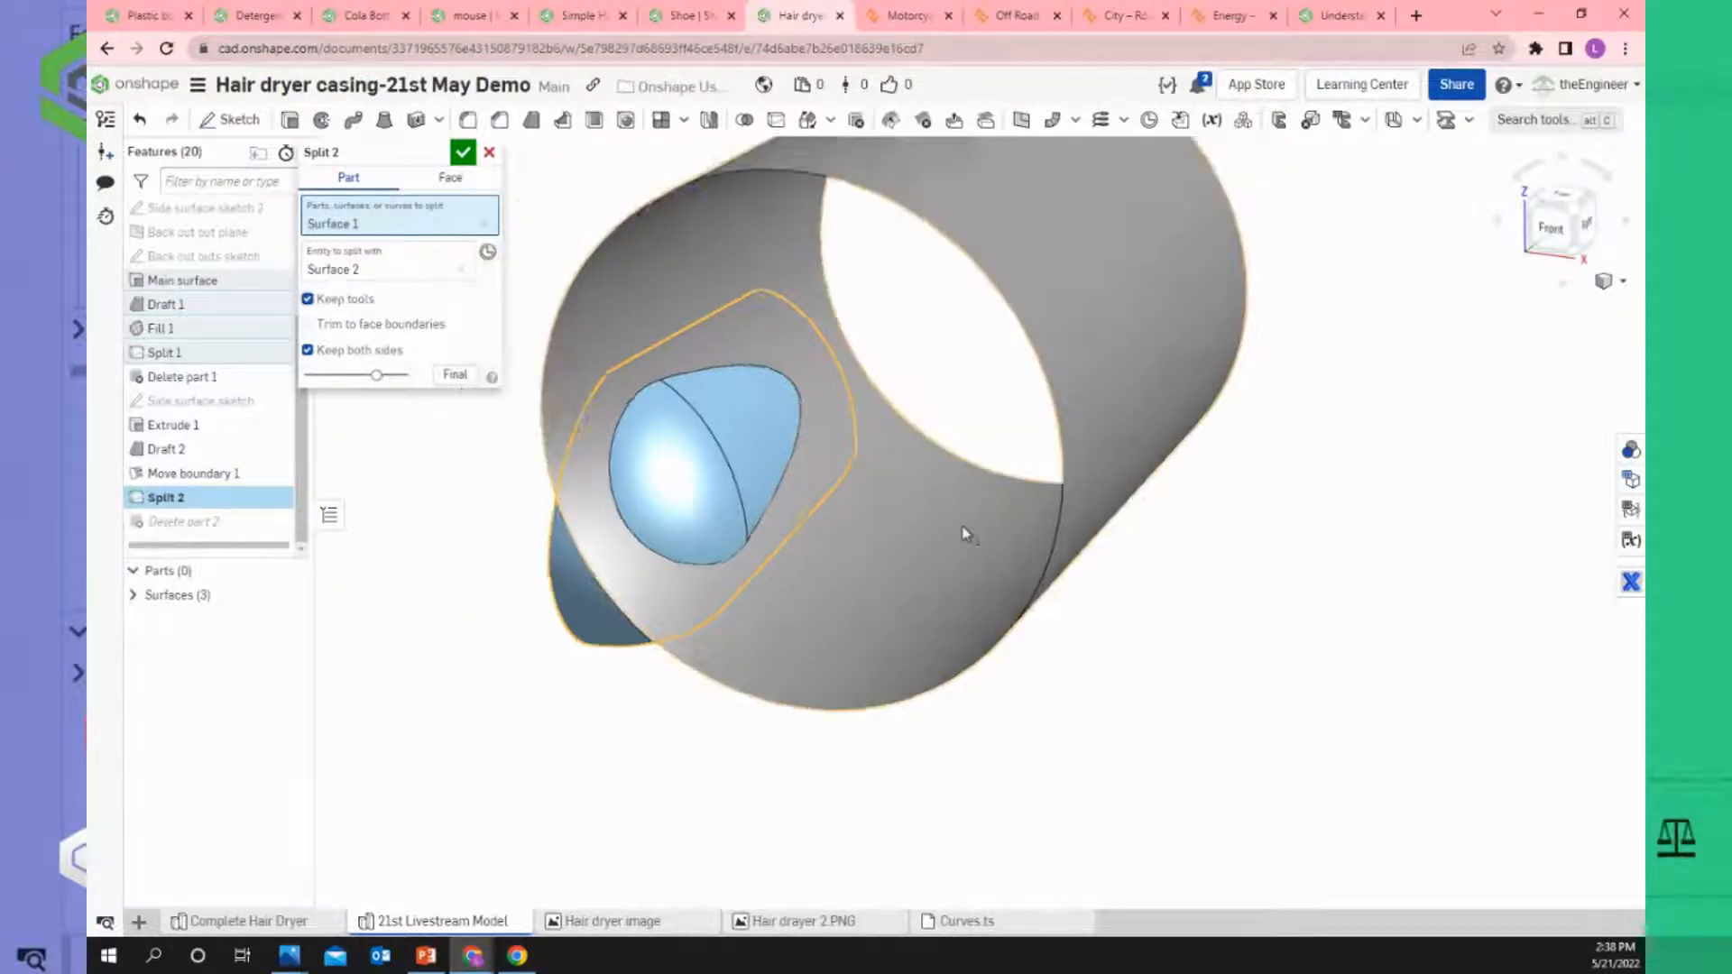
pyautogui.scroll(-1, 964, 532)
pyautogui.click(462, 156)
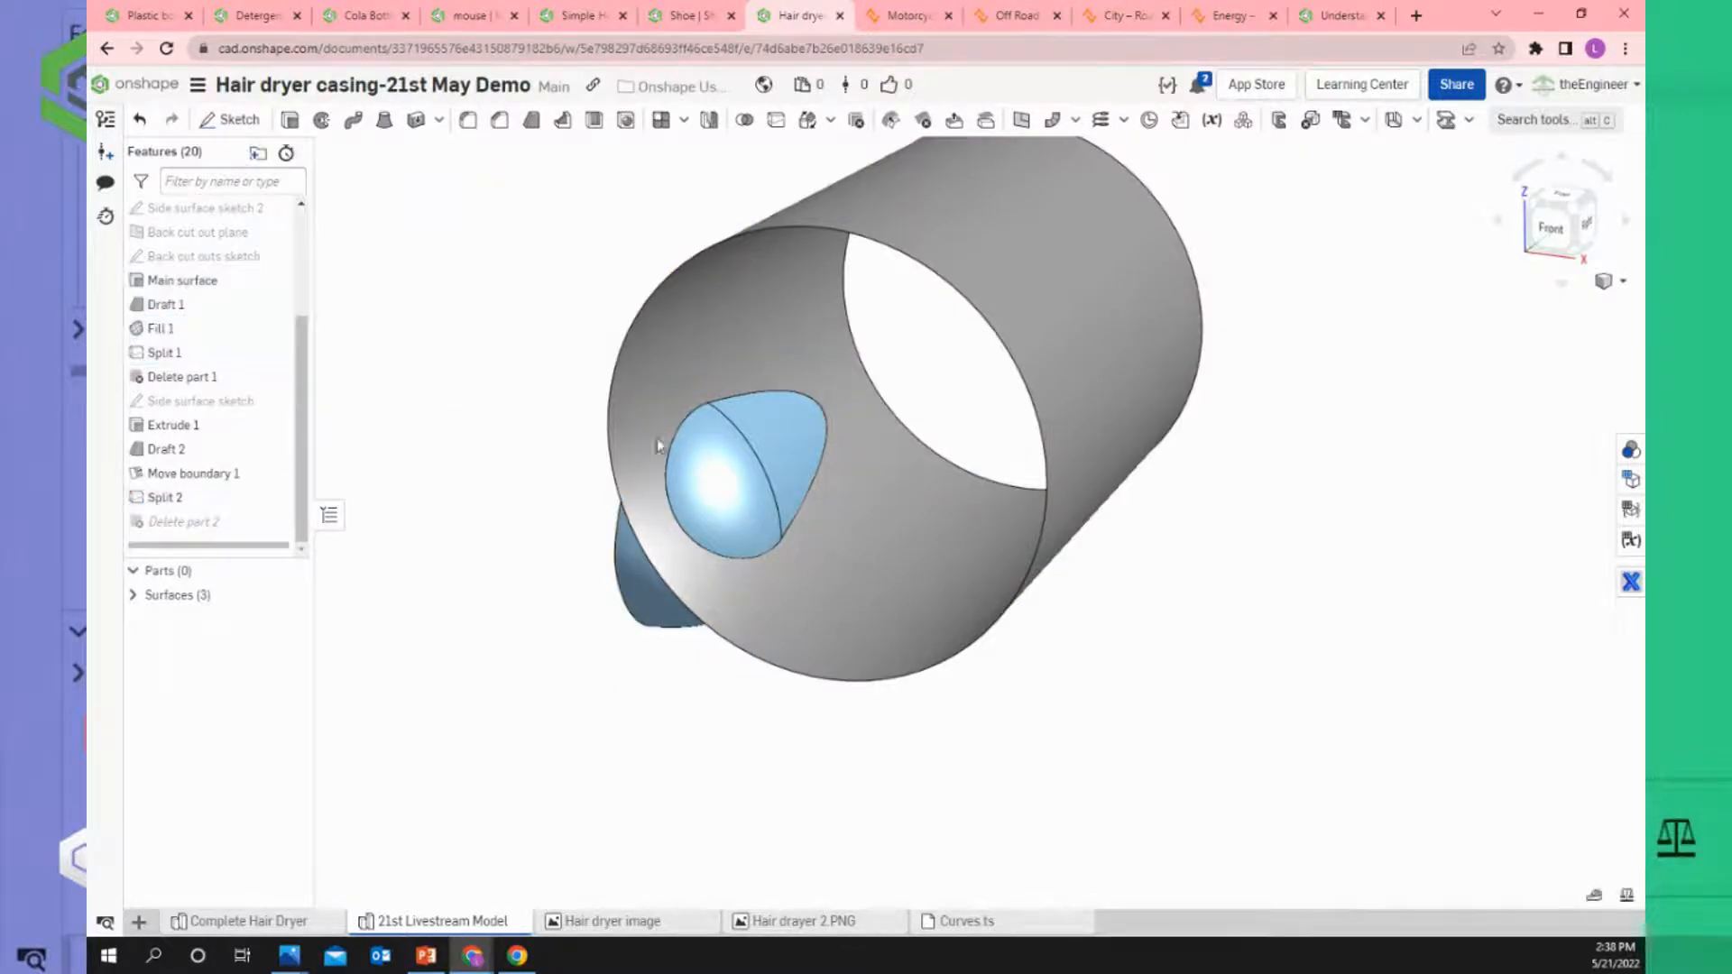
# Inspect how the retained drafted surface meets the casing's side opening, from the front and the inner side.
pyautogui.scroll(3, 727, 445)
pyautogui.scroll(-3, 738, 543)
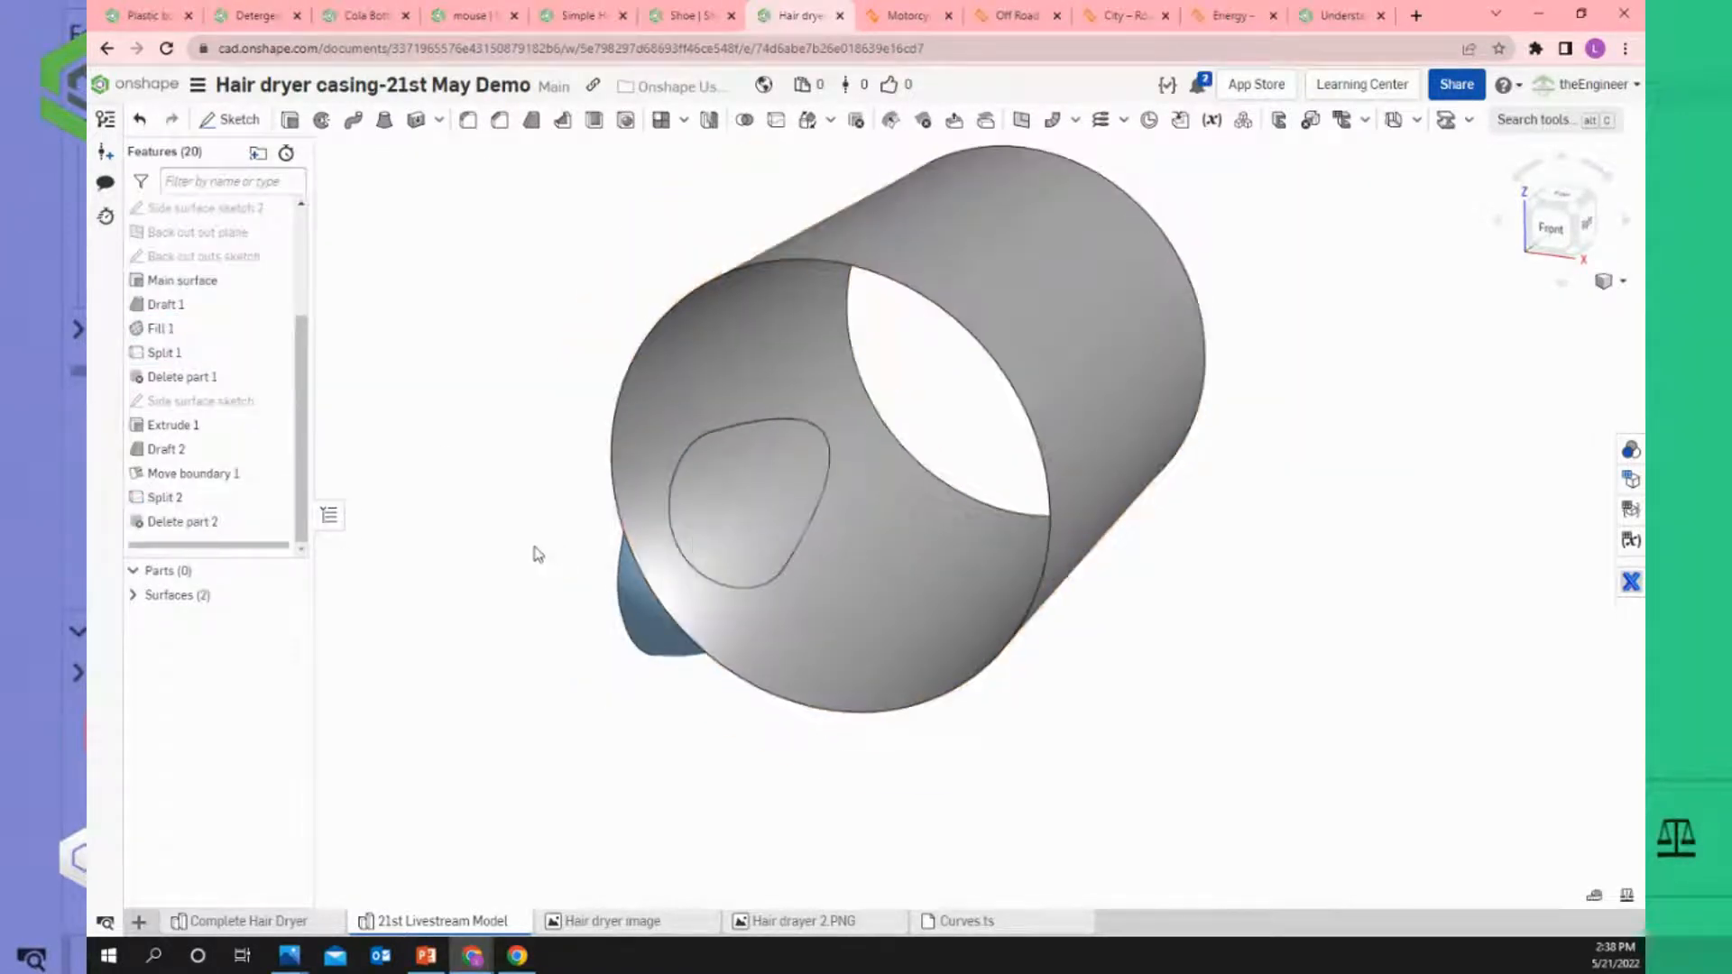
pyautogui.rightClick(756, 500)
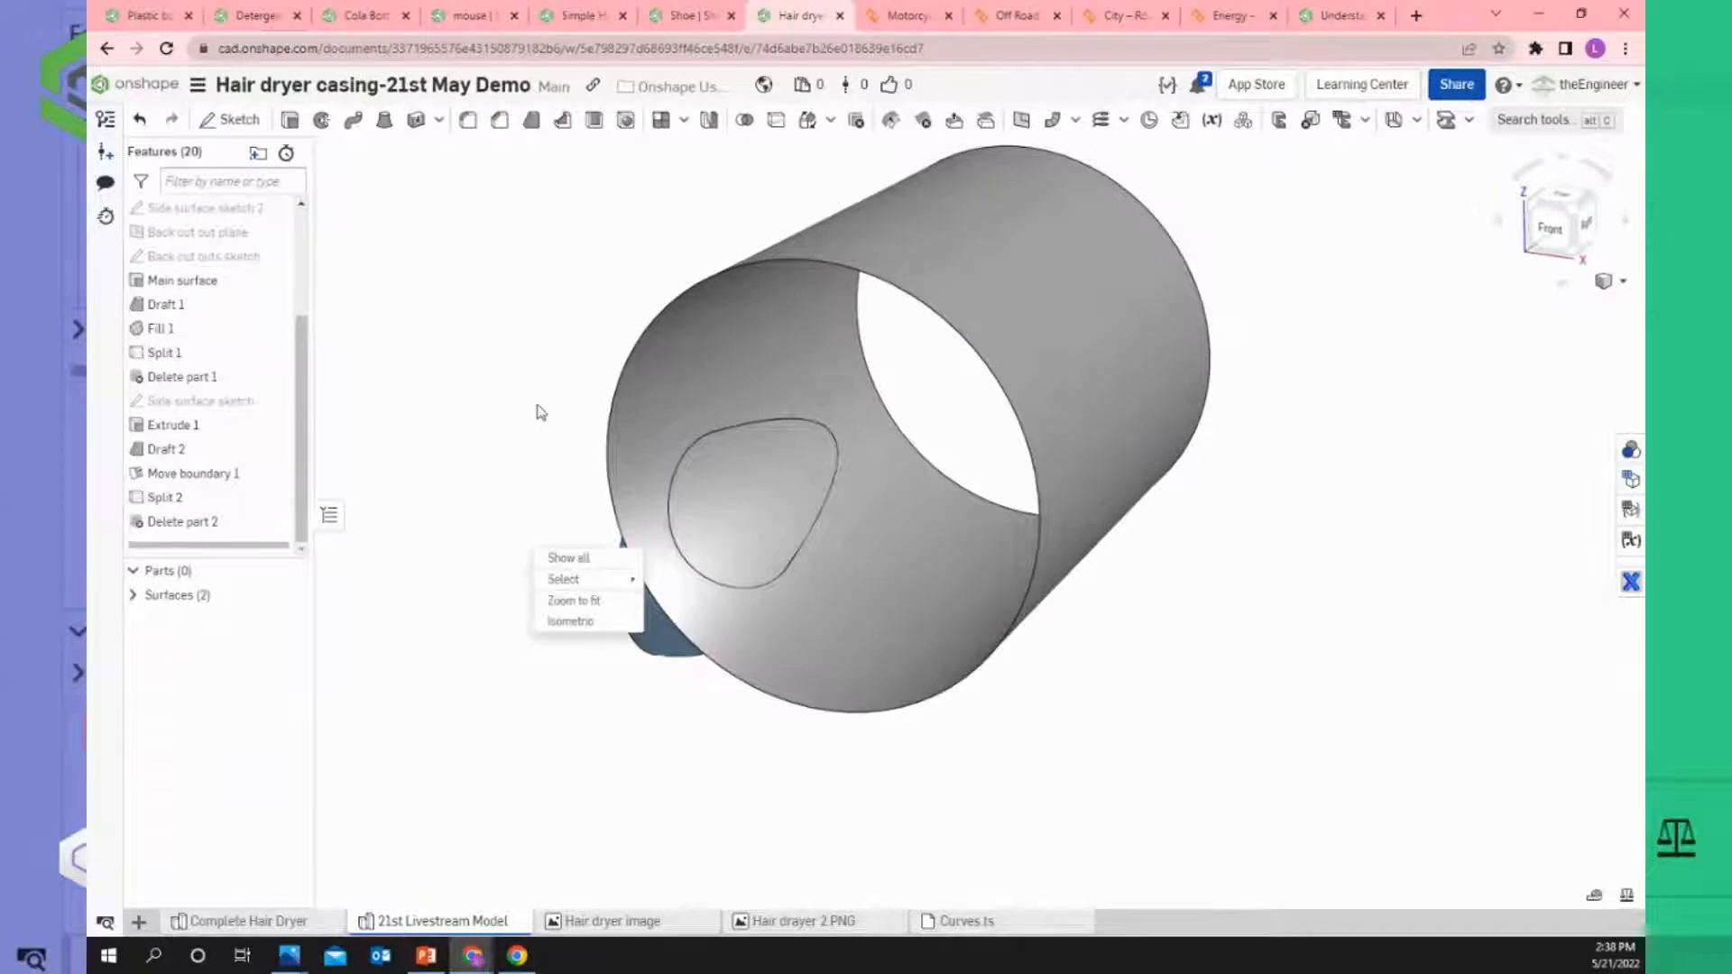
pyautogui.scroll(2, 741, 505)
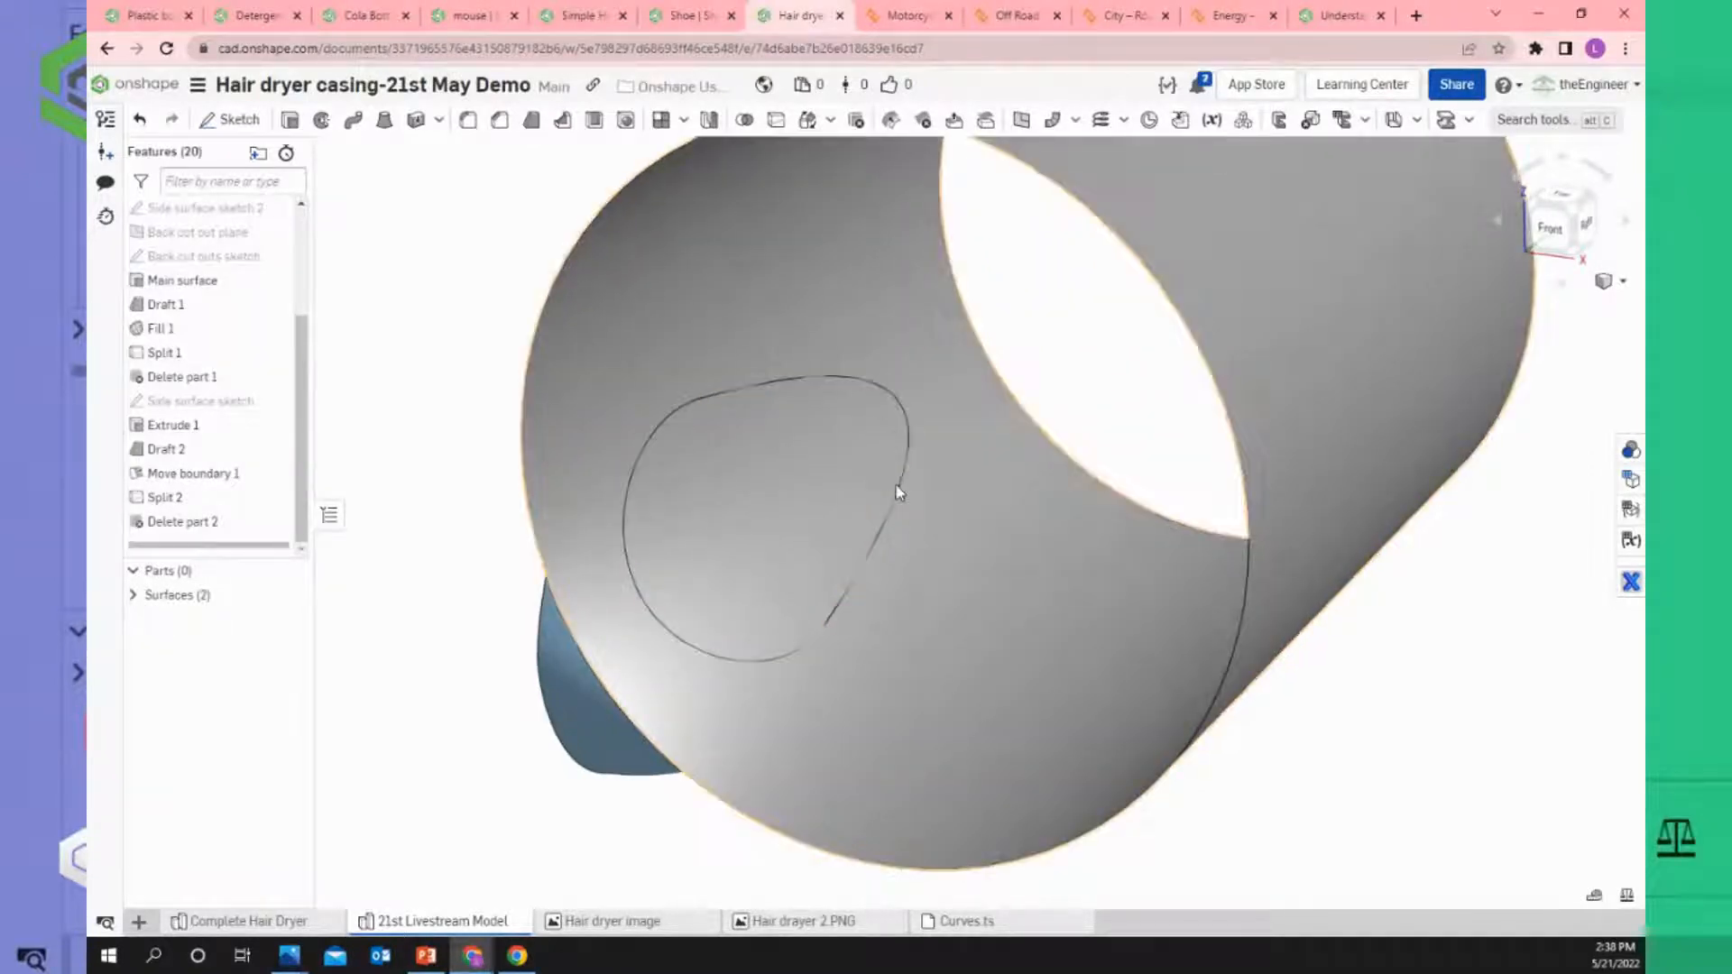
pyautogui.moveTo(425, 587); pyautogui.dragTo(578, 553, button='right')
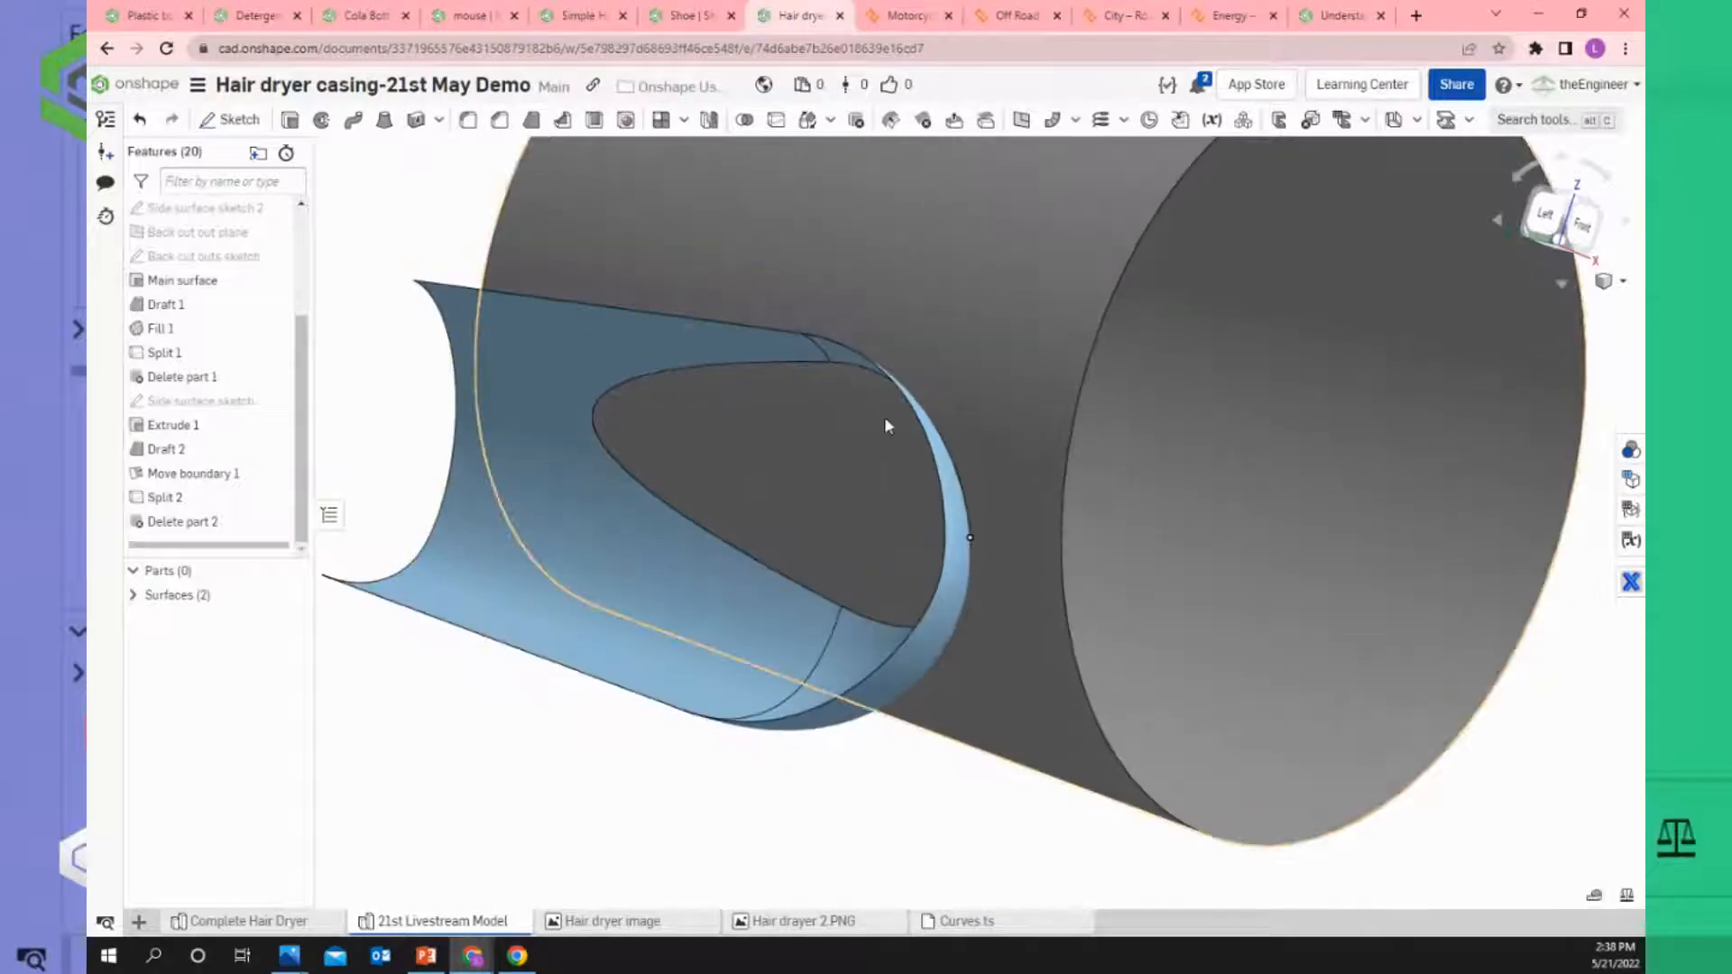
pyautogui.click(214, 533)
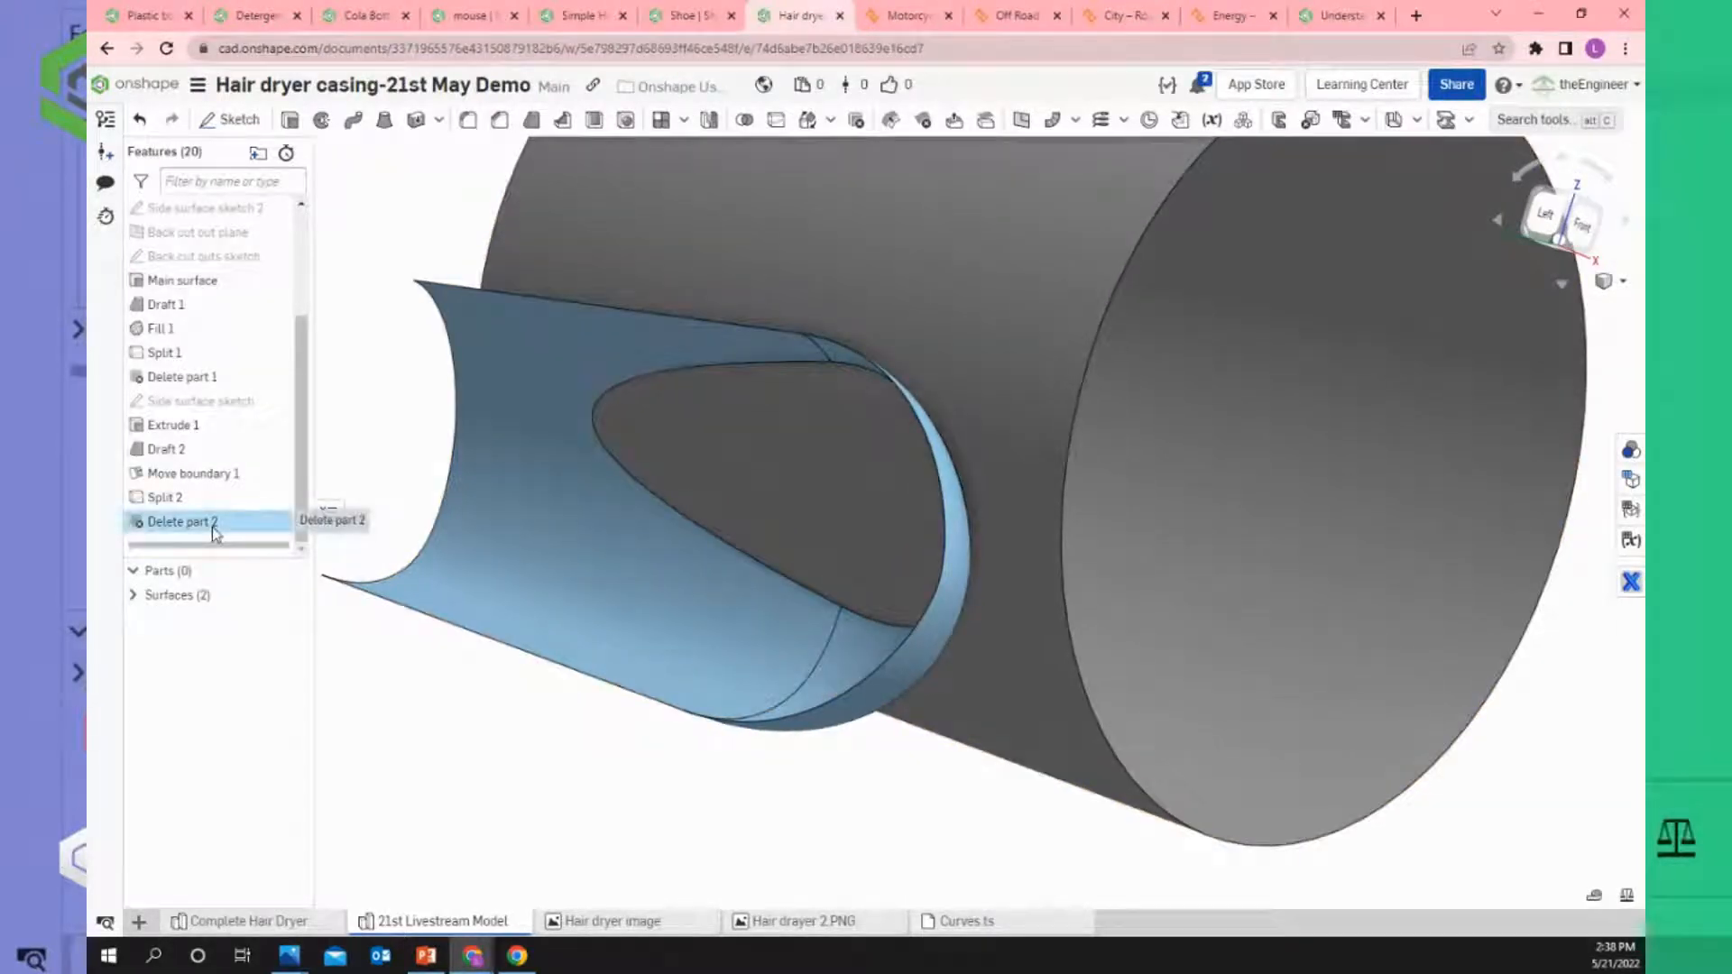
pyautogui.scroll(-1, 457, 698)
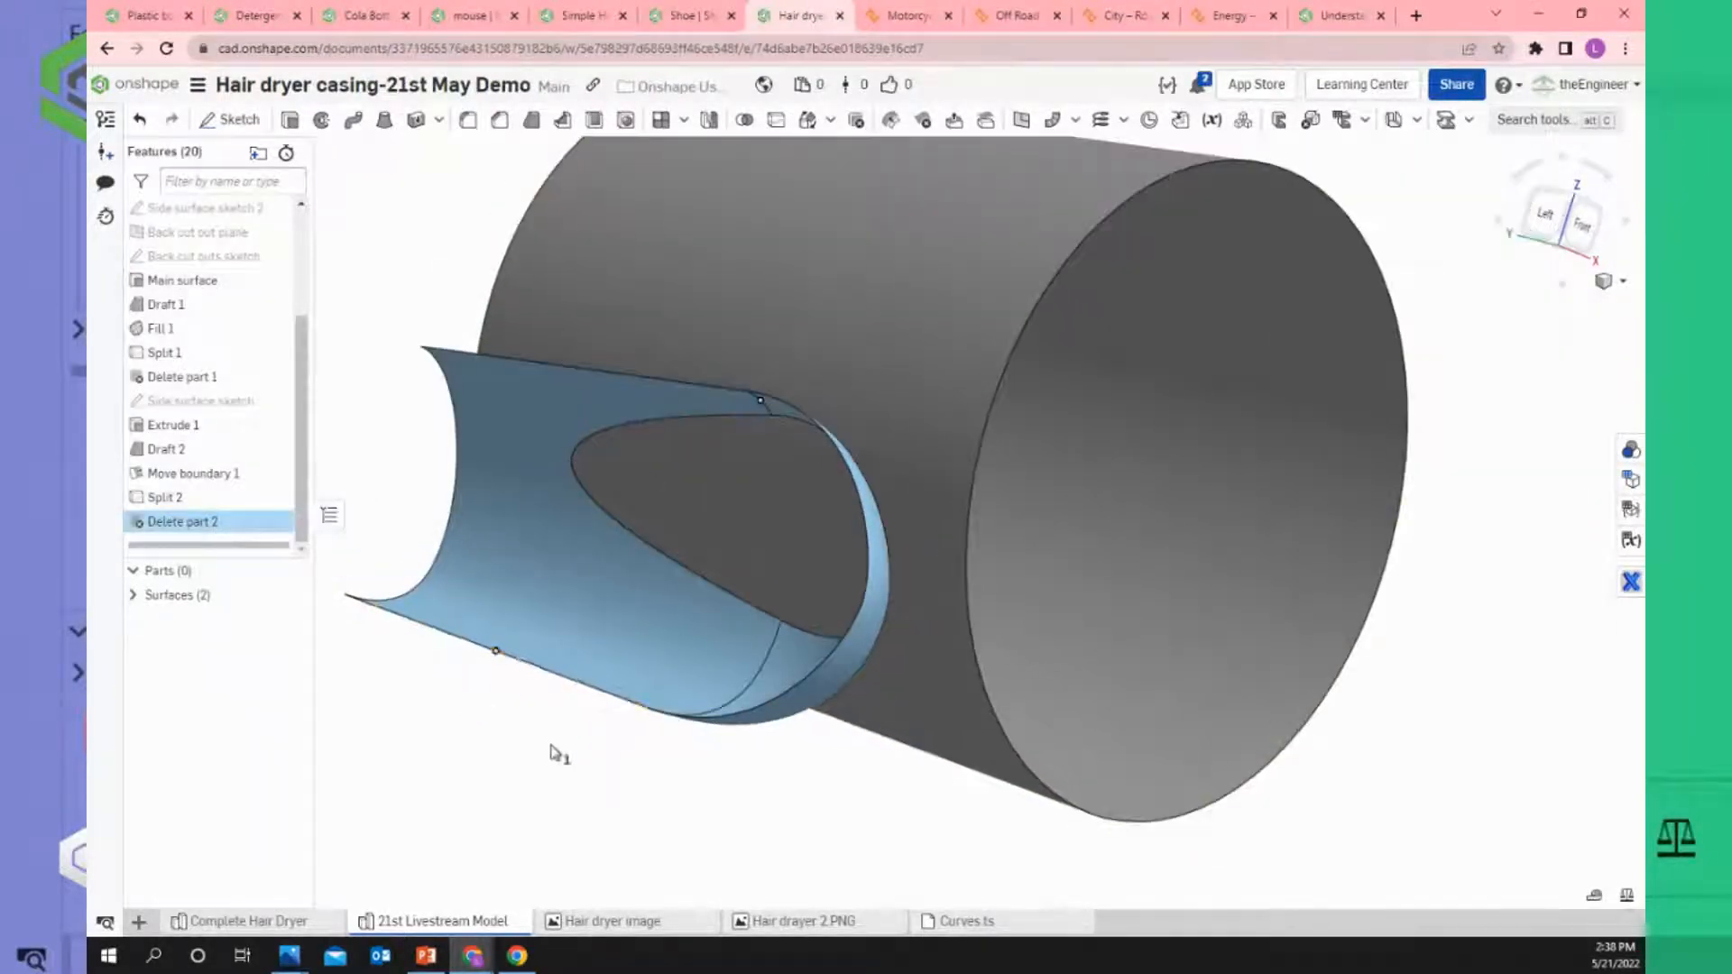
pyautogui.moveTo(552, 751); pyautogui.dragTo(750, 465, button='right')
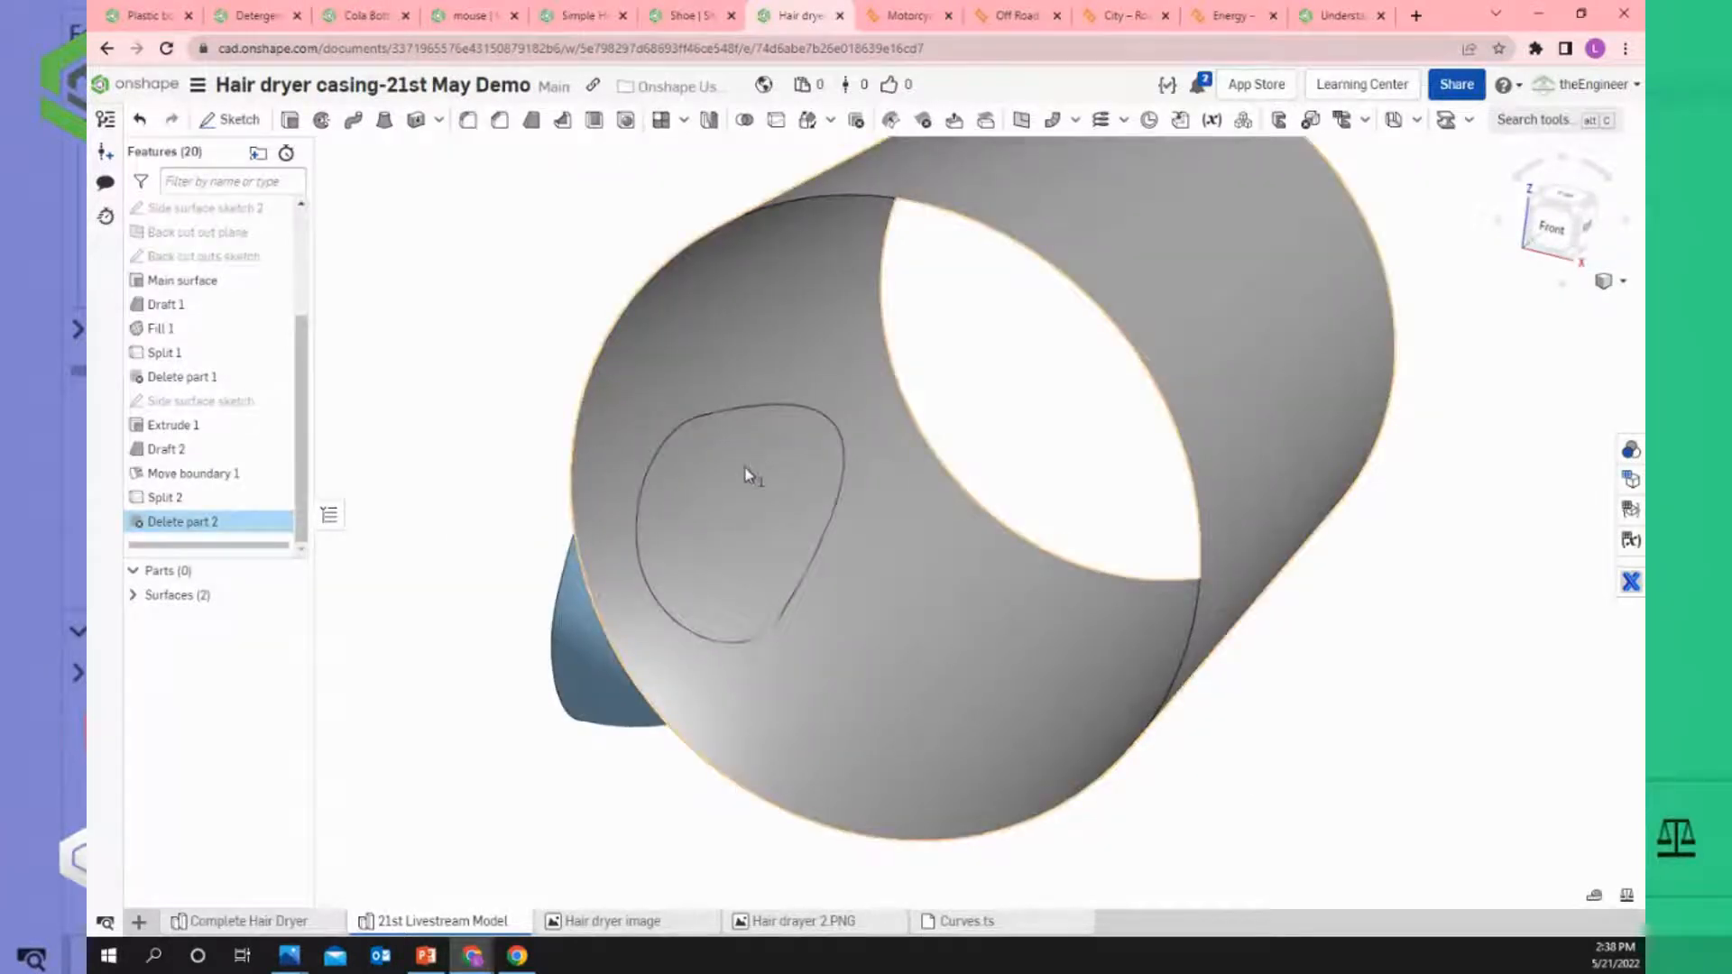
pyautogui.click(788, 132)
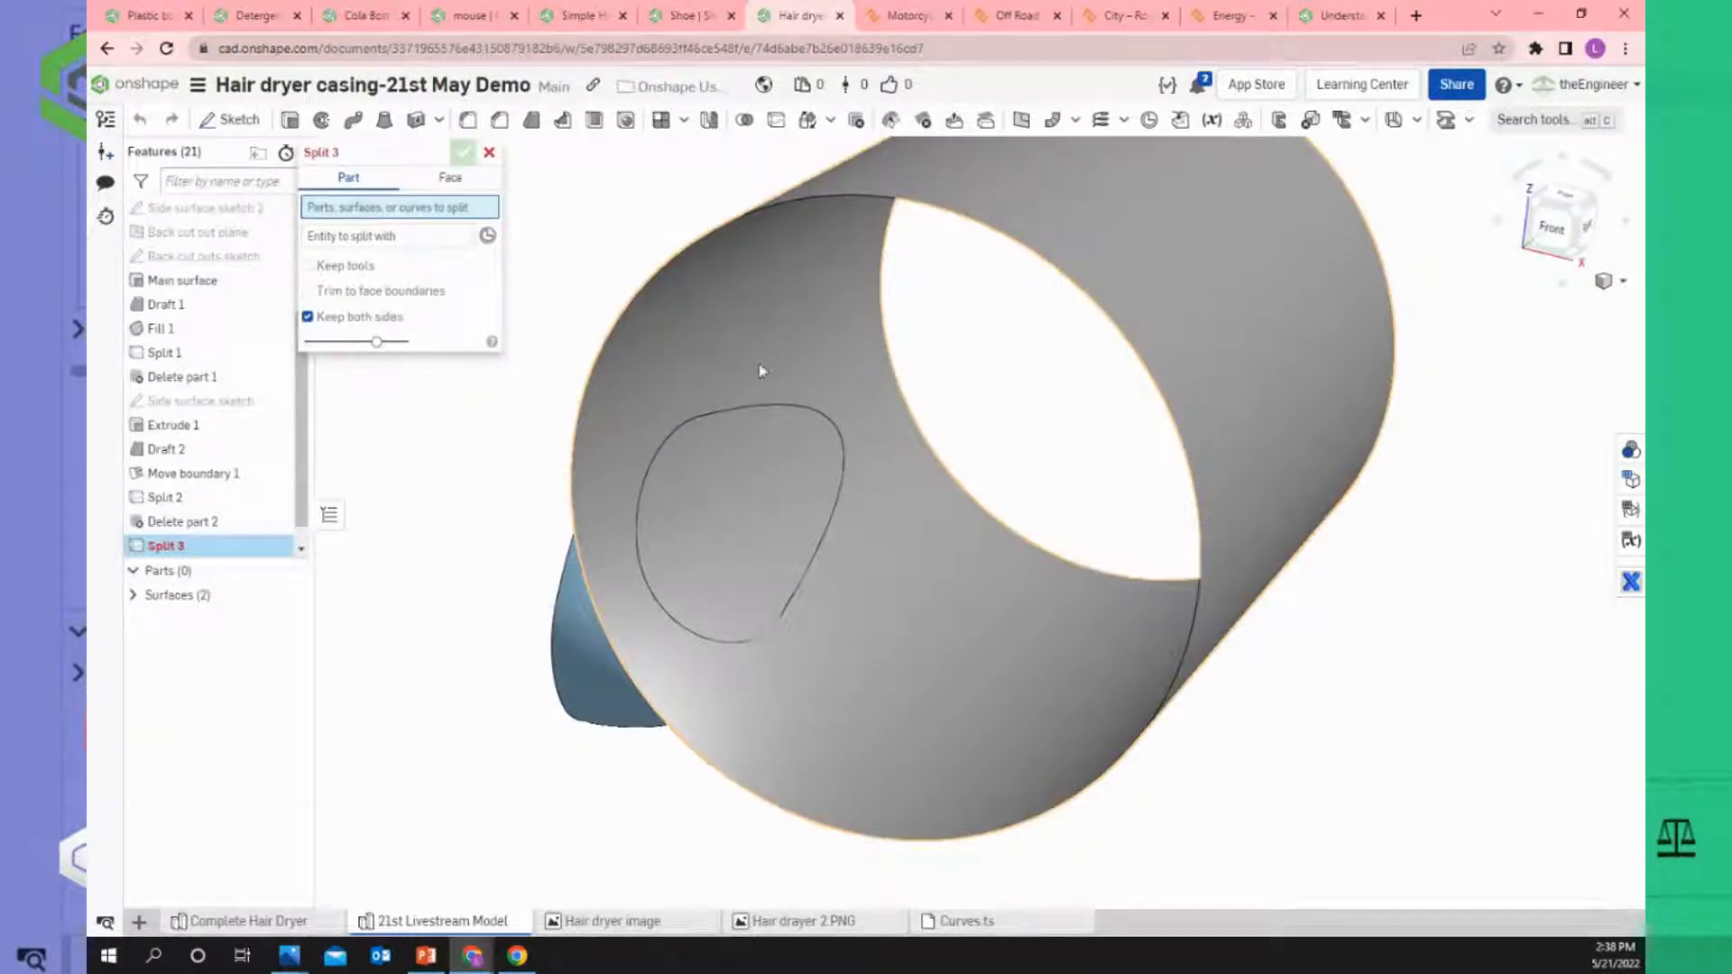
pyautogui.click(788, 296)
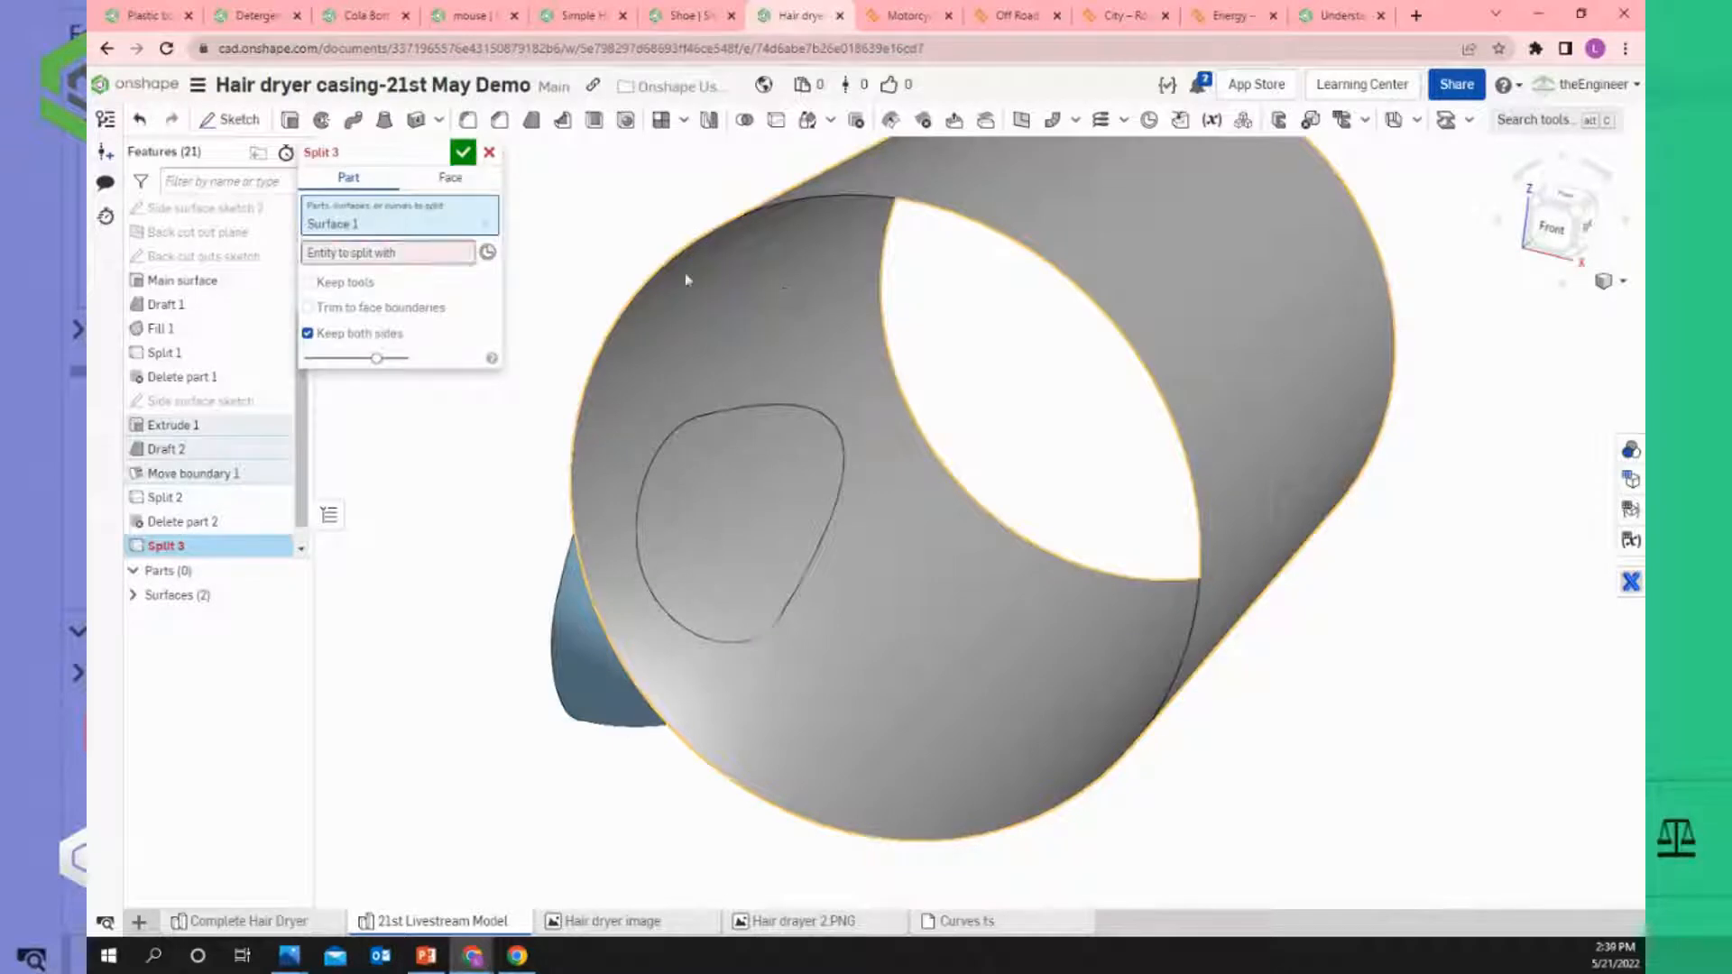
pyautogui.click(489, 152)
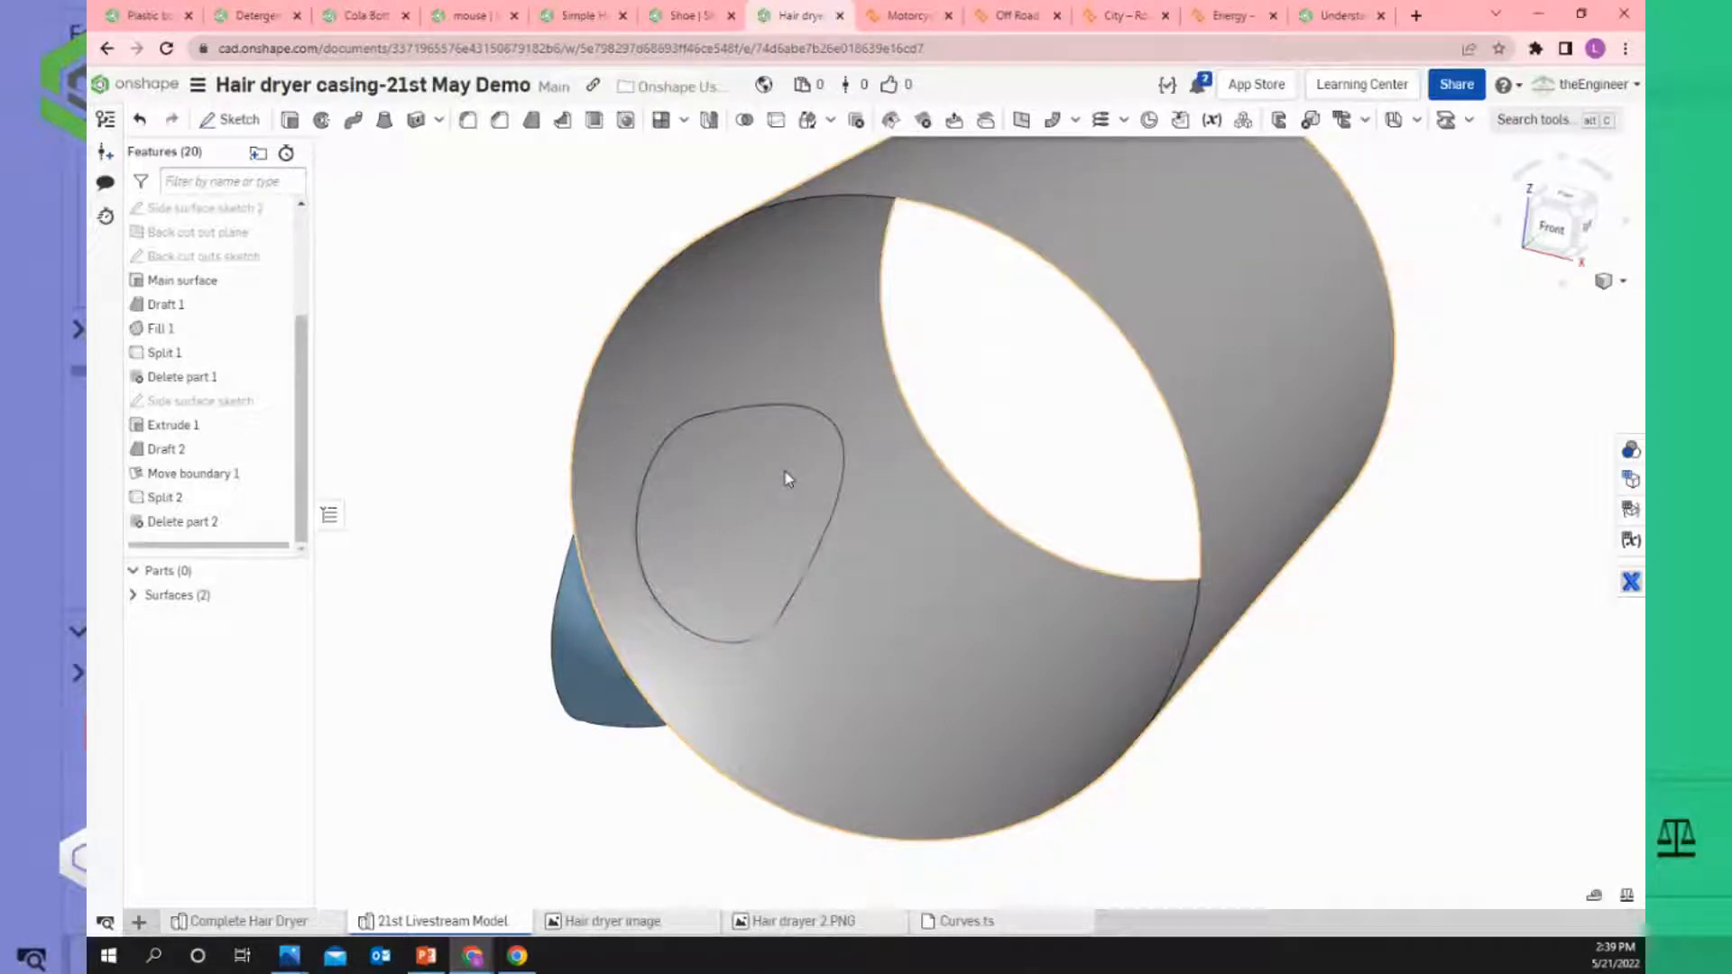
# Split the extended drafted surface with the blue casing surface, keeping the tool surface and both sides.
pyautogui.click(776, 120)
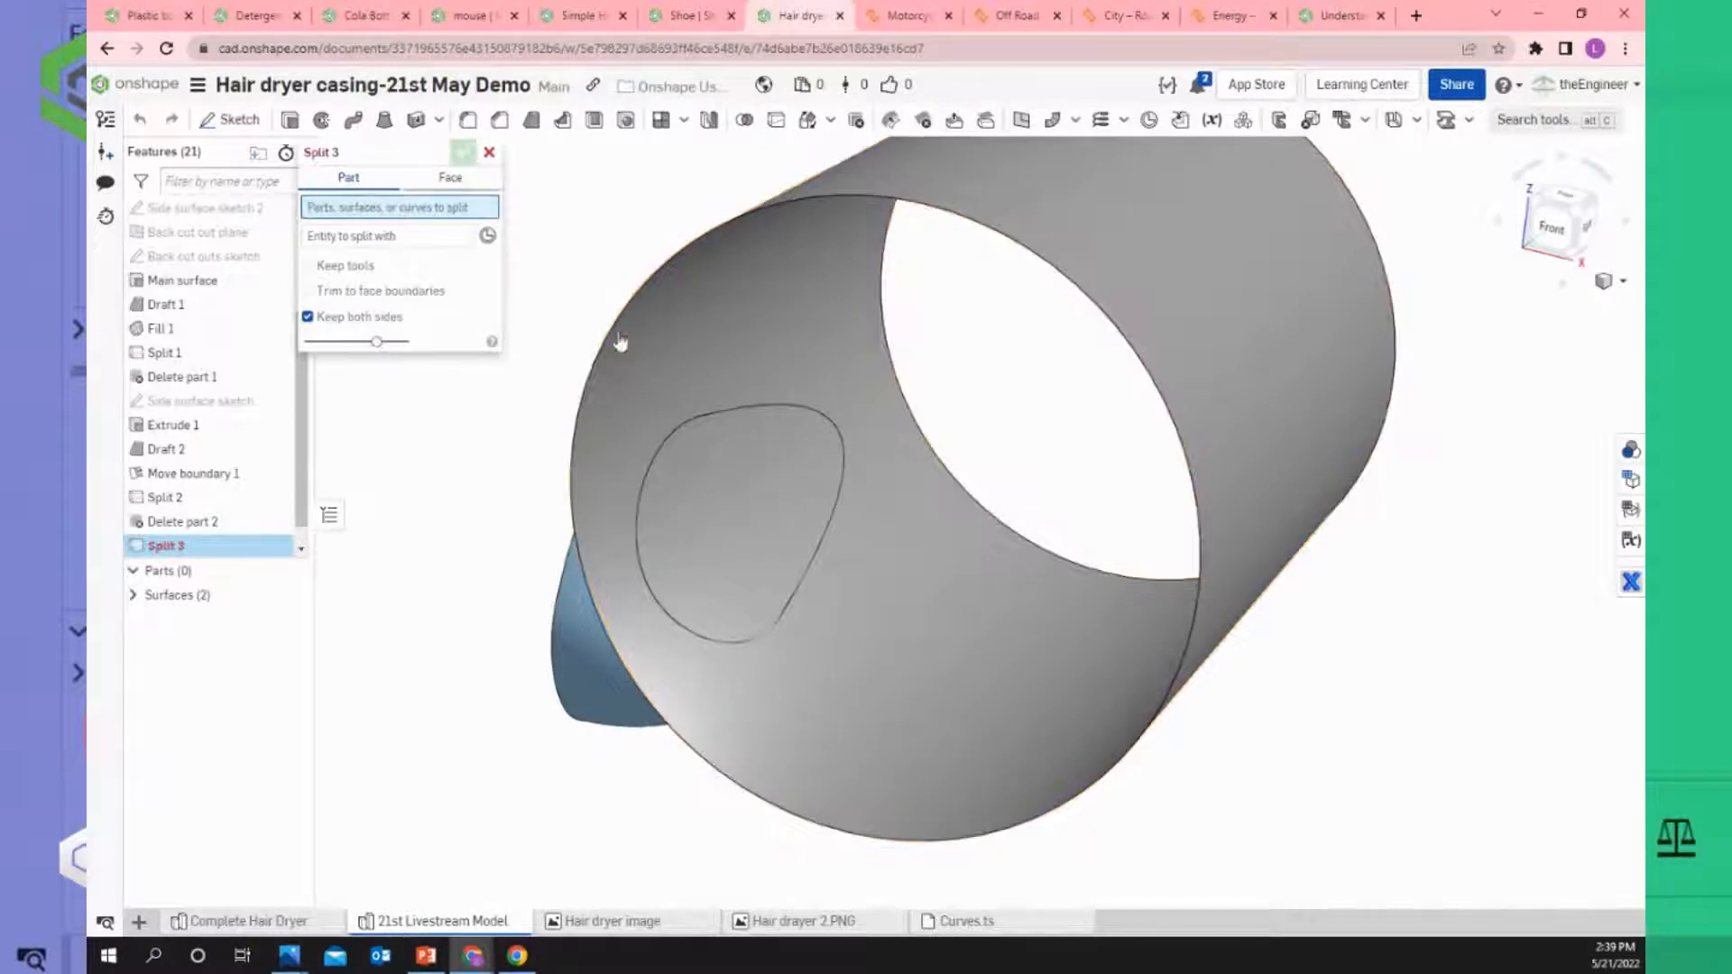
pyautogui.click(723, 322)
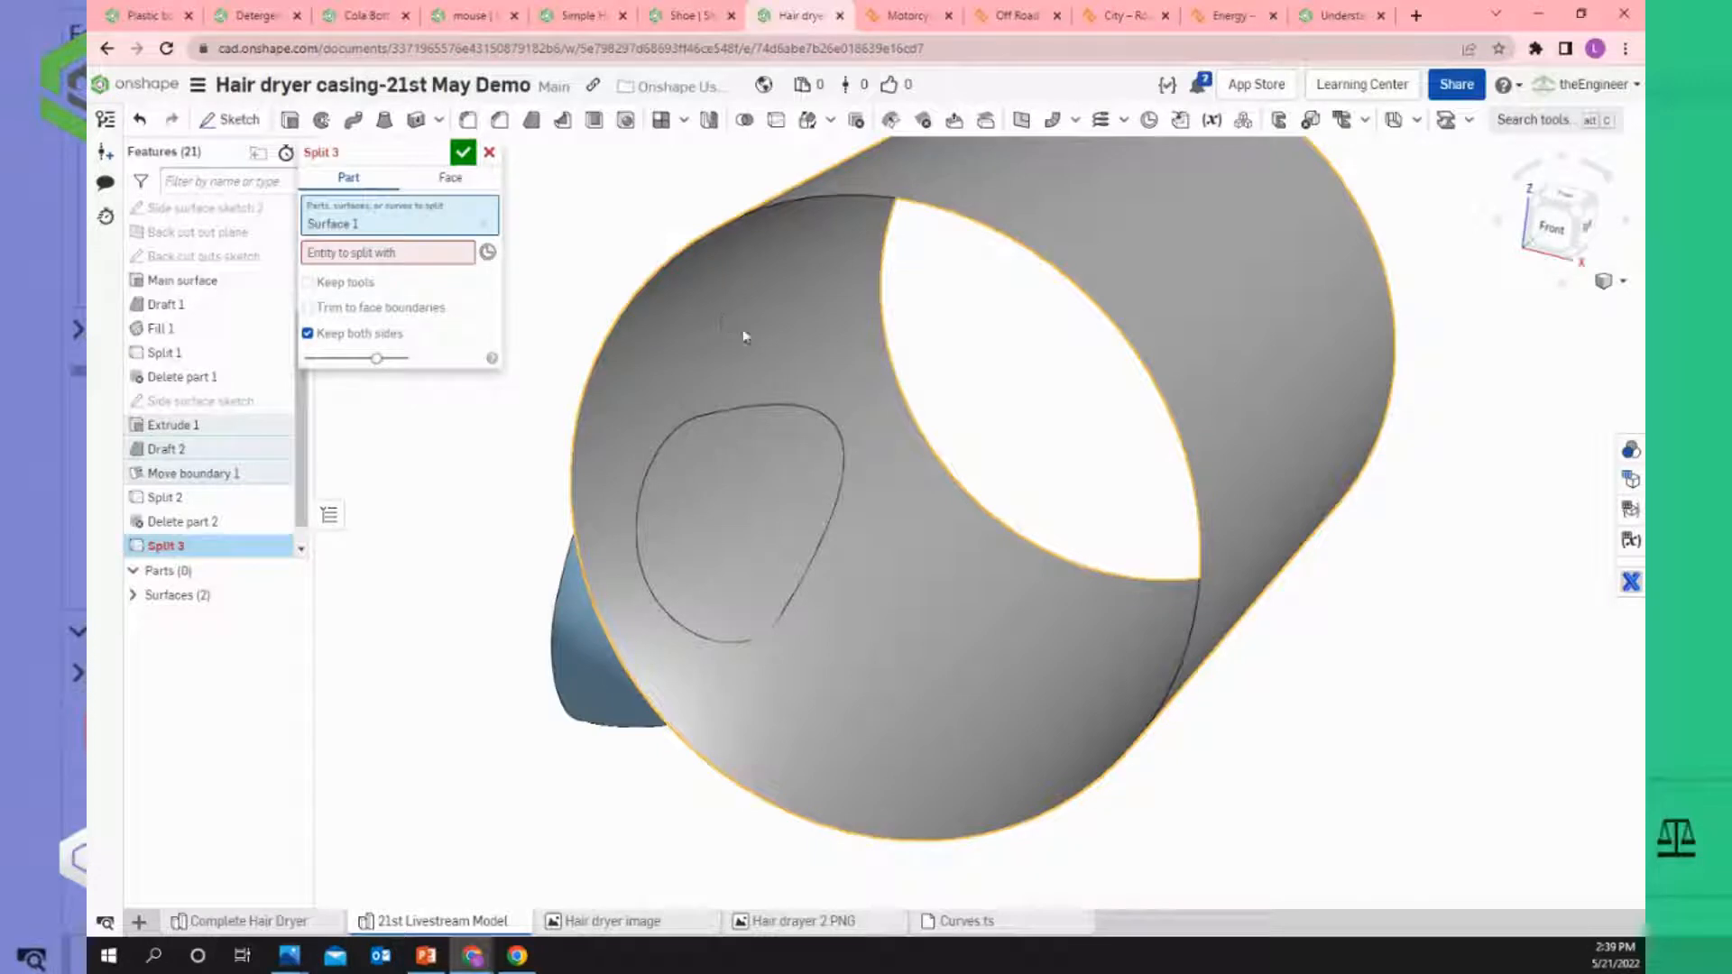
pyautogui.click(404, 260)
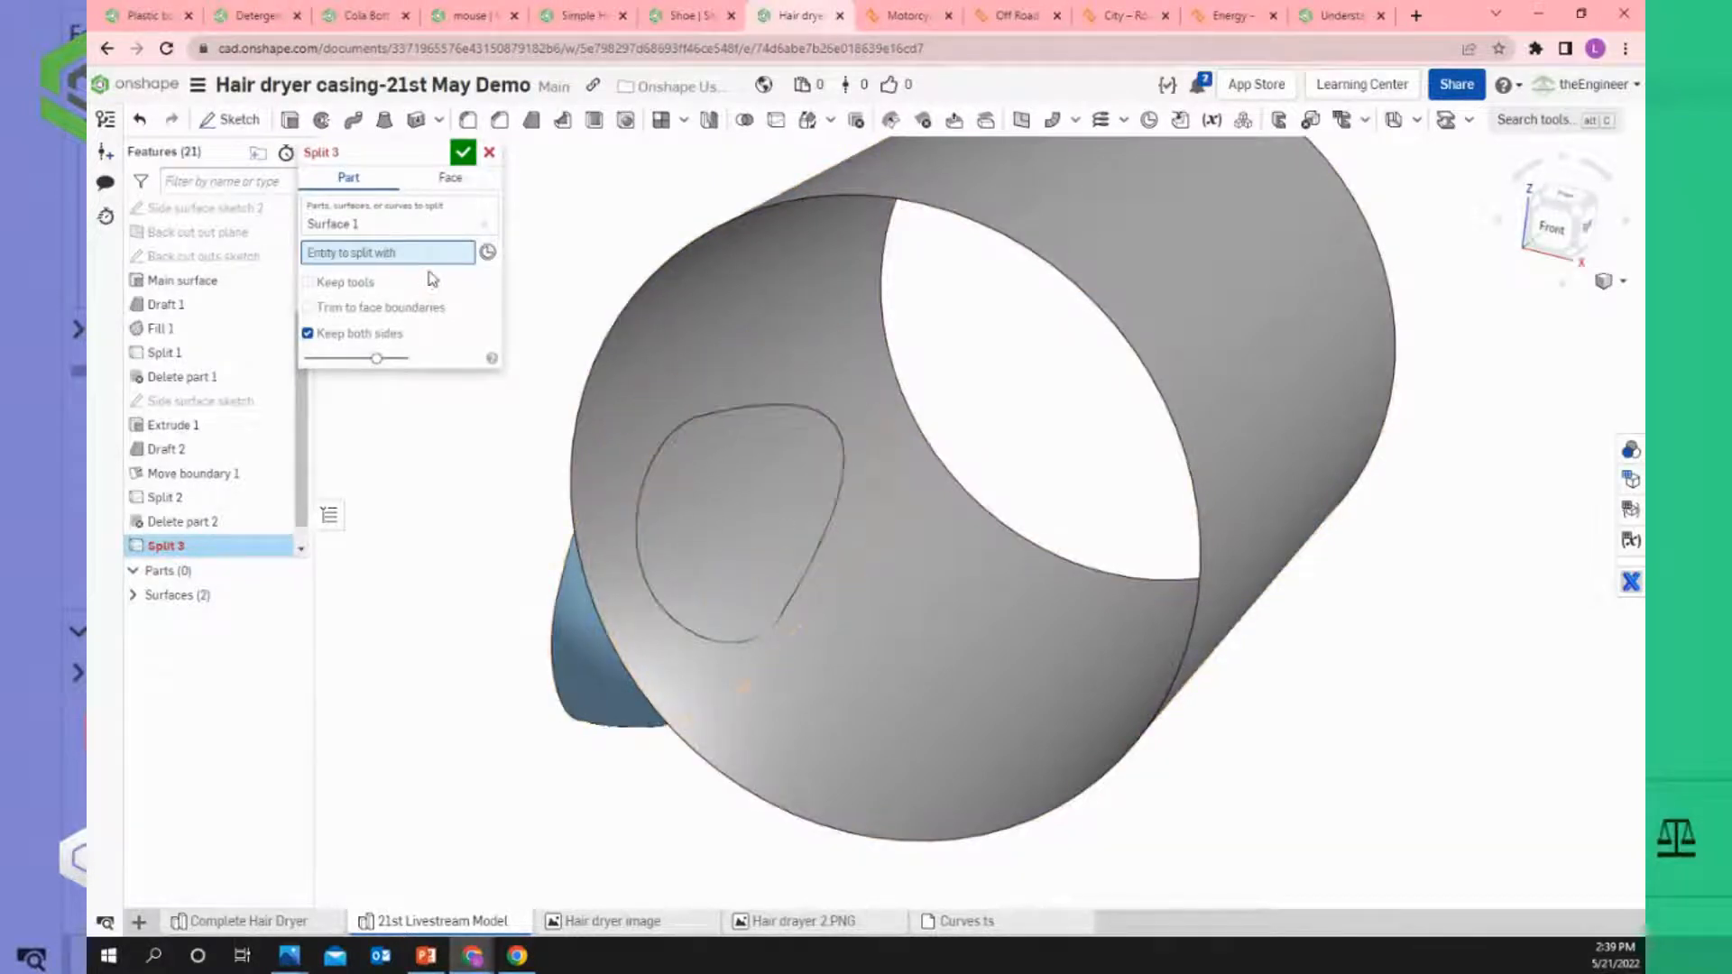
pyautogui.click(576, 642)
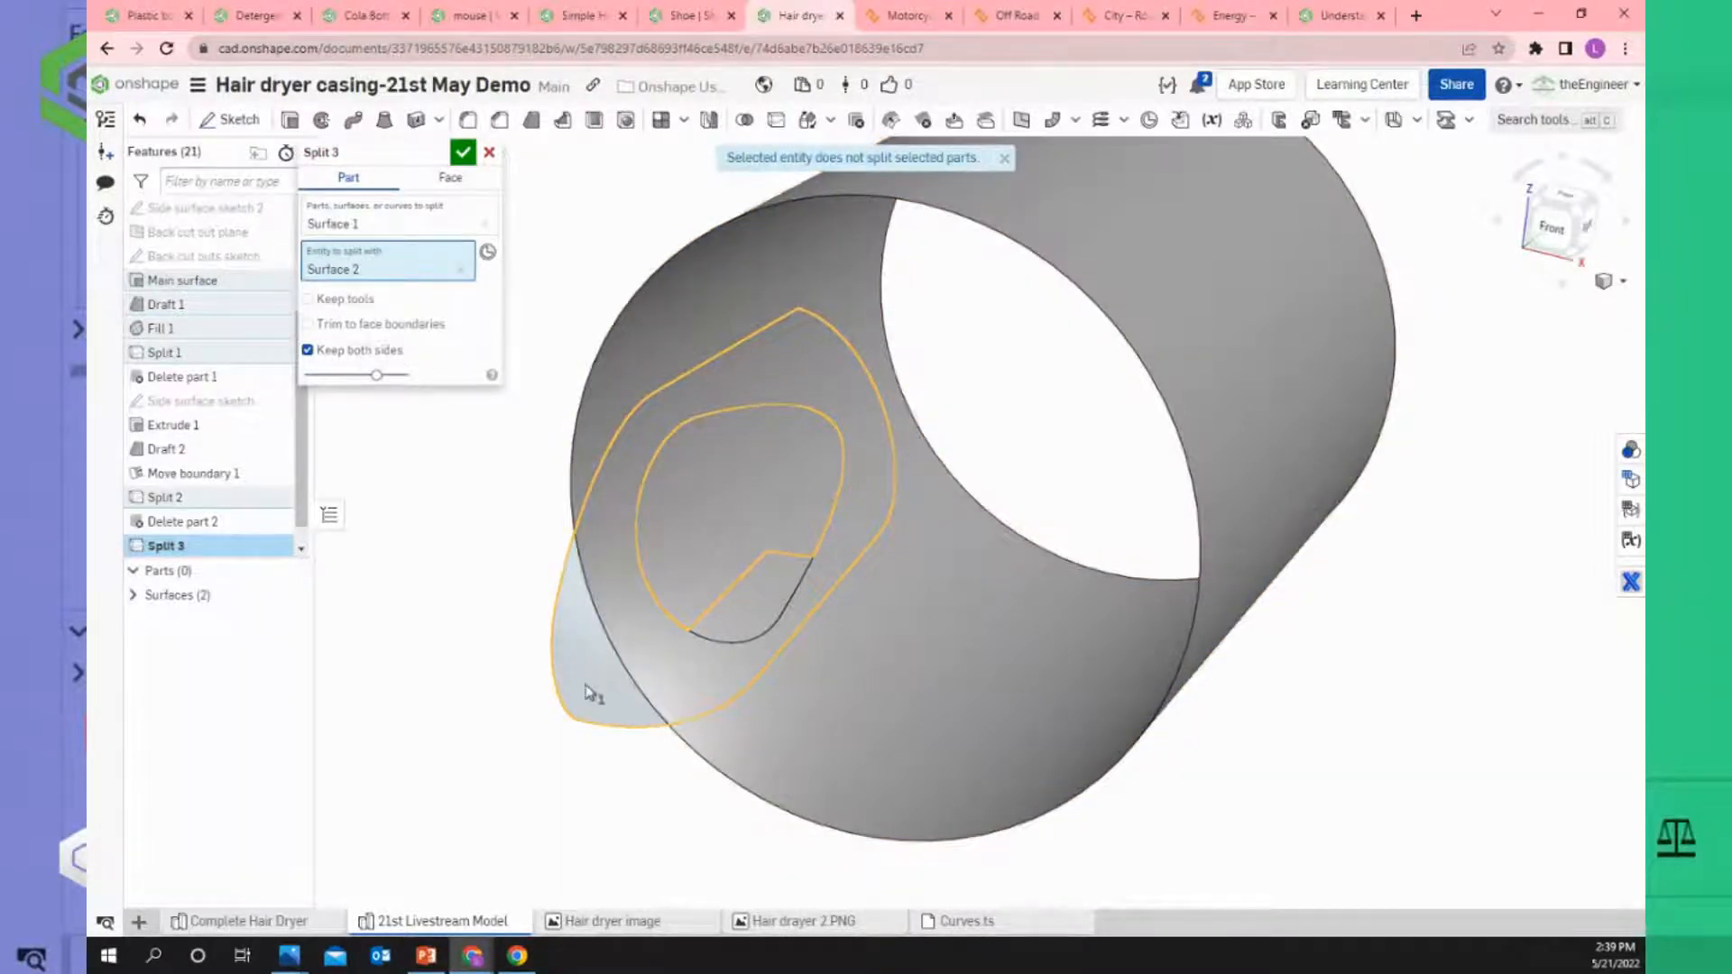
pyautogui.click(314, 301)
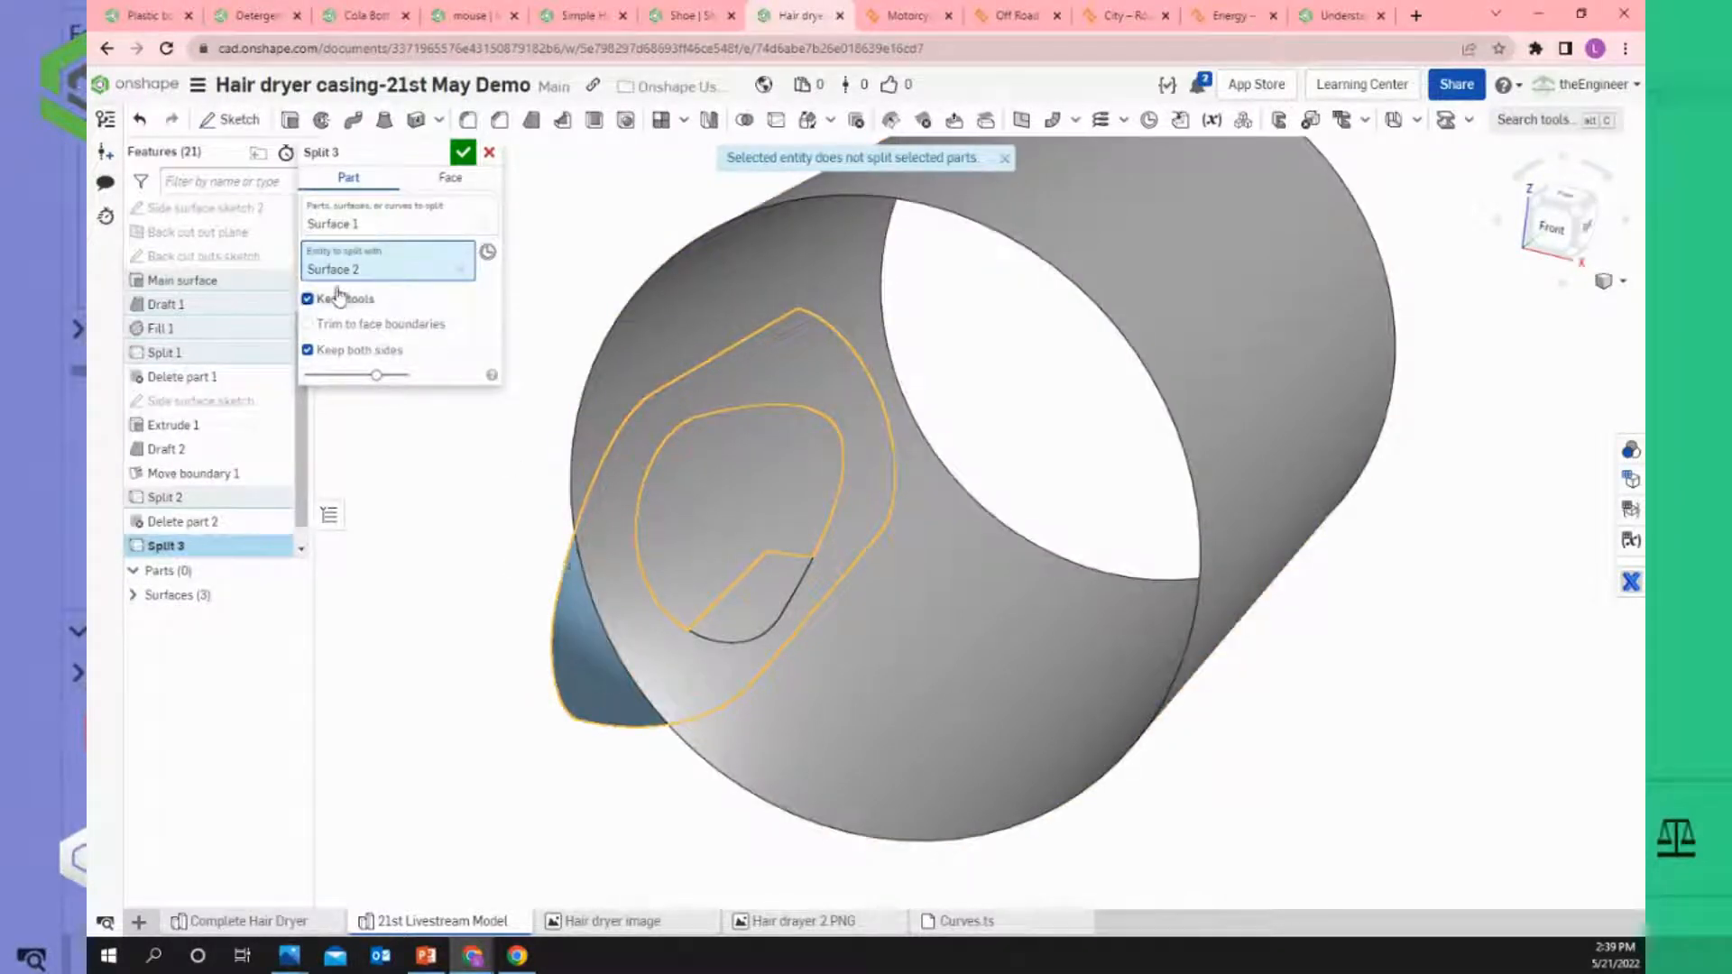
pyautogui.click(463, 154)
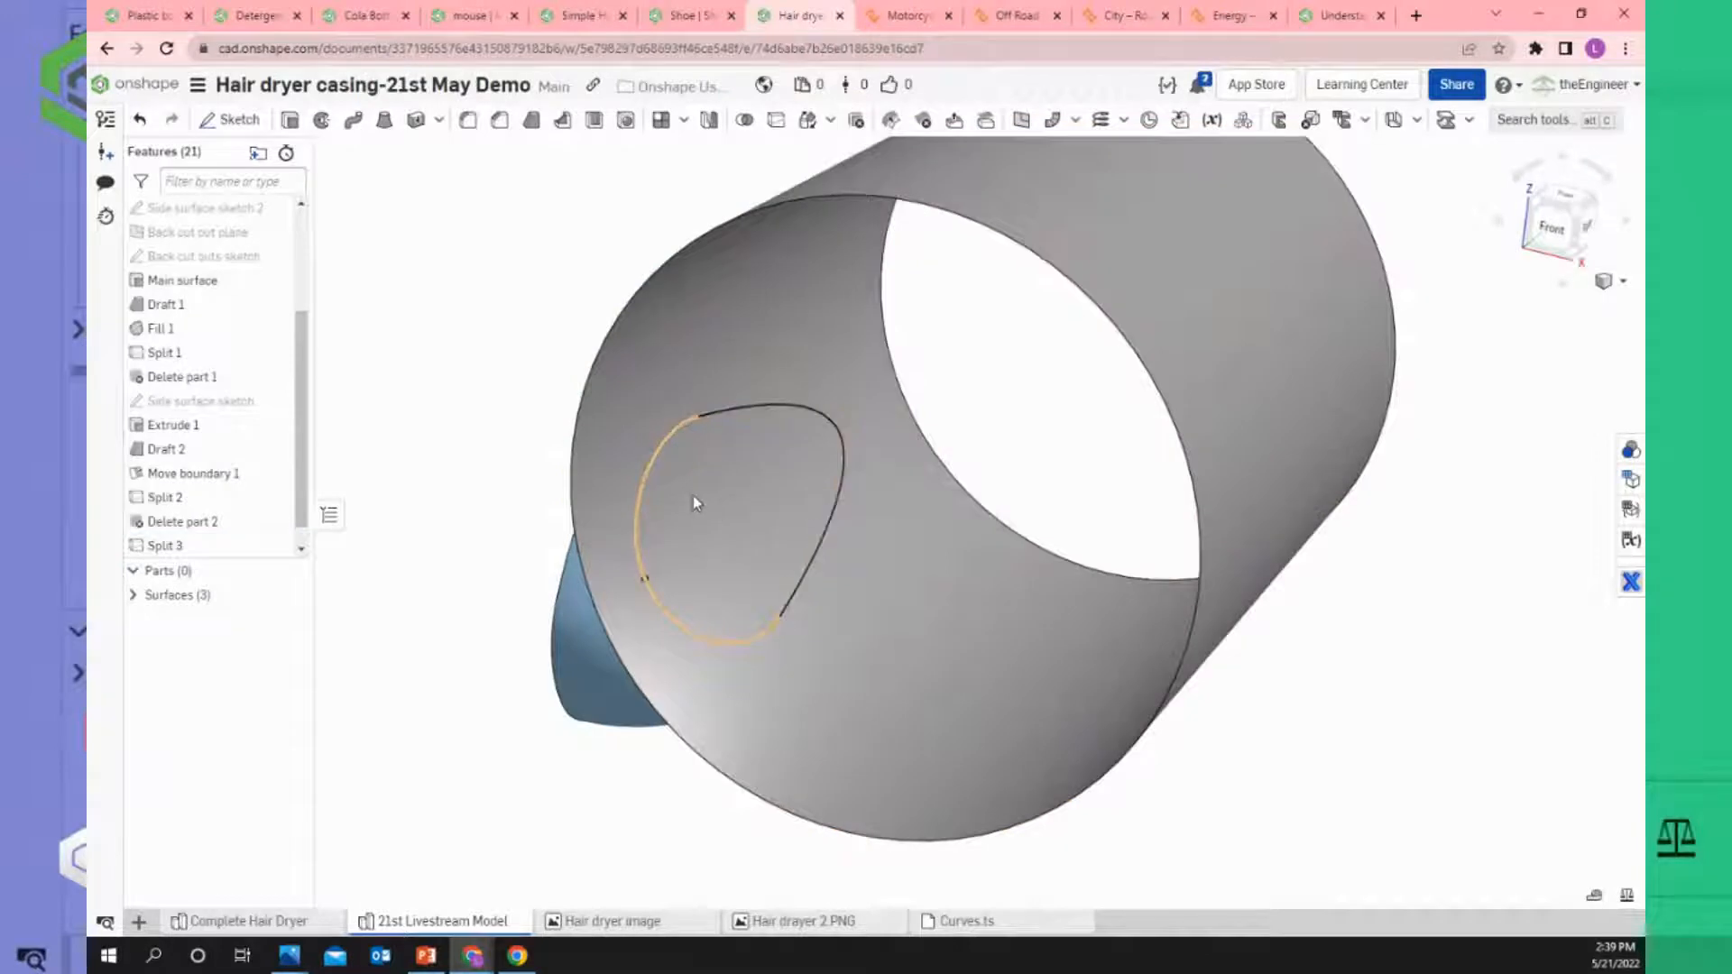
# Examine which pieces the split made of the drafted surface, inside and outside the recess outline.
pyautogui.click(693, 495)
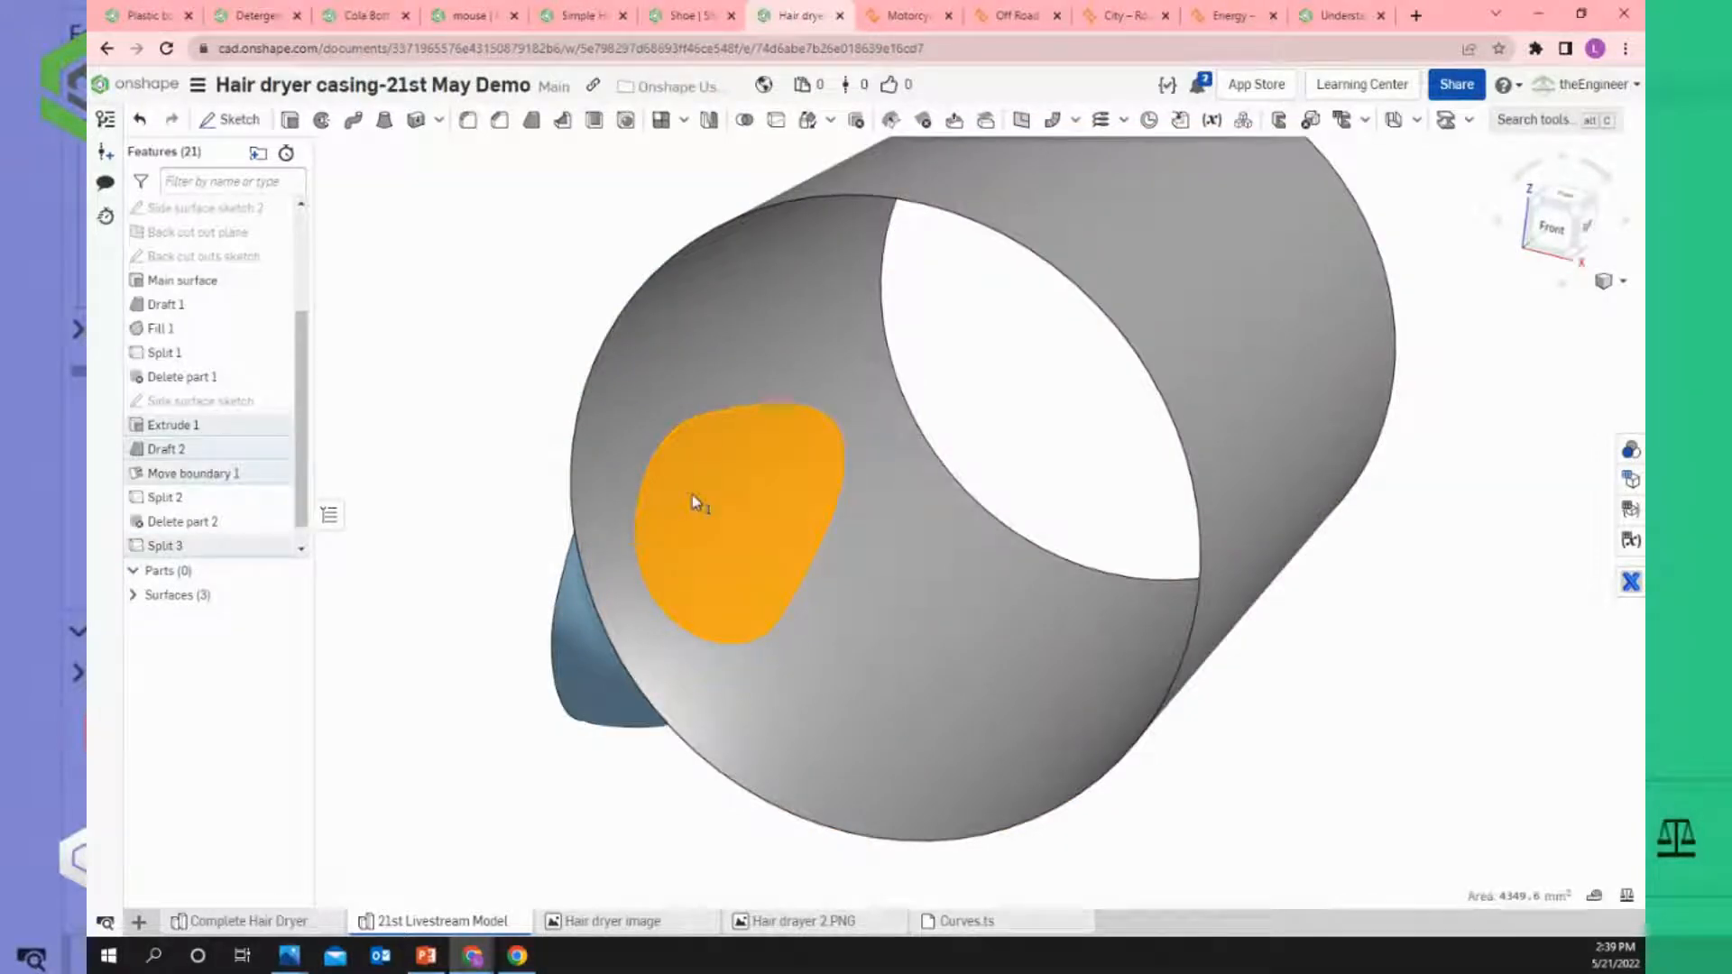
pyautogui.click(687, 339)
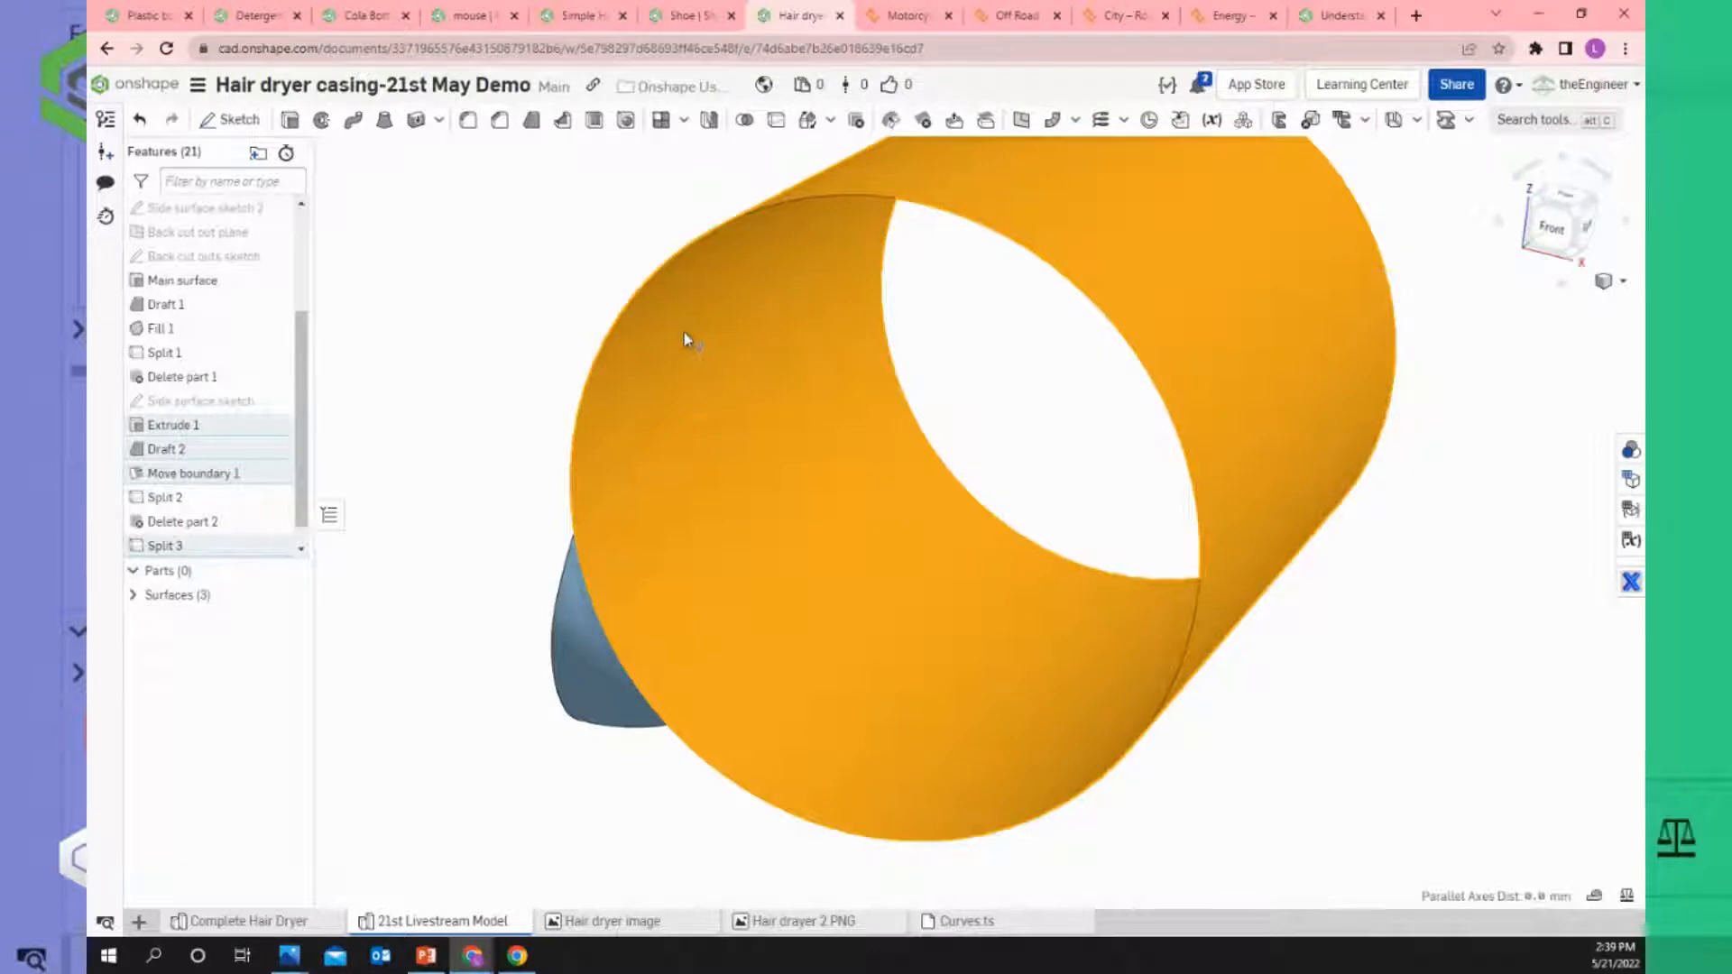
pyautogui.press('space')
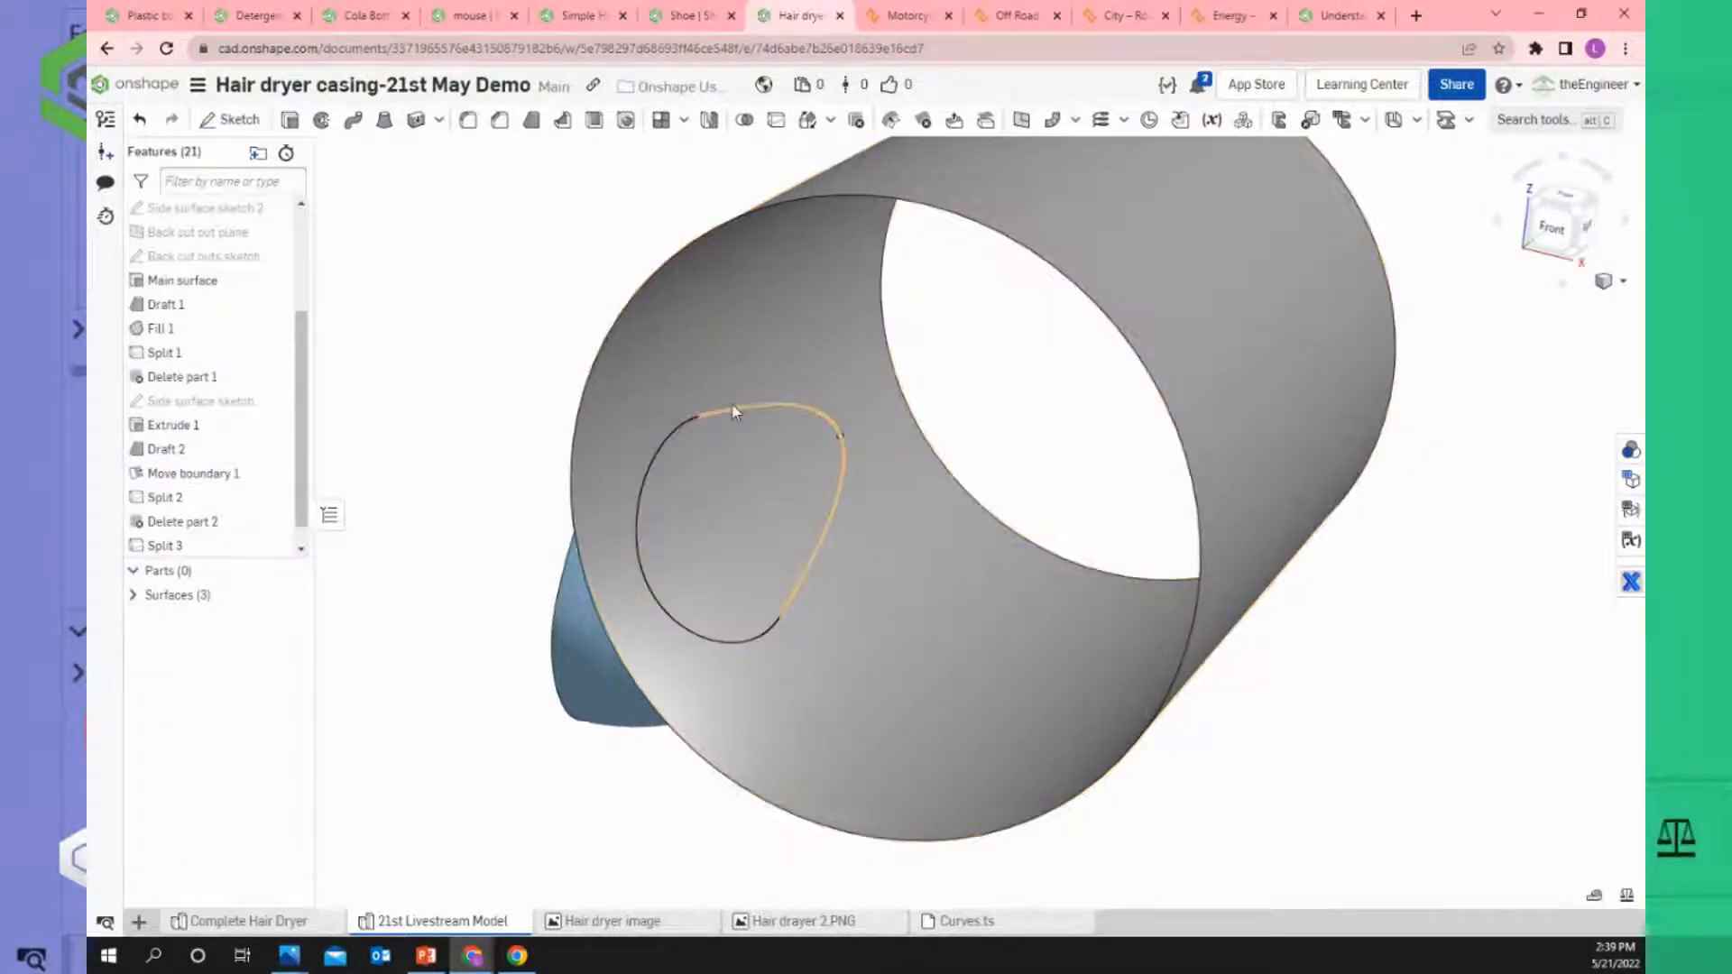
pyautogui.click(712, 456)
pyautogui.click(706, 355)
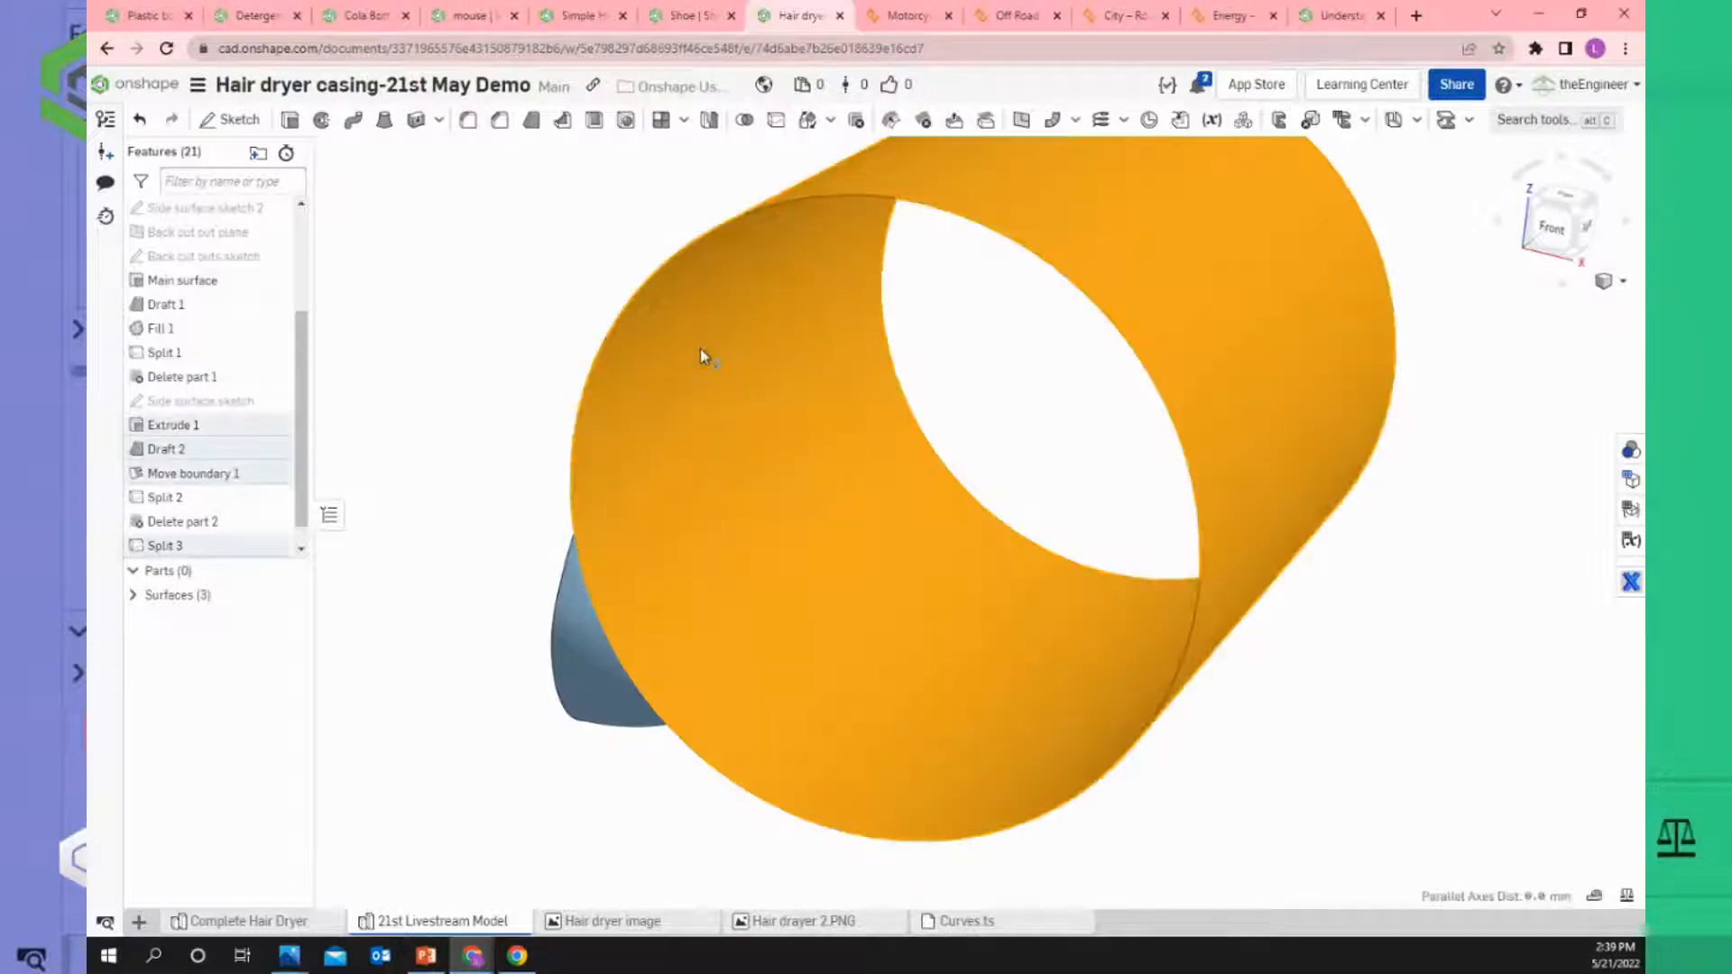
pyautogui.click(458, 285)
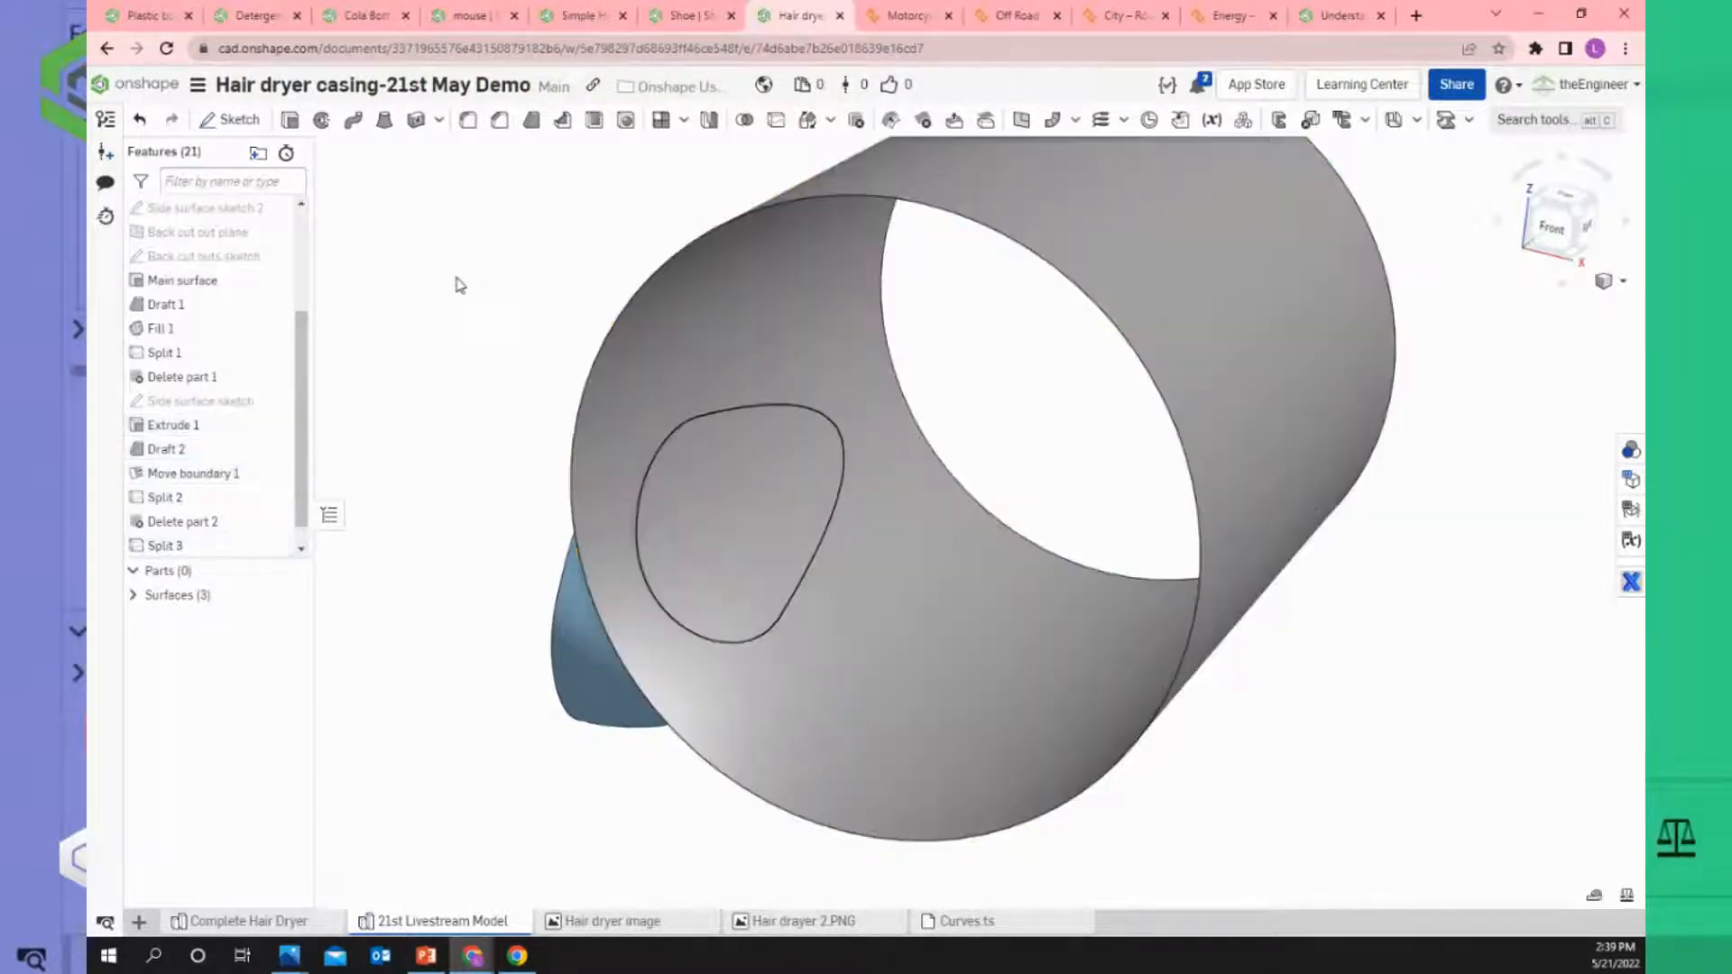
pyautogui.click(712, 531)
pyautogui.click(514, 375)
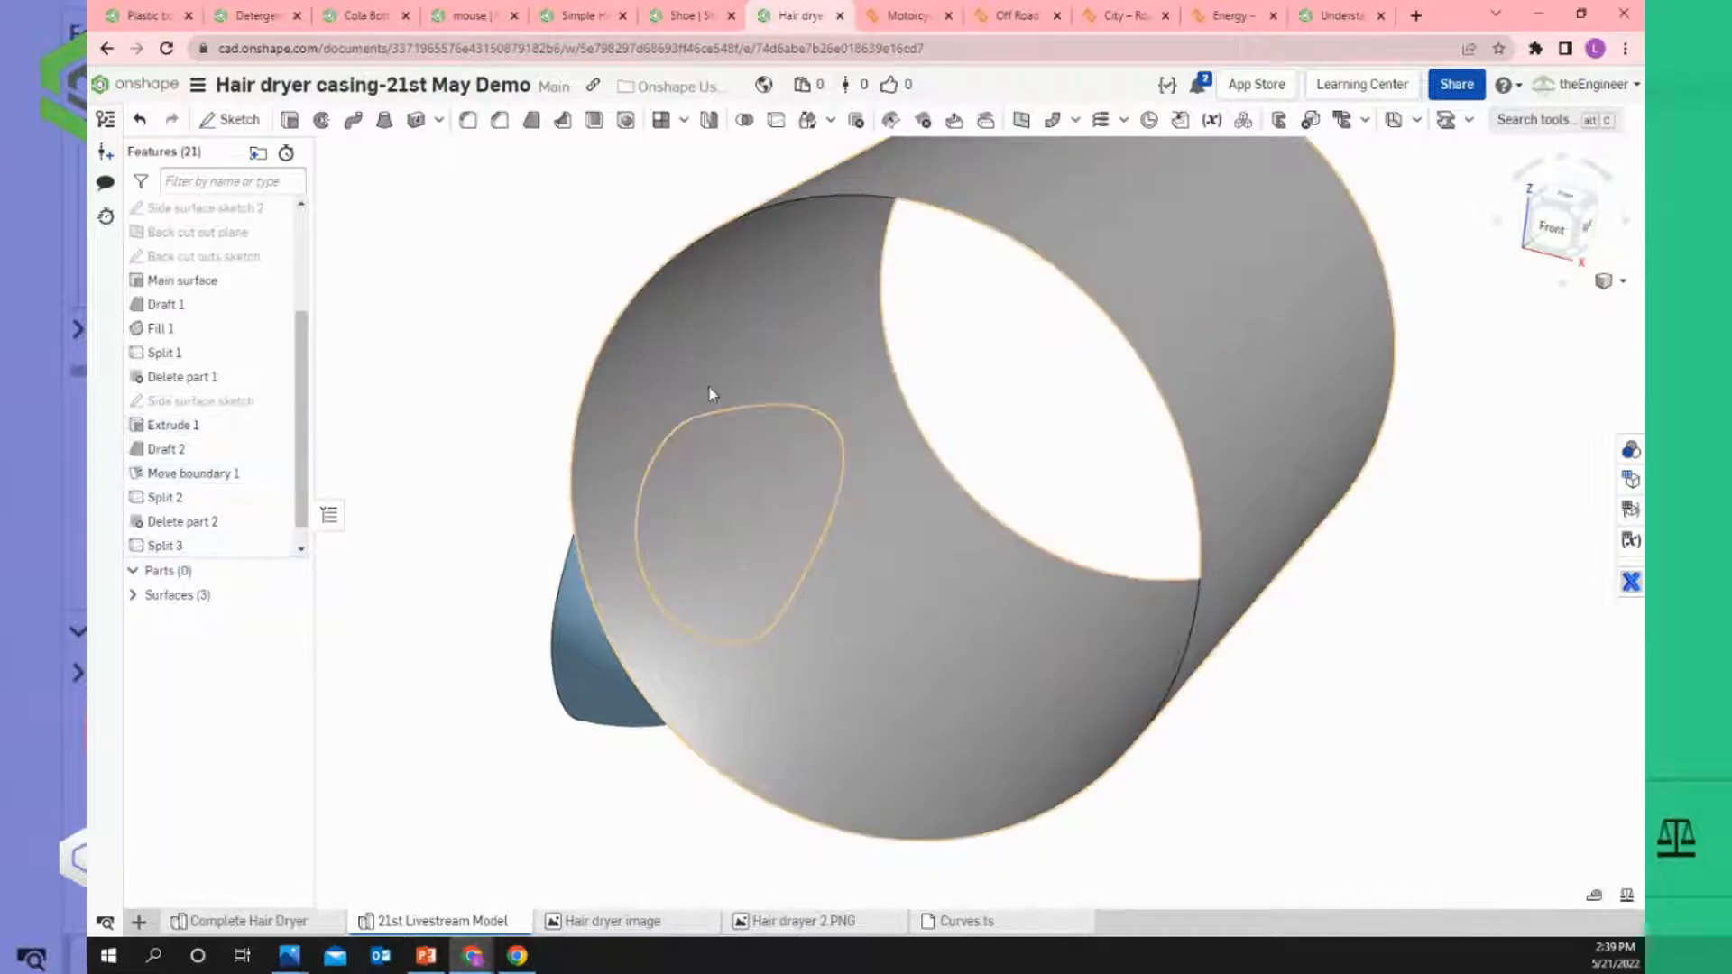
# Delete the large piece of the drafted surface outside the recess outline.
pyautogui.click(733, 364)
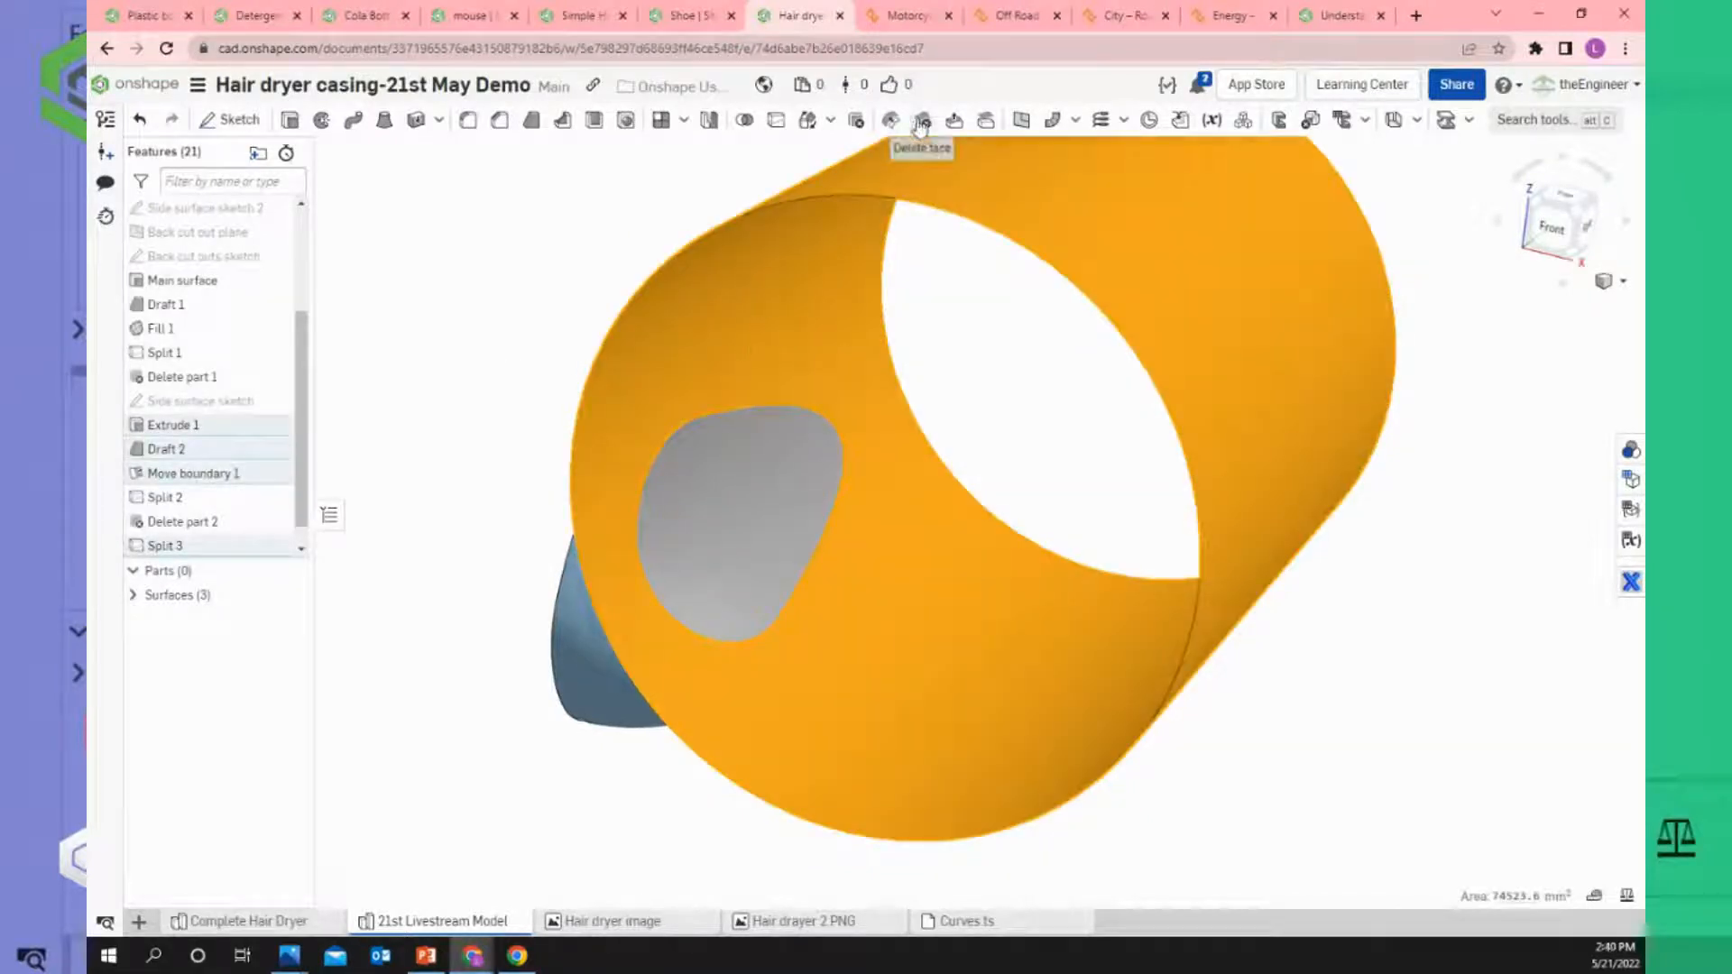
pyautogui.click(859, 125)
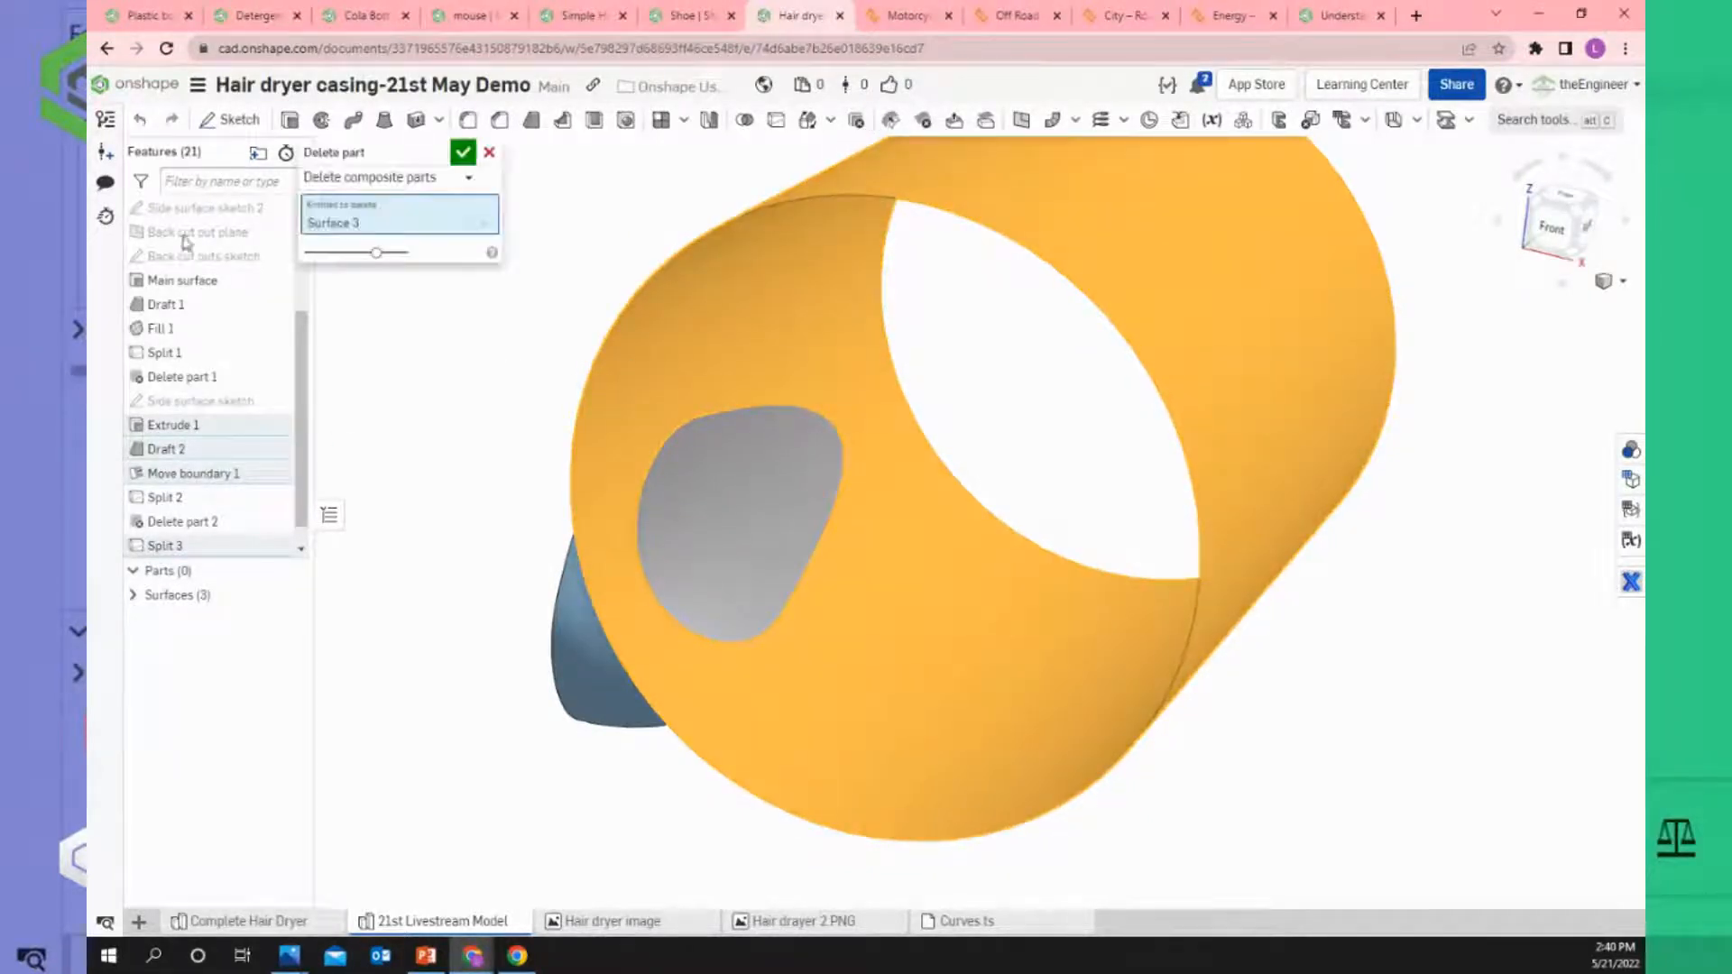
pyautogui.click(462, 155)
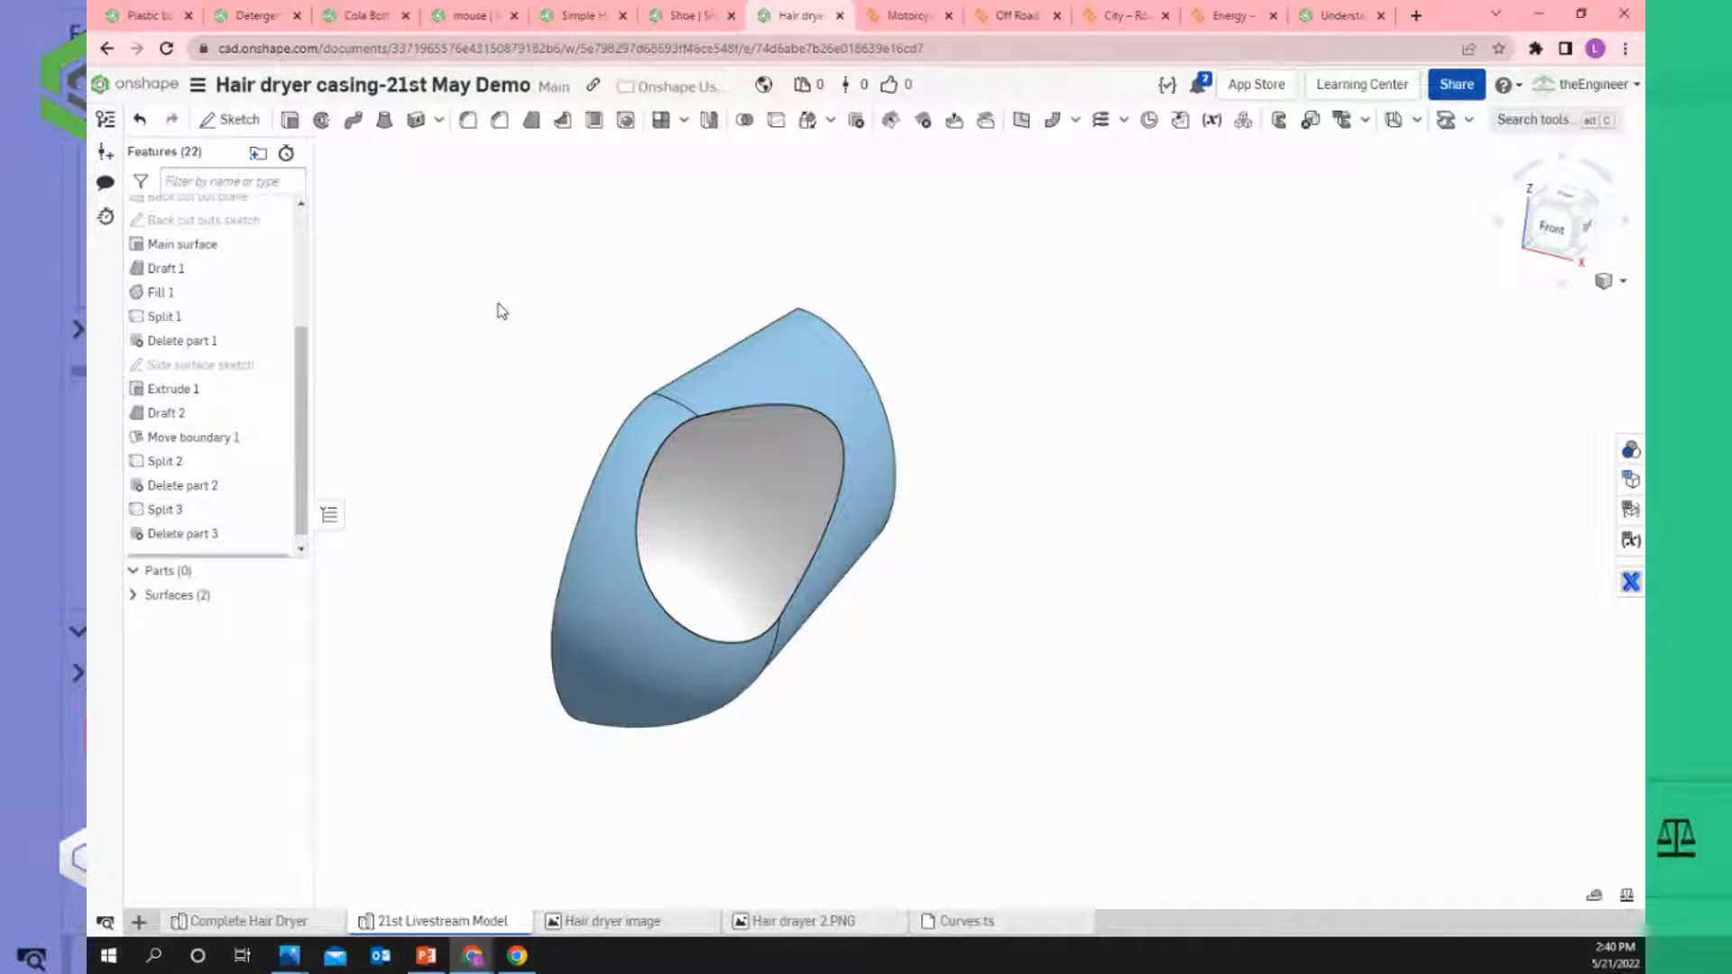
# Open the Split 3 feature for editing.
pyautogui.rightClick(185, 519)
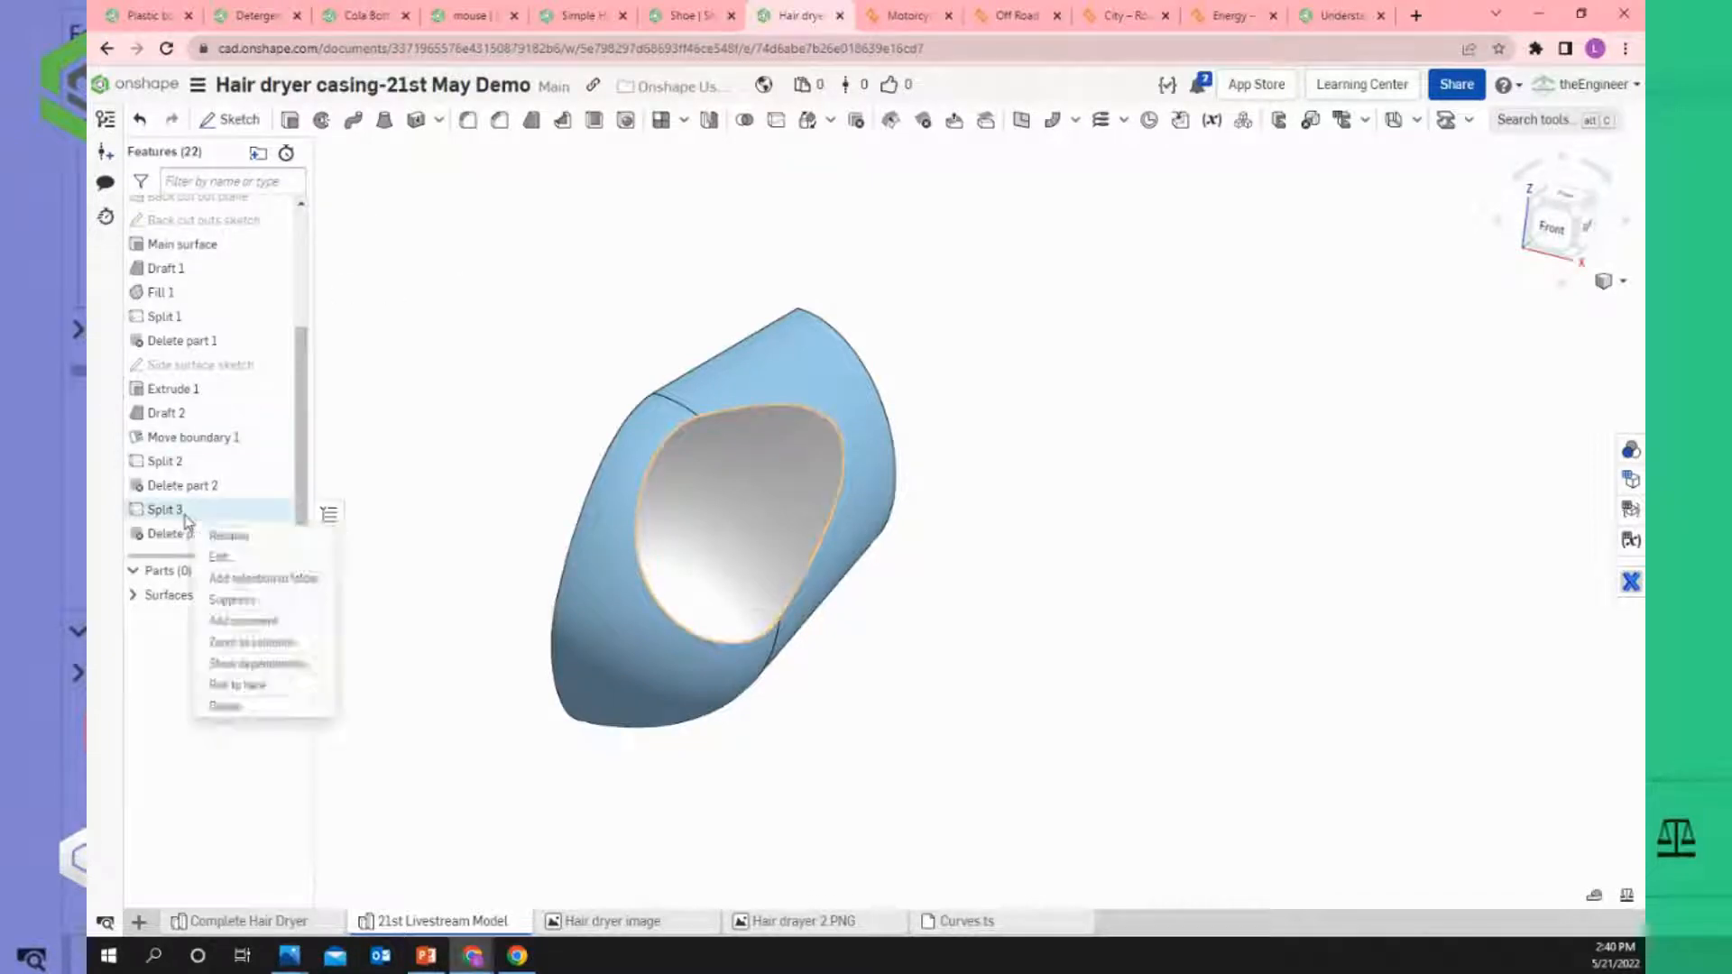
pyautogui.click(220, 557)
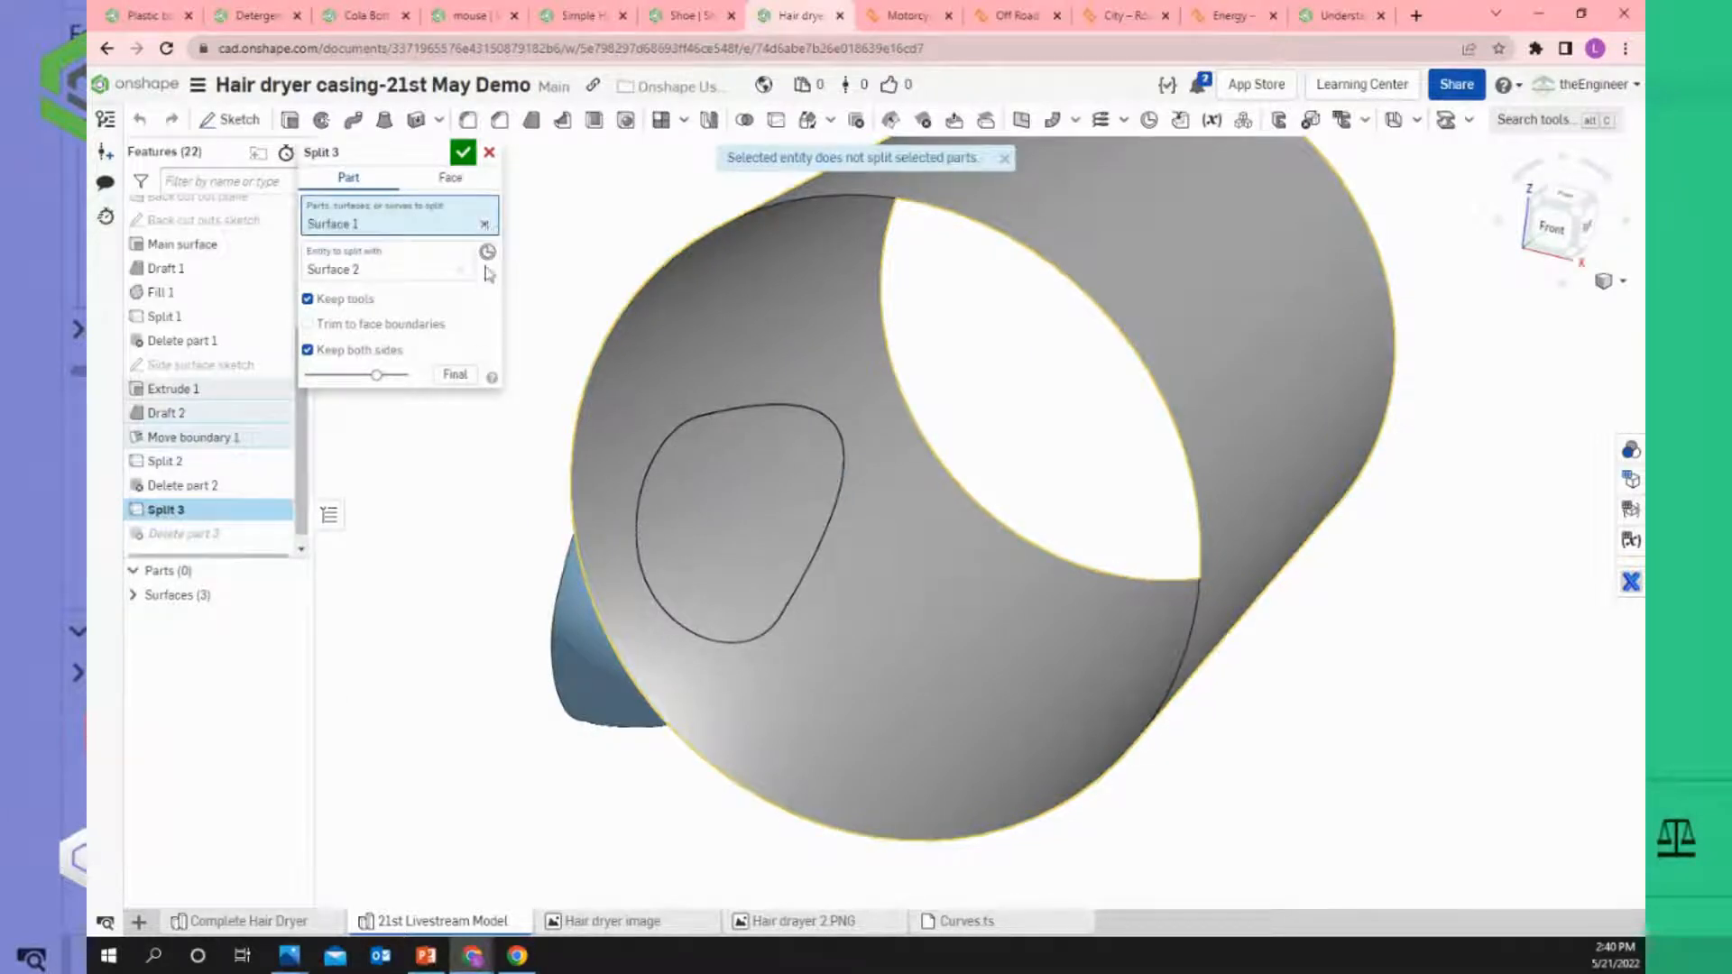
pyautogui.click(484, 225)
pyautogui.click(461, 253)
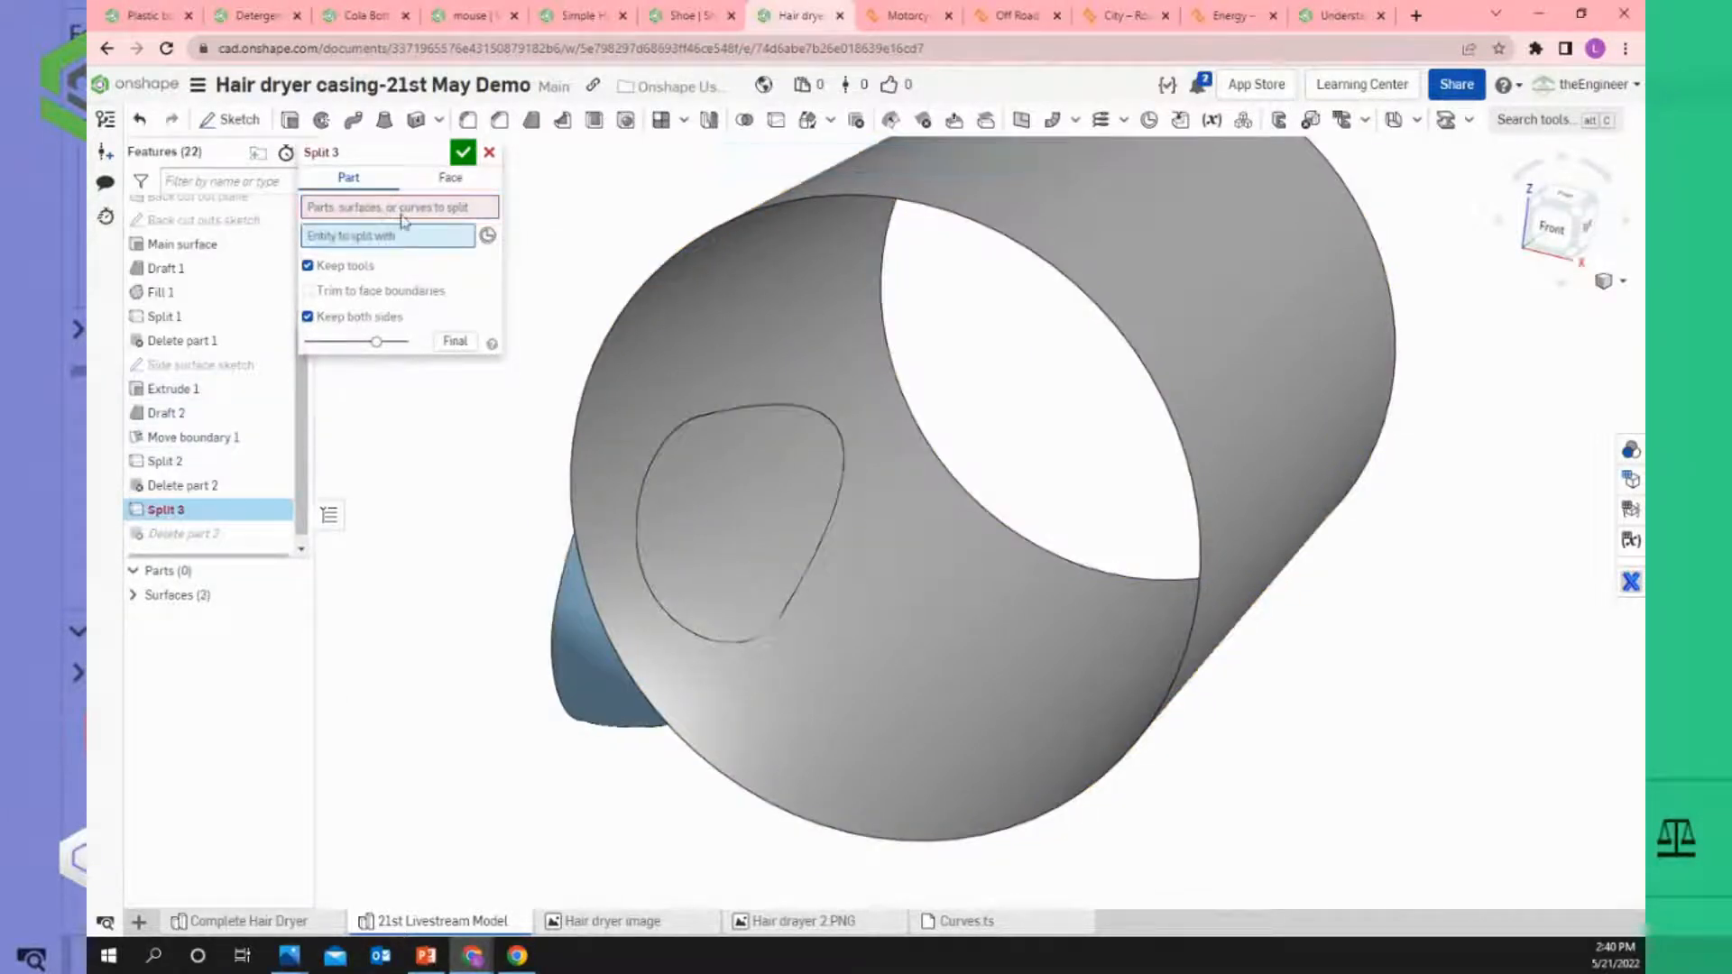
pyautogui.click(394, 210)
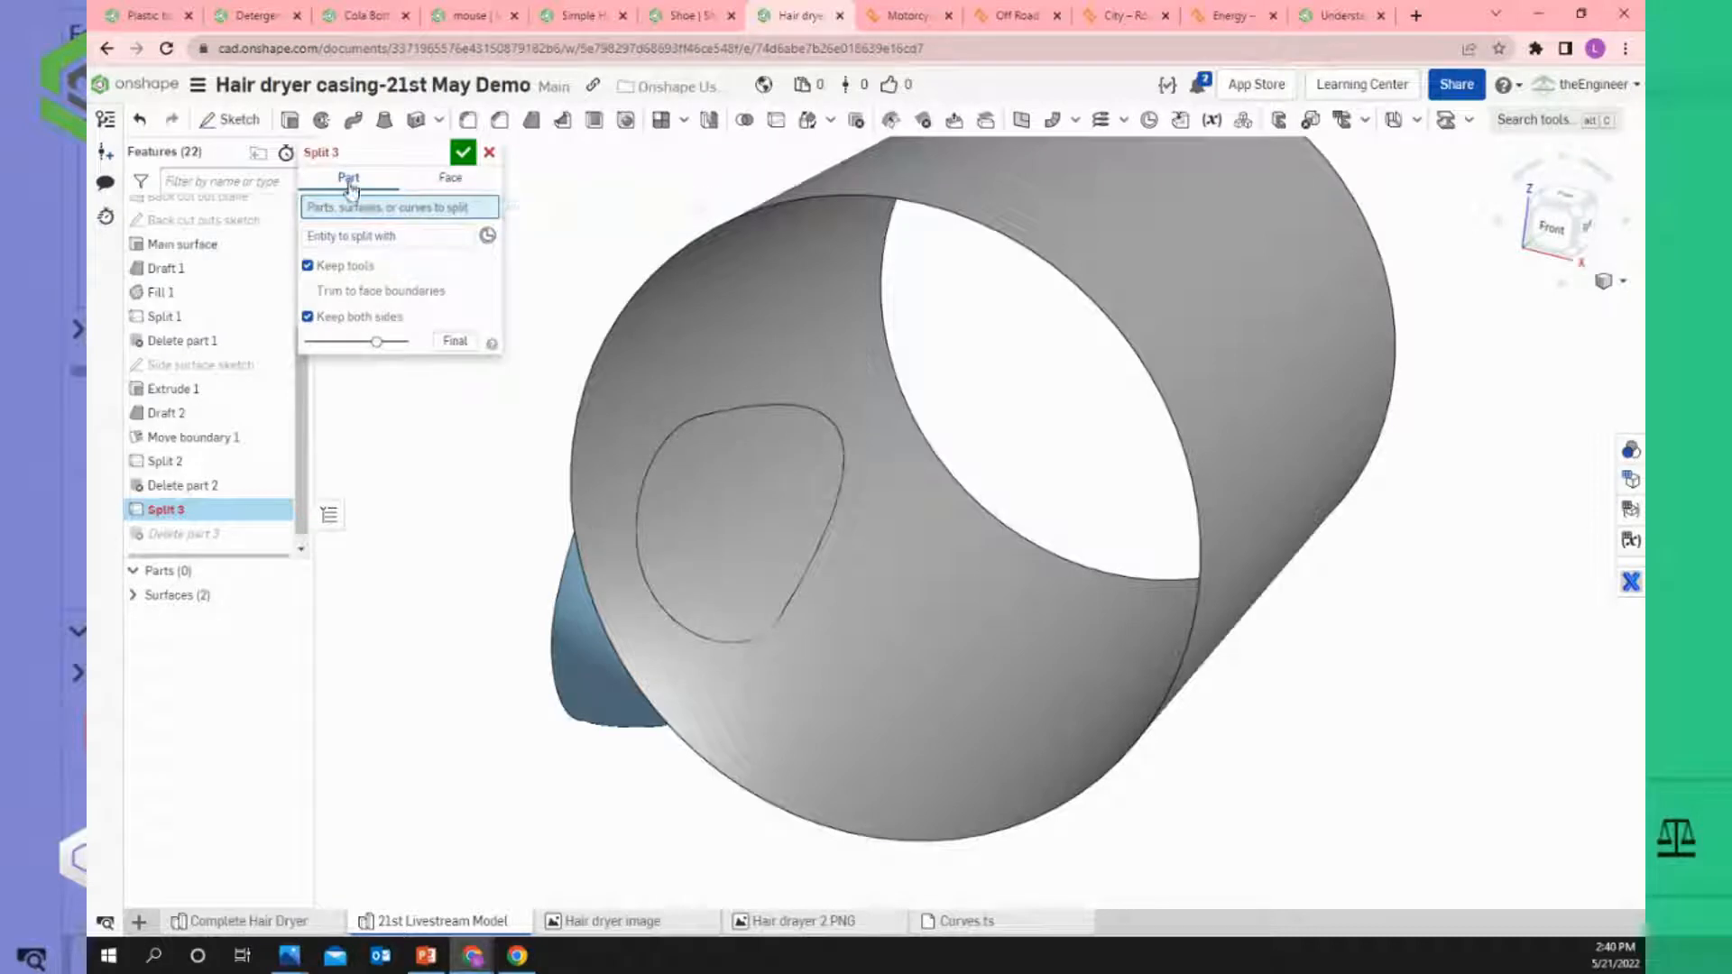
pyautogui.click(588, 636)
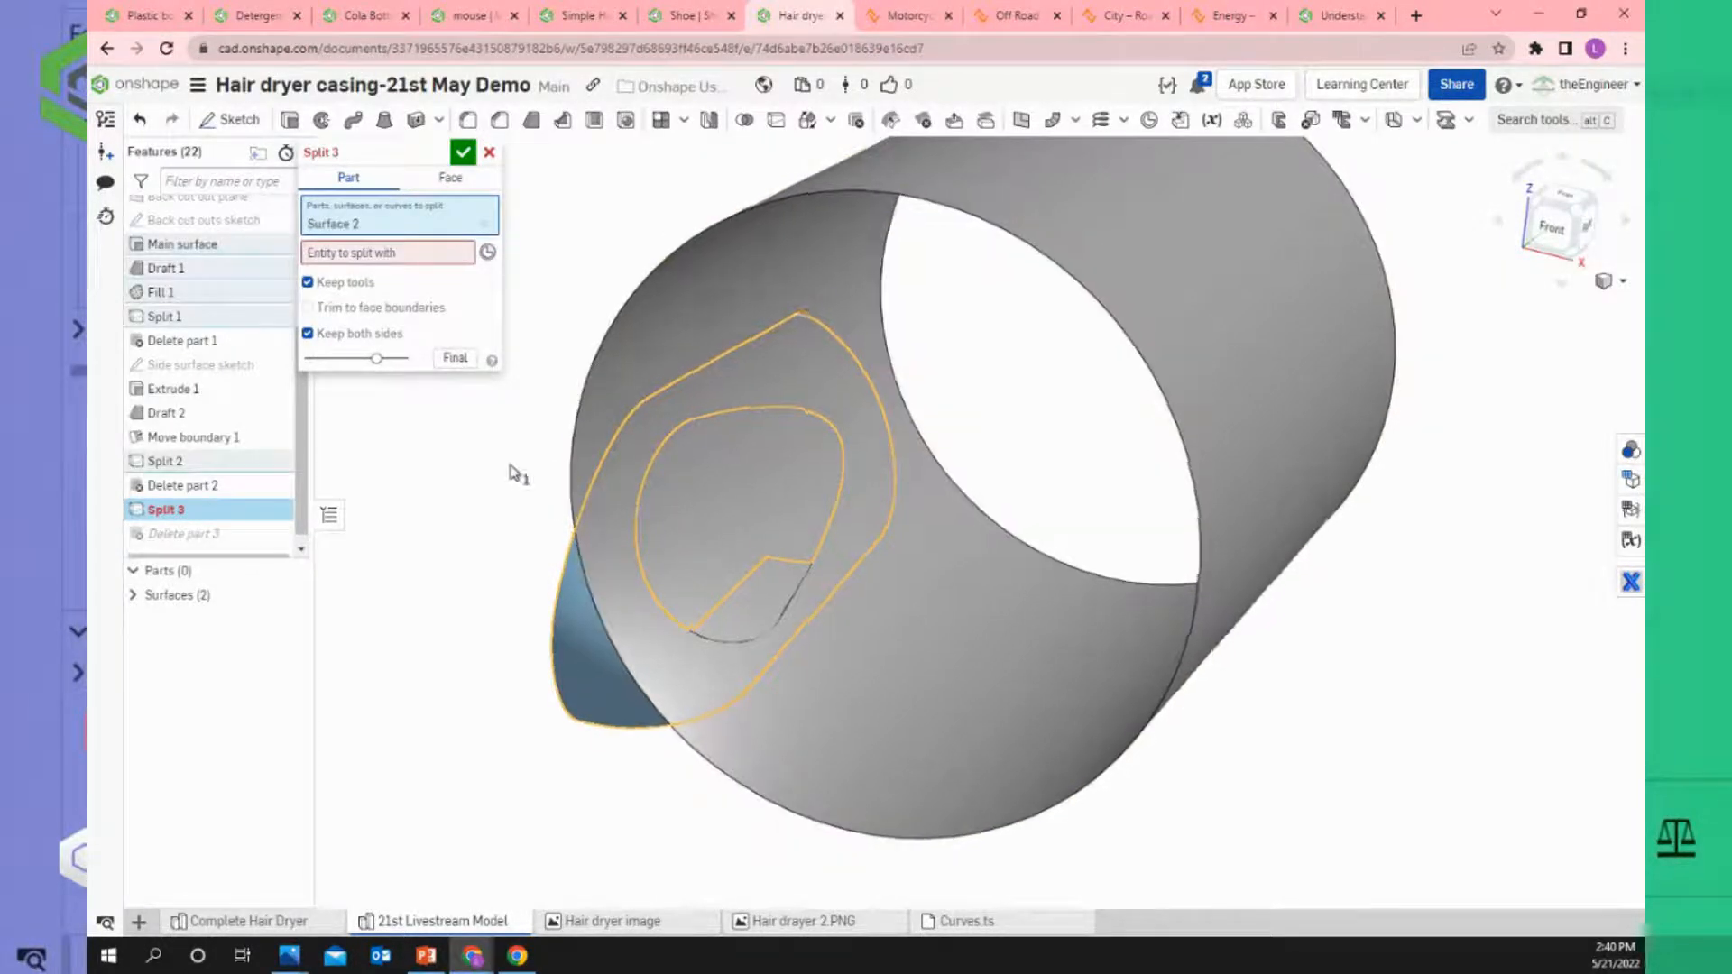
pyautogui.moveTo(511, 472); pyautogui.dragTo(875, 411, button='right')
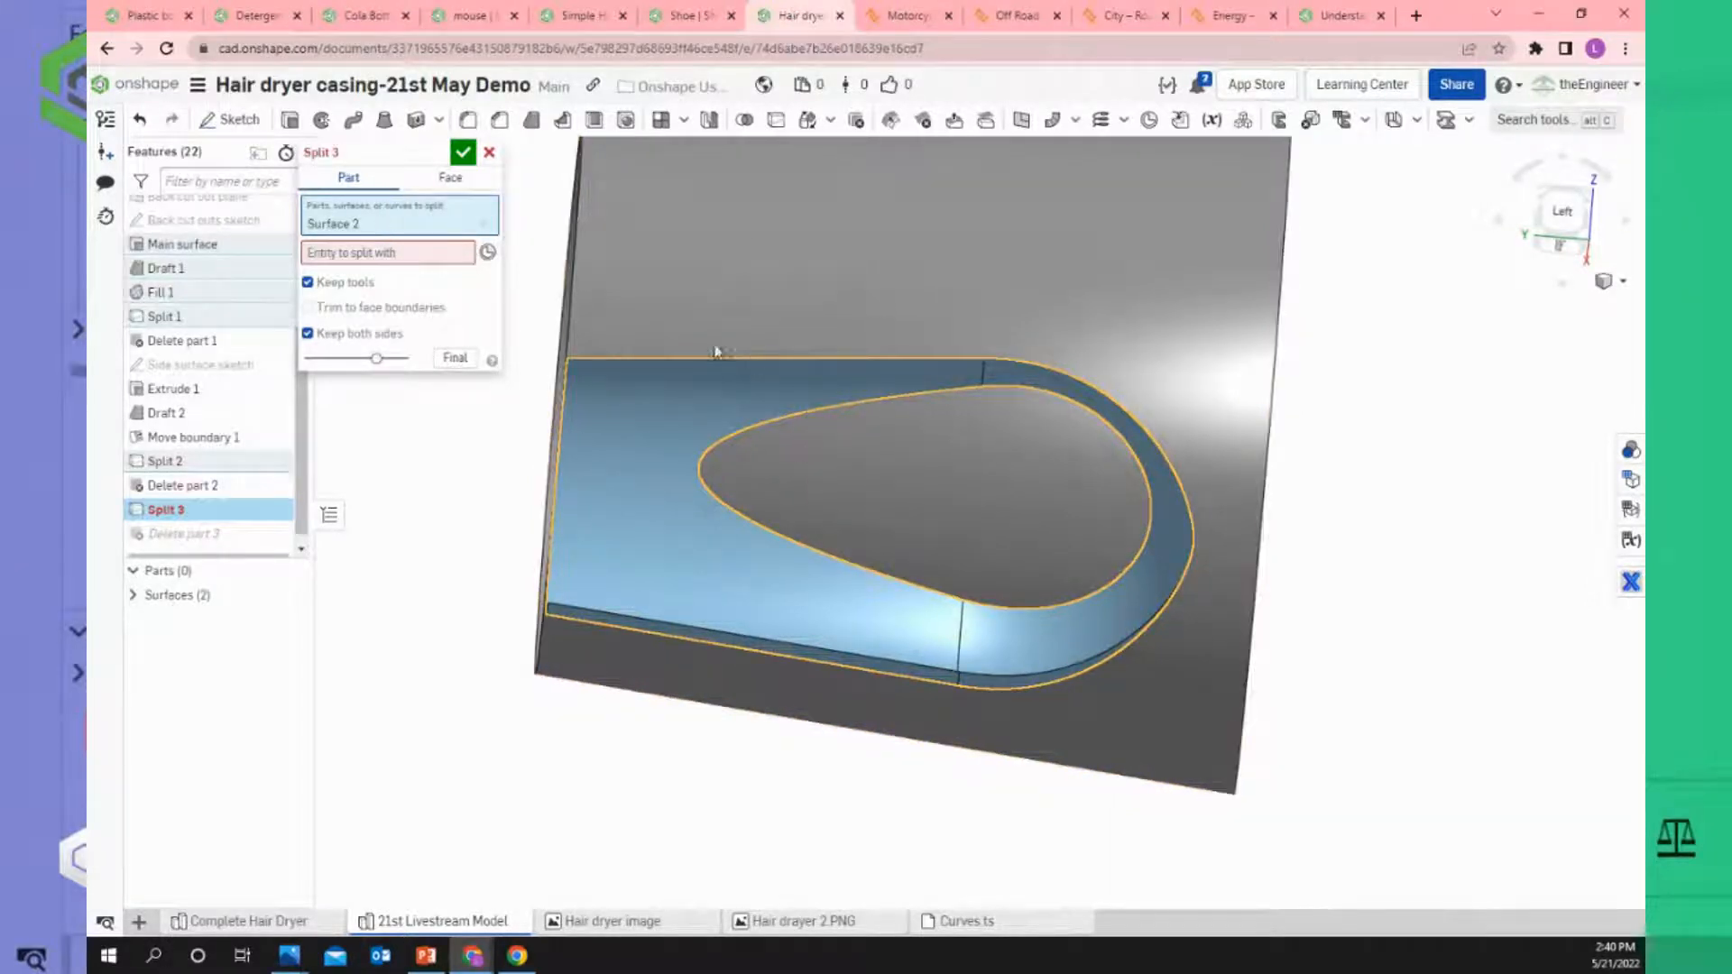
pyautogui.click(483, 225)
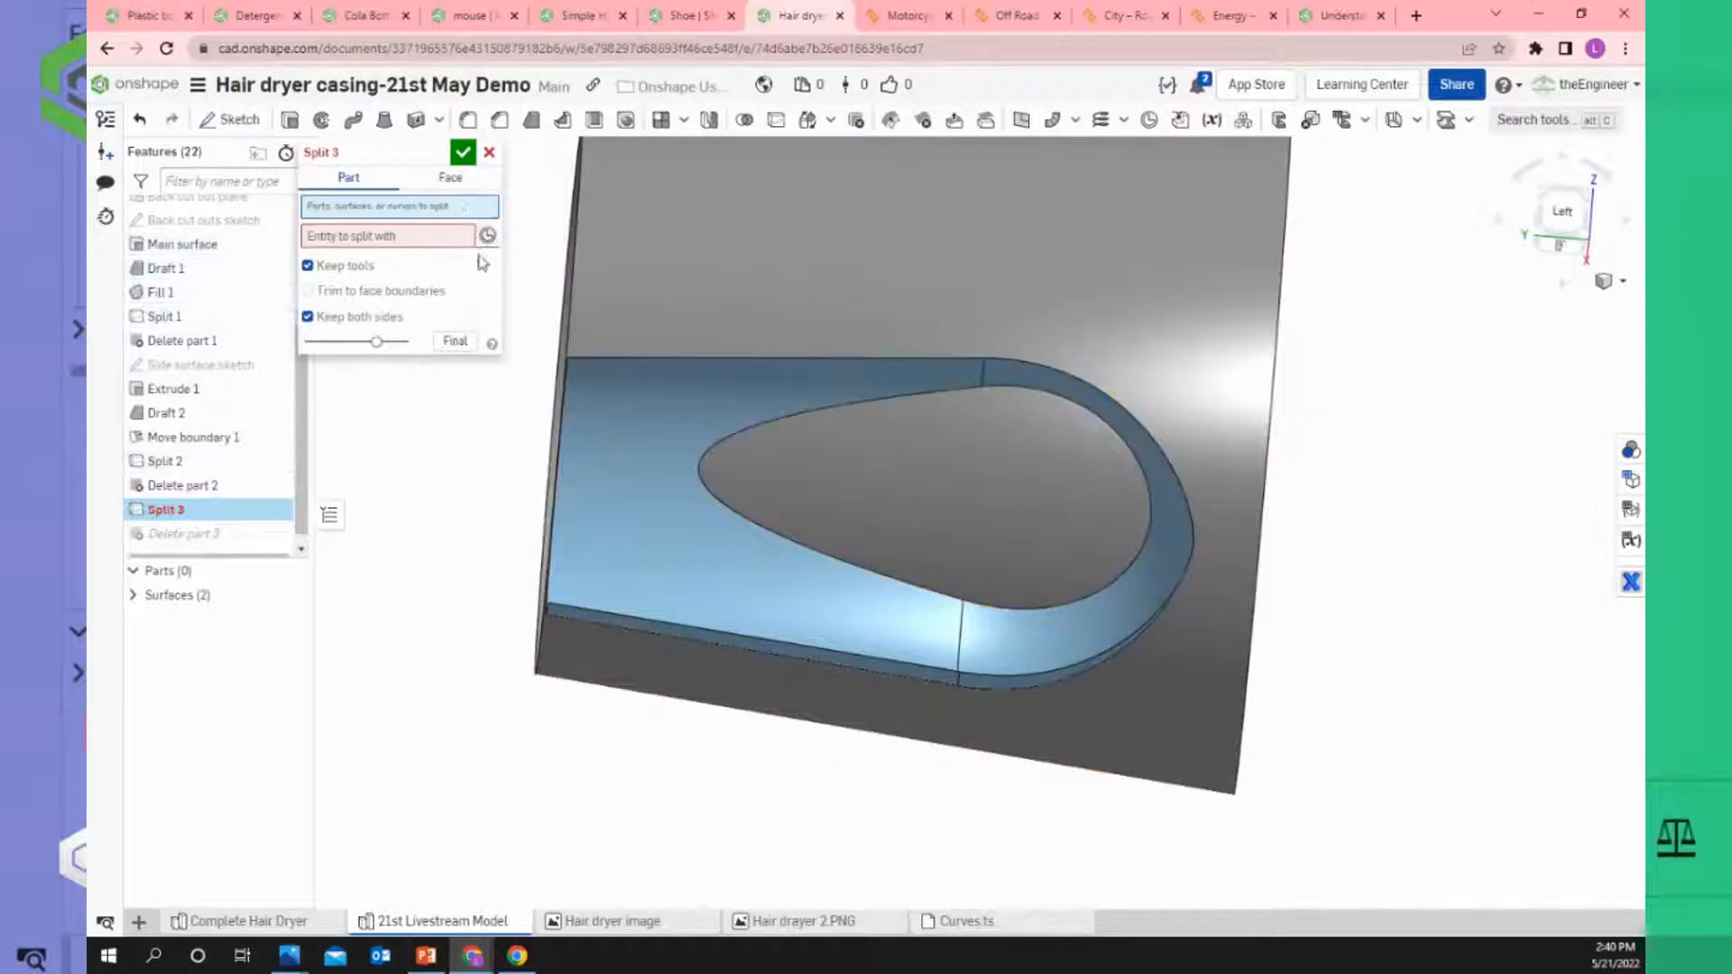
pyautogui.click(451, 249)
pyautogui.click(677, 501)
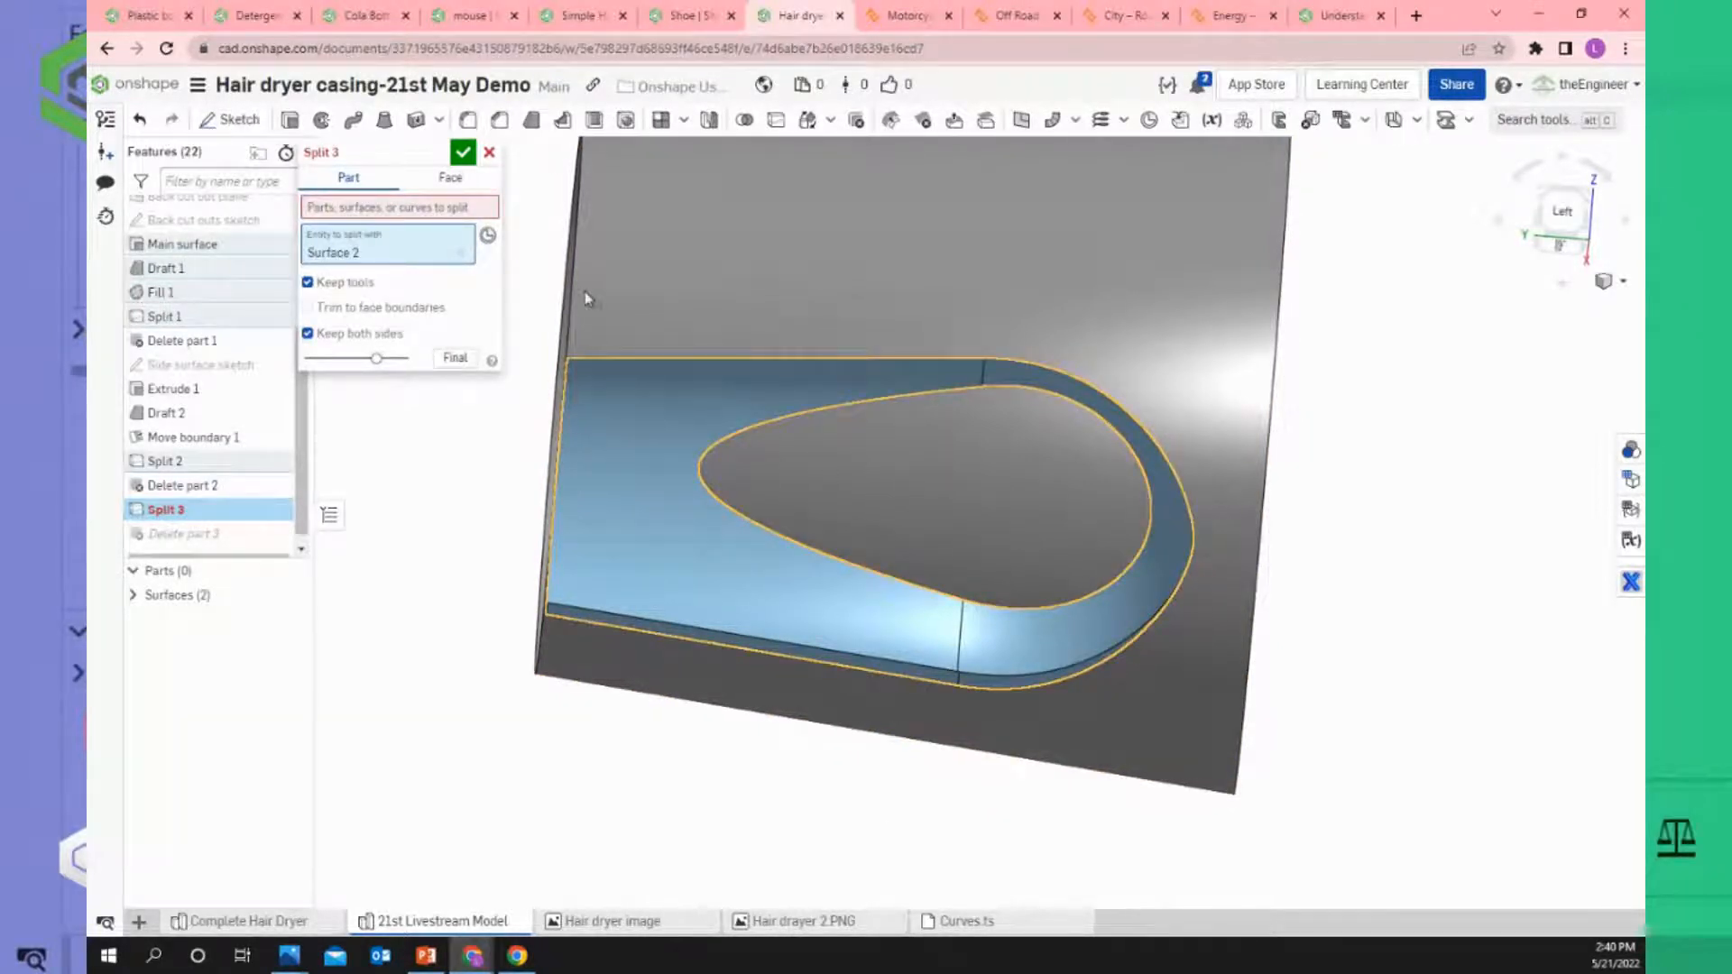
pyautogui.click(403, 212)
pyautogui.click(700, 274)
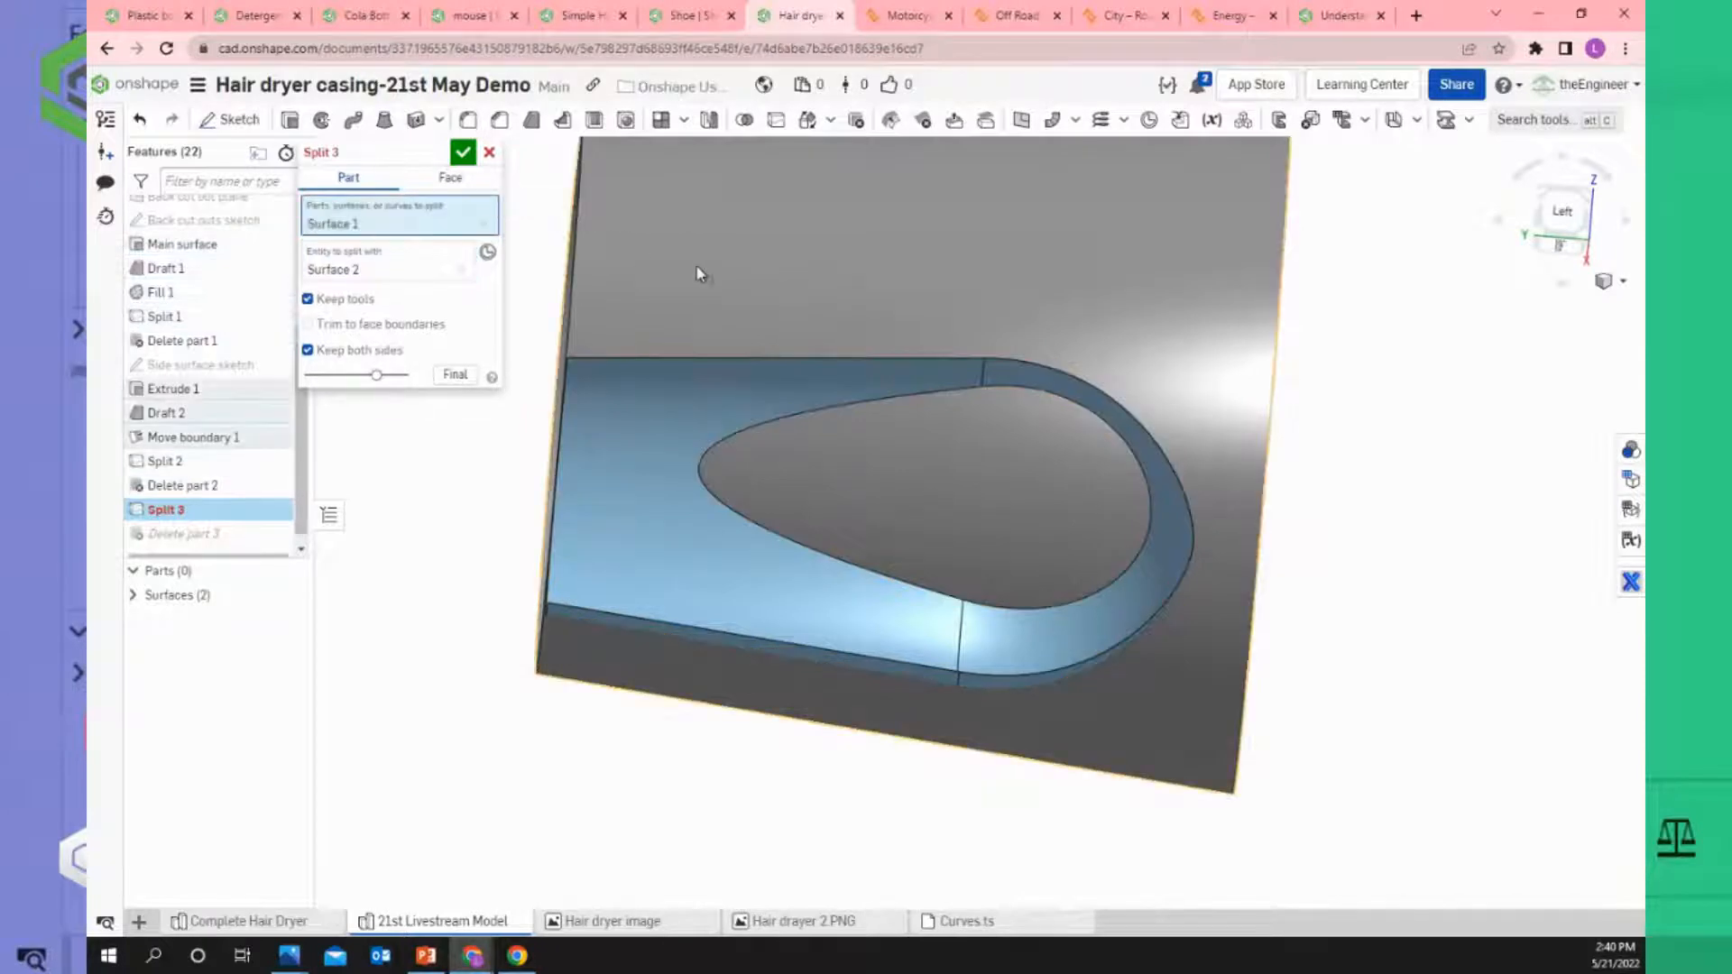
pyautogui.scroll(5, 907, 379)
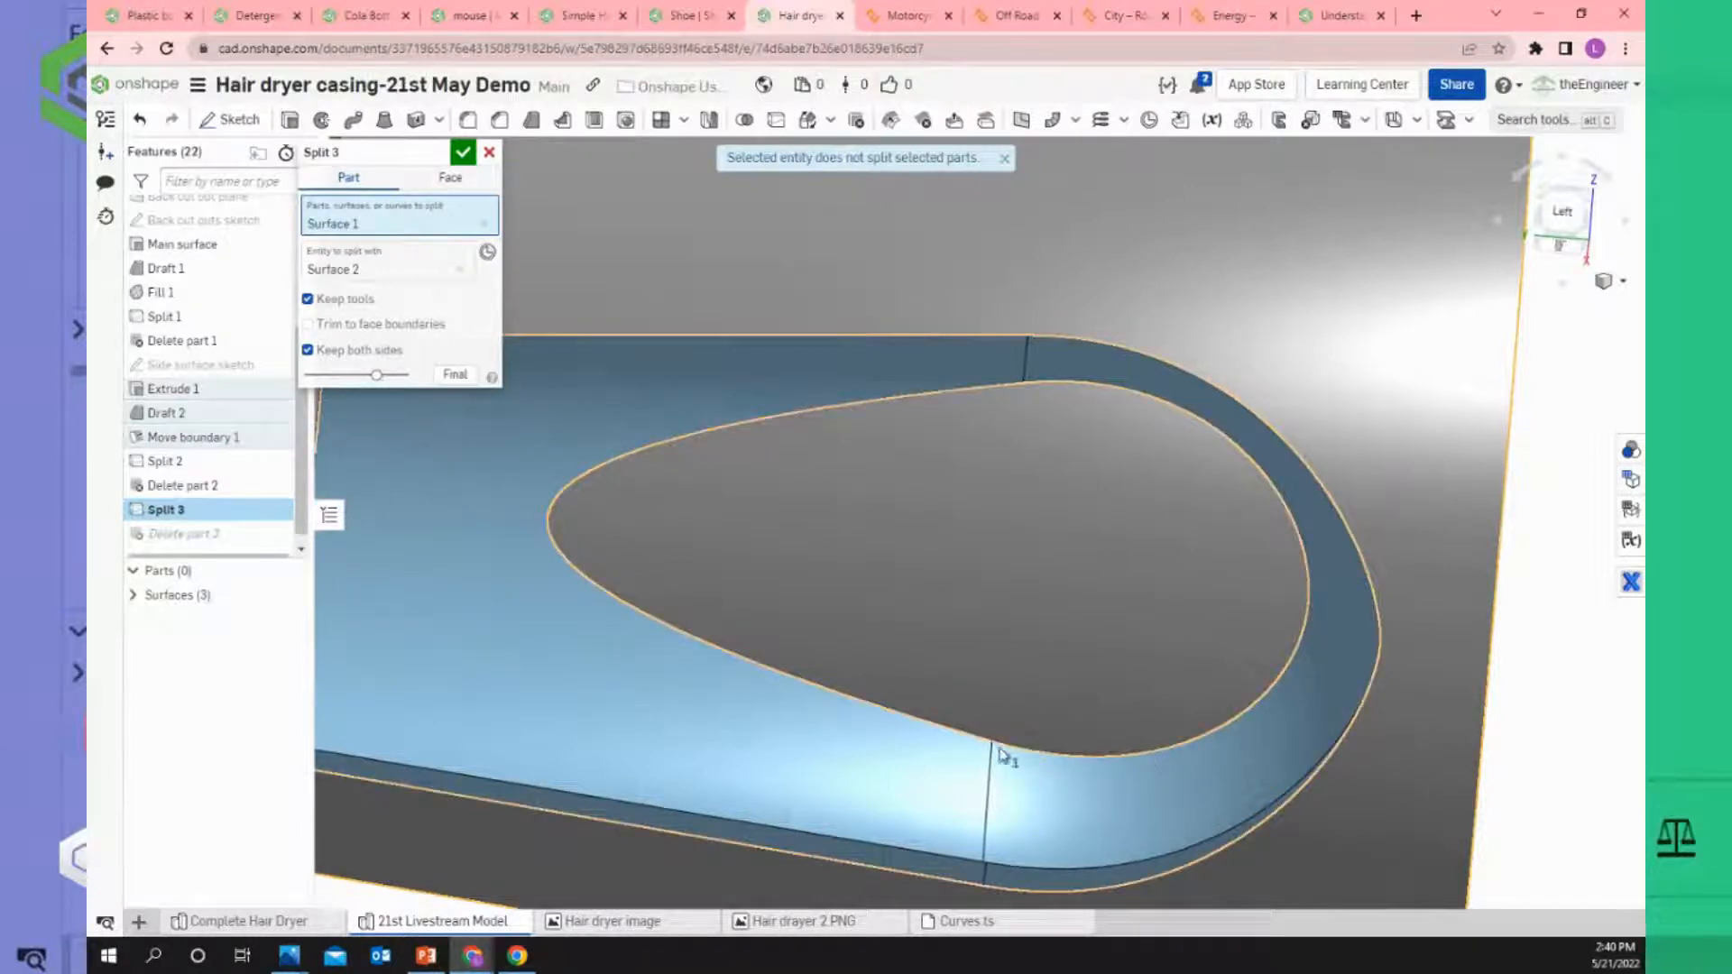
pyautogui.moveTo(823, 478); pyautogui.dragTo(818, 526, button='right')
pyautogui.scroll(4, 853, 417)
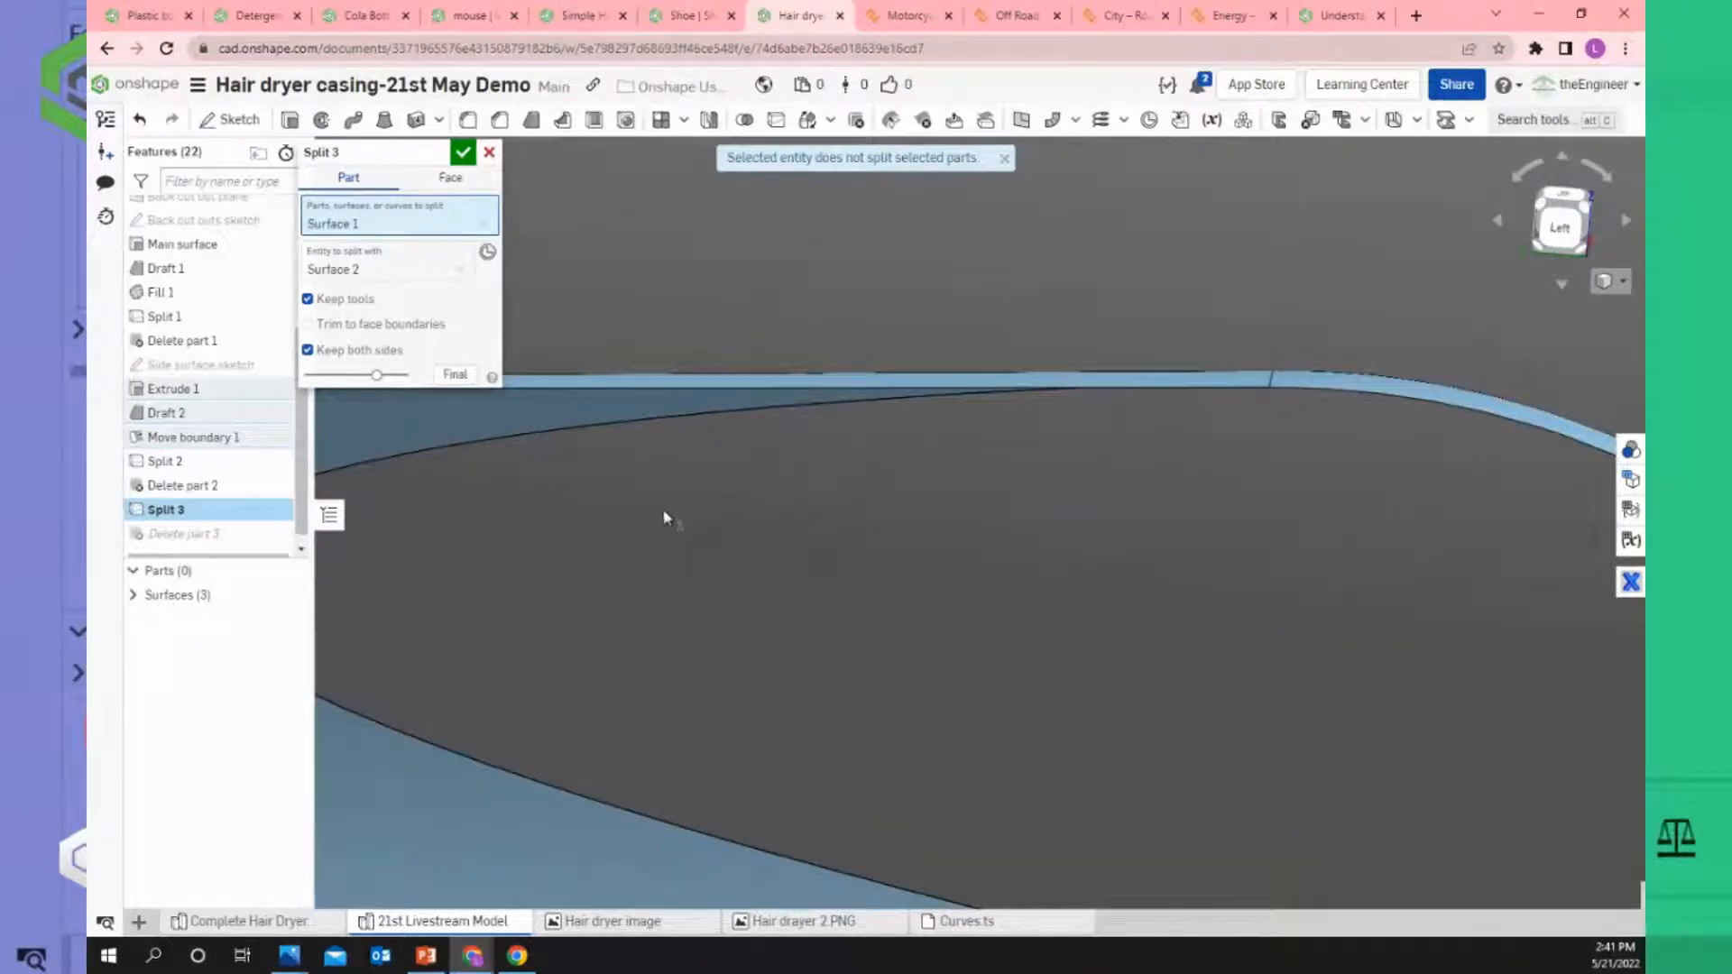
pyautogui.scroll(-5, 665, 515)
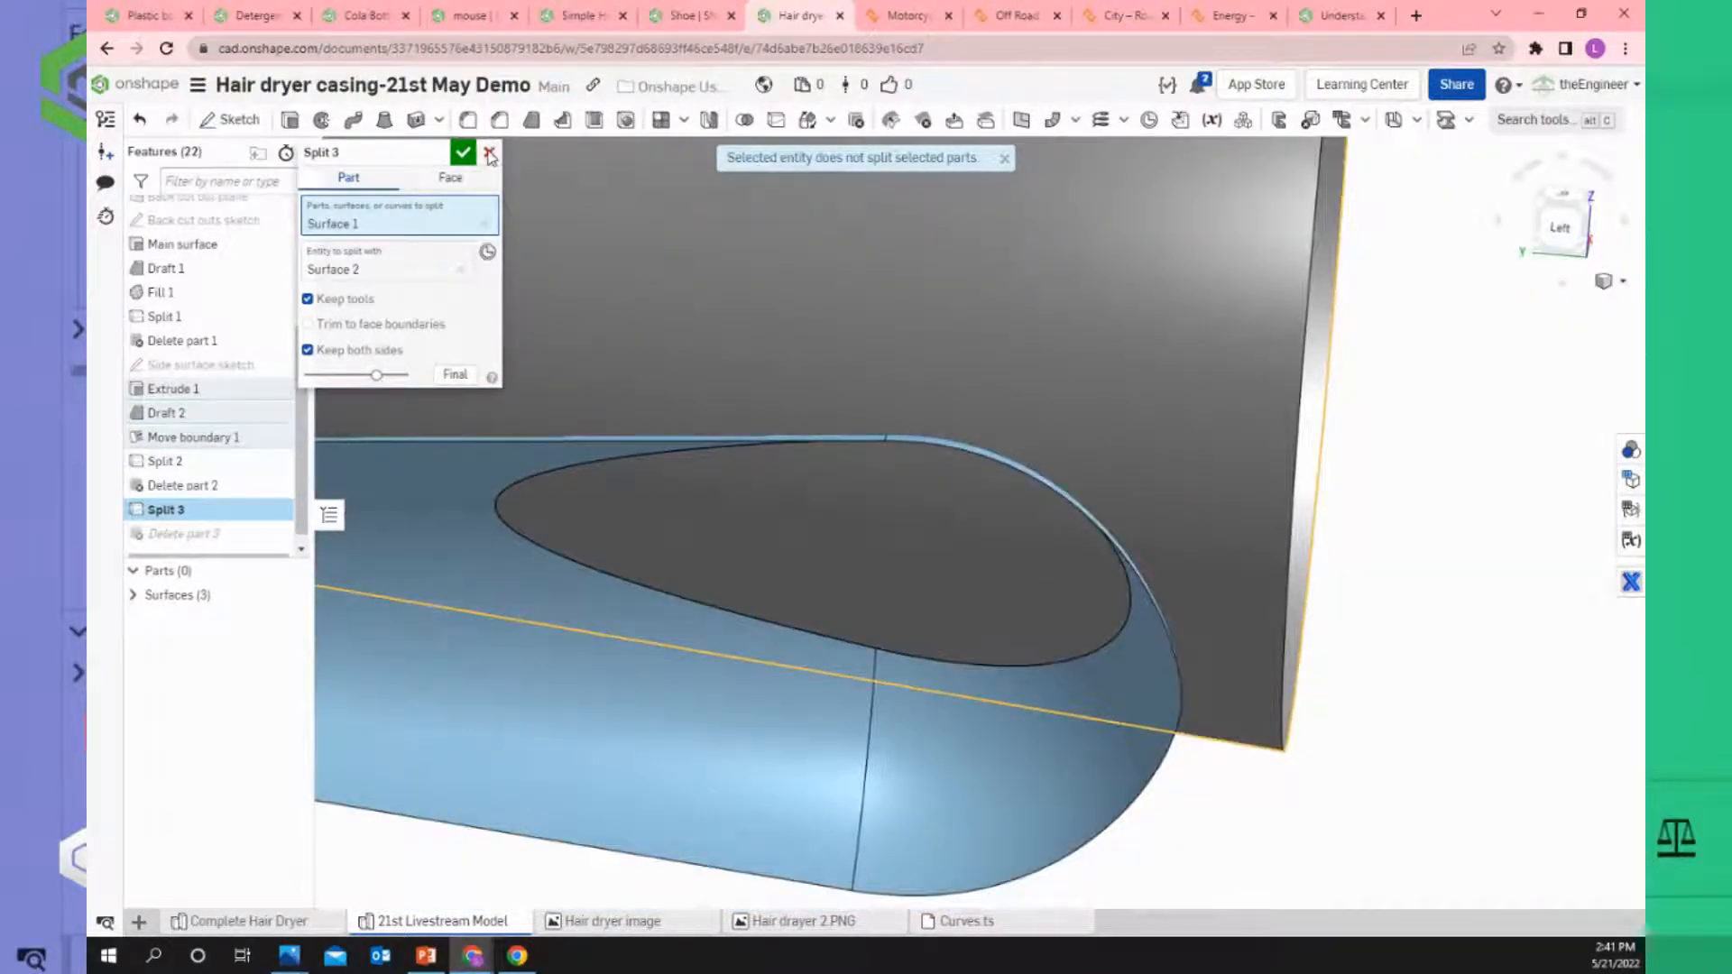
pyautogui.click(490, 156)
# Examine the casing's teardrop side recess from several angles and compare it with the hair dryer reference image.
pyautogui.scroll(-10, 713, 379)
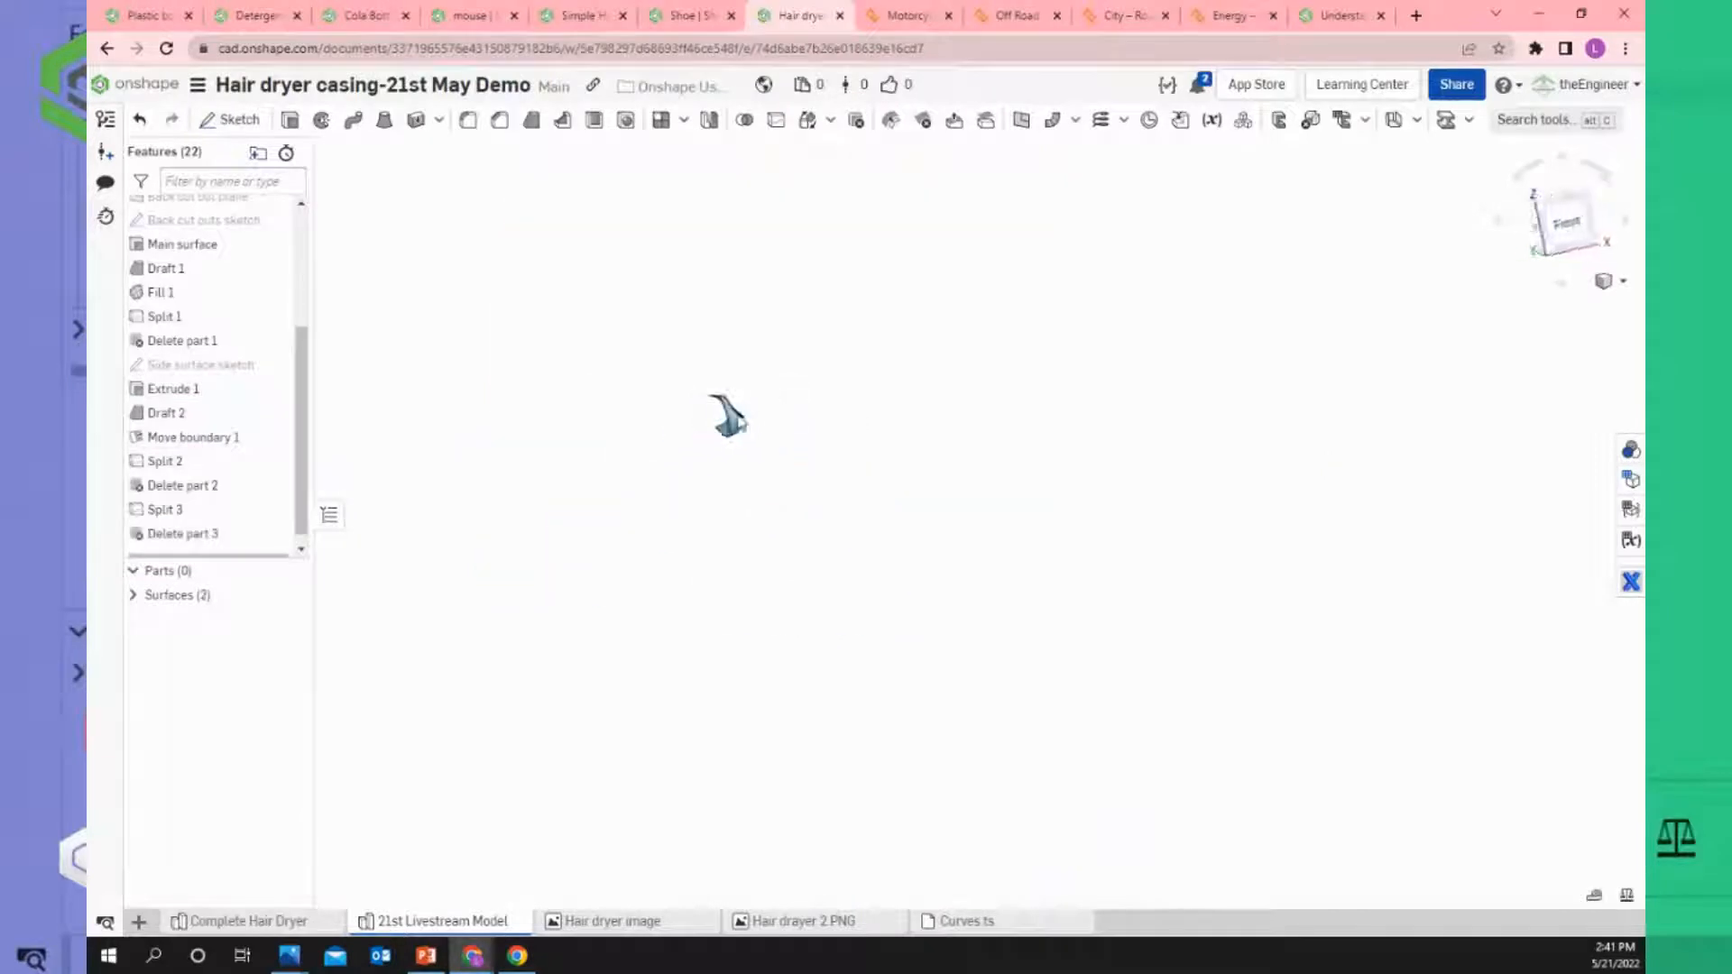
pyautogui.scroll(10, 731, 424)
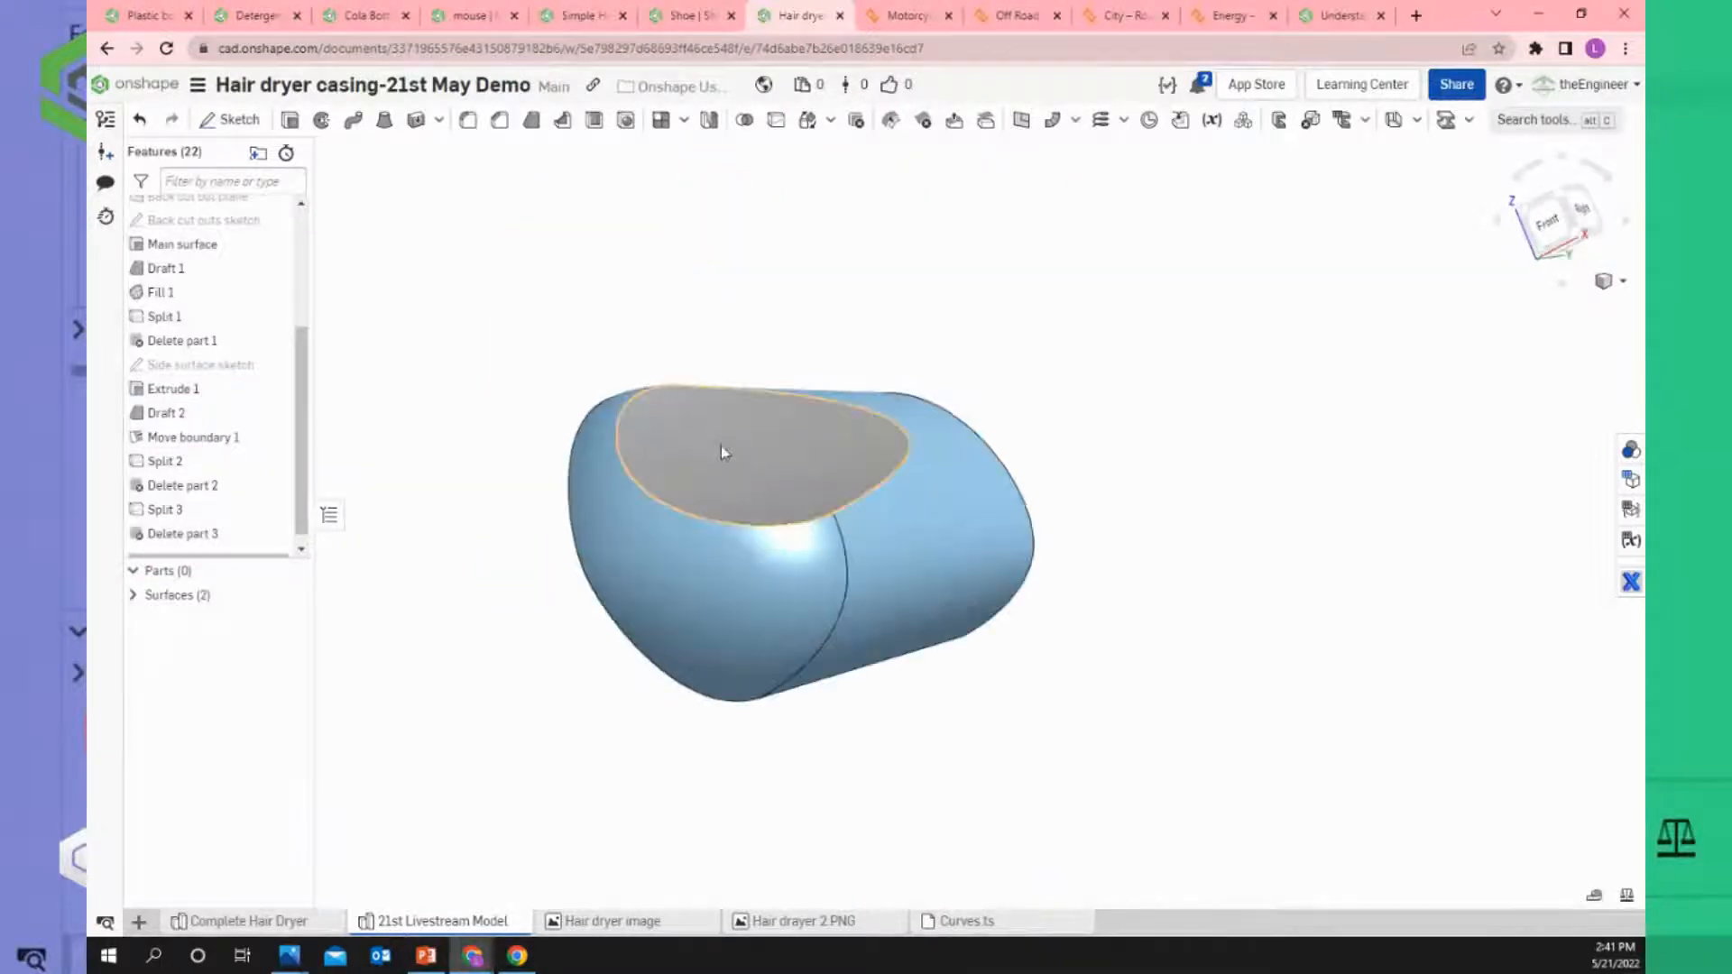
pyautogui.scroll(4, 722, 446)
pyautogui.scroll(-2, 958, 489)
pyautogui.moveTo(958, 489)
pyautogui.mouseDown(button='right')
pyautogui.moveTo(956, 528)
pyautogui.moveTo(951, 515)
pyautogui.mouseUp(button='right')
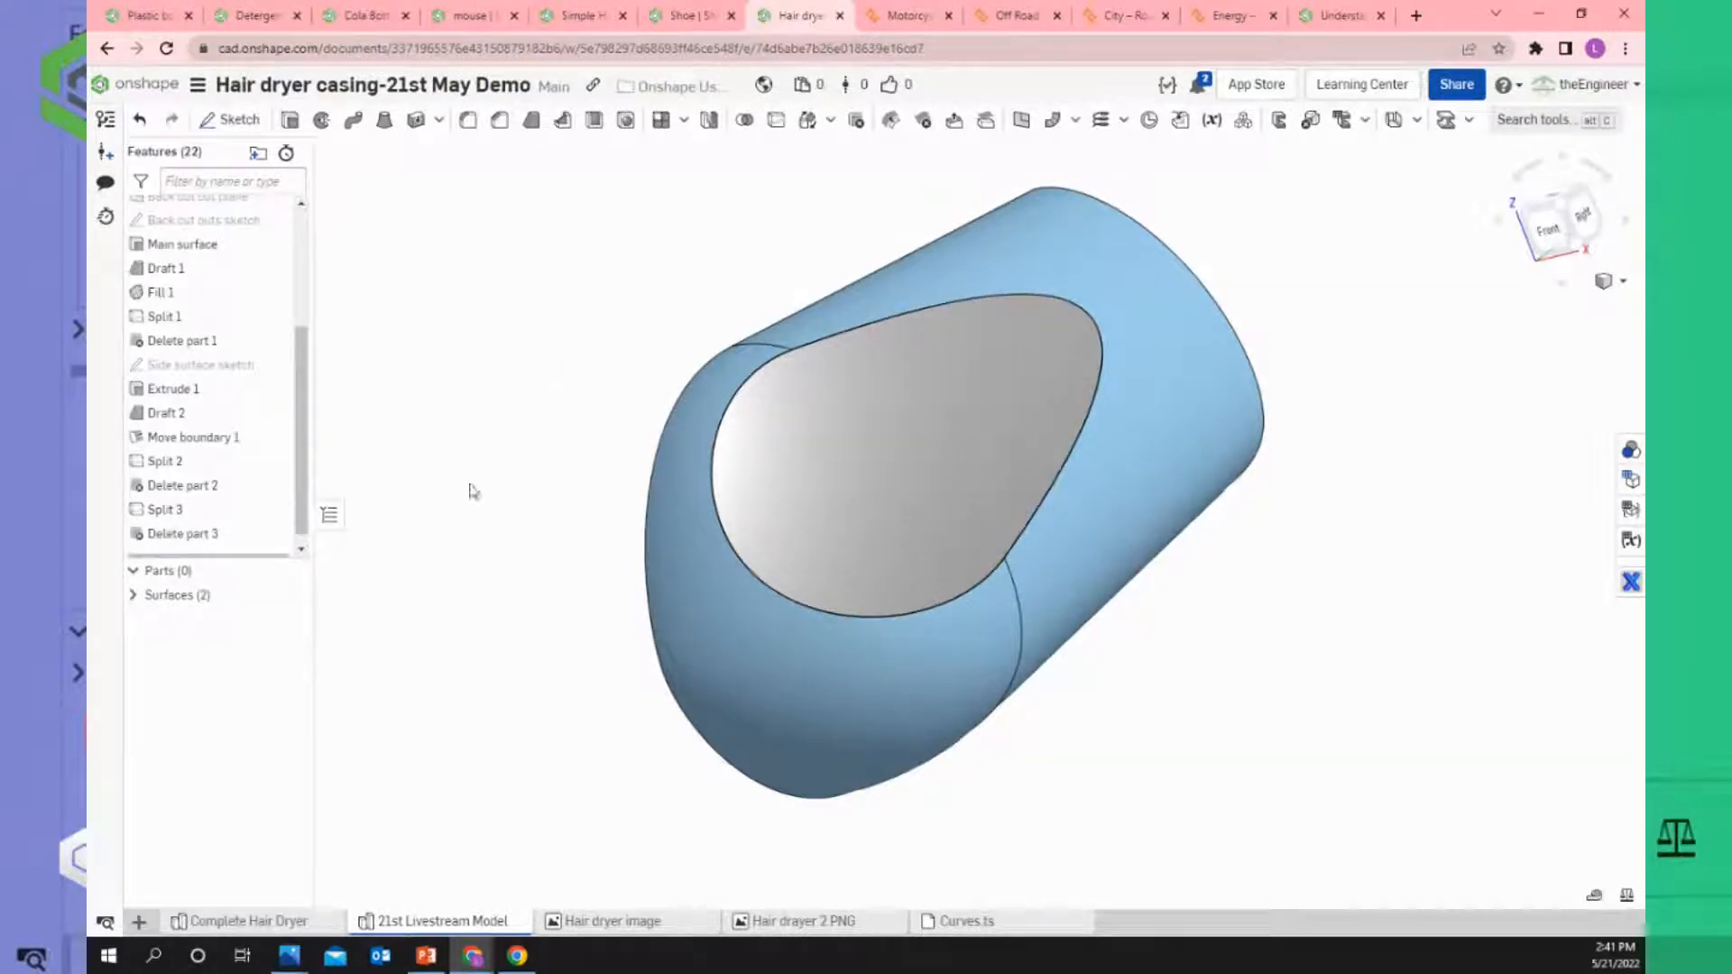
pyautogui.scroll(-2, 584, 533)
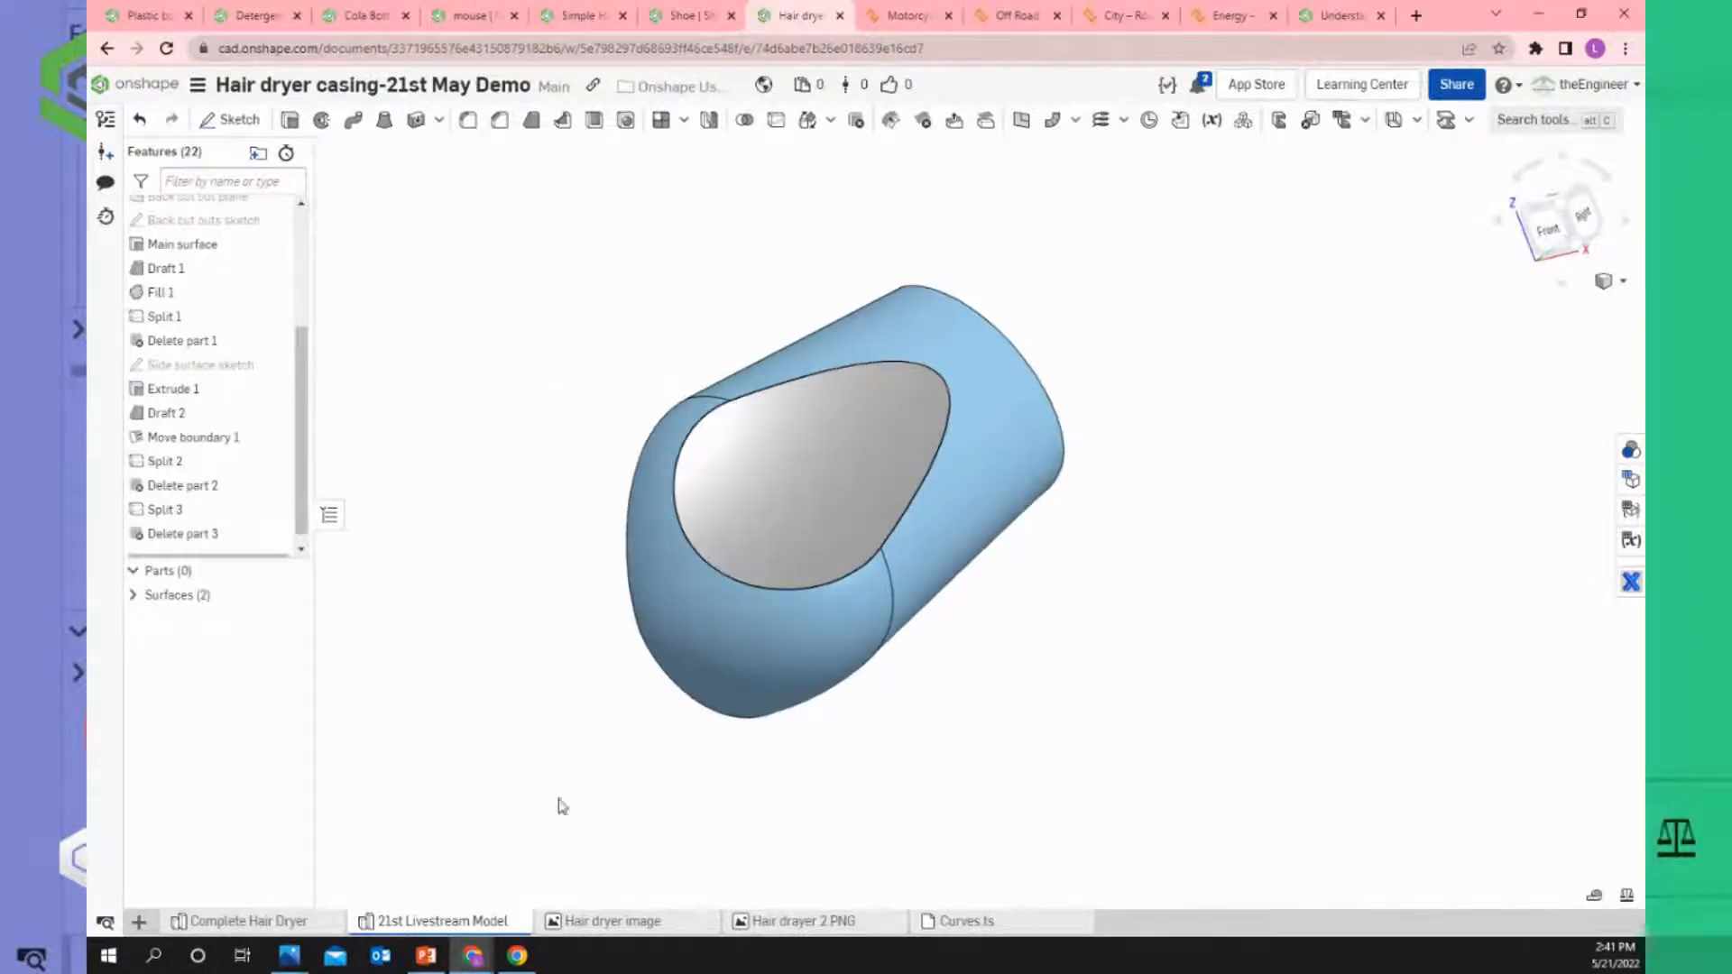
pyautogui.click(588, 923)
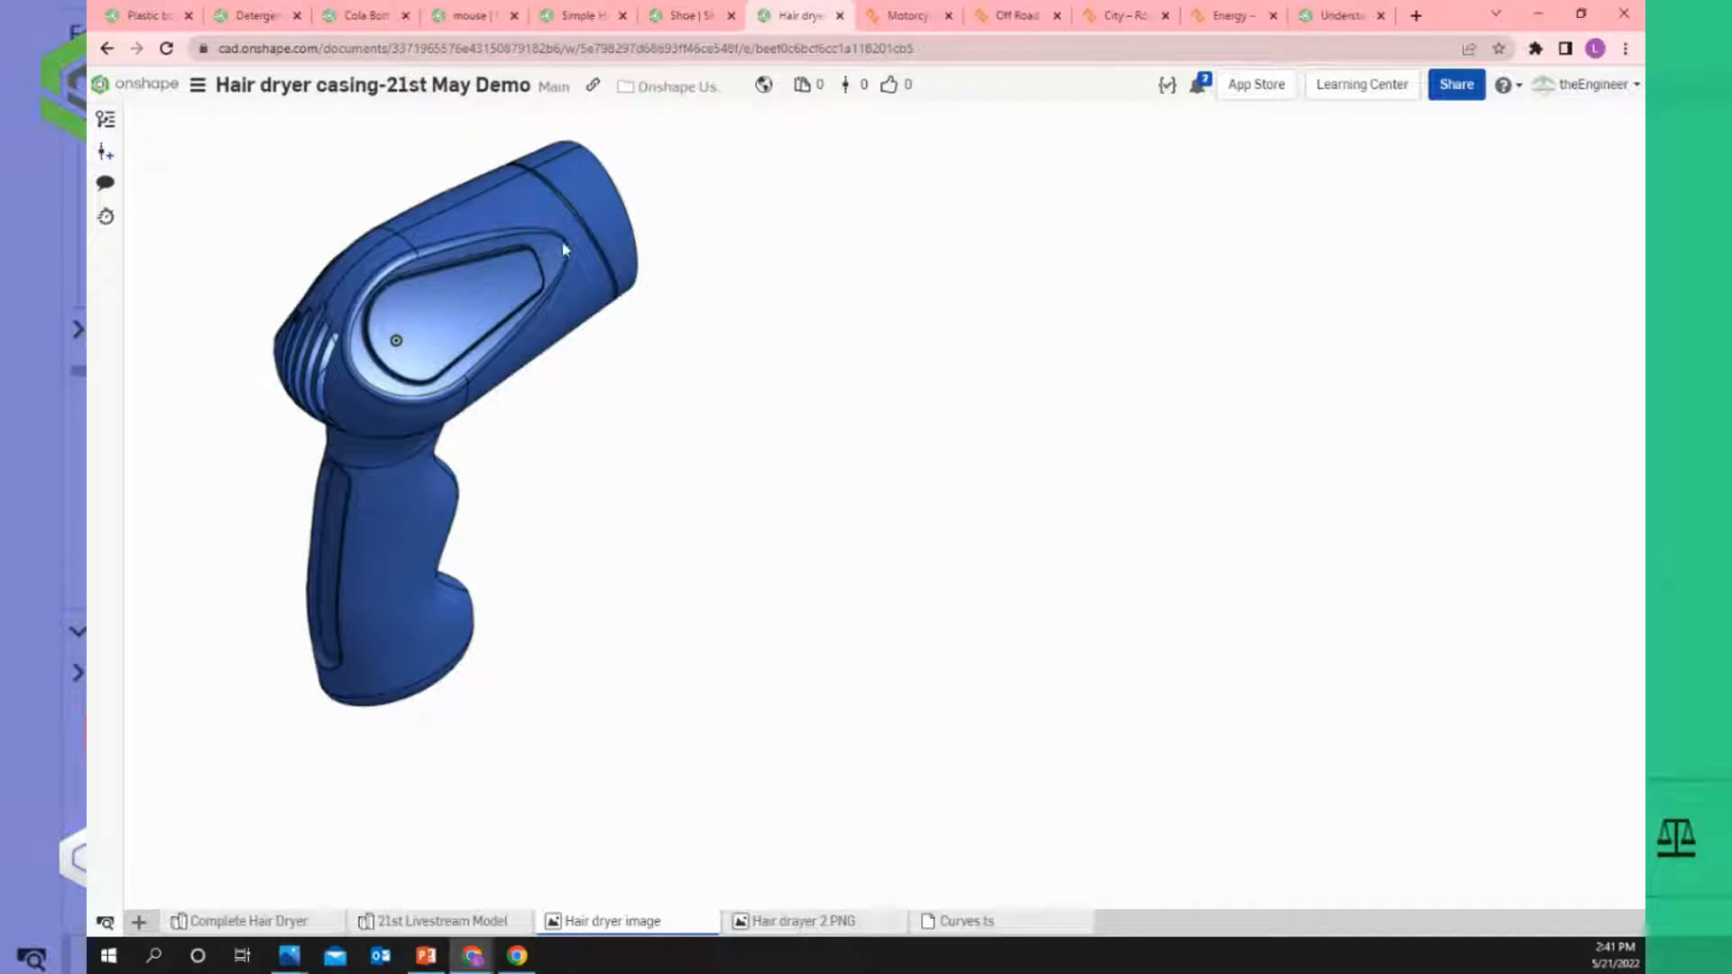
pyautogui.click(429, 919)
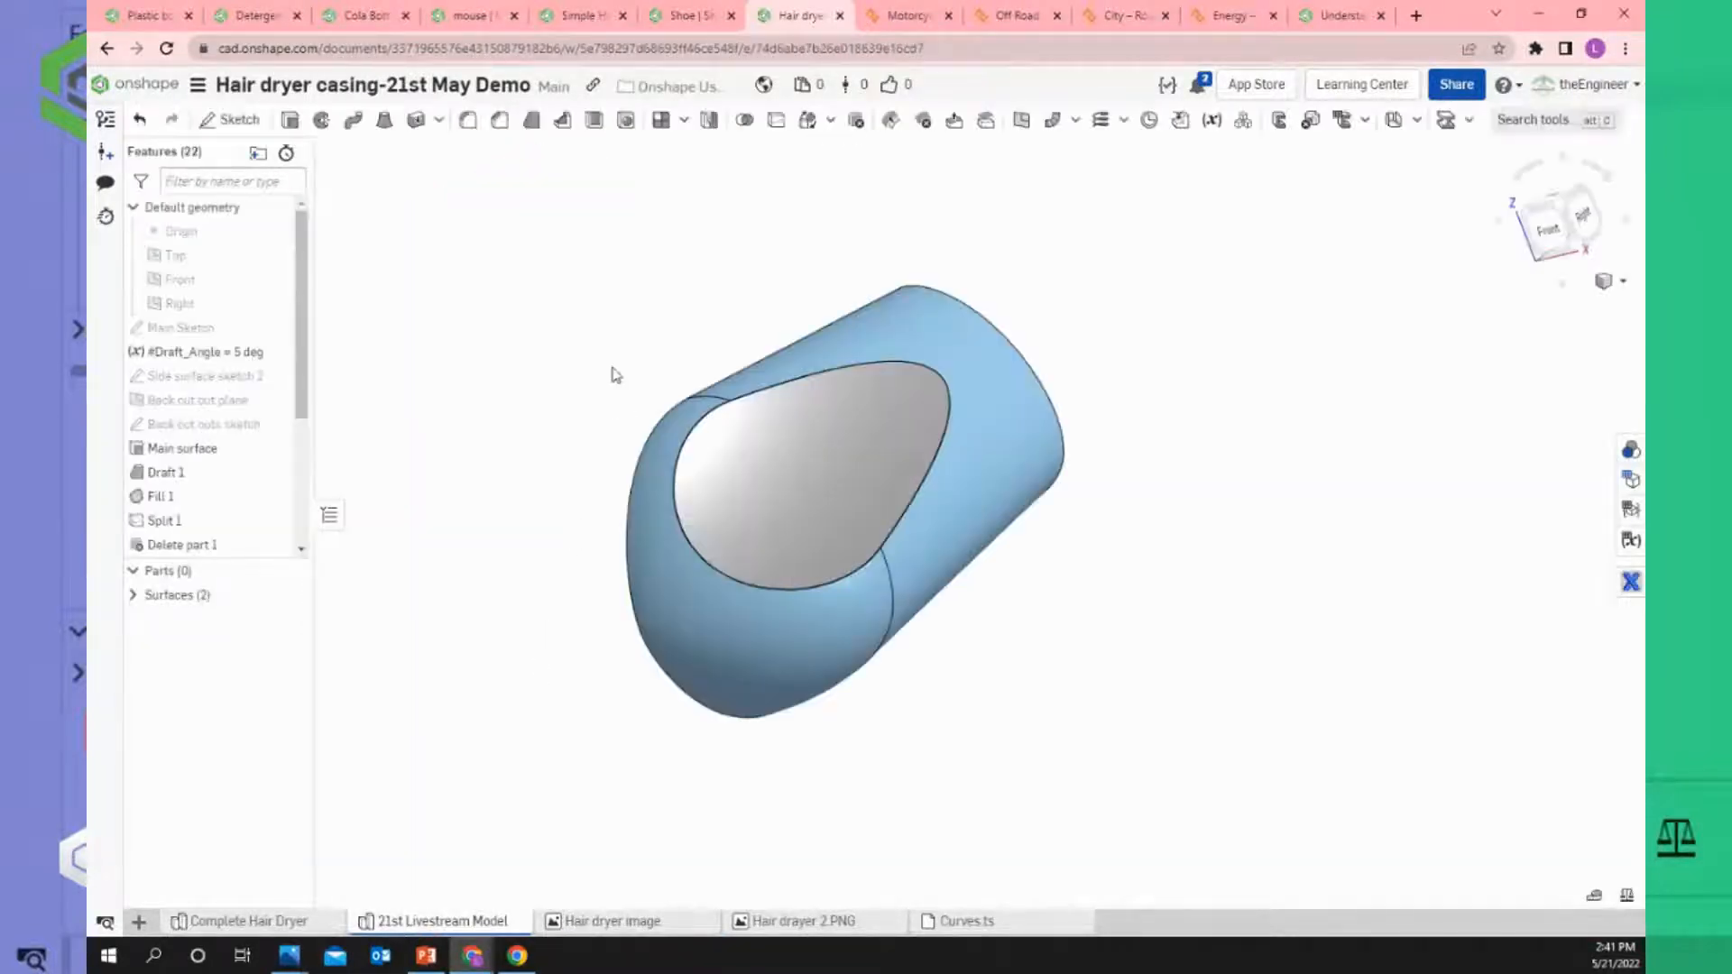
# Create an offset surface 2 mm from the curved face inside the teardrop opening.
pyautogui.moveTo(610, 371); pyautogui.dragTo(772, 446, button='right')
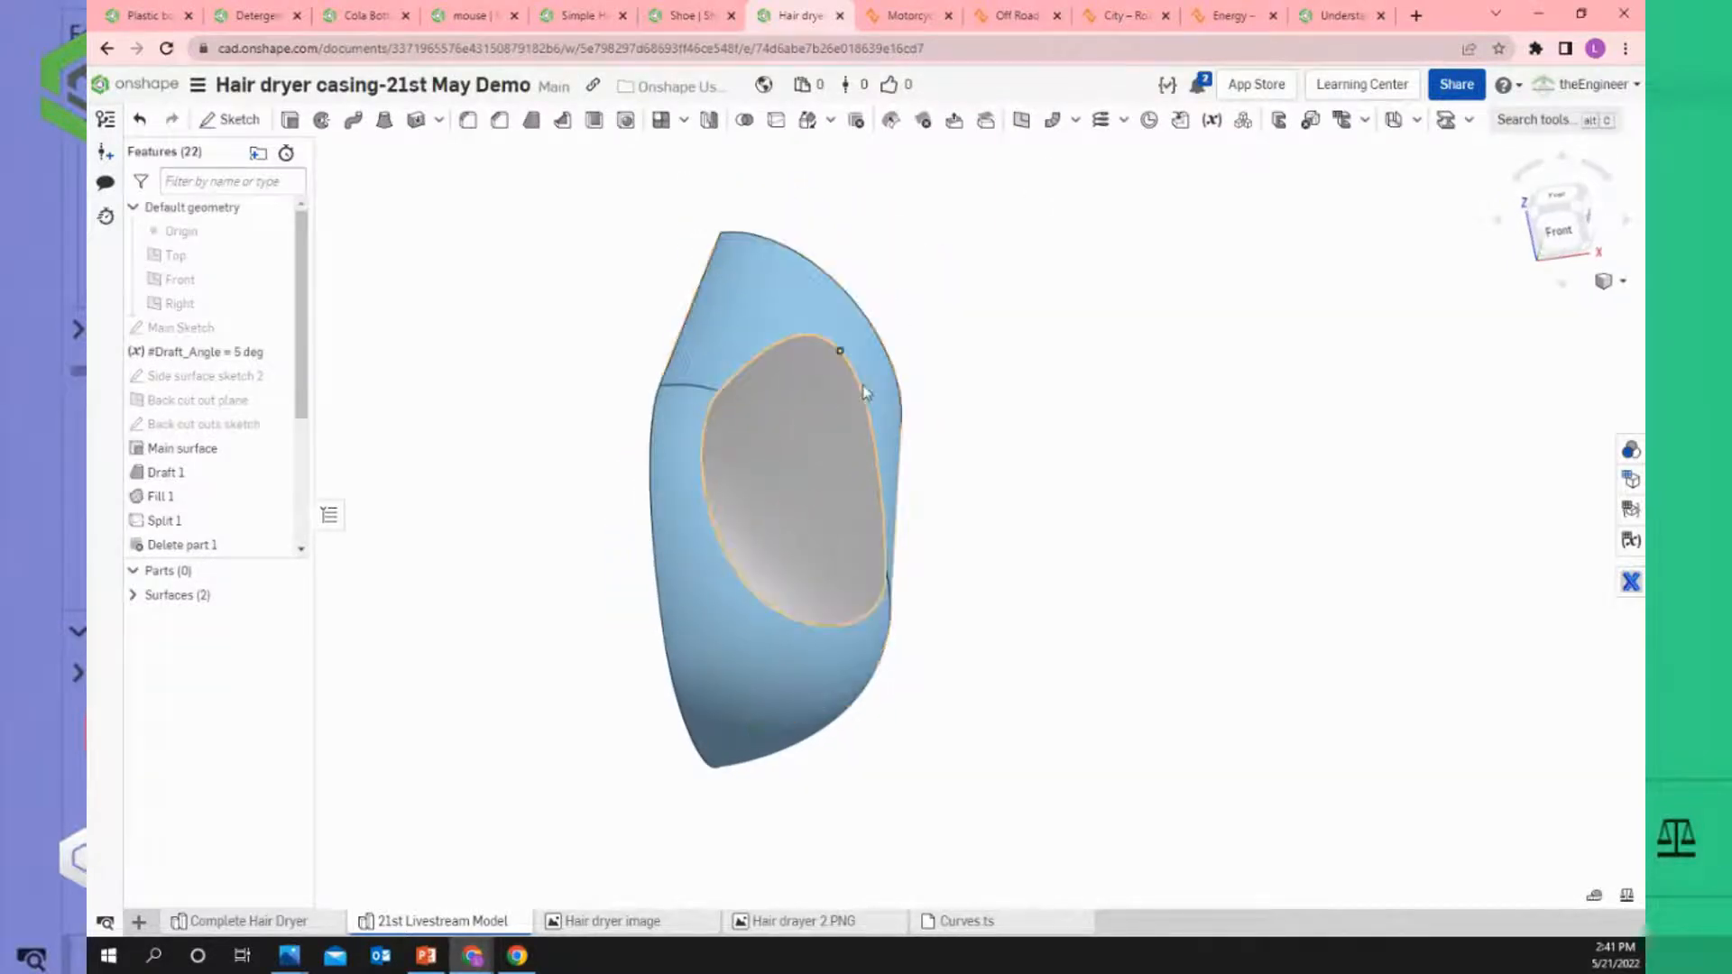
pyautogui.click(1076, 119)
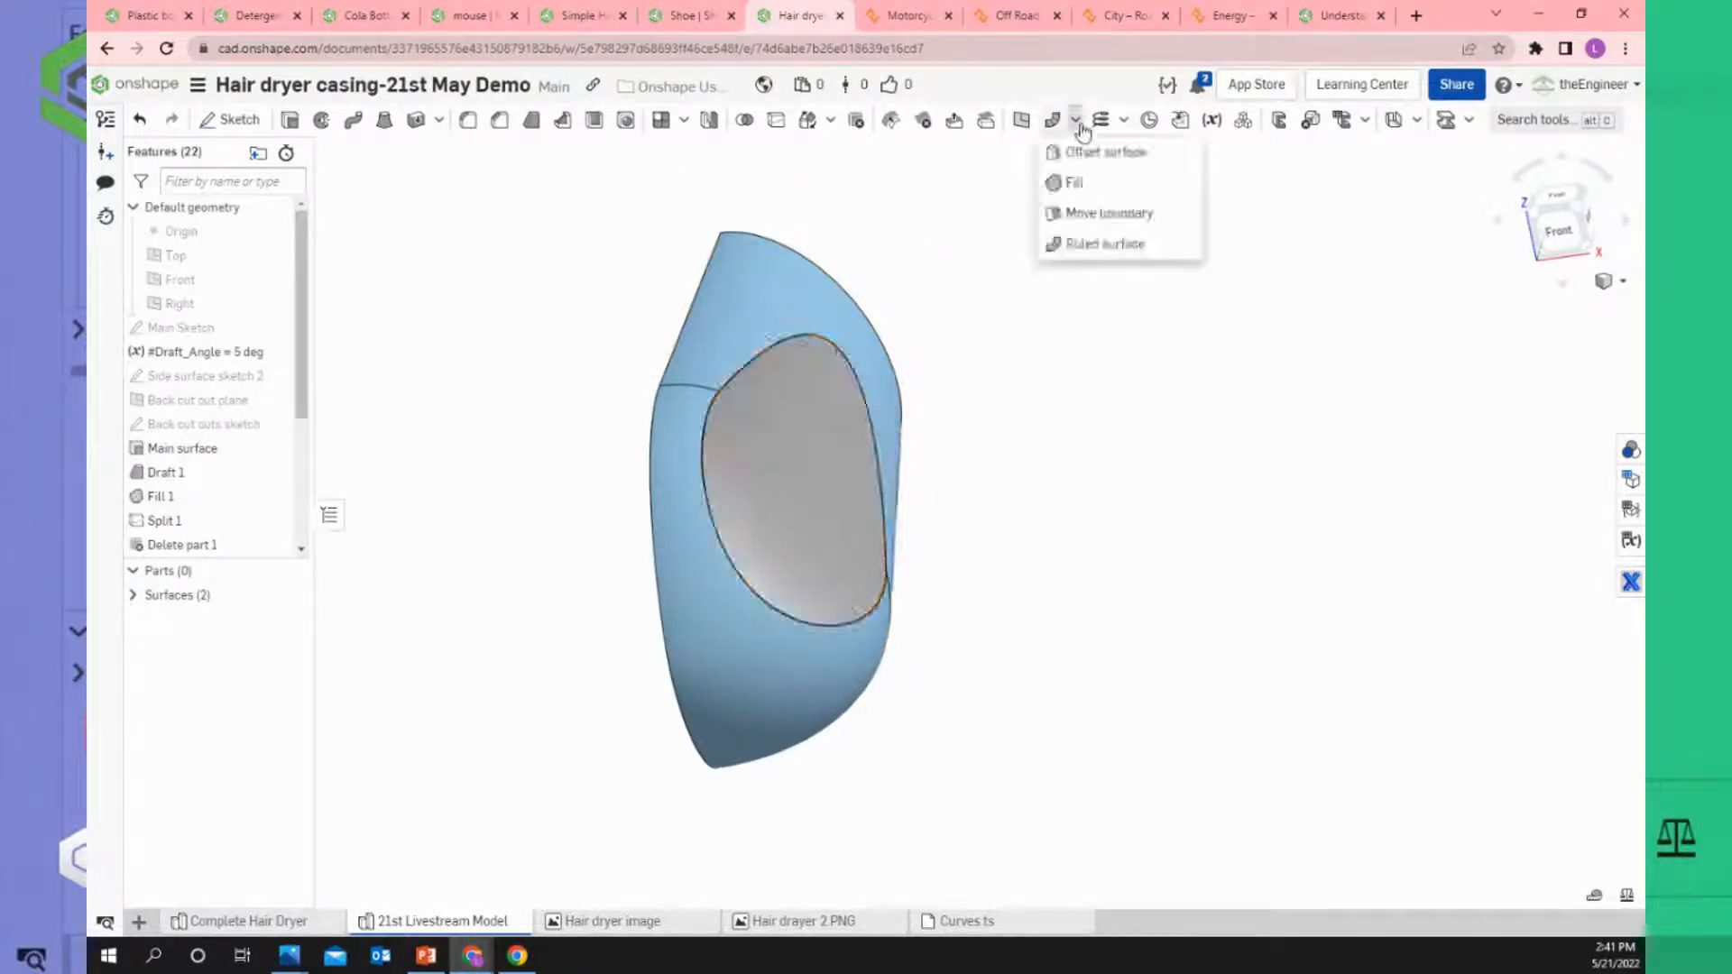
pyautogui.click(1087, 161)
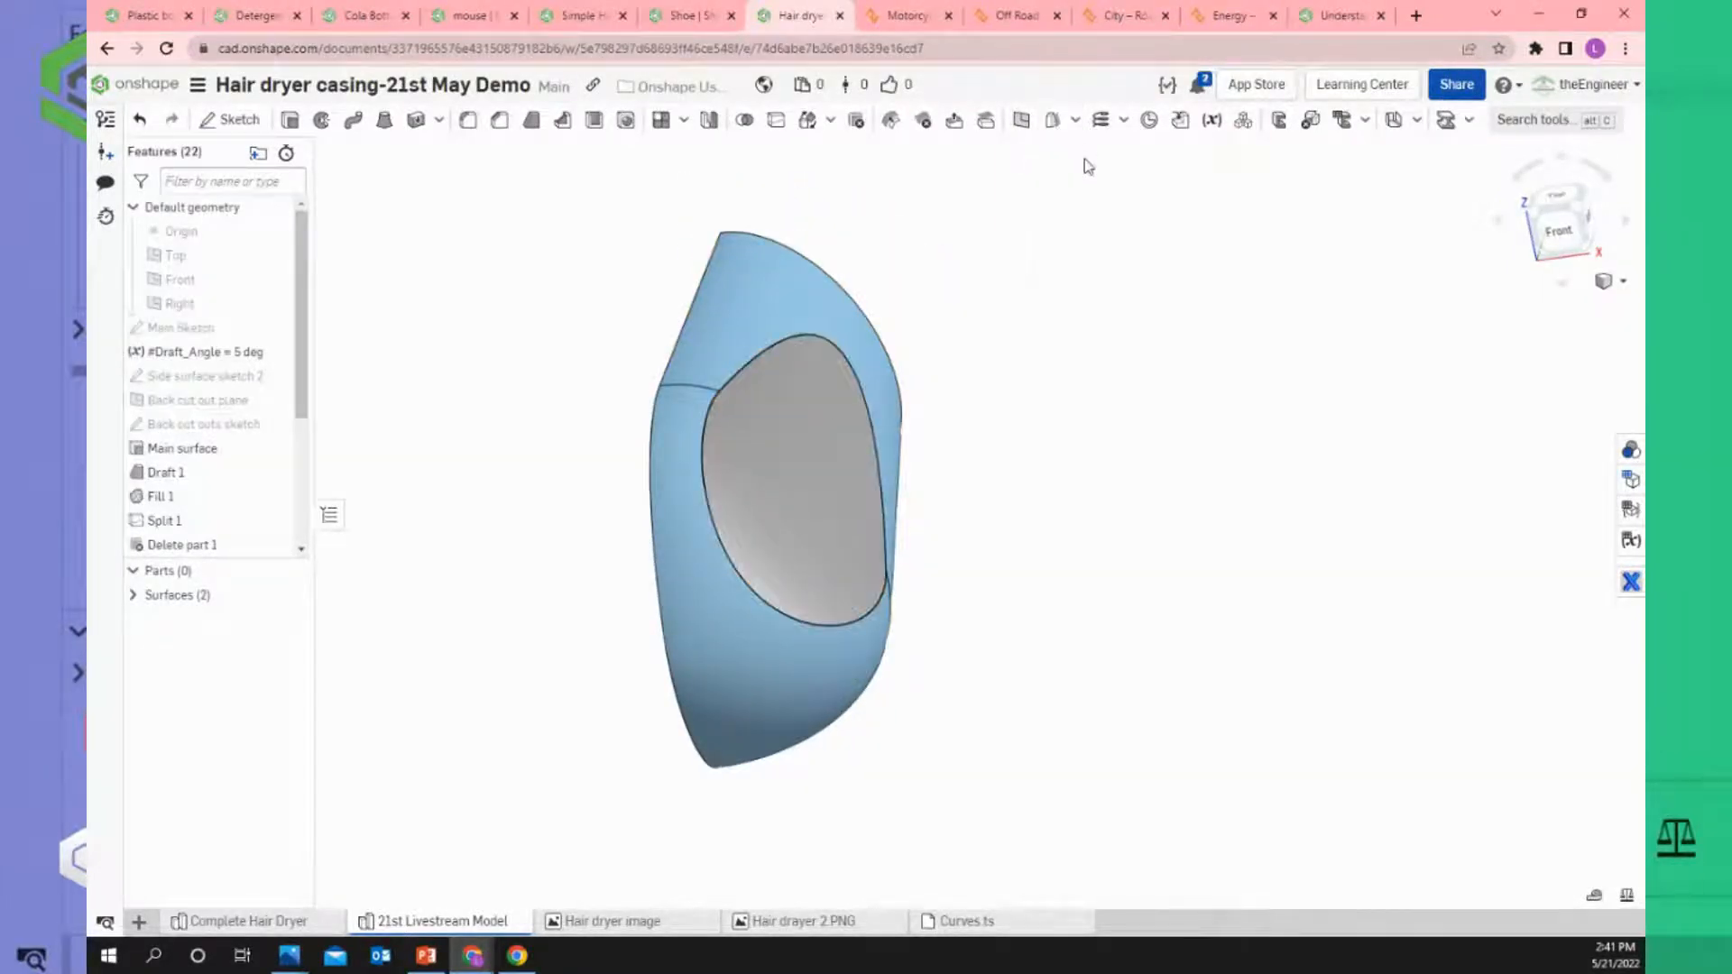
pyautogui.click(803, 449)
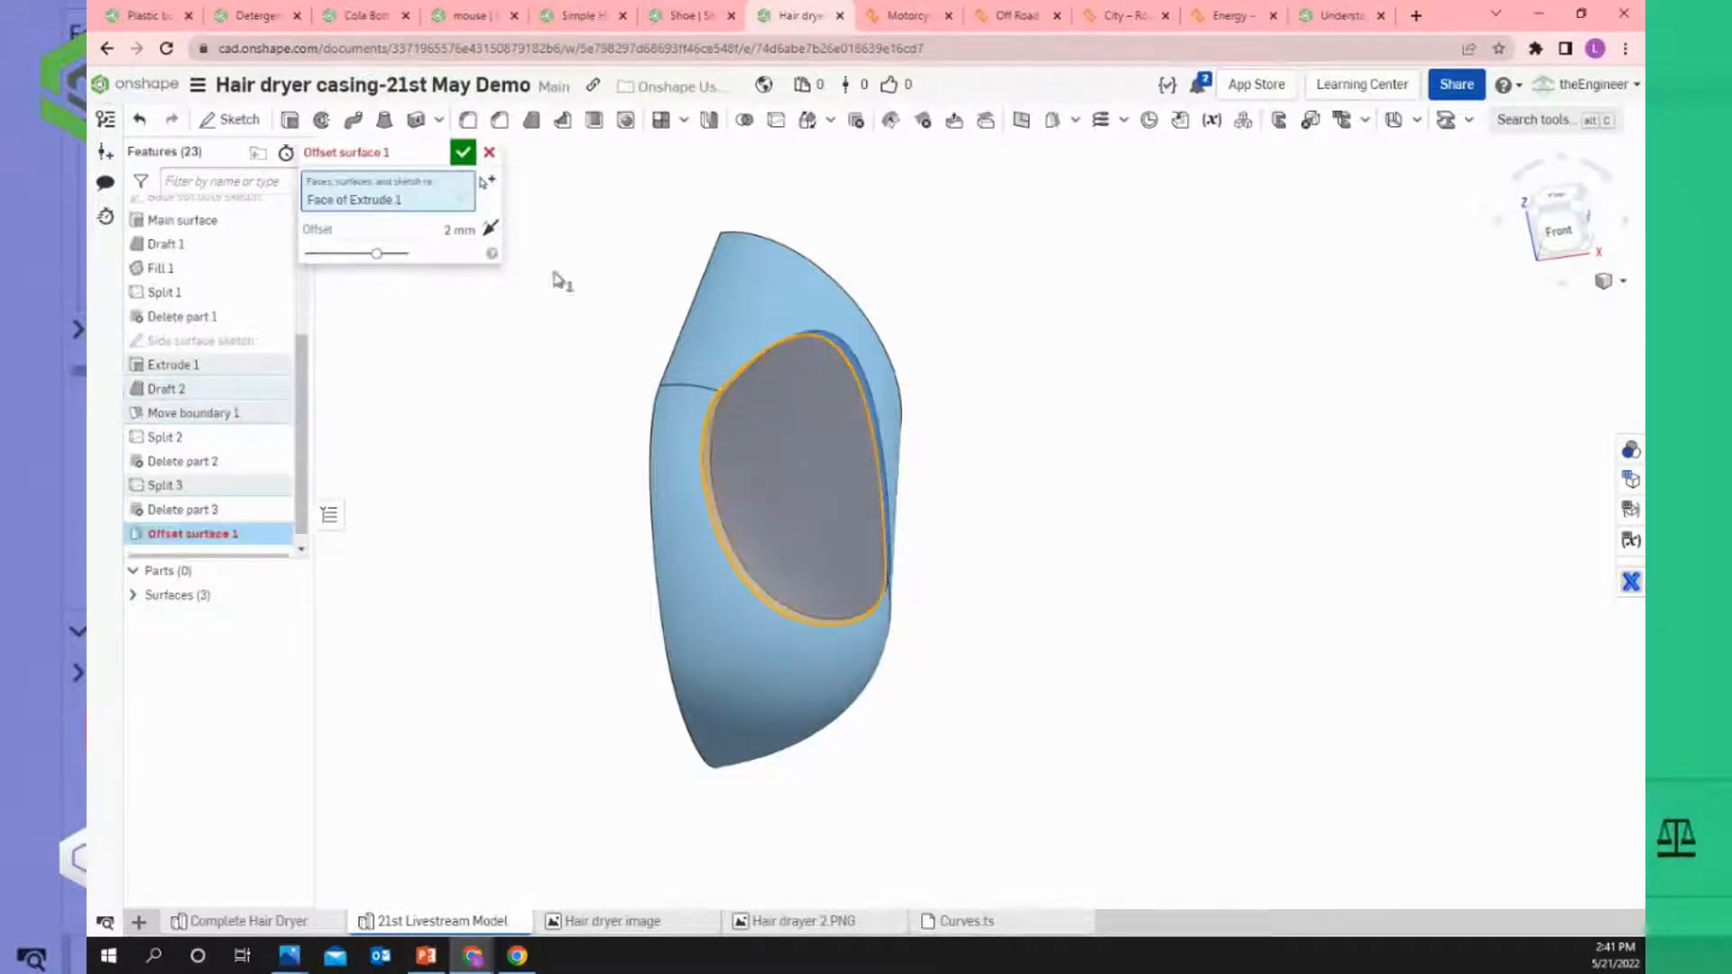
pyautogui.click(463, 152)
# Show Side surface sketch 2 and move it to directly after Offset surface 1 in the feature order.
pyautogui.moveTo(564, 352); pyautogui.dragTo(708, 479, button='right')
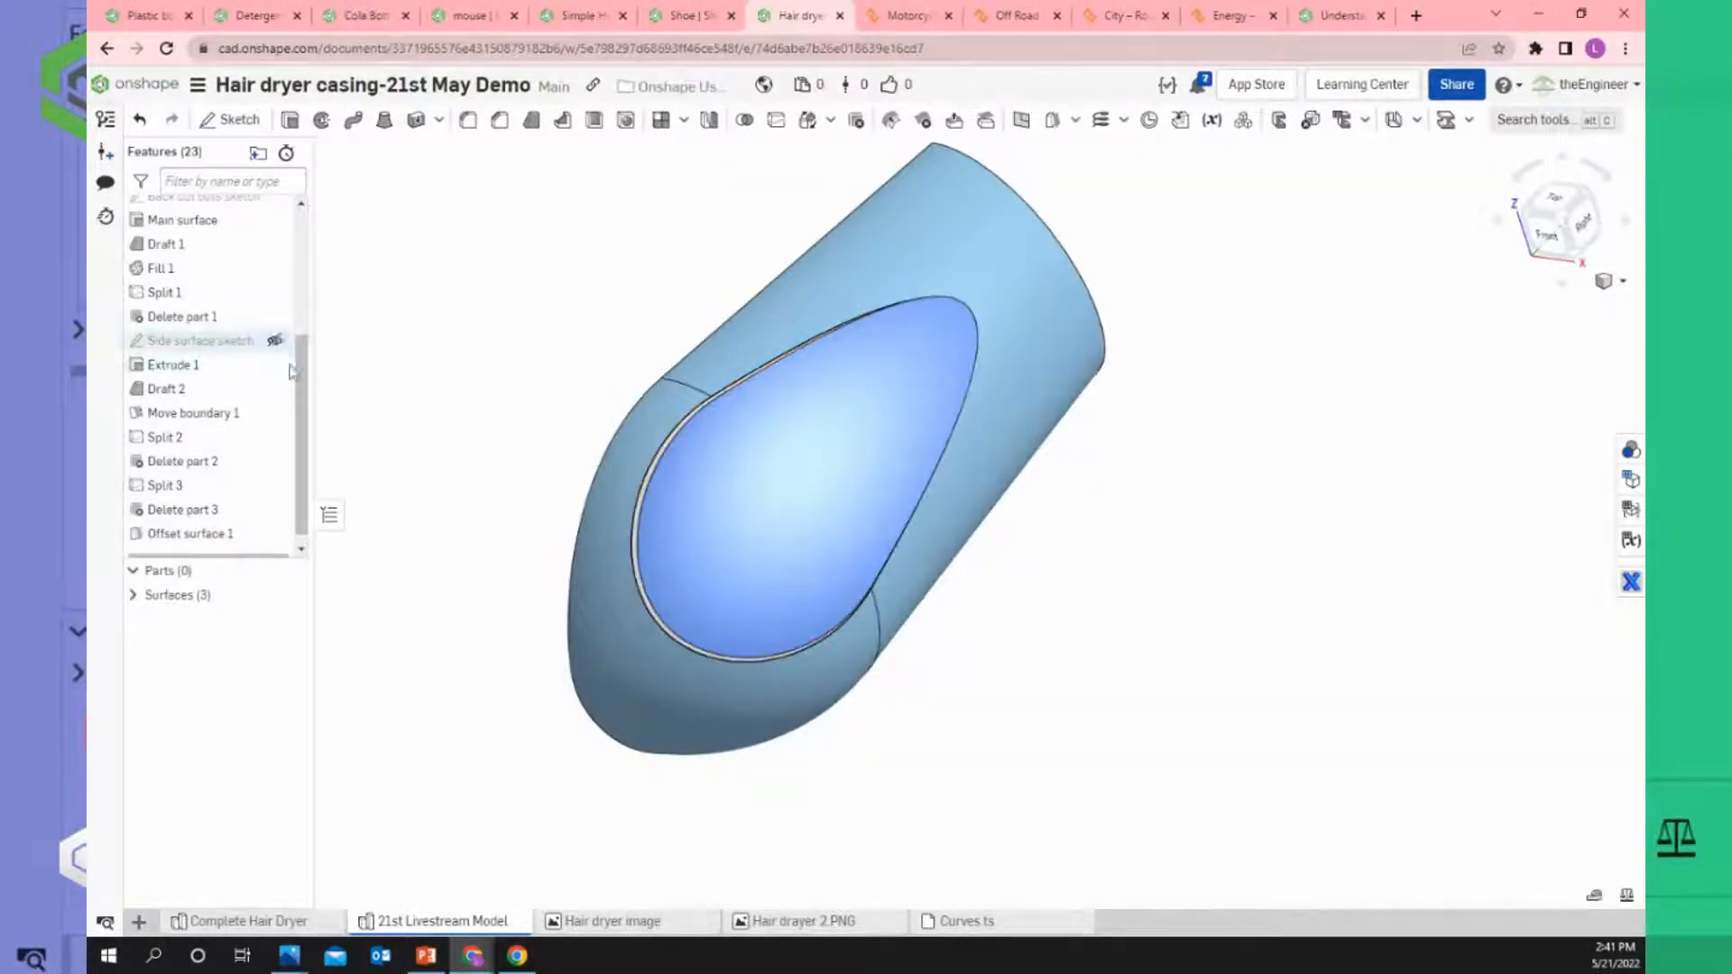
pyautogui.moveTo(301, 375); pyautogui.dragTo(321, 256)
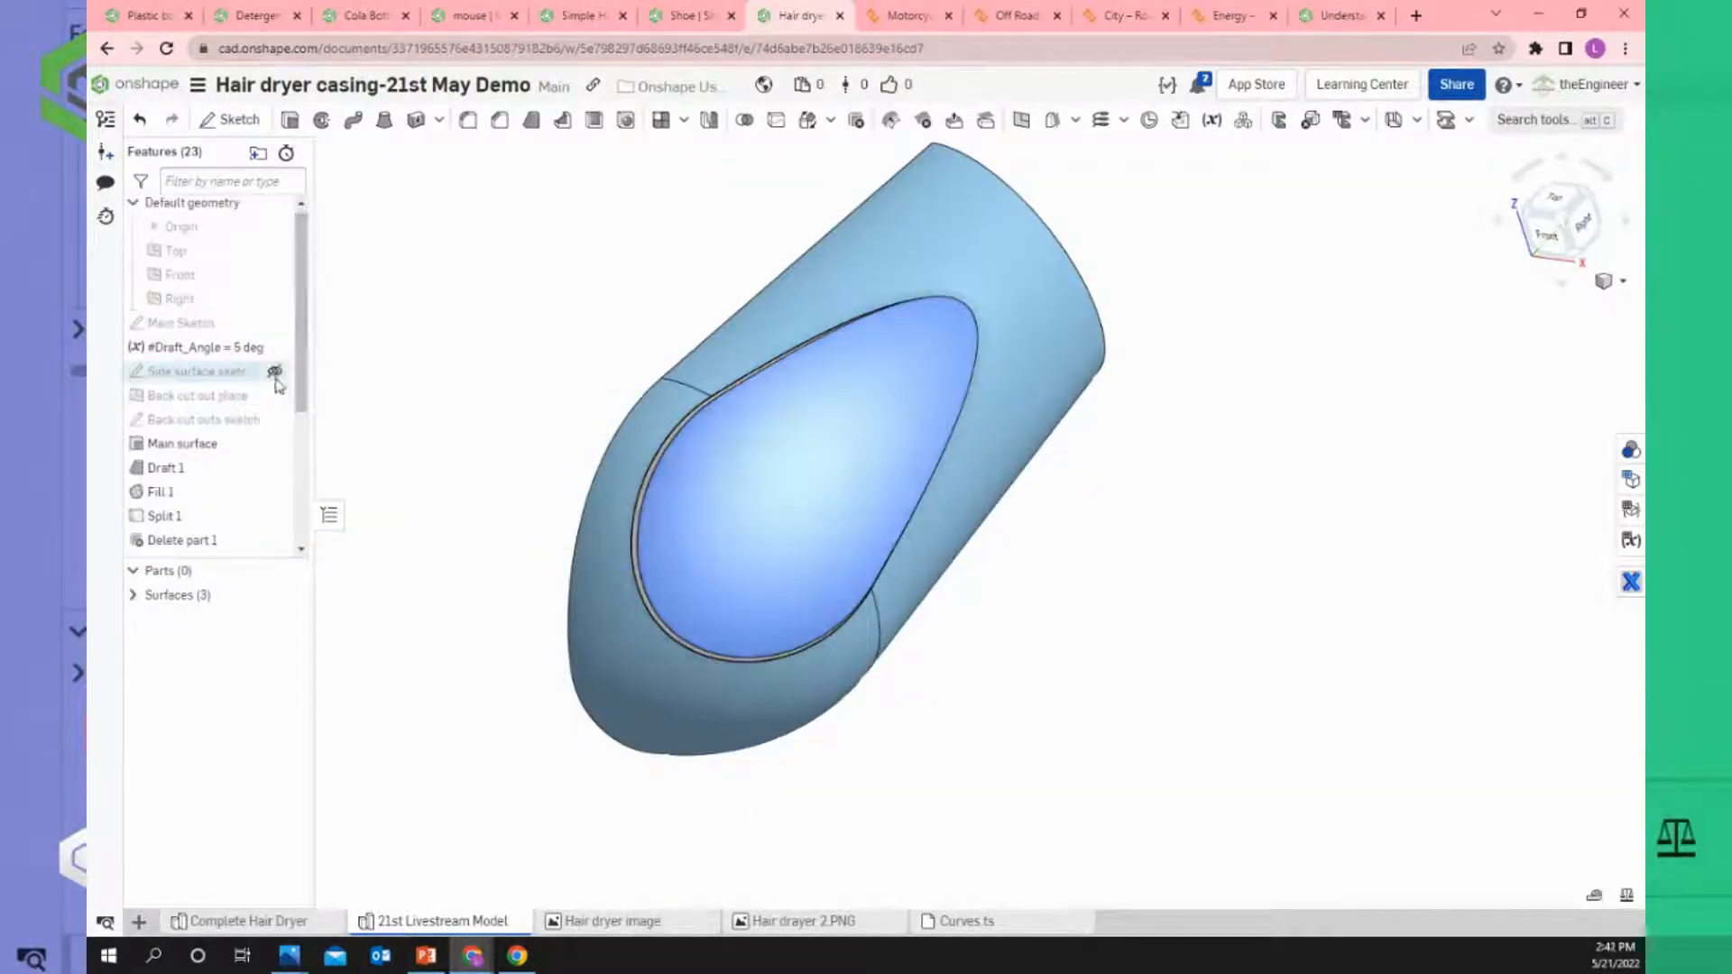
pyautogui.click(275, 371)
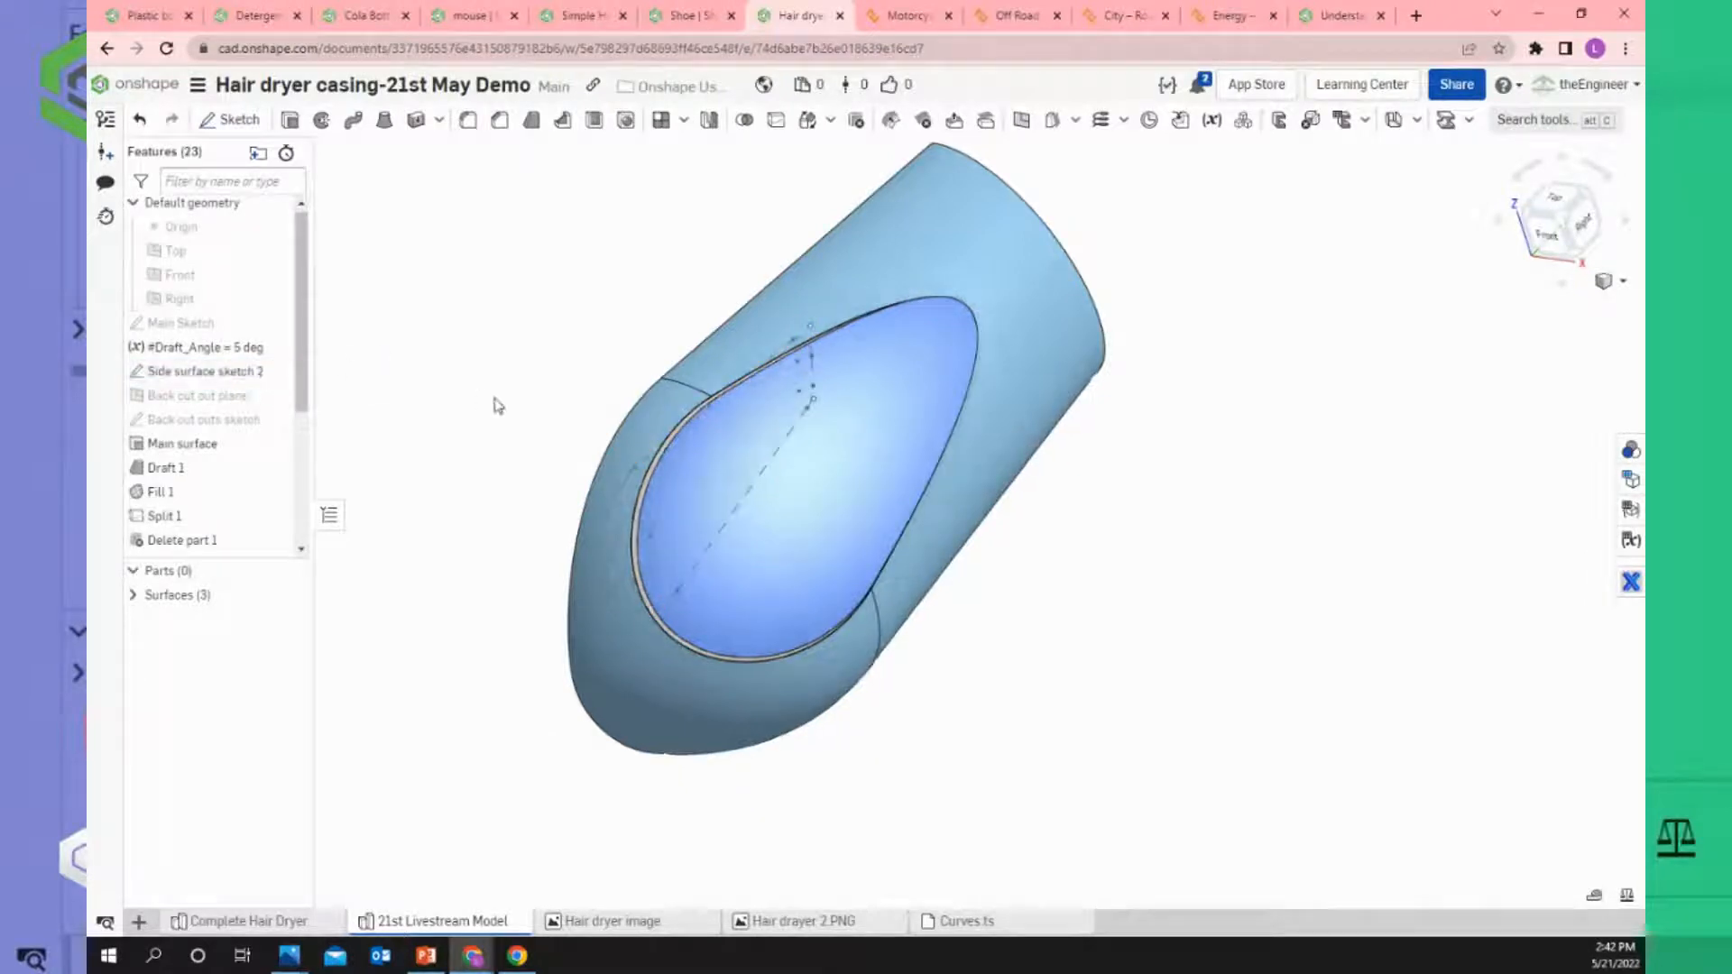
pyautogui.moveTo(496, 398); pyautogui.dragTo(584, 362, button='right')
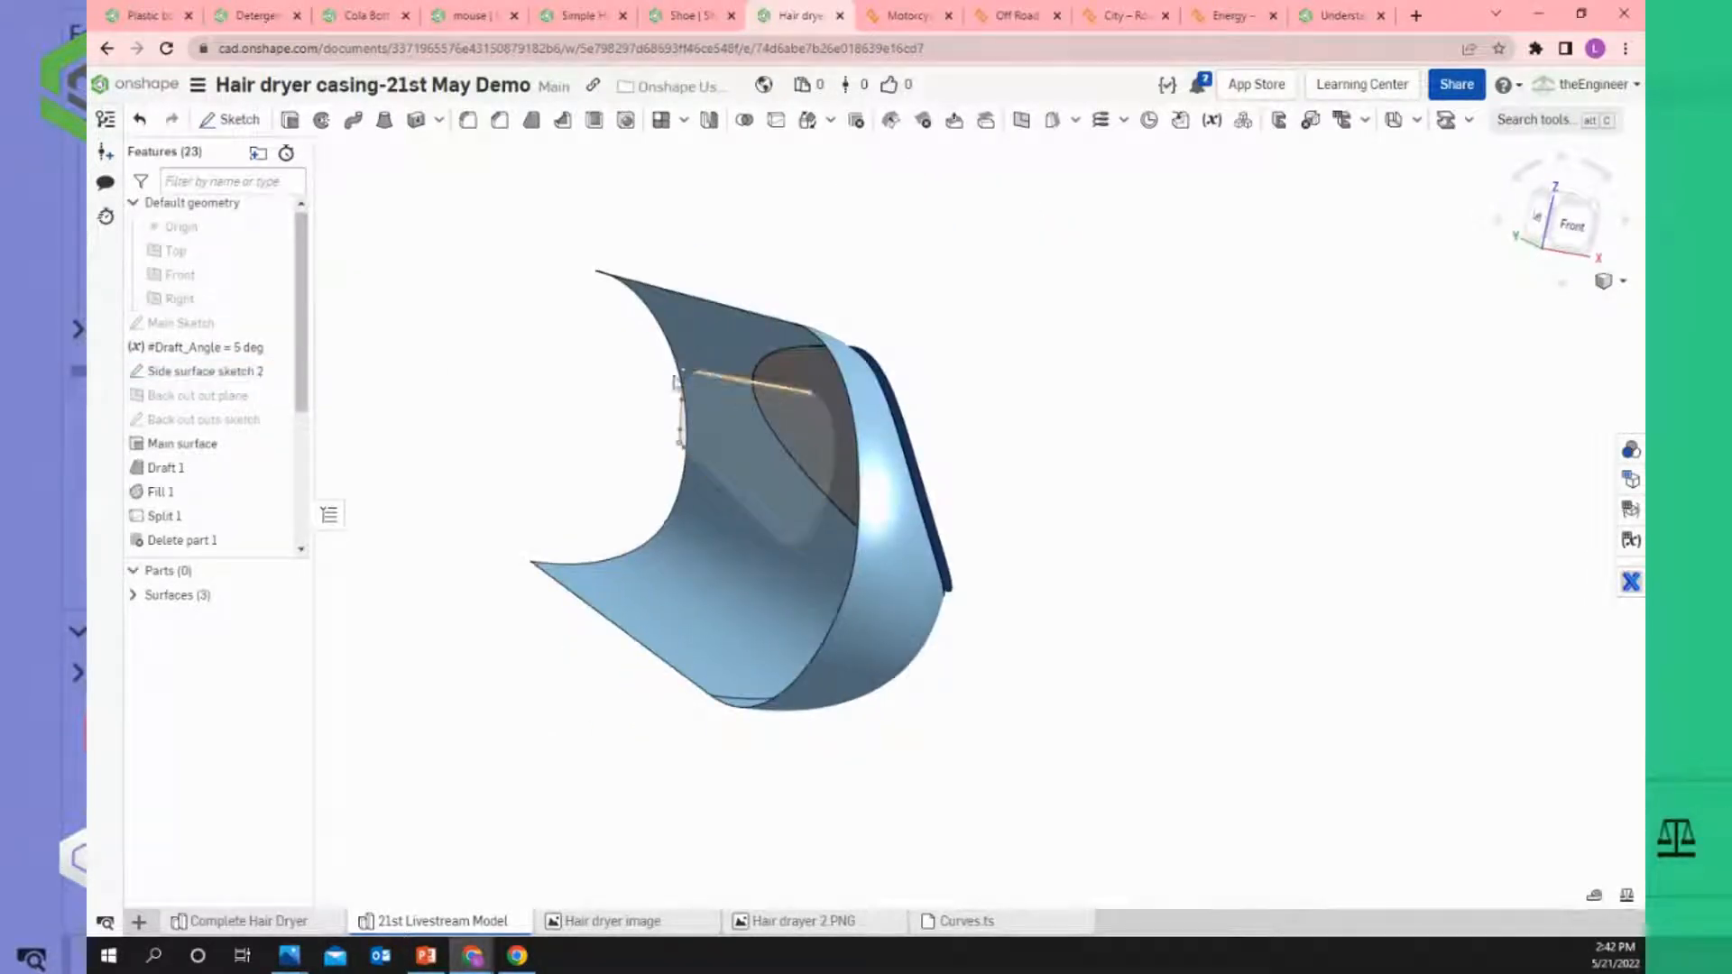
pyautogui.rightClick(221, 375)
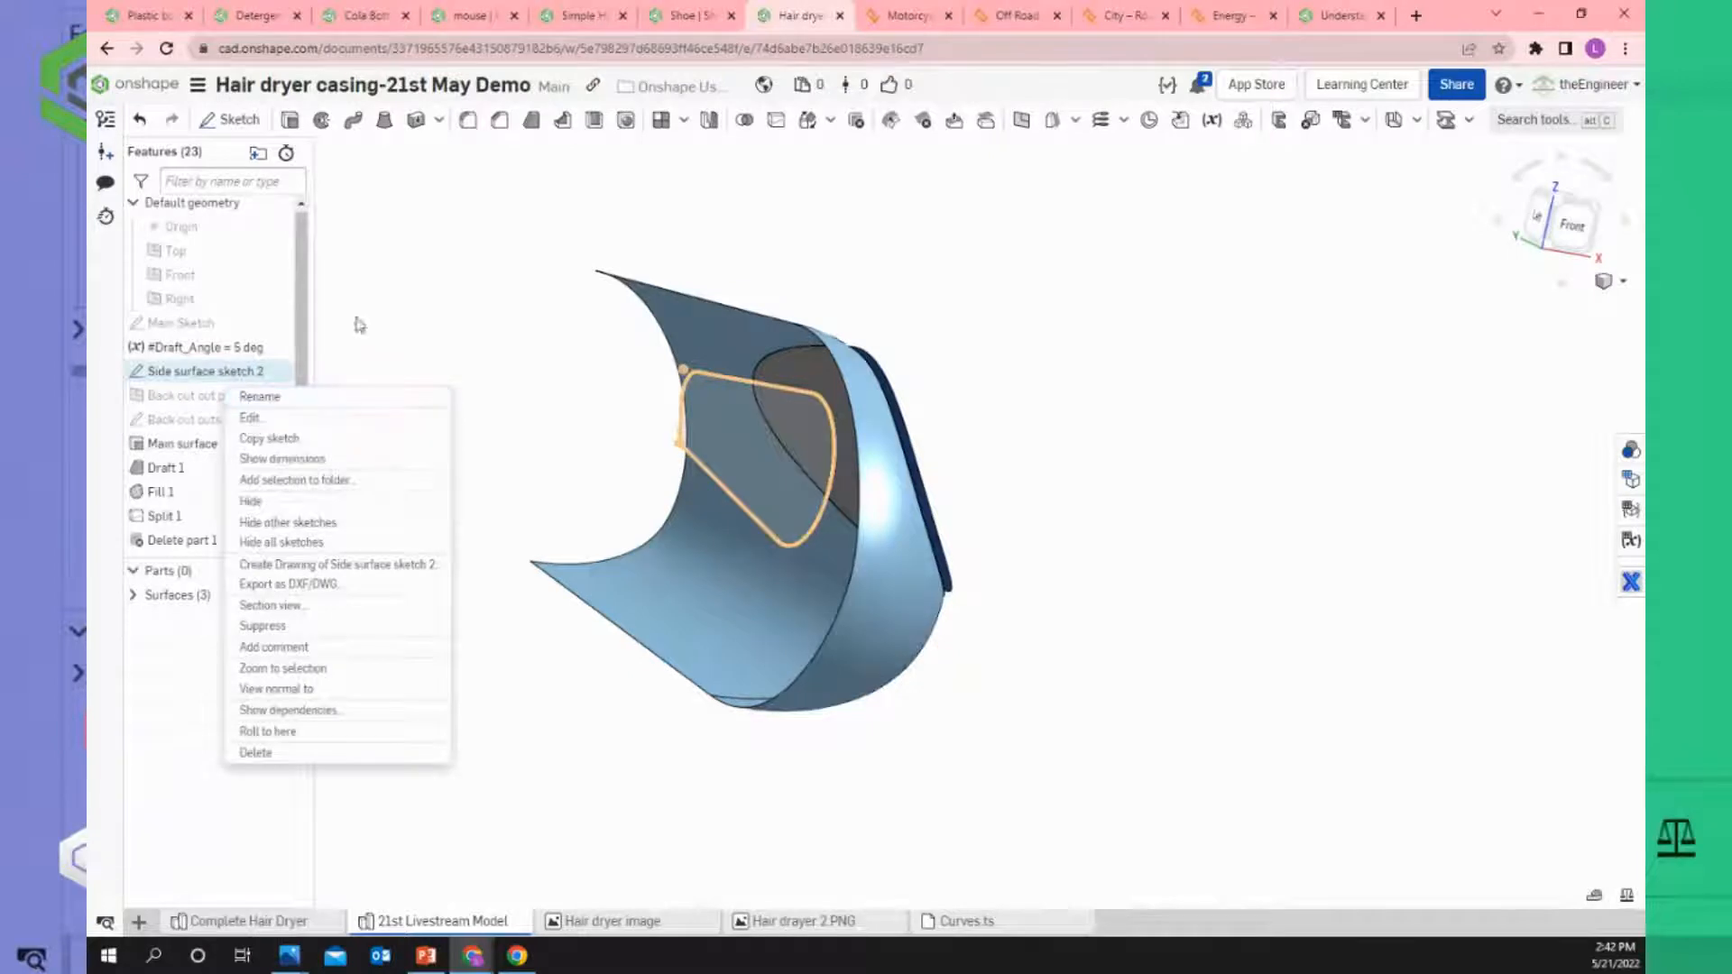
pyautogui.moveTo(269, 369)
pyautogui.mouseDown()
pyautogui.moveTo(289, 371)
pyautogui.moveTo(230, 582)
pyautogui.moveTo(219, 523)
pyautogui.moveTo(225, 582)
pyautogui.moveTo(204, 541)
pyautogui.mouseUp()
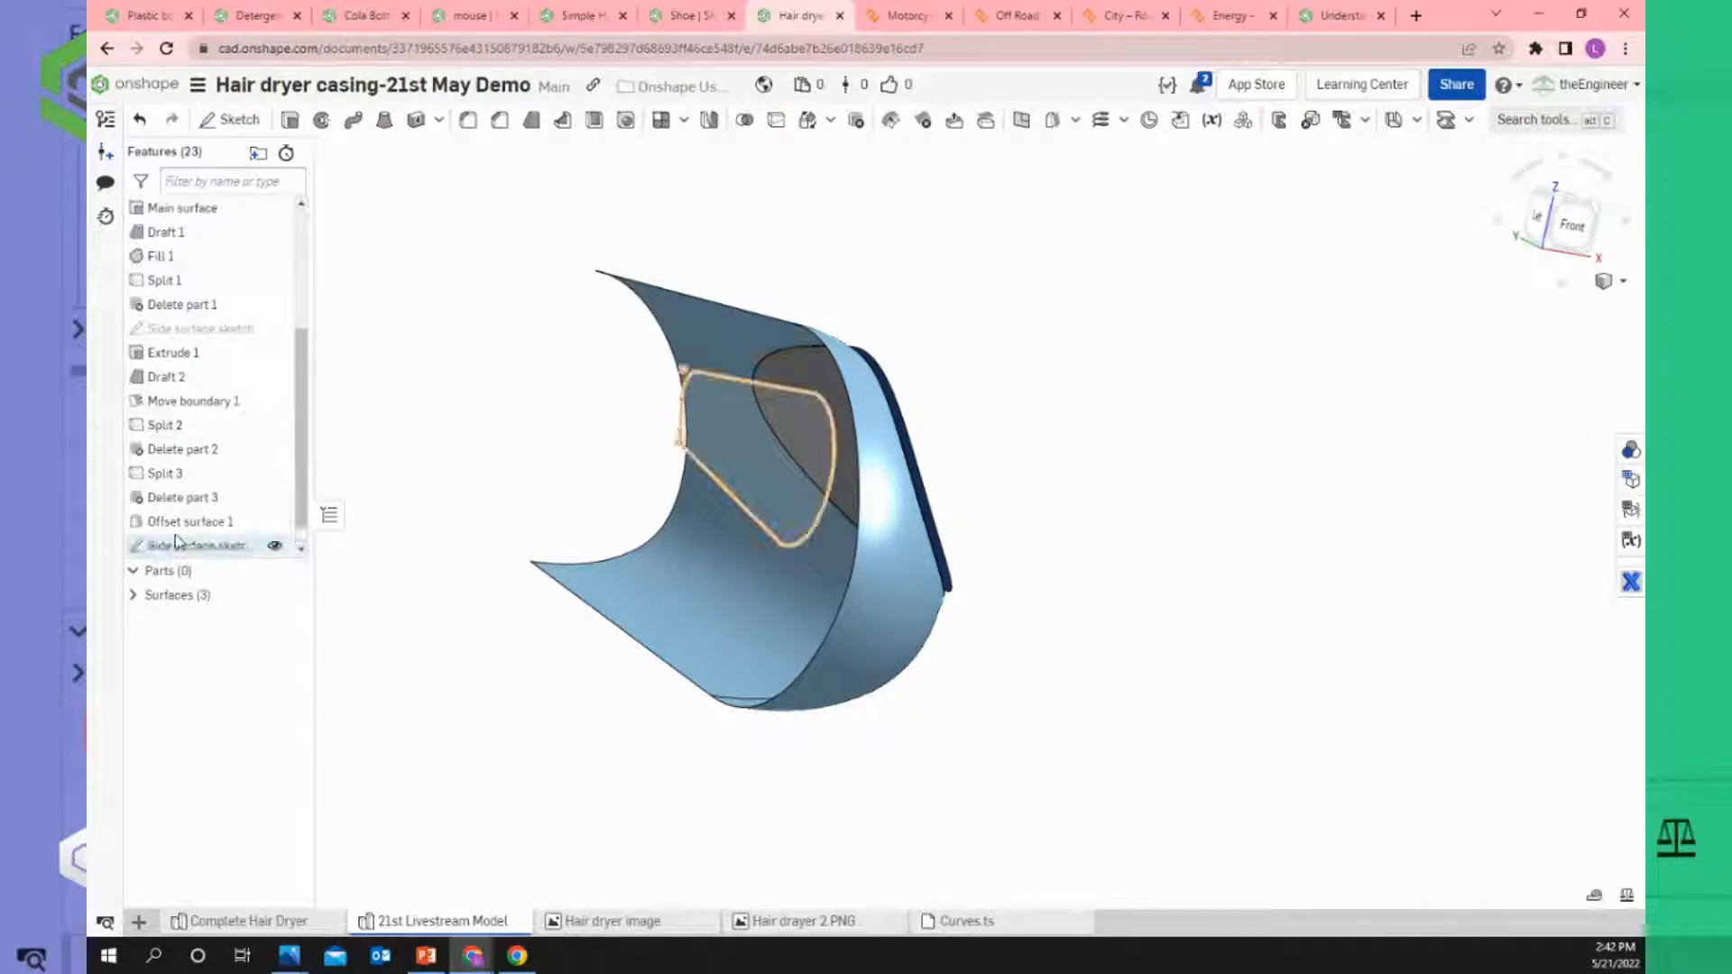
# Open Side surface sketch 2 to review its profile and dimensions, and close it without edits.
pyautogui.rightClick(184, 549)
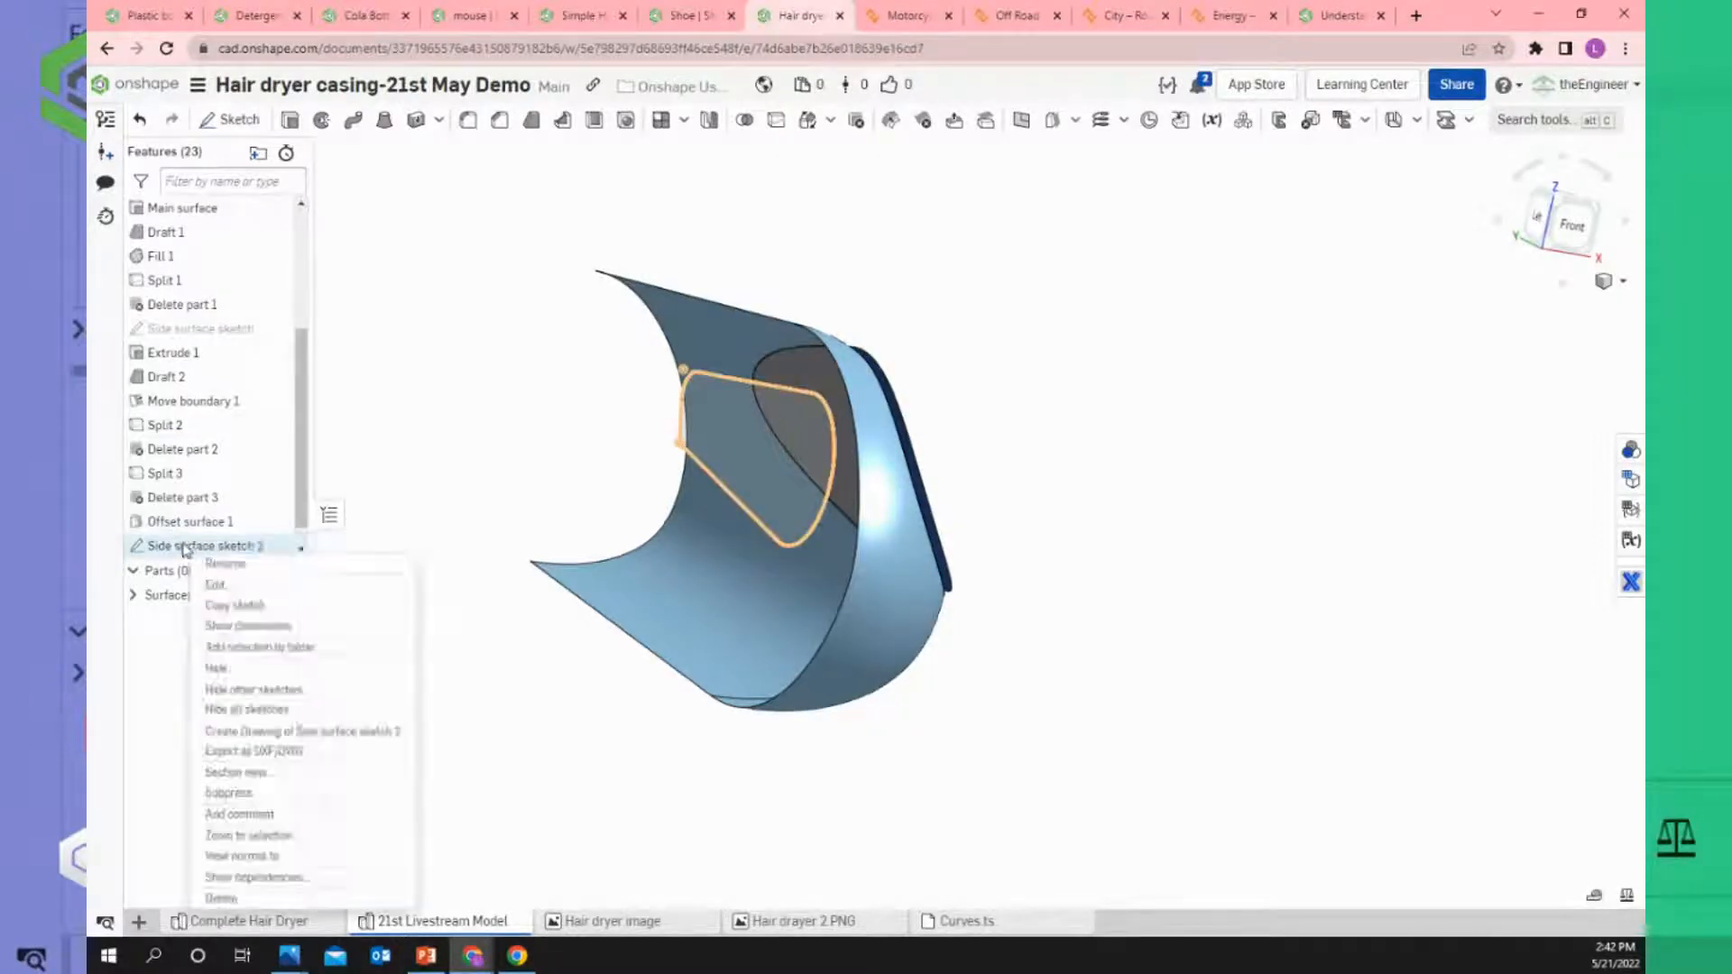
pyautogui.click(216, 585)
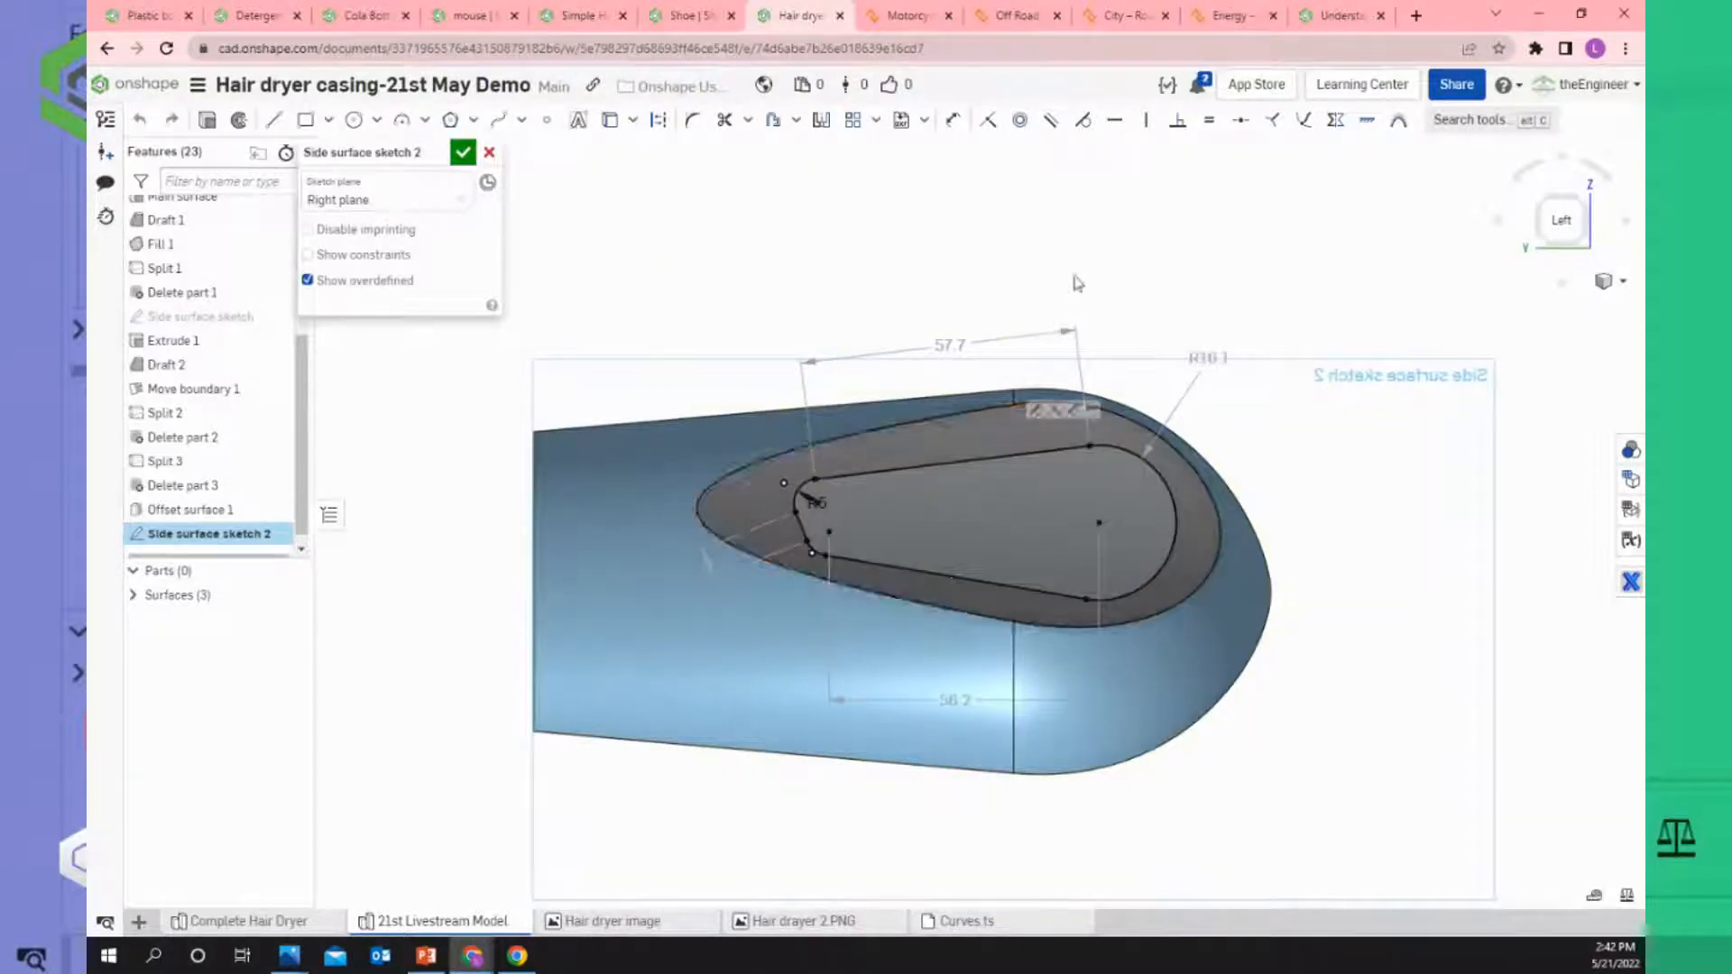
pyautogui.click(463, 153)
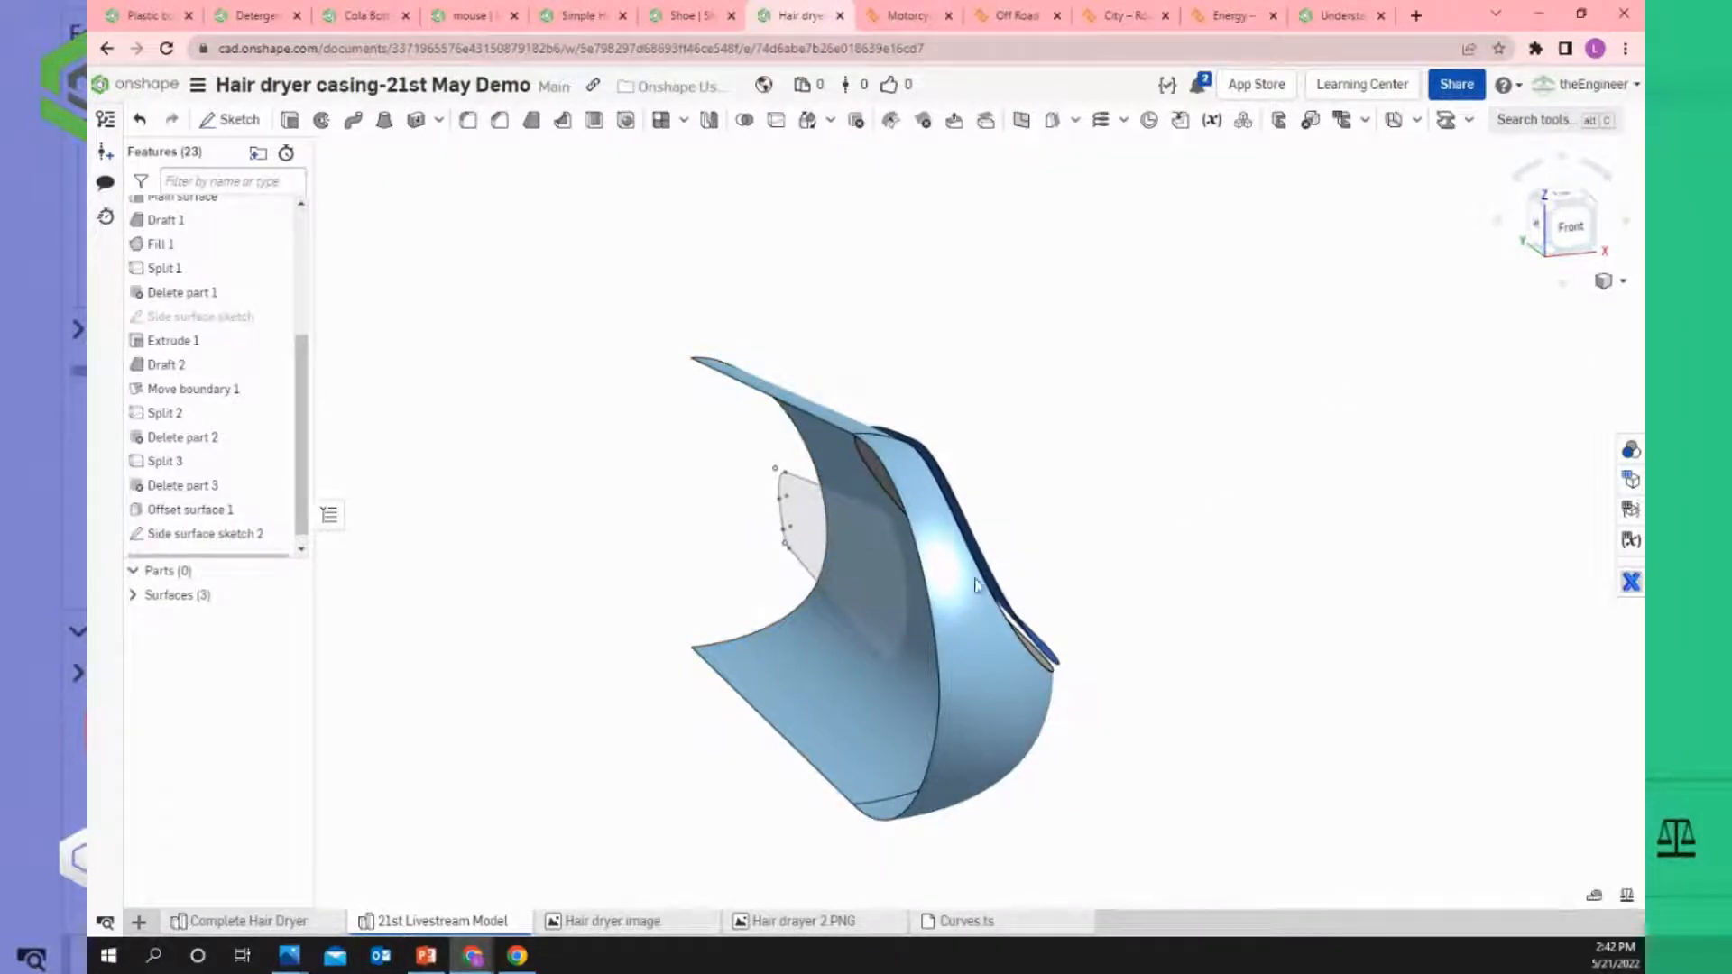
# Extrude the edges of Side surface sketch 2 as a new blind surface, extending the depth outward past the offset surface.
pyautogui.scroll(-2, 893, 564)
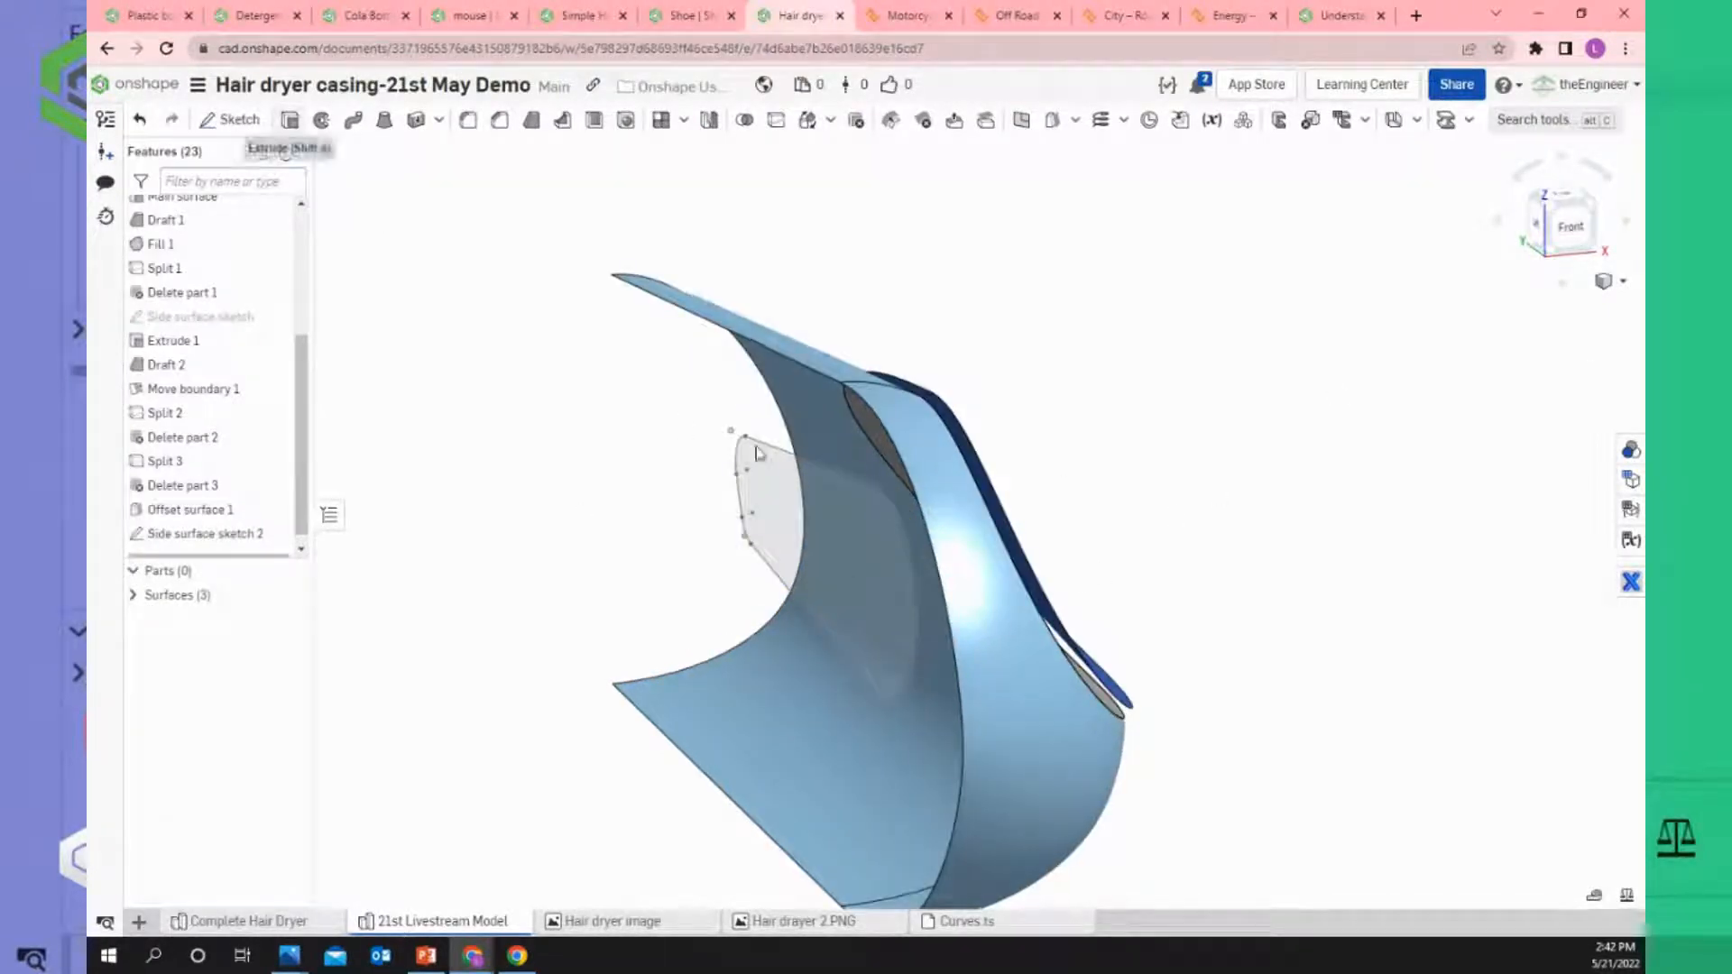
pyautogui.hotkey('shift', 'e')
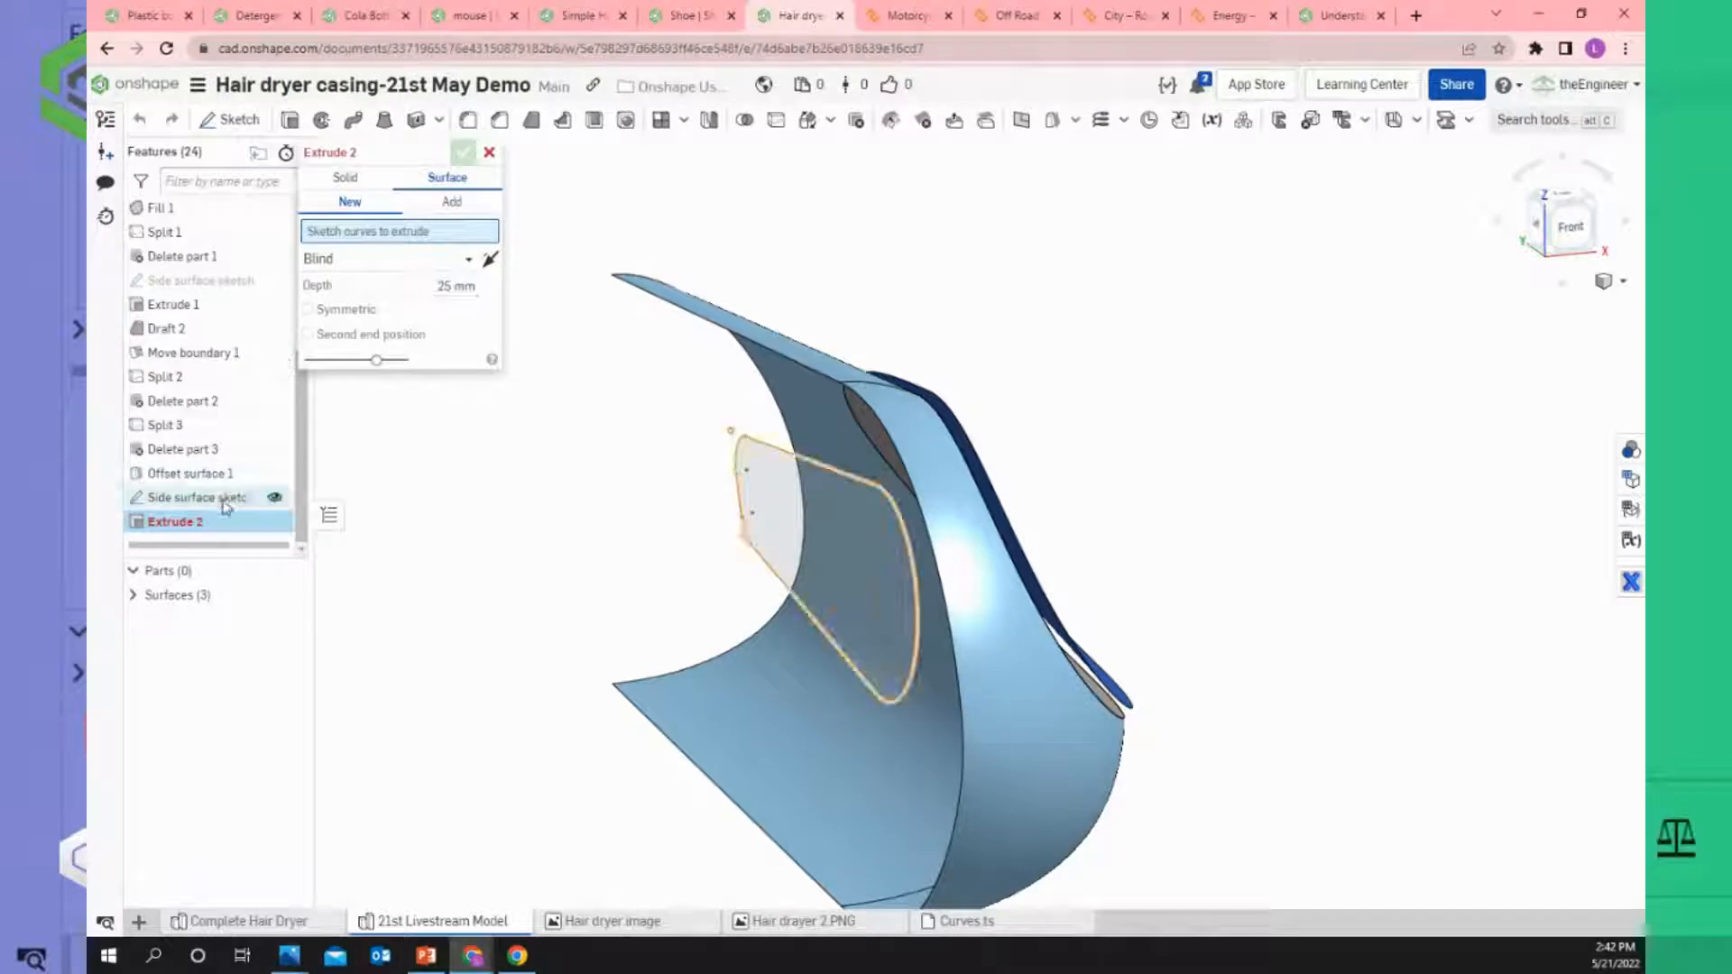
pyautogui.click(225, 505)
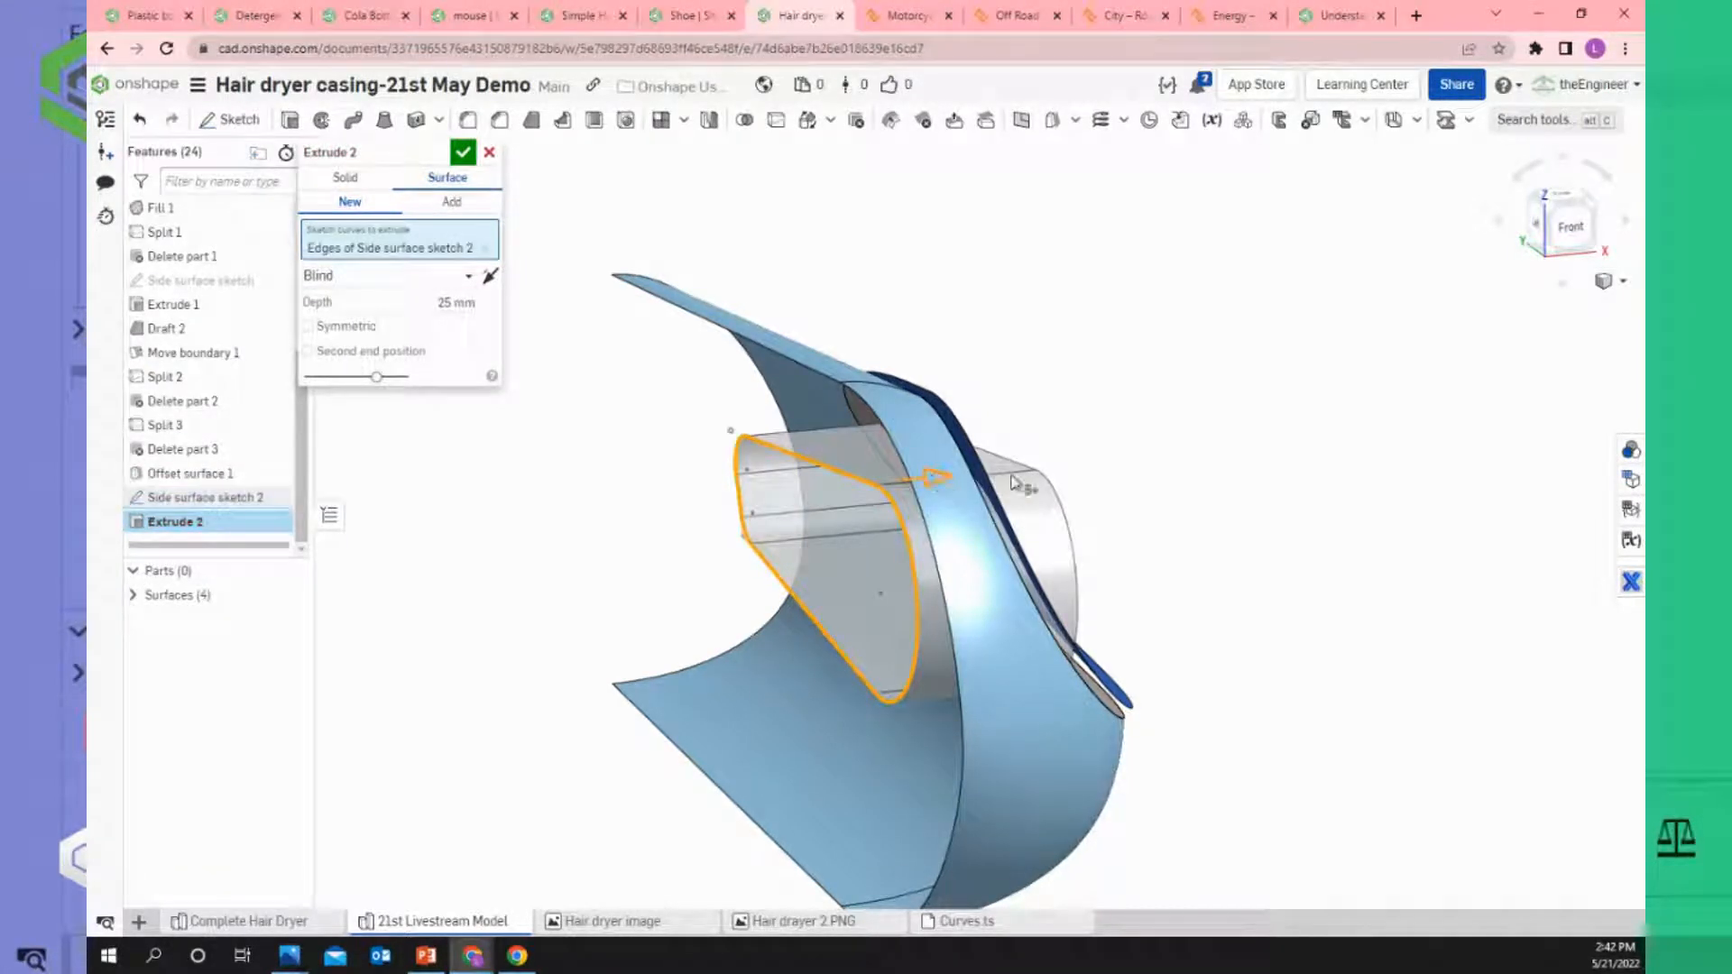
pyautogui.moveTo(1014, 483); pyautogui.dragTo(1051, 471)
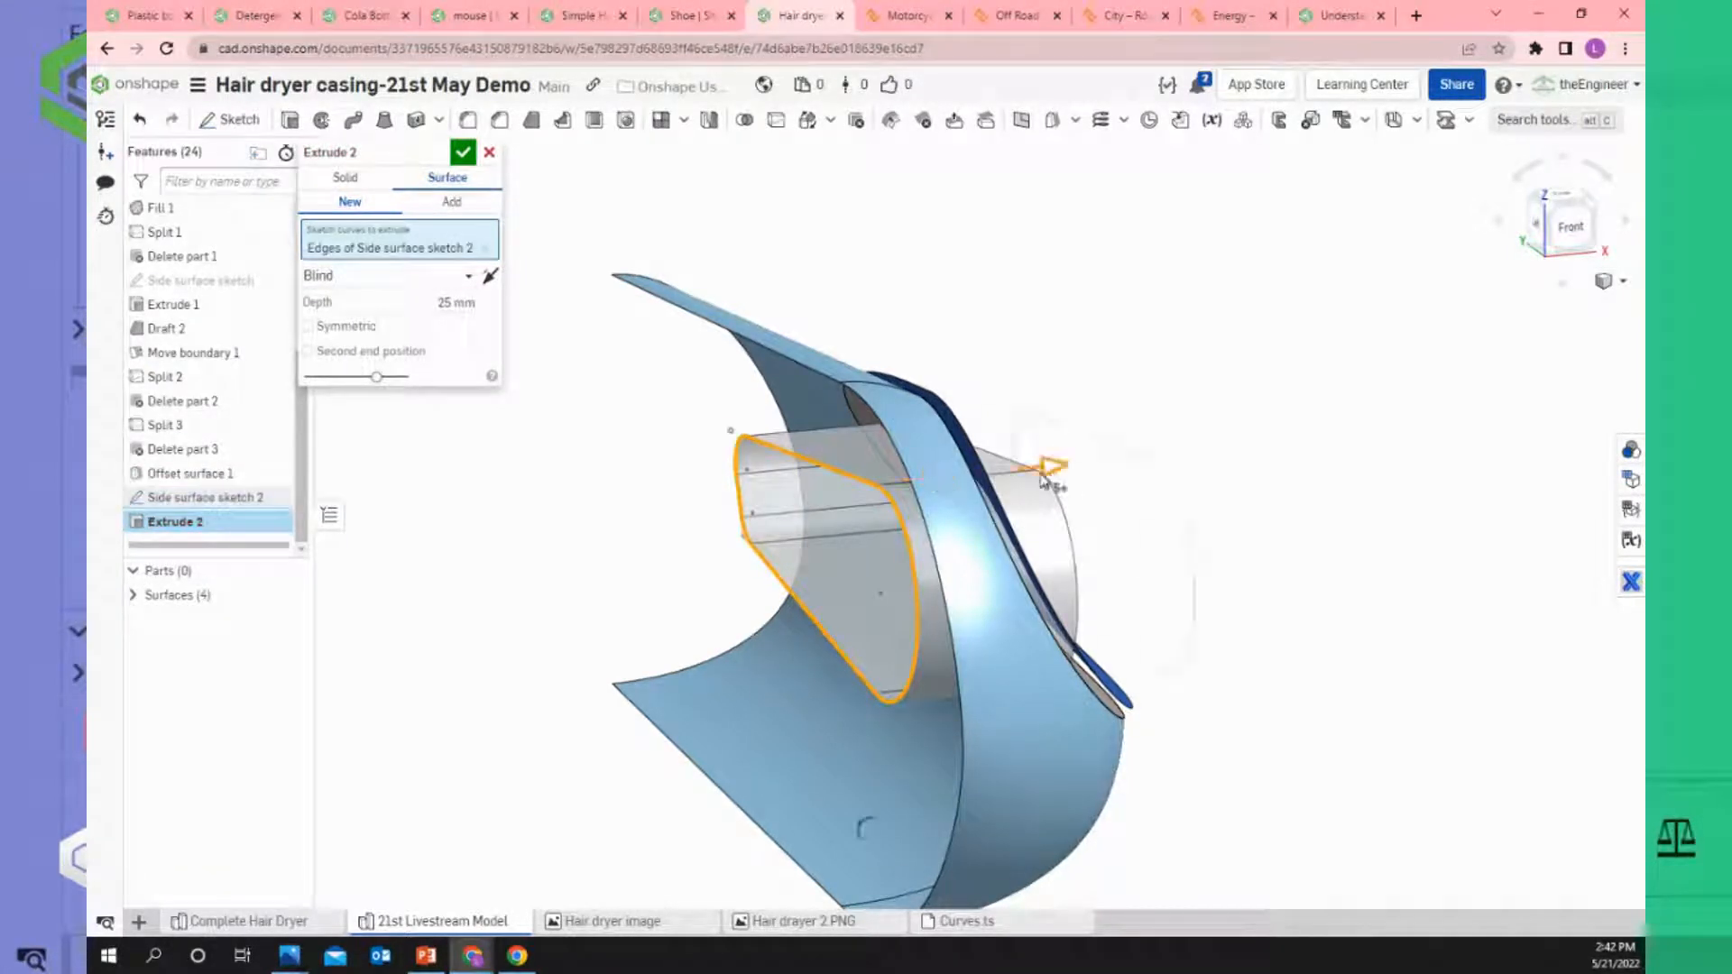
pyautogui.click(463, 153)
pyautogui.scroll(-4, 536, 388)
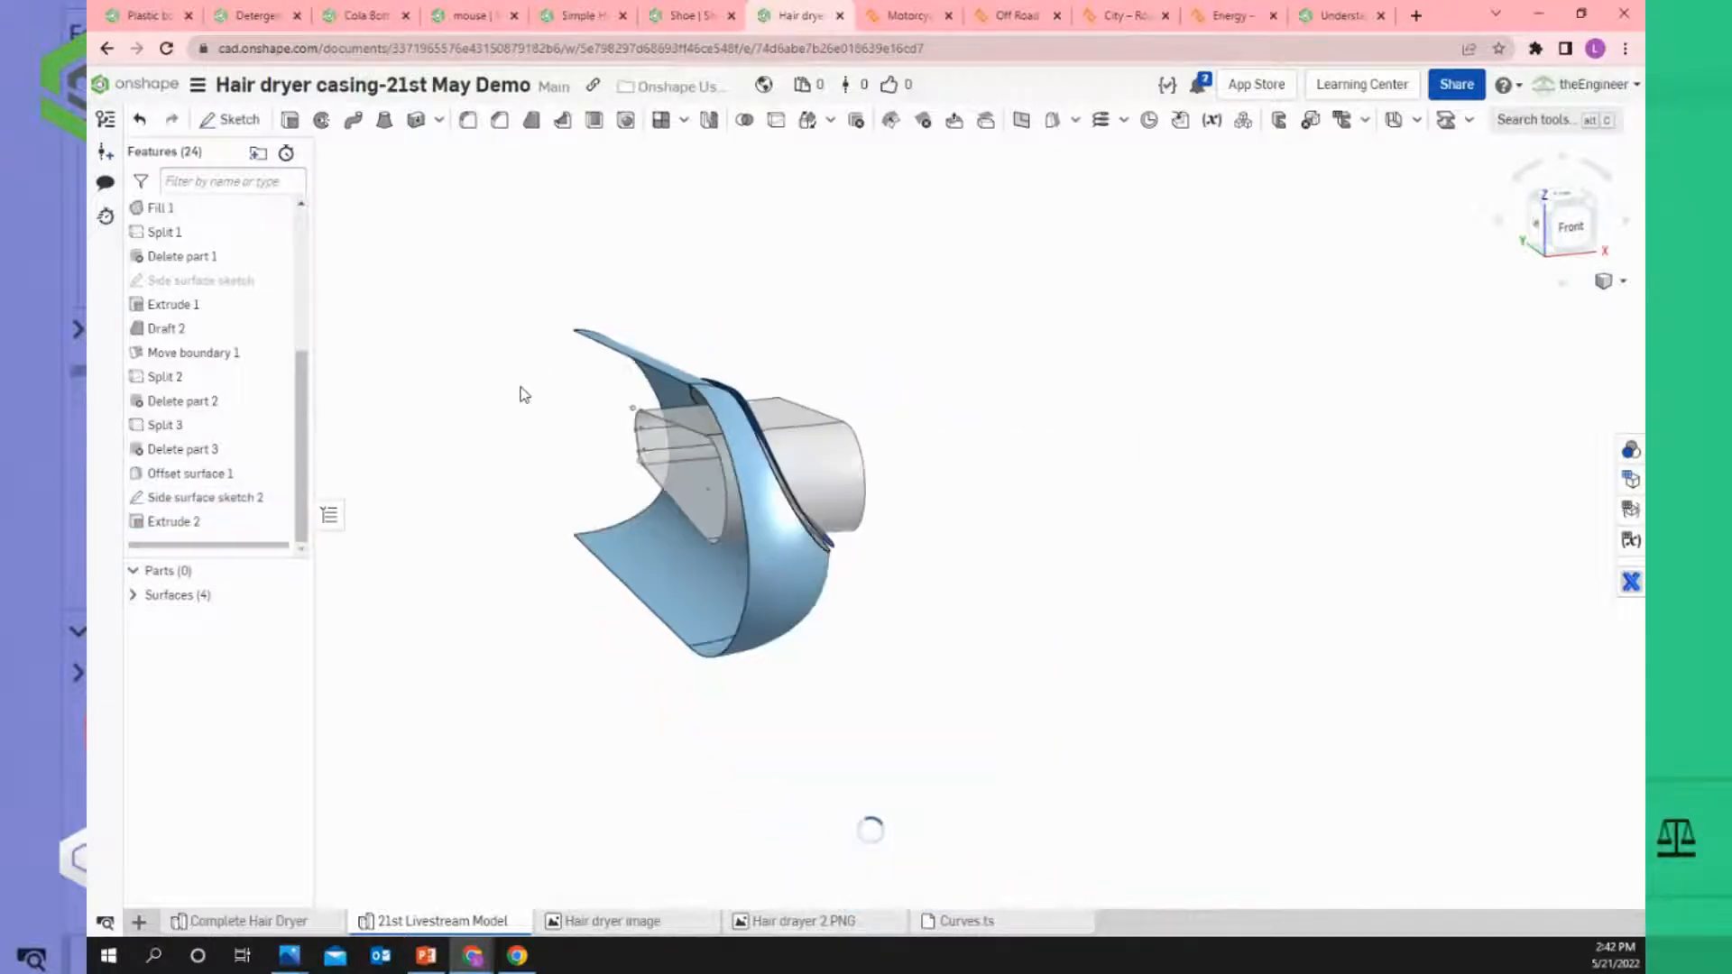
pyautogui.moveTo(521, 389); pyautogui.dragTo(478, 433, button='right')
pyautogui.scroll(5, 765, 421)
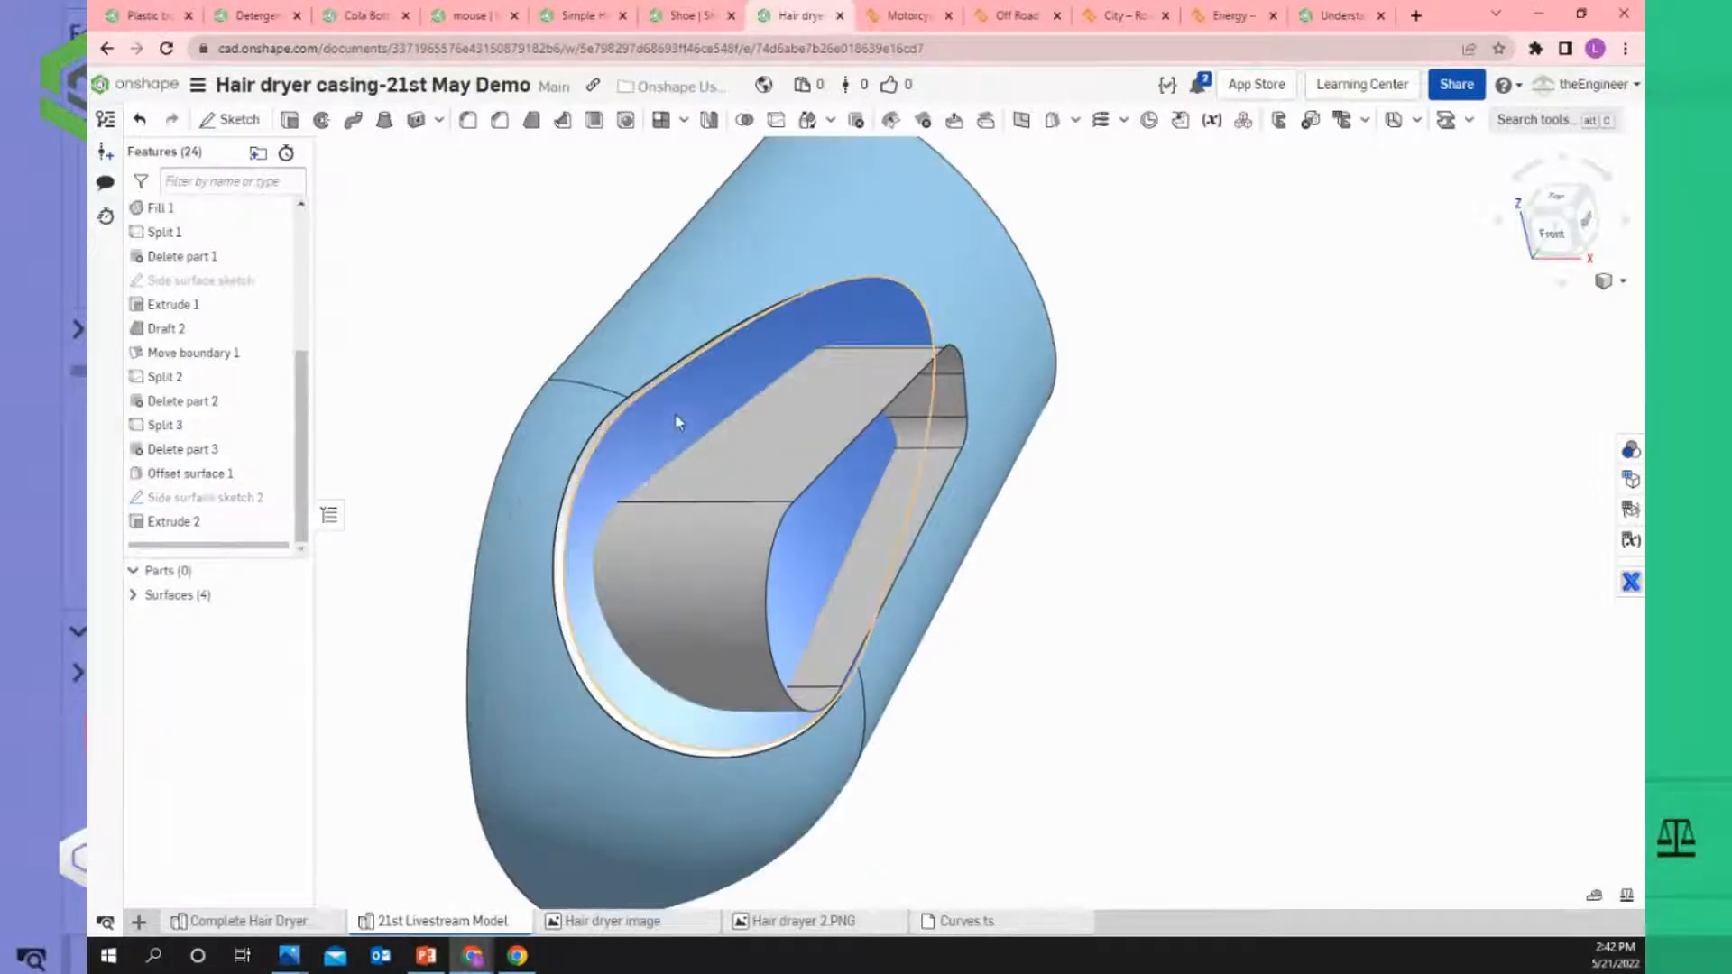
# Split the offset surface inside the teardrop opening with the extruded side profile surface, keeping the tool and both sides.
pyautogui.moveTo(681, 418)
pyautogui.mouseDown(button='right')
pyautogui.moveTo(688, 394)
pyautogui.moveTo(646, 424)
pyautogui.moveTo(663, 417)
pyautogui.mouseUp(button='right')
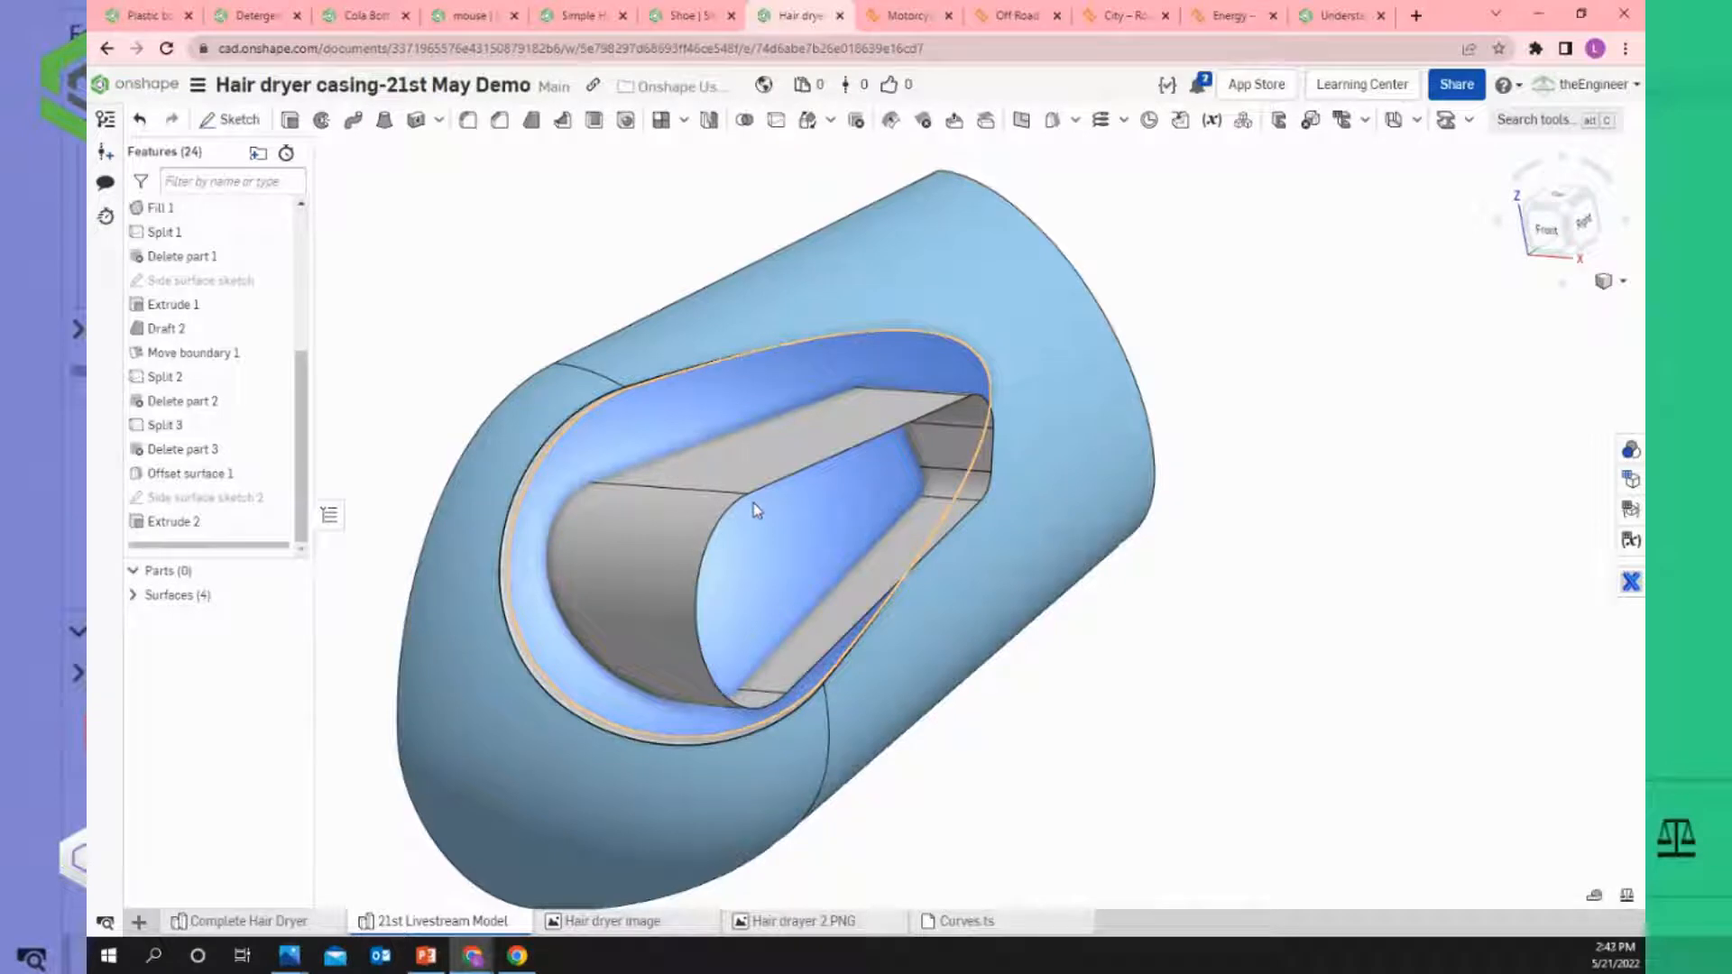
pyautogui.moveTo(748, 485); pyautogui.dragTo(733, 536, button='right')
pyautogui.moveTo(1012, 458); pyautogui.dragTo(1031, 482, button='right')
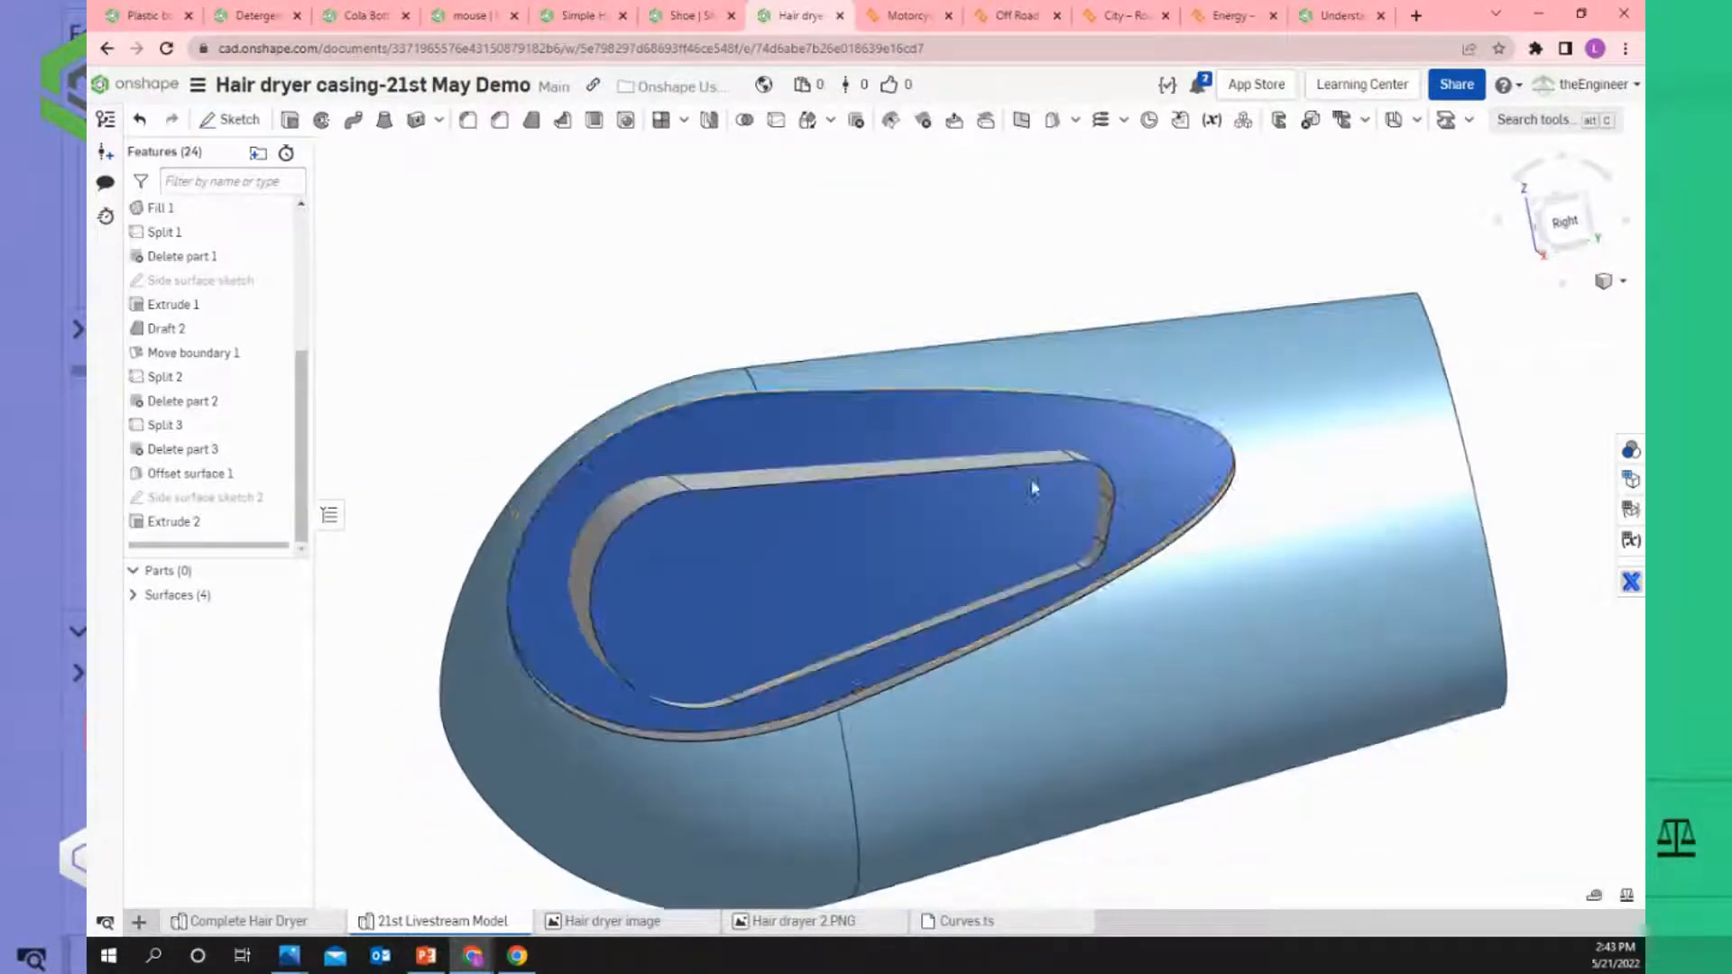
pyautogui.scroll(3, 1034, 487)
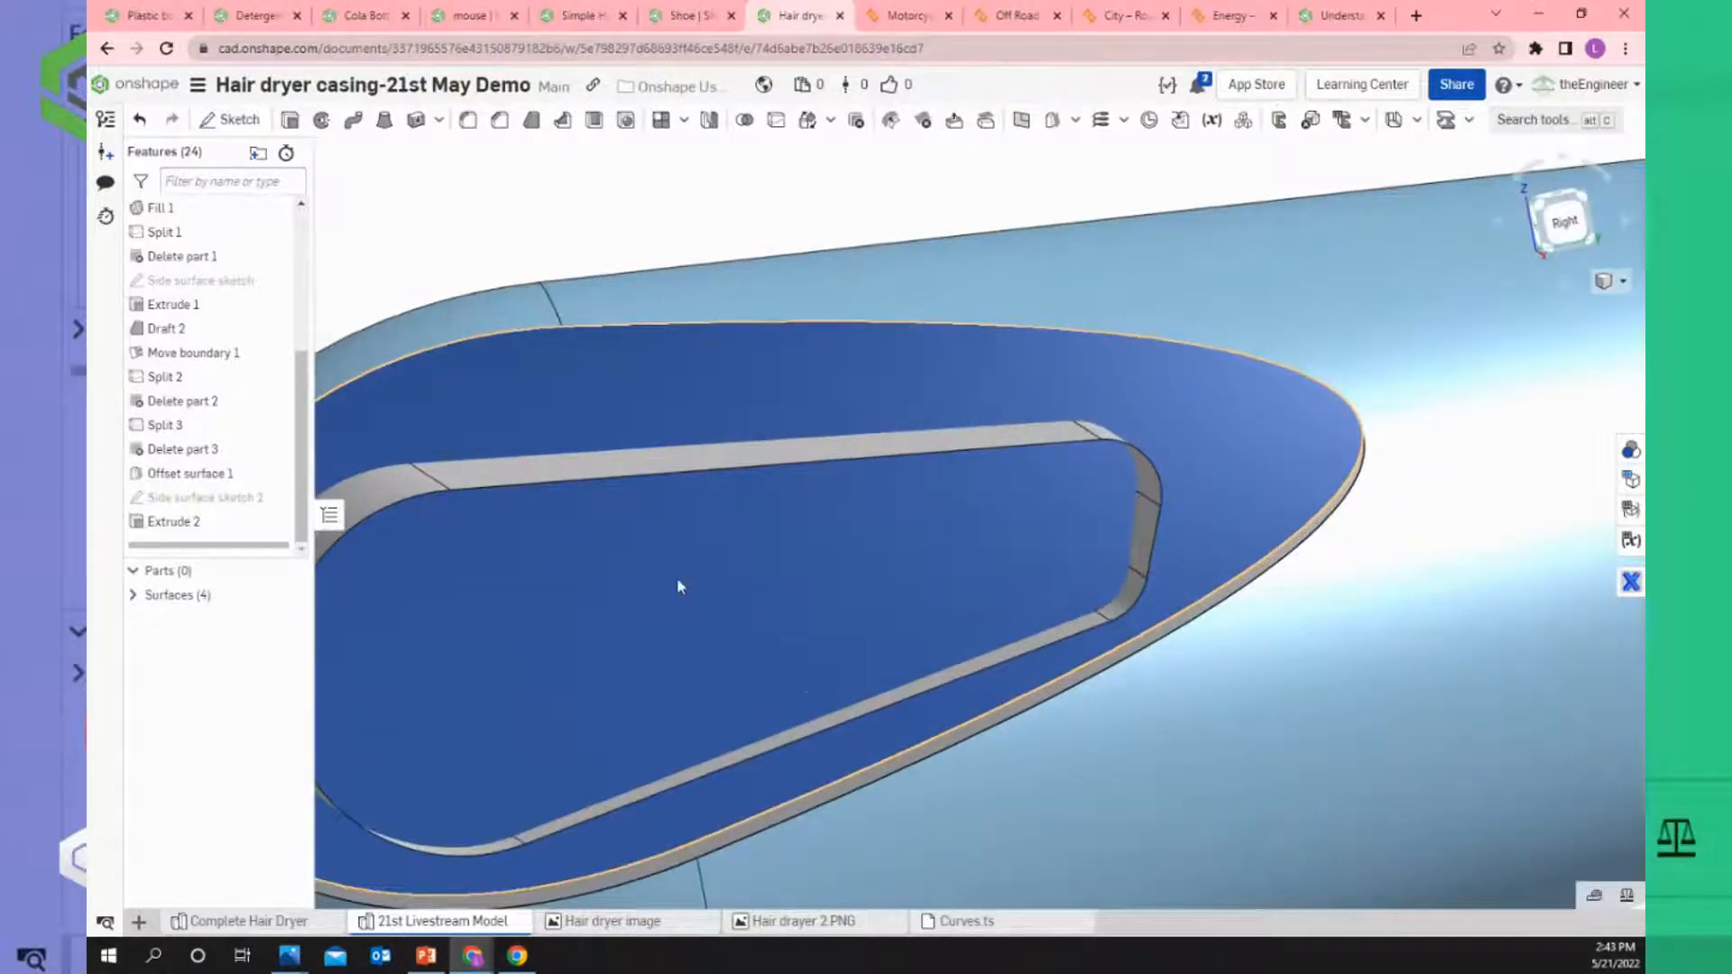
pyautogui.scroll(-2, 679, 585)
pyautogui.moveTo(679, 584); pyautogui.dragTo(732, 587, button='right')
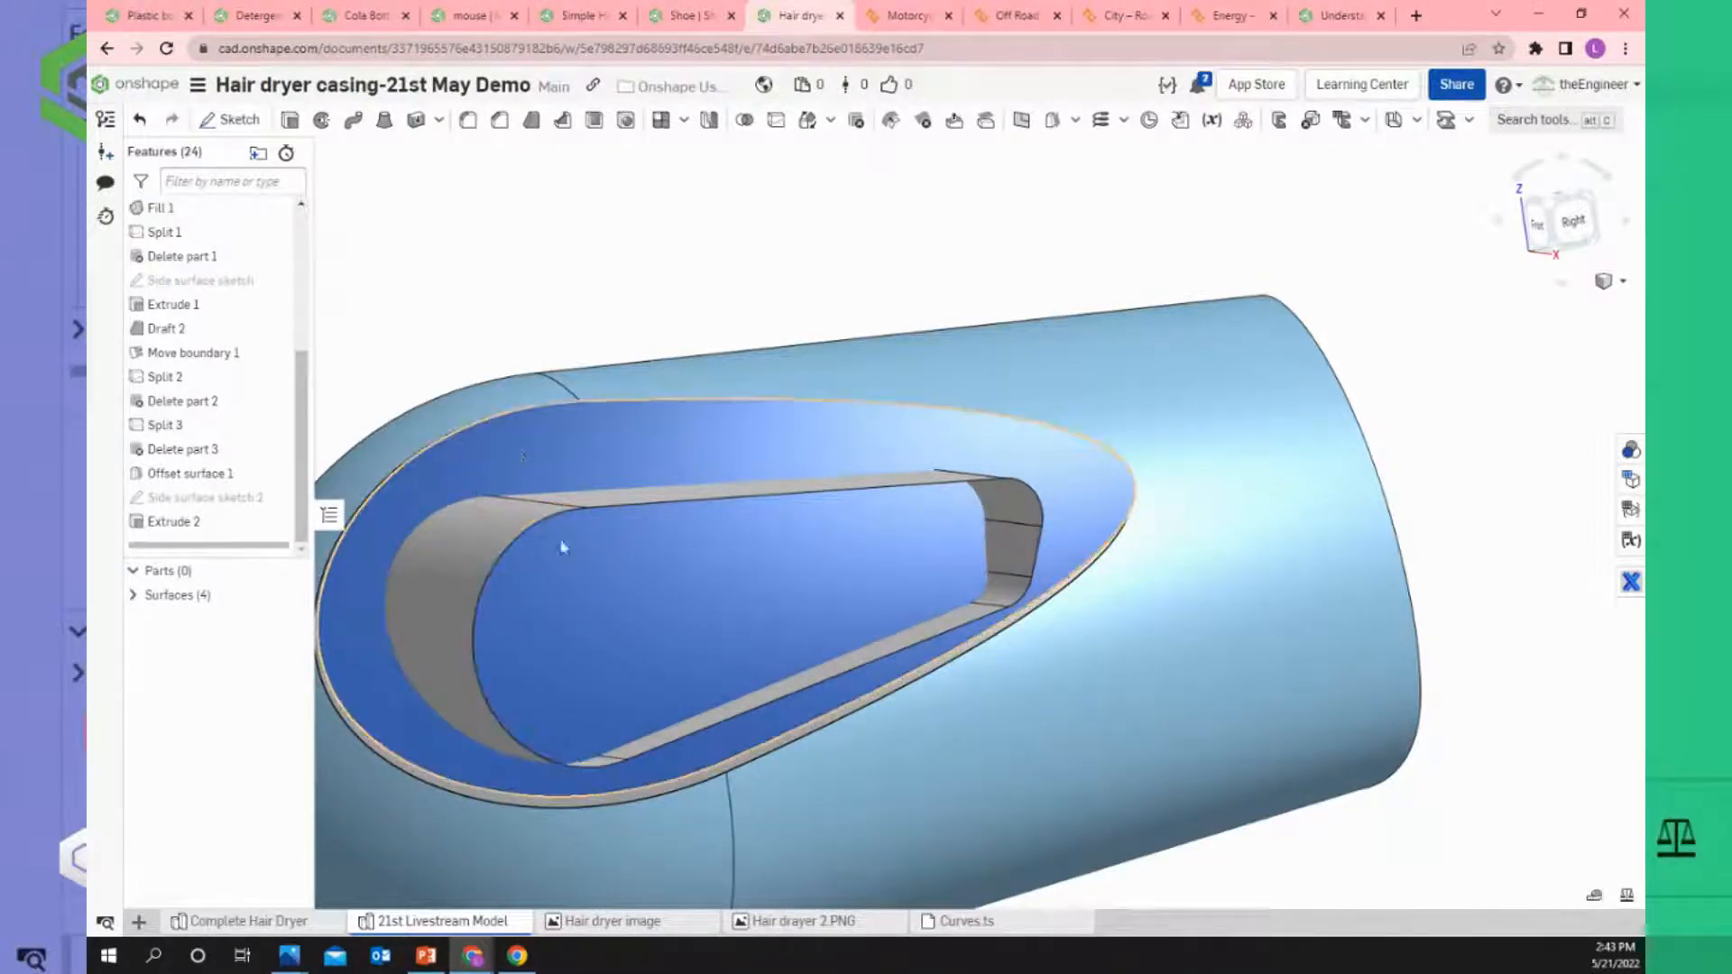
pyautogui.moveTo(565, 577); pyautogui.dragTo(589, 549, button='right')
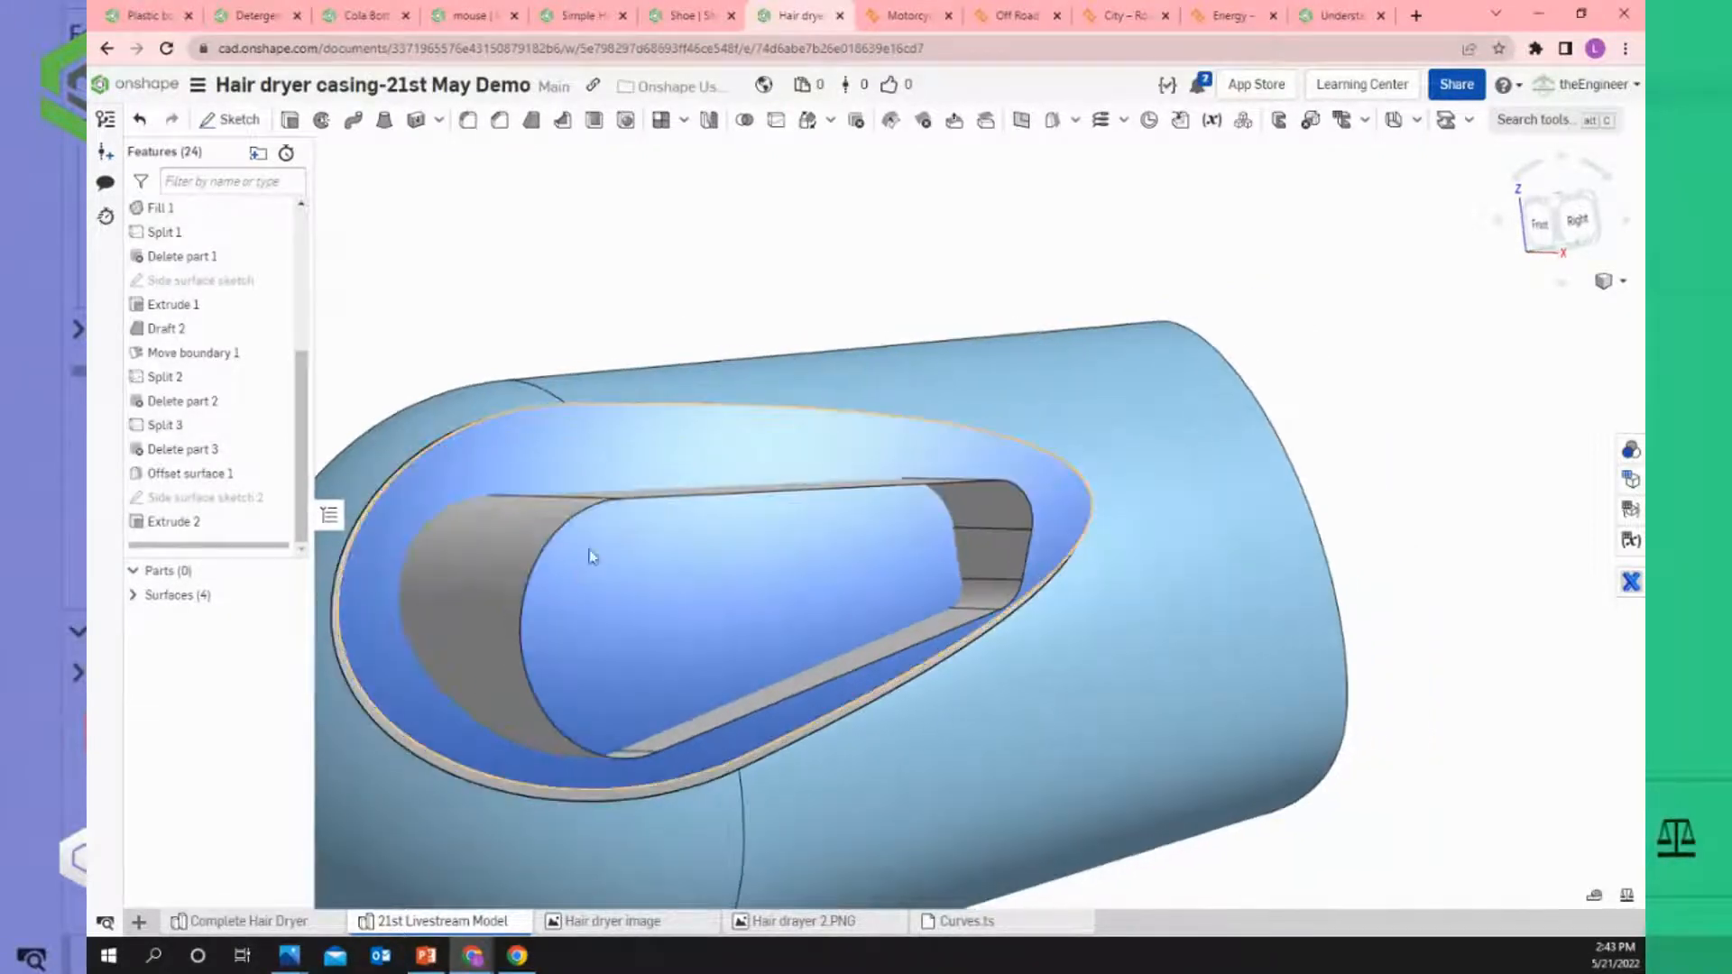
pyautogui.click(781, 128)
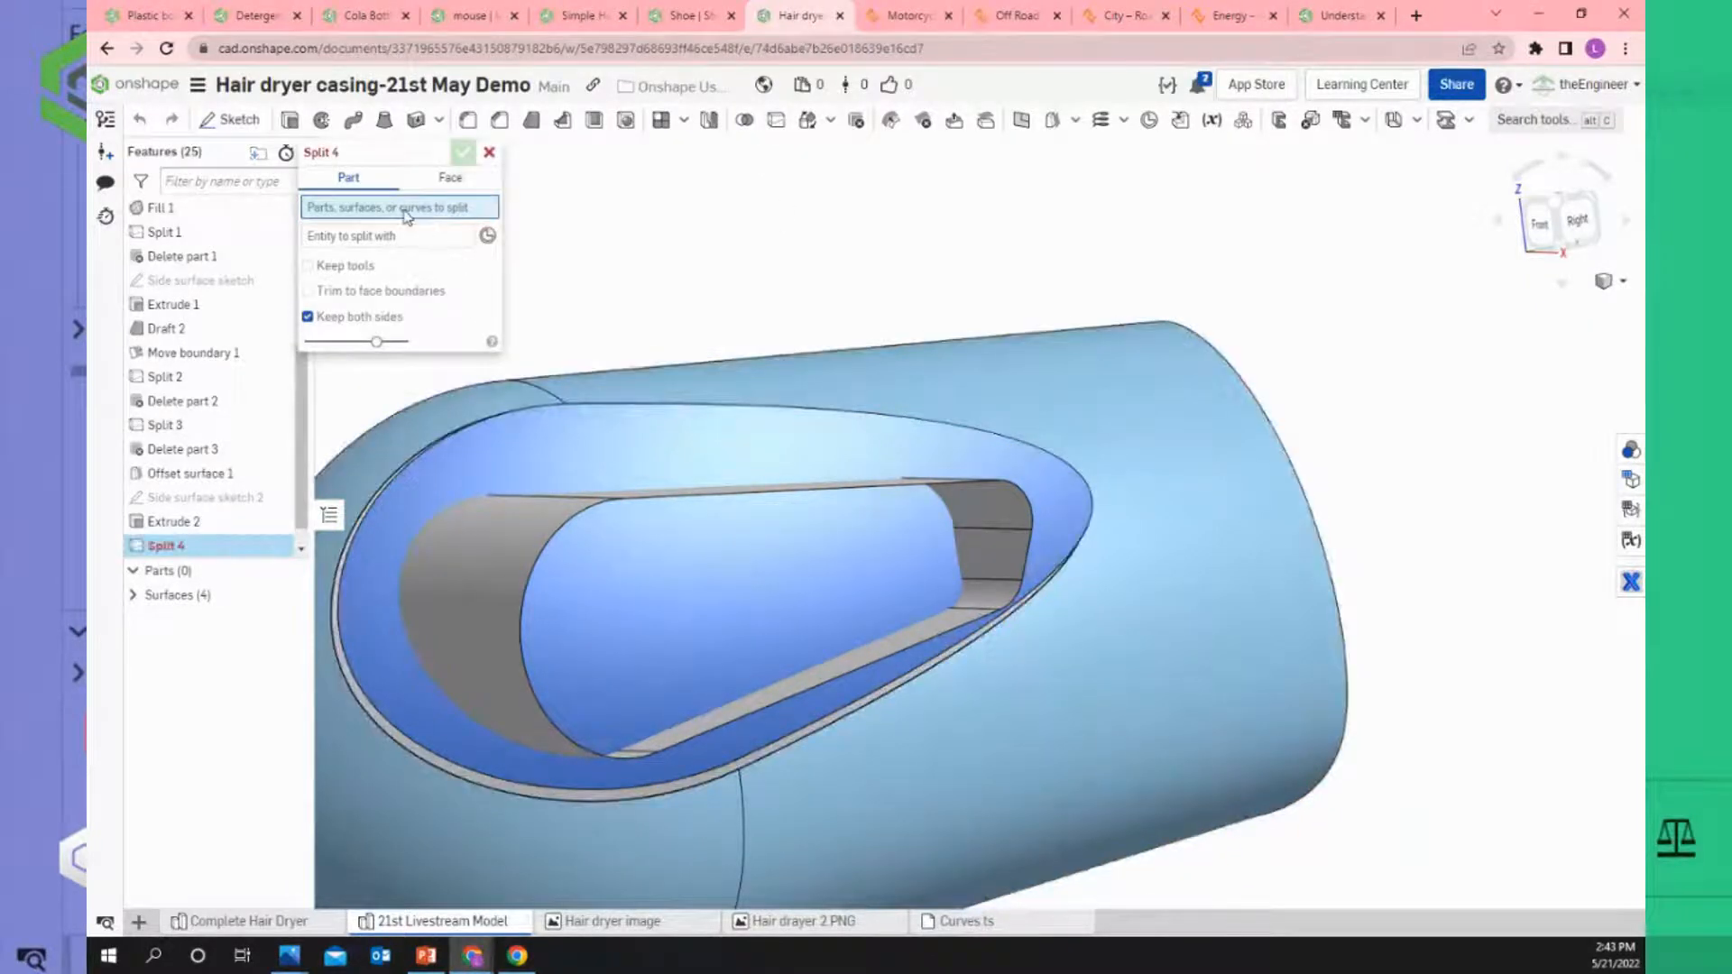
pyautogui.click(516, 454)
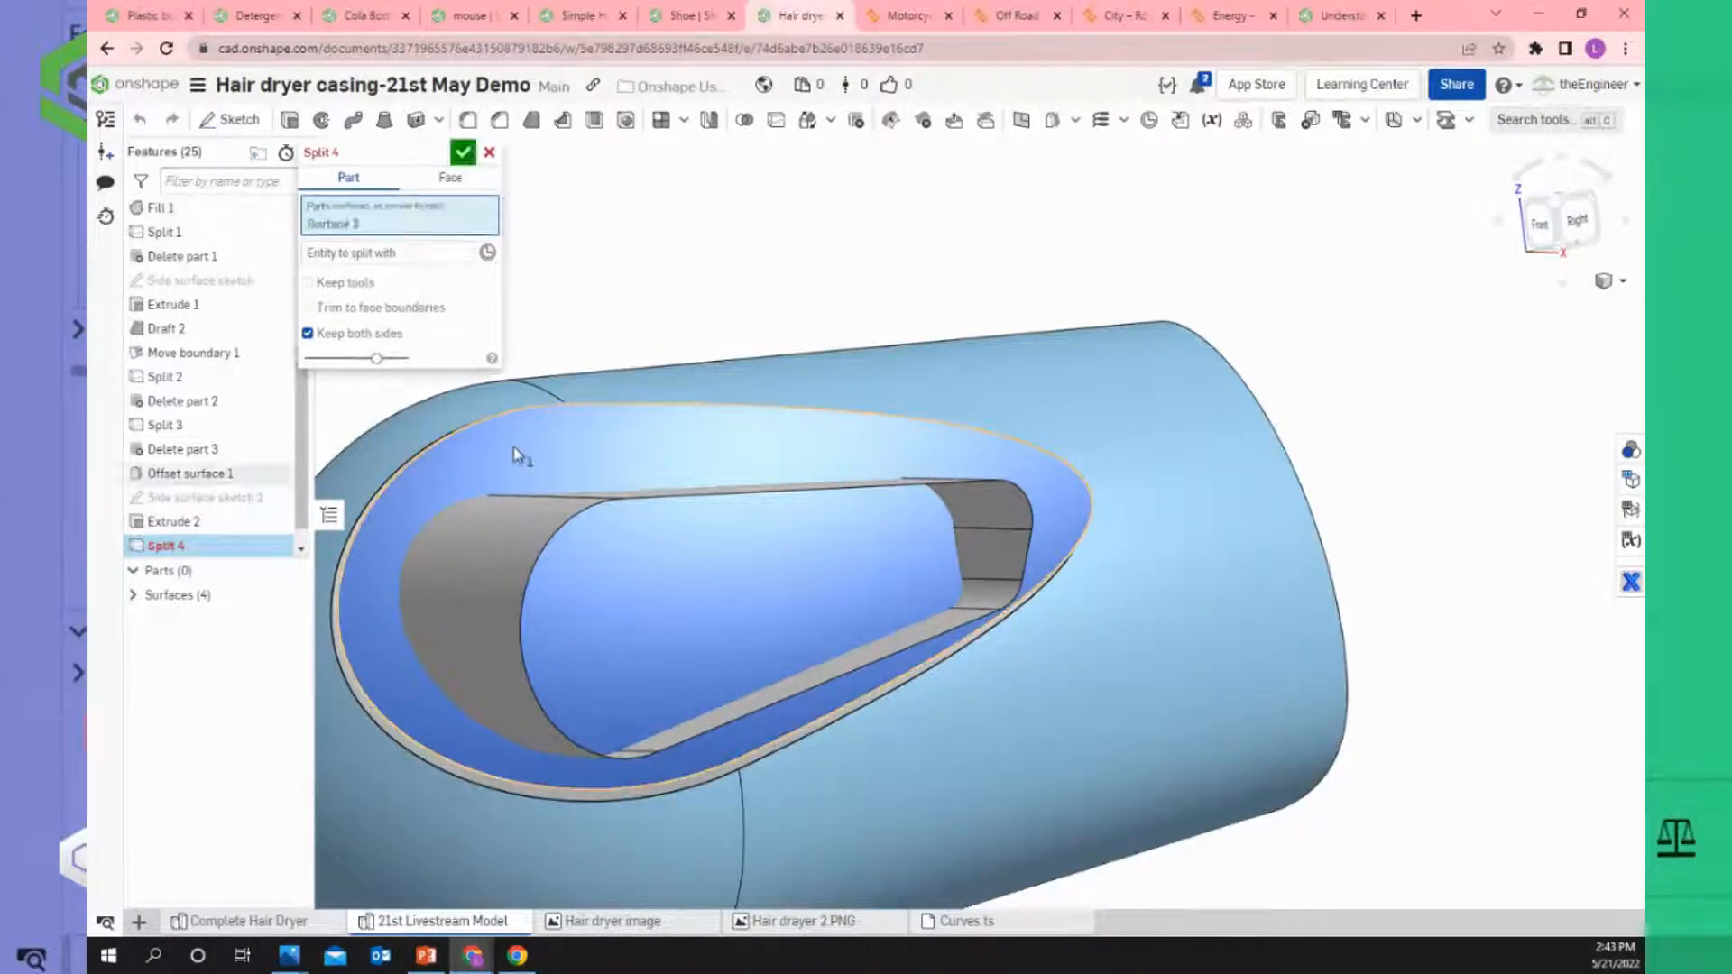
pyautogui.click(366, 257)
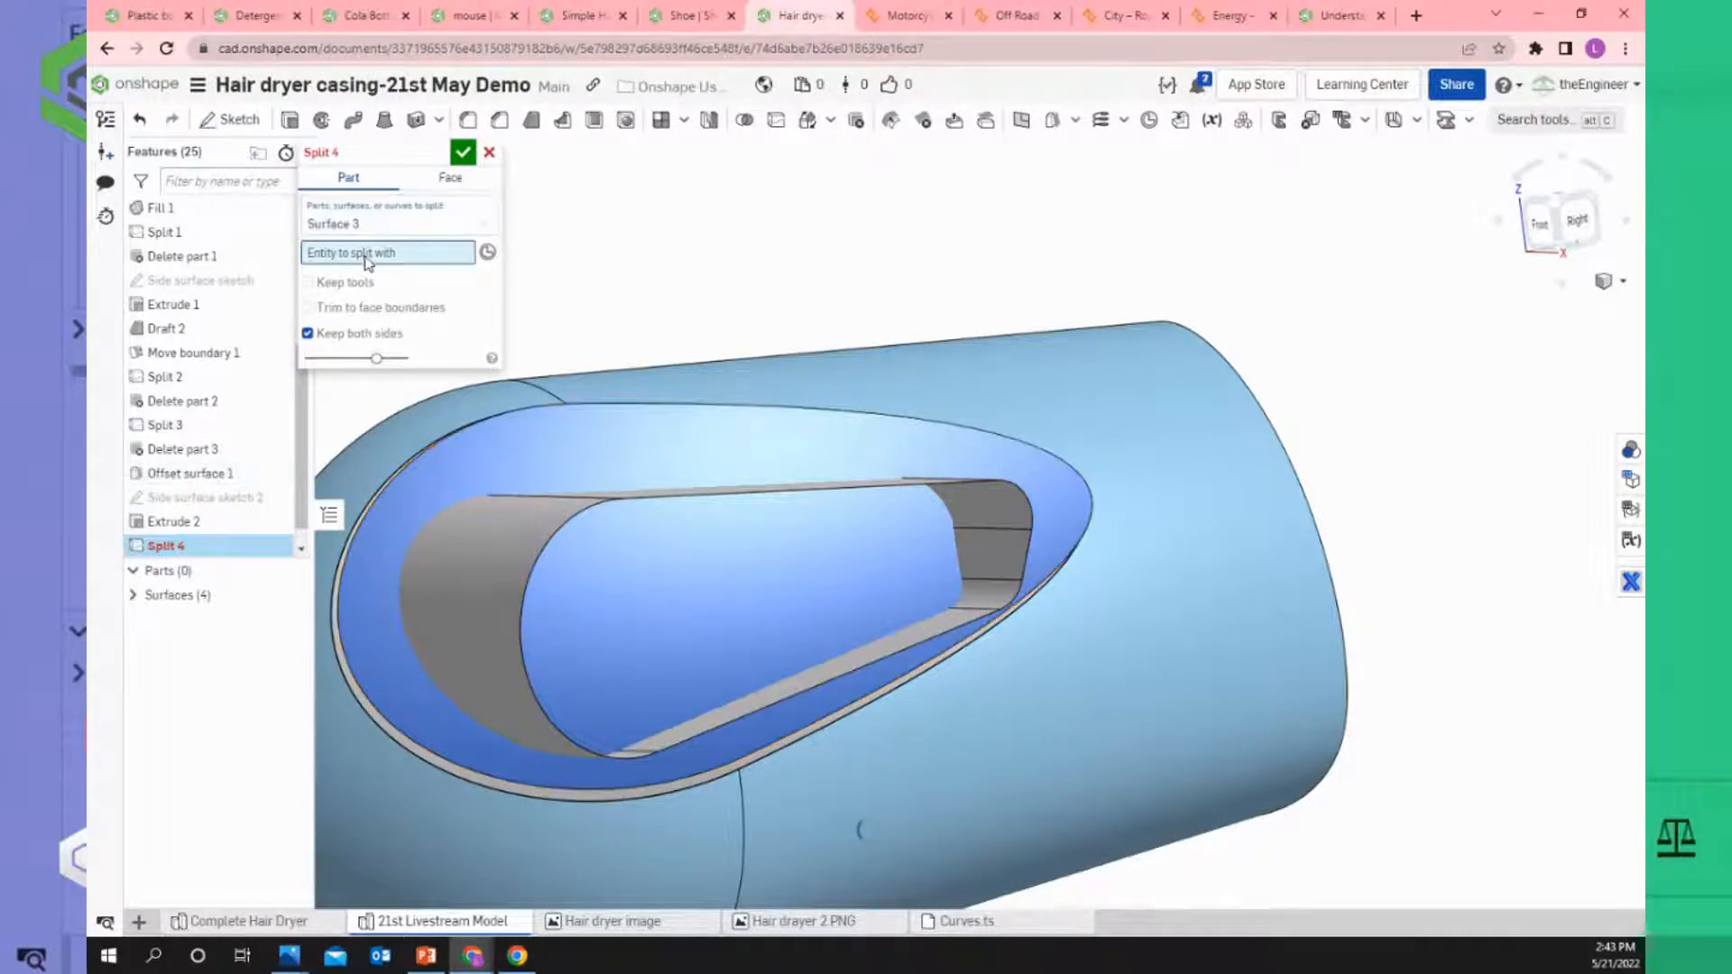
pyautogui.click(492, 564)
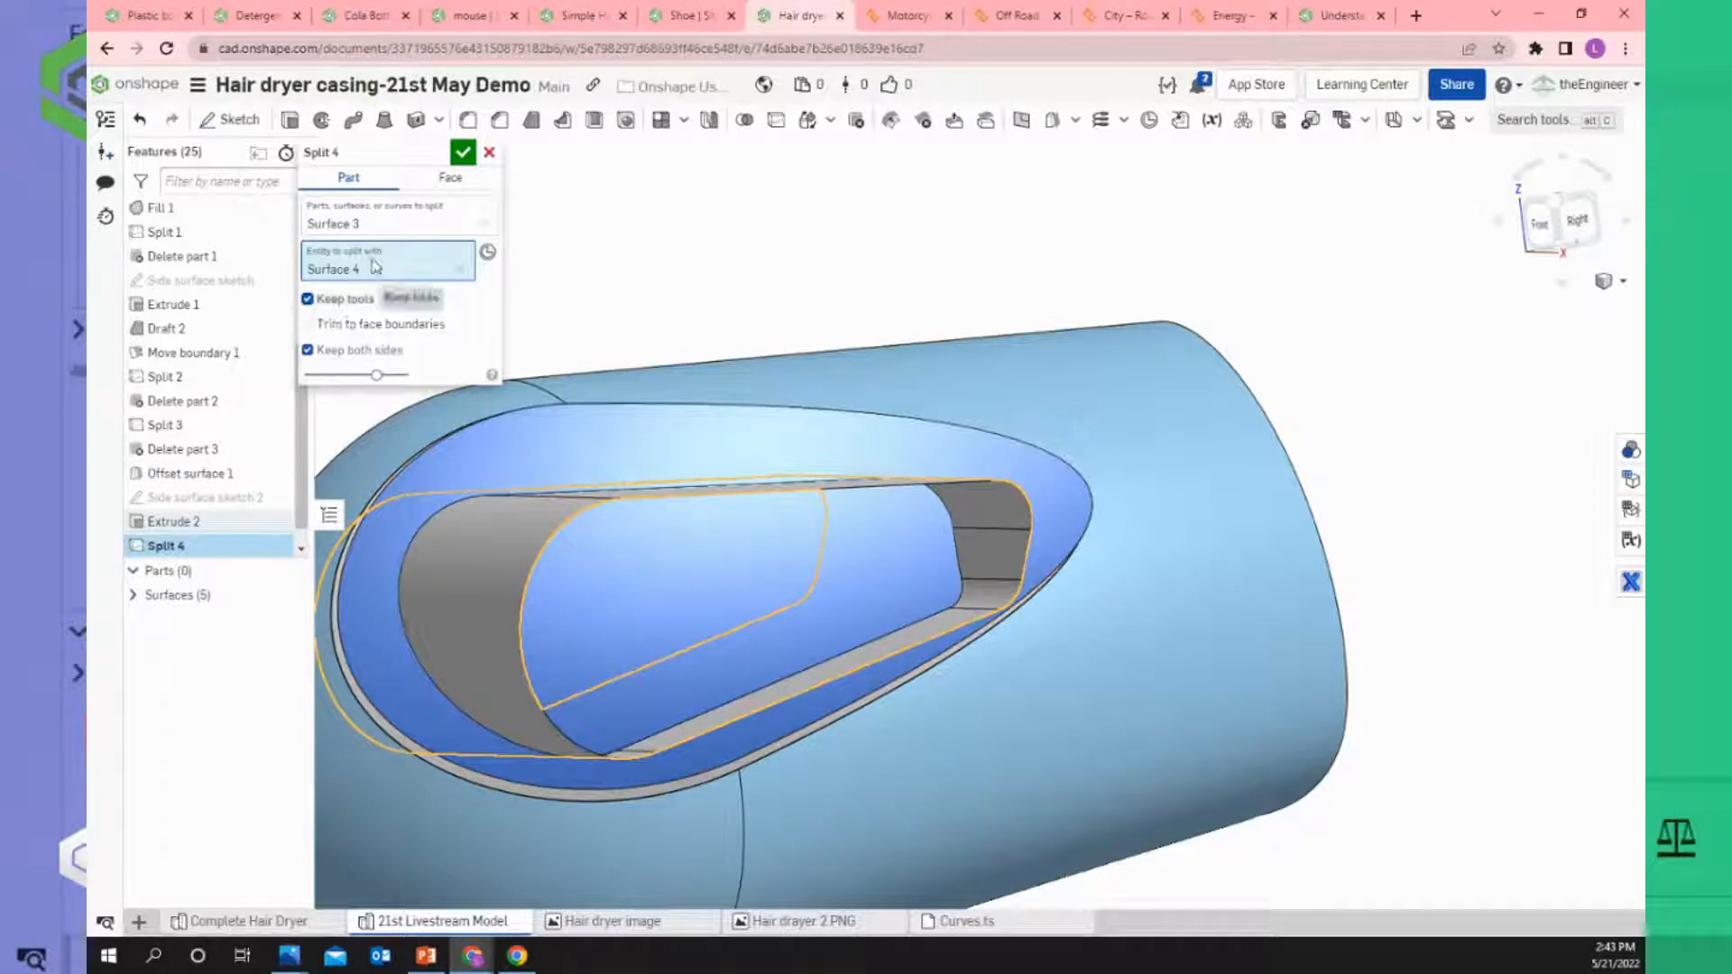
pyautogui.click(463, 155)
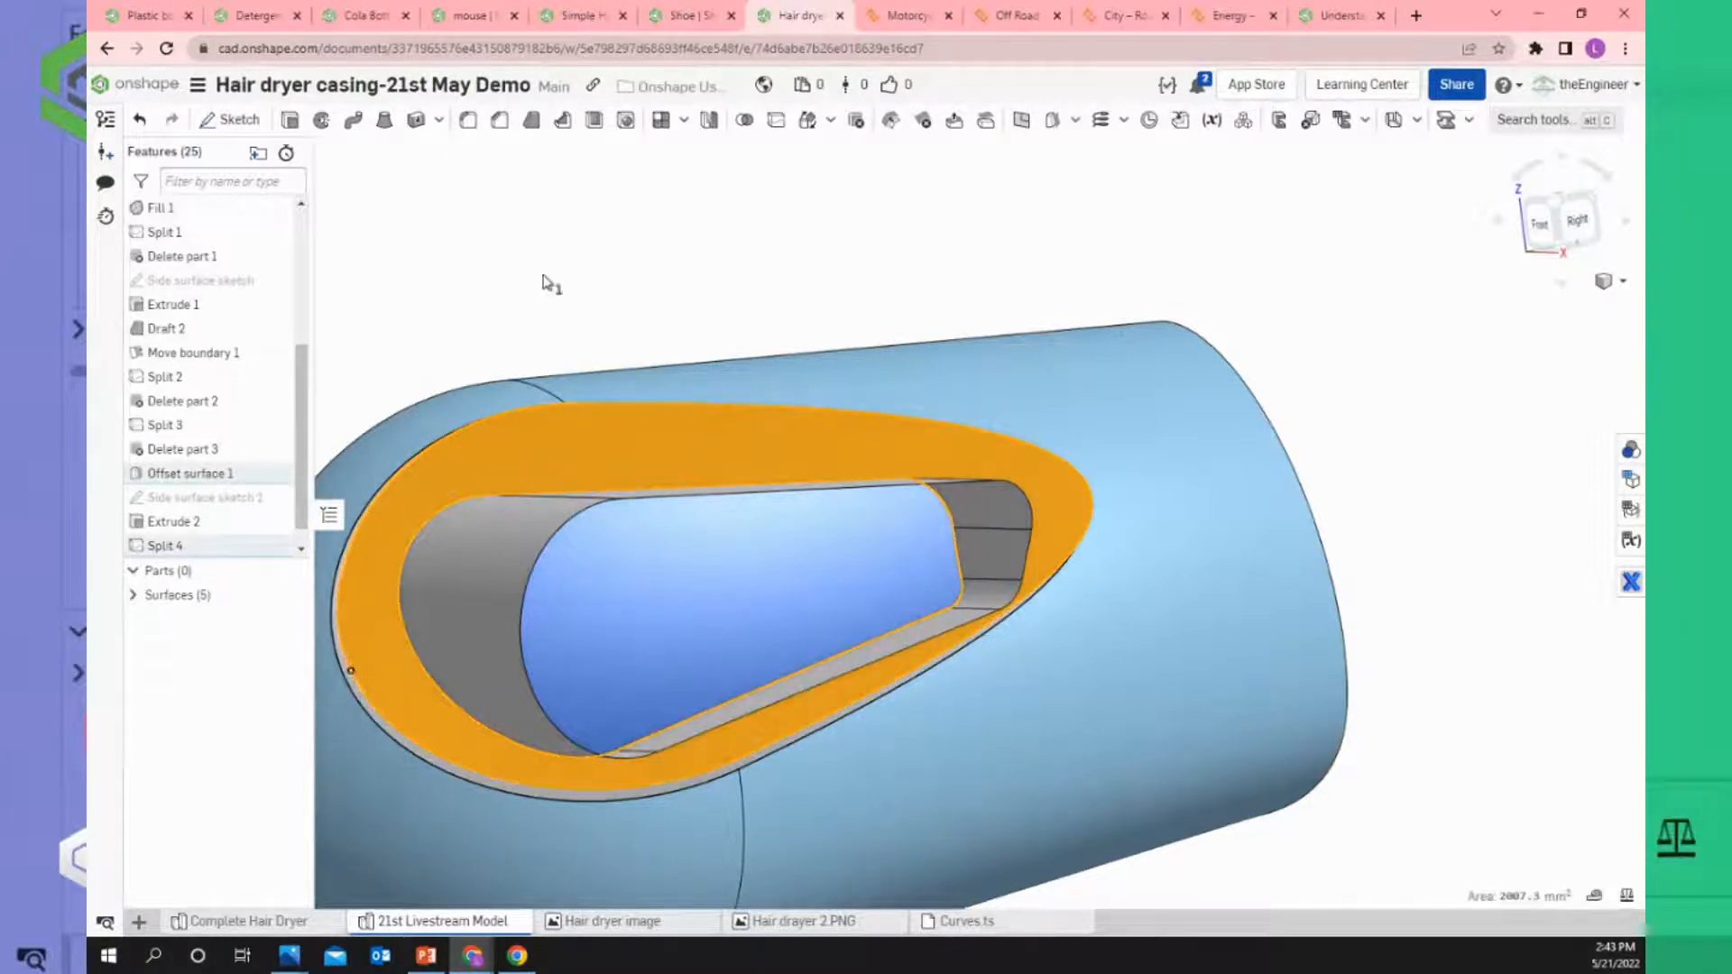
# Delete the outer ring of the split offset surface, outside the extruded profile walls.
pyautogui.click(605, 437)
pyautogui.click(608, 445)
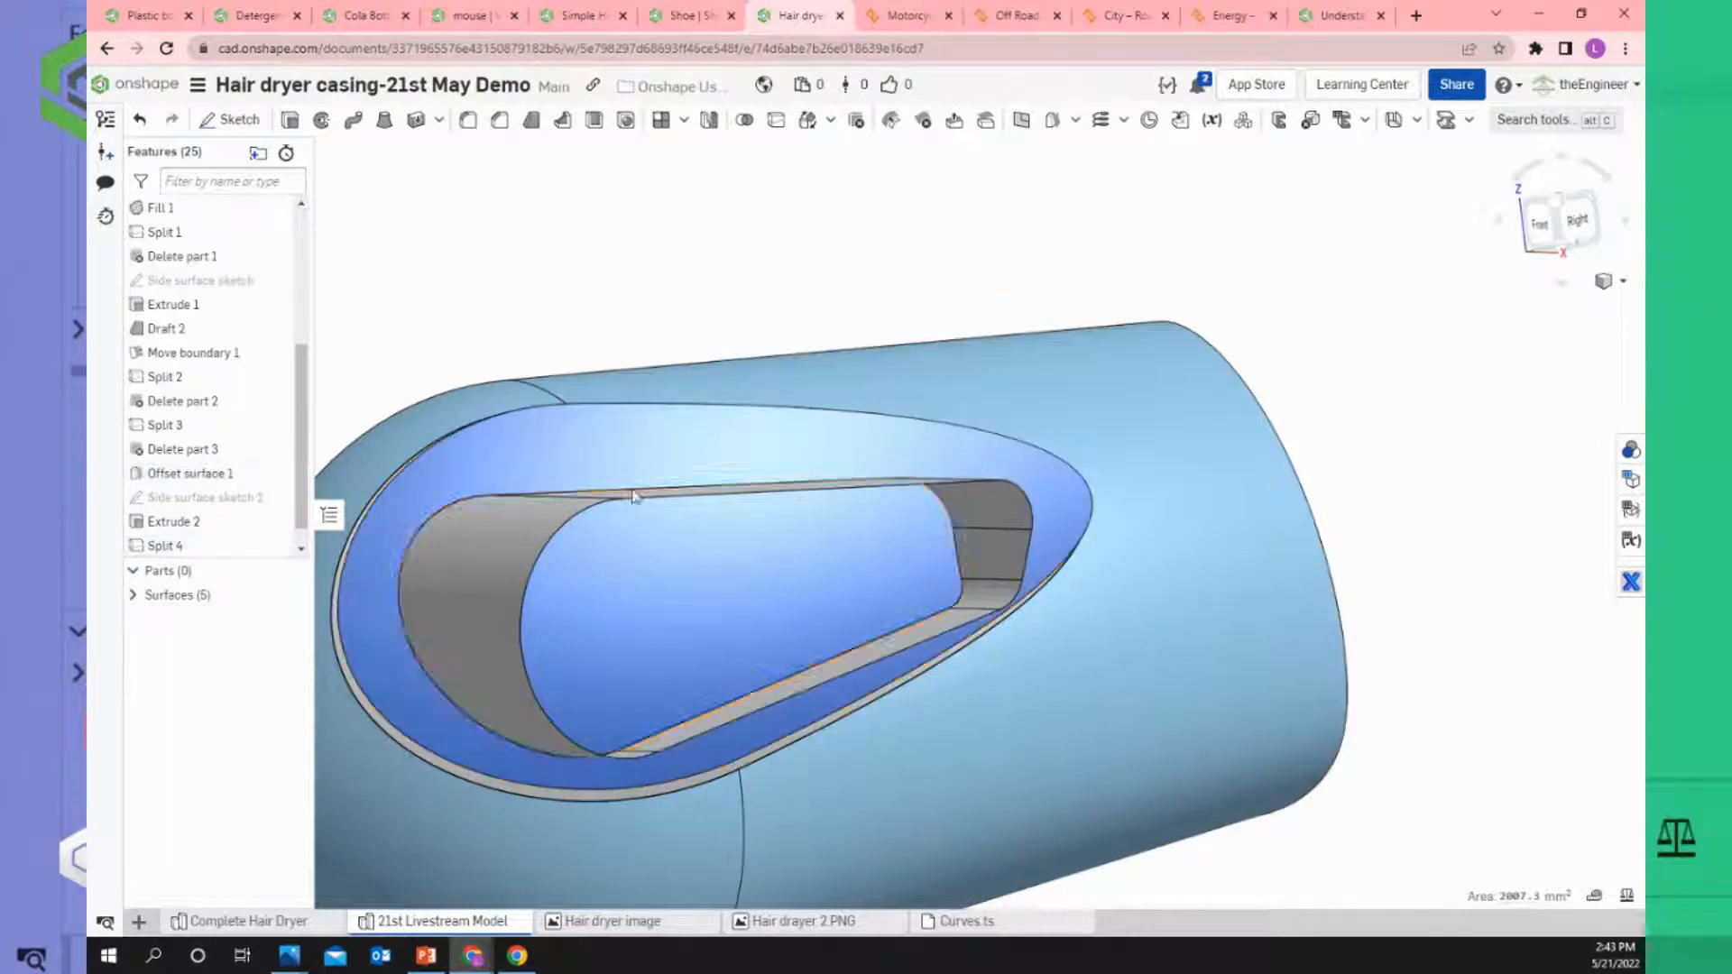
pyautogui.click(662, 599)
pyautogui.click(630, 299)
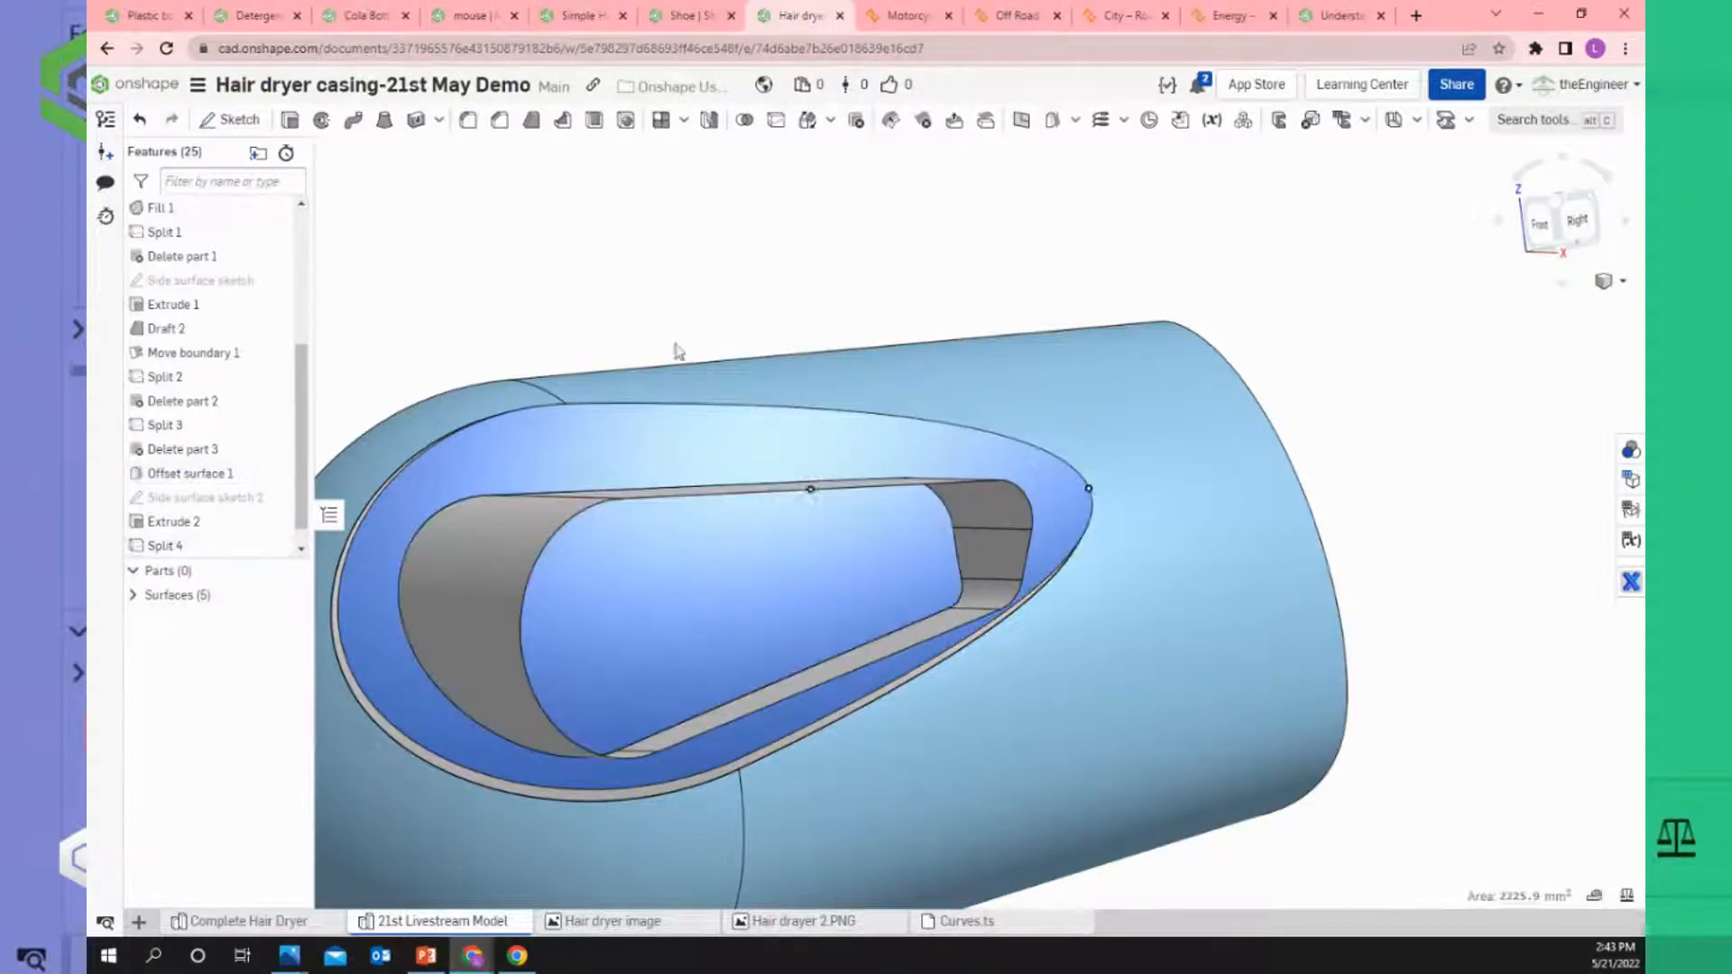
pyautogui.click(679, 454)
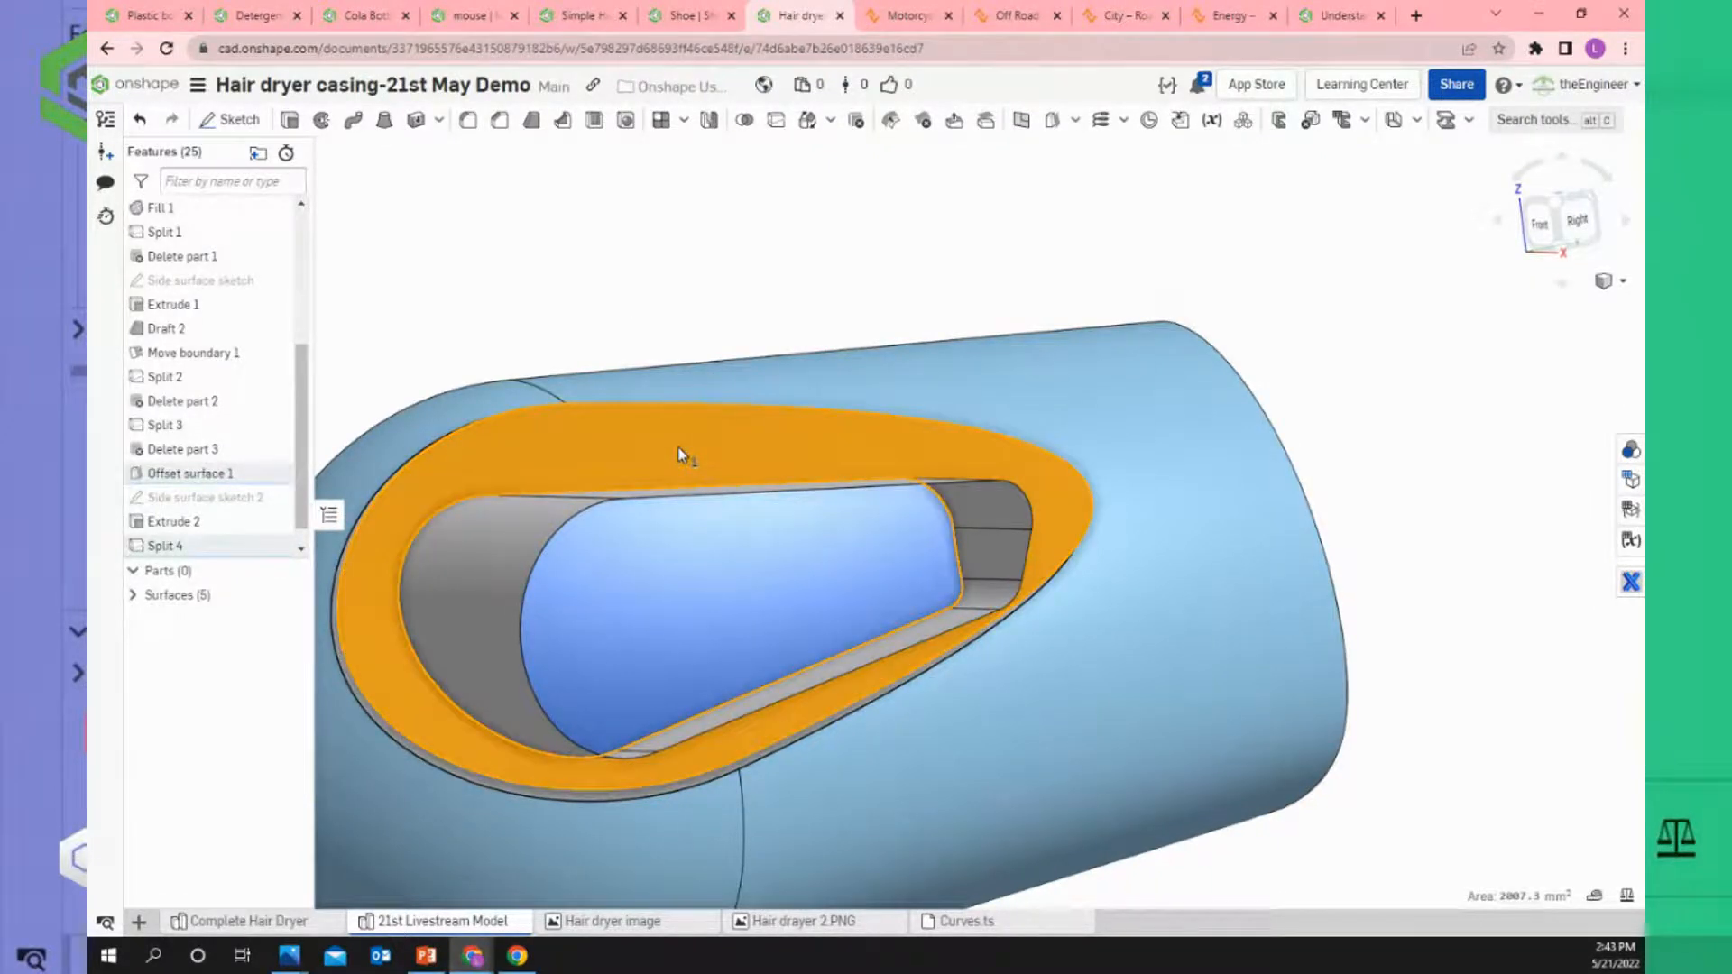
pyautogui.click(855, 123)
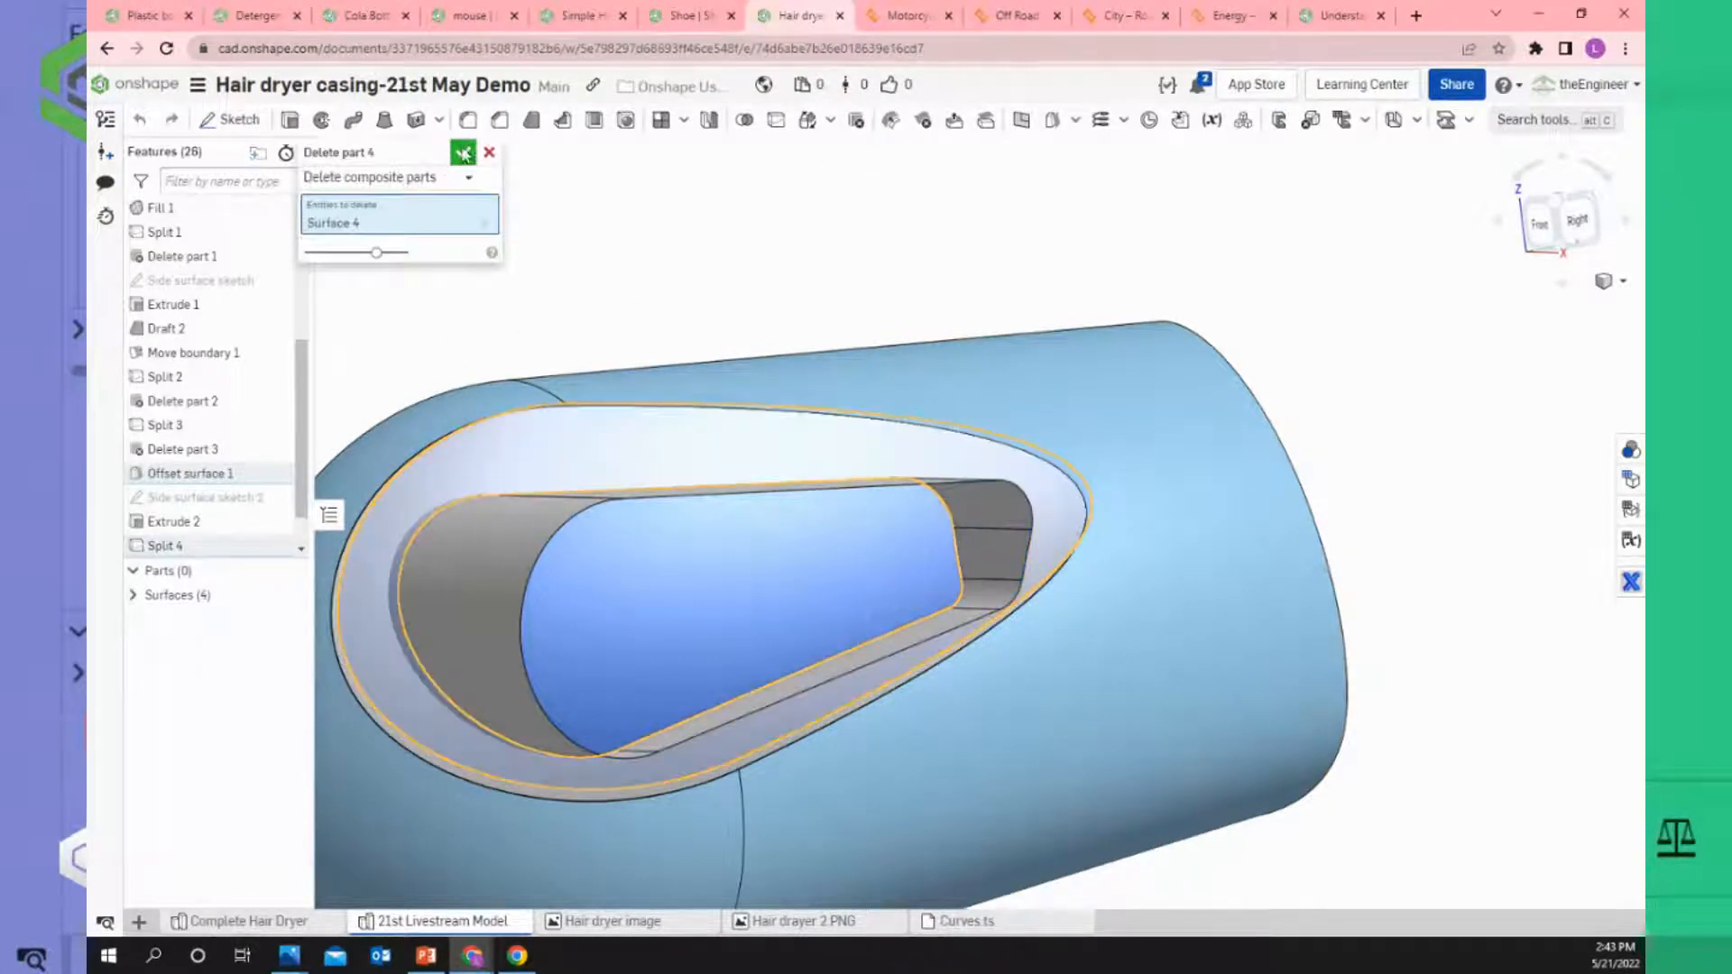
pyautogui.click(463, 153)
# Examine the remaining inner offset piece, the extruded walls and the recess face from outside and inside the casing.
pyautogui.scroll(-2, 596, 285)
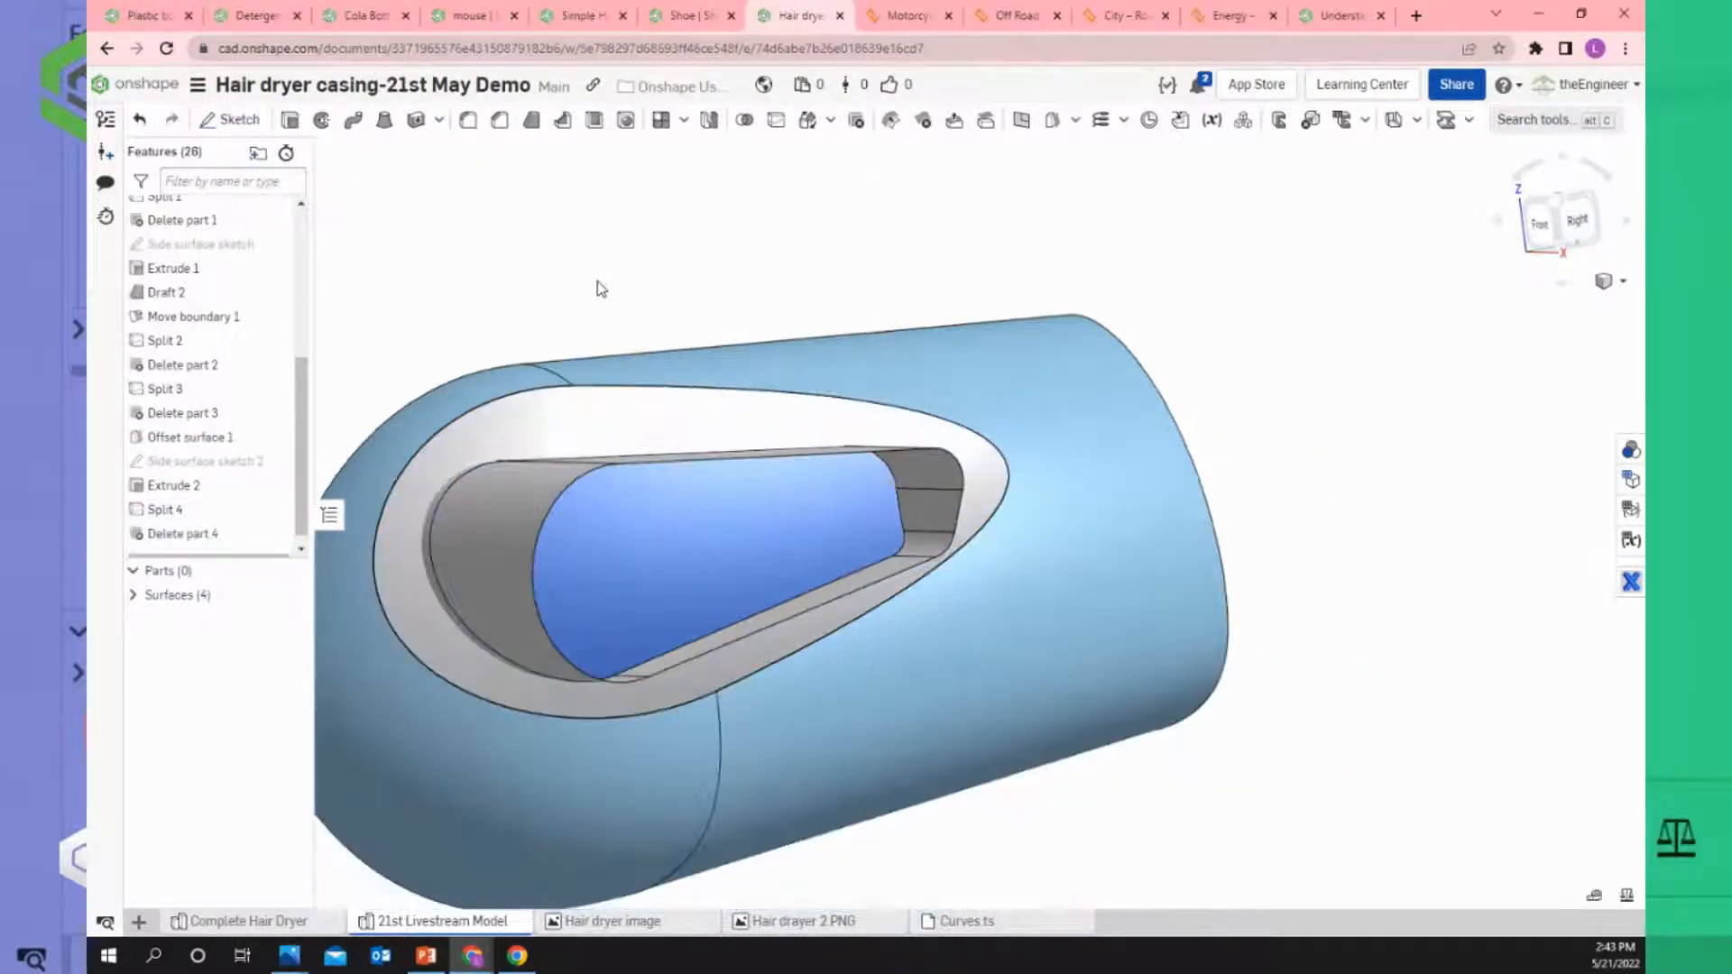
pyautogui.moveTo(597, 285); pyautogui.dragTo(615, 283, button='right')
pyautogui.click(728, 507)
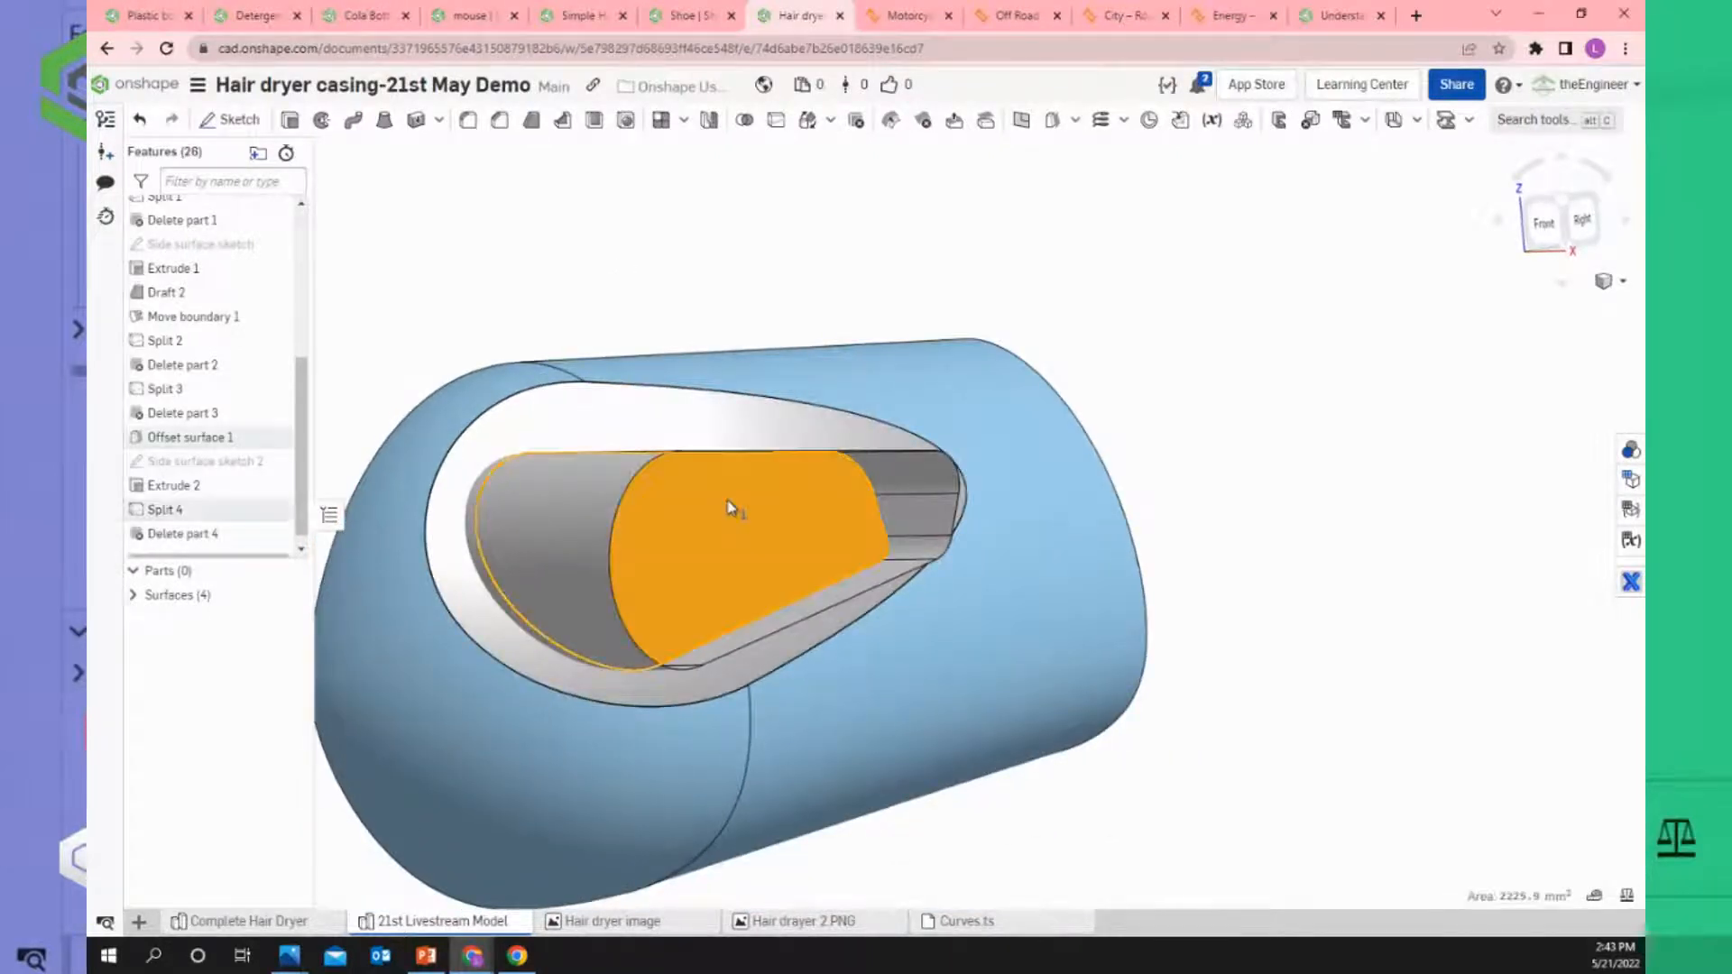
pyautogui.click(623, 354)
pyautogui.moveTo(626, 358); pyautogui.dragTo(491, 534, button='right')
pyautogui.scroll(-2, 529, 525)
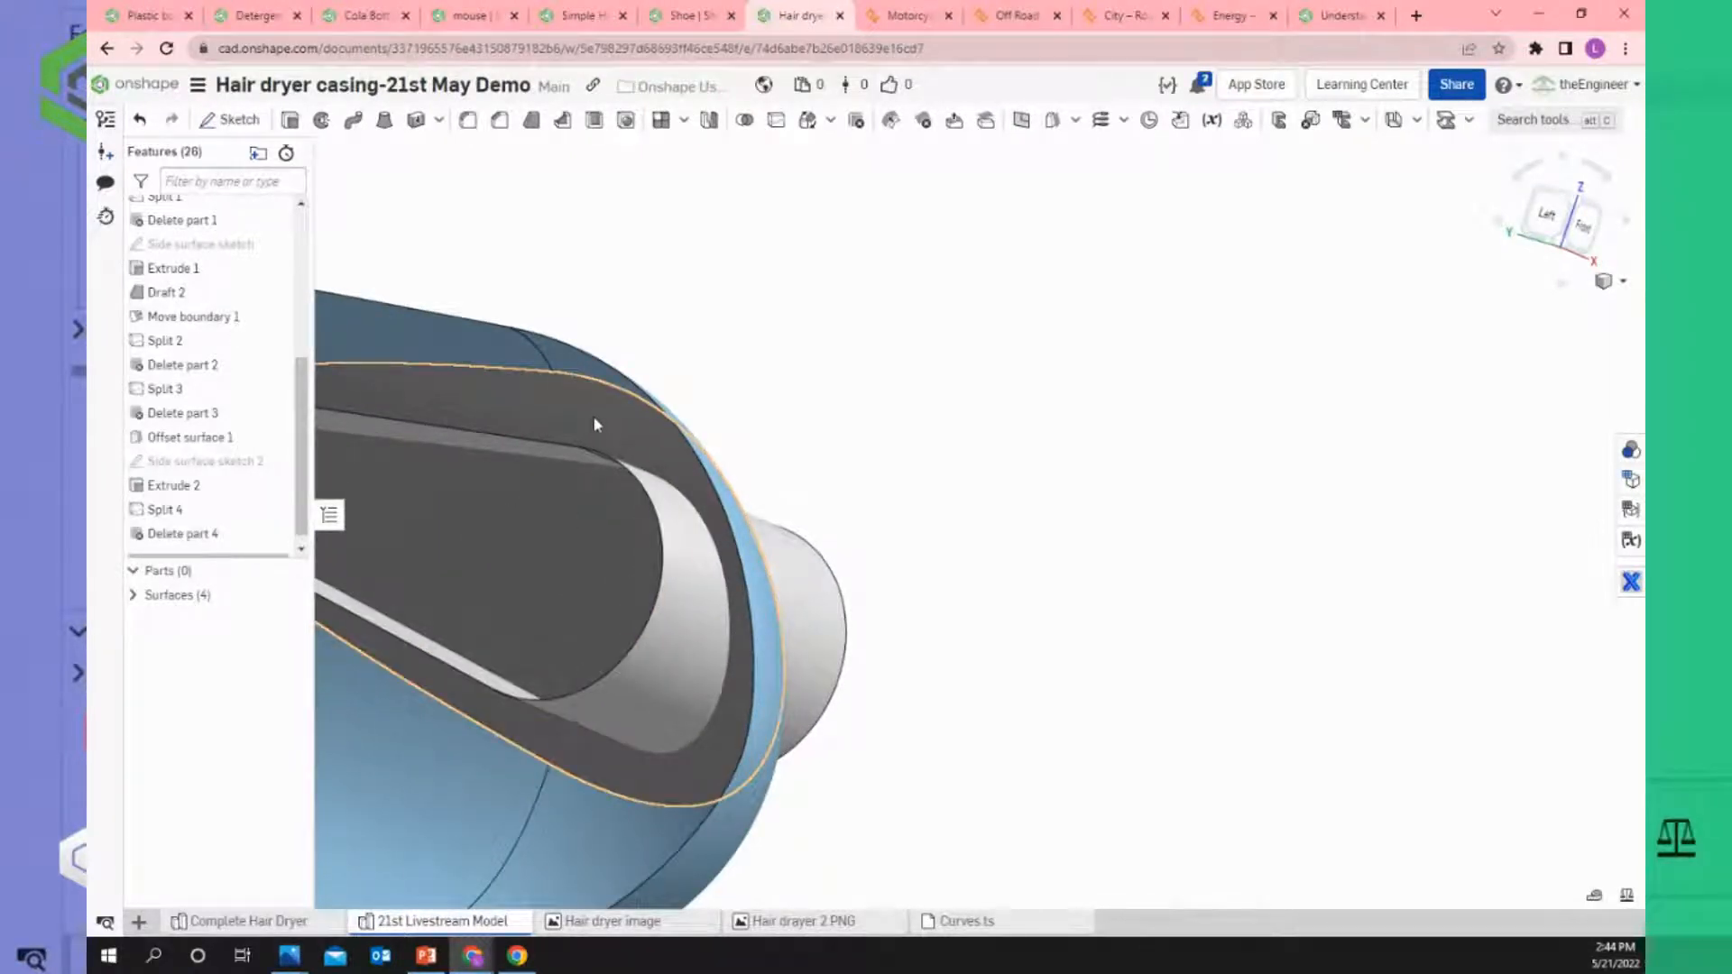
pyautogui.scroll(2, 530, 533)
pyautogui.moveTo(723, 583); pyautogui.dragTo(593, 570, button='right')
pyautogui.scroll(3, 862, 604)
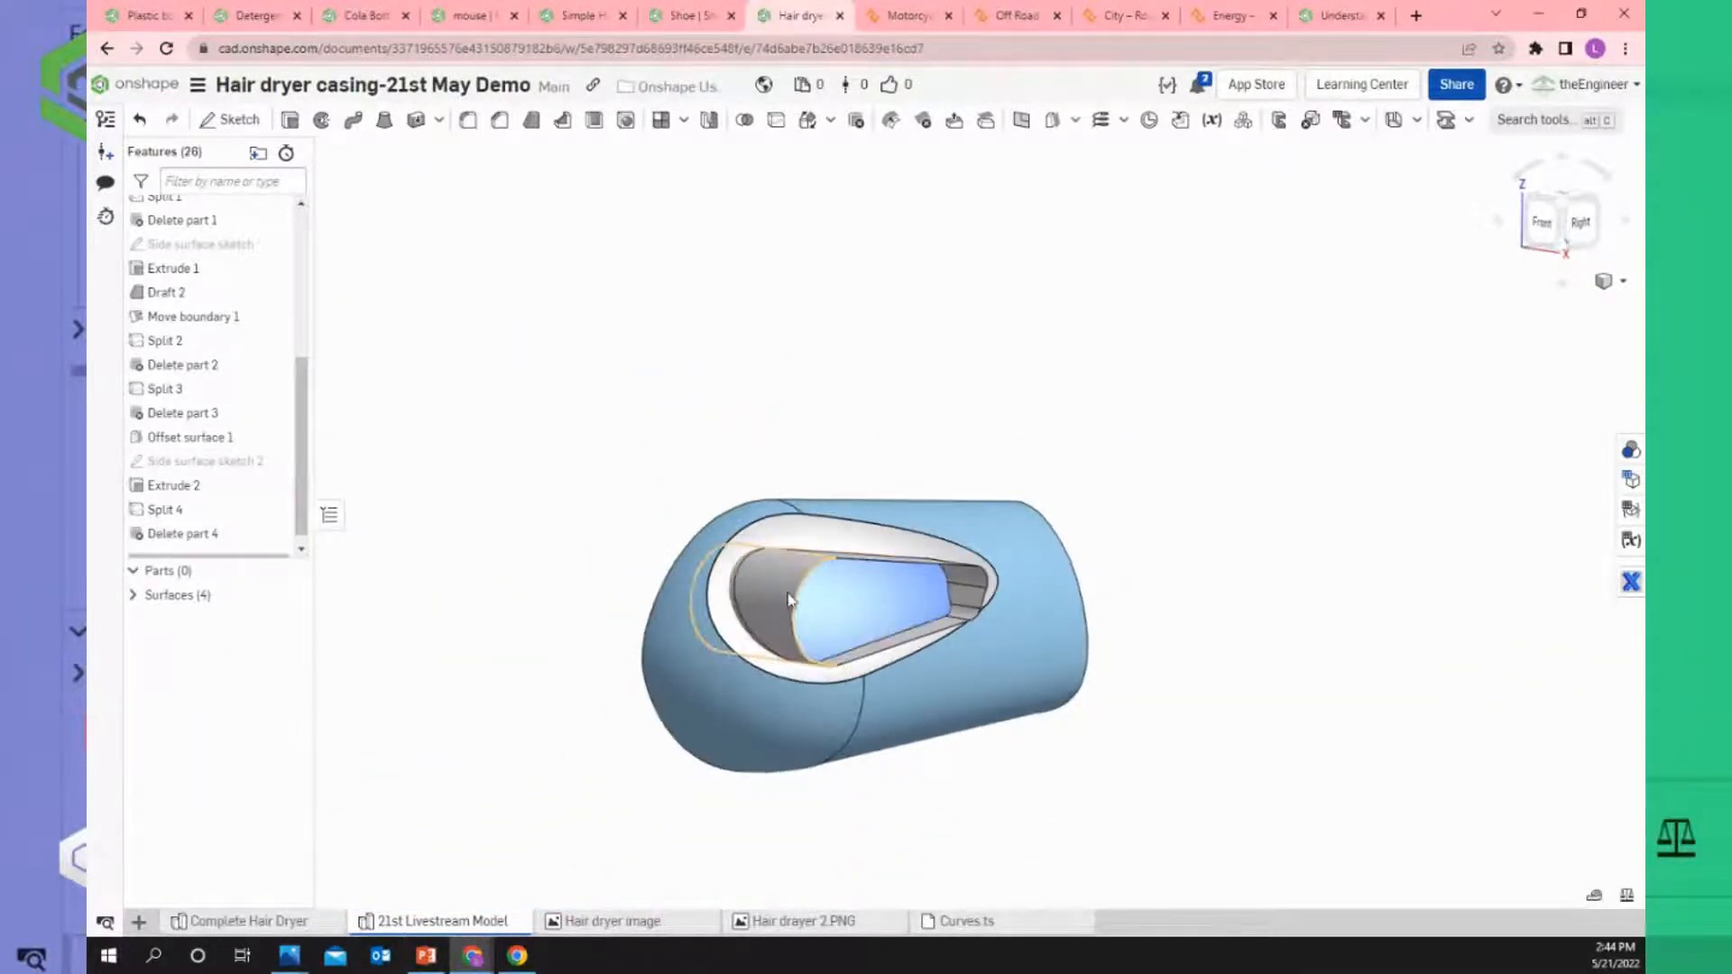
pyautogui.moveTo(862, 604); pyautogui.dragTo(882, 603, button='right')
pyautogui.moveTo(699, 559); pyautogui.dragTo(735, 555, button='right')
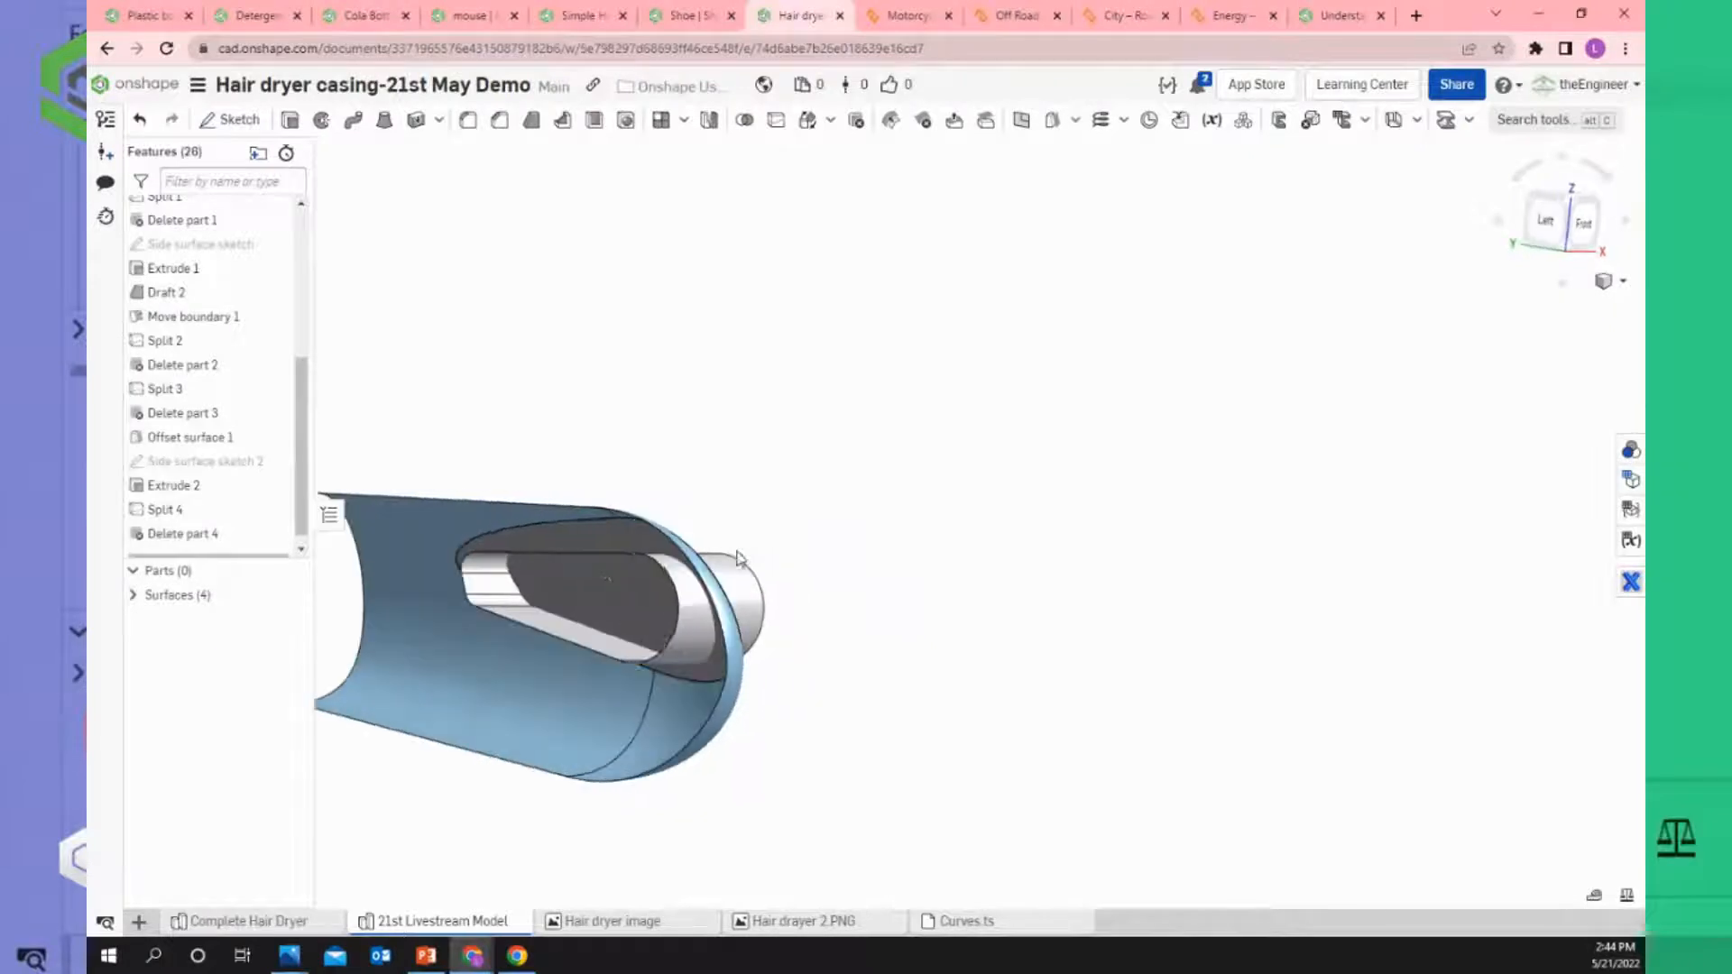
pyautogui.moveTo(604, 592); pyautogui.dragTo(507, 563, button='right')
pyautogui.scroll(-2, 496, 554)
pyautogui.scroll(-1, 495, 554)
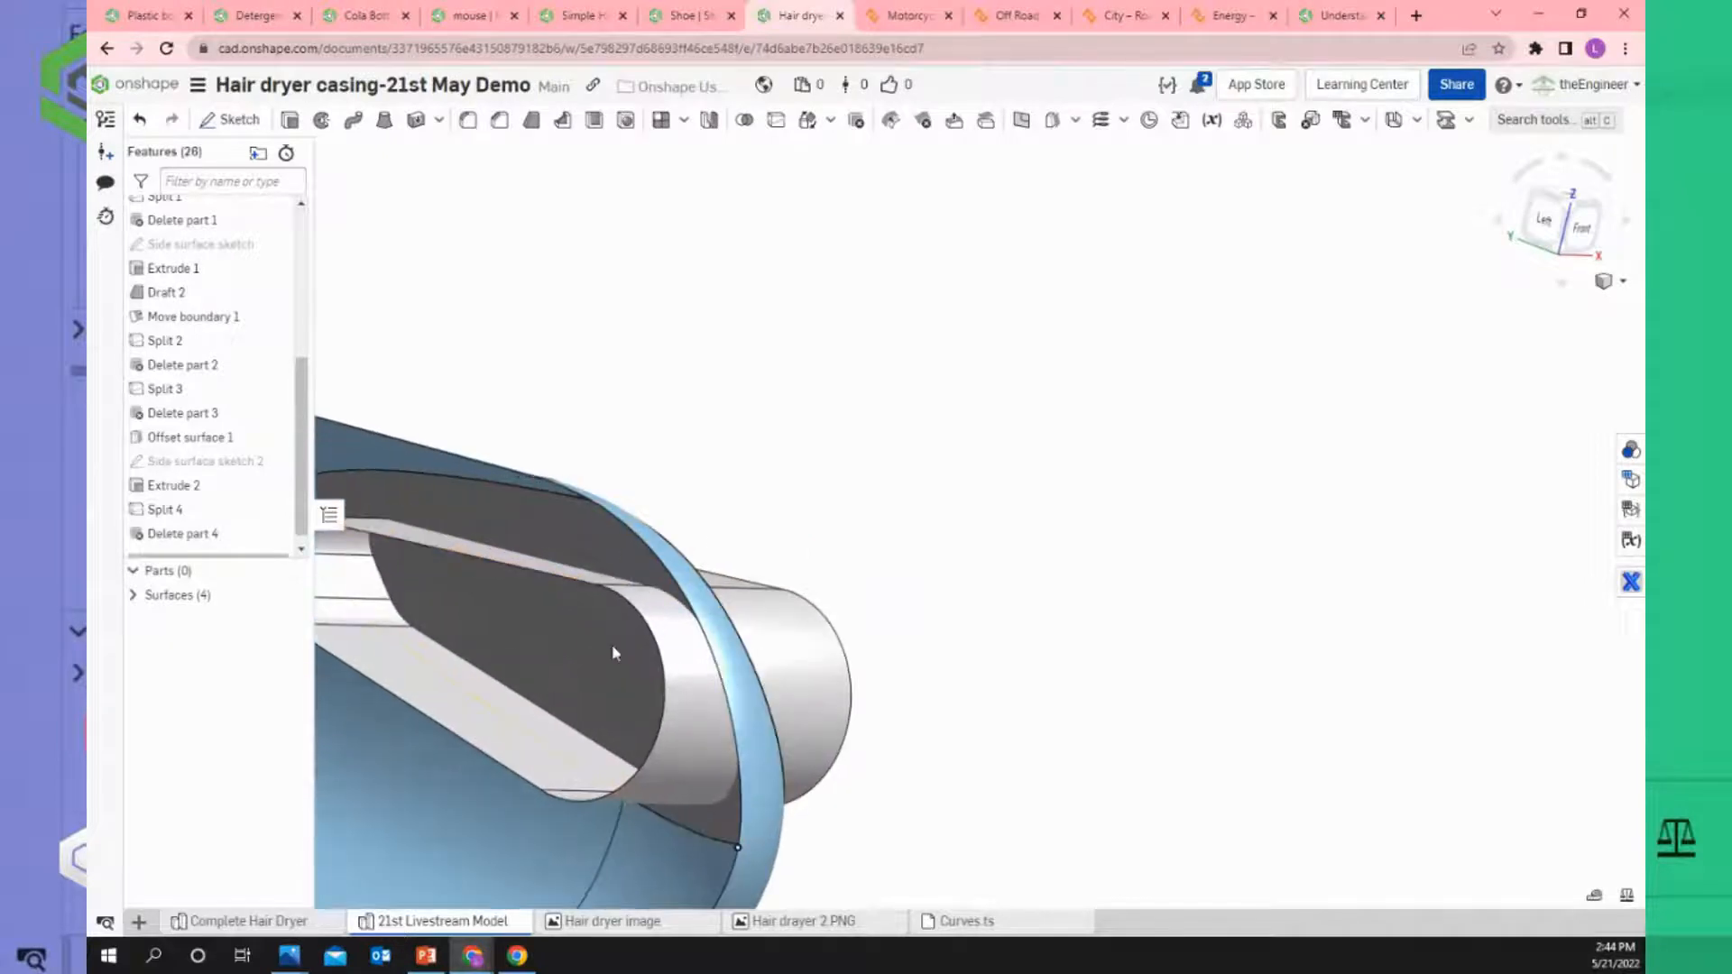
# Split the original teardrop recess face with the extruded side profile surface, keeping the tool and both sides.
pyautogui.click(776, 120)
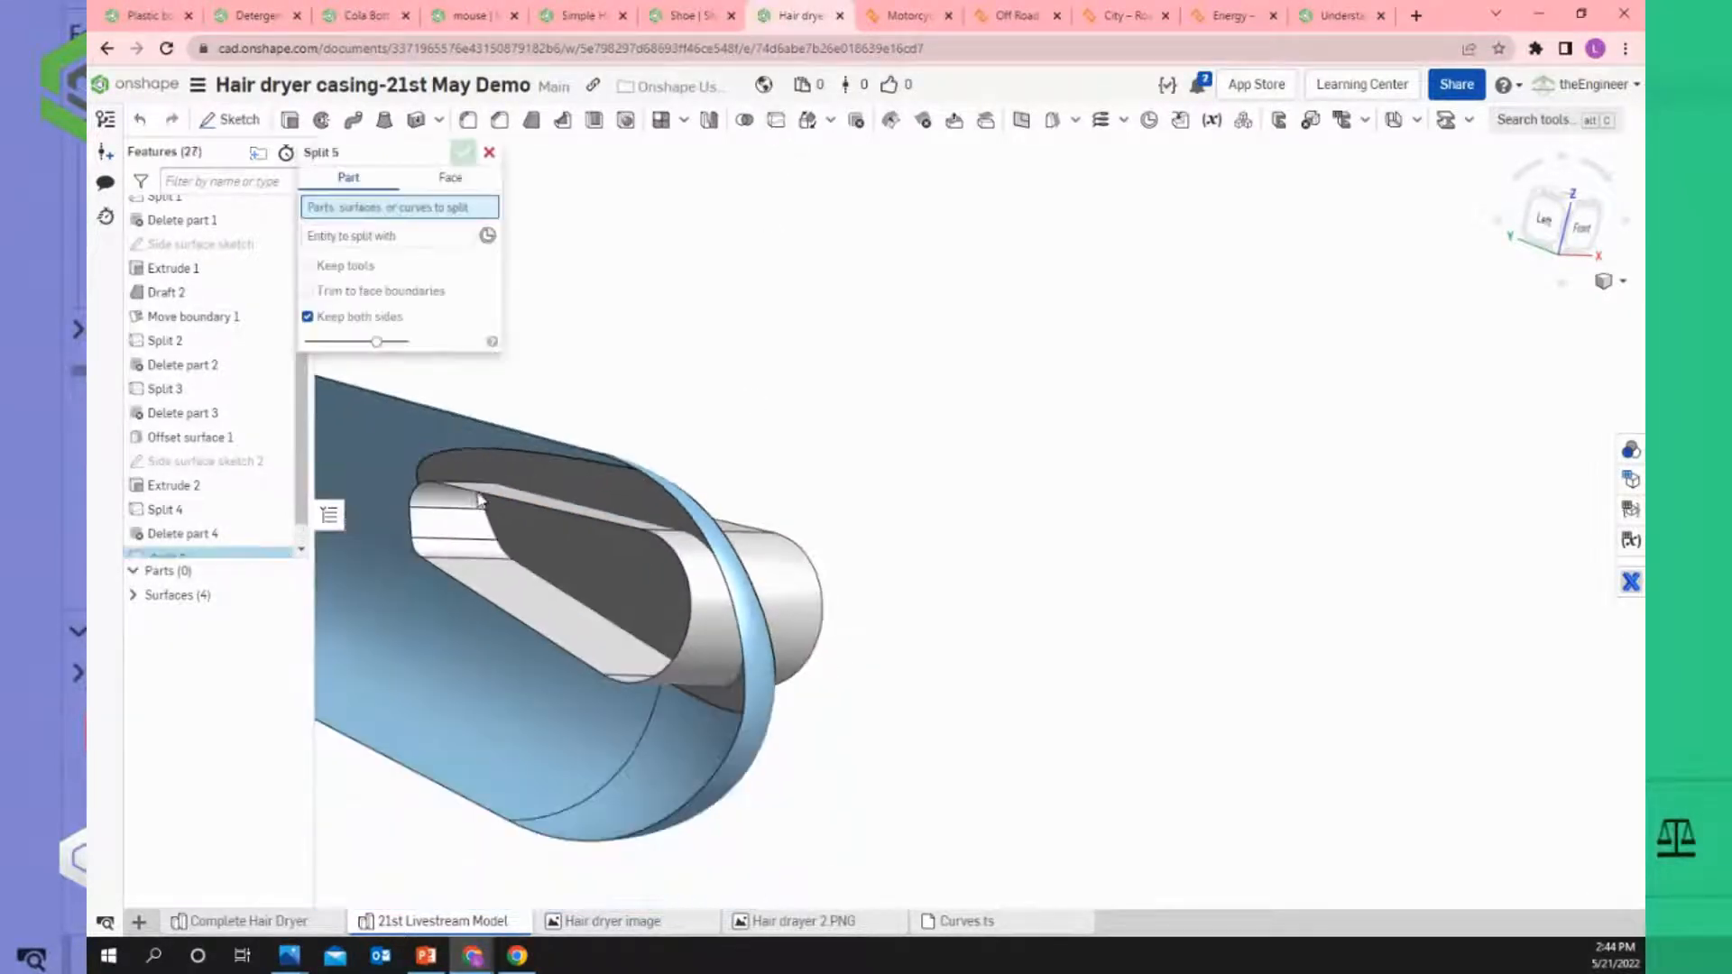
pyautogui.moveTo(523, 501); pyautogui.dragTo(637, 469, button='middle')
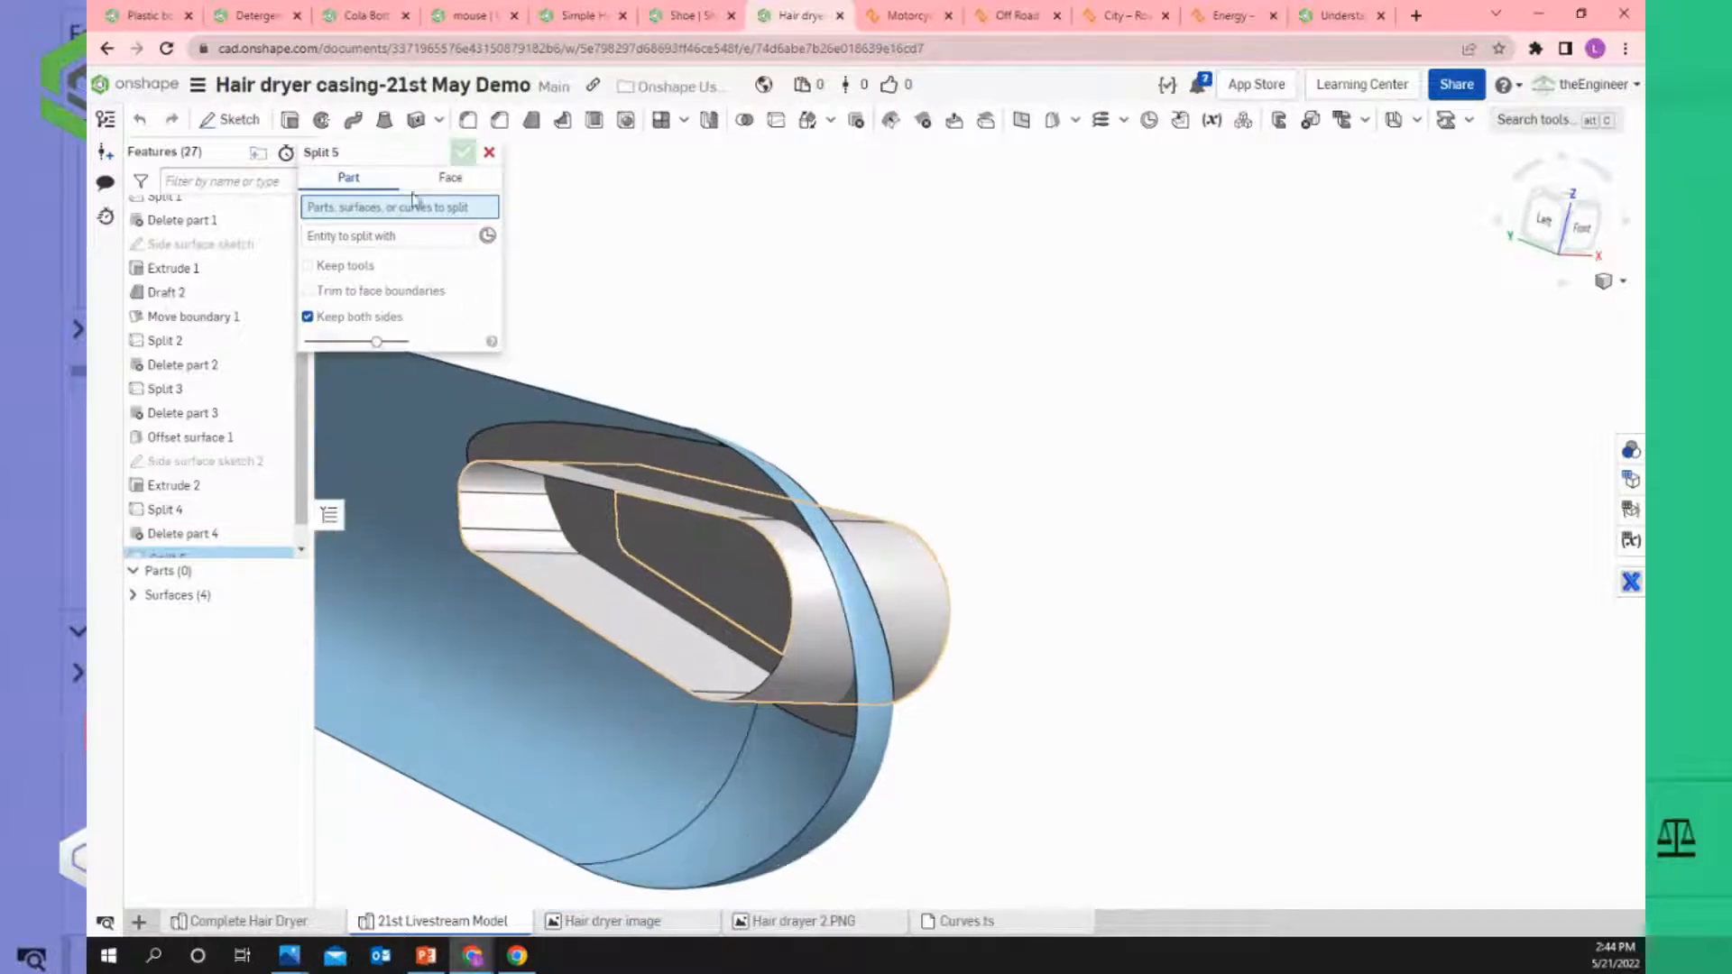
pyautogui.click(621, 463)
pyautogui.click(386, 254)
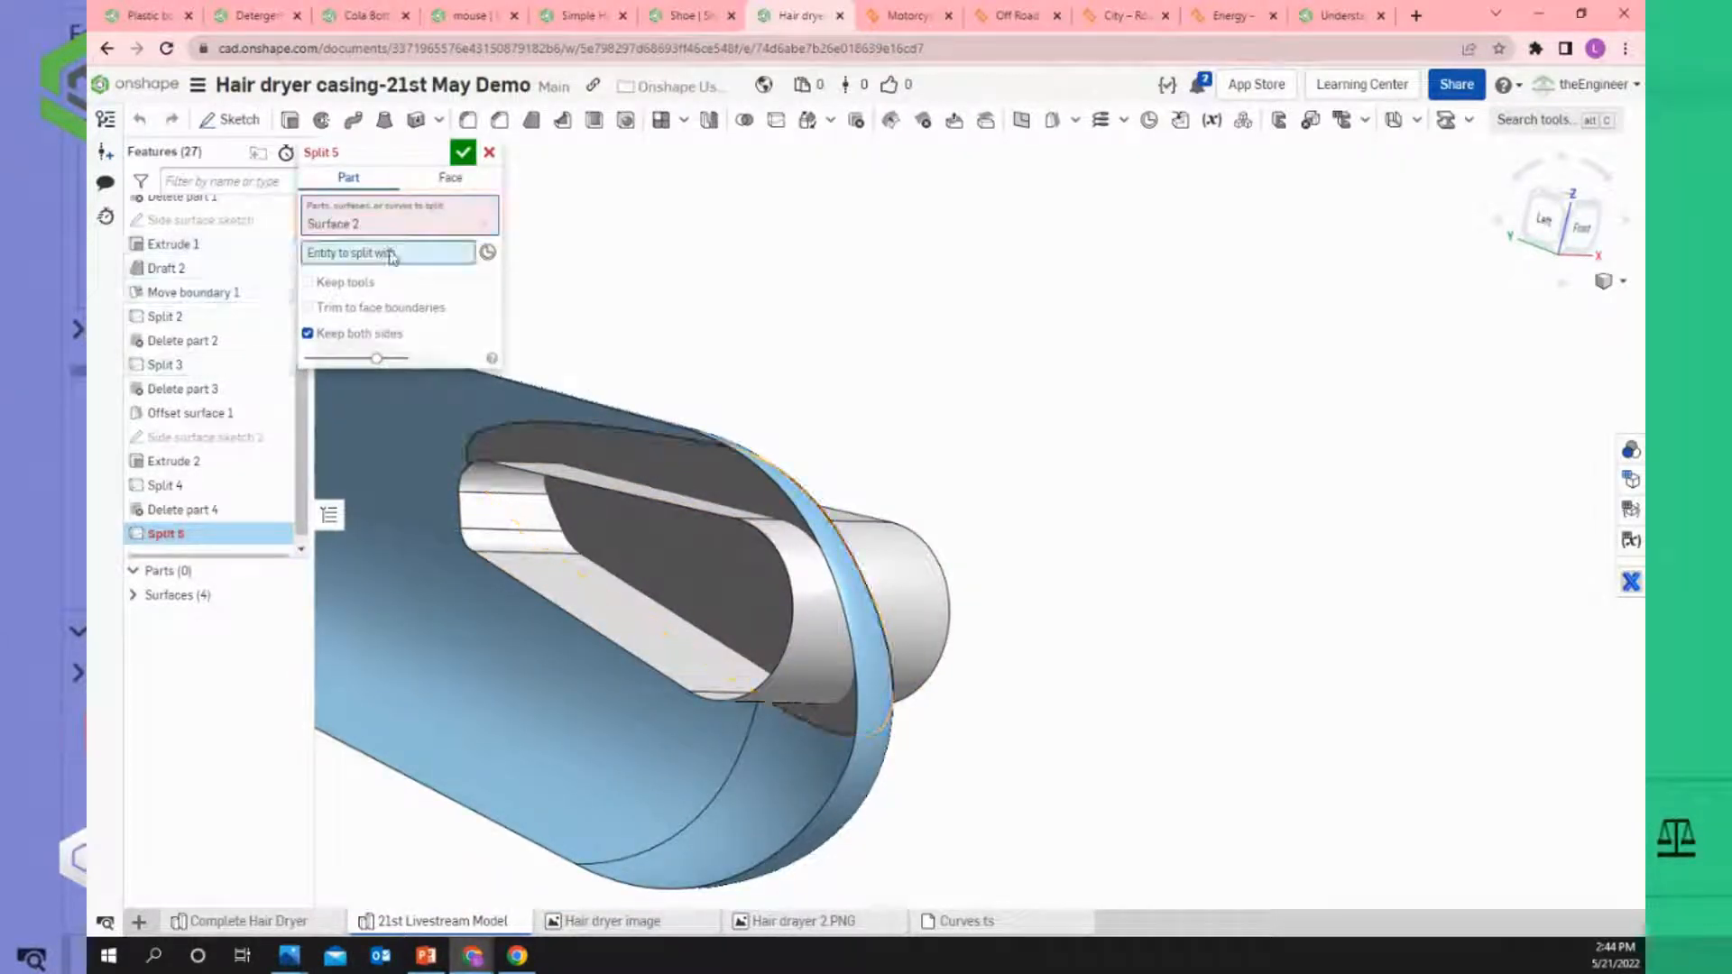
pyautogui.click(550, 588)
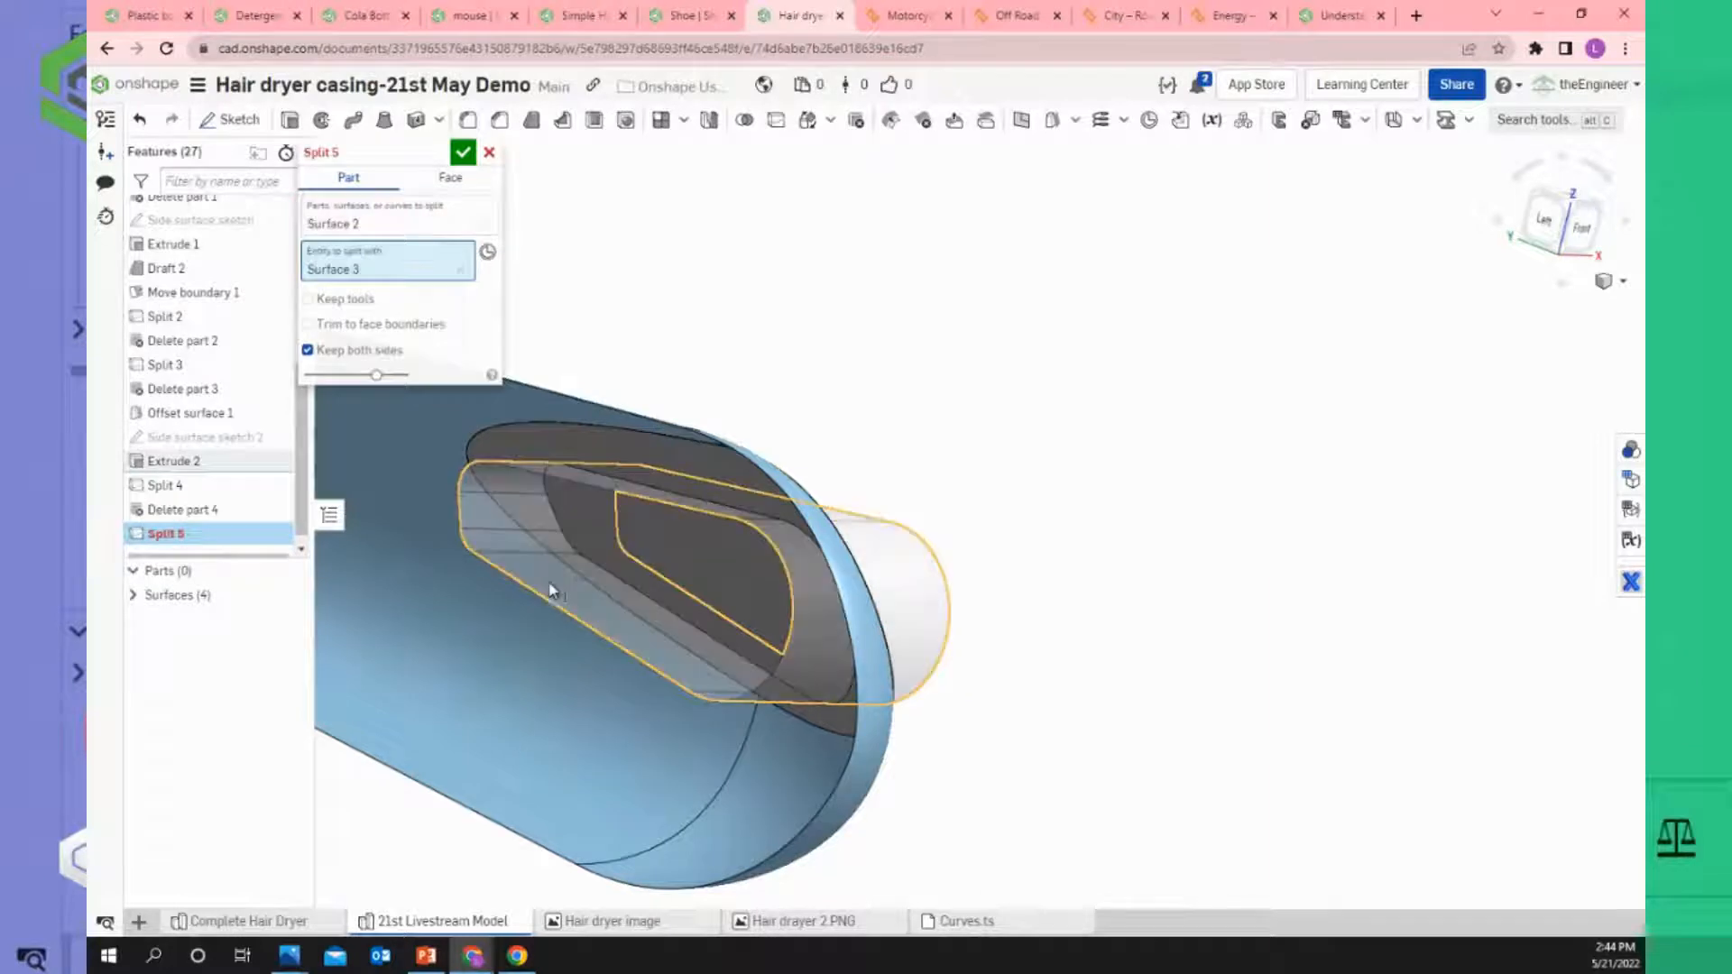
pyautogui.click(309, 300)
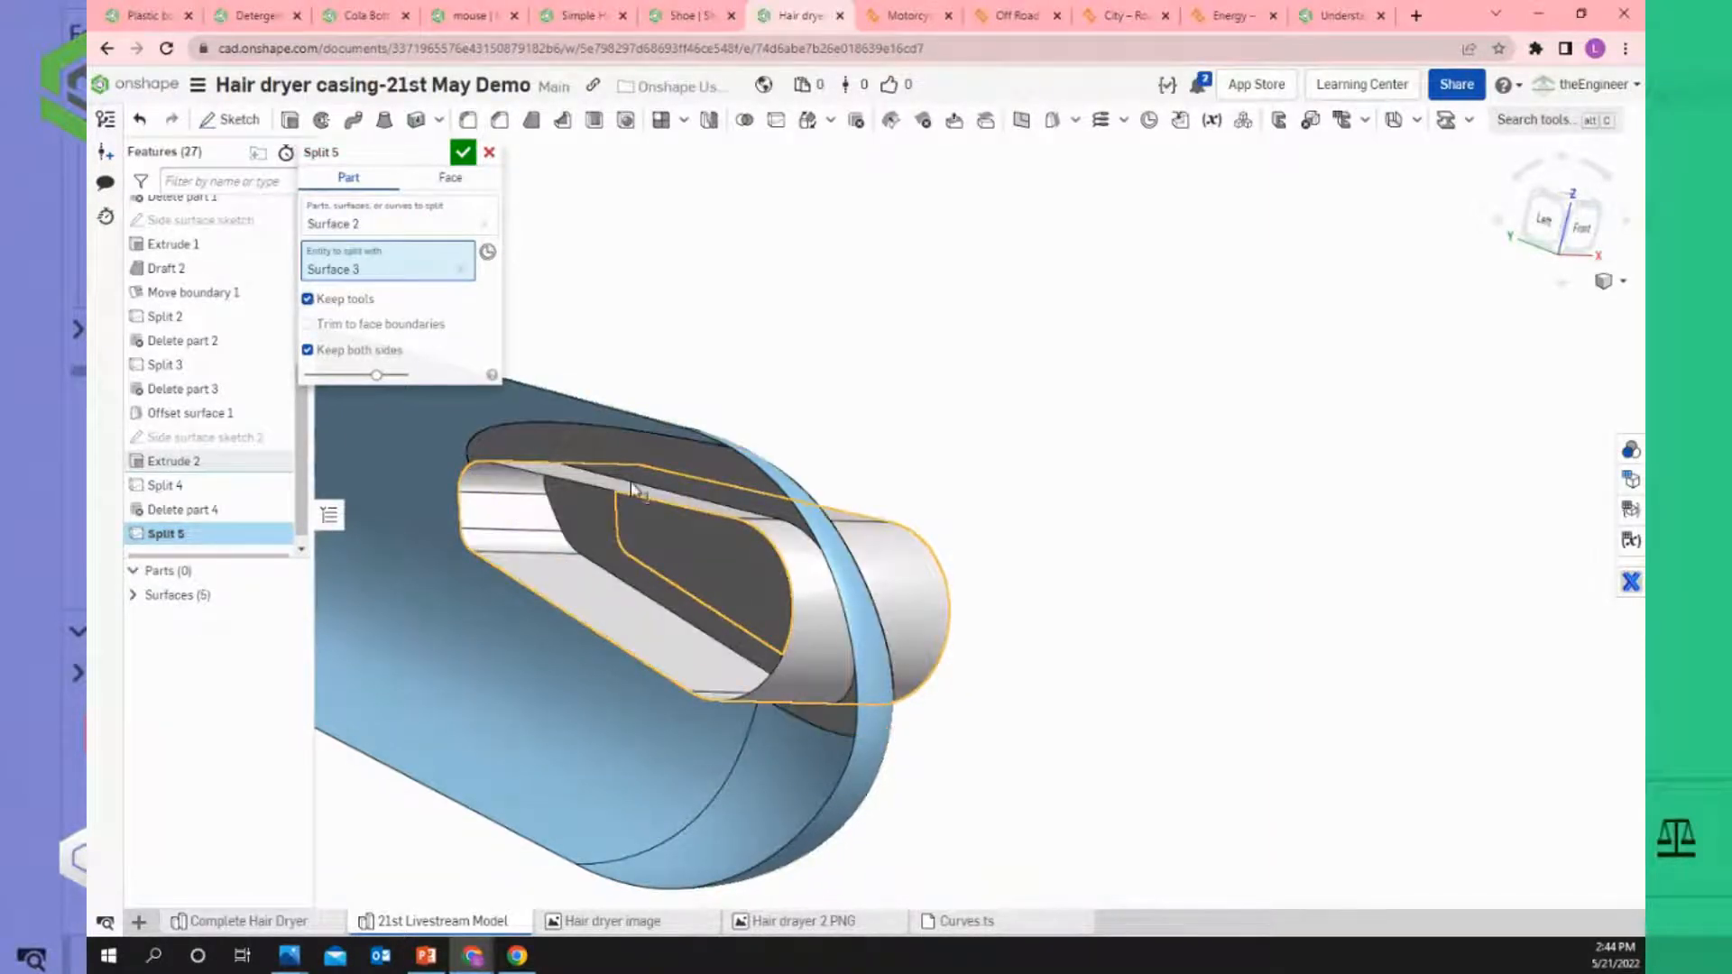
pyautogui.scroll(3, 632, 488)
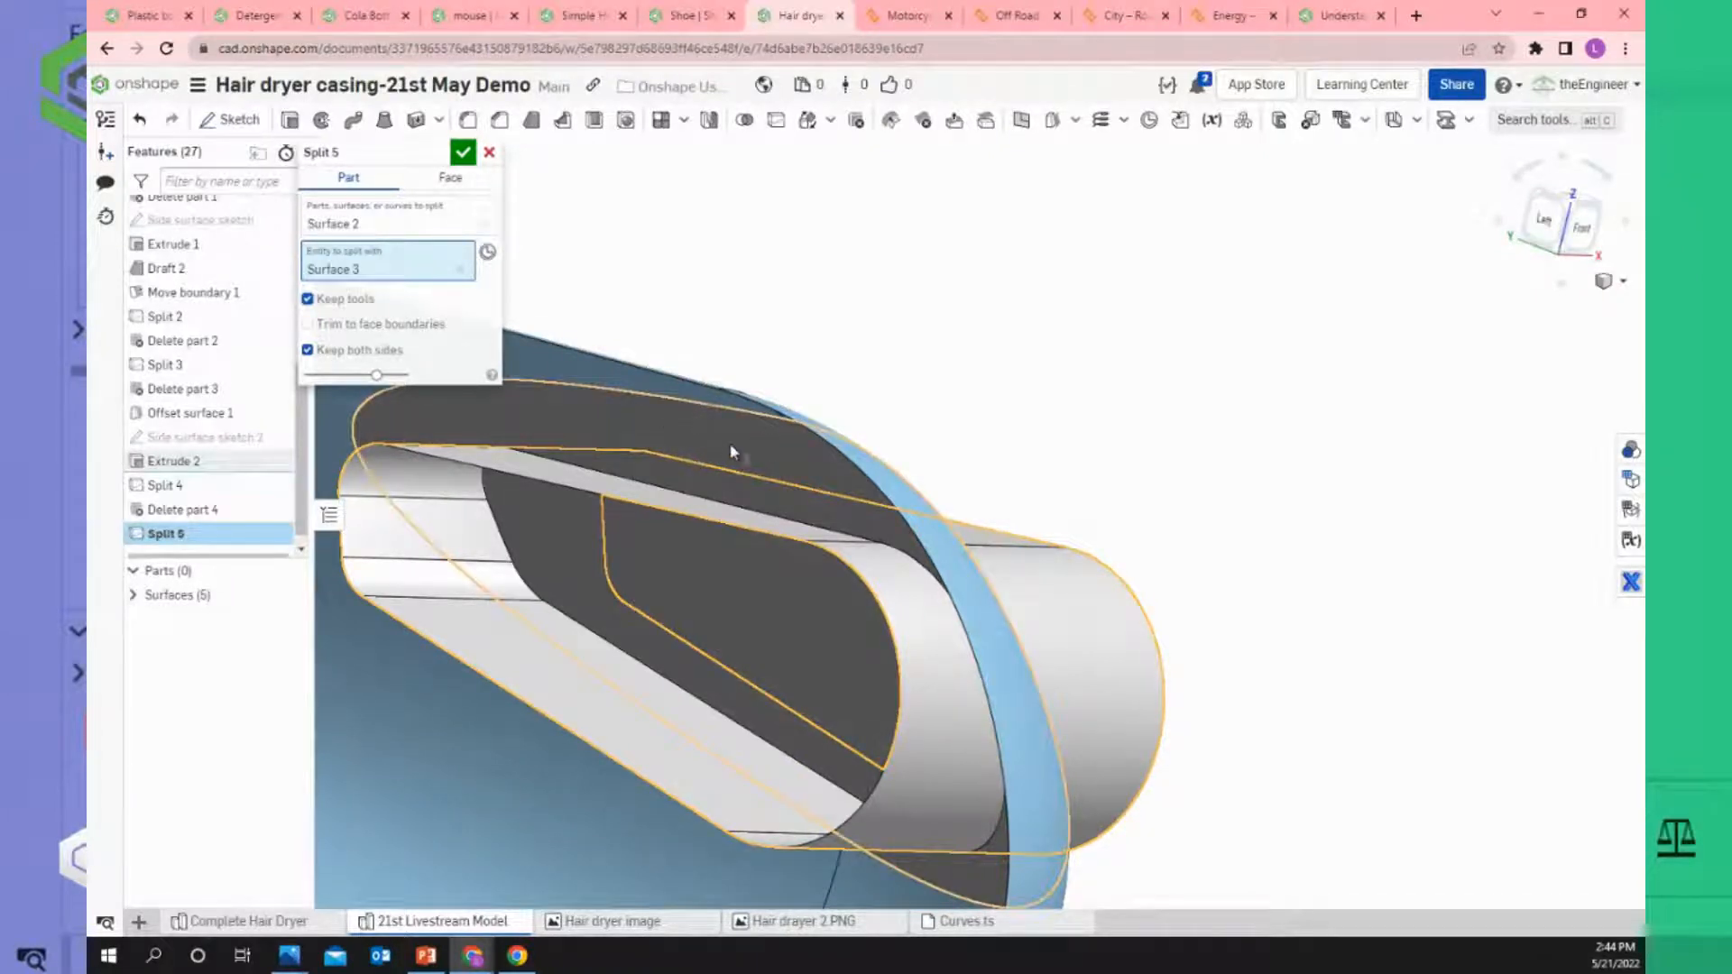
pyautogui.scroll(-3, 600, 587)
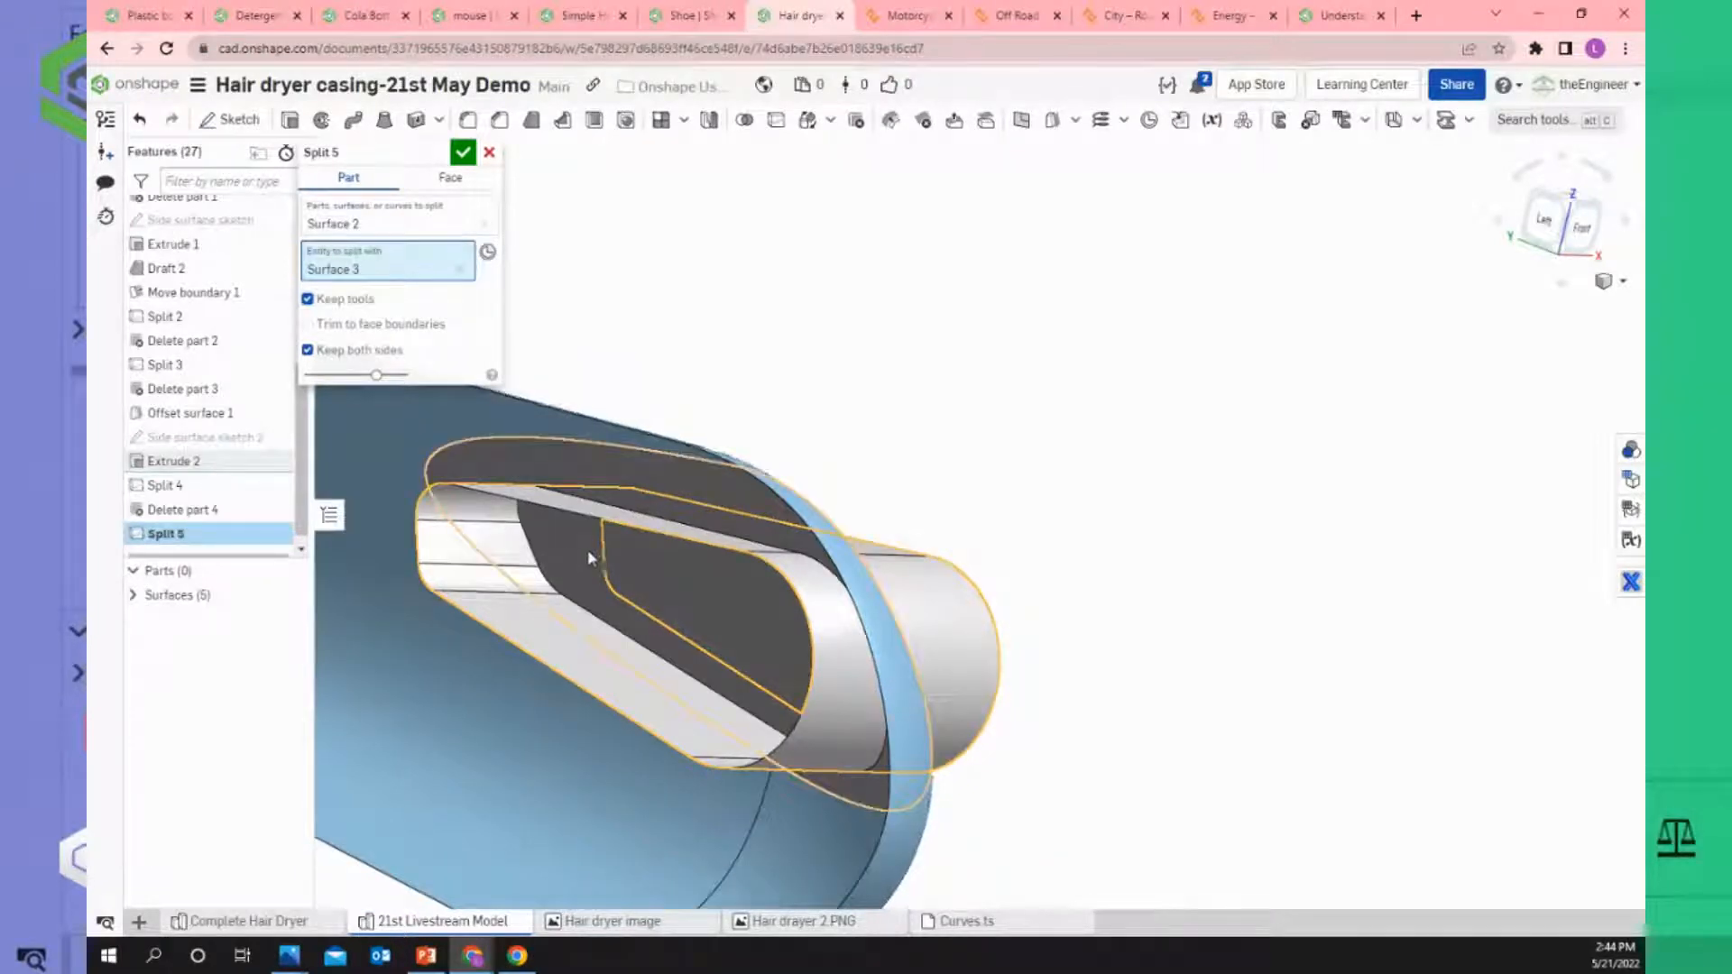
pyautogui.moveTo(591, 555); pyautogui.dragTo(630, 548, button='right')
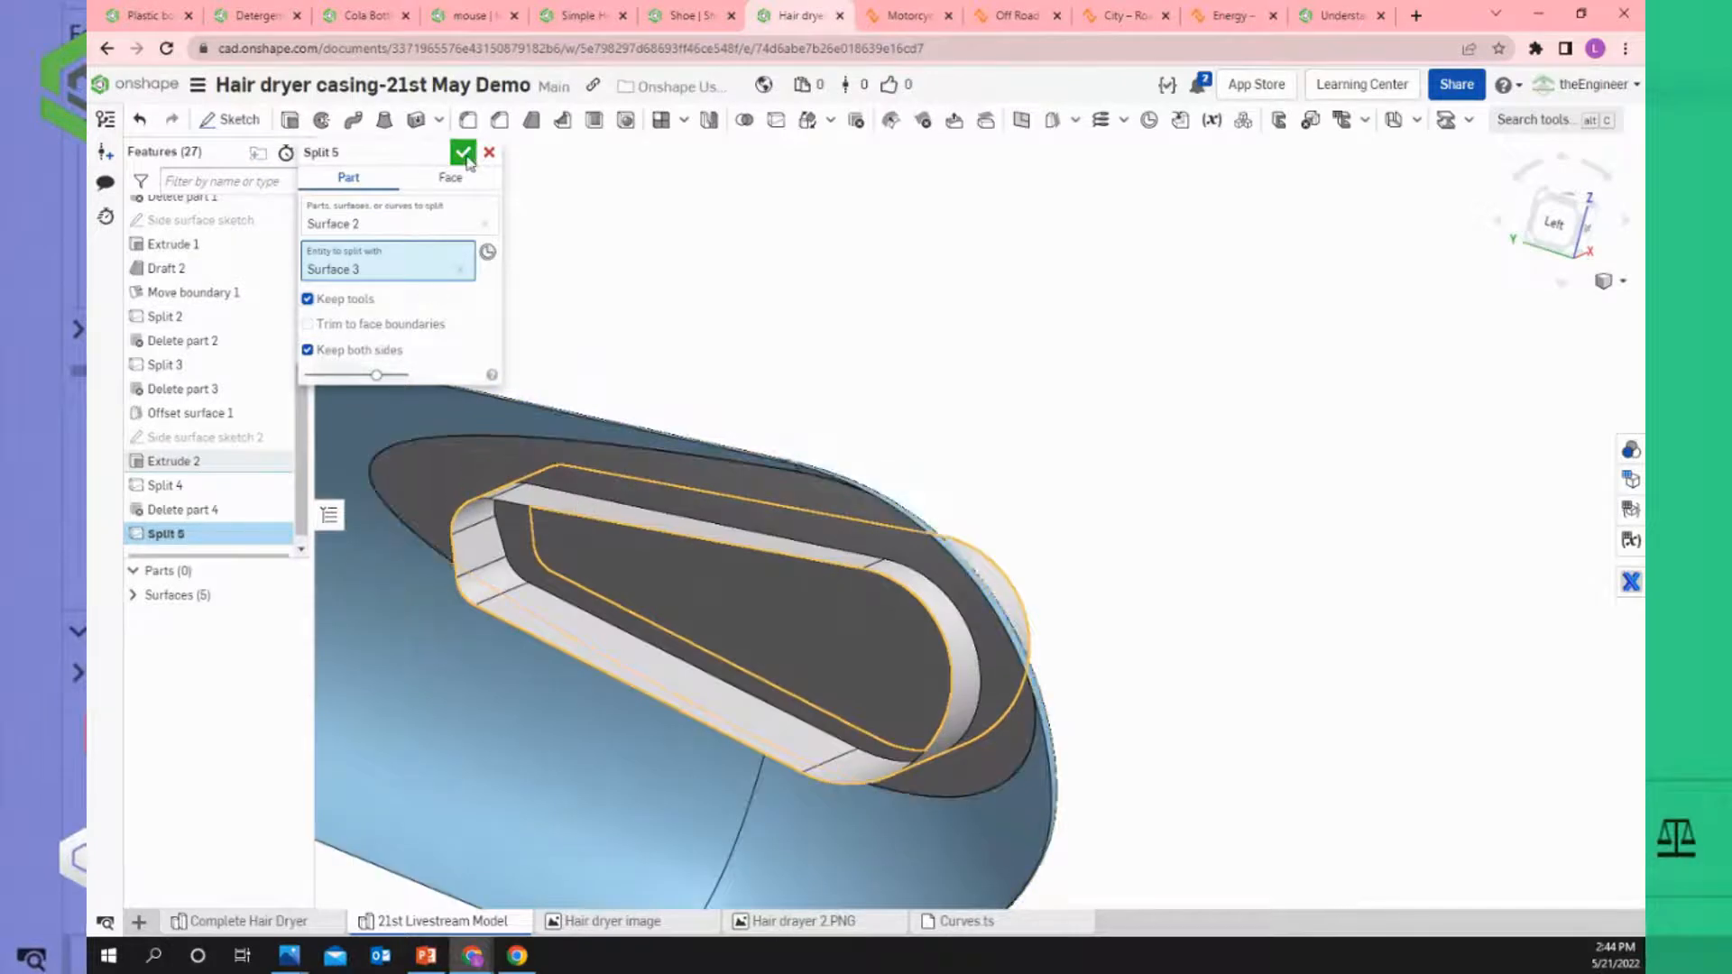
pyautogui.click(463, 152)
# Delete the inner piece of the original recess face enclosed by the extruded profile walls.
pyautogui.click(610, 556)
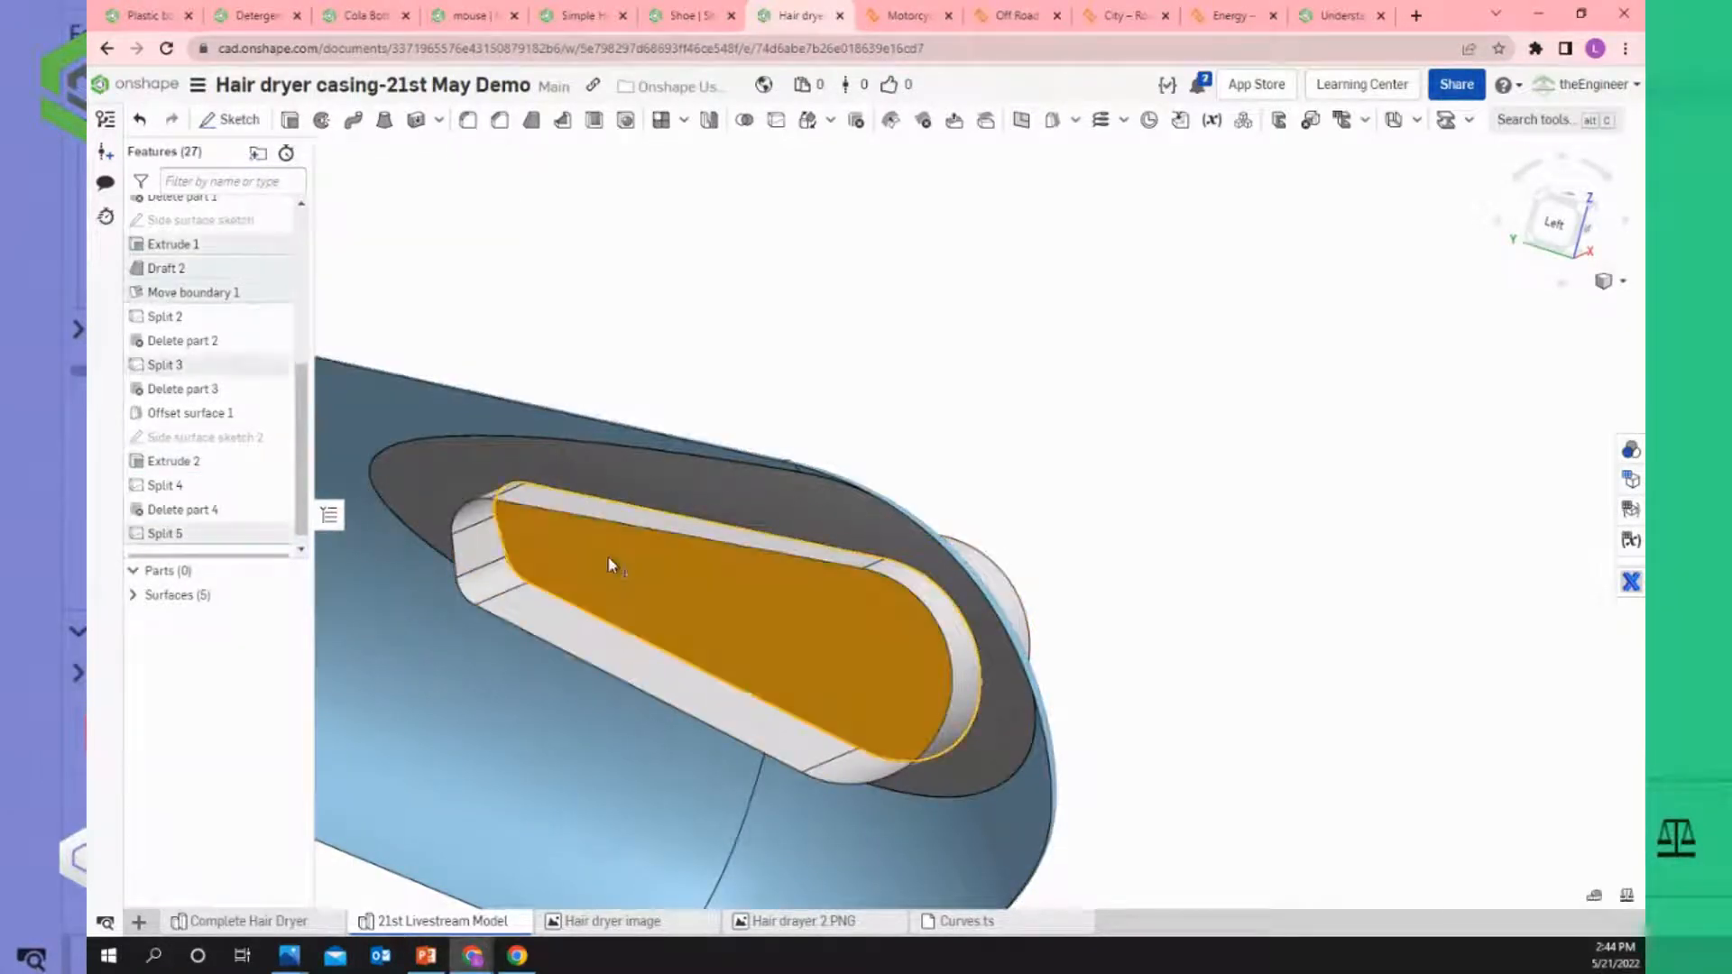
pyautogui.press('Escape')
pyautogui.click(607, 483)
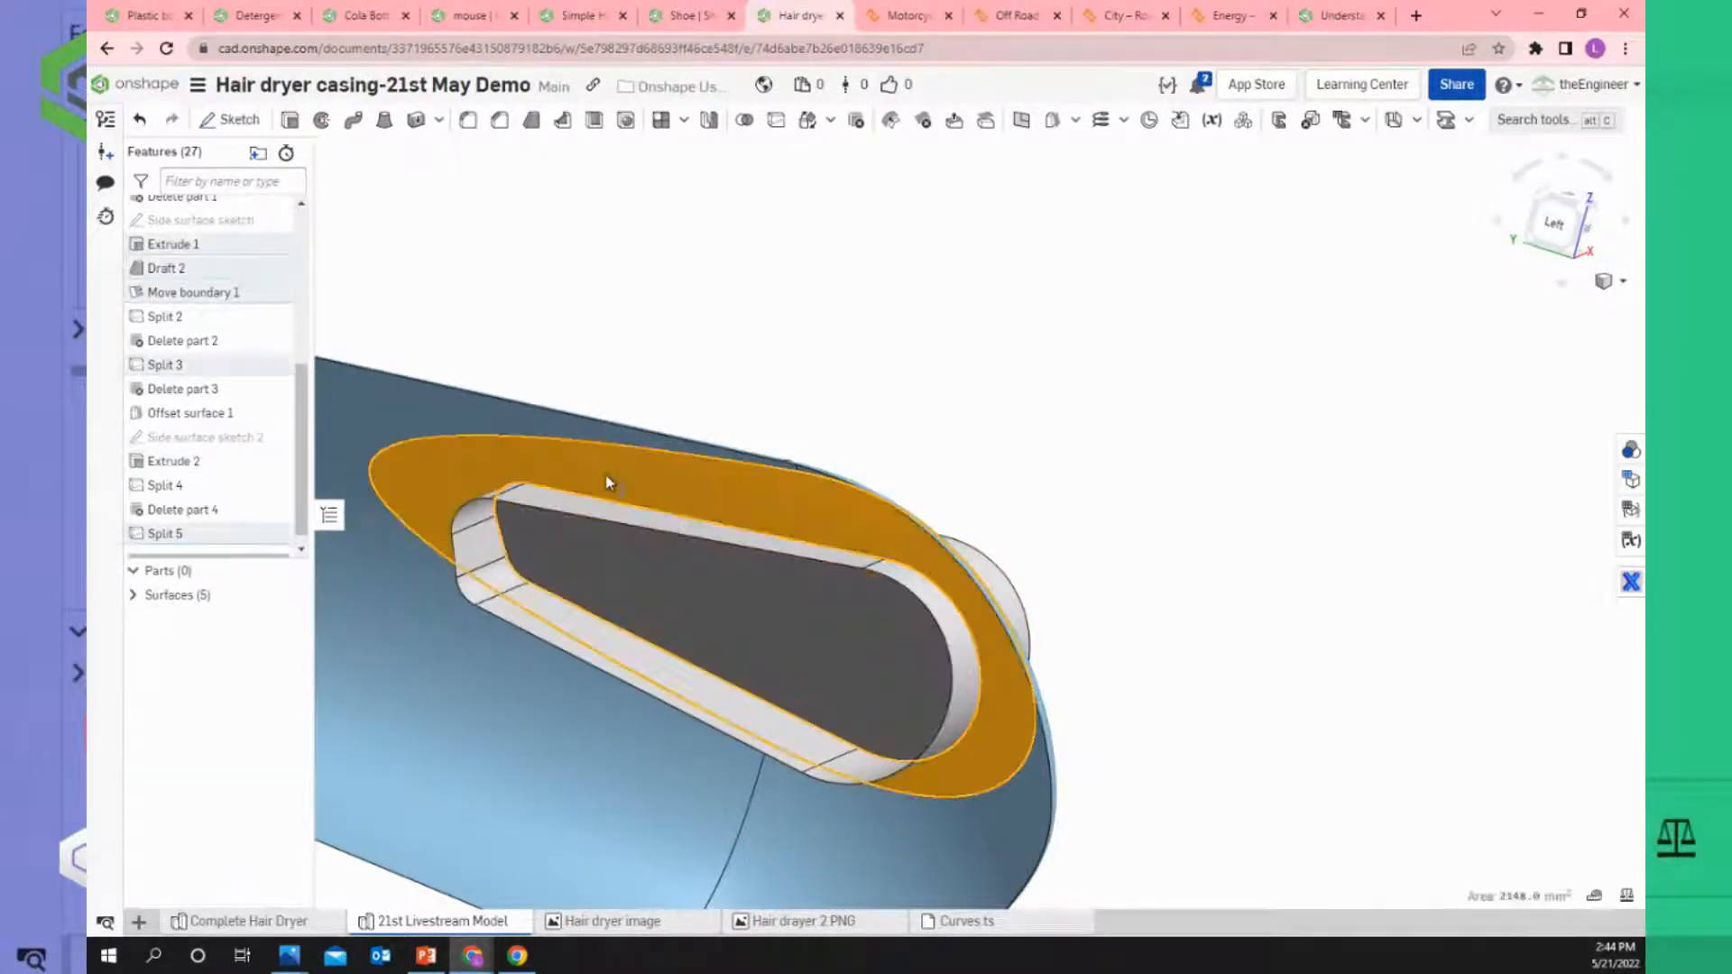
pyautogui.press('Escape')
pyautogui.click(682, 473)
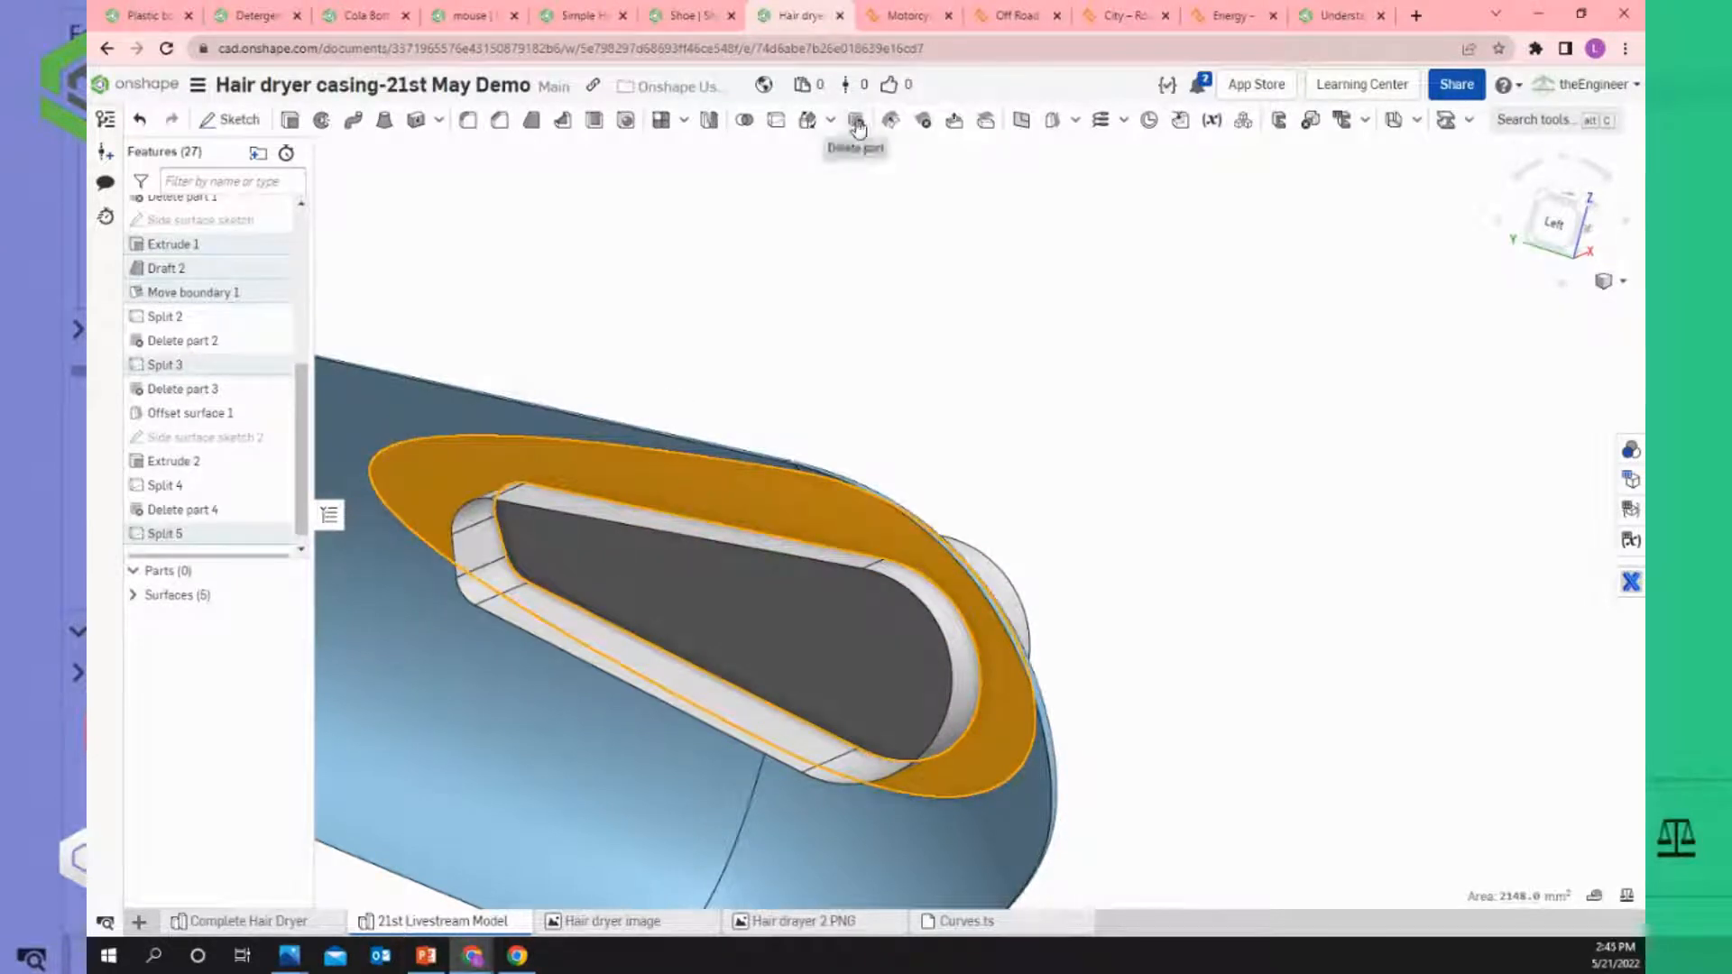
pyautogui.press('Escape')
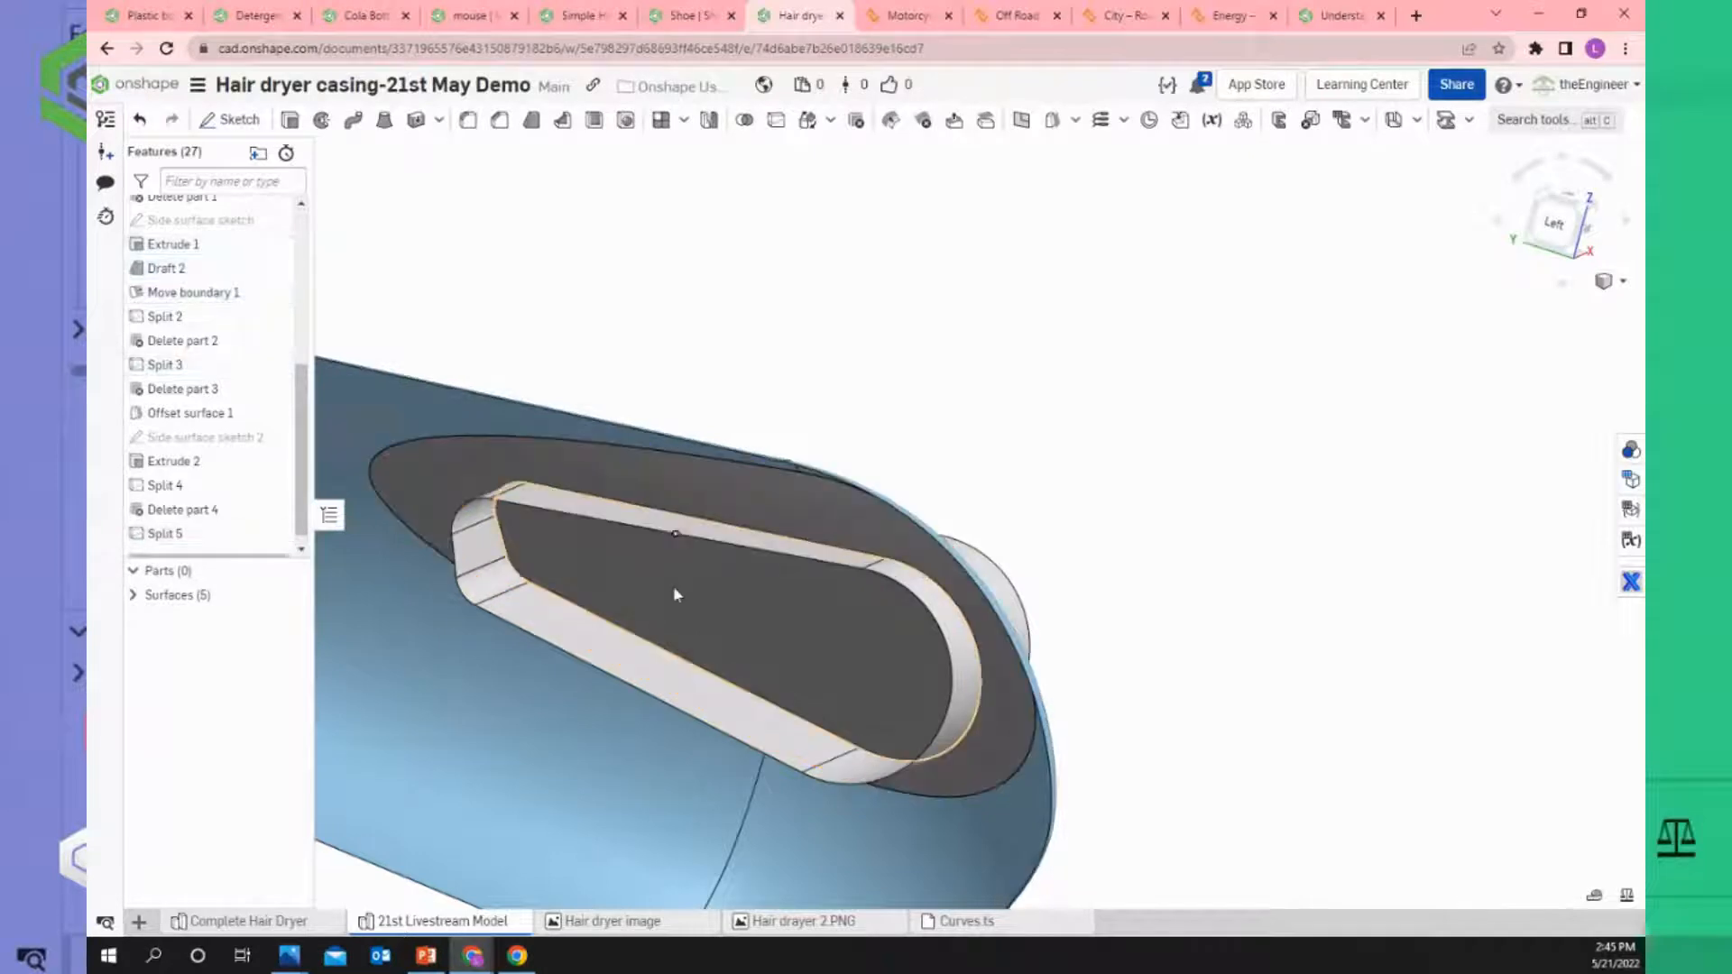
pyautogui.click(673, 587)
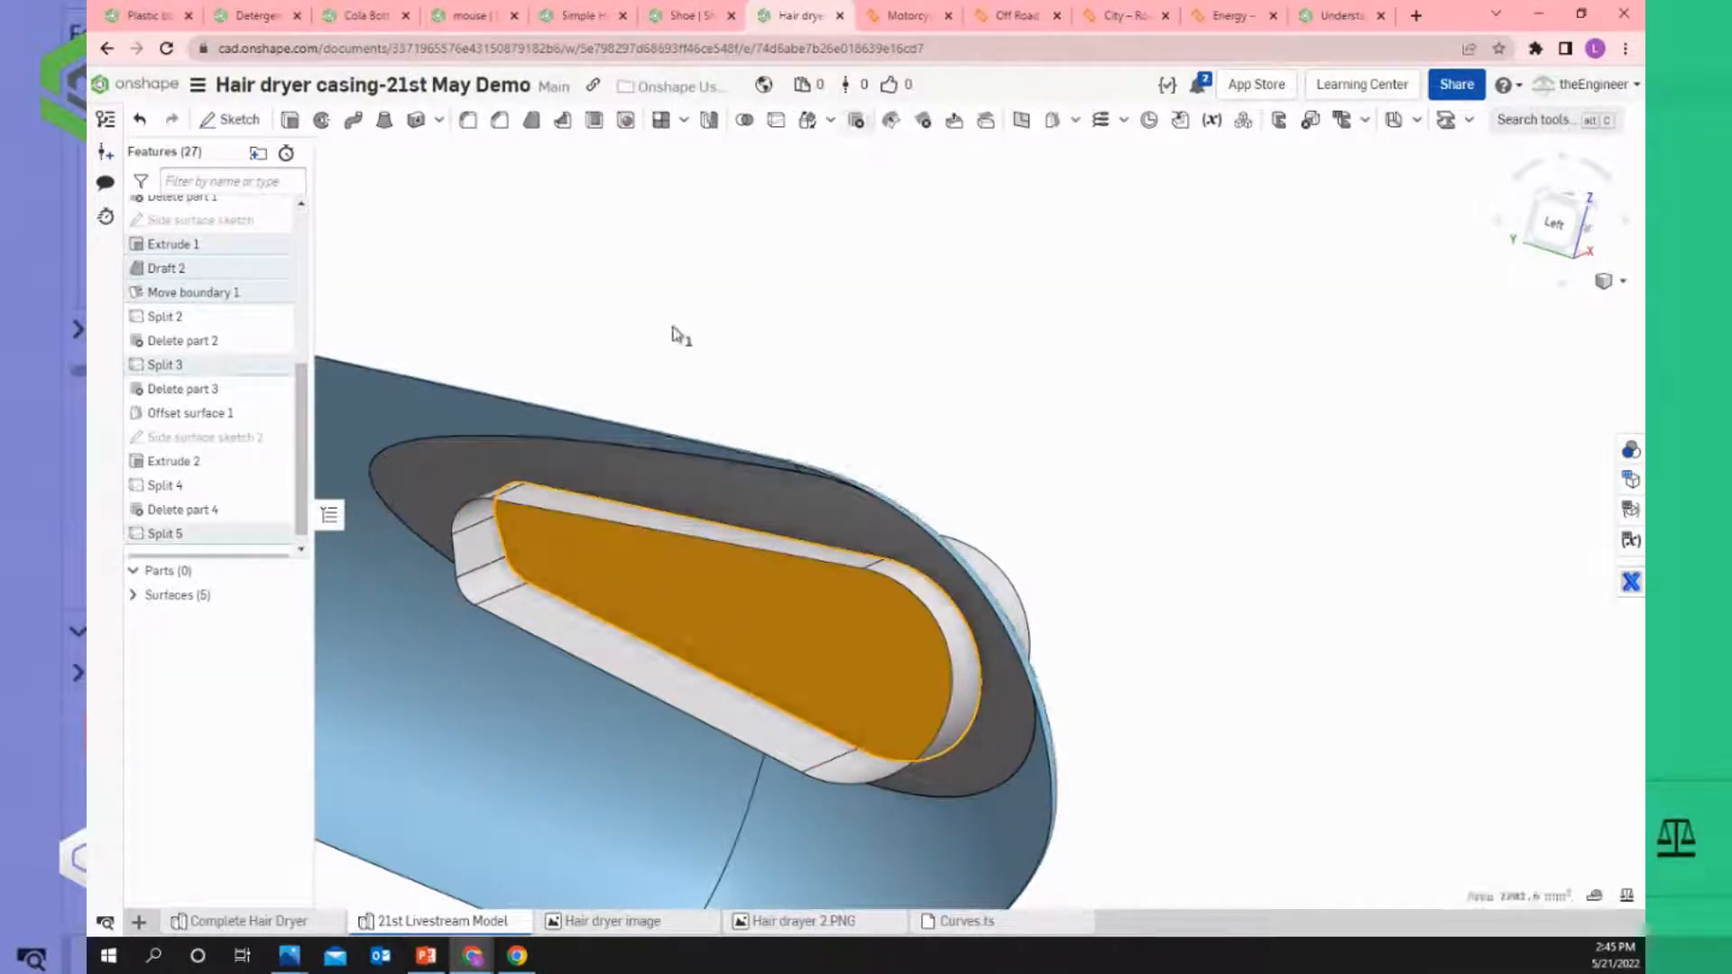
pyautogui.press('Delete')
pyautogui.click(462, 154)
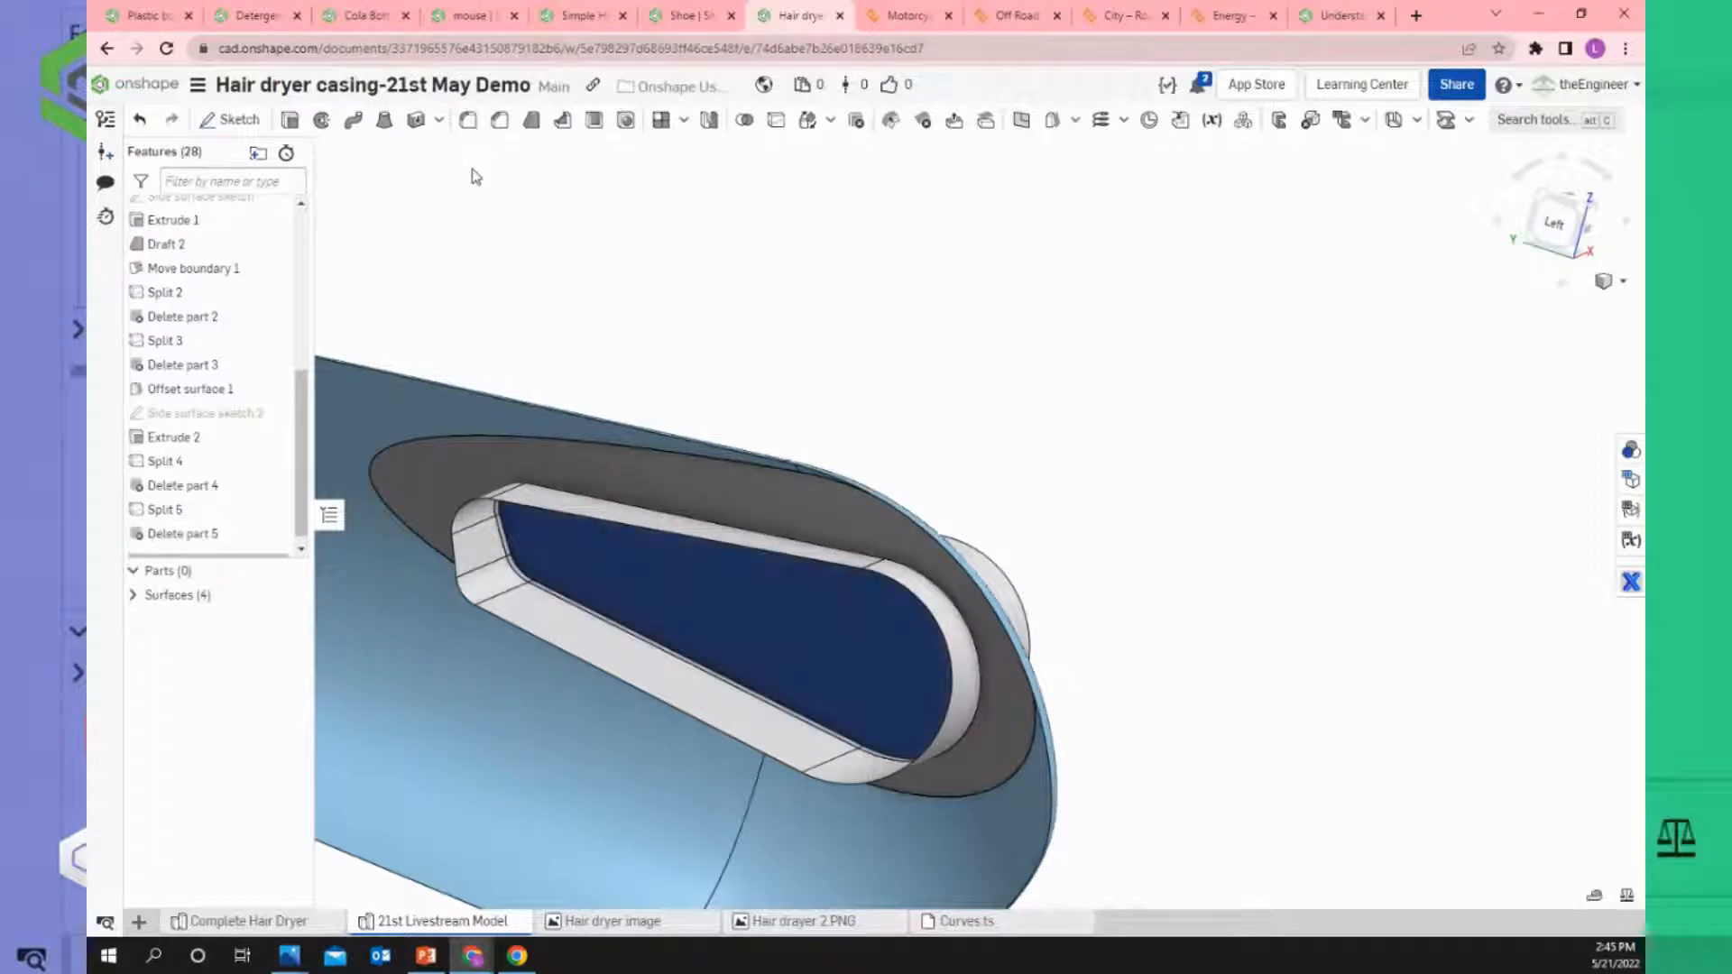
pyautogui.scroll(-2, 955, 388)
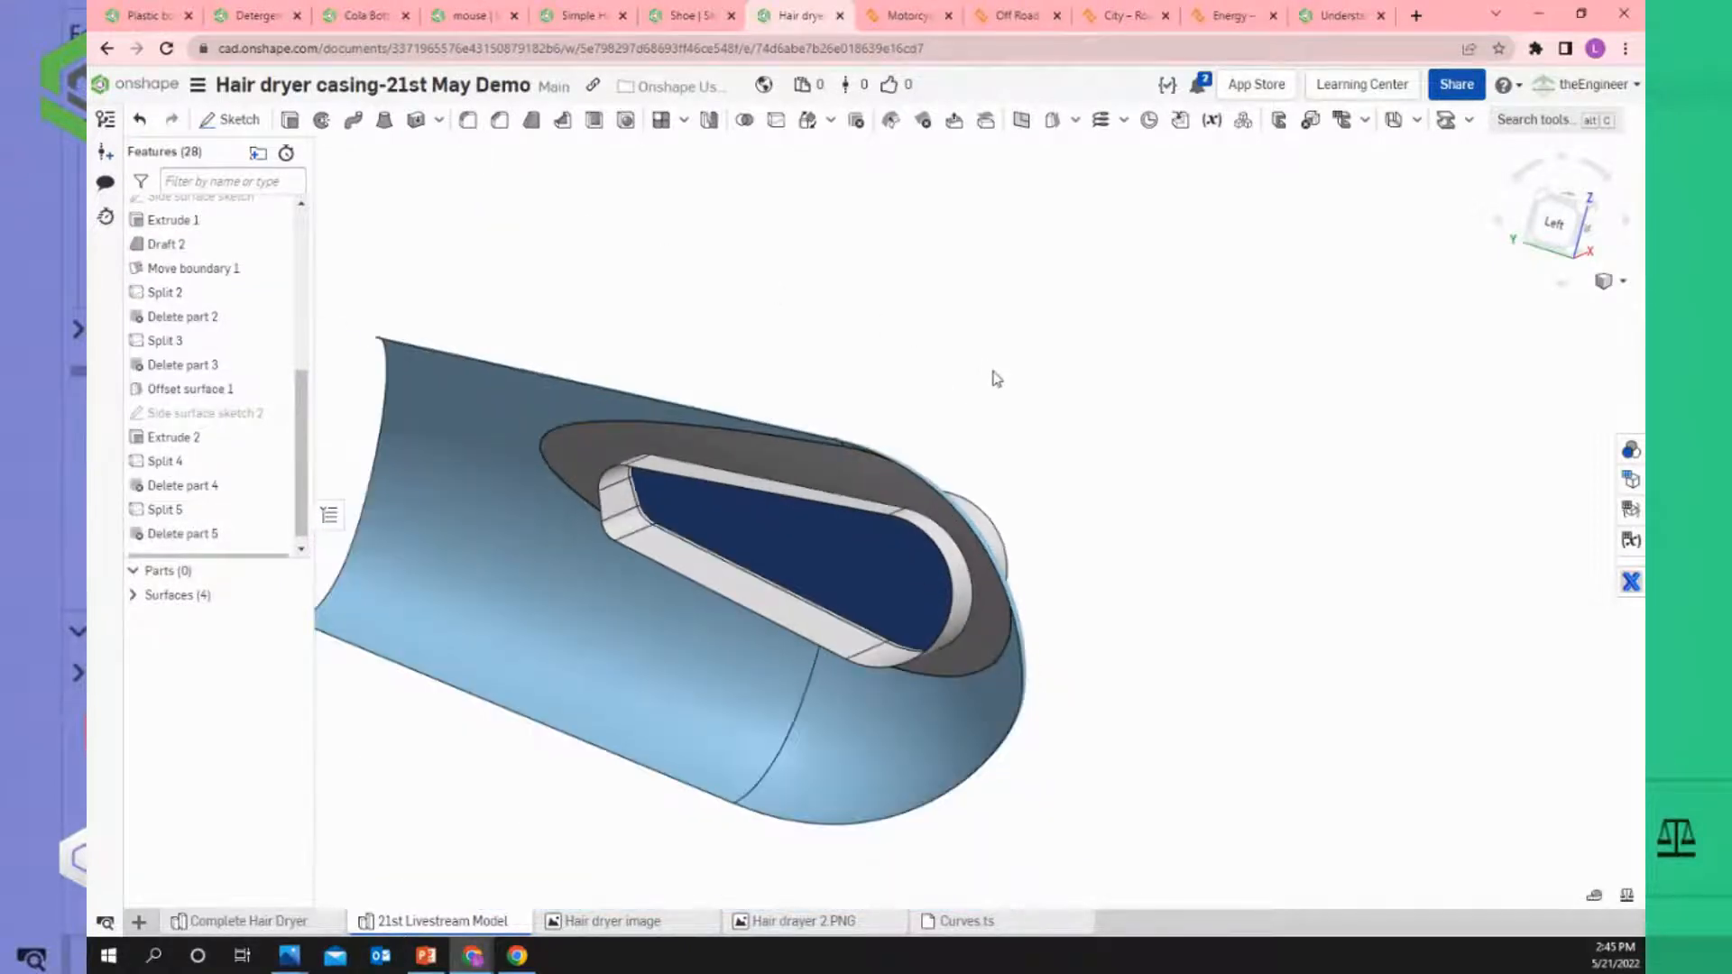
# Examine the inner offset face and the extruded profile walls from inside and outside the casing.
pyautogui.moveTo(991, 370); pyautogui.dragTo(959, 357, button='right')
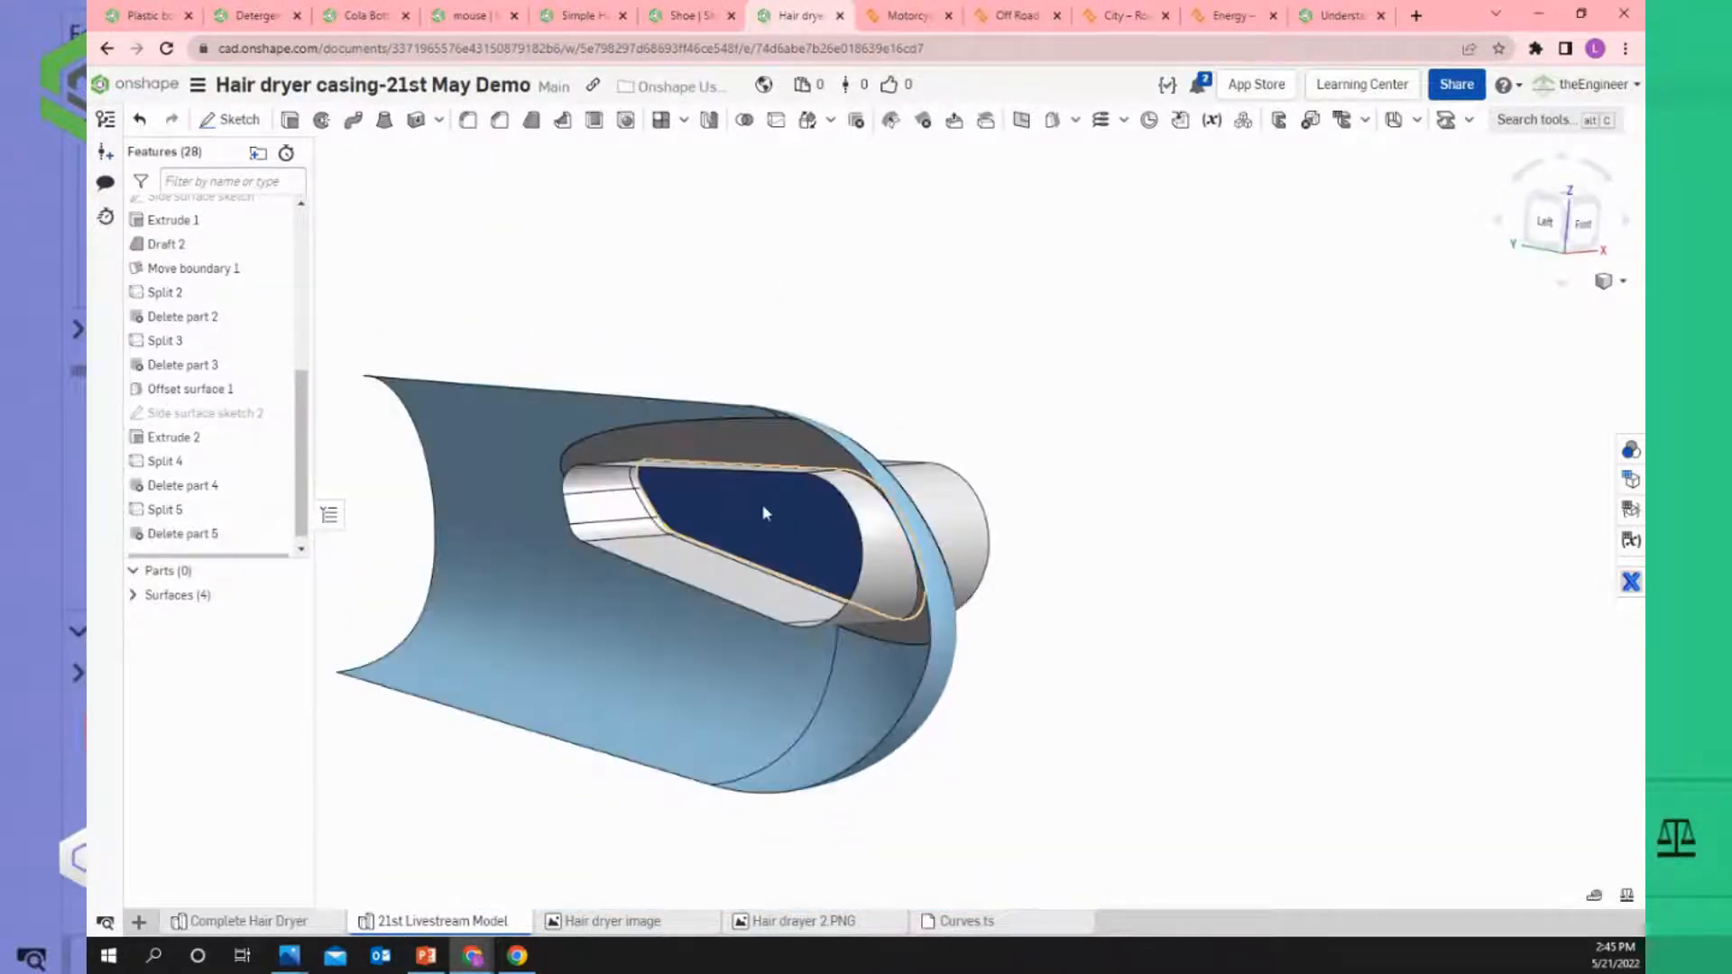
pyautogui.click(766, 506)
pyautogui.moveTo(1109, 619); pyautogui.dragTo(834, 566, button='right')
pyautogui.click(578, 352)
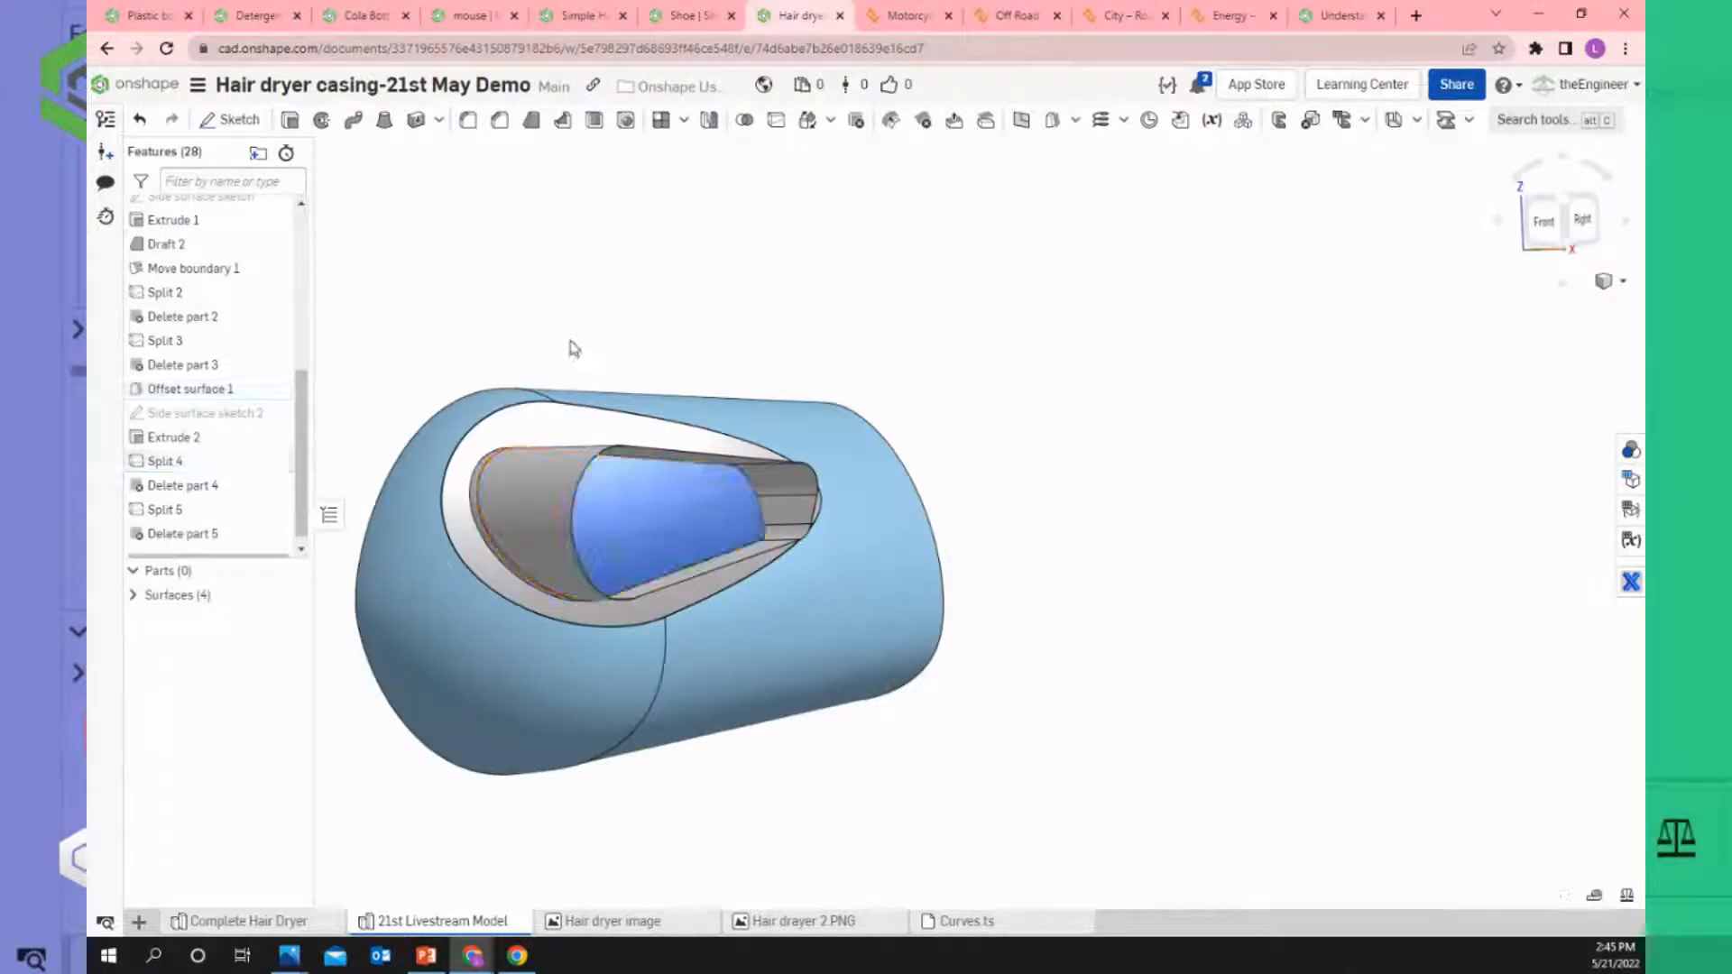
pyautogui.moveTo(578, 352); pyautogui.dragTo(582, 521, button='right')
pyautogui.scroll(3, 604, 594)
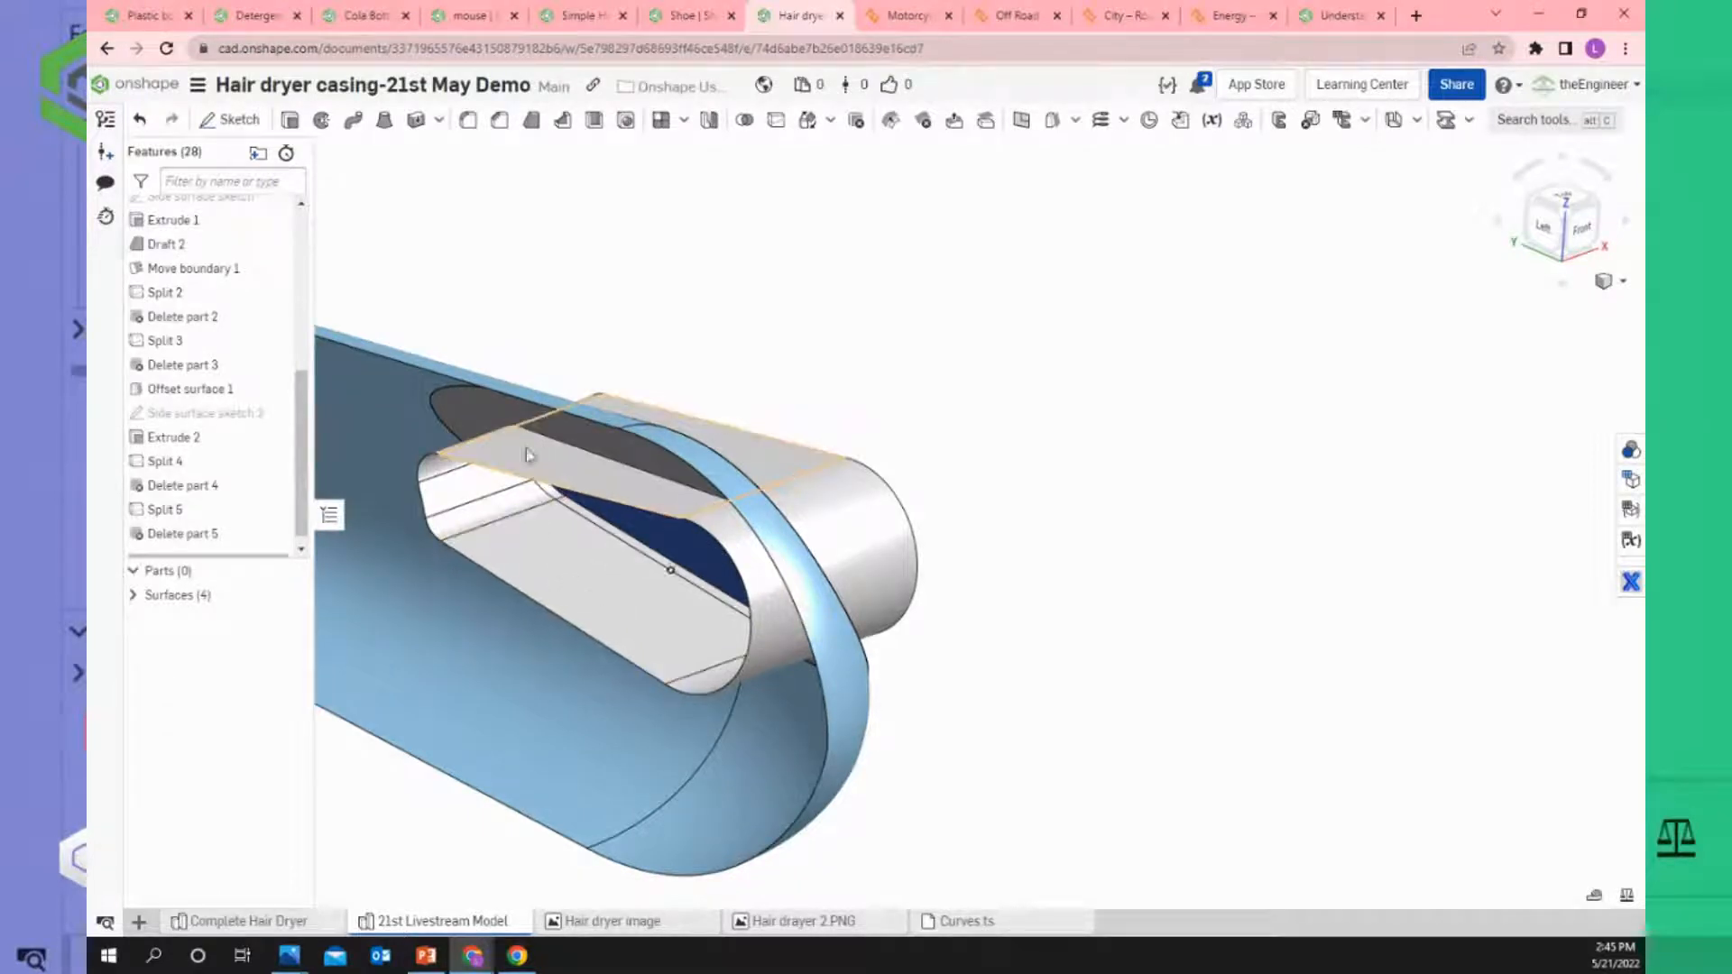
pyautogui.scroll(2, 544, 398)
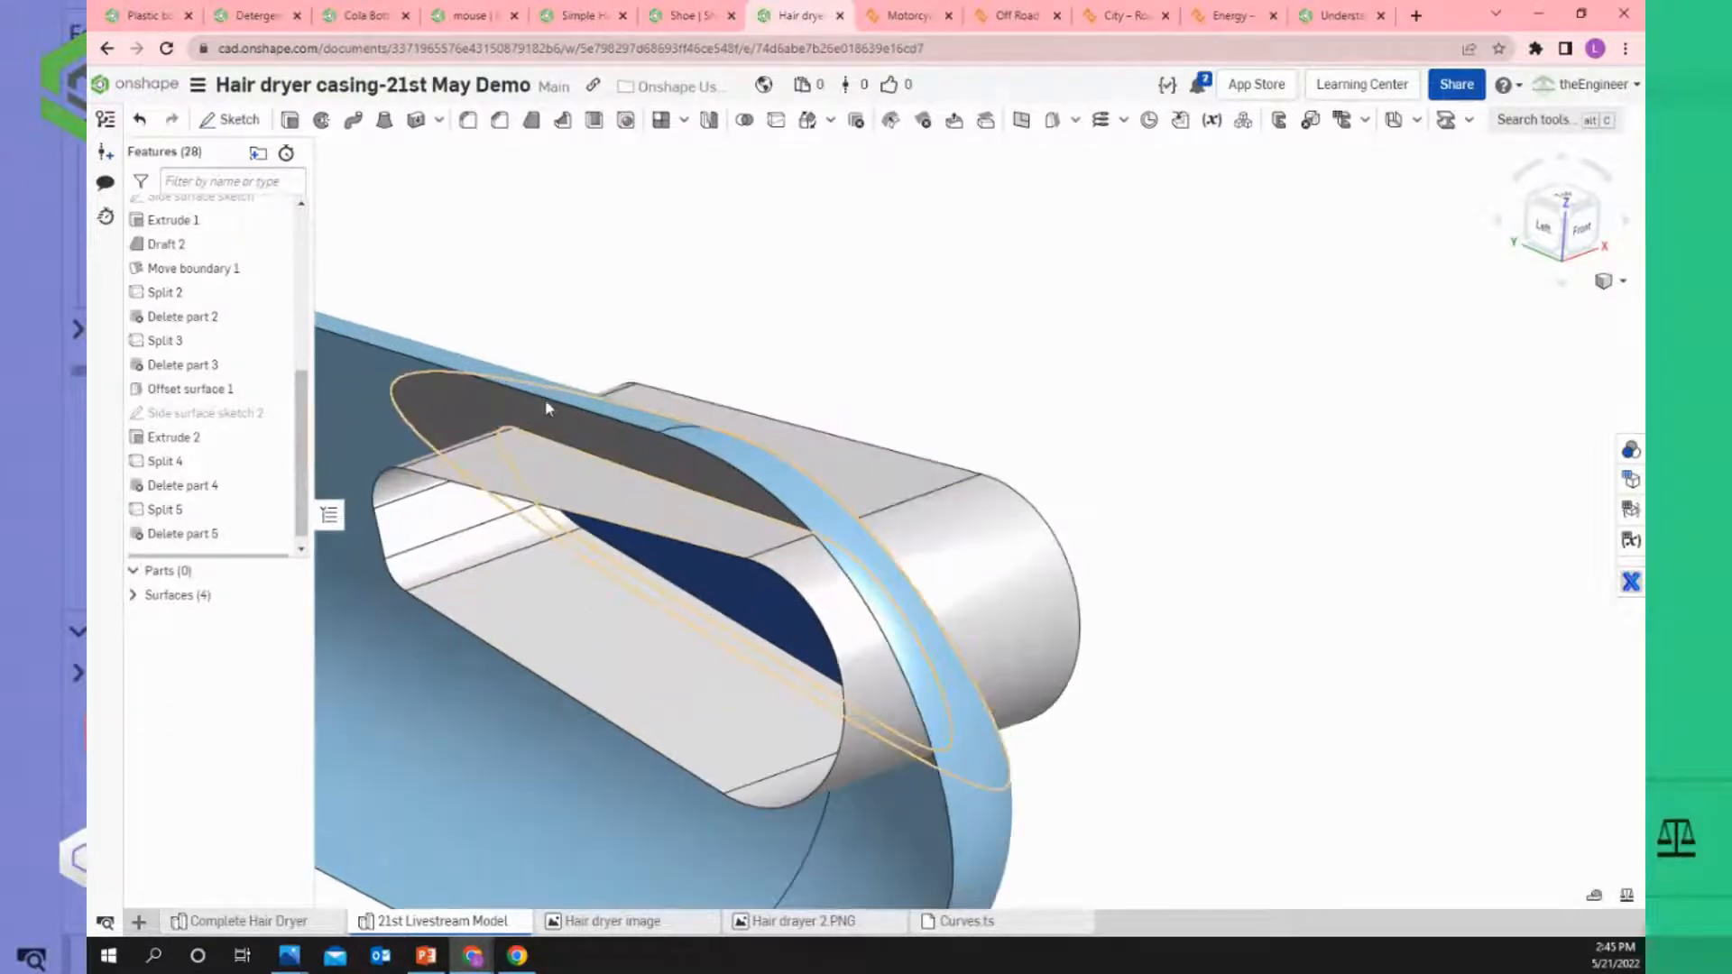
# Split the extruded side profile surface with the remaining teardrop recess face, keeping the tool and both sides.
pyautogui.click(773, 121)
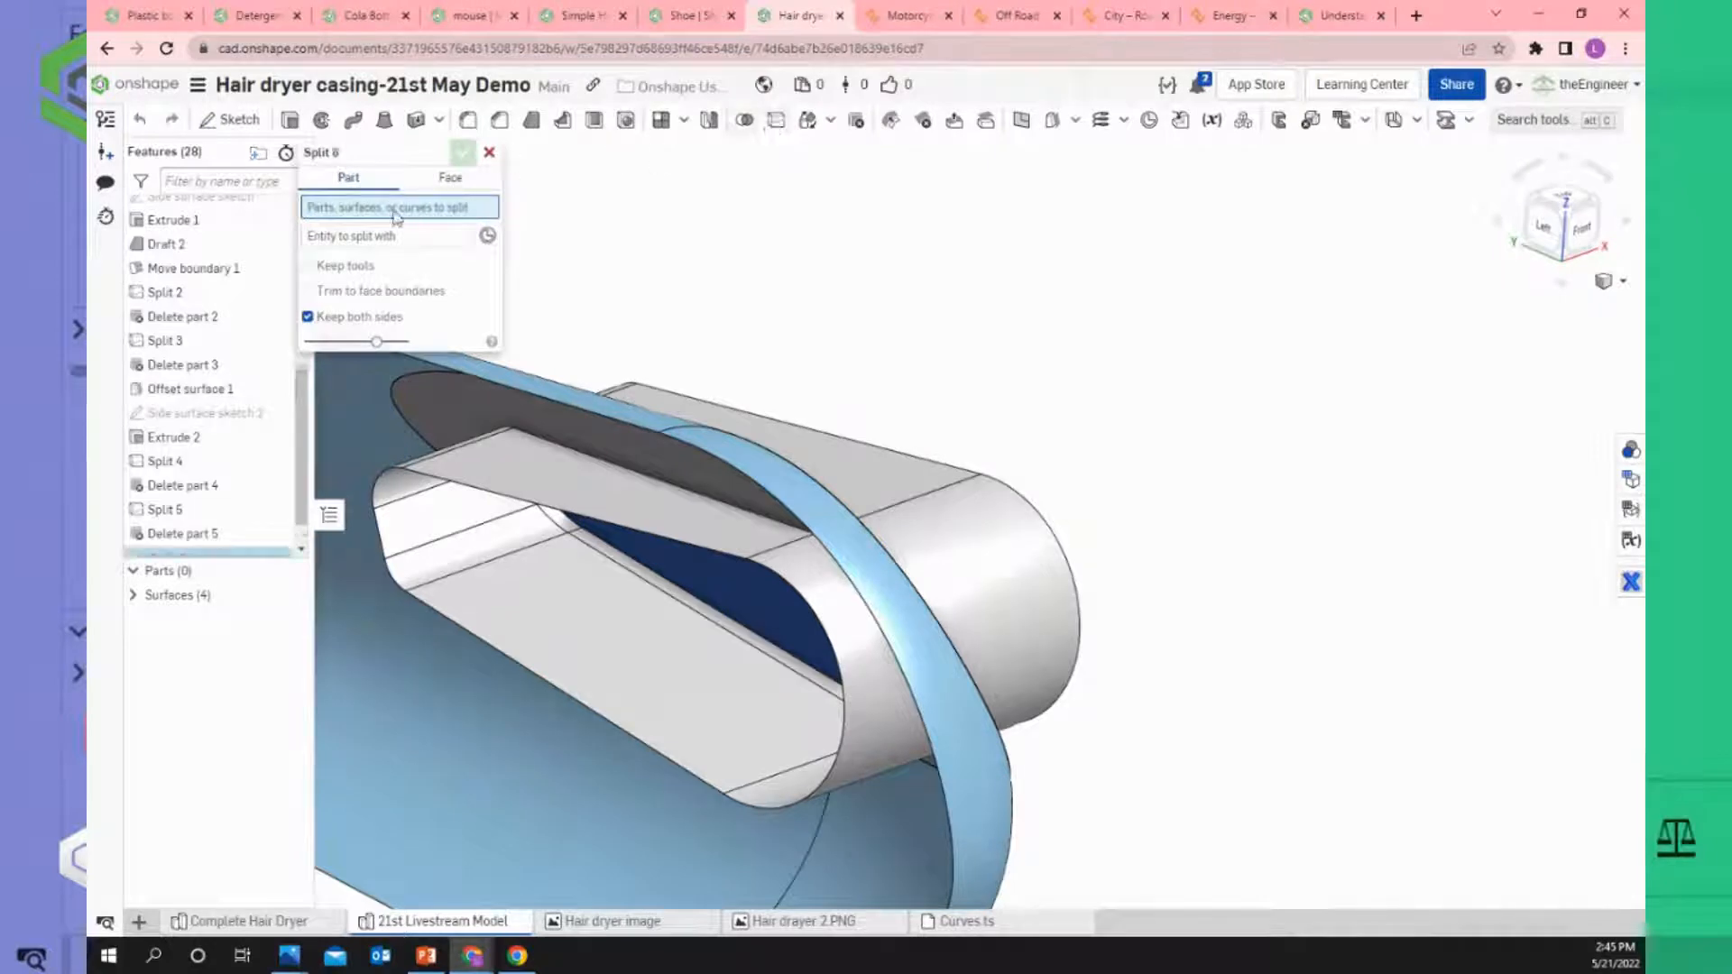
pyautogui.click(512, 602)
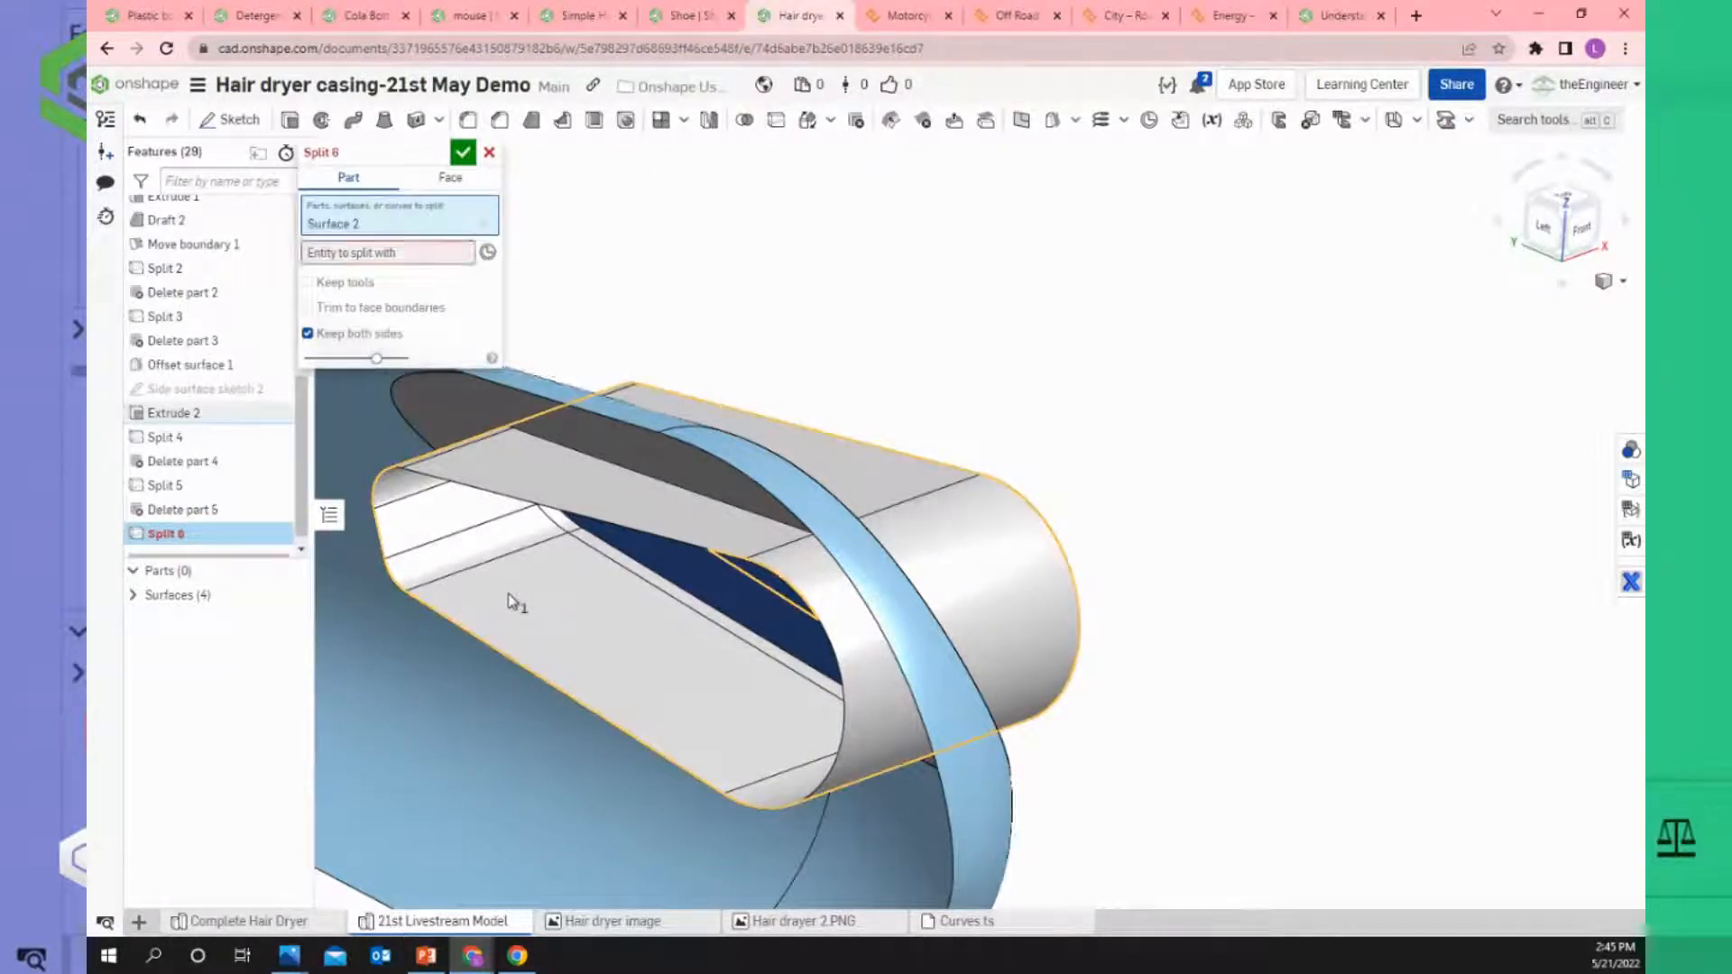
pyautogui.click(391, 256)
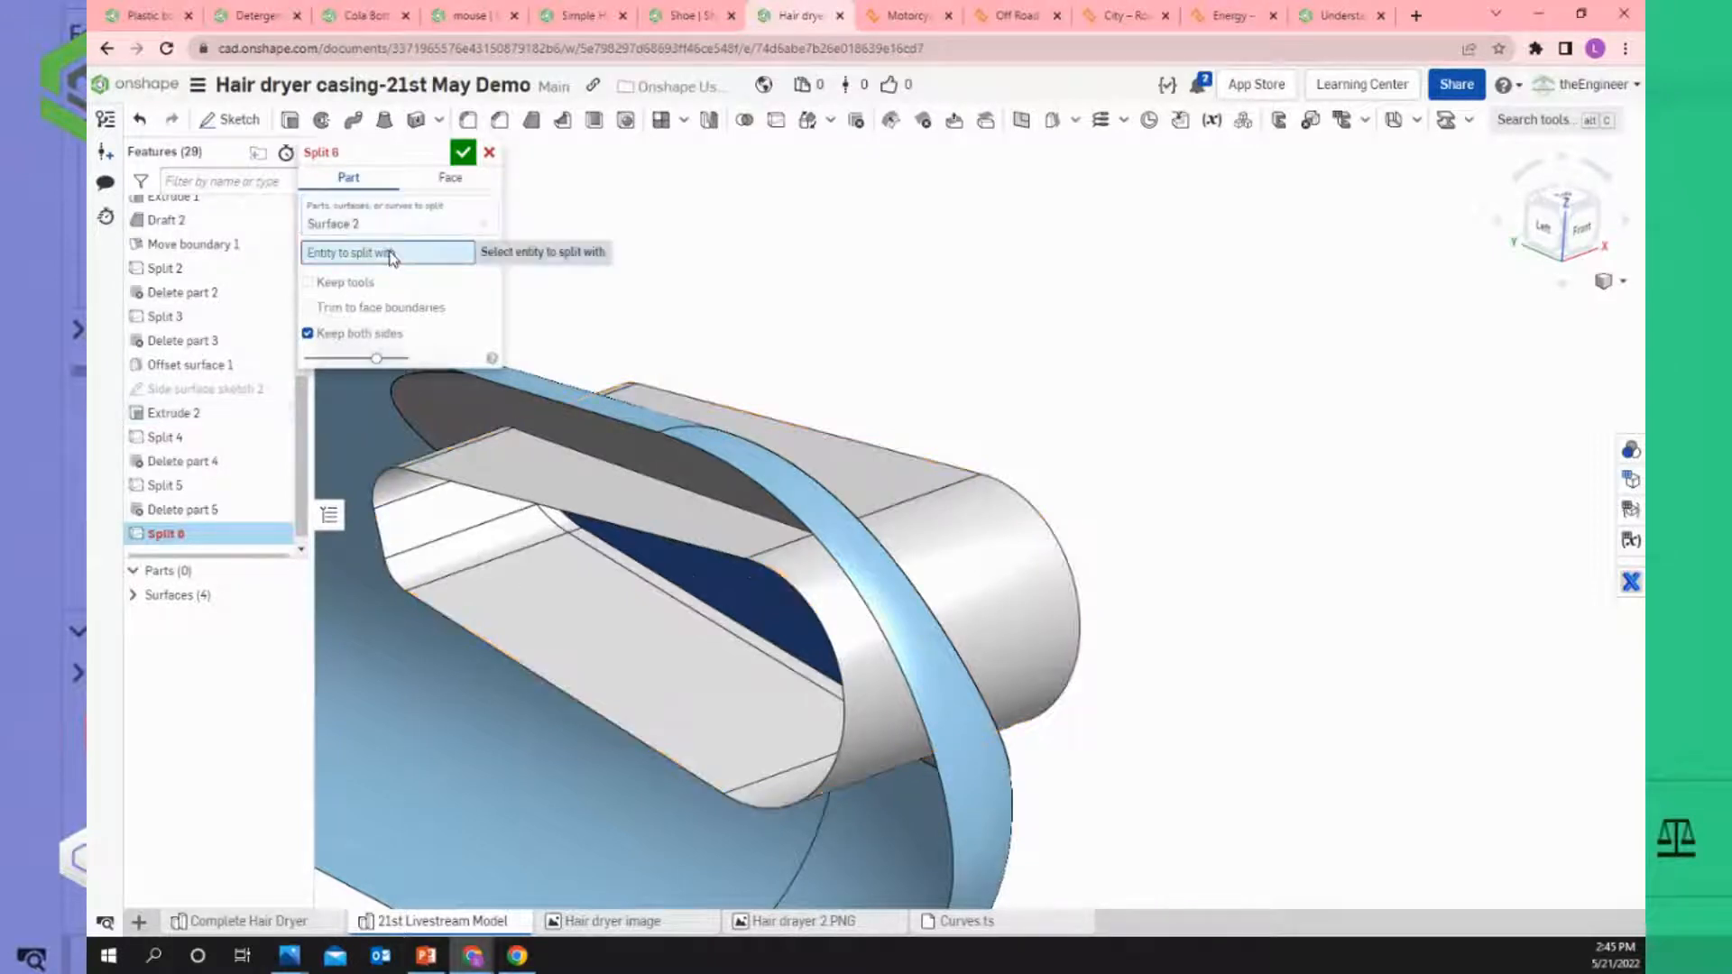
pyautogui.click(587, 438)
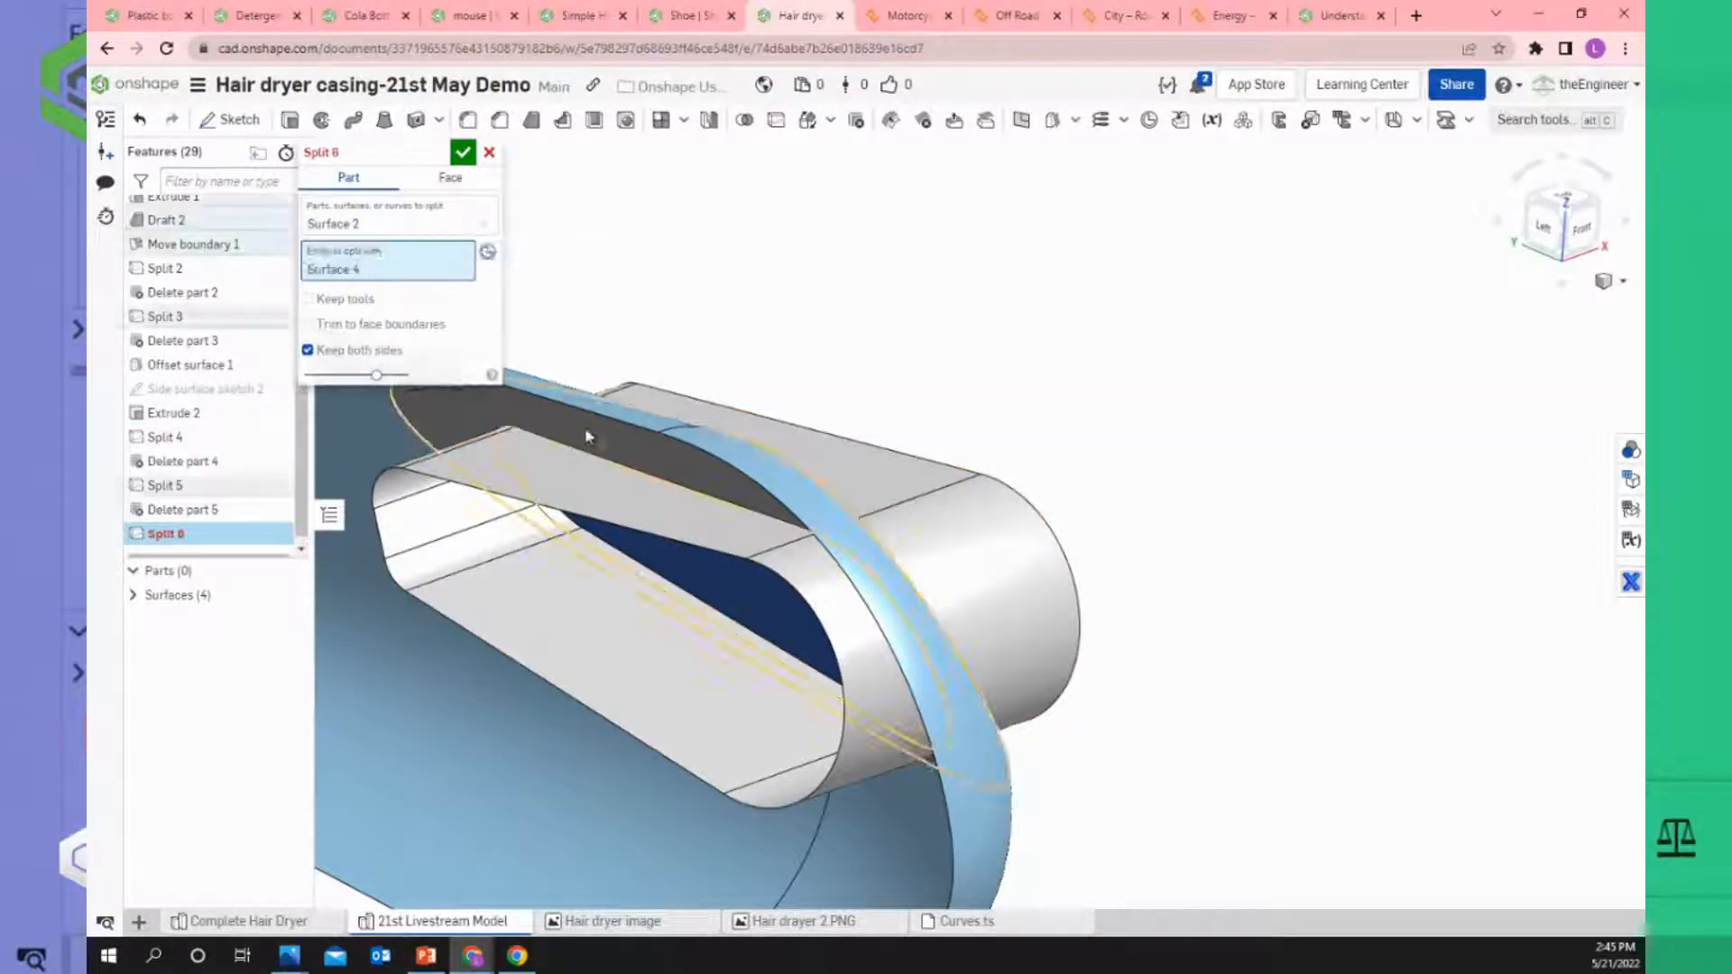
pyautogui.click(309, 299)
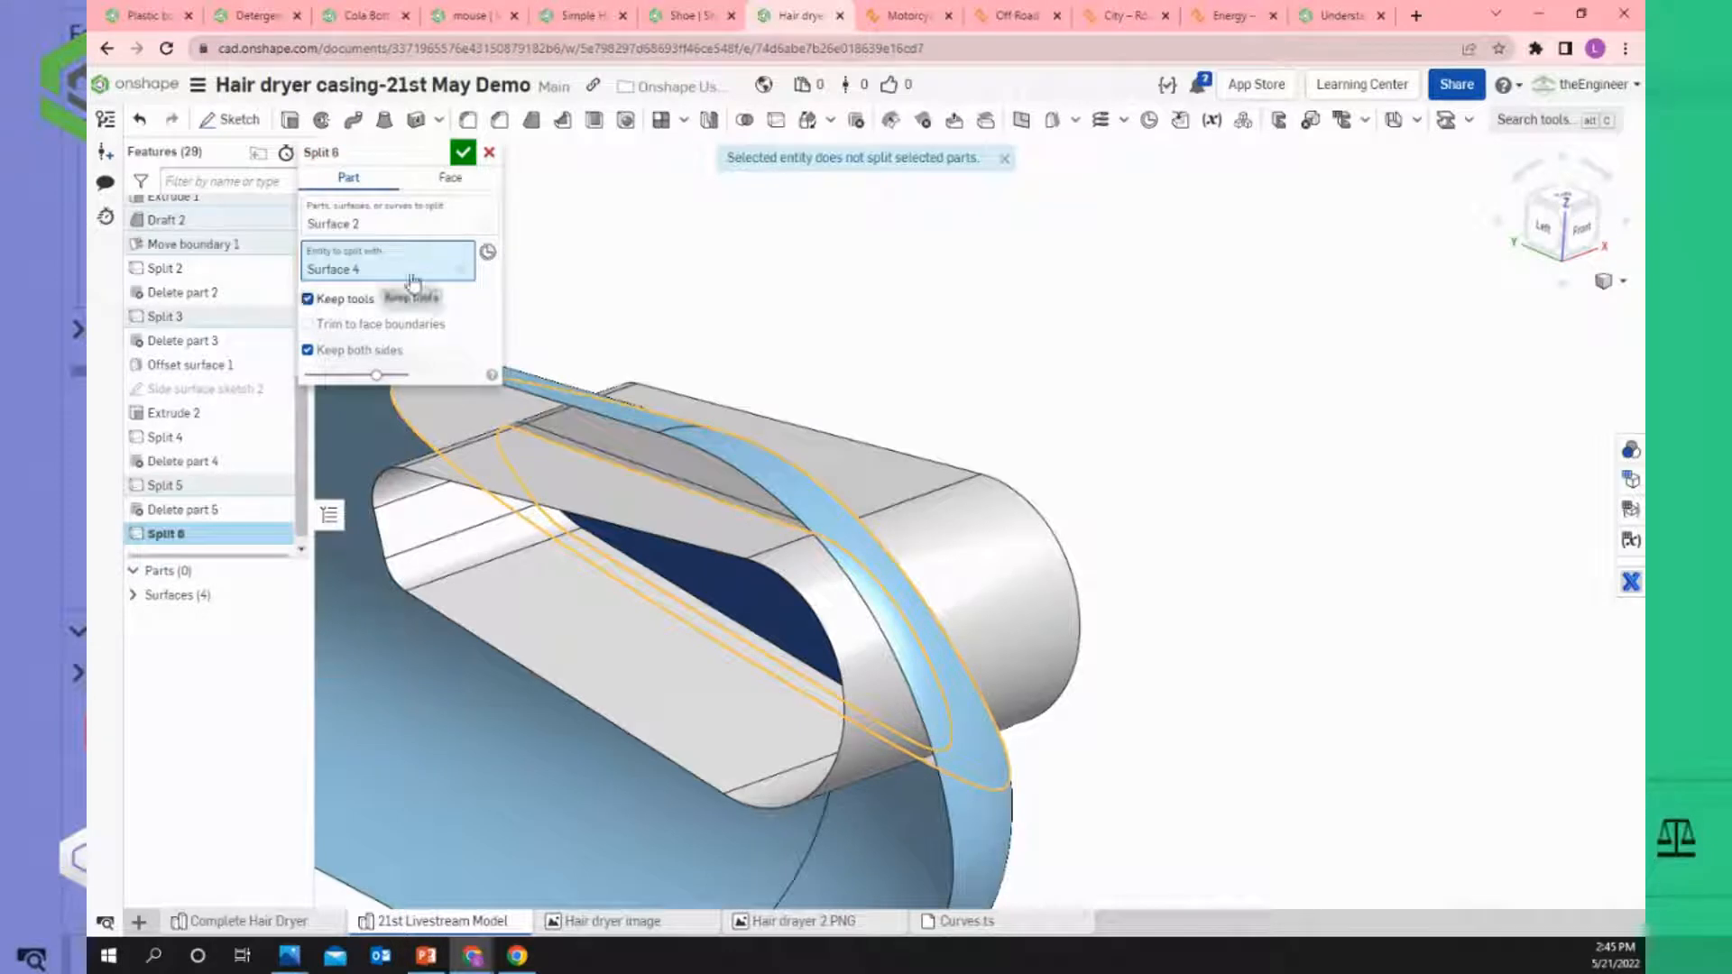
pyautogui.click(462, 153)
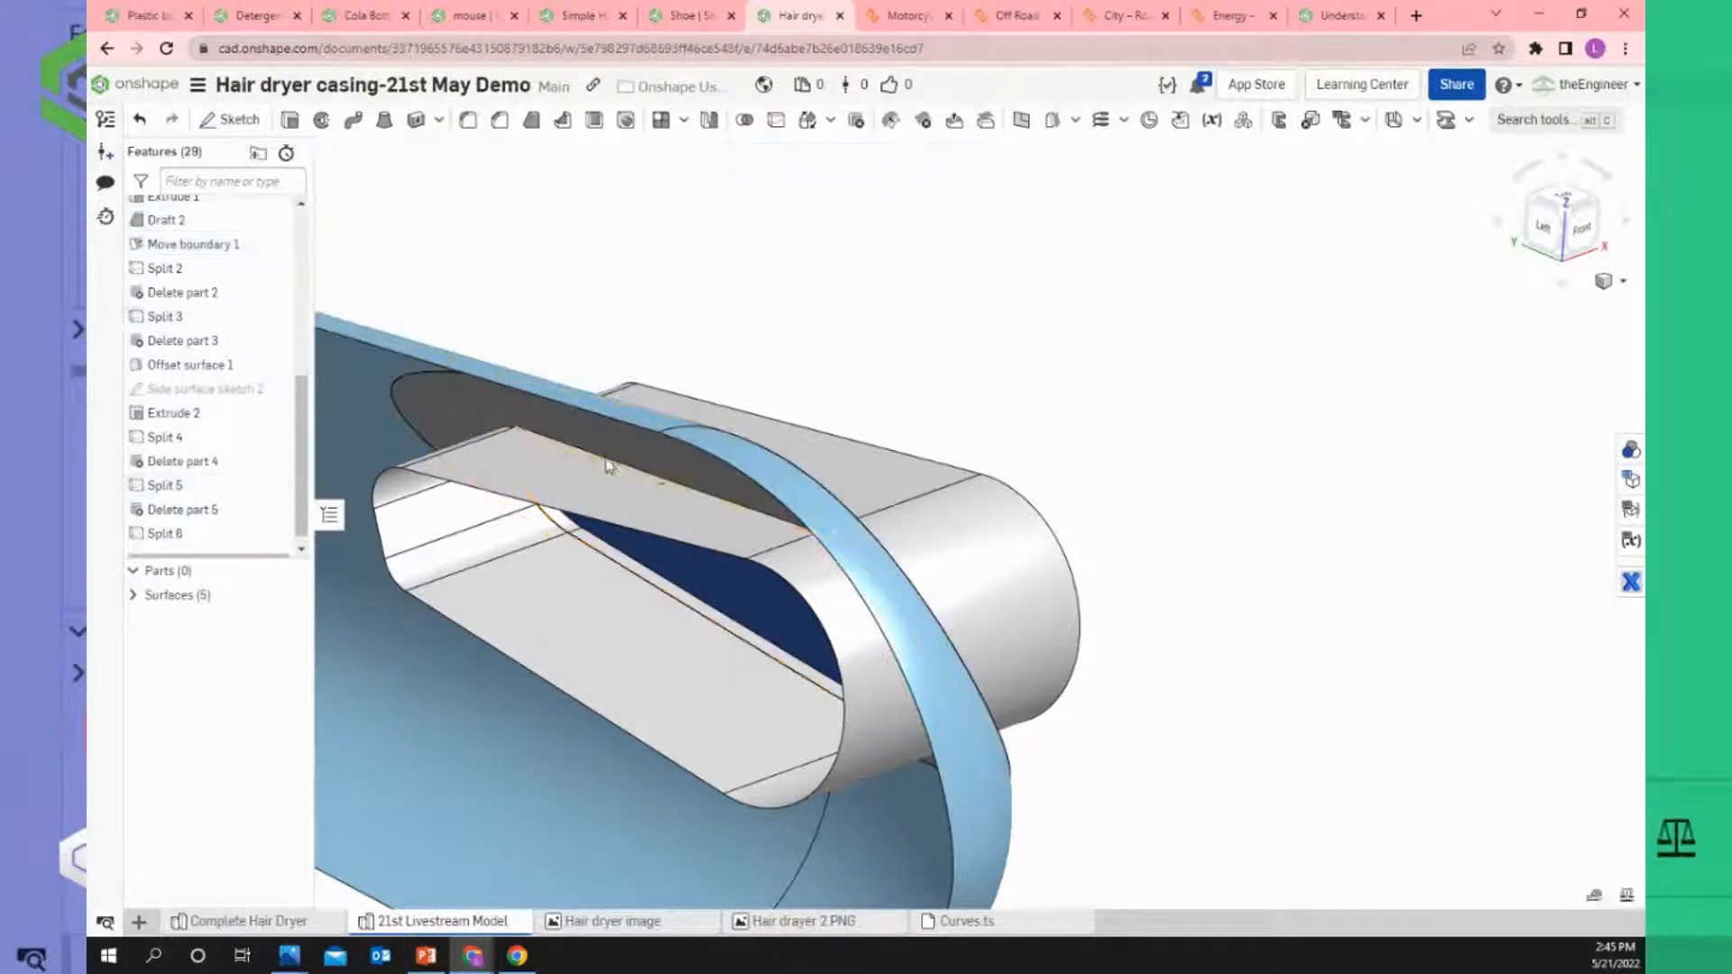
# Delete the piece of the extruded profile walls that extends from the recess face into the casing.
pyautogui.moveTo(611, 468)
pyautogui.mouseDown(button='right')
pyautogui.moveTo(615, 421)
pyautogui.moveTo(618, 447)
pyautogui.mouseUp(button='right')
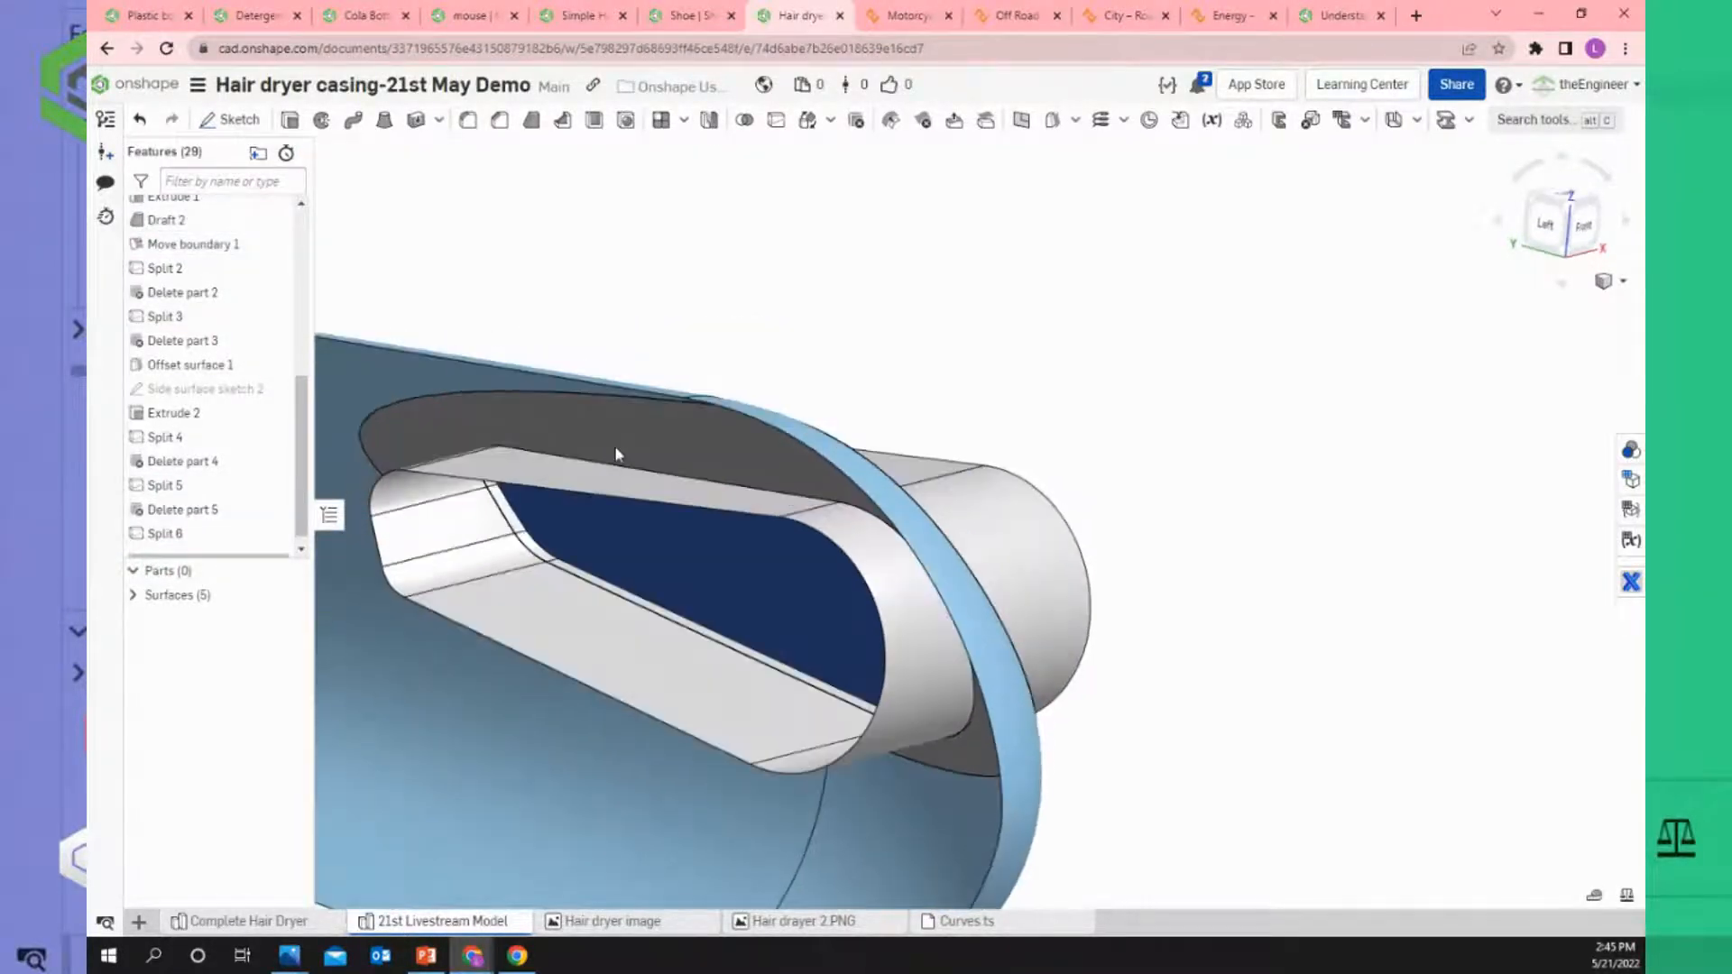
pyautogui.scroll(3, 614, 448)
pyautogui.click(593, 441)
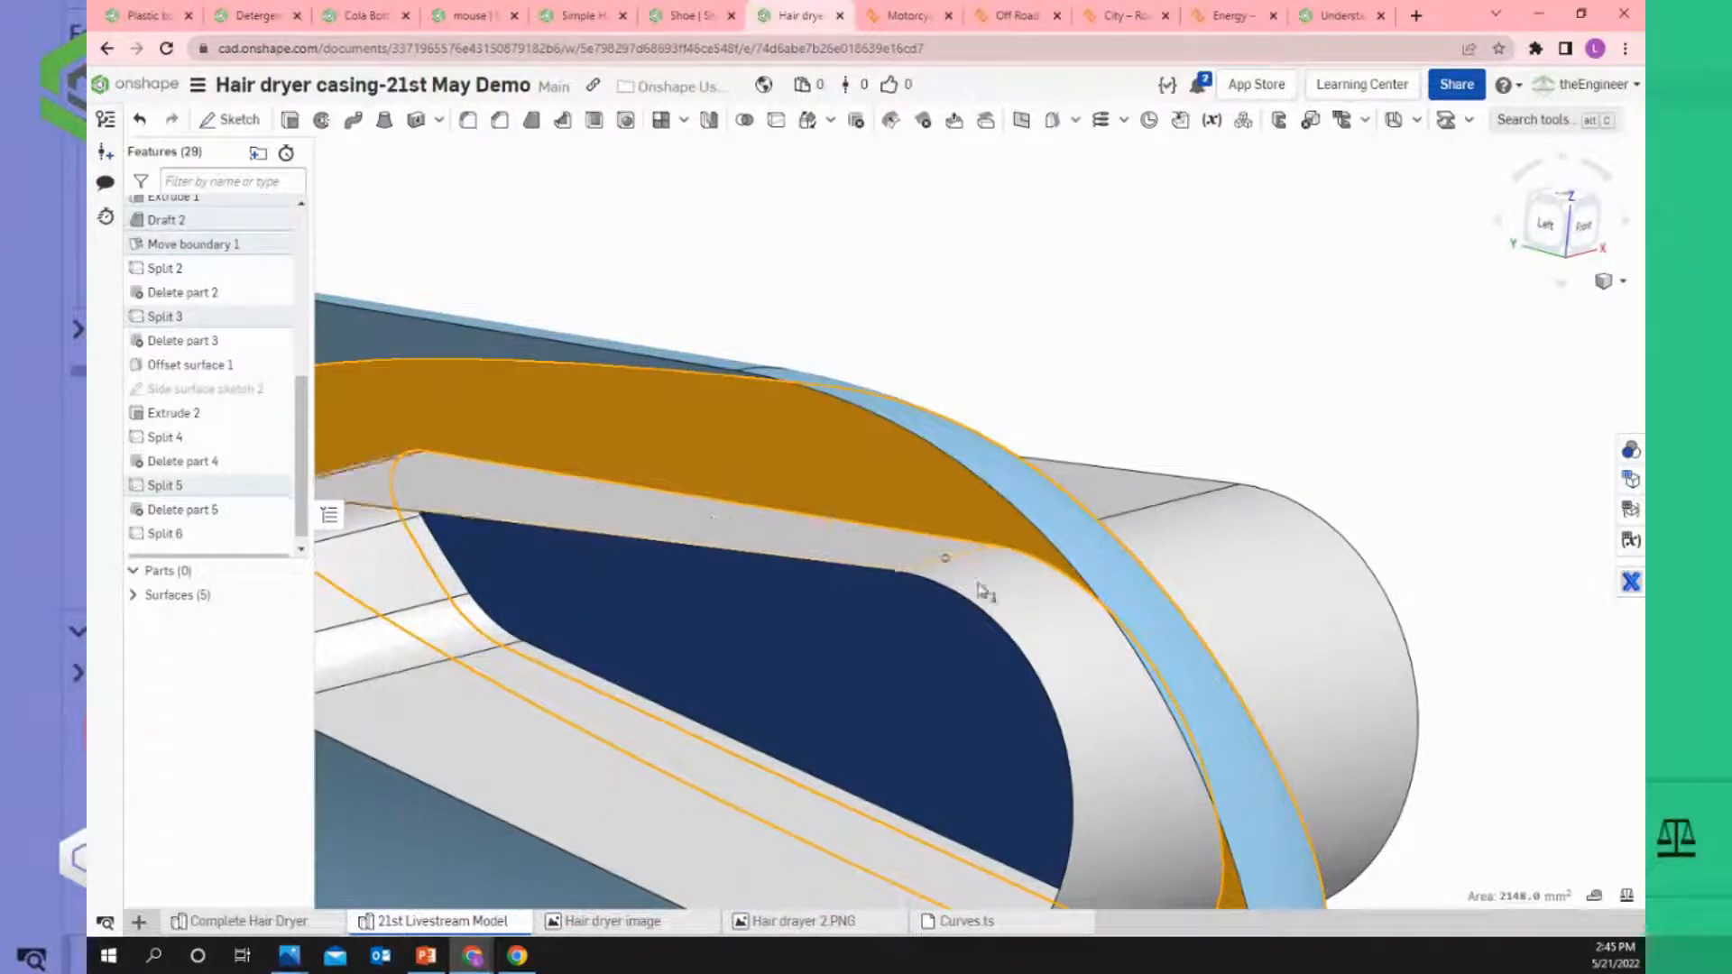
pyautogui.click(974, 371)
pyautogui.click(848, 556)
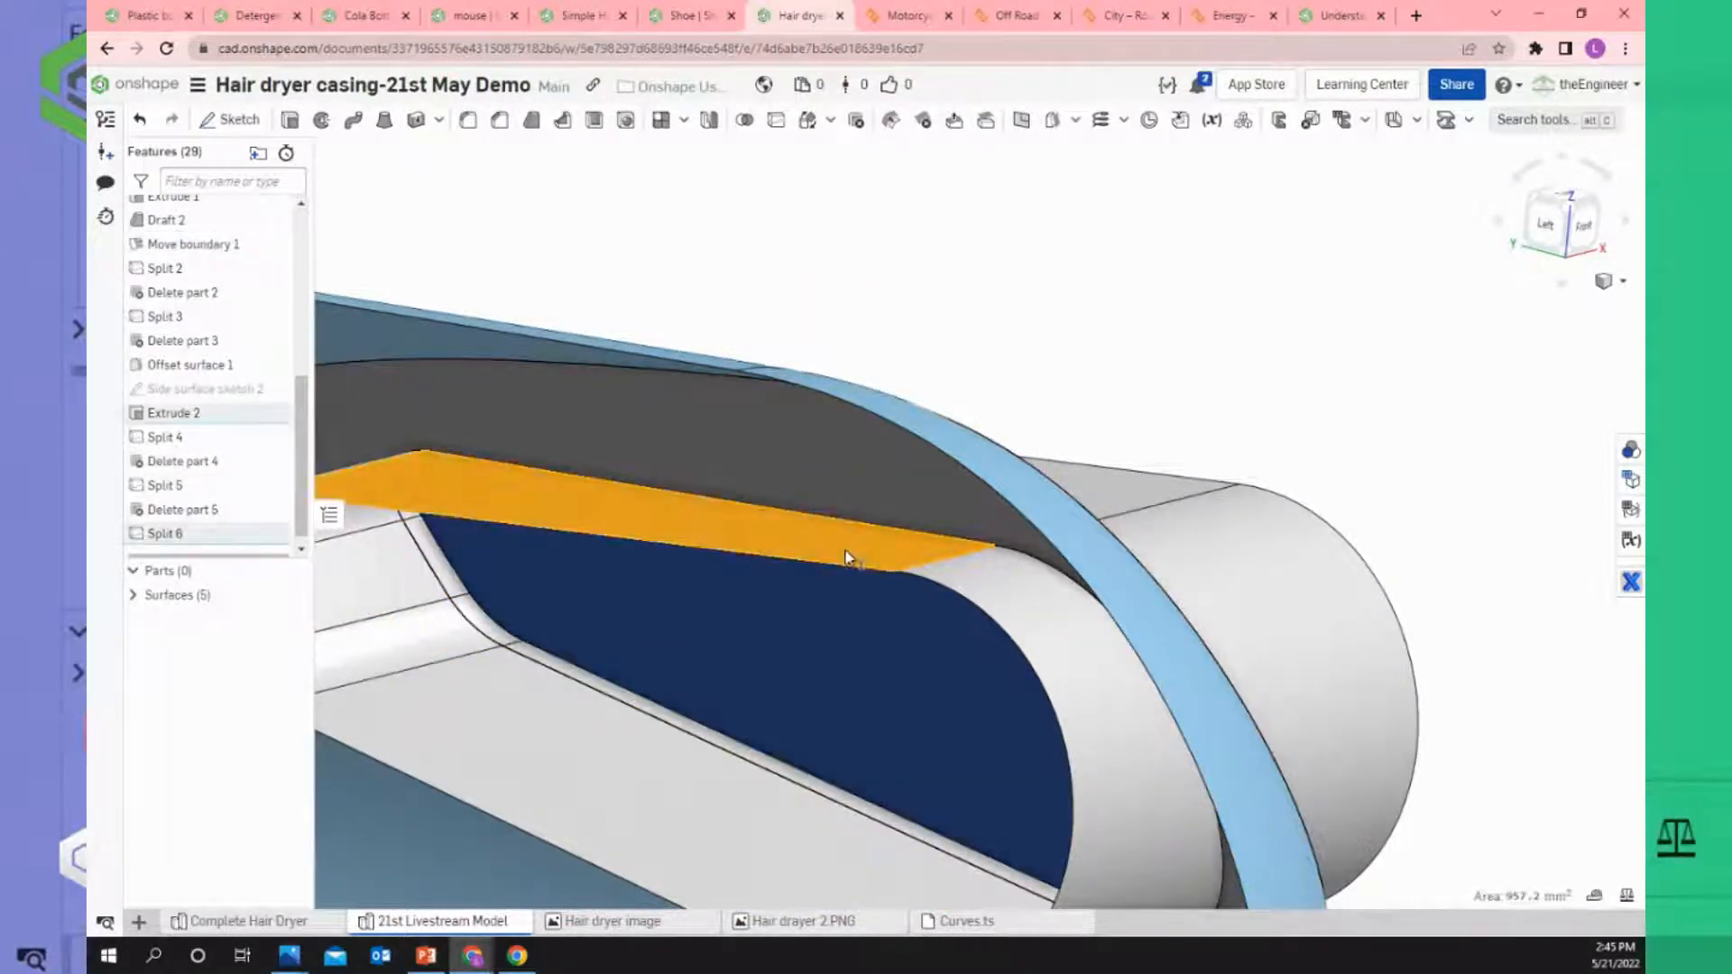
pyautogui.click(857, 121)
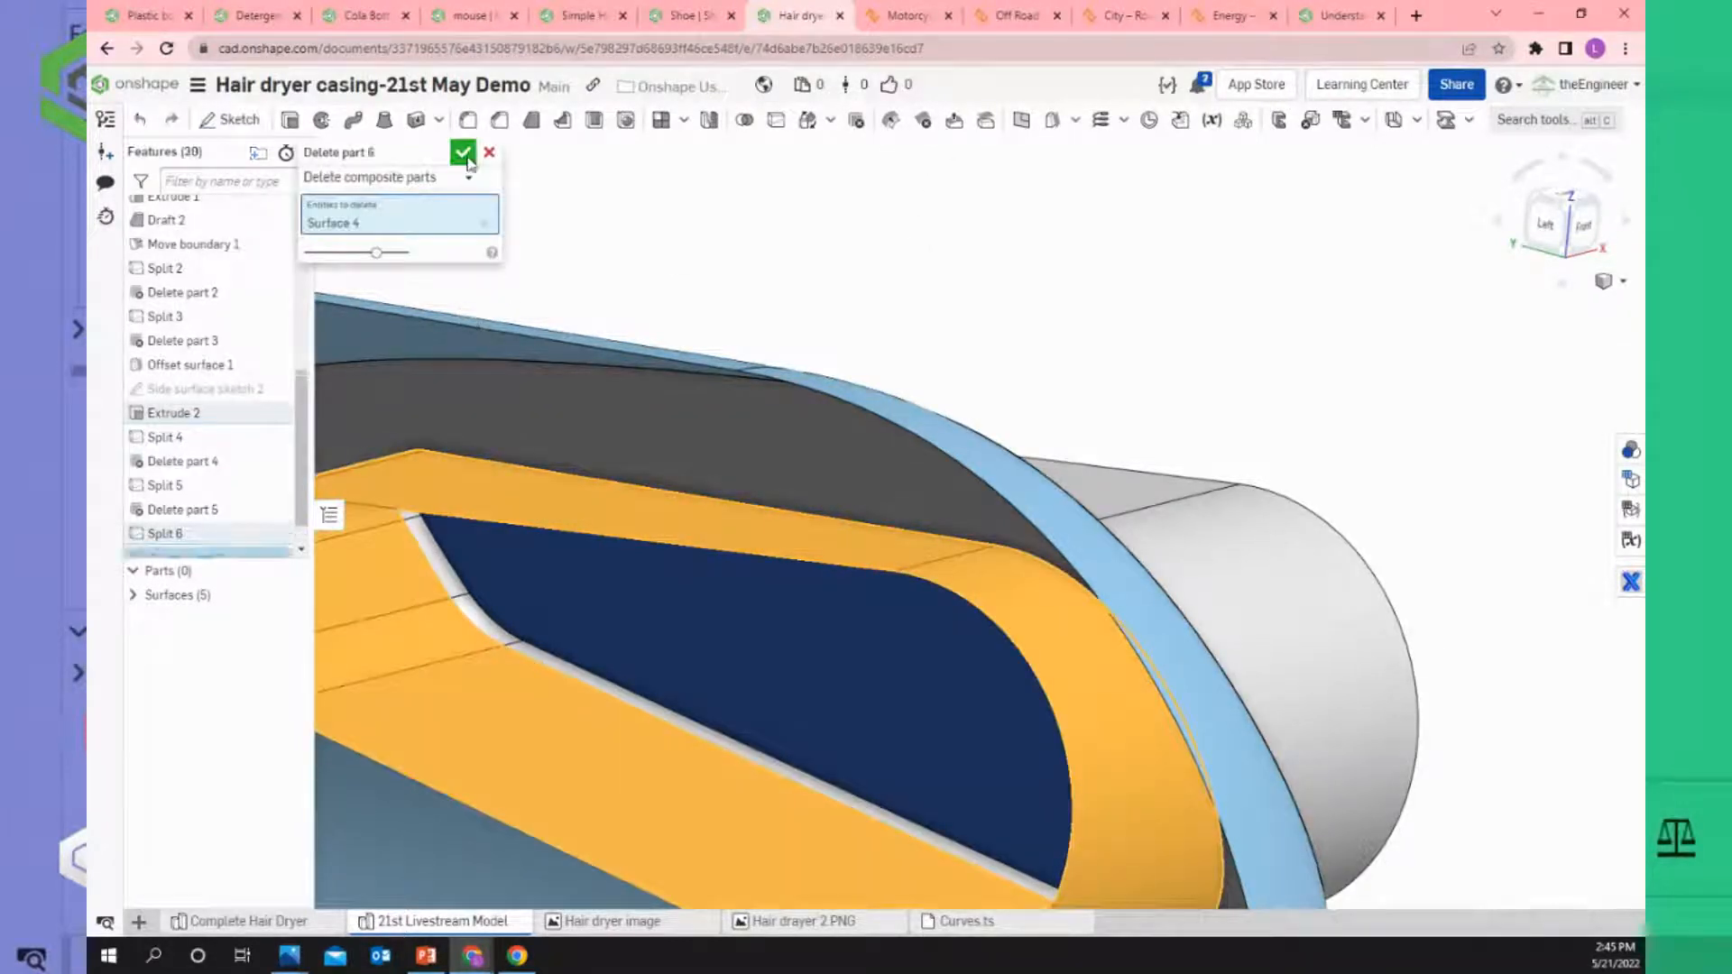
pyautogui.click(463, 154)
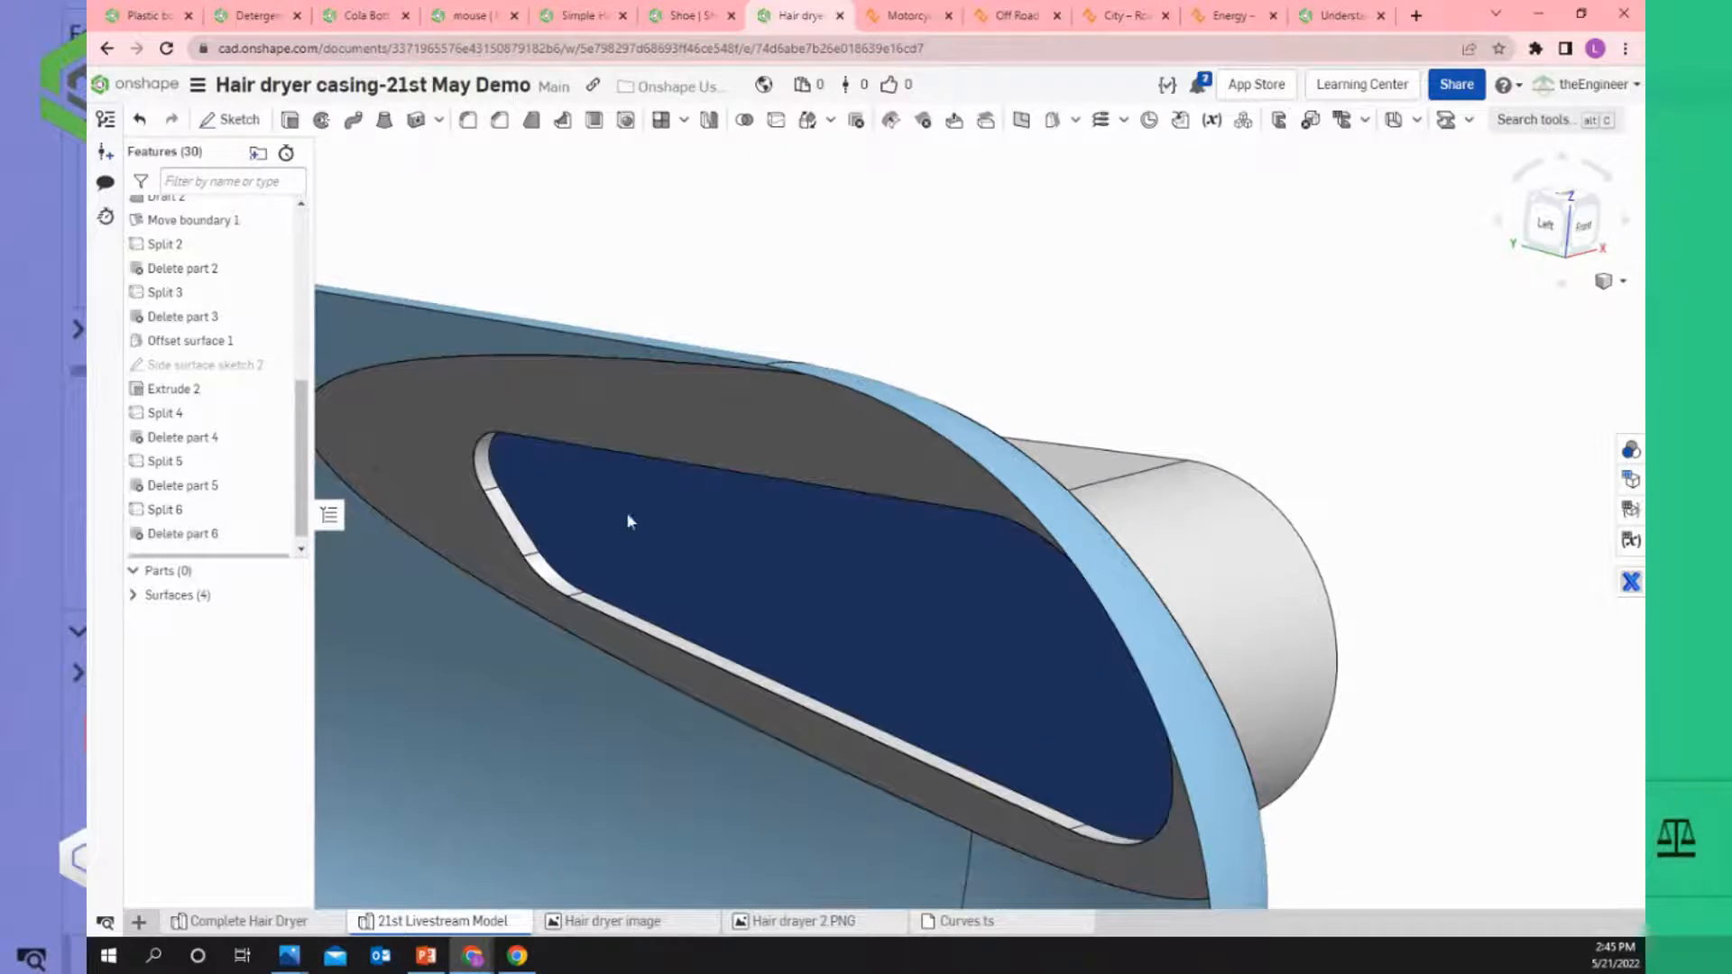
# Examine where the remaining extruded walls meet the recess face and the inner offset face, from inside and outside.
pyautogui.scroll(10, 626, 514)
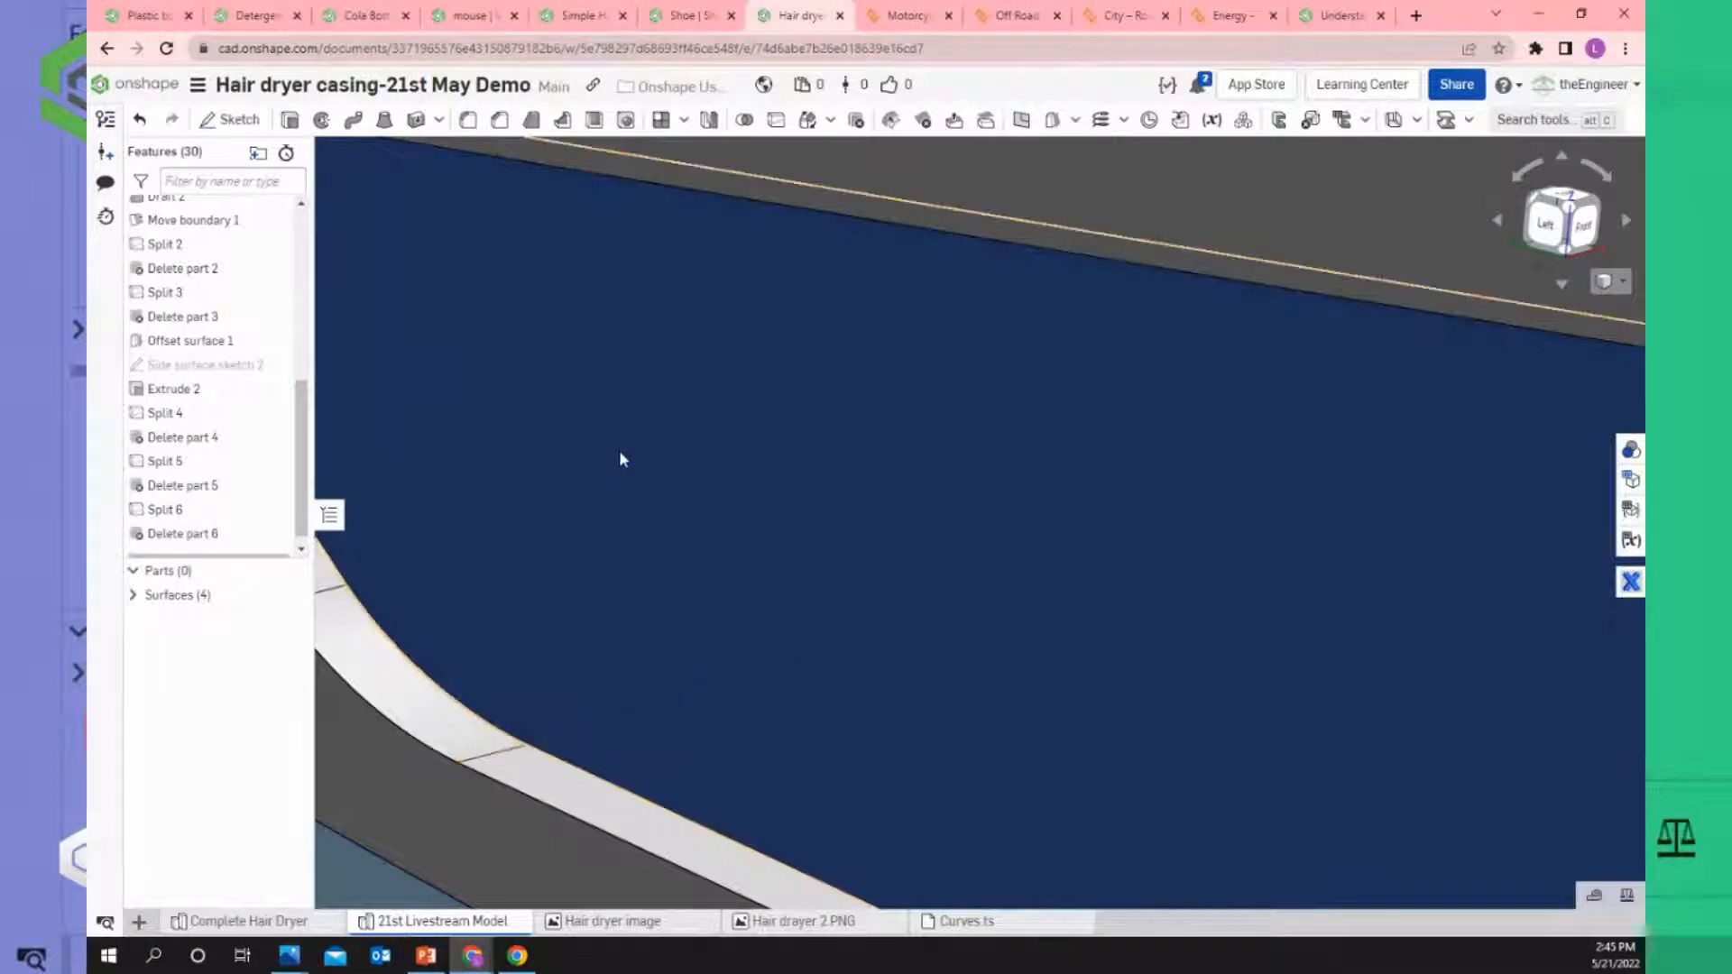
pyautogui.scroll(-3, 618, 459)
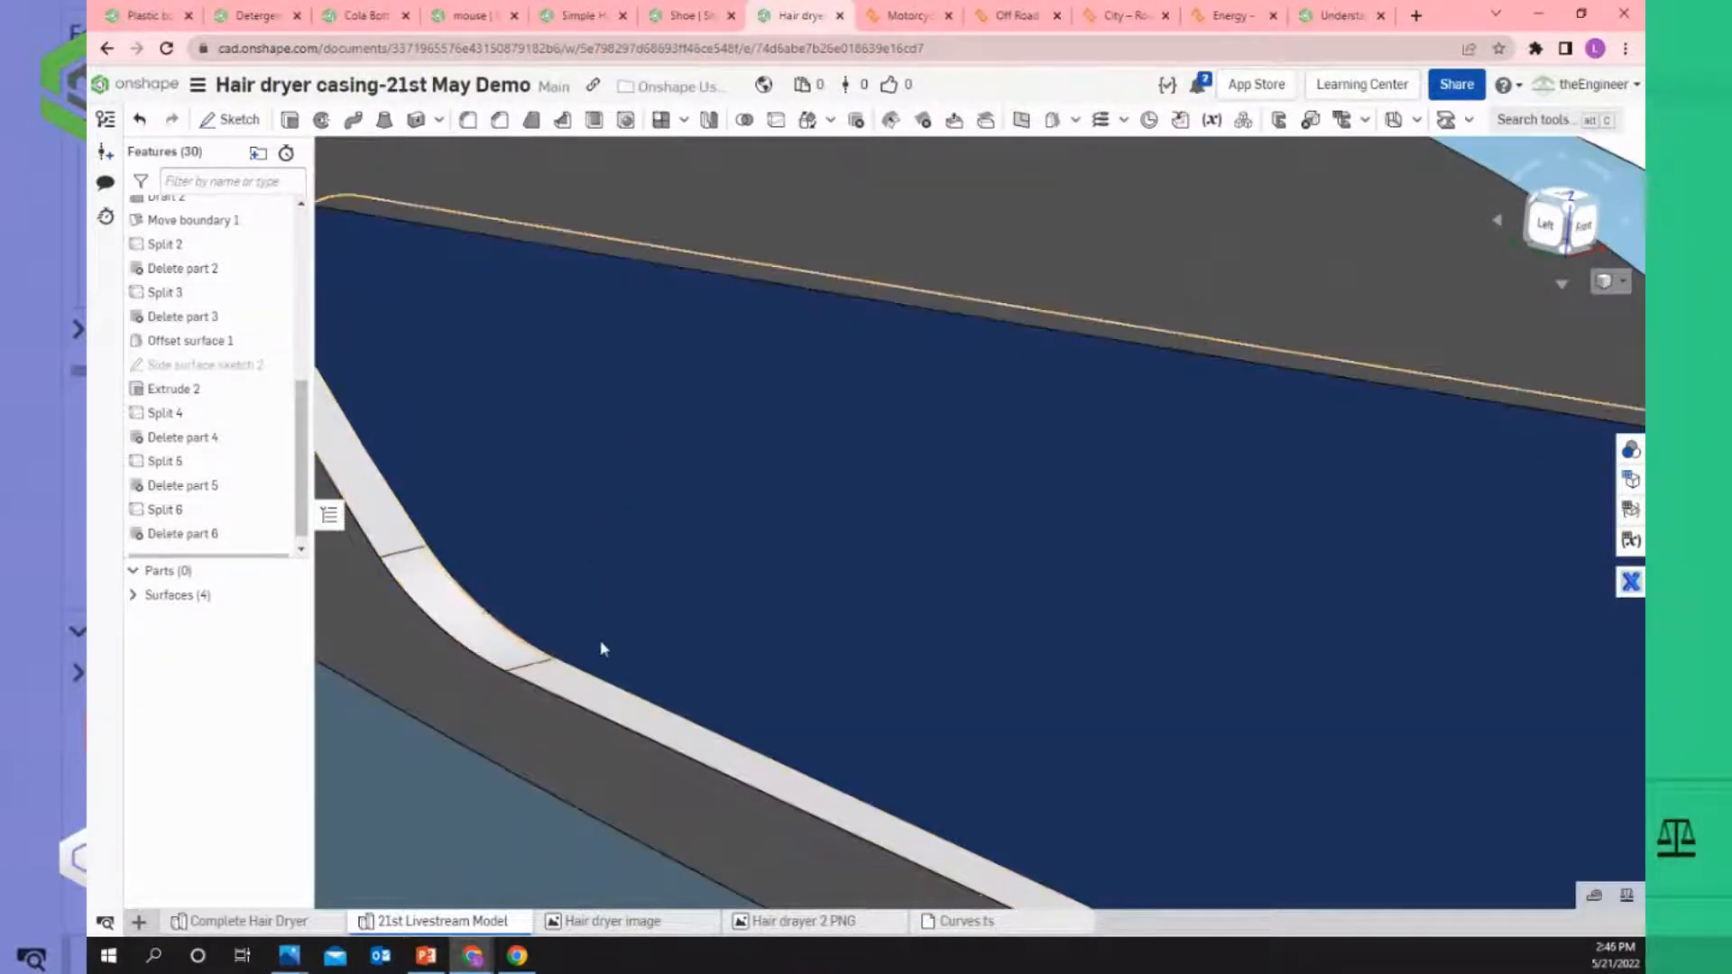
pyautogui.scroll(-6, 665, 570)
pyautogui.moveTo(778, 579); pyautogui.dragTo(682, 583, button='right')
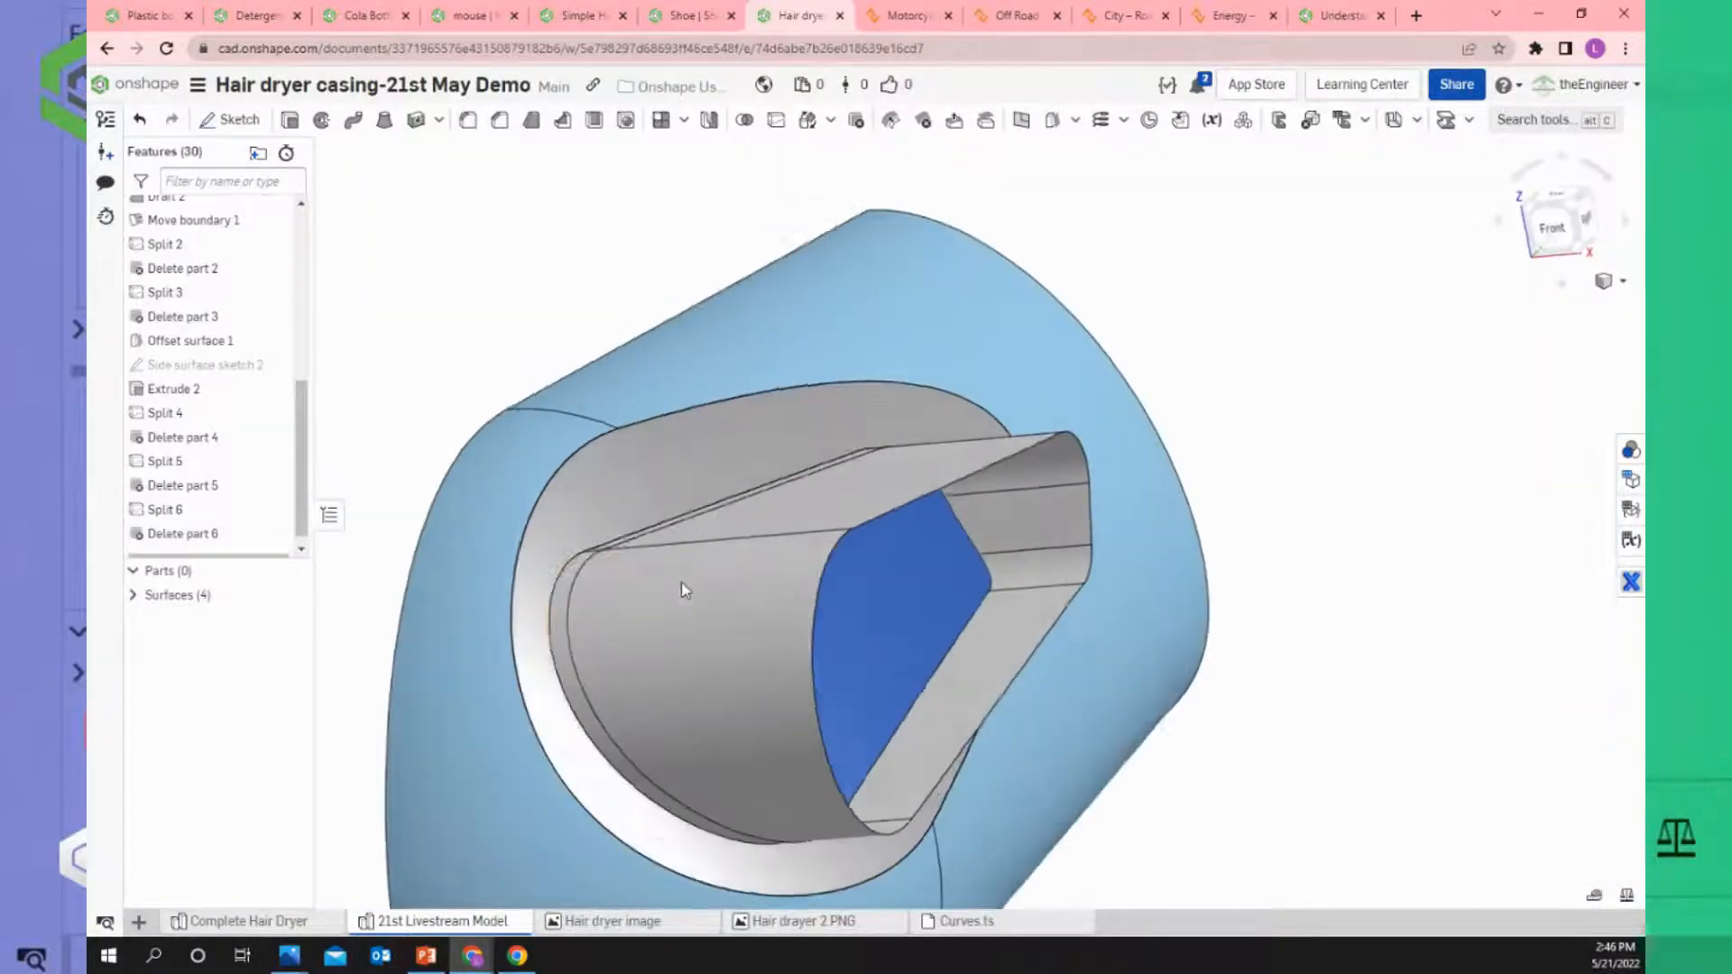
pyautogui.scroll(3, 611, 665)
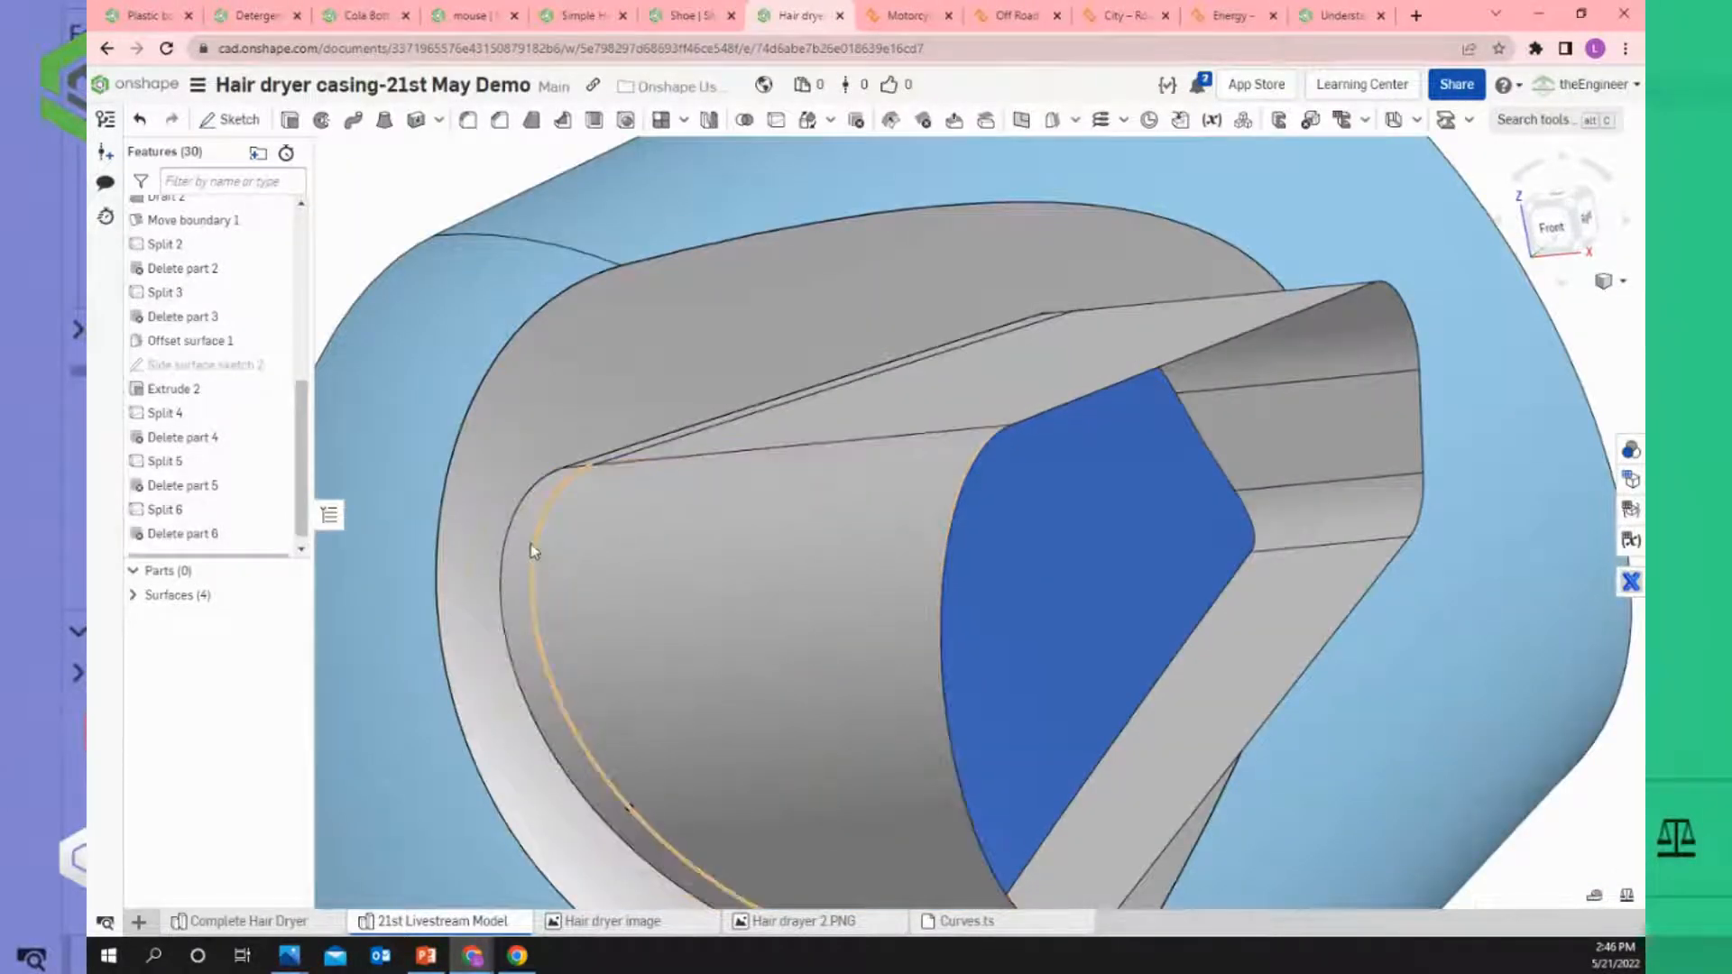
pyautogui.click(542, 515)
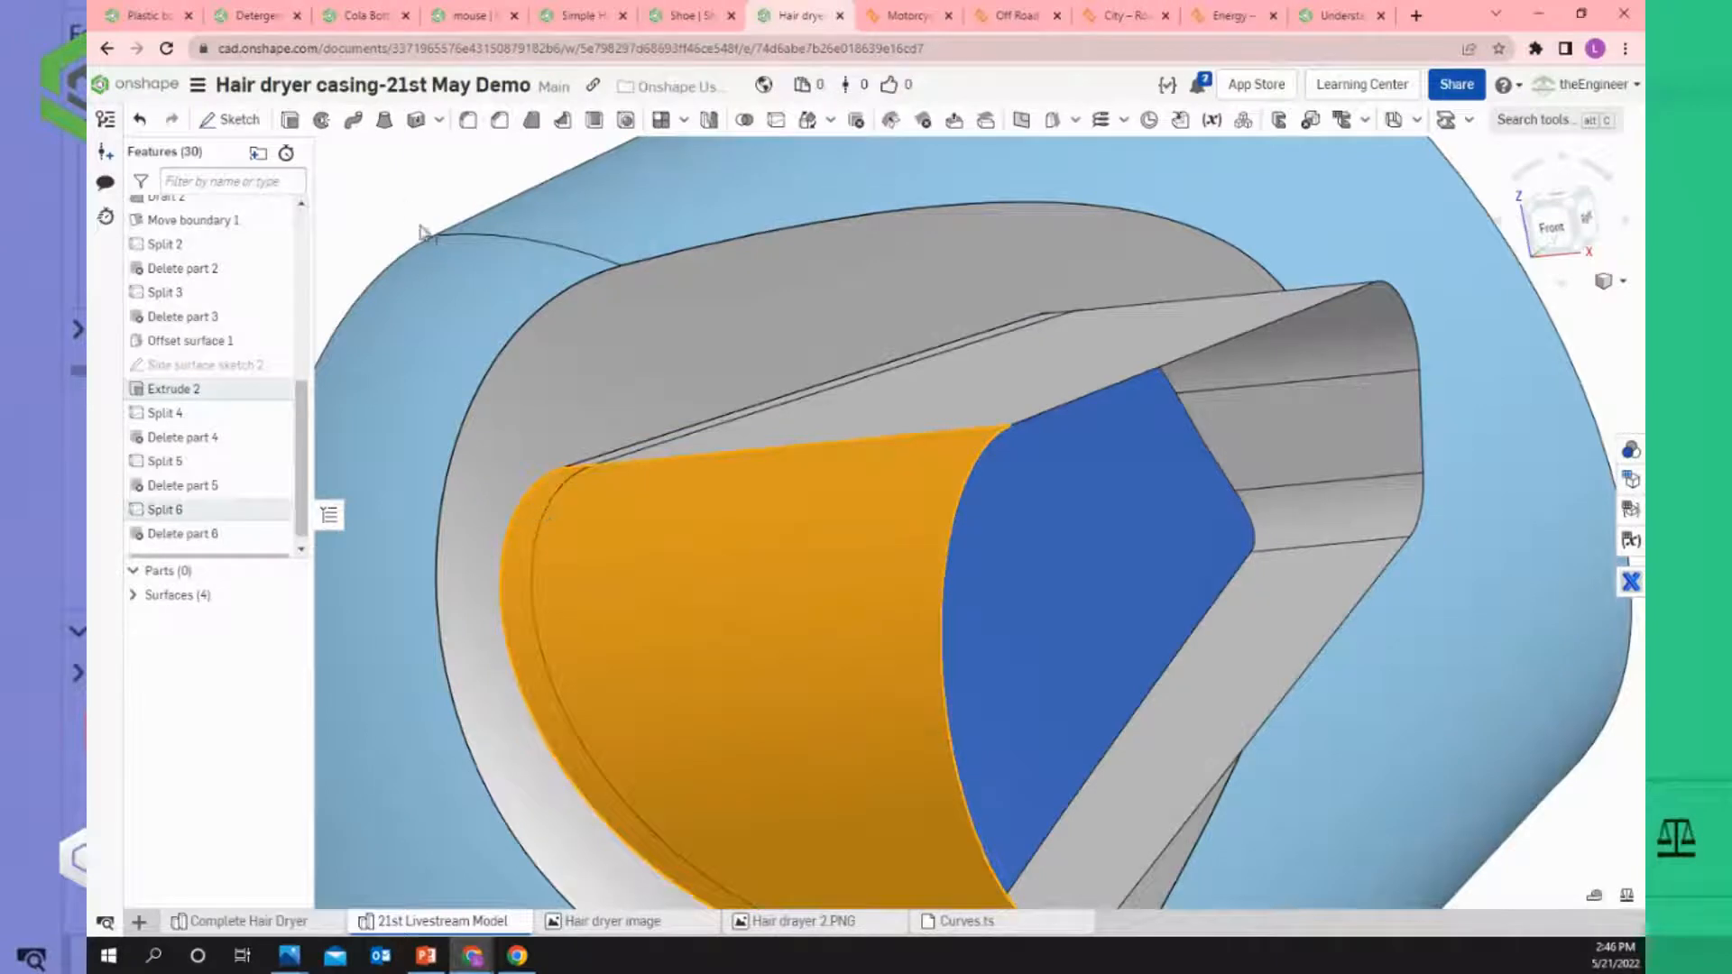
pyautogui.click(543, 527)
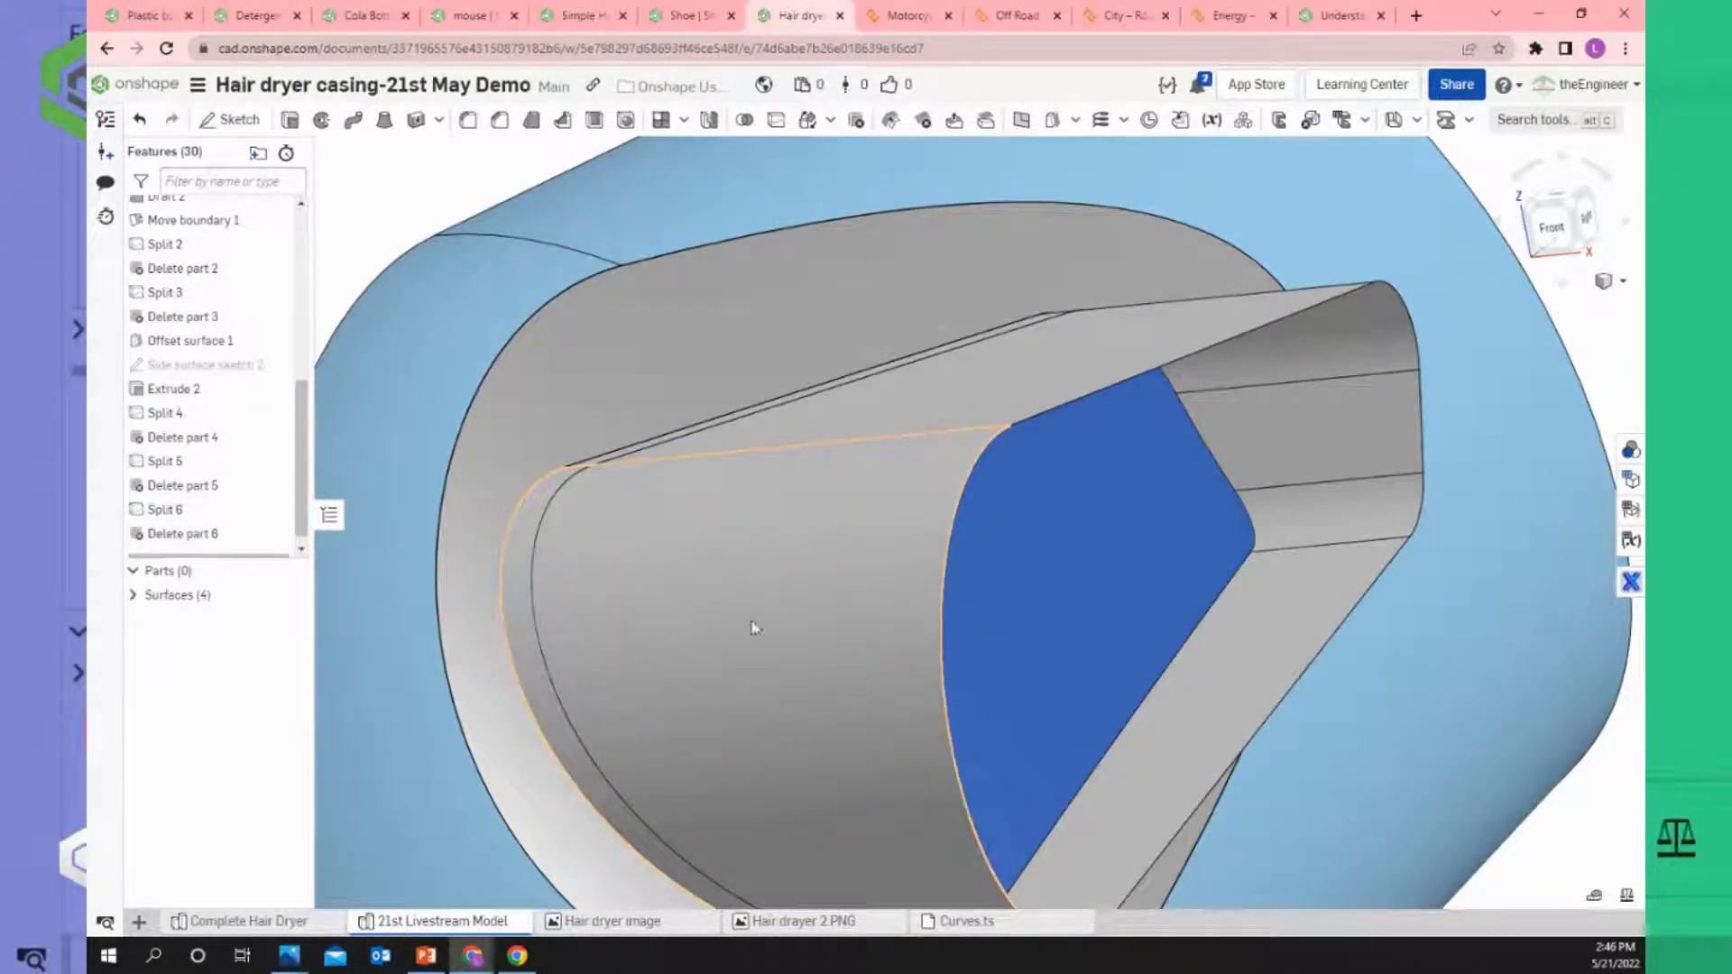
# Split the remaining extruded profile walls with the inner offset surface, keeping the tool and both sides.
pyautogui.scroll(-3, 760, 616)
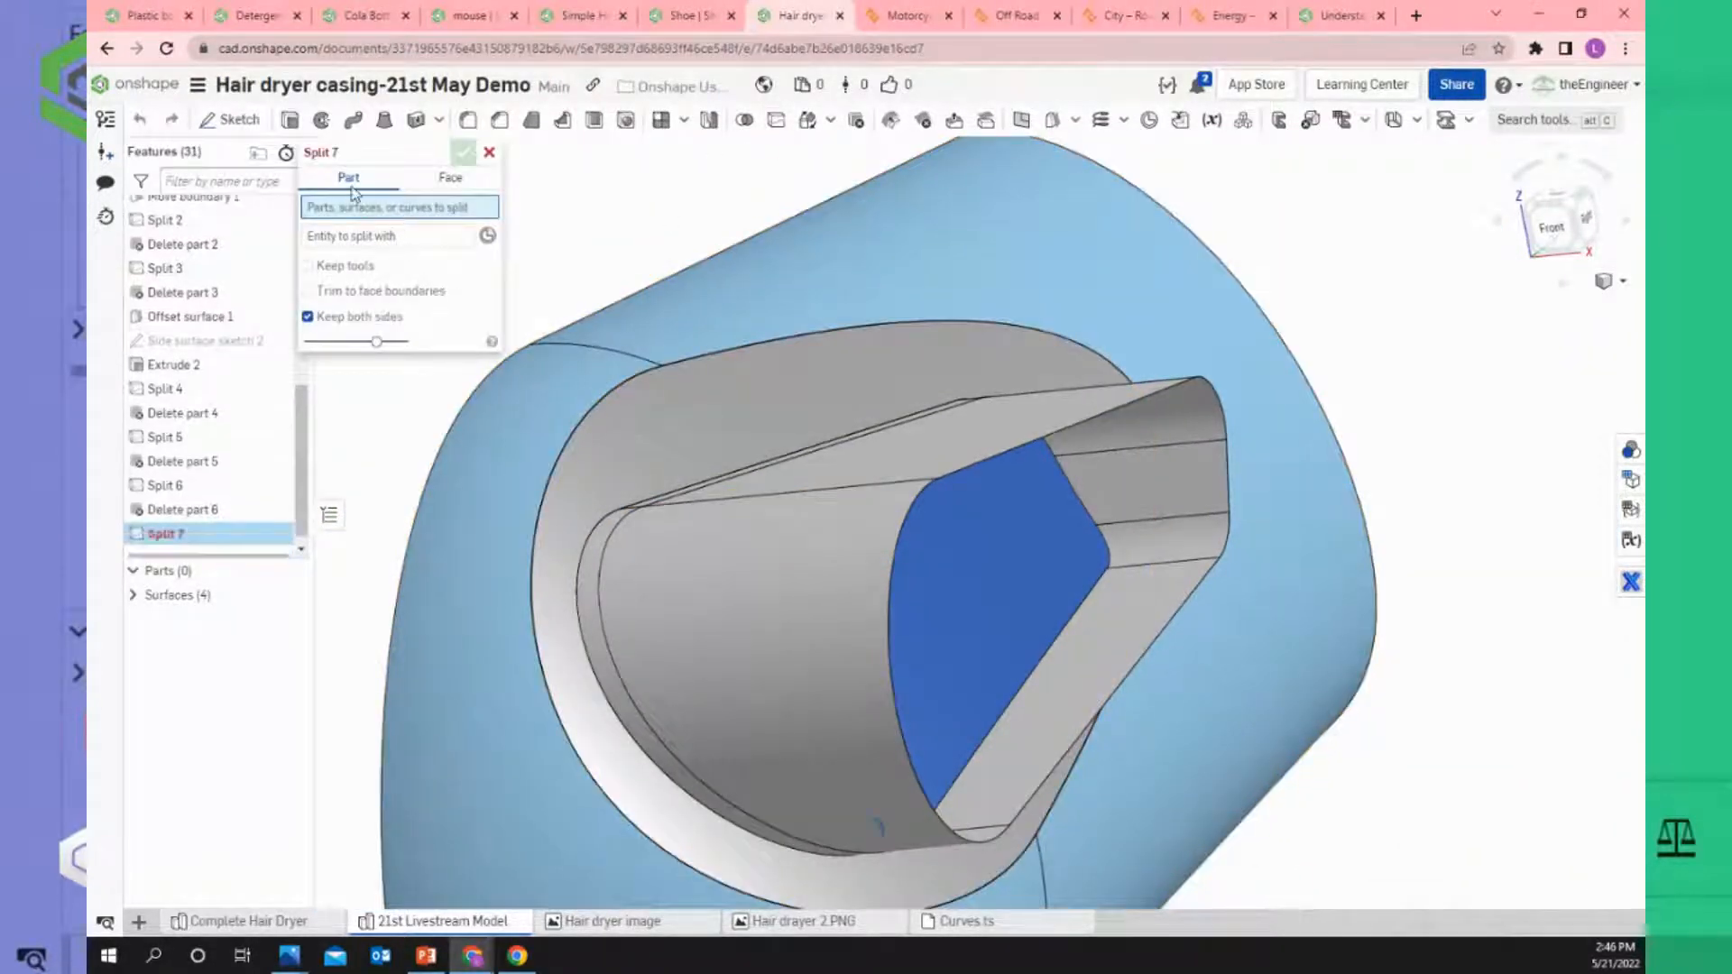
pyautogui.click(724, 579)
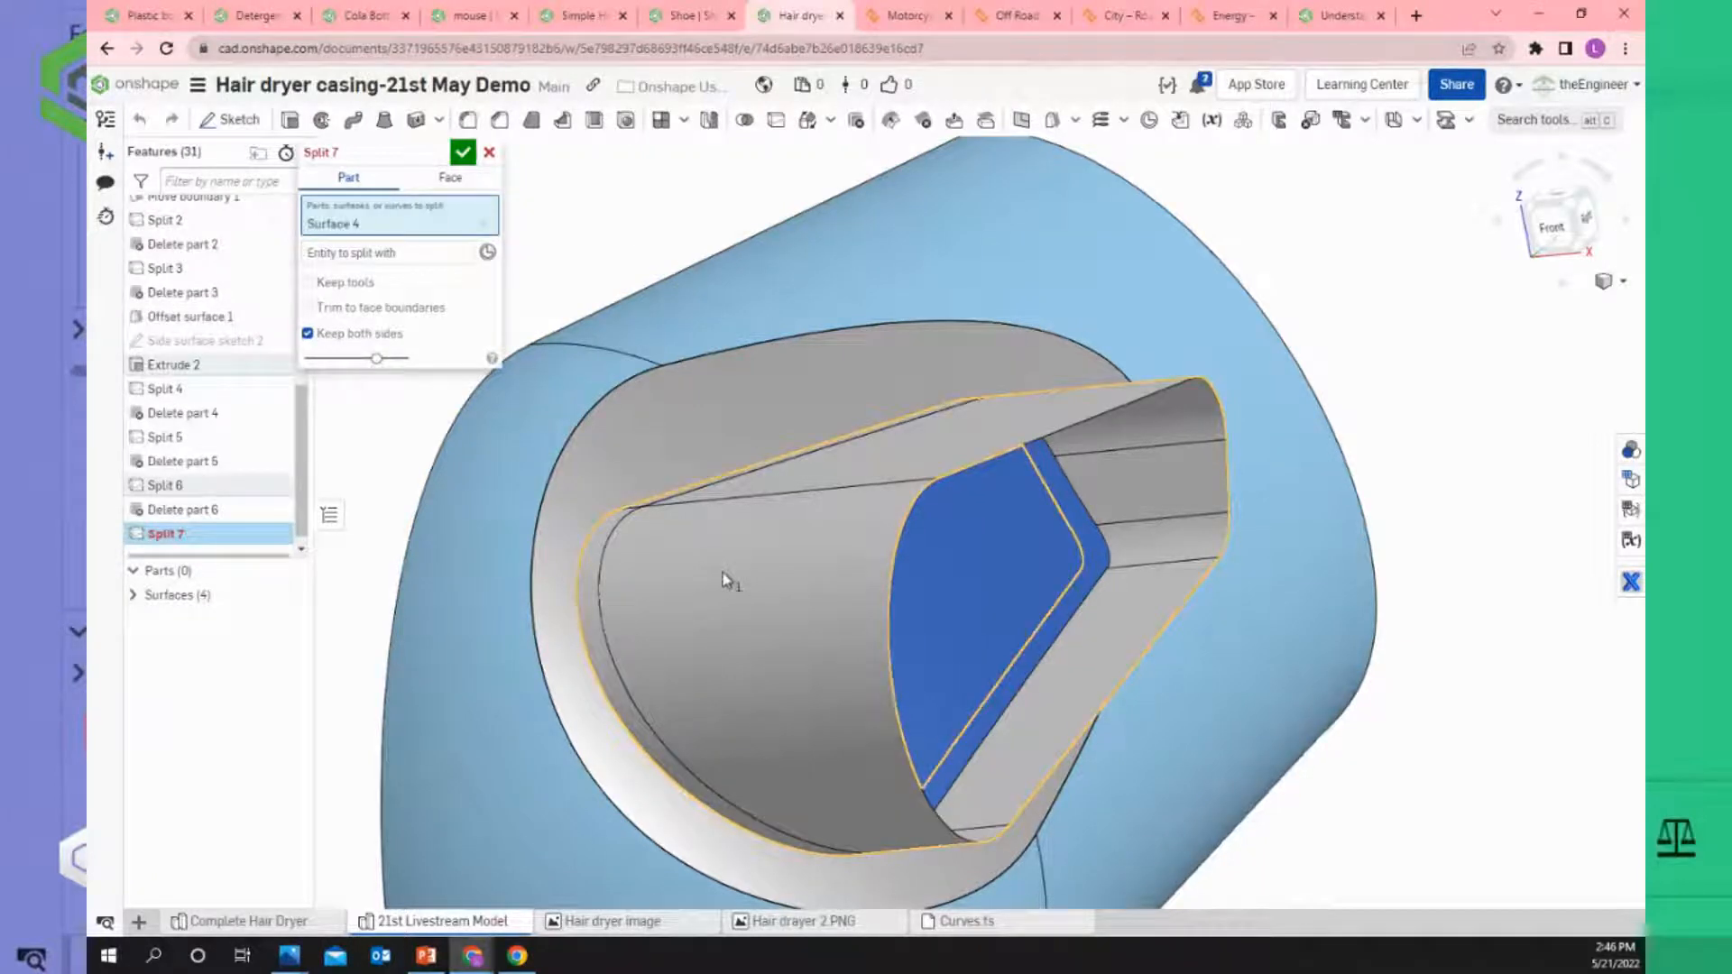
pyautogui.click(350, 253)
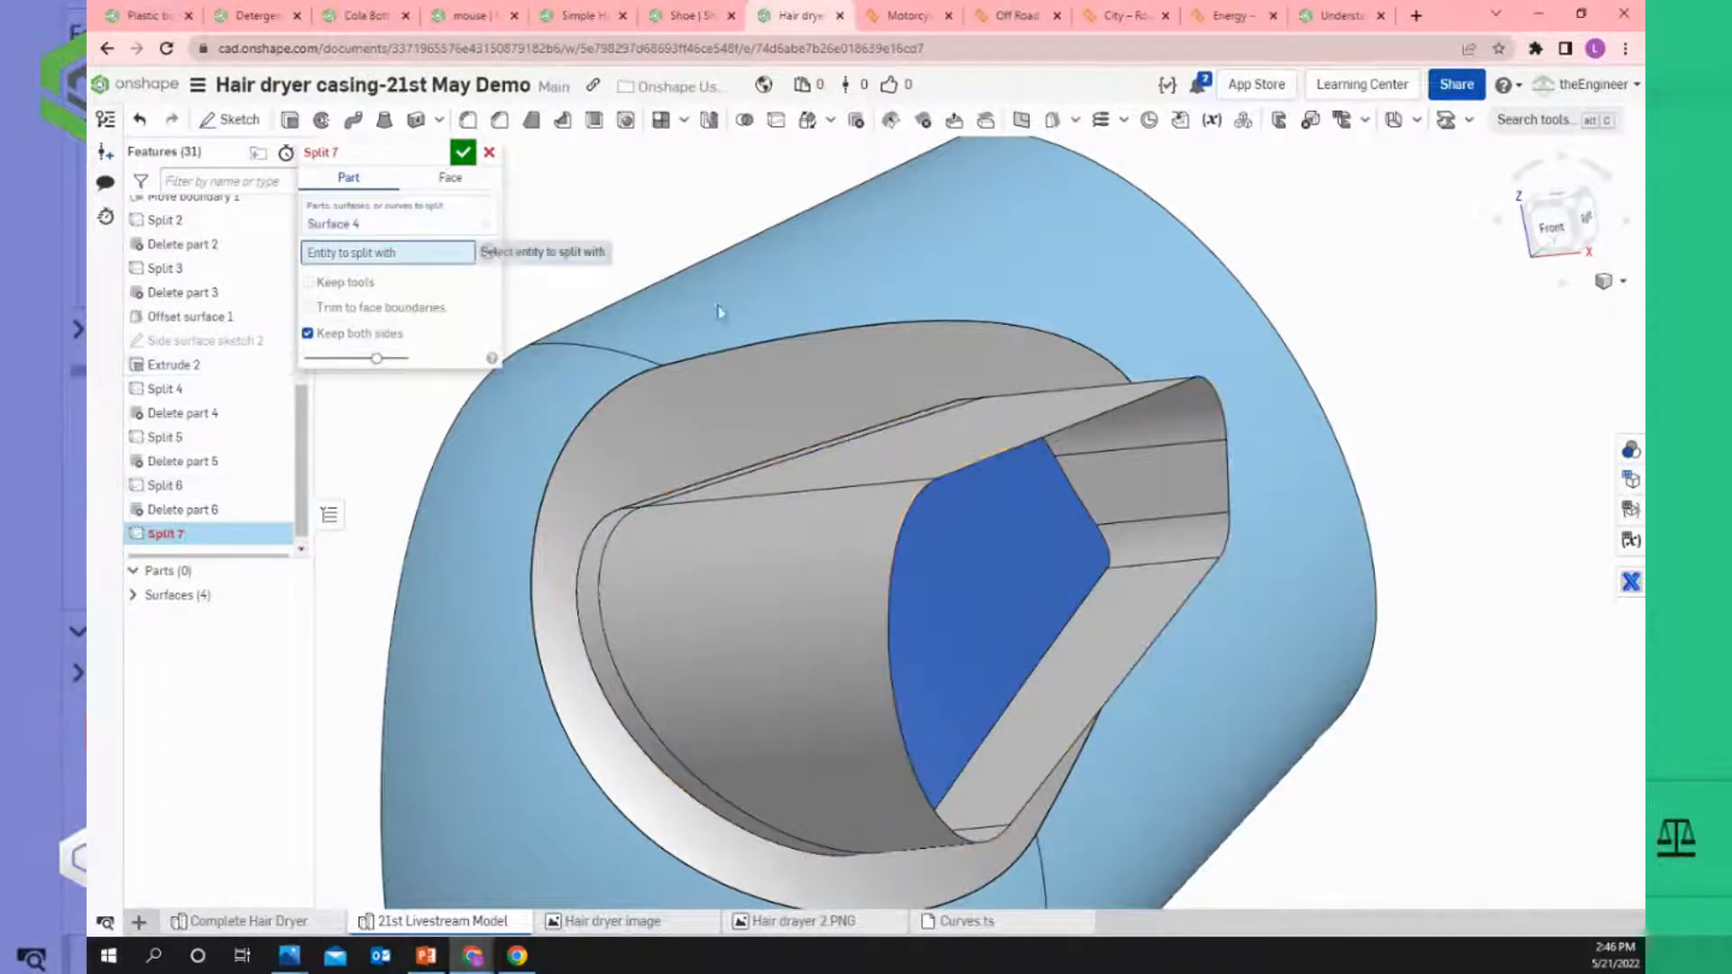
pyautogui.click(970, 572)
pyautogui.scroll(5, 727, 585)
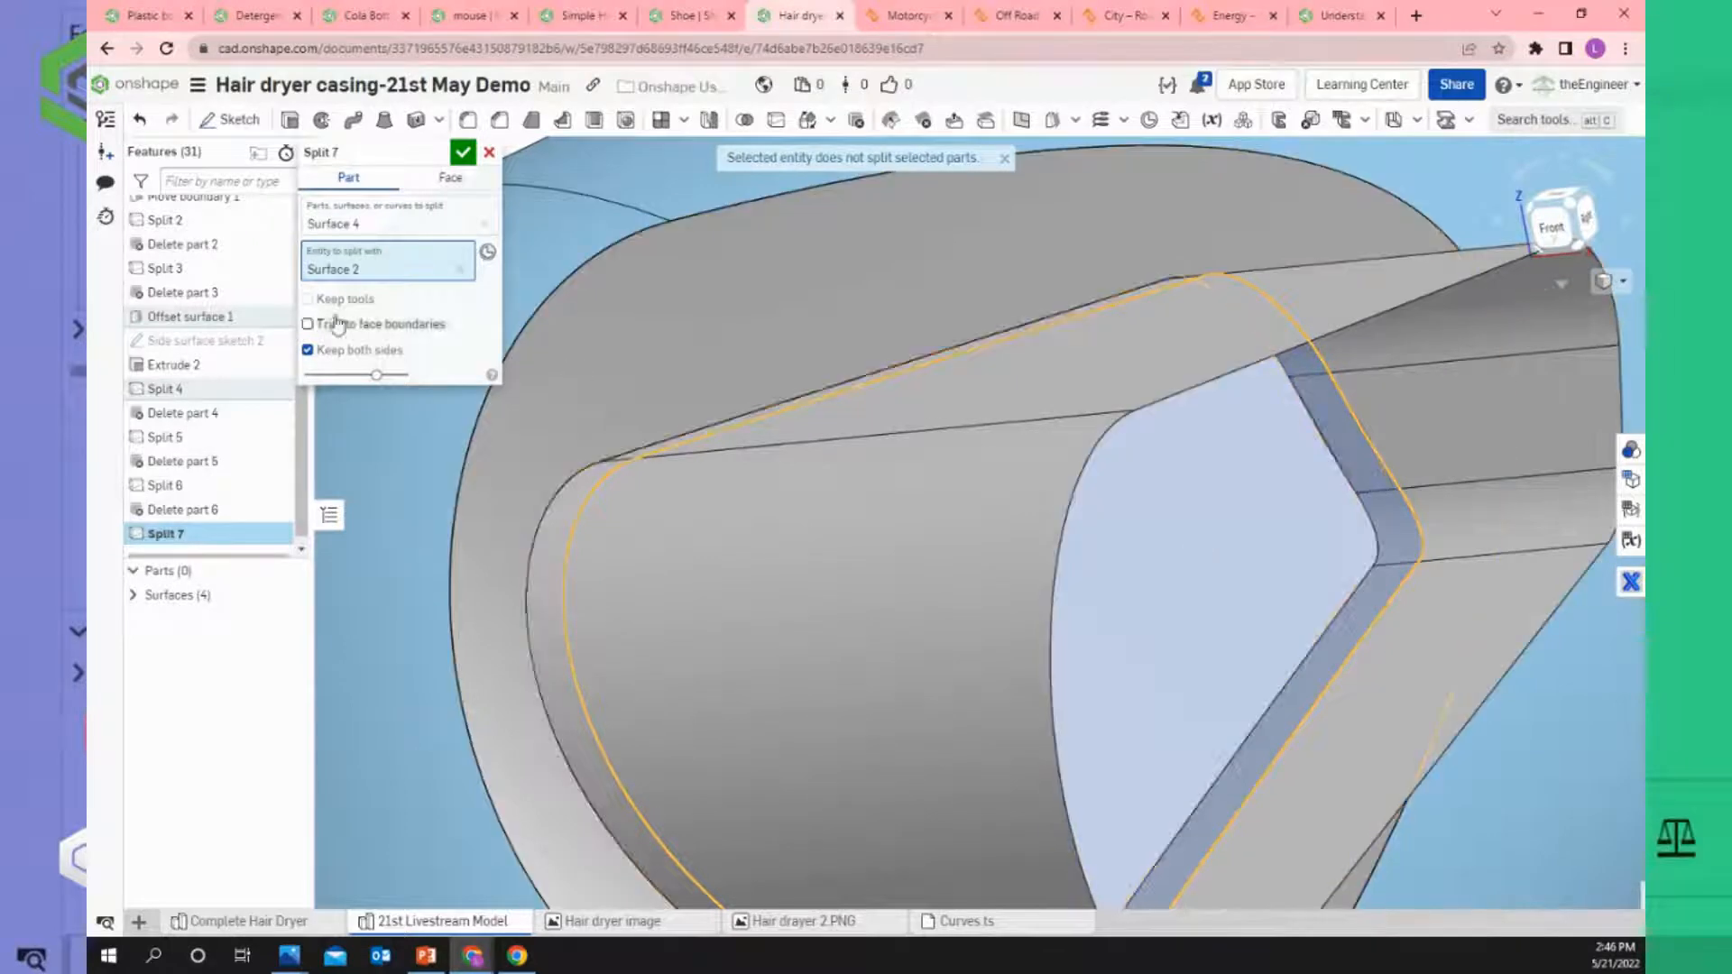
pyautogui.click(311, 301)
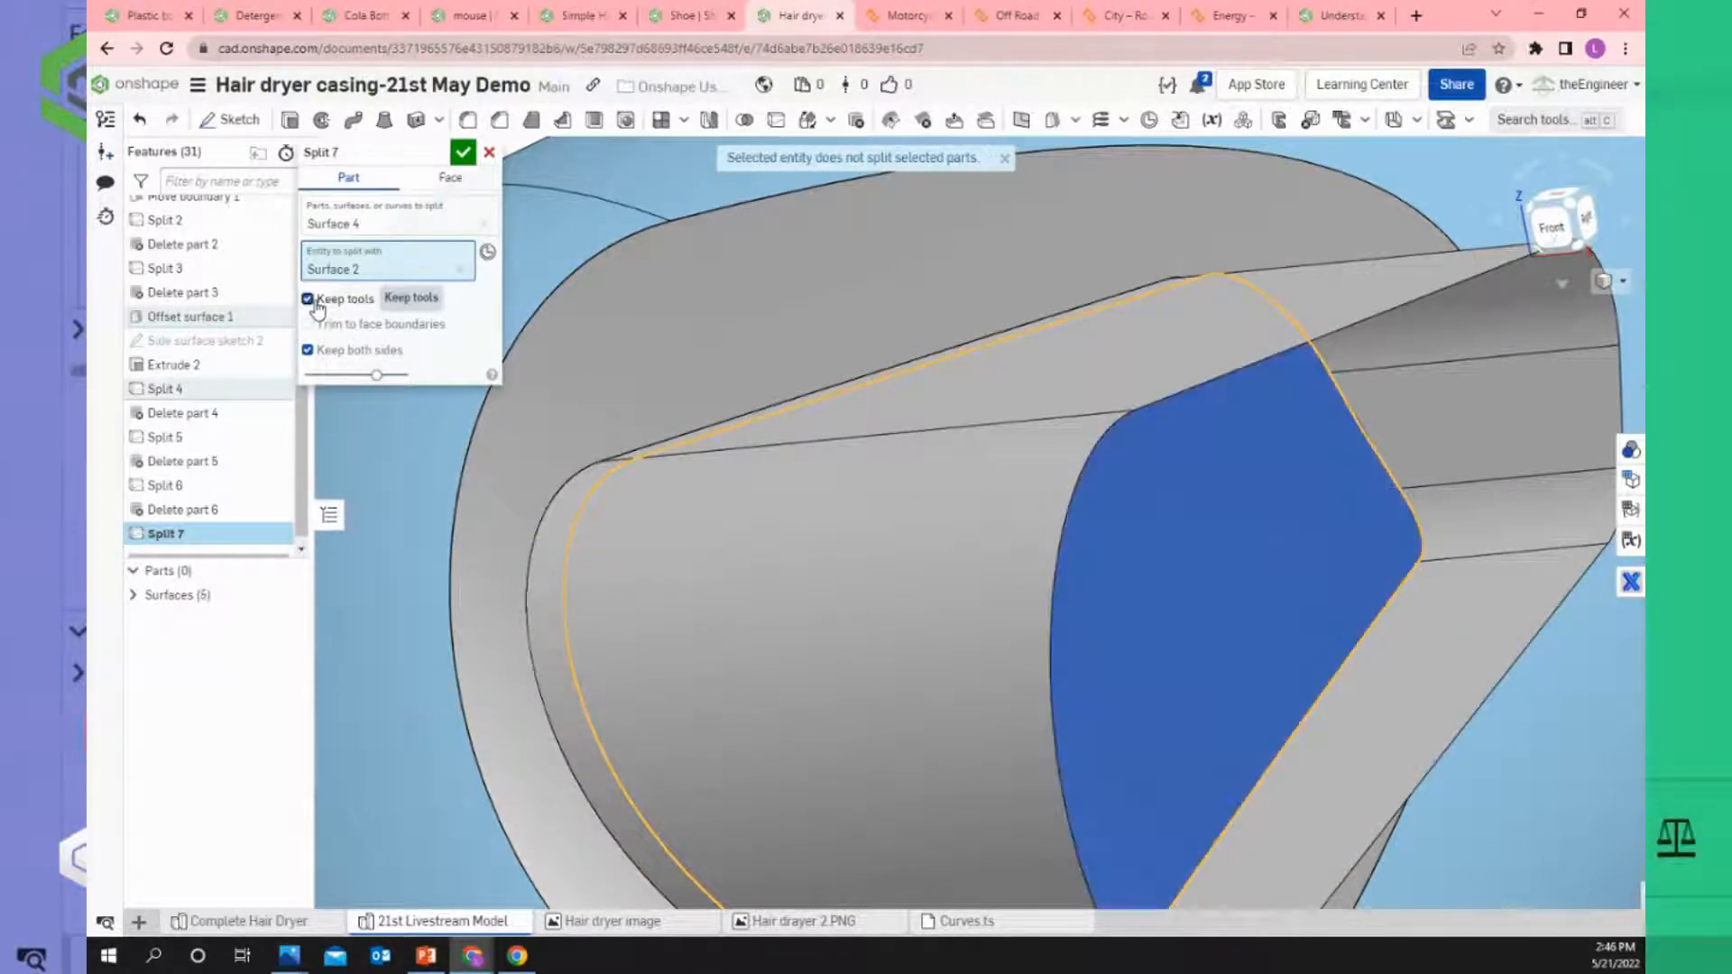
pyautogui.click(467, 155)
# Delete the piece of the extruded profile walls that protrudes outward beyond the inner offset face.
pyautogui.scroll(5, 747, 453)
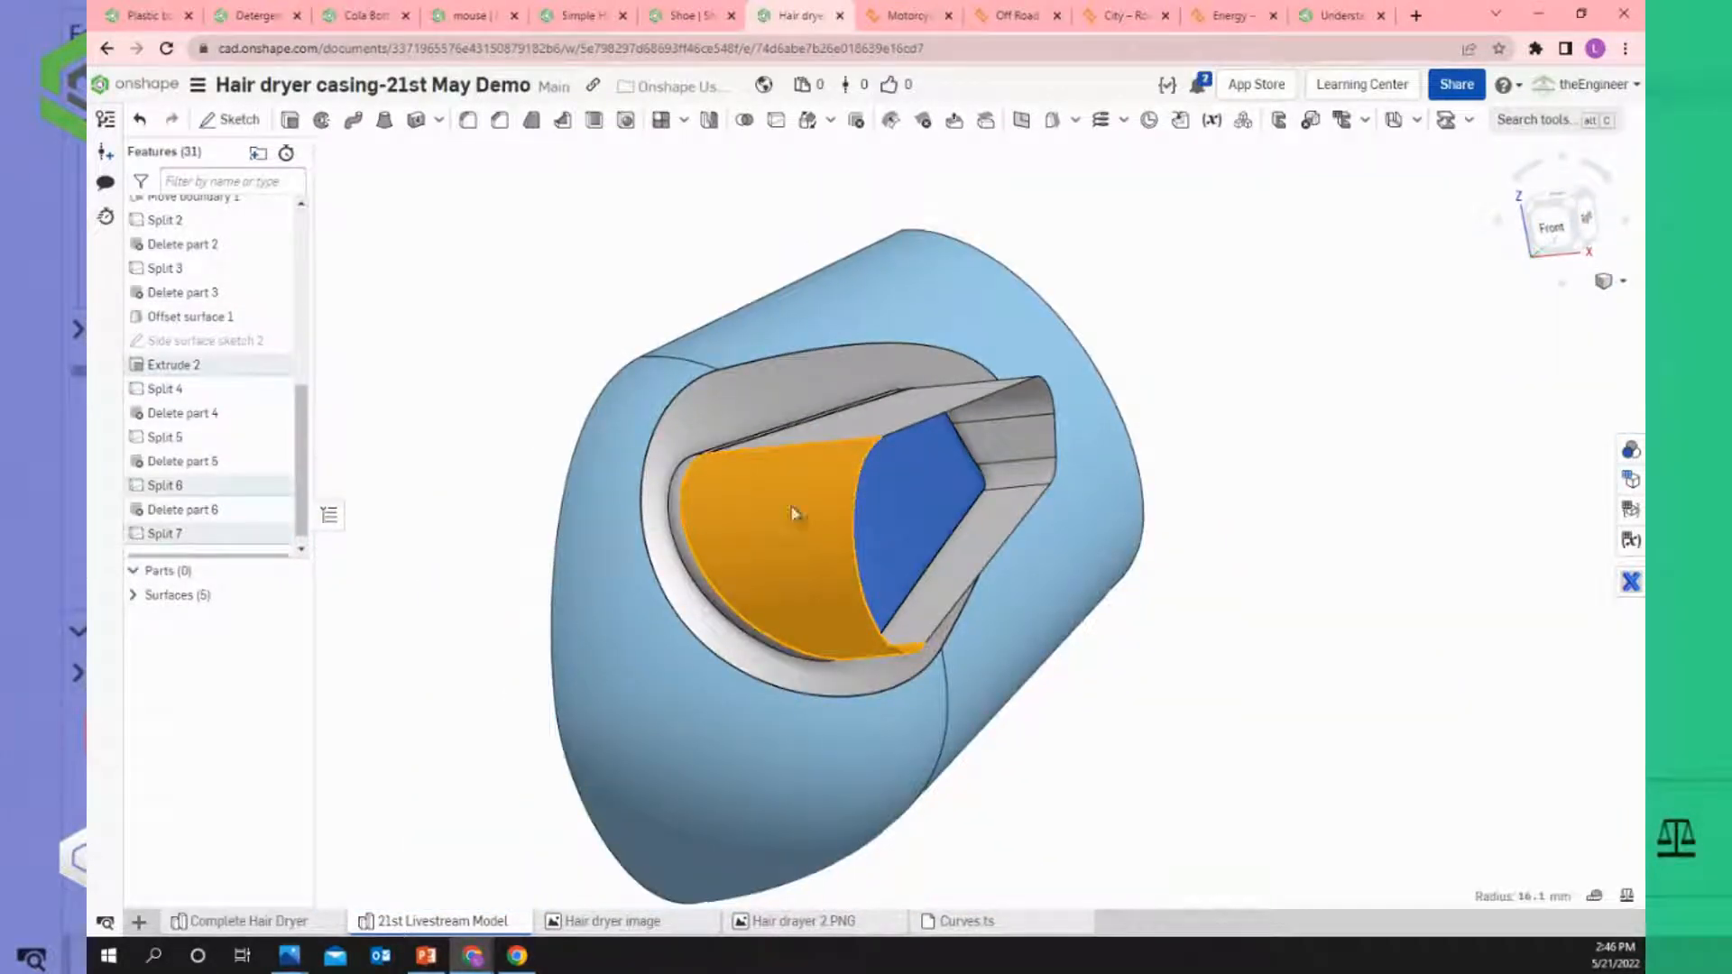
pyautogui.click(858, 122)
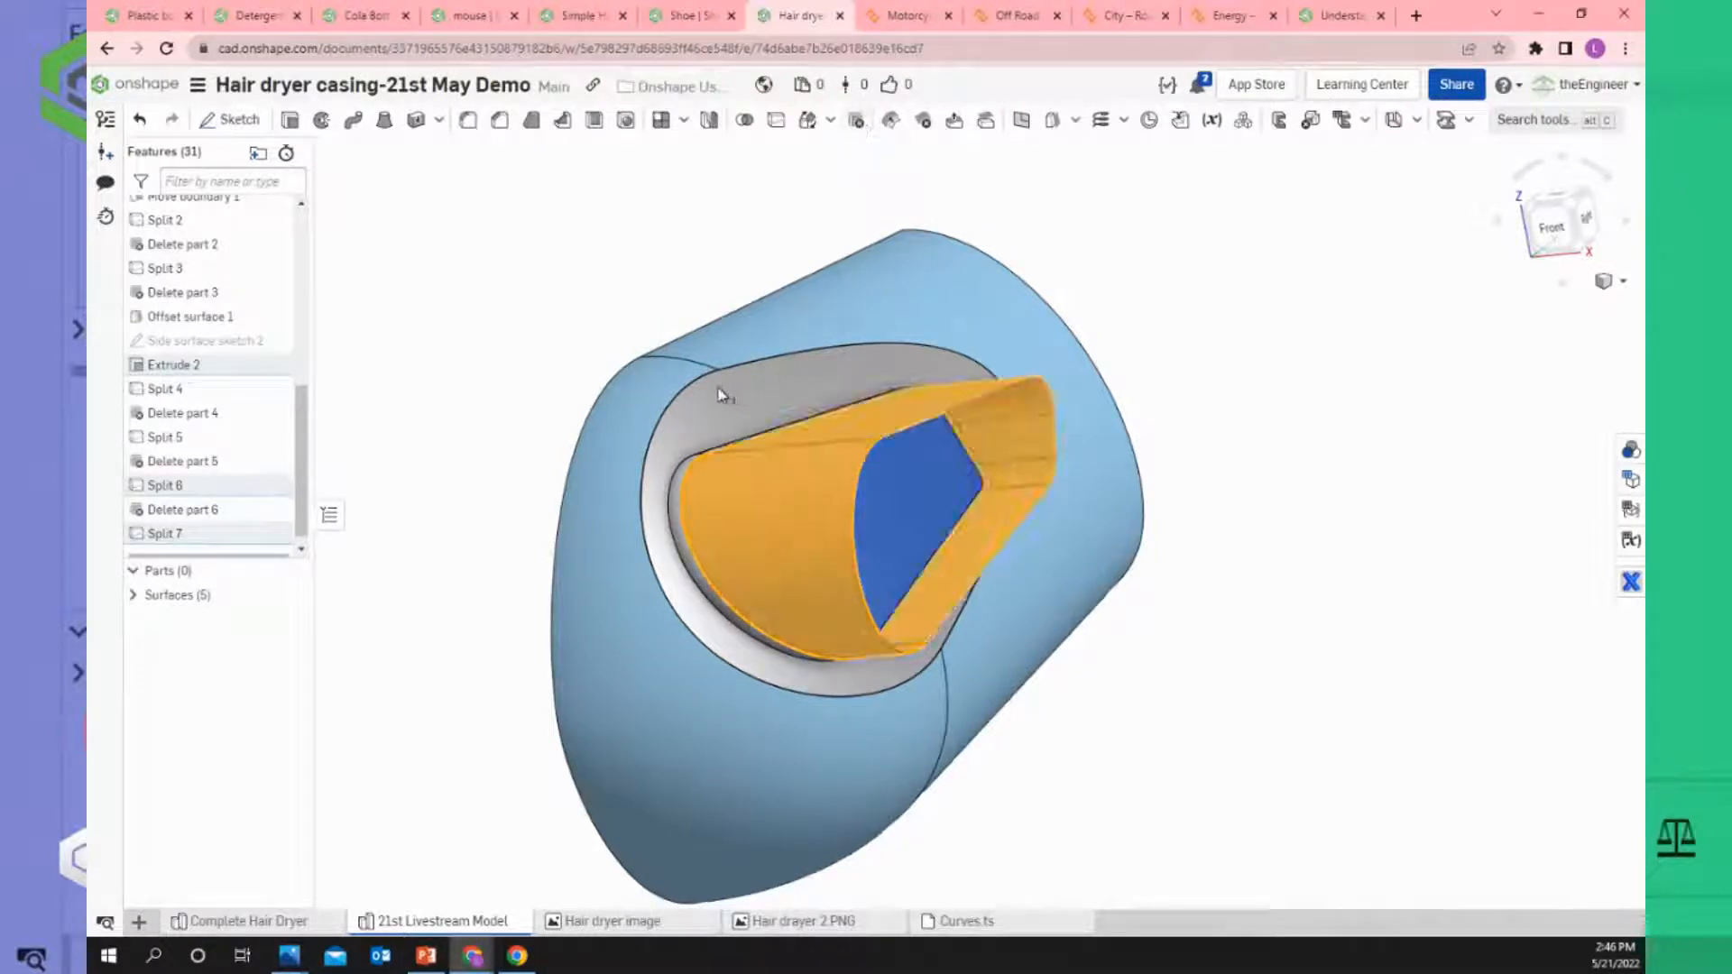
pyautogui.click(464, 150)
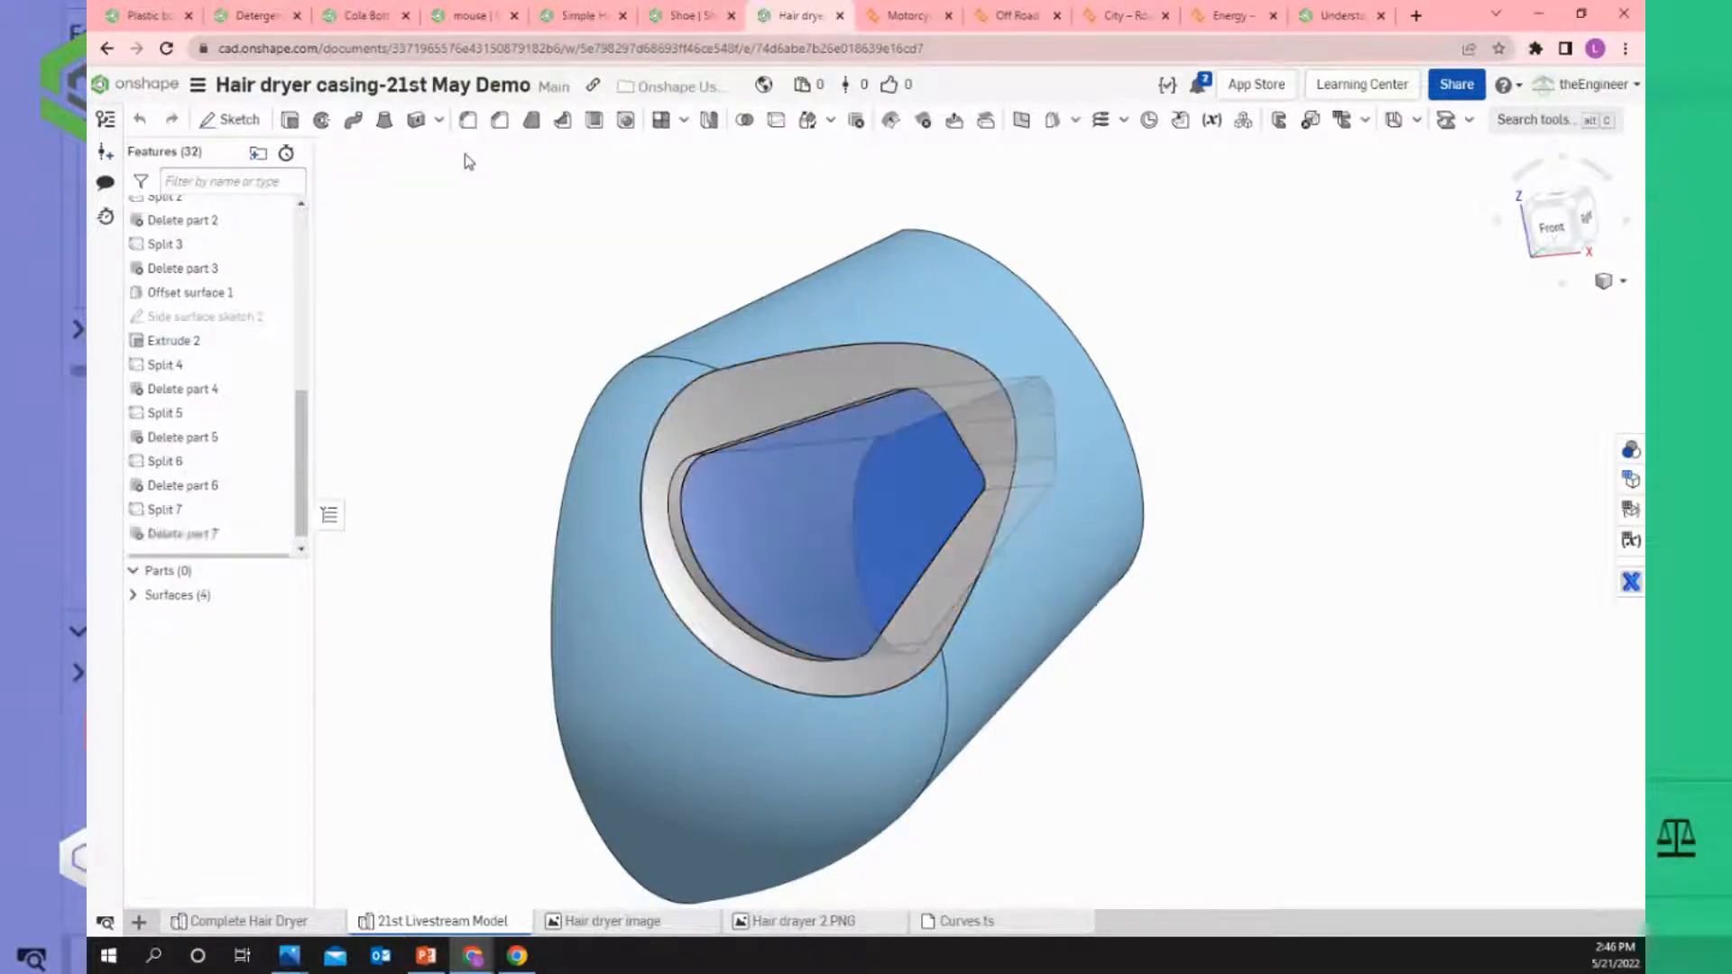
# Compare the trimmed stepped recess with the hair dryer reference image and list the model's surfaces.
pyautogui.moveTo(513, 527); pyautogui.dragTo(723, 499, button='right')
pyautogui.moveTo(910, 460); pyautogui.dragTo(747, 894, button='right')
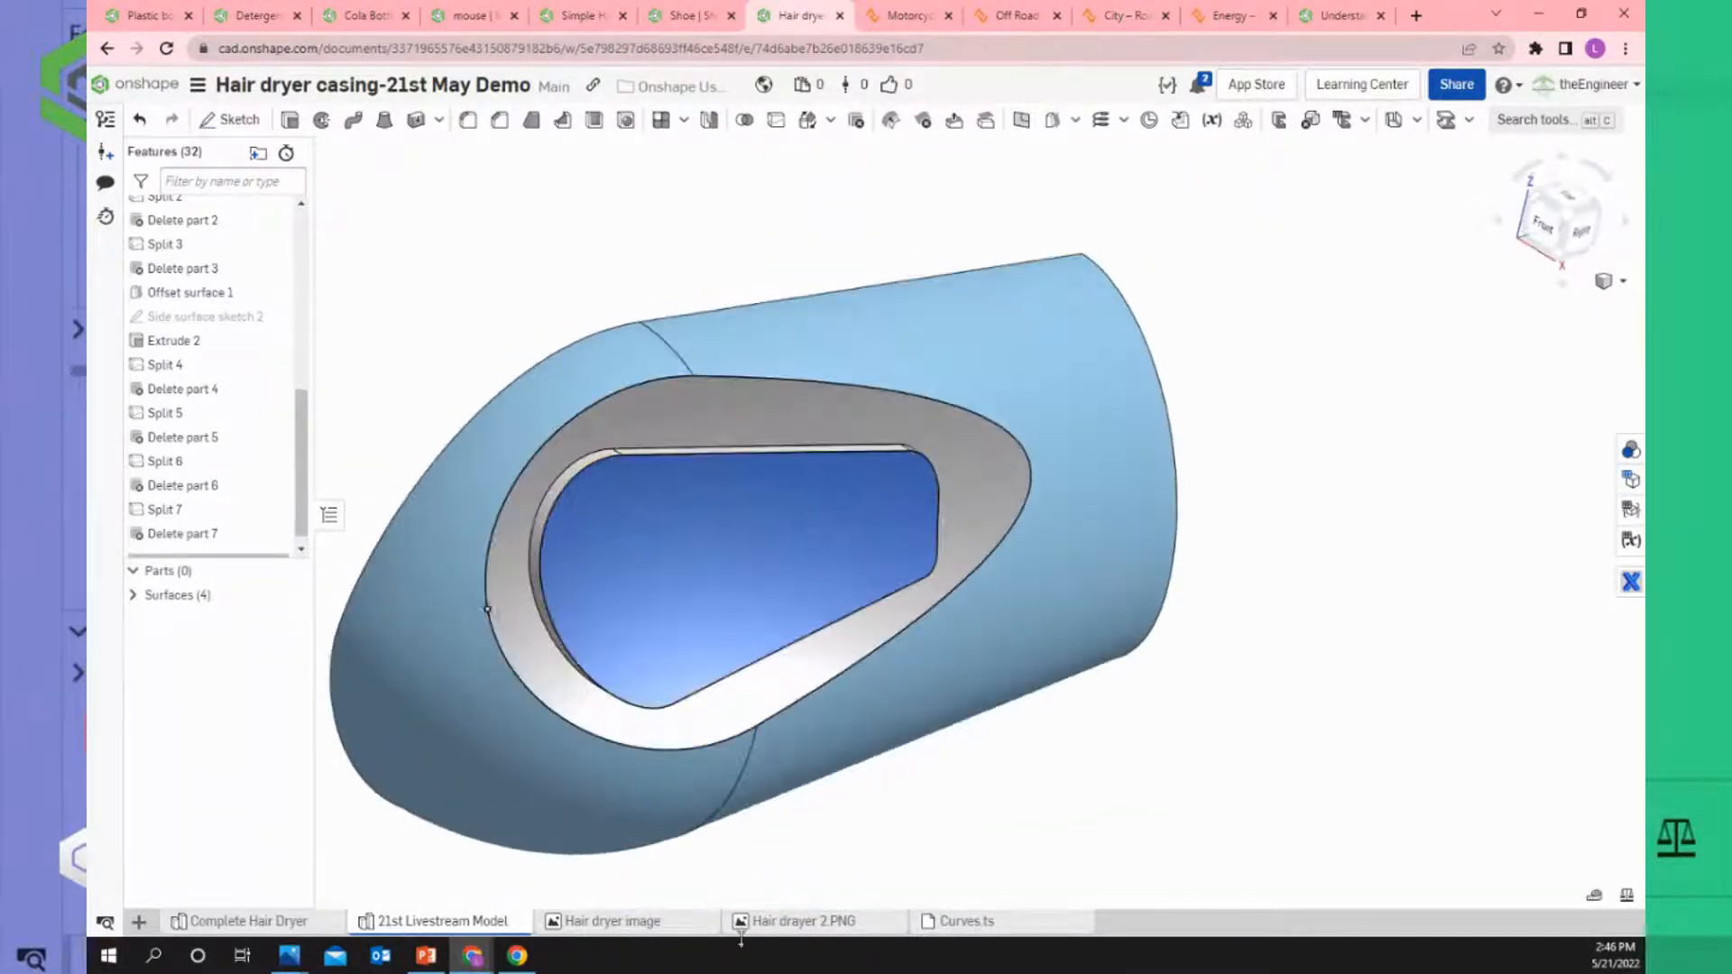
pyautogui.click(664, 925)
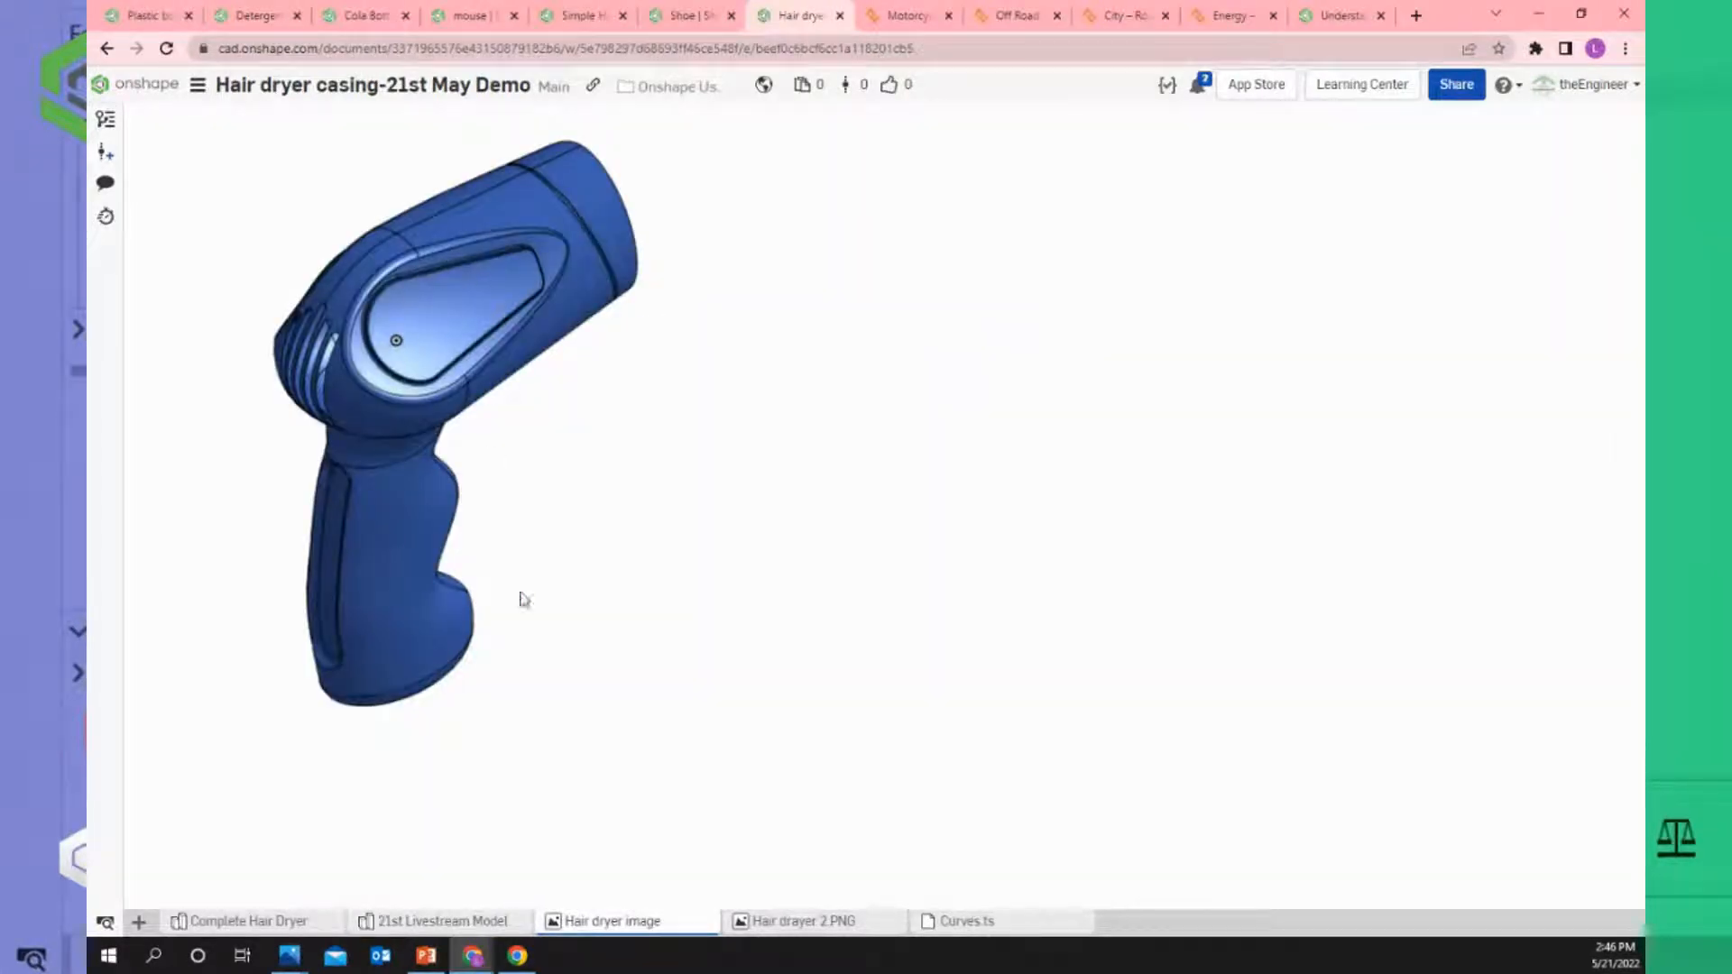
pyautogui.click(427, 925)
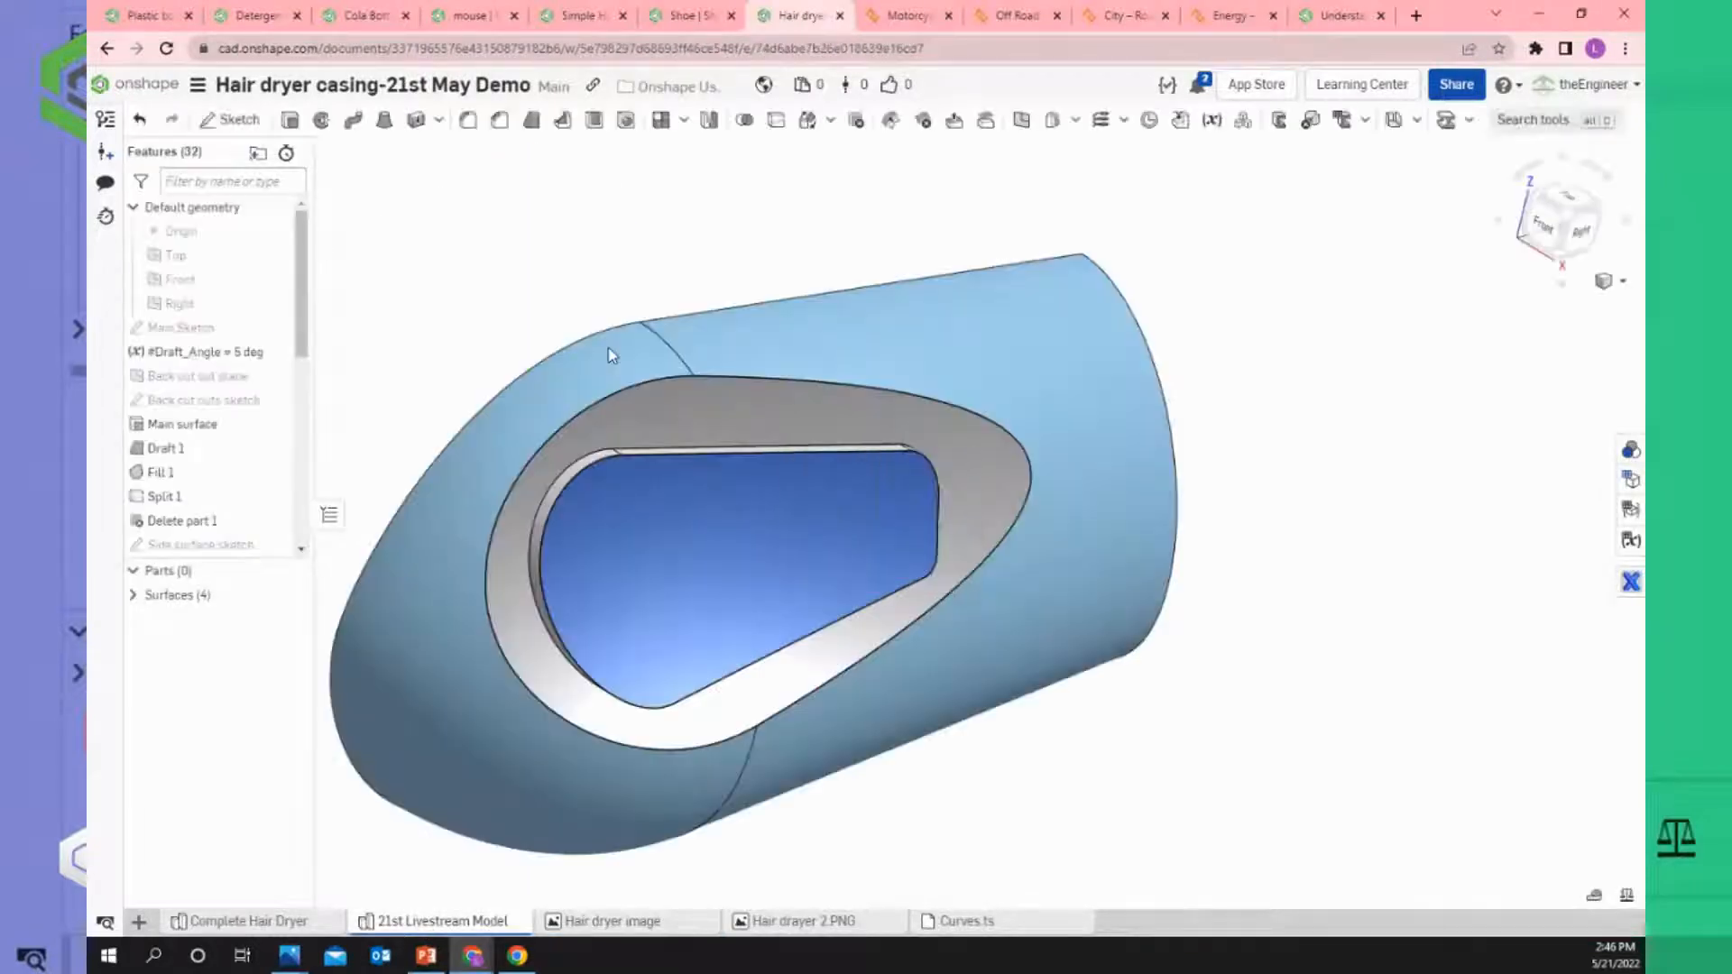
pyautogui.moveTo(630, 570); pyautogui.dragTo(677, 550, button='right')
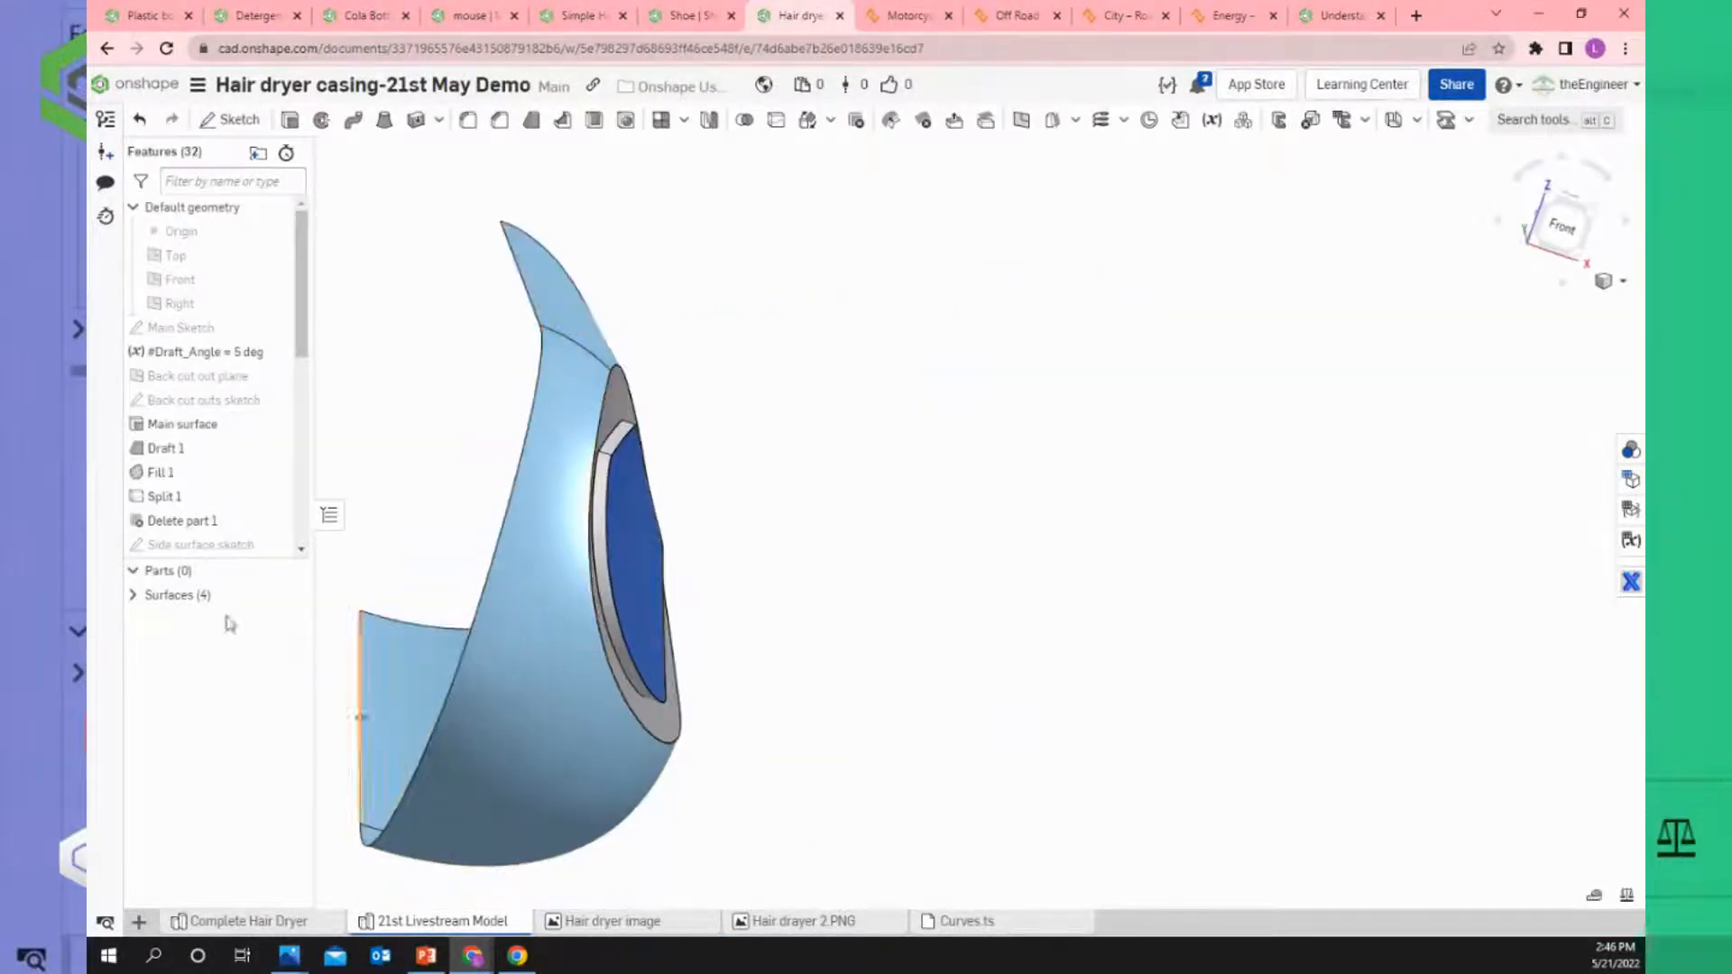
pyautogui.click(135, 599)
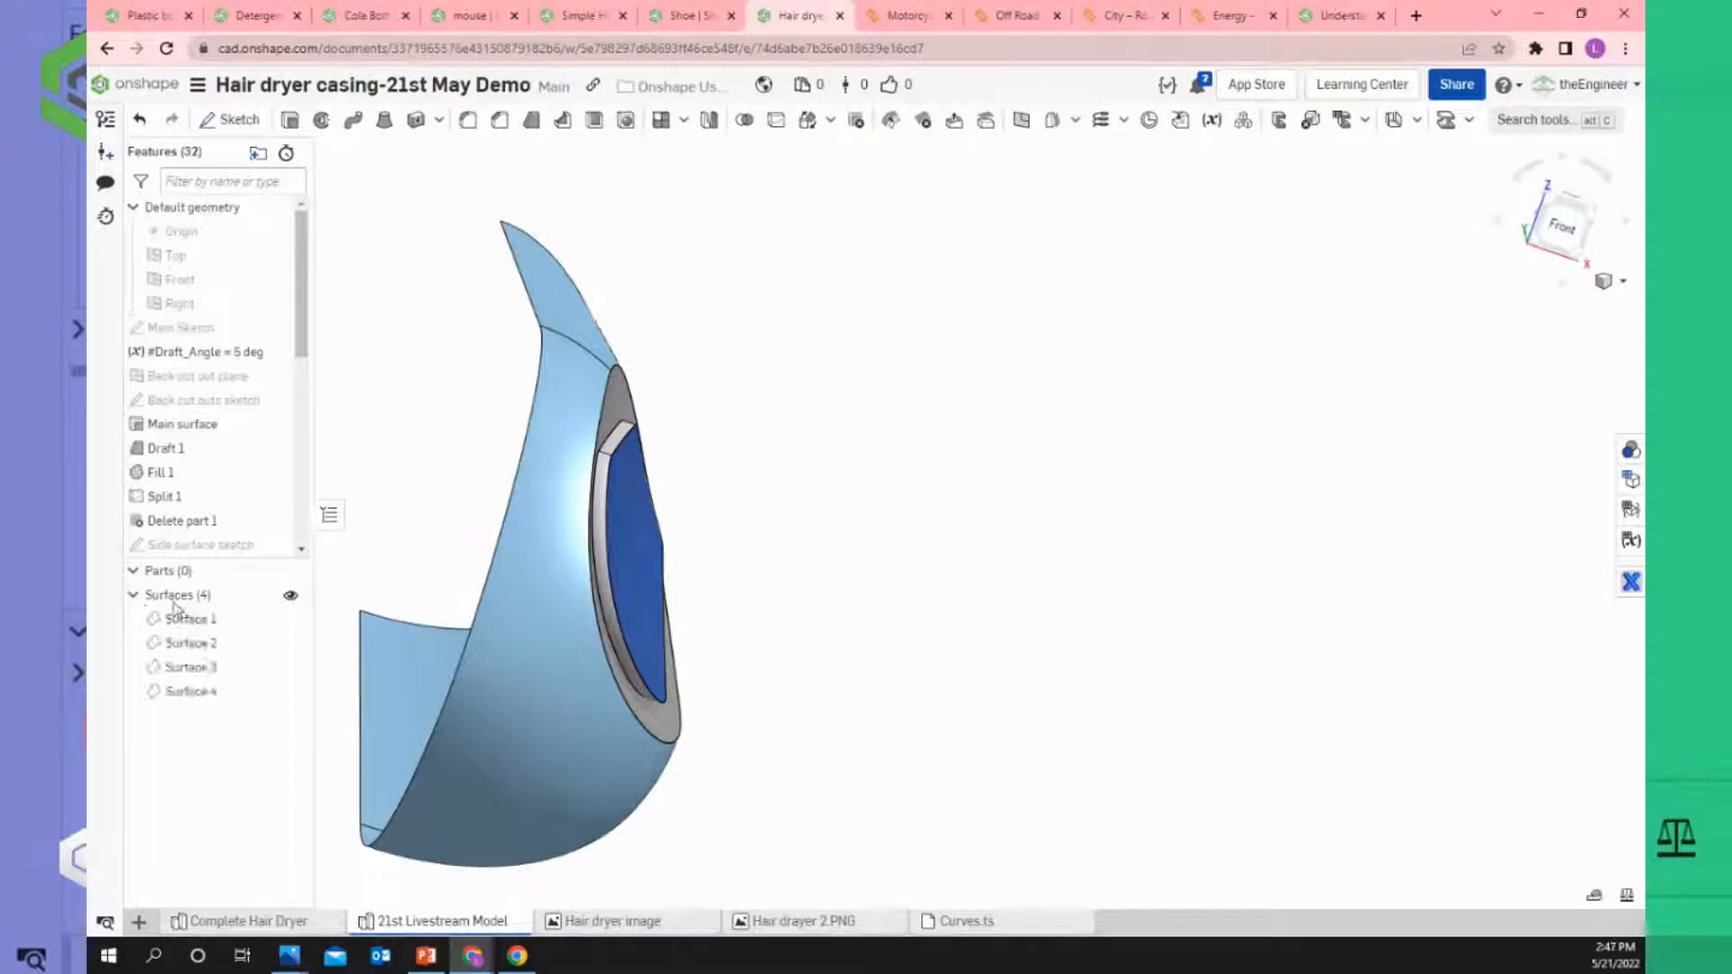
pyautogui.moveTo(452, 545); pyautogui.dragTo(435, 529, button='right')
pyautogui.scroll(-2, 435, 528)
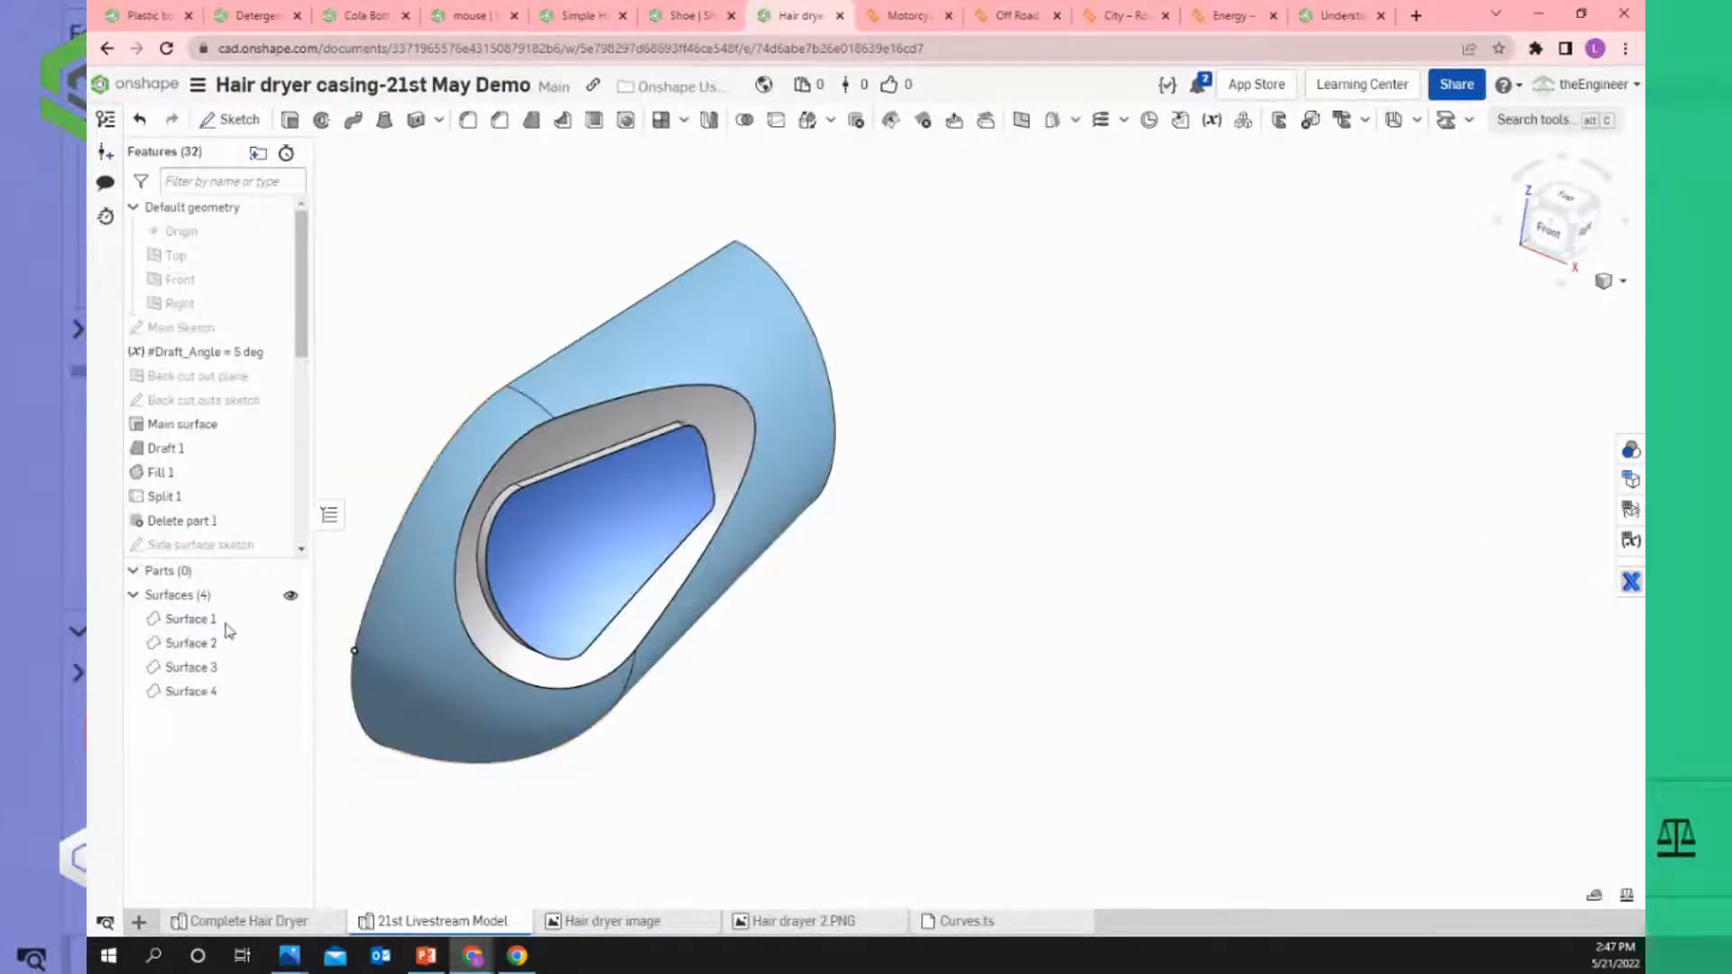
# Union all four surfaces of the casing and stepped recess into a single surface.
pyautogui.scroll(-3, 670, 403)
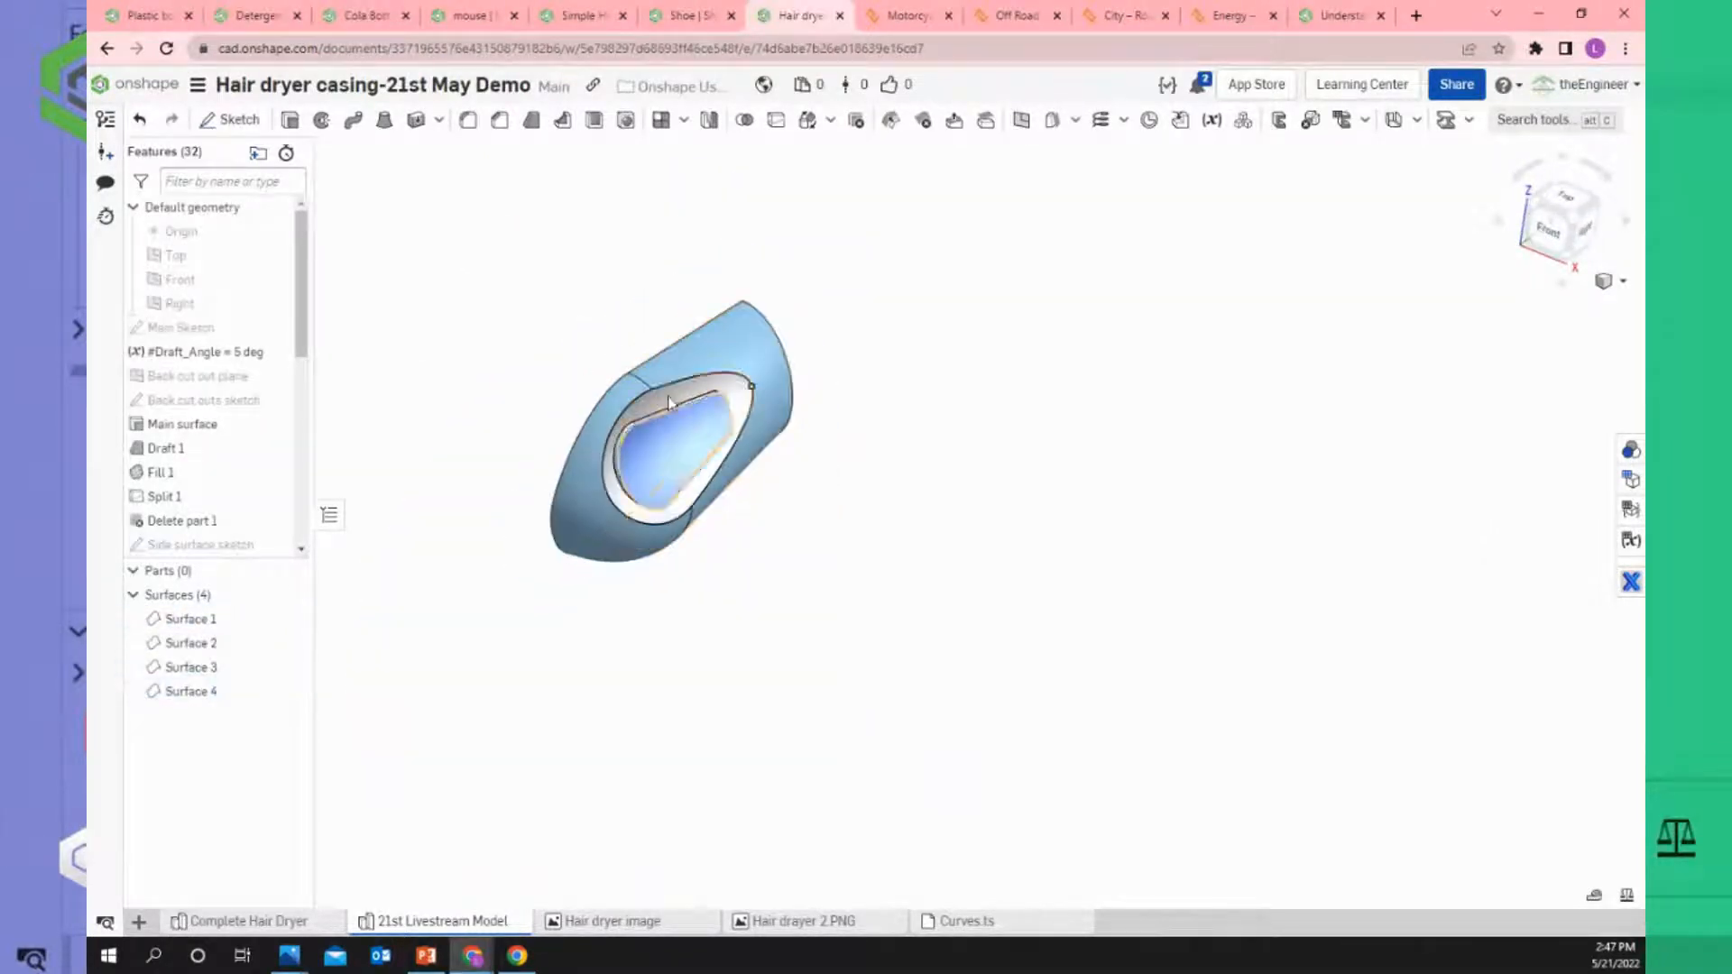
pyautogui.scroll(2, 670, 404)
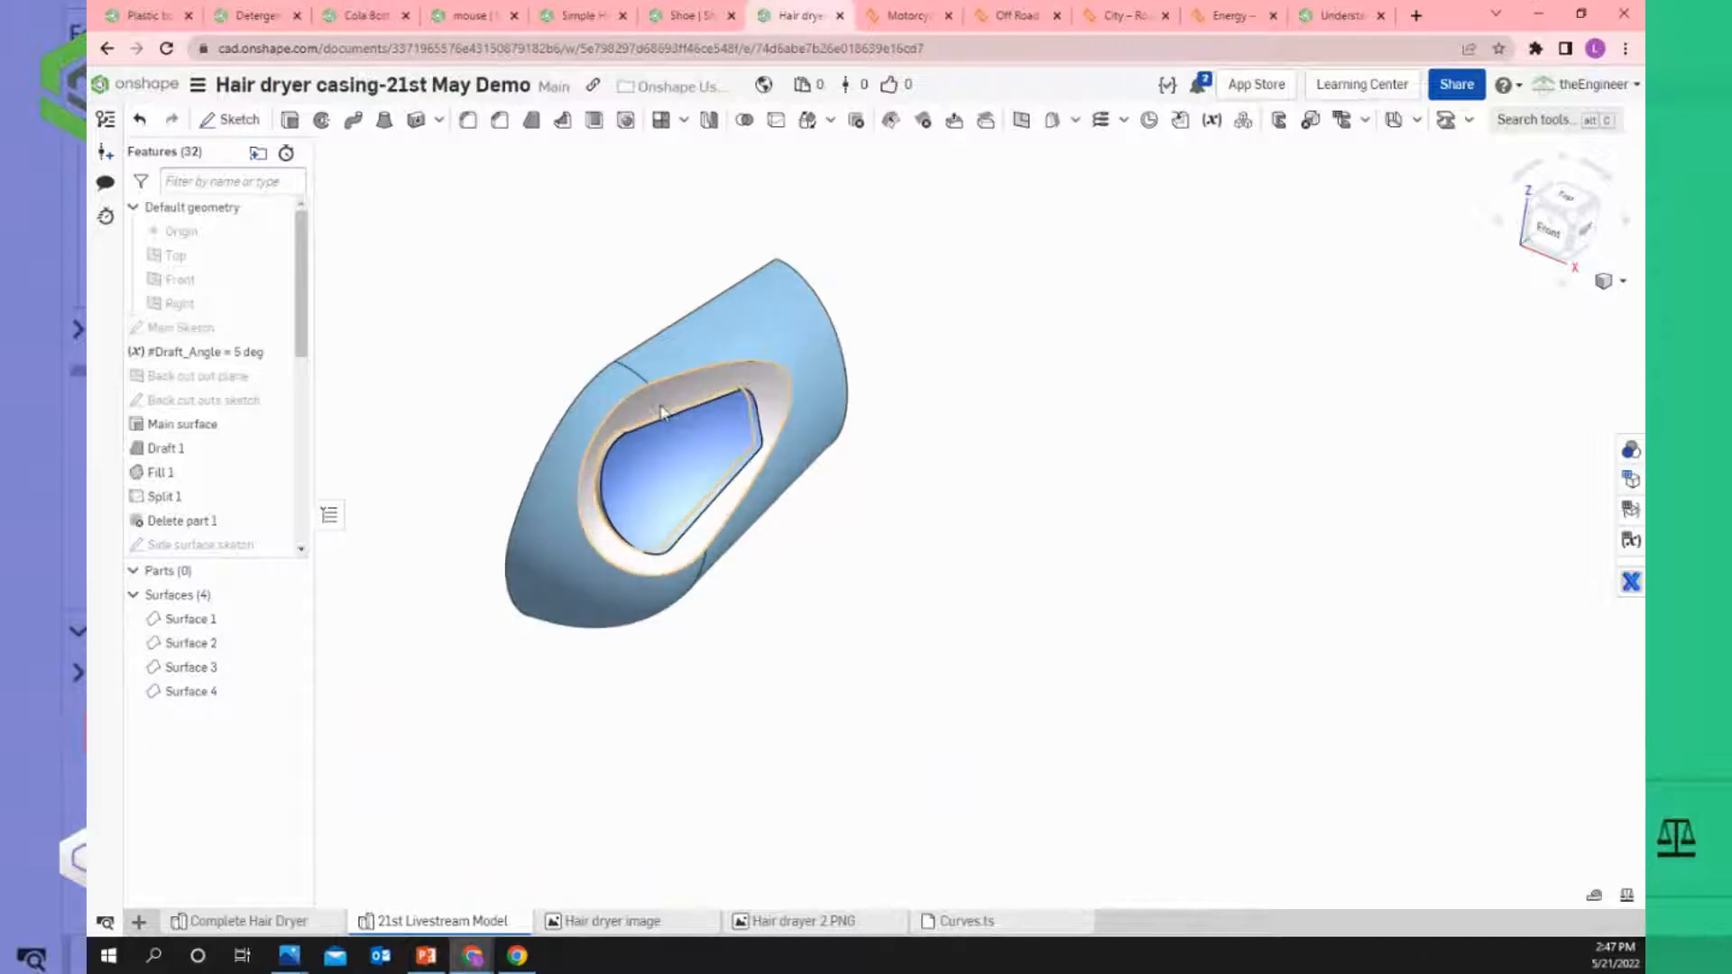
pyautogui.click(745, 121)
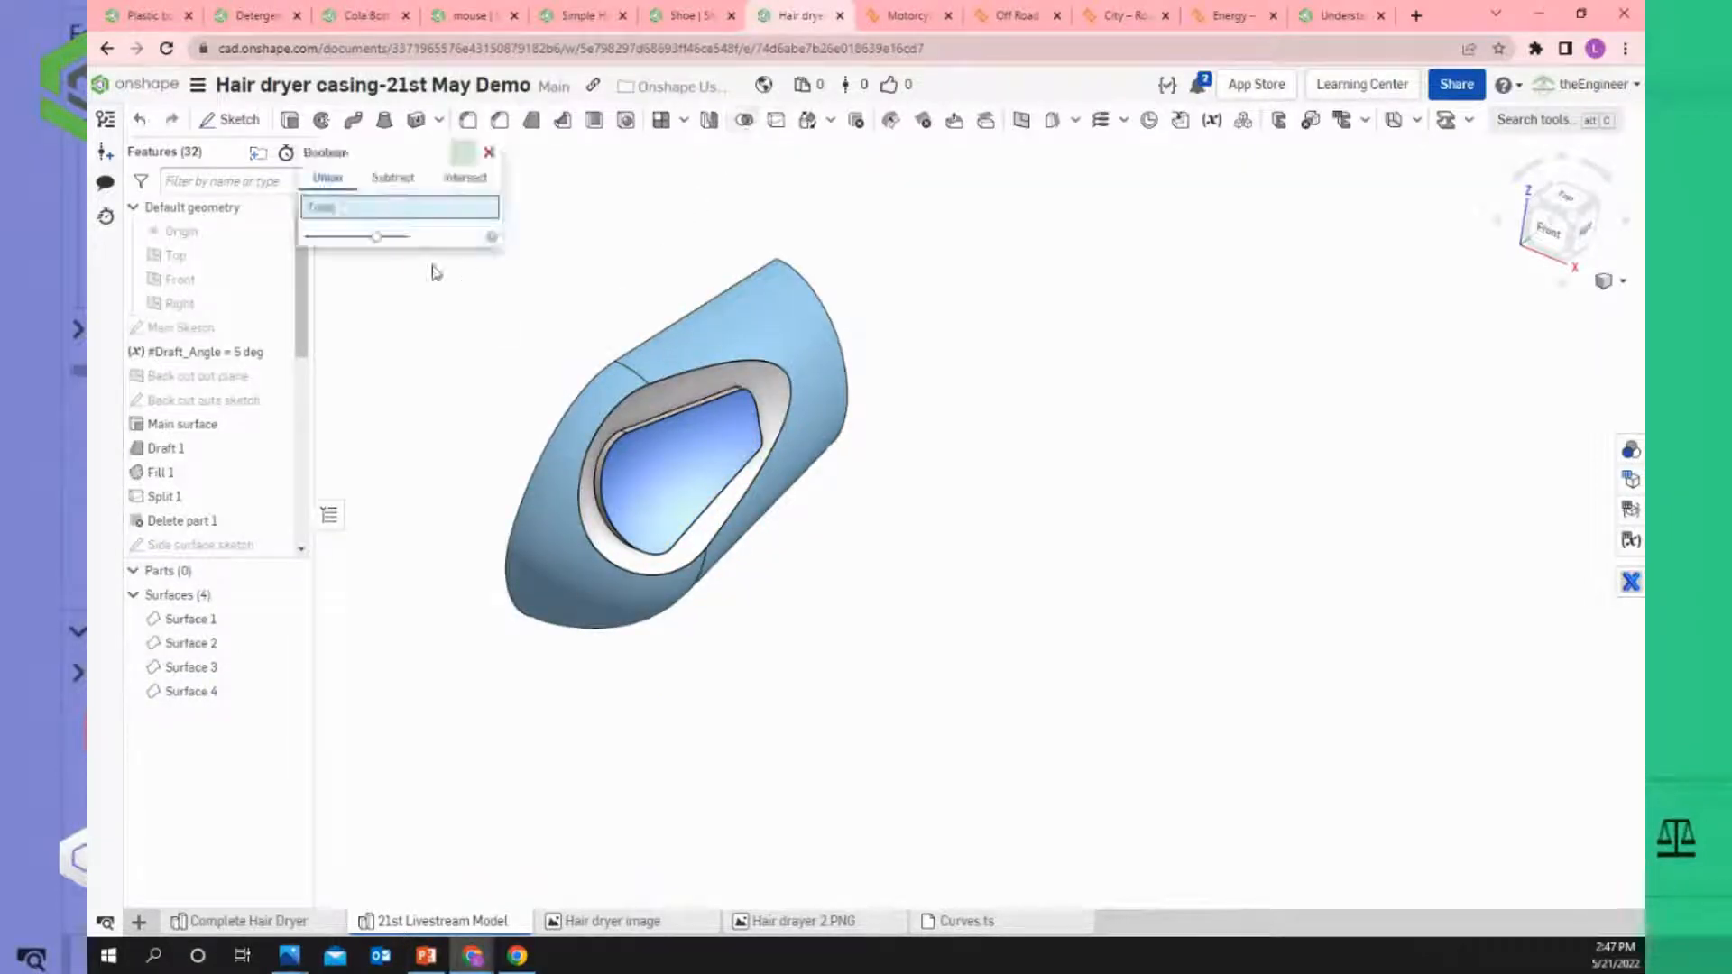
pyautogui.scroll(-2, 429, 271)
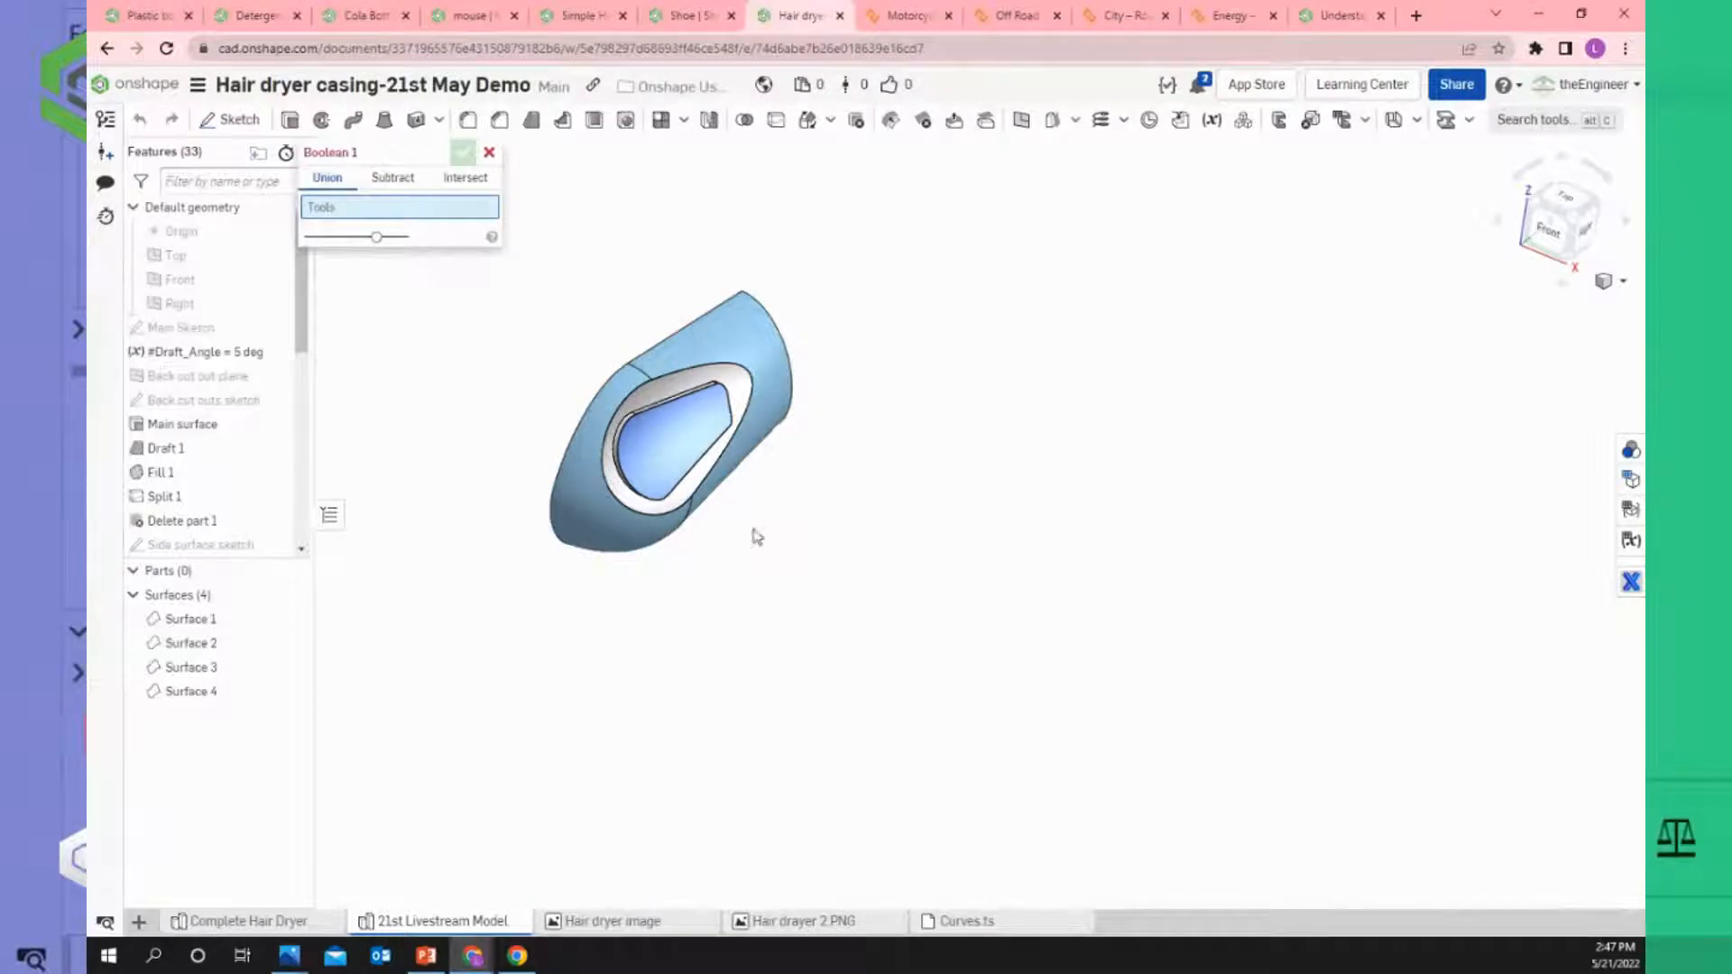
pyautogui.moveTo(461, 264); pyautogui.dragTo(955, 638)
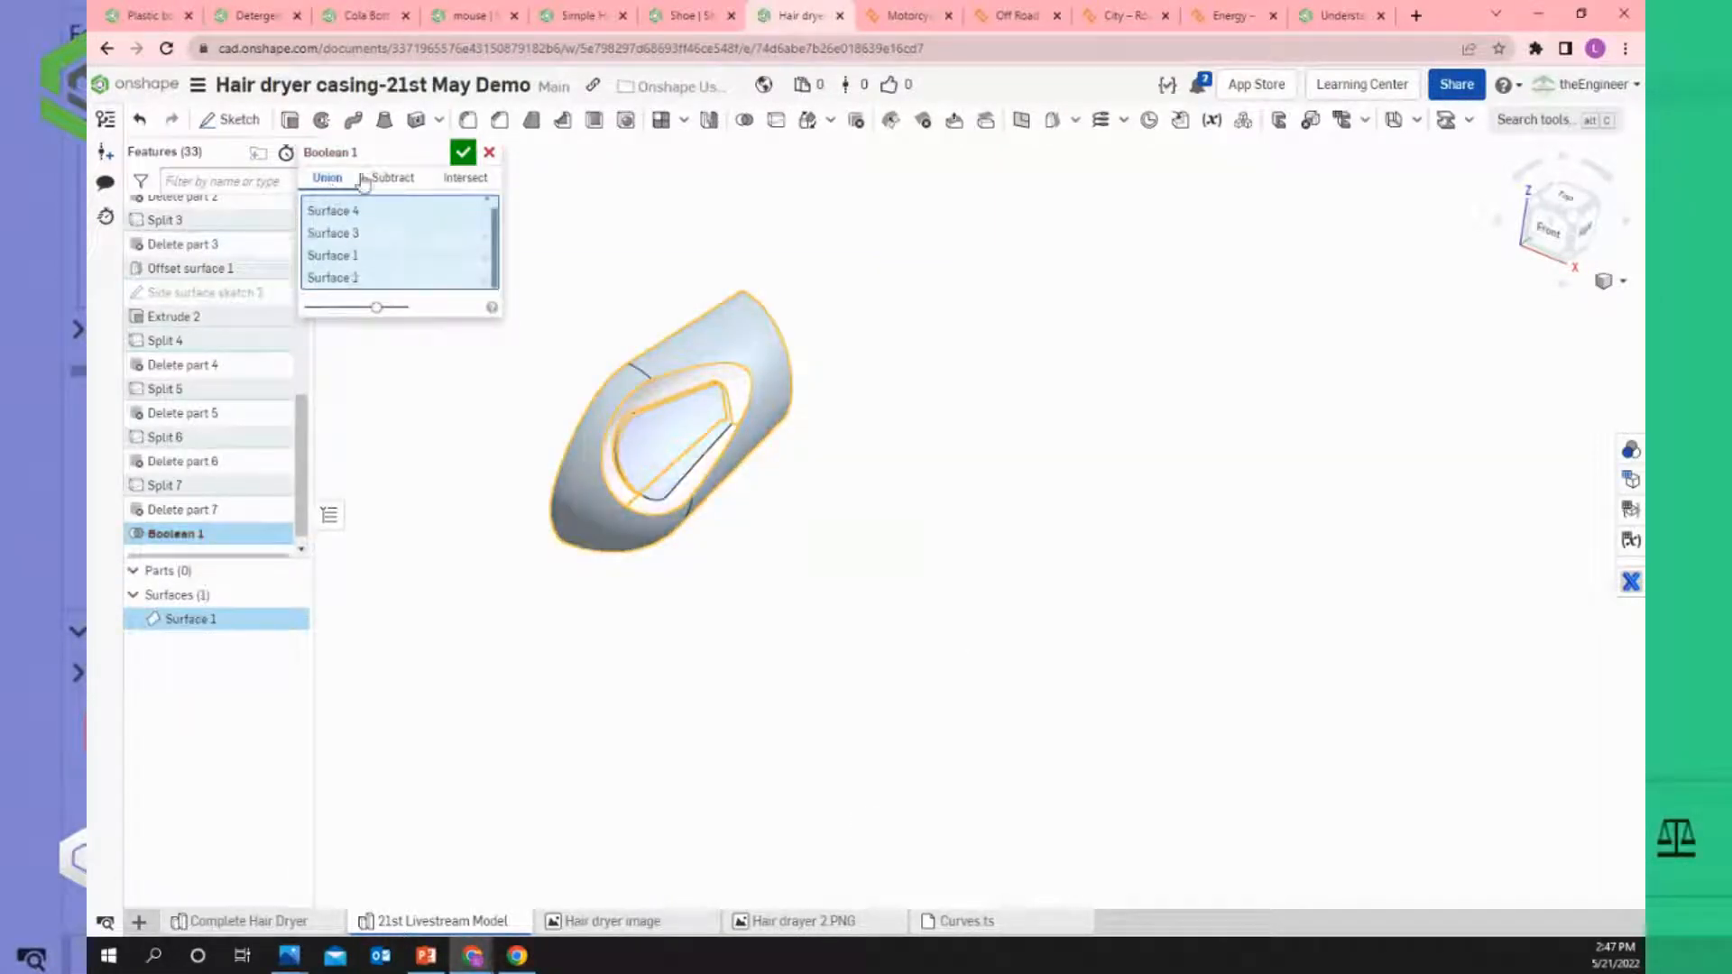
pyautogui.click(462, 154)
# Round the outer rim of the side recess, where it meets the casing surface, with a 6 mm radius fillet.
pyautogui.scroll(5, 688, 418)
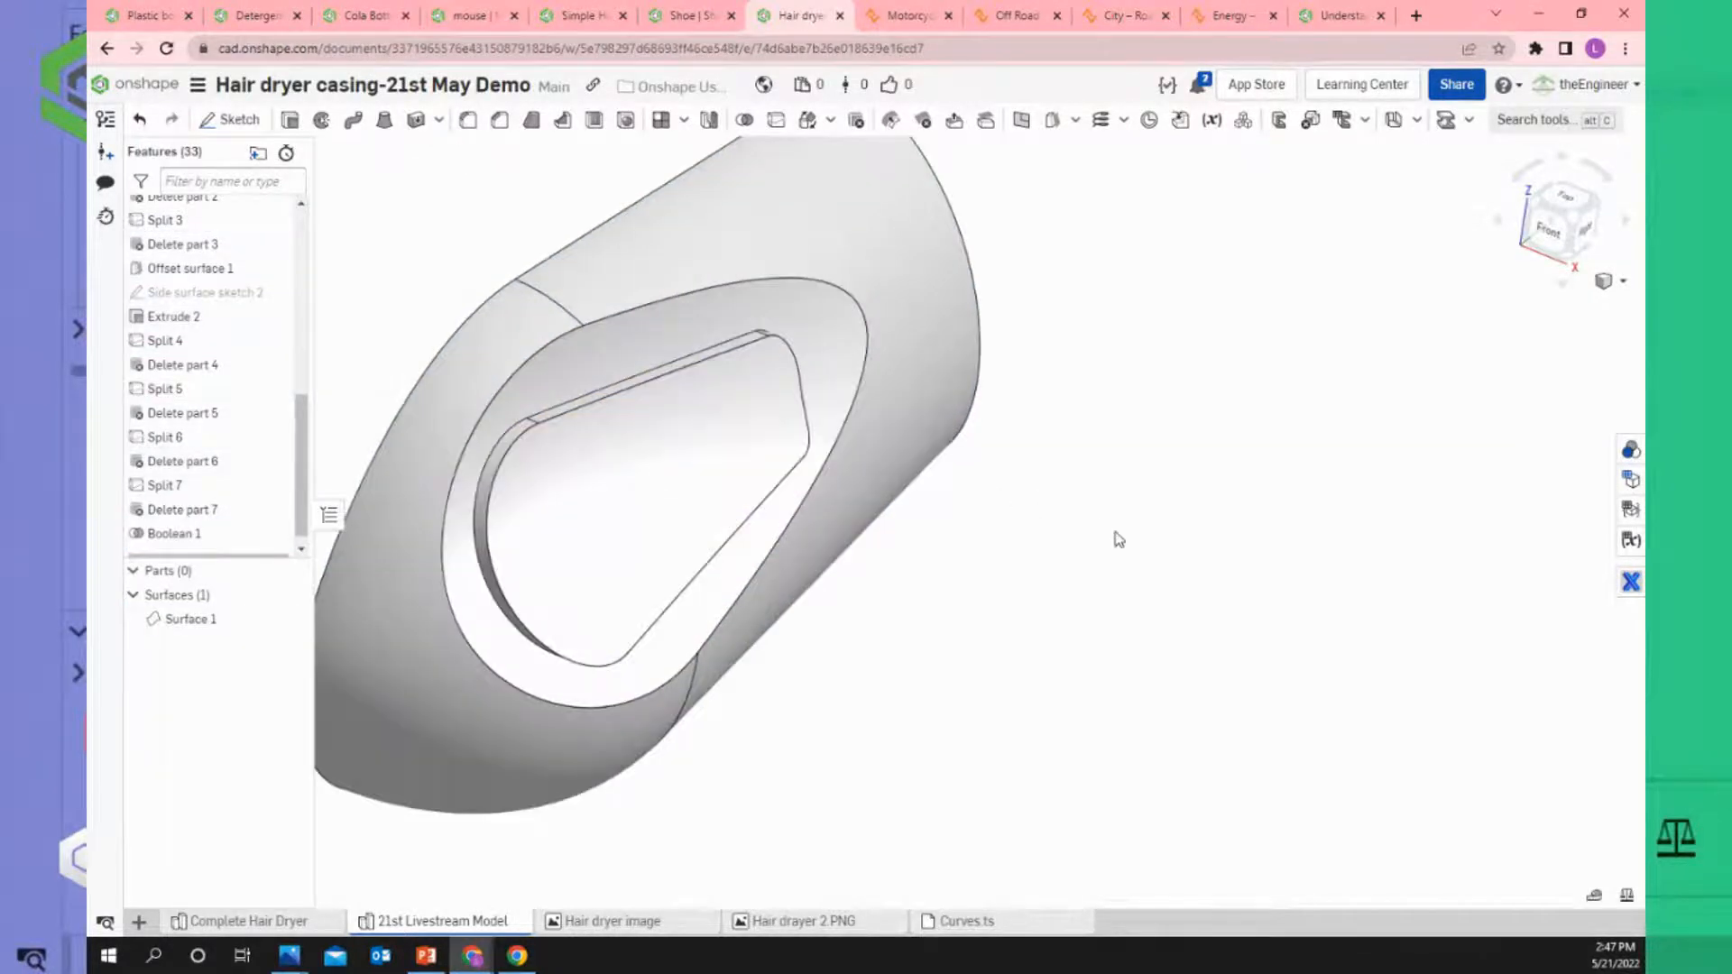
pyautogui.scroll(-3, 1115, 535)
pyautogui.moveTo(1110, 556)
pyautogui.mouseDown(button='right')
pyautogui.moveTo(1083, 546)
pyautogui.moveTo(1107, 556)
pyautogui.mouseUp(button='right')
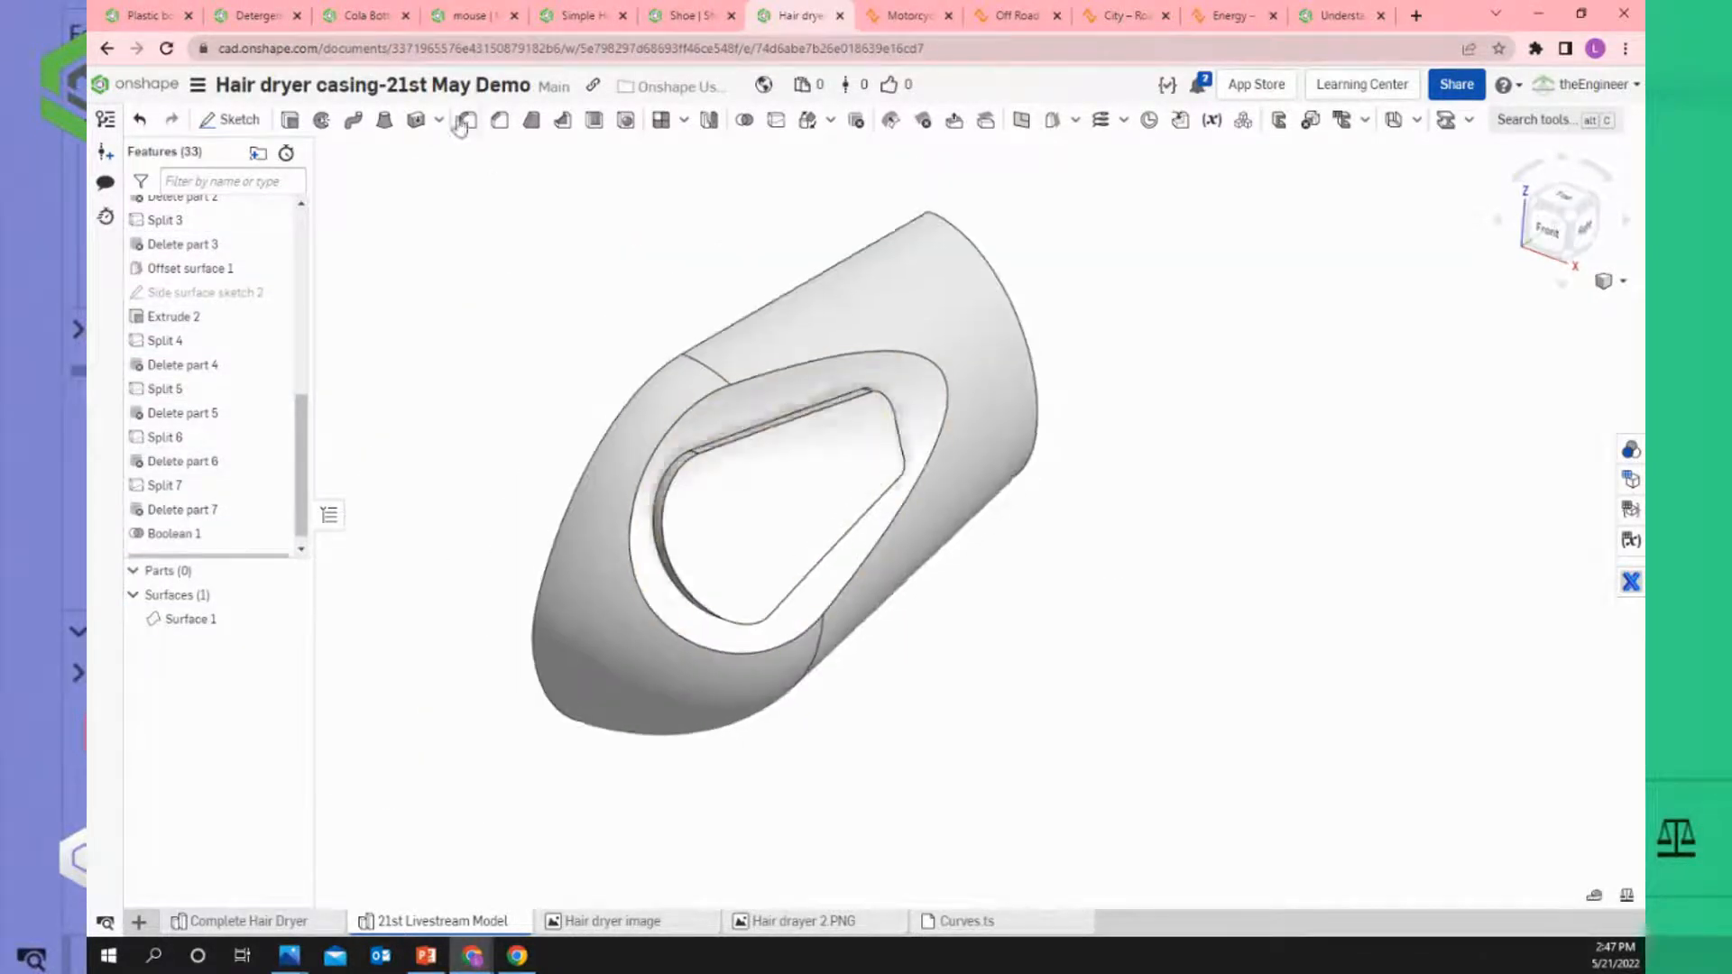
pyautogui.click(728, 387)
pyautogui.click(449, 310)
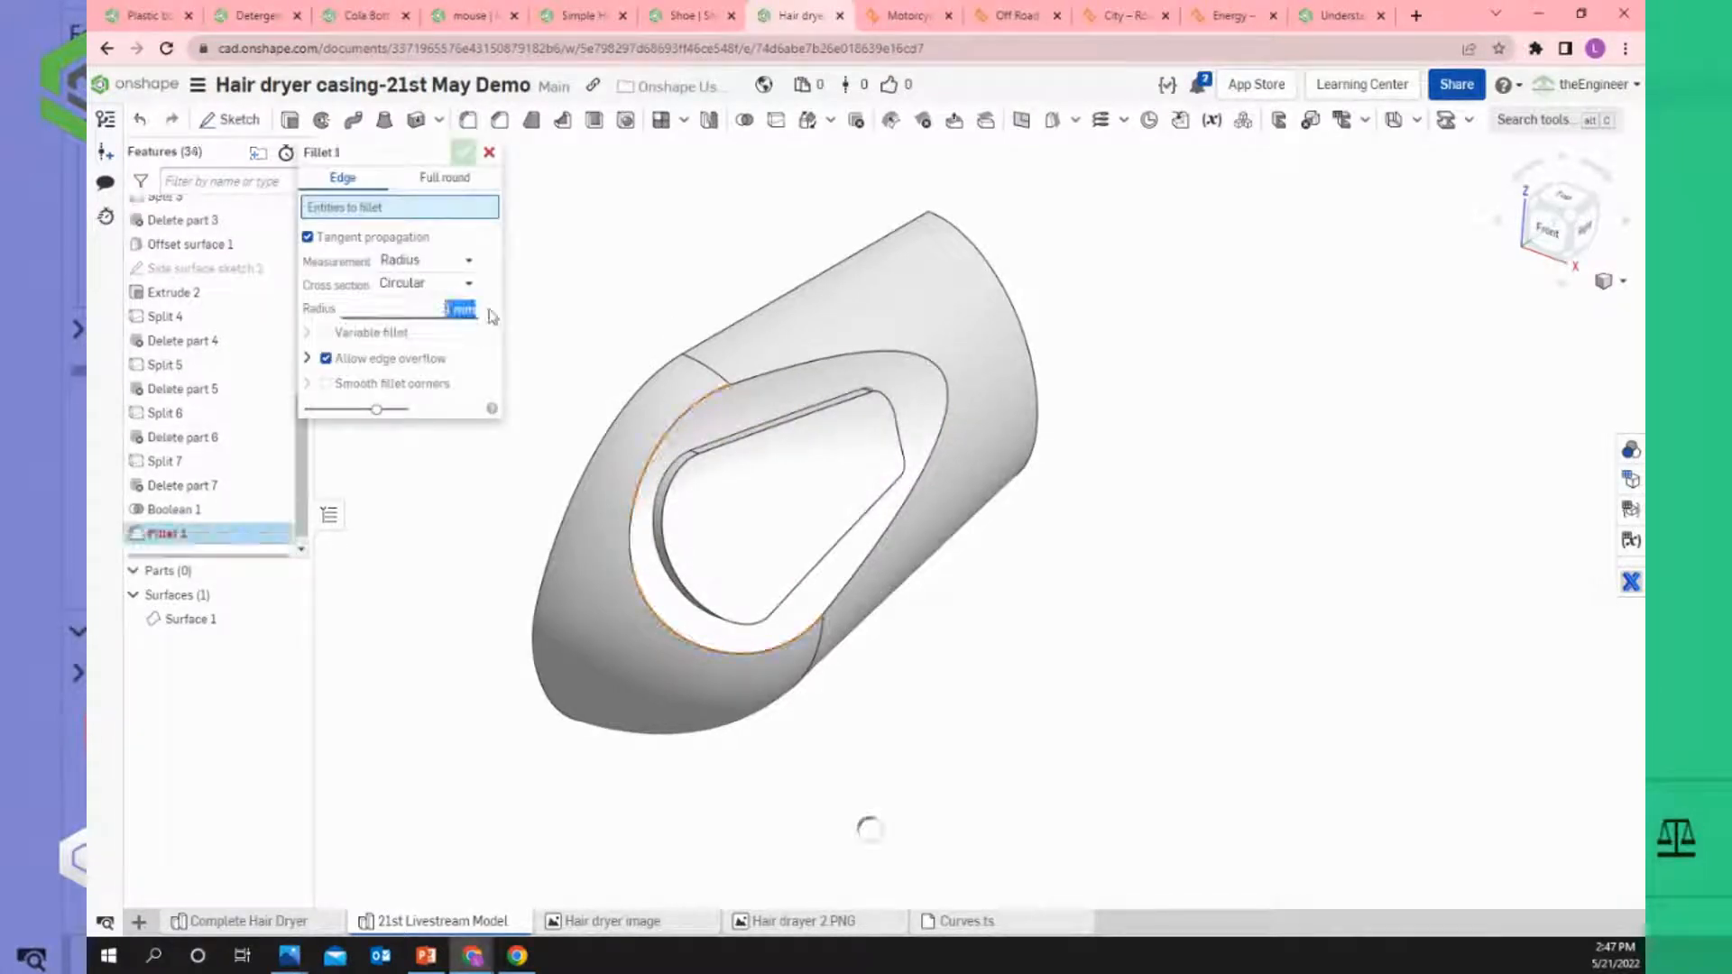
pyautogui.write('6')
pyautogui.click(693, 415)
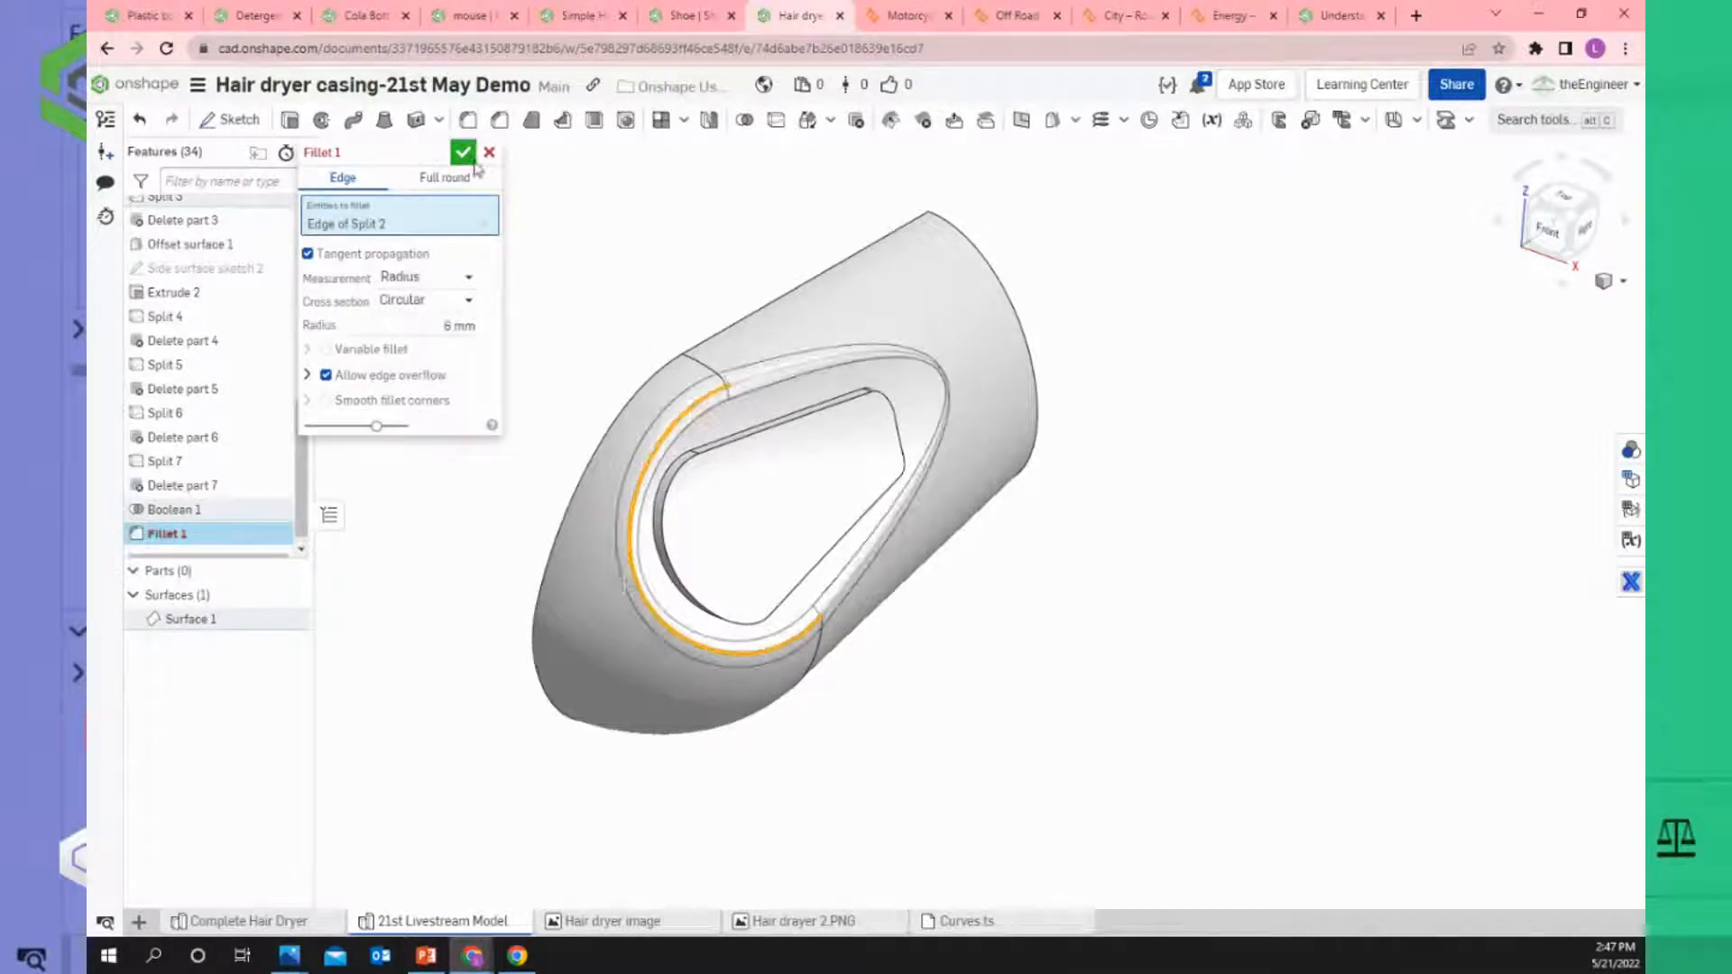
pyautogui.press('Return')
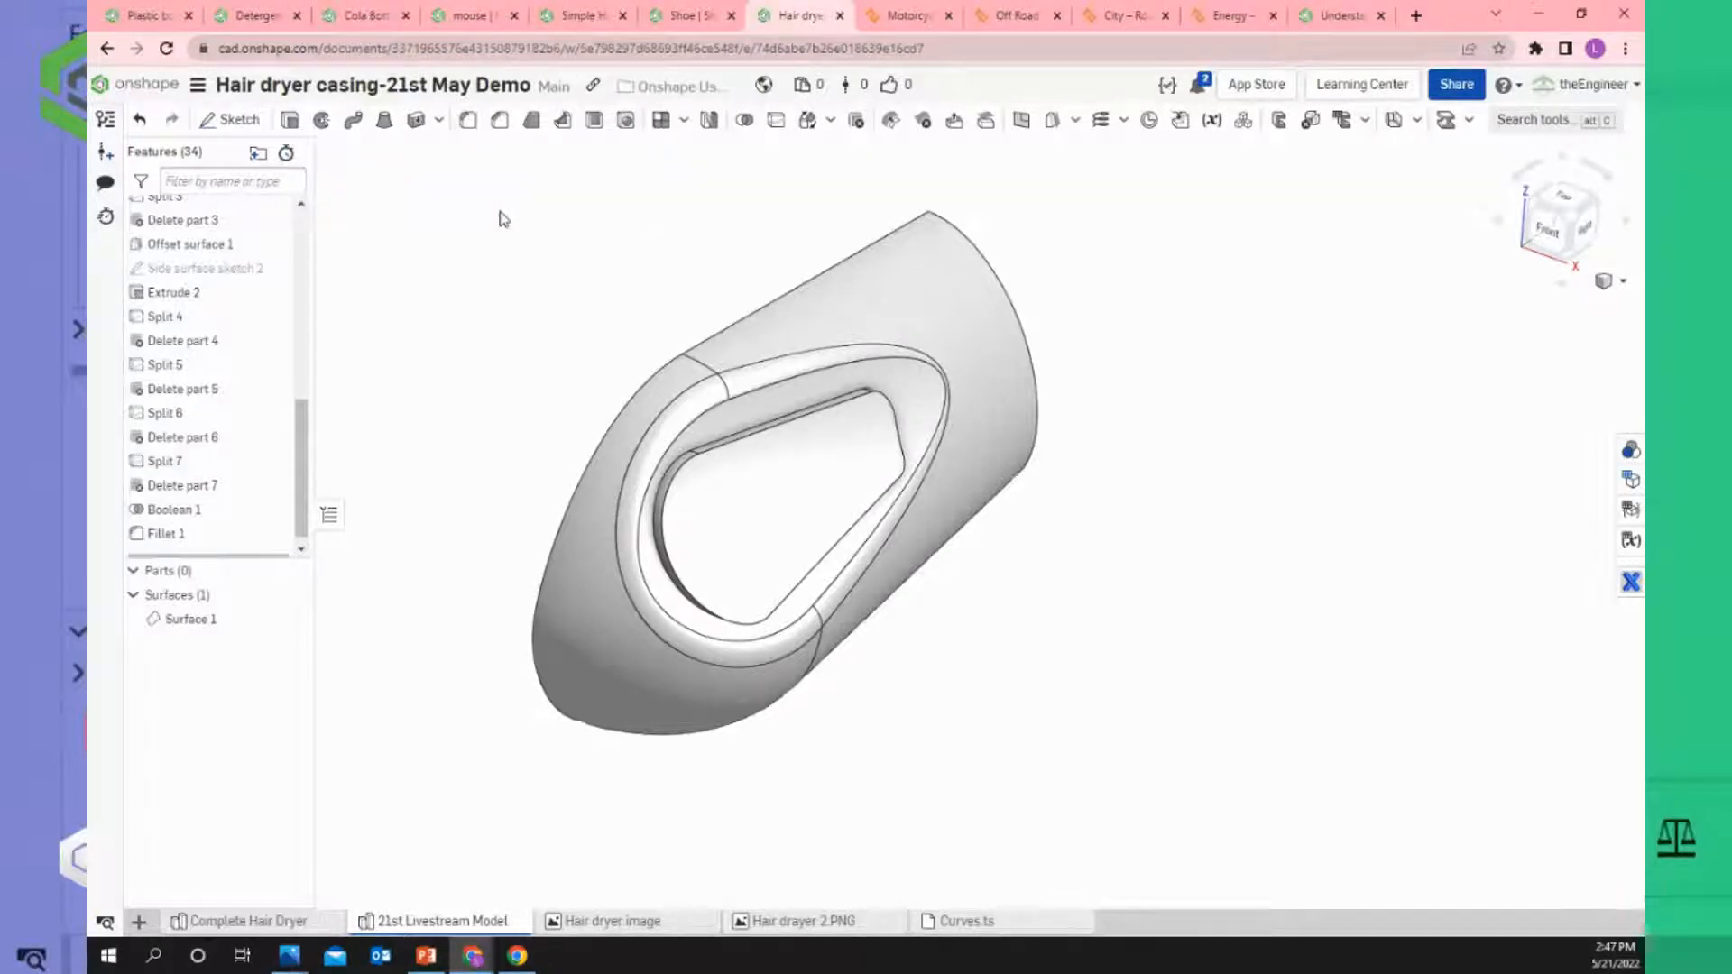
# Fillet the edge where the step walls meet the inner offset face with a 1 mm radius.
pyautogui.hotkey('shift', 'f')
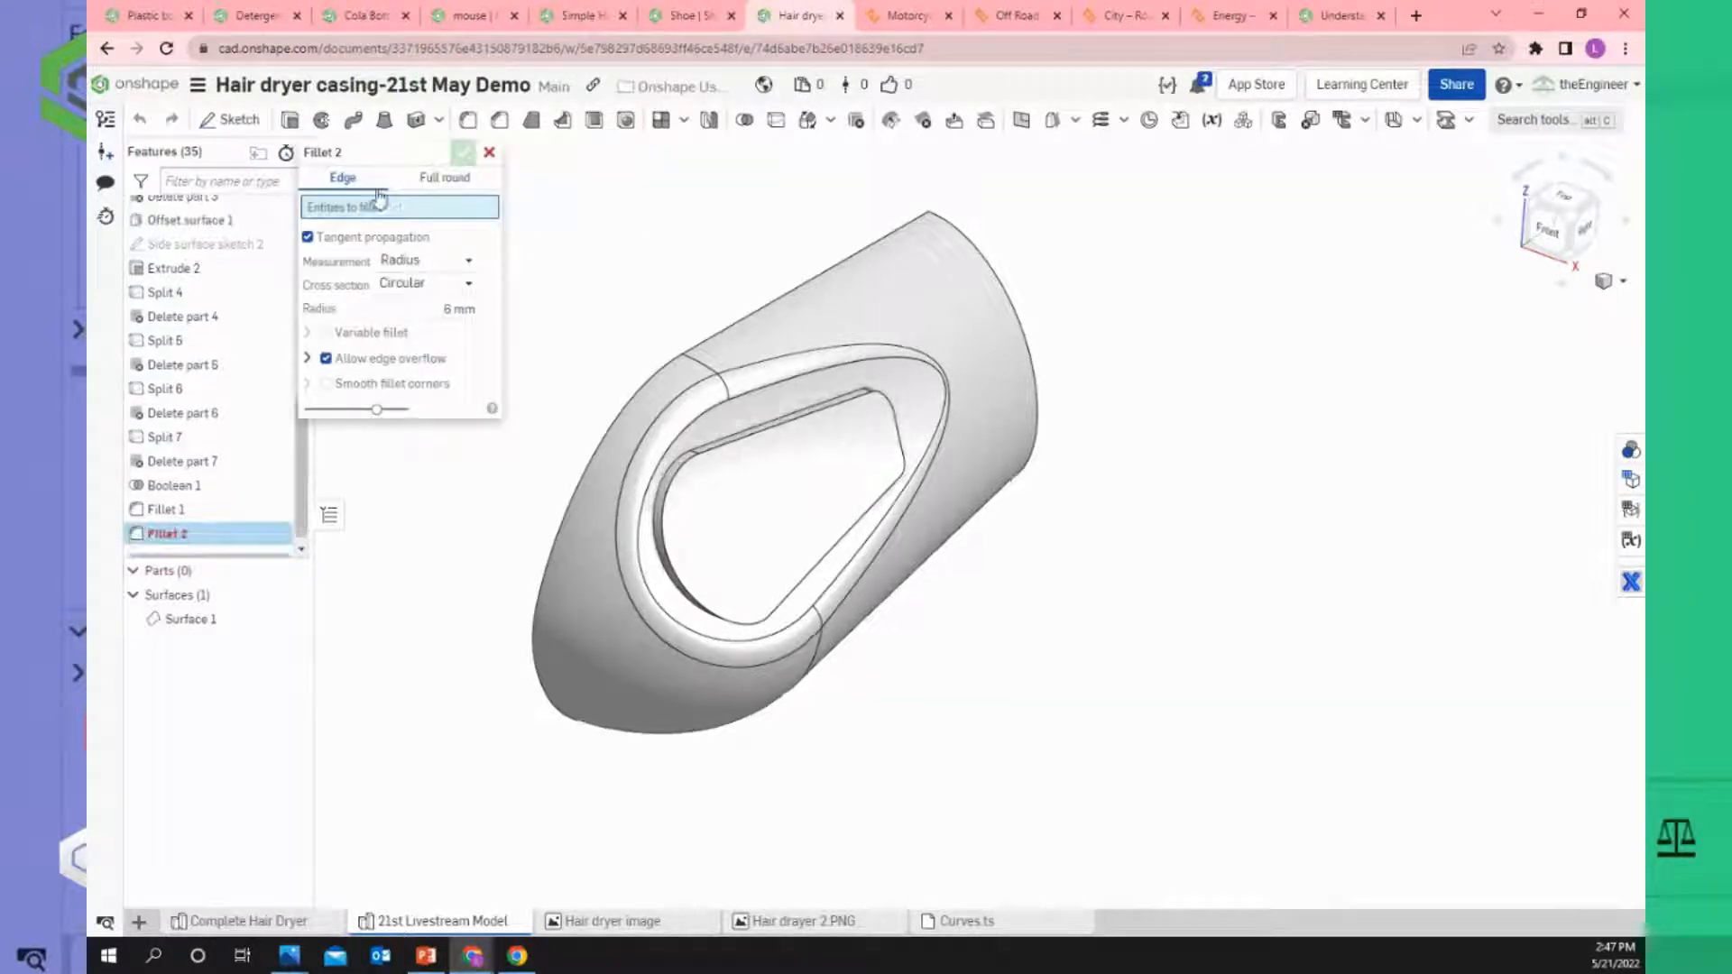
pyautogui.click(780, 420)
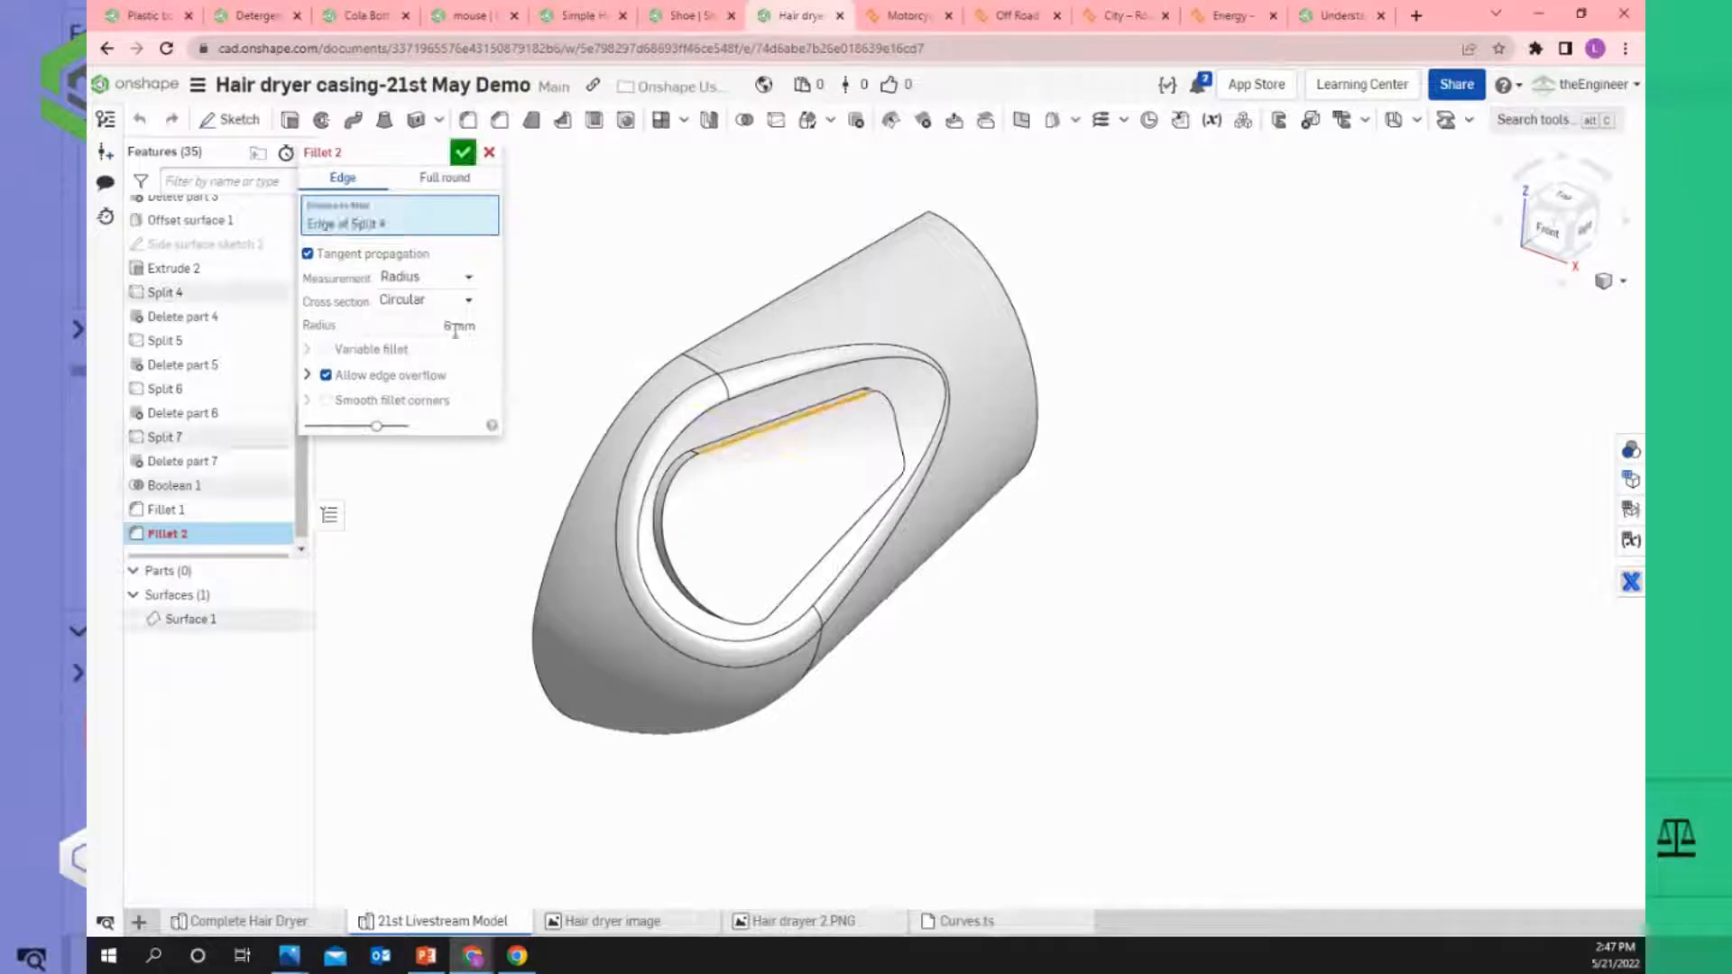
pyautogui.click(457, 329)
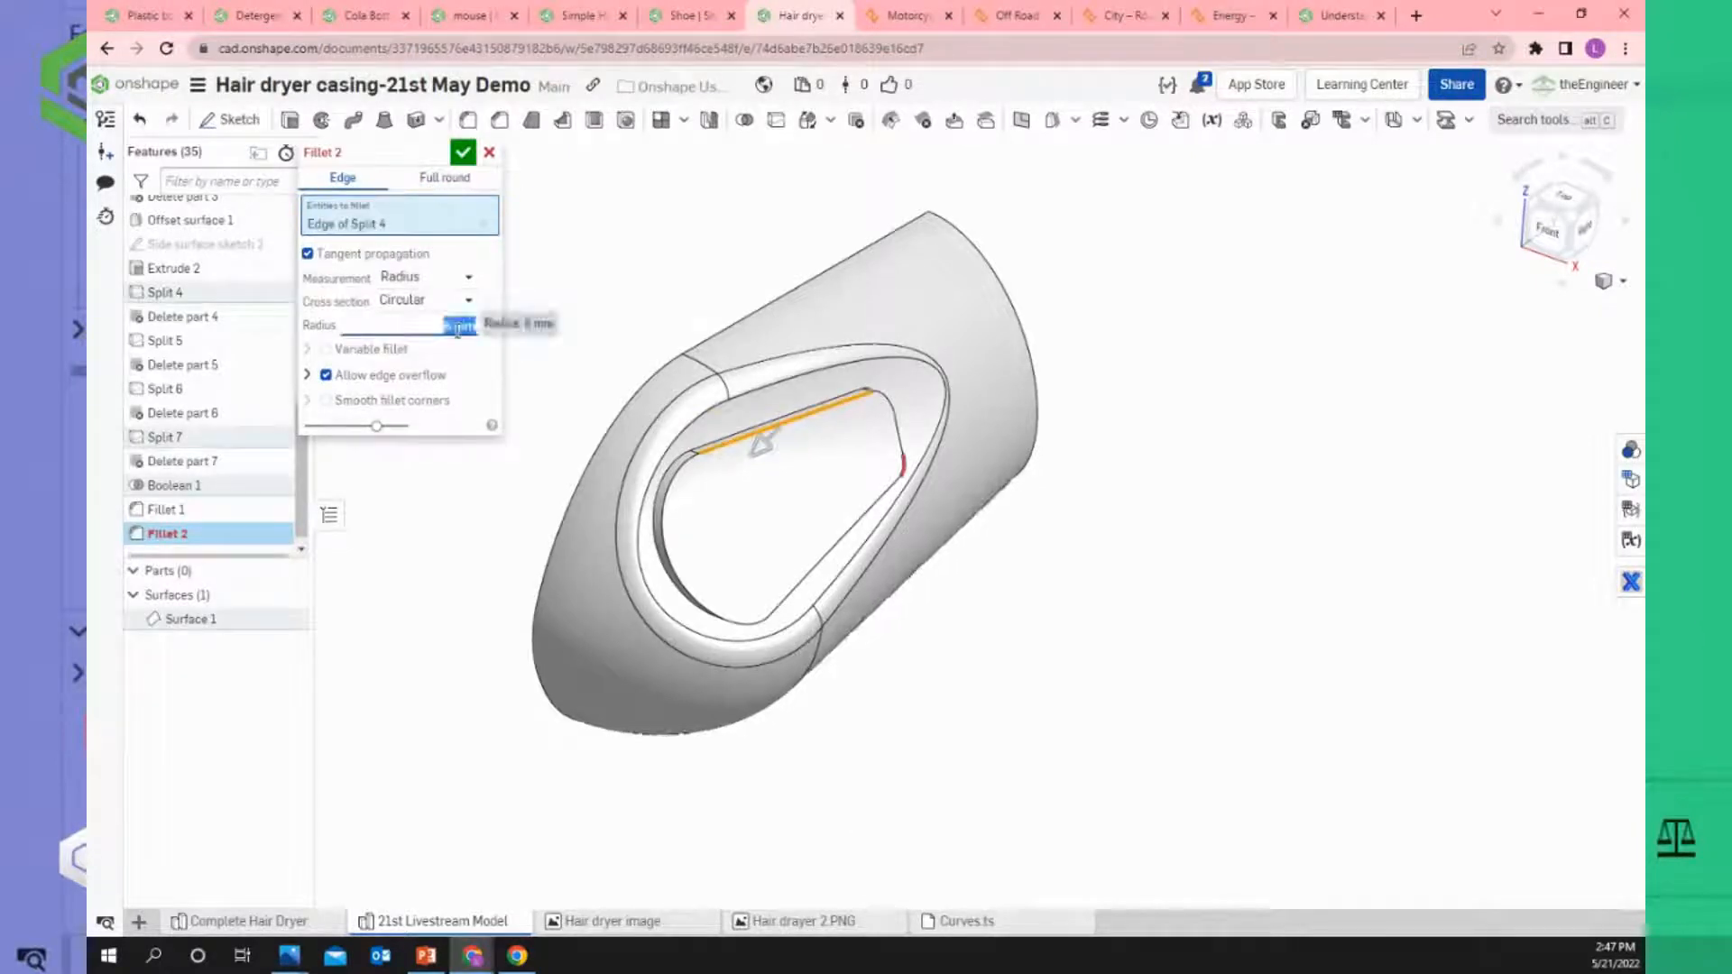
pyautogui.write('1')
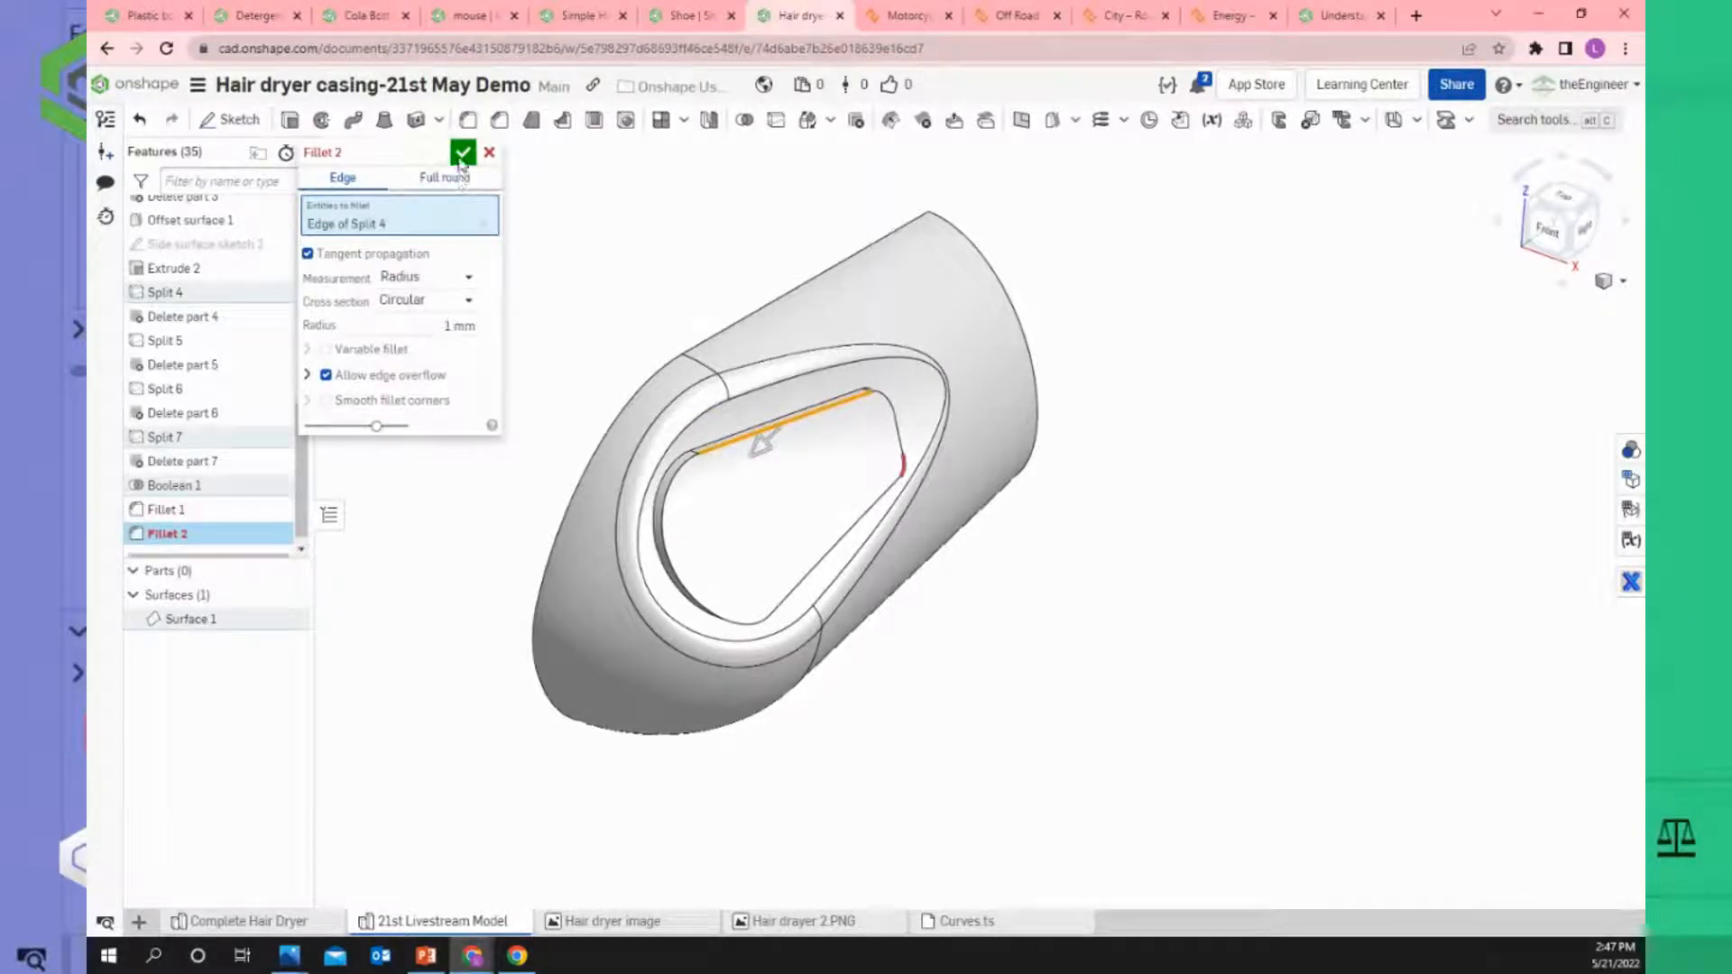
pyautogui.click(461, 154)
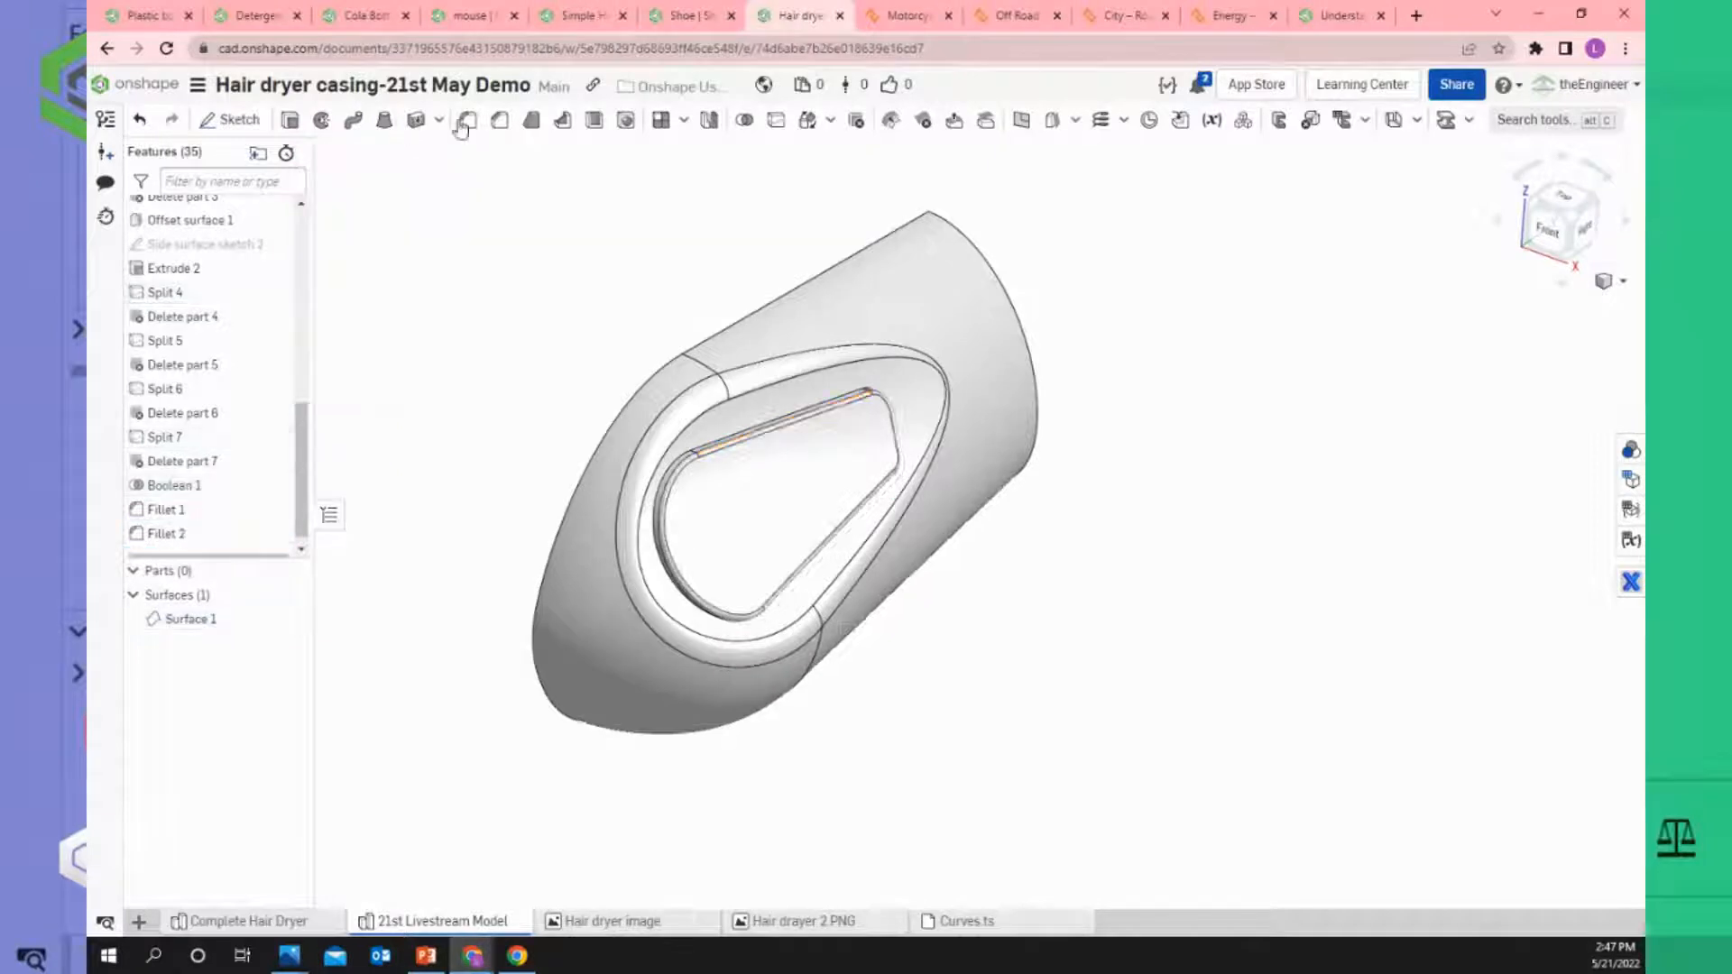
# Add a 1 mm radius fillet to the edge where the step walls meet the surrounding recess face.
pyautogui.scroll(5, 679, 476)
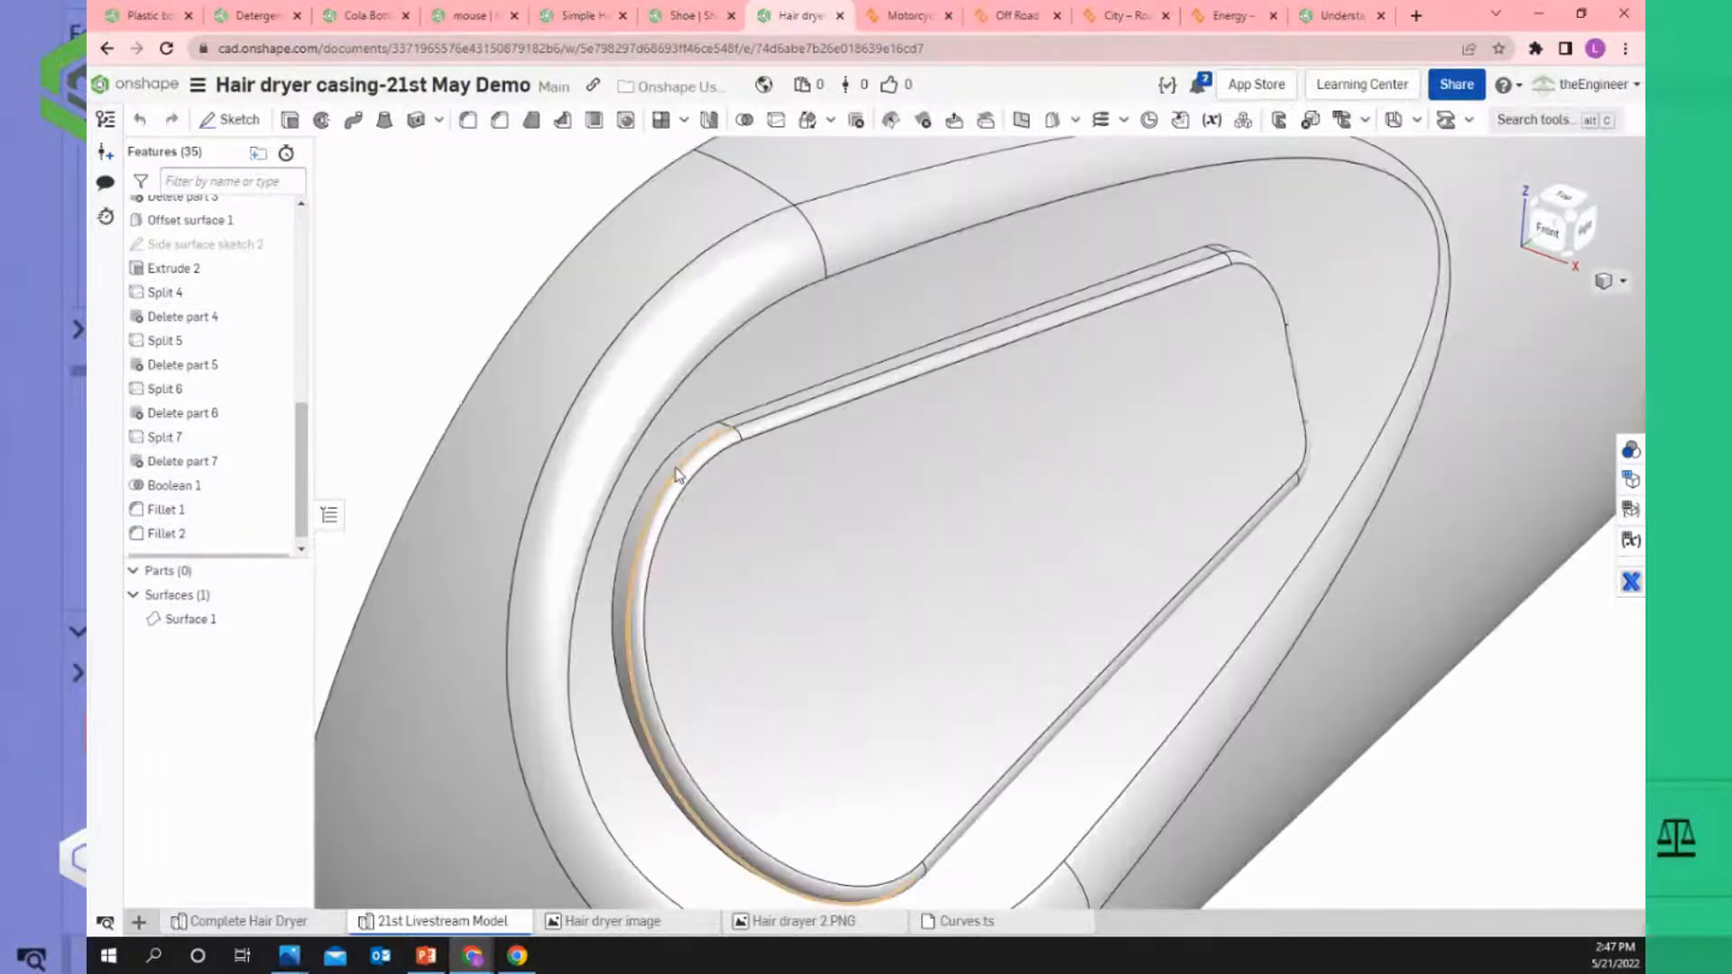
pyautogui.click(756, 415)
pyautogui.hotkey('shift', 'f')
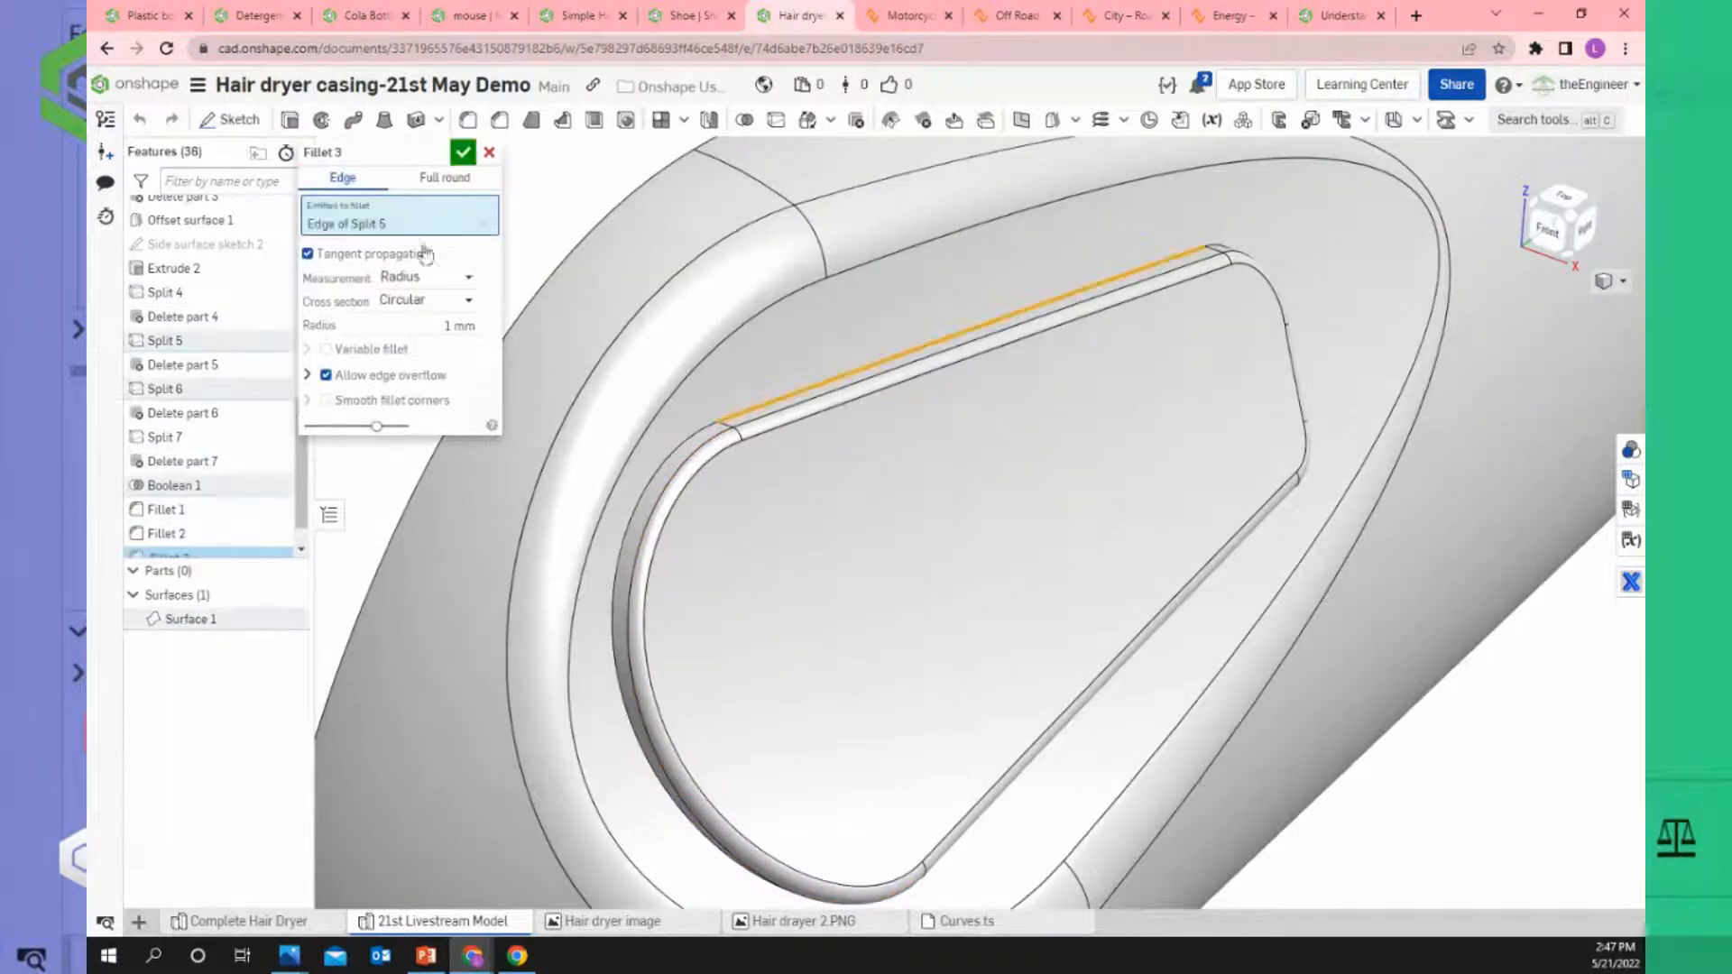
pyautogui.click(485, 224)
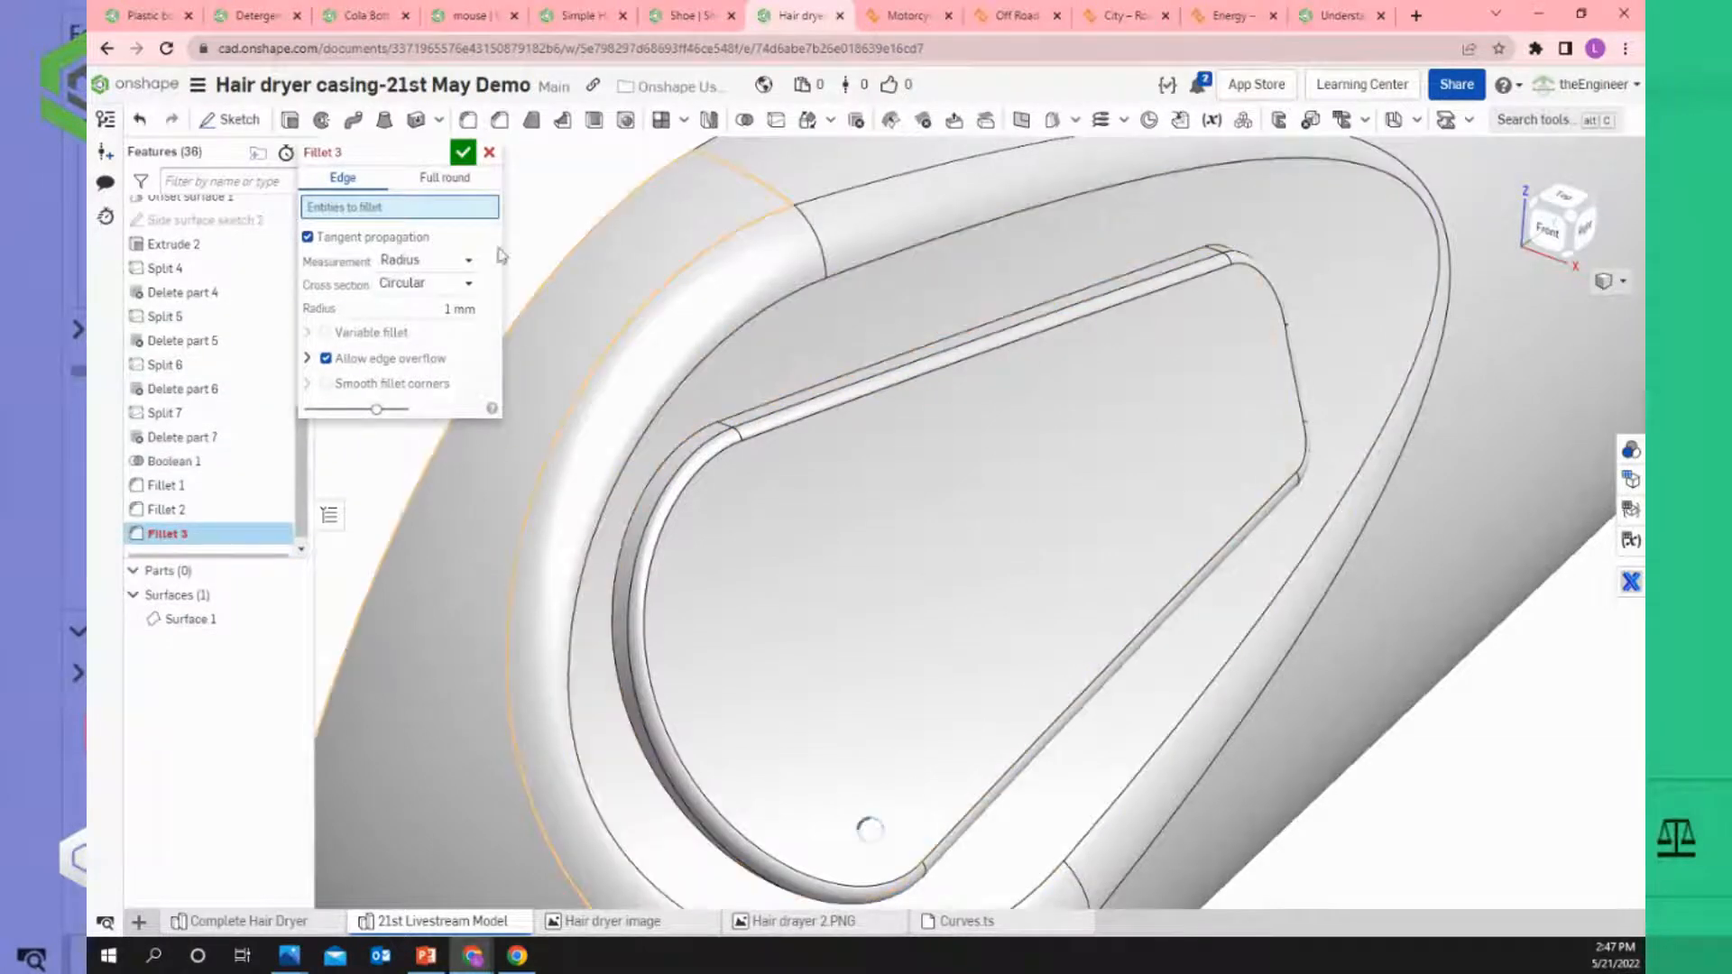
pyautogui.click(463, 154)
# Examine the filleted casing from several angles and from the right side, and compare it with the hair dryer reference image.
pyautogui.scroll(-10, 576, 296)
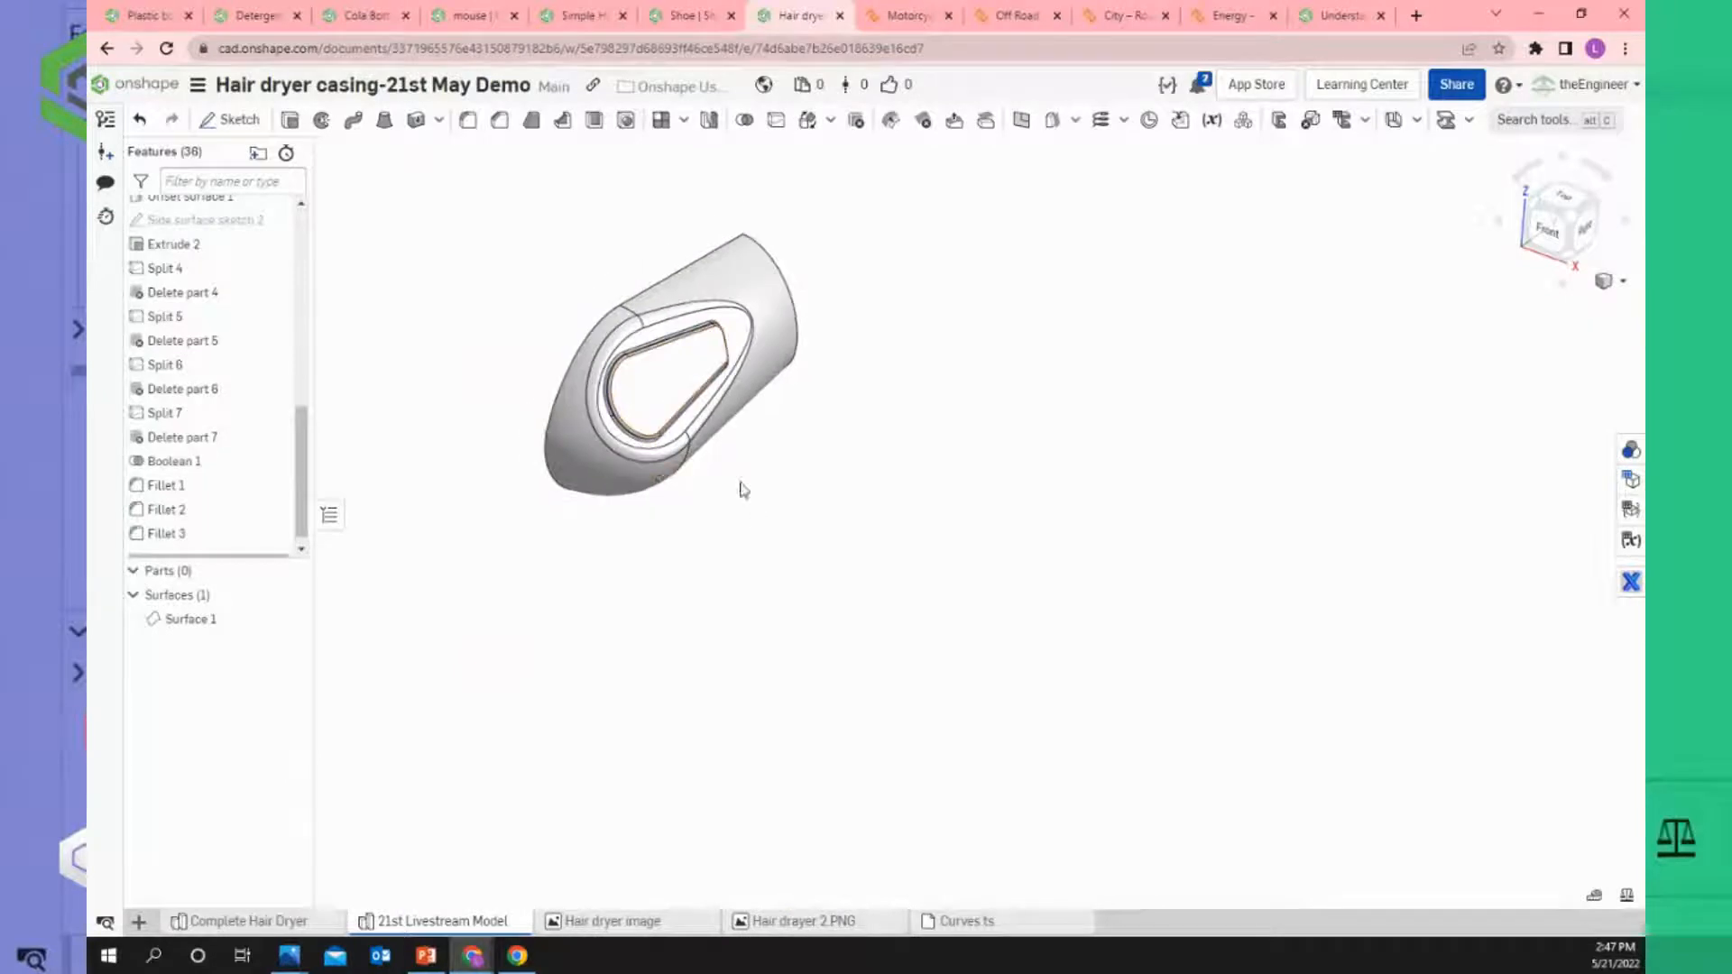
pyautogui.moveTo(744, 490); pyautogui.dragTo(761, 278, button='right')
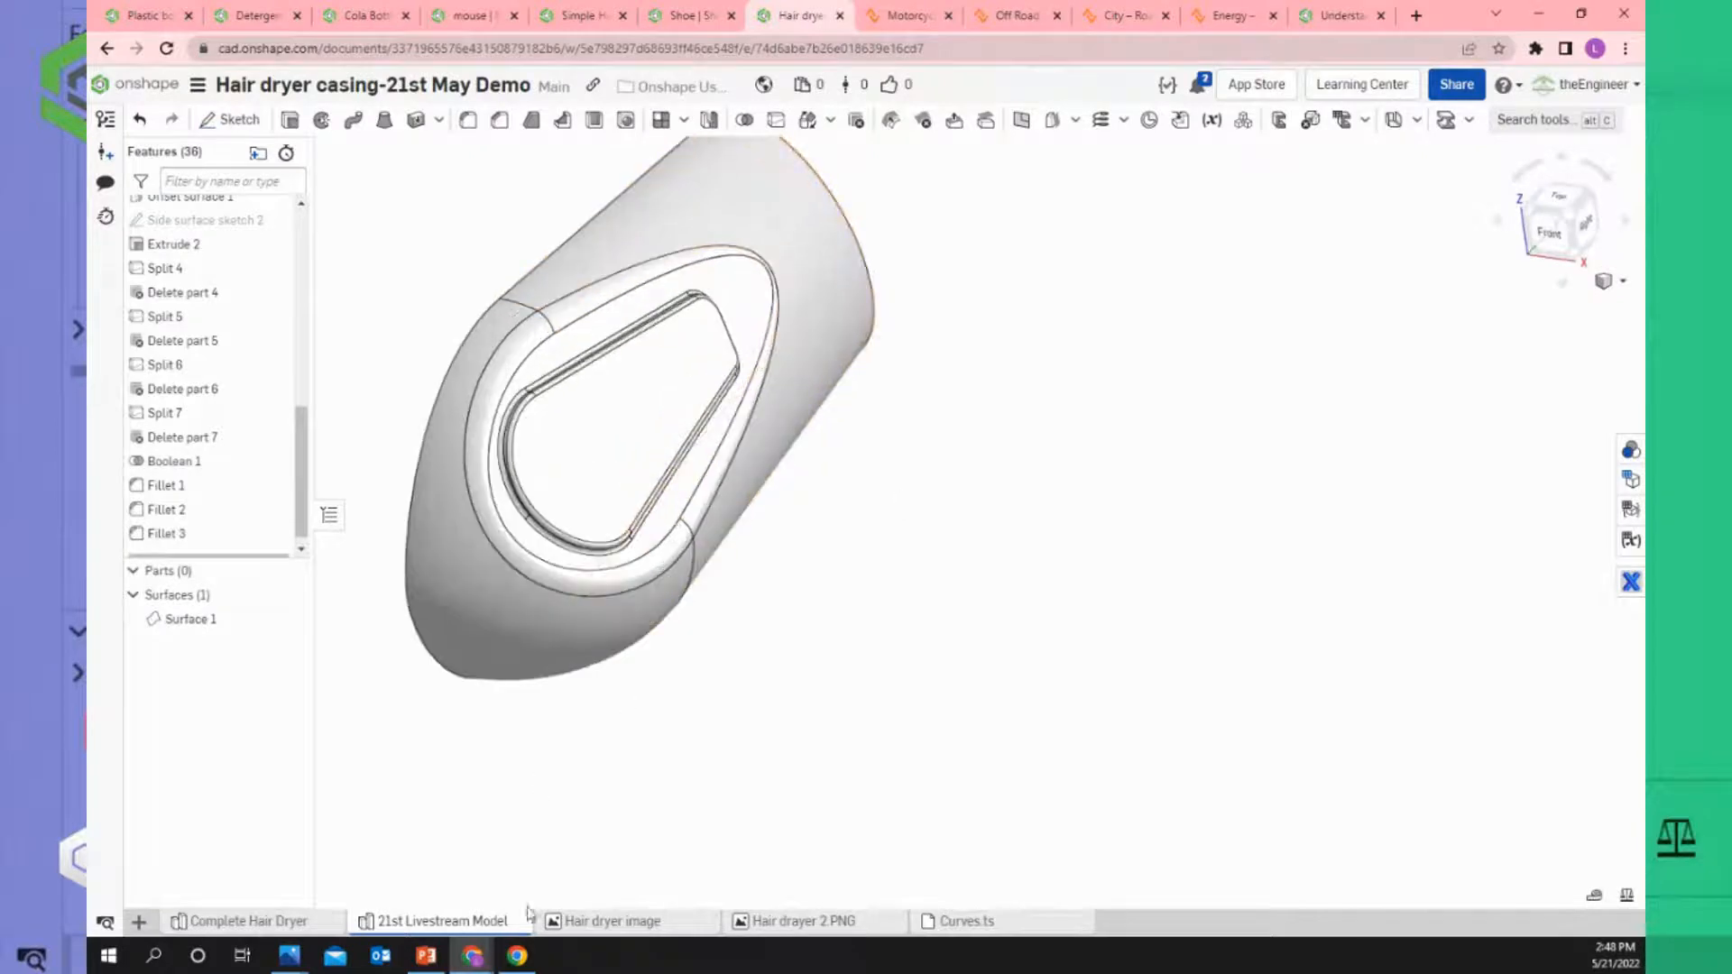
pyautogui.click(574, 923)
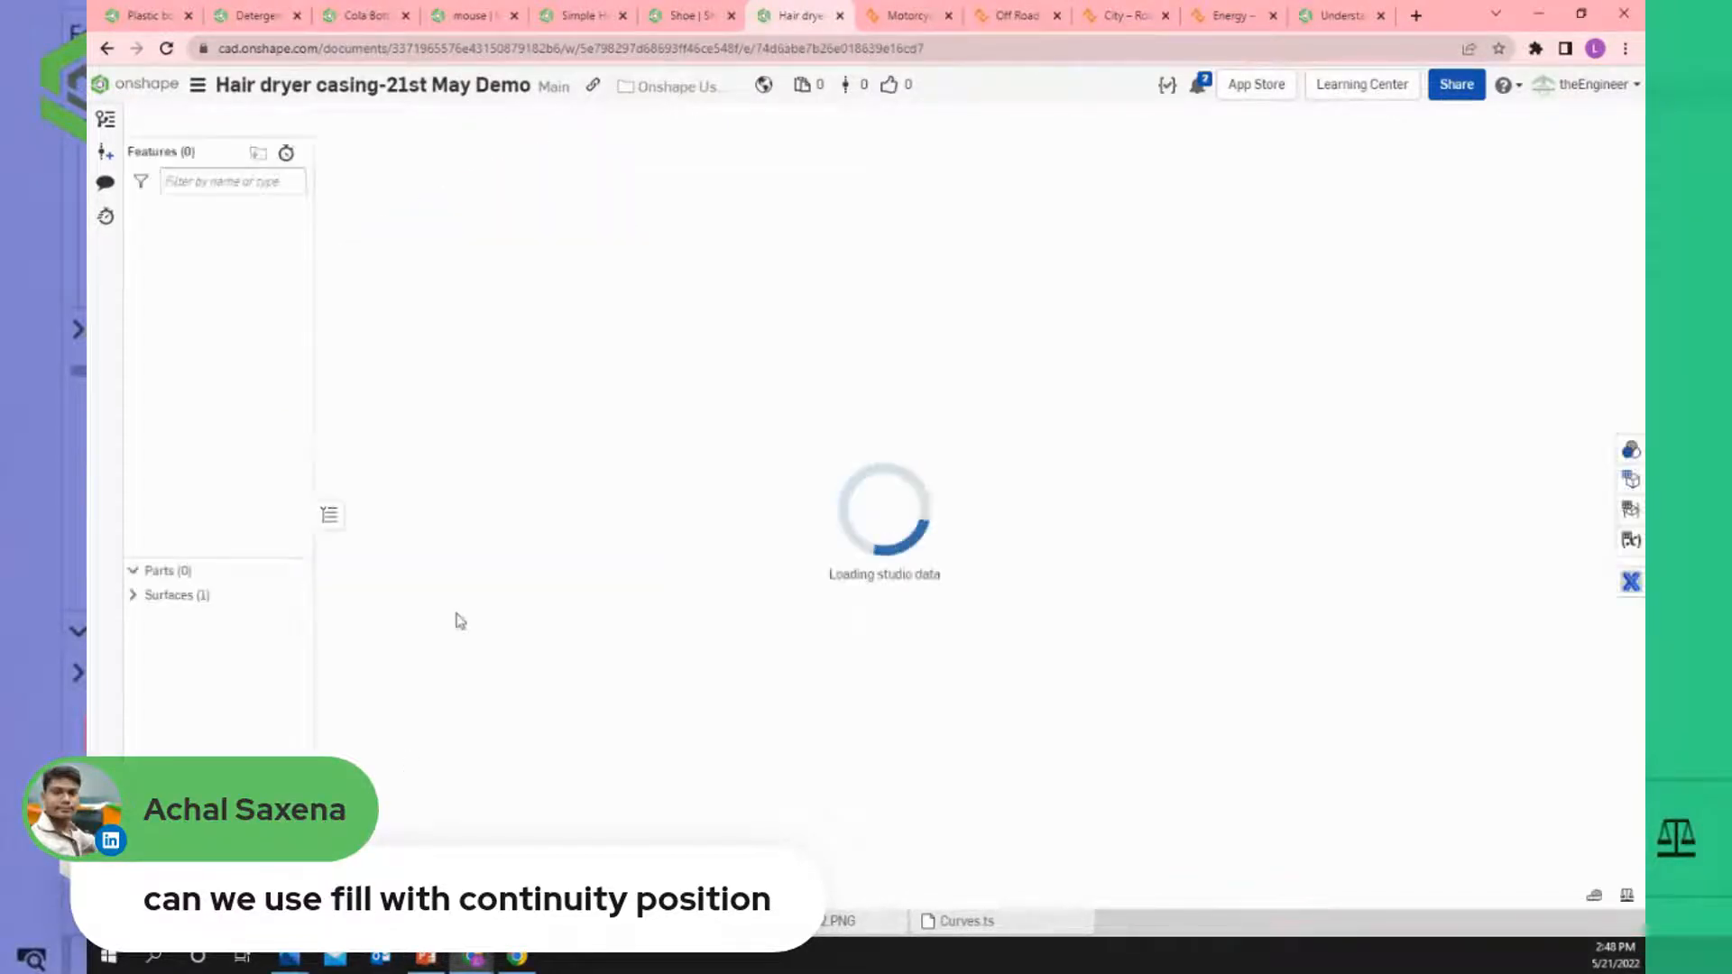
pyautogui.scroll(-2, 799, 254)
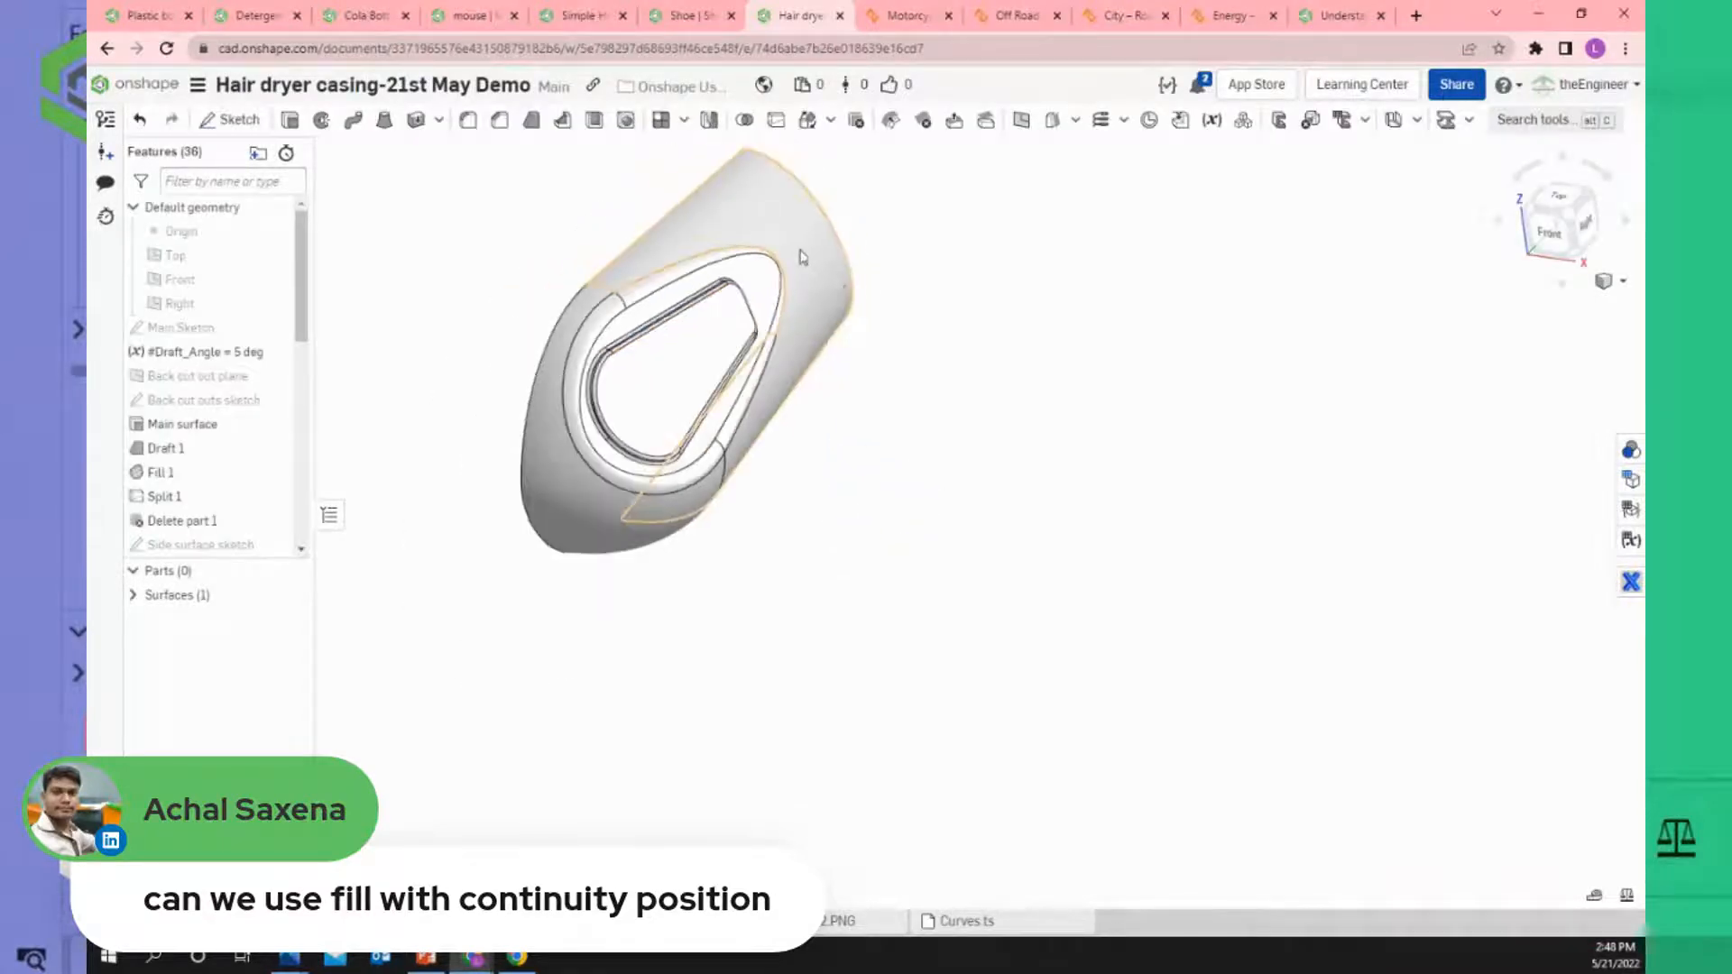
pyautogui.moveTo(939, 350); pyautogui.dragTo(842, 377, button='right')
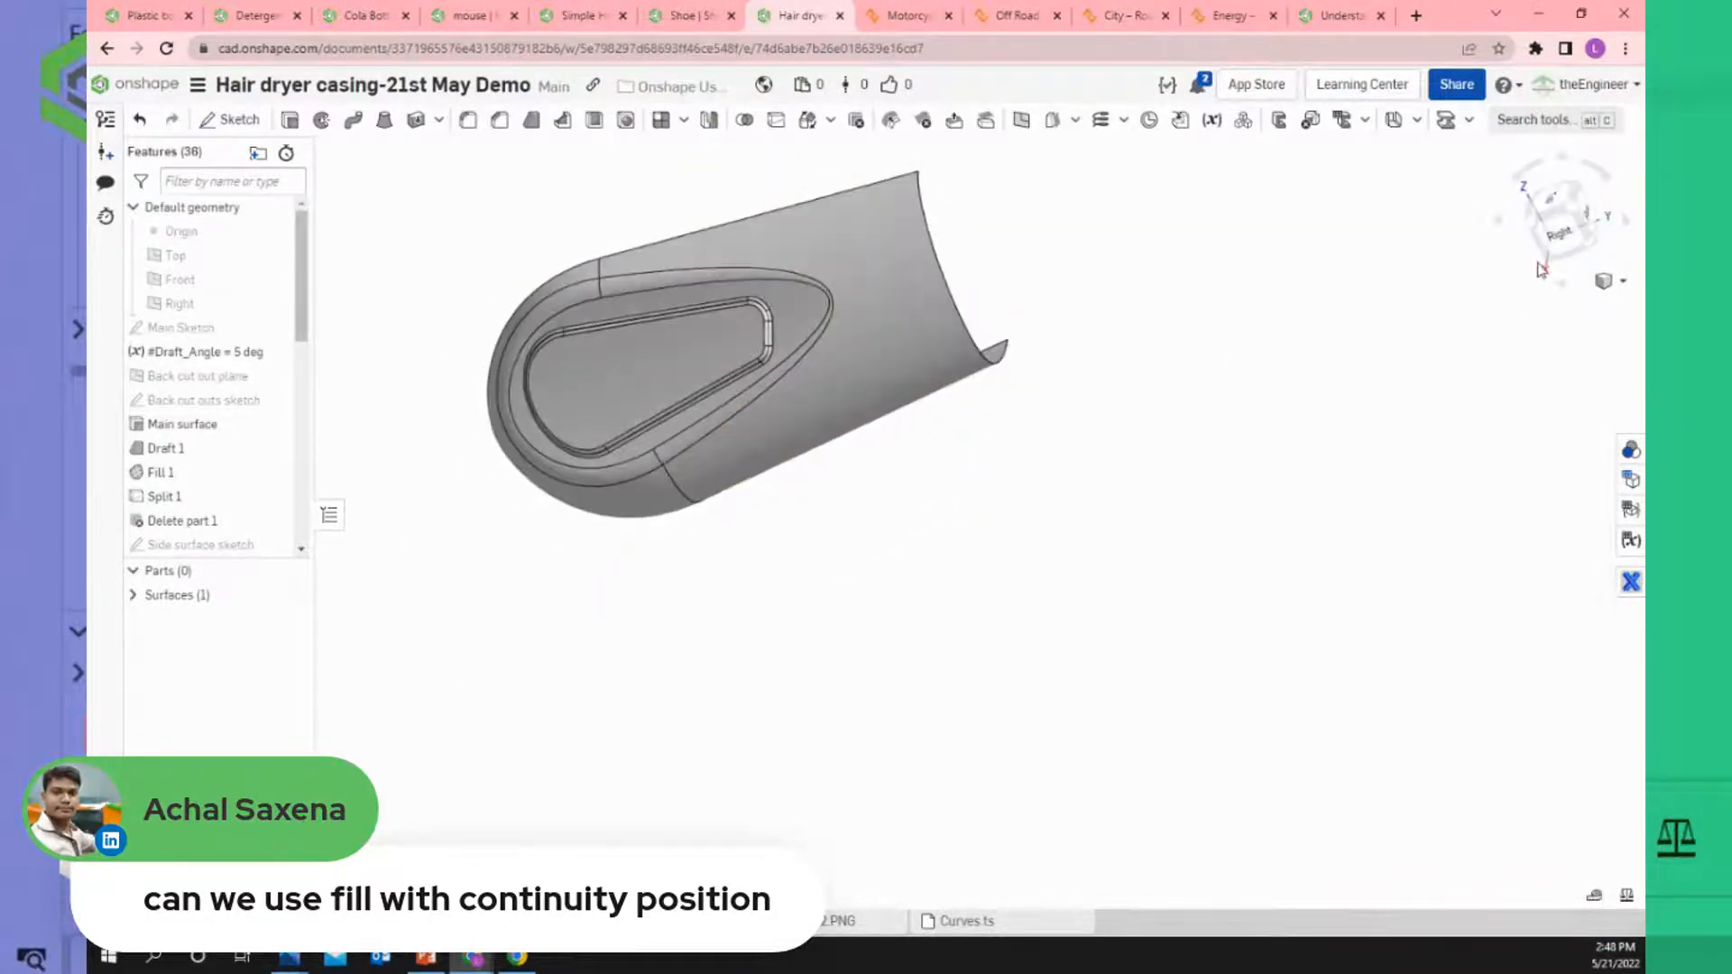
pyautogui.click(1555, 235)
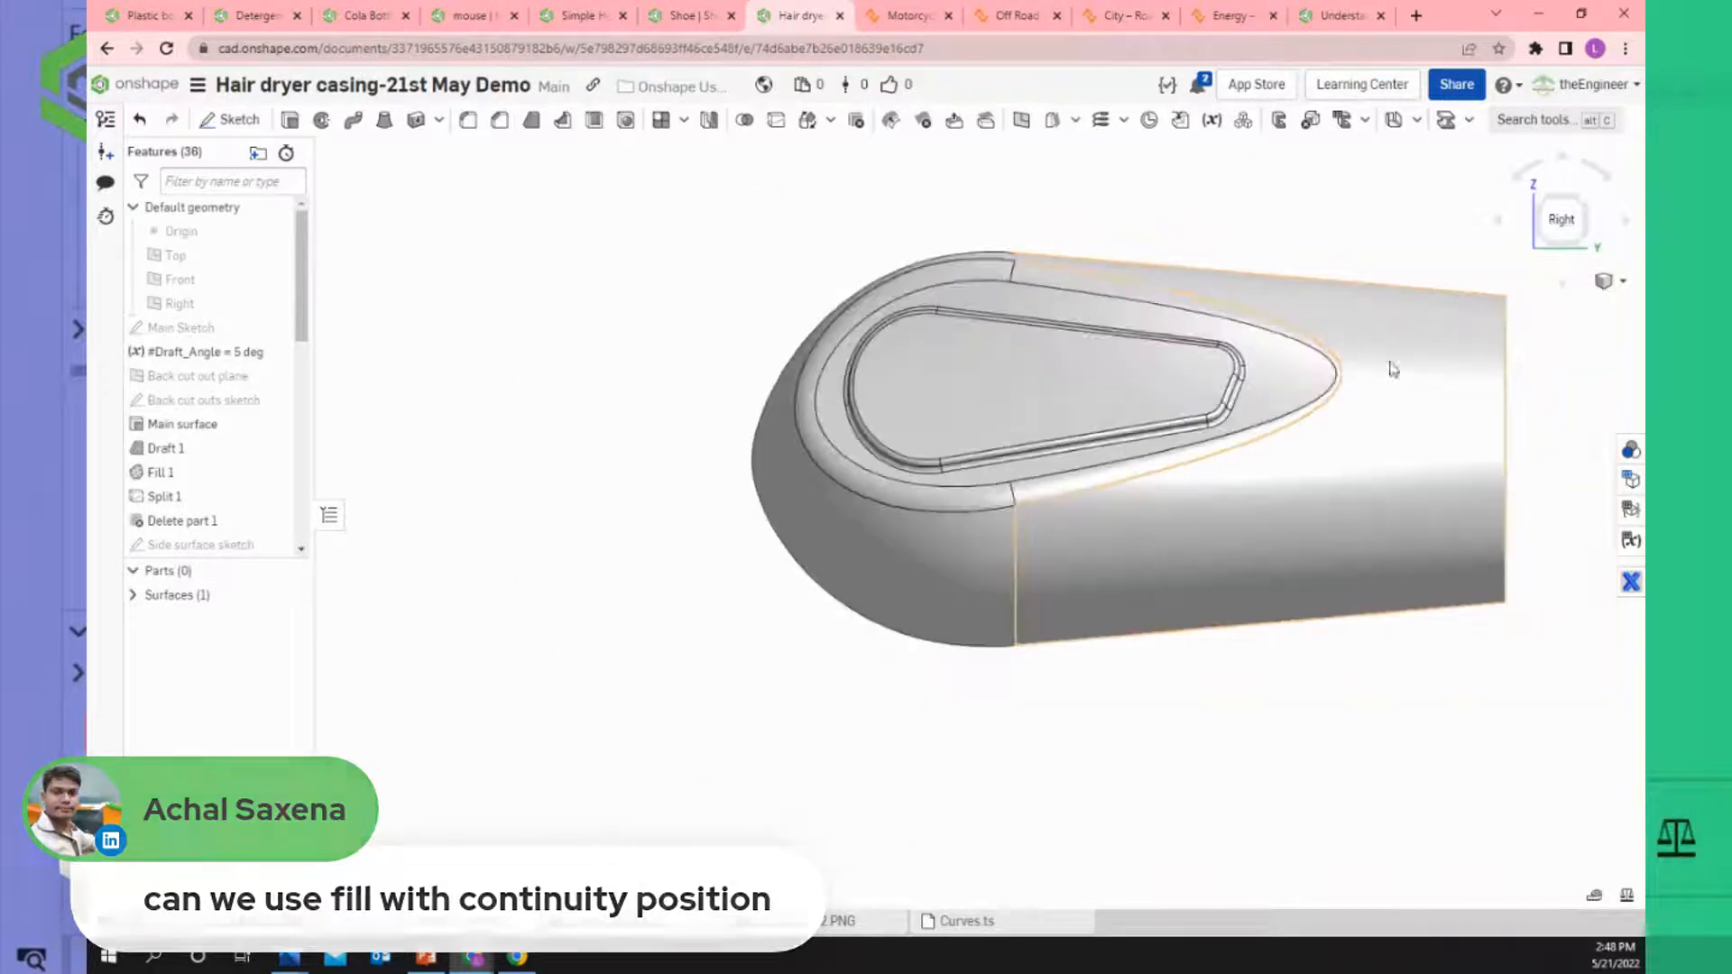
pyautogui.scroll(3, 1529, 394)
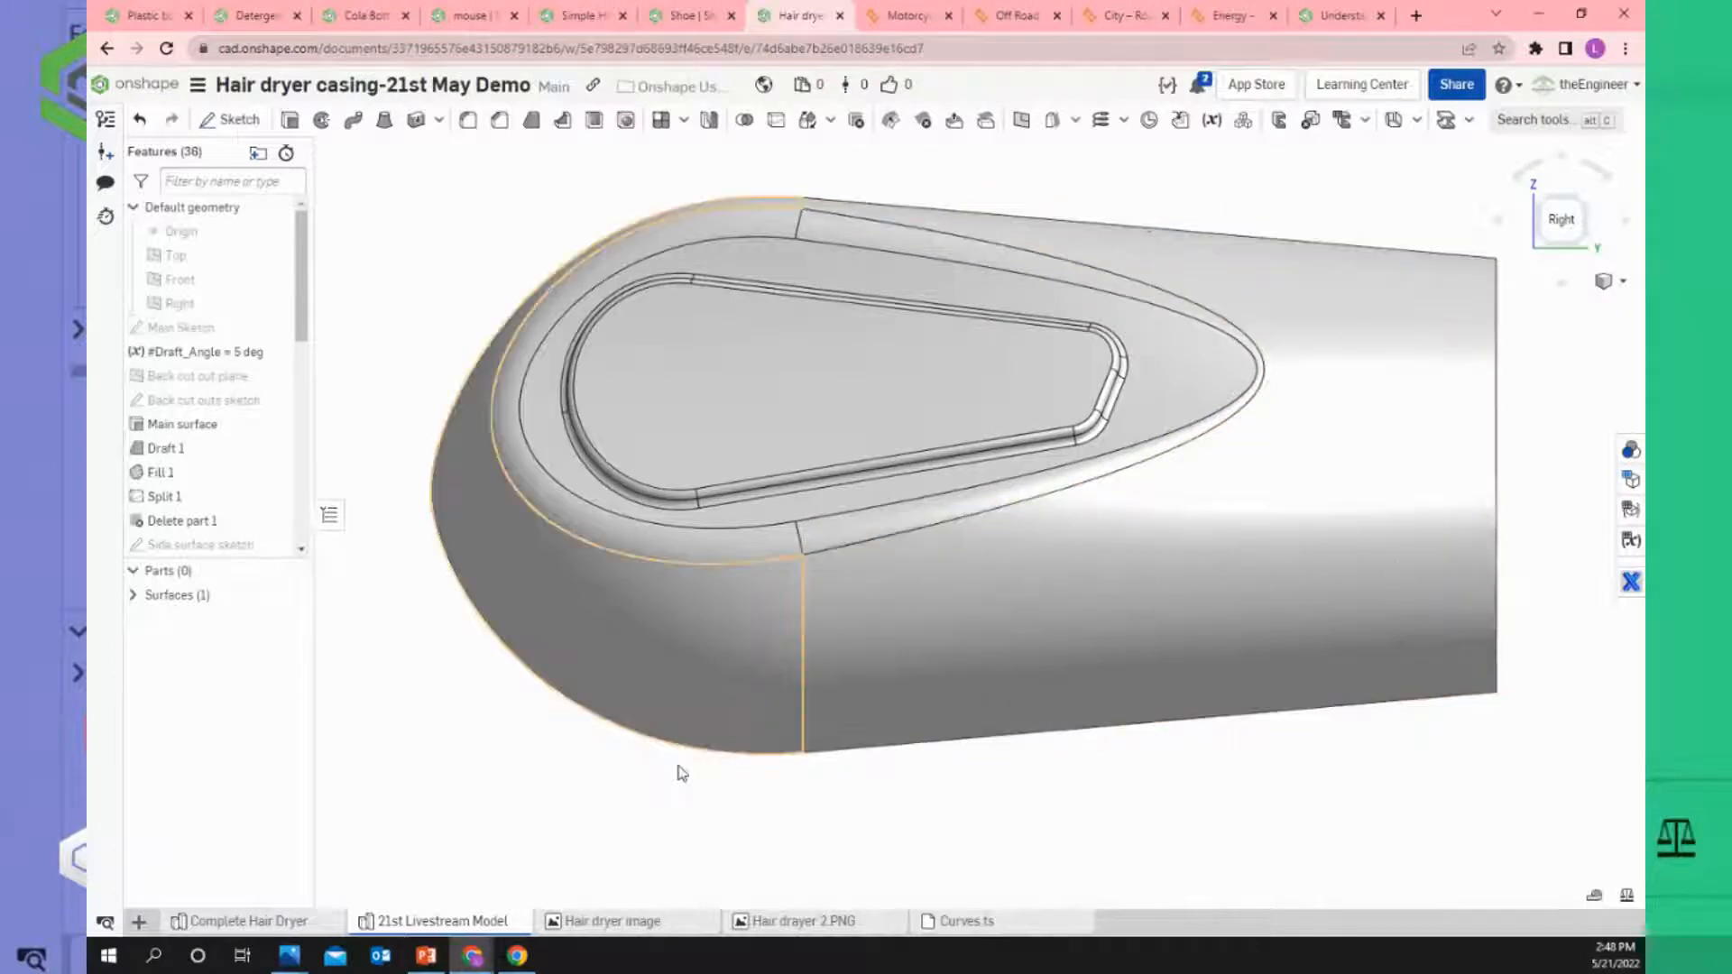
pyautogui.click(614, 921)
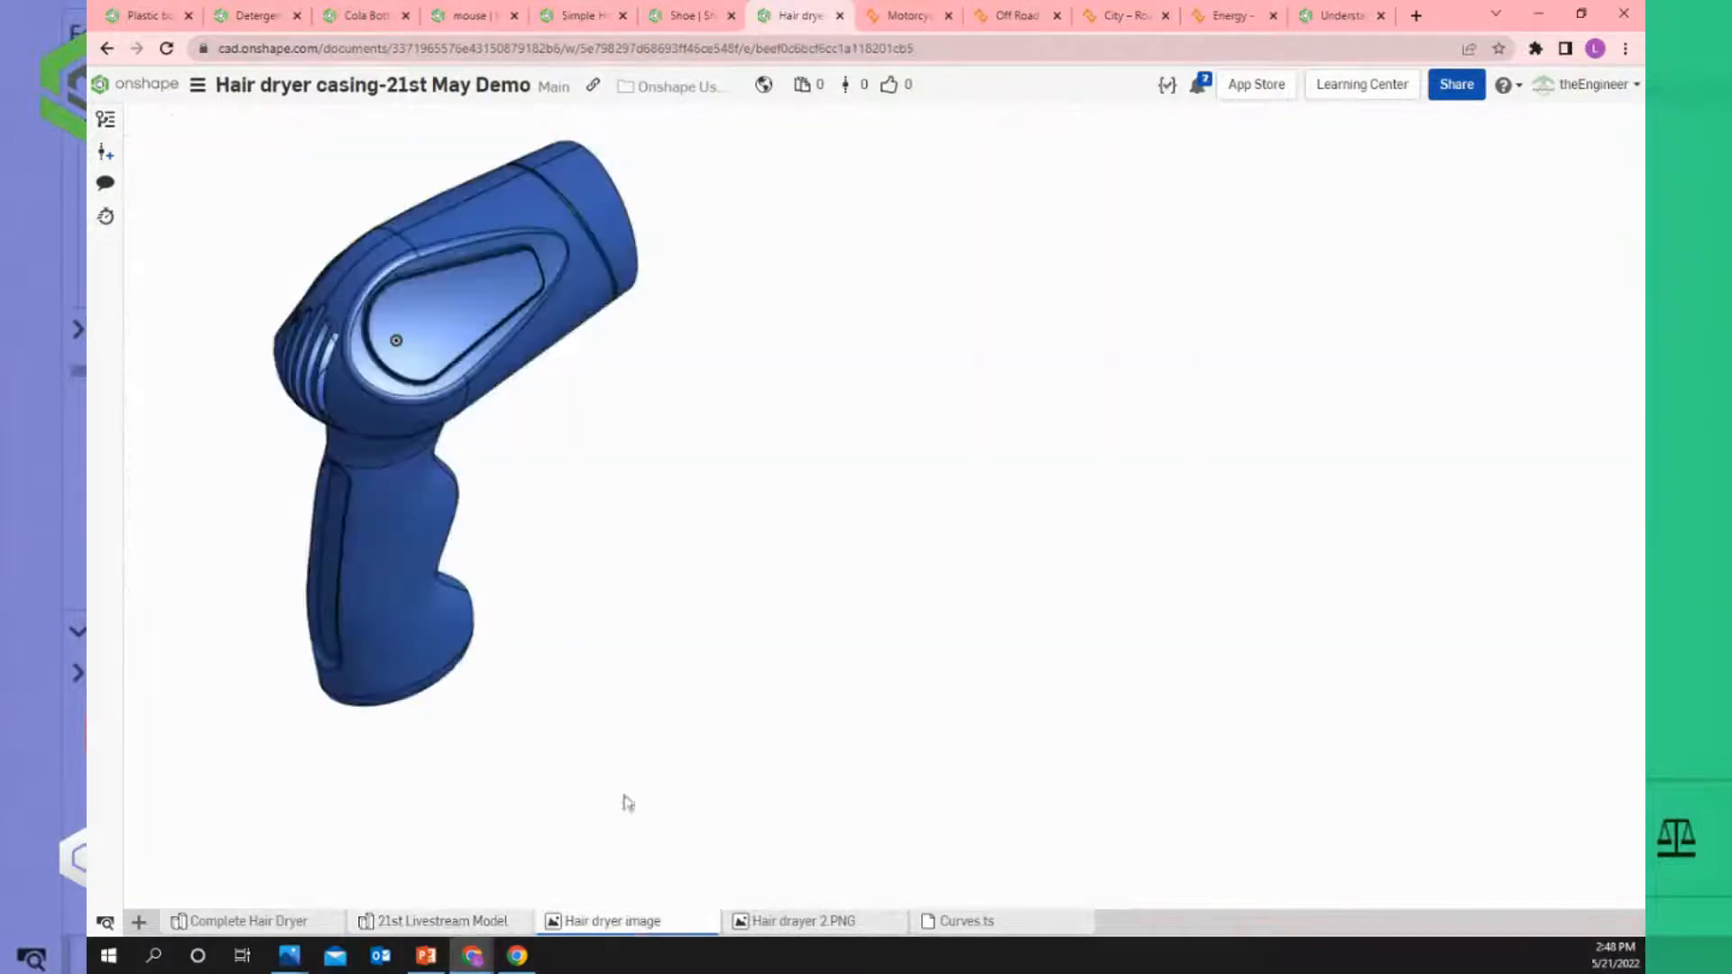
pyautogui.click(388, 921)
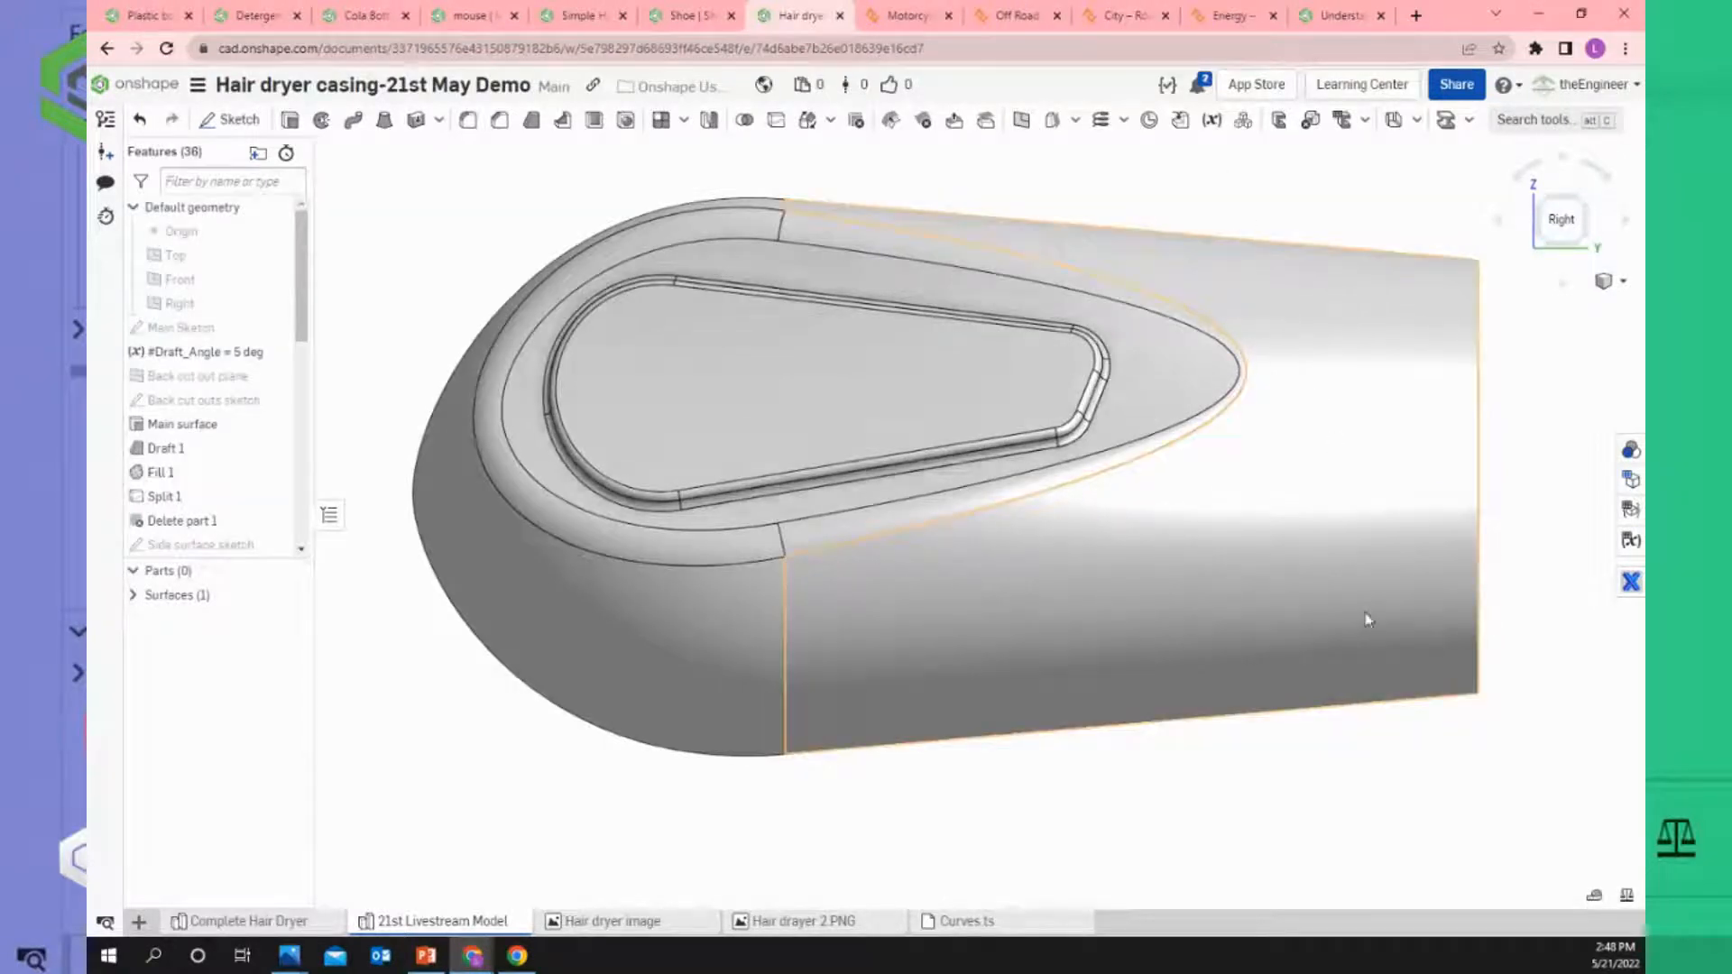
pyautogui.scroll(-2, 1367, 487)
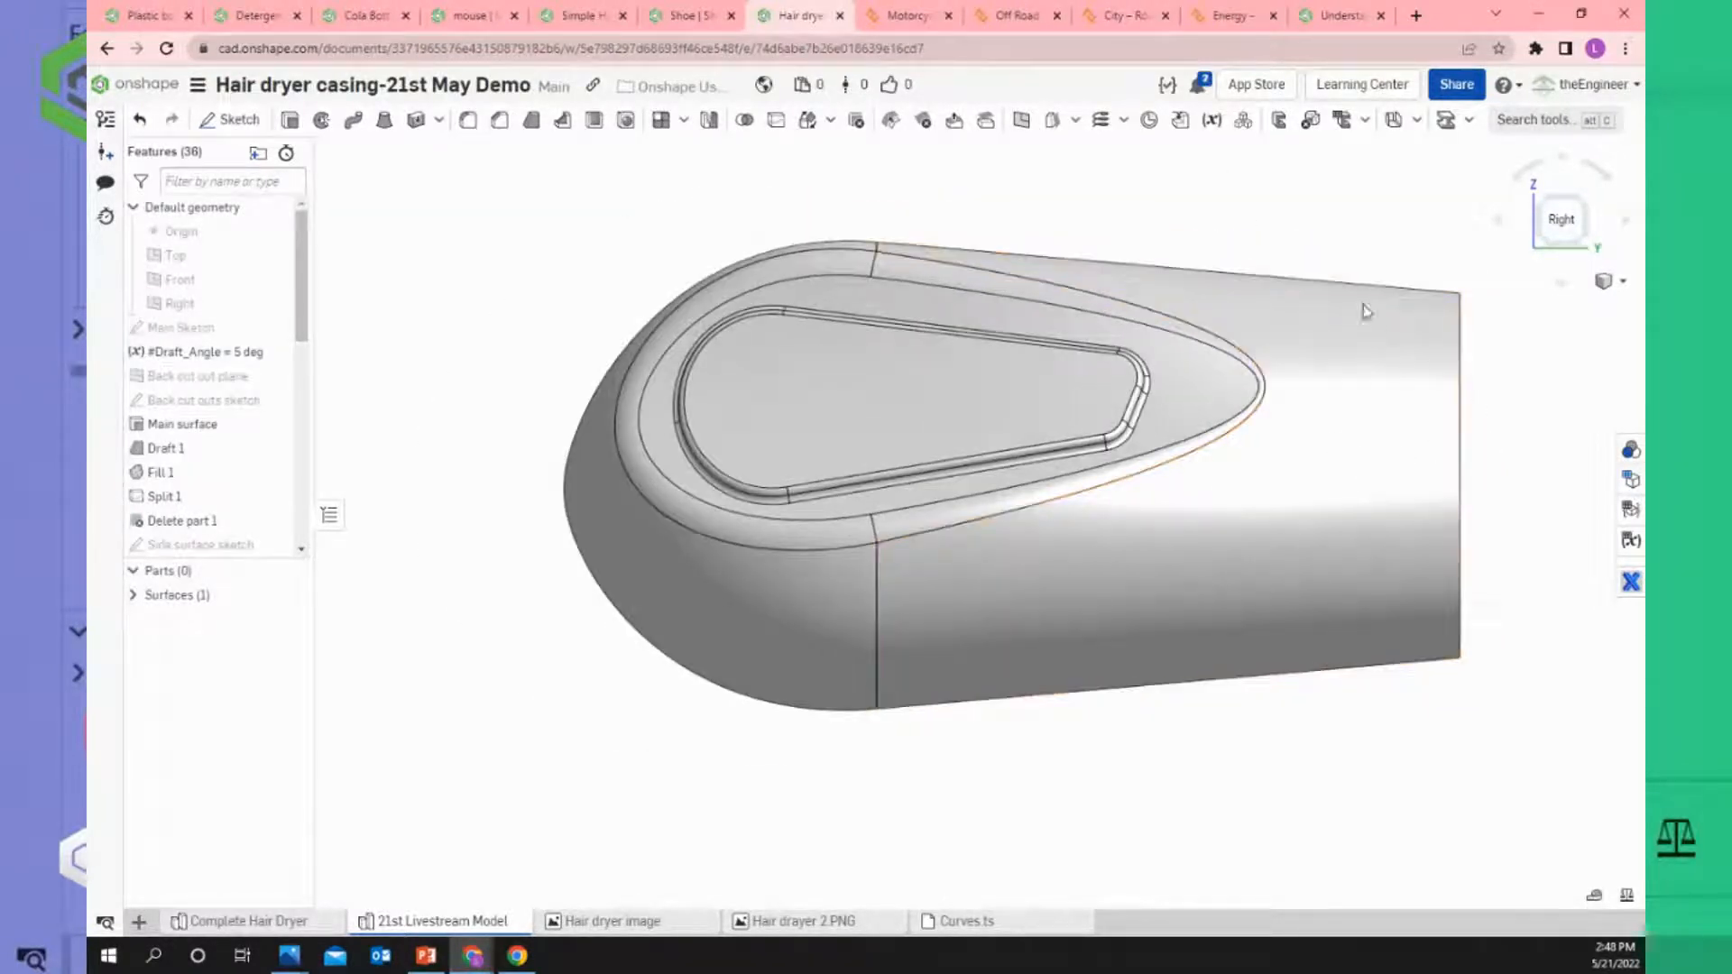
pyautogui.click(355, 123)
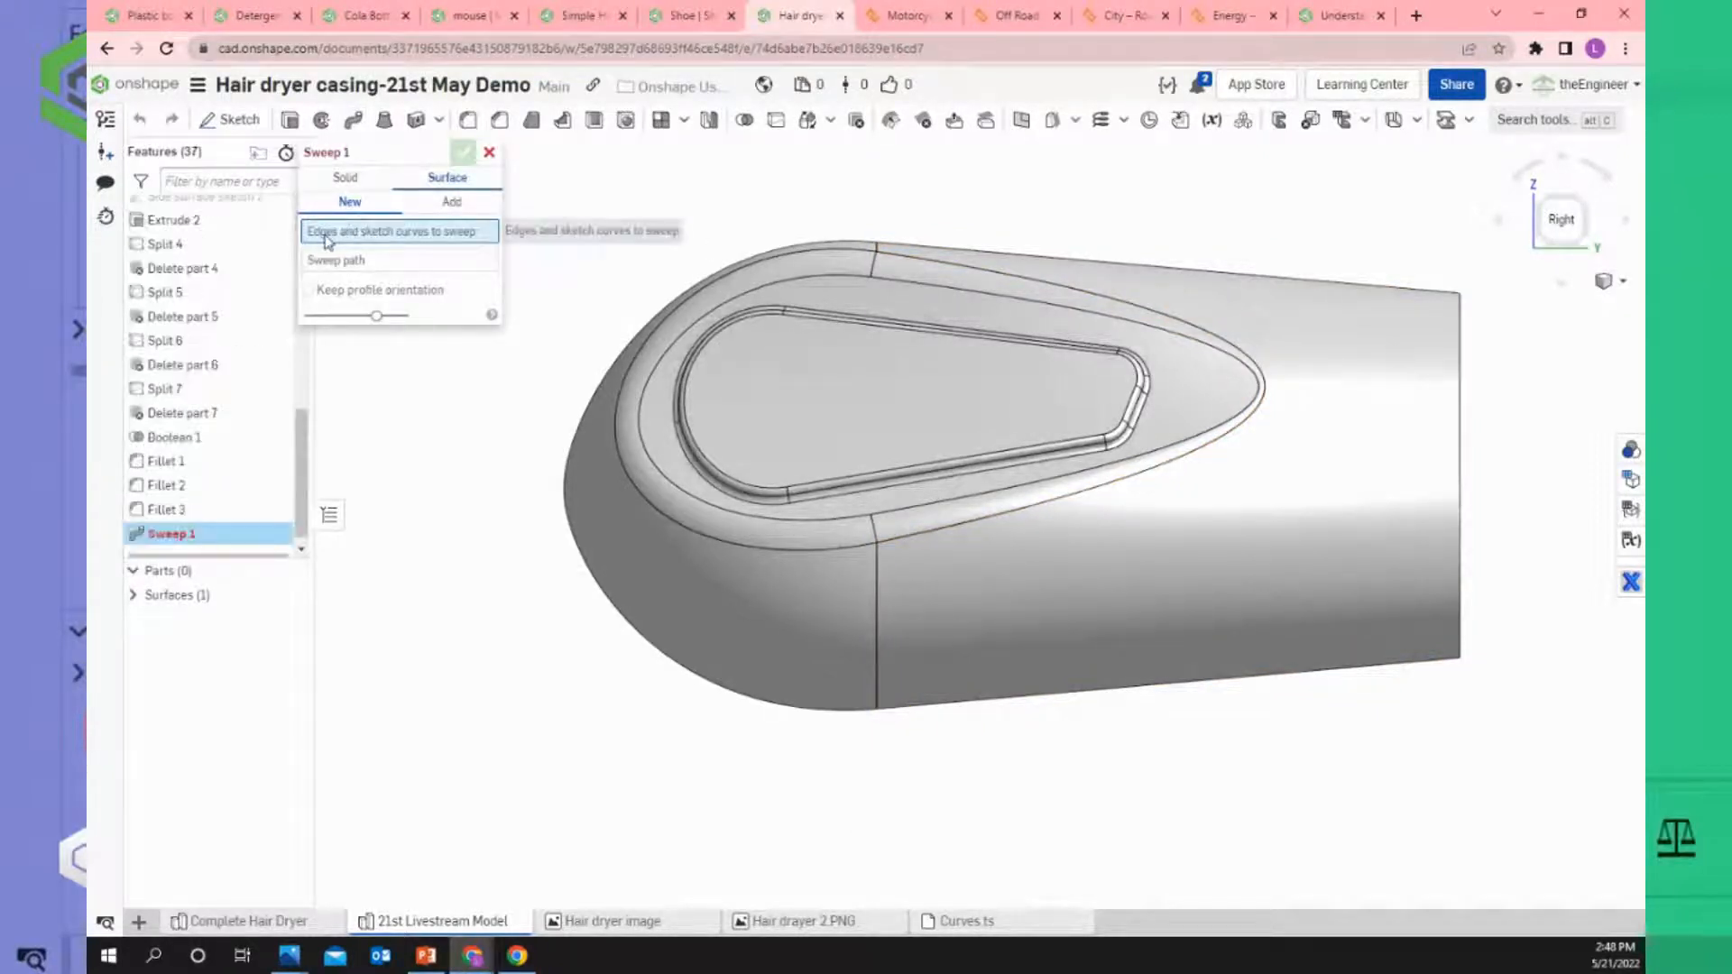
pyautogui.click(348, 263)
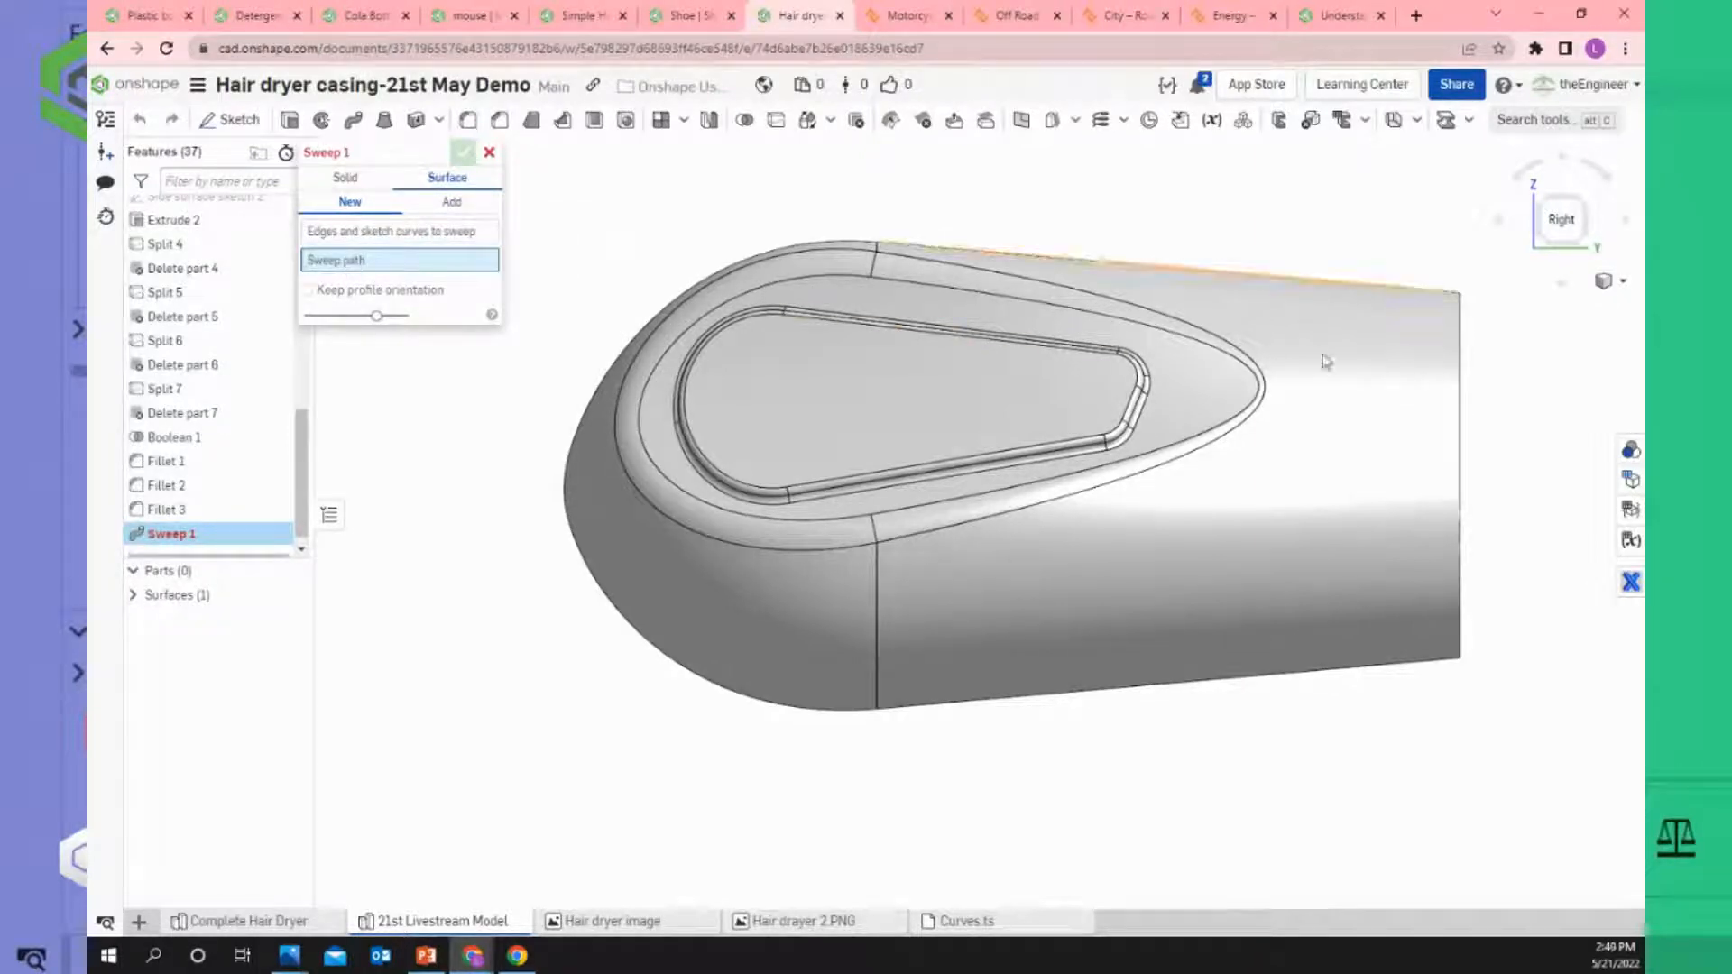
pyautogui.click(346, 233)
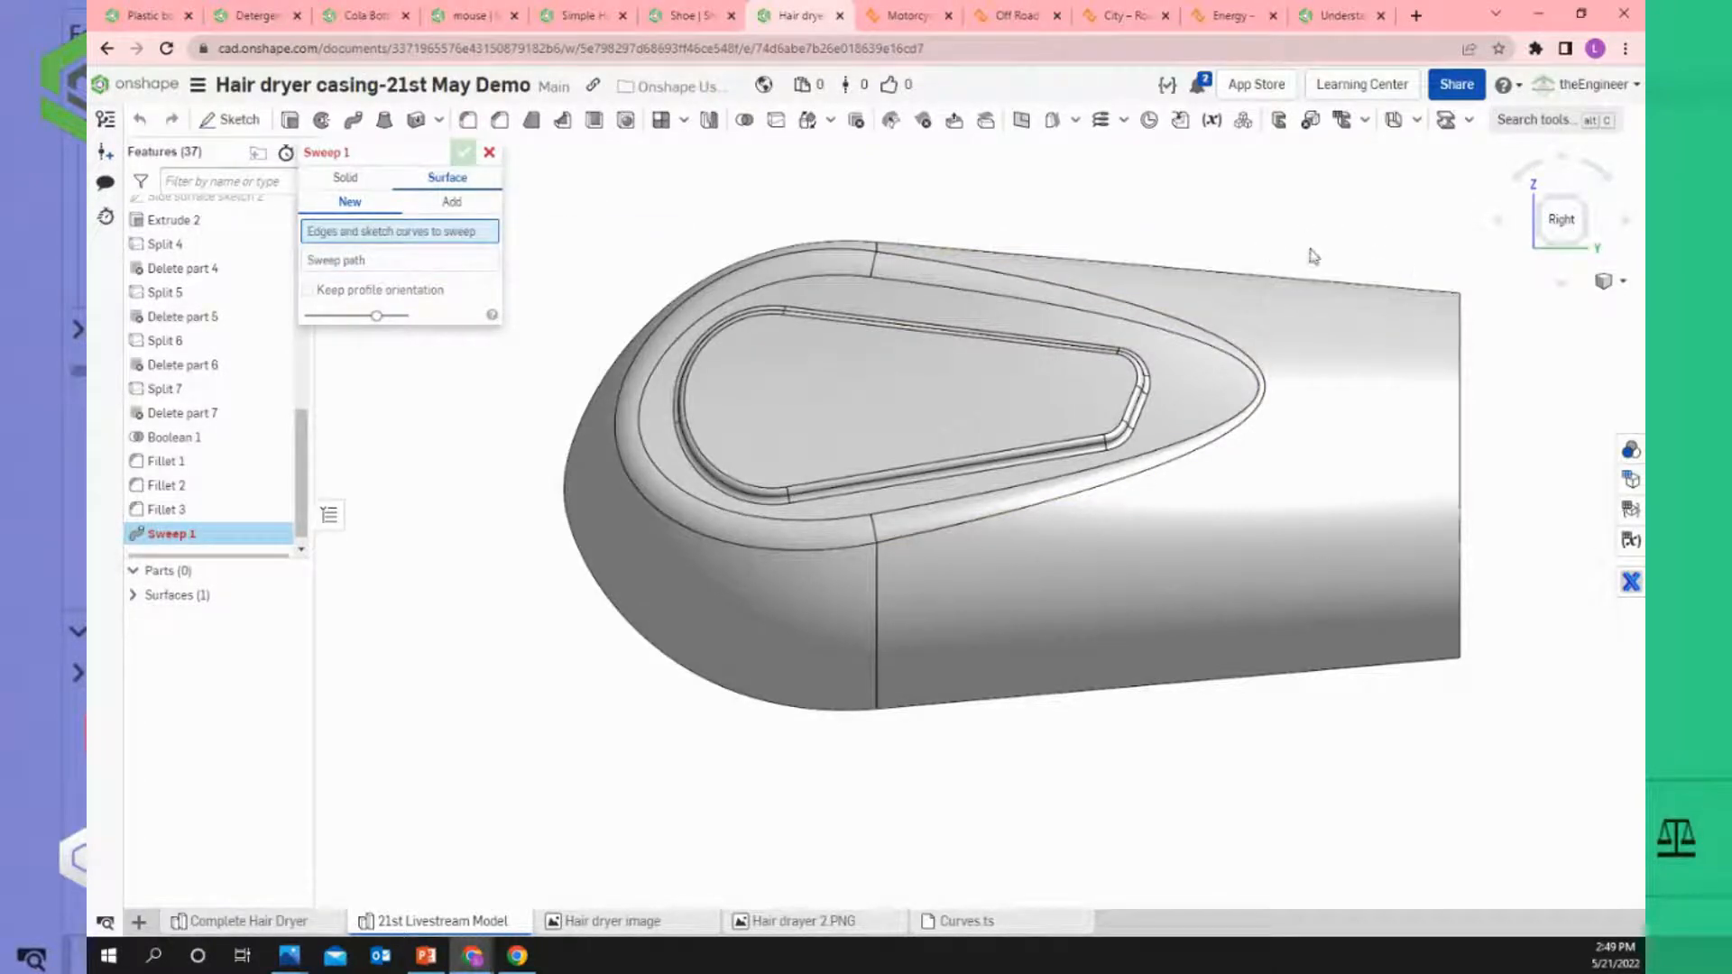
pyautogui.click(489, 153)
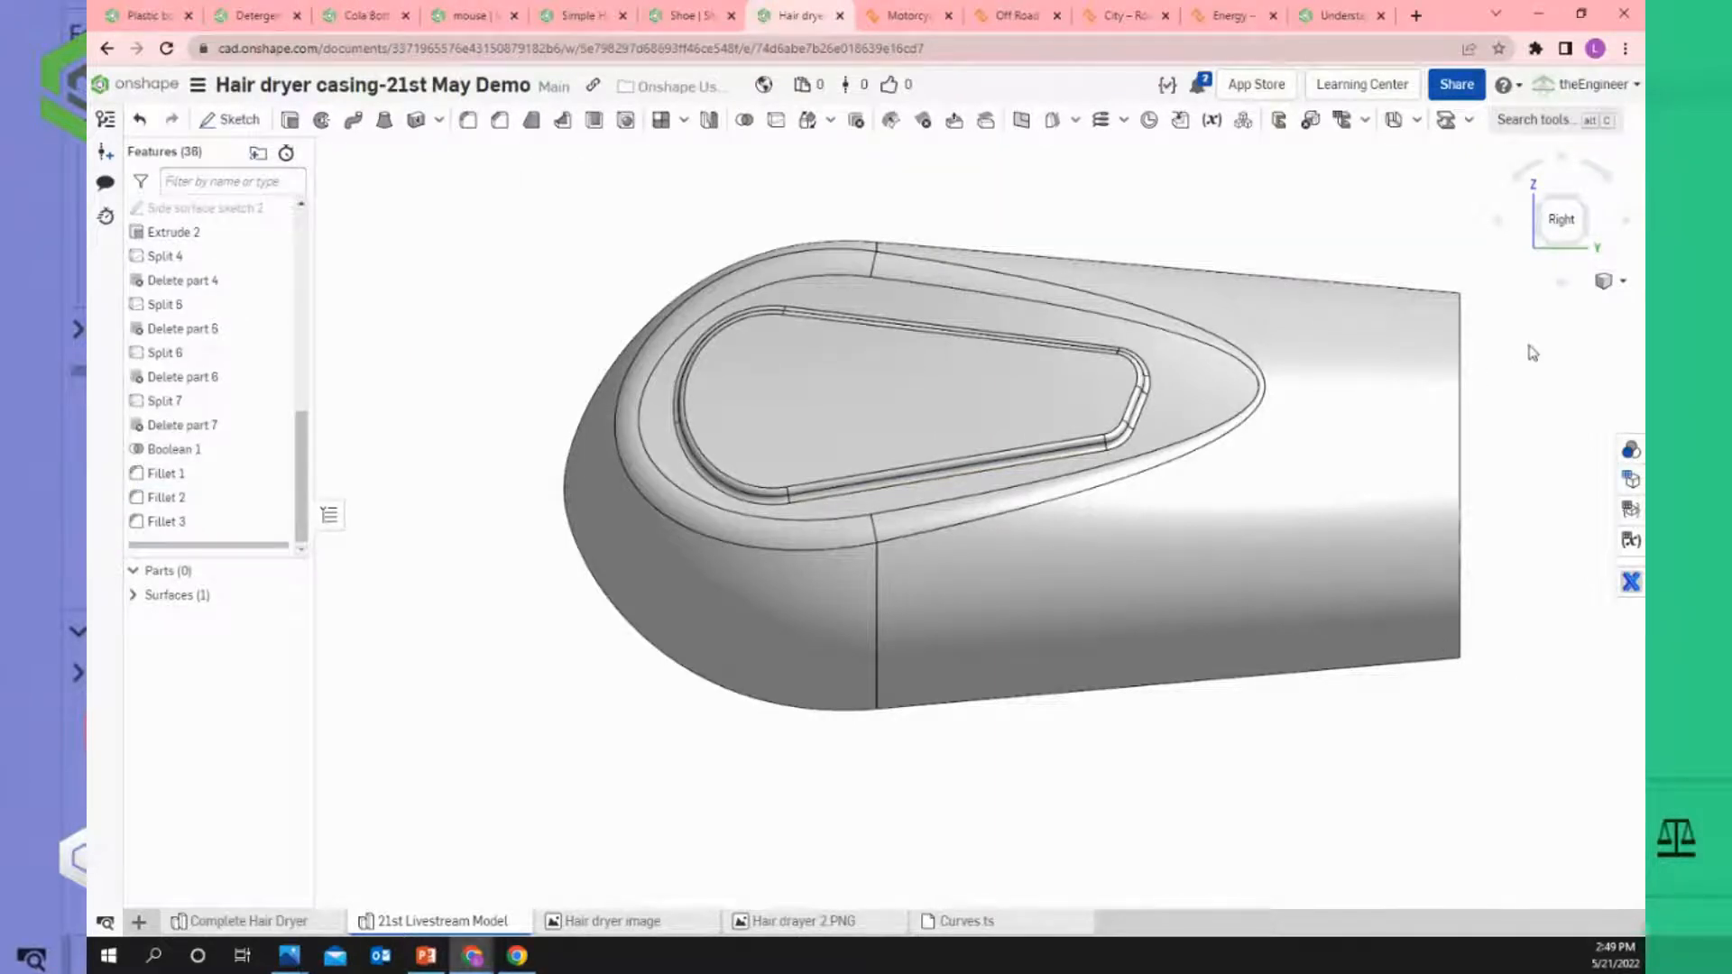
# Sketch a slanted line on the Right plane crossing the casing near its open end, and apply a fix constraint to it.
pyautogui.scroll(1, 1527, 354)
pyautogui.scroll(-1, 1482, 377)
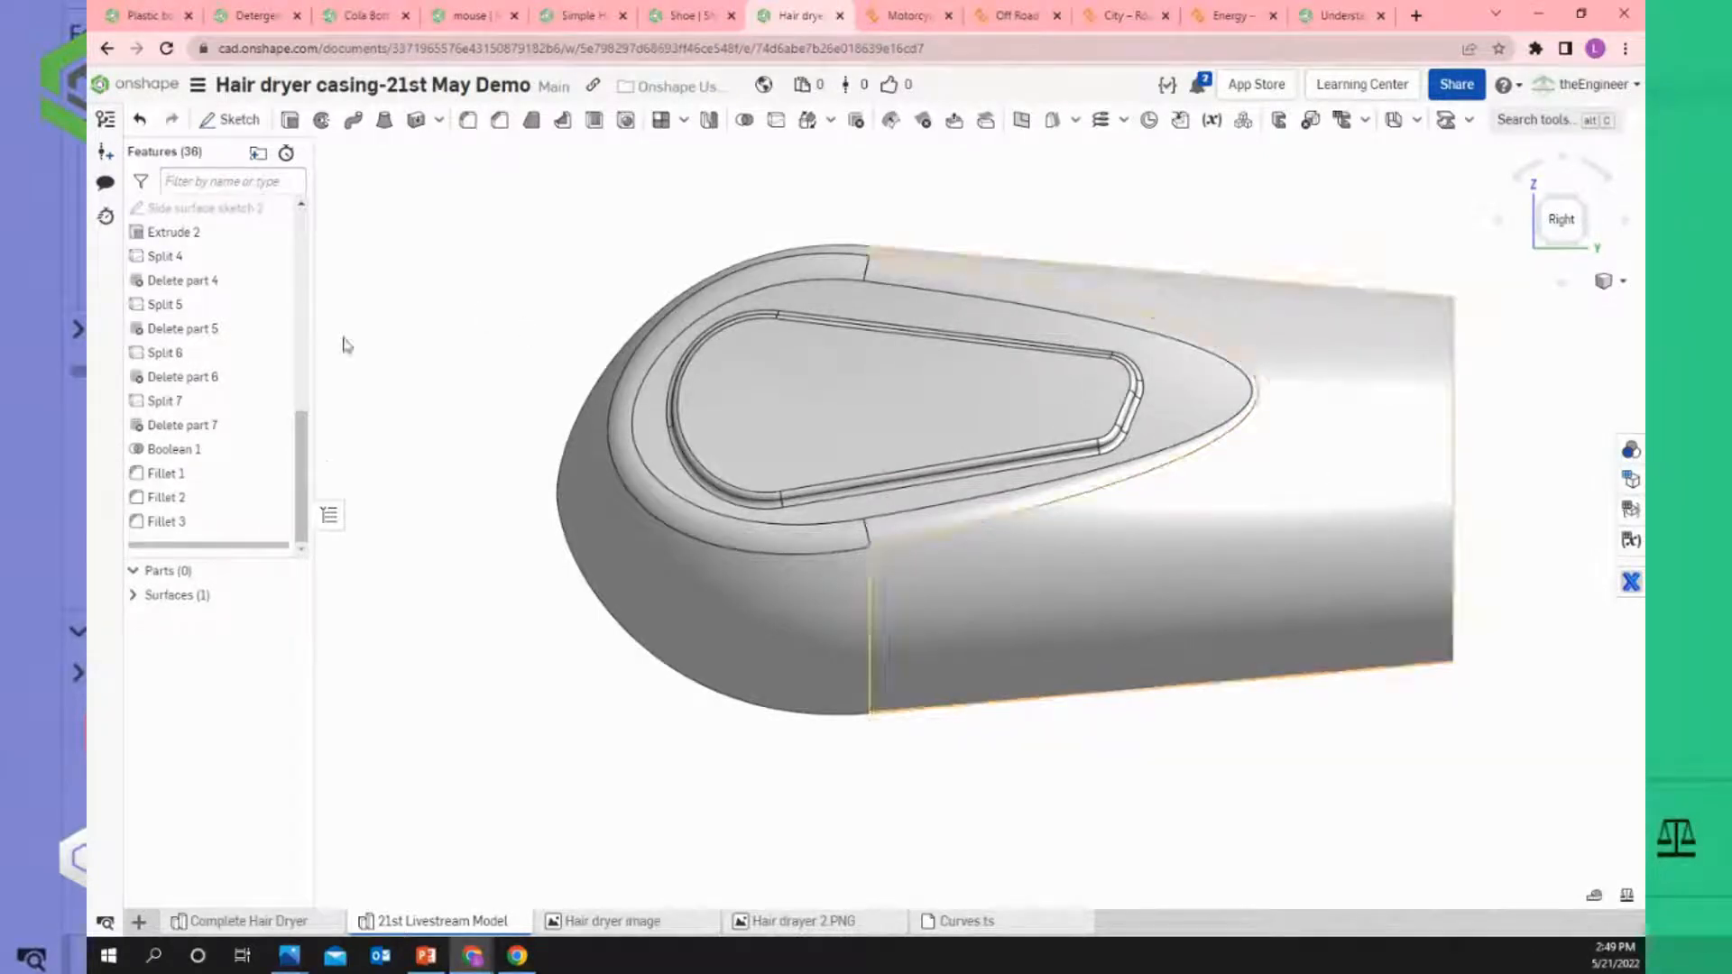
pyautogui.scroll(3, 302, 451)
pyautogui.scroll(3, 297, 203)
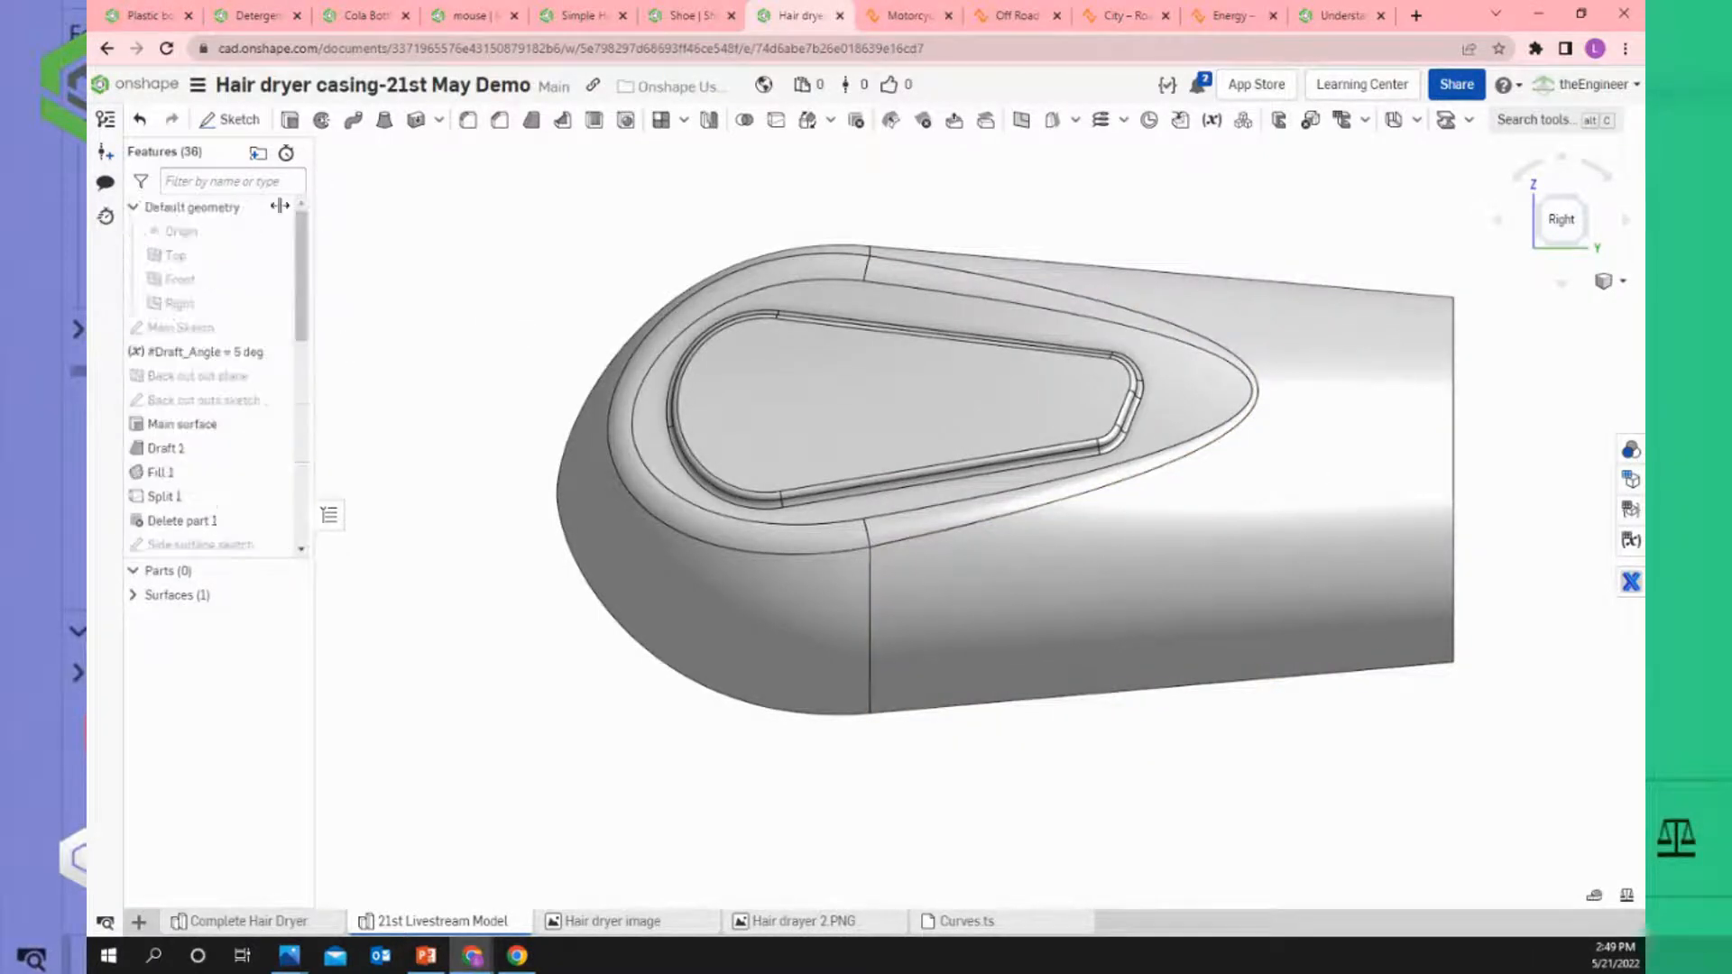
pyautogui.rightClick(179, 307)
pyautogui.scroll(2, 1522, 413)
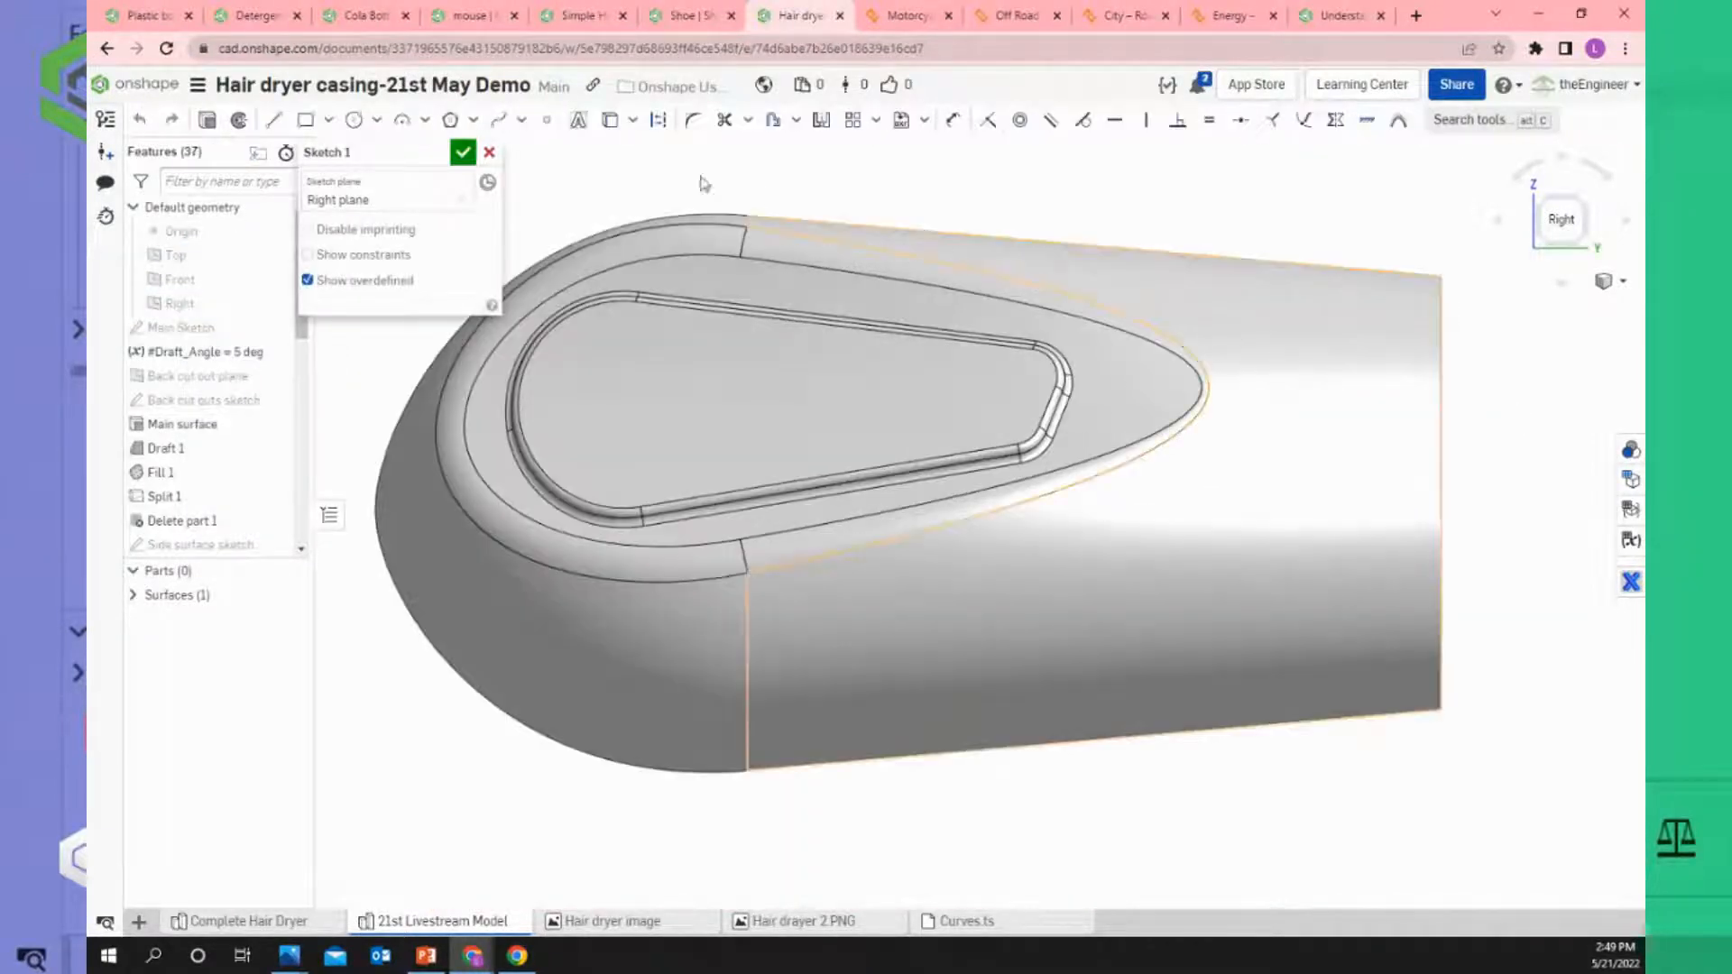
pyautogui.click(272, 119)
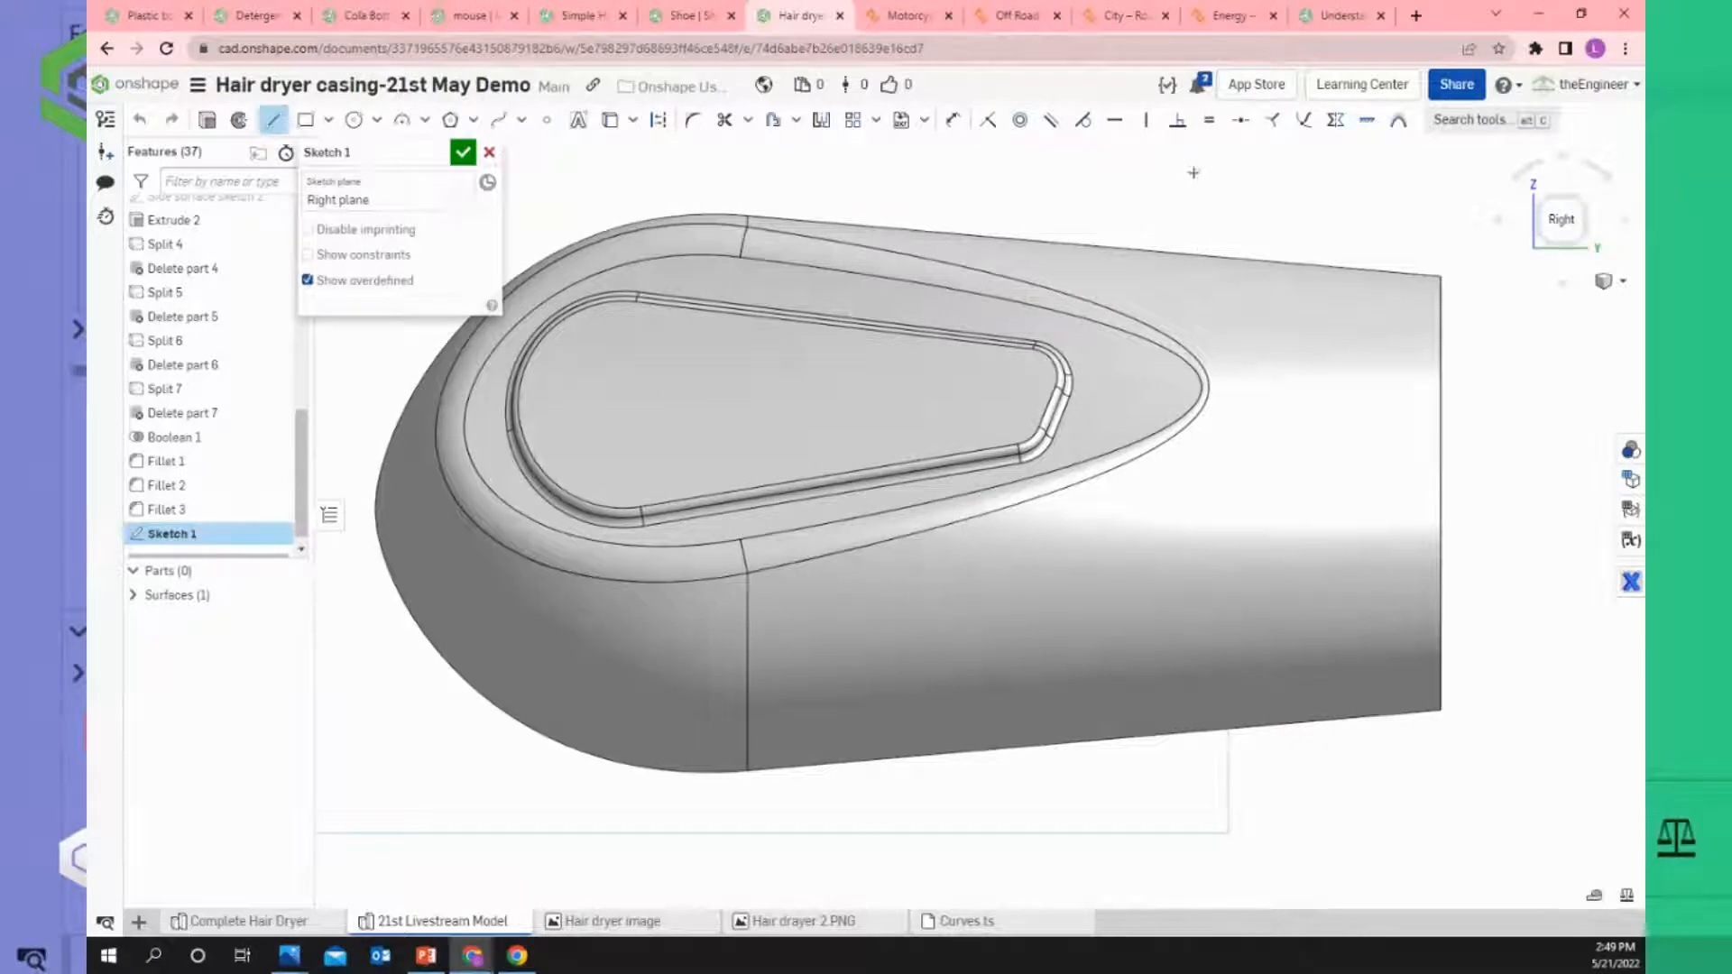
pyautogui.moveTo(1196, 174); pyautogui.dragTo(1405, 823)
pyautogui.press('Escape')
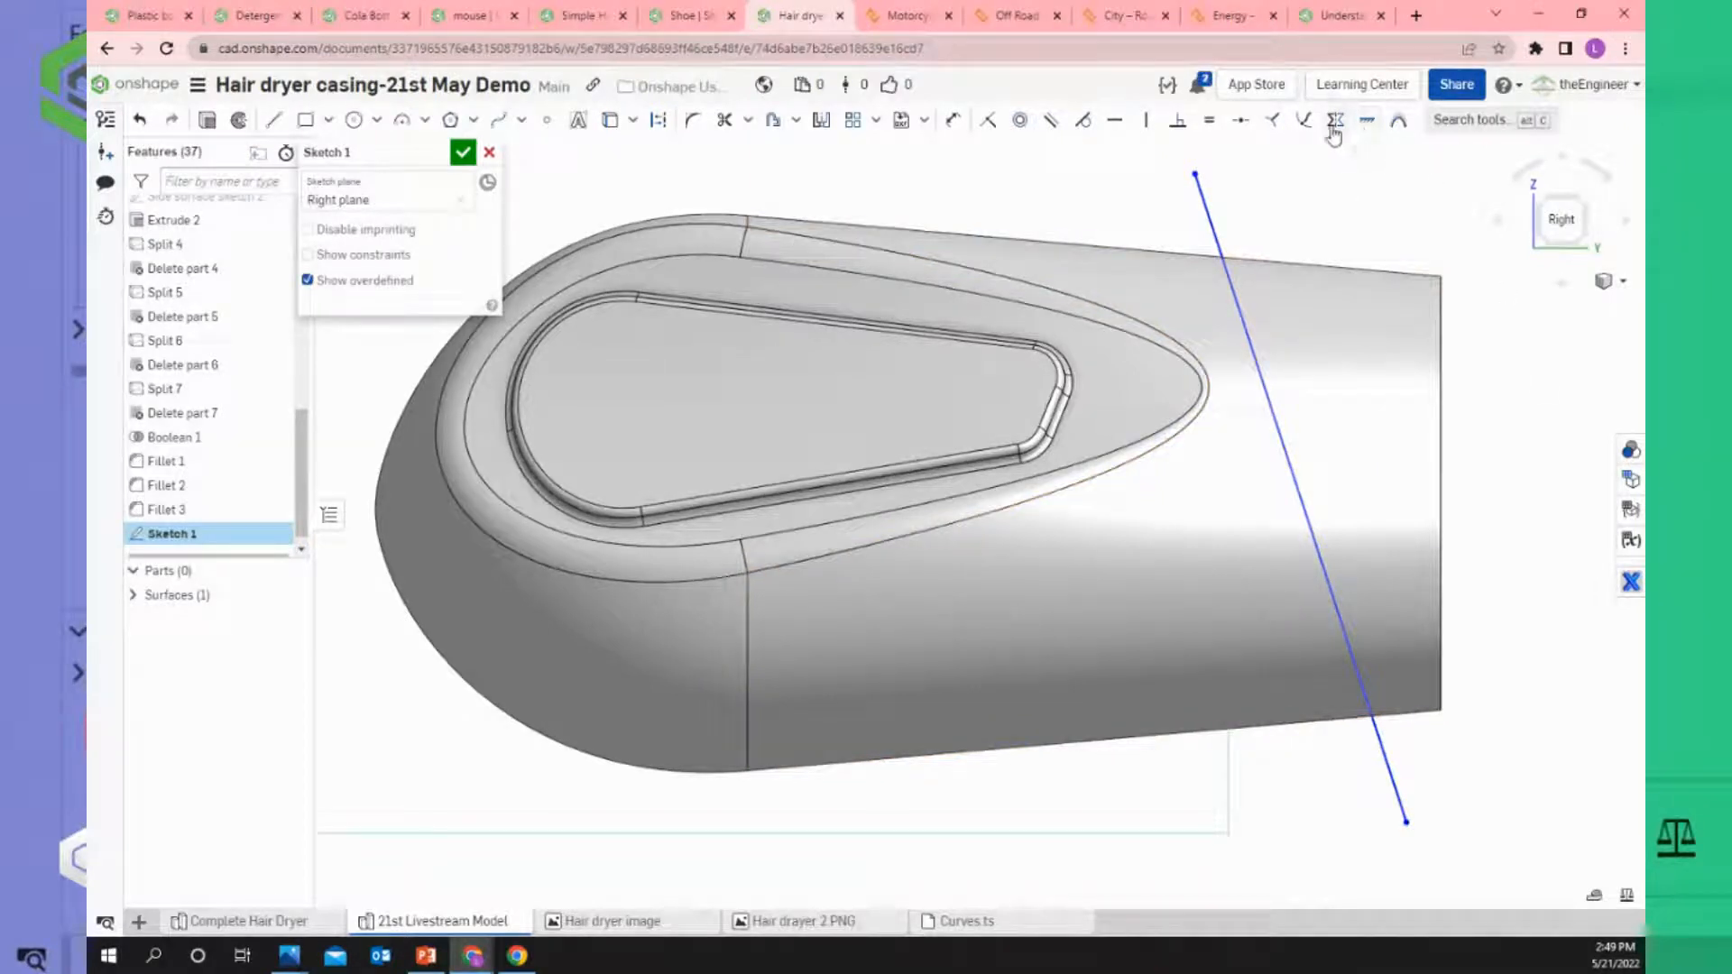
pyautogui.click(1370, 125)
pyautogui.click(1364, 130)
pyautogui.scroll(-1, 1303, 203)
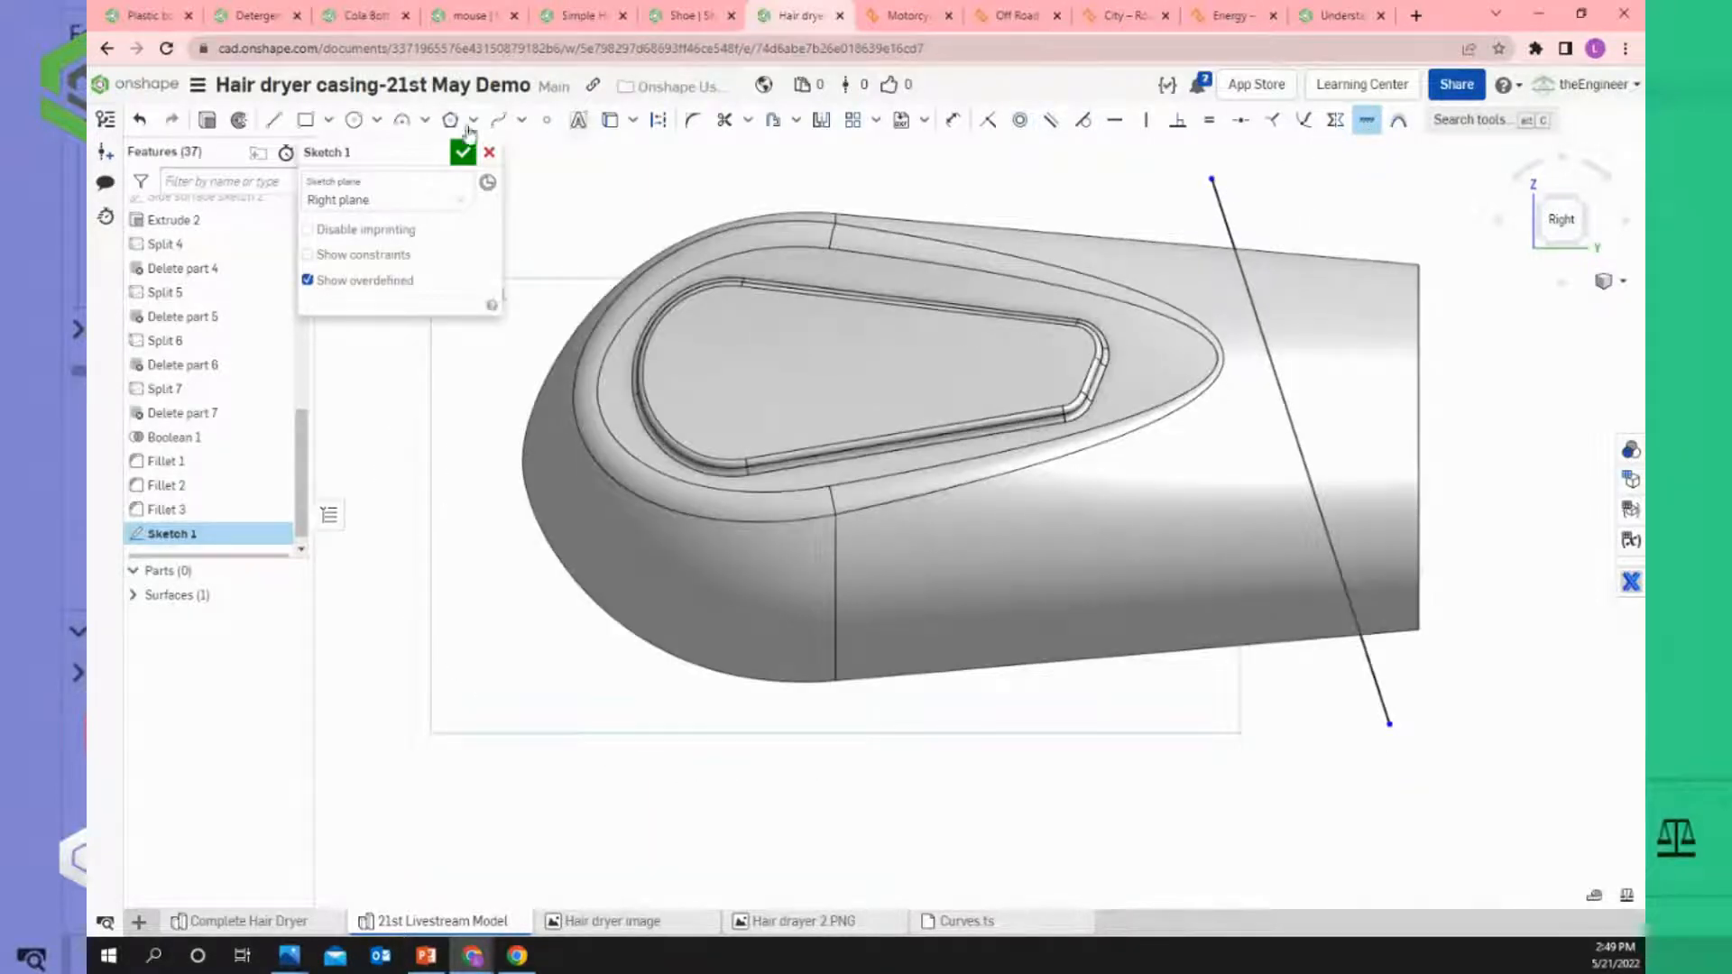
# Extrude the slanted sketch line as a new blind surface that passes completely through the side of the casing.
pyautogui.scroll(-5, 862, 261)
pyautogui.moveTo(966, 321)
pyautogui.mouseDown(button='right')
pyautogui.moveTo(912, 363)
pyautogui.moveTo(875, 357)
pyautogui.mouseUp(button='right')
pyautogui.scroll(1, 1025, 306)
pyautogui.scroll(3, 1024, 307)
pyautogui.scroll(-2, 1183, 346)
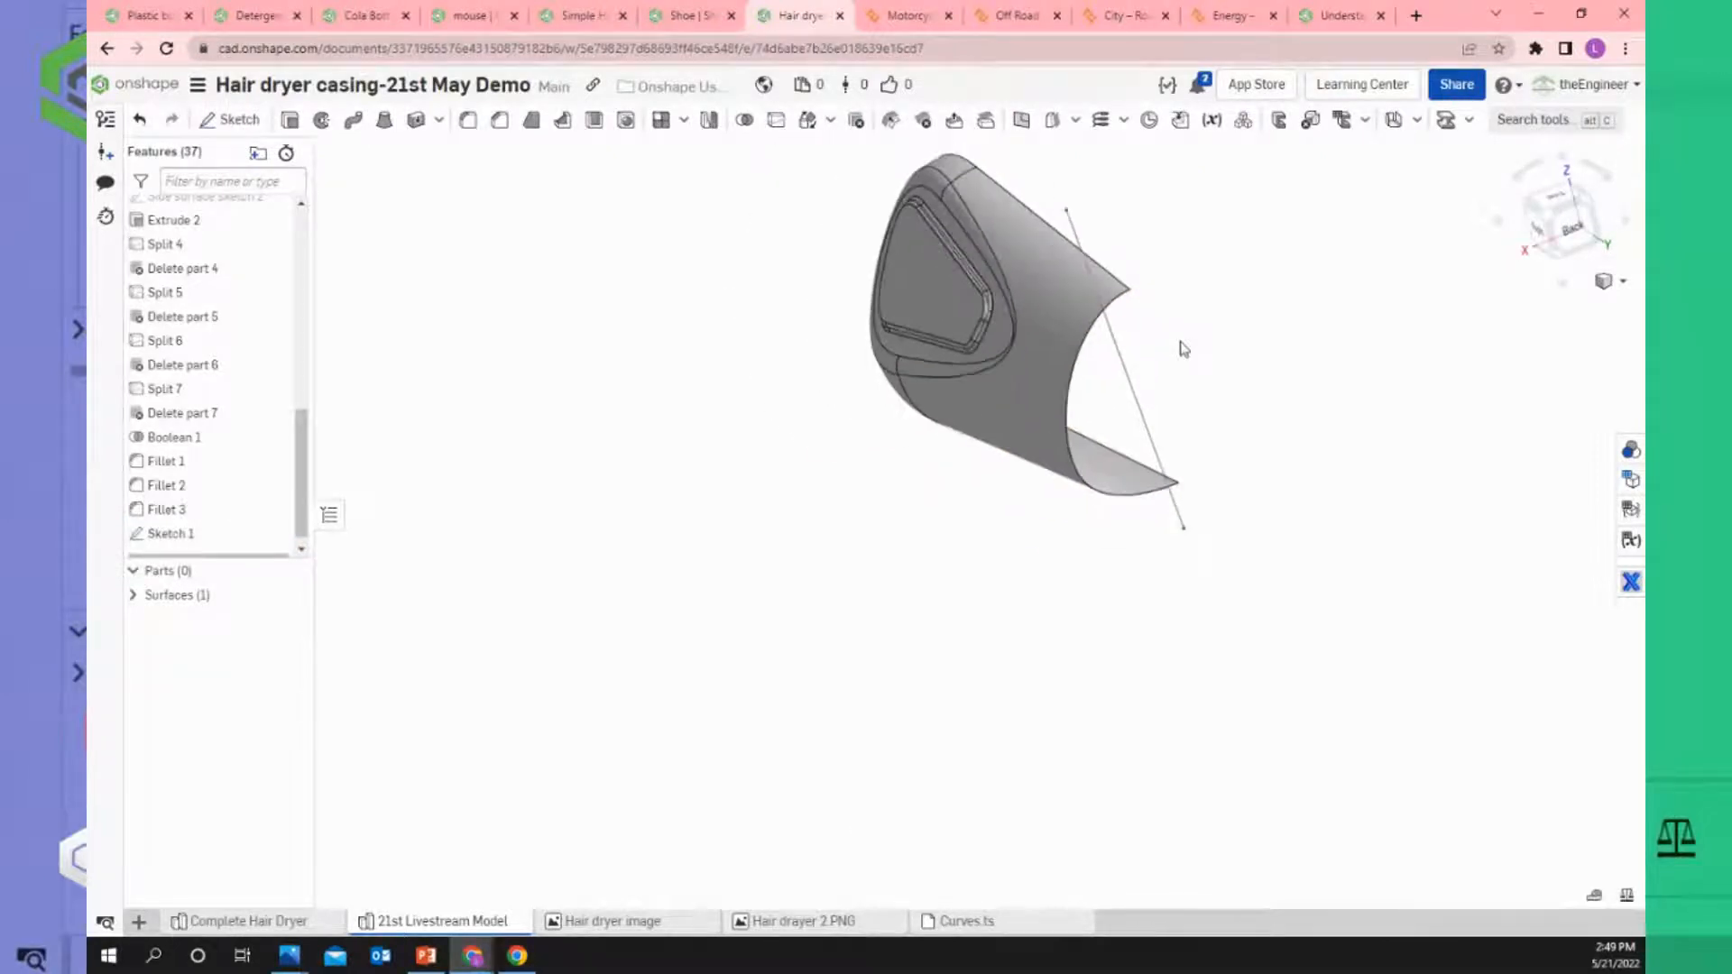
pyautogui.scroll(1, 1119, 225)
pyautogui.scroll(1, 1122, 231)
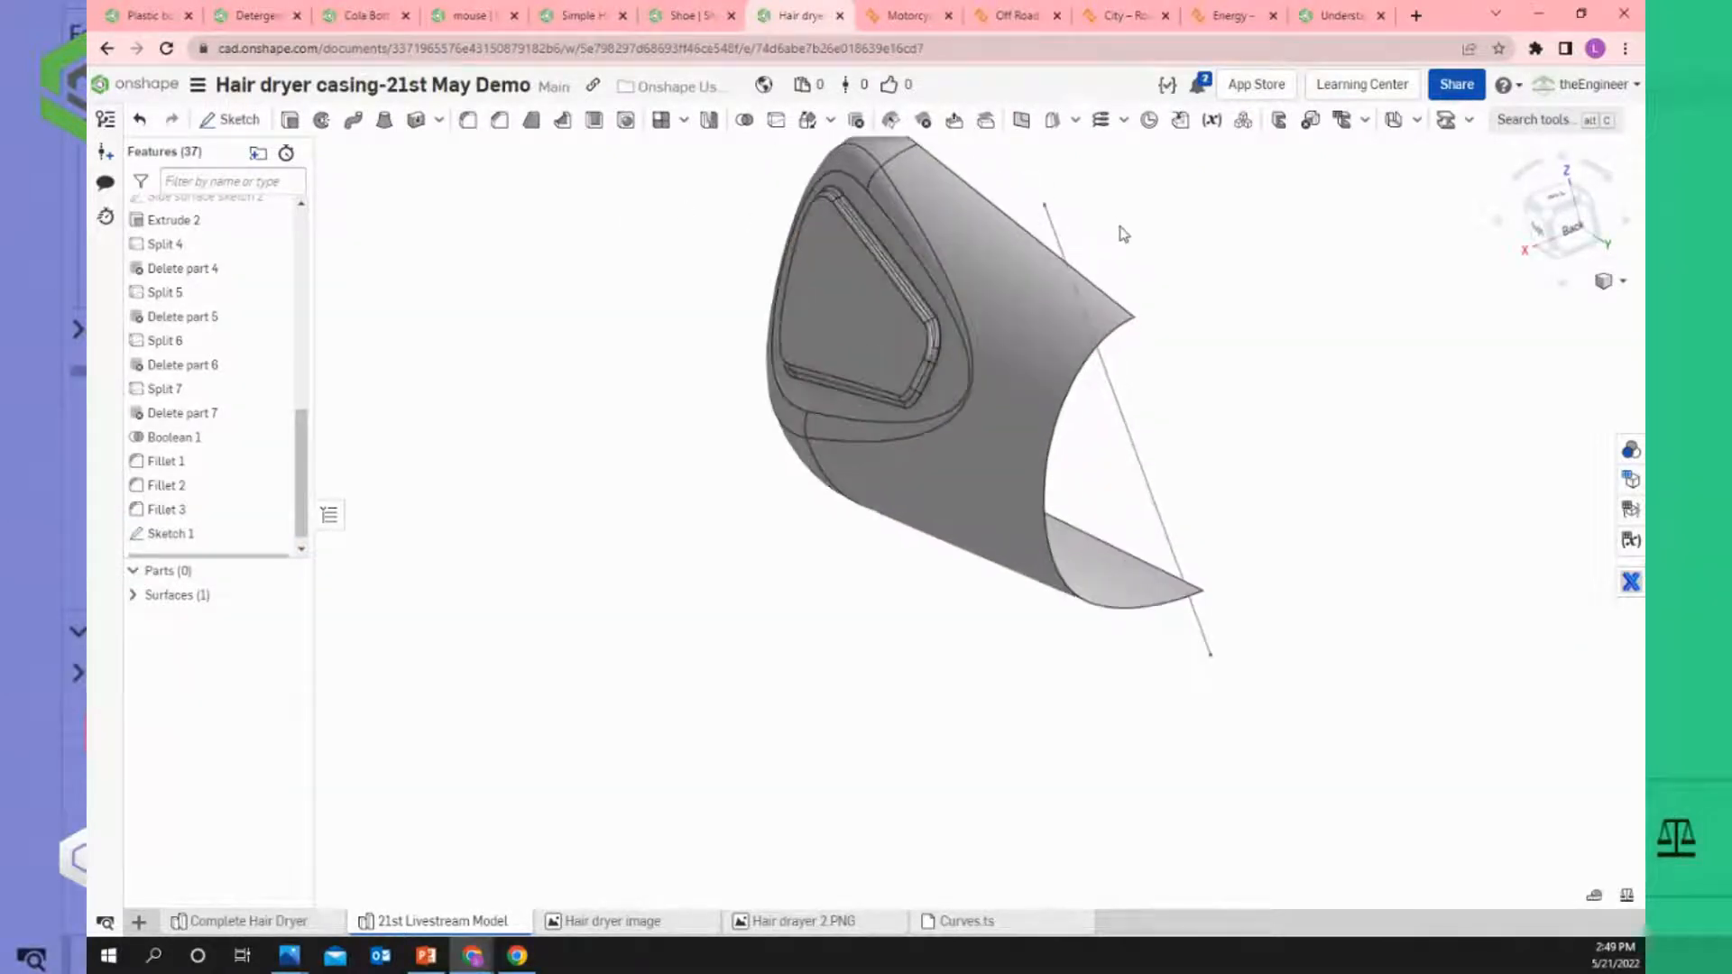
pyautogui.click(1052, 226)
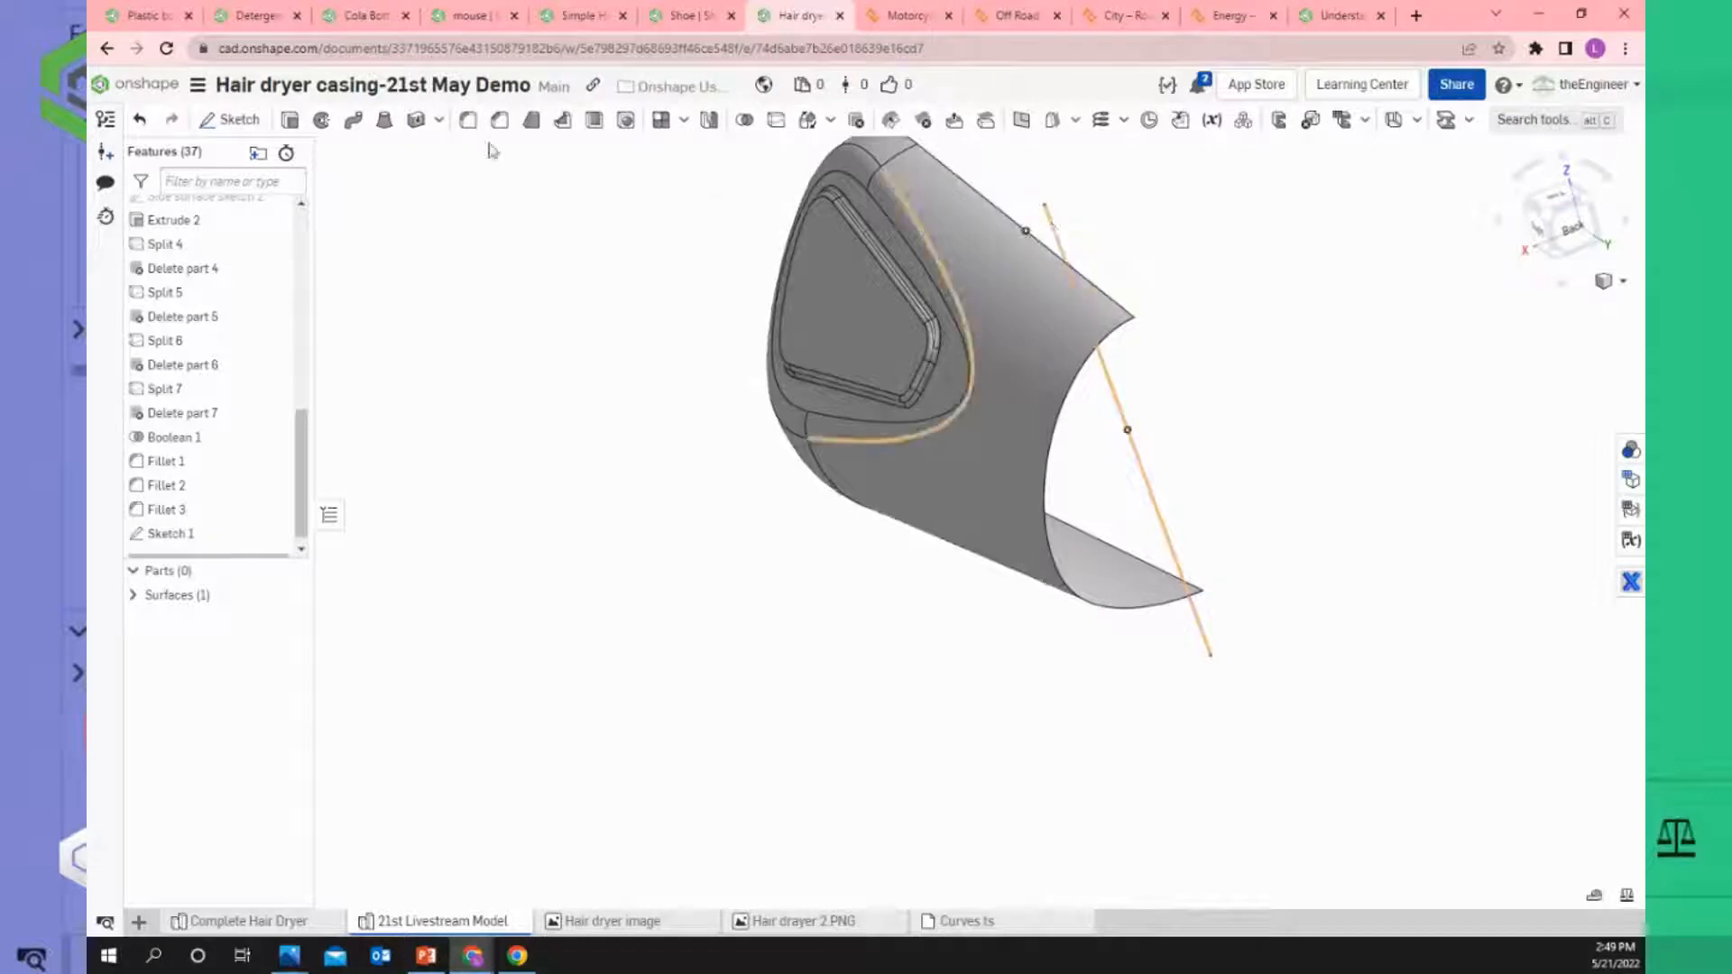
pyautogui.press('space')
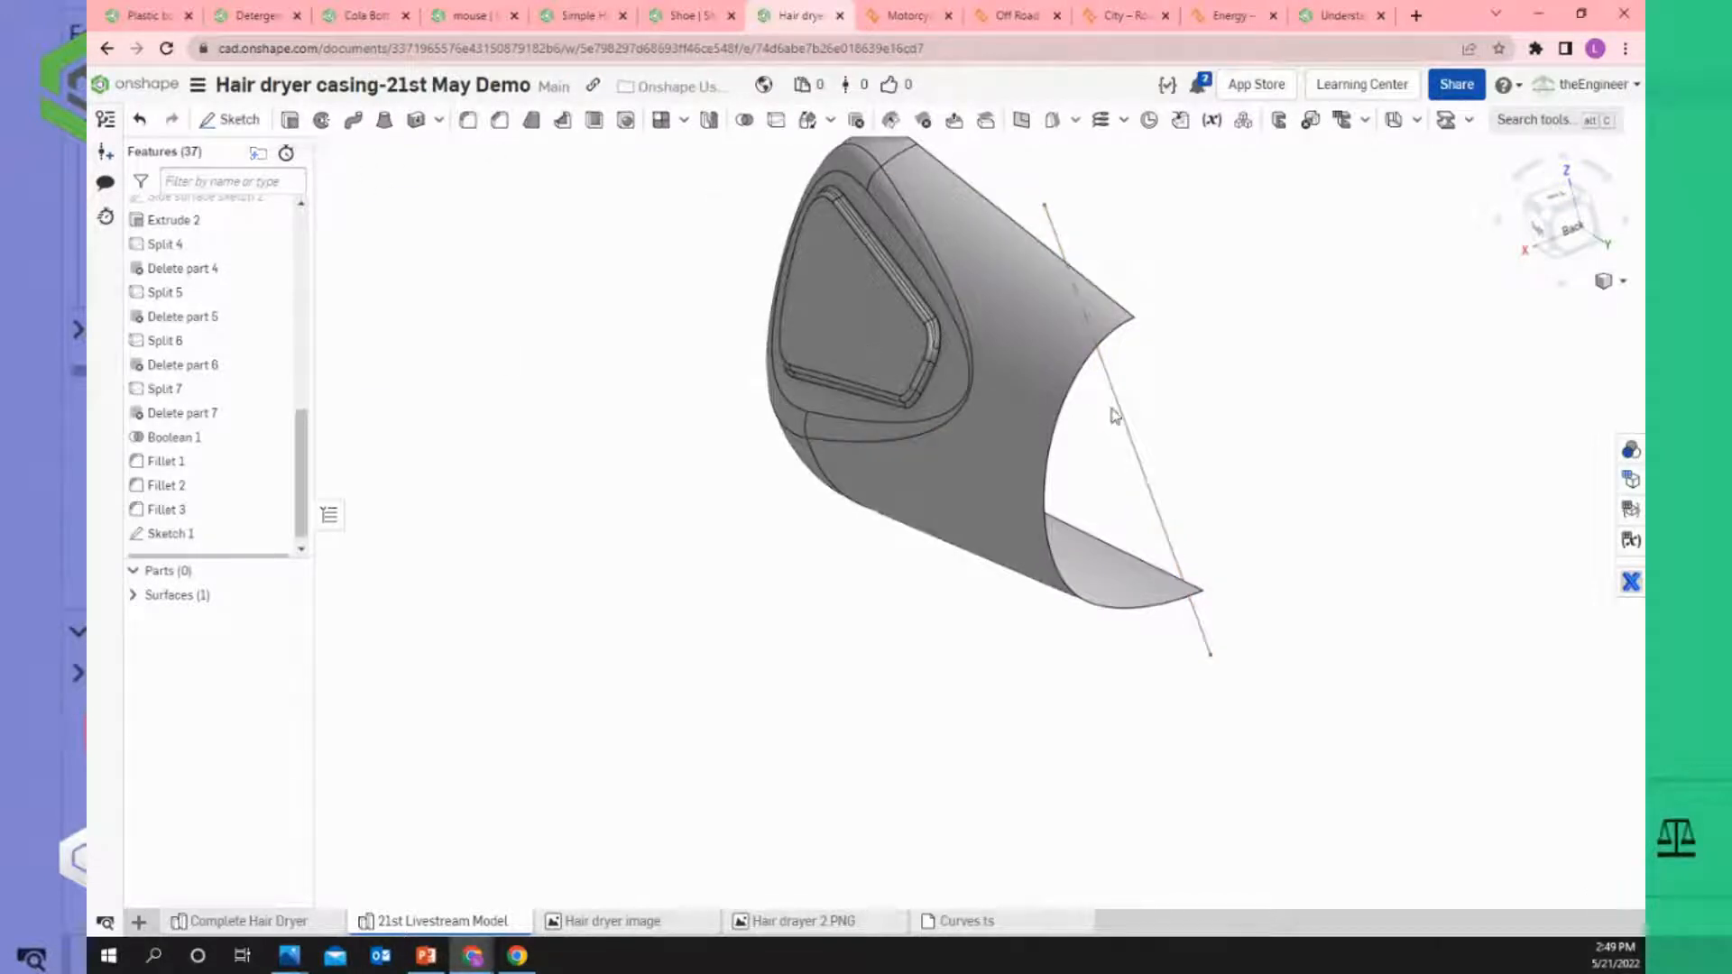
pyautogui.hotkey('shift', 'e')
pyautogui.click(1117, 411)
pyautogui.click(668, 341)
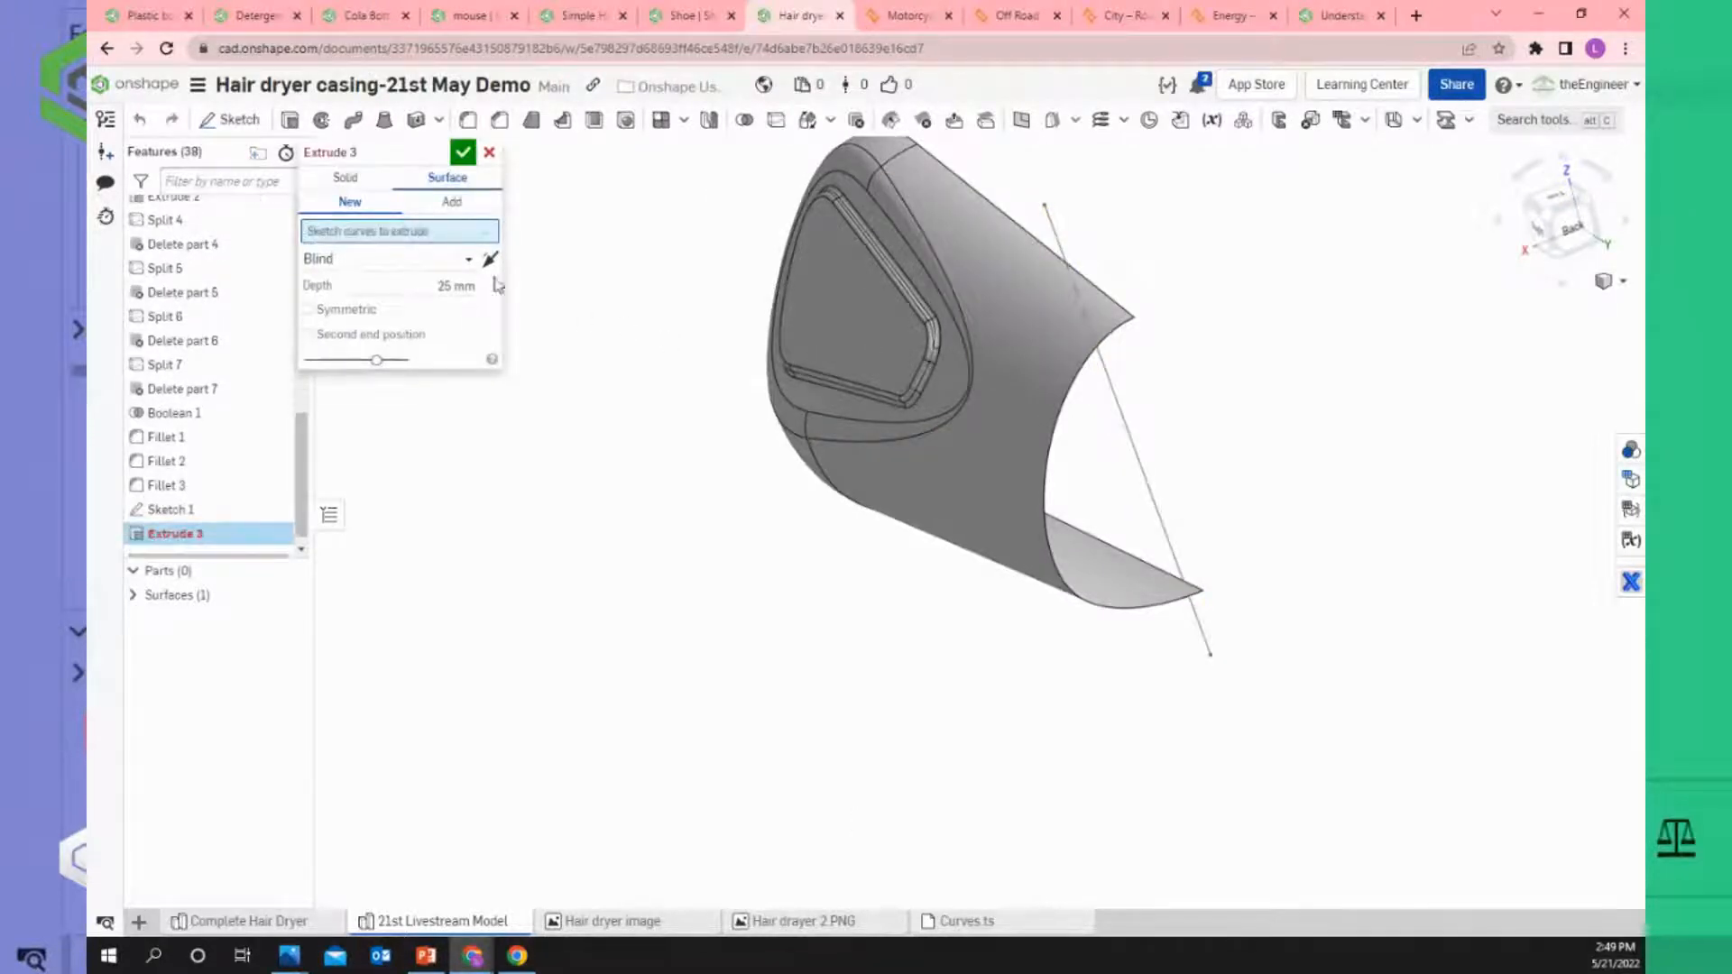
pyautogui.click(1120, 408)
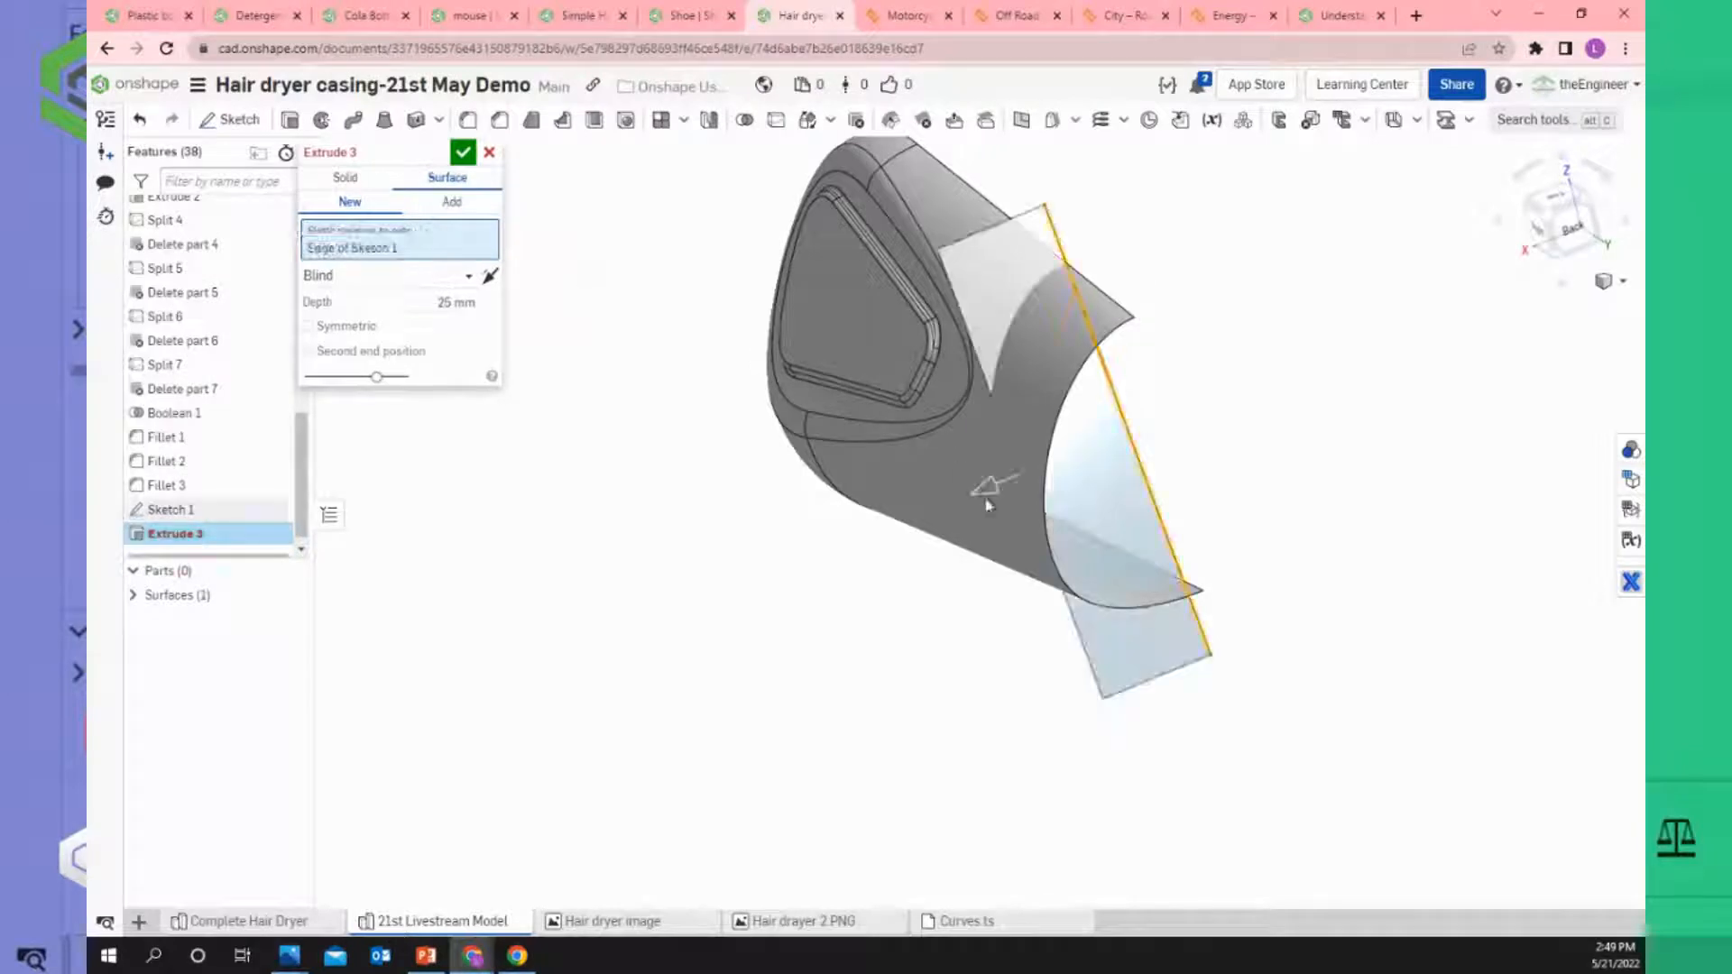
pyautogui.moveTo(982, 494)
pyautogui.mouseDown()
pyautogui.moveTo(806, 536)
pyautogui.moveTo(767, 575)
pyautogui.mouseUp()
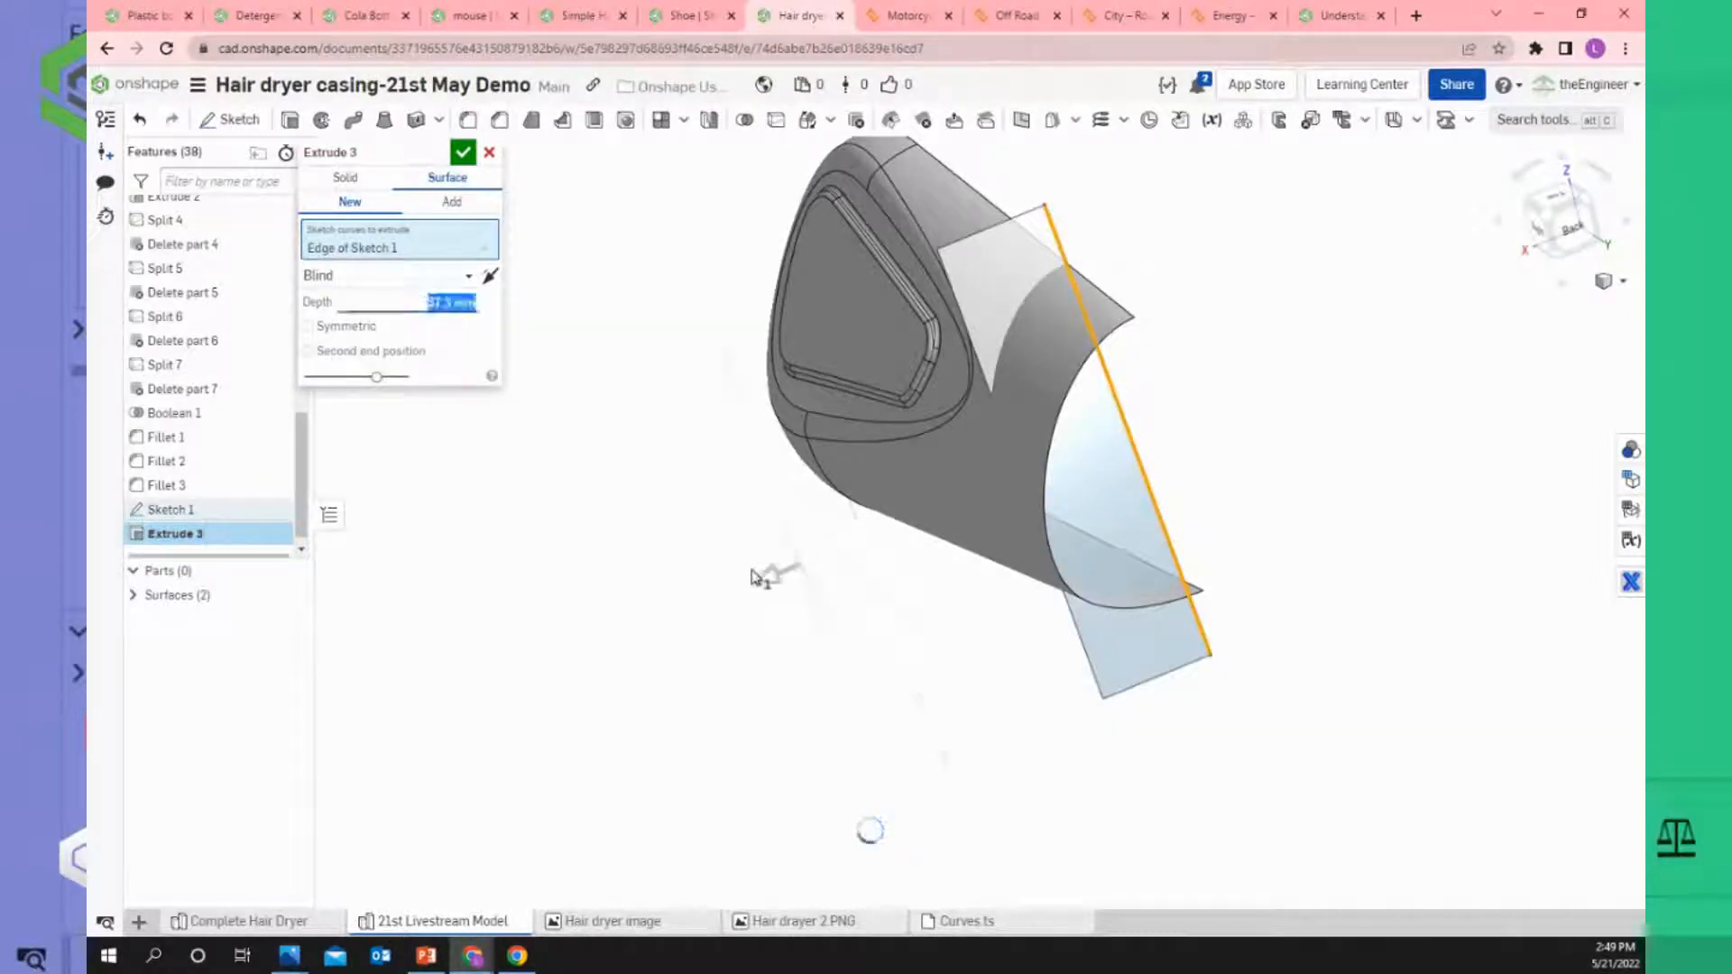
pyautogui.scroll(2, 1034, 317)
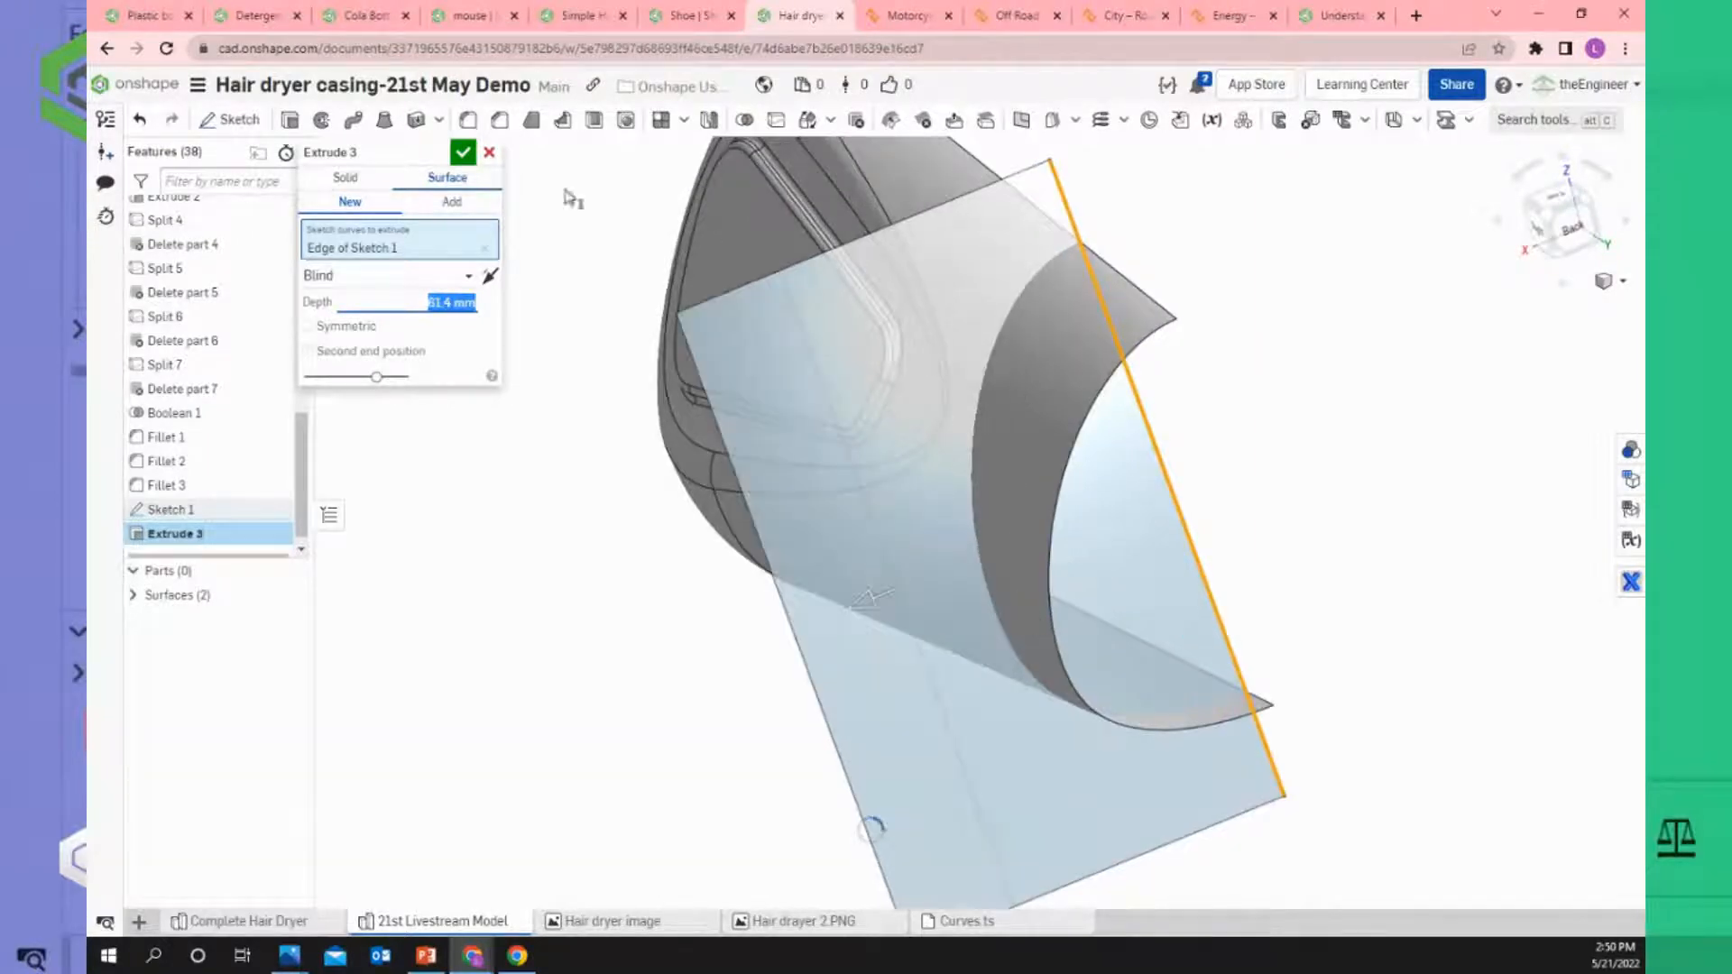
pyautogui.click(466, 154)
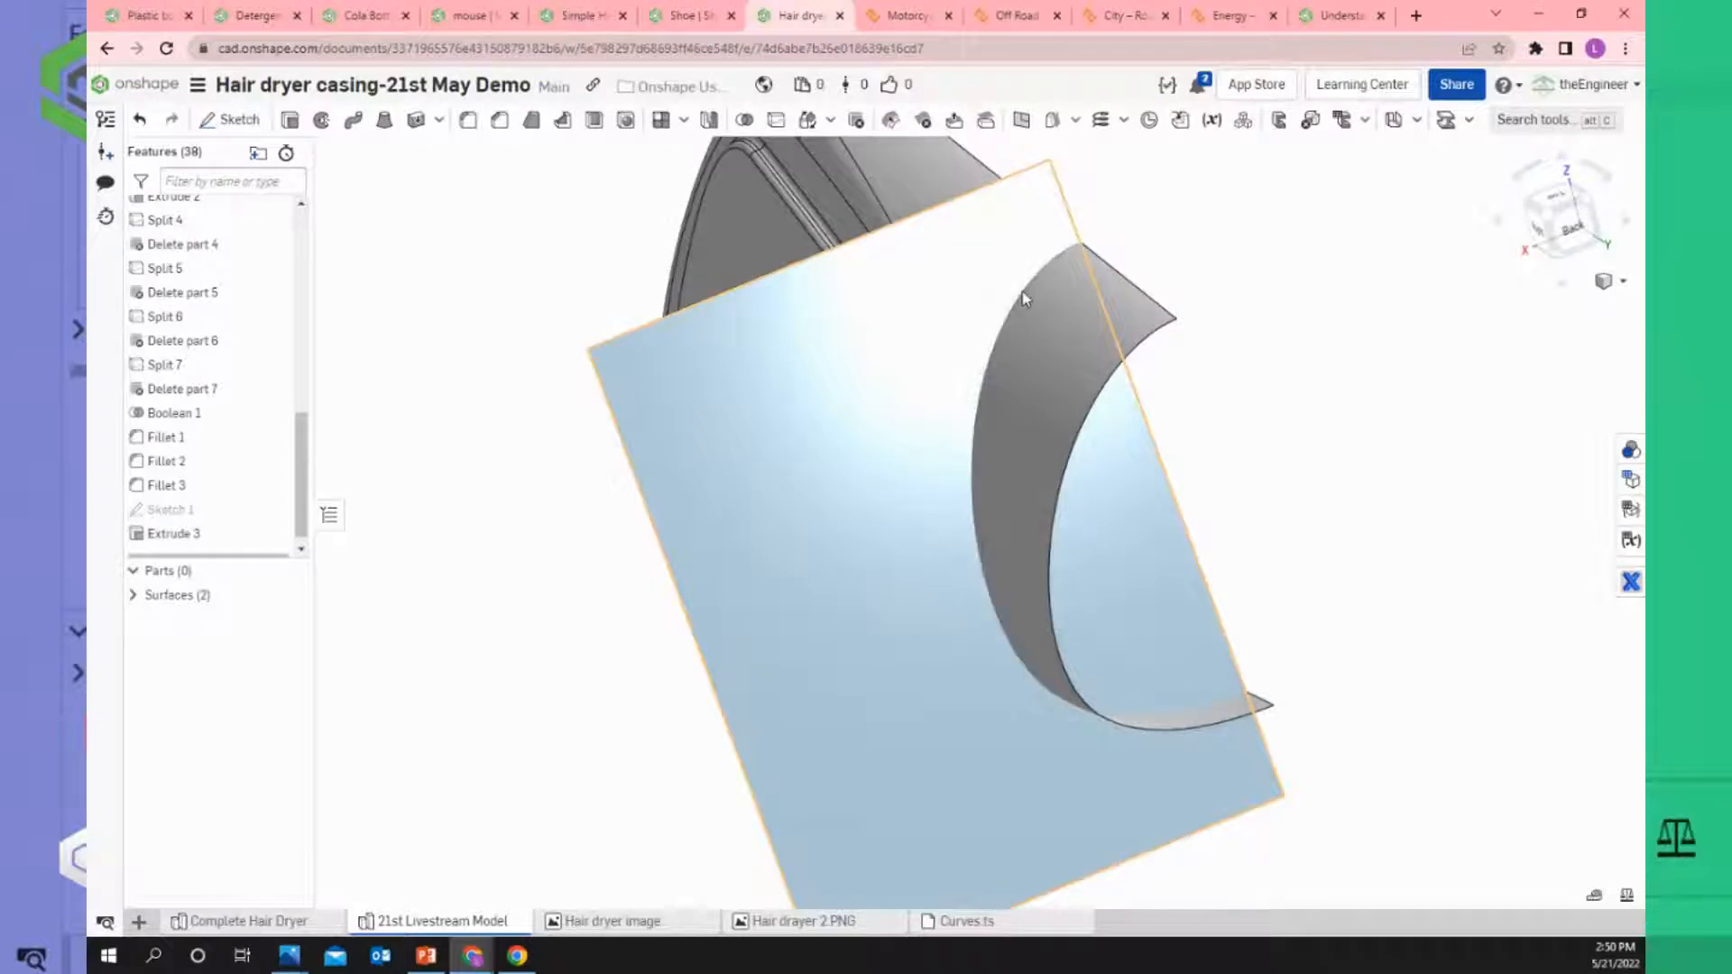
# Split the casing surface with the extruded surface, keeping both sides but not the splitting tool.
pyautogui.moveTo(946, 391)
pyautogui.mouseDown(button='right')
pyautogui.moveTo(922, 404)
pyautogui.moveTo(957, 383)
pyautogui.mouseUp(button='right')
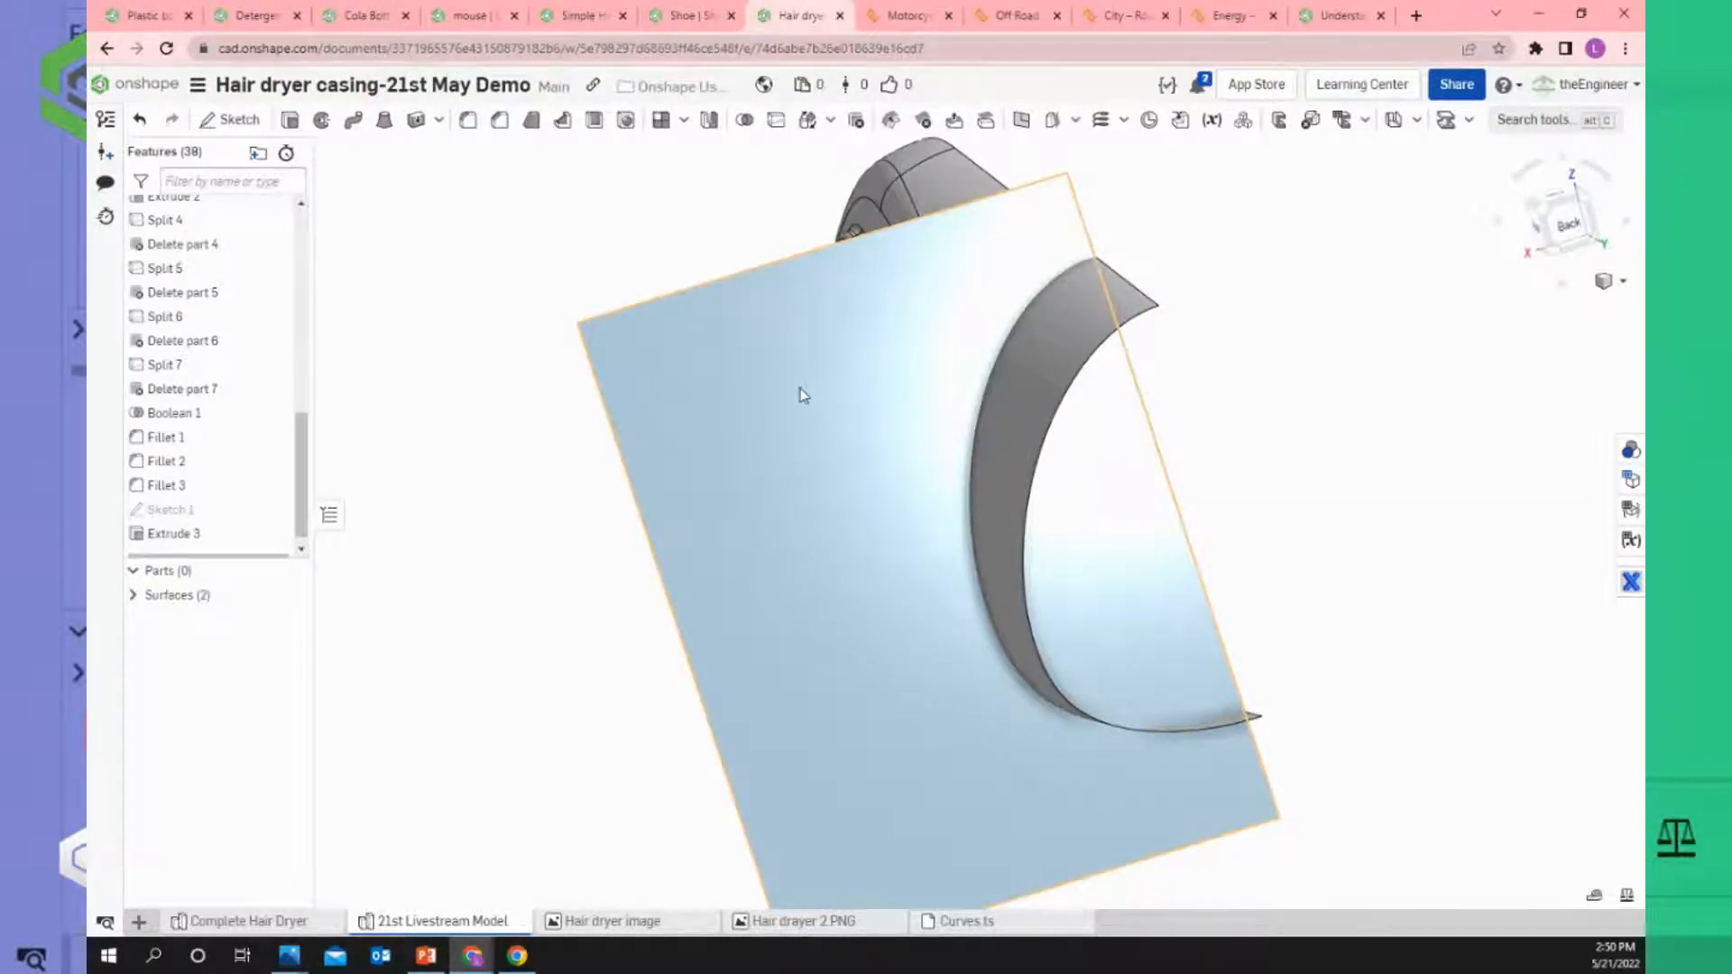
pyautogui.click(777, 121)
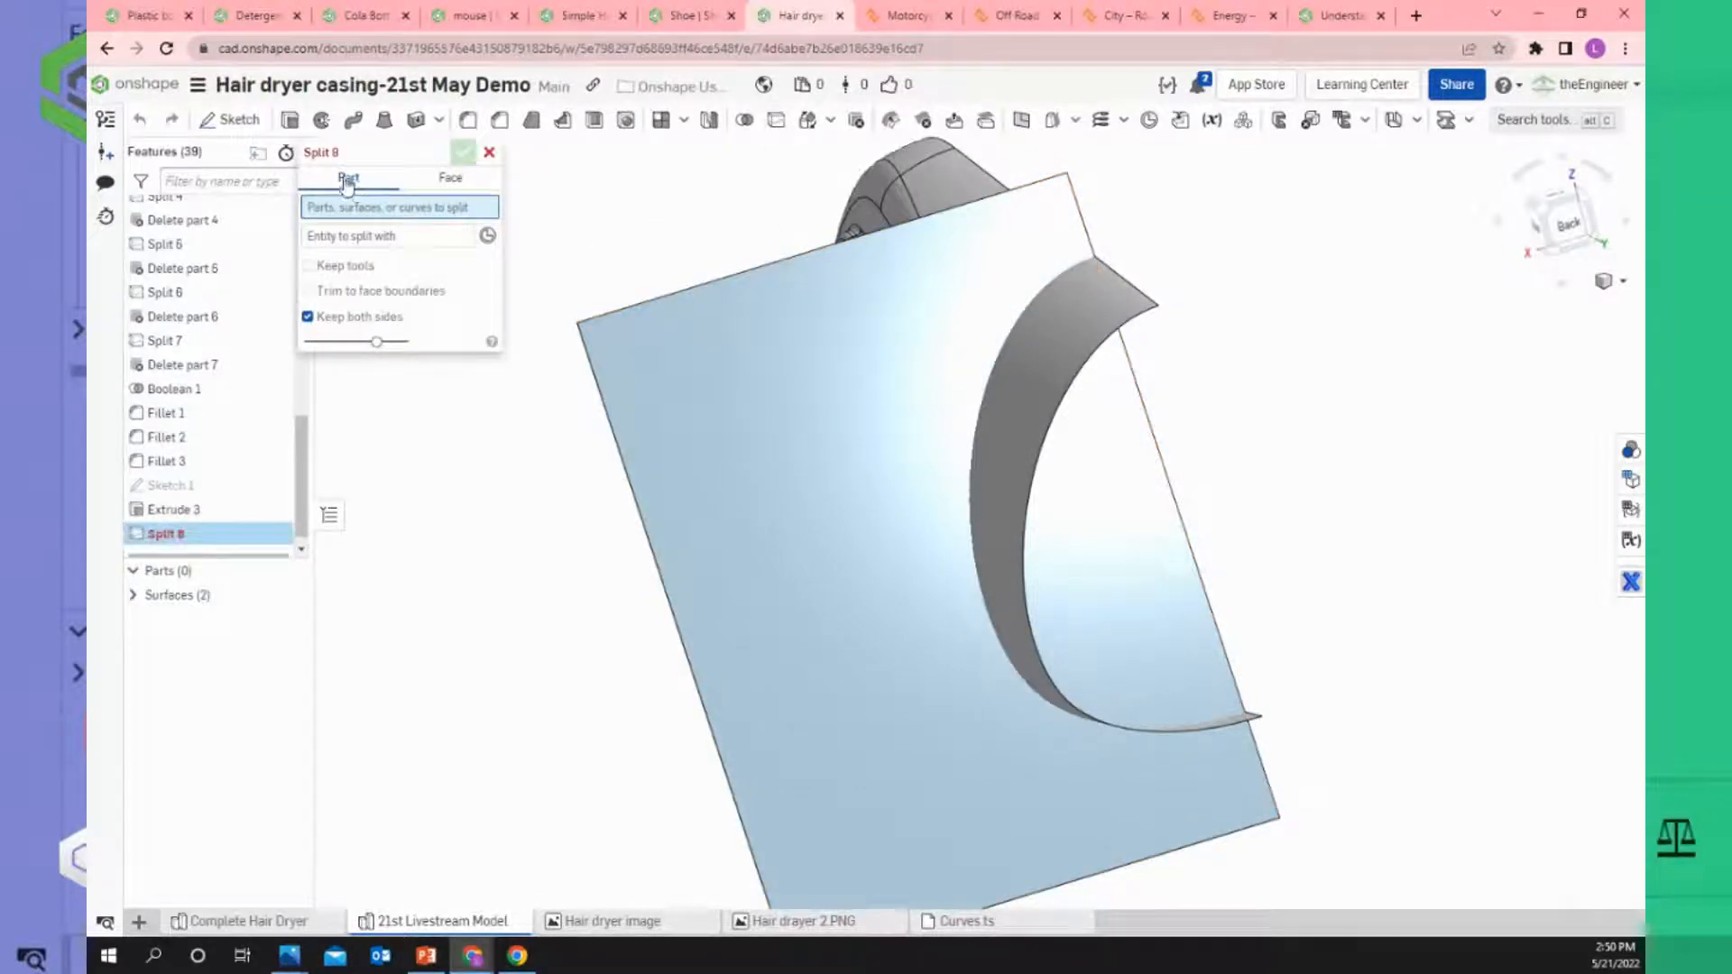
pyautogui.click(1083, 347)
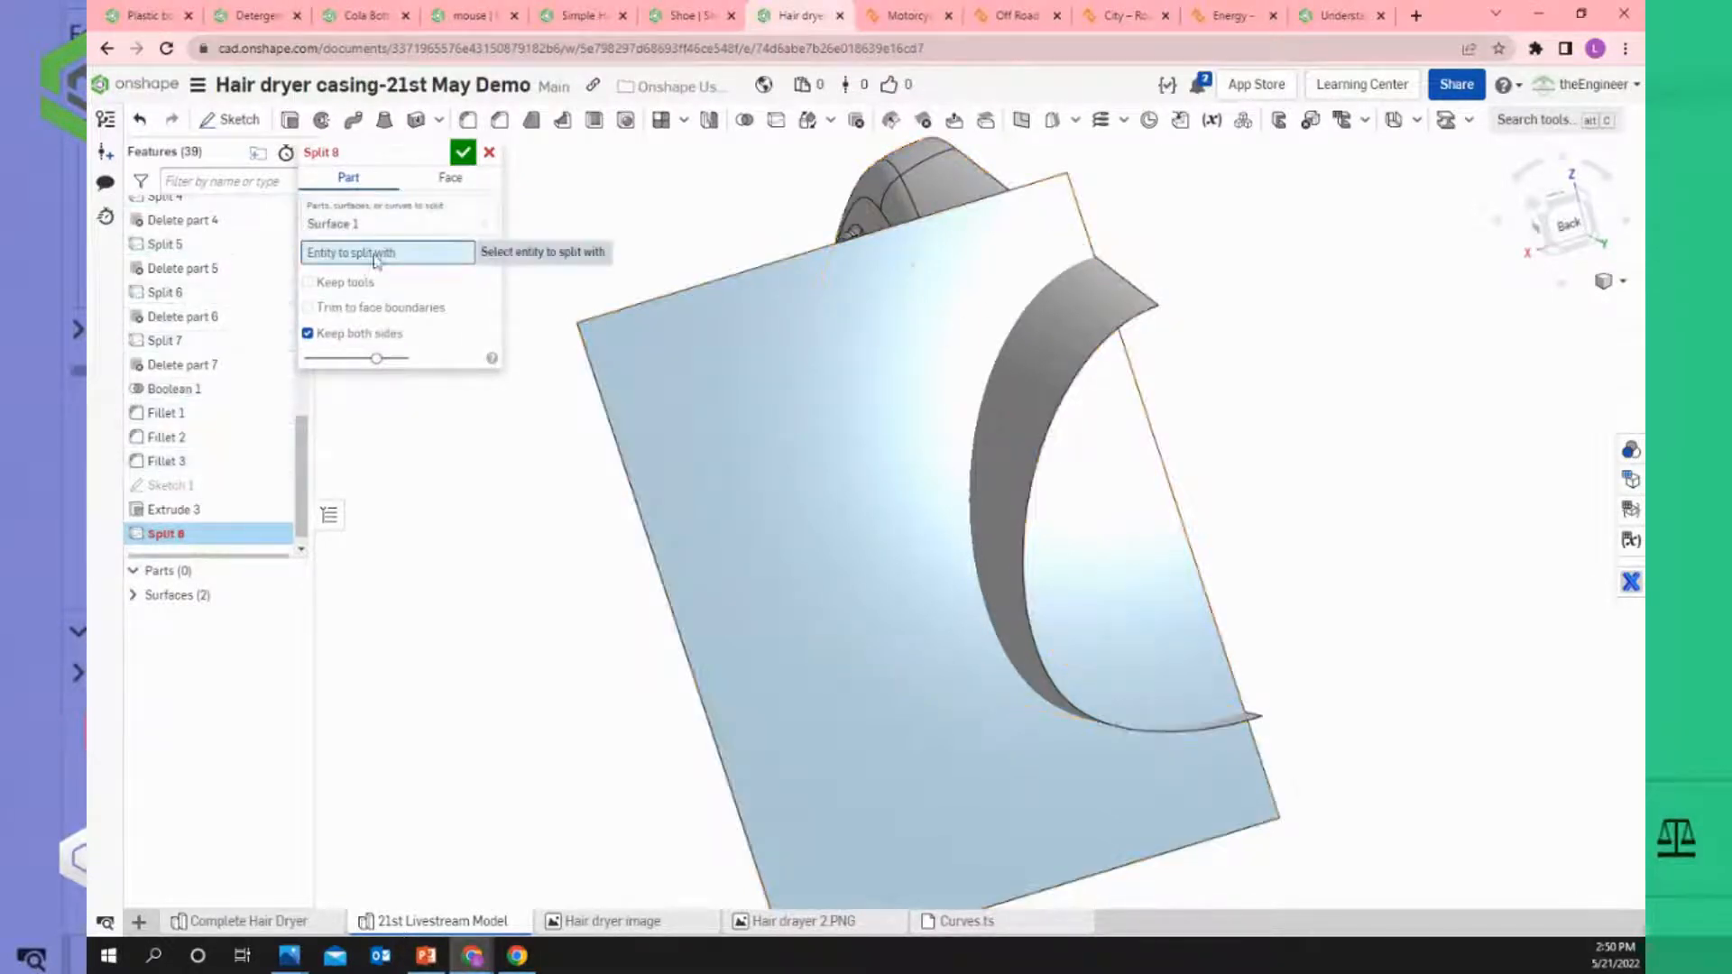
pyautogui.click(631, 360)
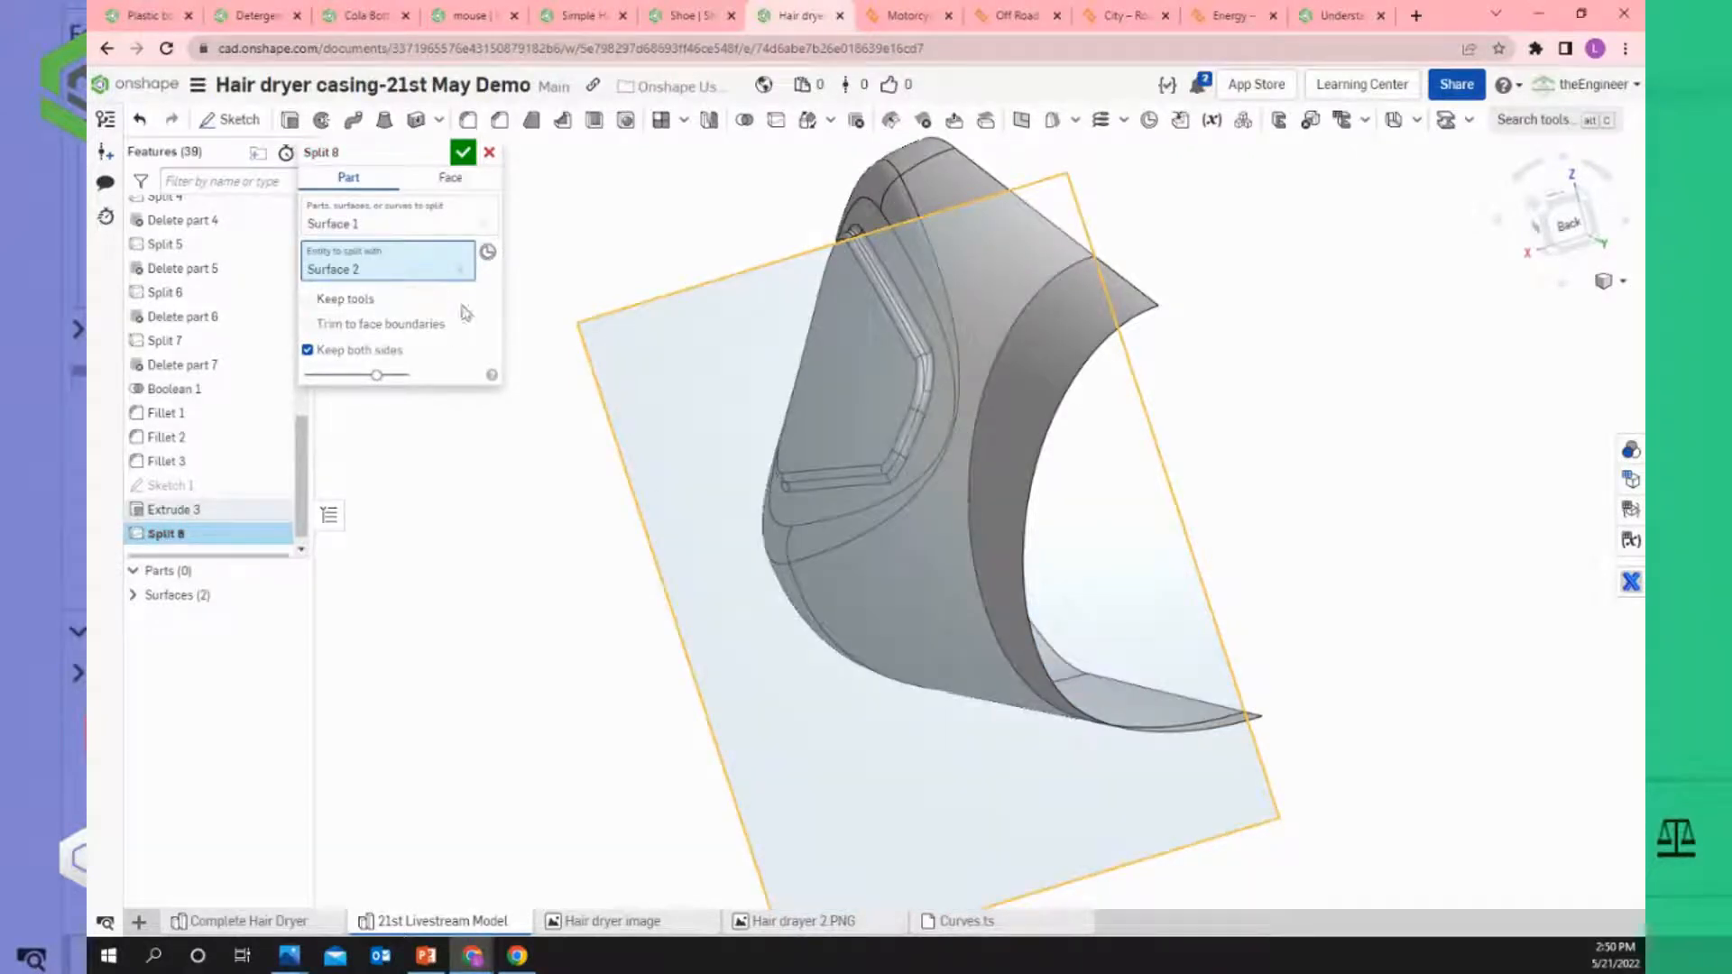
pyautogui.click(462, 153)
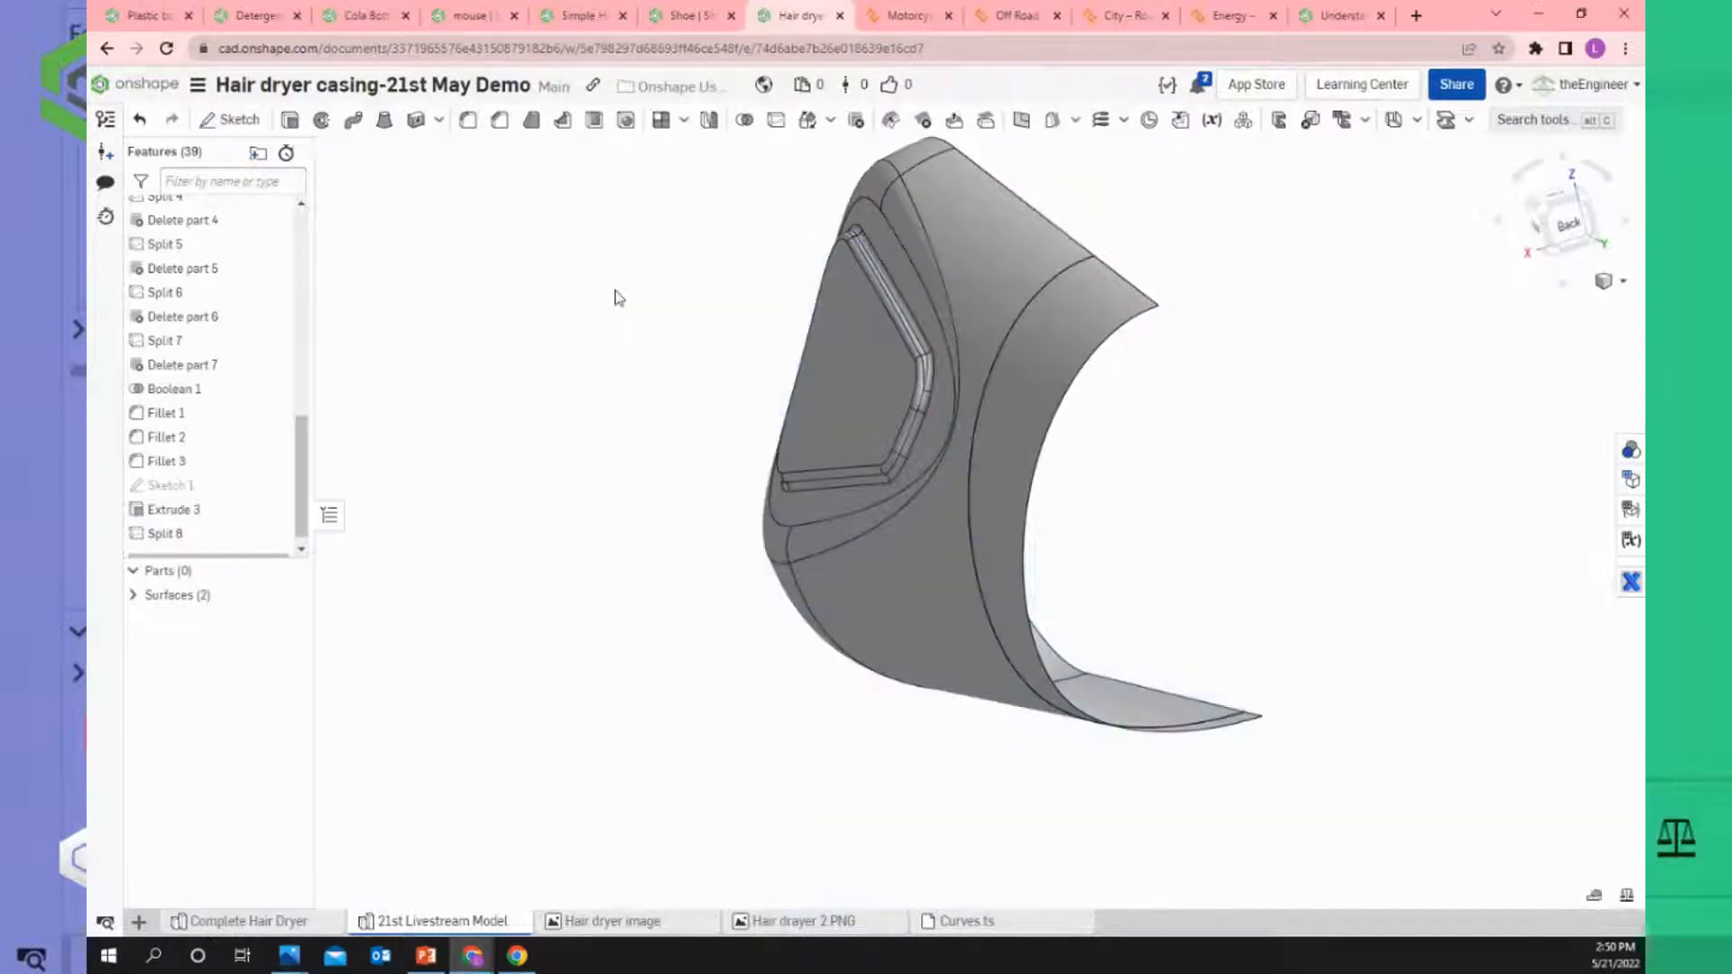
# Examine the split edge near the casing's open end and the point where it meets the upper straight edge.
pyautogui.moveTo(736, 305); pyautogui.dragTo(1172, 406, button='right')
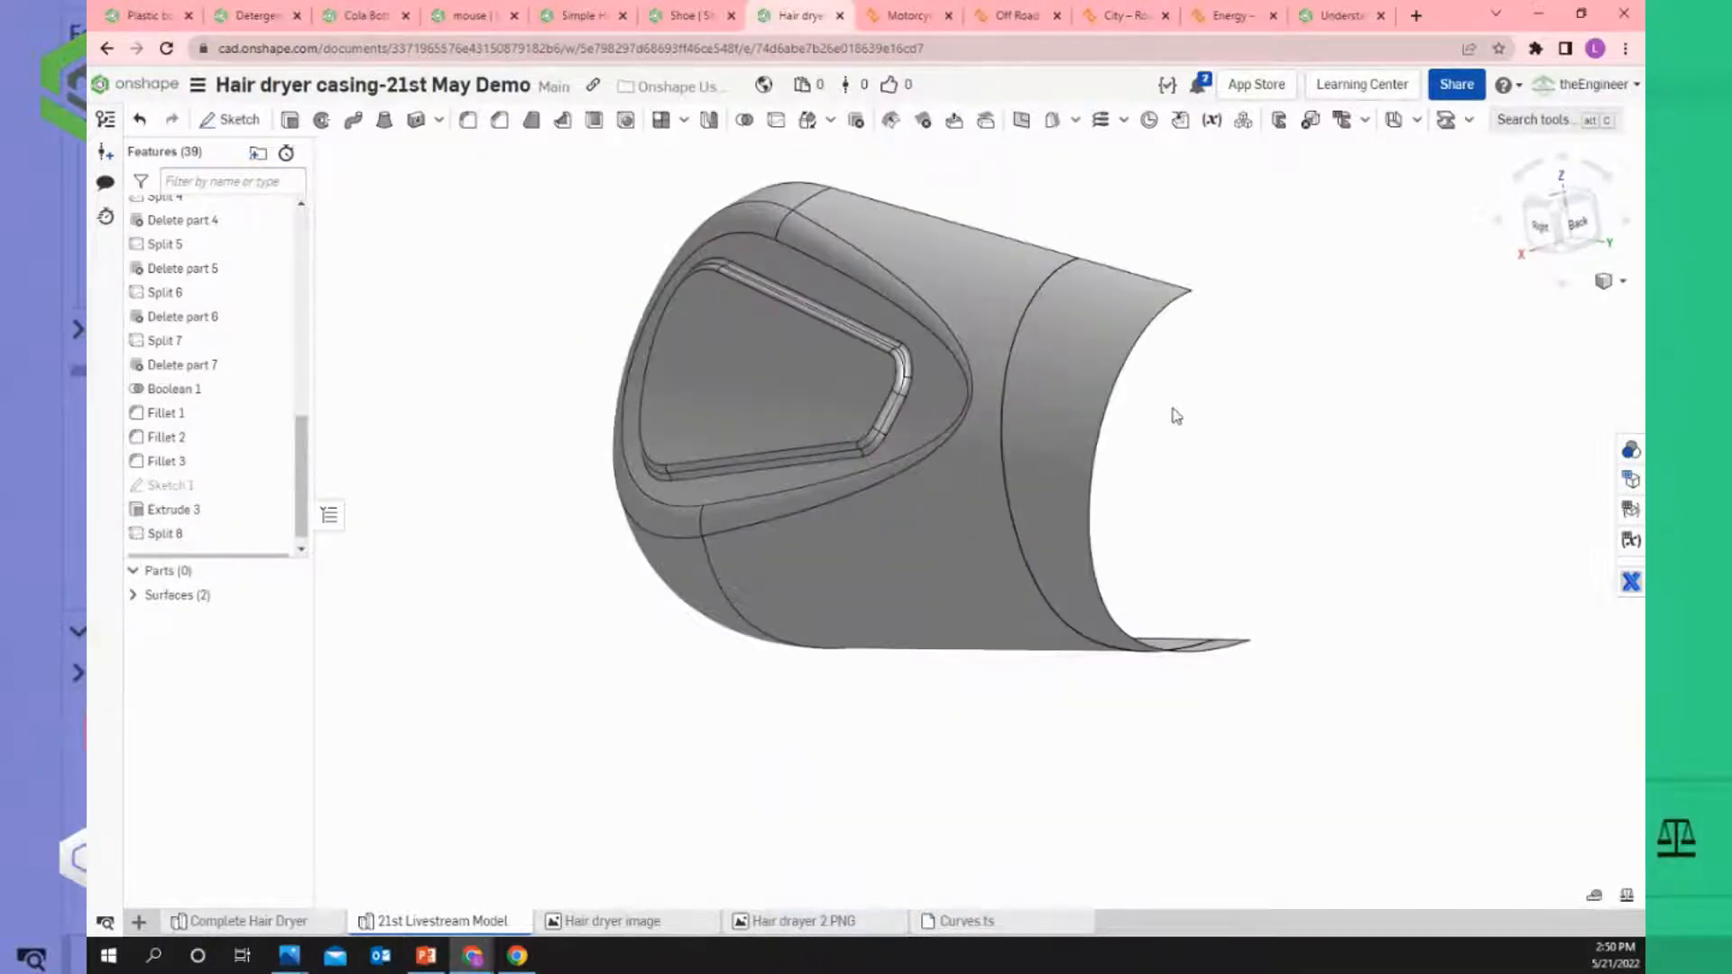
pyautogui.click(1066, 263)
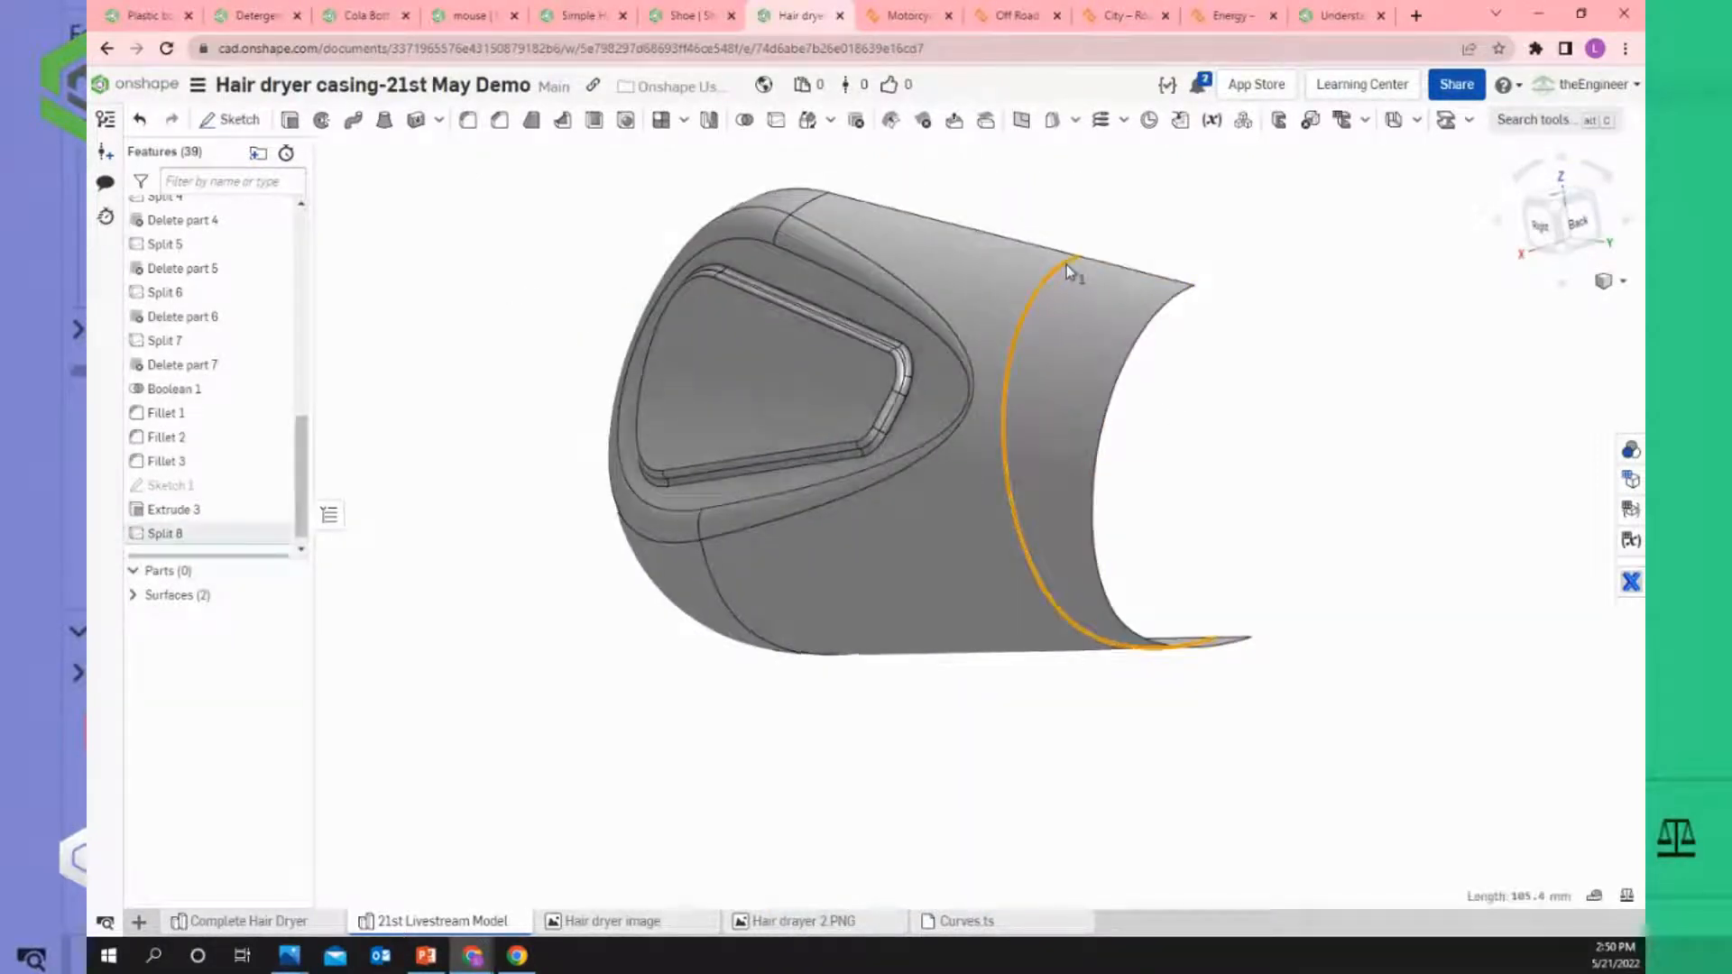
pyautogui.click(1101, 213)
pyautogui.scroll(3, 1139, 231)
pyautogui.scroll(2, 1140, 231)
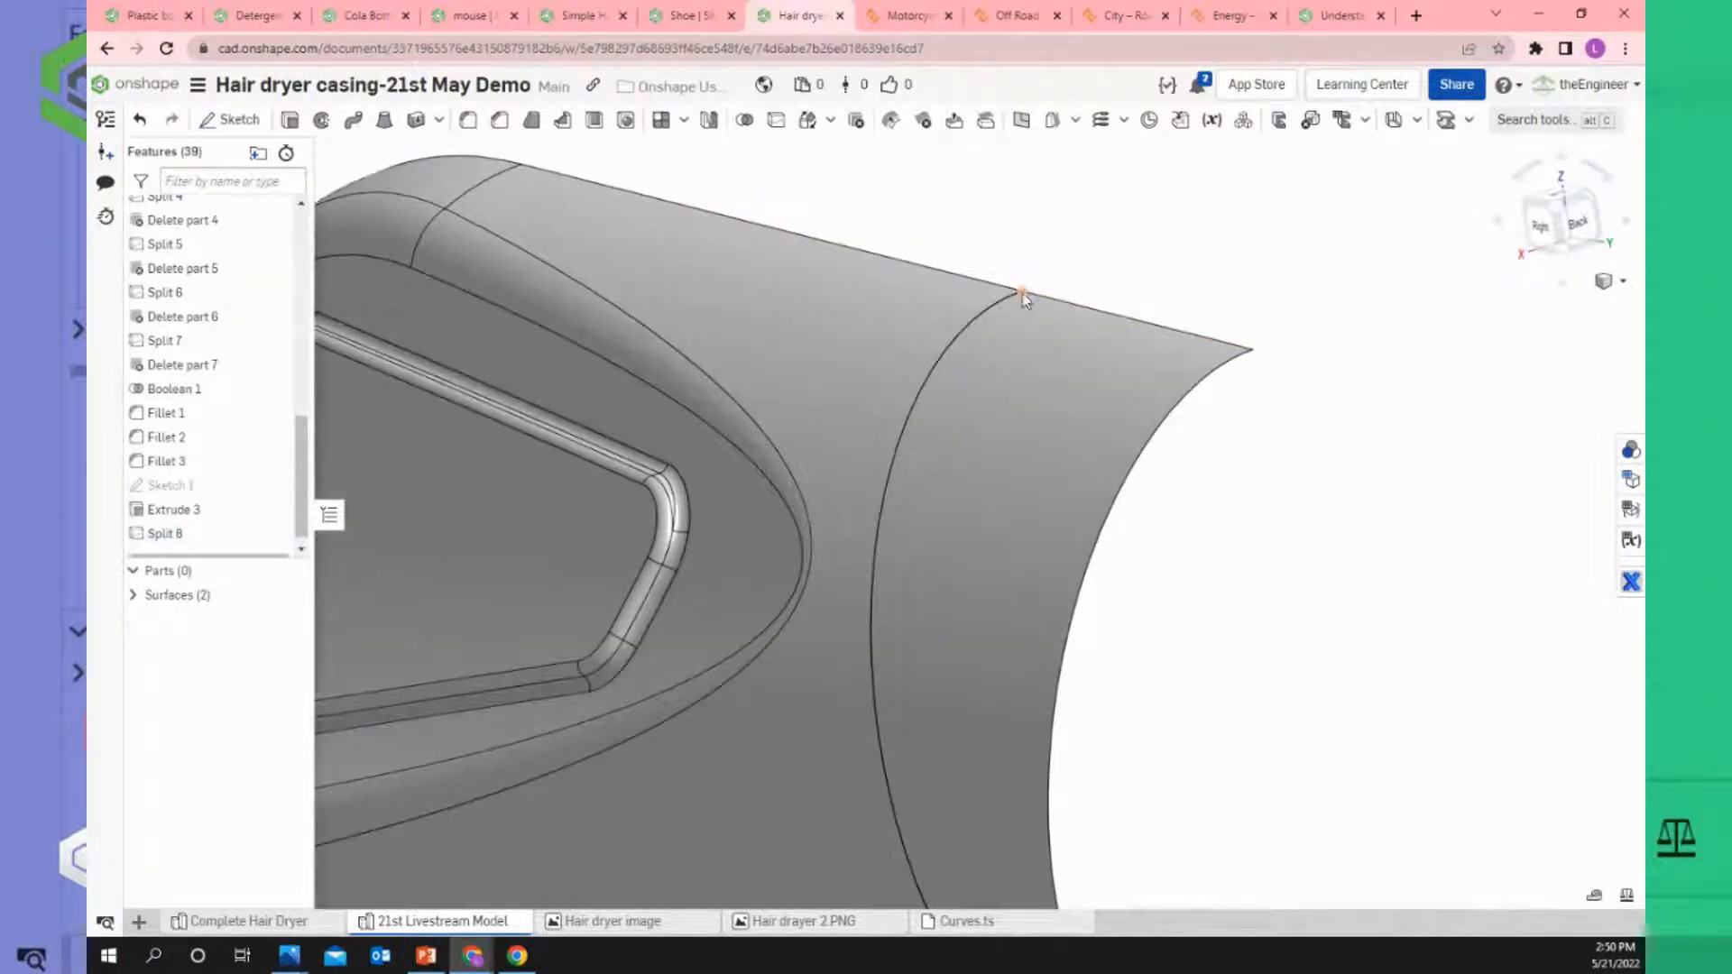
pyautogui.click(1022, 295)
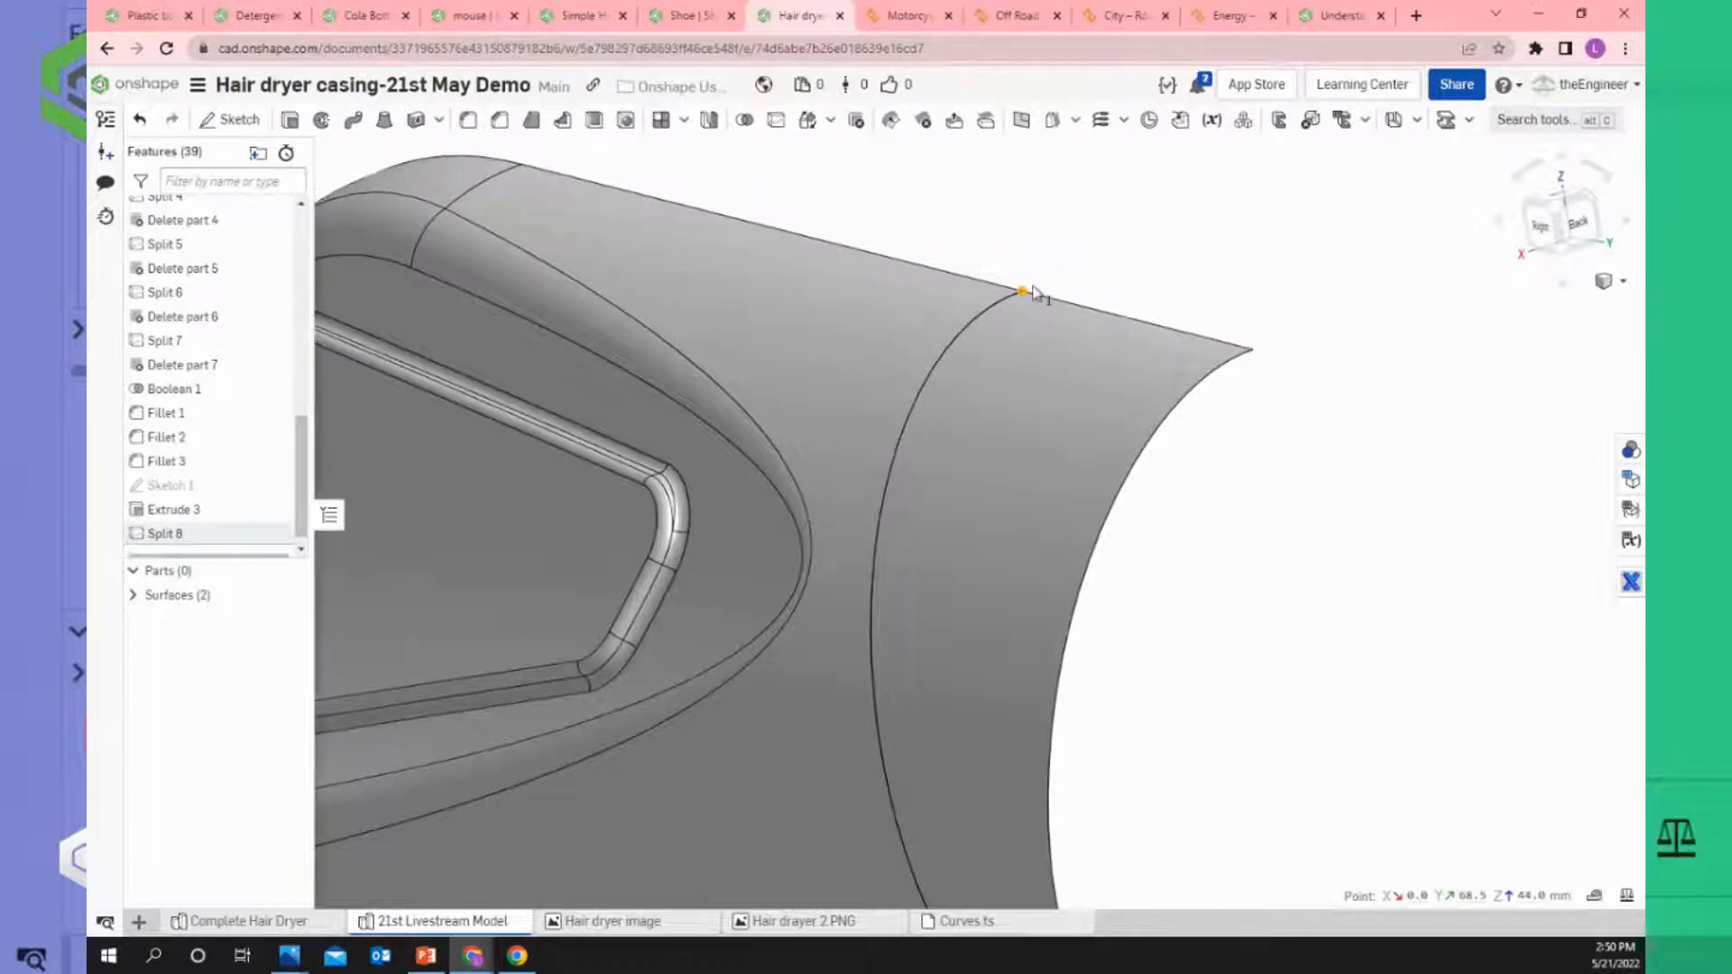
pyautogui.scroll(-2, 880, 685)
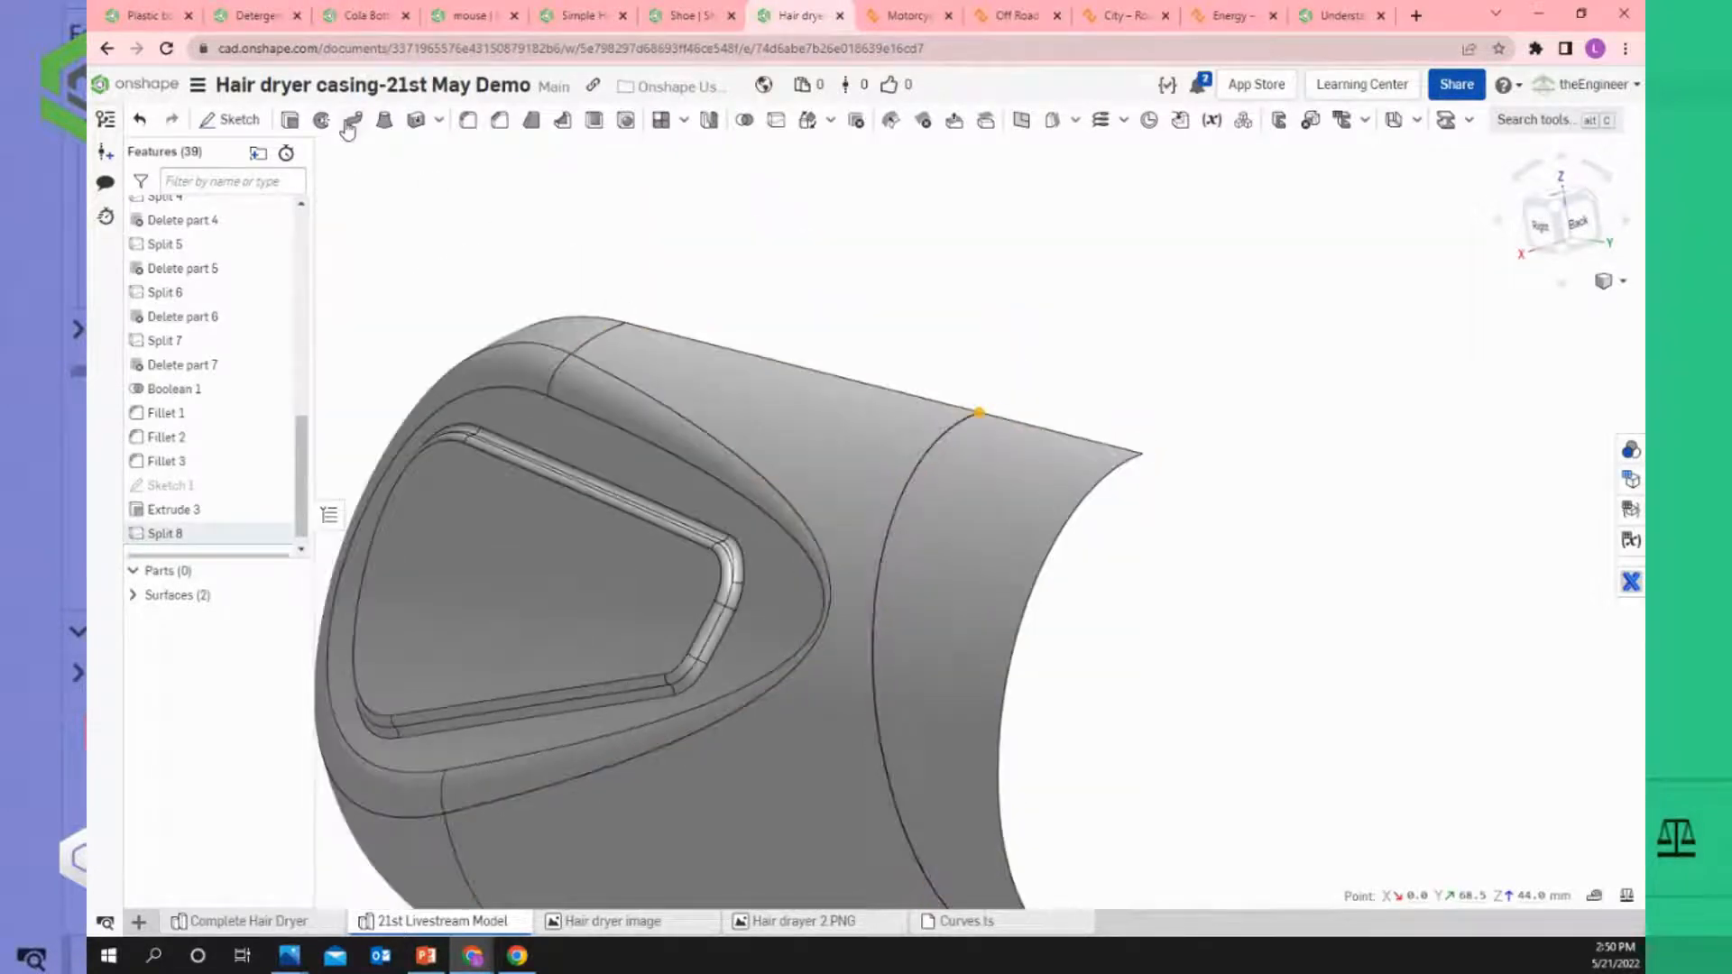
pyautogui.scroll(2, 1010, 433)
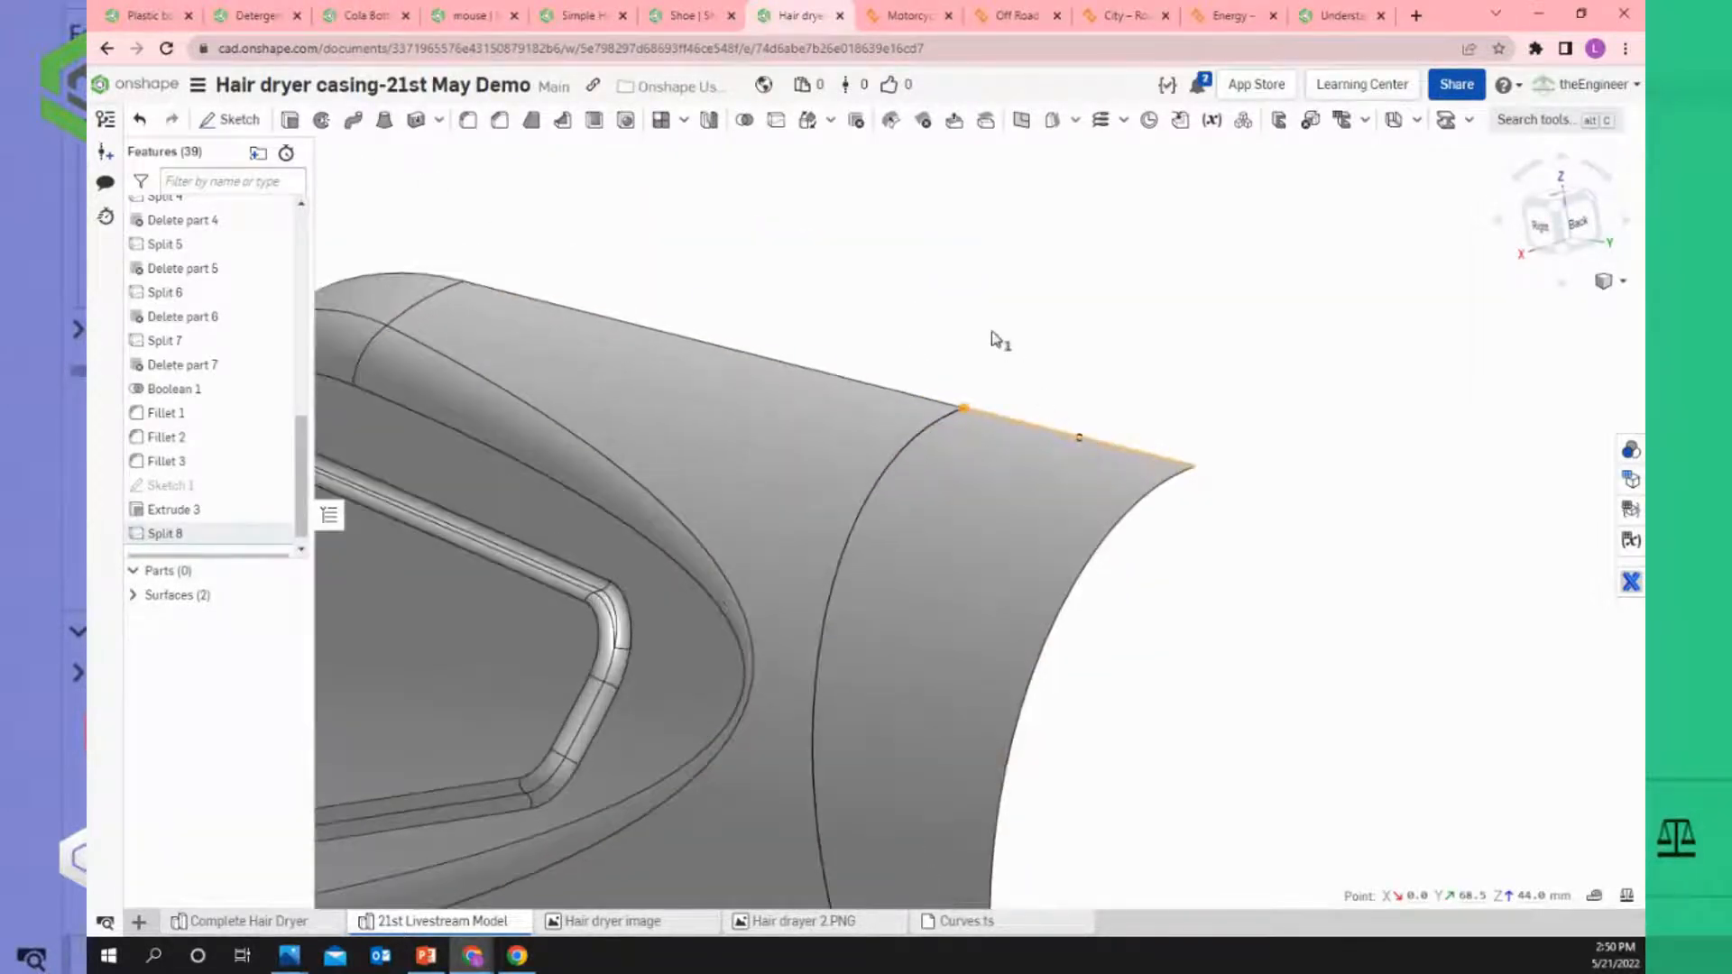
pyautogui.click(993, 365)
pyautogui.scroll(-3, 1064, 451)
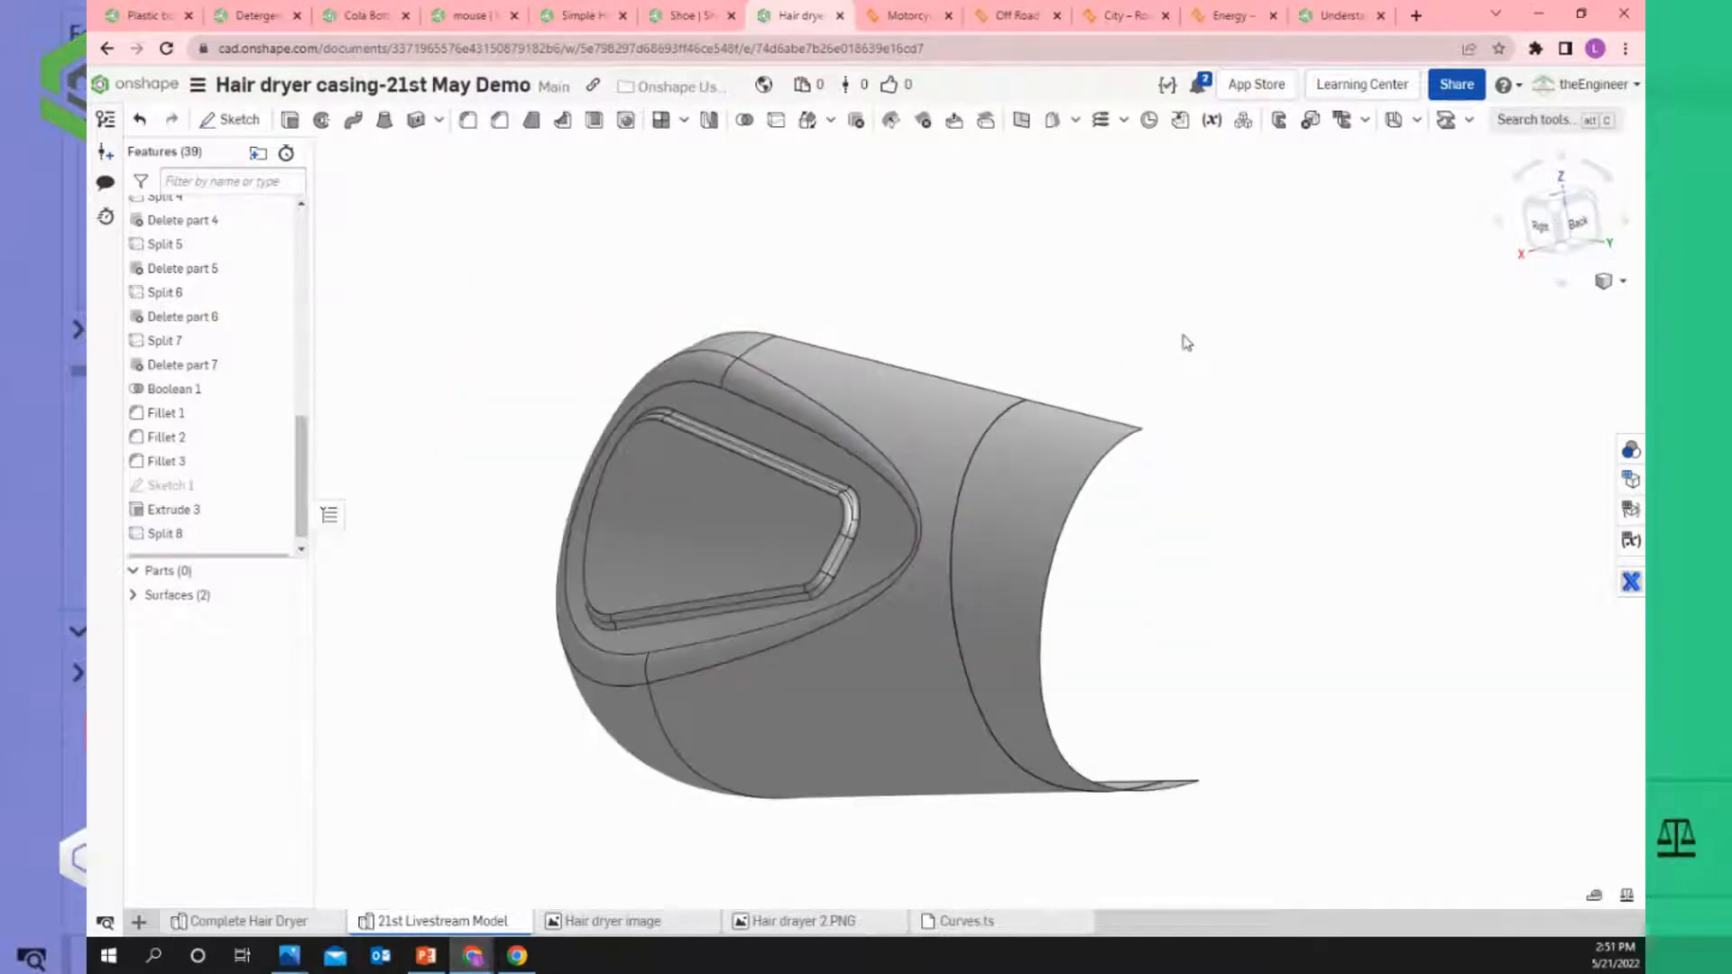
# Show the hidden Right plane together with the split casing surface.
pyautogui.moveTo(1186, 341); pyautogui.dragTo(1149, 337, button='right')
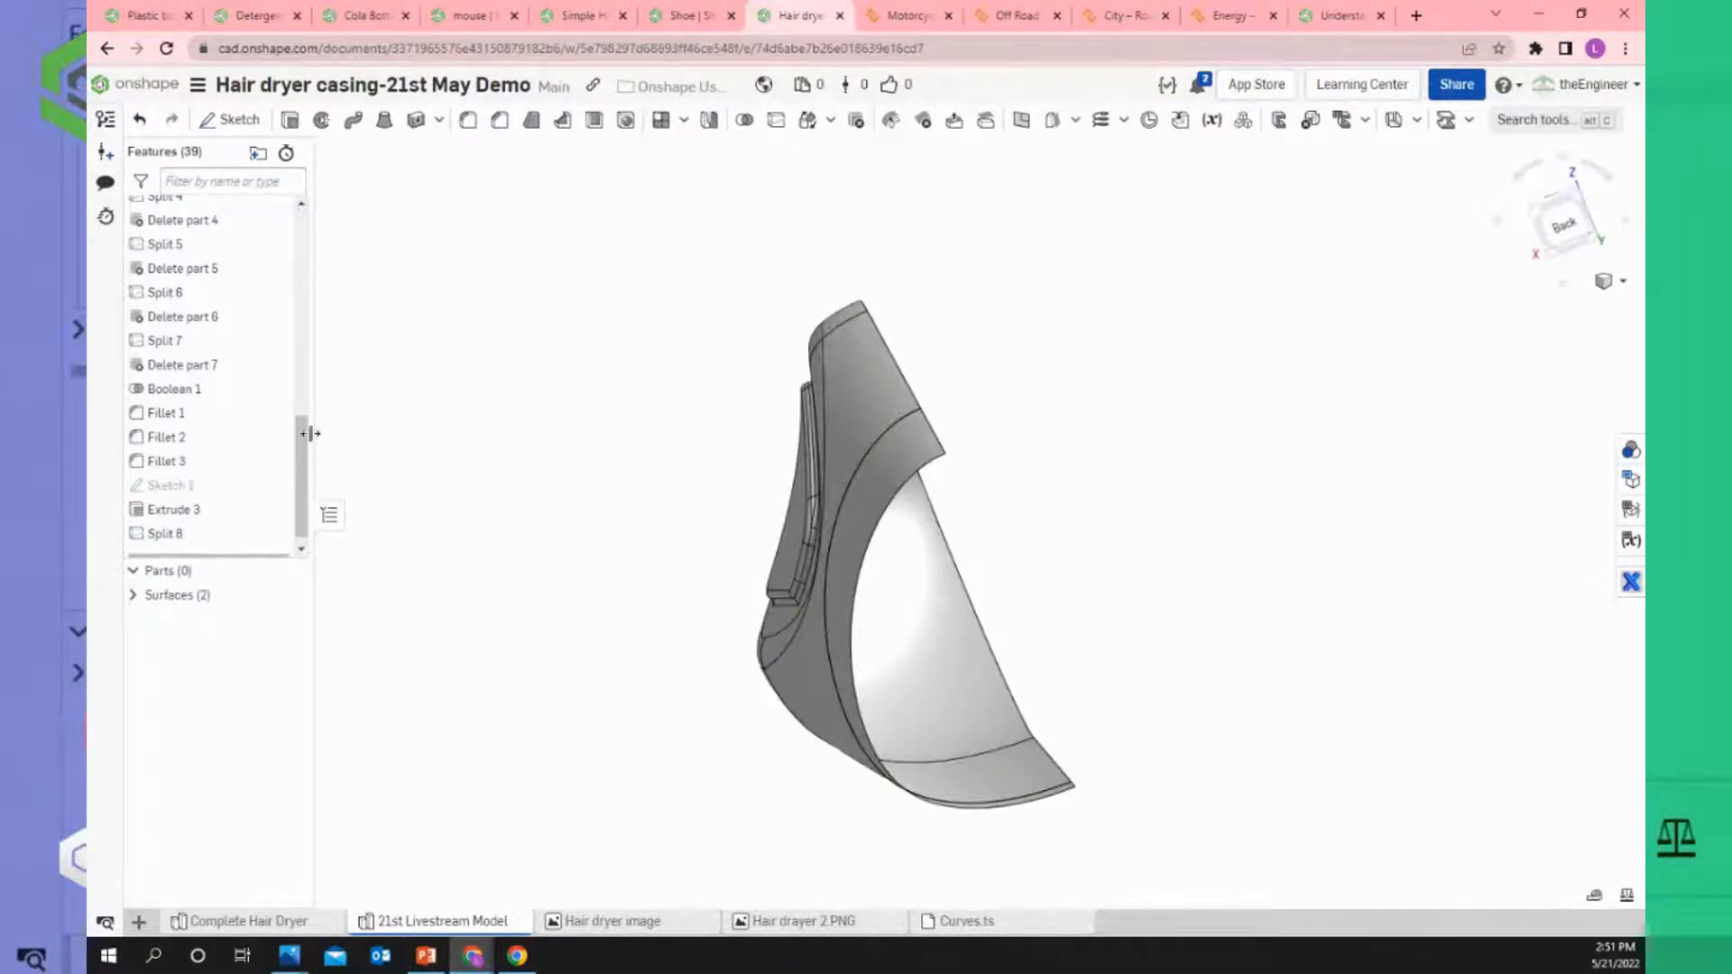
pyautogui.moveTo(310, 434); pyautogui.dragTo(330, 206)
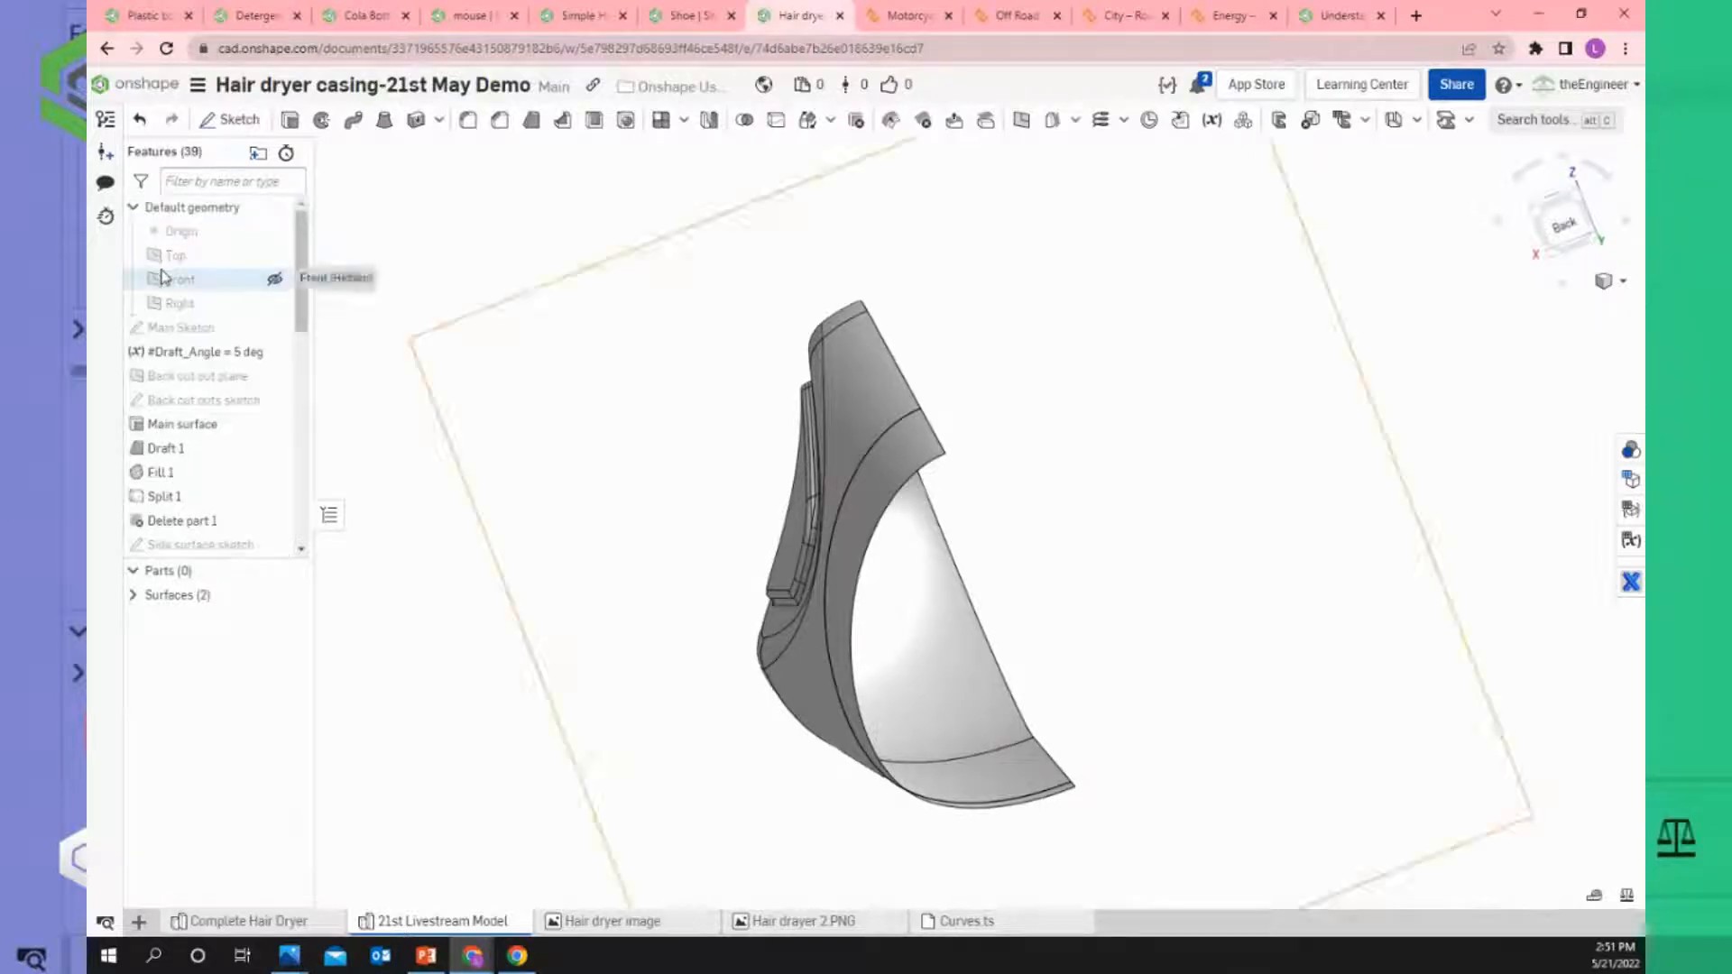
pyautogui.click(179, 304)
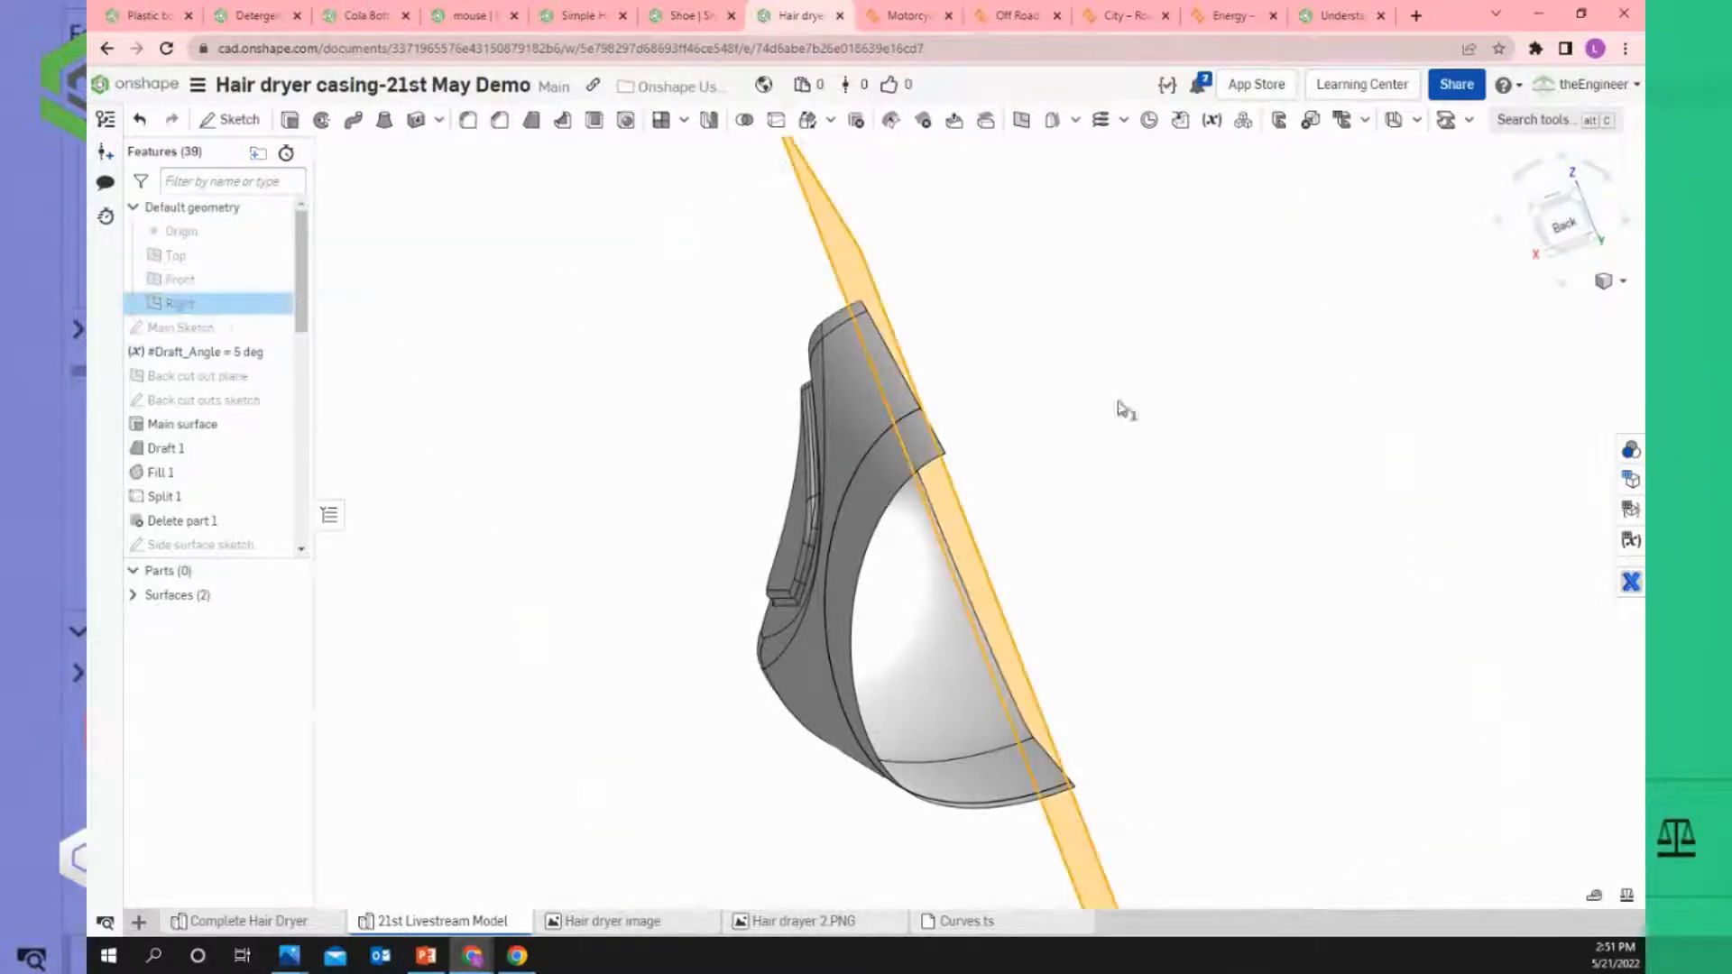
pyautogui.moveTo(1109, 391); pyautogui.dragTo(1107, 394, button='right')
pyautogui.scroll(5, 934, 367)
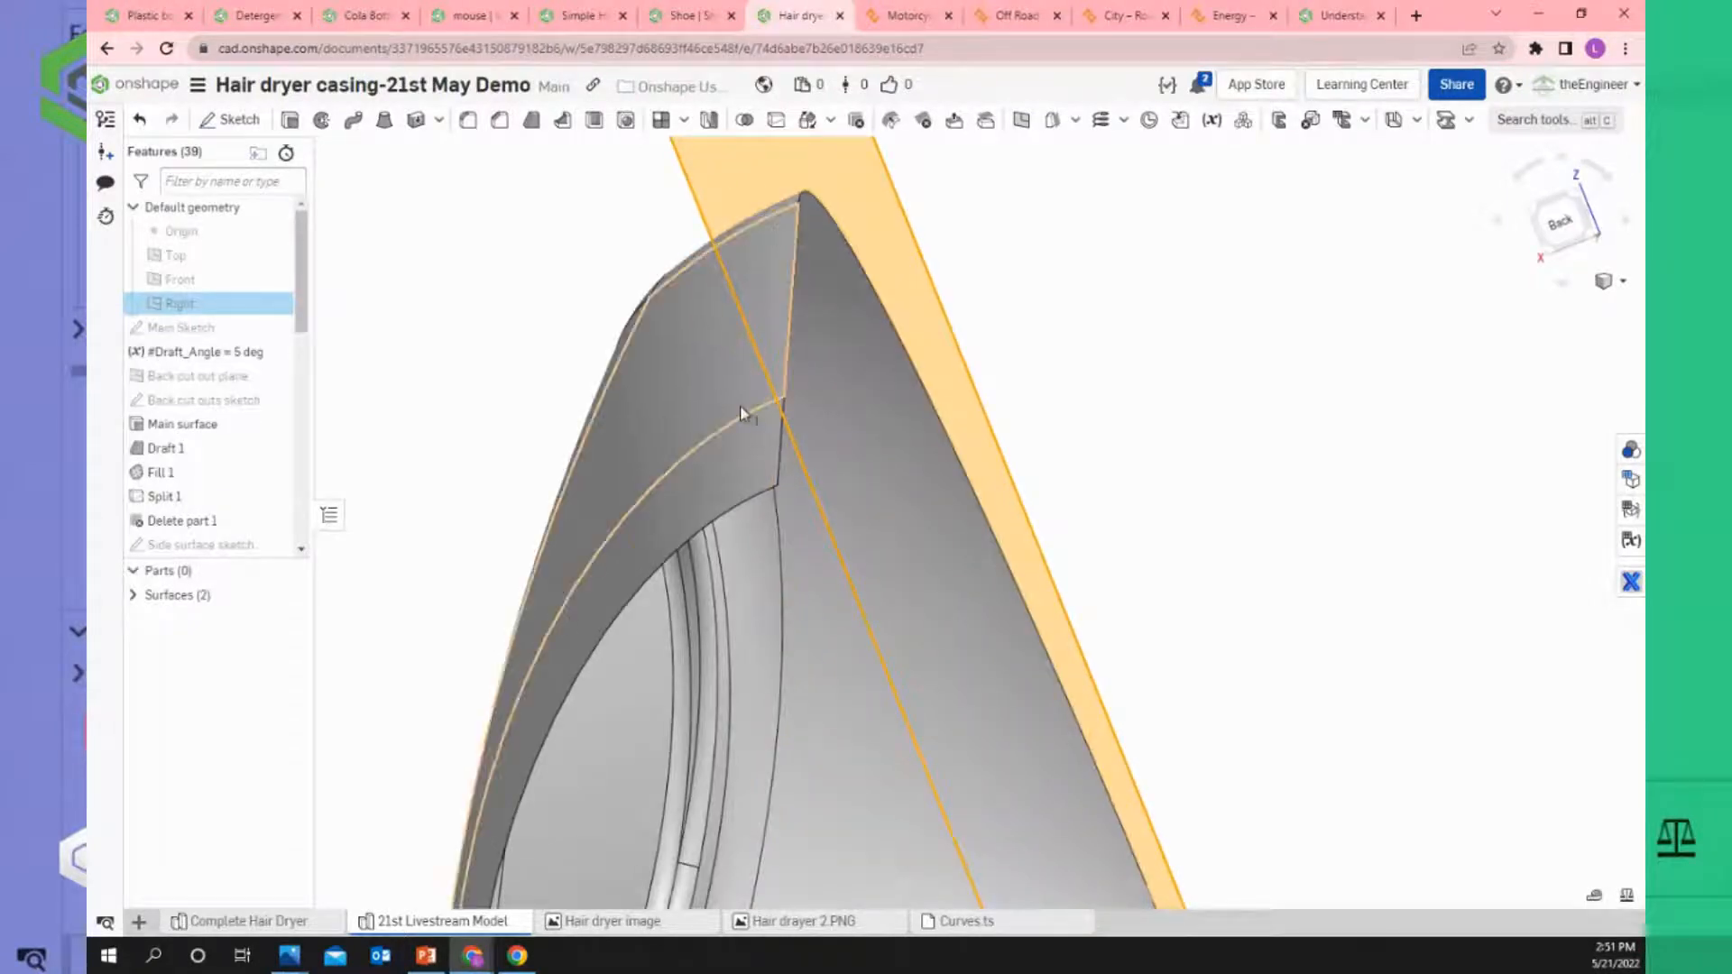
pyautogui.scroll(-2, 744, 408)
pyautogui.scroll(-3, 866, 333)
pyautogui.click(932, 302)
pyautogui.moveTo(932, 301); pyautogui.dragTo(973, 298, button='right')
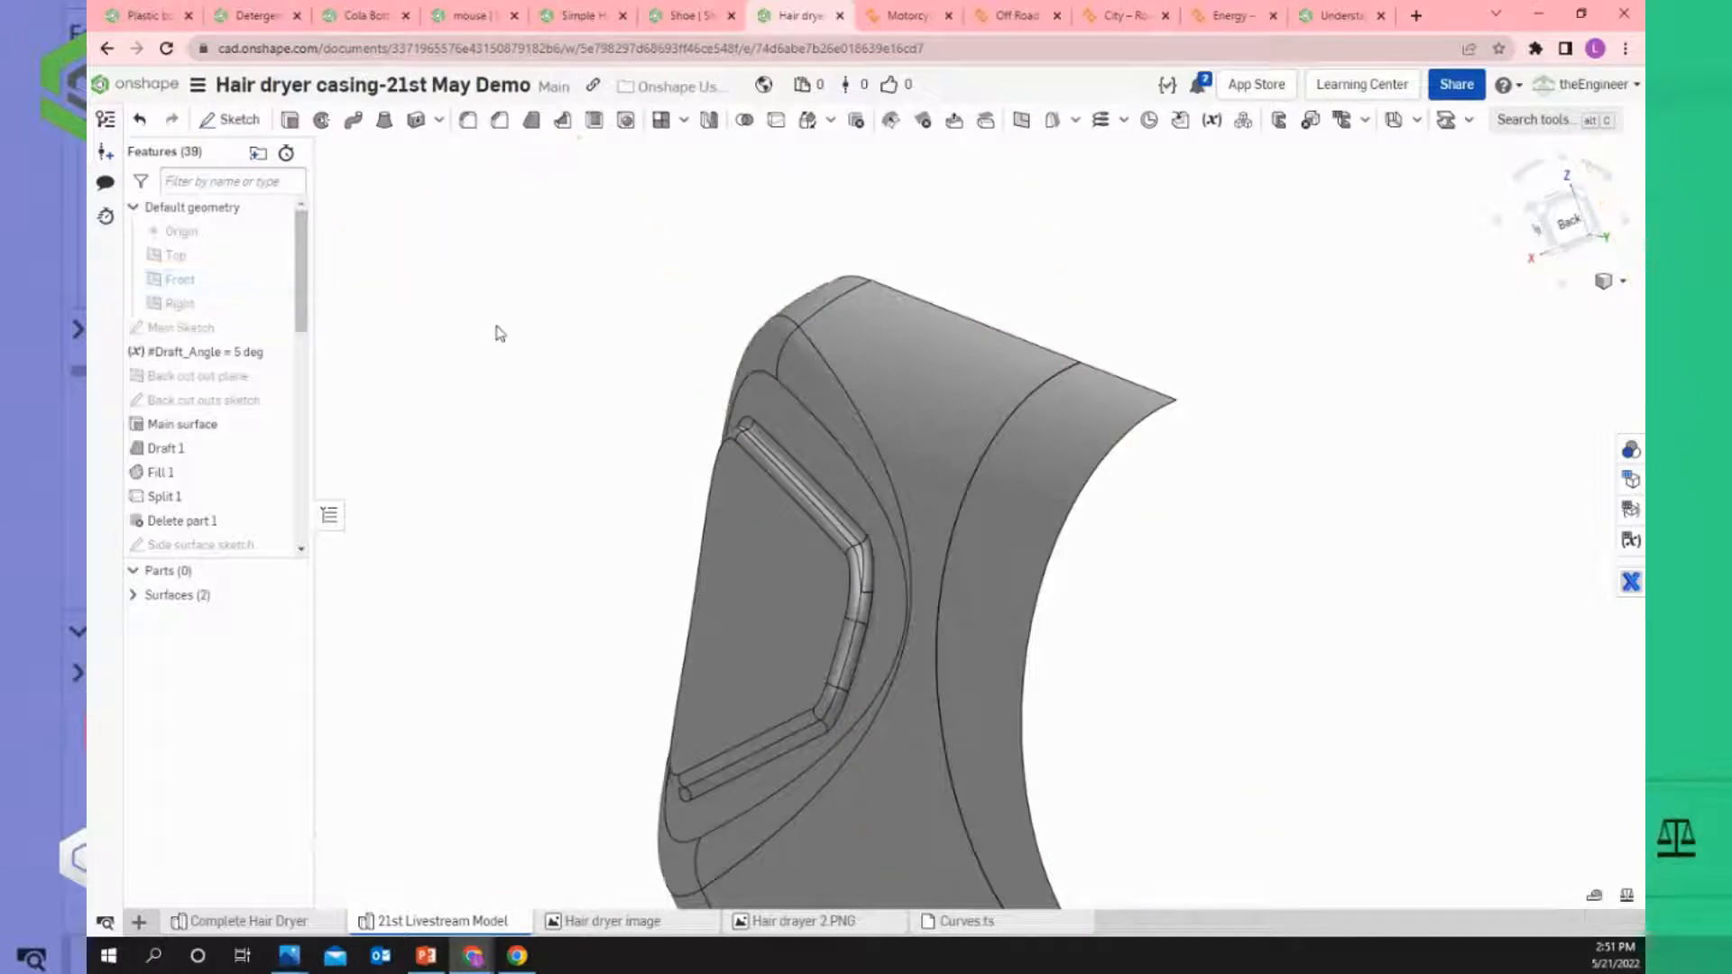
pyautogui.scroll(-2, 616, 341)
pyautogui.moveTo(614, 335); pyautogui.dragTo(609, 383, button='right')
pyautogui.scroll(8, 632, 484)
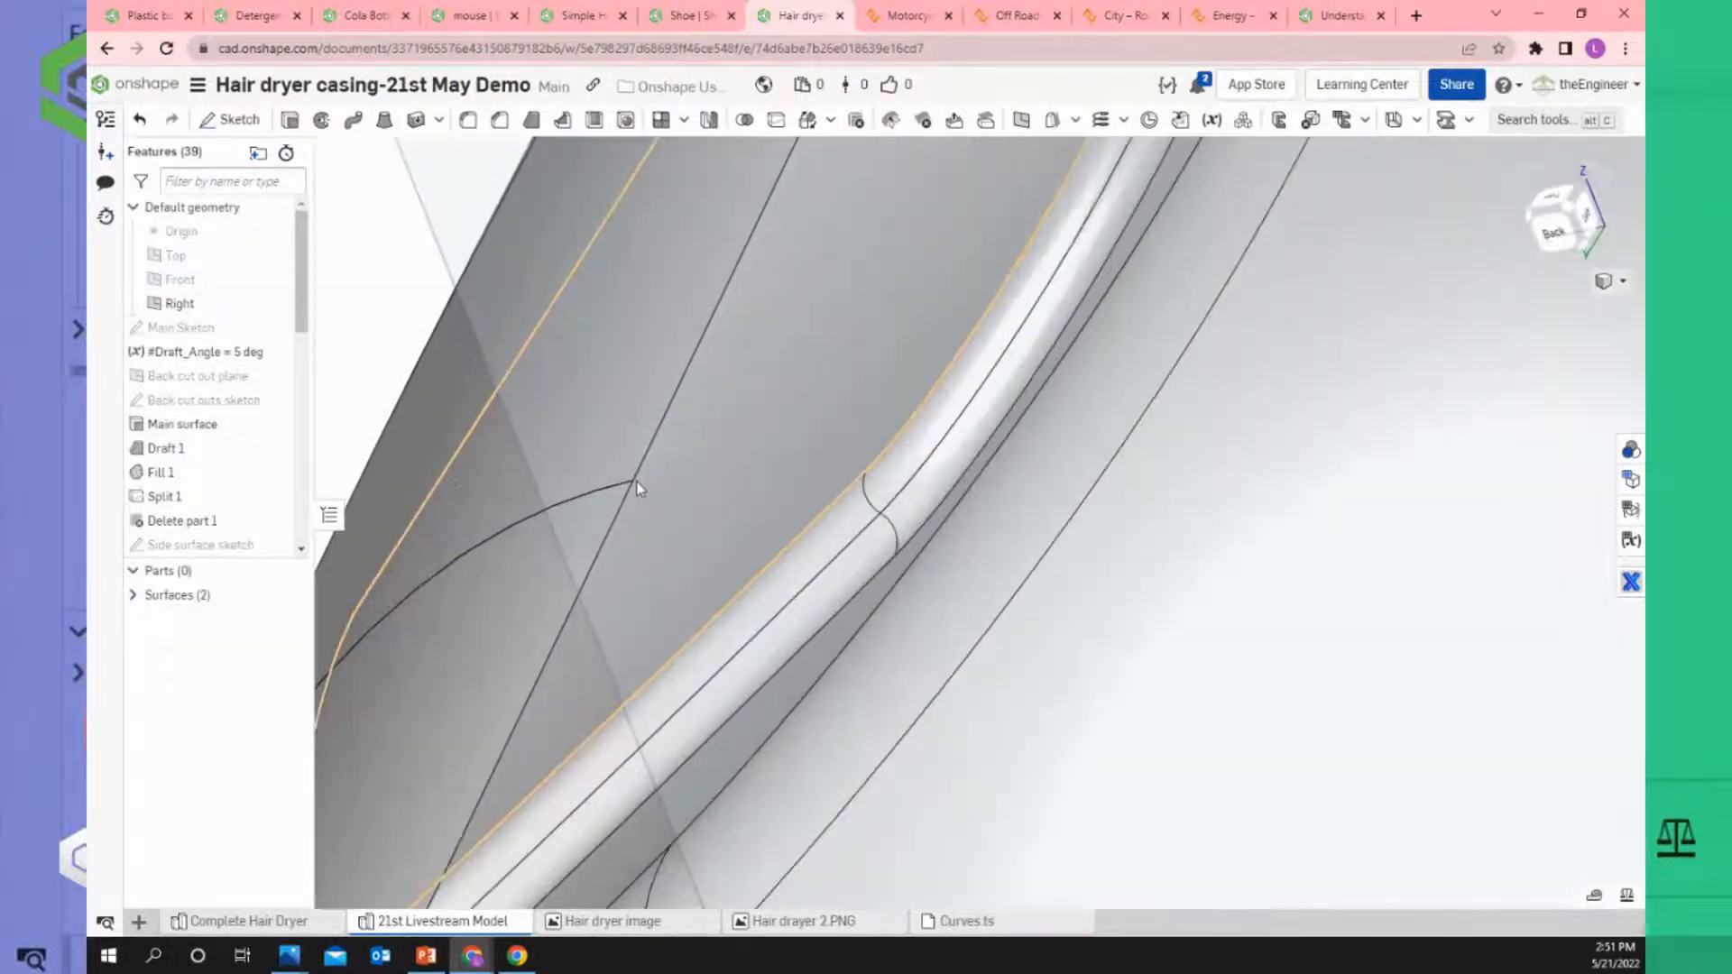
# Start a sketch on the Right plane and draw a circle about 12 mm in diameter centred on the split edge's upper end point.
pyautogui.click(636, 484)
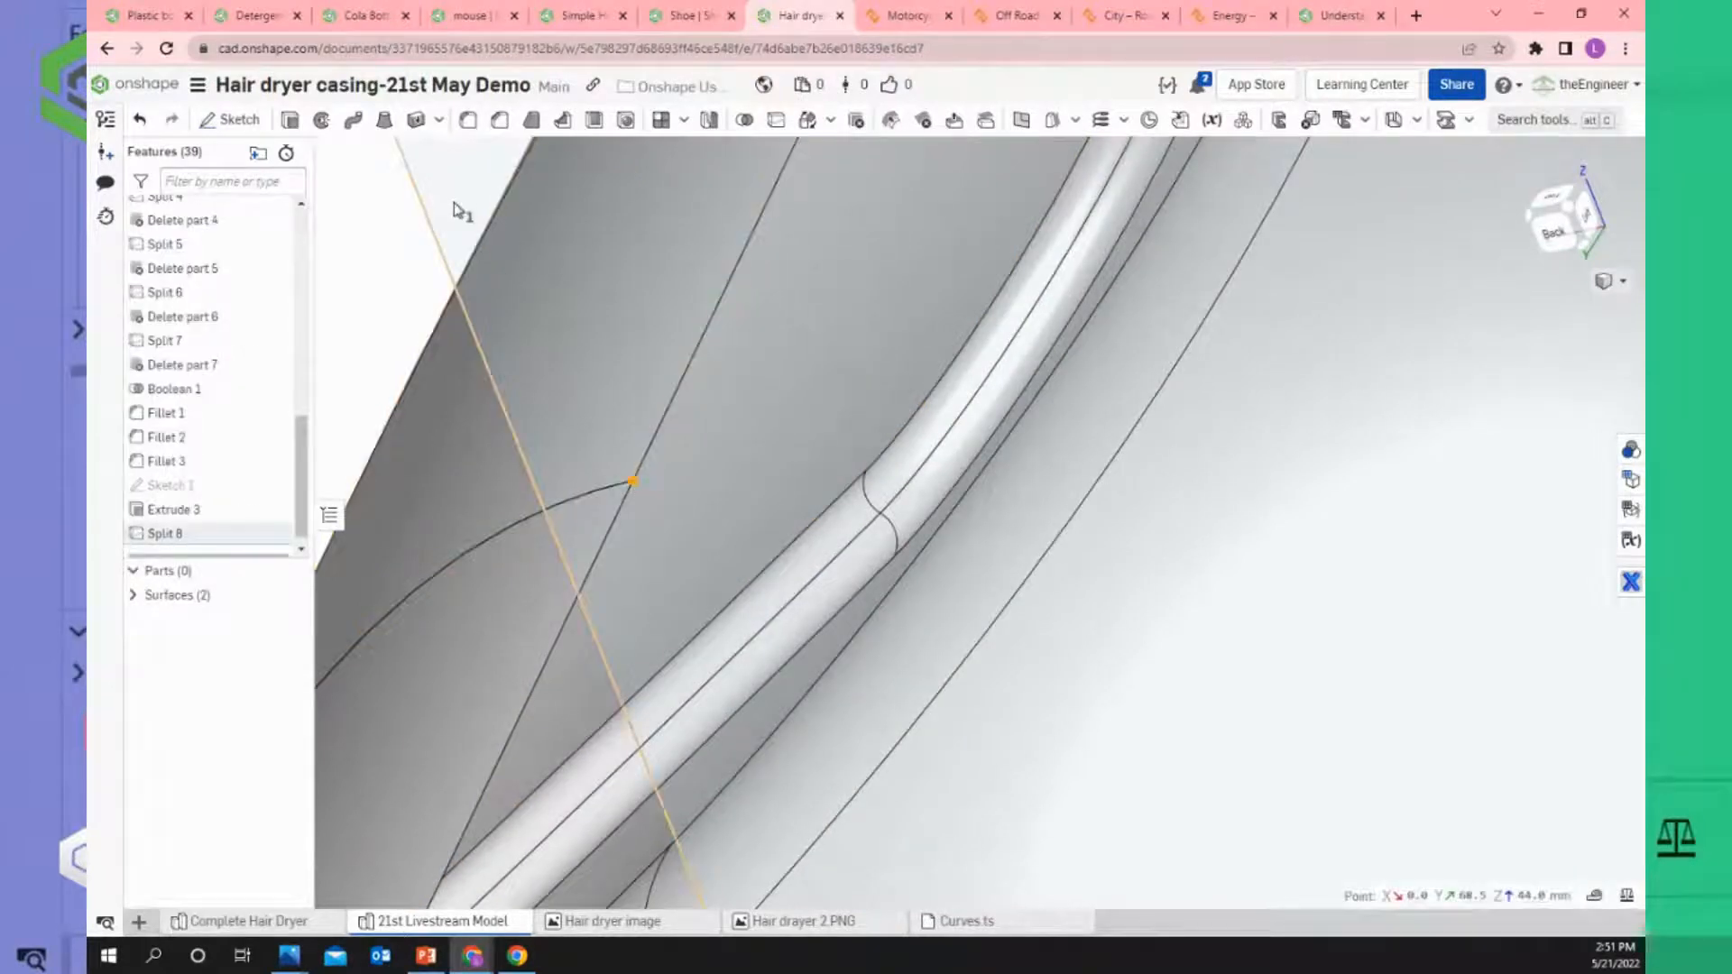
pyautogui.scroll(-5, 683, 329)
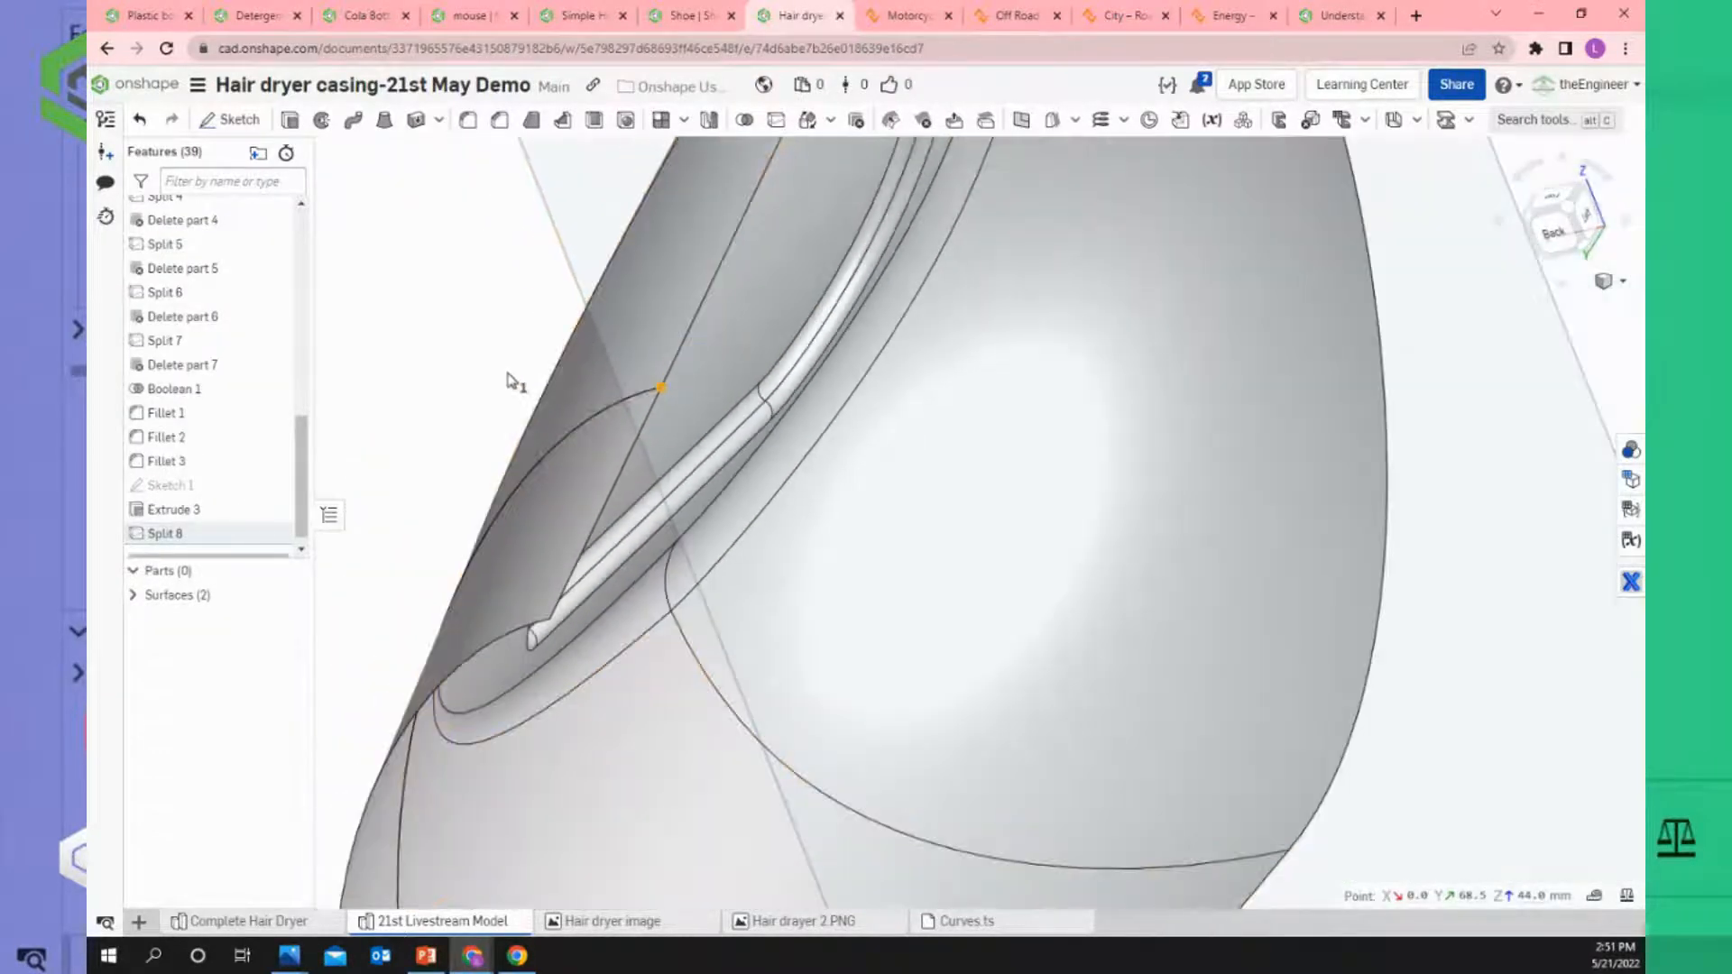
pyautogui.click(561, 212)
pyautogui.click(569, 200)
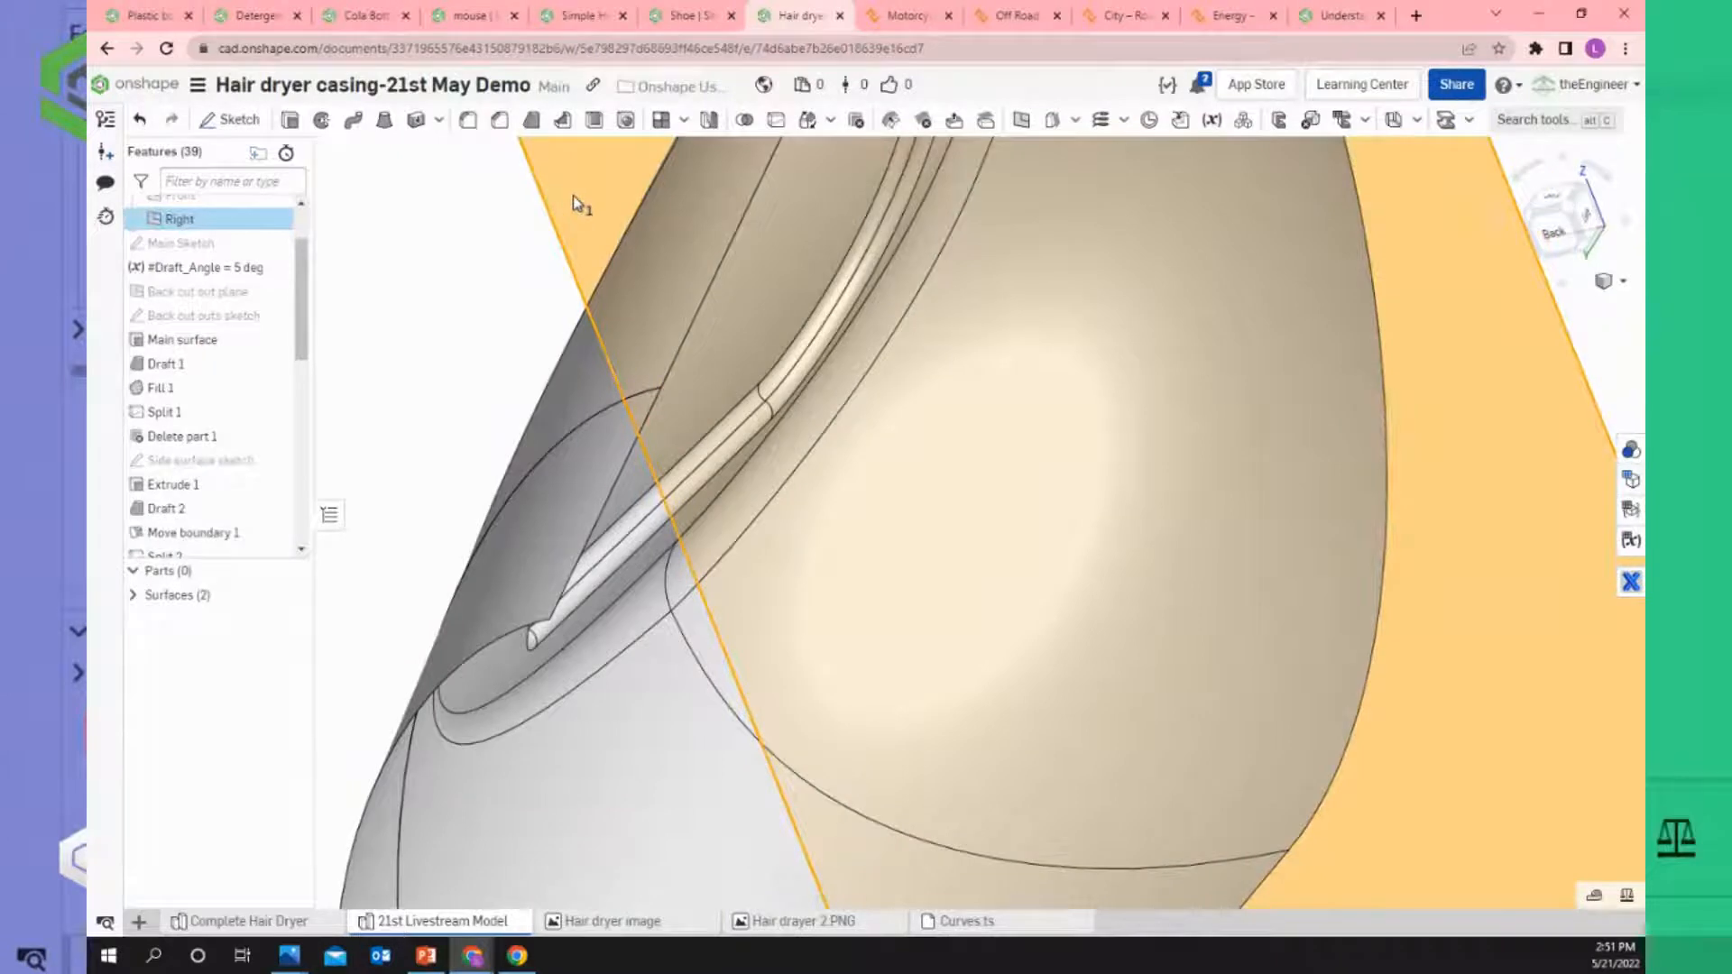
pyautogui.rightClick(572, 195)
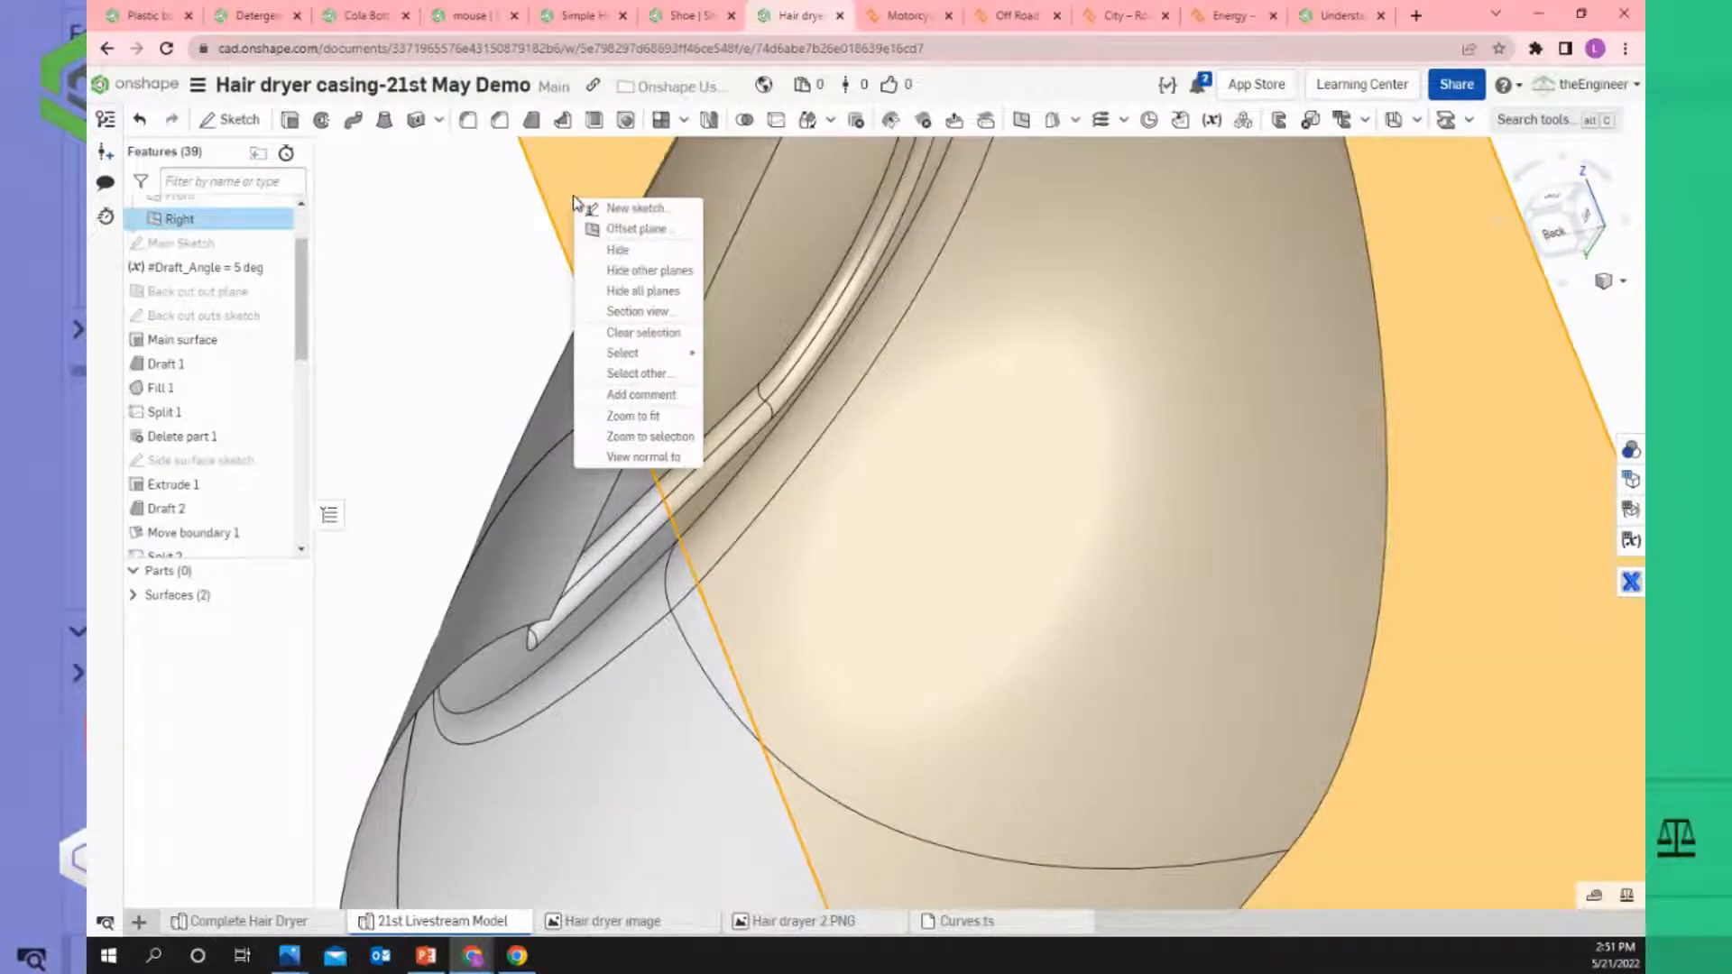
pyautogui.click(626, 217)
pyautogui.click(538, 249)
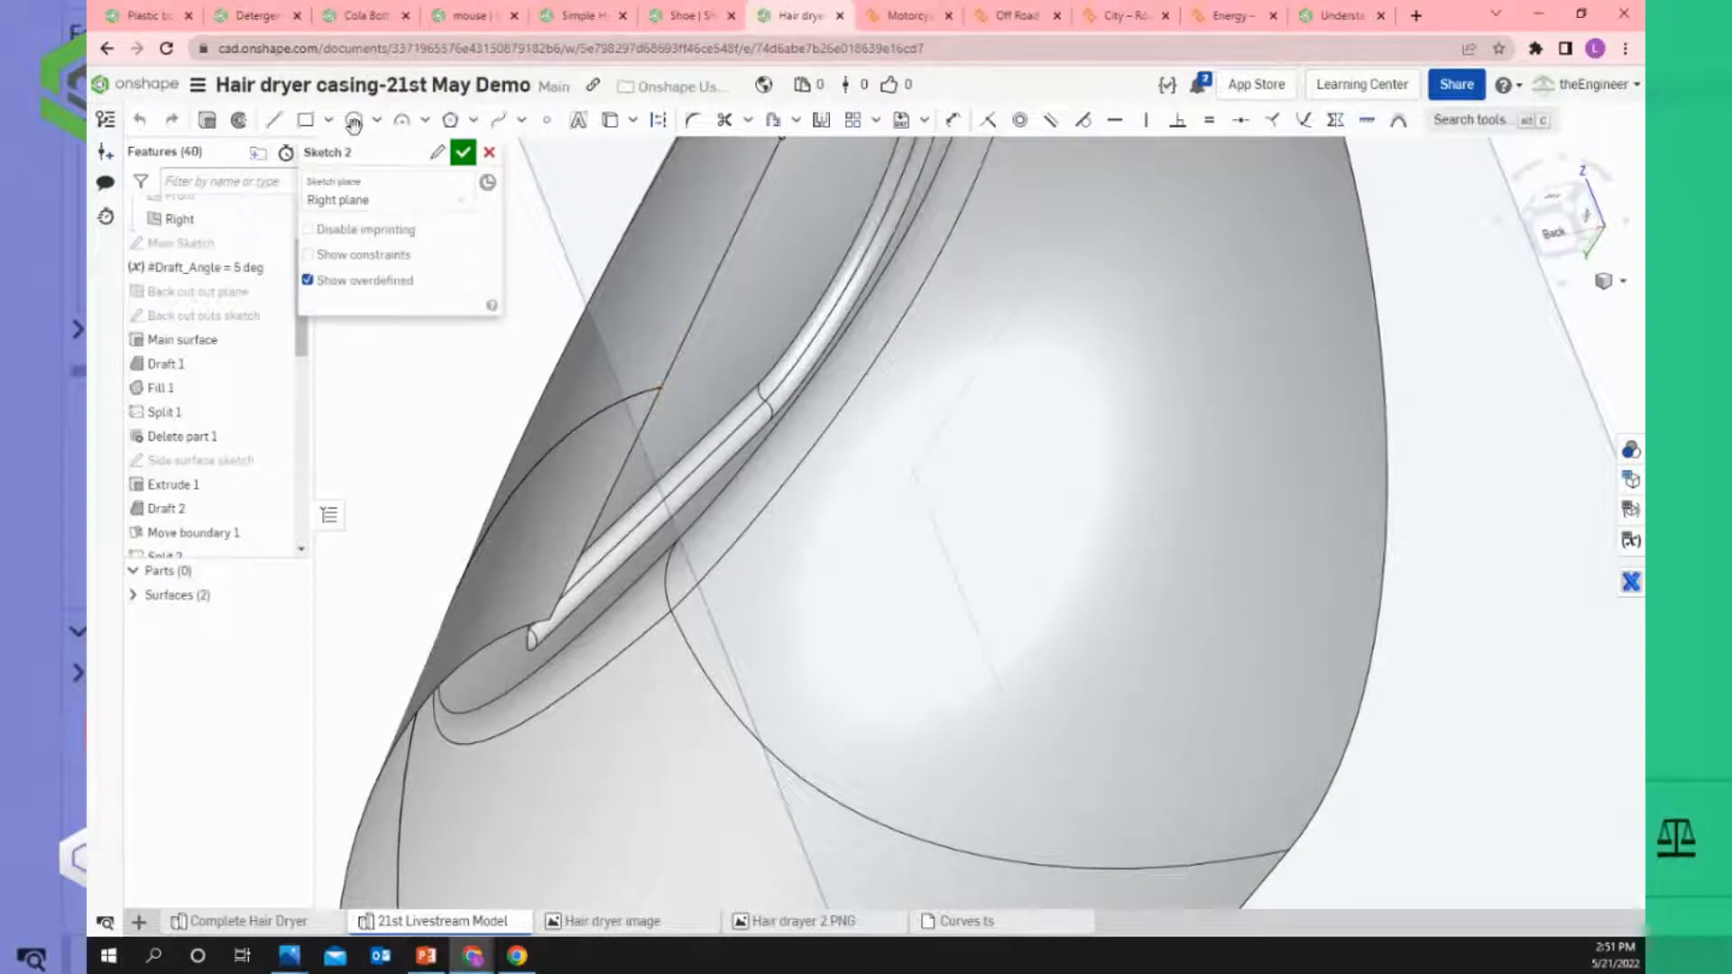
pyautogui.click(353, 122)
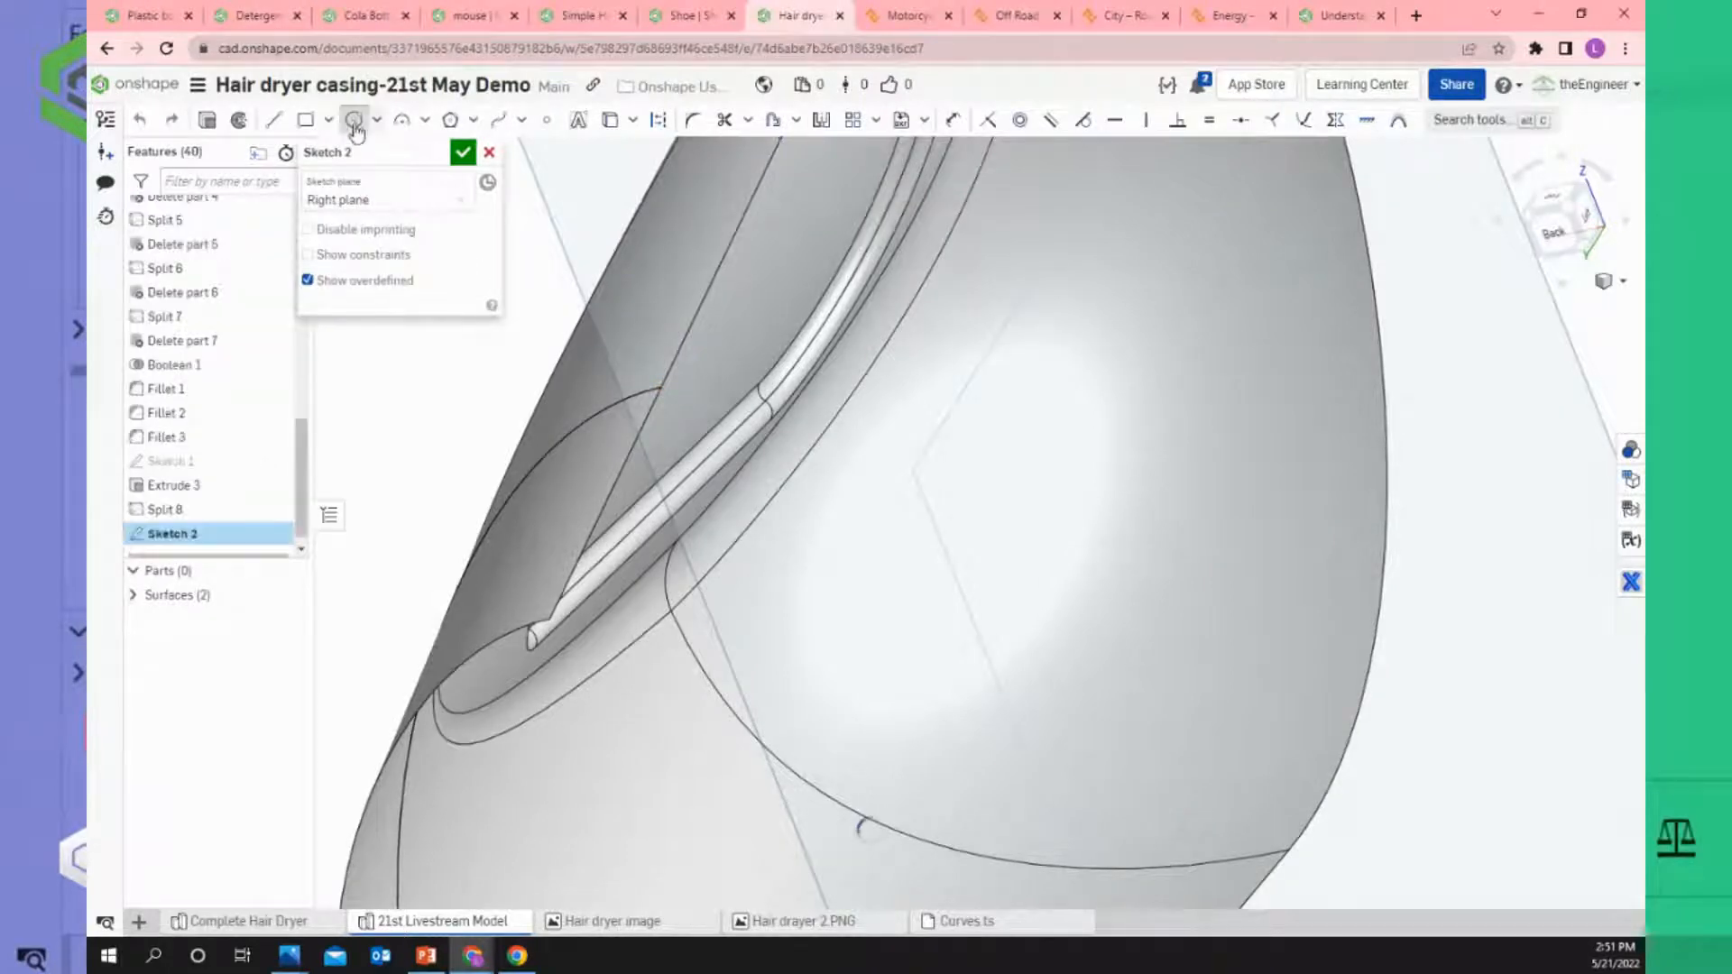
pyautogui.click(661, 390)
pyautogui.click(697, 420)
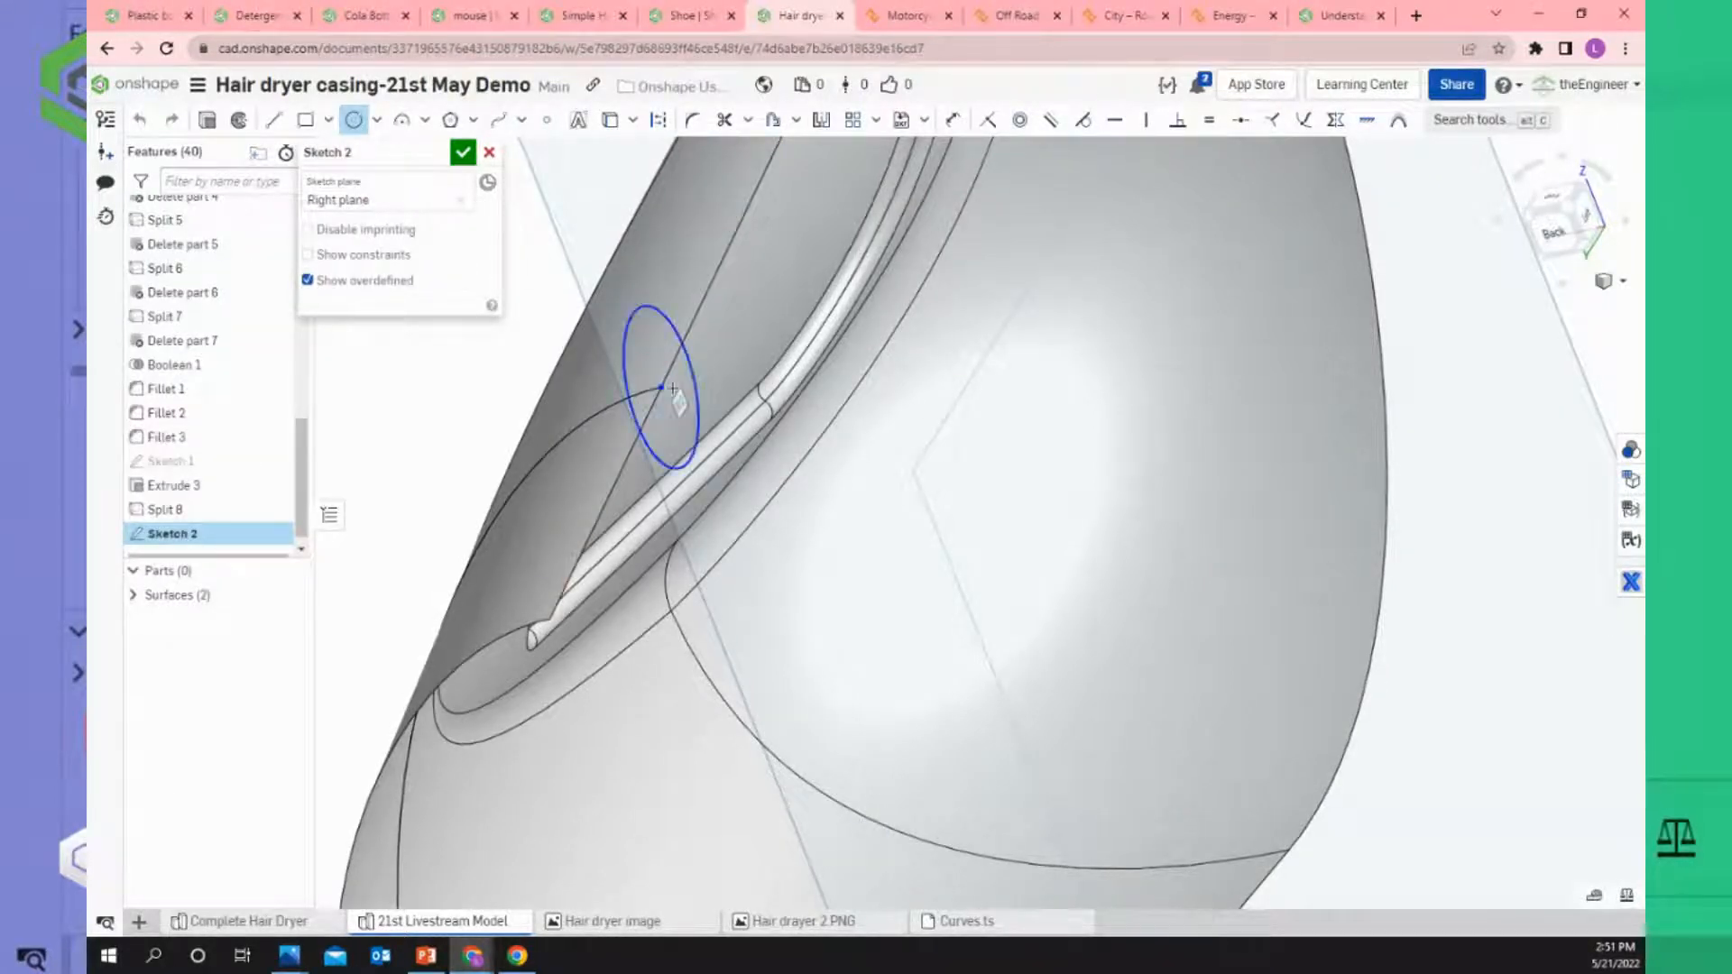
# Dimension the circle's diameter at 2.5 mm and finish the sketch.
pyautogui.scroll(1, 666, 383)
pyautogui.scroll(2, 671, 375)
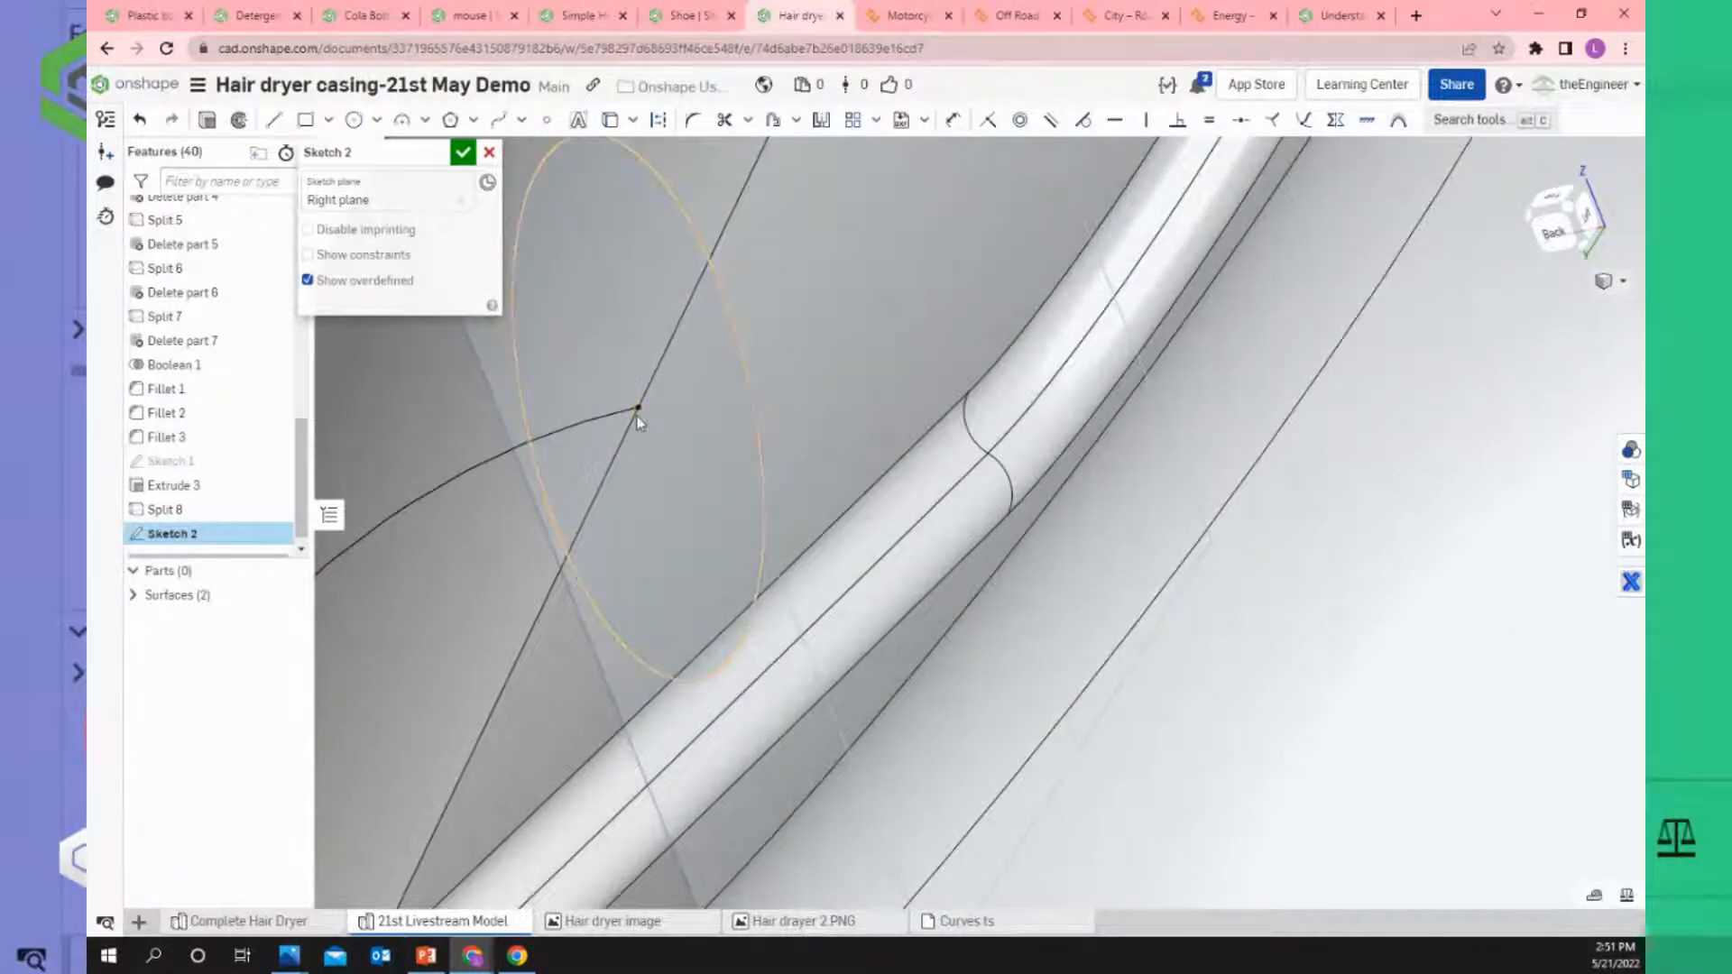
pyautogui.scroll(-2, 742, 386)
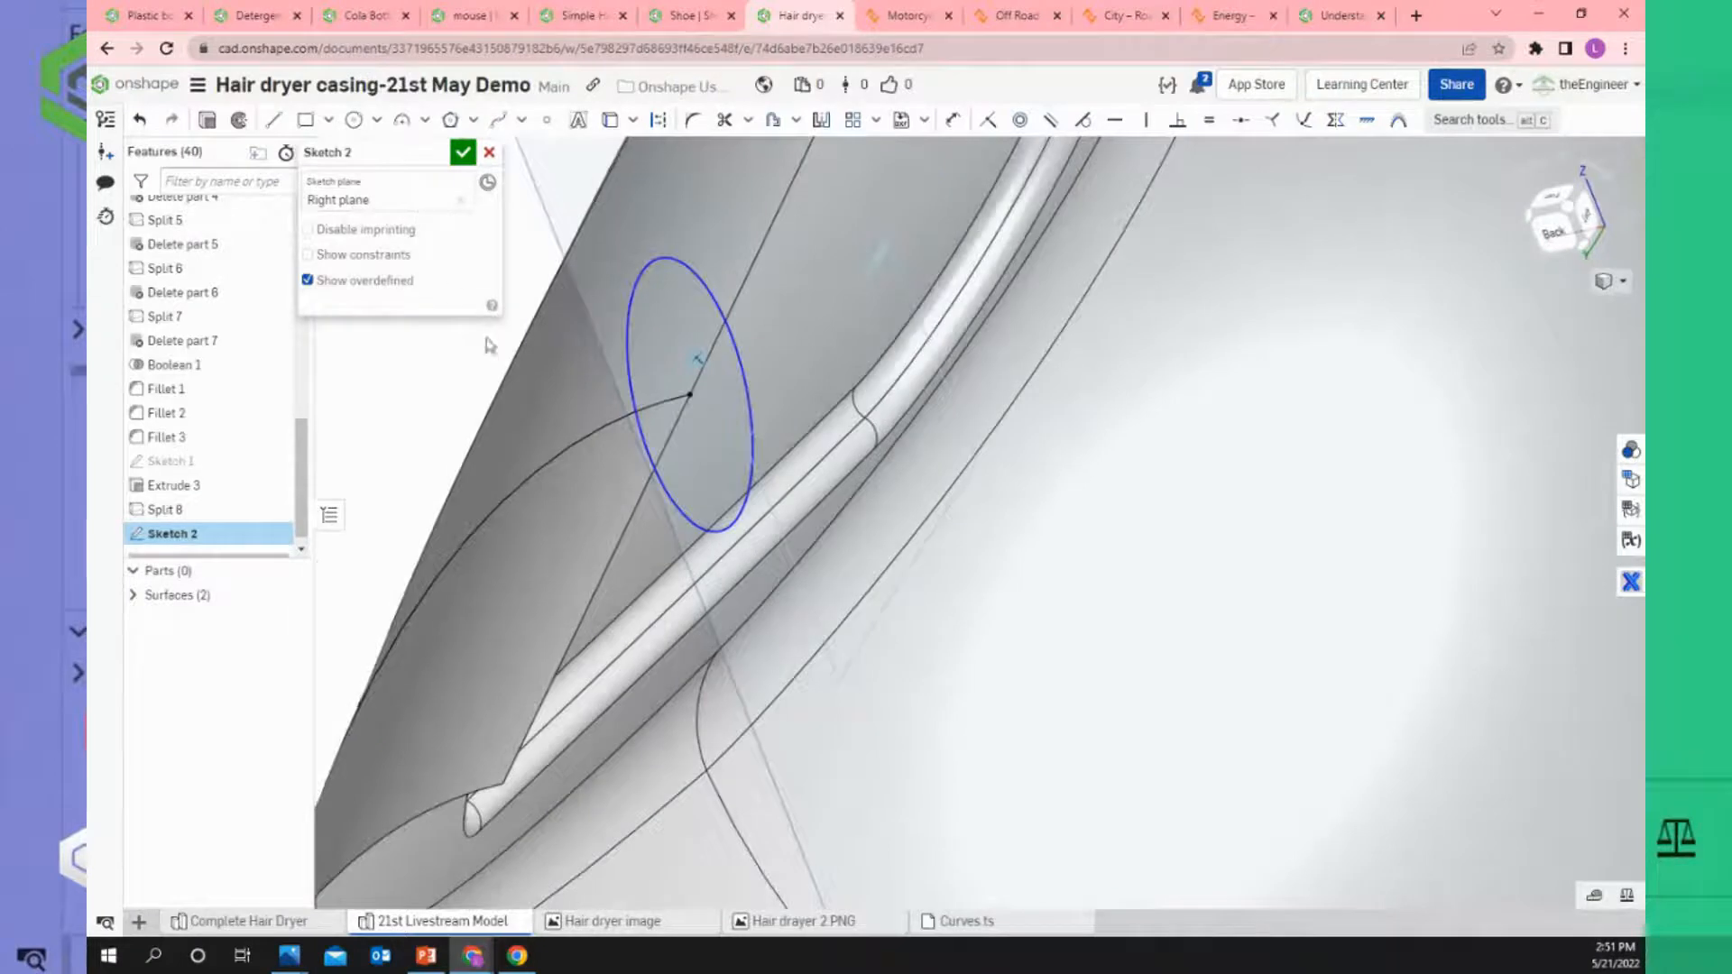
pyautogui.click(952, 120)
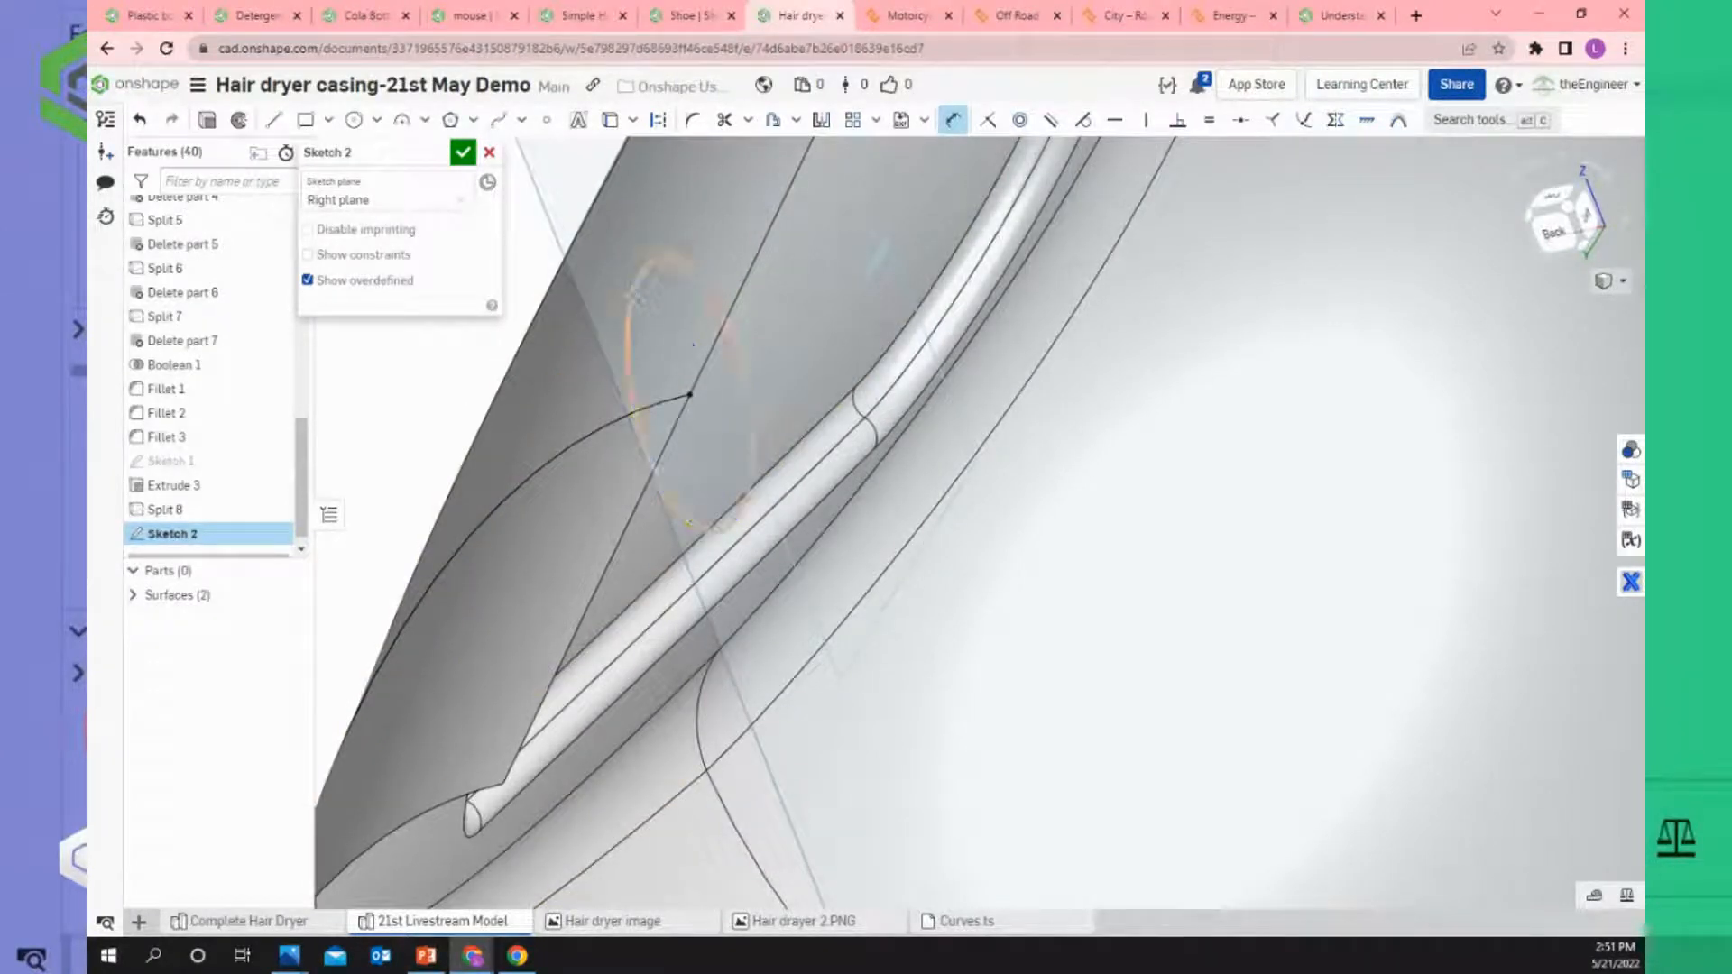
pyautogui.click(632, 286)
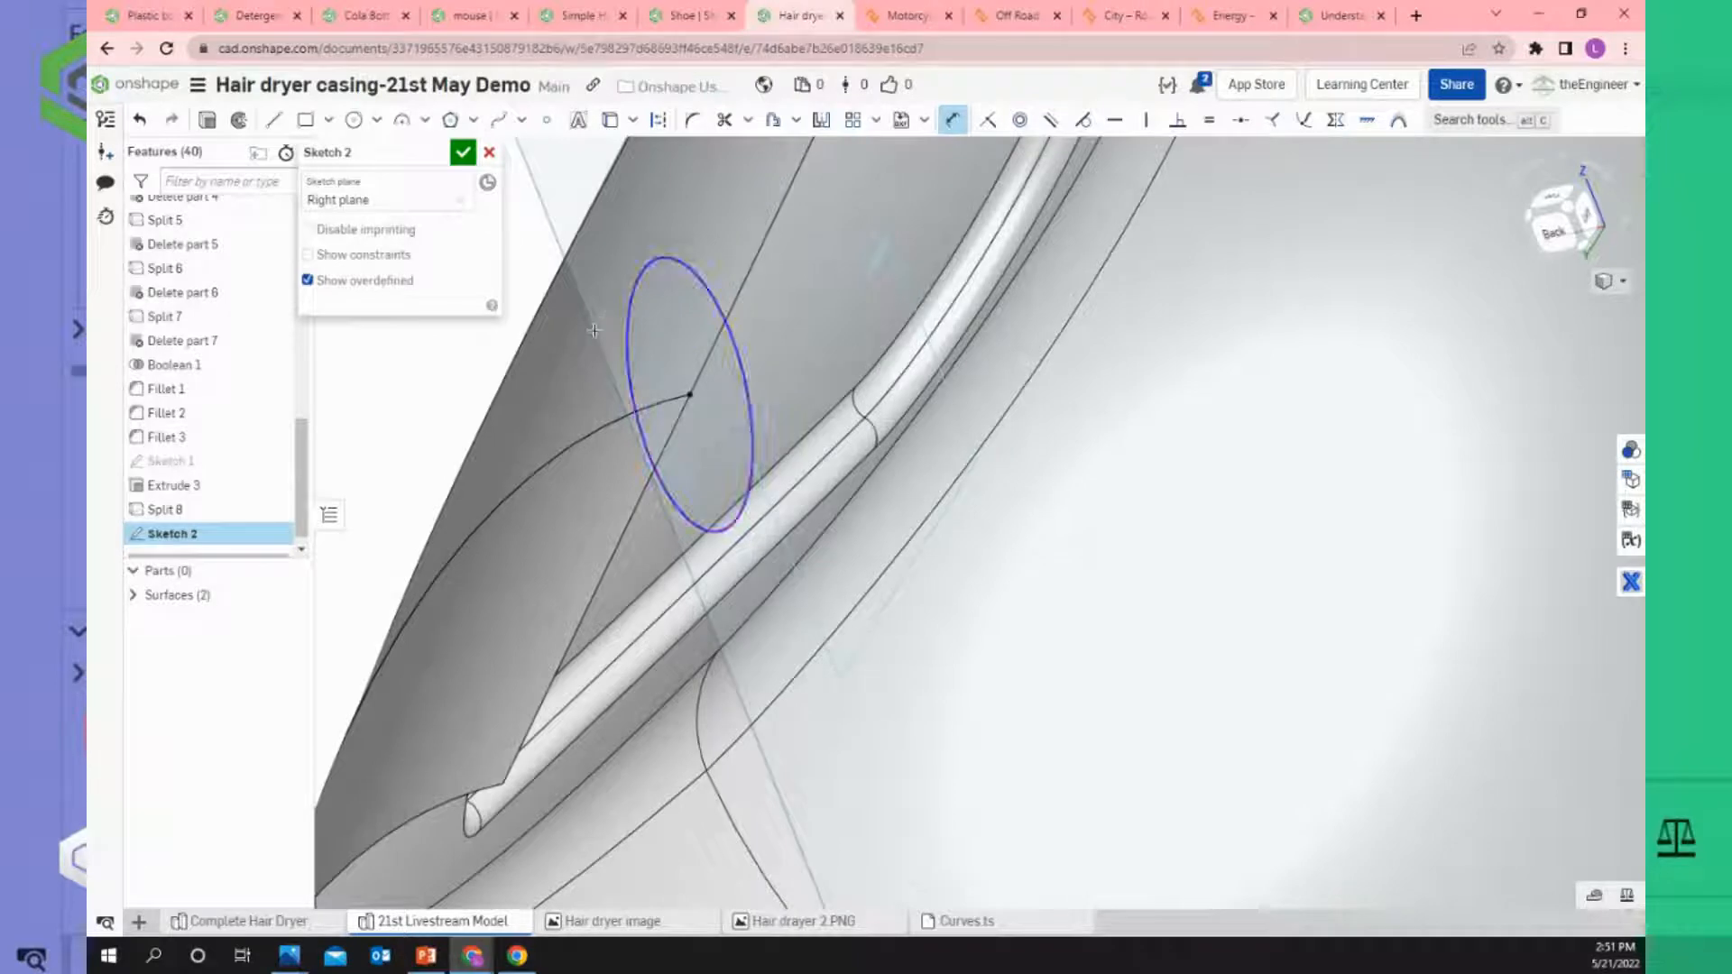
pyautogui.click(540, 378)
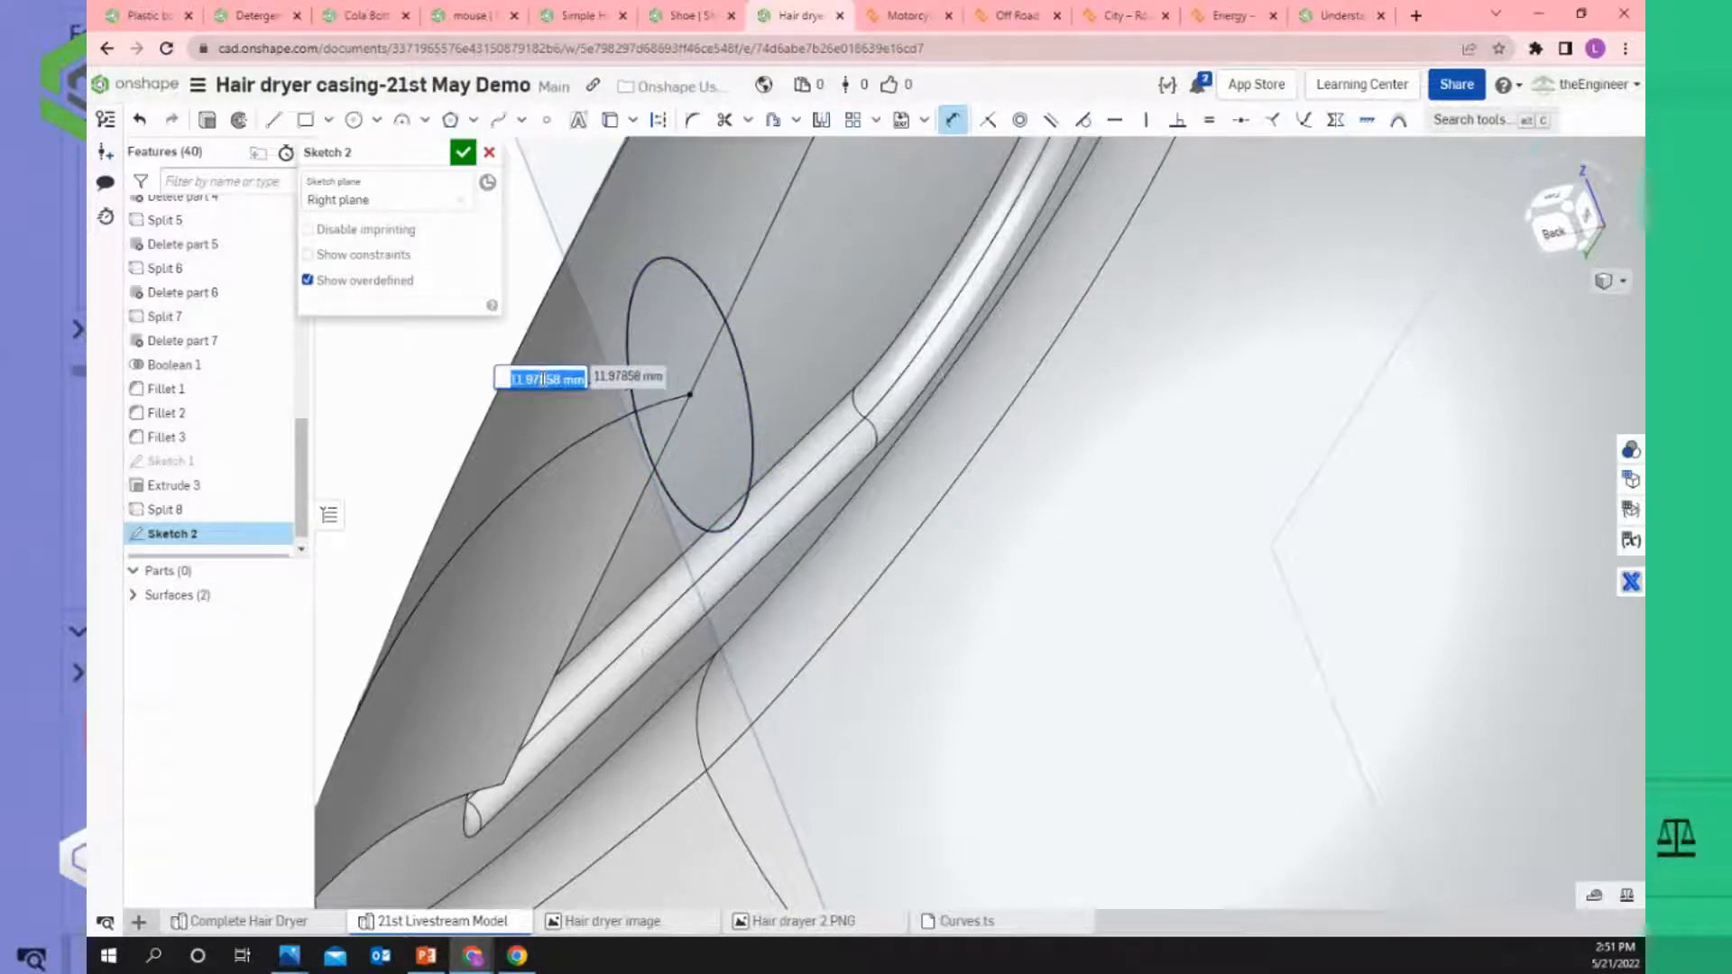
pyautogui.write('2.')
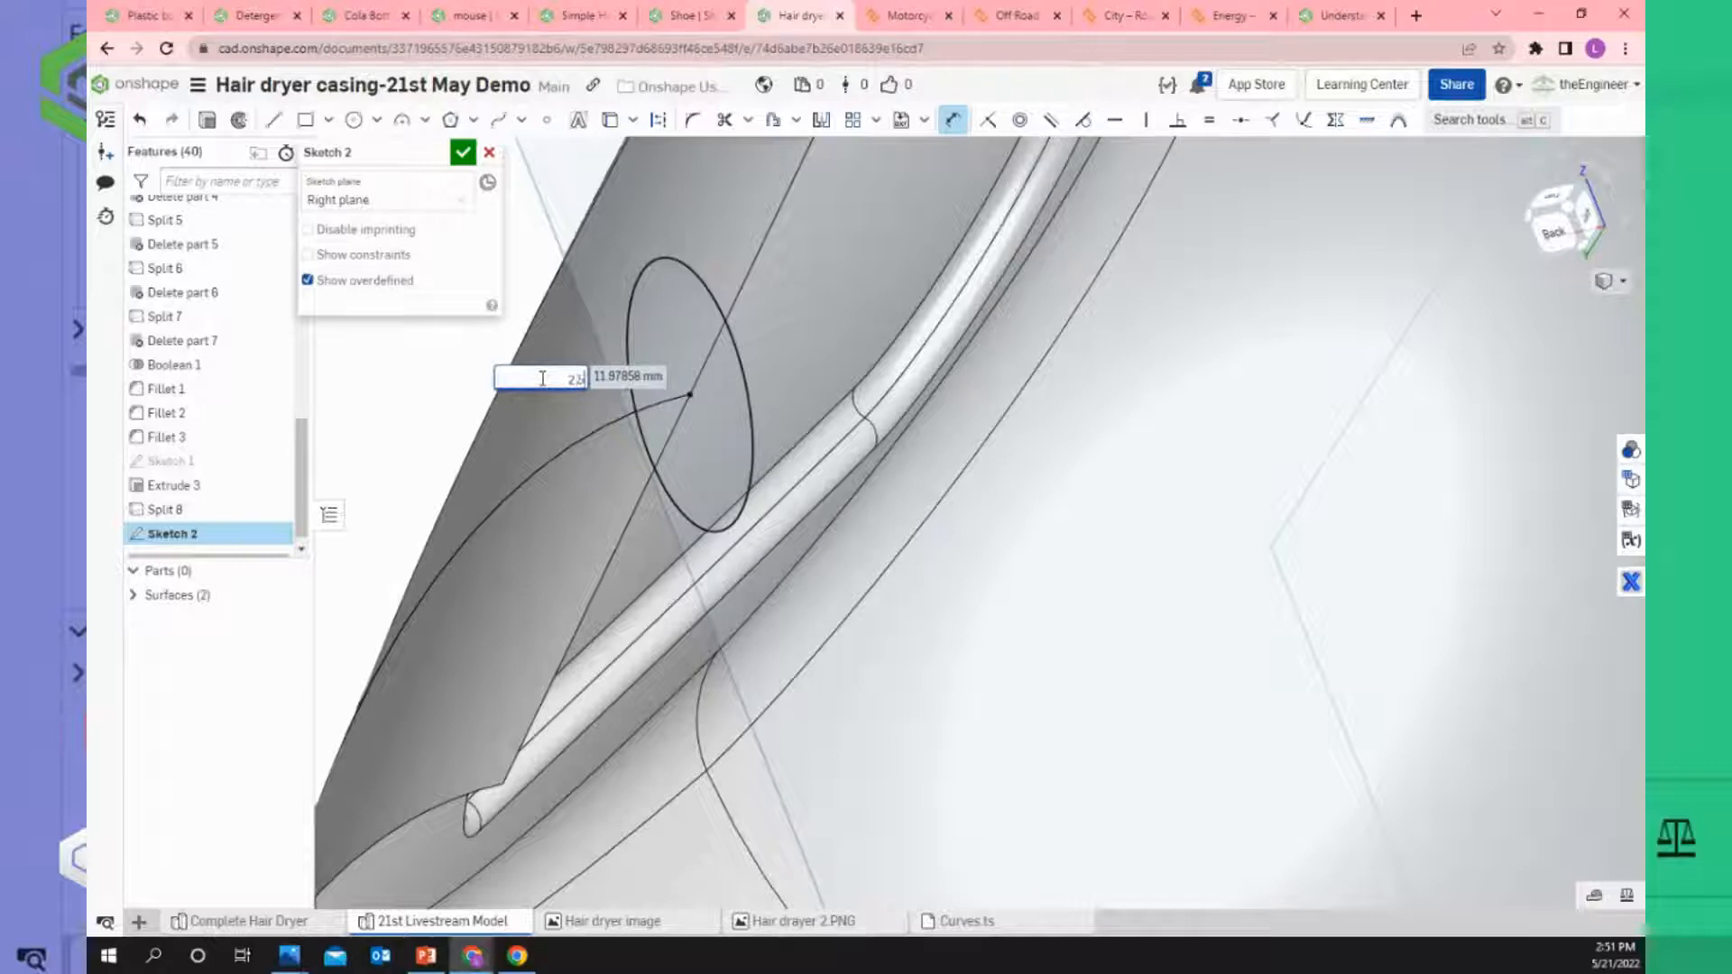
pyautogui.press('Return')
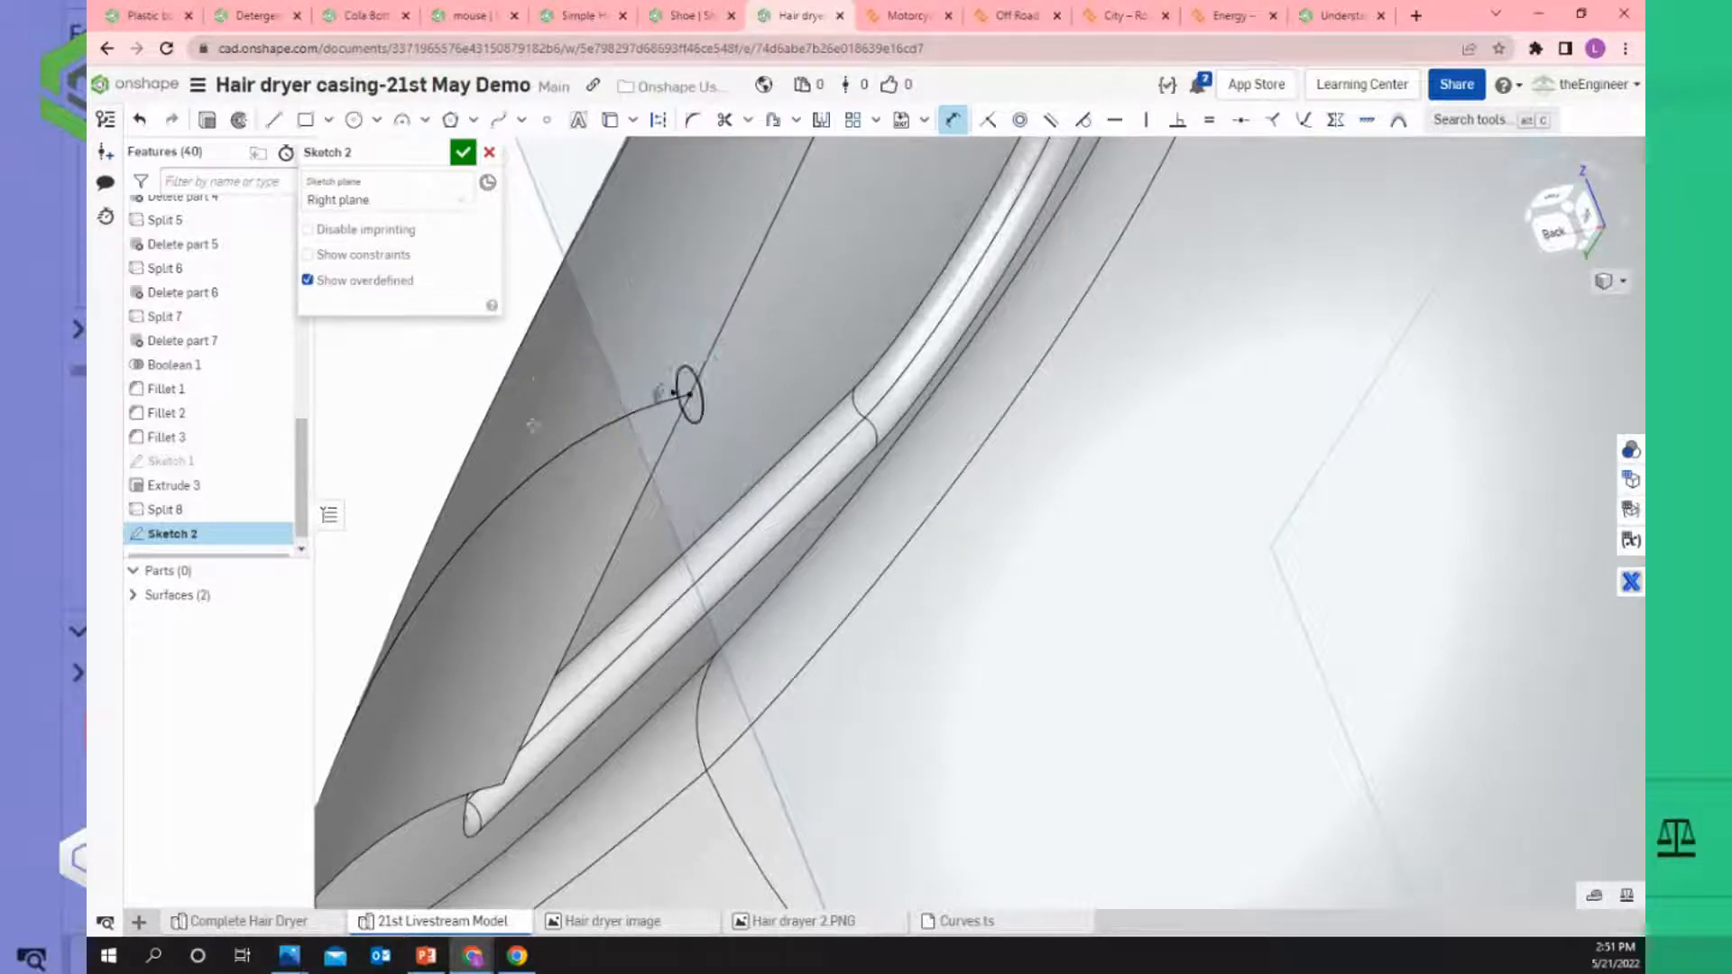
pyautogui.click(461, 156)
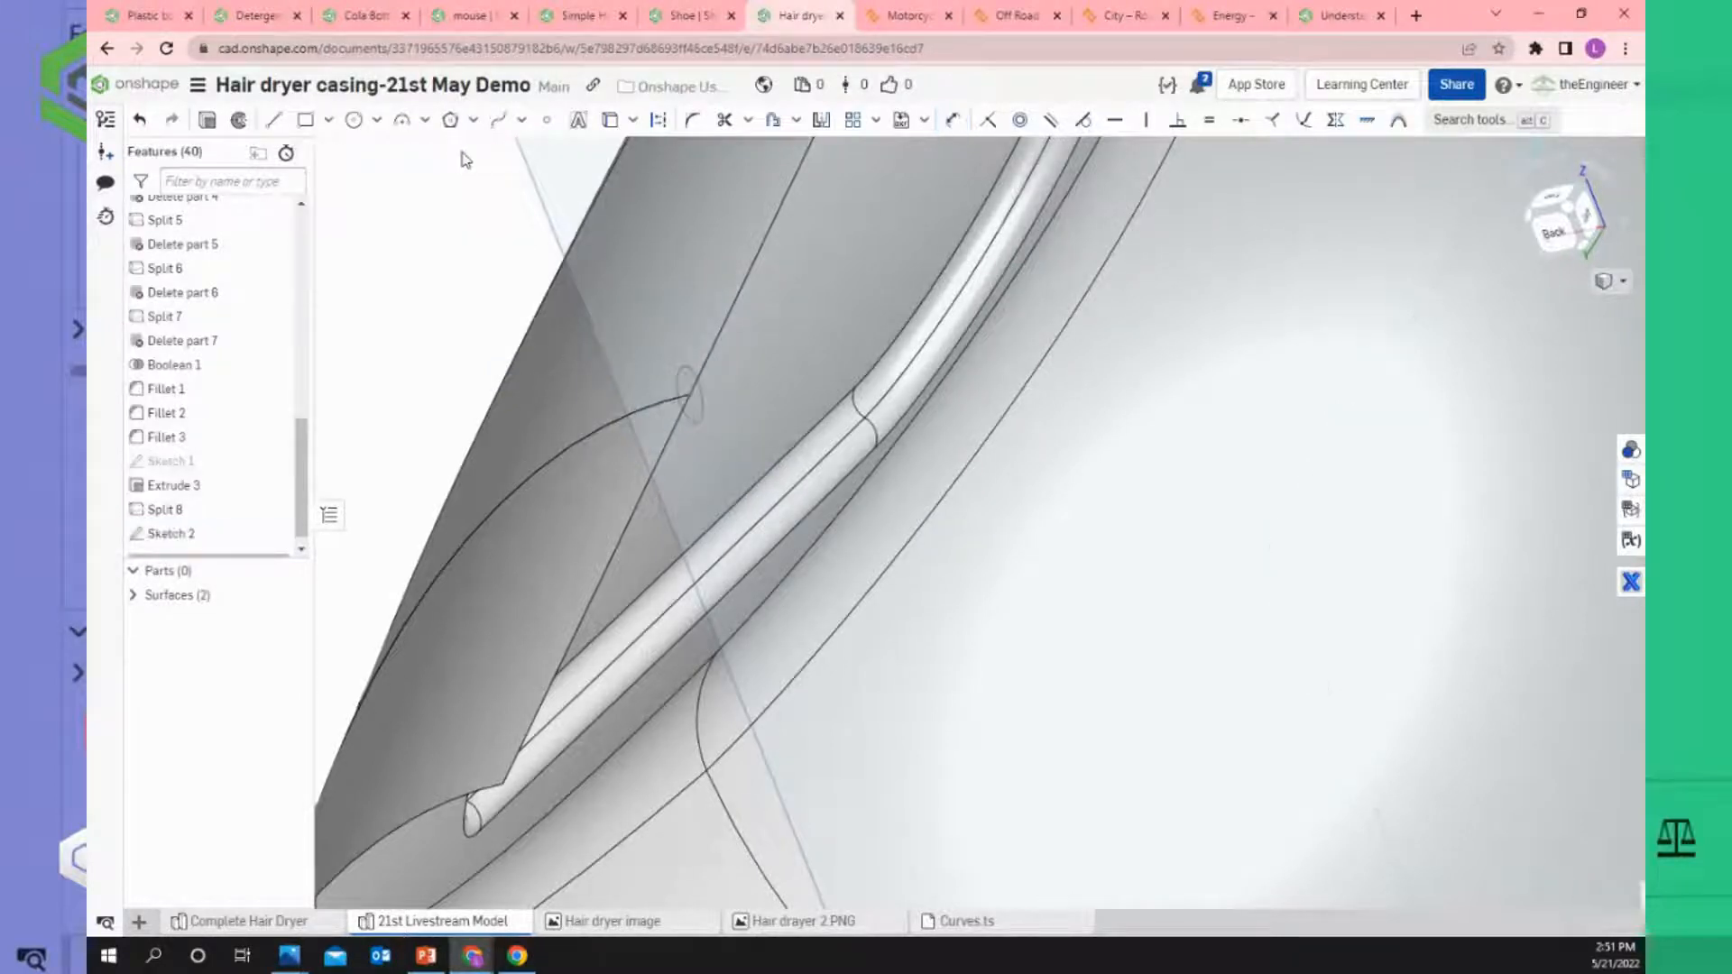
# Hide all the reference planes around the casing.
pyautogui.scroll(-5, 530, 394)
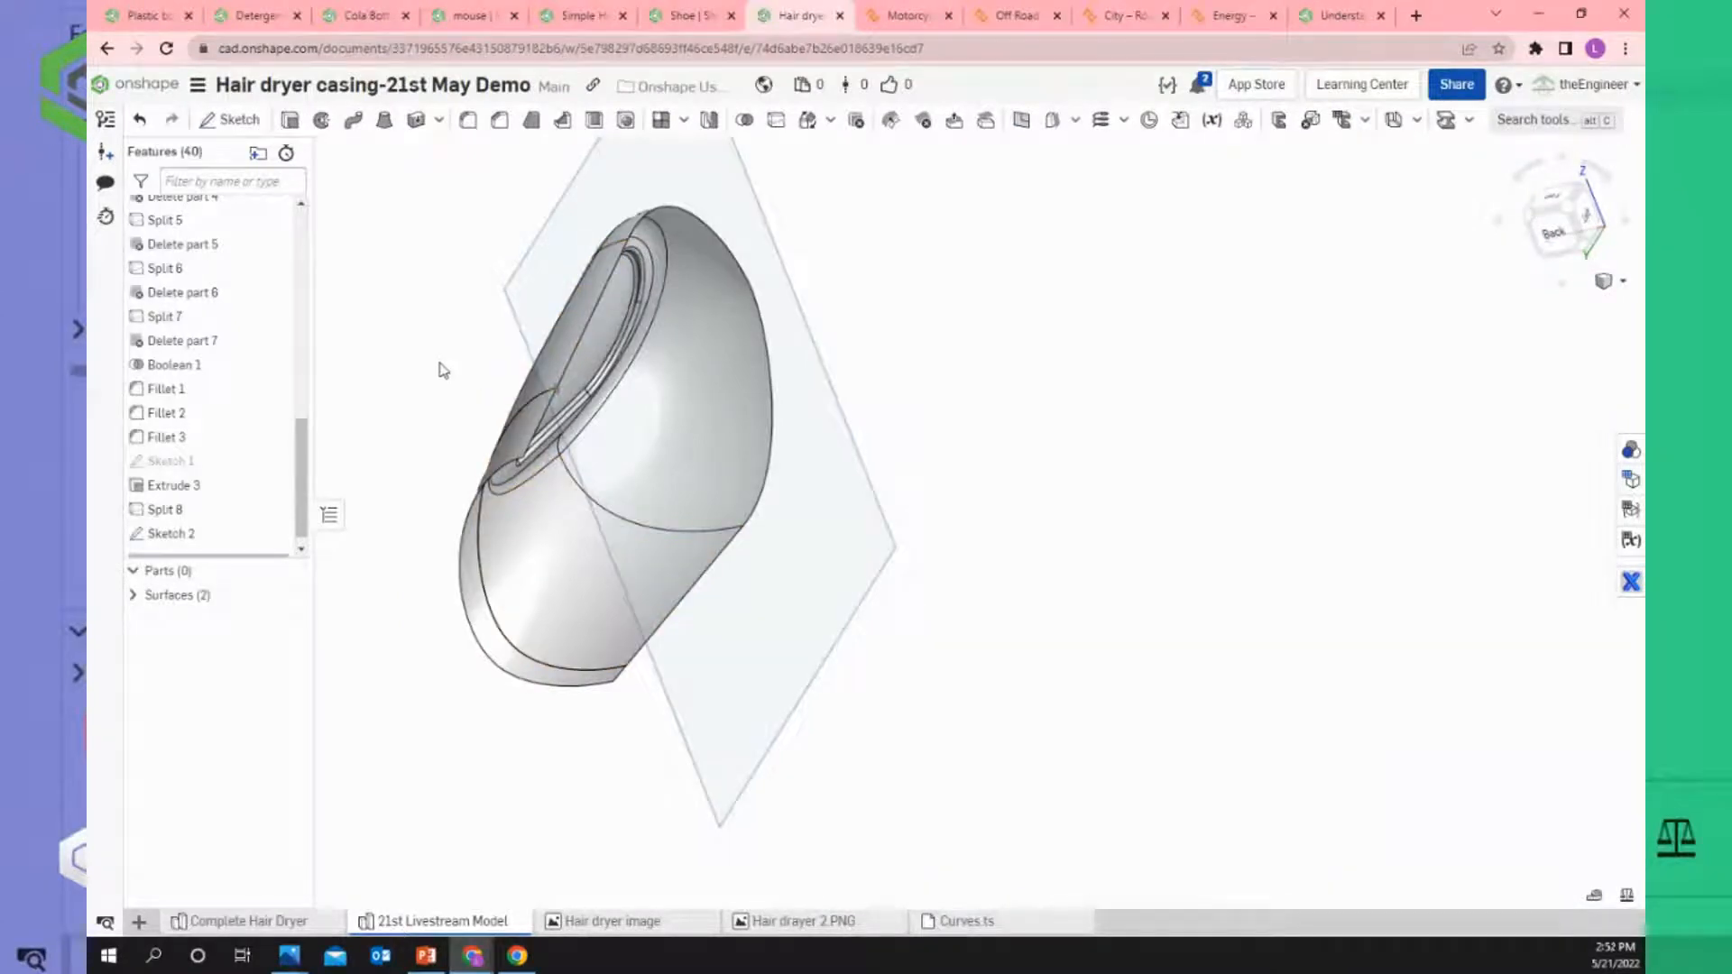
pyautogui.press('p')
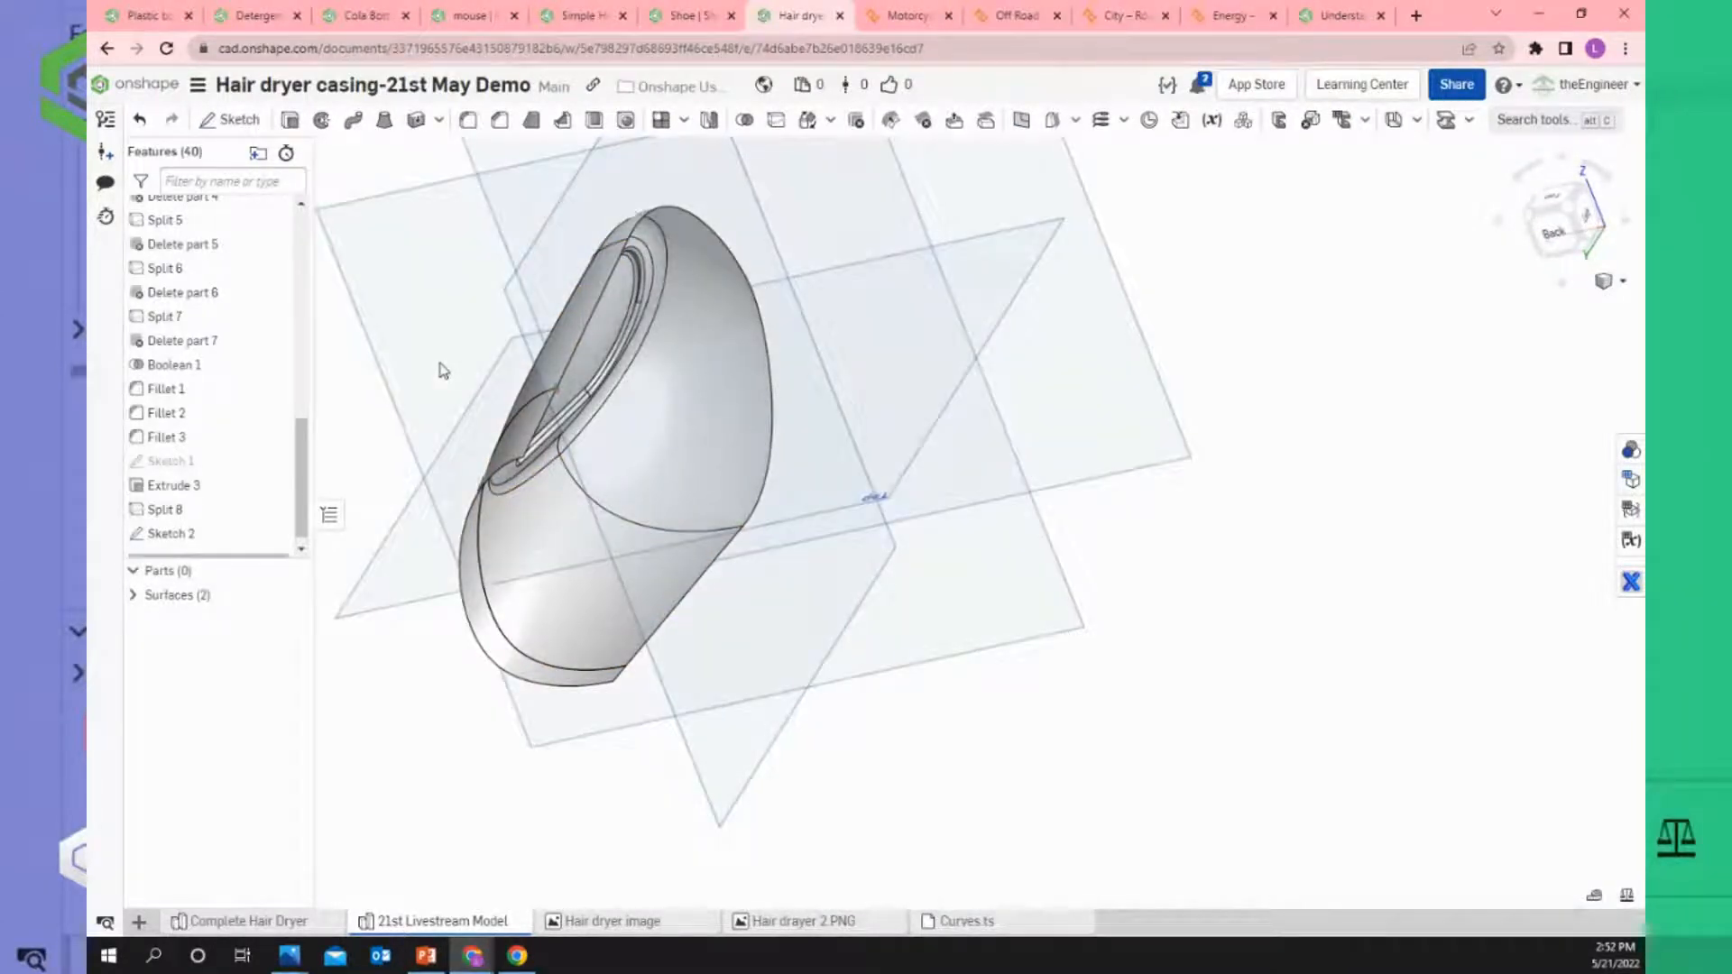
pyautogui.press('p')
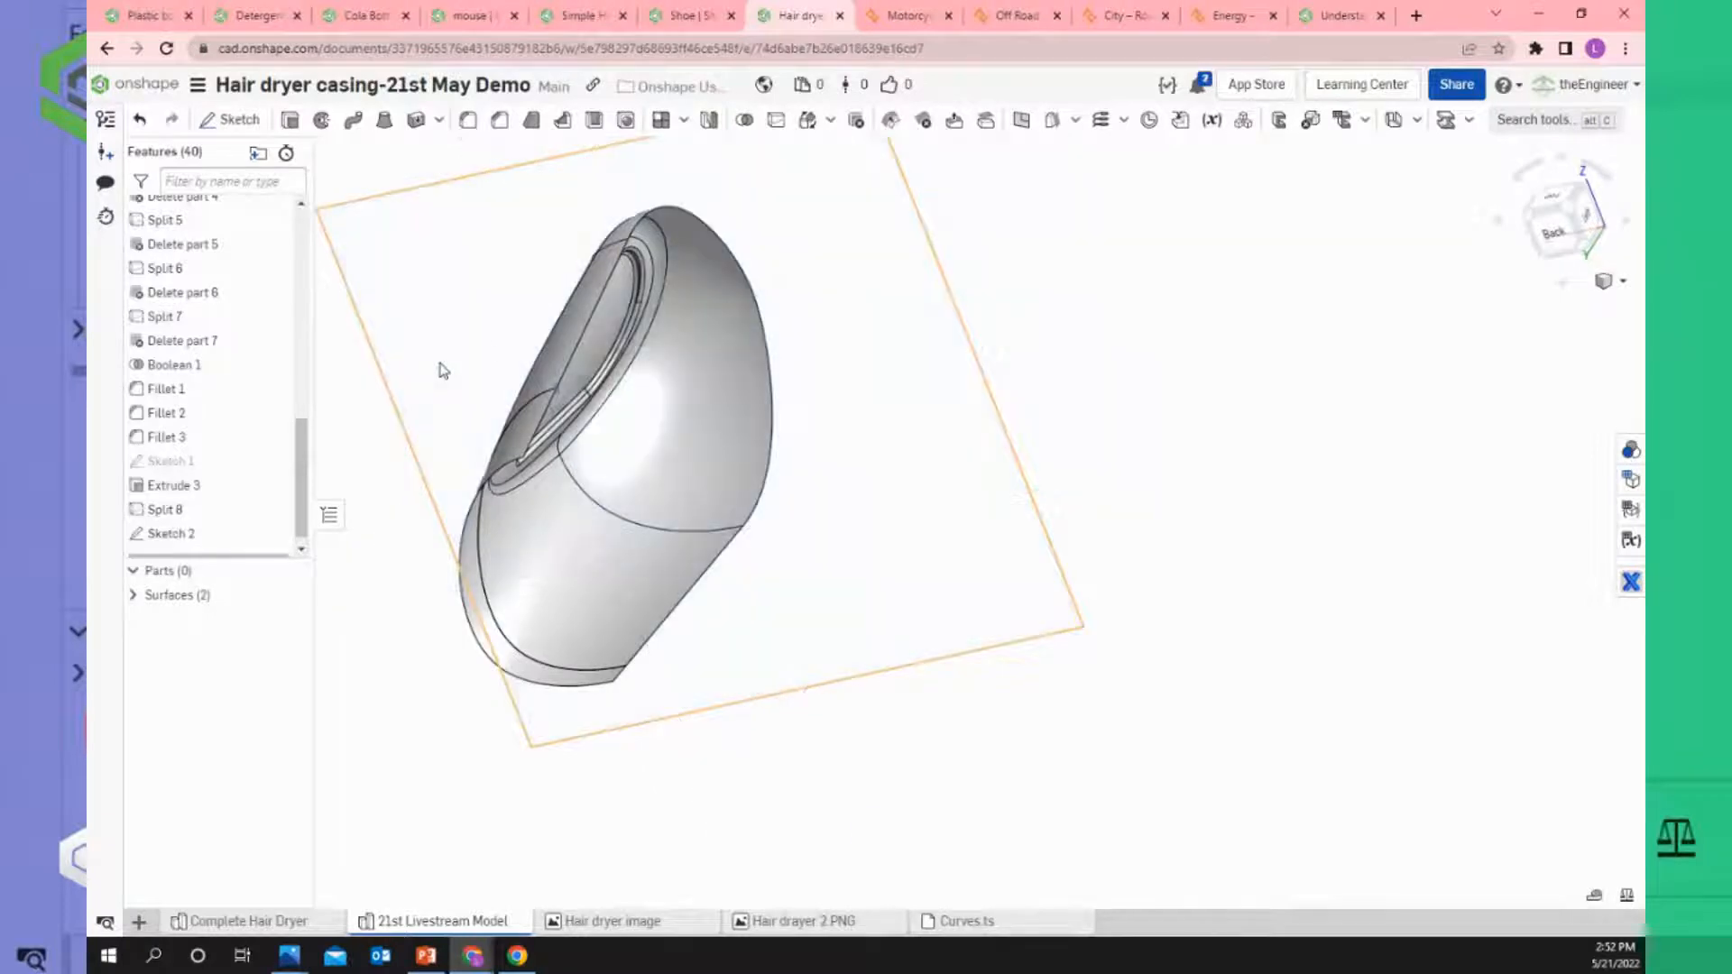
pyautogui.scroll(10, 531, 343)
pyautogui.scroll(-10, 531, 343)
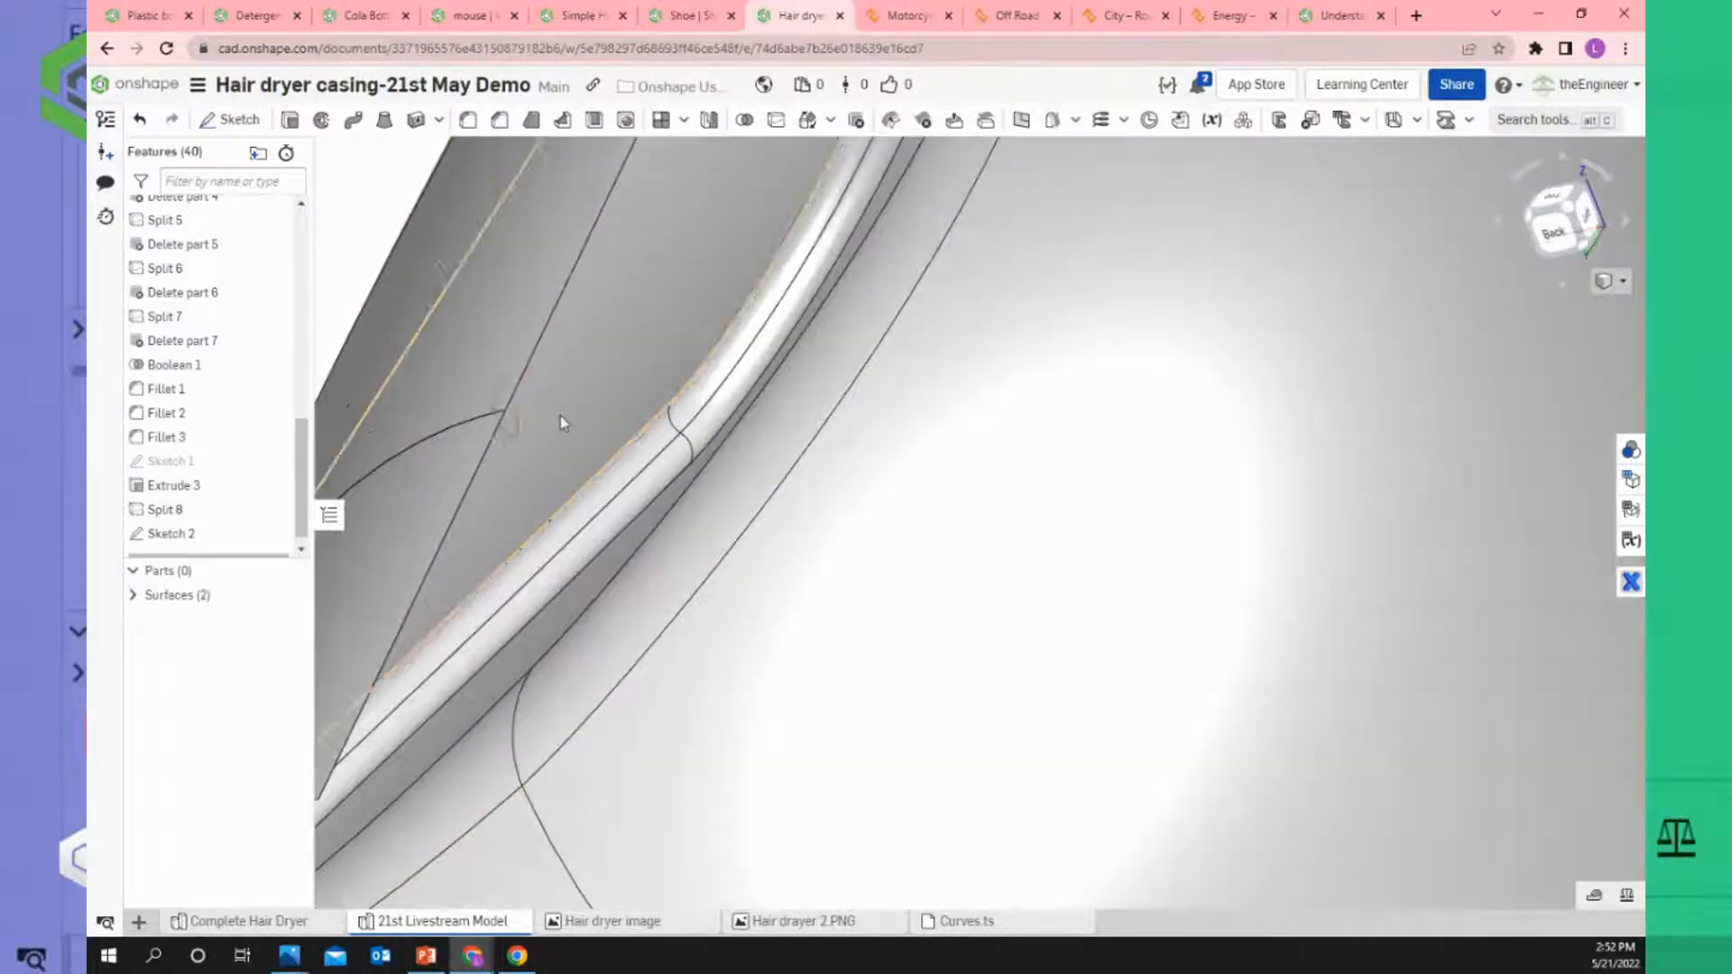
# Sweep the sketched circle as a new surface along the full curved split edge near the casing's open end.
pyautogui.click(356, 122)
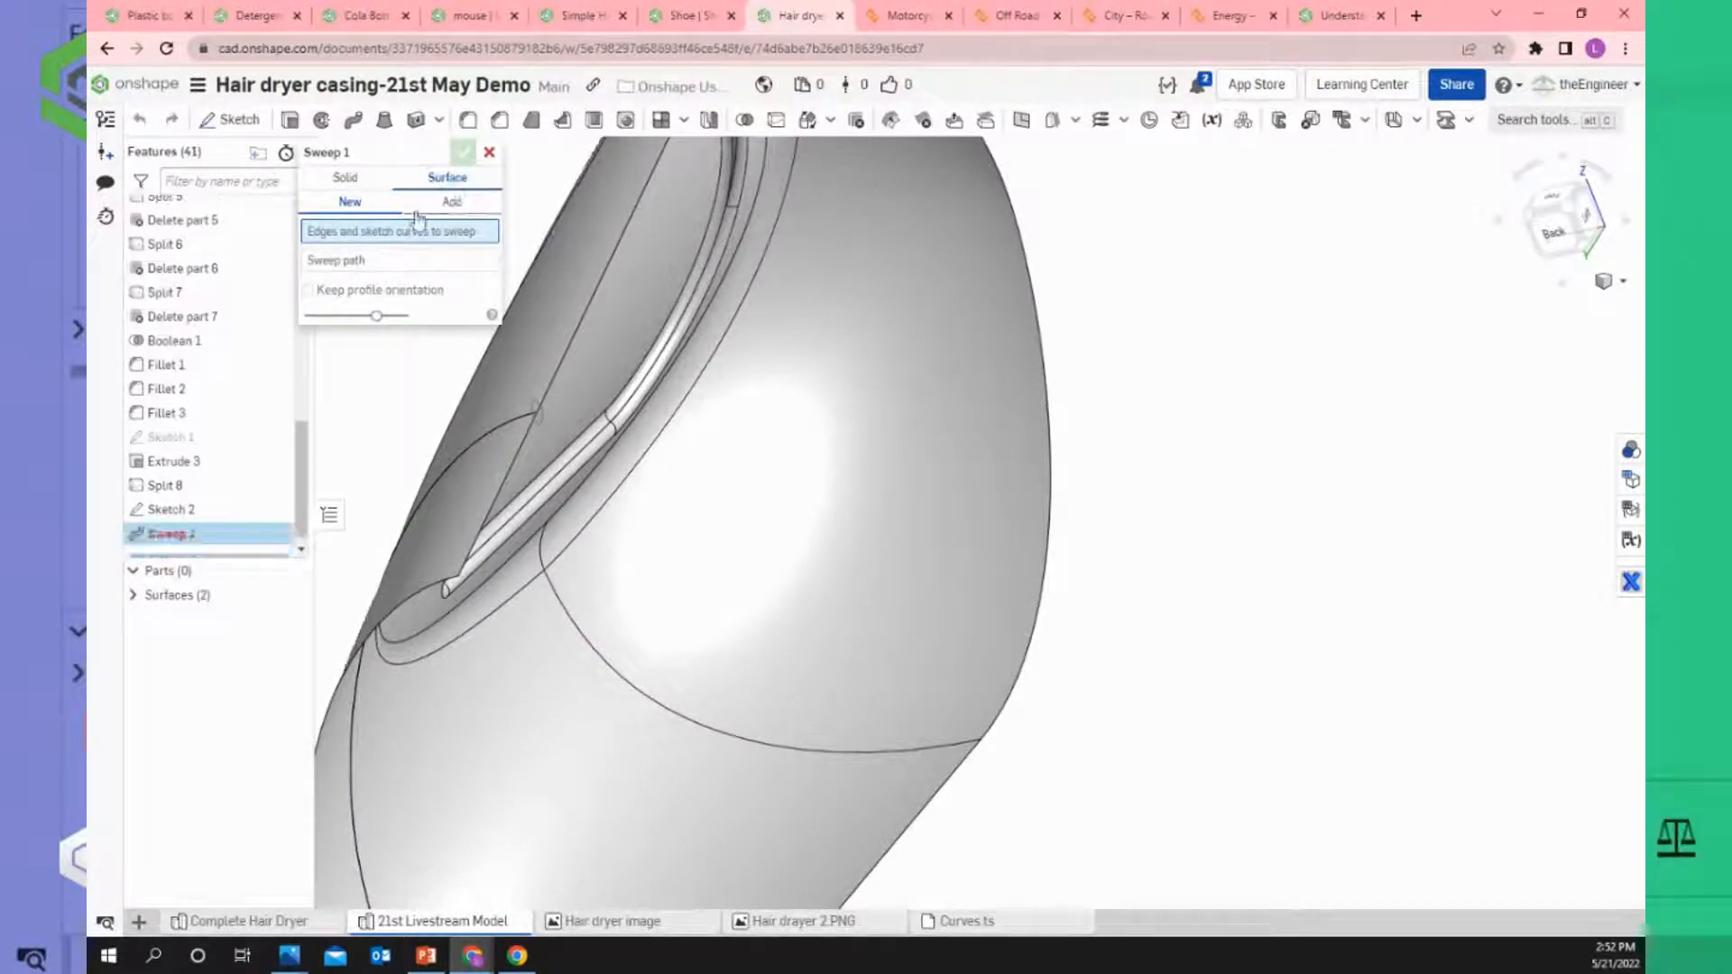
pyautogui.scroll(5, 558, 471)
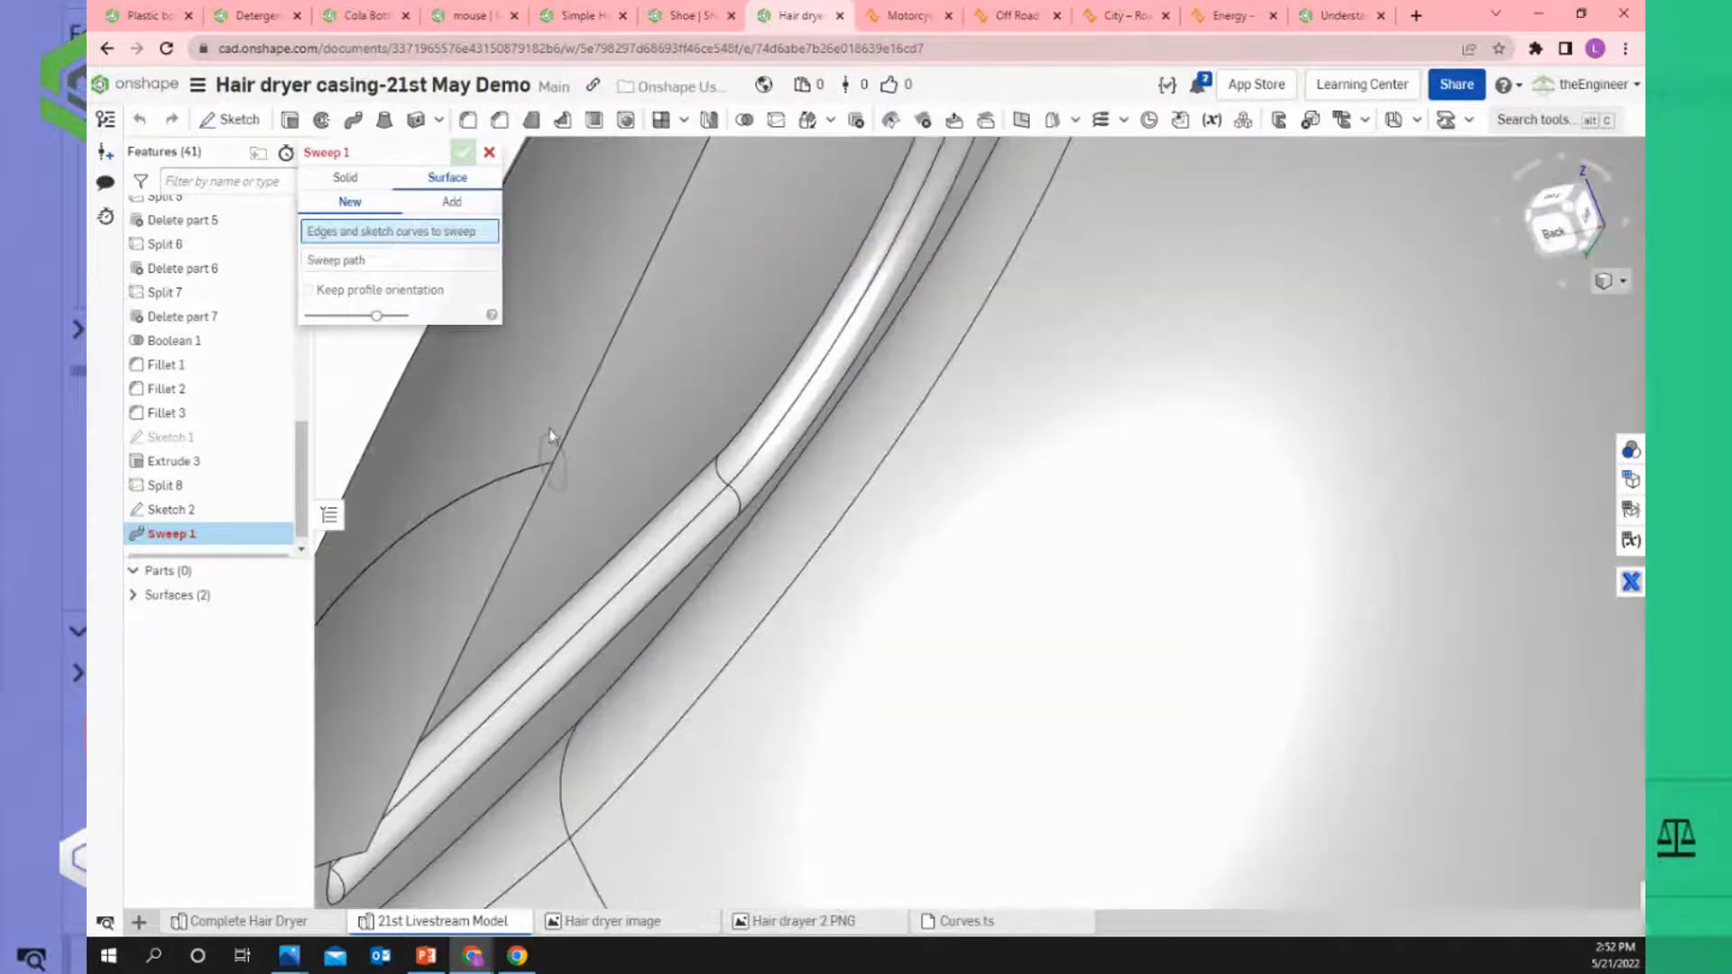
pyautogui.click(544, 443)
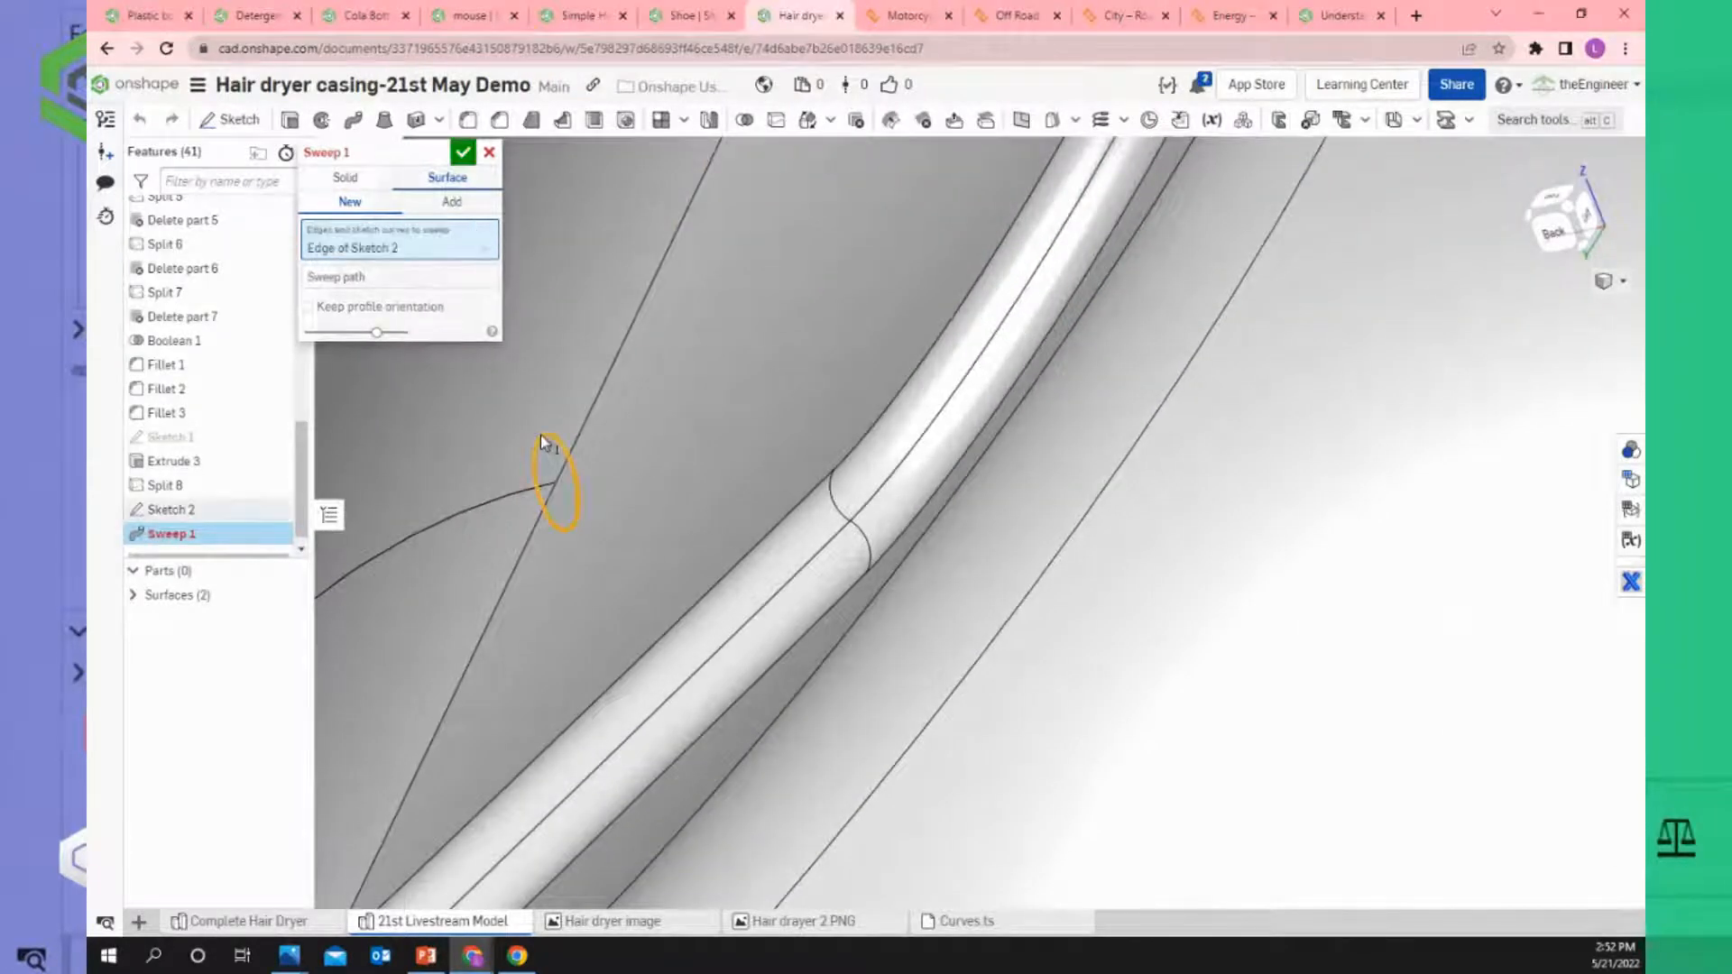
pyautogui.click(386, 277)
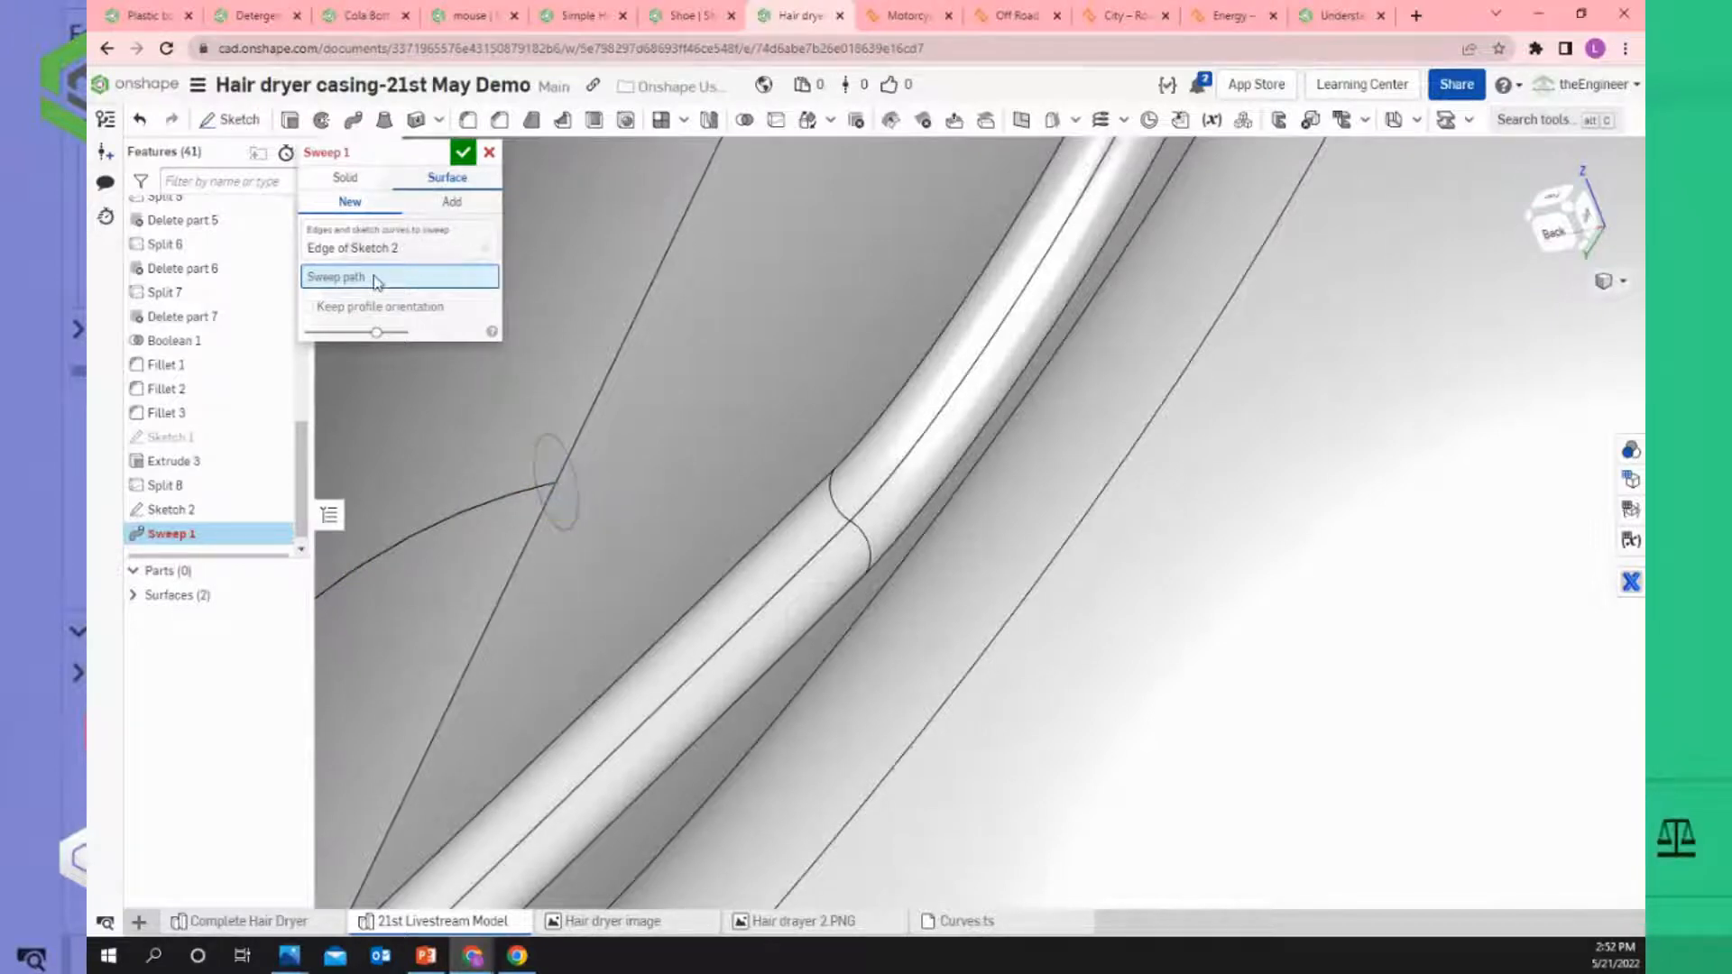
pyautogui.click(490, 504)
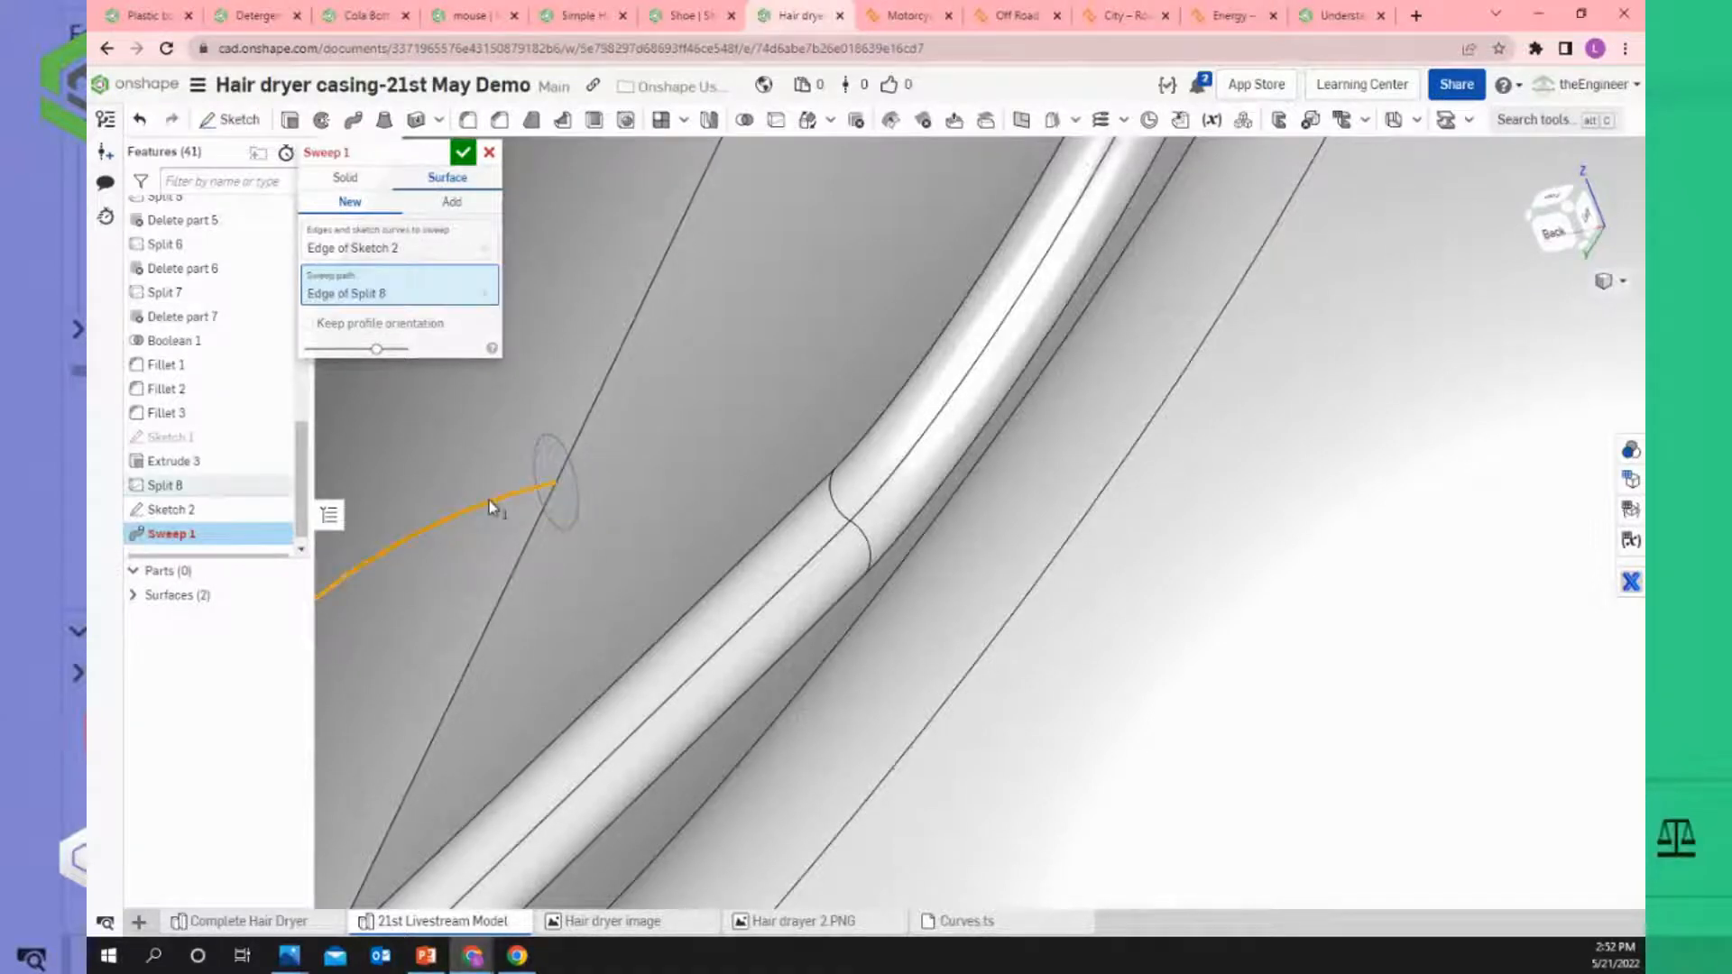
pyautogui.scroll(-5, 629, 430)
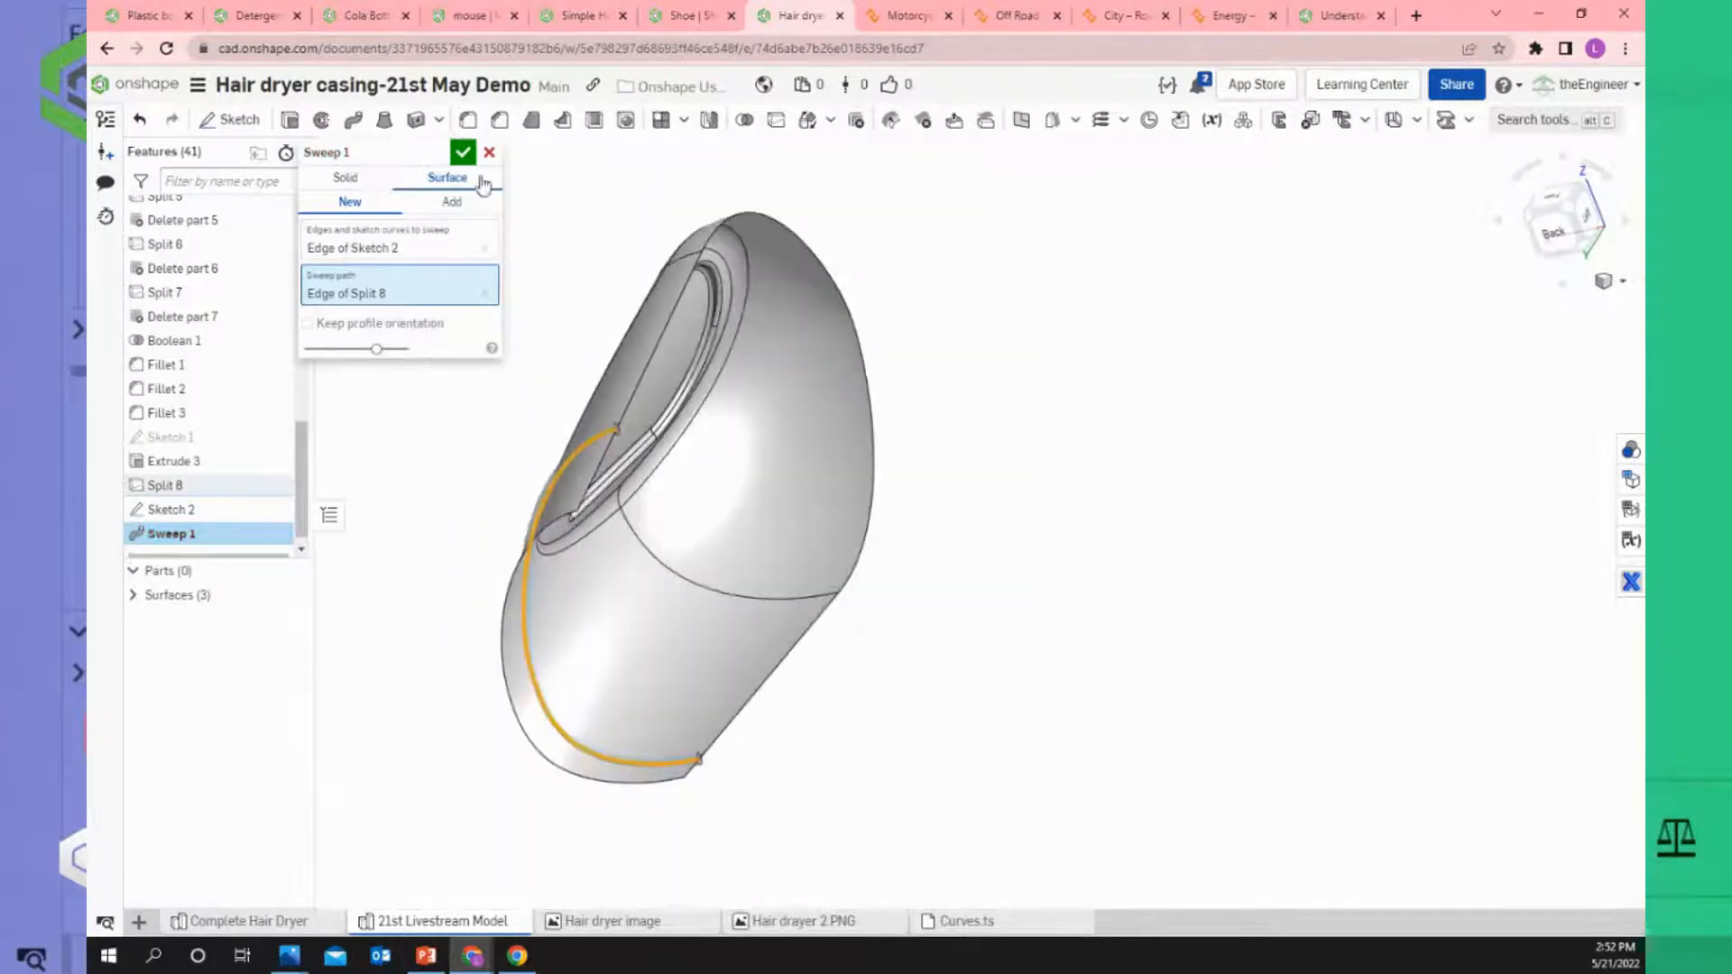
pyautogui.click(463, 152)
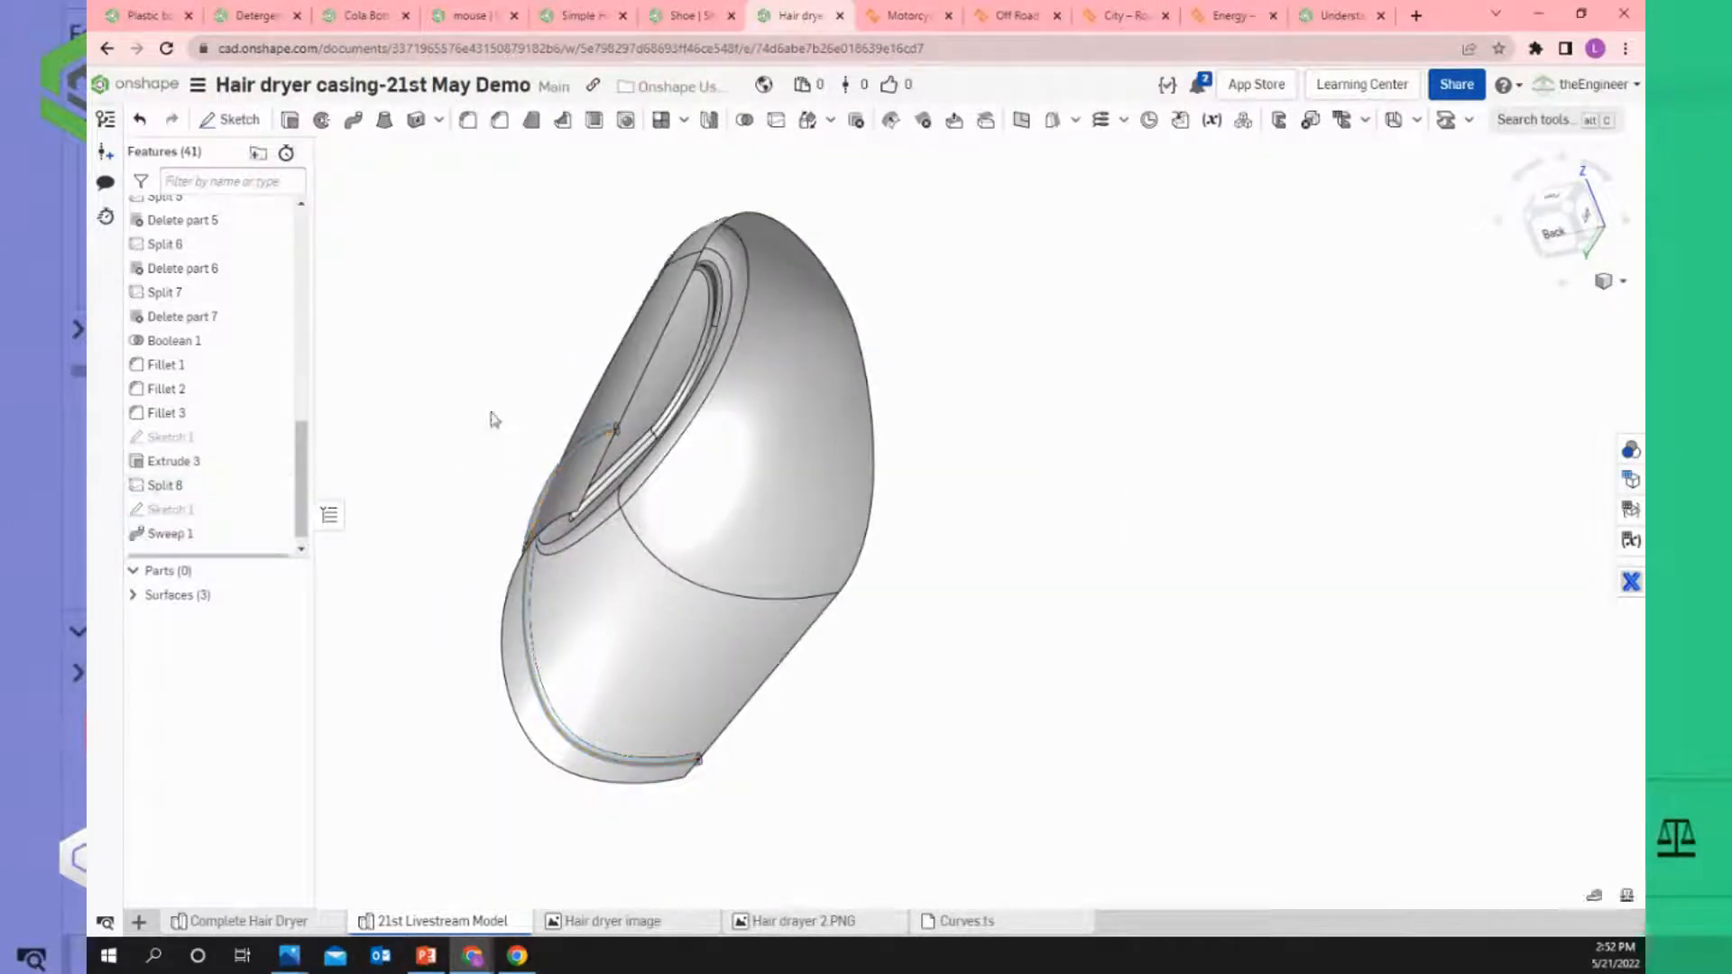
pyautogui.click(278, 509)
# Examine the swept tube along the split edge and its open end at the casing's upper straight edge.
pyautogui.moveTo(439, 453)
pyautogui.mouseDown(button='right')
pyautogui.moveTo(529, 411)
pyautogui.moveTo(502, 433)
pyautogui.mouseUp(button='right')
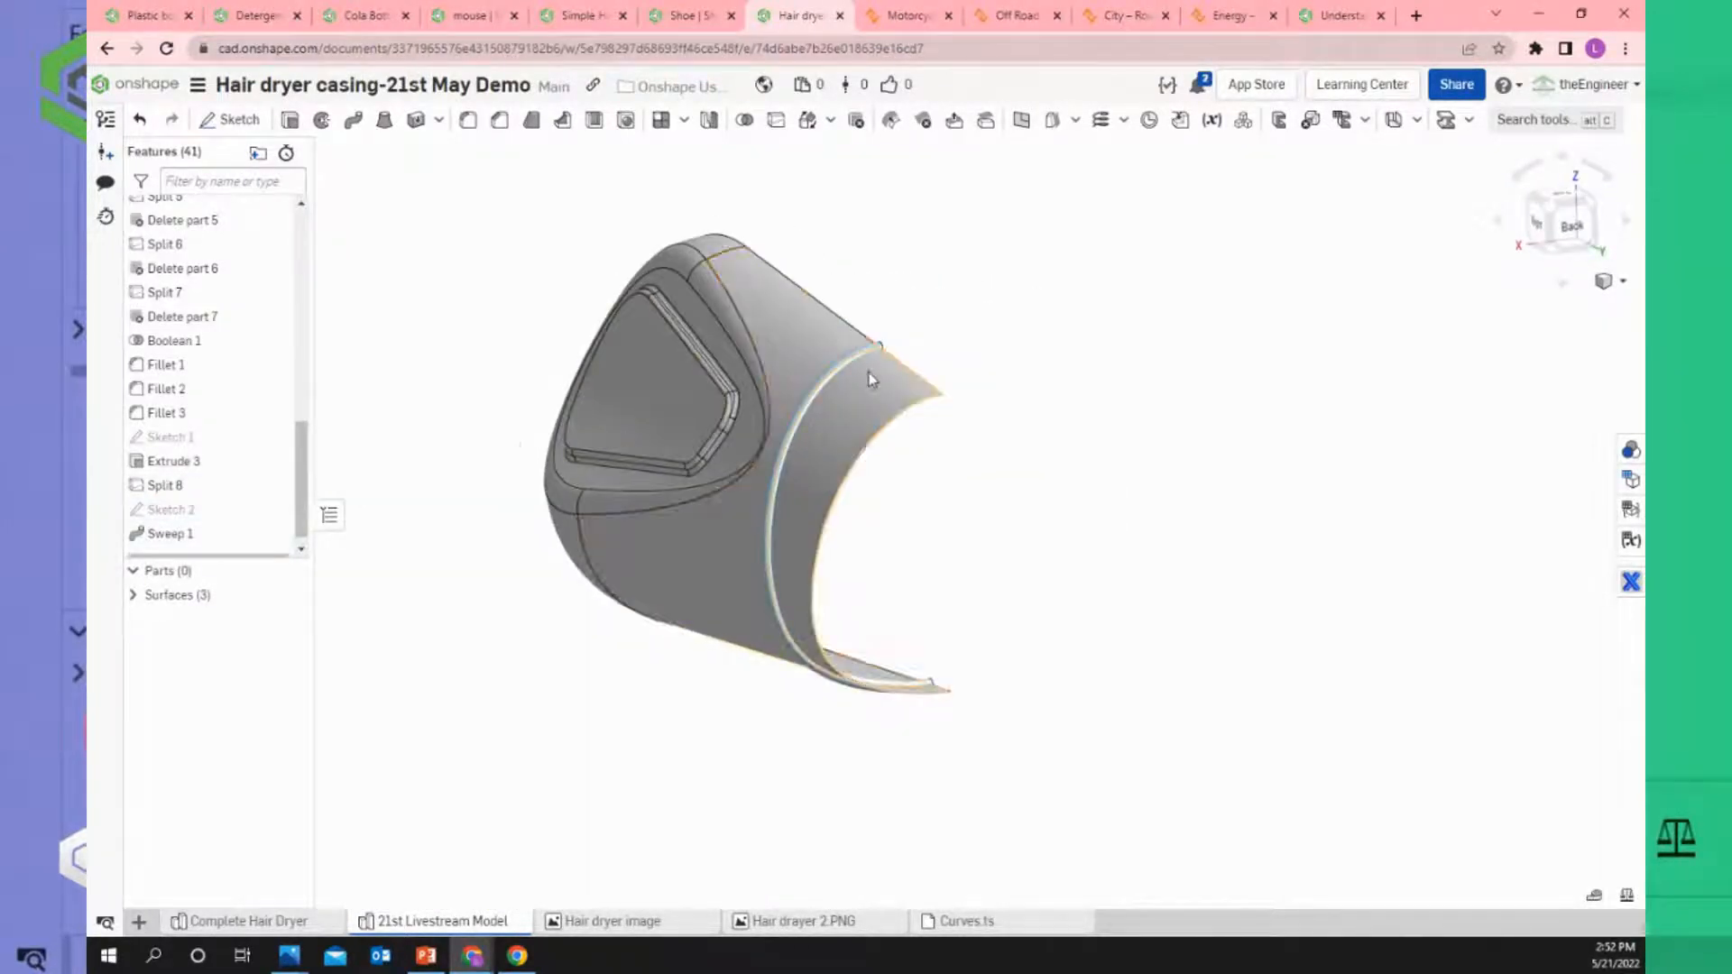
pyautogui.scroll(5, 869, 372)
pyautogui.moveTo(831, 387); pyautogui.dragTo(965, 298, button='right')
pyautogui.scroll(6, 972, 293)
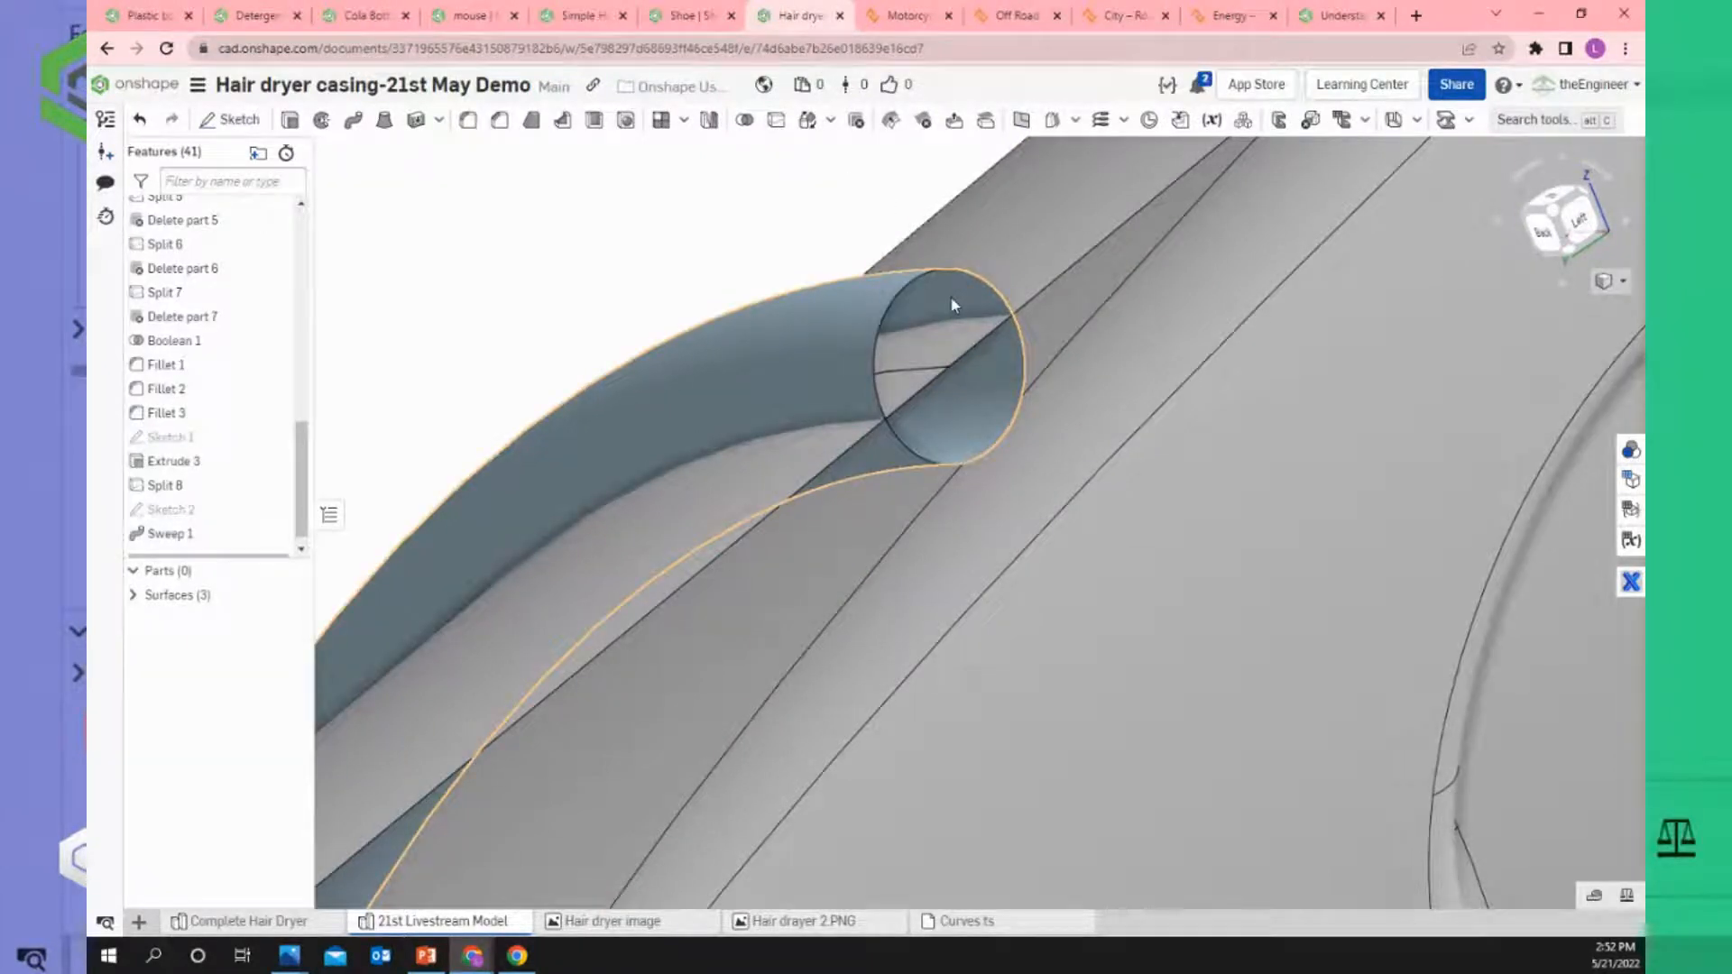
pyautogui.scroll(-3, 956, 334)
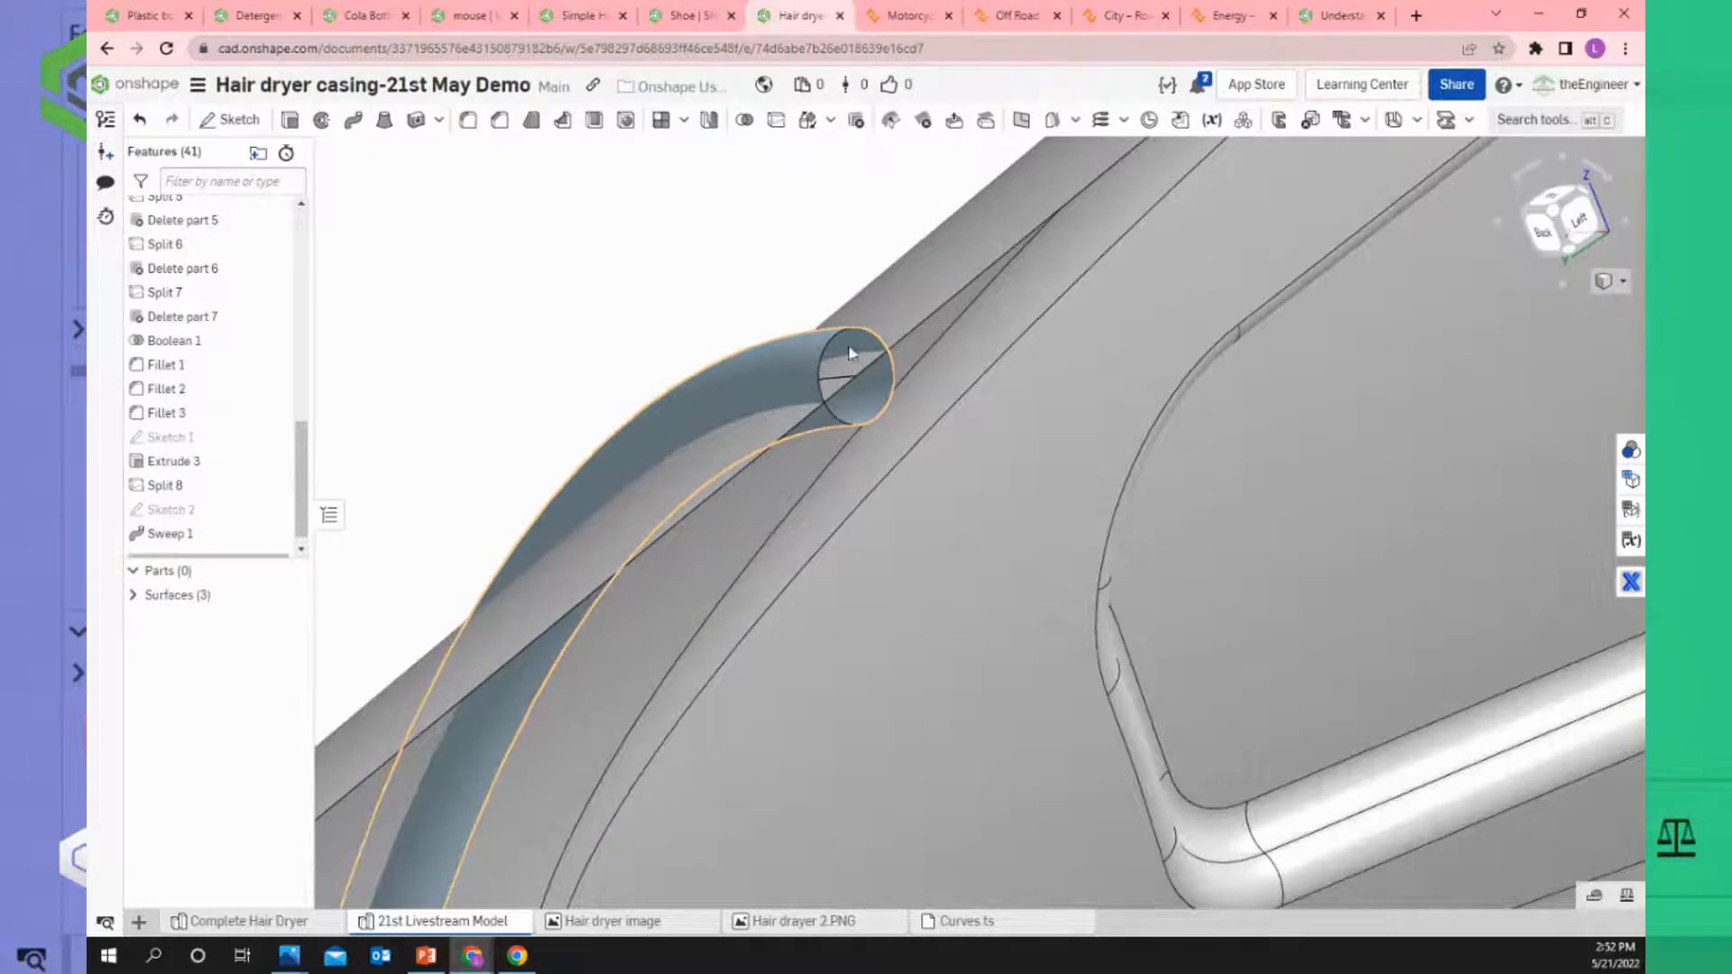
pyautogui.scroll(3, 850, 352)
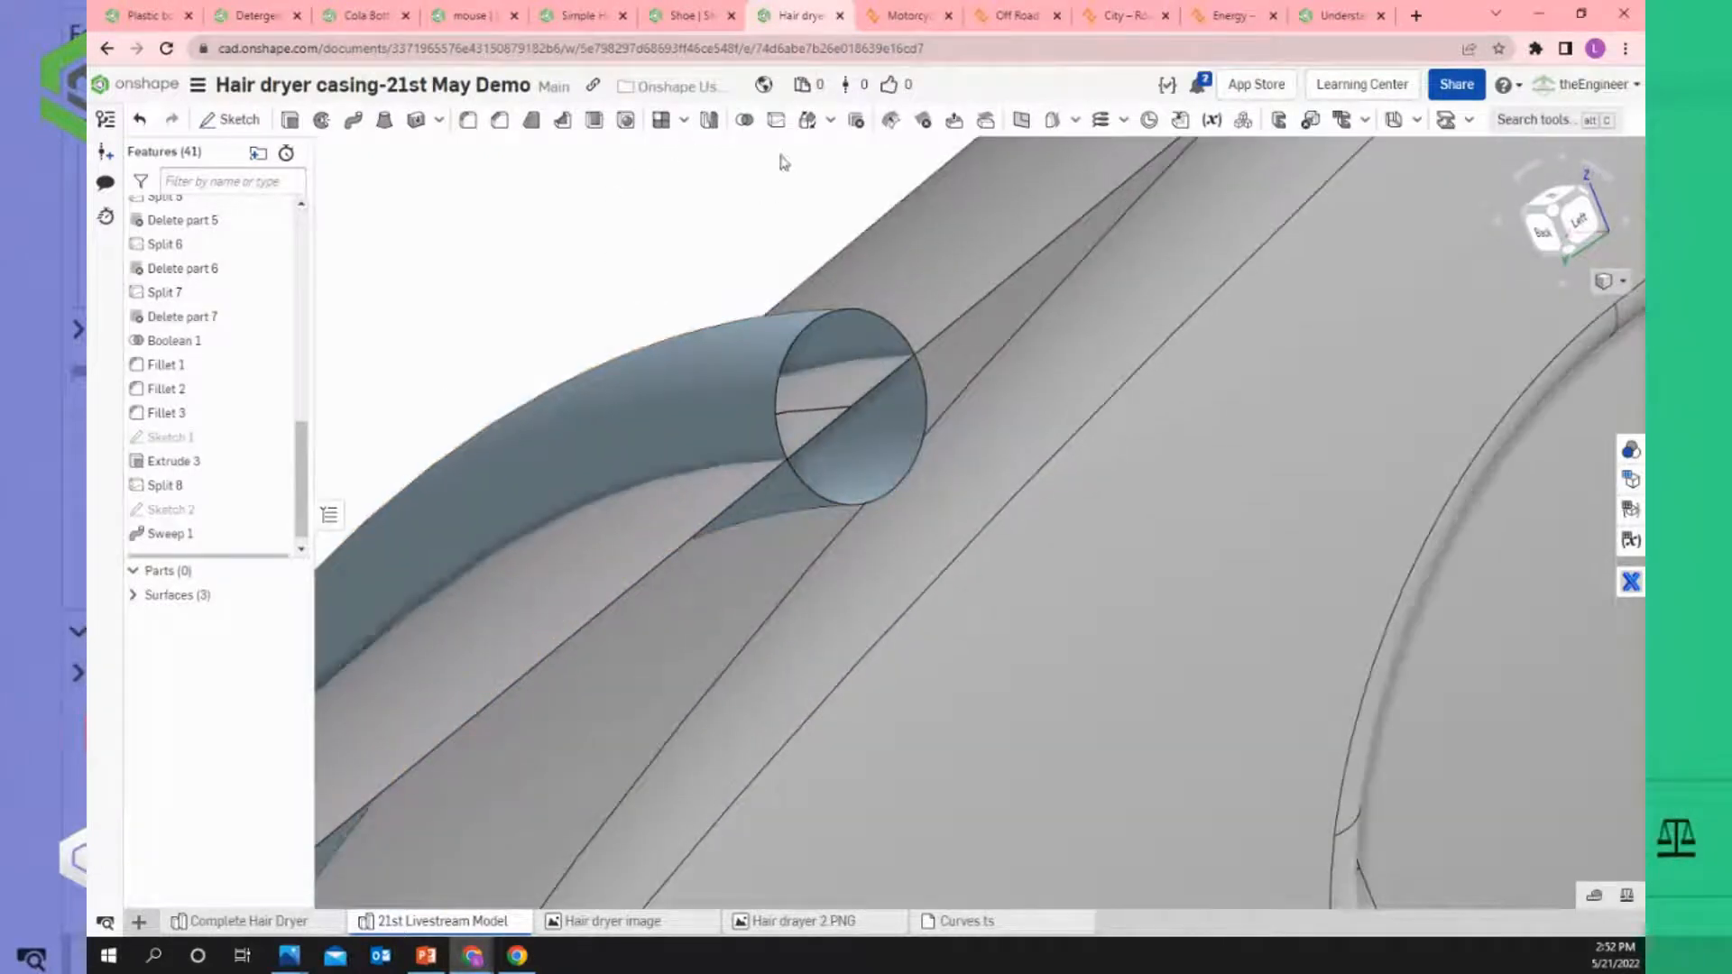
pyautogui.click(775, 119)
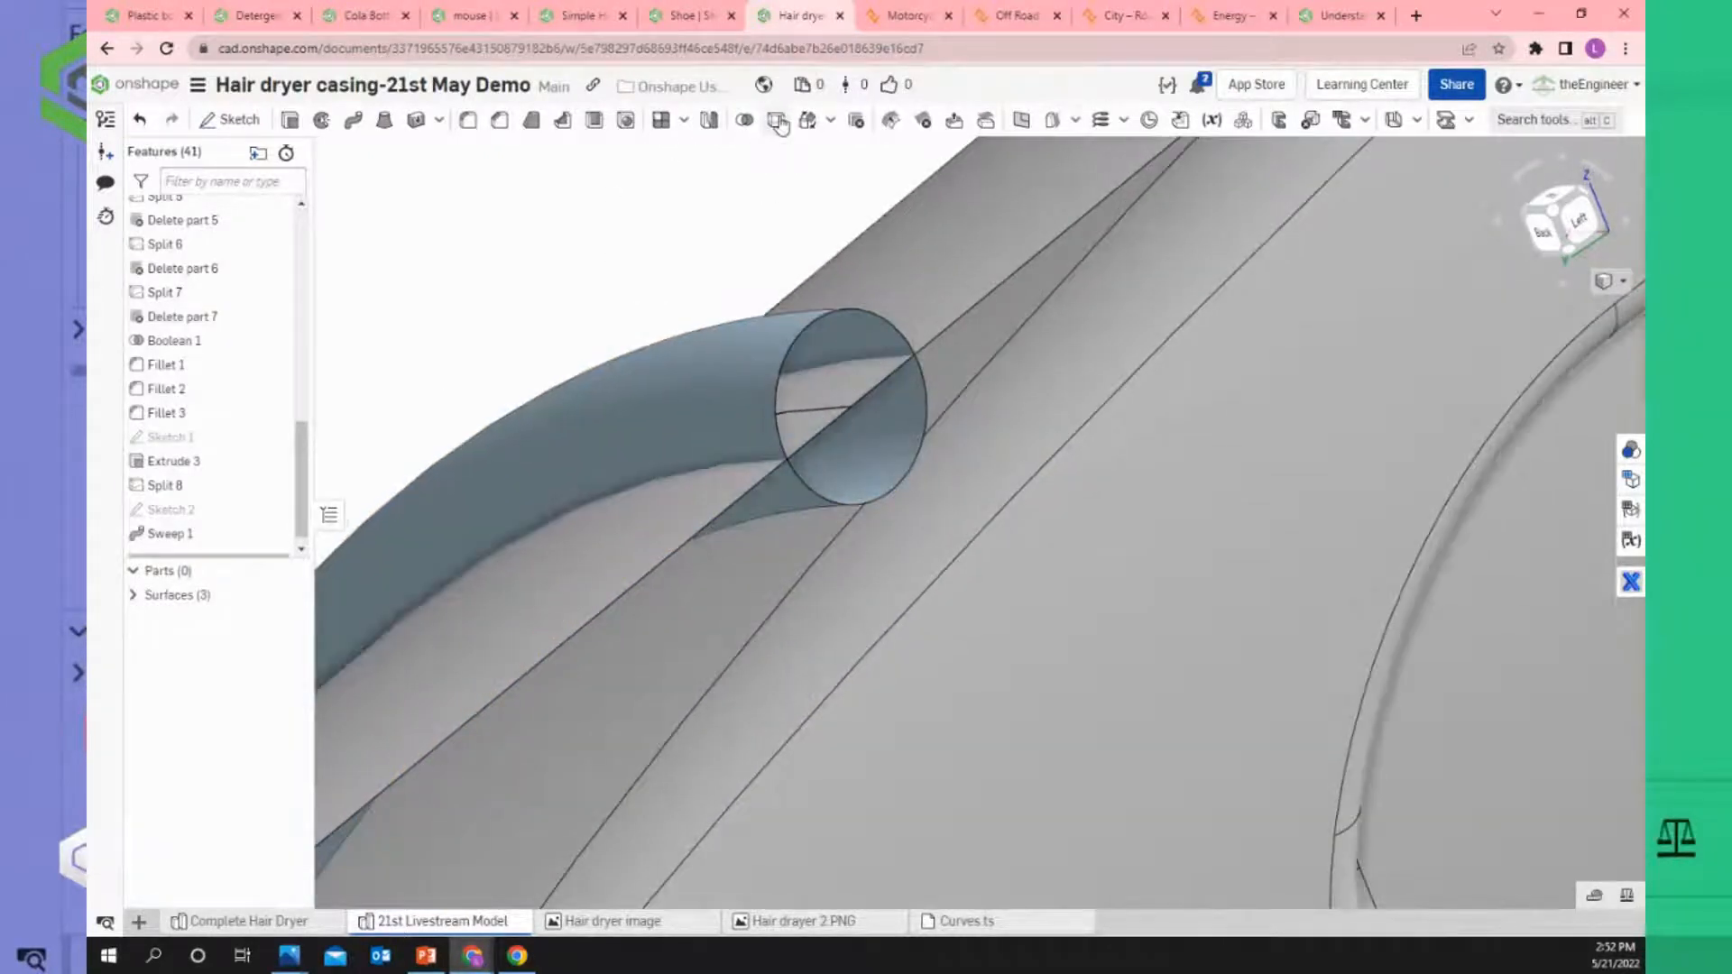
pyautogui.click(862, 421)
pyautogui.press('Return')
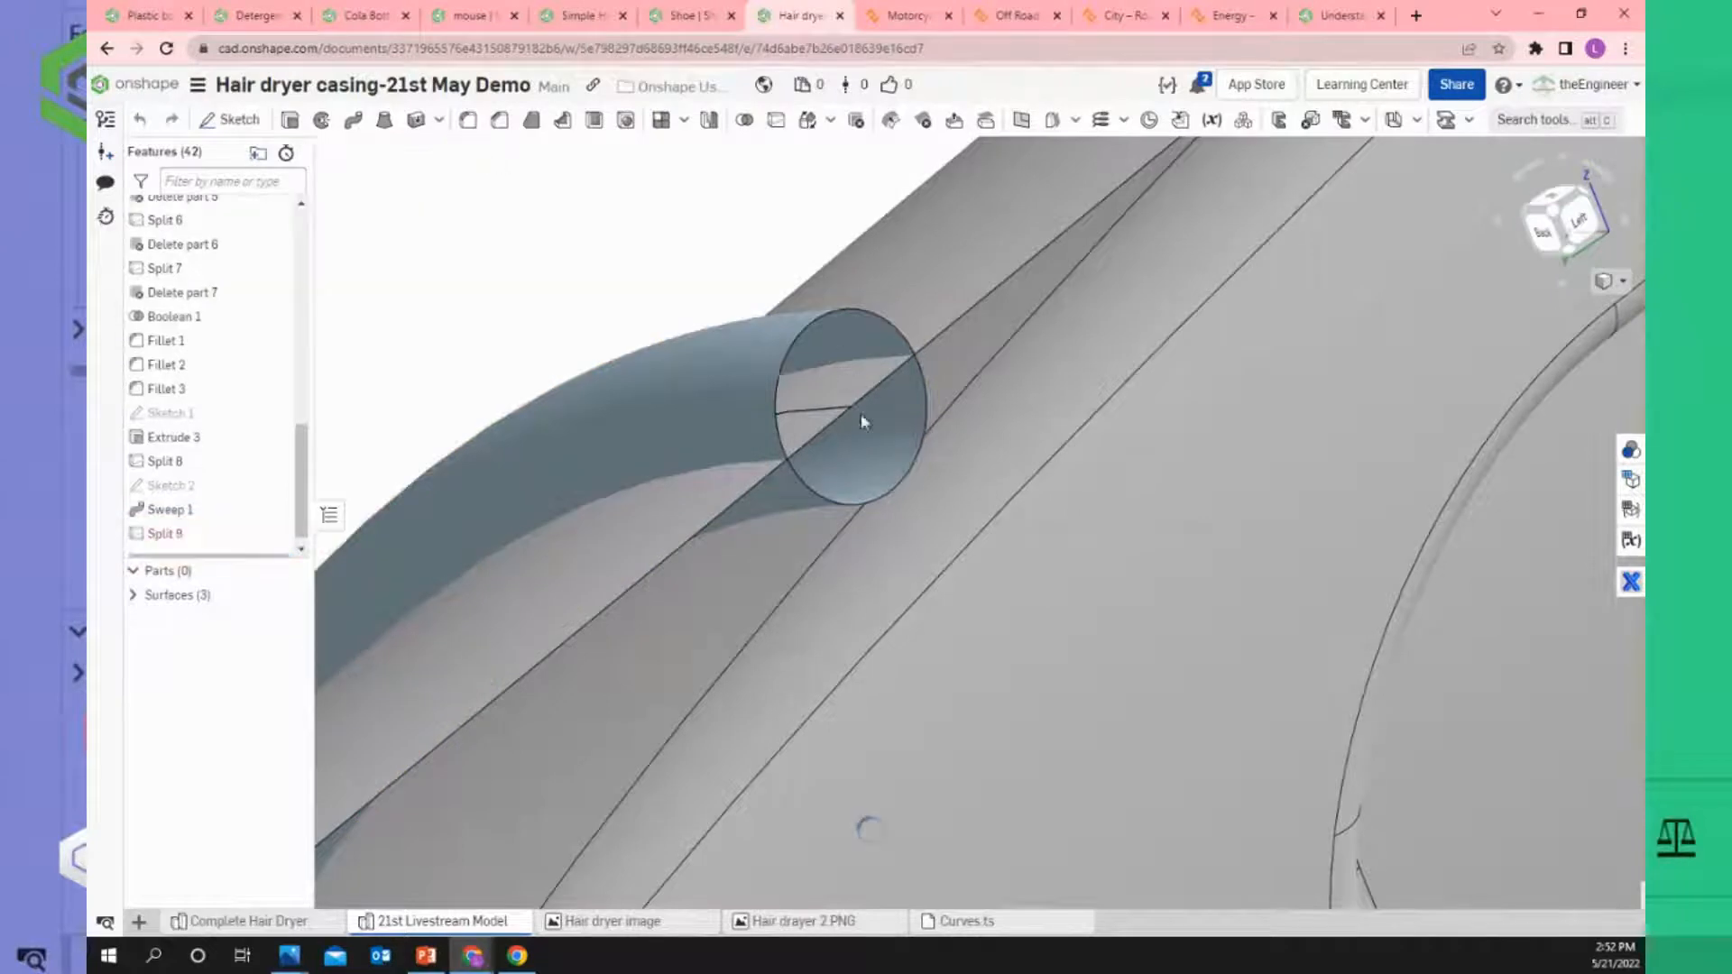
pyautogui.hotkey('ctrl', 'z')
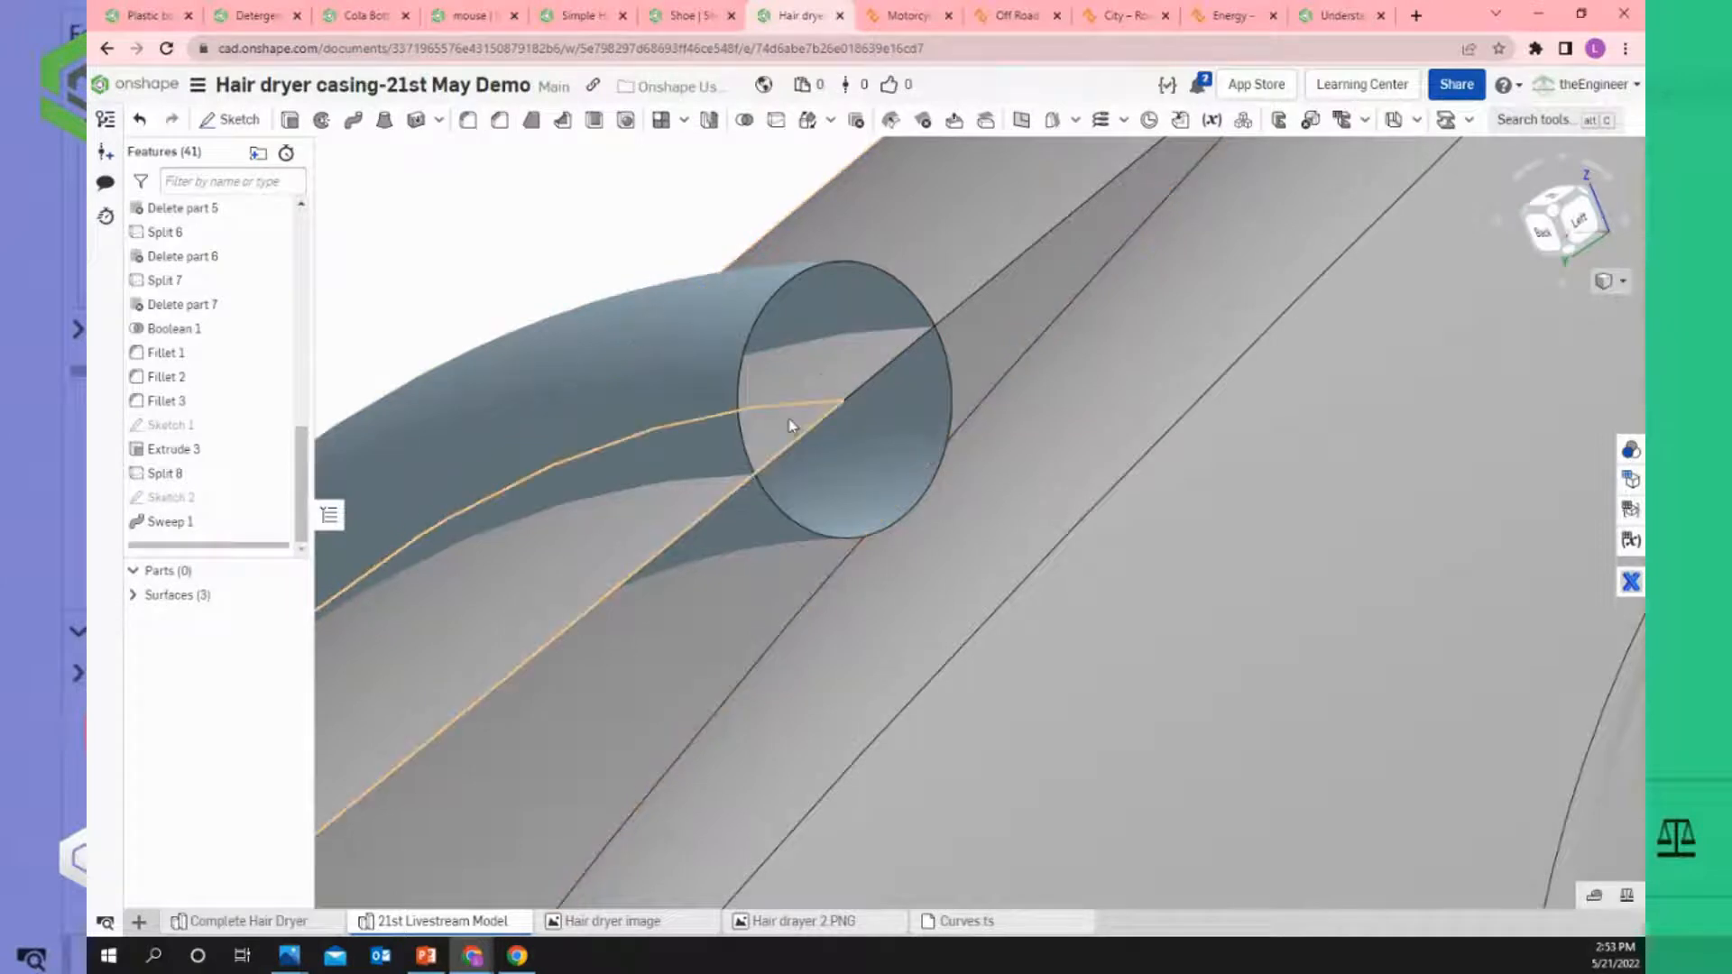
# Try to split the swept tube surface using the adjoining casing surface as the splitting entity, keeping both sides.
pyautogui.scroll(-3, 788, 426)
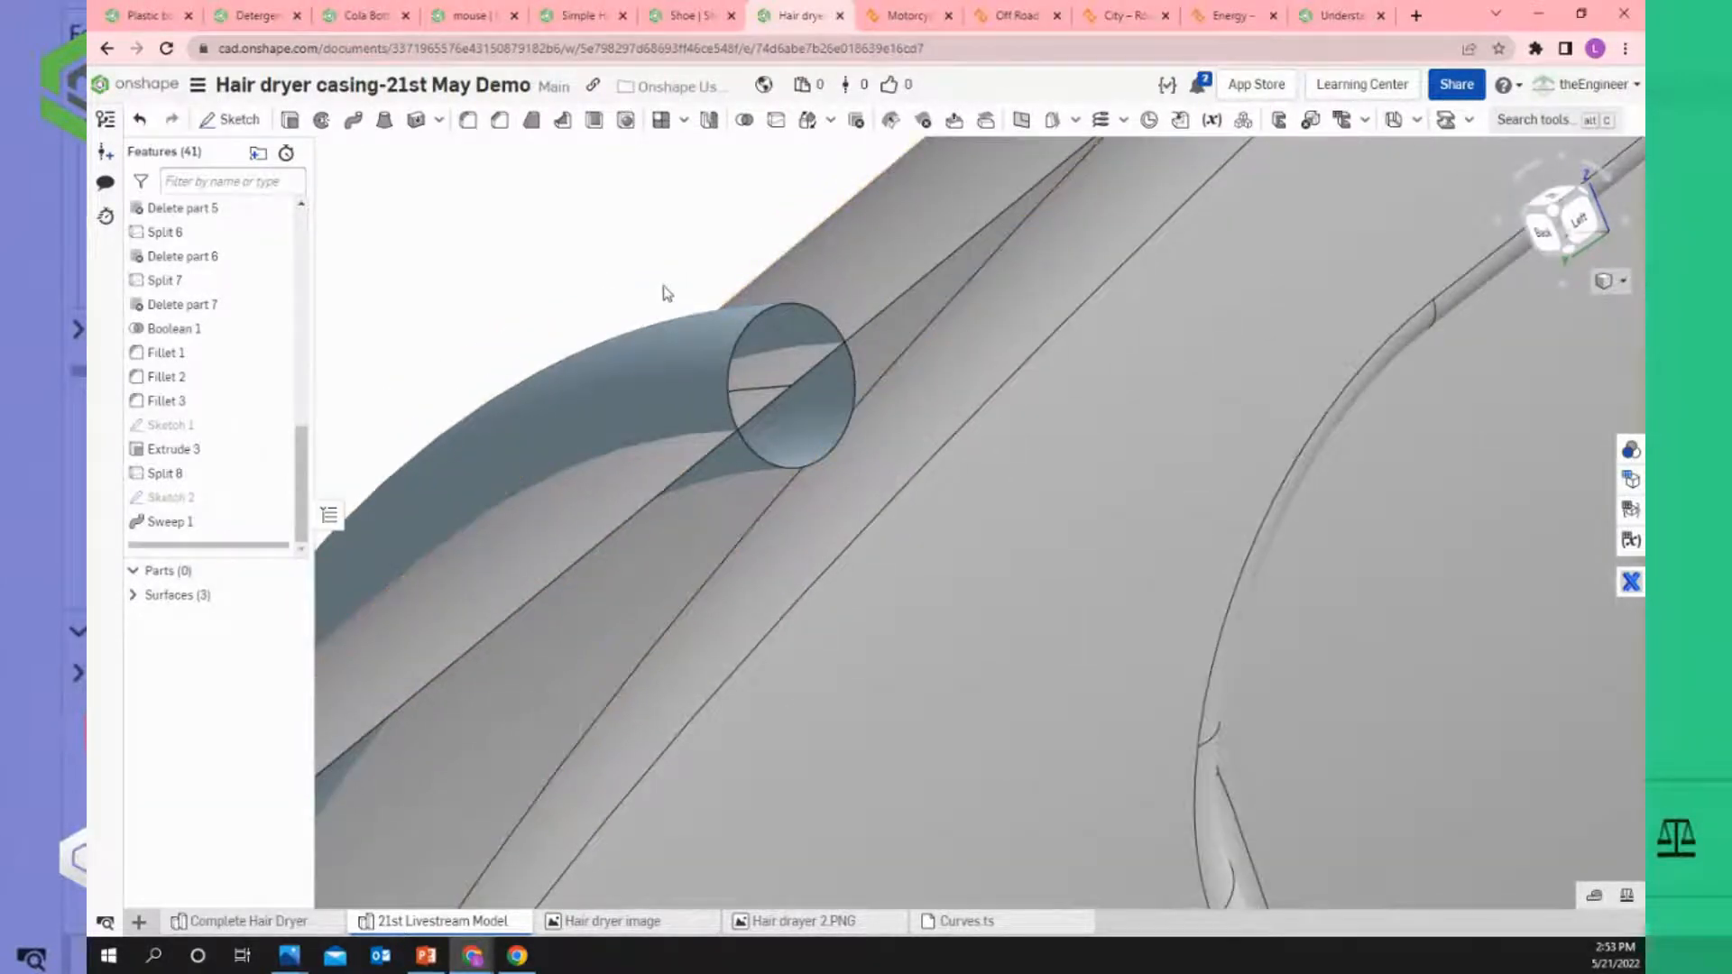
pyautogui.scroll(2, 844, 302)
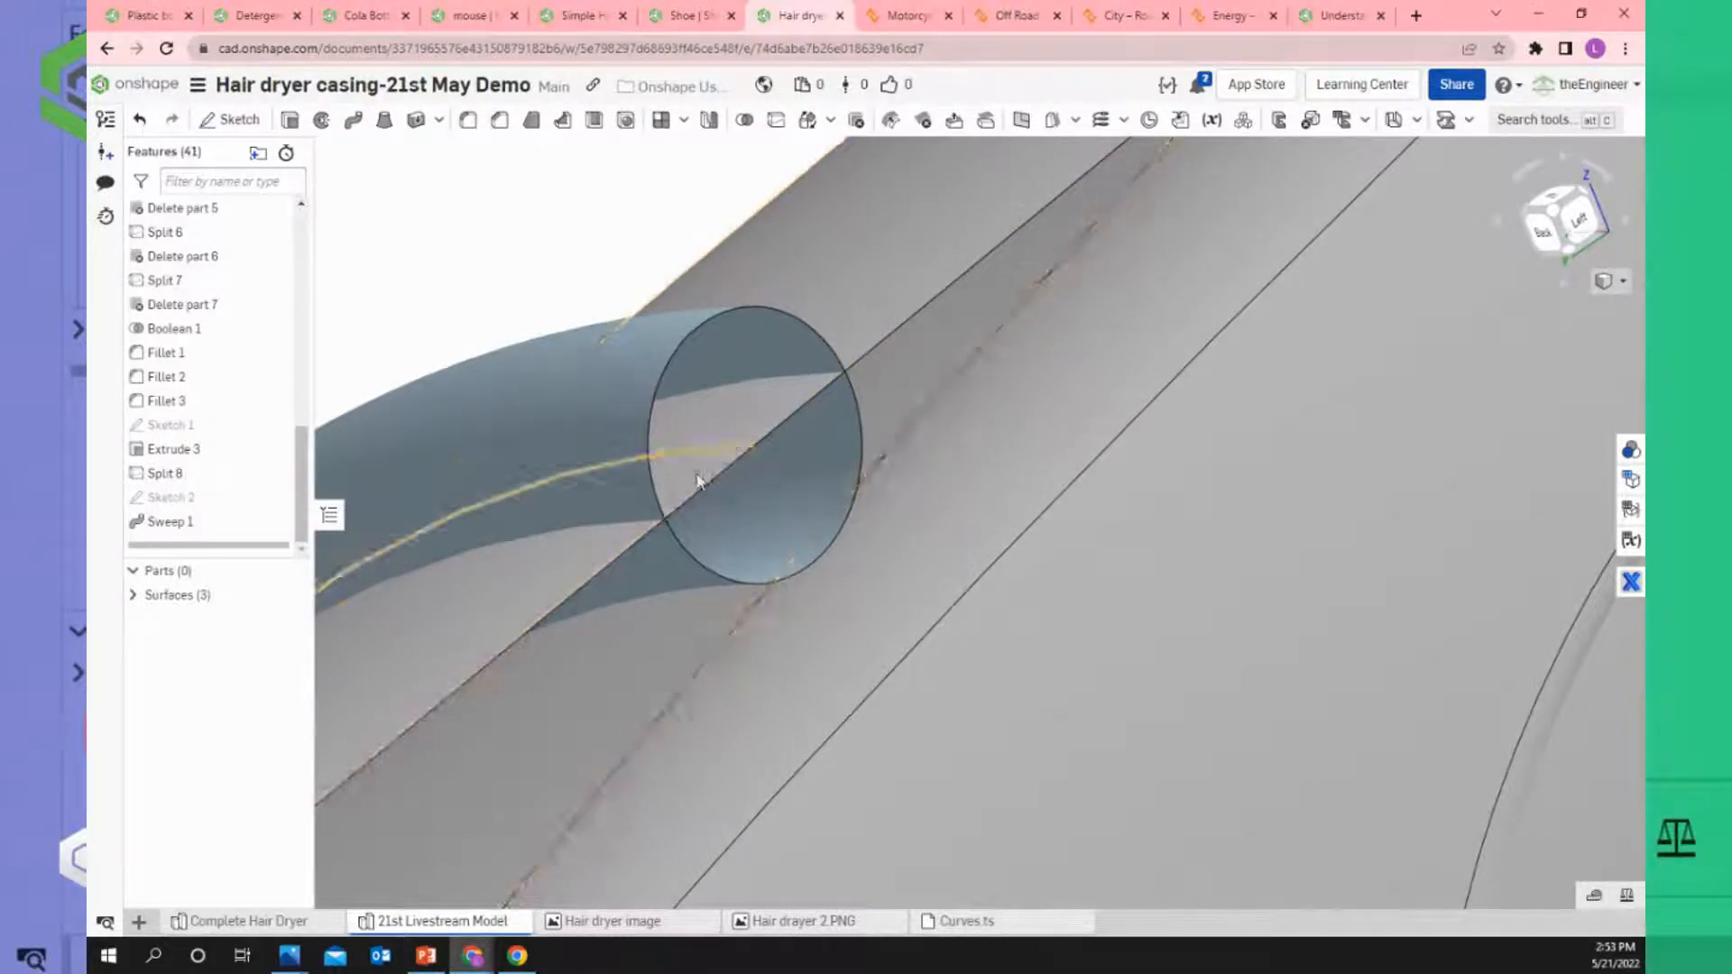
pyautogui.click(134, 596)
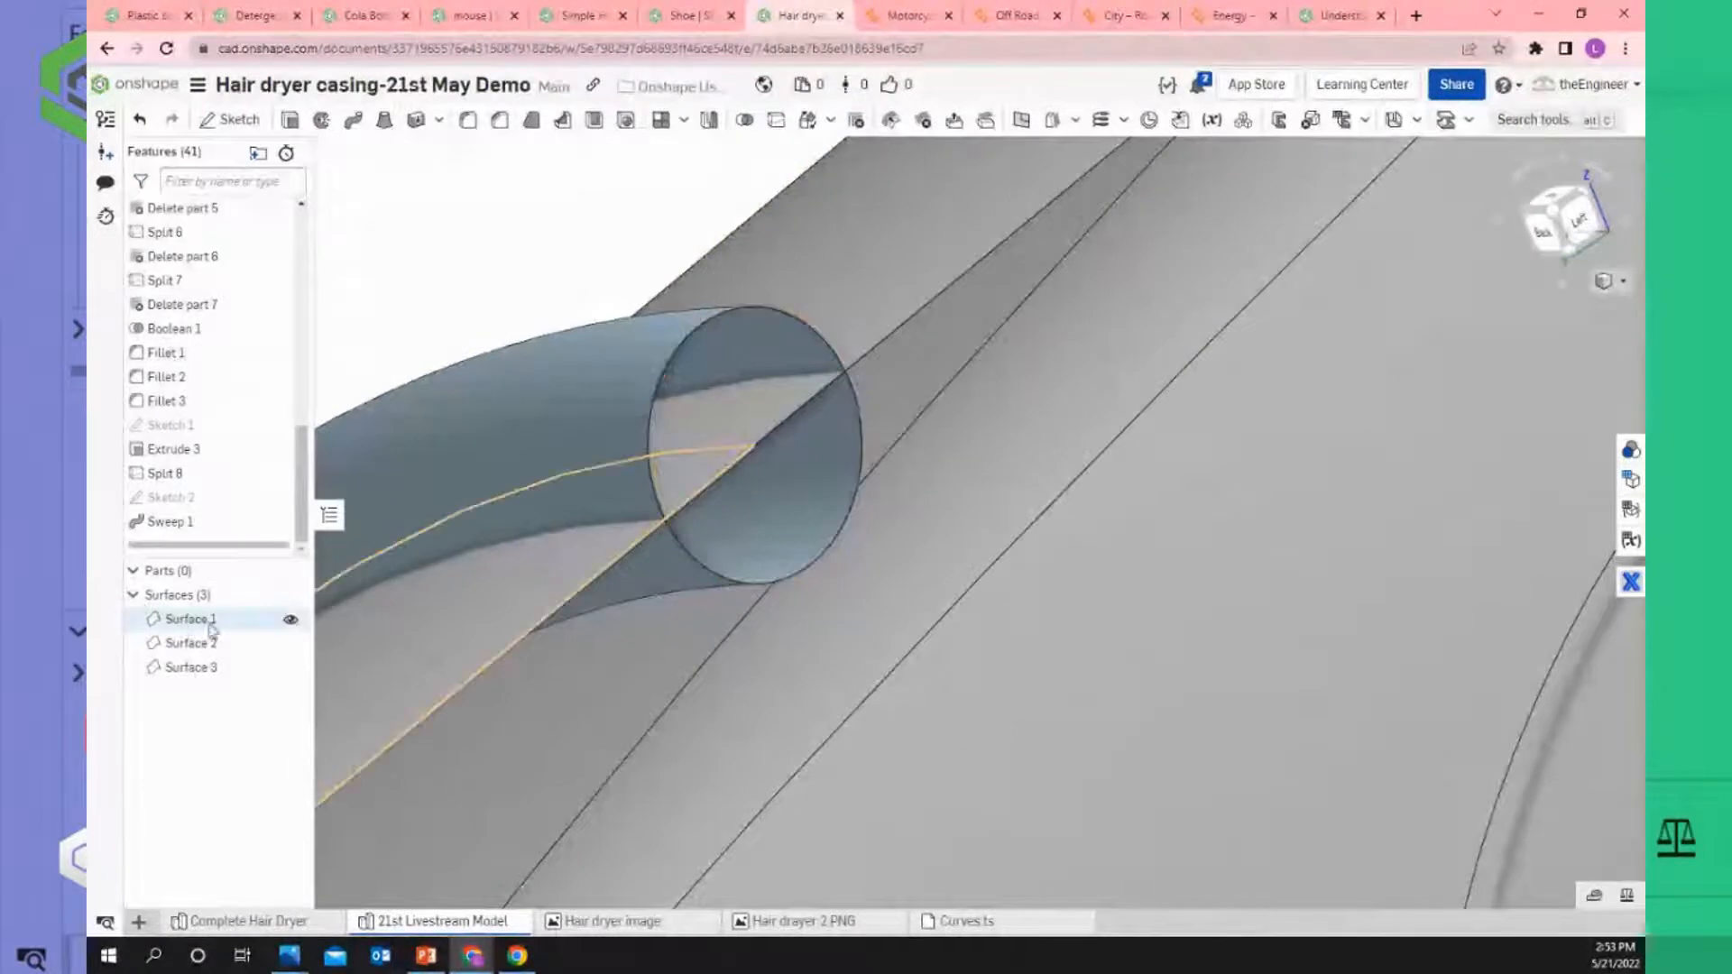
pyautogui.click(768, 414)
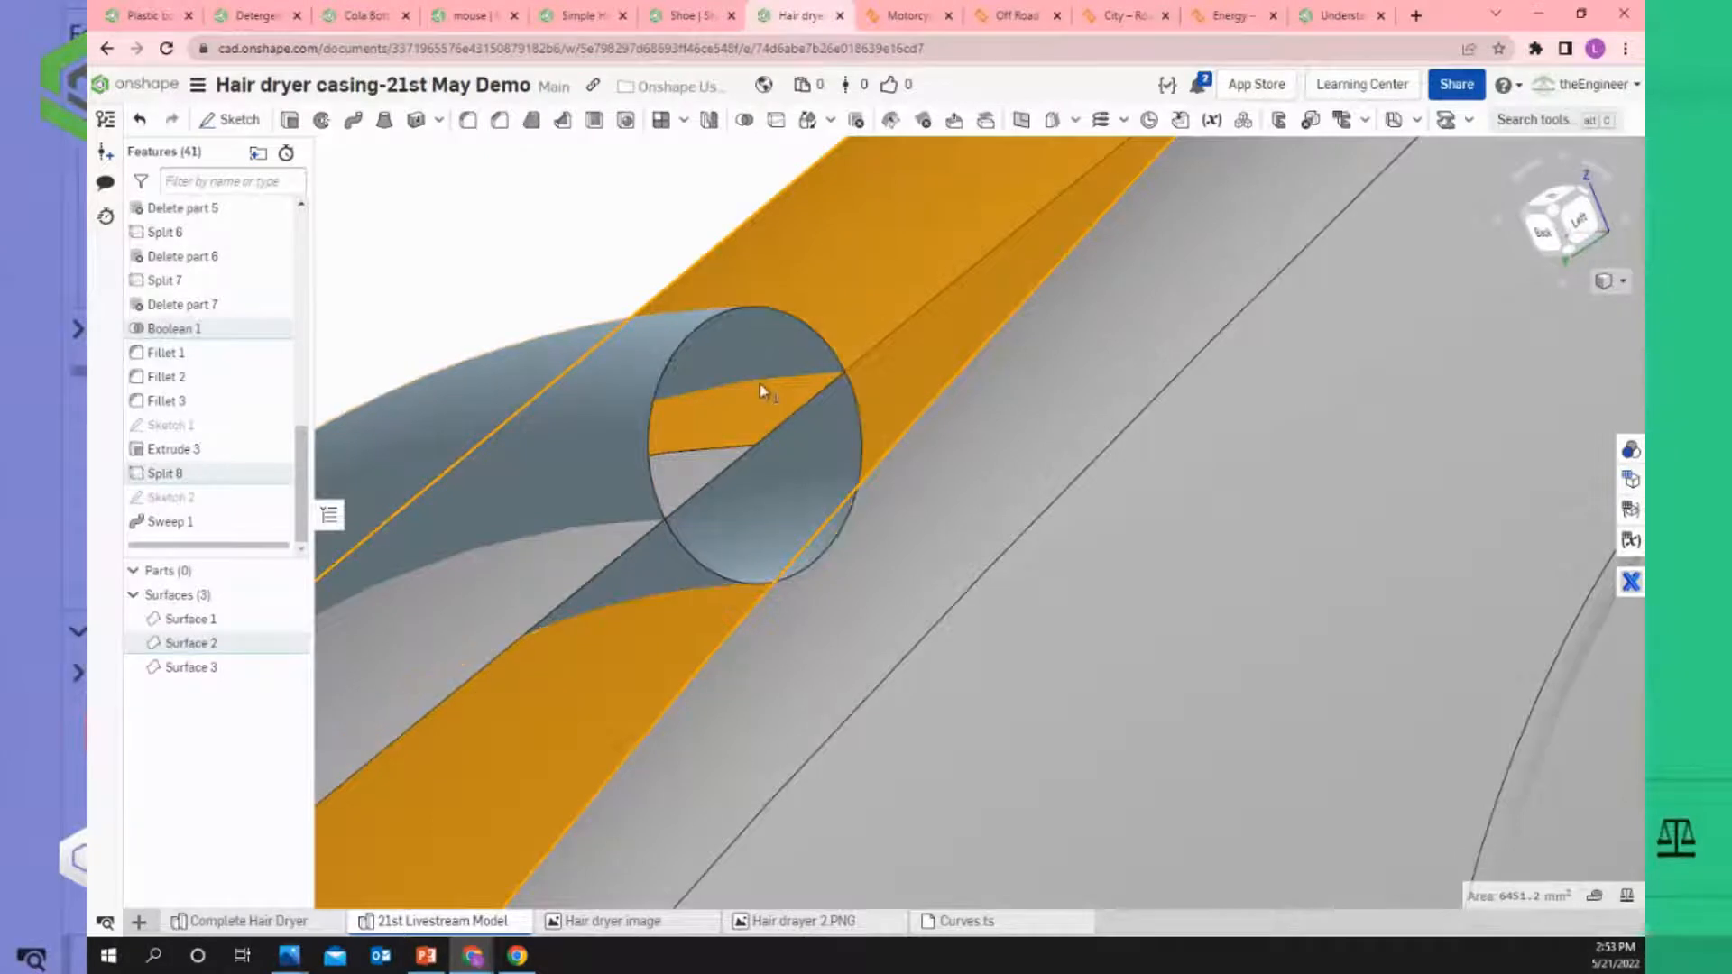
pyautogui.click(668, 159)
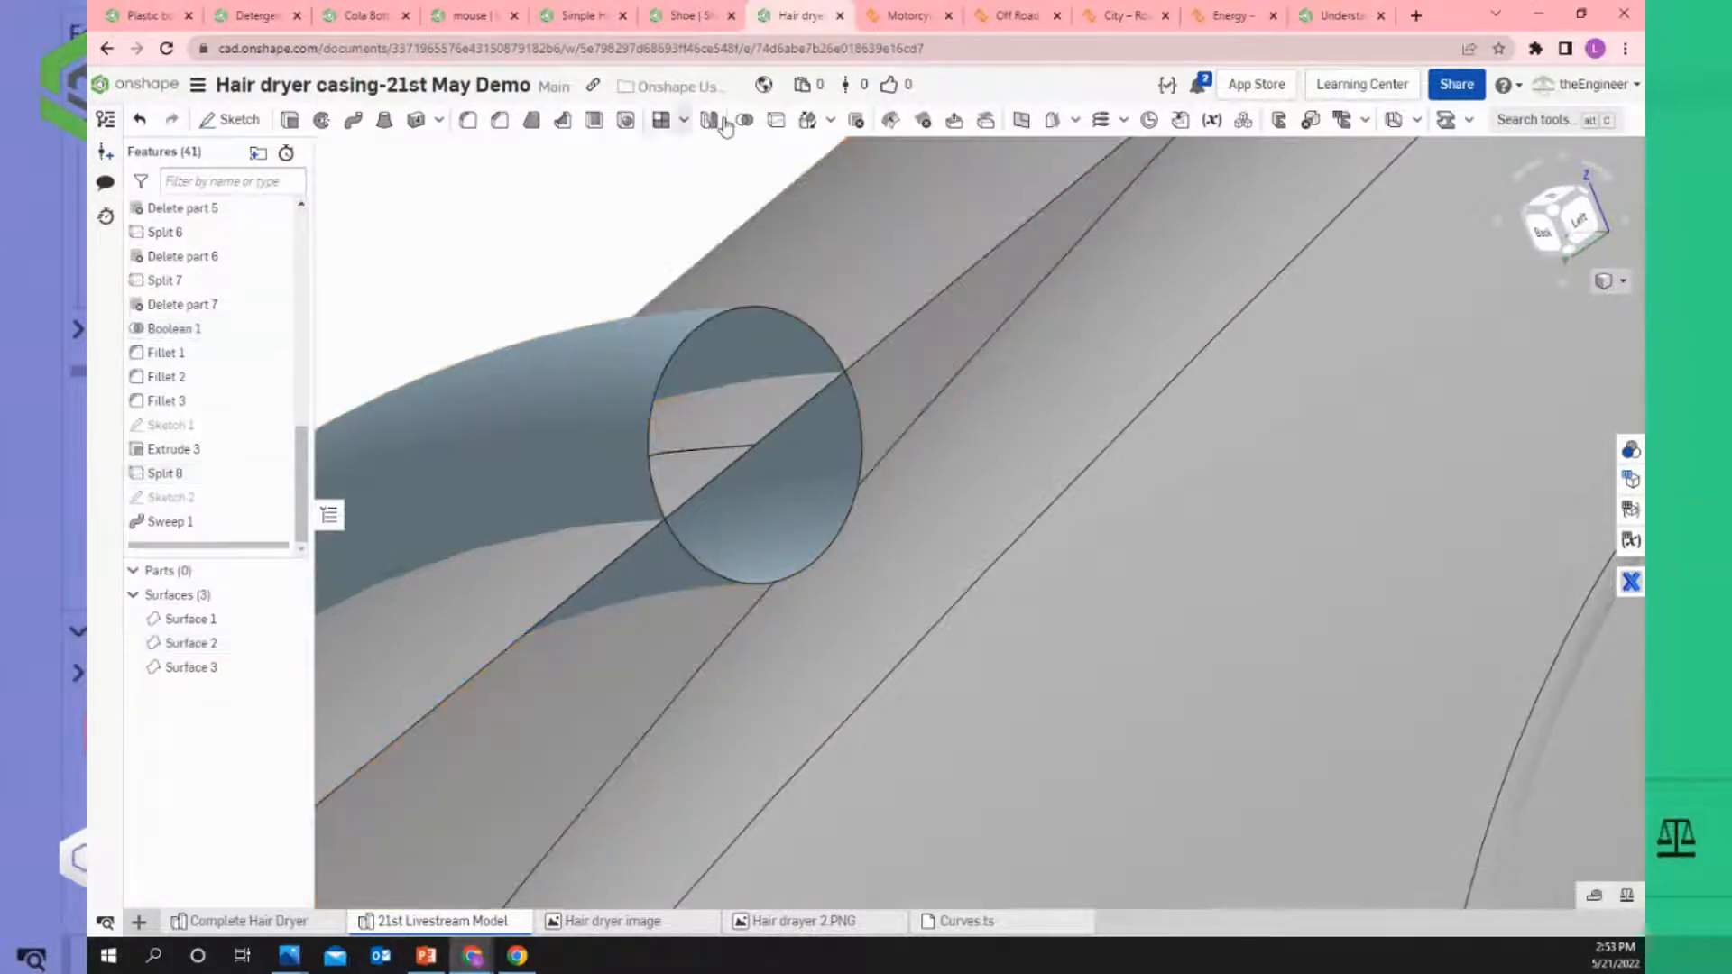
pyautogui.click(776, 120)
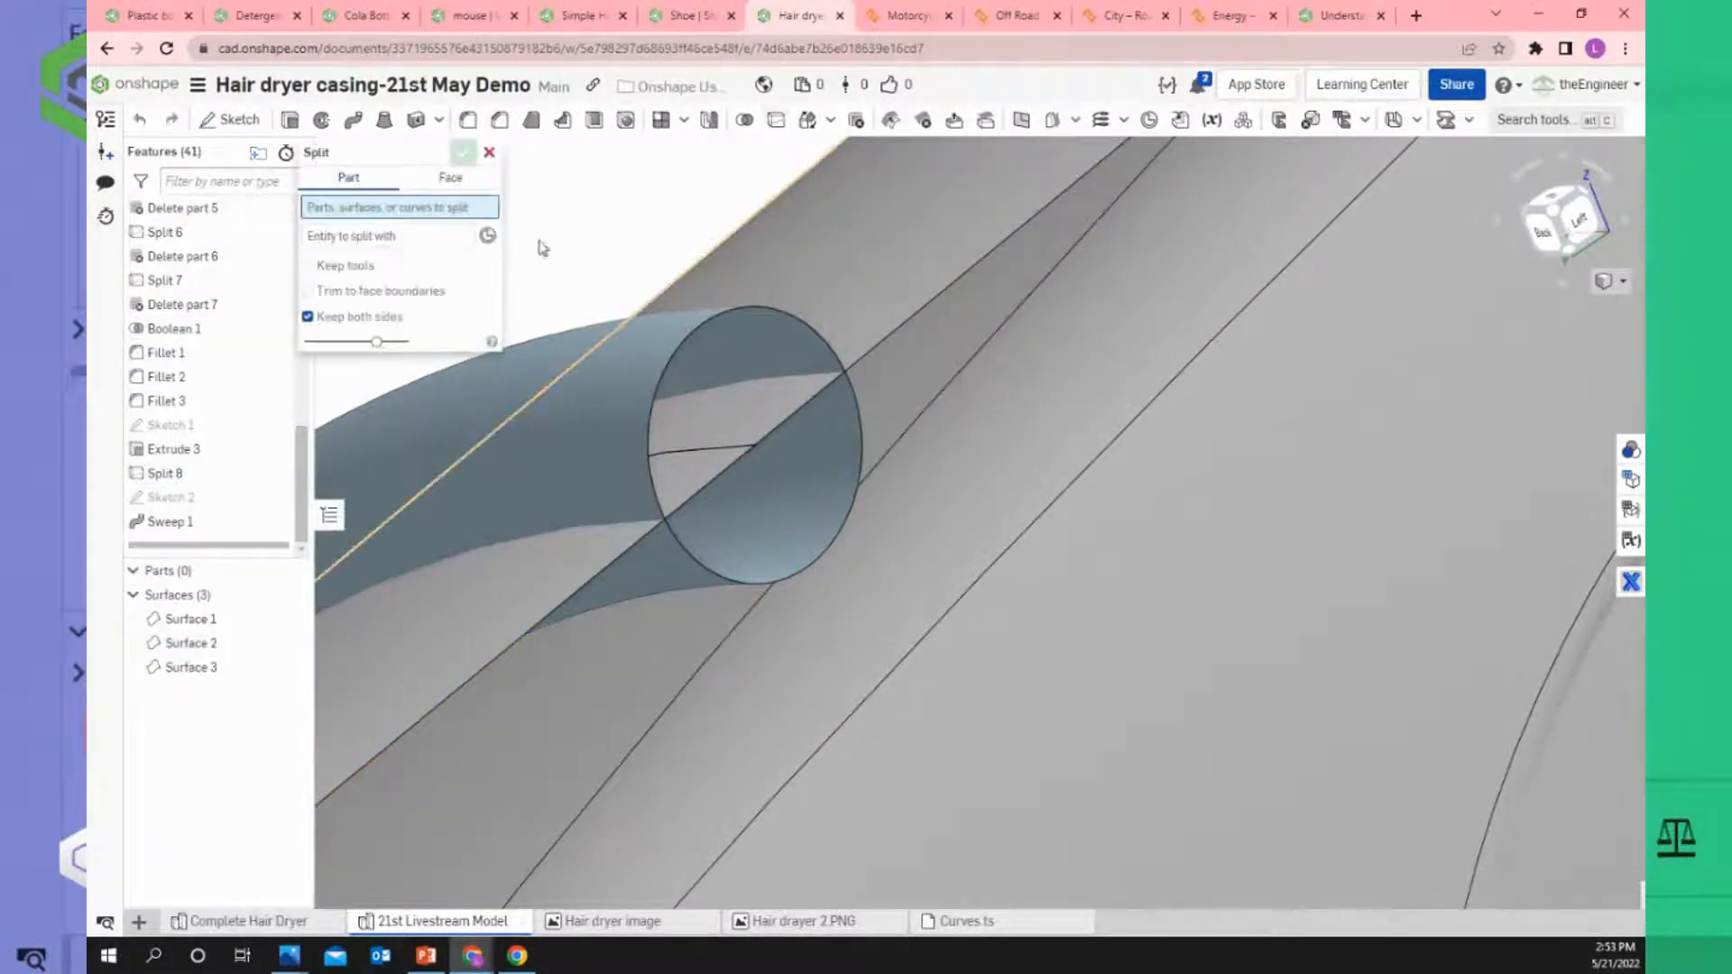
pyautogui.click(582, 364)
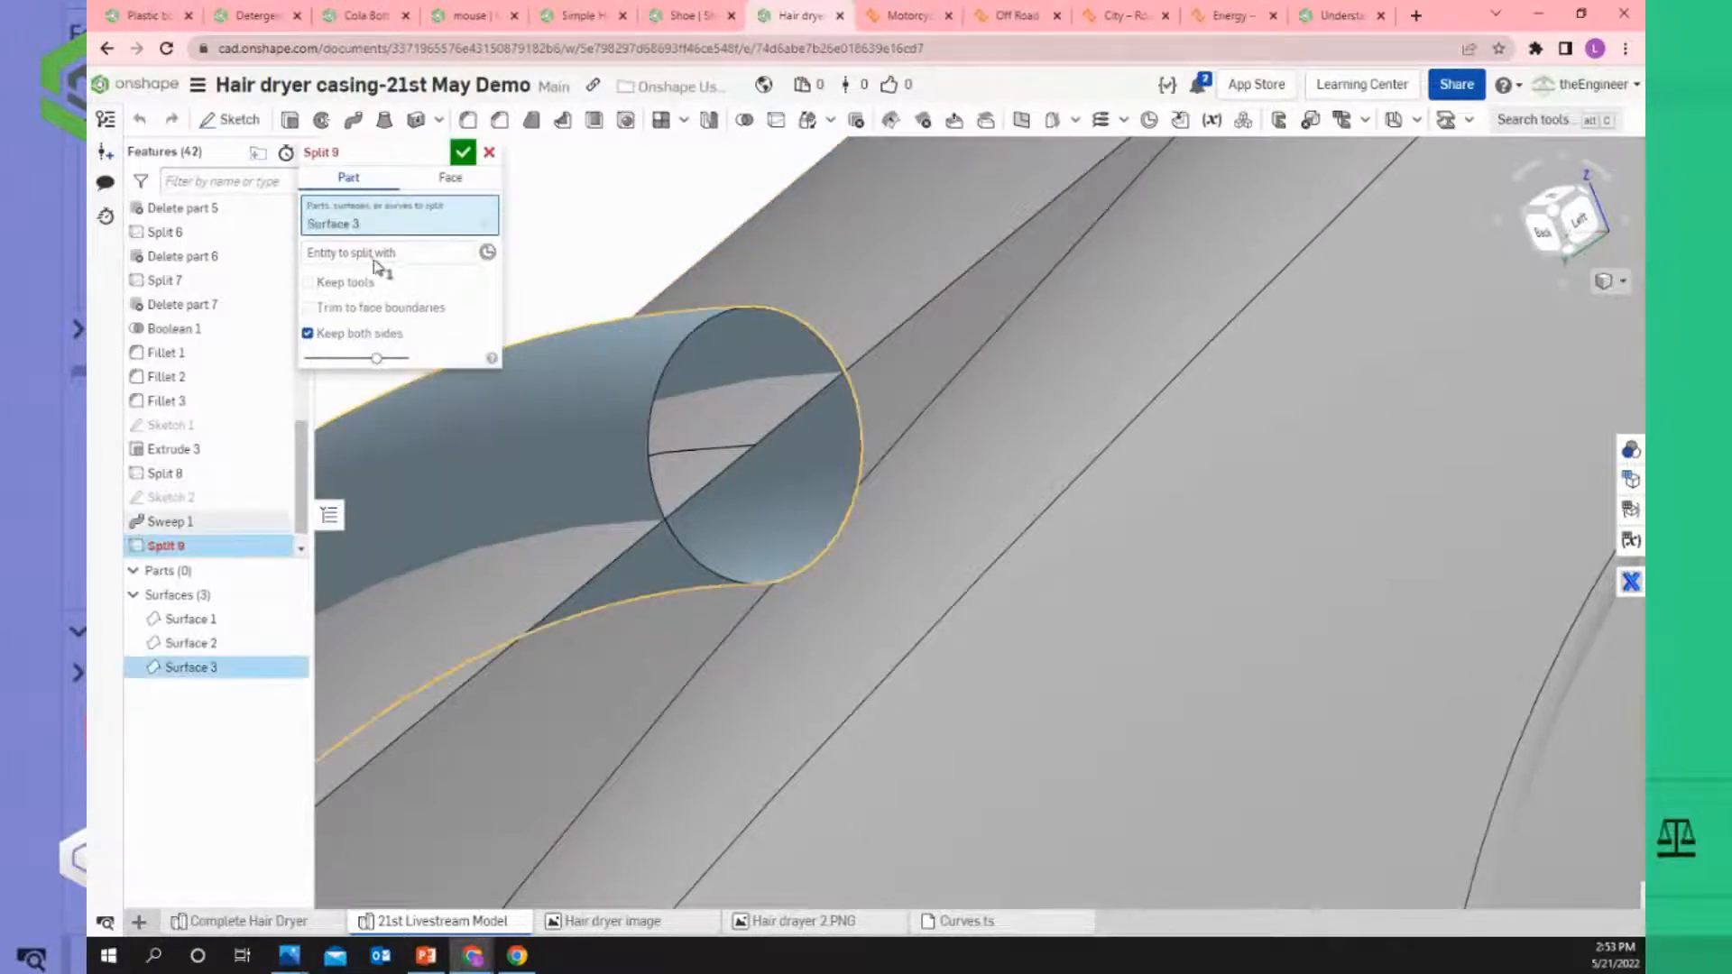
pyautogui.click(727, 420)
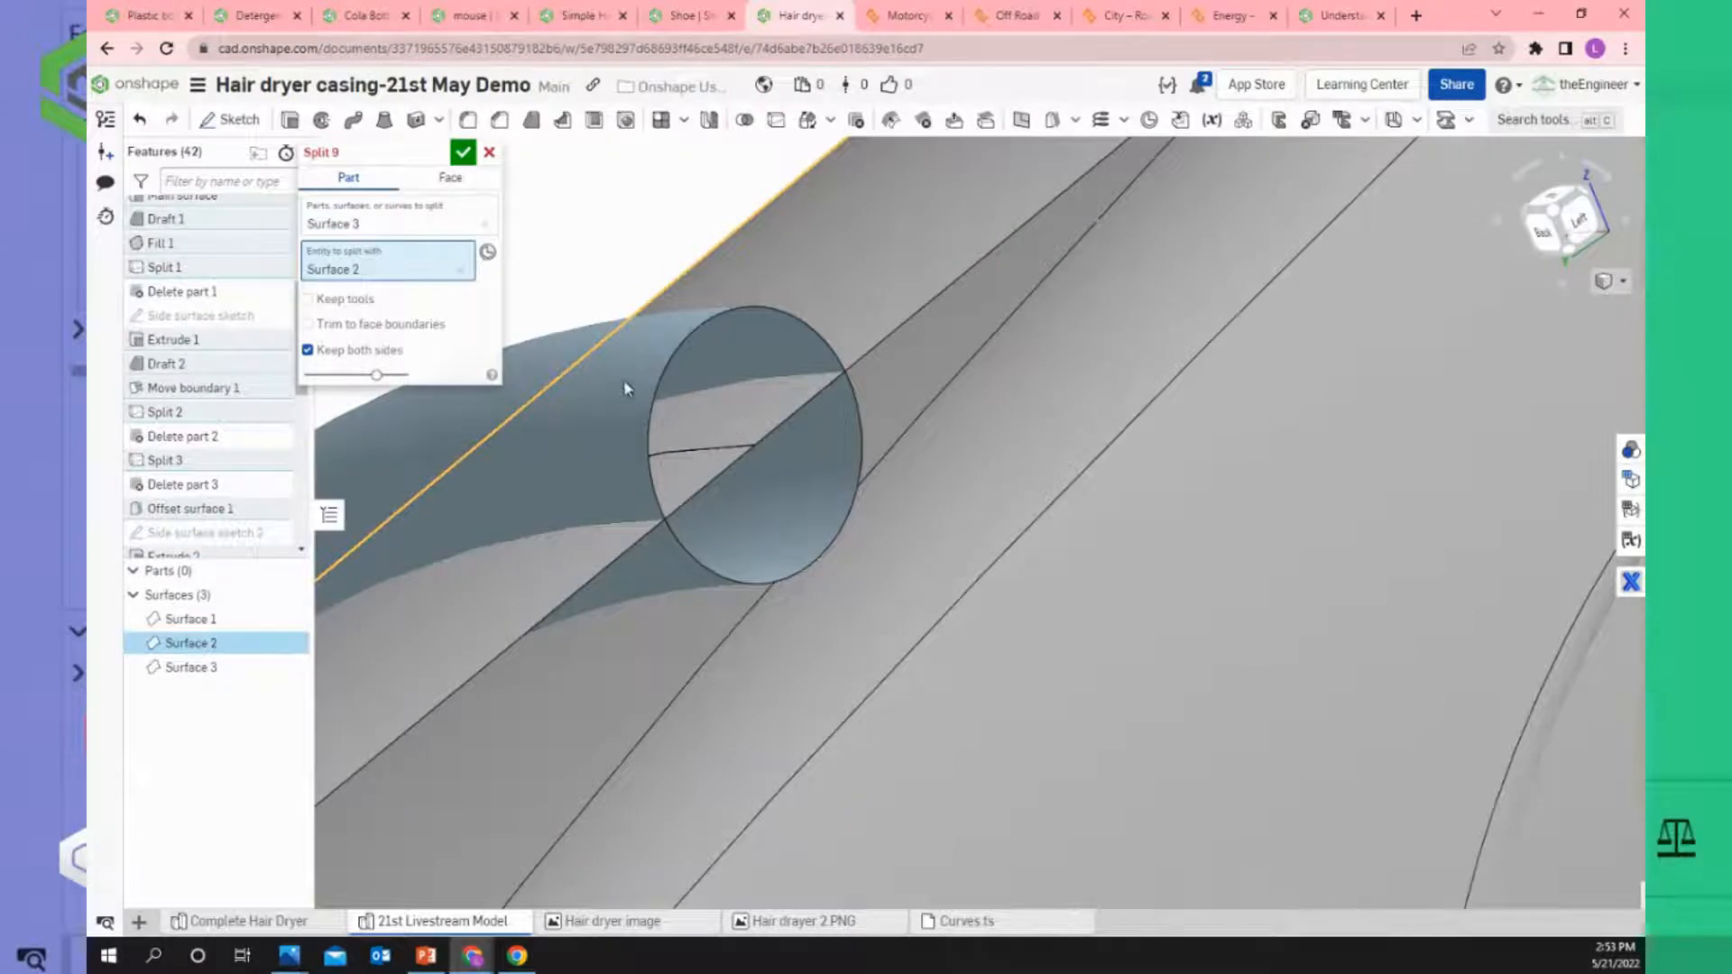
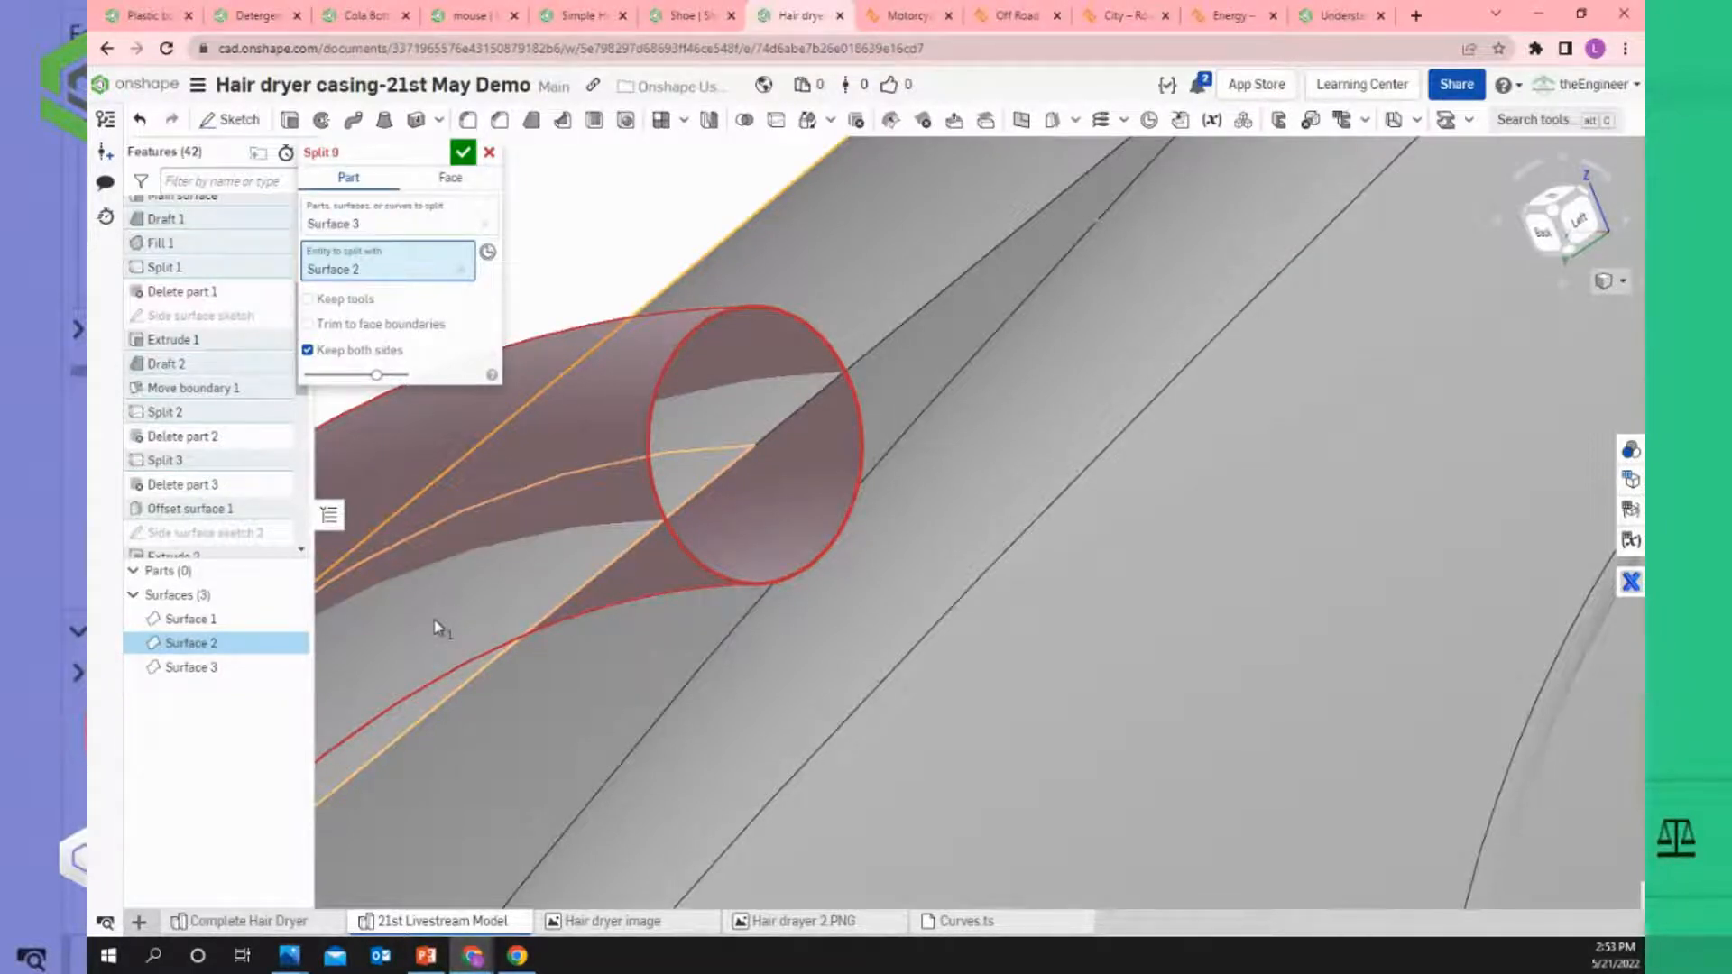
pyautogui.click(462, 151)
pyautogui.hotkey('ctrl', 'z')
pyautogui.scroll(-3, 563, 217)
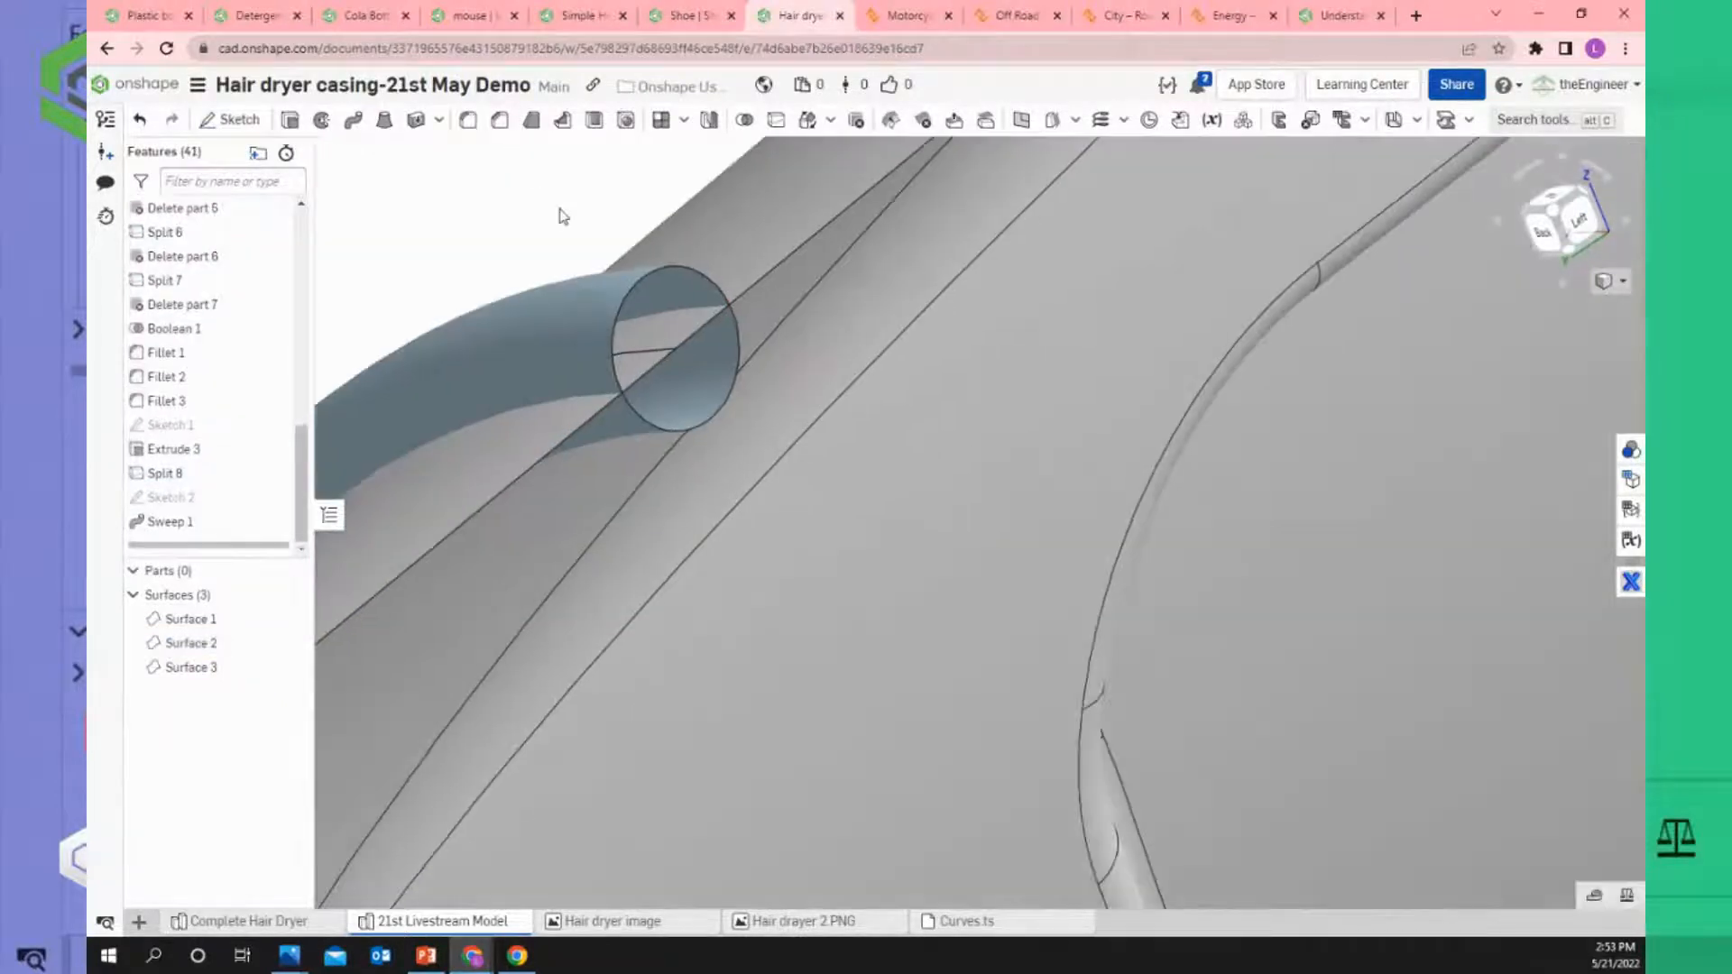
# Edit Split 8 so that it keeps its tool, retaining the extruded cutting surface across the casing's open end.
pyautogui.scroll(3, 542, 215)
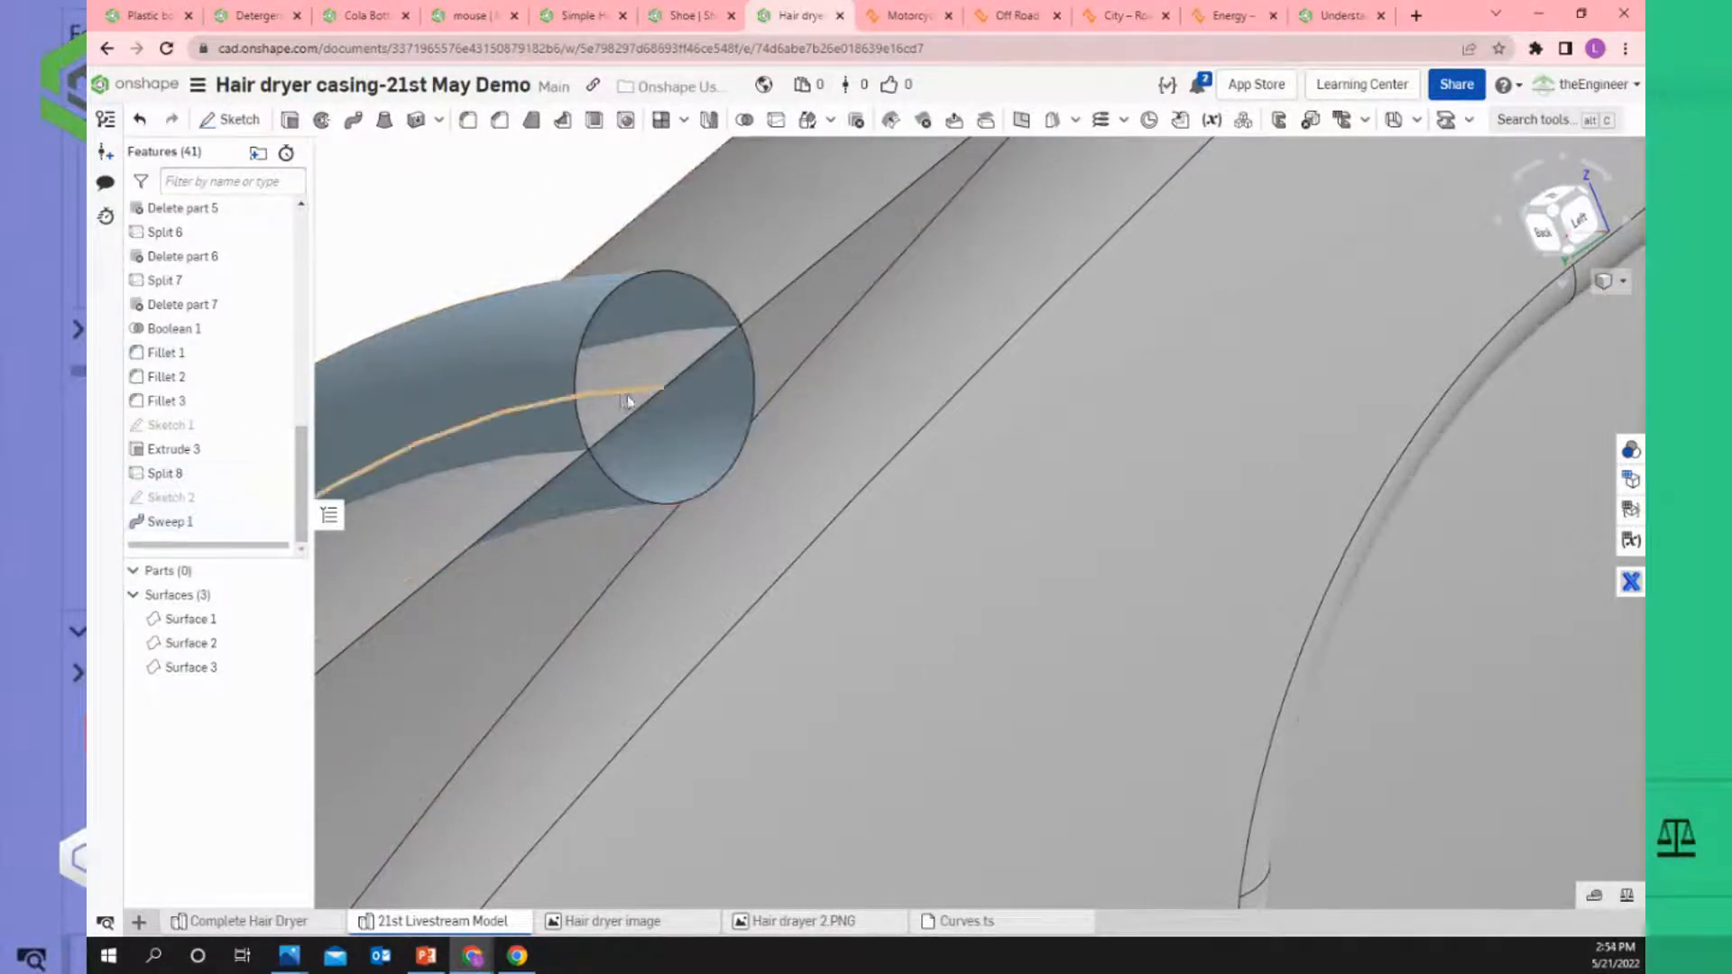
pyautogui.rightClick(165, 476)
pyautogui.click(206, 519)
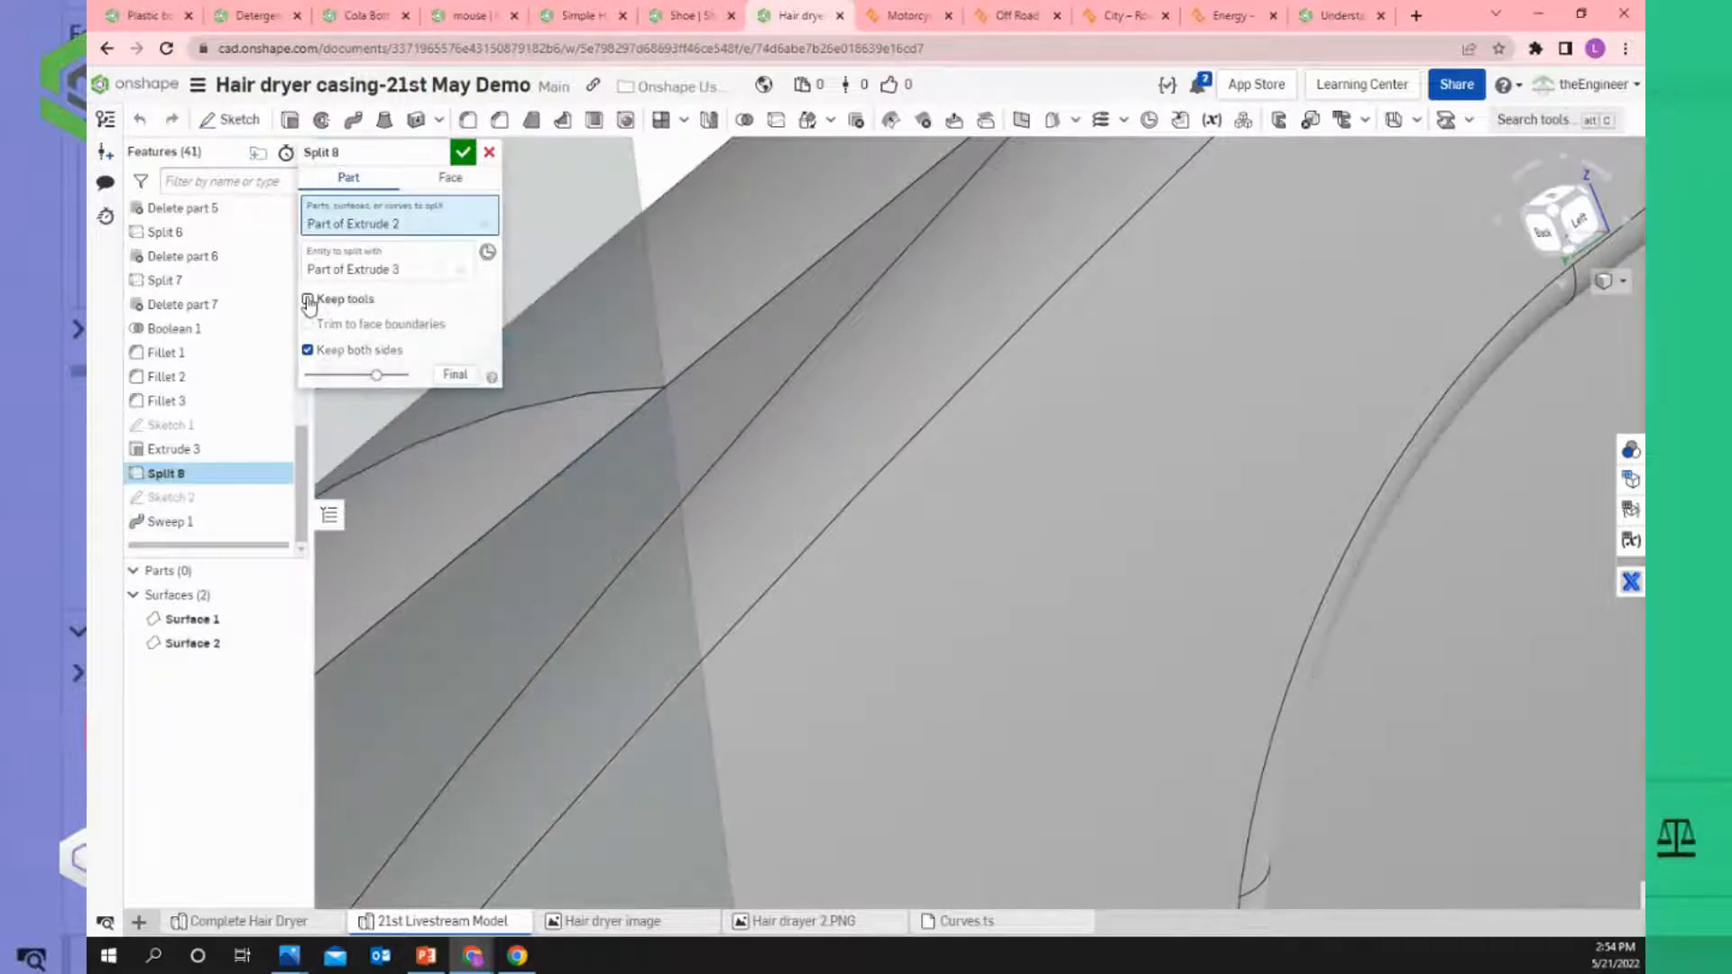
pyautogui.click(463, 152)
pyautogui.scroll(-10, 507, 212)
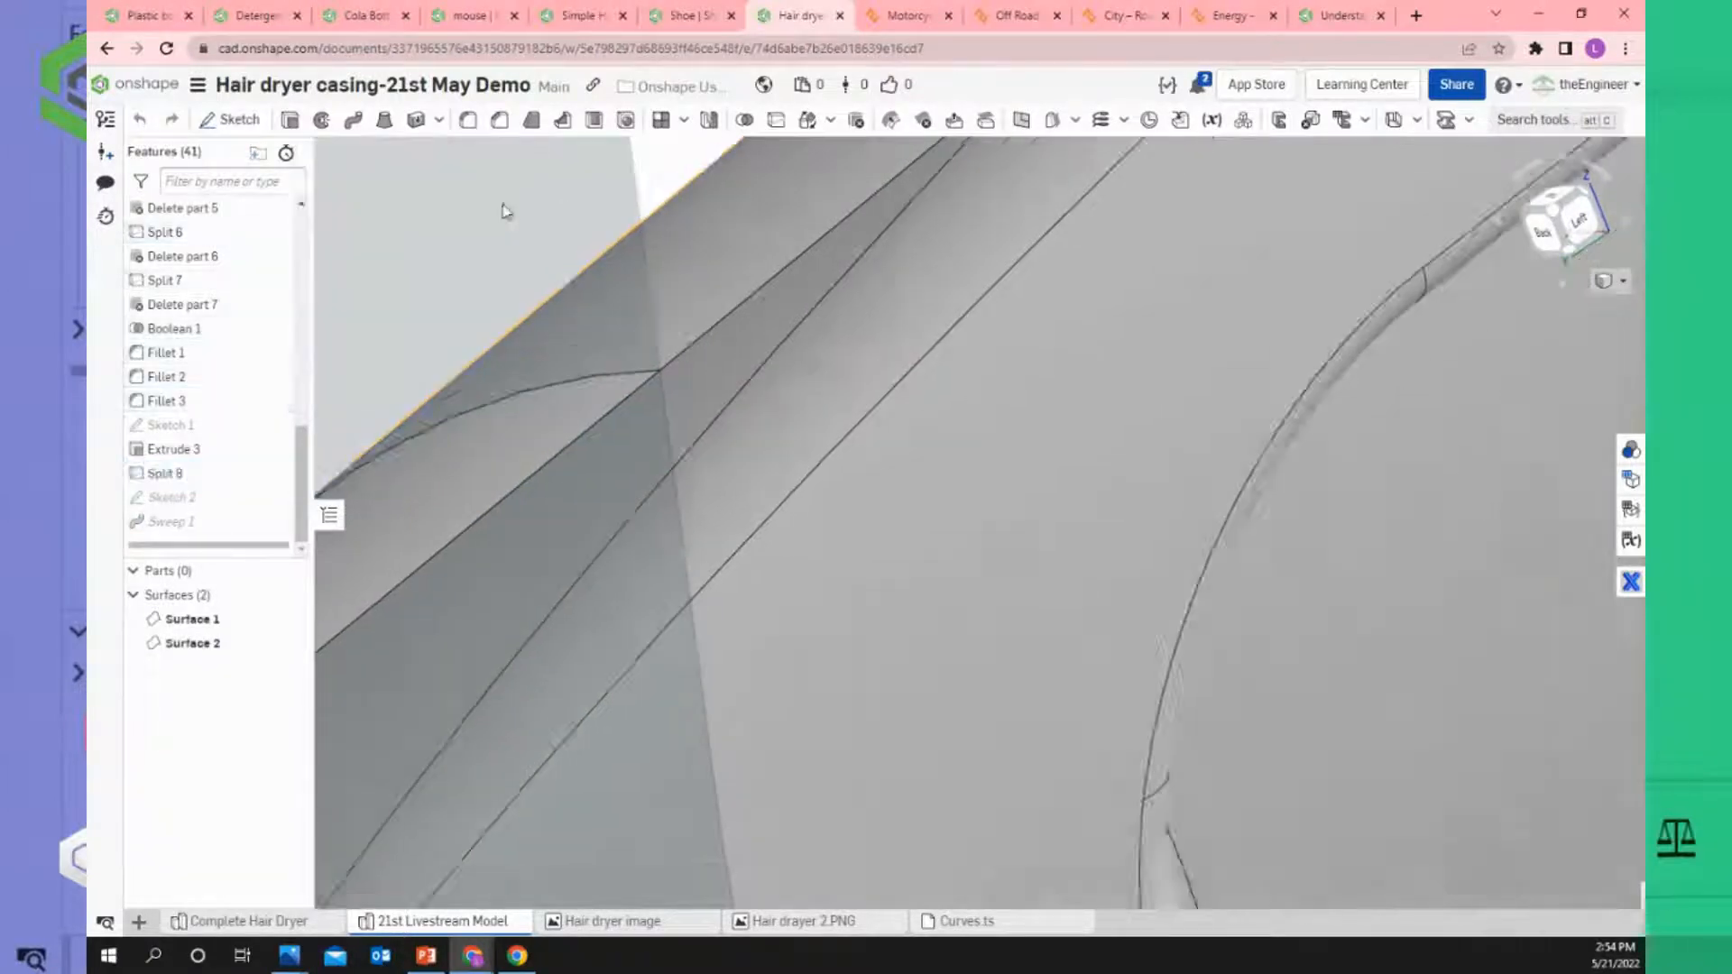
pyautogui.scroll(-10, 554, 279)
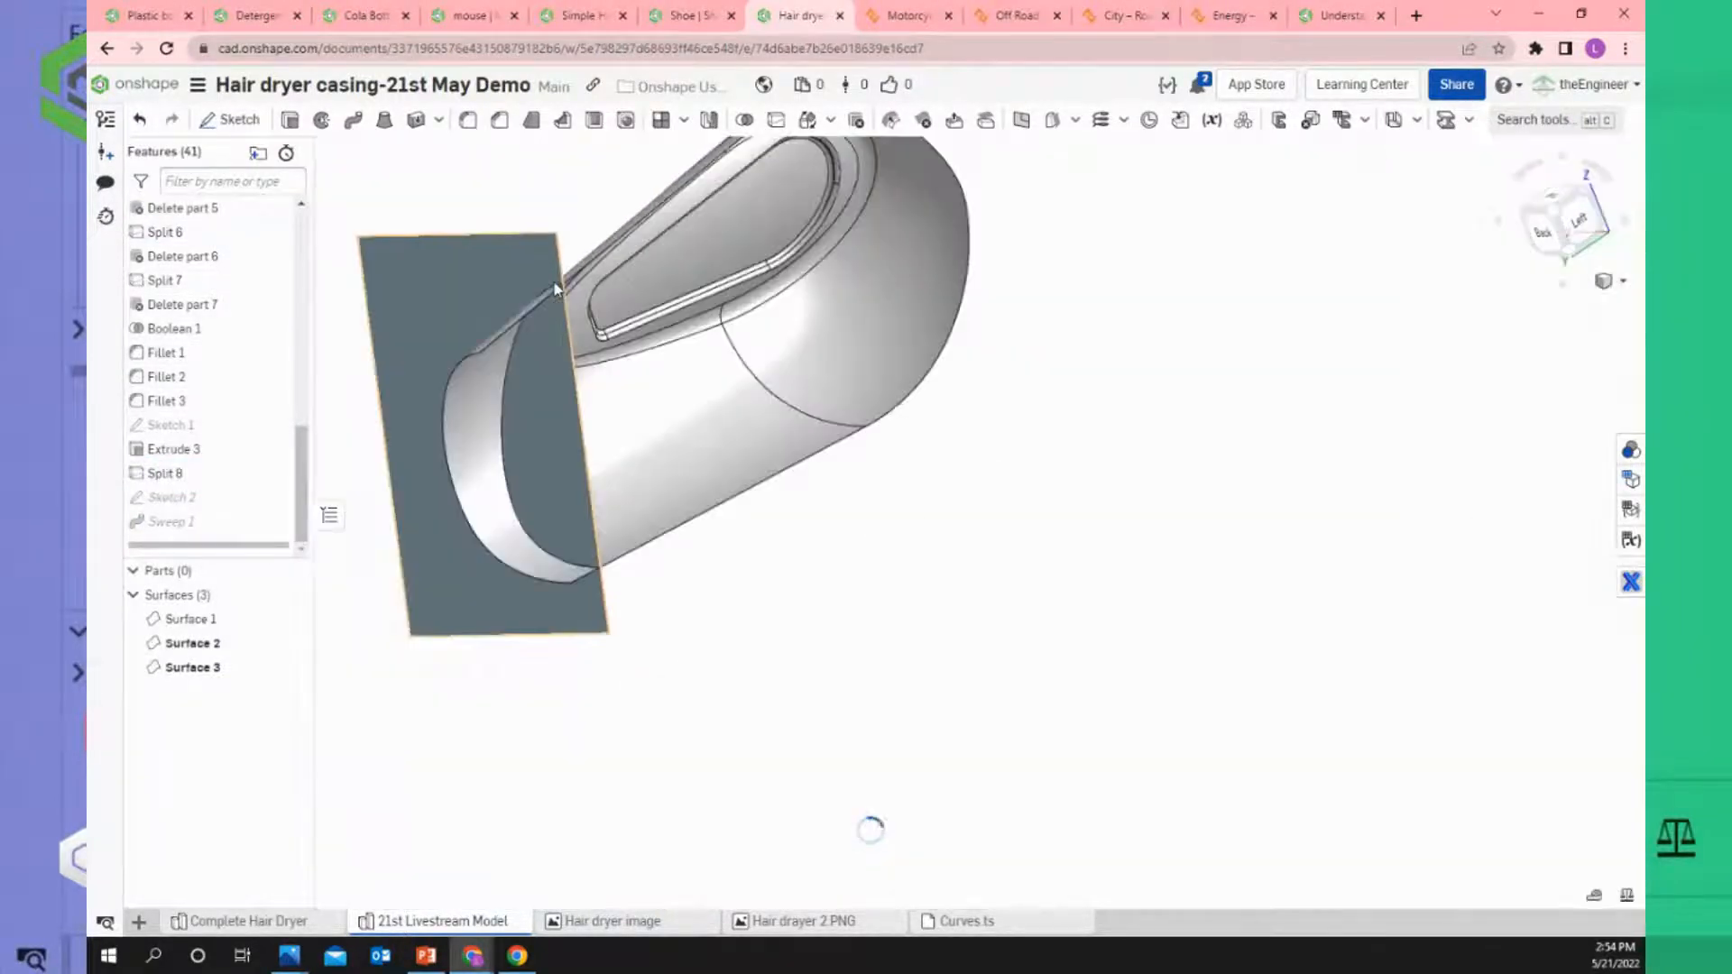
pyautogui.scroll(10, 579, 300)
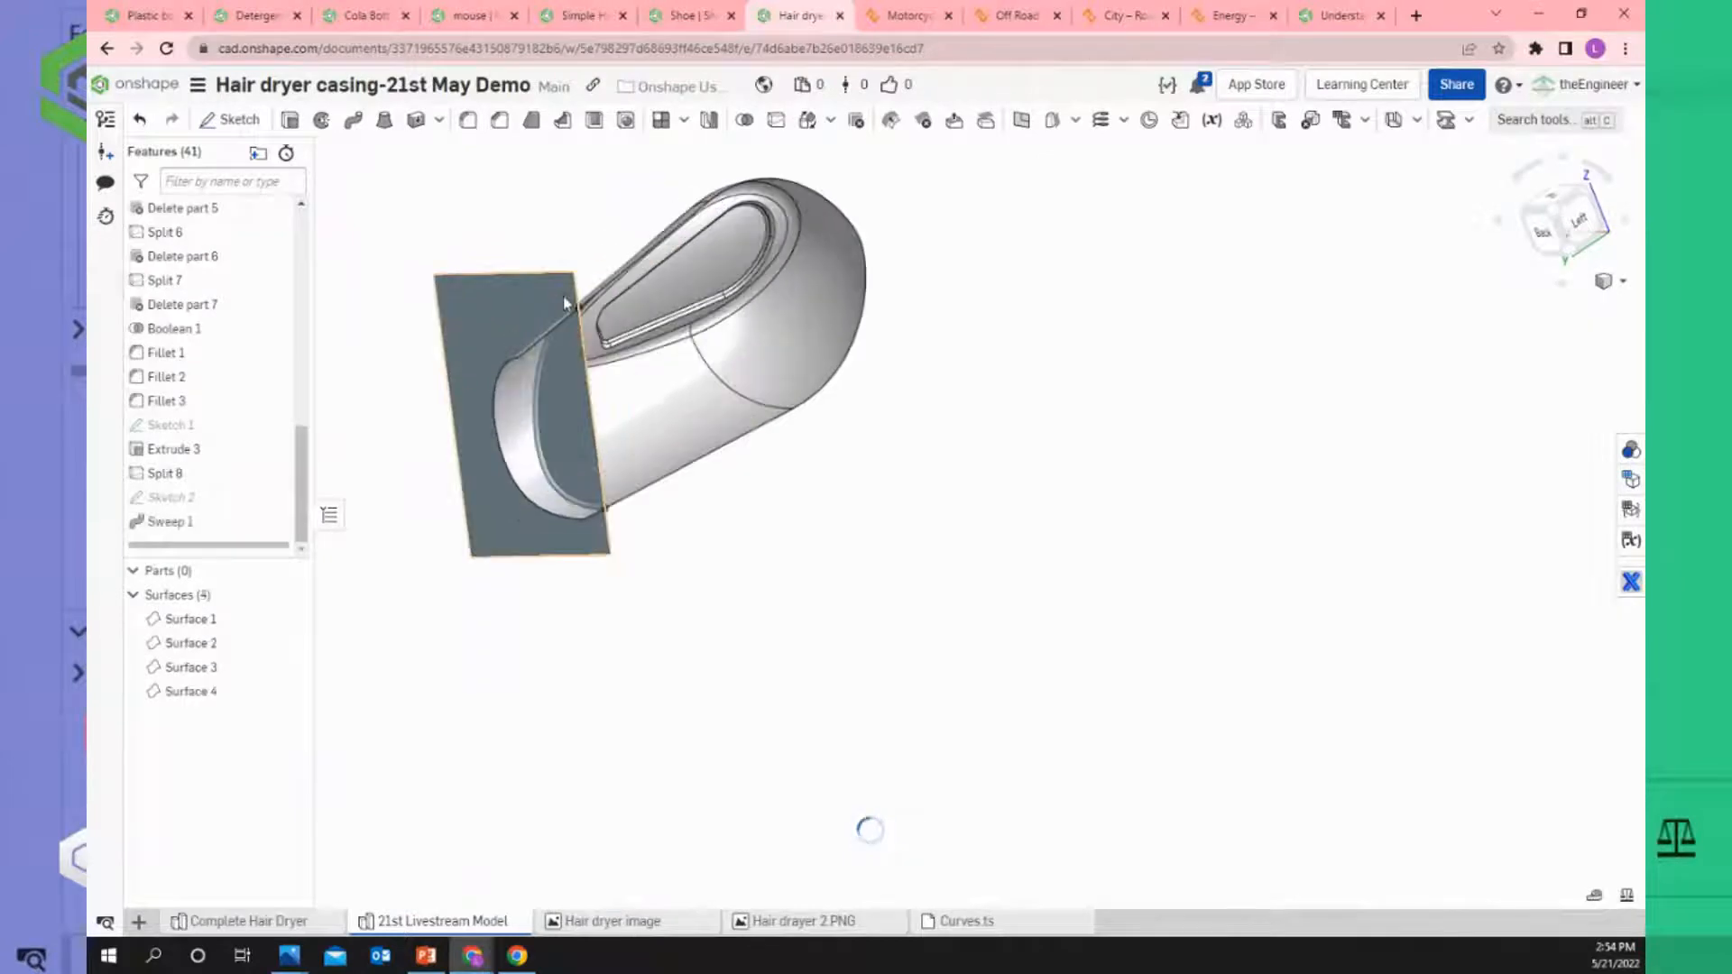
# Change the appearance of the flat extruded cutting surface to red (FF0000).
pyautogui.scroll(3, 850, 837)
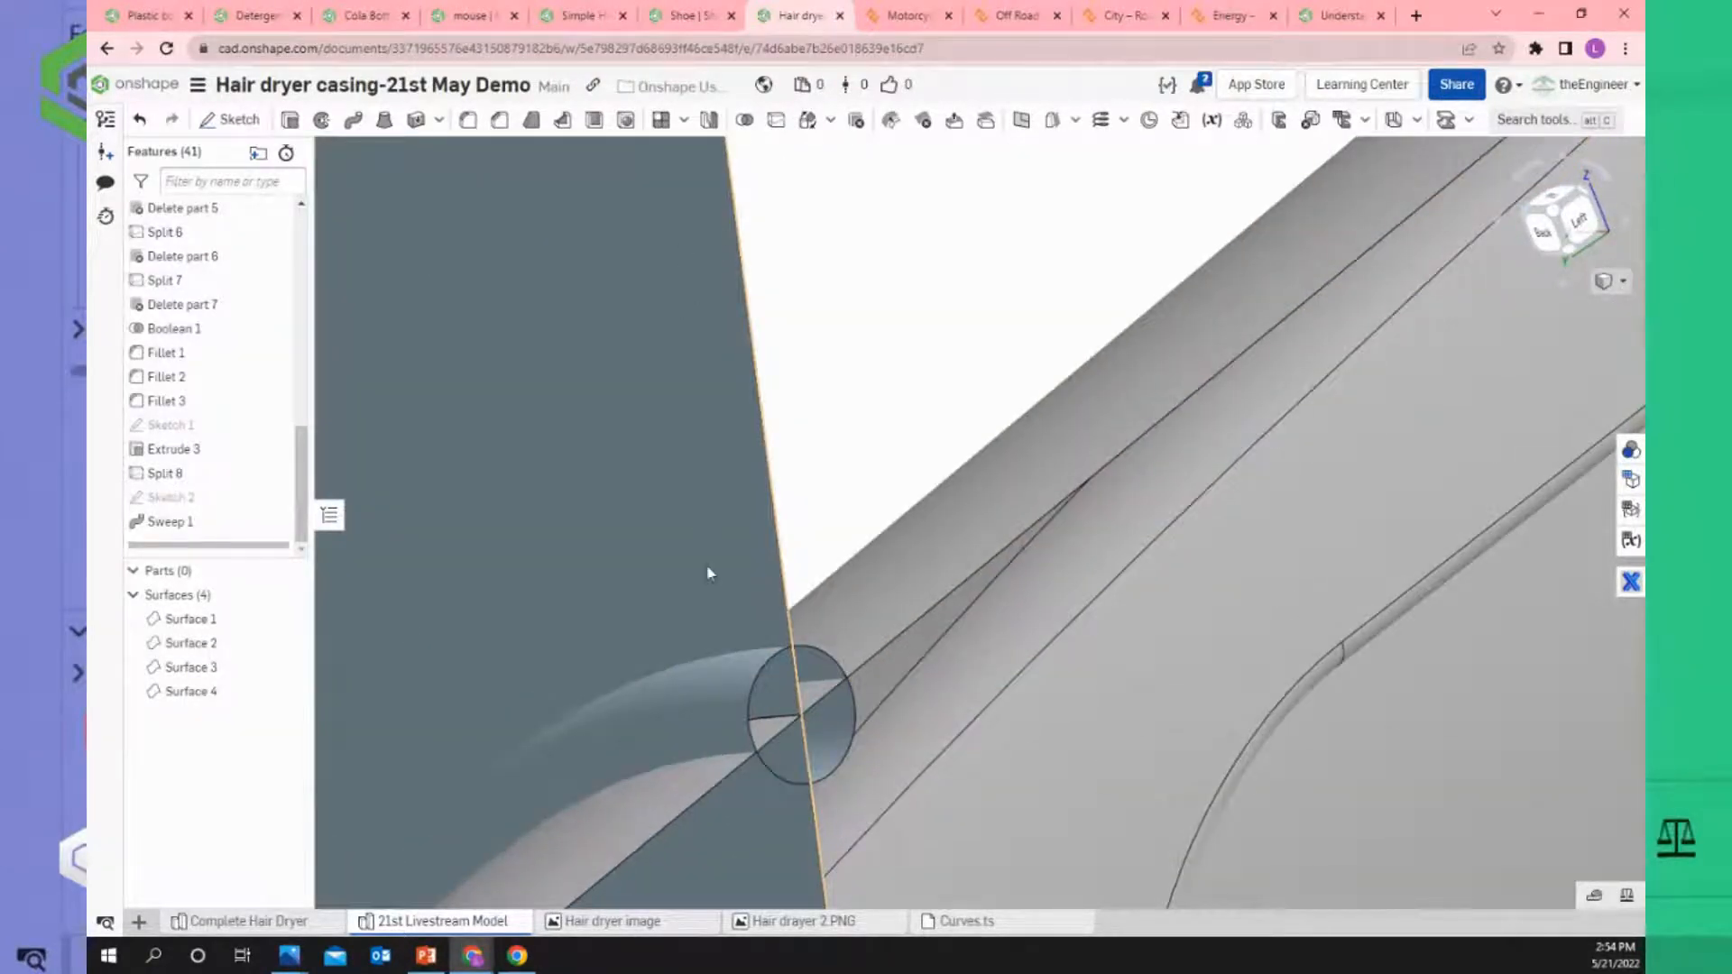
pyautogui.scroll(3, 735, 700)
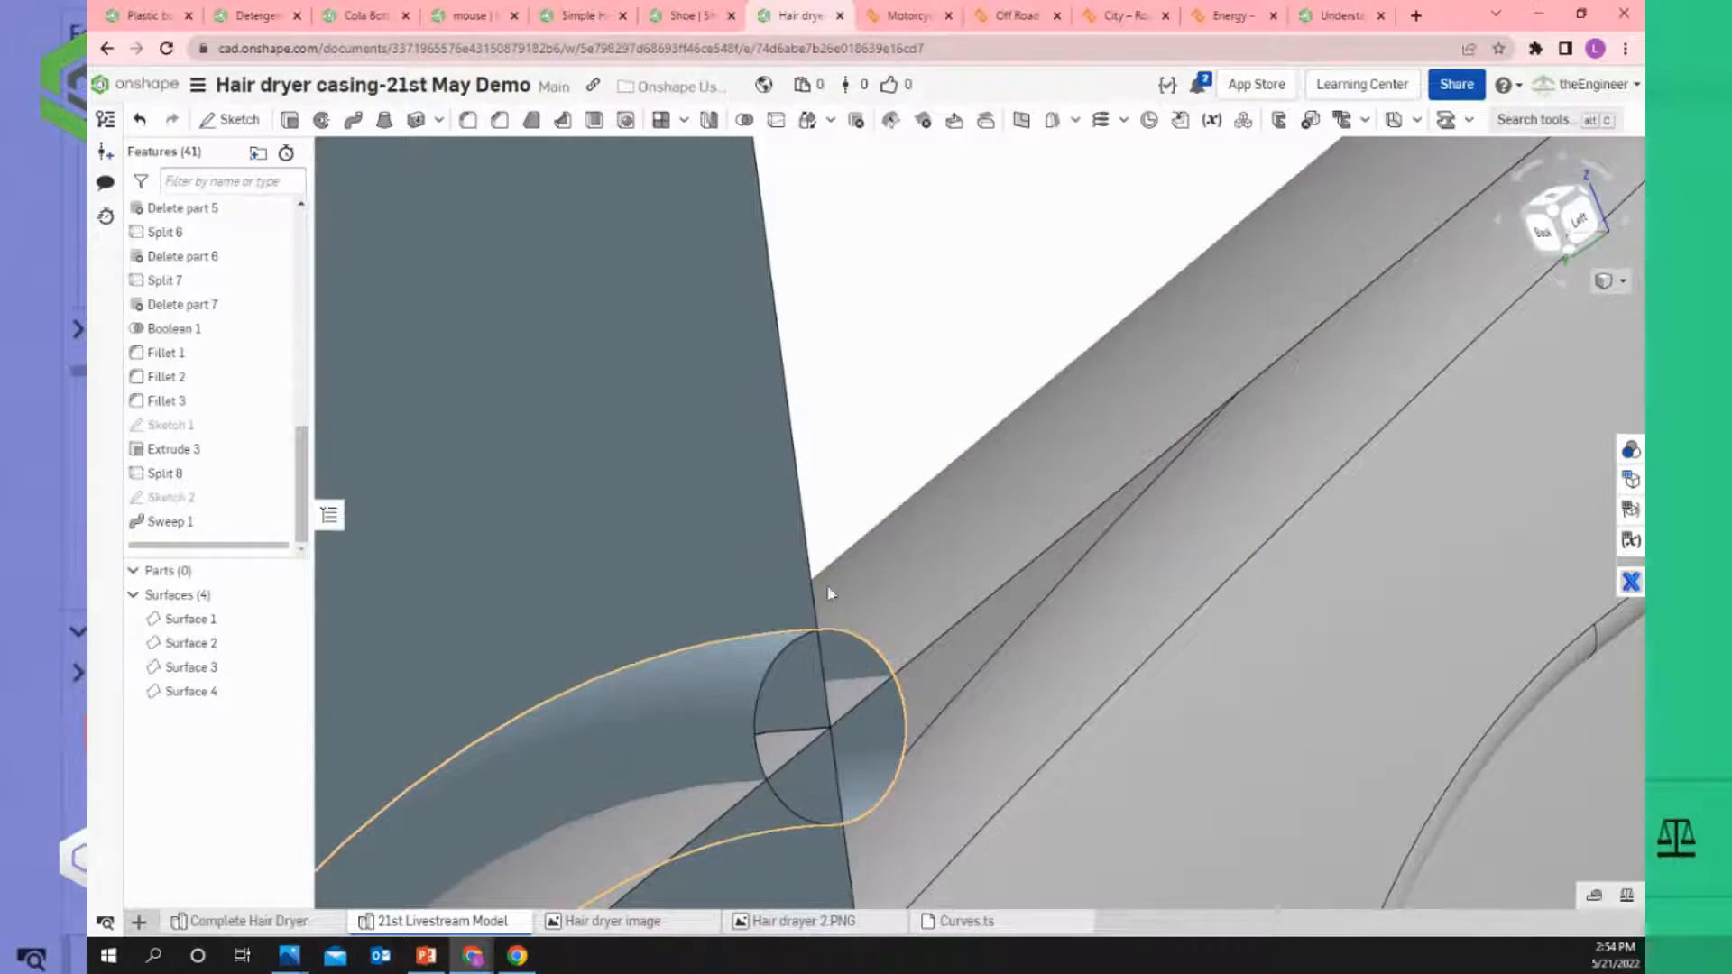
pyautogui.scroll(2, 823, 649)
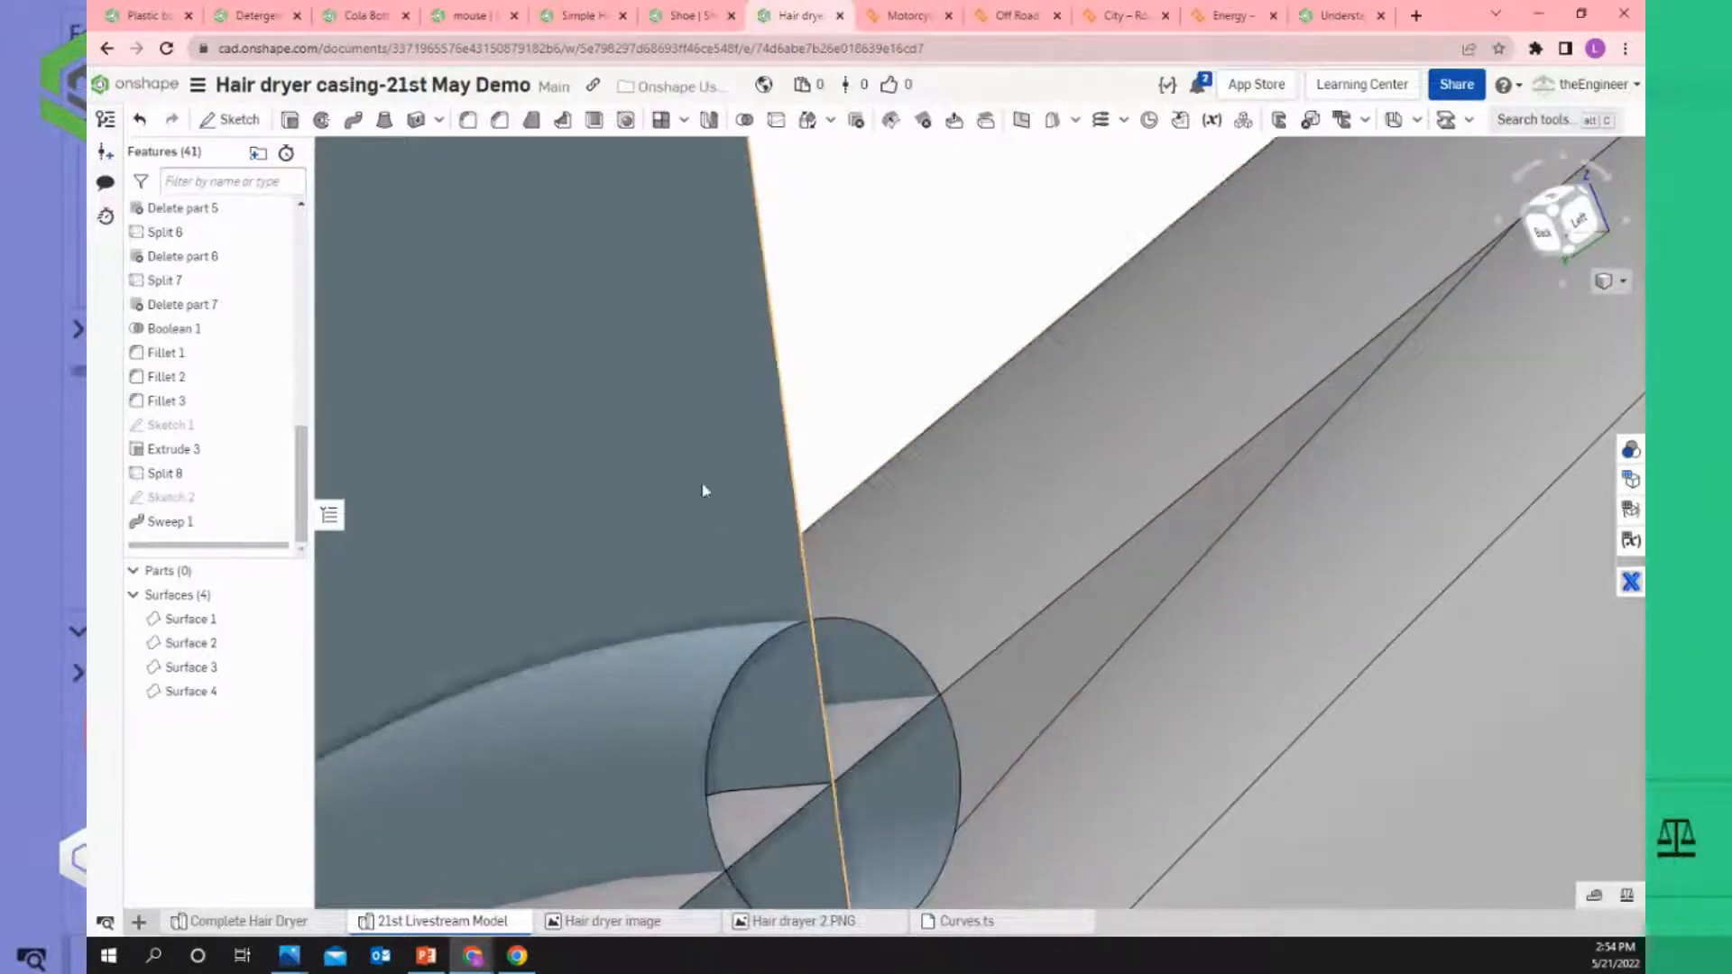
pyautogui.click(649, 479)
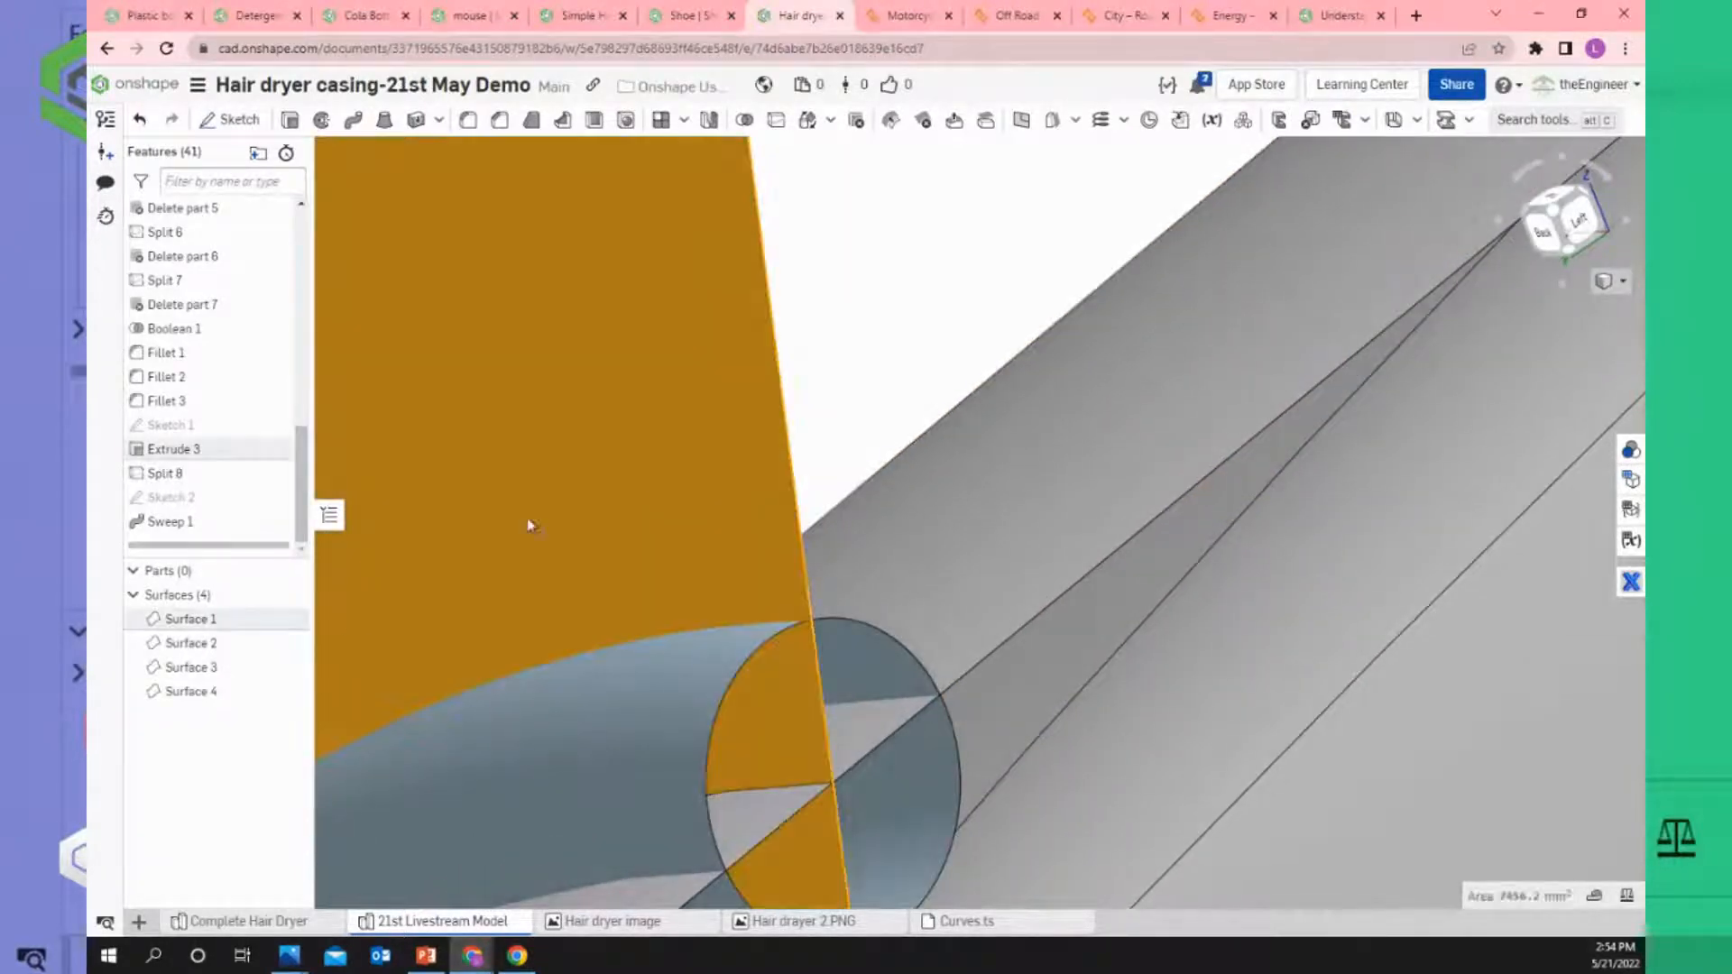
pyautogui.rightClick(240, 621)
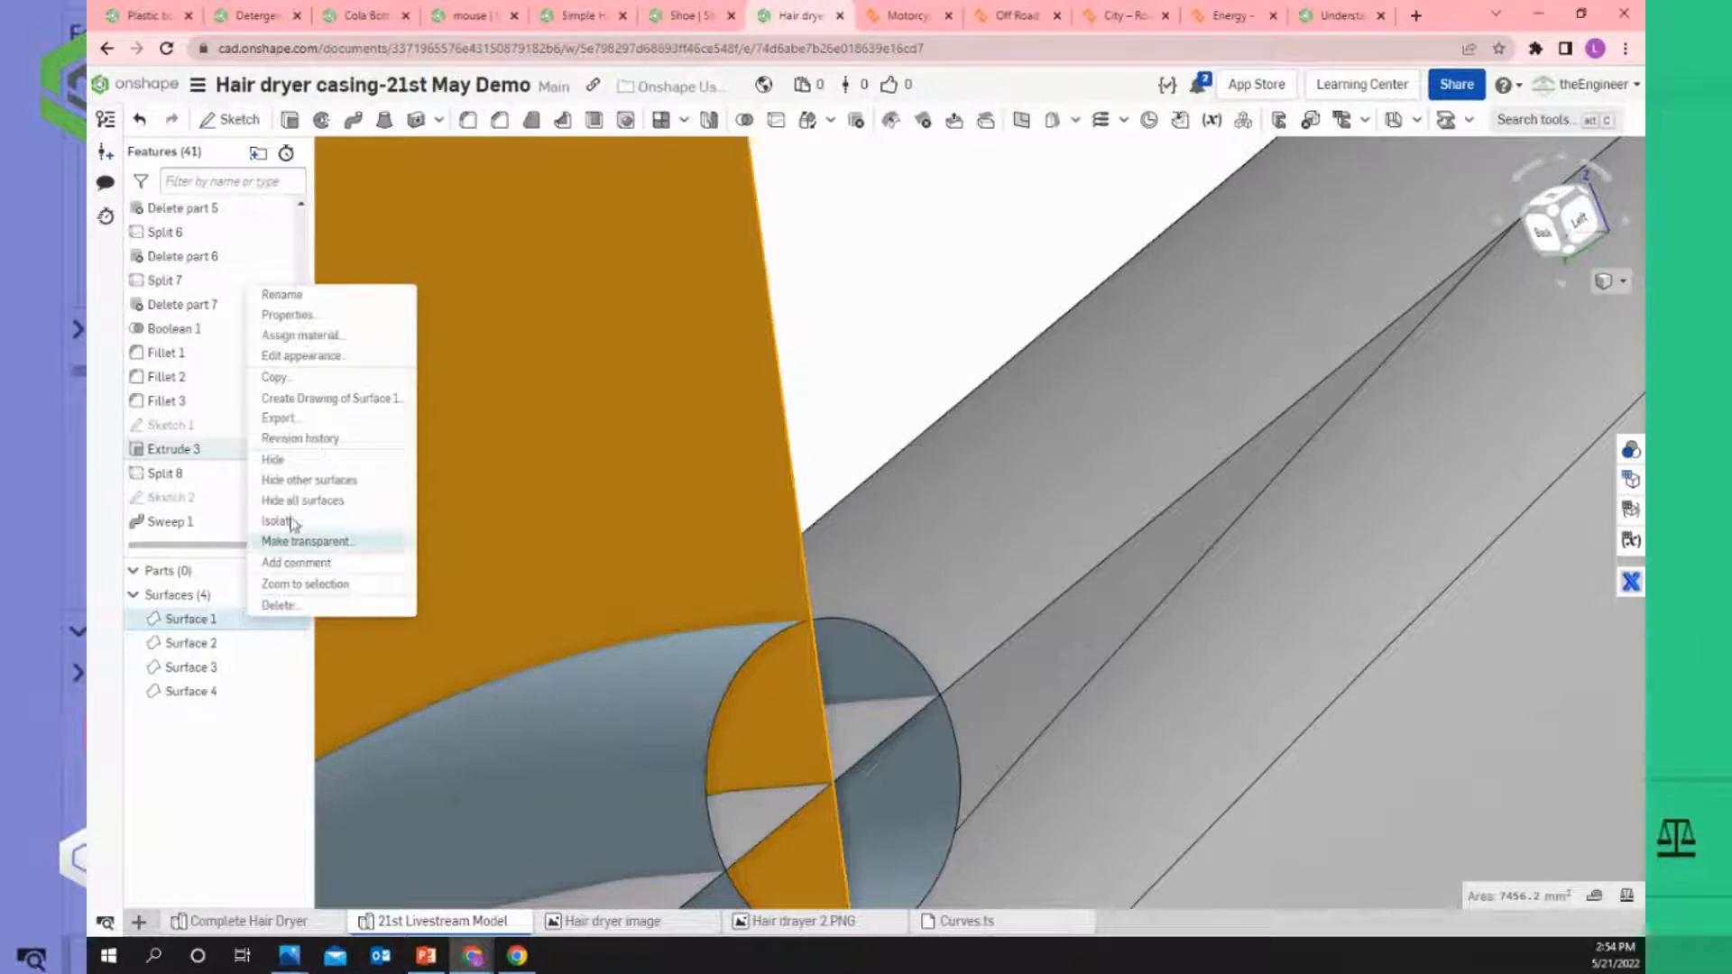
pyautogui.click(301, 355)
pyautogui.click(357, 601)
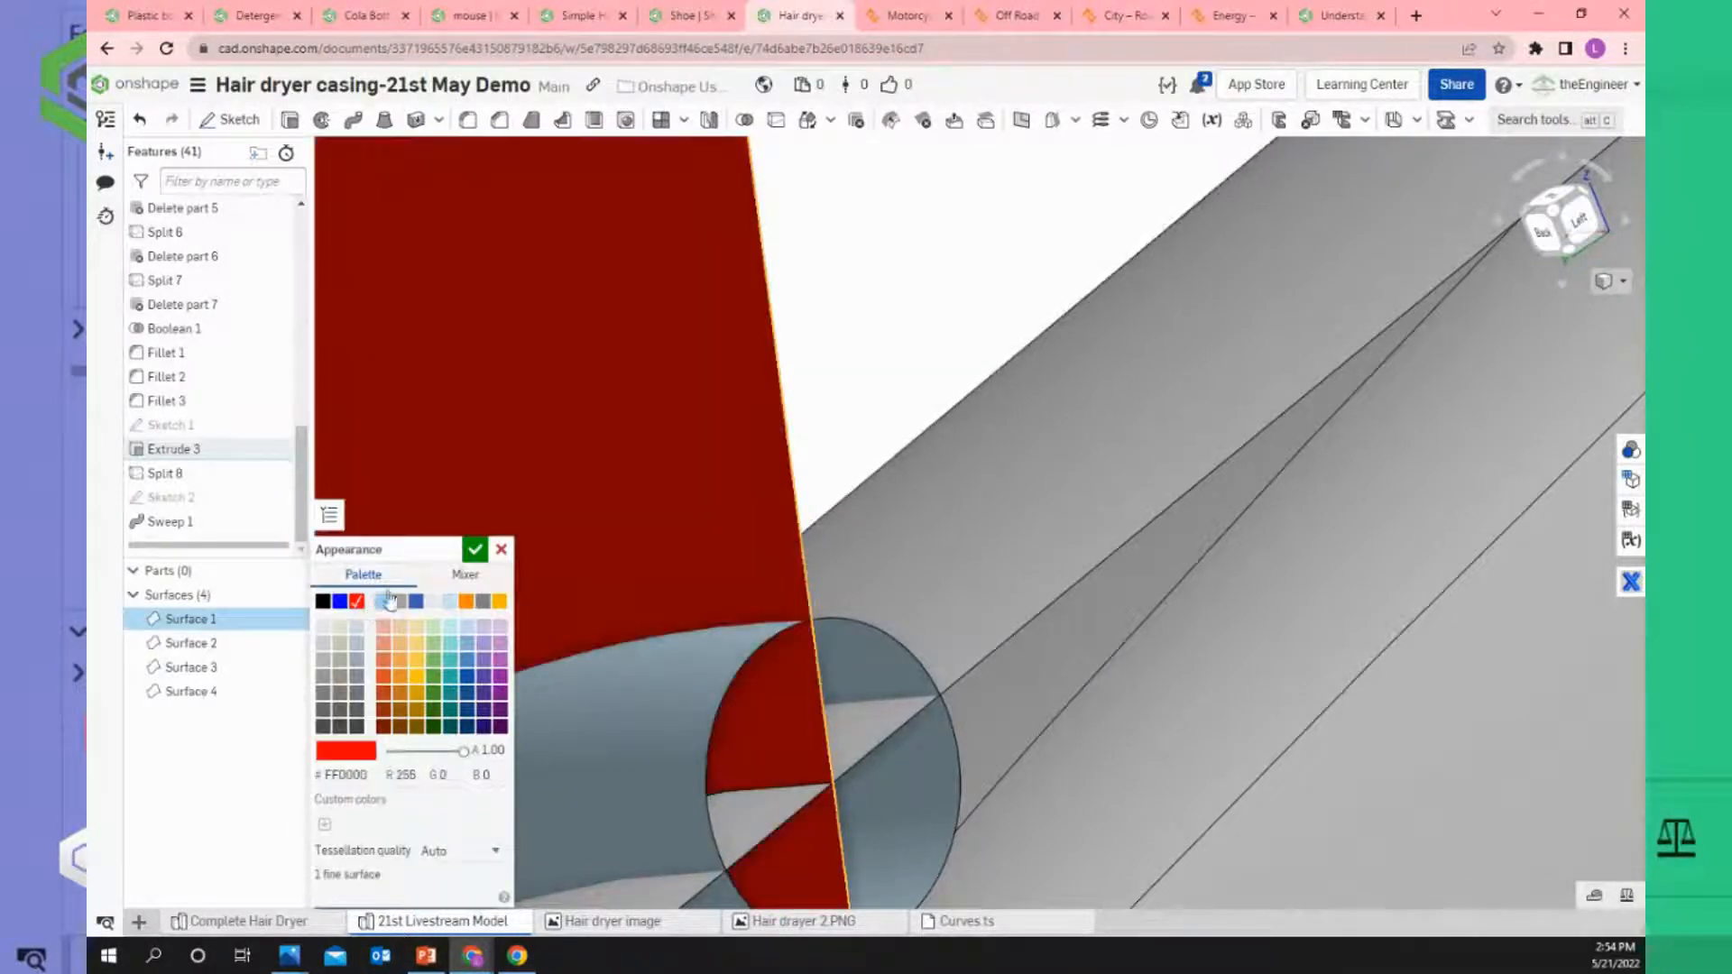
pyautogui.click(471, 550)
# Split the swept tube surface with the red extruded surface, keeping both sides but not the tool.
pyautogui.scroll(-3, 761, 491)
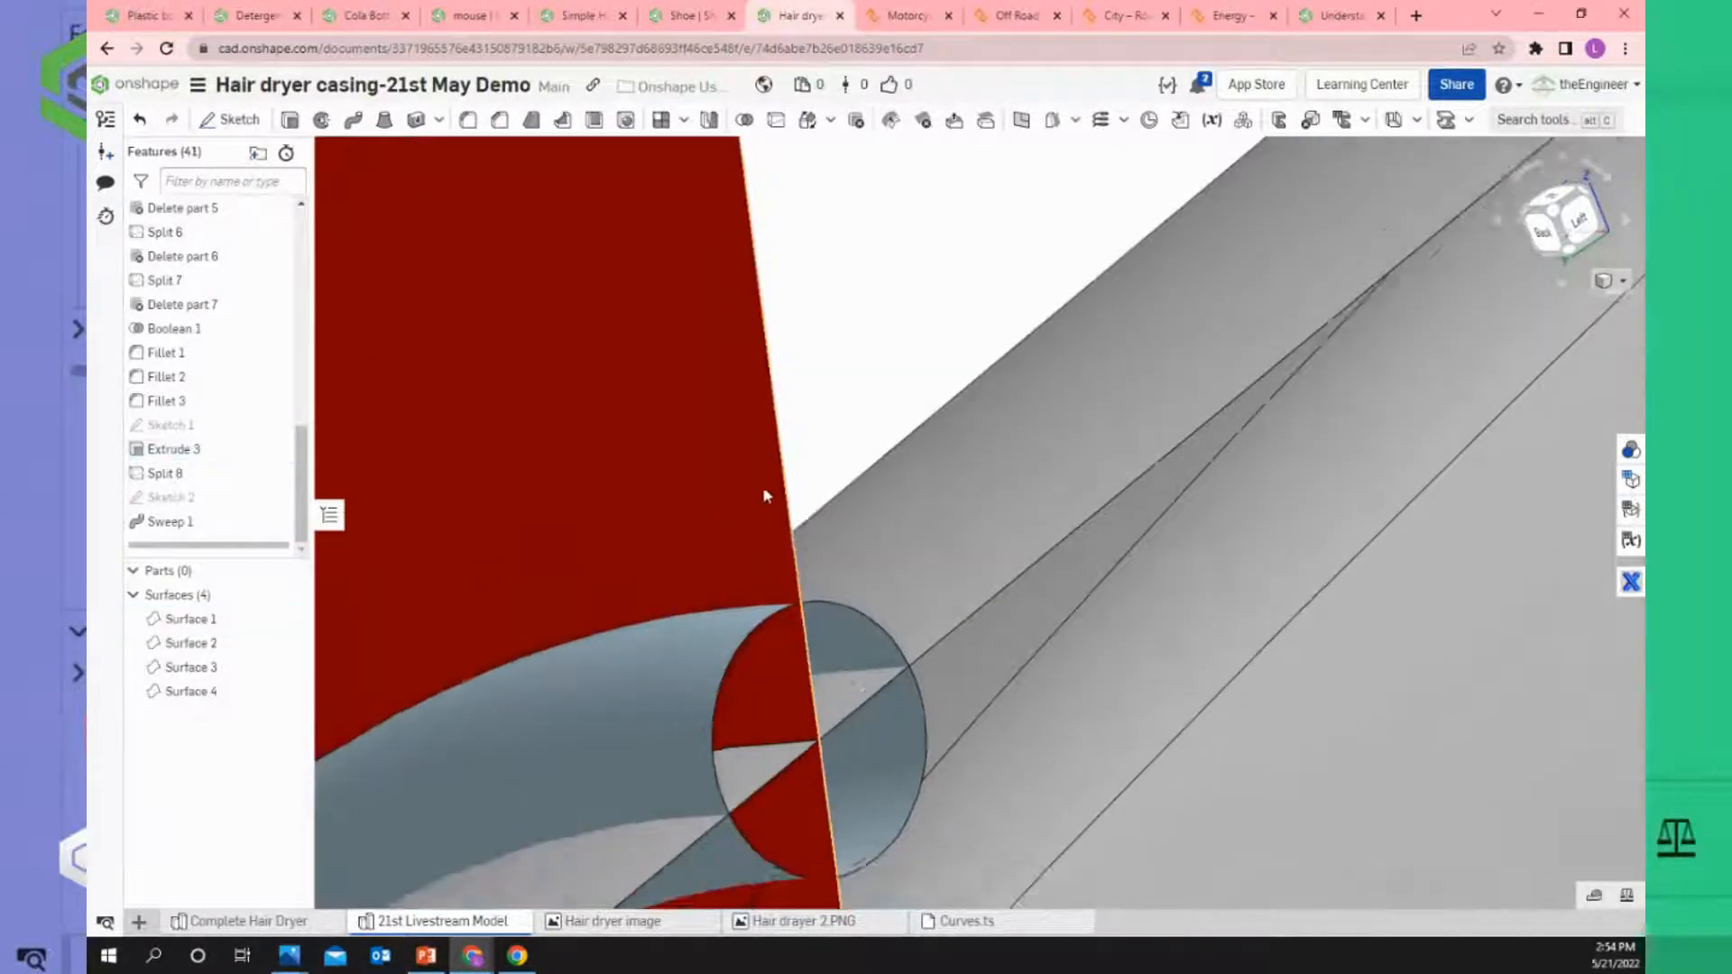
pyautogui.scroll(3, 657, 585)
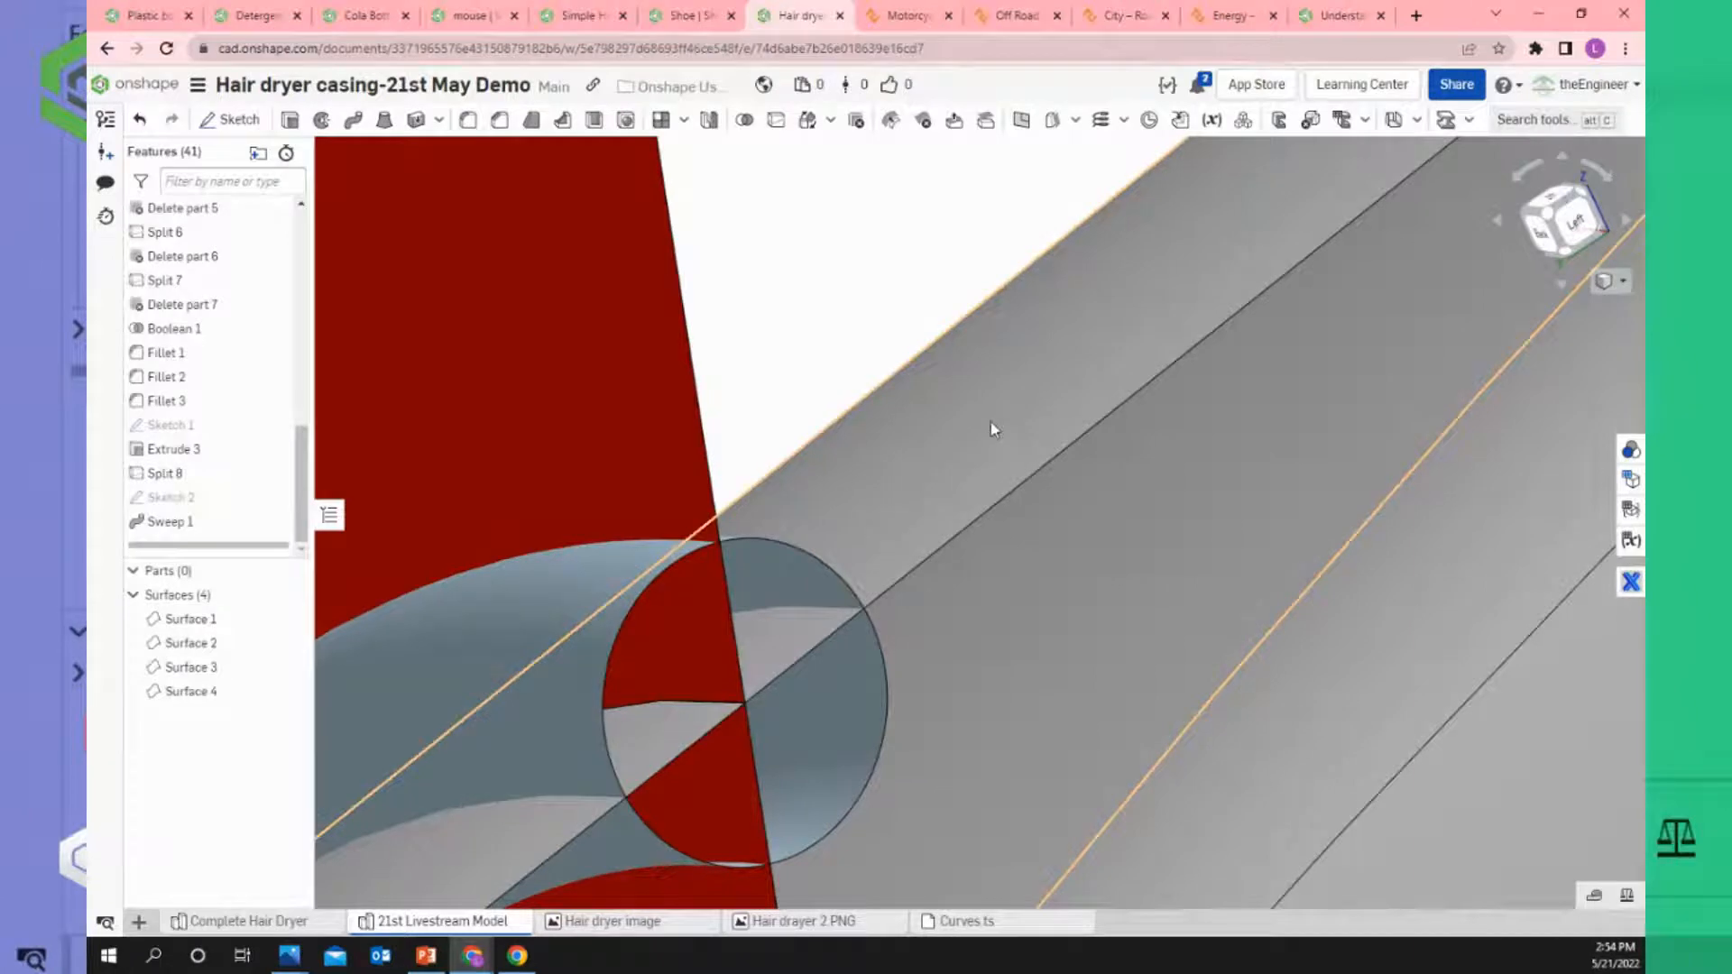
pyautogui.click(945, 424)
pyautogui.click(774, 445)
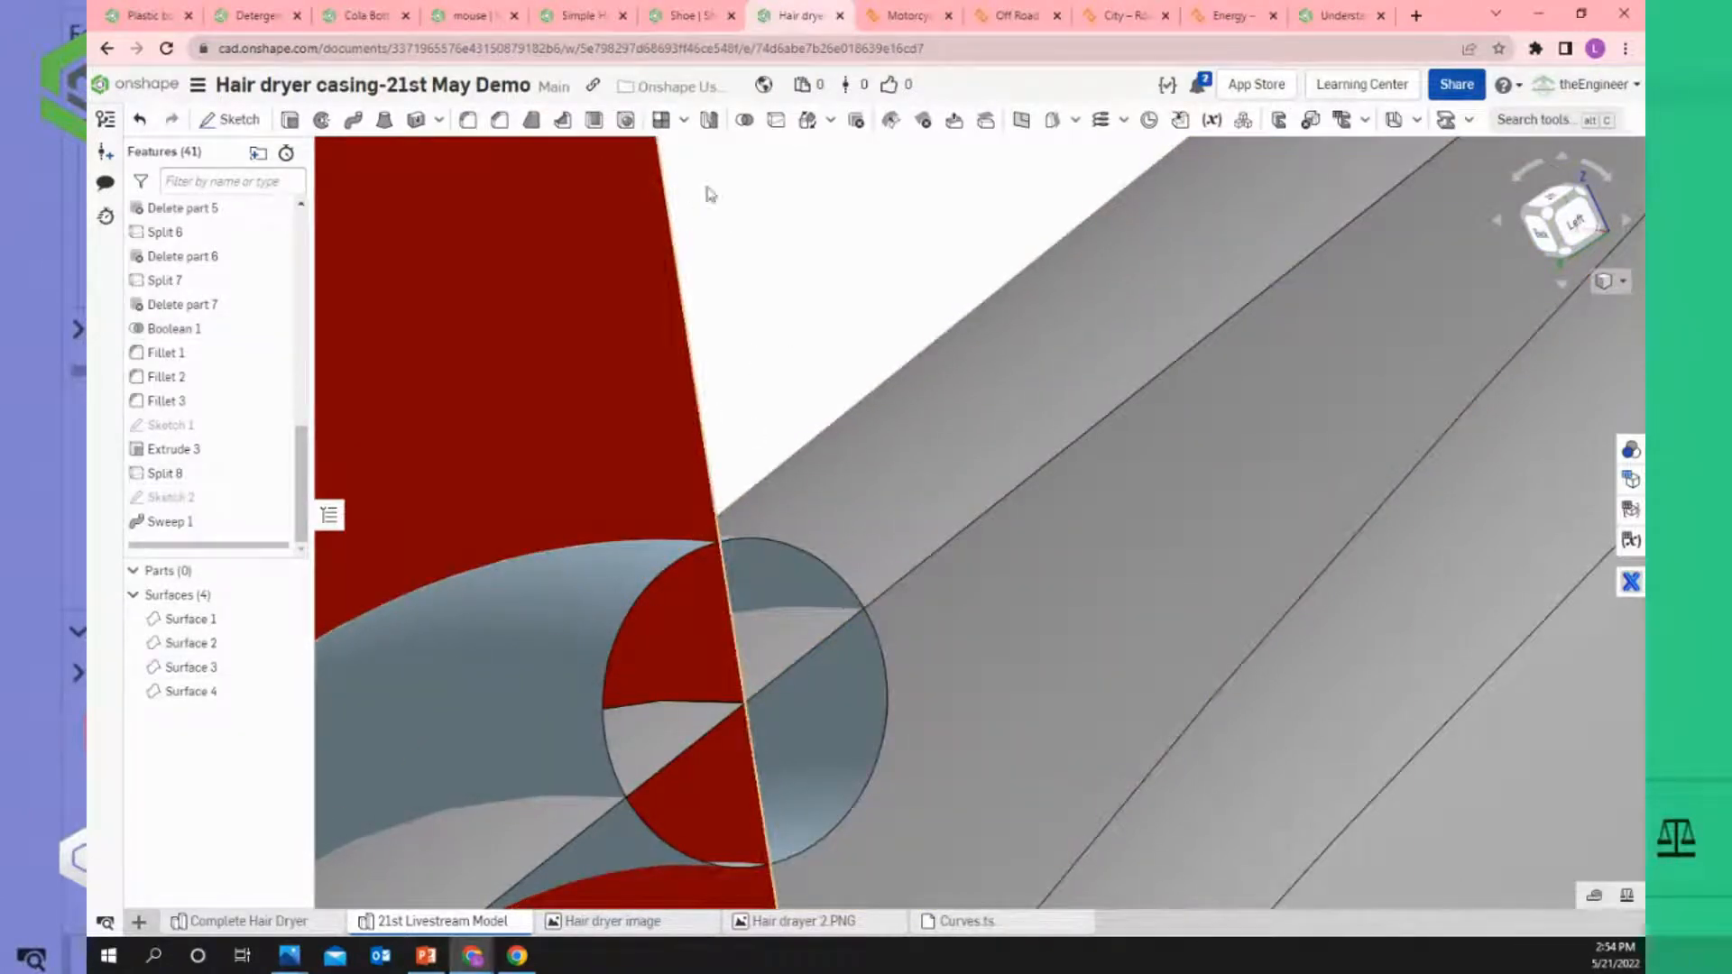
pyautogui.click(775, 123)
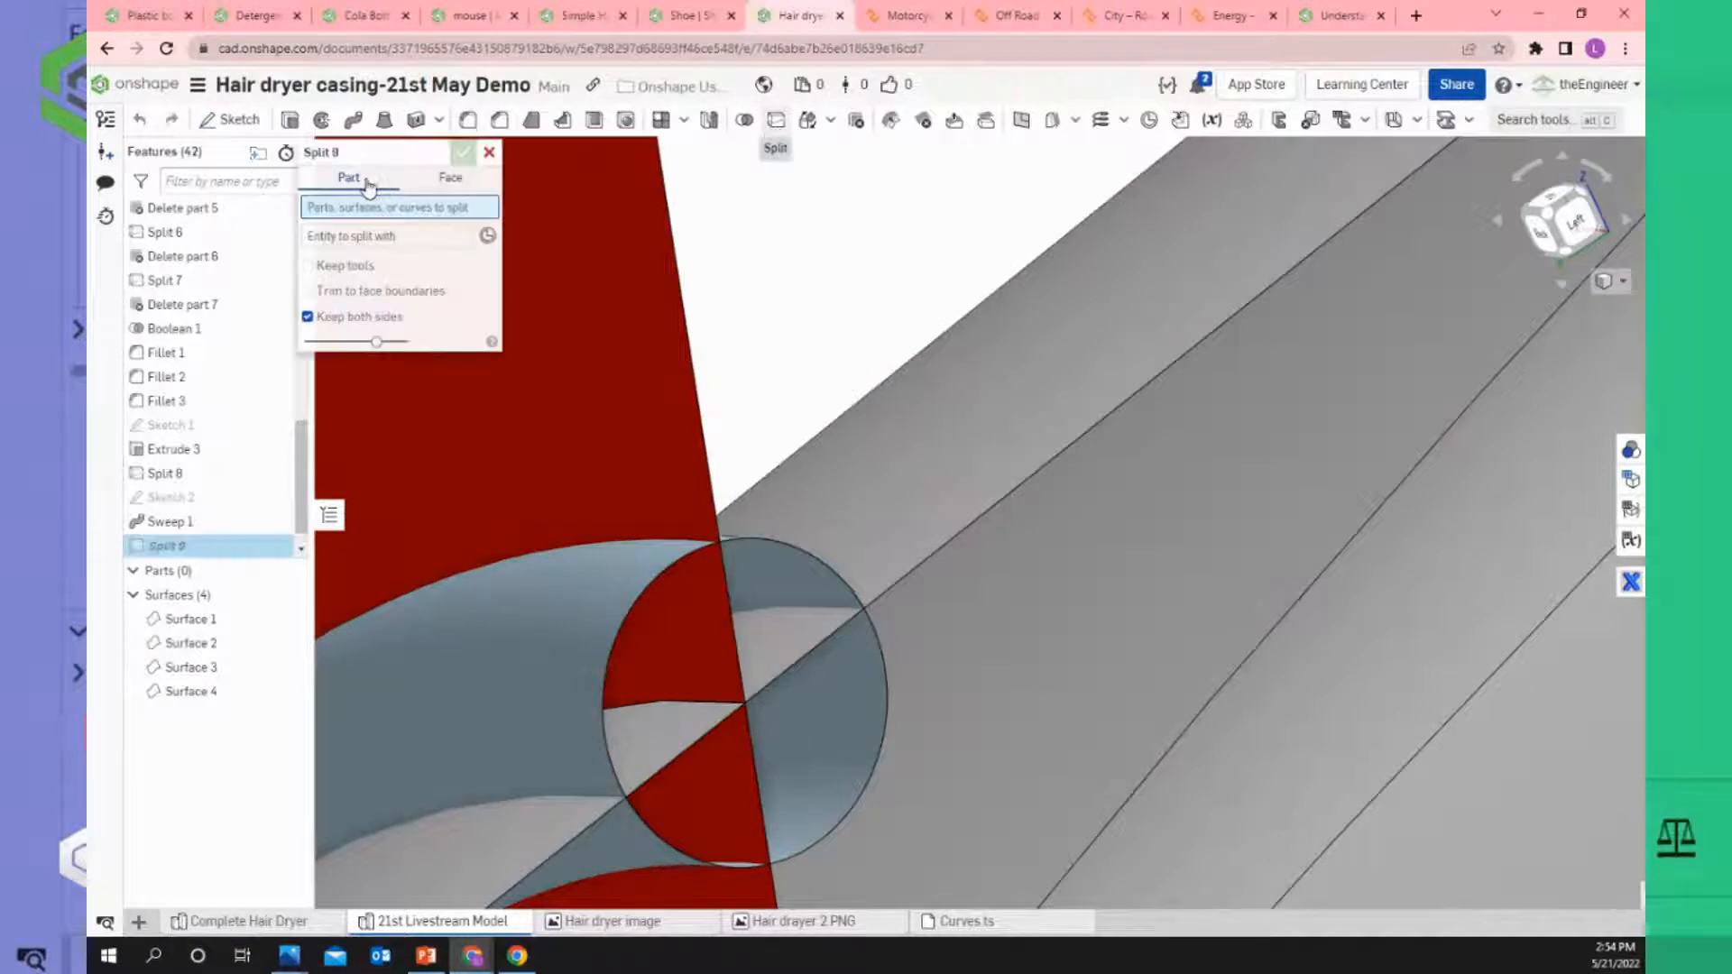
pyautogui.click(527, 637)
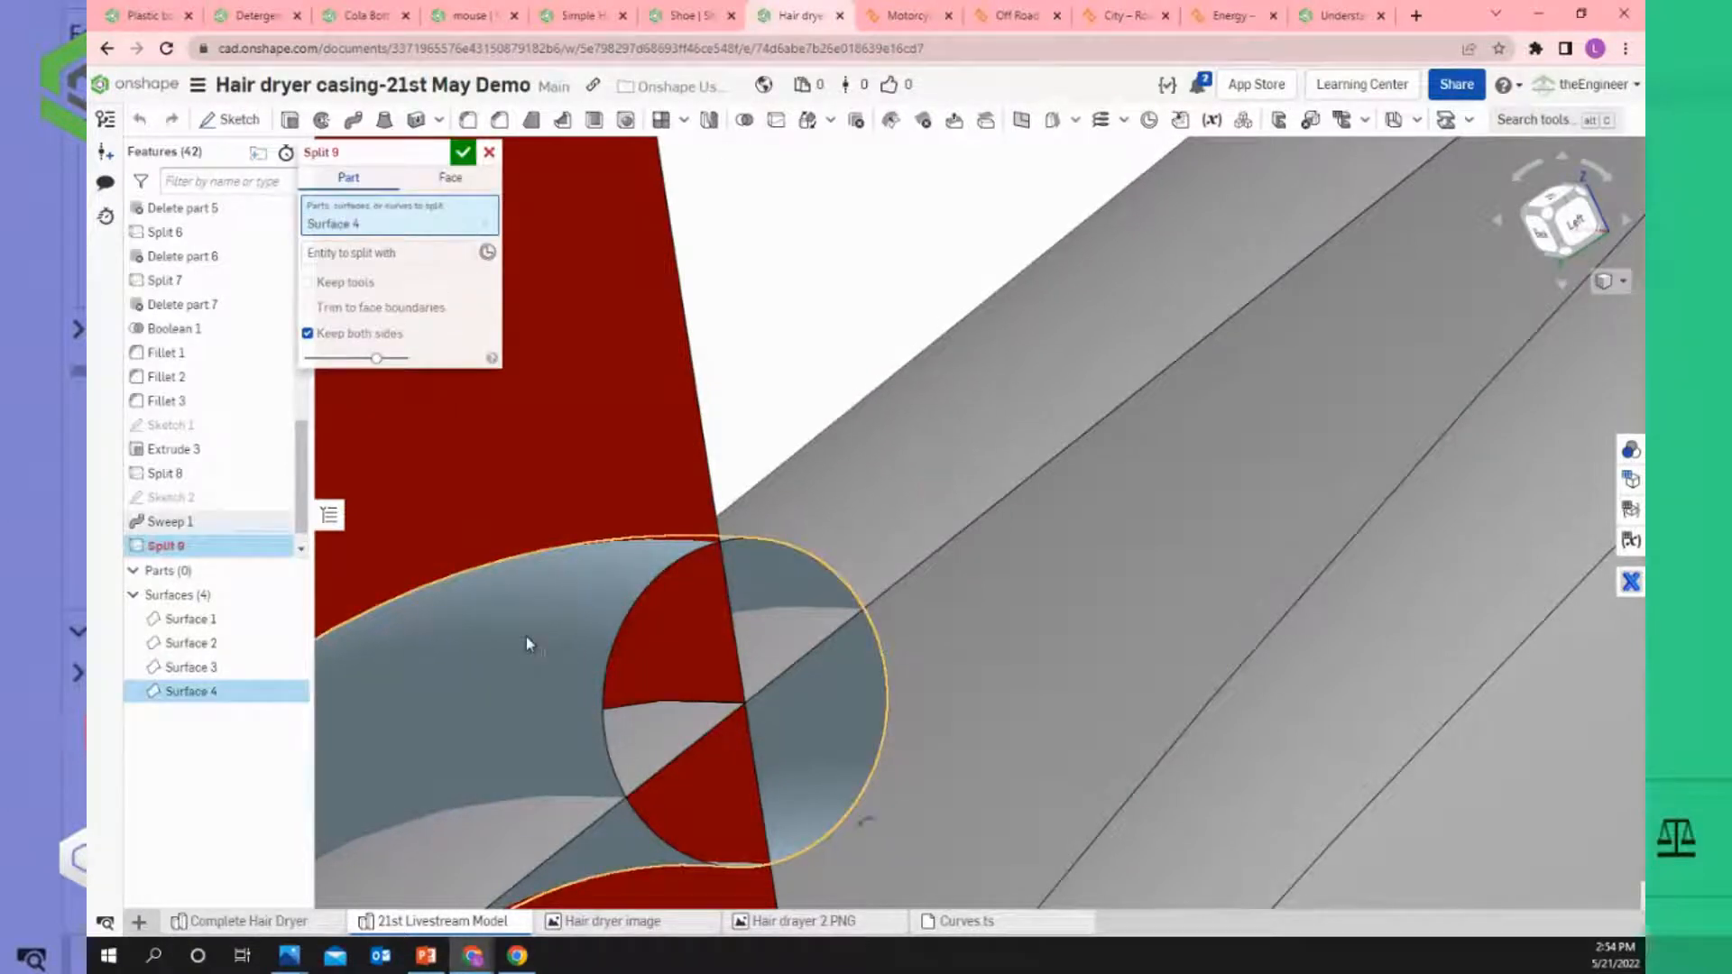
pyautogui.click(331, 255)
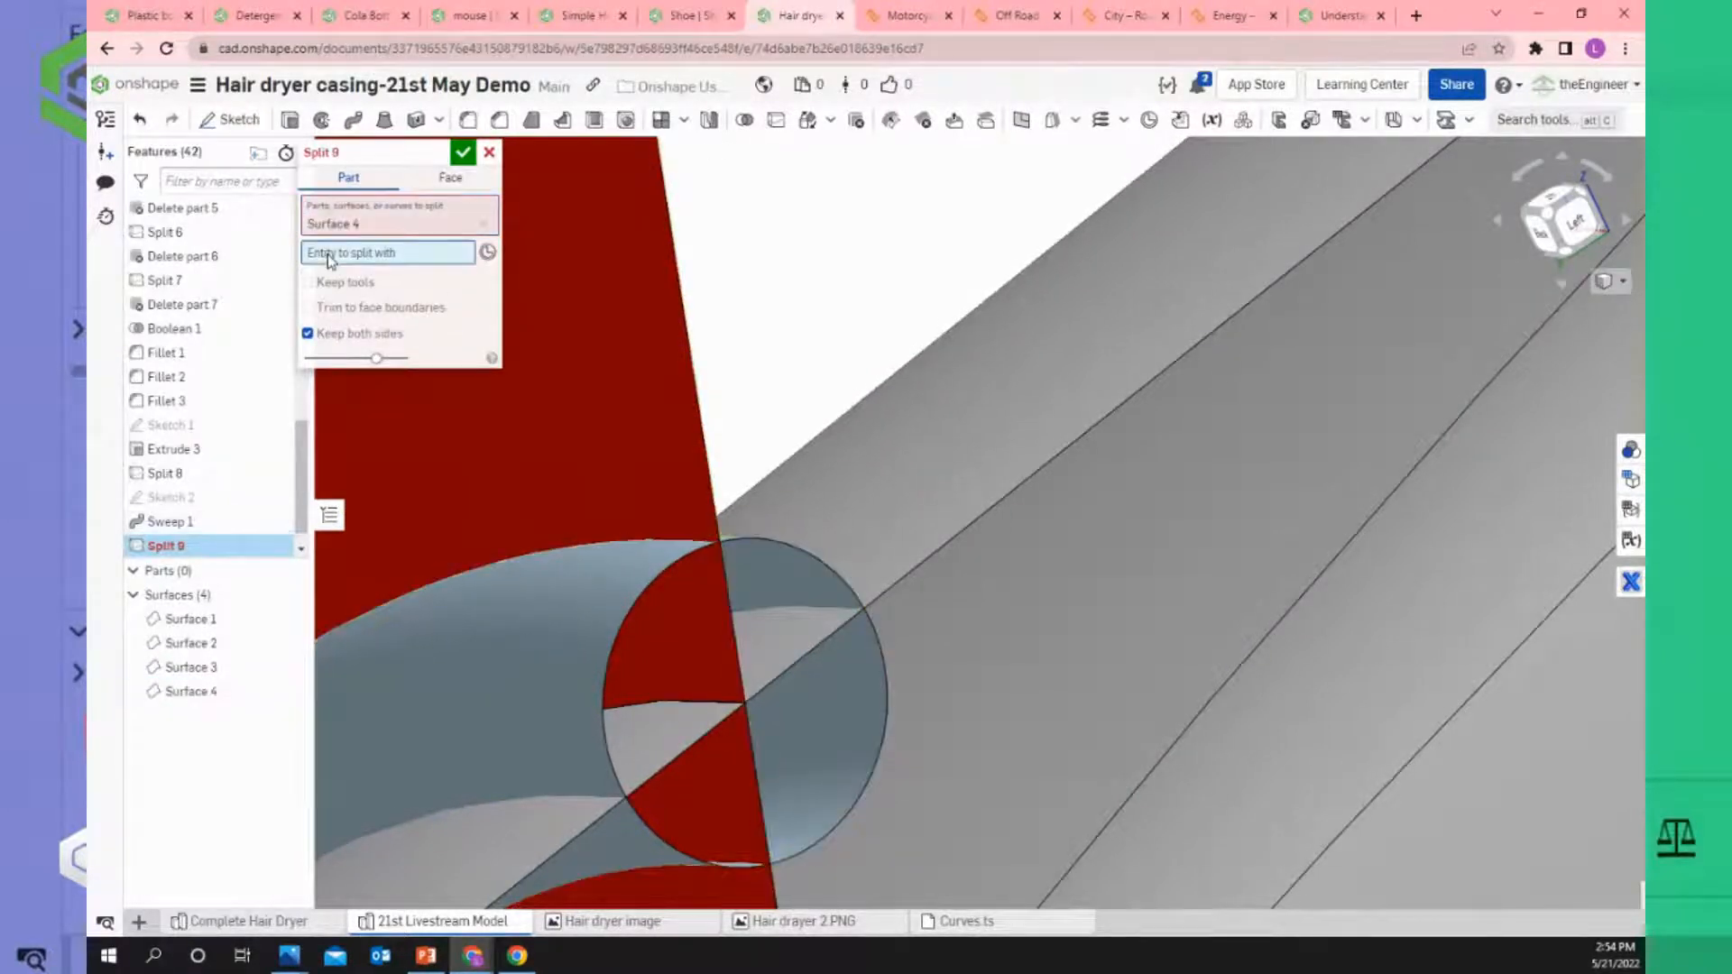
pyautogui.click(655, 332)
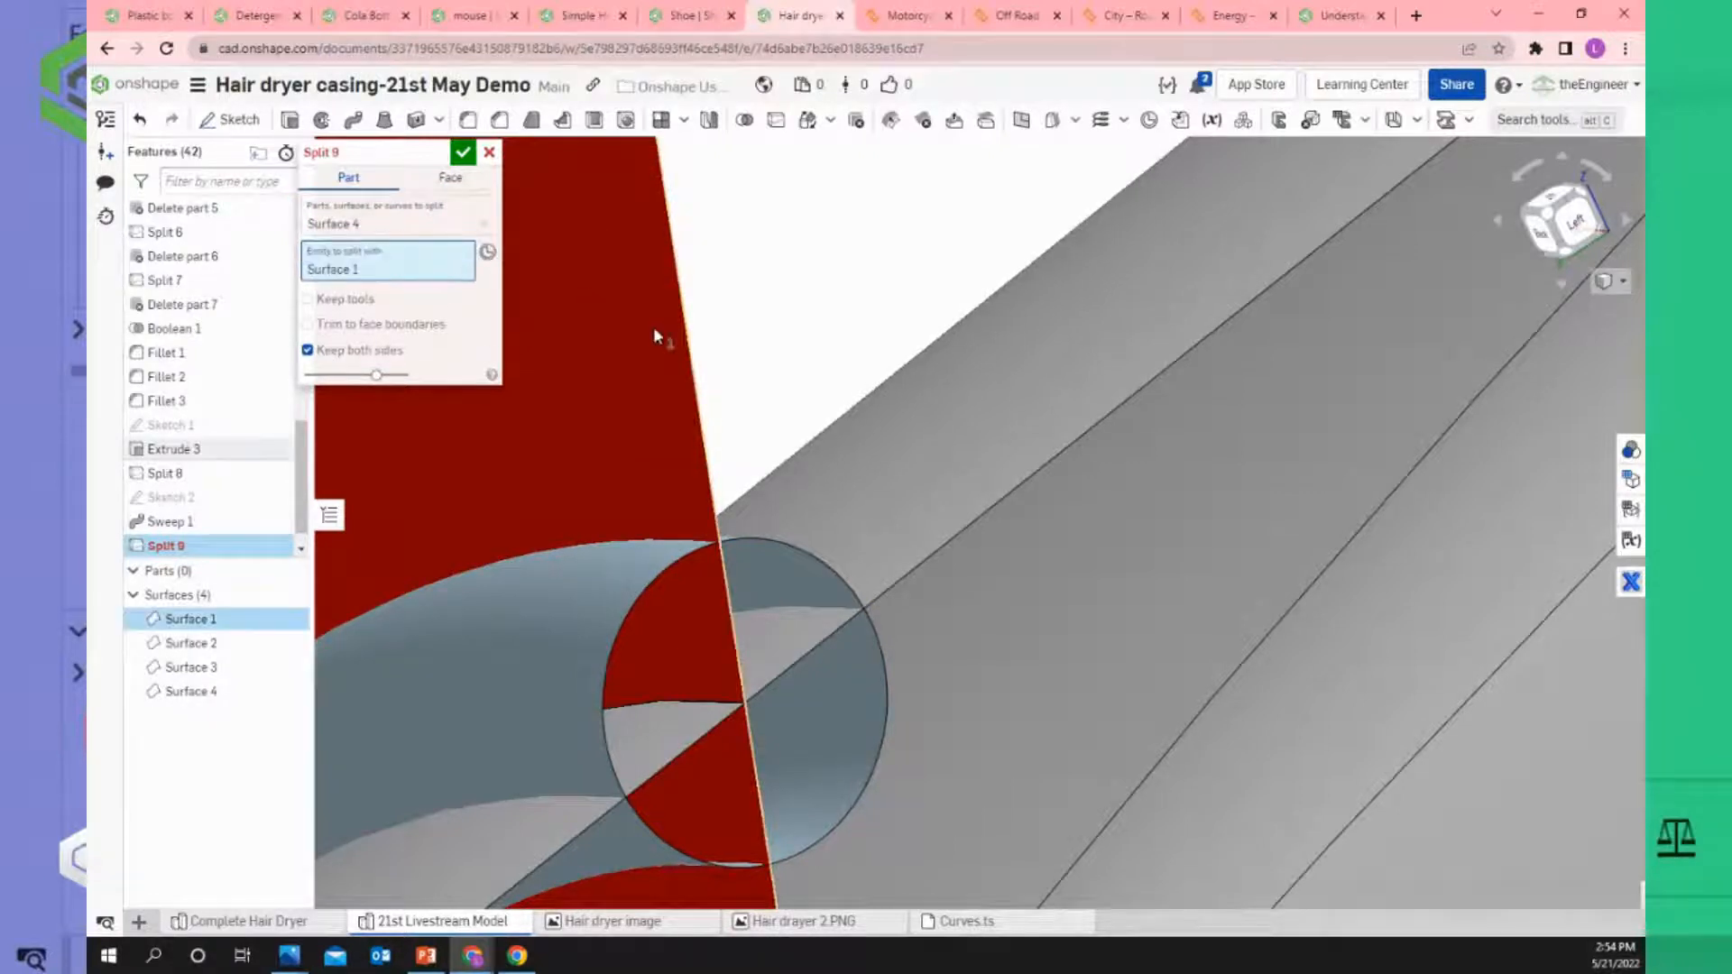
pyautogui.click(463, 153)
# Select pieces of the split tube at its open end to check how the surface is divided.
pyautogui.scroll(-4, 661, 343)
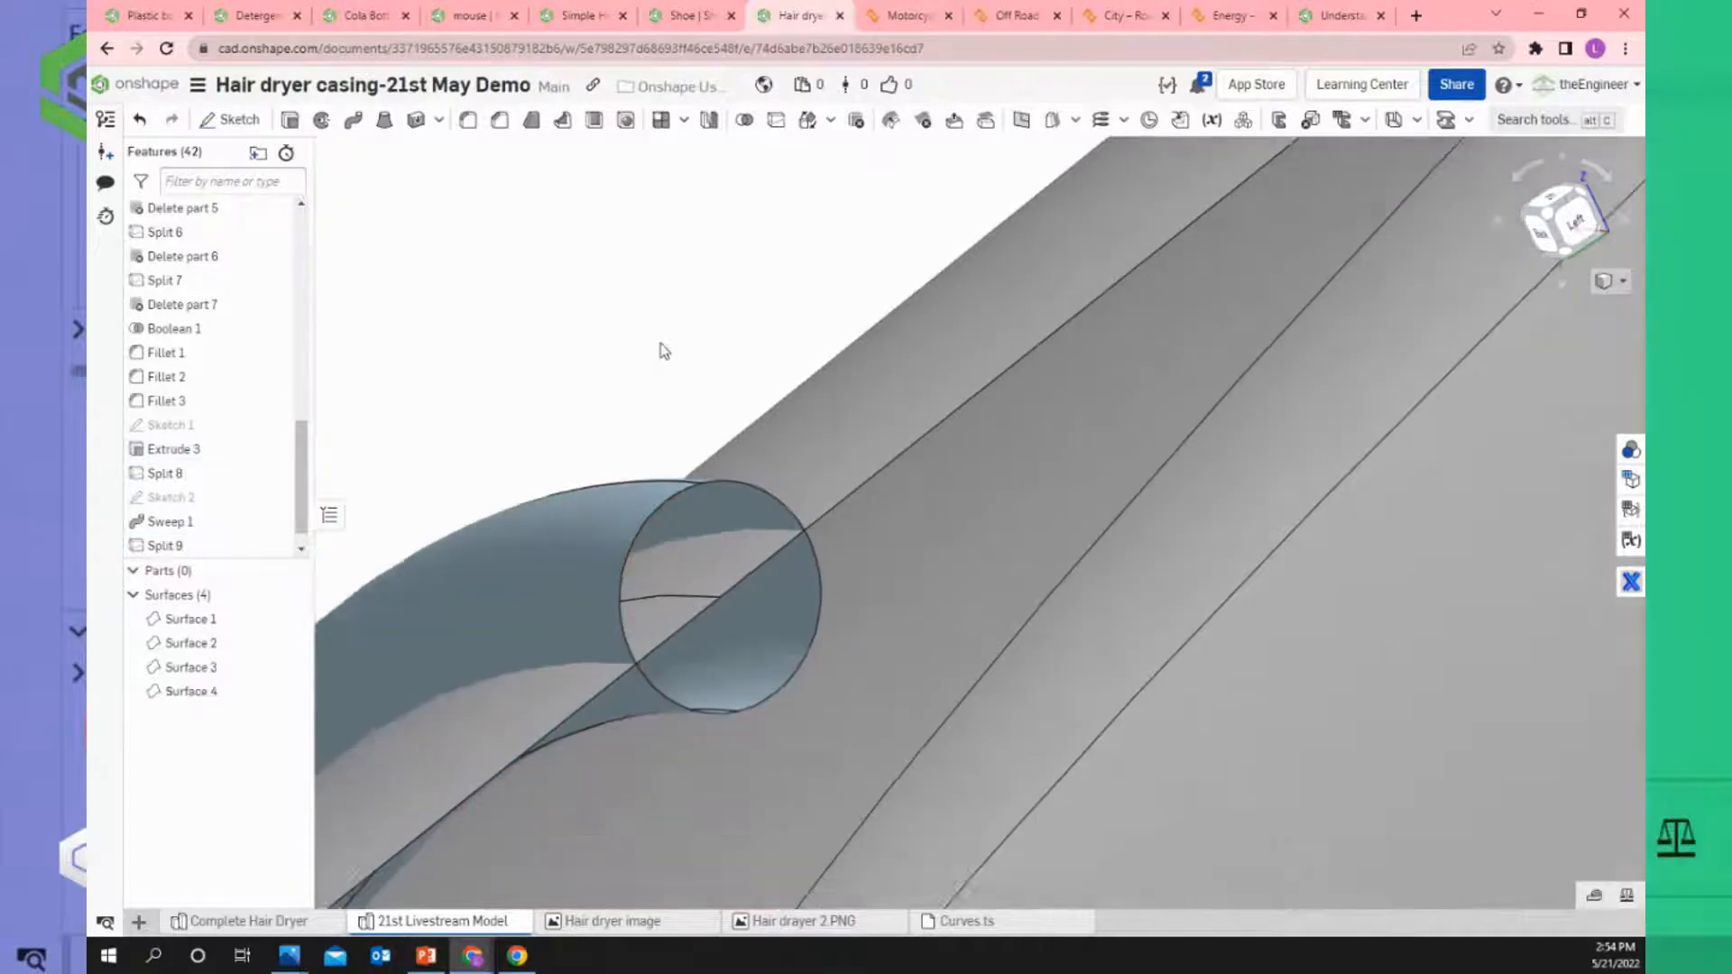
pyautogui.scroll(3, 727, 473)
pyautogui.scroll(2, 729, 480)
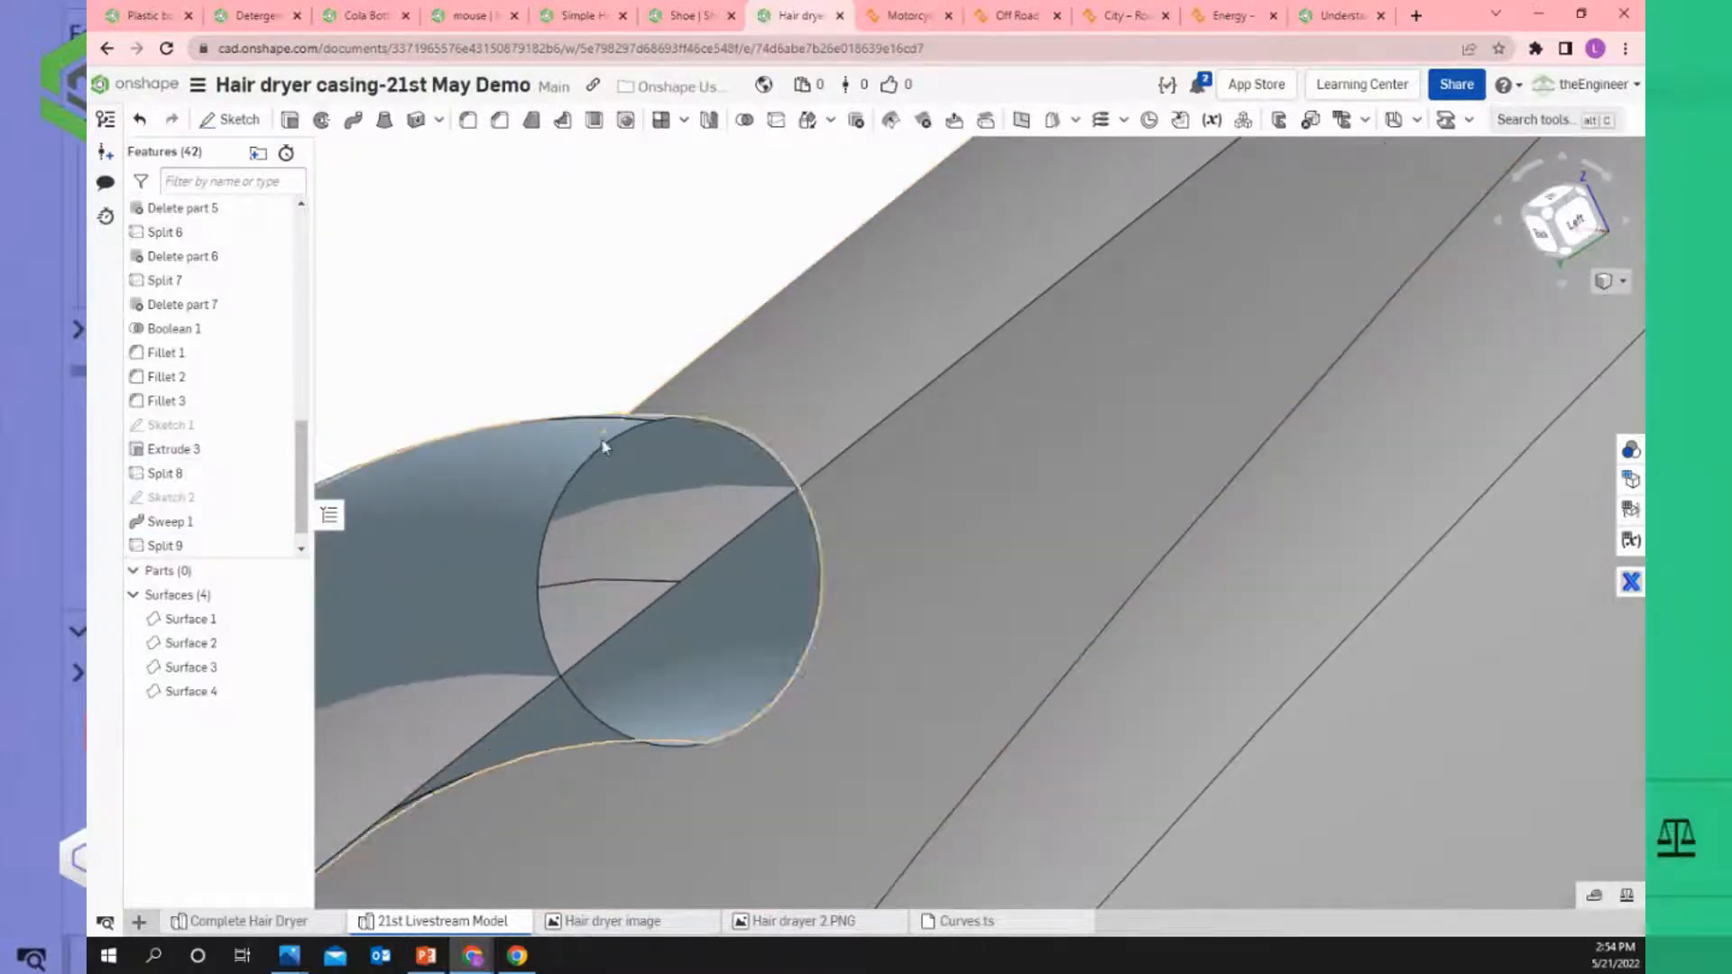
pyautogui.click(541, 453)
pyautogui.click(537, 435)
pyautogui.click(719, 448)
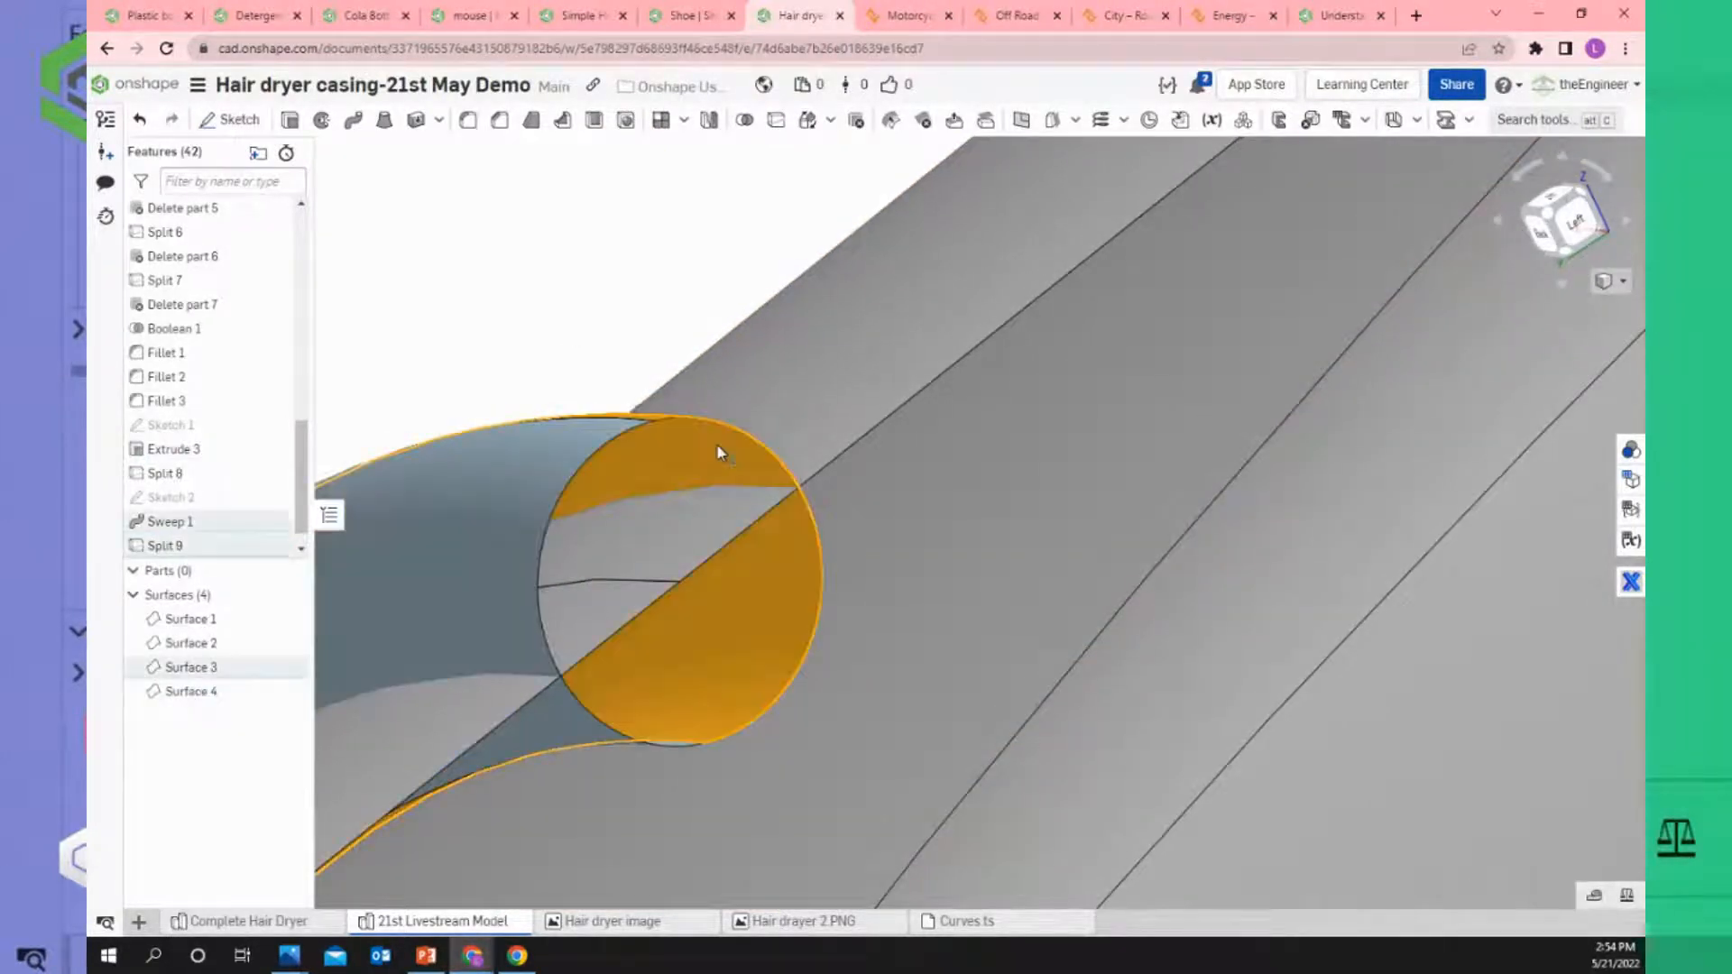
# Split the swept tube piece (Surface 3) with the main casing surface (Surface 2), keeping the tool and both sides.
pyautogui.click(619, 276)
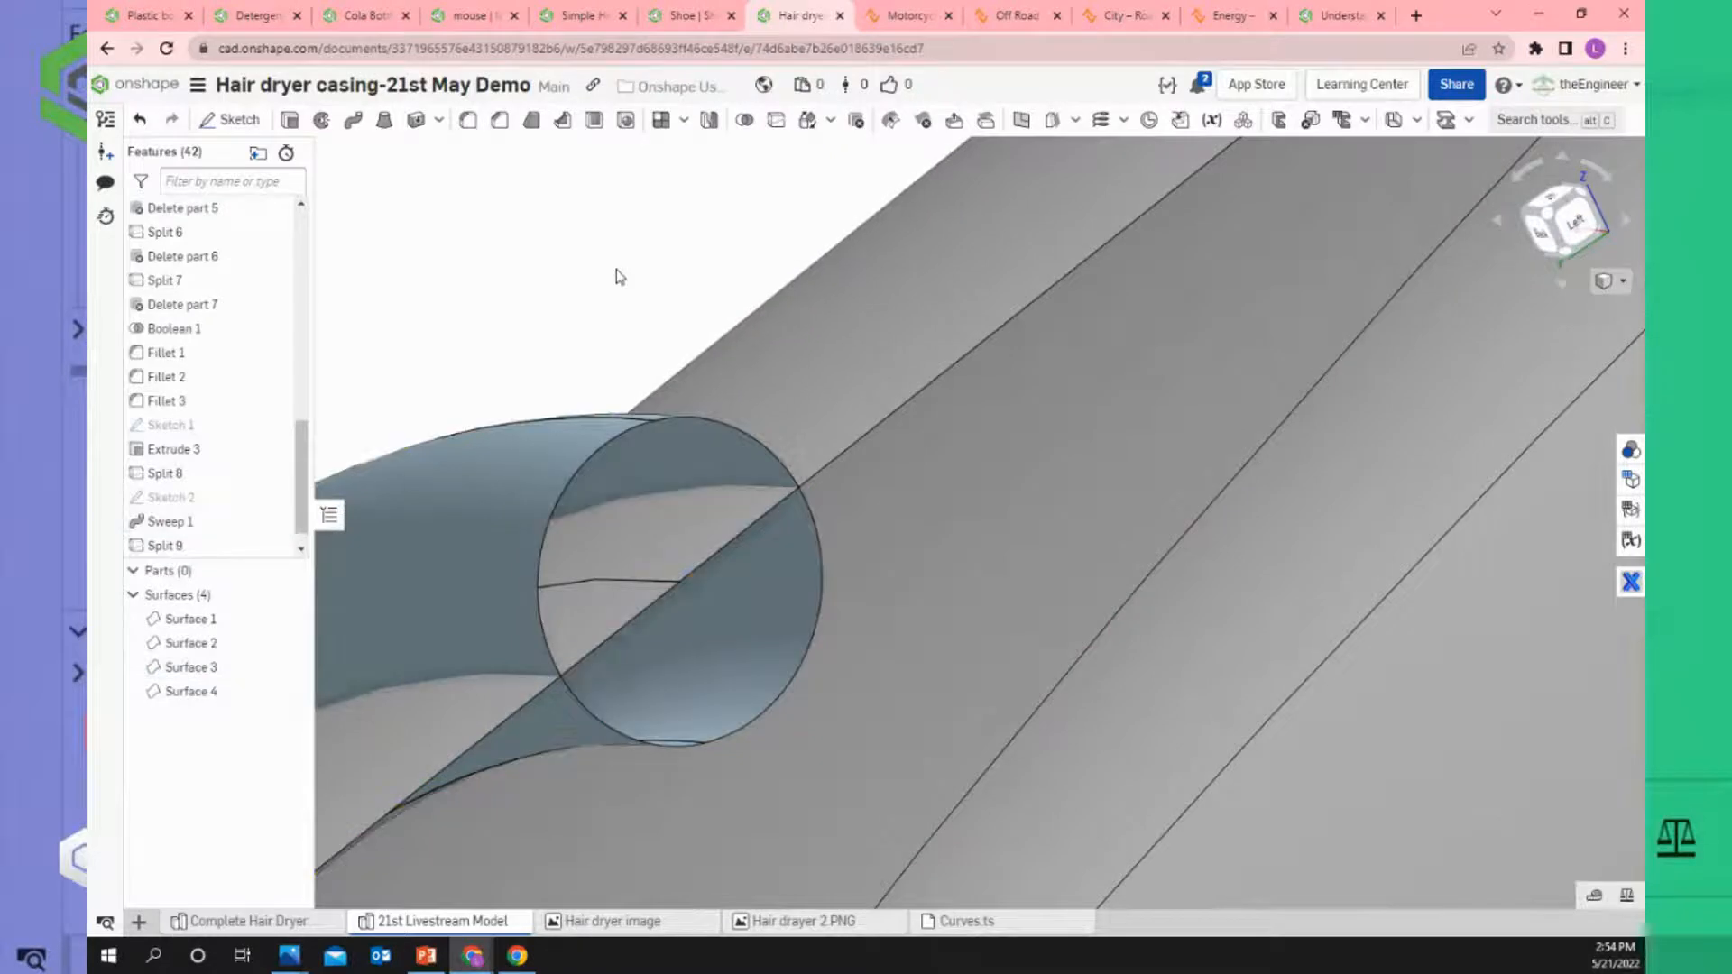
pyautogui.click(777, 126)
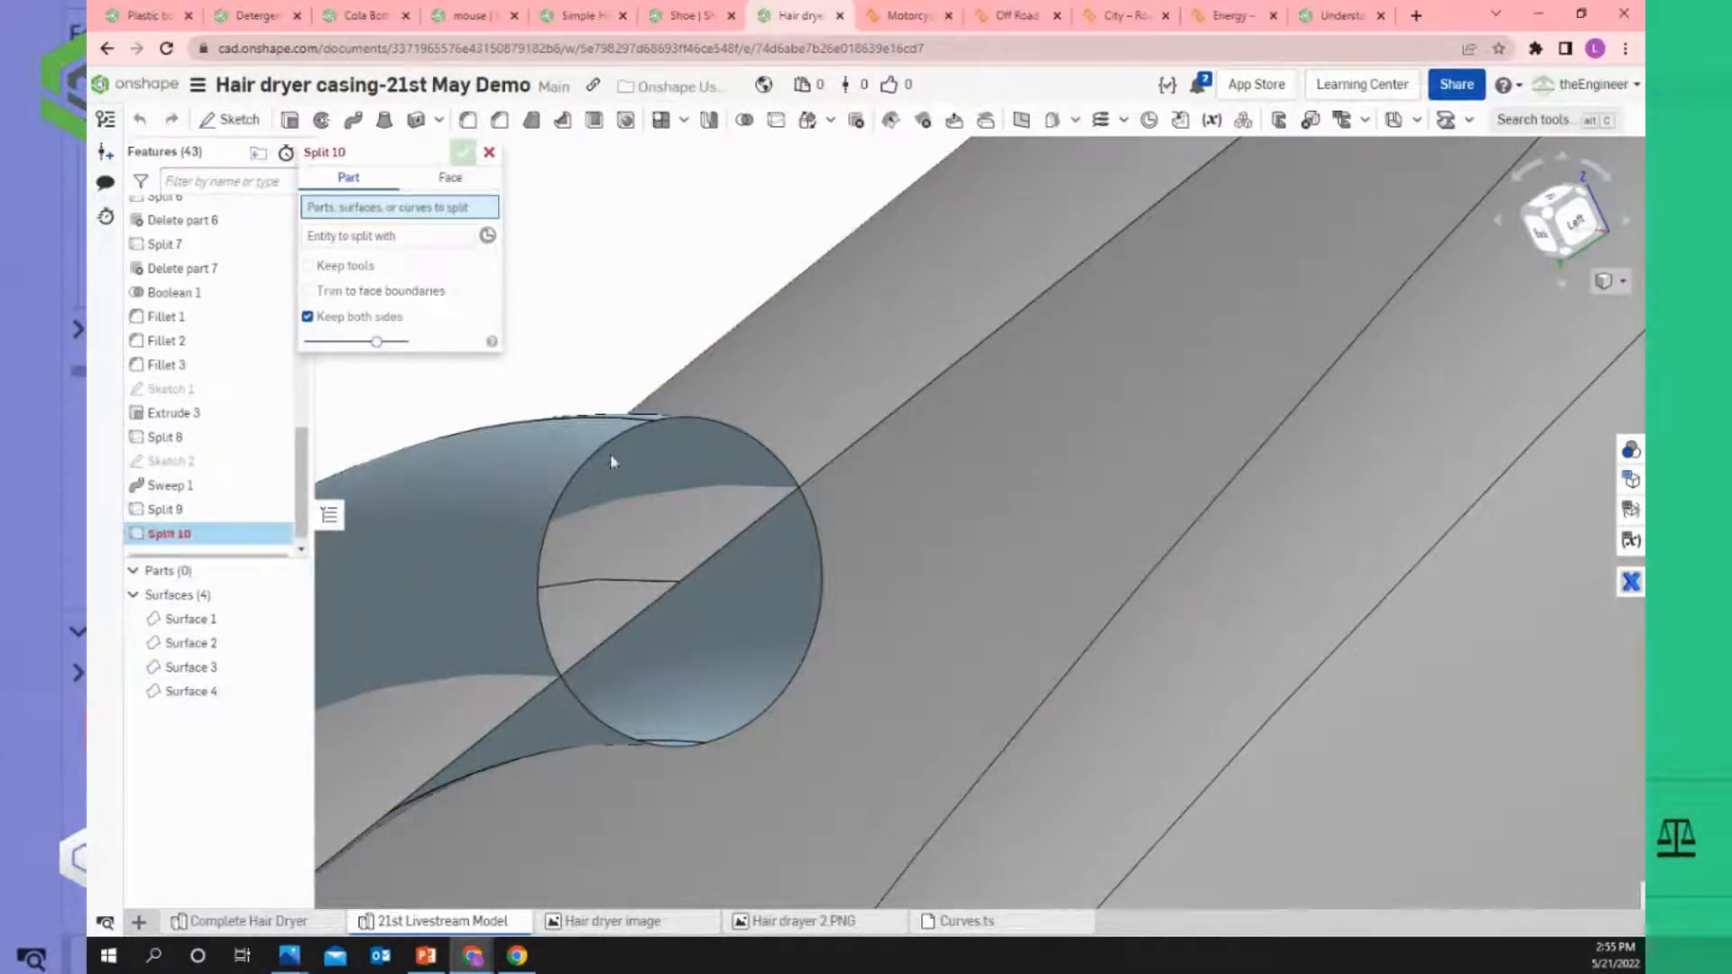
pyautogui.click(659, 469)
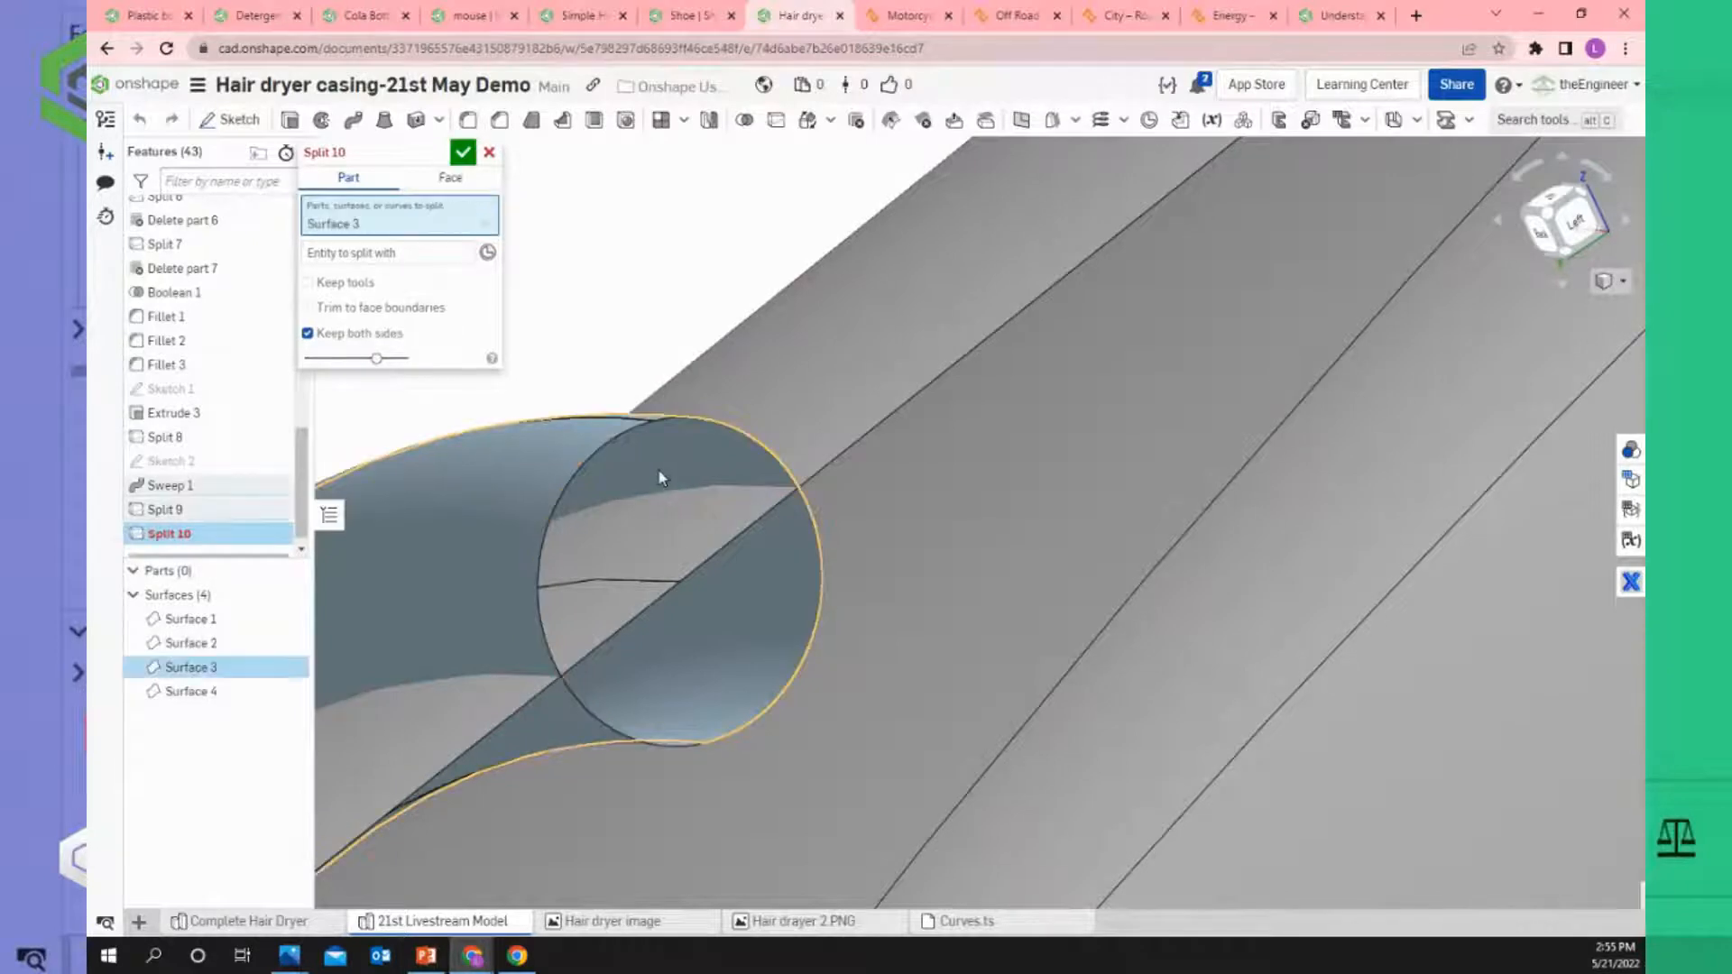
pyautogui.click(339, 255)
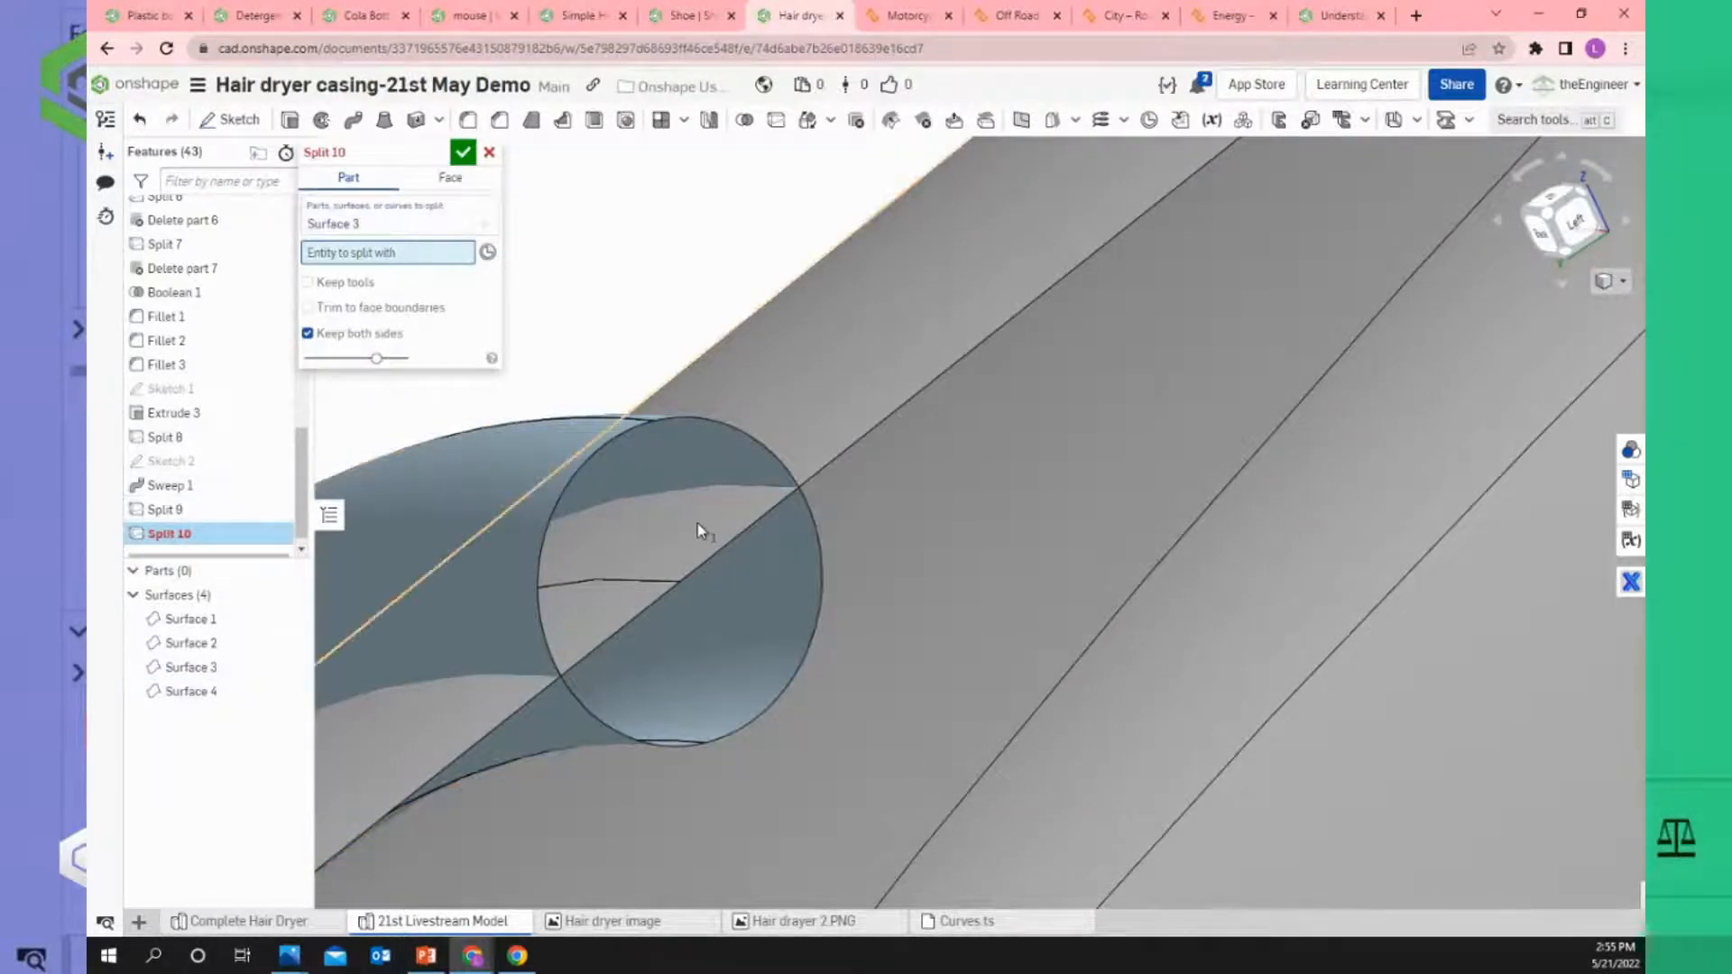
pyautogui.click(699, 530)
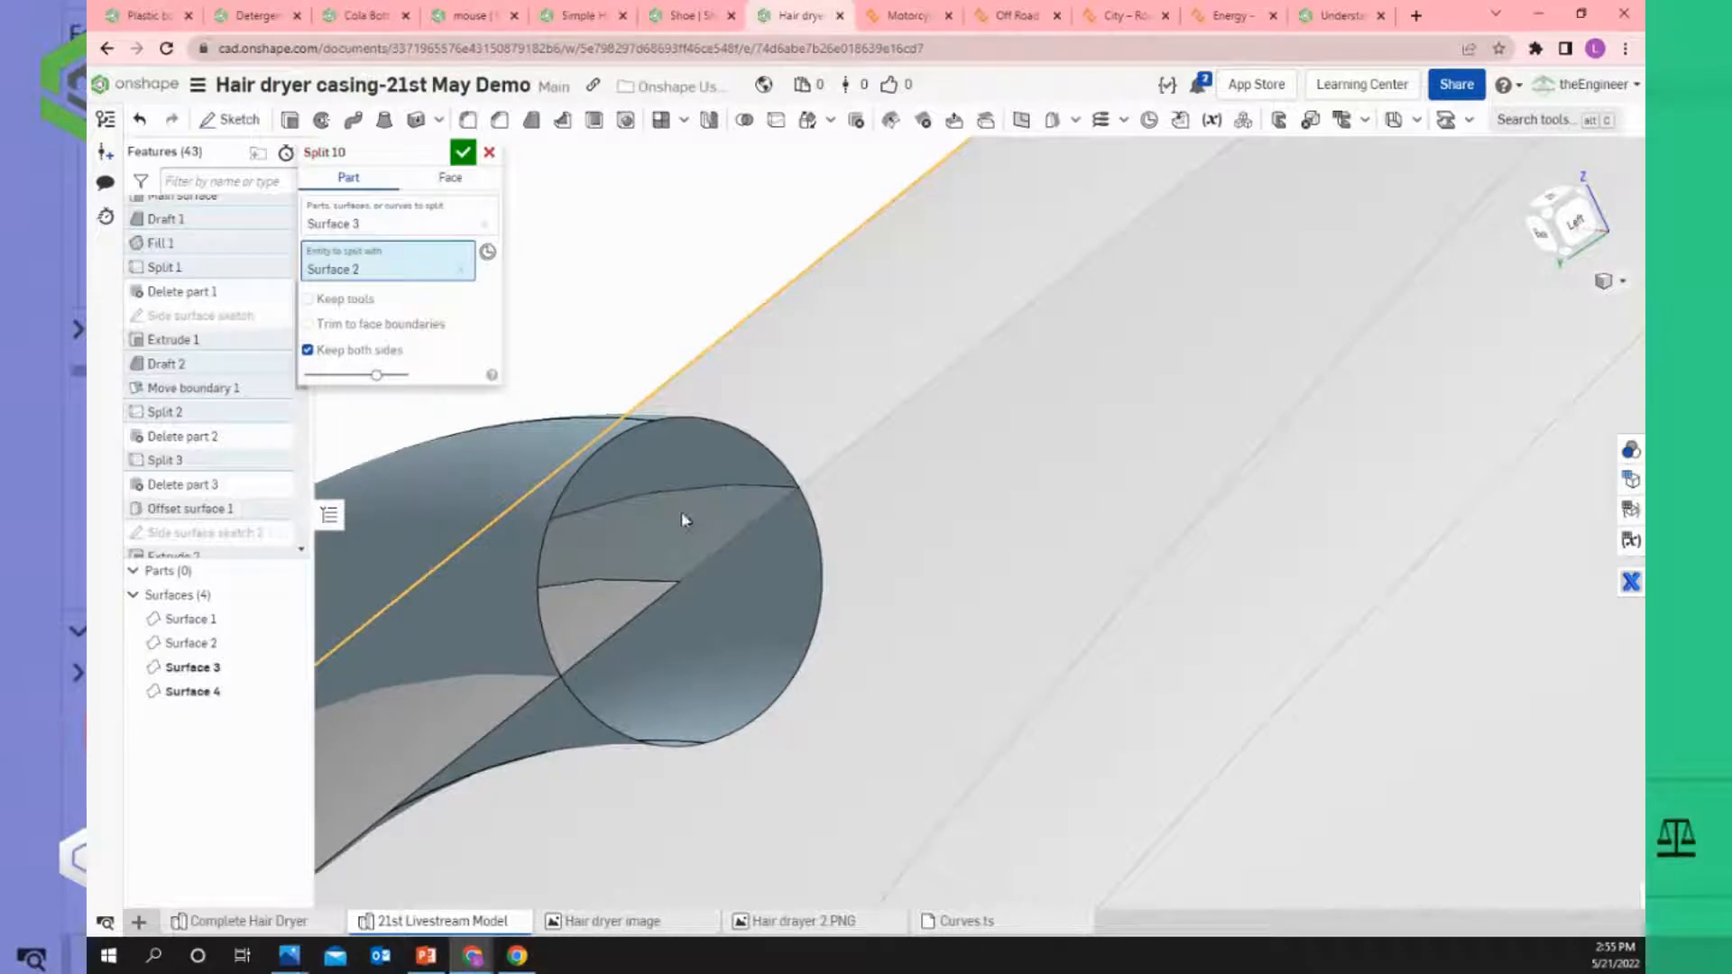
pyautogui.click(308, 298)
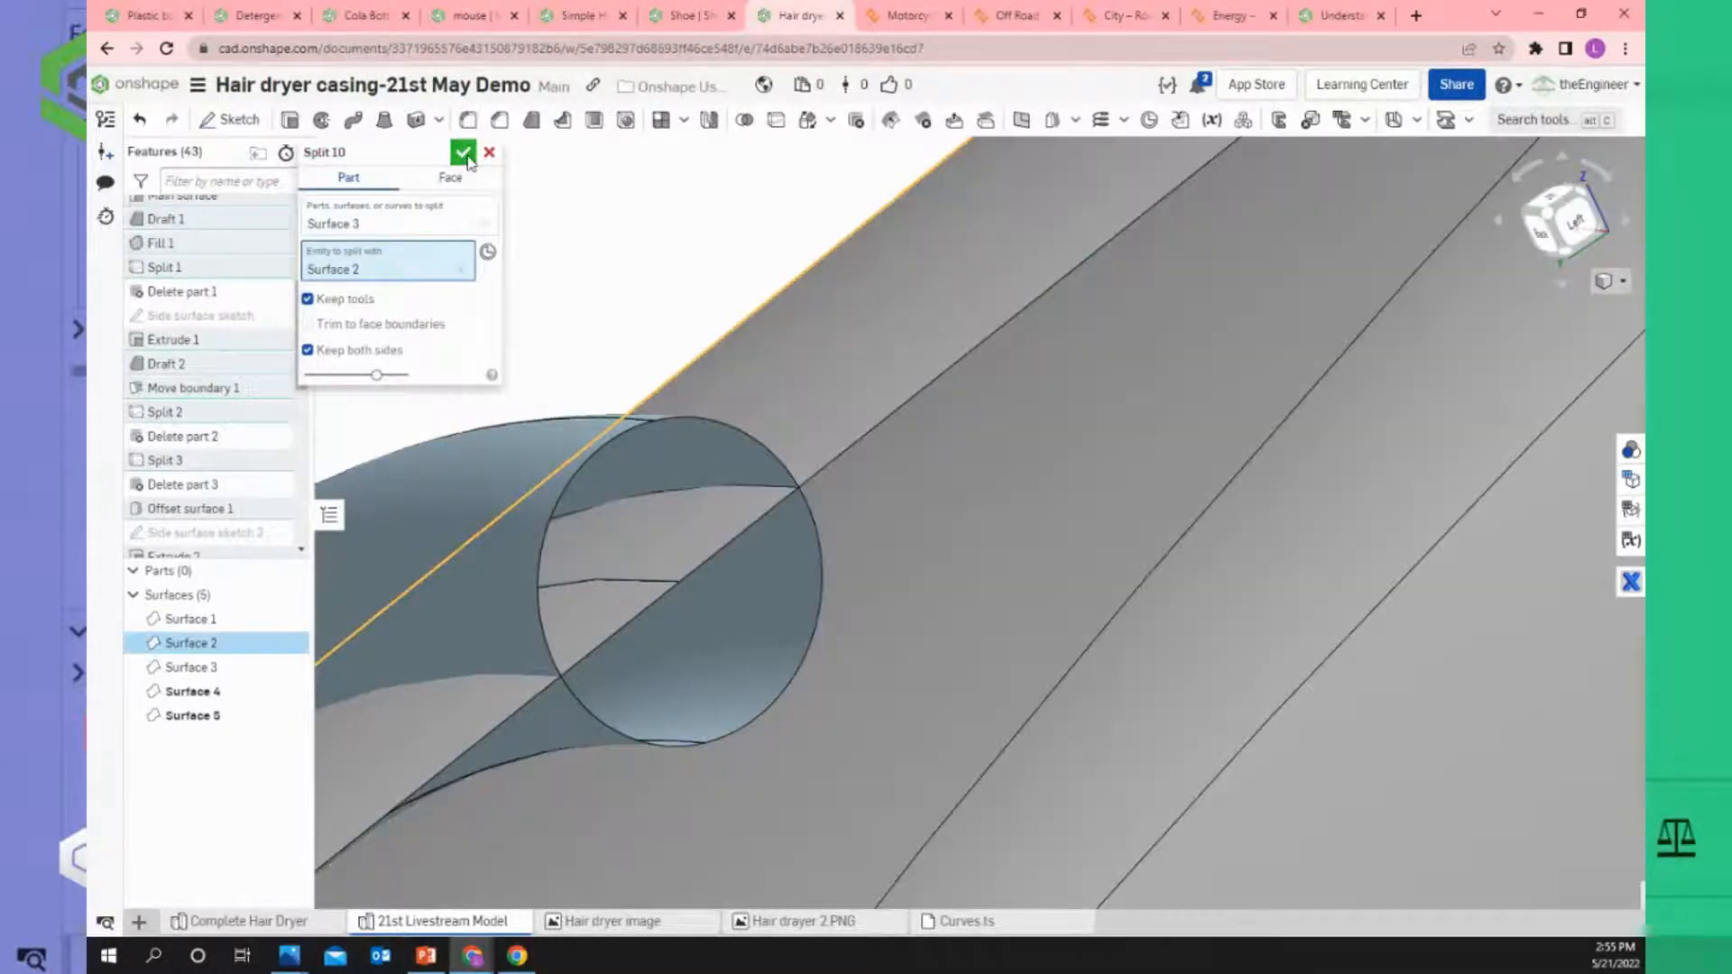
pyautogui.click(463, 152)
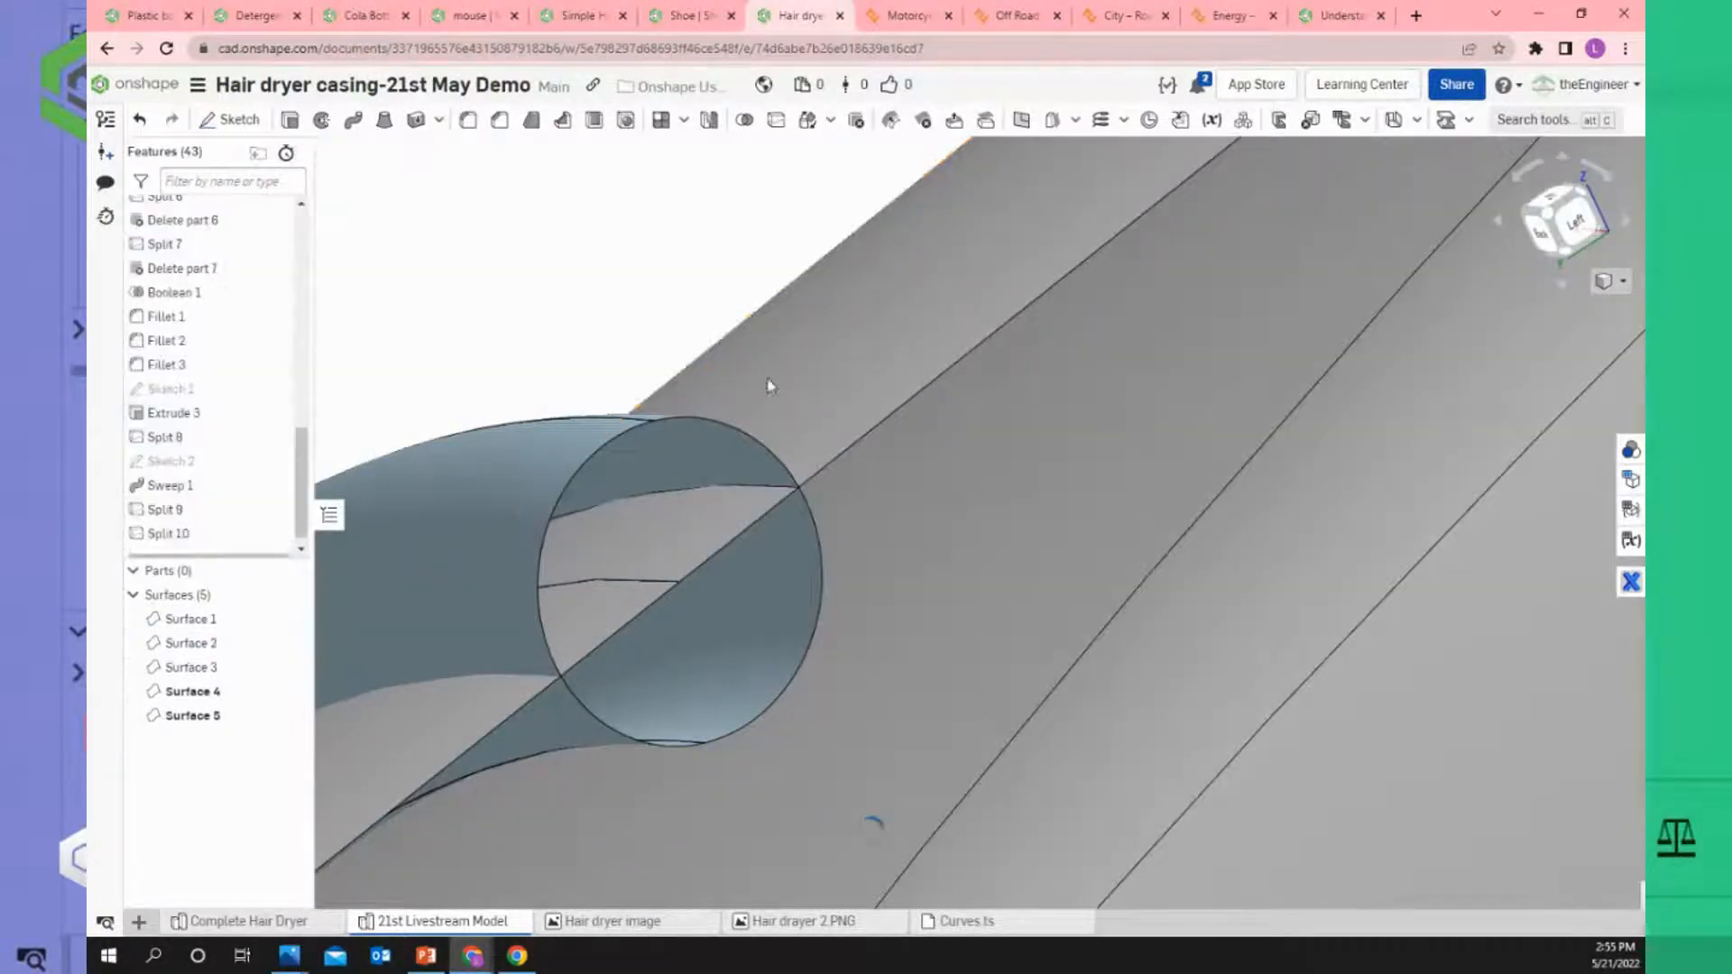
# Delete the tube piece cut off by the main casing surface at the tube's open end.
pyautogui.click(689, 442)
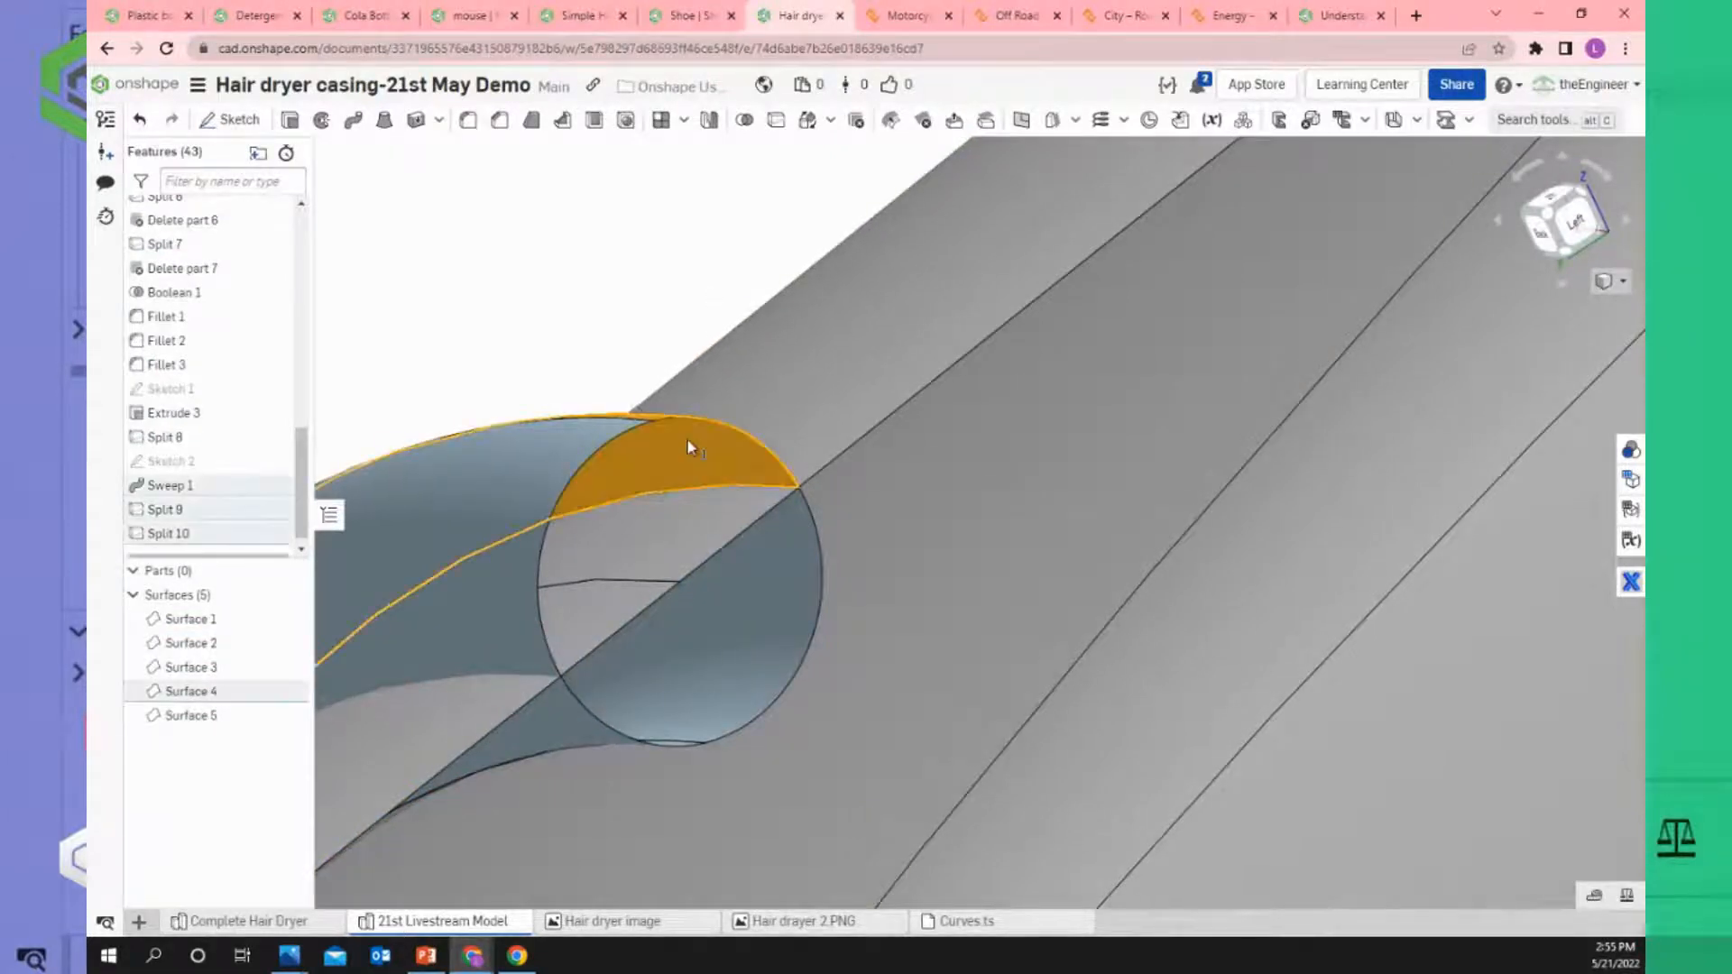
pyautogui.click(858, 123)
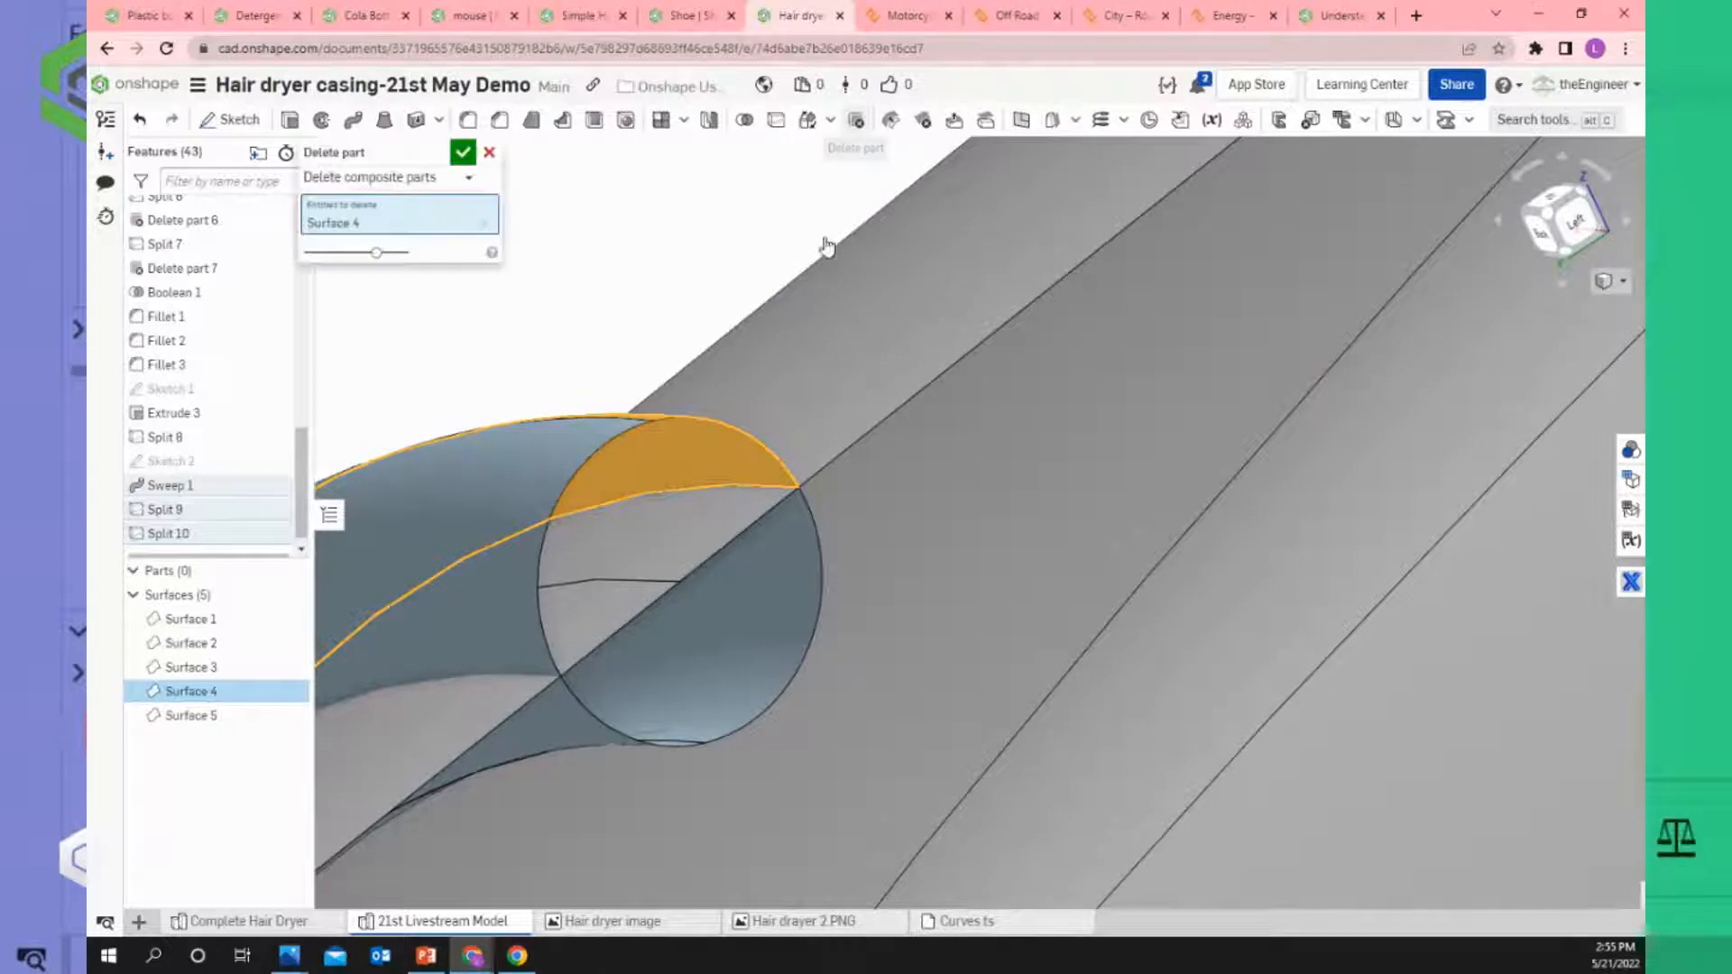
pyautogui.click(463, 152)
# Split the remaining tube piece protruding outside the casing with the neighbouring casing surface (Surface 1), keeping the tool and both sides.
pyautogui.scroll(-5, 642, 298)
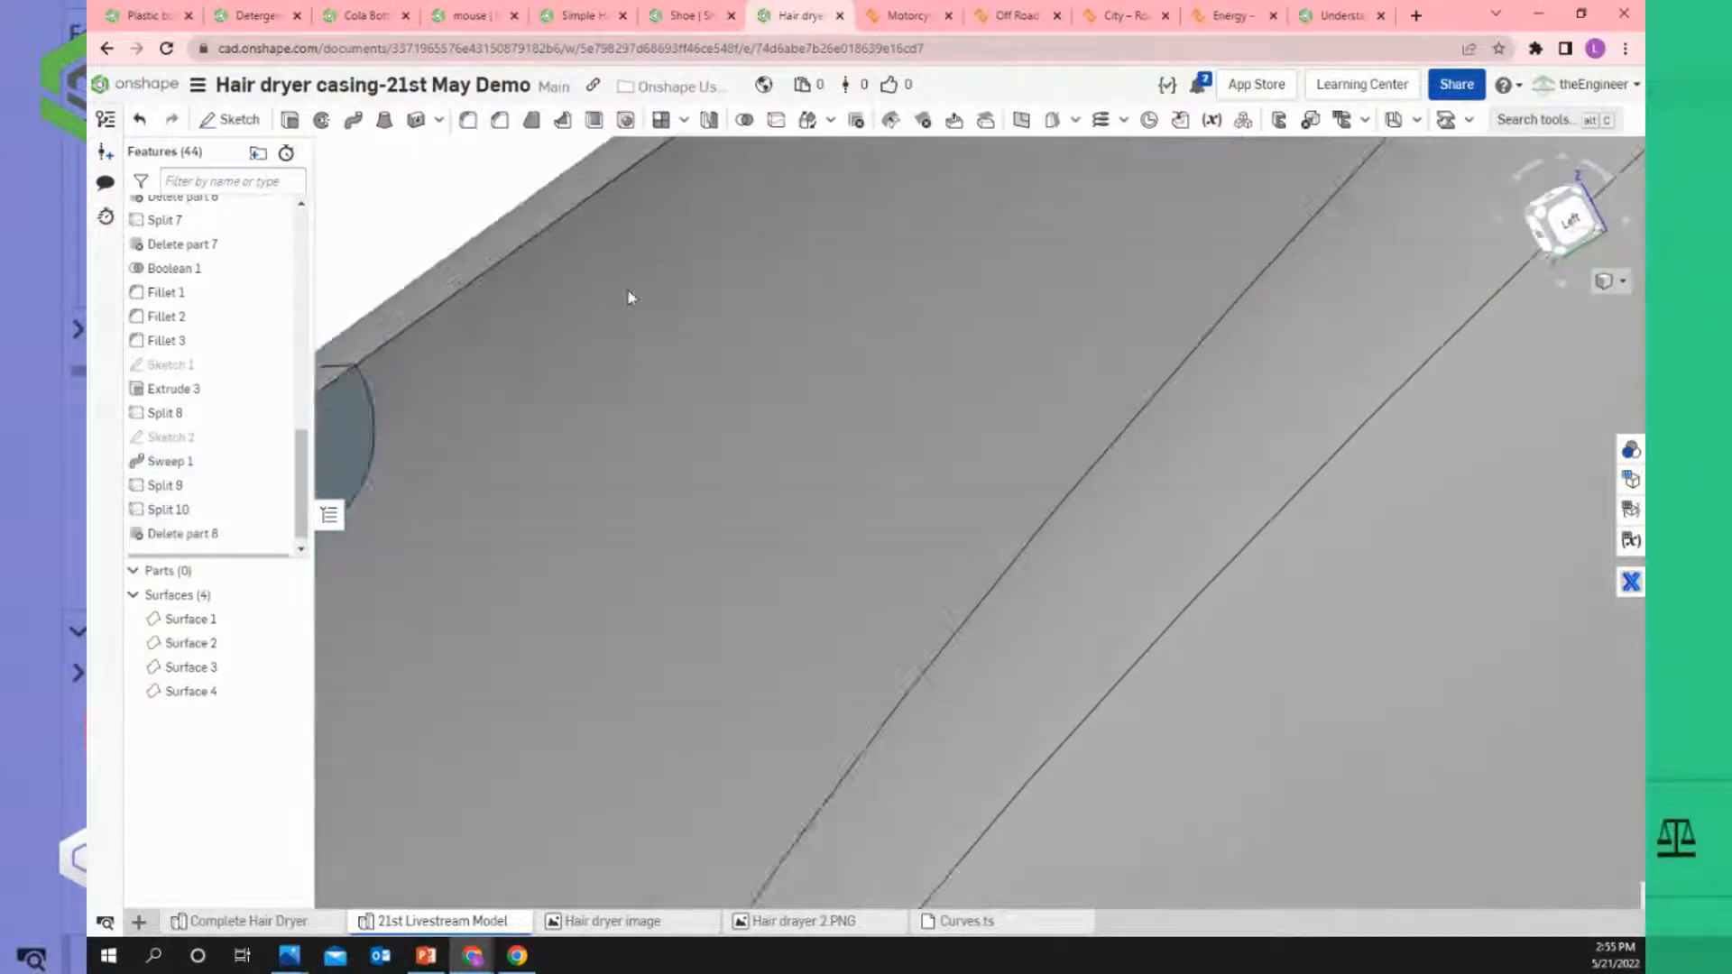
pyautogui.scroll(3, 645, 315)
pyautogui.scroll(-2, 395, 398)
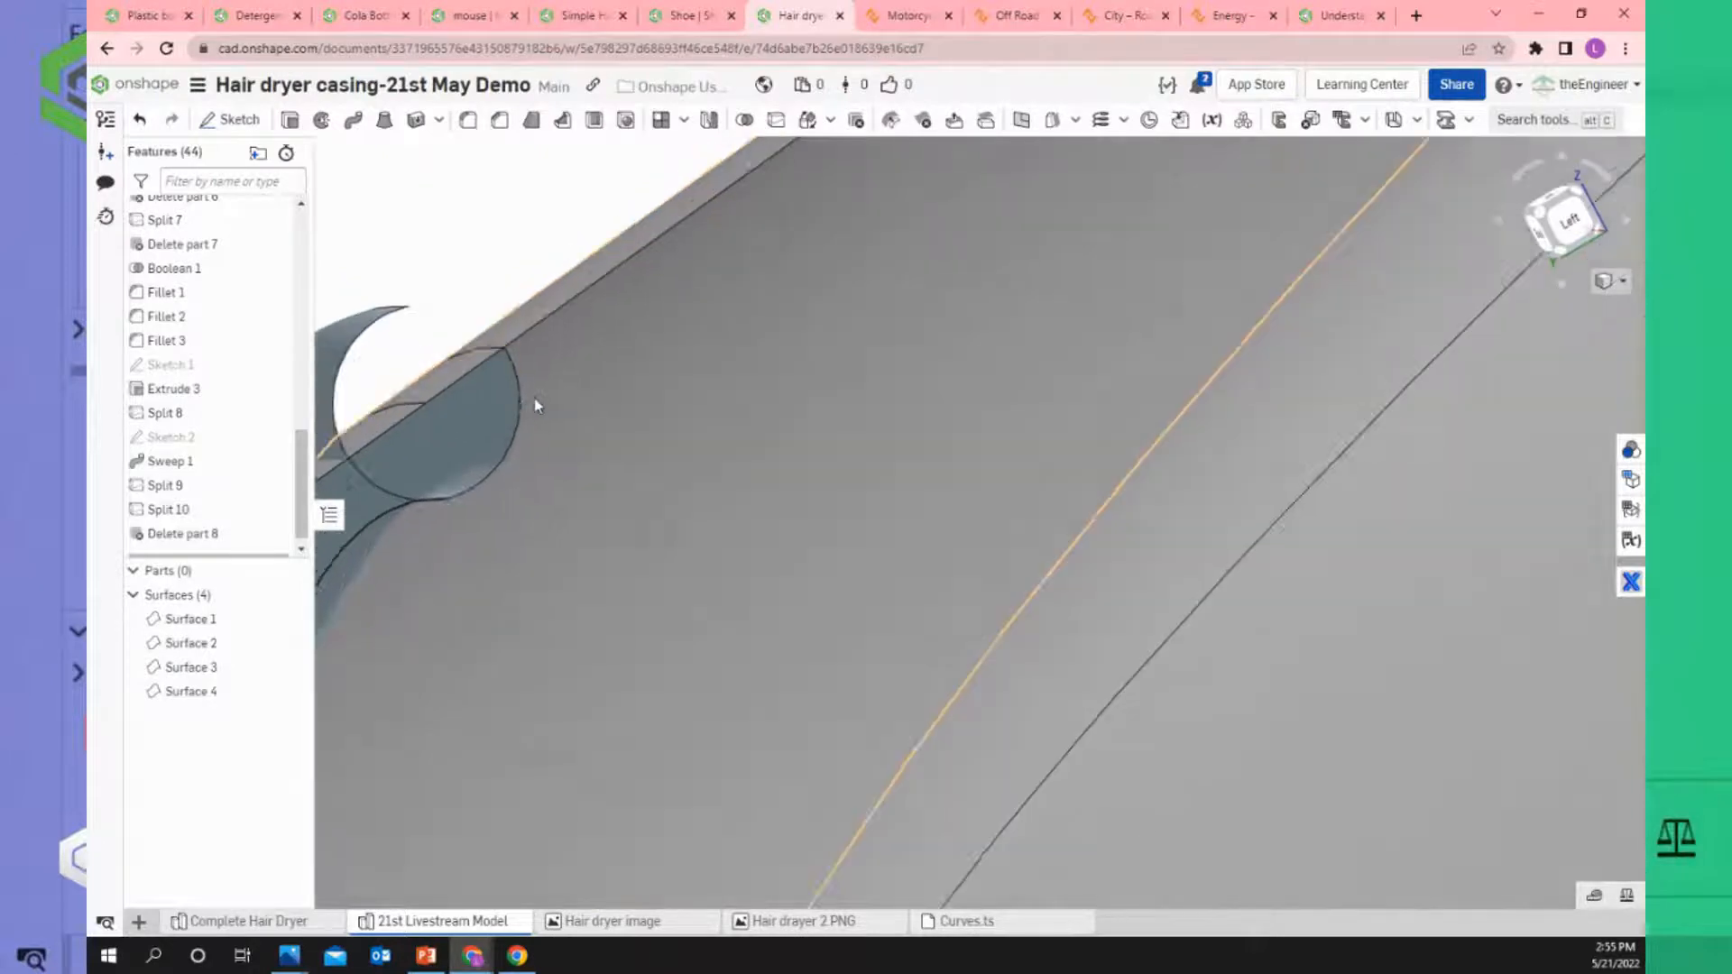
pyautogui.scroll(3, 536, 402)
pyautogui.press('f')
pyautogui.scroll(-5, 760, 478)
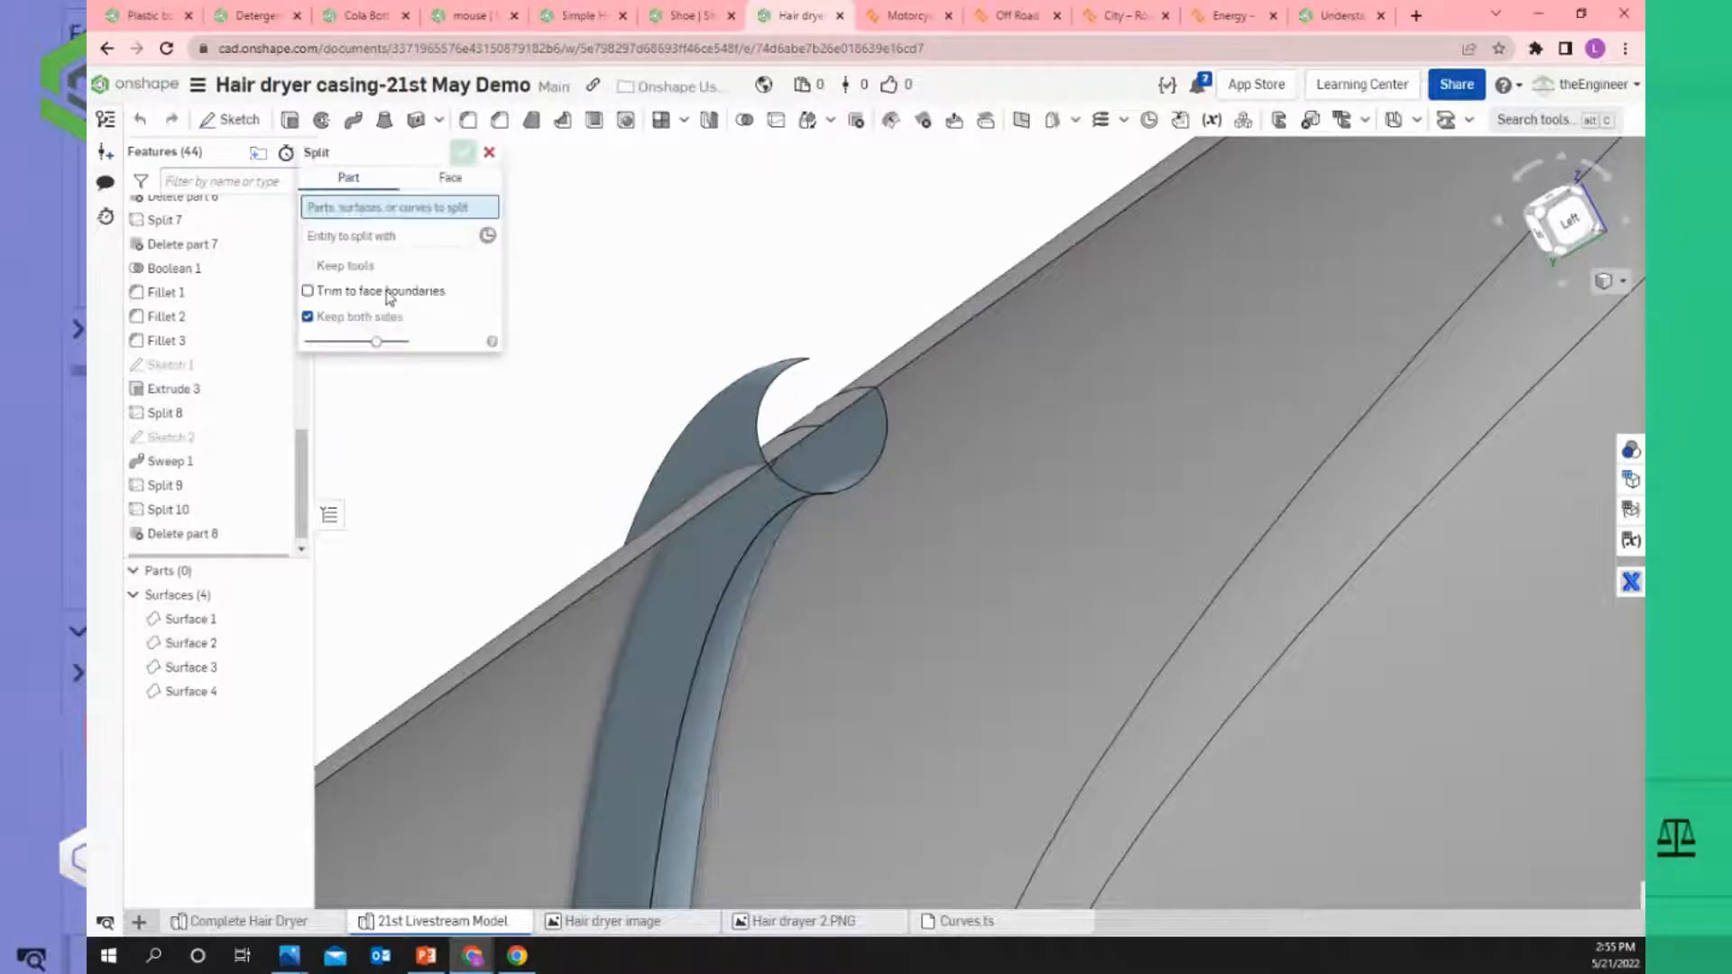
pyautogui.click(711, 436)
pyautogui.click(384, 255)
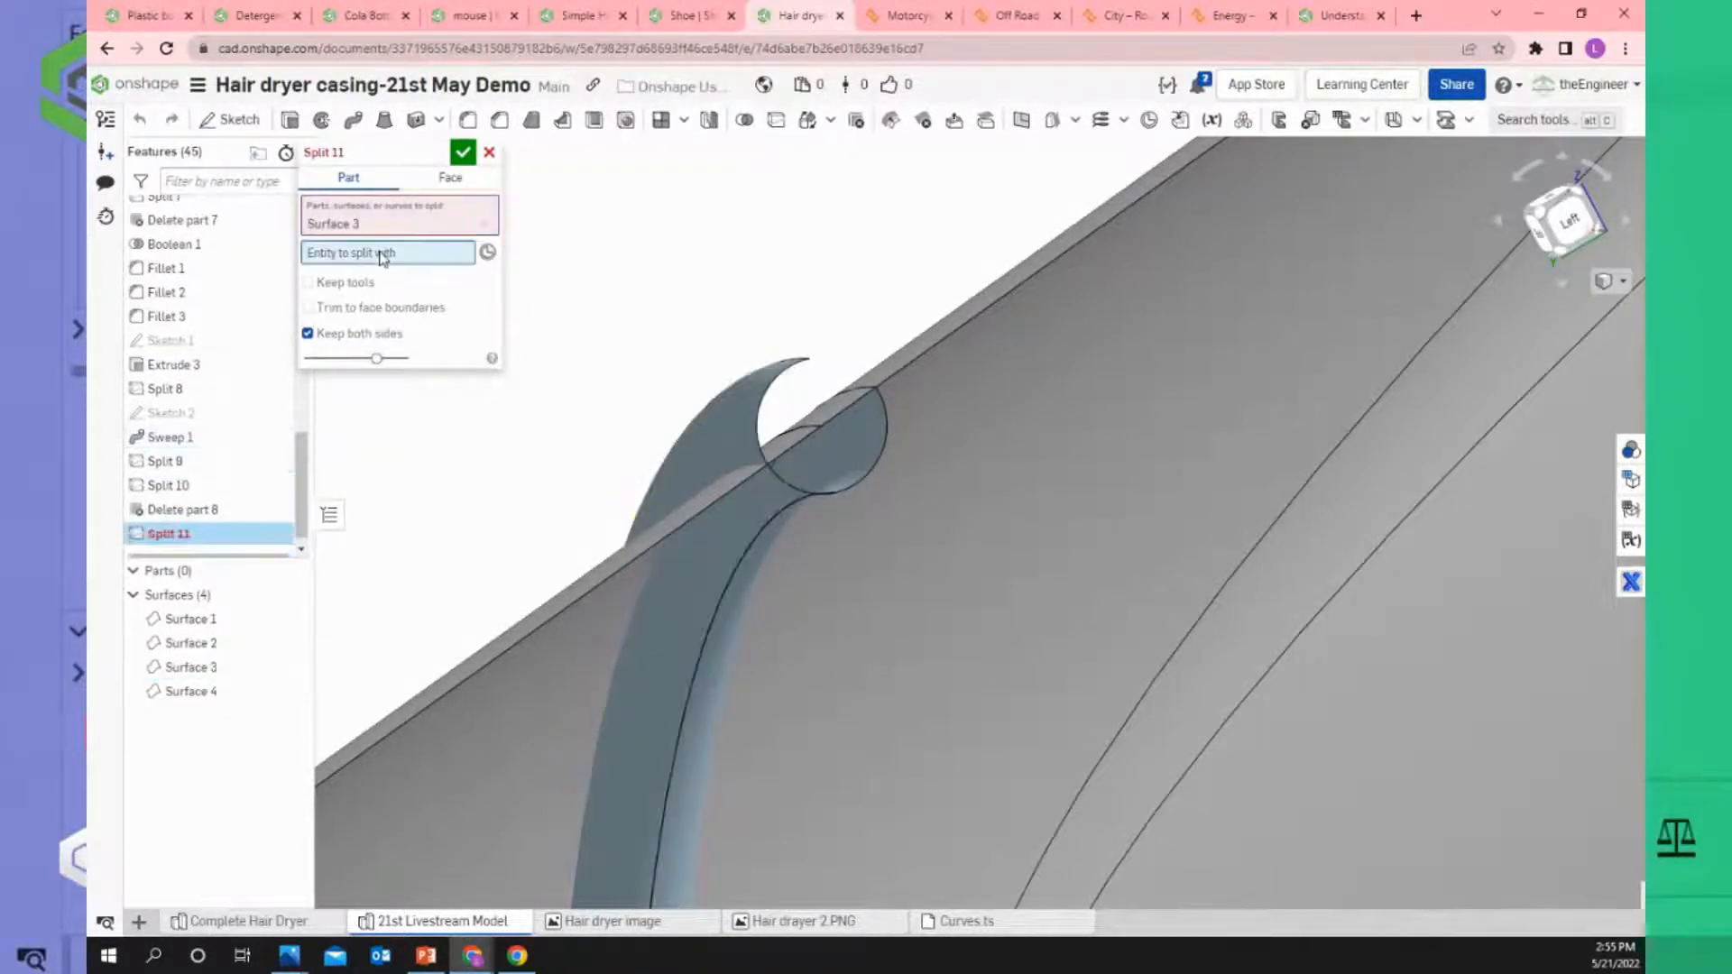
pyautogui.click(679, 519)
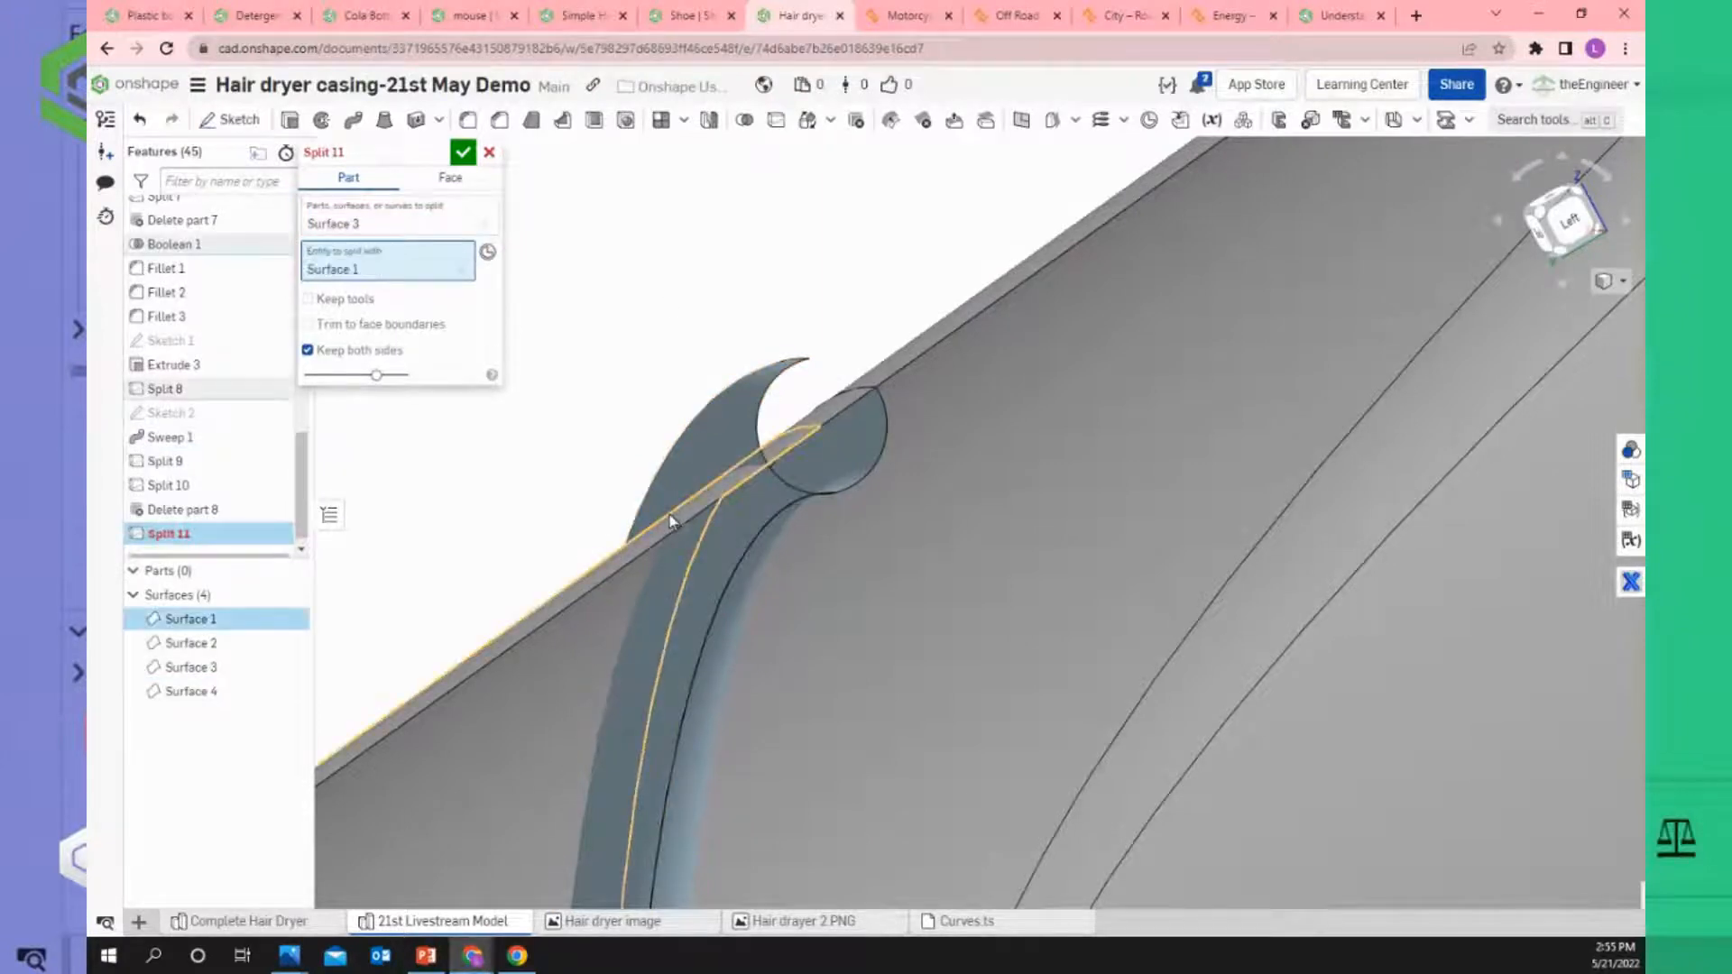
pyautogui.click(309, 299)
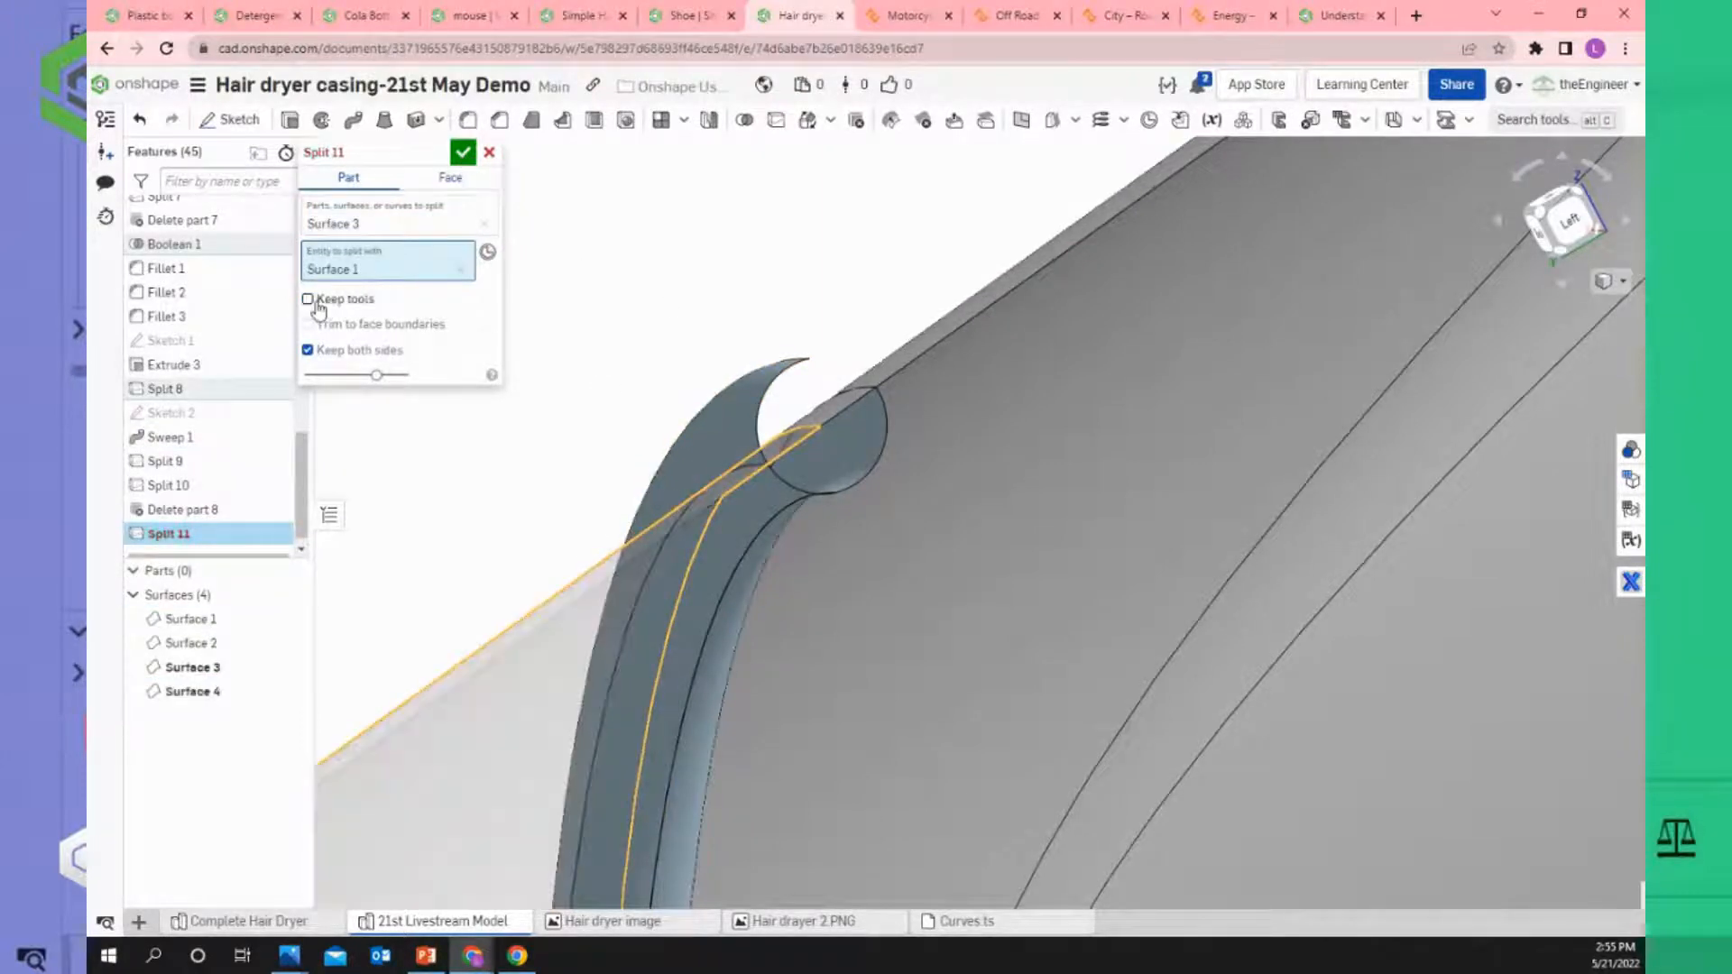
pyautogui.click(462, 155)
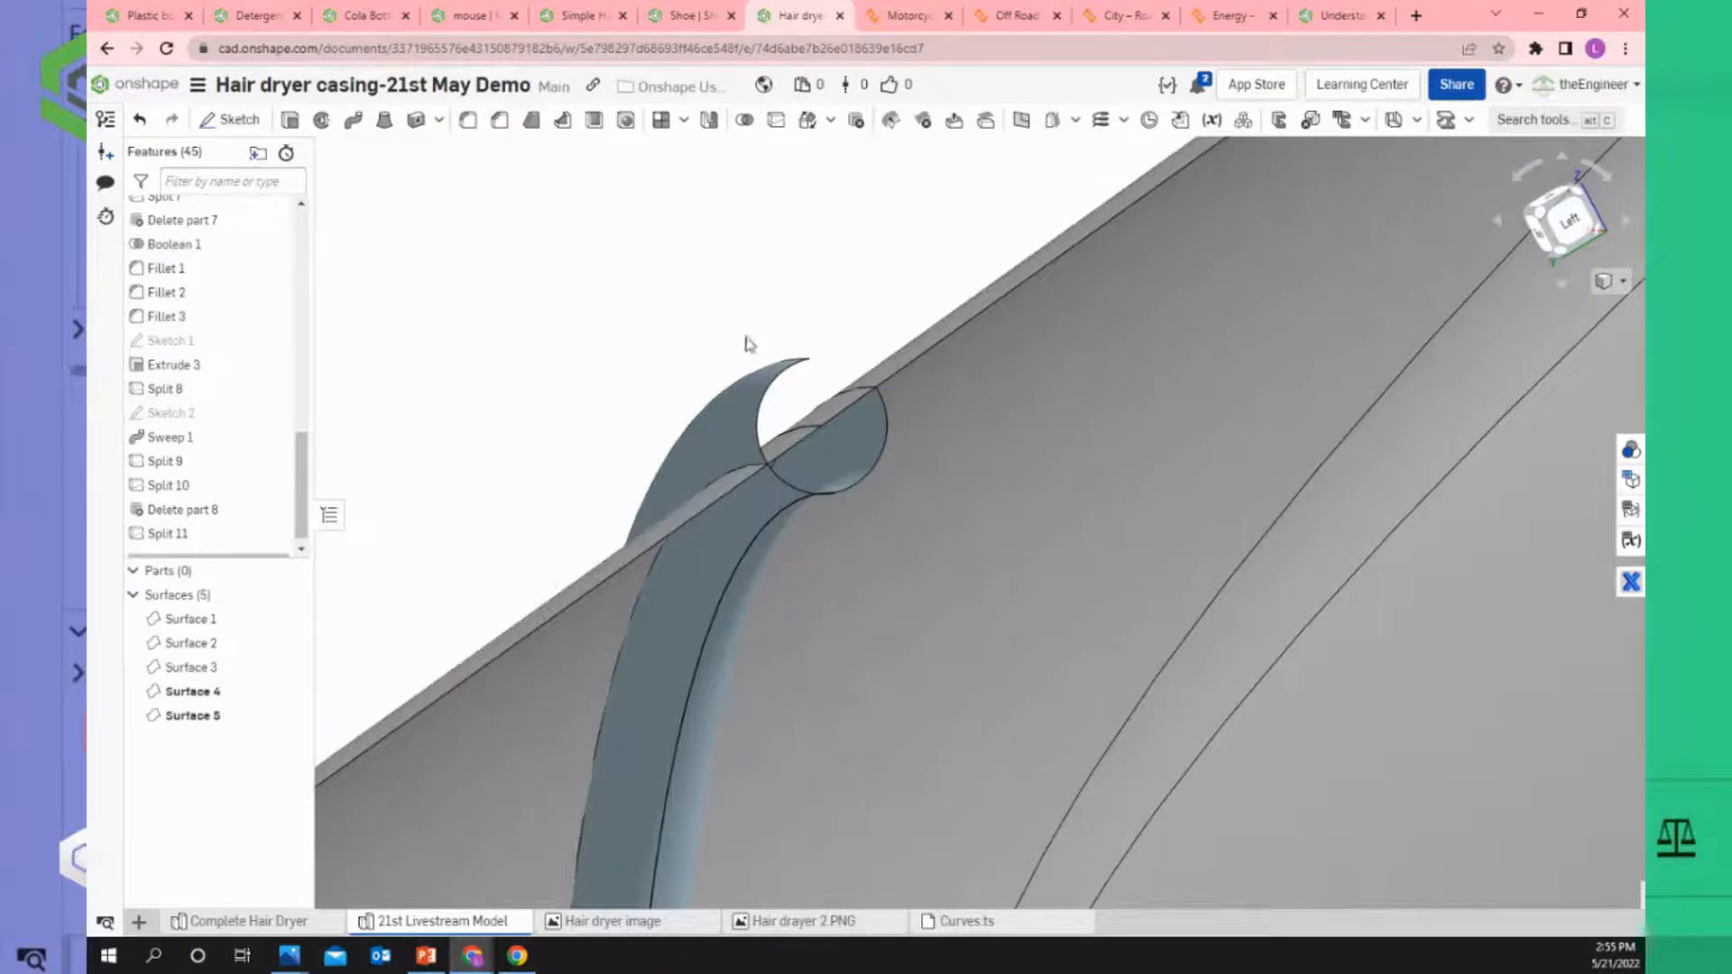
# Delete the crescent-shaped tube piece that protrudes outside the casing.
pyautogui.click(745, 400)
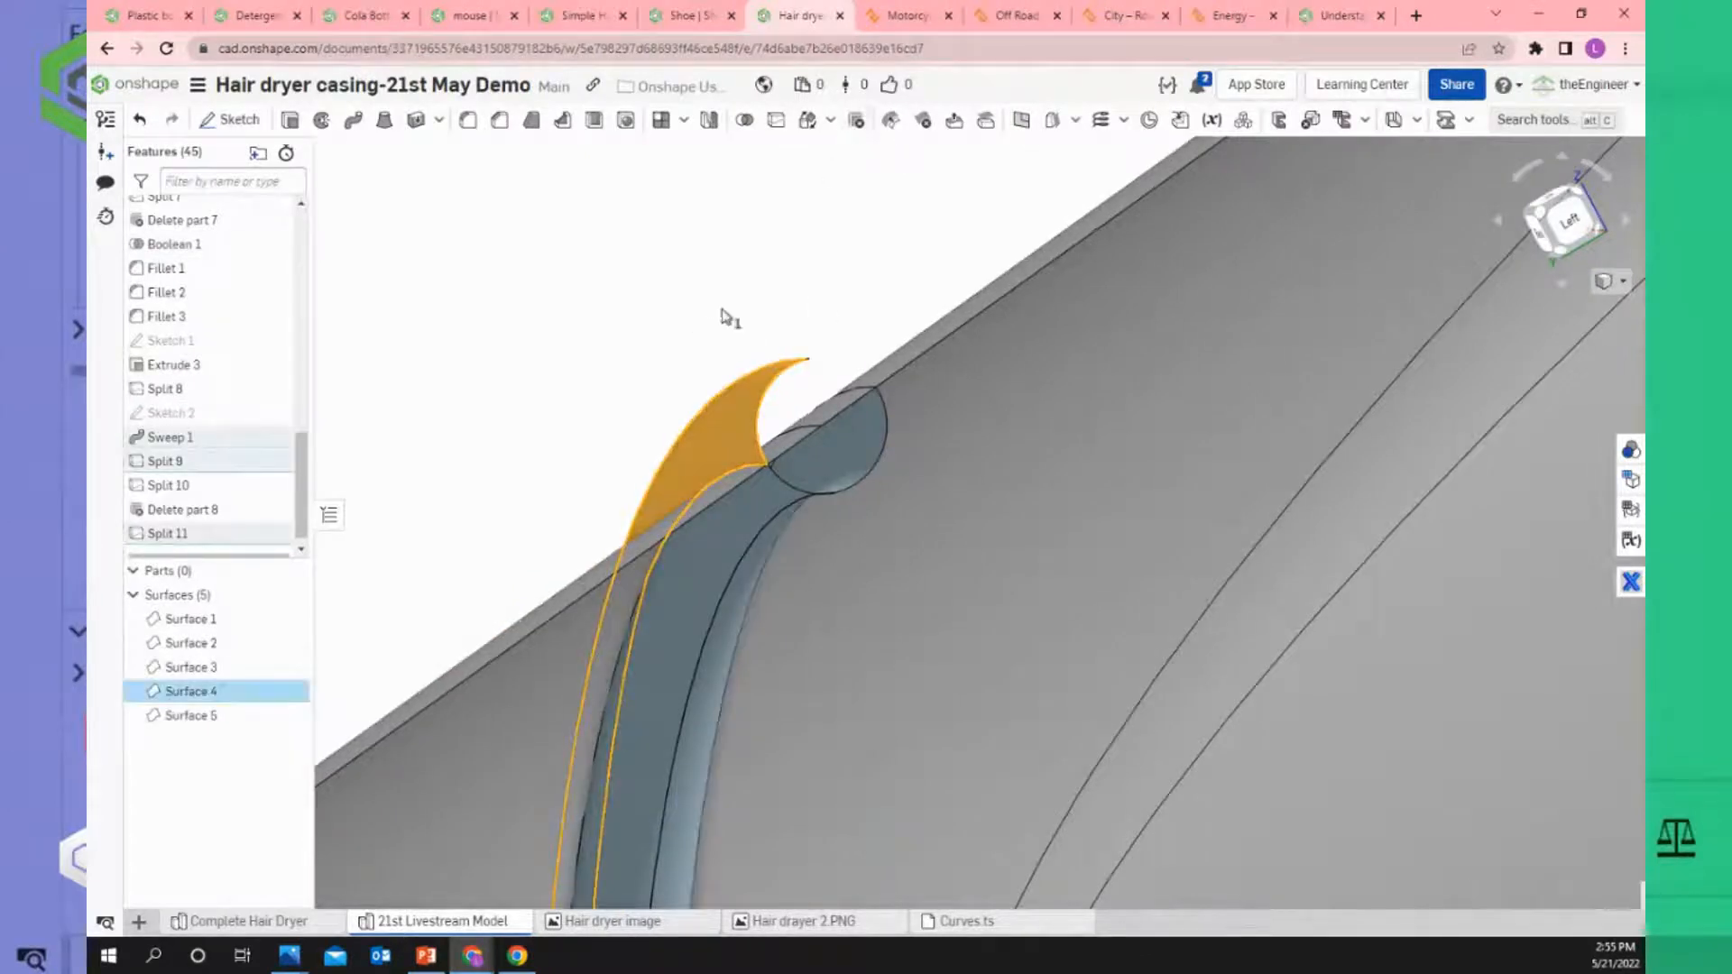
pyautogui.press('Delete')
pyautogui.click(462, 153)
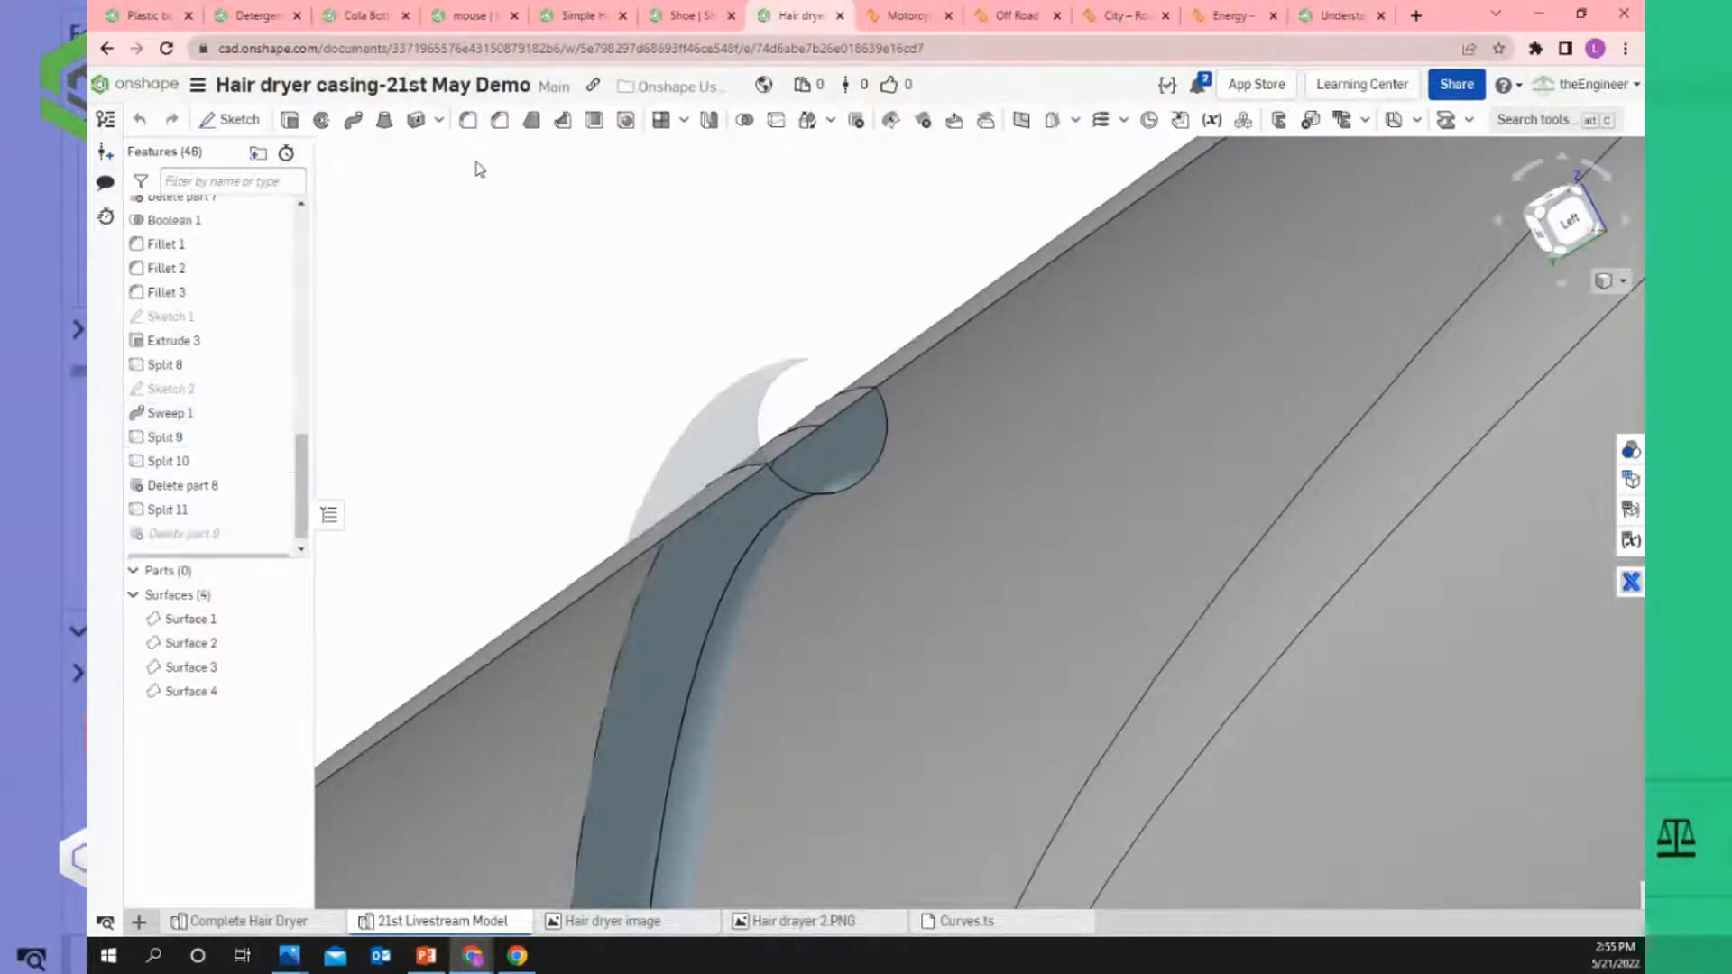
# Split the main casing surface (Surface 2) with the trimmed tube piece (Surface 3), keeping the tool and both sides.
pyautogui.scroll(3, 848, 440)
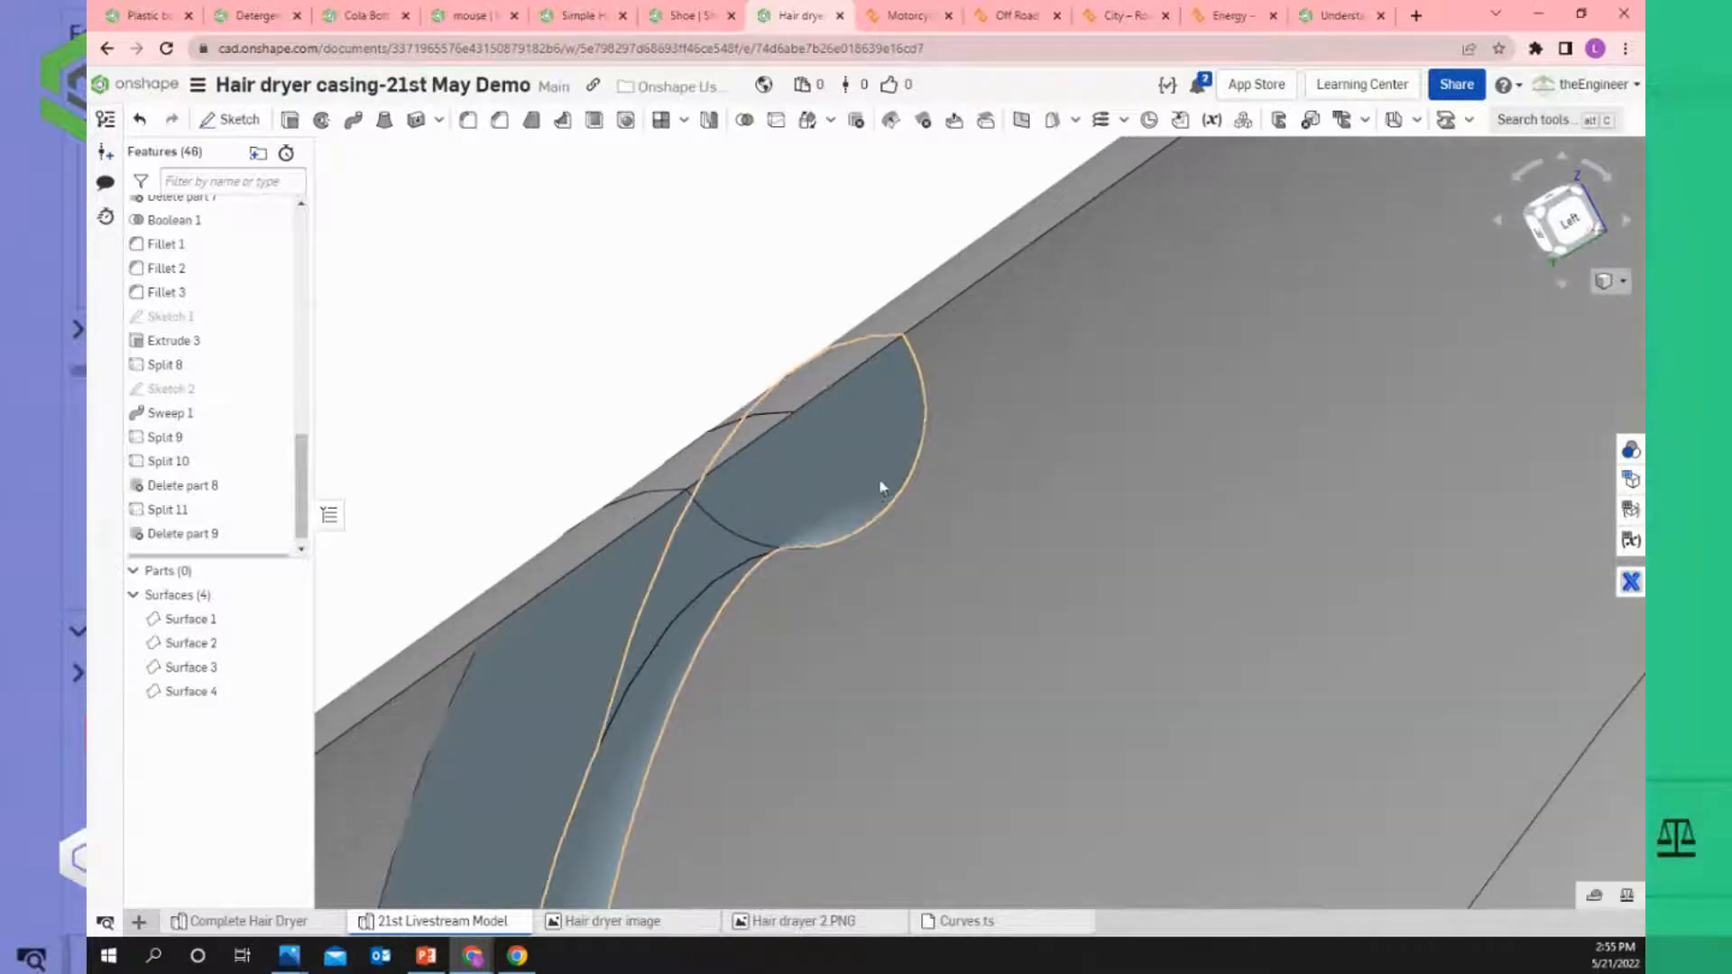
pyautogui.click(749, 366)
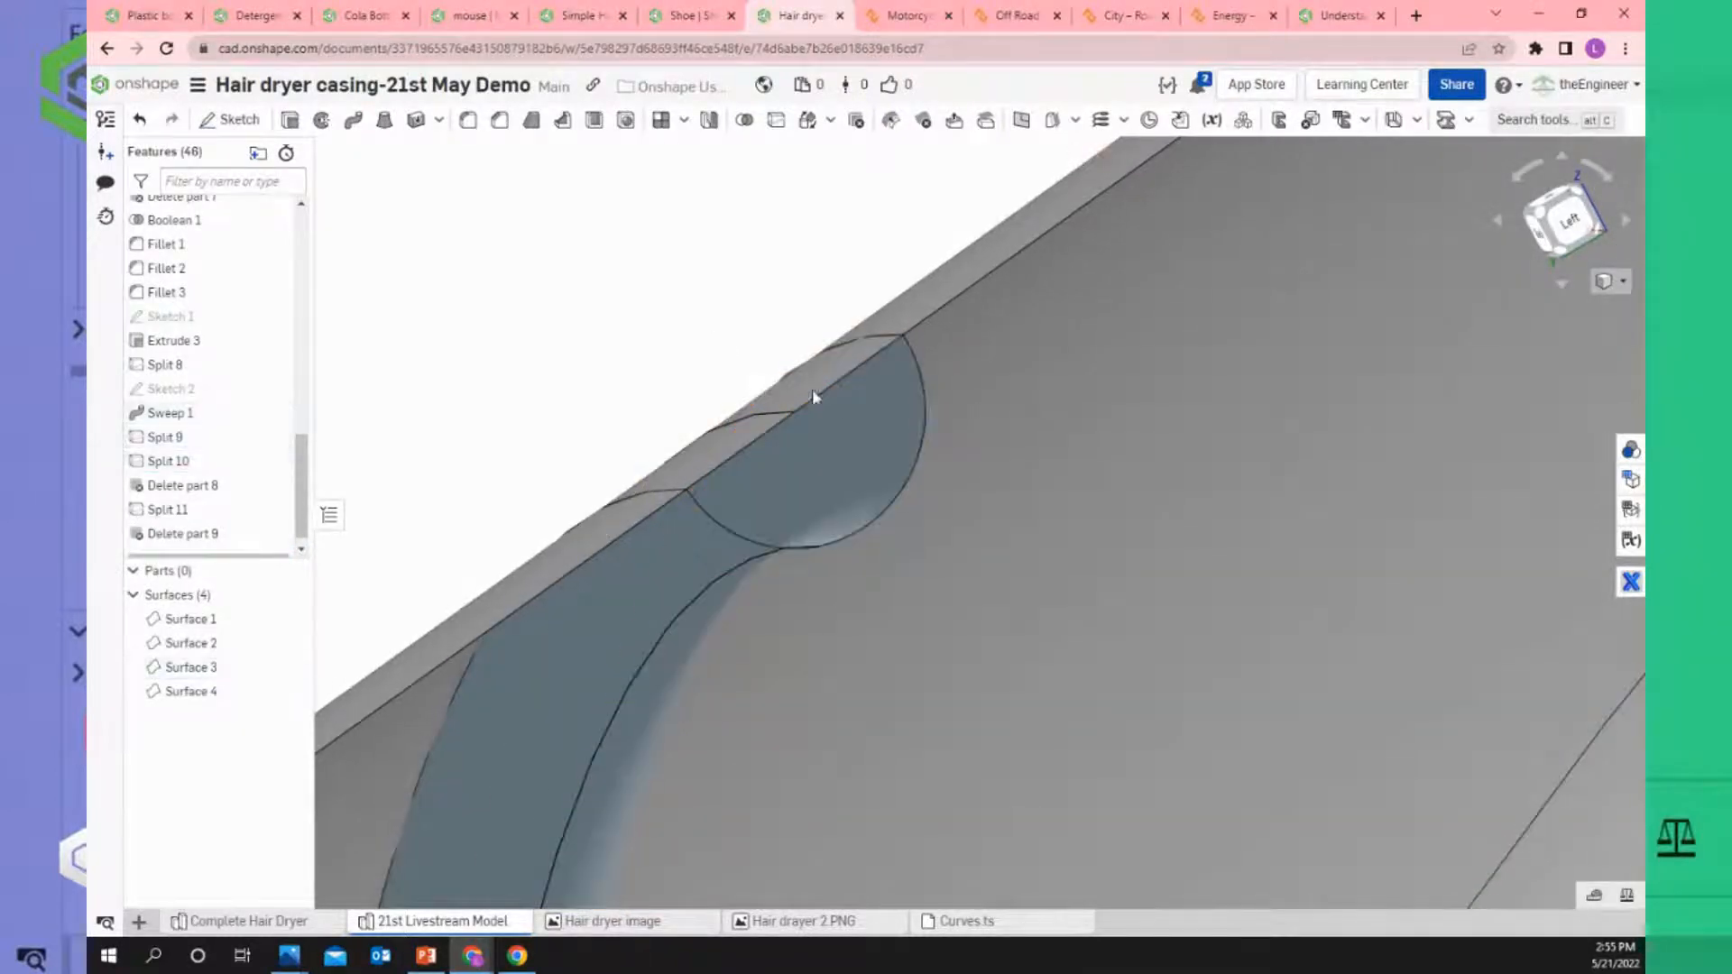
pyautogui.moveTo(650, 384); pyautogui.dragTo(662, 409, button='right')
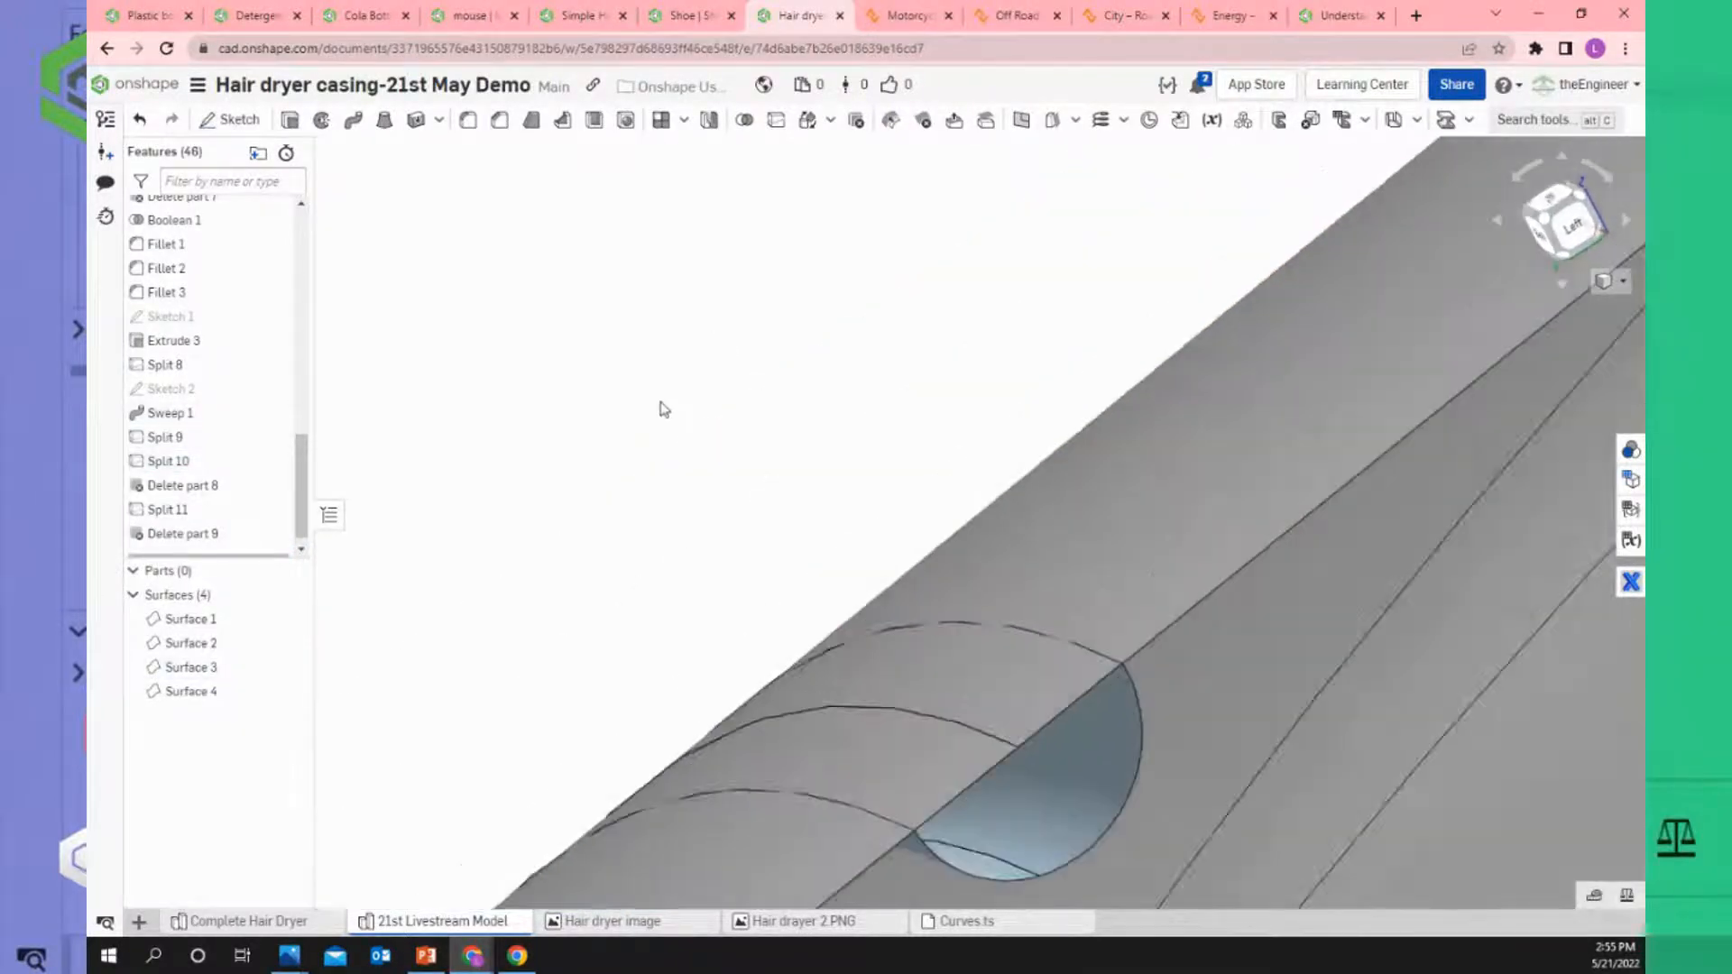
pyautogui.scroll(-2, 662, 409)
pyautogui.scroll(2, 825, 602)
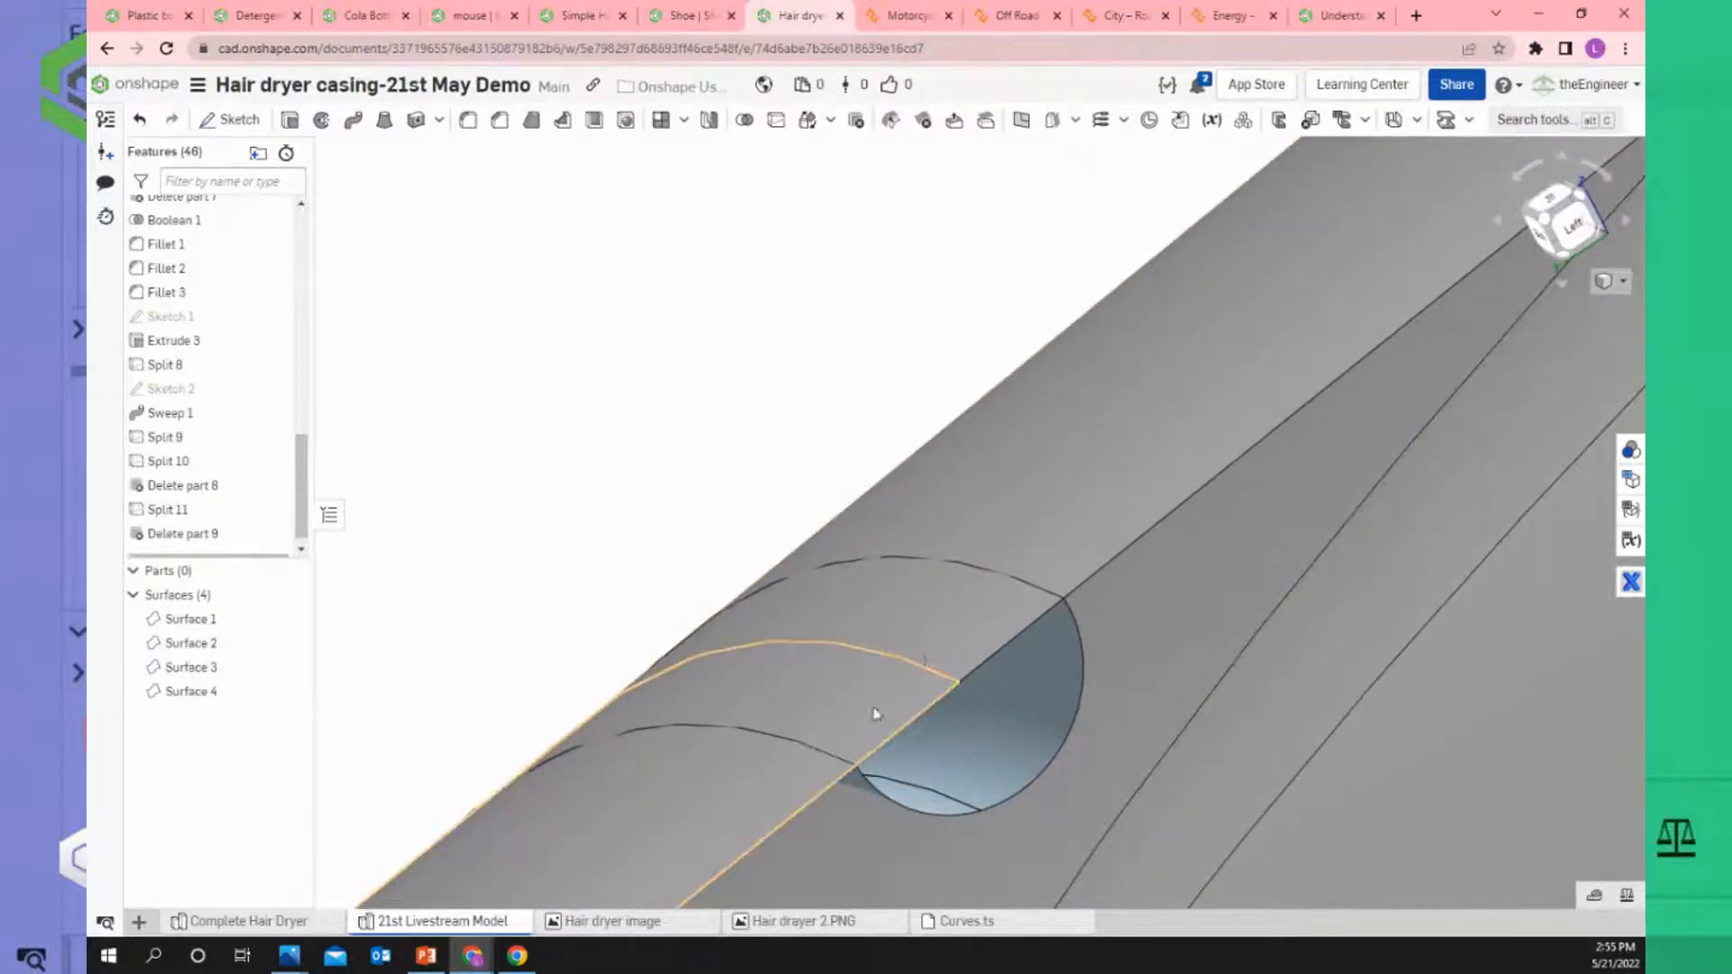
pyautogui.click(779, 124)
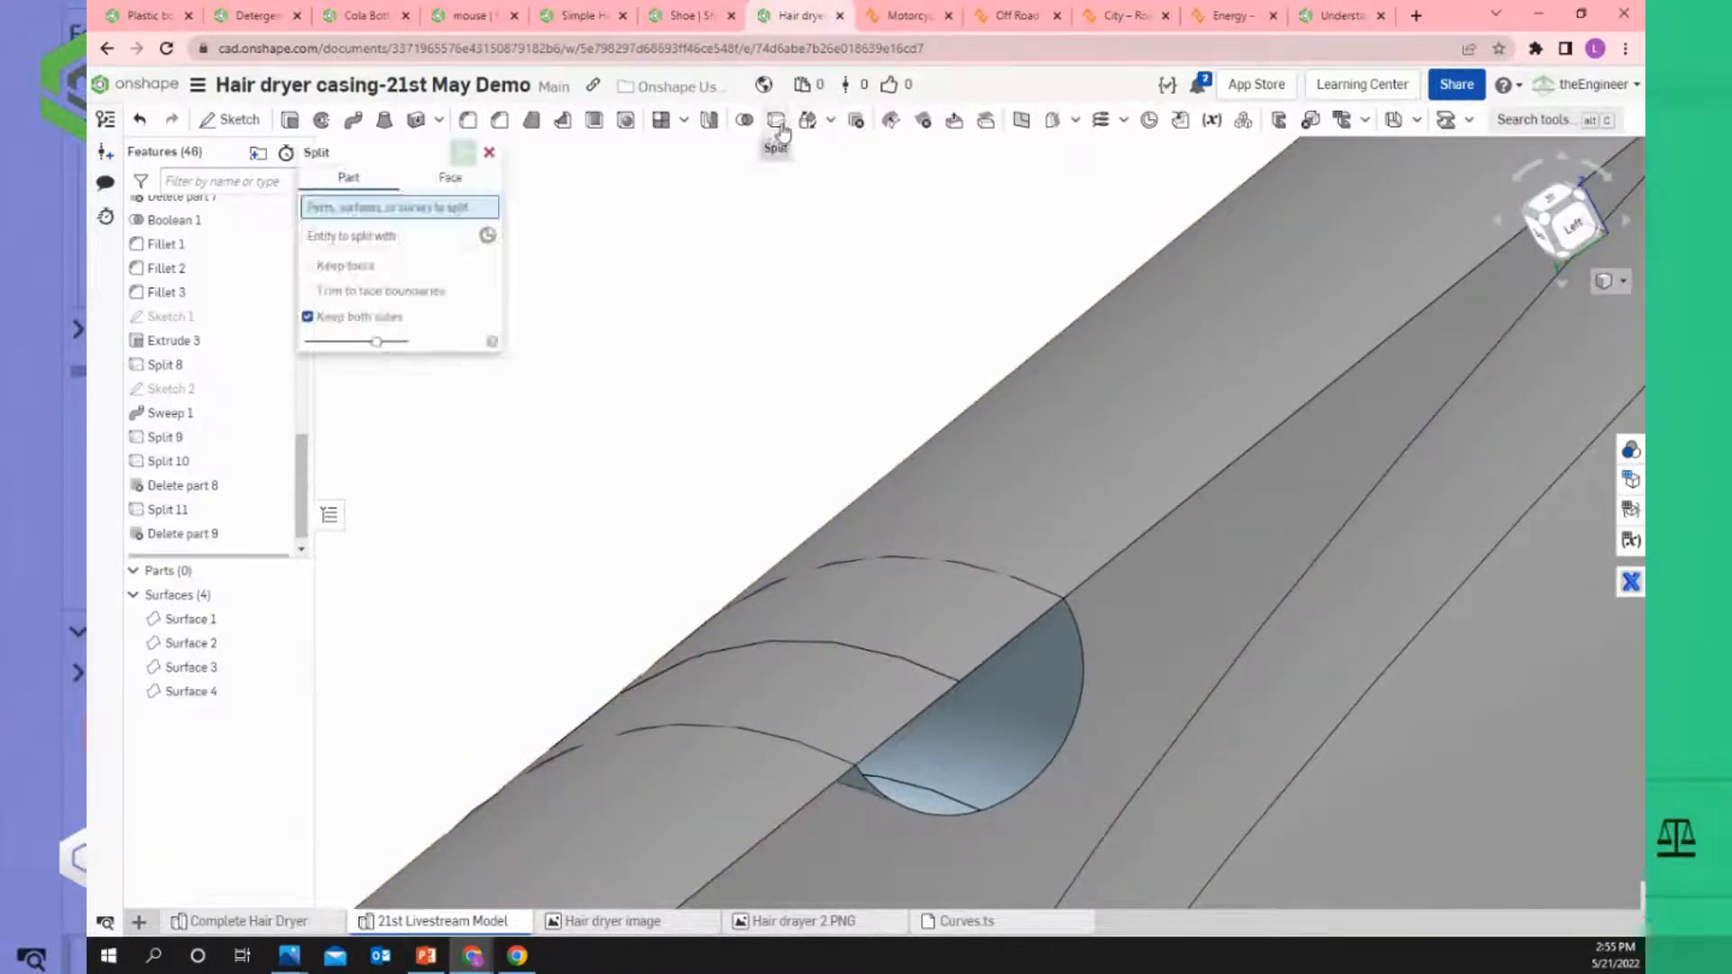
pyautogui.click(1044, 528)
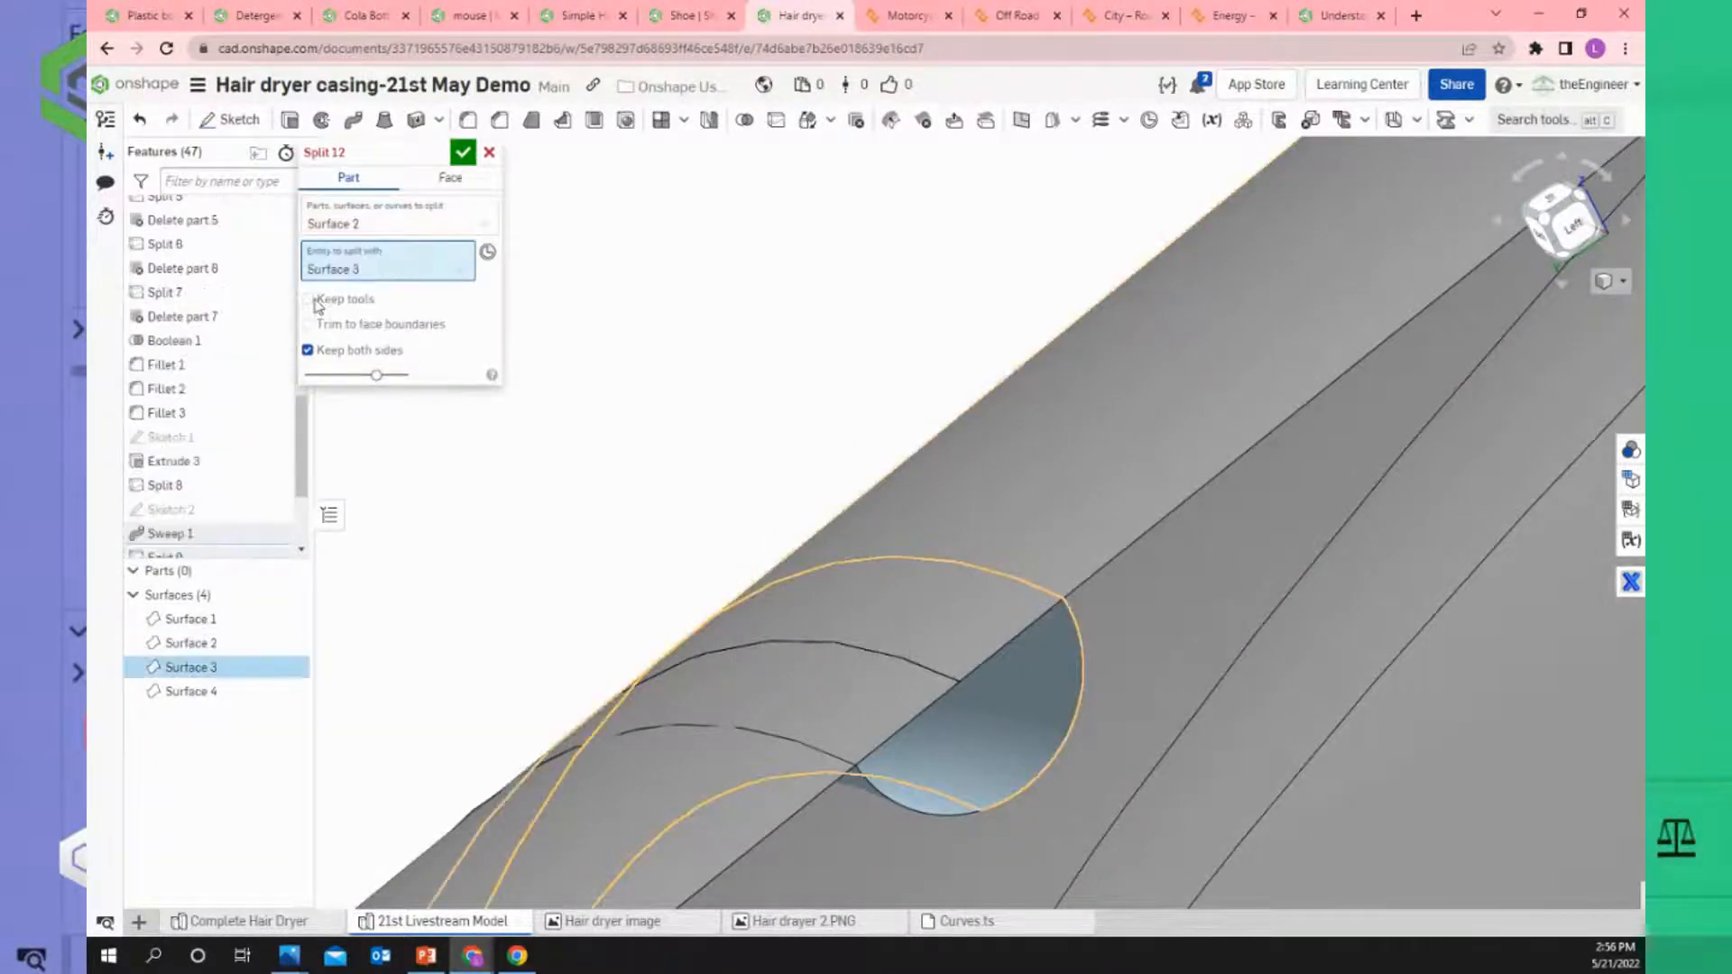
pyautogui.click(346, 298)
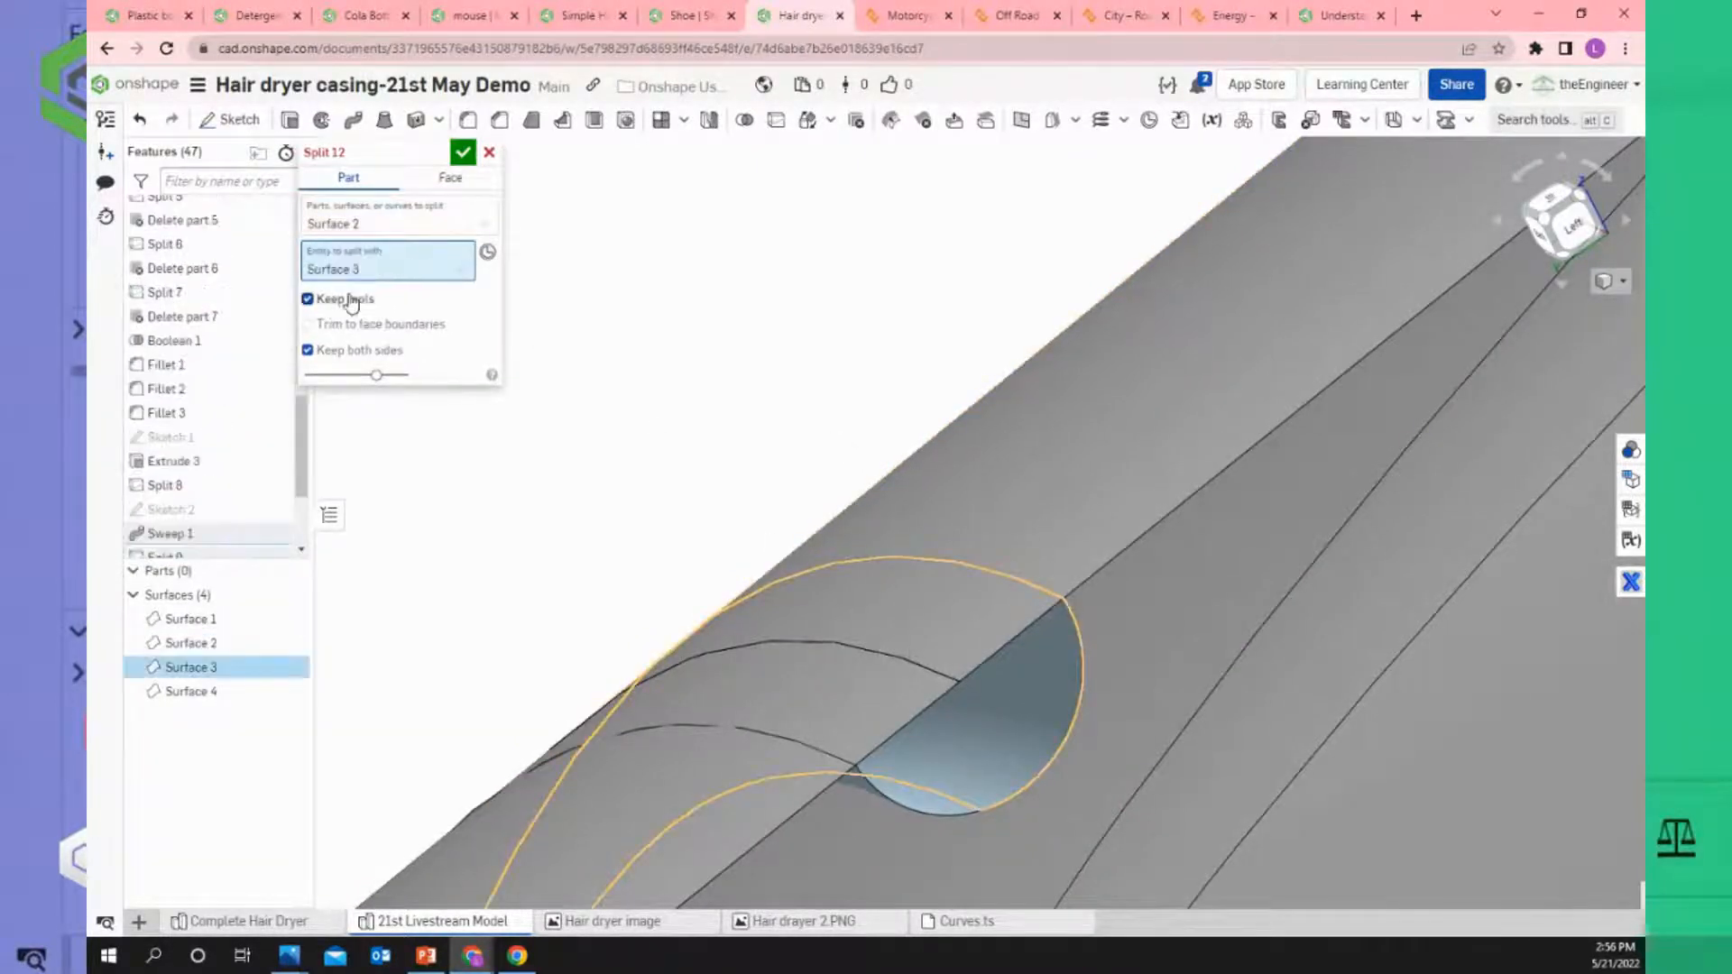
pyautogui.click(461, 155)
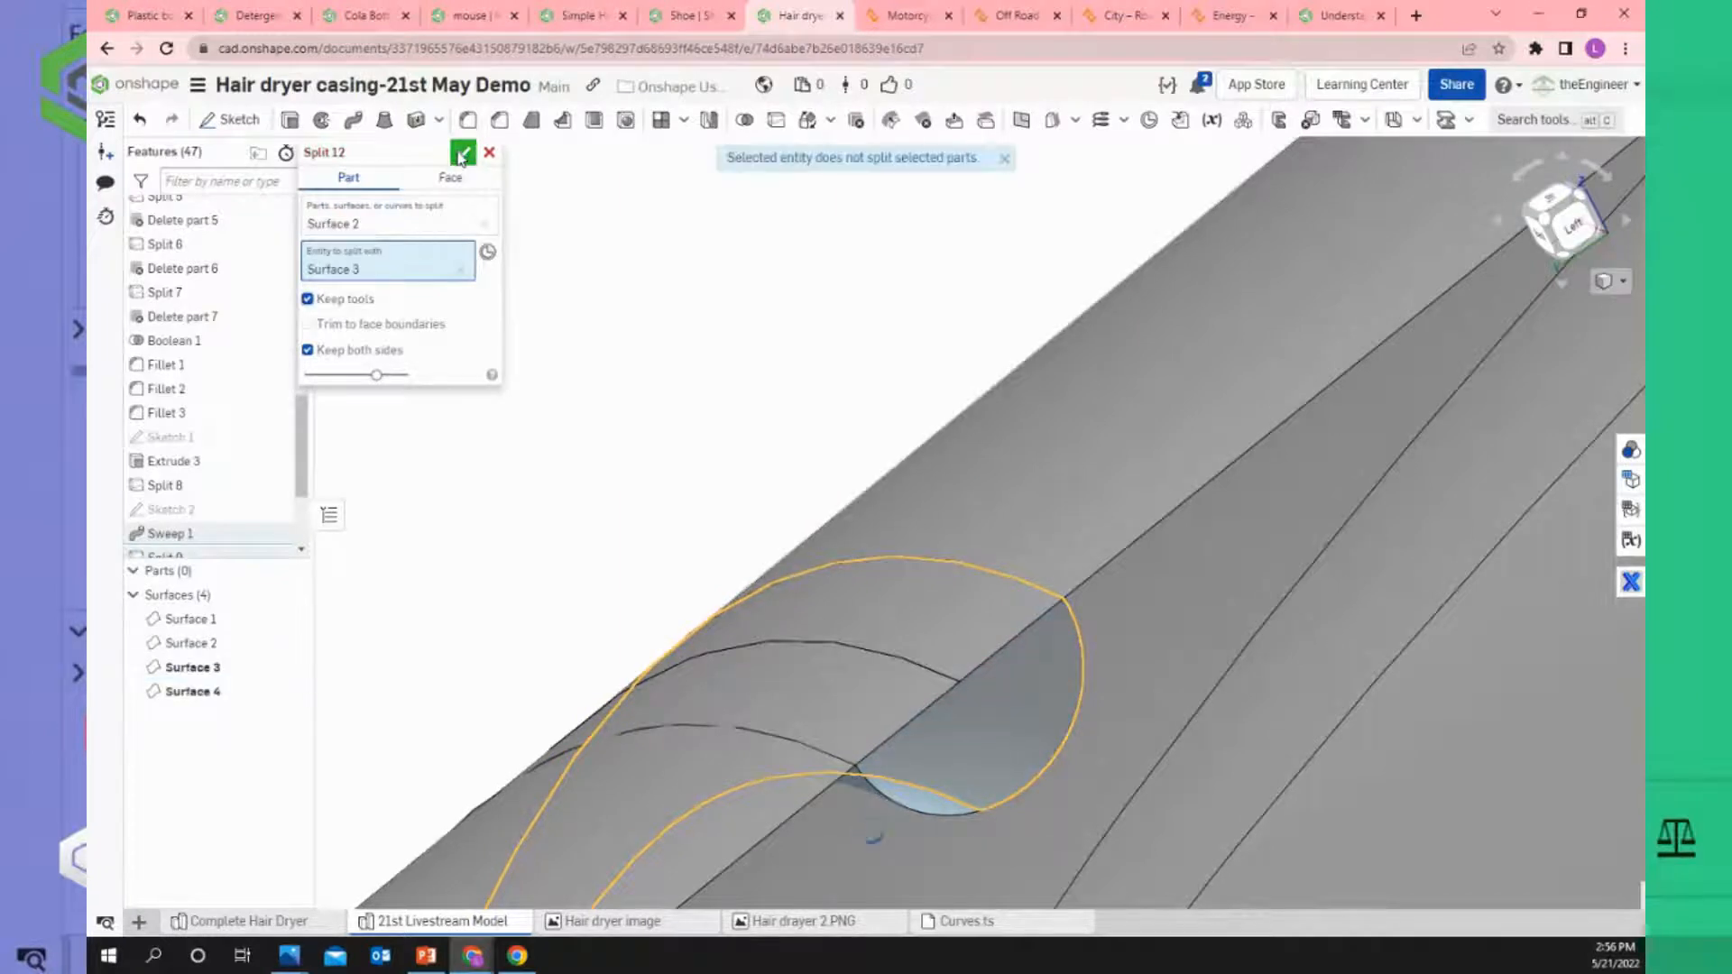
# Delete the strip of the main casing surface that covers the tube groove.
pyautogui.click(882, 615)
pyautogui.click(857, 125)
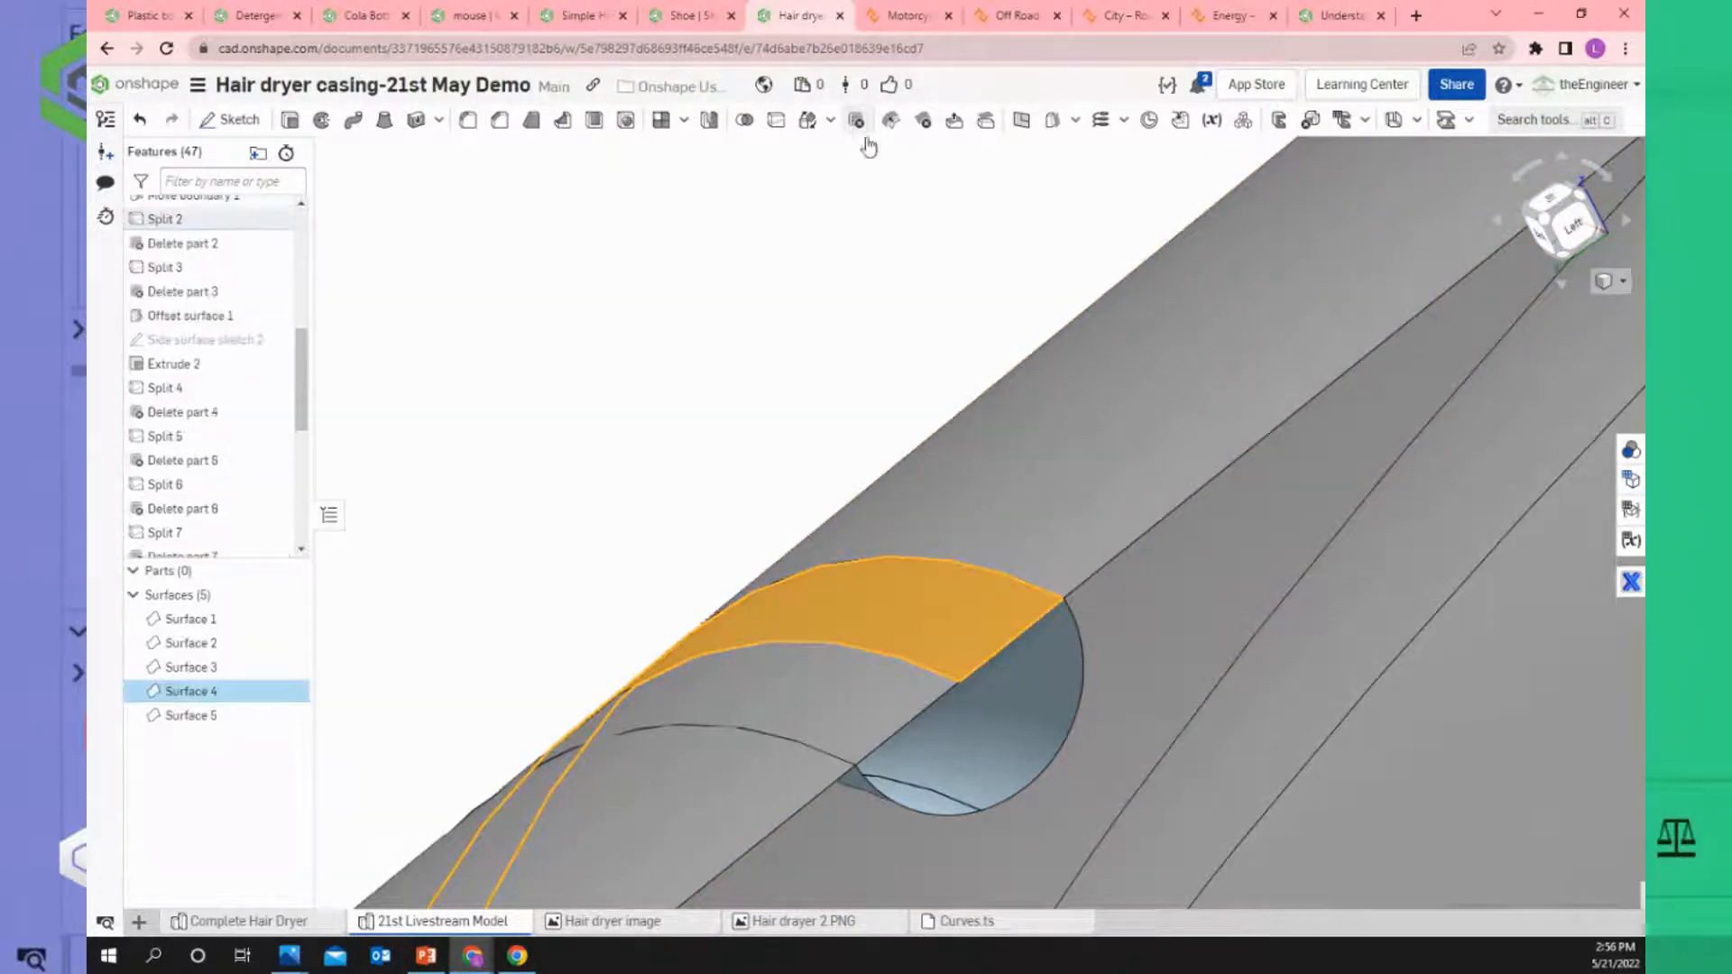
pyautogui.click(463, 152)
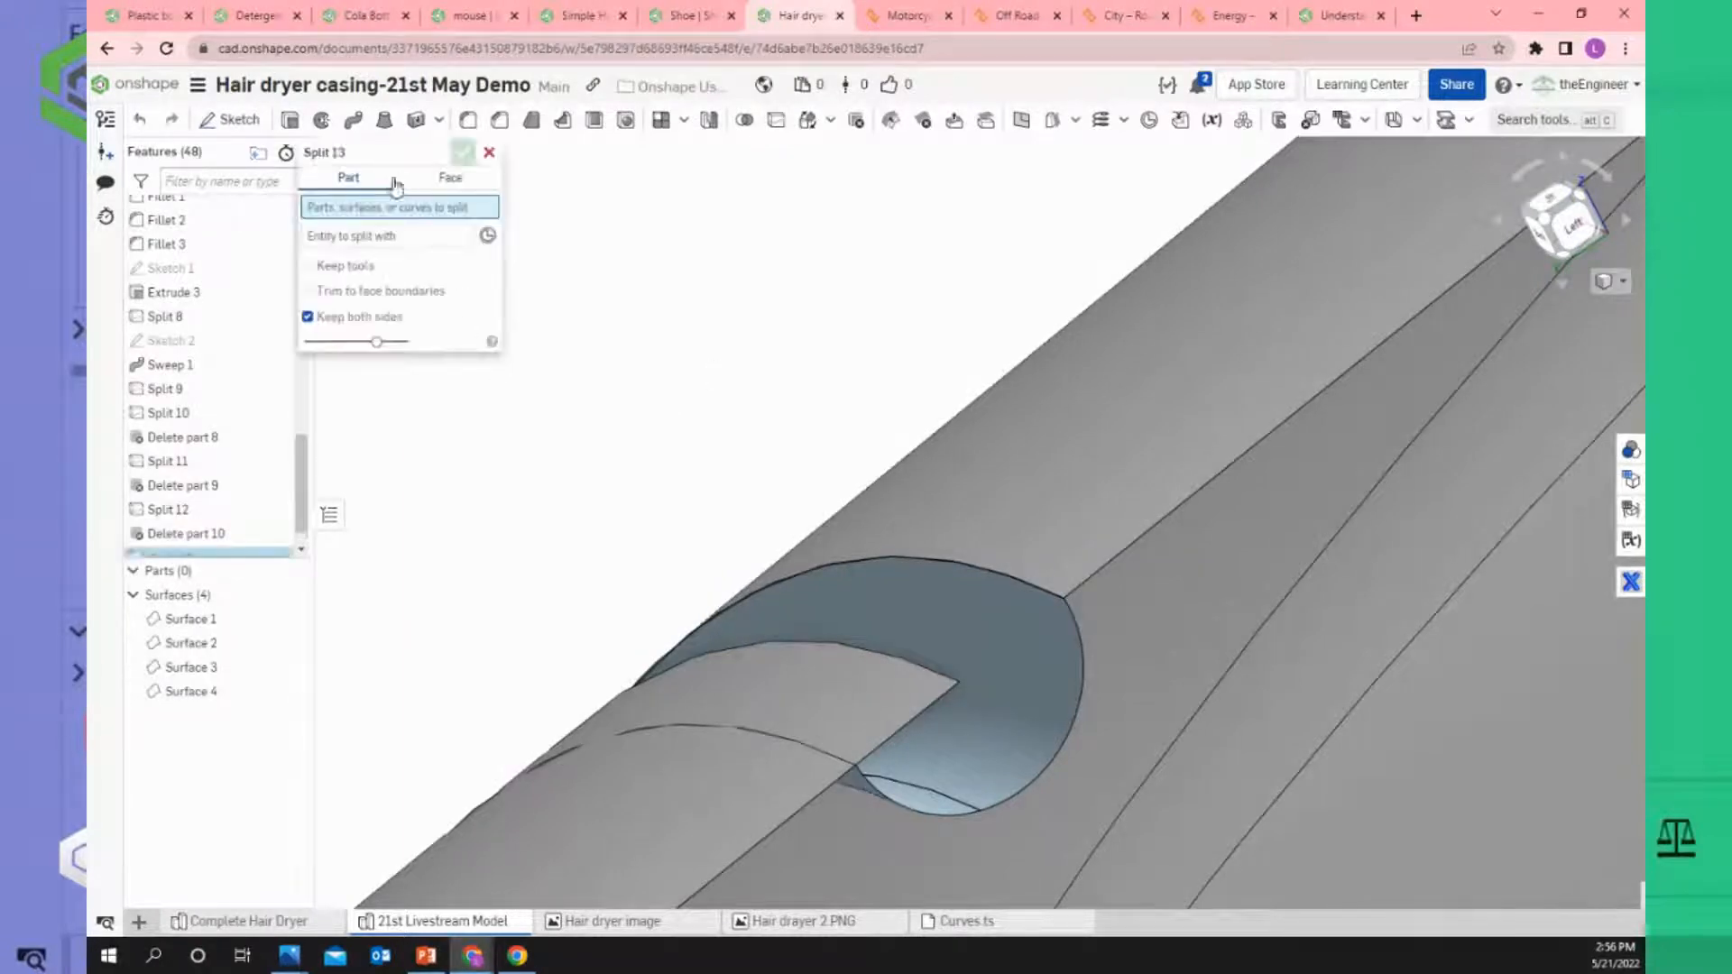
# Split the casing surface beside the groove (Surface 1) with tube Surface 2, keeping the tool and both sides.
pyautogui.click(737, 694)
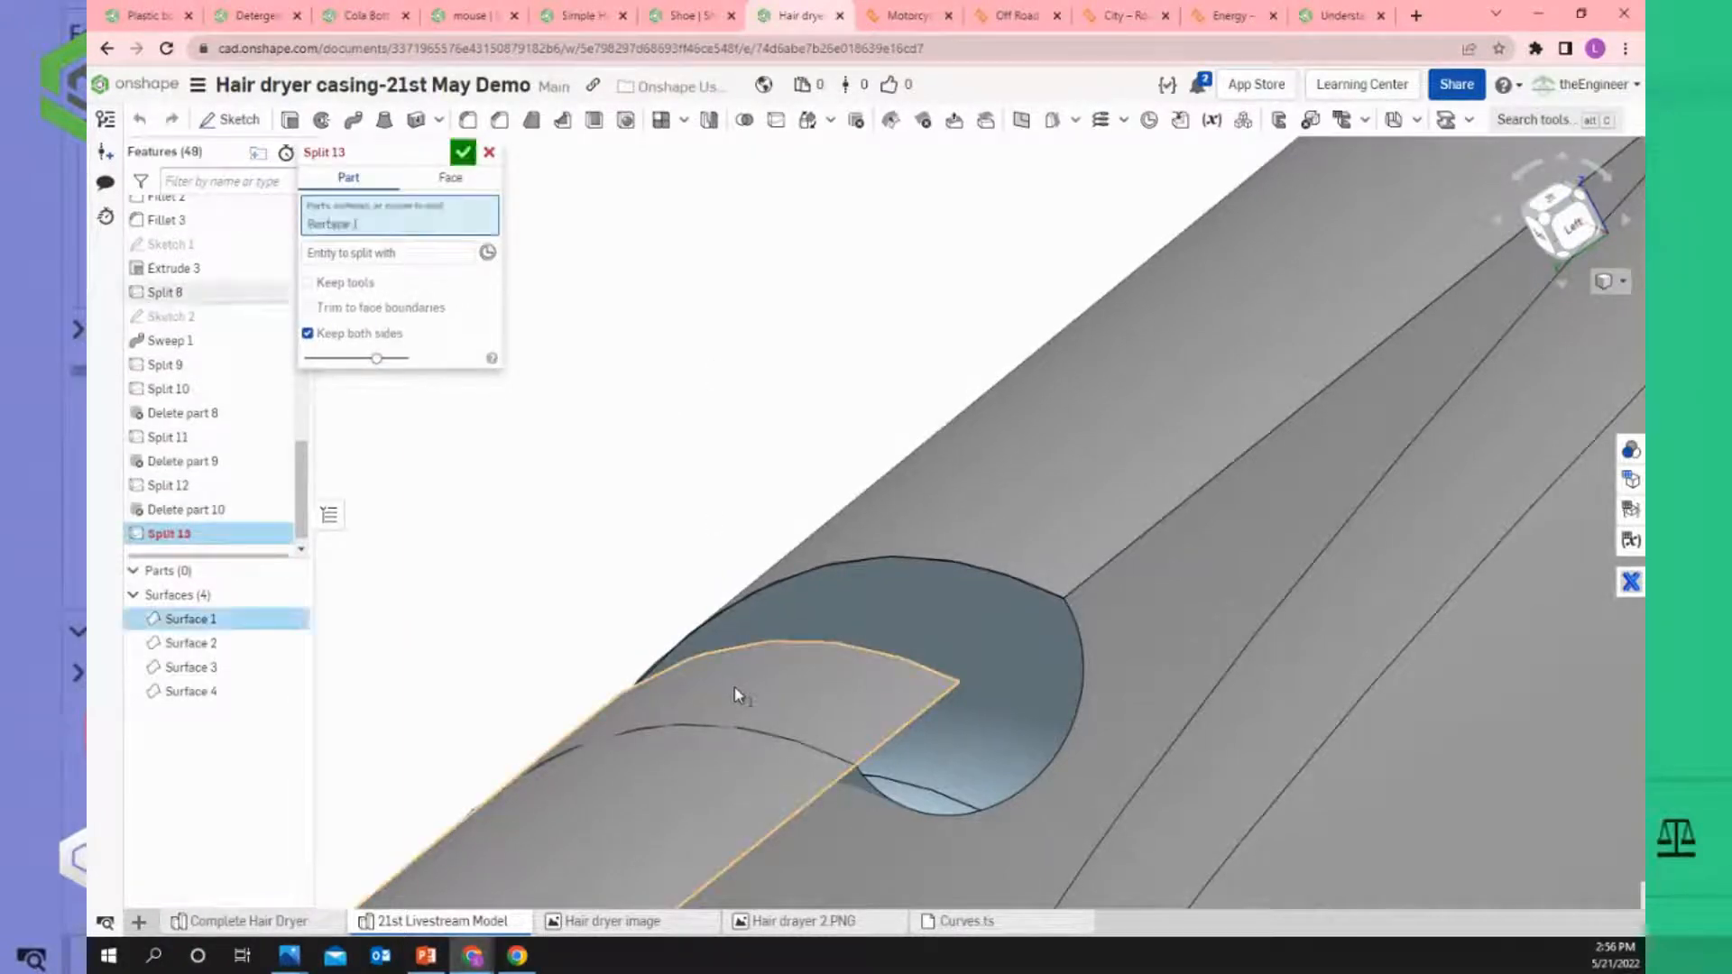
pyautogui.click(379, 256)
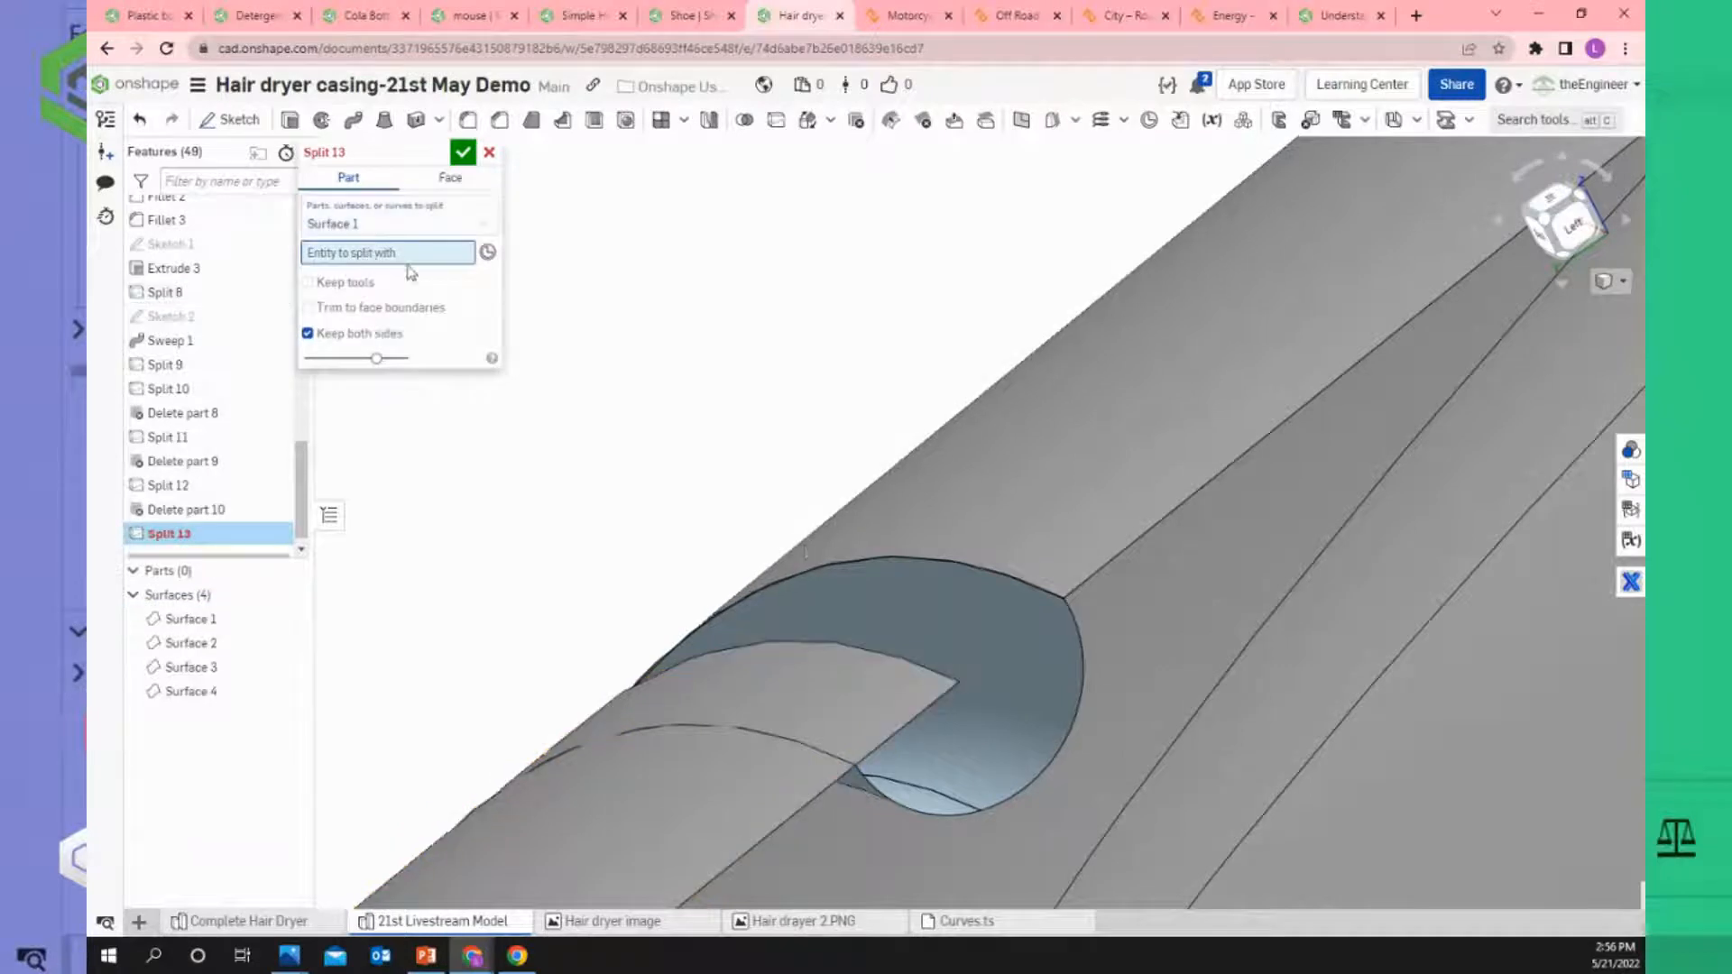
pyautogui.click(917, 773)
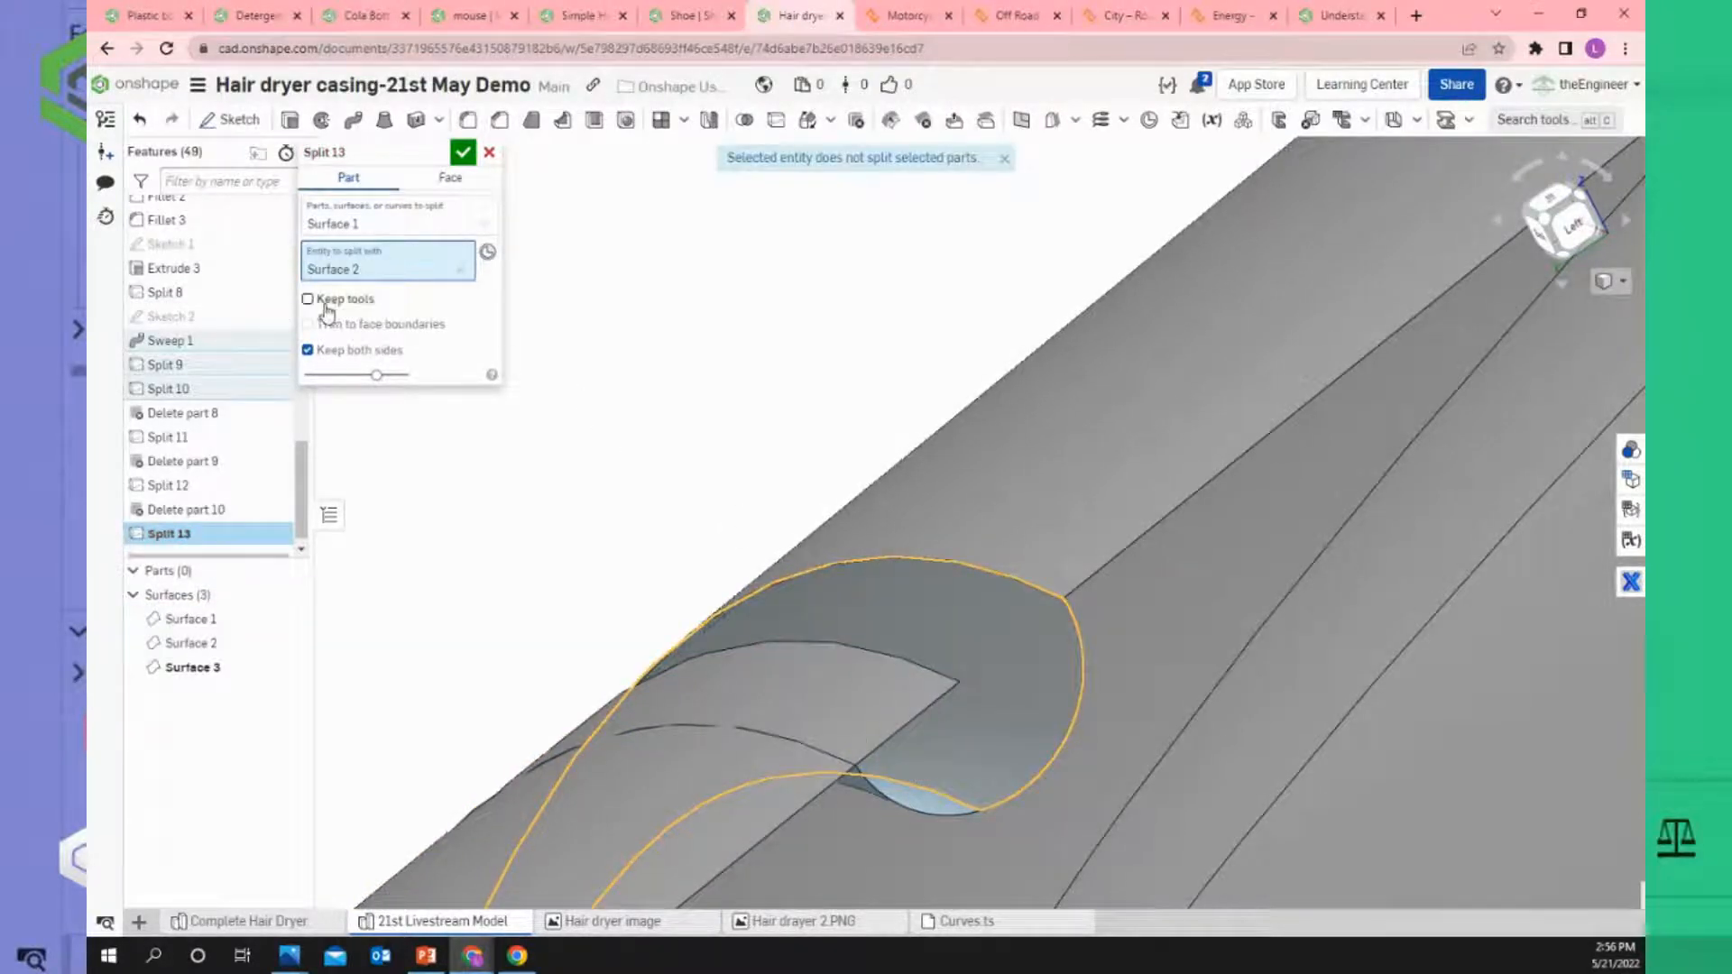
pyautogui.click(308, 299)
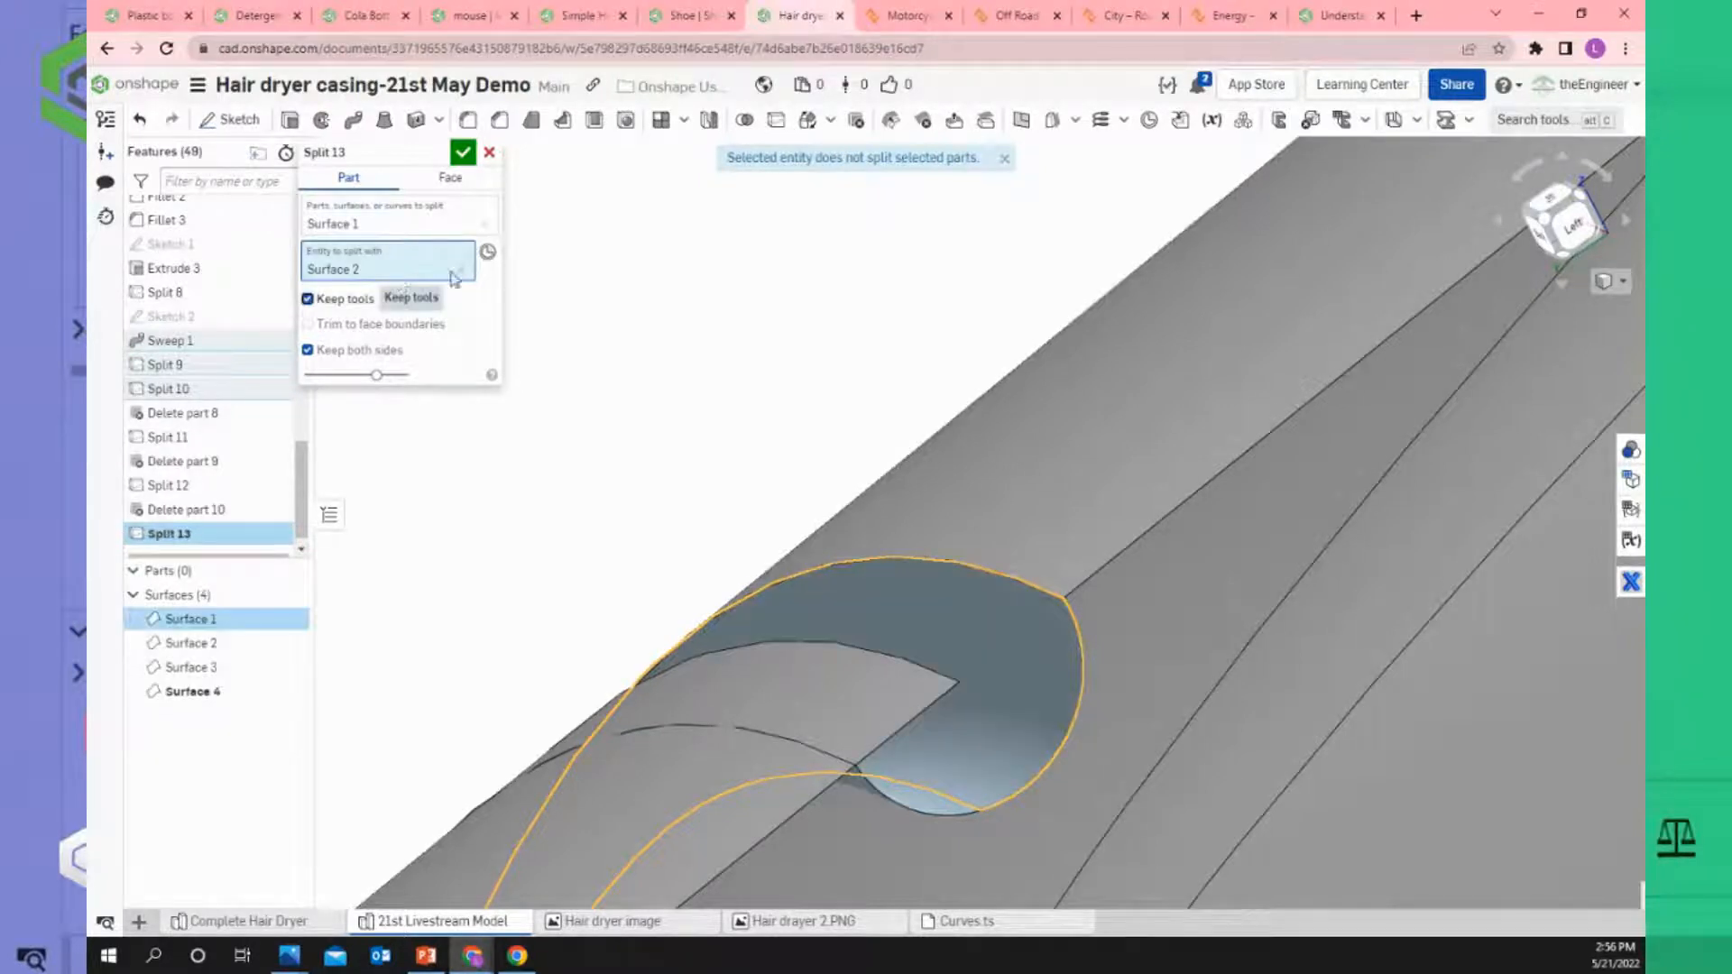
pyautogui.click(464, 153)
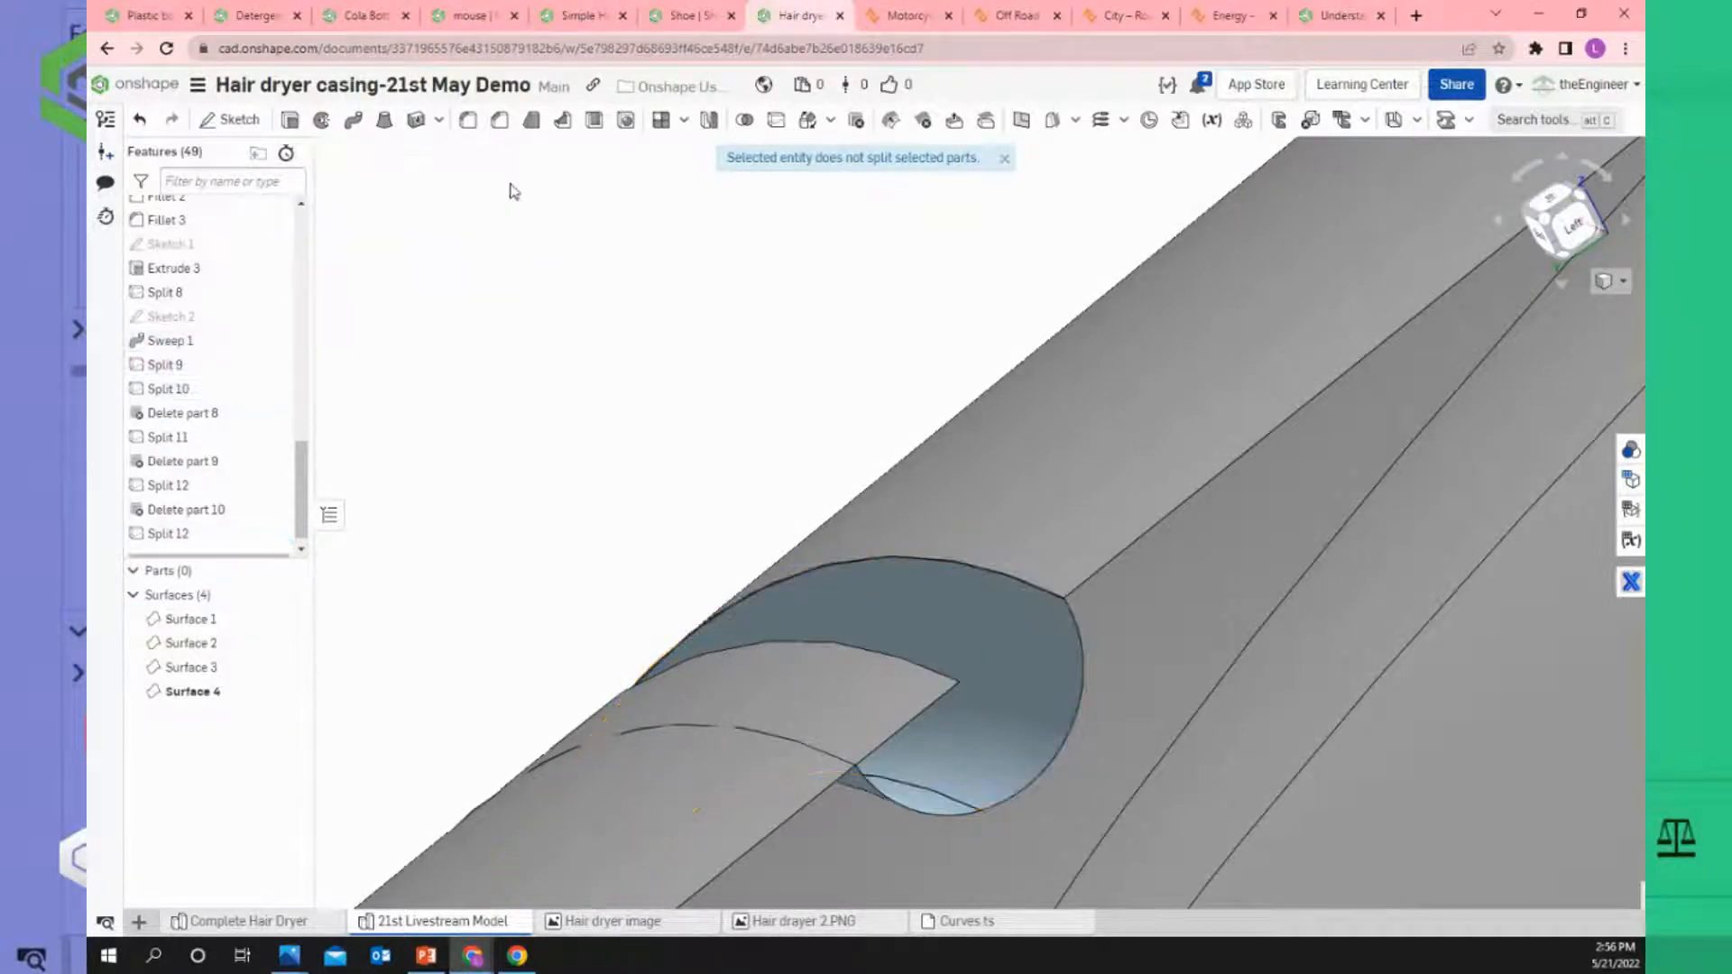
# Select the casing surface beside the groove to check whether it is divided along the tube.
pyautogui.click(819, 700)
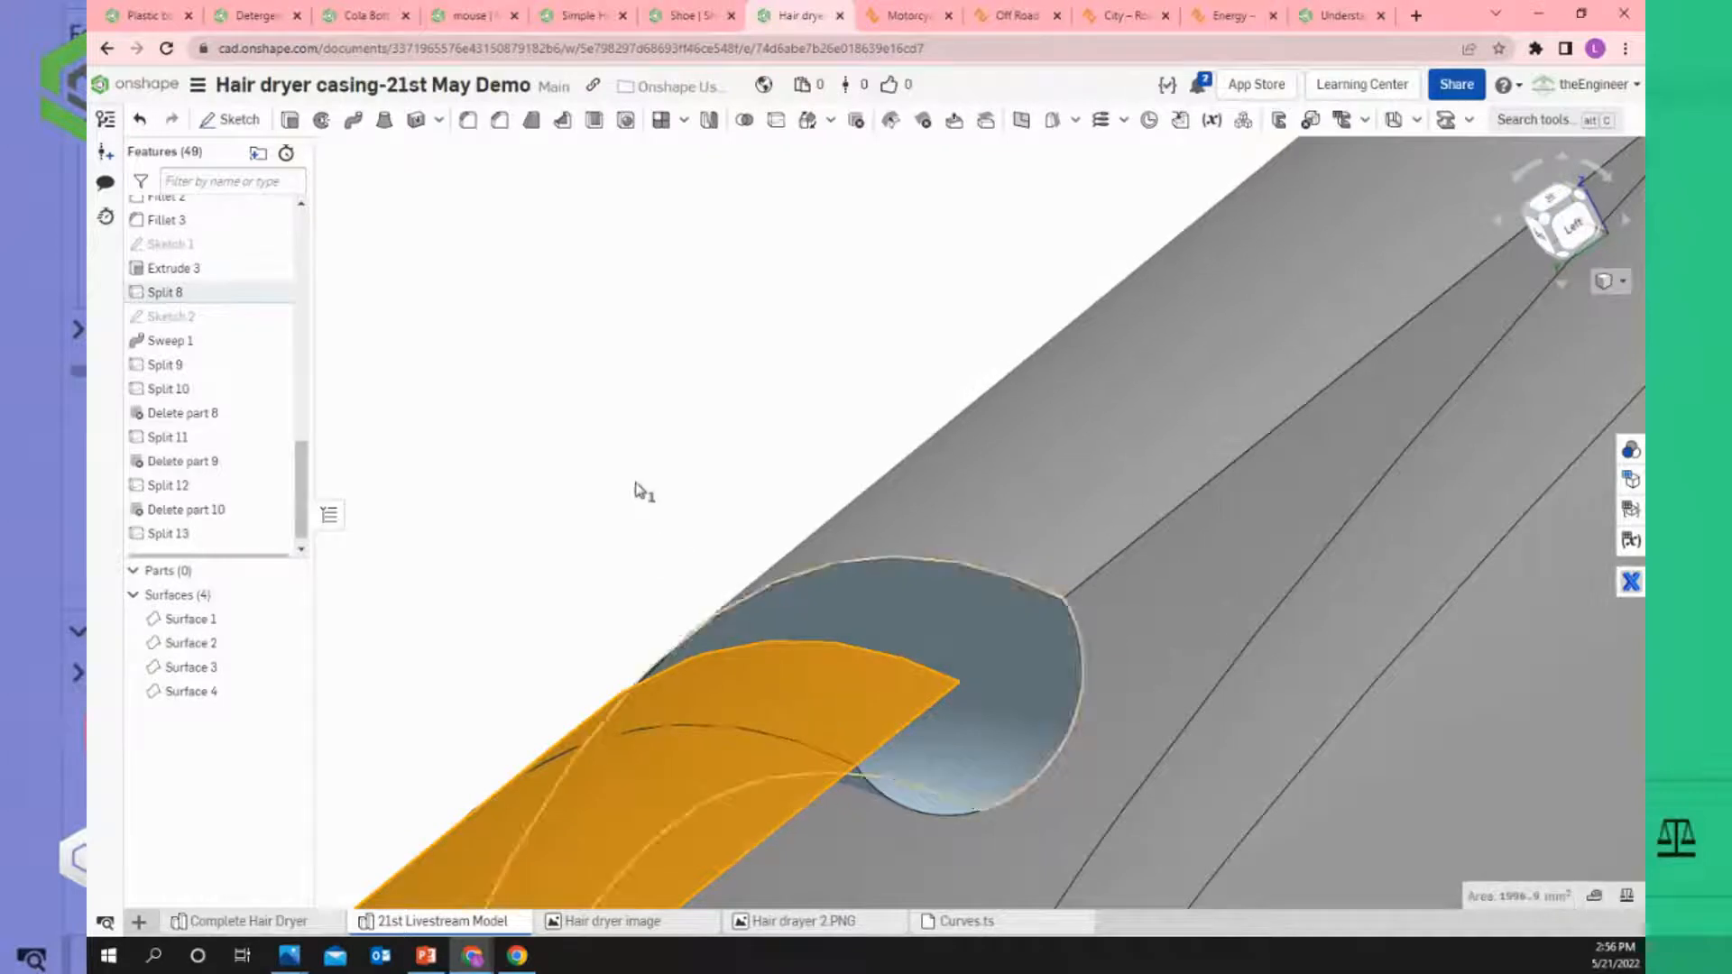
pyautogui.click(819, 675)
pyautogui.click(271, 558)
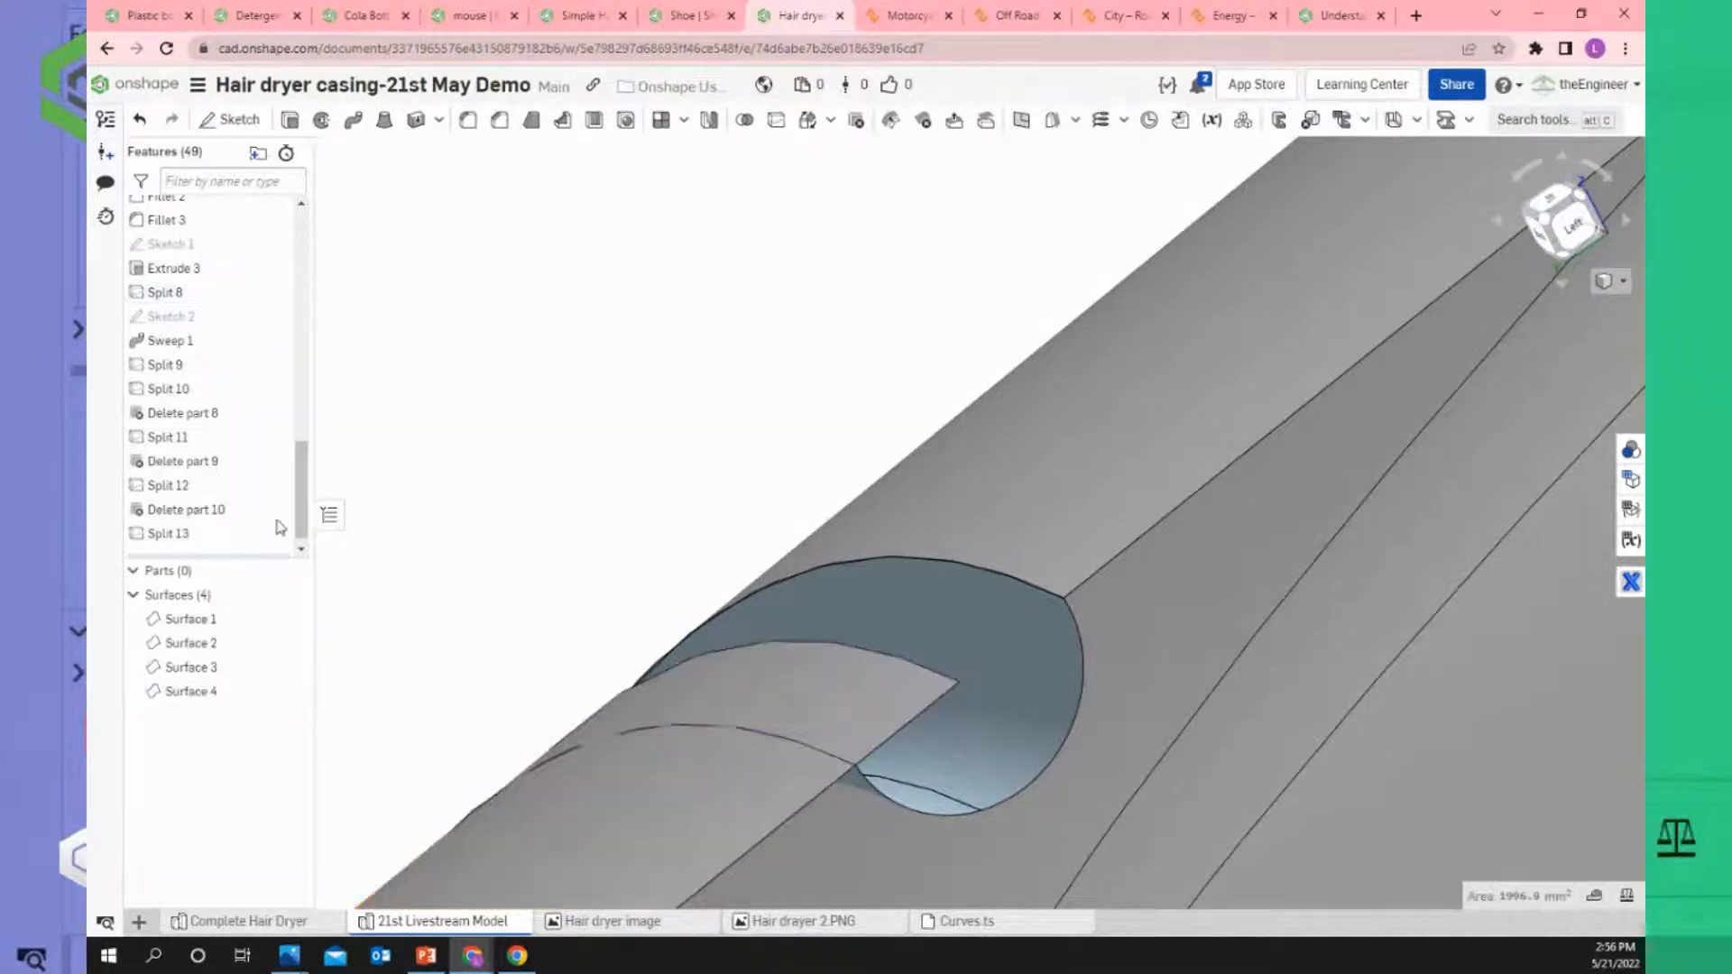
# Edit Split 13 so that Surface 1 is split with tube Surface 3 instead of Surface 2.
pyautogui.rightClick(208, 534)
pyautogui.click(240, 570)
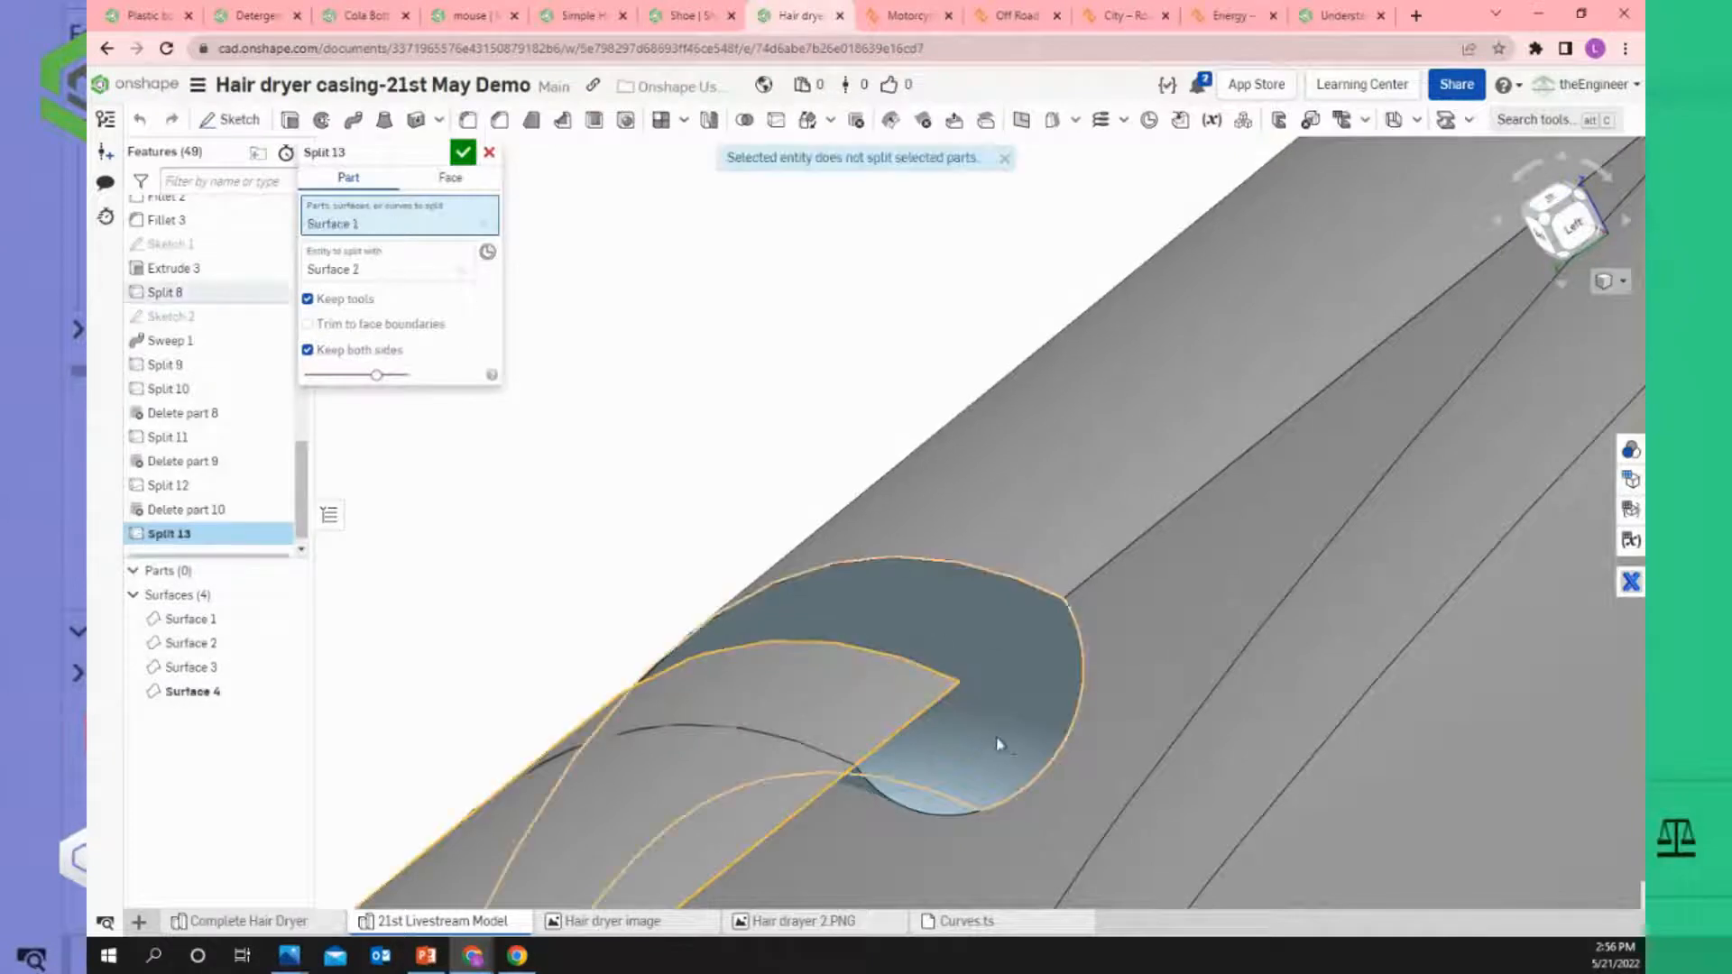
pyautogui.scroll(-2, 964, 720)
pyautogui.moveTo(955, 701); pyautogui.dragTo(940, 733, button='right')
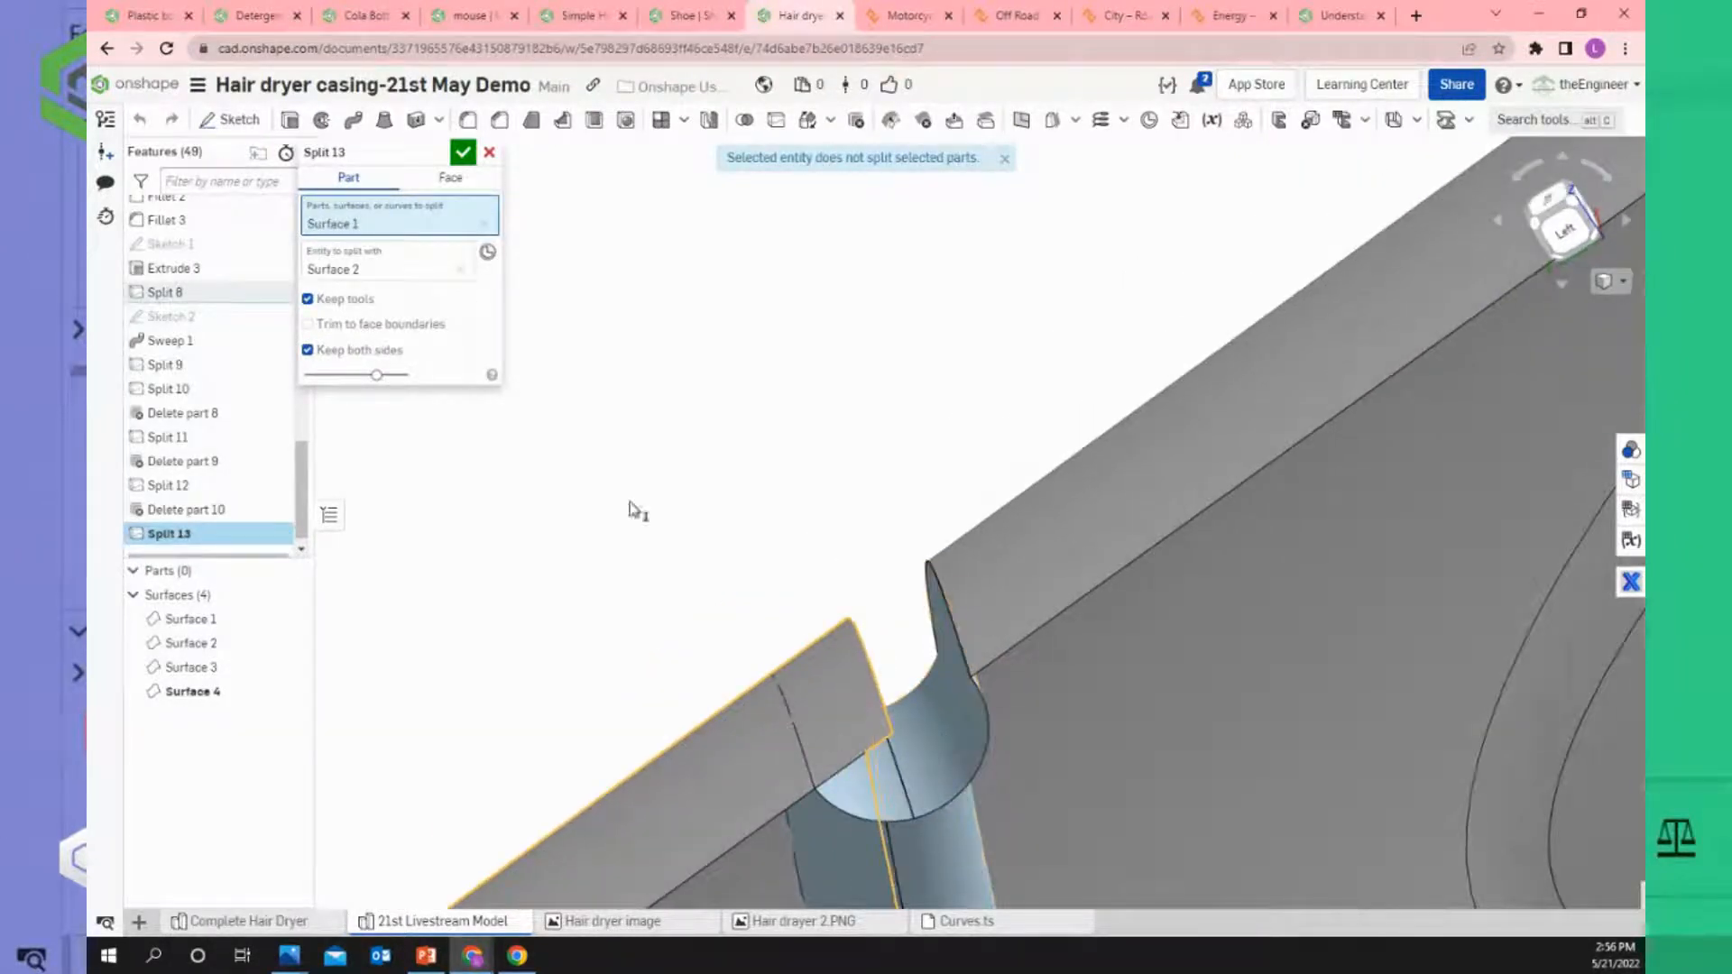
pyautogui.click(460, 273)
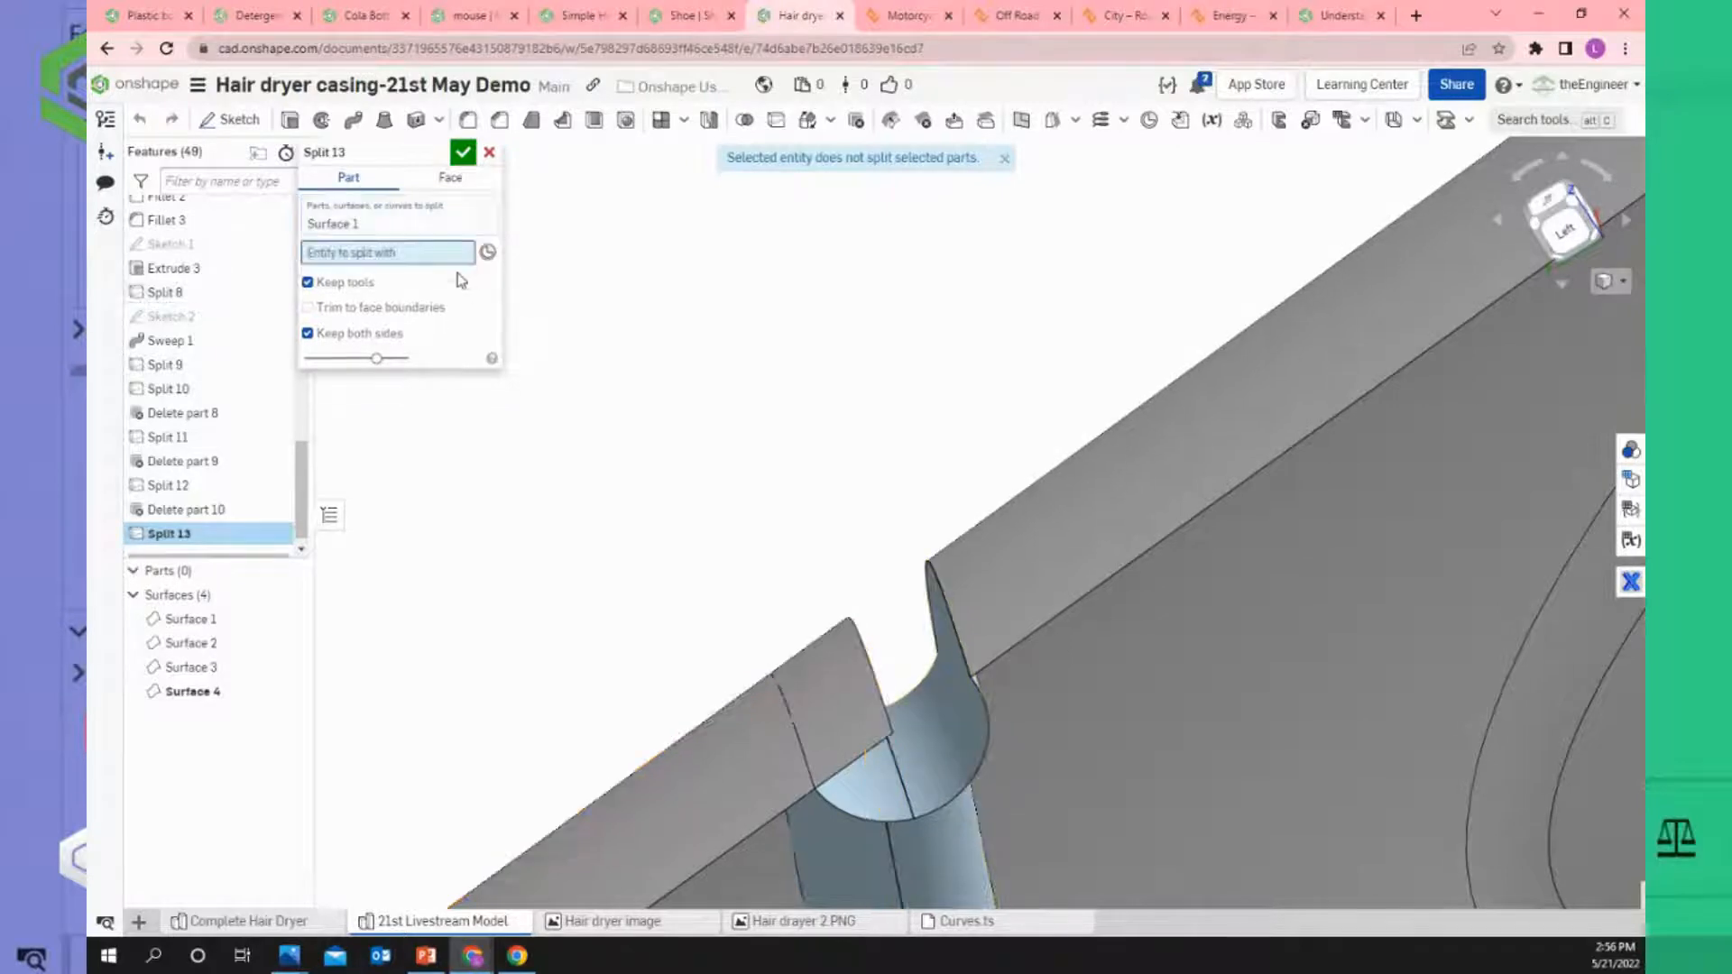
pyautogui.click(875, 764)
pyautogui.click(874, 763)
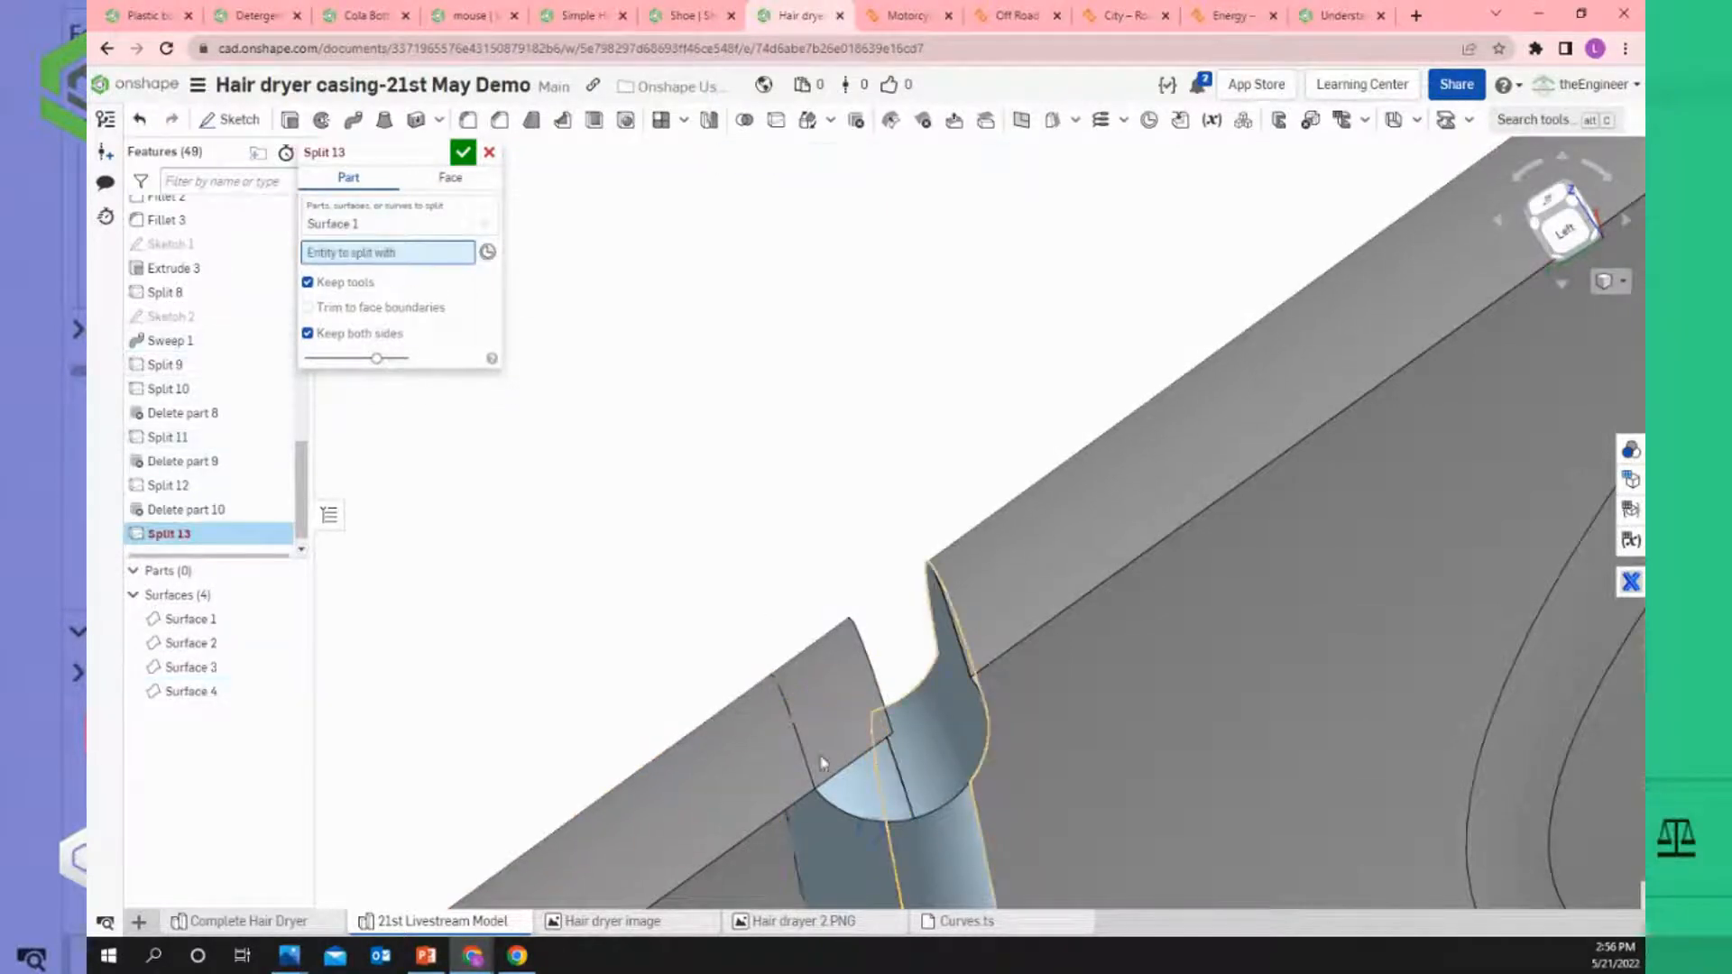
pyautogui.click(794, 717)
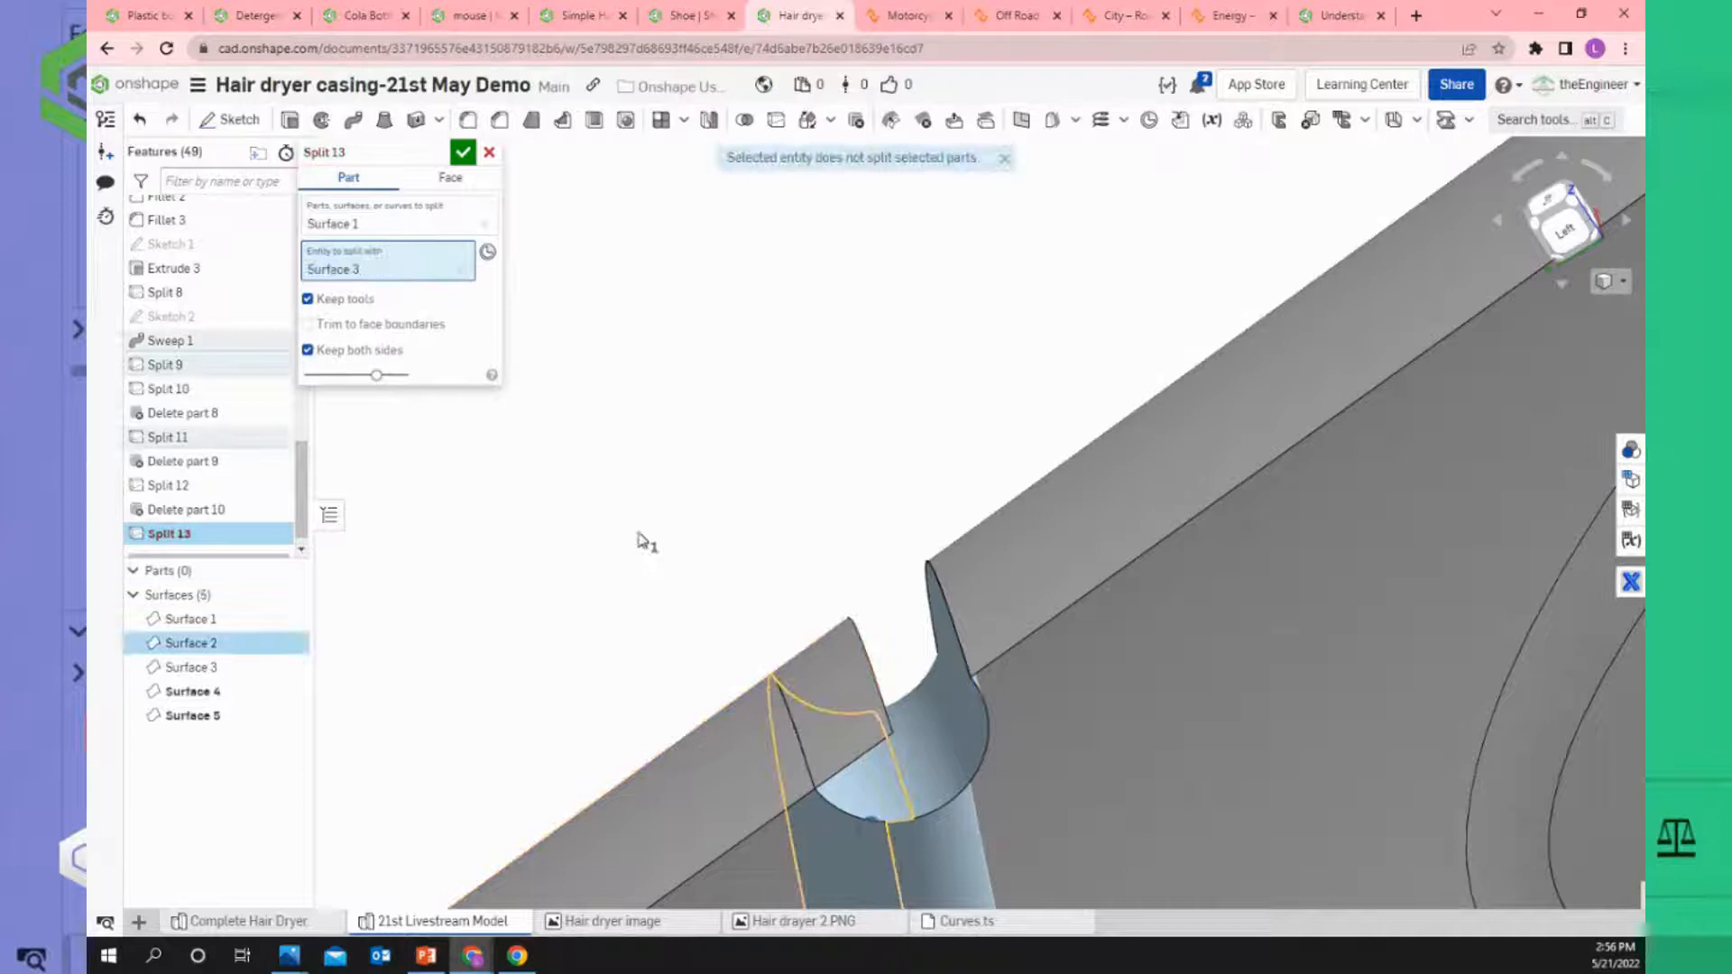
pyautogui.click(463, 155)
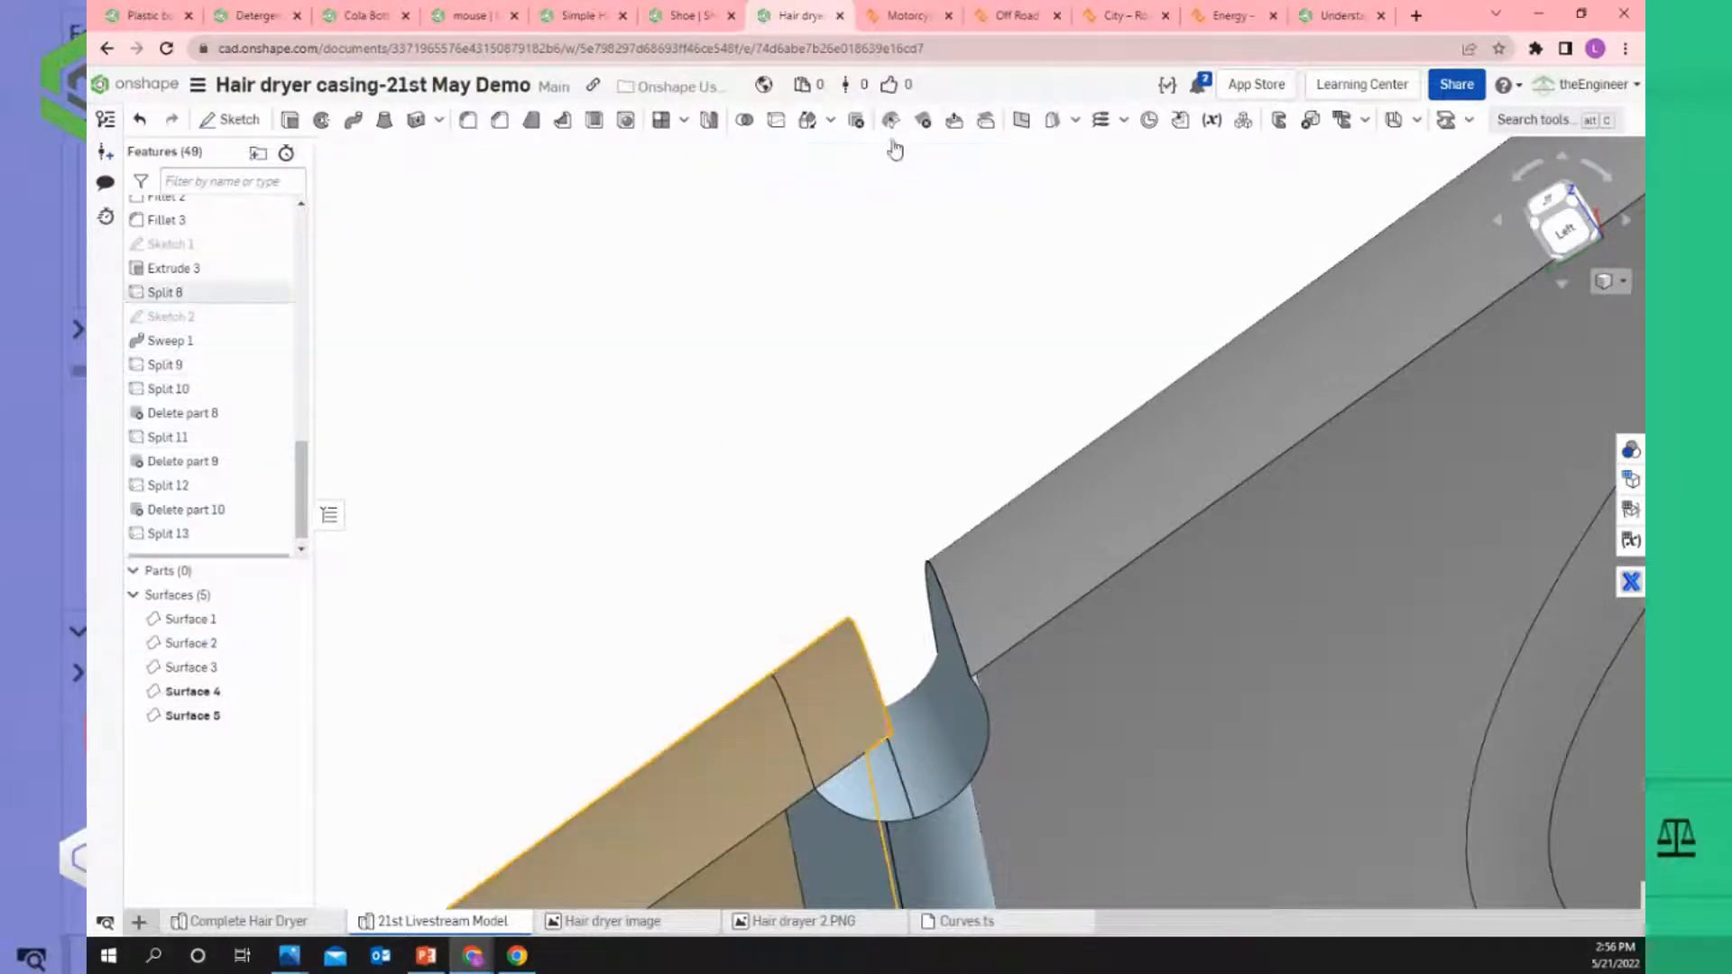
# Delete the leftover casing strip, Surface 5, that covers the tube groove.
pyautogui.click(830, 683)
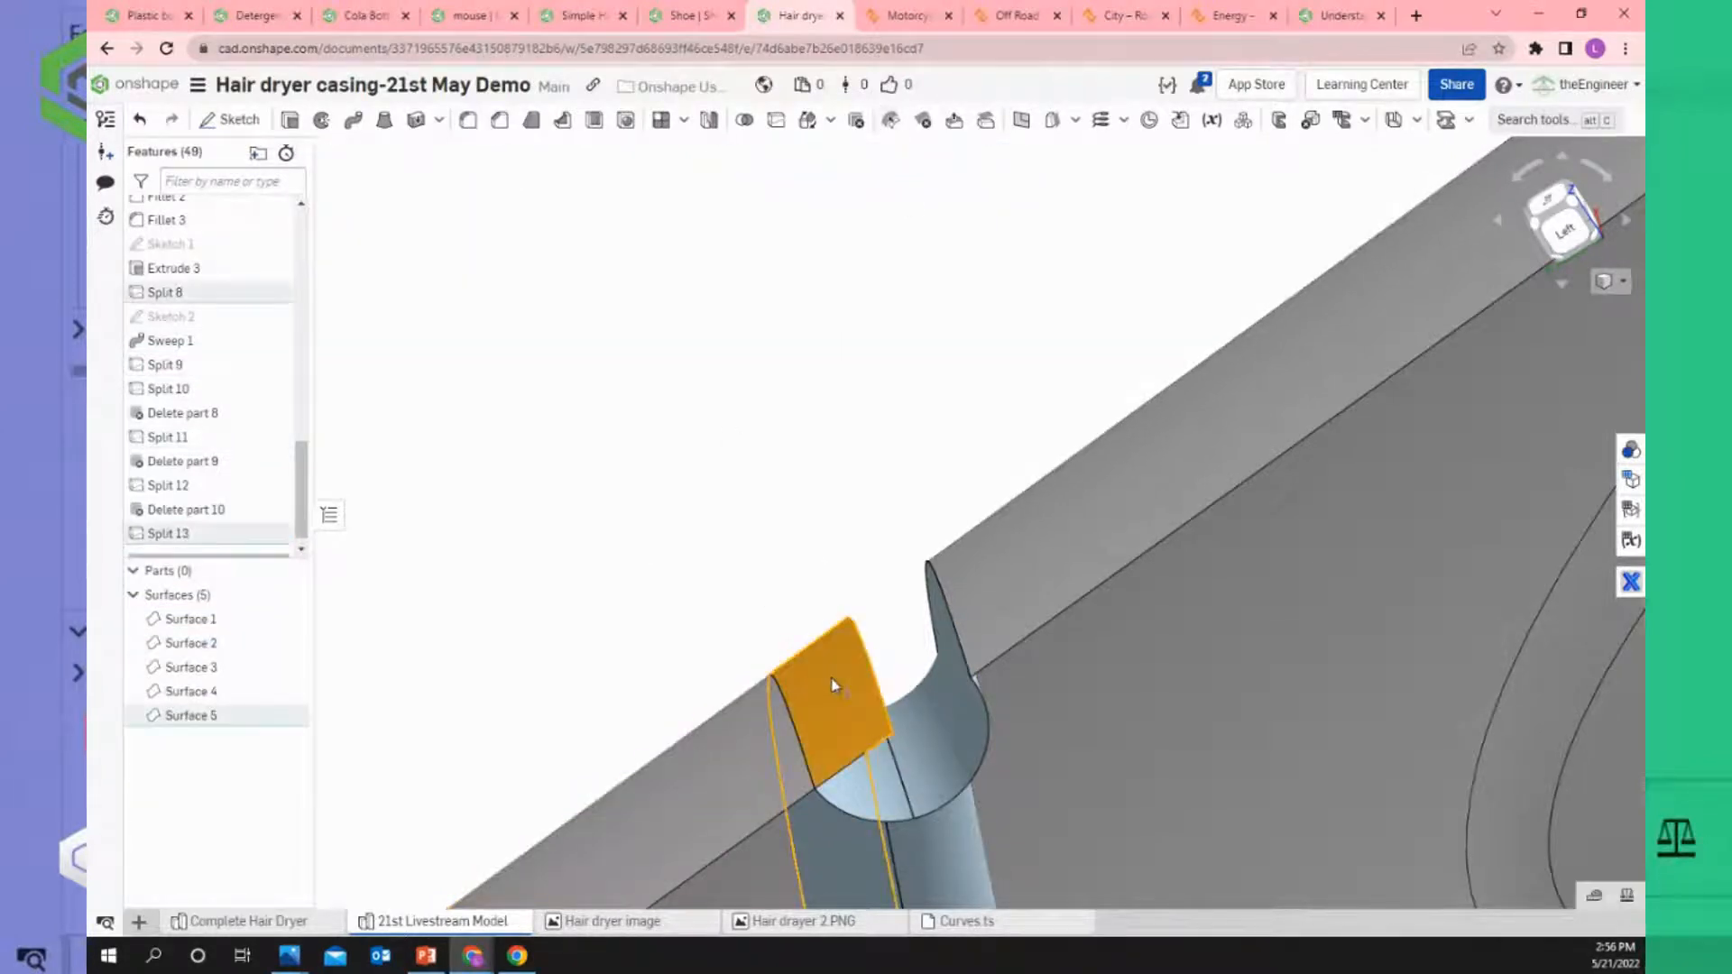
pyautogui.click(860, 124)
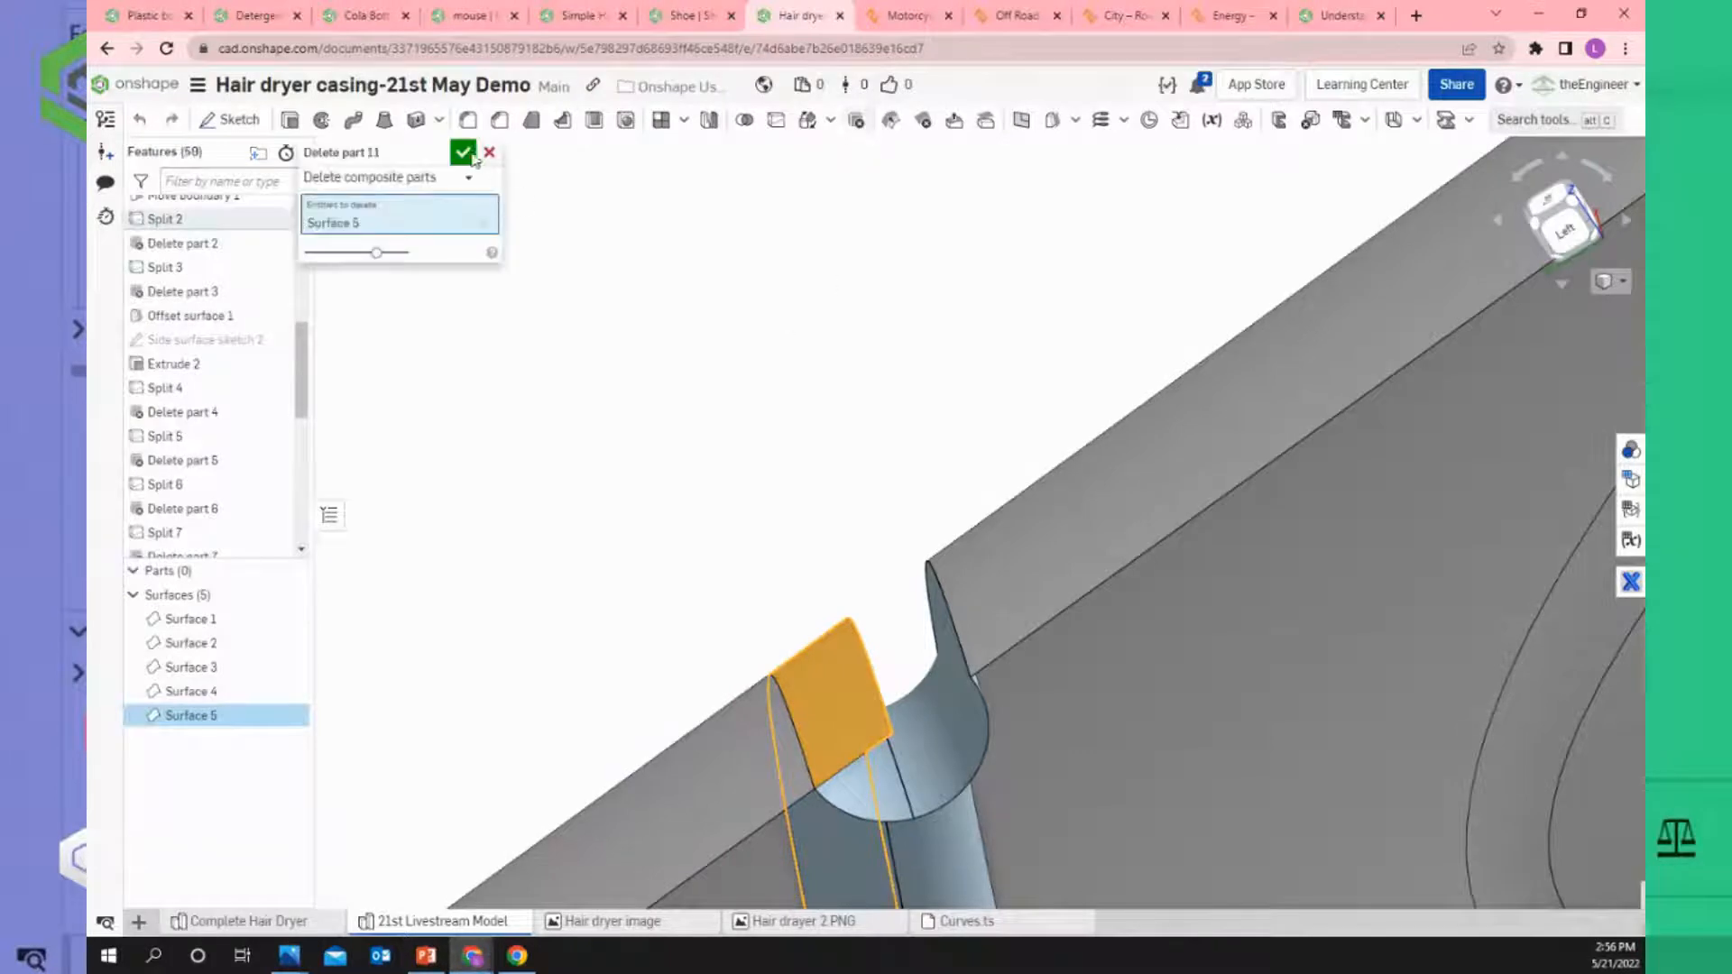
pyautogui.click(463, 154)
pyautogui.scroll(-5, 727, 408)
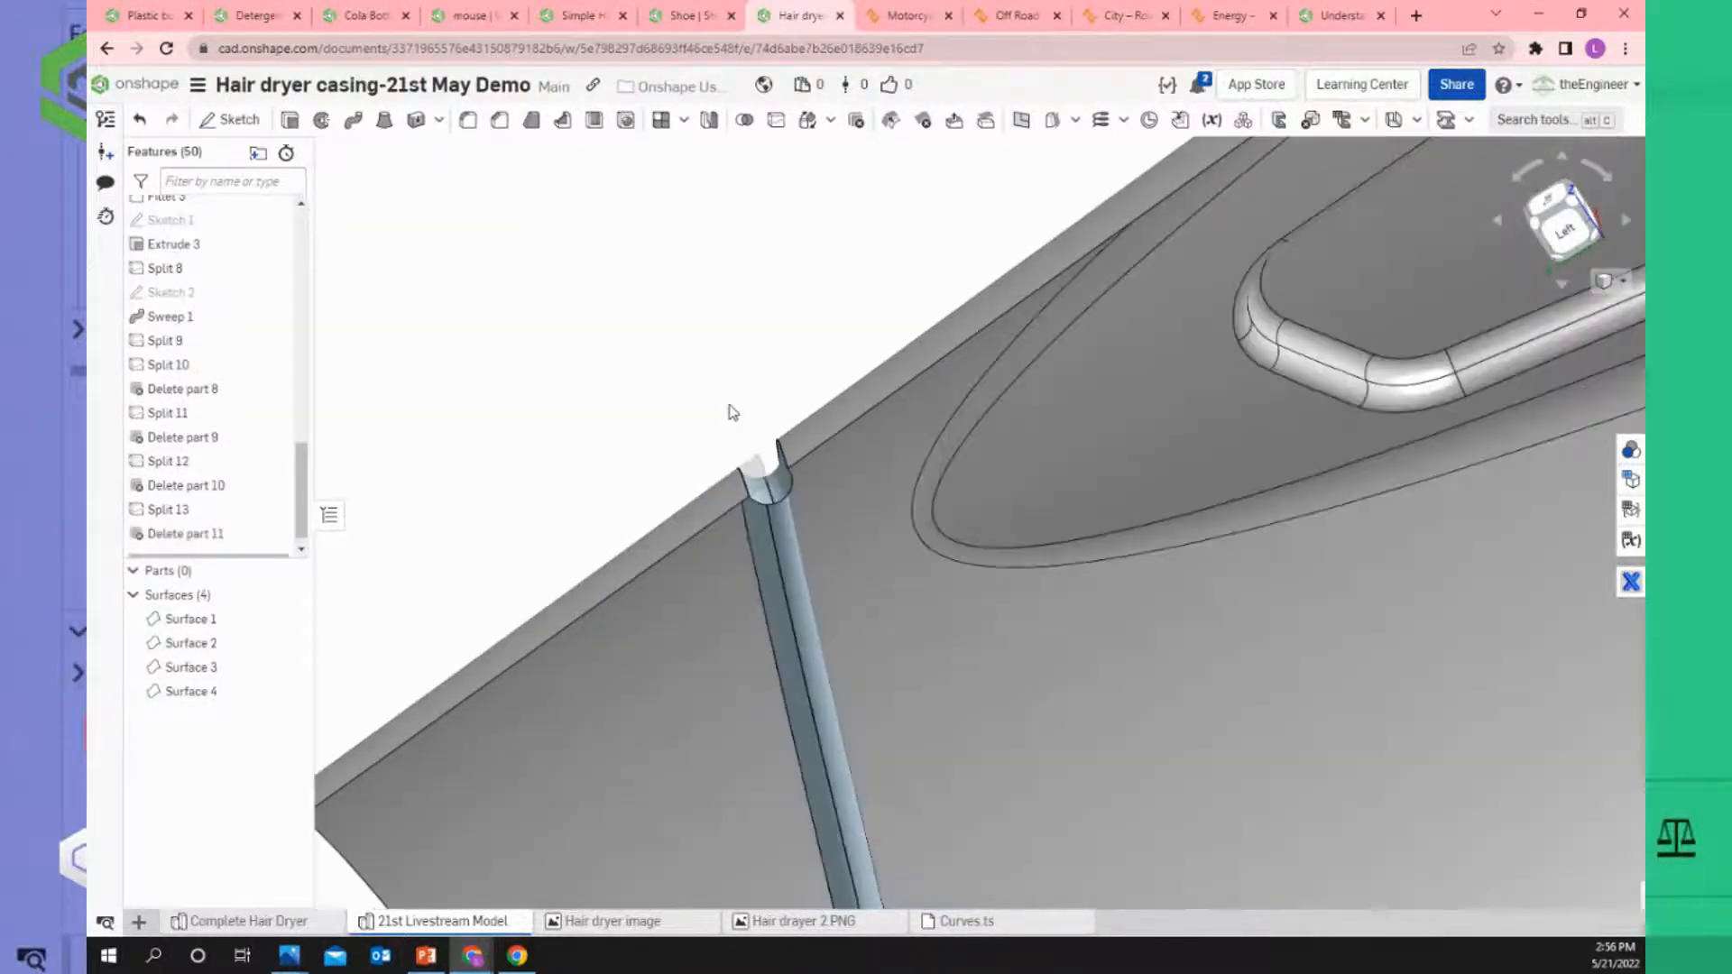
# Union the main casing, the groove surfaces and the nozzle-end casing into one surface with a Boolean.
pyautogui.scroll(-2, 634, 413)
pyautogui.moveTo(631, 414); pyautogui.dragTo(916, 445, button='right')
pyautogui.scroll(-4, 816, 406)
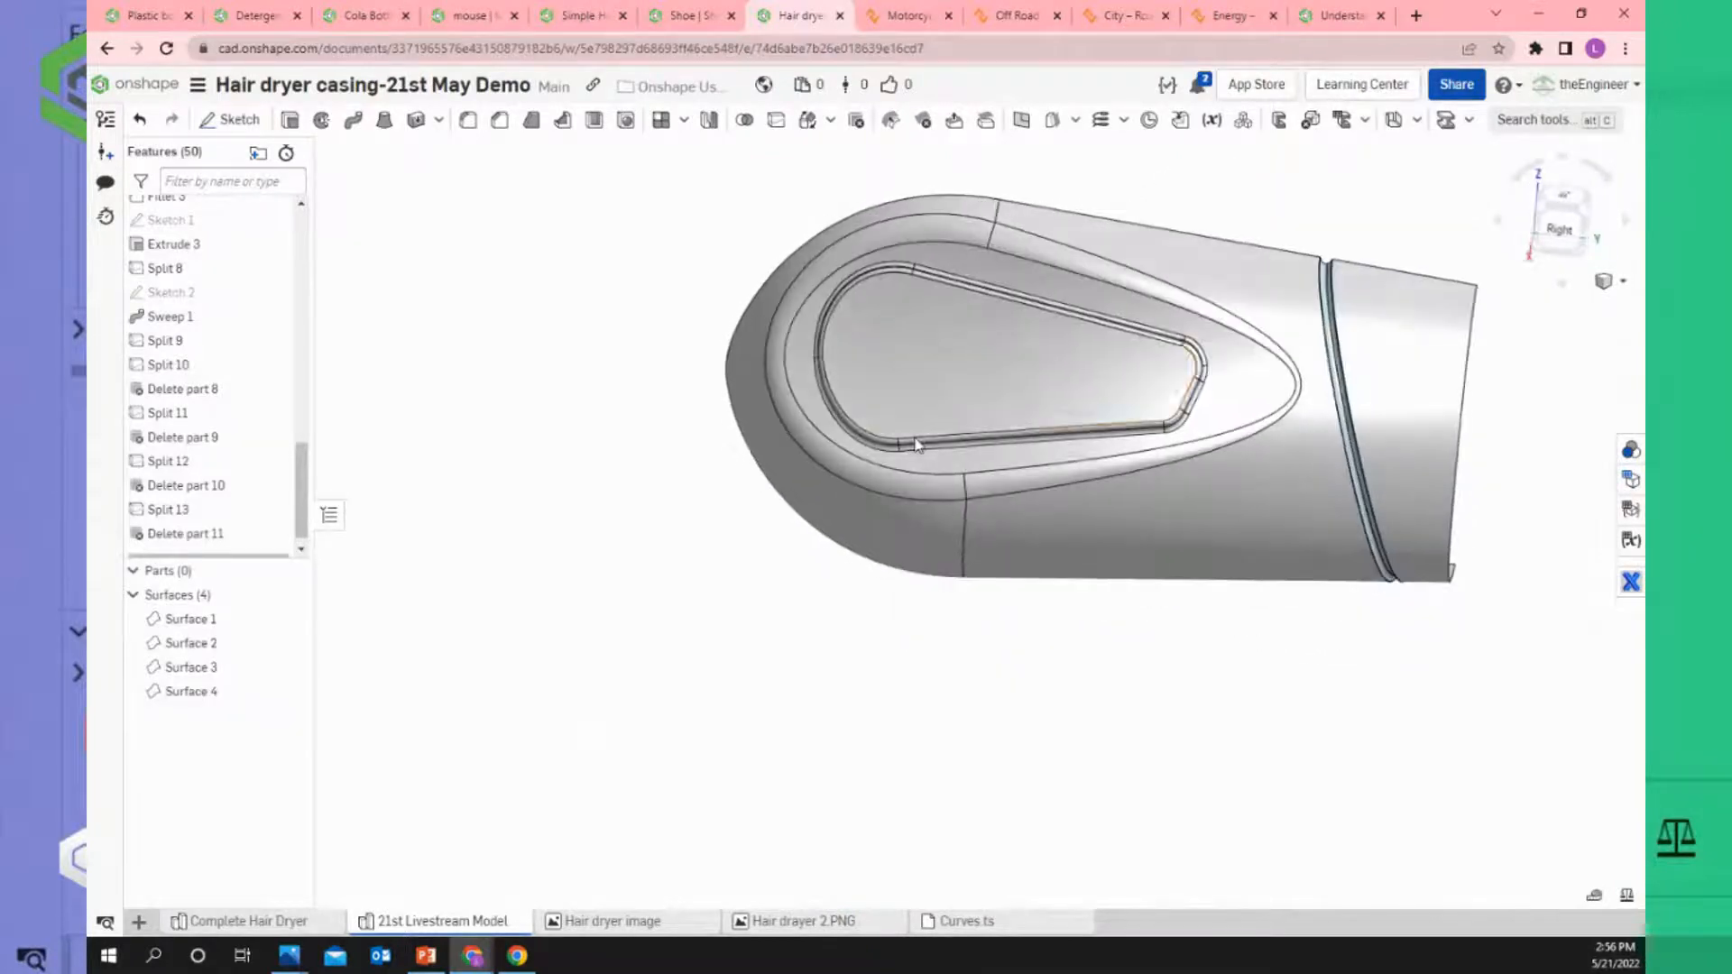
pyautogui.scroll(6, 1372, 254)
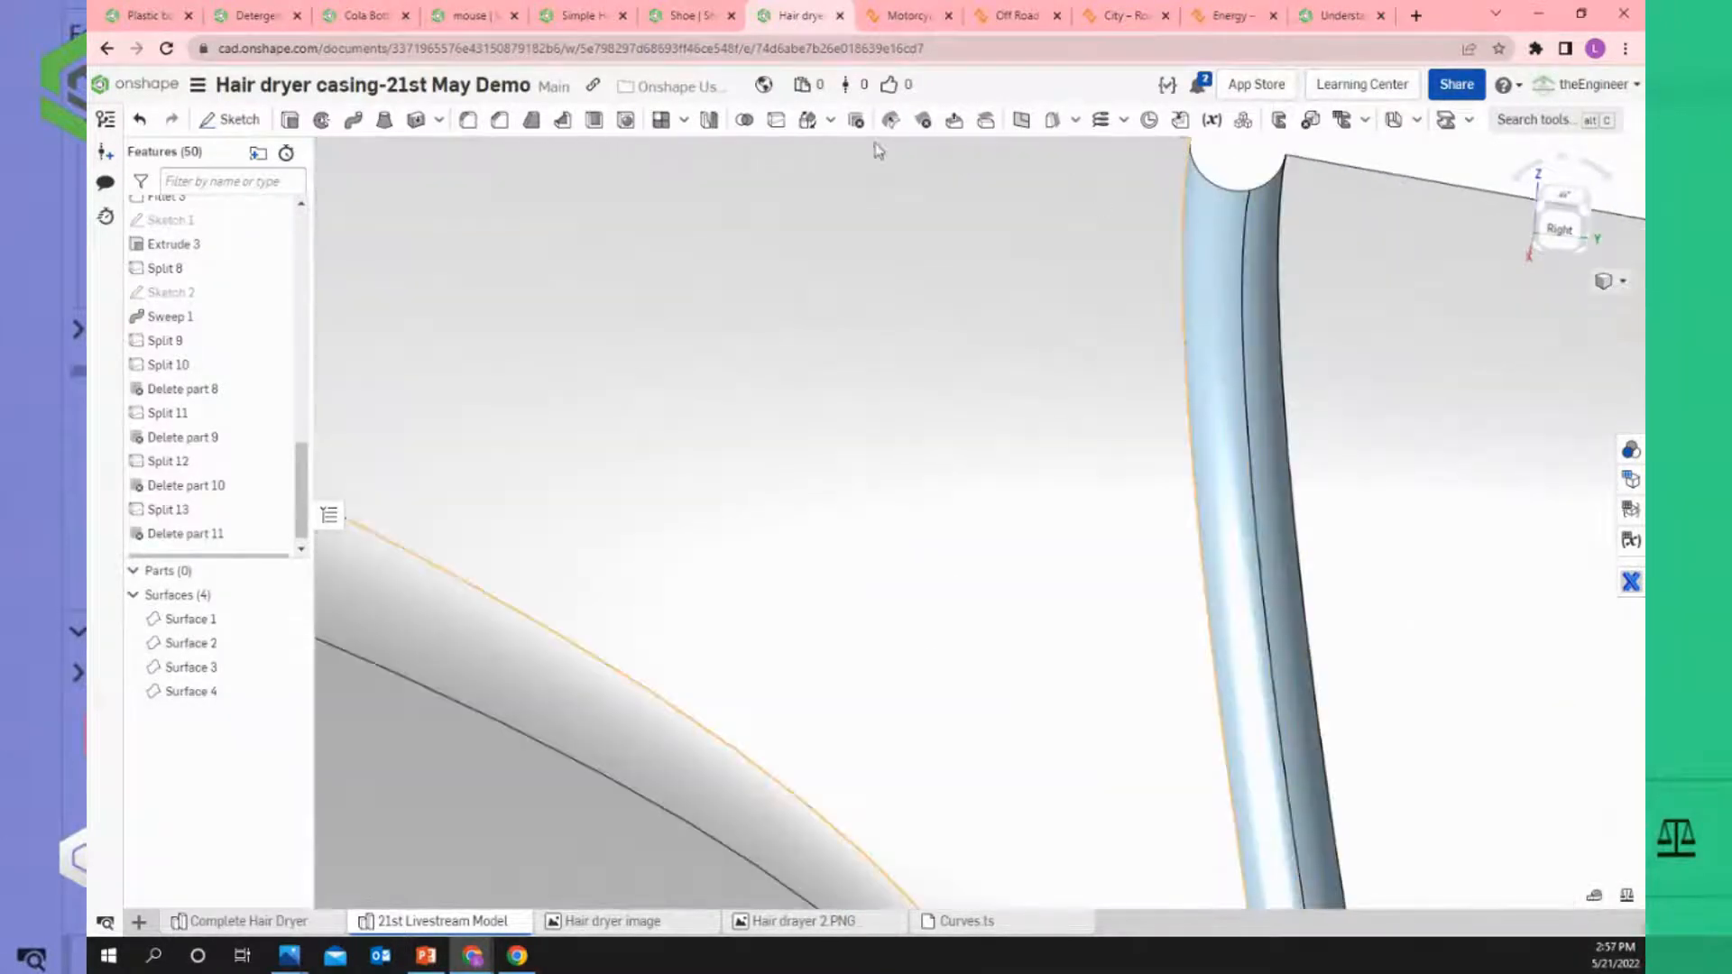
pyautogui.click(1209, 242)
pyautogui.click(1137, 251)
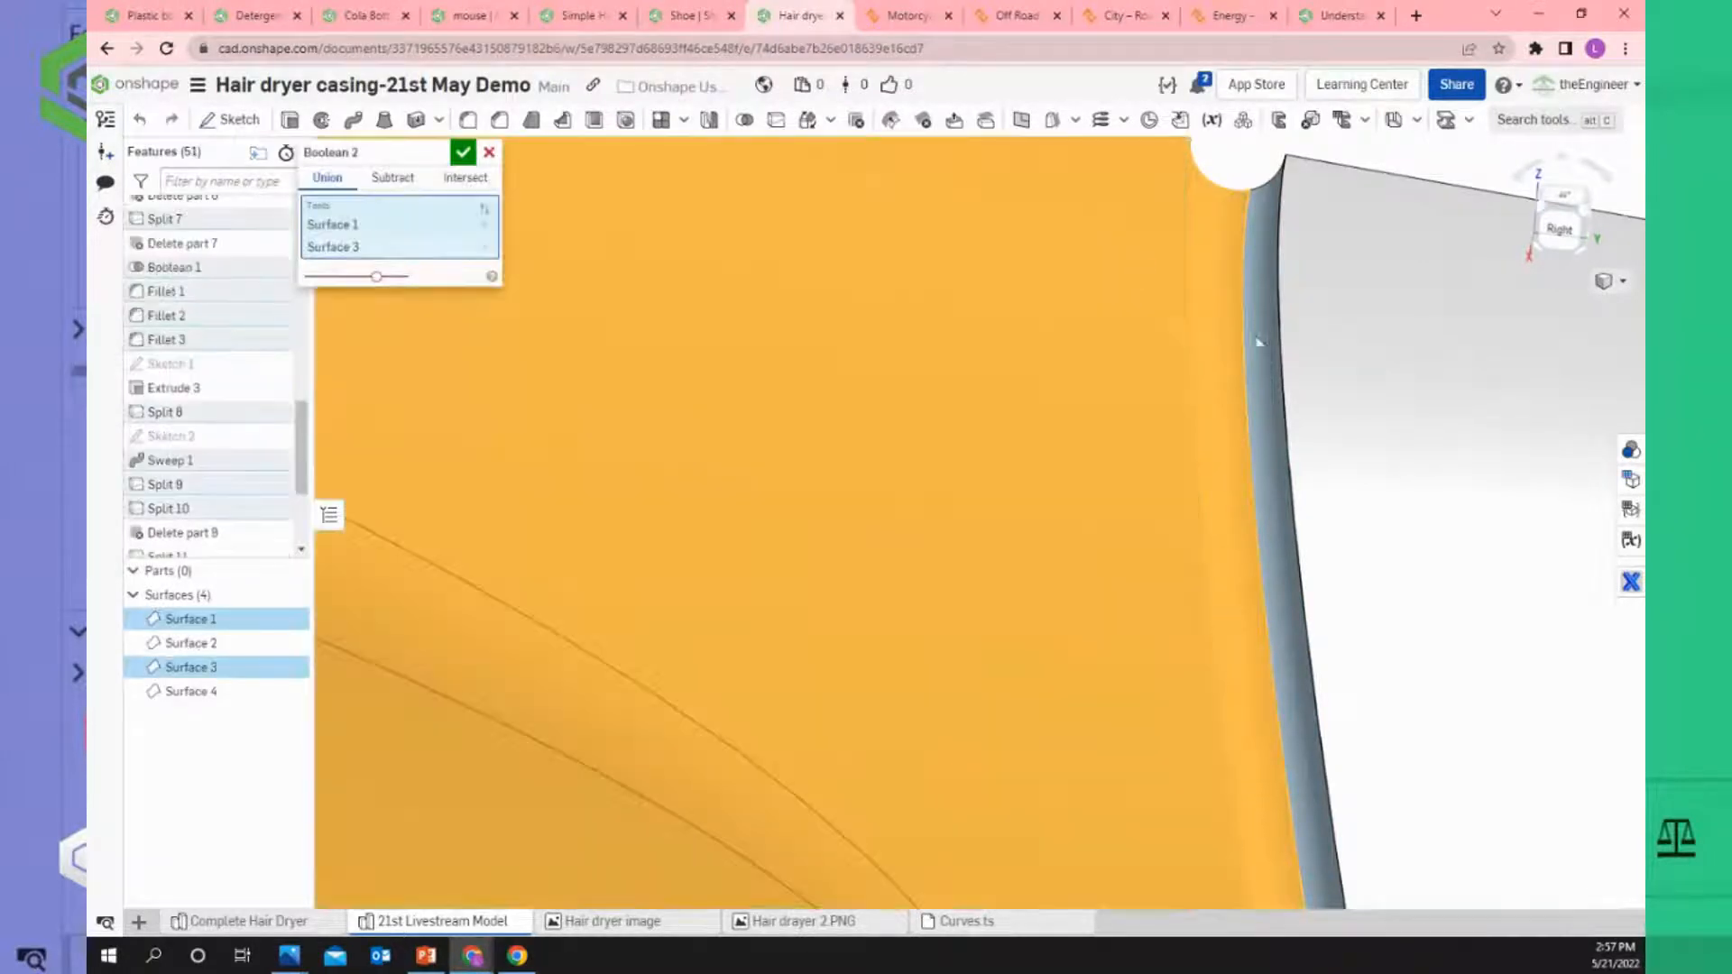
pyautogui.click(1262, 314)
pyautogui.click(1326, 319)
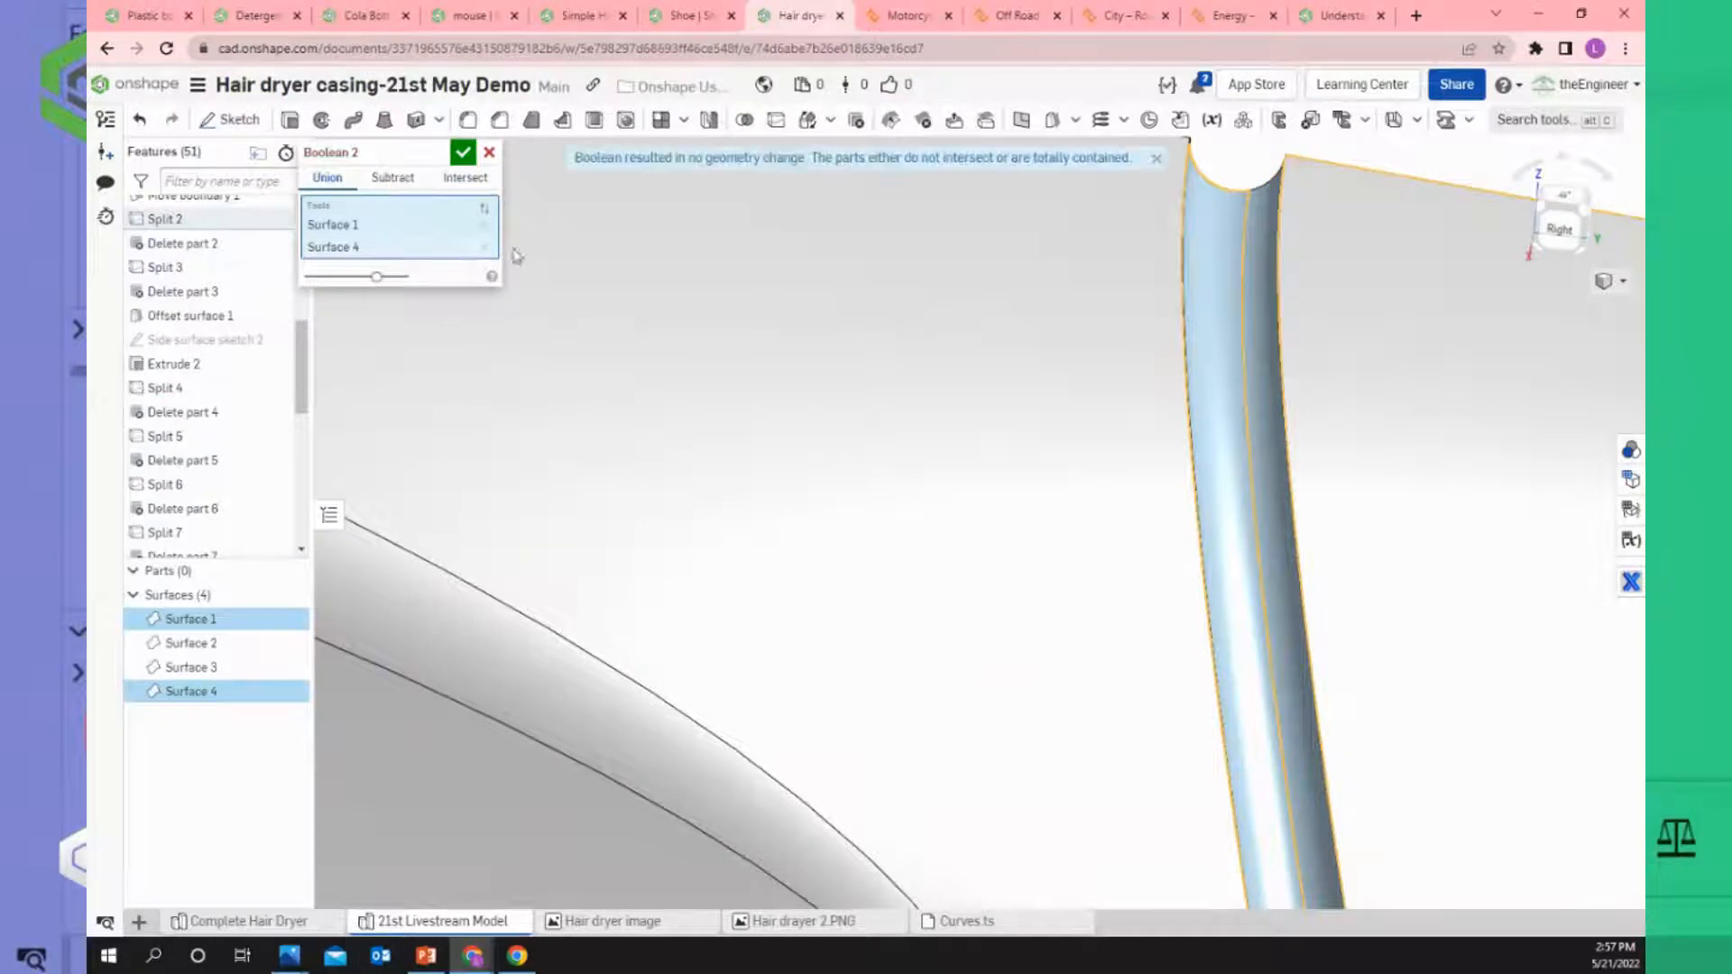
pyautogui.scroll(-6, 1119, 352)
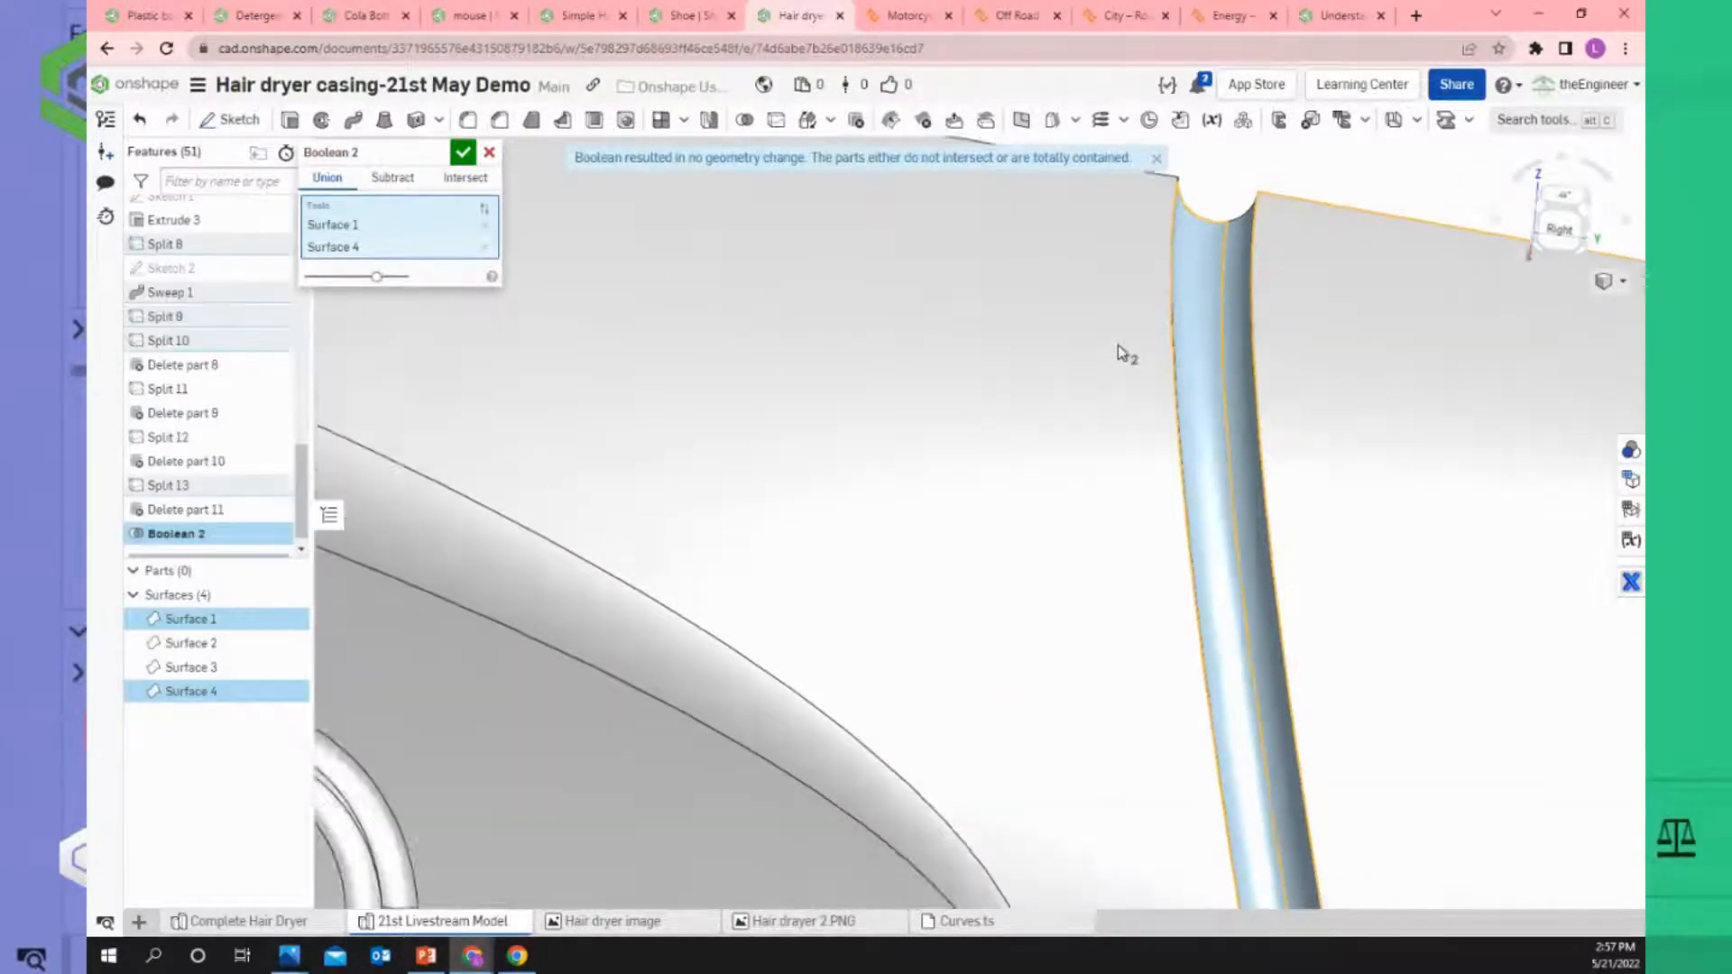
pyautogui.scroll(-3, 1027, 311)
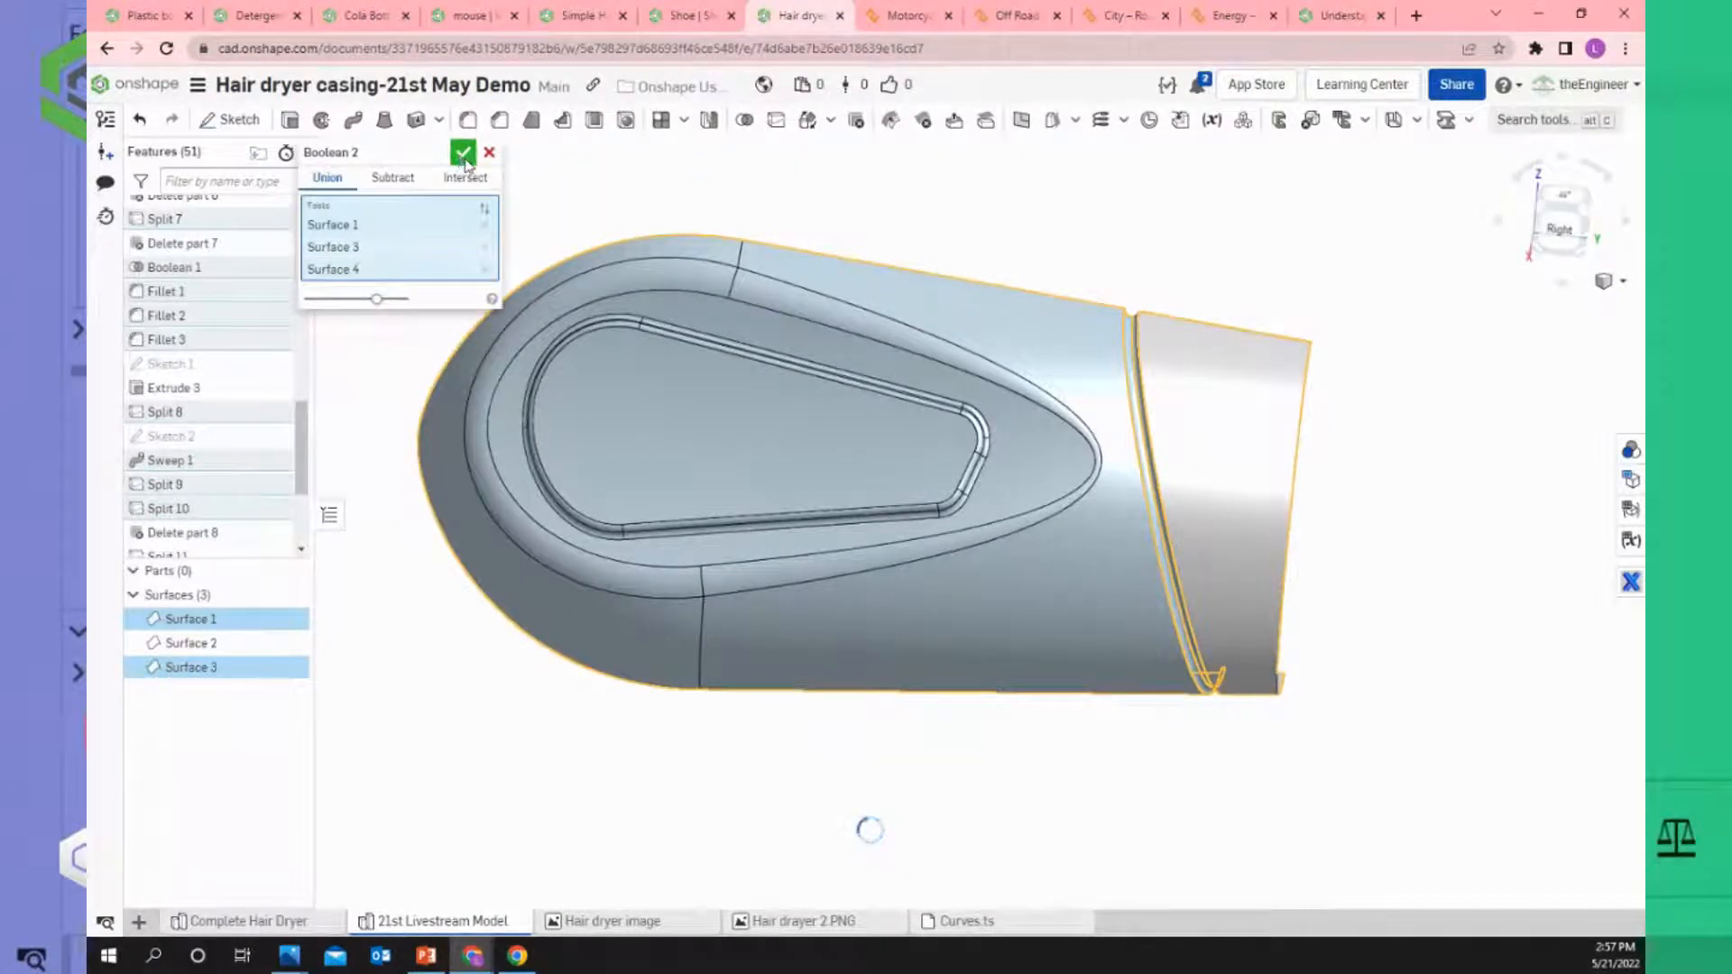
pyautogui.click(463, 153)
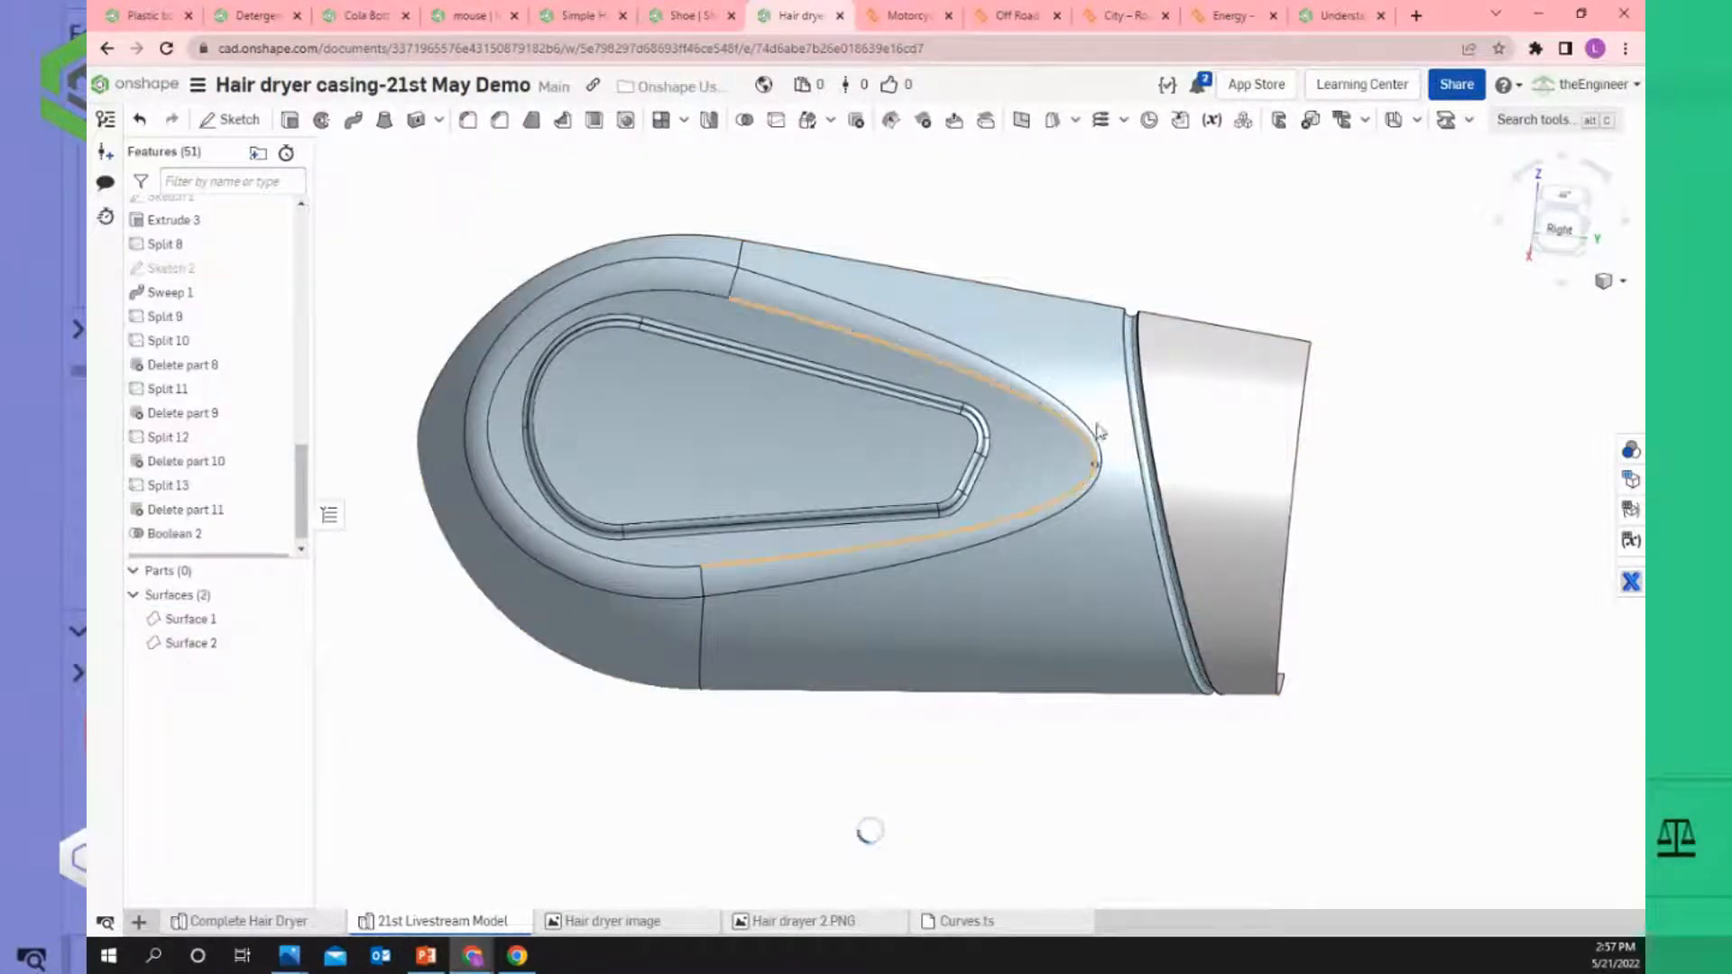
pyautogui.scroll(3, 1200, 366)
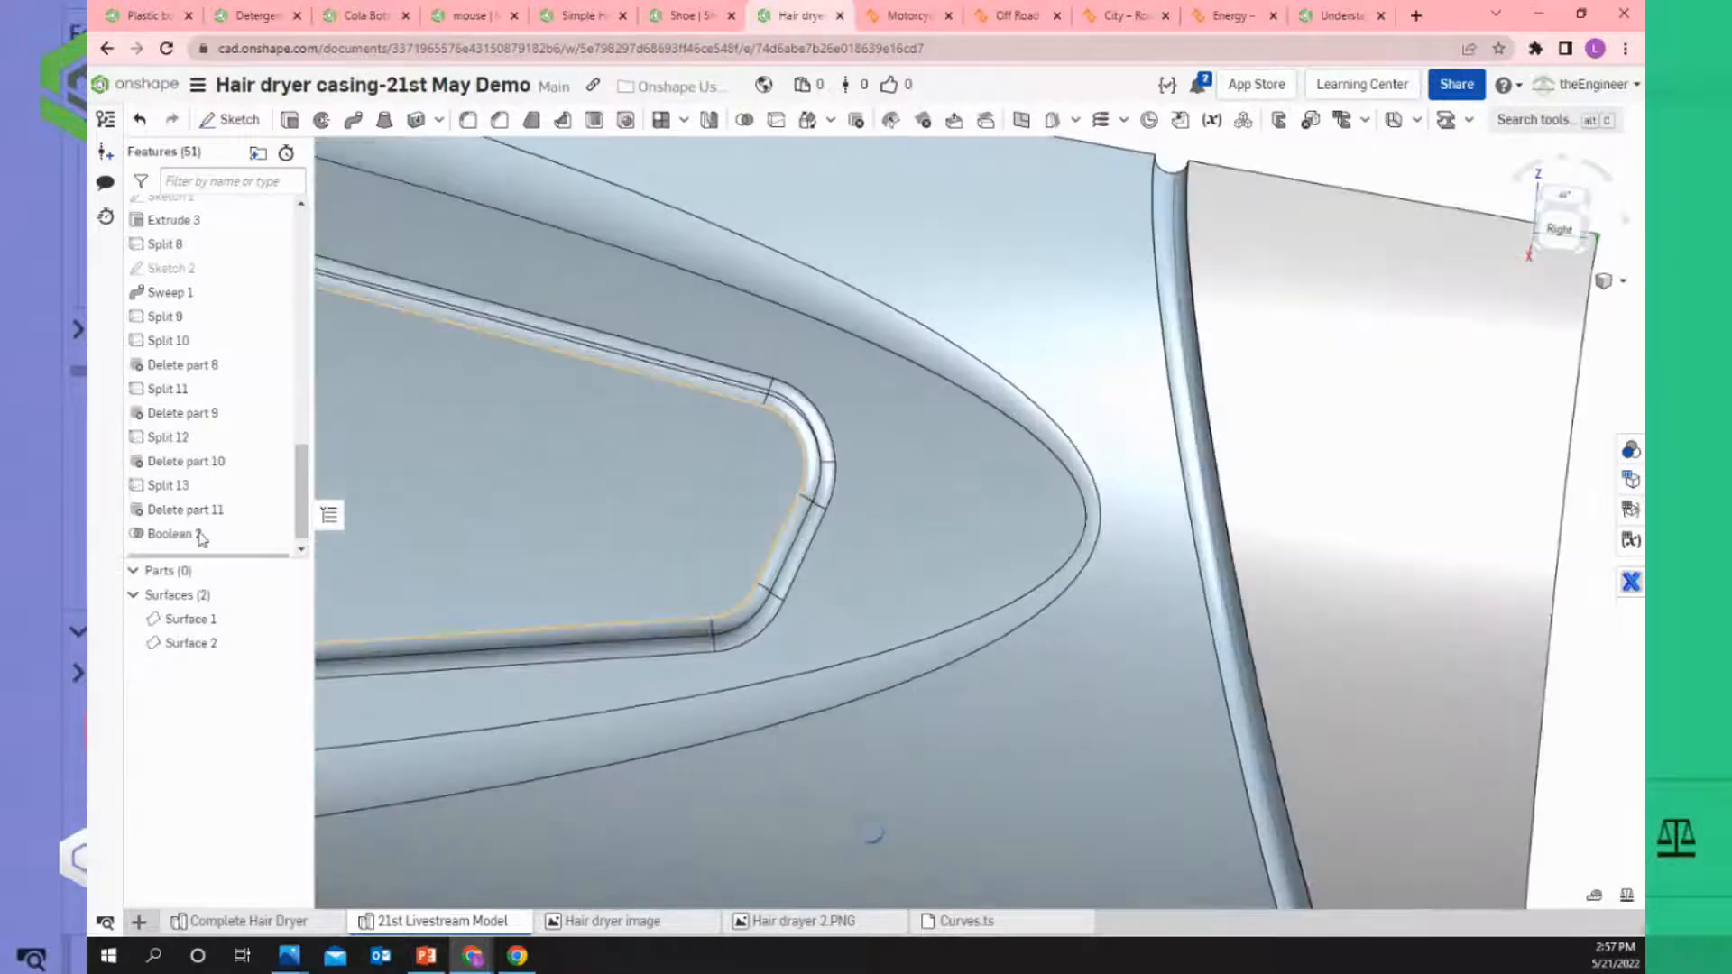
pyautogui.rightClick(202, 536)
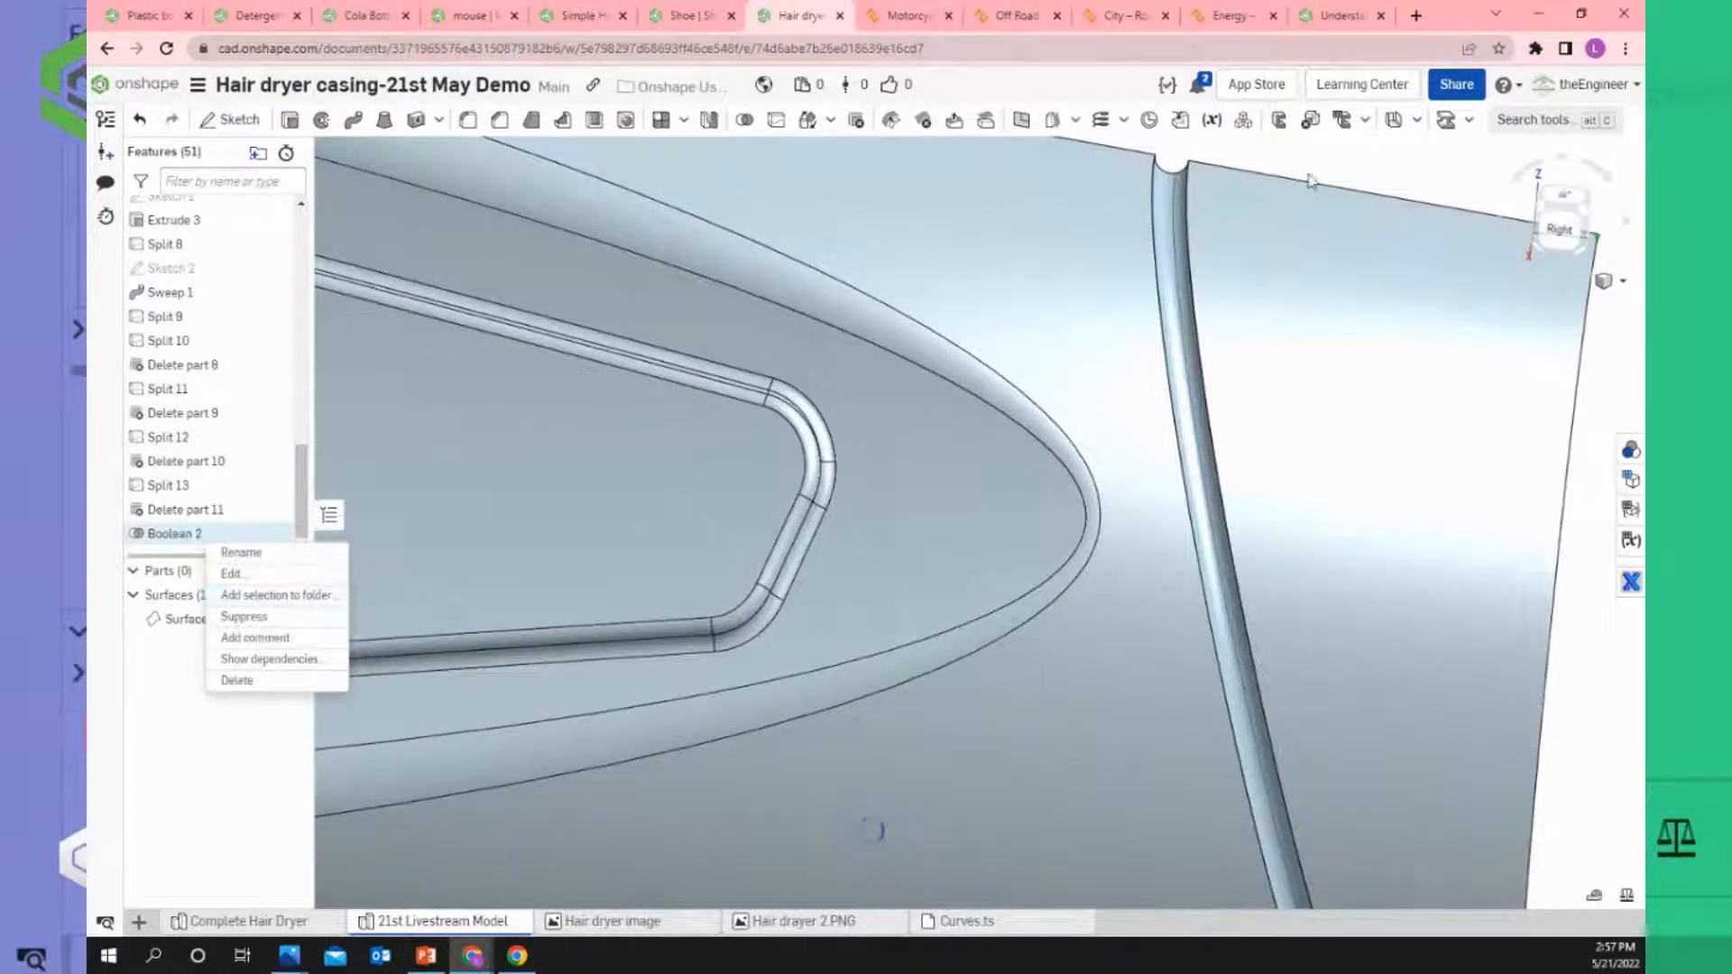
pyautogui.click(1295, 295)
pyautogui.scroll(-3, 1290, 296)
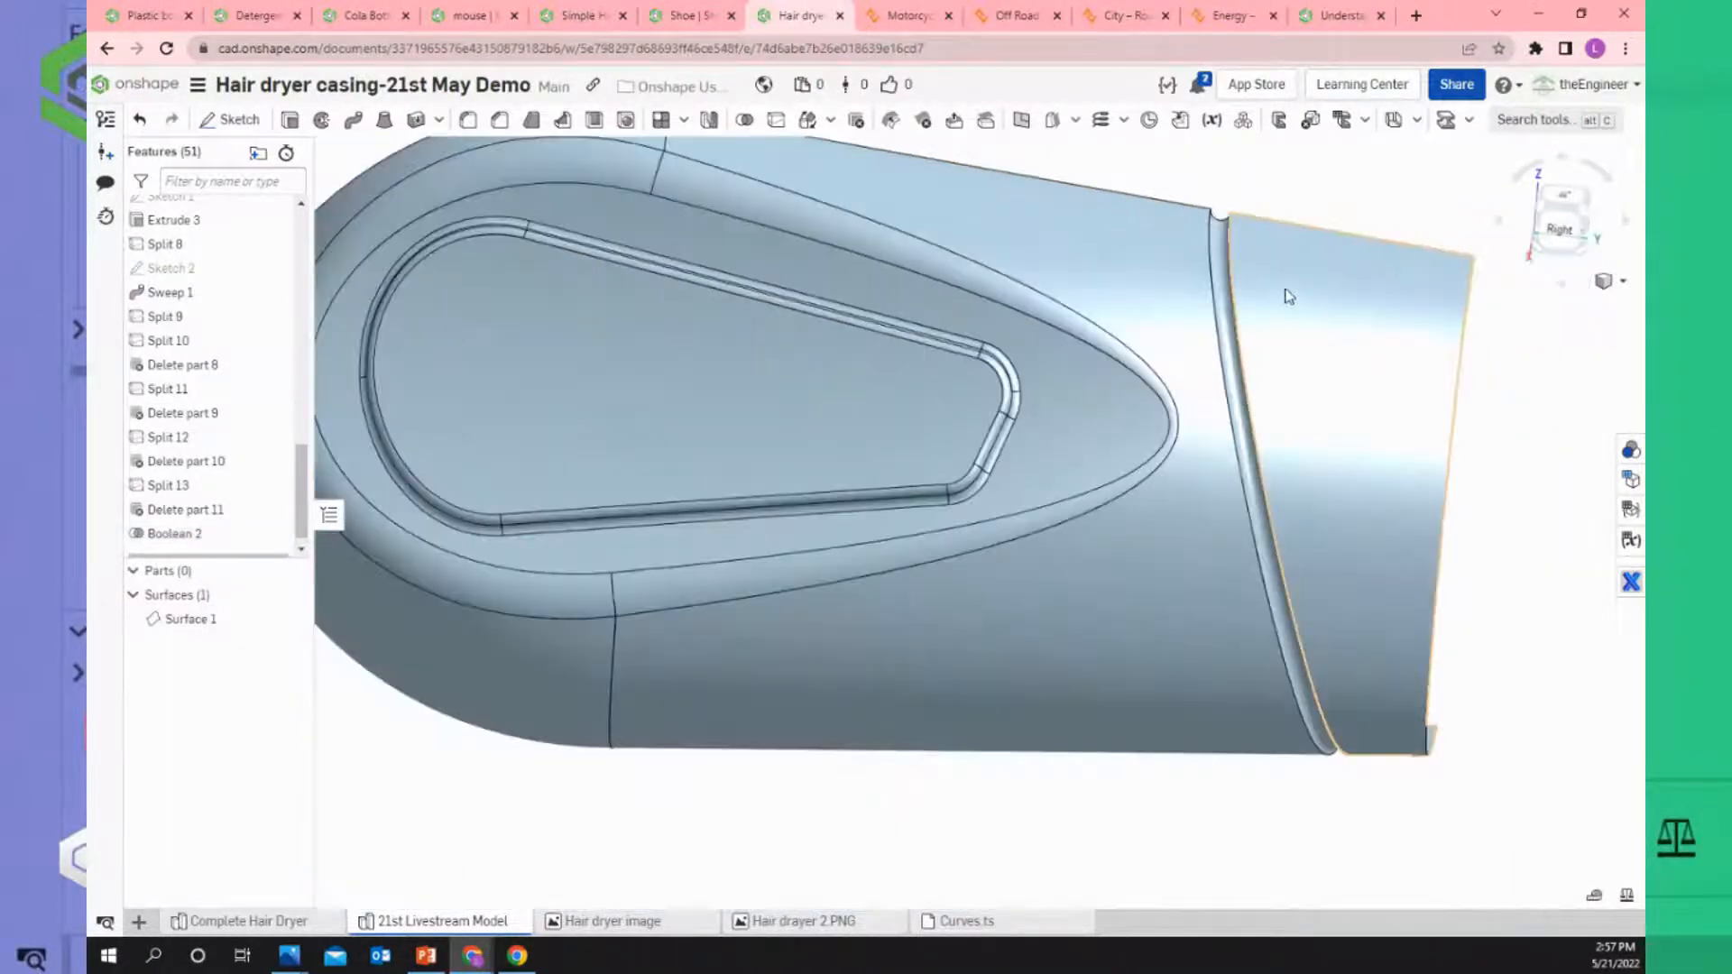
# Fillet the long edges of the groove where it meets the casing with a 1 mm radius.
pyautogui.scroll(3, 1282, 268)
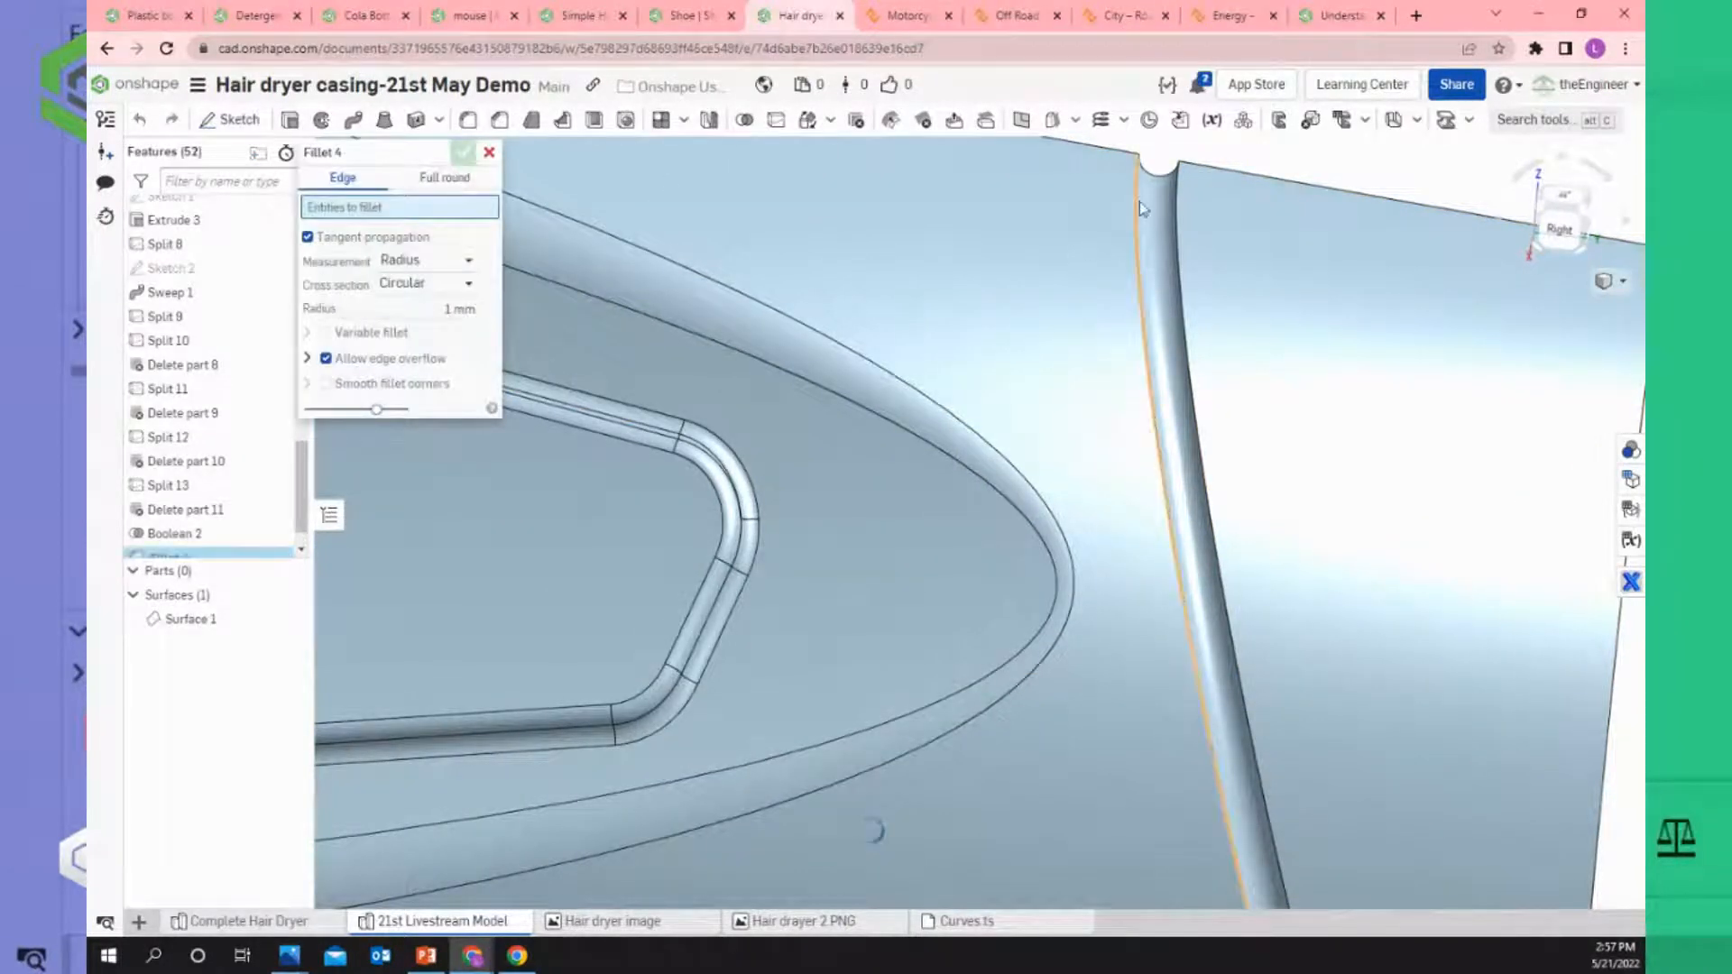
pyautogui.click(1178, 200)
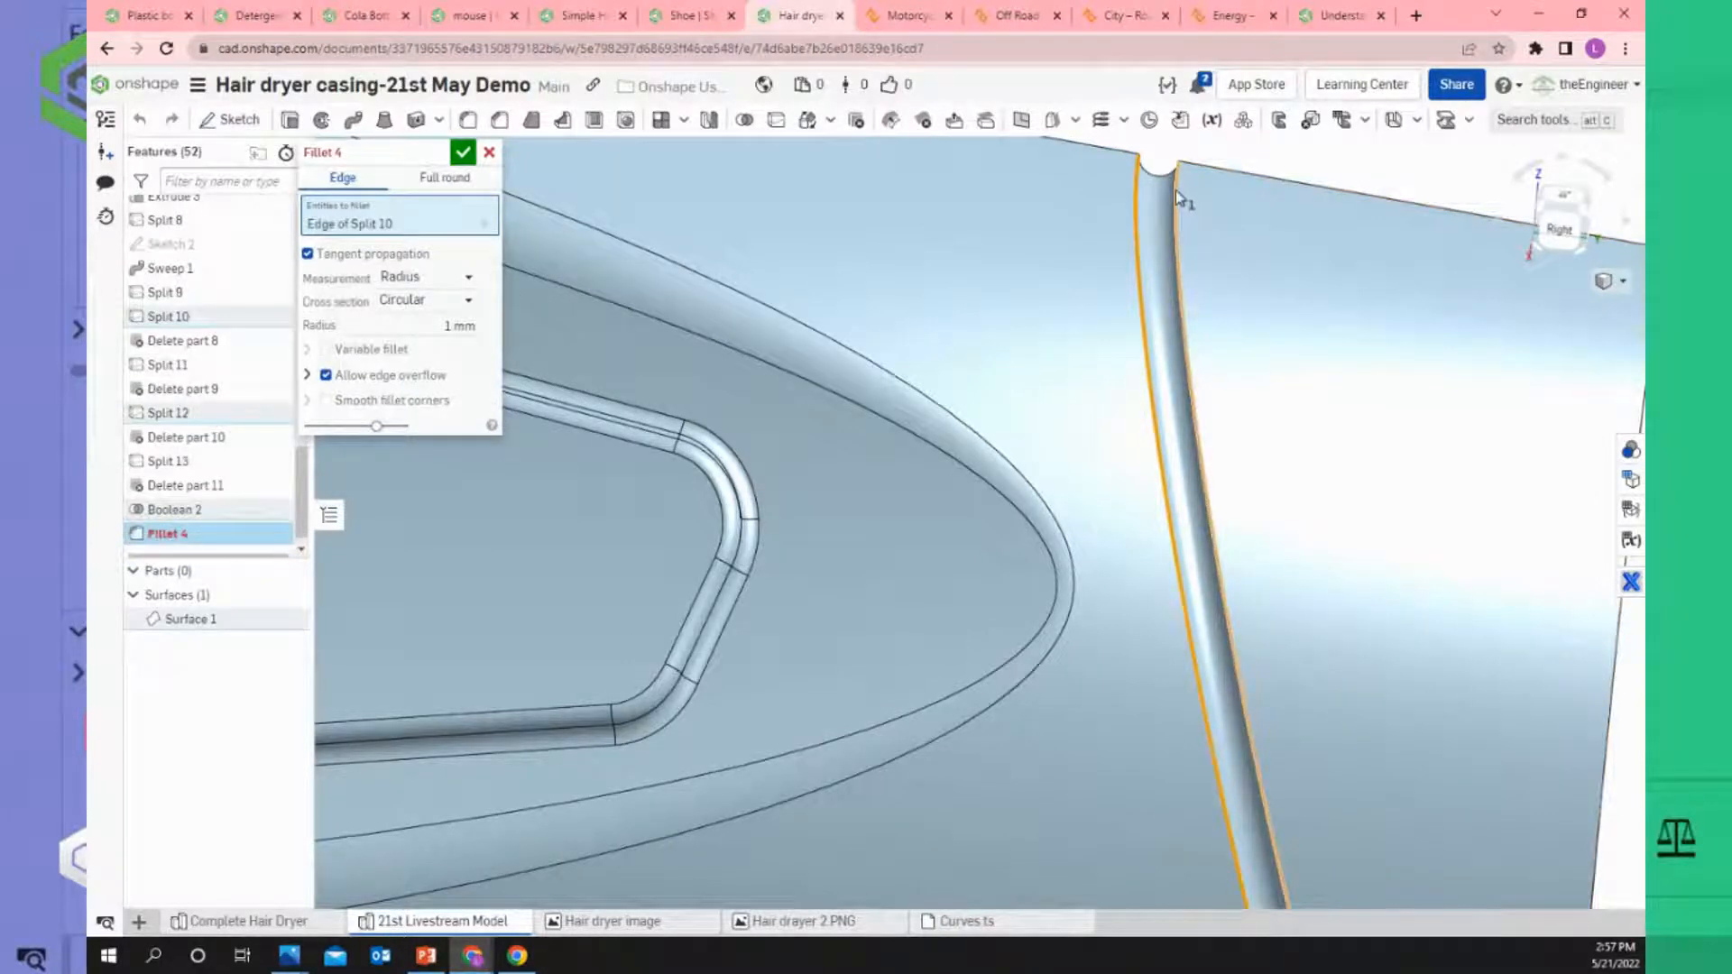
pyautogui.click(1176, 191)
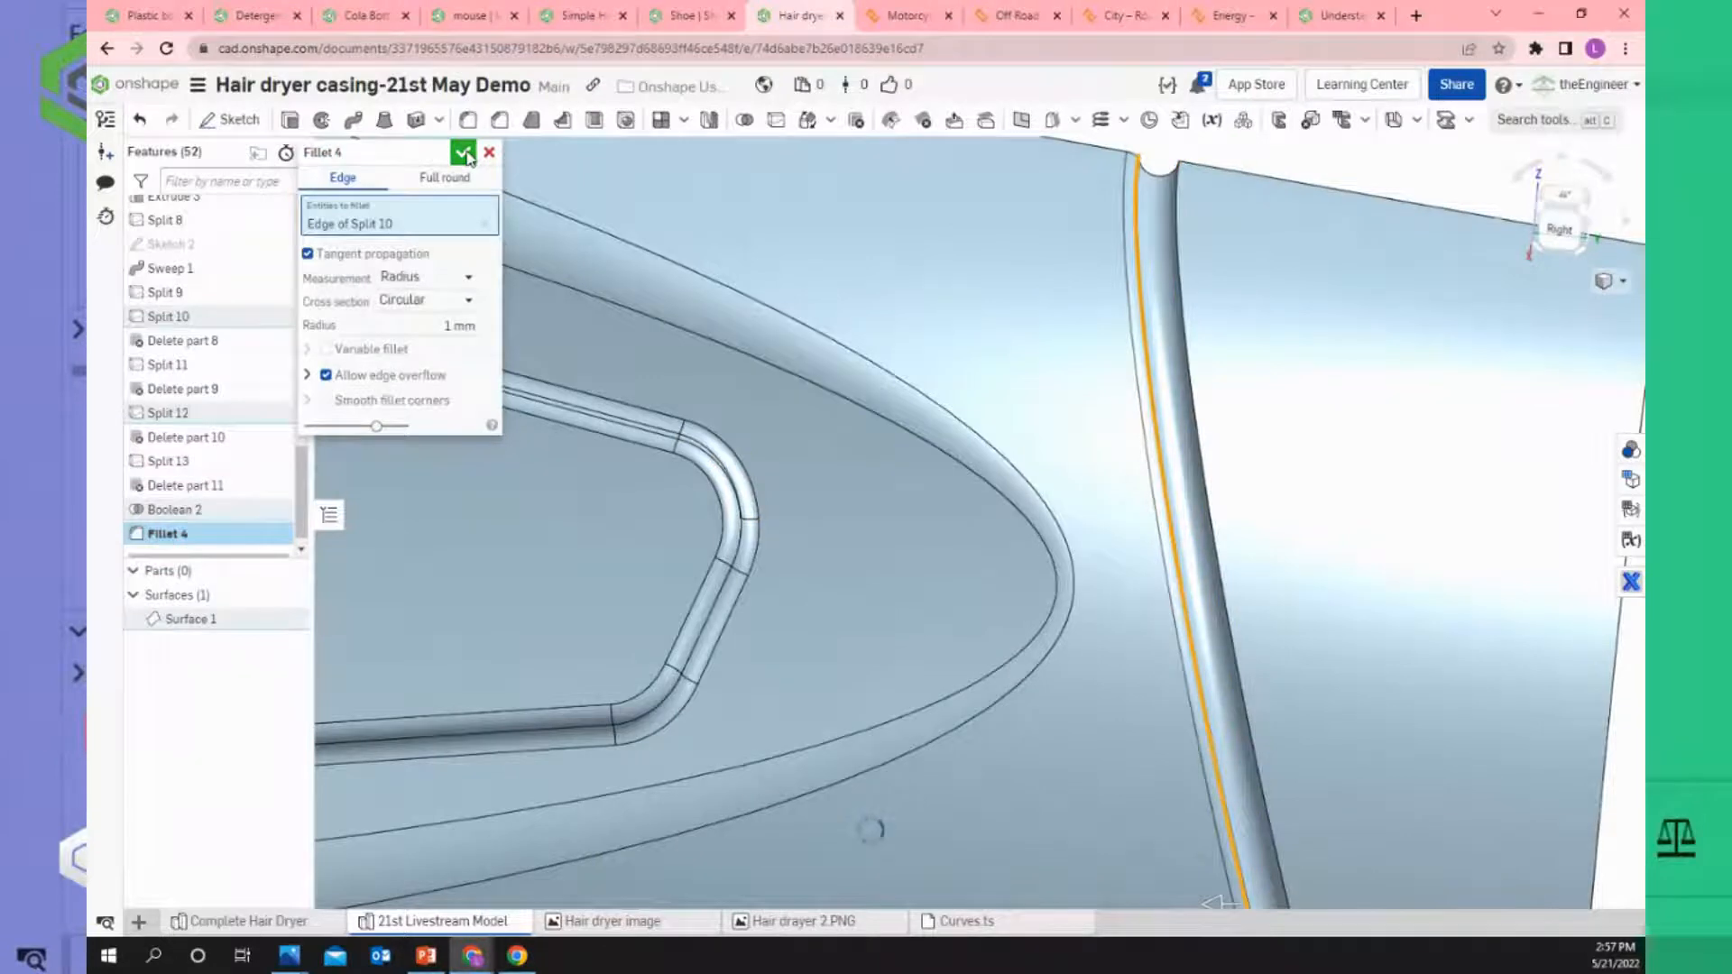
pyautogui.scroll(-10, 955, 306)
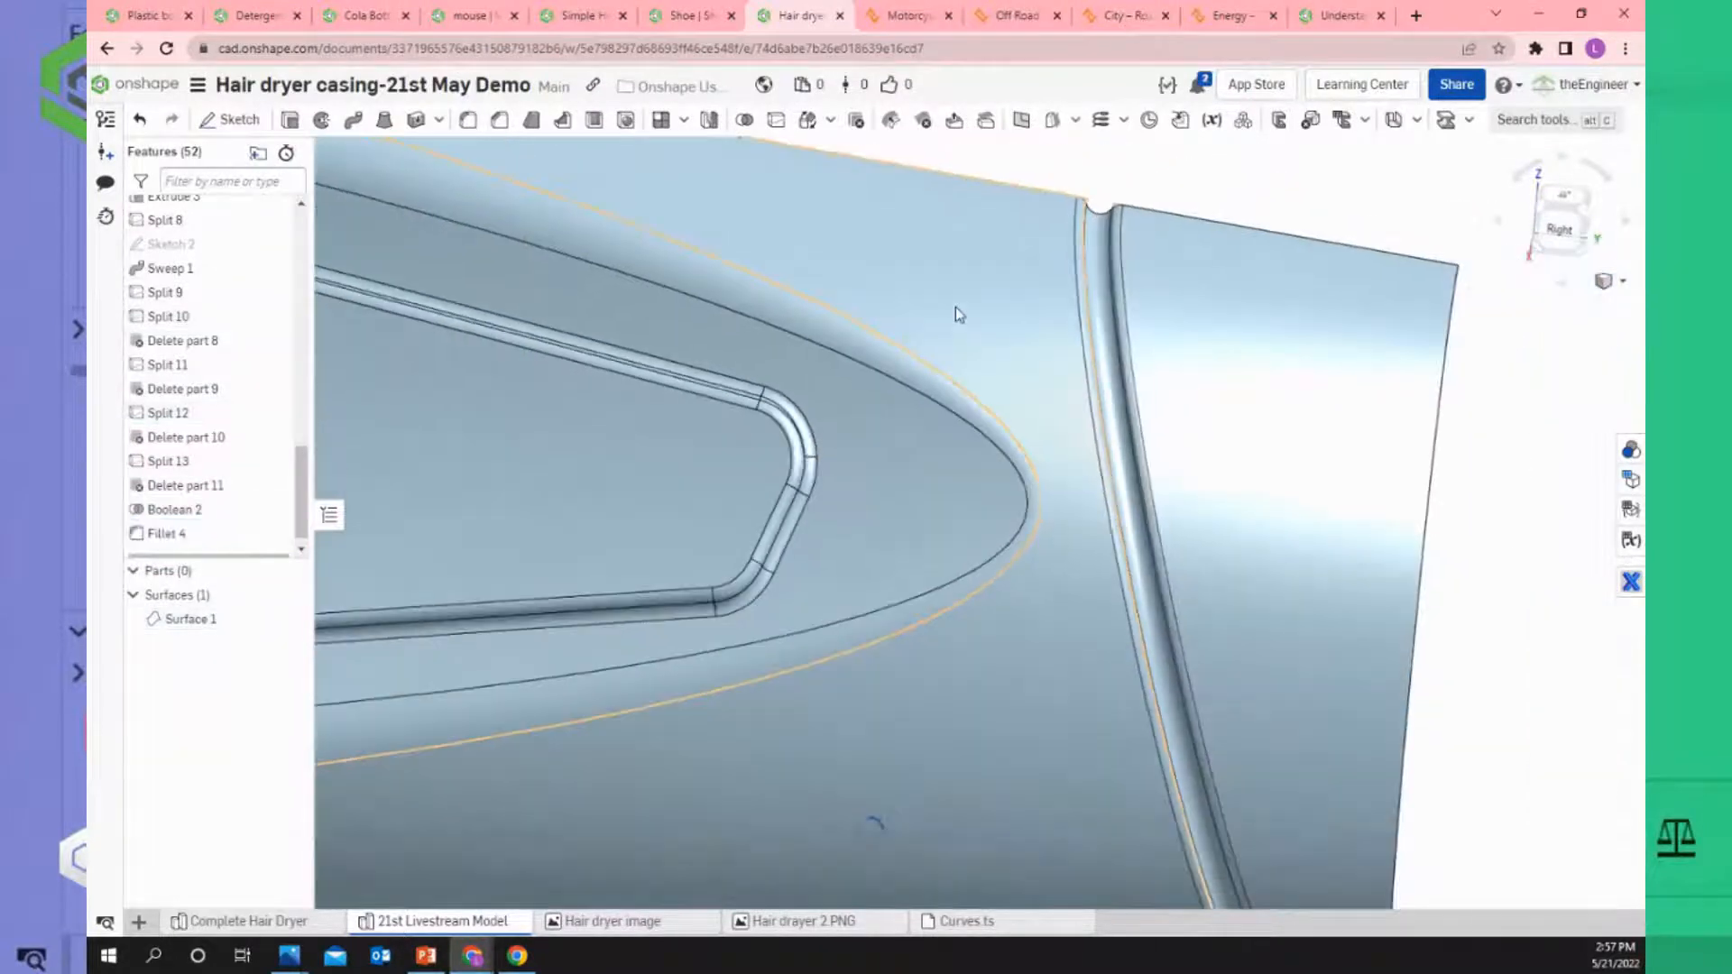
pyautogui.scroll(10, 884, 307)
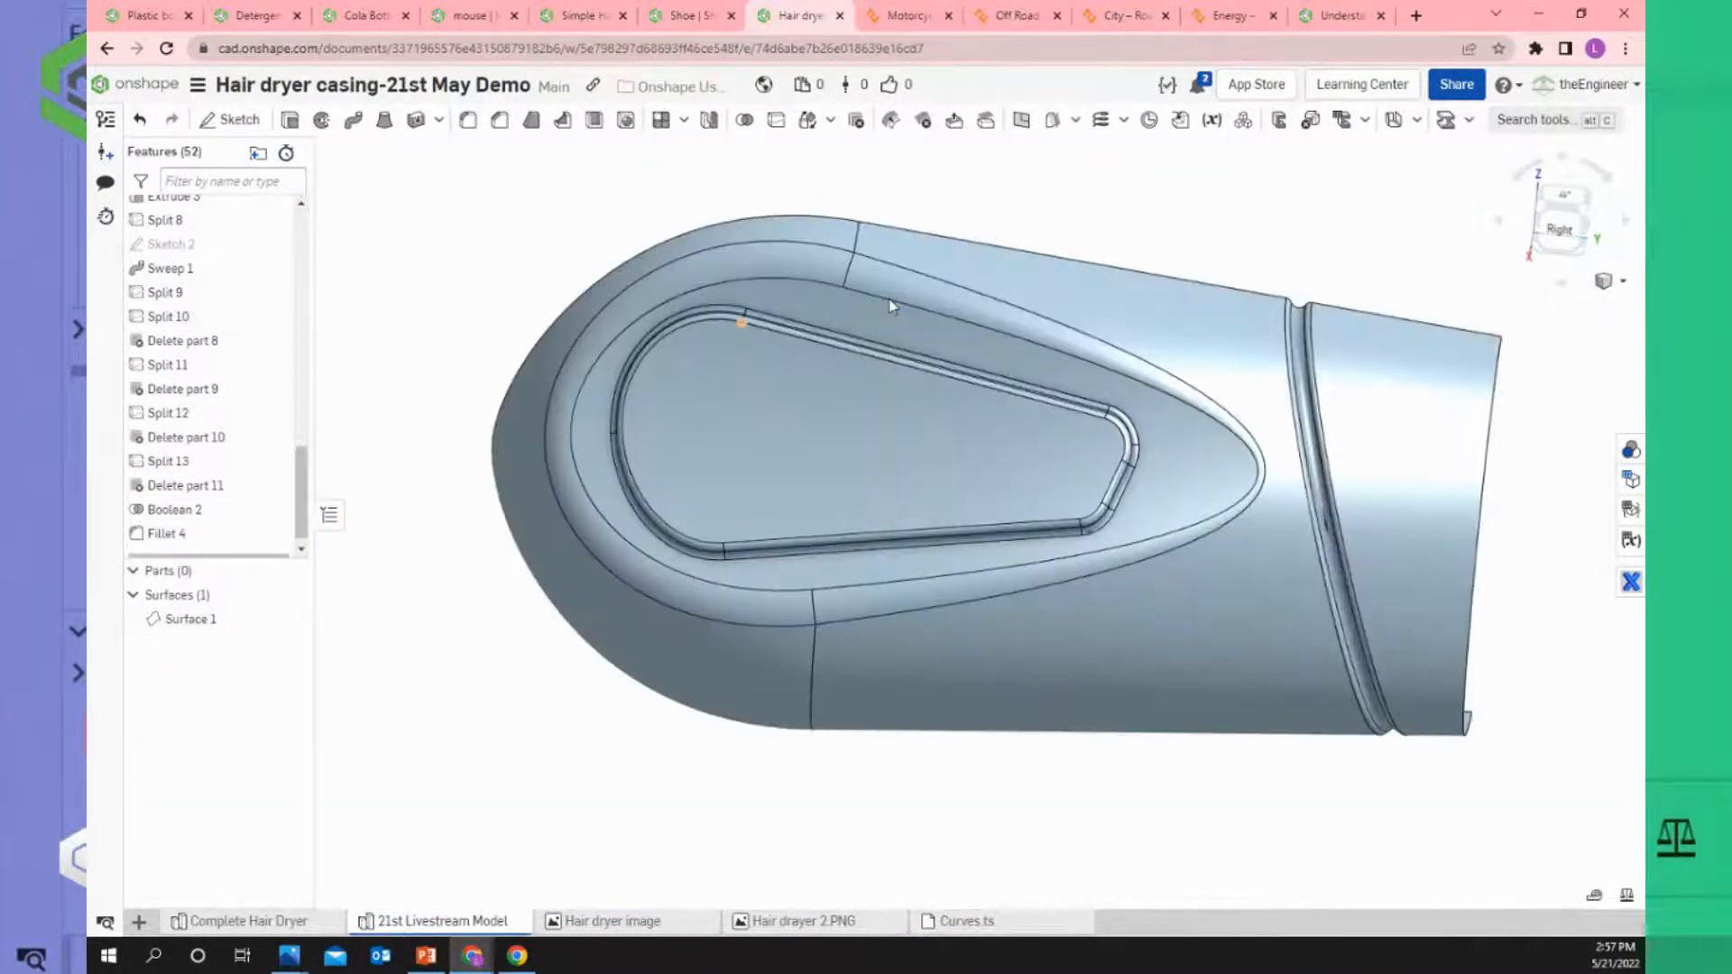
# Compare the casing in isometric view with the reference picture in Hair dryer image.
pyautogui.hotkey('shift', '7')
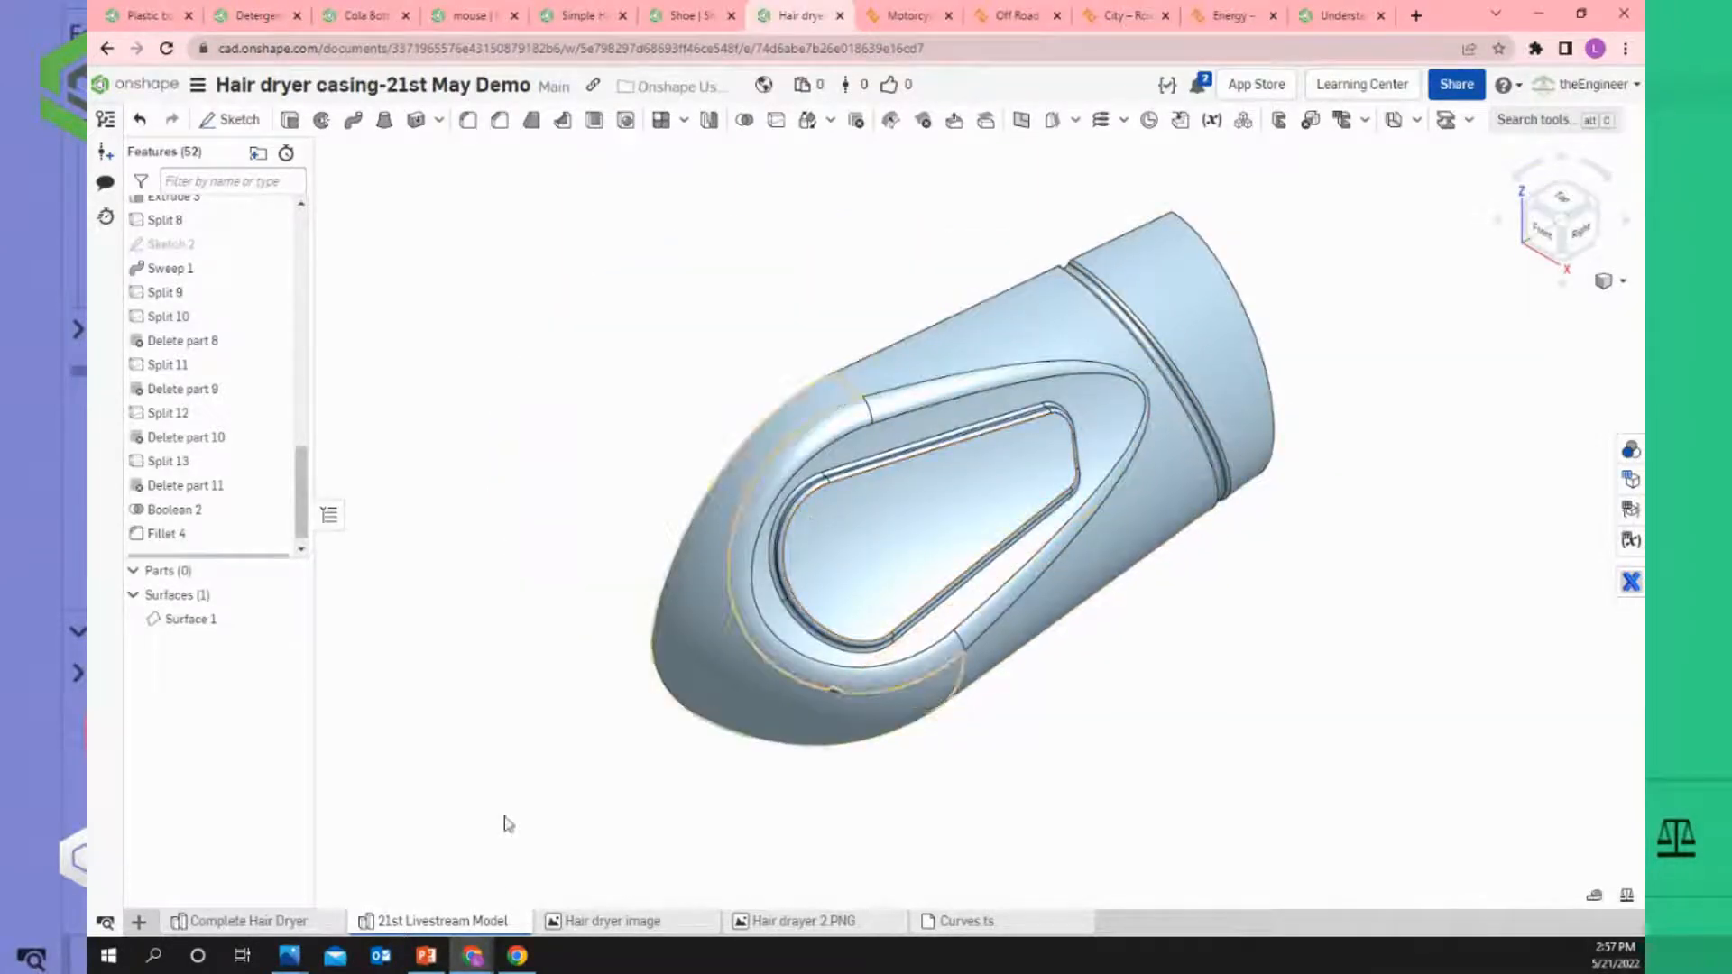
pyautogui.click(604, 922)
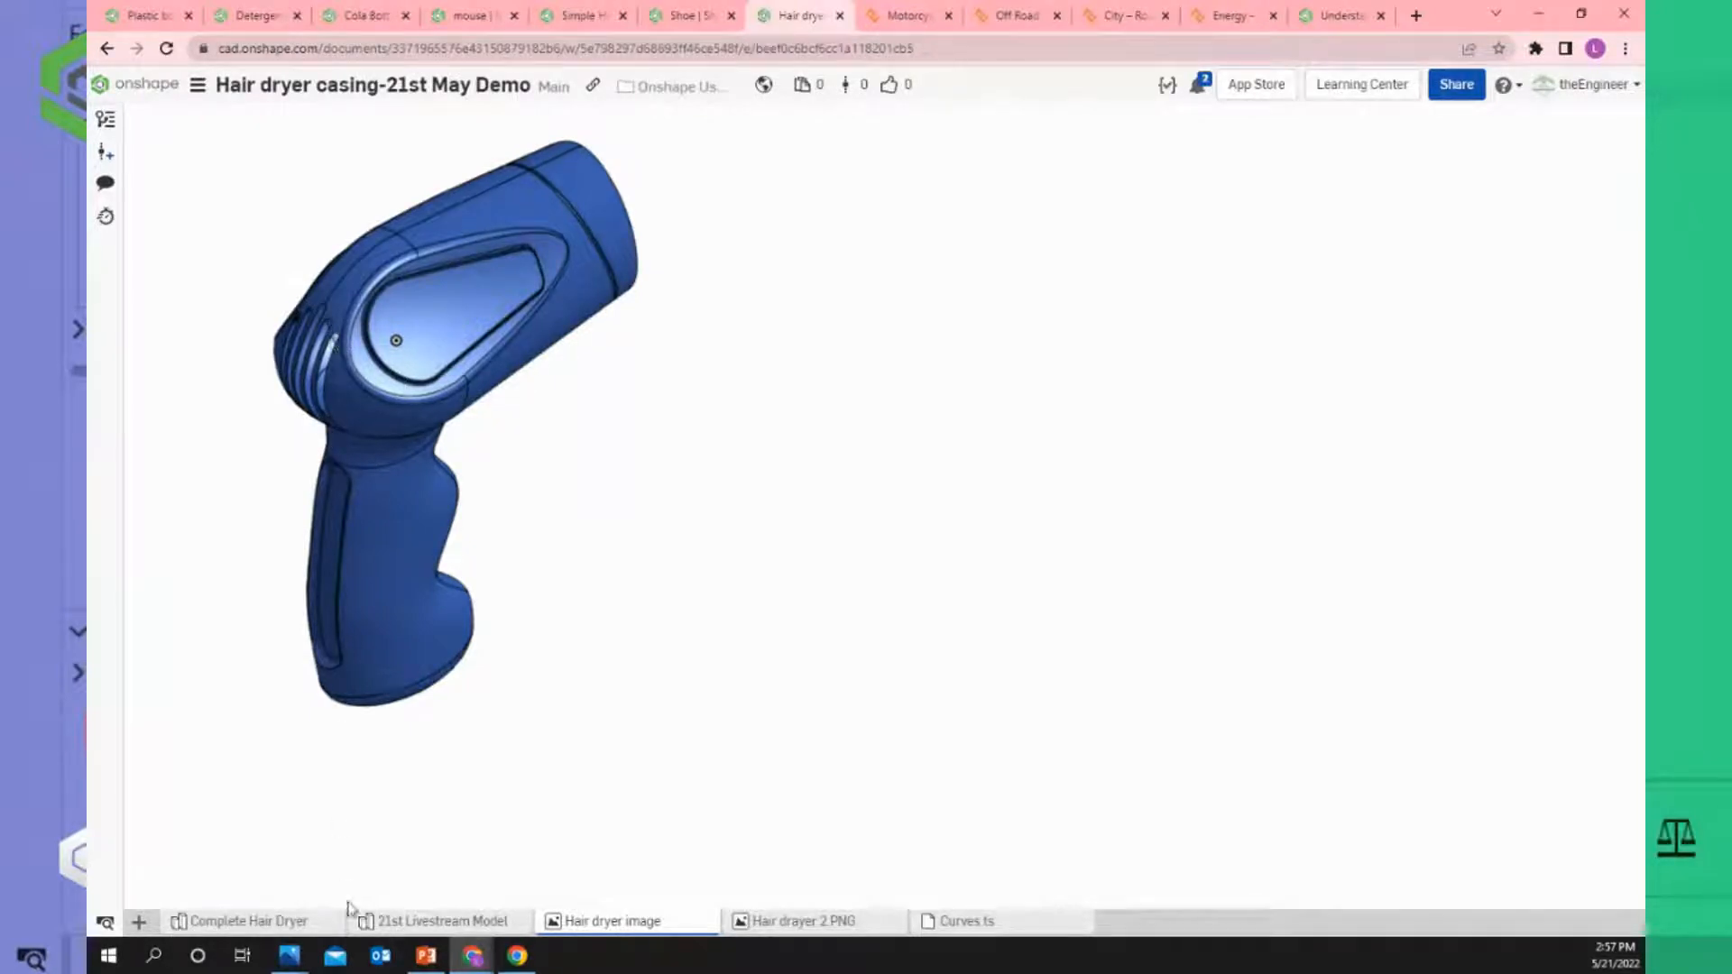
pyautogui.click(429, 921)
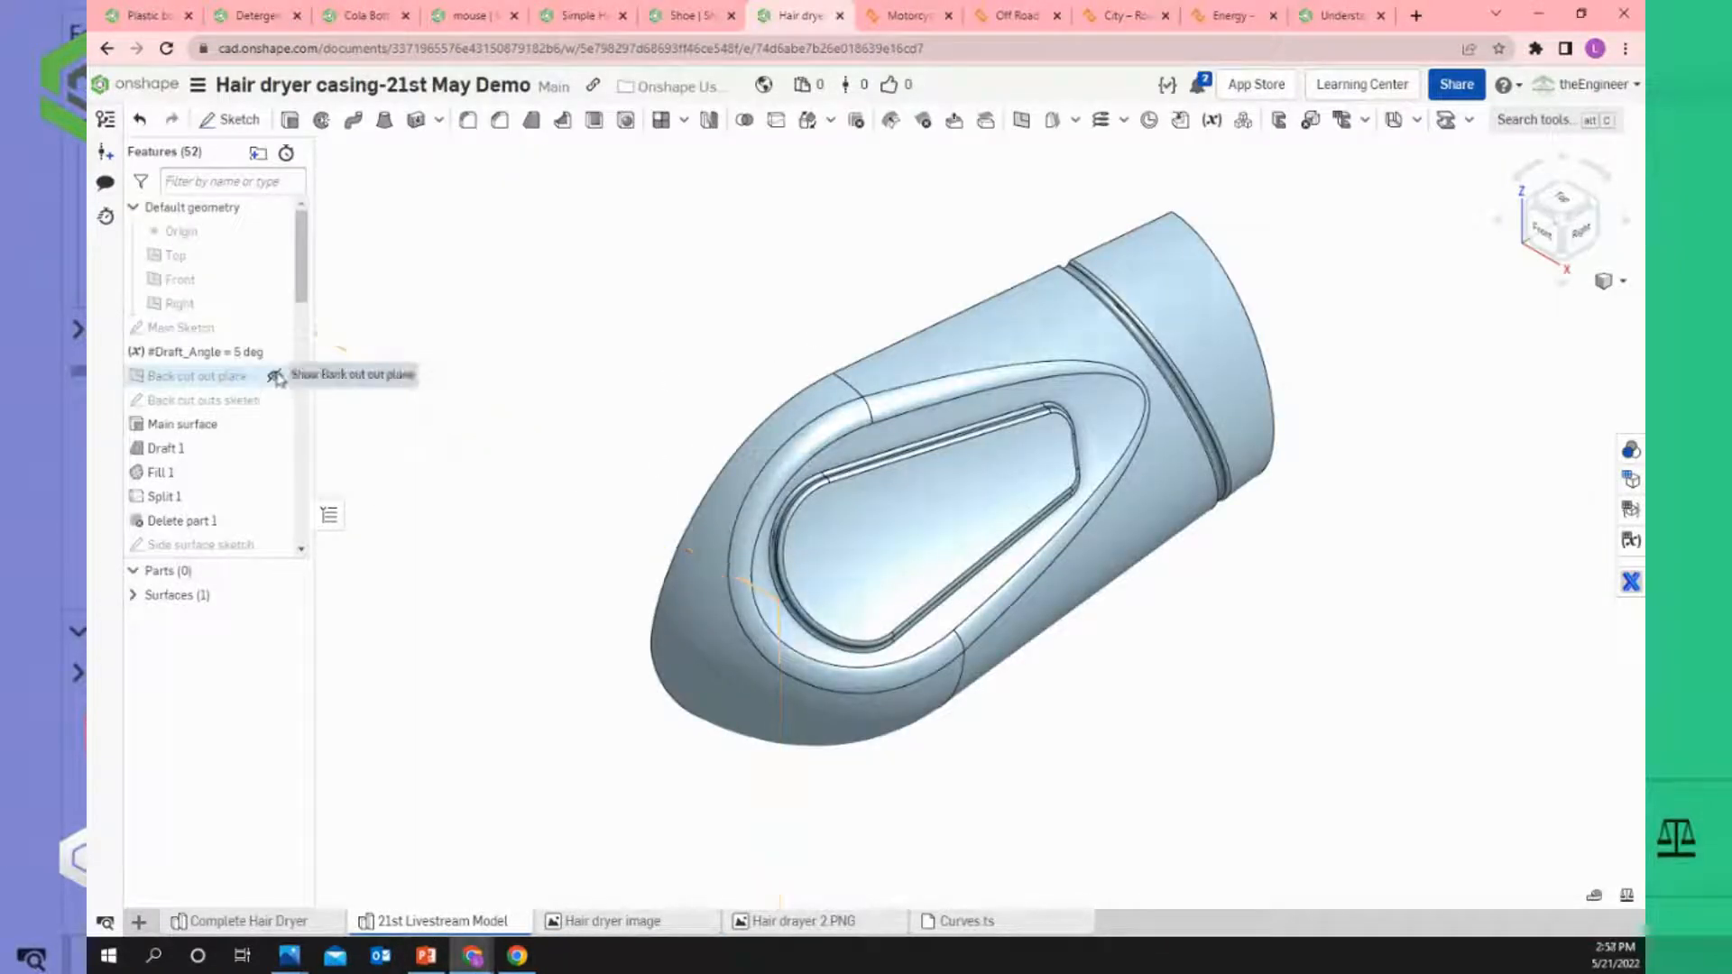
# Show the Back cut out plane behind the rounded rear end of the casing.
pyautogui.scroll(-5, 460, 299)
pyautogui.moveTo(549, 307); pyautogui.dragTo(853, 414, button='right')
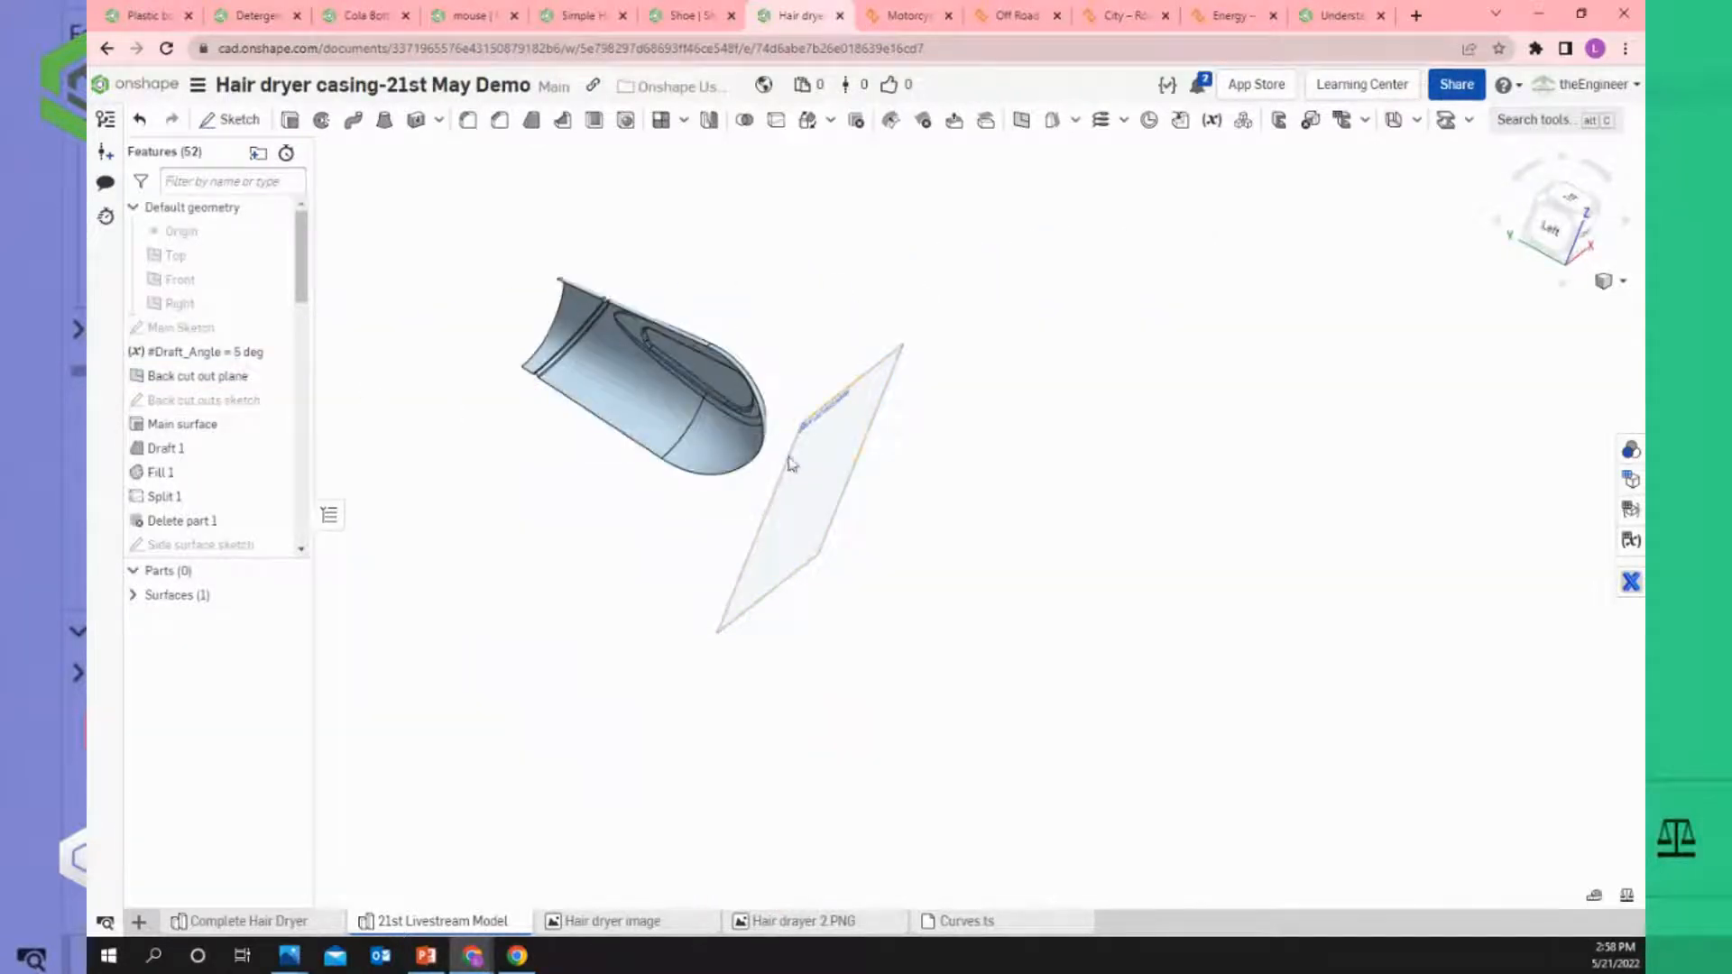
pyautogui.moveTo(742, 479); pyautogui.dragTo(762, 487, button='right')
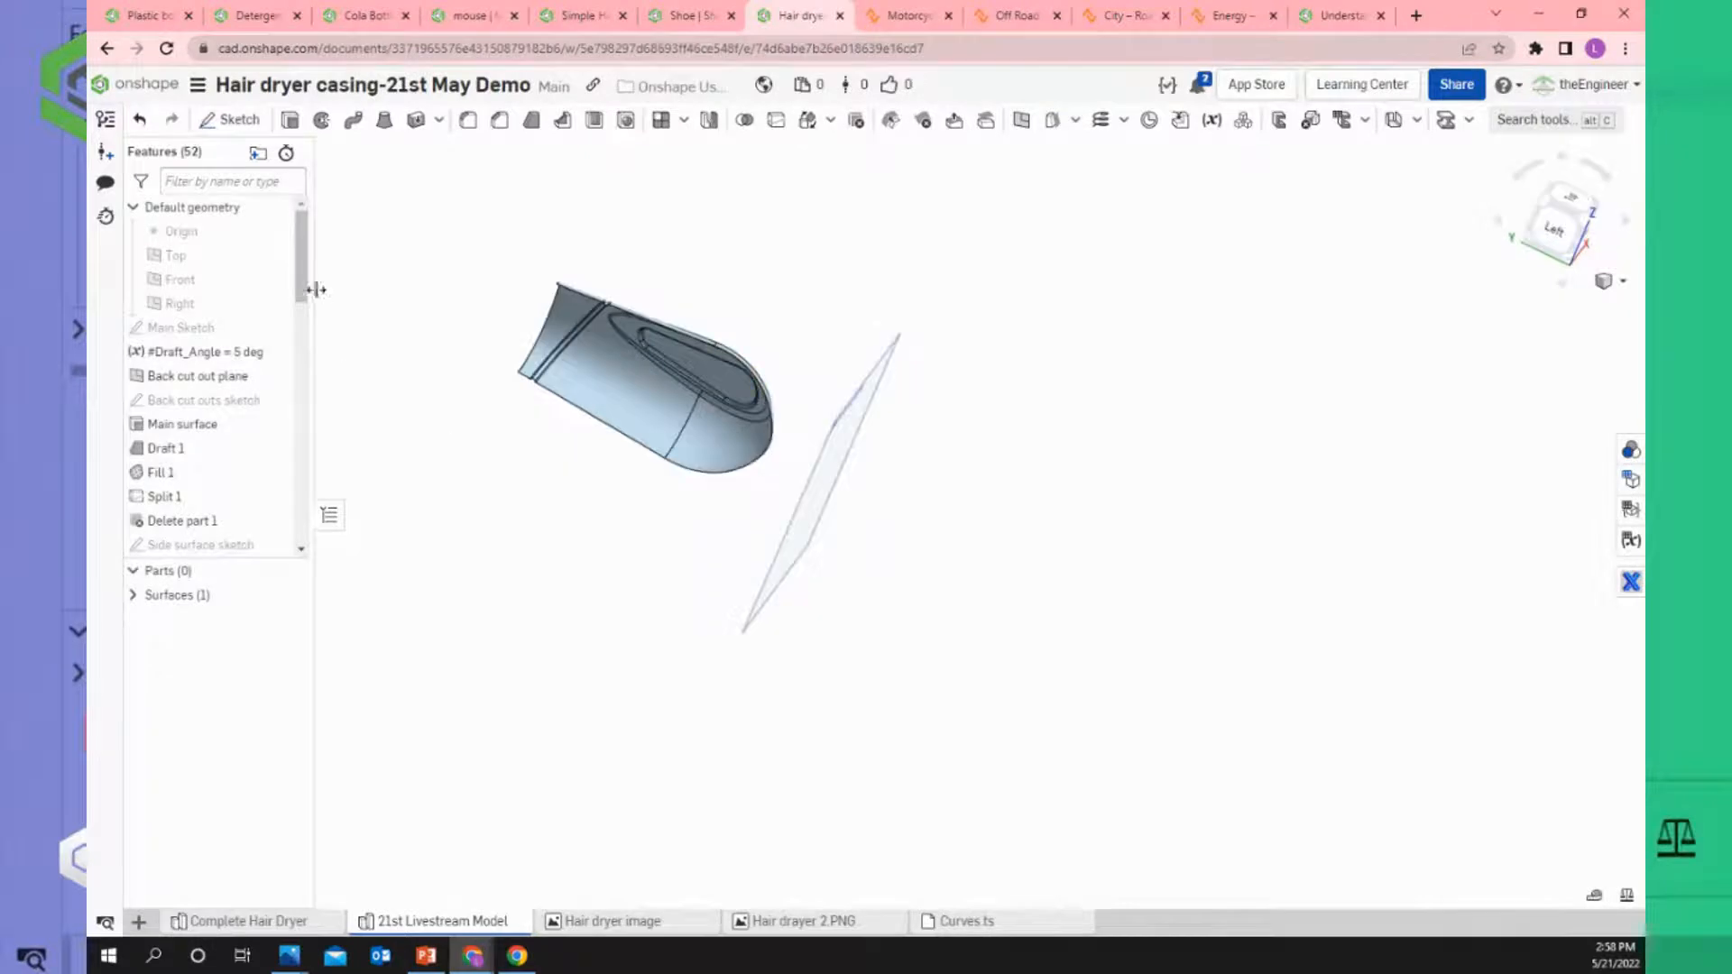
pyautogui.moveTo(298, 265)
pyautogui.mouseDown()
pyautogui.moveTo(306, 508)
pyautogui.moveTo(307, 257)
pyautogui.mouseUp()
pyautogui.scroll(2, 809, 430)
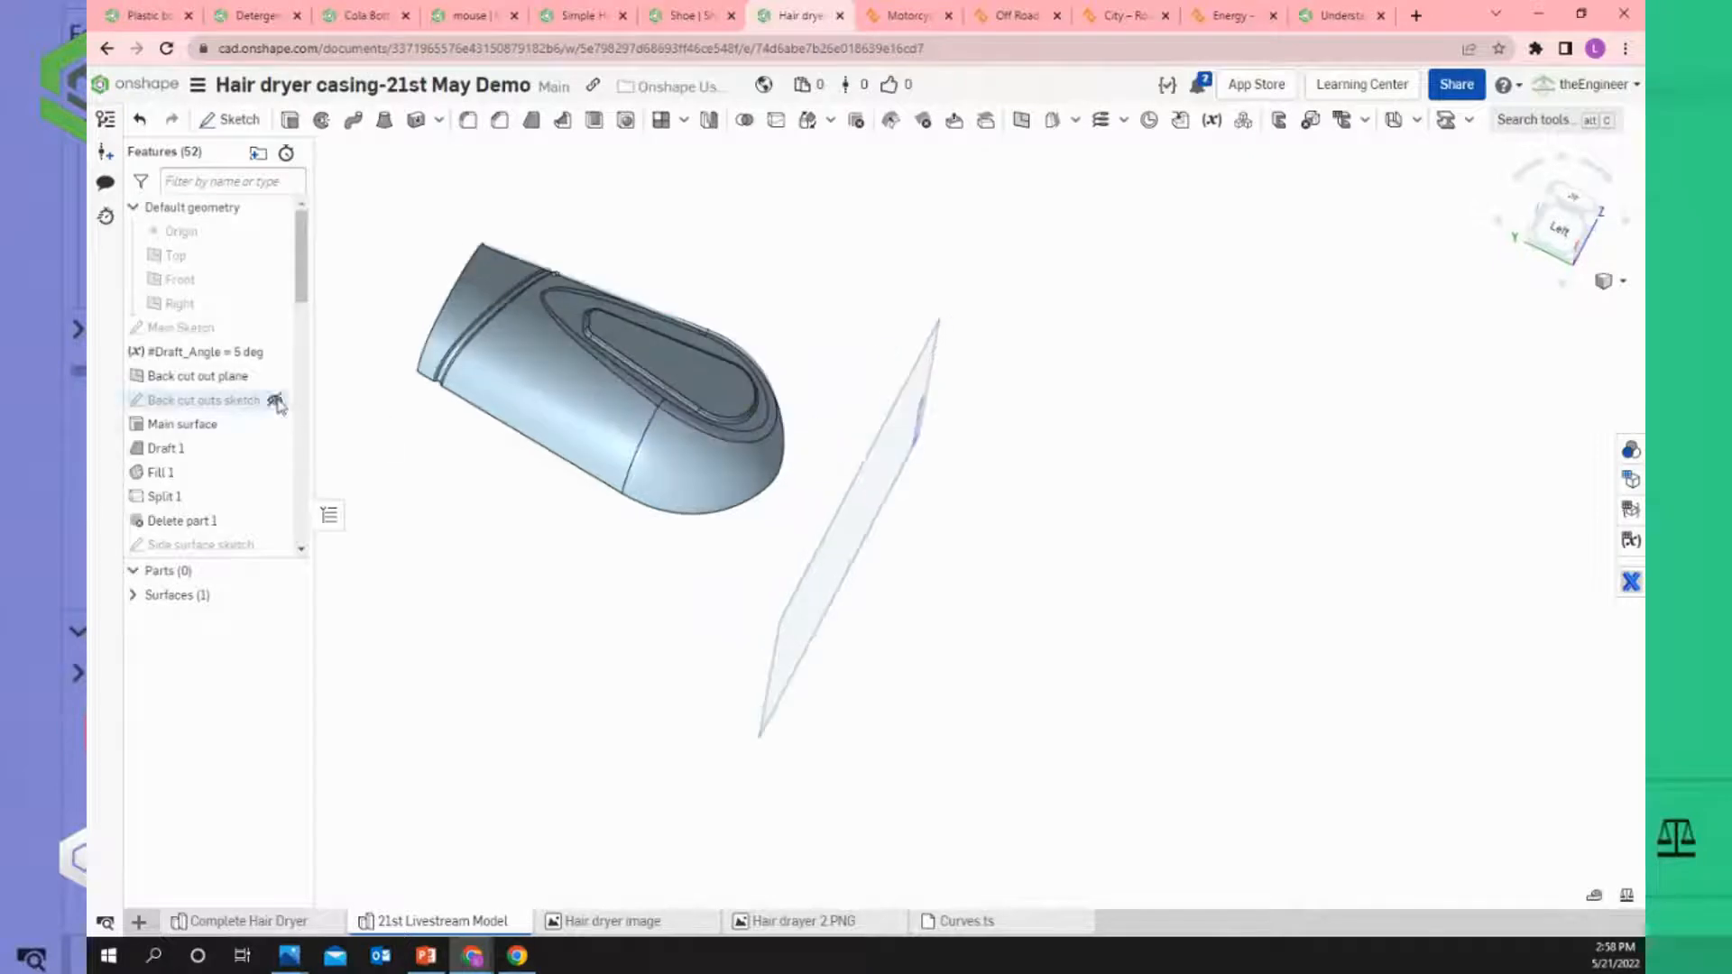
# Move the Back cut outs sketch to the end of the feature history, directly after Fillet 4.
pyautogui.moveTo(270, 399)
pyautogui.mouseDown()
pyautogui.moveTo(237, 447)
pyautogui.moveTo(240, 555)
pyautogui.moveTo(207, 544)
pyautogui.moveTo(235, 565)
pyautogui.moveTo(261, 548)
pyautogui.mouseUp()
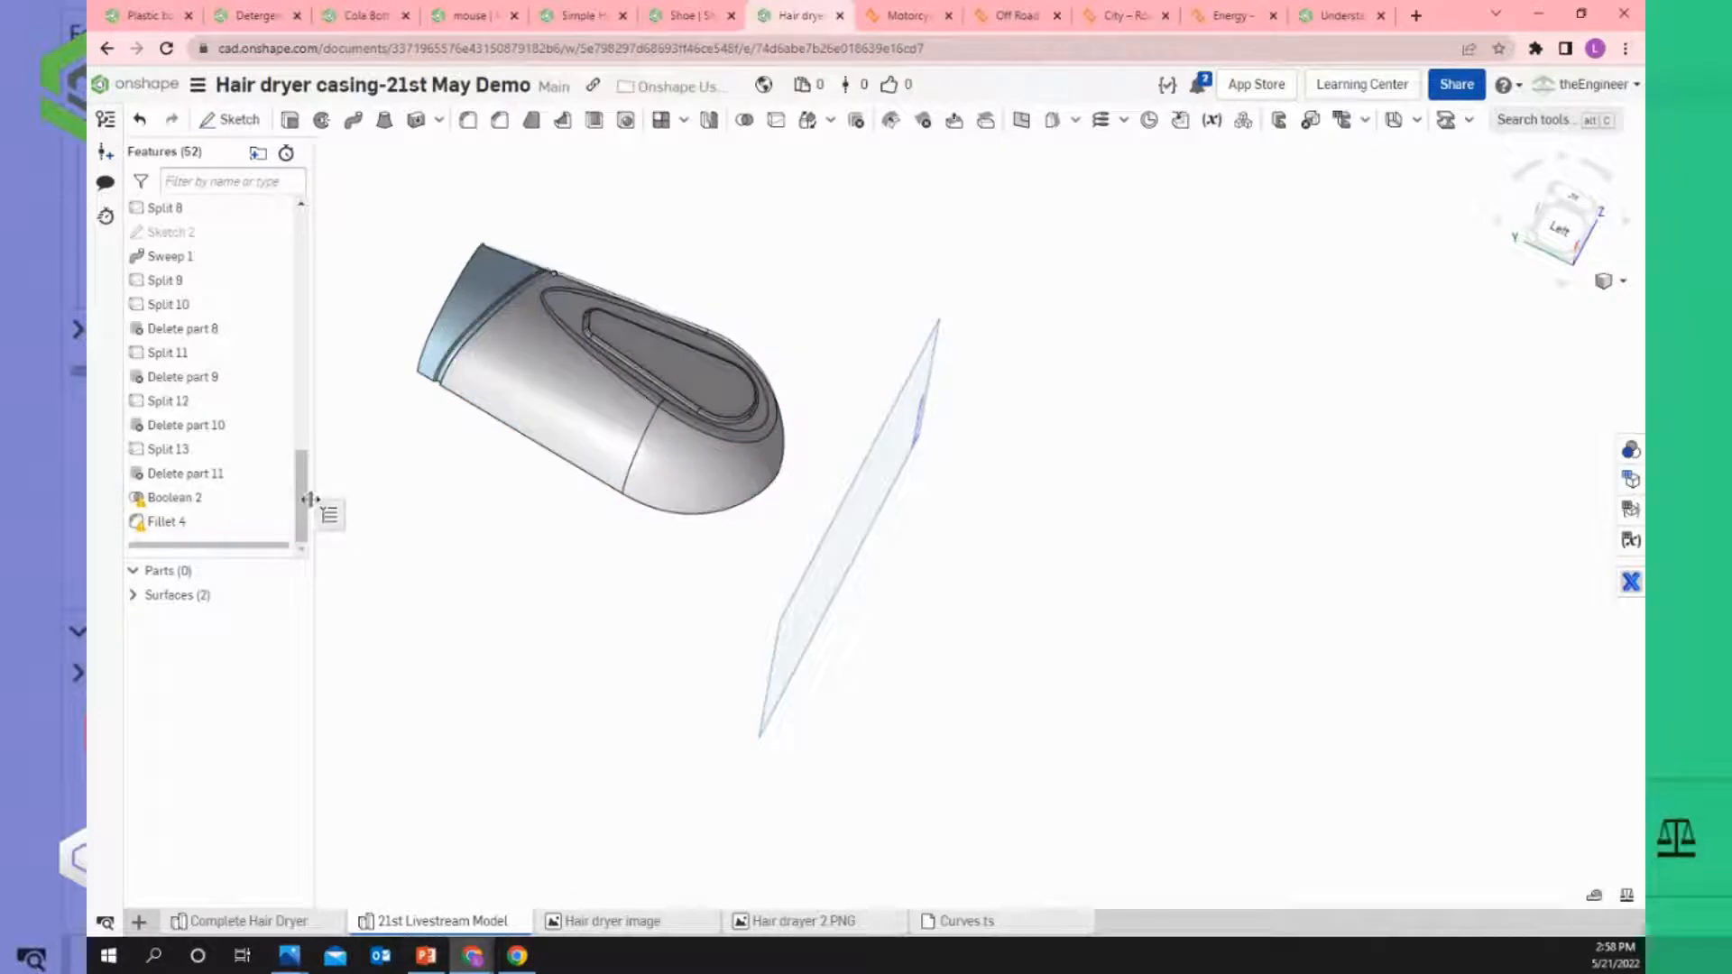
pyautogui.moveTo(314, 511); pyautogui.dragTo(311, 227)
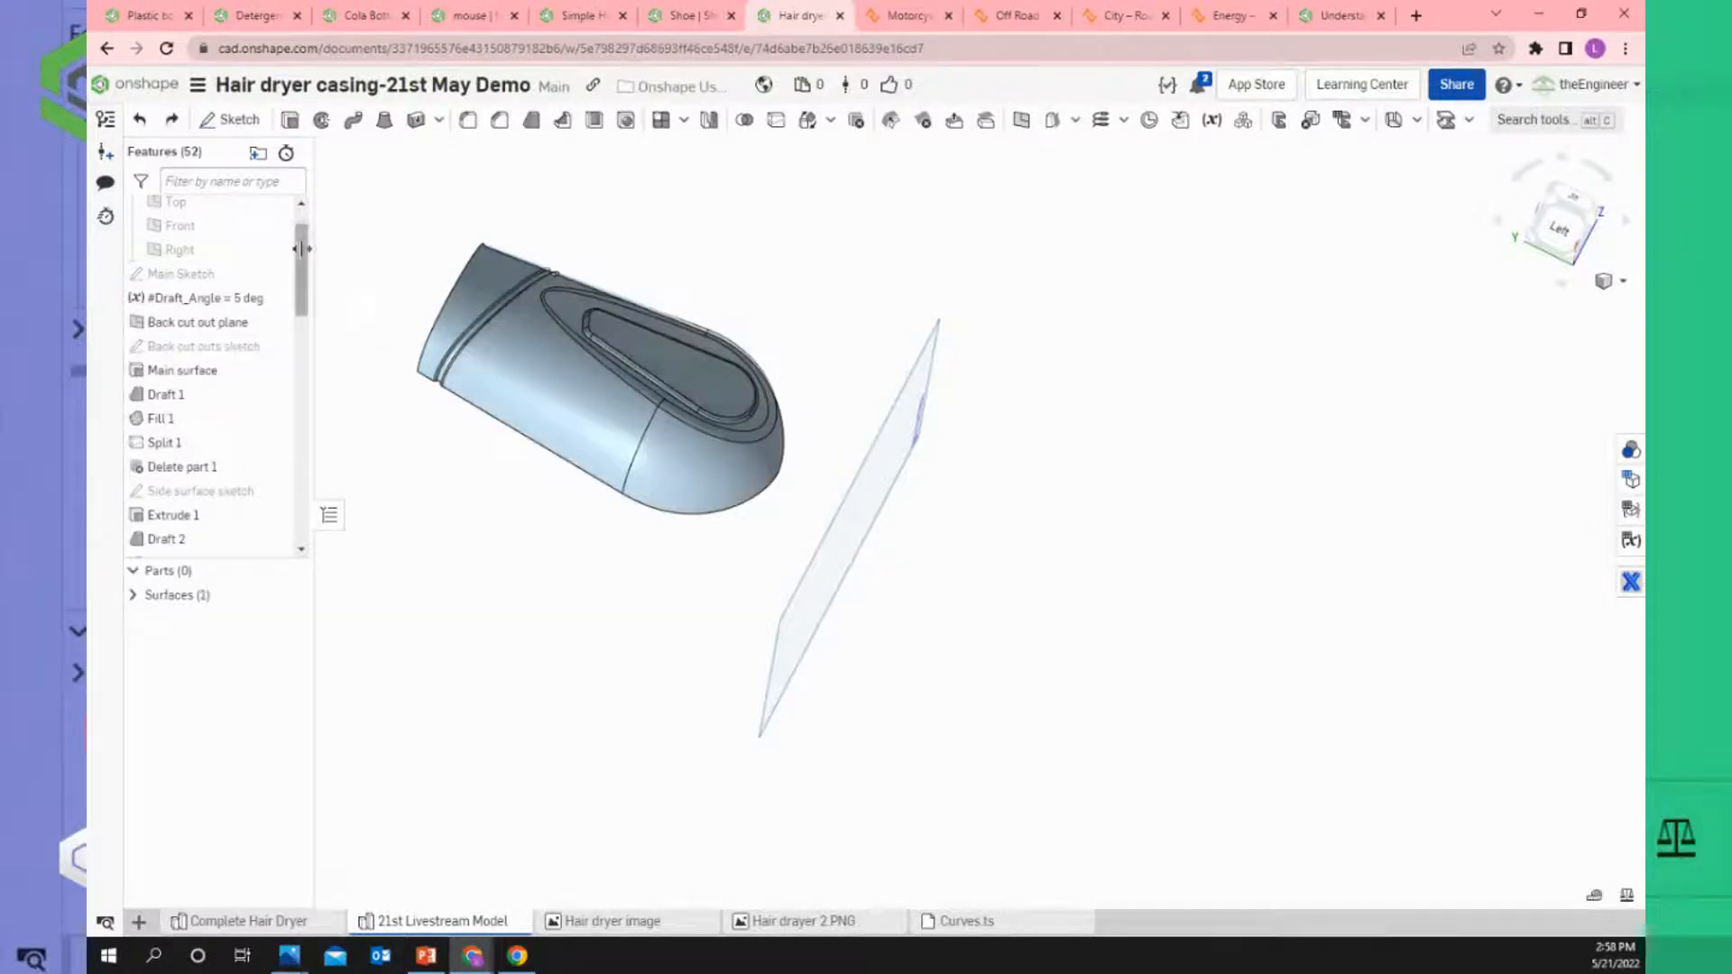
pyautogui.moveTo(303, 270)
pyautogui.mouseDown()
pyautogui.moveTo(307, 531)
pyautogui.moveTo(328, 267)
pyautogui.mouseUp()
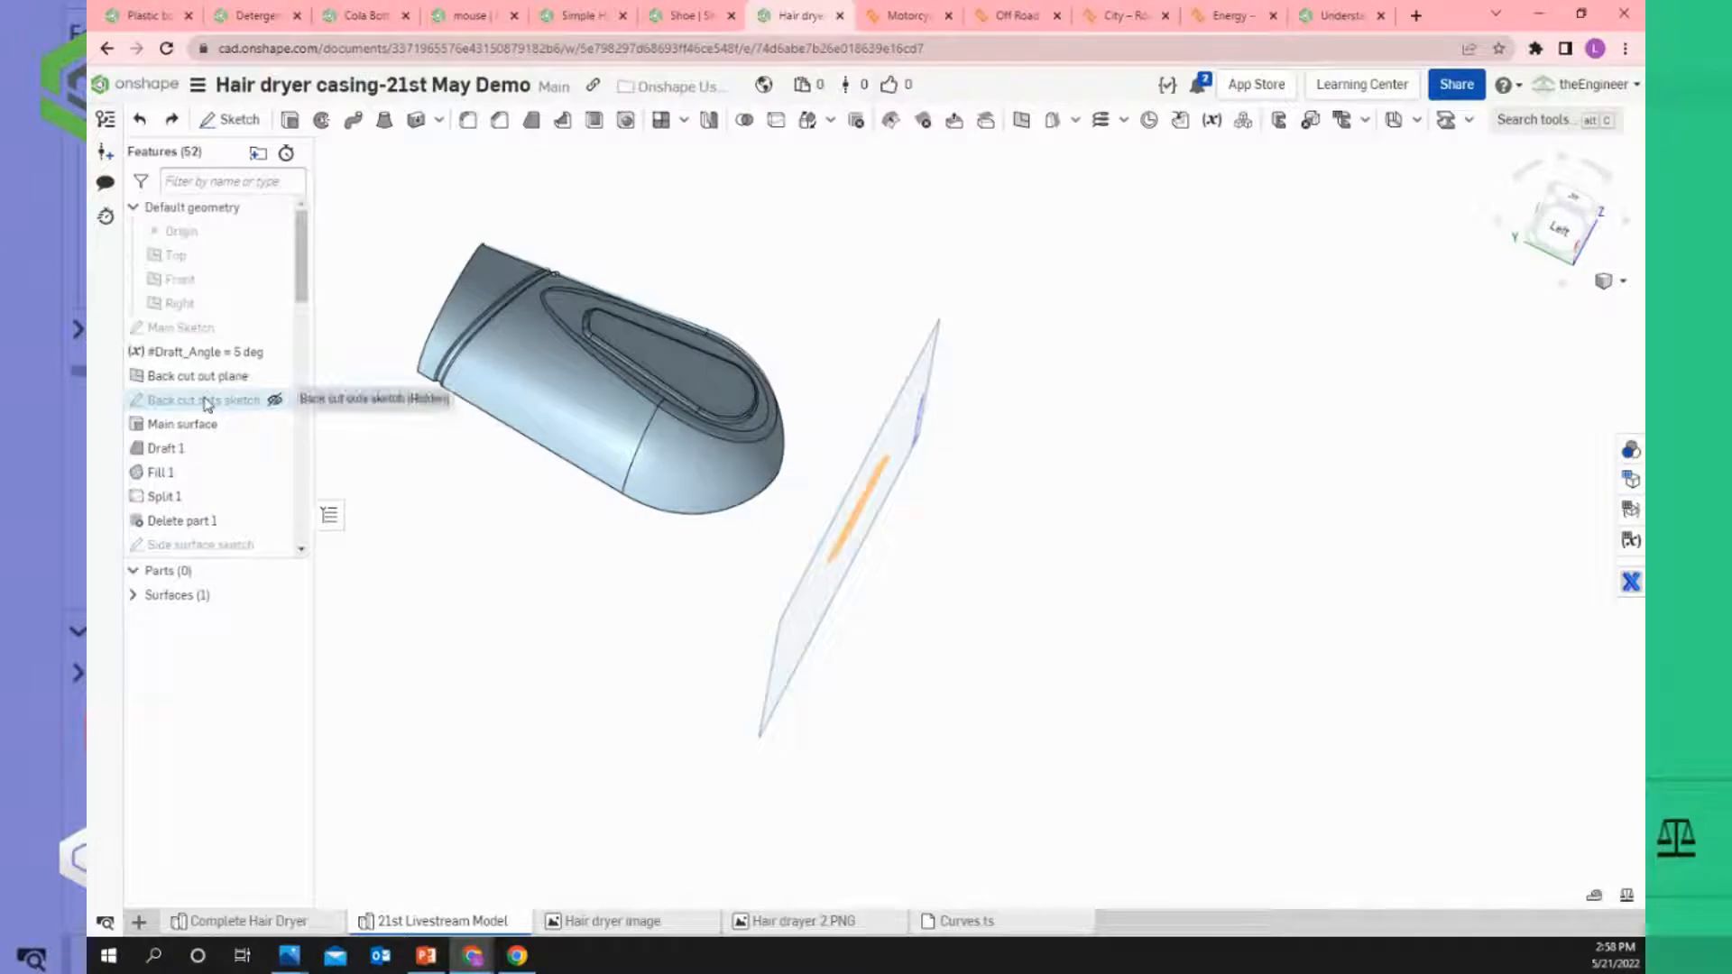
pyautogui.moveTo(210, 402)
pyautogui.mouseDown()
pyautogui.moveTo(254, 405)
pyautogui.moveTo(274, 653)
pyautogui.moveTo(265, 349)
pyautogui.mouseUp()
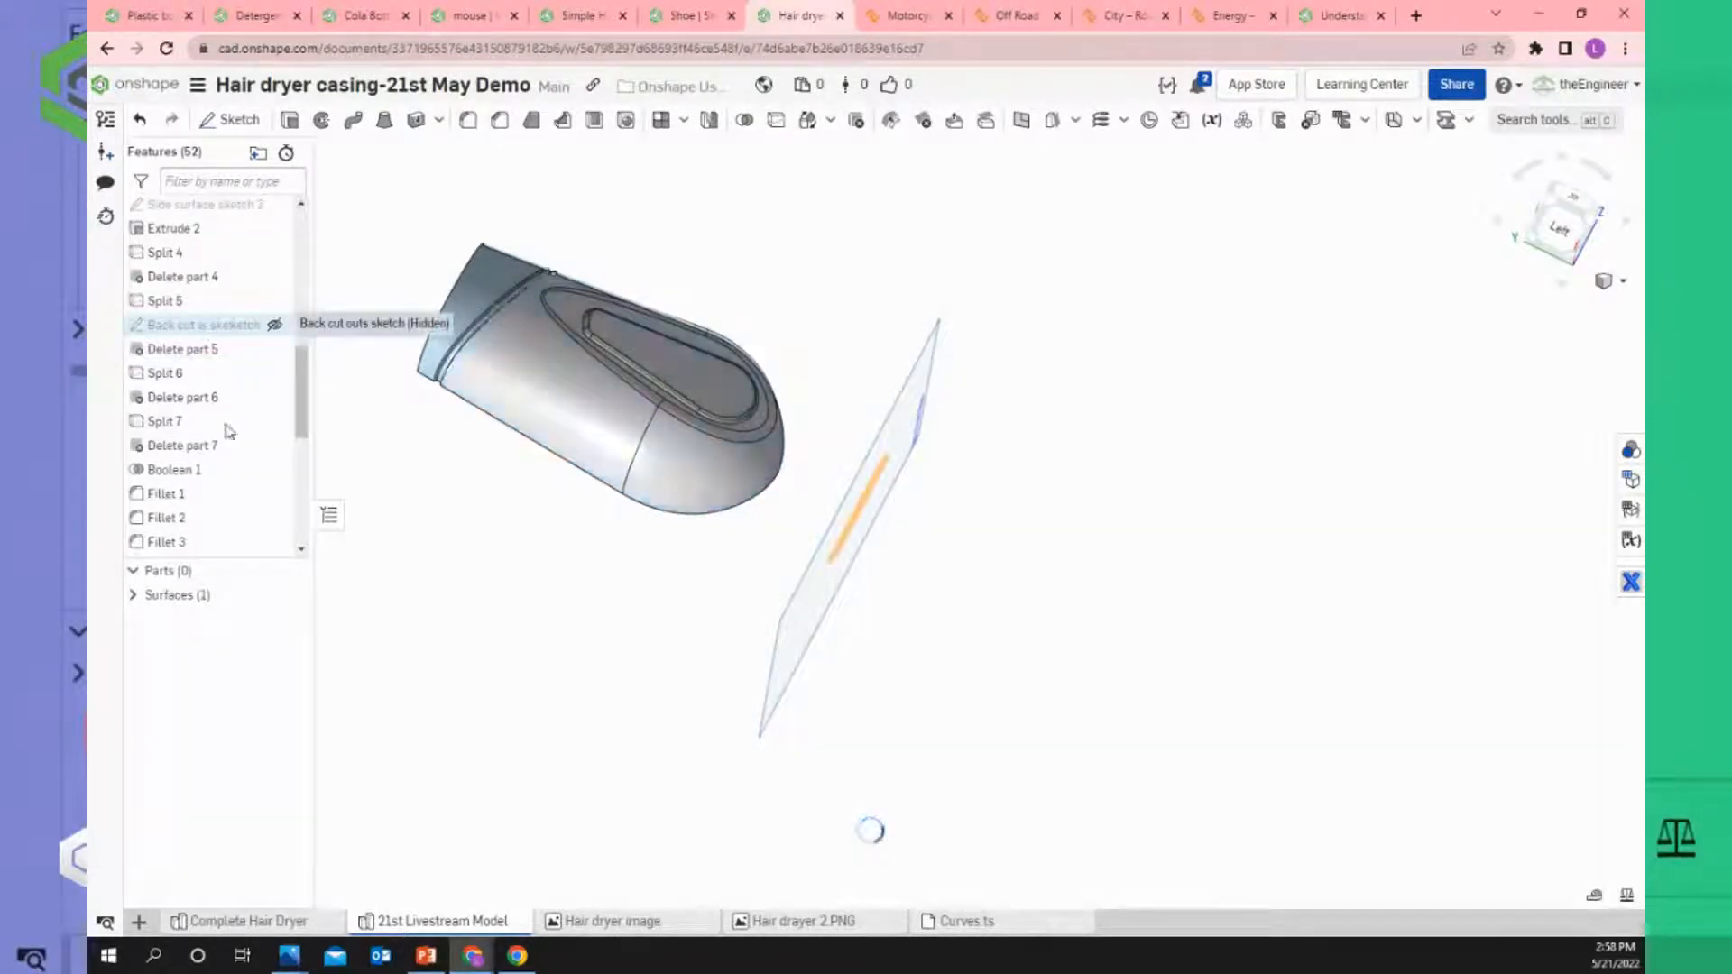
pyautogui.moveTo(221, 326)
pyautogui.mouseDown()
pyautogui.moveTo(241, 605)
pyautogui.moveTo(235, 538)
pyautogui.mouseUp()
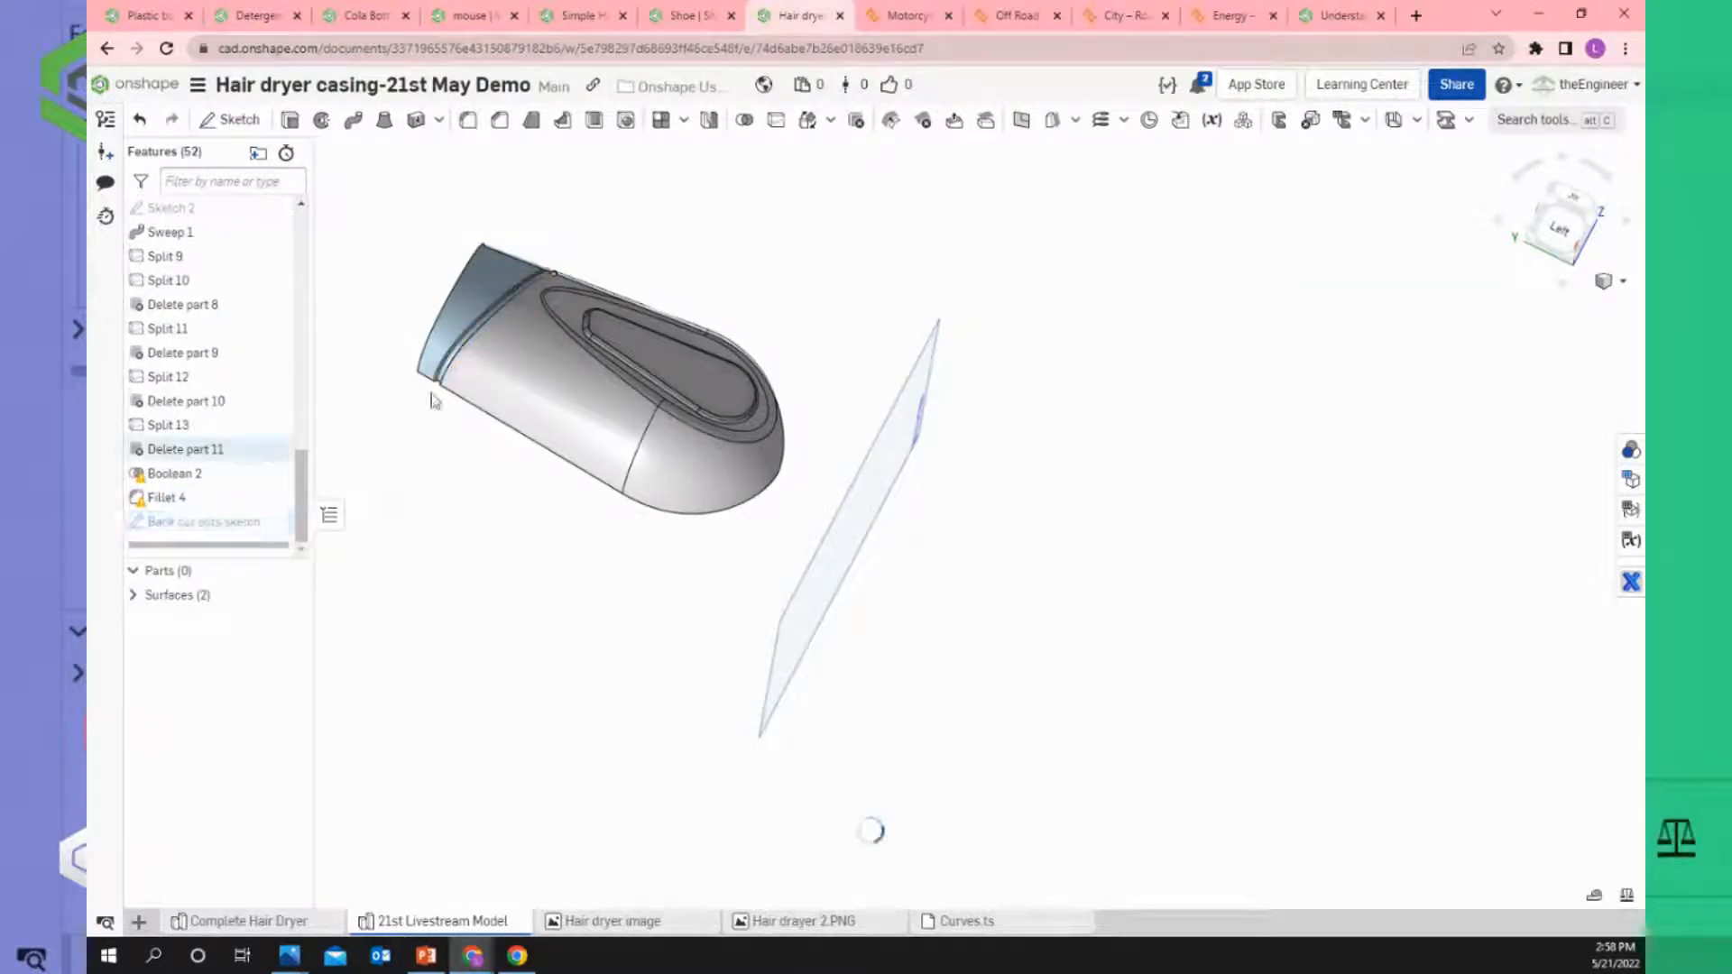
# Edit Boolean 2 and remove the missing Split 12 part from its union tools.
pyautogui.moveTo(444, 471); pyautogui.dragTo(558, 248, button='right')
pyautogui.scroll(8, 607, 283)
pyautogui.moveTo(600, 321); pyautogui.dragTo(684, 348, button='right')
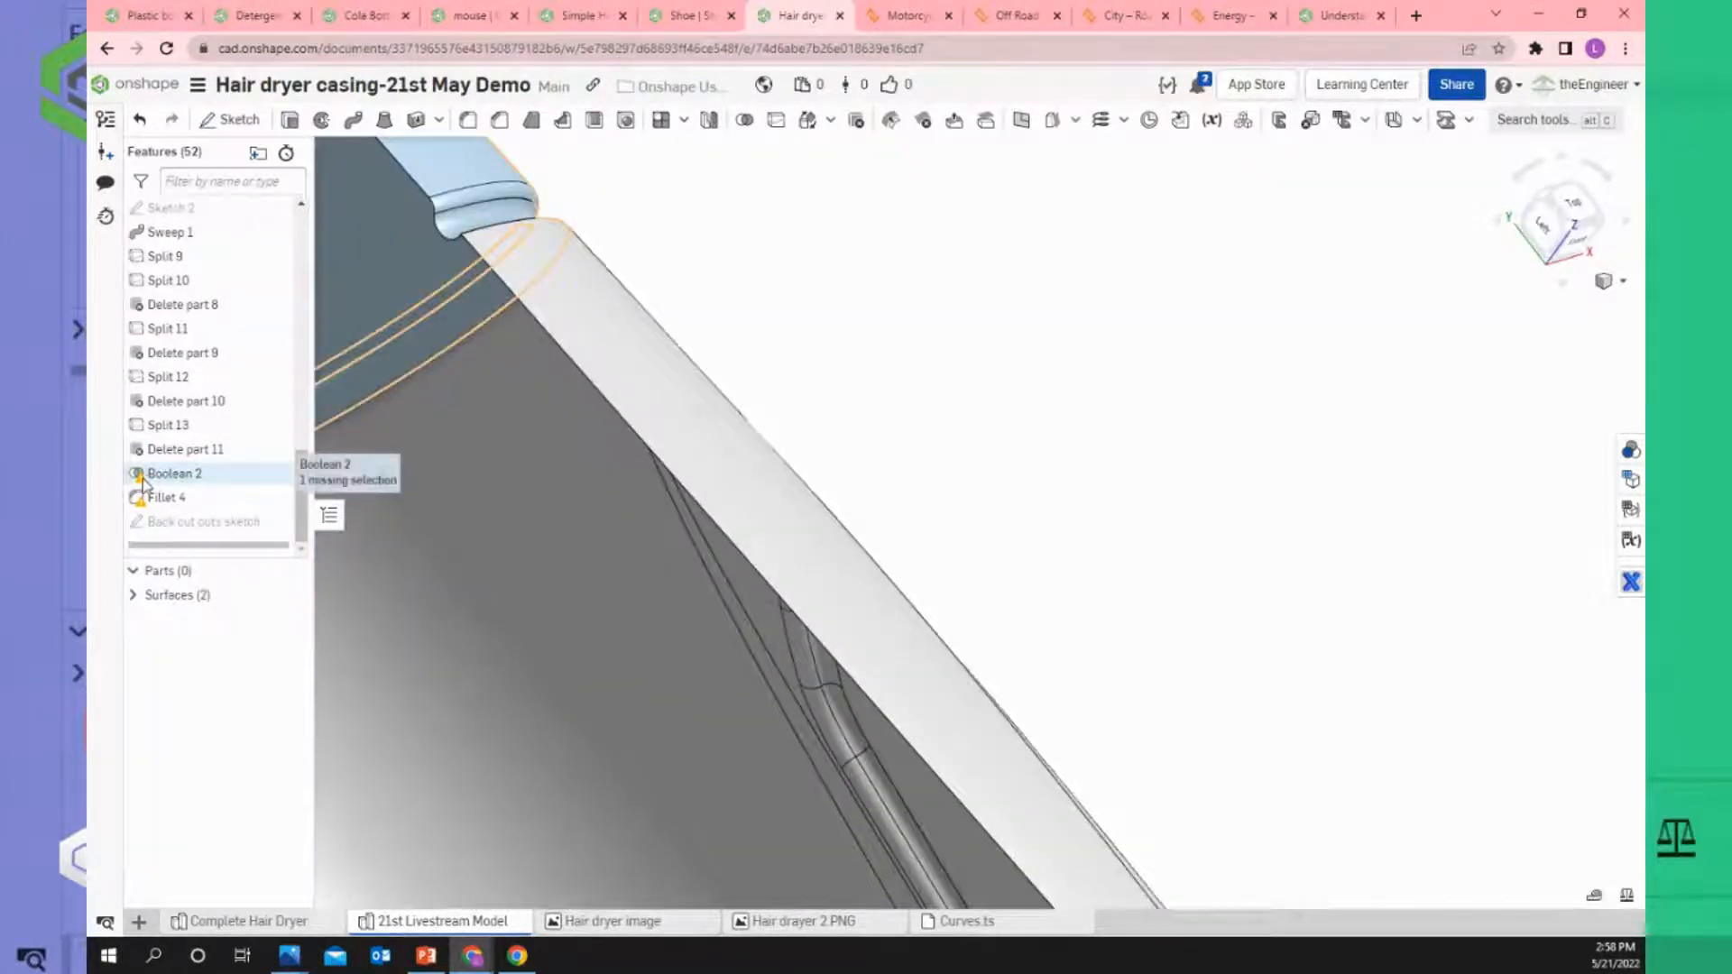
pyautogui.rightClick(186, 485)
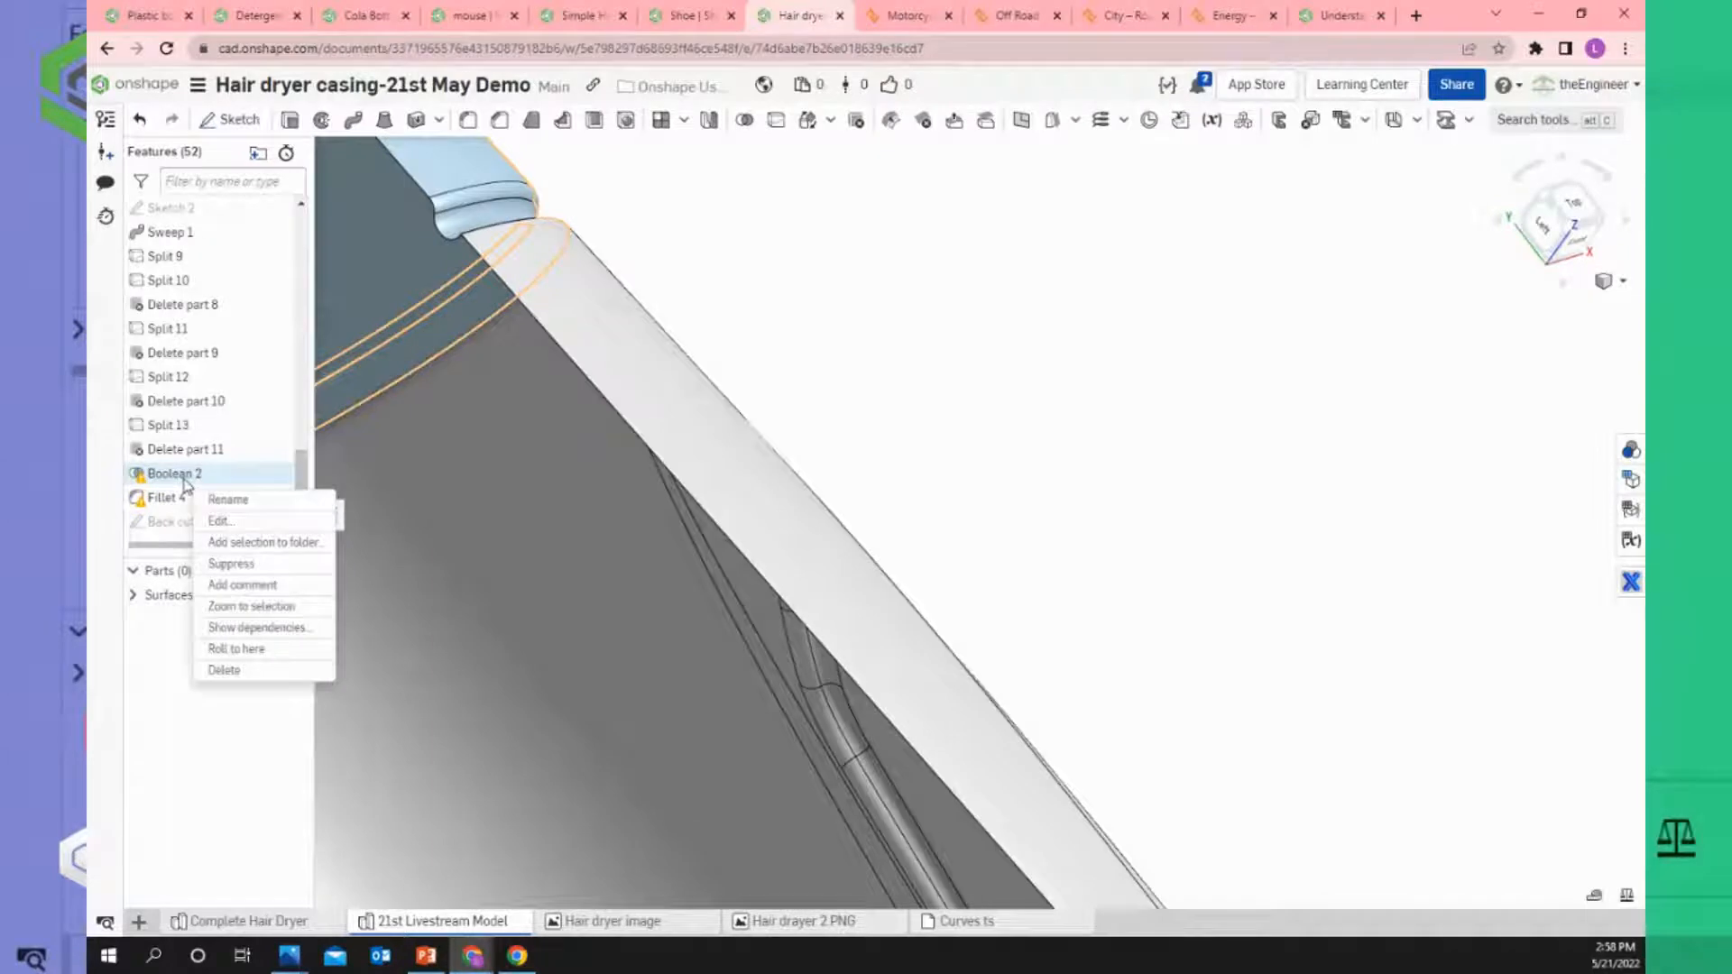
pyautogui.click(236, 523)
pyautogui.scroll(-5, 749, 384)
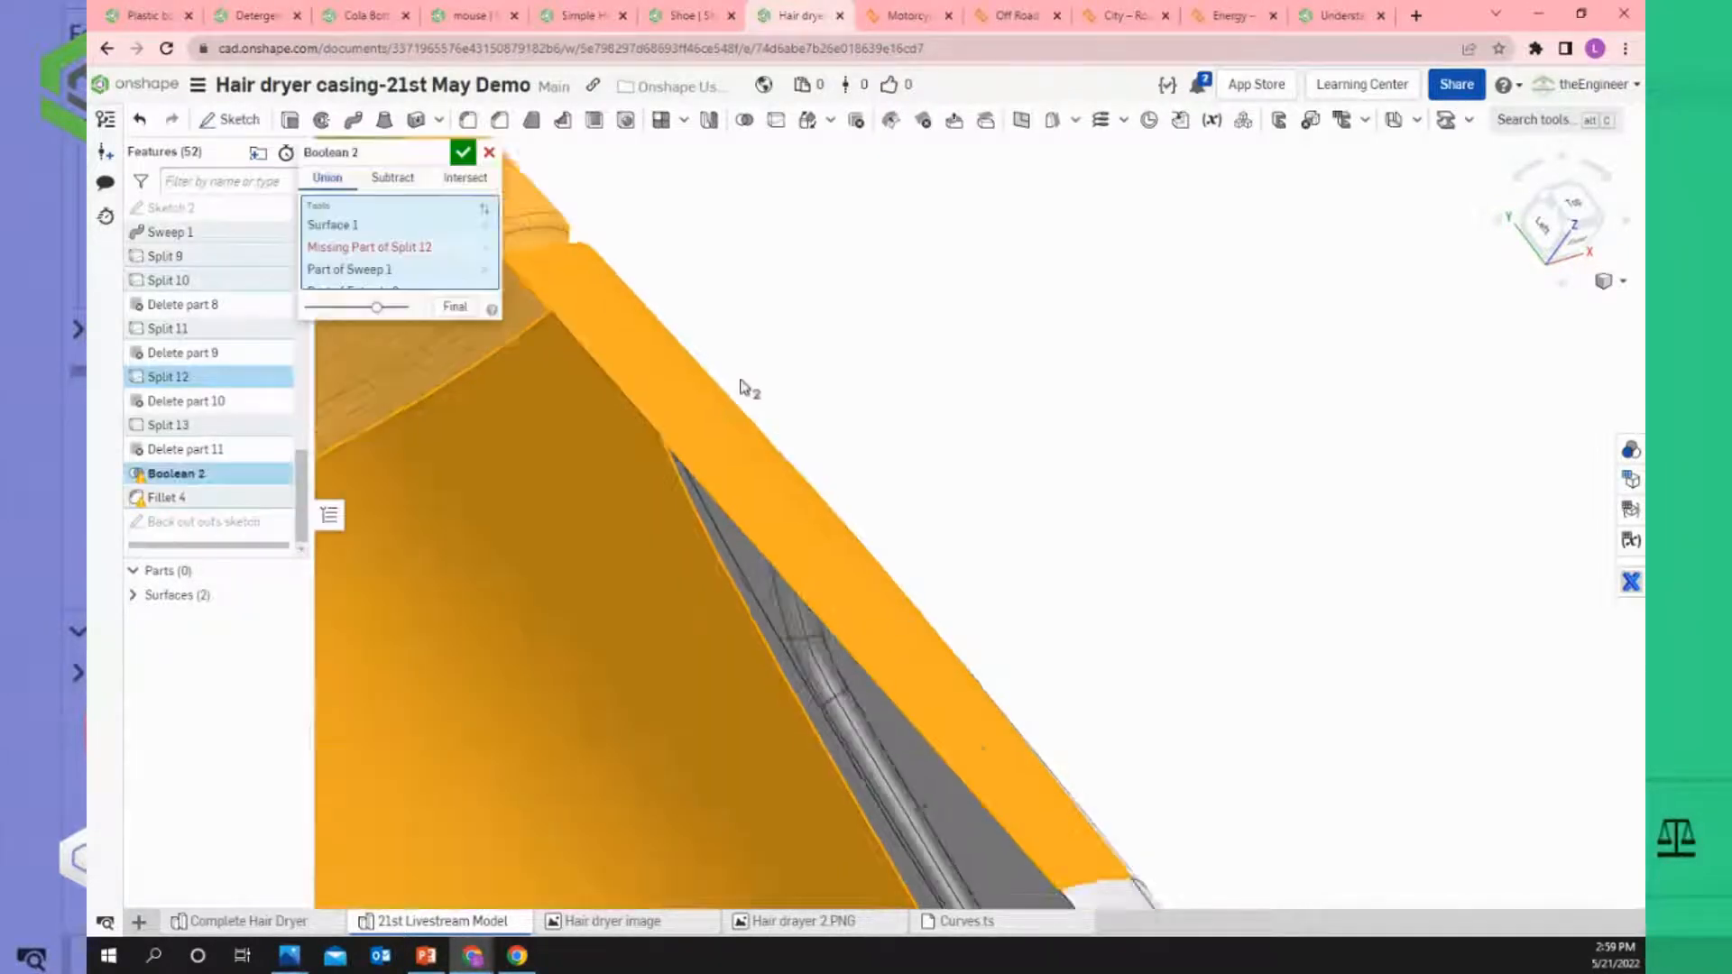
pyautogui.moveTo(889, 354); pyautogui.dragTo(604, 371, button='right')
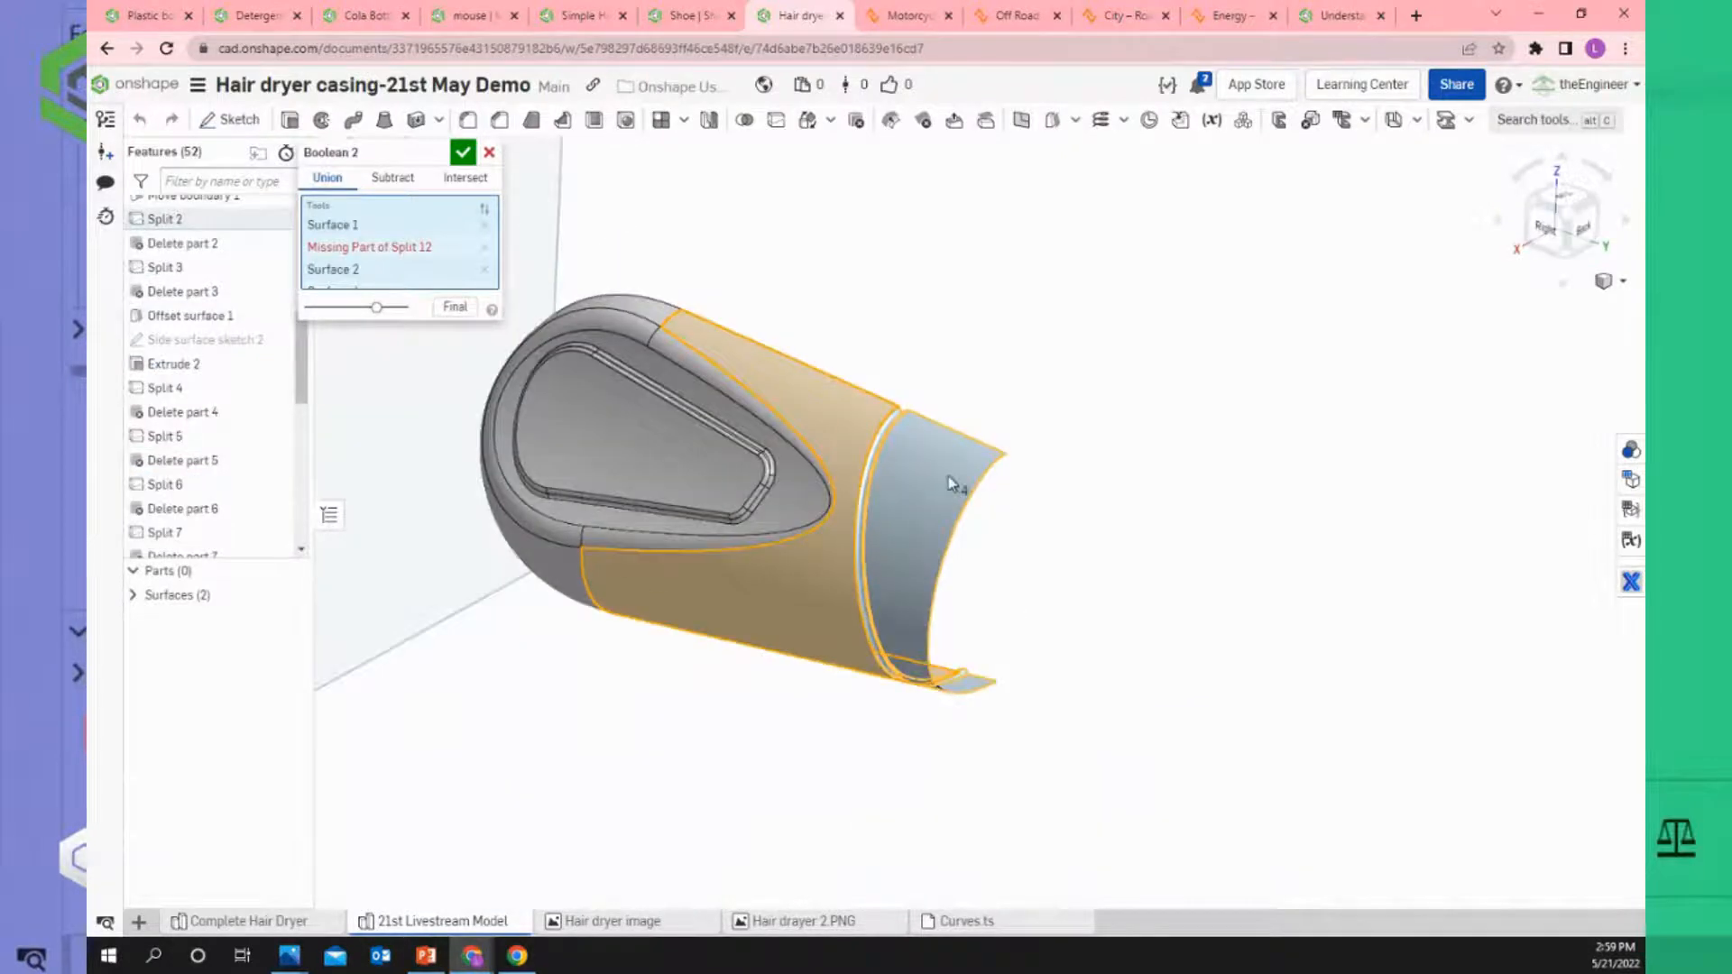
pyautogui.scroll(4, 938, 475)
pyautogui.scroll(1, 855, 437)
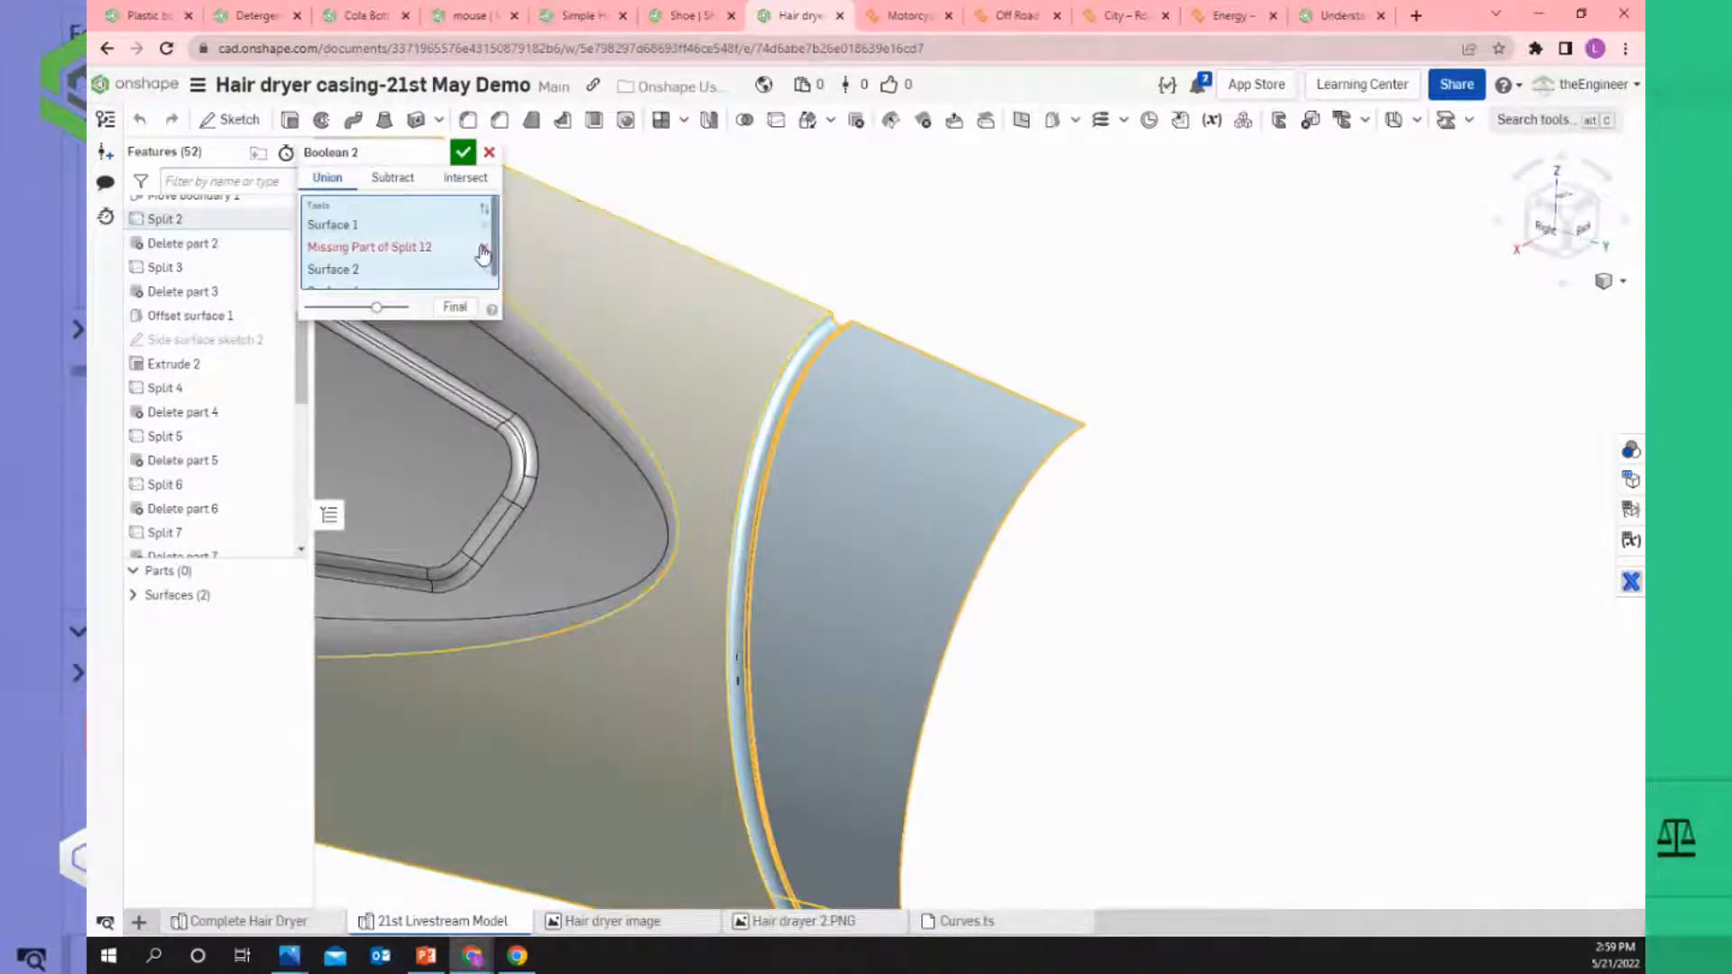
pyautogui.click(484, 257)
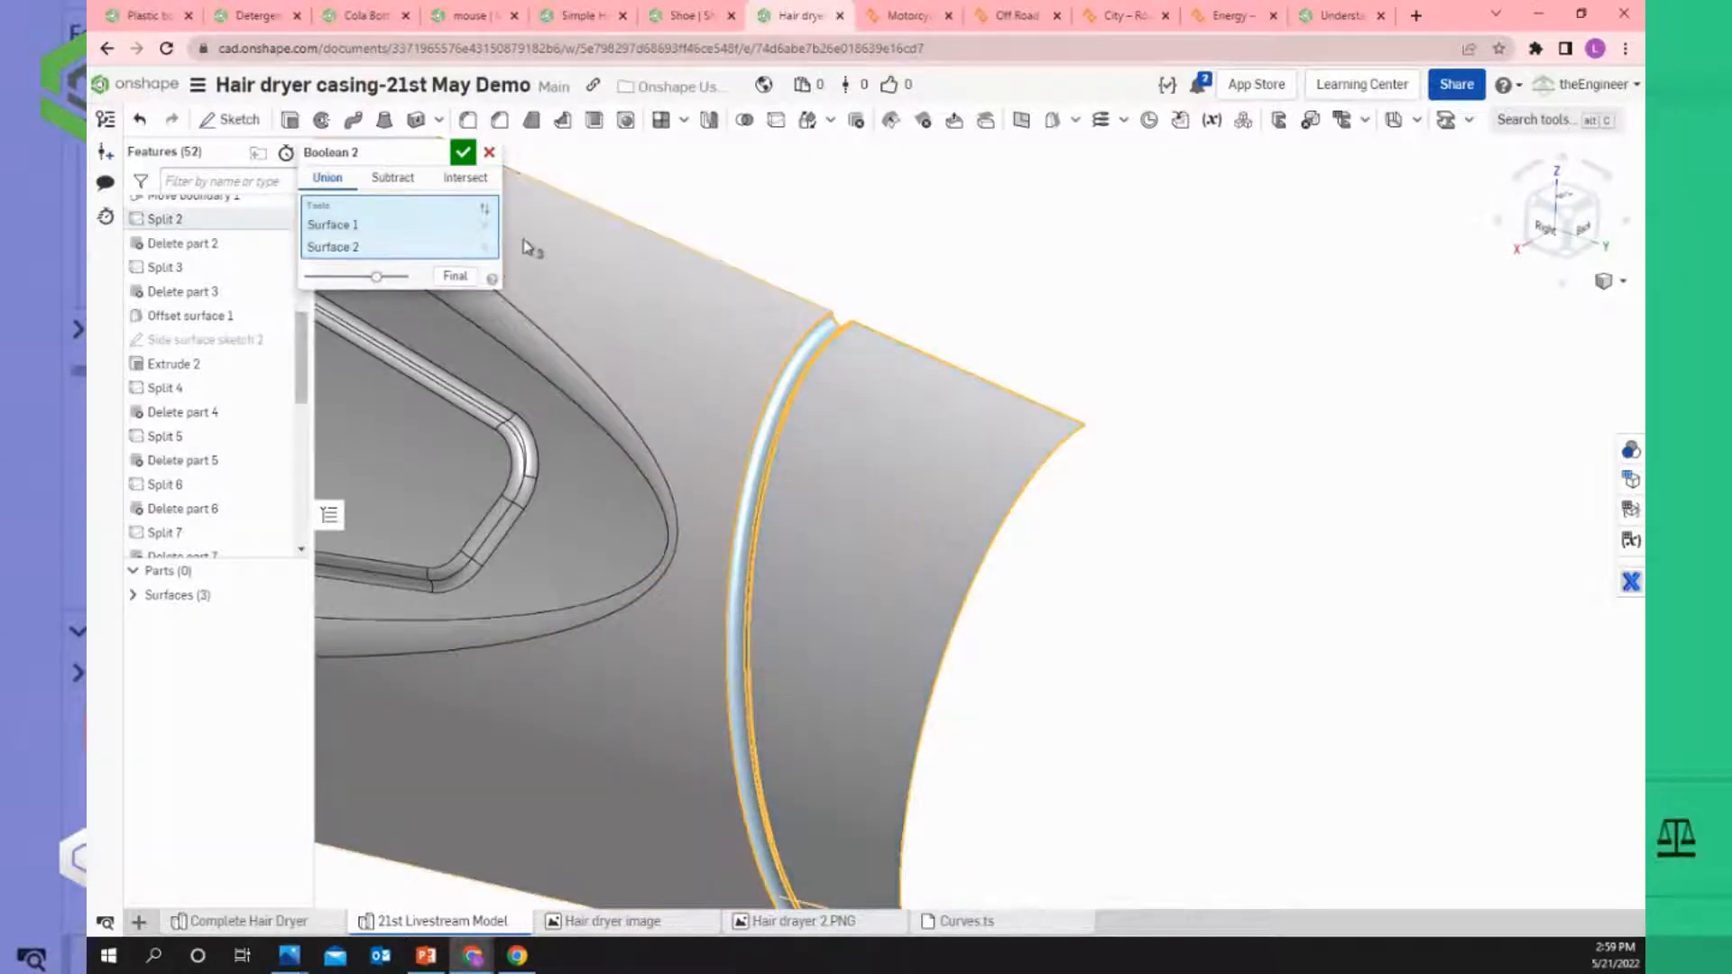
pyautogui.click(461, 153)
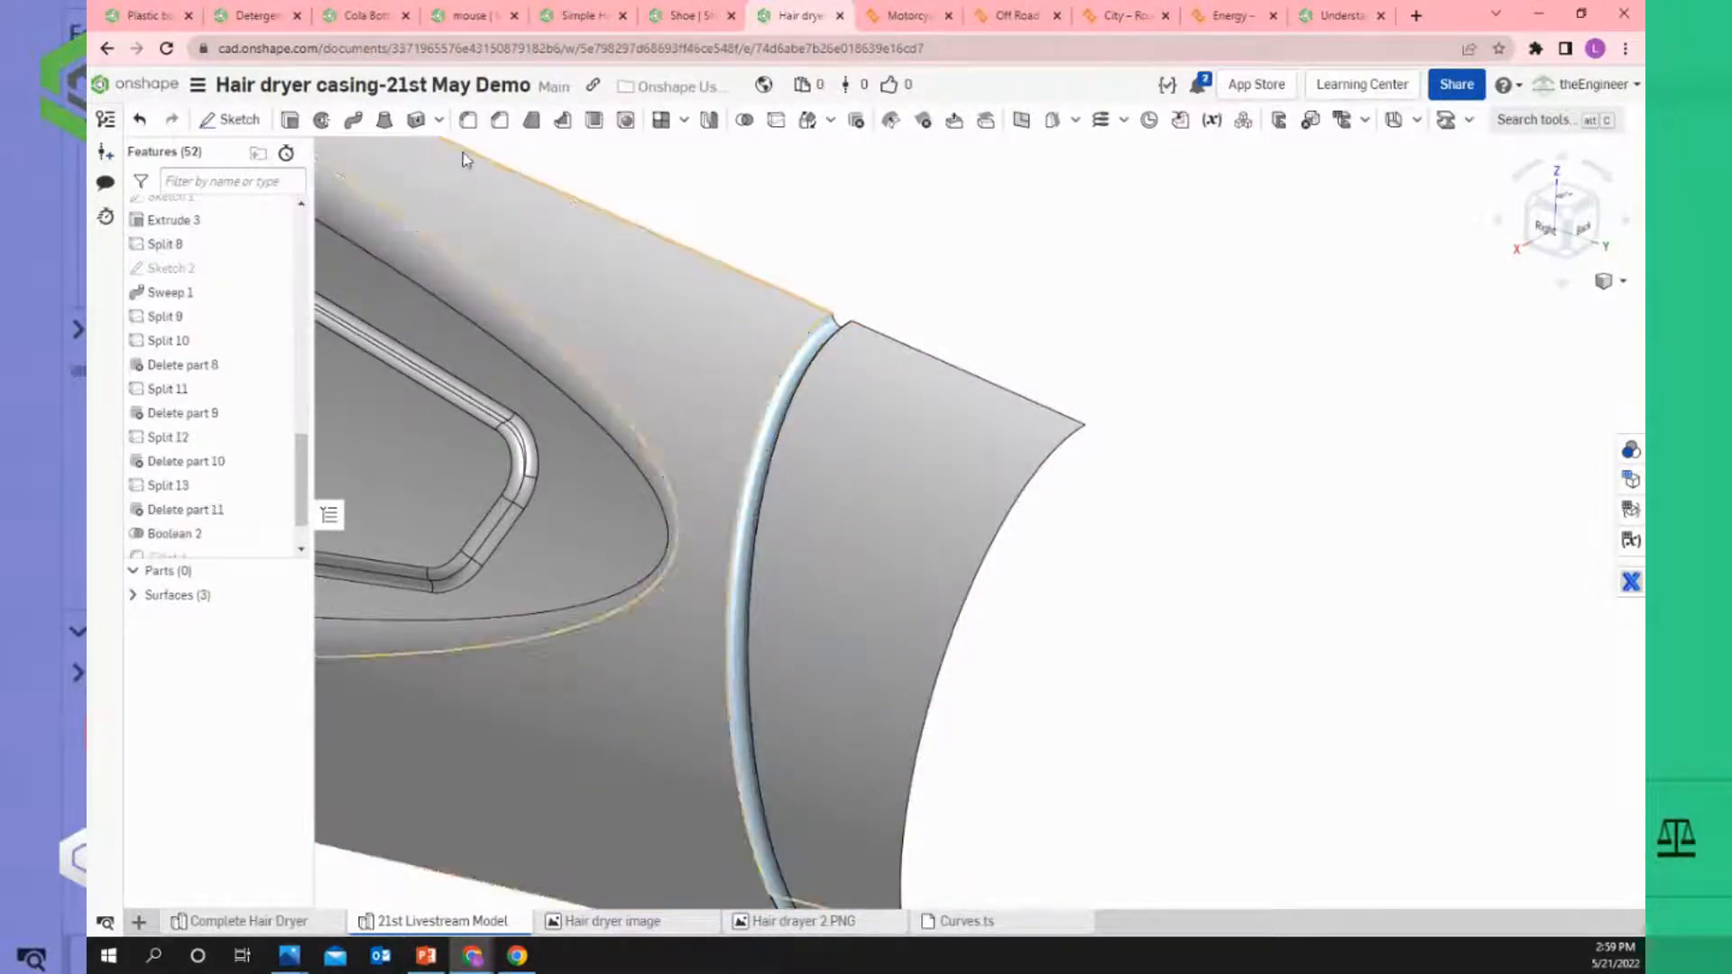
# Edit Boolean 2's union to drop the groove surface and add the main casing and front section surfaces.
pyautogui.scroll(-5, 620, 394)
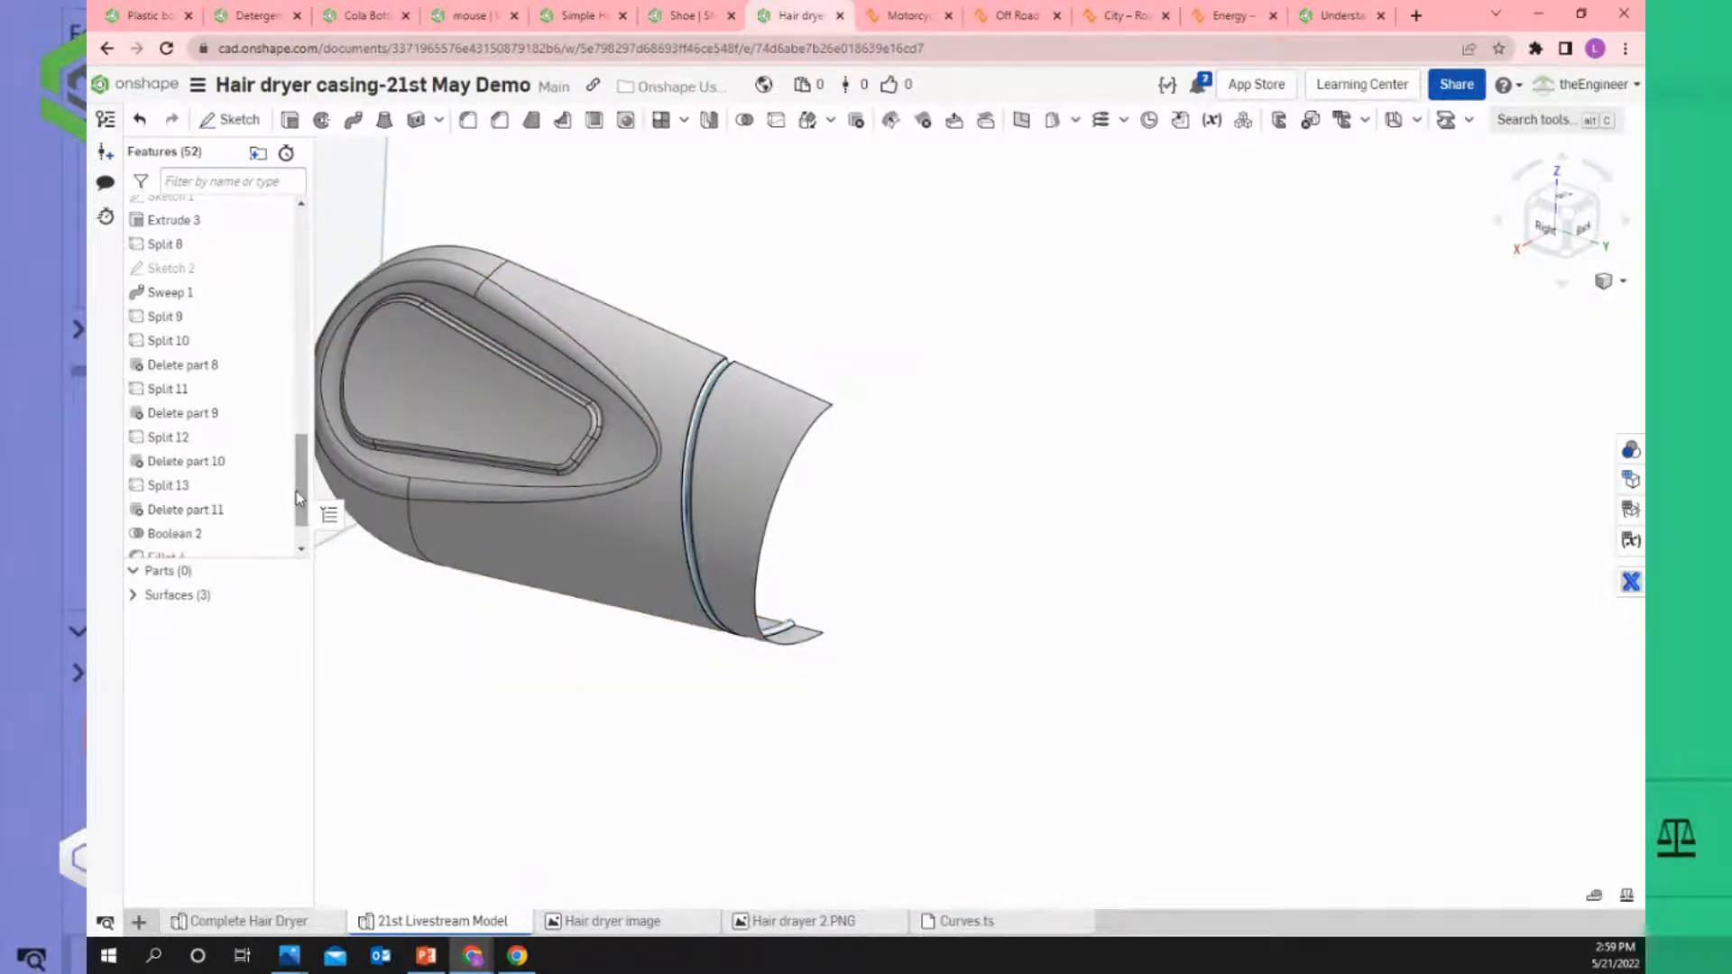
pyautogui.scroll(-1, 303, 517)
pyautogui.scroll(-2, 302, 517)
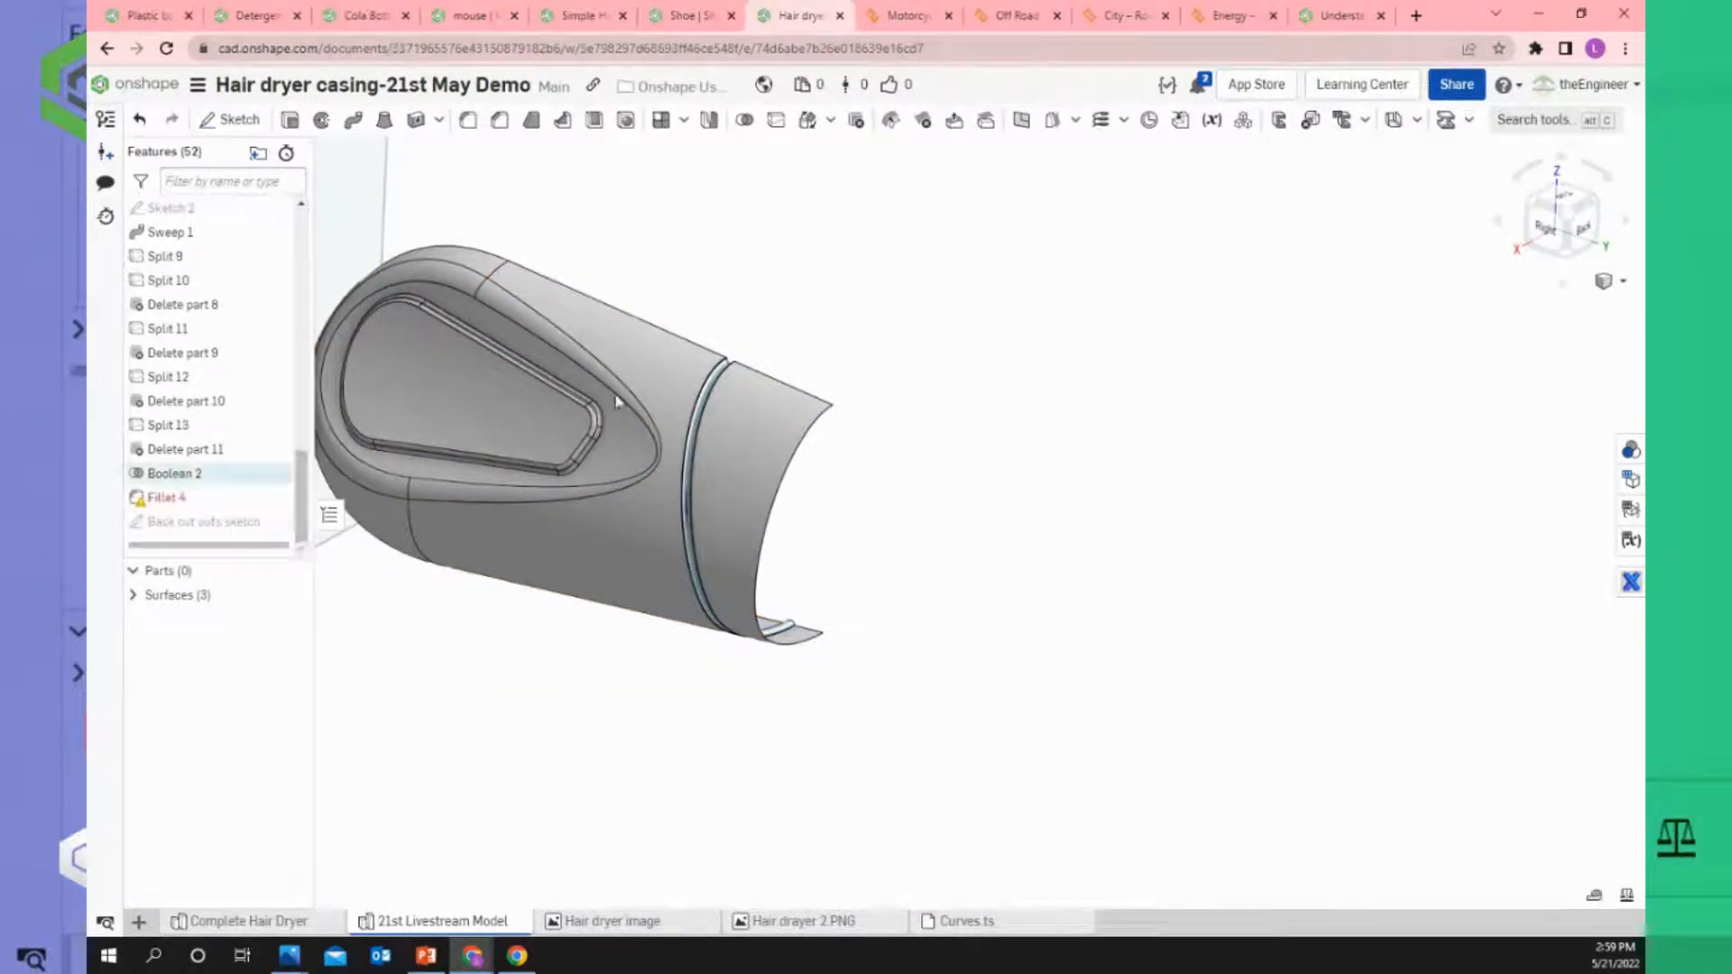
pyautogui.scroll(2, 738, 379)
pyautogui.scroll(5, 738, 379)
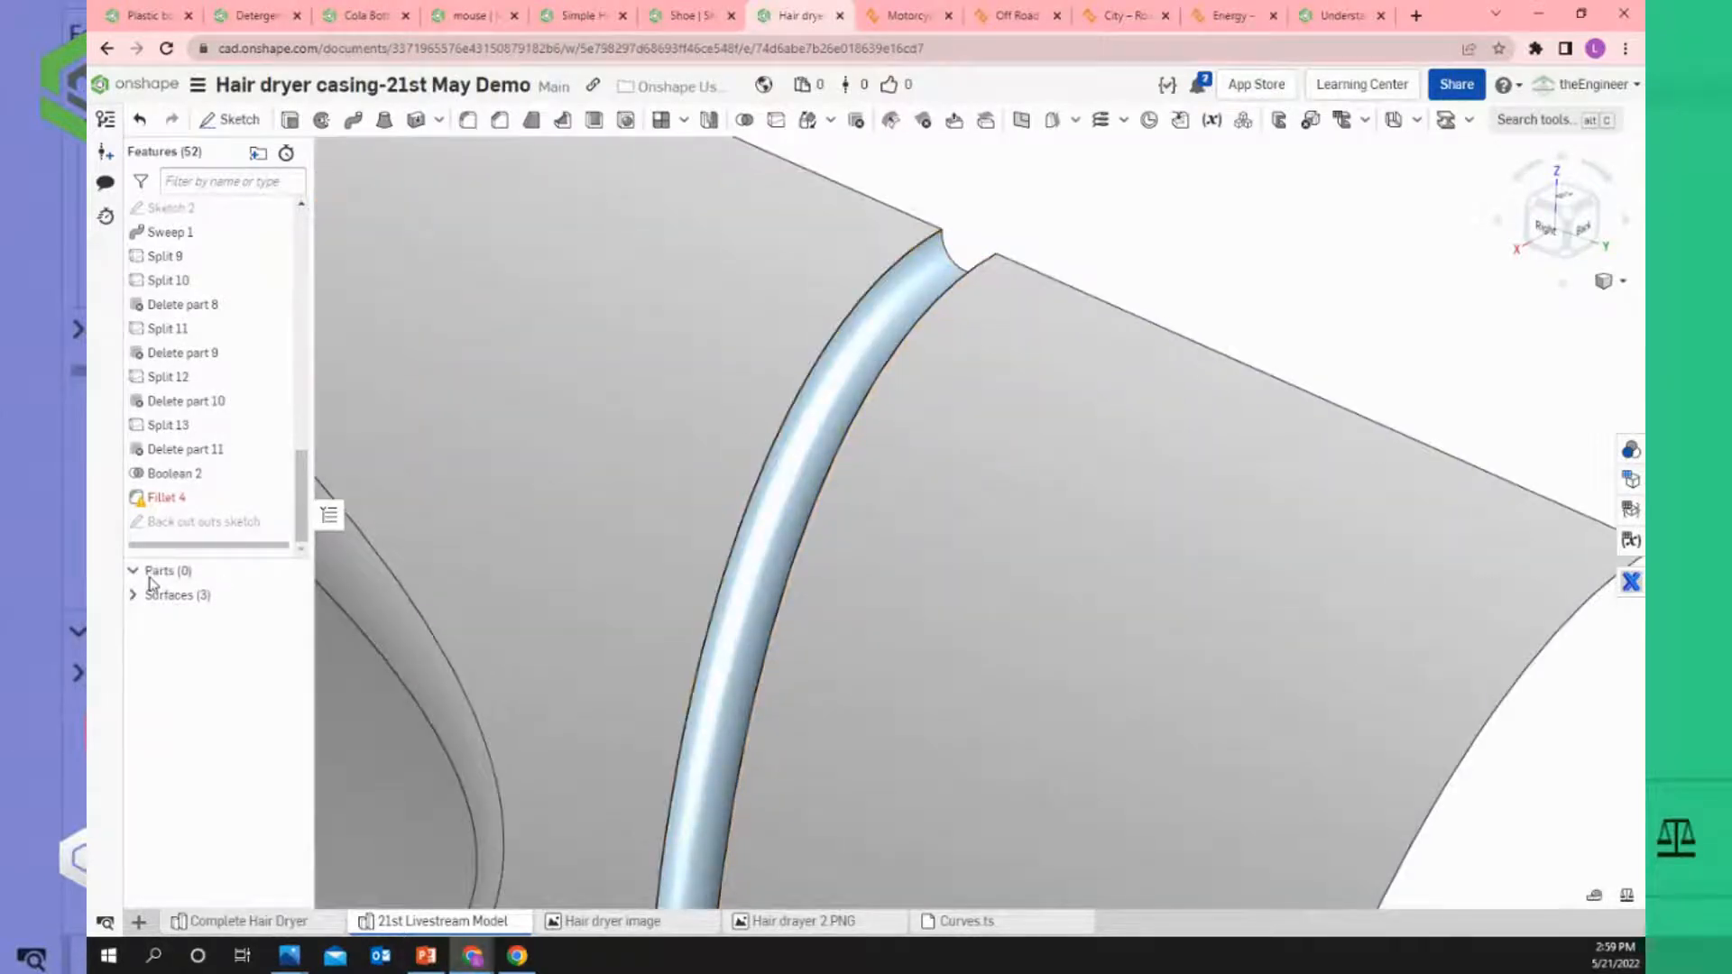
pyautogui.click(133, 595)
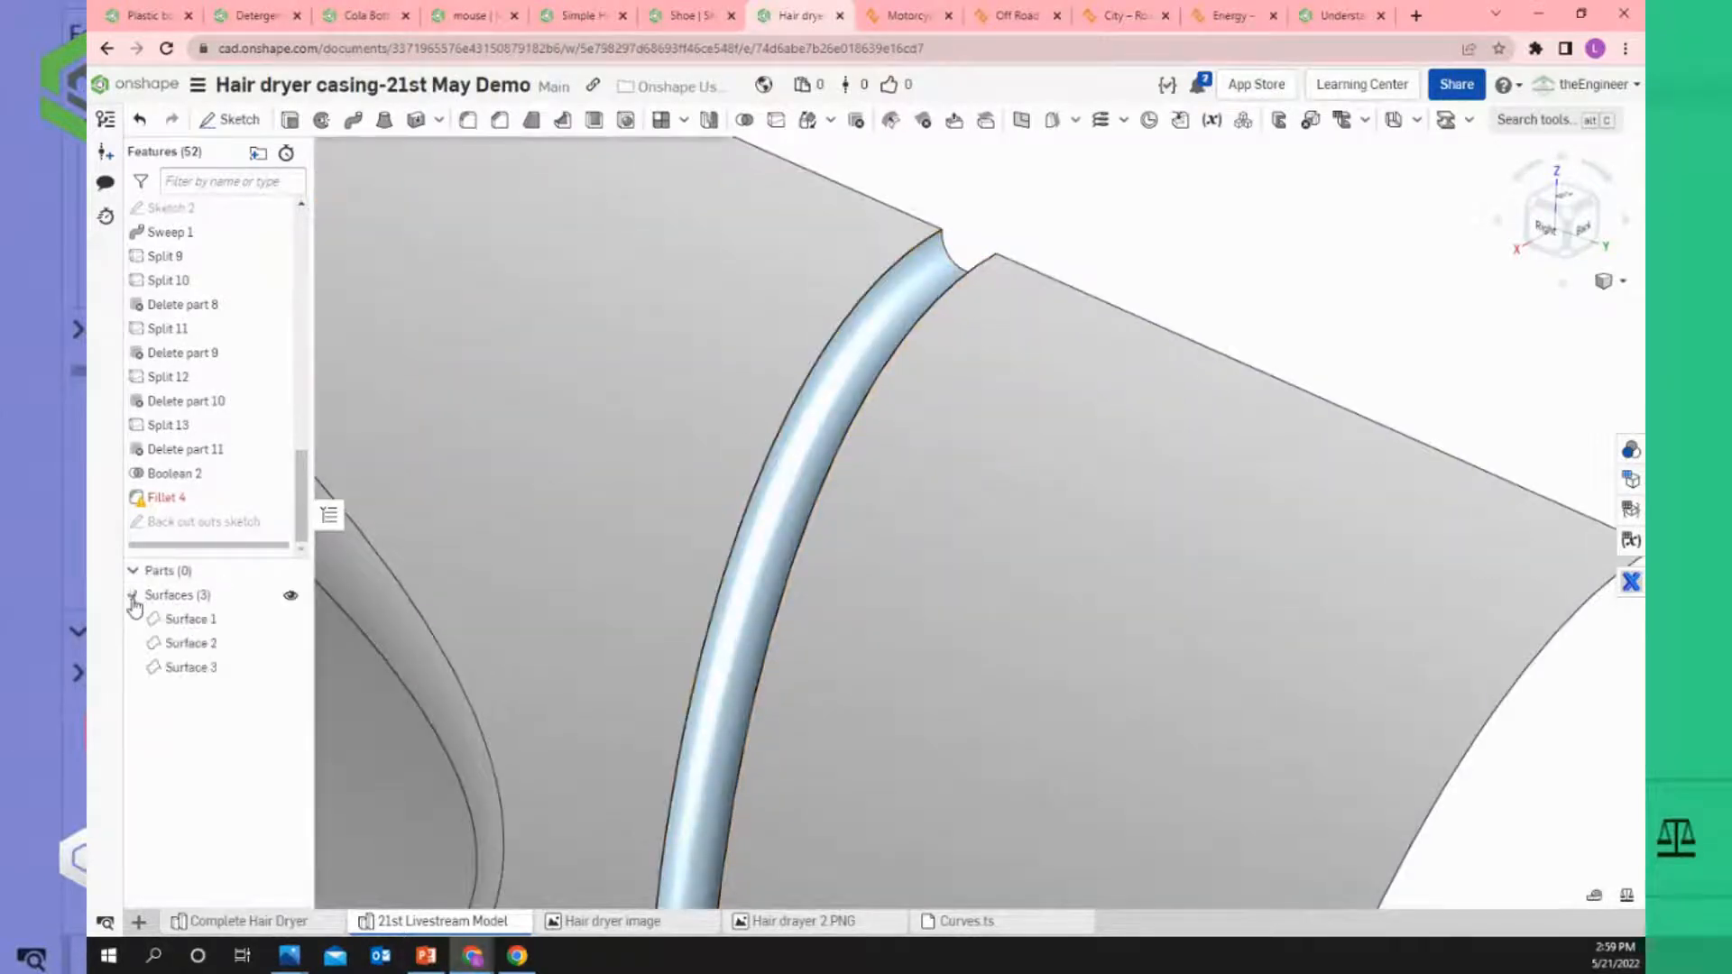
pyautogui.rightClick(171, 480)
pyautogui.click(199, 514)
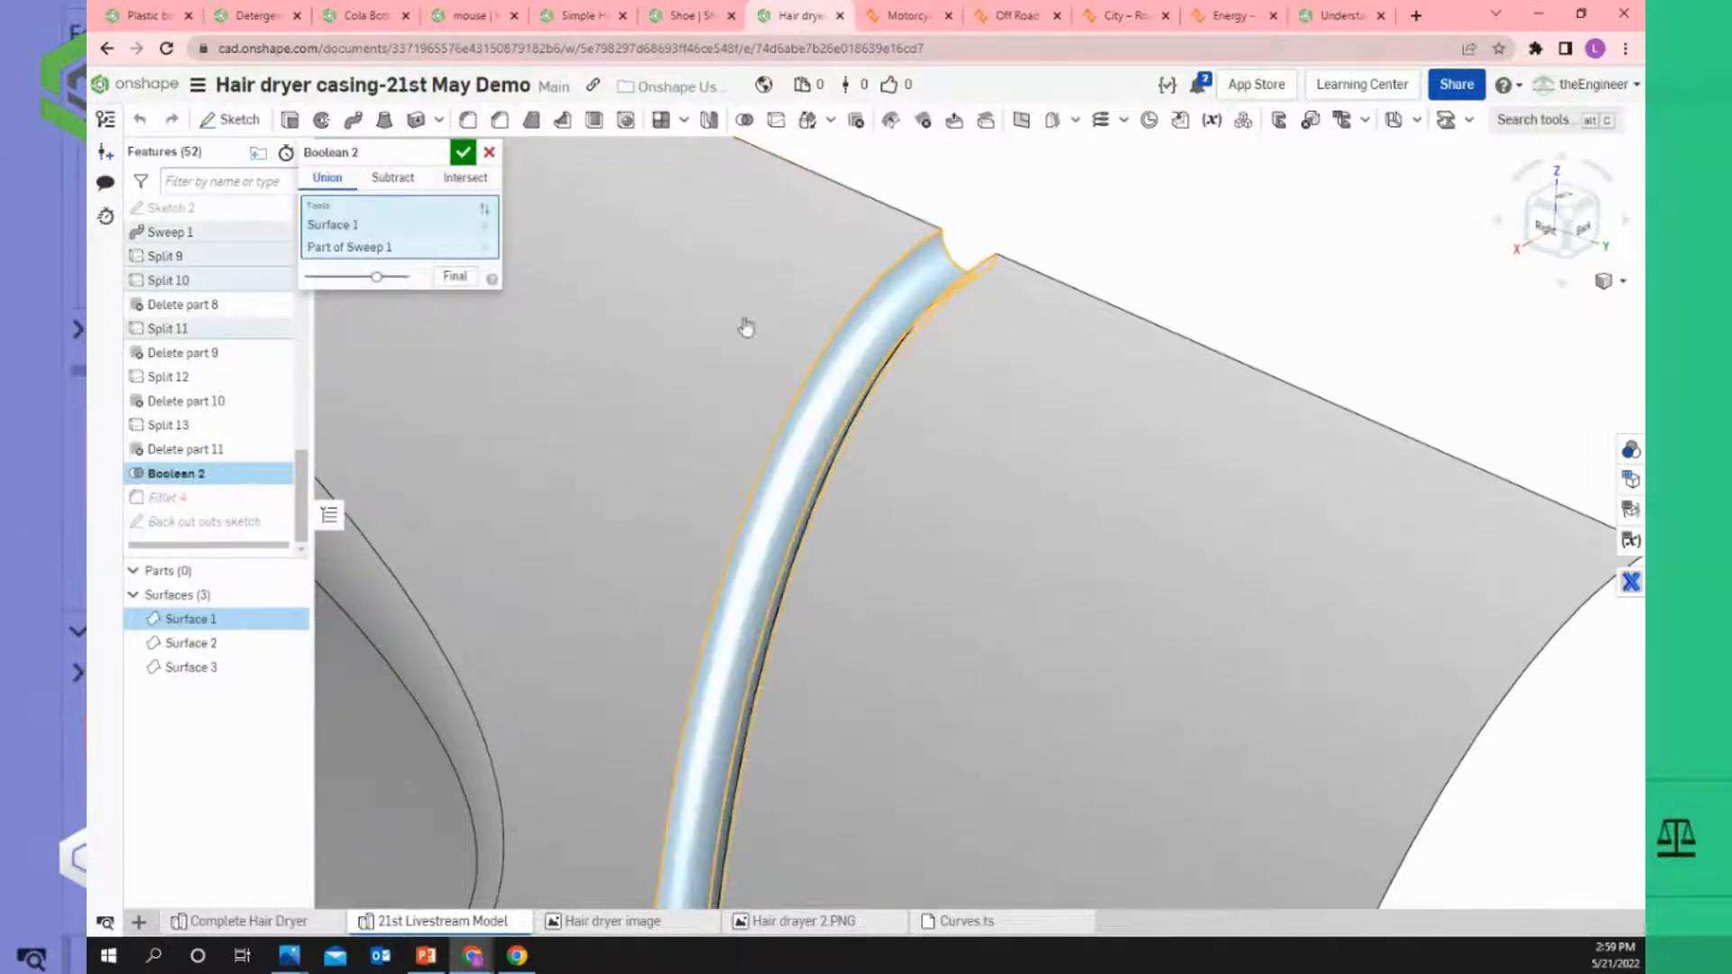
pyautogui.click(898, 326)
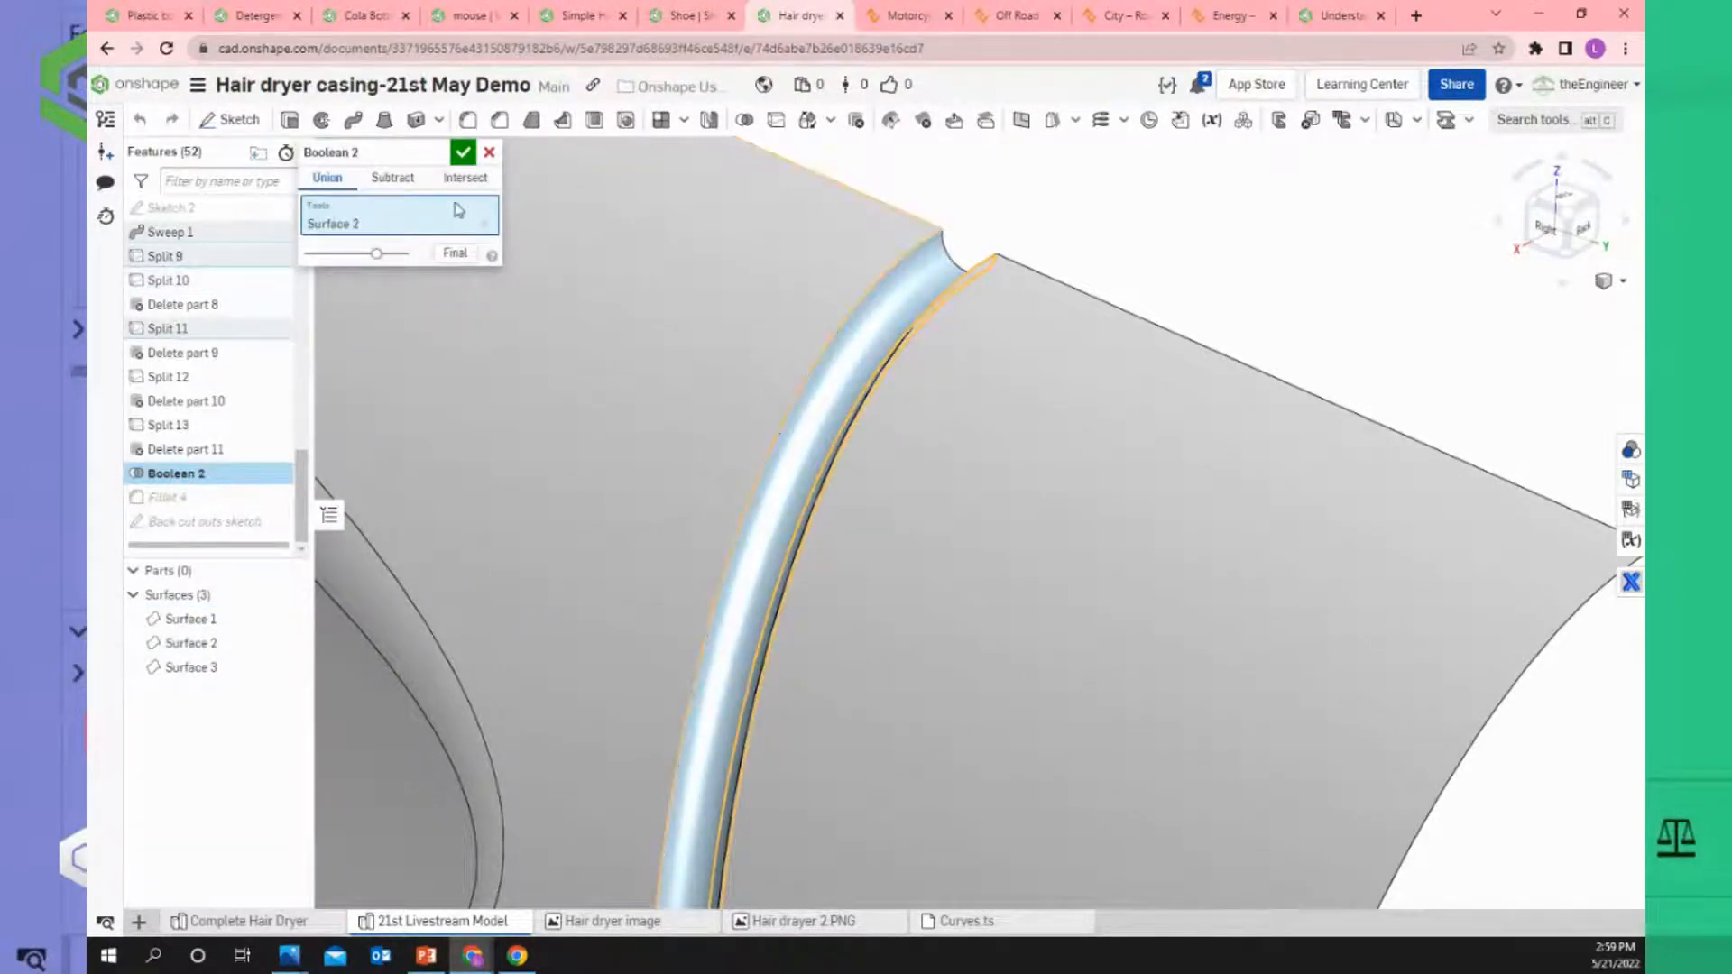
pyautogui.click(738, 301)
pyautogui.click(956, 411)
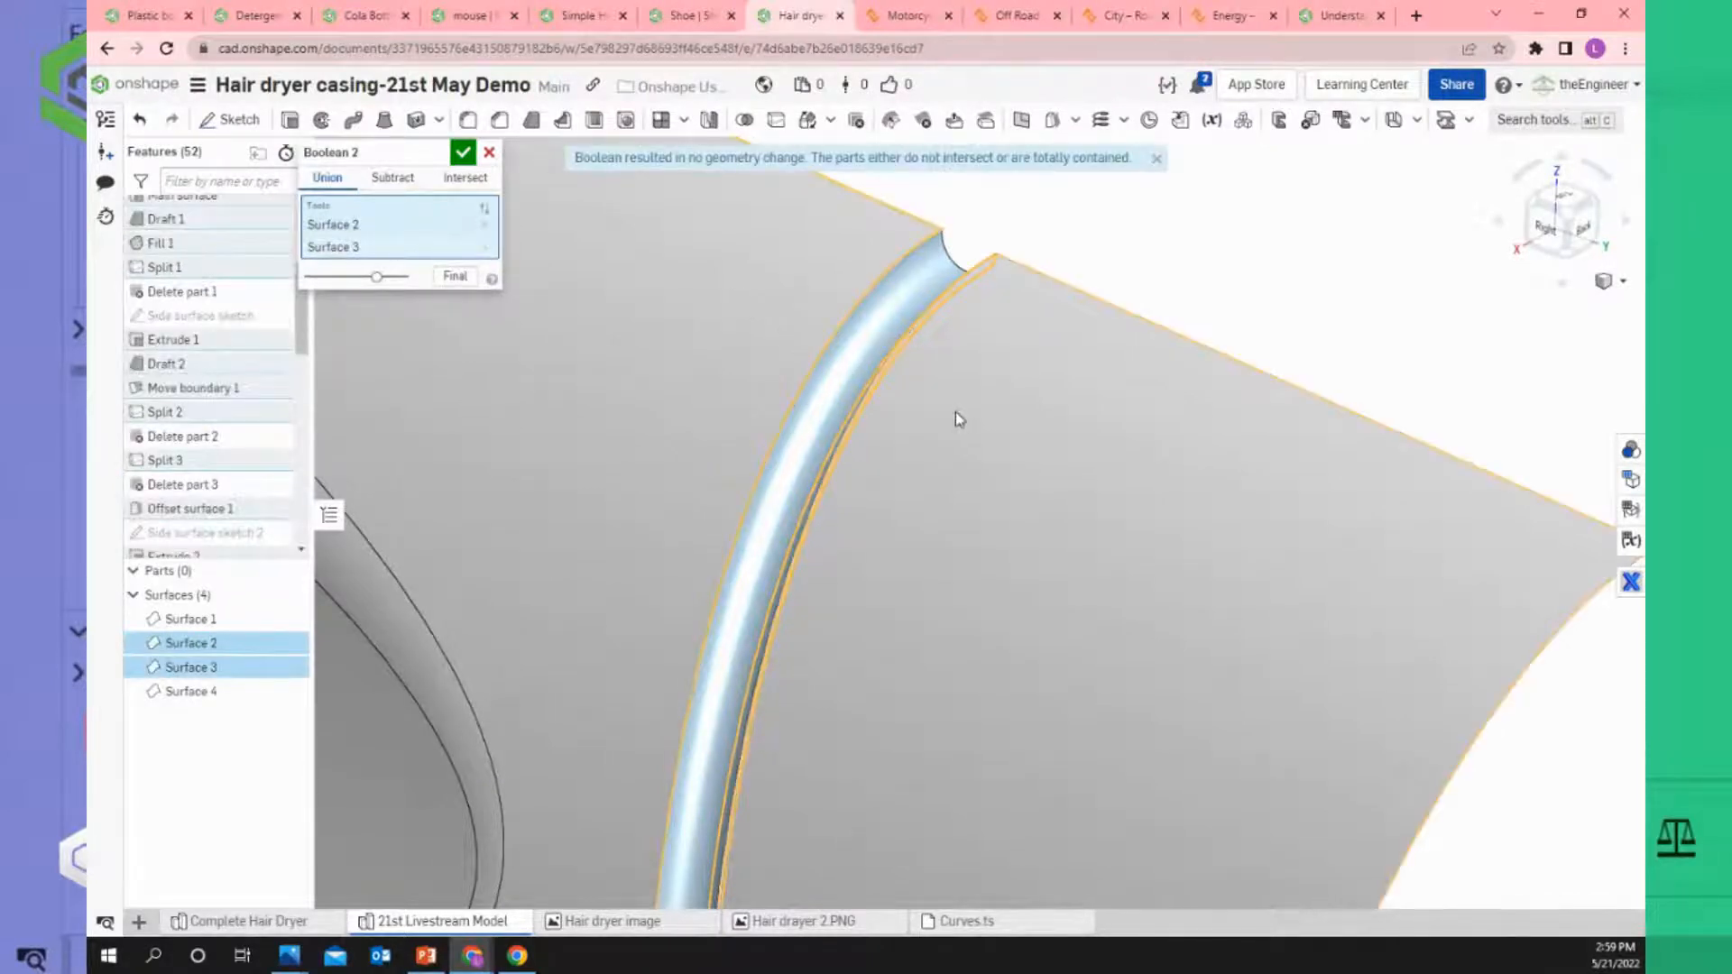
pyautogui.click(473, 157)
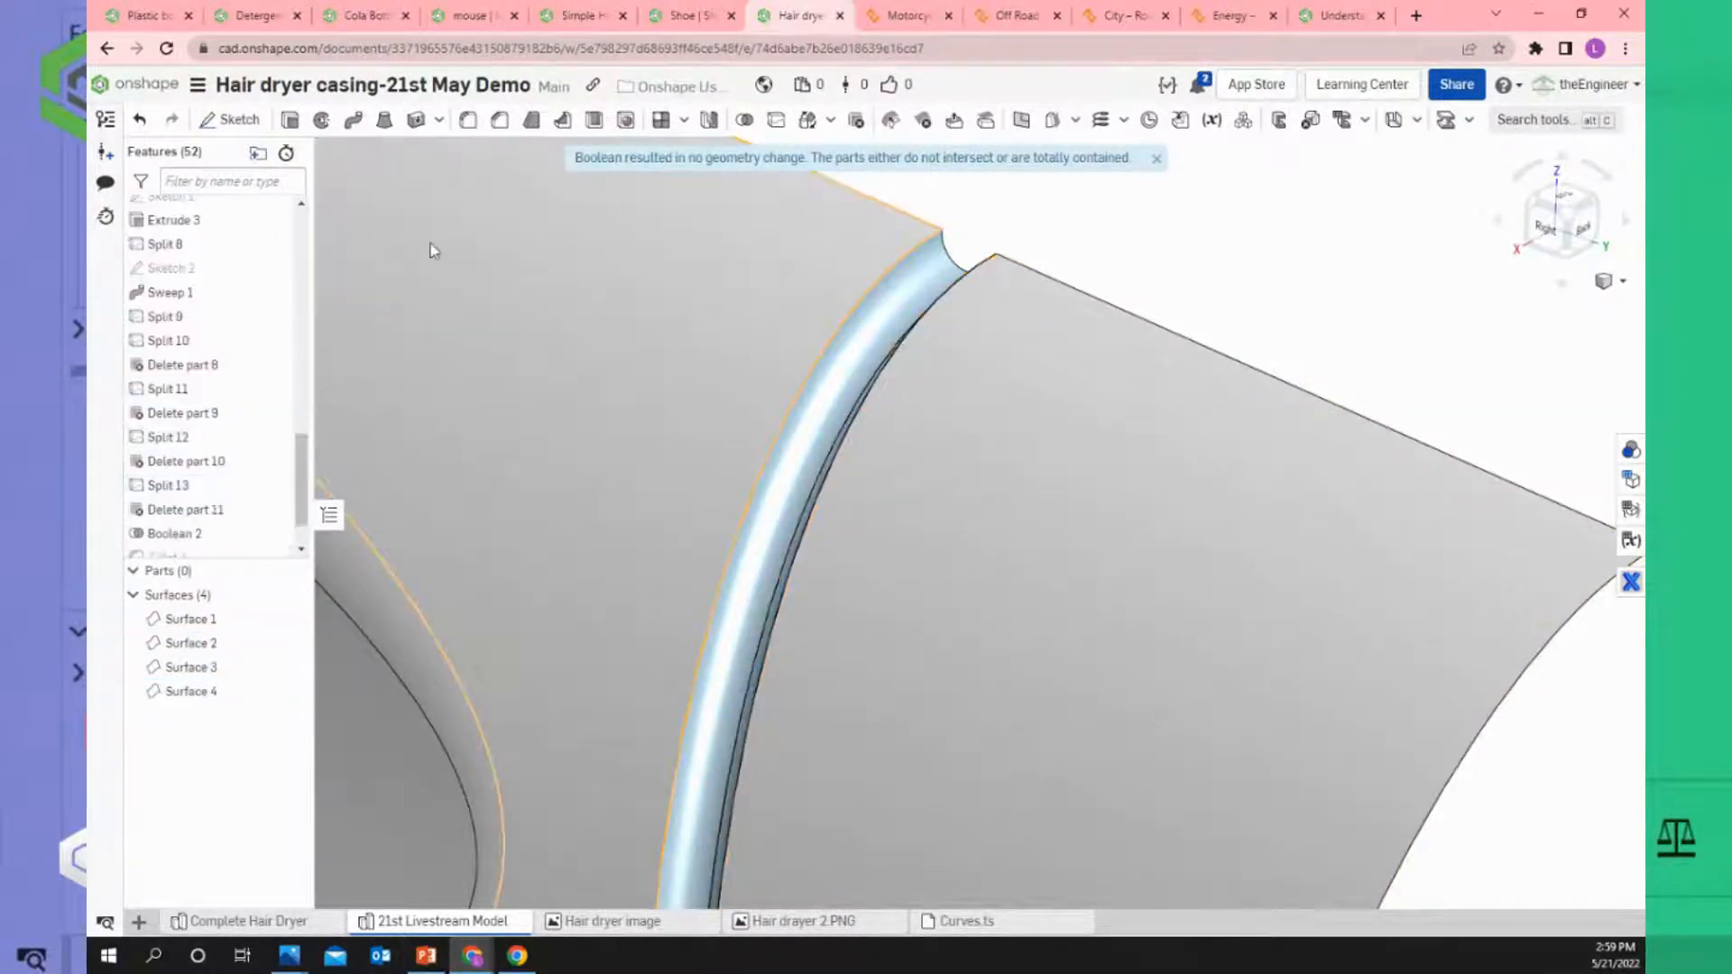
pyautogui.scroll(-2, 873, 406)
pyautogui.scroll(-3, 873, 402)
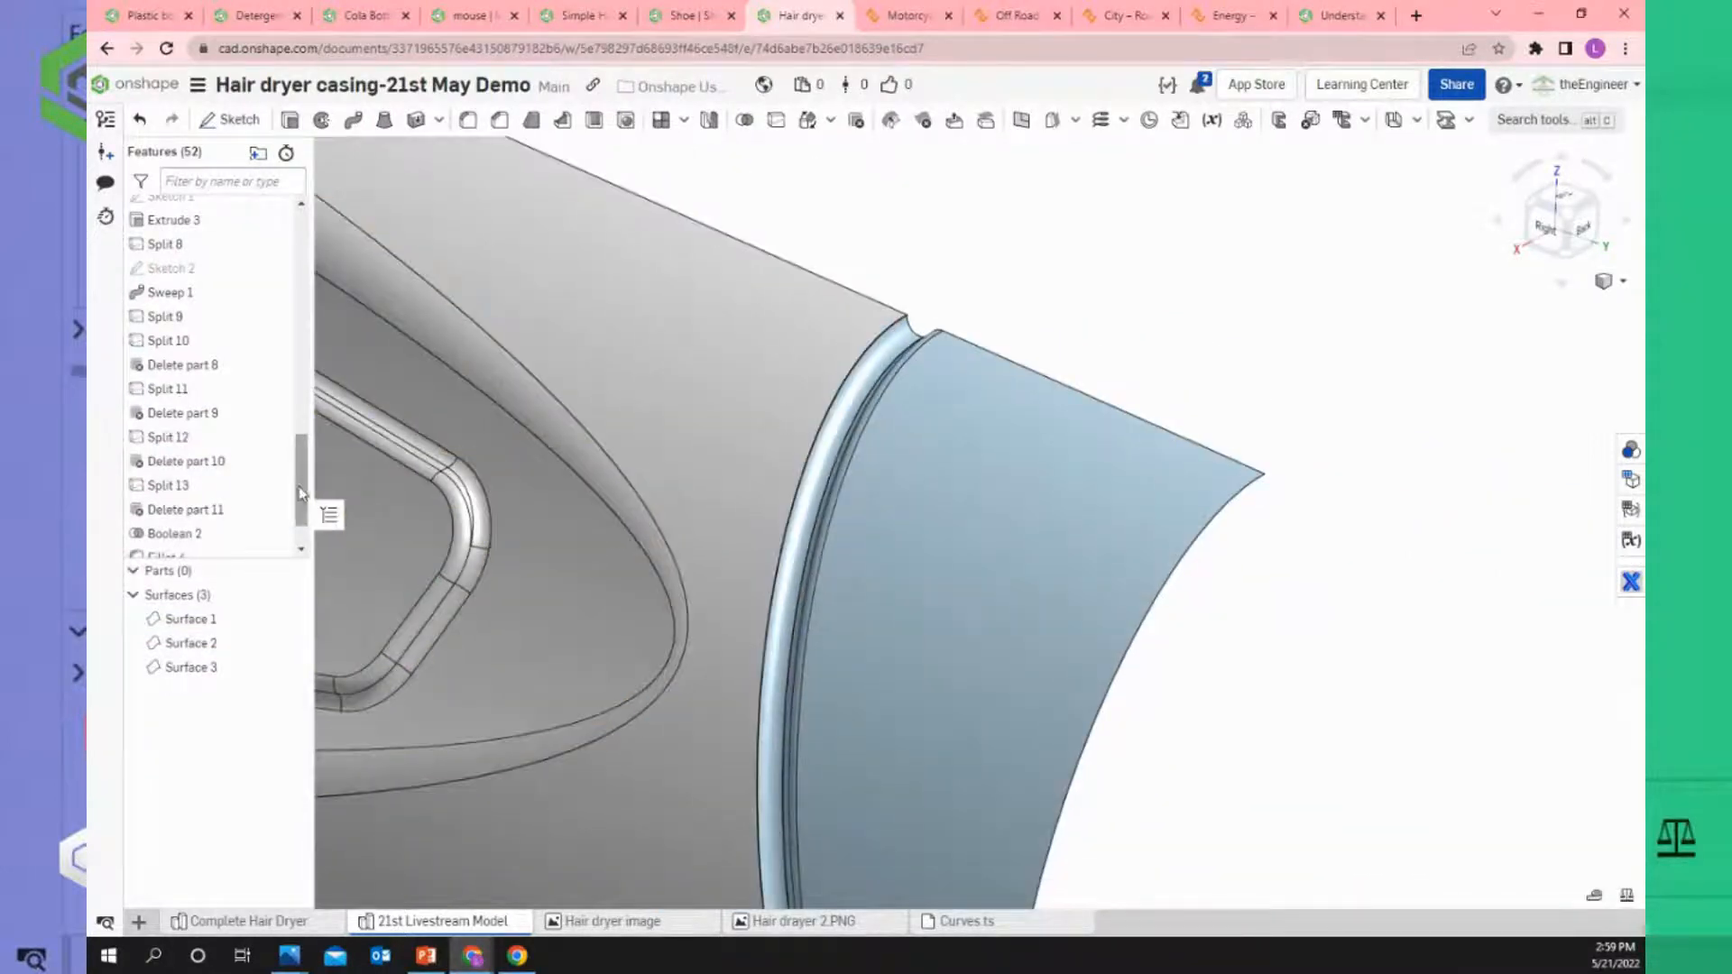
pyautogui.scroll(-1, 279, 518)
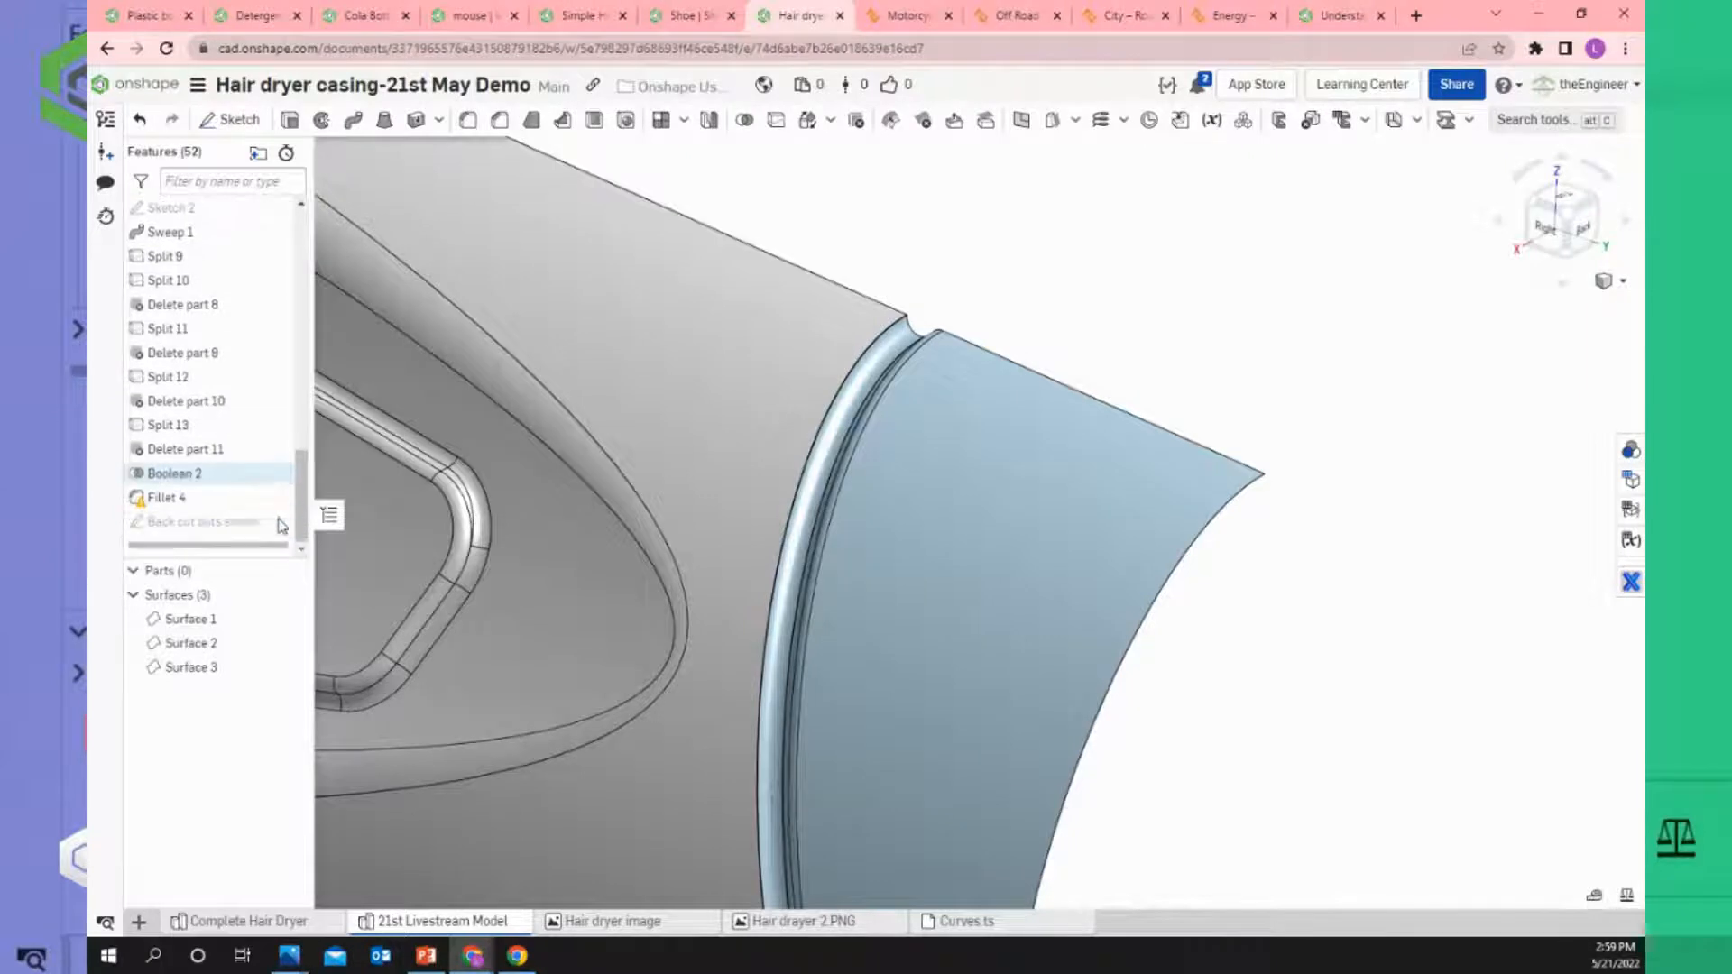
pyautogui.rightClick(149, 481)
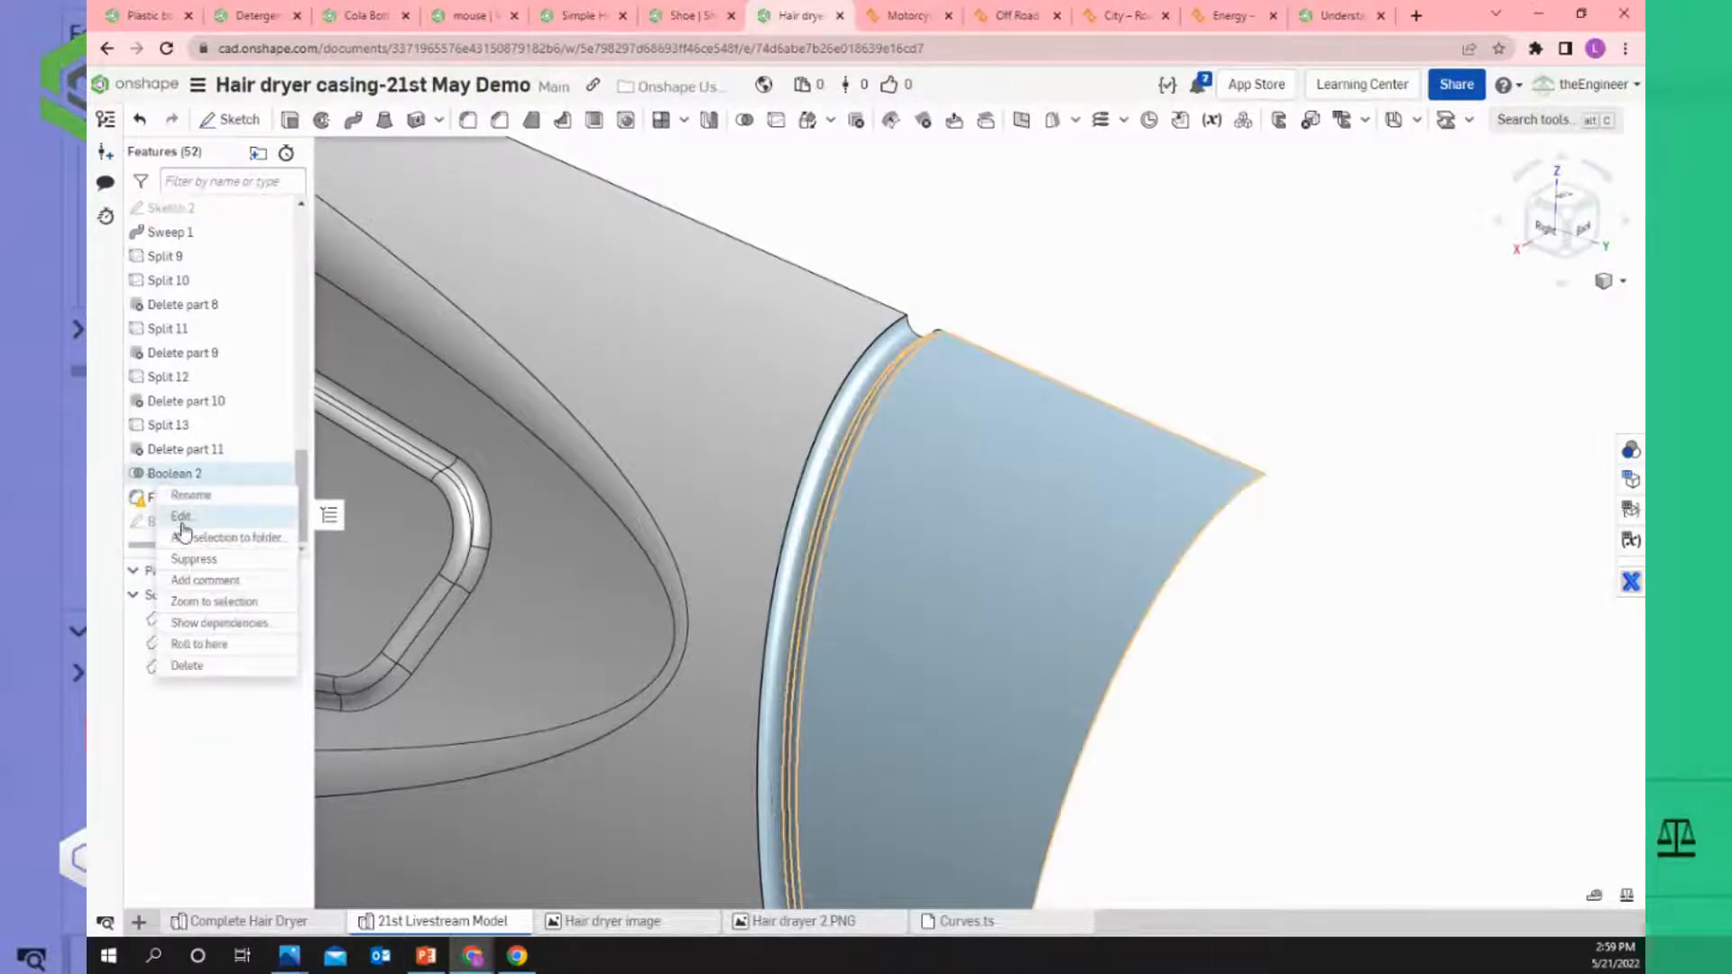
pyautogui.click(183, 522)
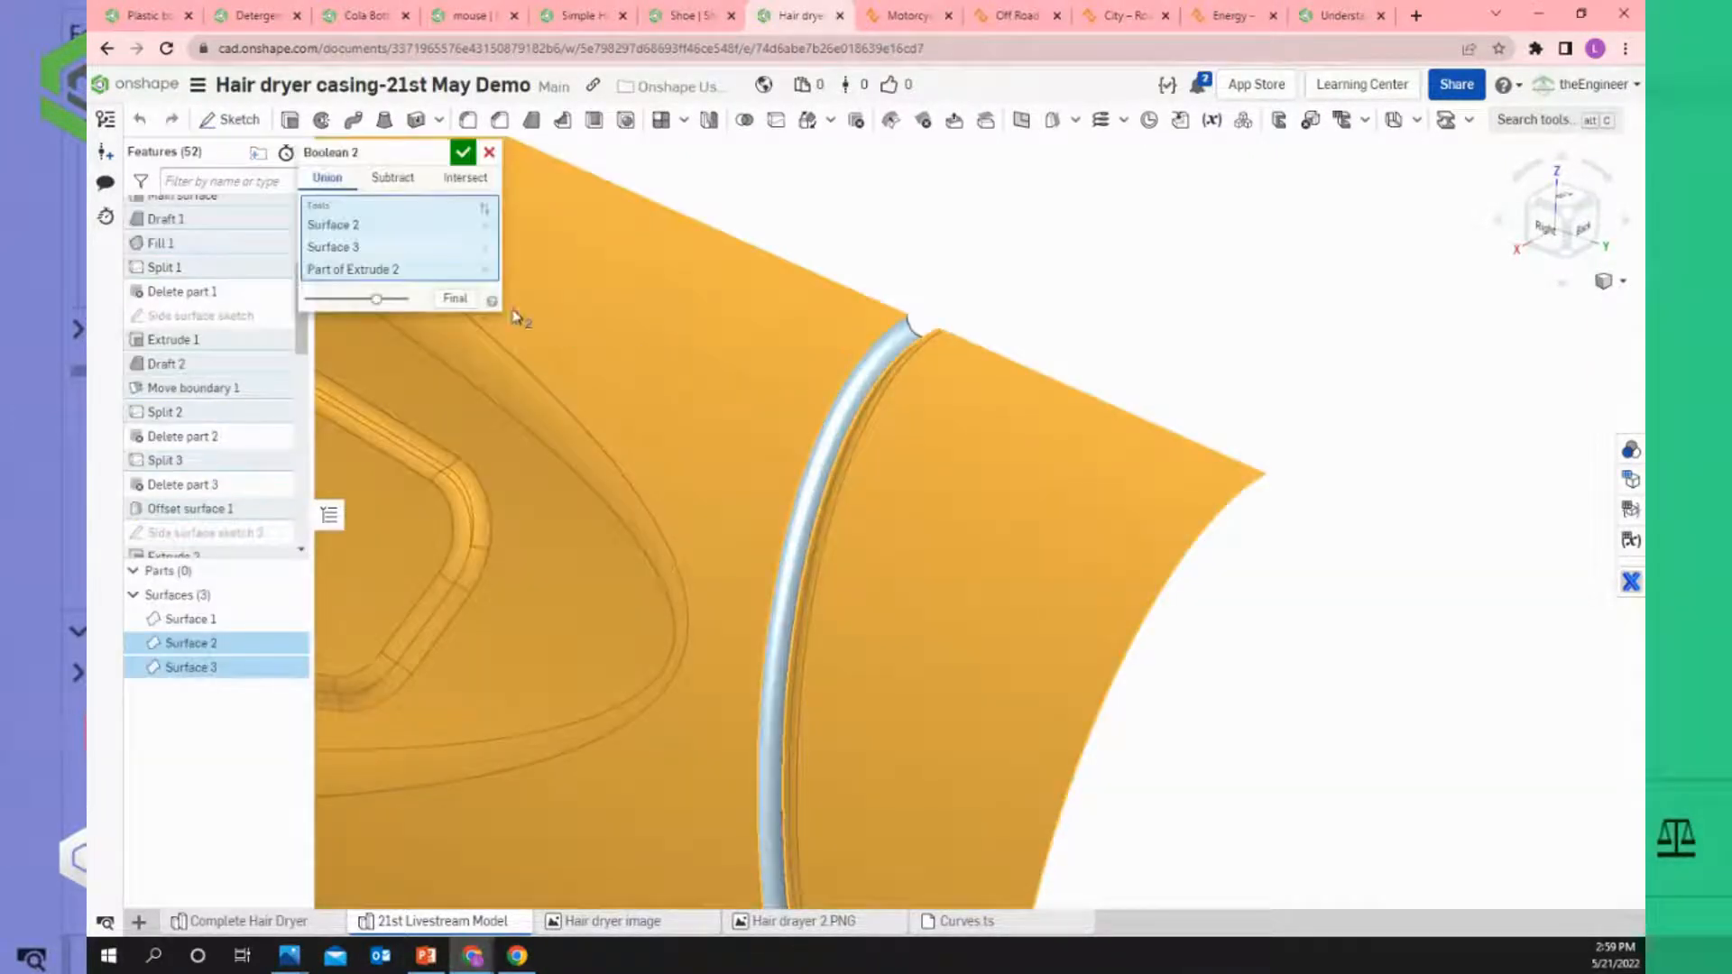
pyautogui.click(486, 226)
pyautogui.click(486, 226)
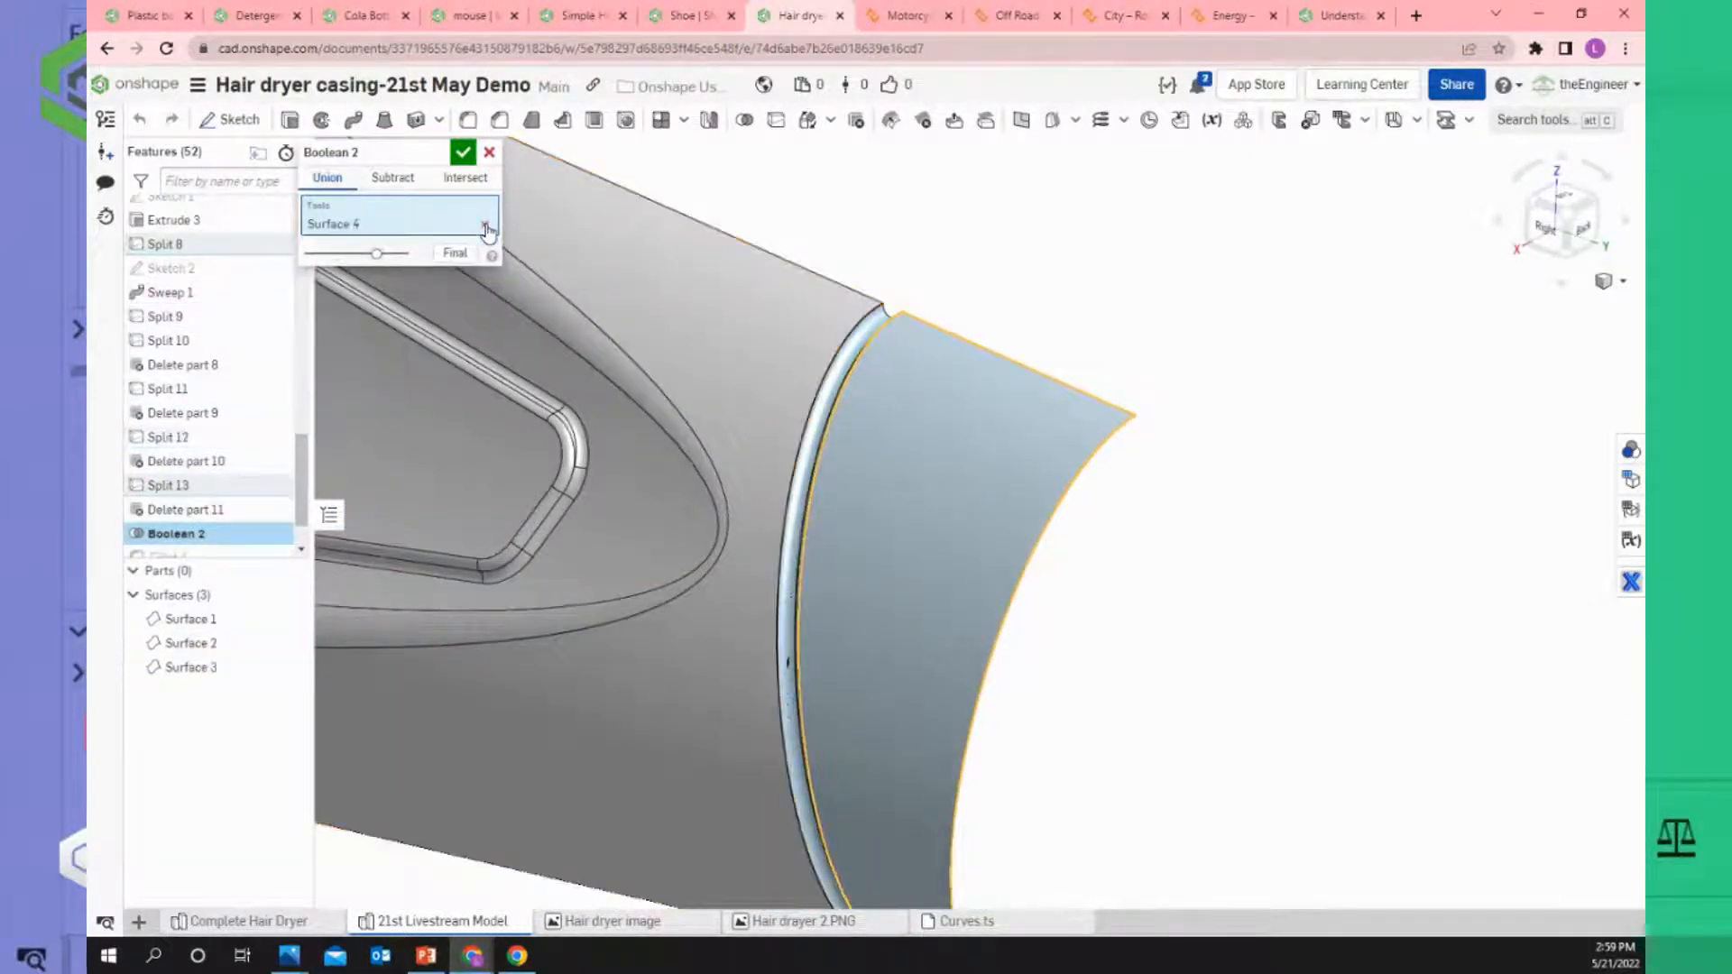
pyautogui.click(485, 225)
pyautogui.click(707, 282)
pyautogui.click(848, 341)
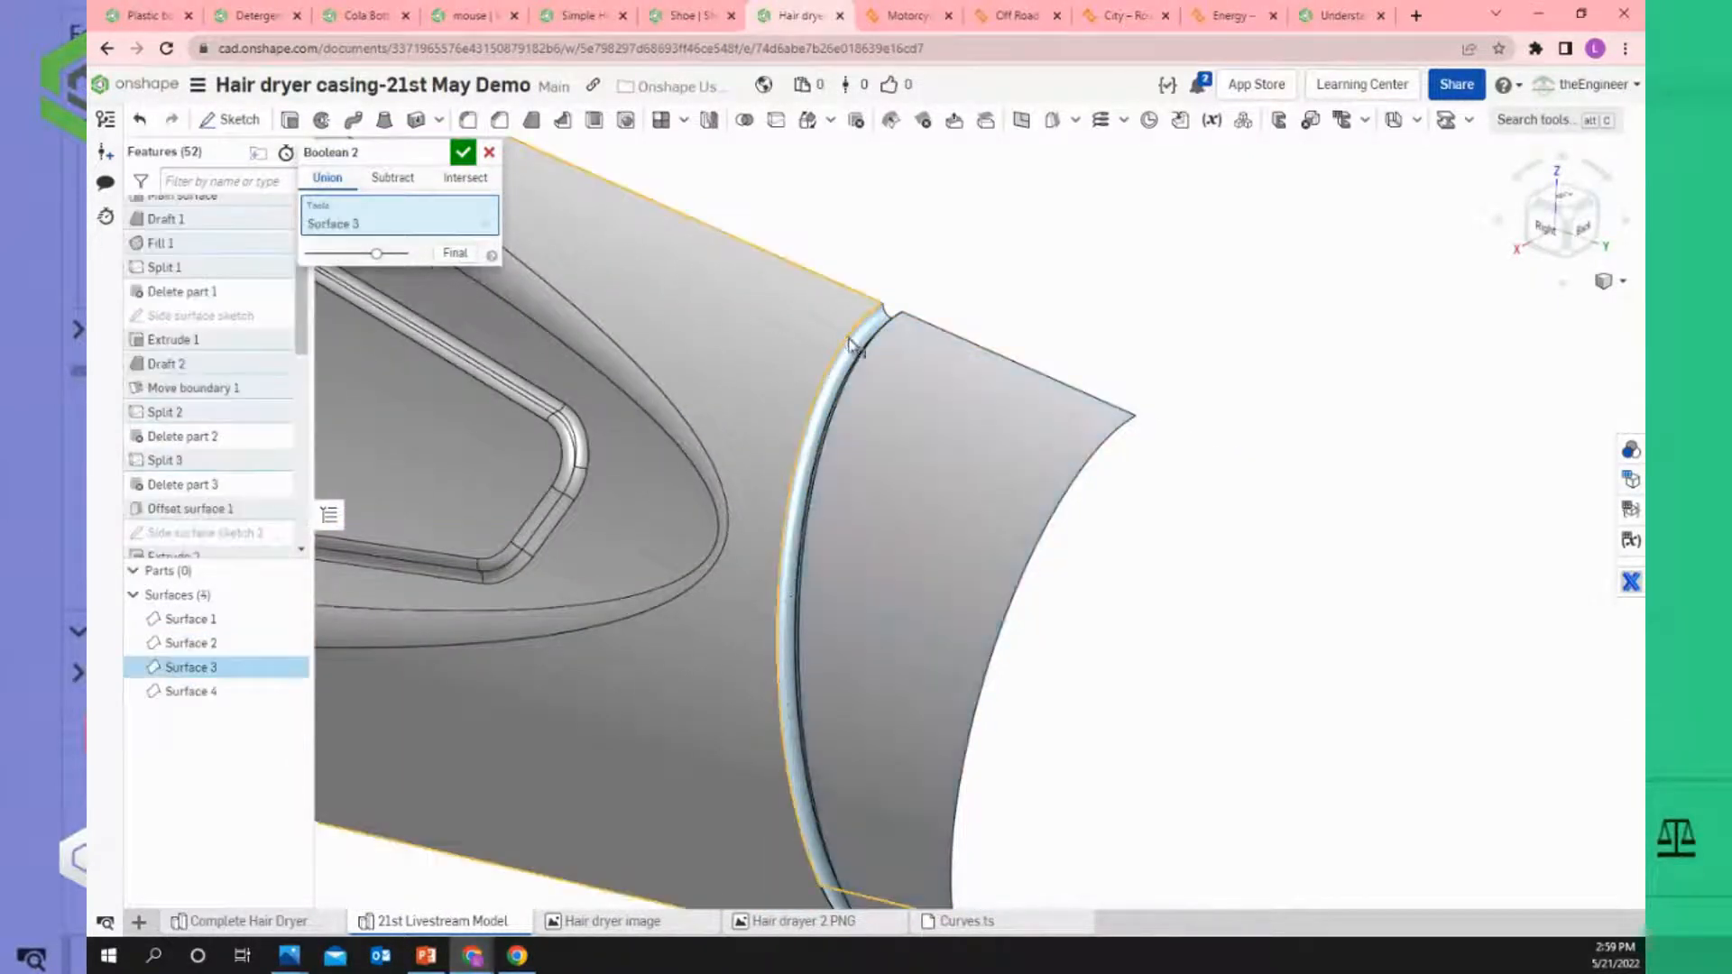
pyautogui.scroll(5, 874, 352)
pyautogui.scroll(3, 898, 373)
pyautogui.click(916, 383)
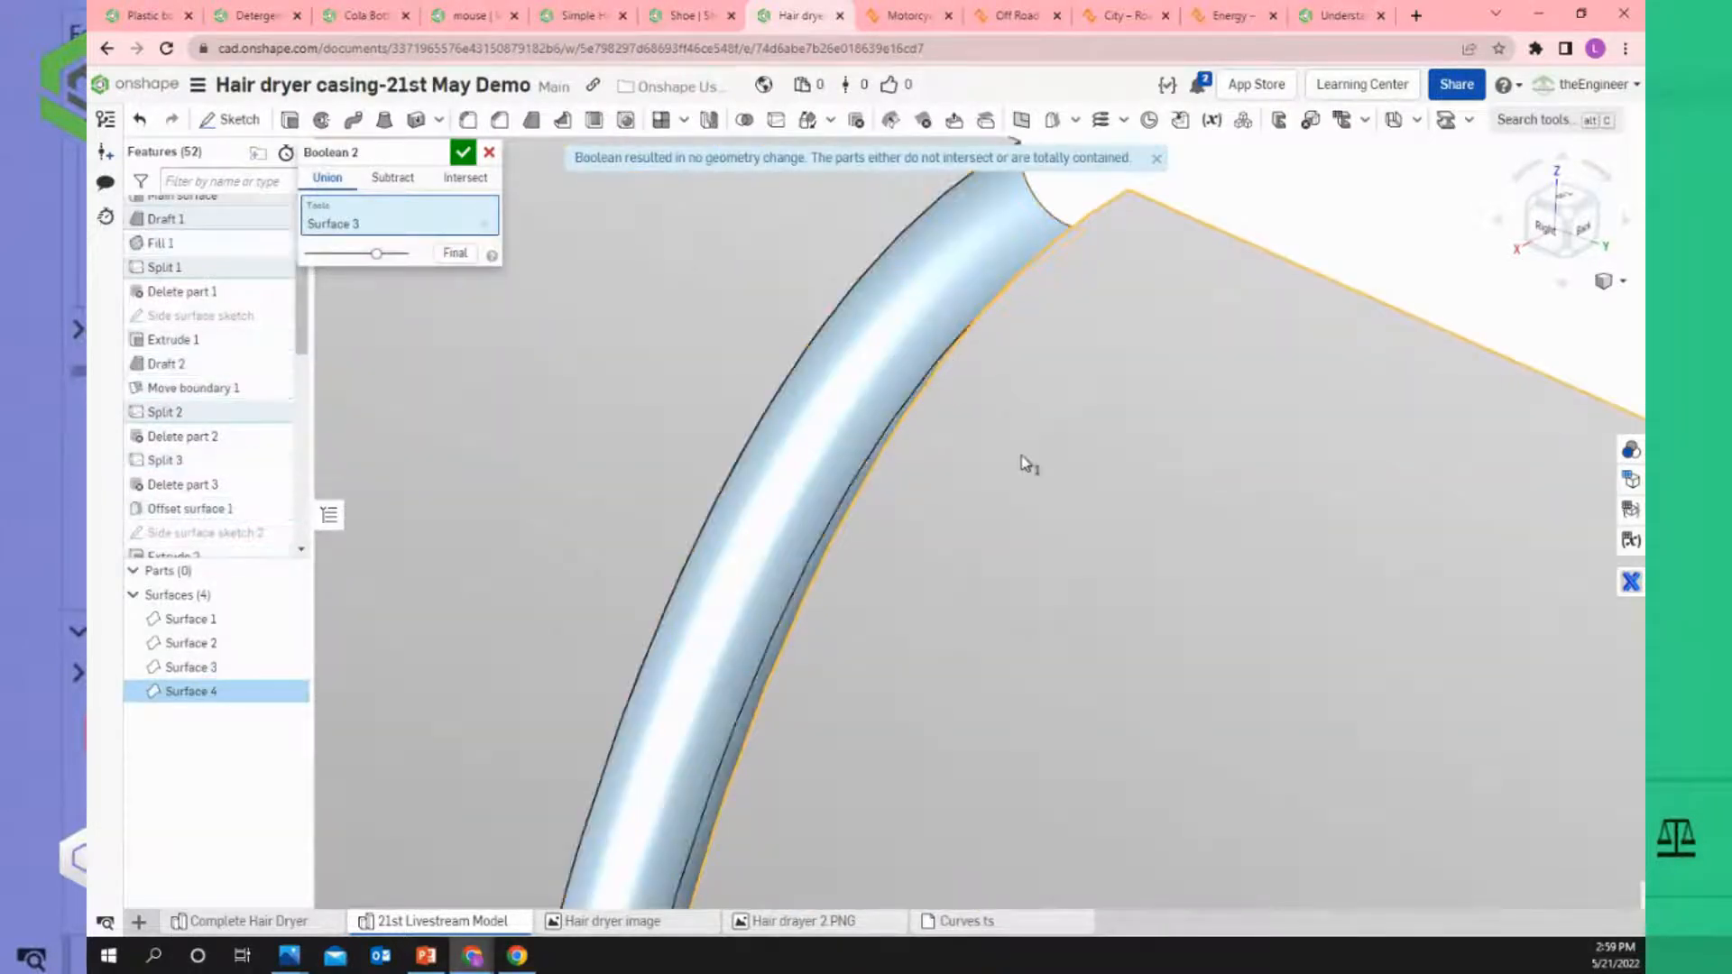
pyautogui.click(1025, 463)
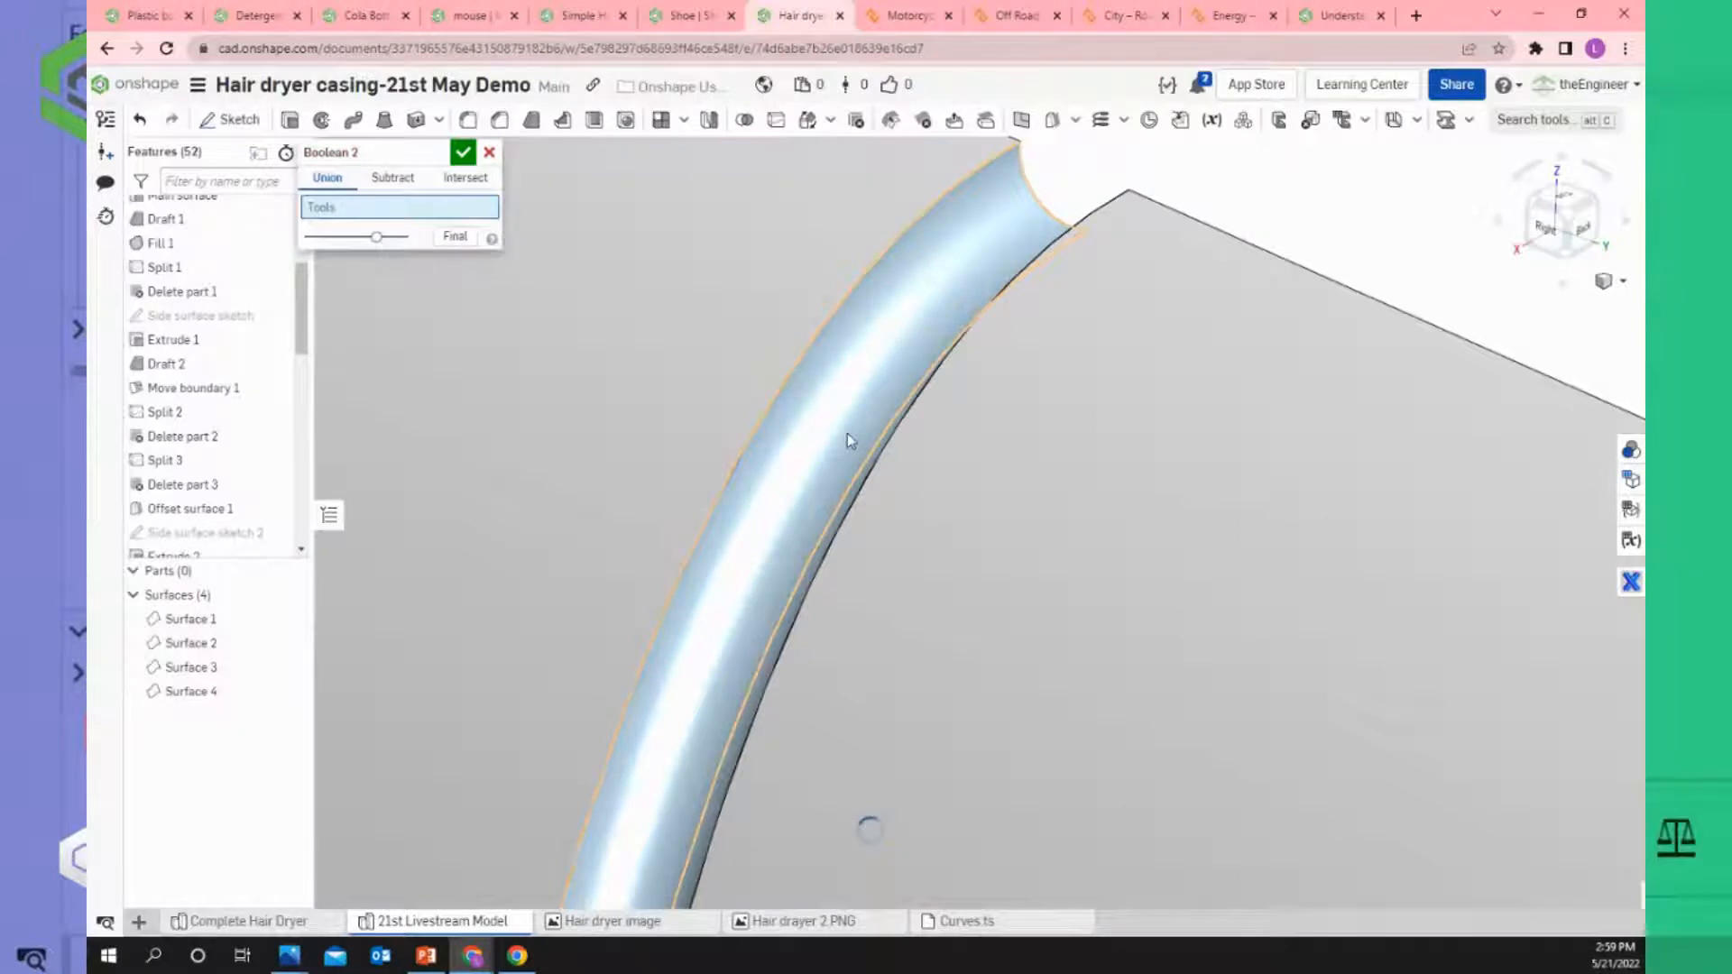
pyautogui.scroll(-3, 852, 436)
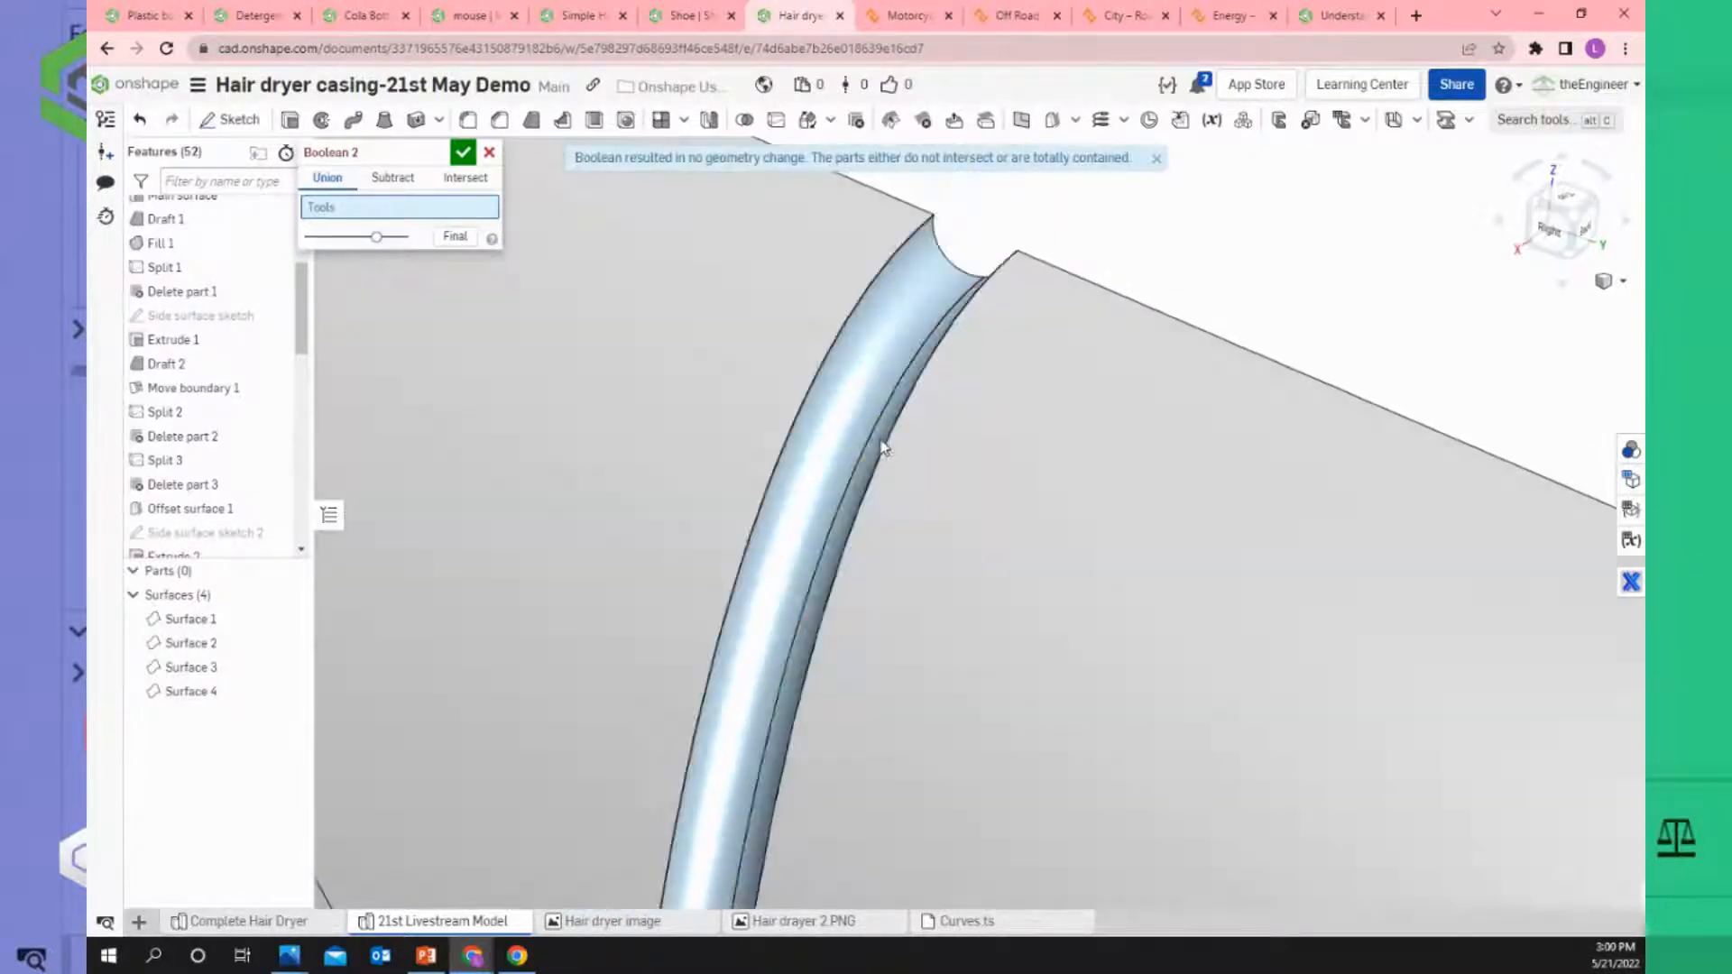
pyautogui.moveTo(880, 441); pyautogui.dragTo(883, 441, button='right')
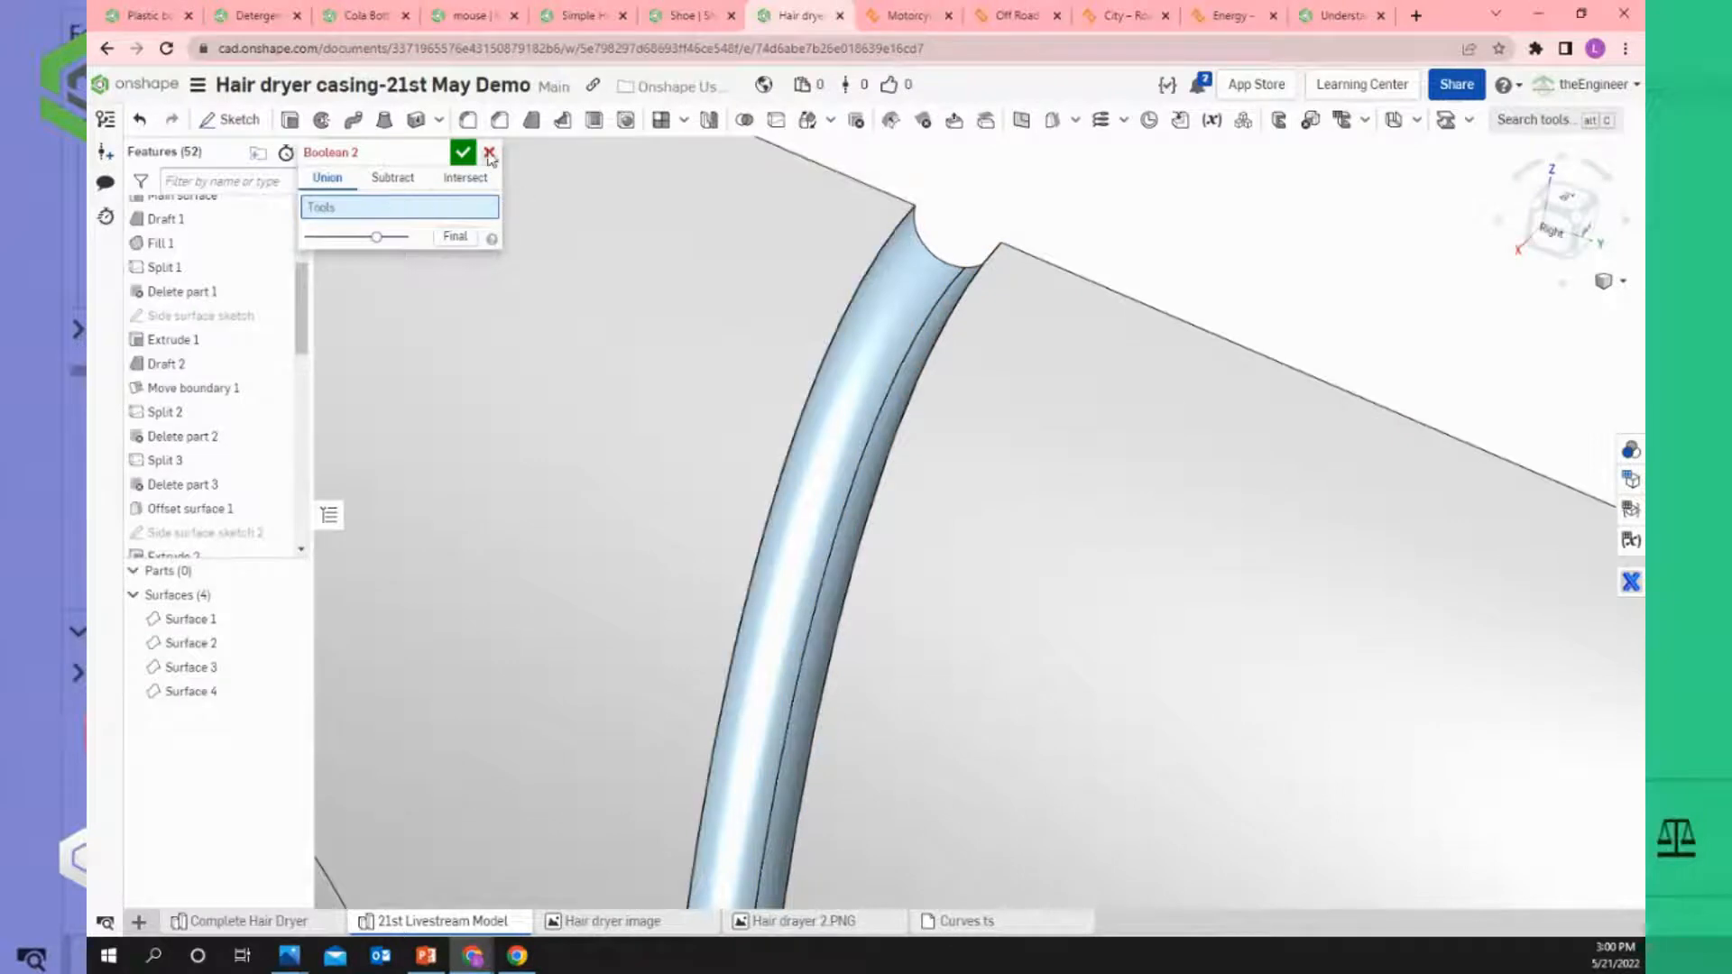
pyautogui.scroll(-6, 757, 387)
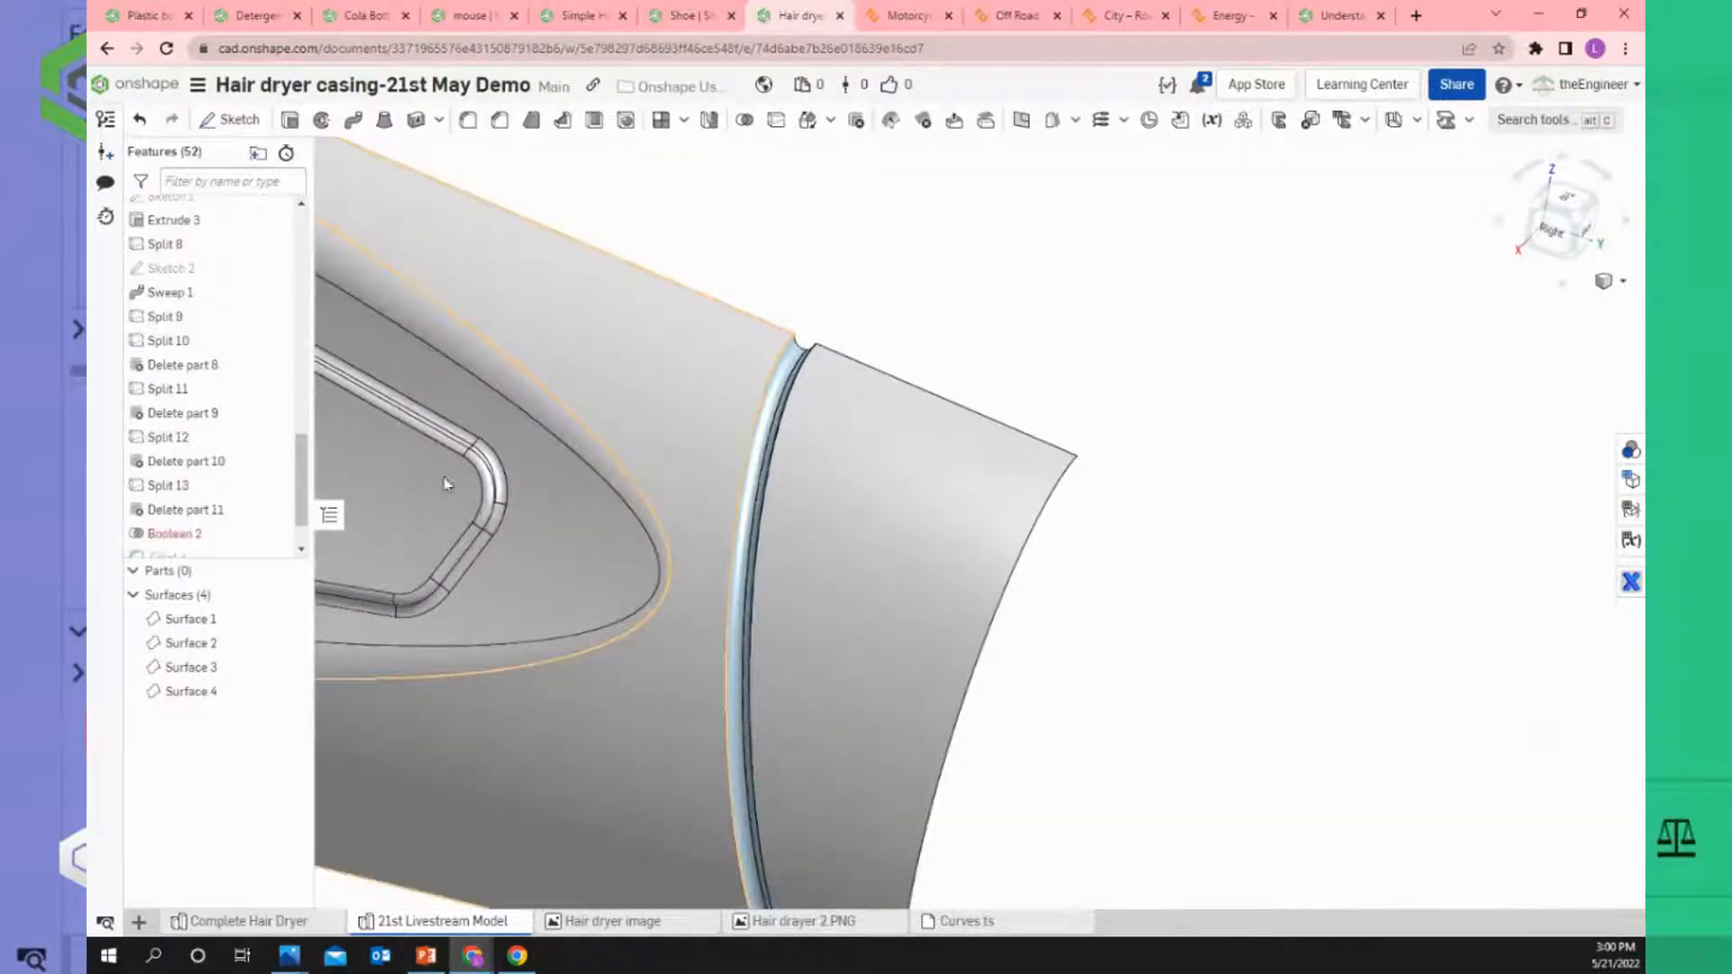
# Inspect the groove between the main casing and the front section.
pyautogui.scroll(-5, 444, 483)
pyautogui.click(802, 425)
pyautogui.scroll(3, 802, 425)
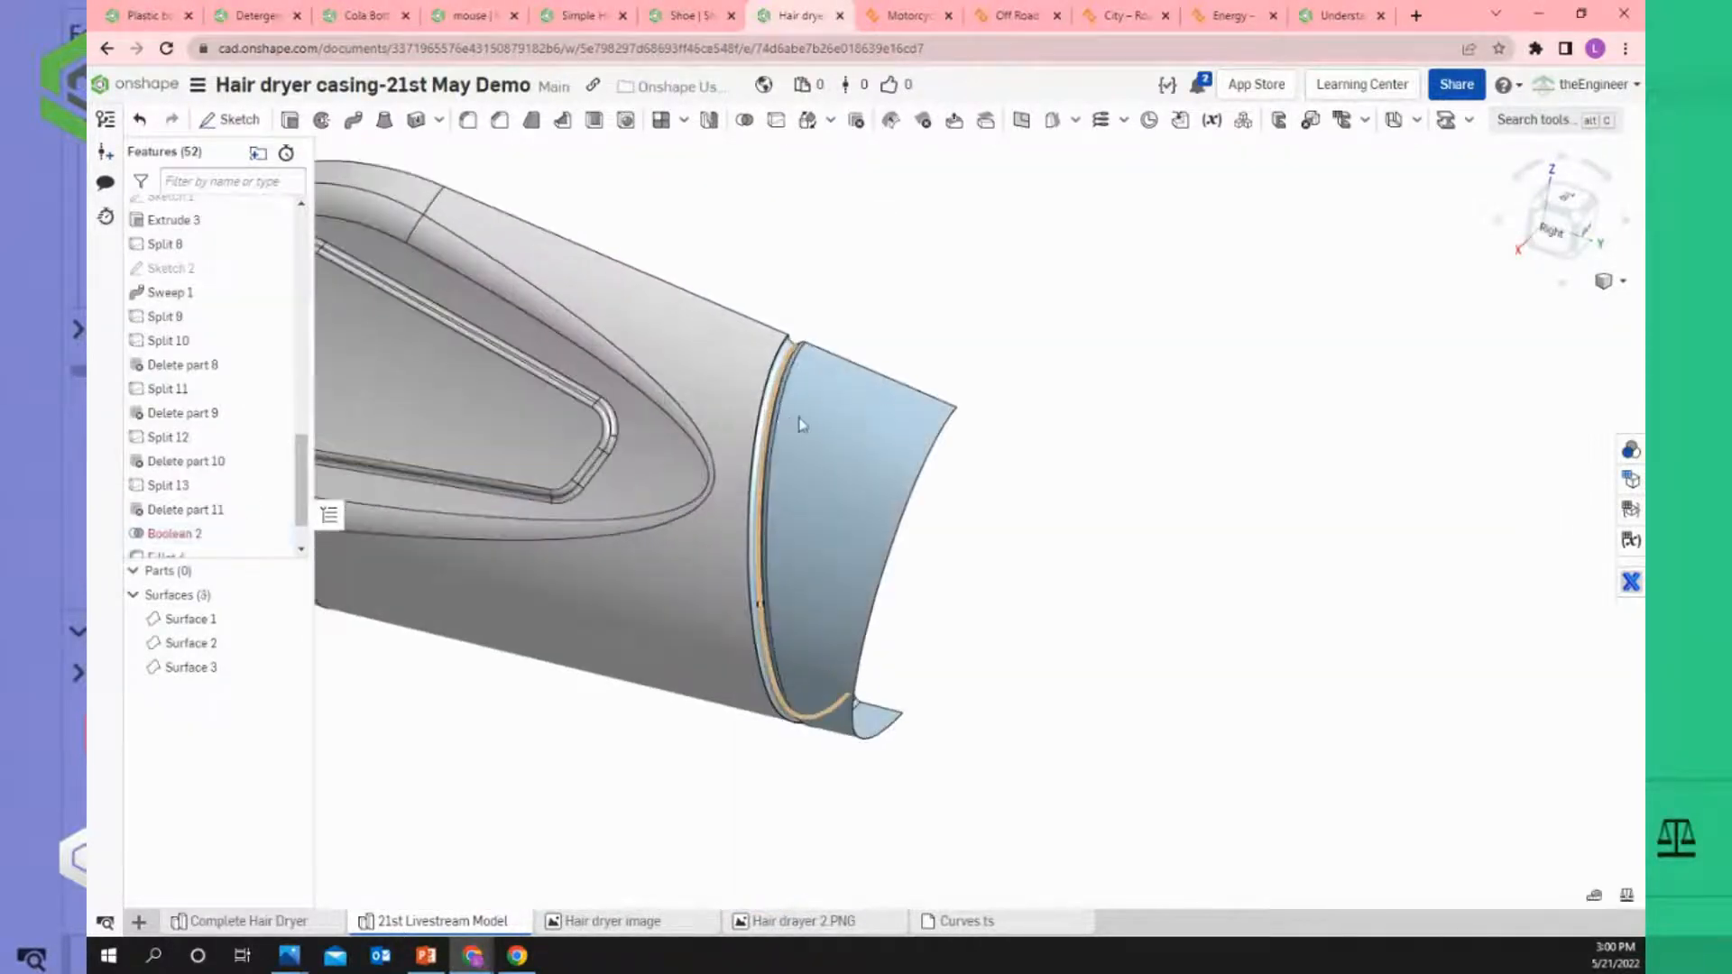
pyautogui.scroll(3, 802, 424)
pyautogui.scroll(-2, 176, 505)
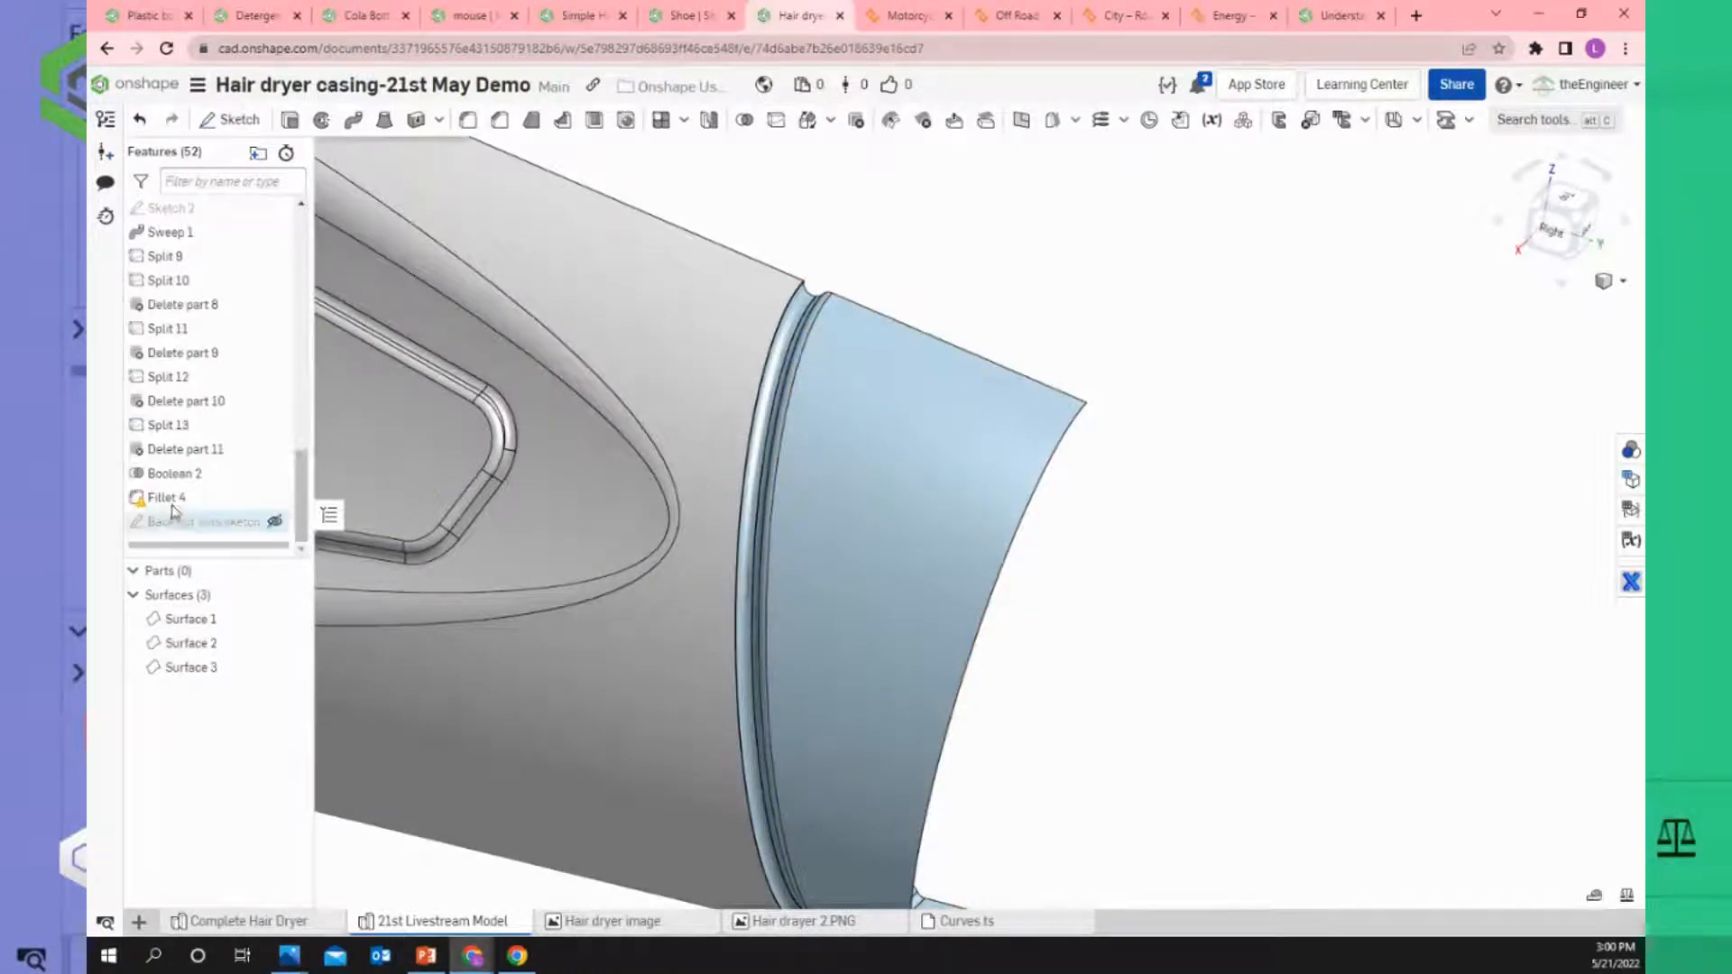
# Show the Back cut outs sketch at the casing's rounded rear end.
pyautogui.scroll(-4, 539, 509)
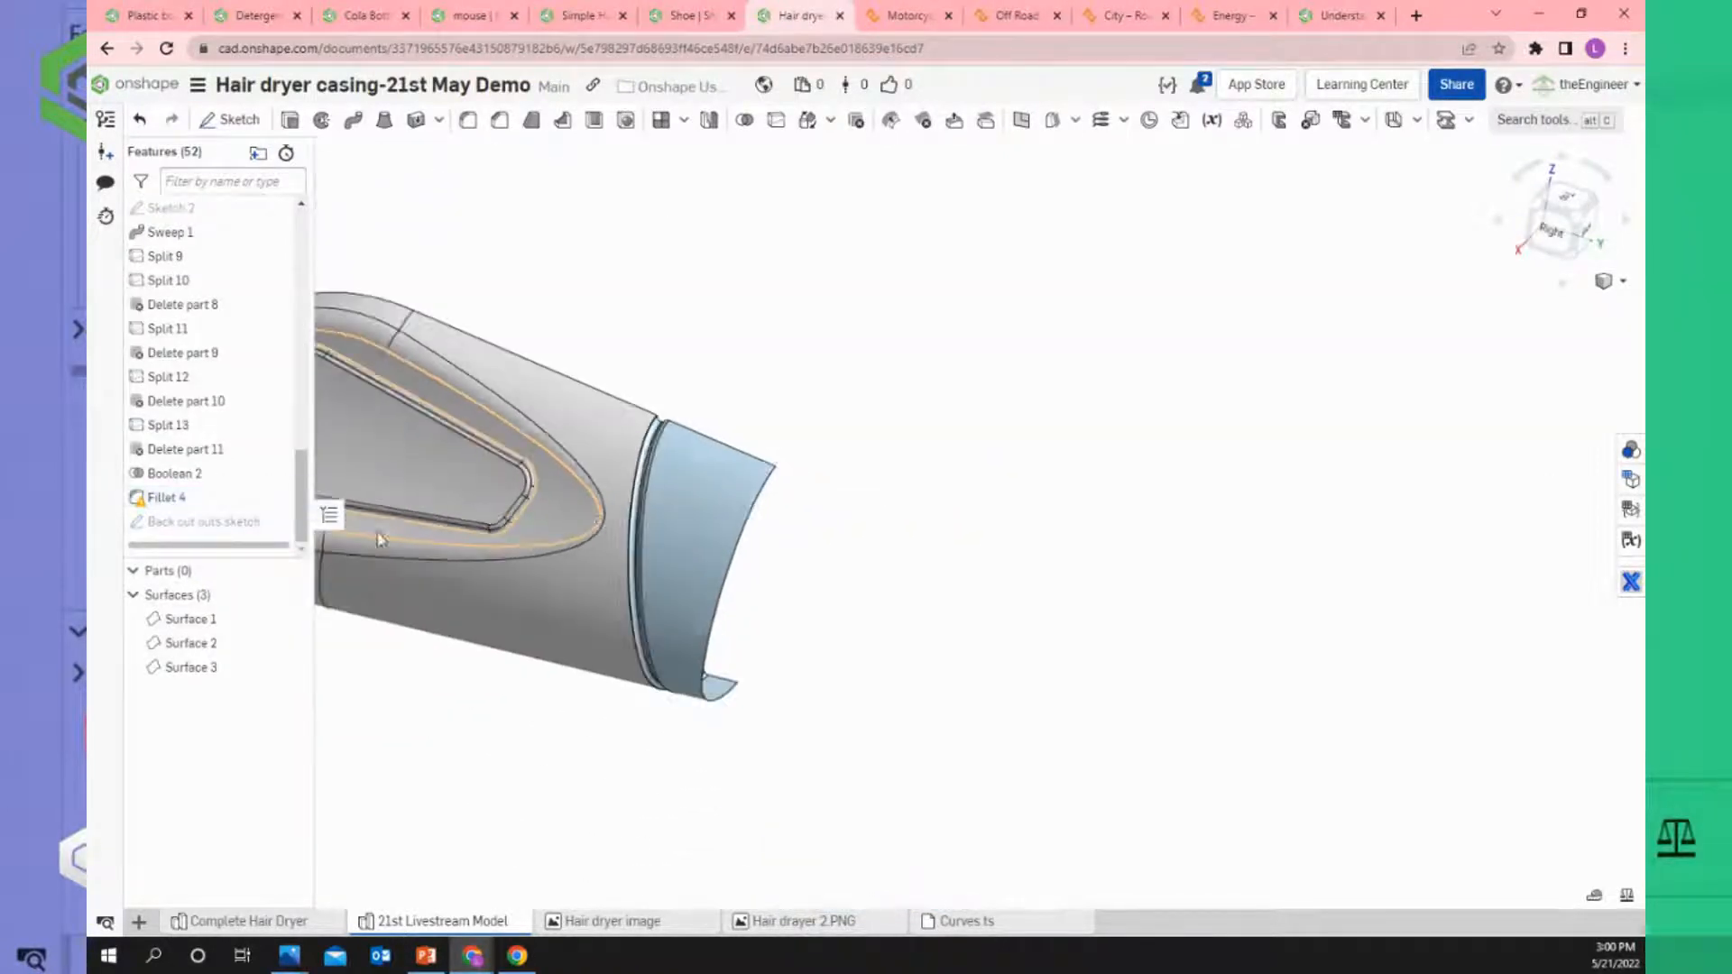
pyautogui.scroll(-3, 594, 525)
pyautogui.moveTo(568, 520)
pyautogui.mouseDown(button='right')
pyautogui.moveTo(638, 502)
pyautogui.moveTo(592, 545)
pyautogui.mouseUp(button='right')
pyautogui.scroll(-2, 592, 543)
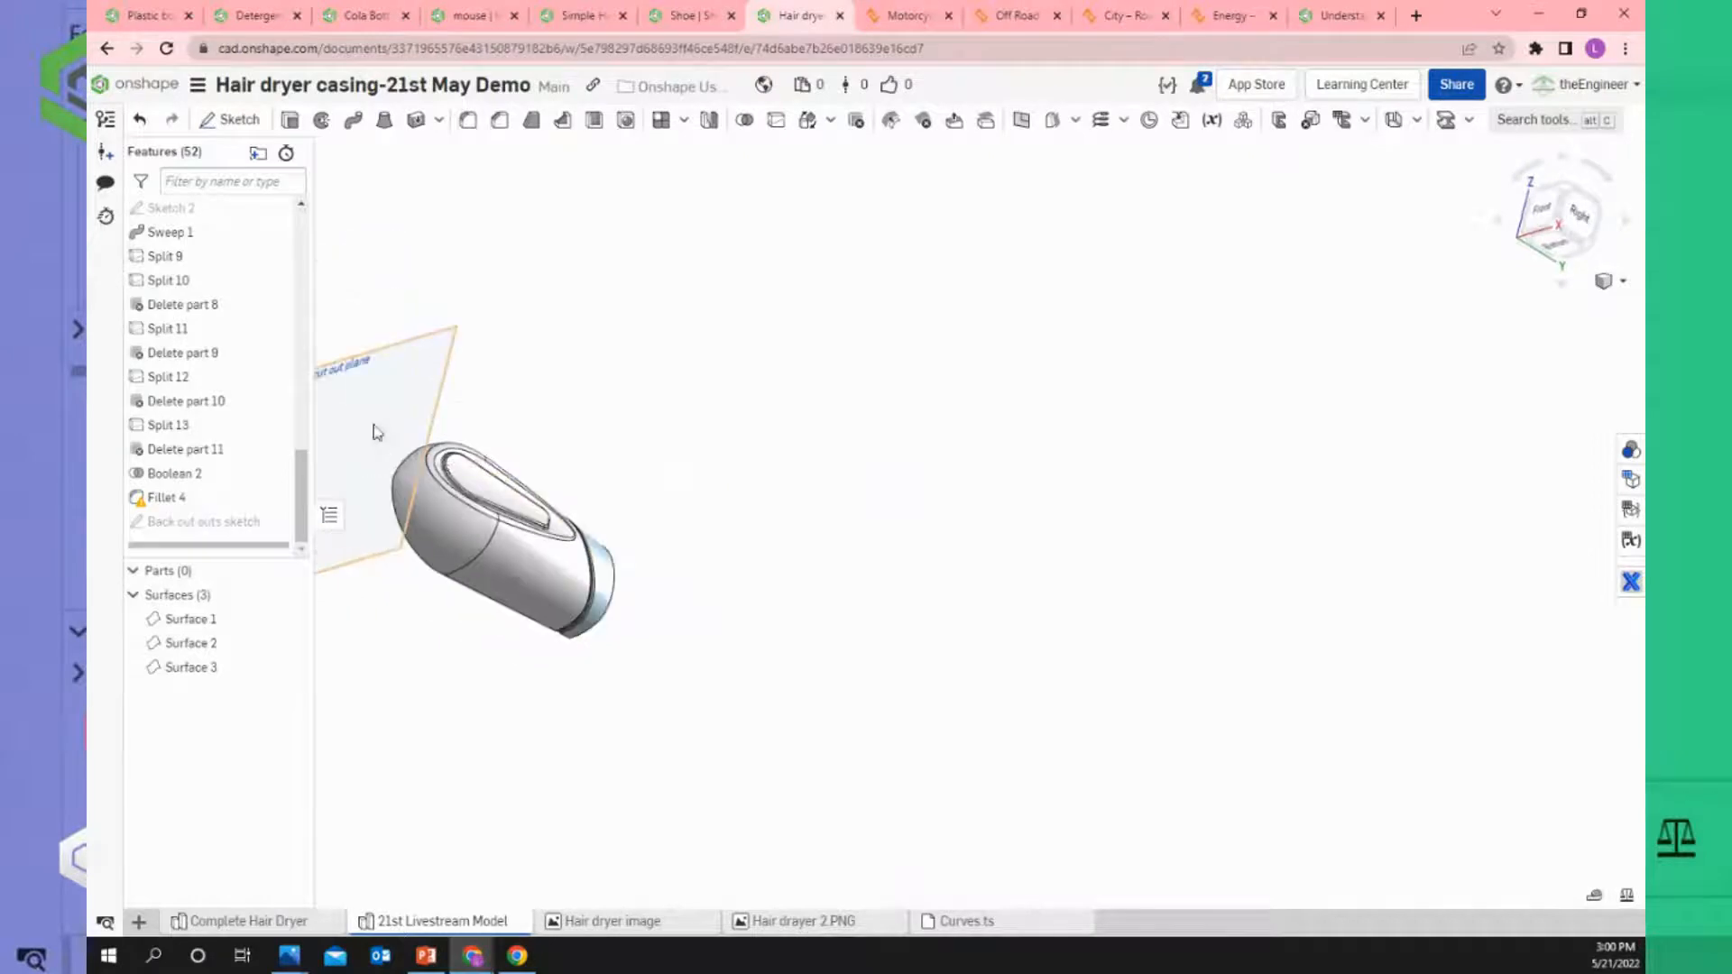
pyautogui.scroll(3, 377, 432)
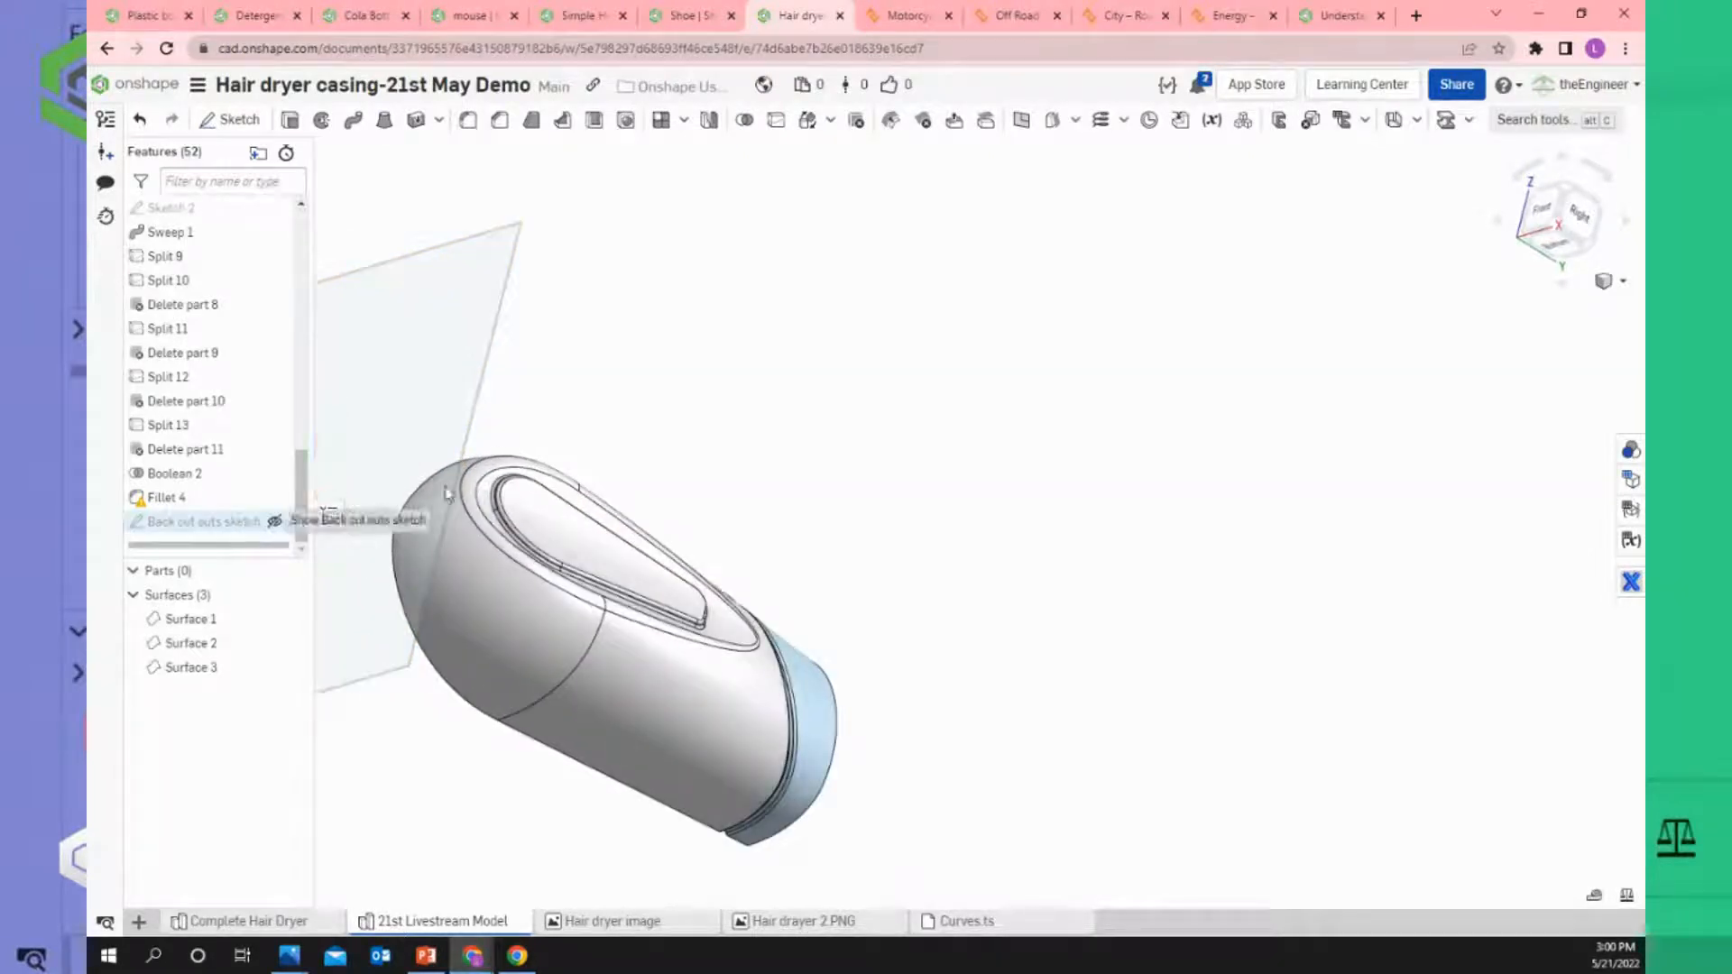
pyautogui.scroll(-5, 572, 472)
pyautogui.moveTo(617, 462); pyautogui.dragTo(669, 488, button='right')
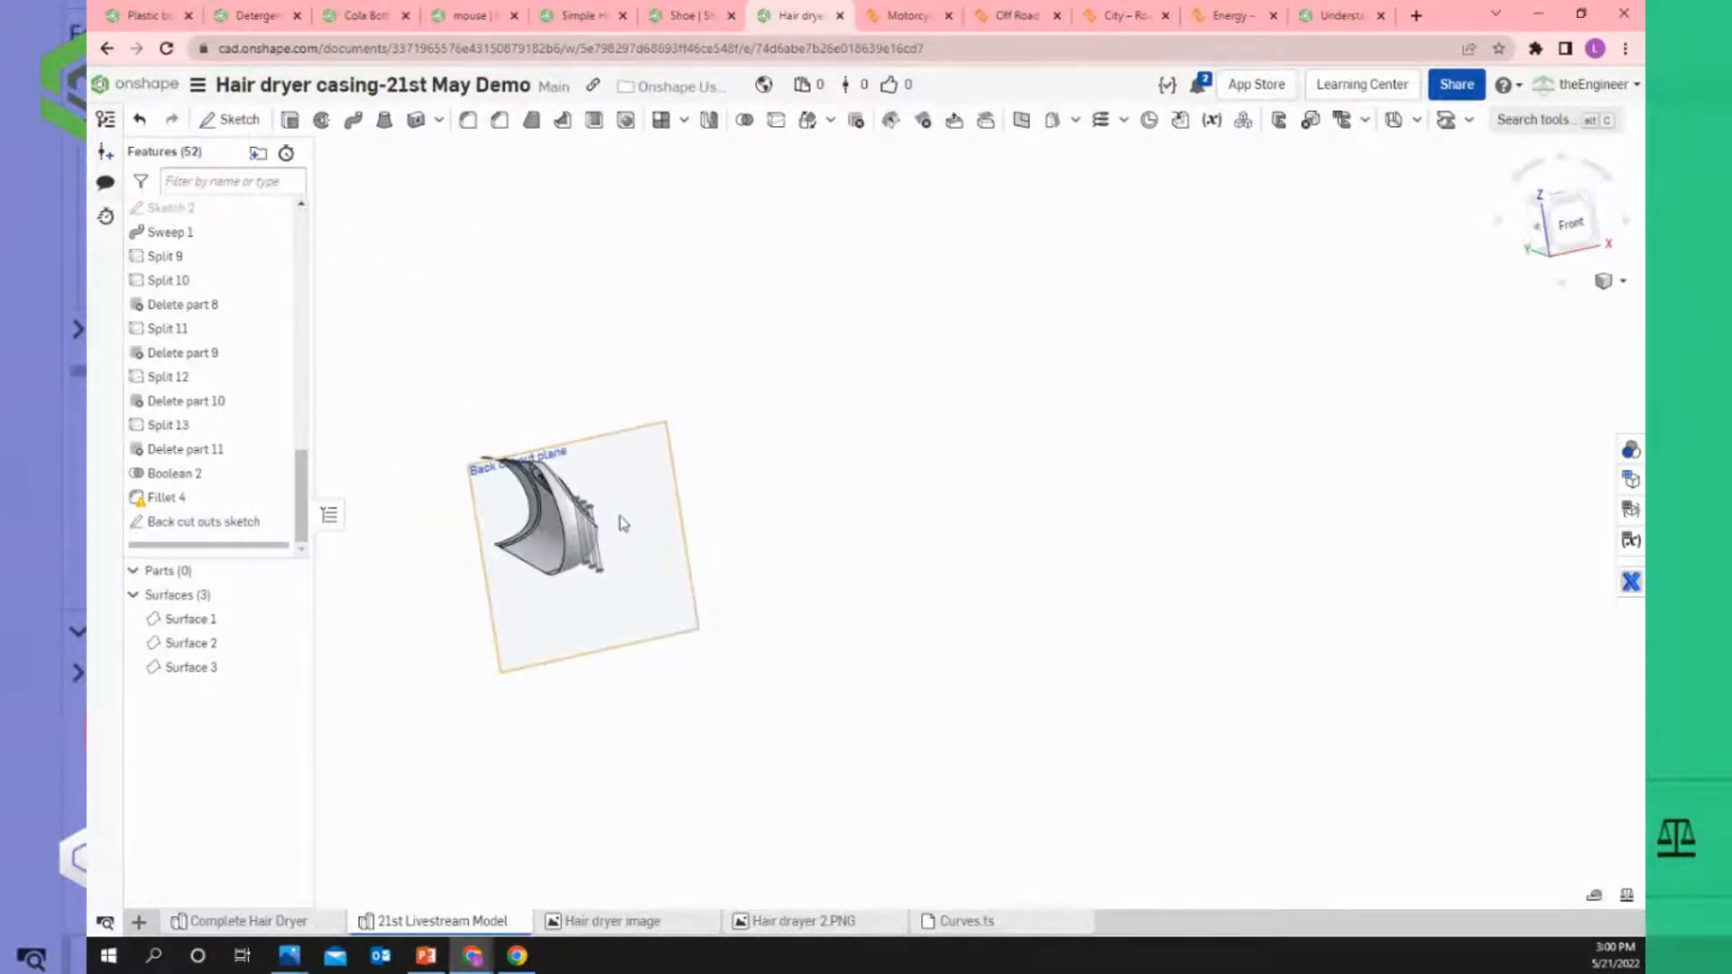
pyautogui.scroll(5, 613, 528)
# Open the Back cut outs sketch to check its sketch plane and slot dimensions, and close it without changes.
pyautogui.rightClick(223, 521)
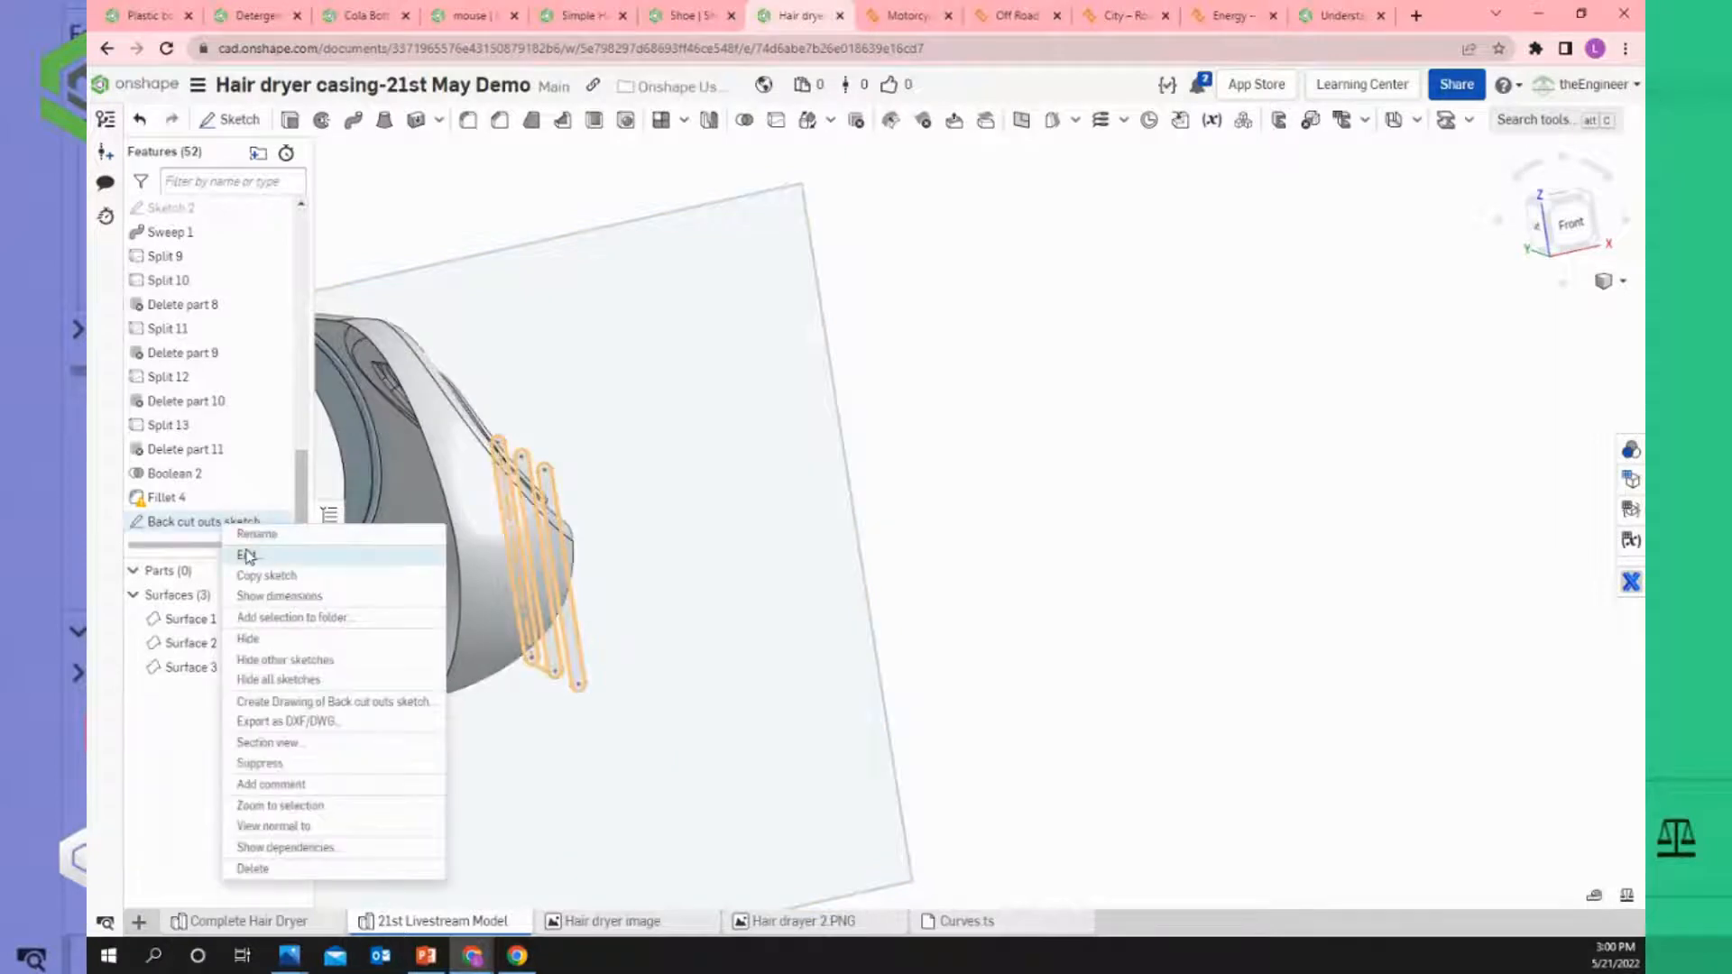
pyautogui.click(247, 556)
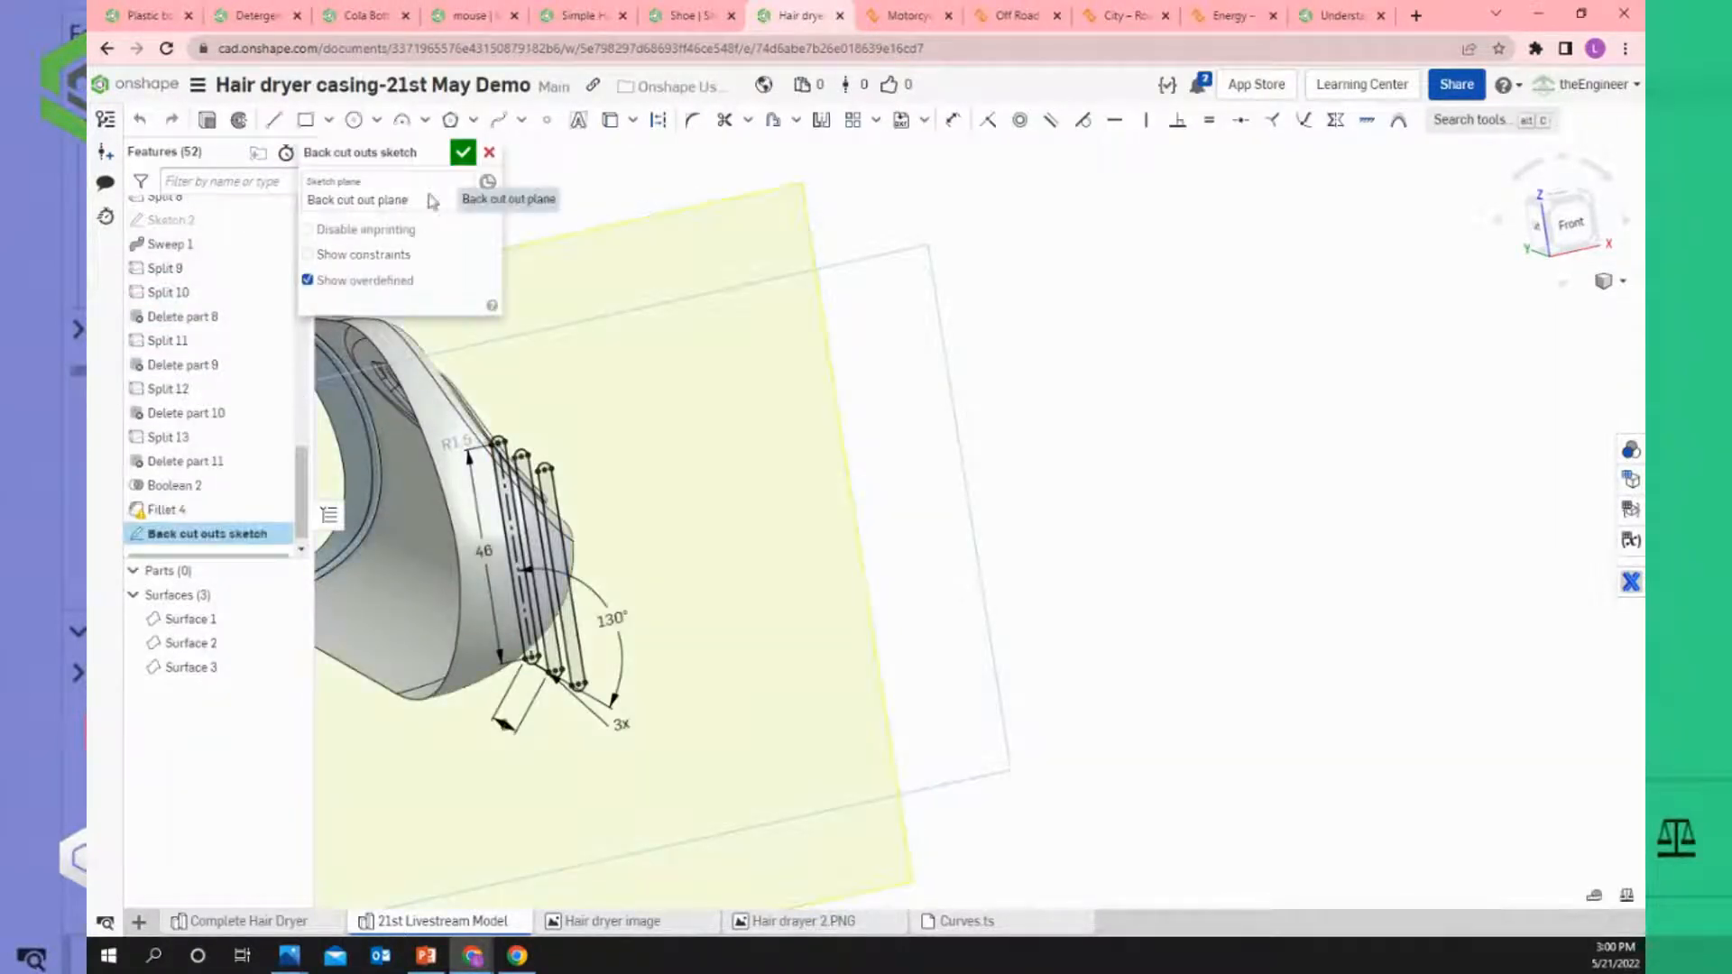
pyautogui.scroll(-4, 785, 351)
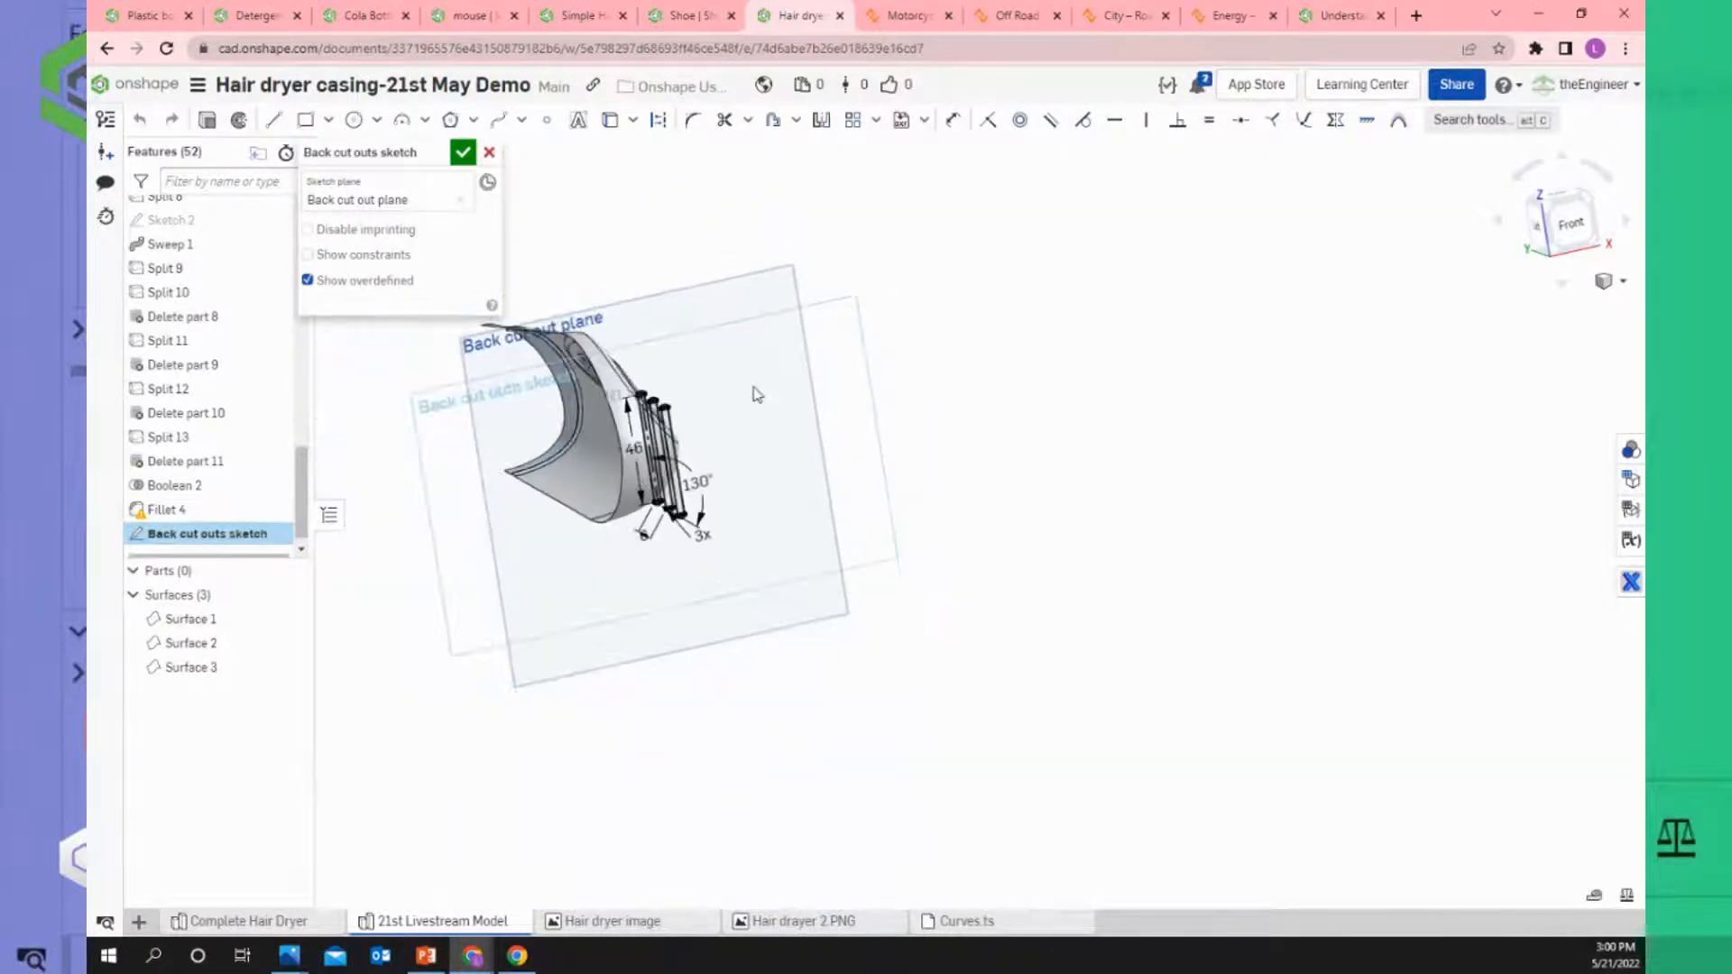
pyautogui.moveTo(758, 394)
pyautogui.mouseDown(button='right')
pyautogui.moveTo(858, 384)
pyautogui.moveTo(827, 391)
pyautogui.mouseUp(button='right')
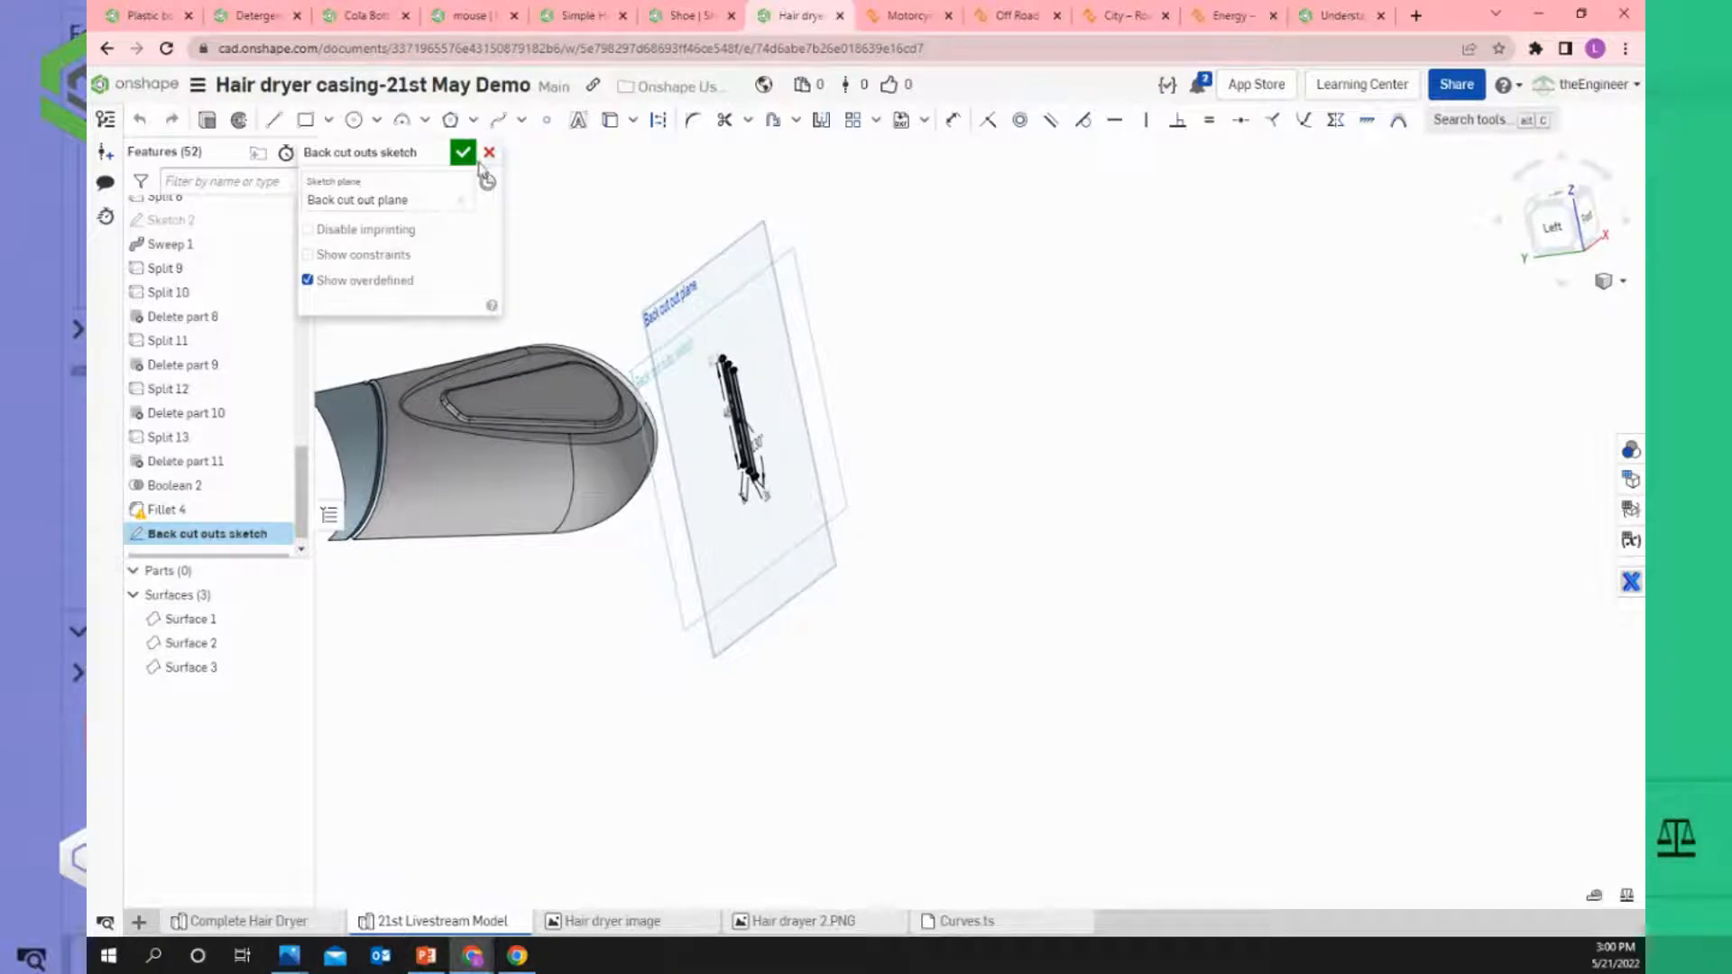
pyautogui.click(489, 153)
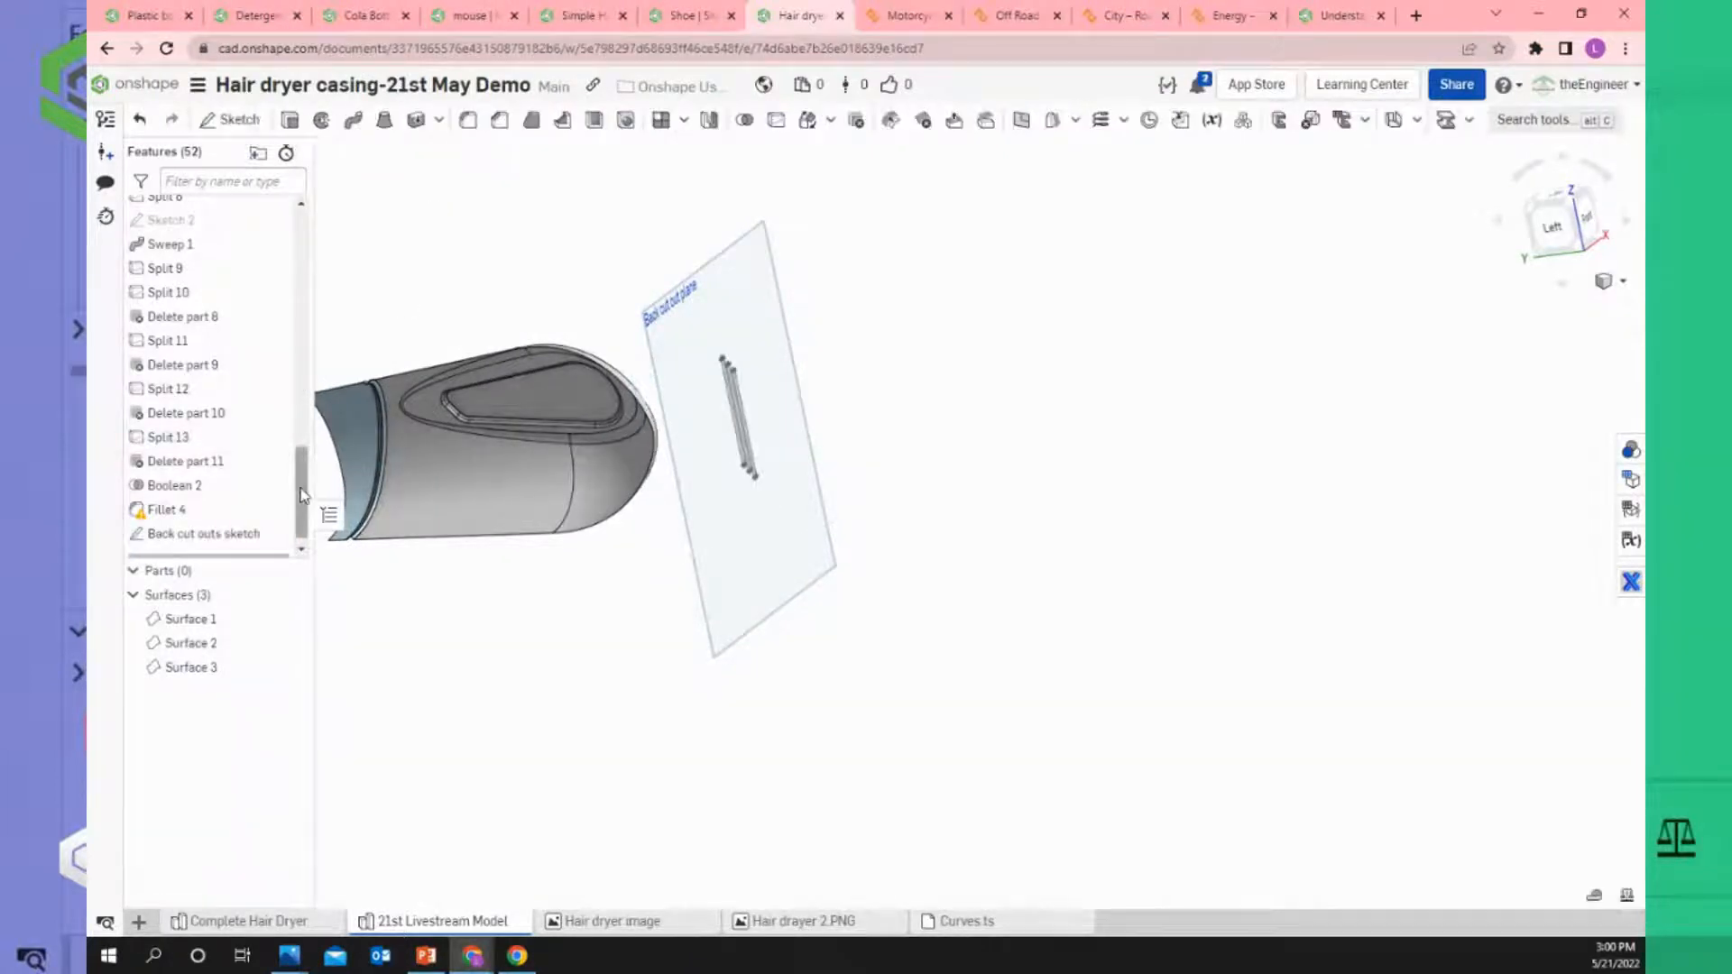
# Open the Back cut out plane definition to check its reference plane and offset distance, and close it without changes.
pyautogui.scroll(3, 300, 309)
pyautogui.scroll(5, 301, 308)
pyautogui.moveTo(298, 250)
pyautogui.mouseDown()
pyautogui.moveTo(296, 286)
pyautogui.moveTo(295, 270)
pyautogui.mouseUp()
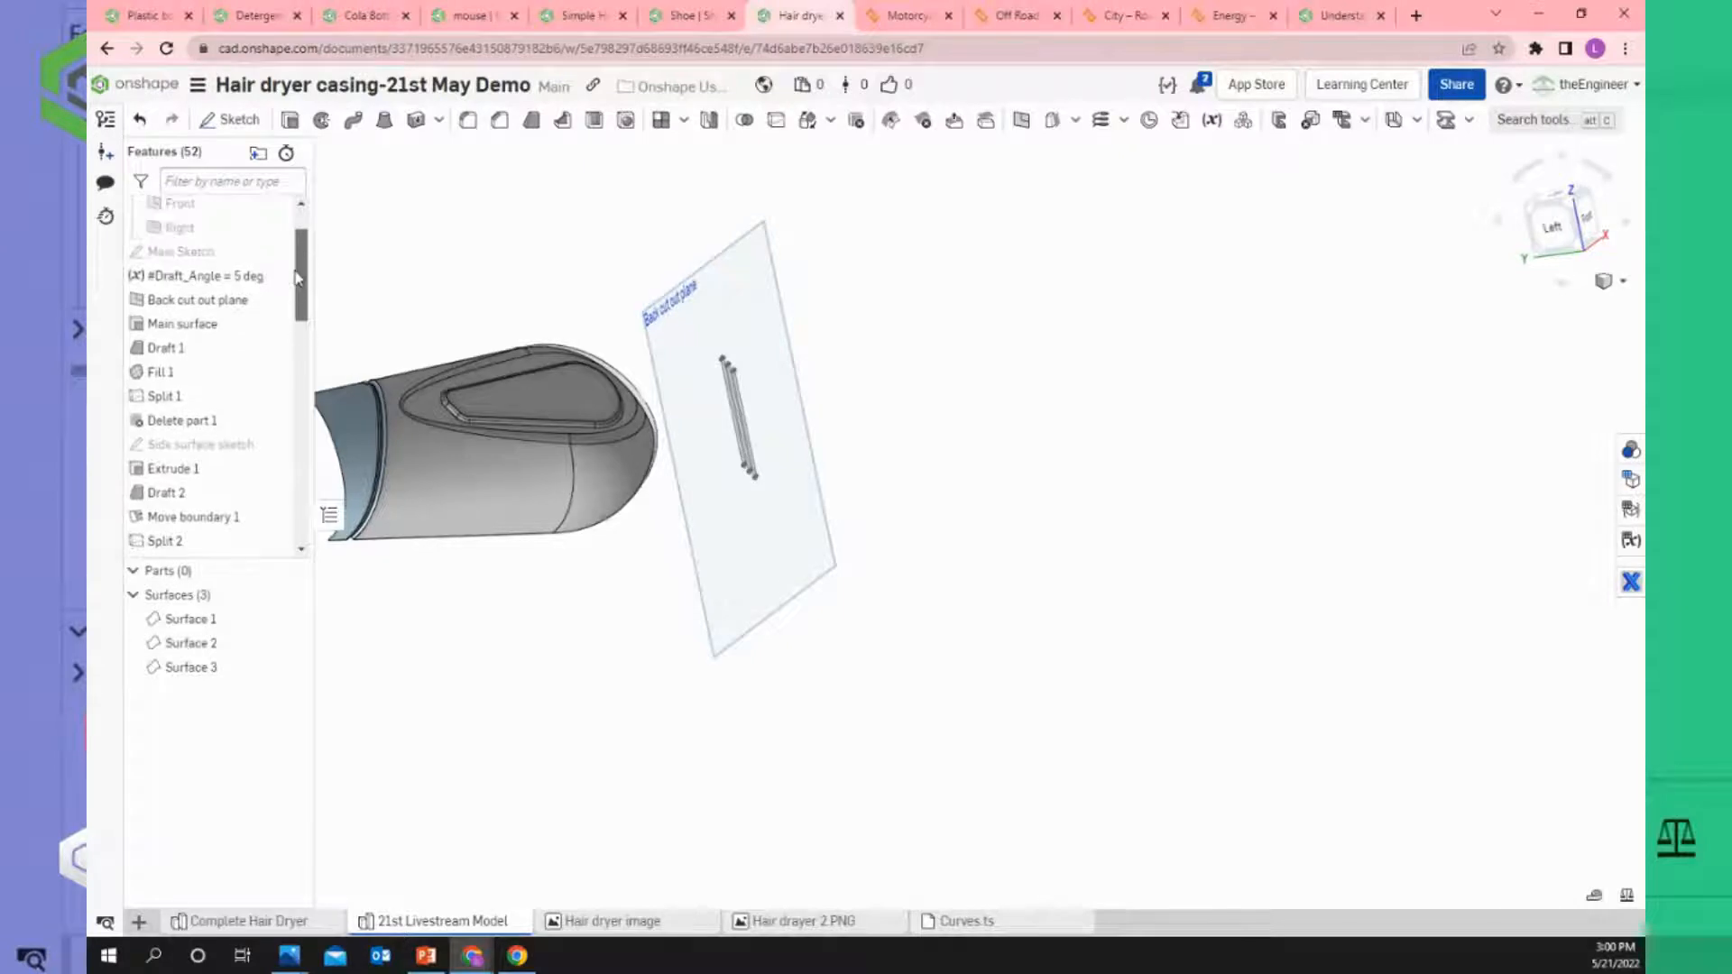
pyautogui.rightClick(215, 300)
pyautogui.click(242, 342)
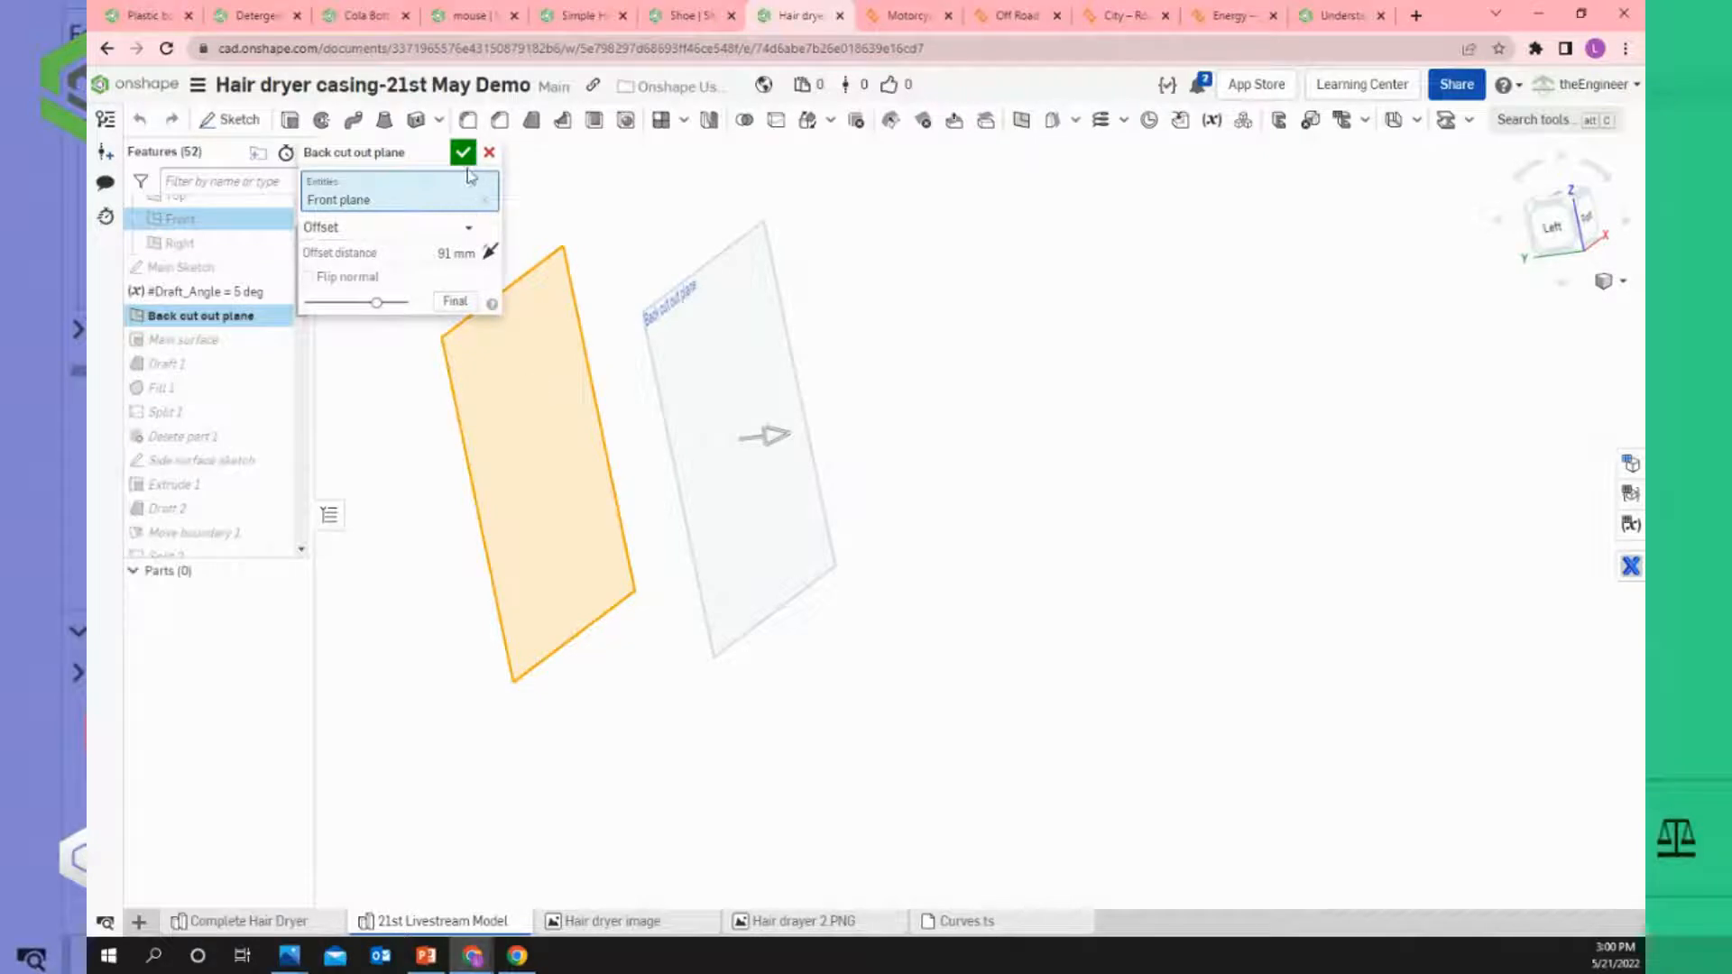
pyautogui.click(489, 153)
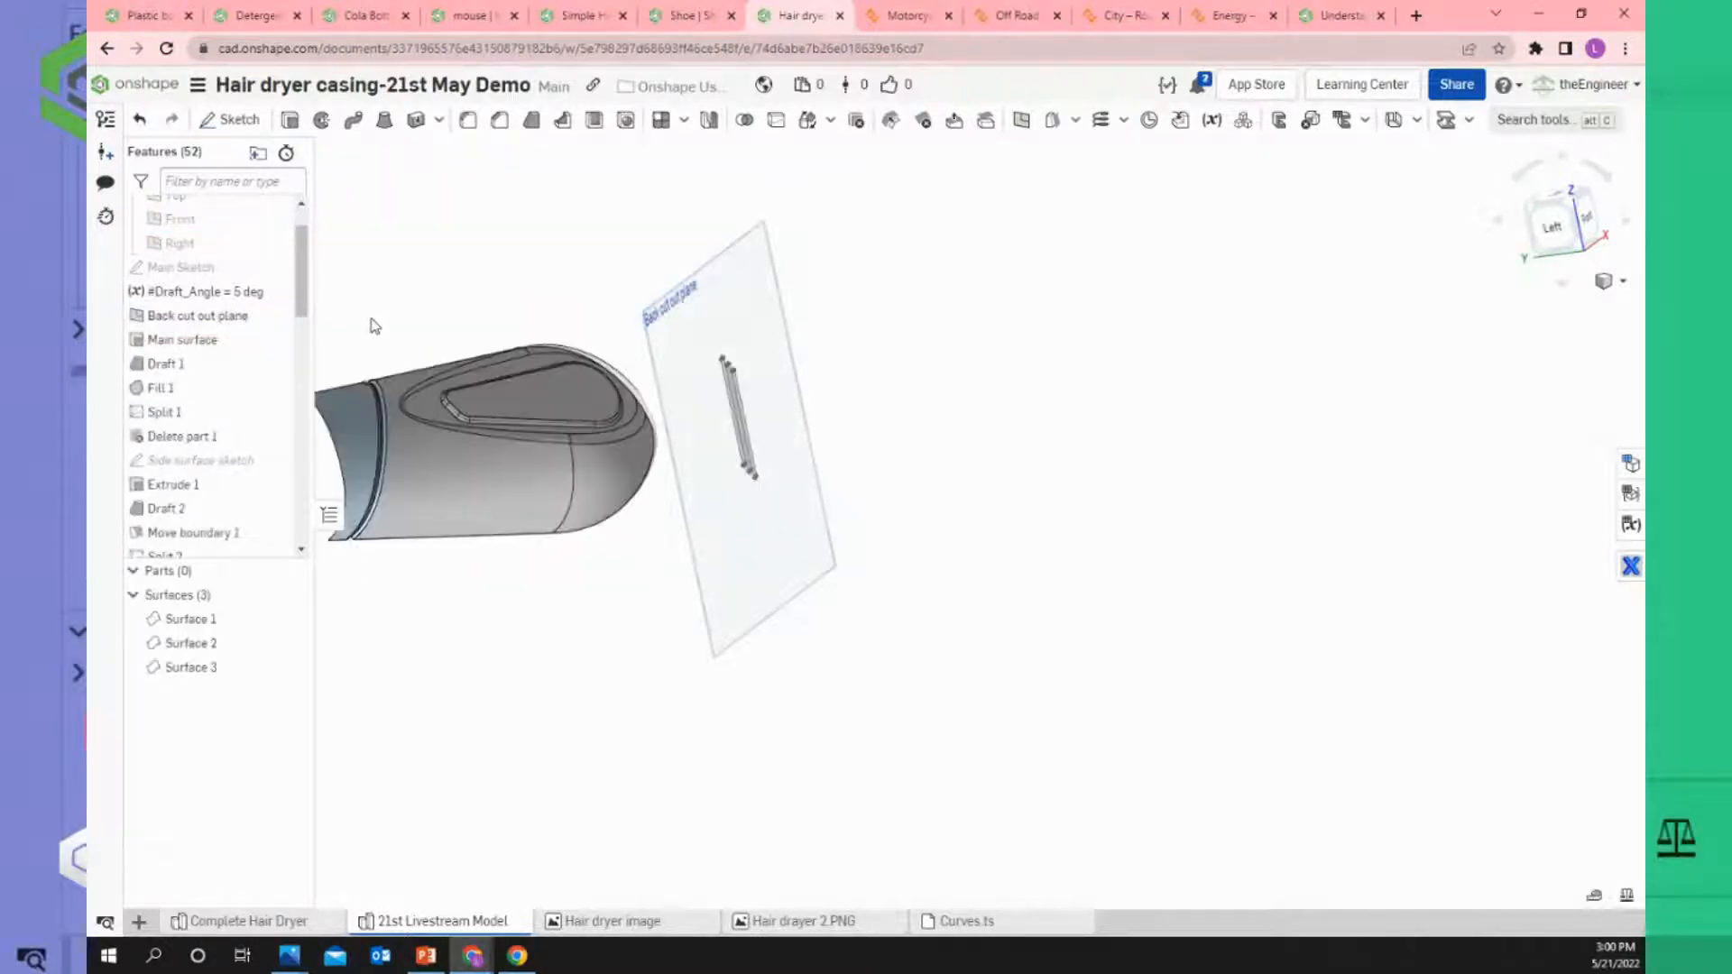
# Examine how the three cut-out slots on the Back cut out plane sit relative to the casing's rounded rear end.
pyautogui.moveTo(305, 286); pyautogui.dragTo(304, 534)
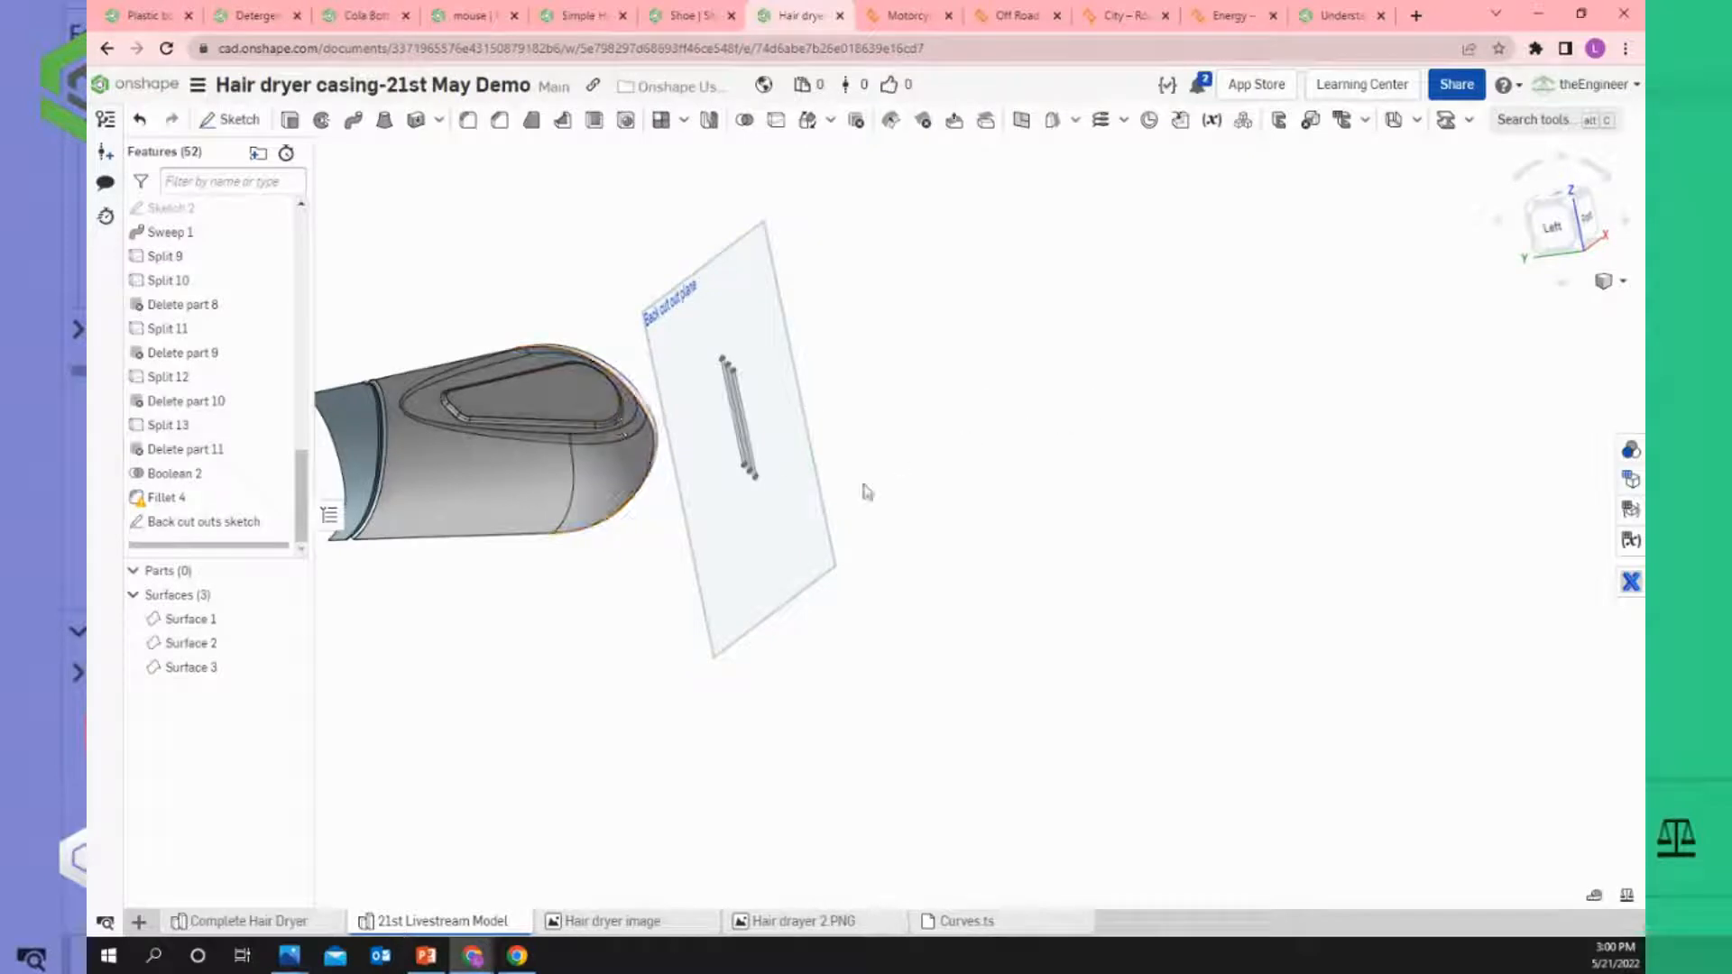
pyautogui.scroll(3, 722, 388)
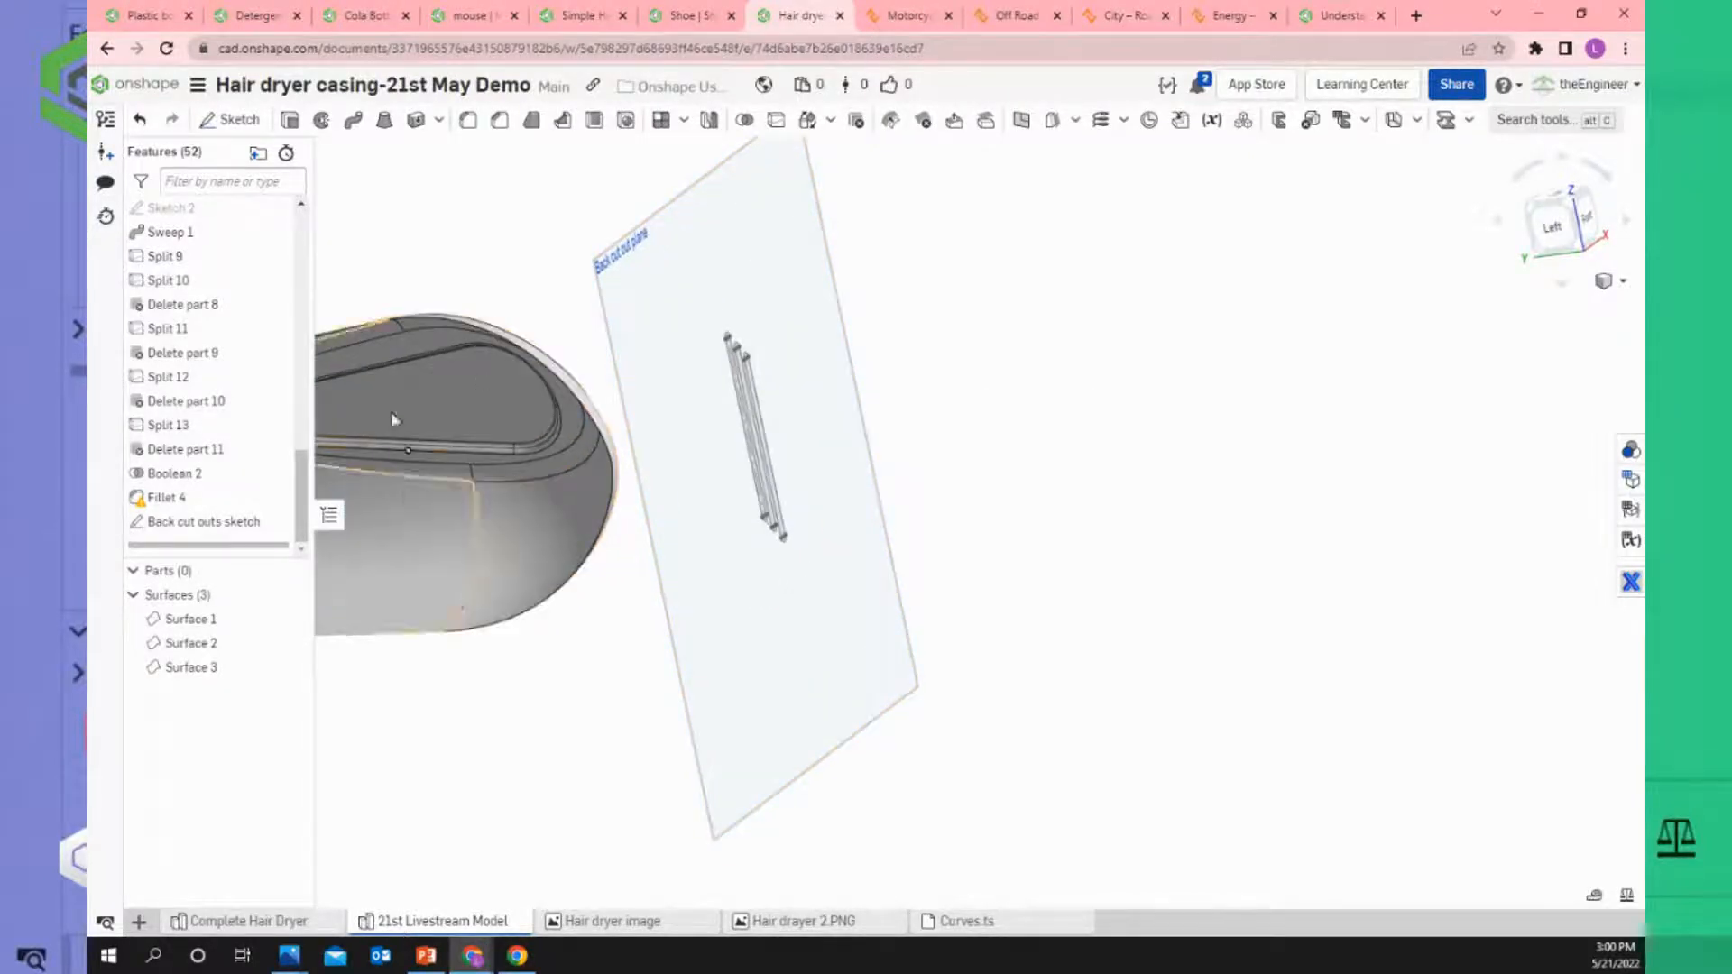
pyautogui.scroll(-5, 406, 445)
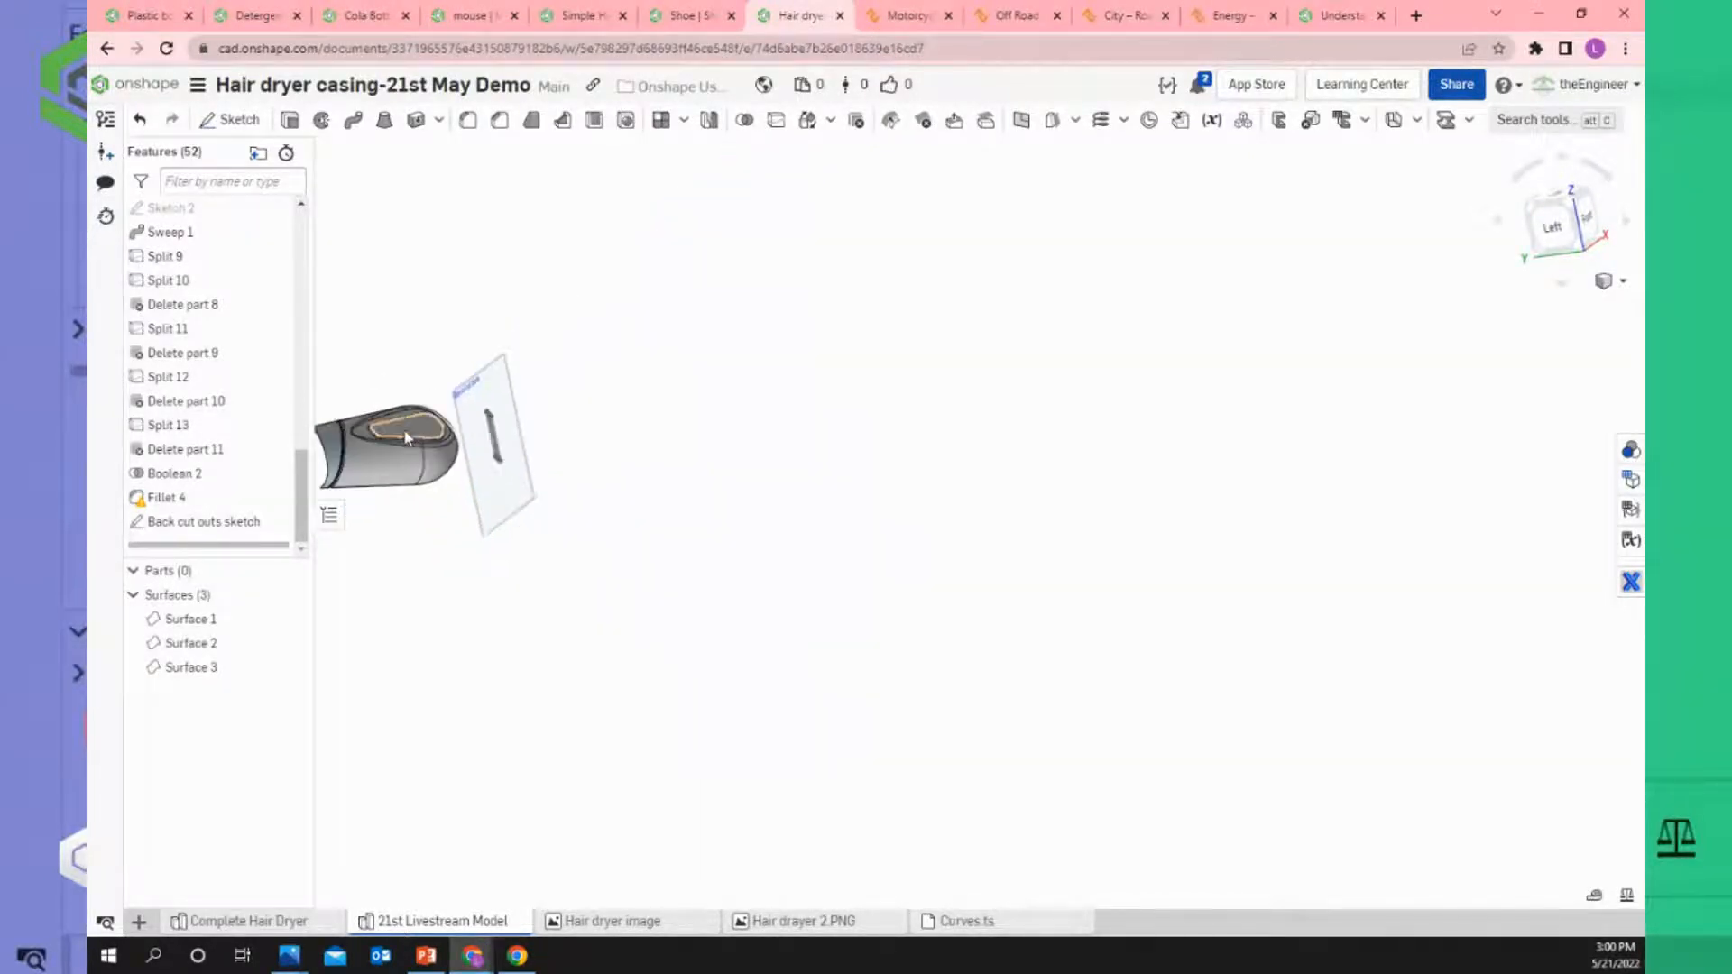
pyautogui.press('f')
pyautogui.moveTo(967, 457); pyautogui.dragTo(912, 457, button='right')
pyautogui.scroll(3, 1149, 415)
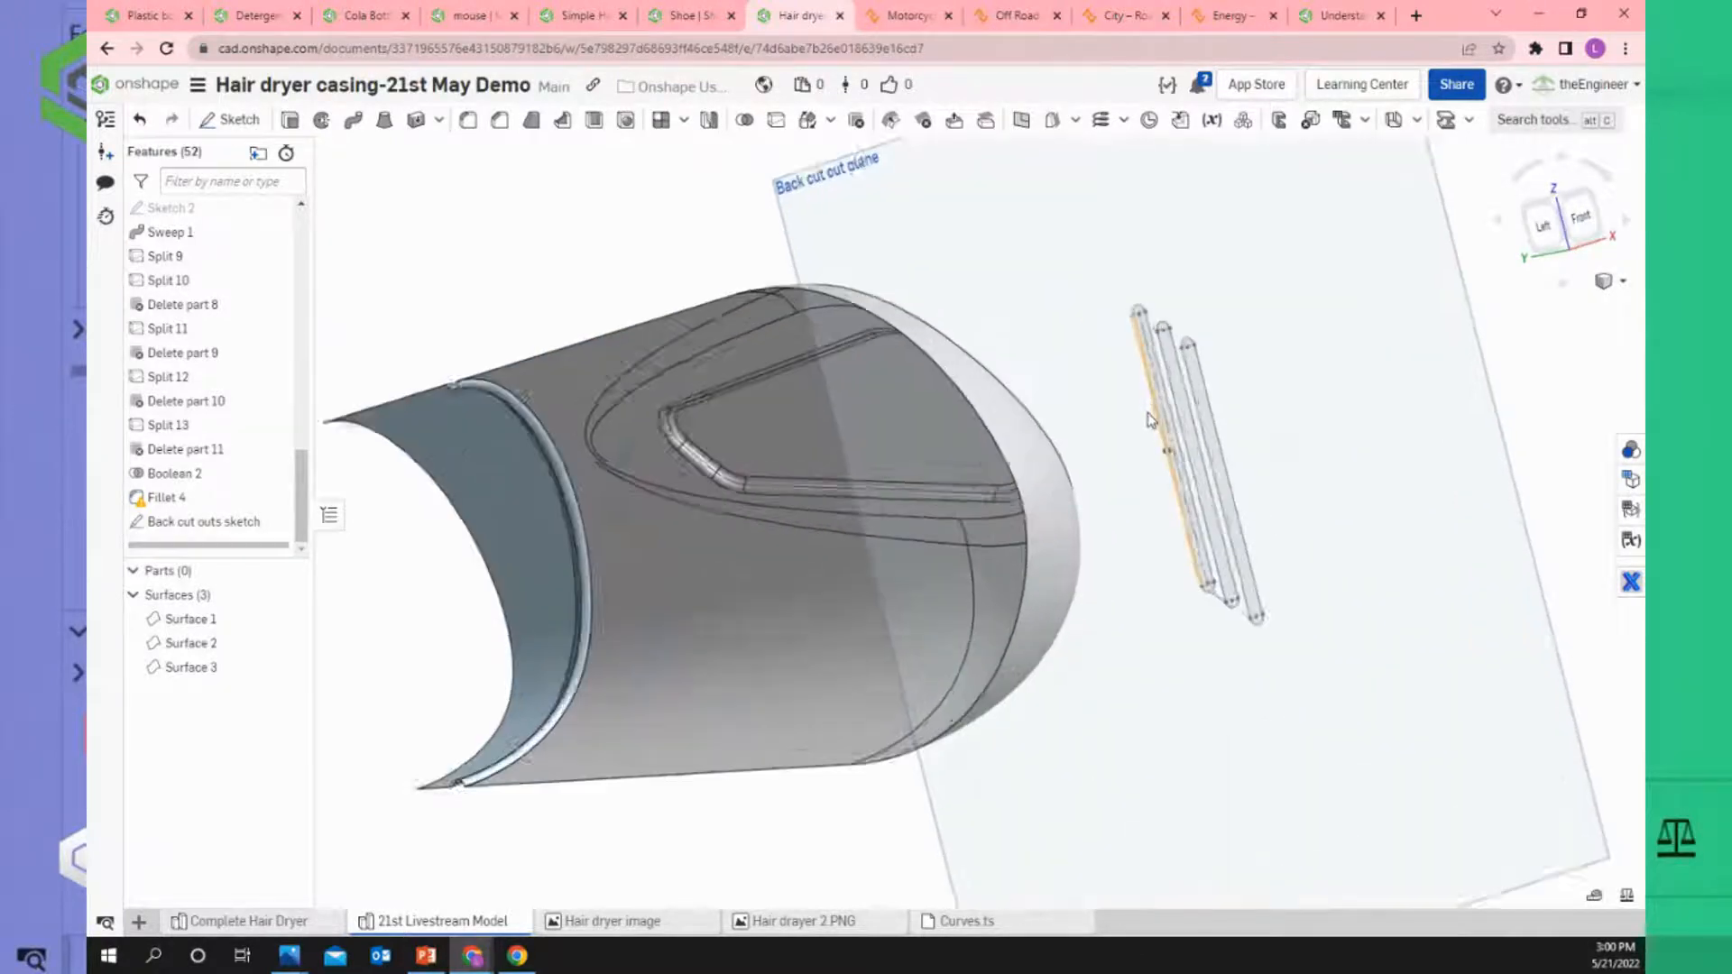
pyautogui.scroll(1, 1150, 418)
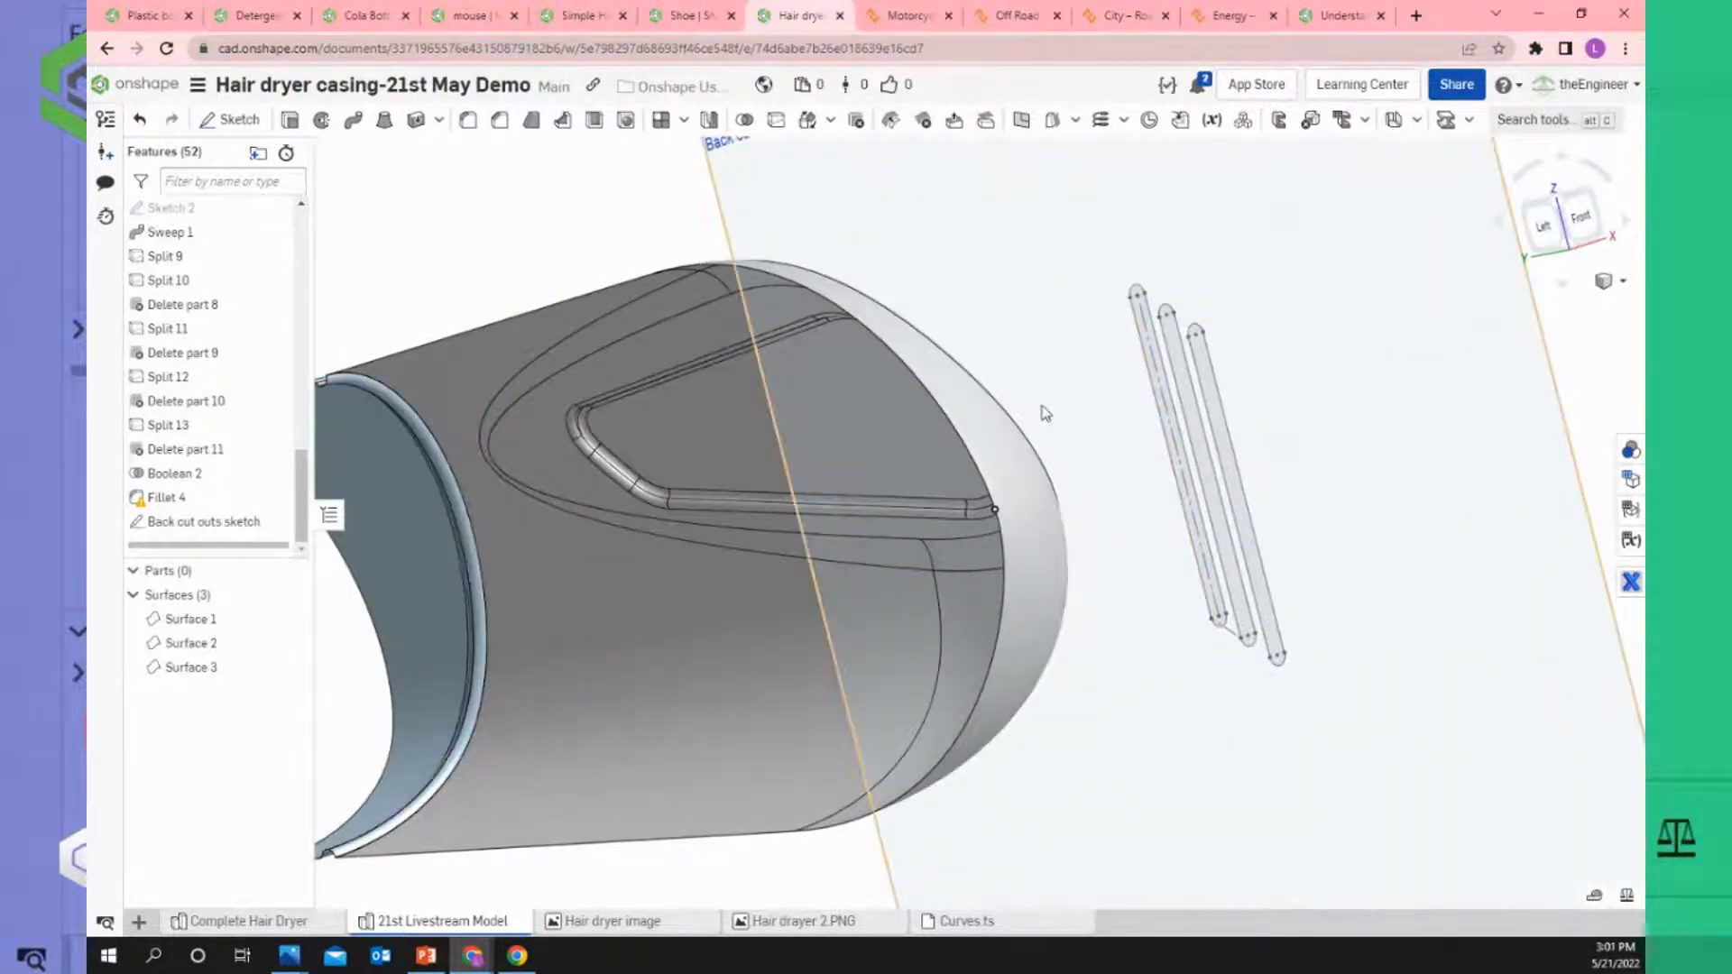
# Split the casing's rear cap face (Face of Fill 1) with the edges of the Back cut outs sketch, keeping tool surfaces.
pyautogui.scroll(-2, 1042, 407)
pyautogui.moveTo(1027, 418); pyautogui.dragTo(884, 498, button='right')
pyautogui.click(882, 496)
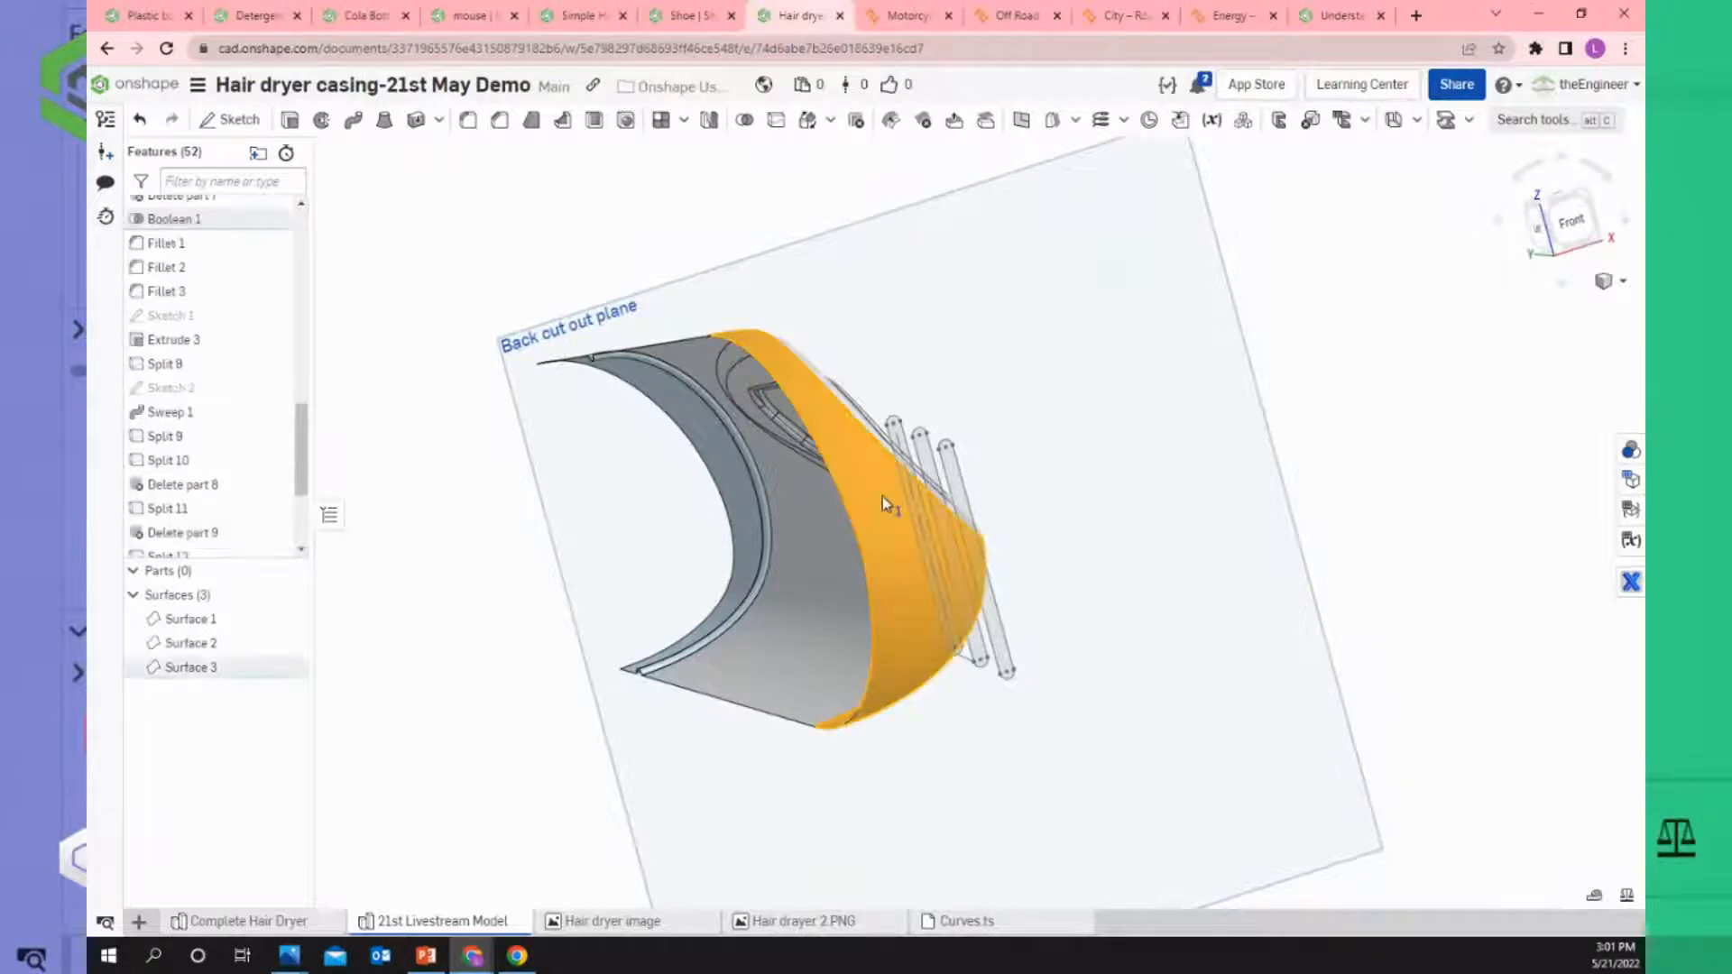
pyautogui.click(606, 233)
pyautogui.scroll(3, 930, 464)
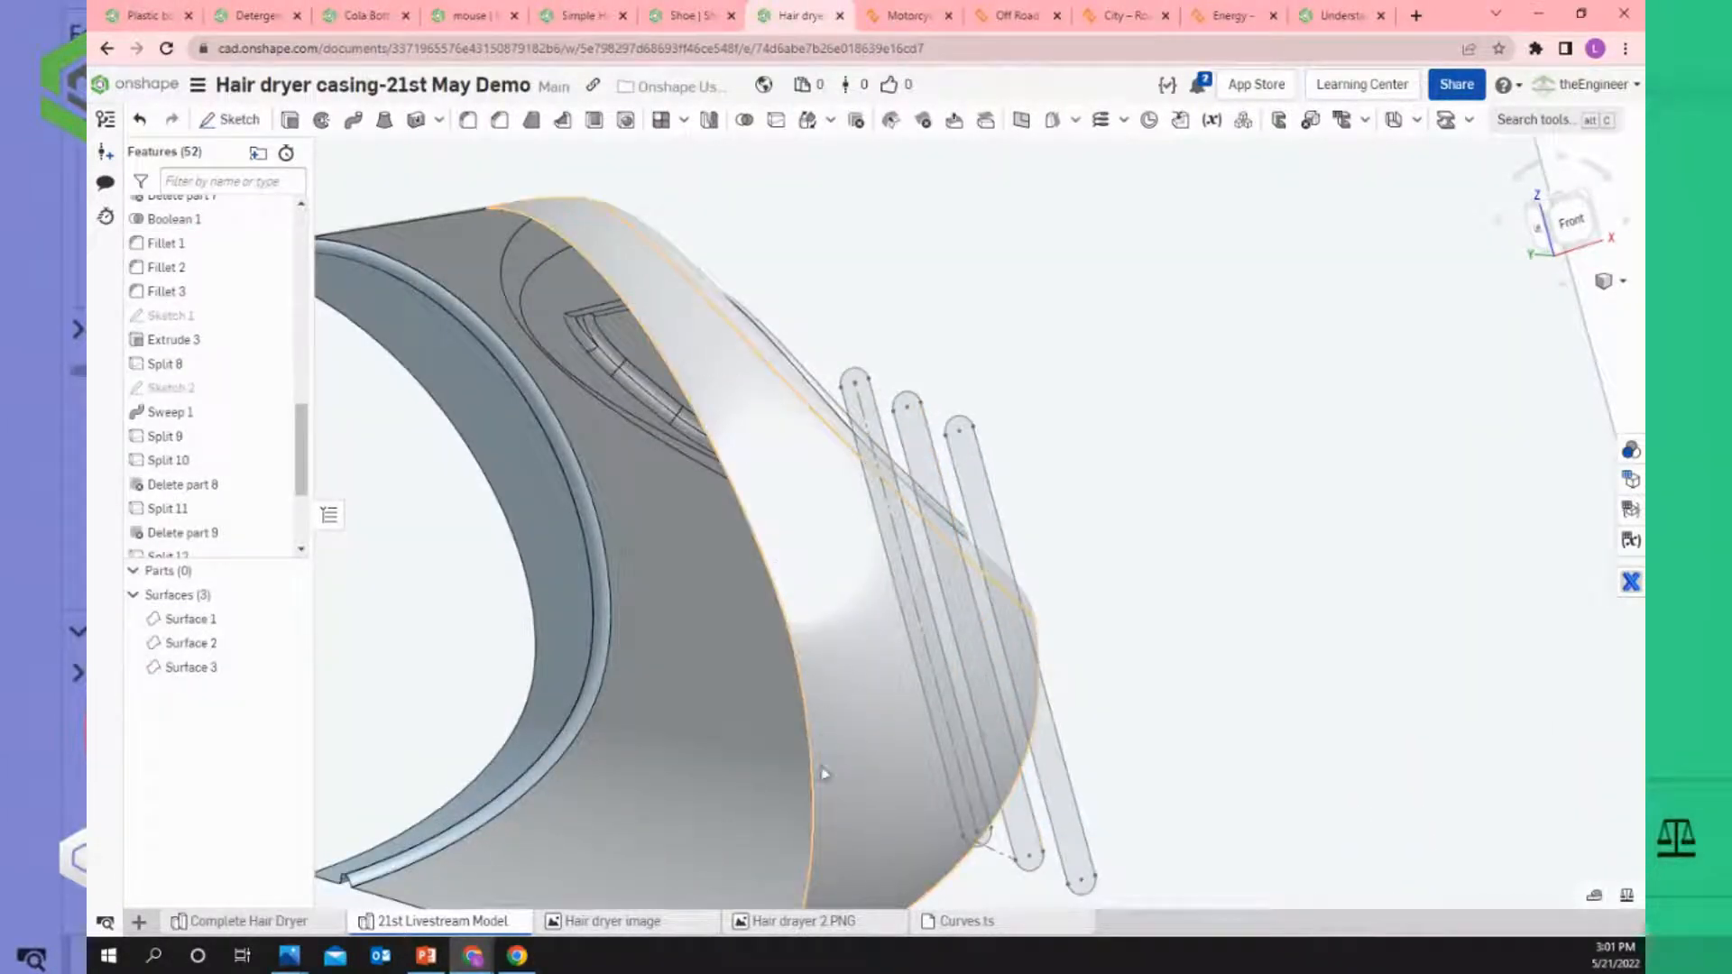
pyautogui.scroll(-3, 794, 523)
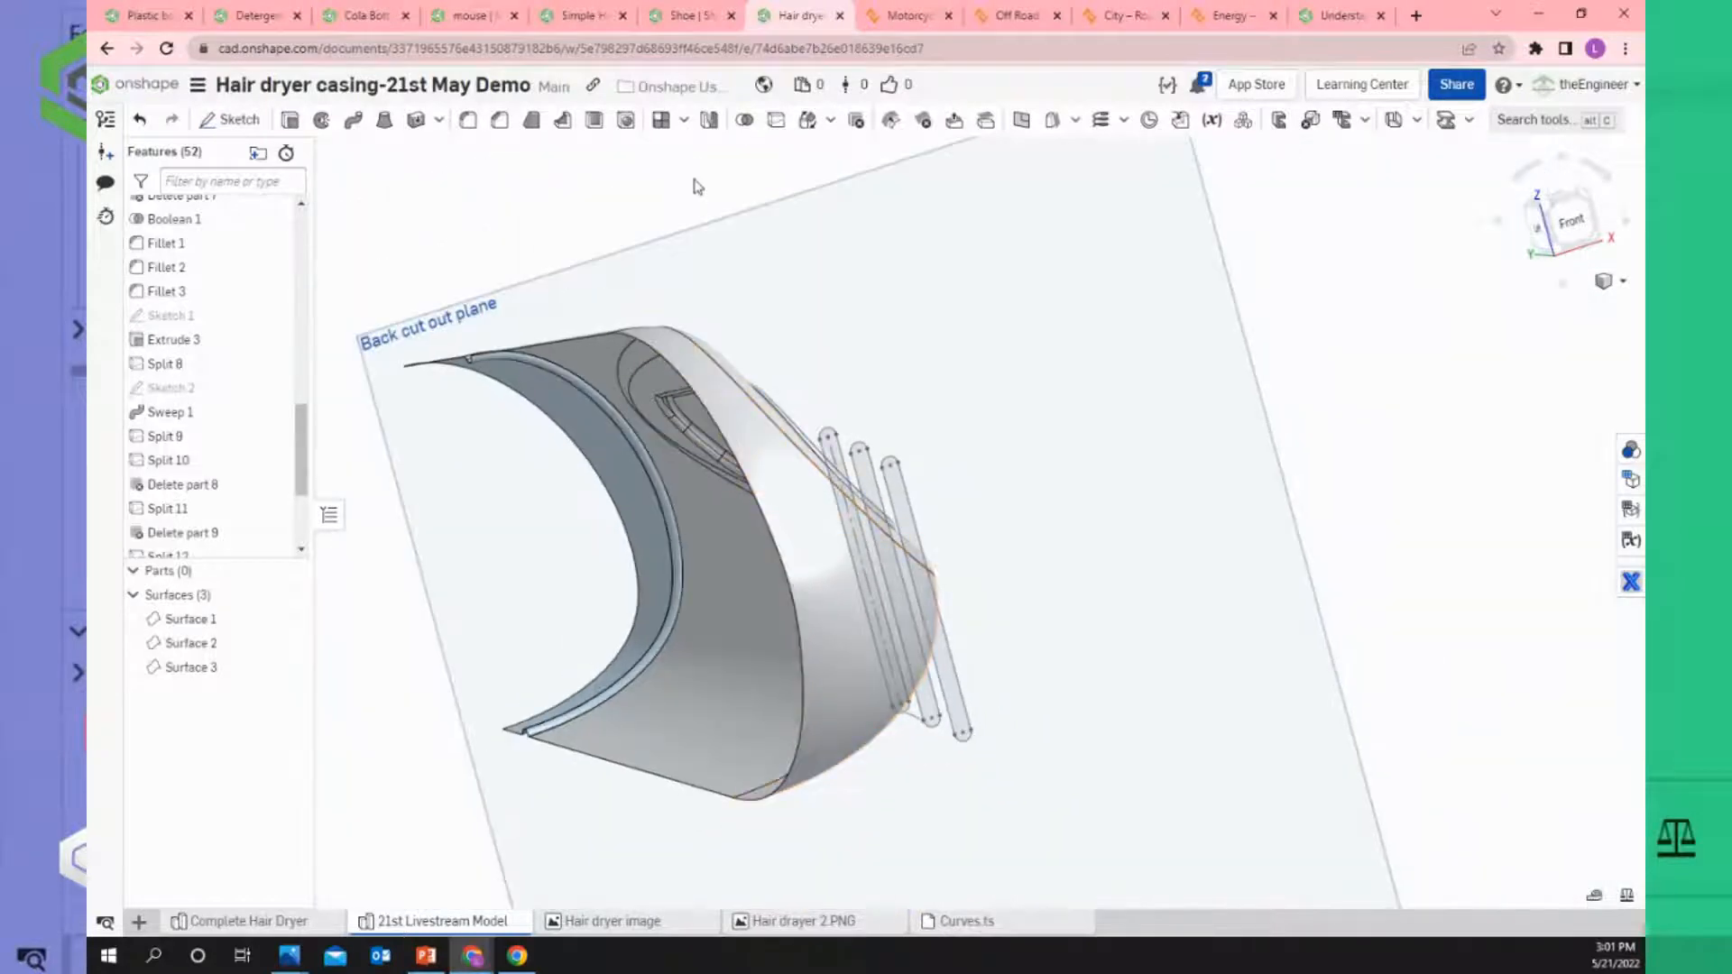
pyautogui.click(777, 121)
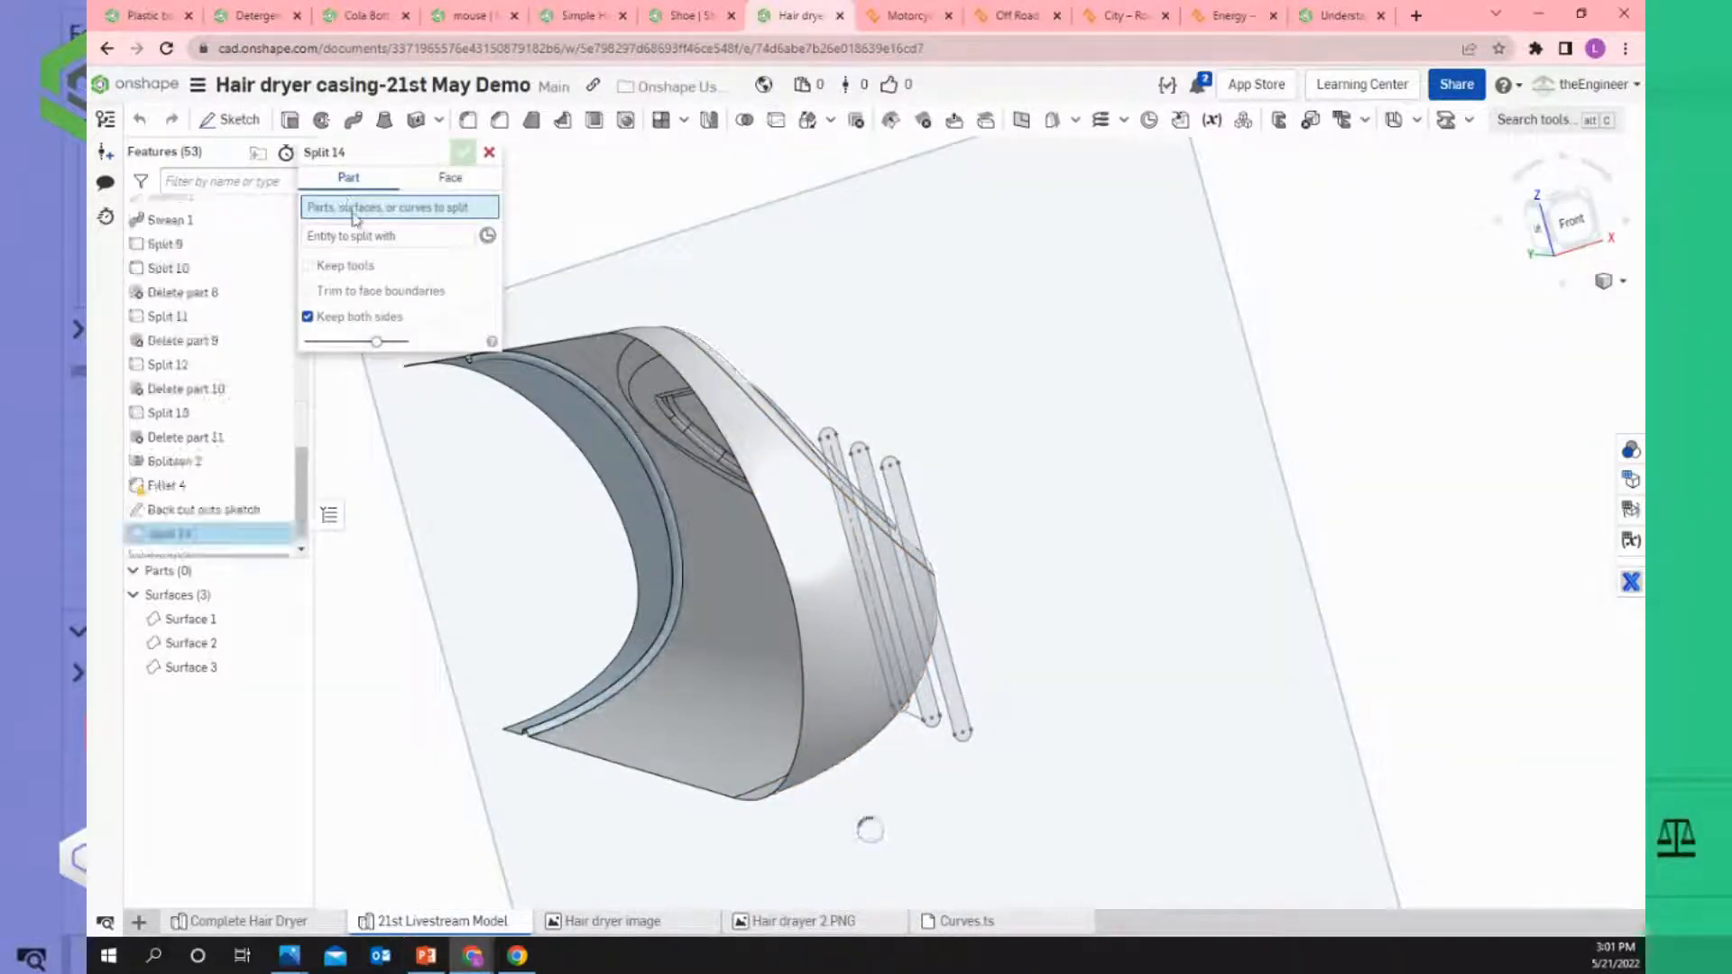
pyautogui.click(451, 181)
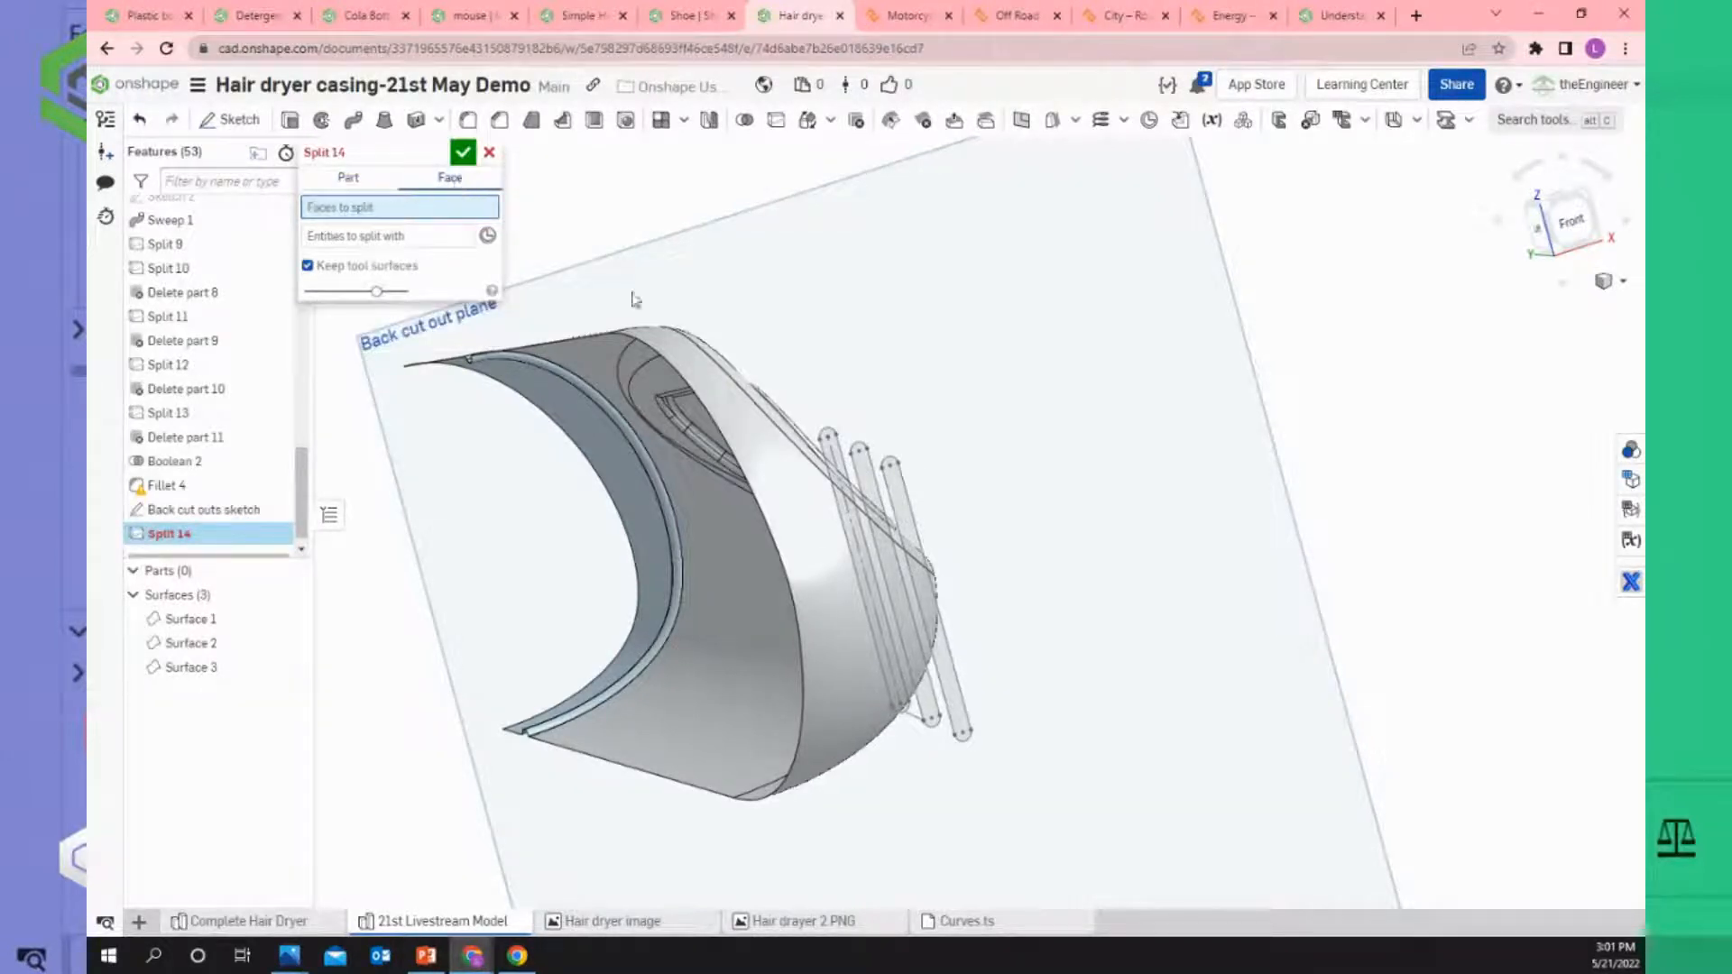
pyautogui.click(785, 530)
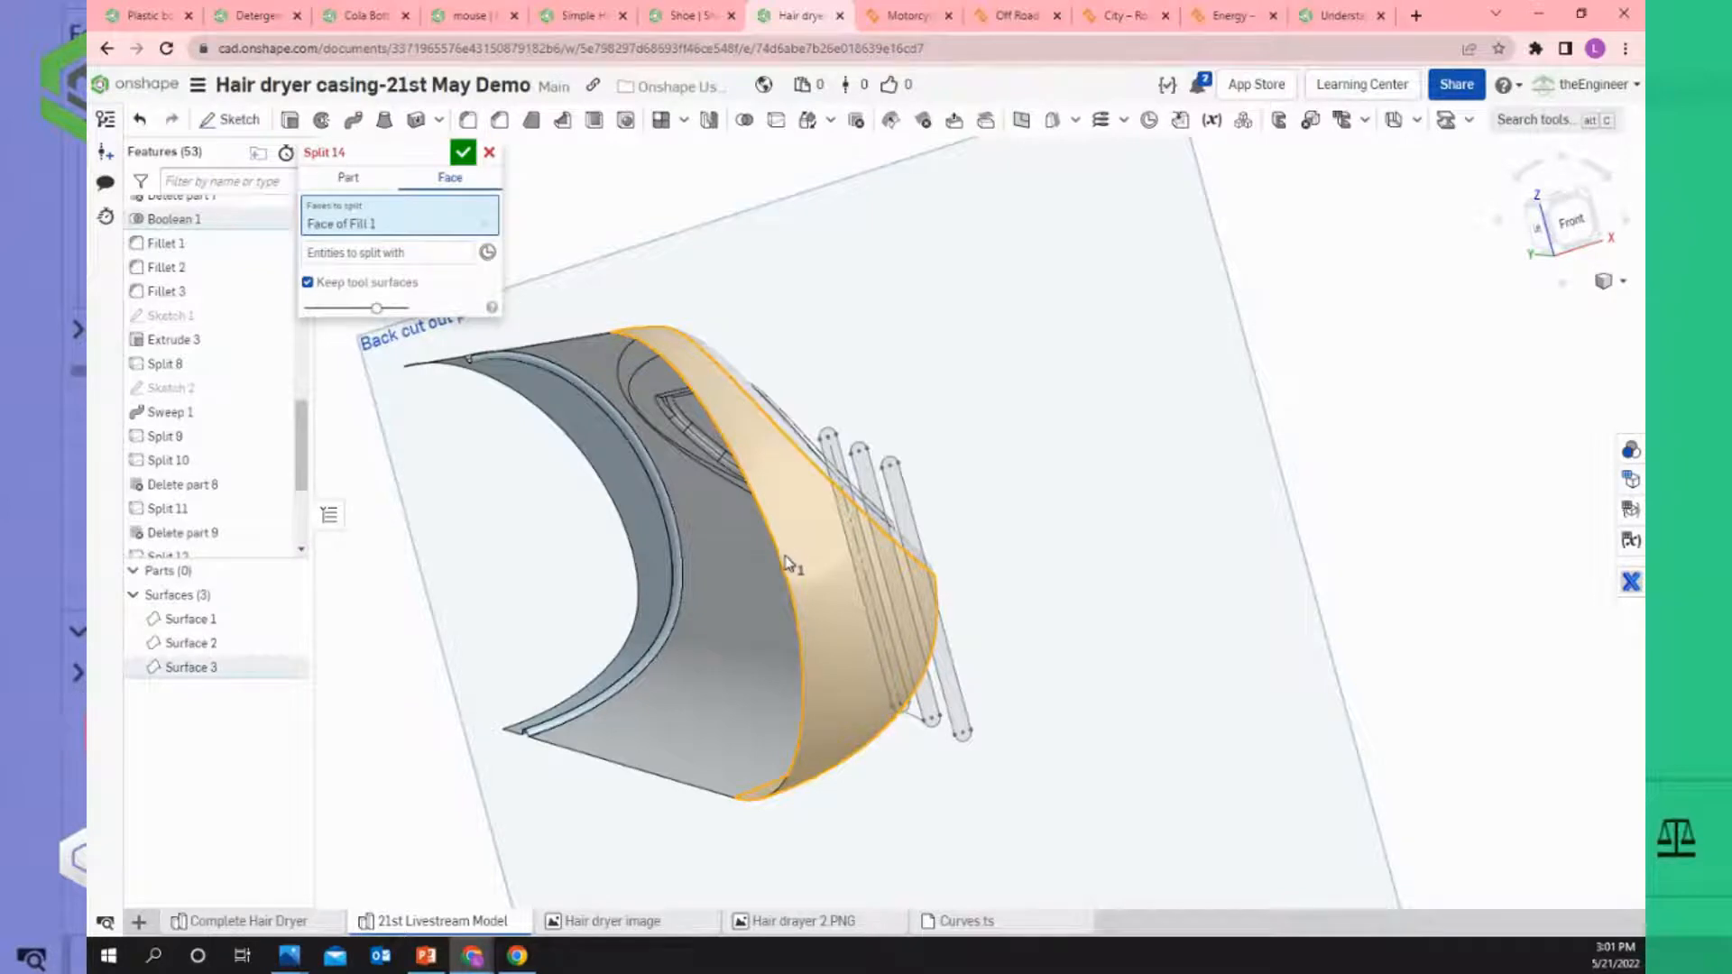
pyautogui.moveTo(785, 561); pyautogui.dragTo(668, 496, button='right')
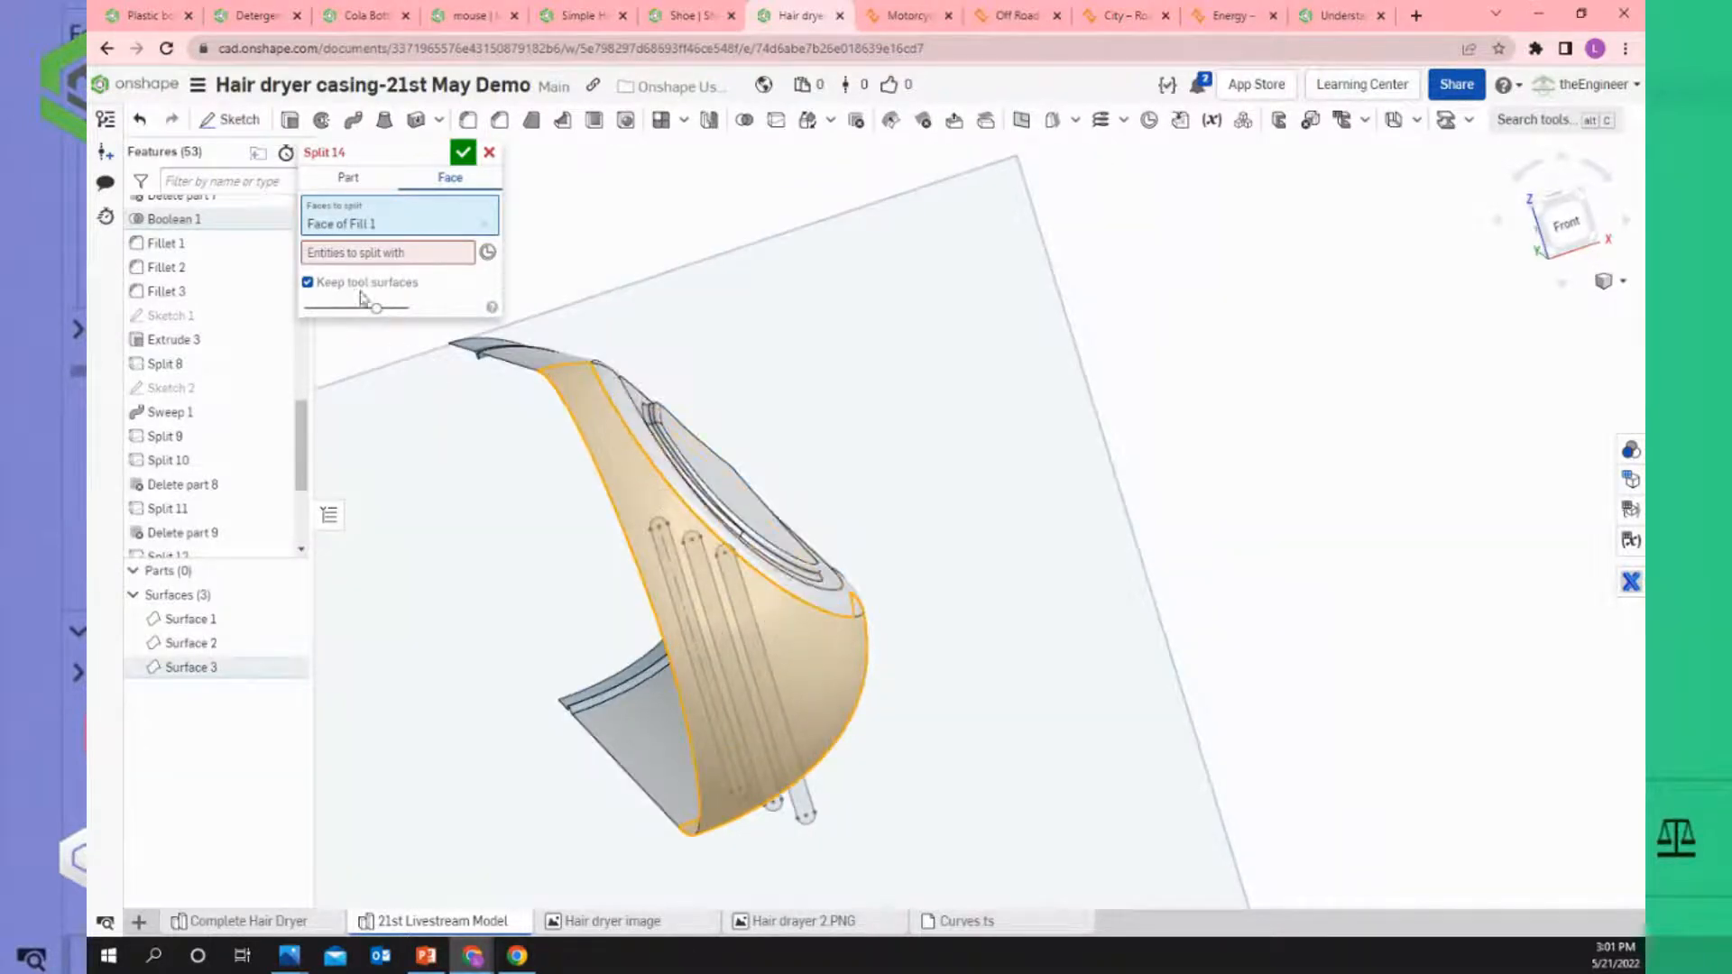
pyautogui.click(351, 255)
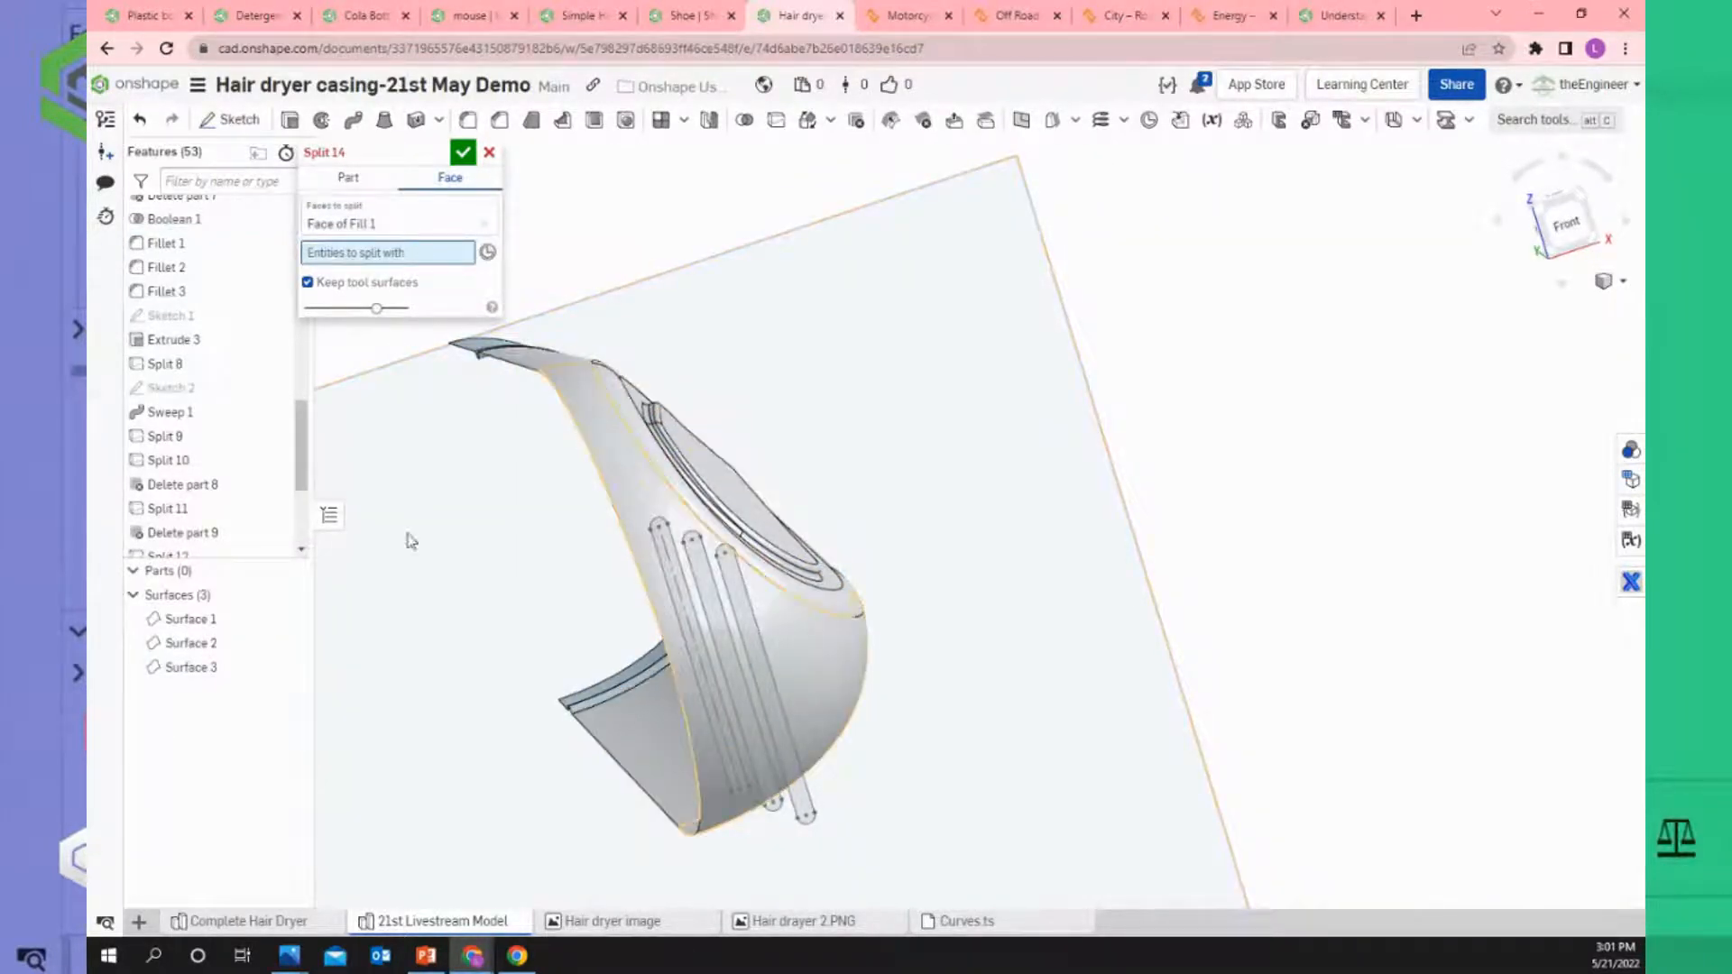
pyautogui.moveTo(305, 451); pyautogui.dragTo(308, 506)
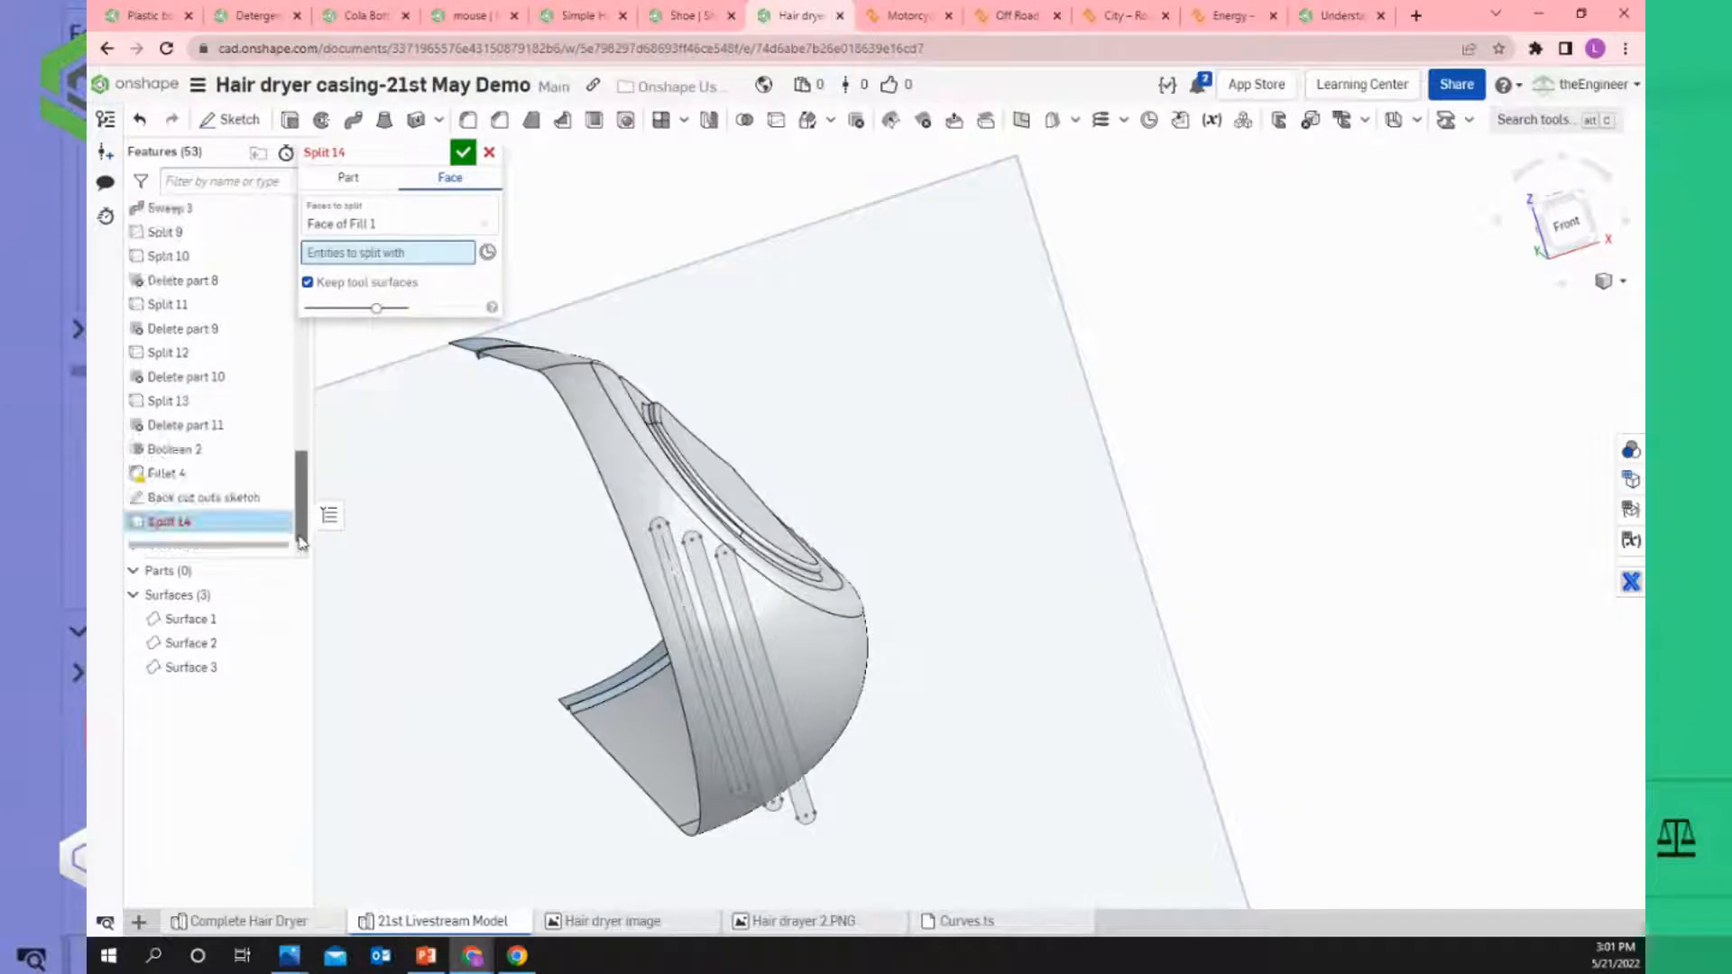
pyautogui.click(212, 501)
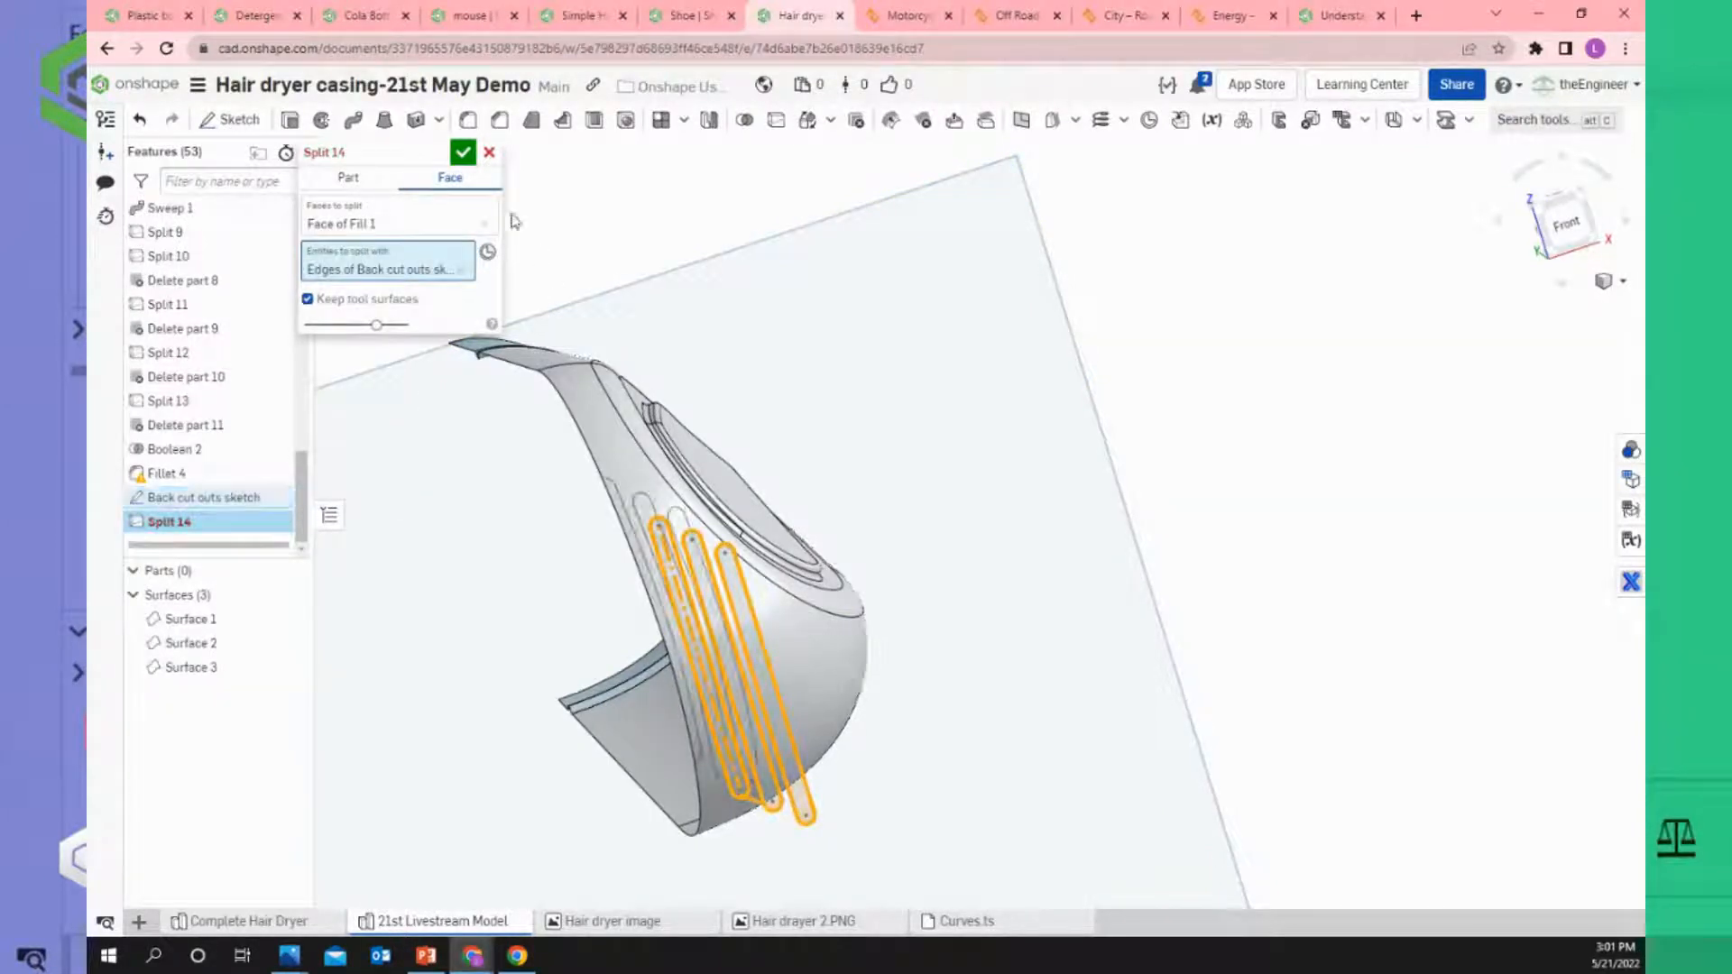
pyautogui.click(463, 155)
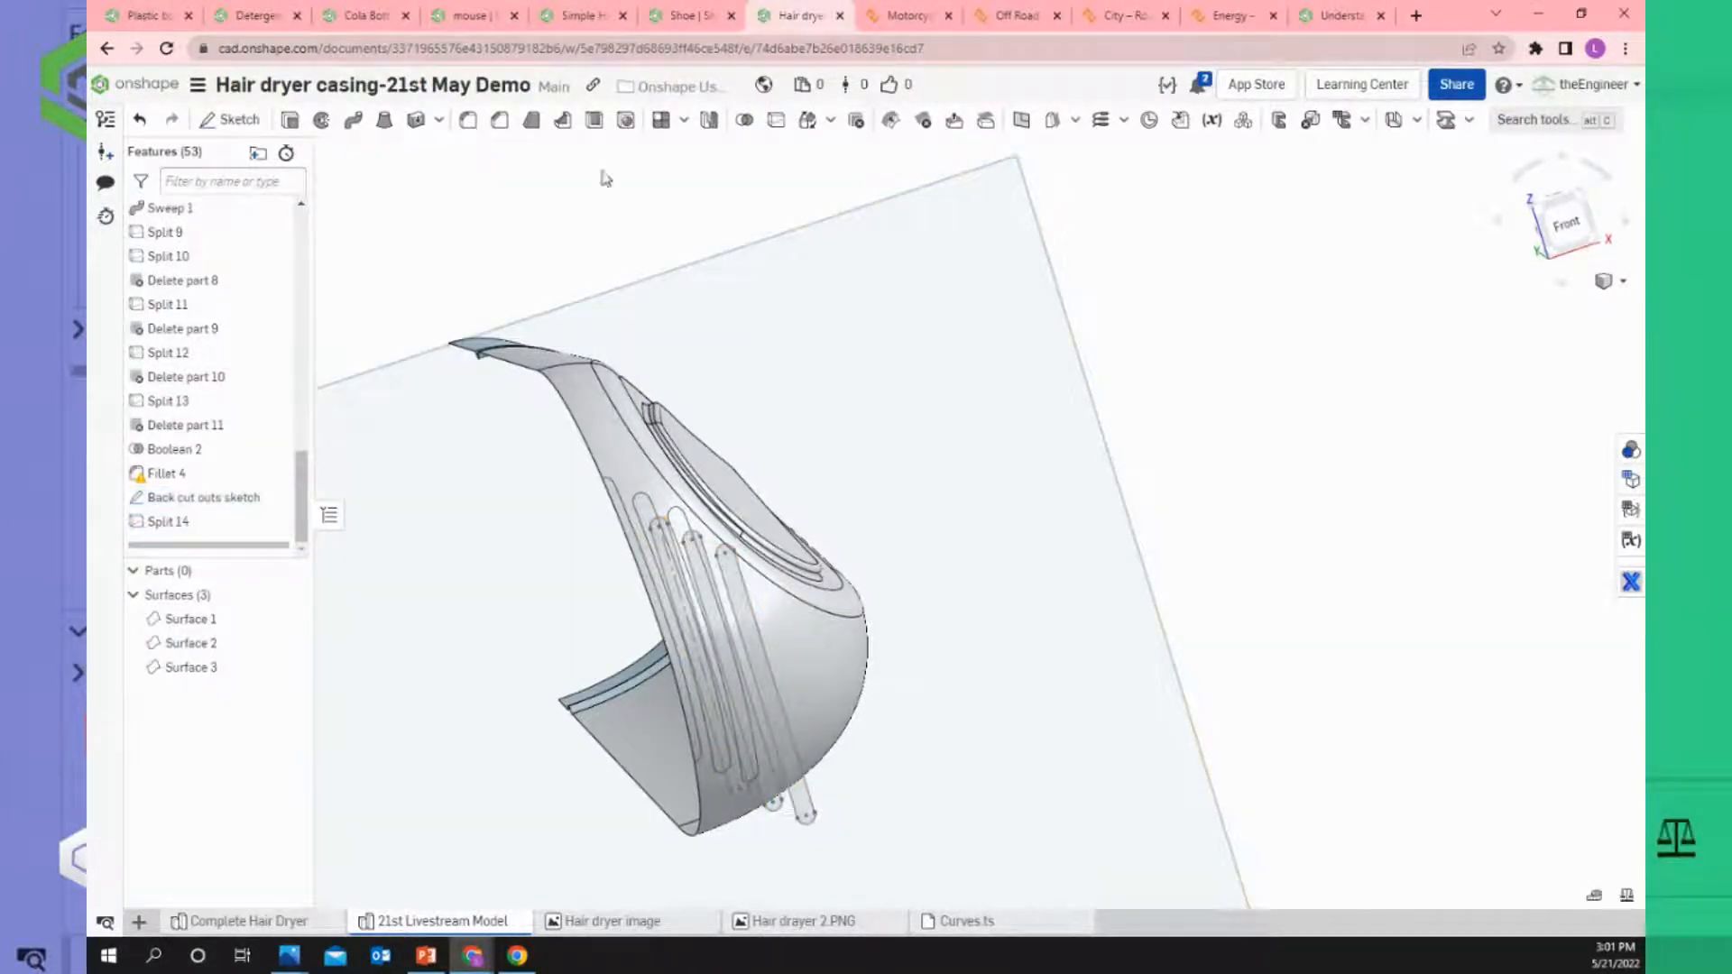
# Hide the Back cut out plane and the Back cut outs sketch.
pyautogui.rightClick(955, 256)
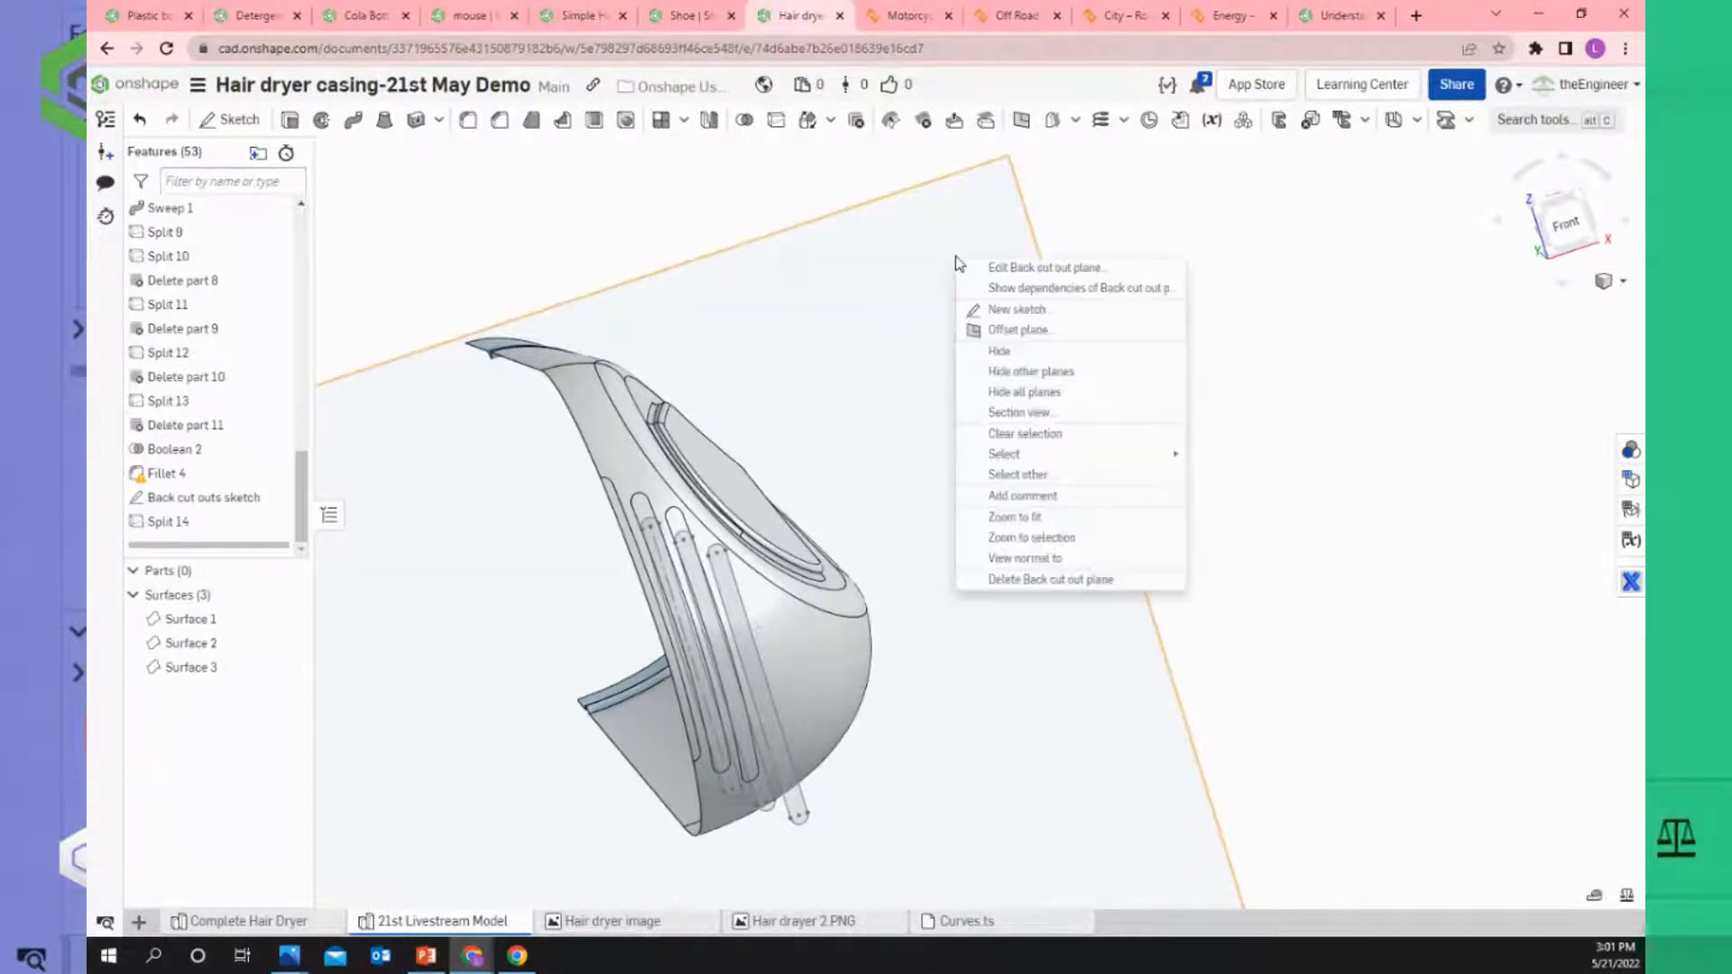
pyautogui.click(1000, 348)
pyautogui.scroll(3, 713, 618)
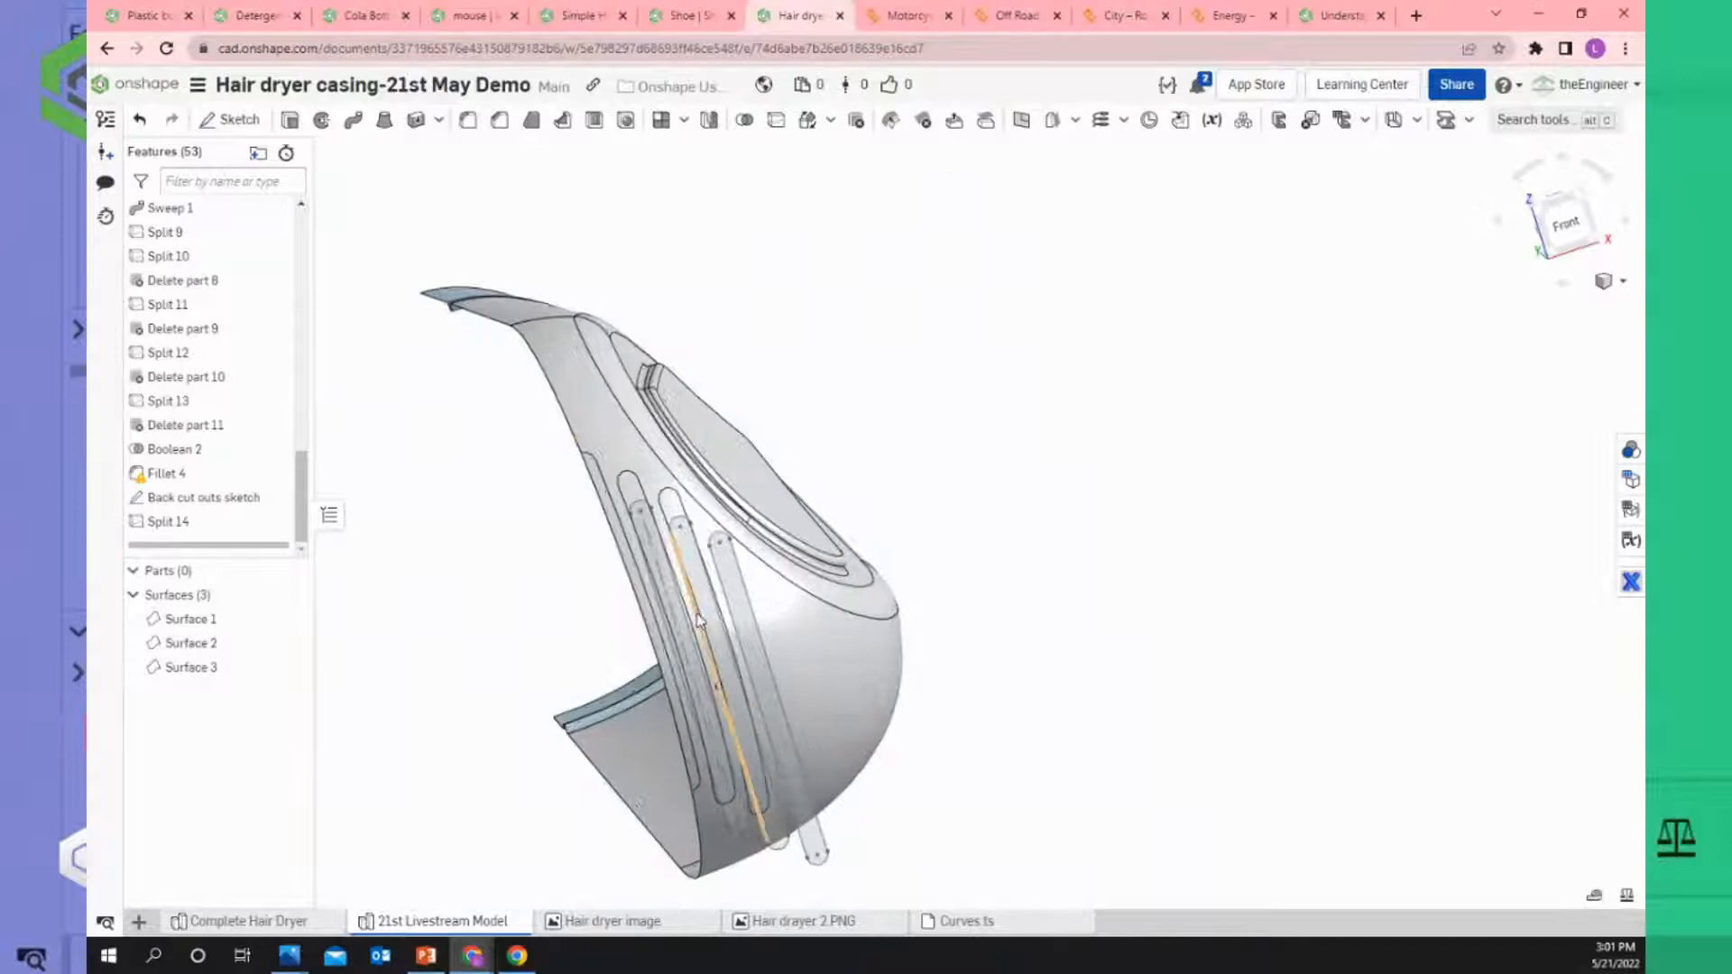
pyautogui.click(273, 499)
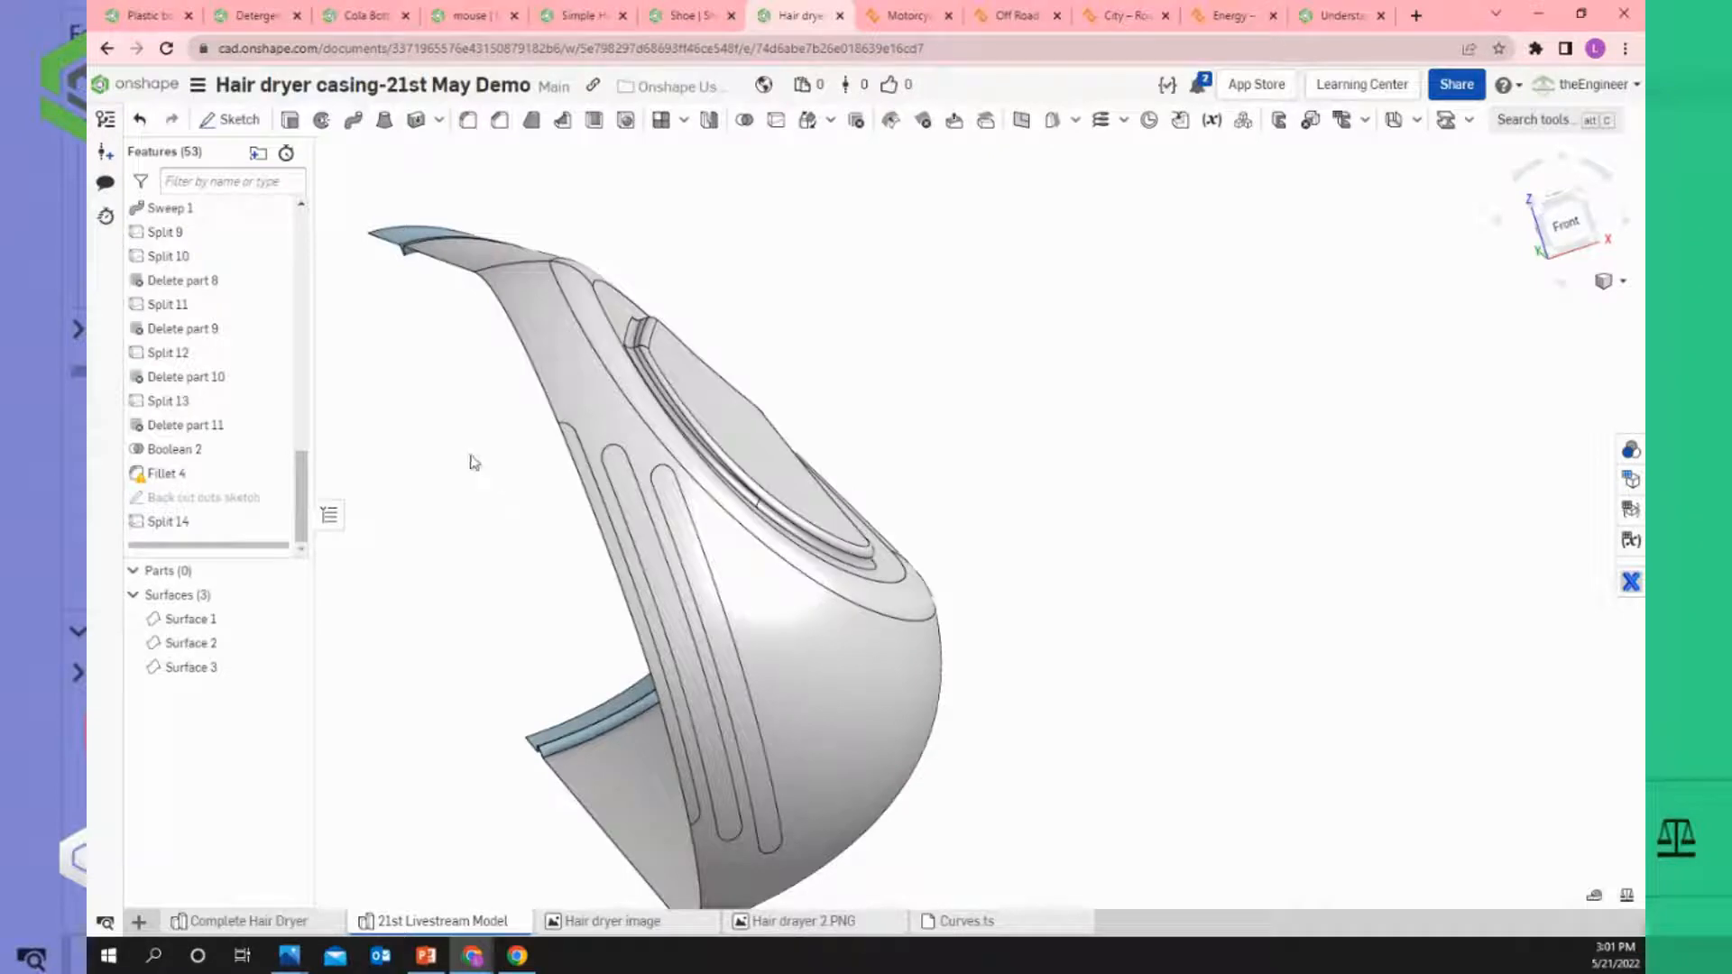
pyautogui.scroll(3, 731, 631)
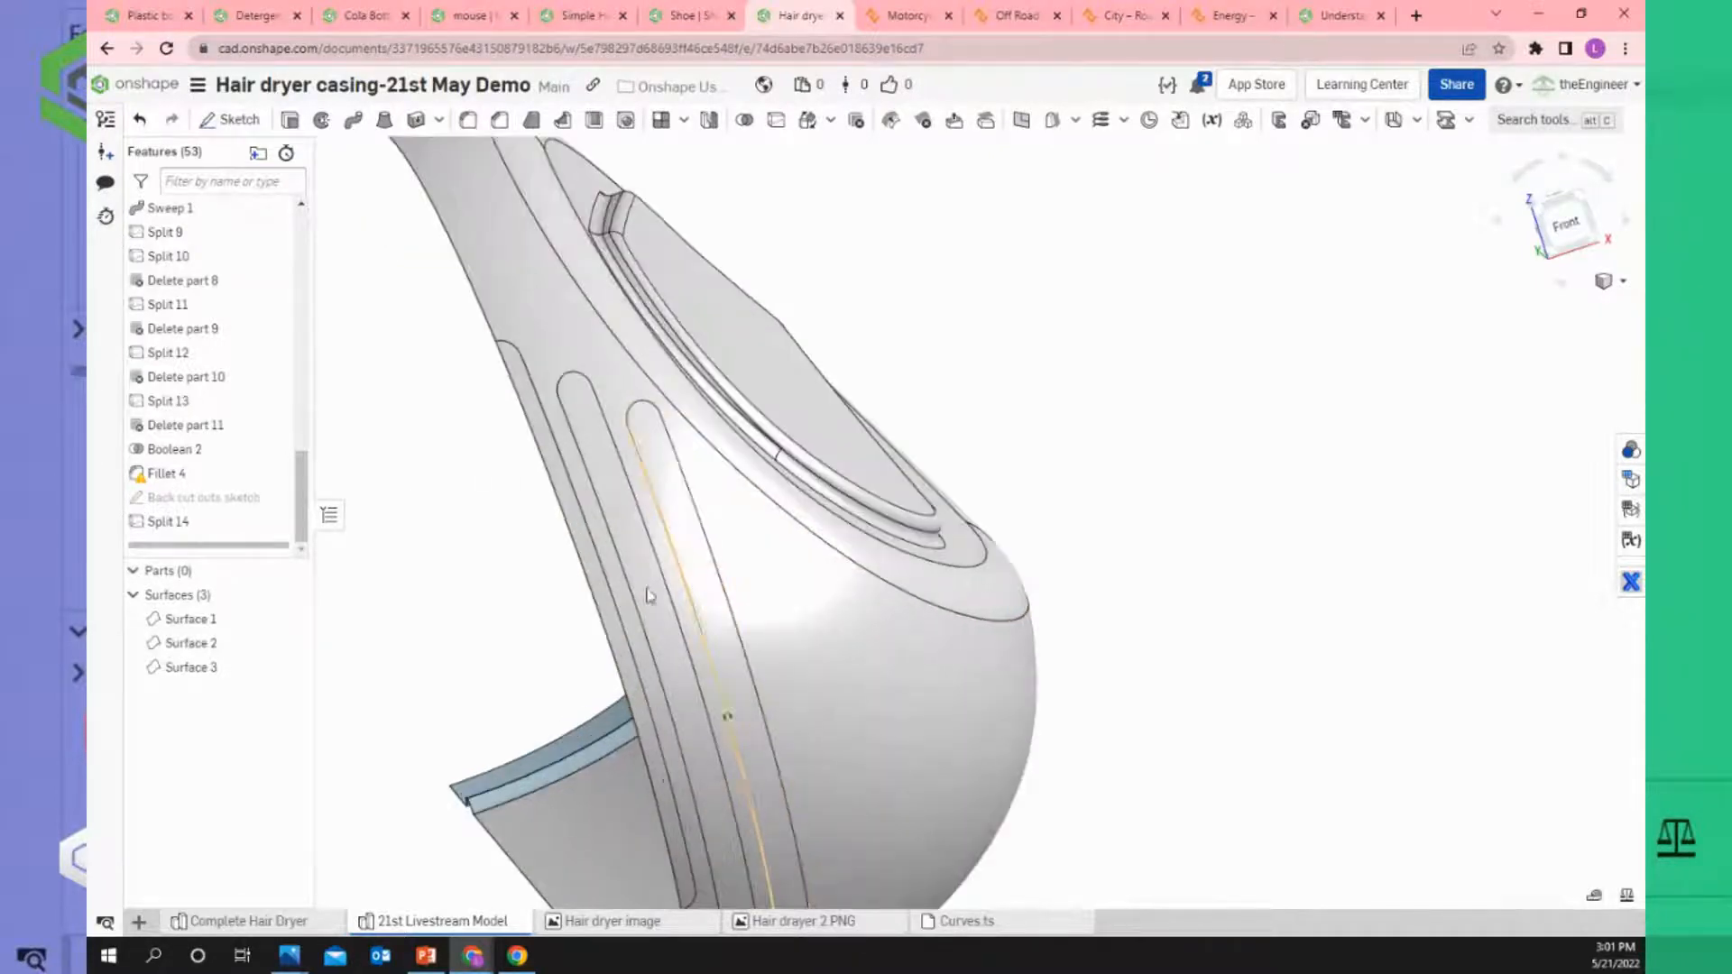
pyautogui.click(540, 397)
pyautogui.click(590, 436)
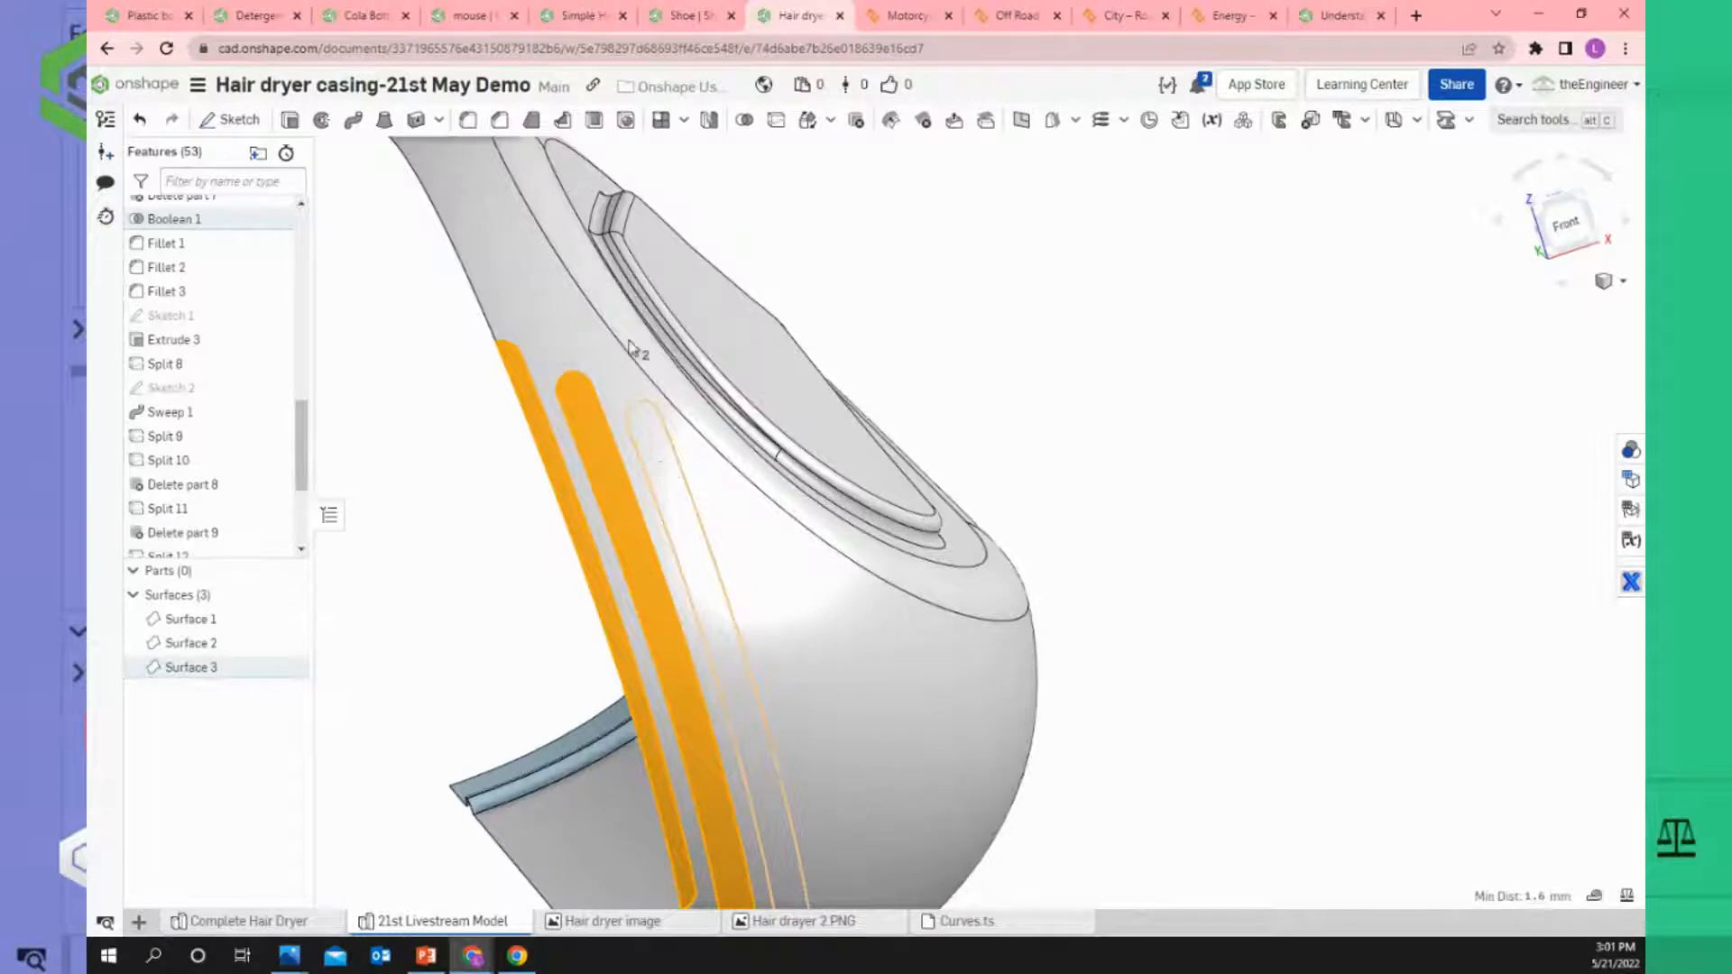
pyautogui.click(651, 433)
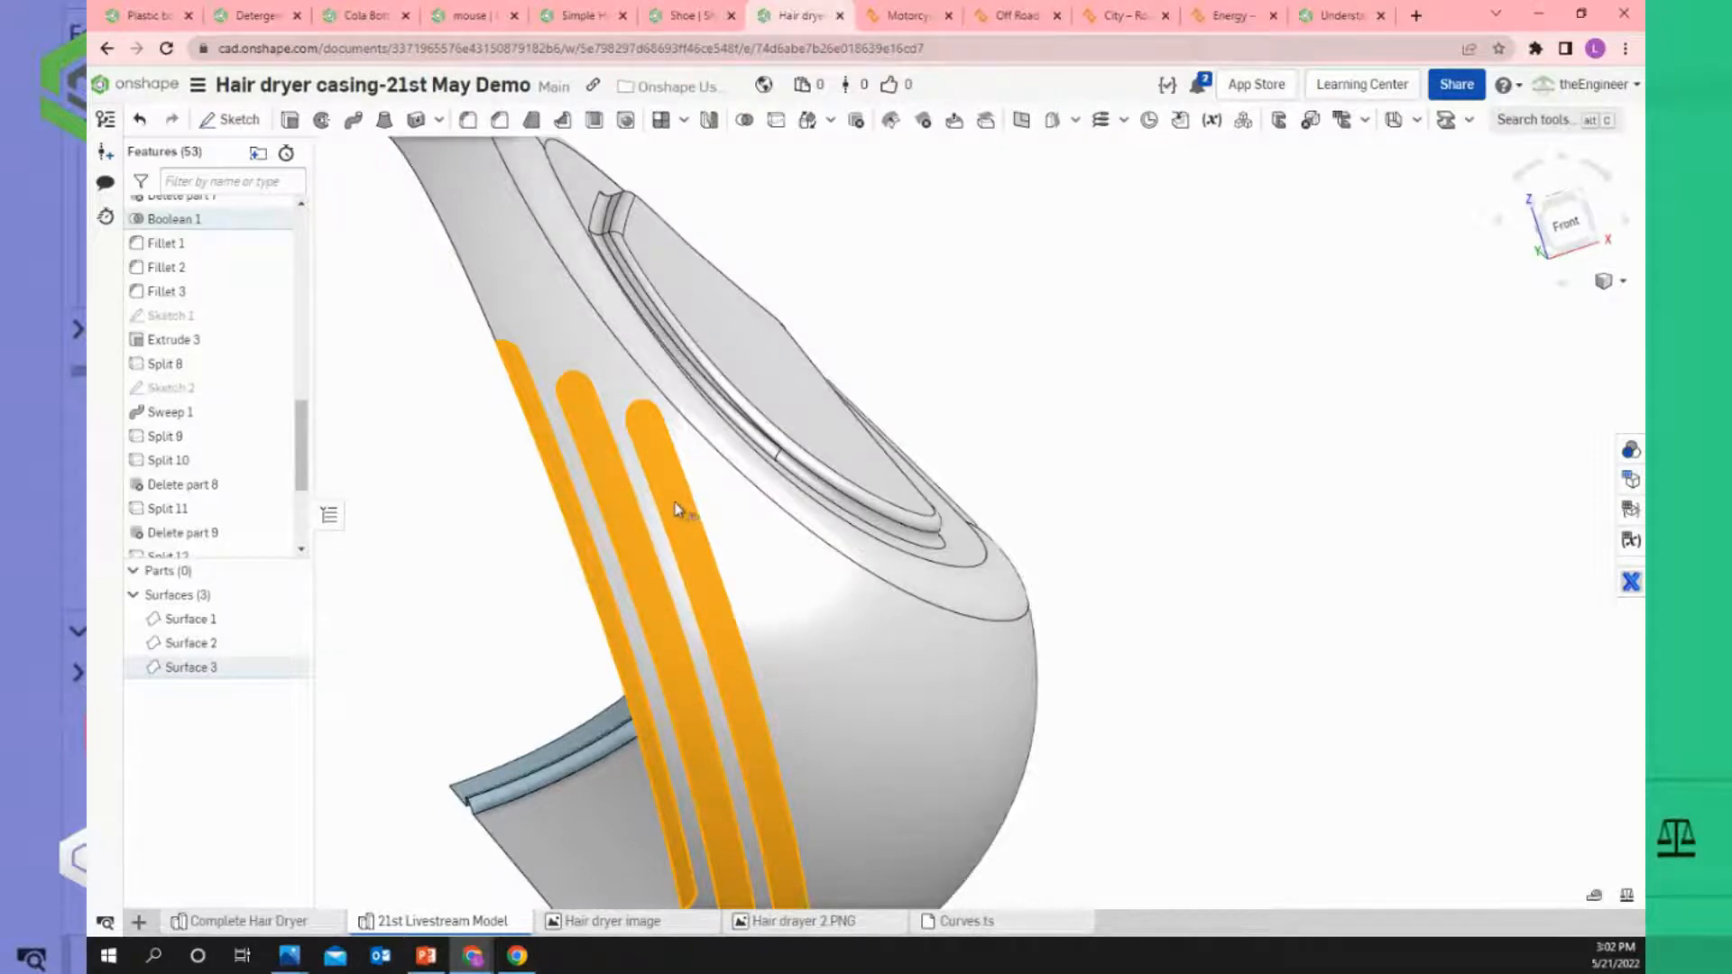
pyautogui.click(491, 495)
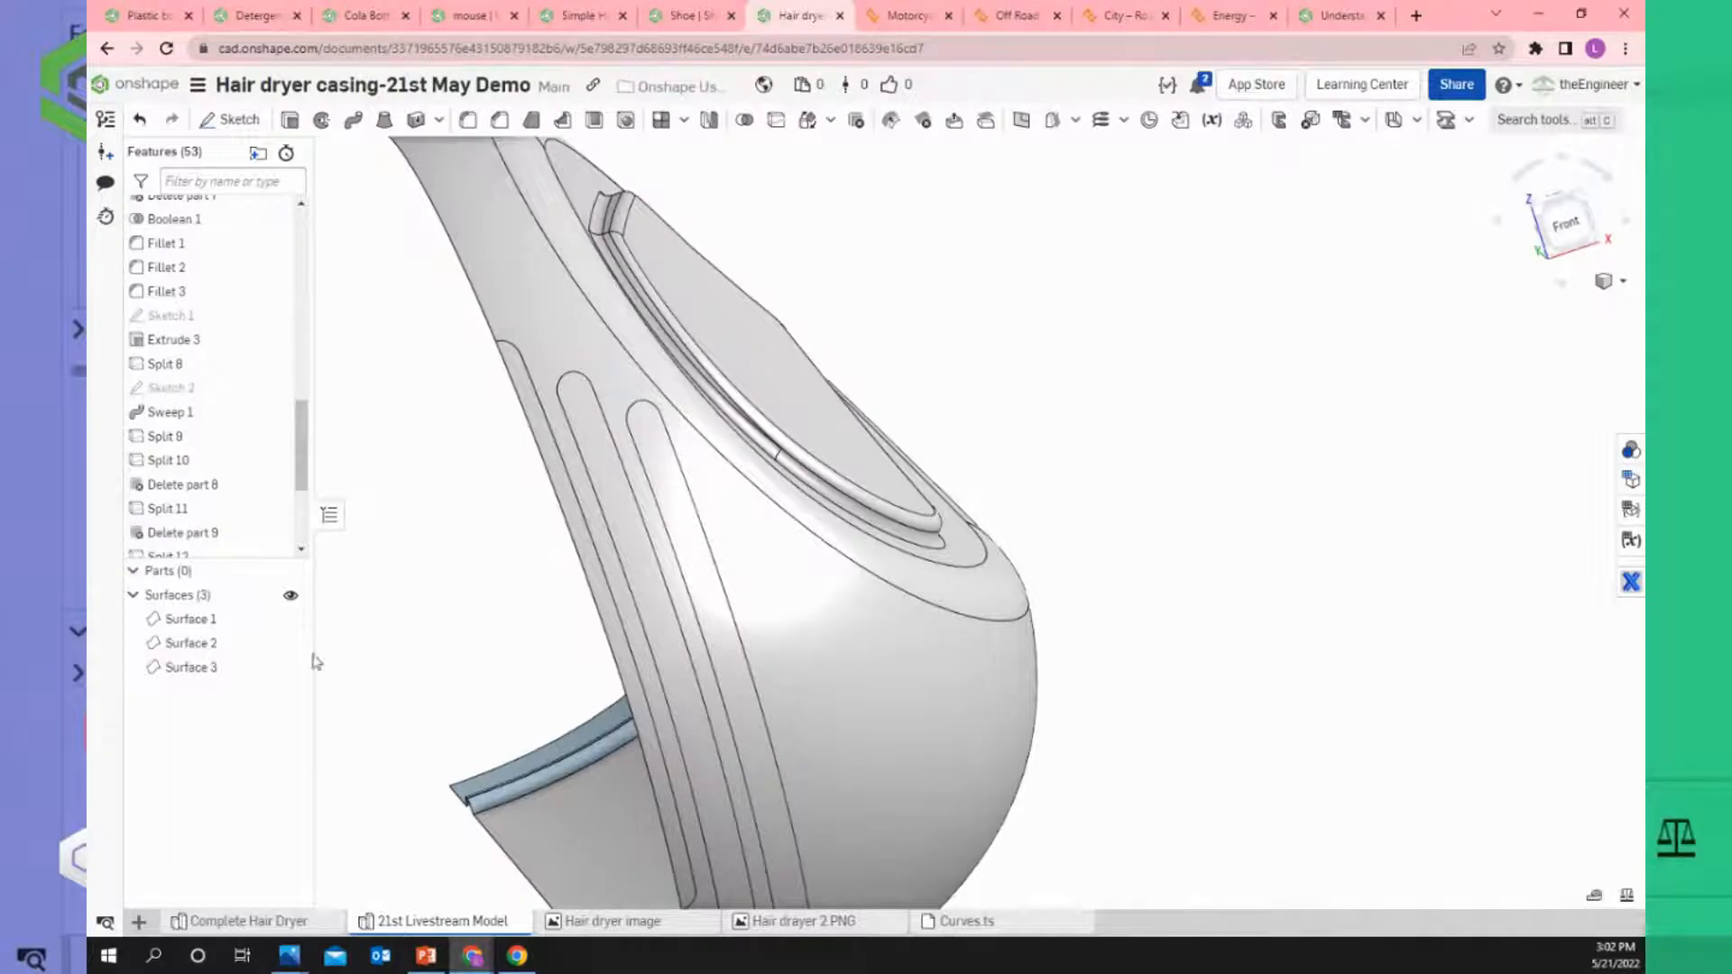
# Delete the three slot-shaped faces on the rear cap with Delete face, using the Leave open option.
pyautogui.scroll(-5, 494, 786)
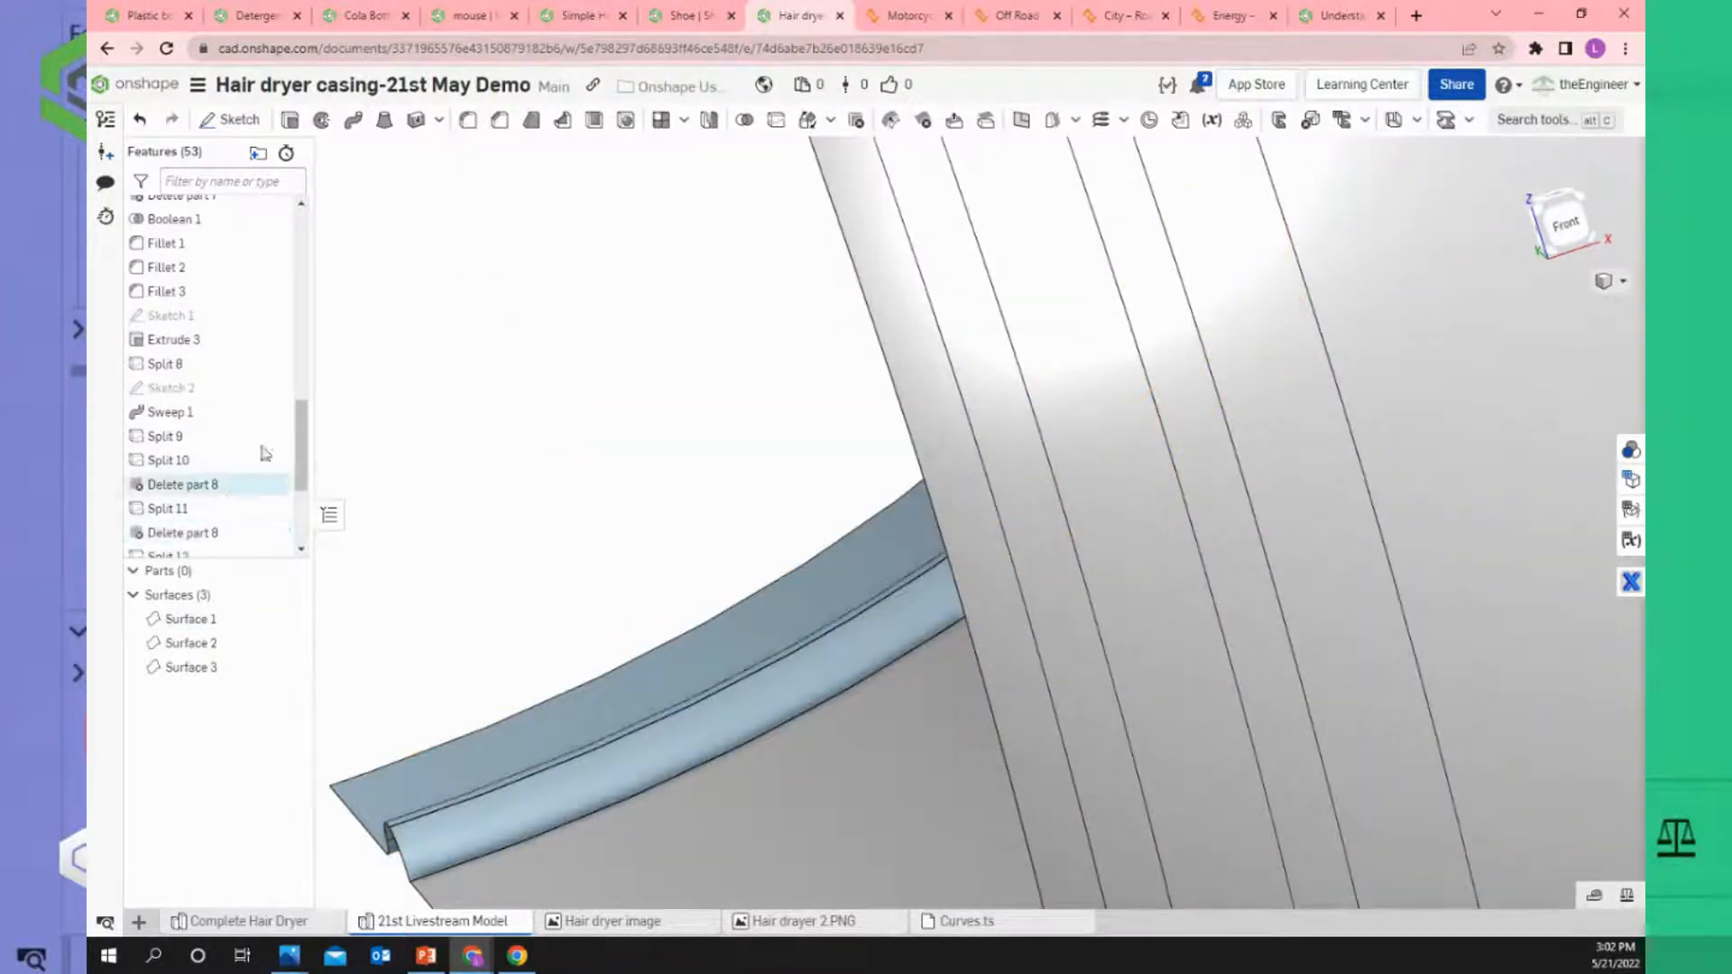
pyautogui.scroll(-5, 262, 460)
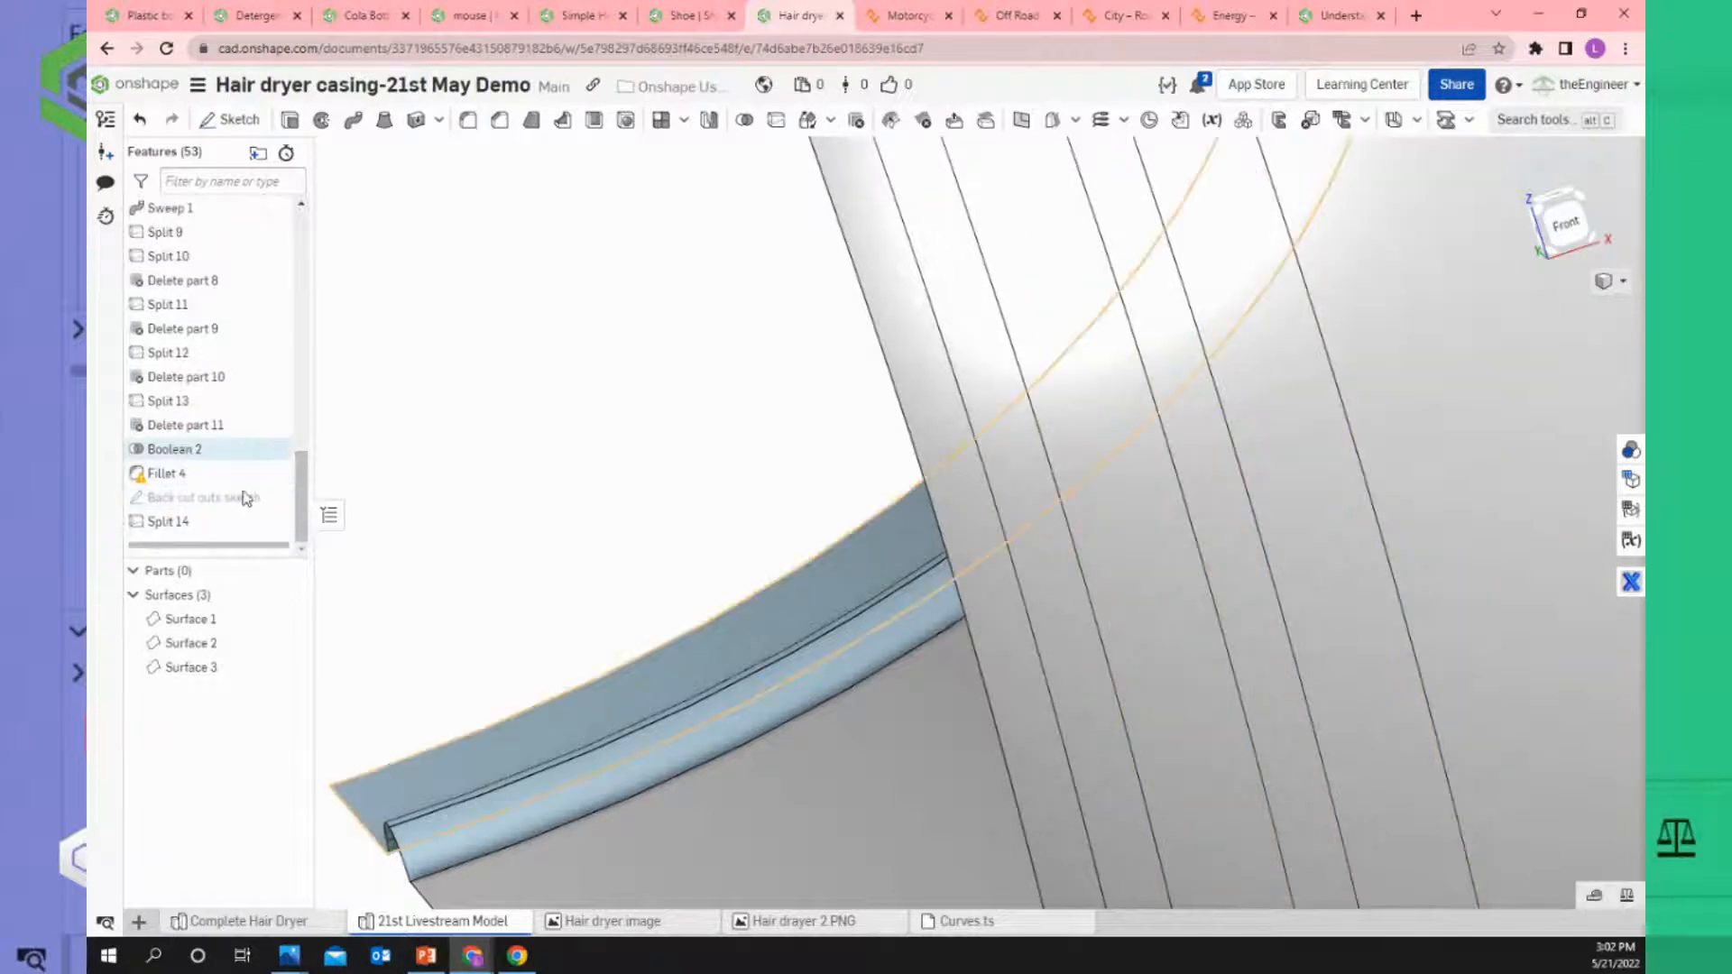
pyautogui.scroll(5, 506, 599)
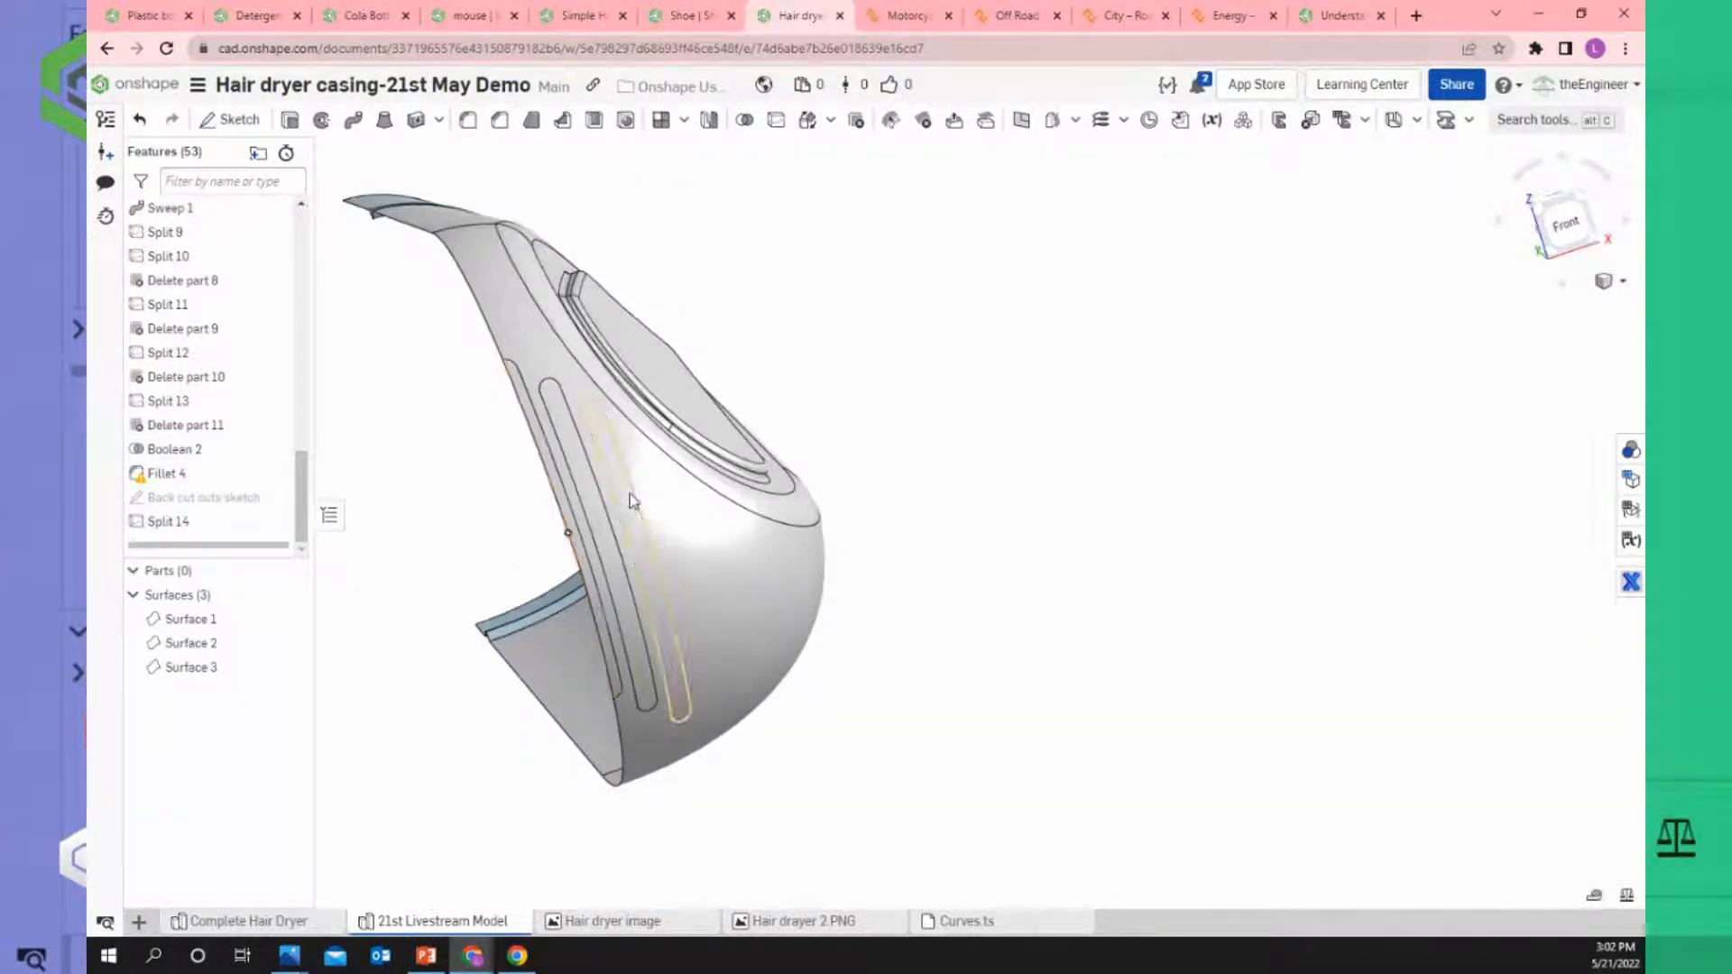
pyautogui.scroll(-3, 630, 502)
pyautogui.click(457, 362)
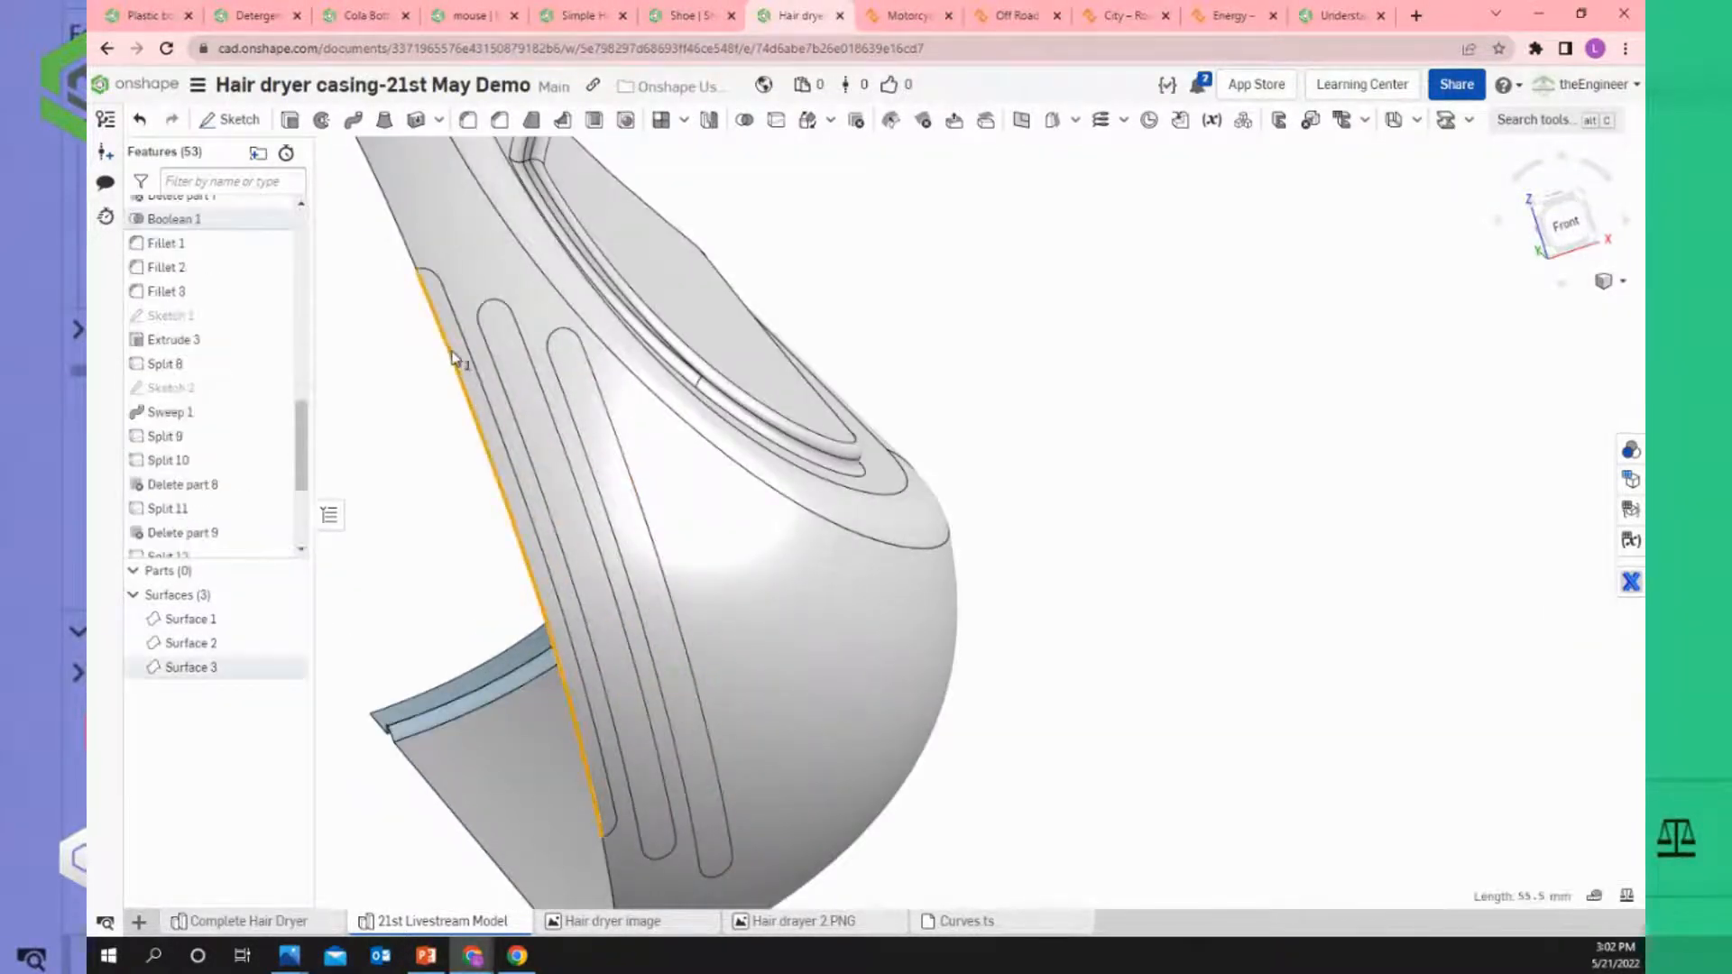
pyautogui.click(451, 349)
pyautogui.click(444, 332)
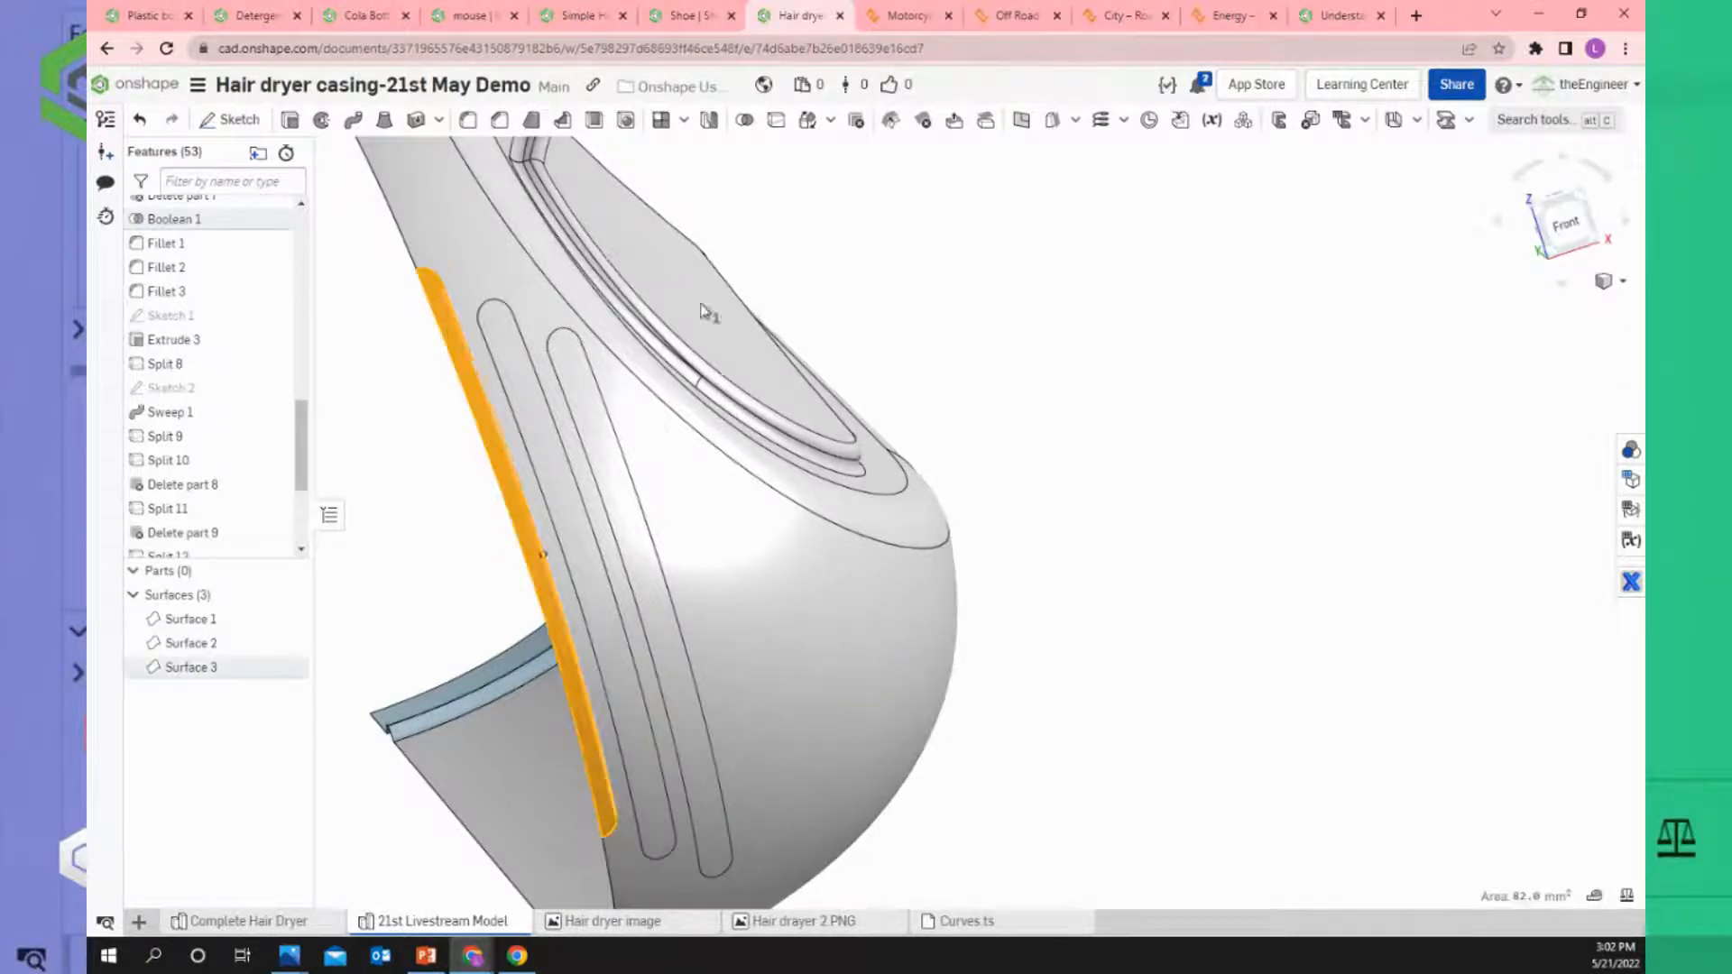
pyautogui.click(505, 350)
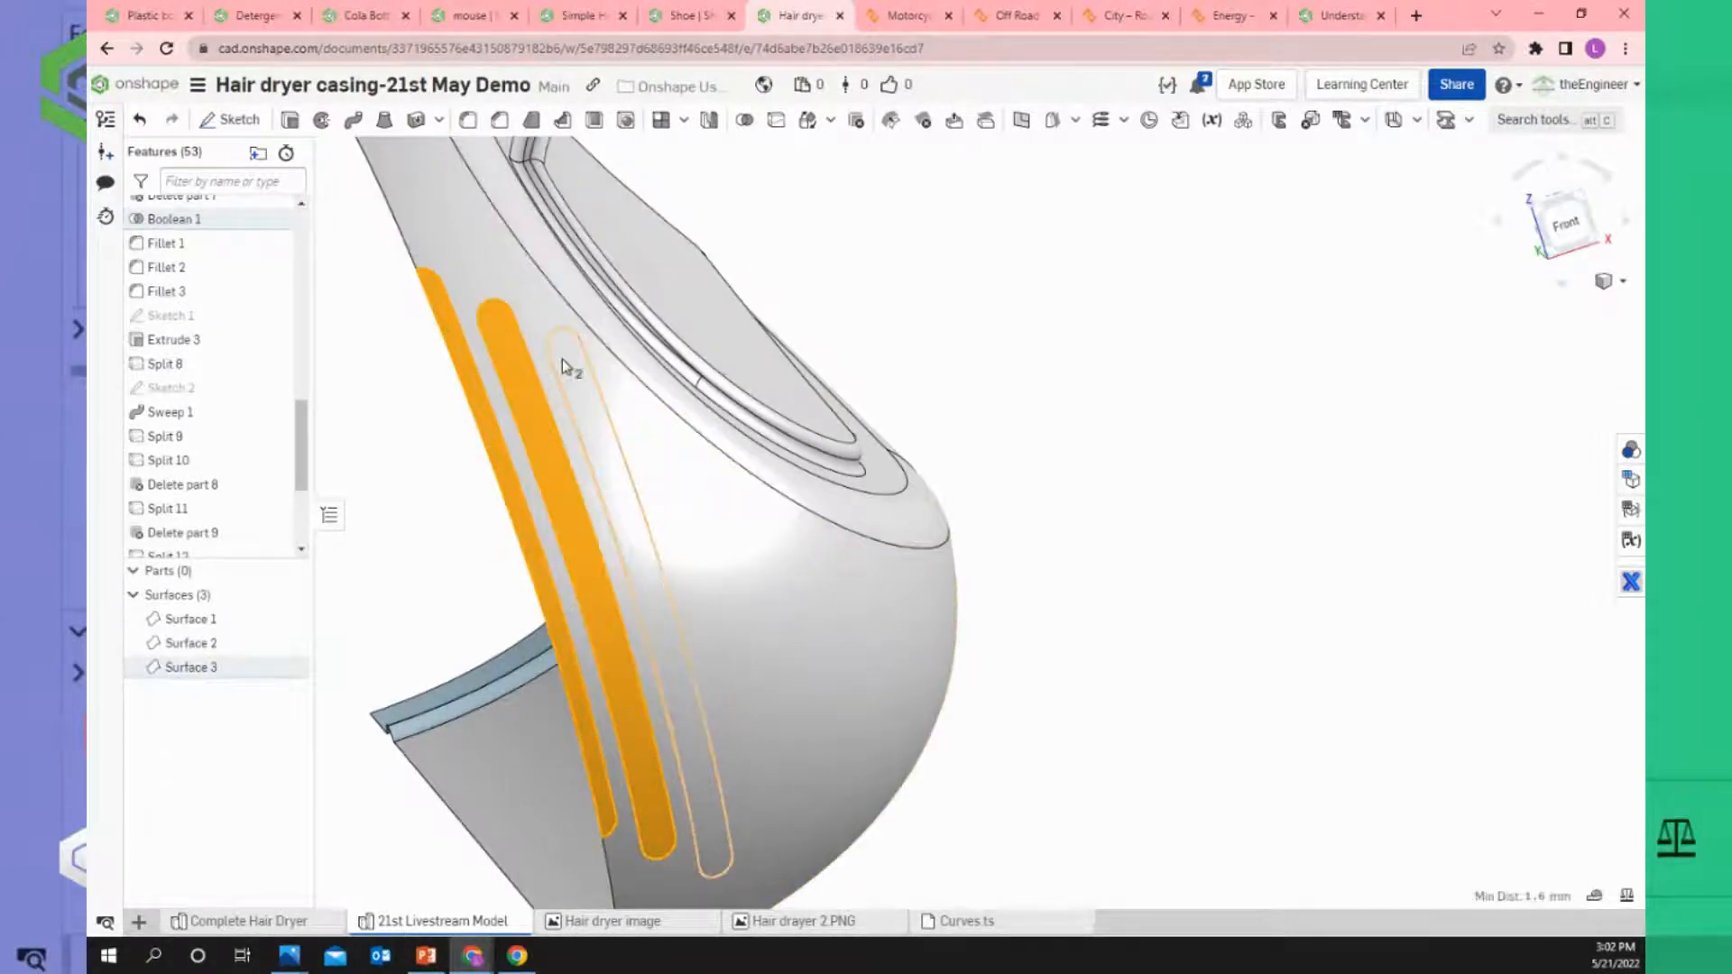
pyautogui.click(561, 359)
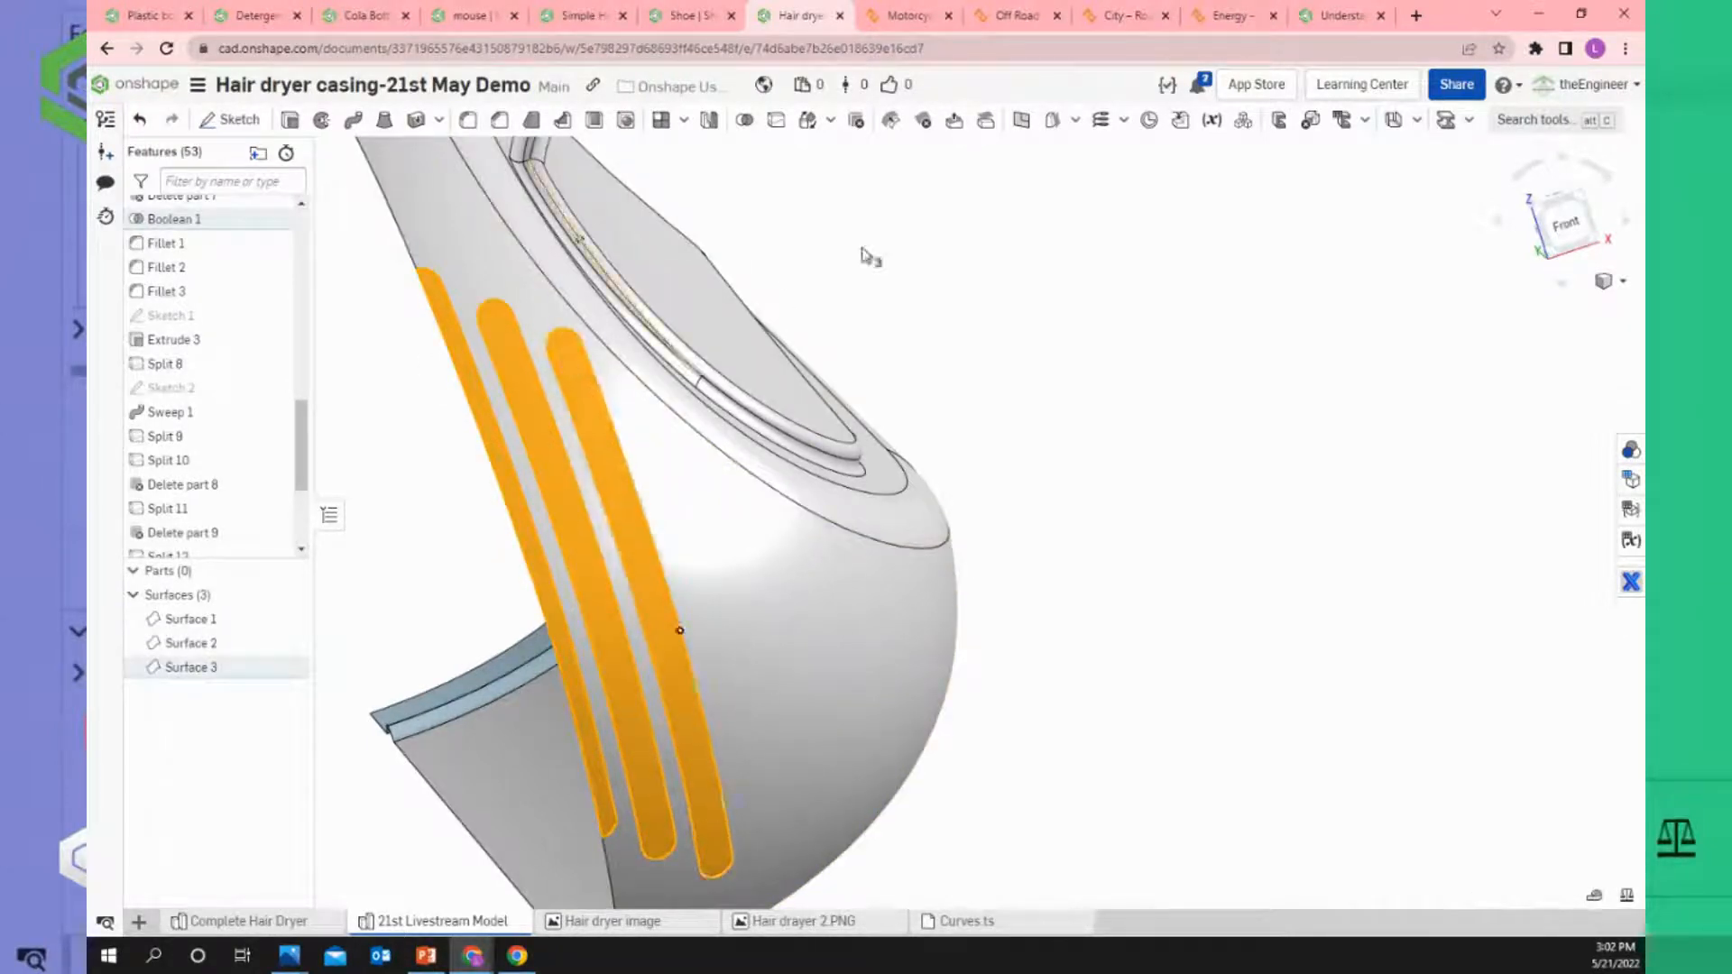
pyautogui.click(924, 122)
pyautogui.scroll(-2, 969, 302)
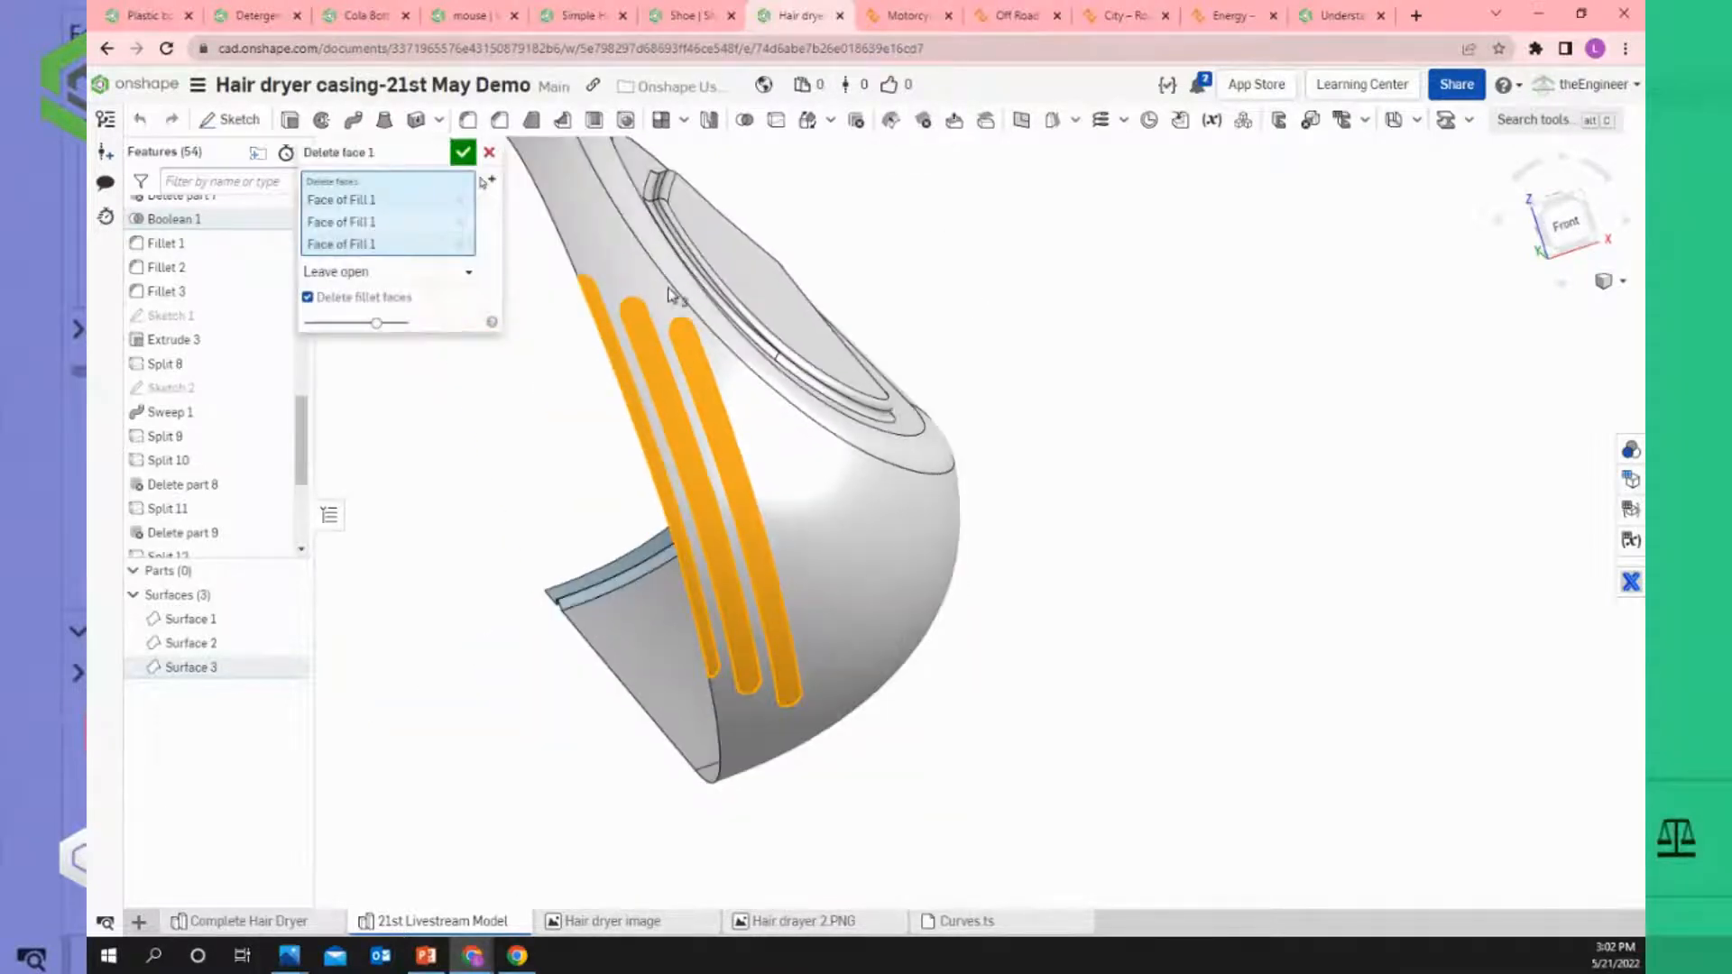
pyautogui.click(462, 152)
# Mirror Surface 1, Surface 2 and Surface 3 of the half casing about the Right plane with a part mirror.
pyautogui.scroll(-1, 520, 424)
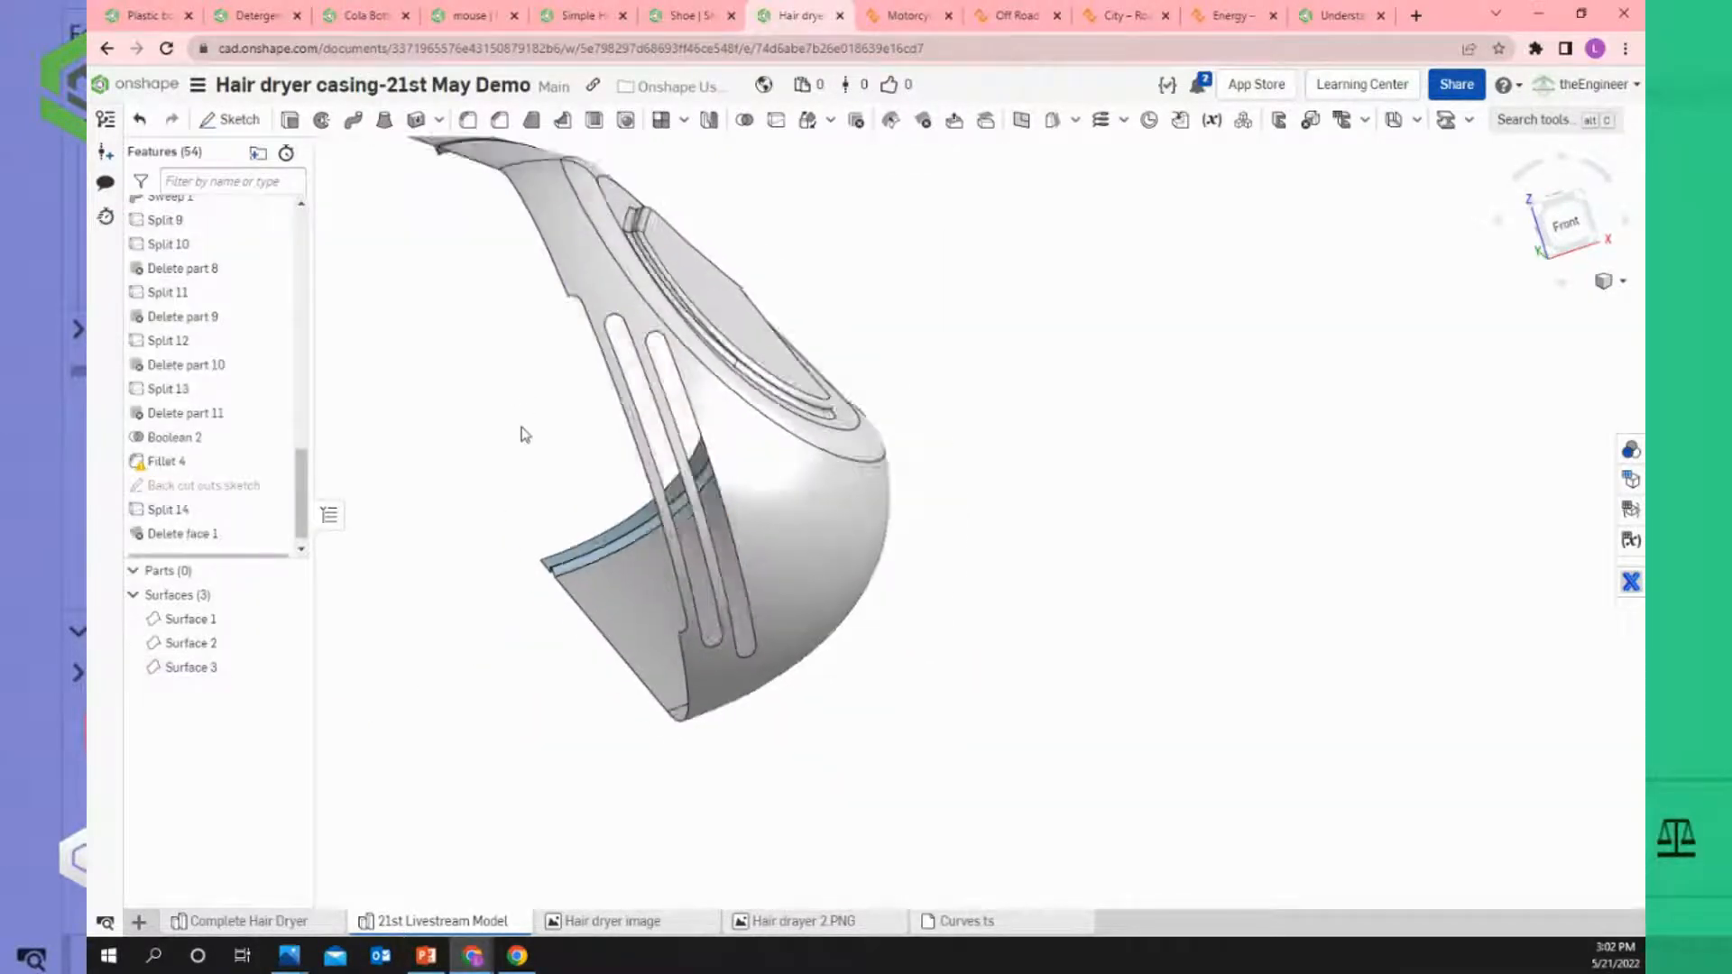
pyautogui.scroll(-2, 522, 427)
pyautogui.moveTo(522, 427); pyautogui.dragTo(477, 474, button='right')
pyautogui.scroll(-1, 521, 397)
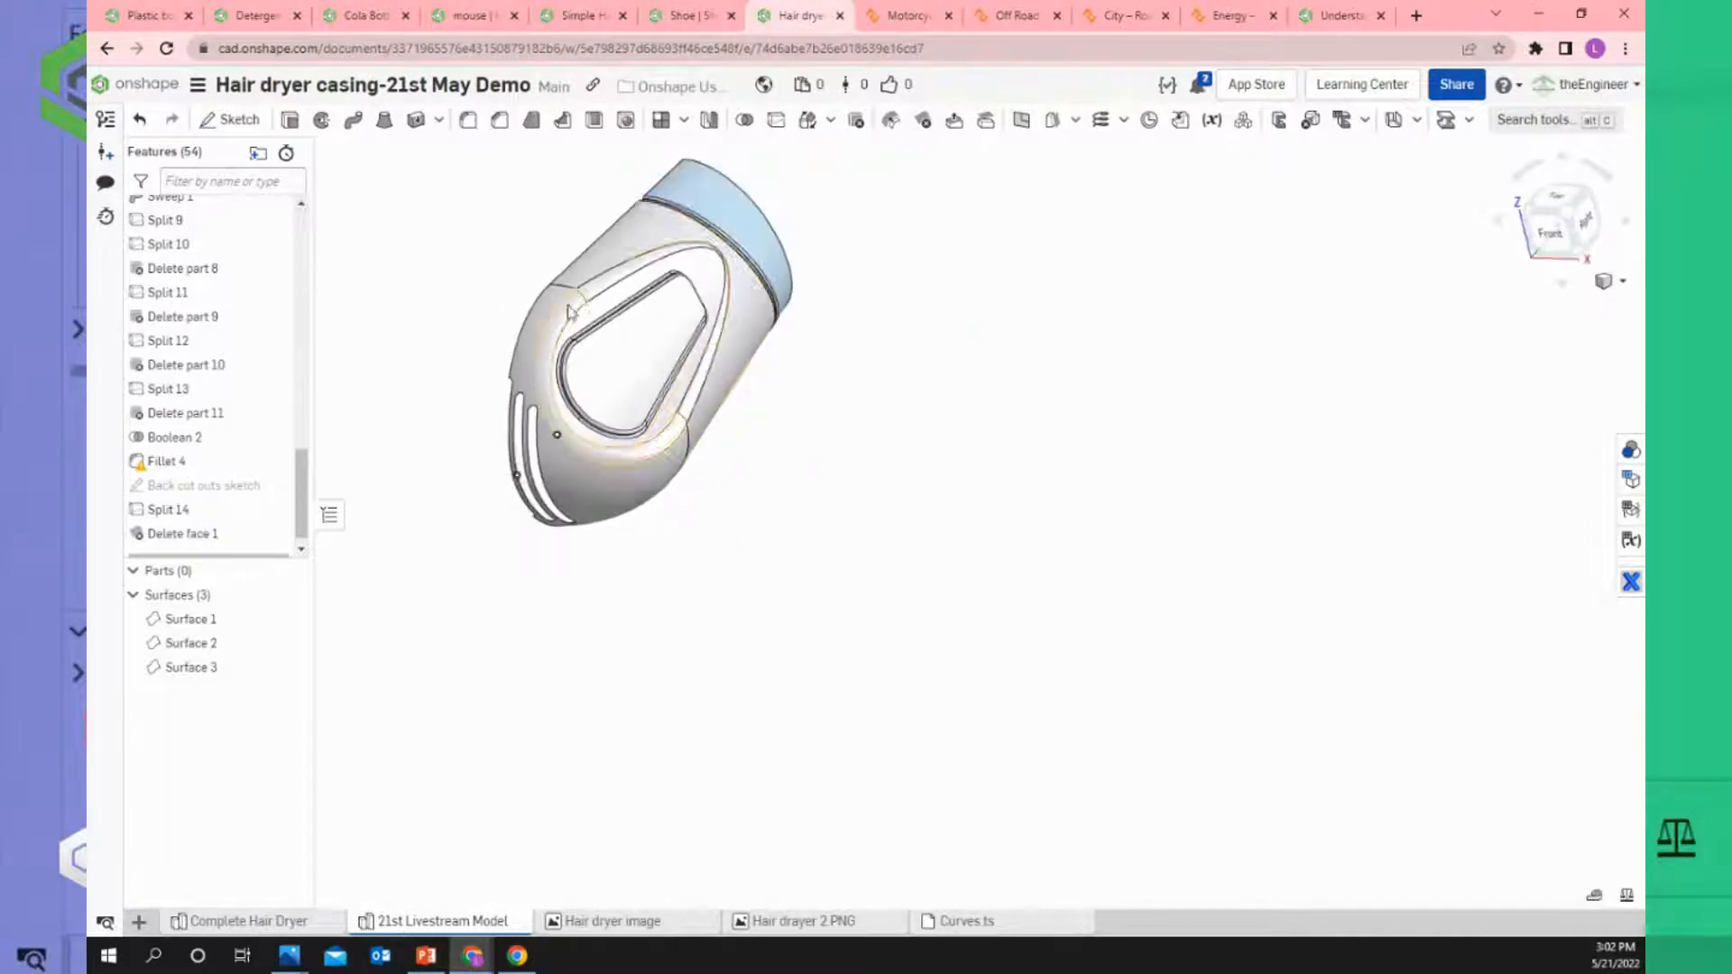
pyautogui.scroll(2, 444, 304)
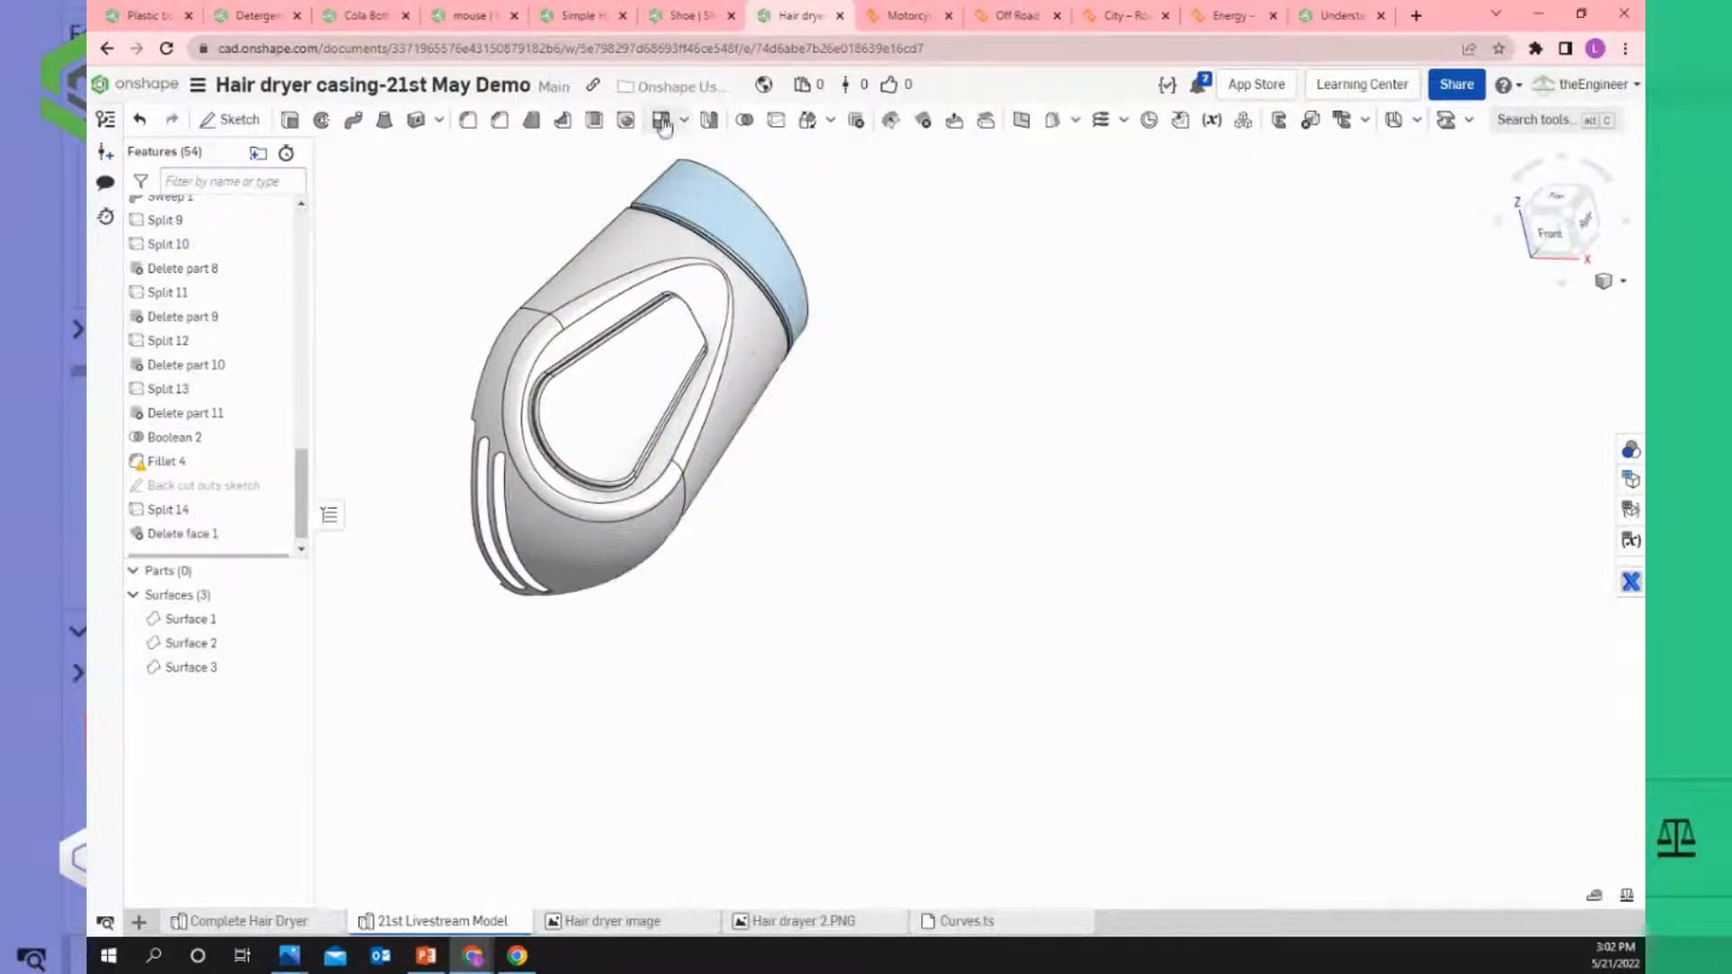
pyautogui.click(708, 120)
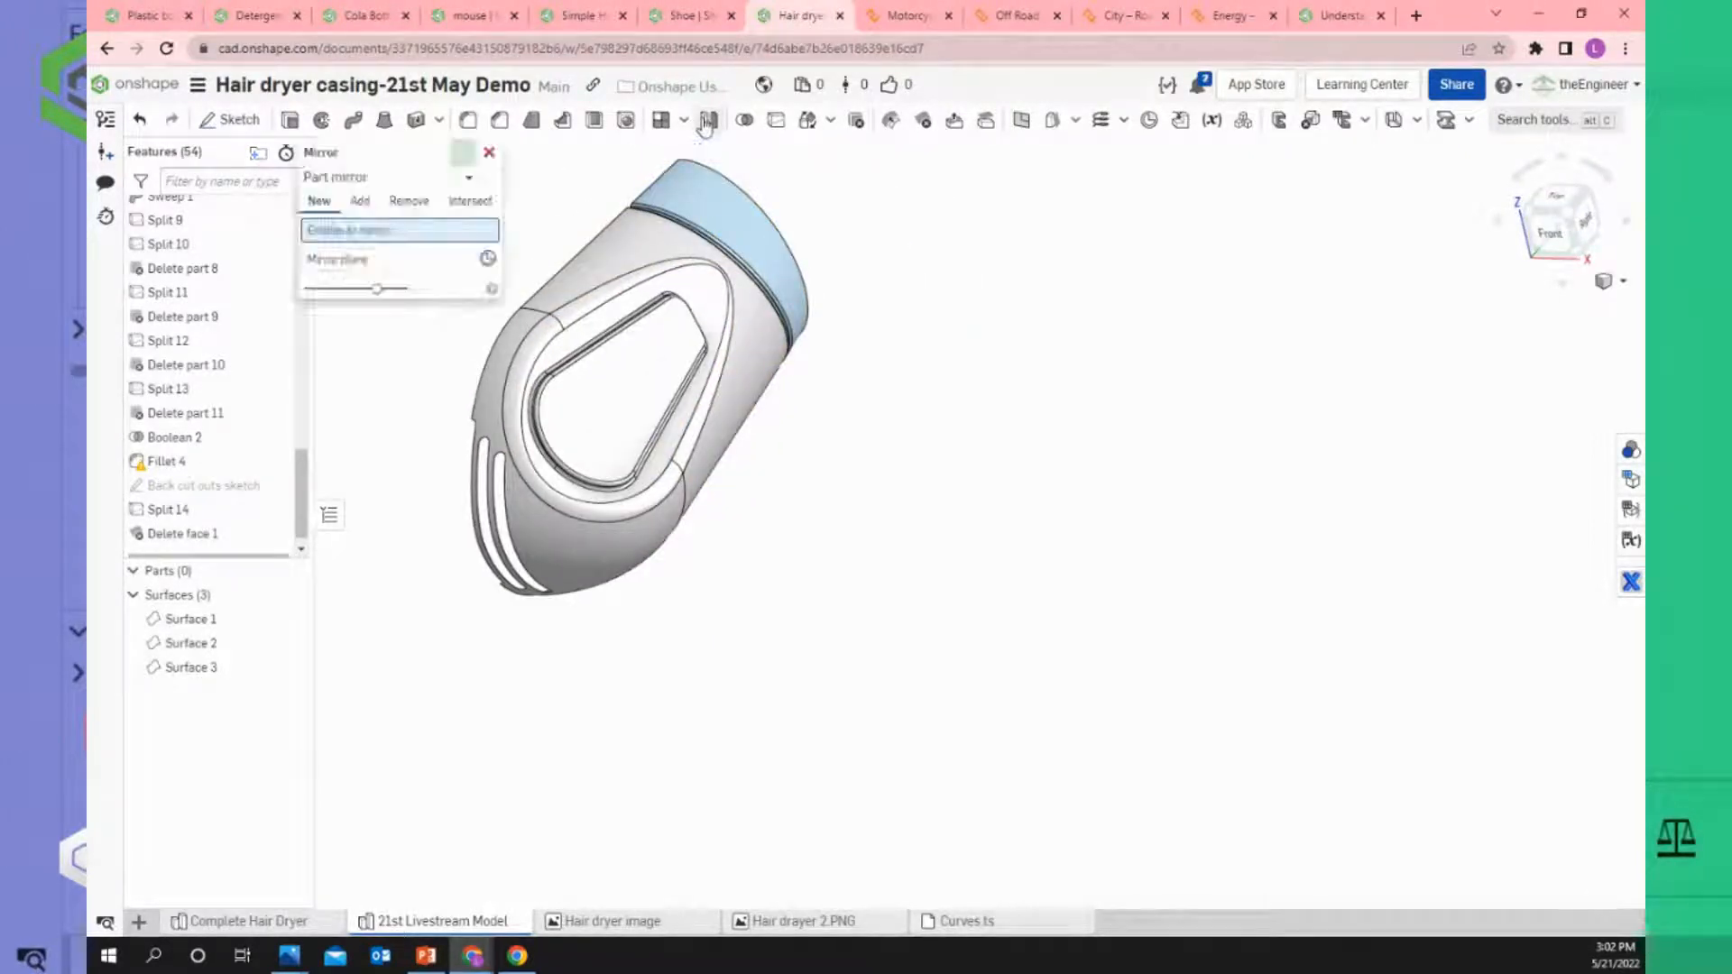
pyautogui.scroll(3, 287, 225)
pyautogui.scroll(5, 287, 226)
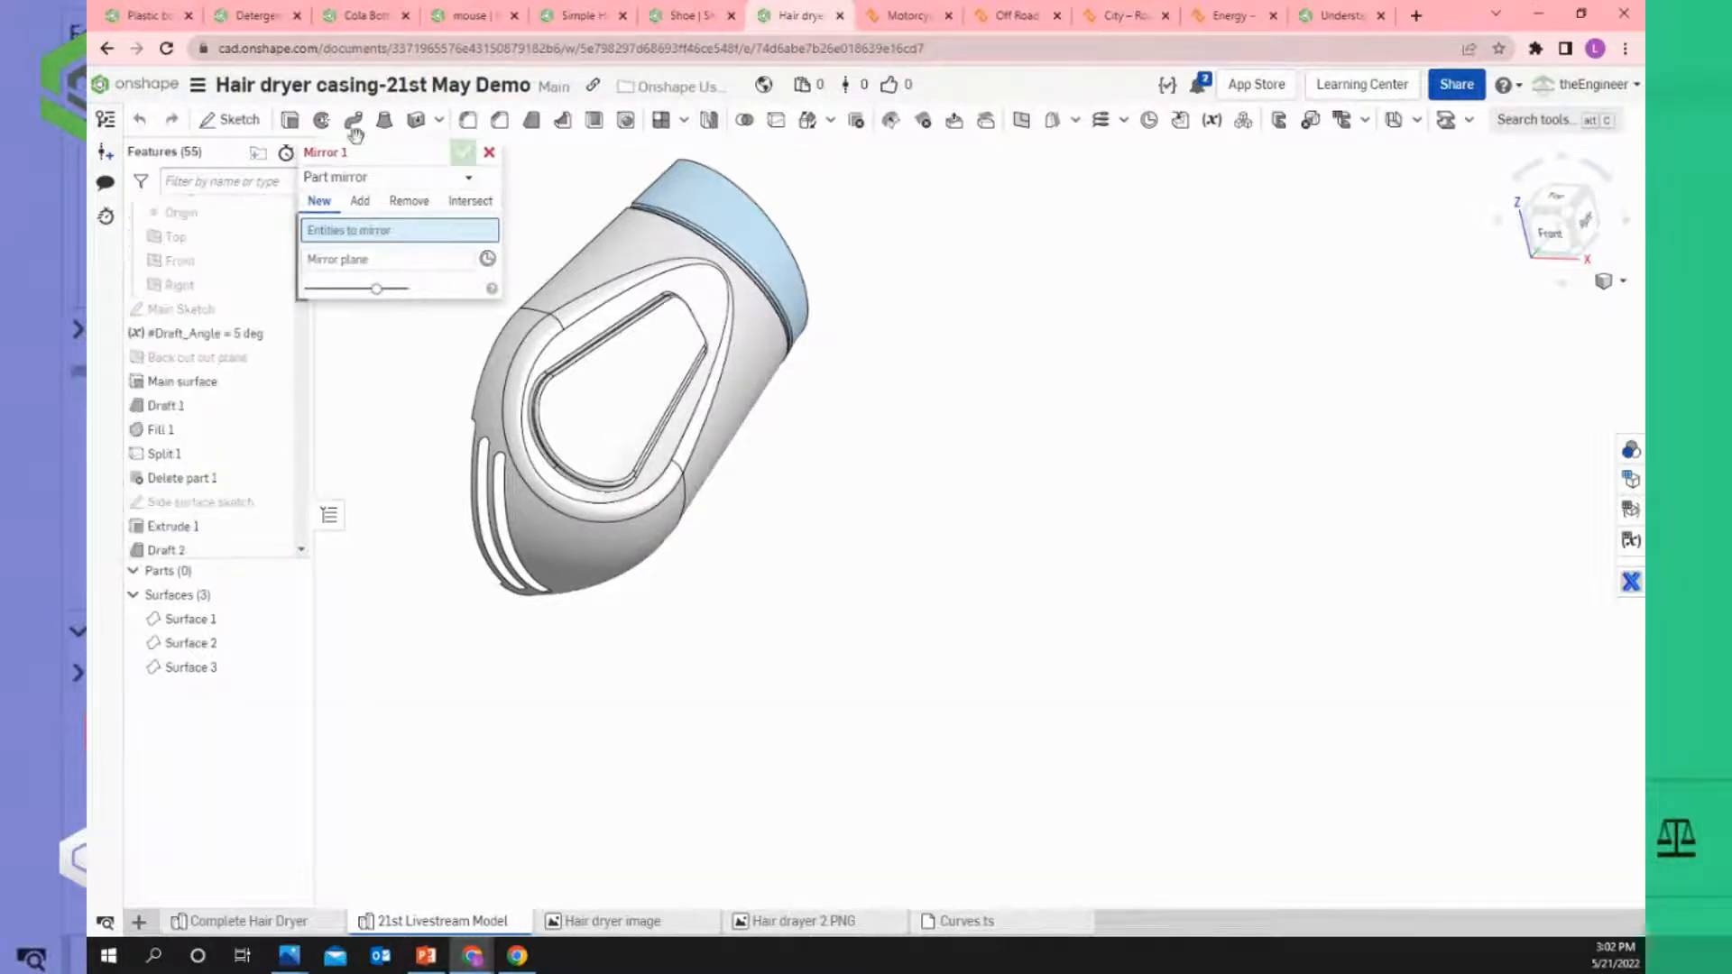
pyautogui.moveTo(388, 152); pyautogui.dragTo(947, 236)
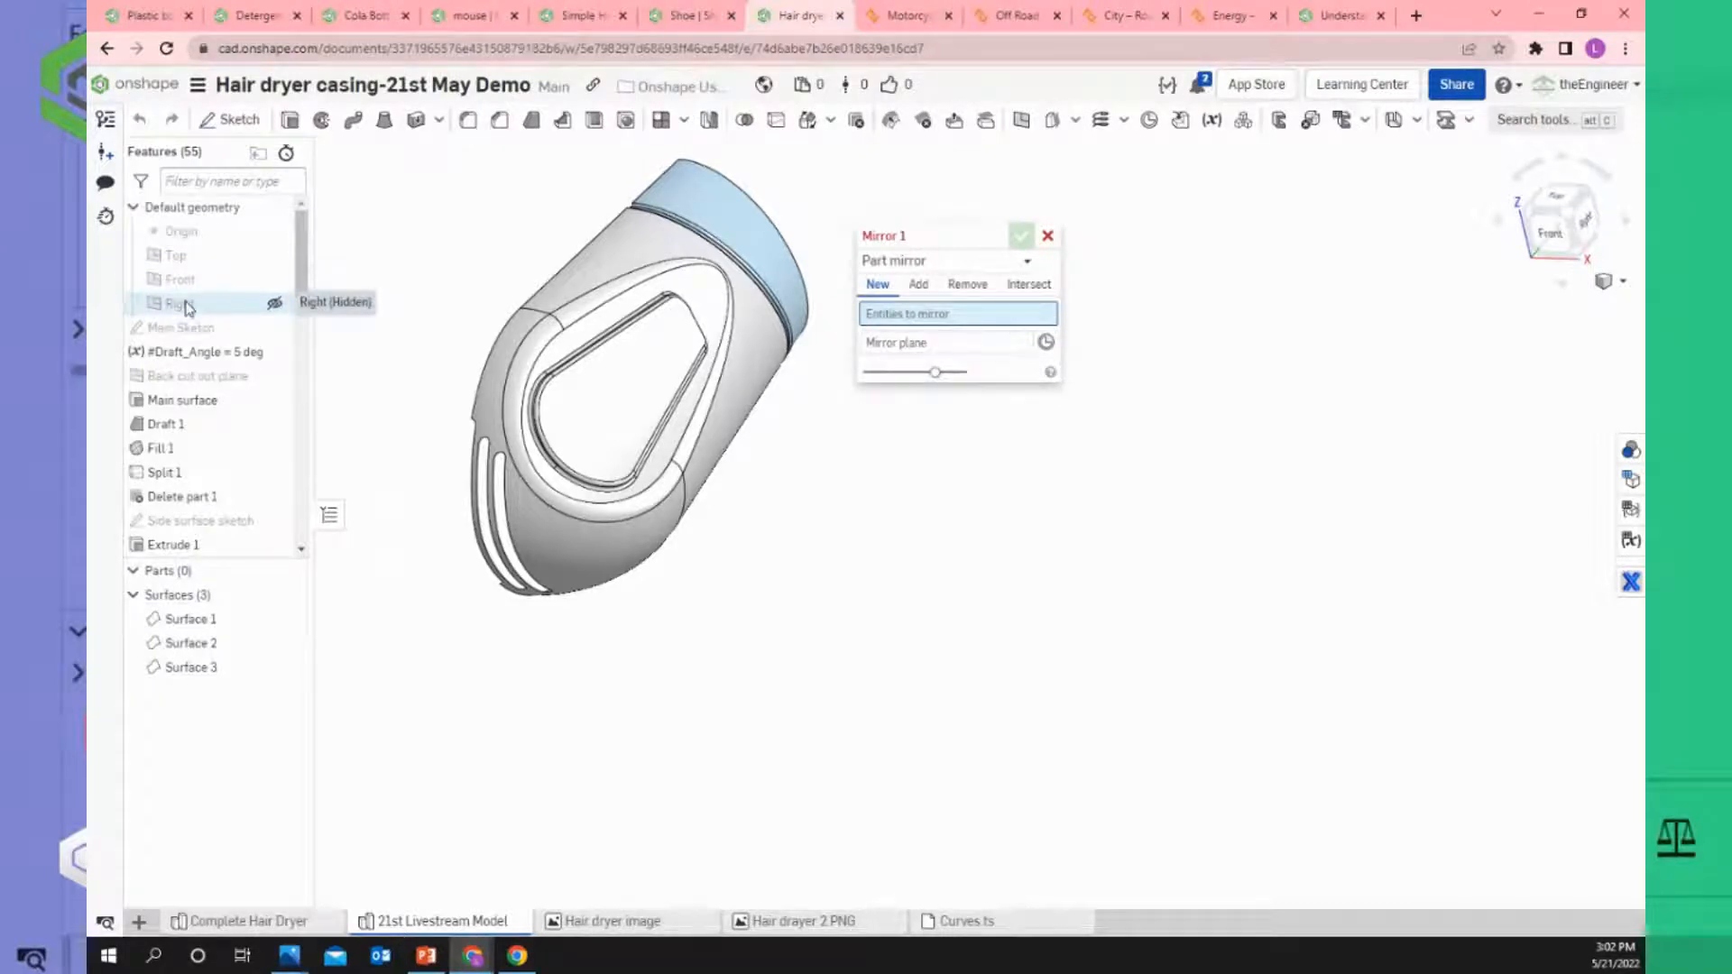
pyautogui.click(914, 347)
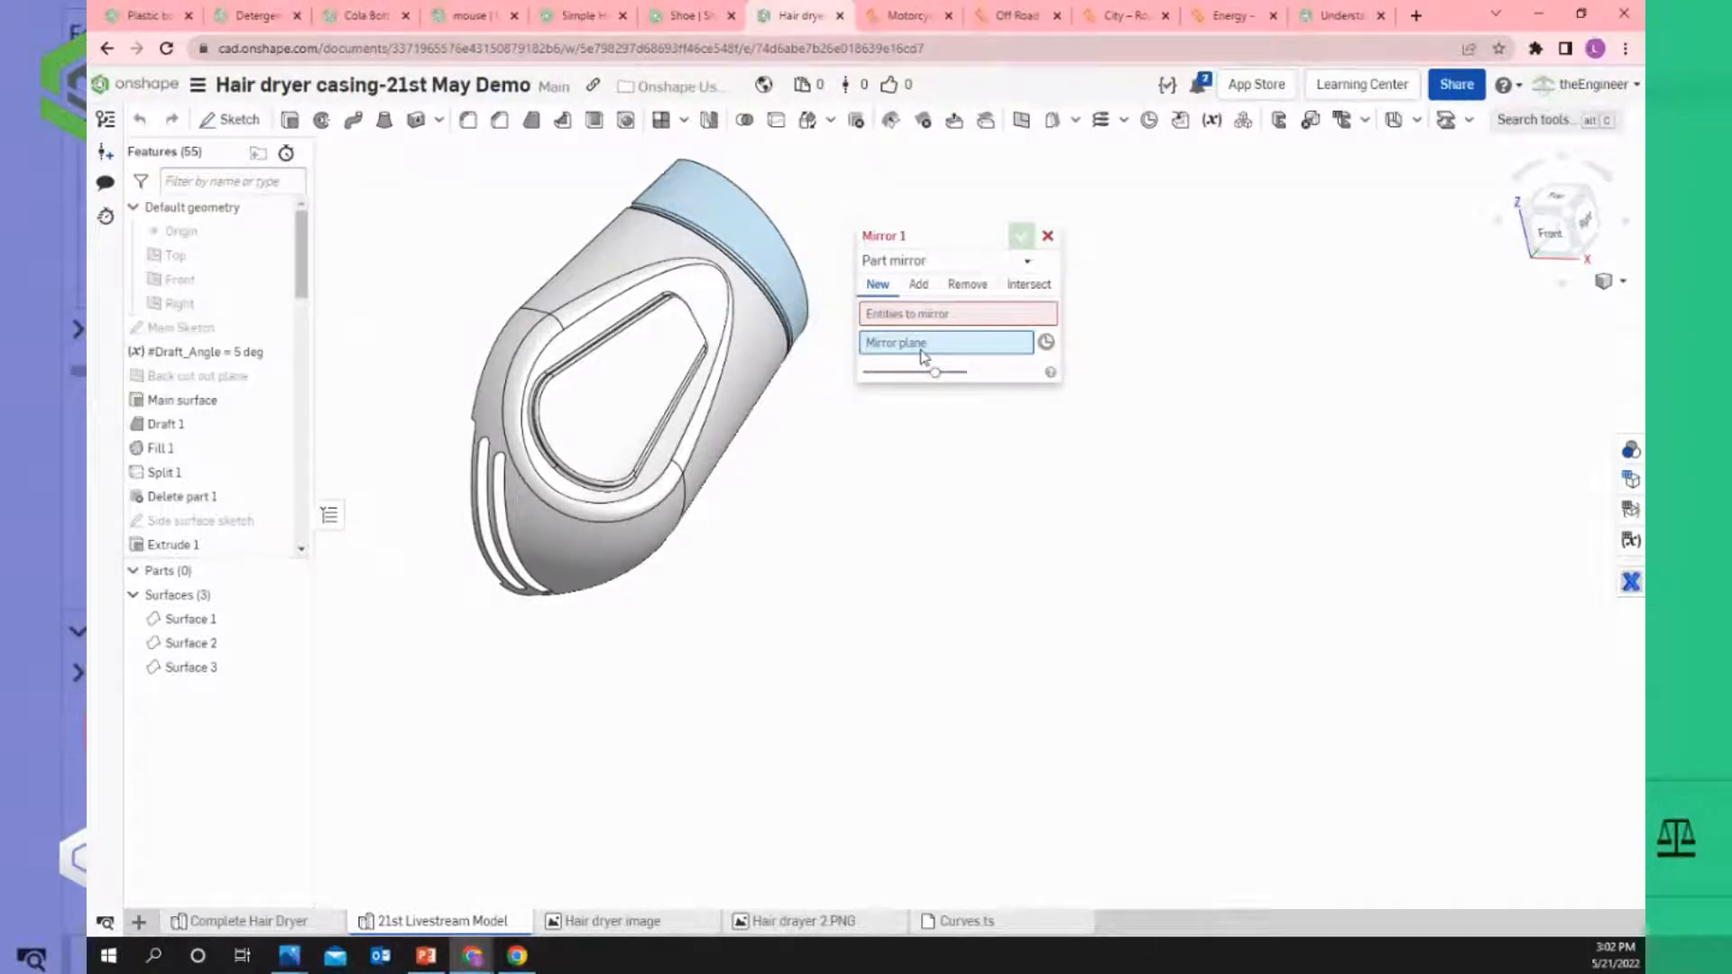
pyautogui.scroll(-3, 919, 466)
pyautogui.moveTo(501, 177); pyautogui.dragTo(925, 607)
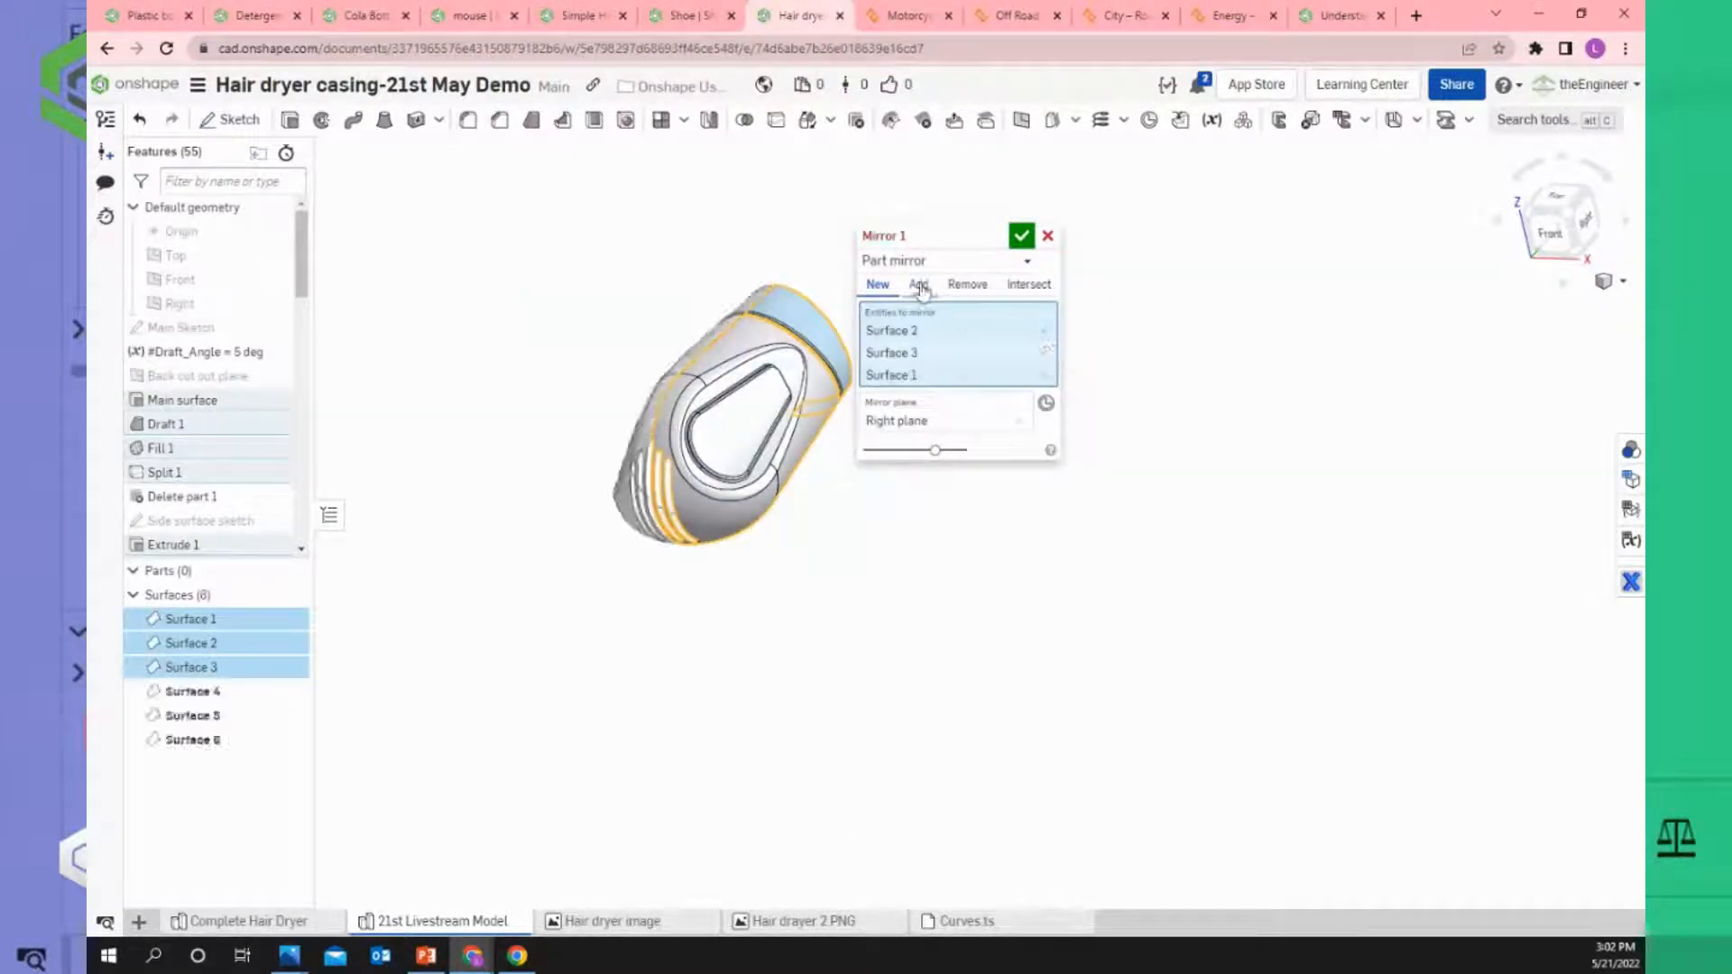
# Set the mirror to Add with Merge with all enabled, and accept the feature.
pyautogui.click(919, 285)
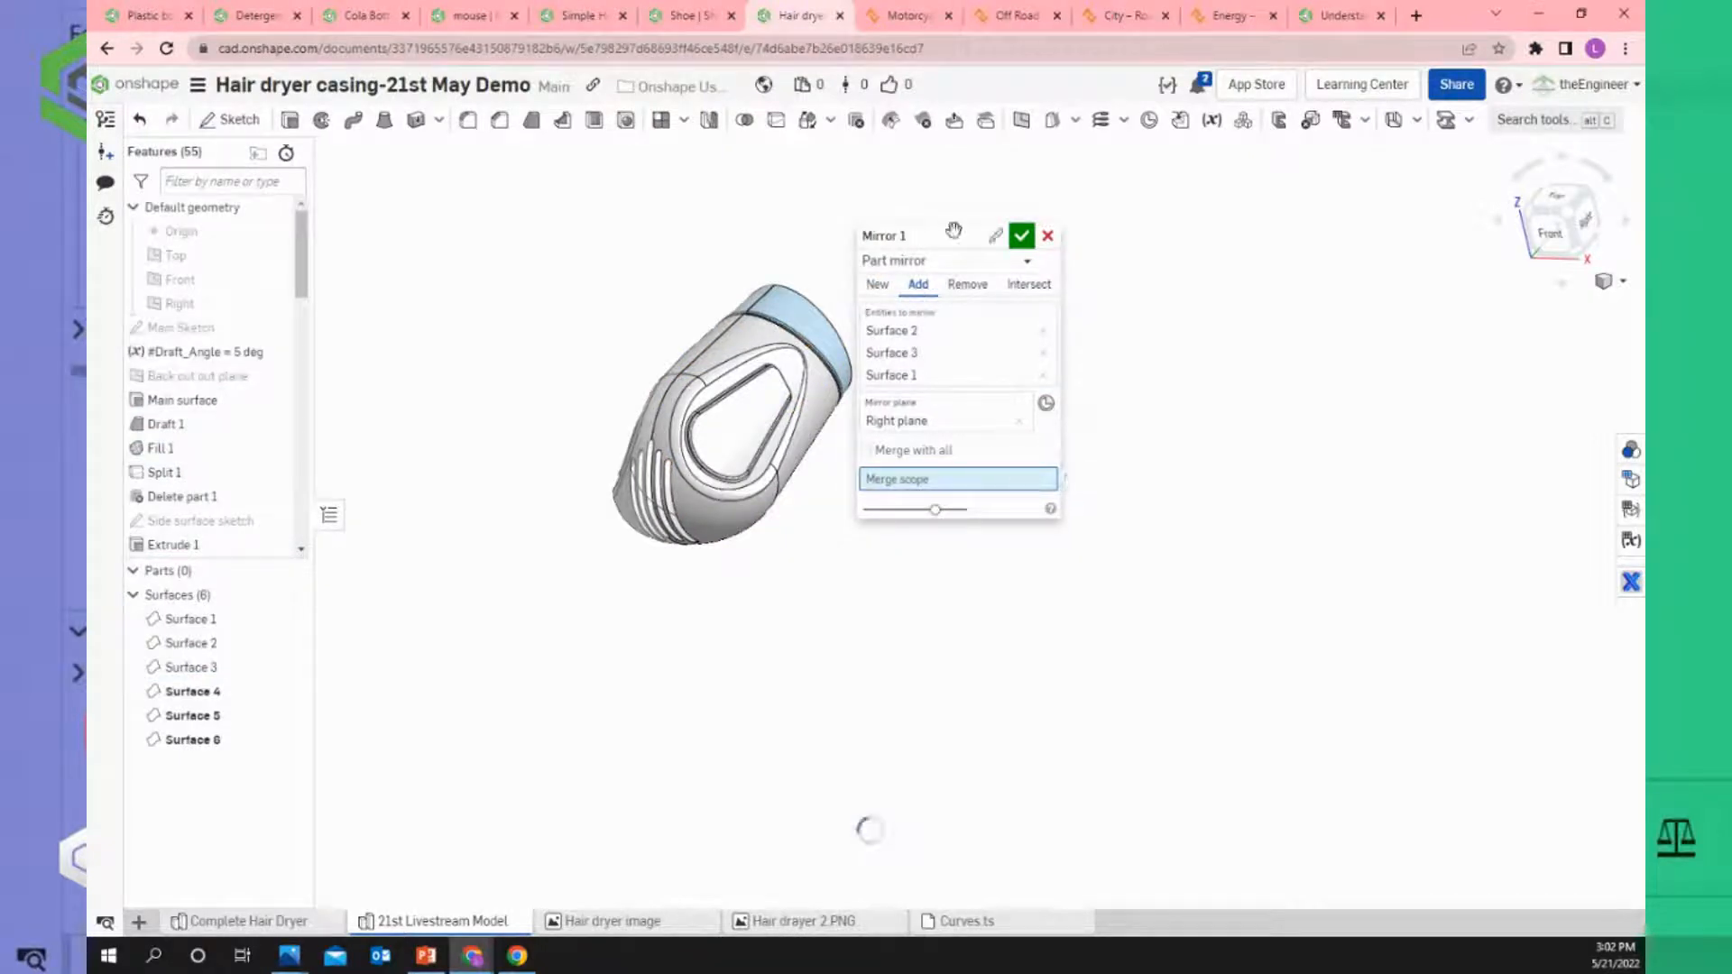
pyautogui.moveTo(953, 230); pyautogui.dragTo(1003, 215)
pyautogui.scroll(5, 876, 394)
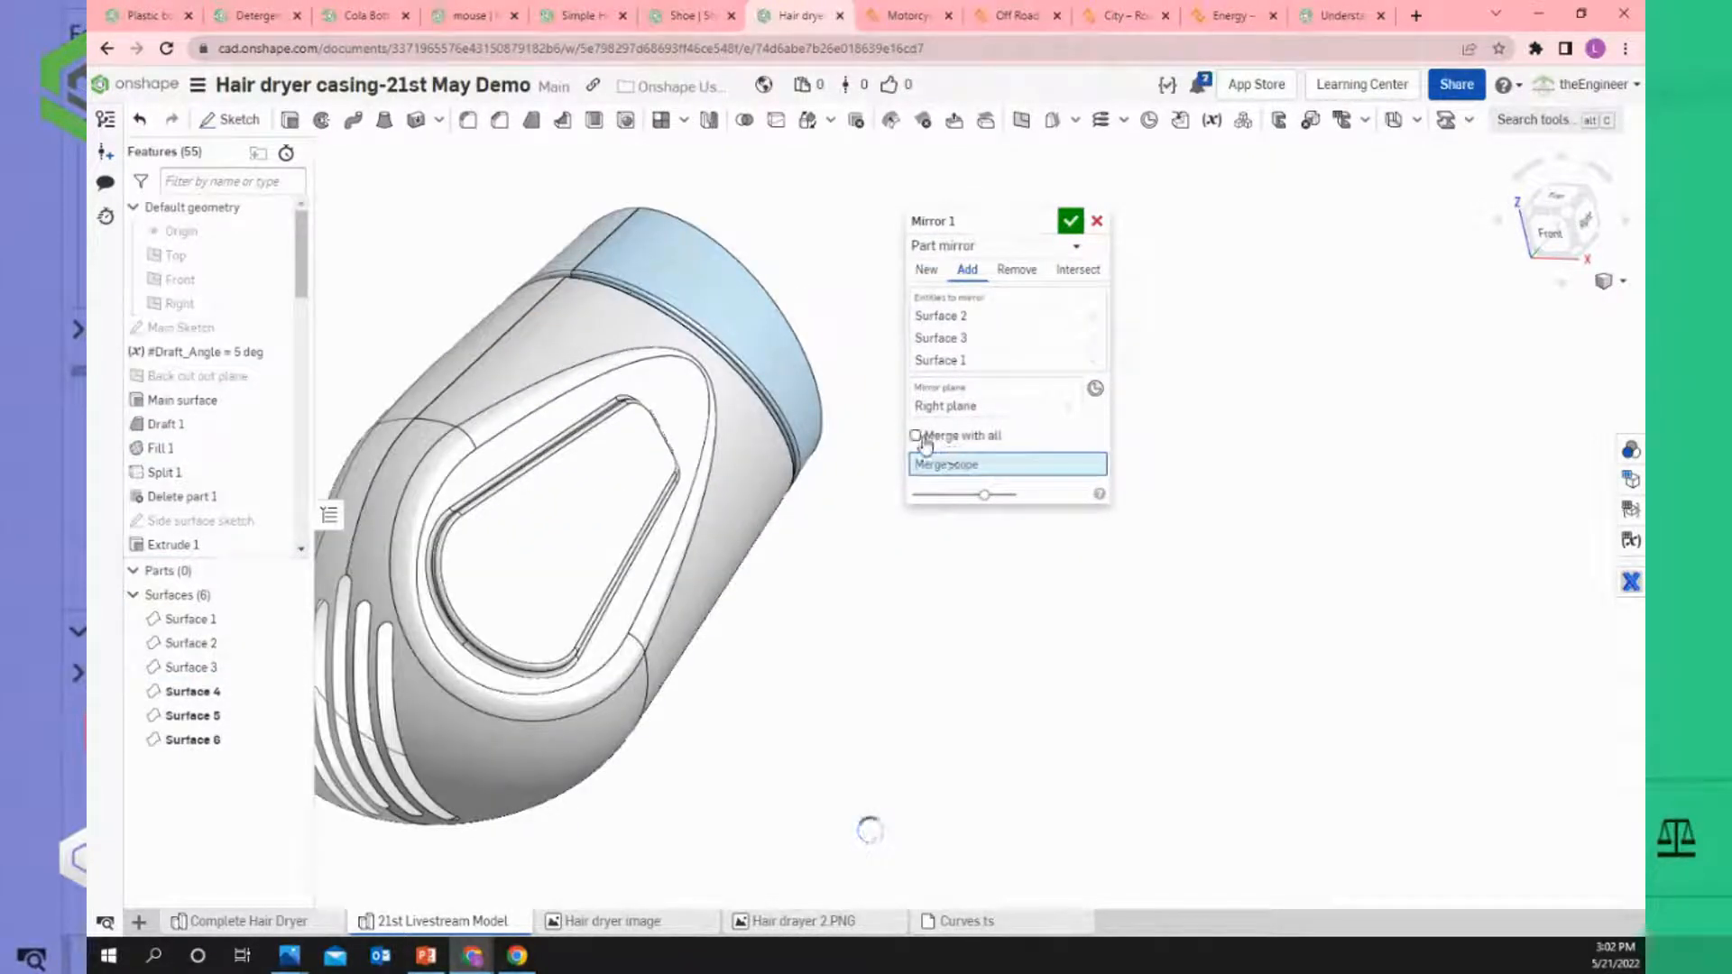
pyautogui.click(915, 436)
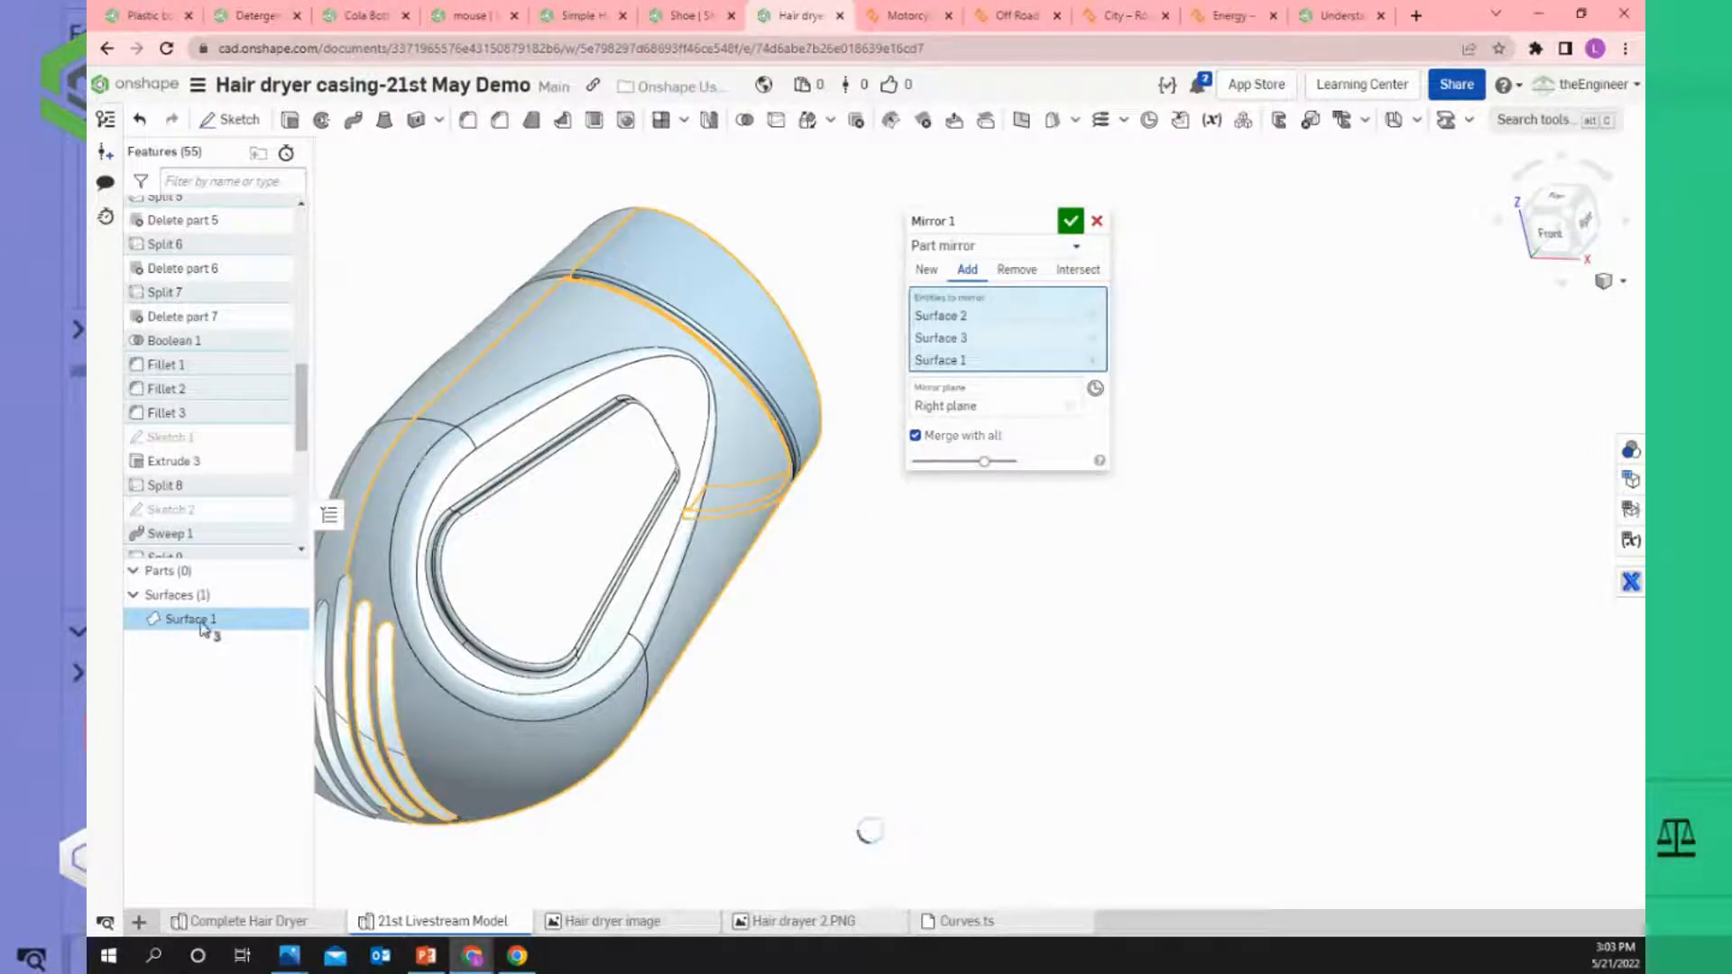
pyautogui.click(1070, 224)
# Inspect the complete mirrored casing from the side and in isometric view.
pyautogui.scroll(-3, 1035, 416)
pyautogui.moveTo(1020, 523); pyautogui.dragTo(974, 479, button='right')
pyautogui.scroll(3, 975, 427)
pyautogui.scroll(4, 977, 433)
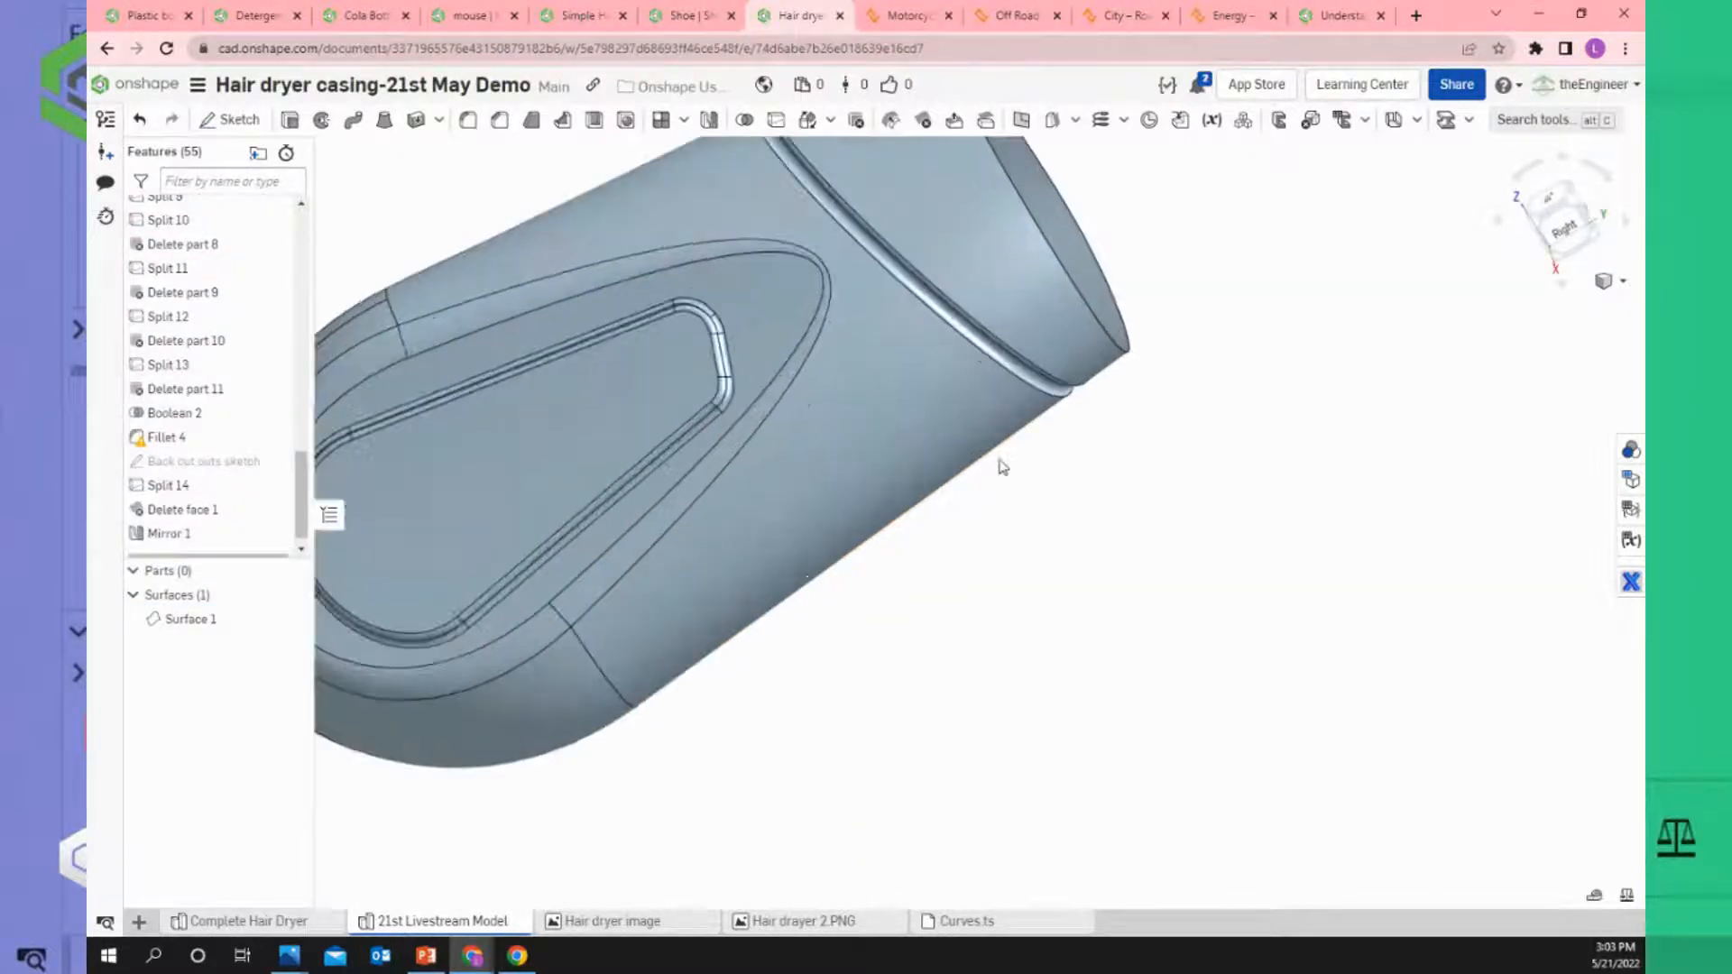
pyautogui.press('f')
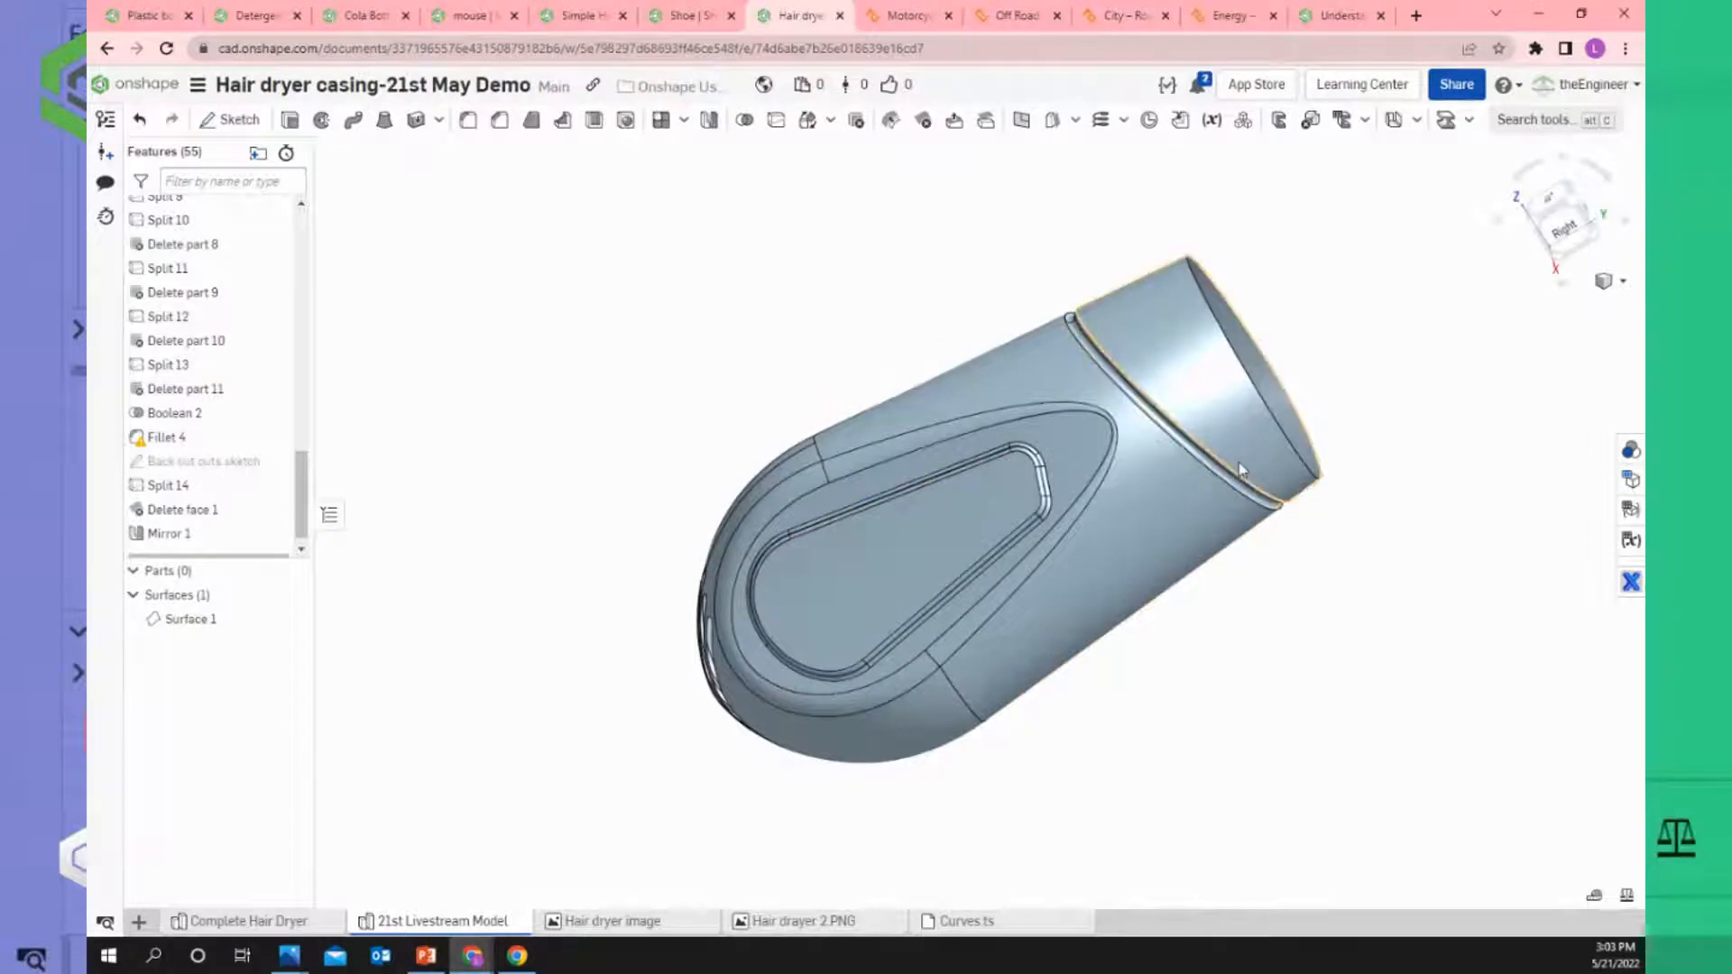
pyautogui.hotkey('shift', '7')
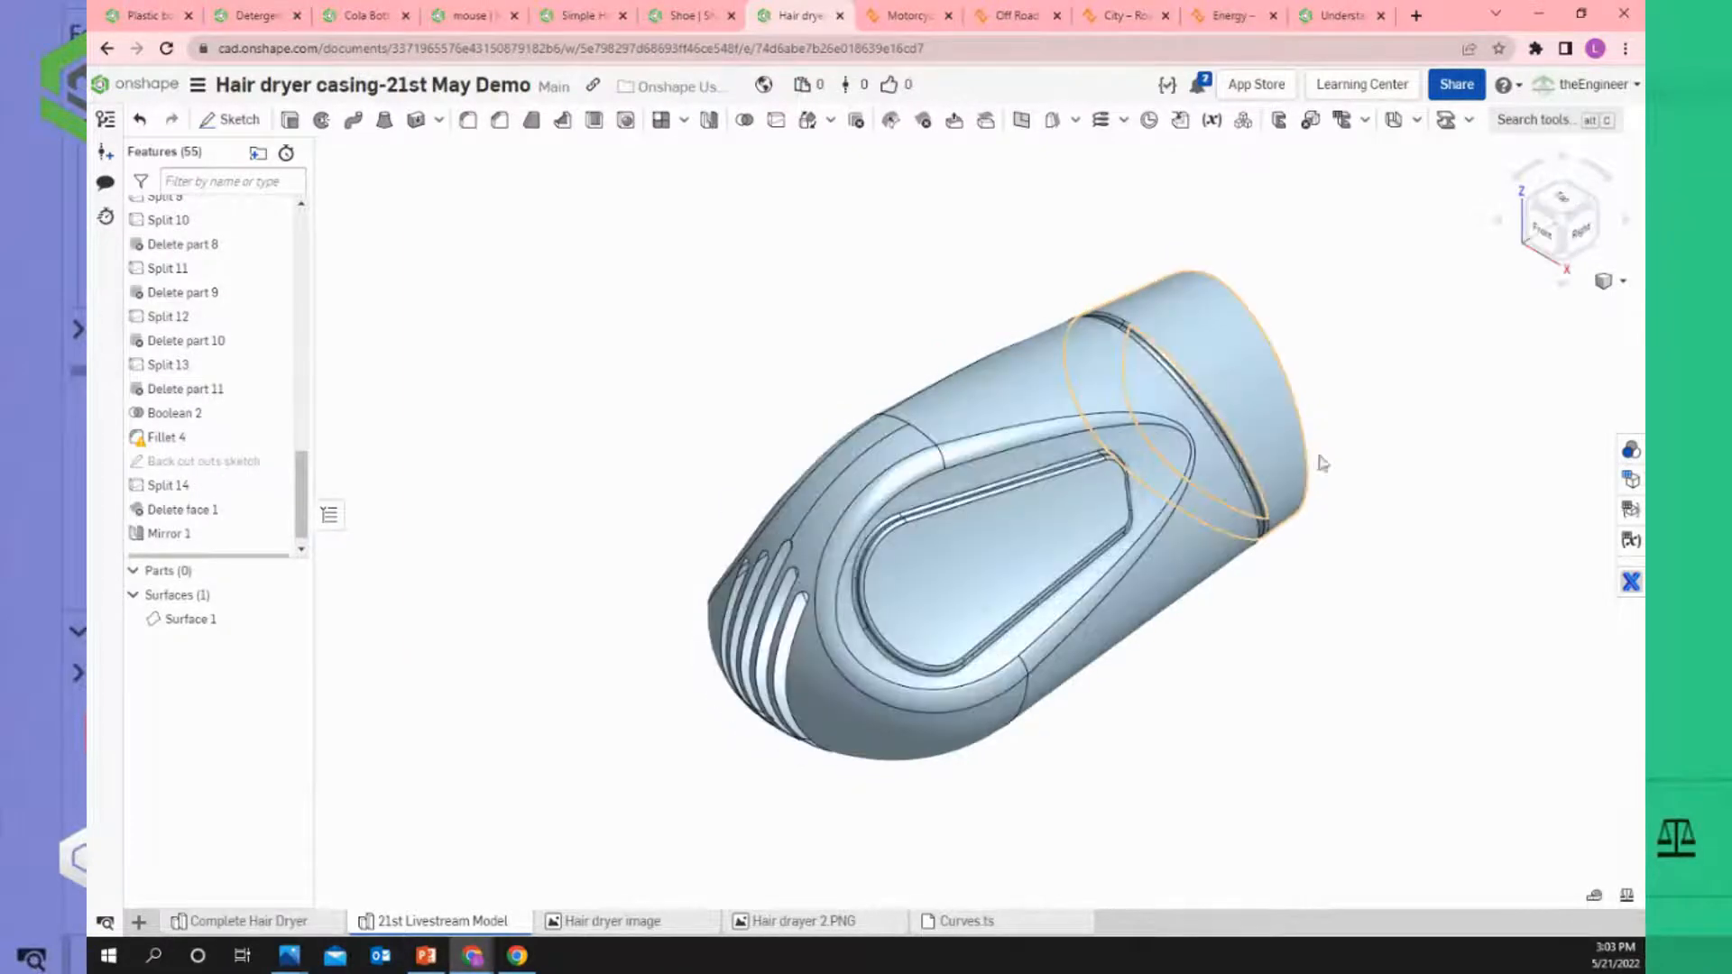
pyautogui.scroll(3, 1315, 464)
pyautogui.scroll(-2, 1295, 484)
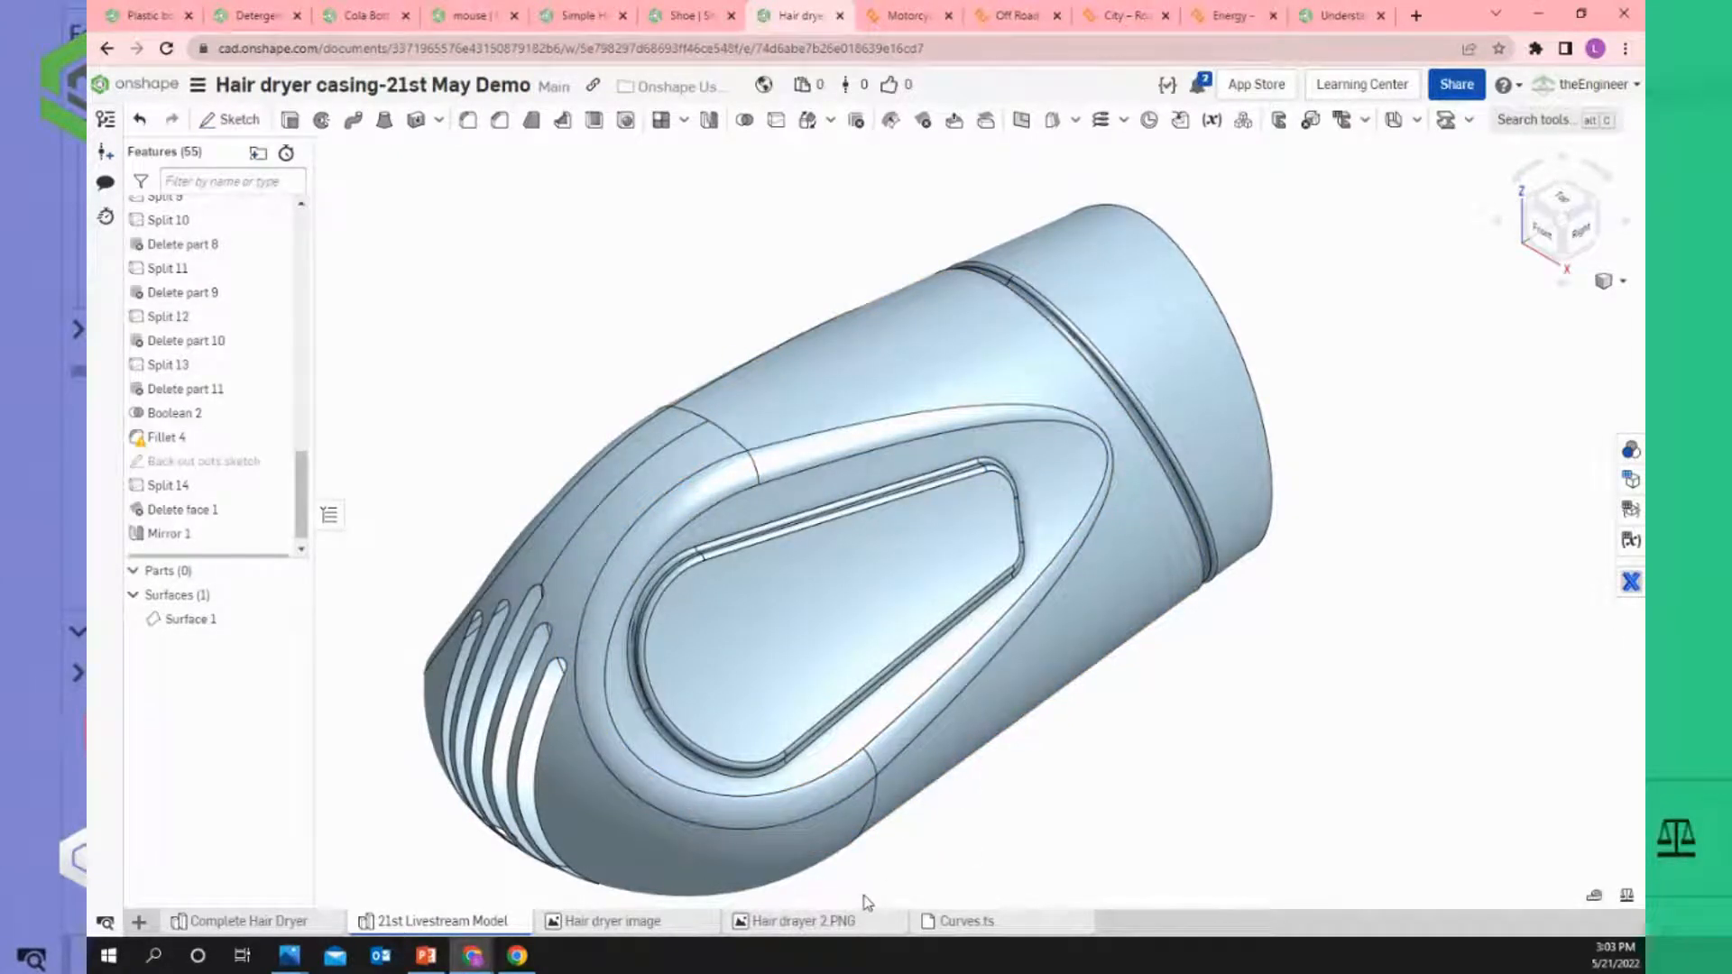
pyautogui.scroll(-3, 541, 546)
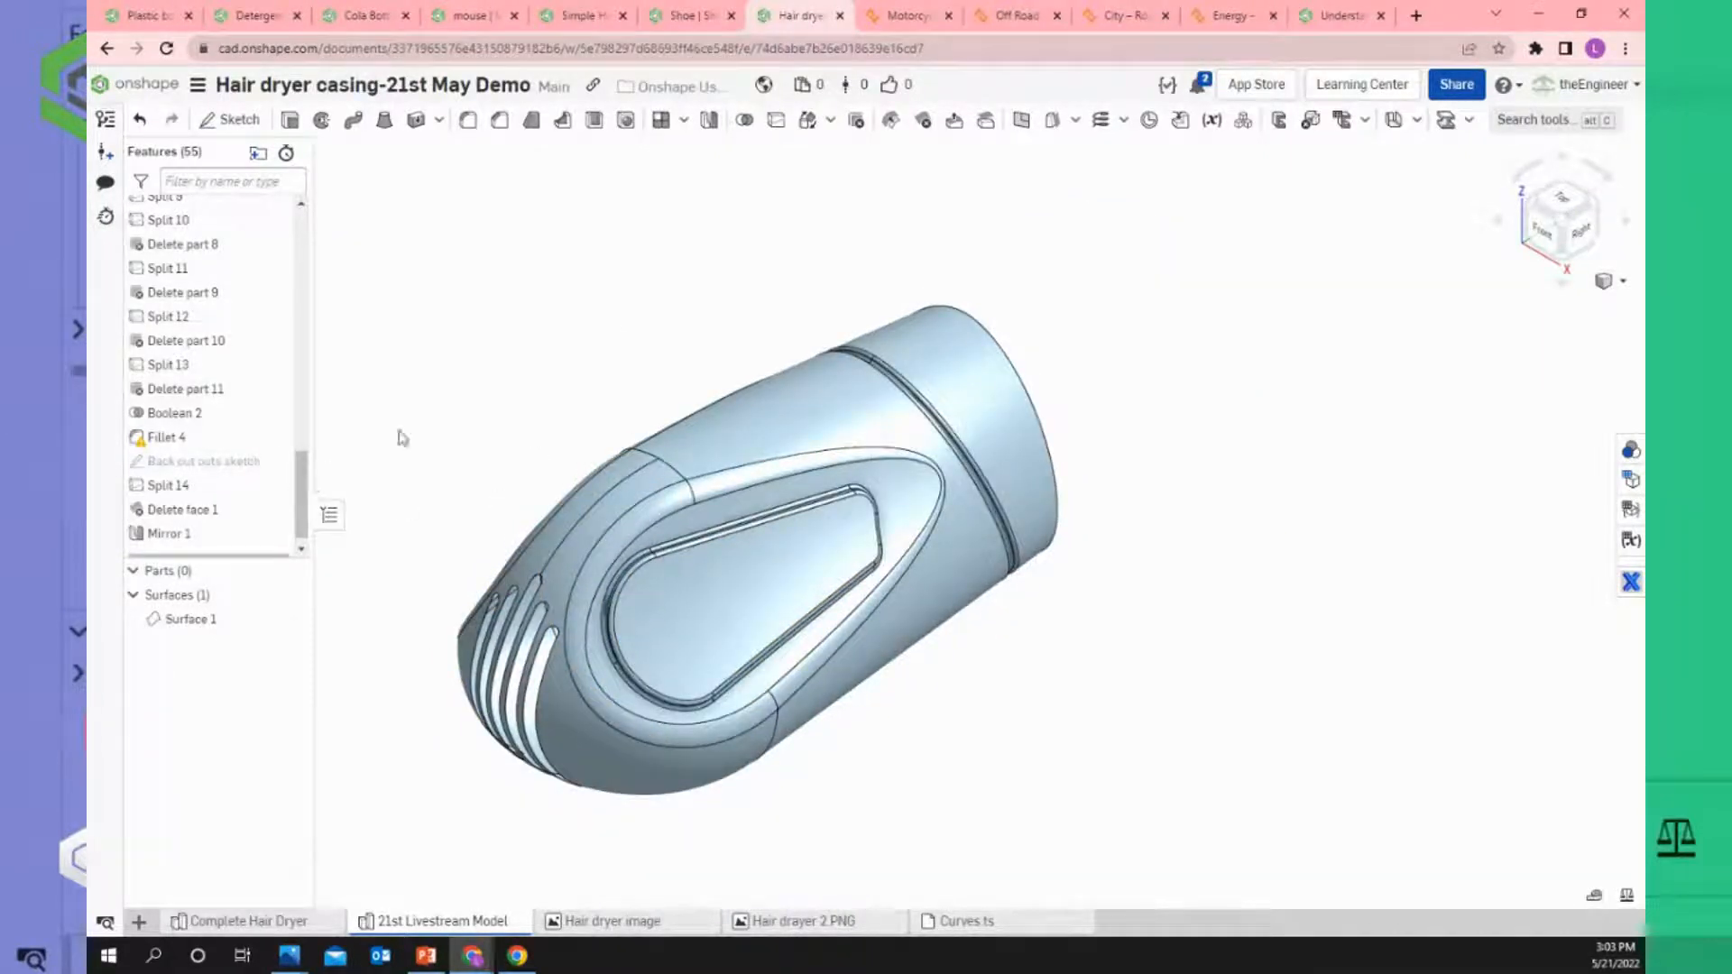
pyautogui.click(1122, 120)
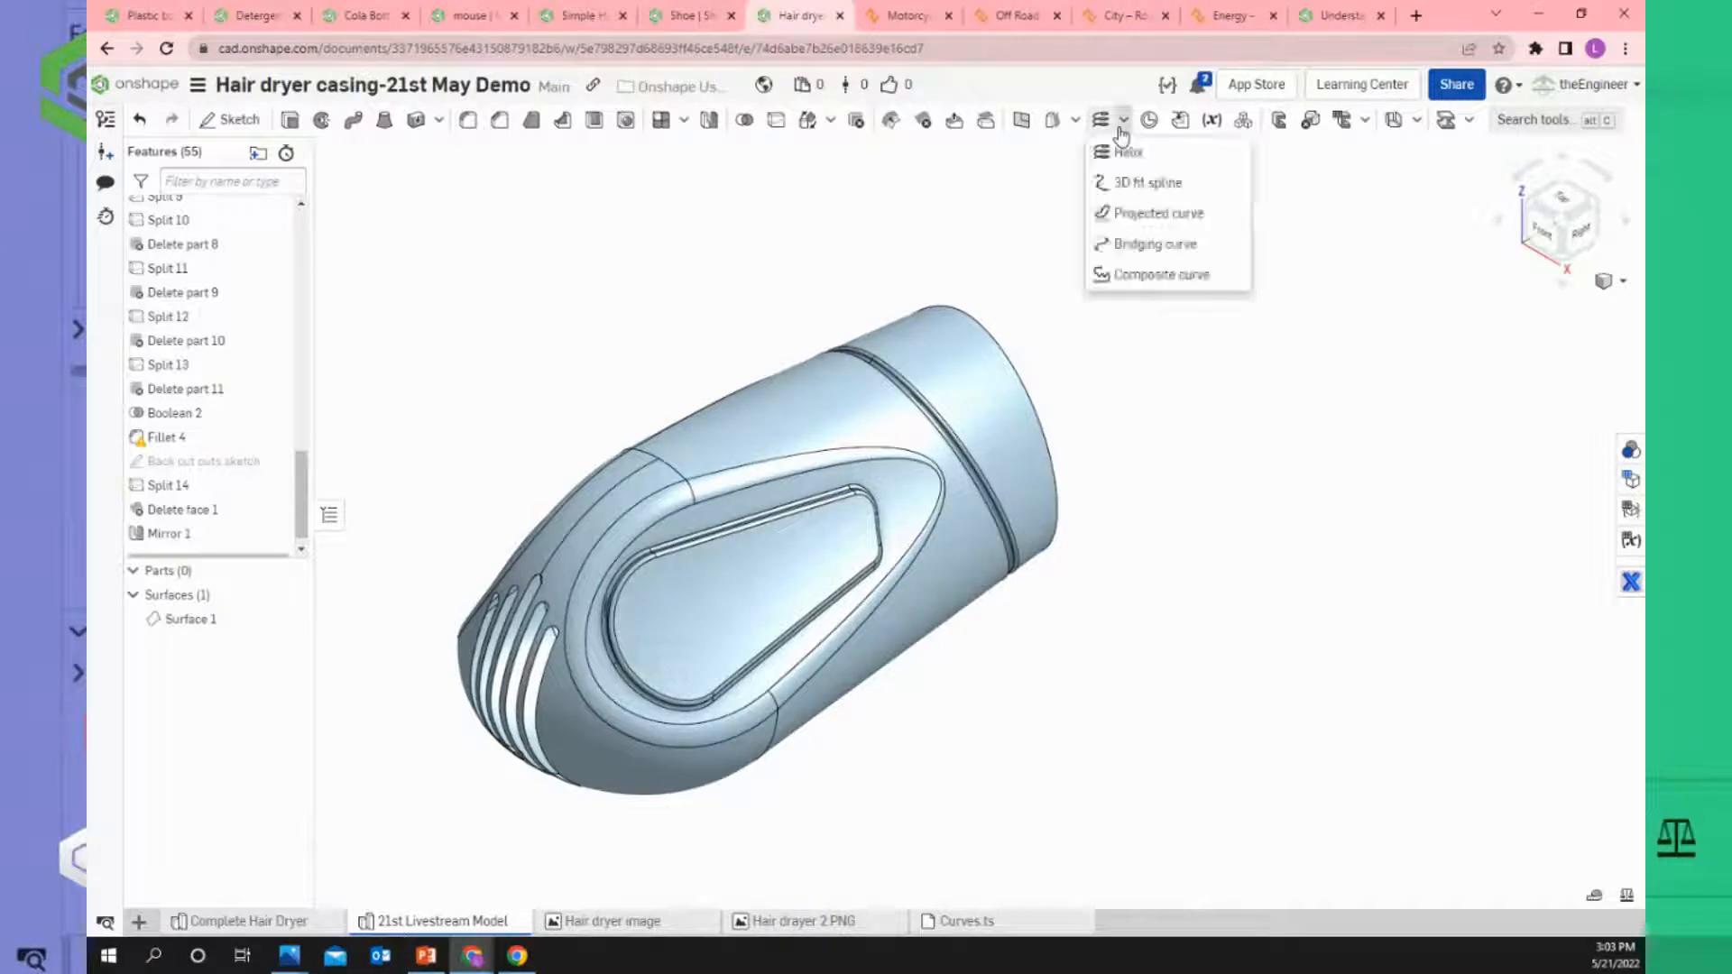
pyautogui.click(830, 121)
pyautogui.click(1021, 121)
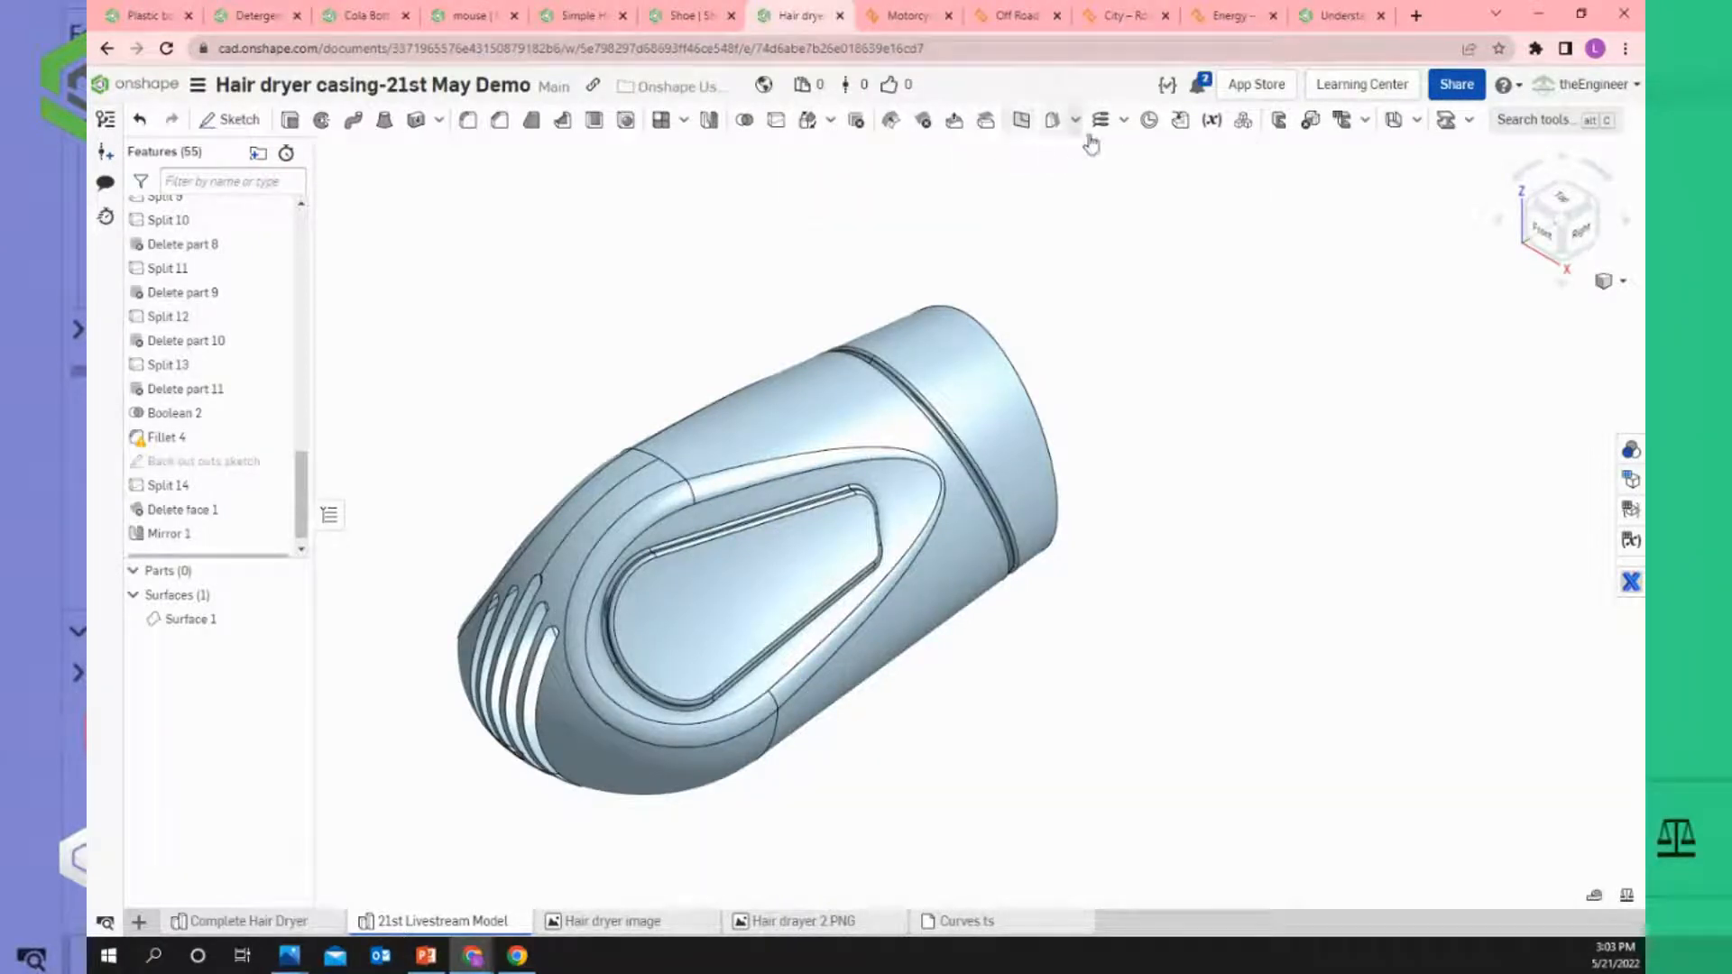
pyautogui.click(1075, 120)
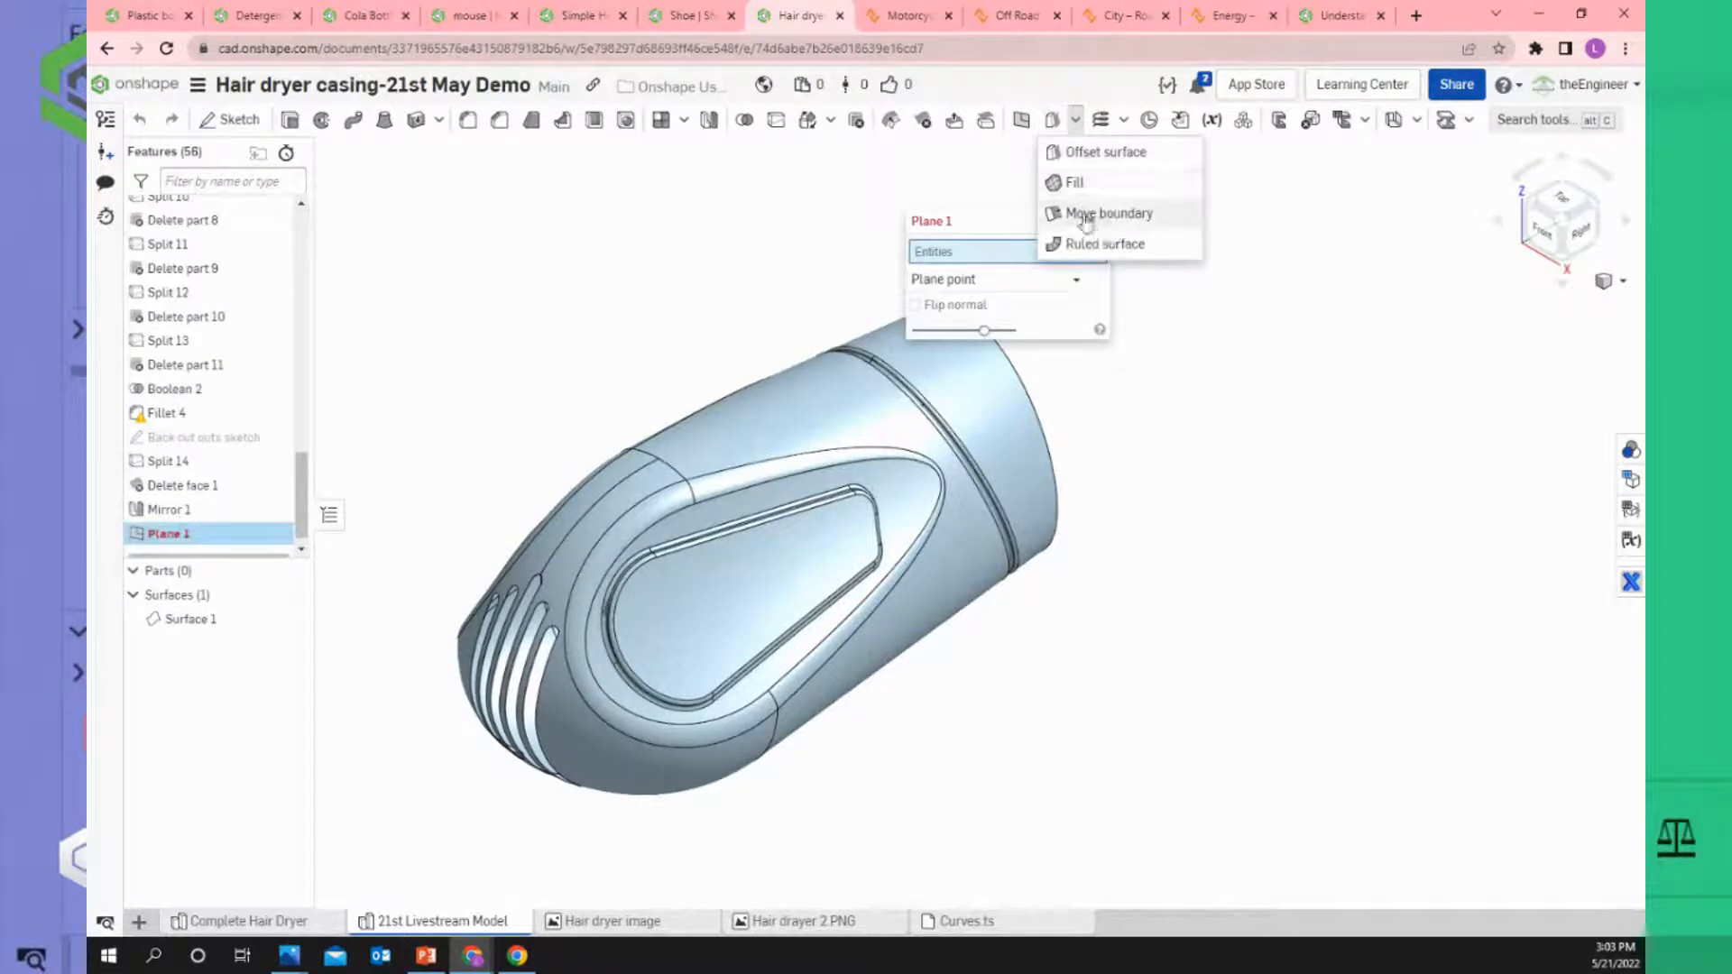
pyautogui.click(966, 172)
pyautogui.click(1097, 222)
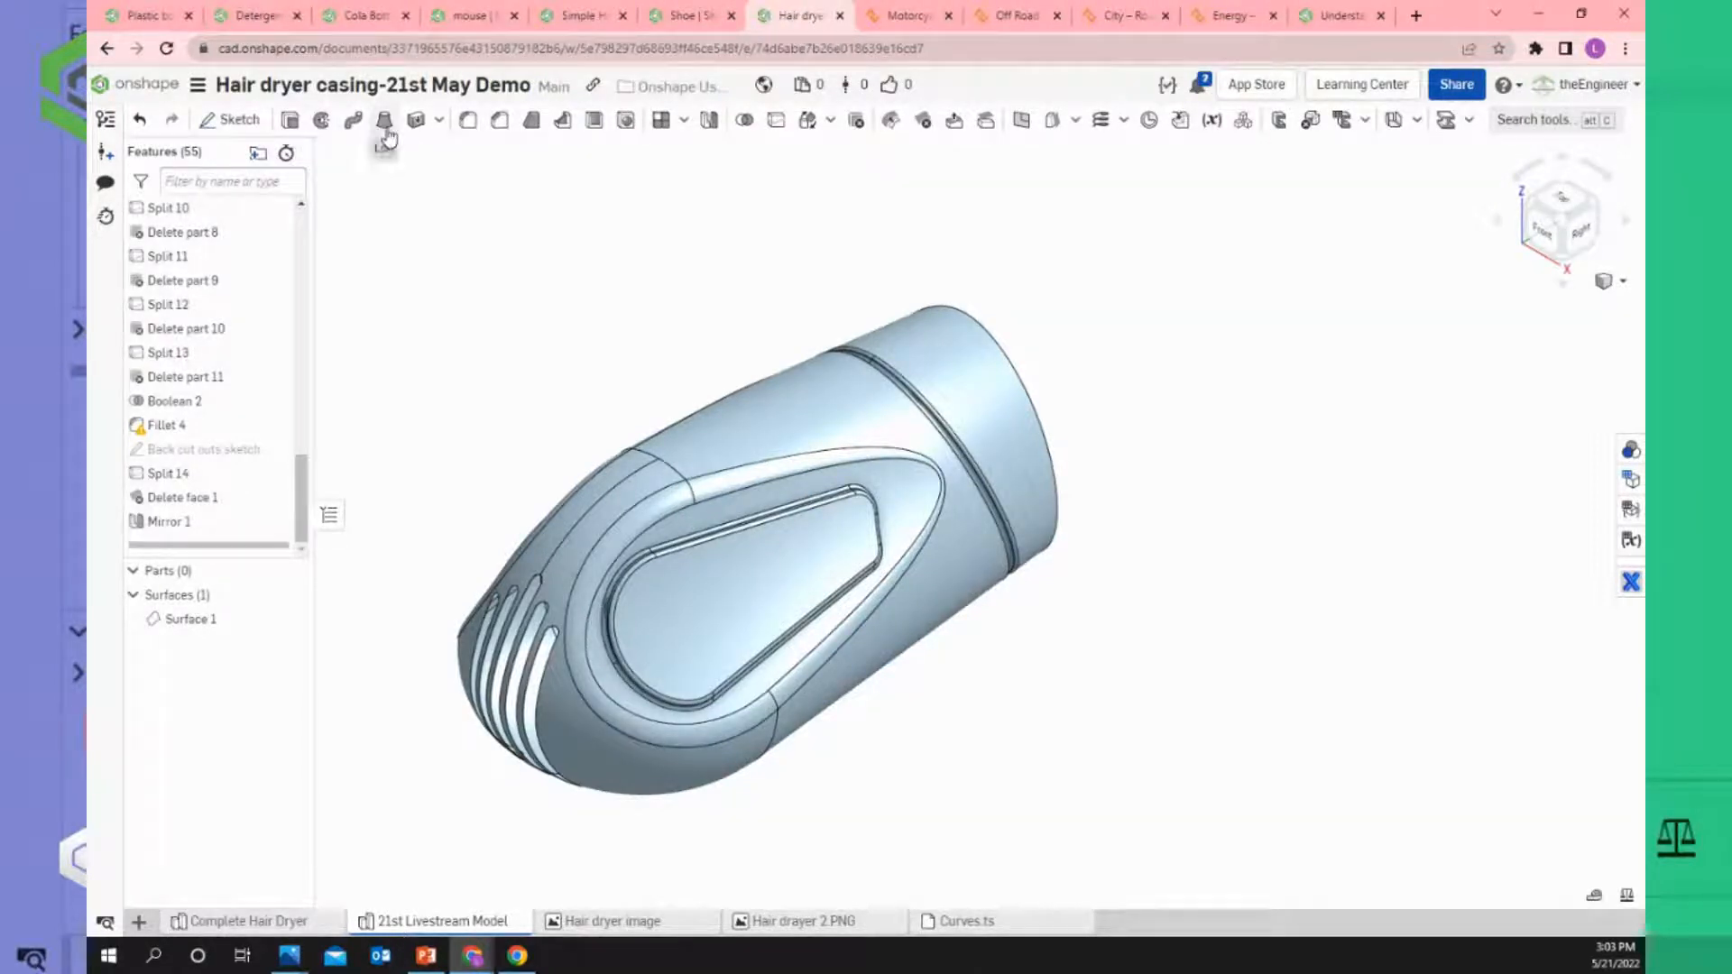
# View the Hair dryer image, open the Complete Hair Dryer reference model and collapse its Top section folder.
pyautogui.click(594, 921)
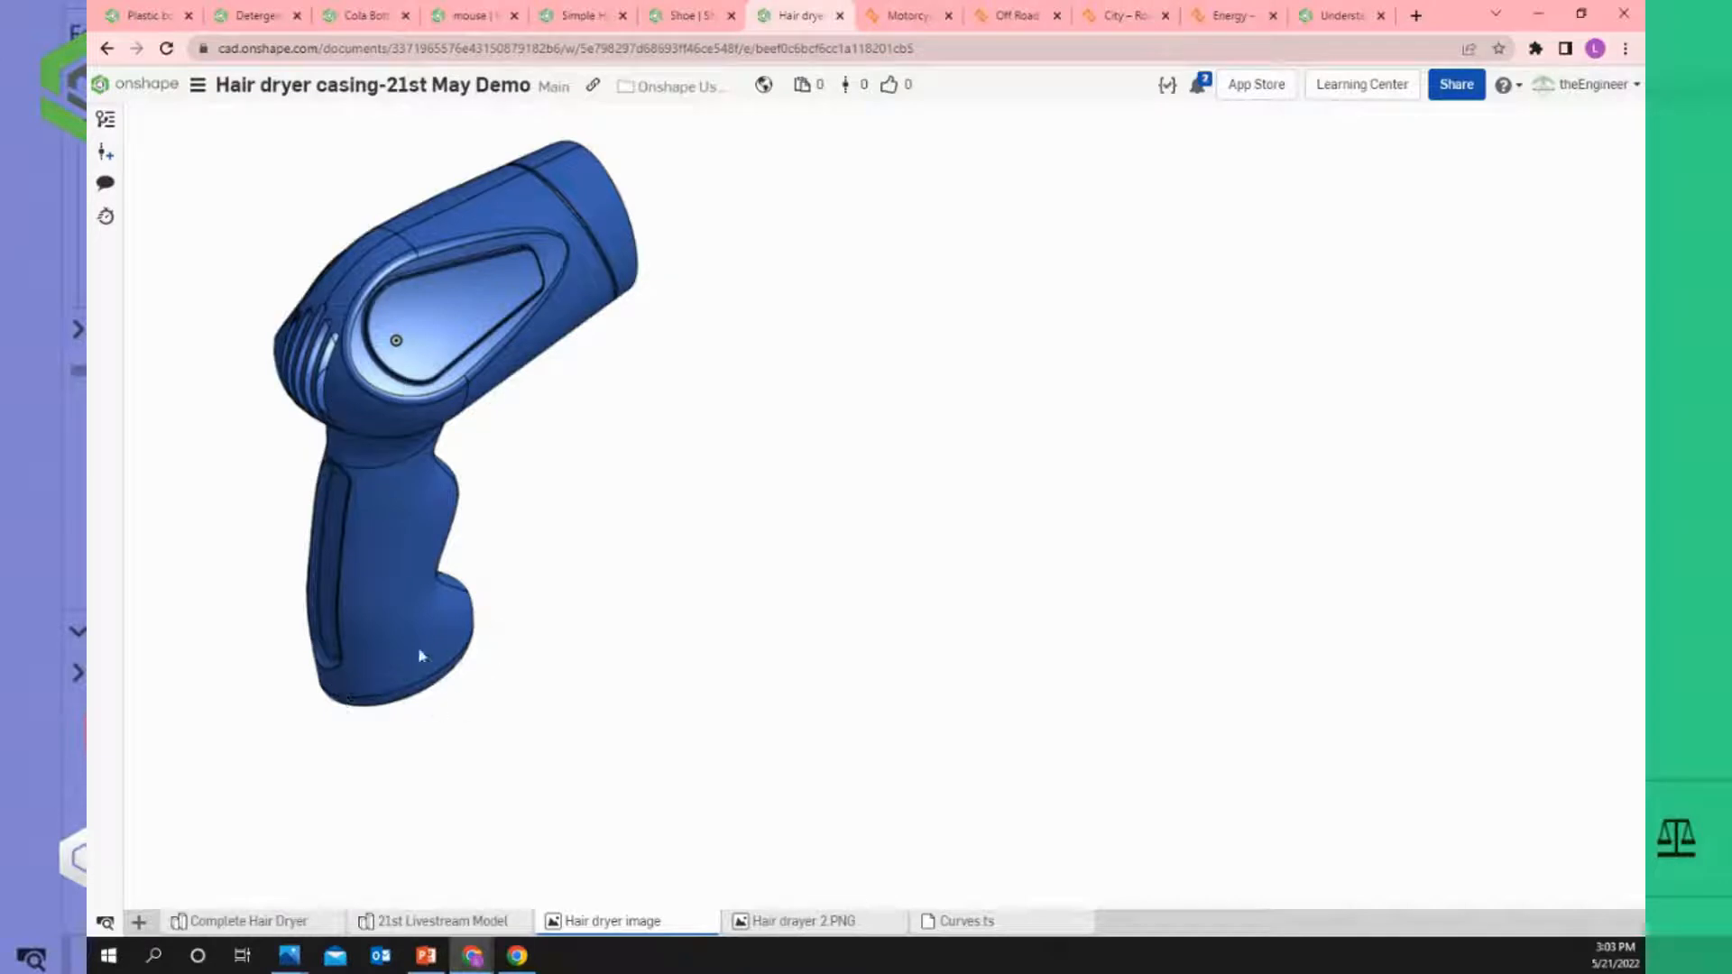
pyautogui.click(222, 924)
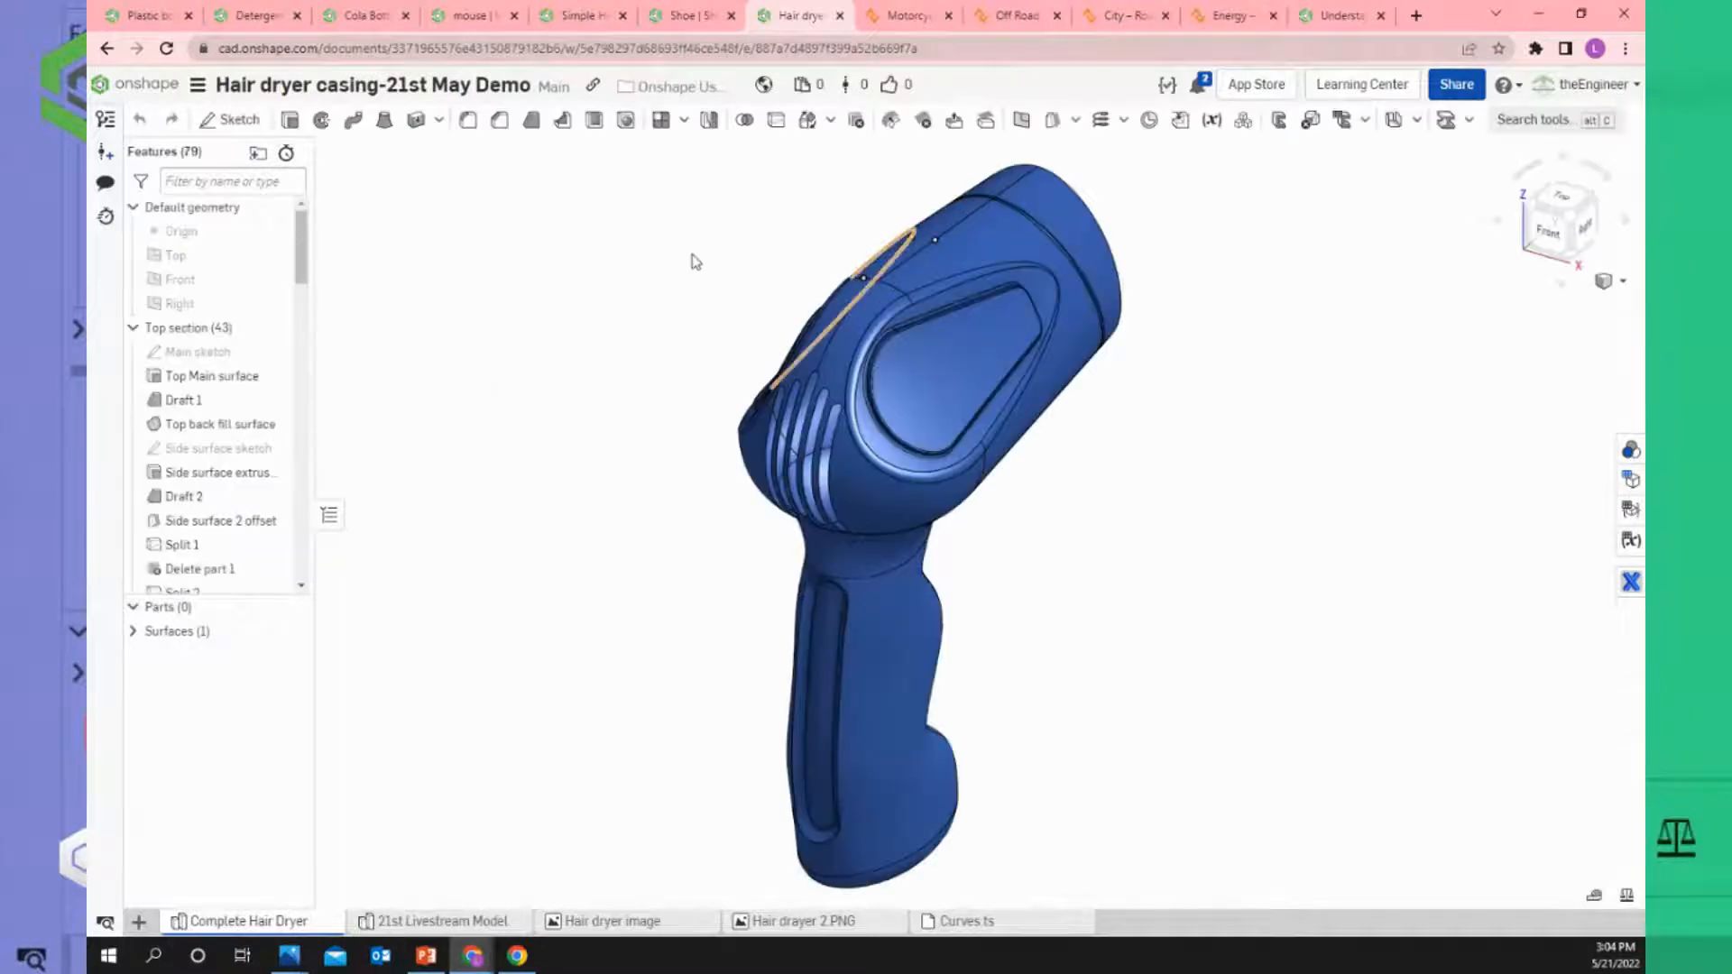
pyautogui.click(133, 328)
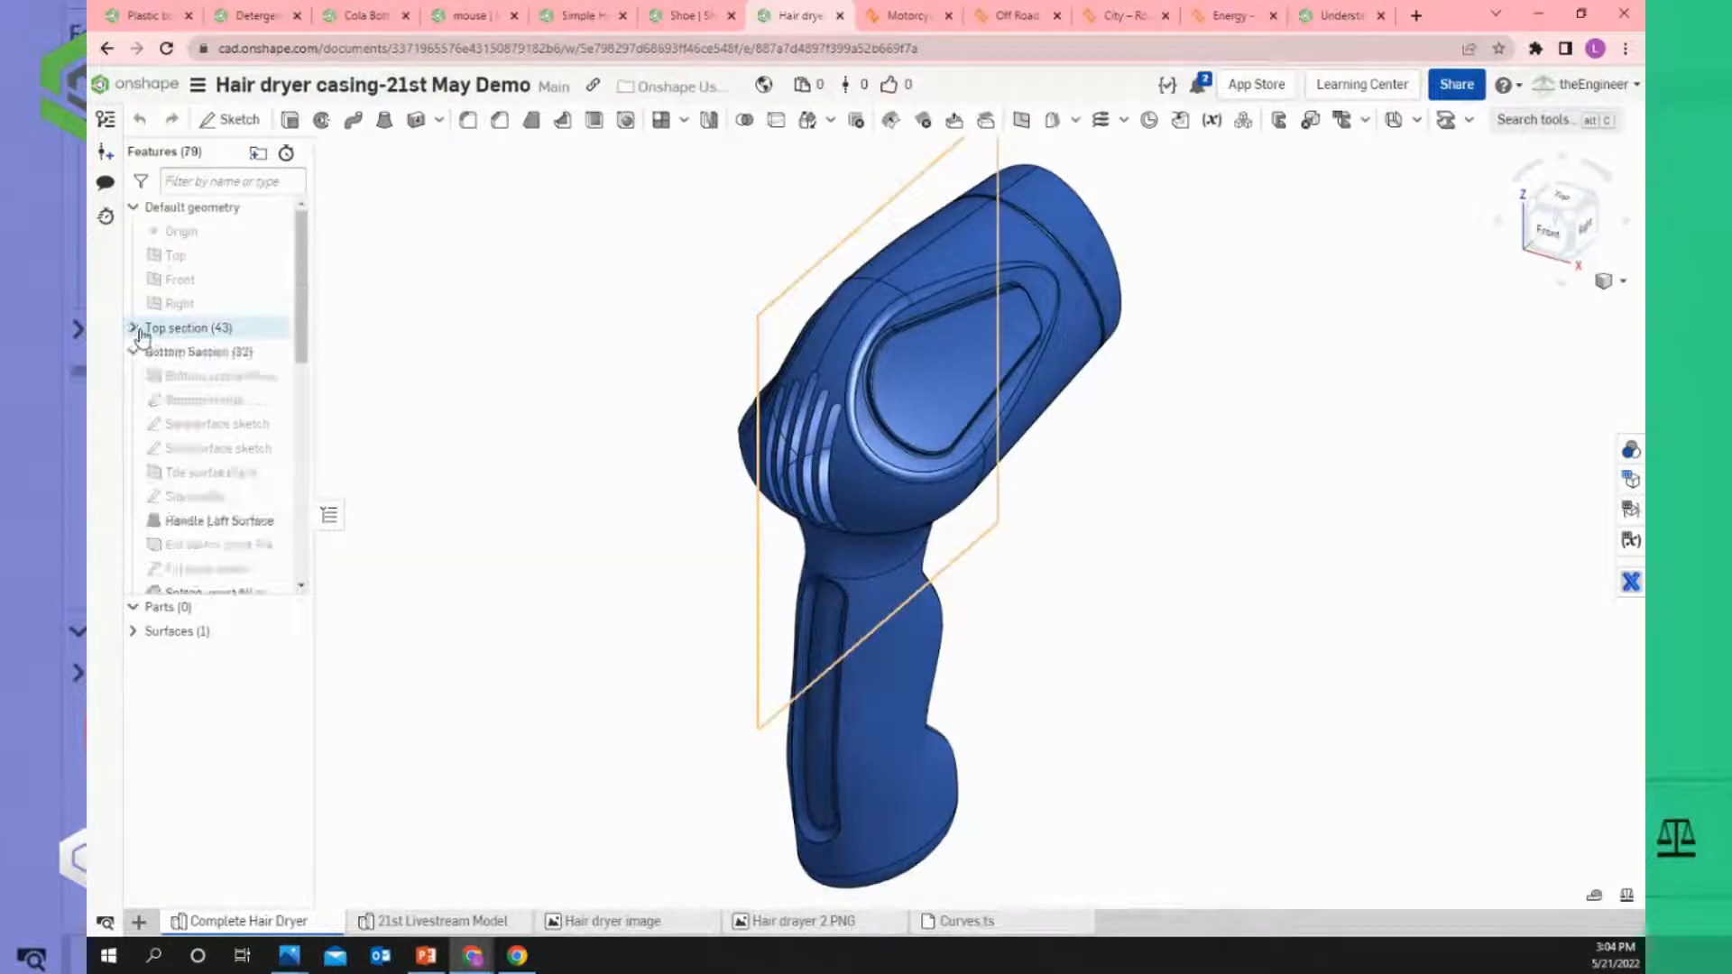
pyautogui.scroll(-1, 493, 379)
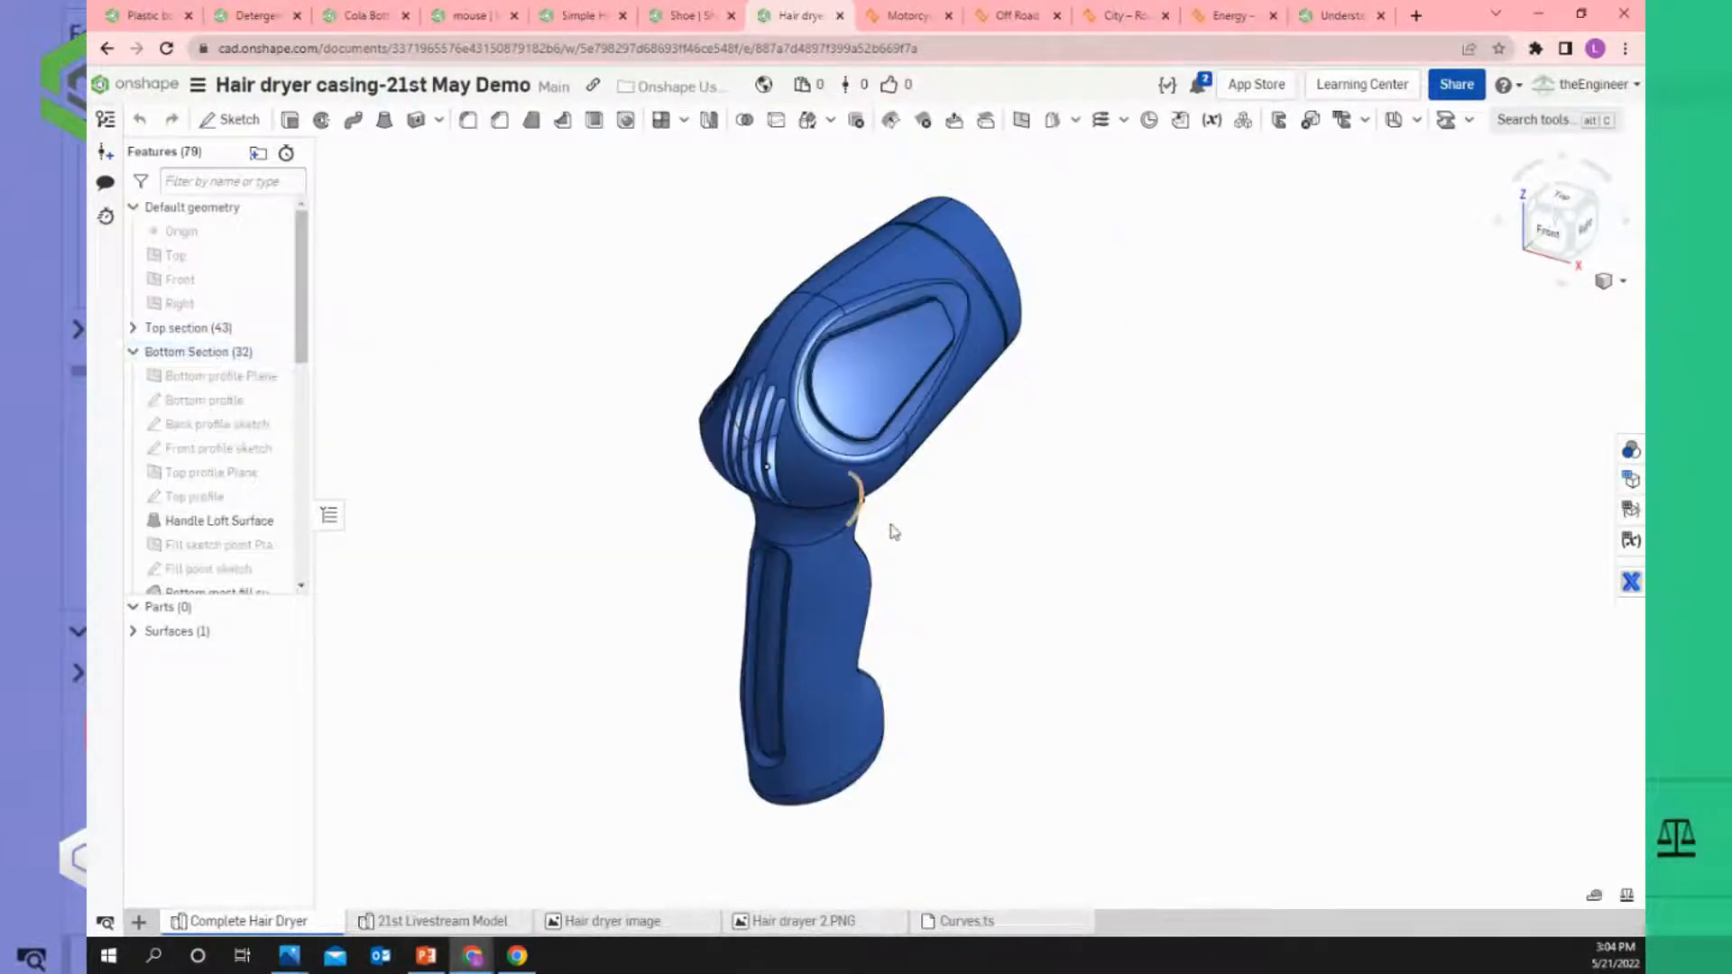
pyautogui.scroll(1, 893, 532)
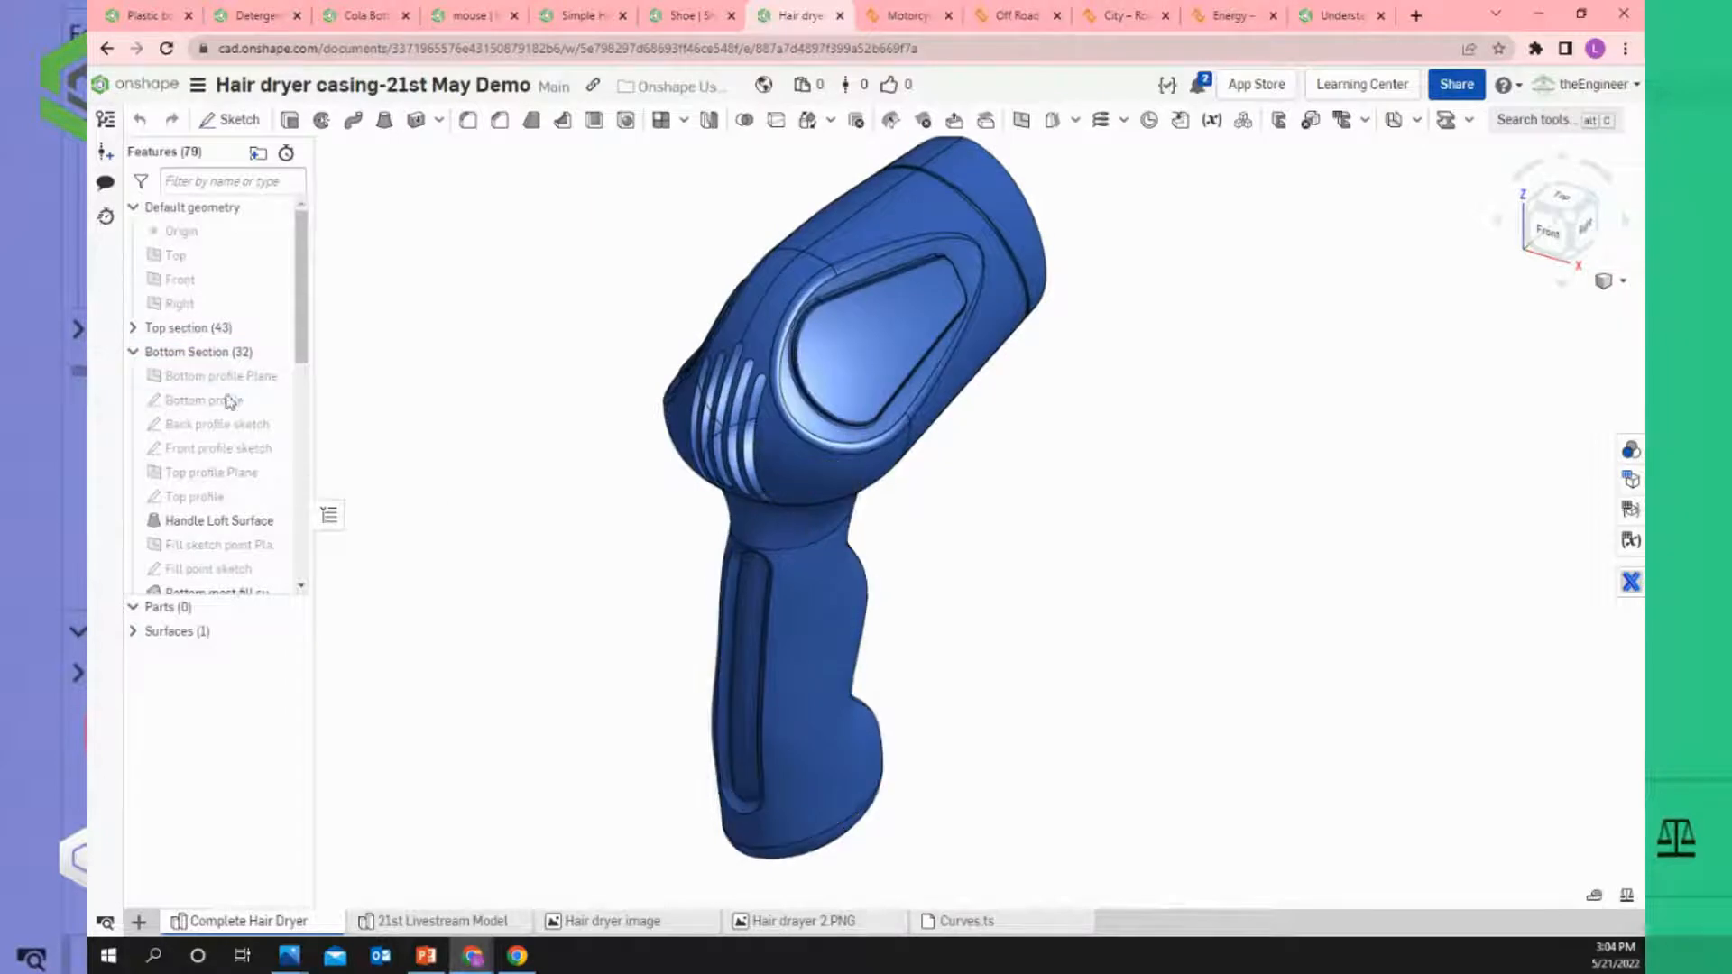
# Show the Bottom profile Plane and Bottom profile sketch, hiding the surfaces temporarily to examine them.
pyautogui.click(274, 374)
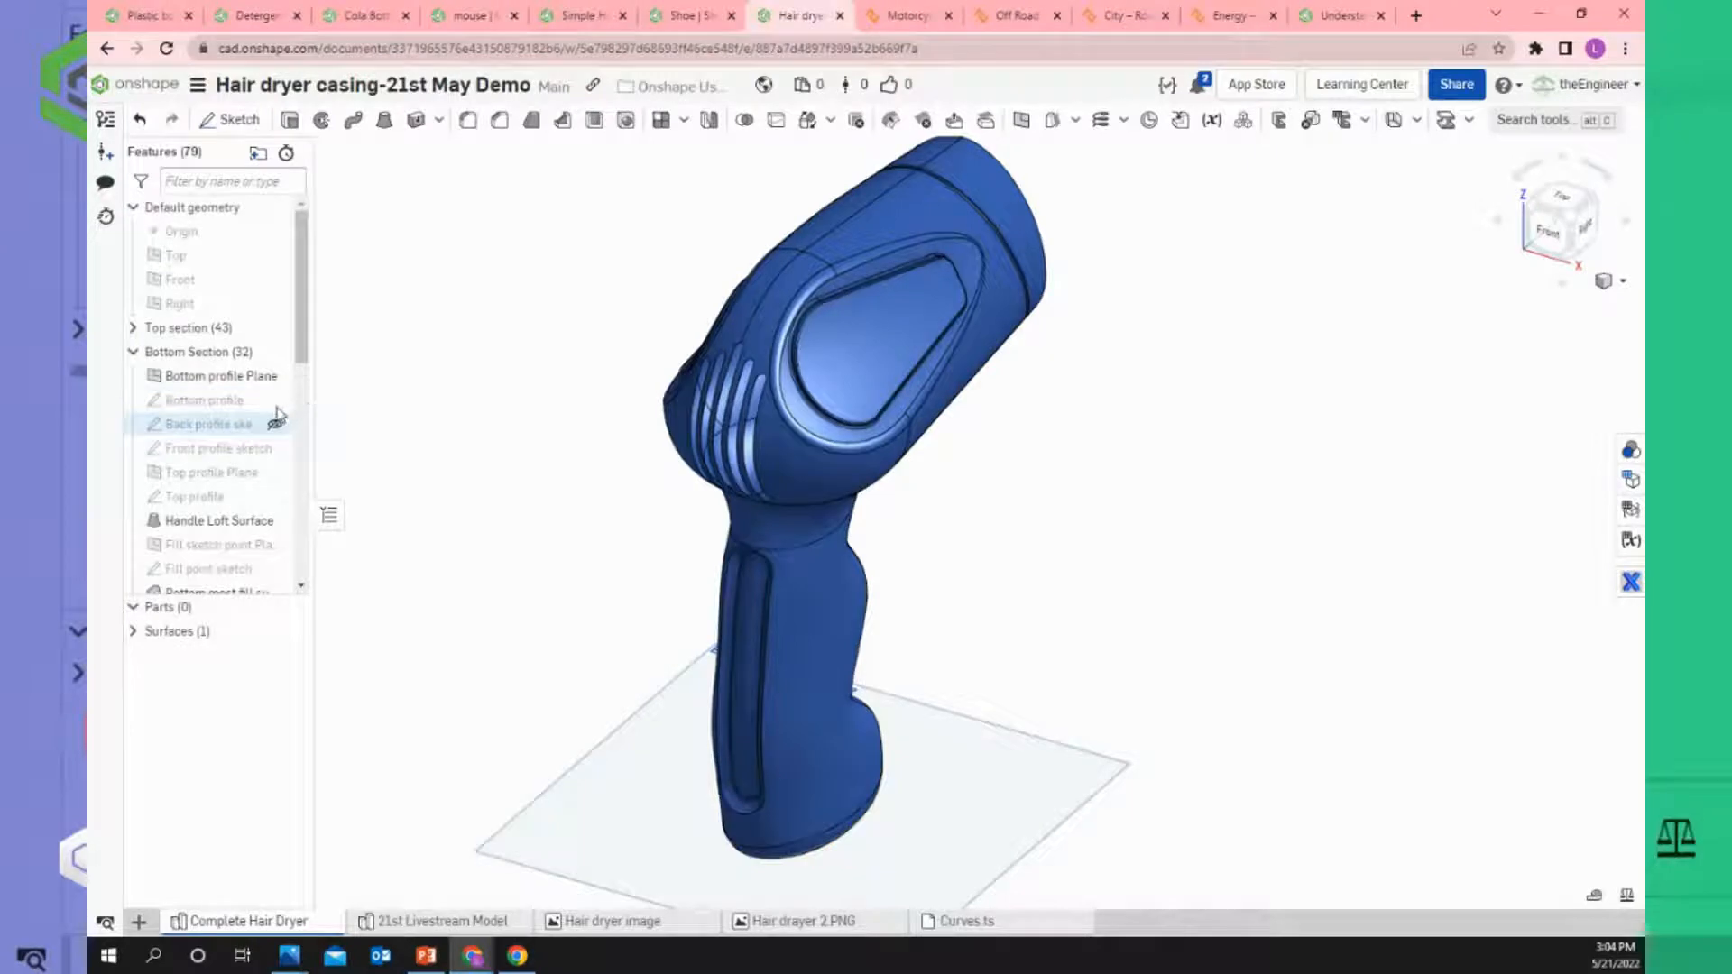
pyautogui.click(291, 634)
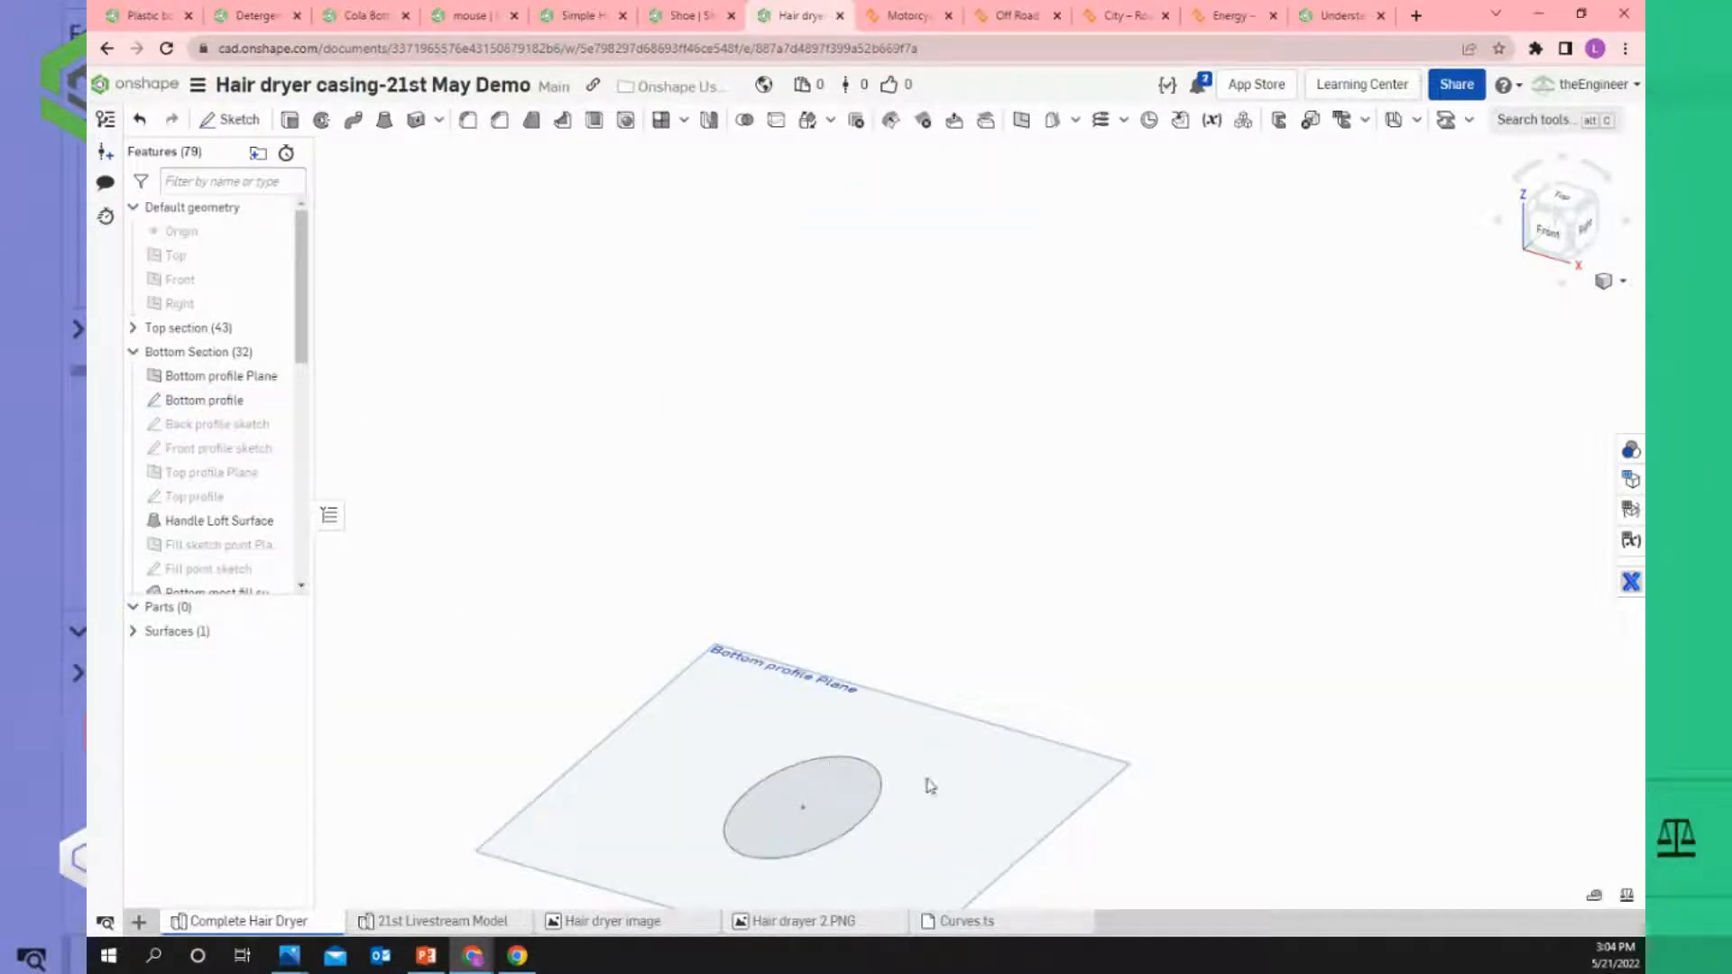
pyautogui.scroll(-3, 866, 807)
pyautogui.scroll(3, 939, 794)
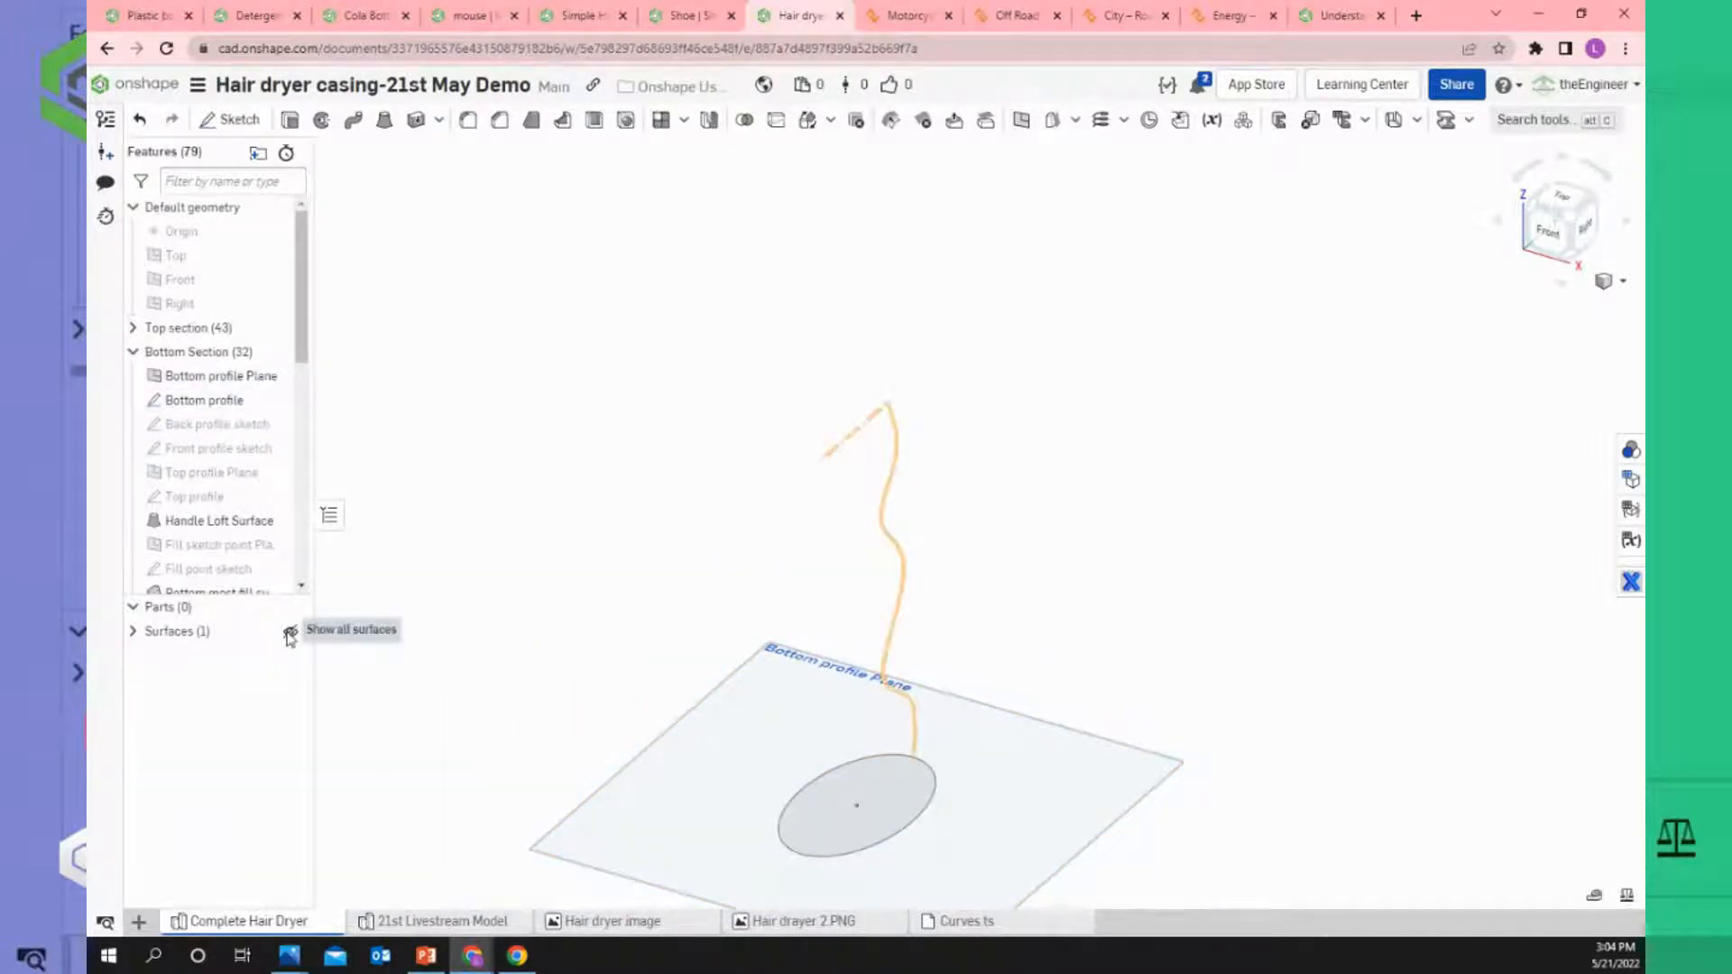
pyautogui.click(290, 634)
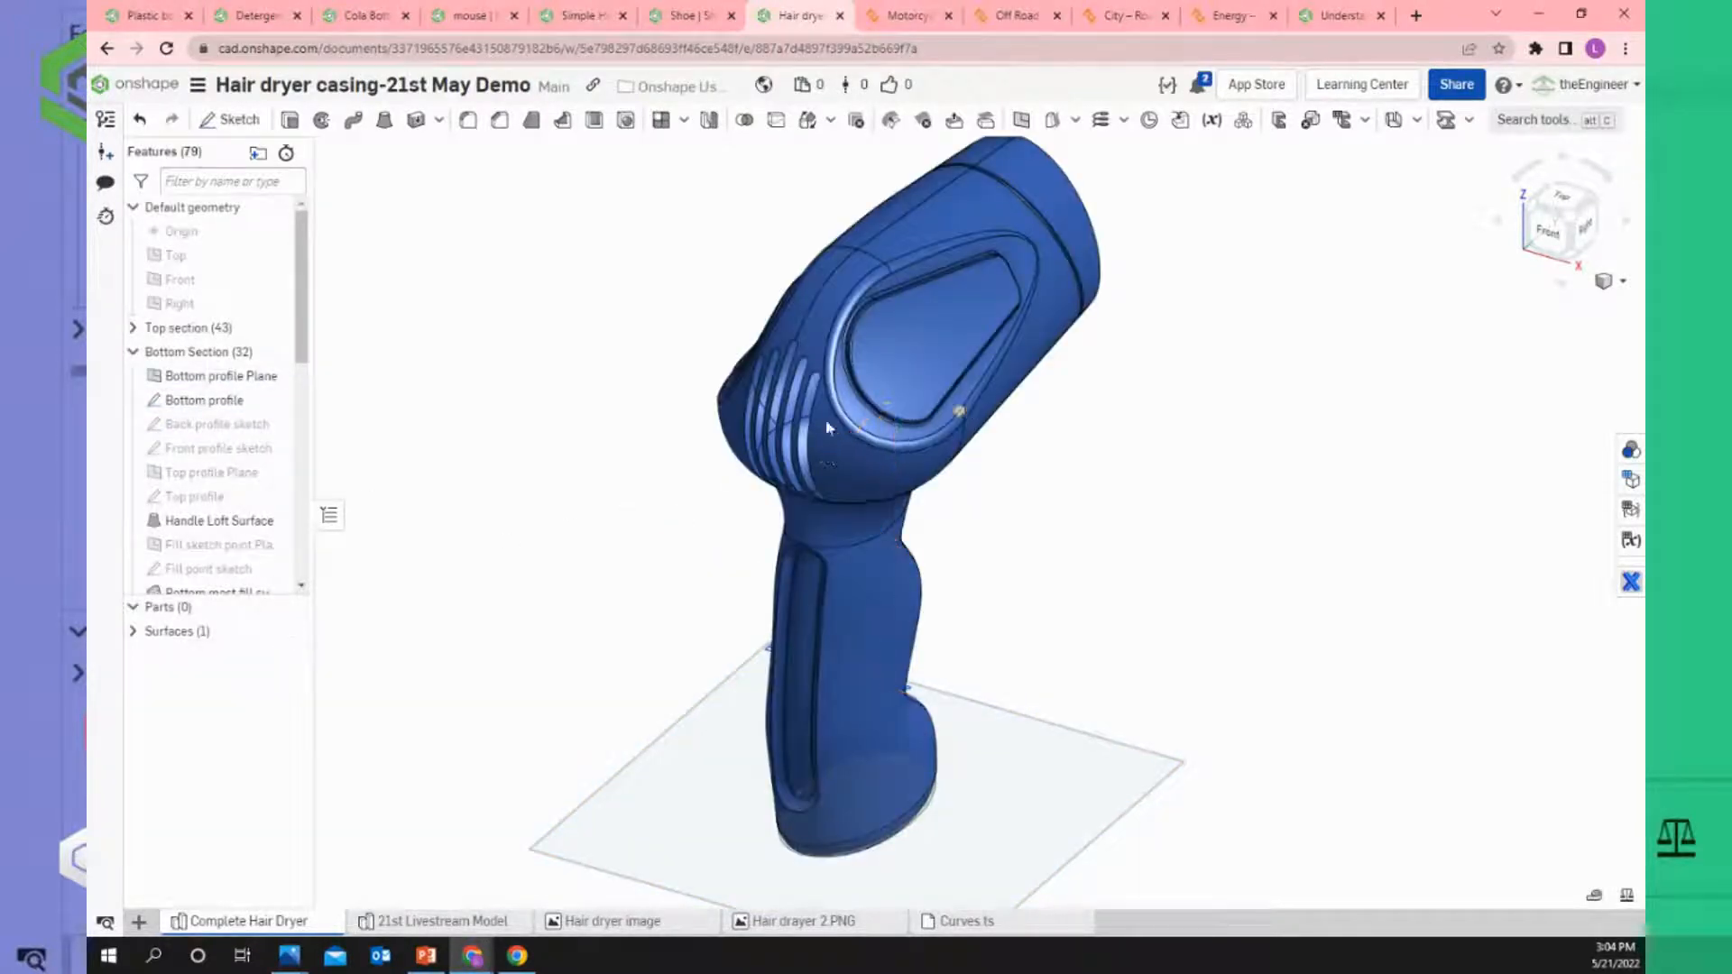
# Highlight the Top plane to compare its position with the Bottom profile Plane at the handle's base, and clear the selection.
pyautogui.click(189, 260)
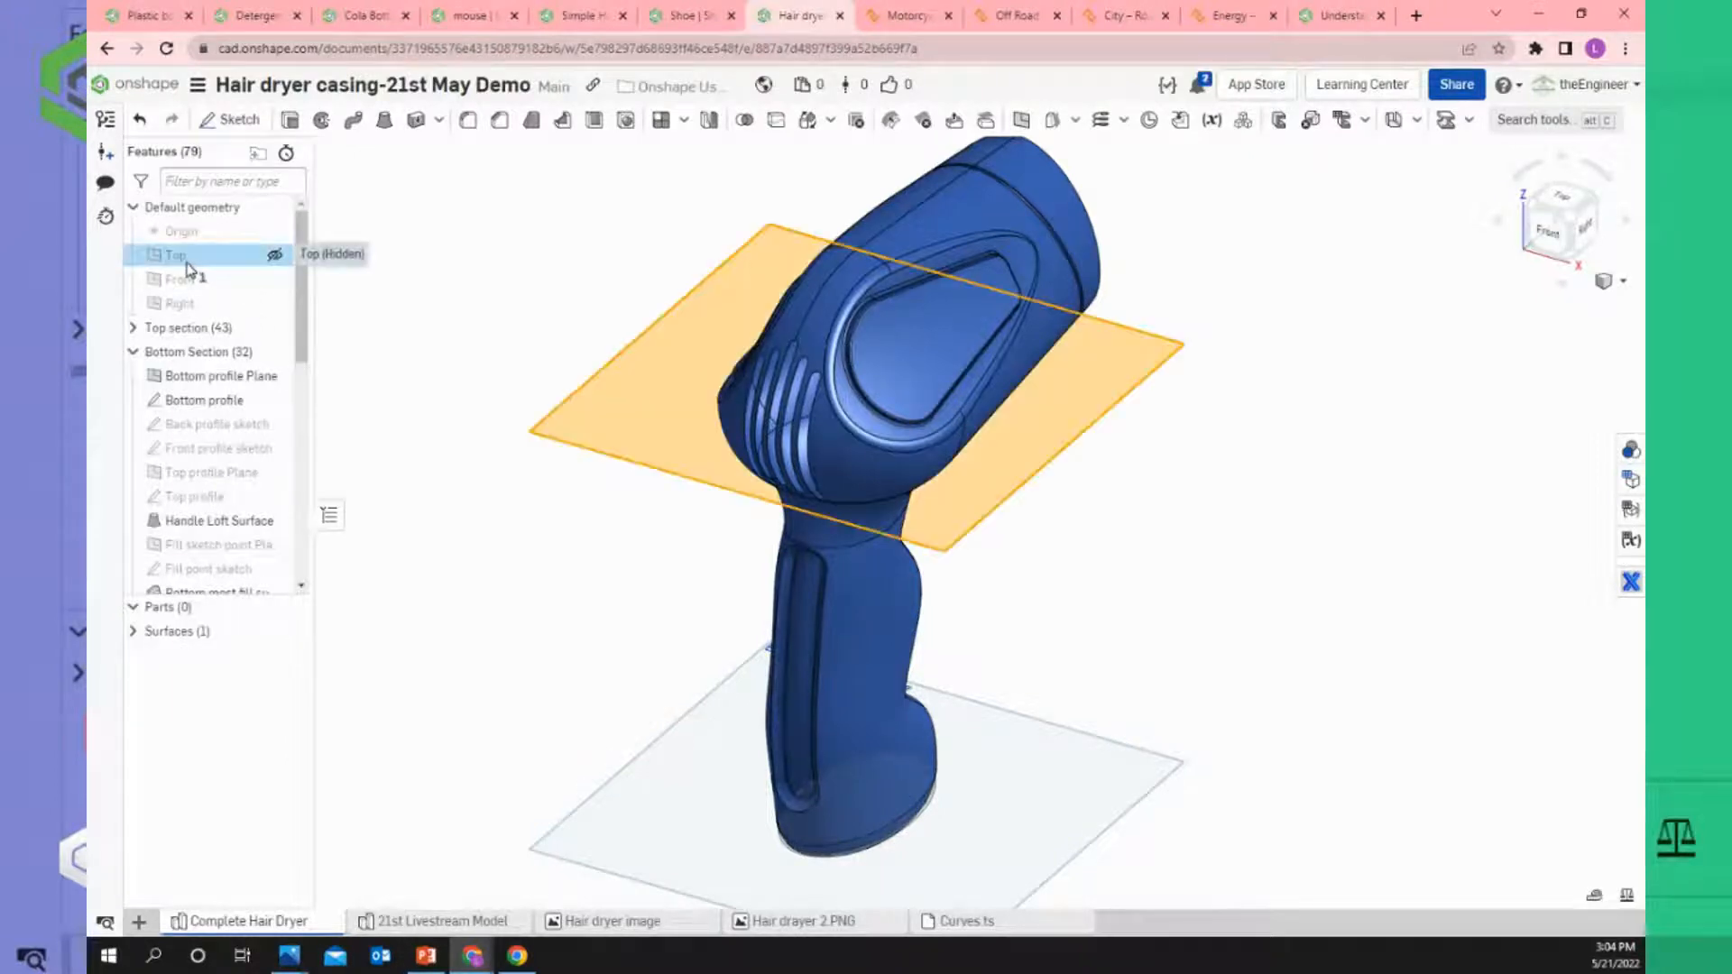
pyautogui.scroll(-2, 749, 696)
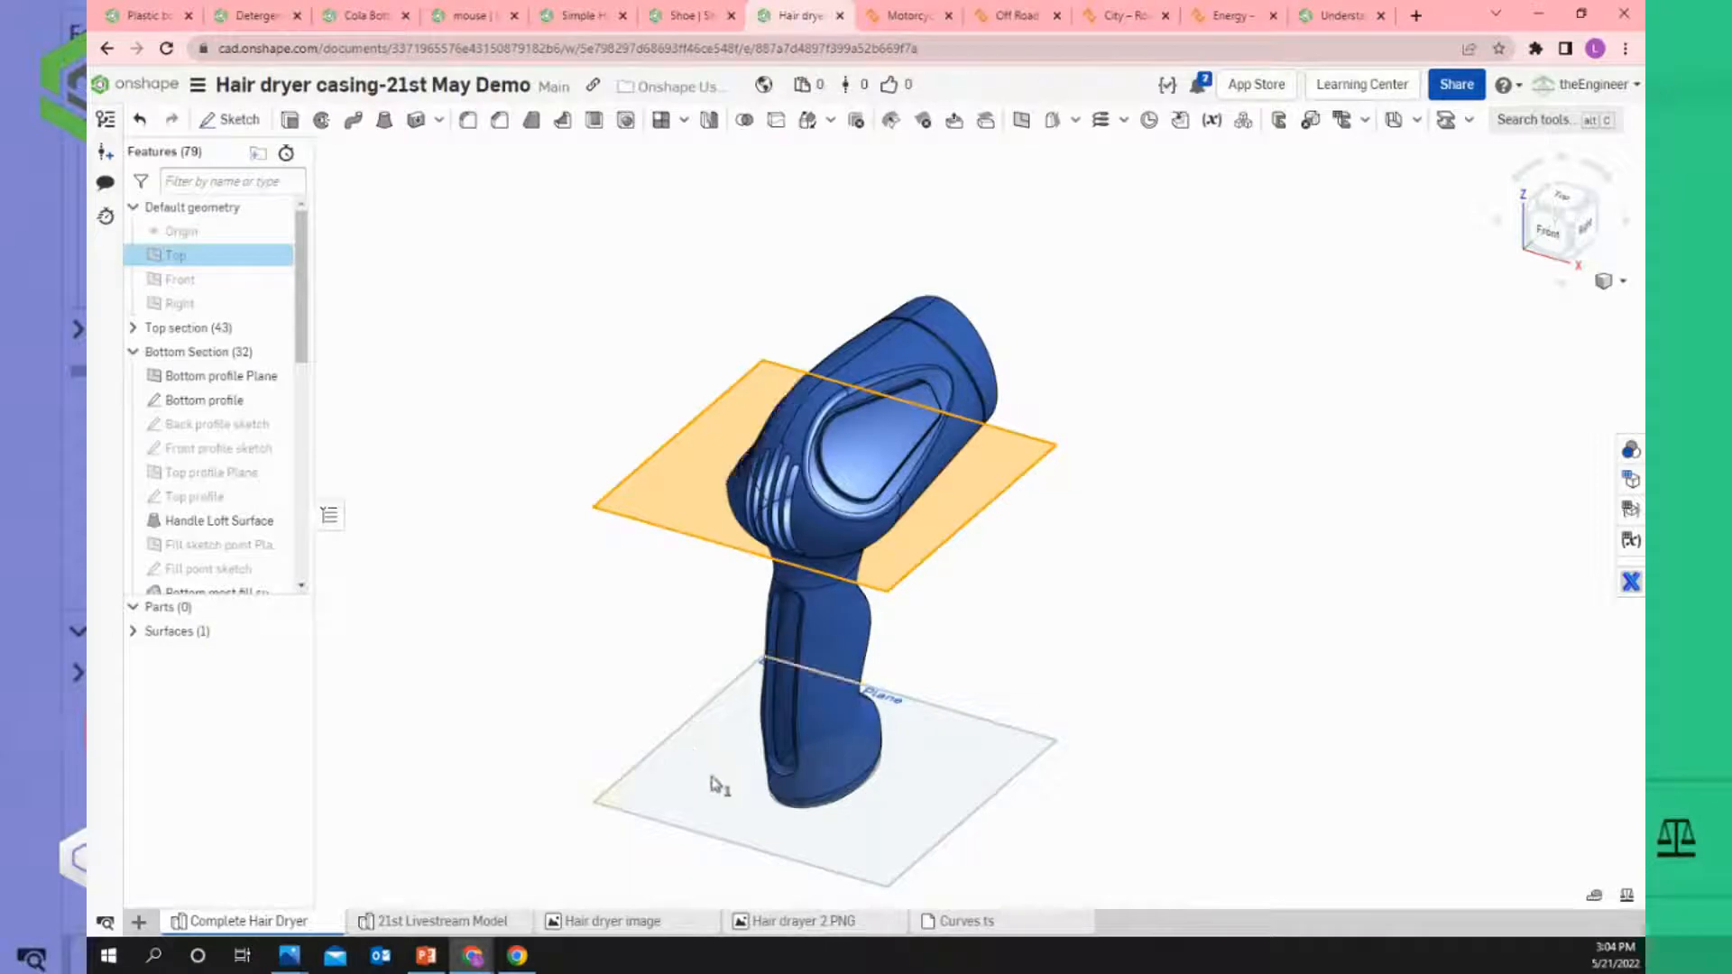
pyautogui.moveTo(662, 645); pyautogui.dragTo(651, 604, button='right')
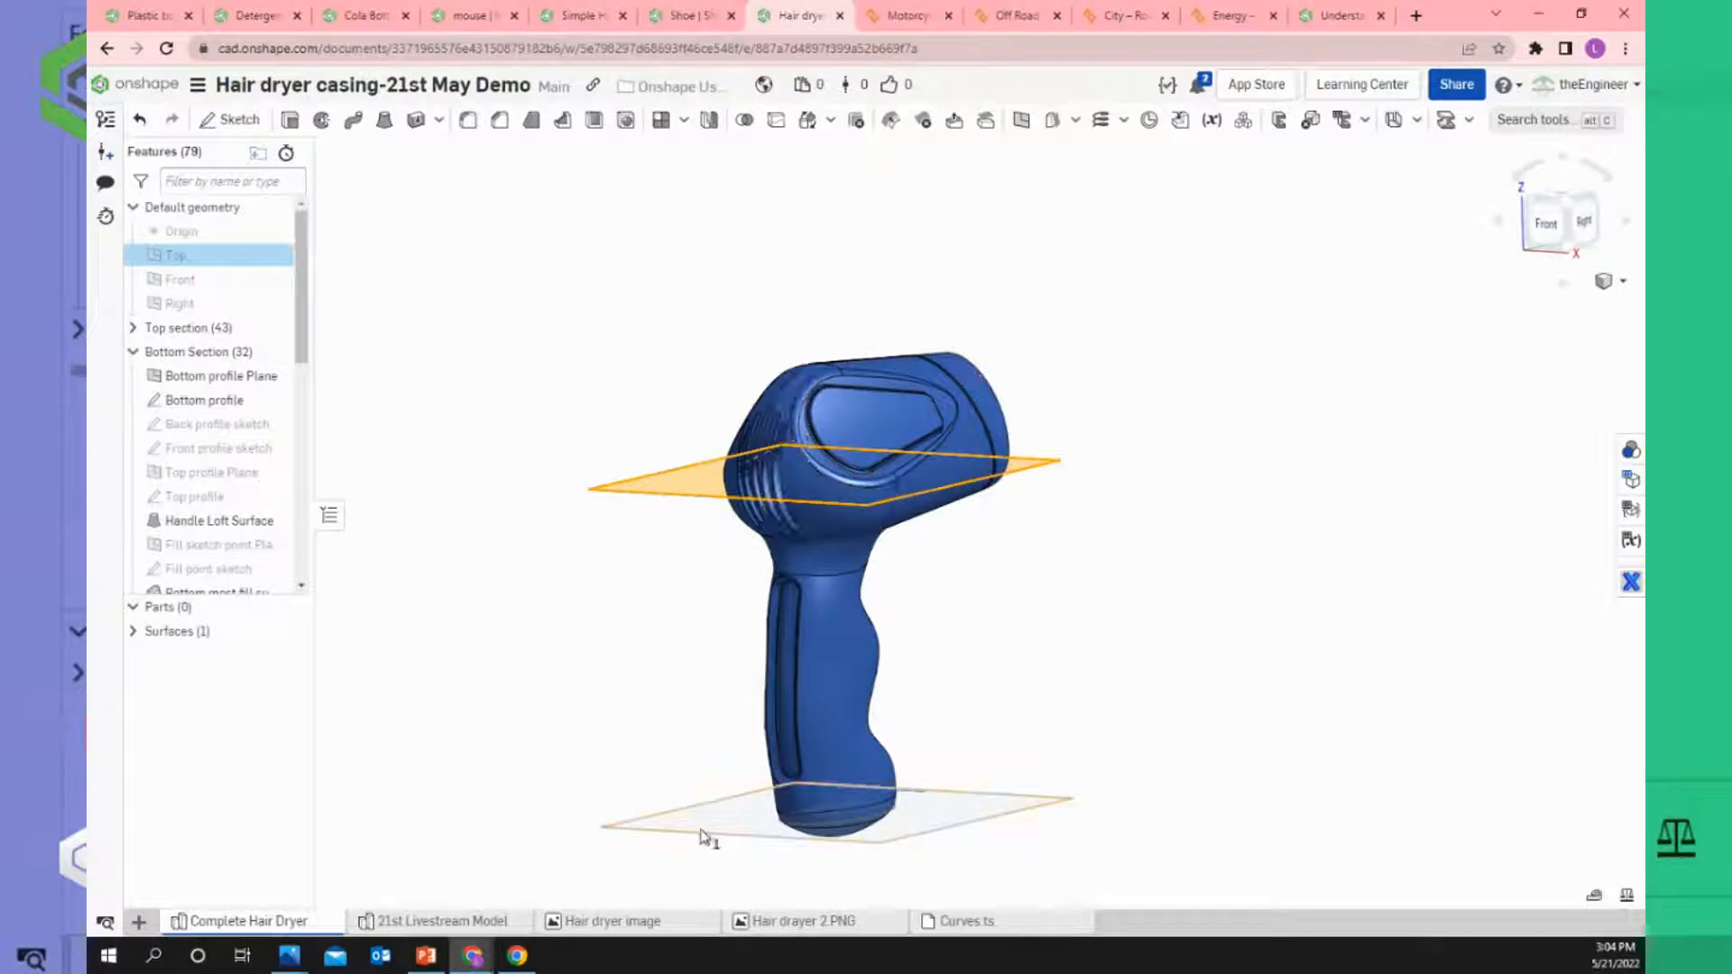
pyautogui.click(683, 745)
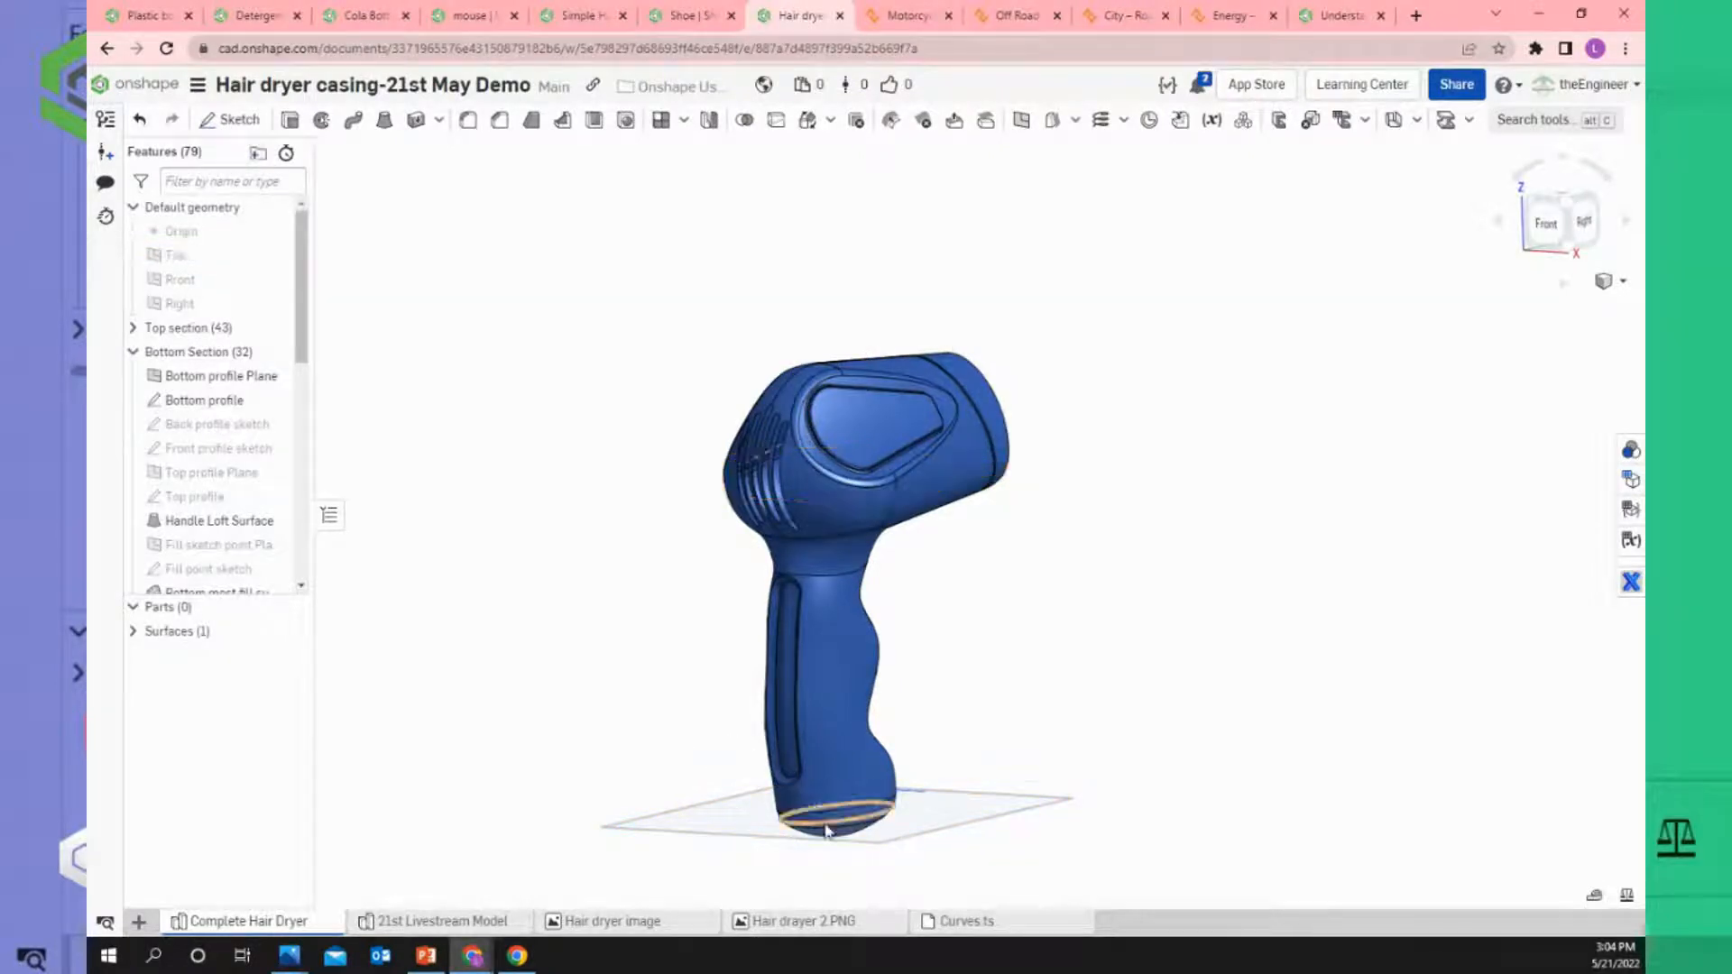
pyautogui.scroll(3, 710, 835)
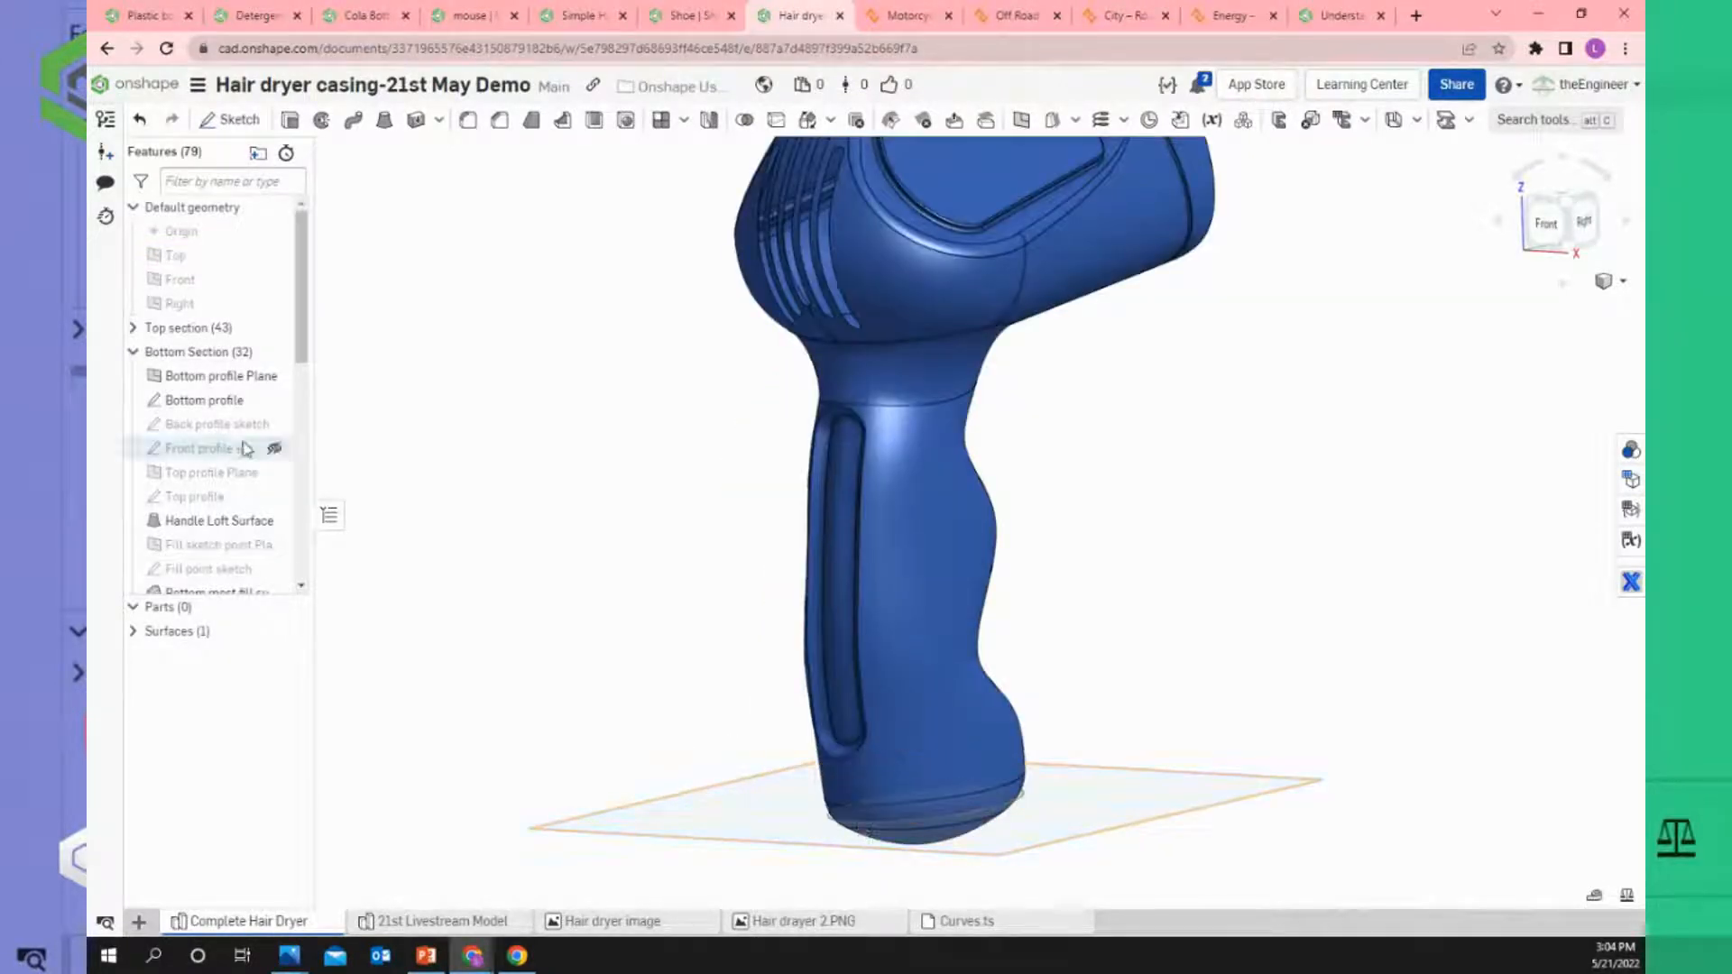
pyautogui.scroll(-2, 379, 451)
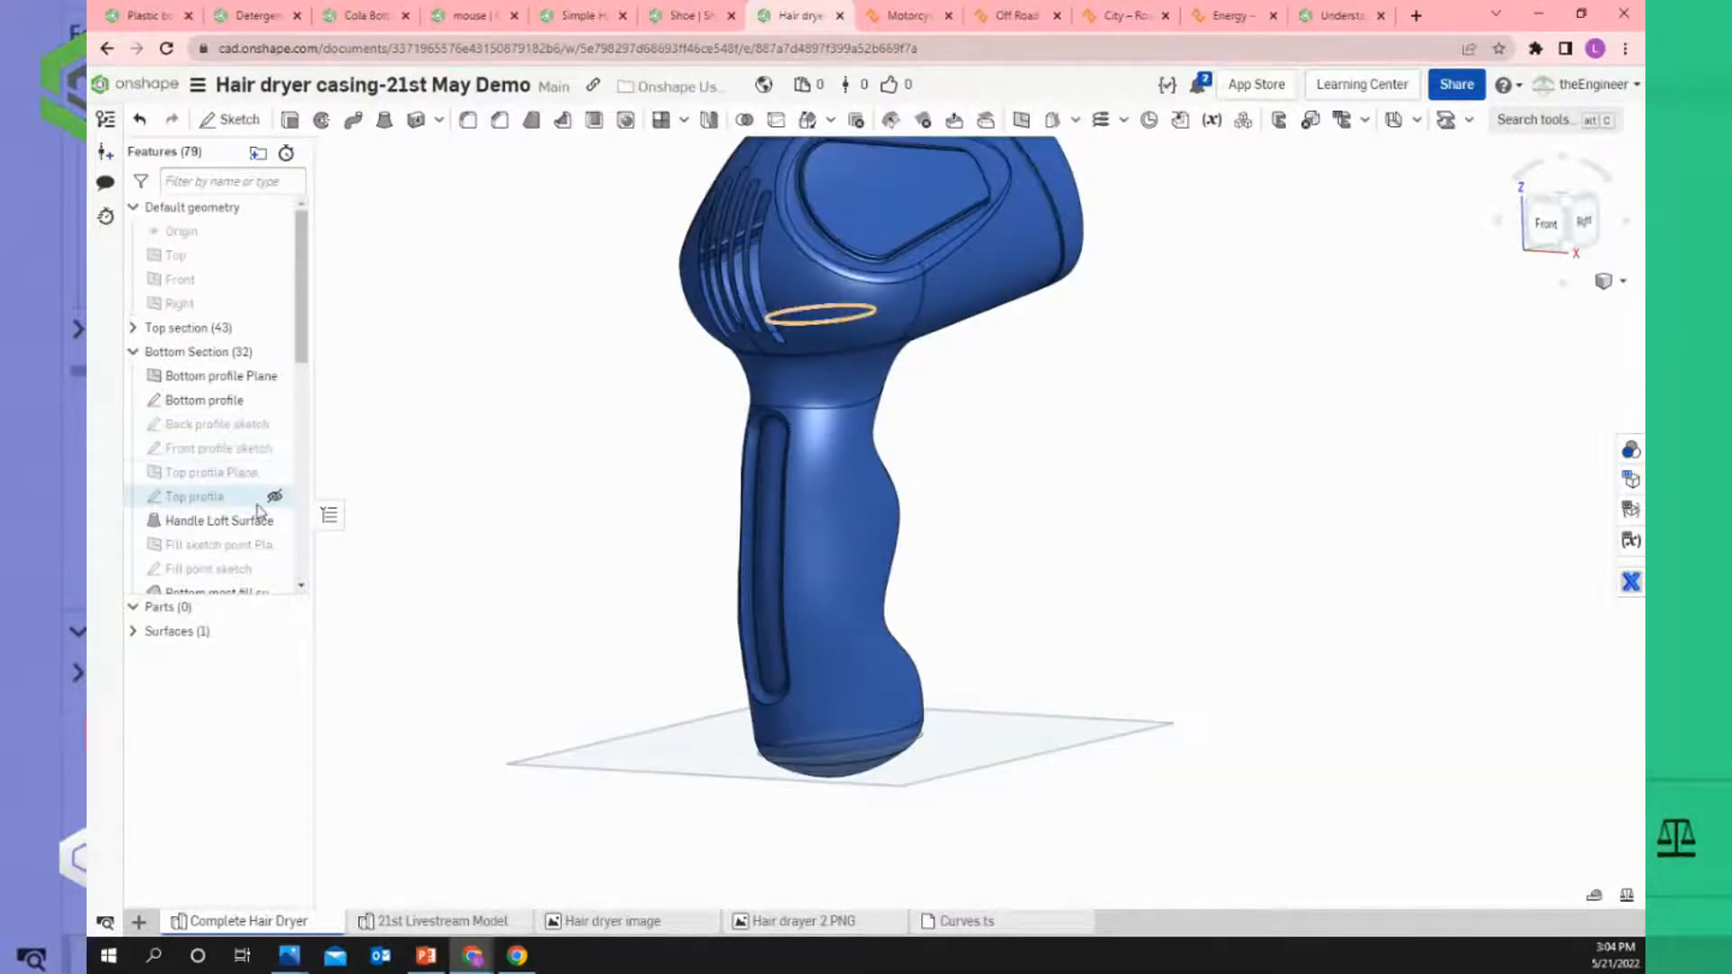
# Show the Top profile sketch and hide the surfaces to expose the handle's top and bottom ellipses.
pyautogui.click(275, 496)
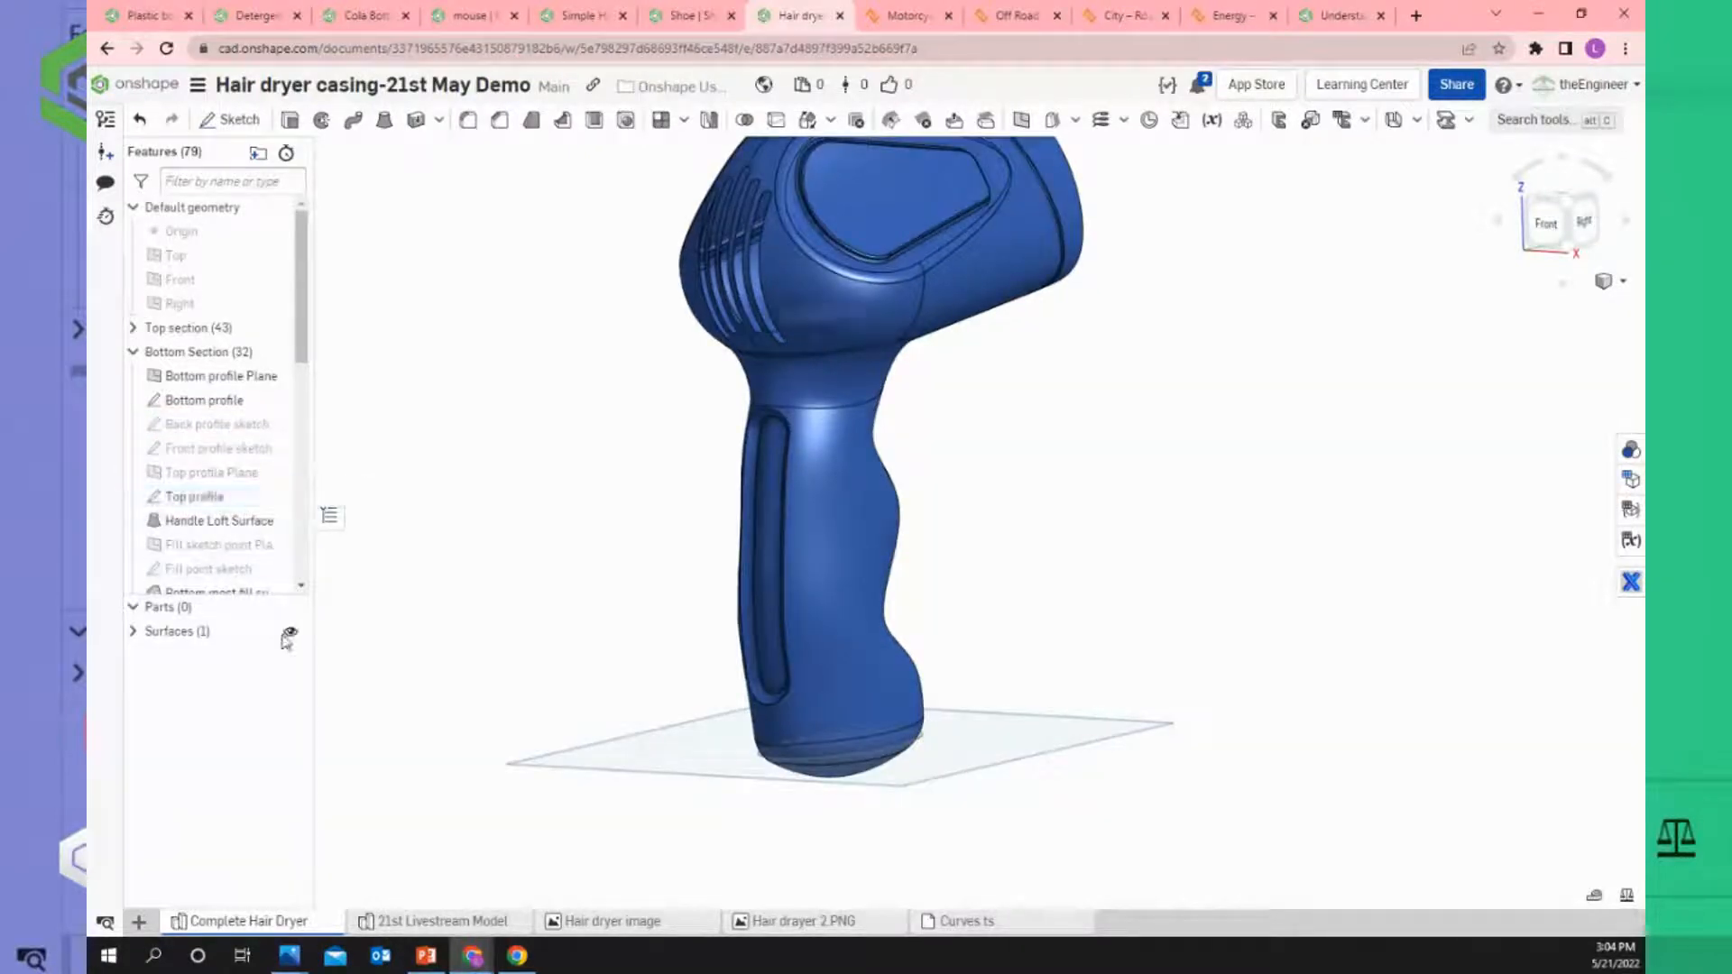
pyautogui.click(290, 631)
pyautogui.moveTo(846, 395); pyautogui.dragTo(841, 407, button='right')
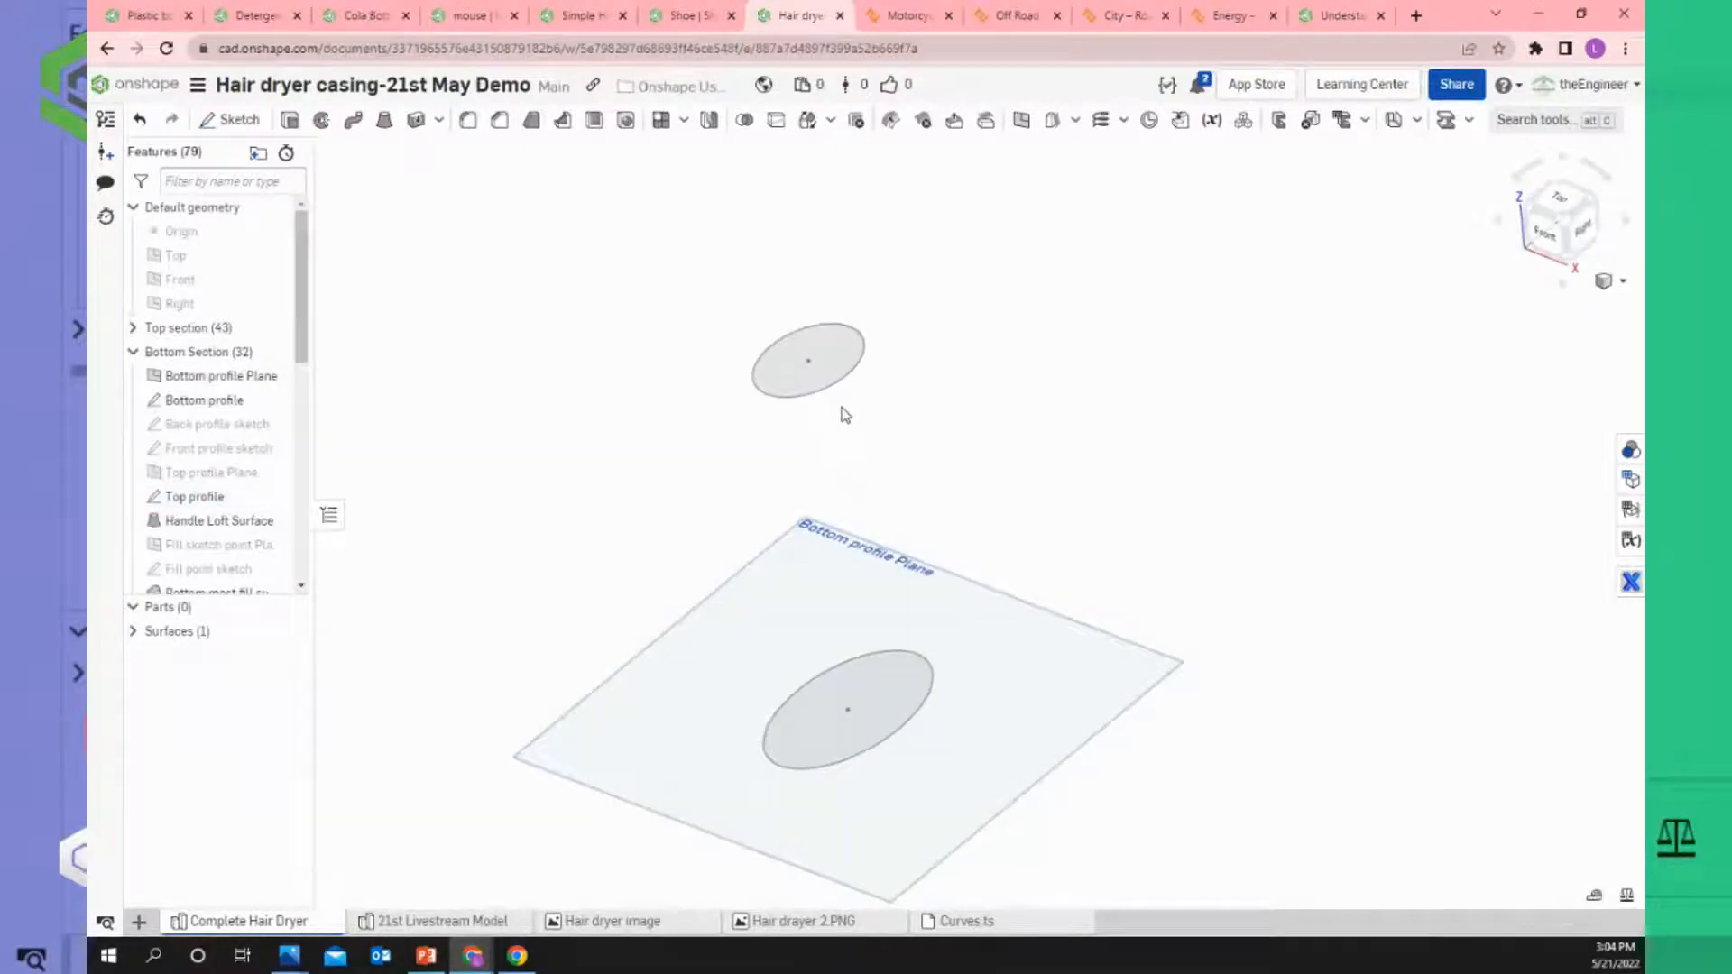
# Show the Front profile sketch and examine from the side how its curve meets the Top profile ellipse.
pyautogui.click(273, 449)
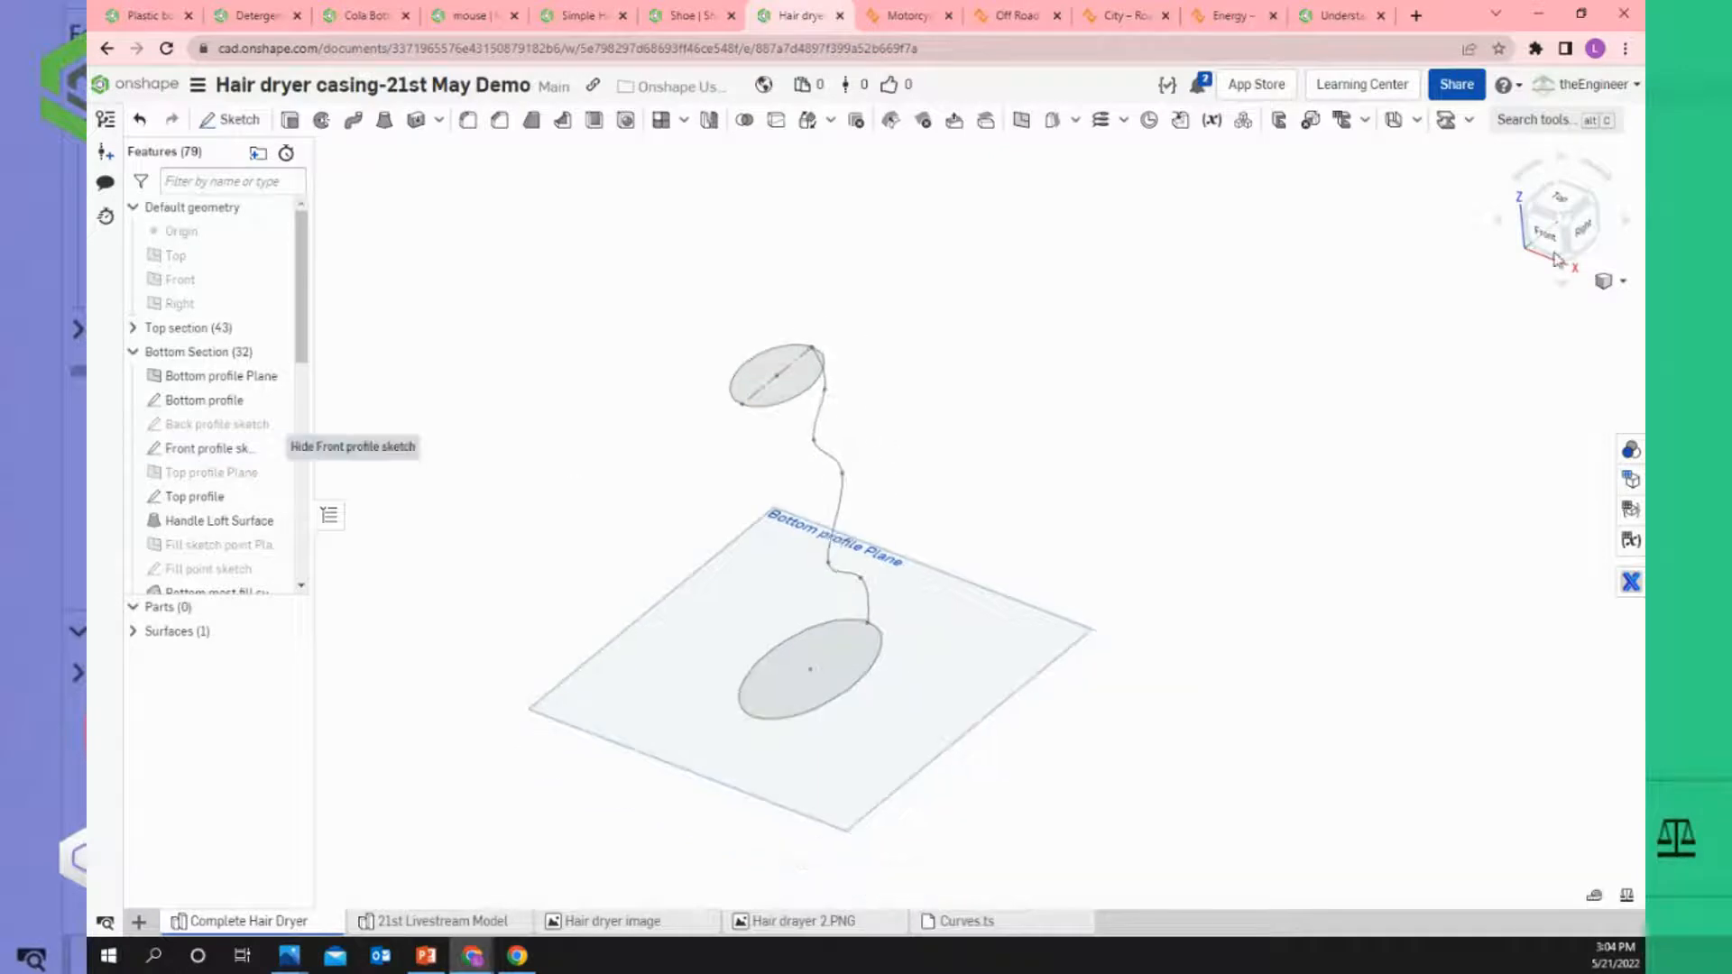
pyautogui.click(1584, 226)
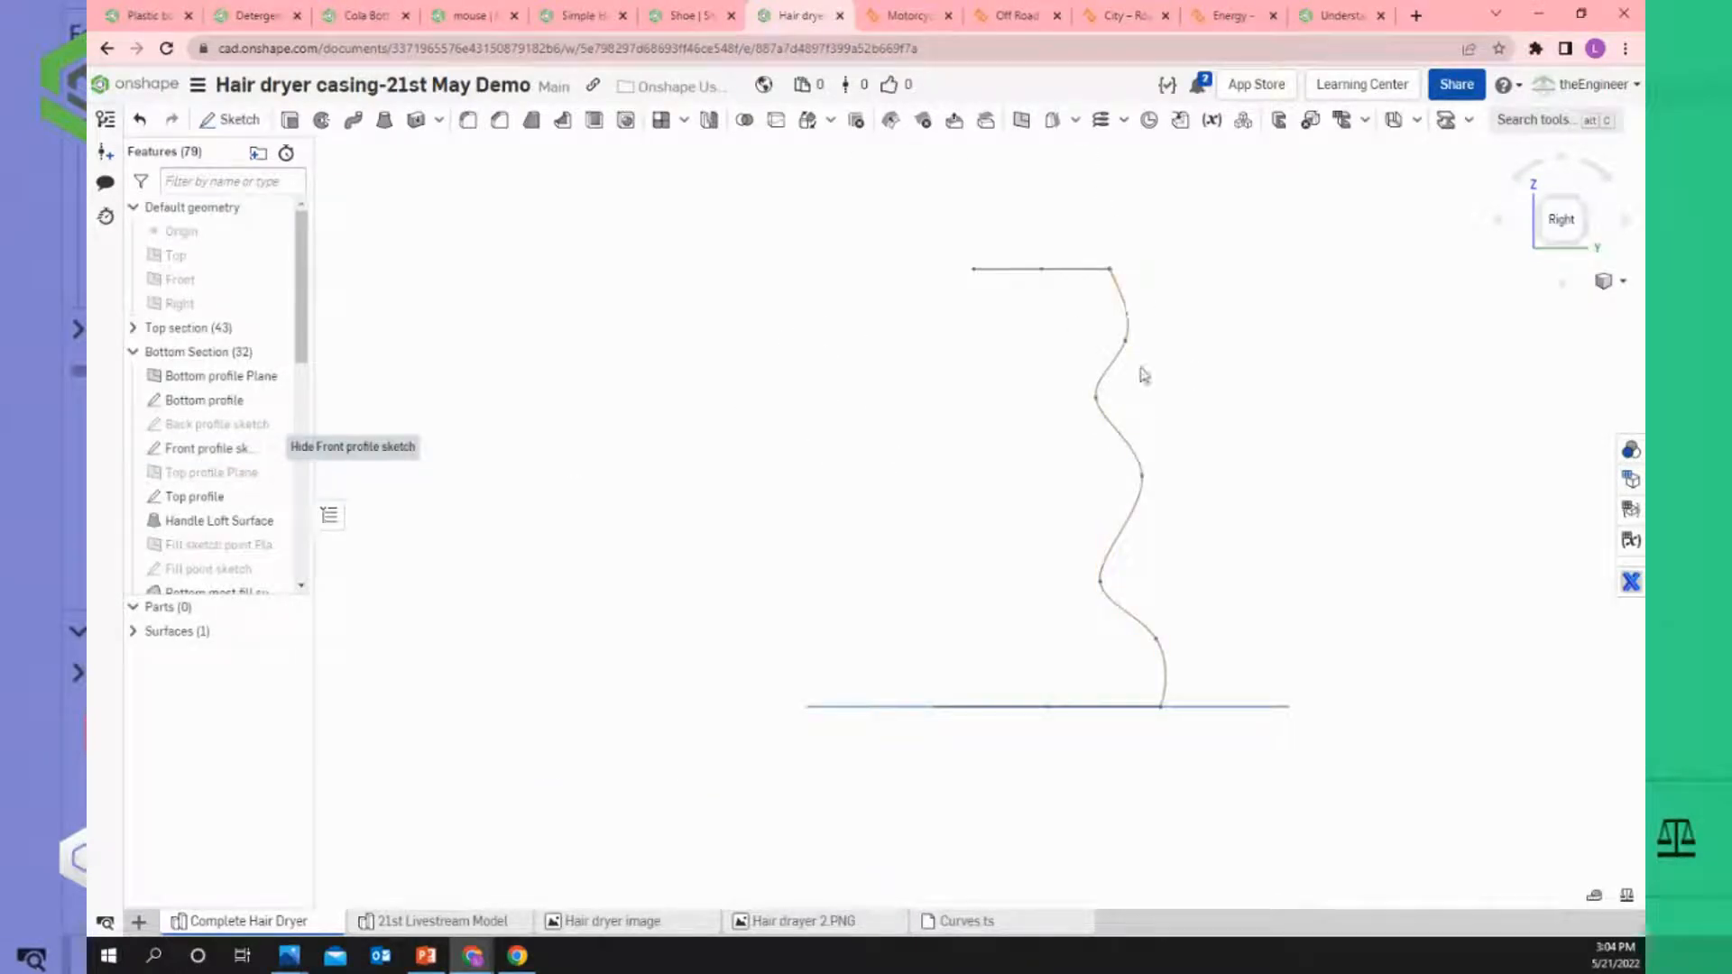
pyautogui.moveTo(941, 584); pyautogui.dragTo(946, 622, button='right')
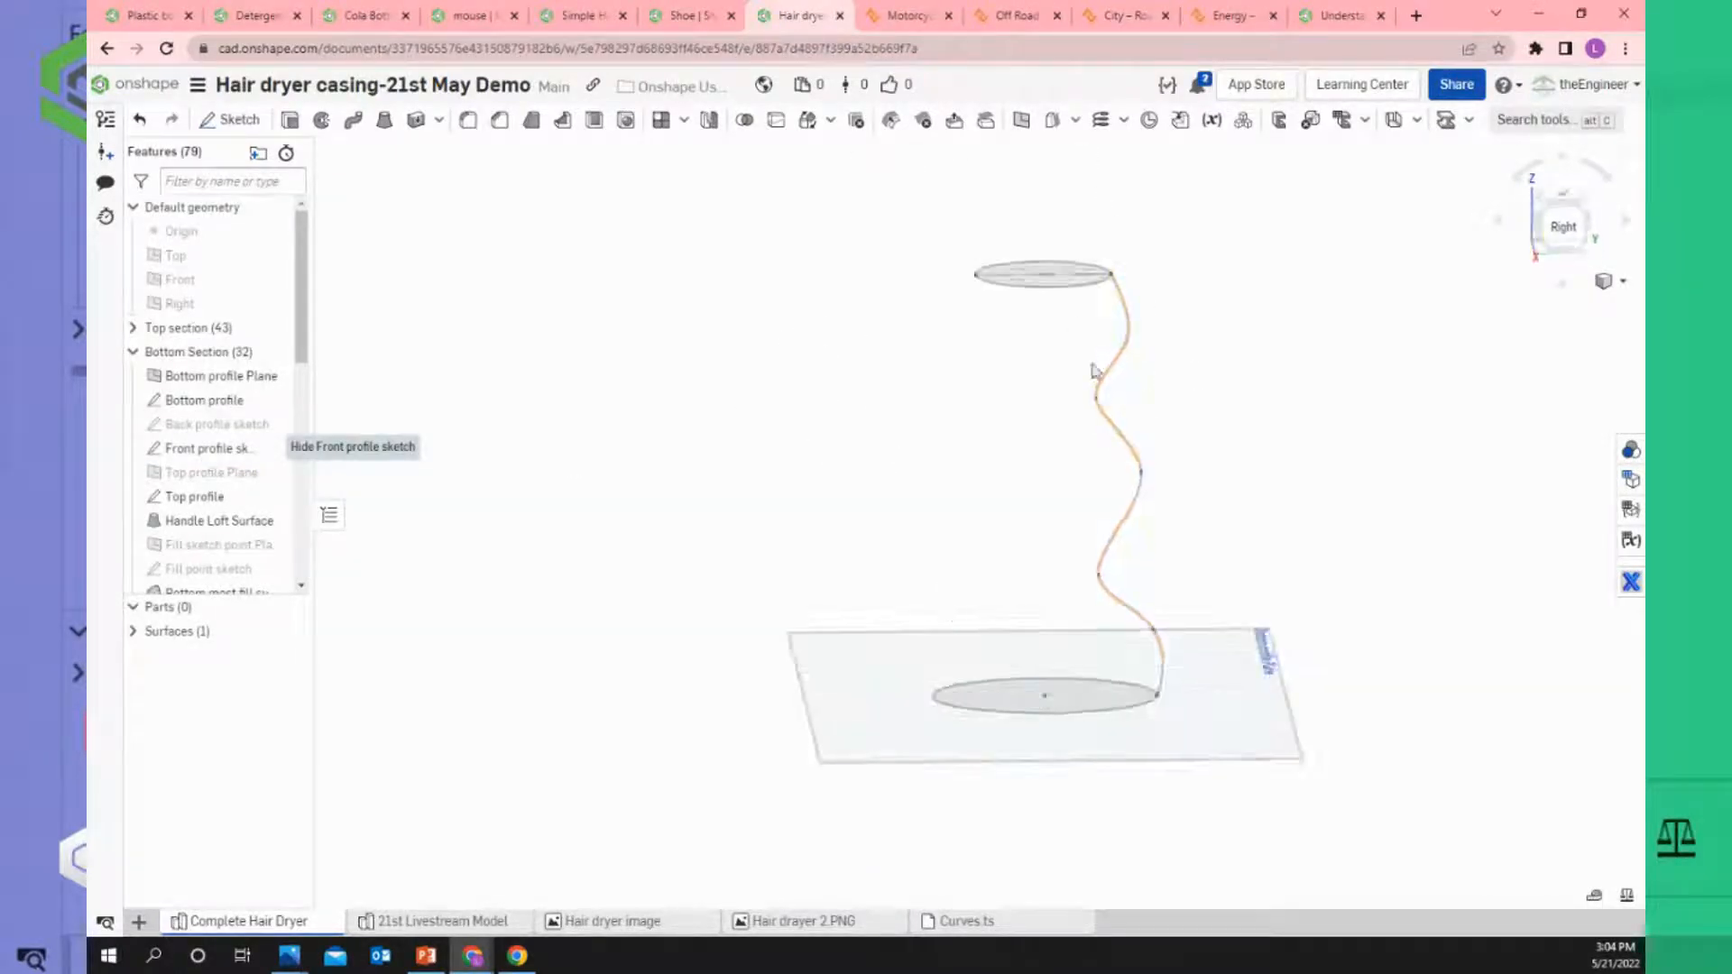
pyautogui.scroll(4, 1108, 326)
pyautogui.scroll(4, 1119, 239)
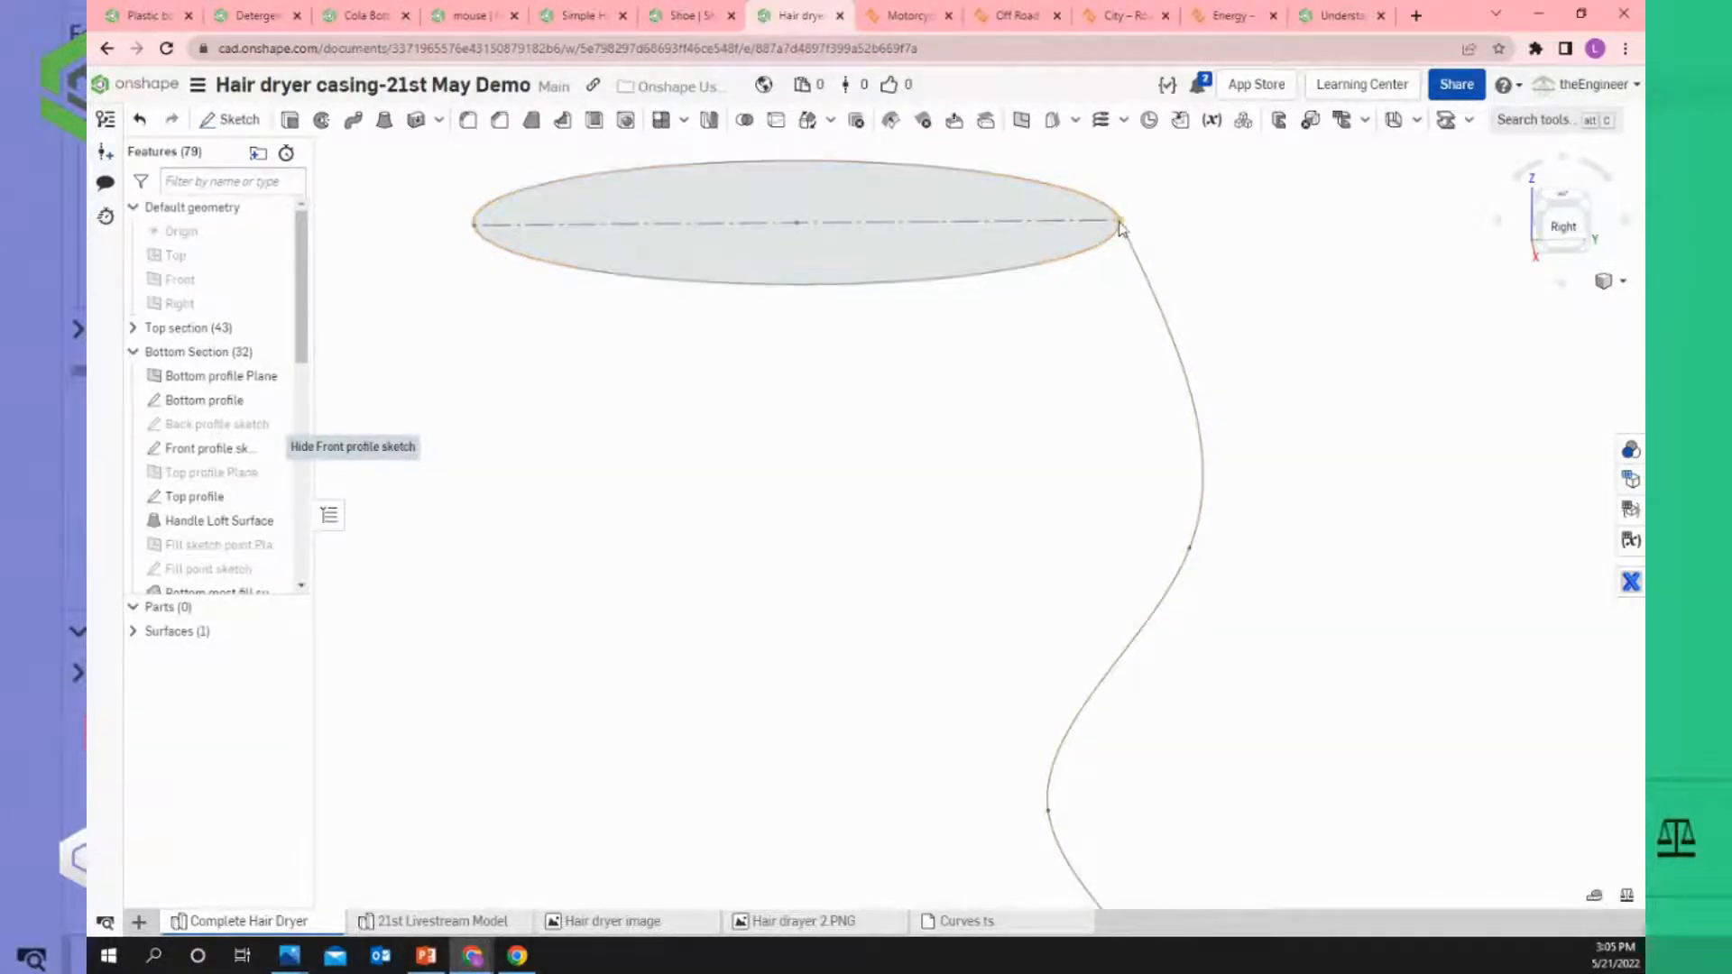
pyautogui.scroll(3, 1122, 232)
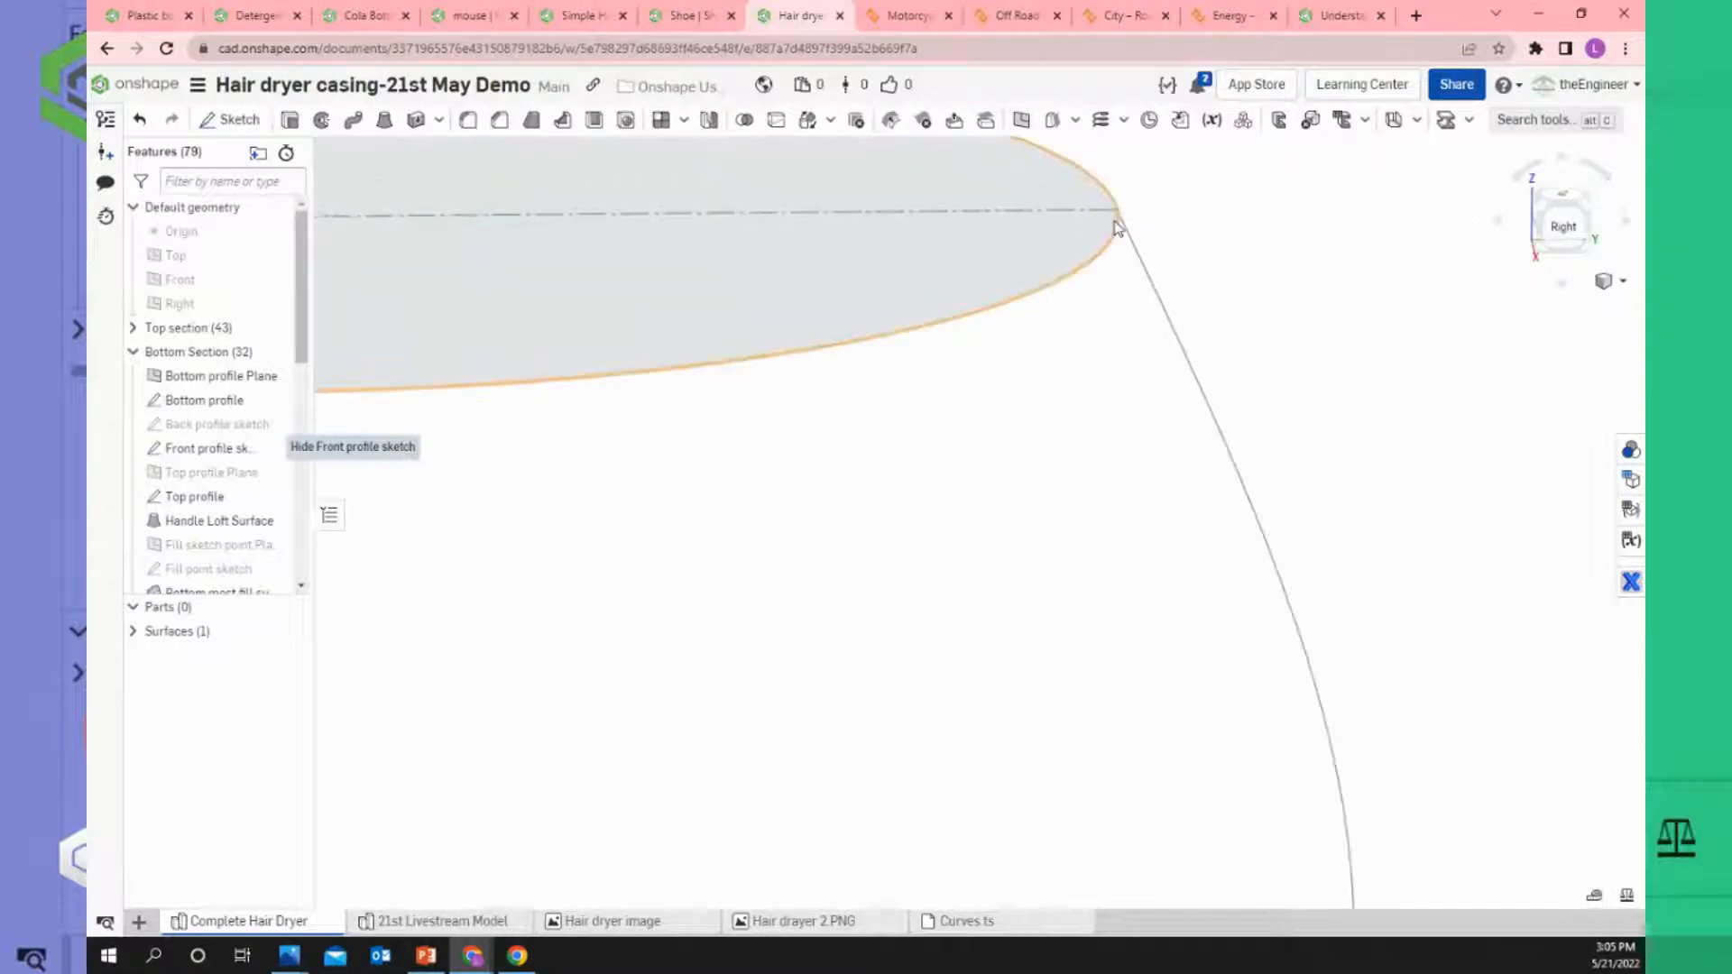
pyautogui.scroll(-6, 1119, 272)
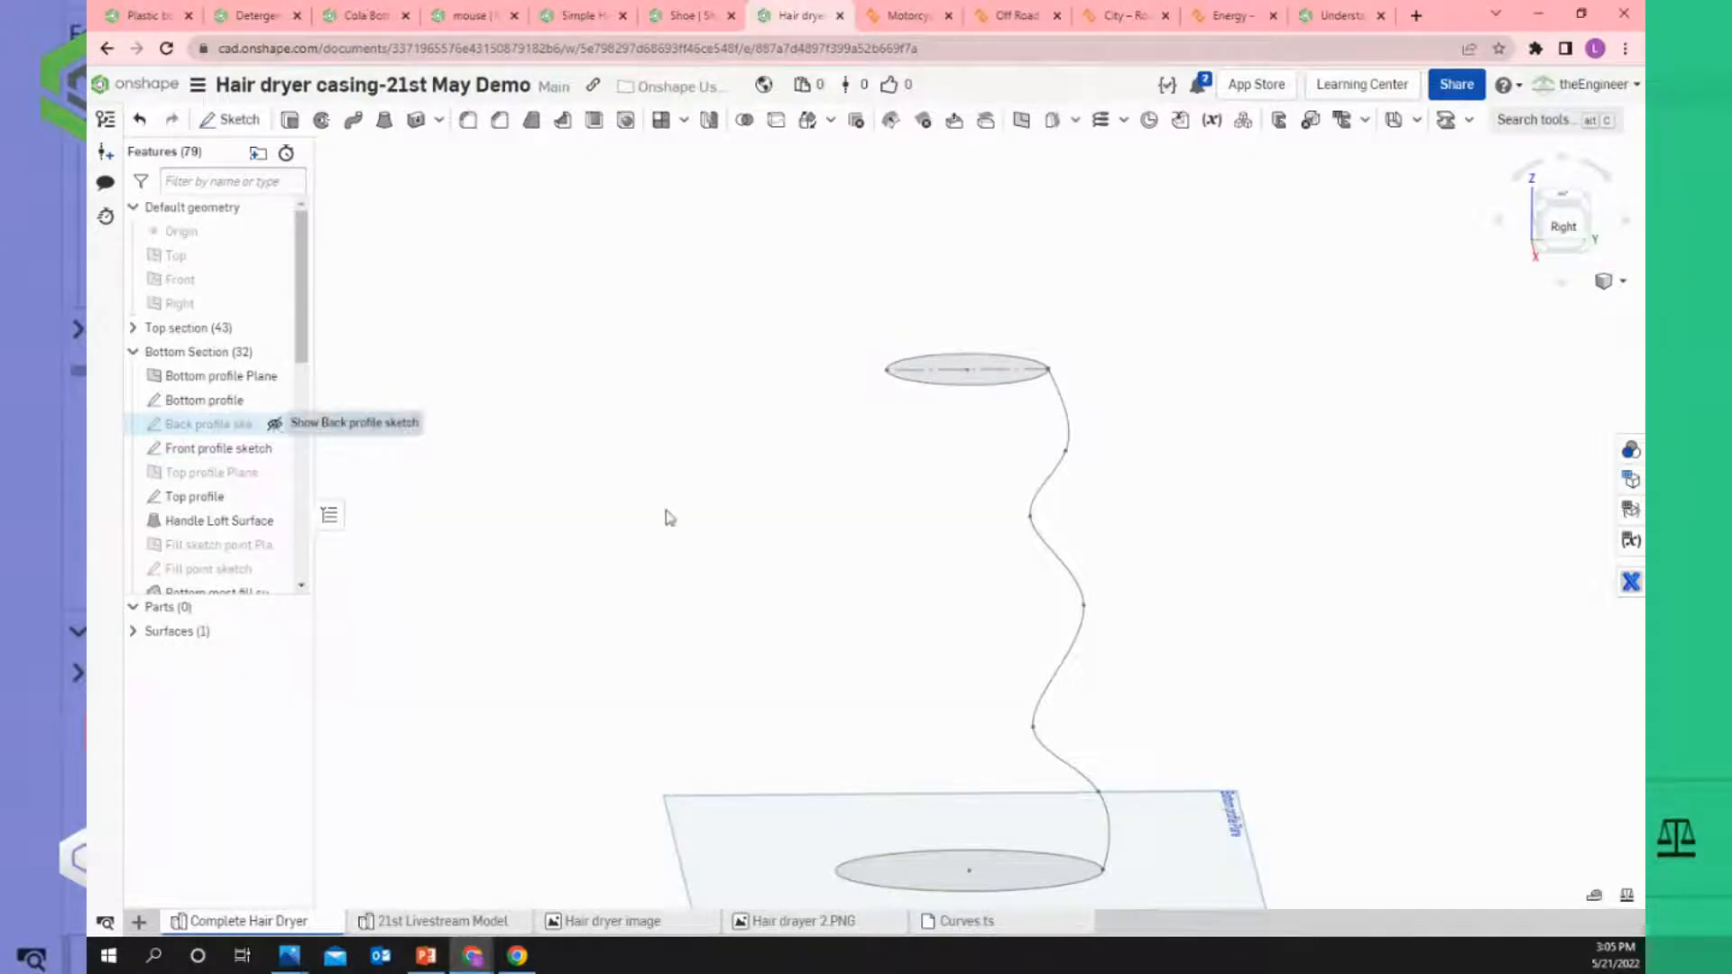
# Show the Back profile sketch and compare the handle outline with the Hair dryer image and Hair drayer 2.PNG before returning to Complete Hair Dryer.
pyautogui.scroll(-2, 669, 517)
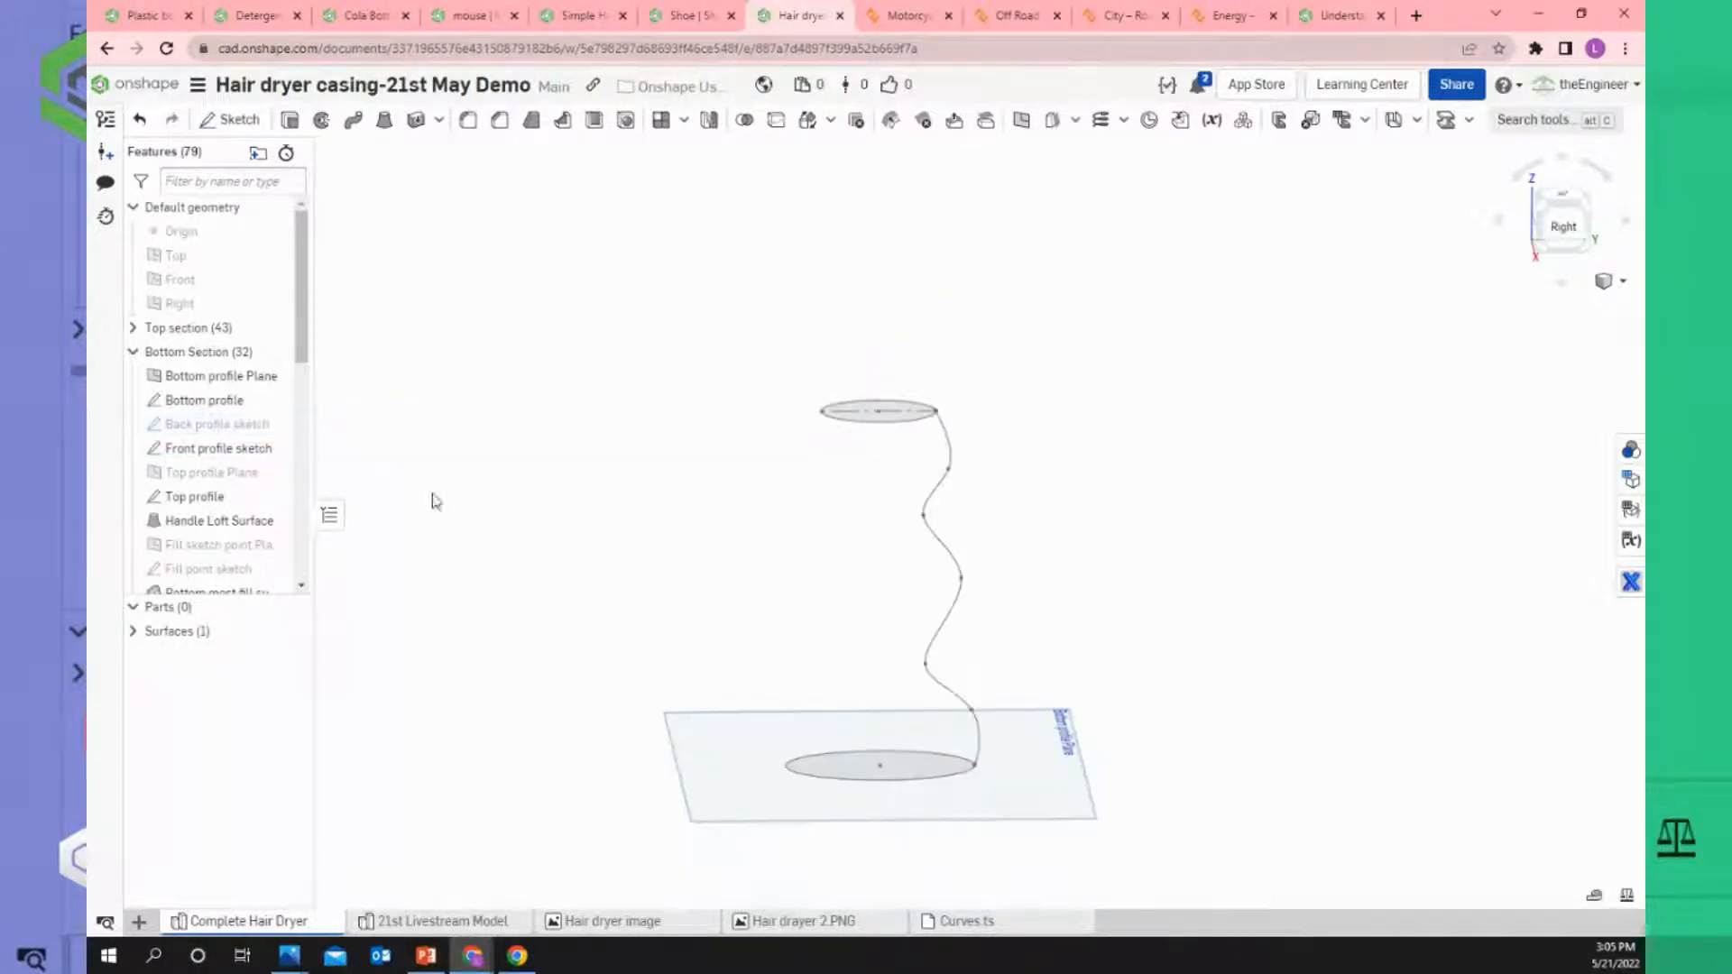
pyautogui.click(596, 931)
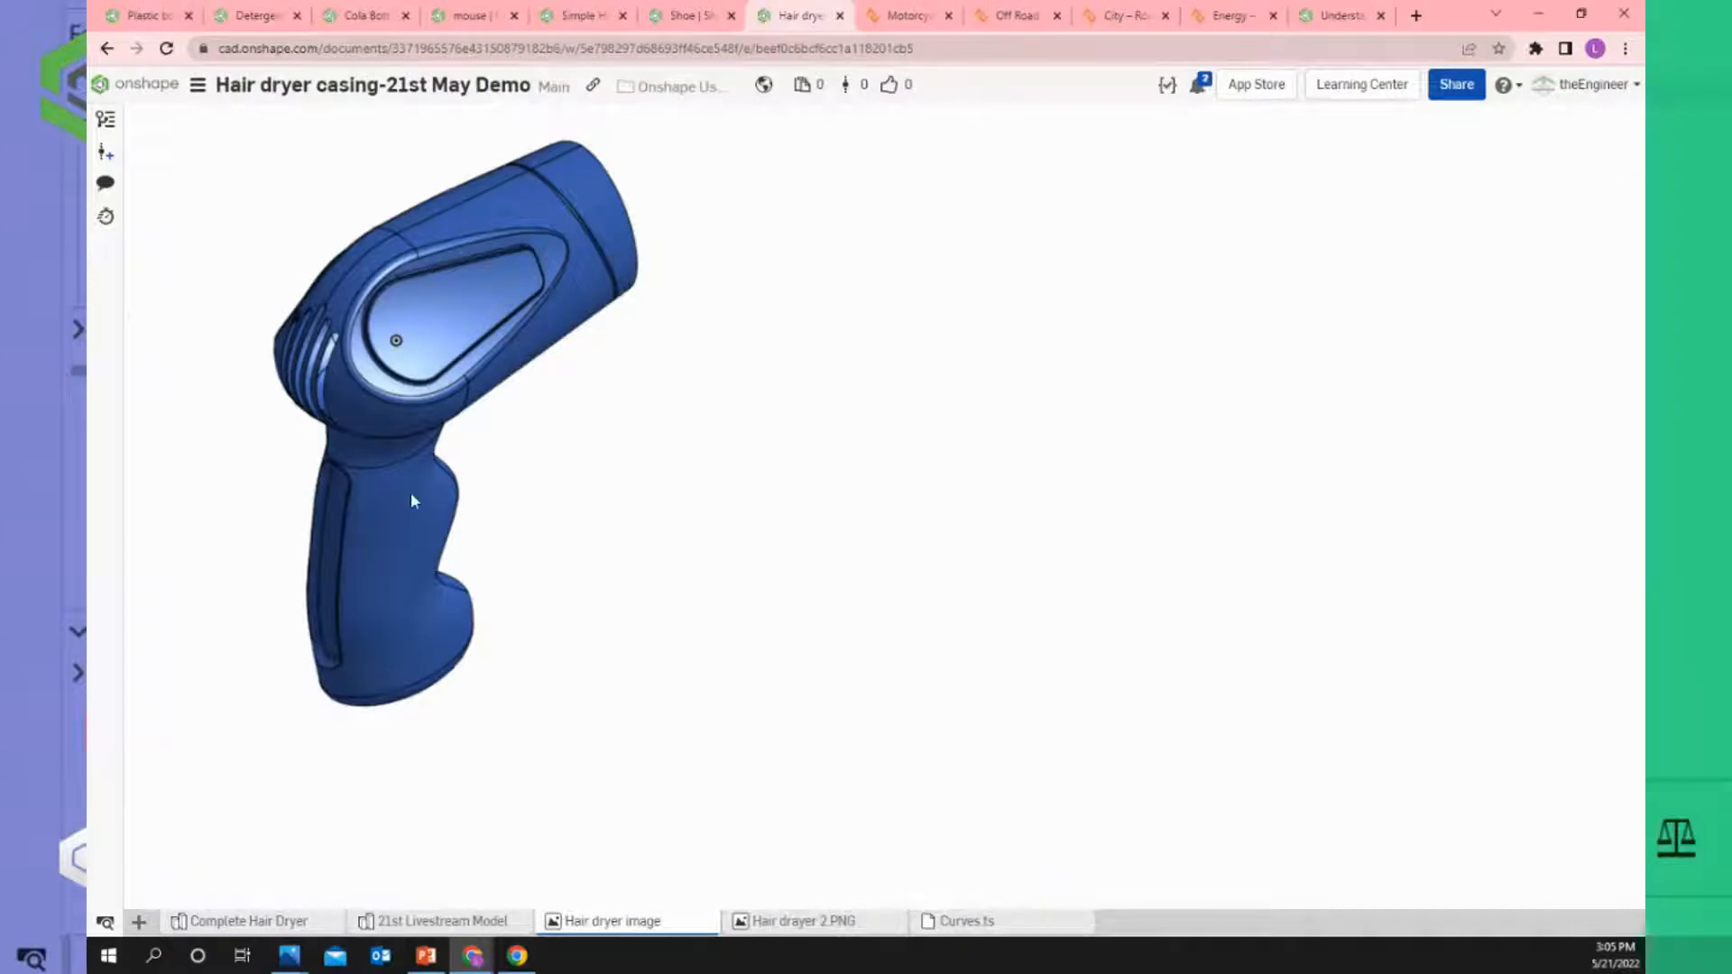
pyautogui.click(806, 922)
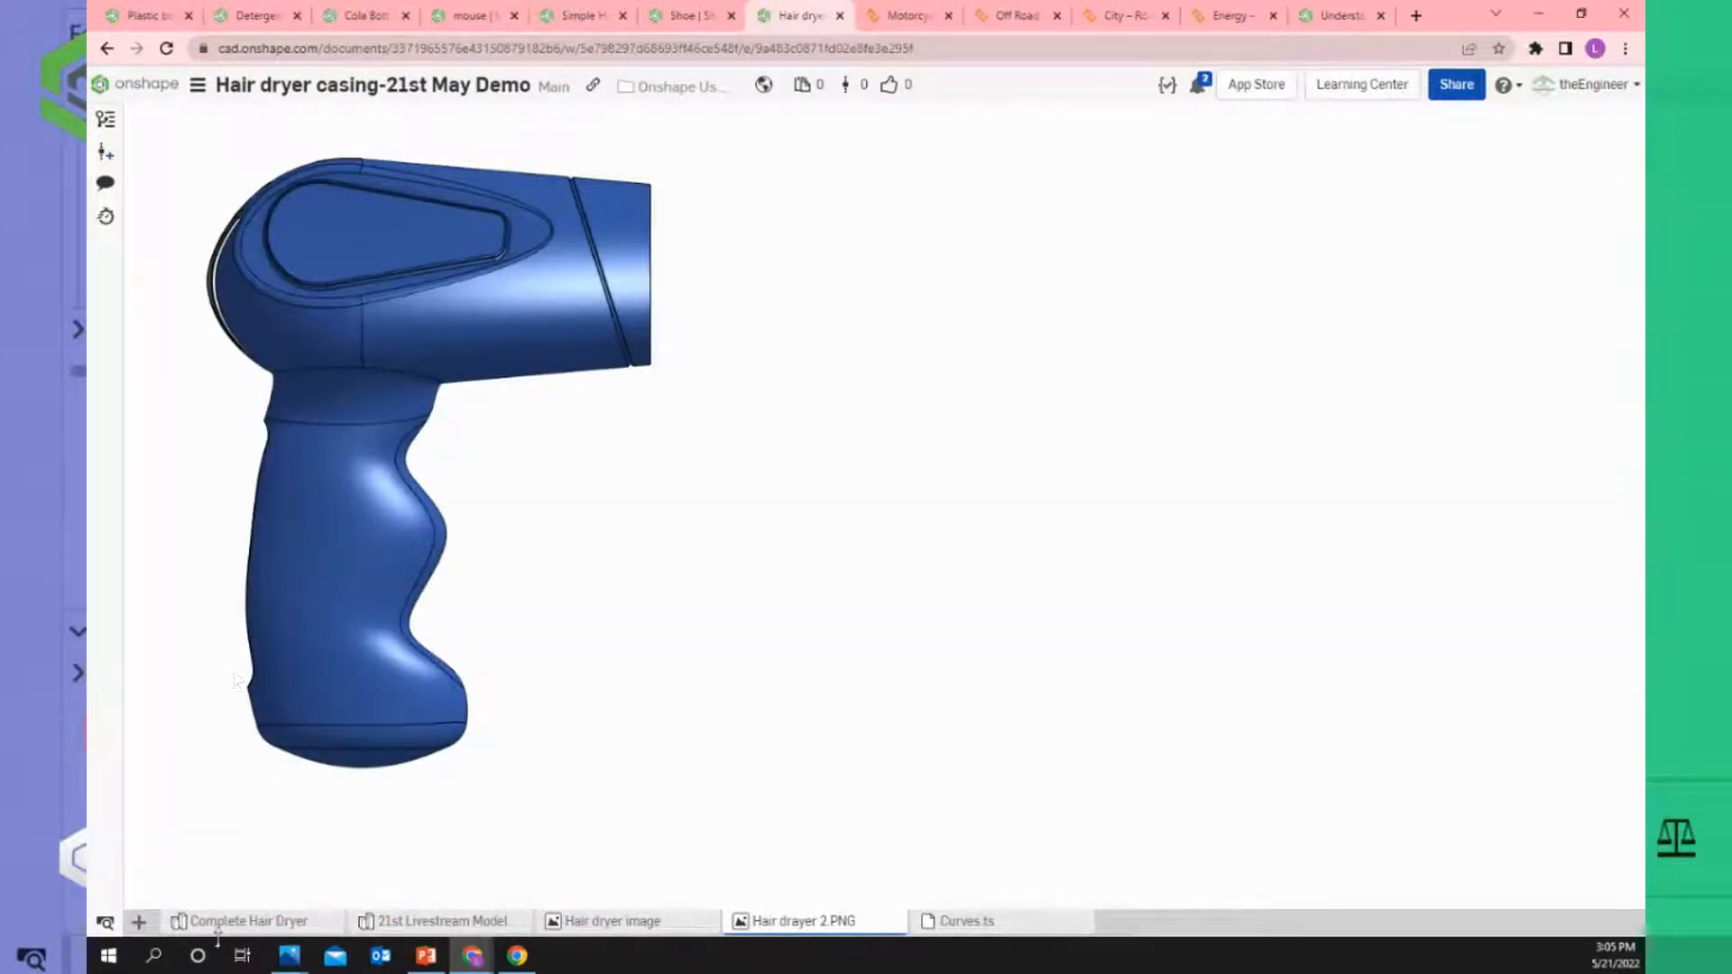
pyautogui.click(262, 922)
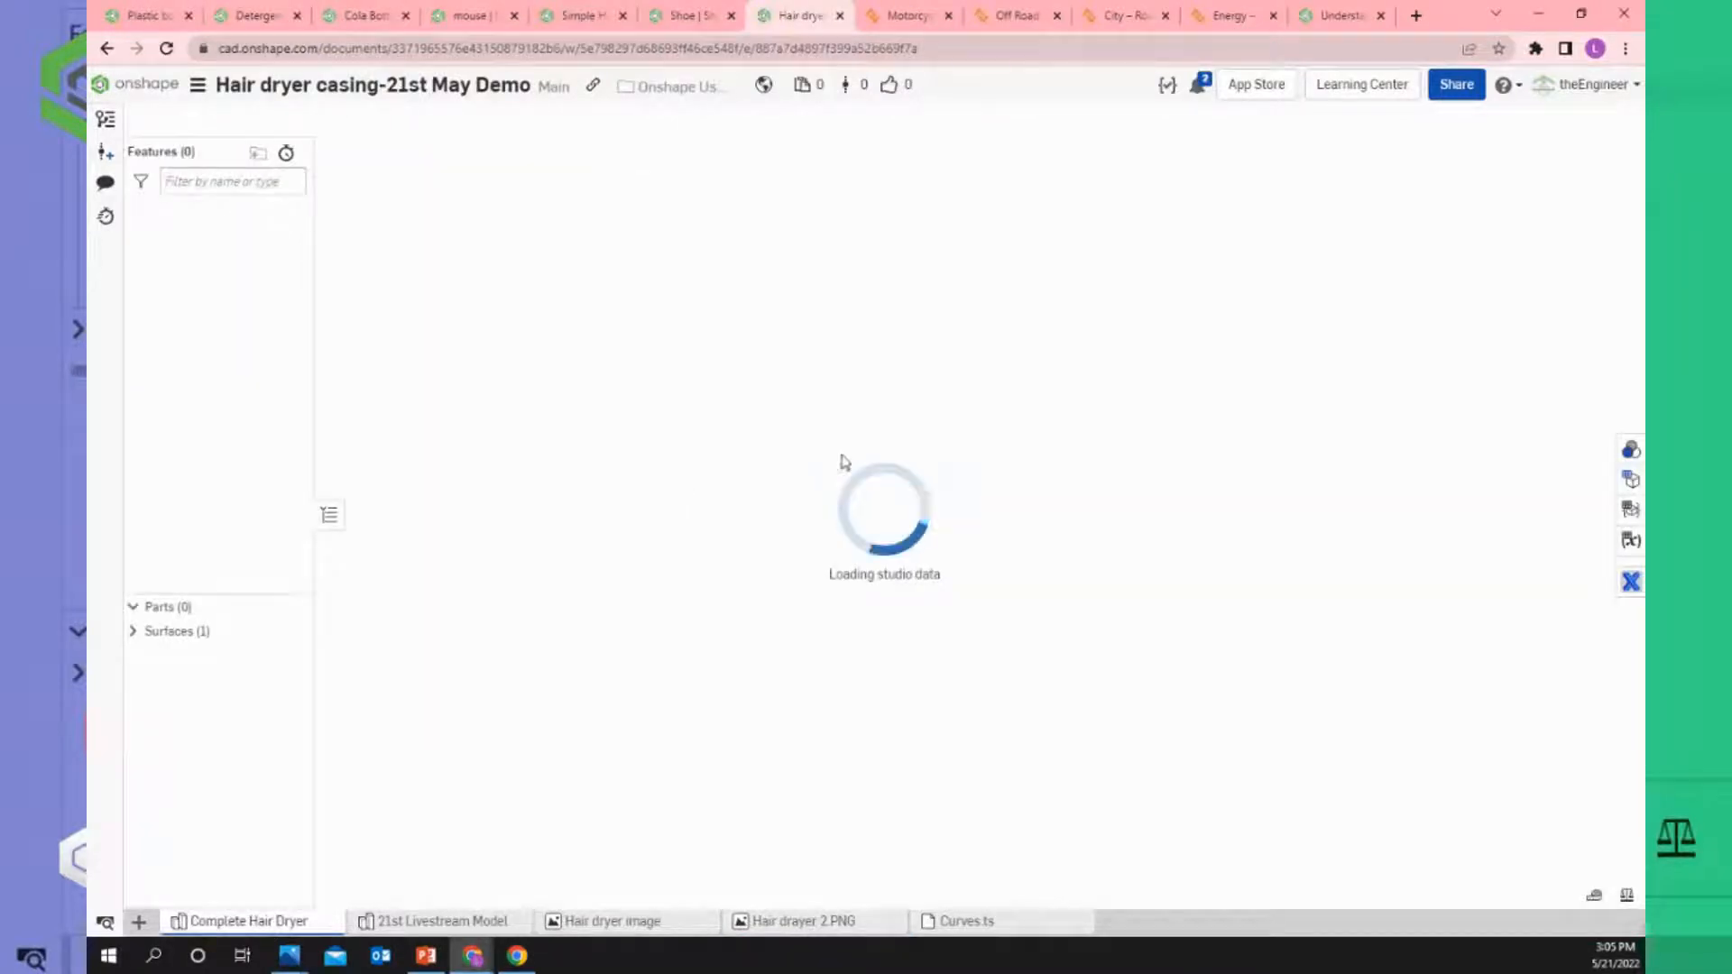
pyautogui.scroll(2, 845, 604)
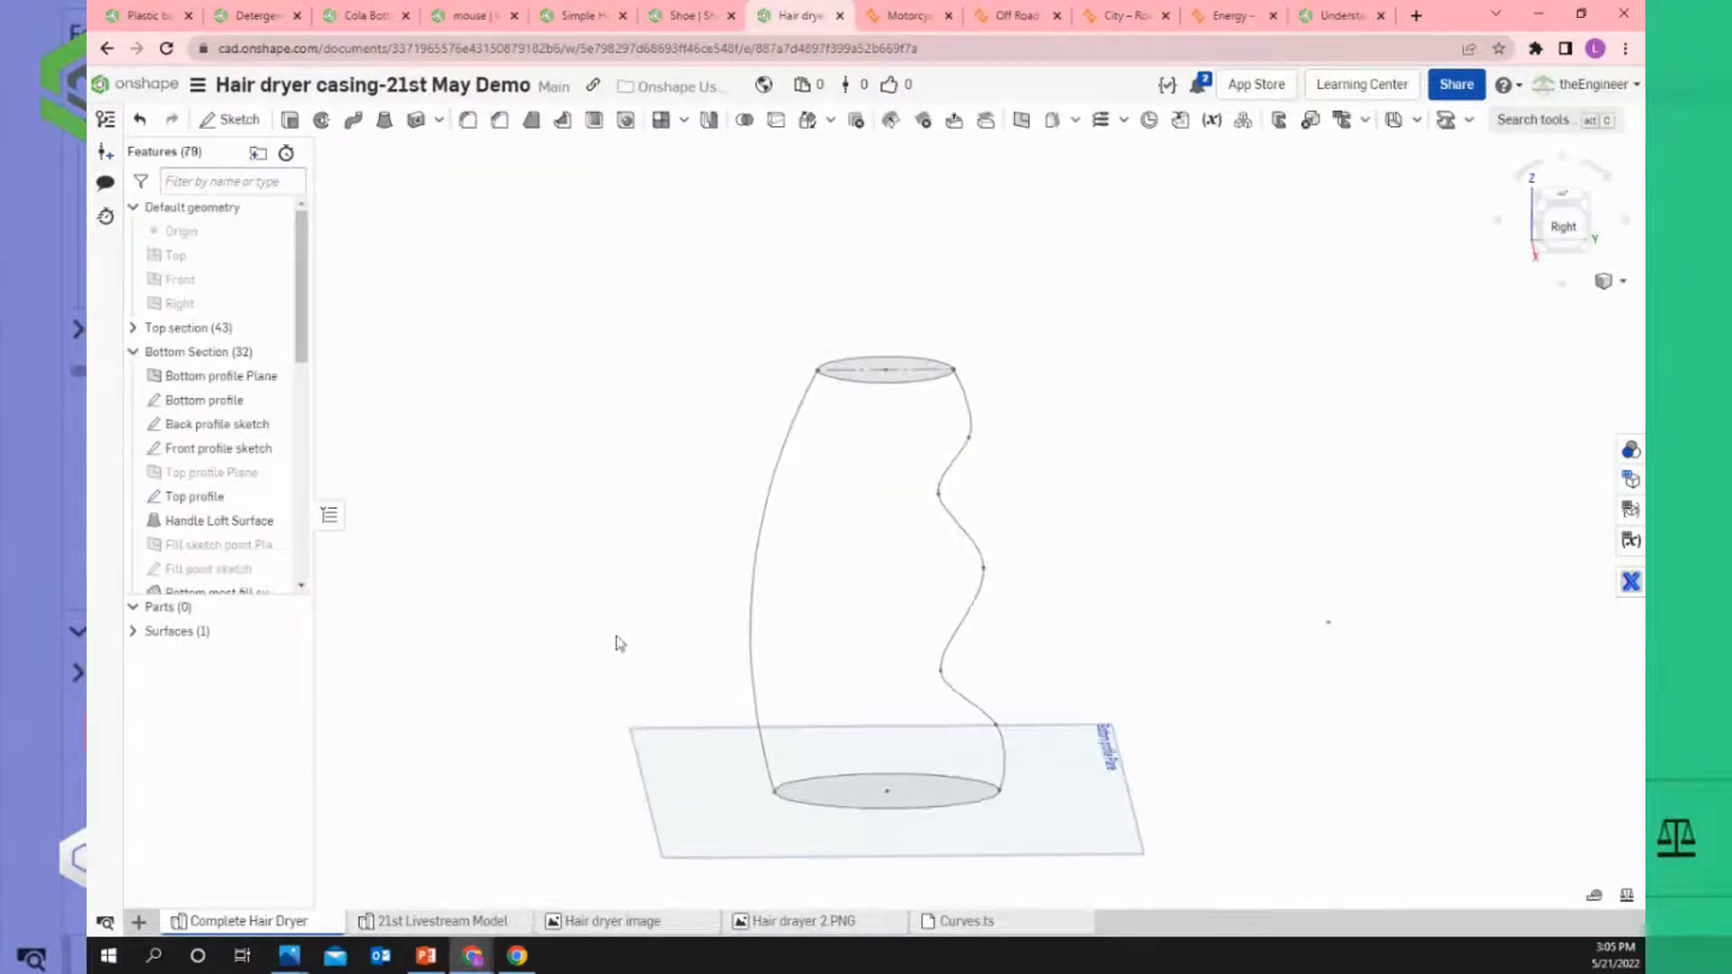
pyautogui.moveTo(614, 585); pyautogui.dragTo(619, 619, button='right')
pyautogui.click(877, 779)
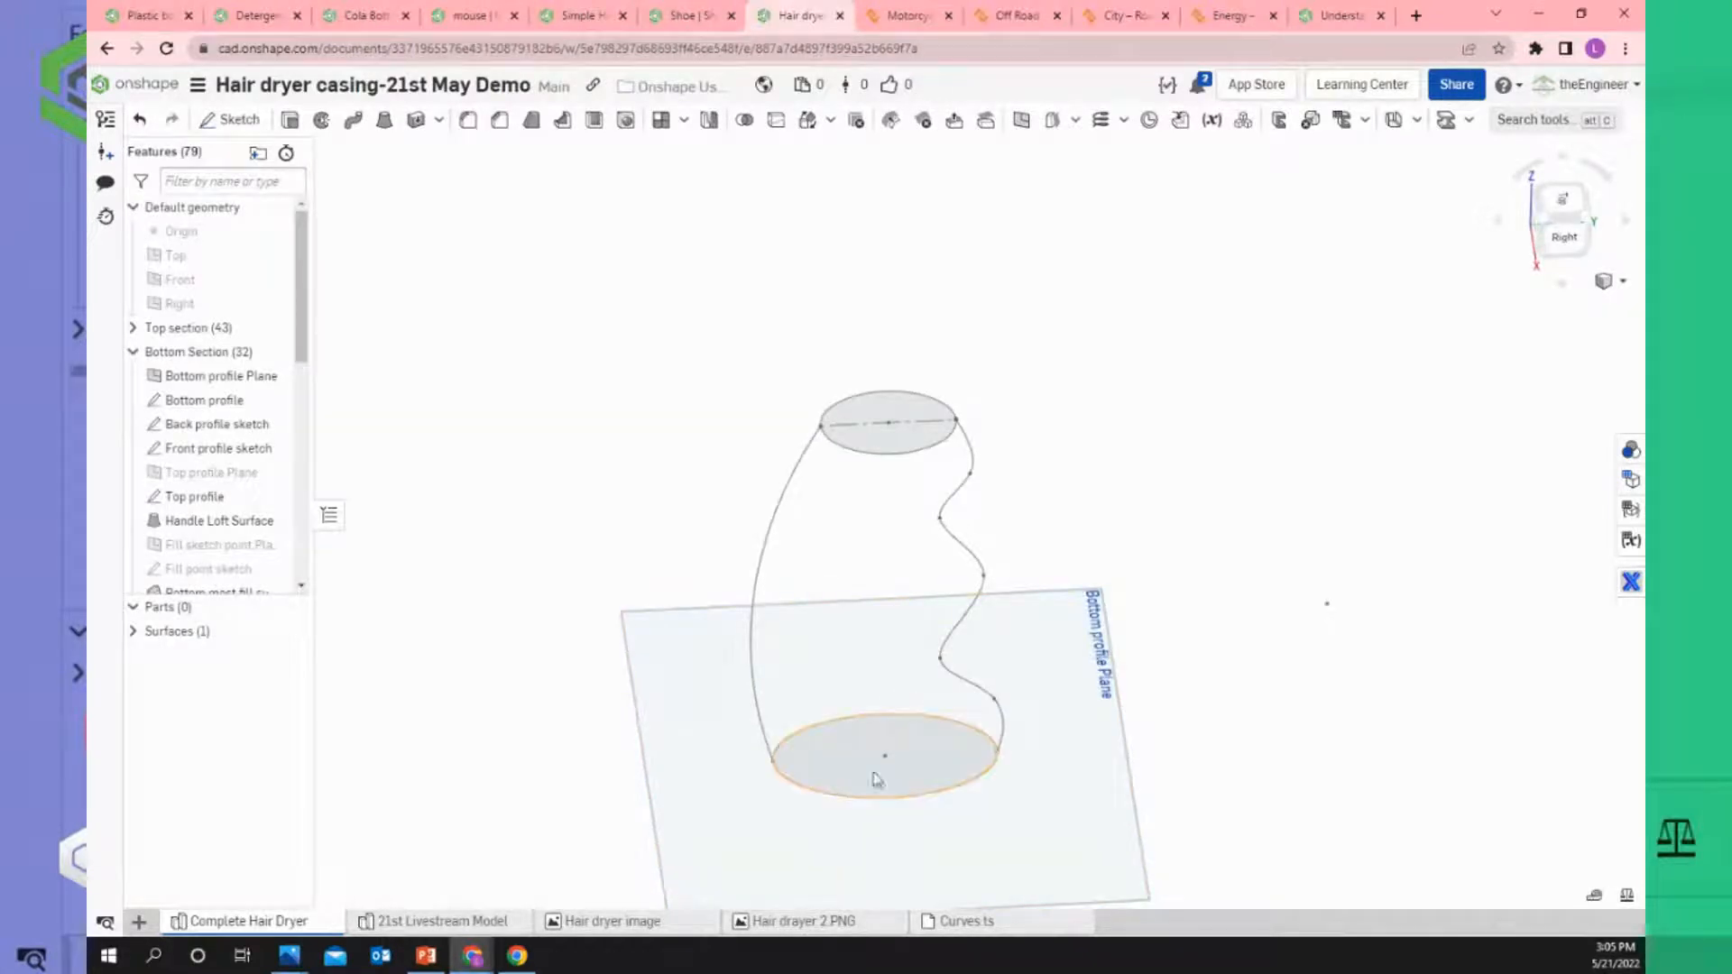
# Show the finished surfaces briefly to compare them with the handle's profile sketches, then hide them again.
pyautogui.moveTo(301, 305); pyautogui.dragTo(318, 595)
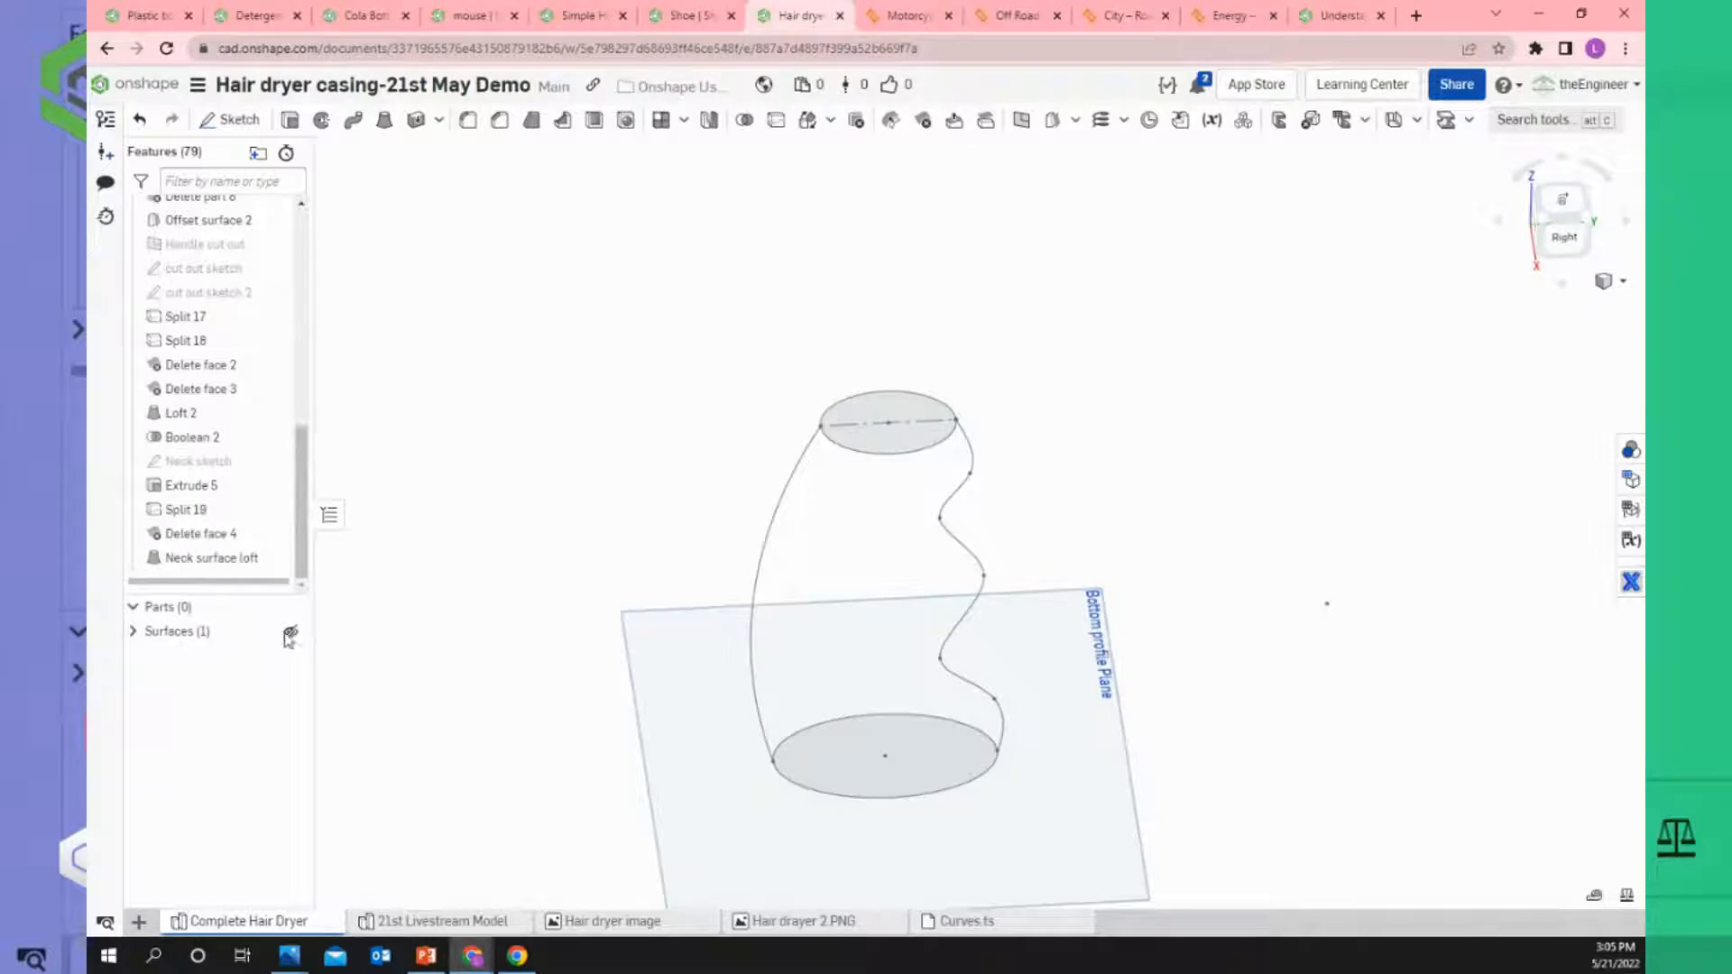
pyautogui.click(290, 634)
pyautogui.click(290, 634)
pyautogui.click(290, 634)
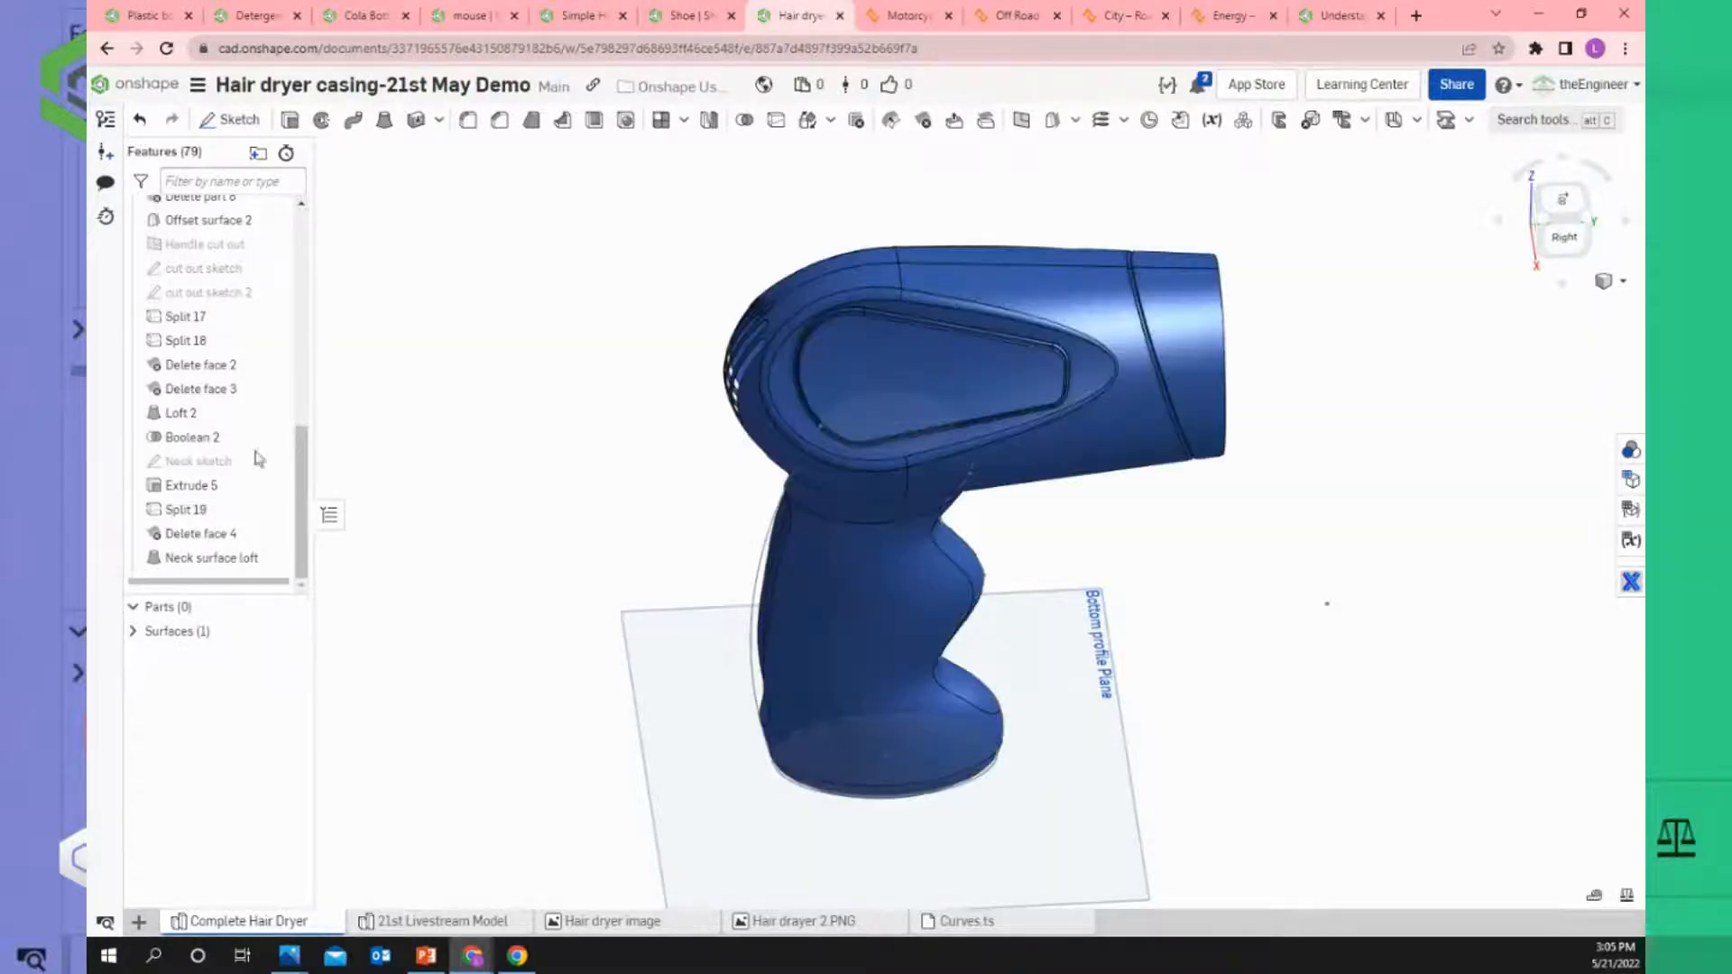
pyautogui.click(290, 635)
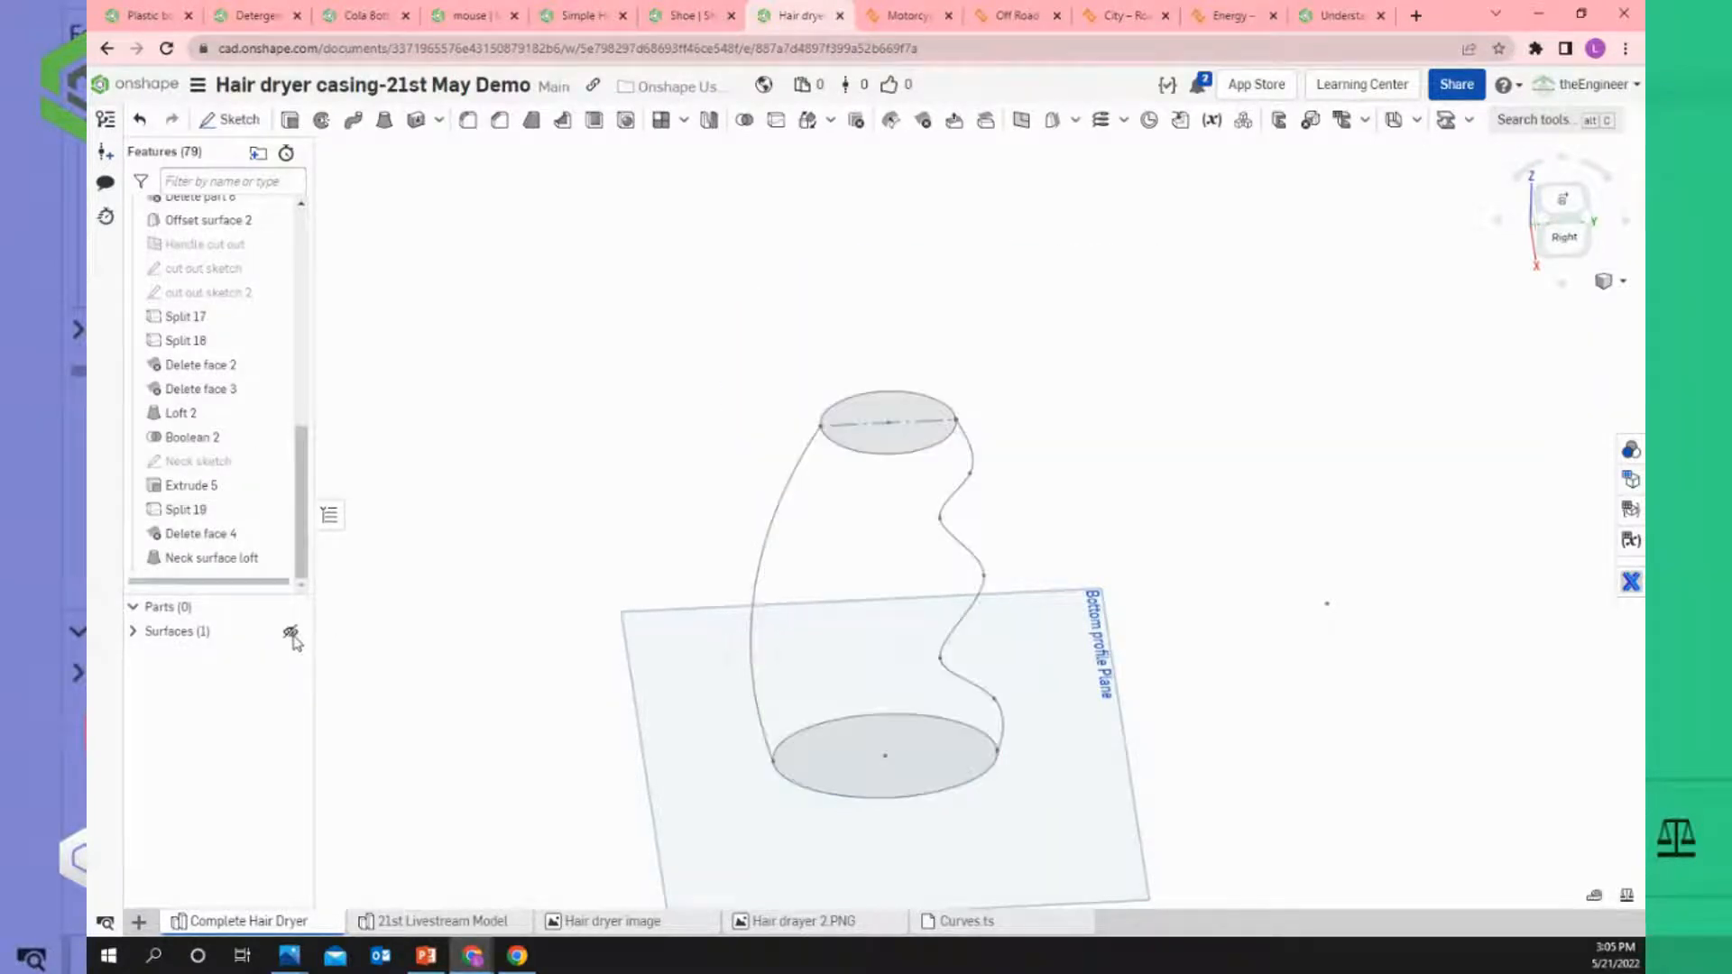
# Start a new surface Loft using the Bottom profile and Top profile ellipses as profiles, and preview it from the right.
pyautogui.click(383, 121)
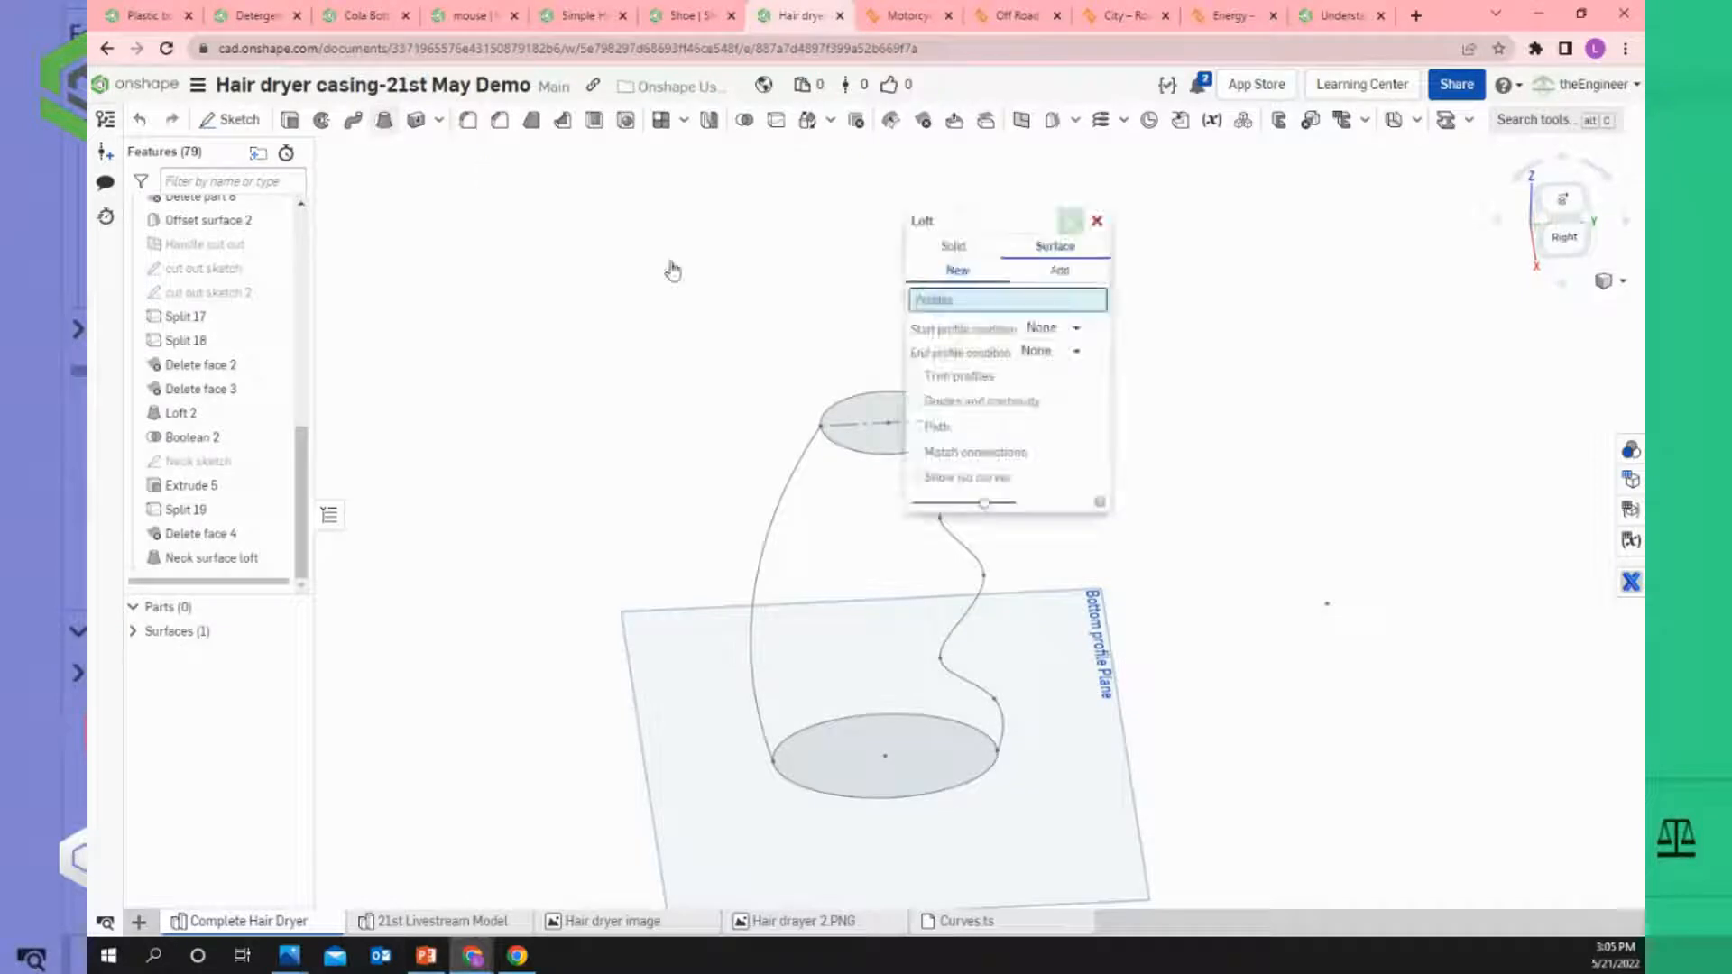
pyautogui.moveTo(983, 225); pyautogui.dragTo(562, 219)
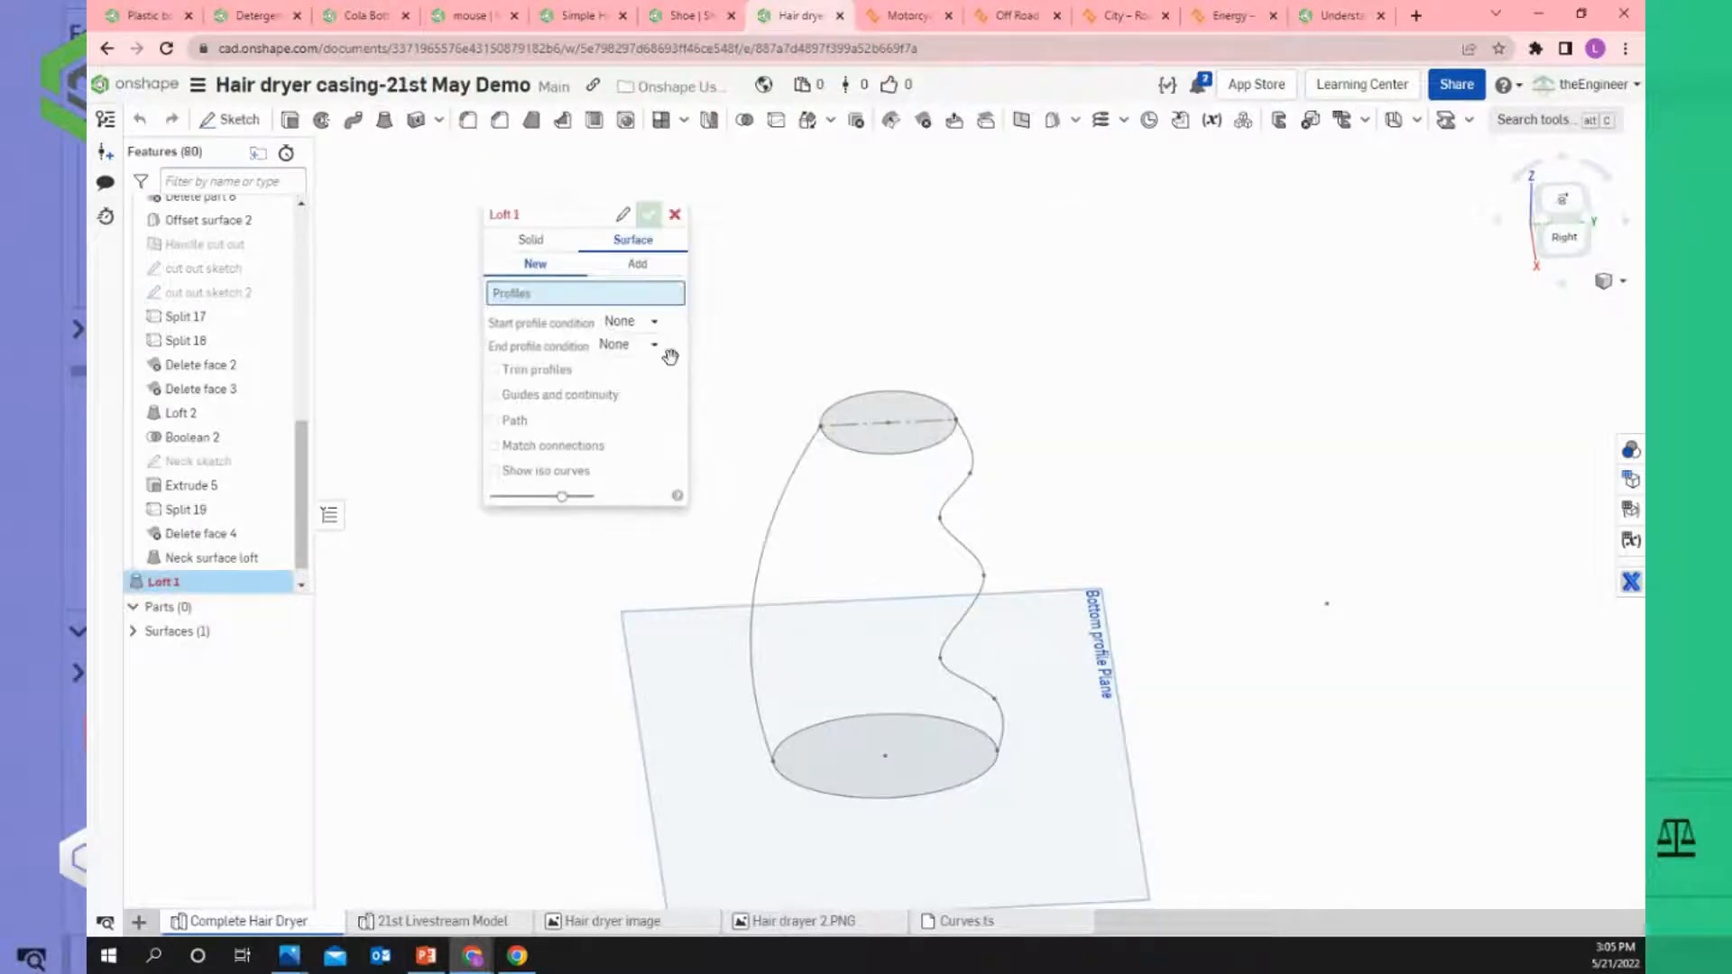
pyautogui.scroll(3, 946, 708)
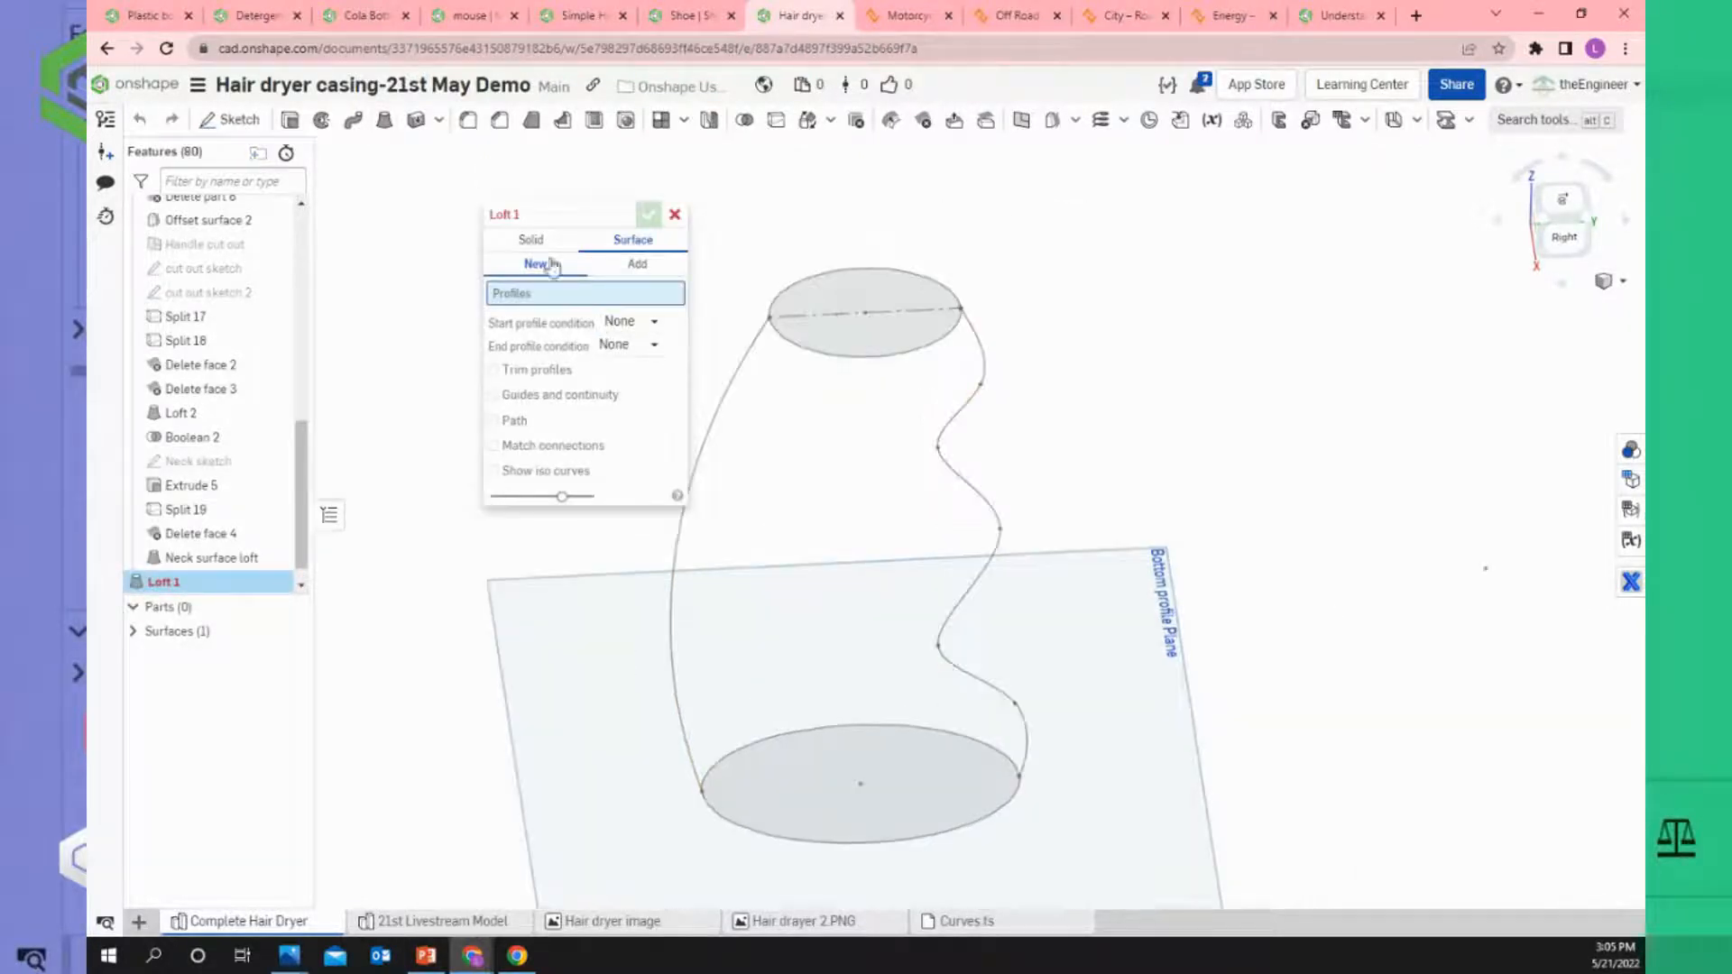
pyautogui.click(818, 740)
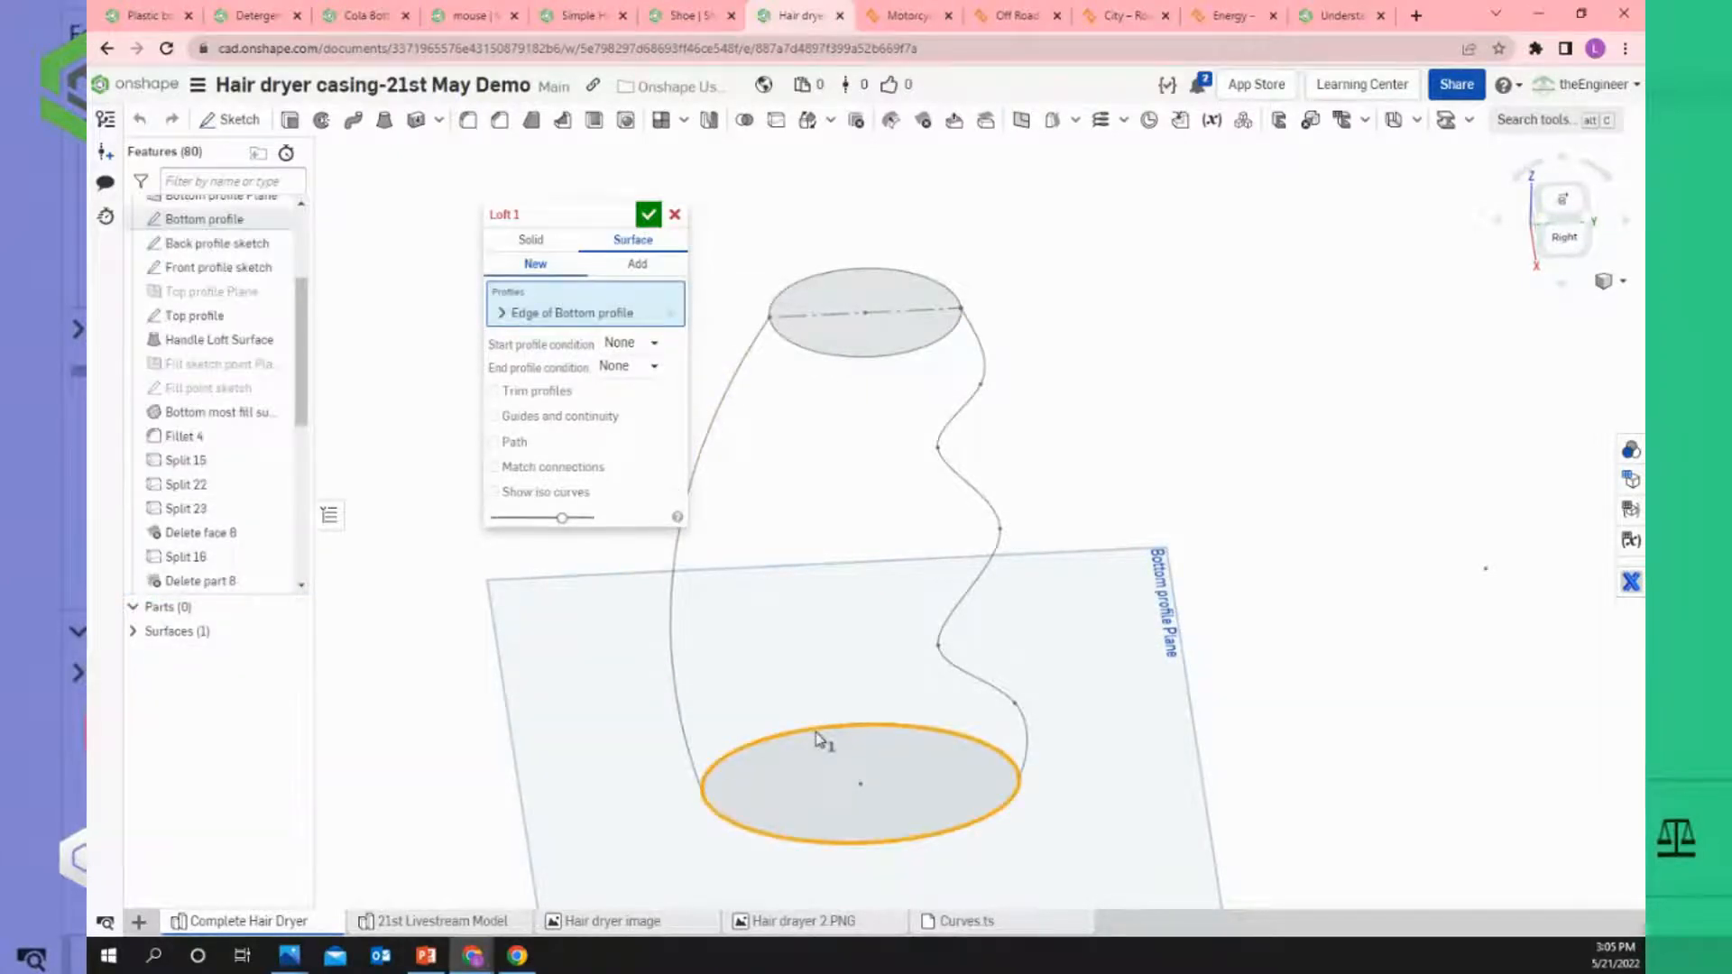
pyautogui.click(857, 362)
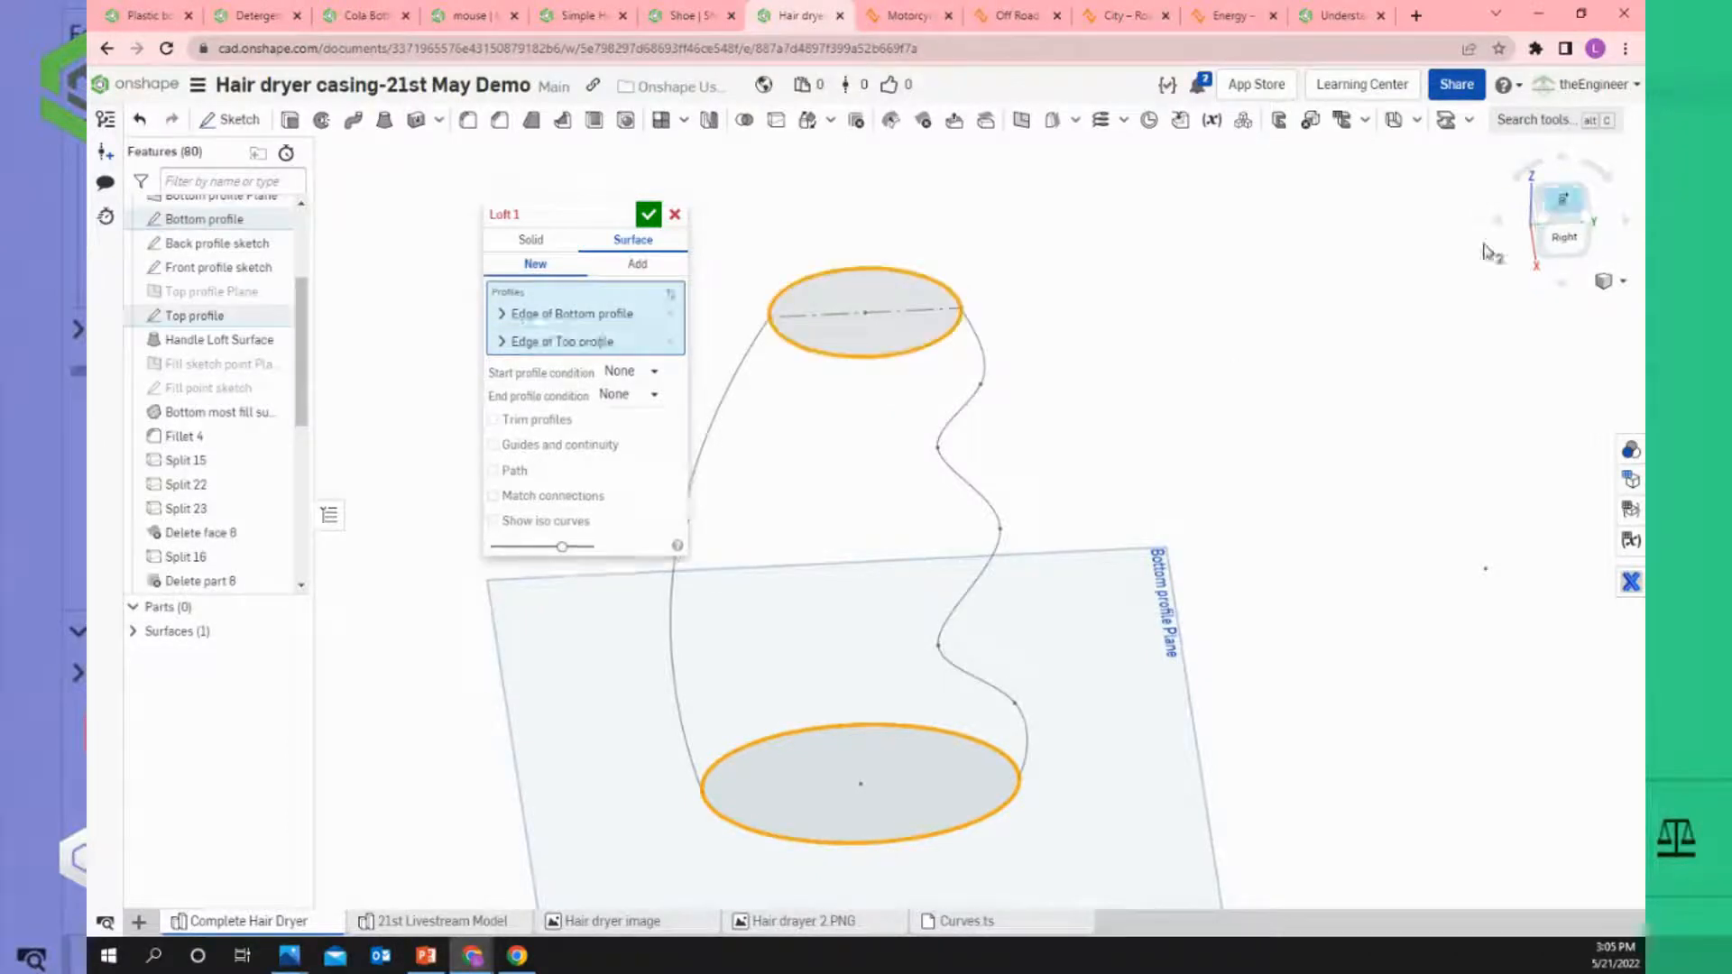
pyautogui.click(1564, 233)
pyautogui.scroll(-4, 1344, 437)
pyautogui.scroll(2, 1430, 501)
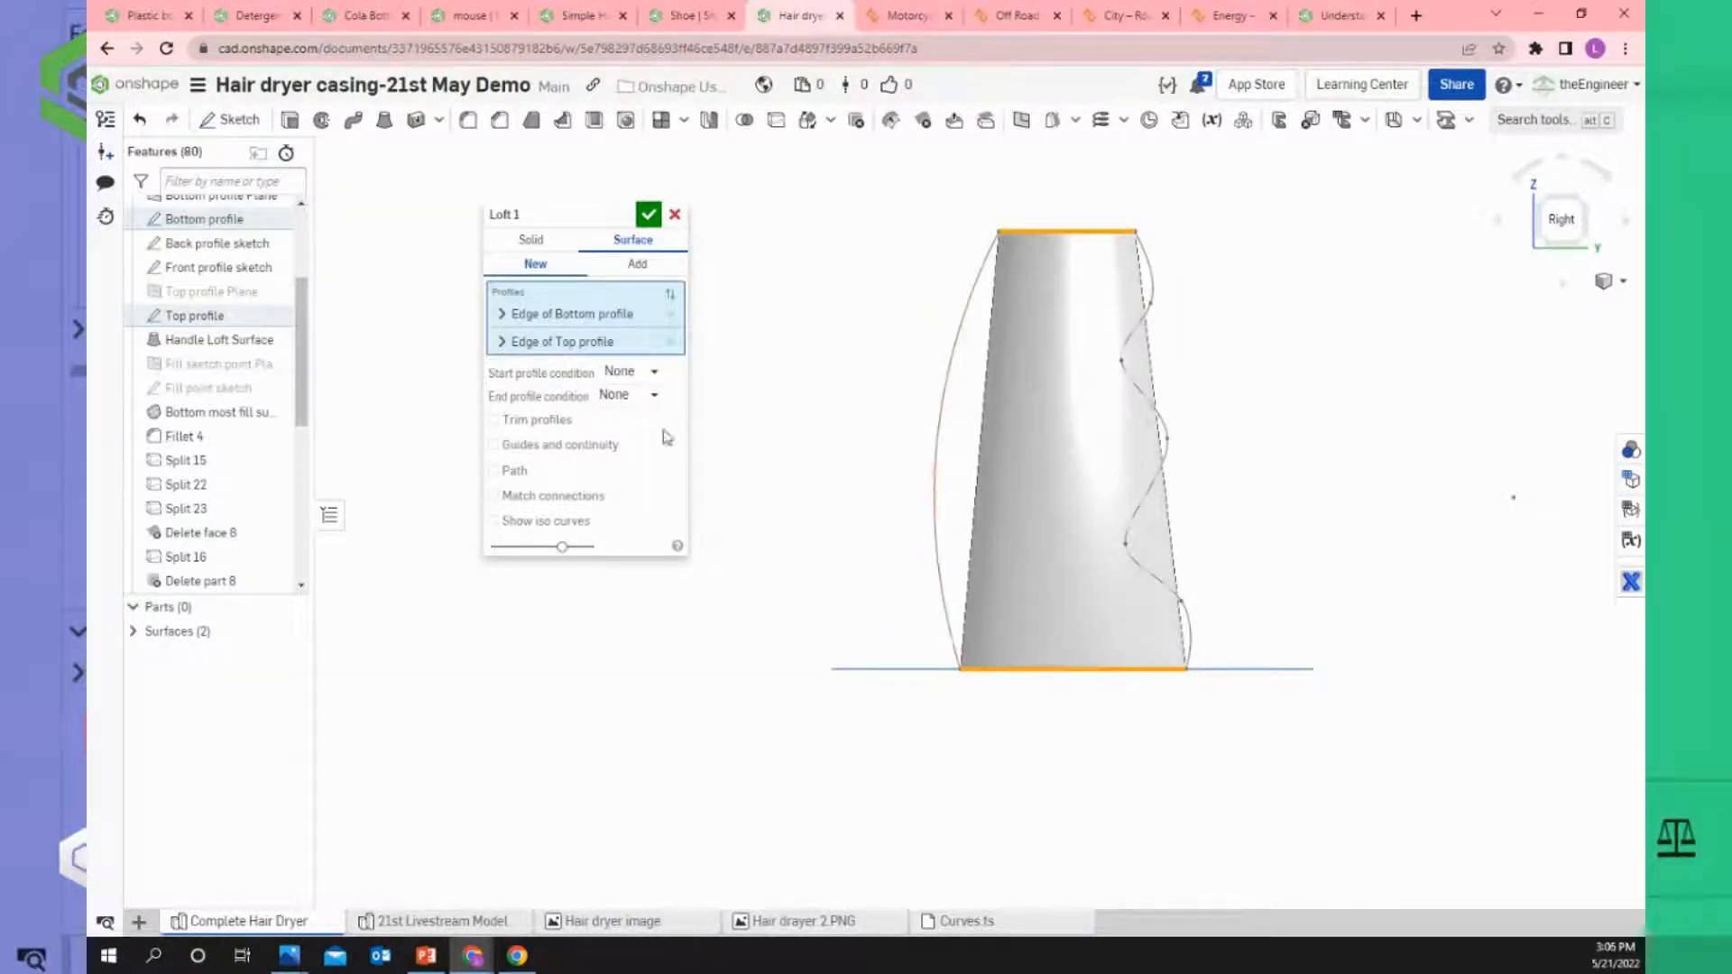
# Enable Guides and continuity, pick the Back and Front profile sketch curves as guides, and accept the loft.
pyautogui.click(493, 445)
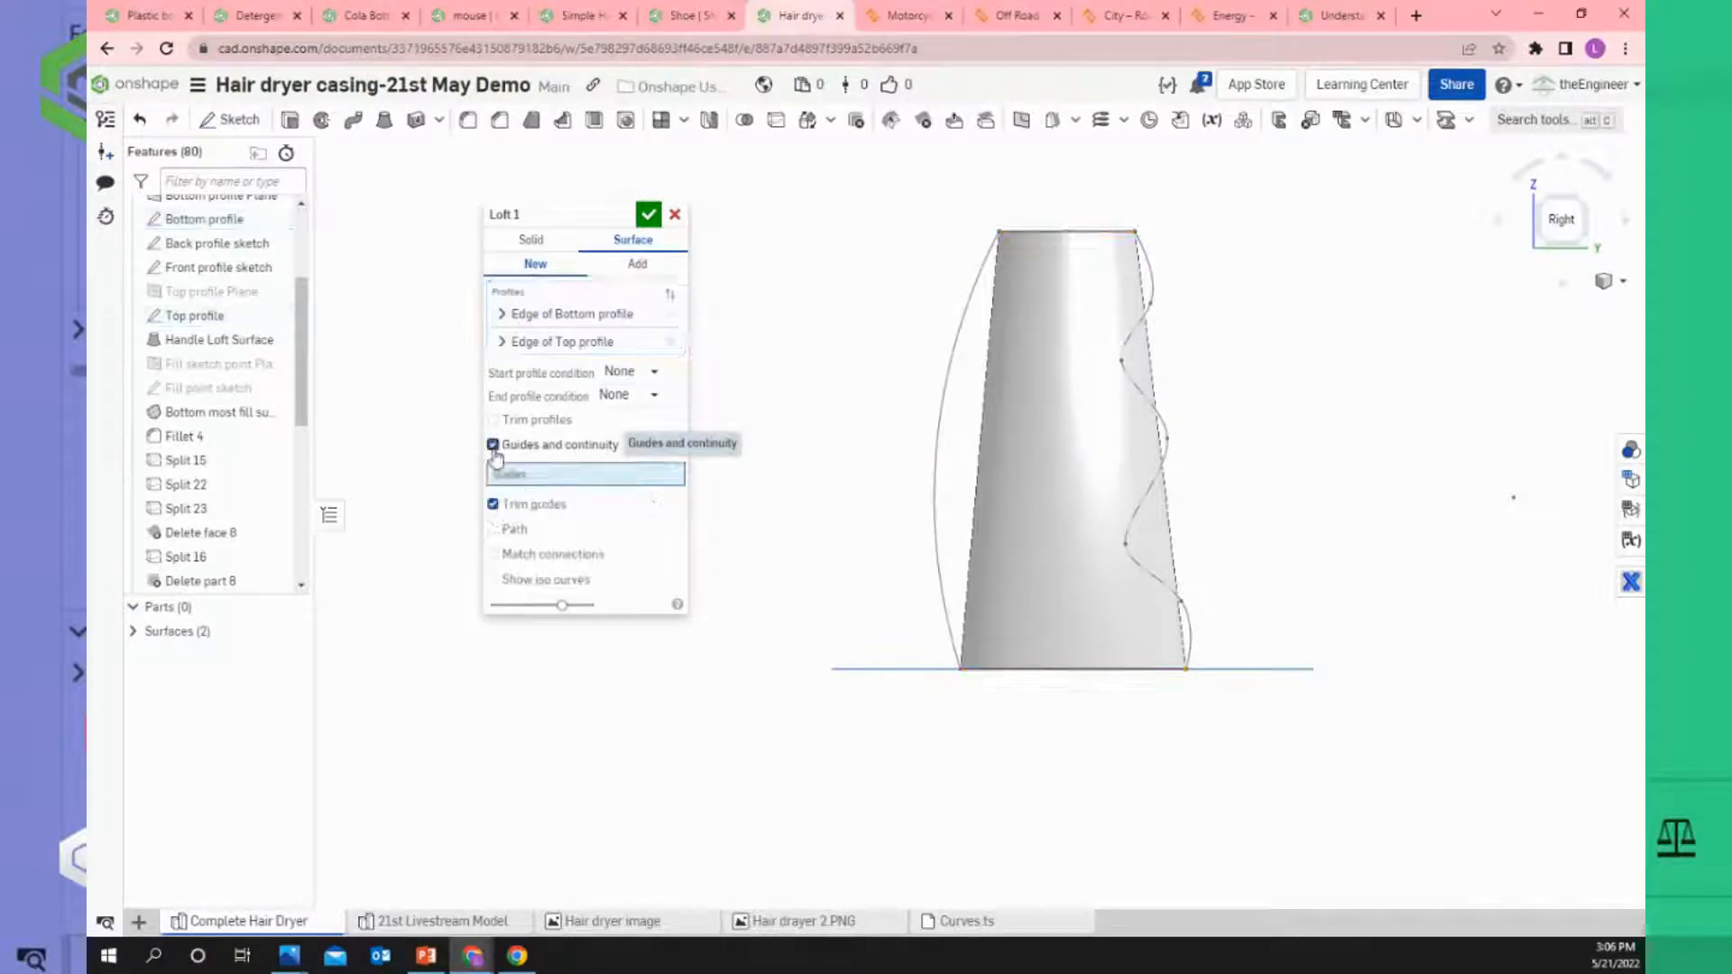
pyautogui.click(938, 538)
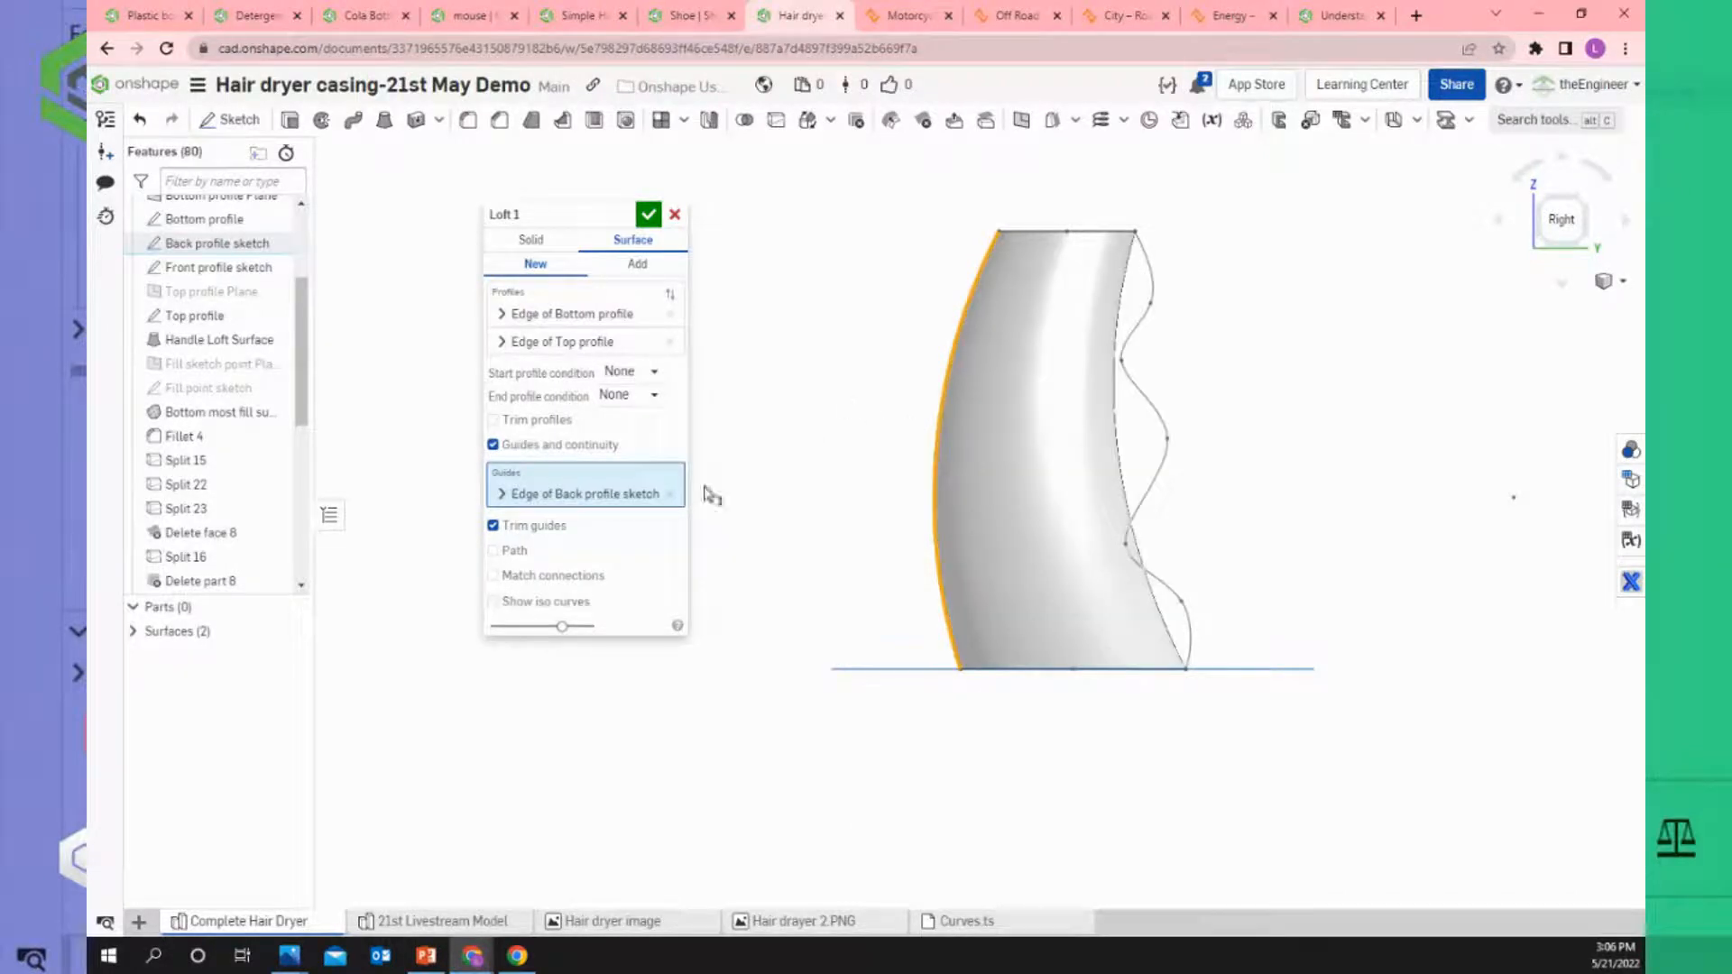
pyautogui.click(1159, 421)
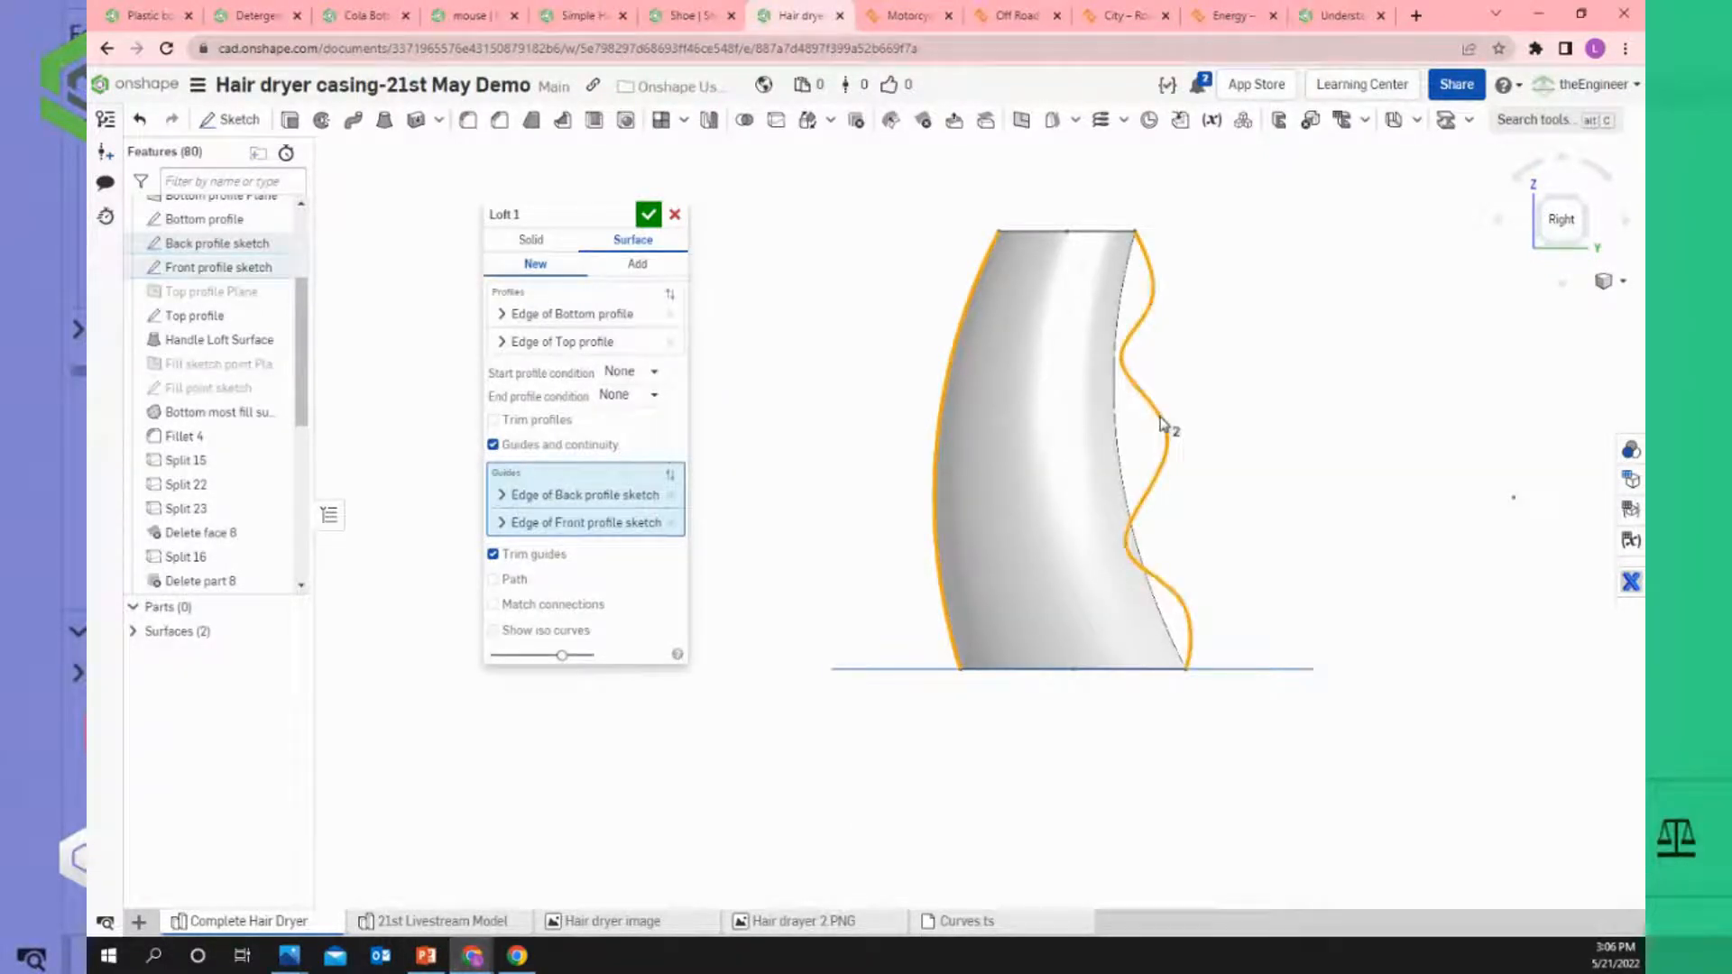
pyautogui.click(647, 221)
pyautogui.scroll(-1, 726, 399)
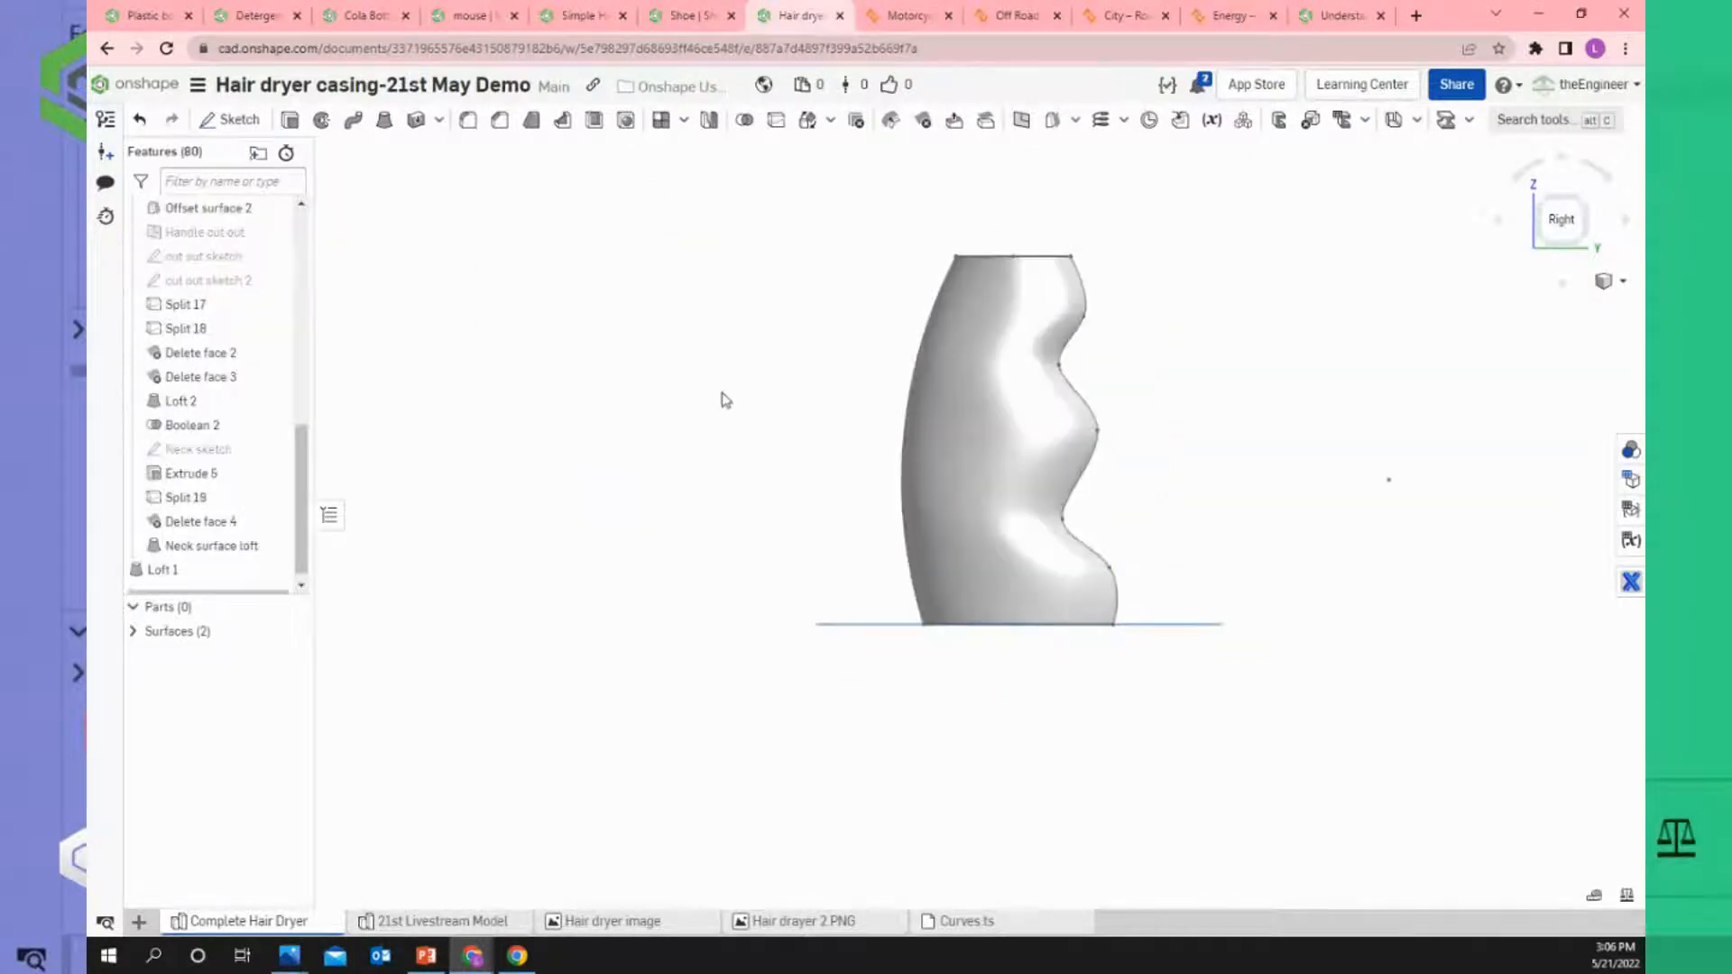
# Examine the lofted handle surface from several angles, including the open elliptical edge at its base.
pyautogui.moveTo(712, 362); pyautogui.dragTo(730, 417, button='right')
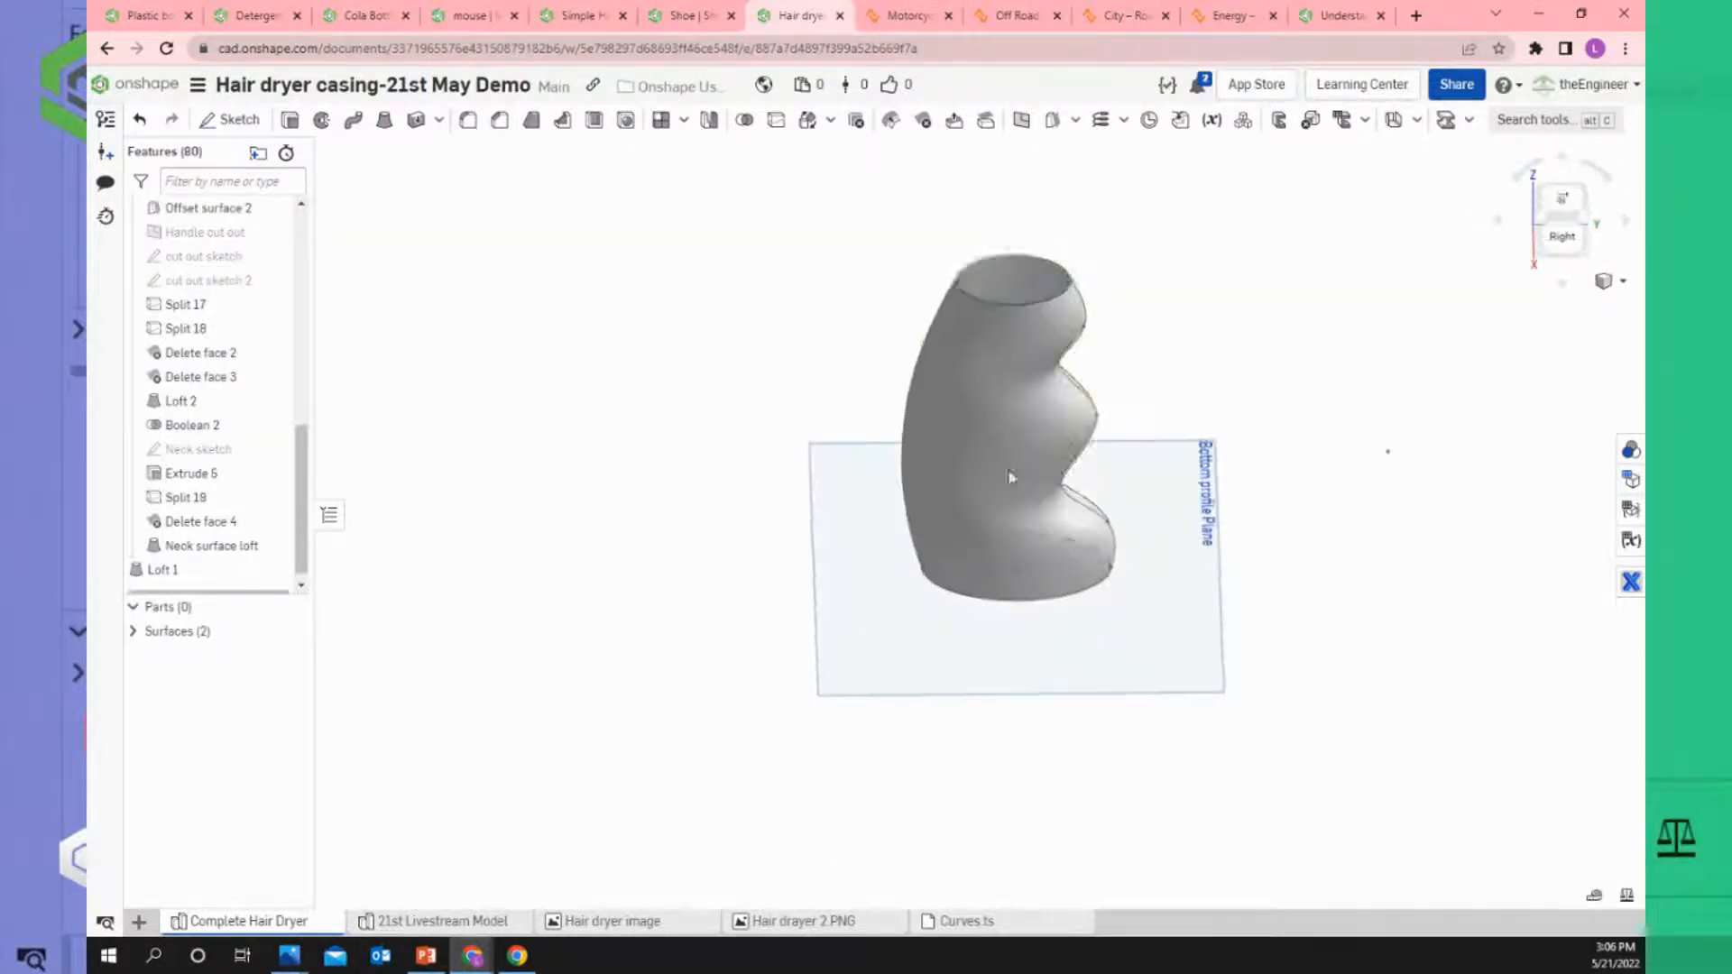
pyautogui.moveTo(1020, 496); pyautogui.dragTo(1060, 466, button='right')
pyautogui.scroll(3, 1023, 599)
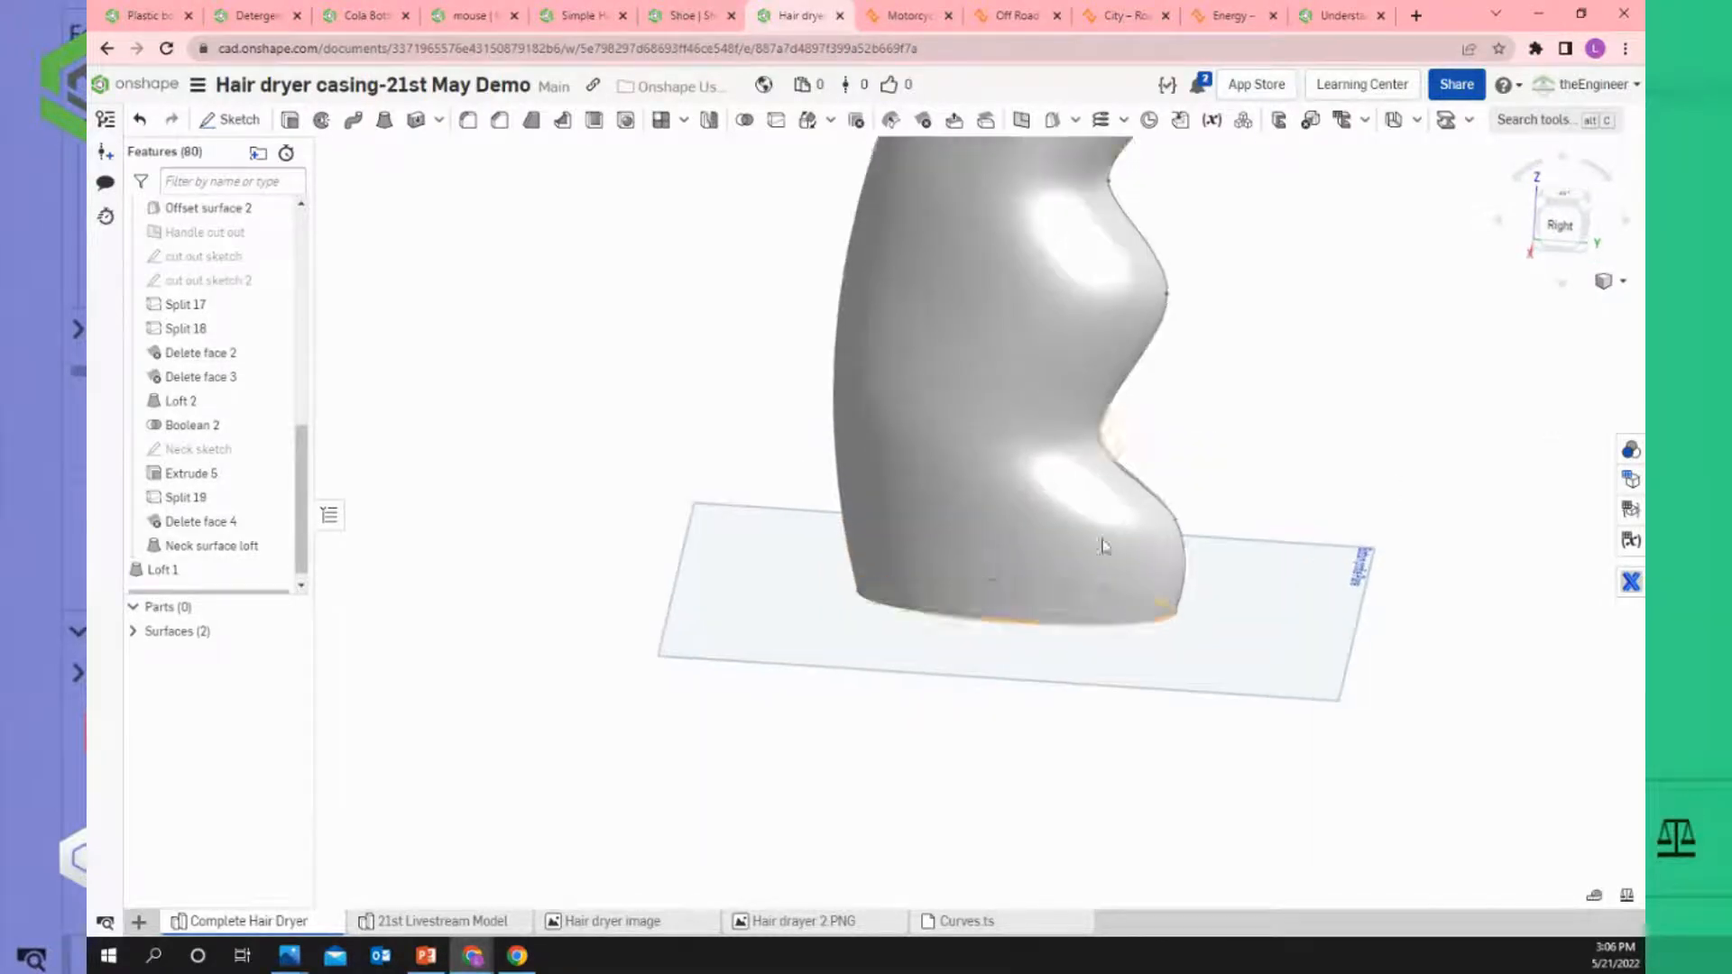
pyautogui.scroll(-1, 1335, 445)
pyautogui.scroll(2, 1102, 587)
pyautogui.moveTo(1102, 588)
pyautogui.mouseDown(button='right')
pyautogui.moveTo(1101, 568)
pyautogui.moveTo(1100, 592)
pyautogui.mouseUp(button='right')
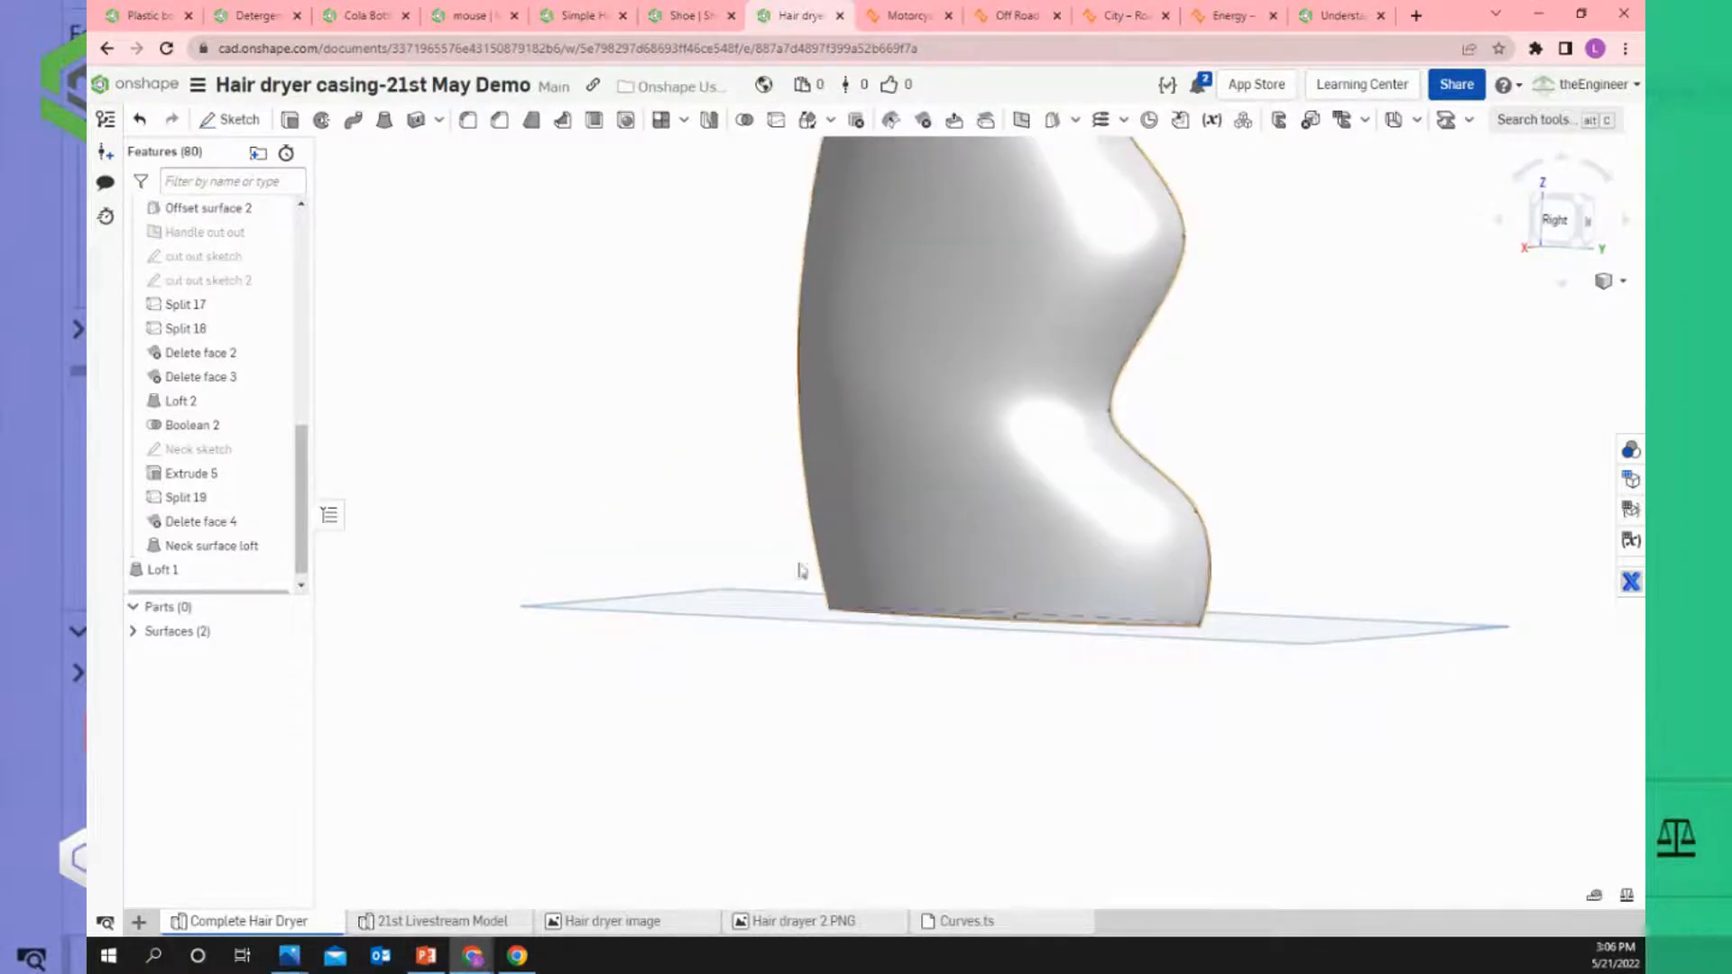
pyautogui.moveTo(884, 625); pyautogui.dragTo(958, 594, button='right')
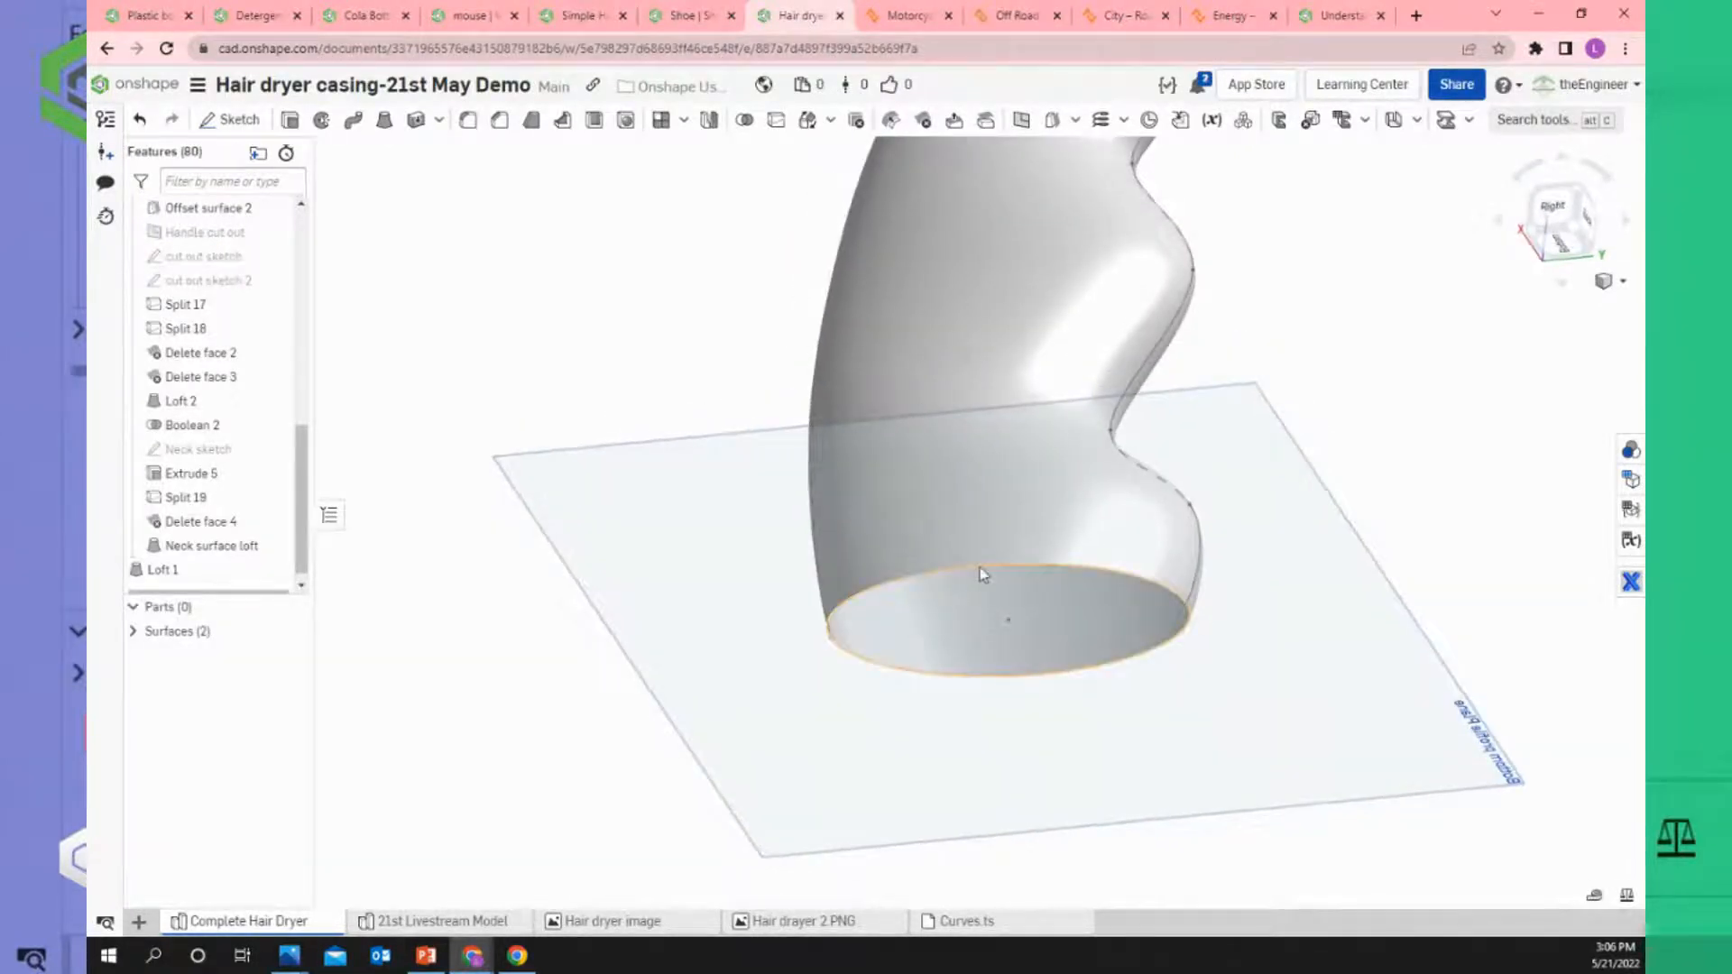
pyautogui.scroll(-3, 980, 567)
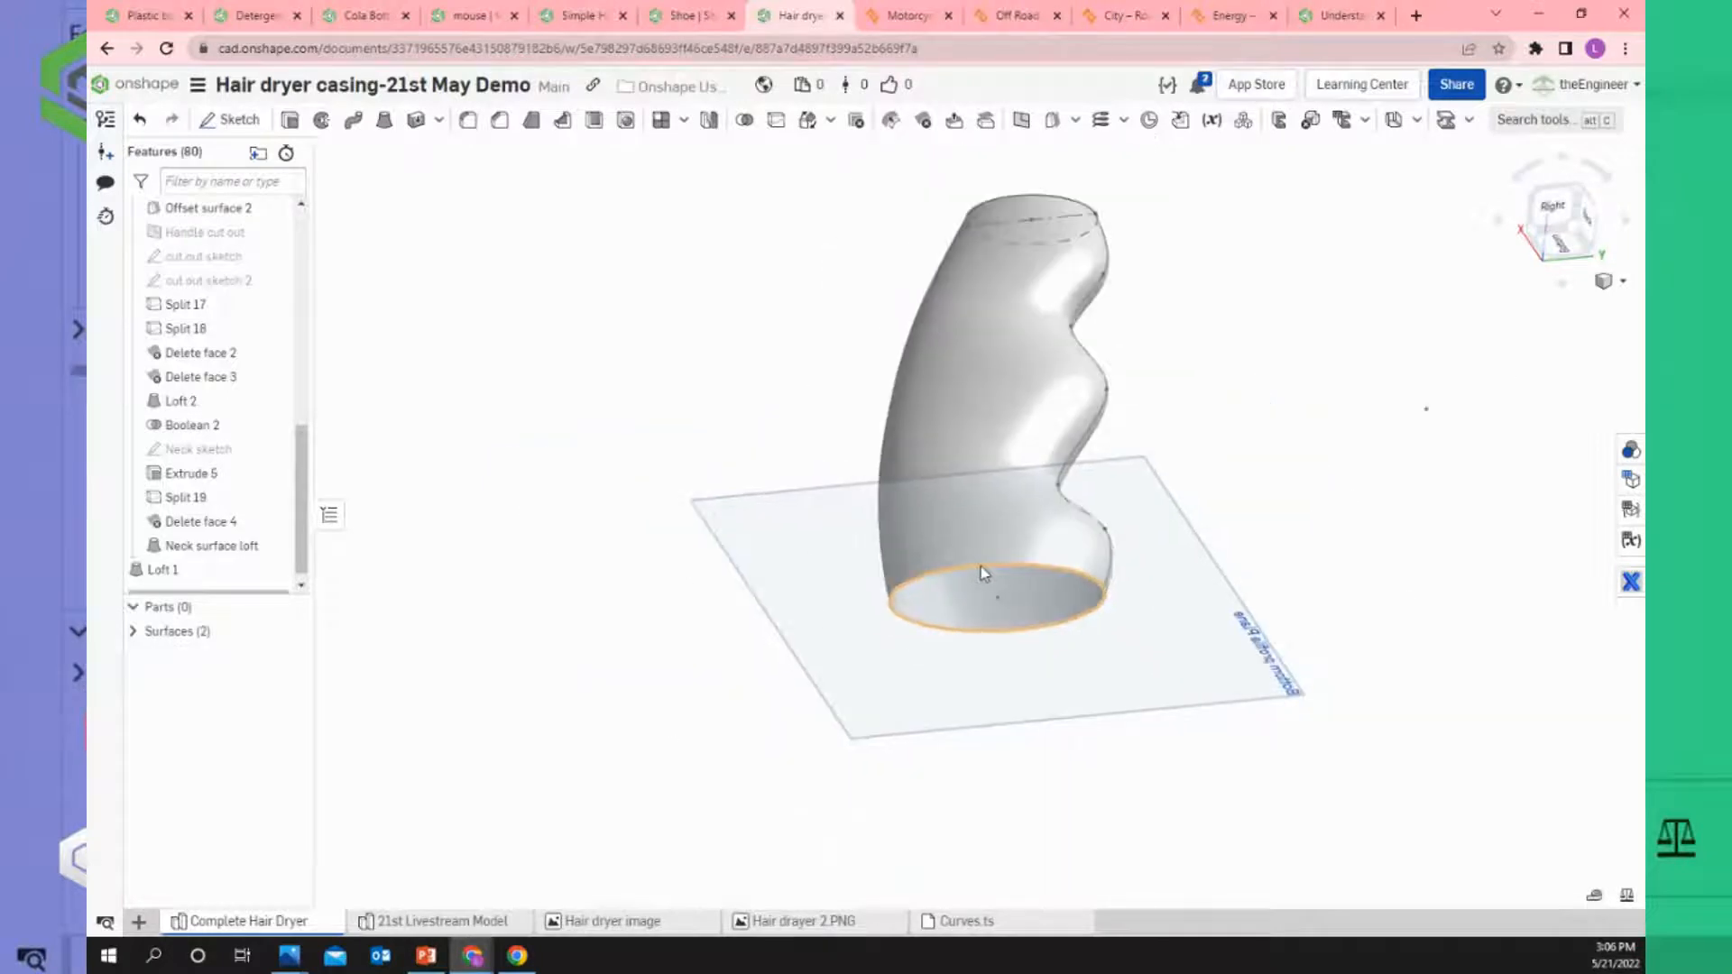
# Start a new surface Fill and pick the open elliptical edge at the handle's base as its boundary.
pyautogui.click(1078, 122)
pyautogui.click(1074, 183)
pyautogui.scroll(2, 1045, 579)
pyautogui.scroll(3, 1045, 580)
pyautogui.click(878, 566)
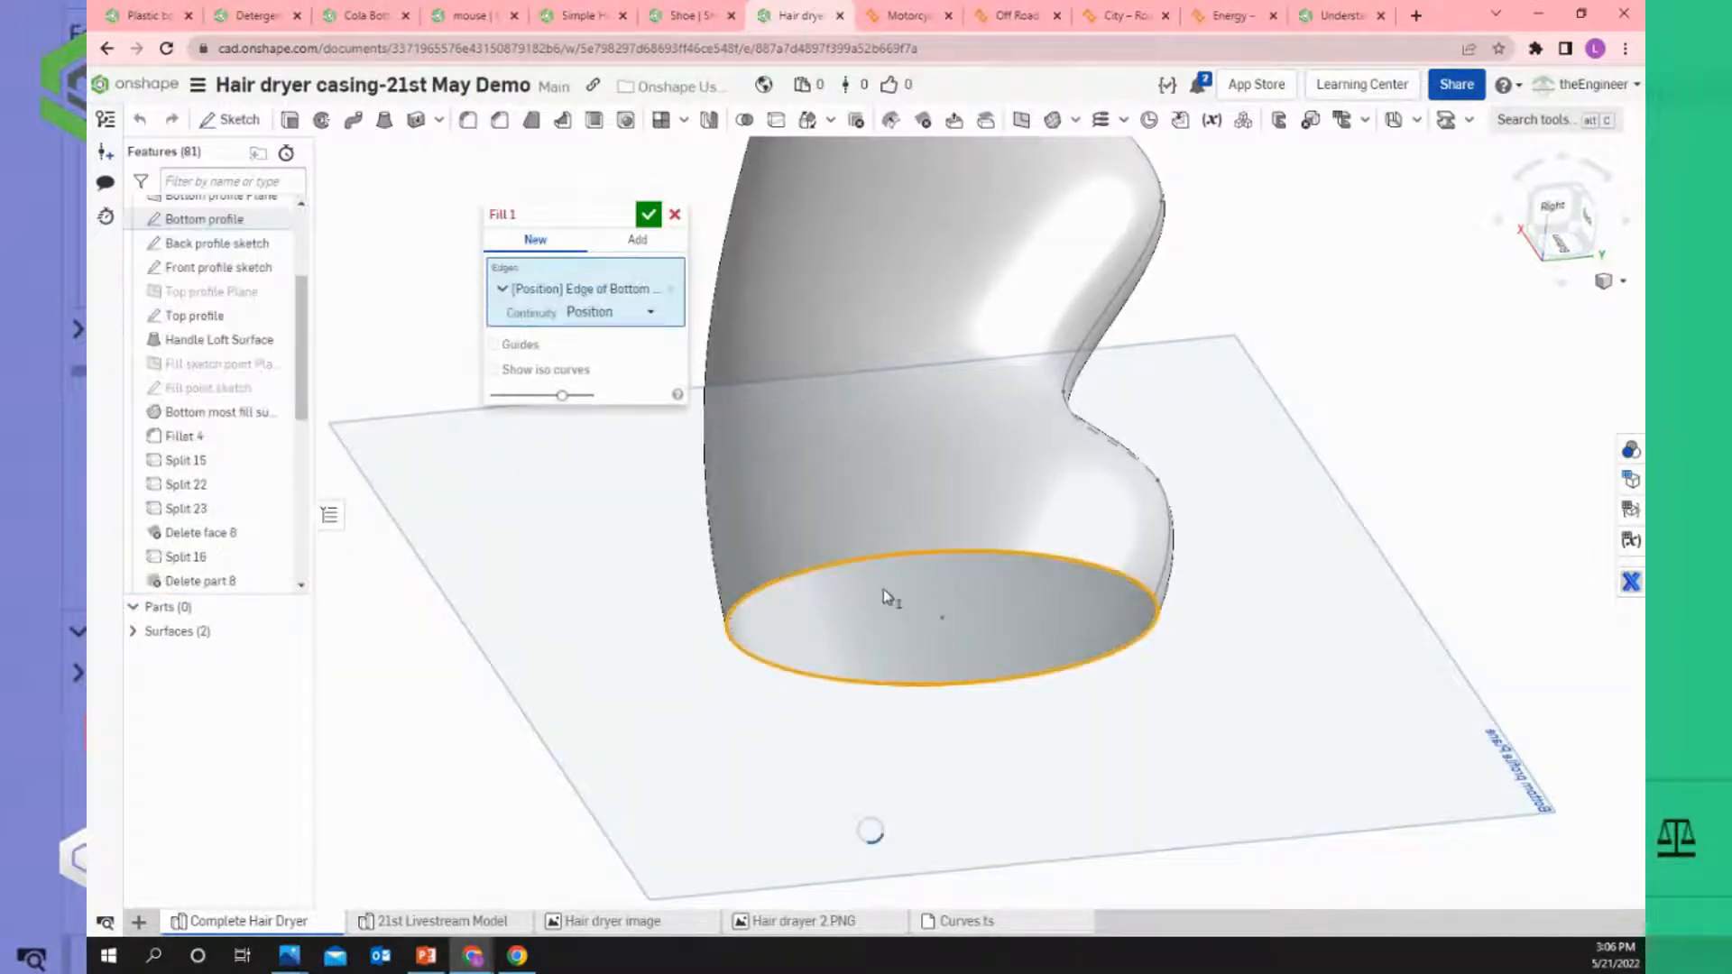
# Try Tangency continuity for the fill's boundary edge, check the base from the side, and remove the edge from the selection.
pyautogui.click(621, 314)
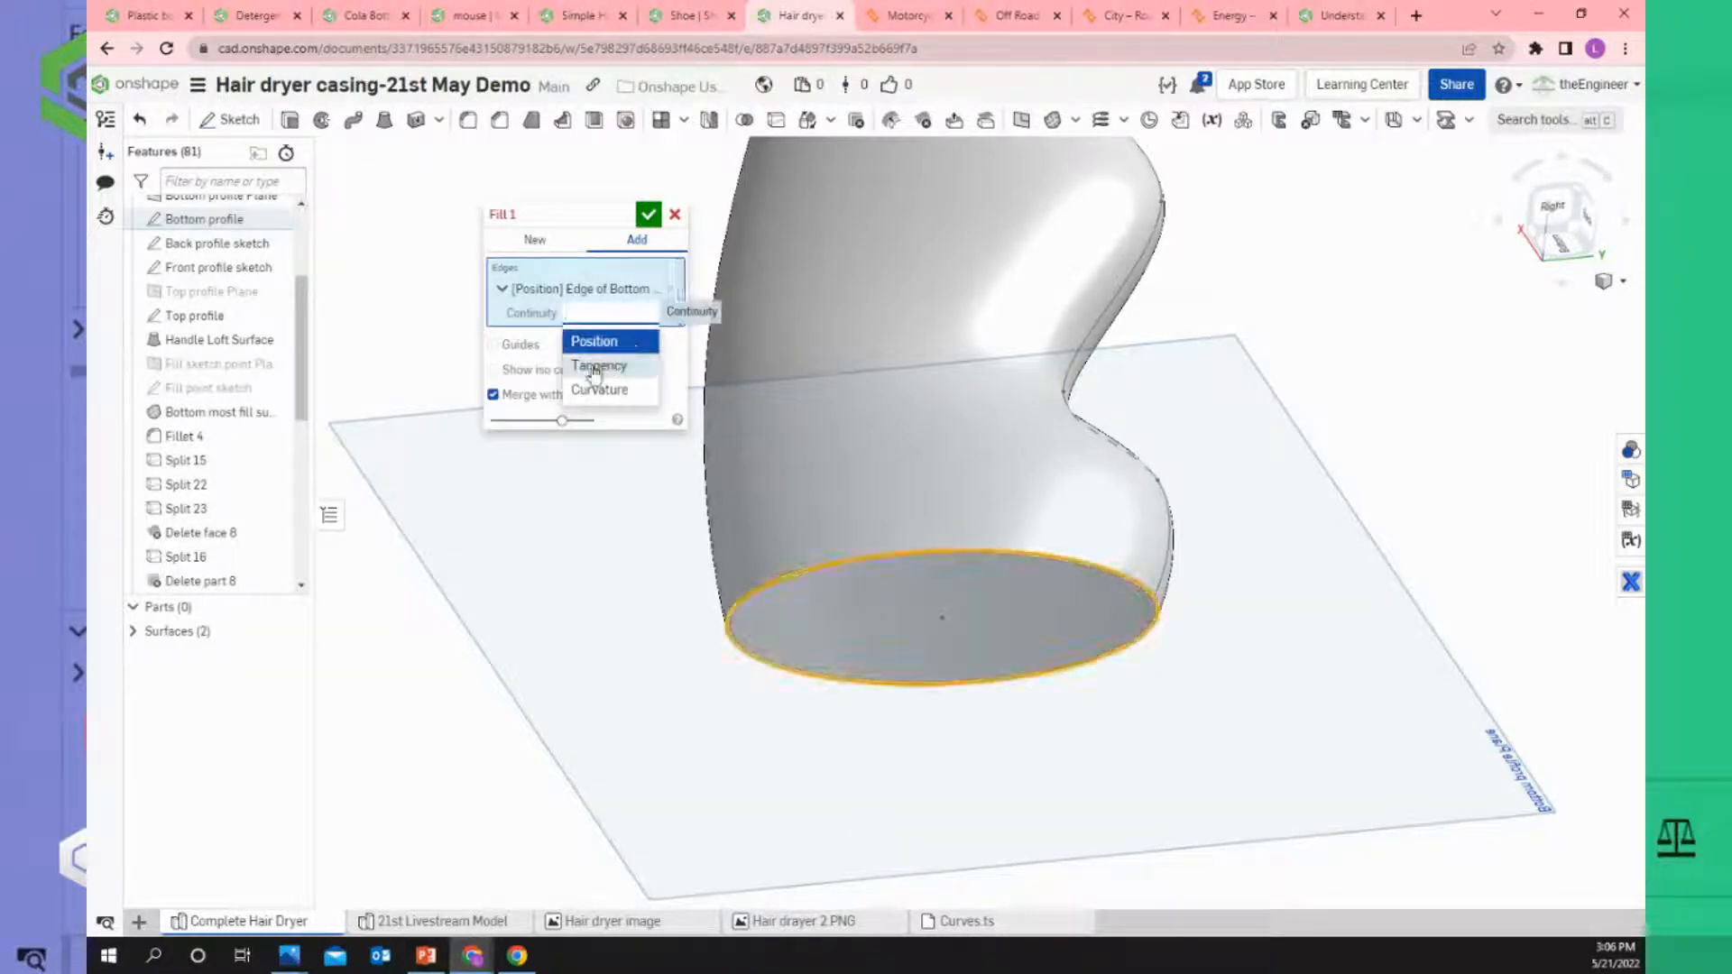
pyautogui.click(598, 365)
pyautogui.scroll(-2, 839, 469)
pyautogui.scroll(-2, 838, 465)
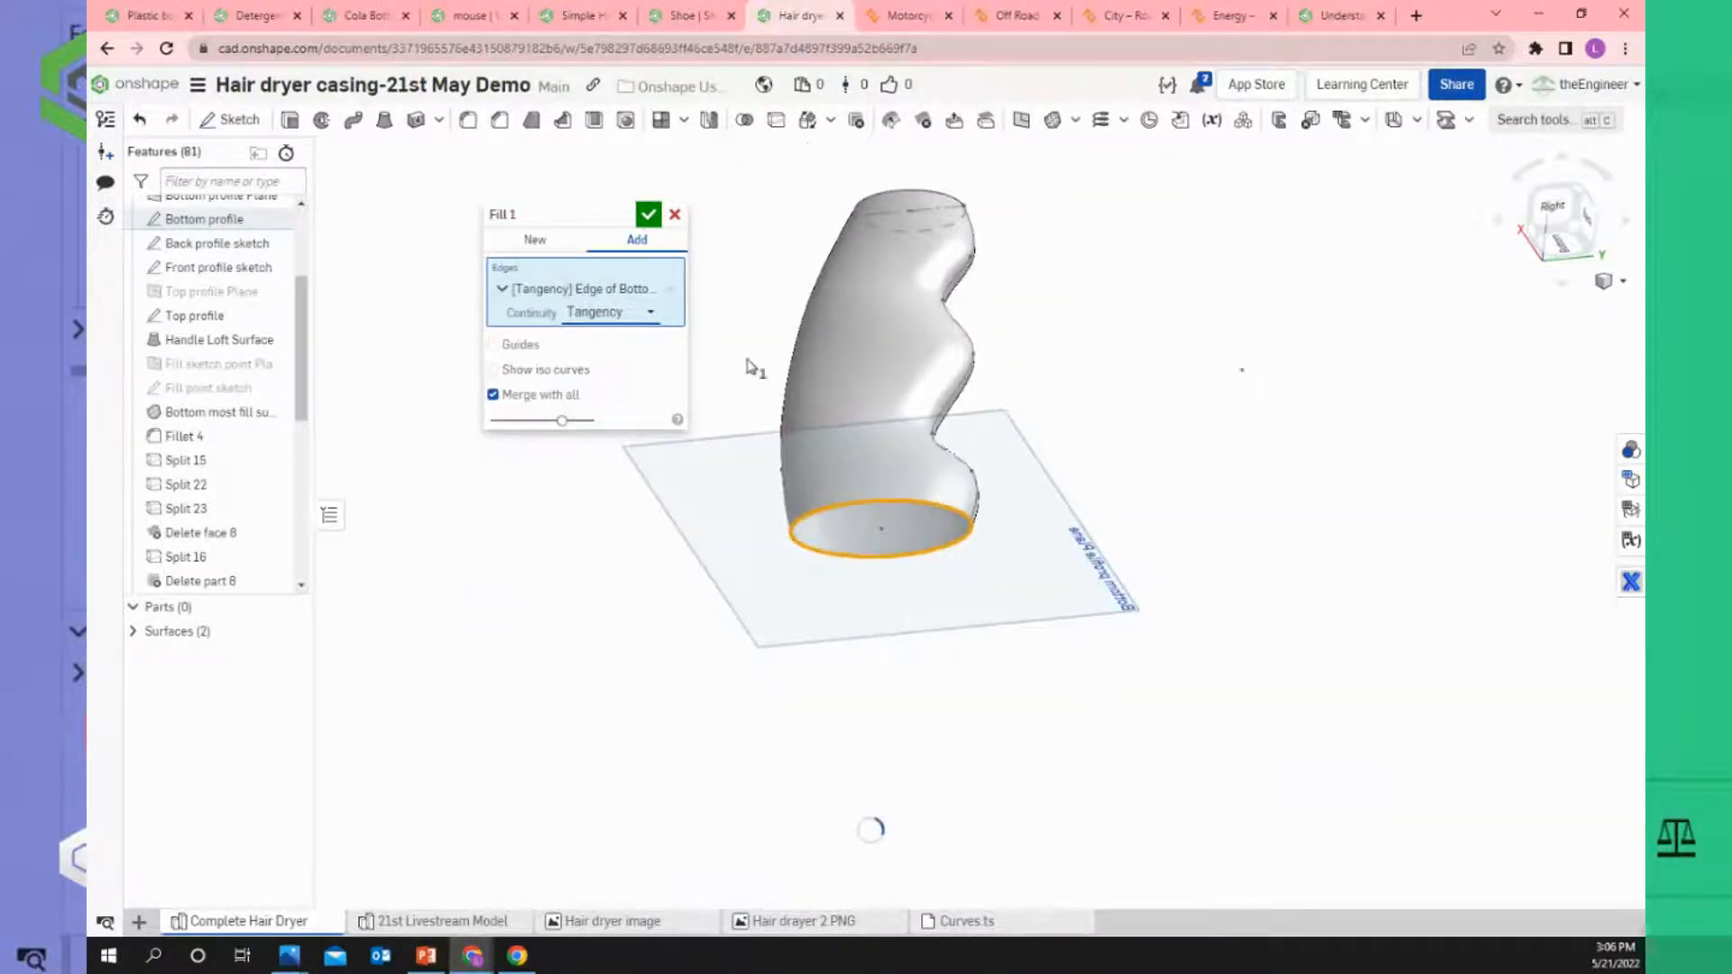
pyautogui.moveTo(755, 367); pyautogui.dragTo(744, 398, button='right')
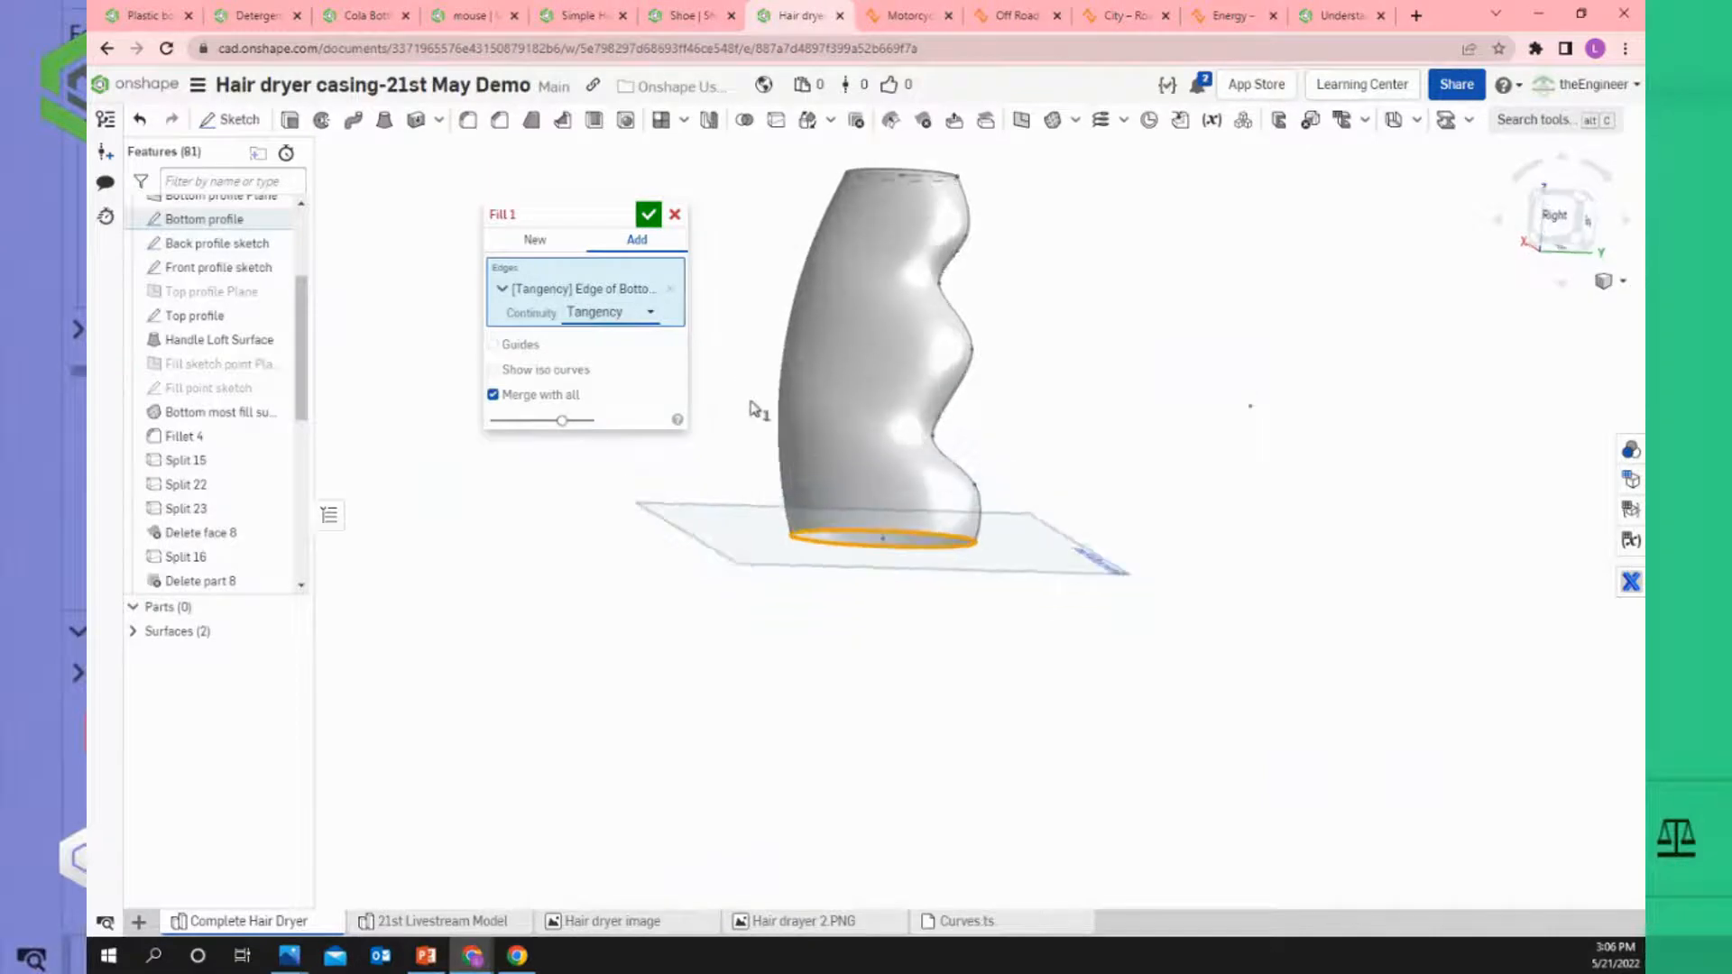
pyautogui.scroll(3, 848, 525)
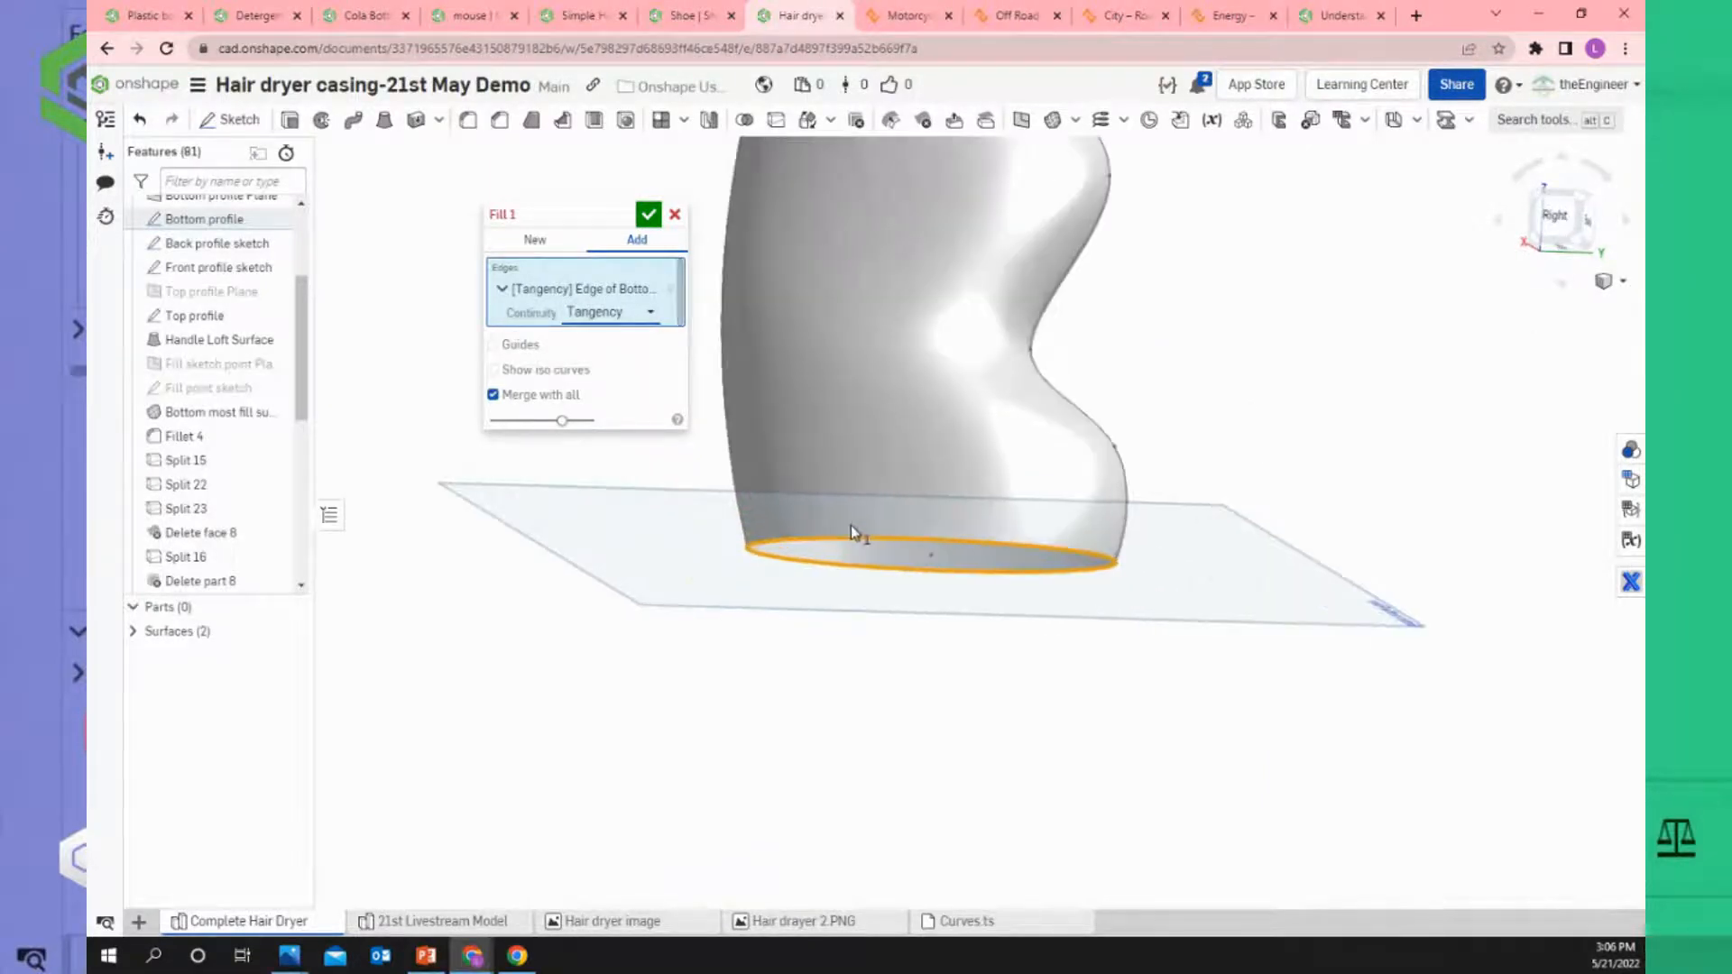
pyautogui.moveTo(839, 496); pyautogui.dragTo(735, 446, button='right')
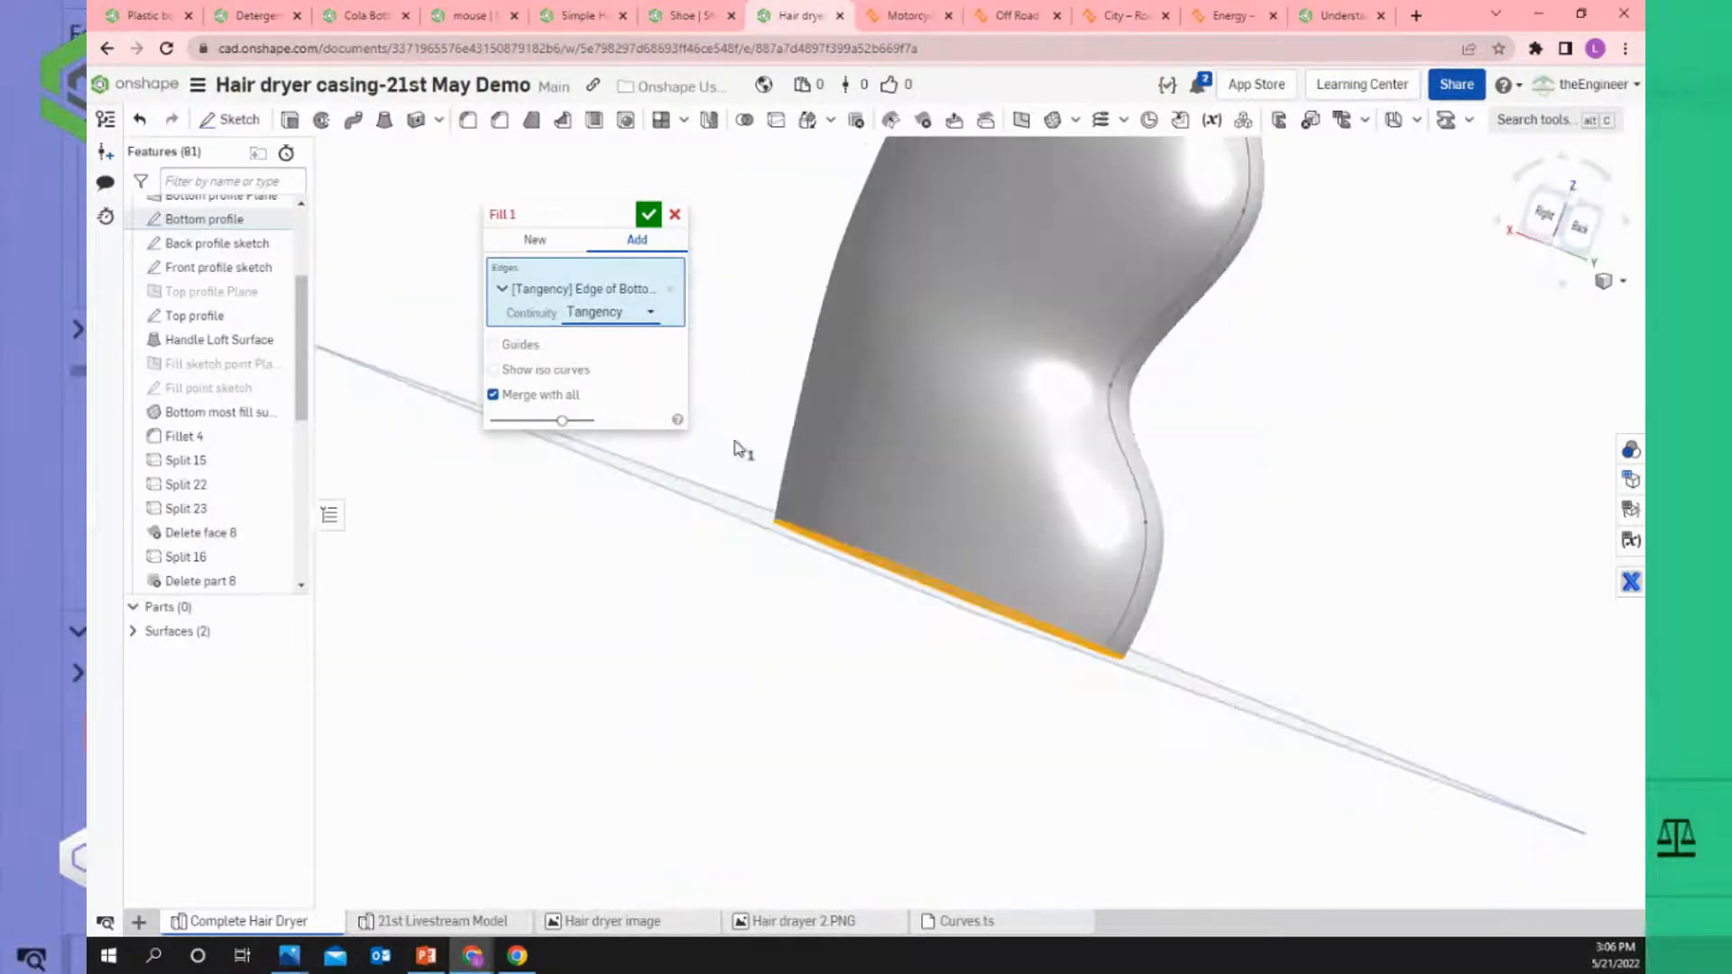
pyautogui.click(671, 288)
# Reselect the base edge with a Tangent connected edge selection and accept the fill with Position continuity.
pyautogui.rightClick(727, 281)
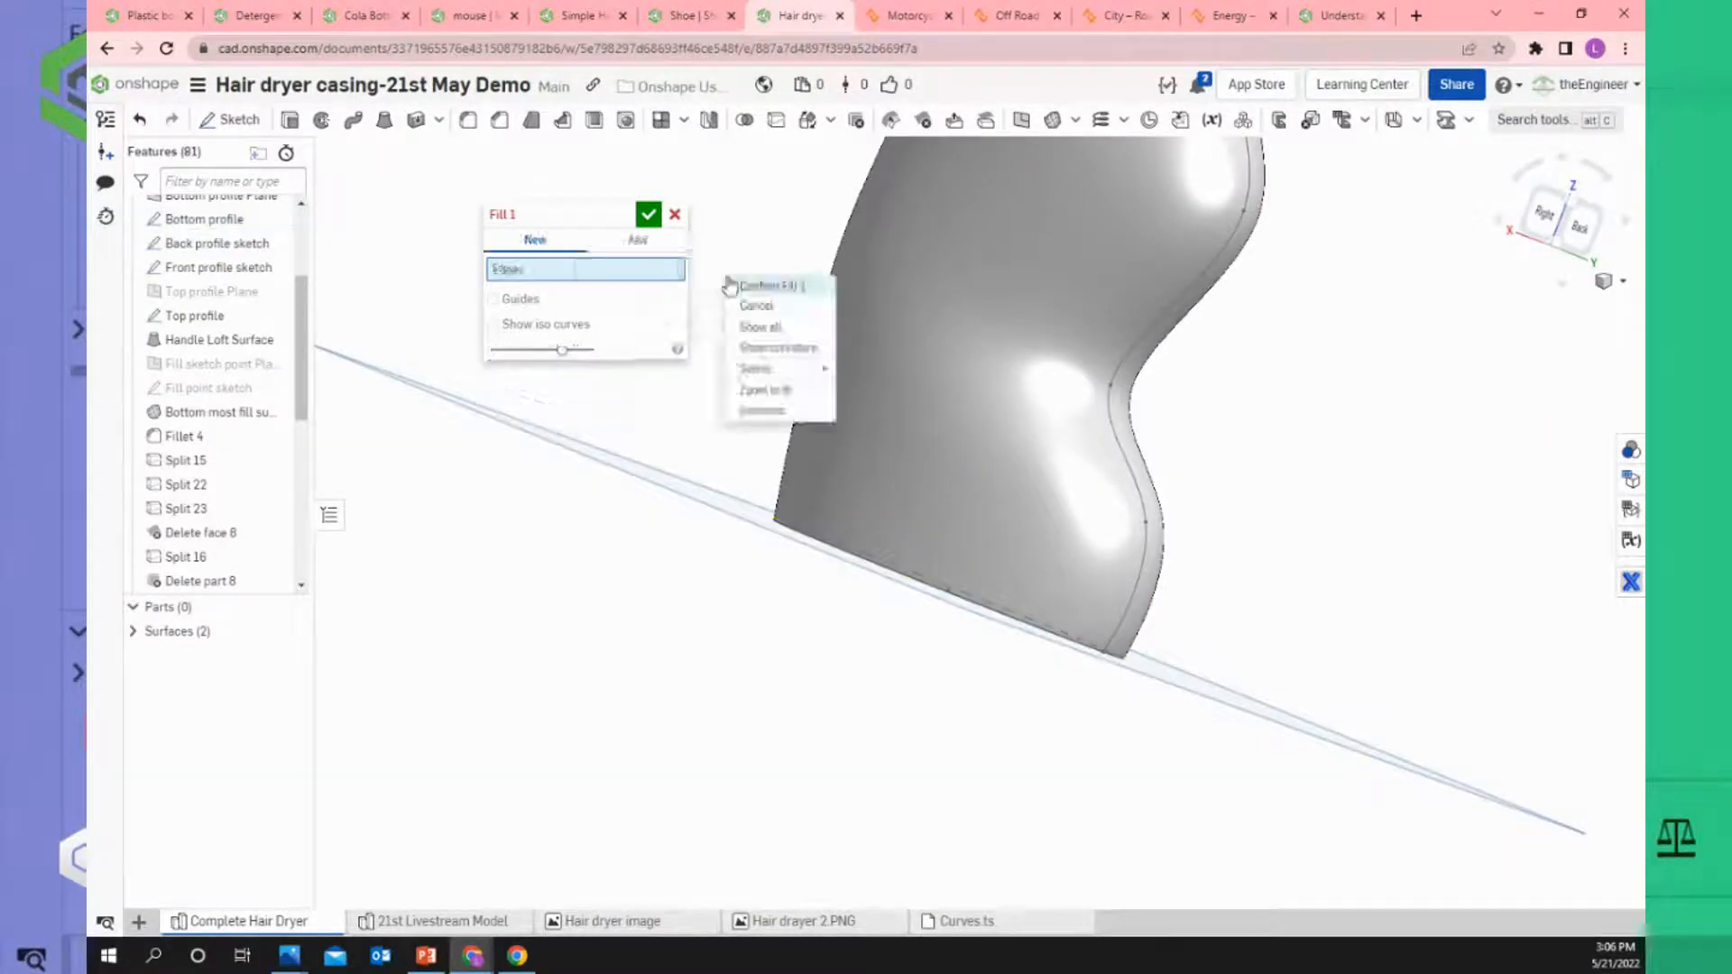
pyautogui.moveTo(771, 370)
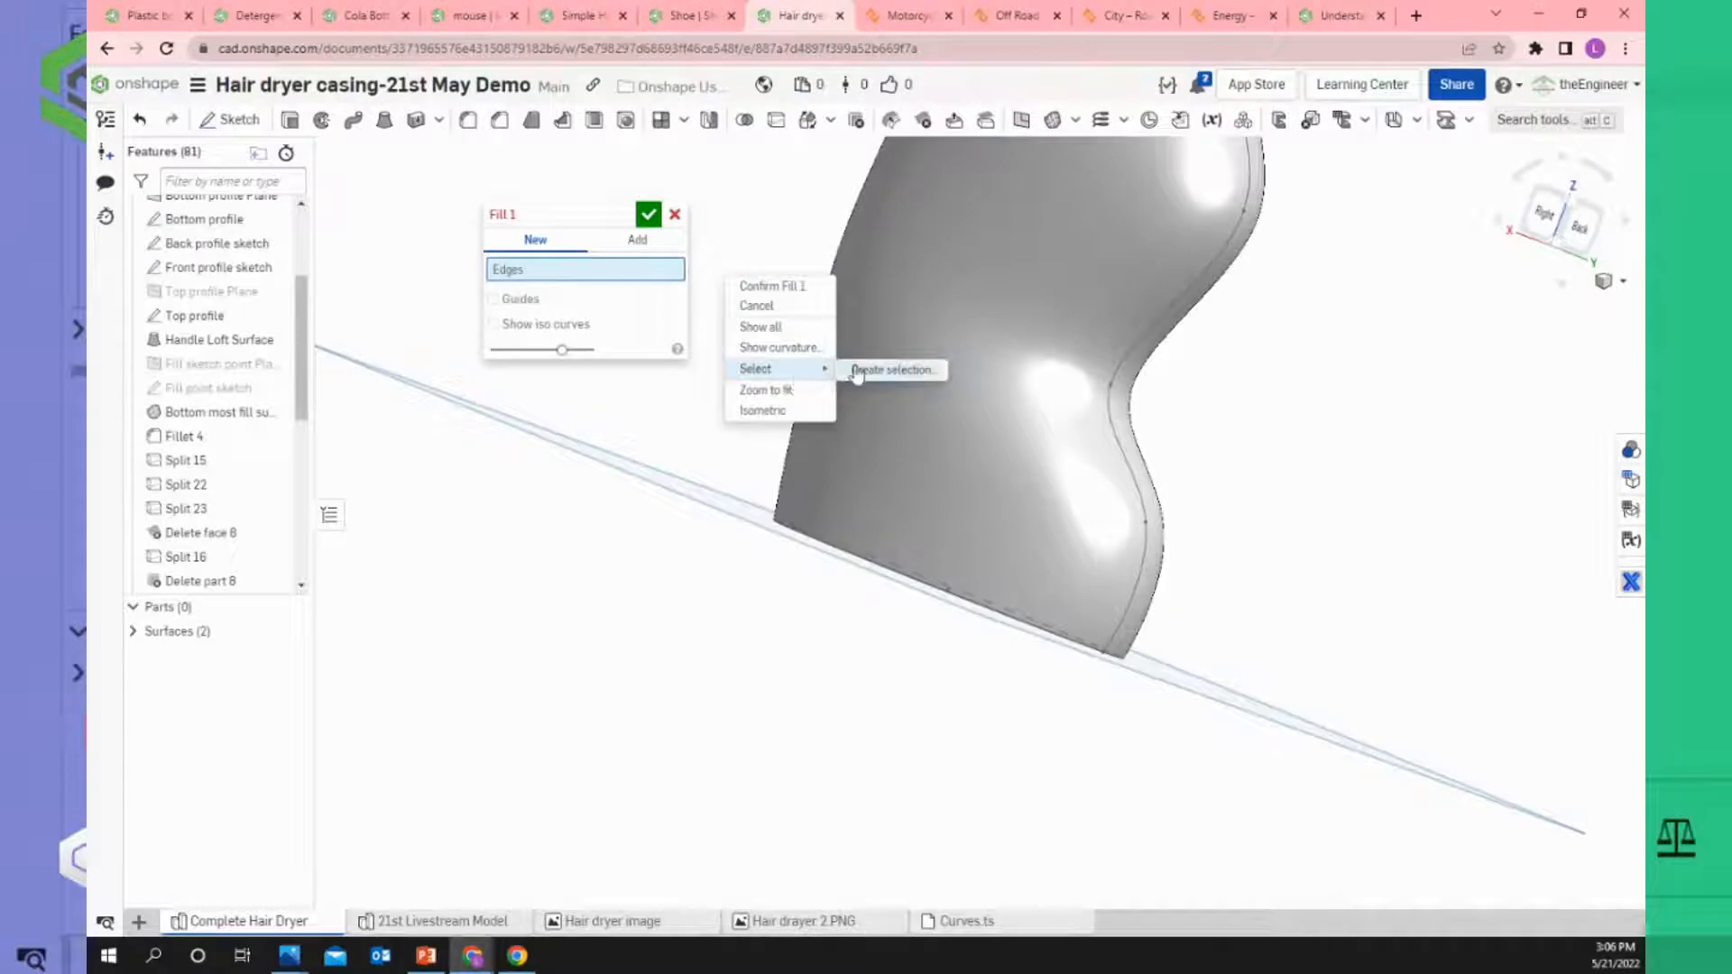
pyautogui.click(888, 370)
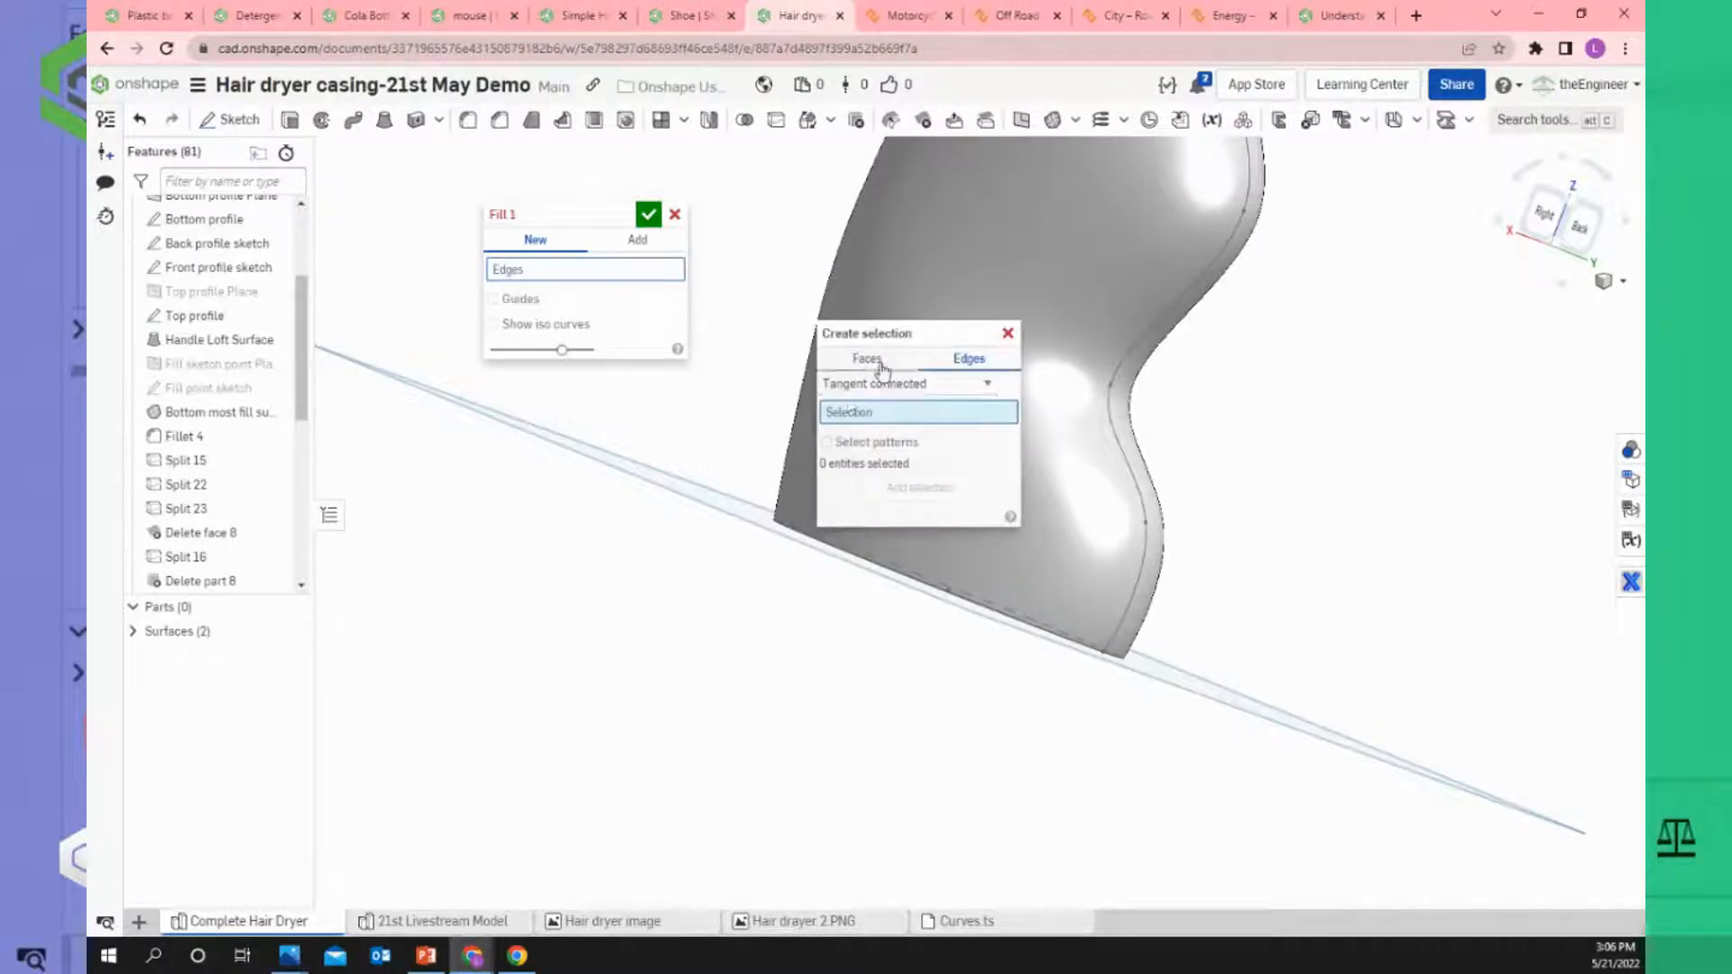
pyautogui.click(962, 386)
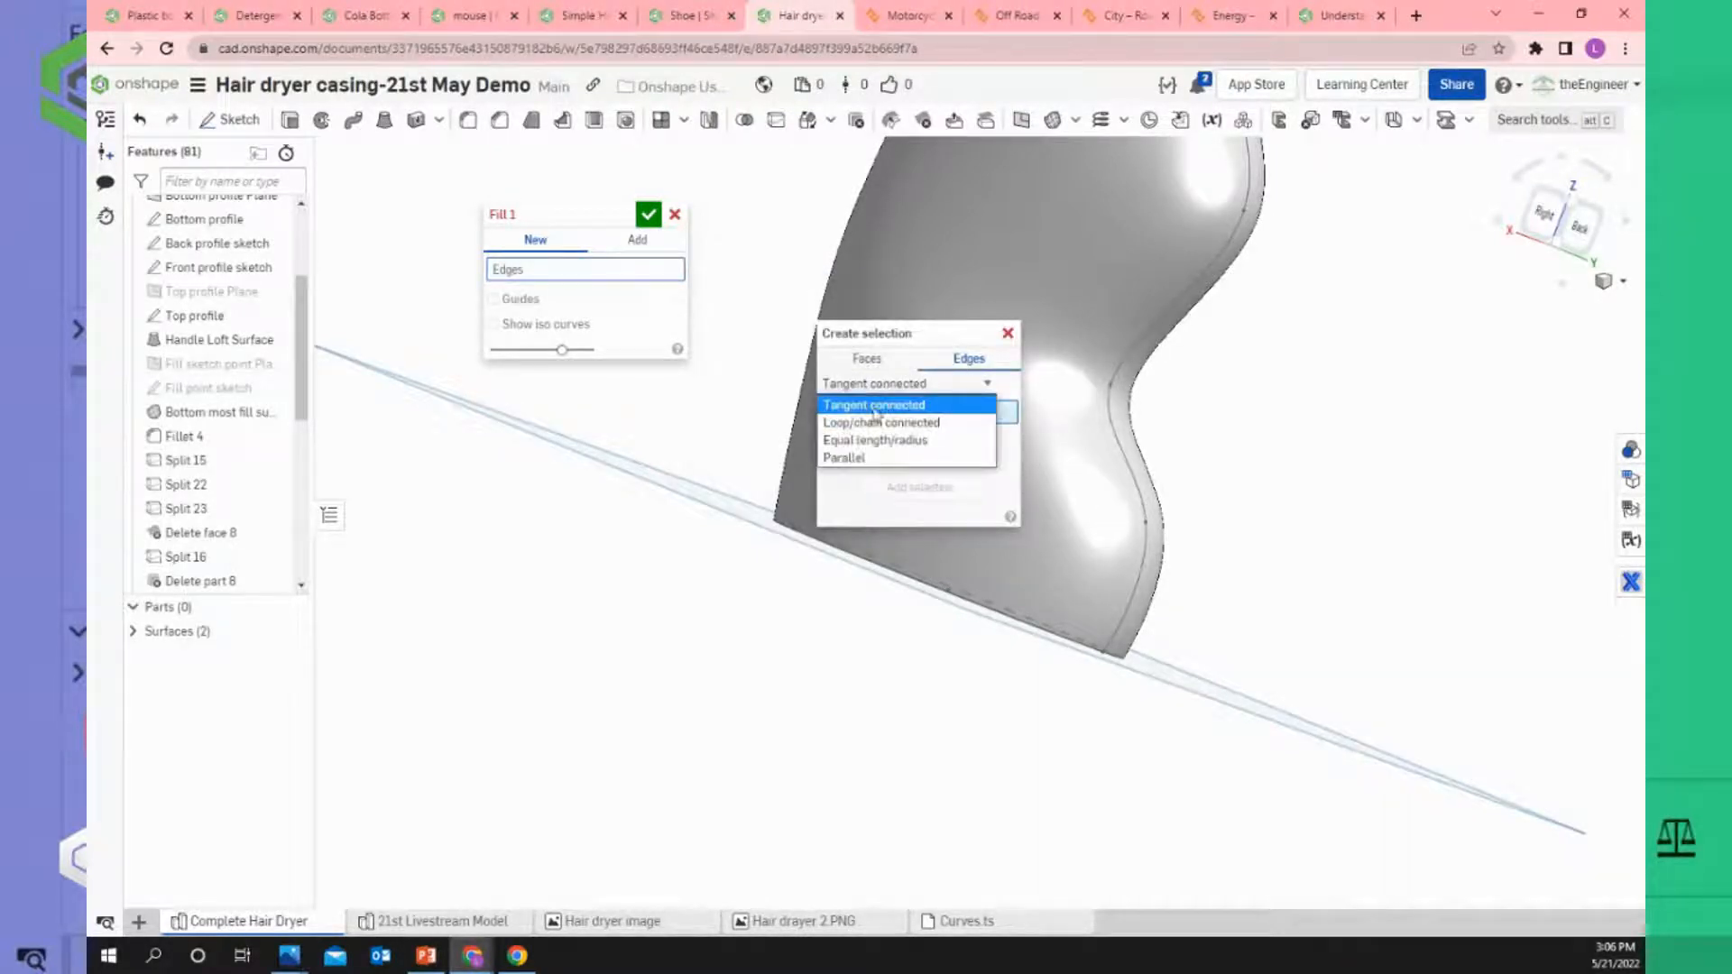
pyautogui.click(875, 405)
pyautogui.click(881, 566)
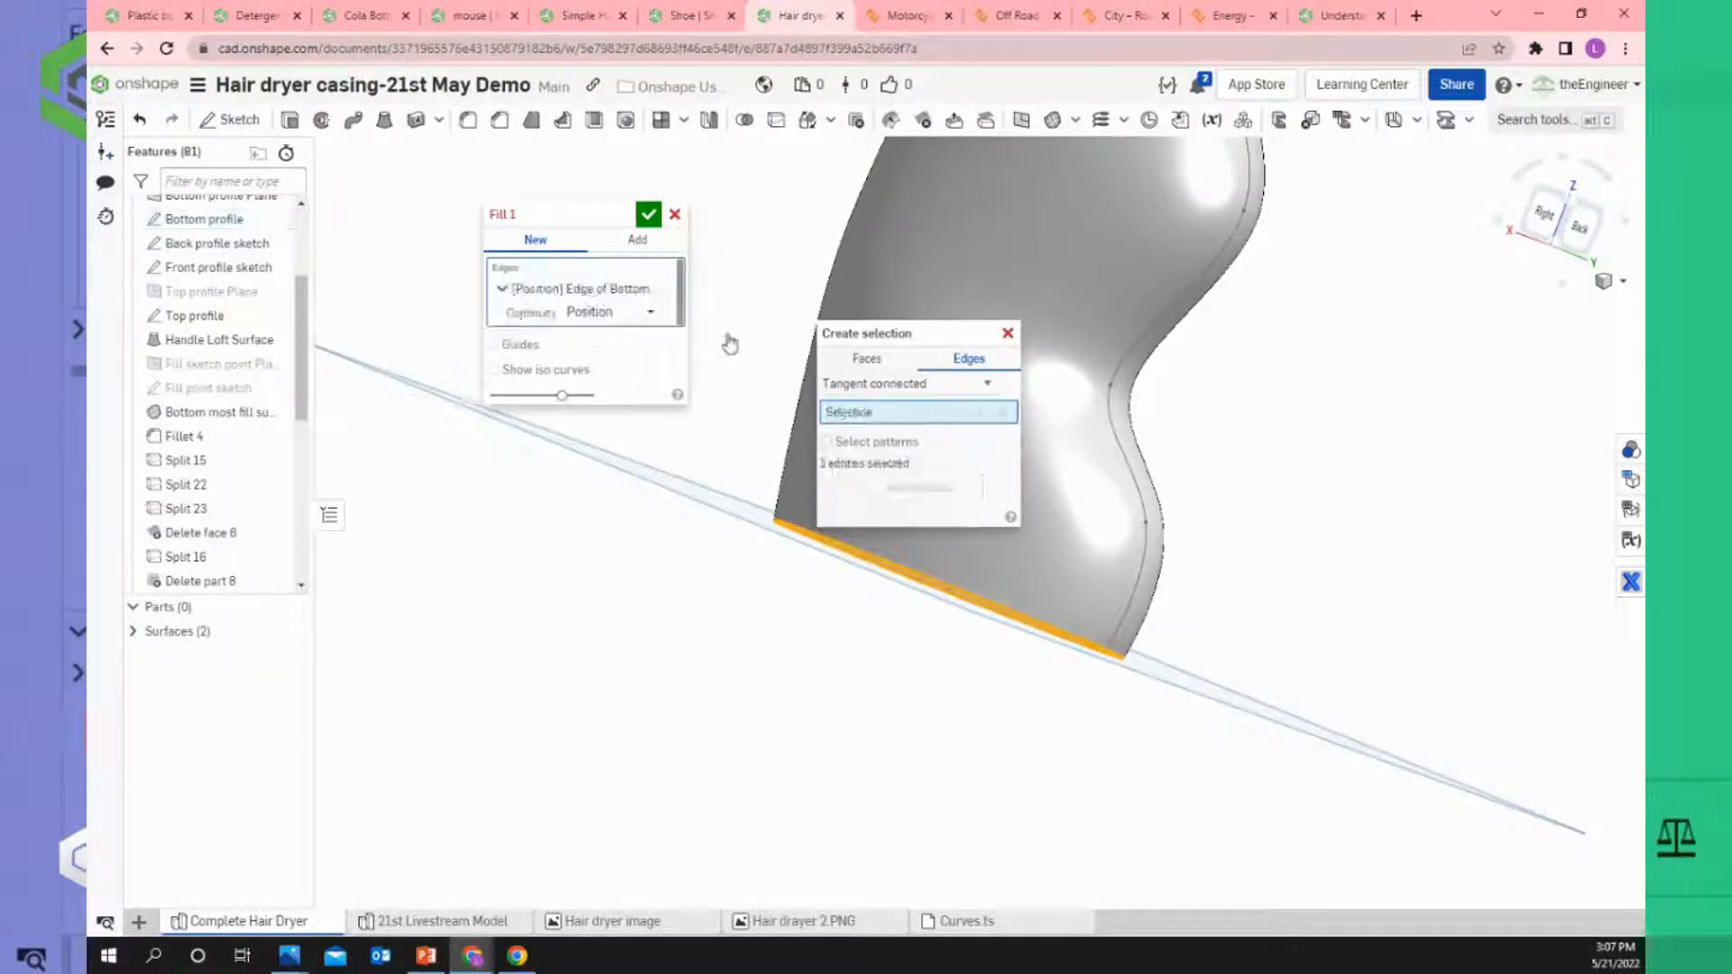
pyautogui.click(1009, 337)
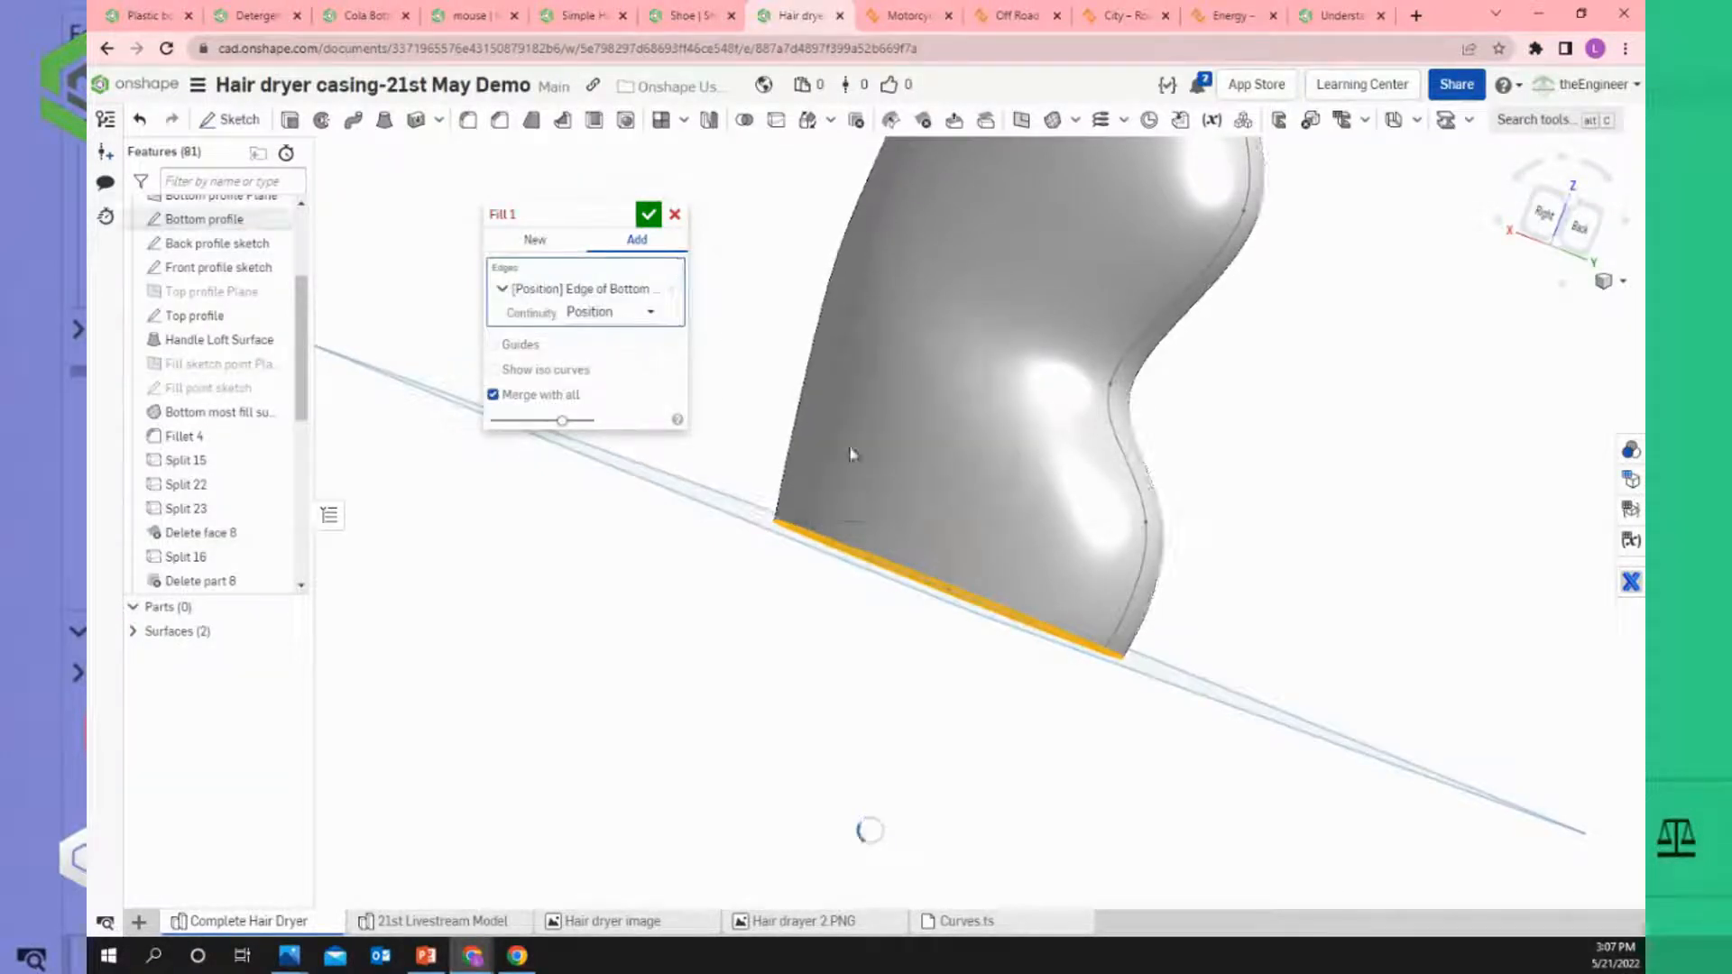
pyautogui.moveTo(837, 531); pyautogui.dragTo(832, 480, button='right')
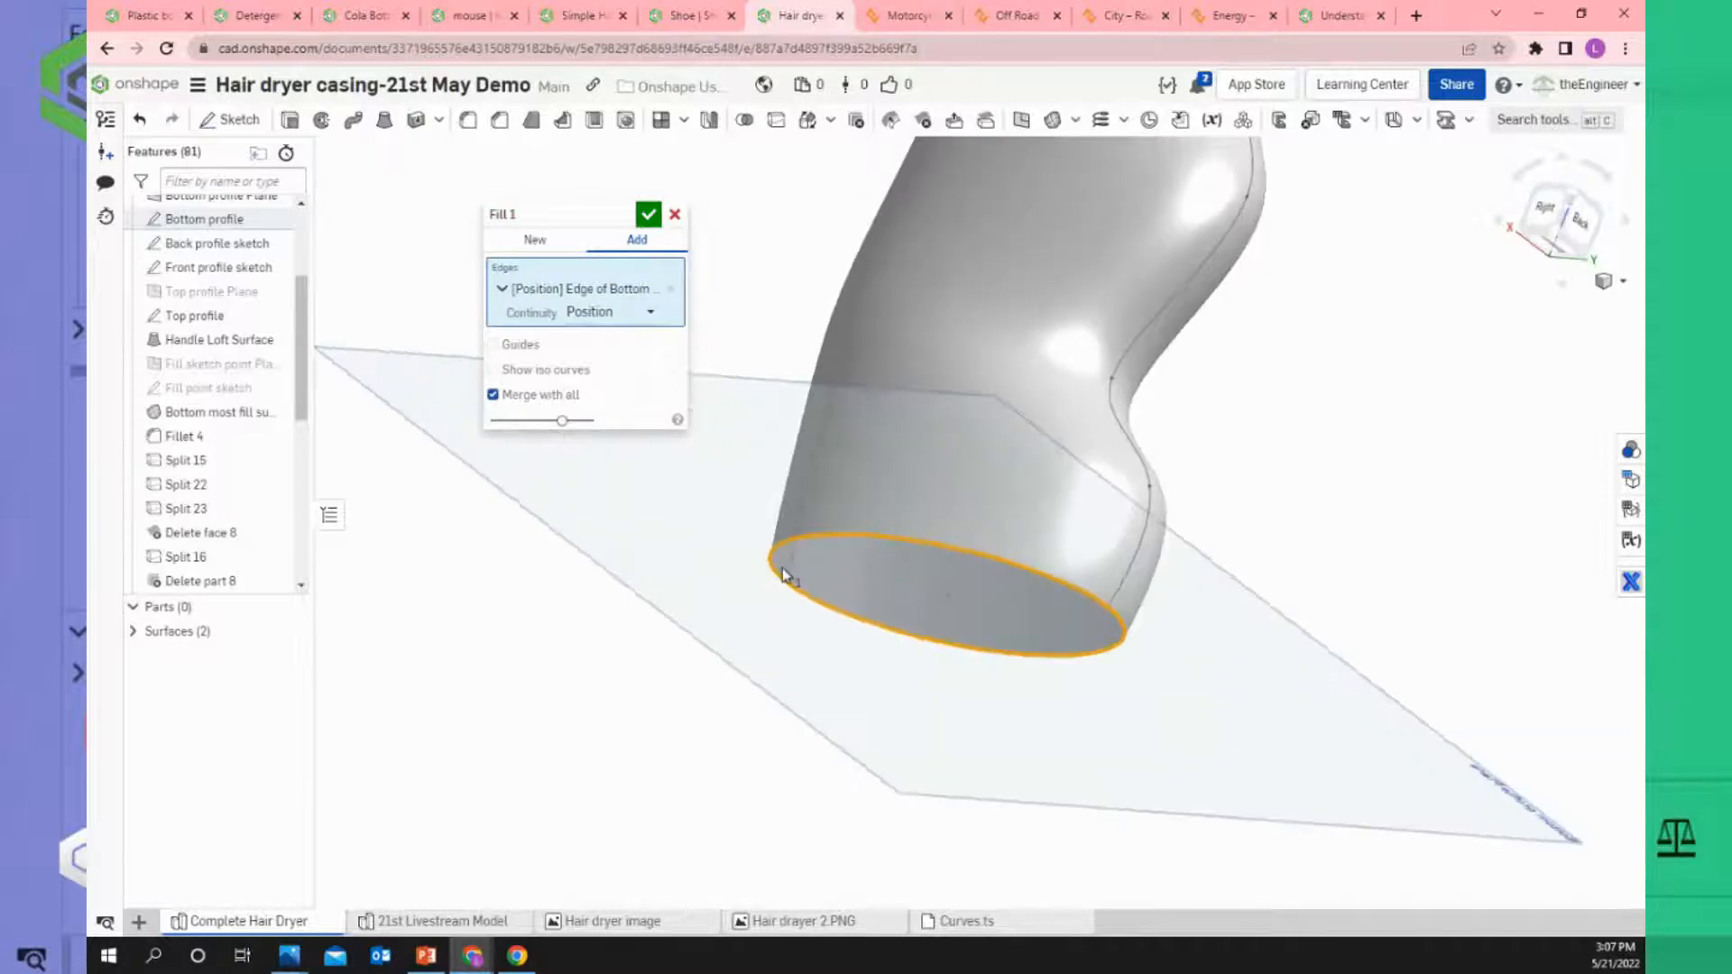
pyautogui.click(648, 217)
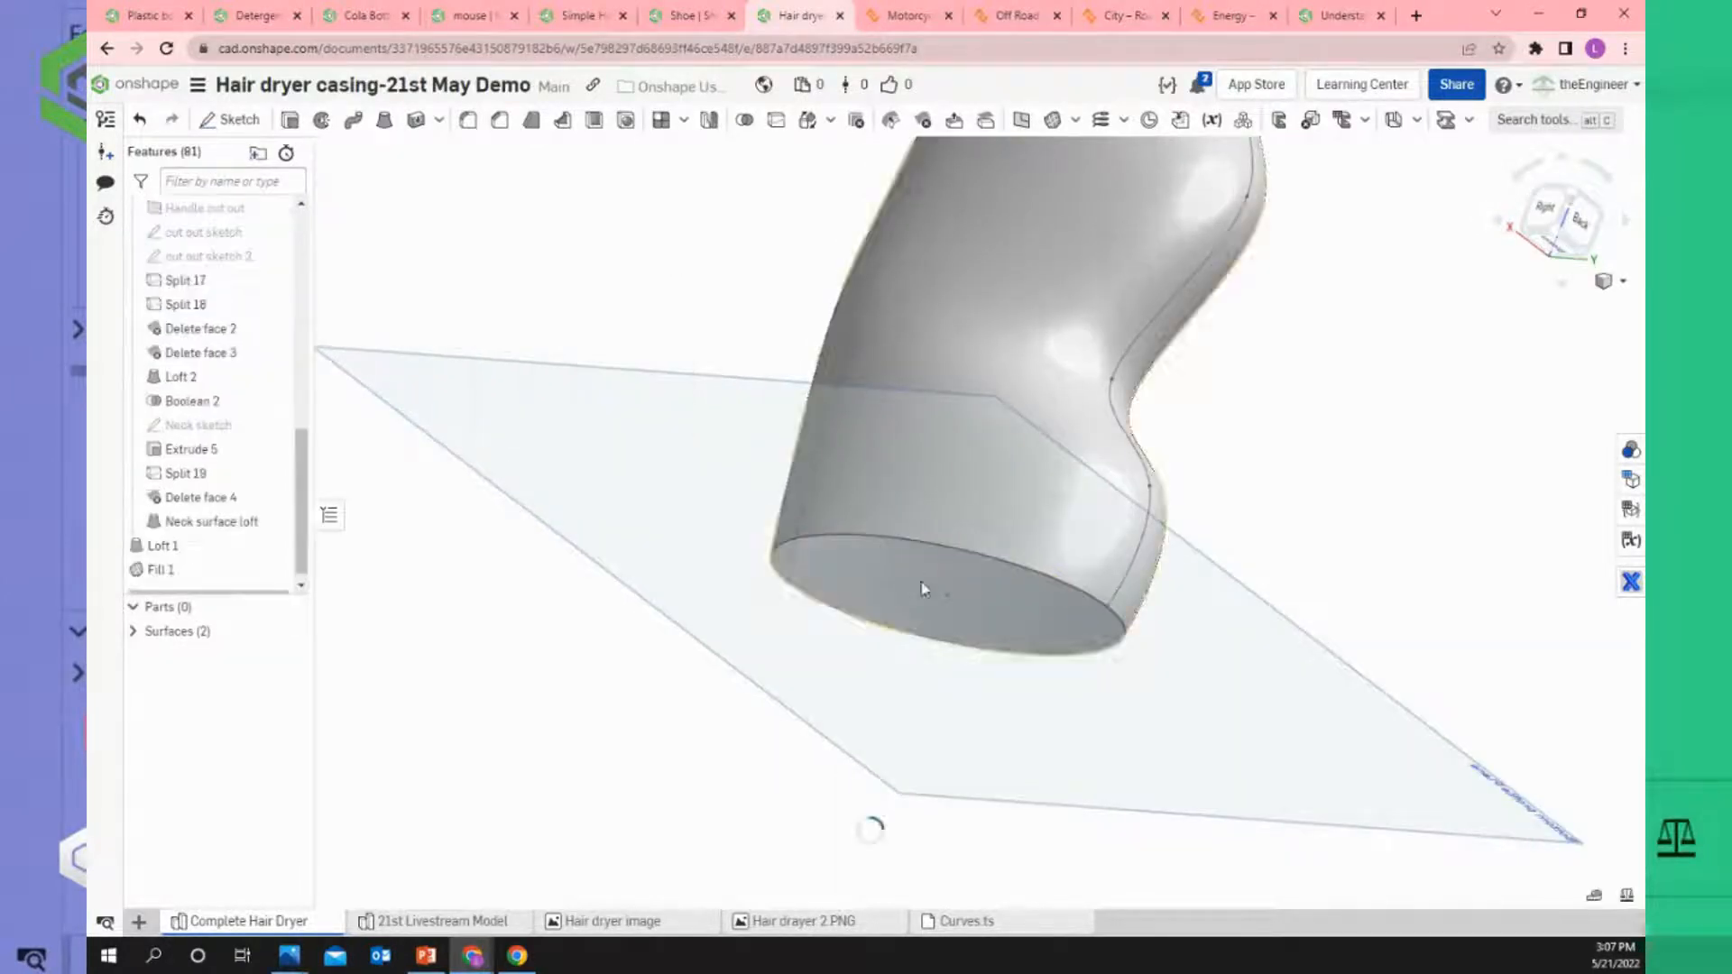
# Examine the filled handle base and compare it with the base in the Hair drayer 2.PNG reference image.
pyautogui.scroll(3, 904, 532)
pyautogui.moveTo(904, 532); pyautogui.dragTo(720, 888, button='right')
pyautogui.scroll(-4, 969, 602)
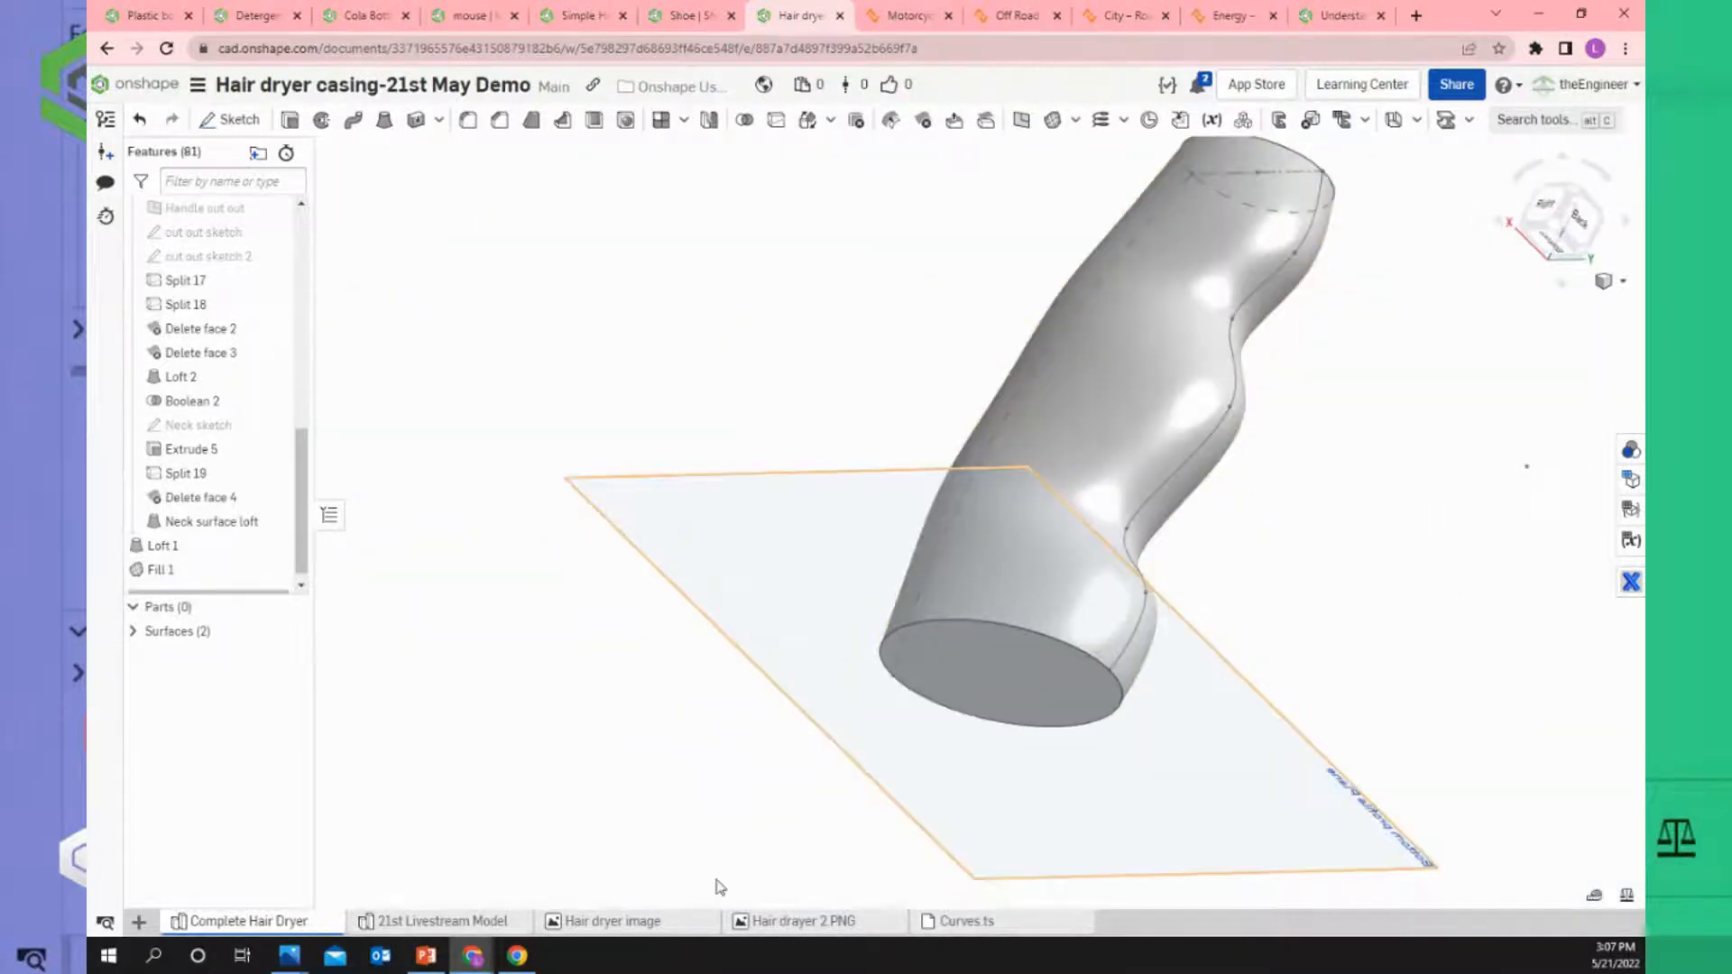
pyautogui.click(782, 922)
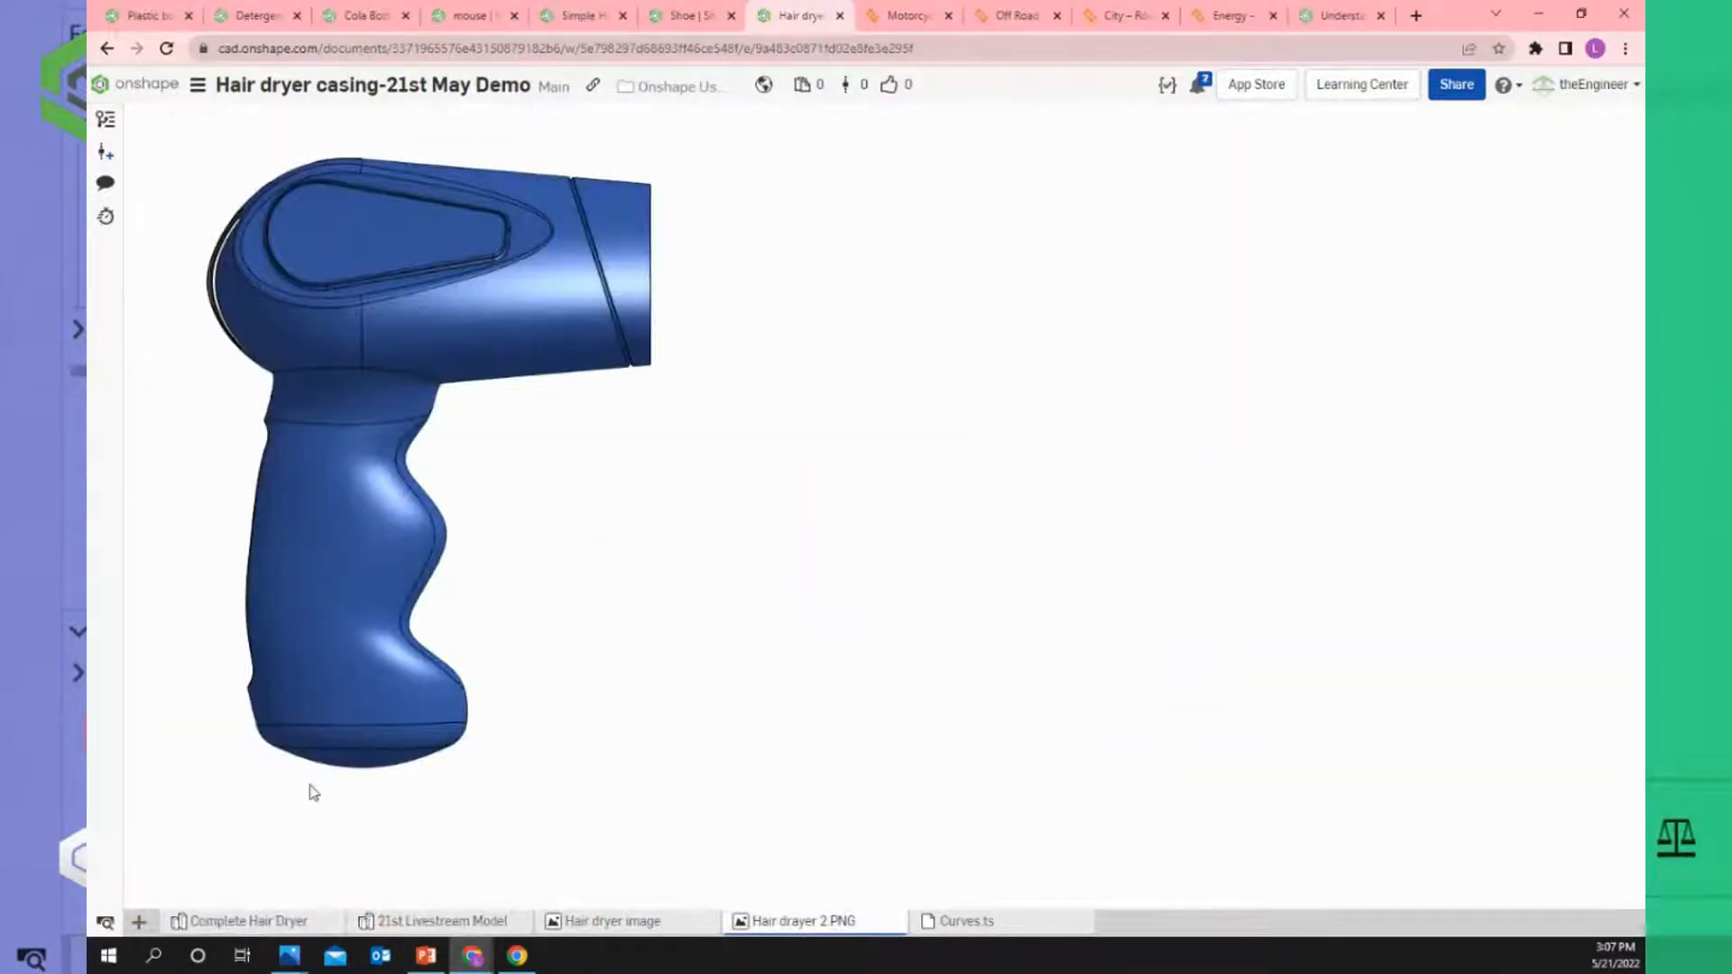
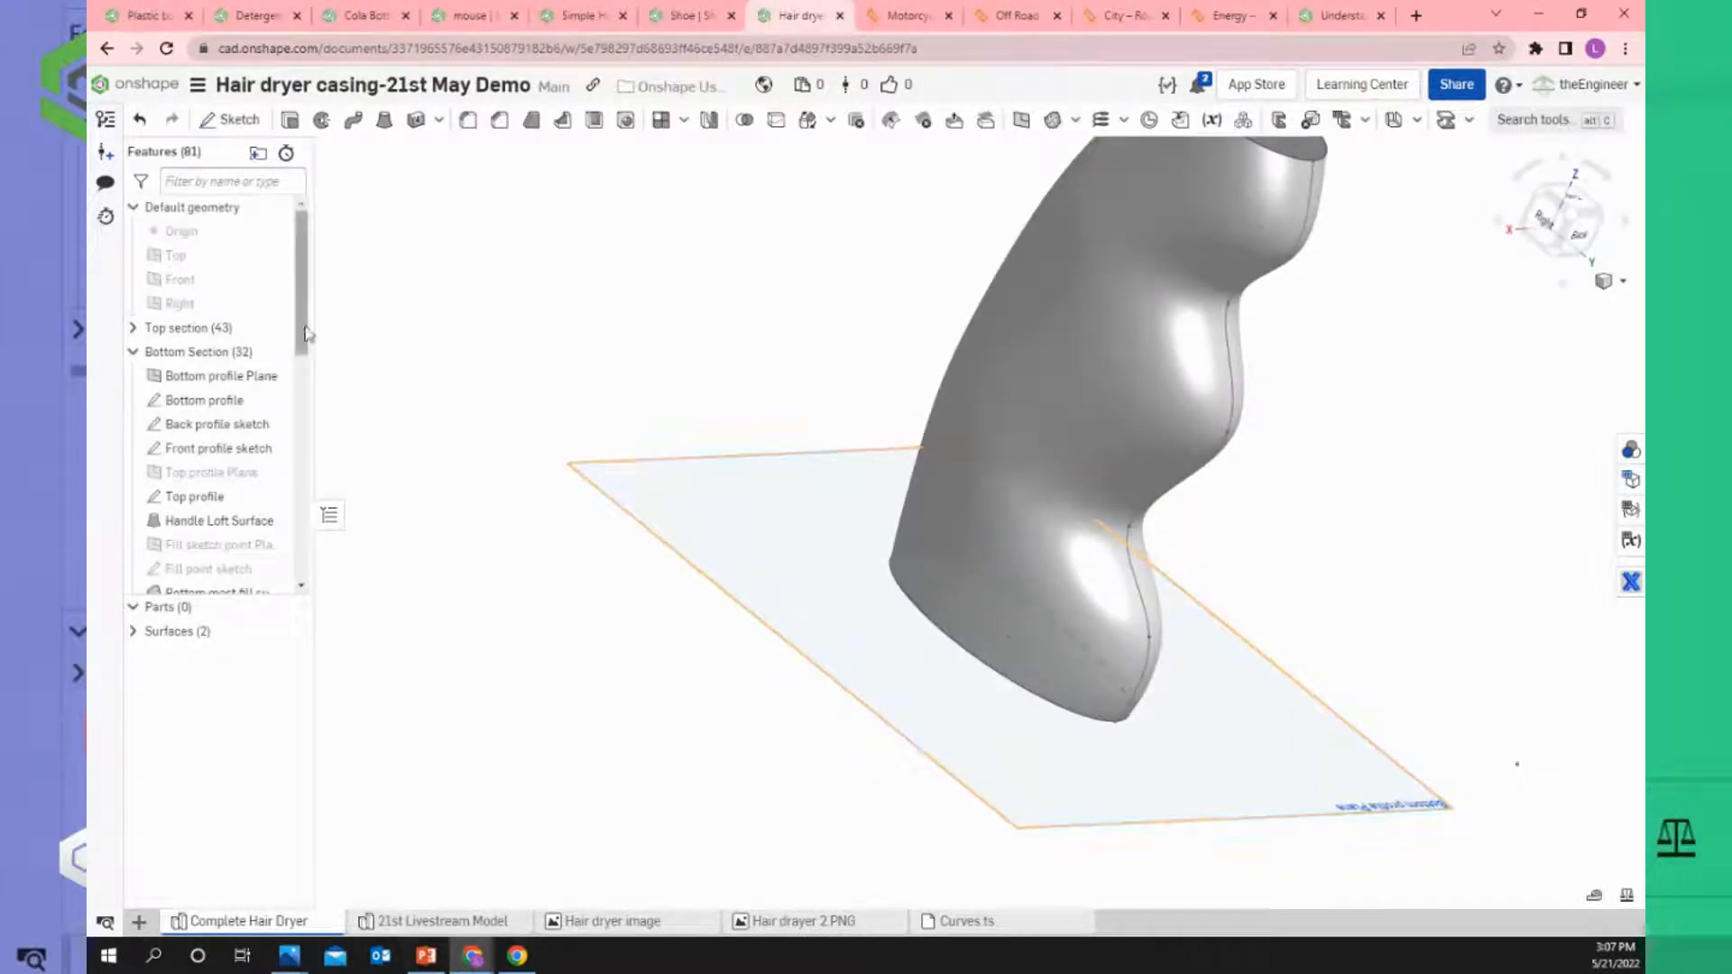
# Create a plane offset 15 mm from the Bottom profile Plane, flipped to lie below the handle's base.
pyautogui.scroll(-10, 296, 545)
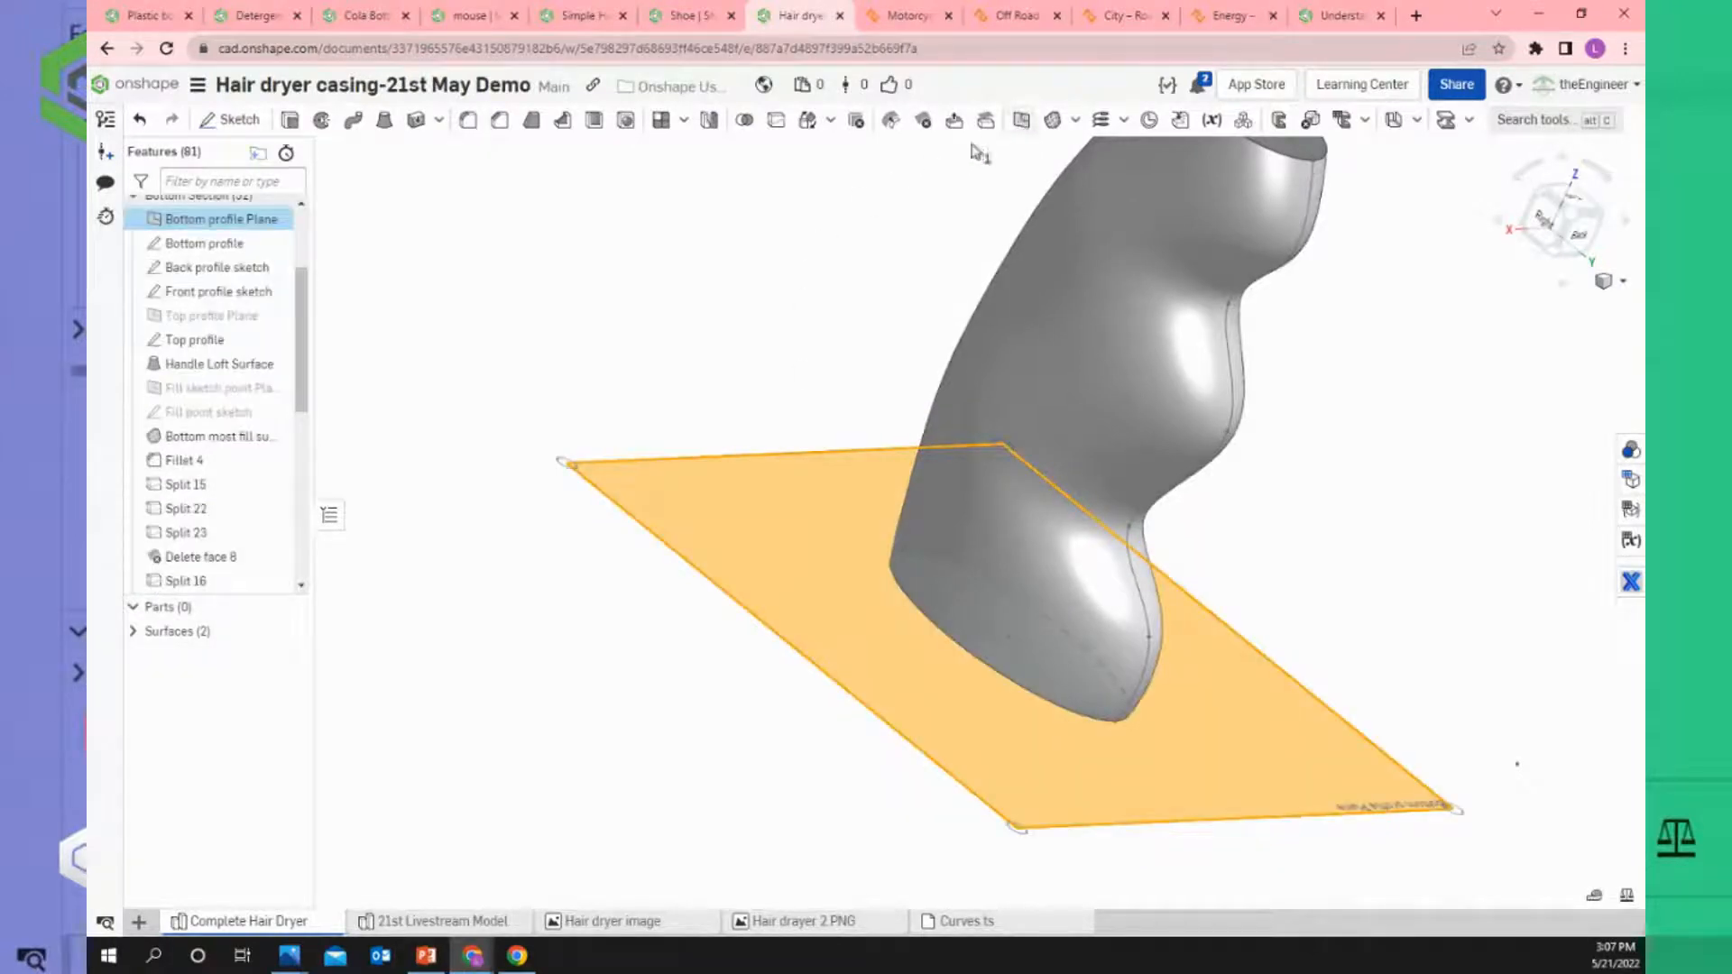
pyautogui.scroll(-4, 758, 599)
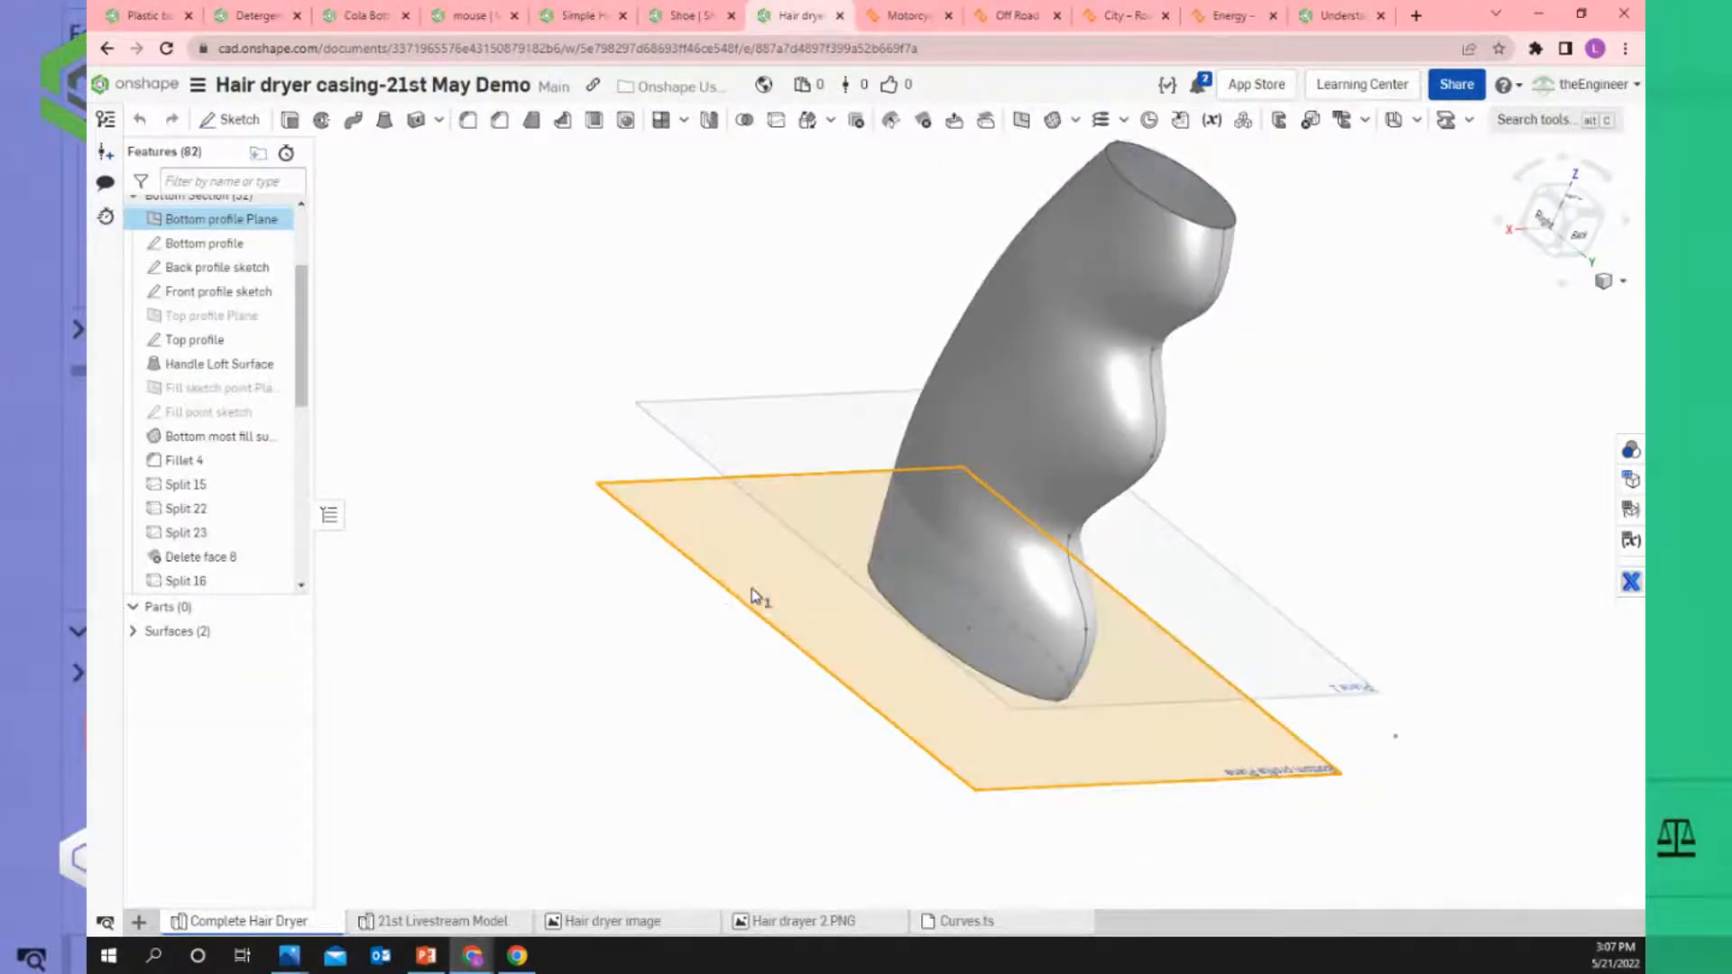
pyautogui.hotkey('shift', 'p')
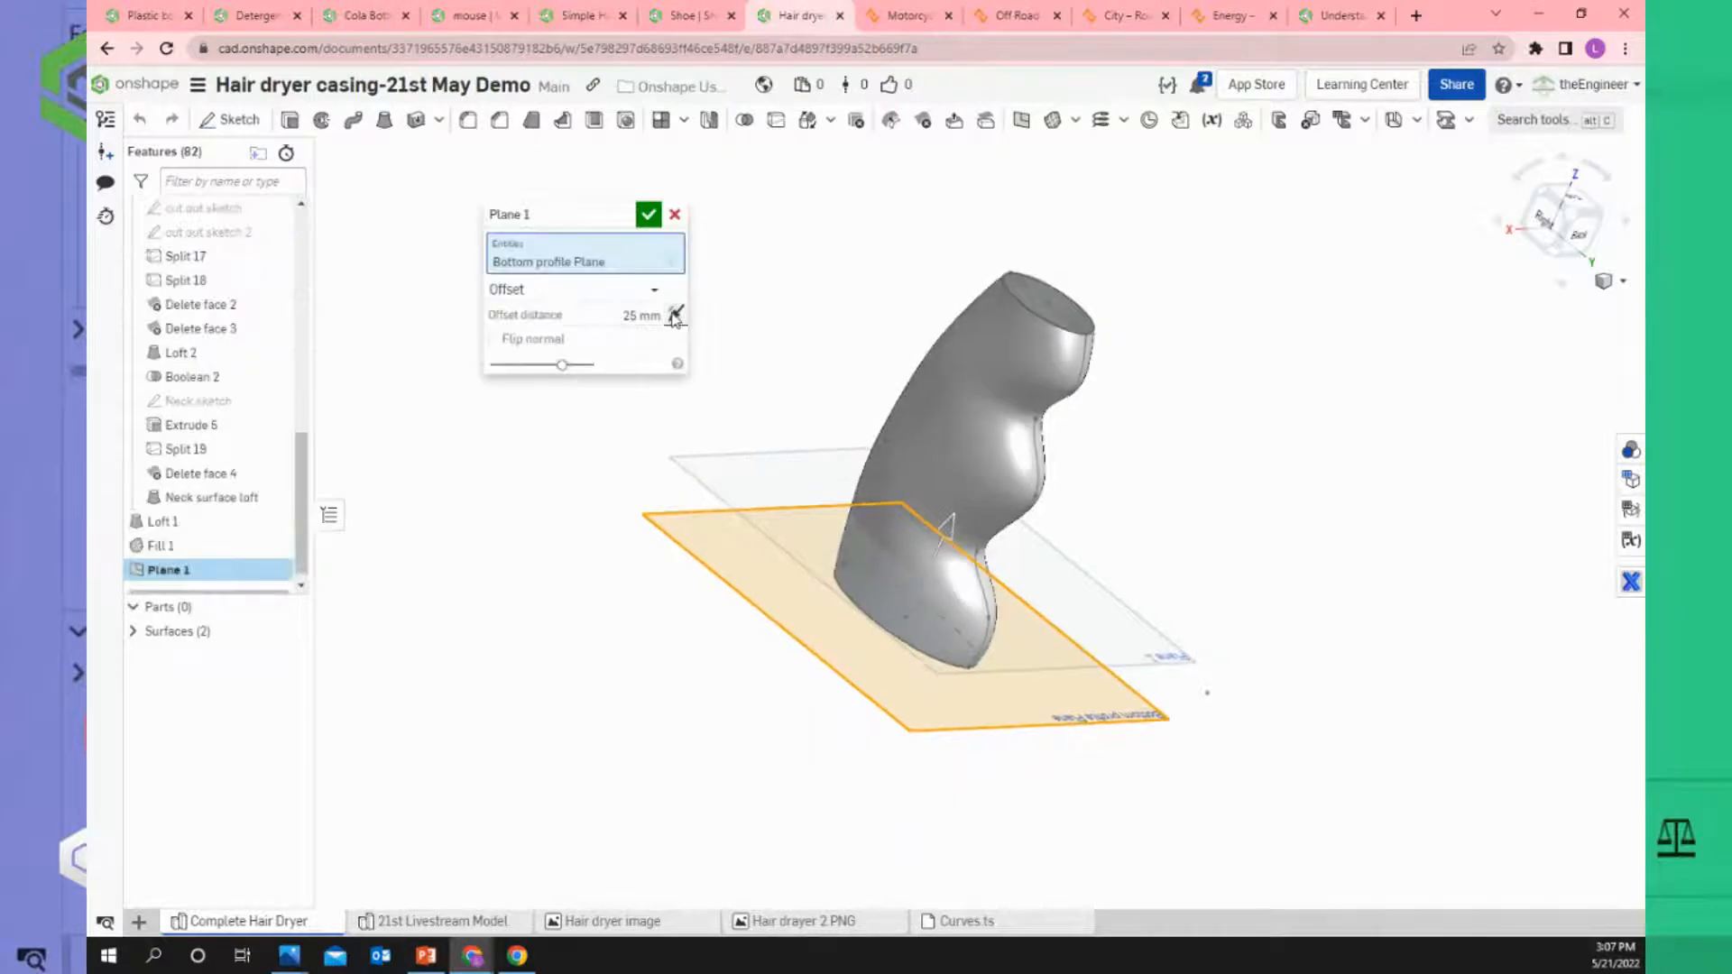
pyautogui.click(637, 315)
pyautogui.write('15')
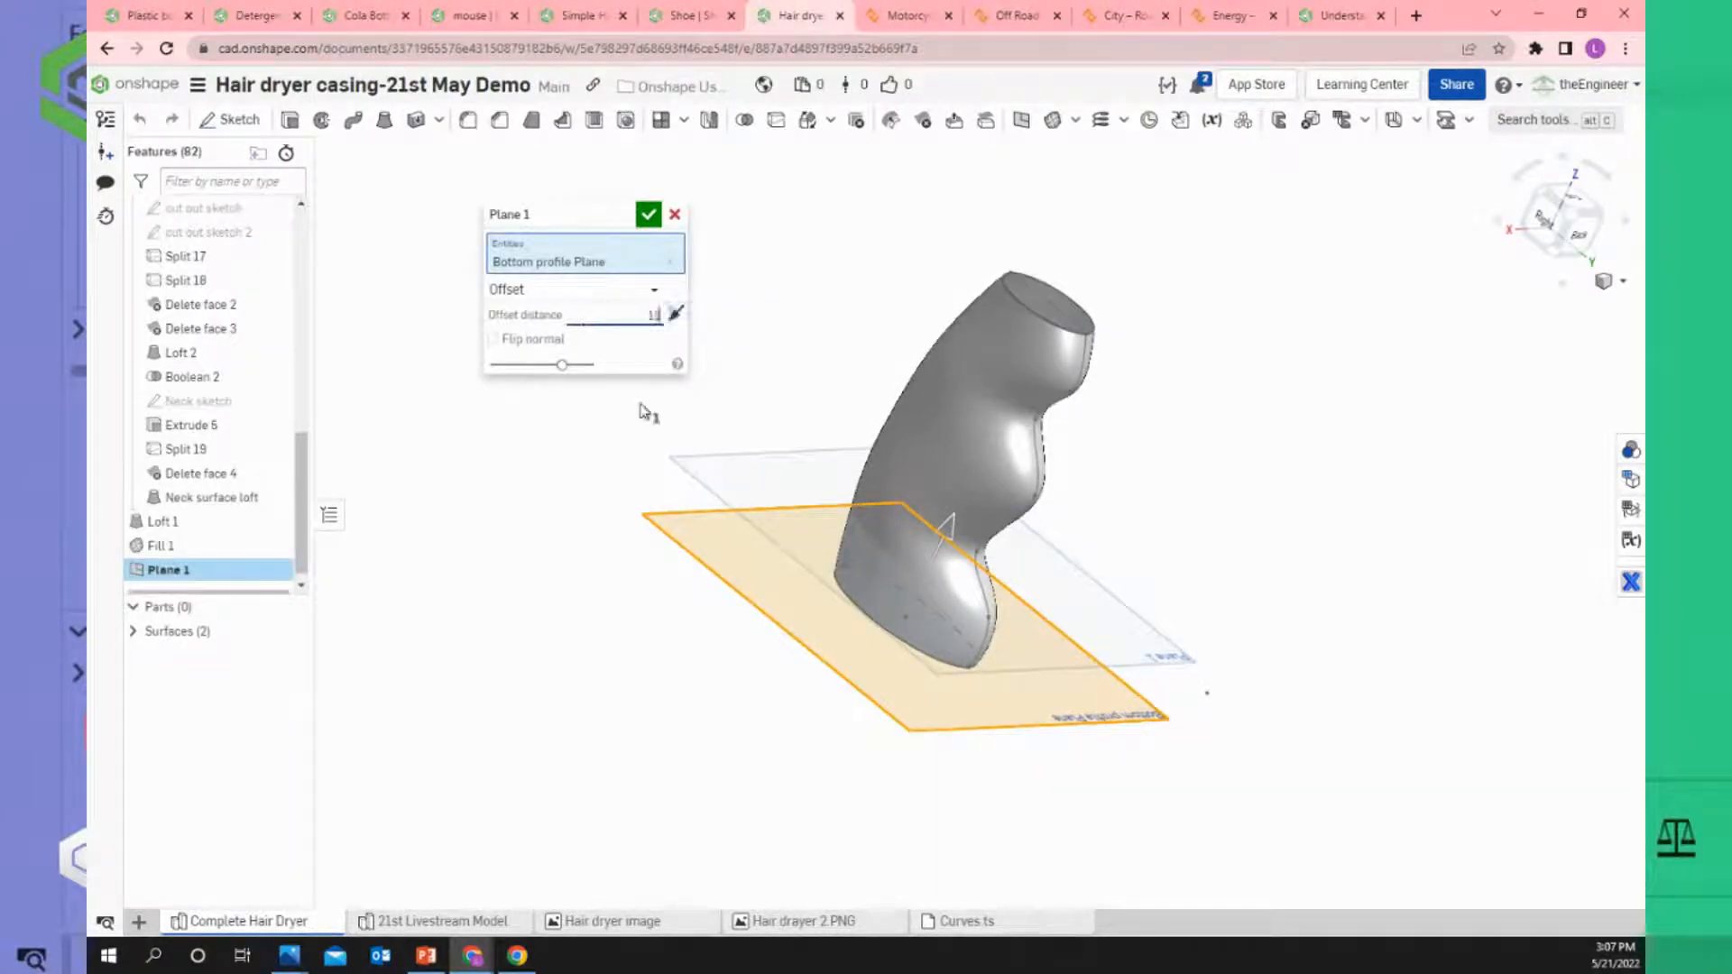
pyautogui.press('Return')
pyautogui.click(675, 315)
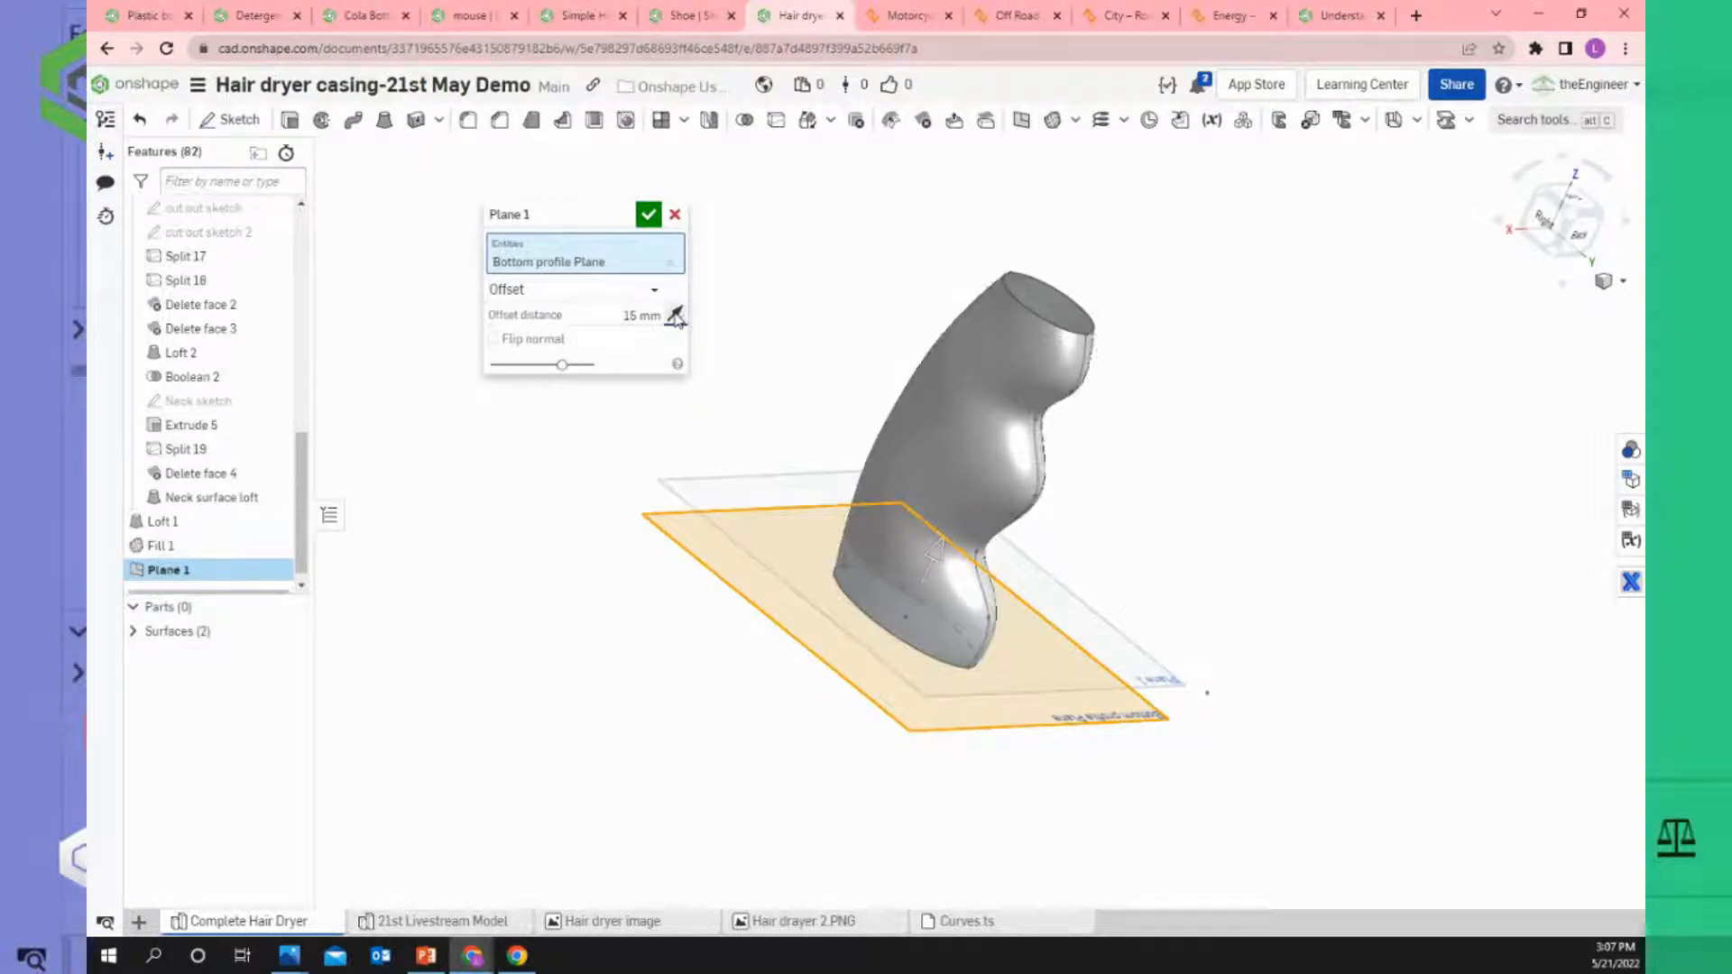
pyautogui.click(647, 215)
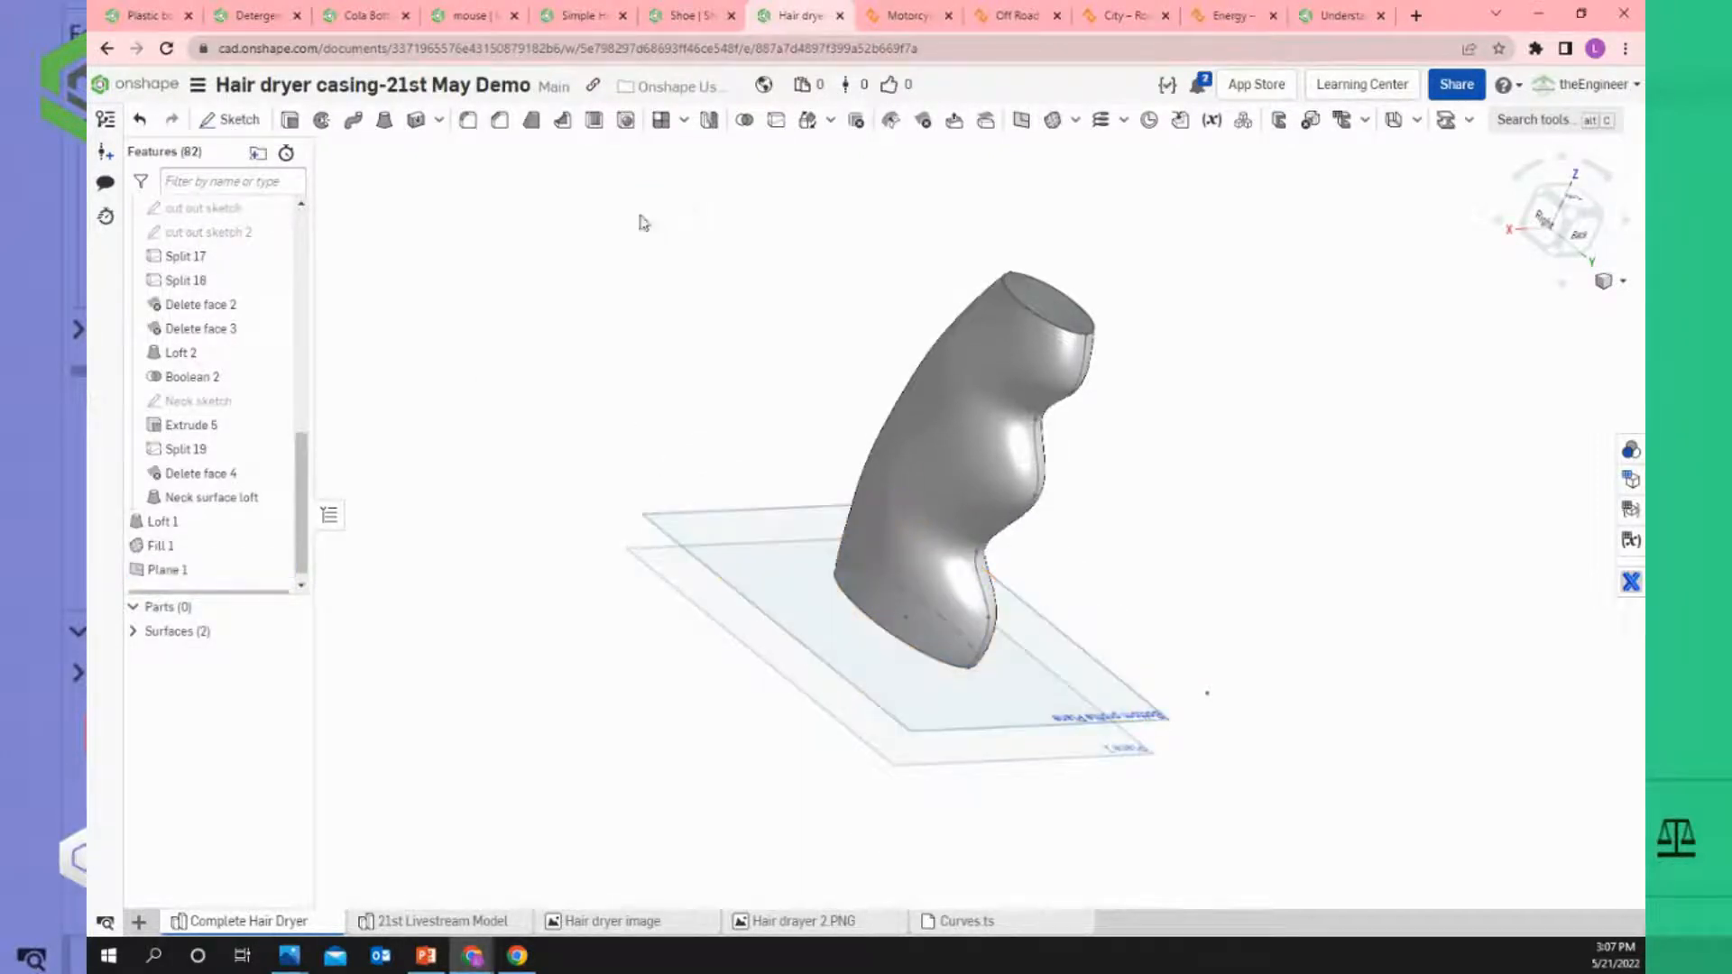
# Hide the Bottom profile Plane and sketch a single point on the new offset plane, near the middle of the handle's base.
pyautogui.rightClick(677, 522)
pyautogui.click(751, 606)
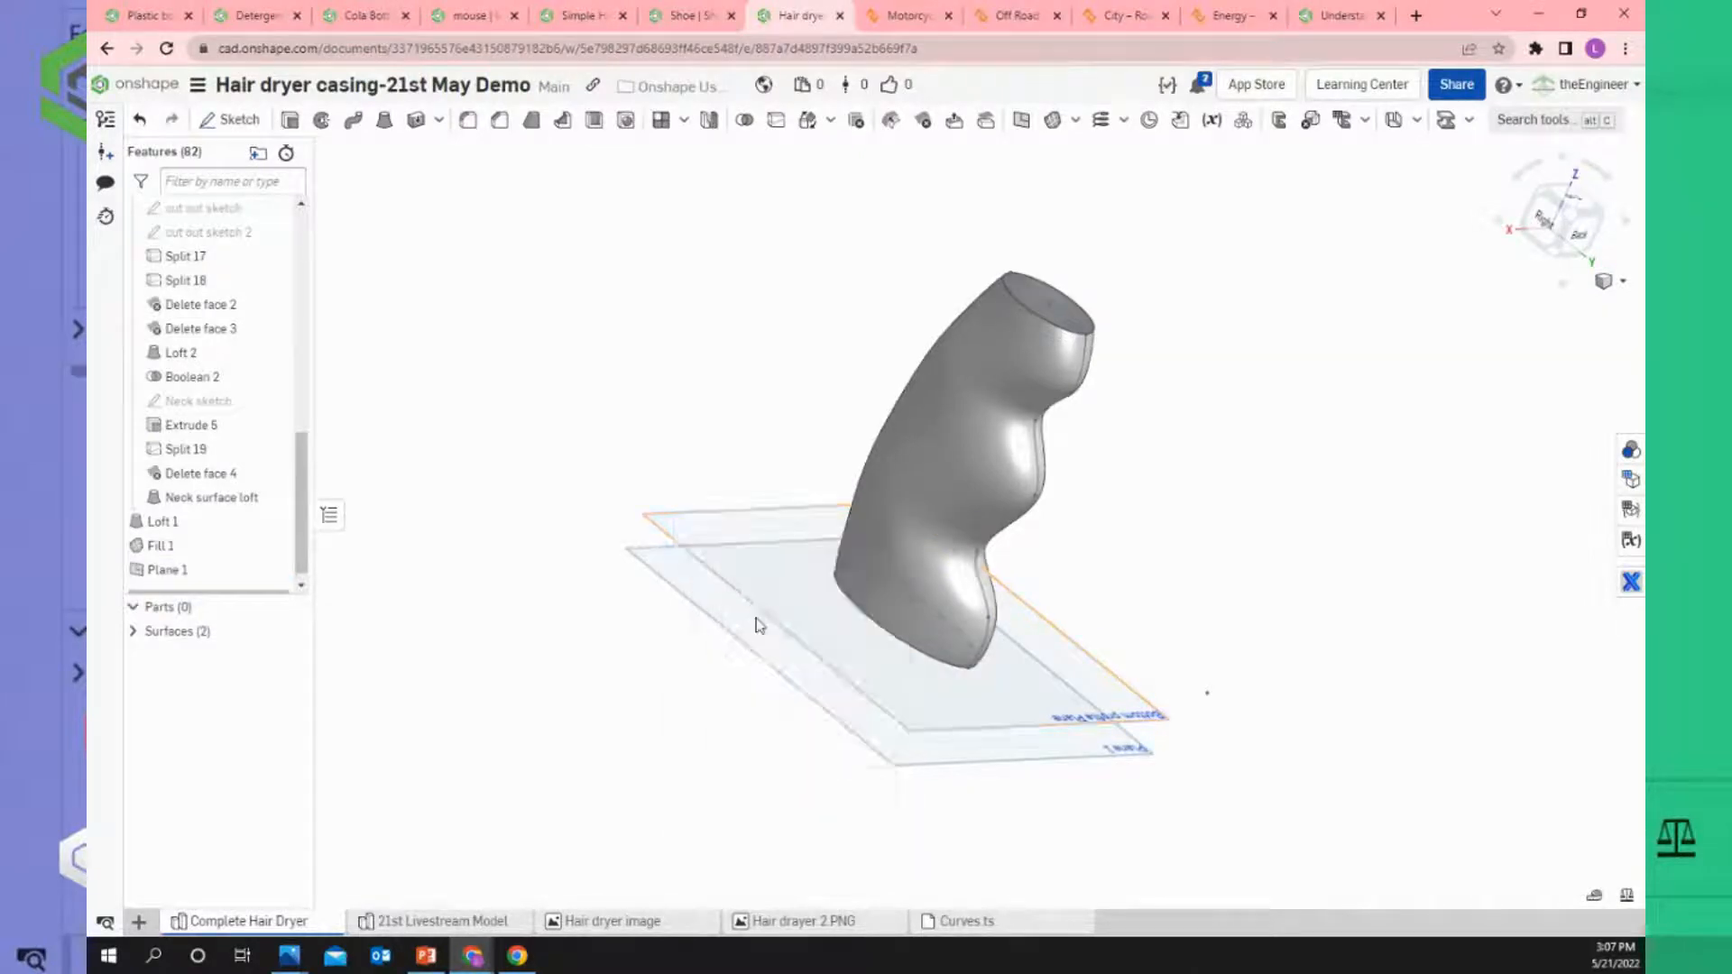
pyautogui.rightClick(762, 627)
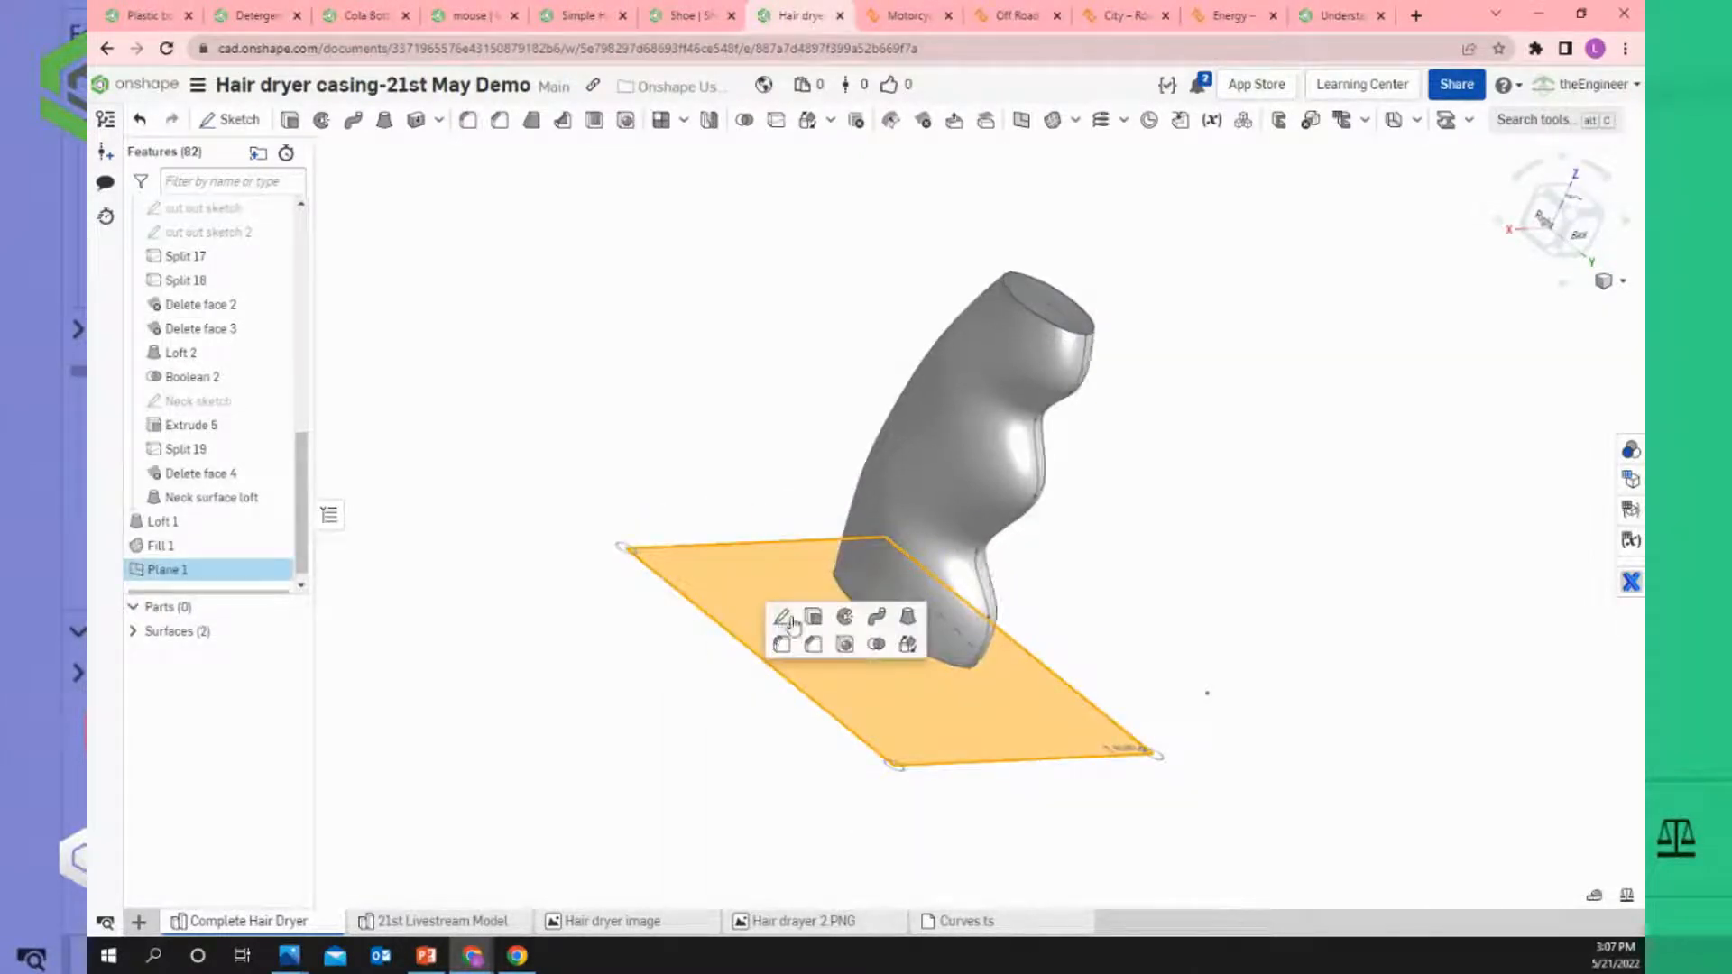
pyautogui.click(793, 613)
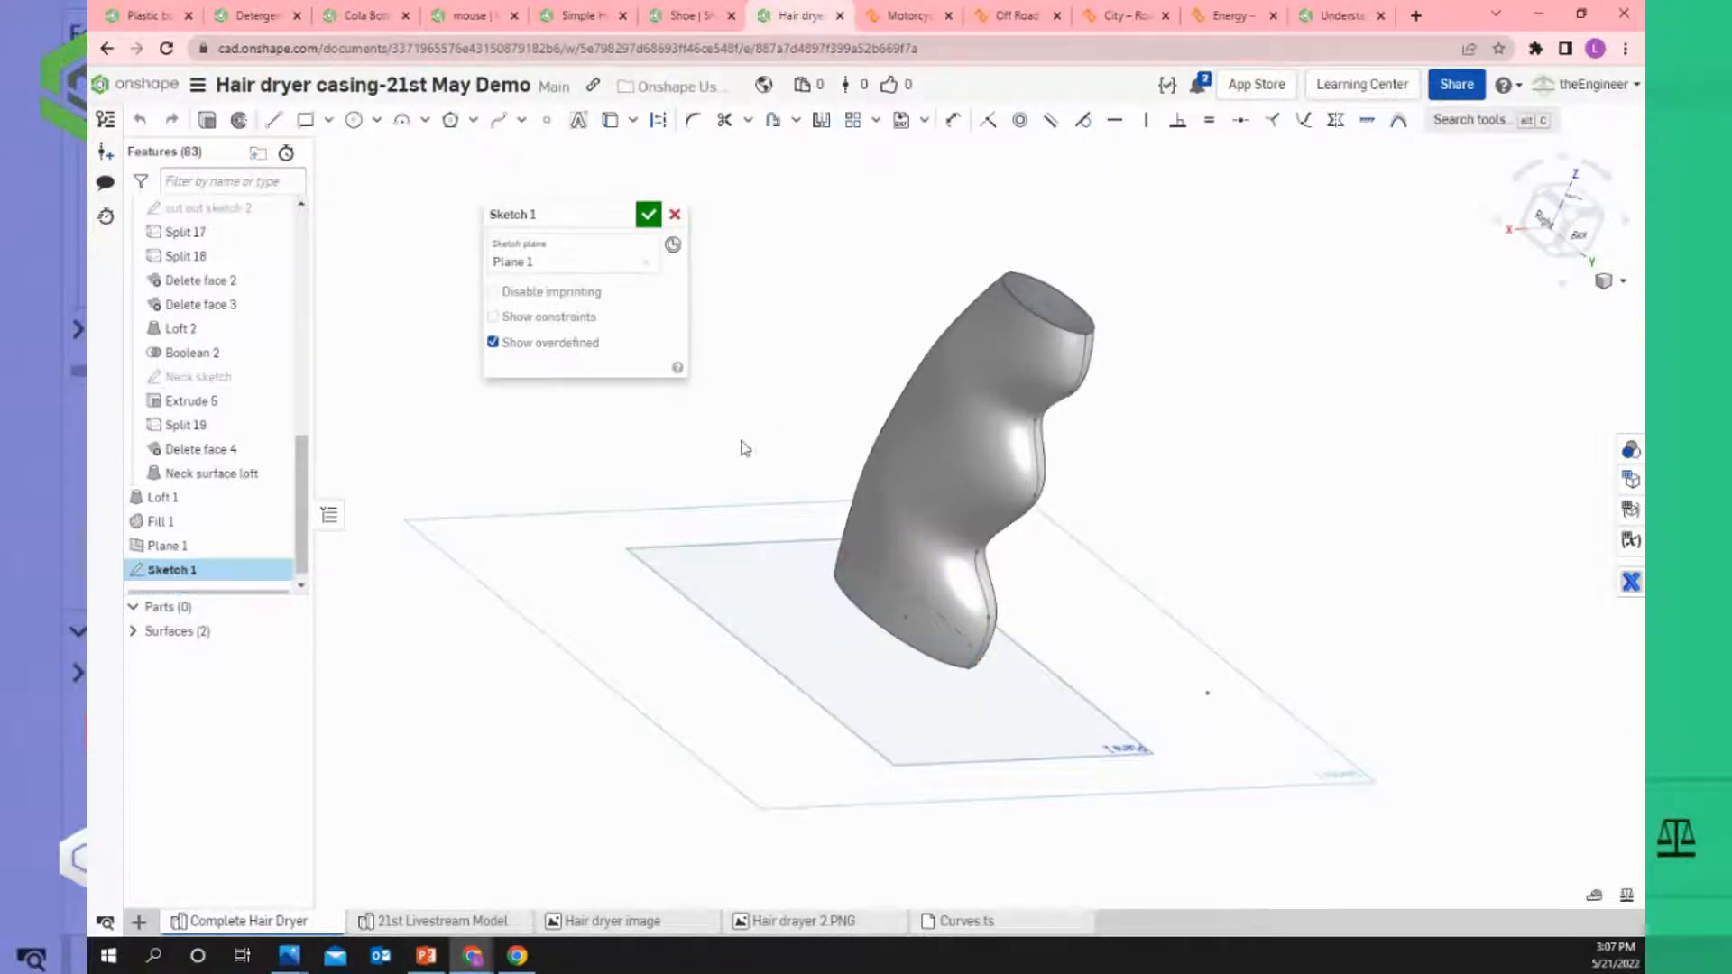
pyautogui.press('n')
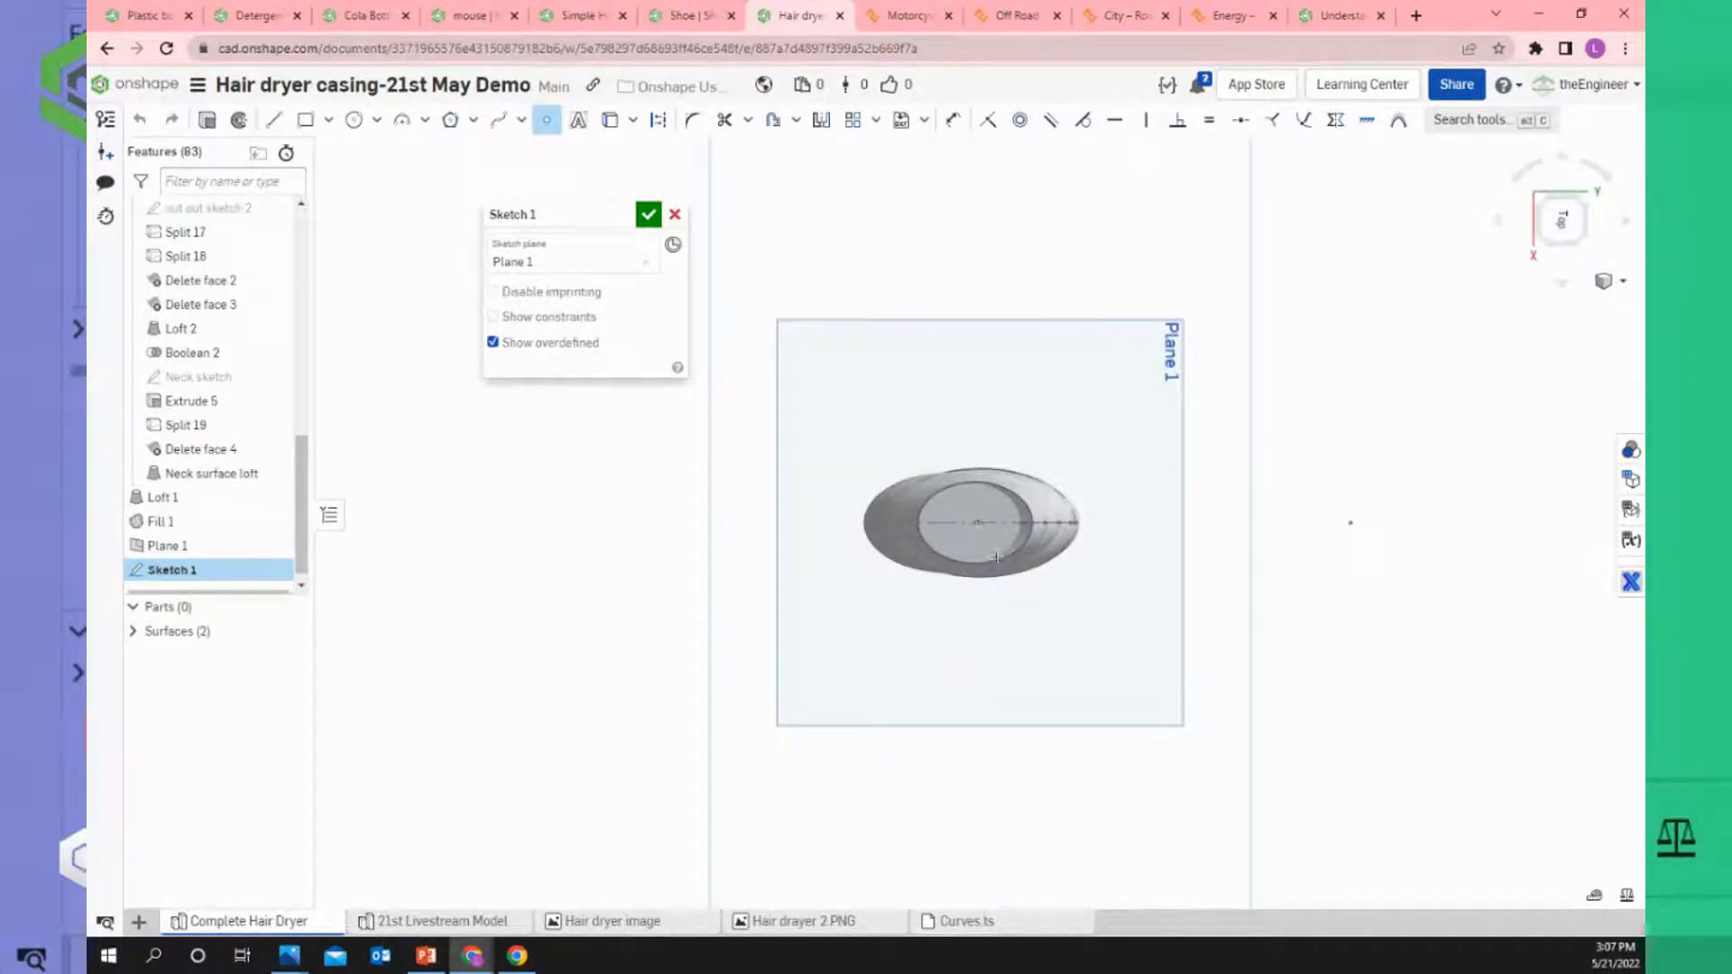
pyautogui.scroll(5, 989, 524)
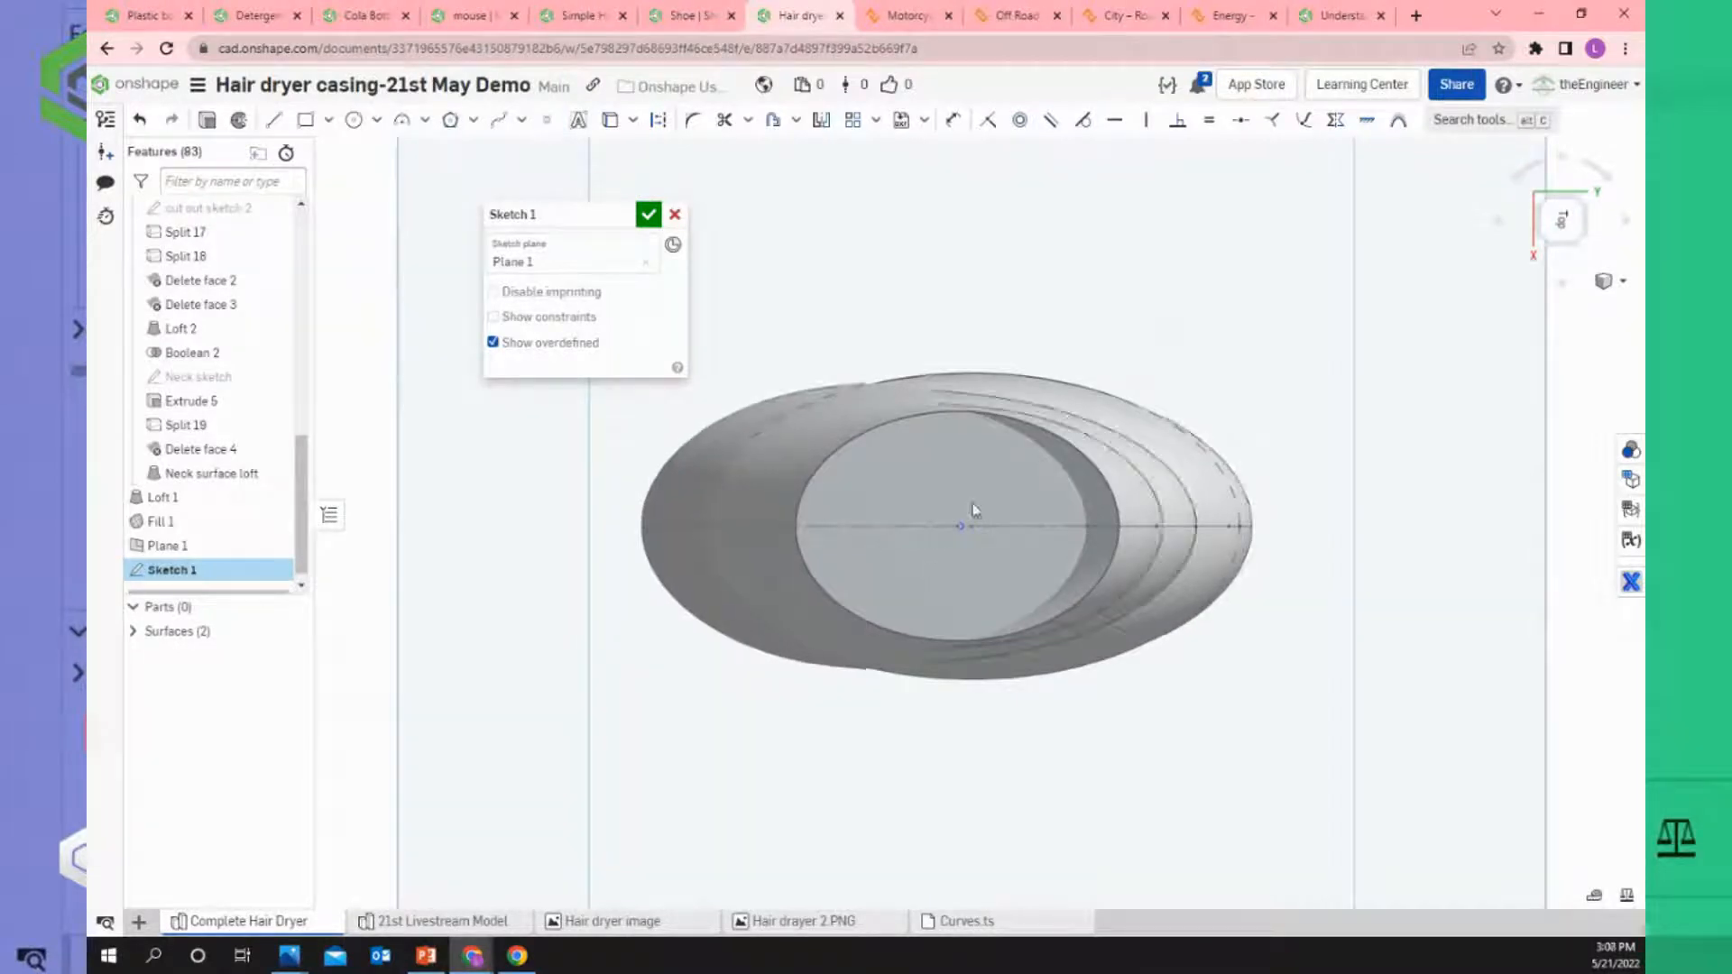
pyautogui.press('Escape')
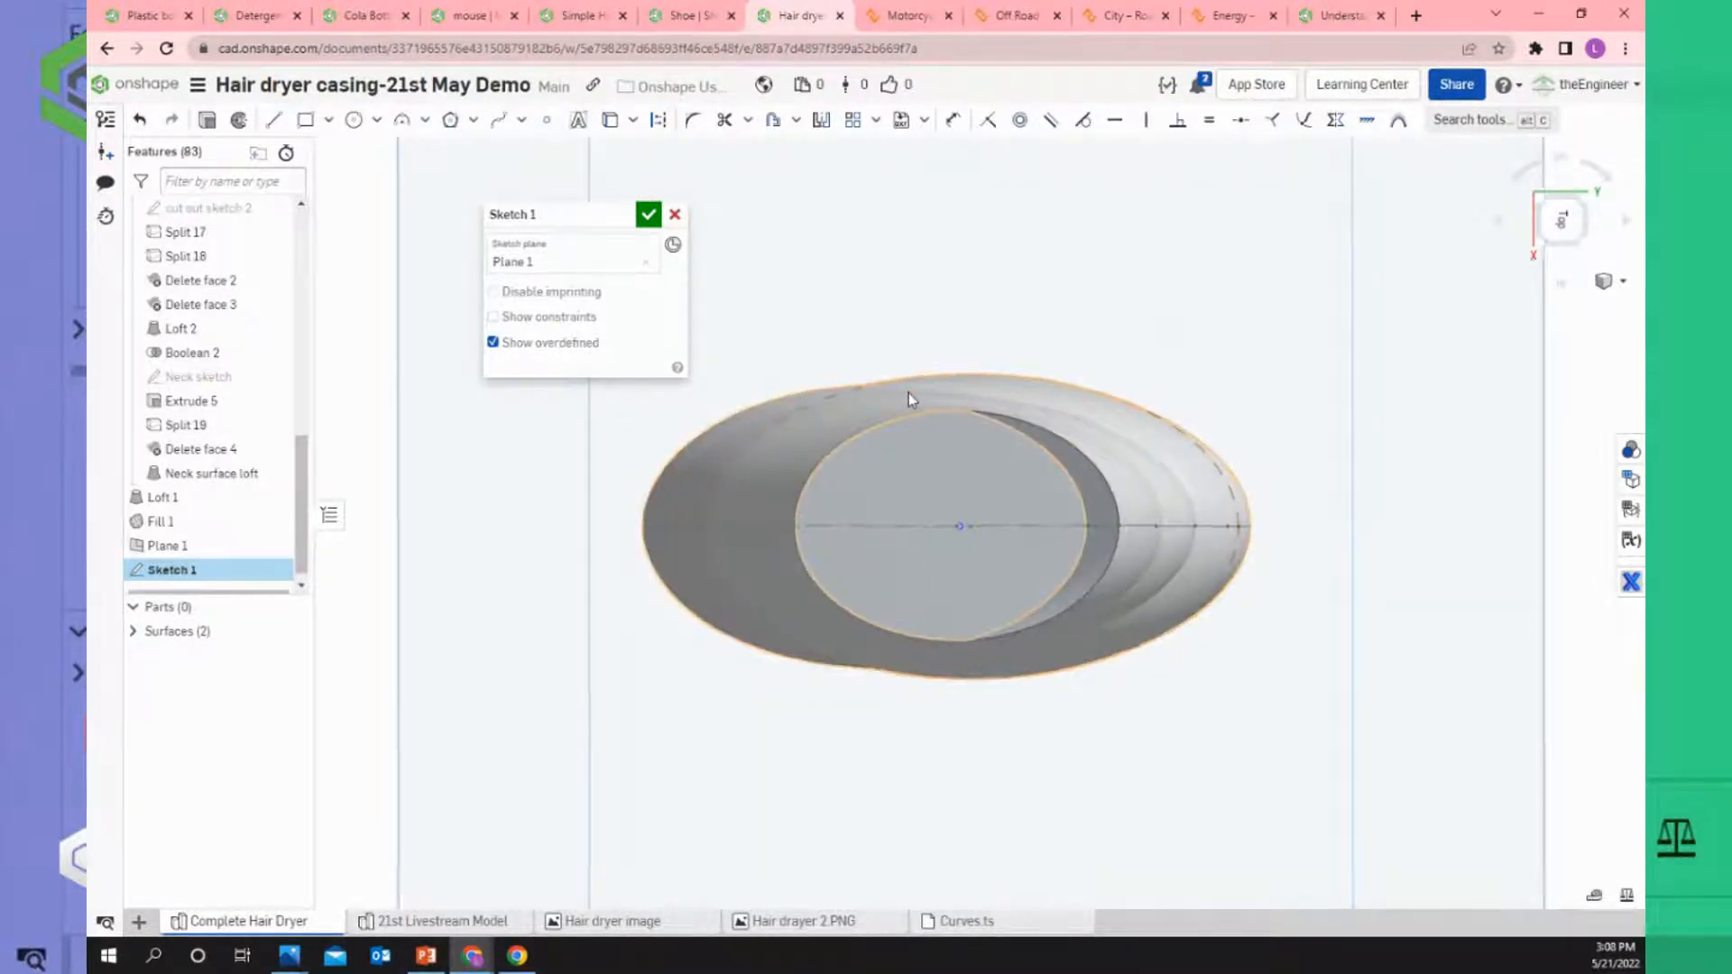
# Check the point's position below the handle's base from the right side and accept the sketch.
pyautogui.hotkey('shift', '7')
pyautogui.moveTo(998, 684); pyautogui.dragTo(982, 662, button='right')
pyautogui.scroll(-3, 996, 683)
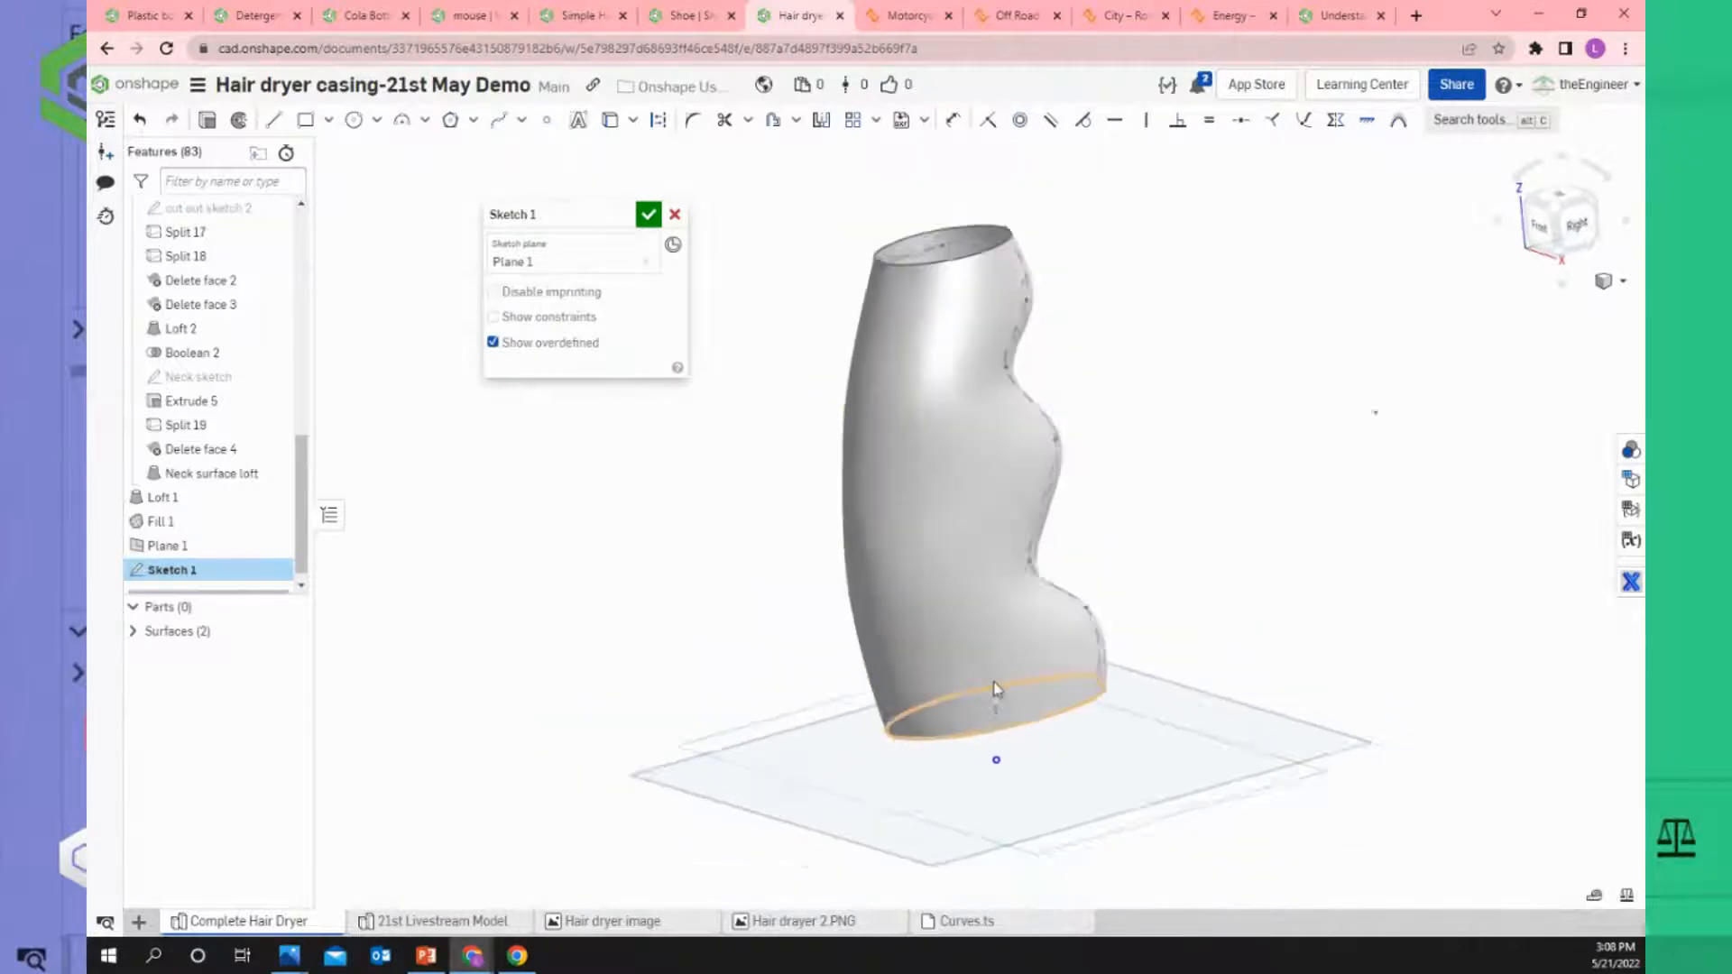
pyautogui.scroll(3, 993, 770)
pyautogui.click(1579, 233)
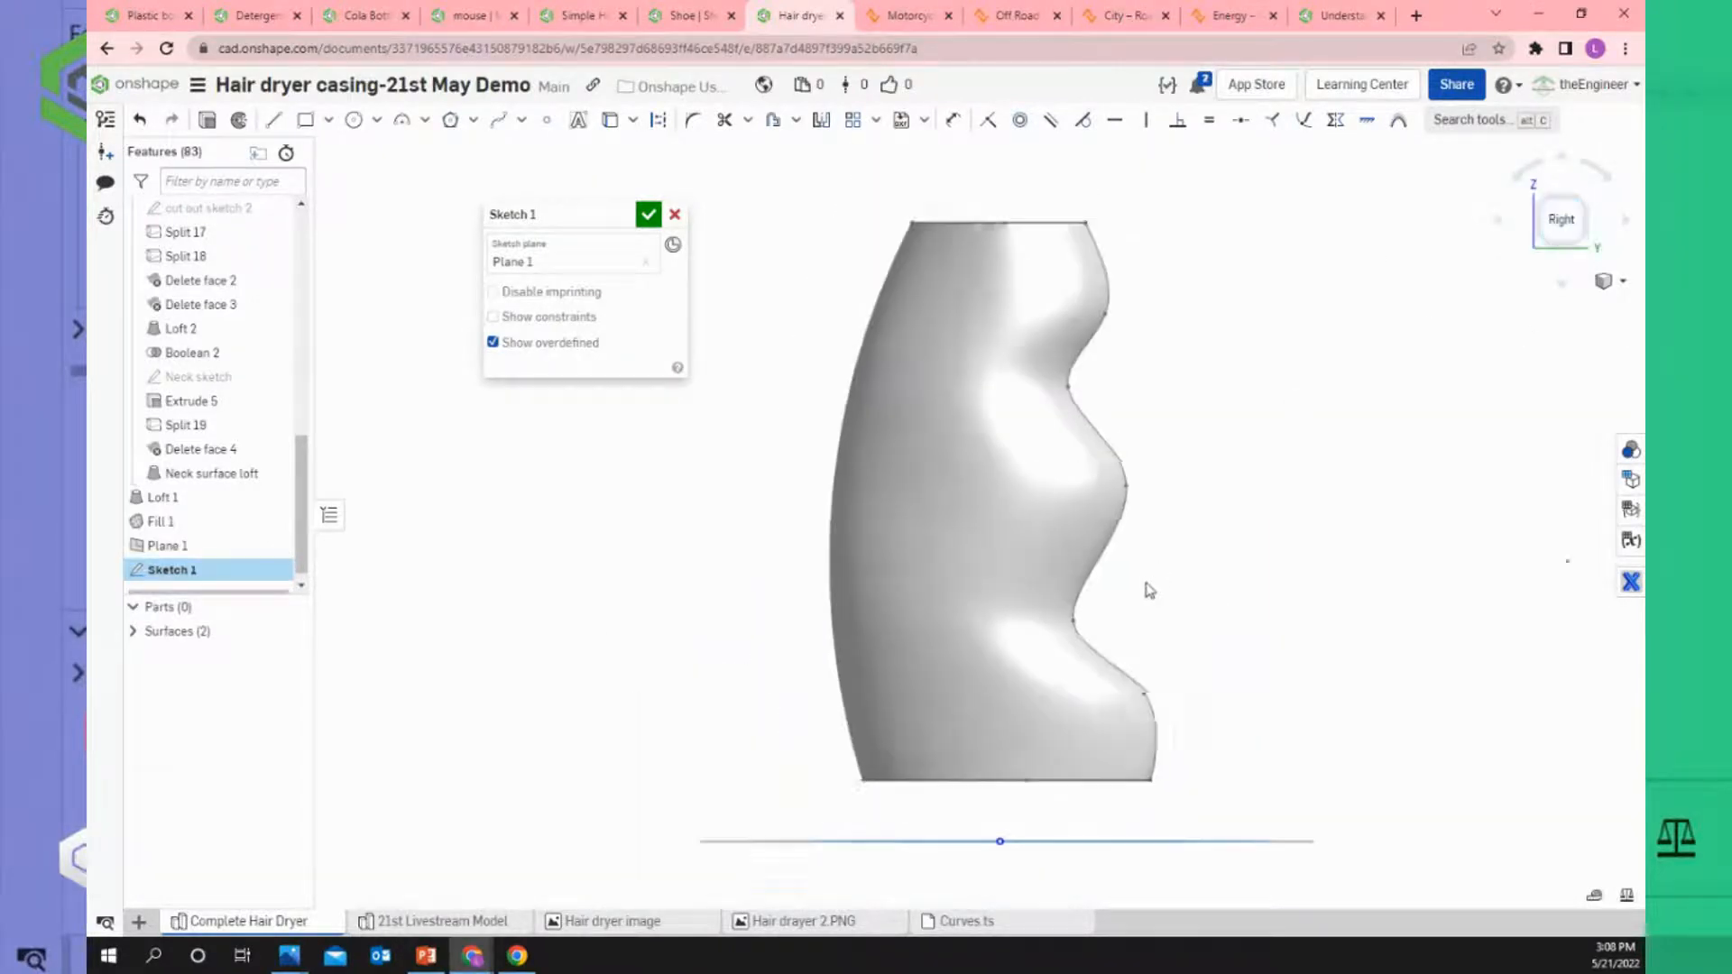
pyautogui.scroll(3, 1051, 816)
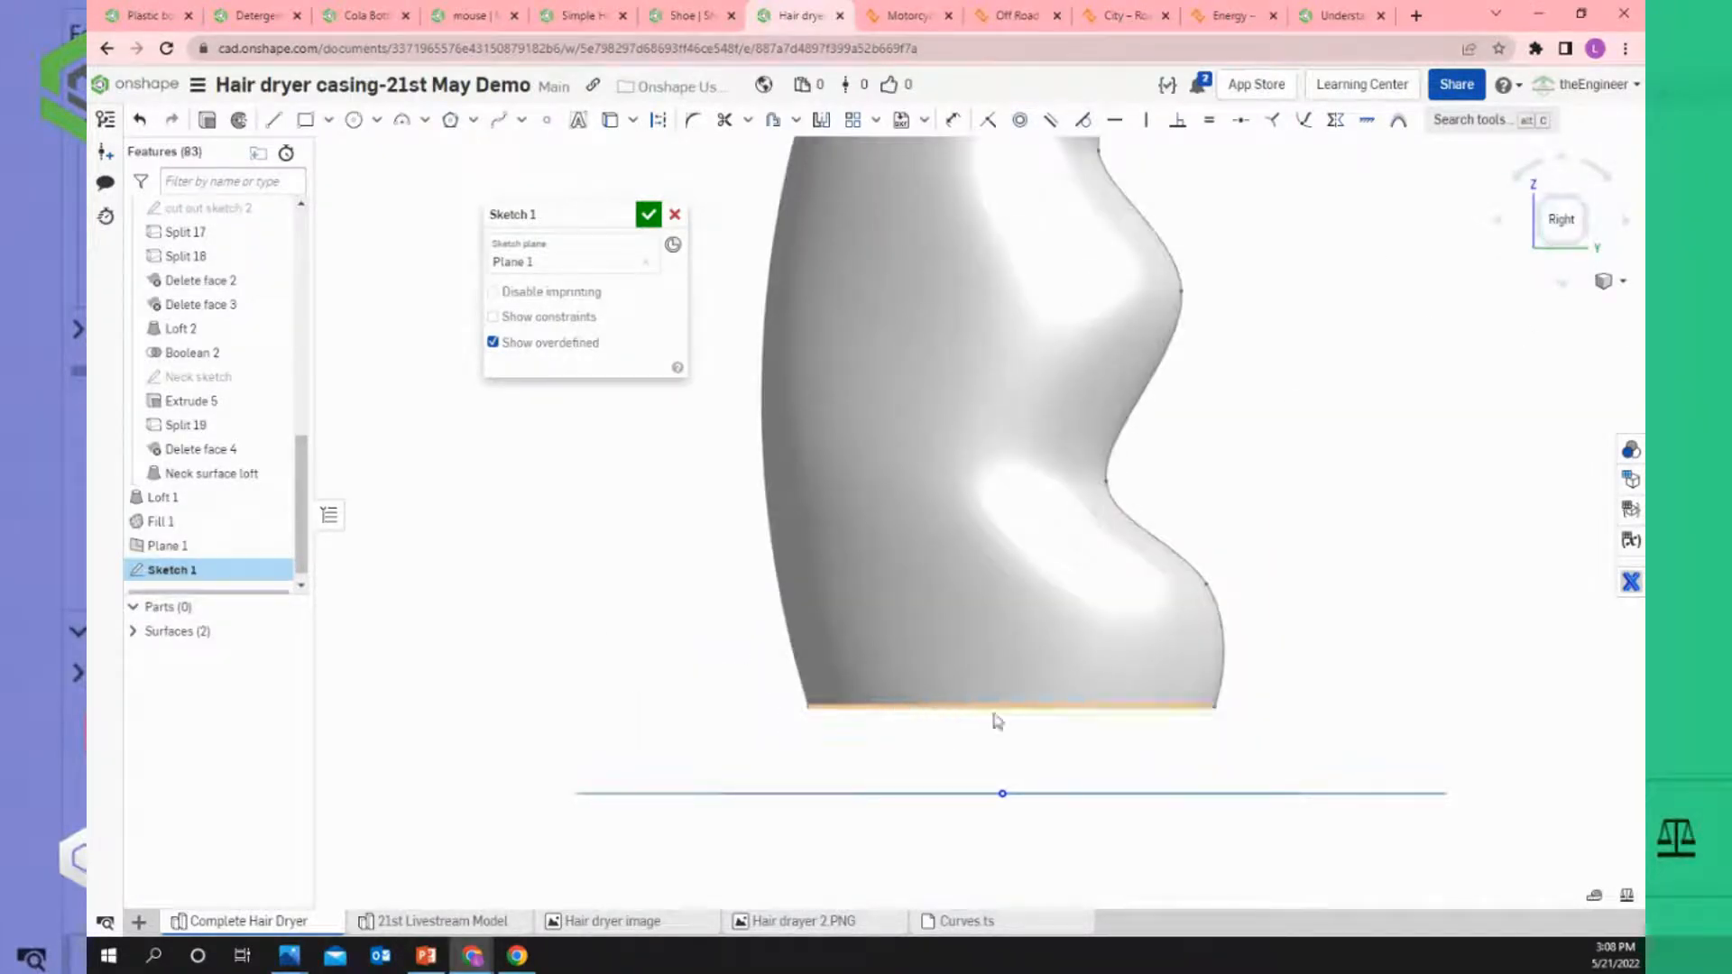
pyautogui.press('Down')
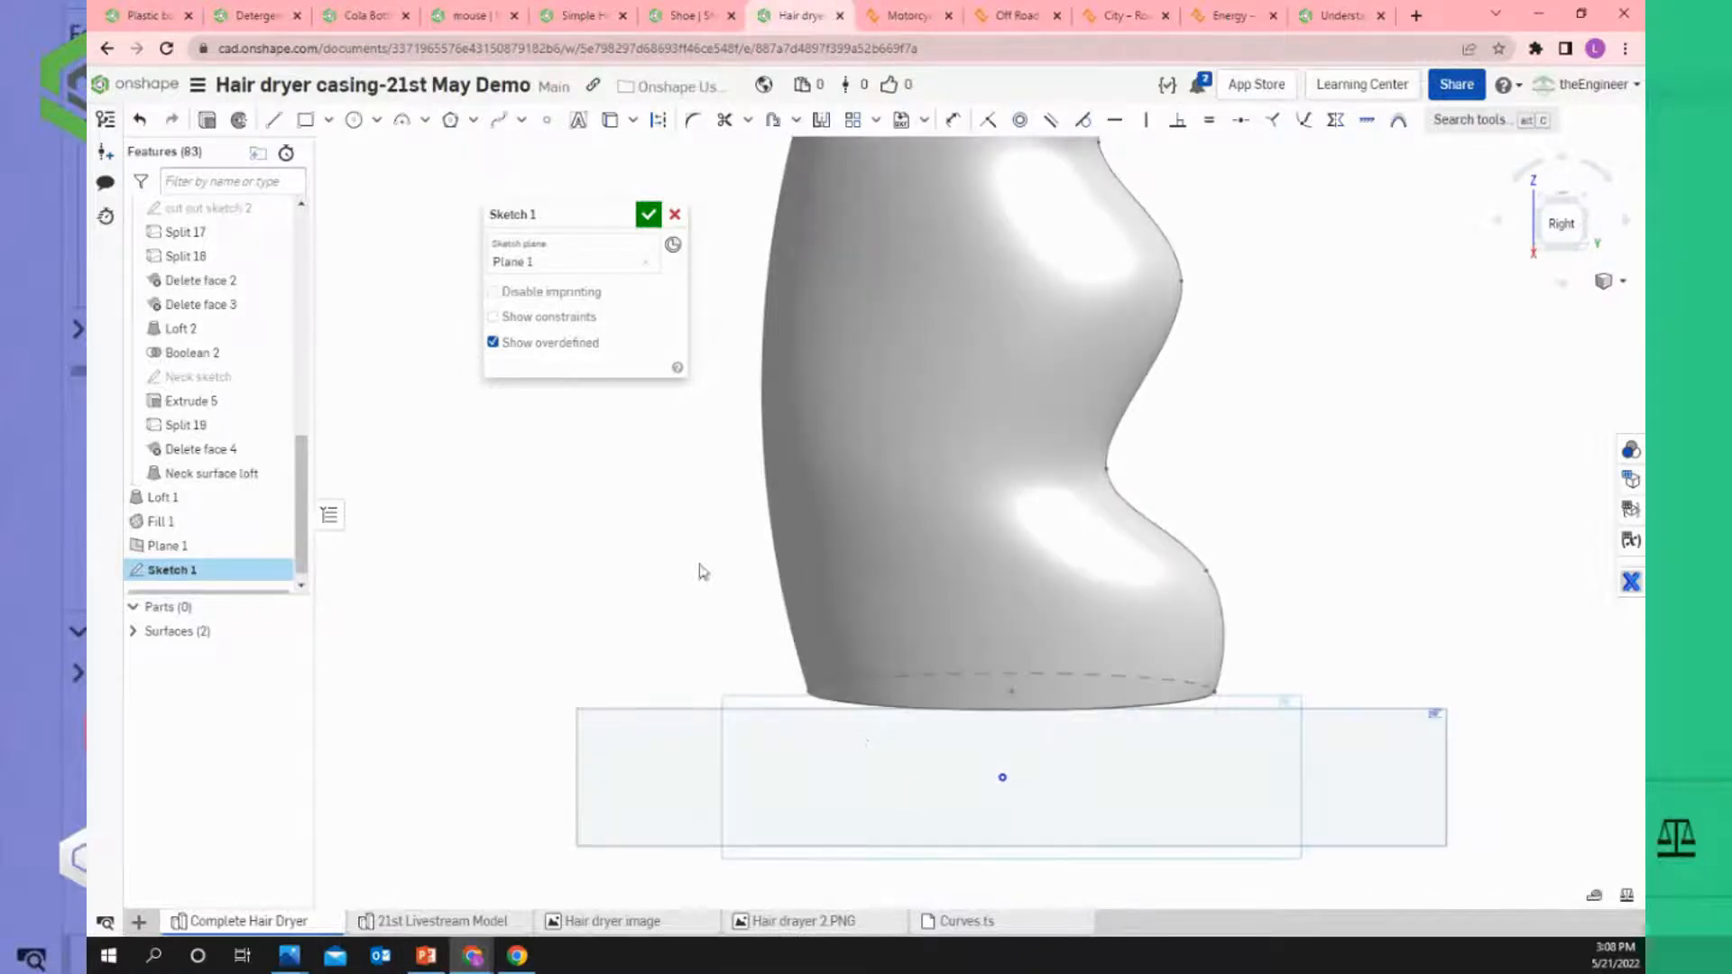
pyautogui.click(649, 217)
pyautogui.scroll(-3, 429, 478)
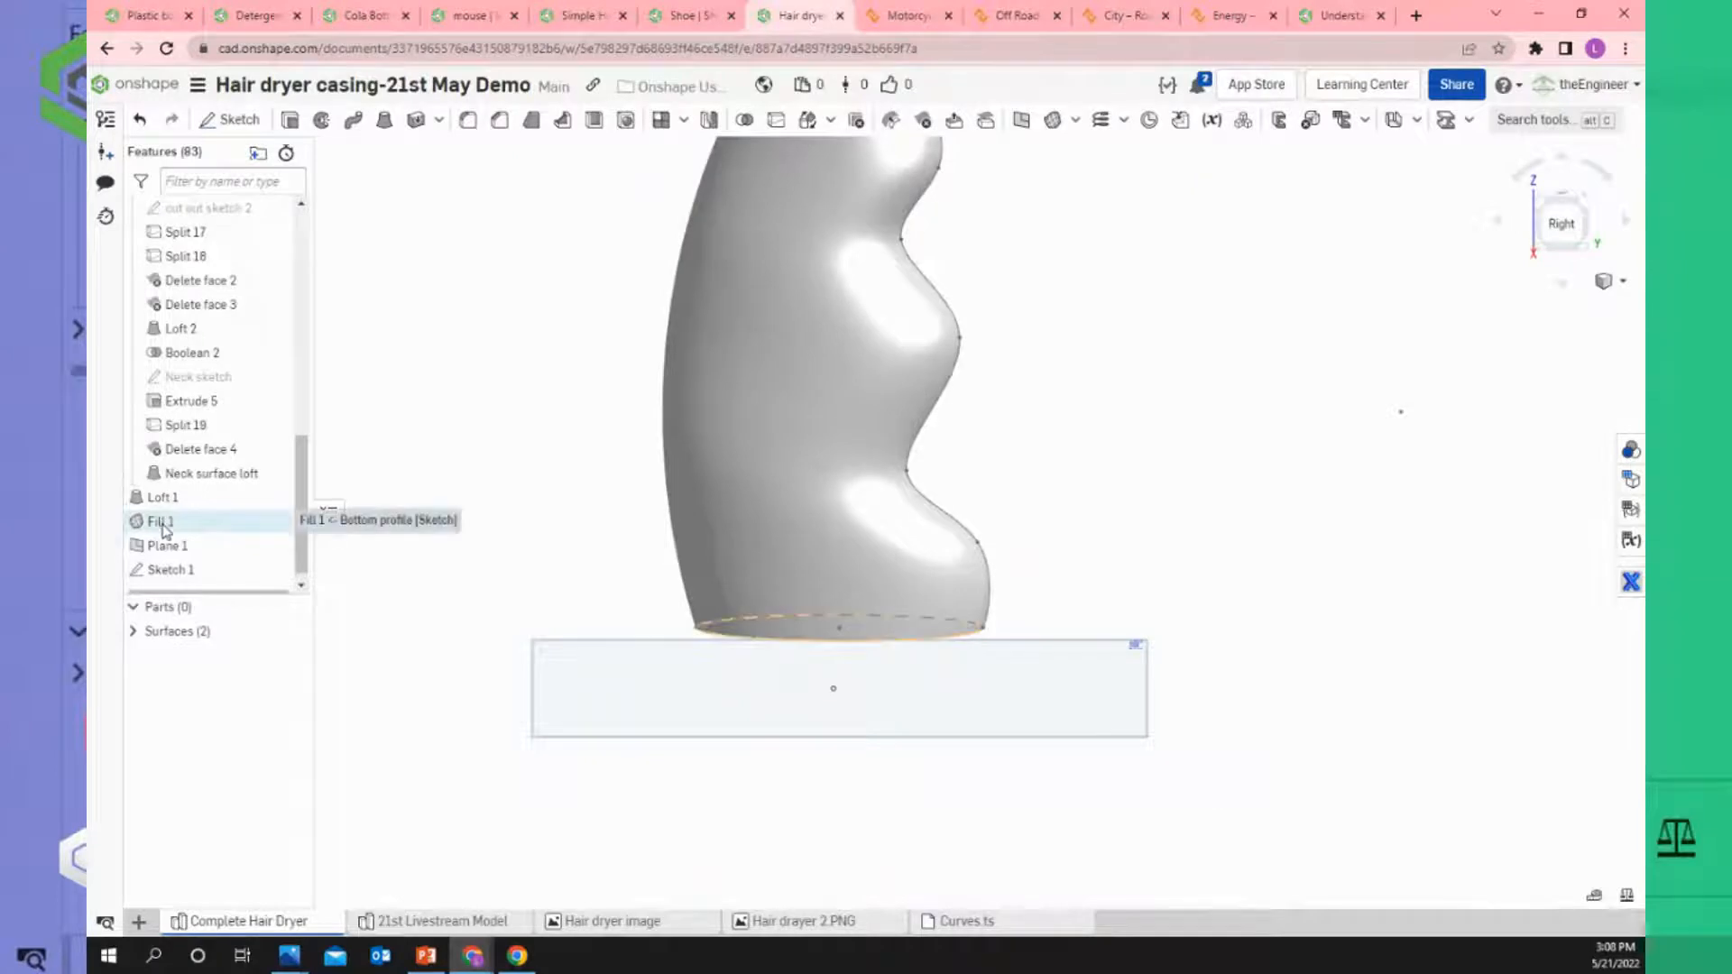
pyautogui.scroll(3, 851, 651)
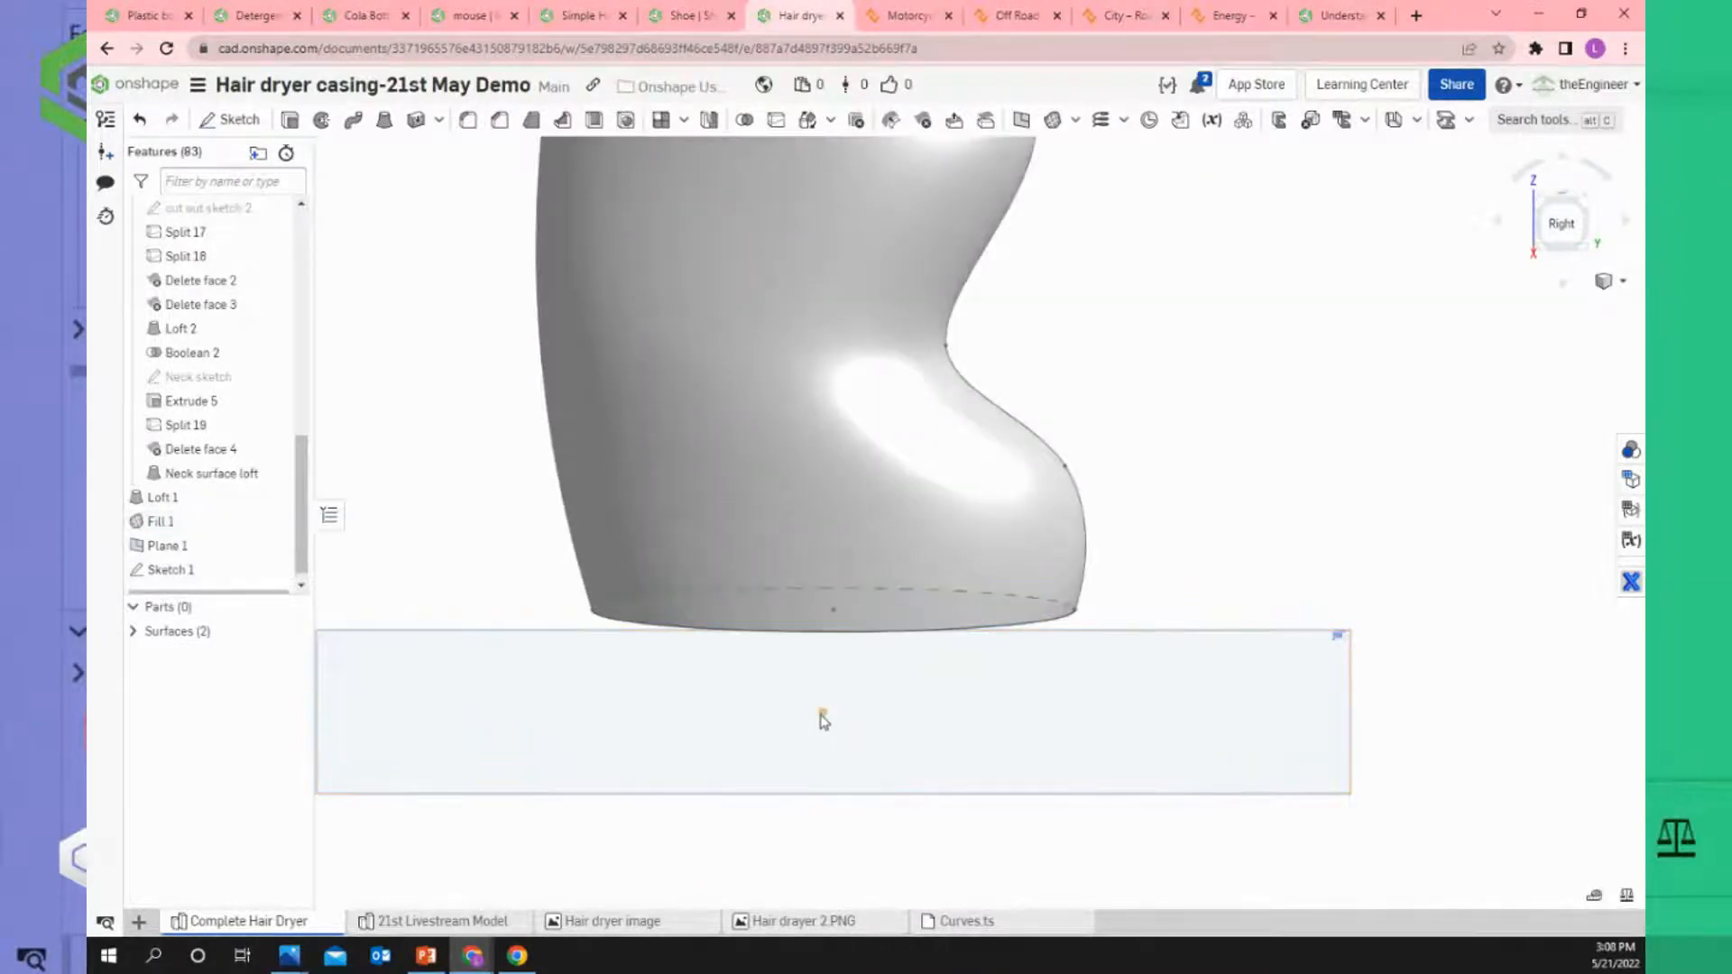
# Hide the offset plane below the handle's base, keeping the sketched point displayed.
pyautogui.rightClick(439, 664)
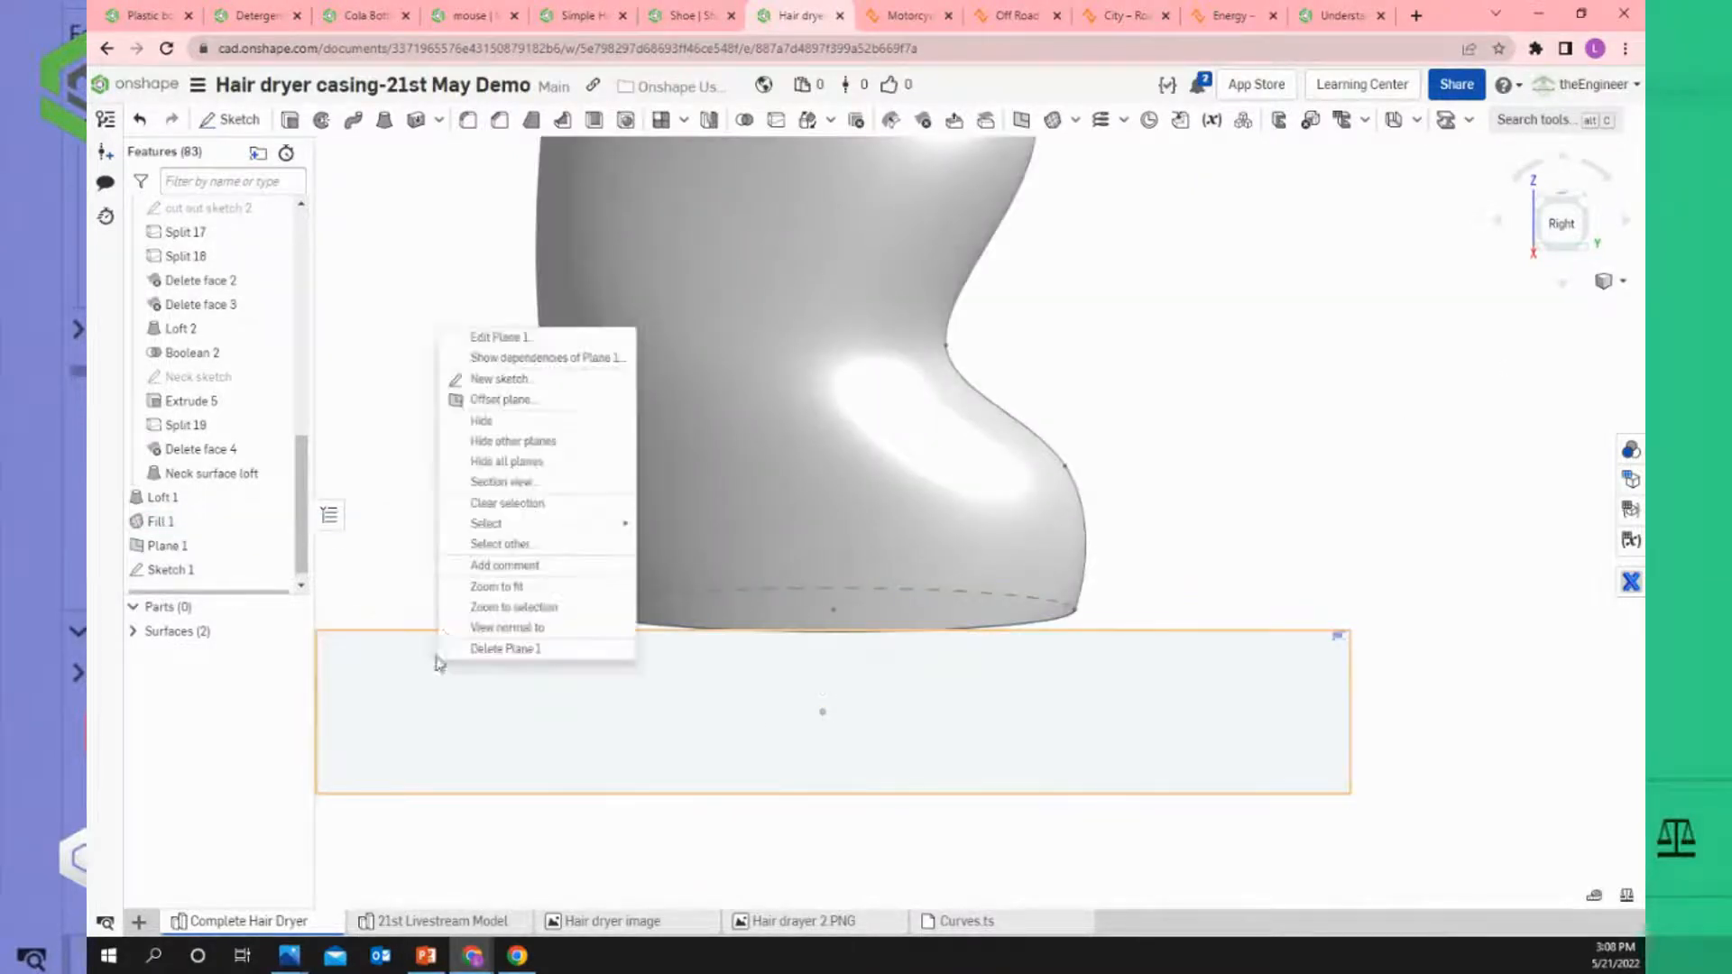
pyautogui.click(476, 424)
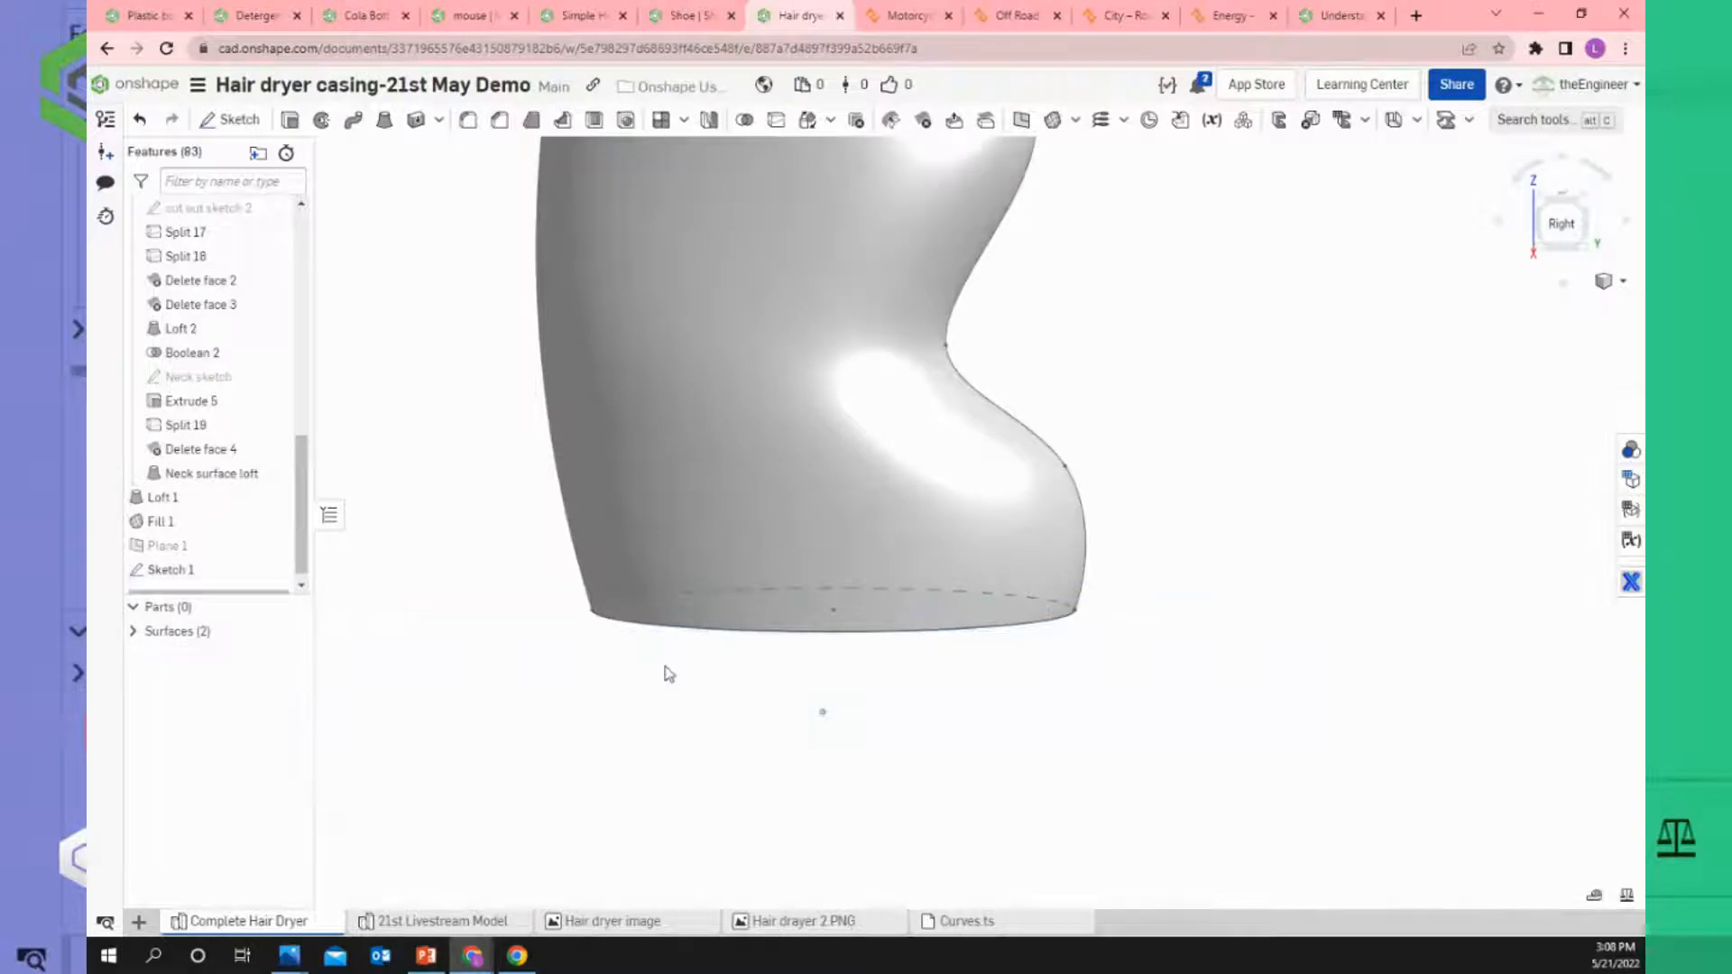
pyautogui.scroll(-3, 663, 668)
pyautogui.moveTo(663, 667); pyautogui.dragTo(662, 653, button='right')
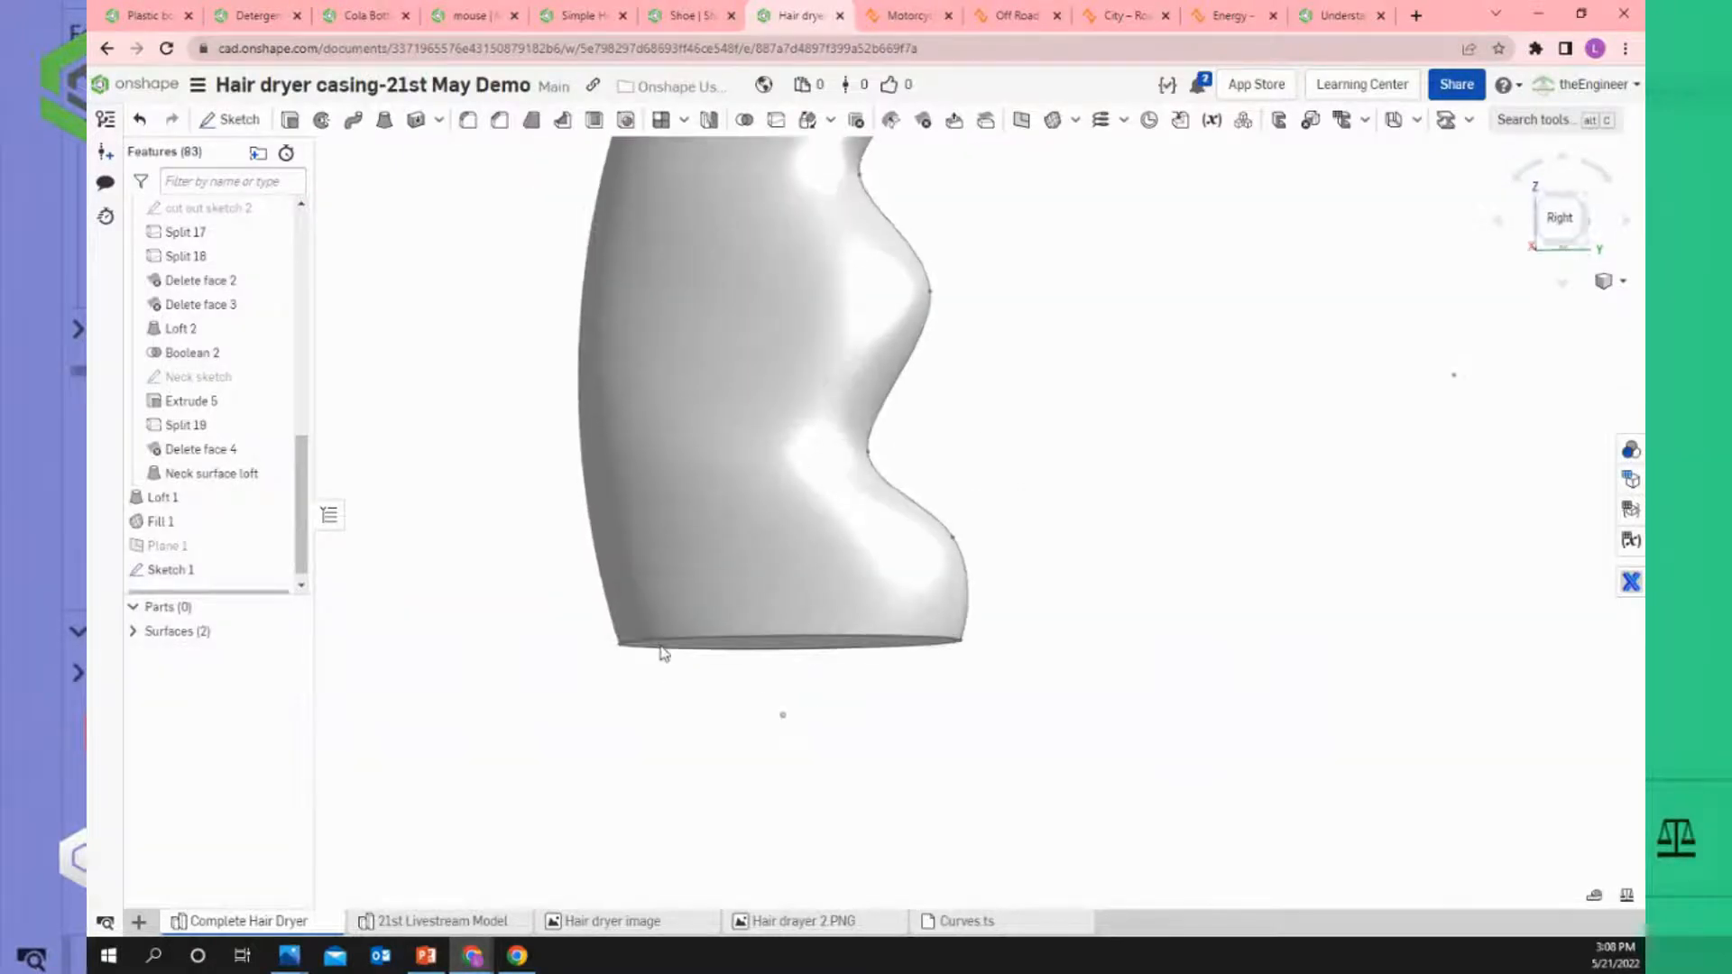
pyautogui.rightClick(162, 523)
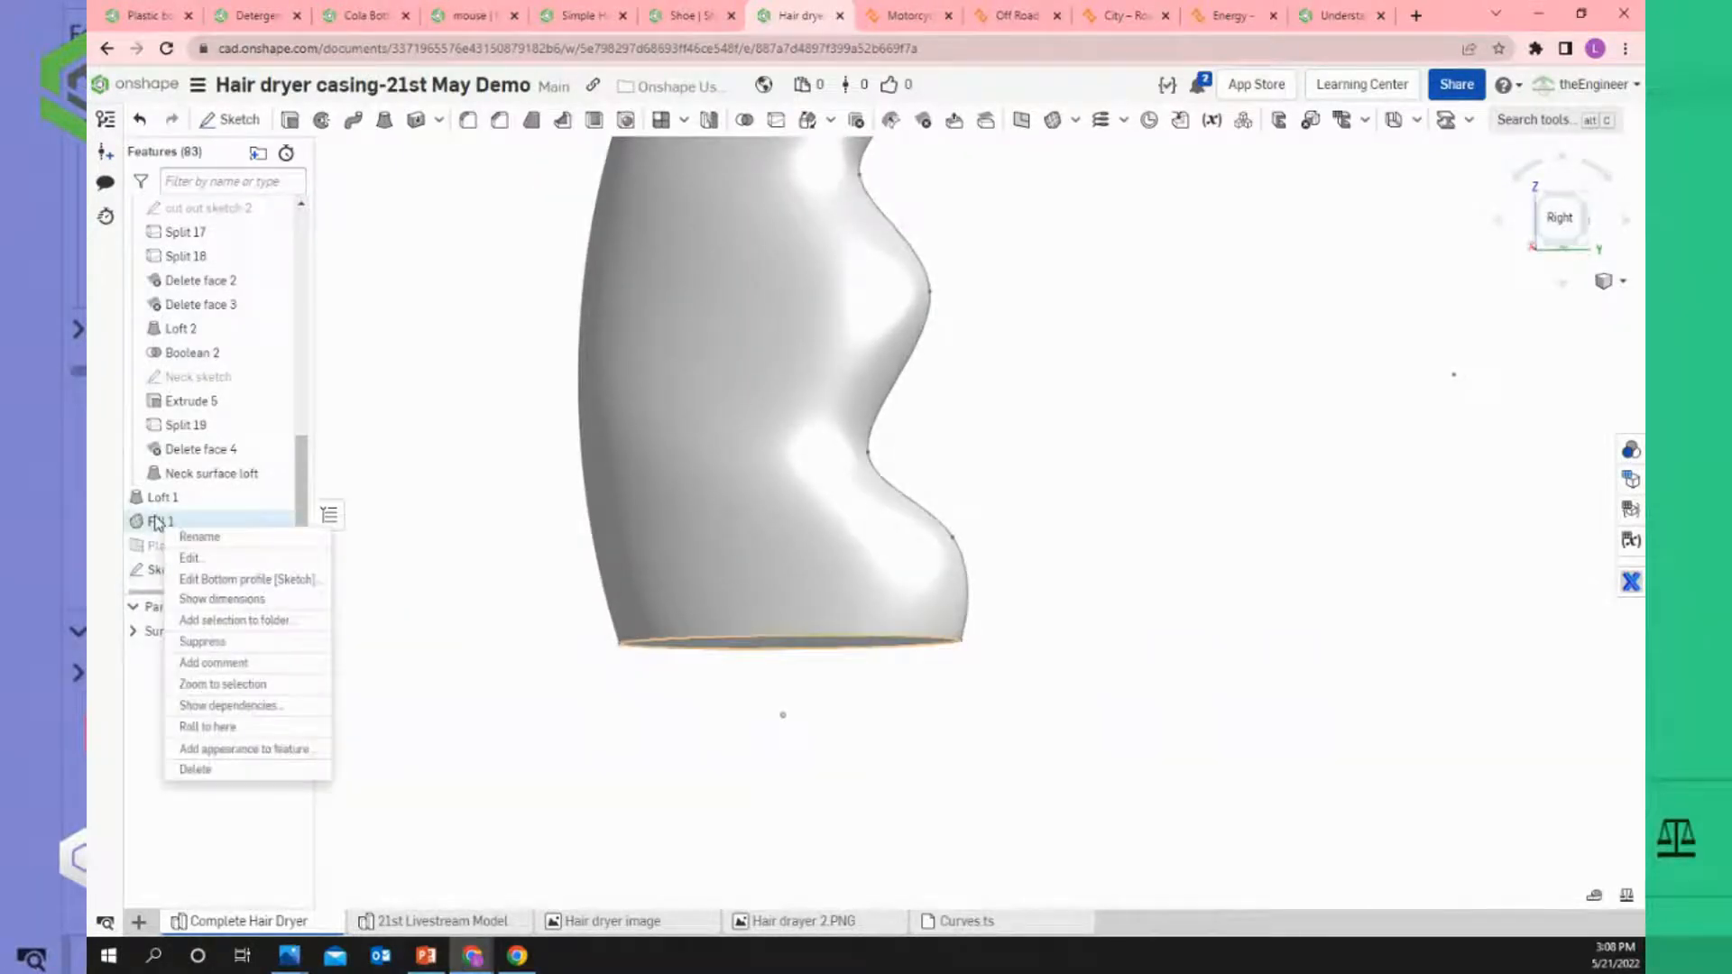
pyautogui.click(177, 559)
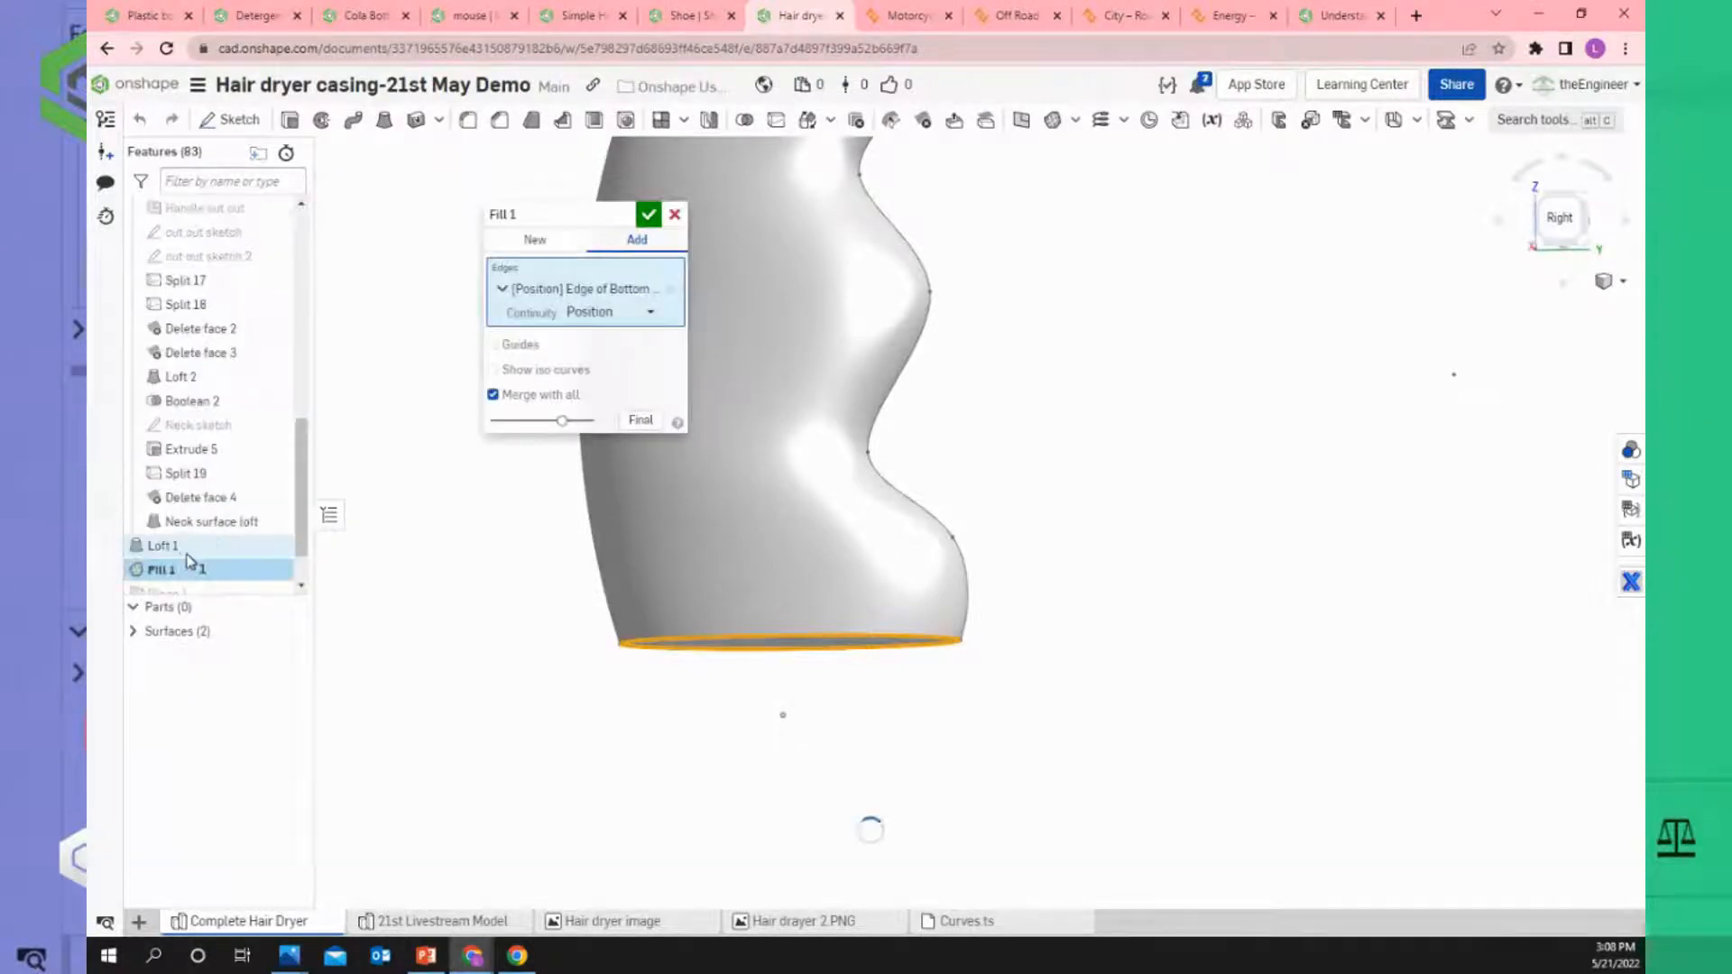
pyautogui.moveTo(300, 519); pyautogui.dragTo(301, 587)
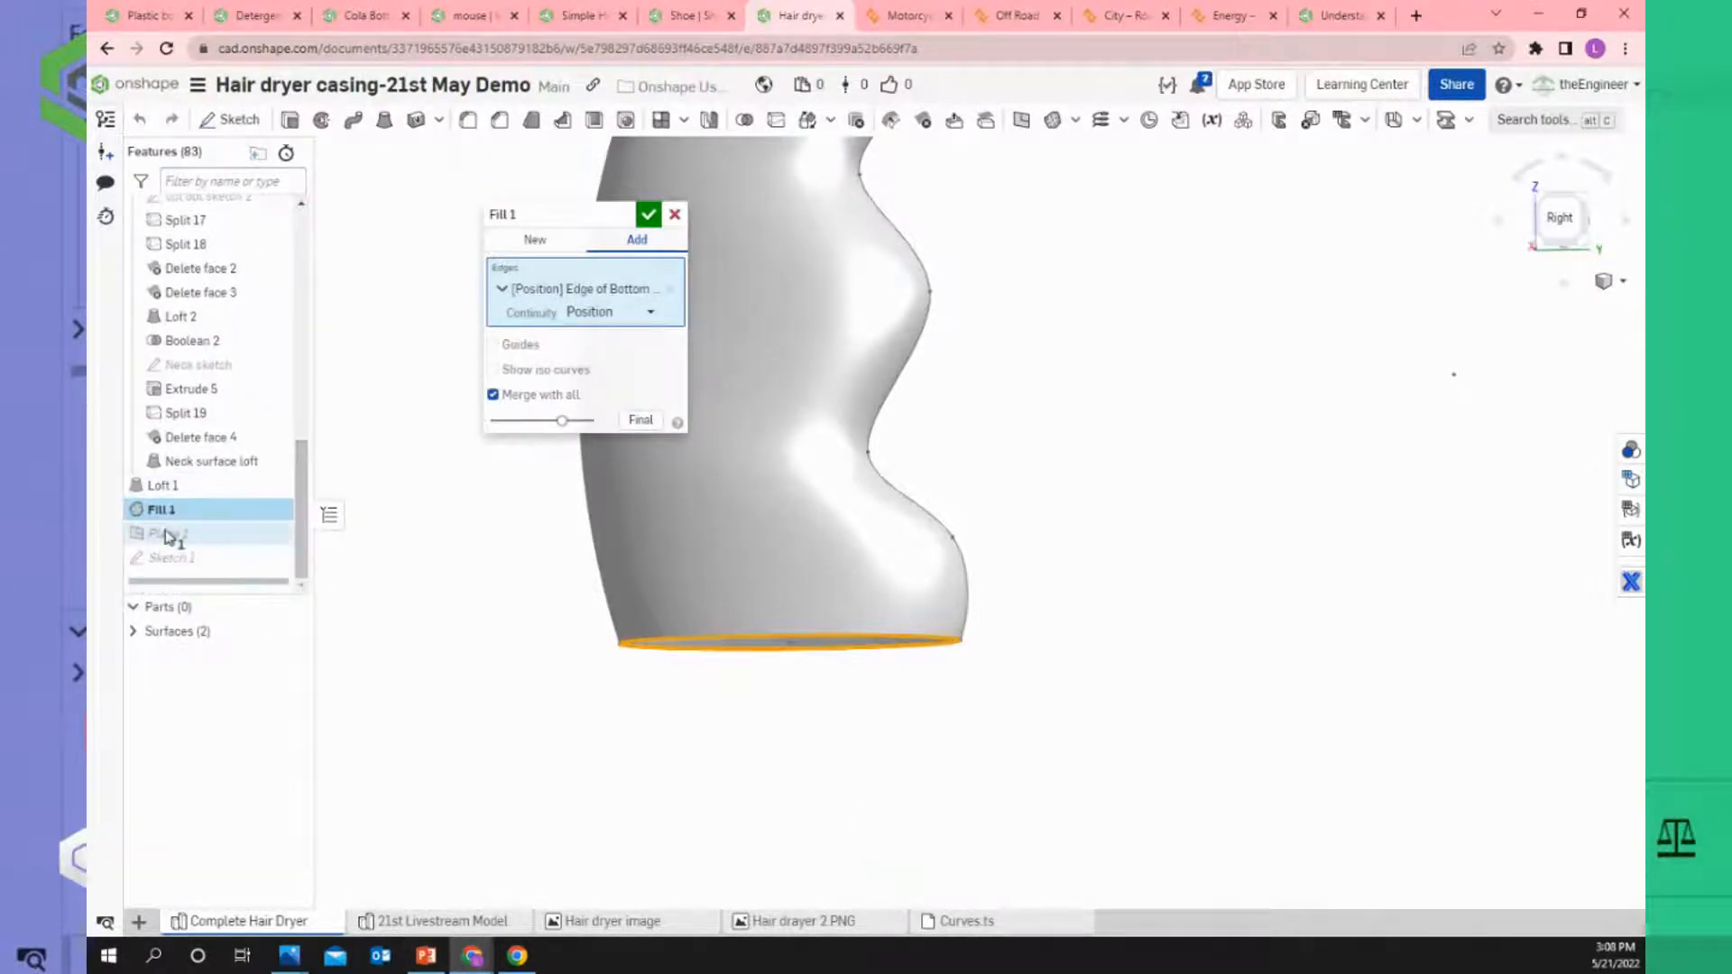
pyautogui.moveTo(180, 554)
pyautogui.mouseDown()
pyautogui.moveTo(205, 546)
pyautogui.moveTo(188, 539)
pyautogui.moveTo(240, 565)
pyautogui.mouseUp()
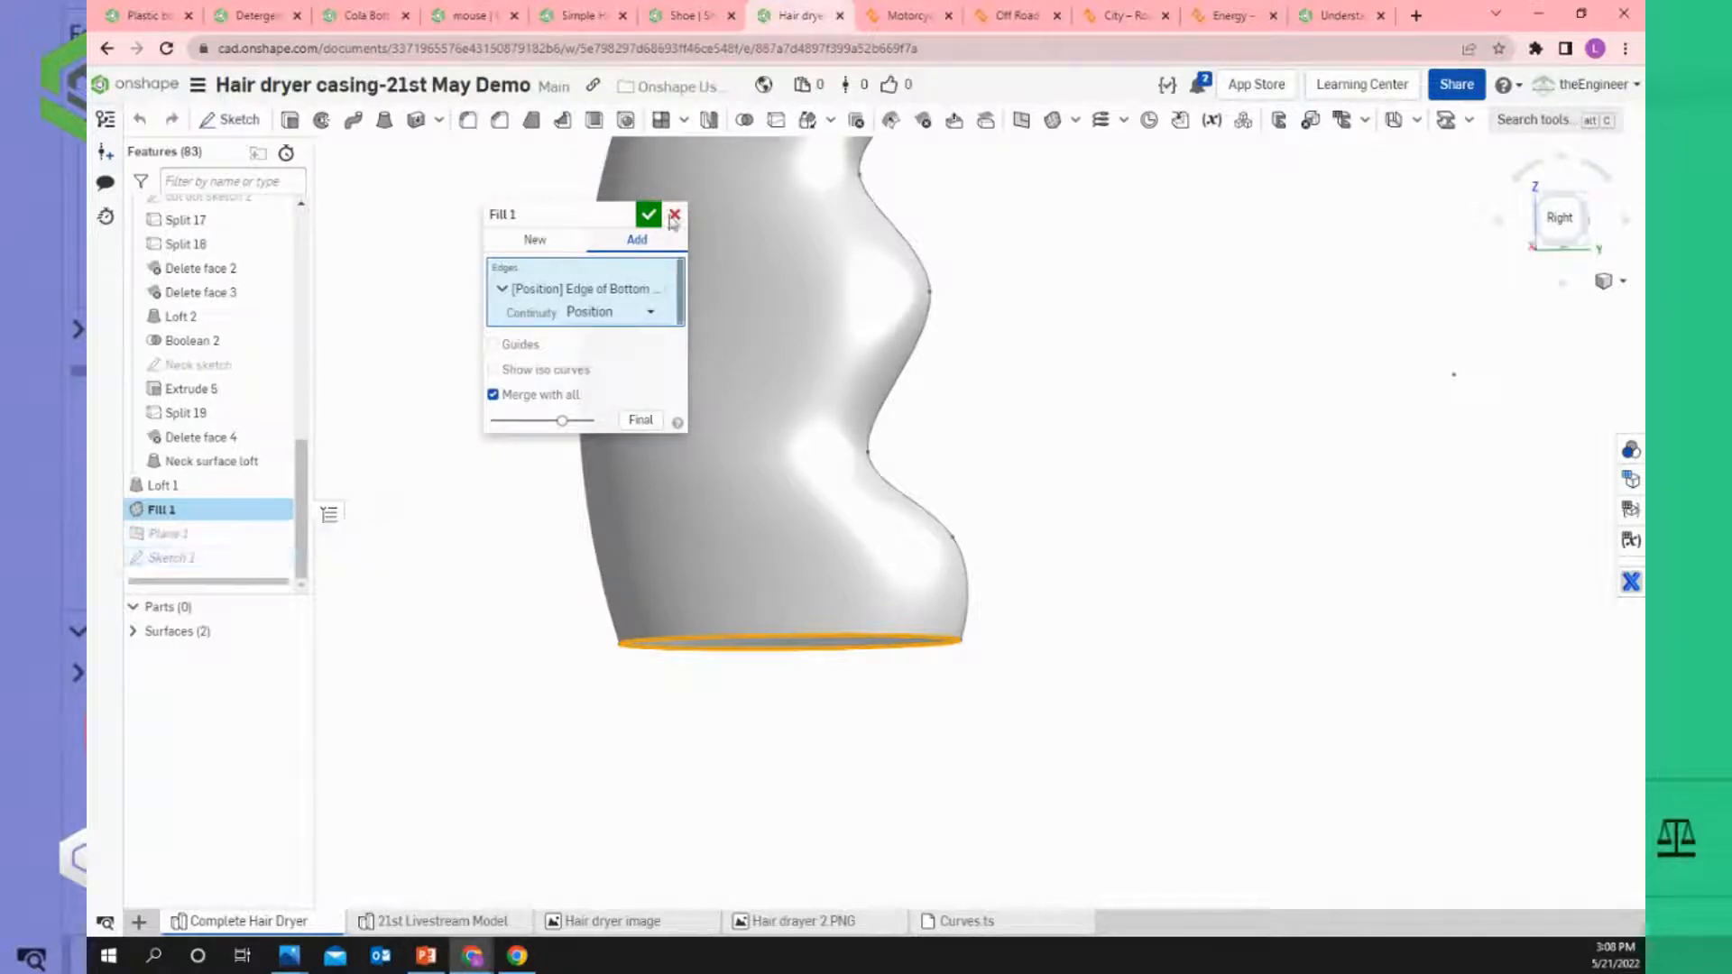
pyautogui.press('Escape')
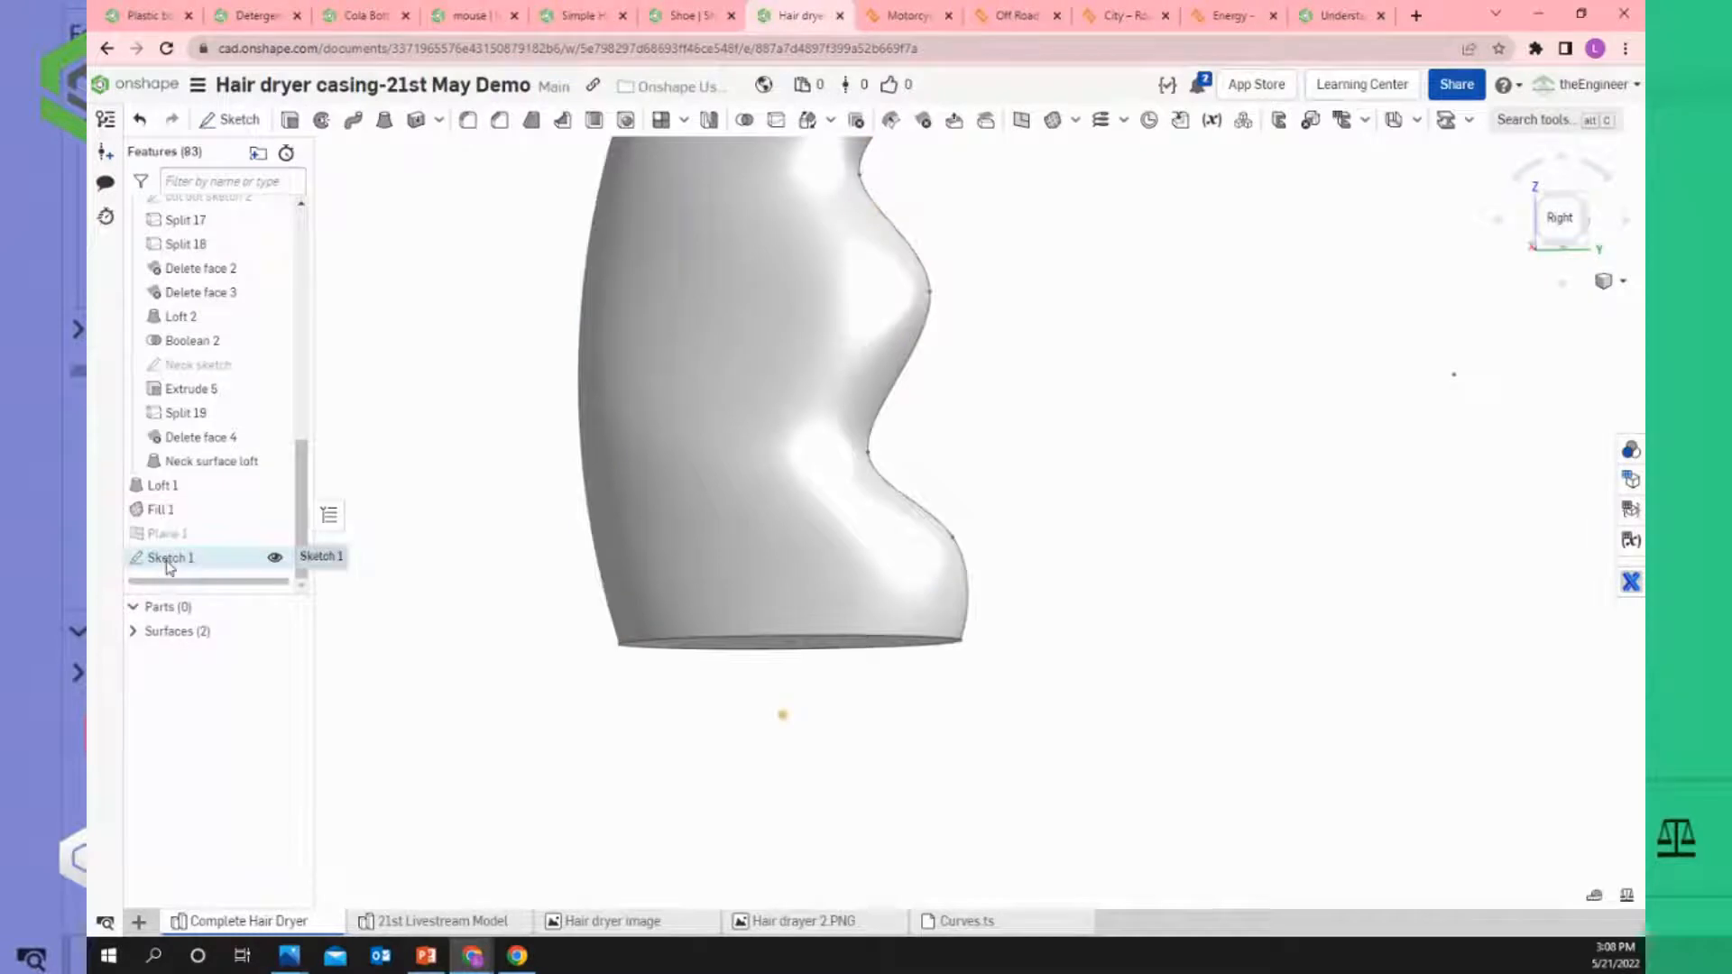
# Reorder Plane 1 and Sketch 1 ahead of Fill 1, and add the sketched point as a Precise guide for the fill.
pyautogui.moveTo(167, 567)
pyautogui.mouseDown()
pyautogui.moveTo(194, 566)
pyautogui.moveTo(189, 507)
pyautogui.mouseUp()
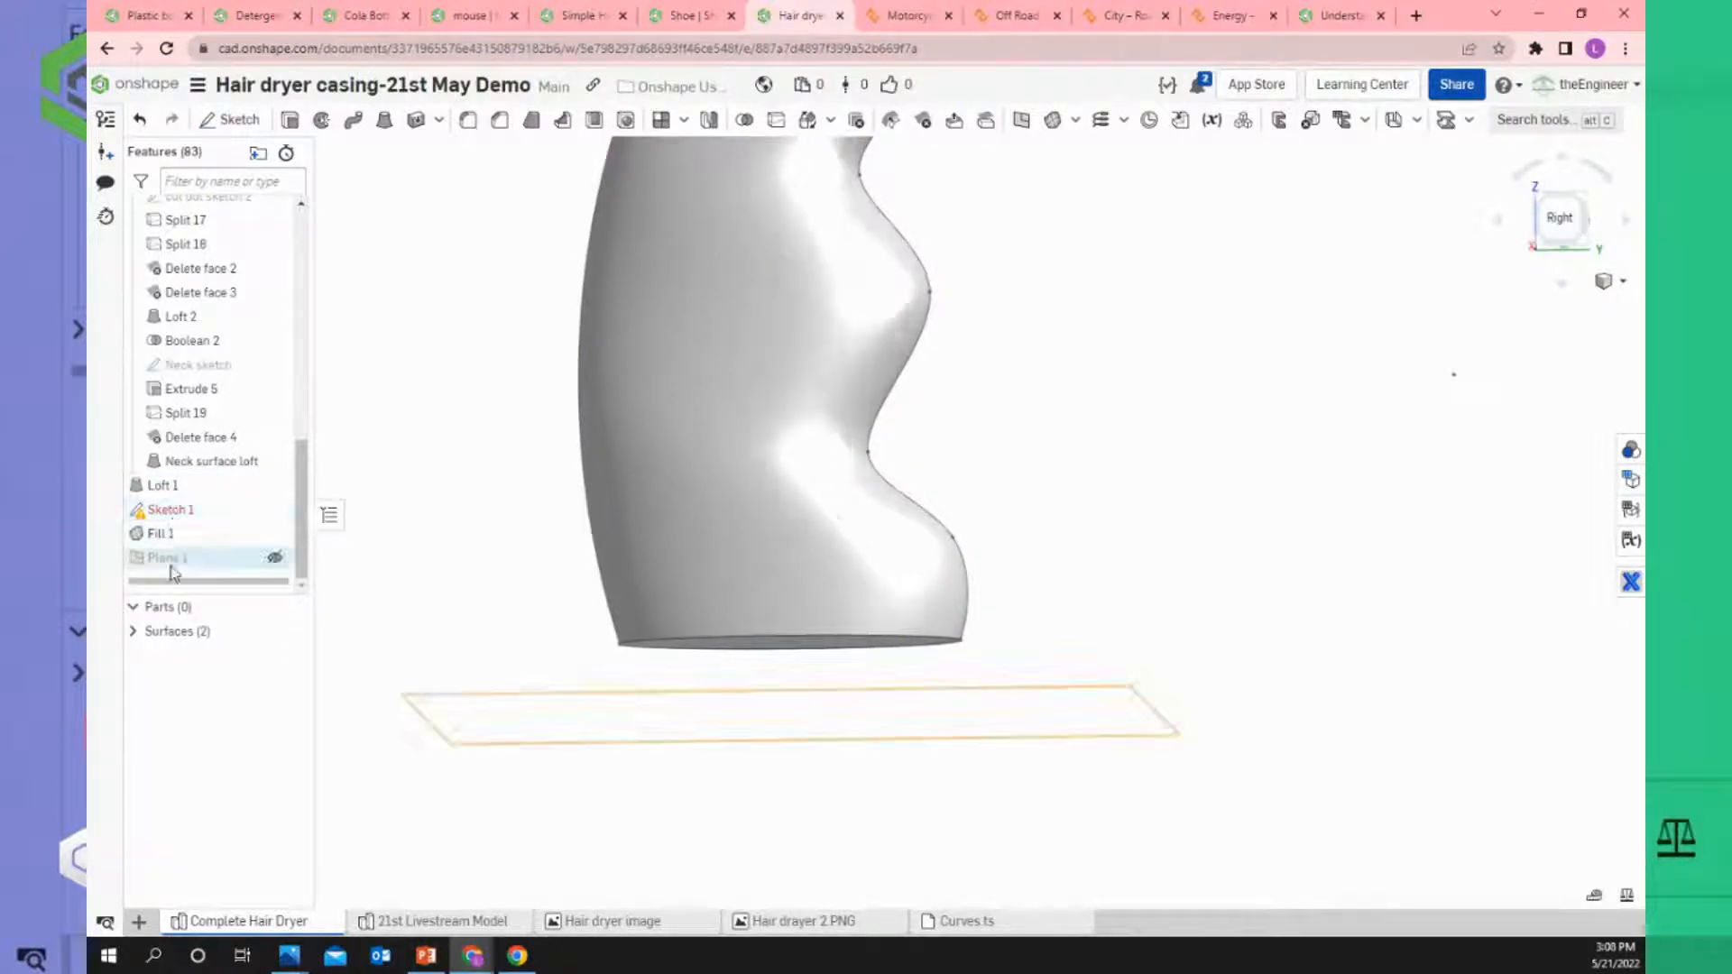
pyautogui.moveTo(169, 561); pyautogui.dragTo(170, 504)
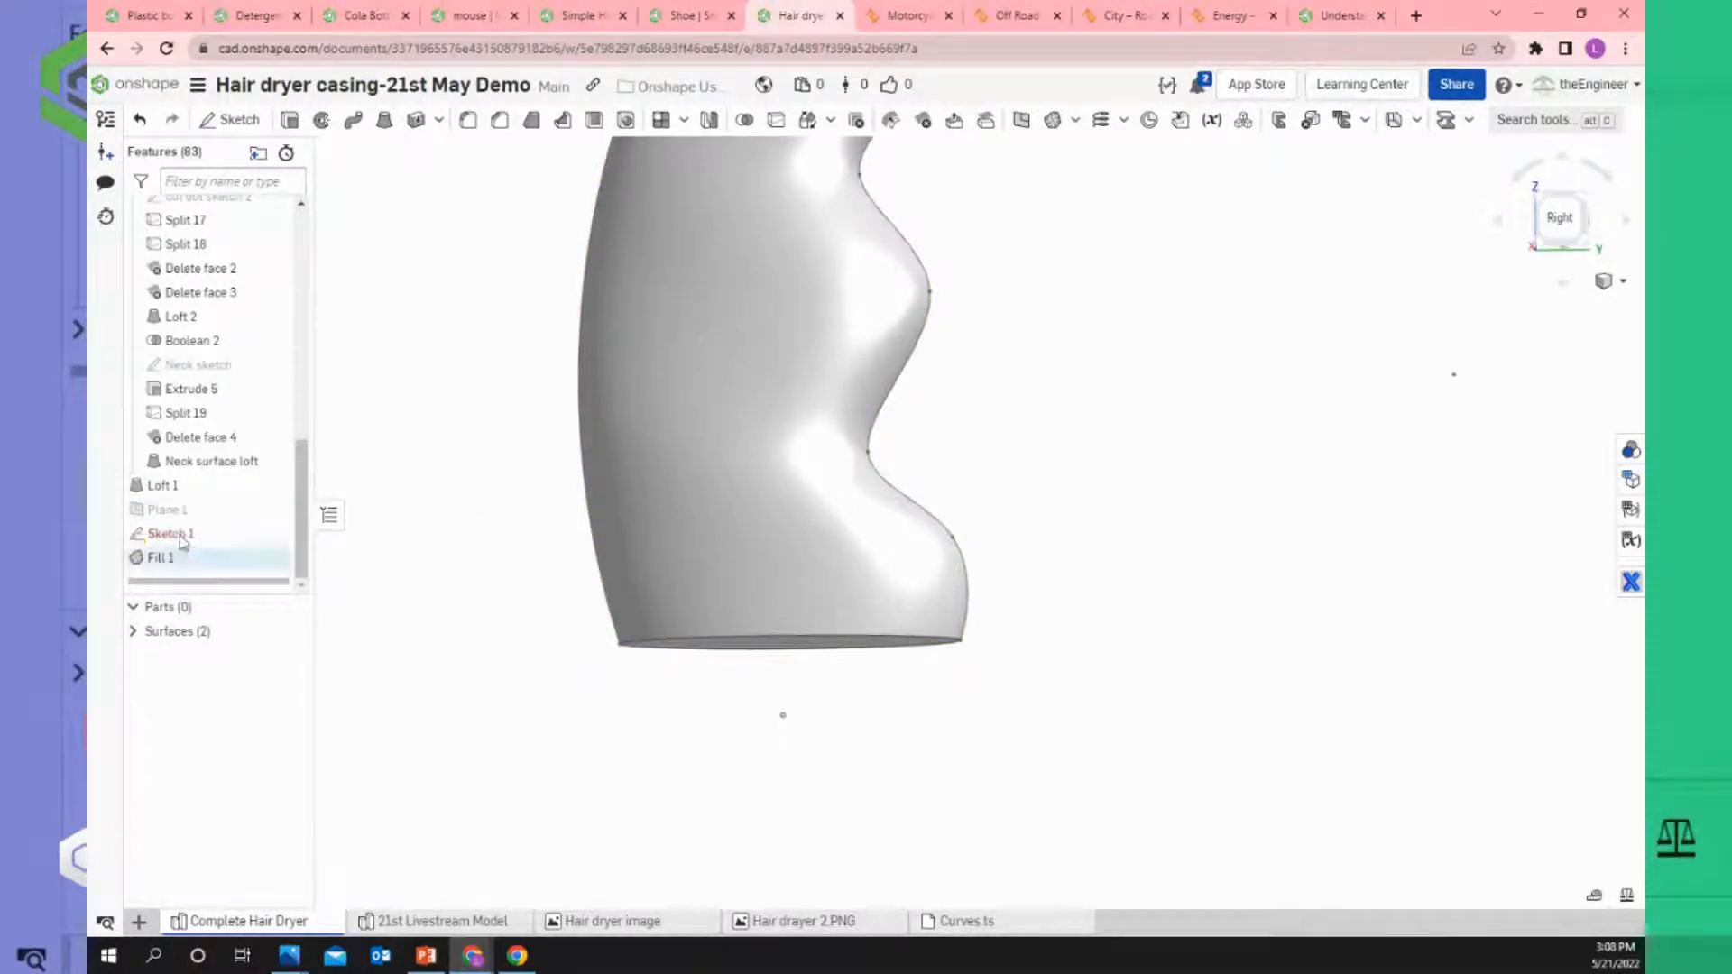
pyautogui.rightClick(165, 564)
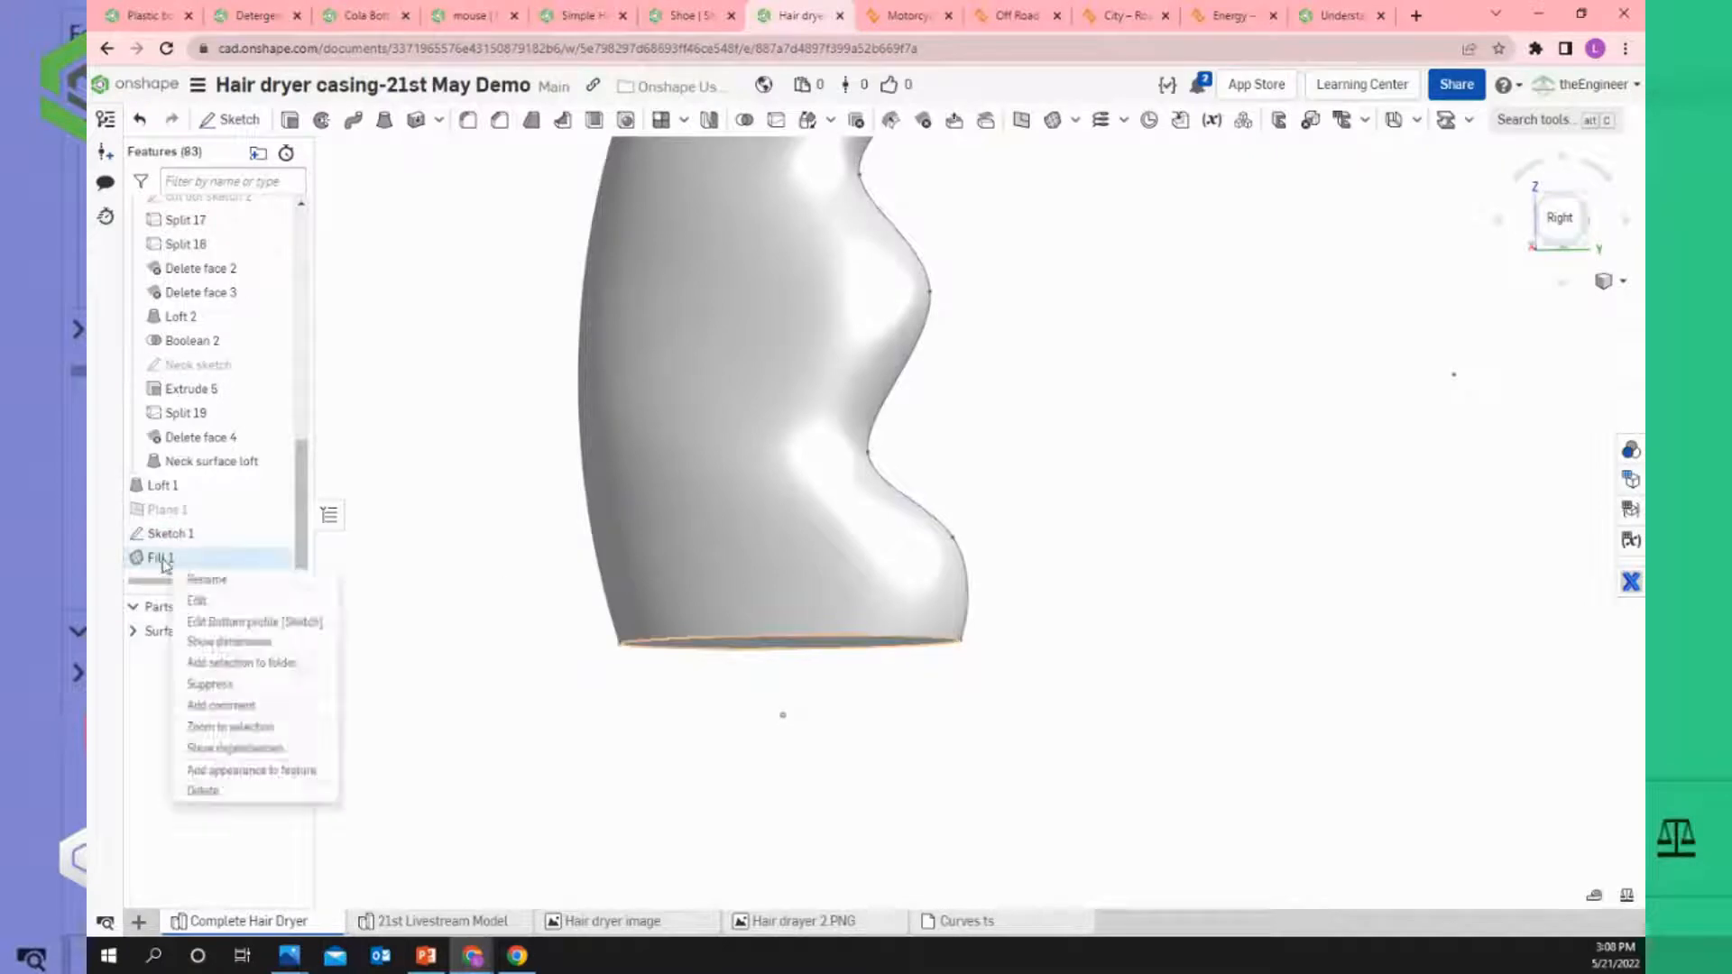
pyautogui.click(200, 601)
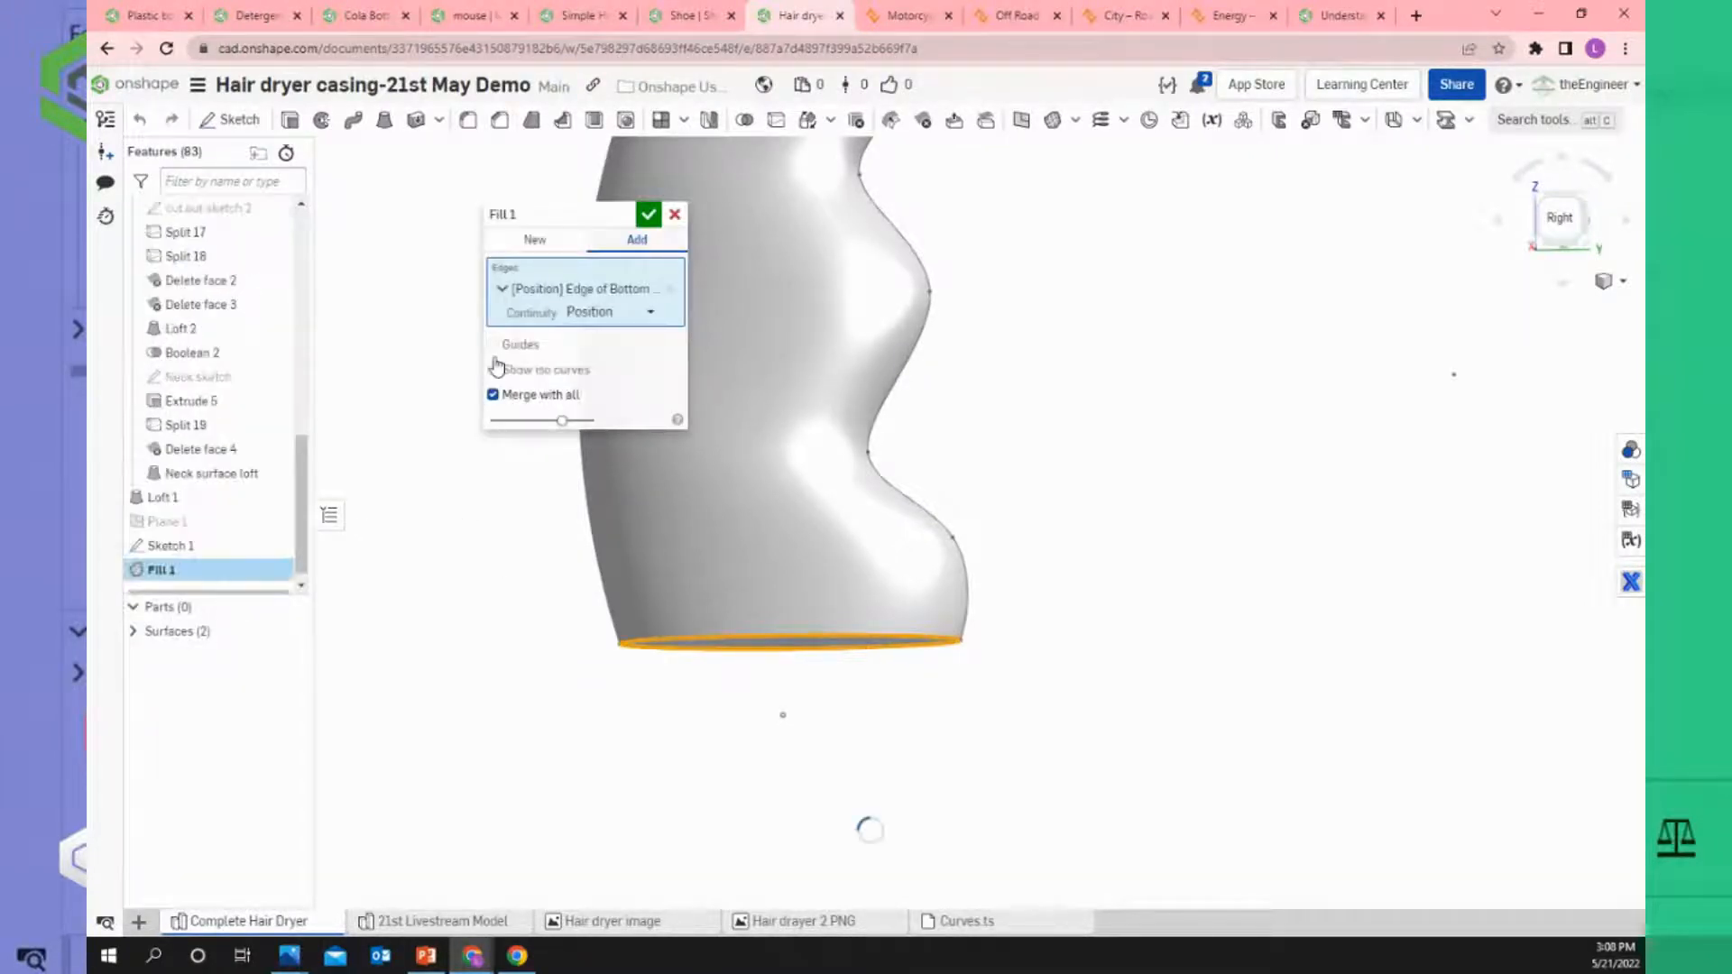
pyautogui.click(494, 346)
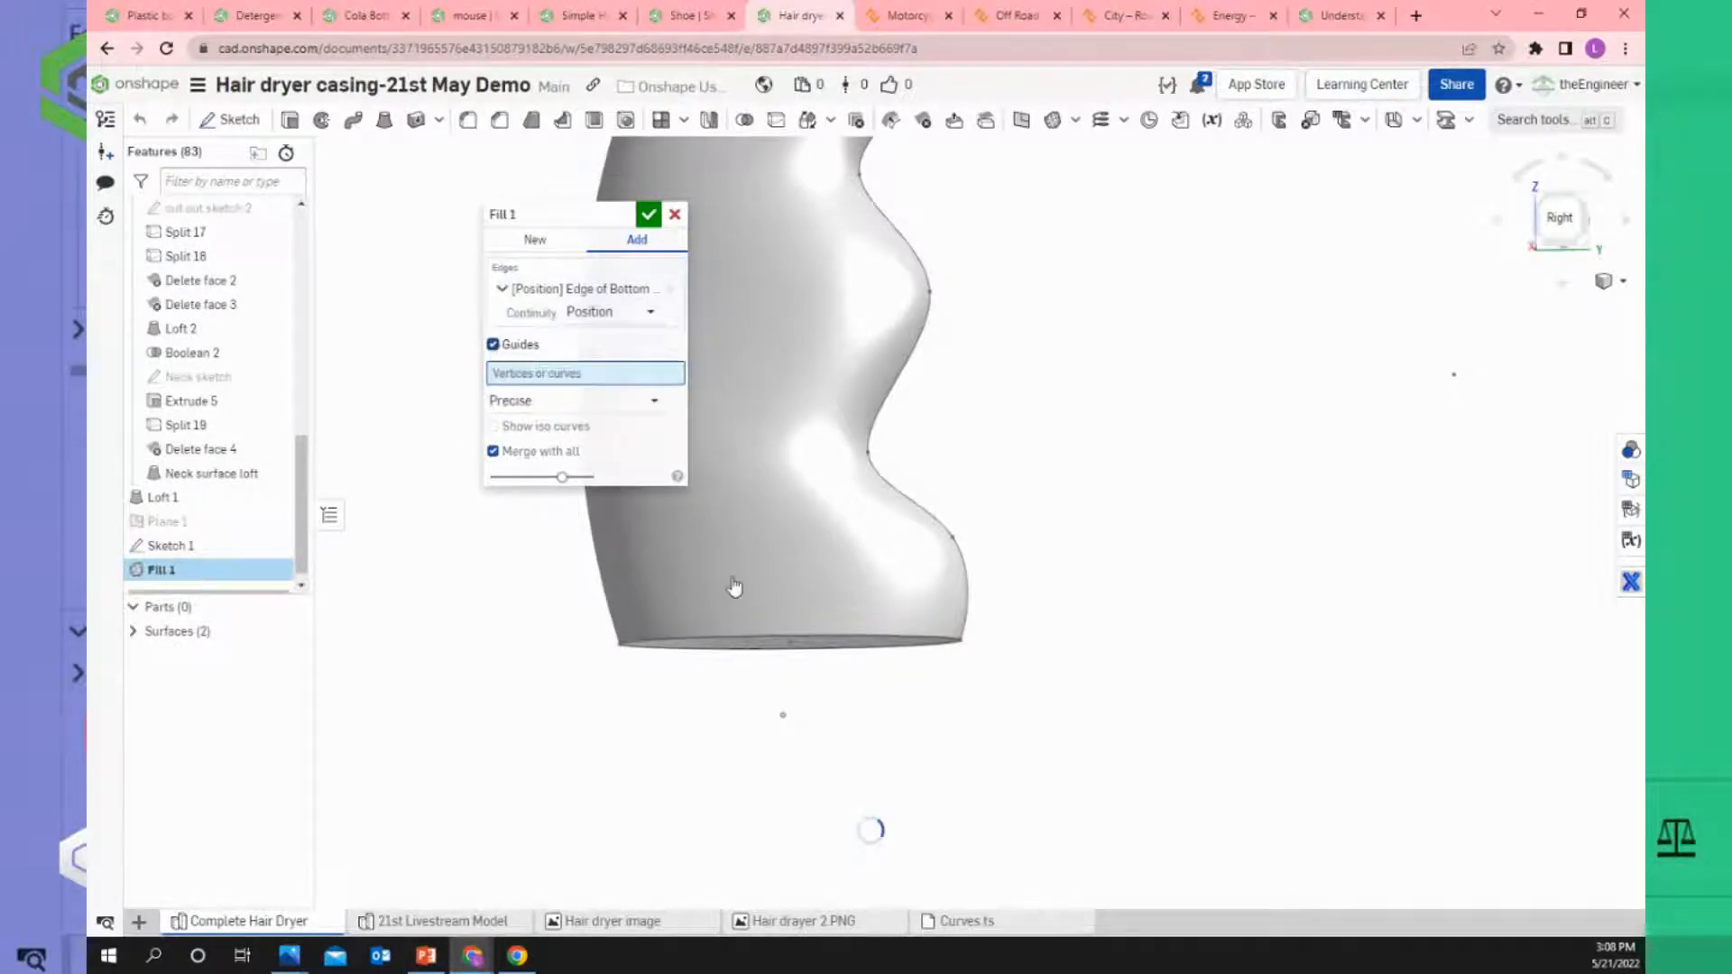
pyautogui.click(783, 717)
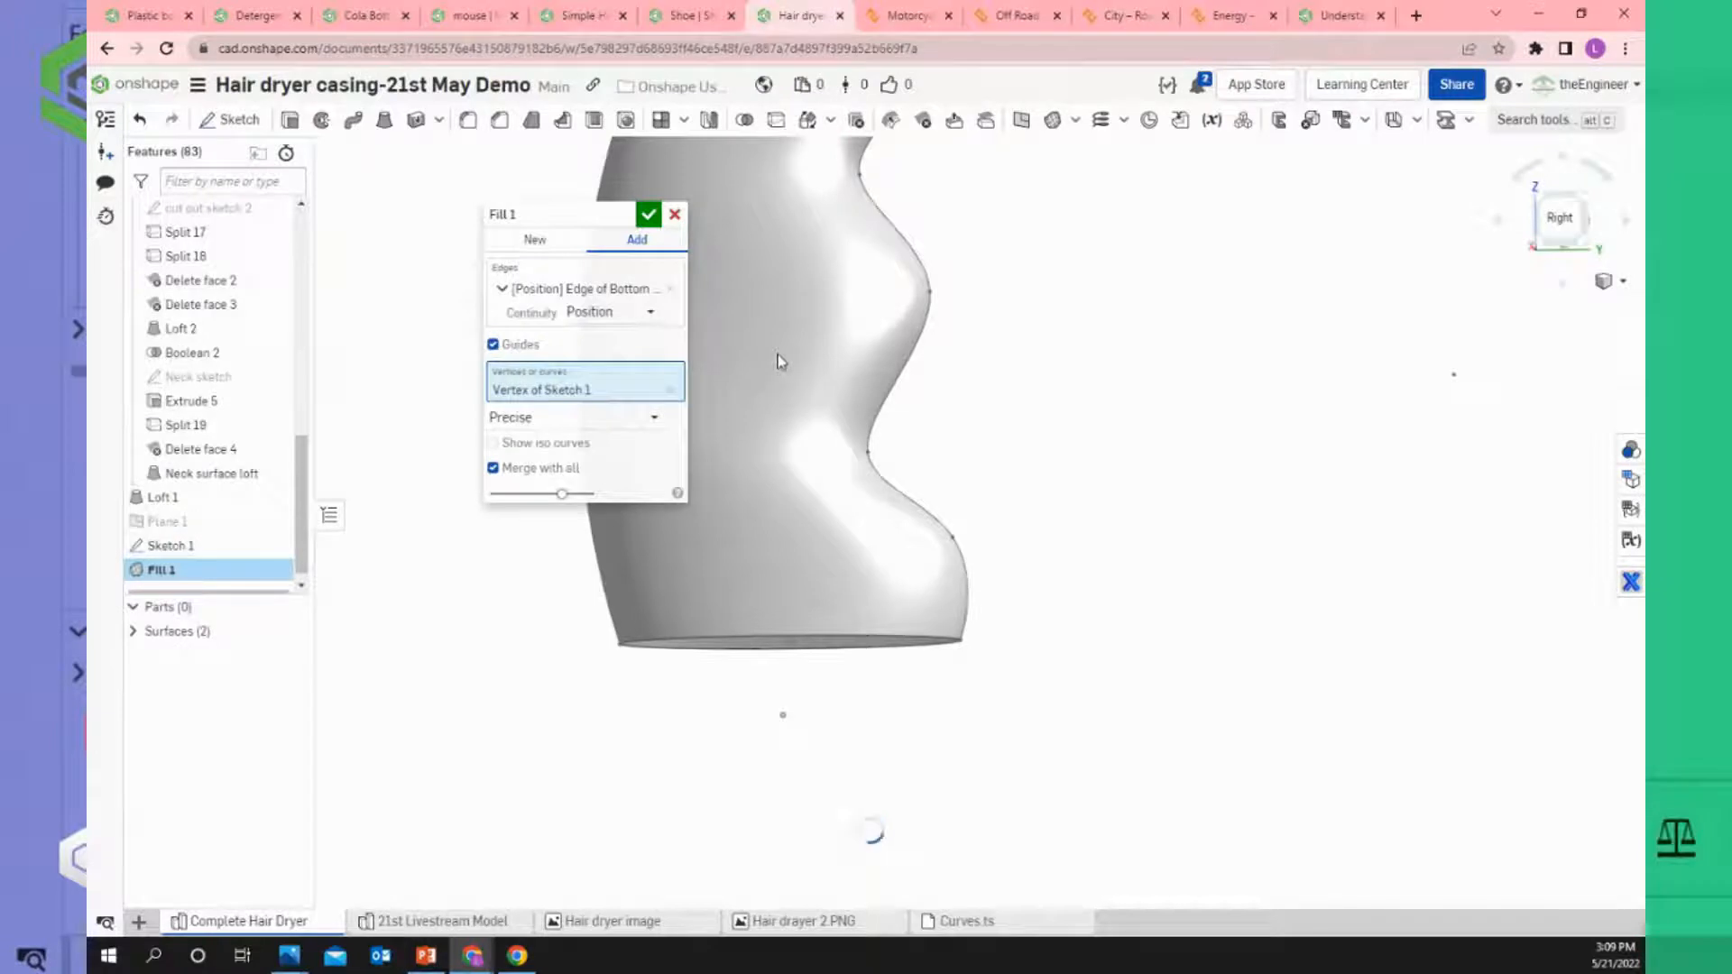
pyautogui.hotkey('ctrl', 'z')
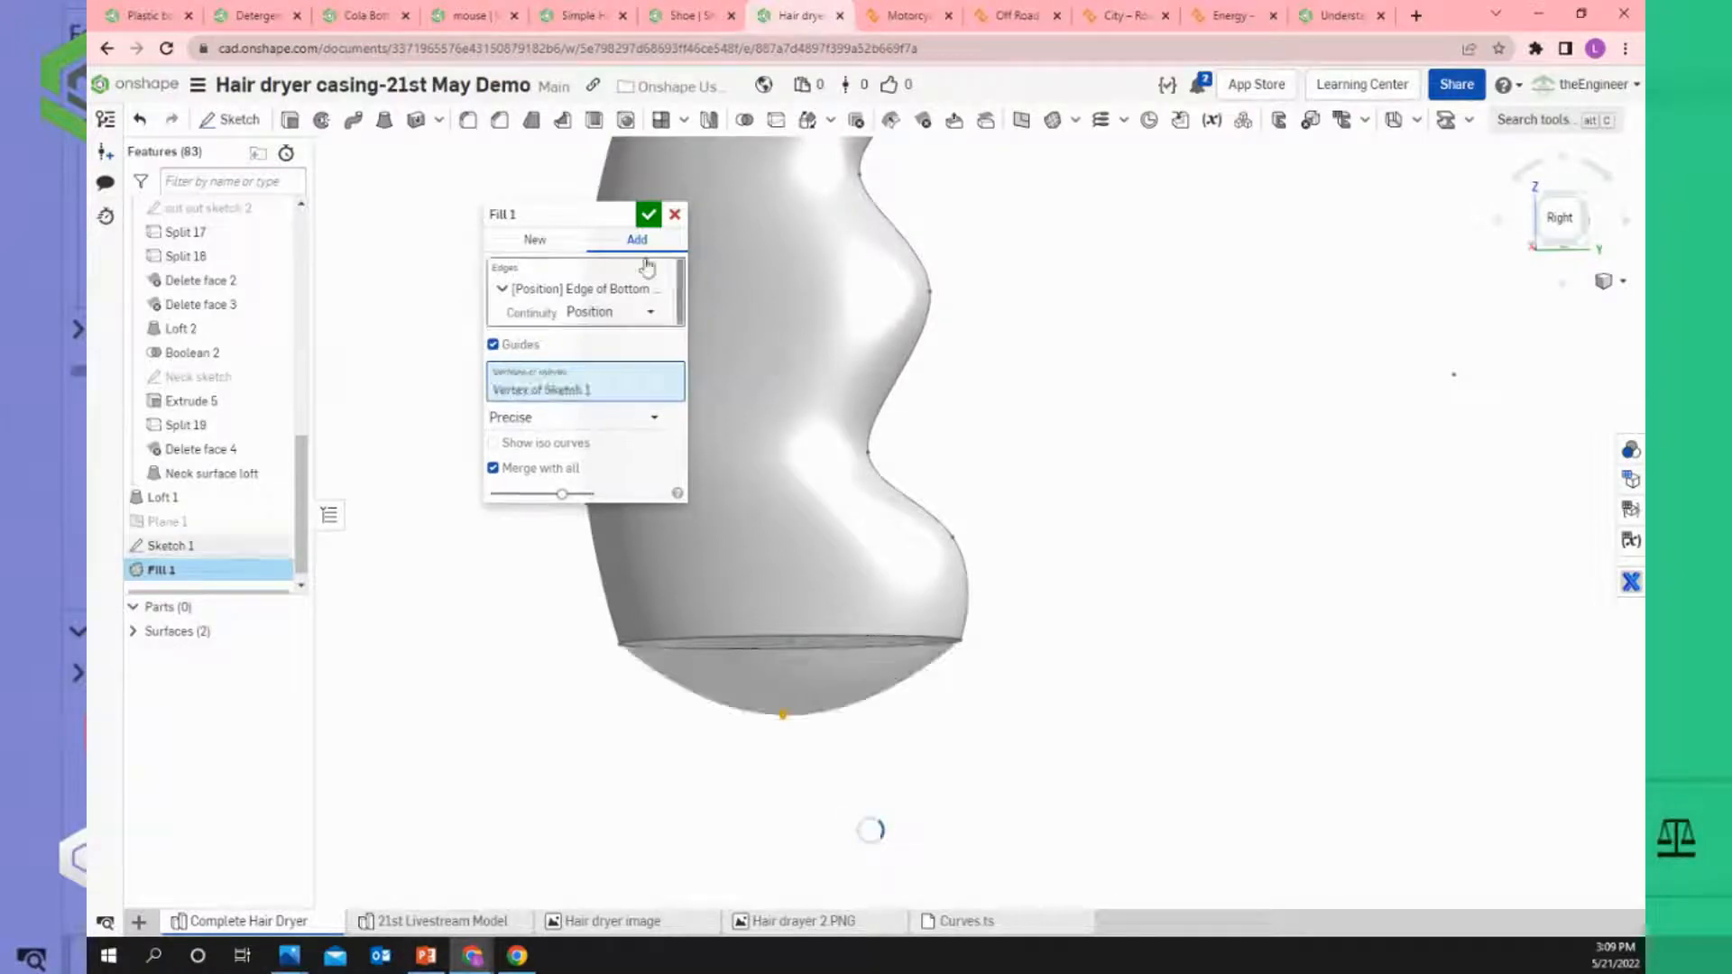
pyautogui.click(645, 214)
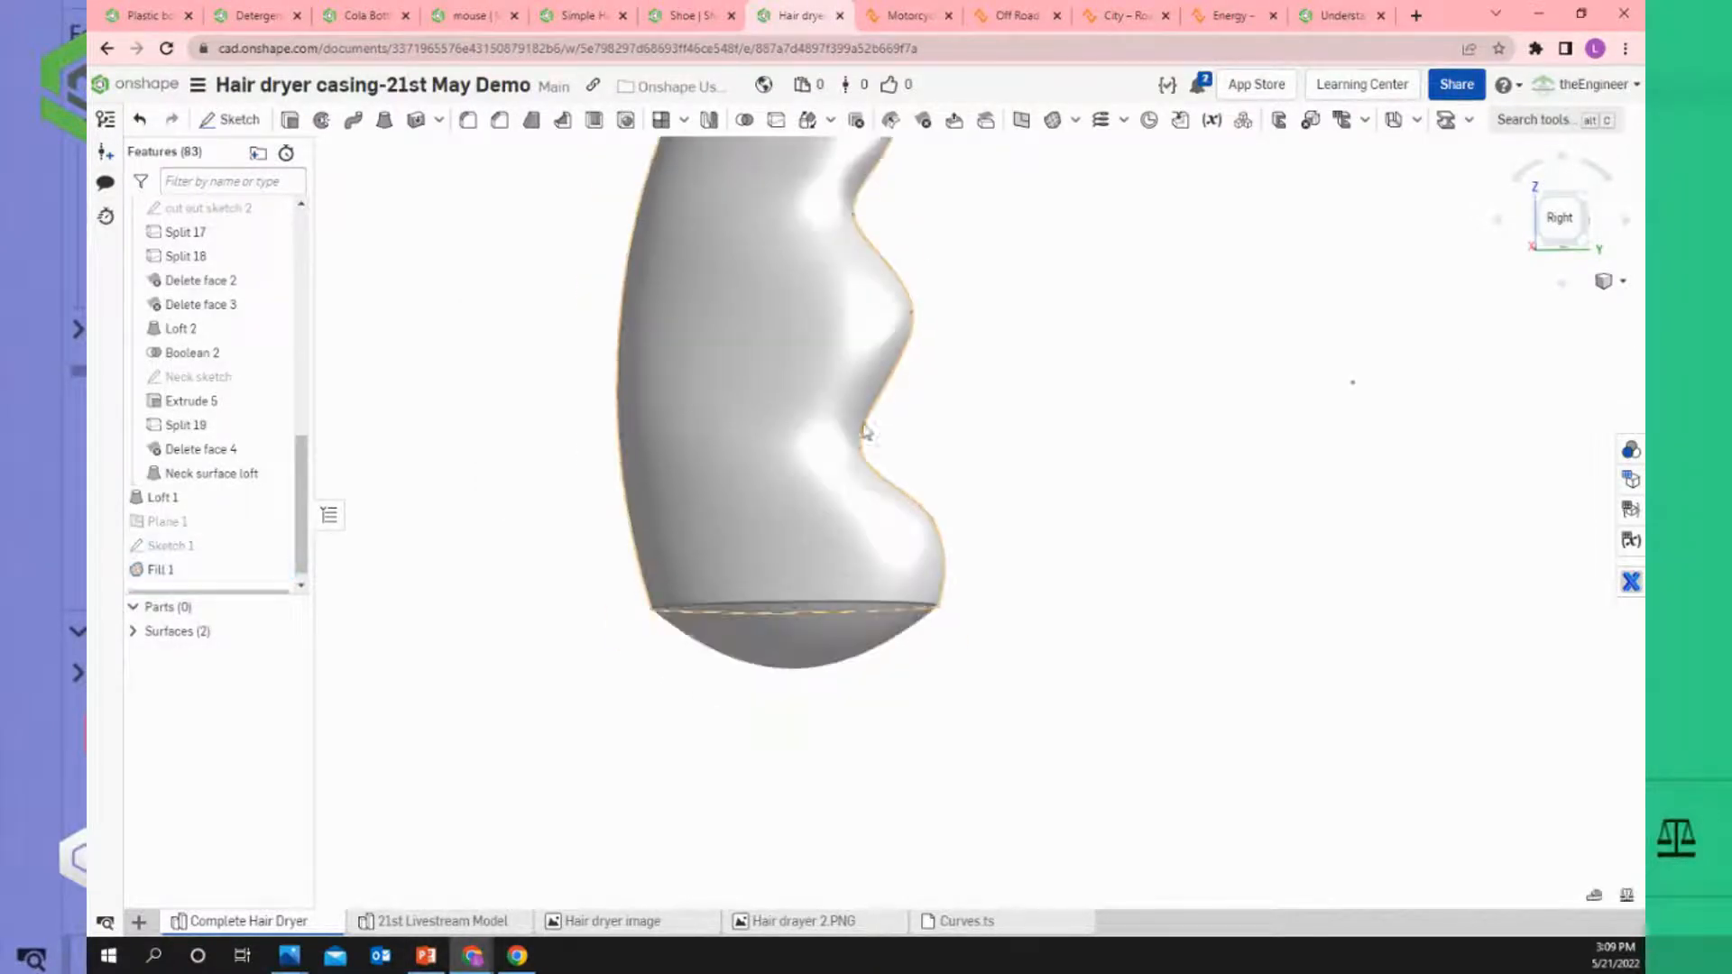
# Examine the curvature of the filled handle base up close and from the right side.
pyautogui.scroll(3, 795, 534)
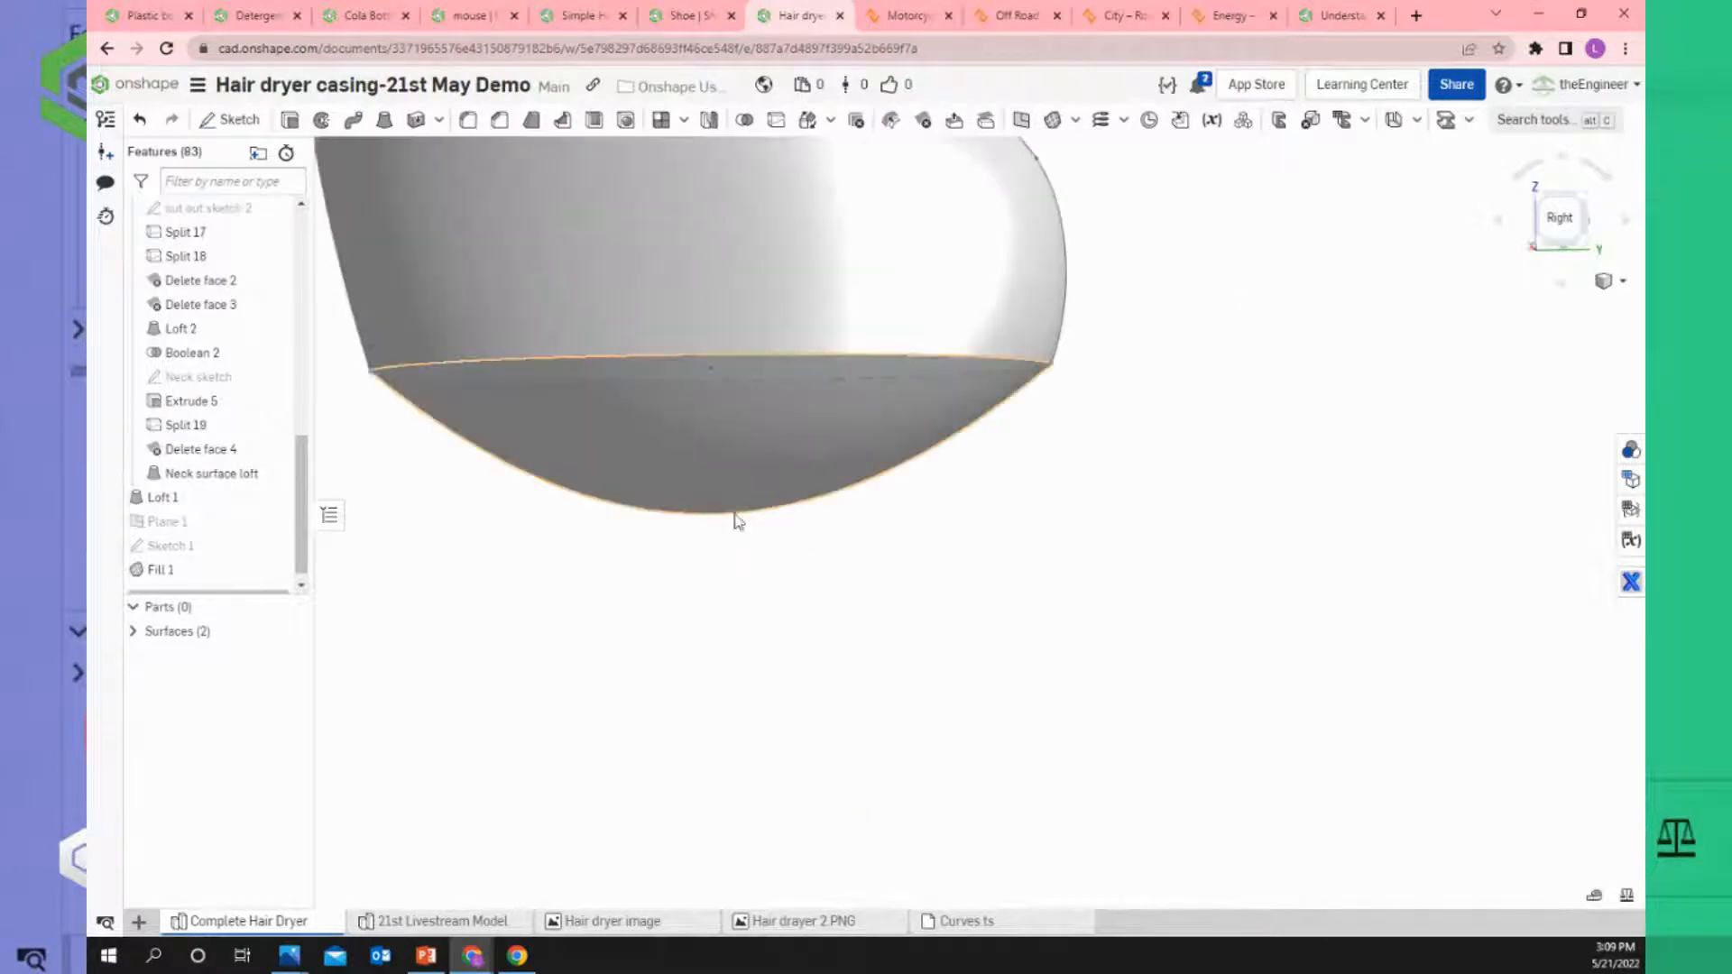
pyautogui.scroll(-1, 995, 428)
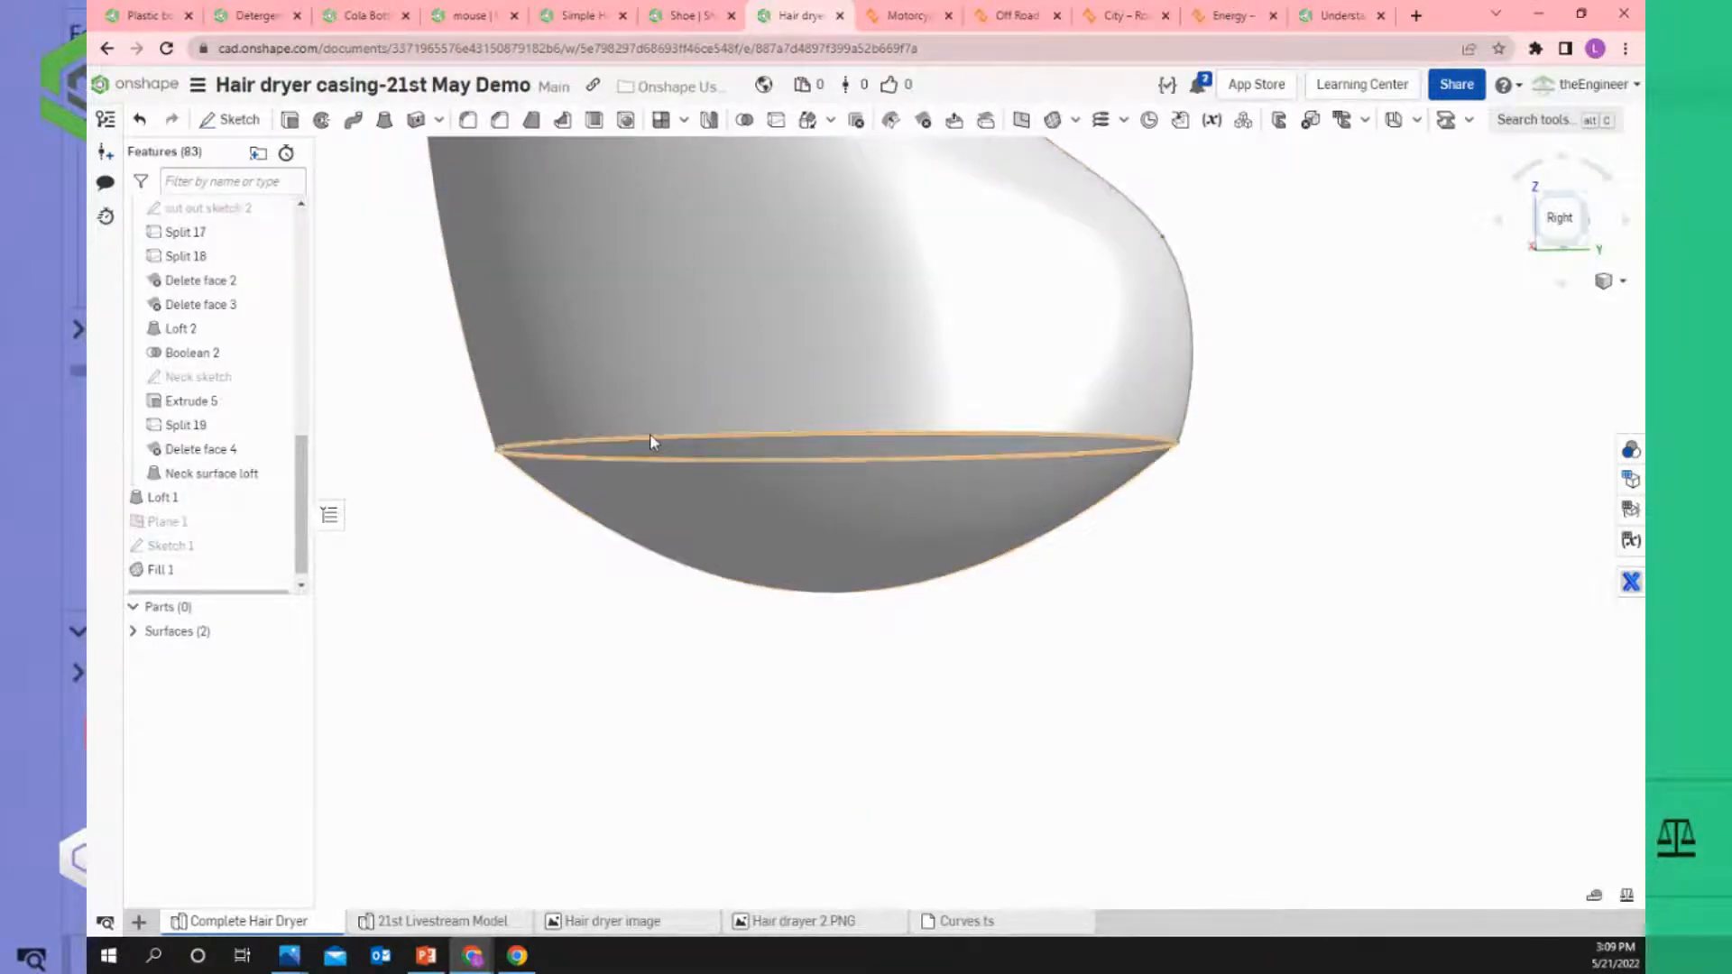
pyautogui.scroll(-3, 679, 411)
pyautogui.click(1558, 219)
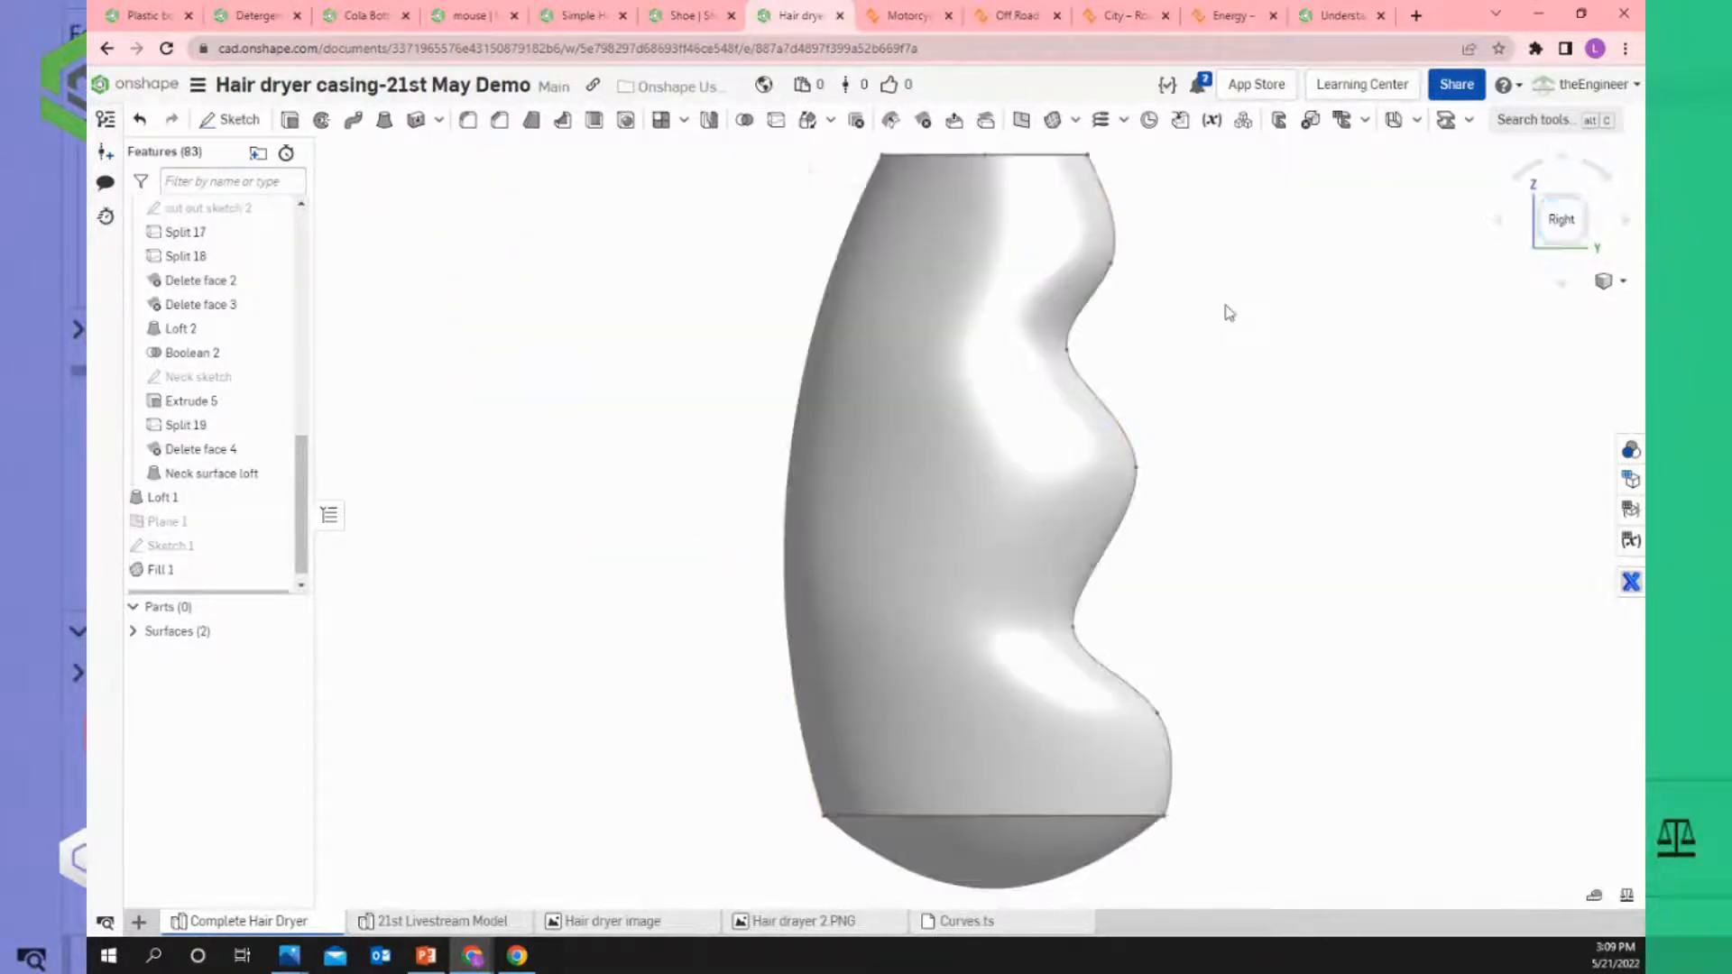
# Show the complete casing among the surfaces and hide Surface 2, the newly lofted handle.
pyautogui.click(291, 634)
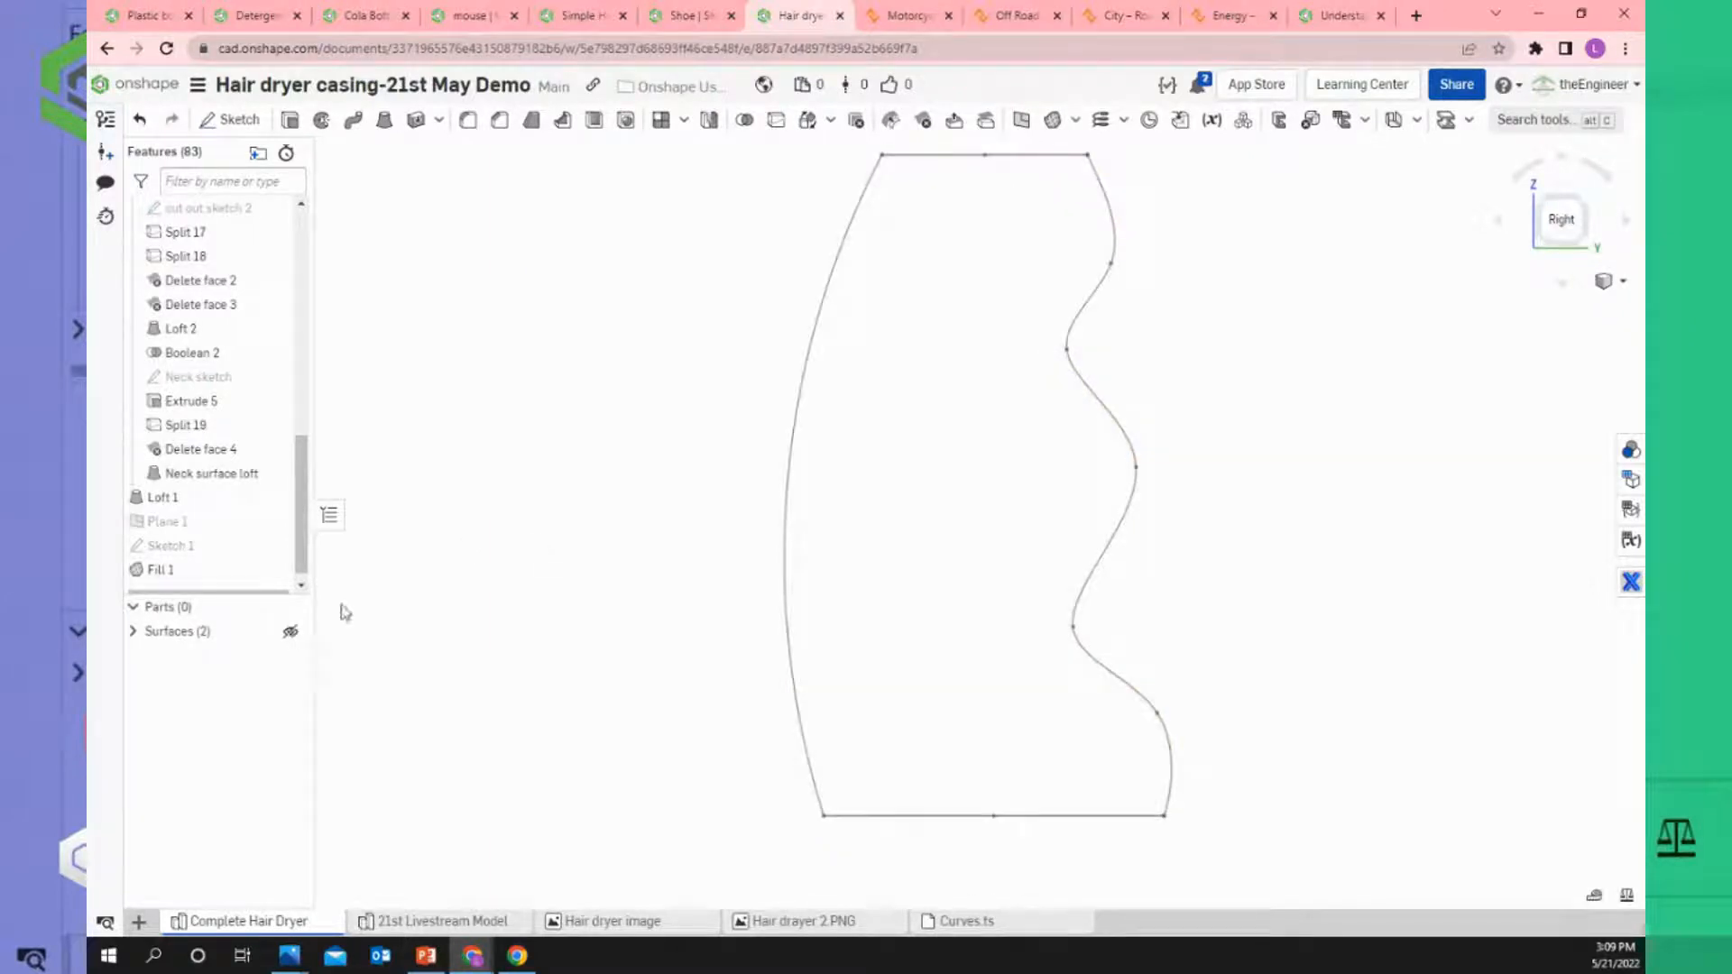
pyautogui.scroll(-3, 534, 533)
pyautogui.click(291, 634)
pyautogui.click(290, 633)
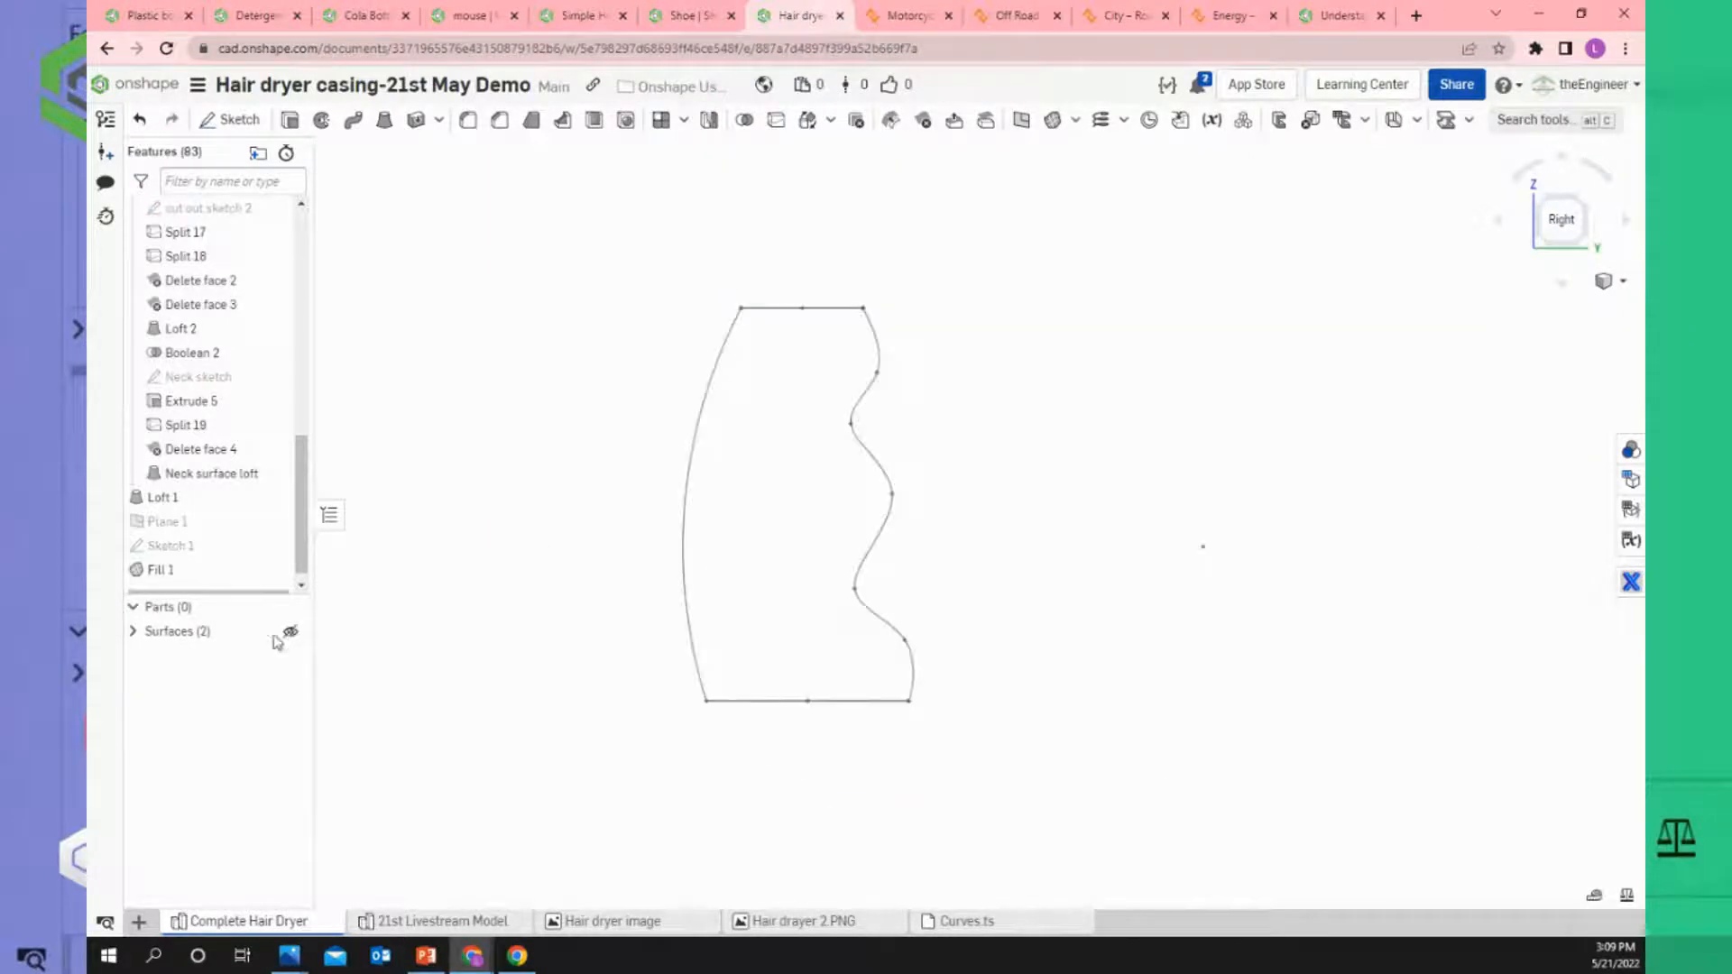
pyautogui.click(134, 632)
pyautogui.click(133, 632)
pyautogui.click(290, 633)
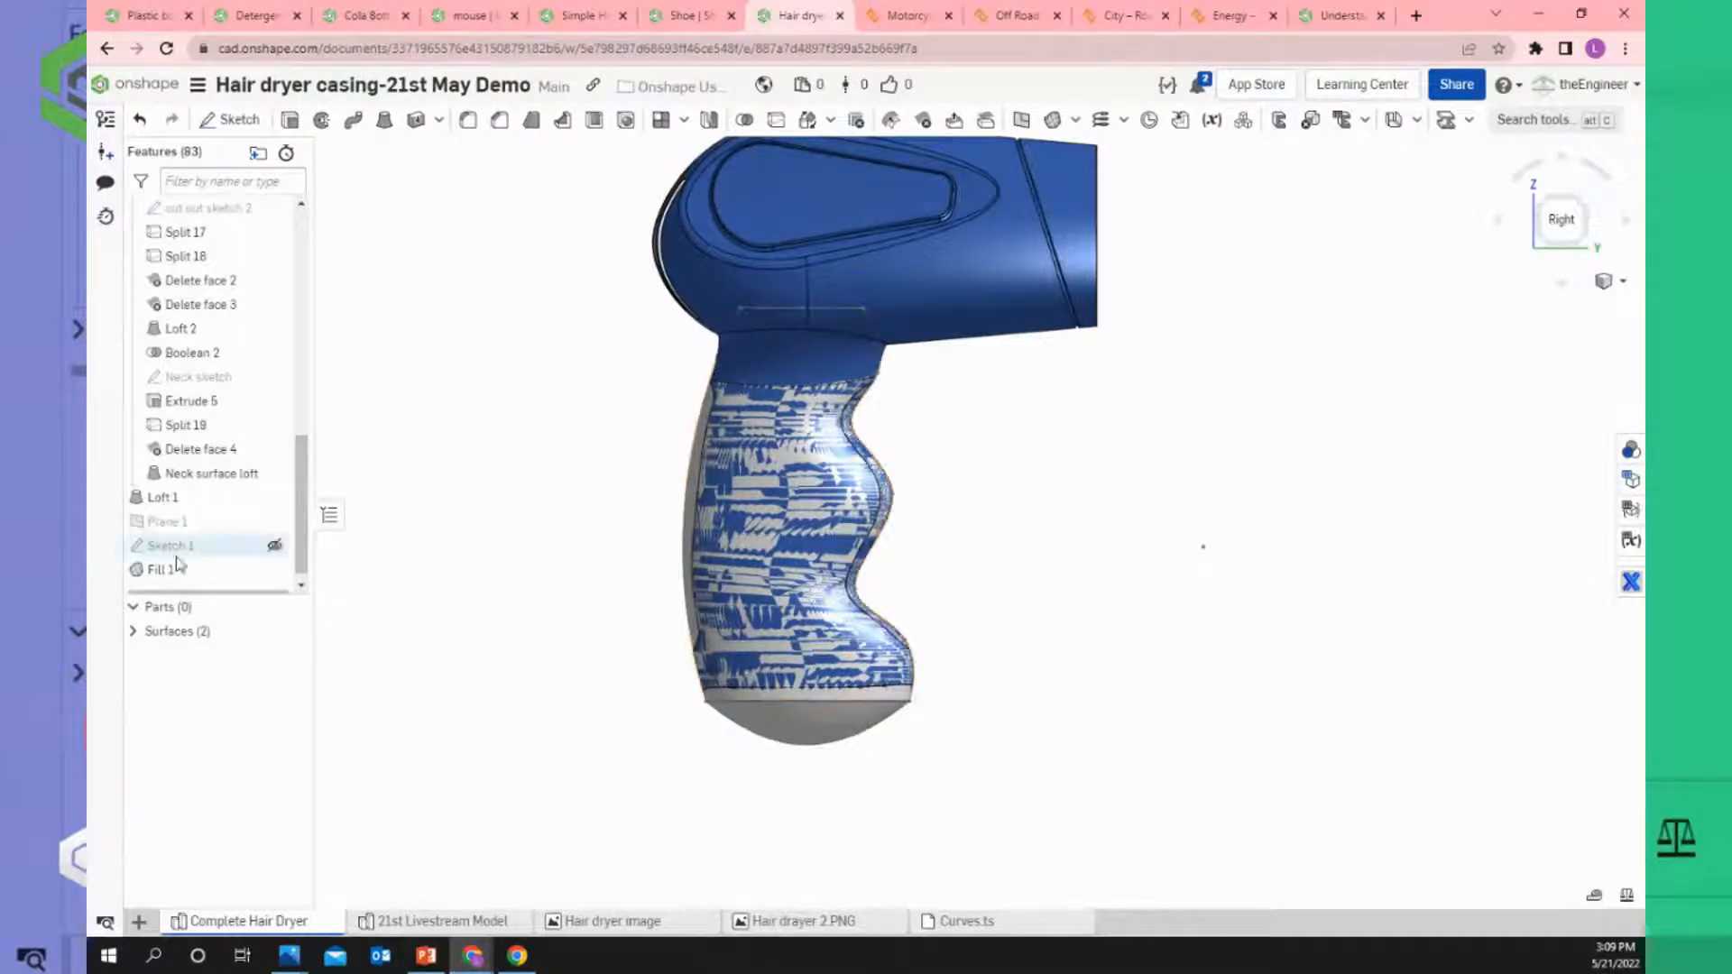
pyautogui.click(134, 631)
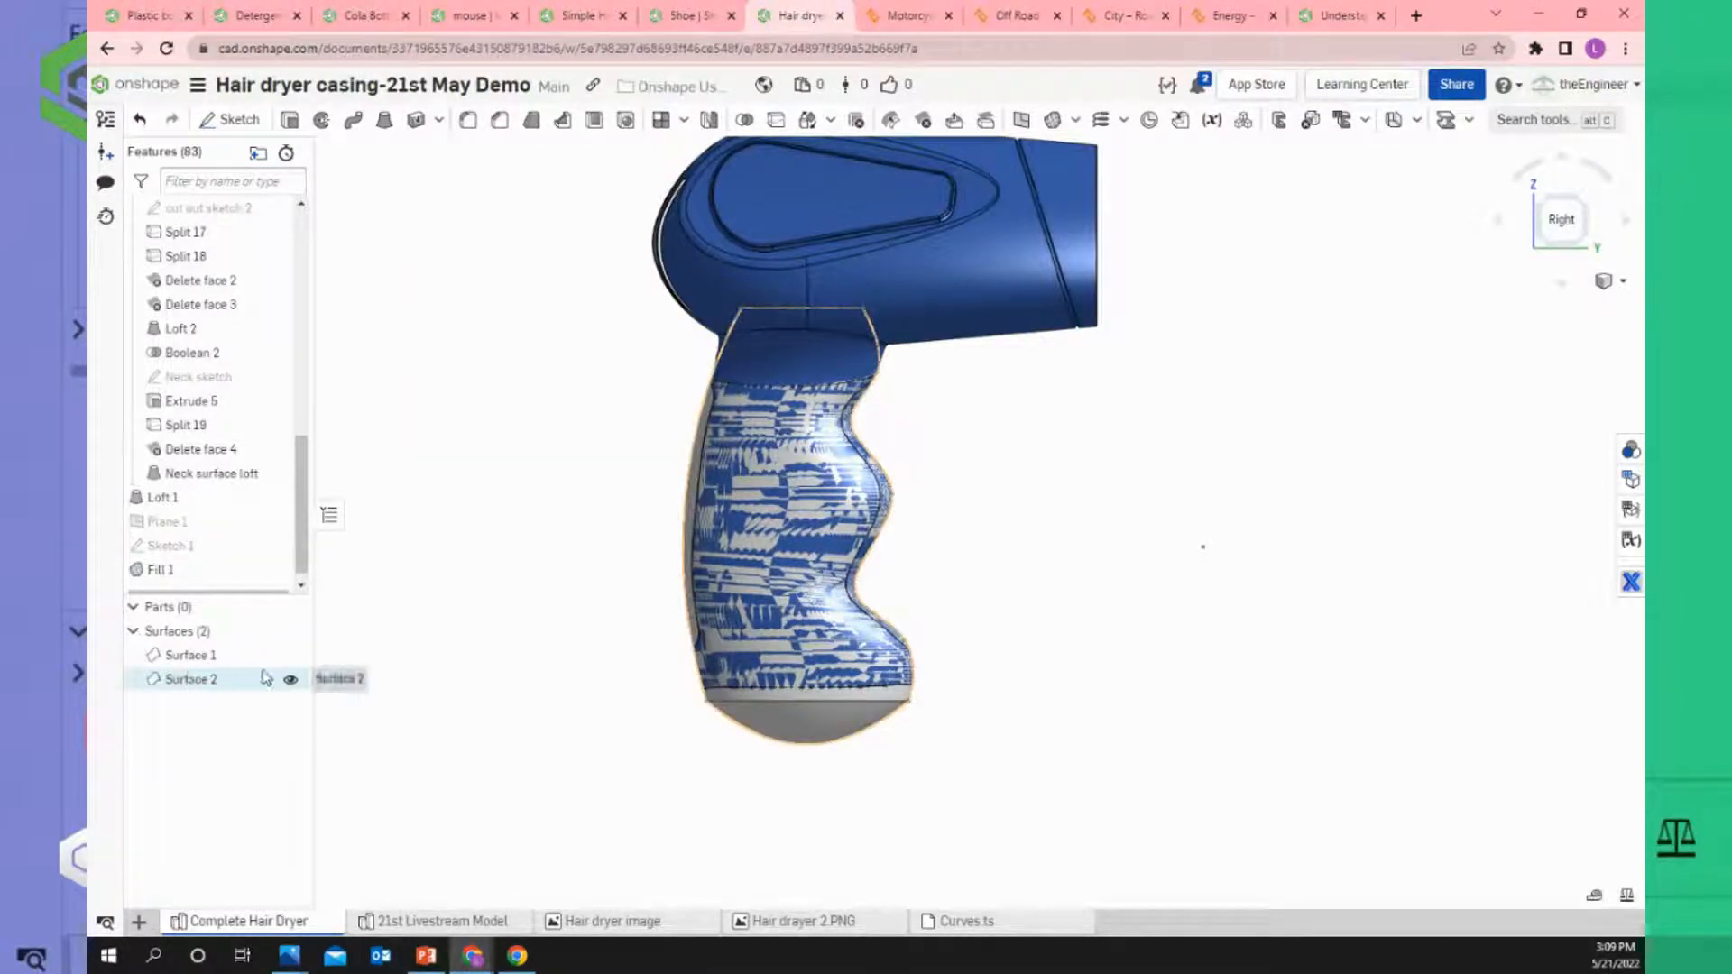
pyautogui.click(290, 680)
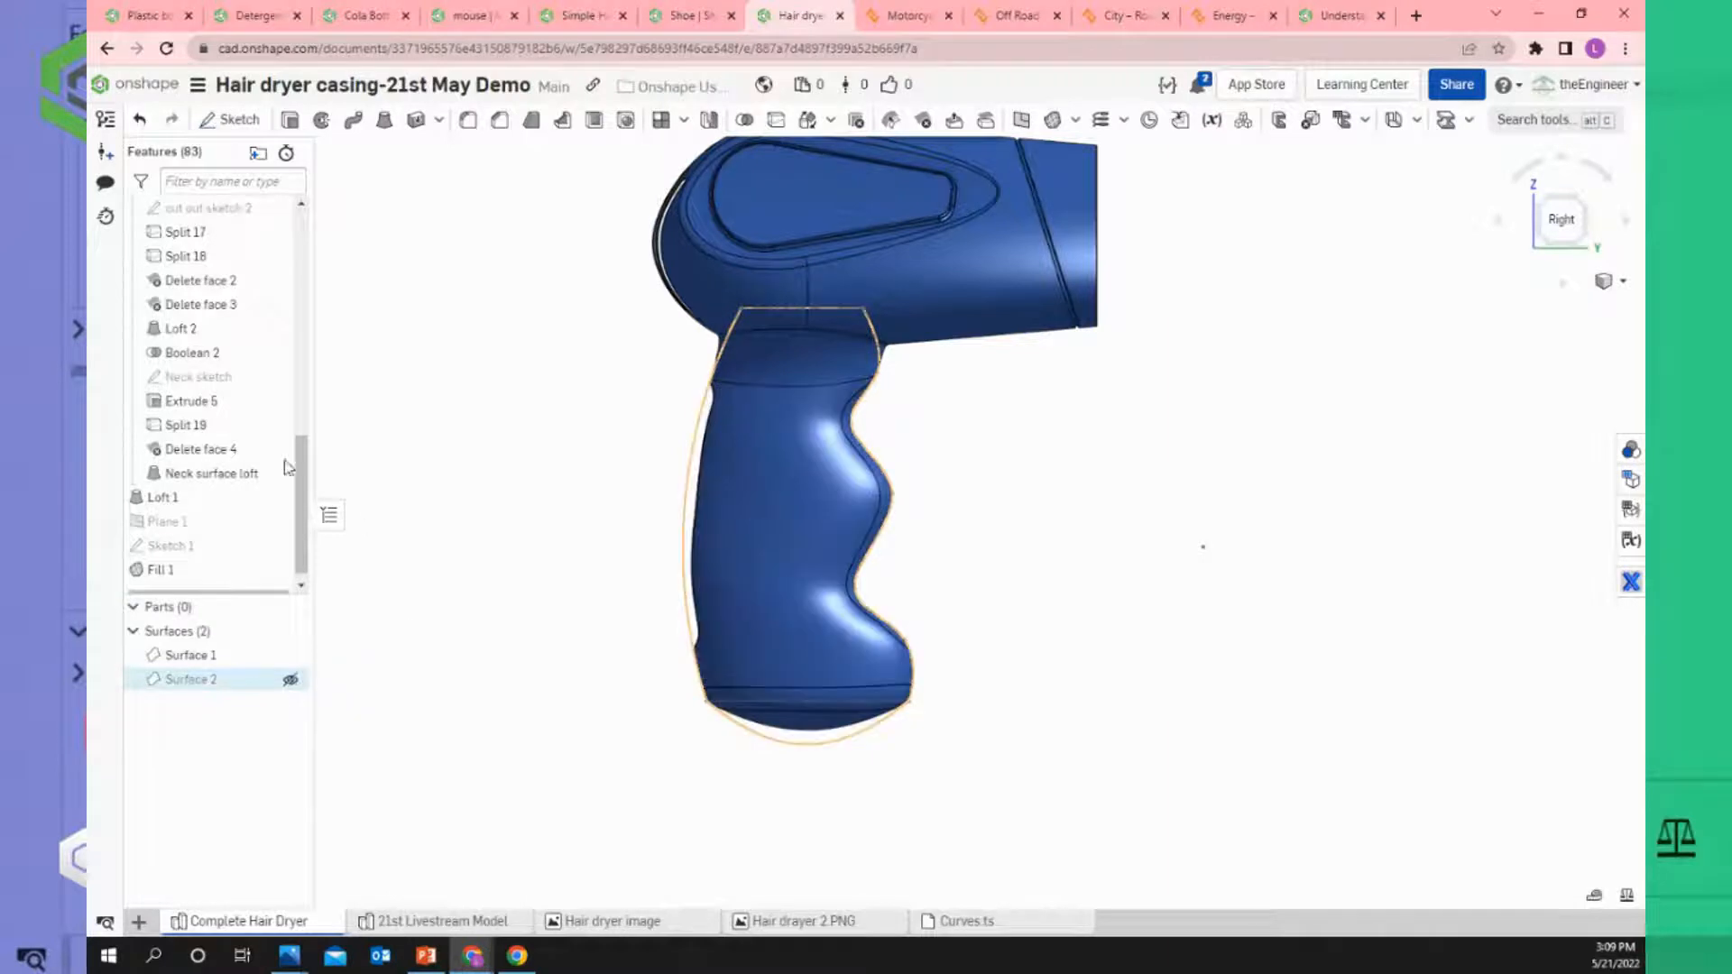
# Examine the finished casing's neck, handle and open end from several directions.
pyautogui.moveTo(793, 387)
pyautogui.mouseDown(button='right')
pyautogui.moveTo(878, 340)
pyautogui.moveTo(774, 383)
pyautogui.mouseUp(button='right')
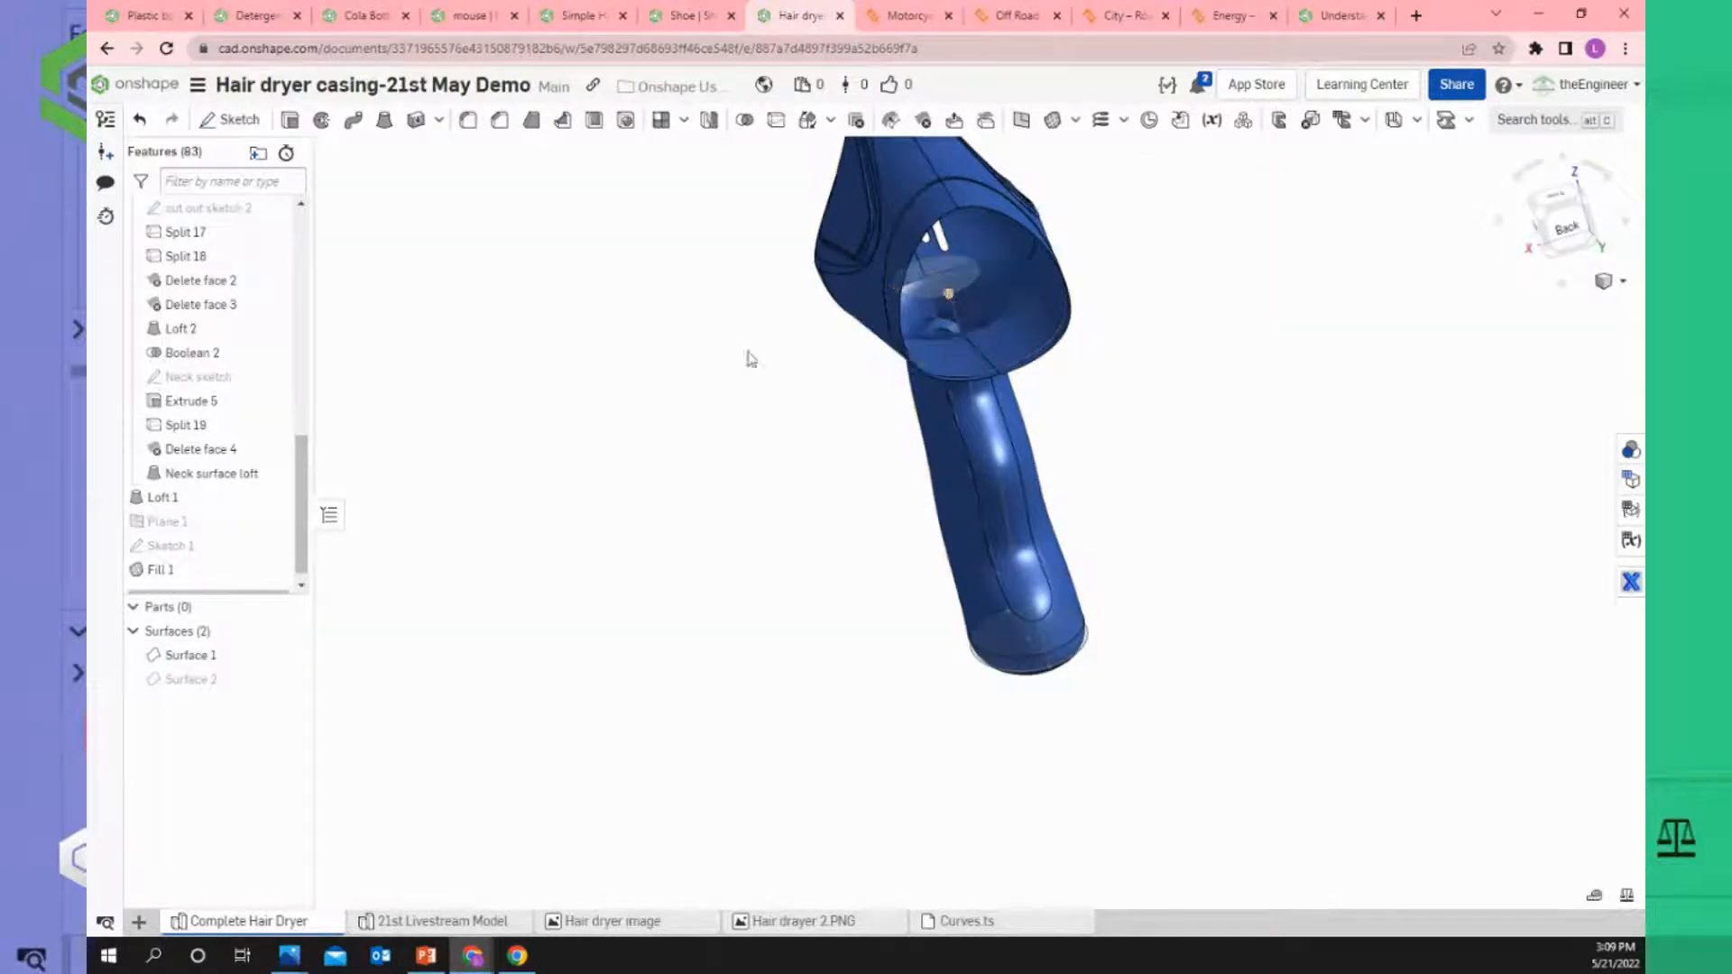
pyautogui.scroll(-1, 304, 528)
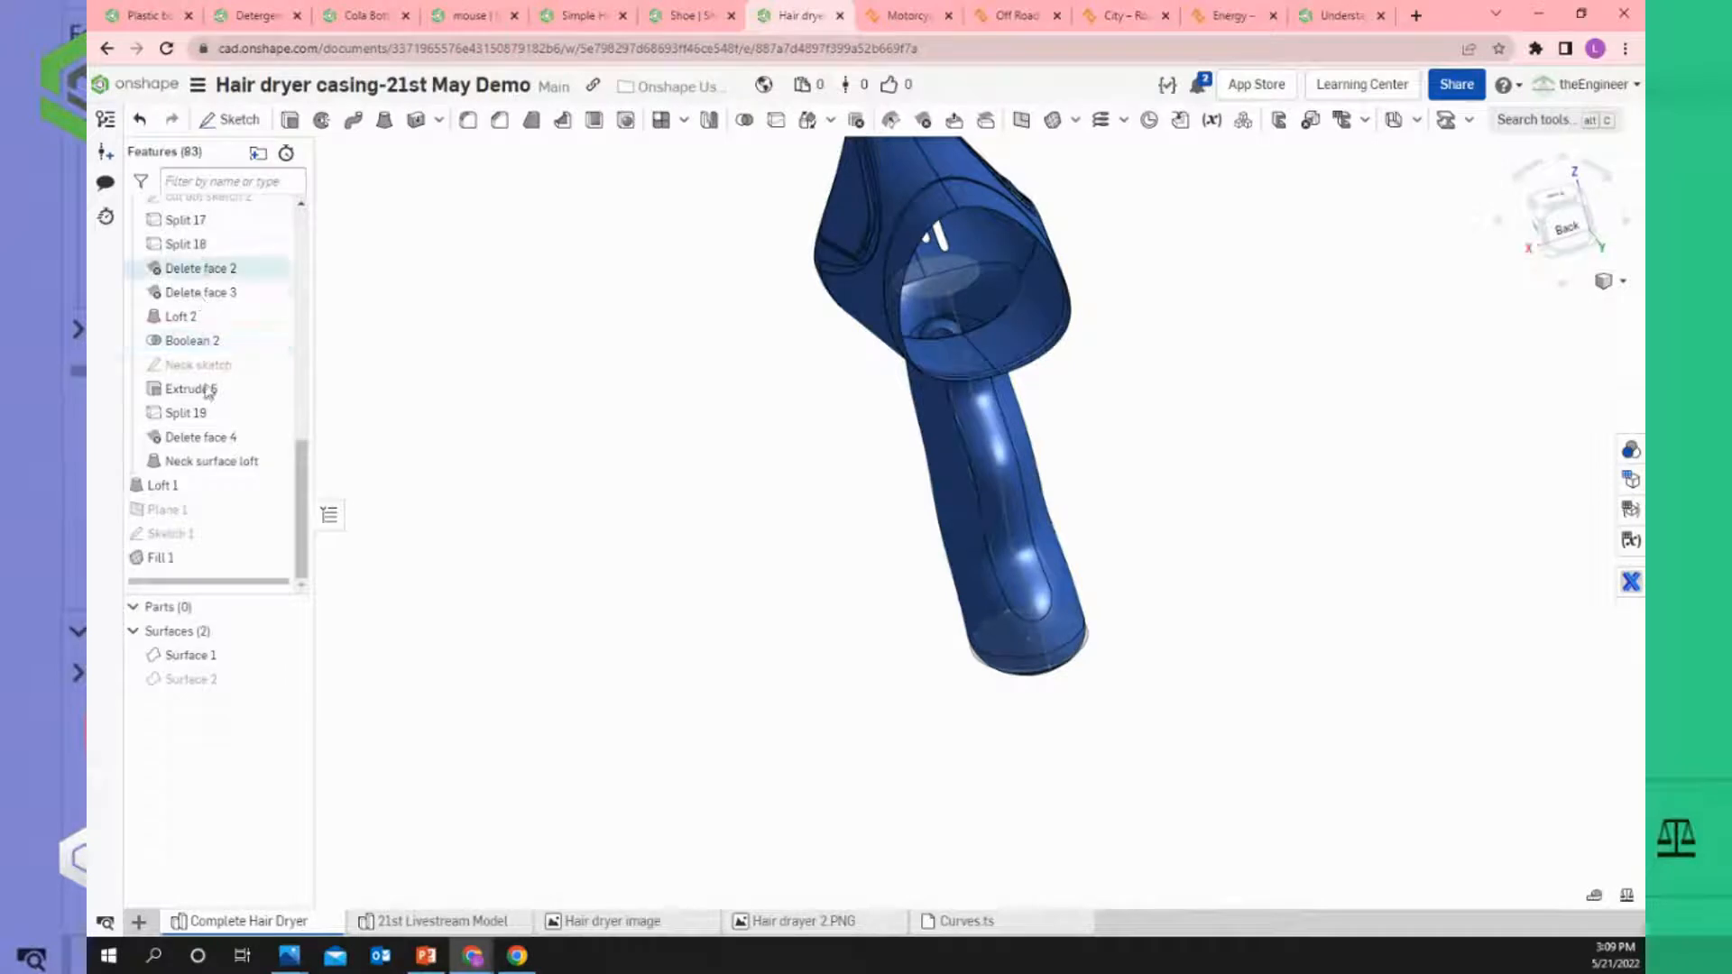
pyautogui.scroll(3, 247, 397)
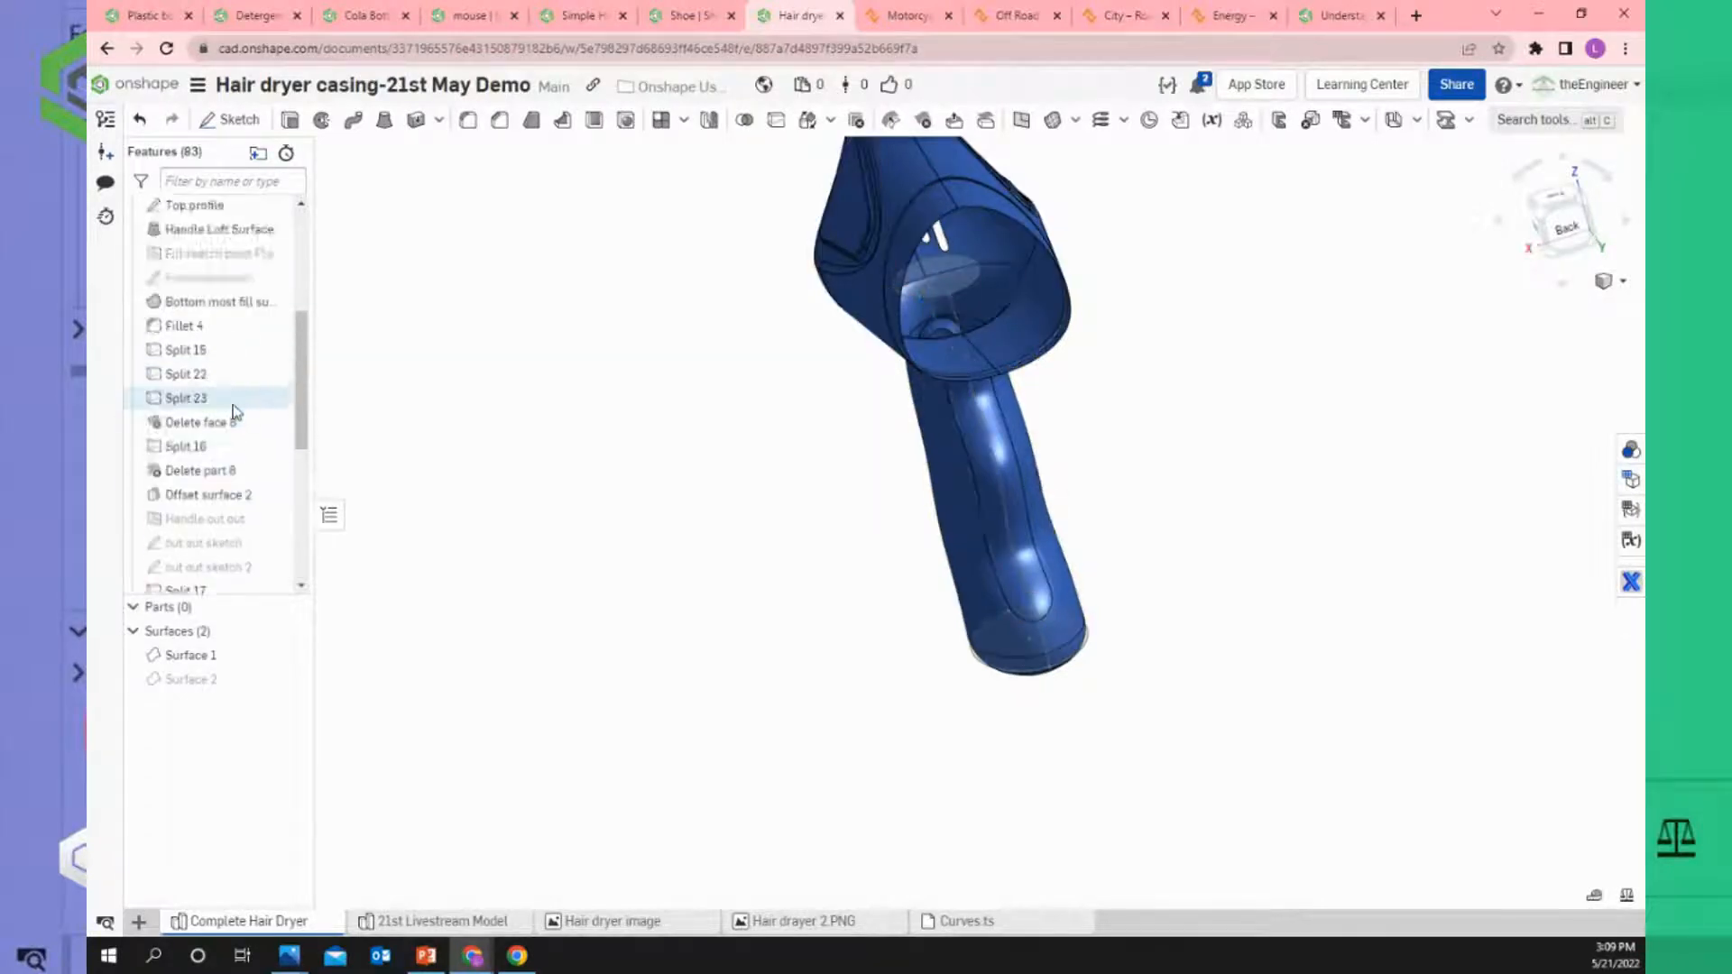
pyautogui.scroll(-3, 239, 424)
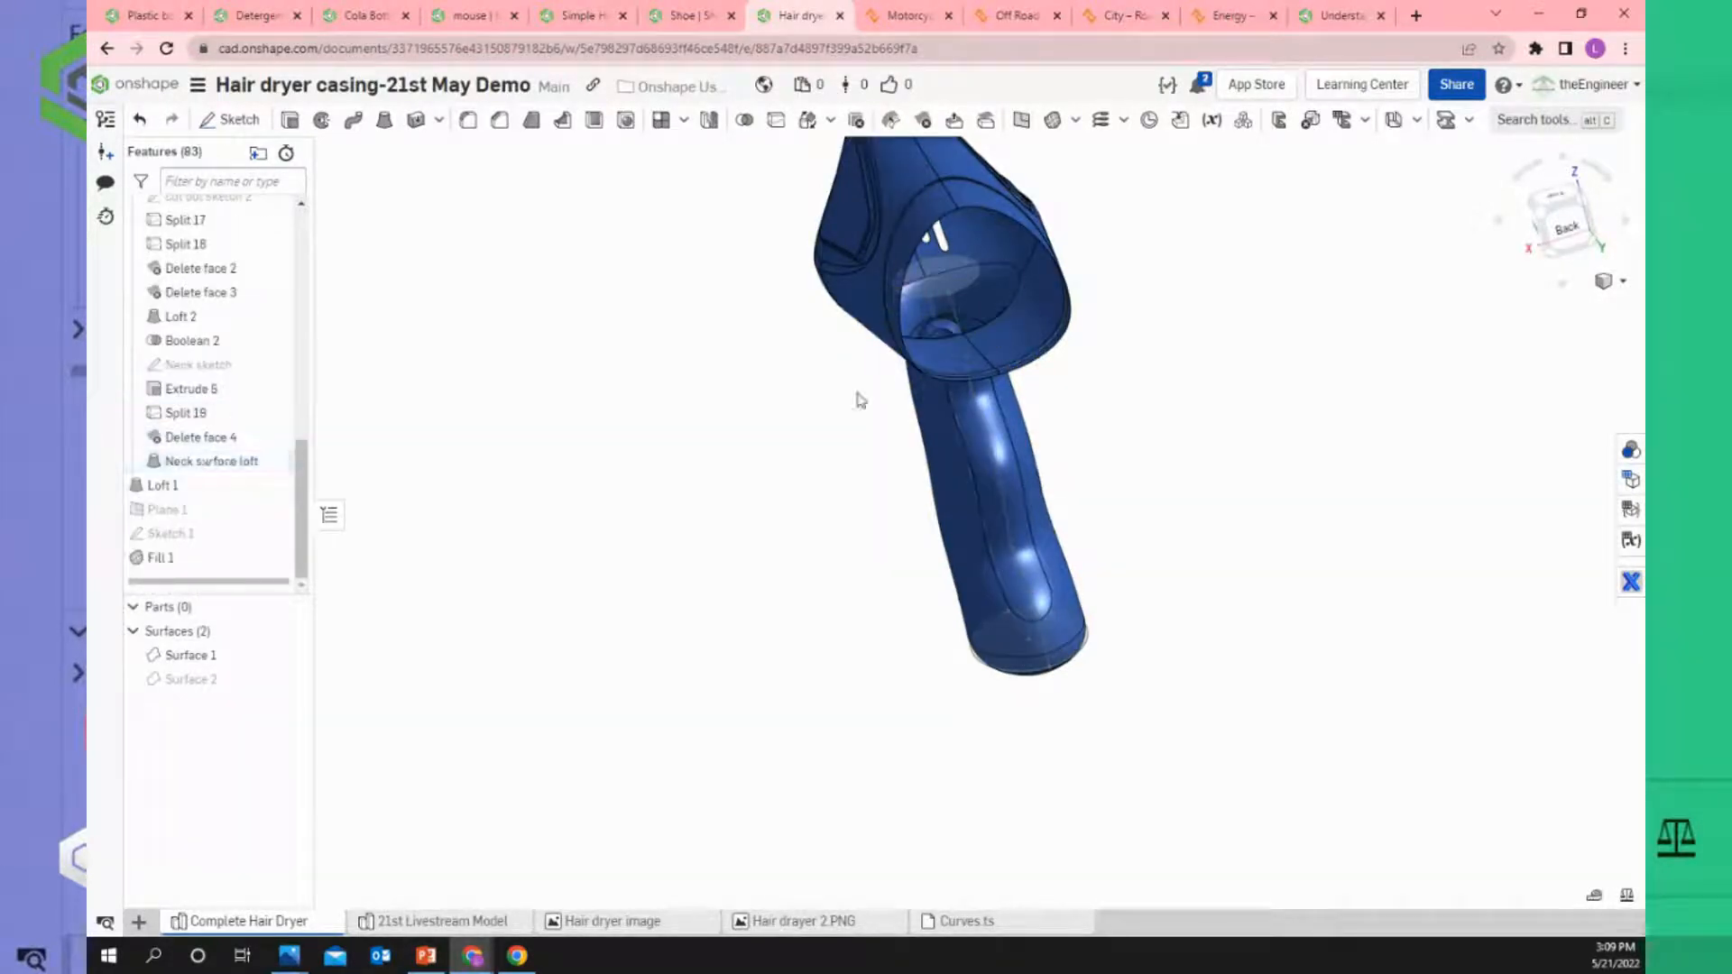
pyautogui.moveTo(856, 394); pyautogui.dragTo(922, 336, button='right')
pyautogui.moveTo(869, 622); pyautogui.dragTo(1102, 585, button='right')
pyautogui.scroll(2, 799, 563)
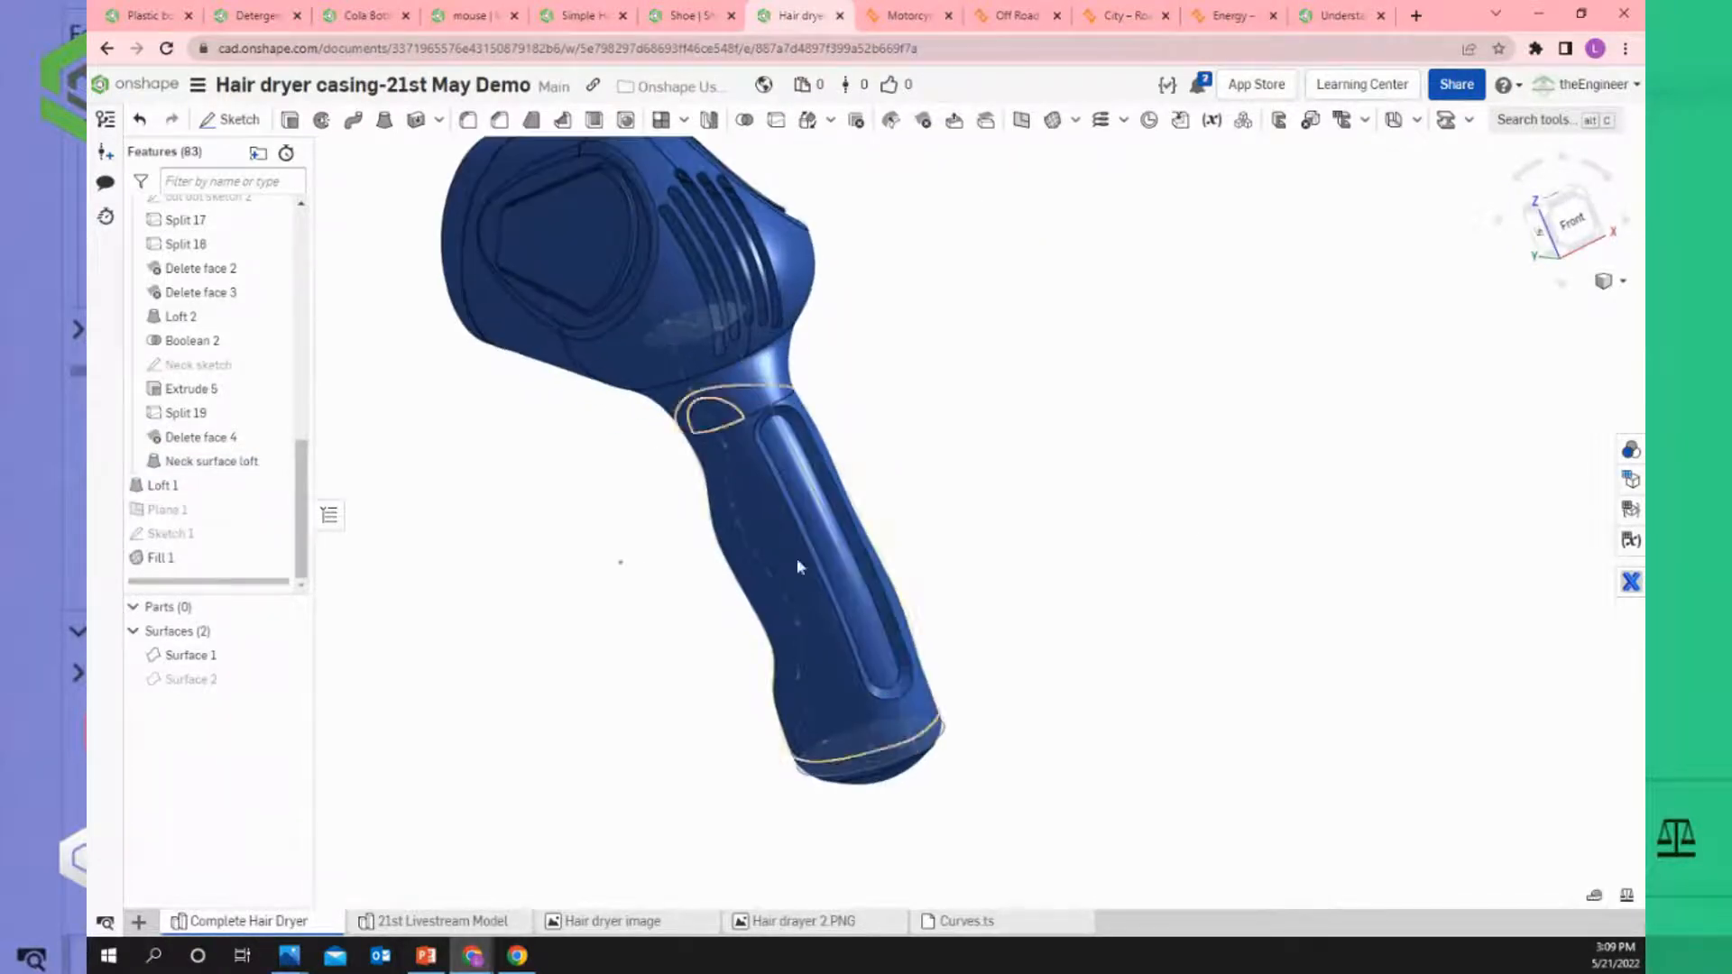
pyautogui.moveTo(798, 559); pyautogui.dragTo(831, 542, button='right')
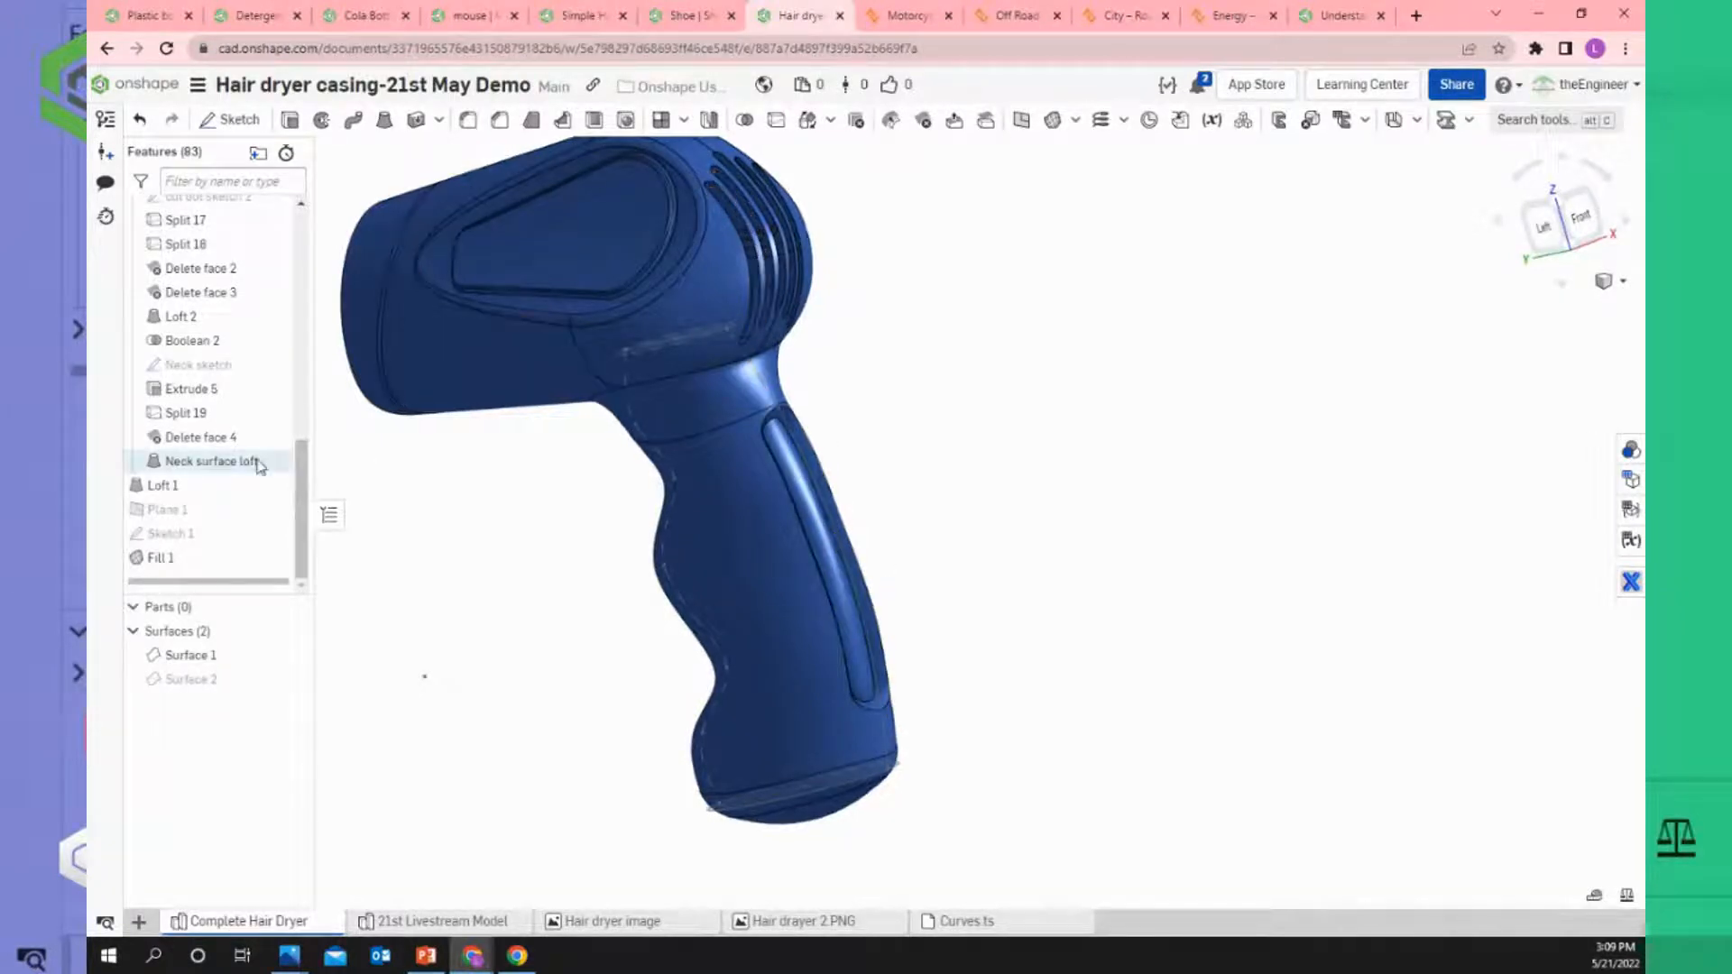
# Review the handle's split, delete face, loft and fillet features in the feature list.
pyautogui.scroll(5, 280, 361)
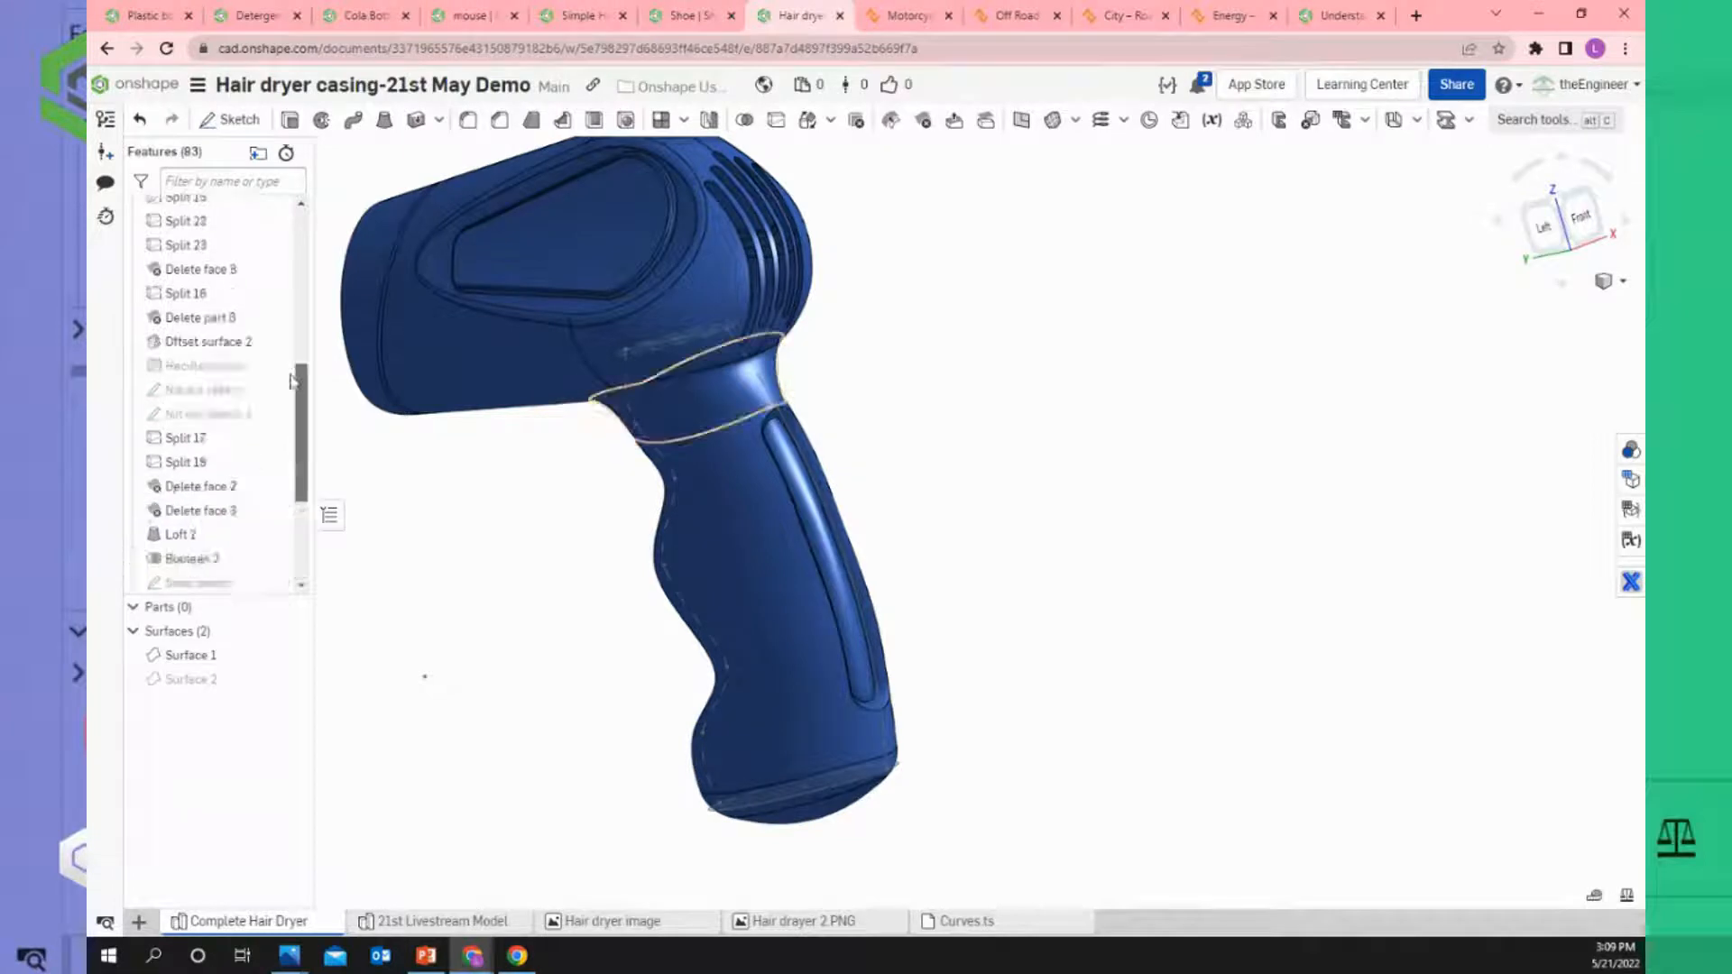
pyautogui.scroll(-8, 280, 361)
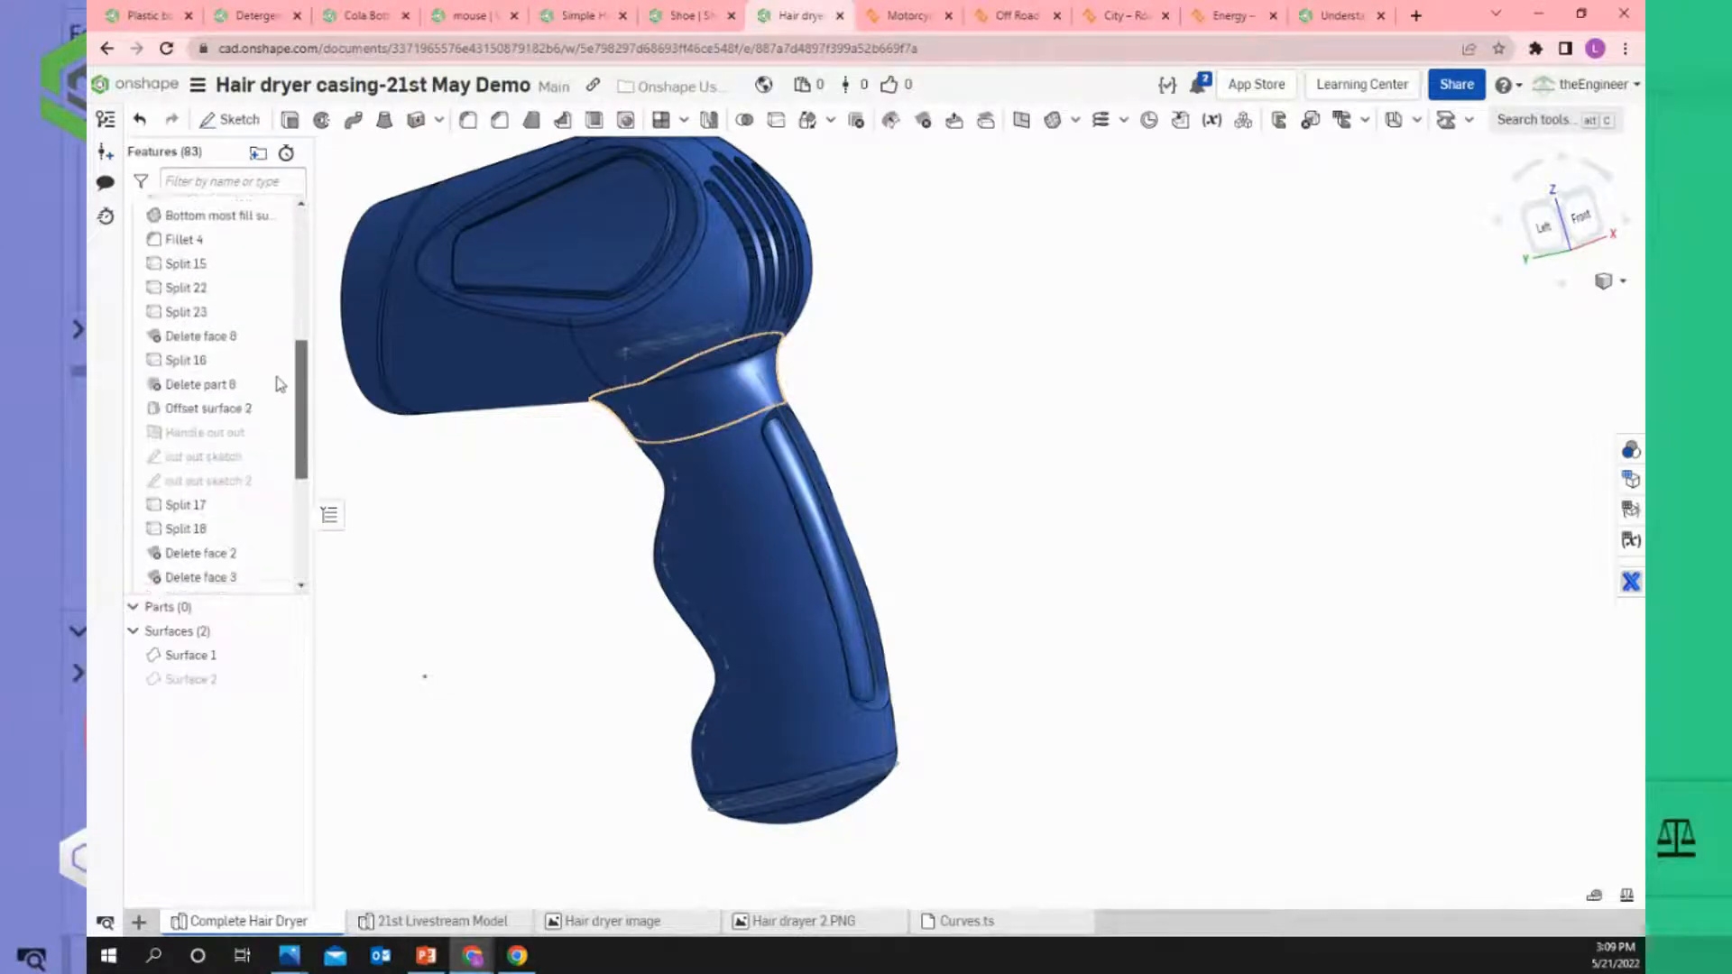
pyautogui.scroll(-3, 283, 423)
pyautogui.scroll(4, 289, 410)
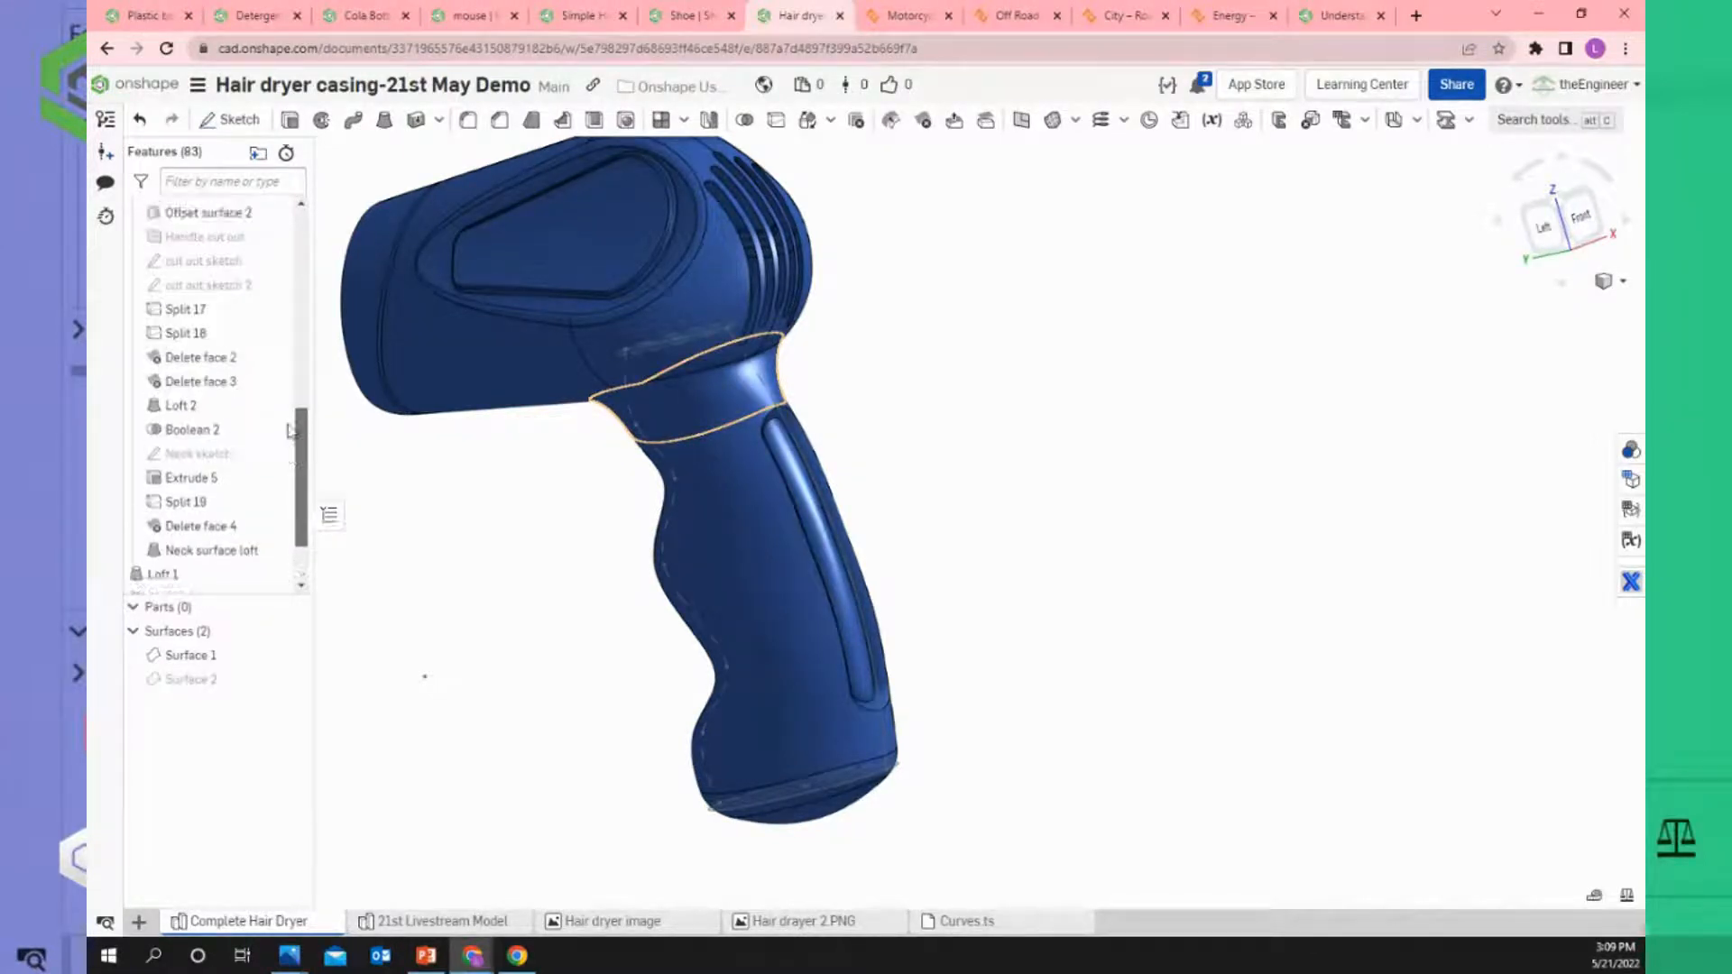
pyautogui.moveTo(291, 393); pyautogui.dragTo(290, 388)
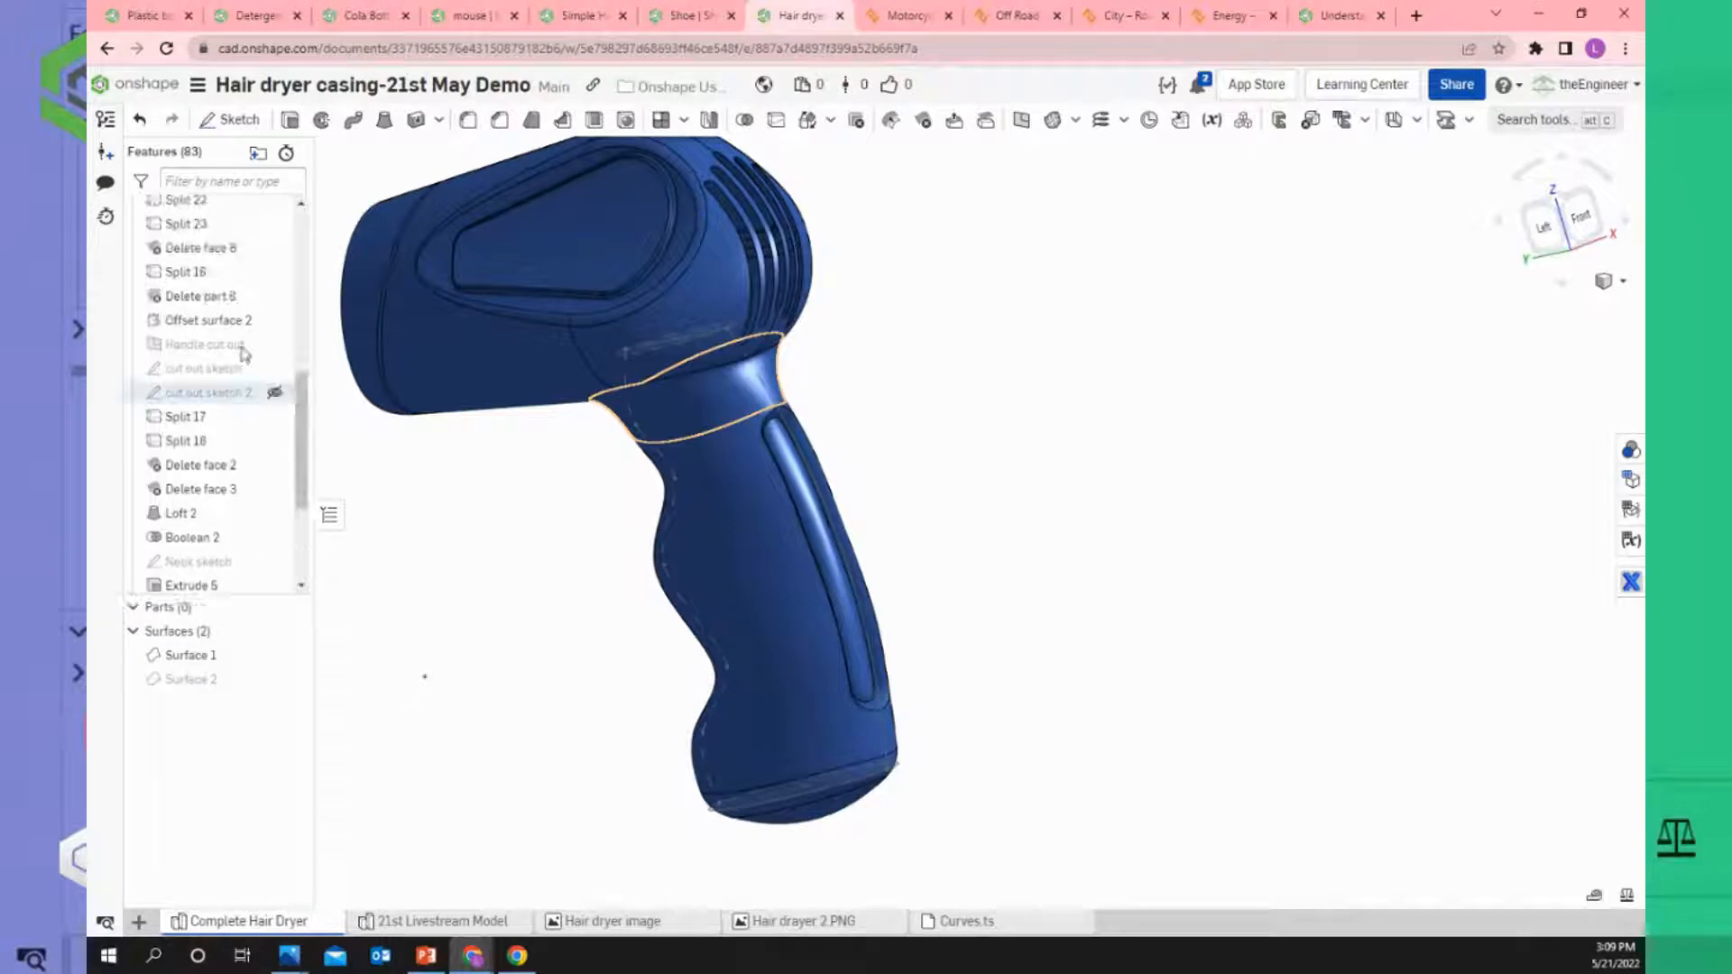
pyautogui.scroll(4, 203, 294)
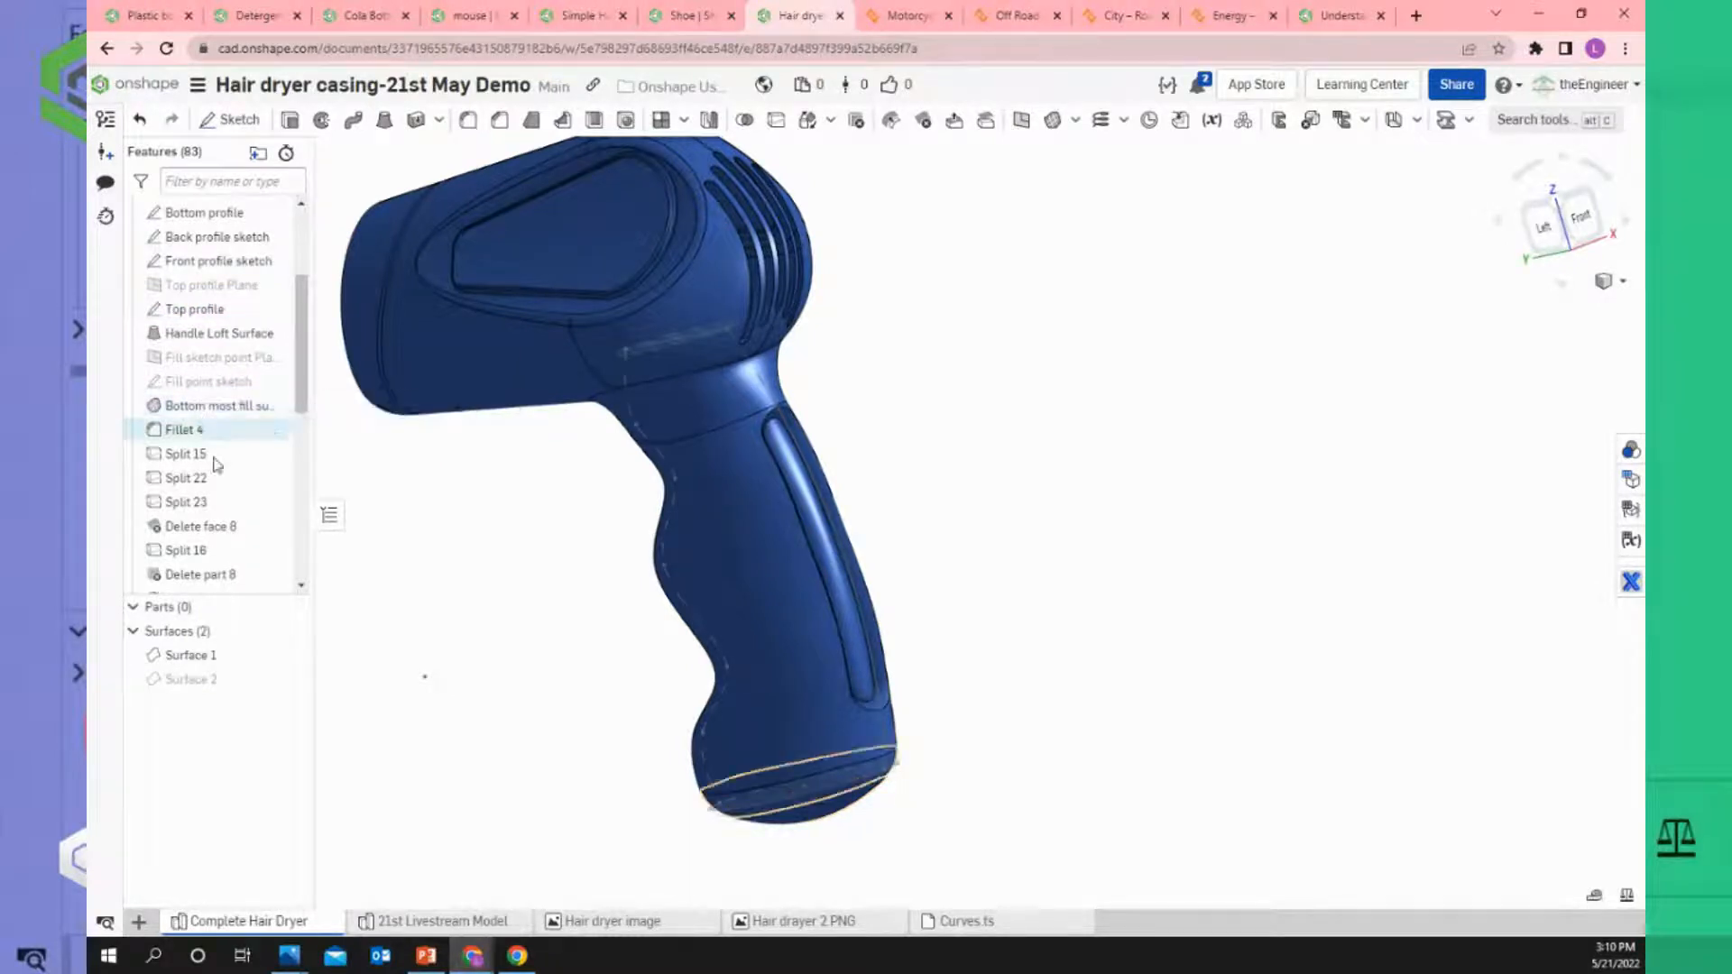
# Roll the model back to just after the bottom-most fill surface and examine the handle's top end inside the casing.
pyautogui.rightClick(209, 408)
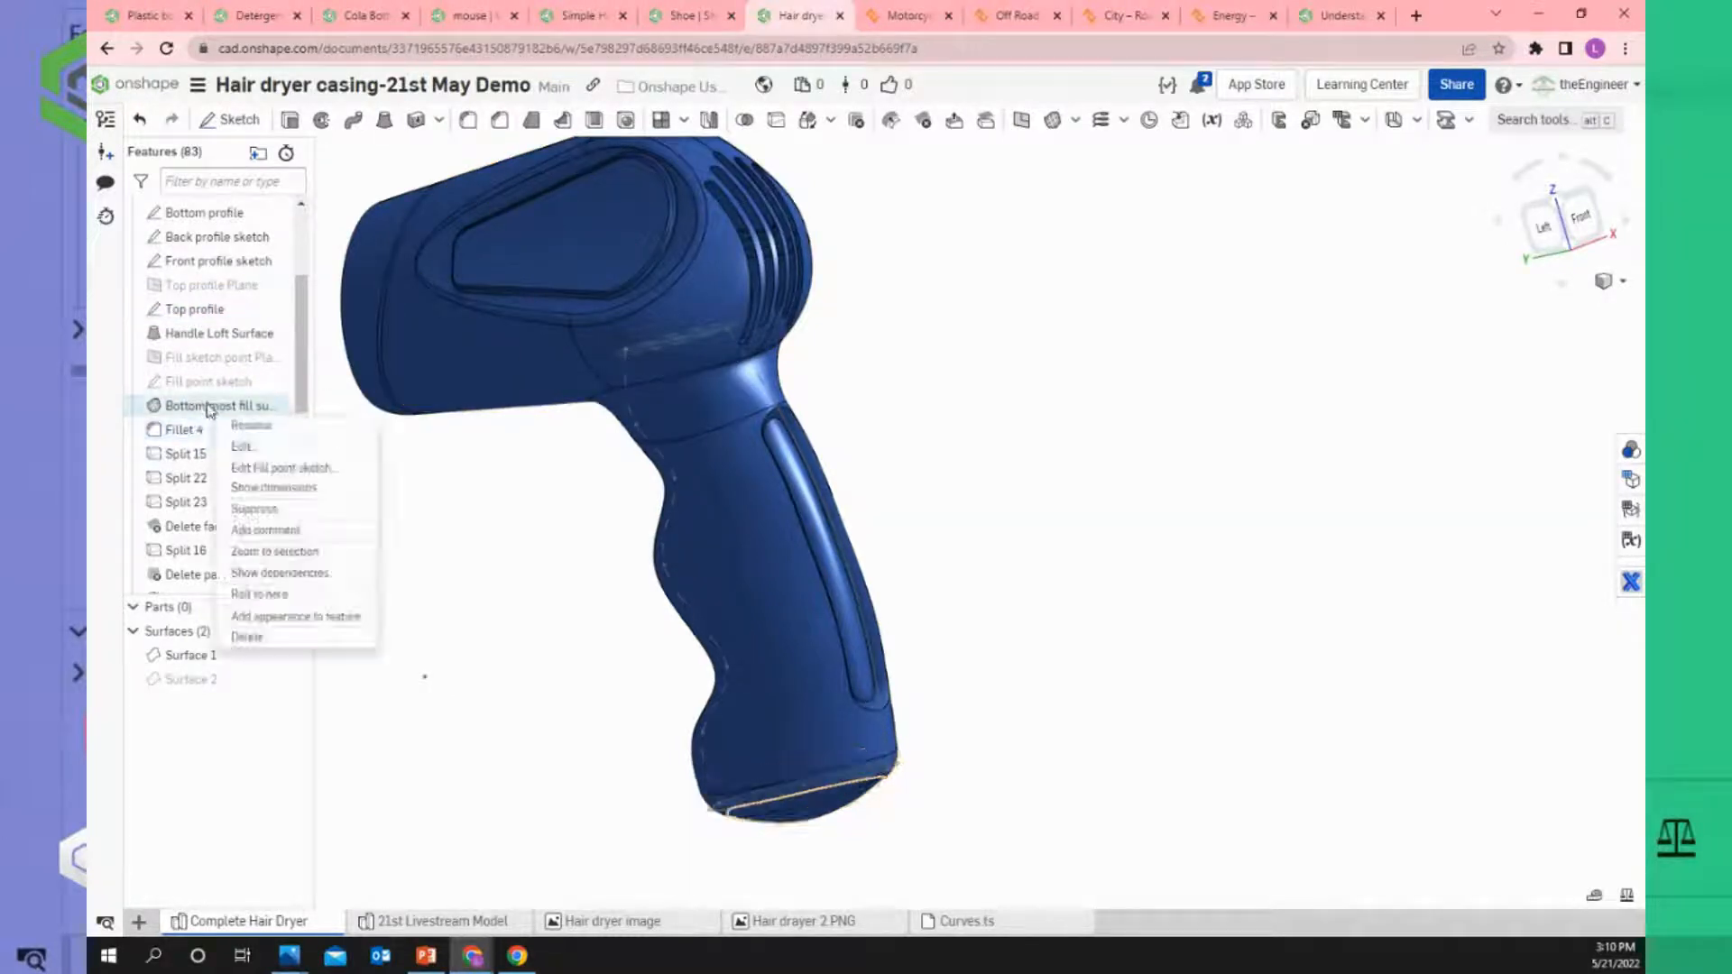
pyautogui.click(270, 594)
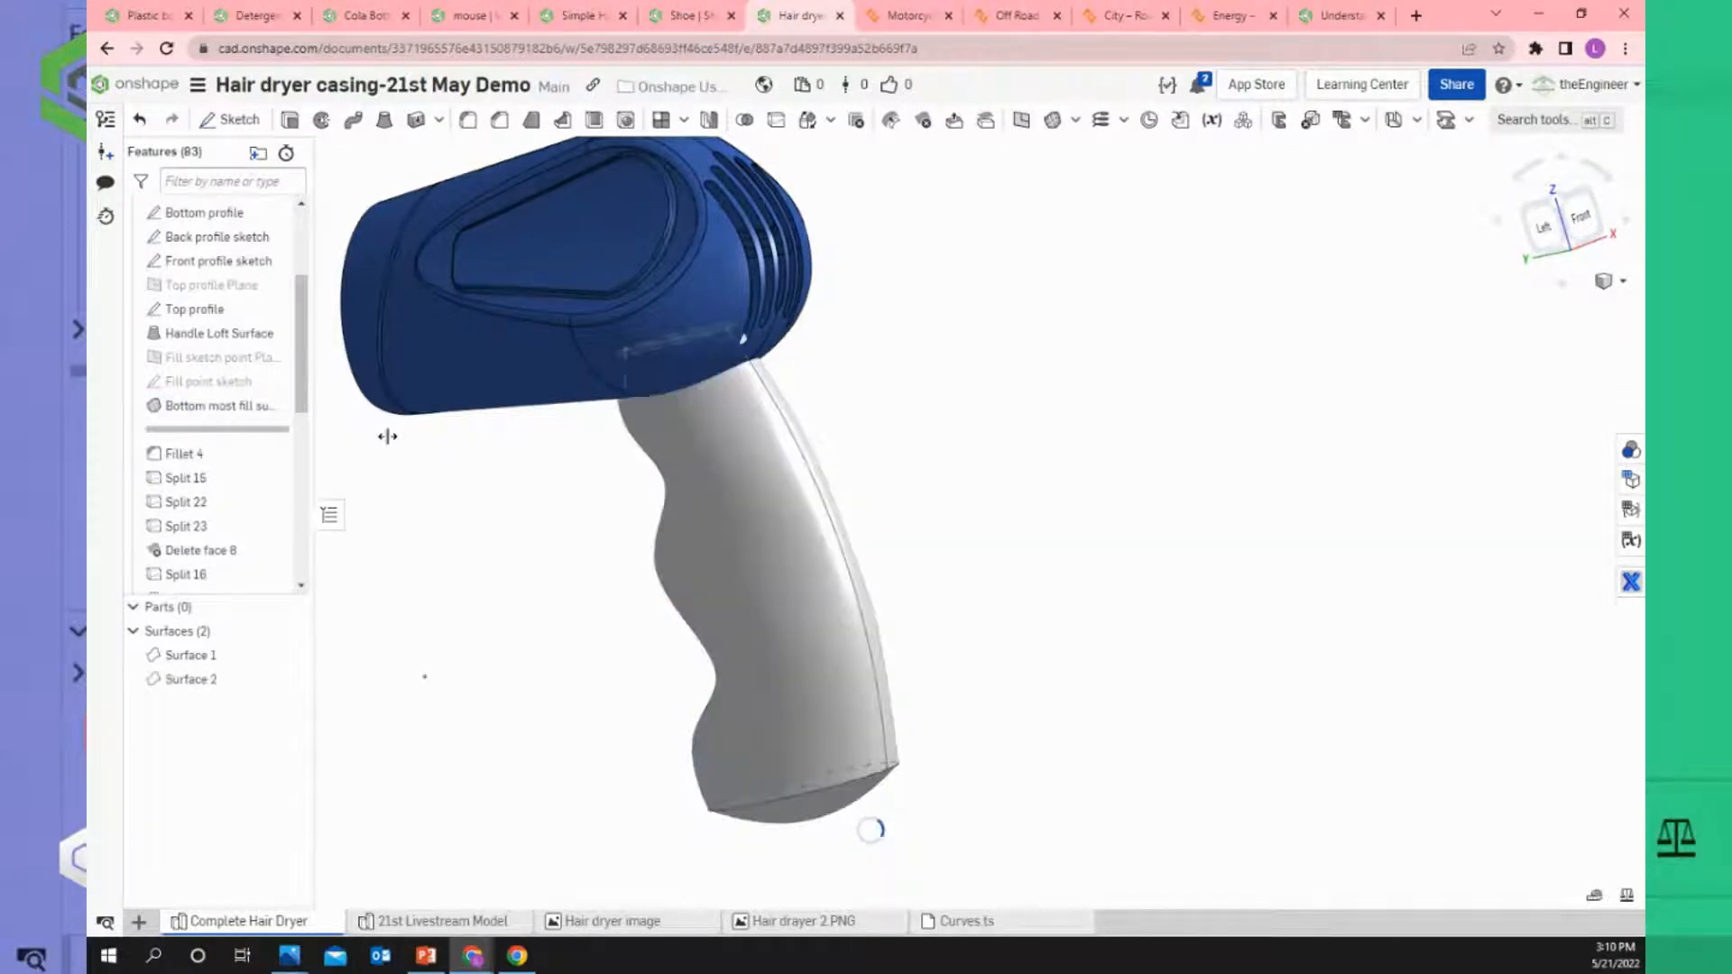
pyautogui.hotkey('shift', '4')
pyautogui.moveTo(602, 490); pyautogui.dragTo(588, 582, button='right')
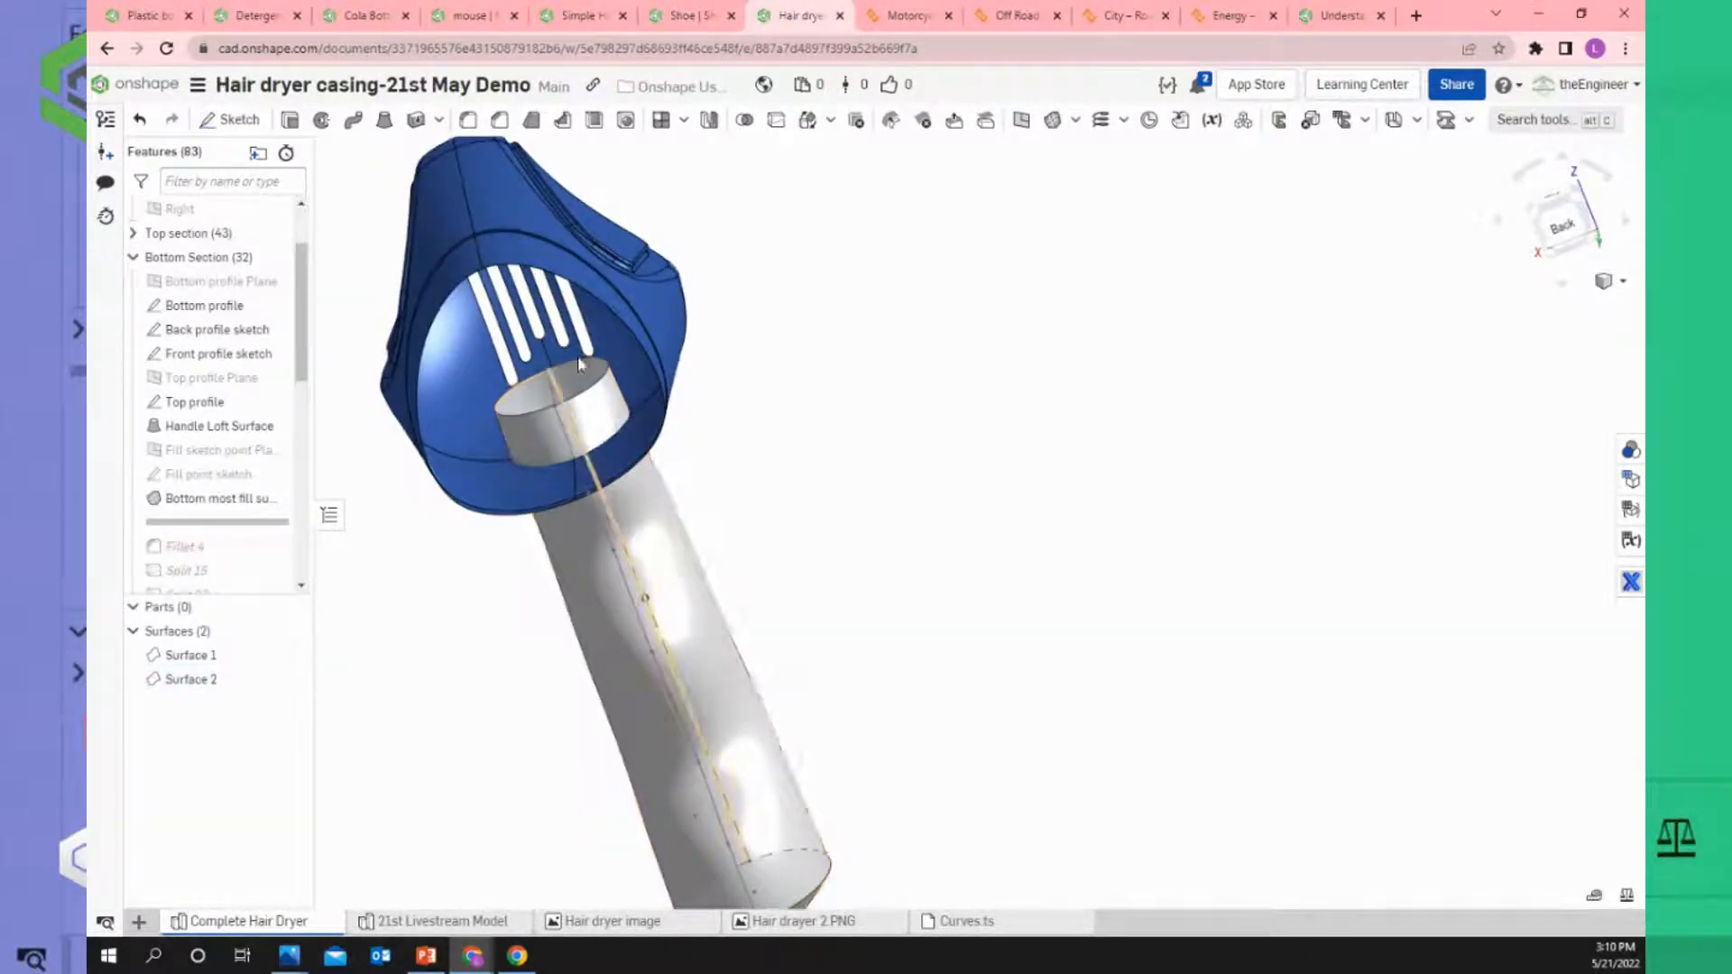
pyautogui.scroll(-3, 572, 424)
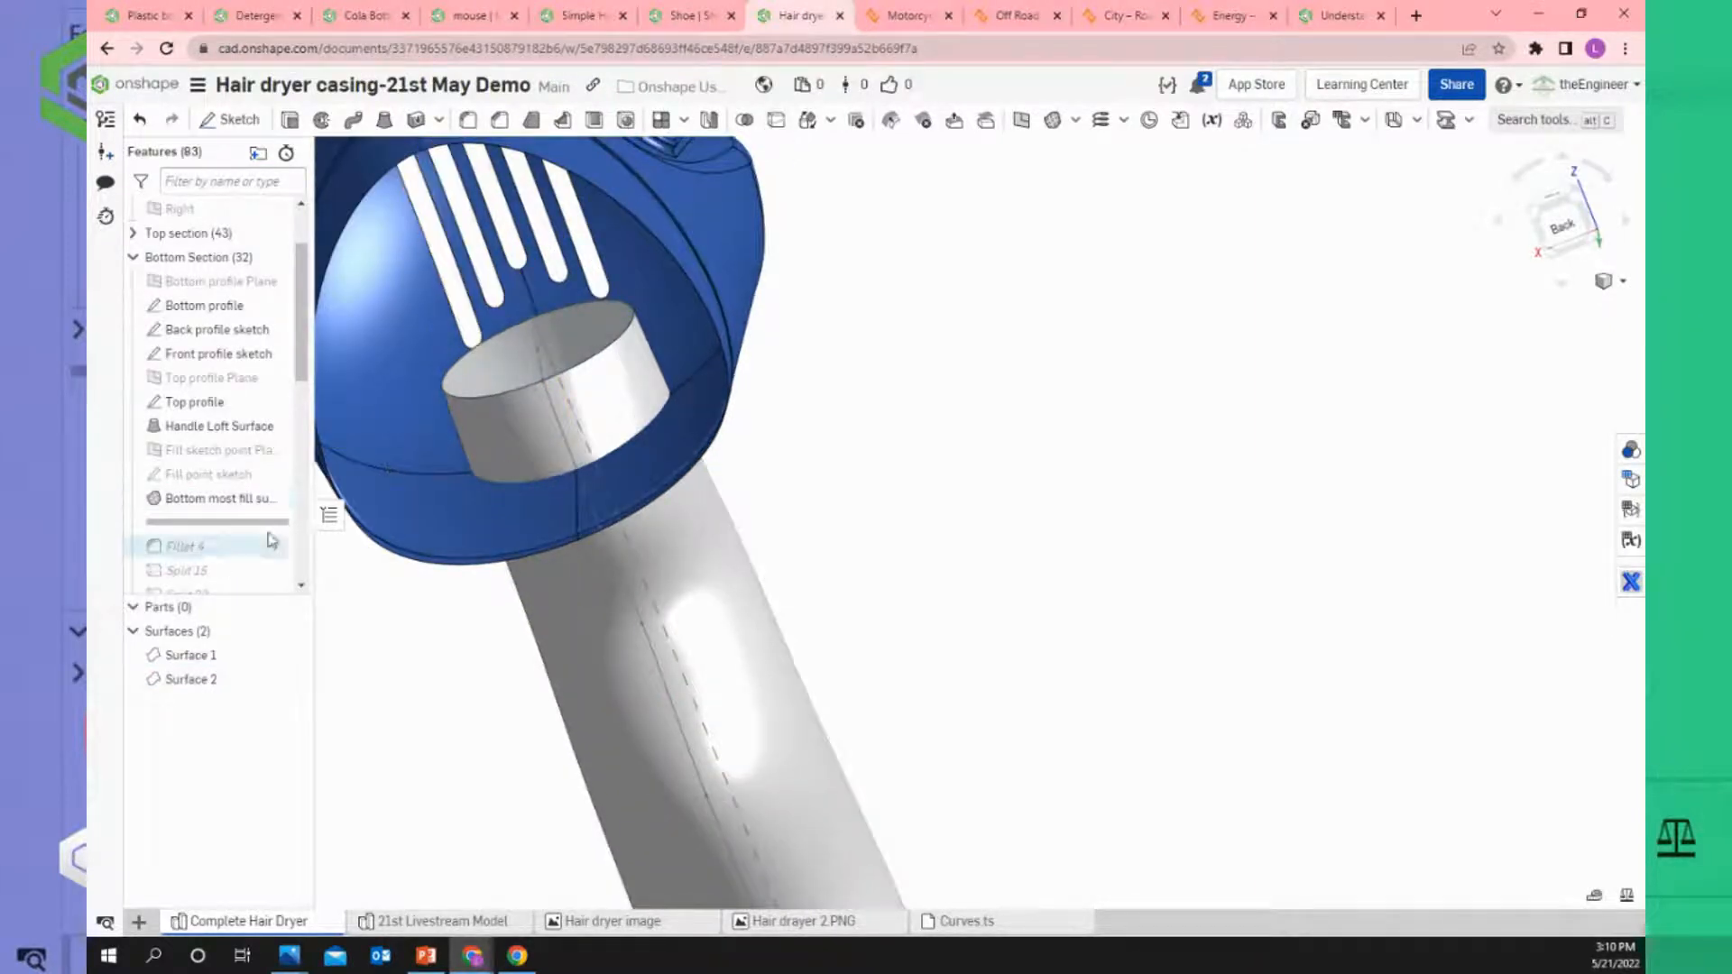
pyautogui.scroll(2, 530, 459)
pyautogui.moveTo(527, 452); pyautogui.dragTo(507, 445, button='right')
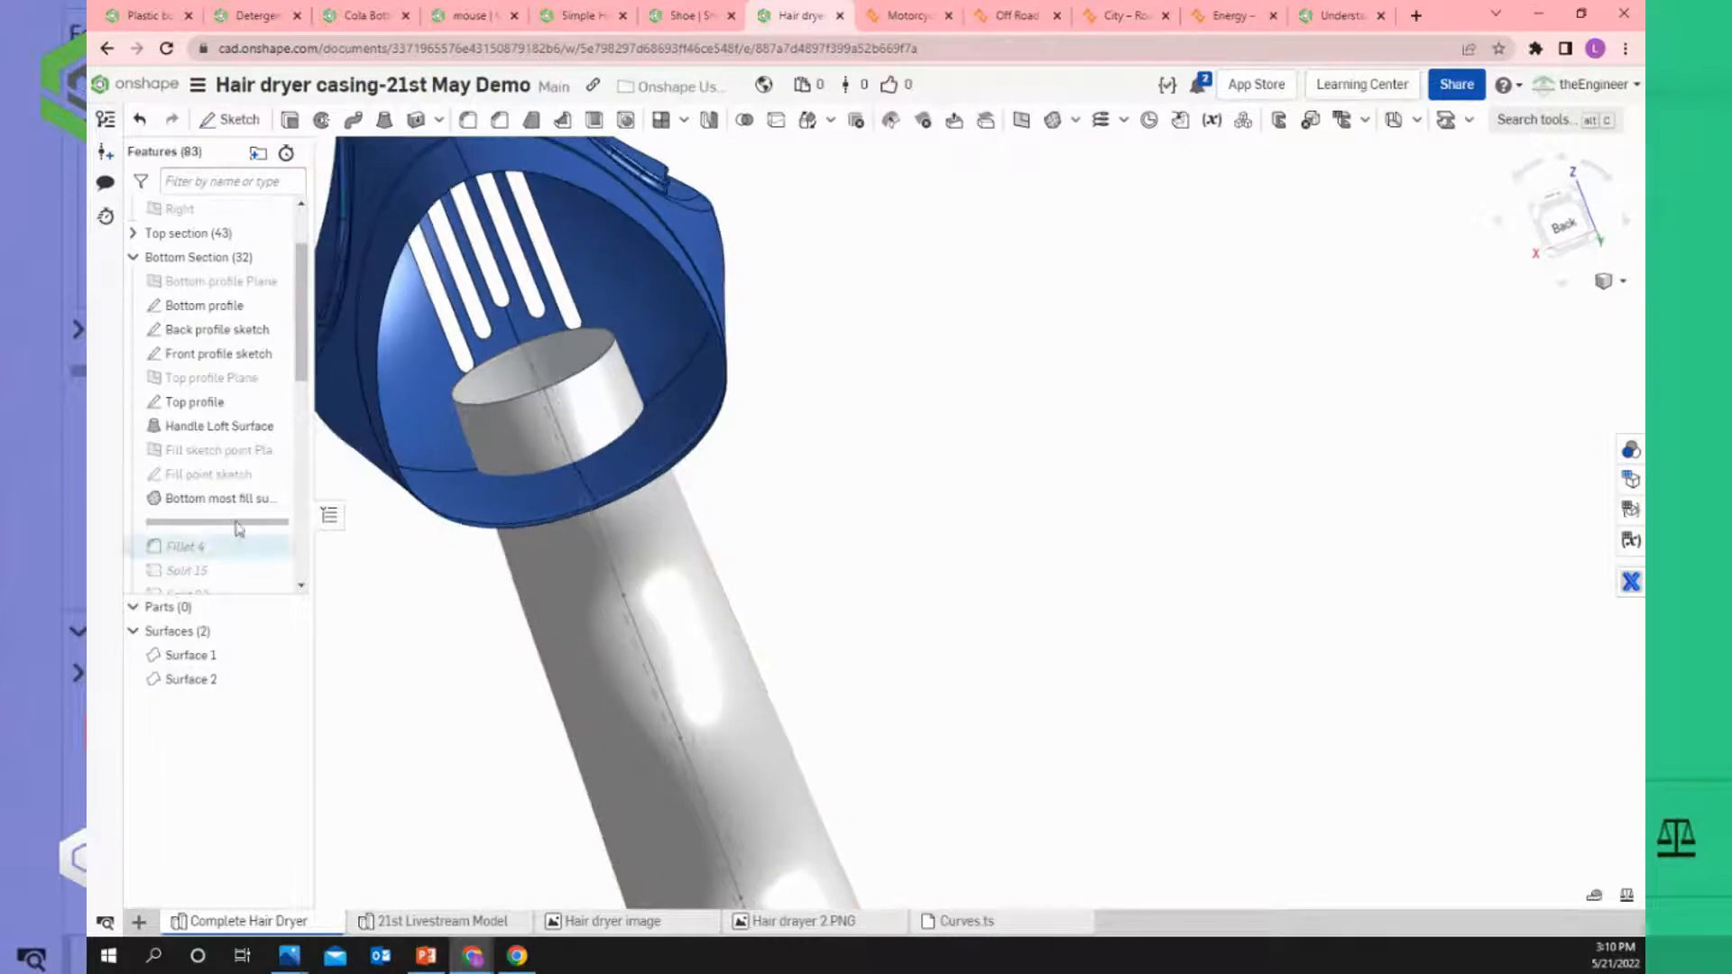
# Roll the model forward to just after the Split 23 feature.
pyautogui.moveTo(300, 359); pyautogui.dragTo(314, 416)
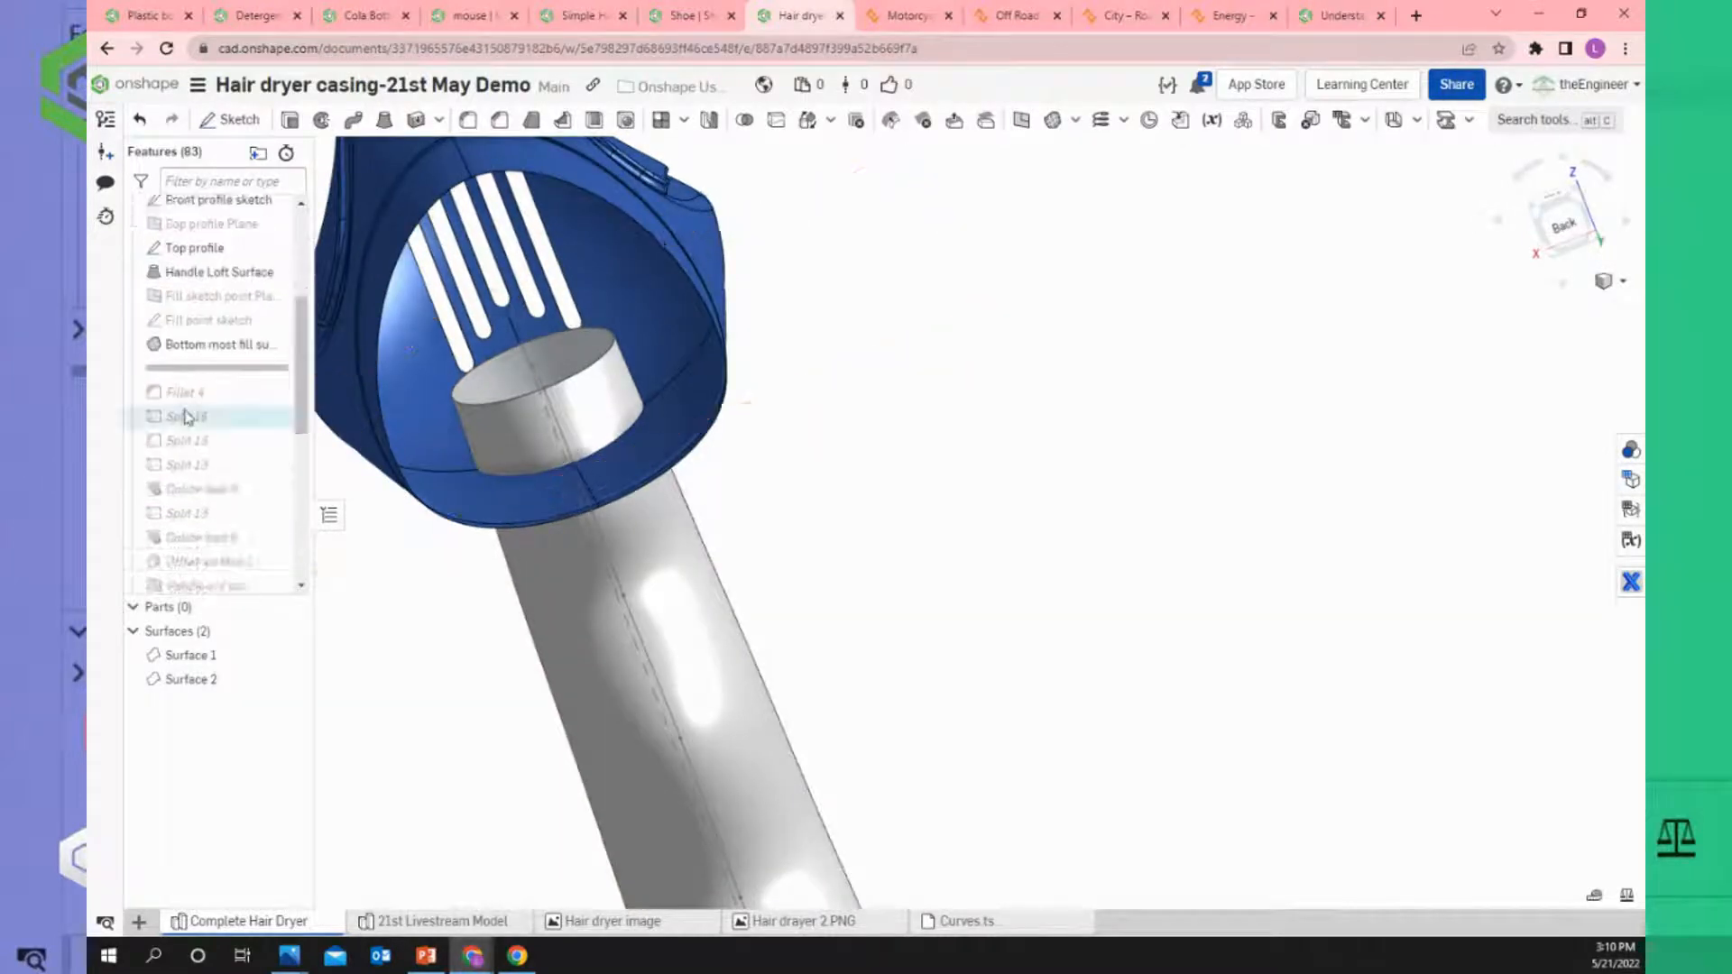
pyautogui.rightClick(185, 464)
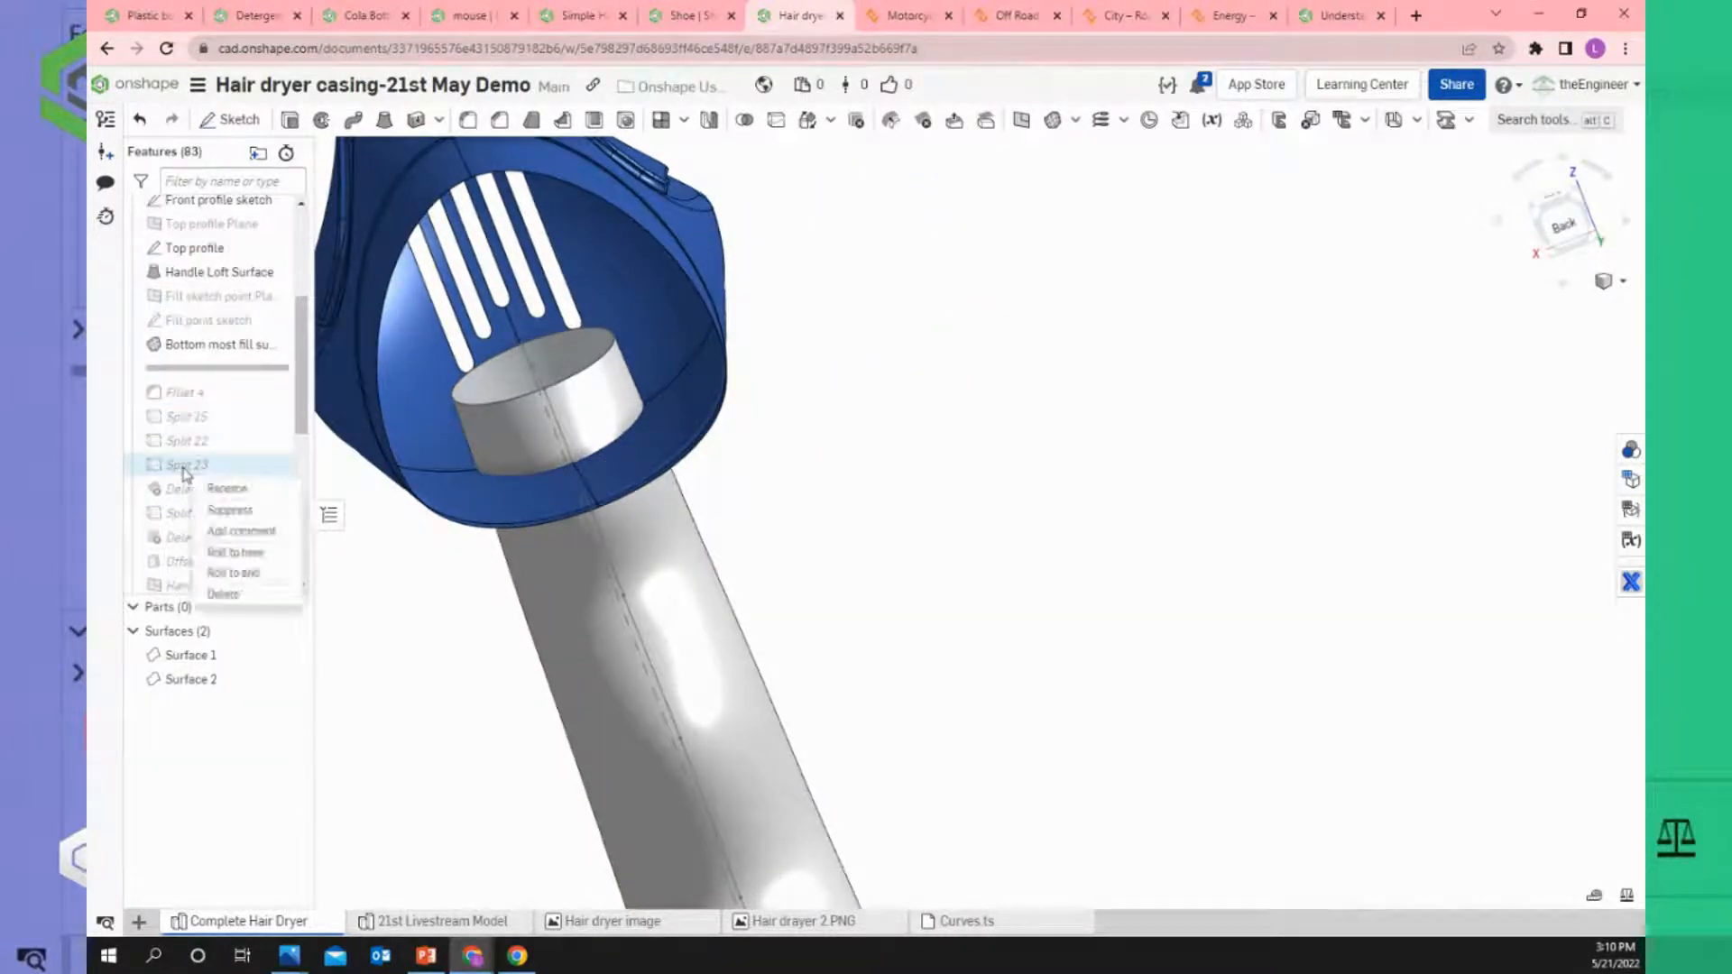
pyautogui.click(246, 553)
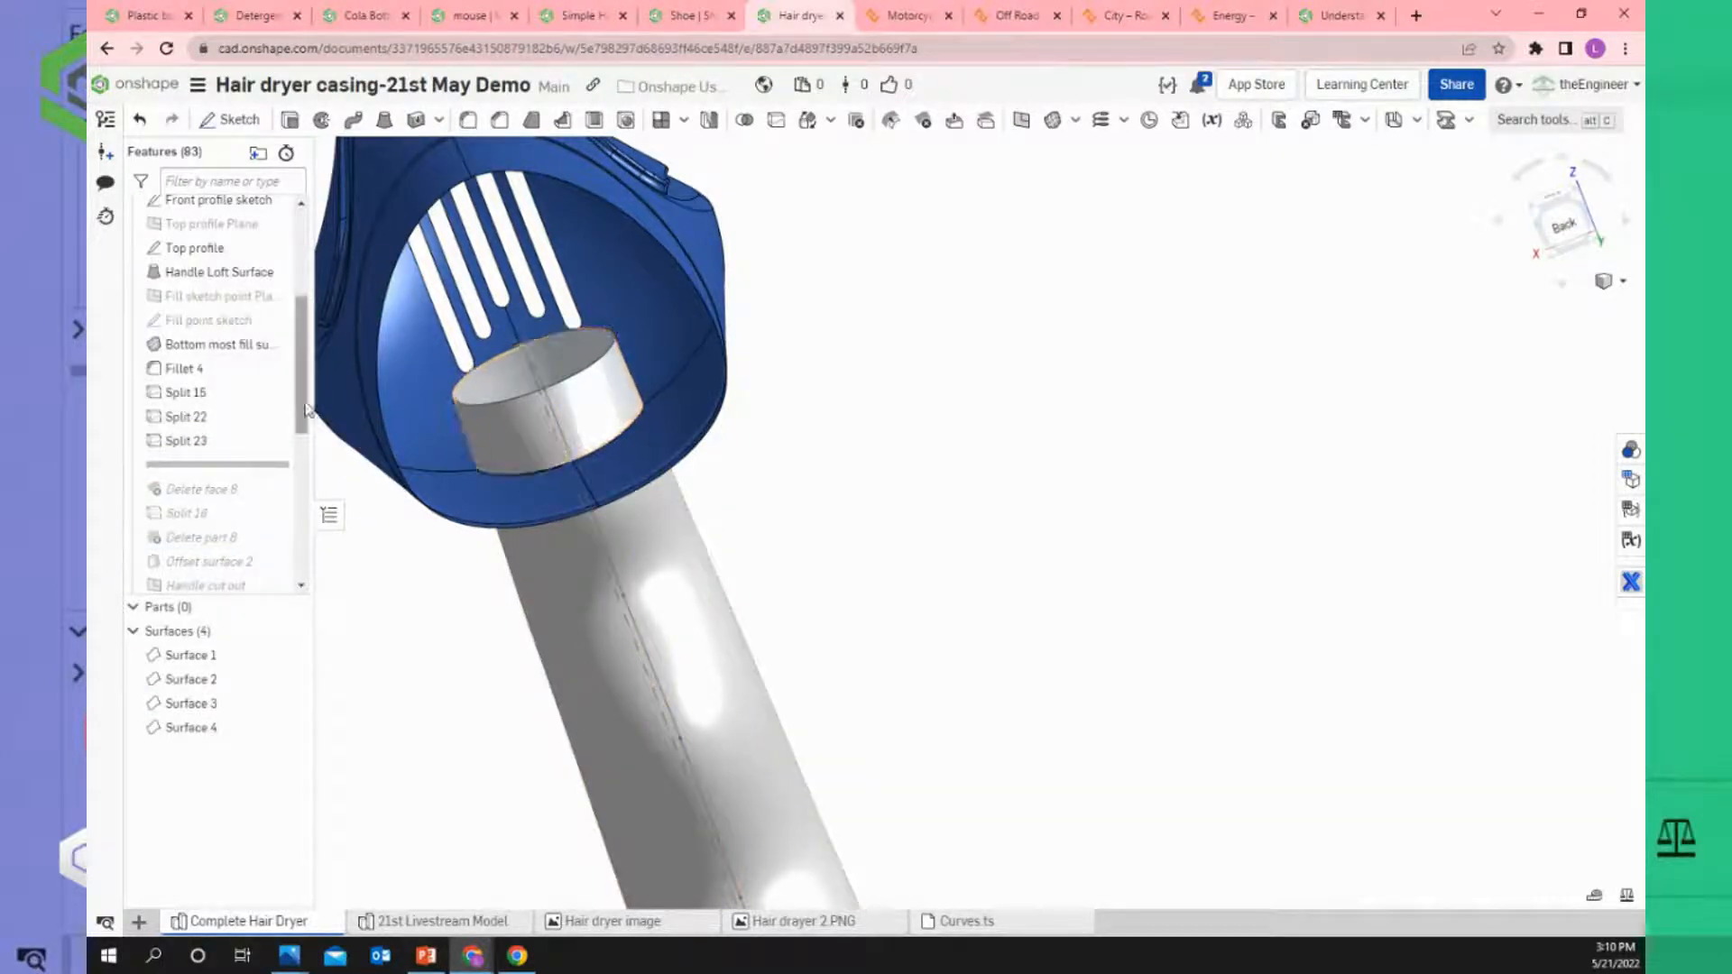
# Roll the model forward to just after the Handle cut out plane and view the whole casing from the right side.
pyautogui.scroll(-2, 217, 488)
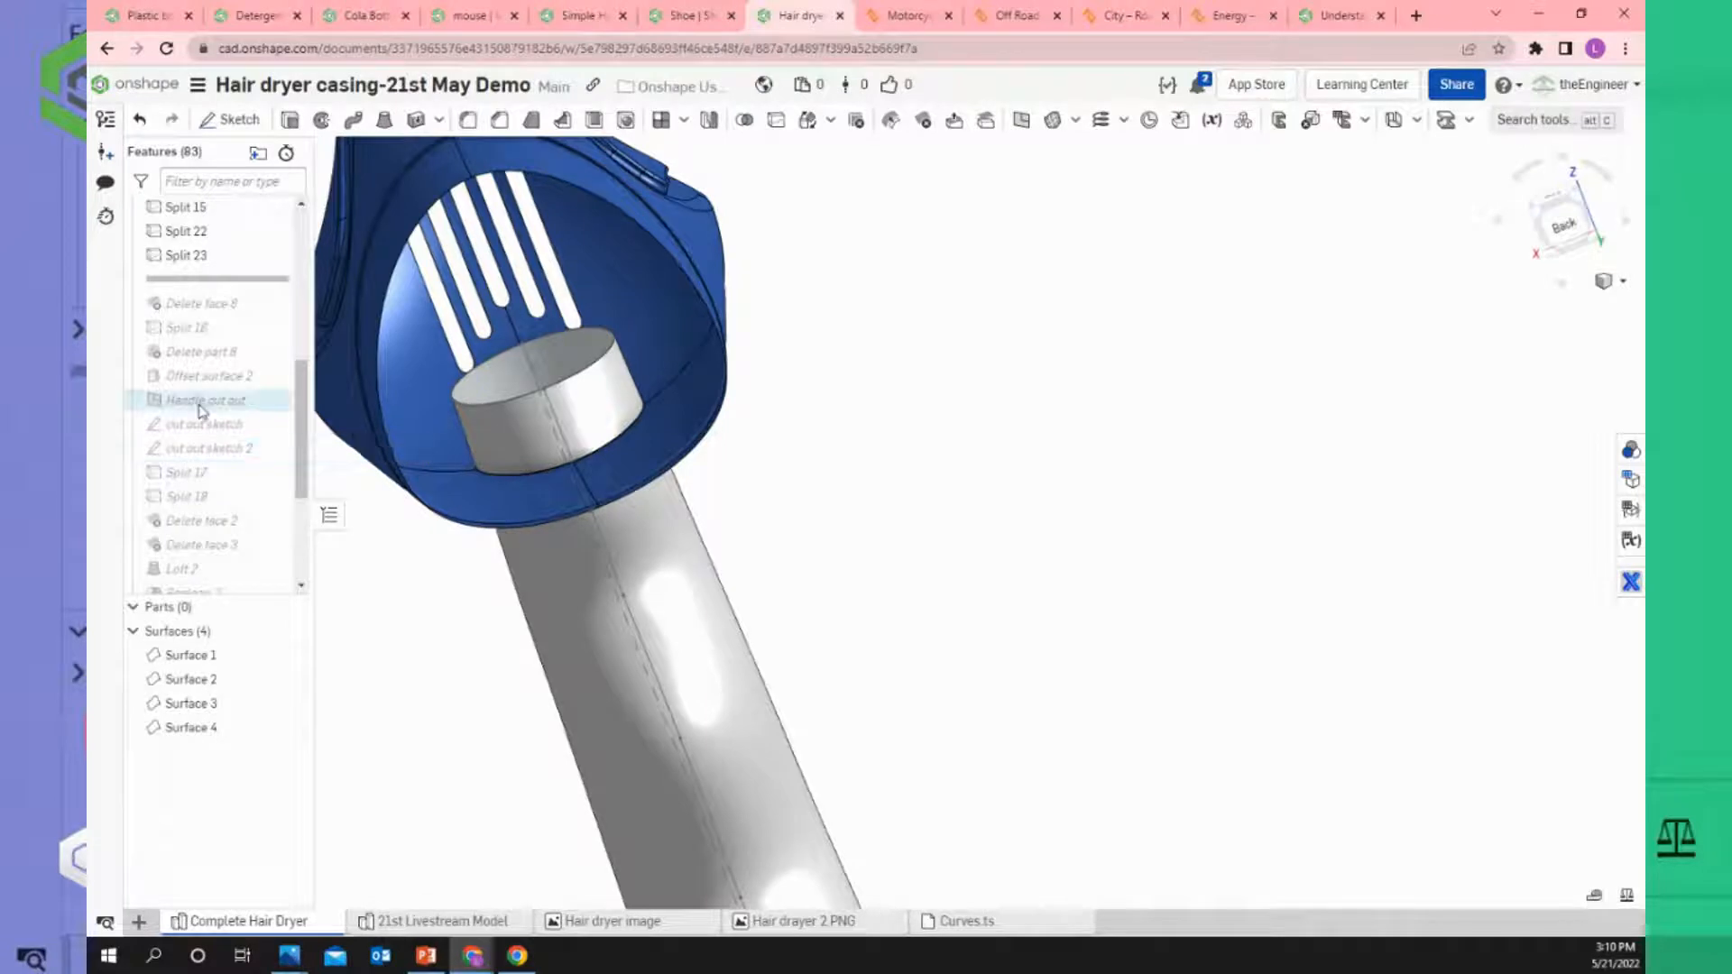
pyautogui.rightClick(202, 409)
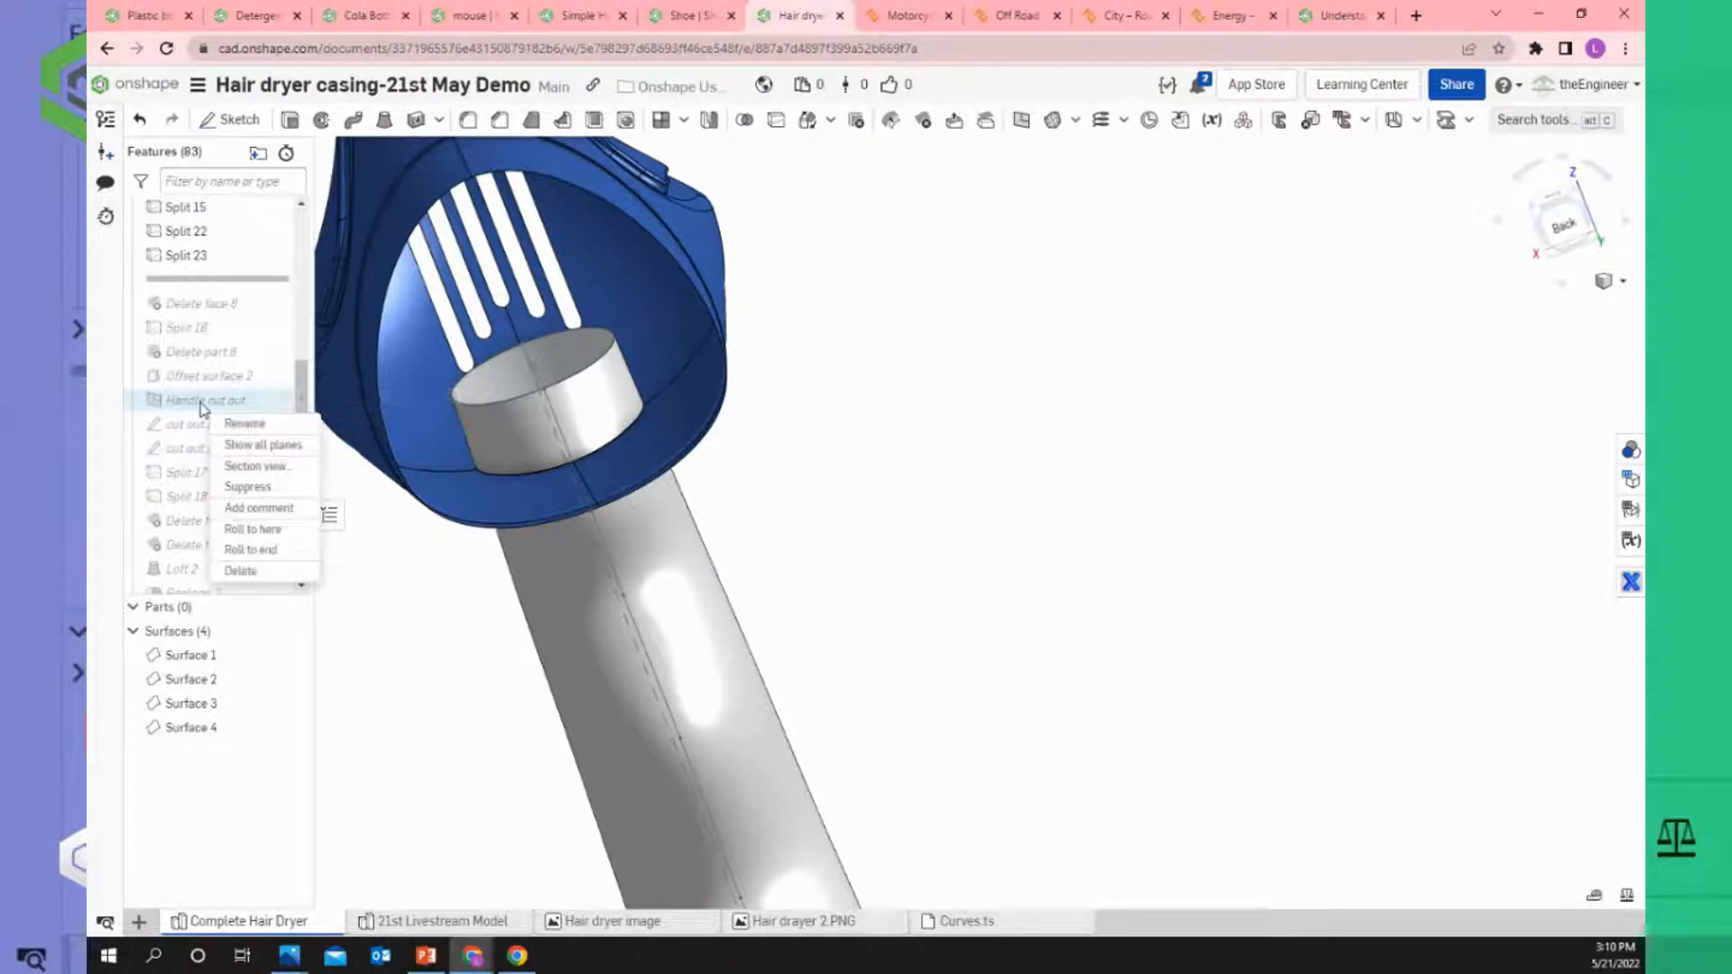
pyautogui.click(267, 534)
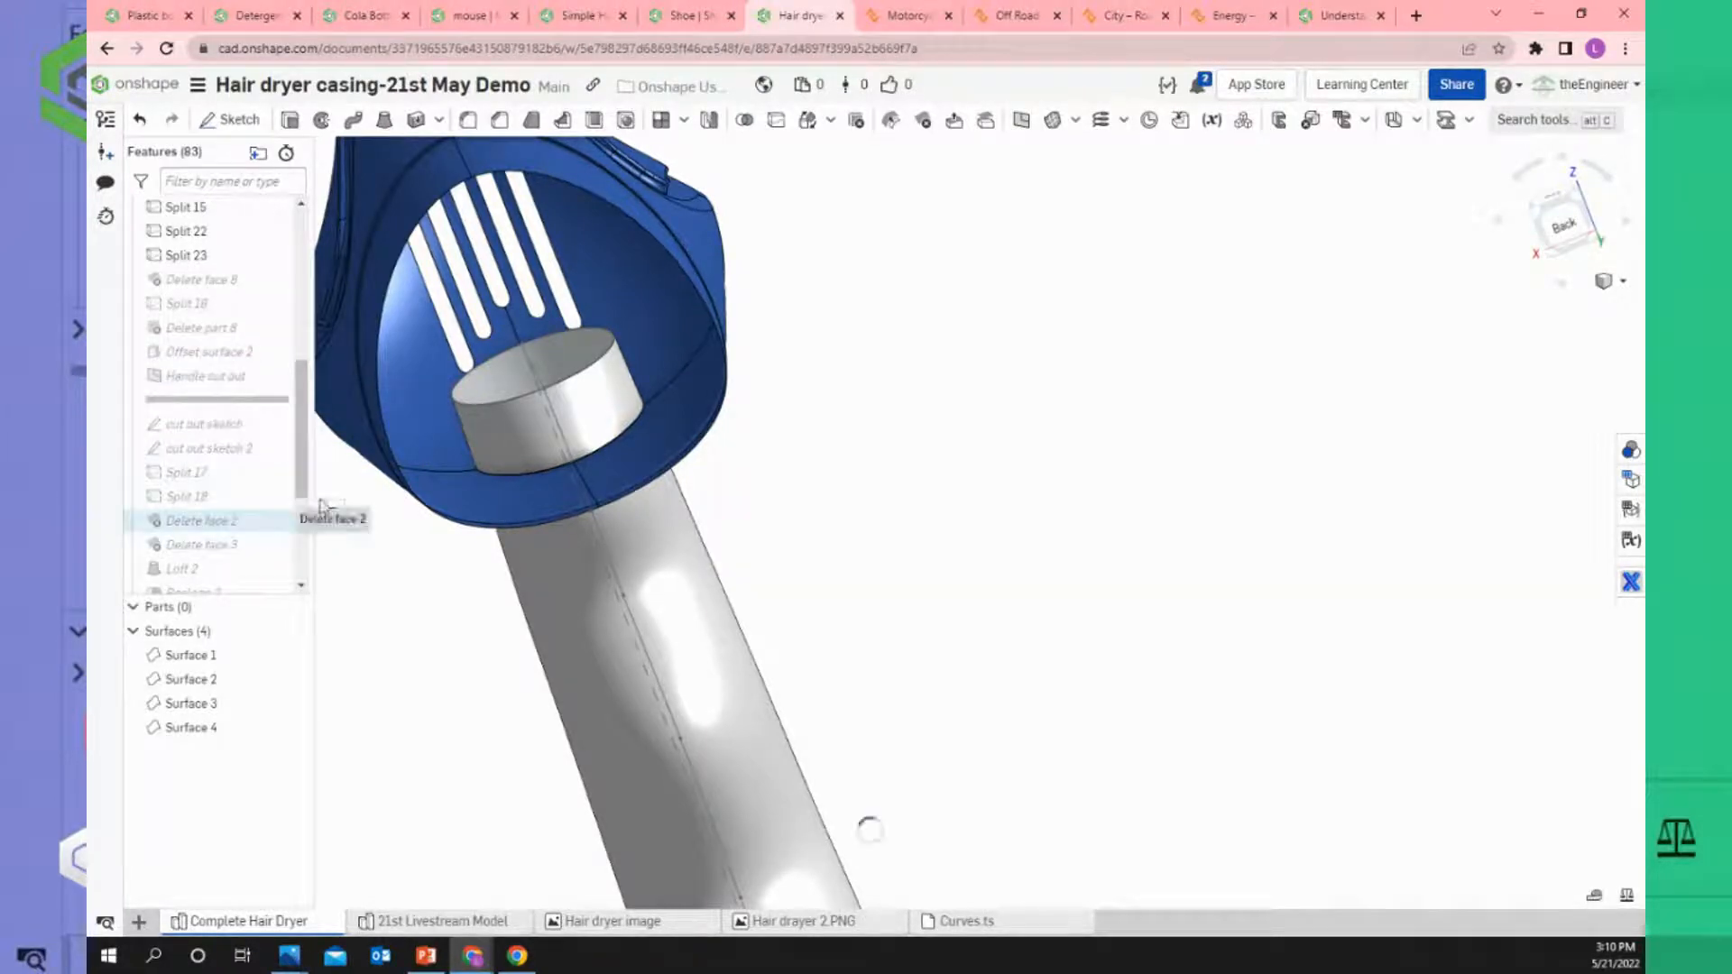
pyautogui.scroll(-5, 495, 456)
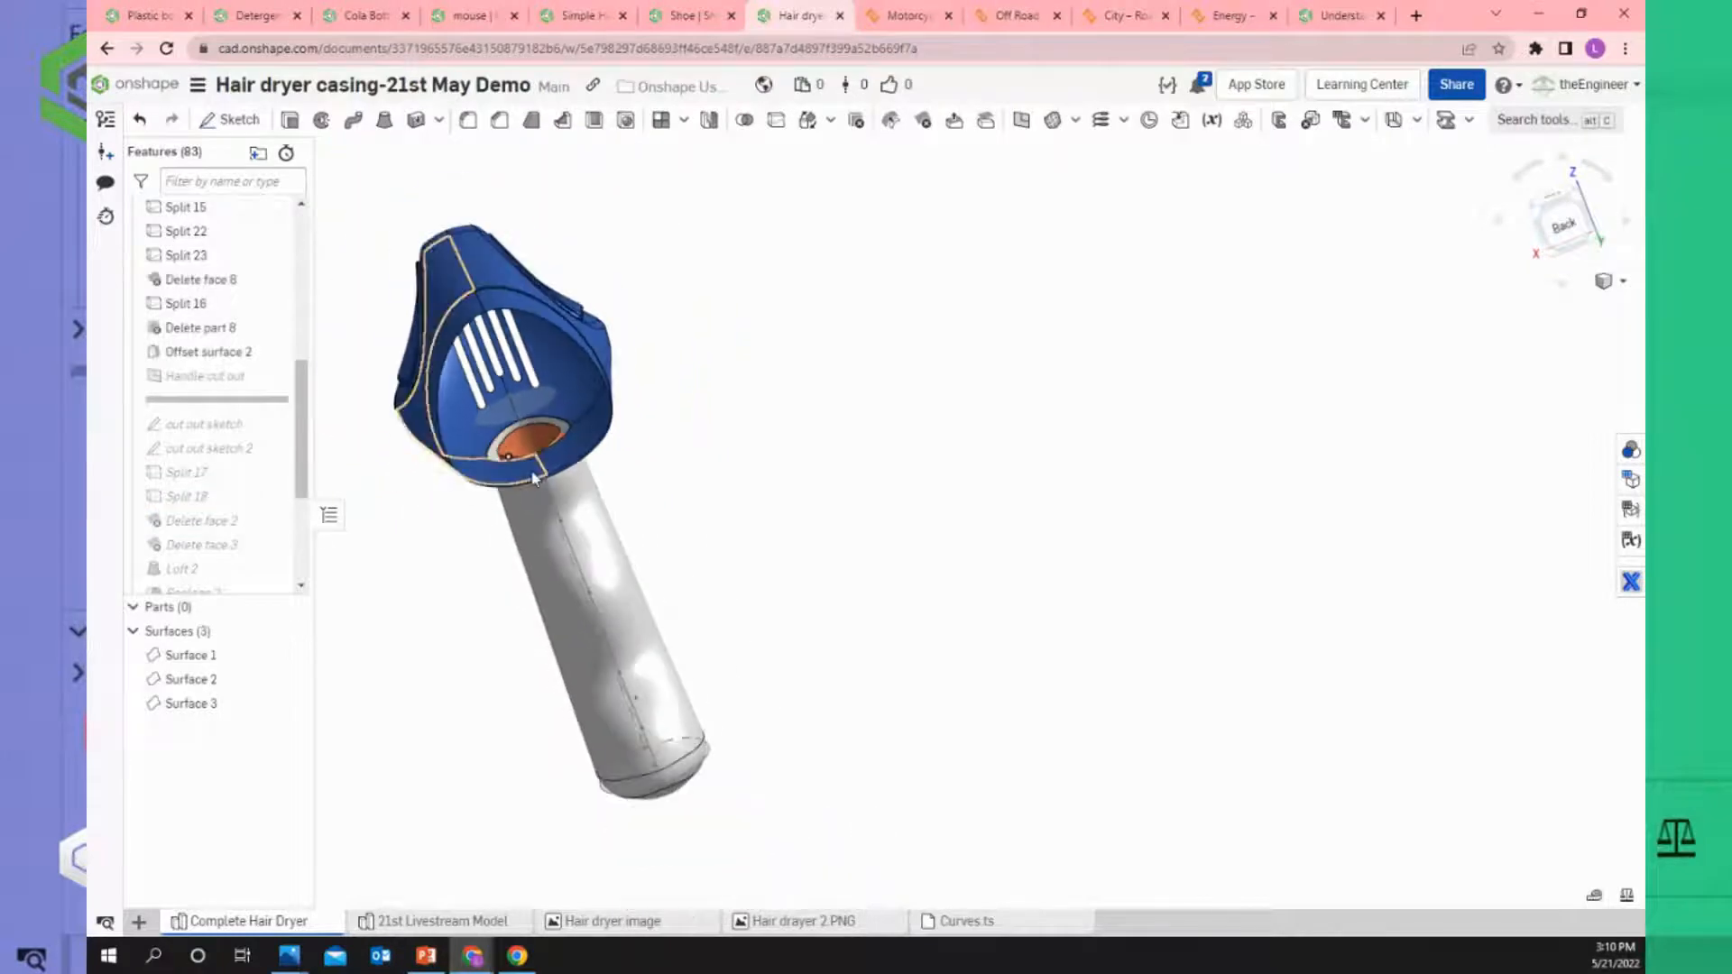
pyautogui.moveTo(536, 473); pyautogui.dragTo(460, 552, button='right')
# Open Offset surface 2 for editing and check the hair dryer image for reference.
pyautogui.rightClick(220, 371)
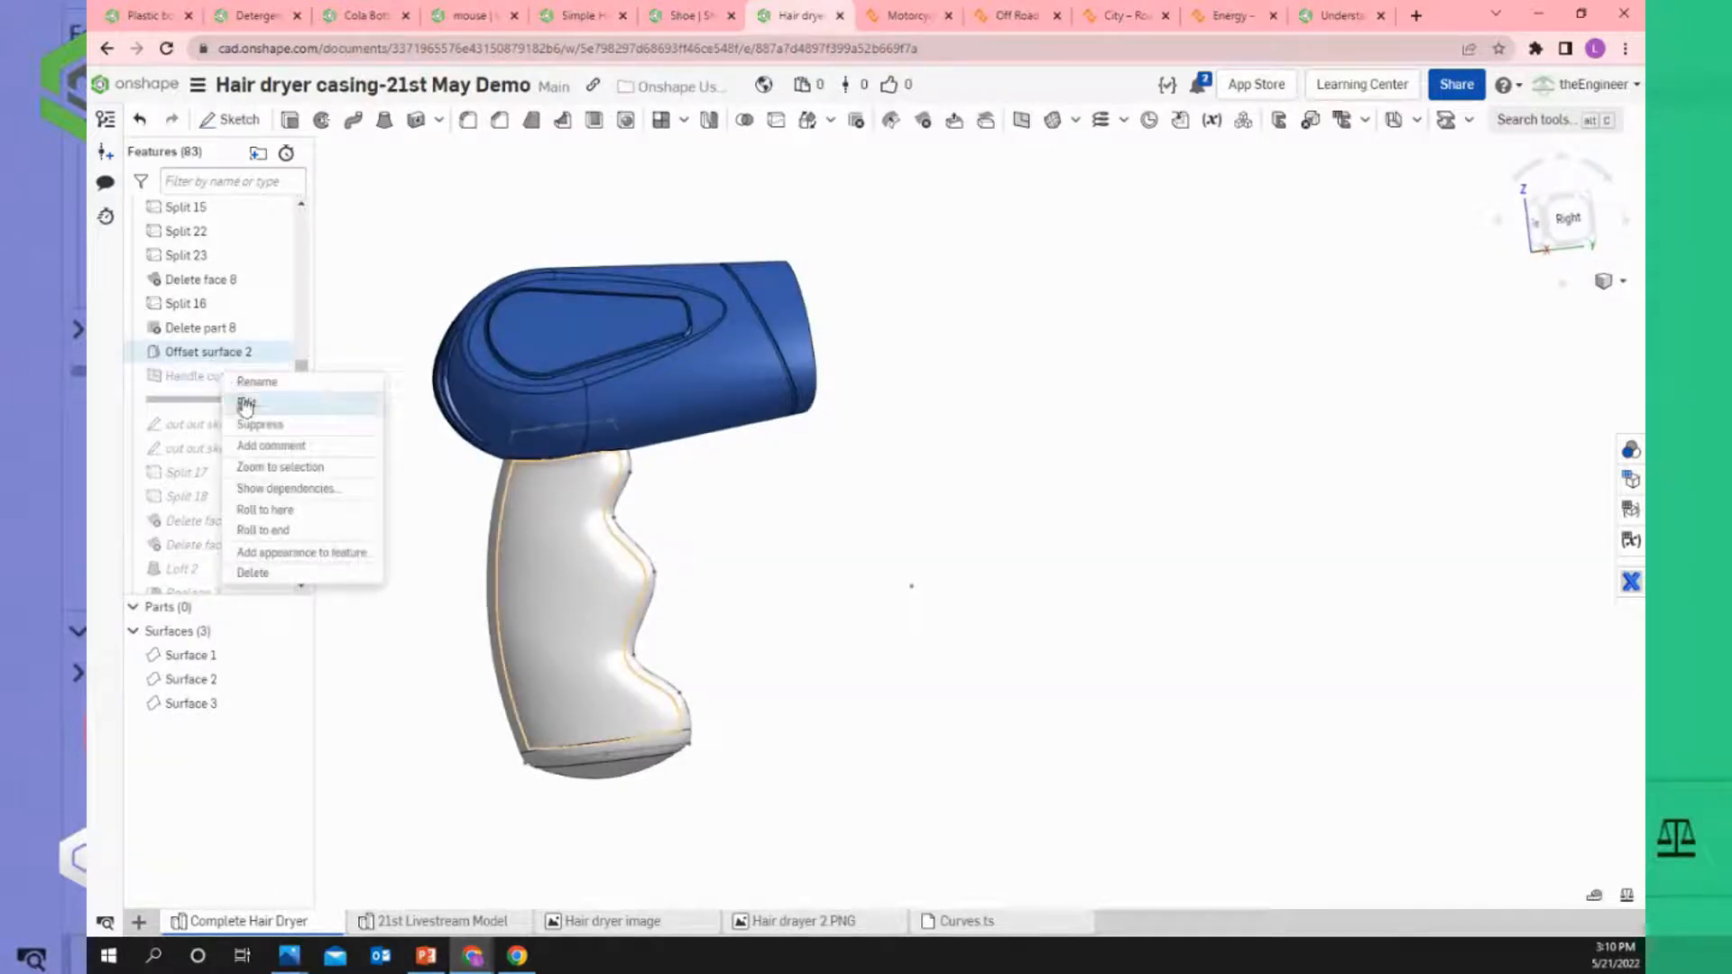
pyautogui.click(255, 406)
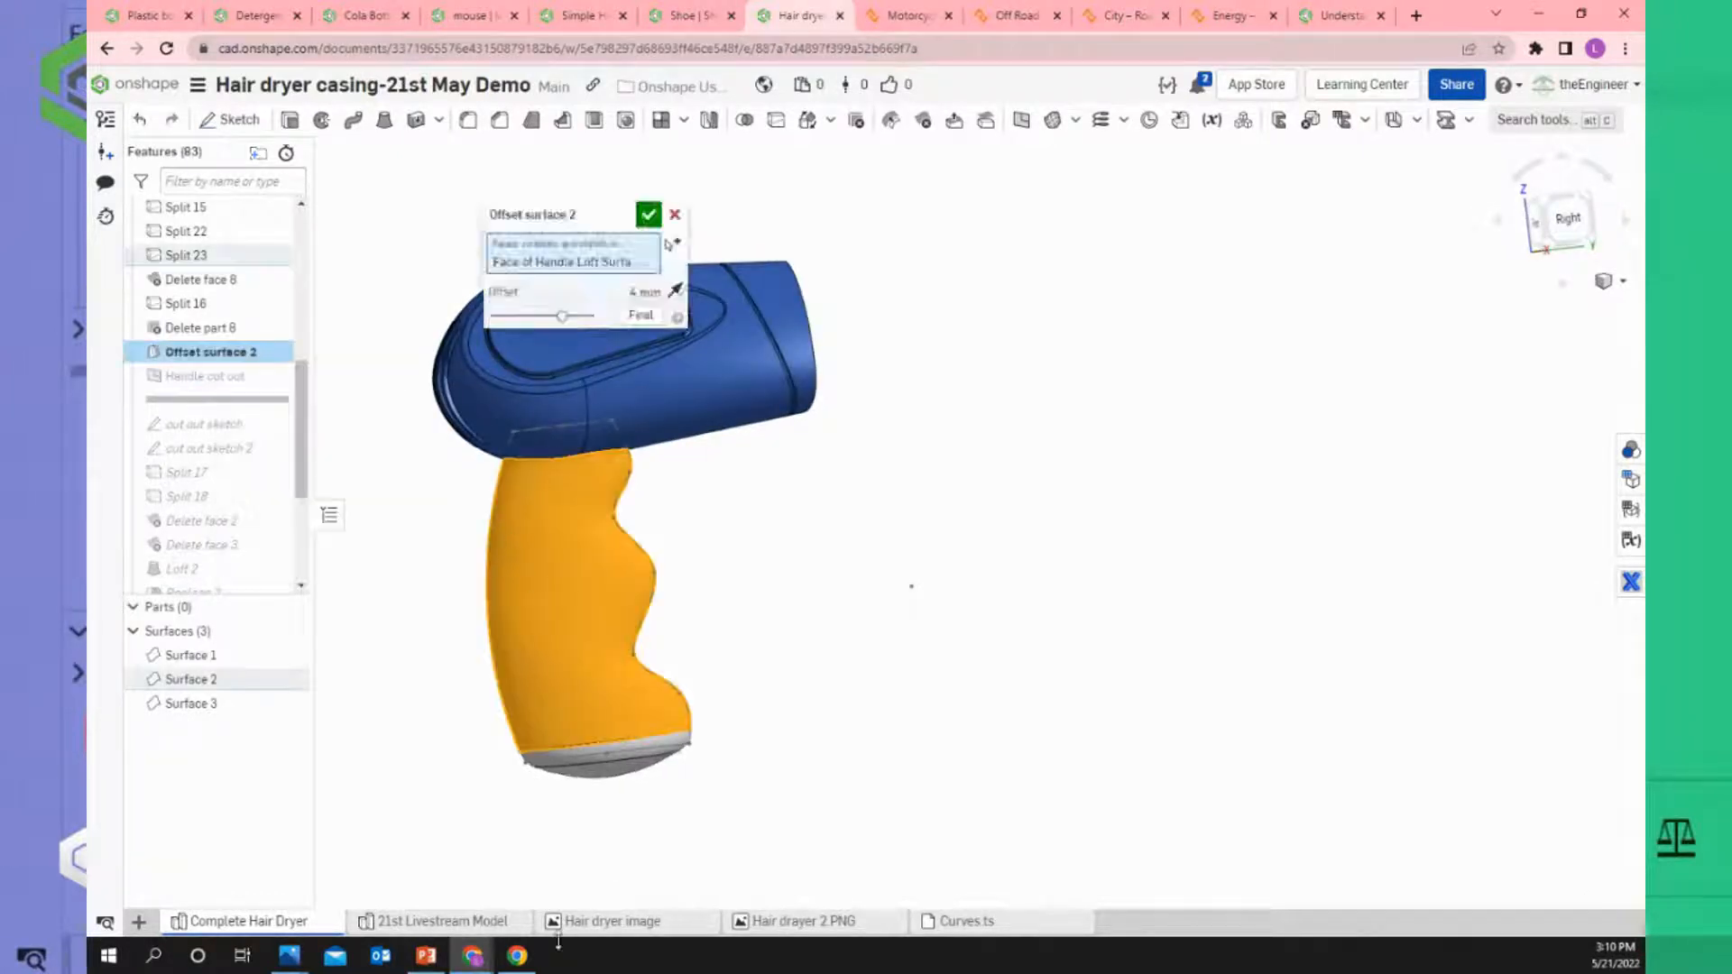
pyautogui.click(592, 922)
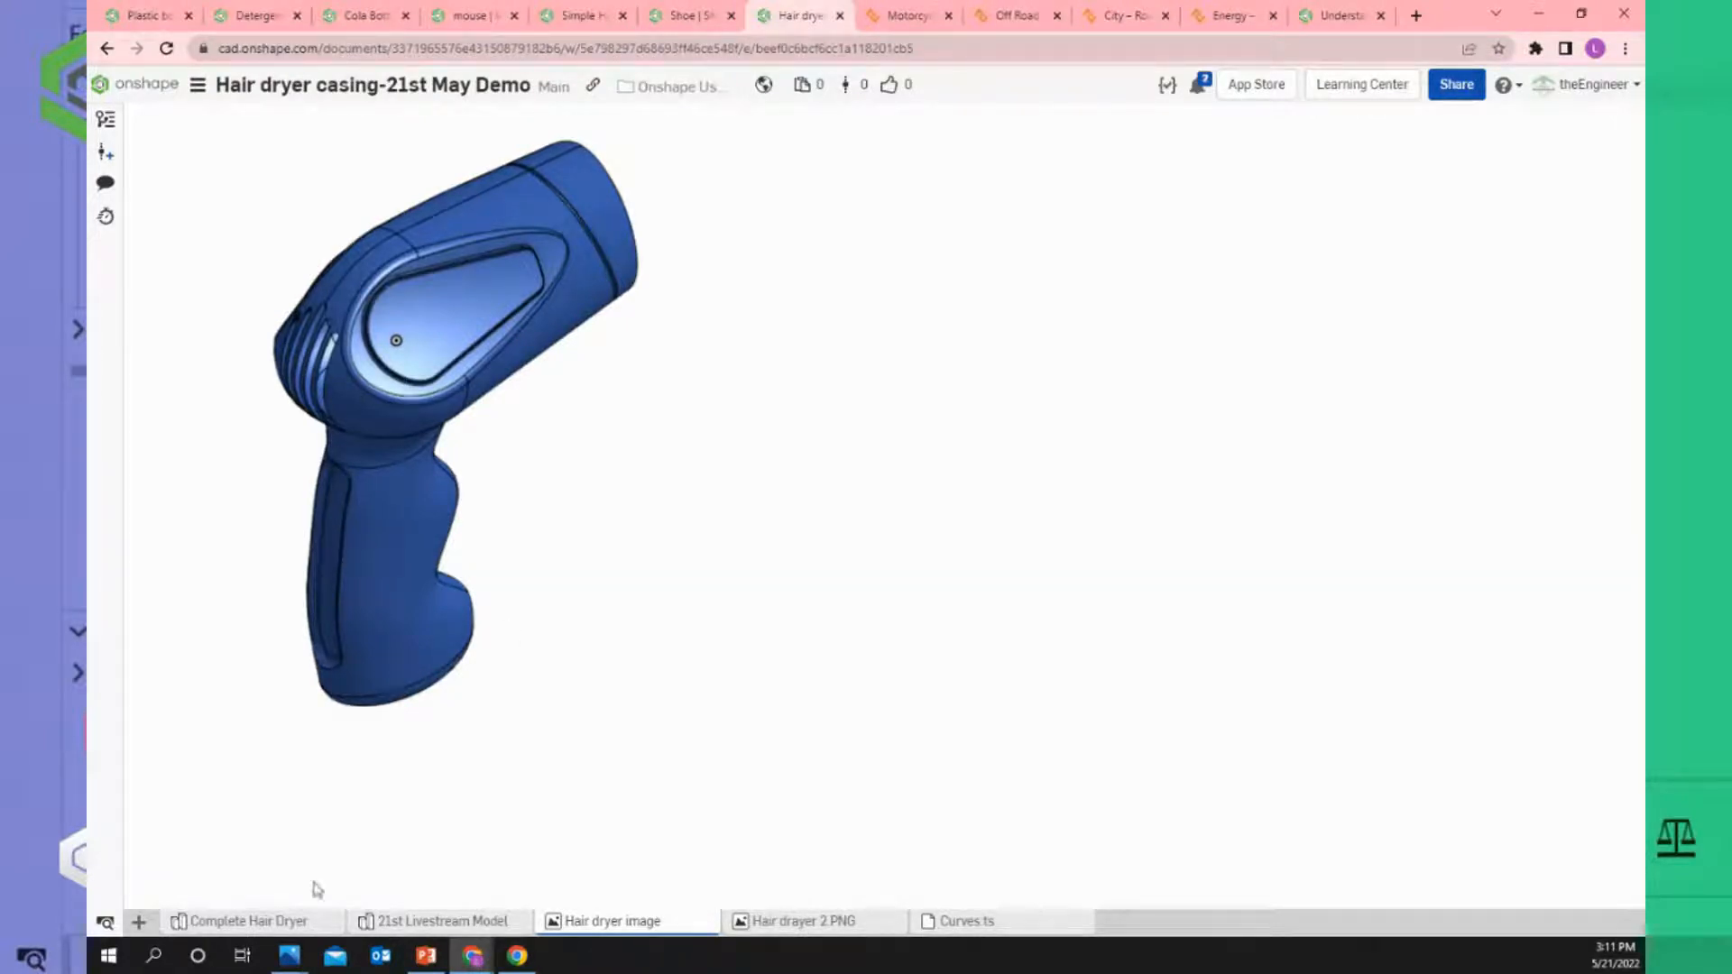
pyautogui.click(279, 929)
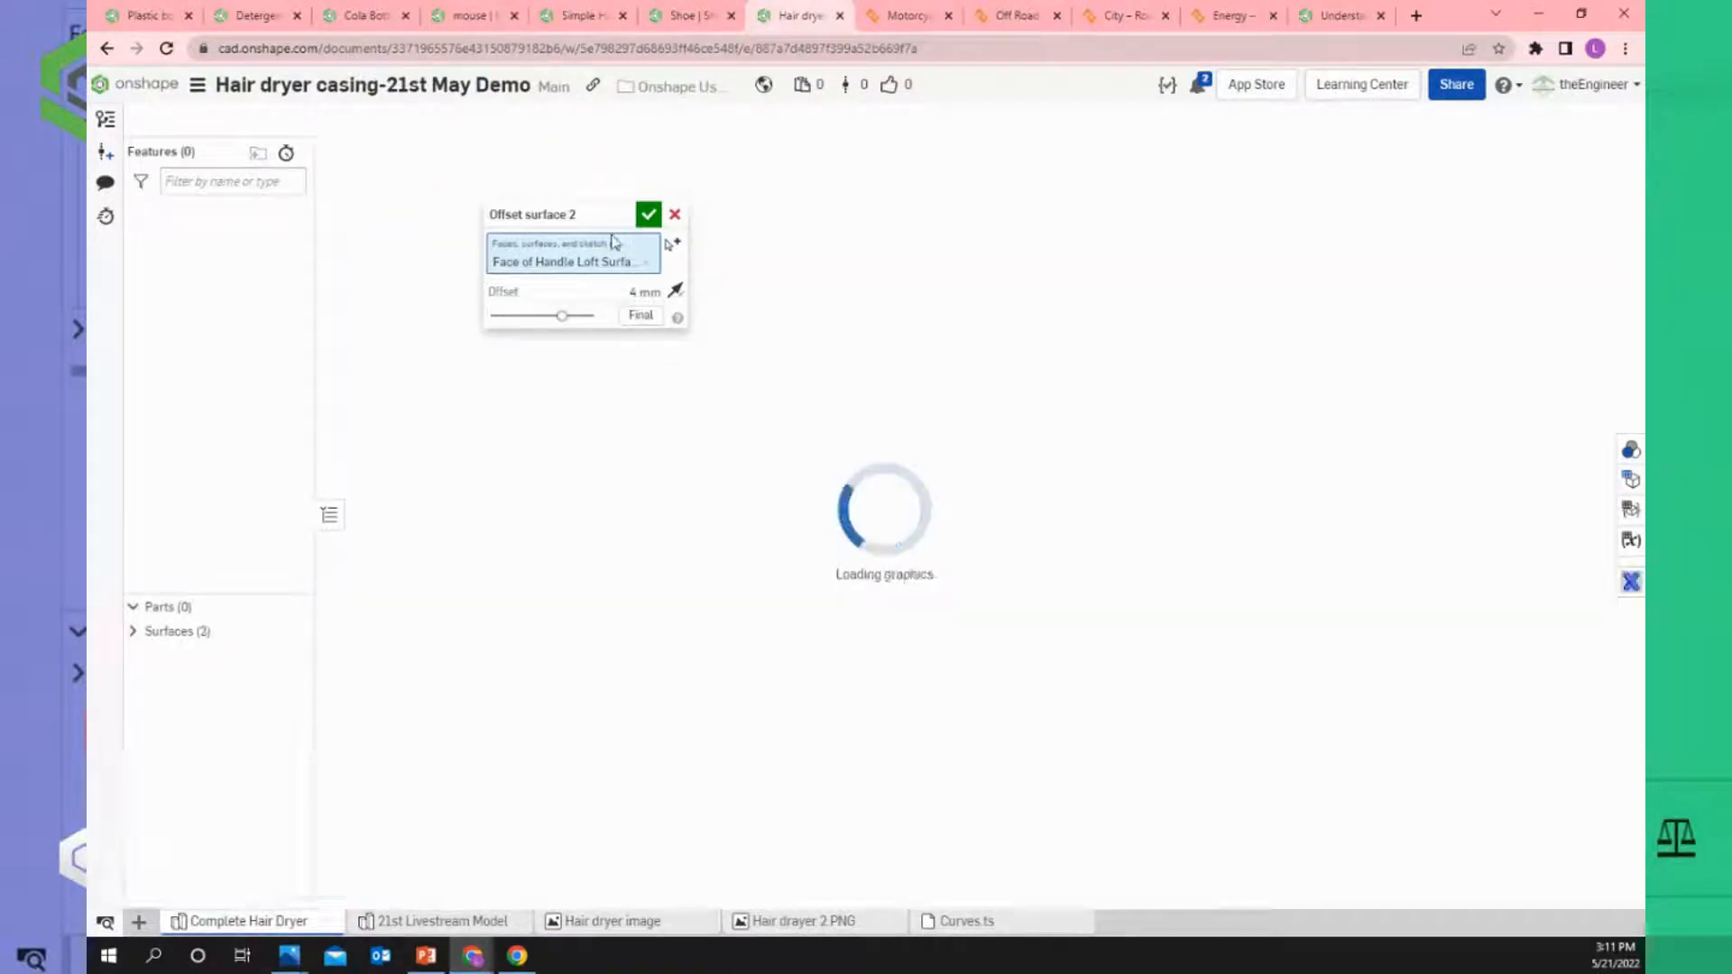
# Inspect the offset handle surface inside the casing up close and cancel the Offset surface 2 edit.
pyautogui.moveTo(683, 519); pyautogui.dragTo(631, 456, button='right')
pyautogui.scroll(5, 629, 468)
pyautogui.scroll(2, 629, 469)
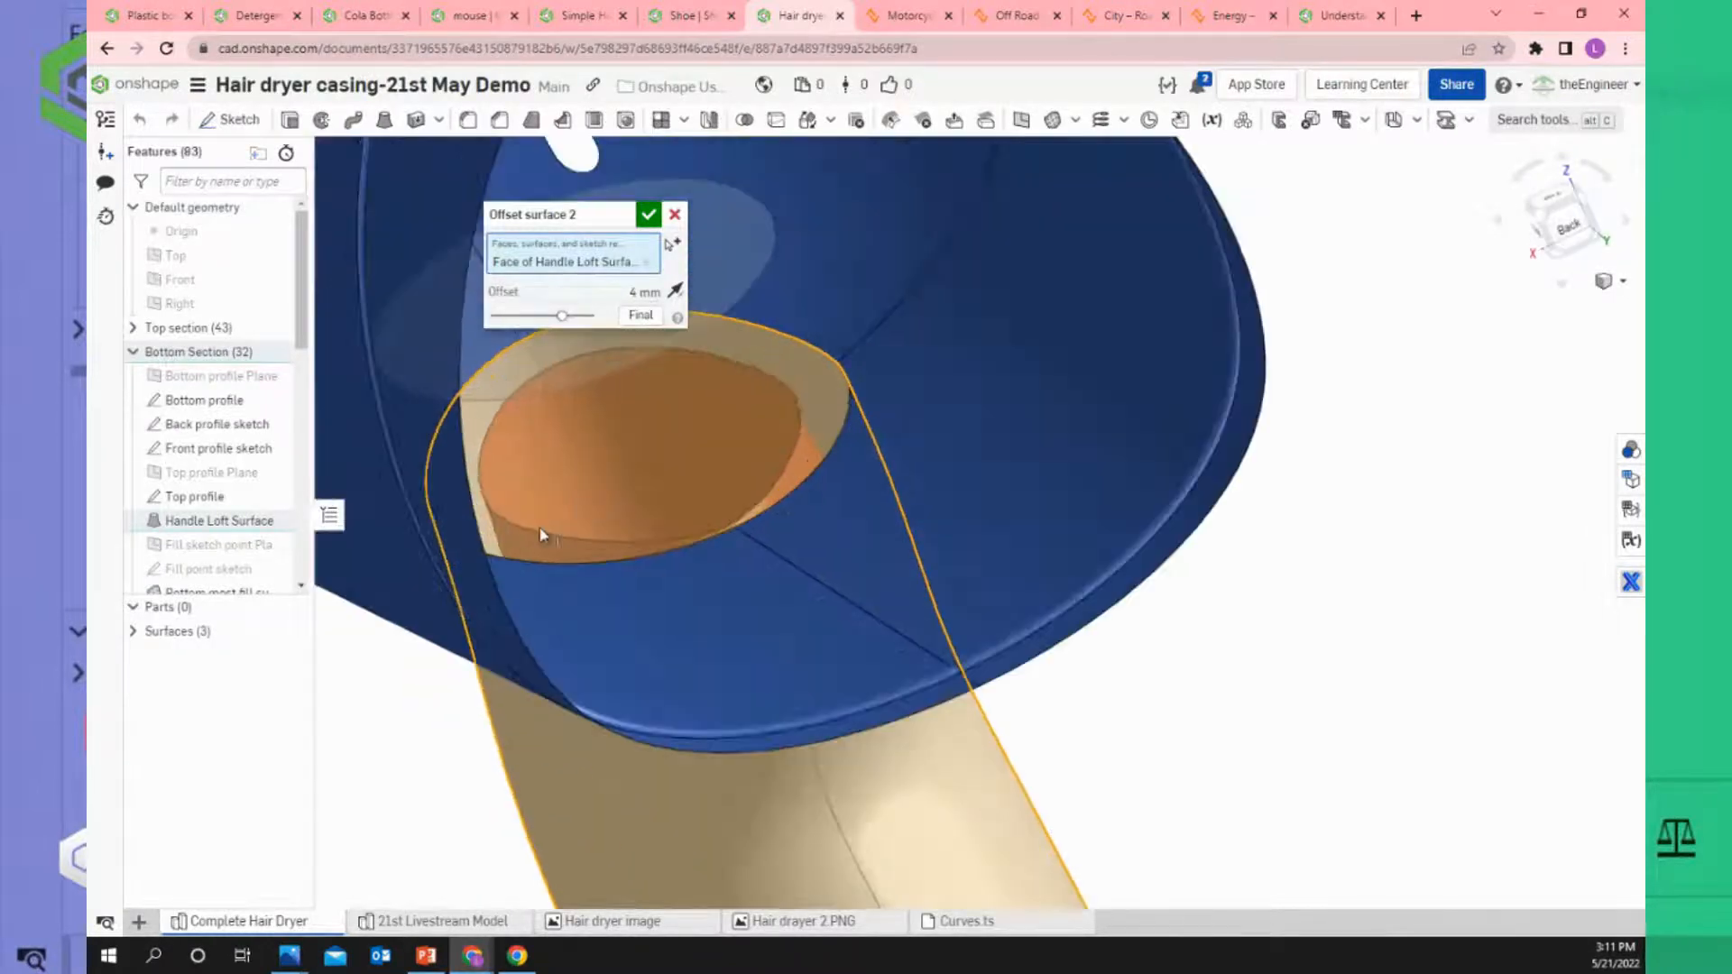
pyautogui.click(675, 215)
# Roll the model forward to just after cut out sketch 2.
pyautogui.scroll(-2, 637, 286)
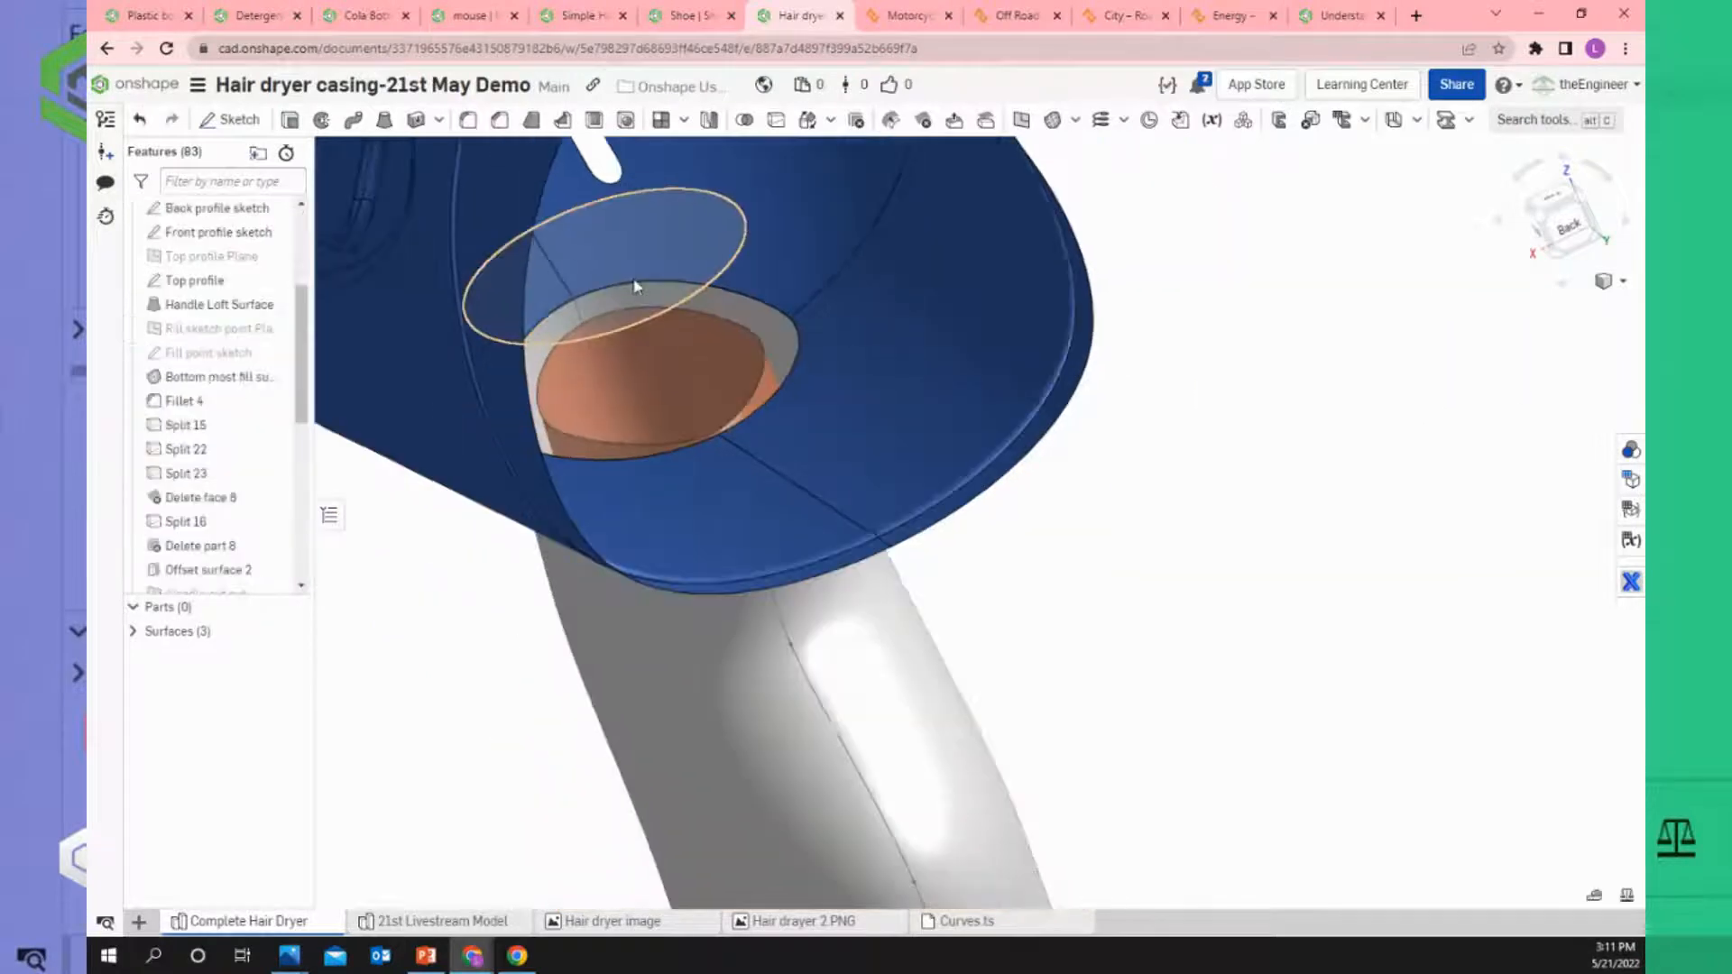
pyautogui.scroll(-5, 629, 384)
pyautogui.moveTo(475, 557); pyautogui.dragTo(574, 526, button='right')
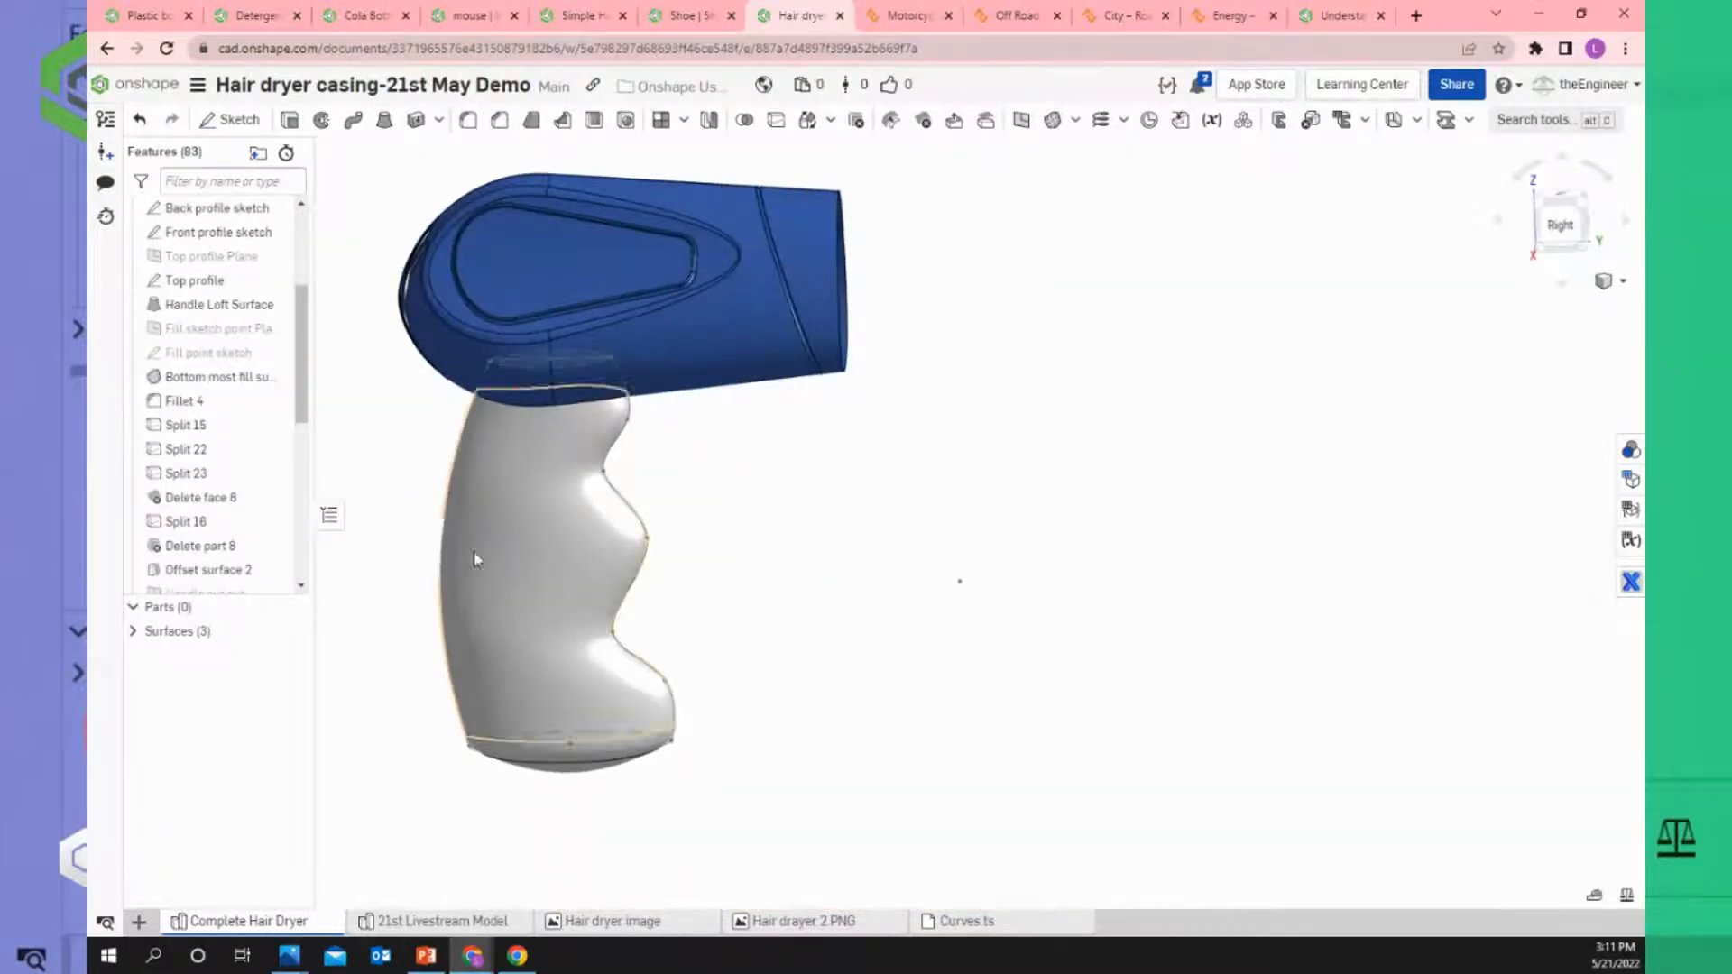
pyautogui.scroll(-3, 308, 414)
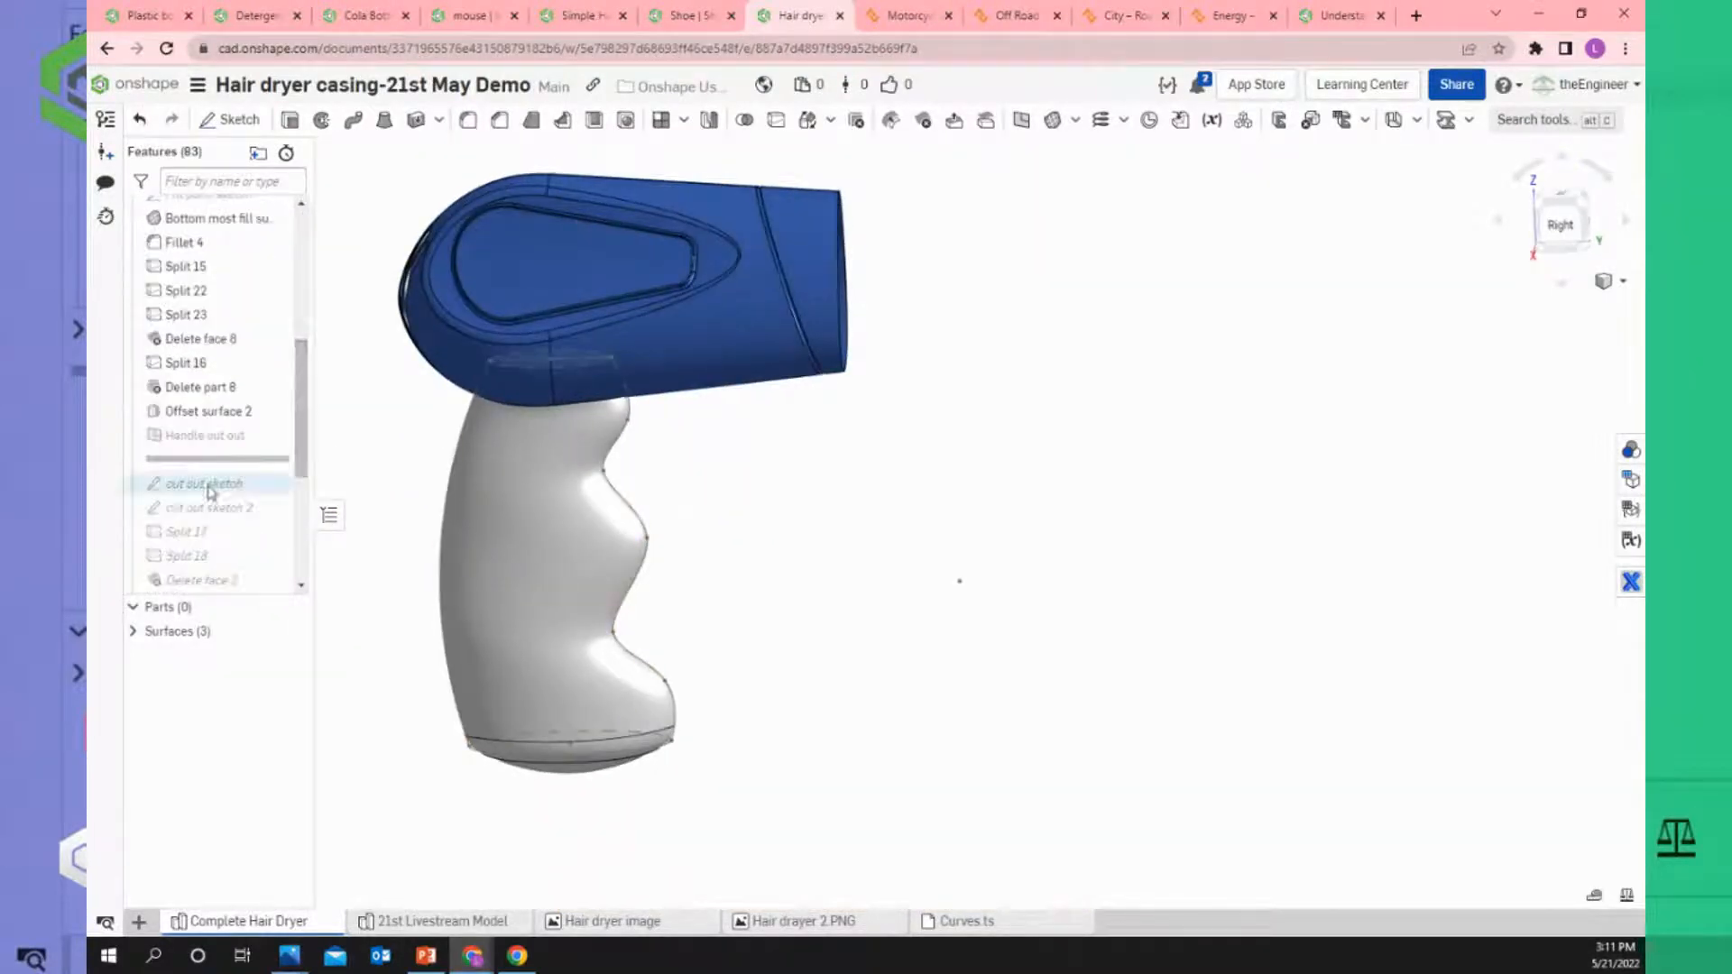
pyautogui.rightClick(210, 491)
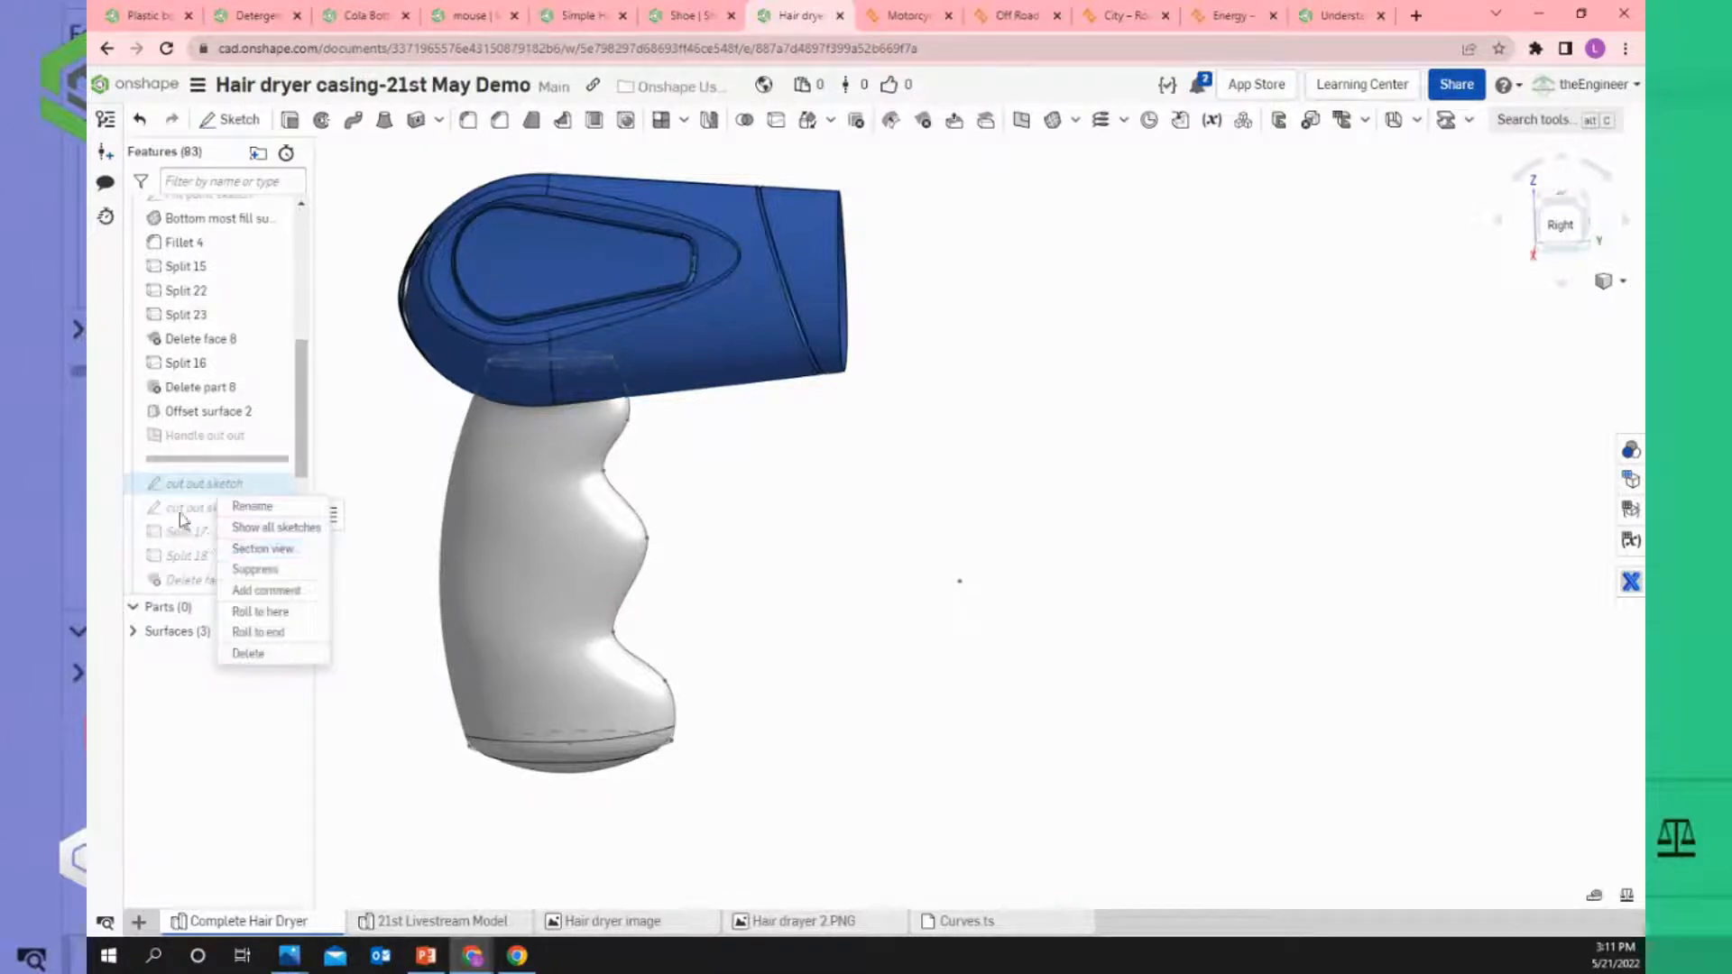
pyautogui.rightClick(180, 512)
pyautogui.click(233, 620)
# Show the cut-out slot sketch in front of the handle and hide the Top profile sketch.
pyautogui.scroll(-3, 420, 550)
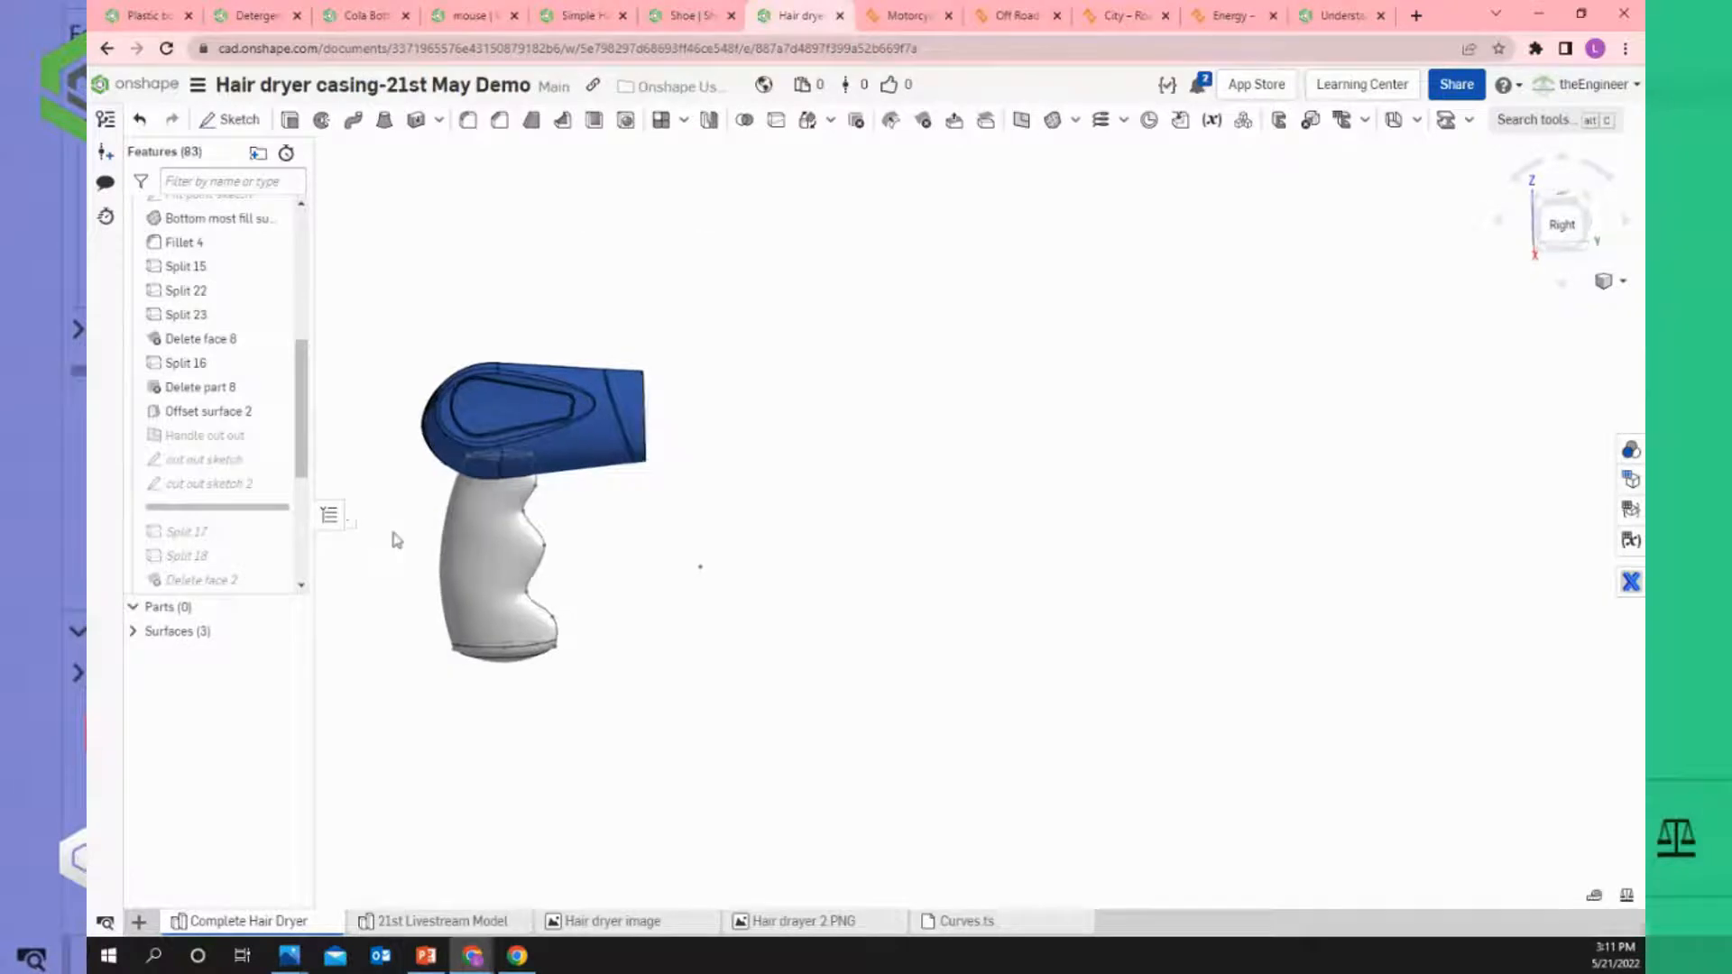
pyautogui.moveTo(391, 537)
pyautogui.mouseDown(button='right')
pyautogui.moveTo(532, 506)
pyautogui.moveTo(572, 545)
pyautogui.moveTo(403, 538)
pyautogui.mouseUp(button='right')
pyautogui.scroll(3, 402, 537)
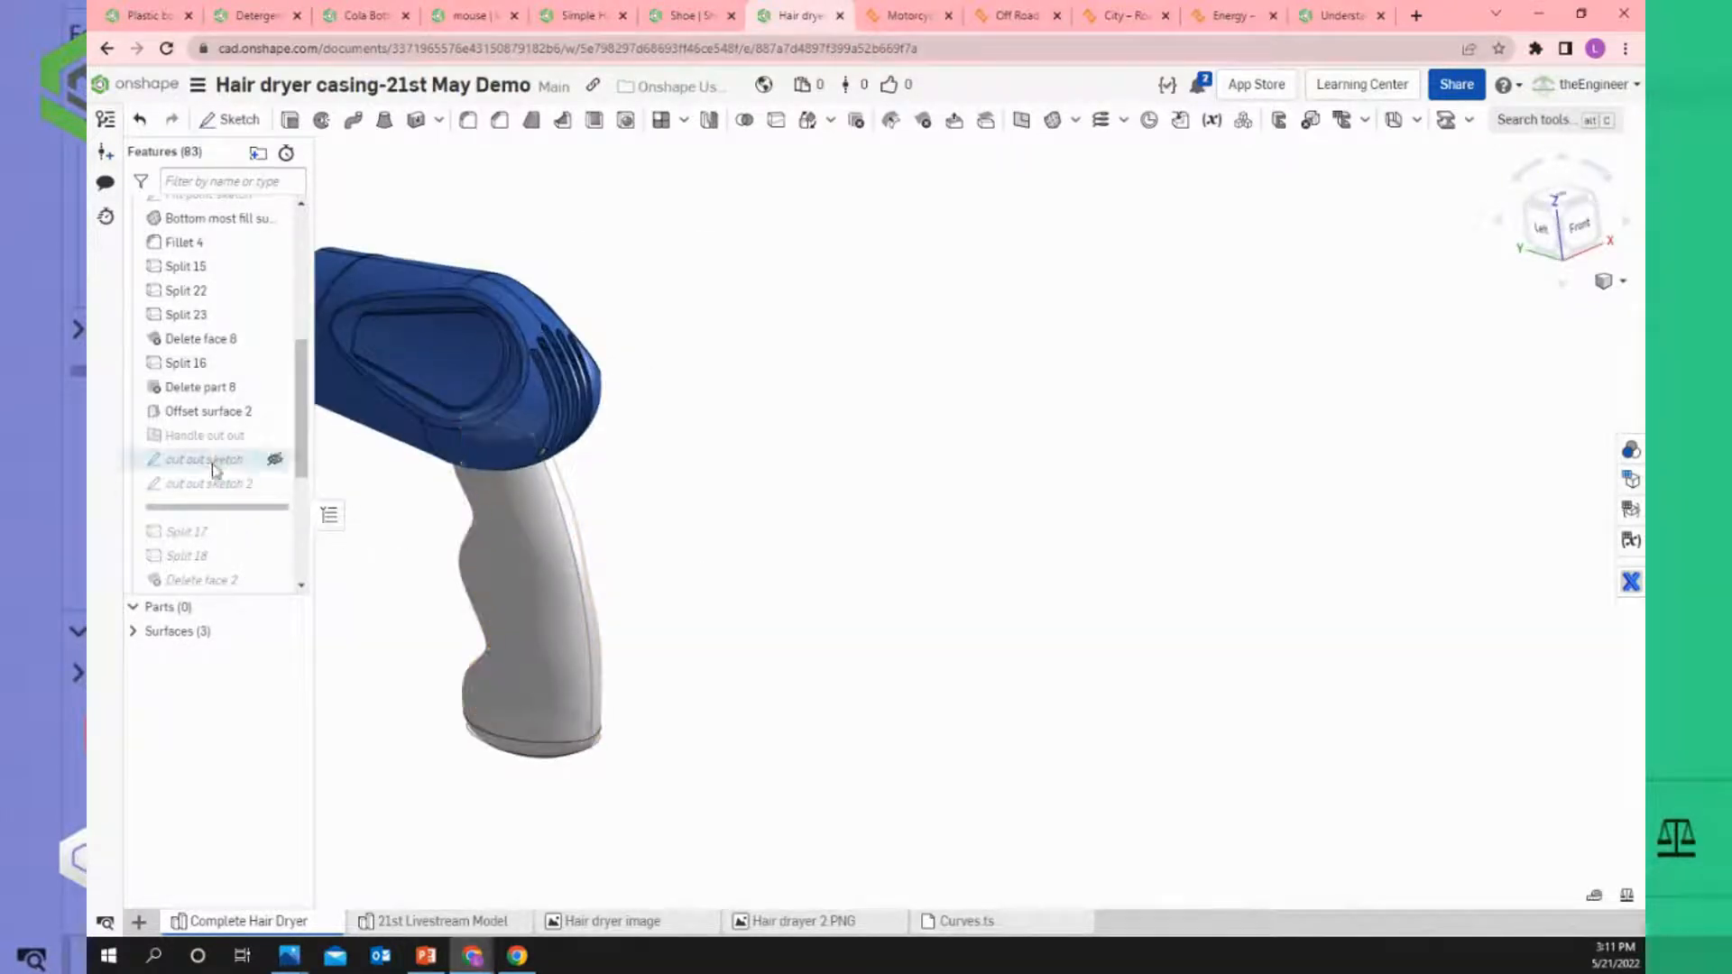
pyautogui.click(275, 484)
pyautogui.scroll(4, 661, 567)
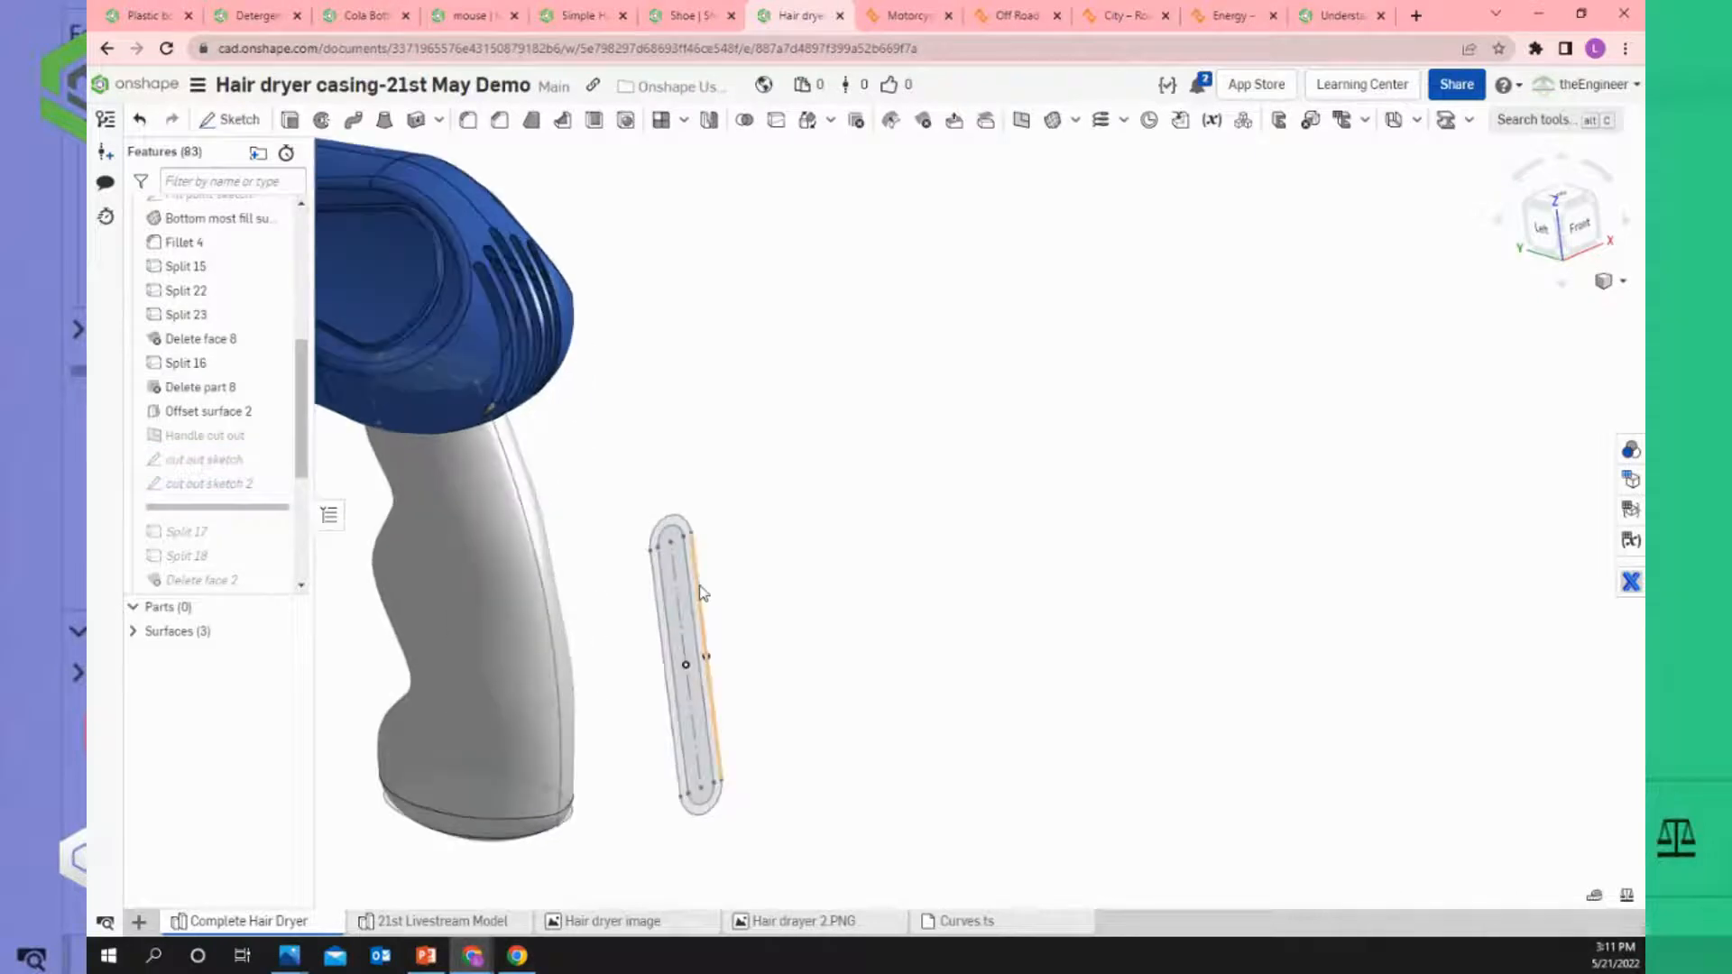
pyautogui.rightClick(398, 363)
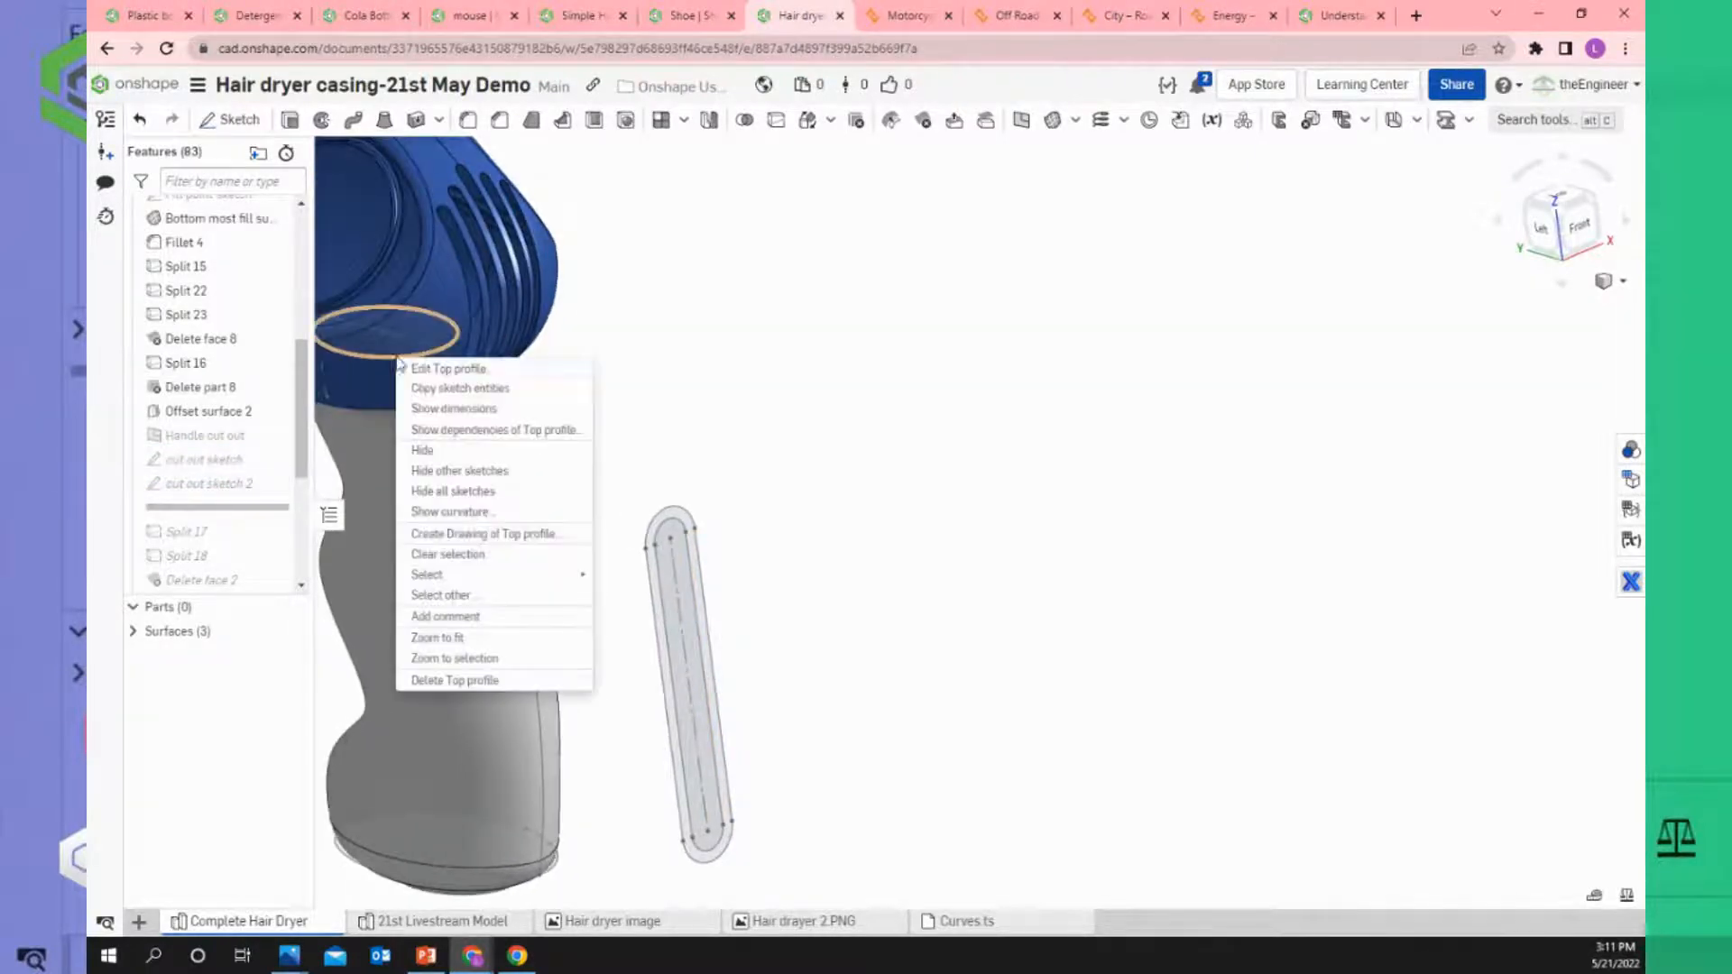
pyautogui.click(425, 448)
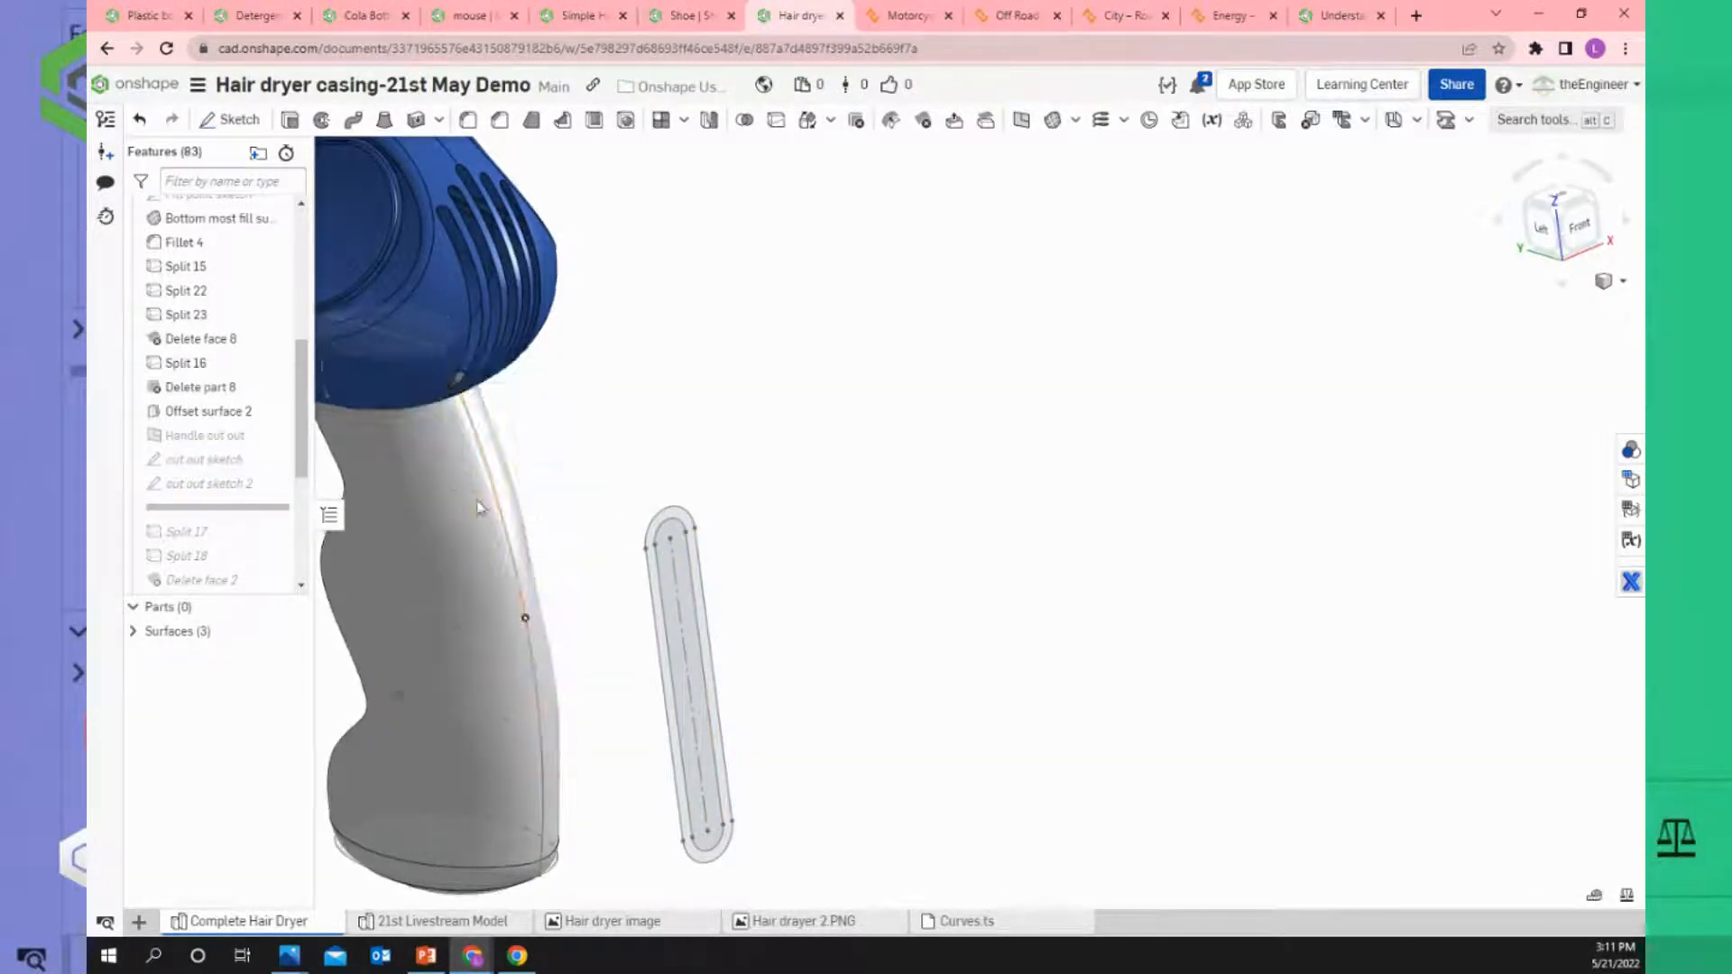
# Start a face Split with the outer handle loft surface as the face to split.
pyautogui.click(775, 122)
pyautogui.moveTo(558, 215); pyautogui.dragTo(739, 174)
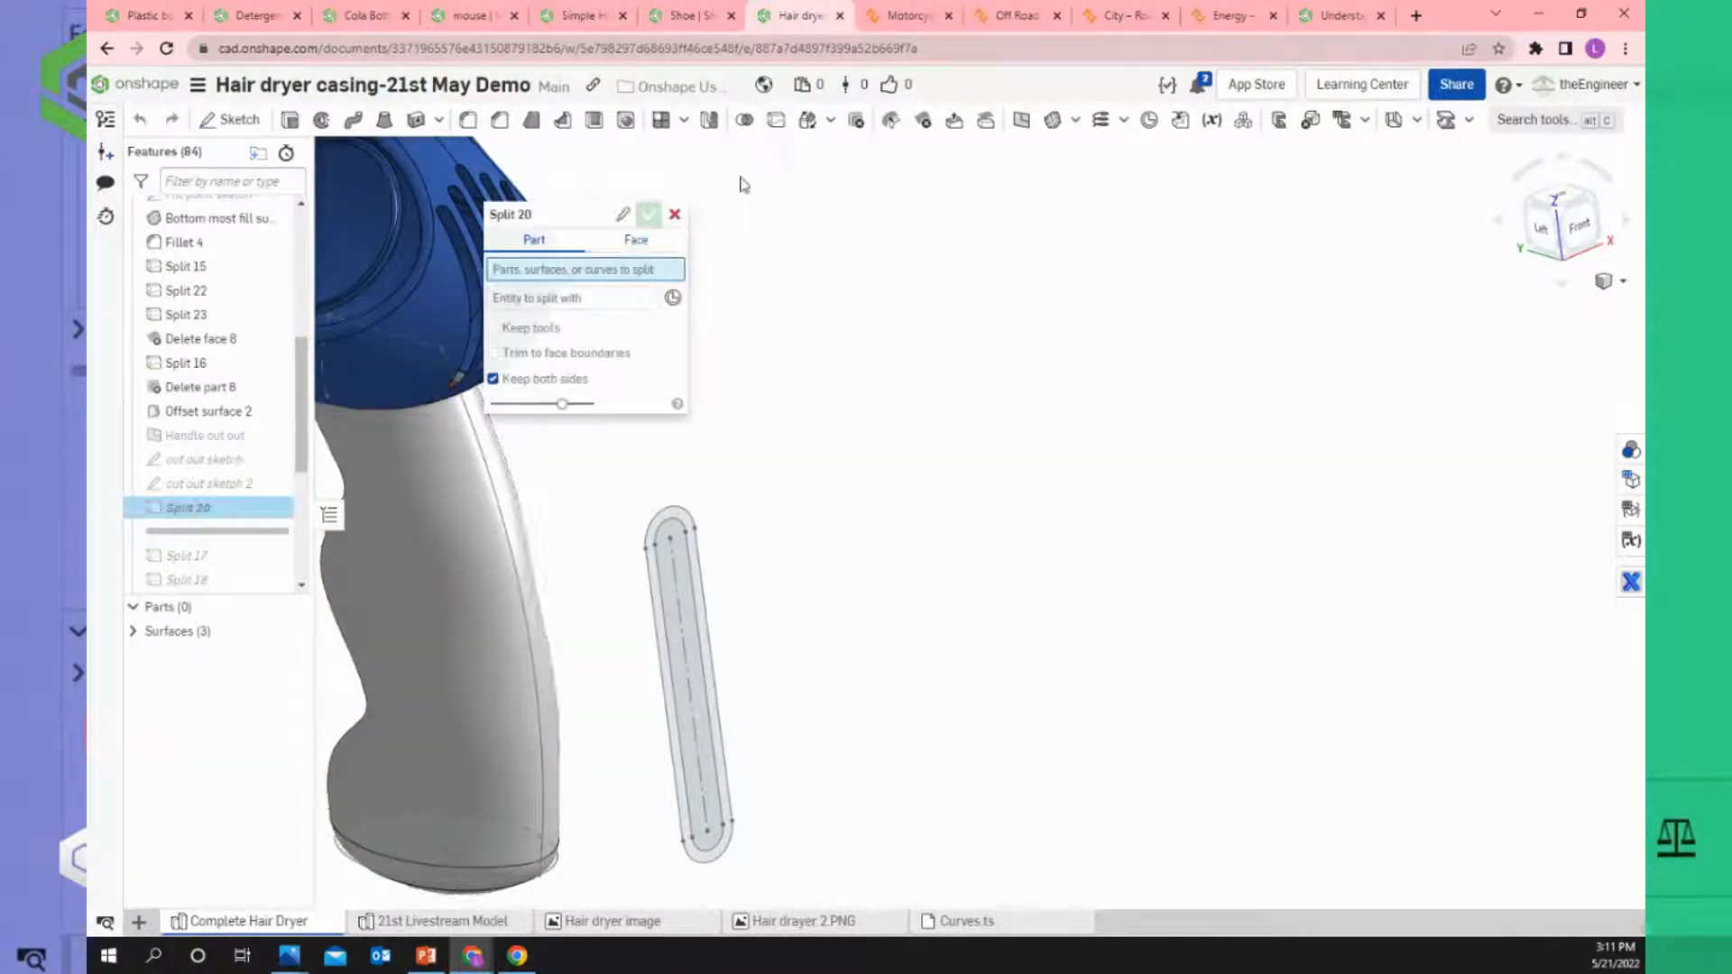
pyautogui.scroll(-2, 545, 468)
pyautogui.scroll(2, 485, 530)
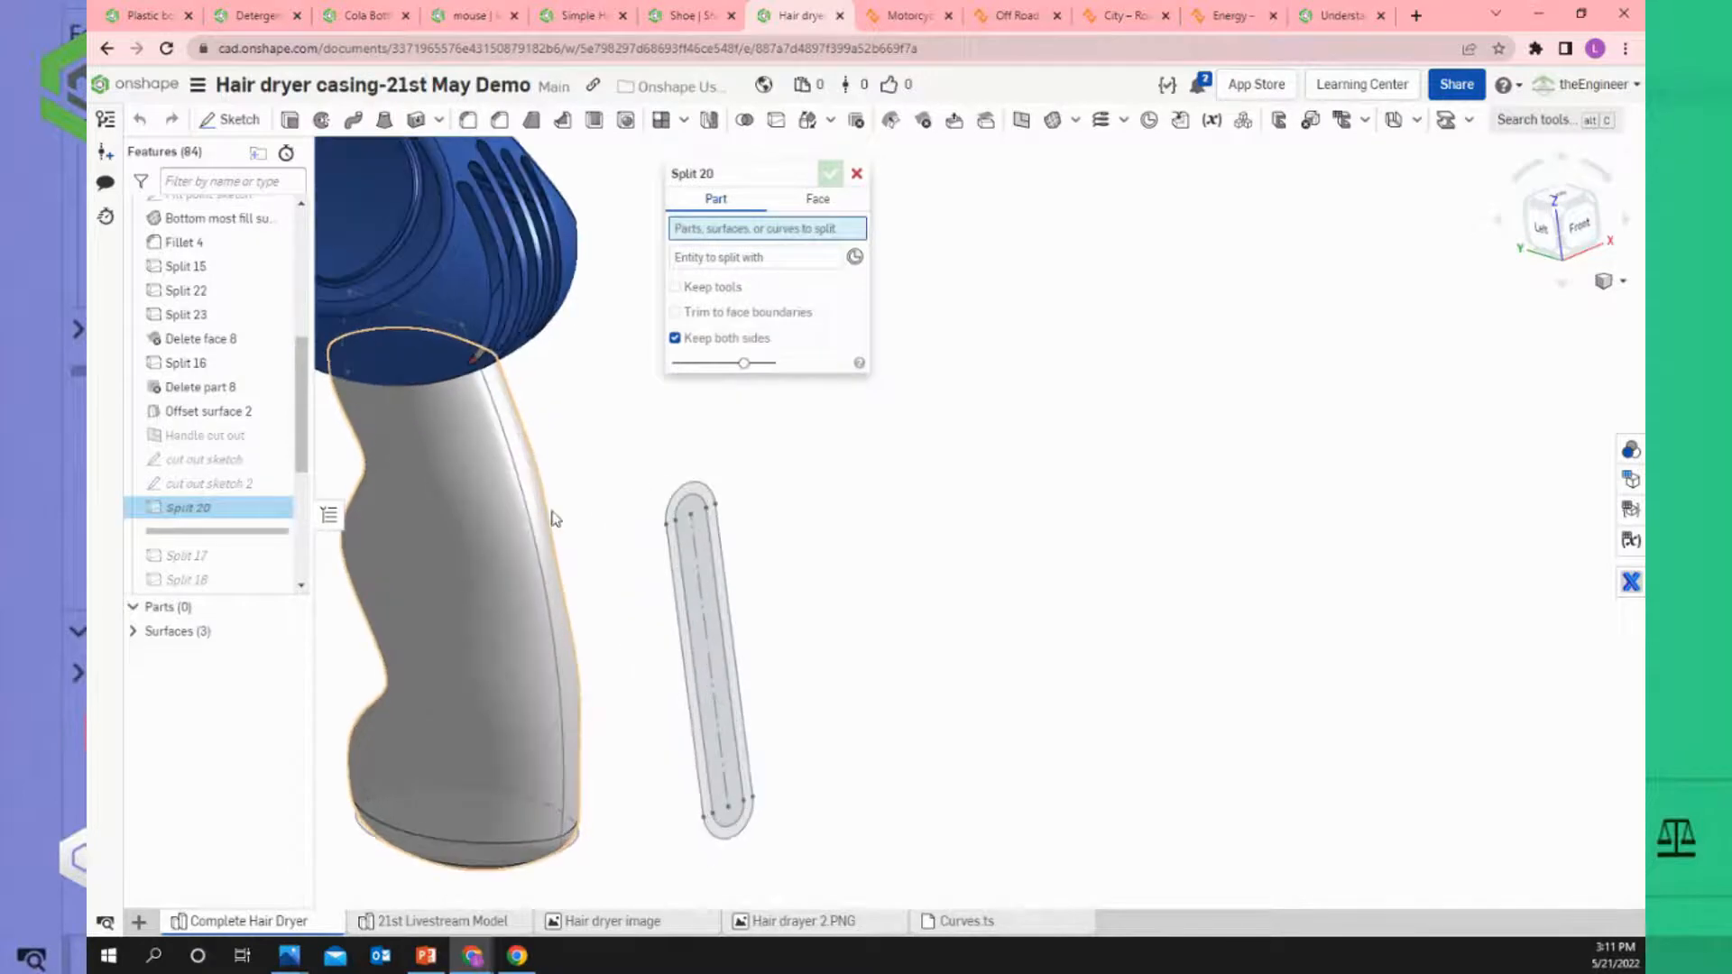
pyautogui.moveTo(548, 513); pyautogui.dragTo(544, 469, button='right')
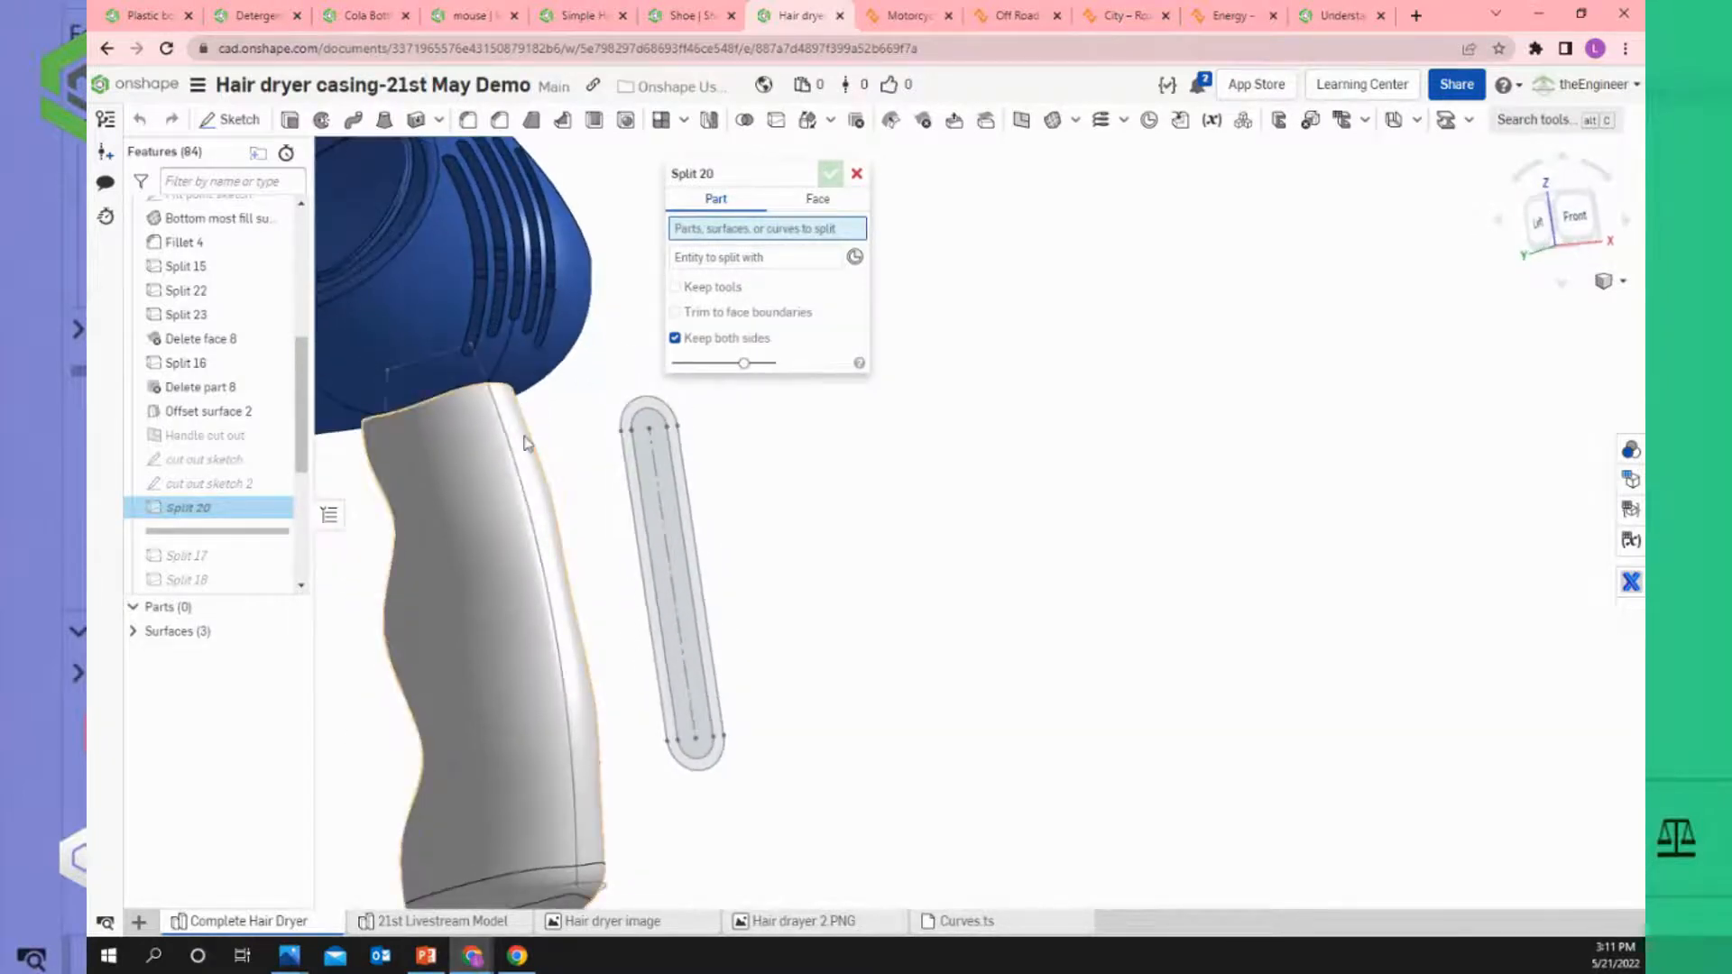
pyautogui.scroll(4, 528, 442)
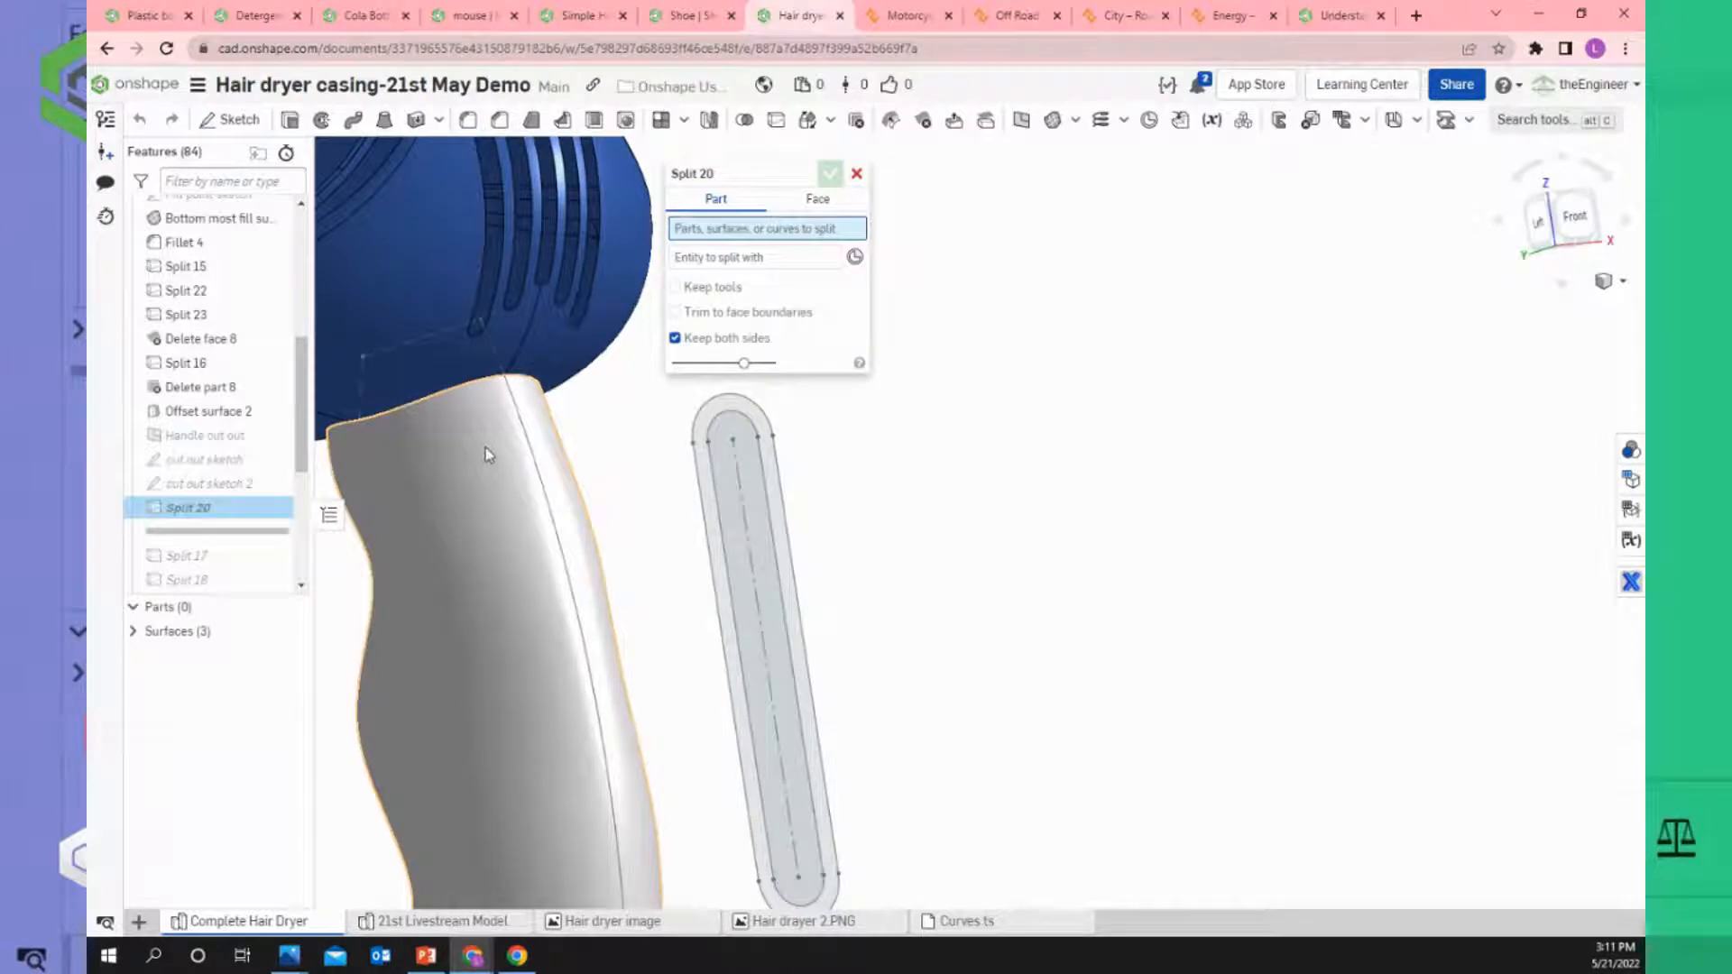
pyautogui.scroll(-3, 486, 448)
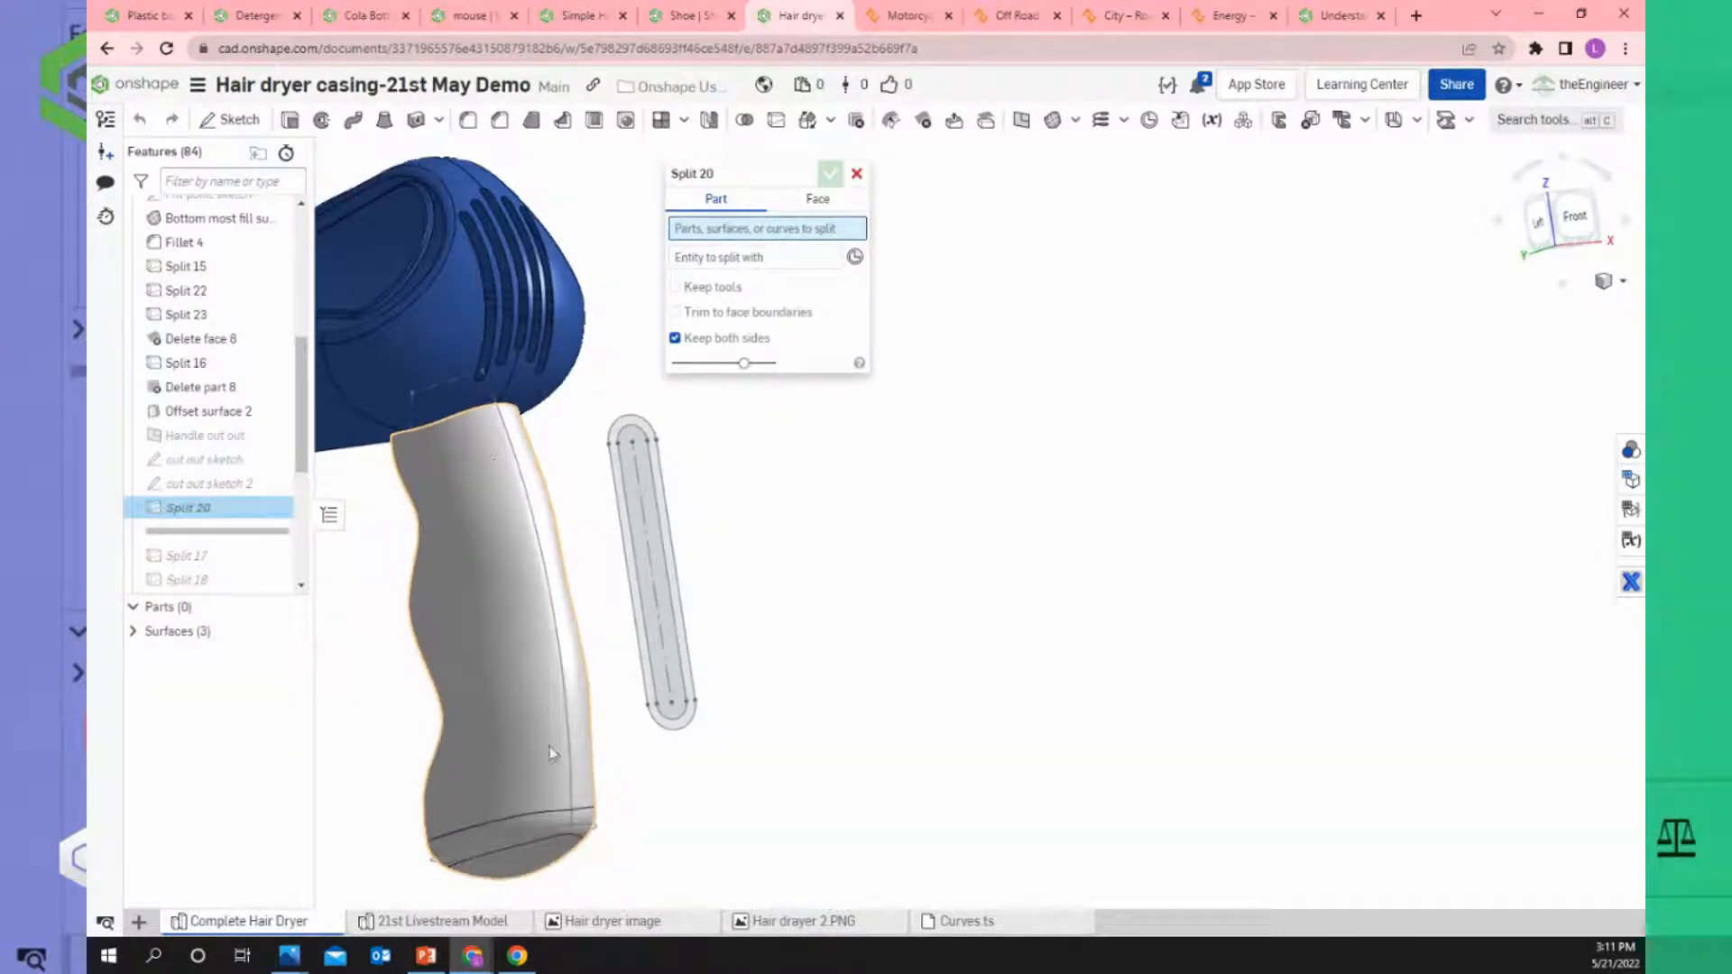
pyautogui.moveTo(471, 389); pyautogui.dragTo(520, 460, button='right')
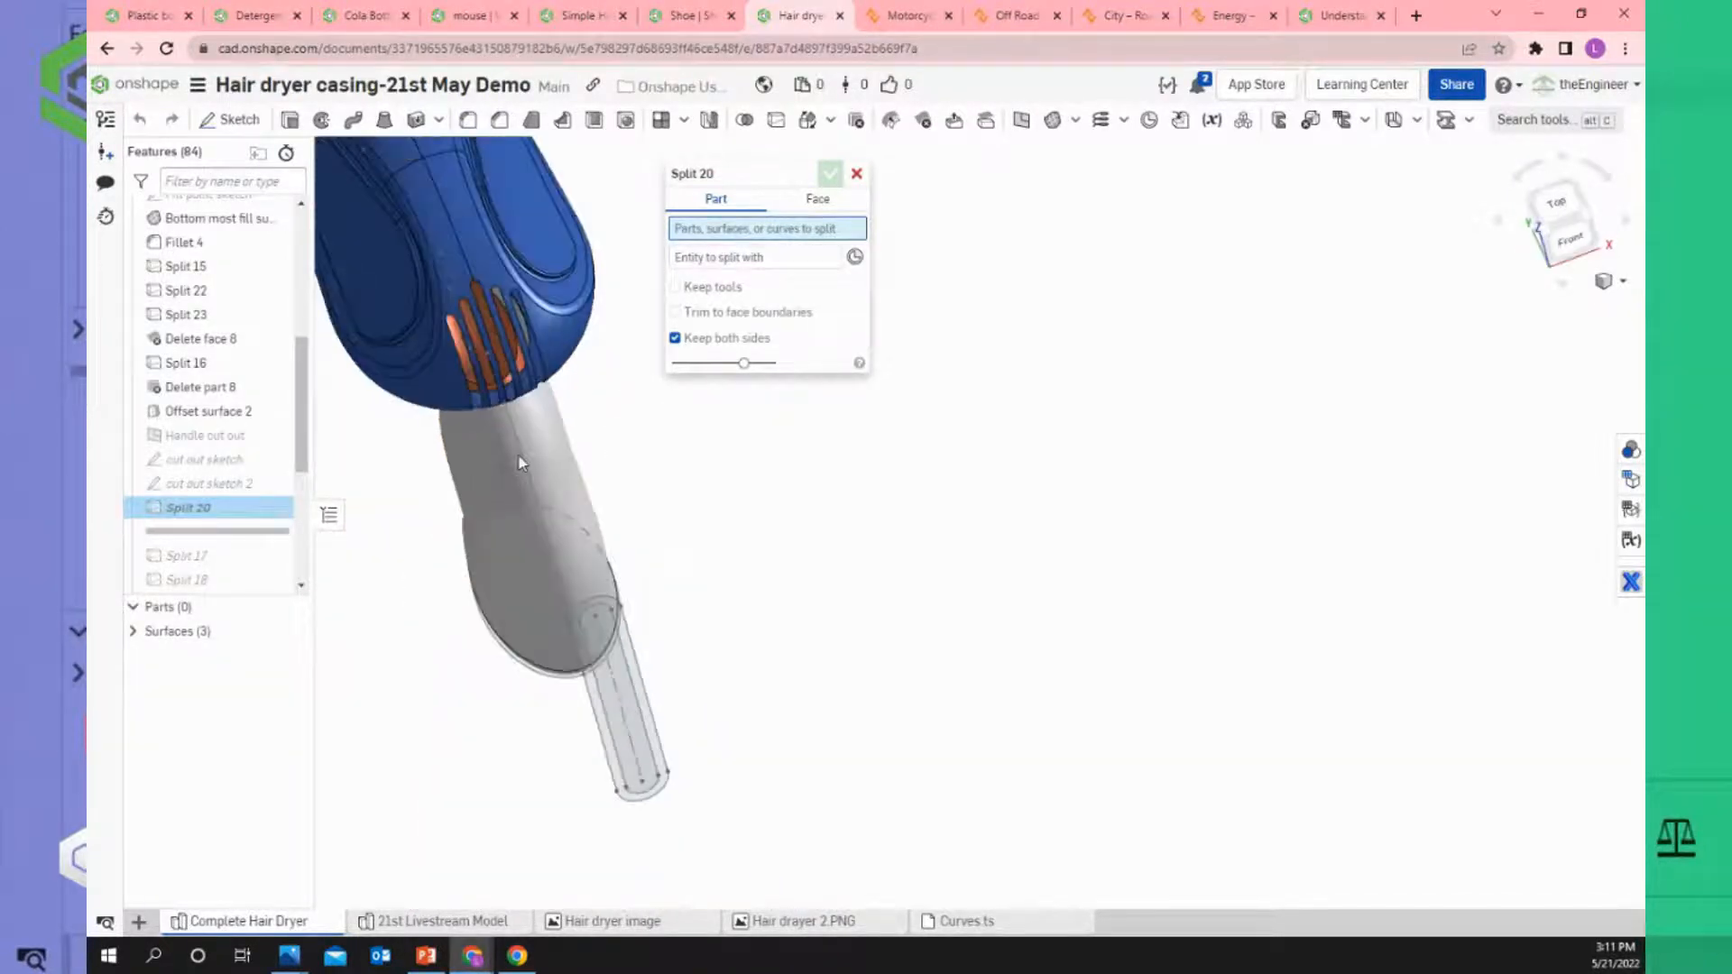
pyautogui.scroll(3, 532, 444)
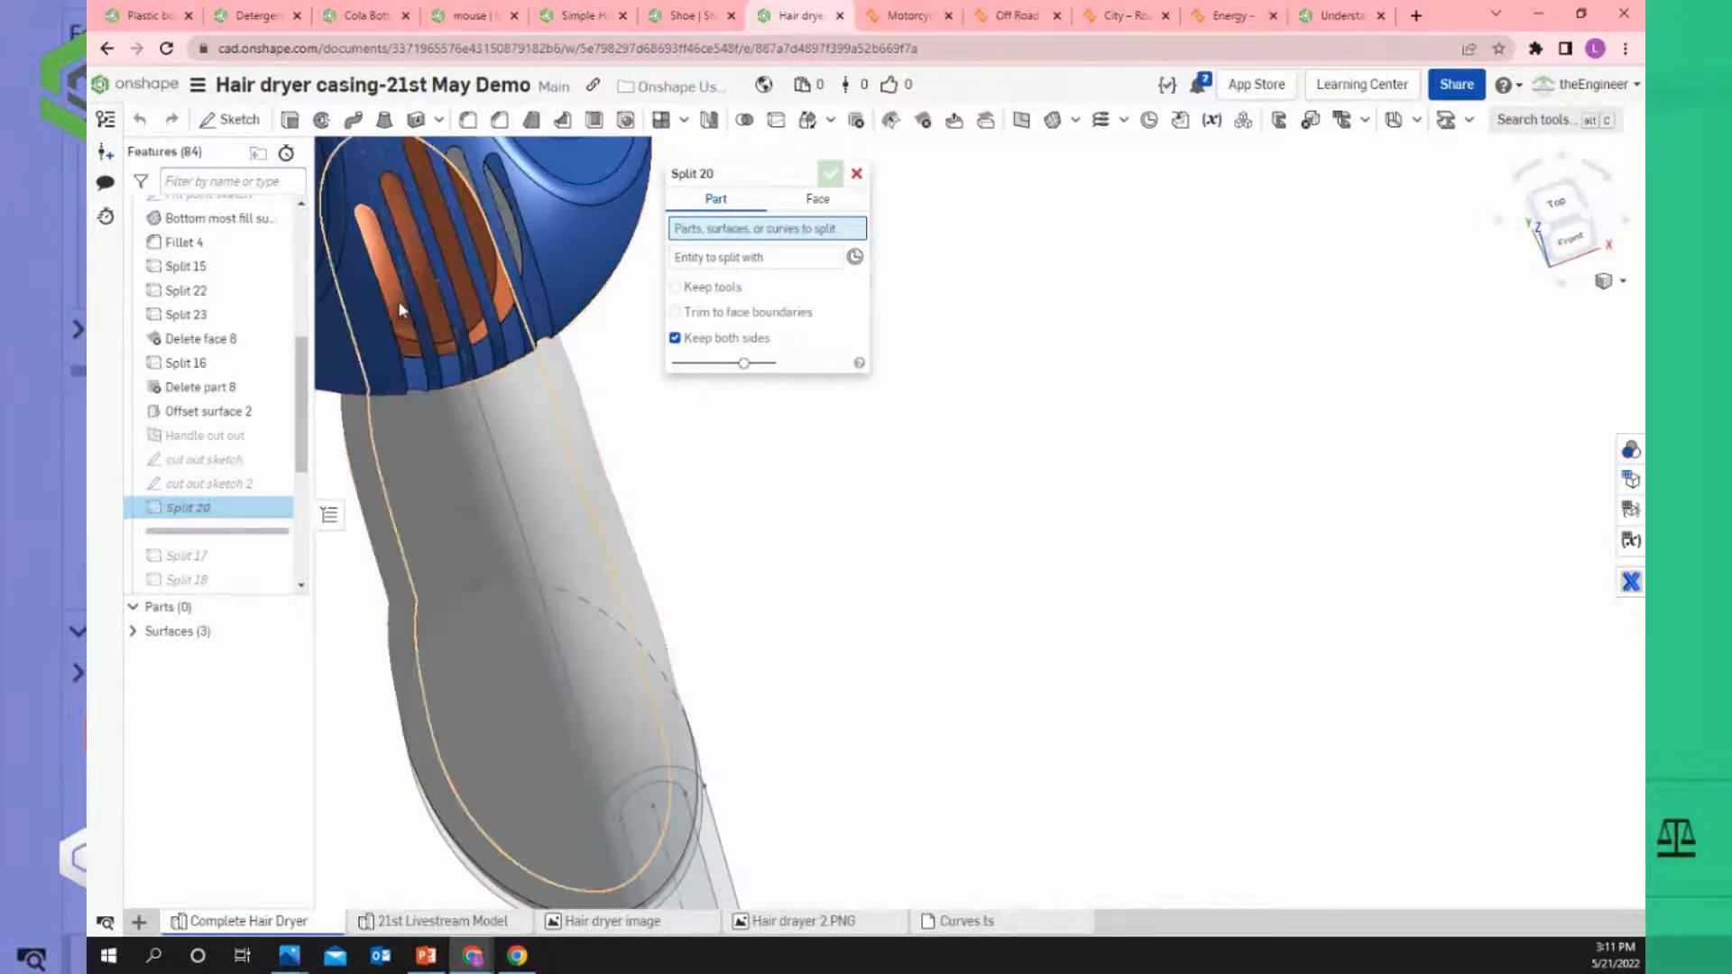
pyautogui.moveTo(512, 304); pyautogui.dragTo(684, 506, button='right')
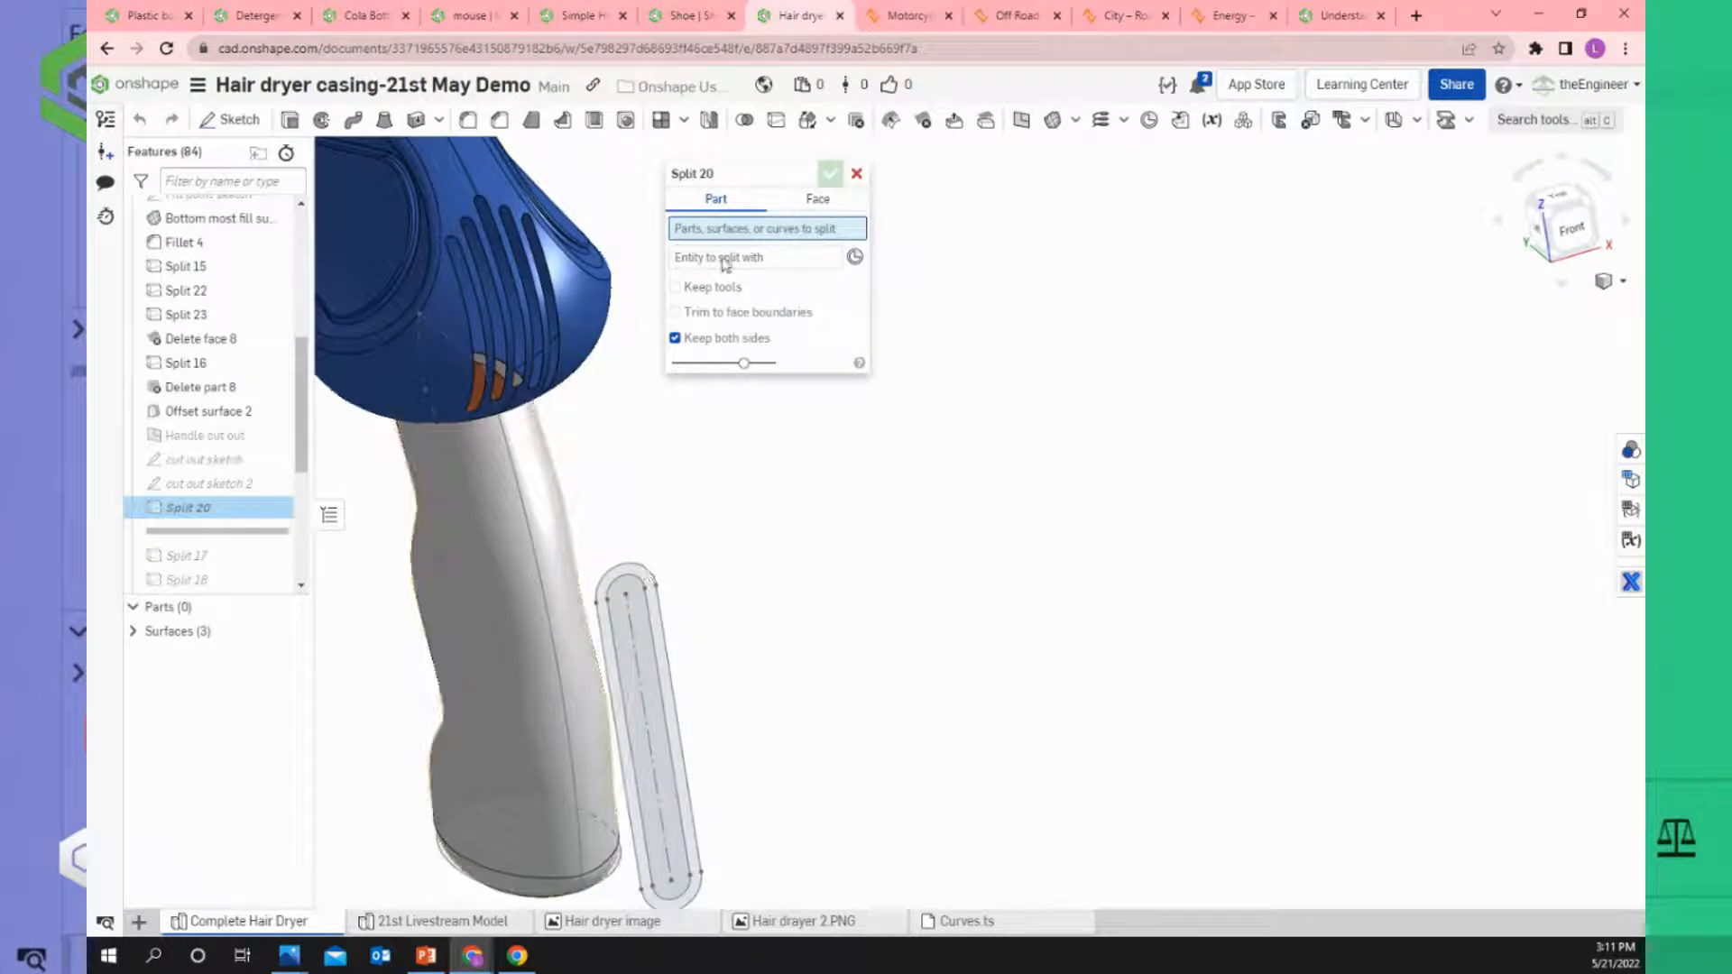
pyautogui.click(817, 202)
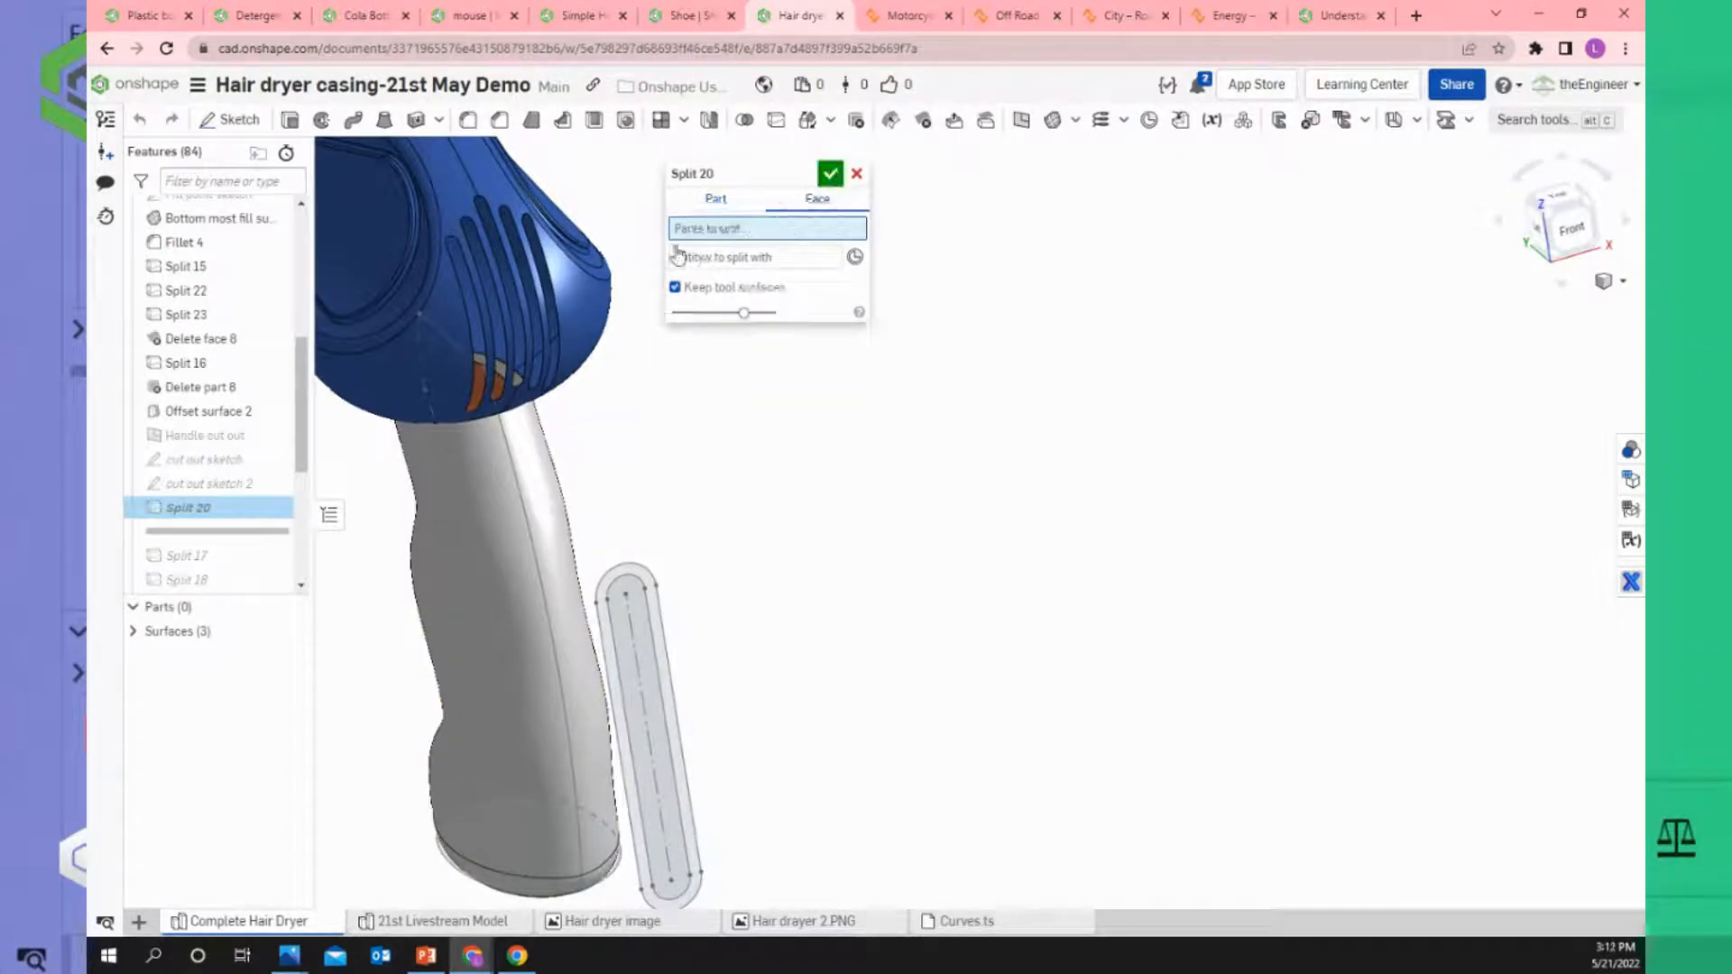
pyautogui.click(511, 541)
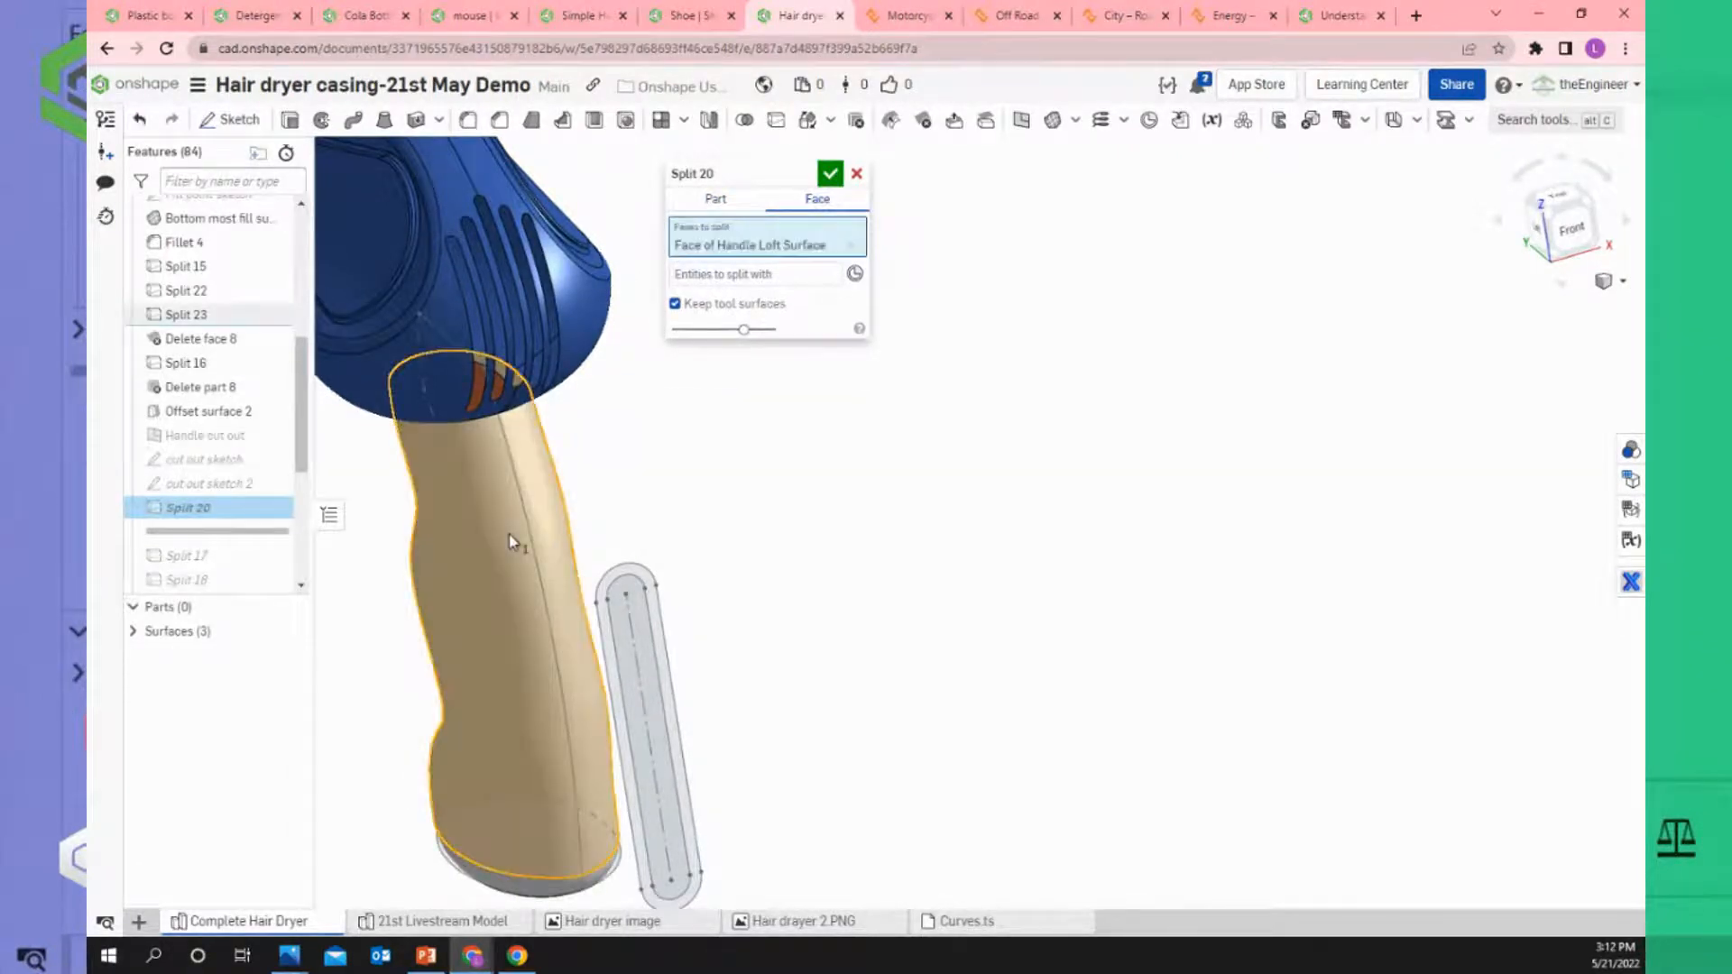
# Split the handle face with the tangent-connected edges of the outer slot outline in cut out sketch, keeping tool surfaces.
pyautogui.click(723, 281)
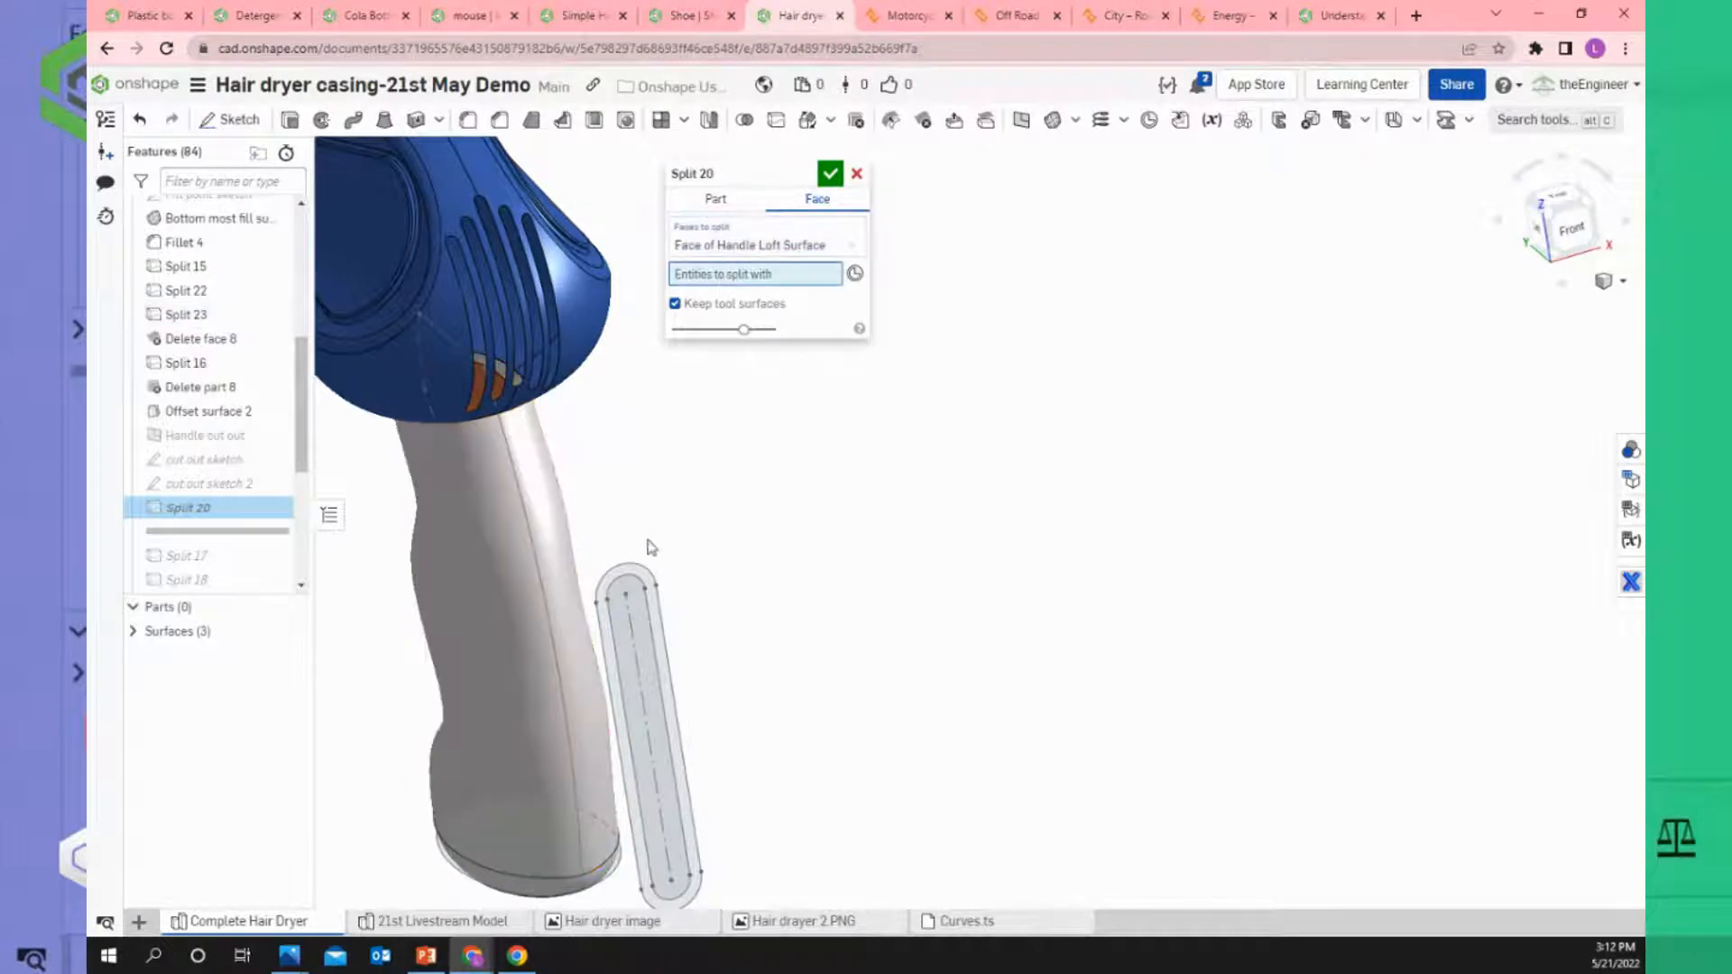
pyautogui.click(625, 569)
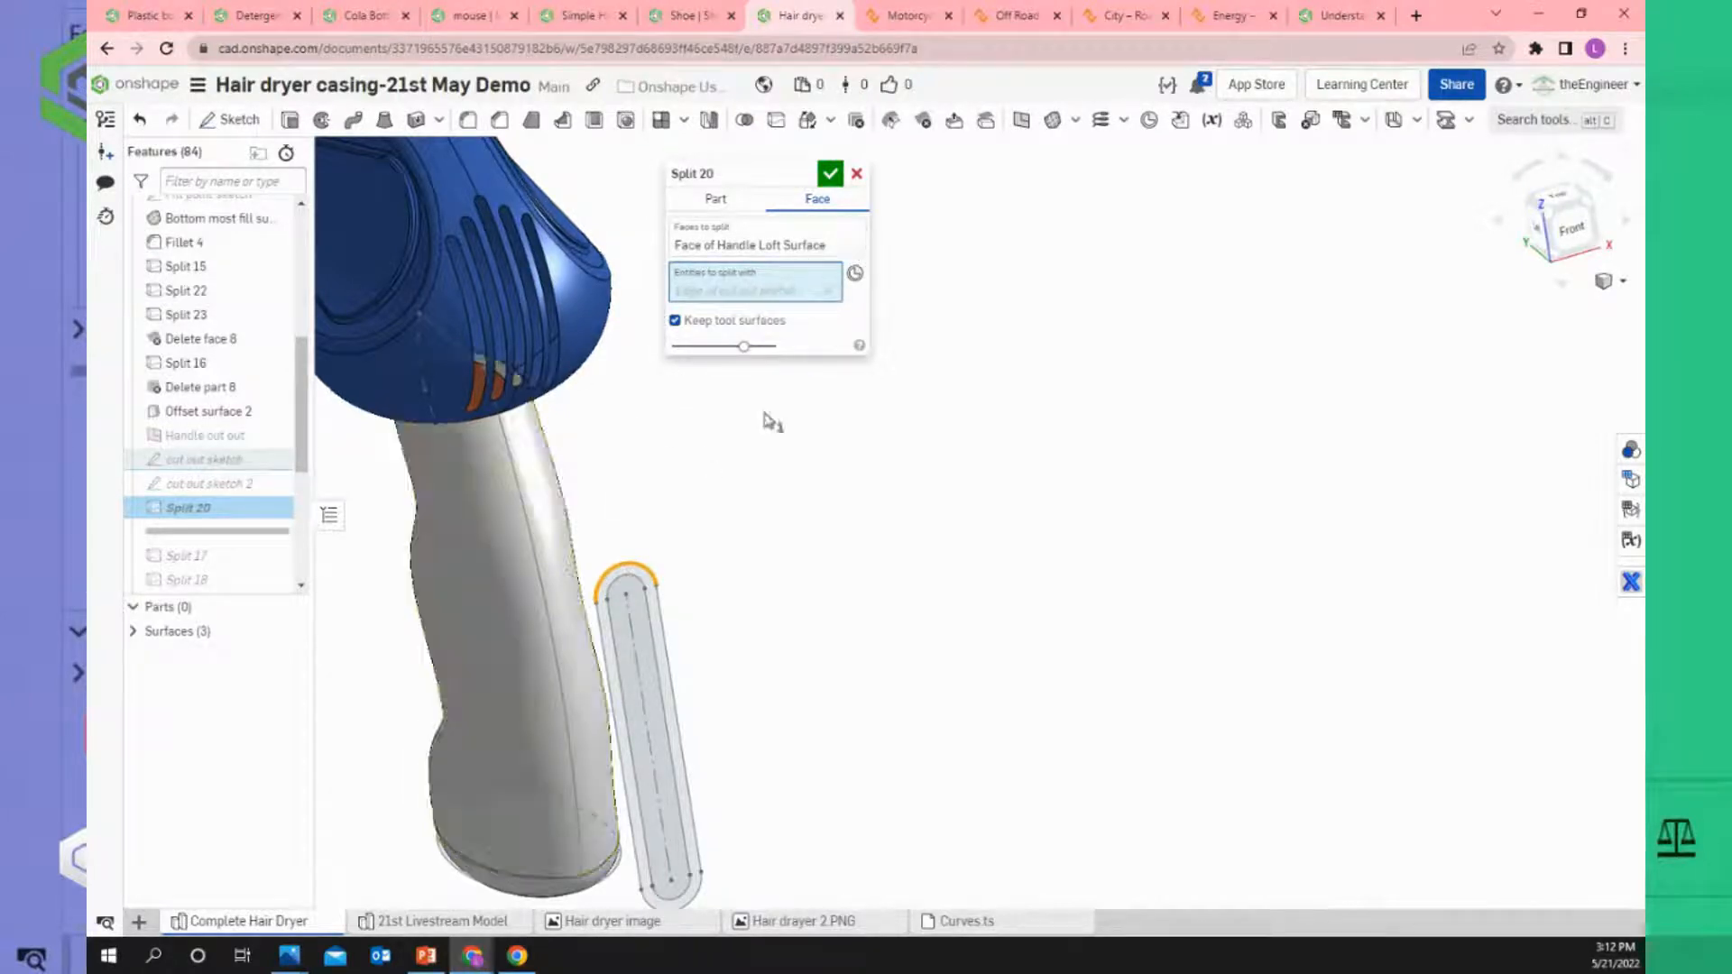
pyautogui.click(824, 294)
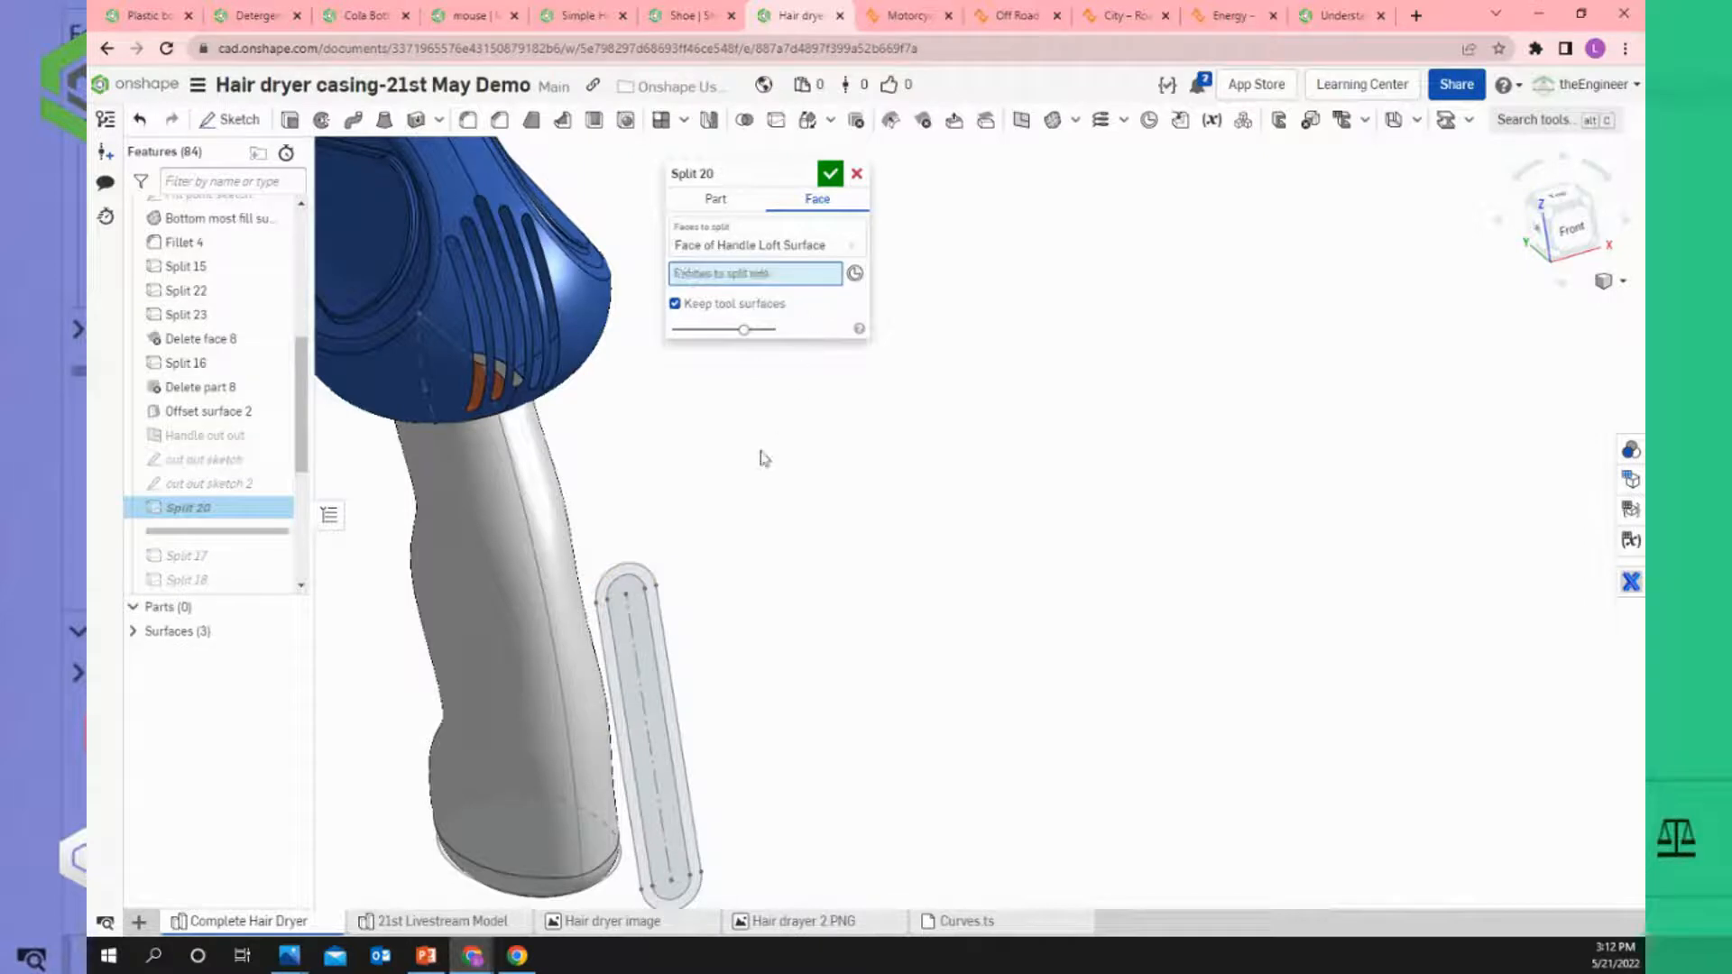
pyautogui.rightClick(763, 459)
pyautogui.moveTo(810, 553)
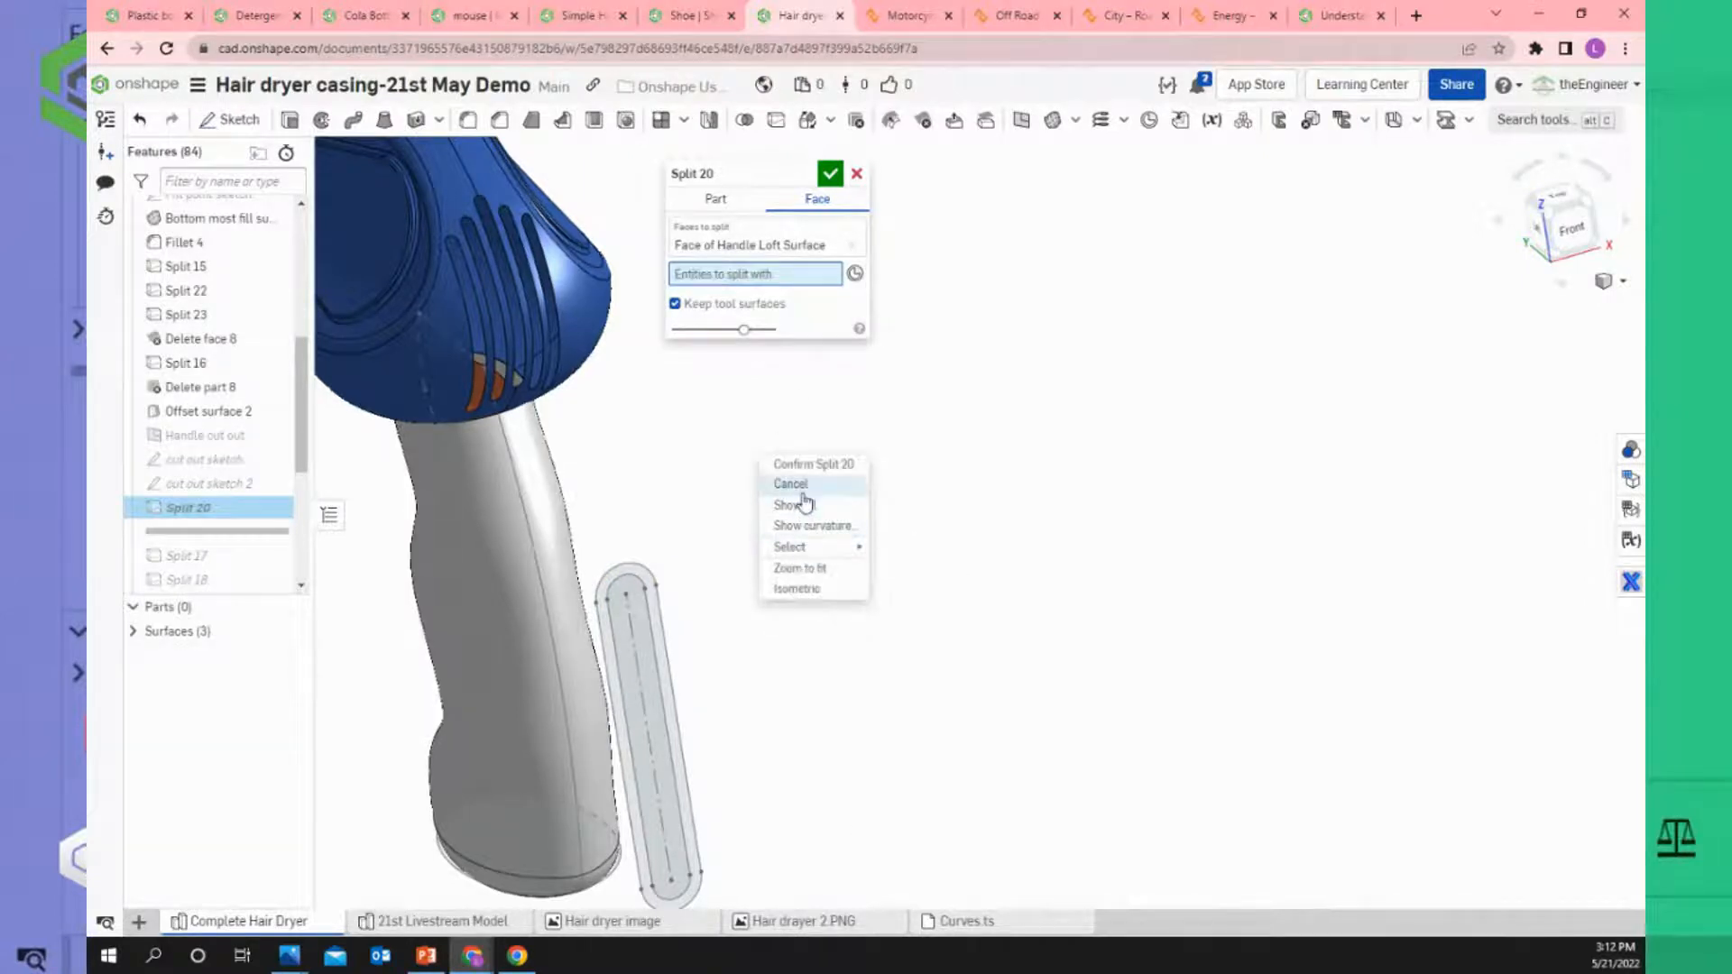
pyautogui.click(756, 282)
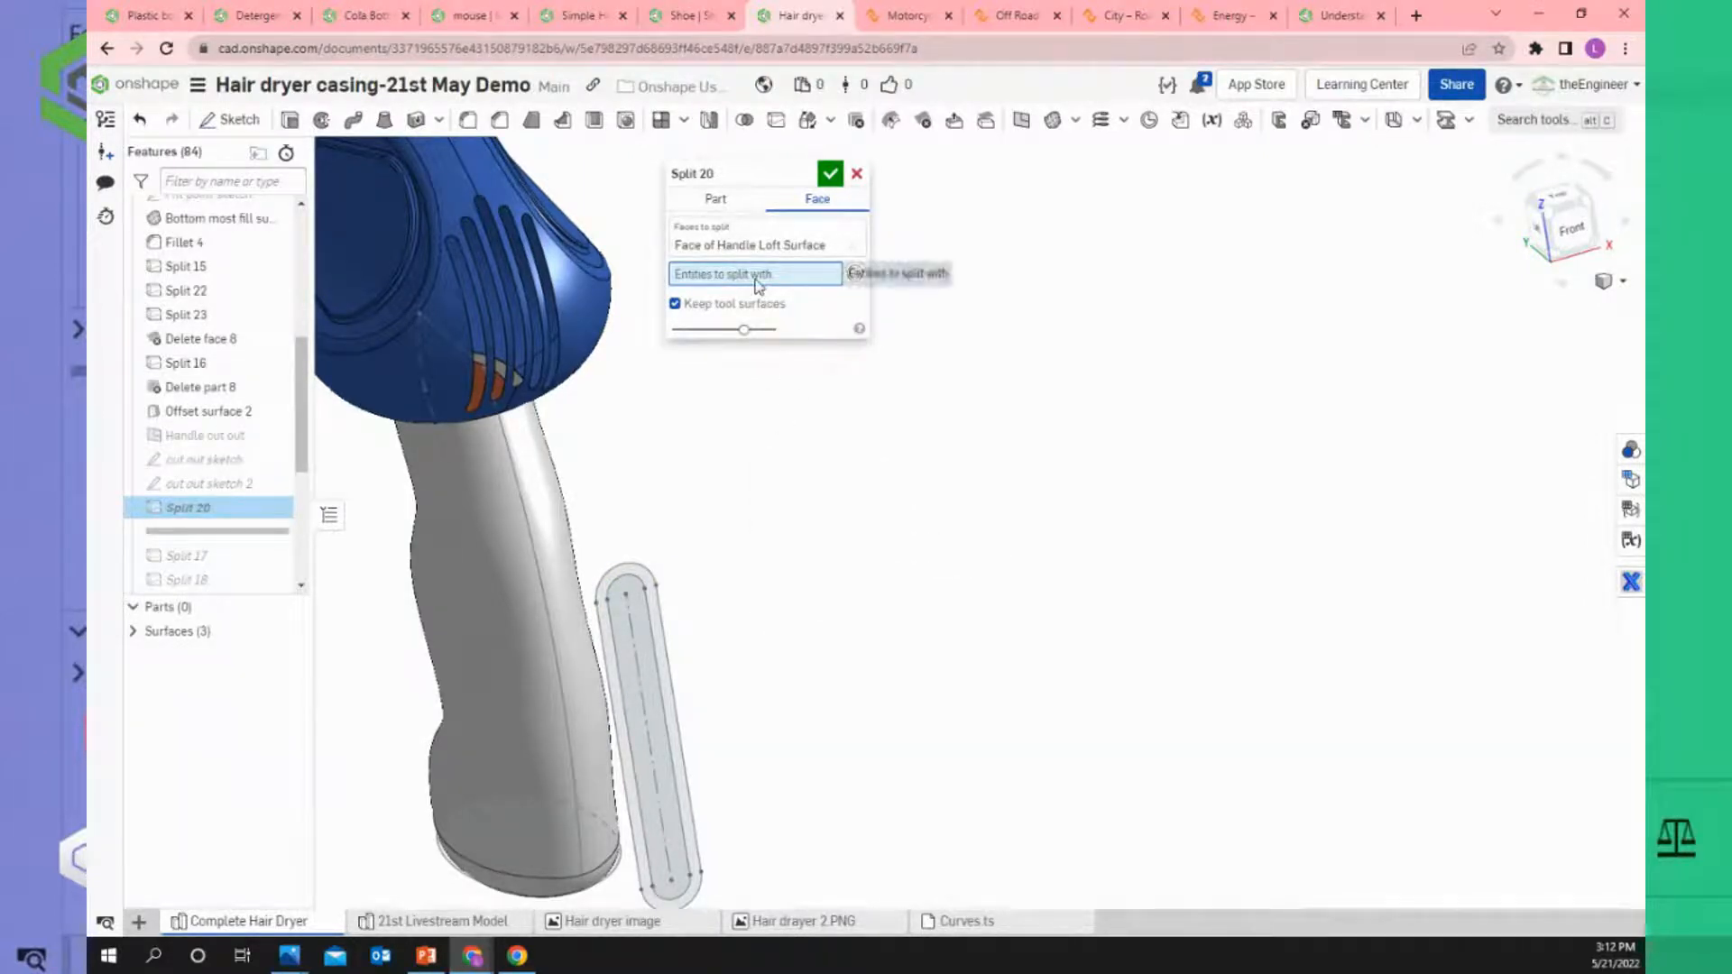
pyautogui.rightClick(755, 423)
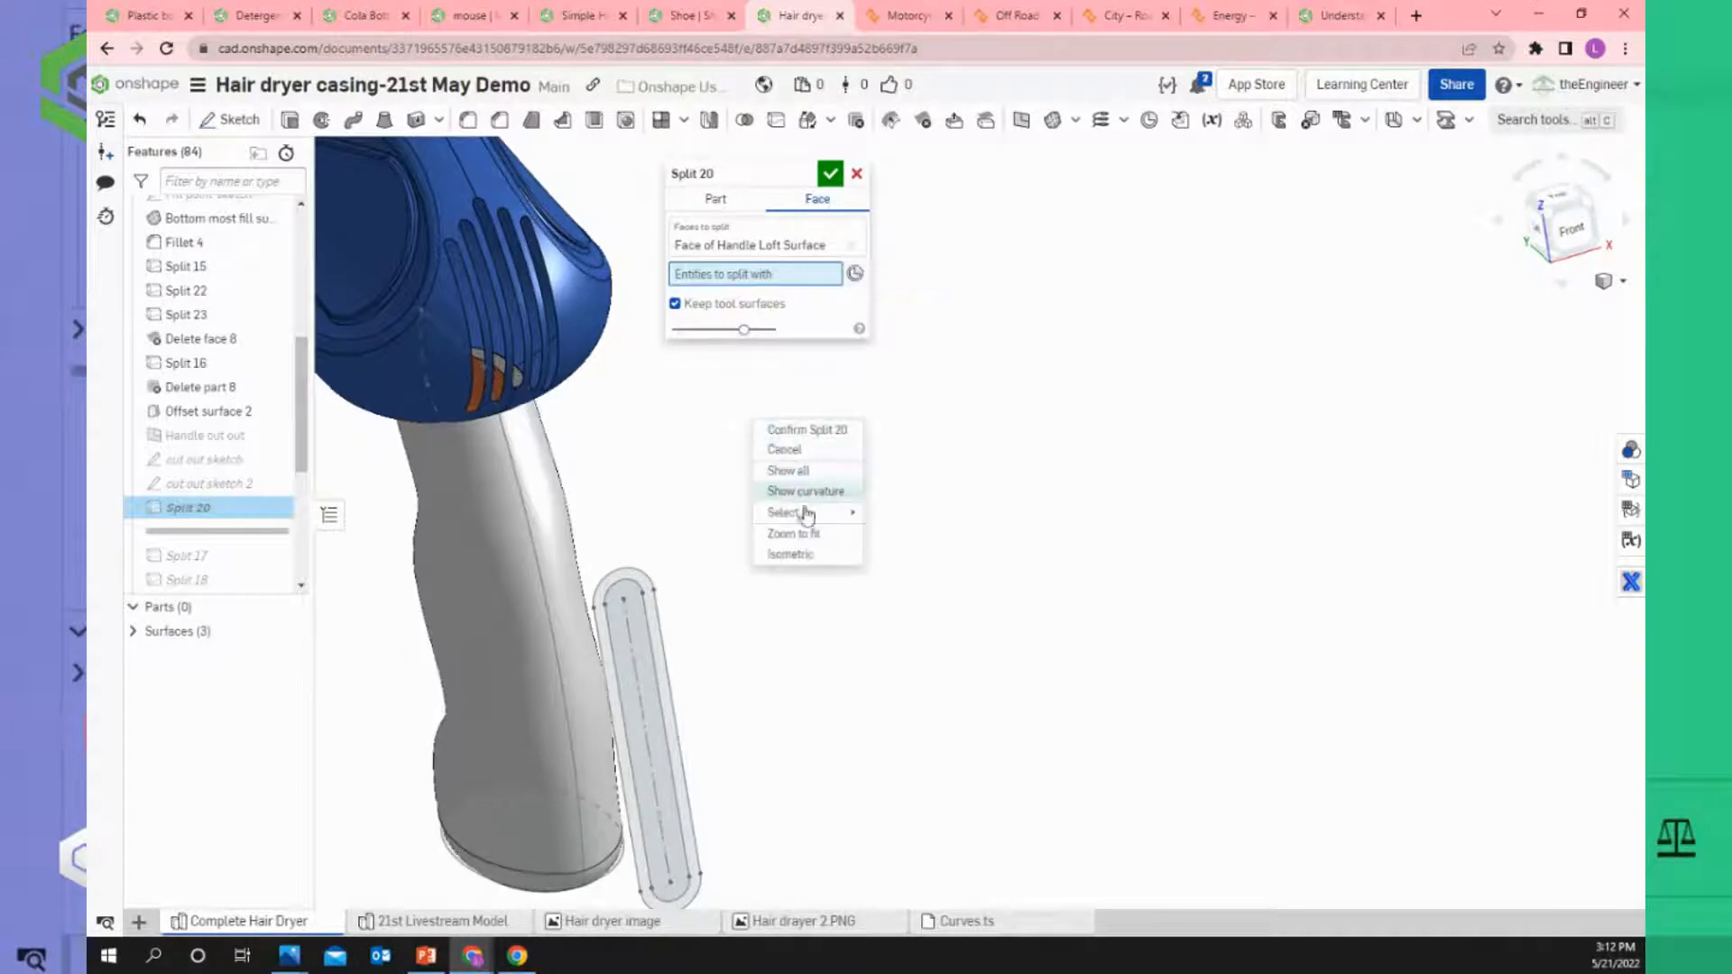
pyautogui.moveTo(809, 517)
pyautogui.click(909, 514)
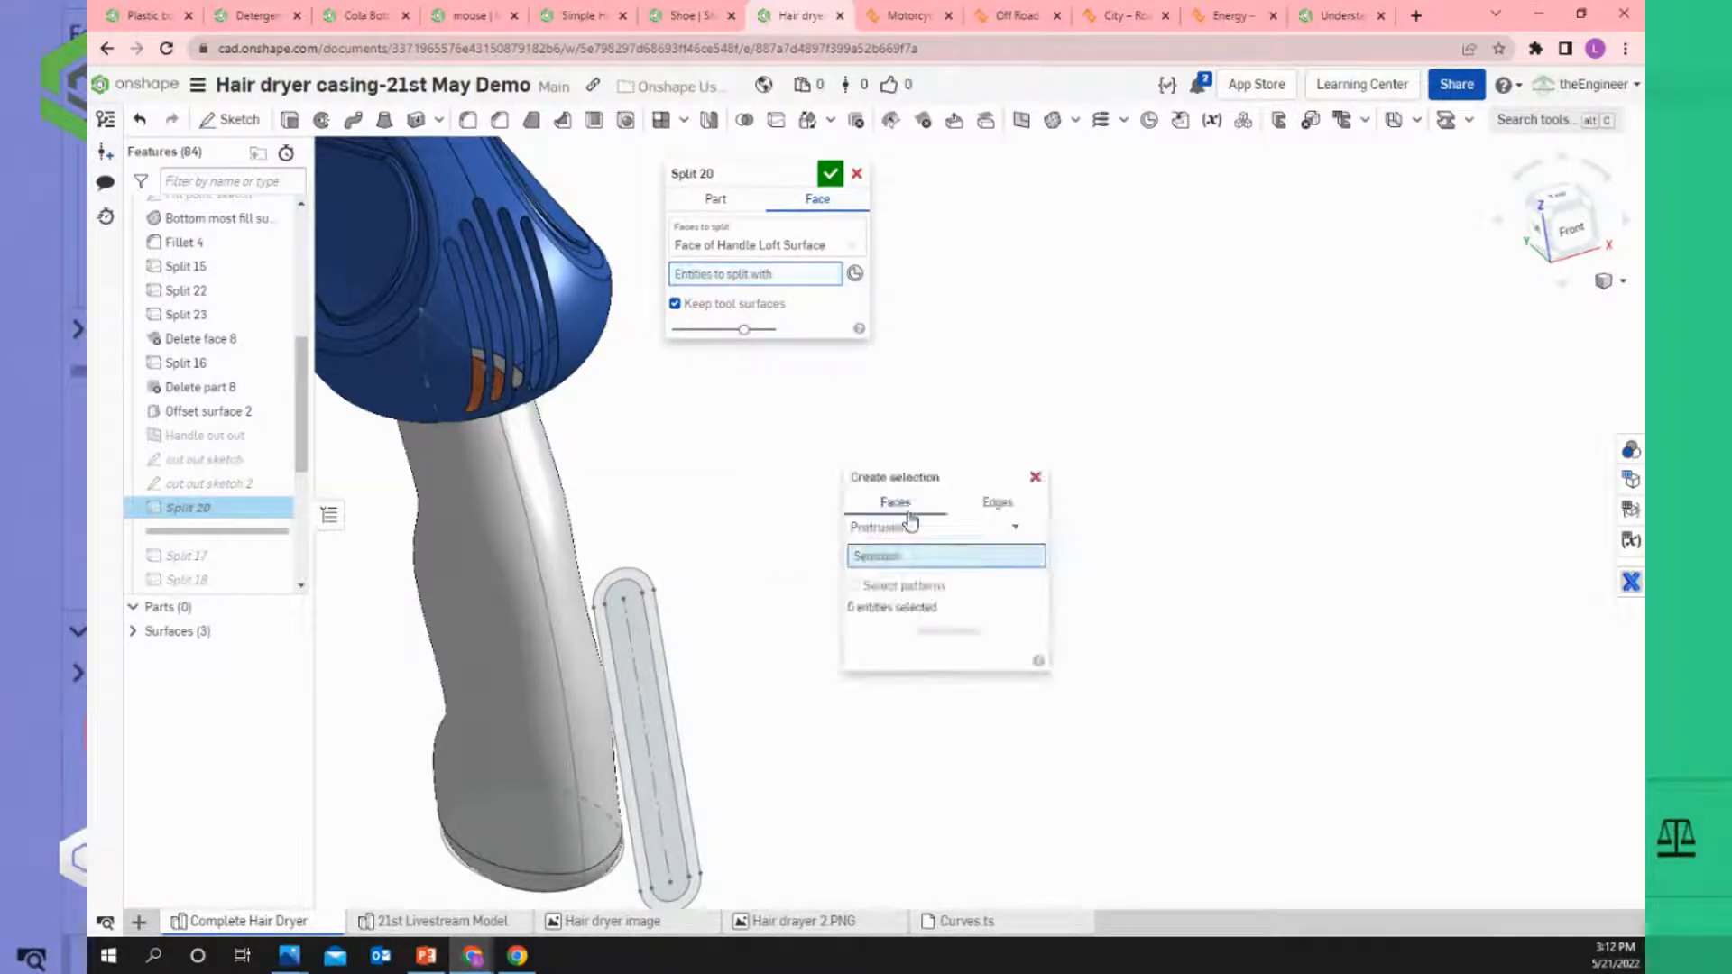
pyautogui.click(1002, 507)
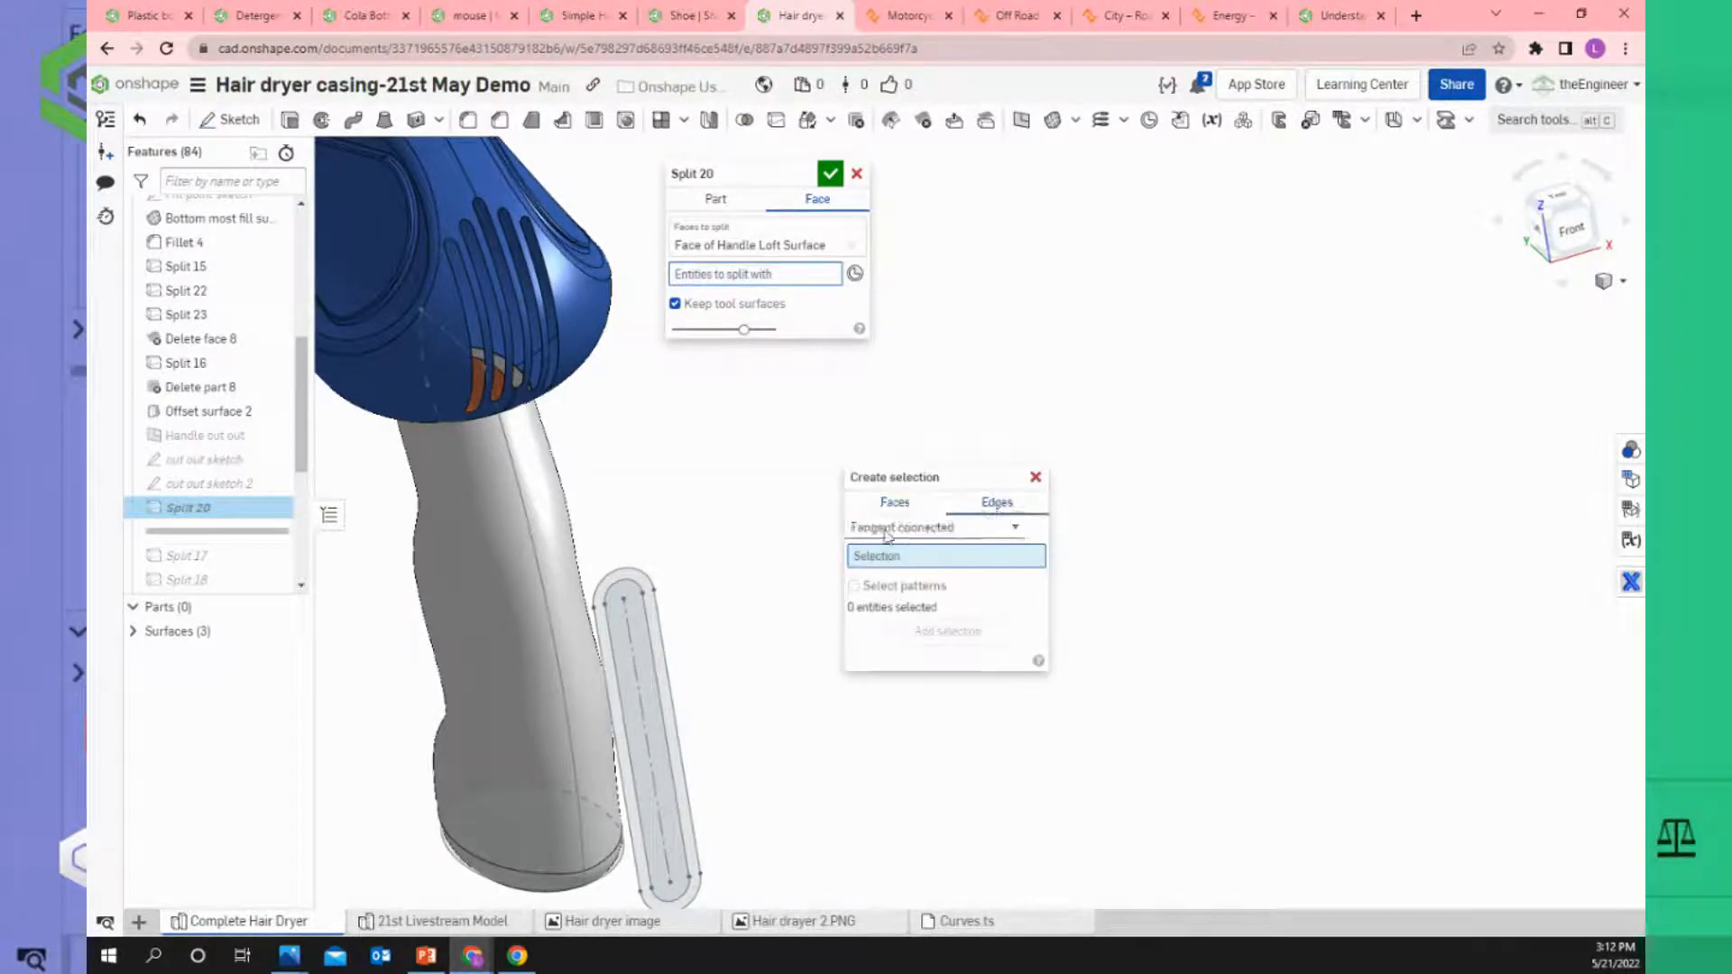
pyautogui.click(629, 572)
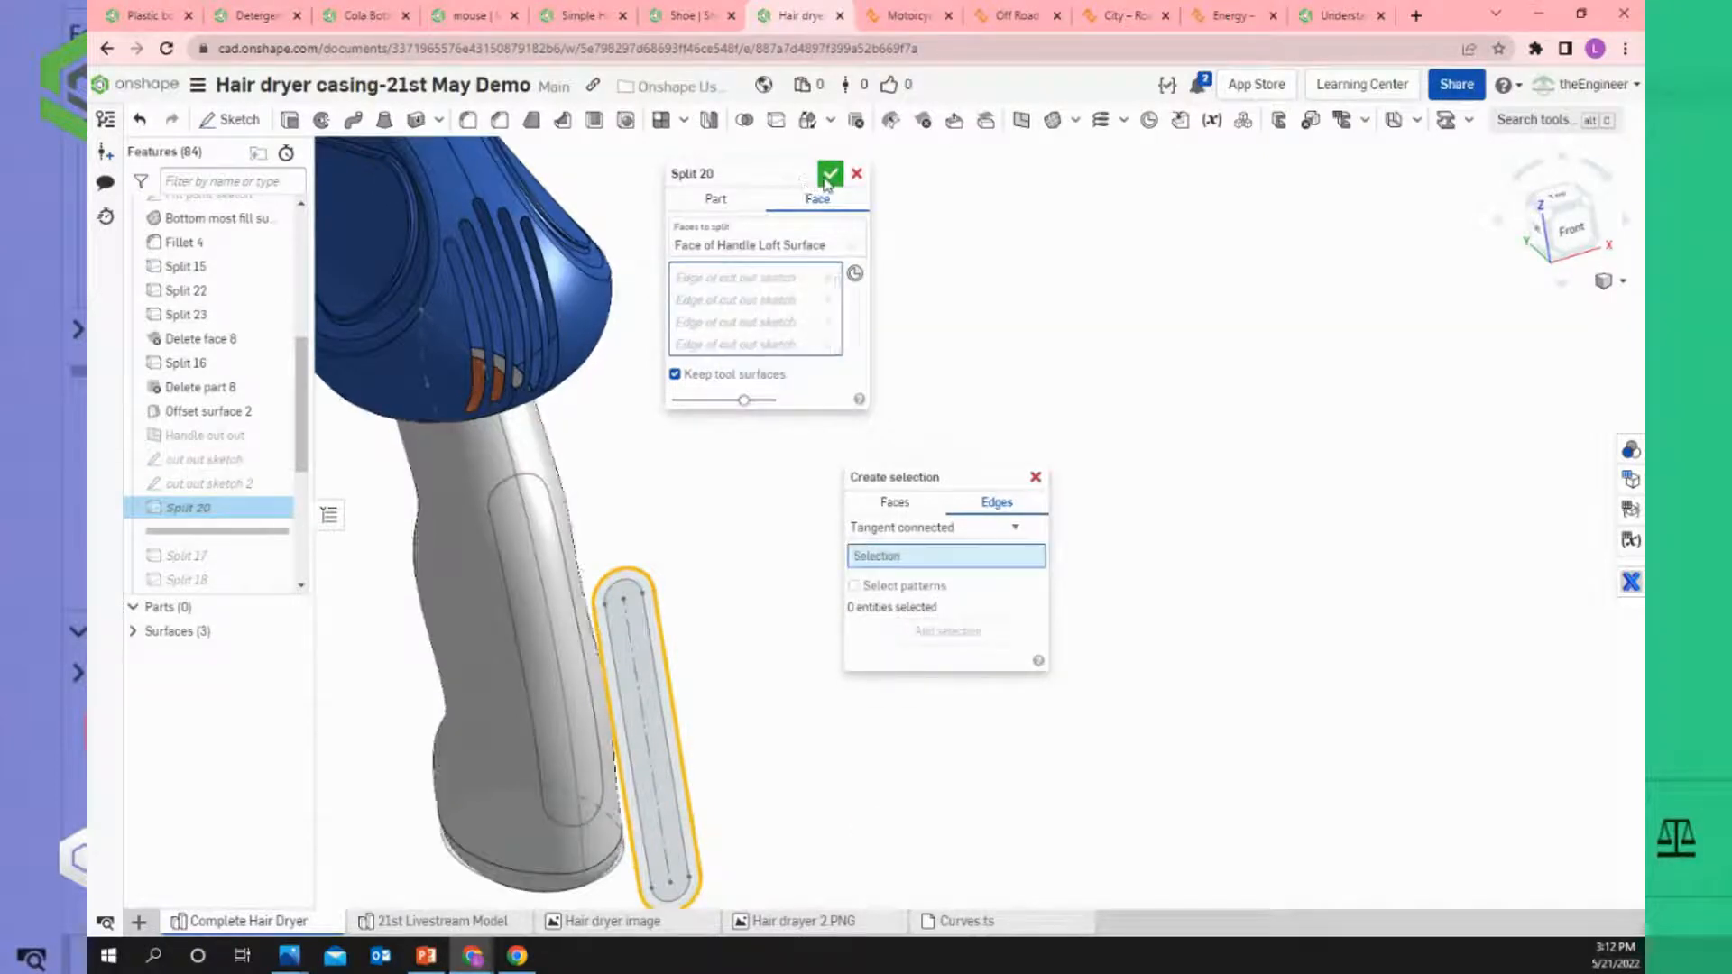
pyautogui.click(828, 175)
# Delete the slot-shaped face on the front of the handle loft surface with the Leave open option.
pyautogui.scroll(-2, 769, 475)
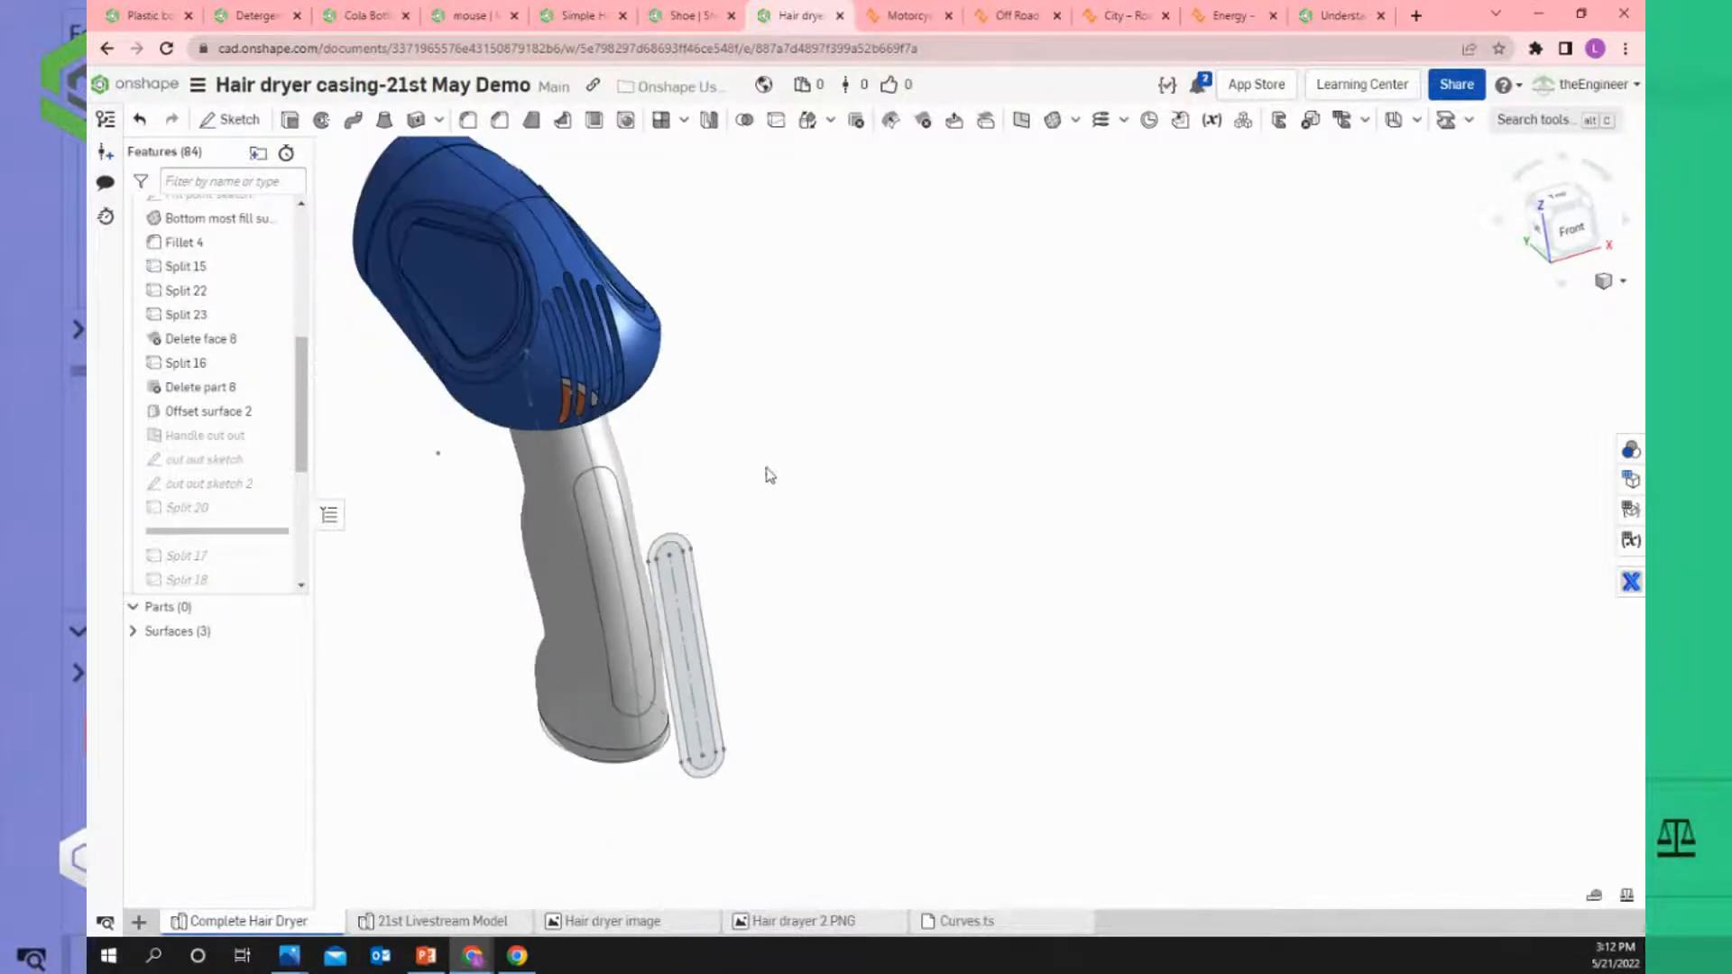
pyautogui.scroll(3, 594, 511)
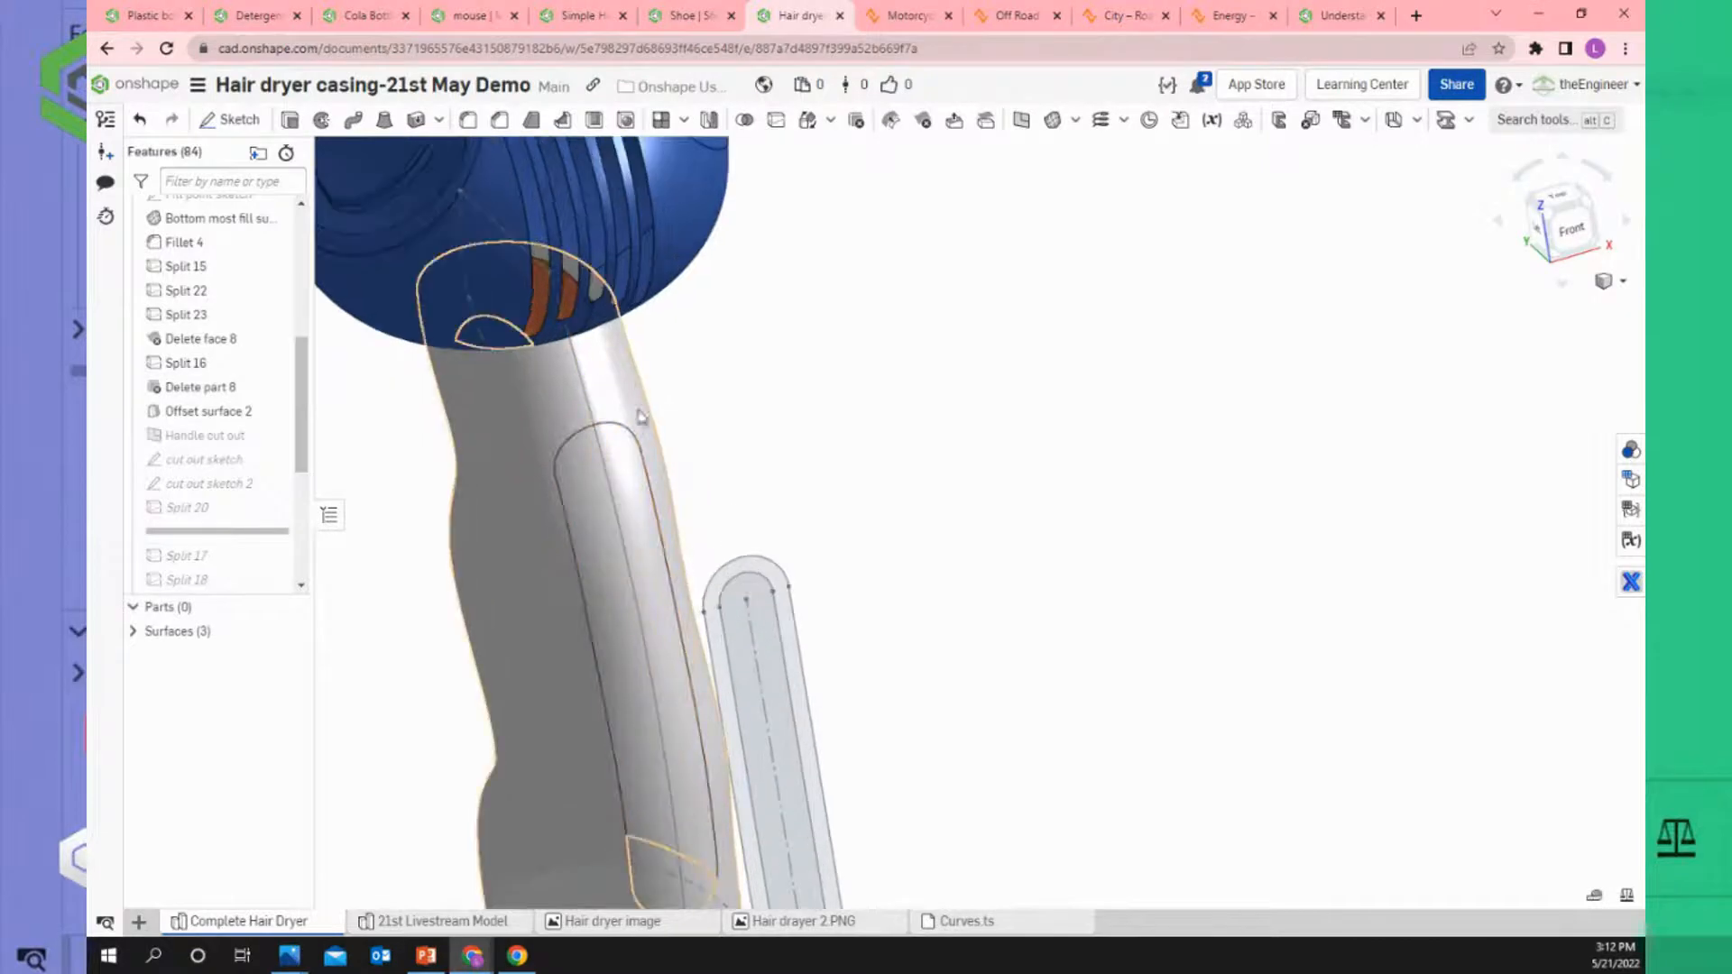
pyautogui.click(630, 509)
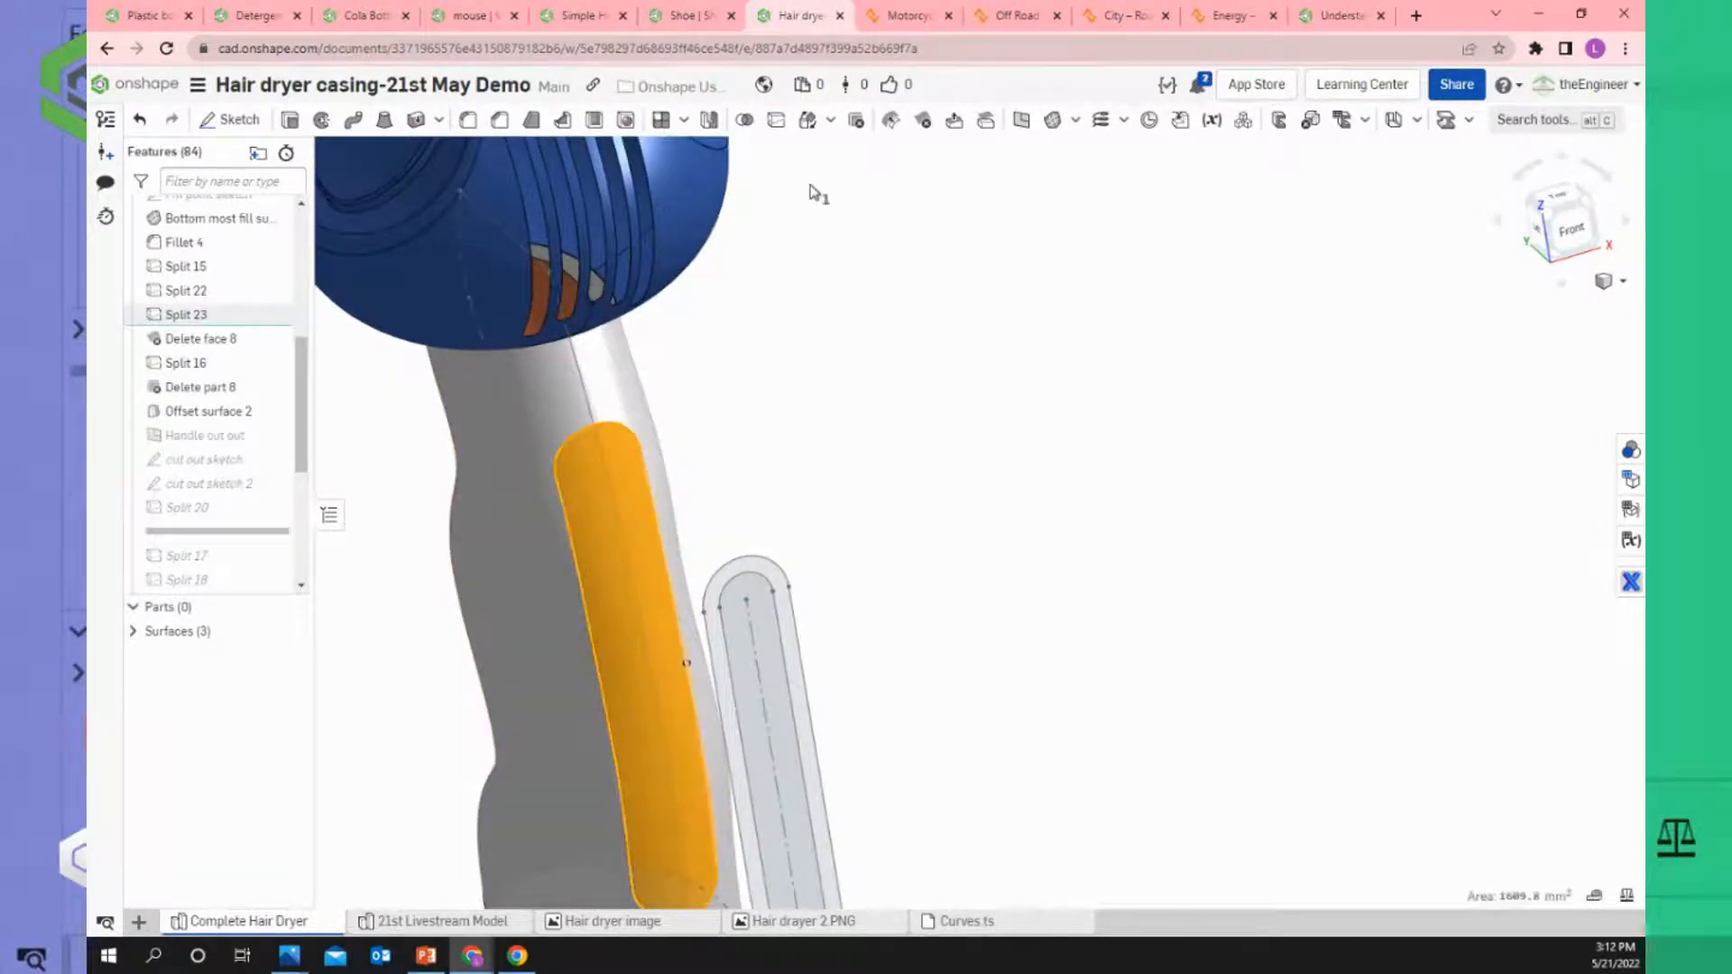
pyautogui.click(921, 122)
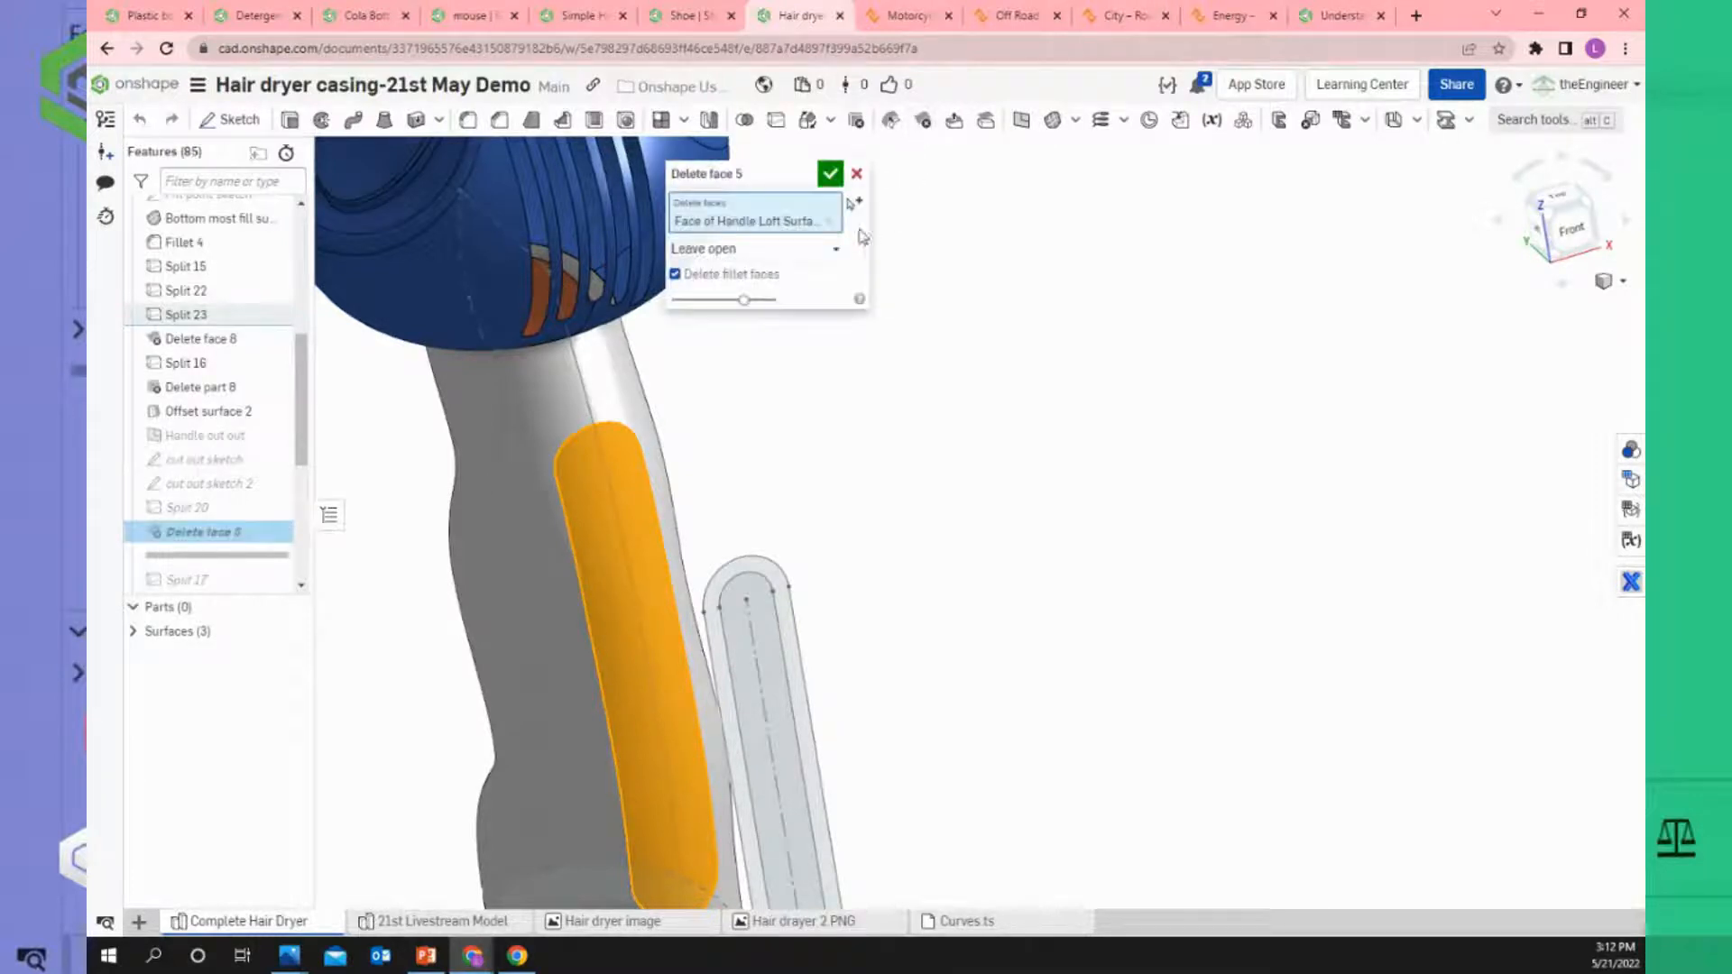
pyautogui.click(745, 250)
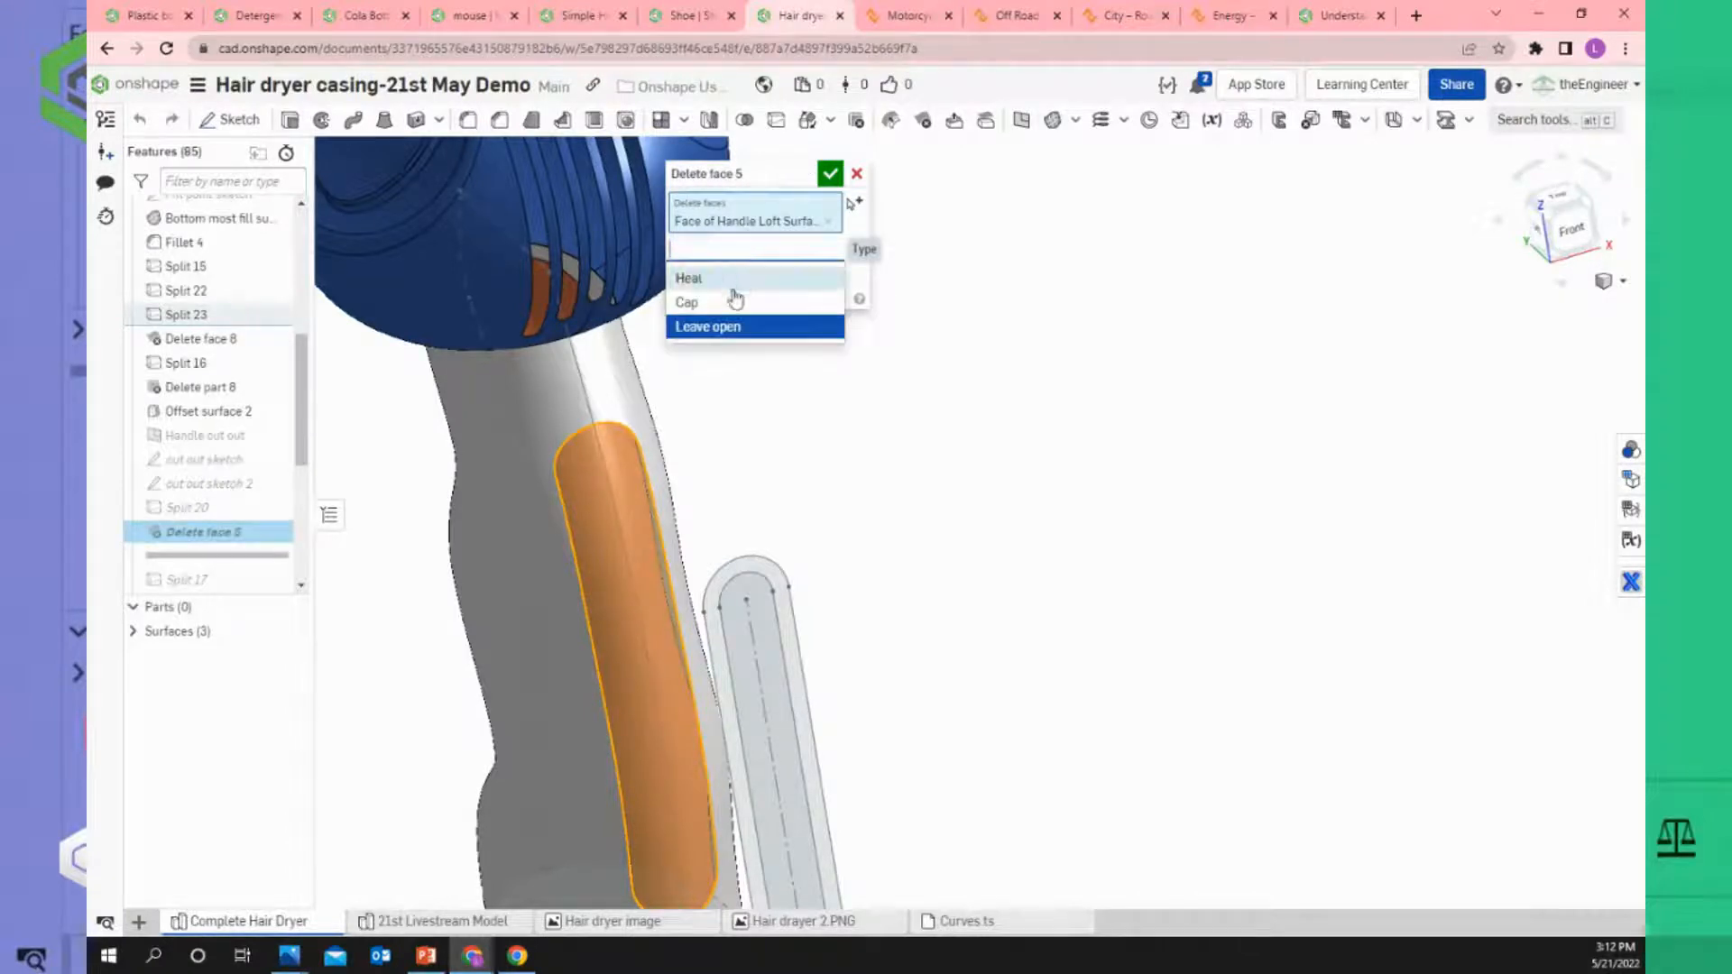
pyautogui.click(706, 329)
pyautogui.click(830, 173)
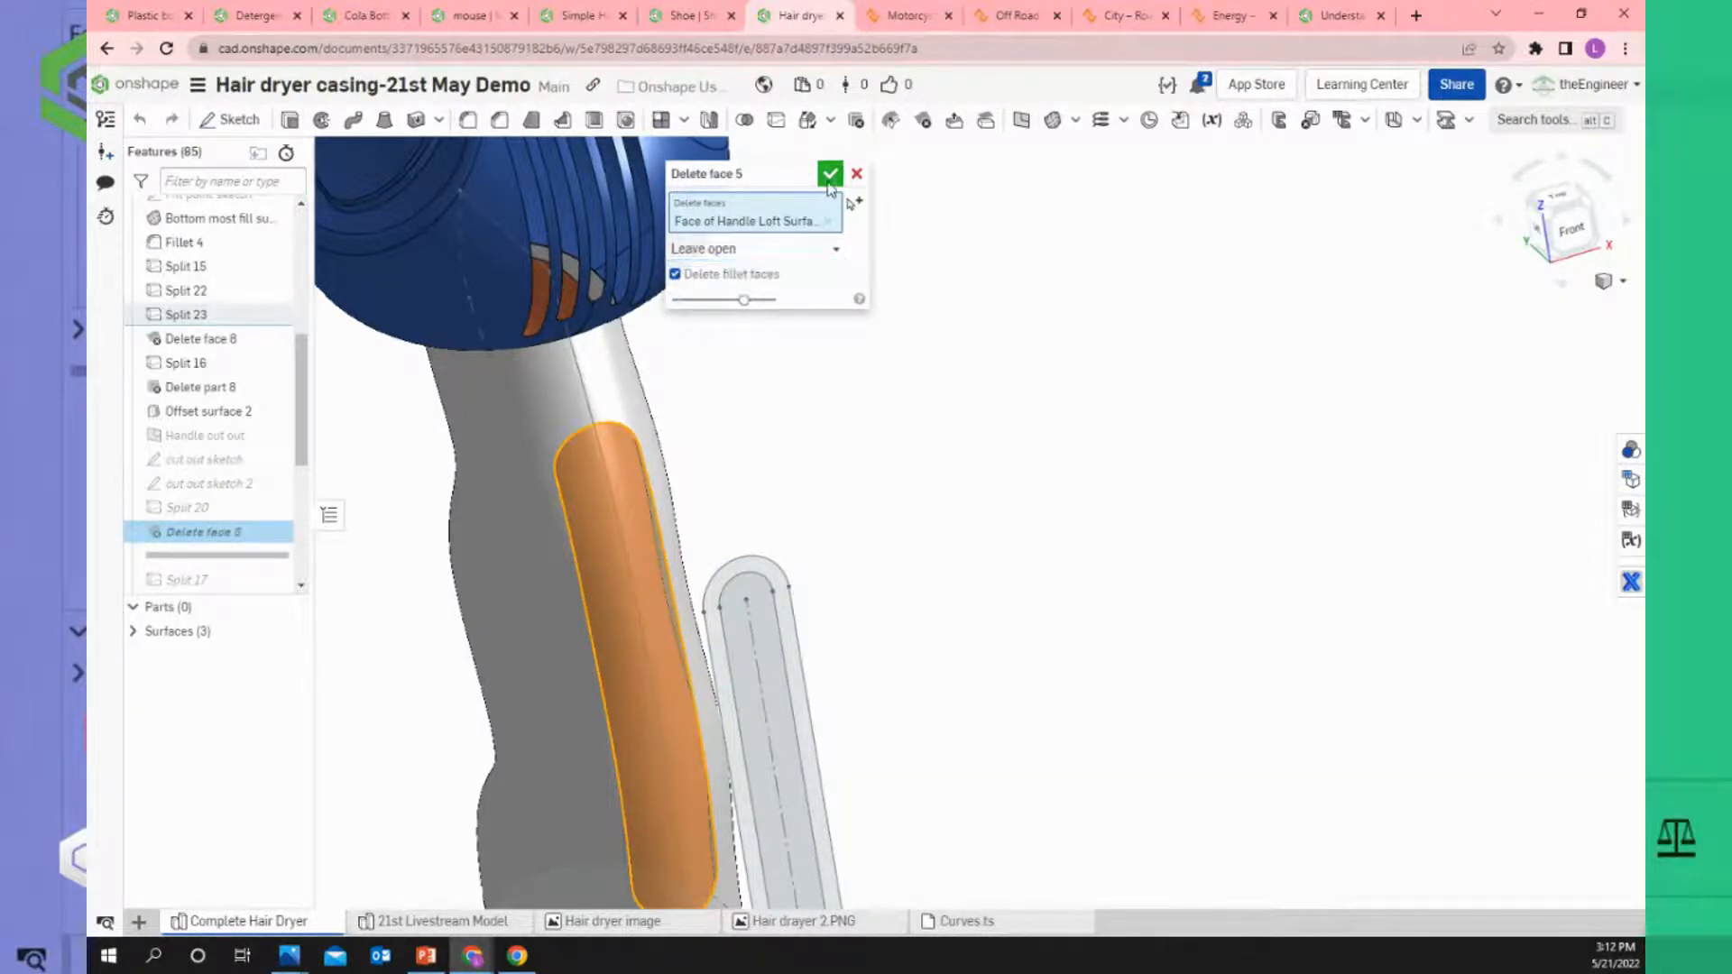
# Start another face Split on the offset handle surface exposed through the slot opening.
pyautogui.moveTo(797, 464); pyautogui.dragTo(762, 457, button='right')
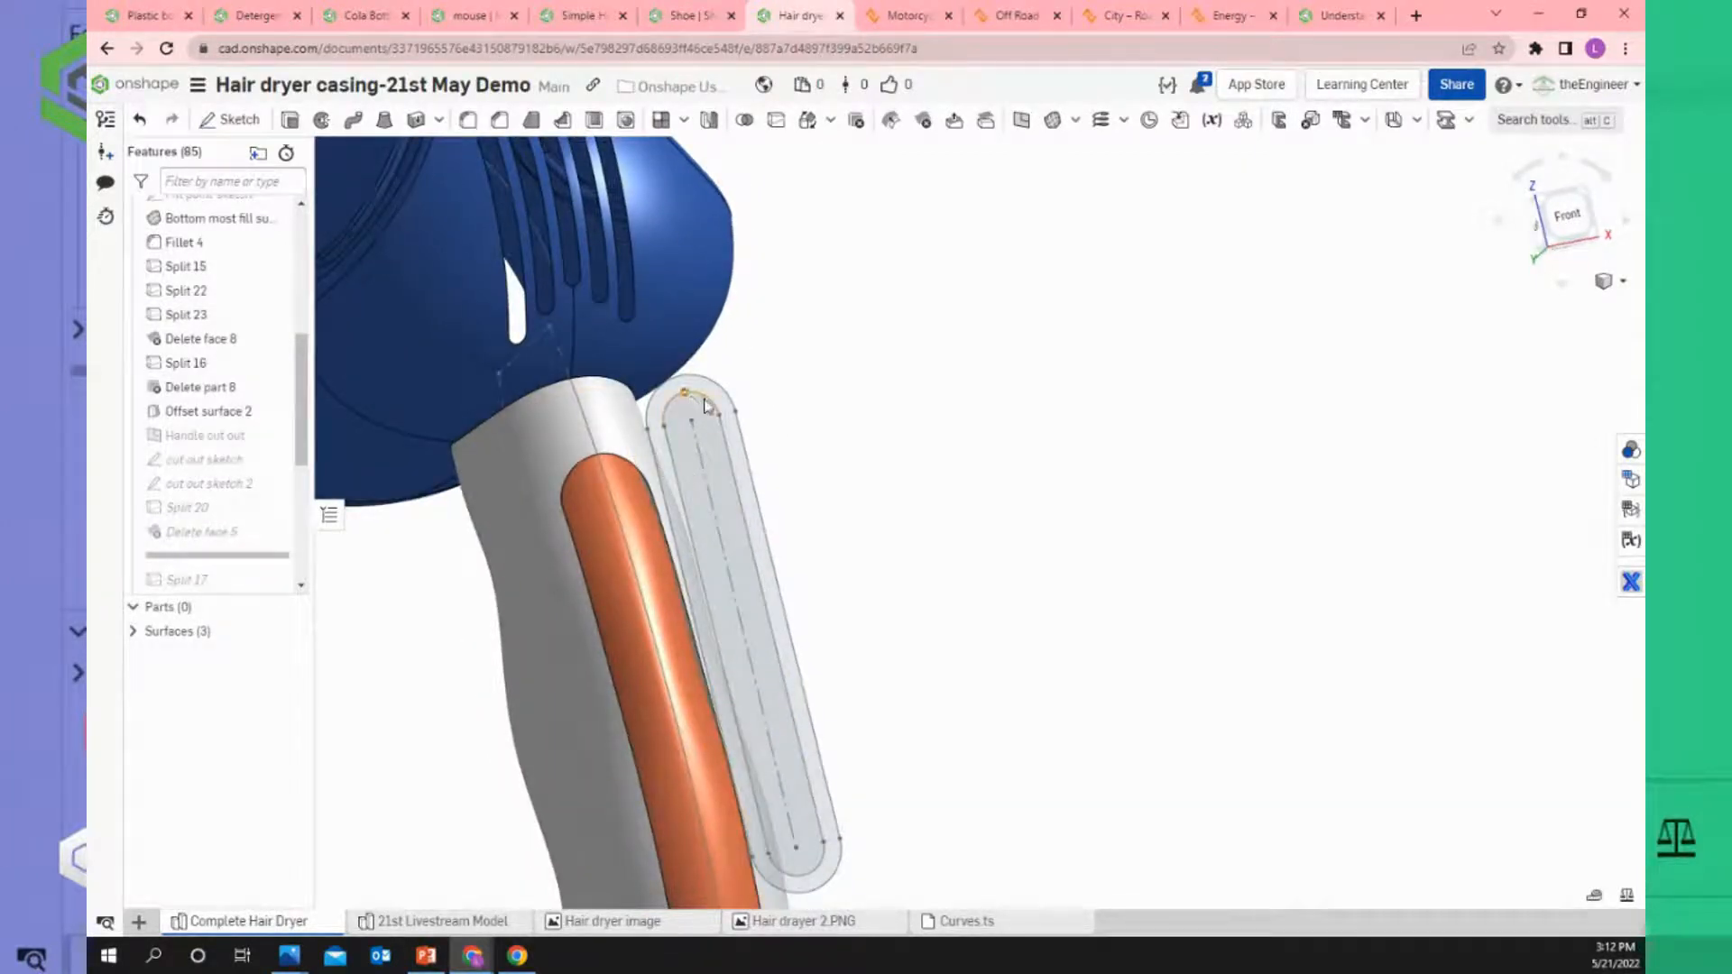
pyautogui.click(777, 123)
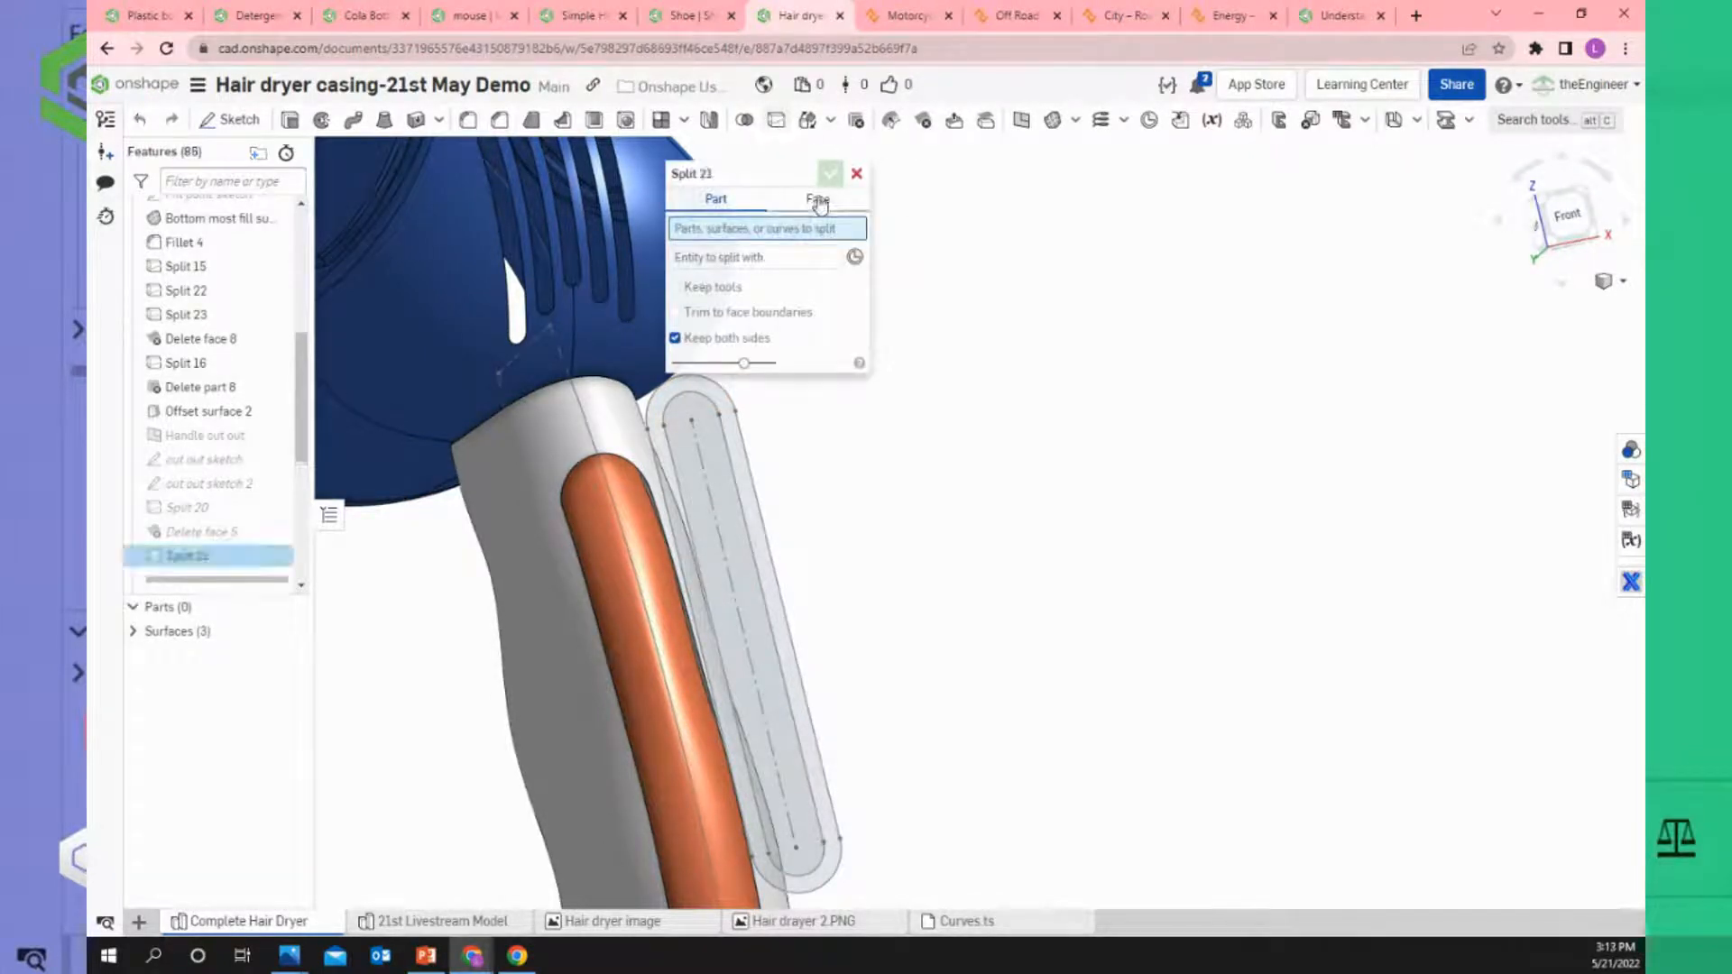
pyautogui.click(815, 201)
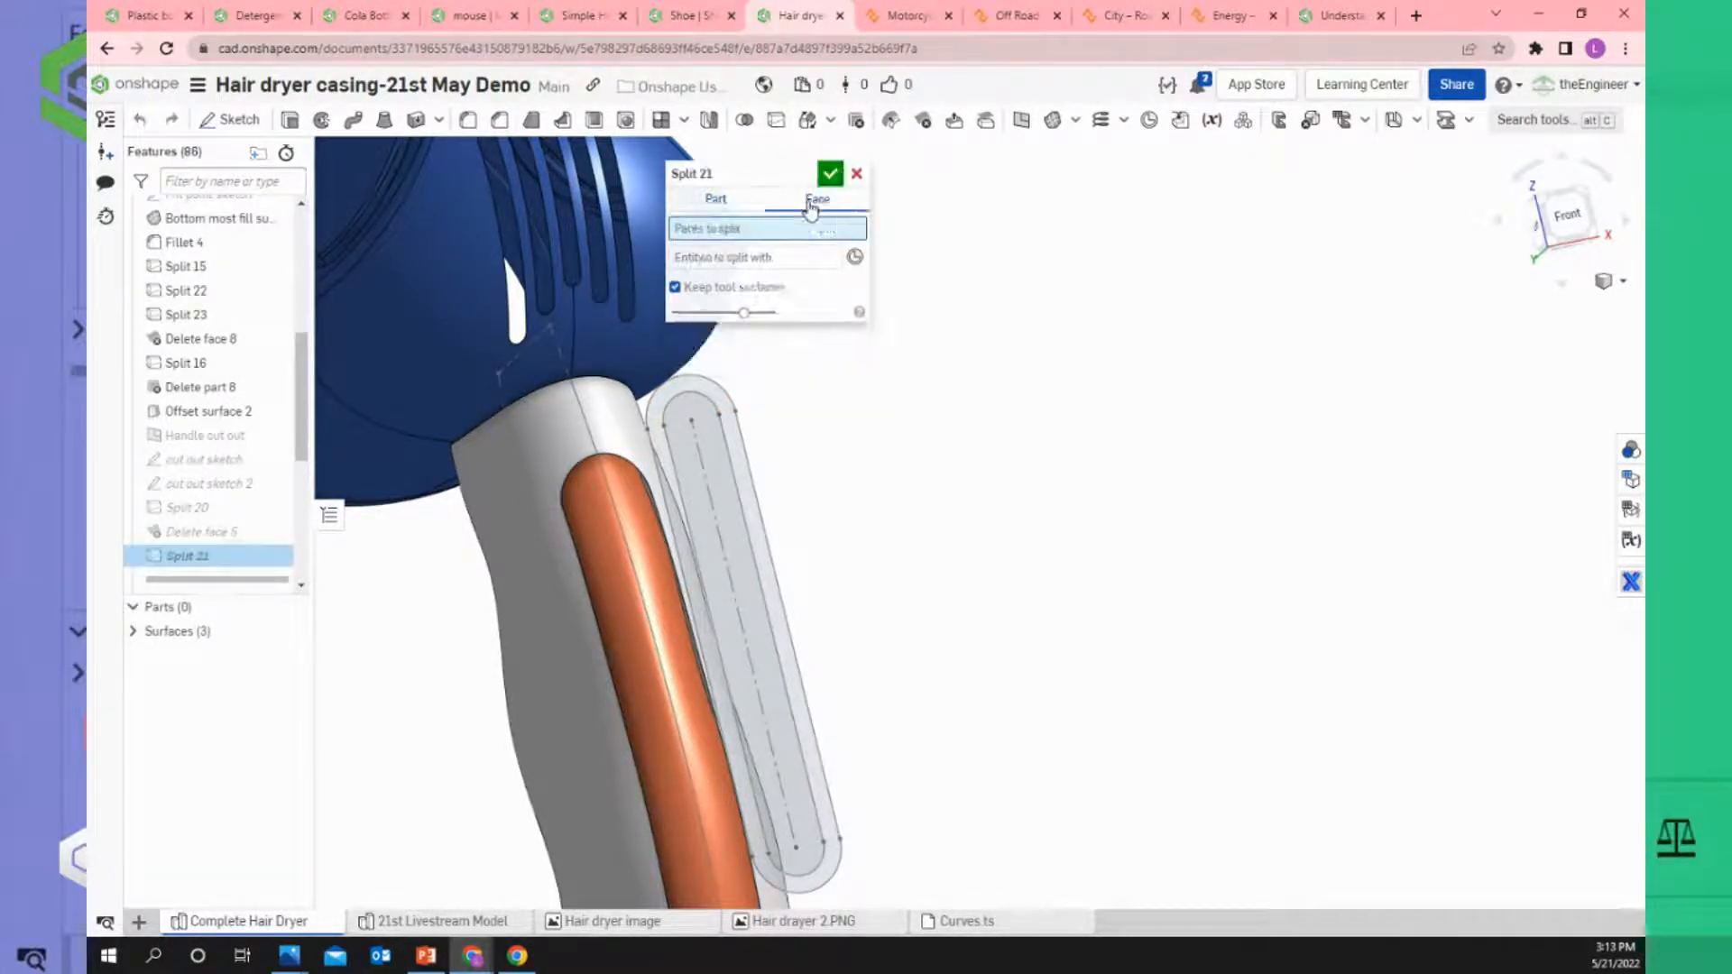
pyautogui.click(599, 533)
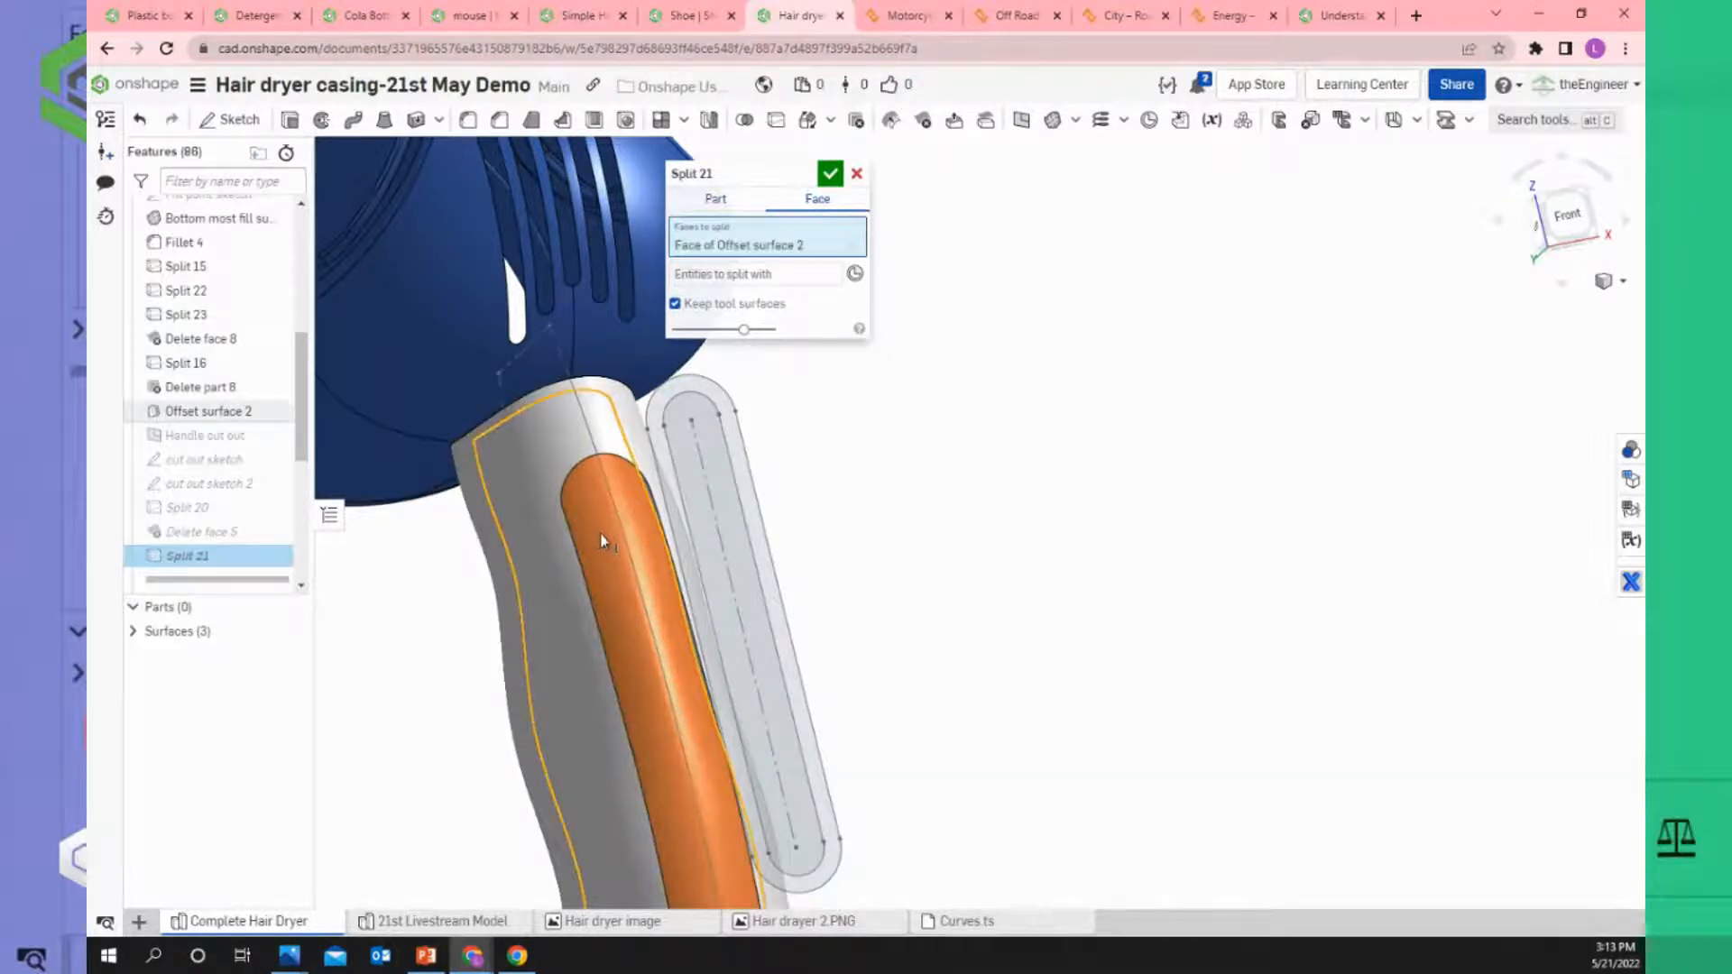
# Split the offset surface with the tangent-connected edges of the inner slot outline in cut out sketch 2.
pyautogui.click(756, 276)
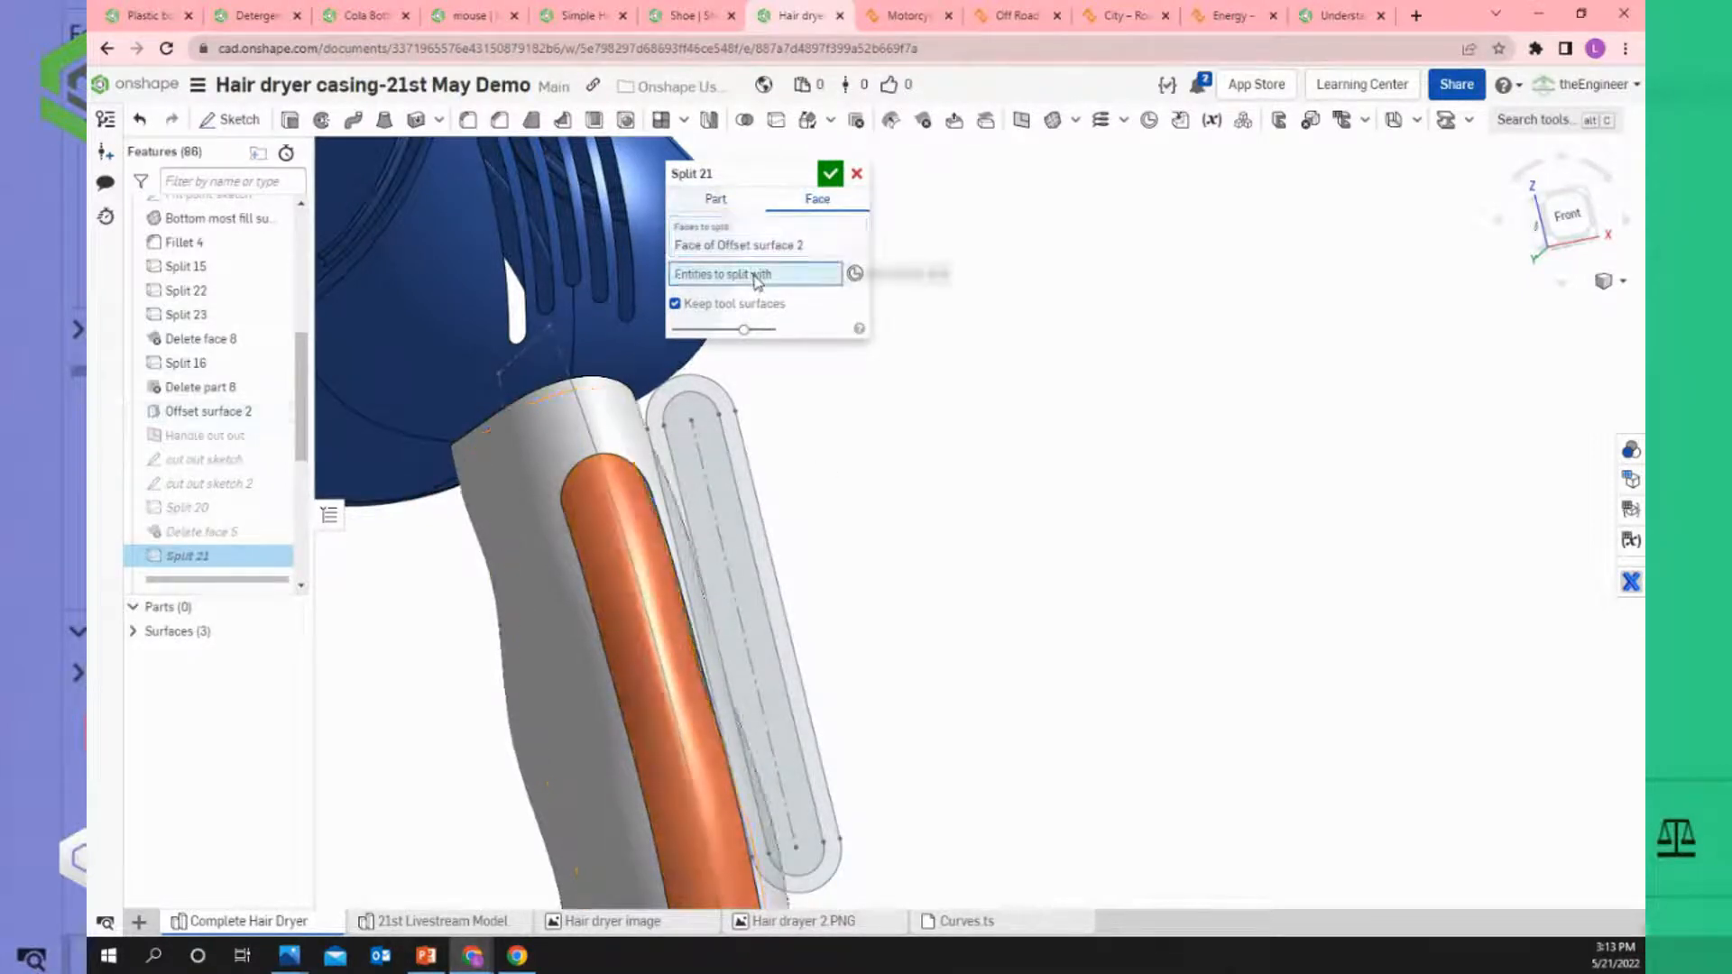
pyautogui.rightClick(817, 431)
pyautogui.moveTo(874, 523)
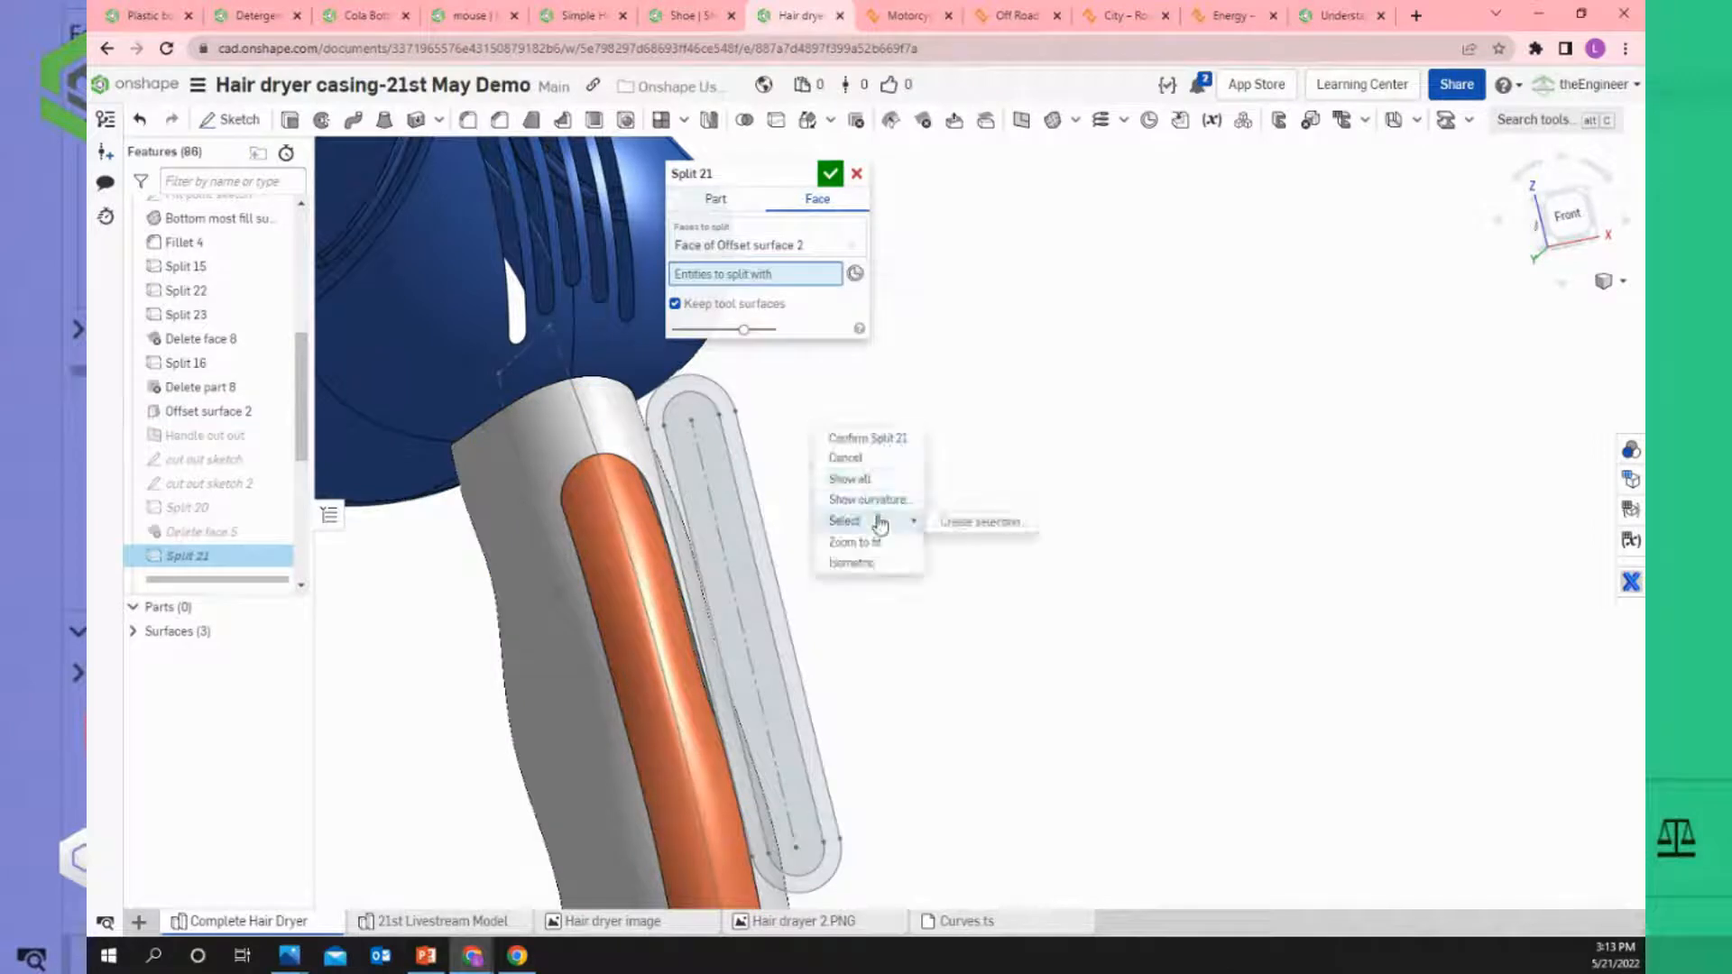
pyautogui.click(969, 525)
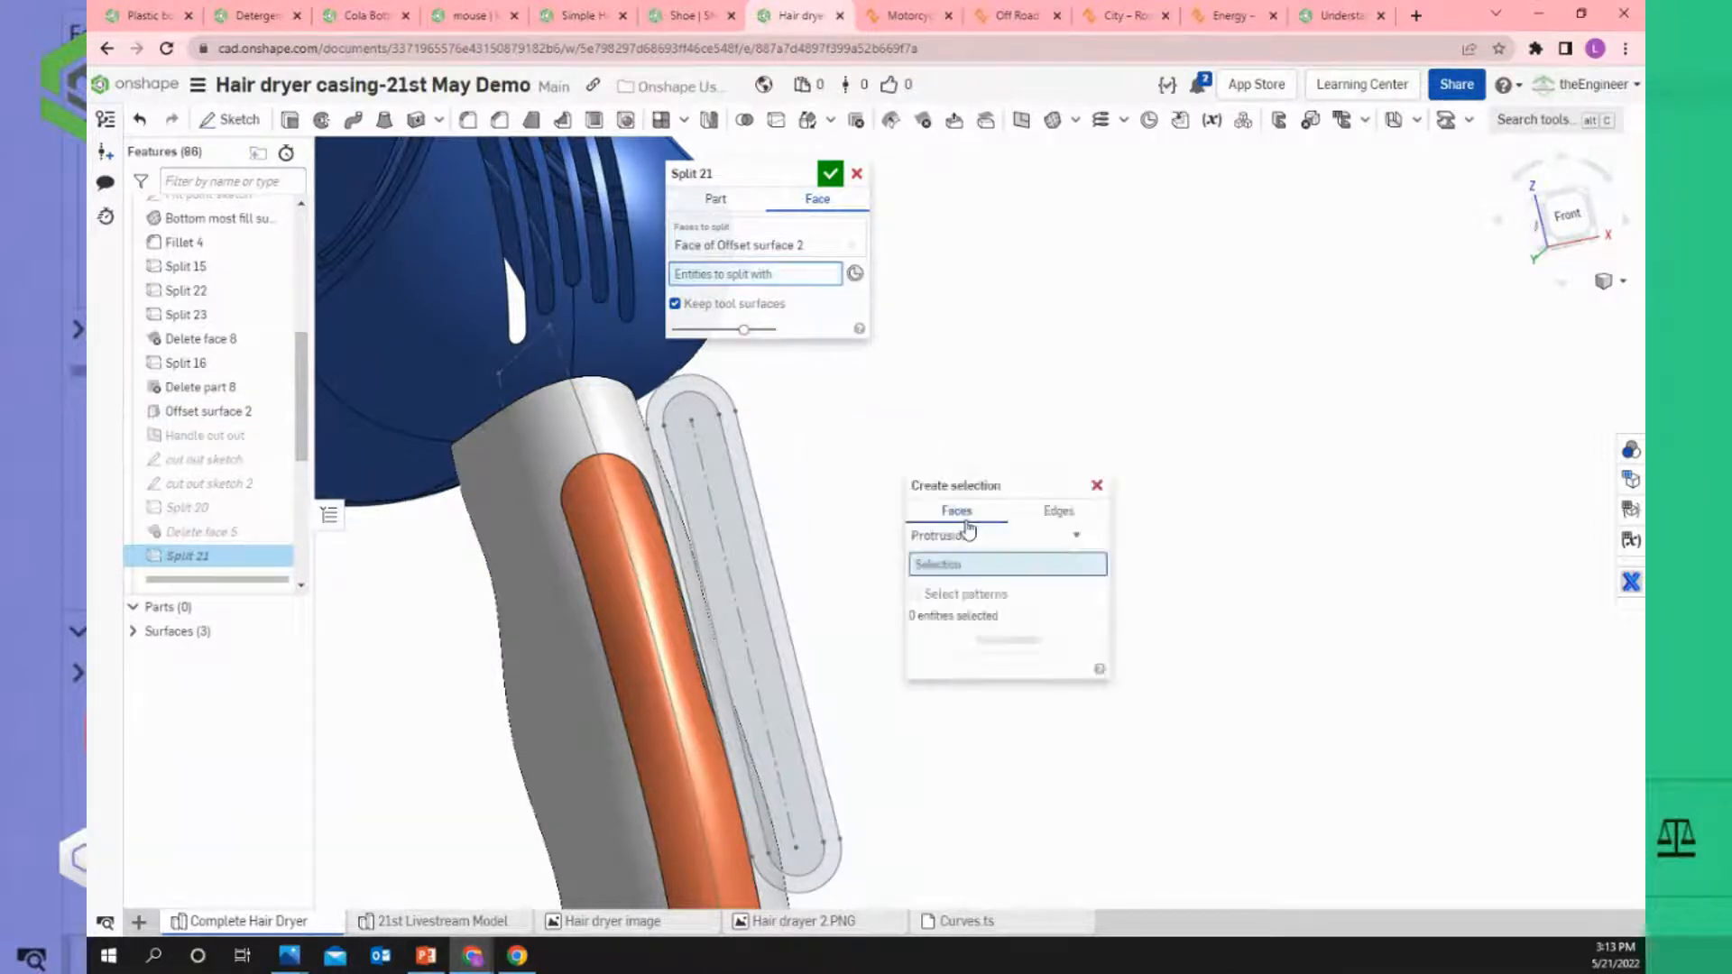
pyautogui.click(1062, 516)
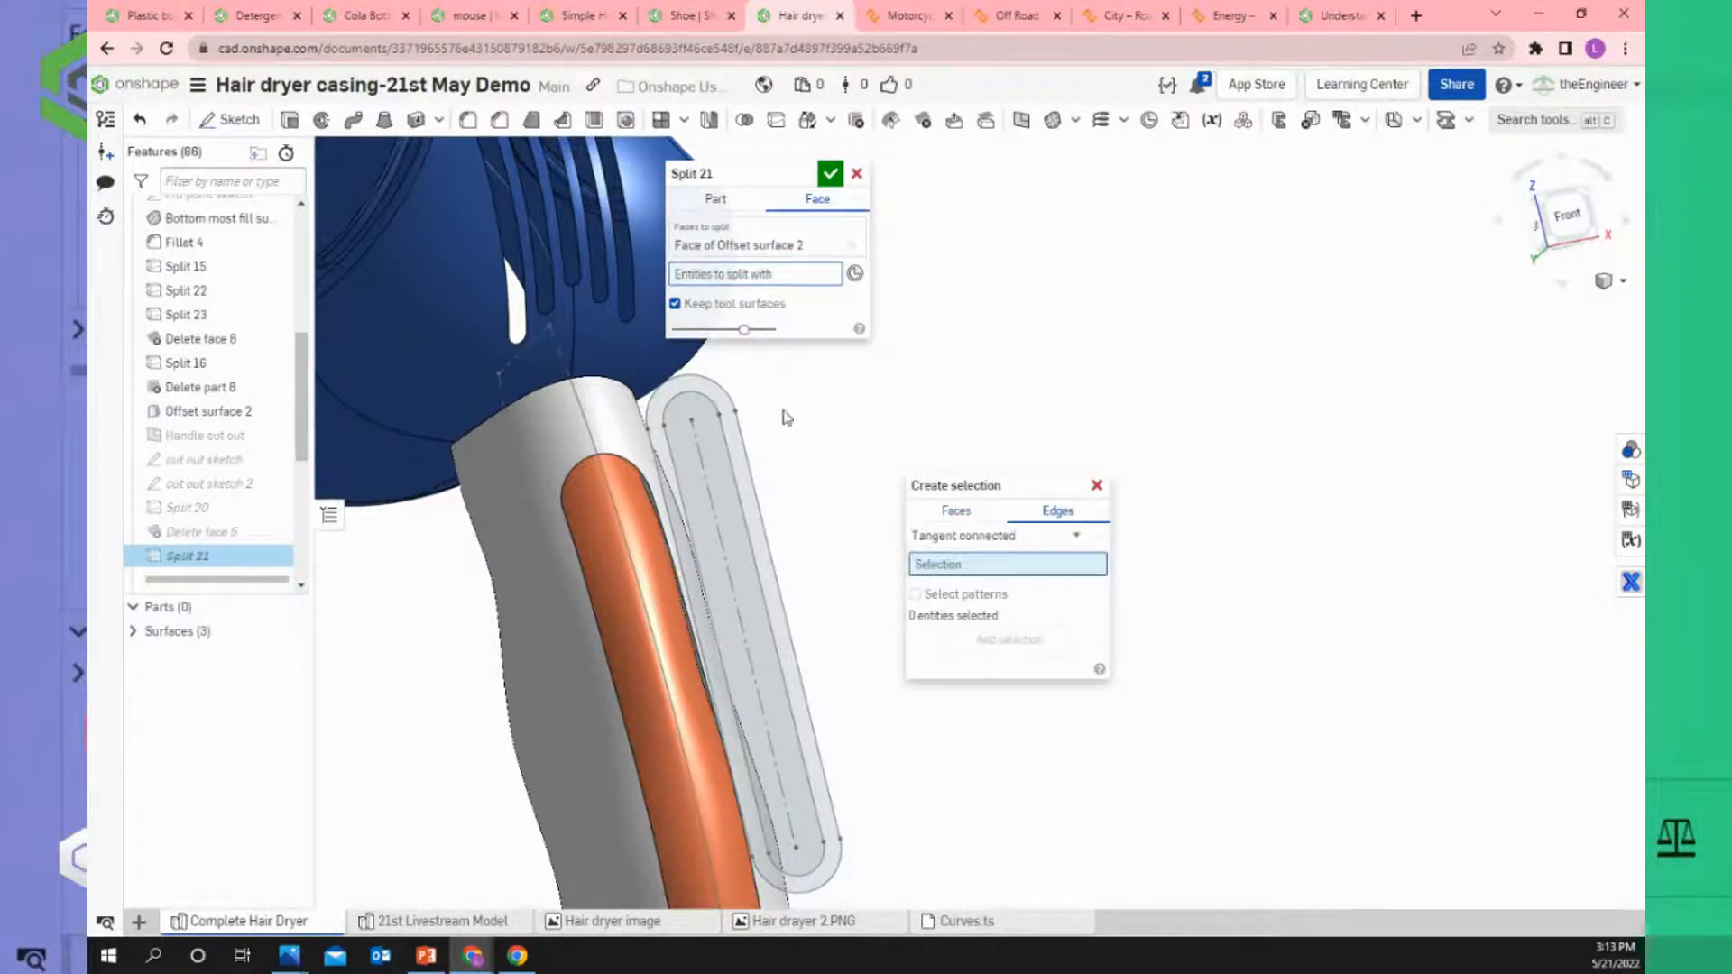
pyautogui.click(716, 403)
pyautogui.click(1001, 656)
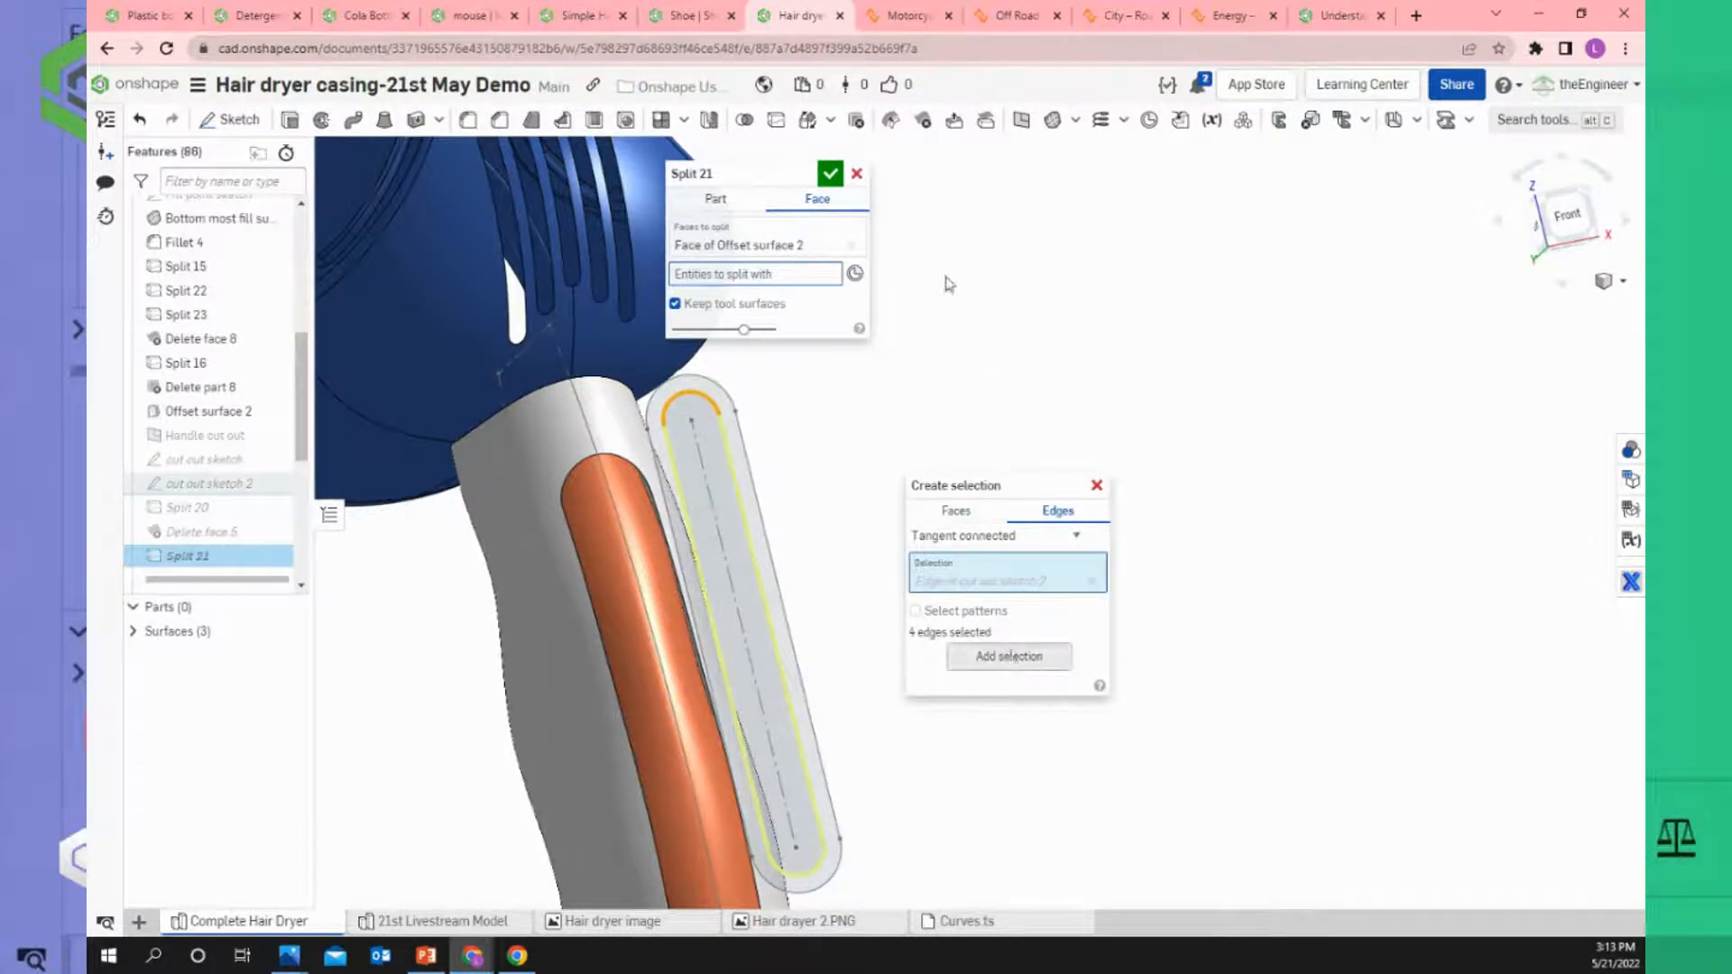
pyautogui.click(833, 184)
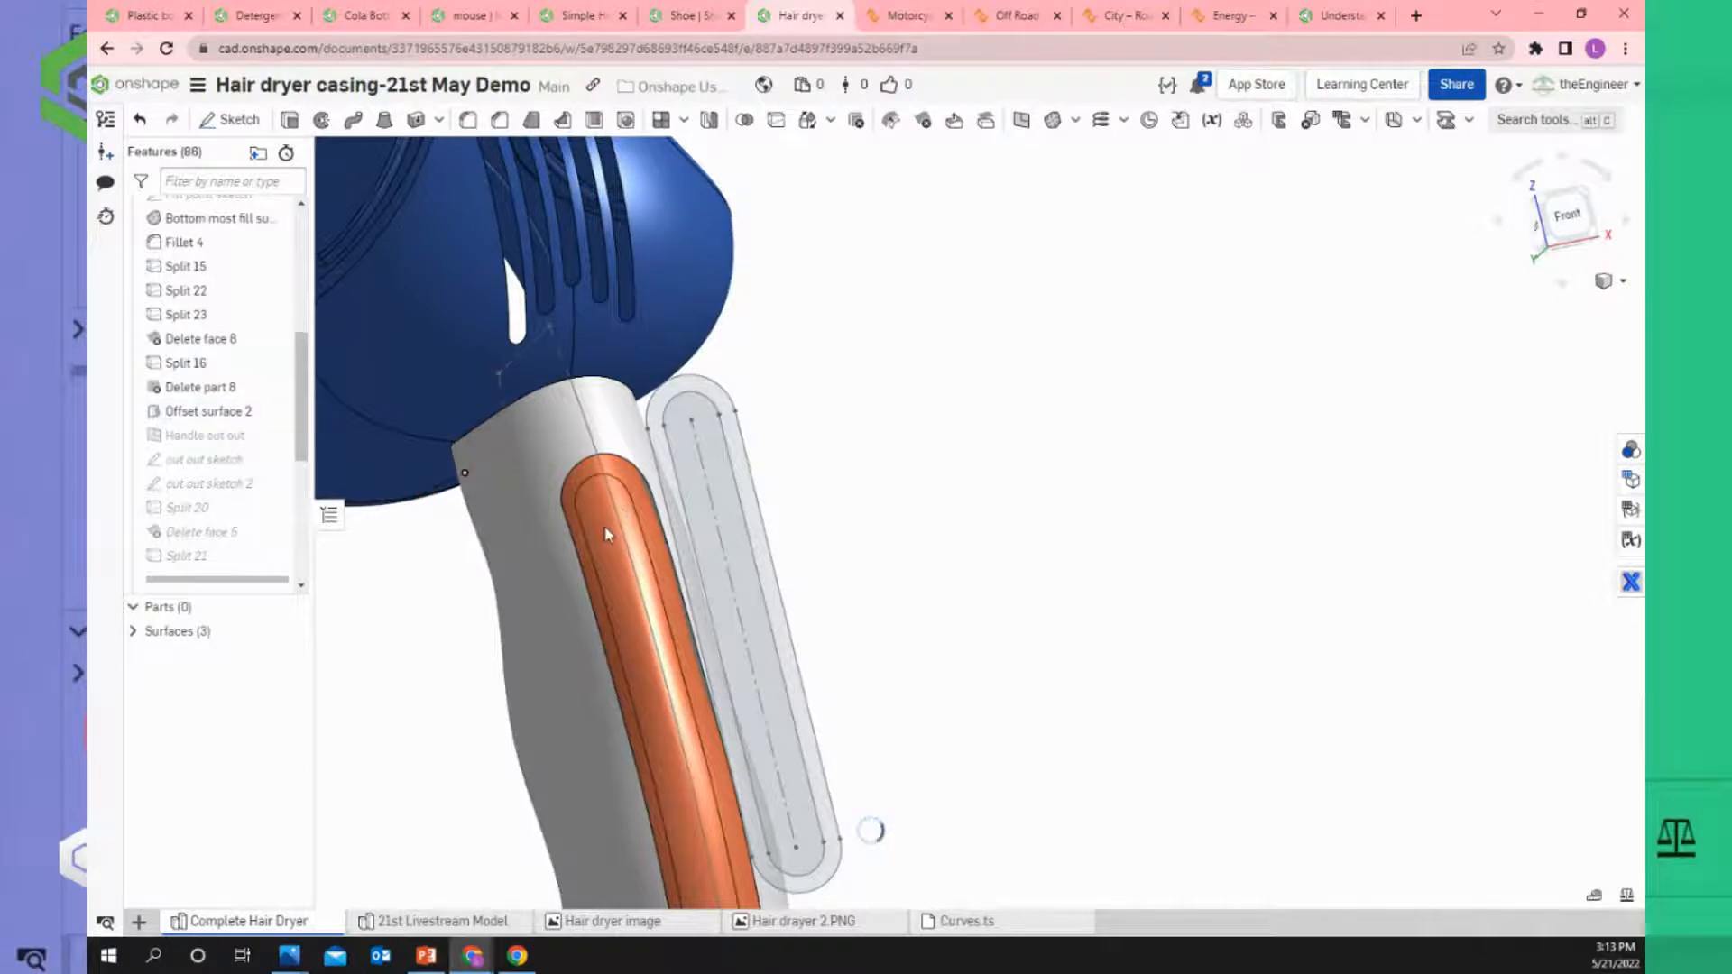
# Delete the outer face of the offset surface surrounding the inner slot outline.
pyautogui.scroll(5, 582, 419)
pyautogui.click(573, 413)
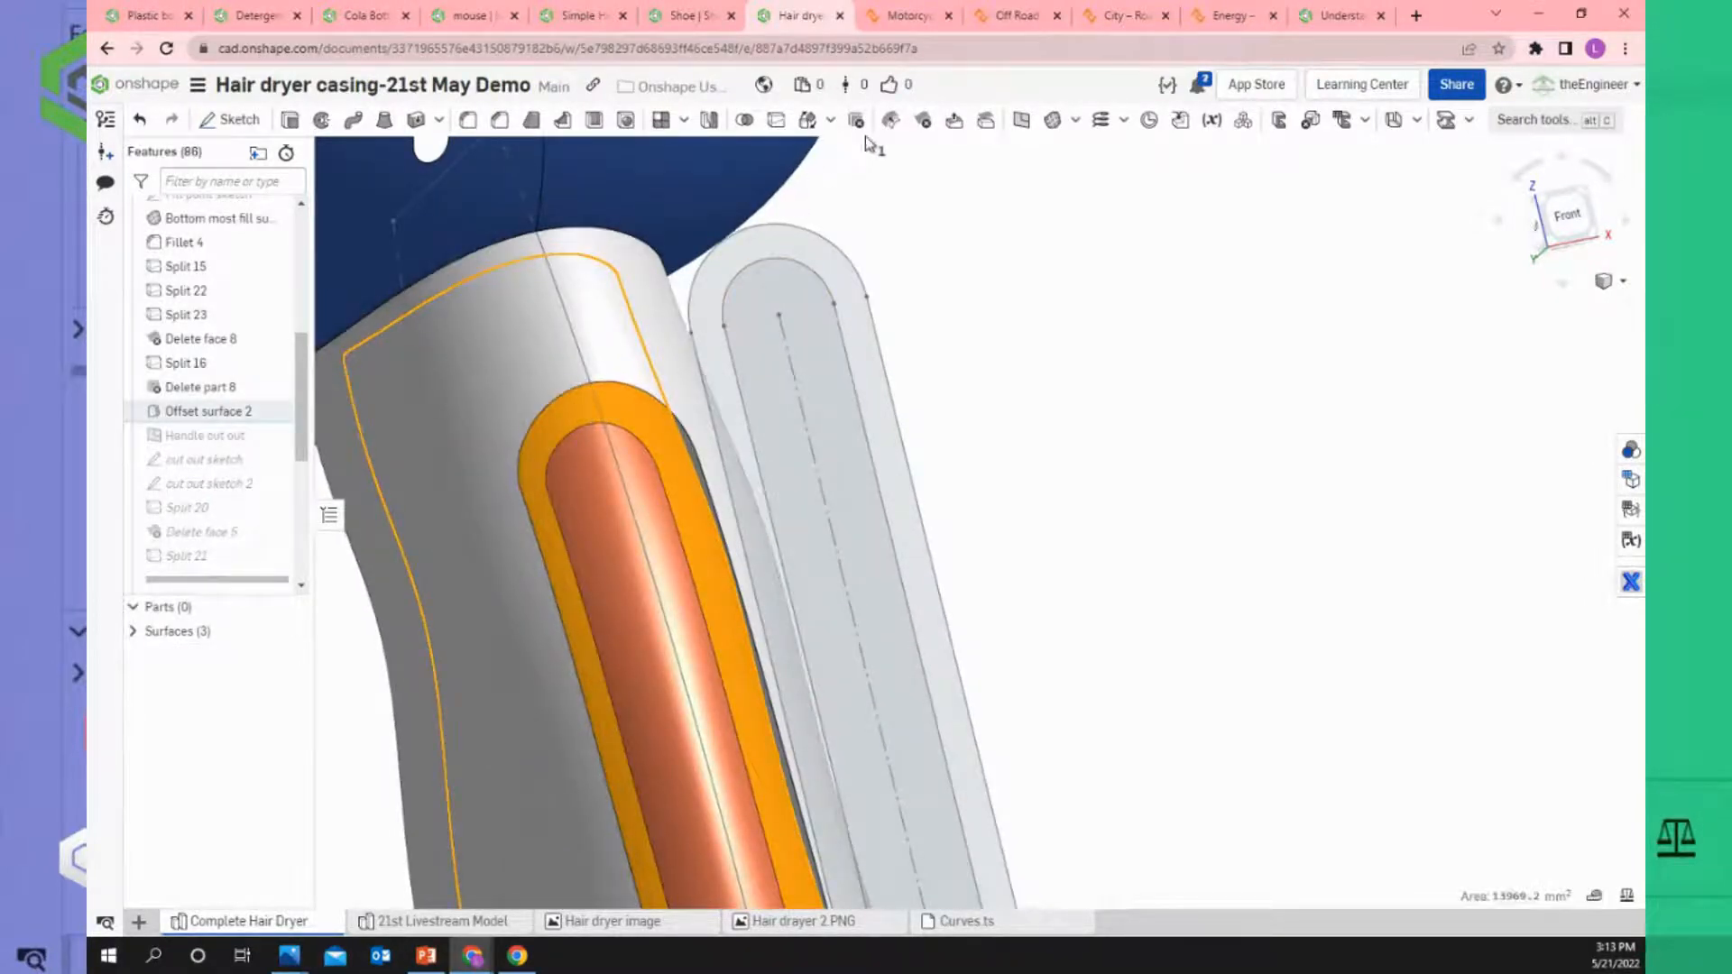
pyautogui.click(924, 125)
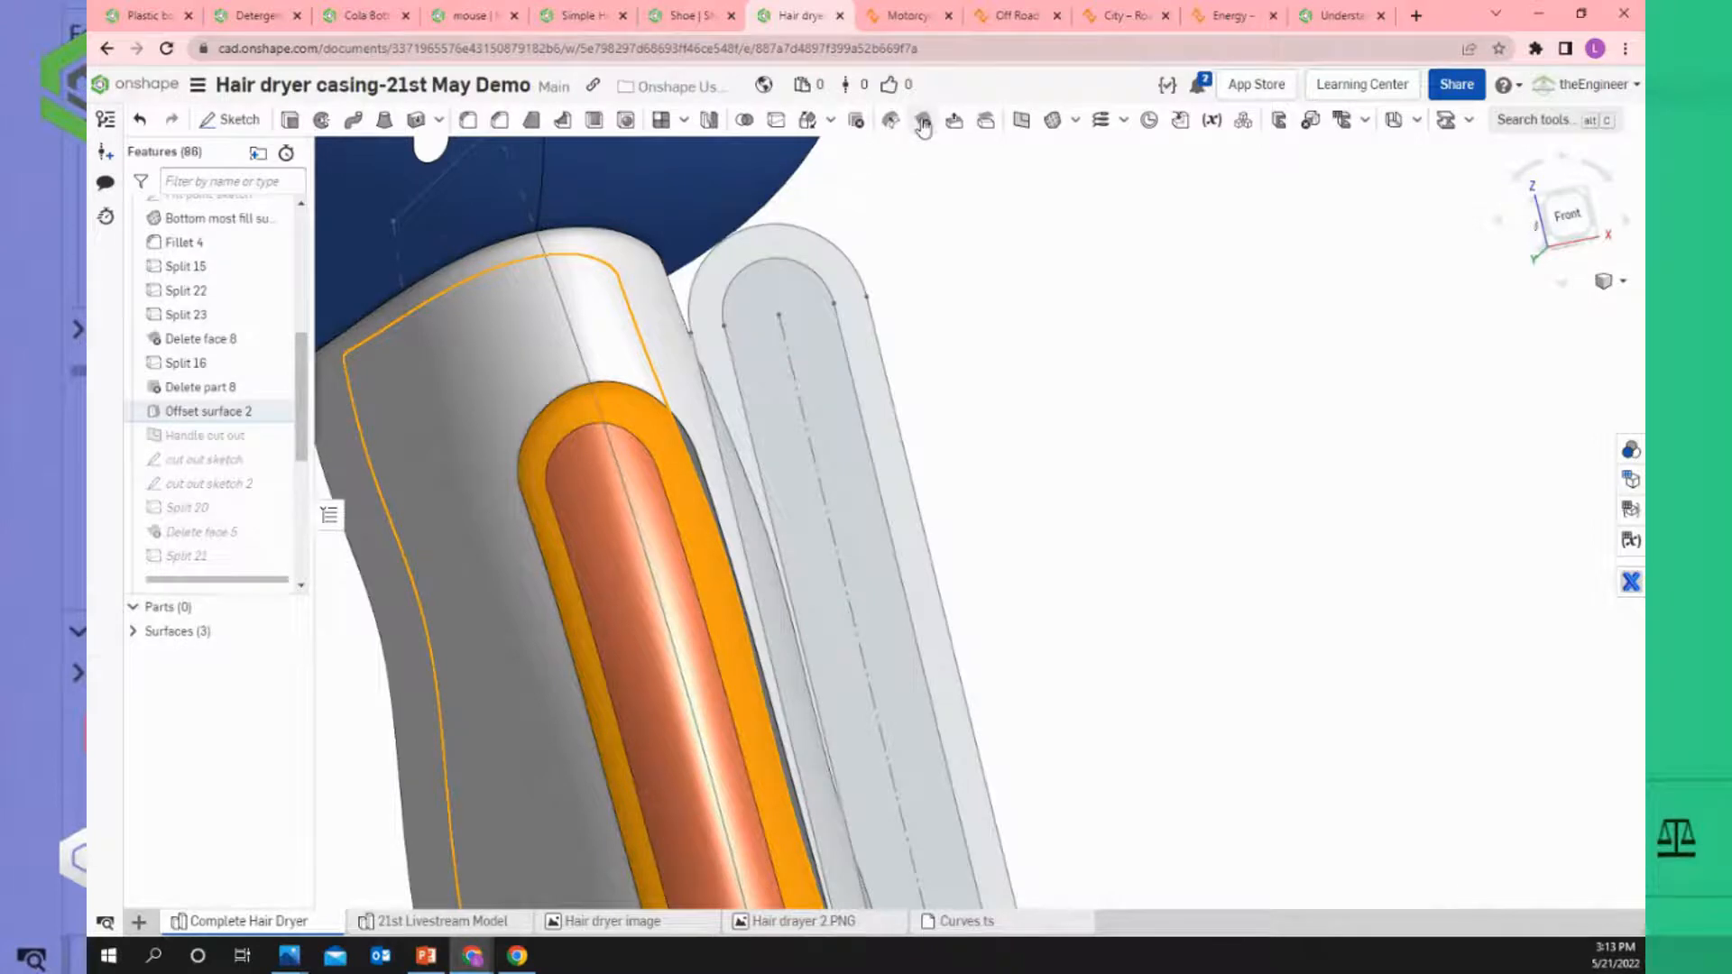
pyautogui.click(829, 176)
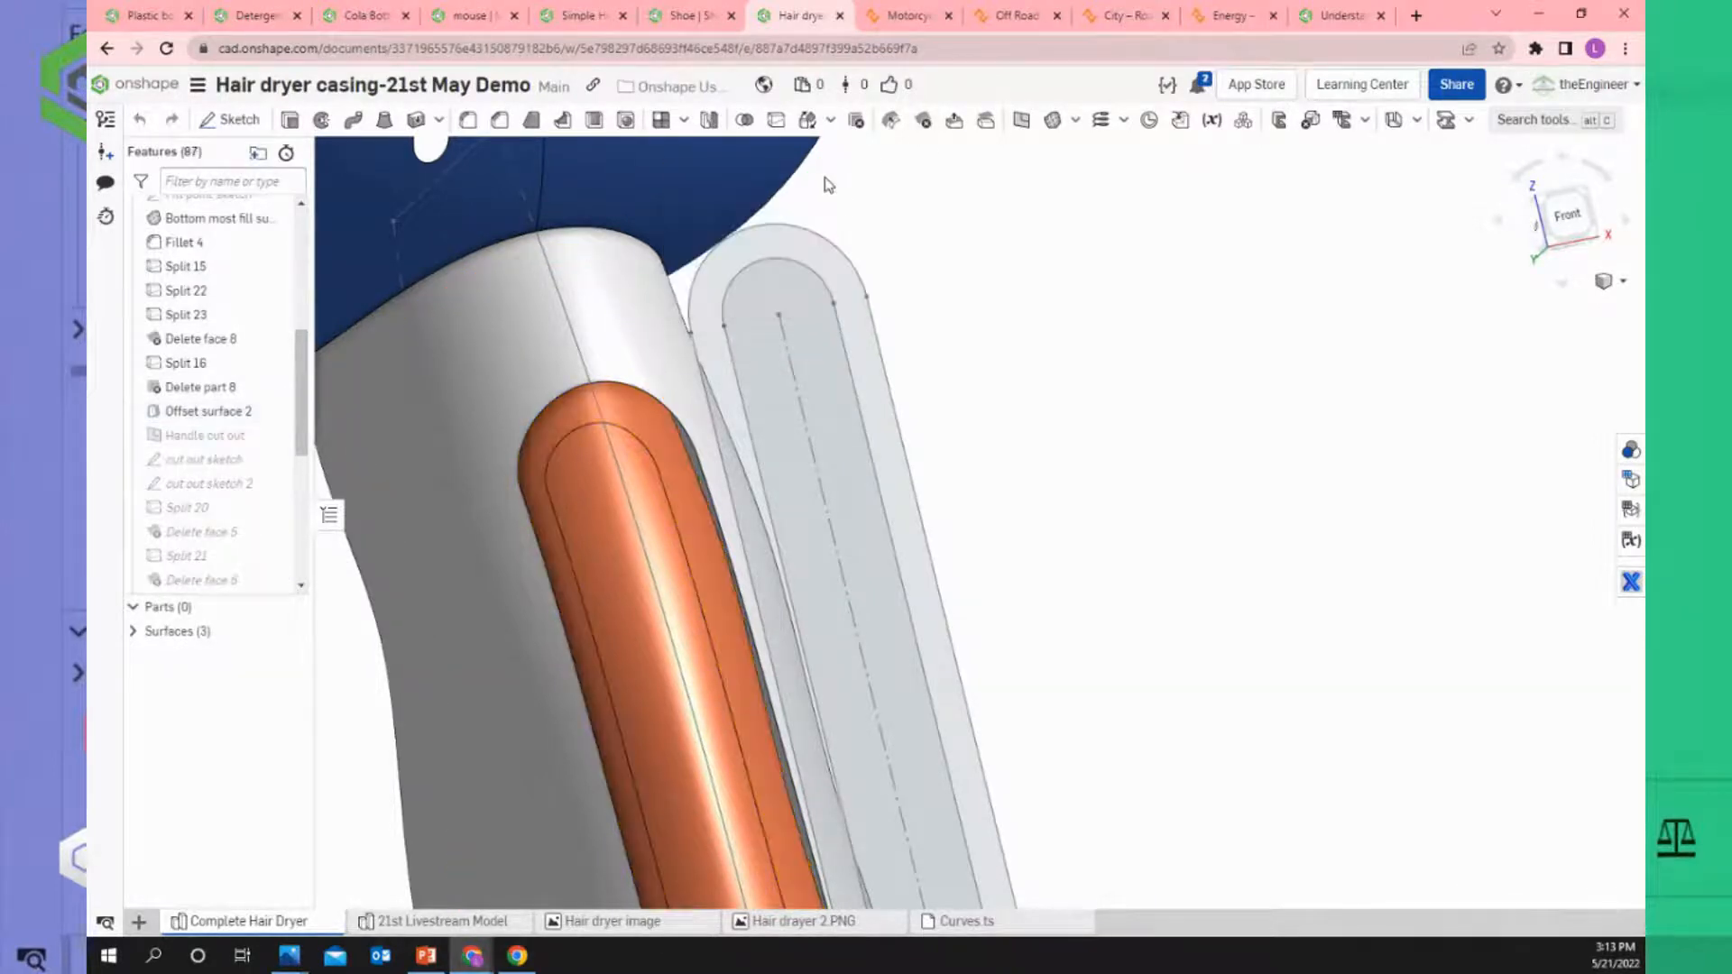
pyautogui.scroll(-3, 938, 470)
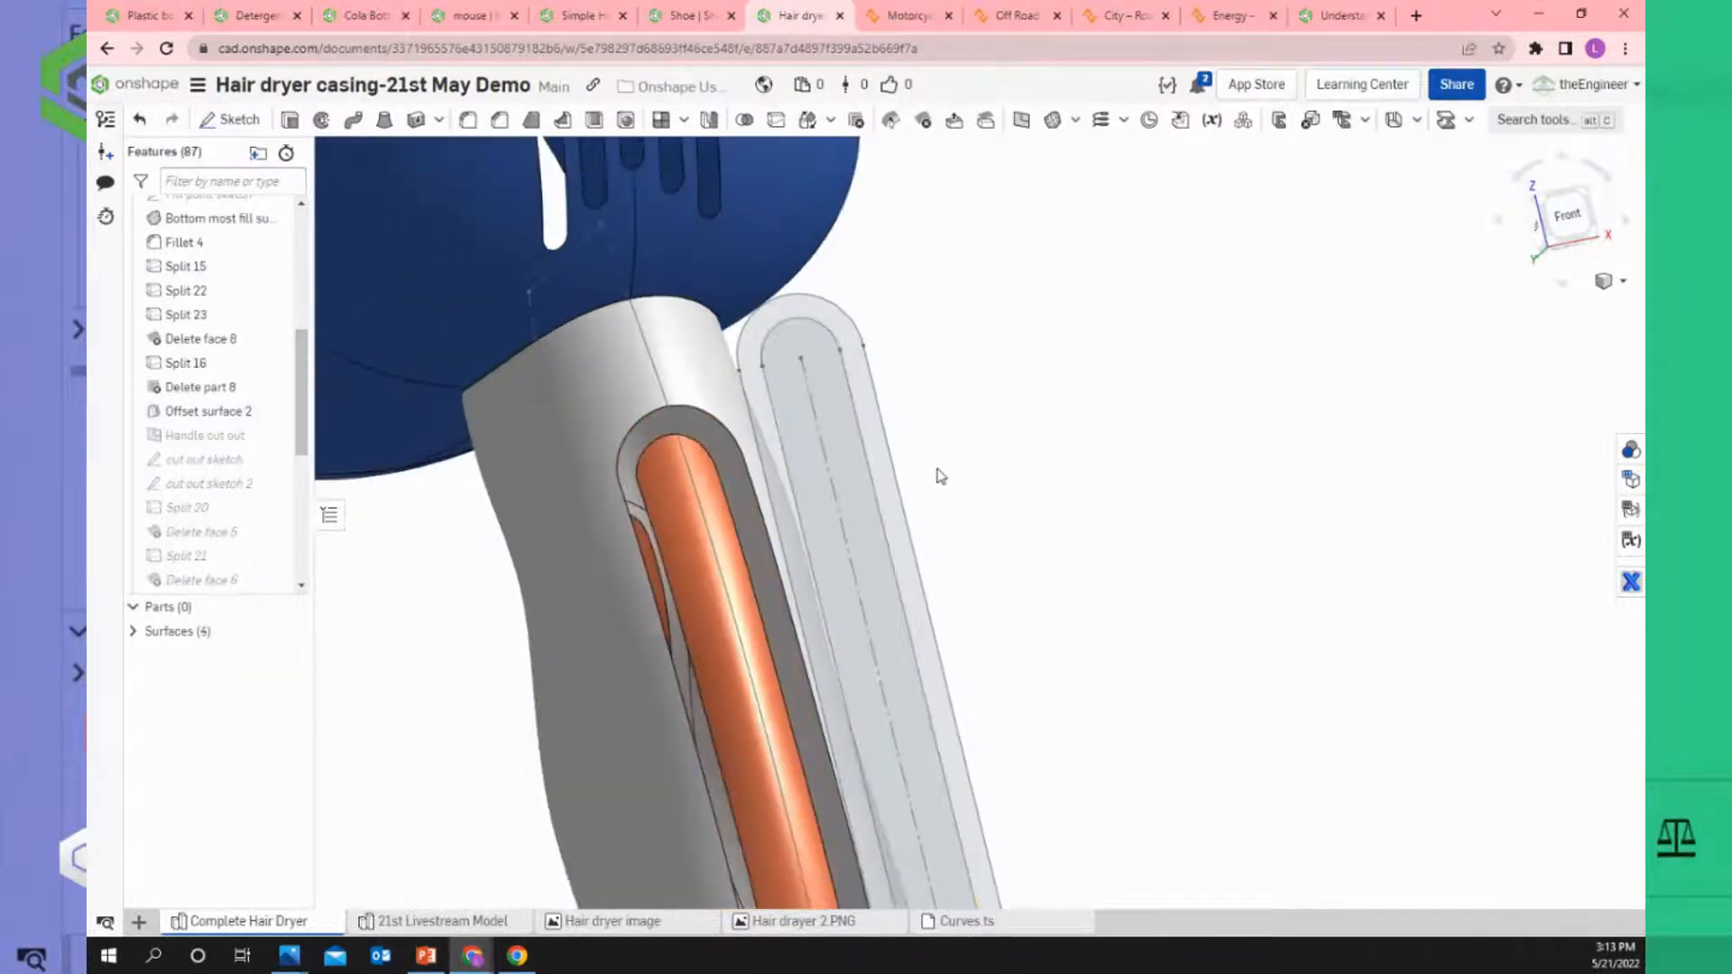
# Start a surface Loft and group the upper end and long side edges of the inner slot face as its first profile.
pyautogui.moveTo(935, 470); pyautogui.dragTo(712, 458, button='right')
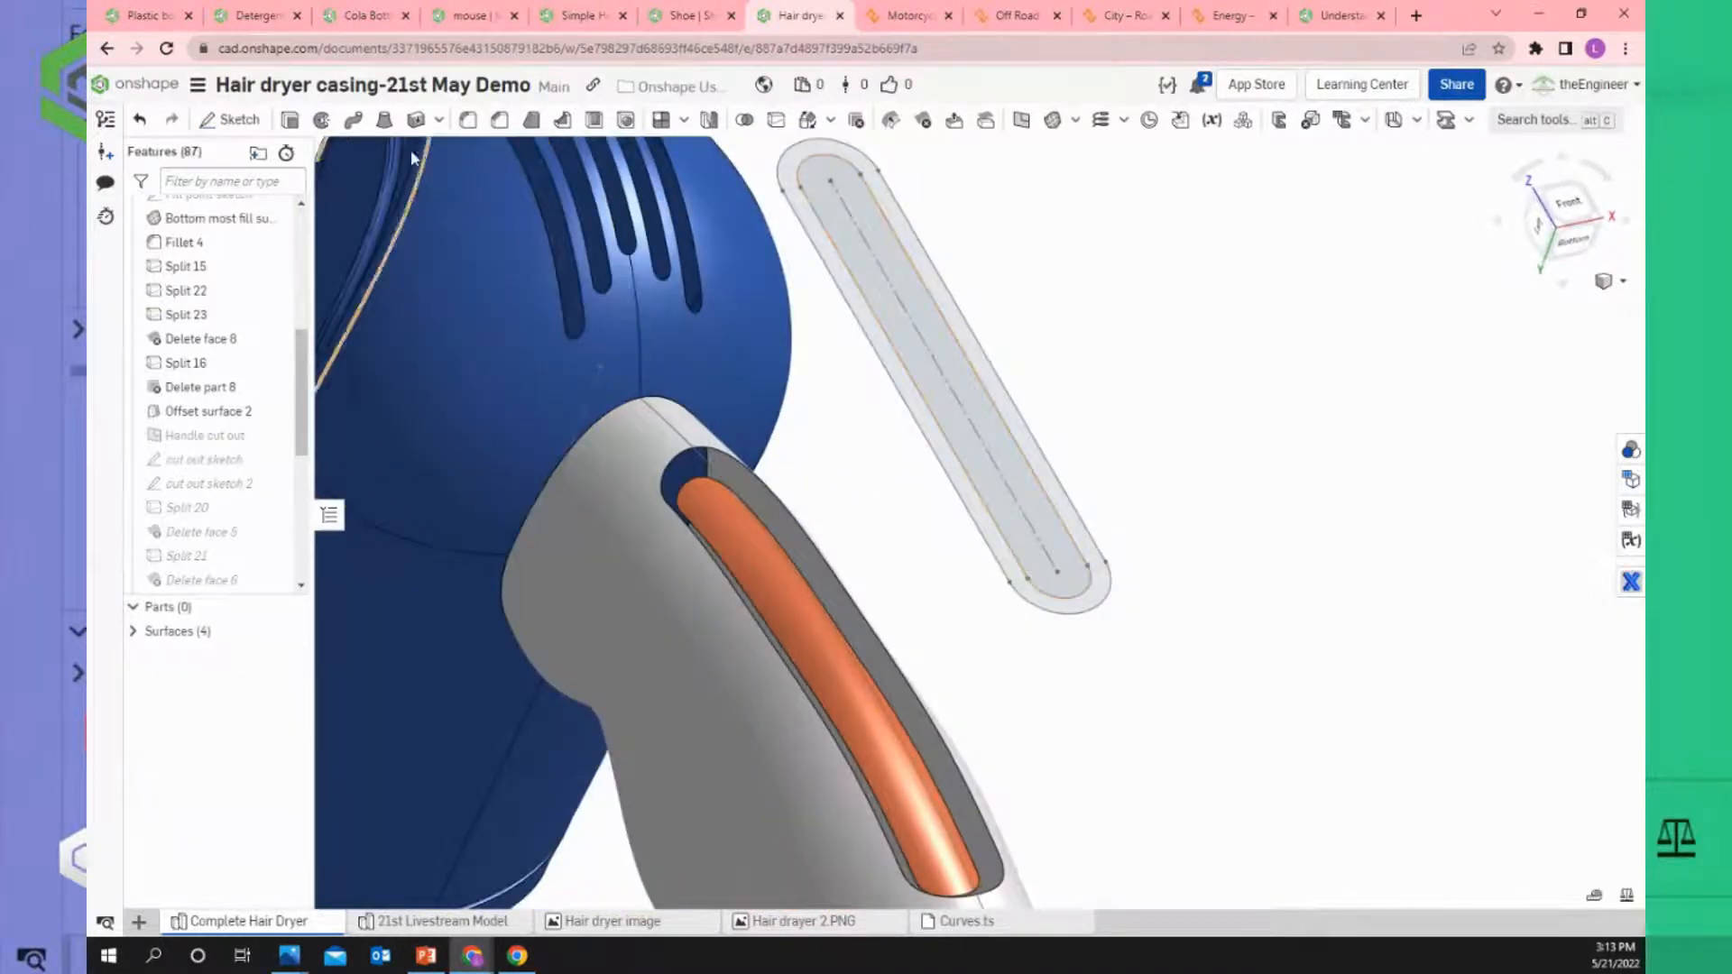
pyautogui.click(388, 126)
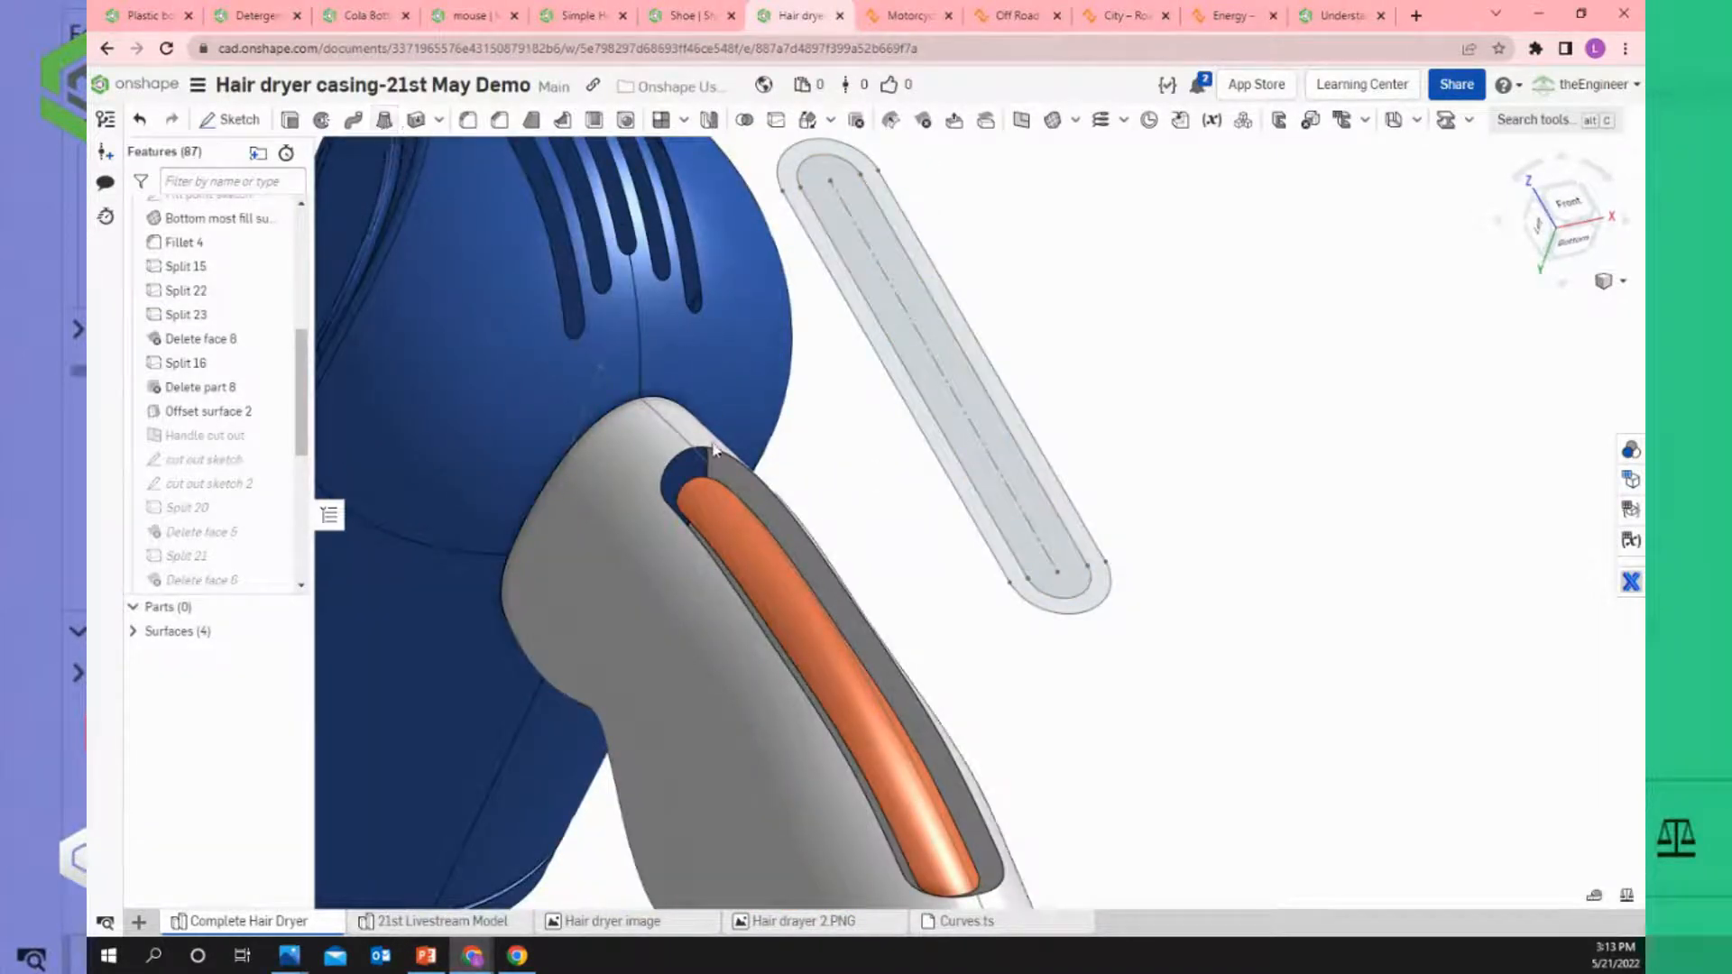
pyautogui.scroll(3, 713, 448)
pyautogui.scroll(2, 668, 520)
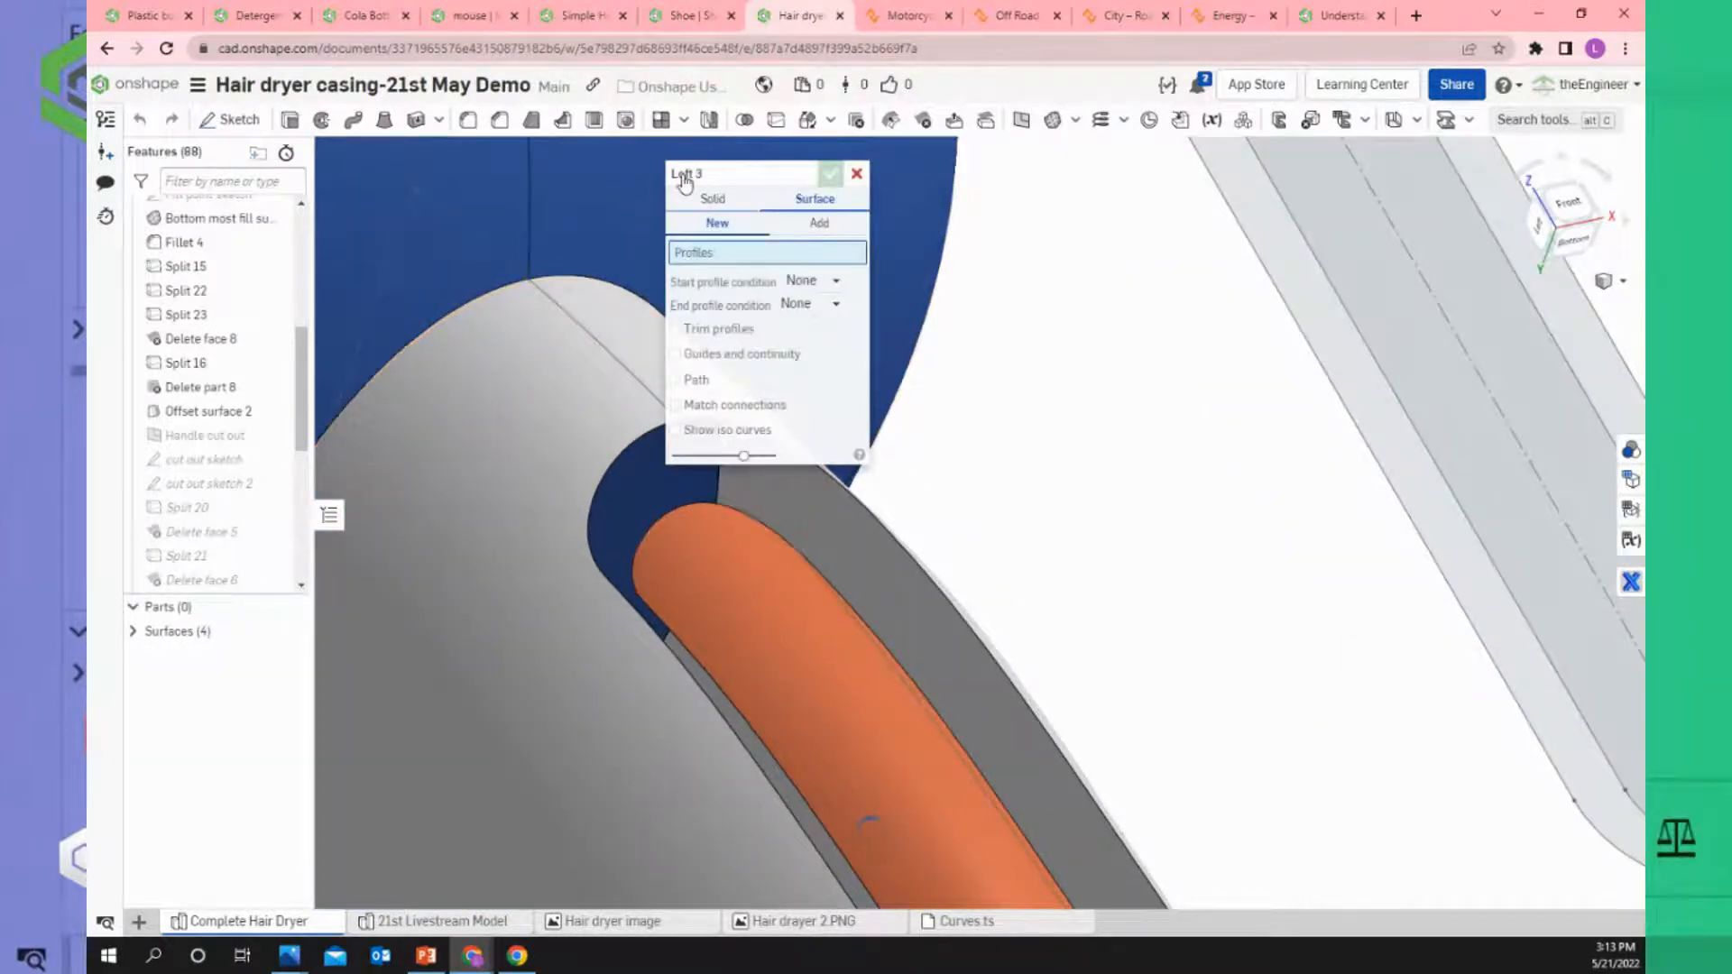
pyautogui.rightClick(942, 296)
pyautogui.moveTo(981, 388)
pyautogui.click(682, 514)
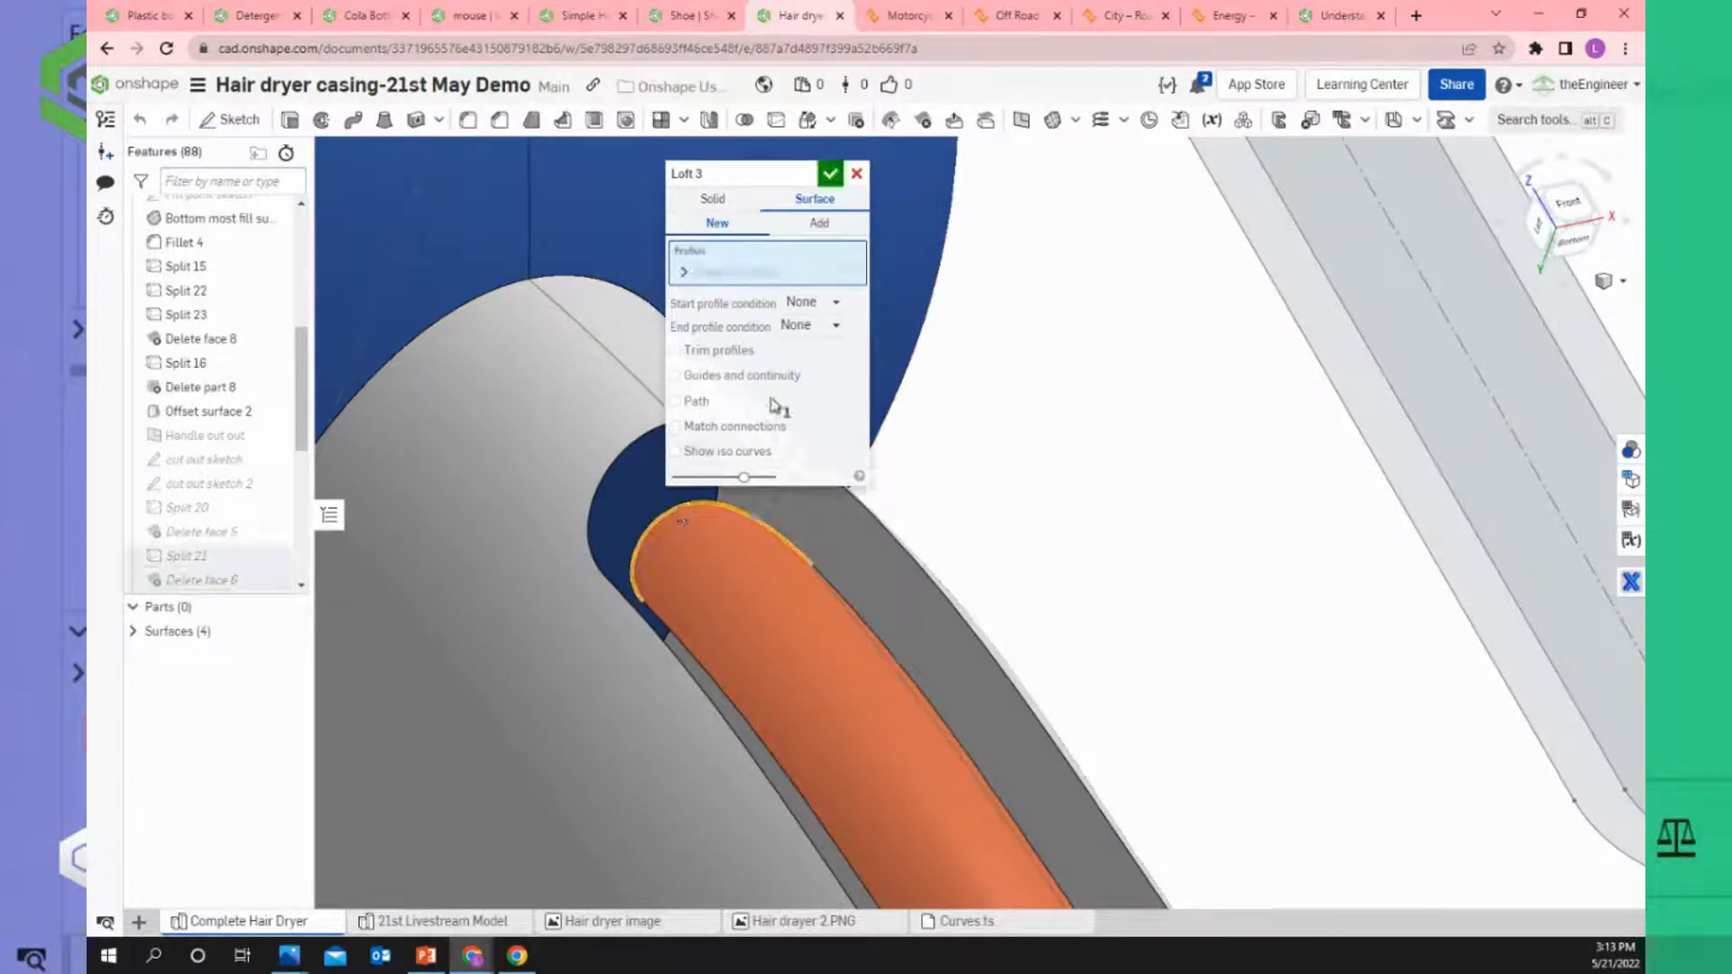
pyautogui.click(684, 272)
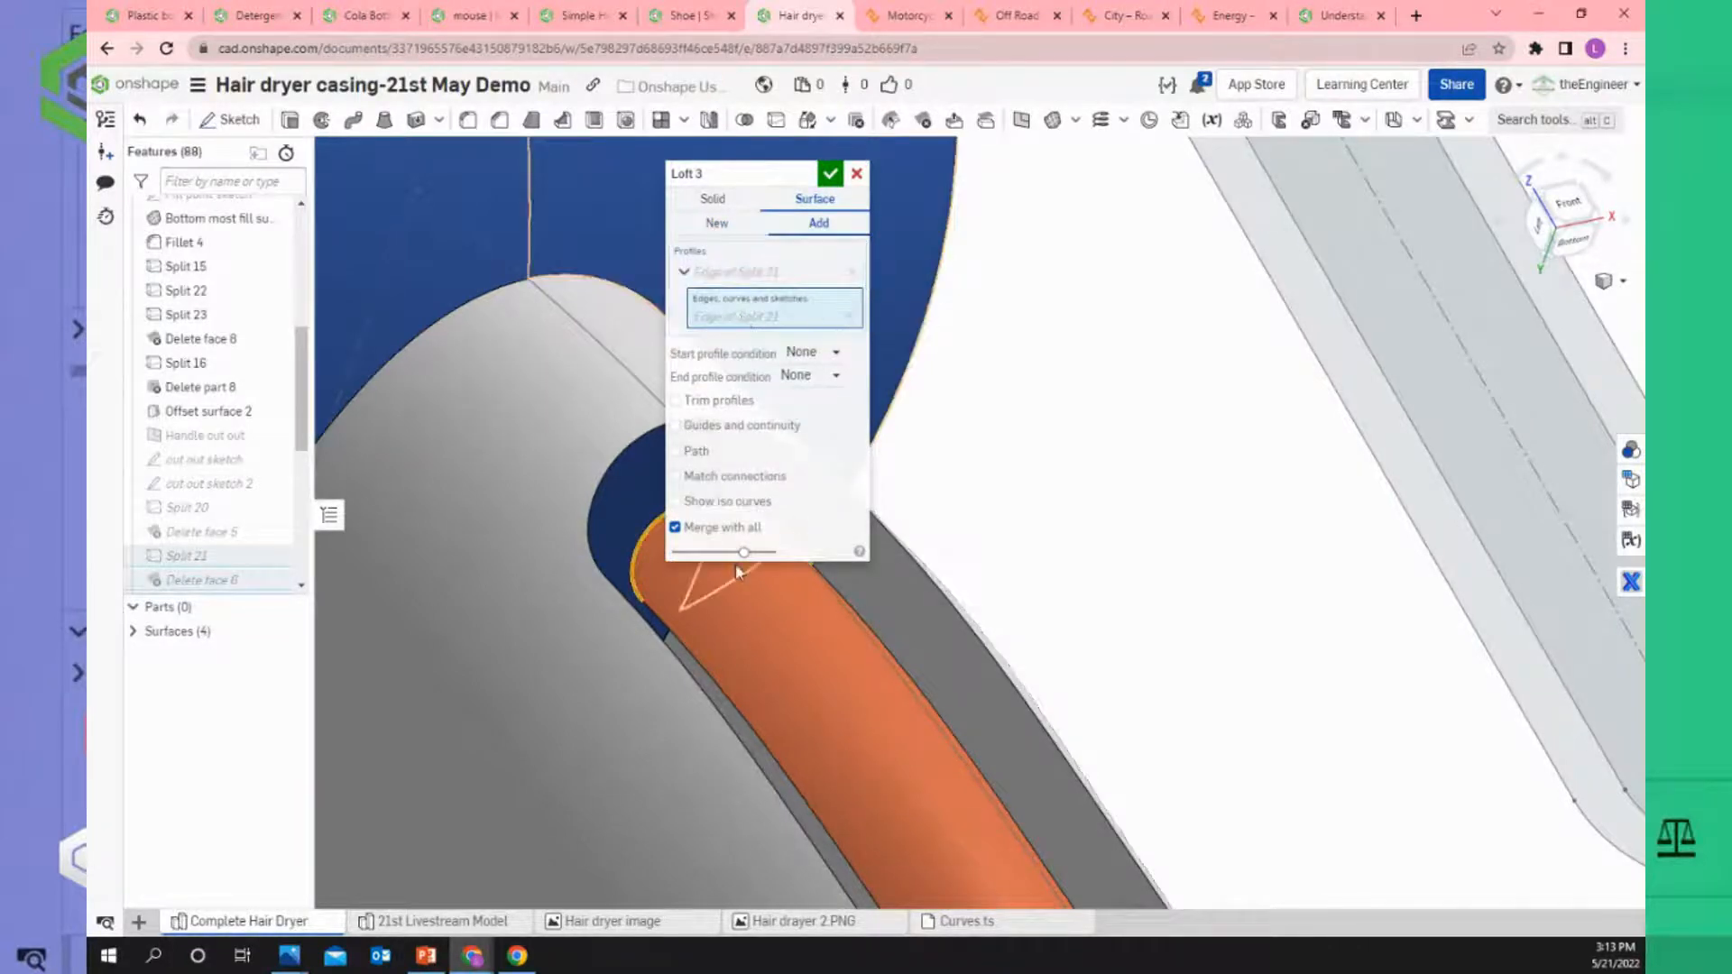
pyautogui.click(882, 667)
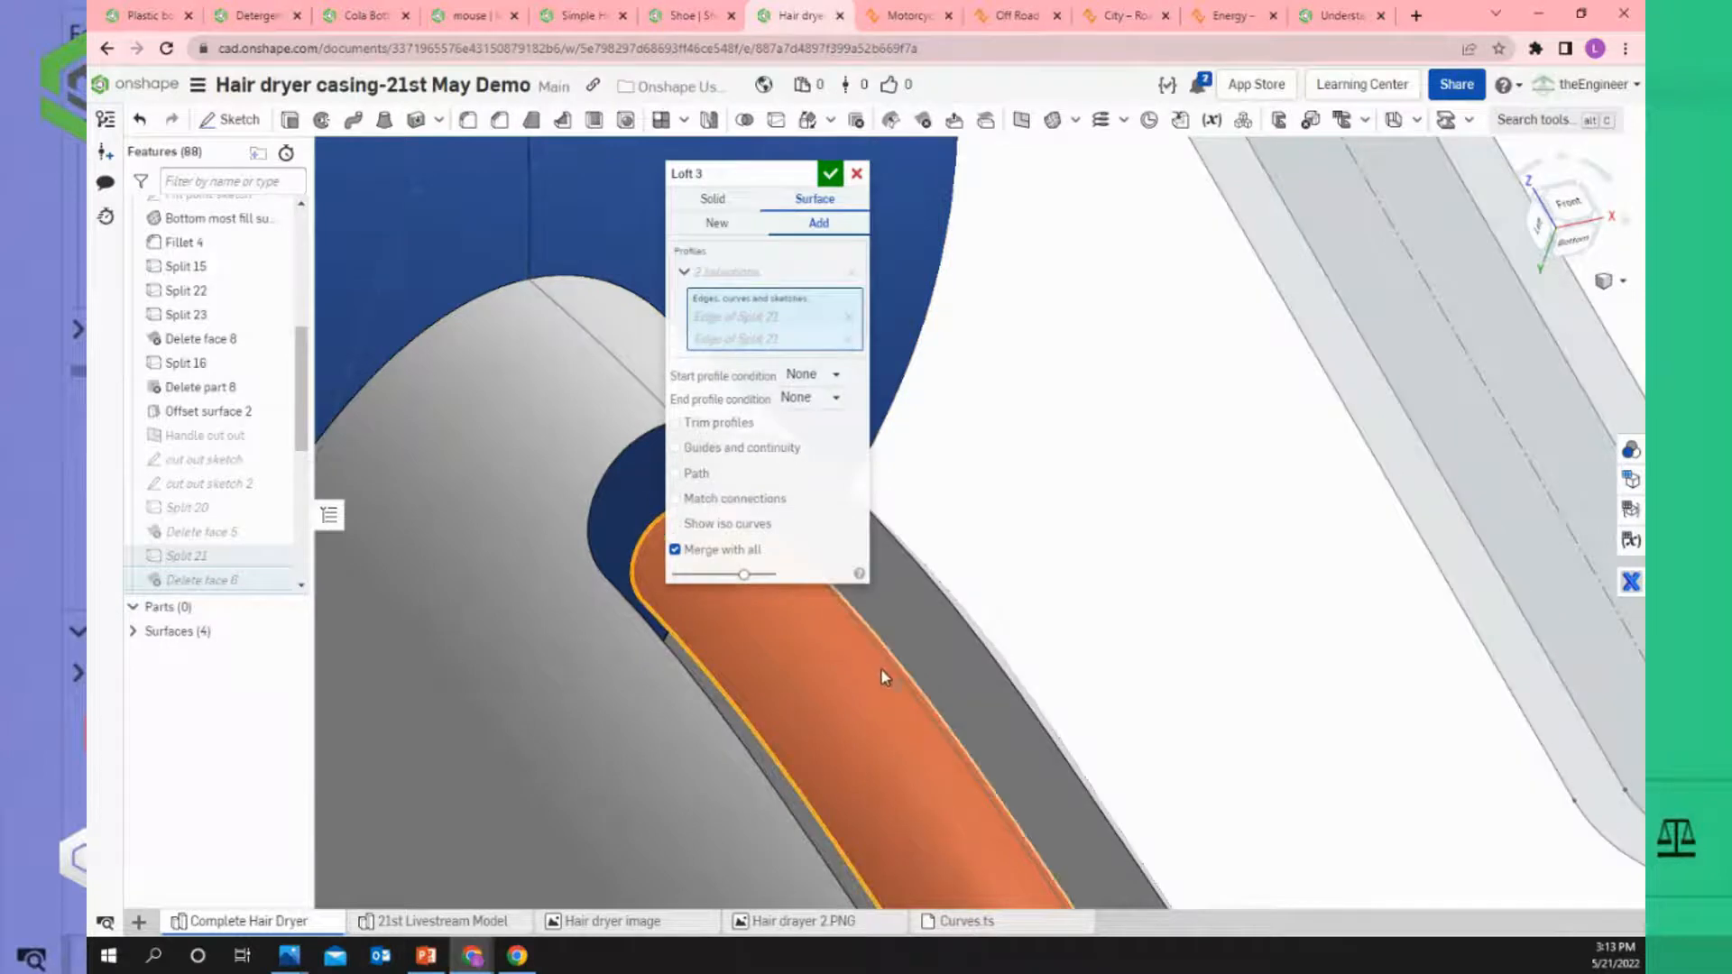
# Complete the first loft profile with the remaining edges of the inner slot face, removing the stray offset surface face from it.
pyautogui.scroll(-5, 884, 672)
pyautogui.scroll(8, 993, 794)
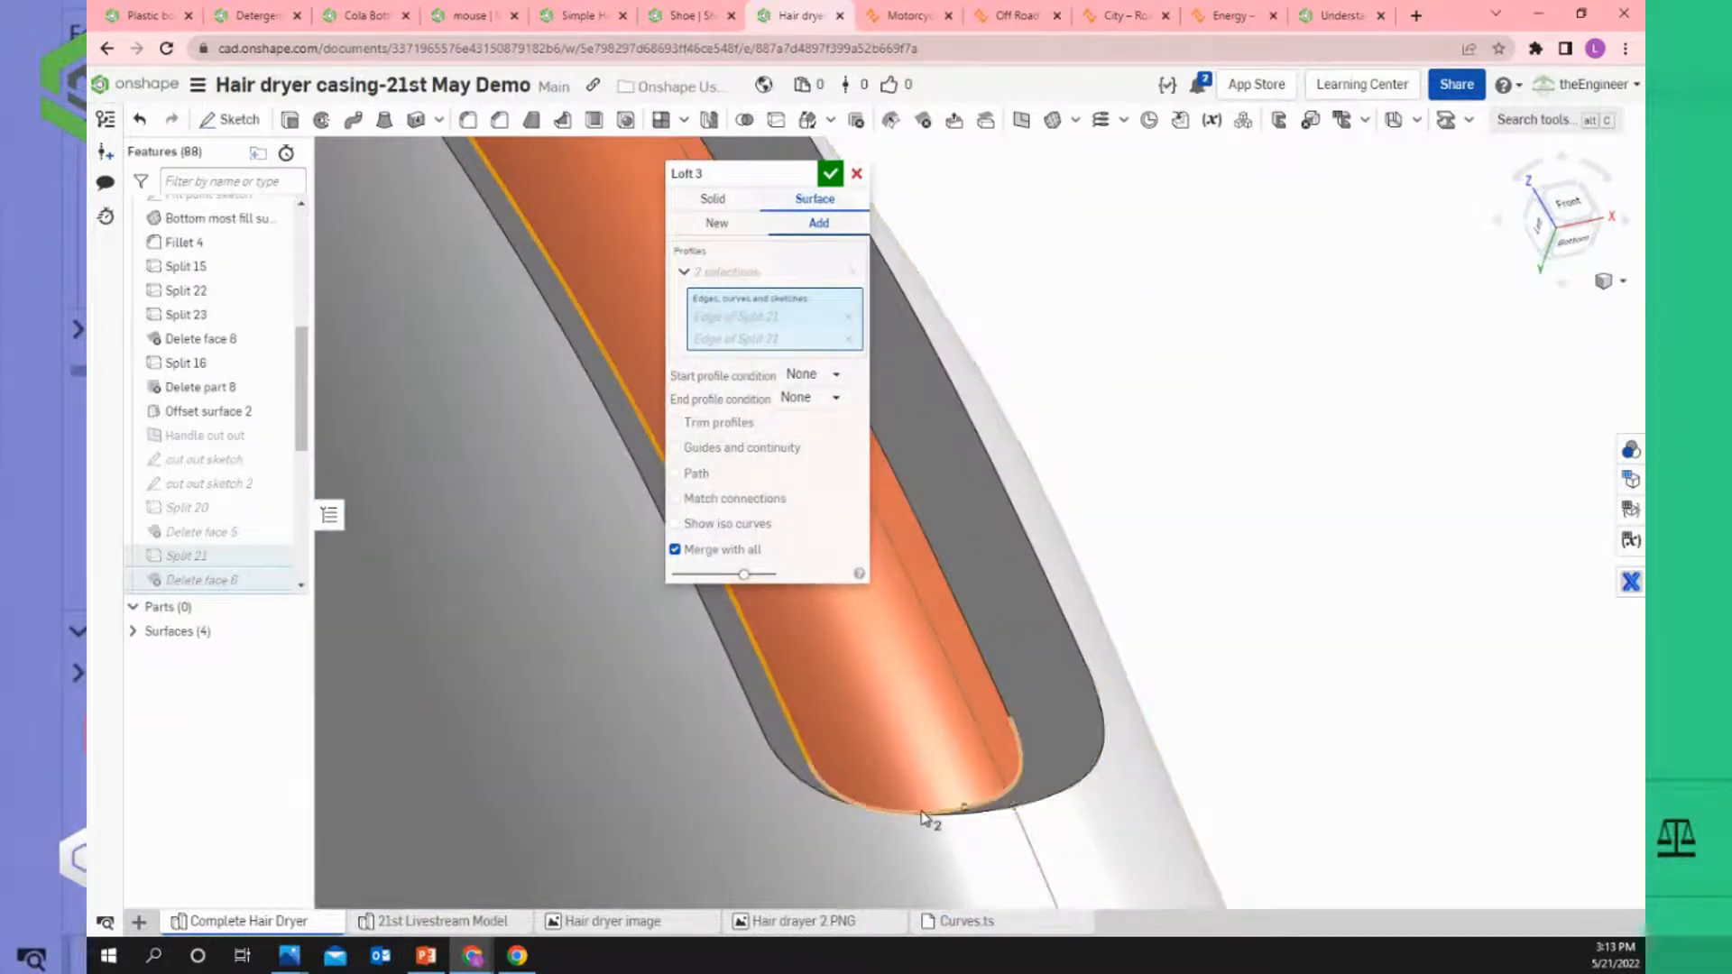
pyautogui.click(934, 816)
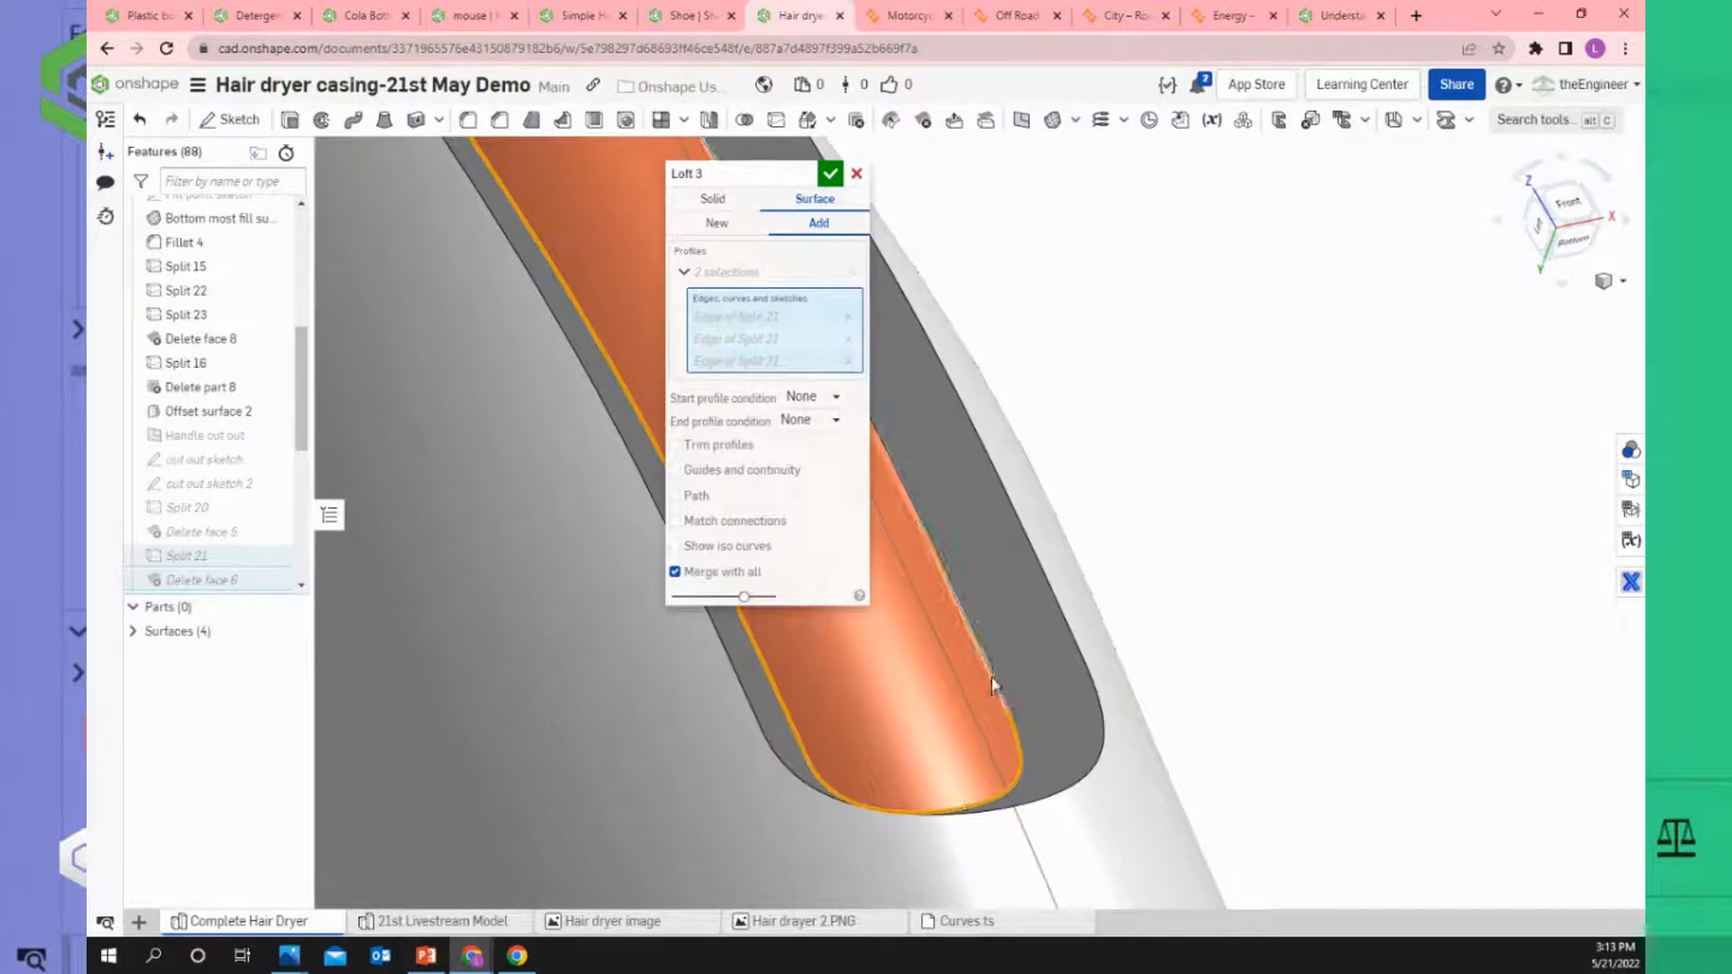
pyautogui.click(992, 683)
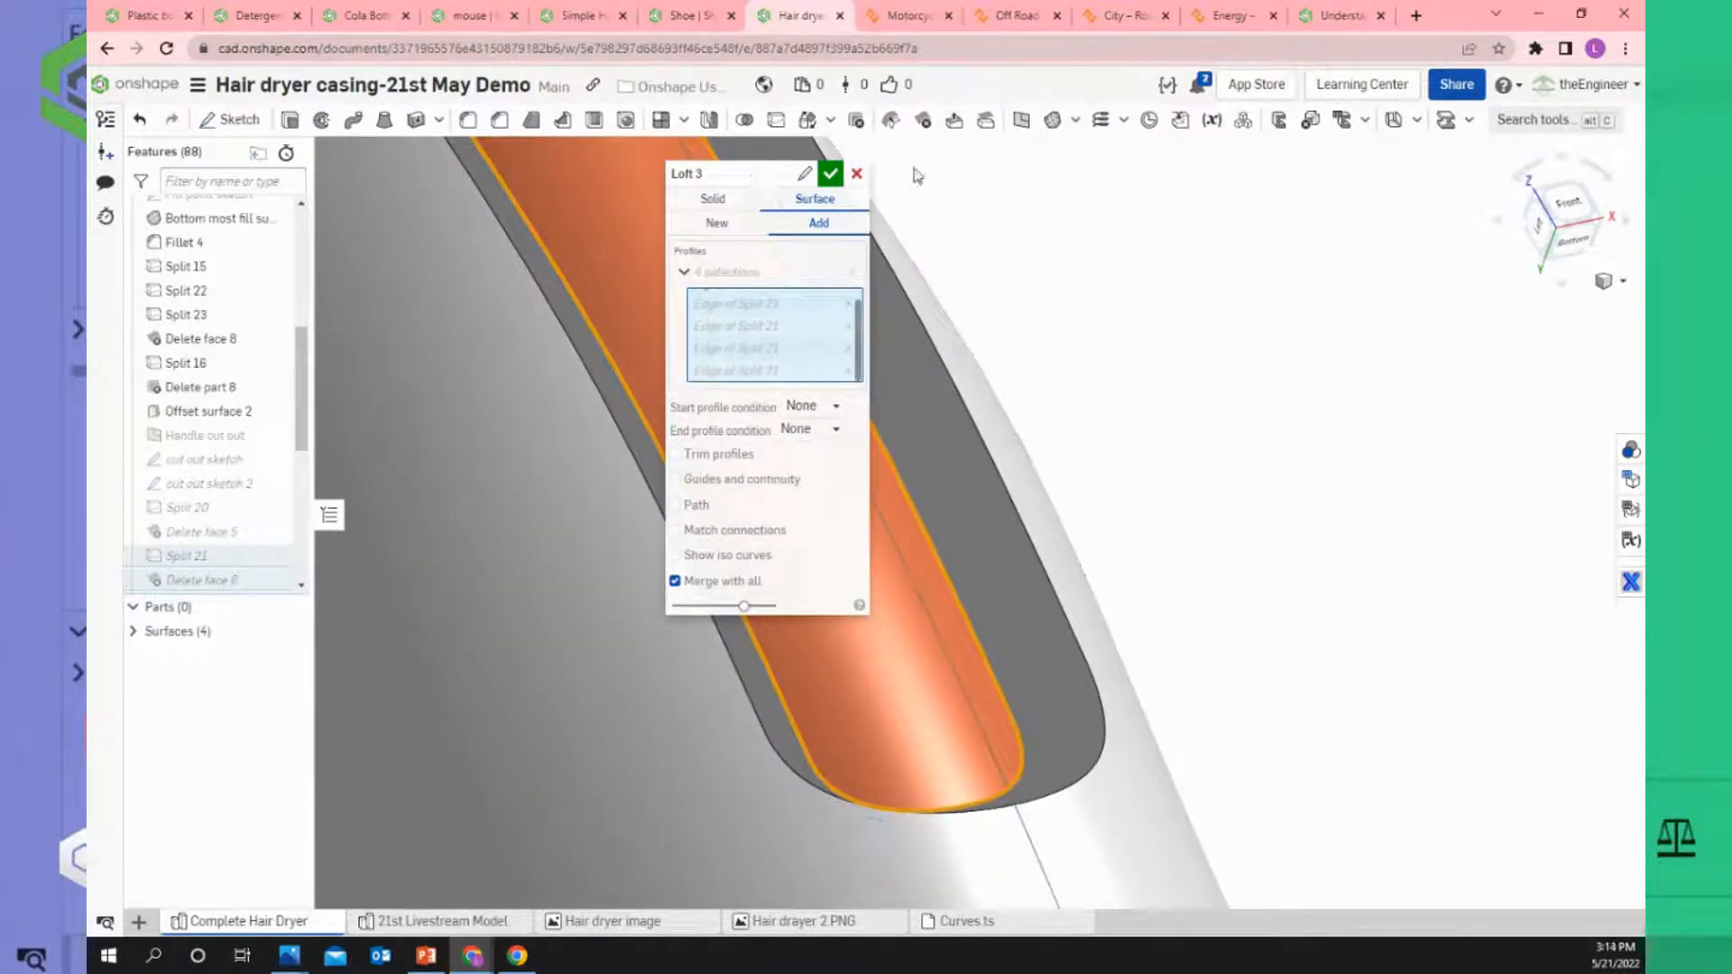
pyautogui.moveTo(751, 173); pyautogui.dragTo(977, 163)
pyautogui.click(683, 274)
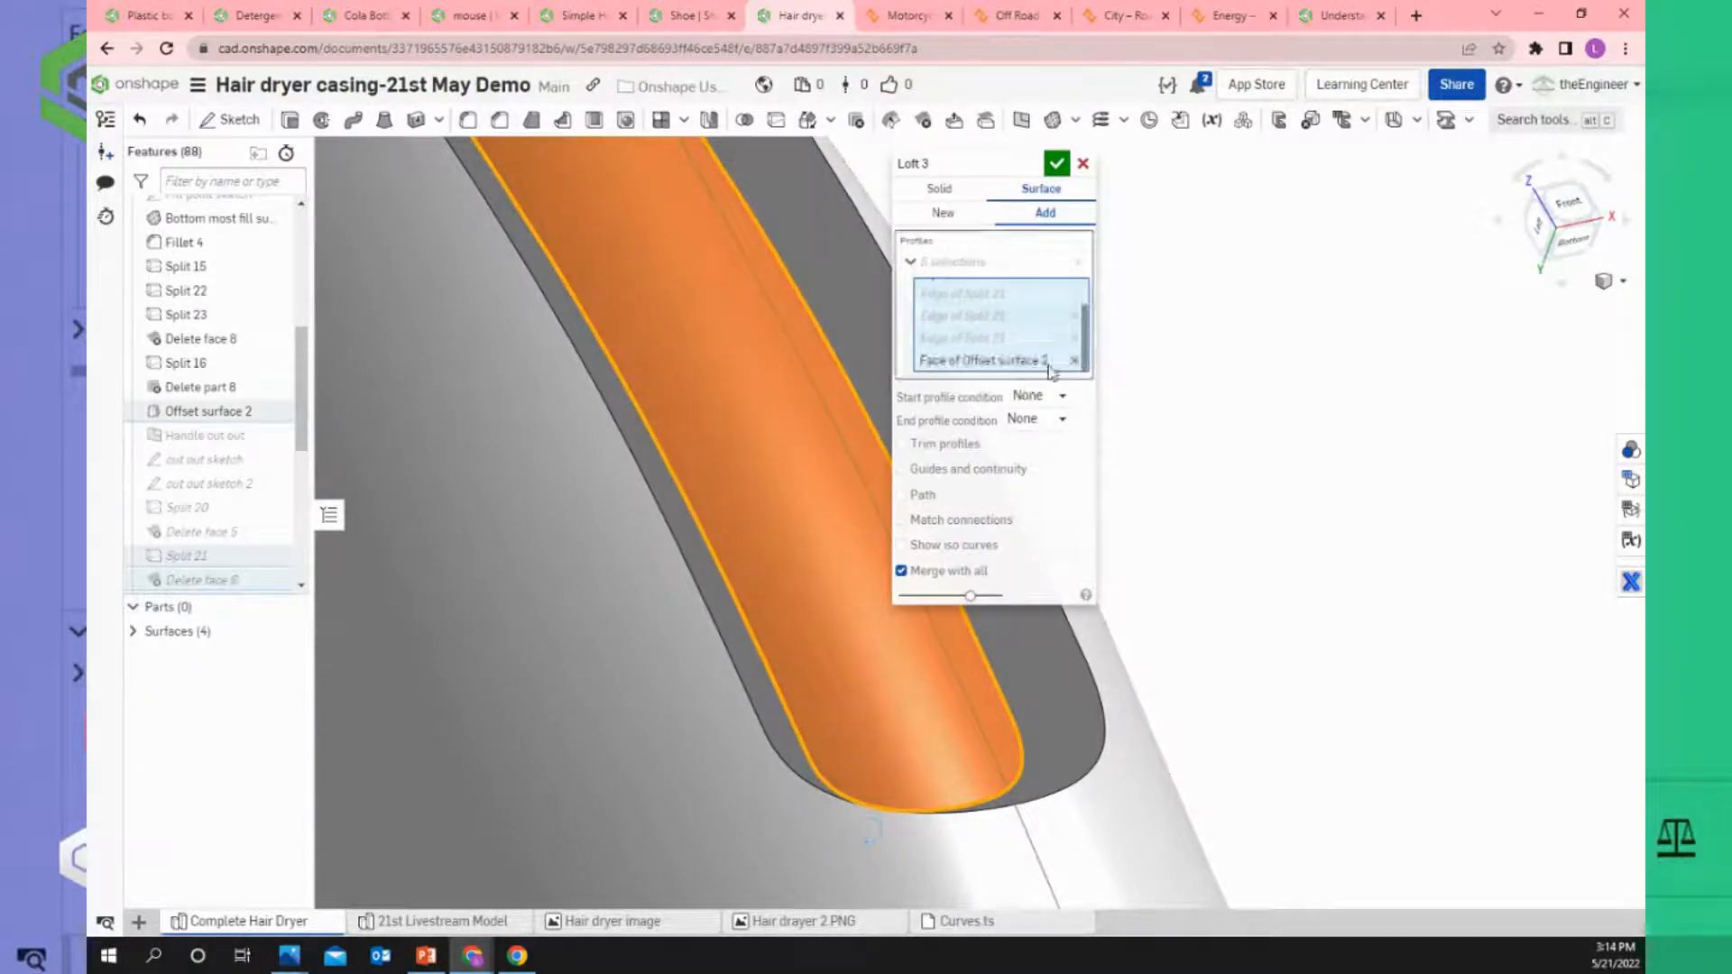
pyautogui.click(1075, 361)
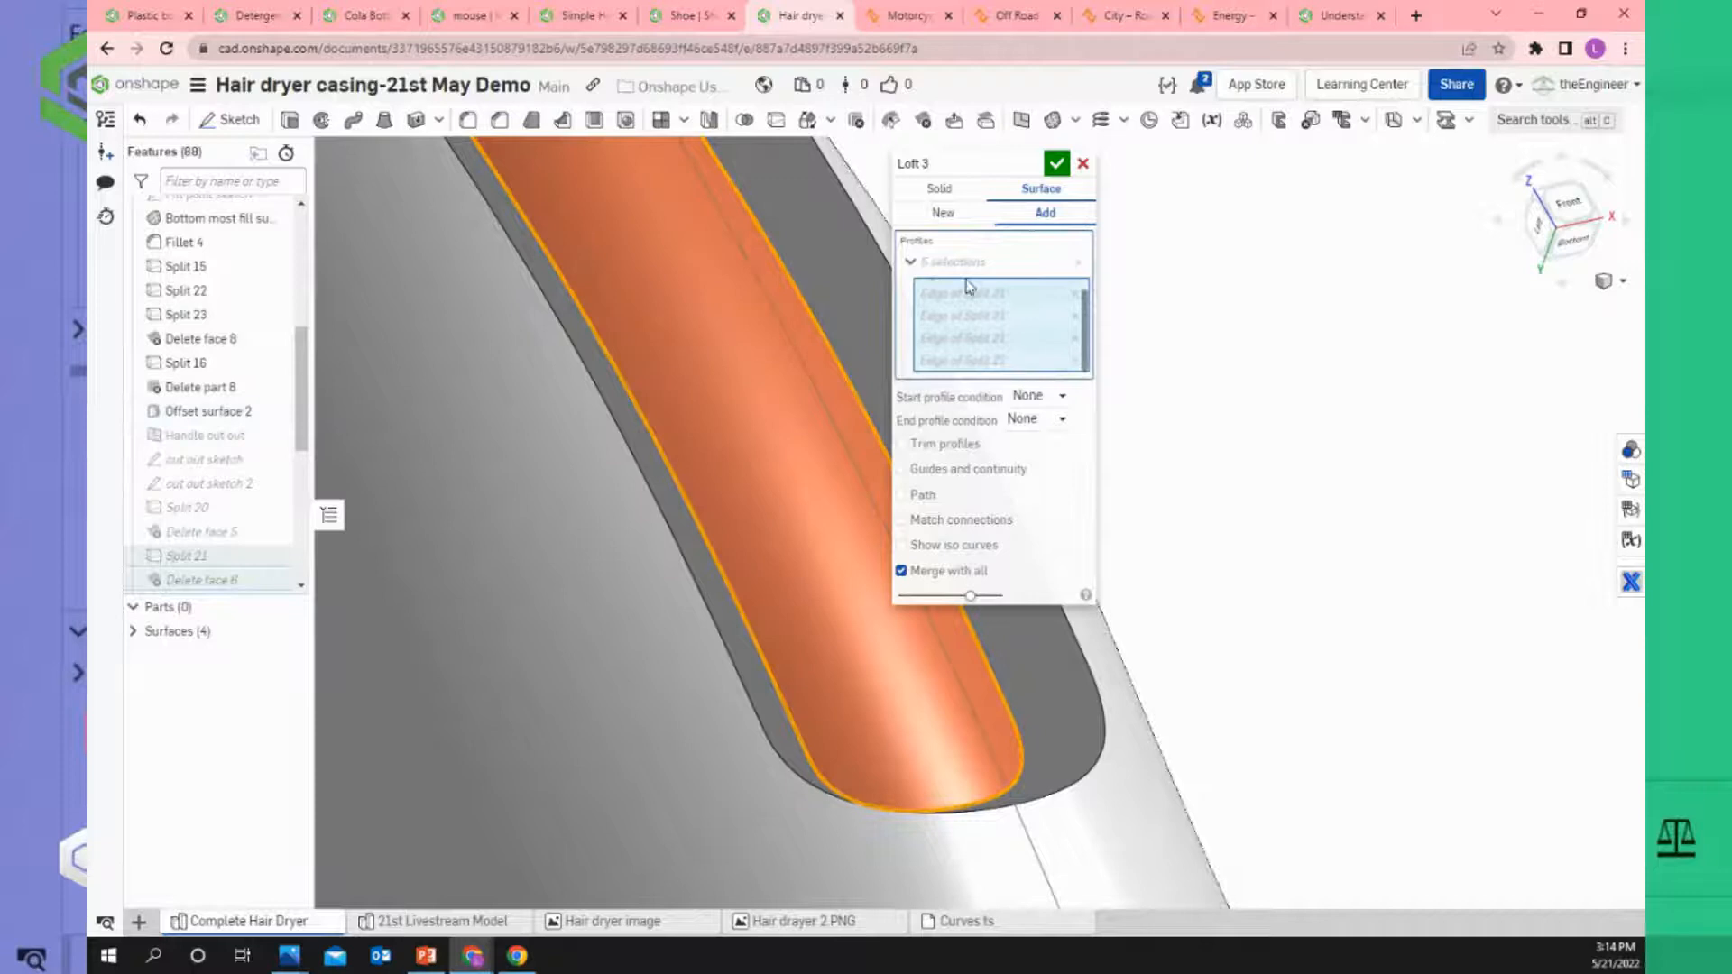
pyautogui.click(909, 262)
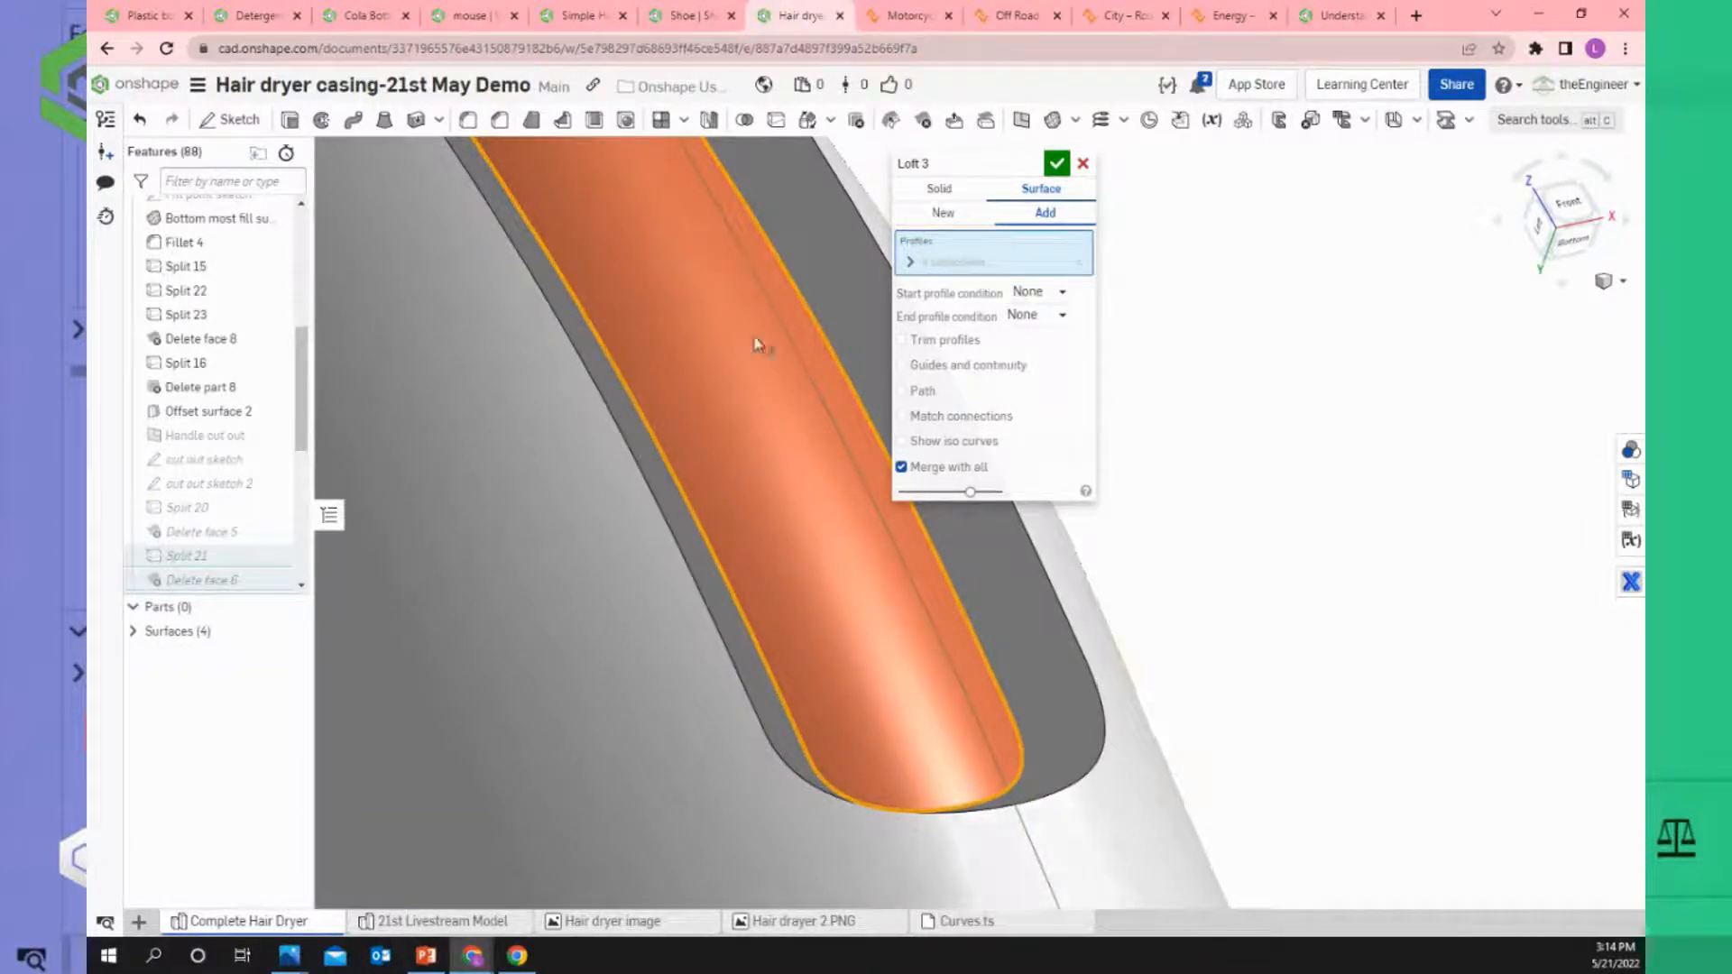
# Begin the second loft profile with a long side edge of the outer slot opening, removing the stray third profile.
pyautogui.scroll(-3, 889, 567)
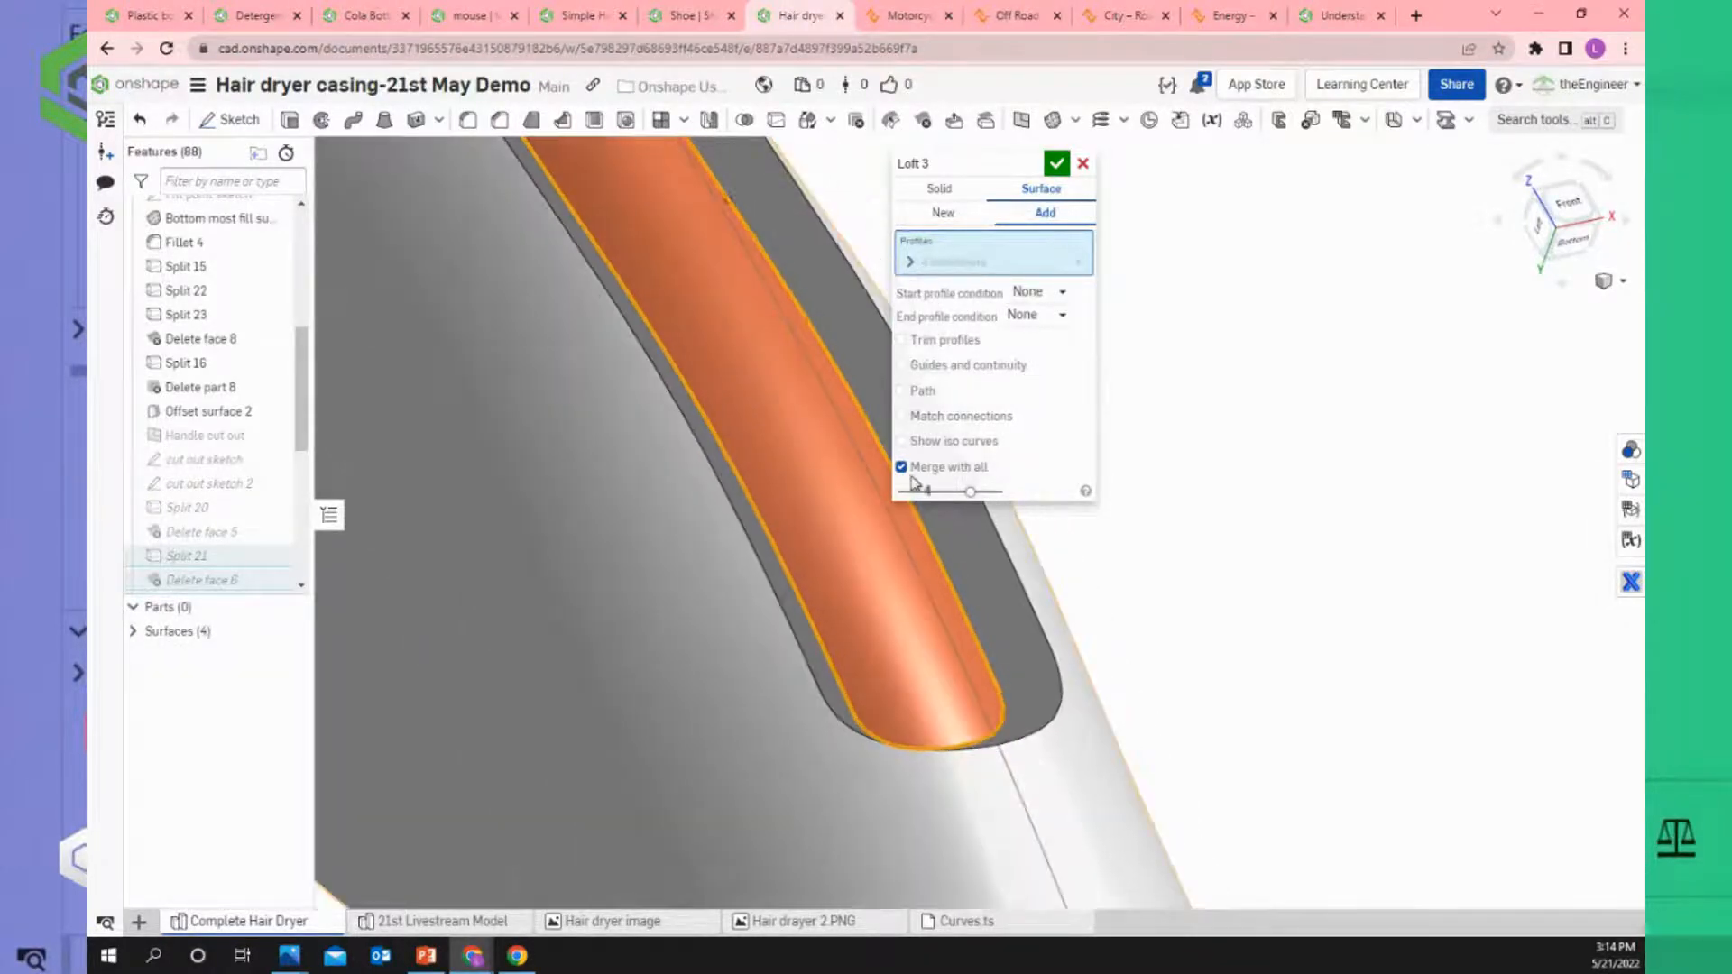
pyautogui.scroll(1, 731, 287)
pyautogui.scroll(-3, 686, 277)
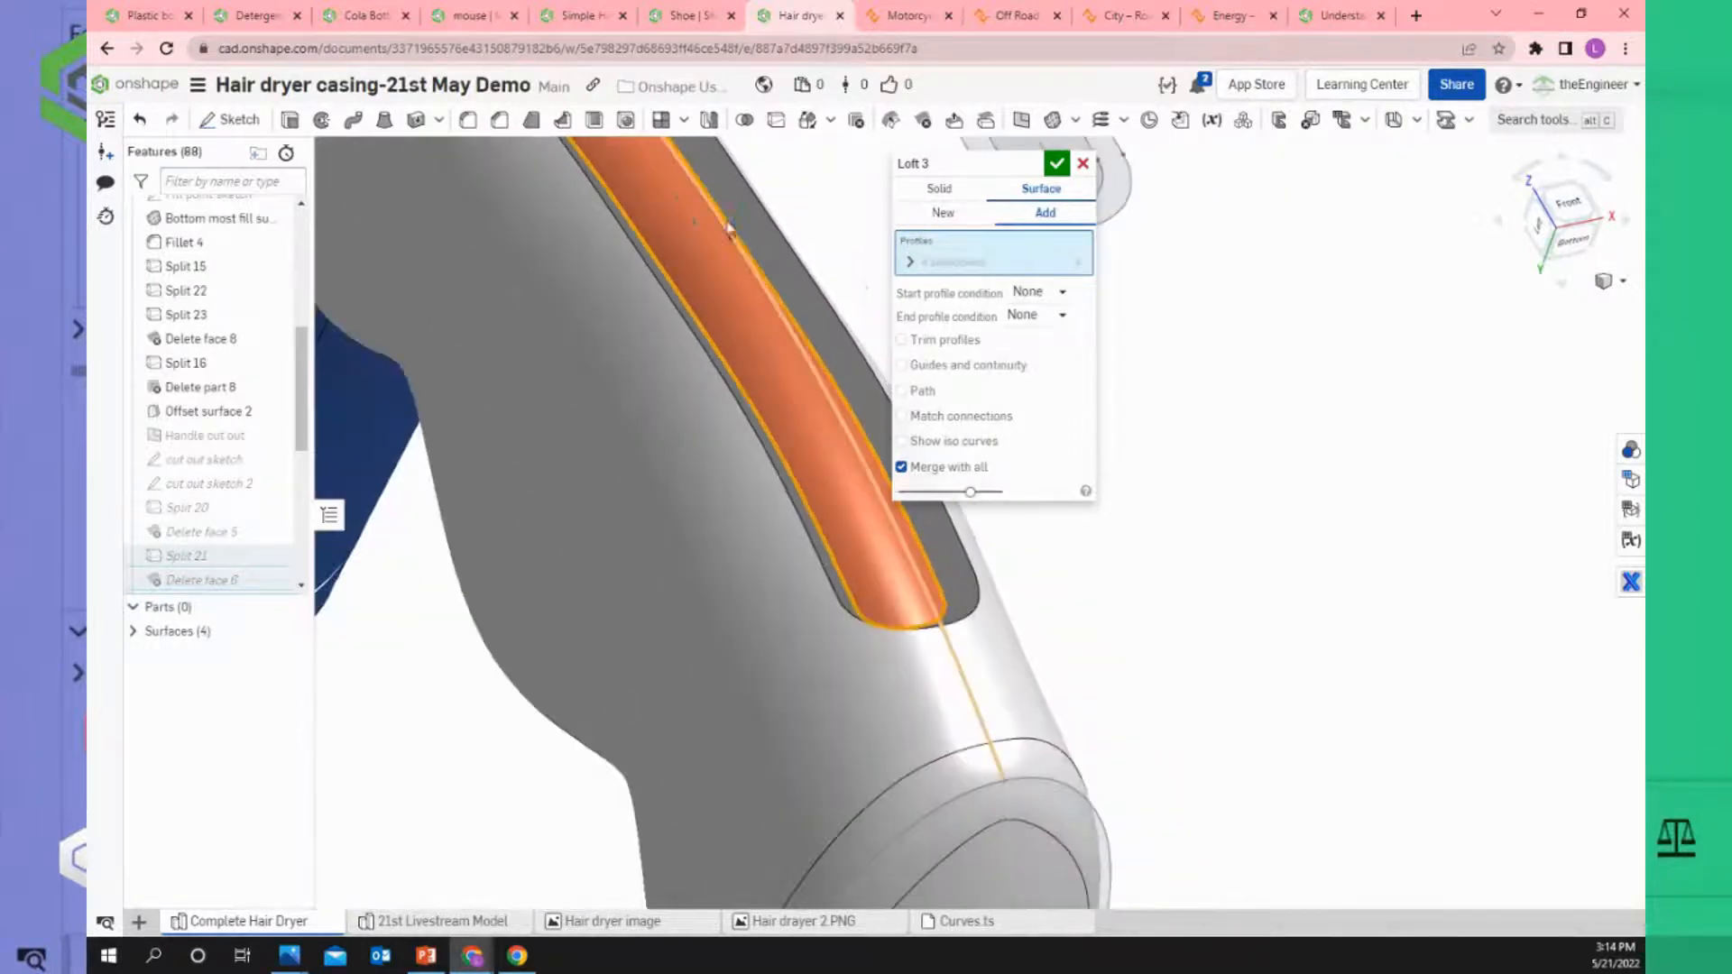
pyautogui.click(657, 281)
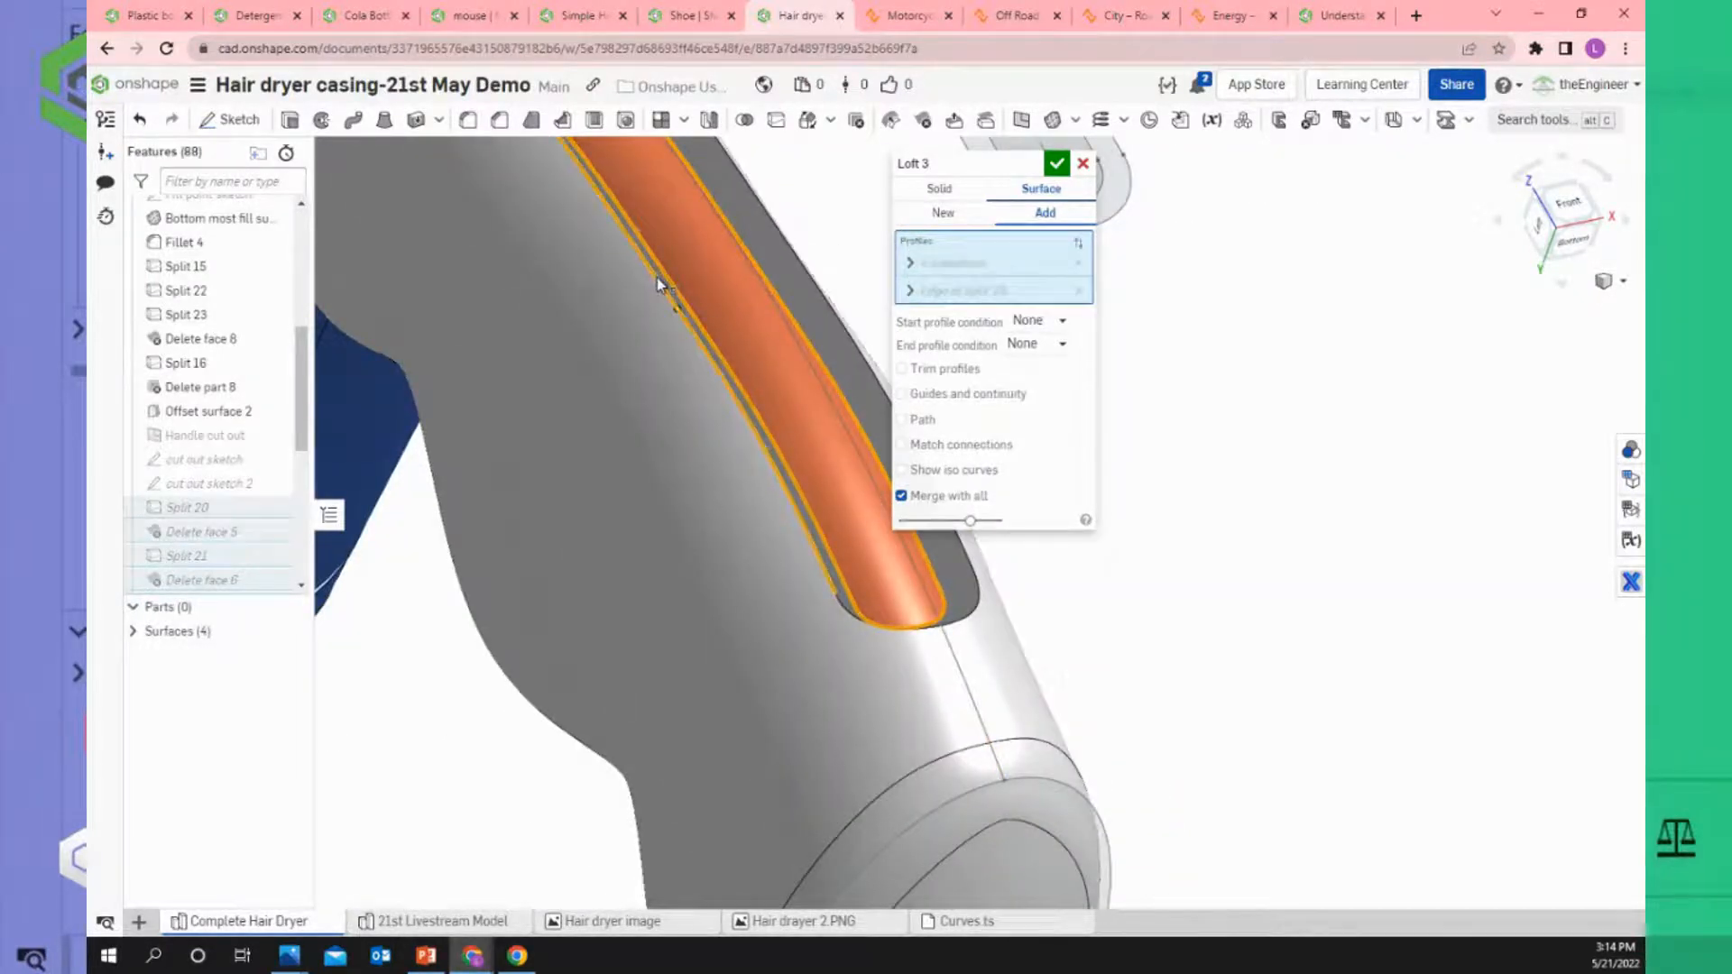
pyautogui.click(849, 617)
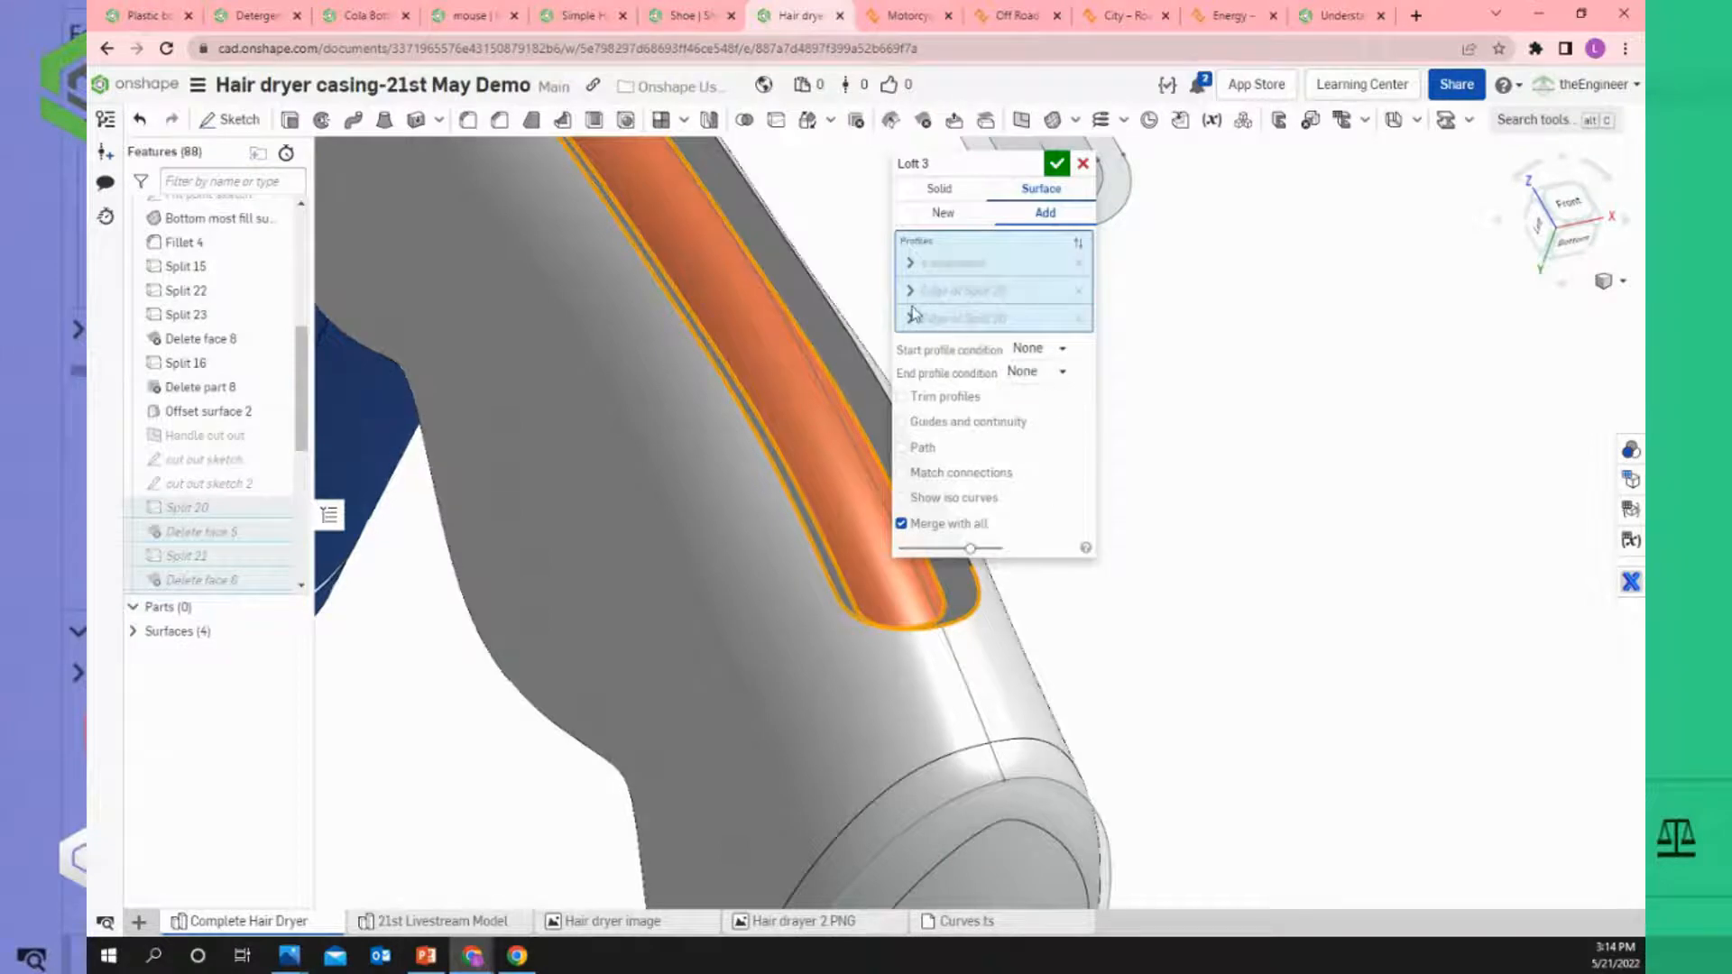
pyautogui.click(1079, 319)
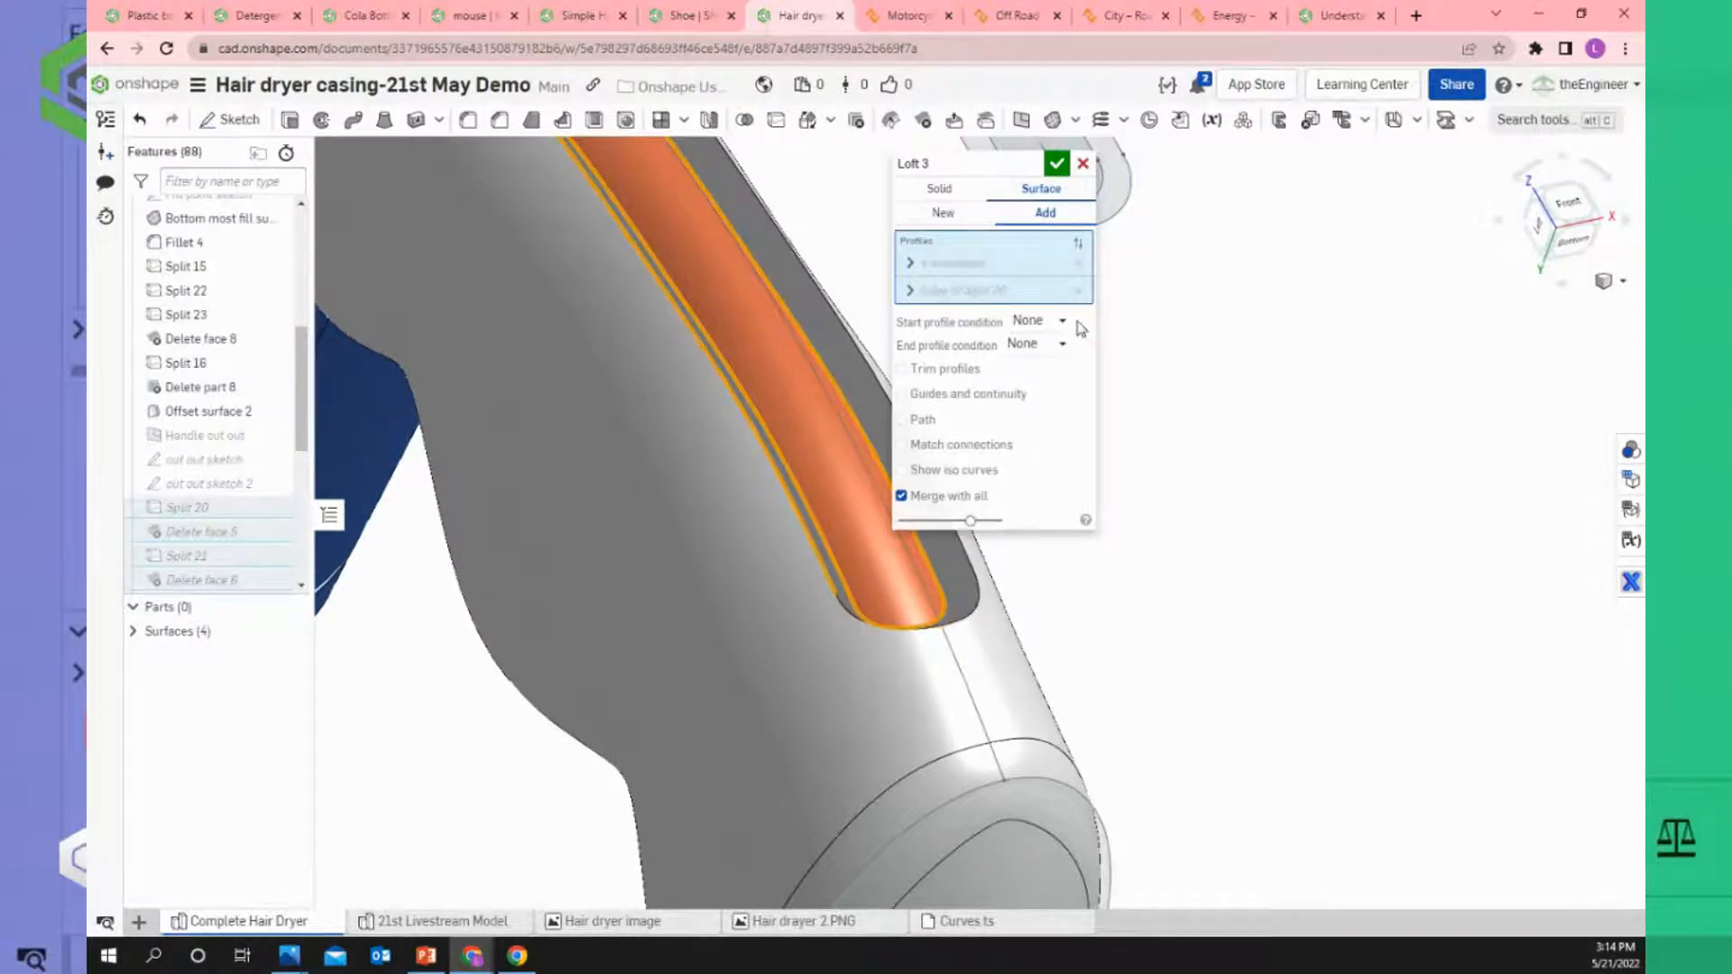
pyautogui.click(911, 289)
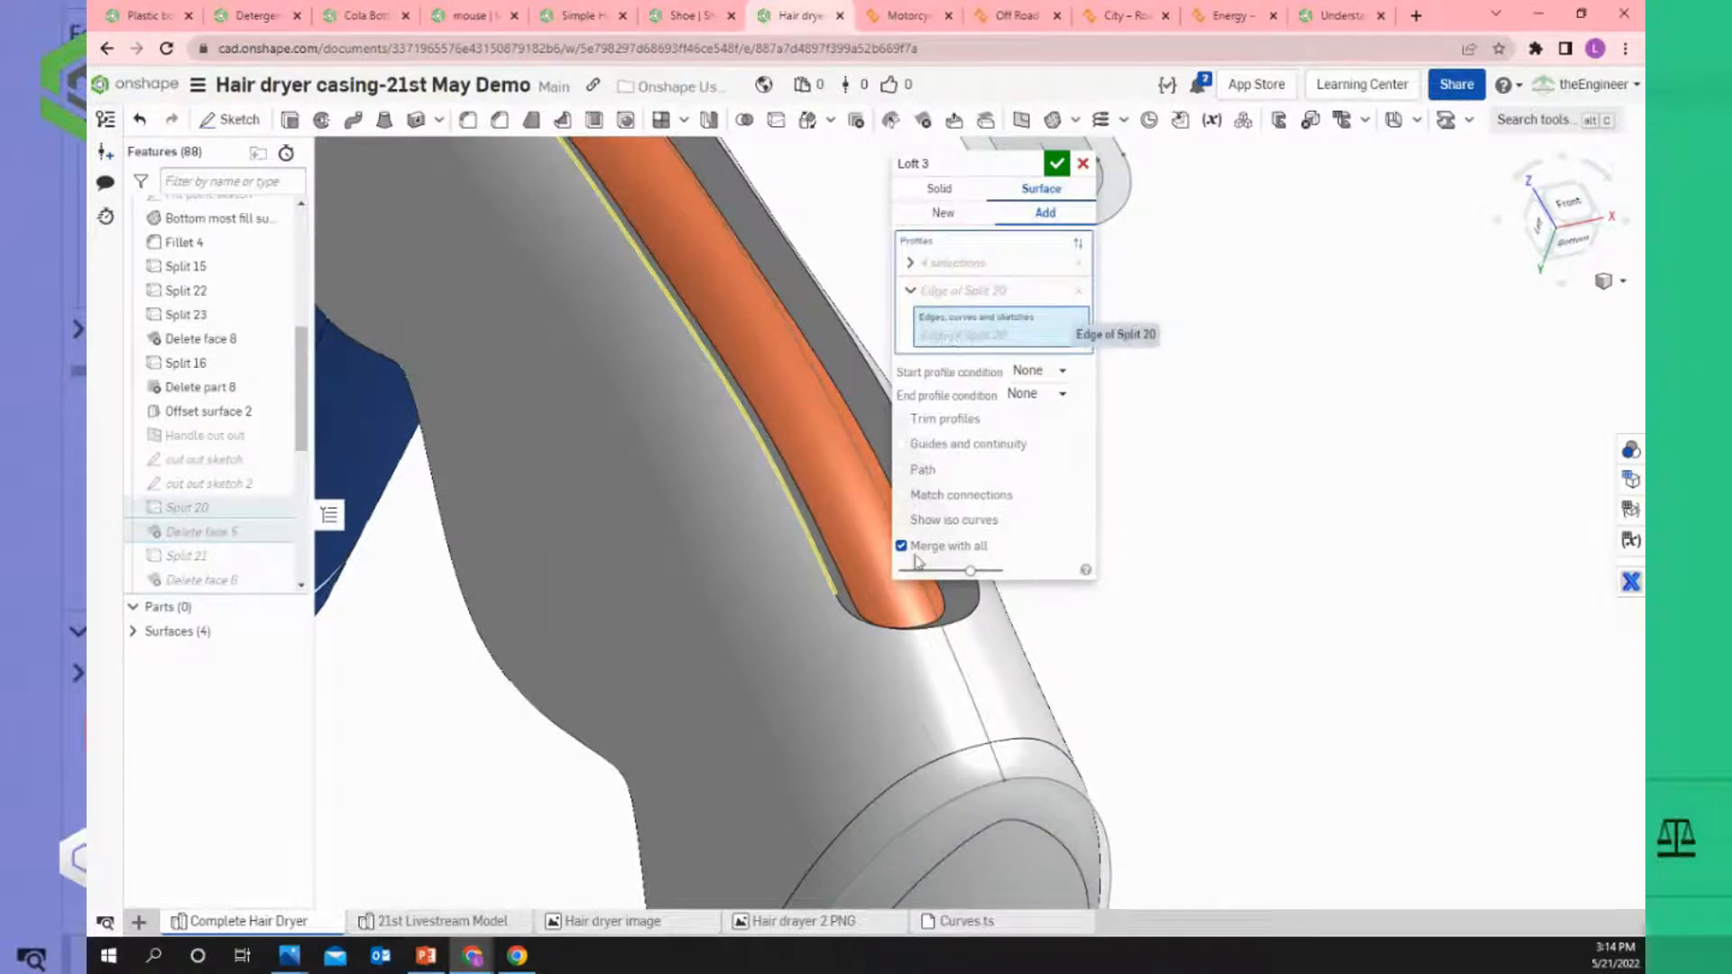
# Add the other three edges of the outer slot opening to the second profile and create the loft merged with all surfaces.
pyautogui.click(866, 626)
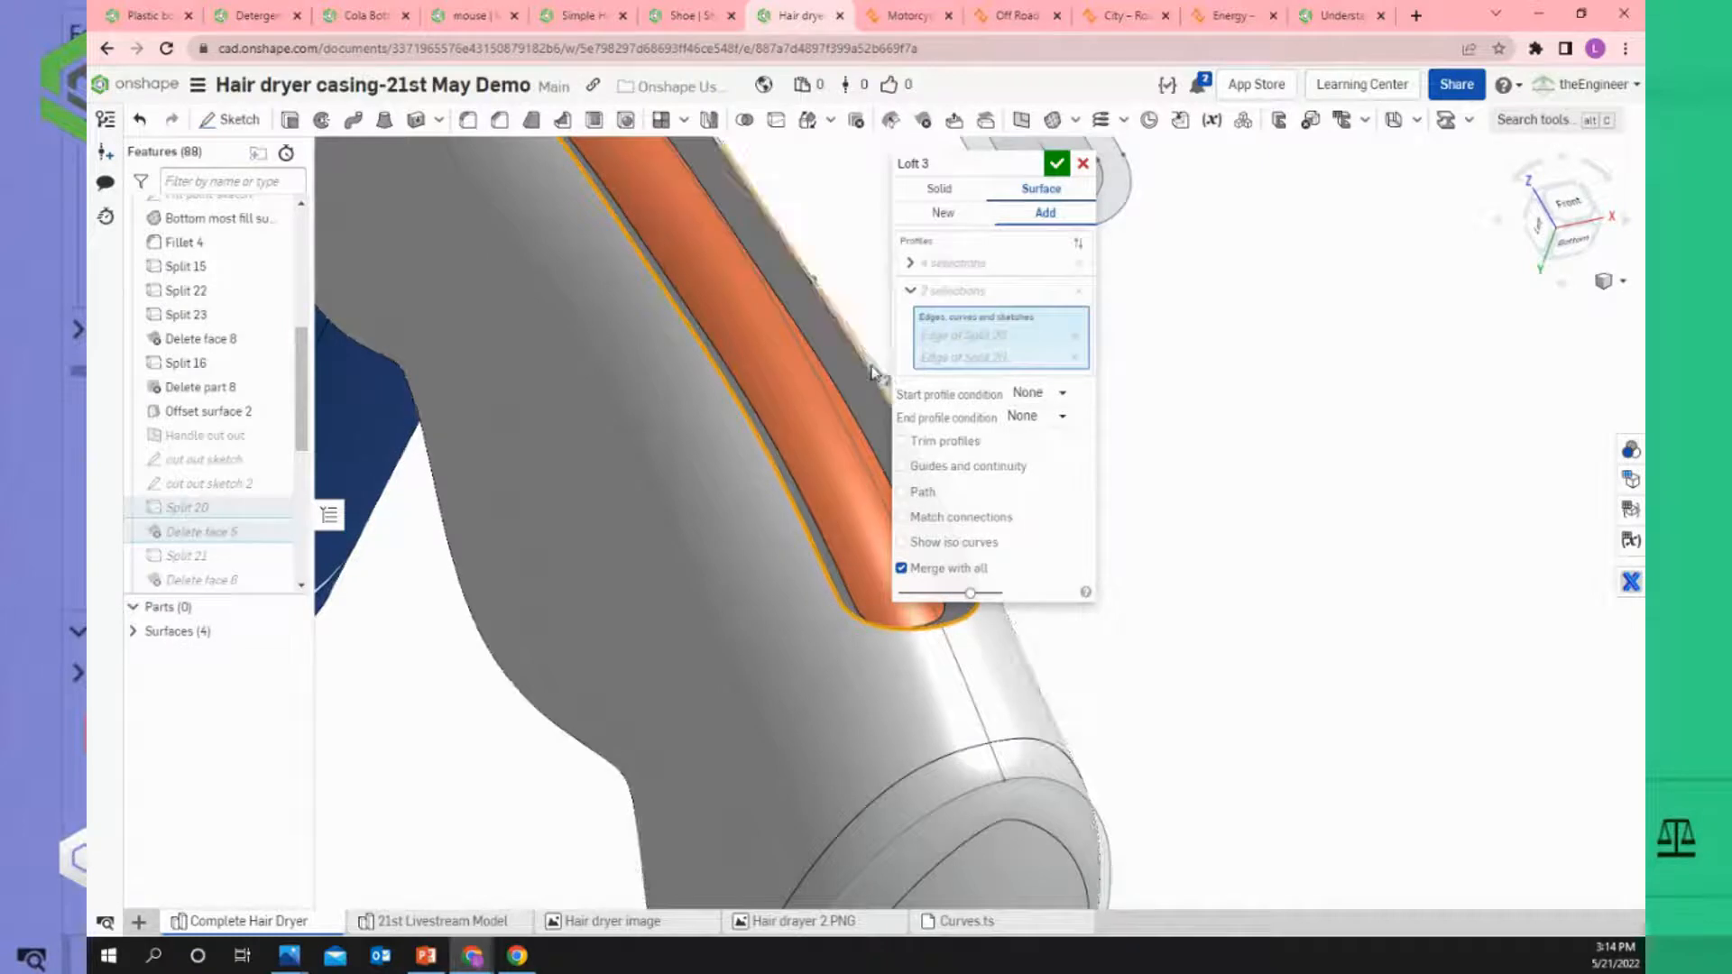
pyautogui.click(808, 318)
pyautogui.scroll(-2, 760, 195)
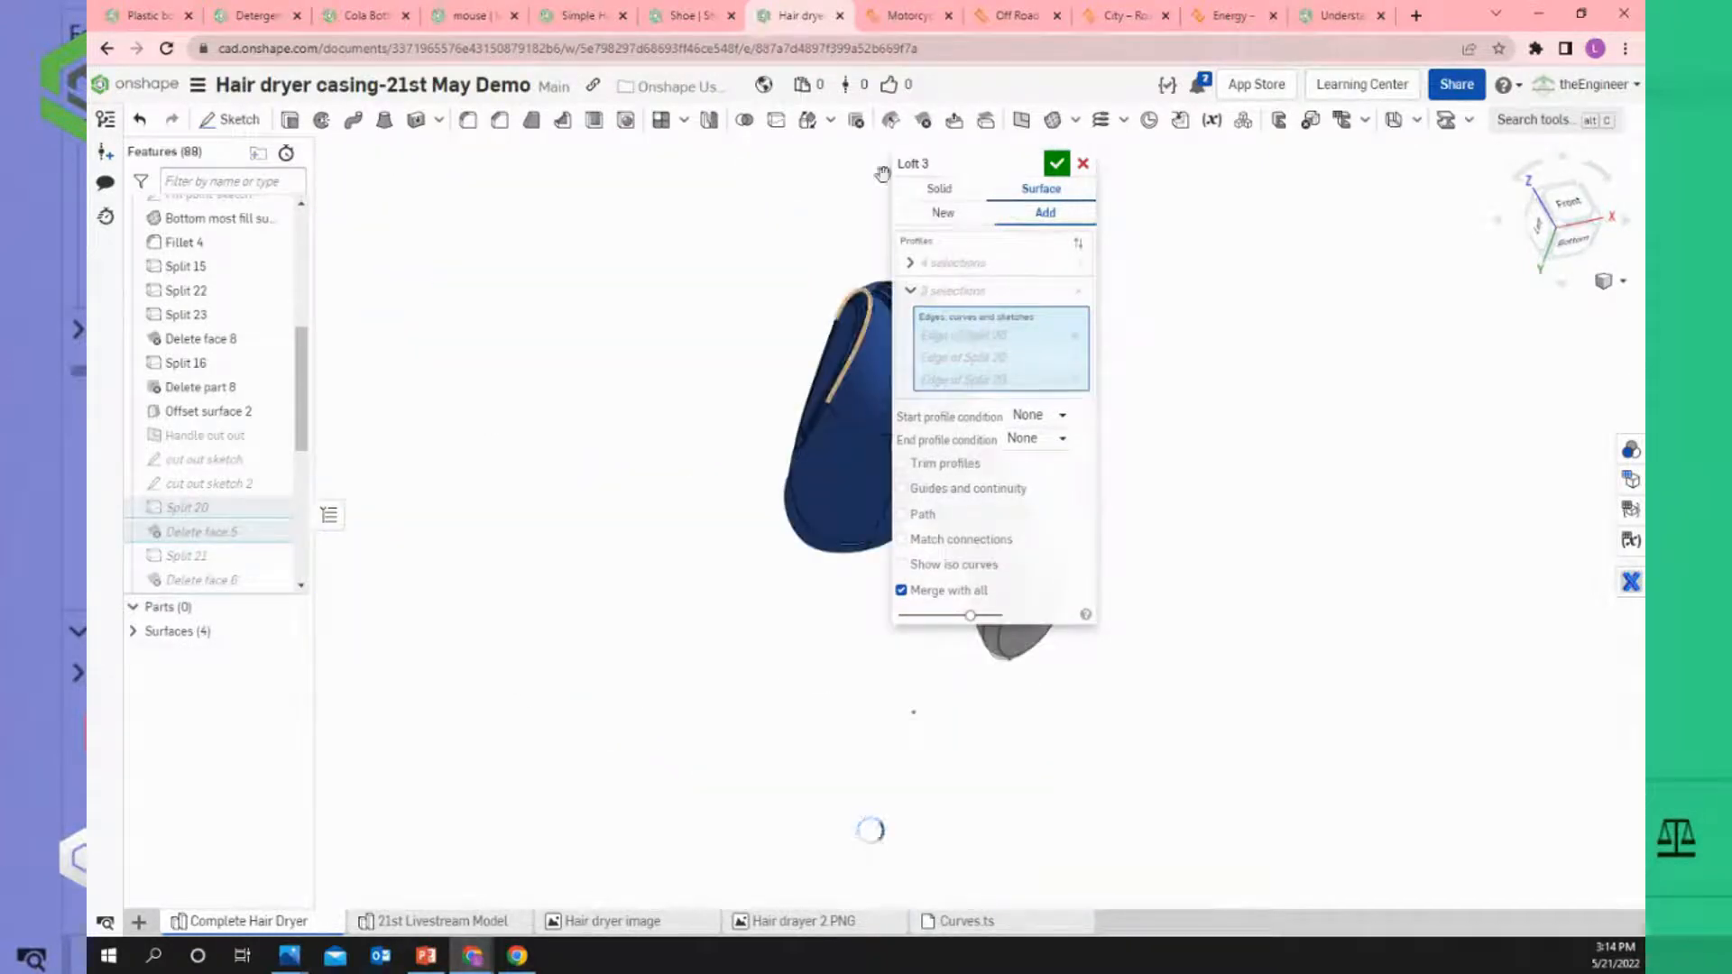
pyautogui.moveTo(882, 174); pyautogui.dragTo(459, 237)
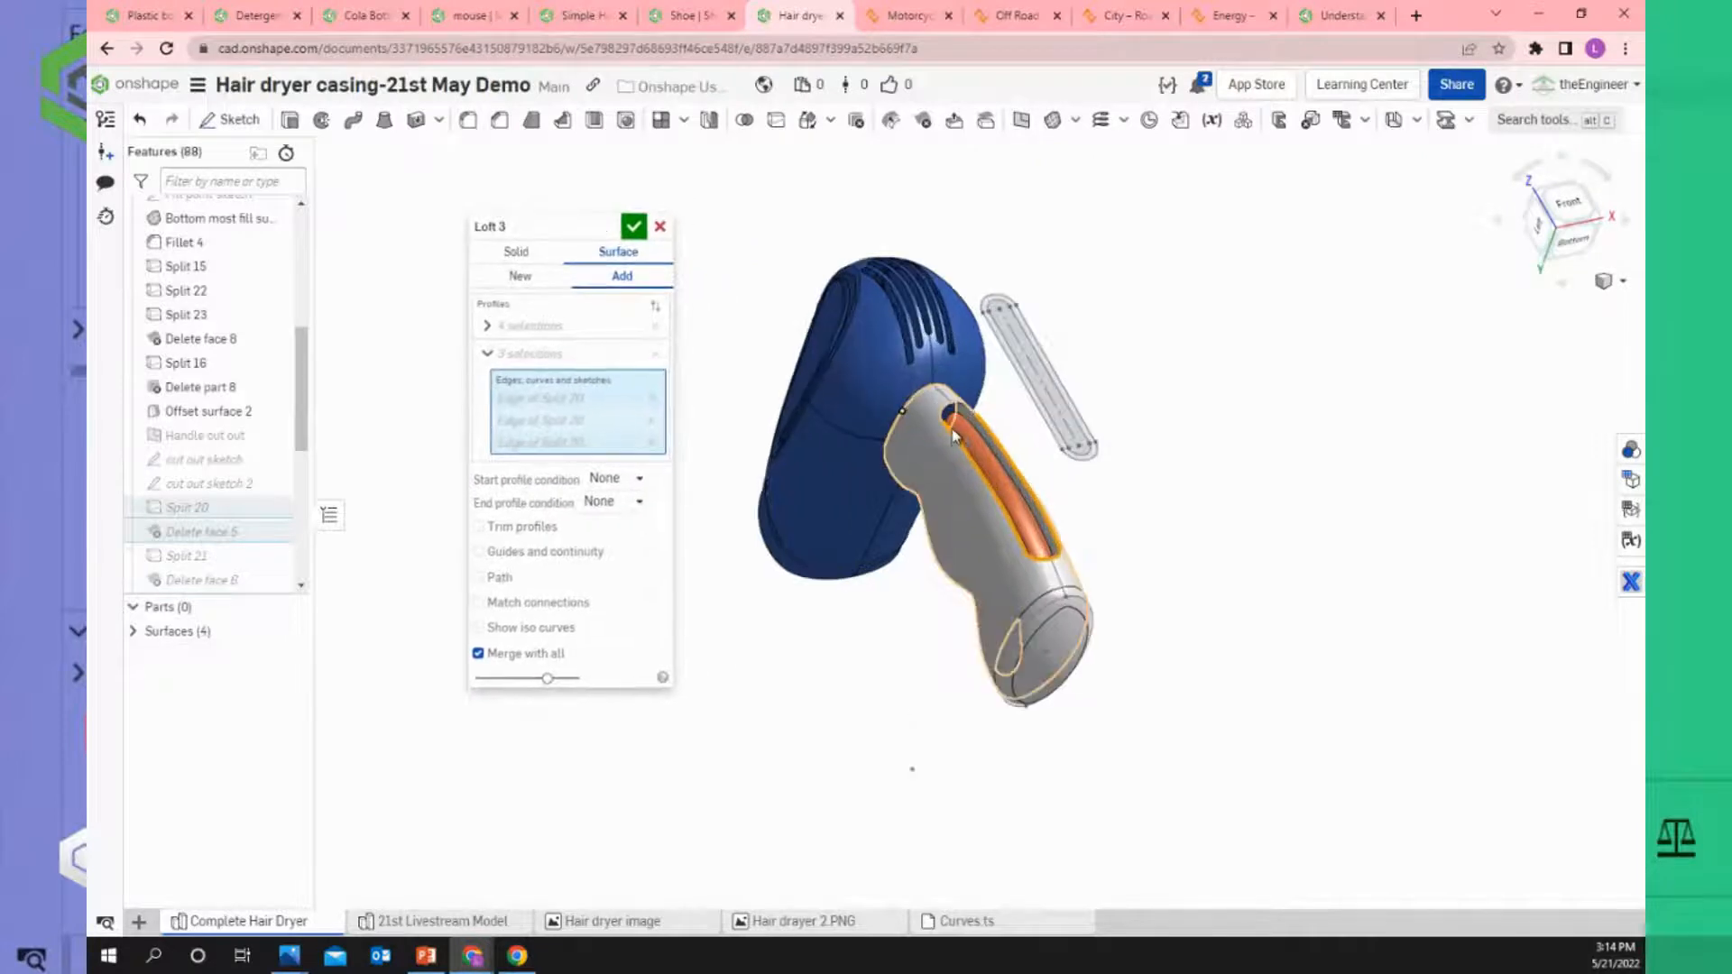
pyautogui.scroll(5, 952, 439)
pyautogui.click(945, 348)
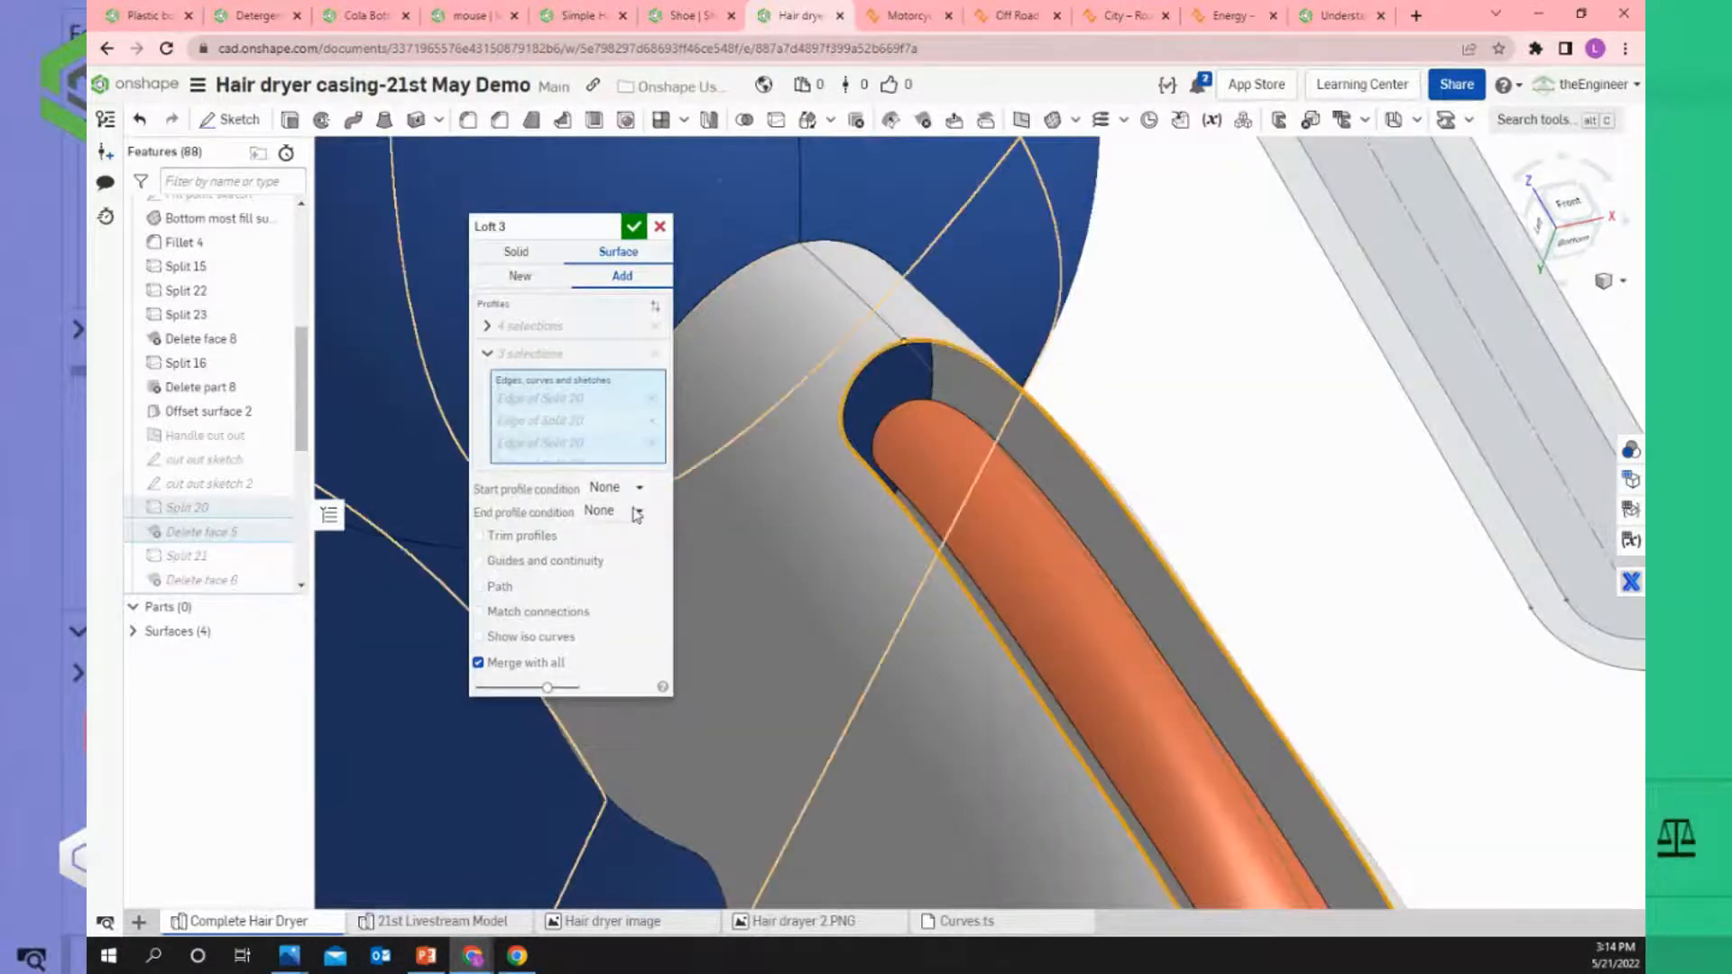
pyautogui.click(510, 356)
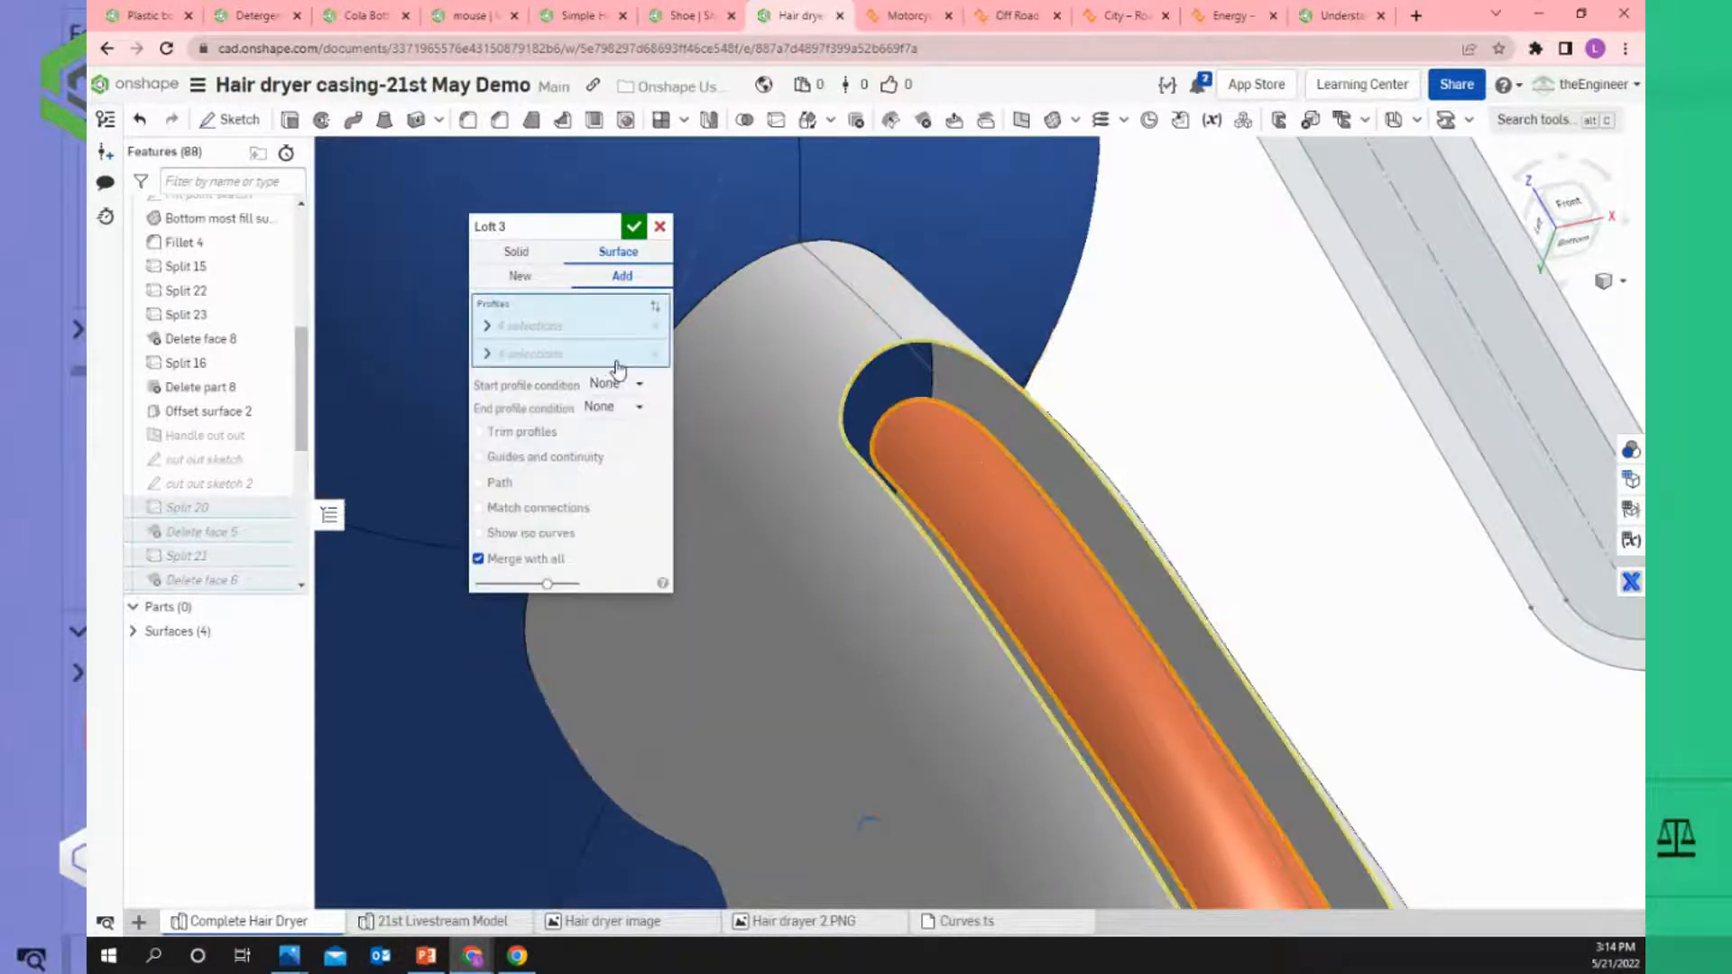
pyautogui.click(634, 227)
# Examine the lofted slot on the handle and compare it with the Hair dryer image reference.
pyautogui.scroll(-6, 1043, 475)
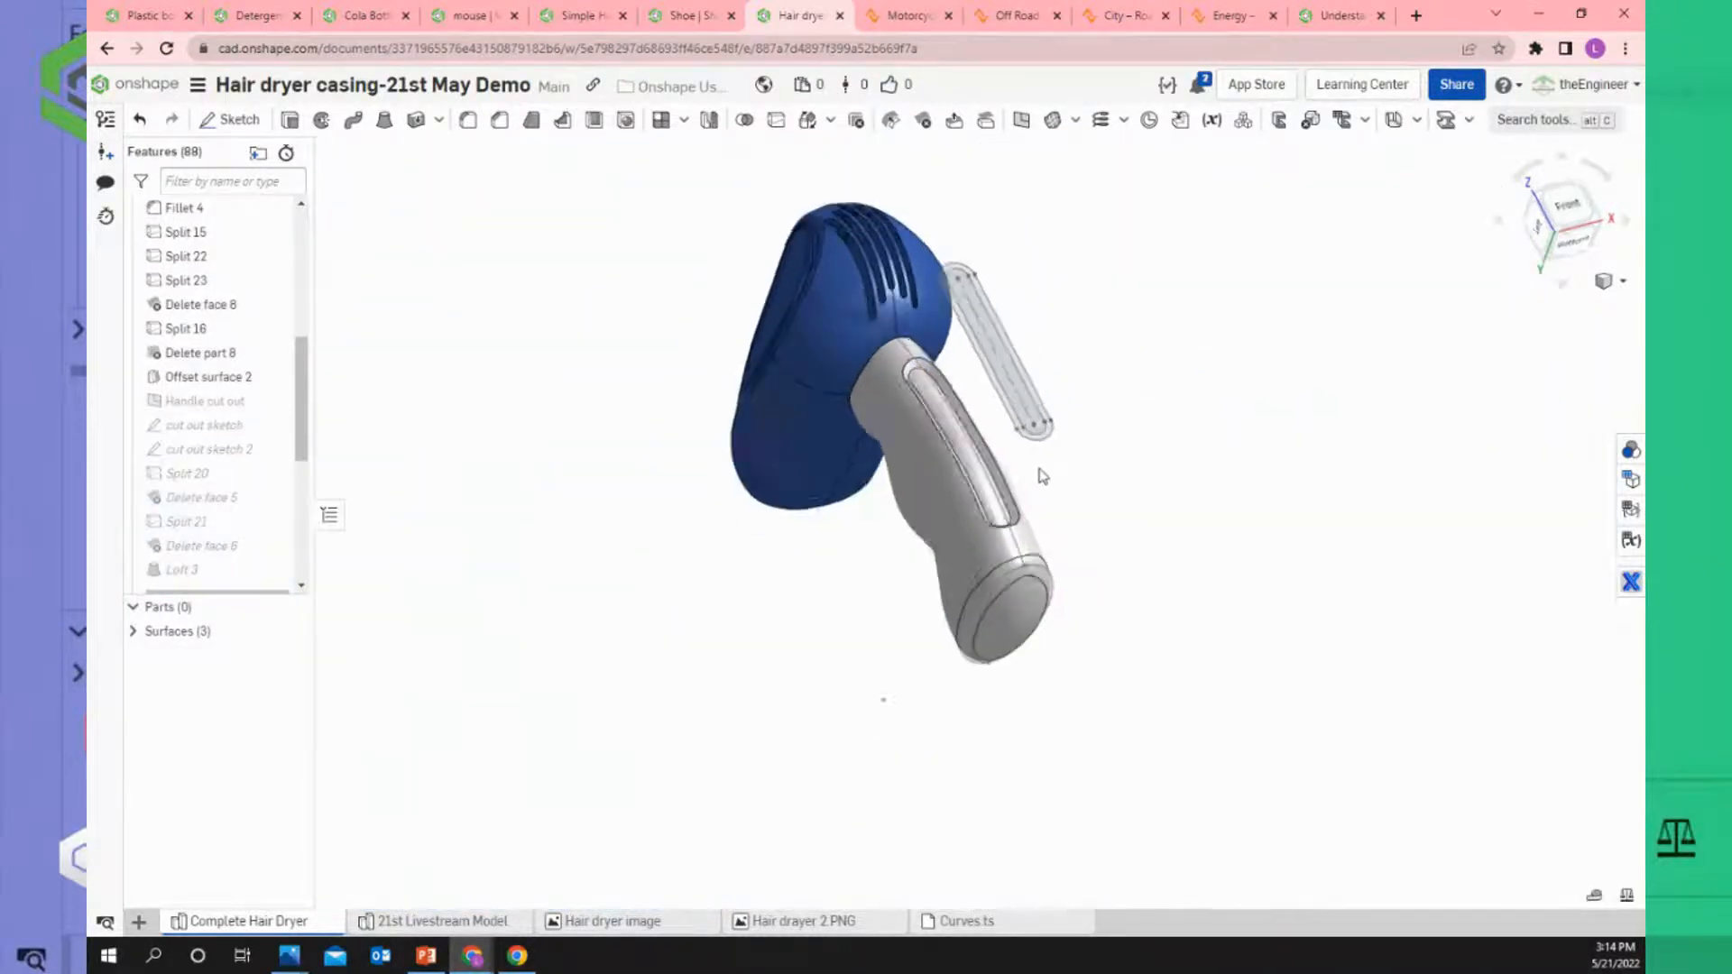
pyautogui.moveTo(1043, 476); pyautogui.dragTo(919, 460, button='right')
pyautogui.scroll(3, 917, 456)
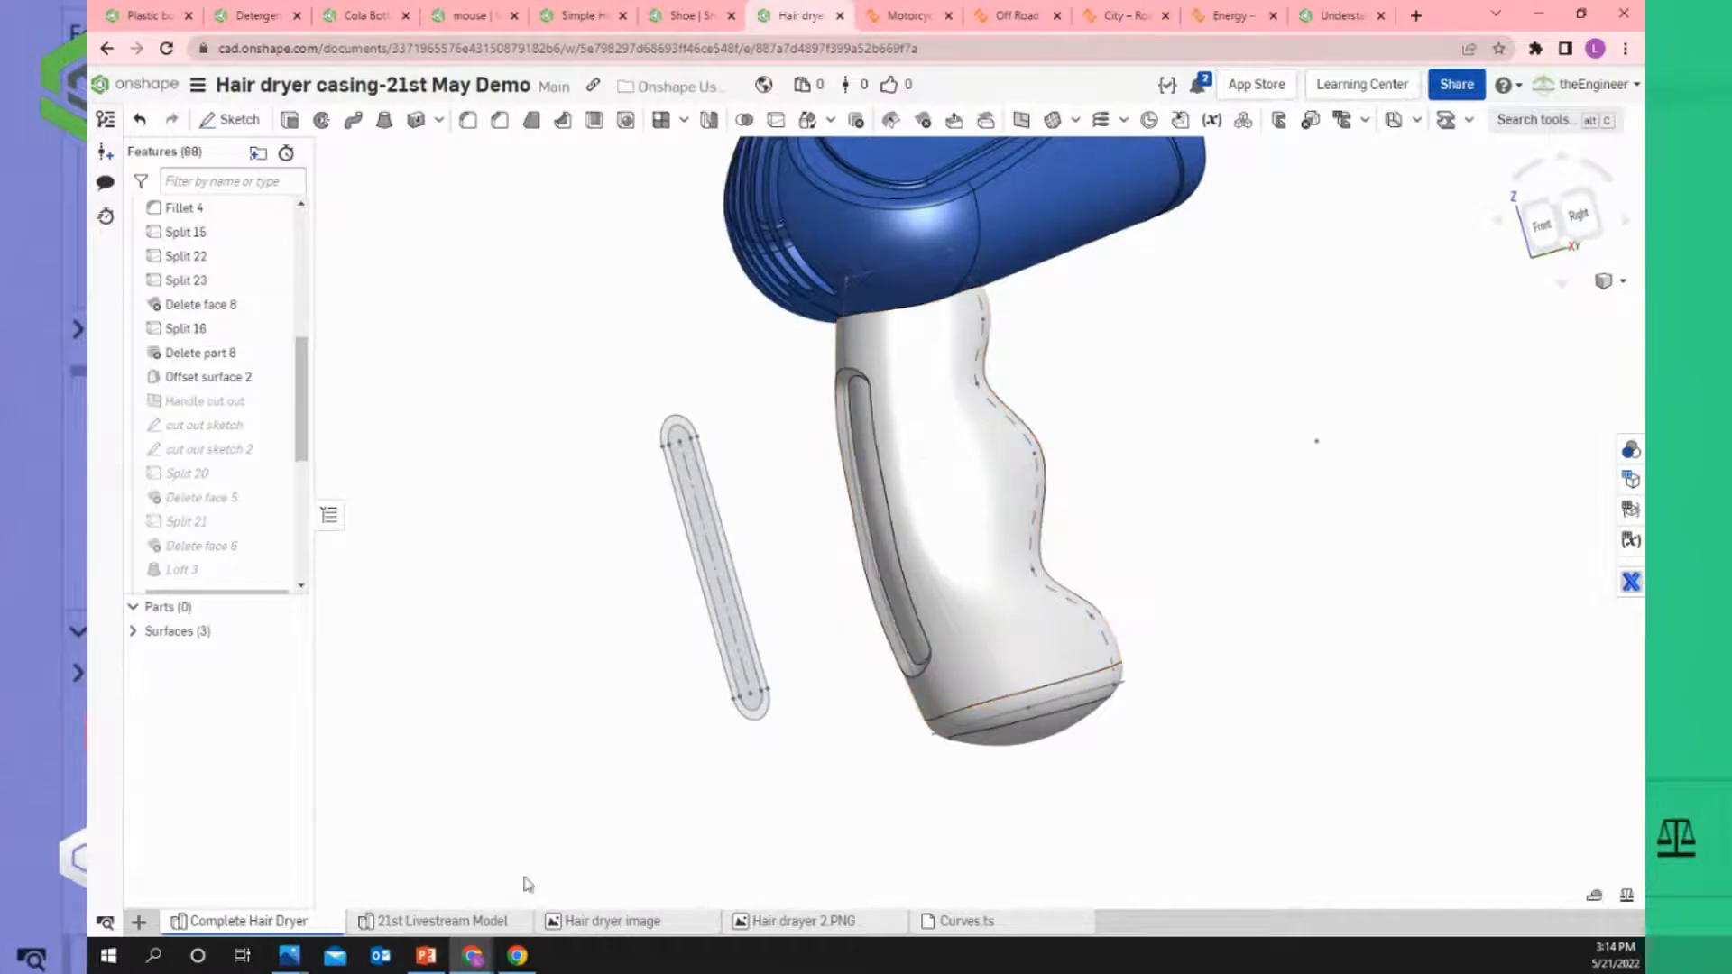
pyautogui.click(610, 928)
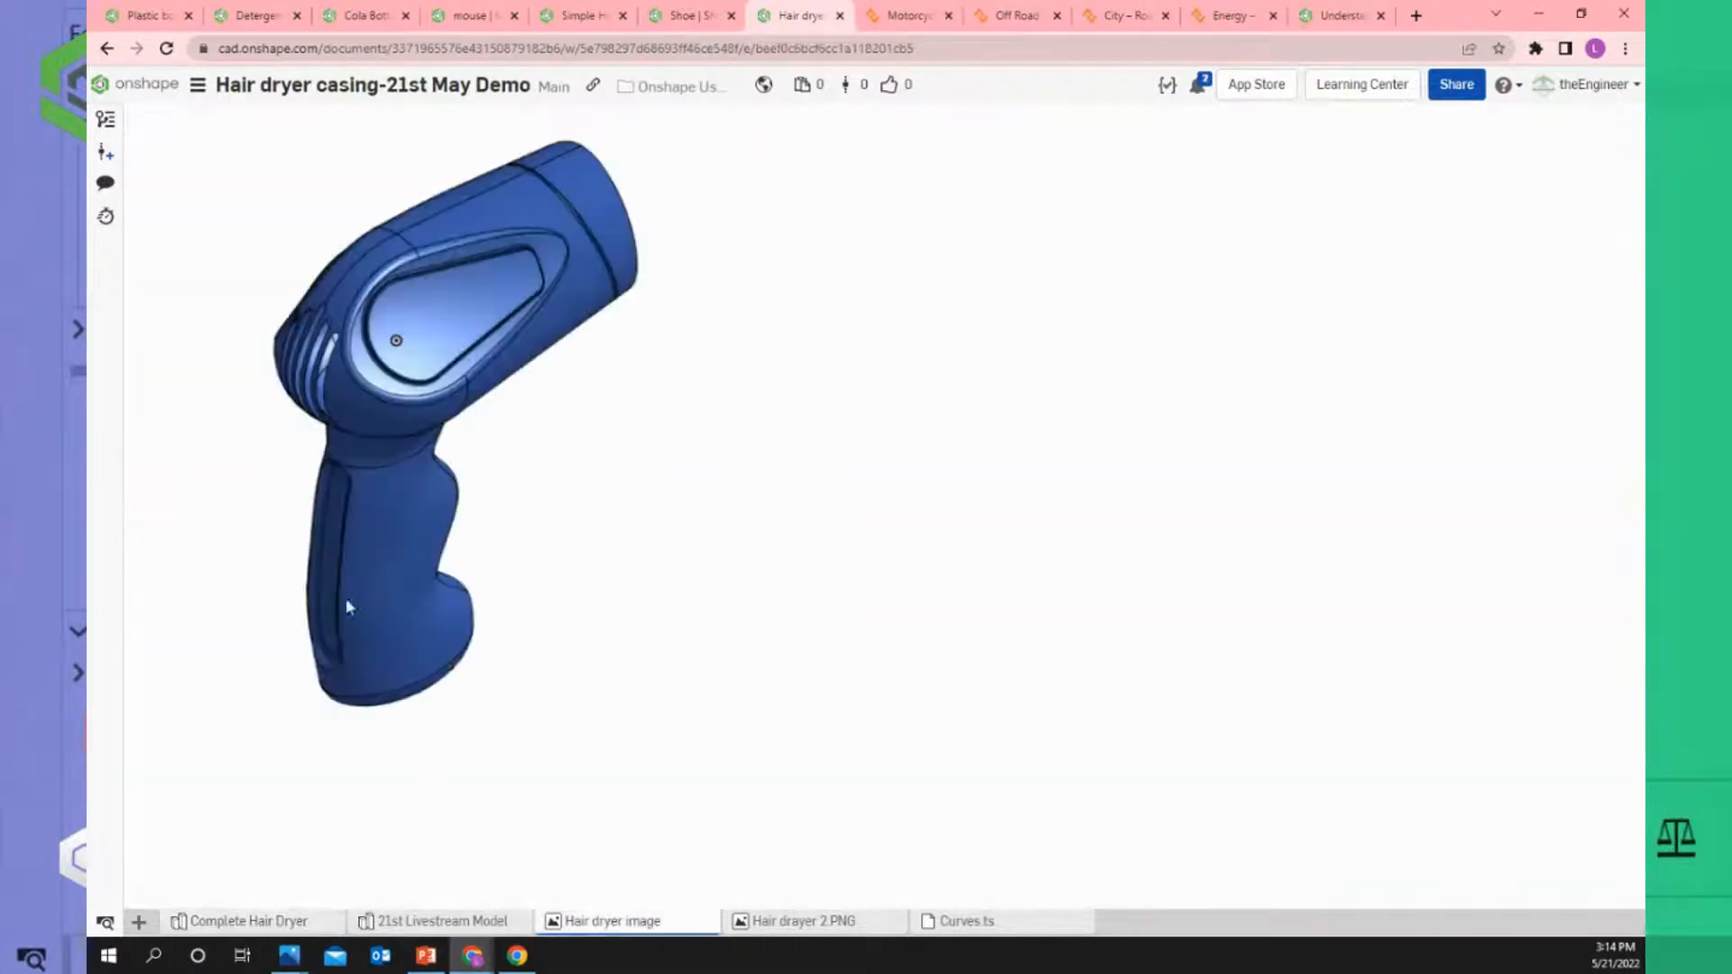
pyautogui.click(260, 922)
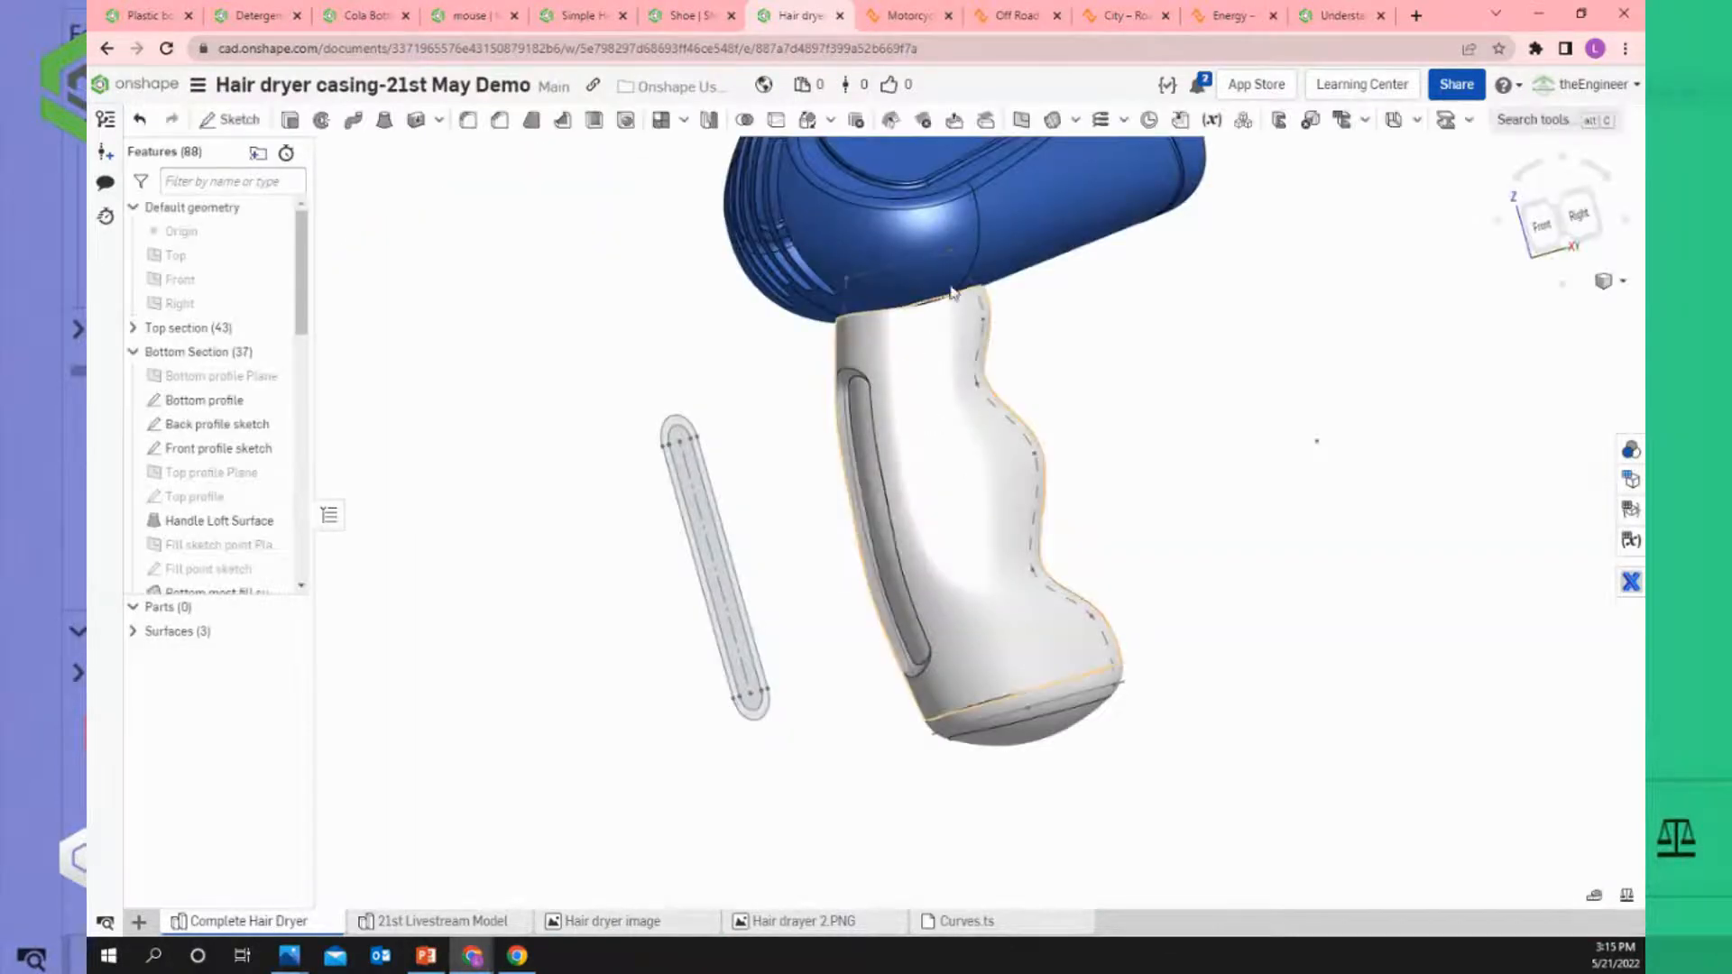
# Compare the joint between handle and body with the neck in Hair dryer image, and locate the neck features in the feature list.
pyautogui.moveTo(909, 378); pyautogui.dragTo(873, 357, button='right')
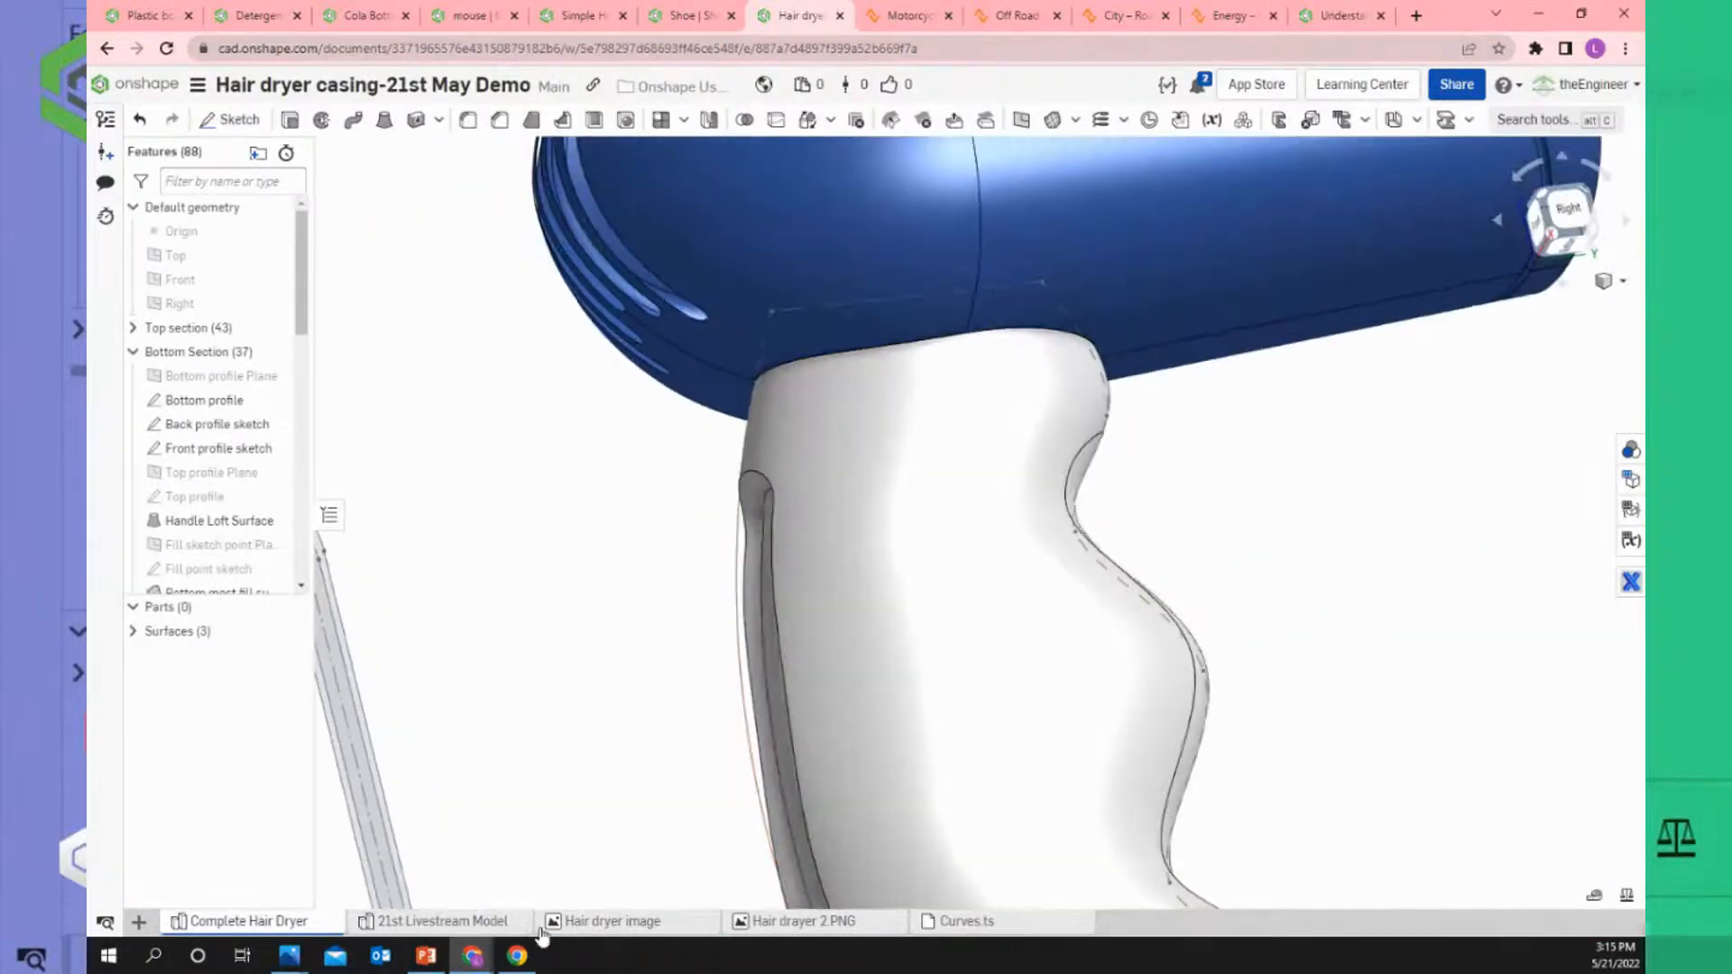
pyautogui.click(596, 922)
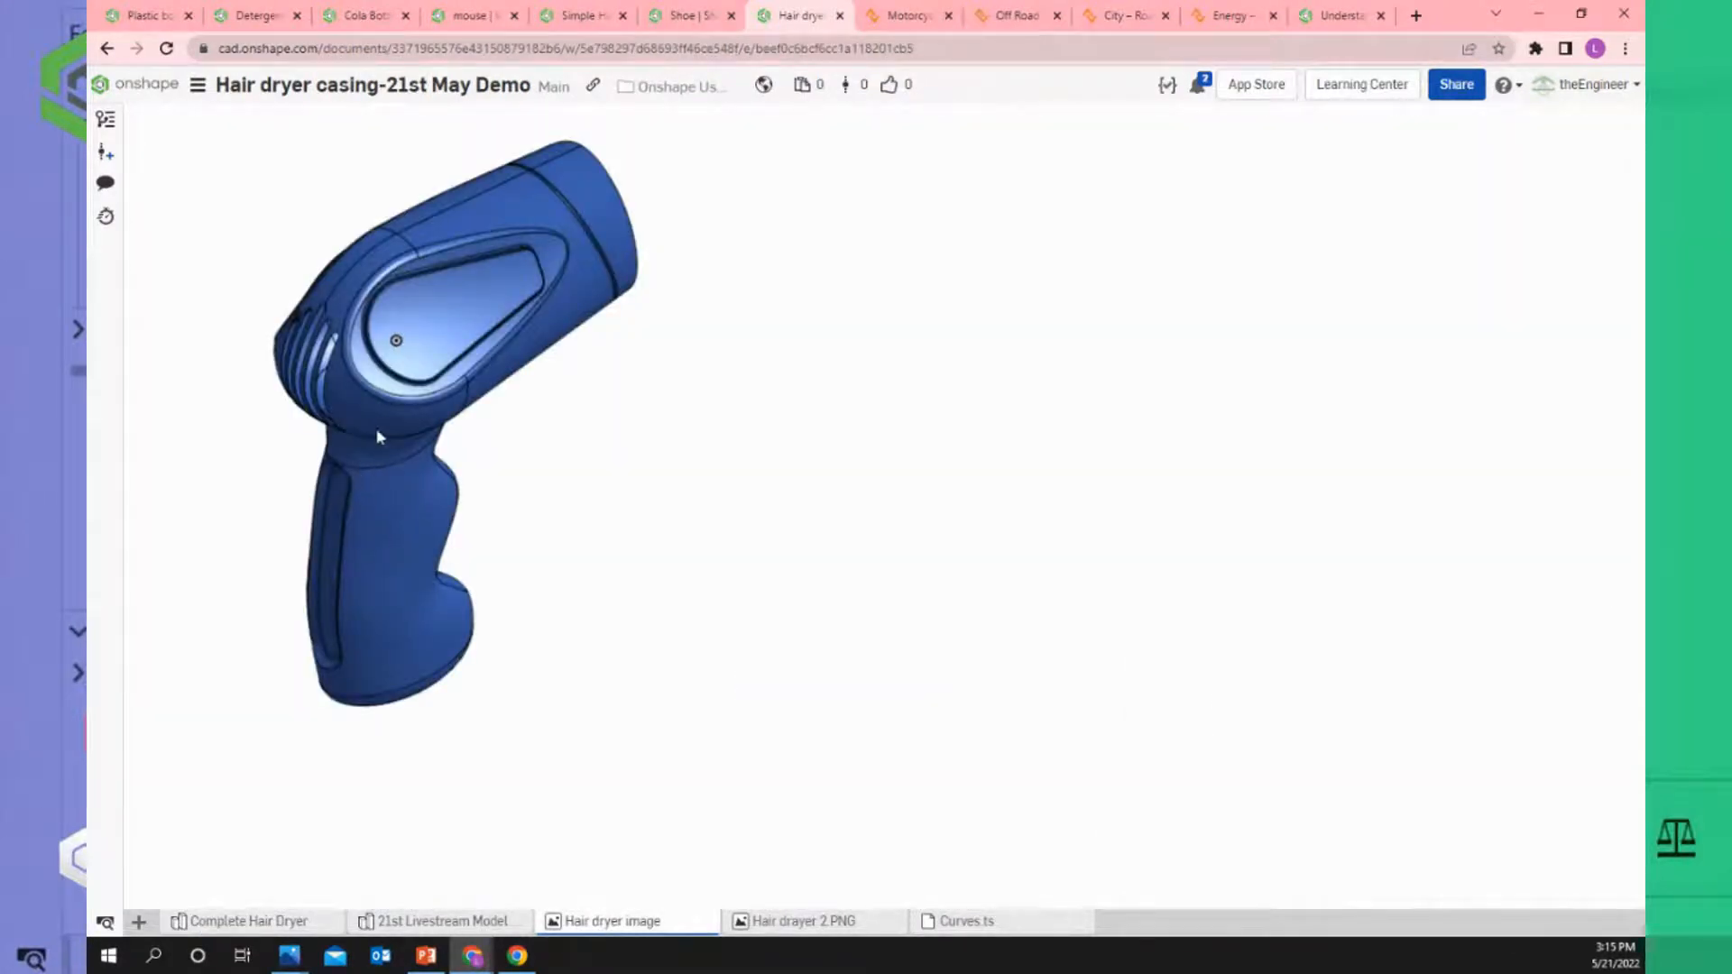
pyautogui.click(289, 924)
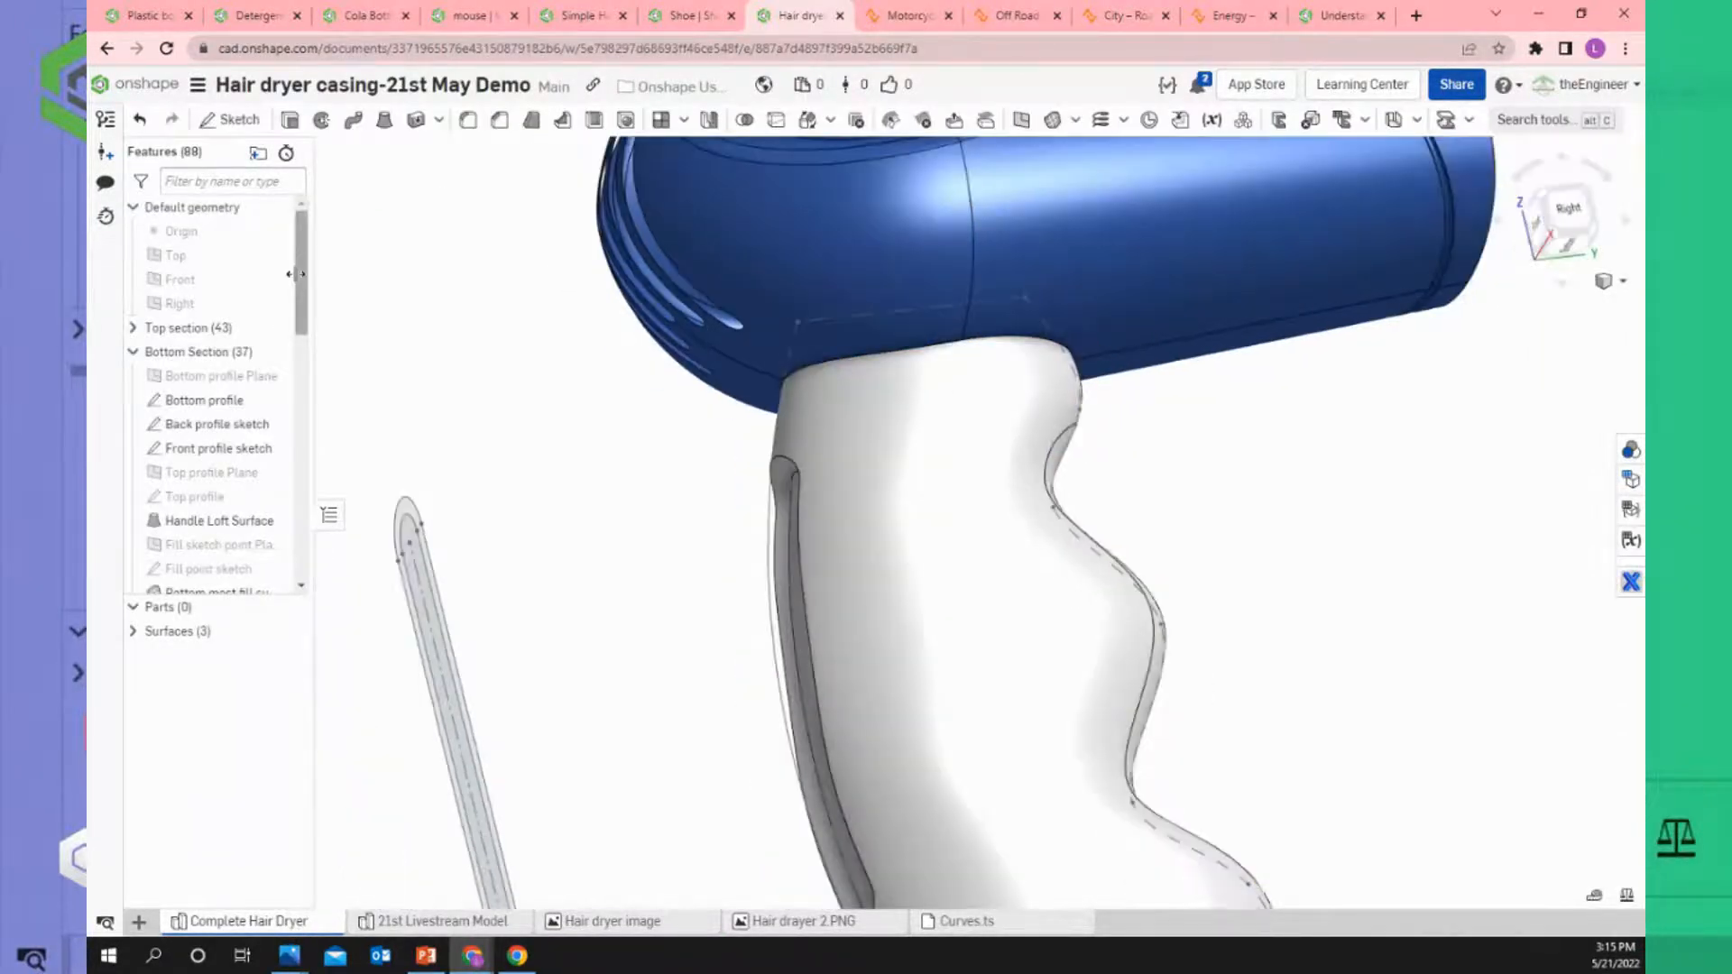
pyautogui.moveTo(302, 278); pyautogui.dragTo(279, 539)
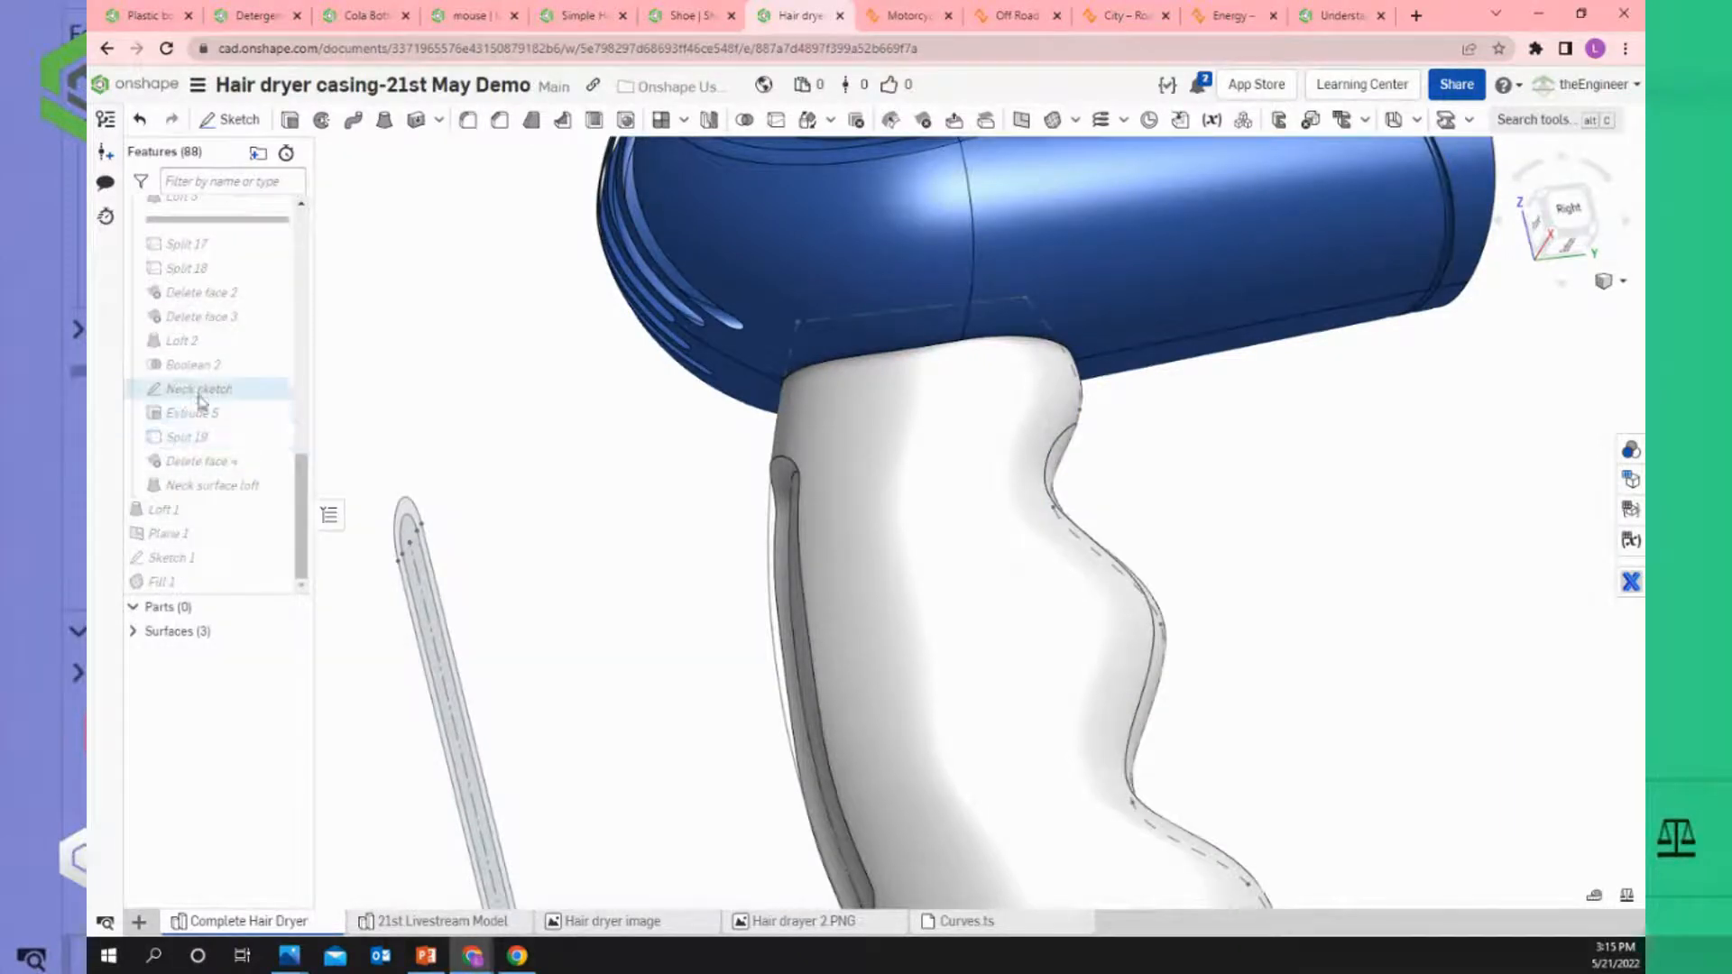
pyautogui.rightClick(251, 394)
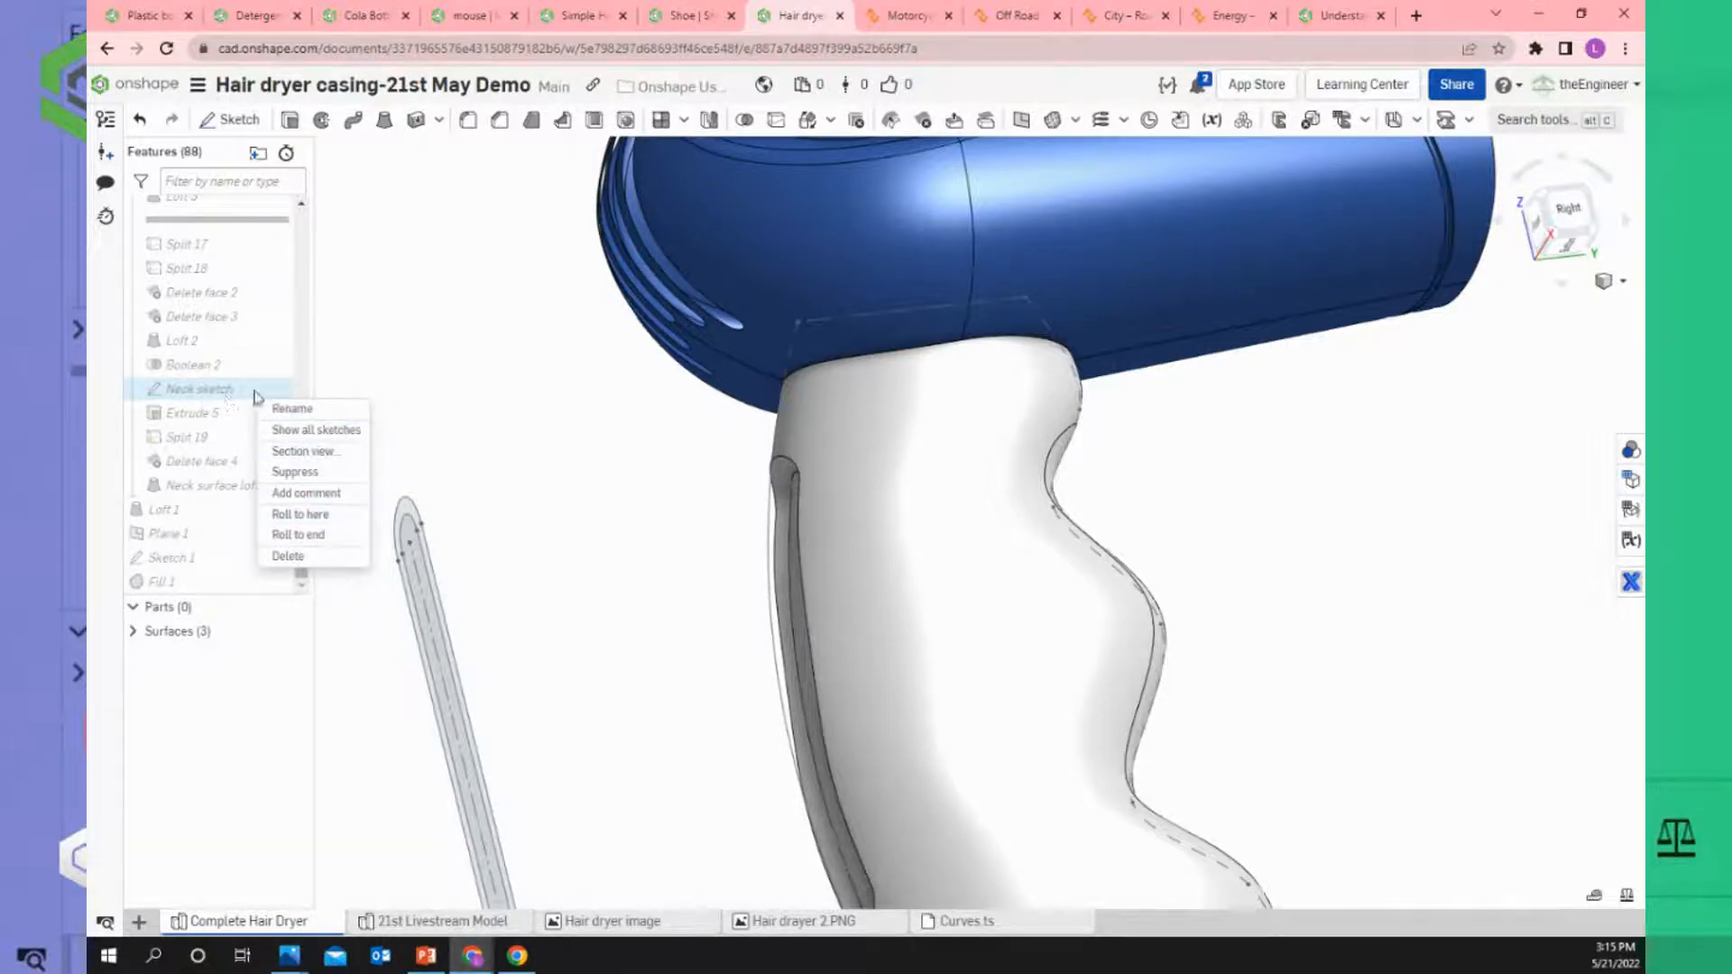
pyautogui.click(368, 303)
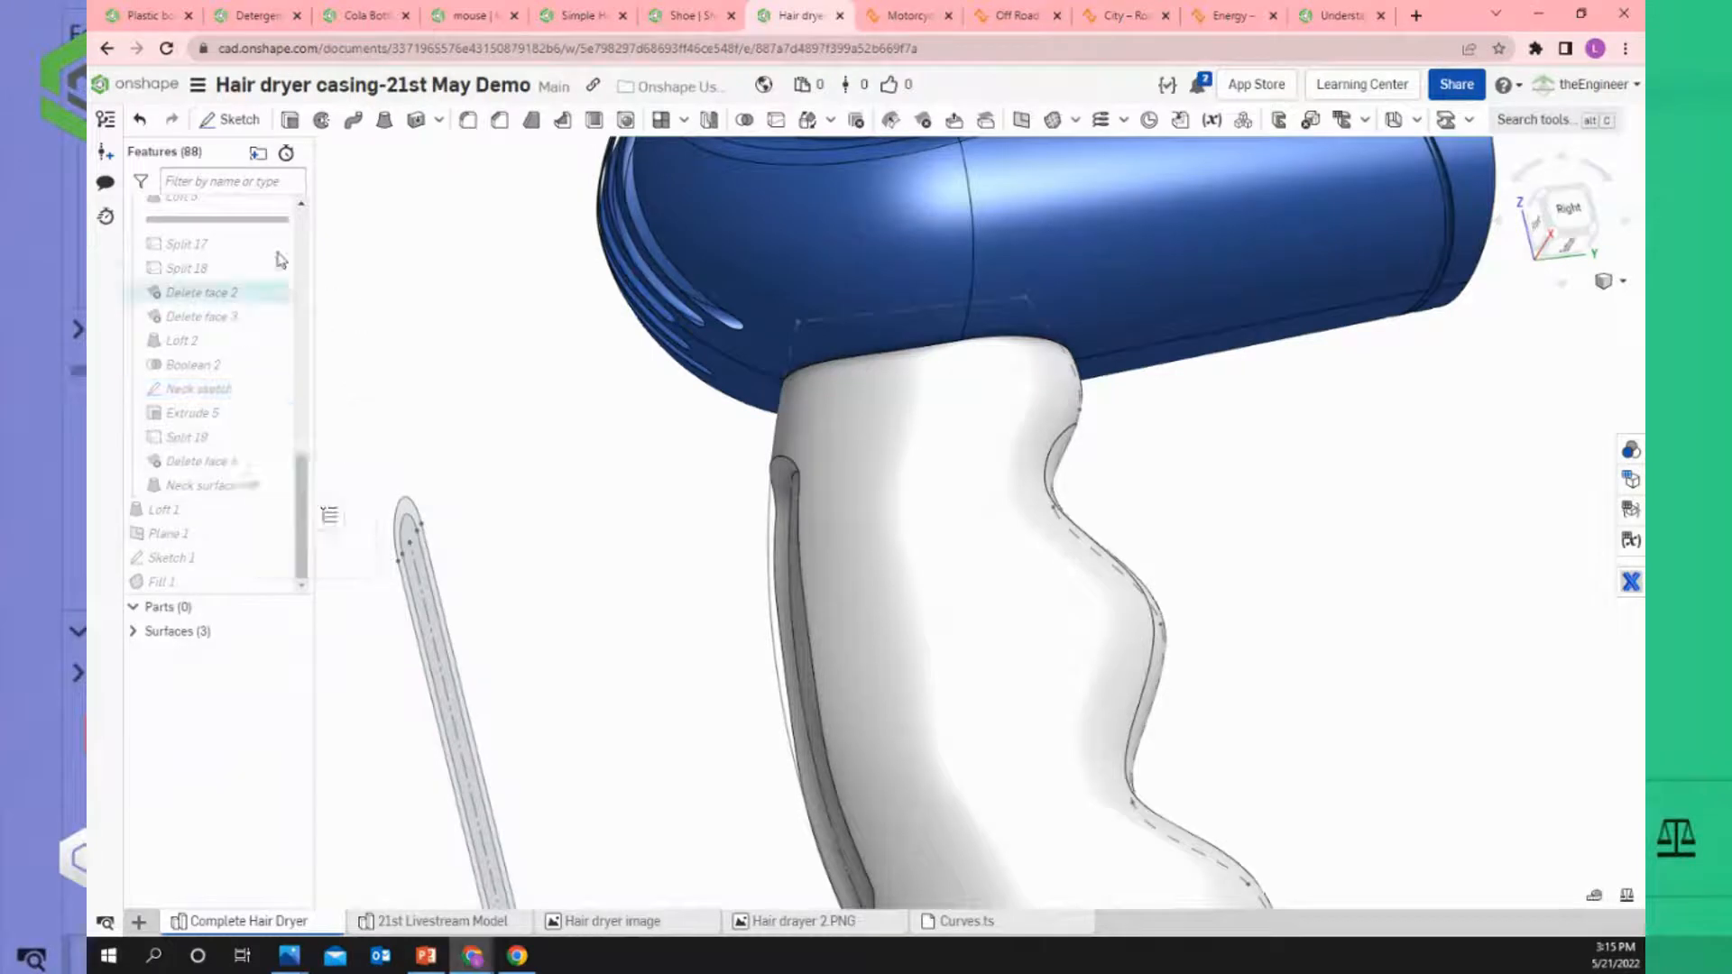
pyautogui.rightClick(213, 393)
pyautogui.click(451, 347)
pyautogui.scroll(-5, 599, 433)
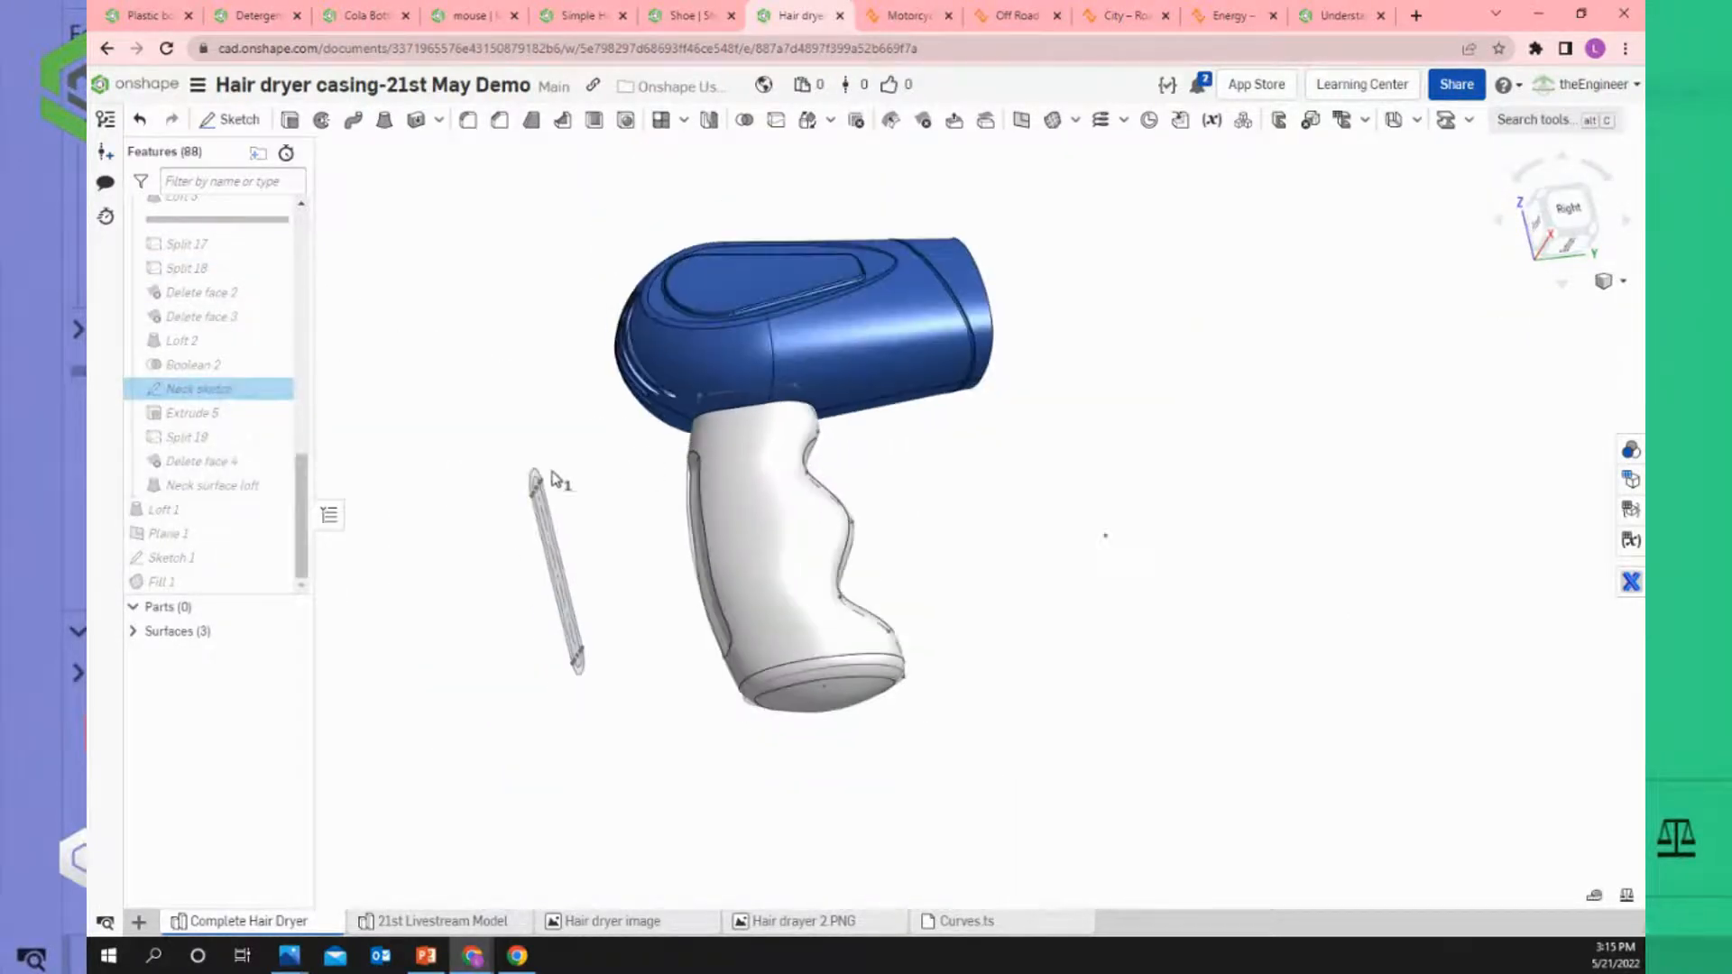
pyautogui.moveTo(443, 396); pyautogui.dragTo(500, 426, button='right')
# Start a new sketch on the Front plane.
pyautogui.moveTo(302, 489); pyautogui.dragTo(298, 160)
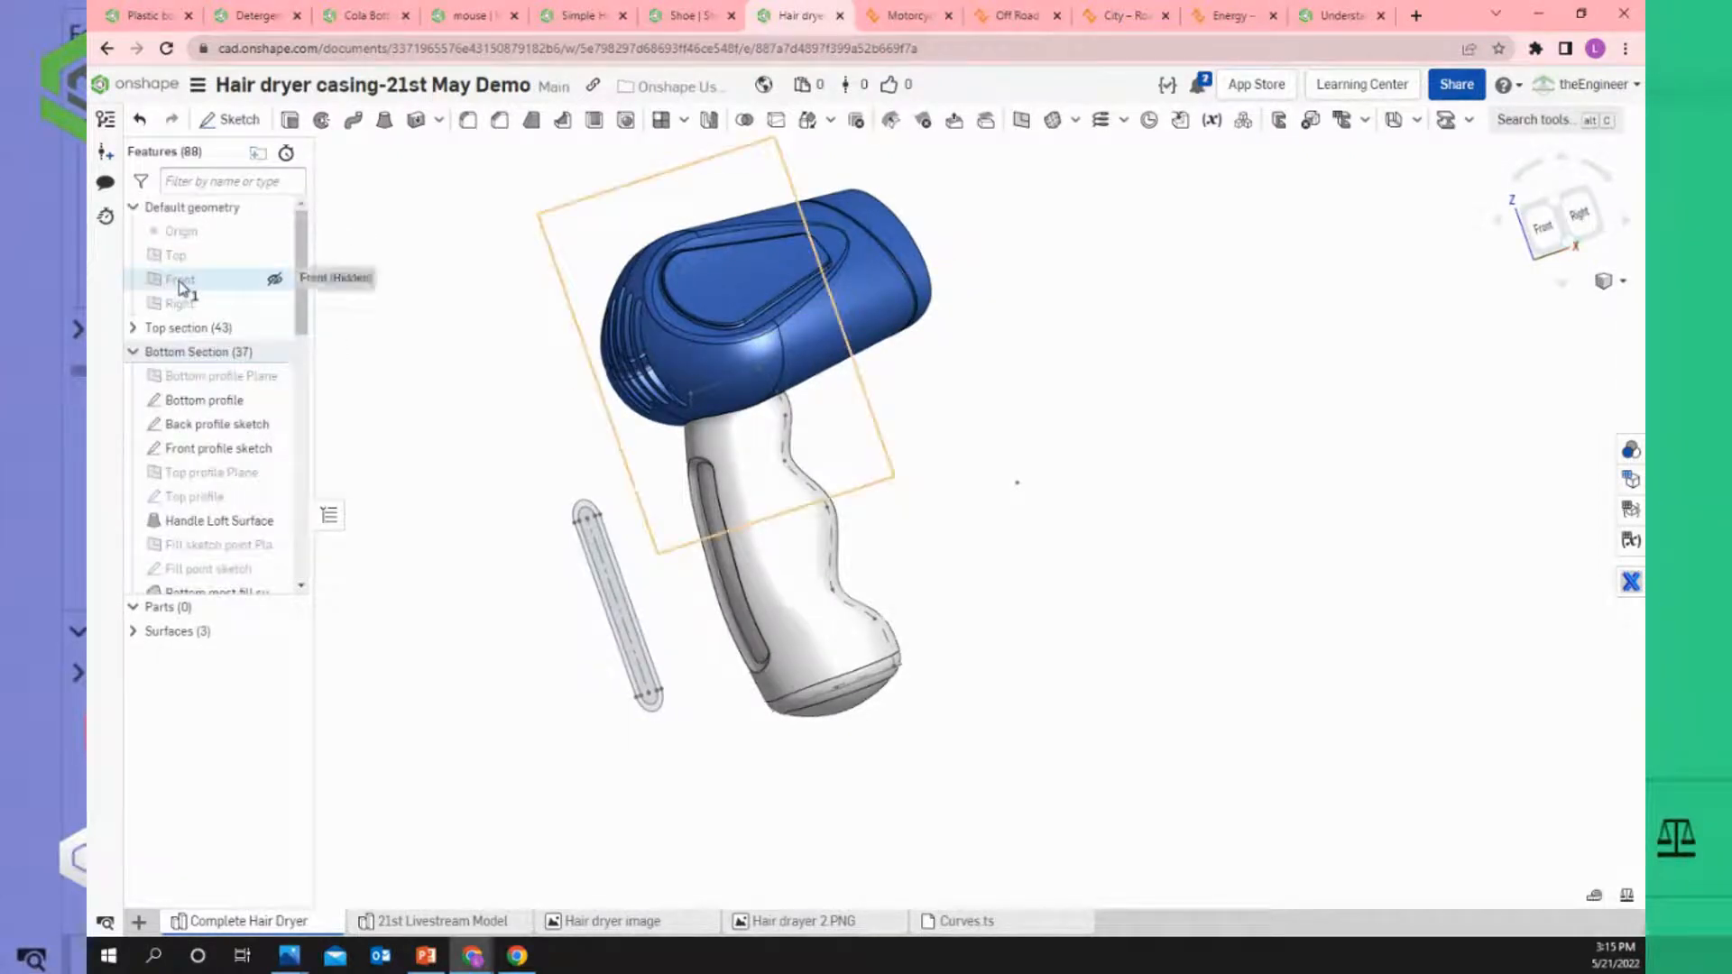
pyautogui.rightClick(210, 300)
pyautogui.click(424, 249)
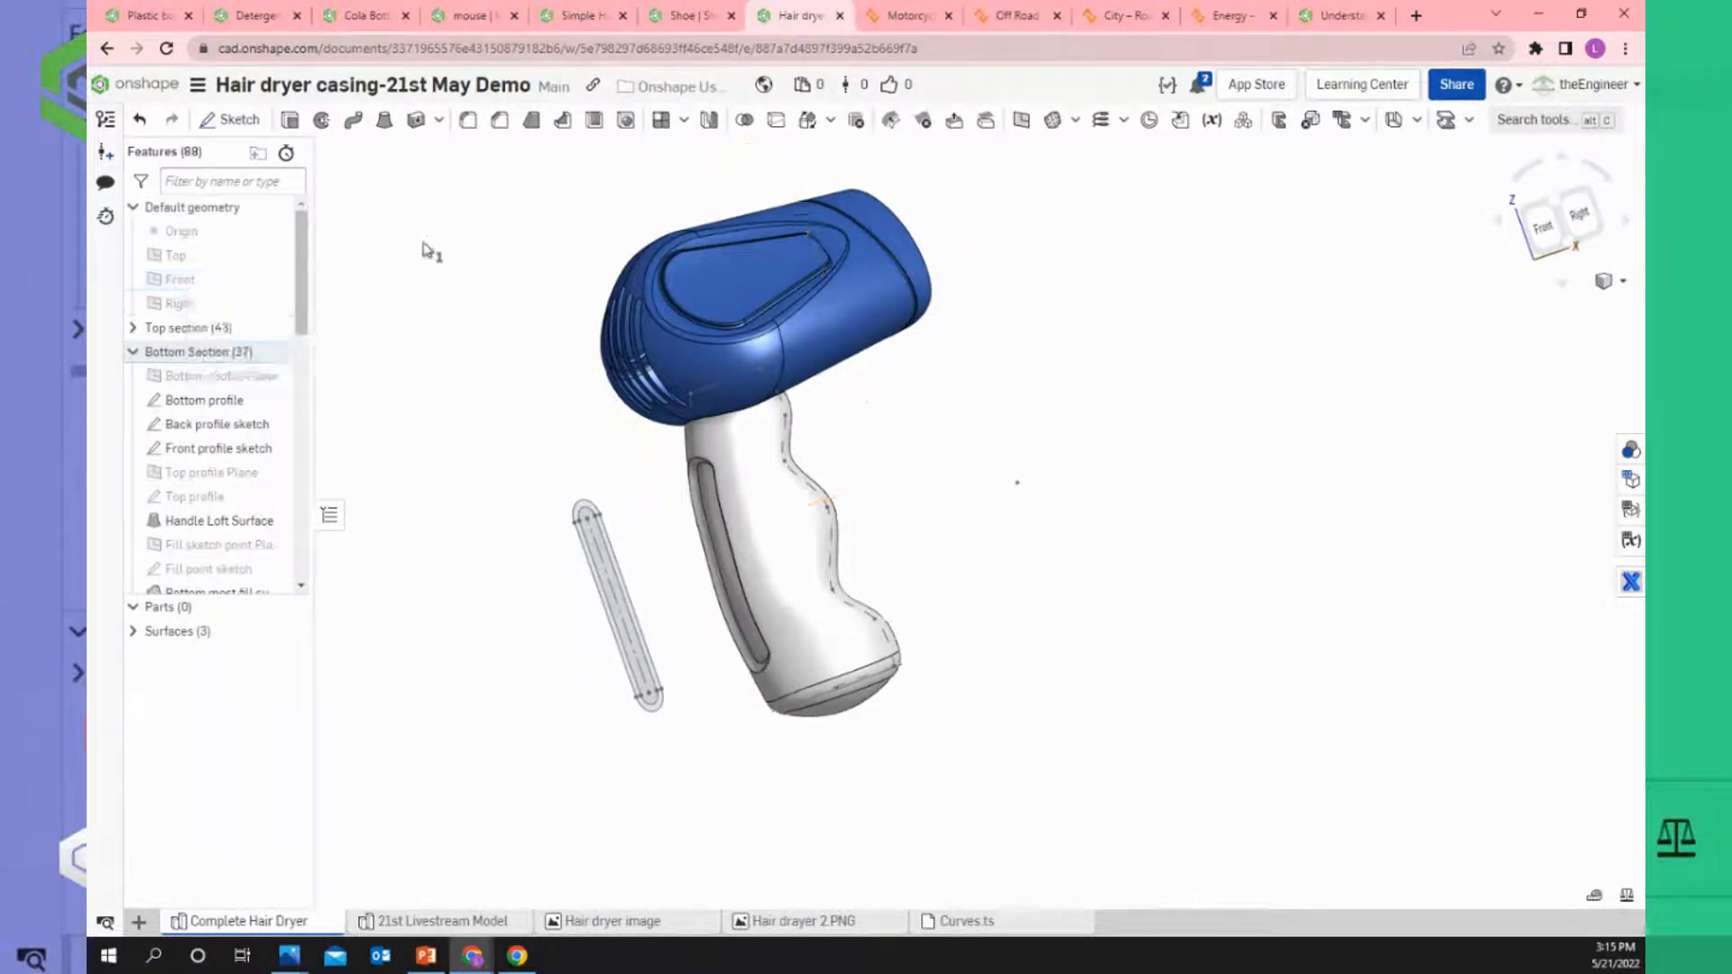
pyautogui.rightClick(217, 282)
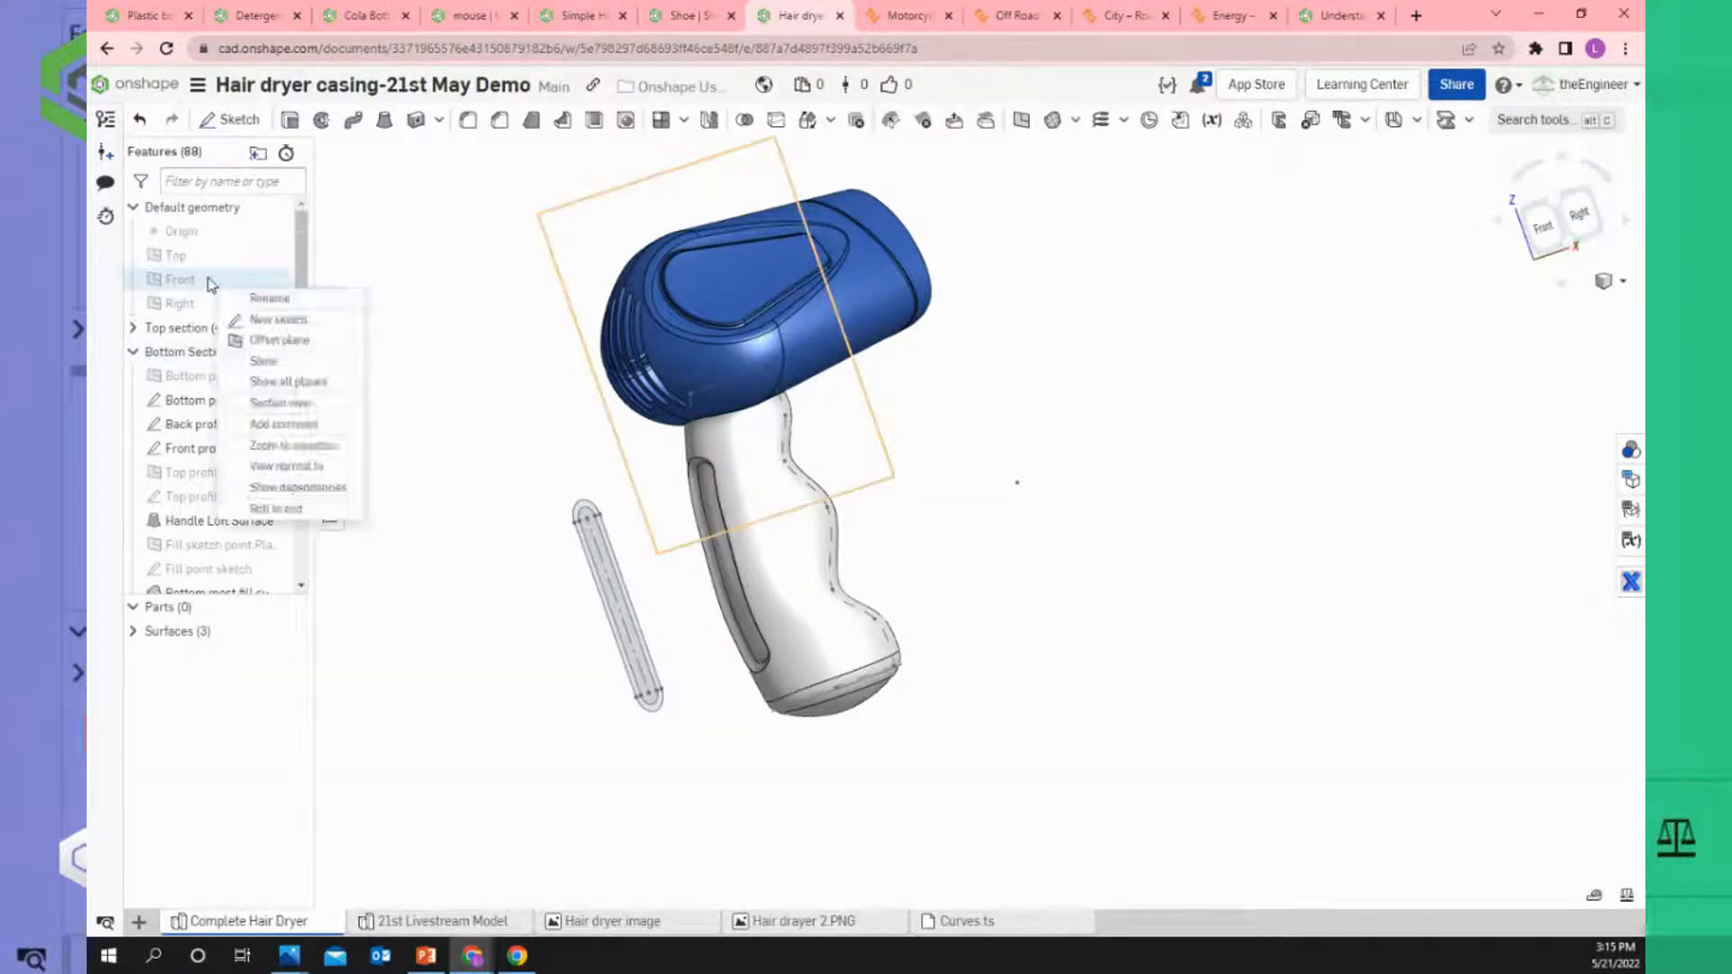
pyautogui.click(278, 323)
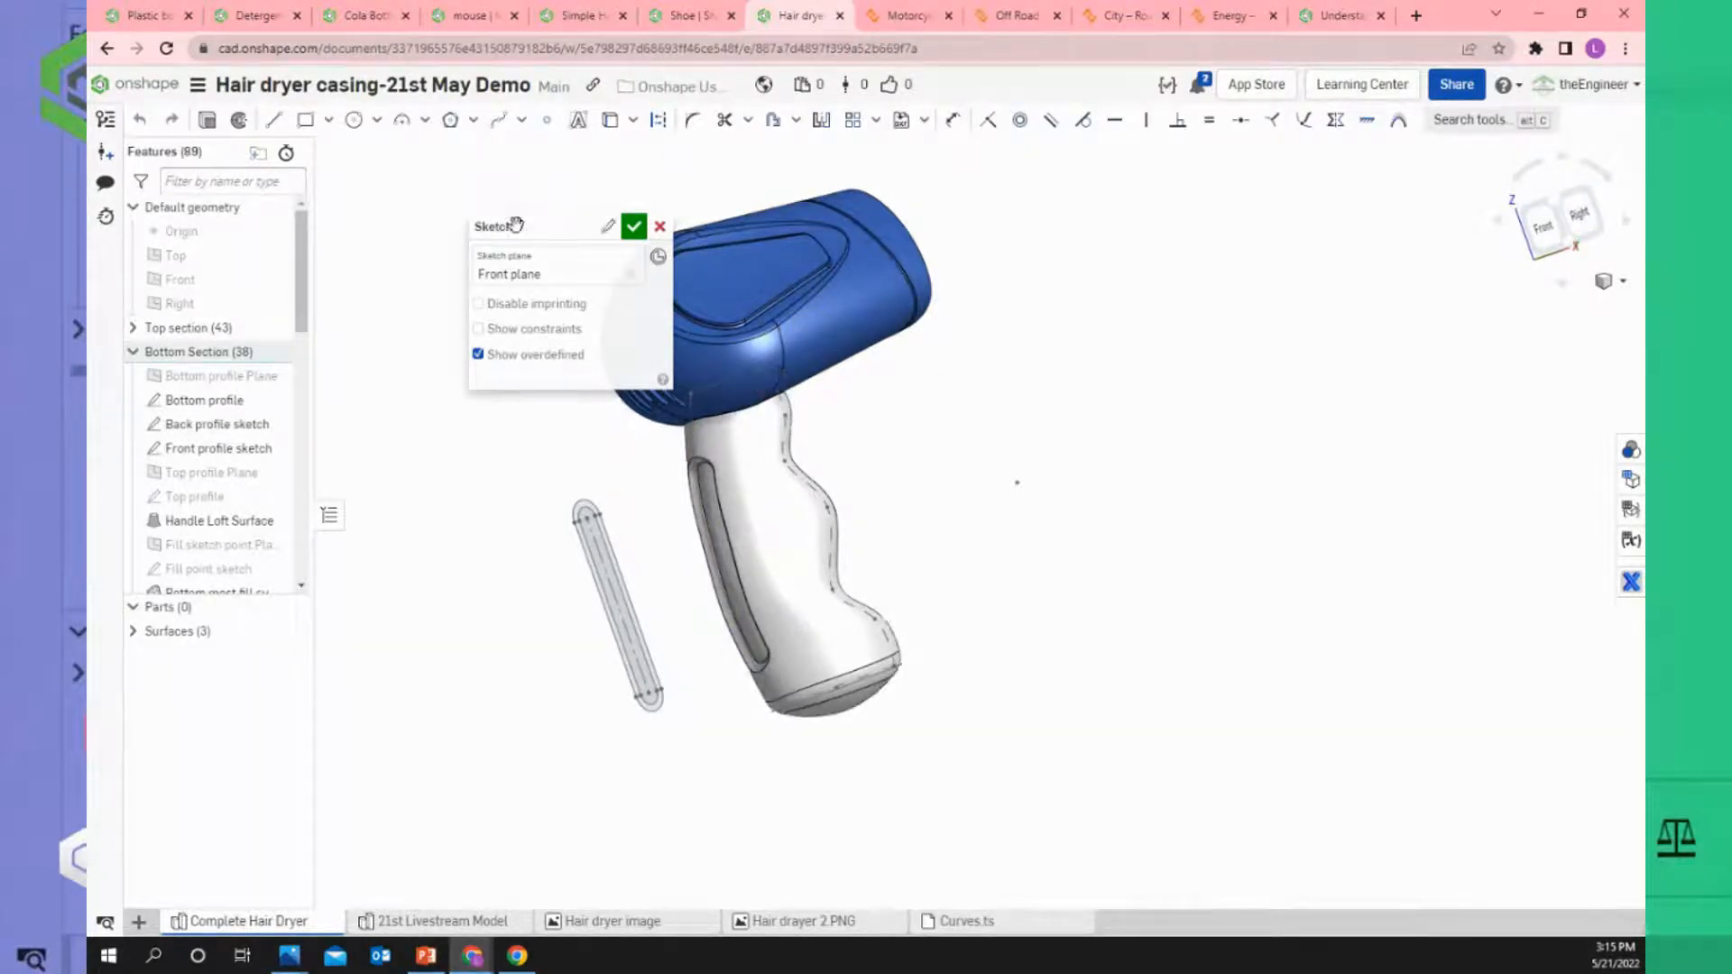
pyautogui.moveTo(638, 298); pyautogui.dragTo(469, 313)
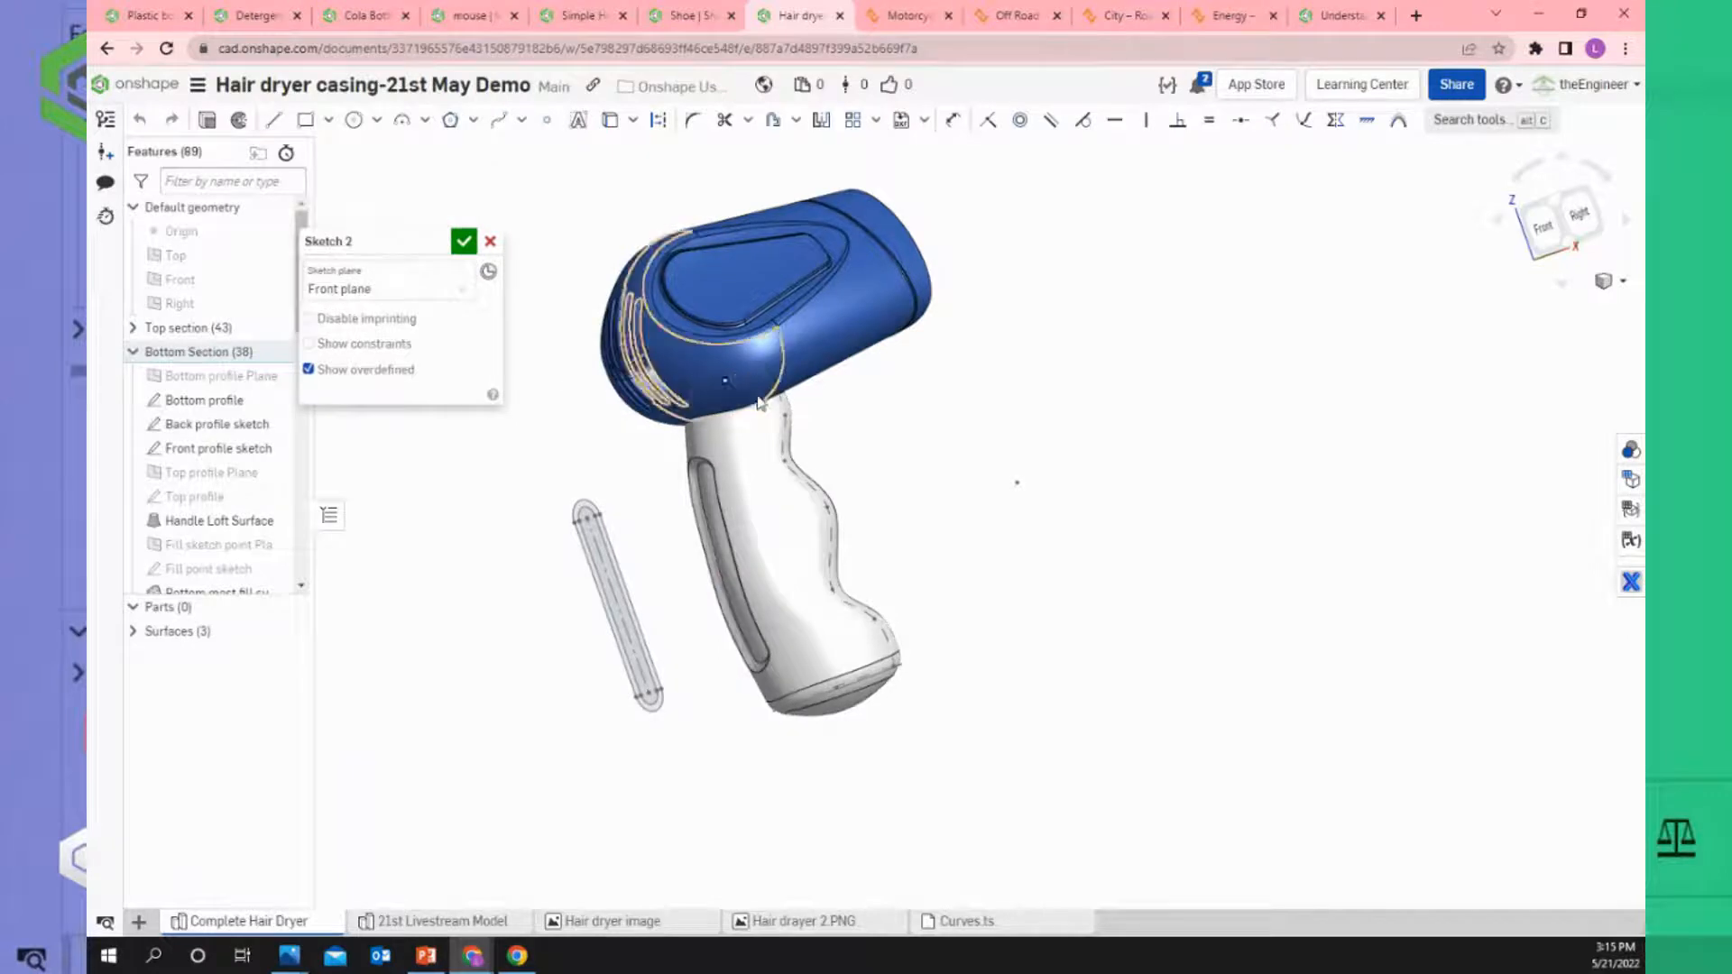
pyautogui.scroll(2, 764, 402)
pyautogui.moveTo(966, 433); pyautogui.dragTo(909, 437, button='right')
pyautogui.click(1553, 239)
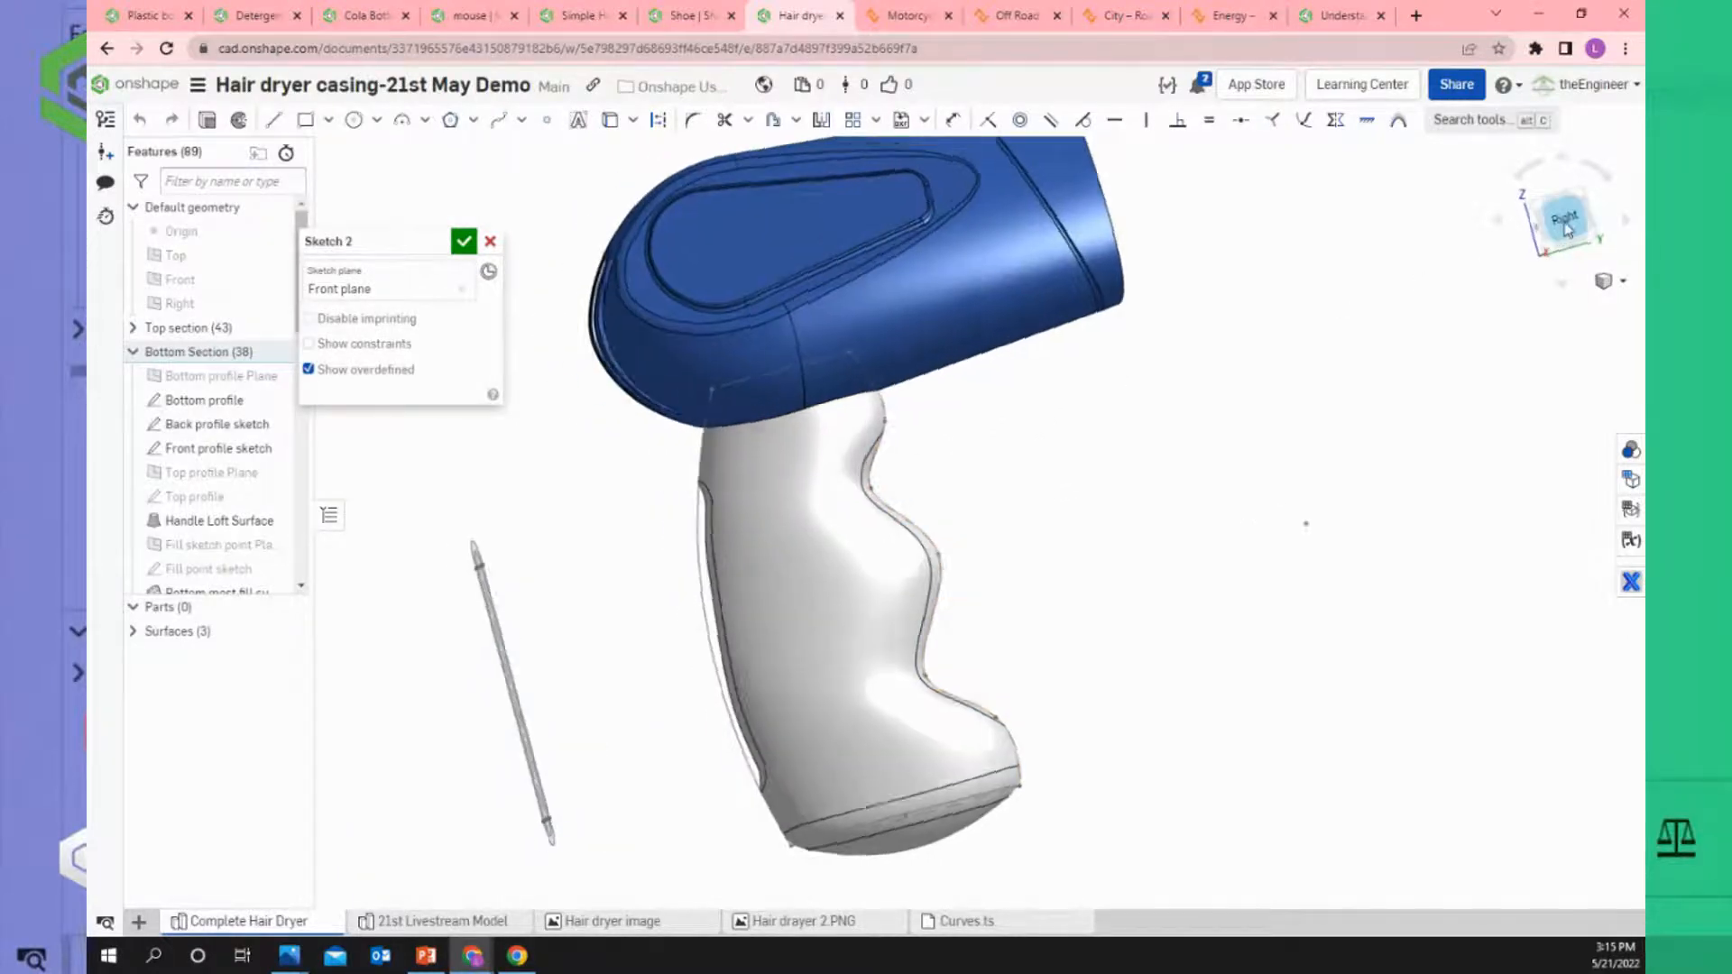
pyautogui.hotkey('shift', '1')
pyautogui.hotkey('shift', '7')
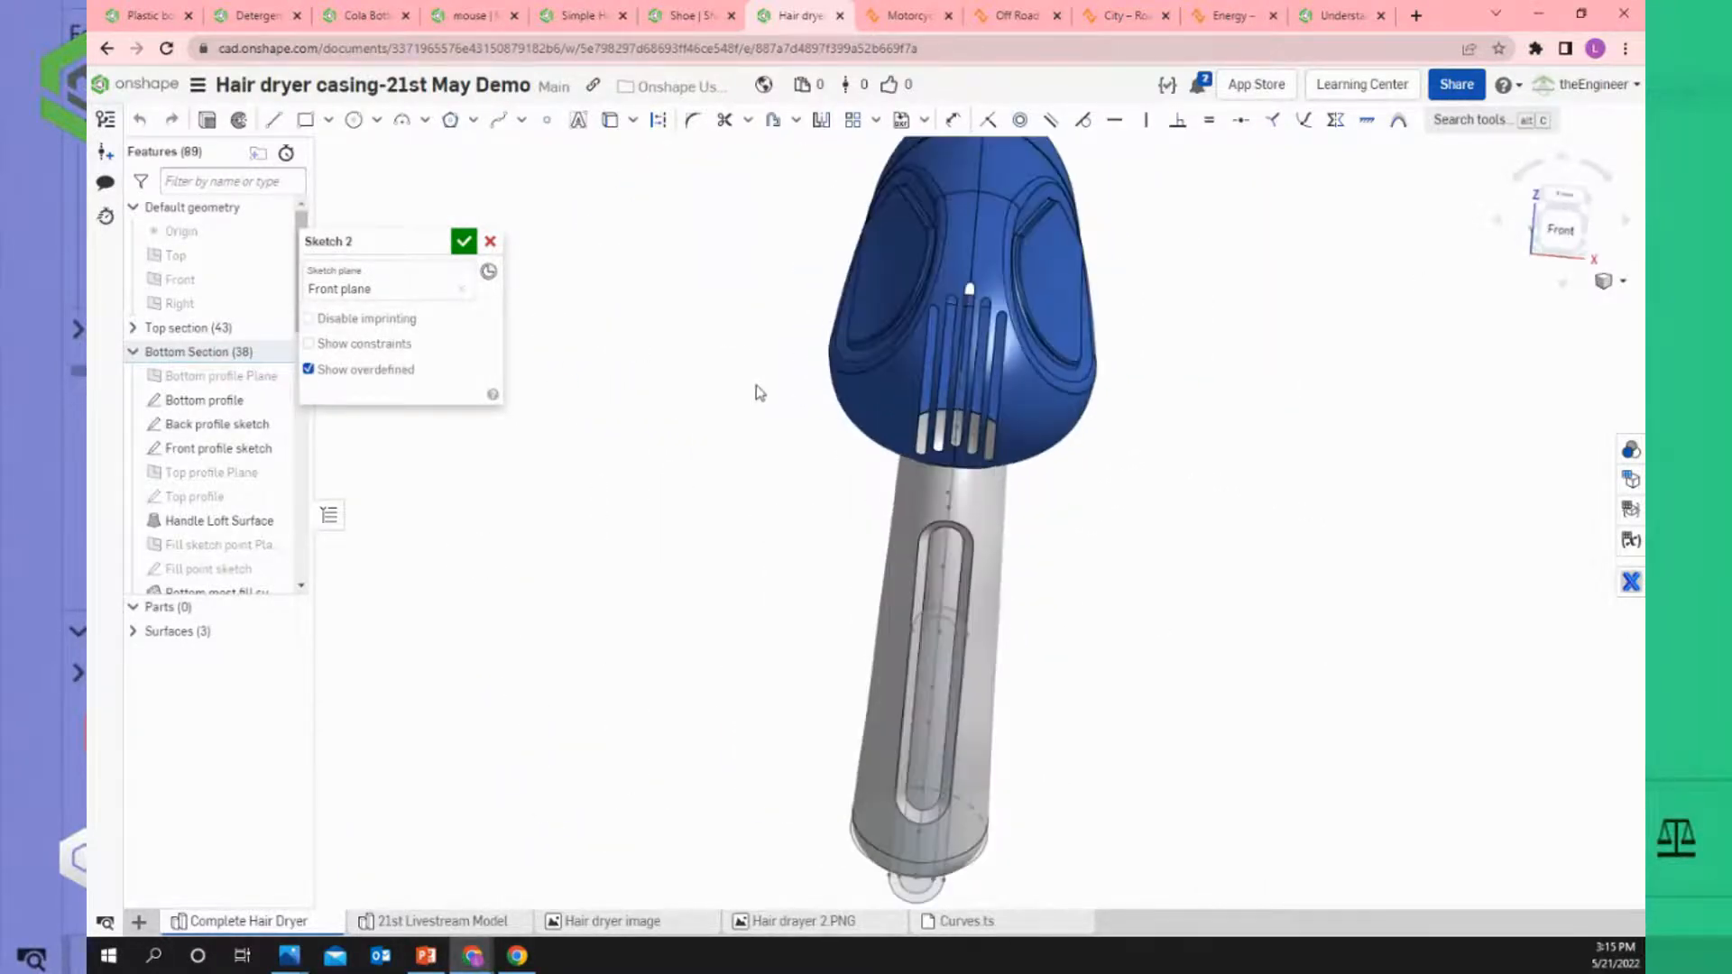
# Reassign the new sketch from the Front plane to the Right plane and close it.
pyautogui.click(466, 294)
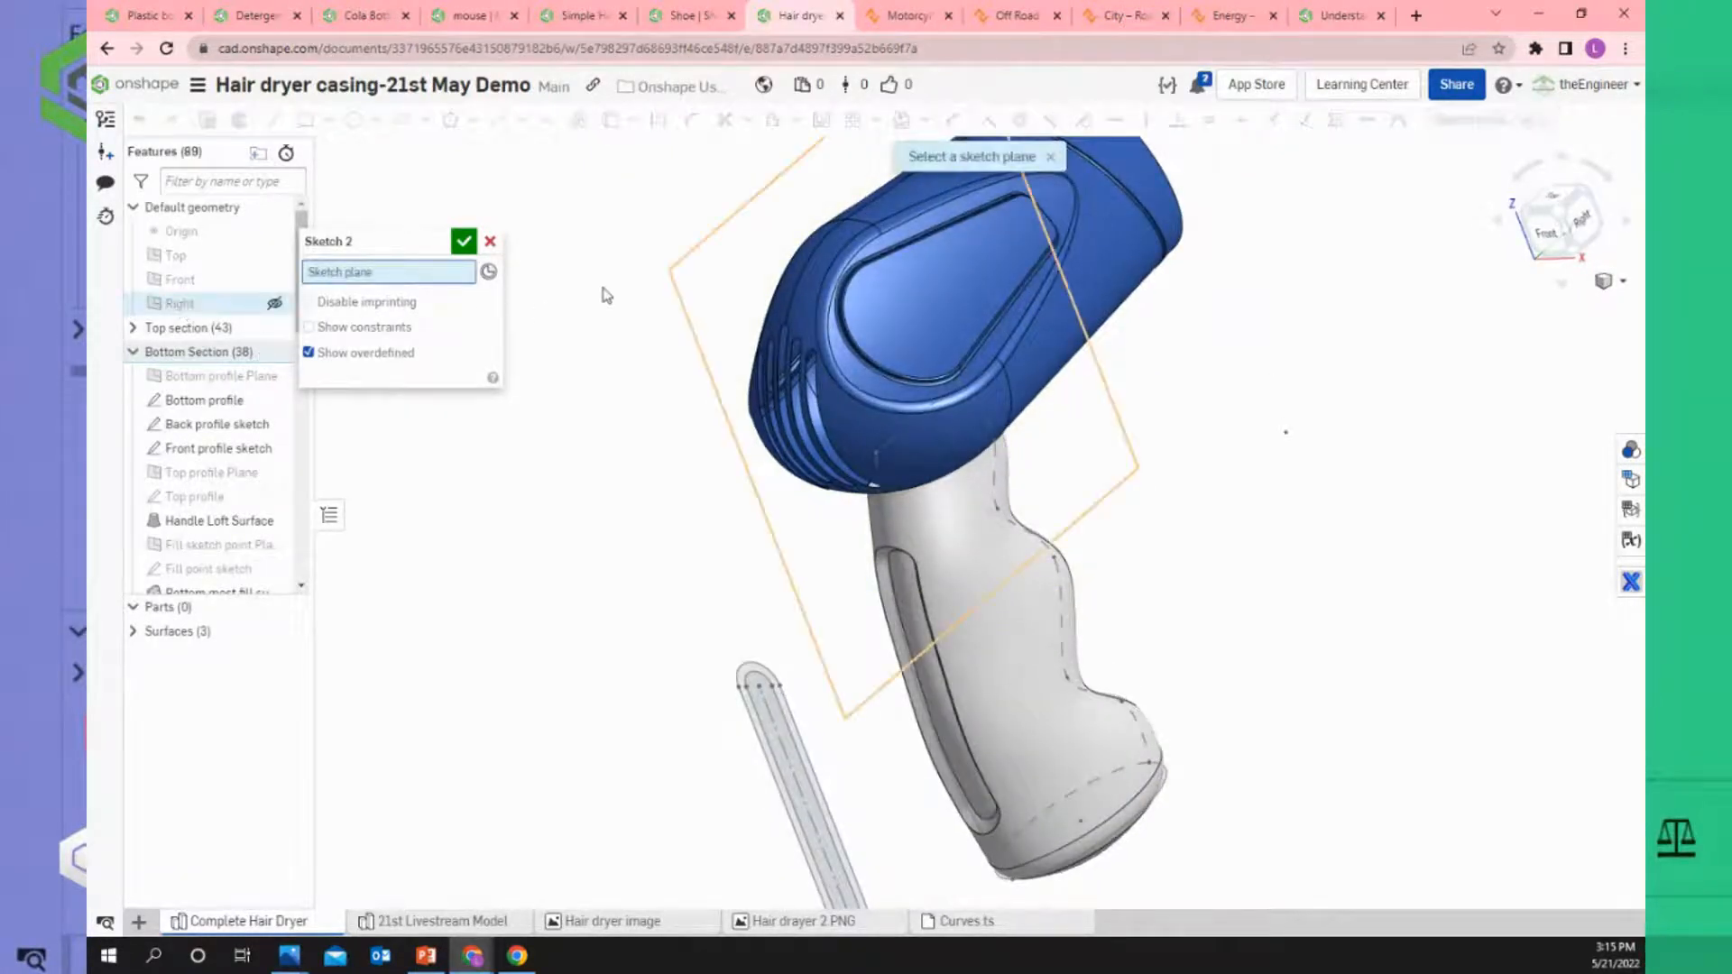
pyautogui.click(183, 305)
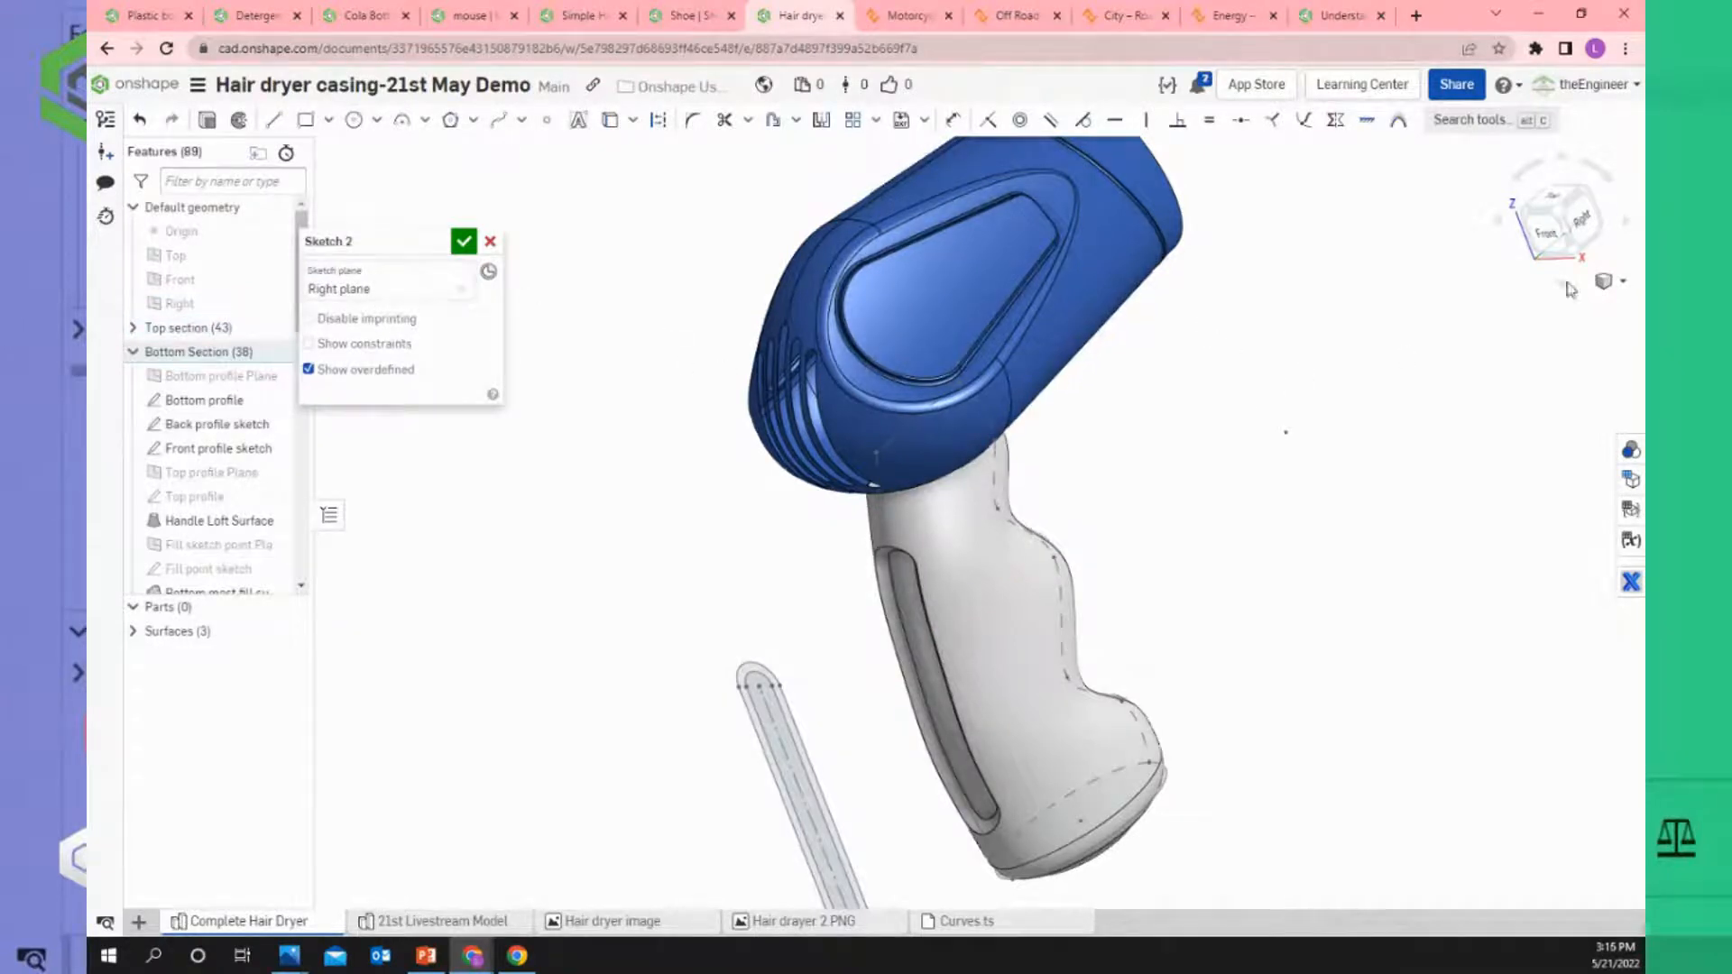
pyautogui.click(1586, 221)
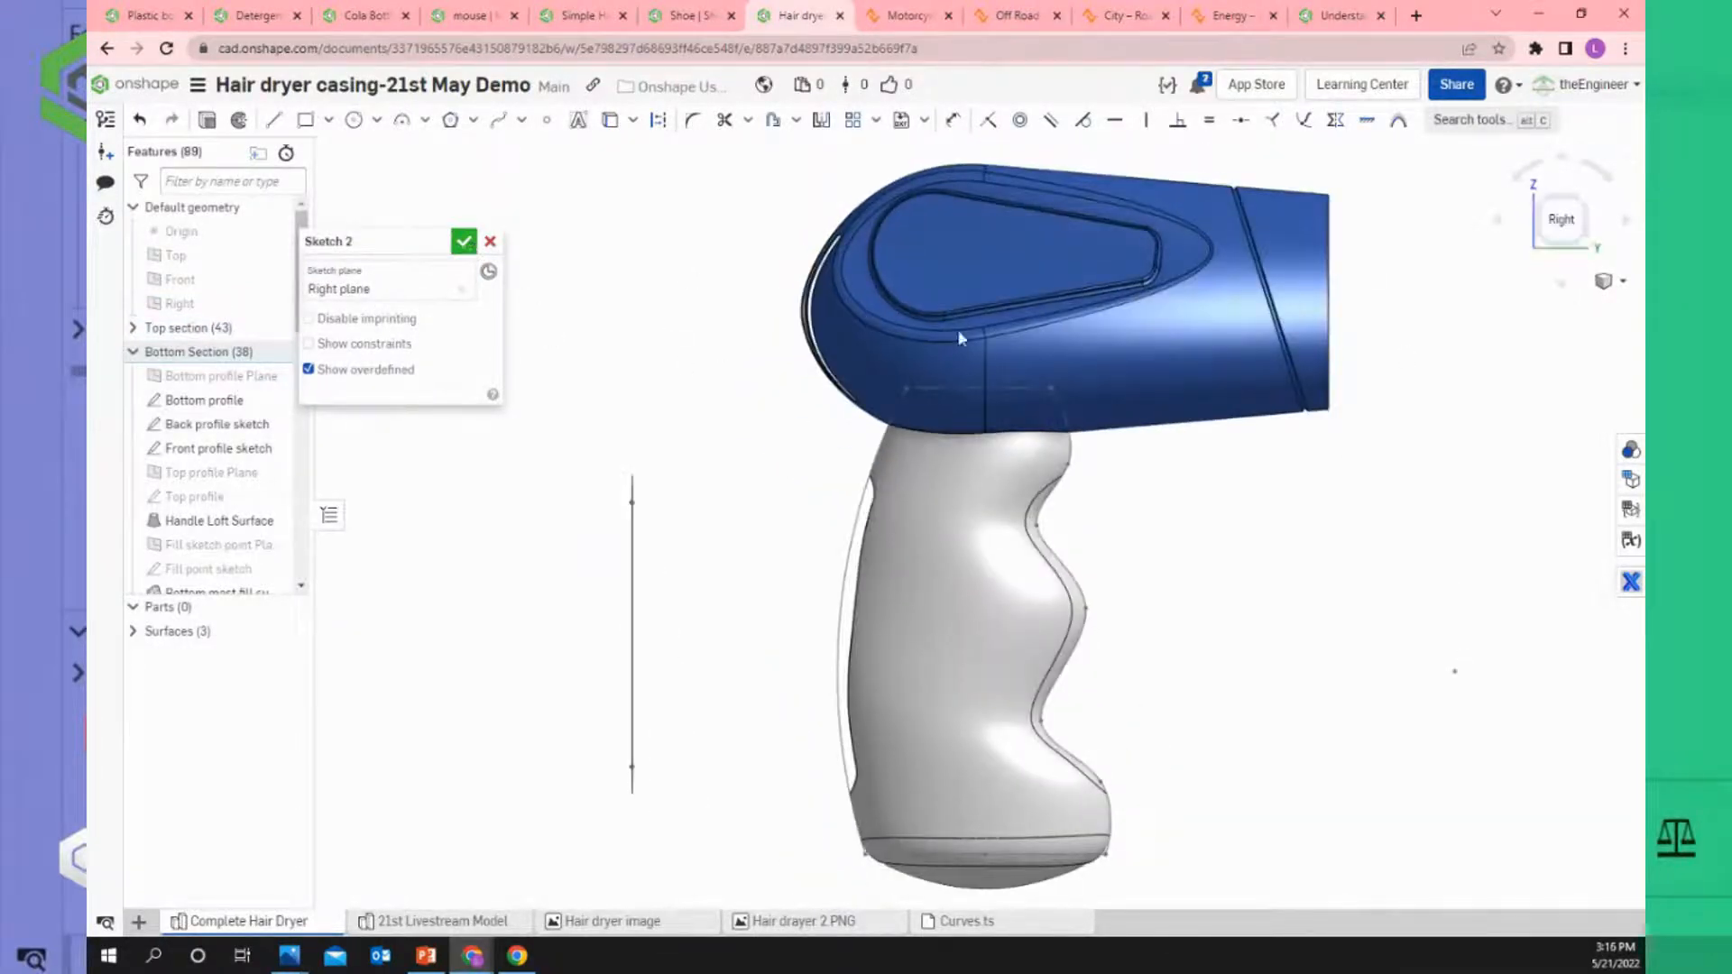
pyautogui.scroll(3, 1016, 361)
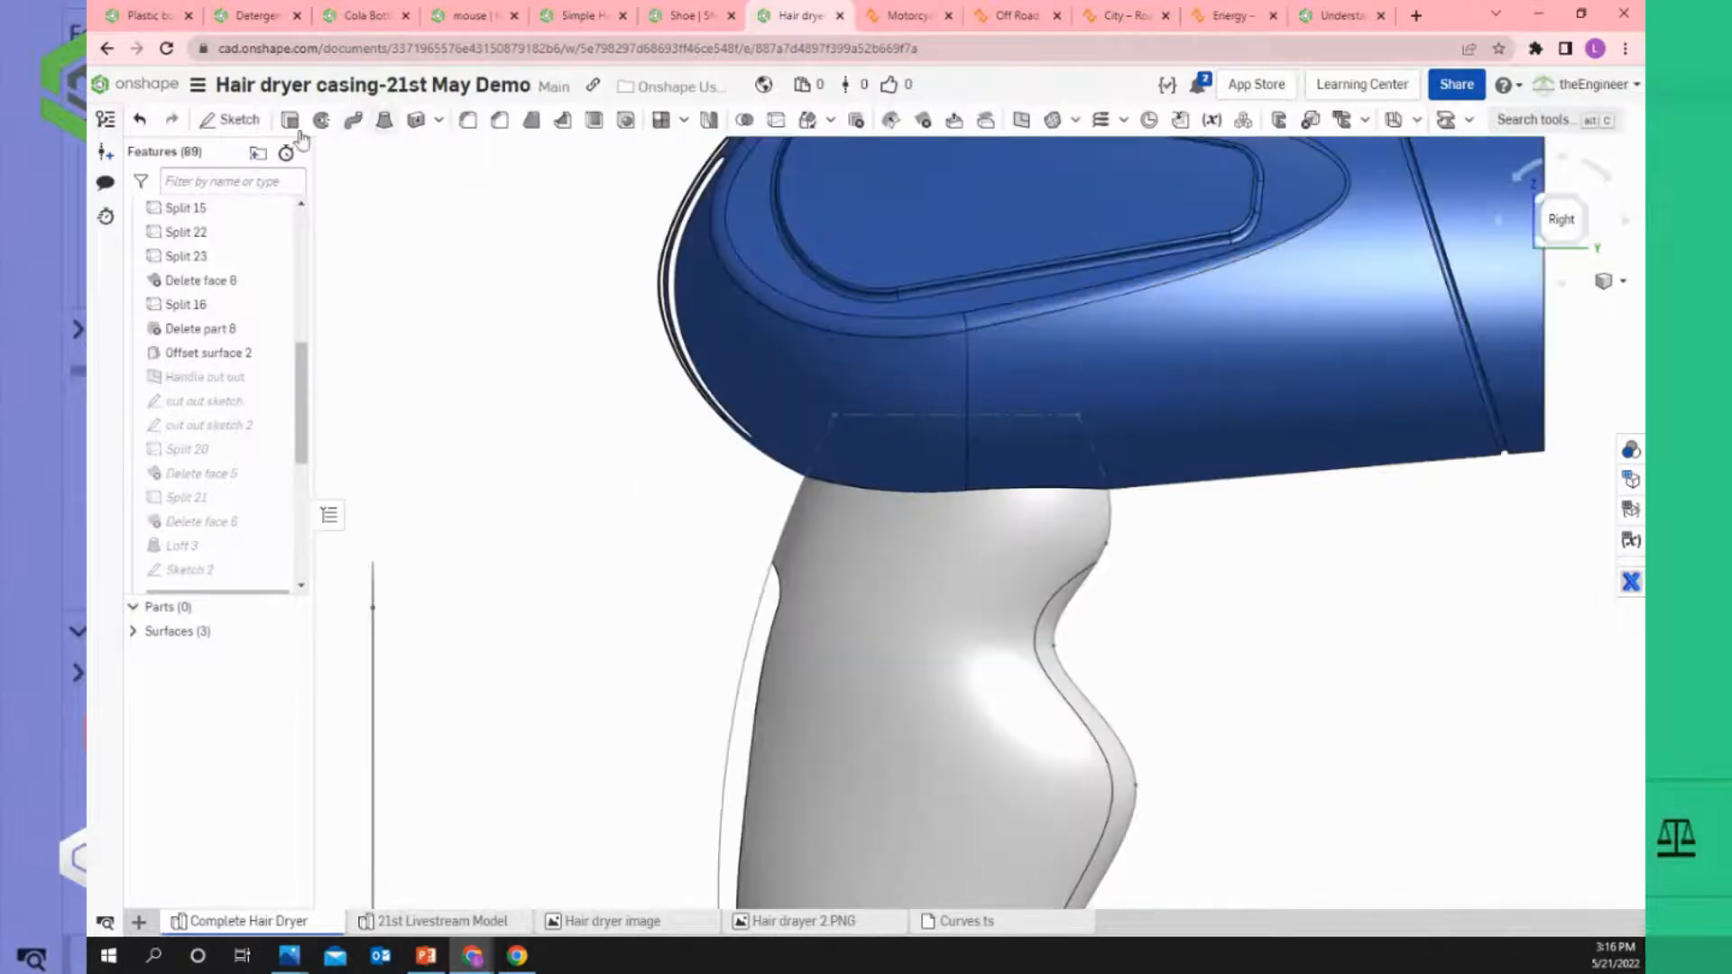
pyautogui.scroll(10, 189, 343)
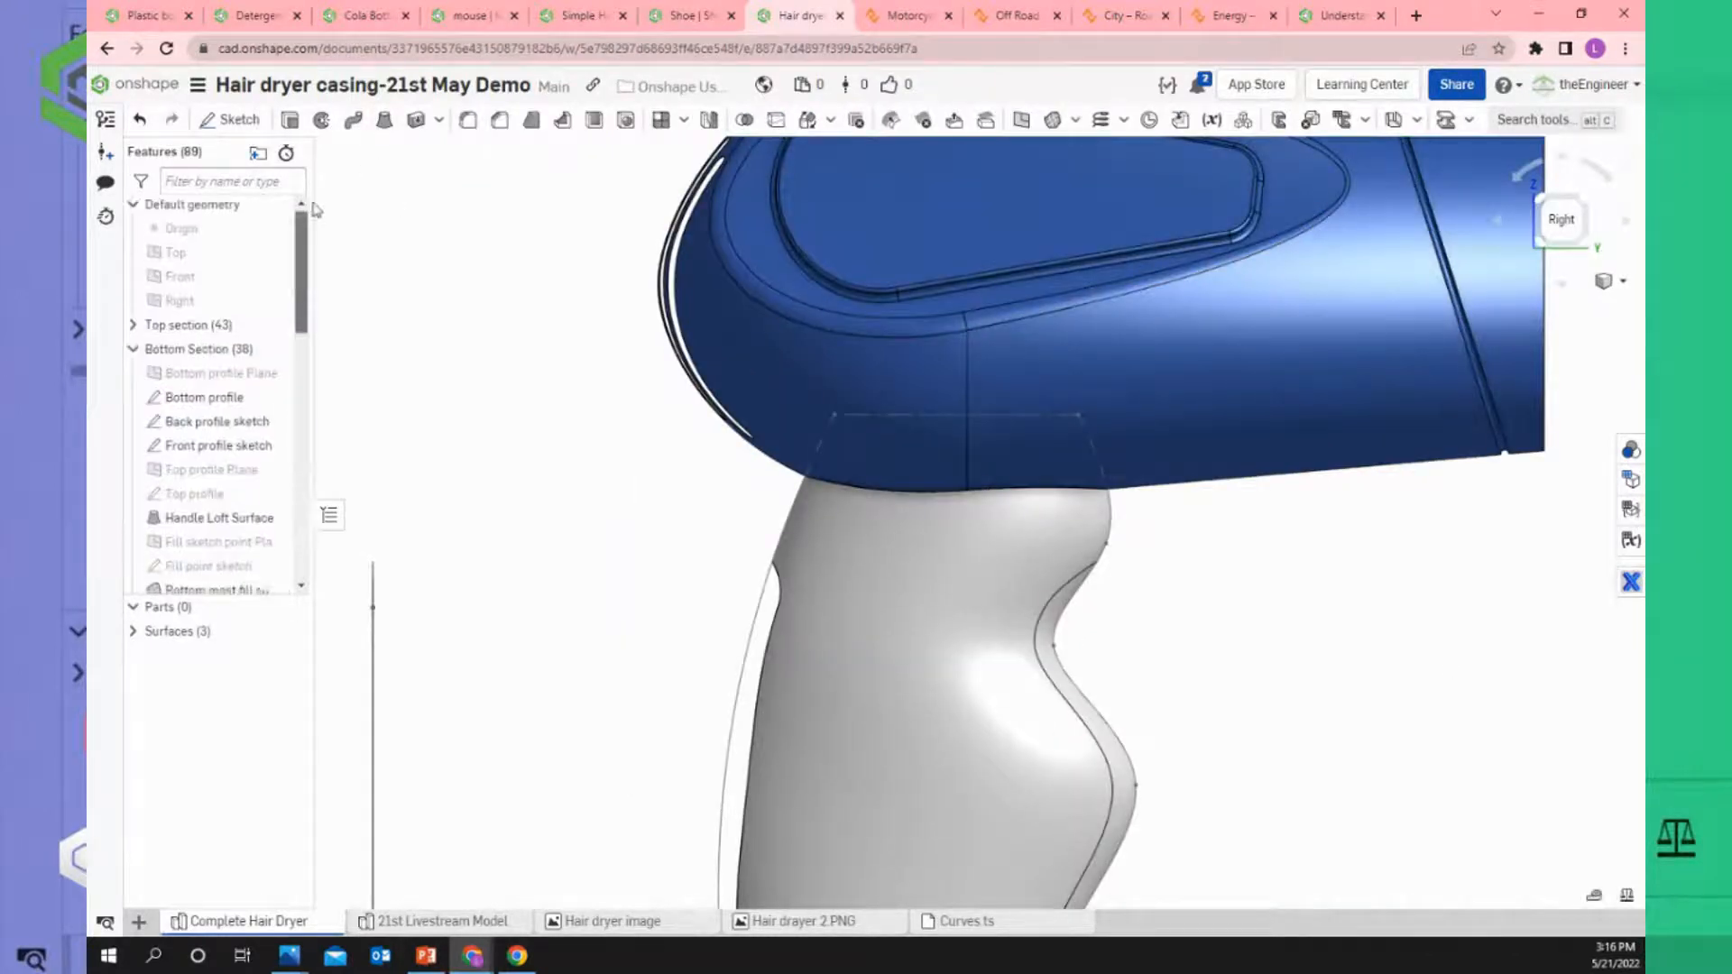
pyautogui.rightClick(174, 306)
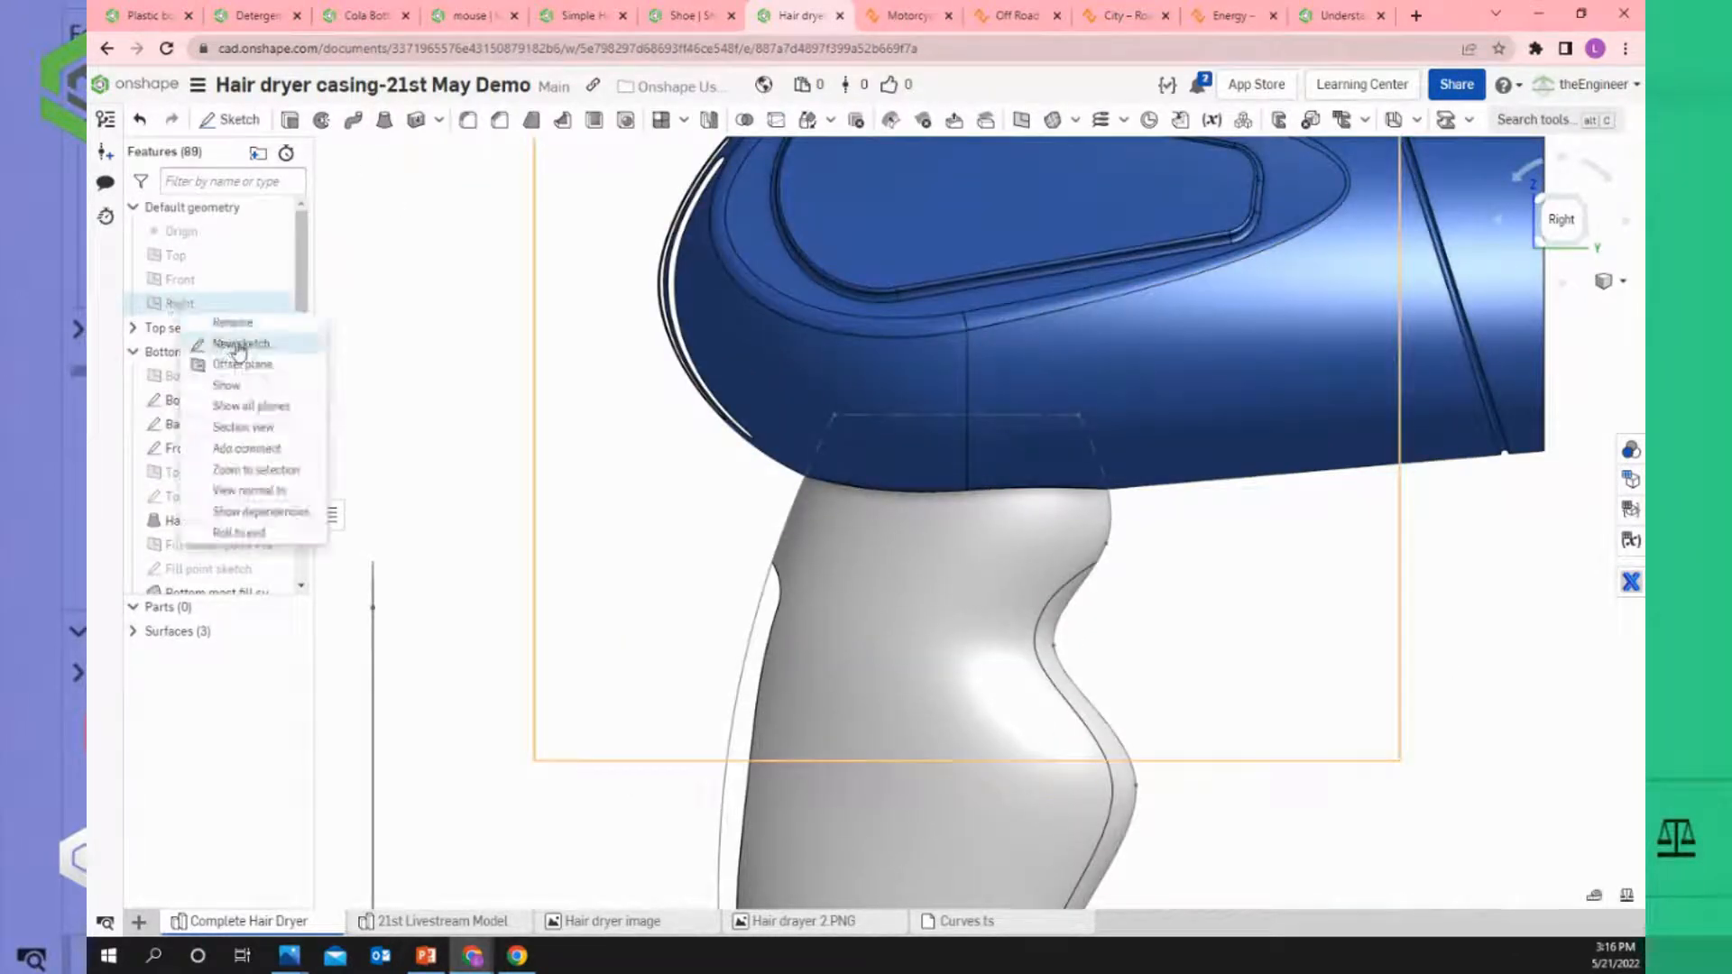
pyautogui.click(239, 346)
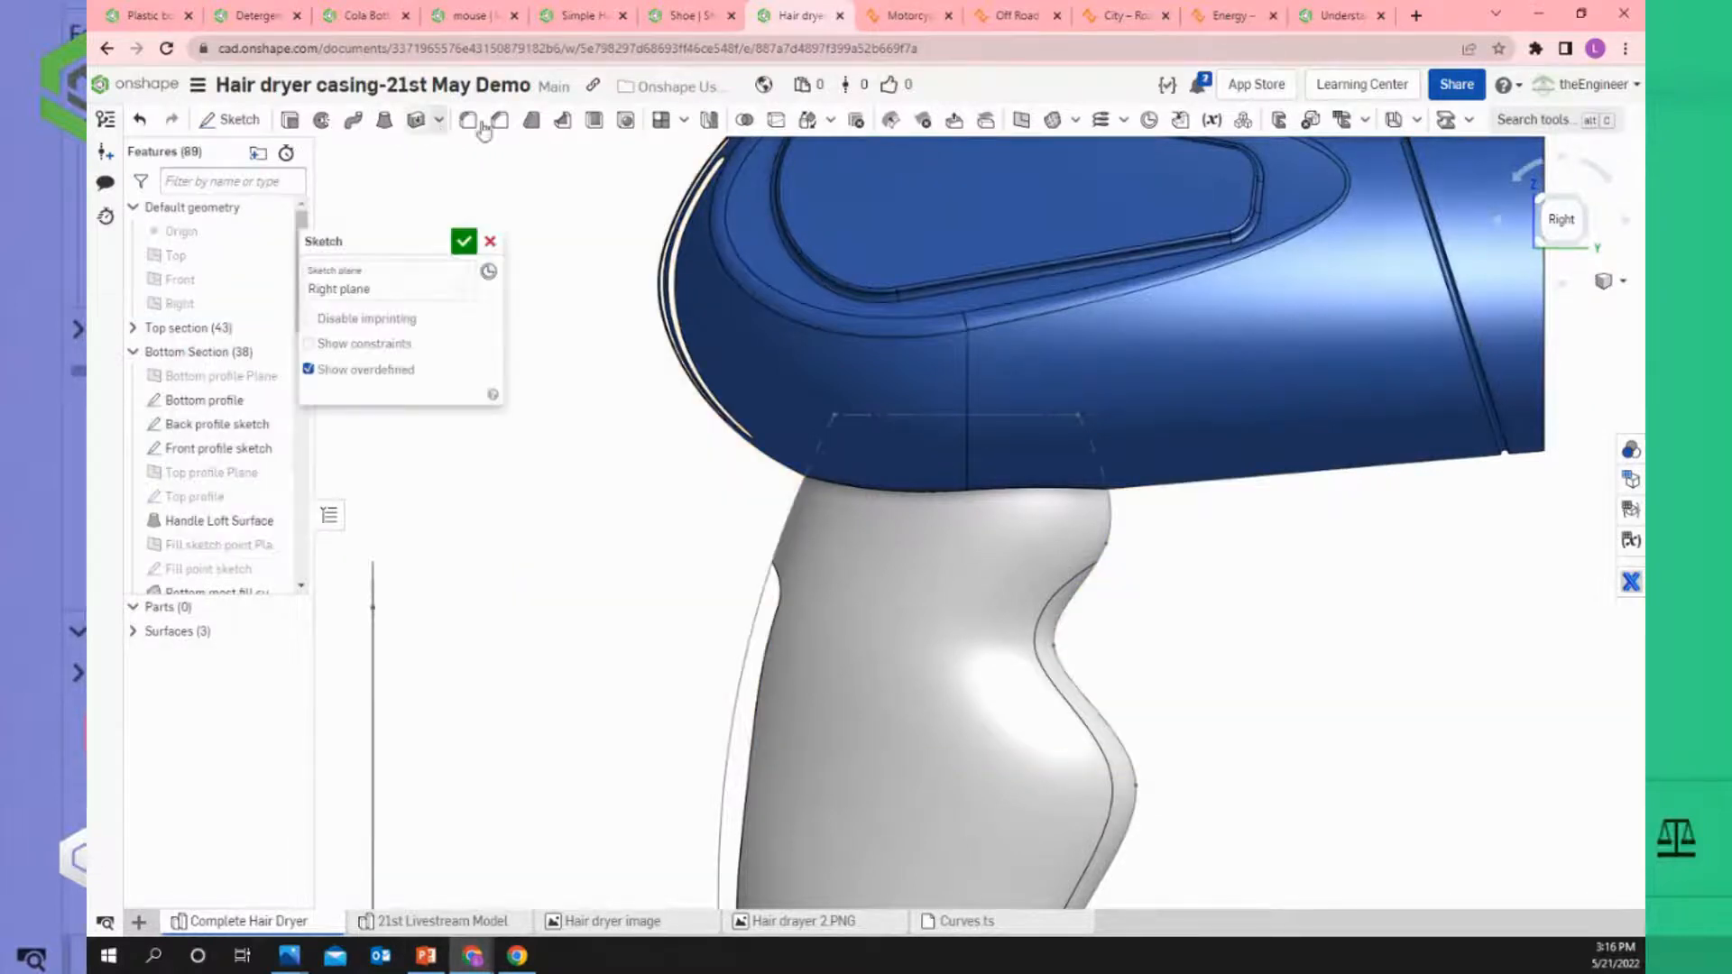
pyautogui.click(376, 119)
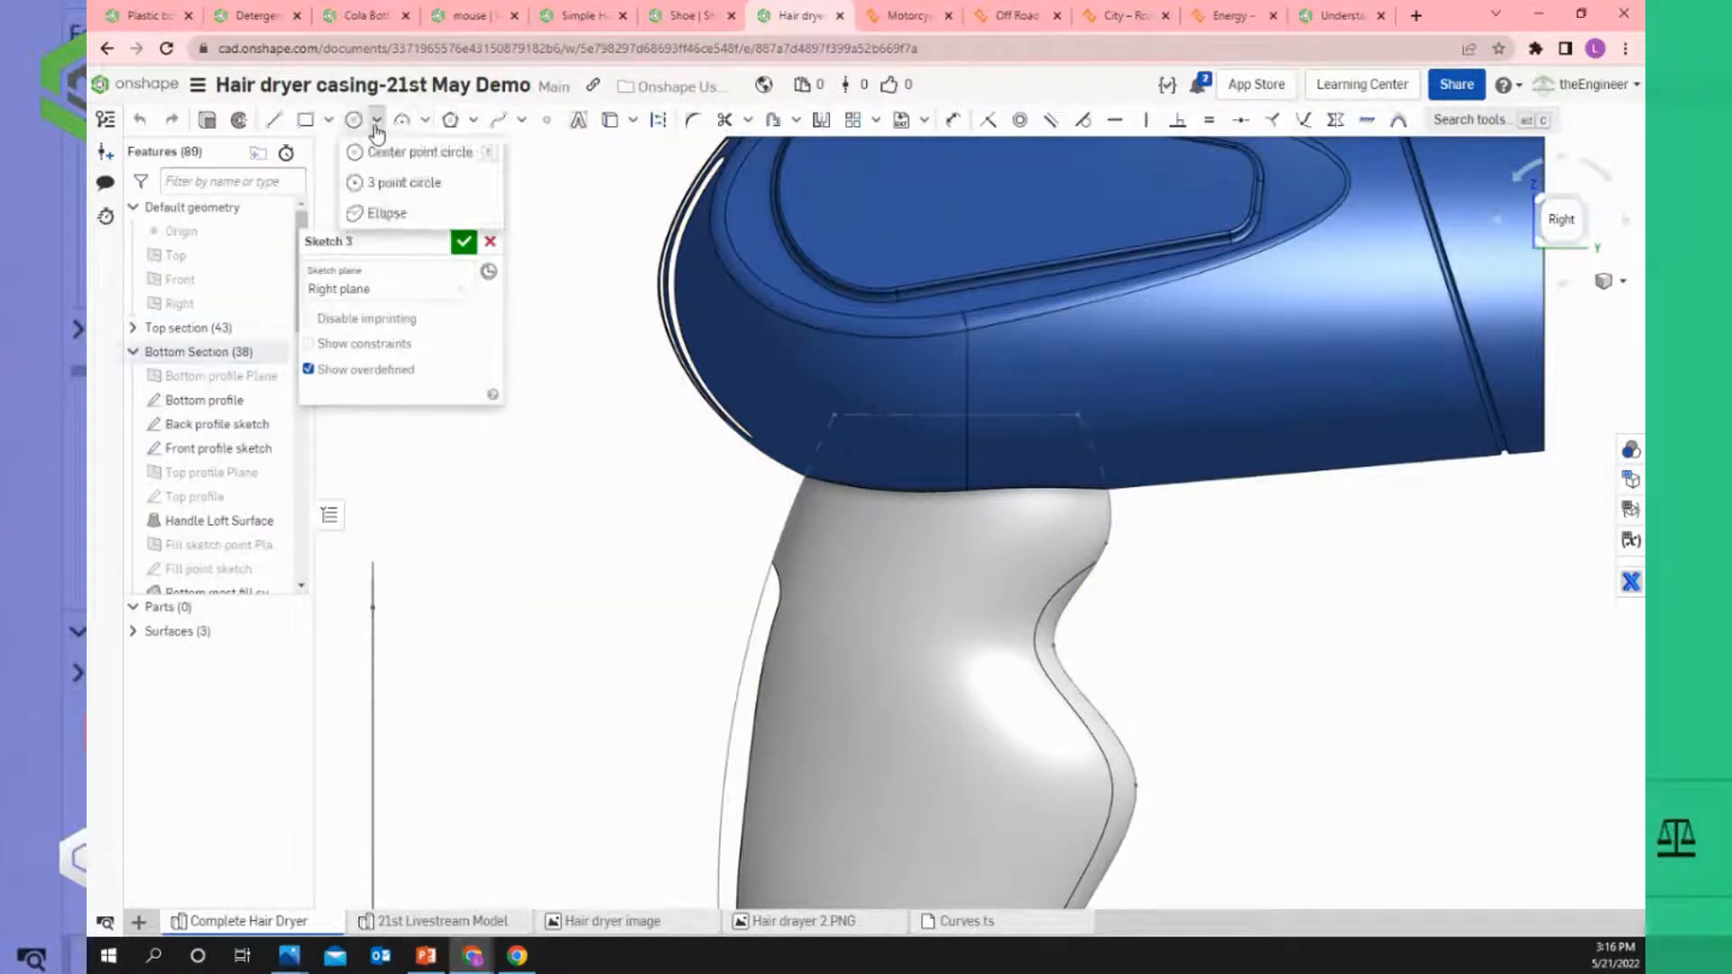
pyautogui.click(388, 215)
pyautogui.press('n')
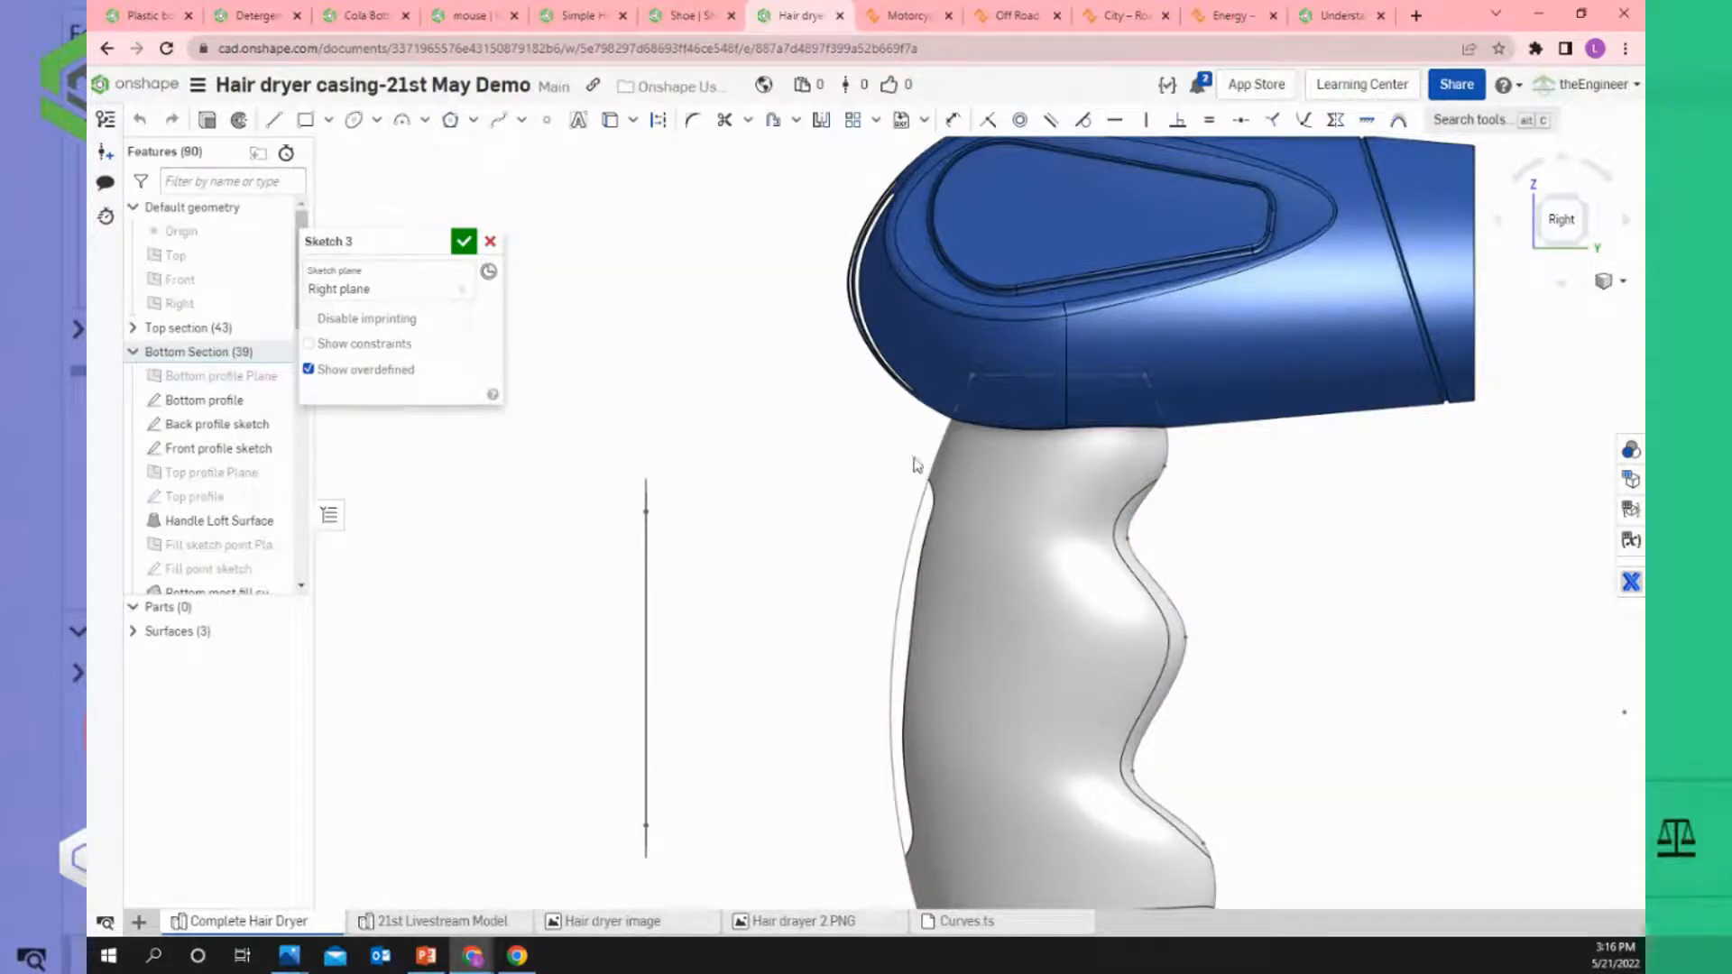
pyautogui.click(378, 127)
pyautogui.click(392, 216)
pyautogui.scroll(3, 1023, 469)
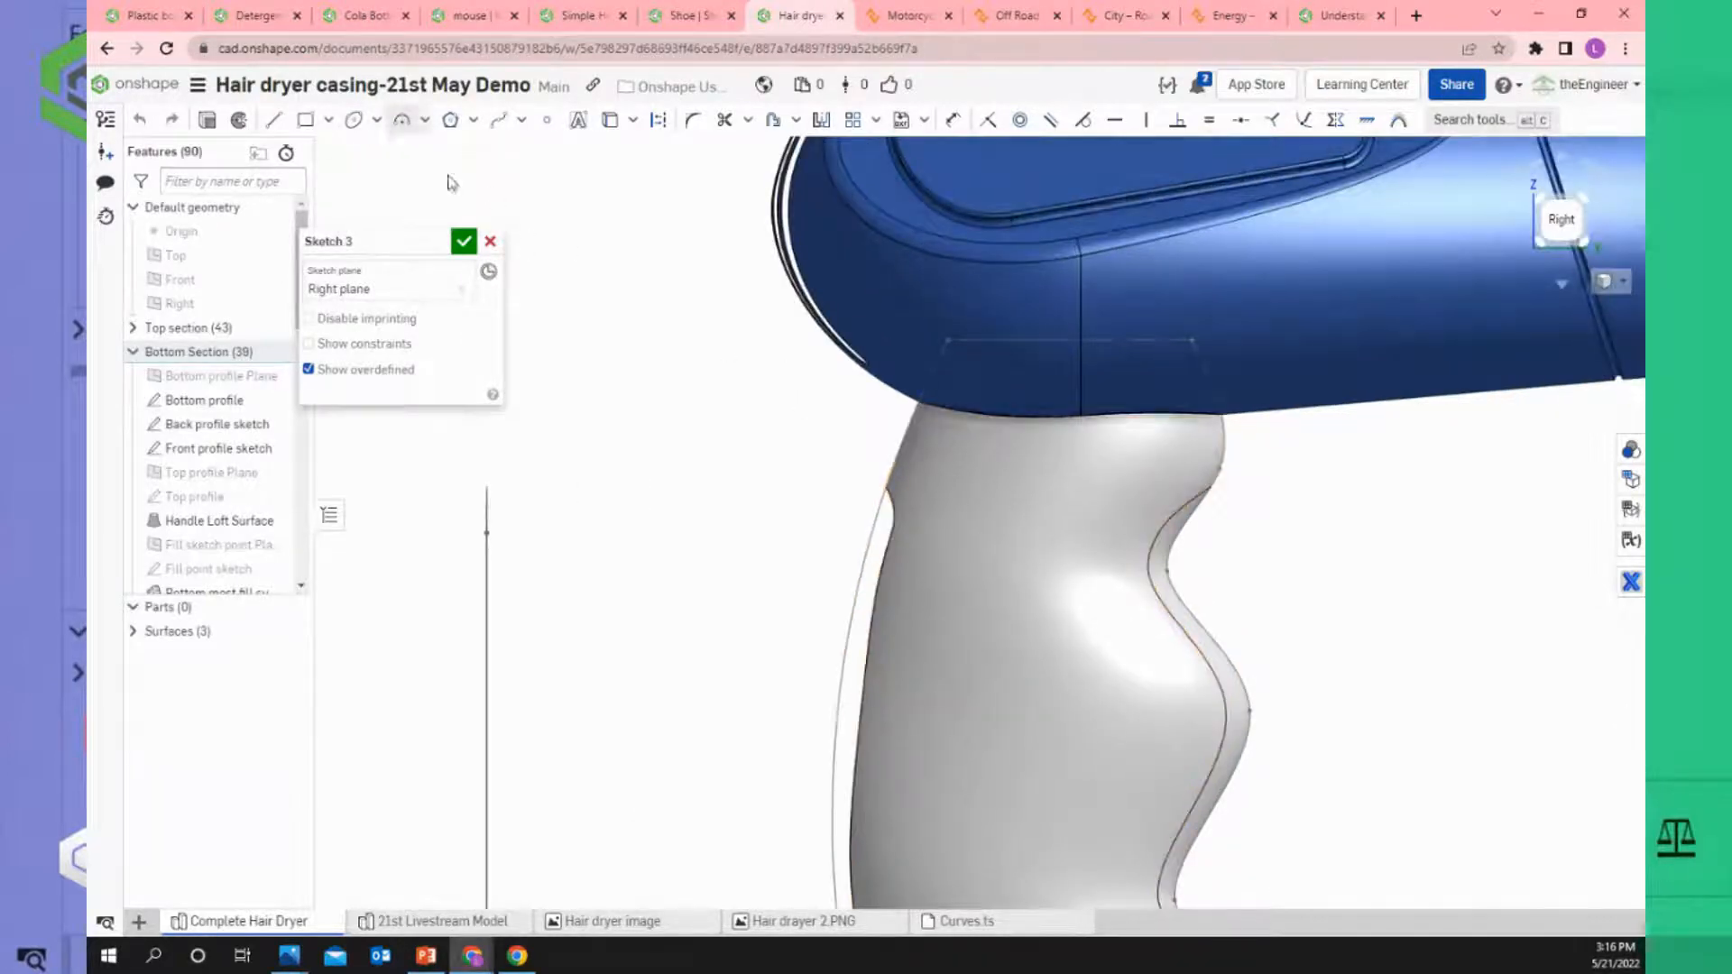
pyautogui.click(378, 121)
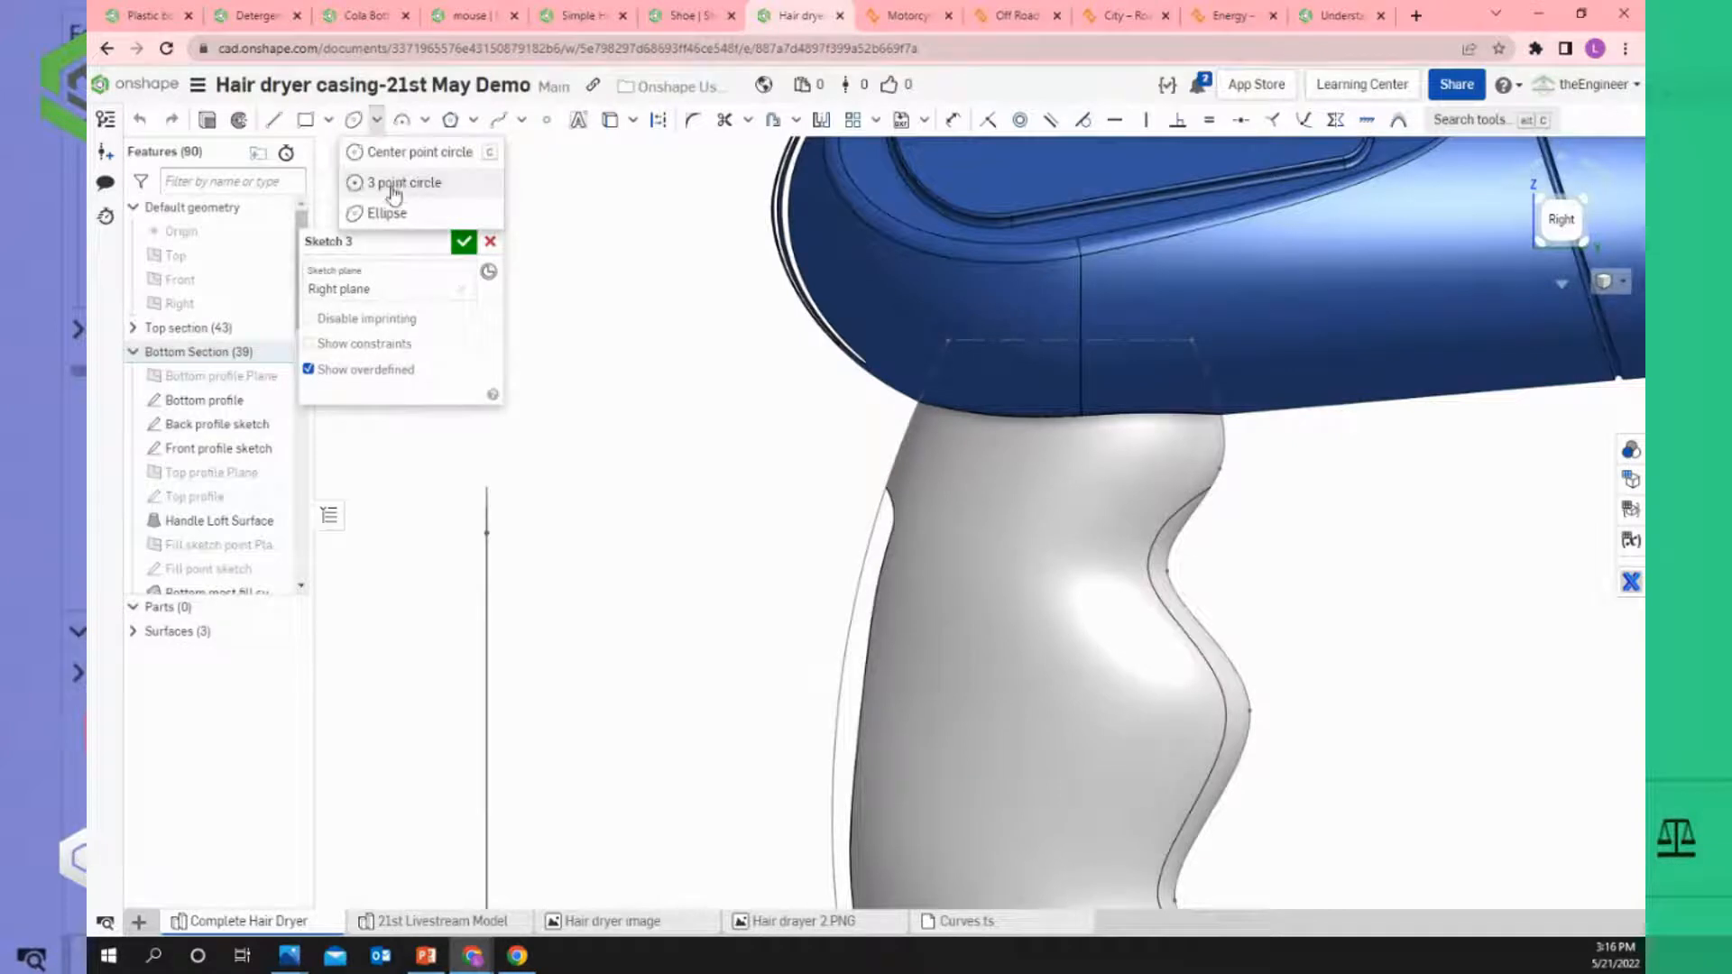
pyautogui.click(395, 217)
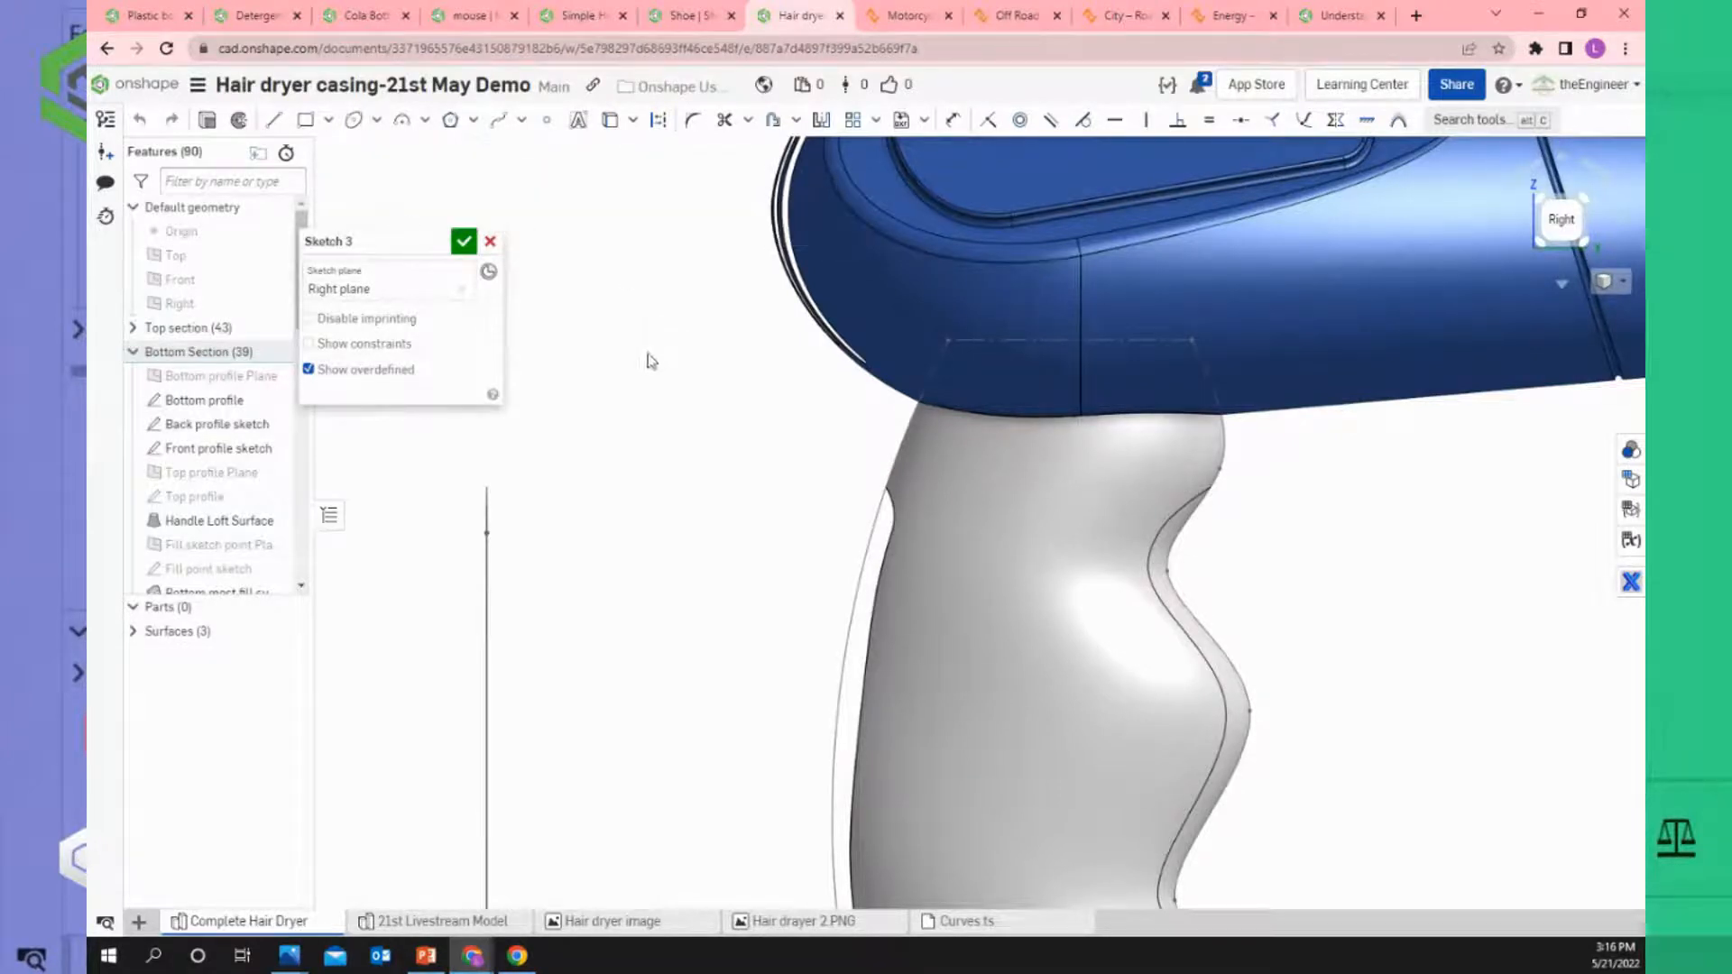
pyautogui.moveTo(648, 361); pyautogui.dragTo(785, 444)
pyautogui.click(376, 120)
pyautogui.click(384, 182)
pyautogui.click(494, 244)
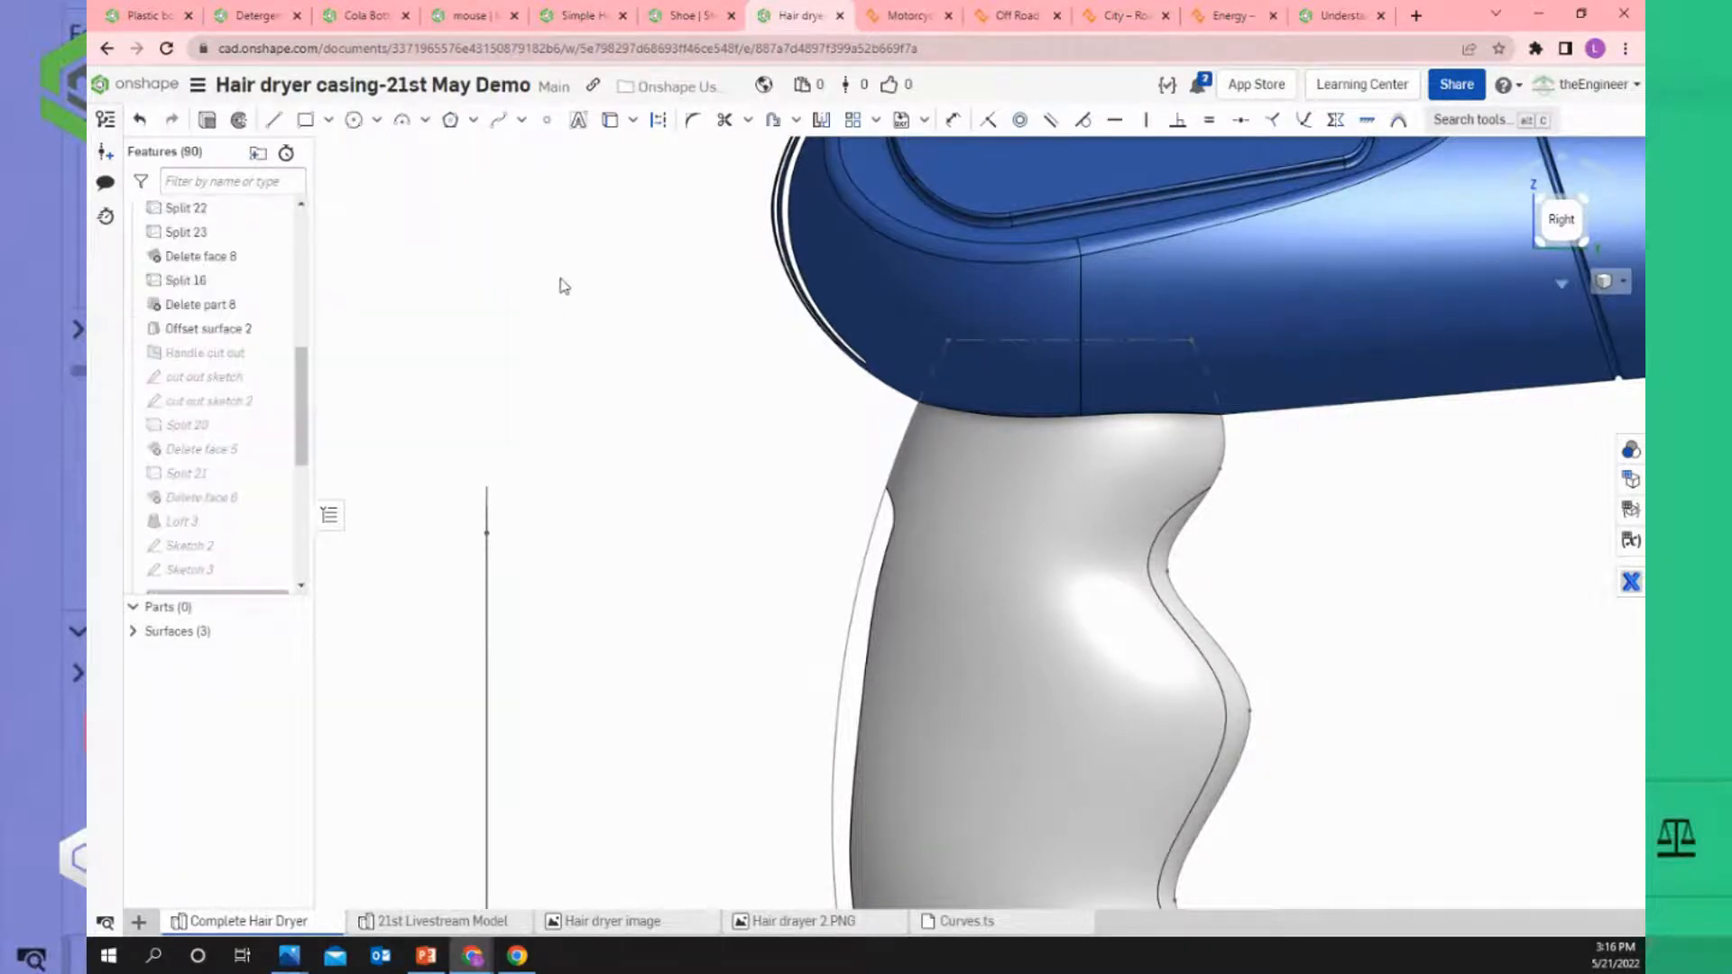
# Show the default Right plane in the model view.
pyautogui.scroll(-4, 560, 281)
pyautogui.scroll(10, 216, 379)
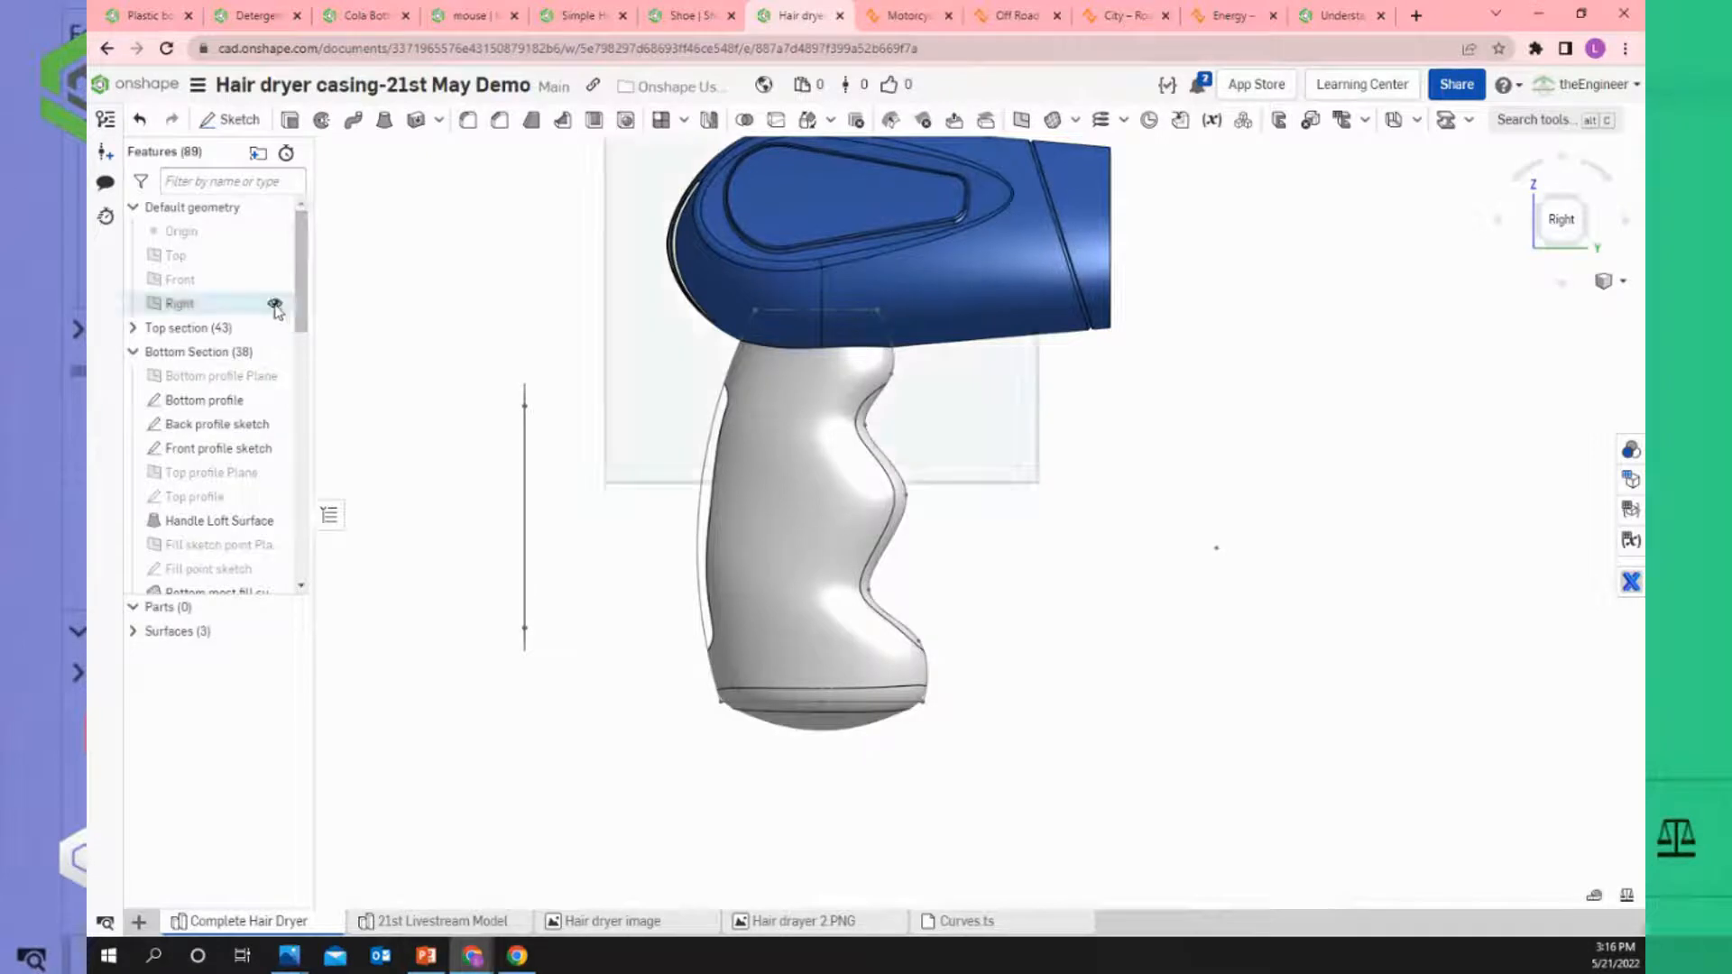
pyautogui.click(275, 305)
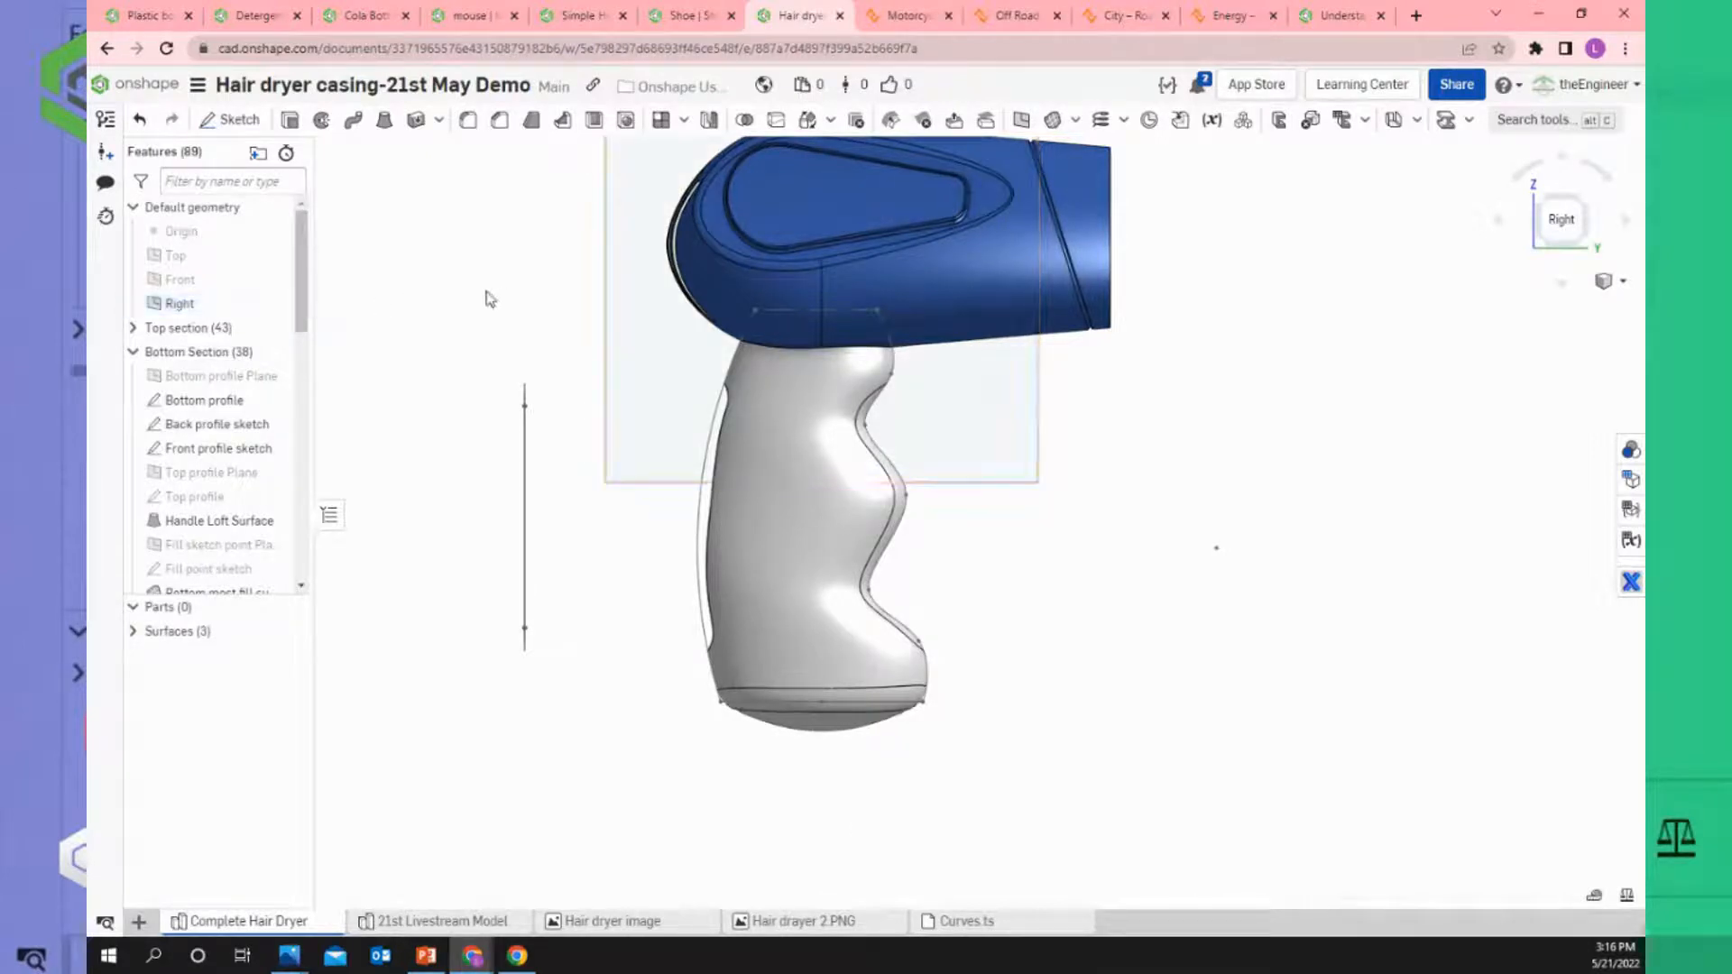
pyautogui.scroll(-1, 485, 291)
pyautogui.click(275, 306)
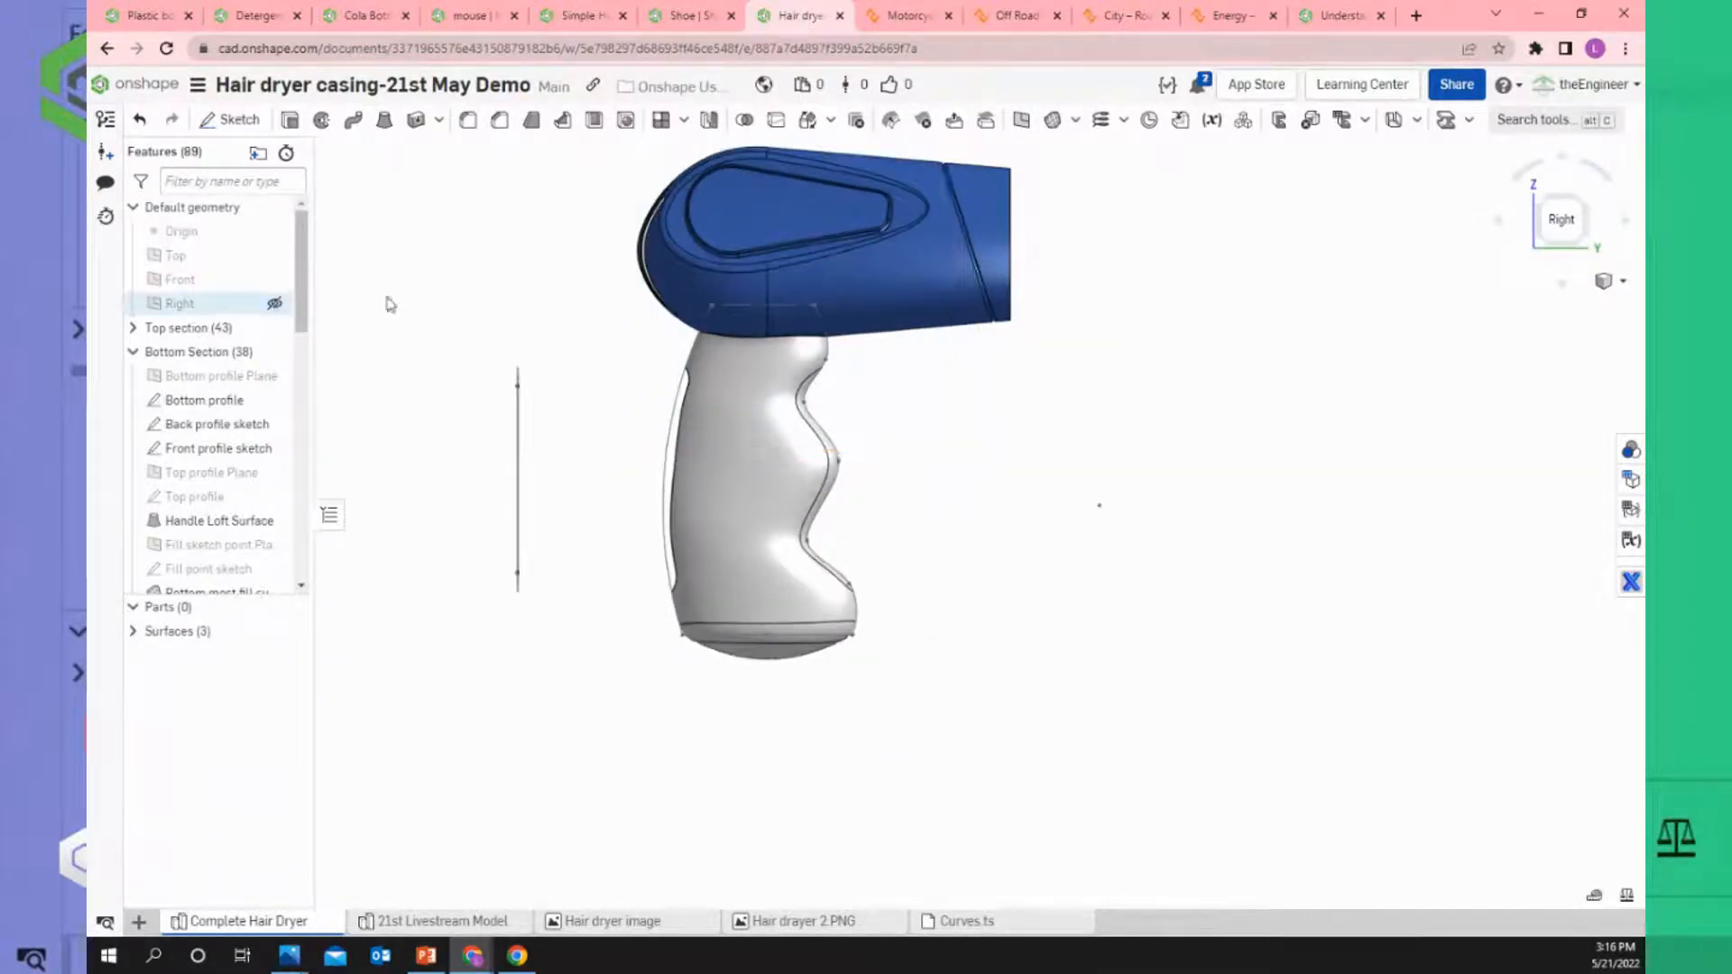
pyautogui.scroll(-3, 513, 264)
pyautogui.scroll(3, 858, 191)
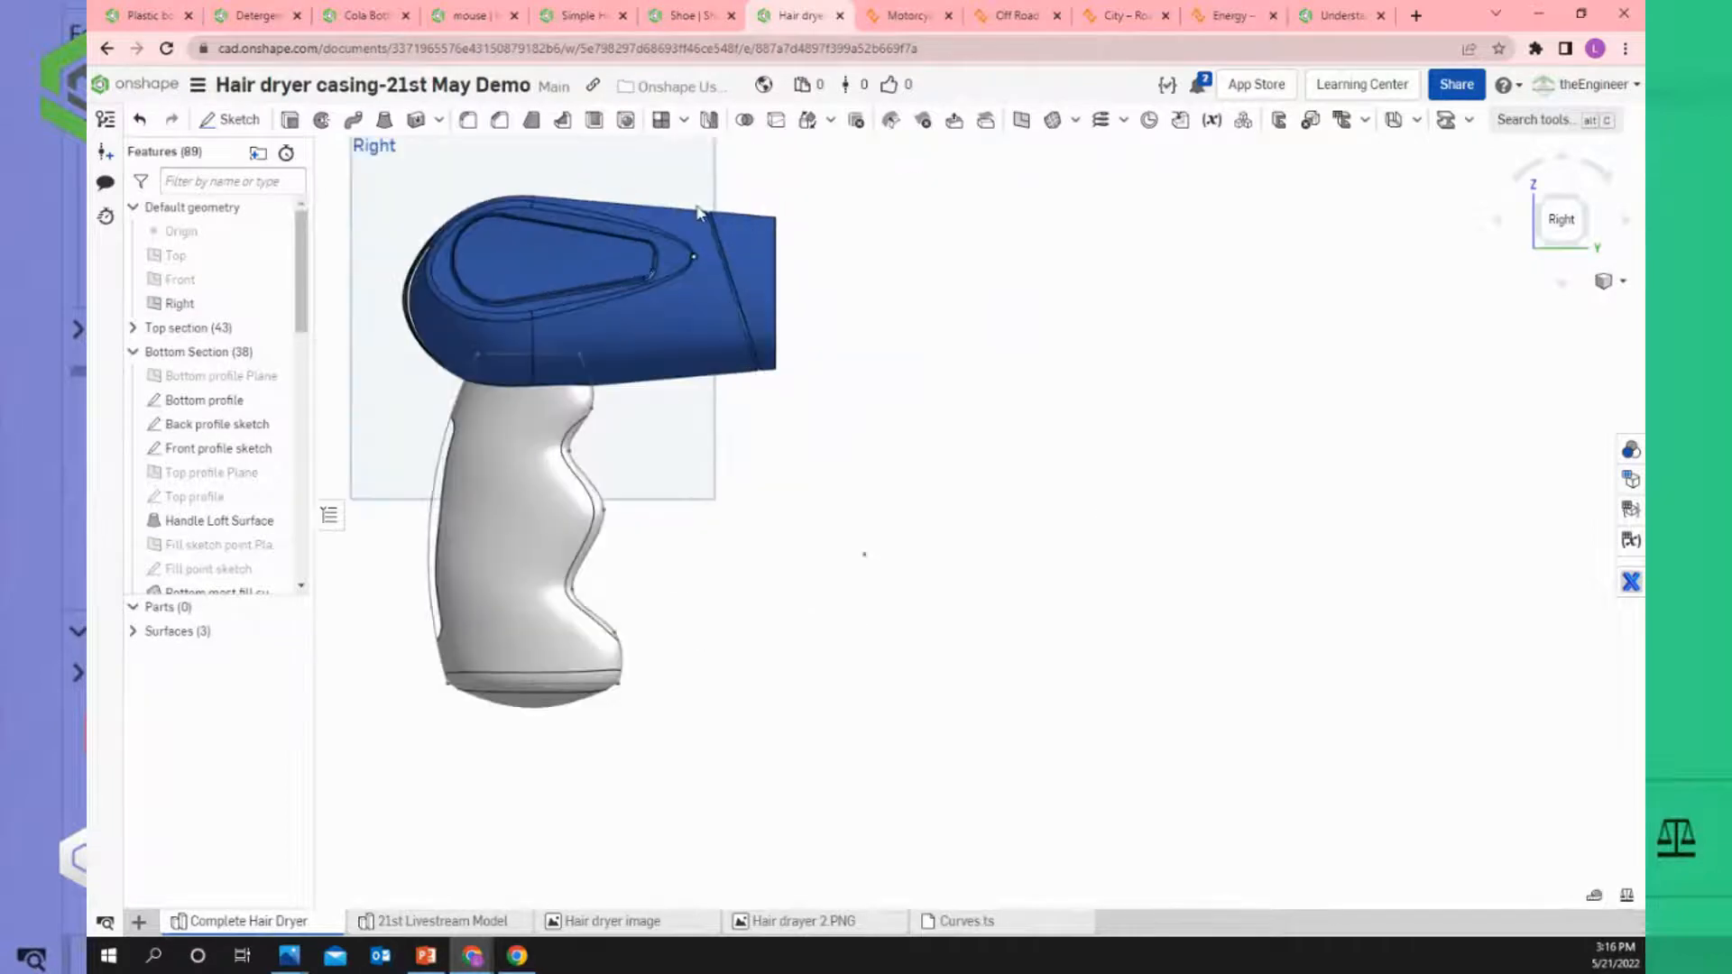
pyautogui.rightClick(418, 188)
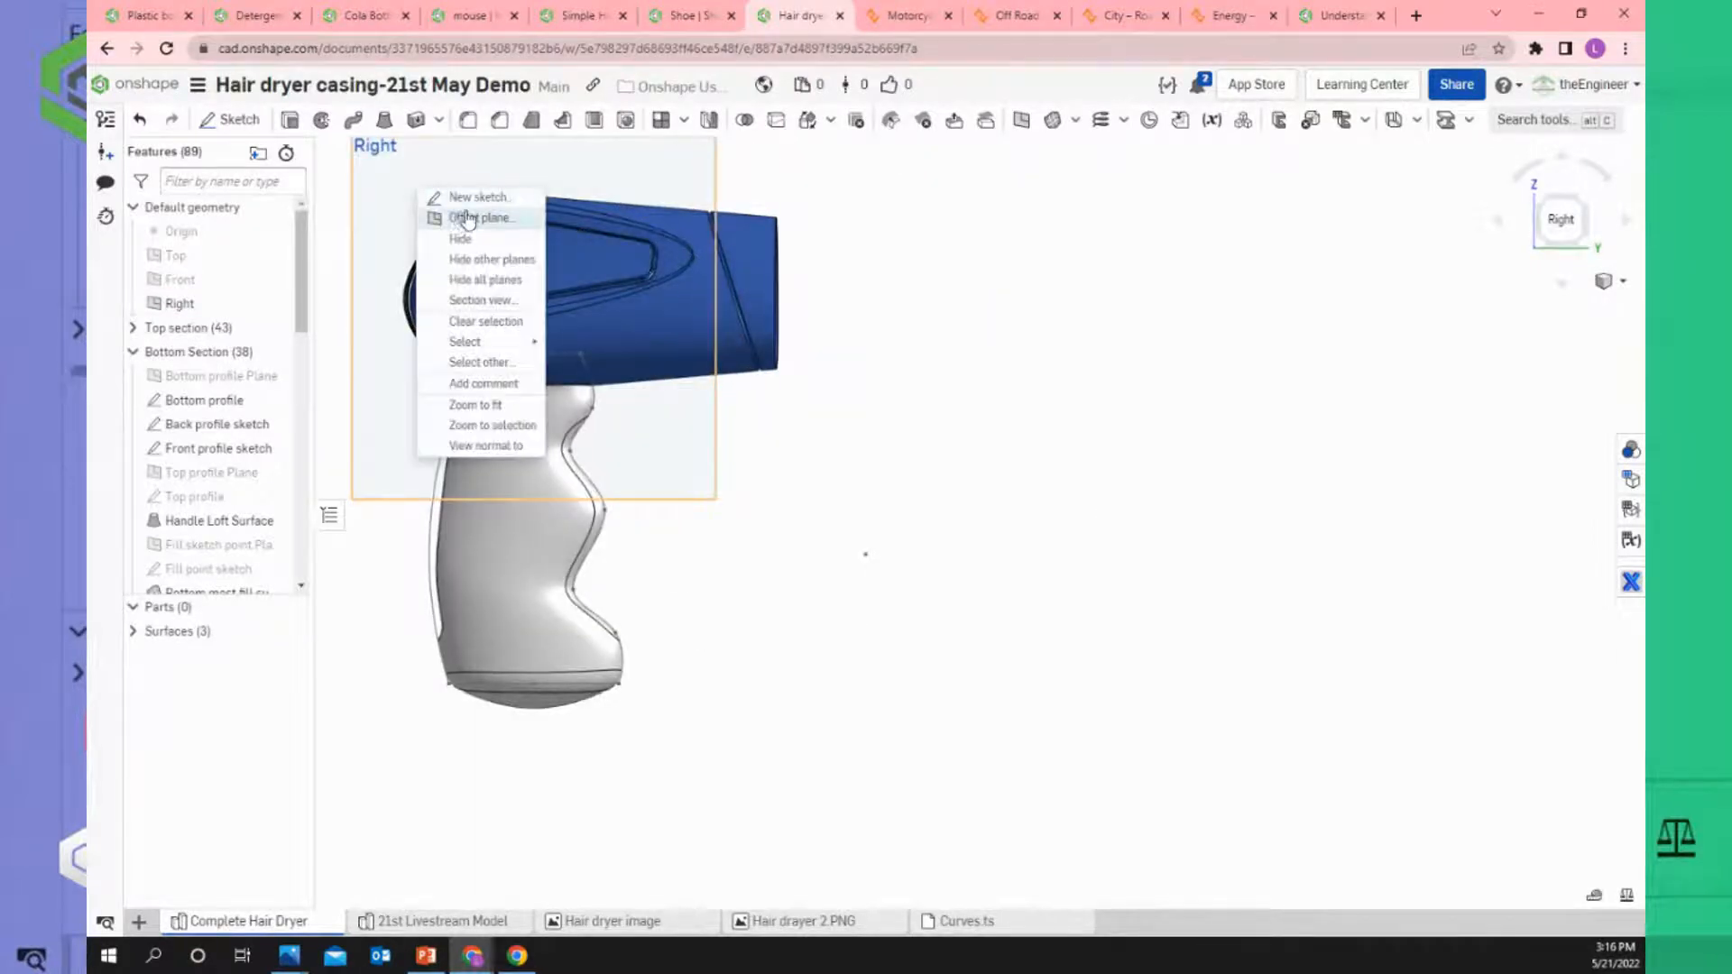
pyautogui.click(473, 199)
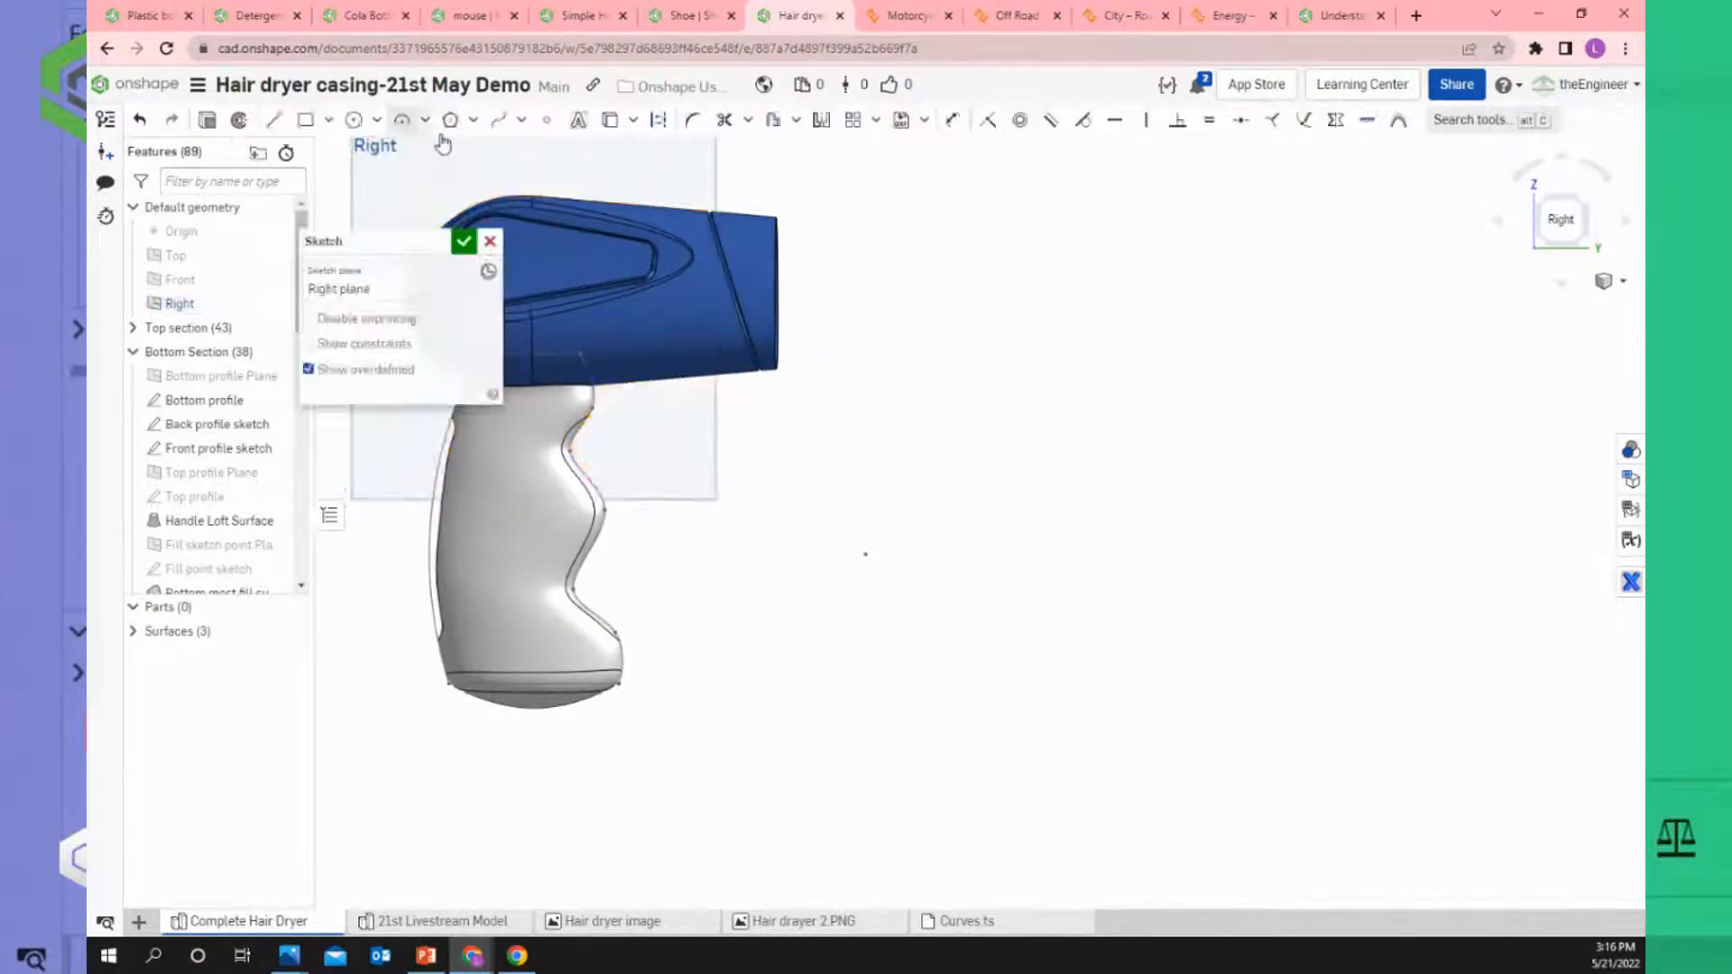
pyautogui.click(377, 119)
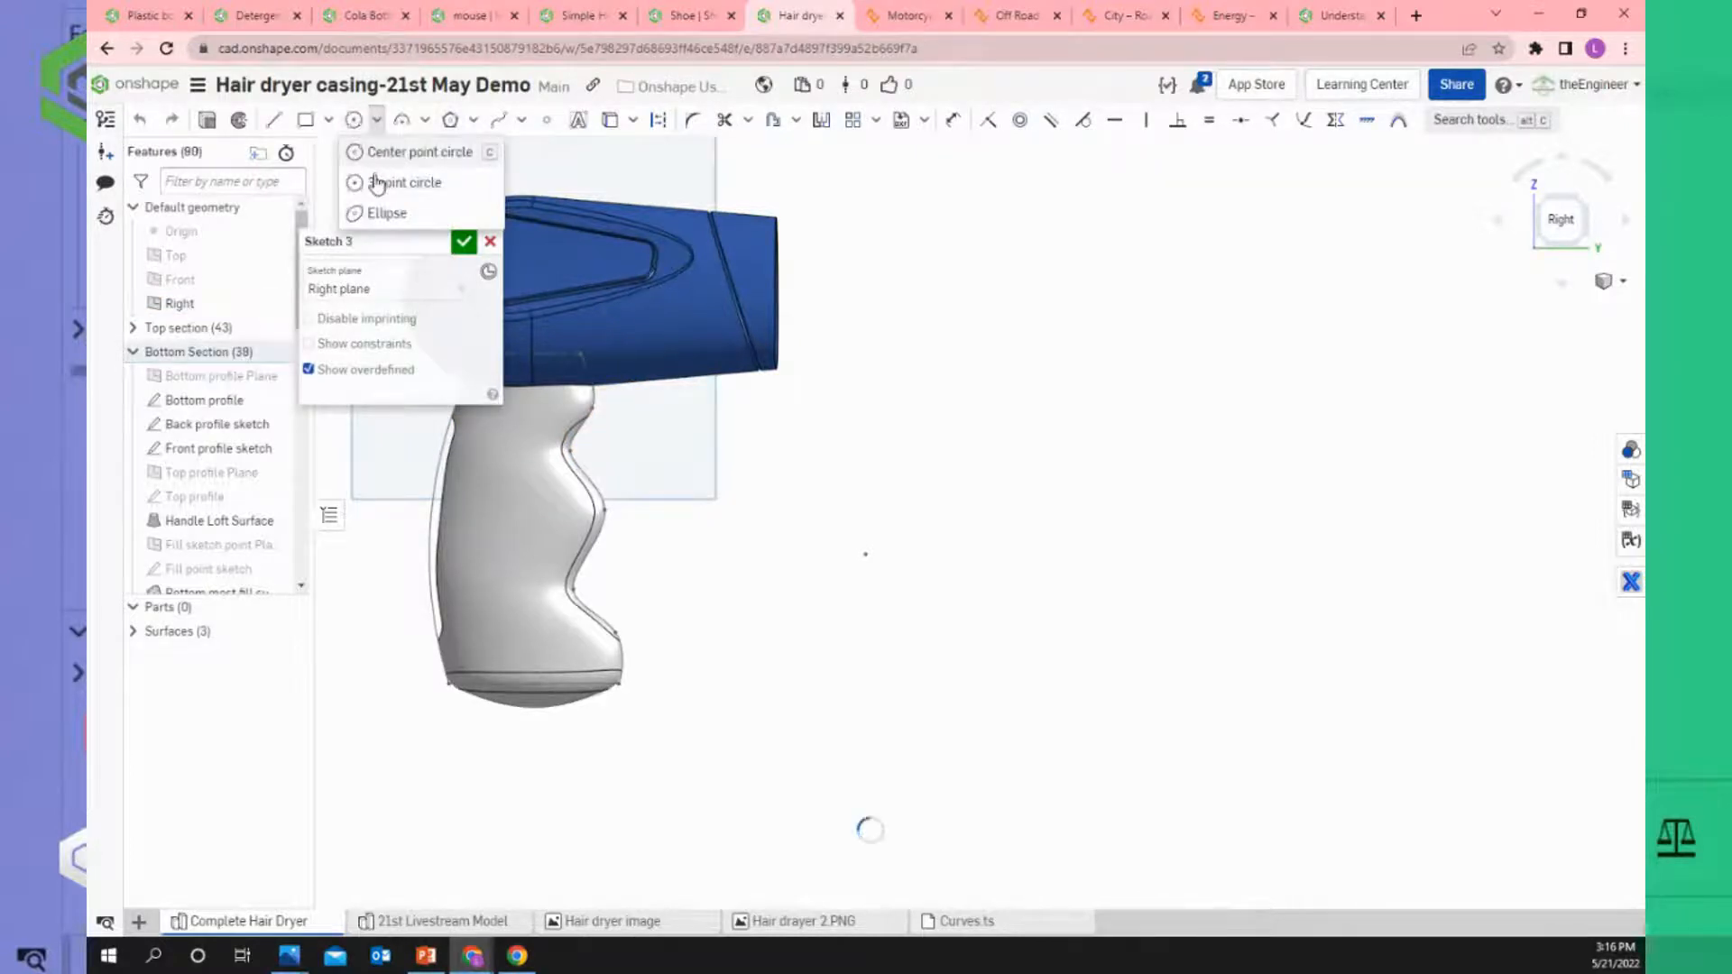
pyautogui.click(378, 215)
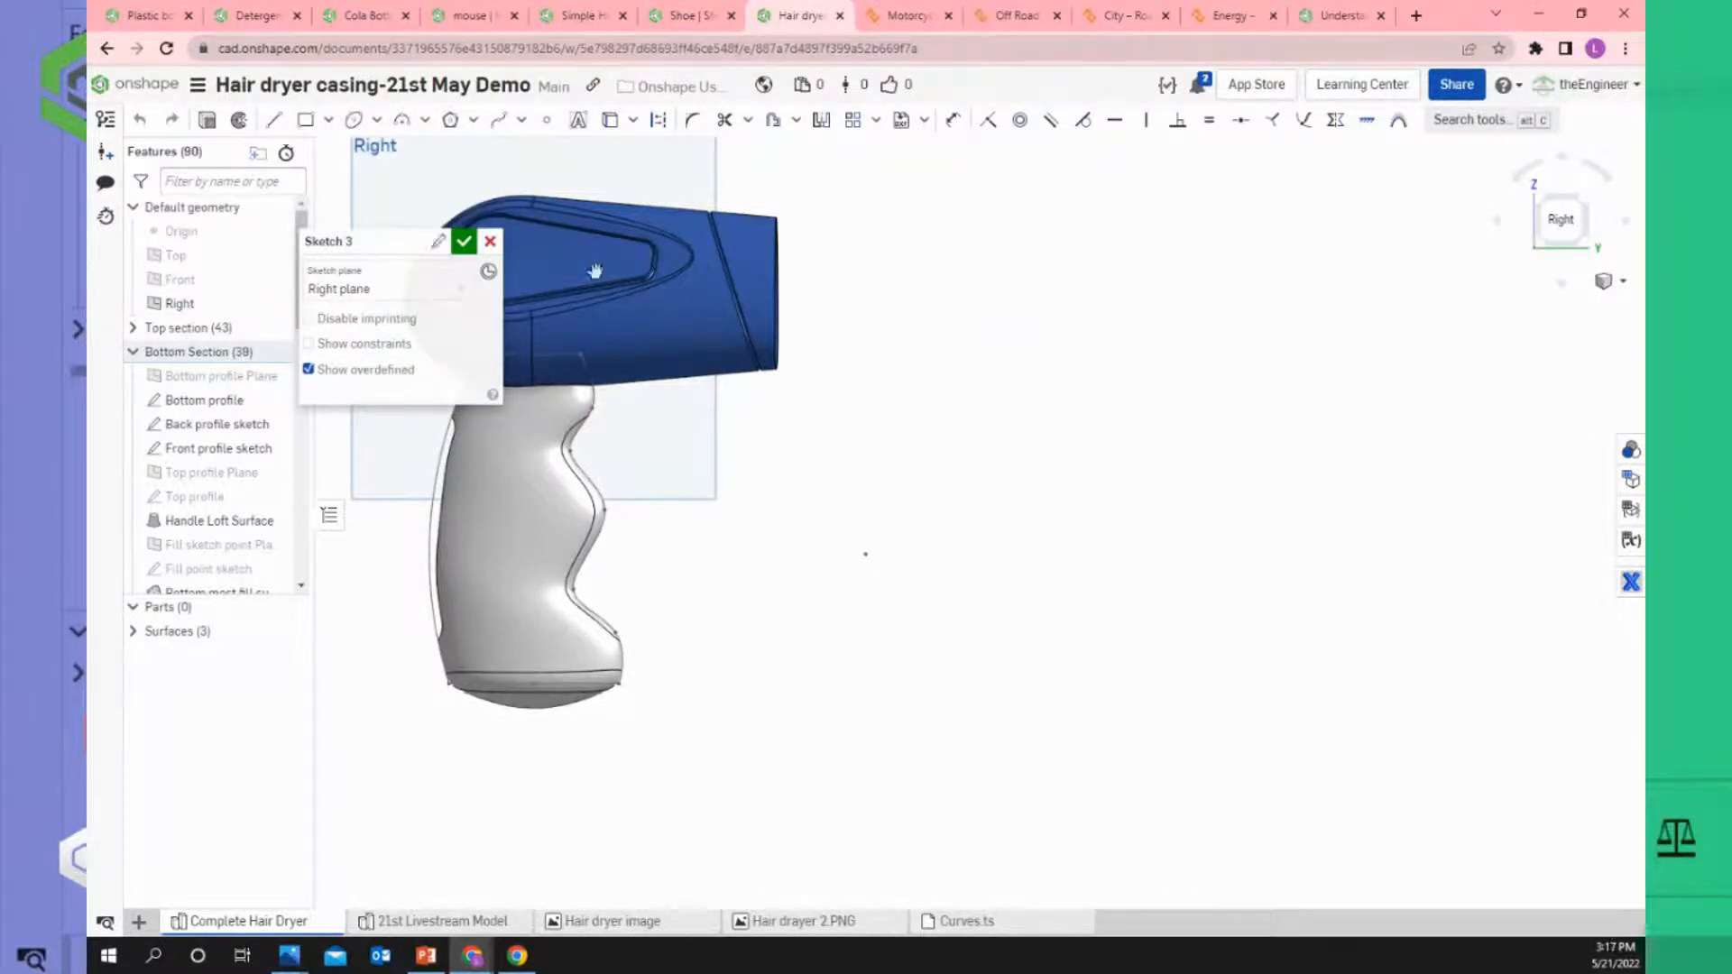
pyautogui.moveTo(385, 241); pyautogui.dragTo(1041, 236)
pyautogui.scroll(3, 540, 327)
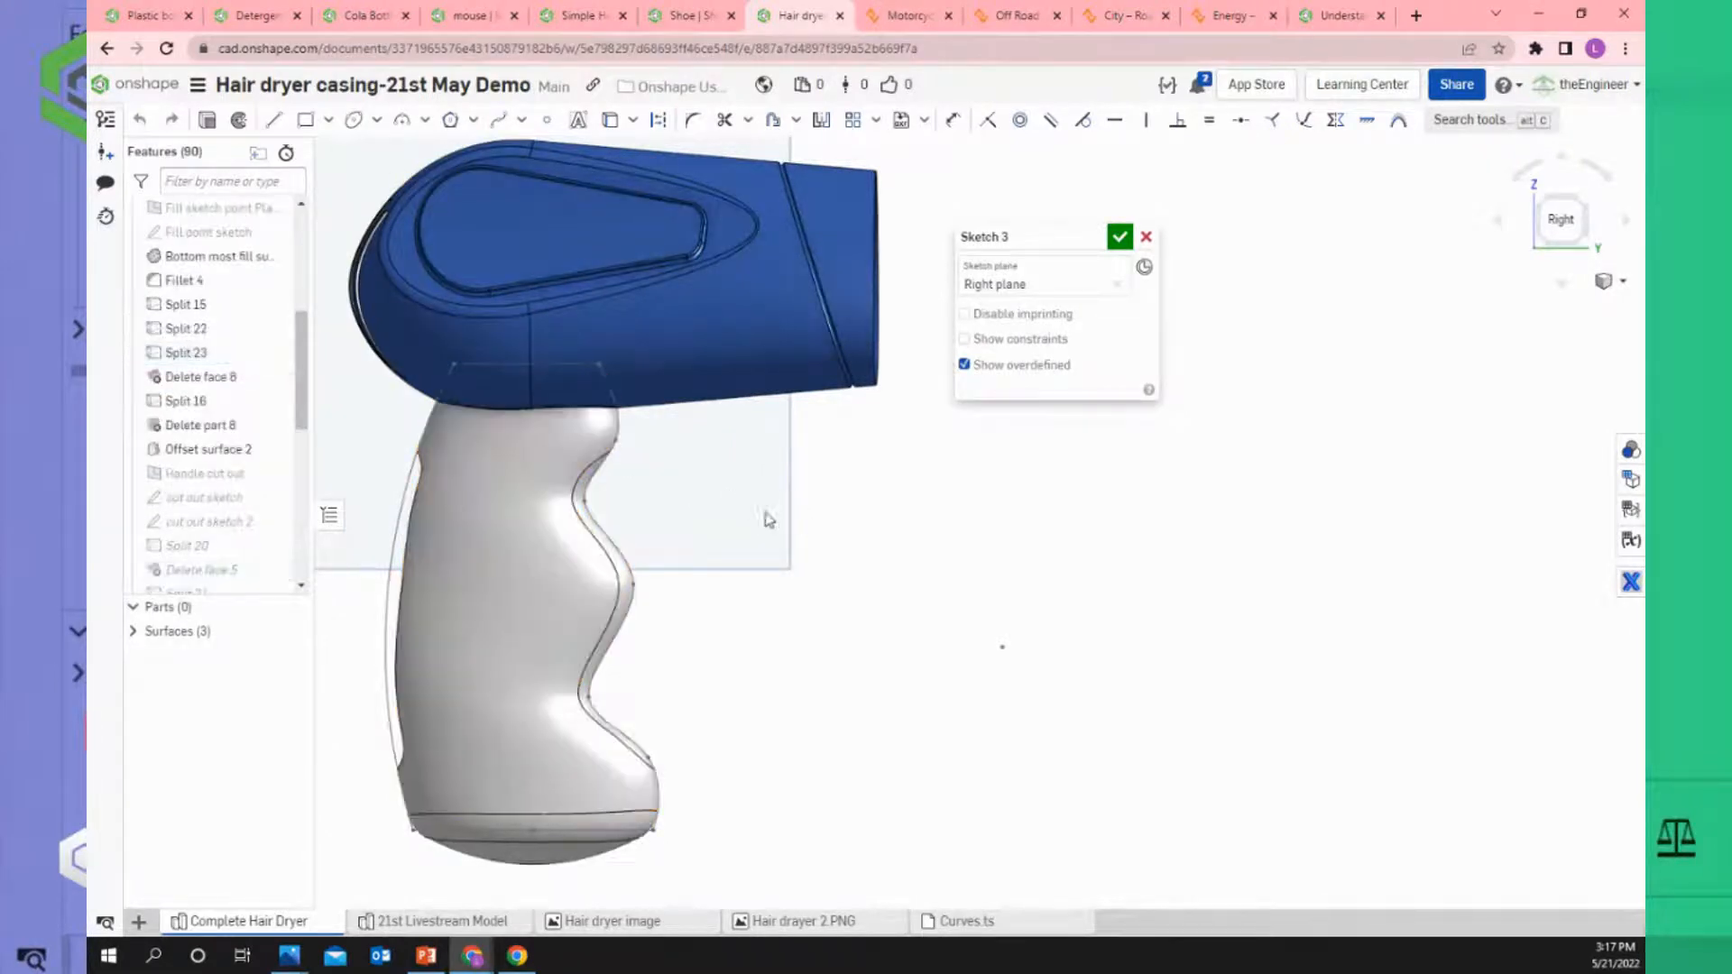
pyautogui.scroll(-2, 826, 554)
pyautogui.moveTo(375, 448); pyautogui.dragTo(803, 449, button='right')
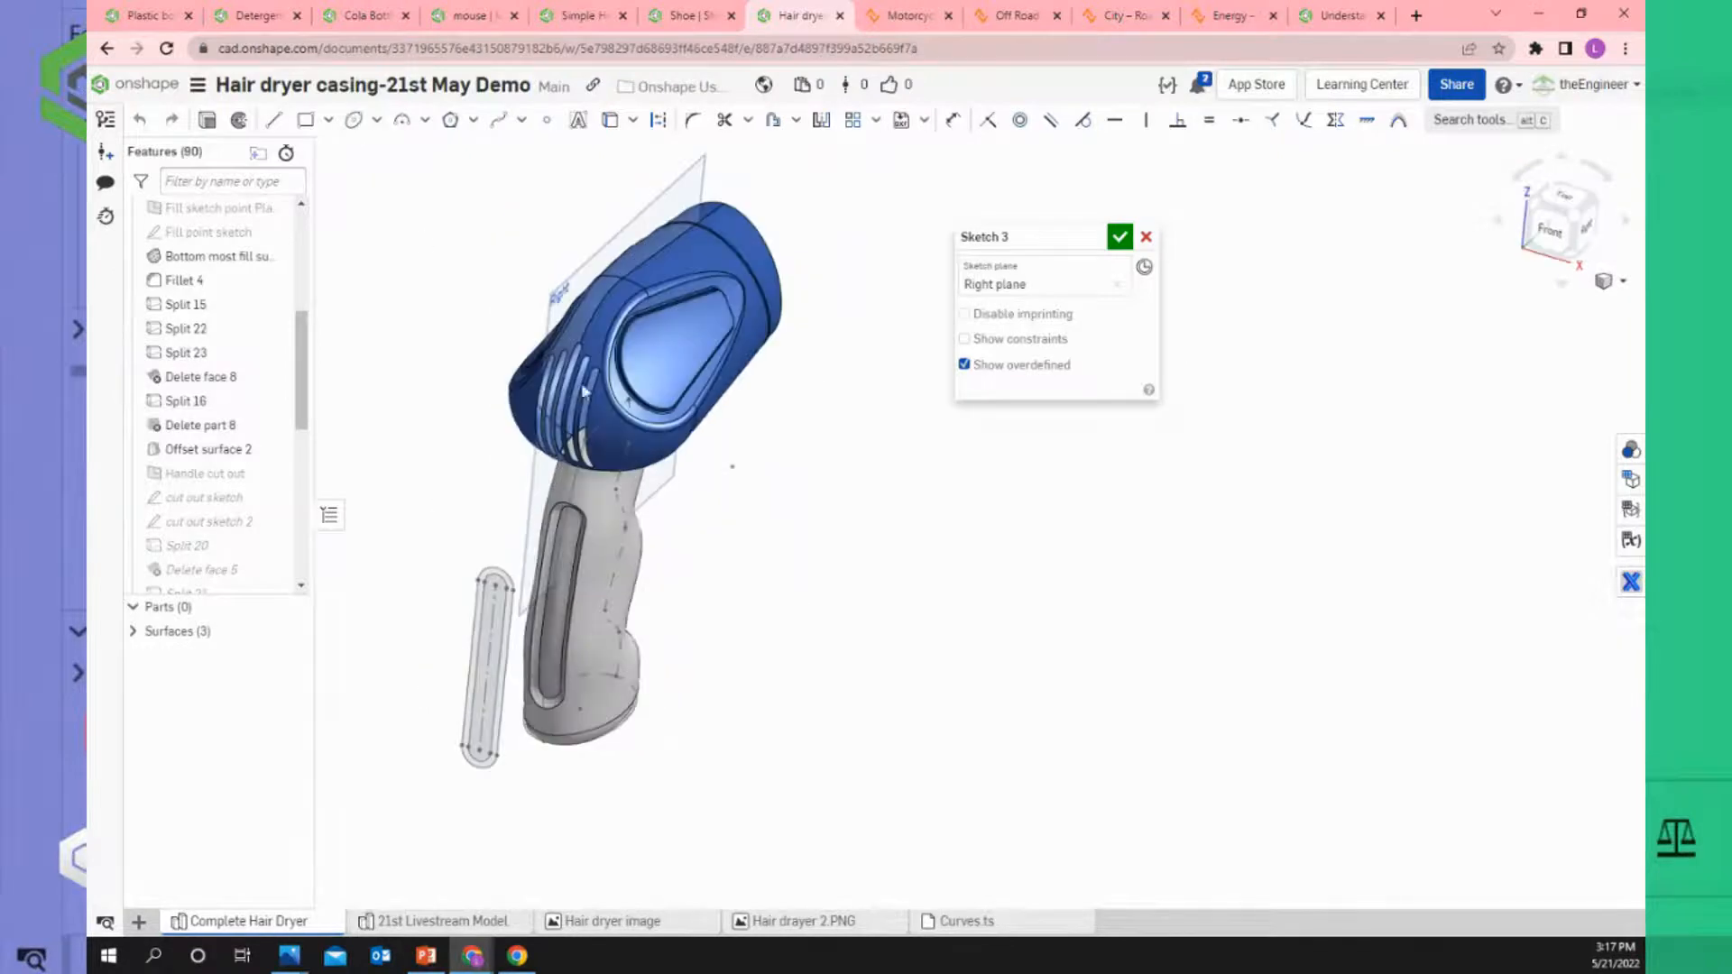
pyautogui.moveTo(804, 448); pyautogui.dragTo(895, 525)
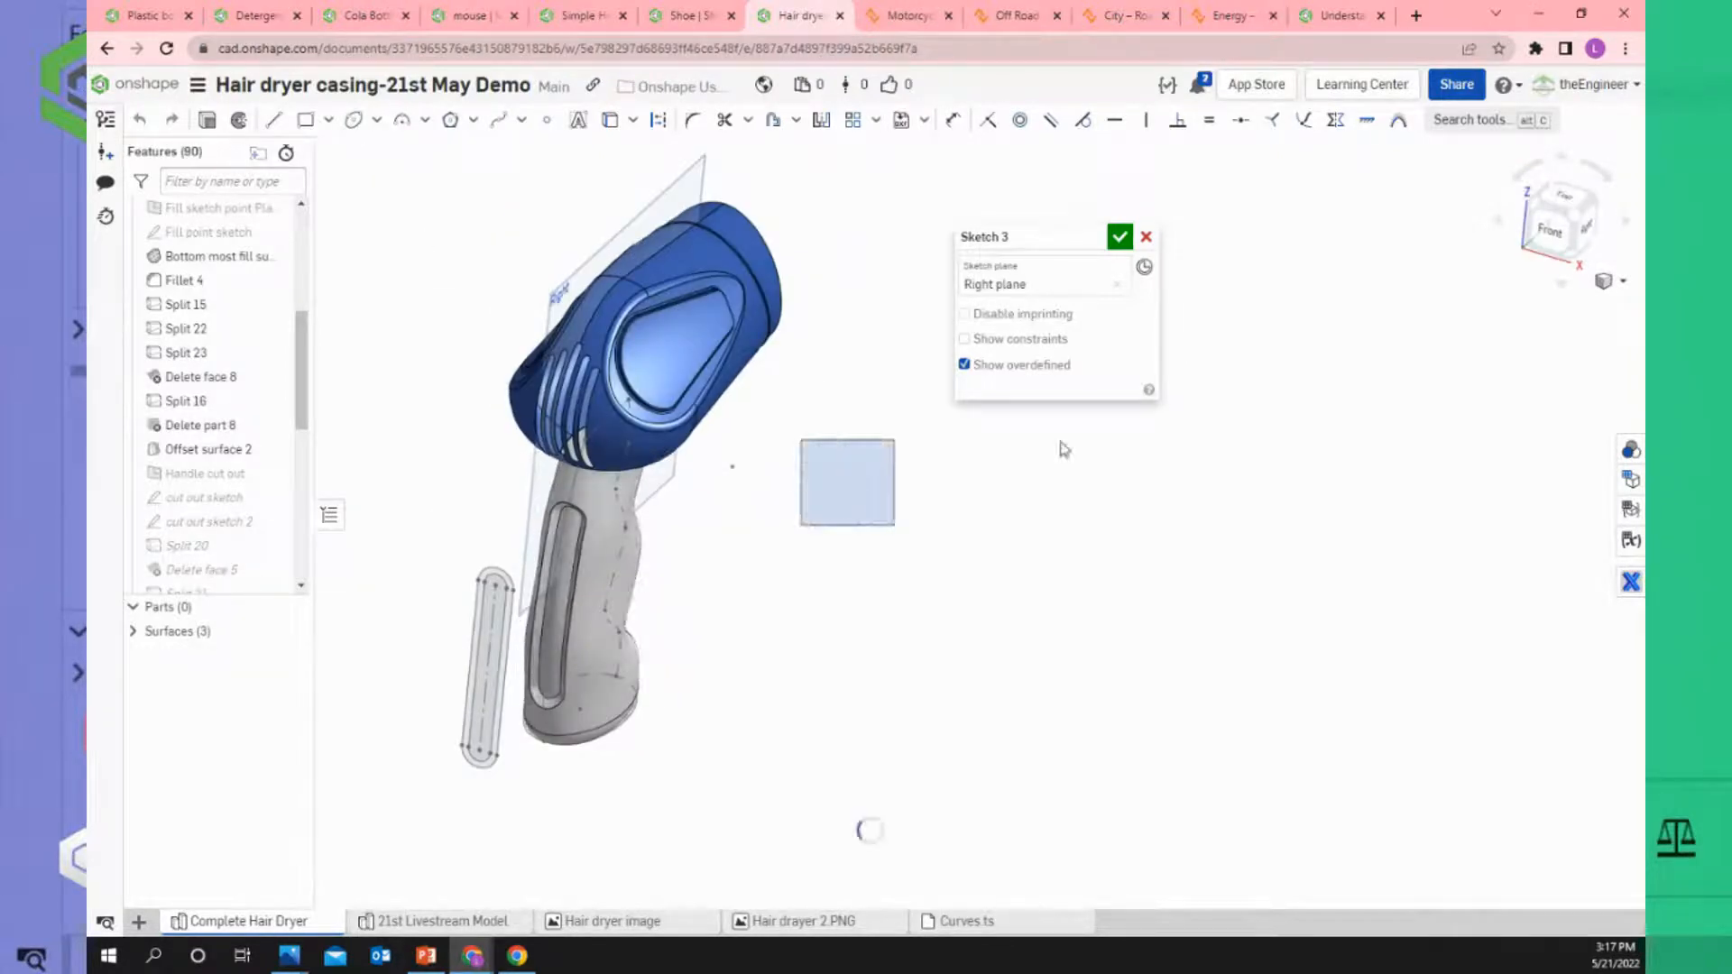
pyautogui.click(1144, 239)
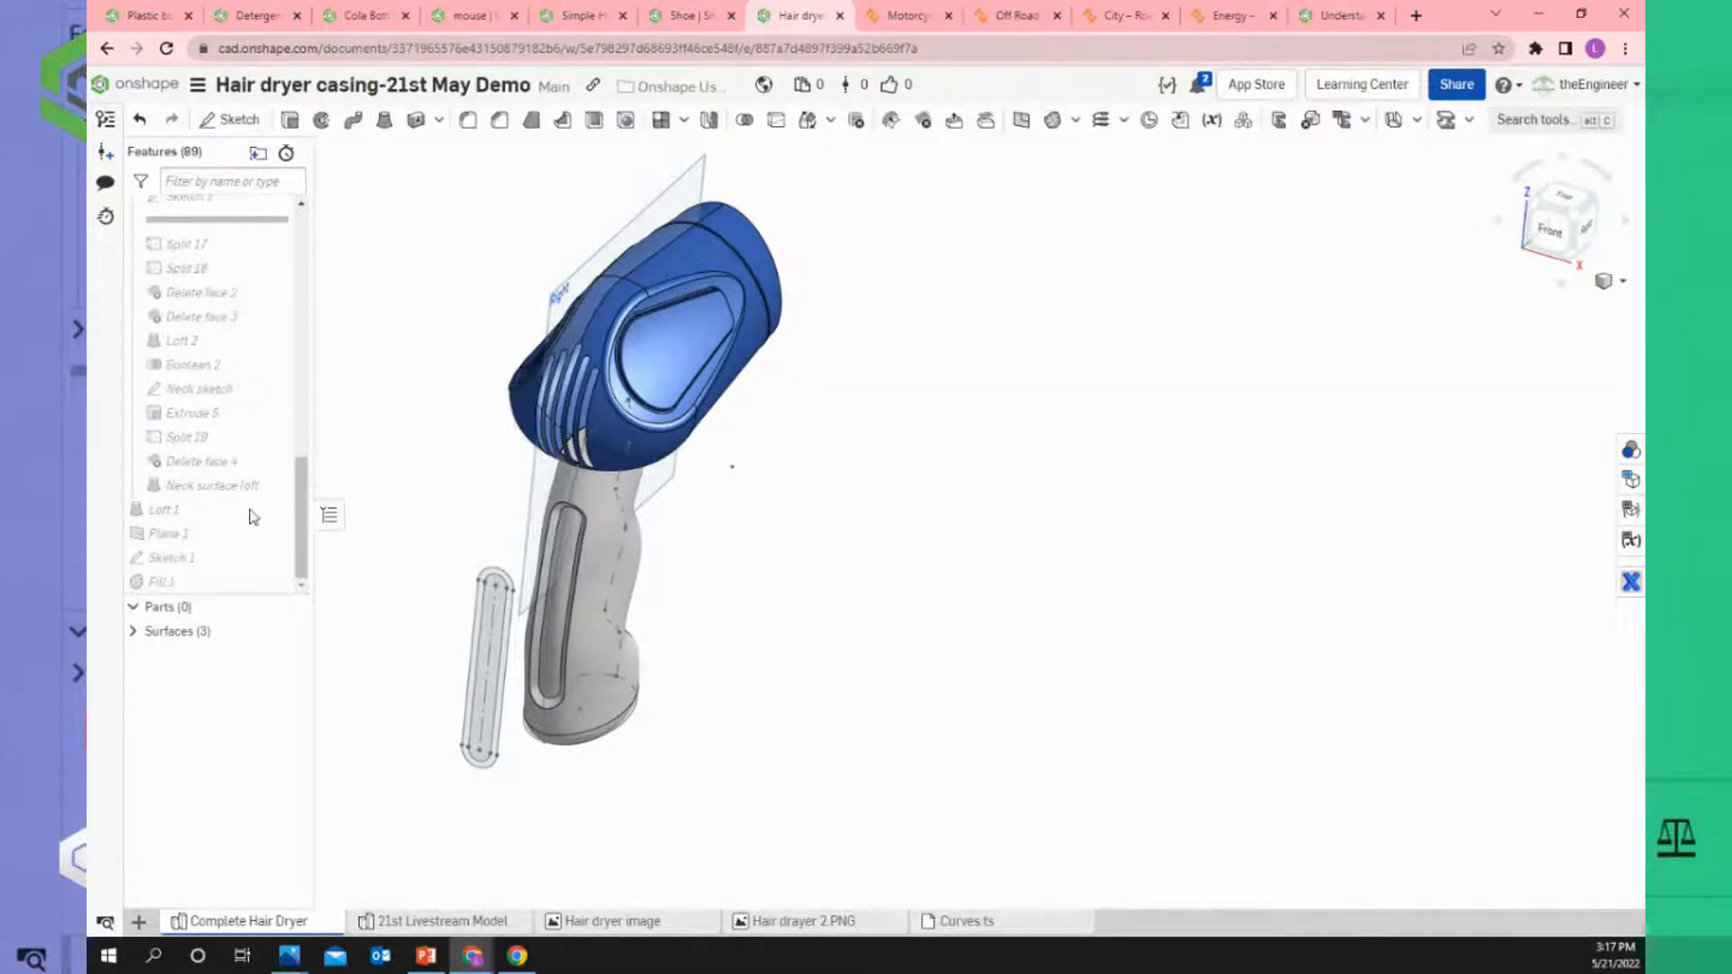
# Dismiss the Neck sketch options and reload the hair dryer document.
pyautogui.rightClick(237, 396)
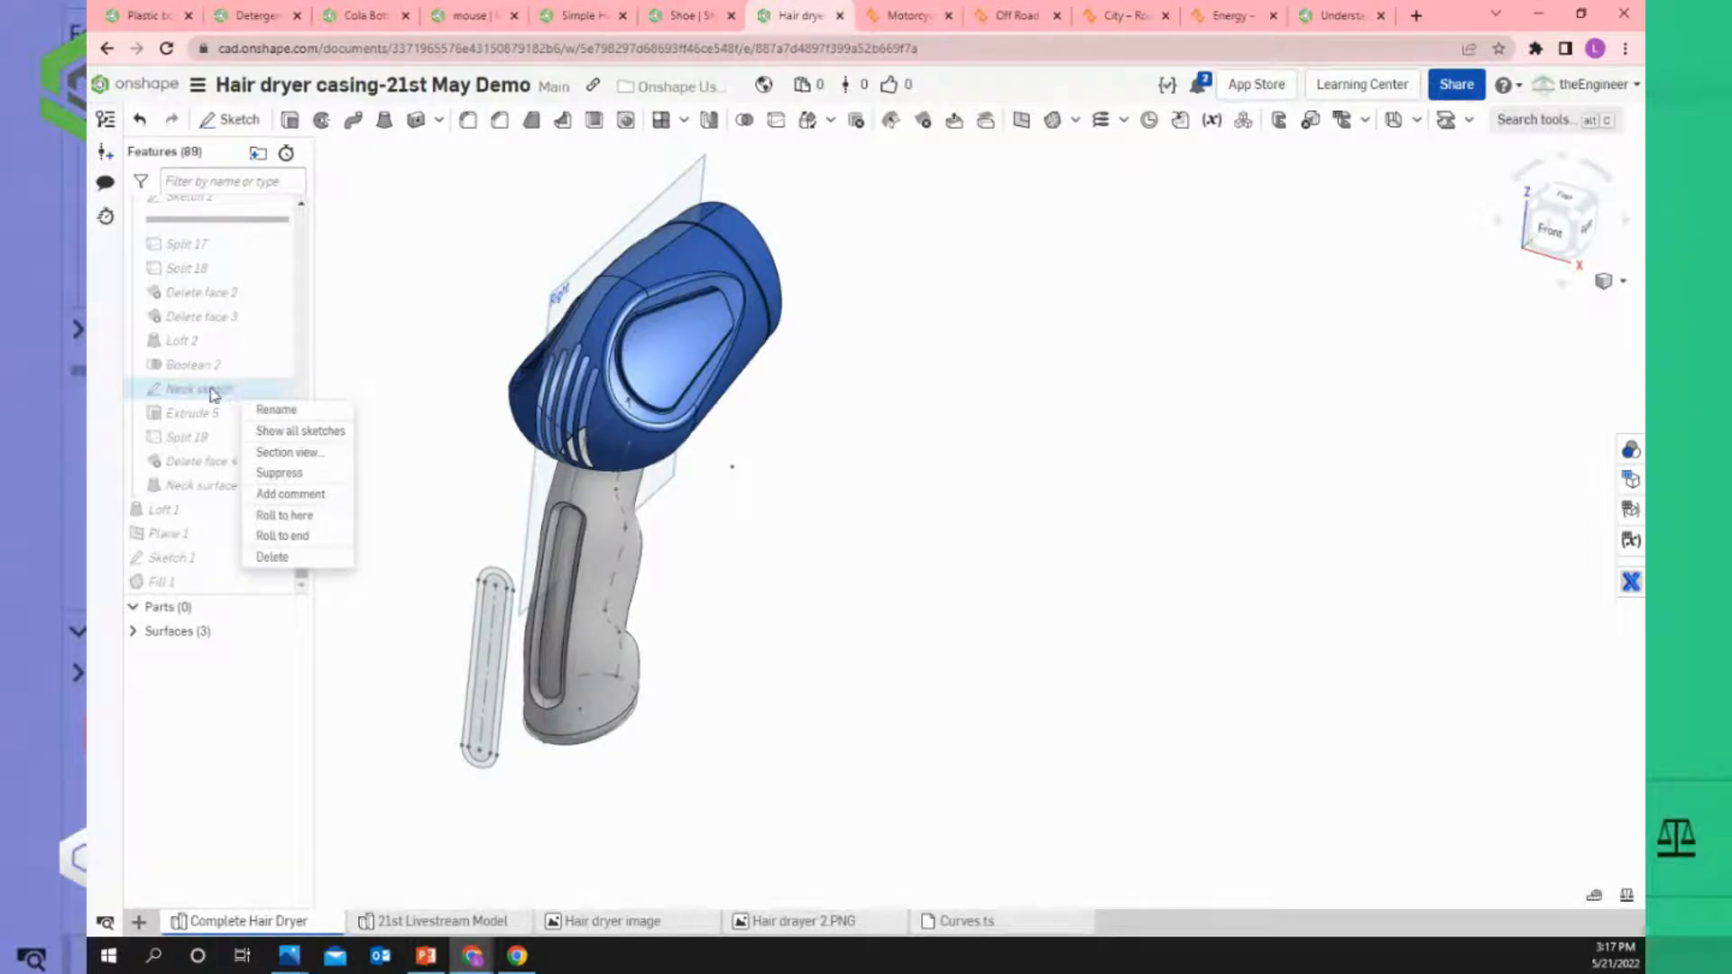
pyautogui.click(359, 256)
pyautogui.moveTo(302, 511)
pyautogui.mouseDown()
pyautogui.moveTo(293, 356)
pyautogui.moveTo(303, 511)
pyautogui.mouseUp()
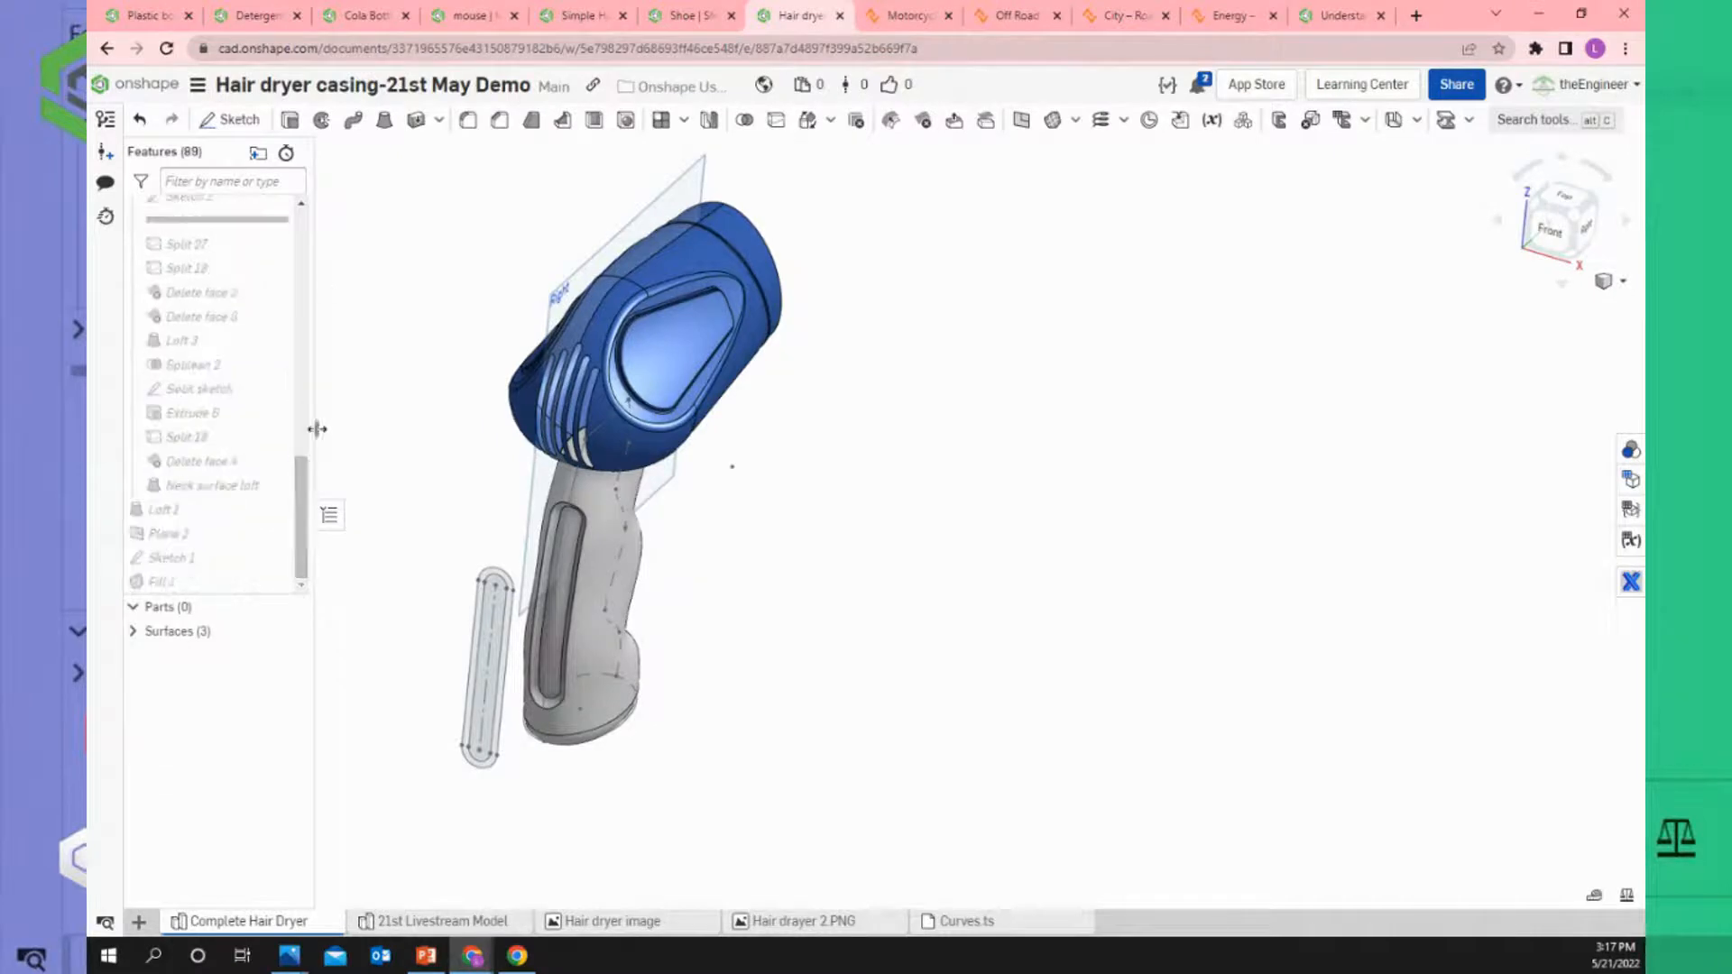
pyautogui.click(171, 53)
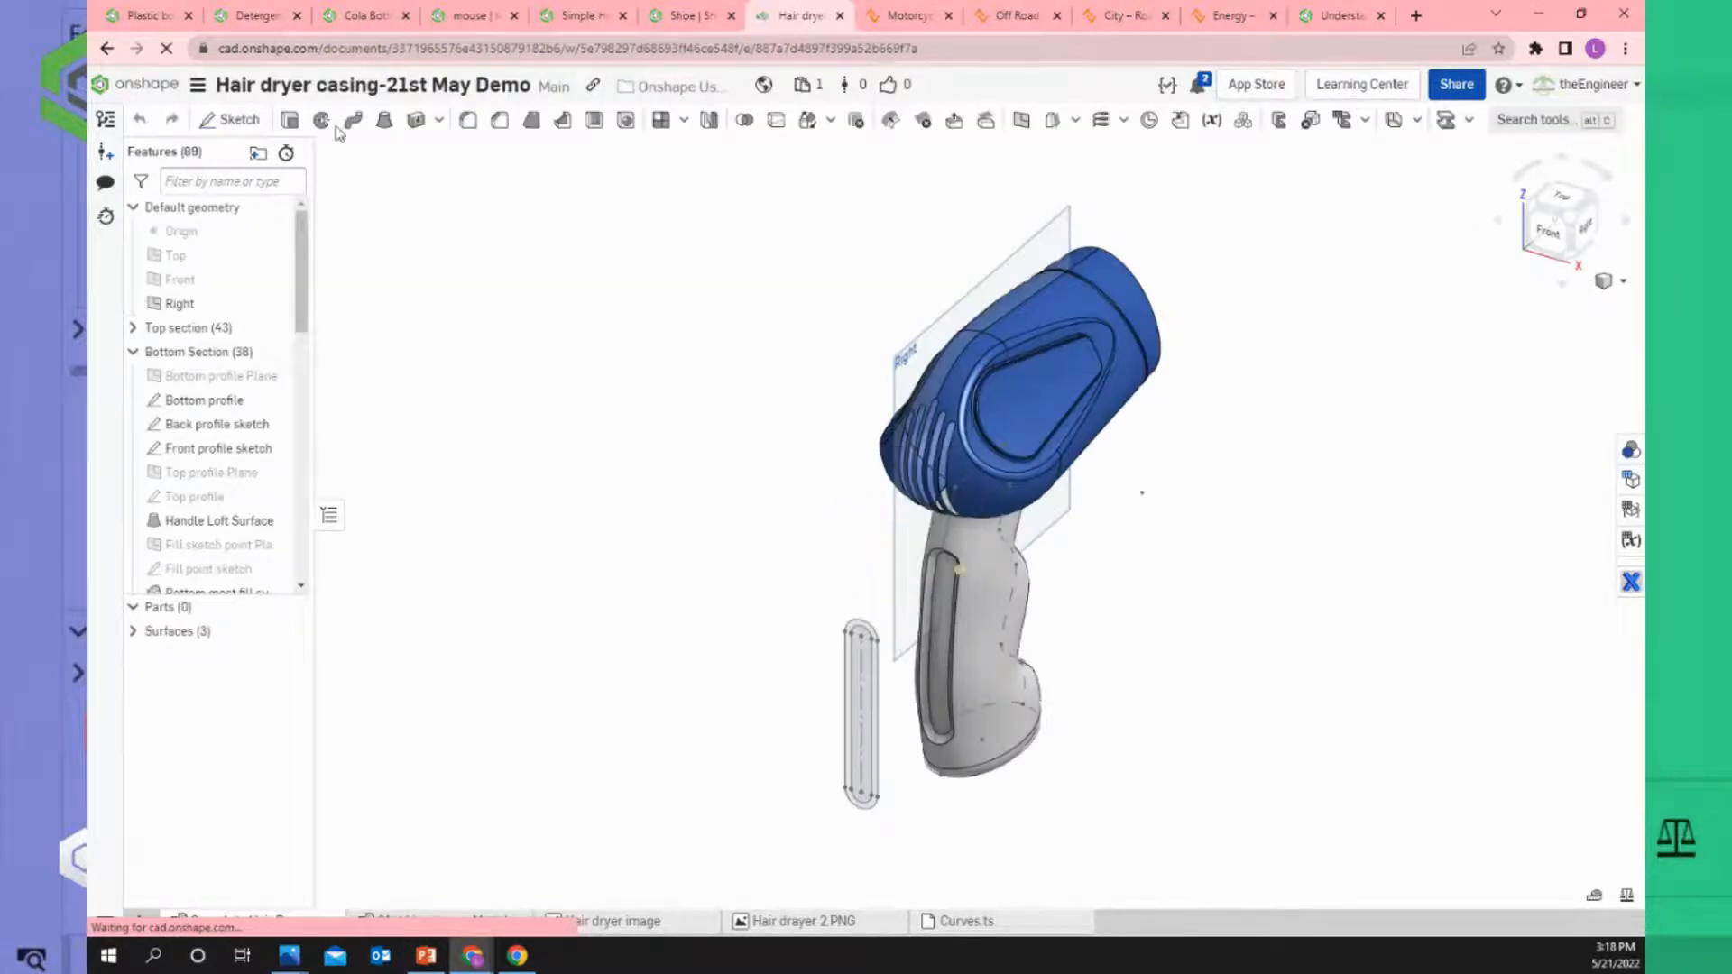
pyautogui.rightClick(177, 309)
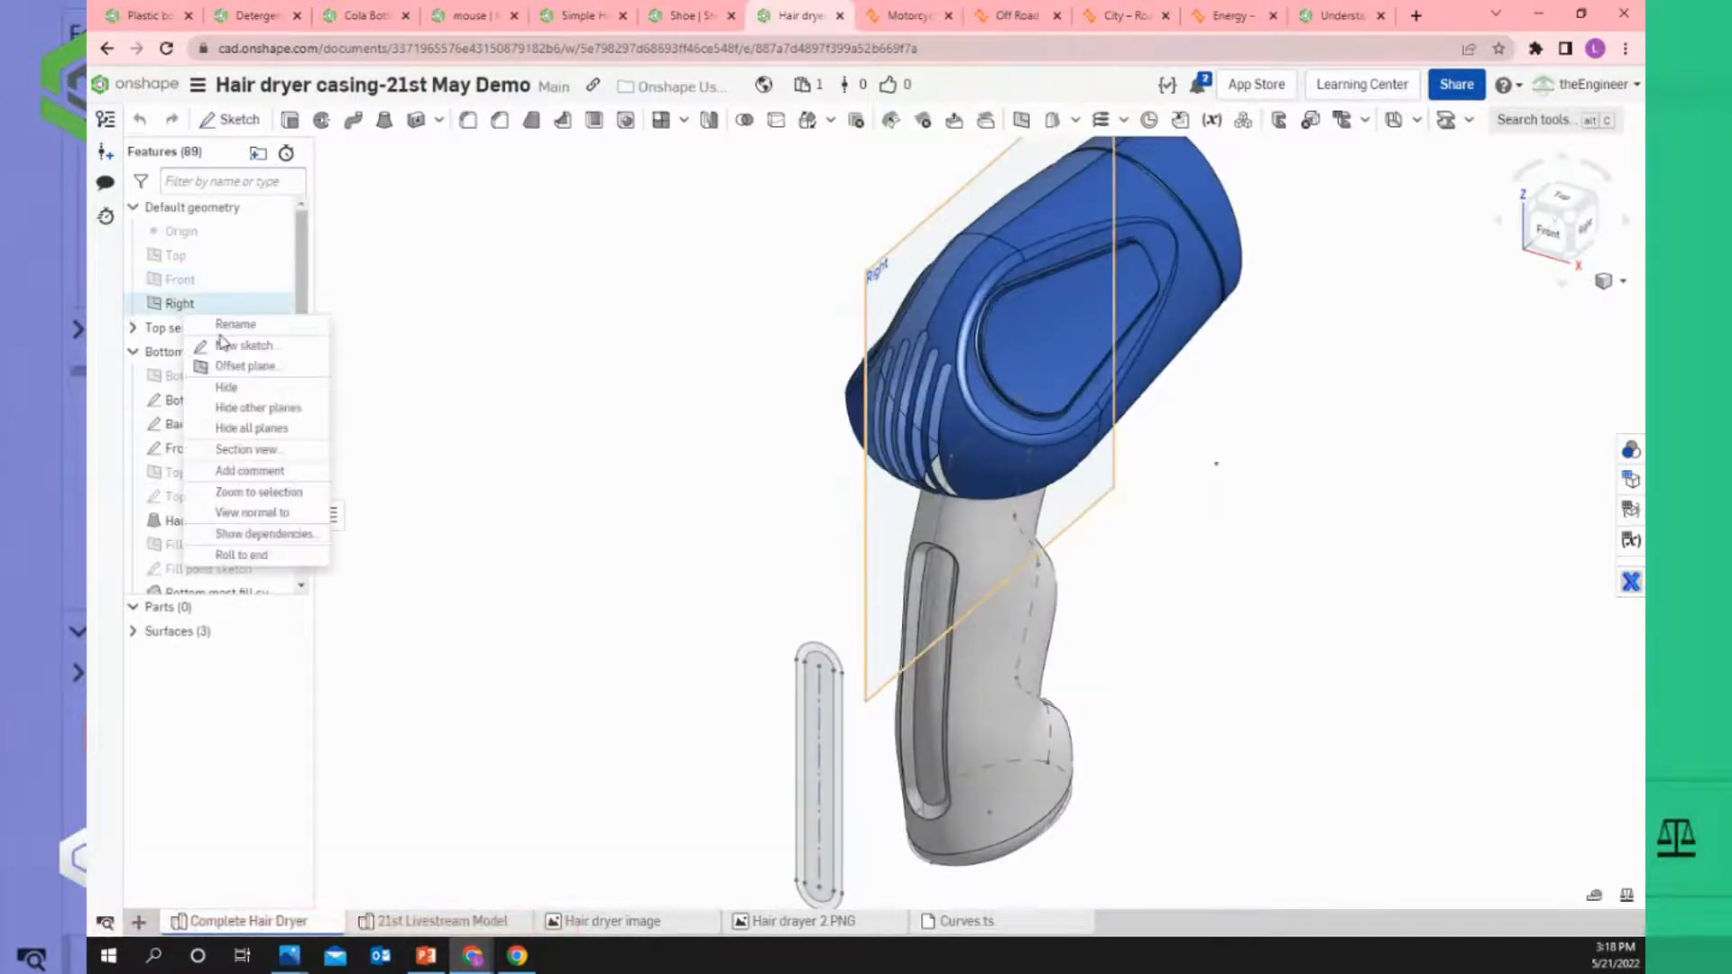
pyautogui.click(243, 348)
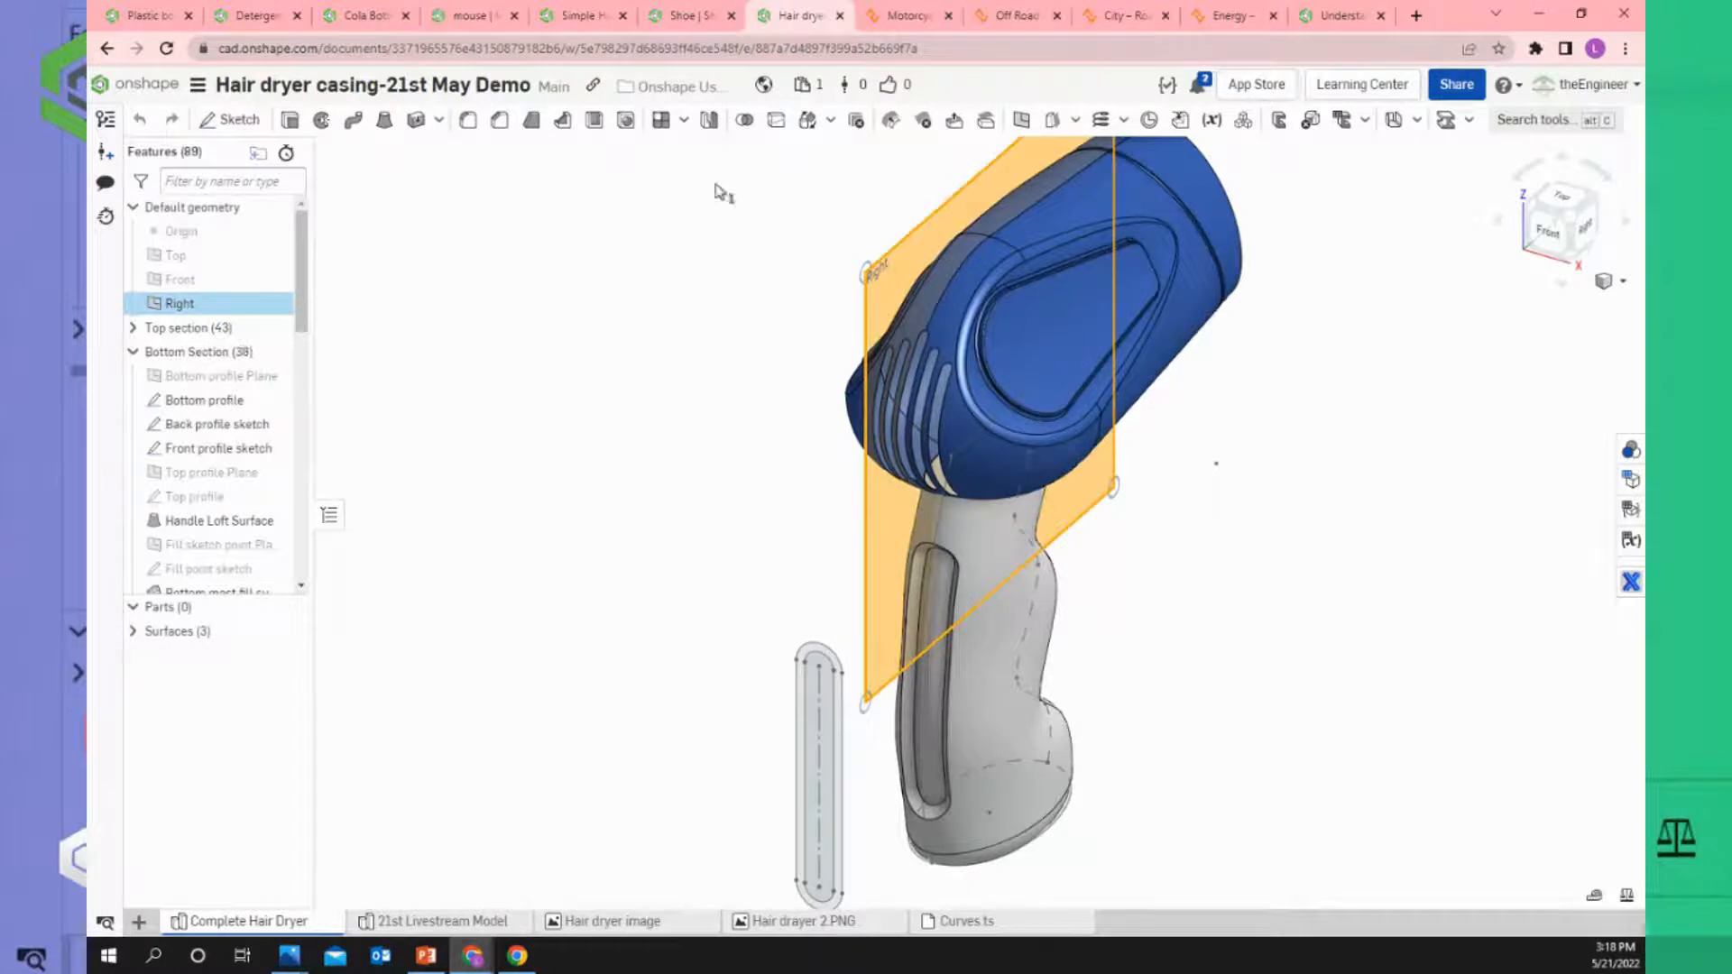
pyautogui.click(801, 263)
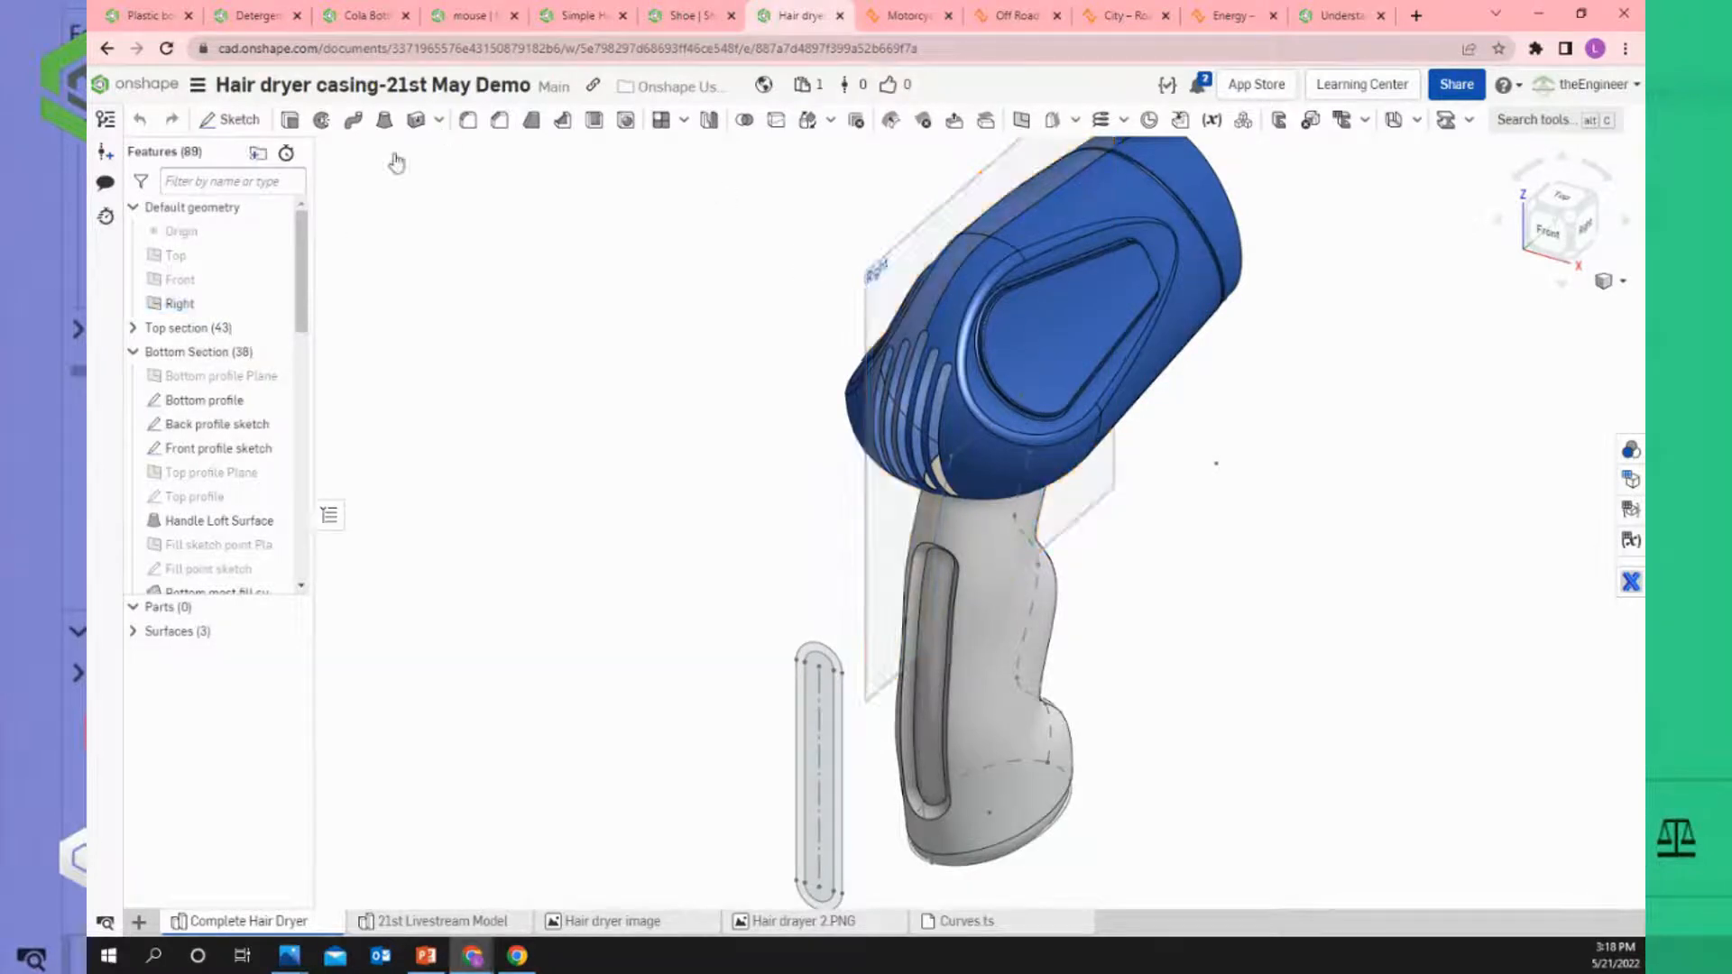
pyautogui.rightClick(185, 308)
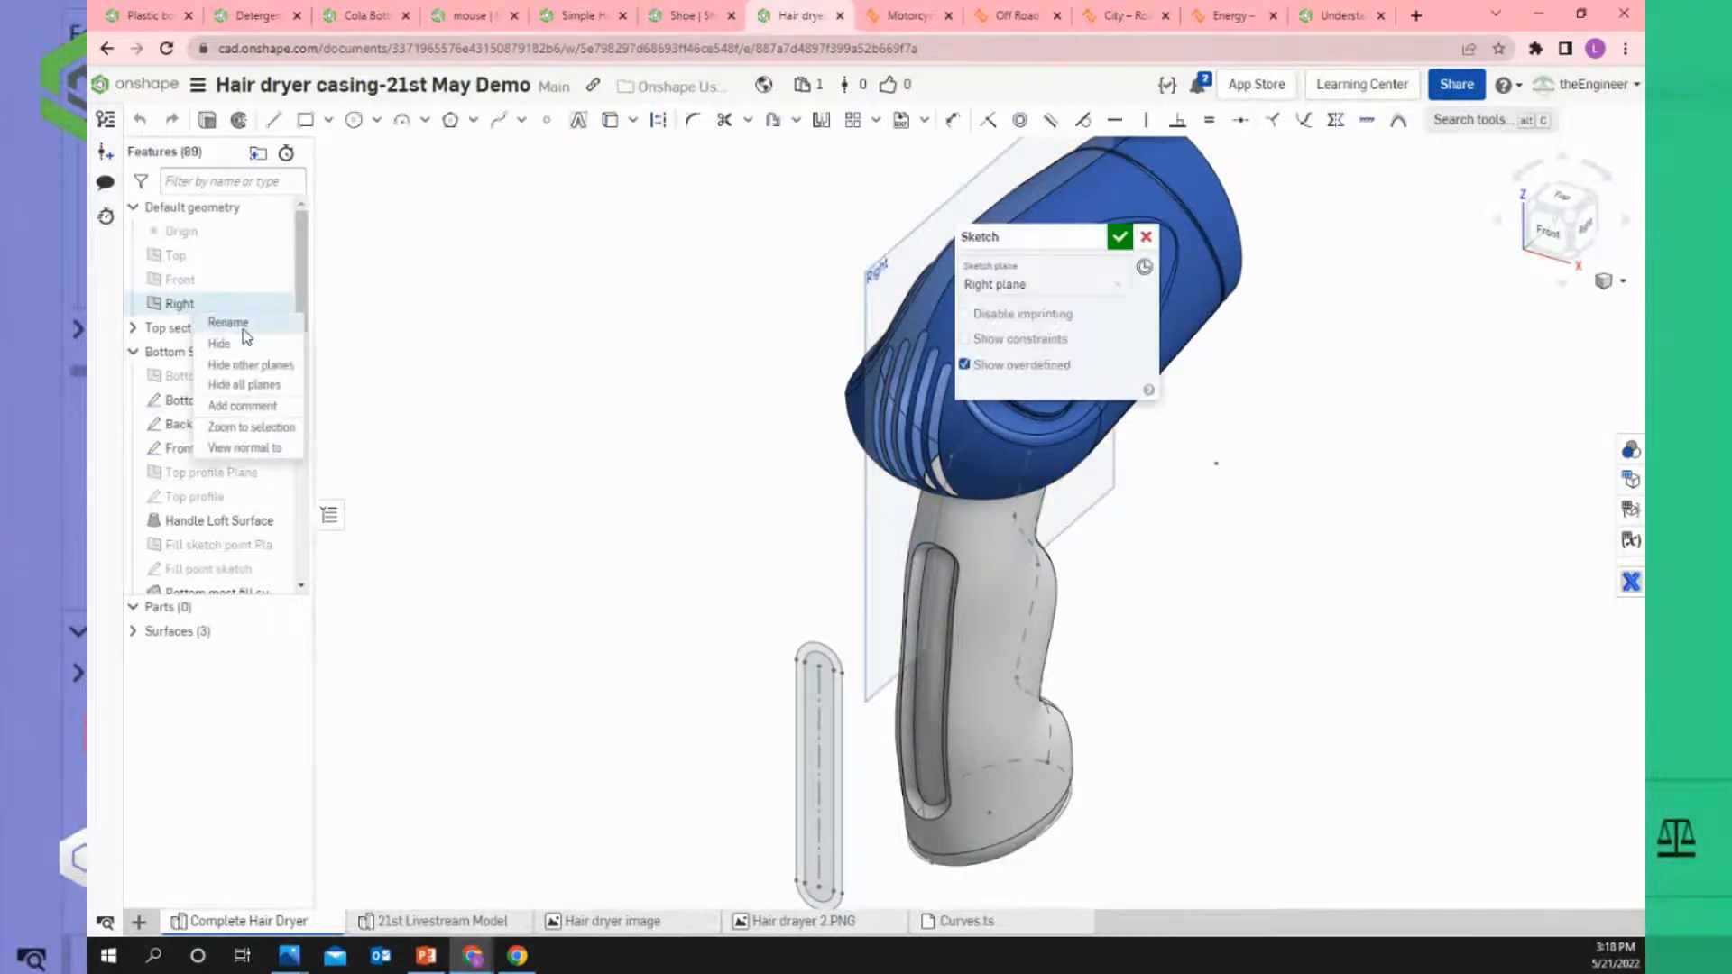
pyautogui.click(378, 125)
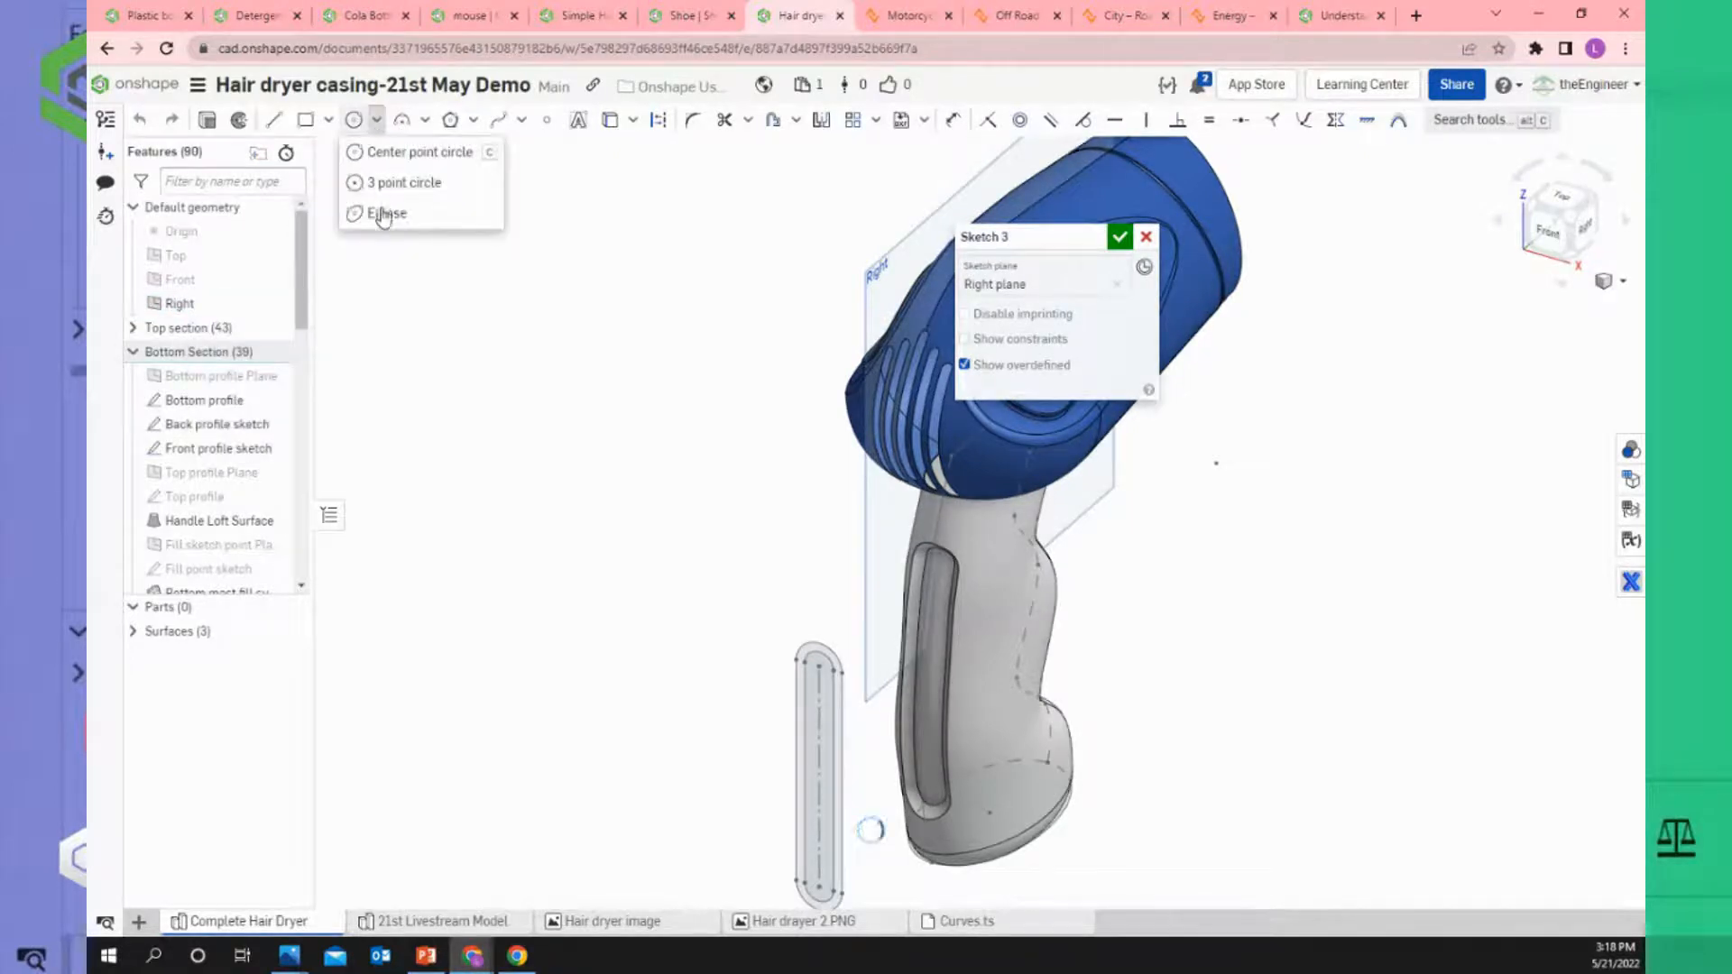
pyautogui.click(393, 218)
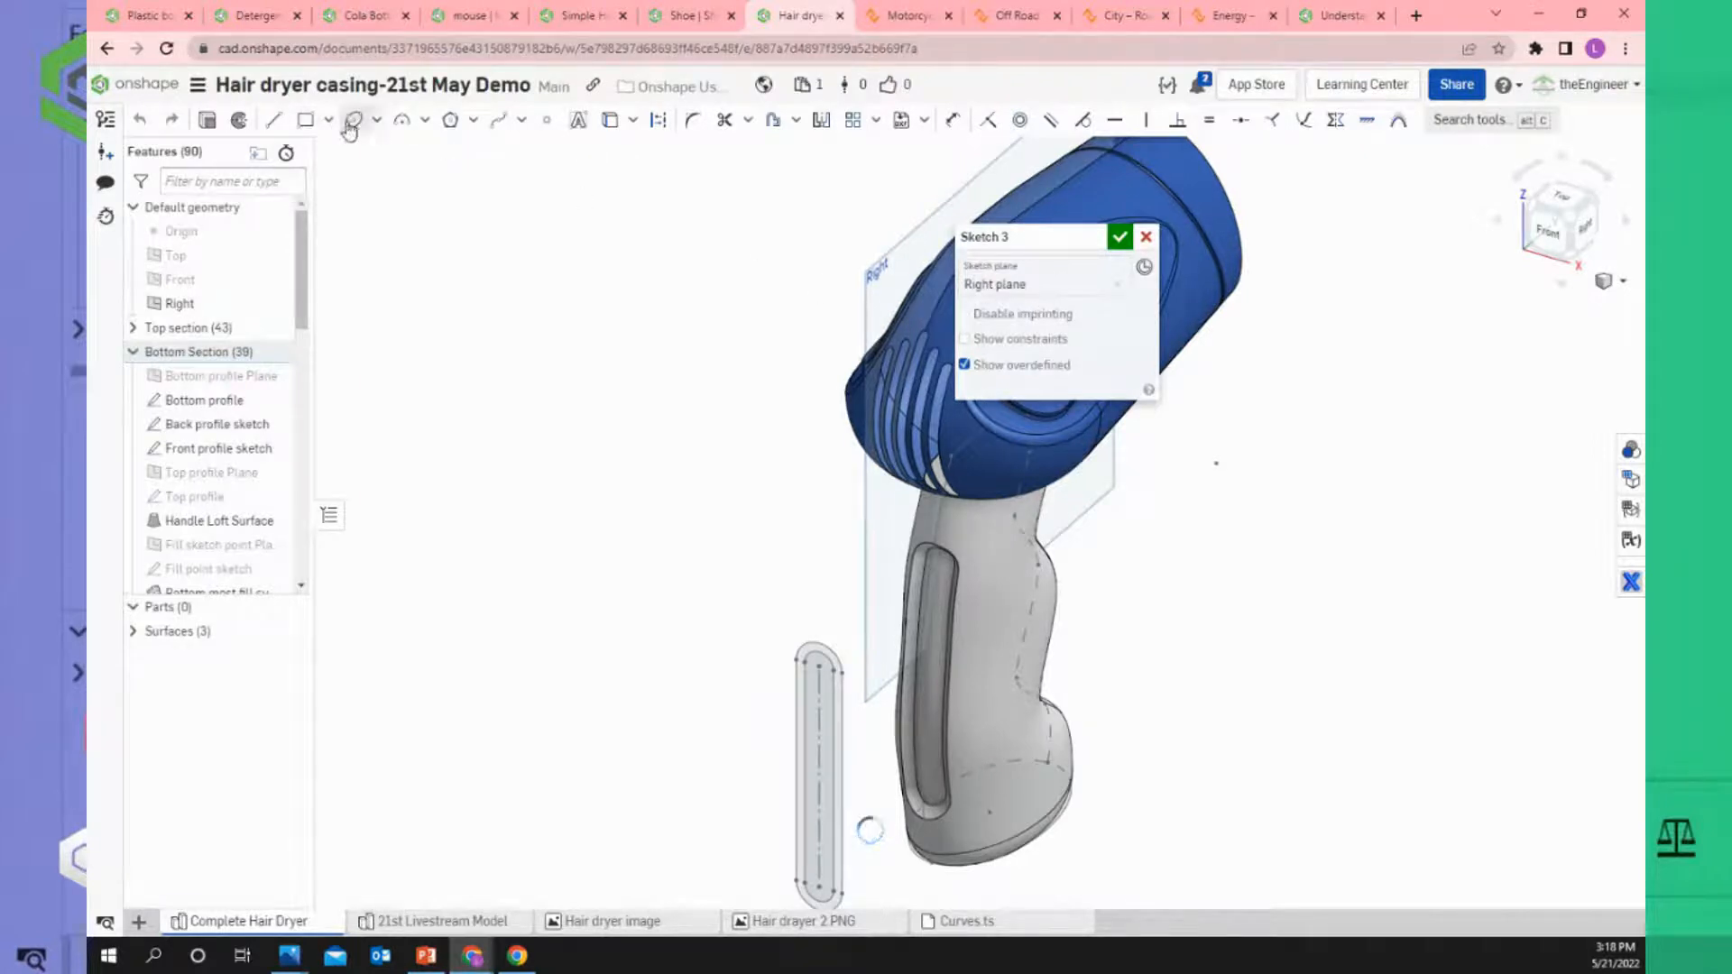
pyautogui.click(351, 120)
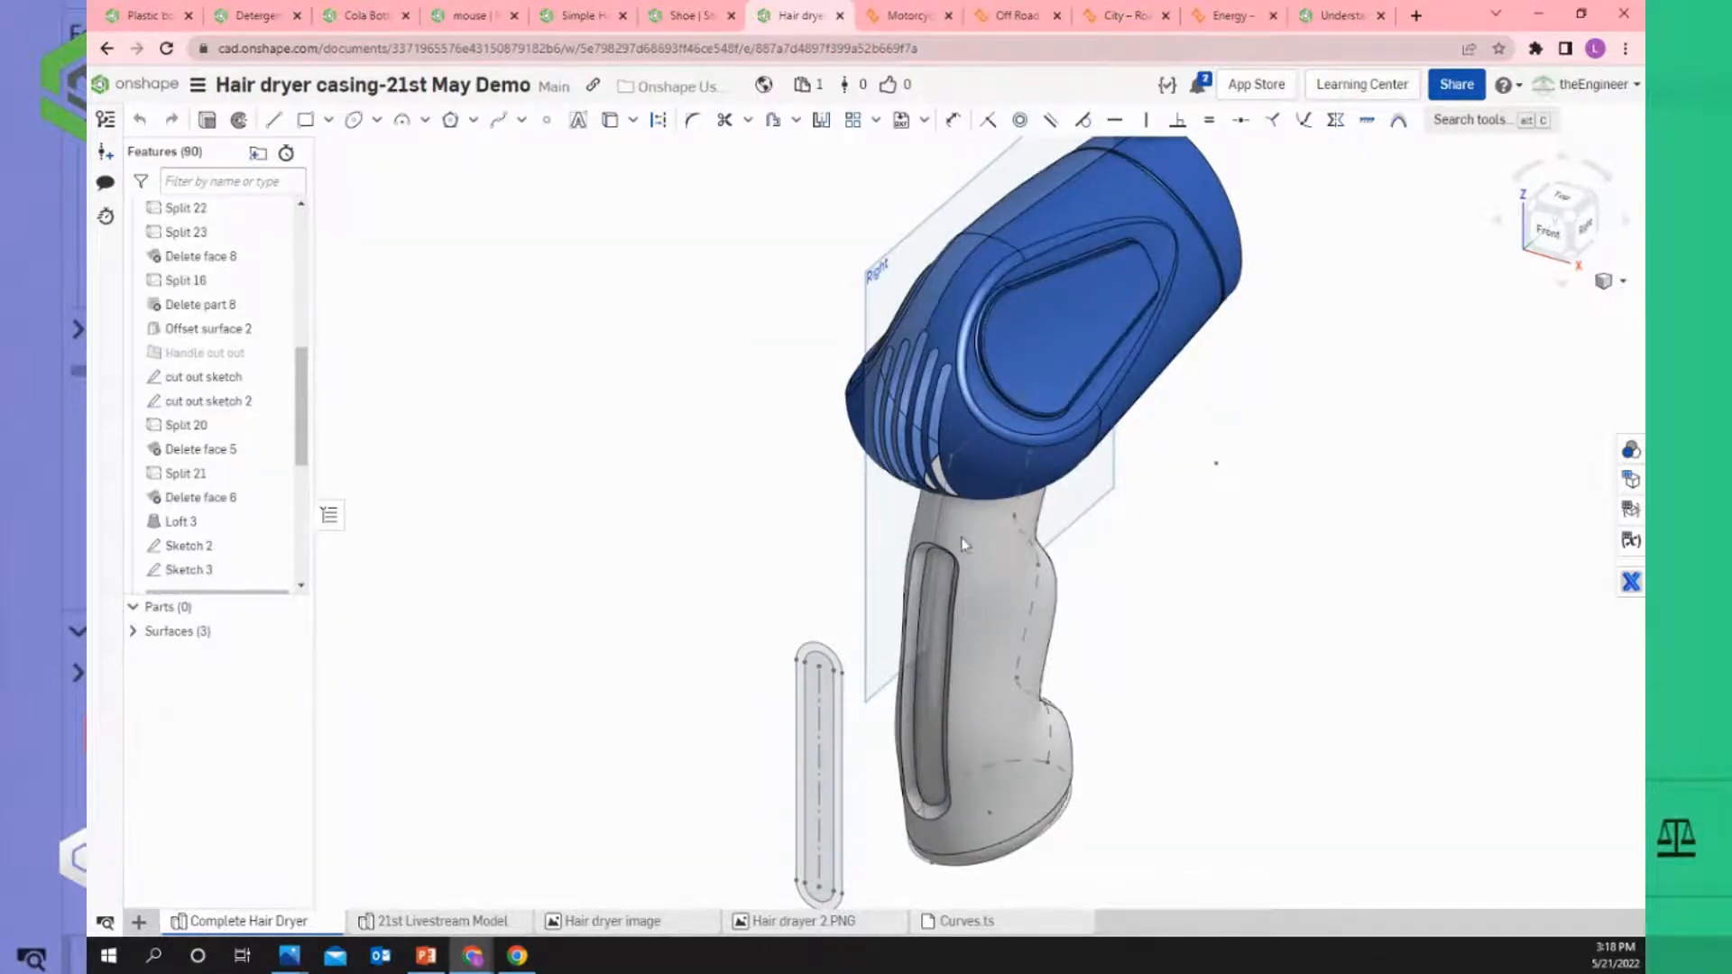
# Examine the neck region between handle and body, comparing the model with the Hair drayer 2.PNG reference image.
pyautogui.scroll(1, 940, 486)
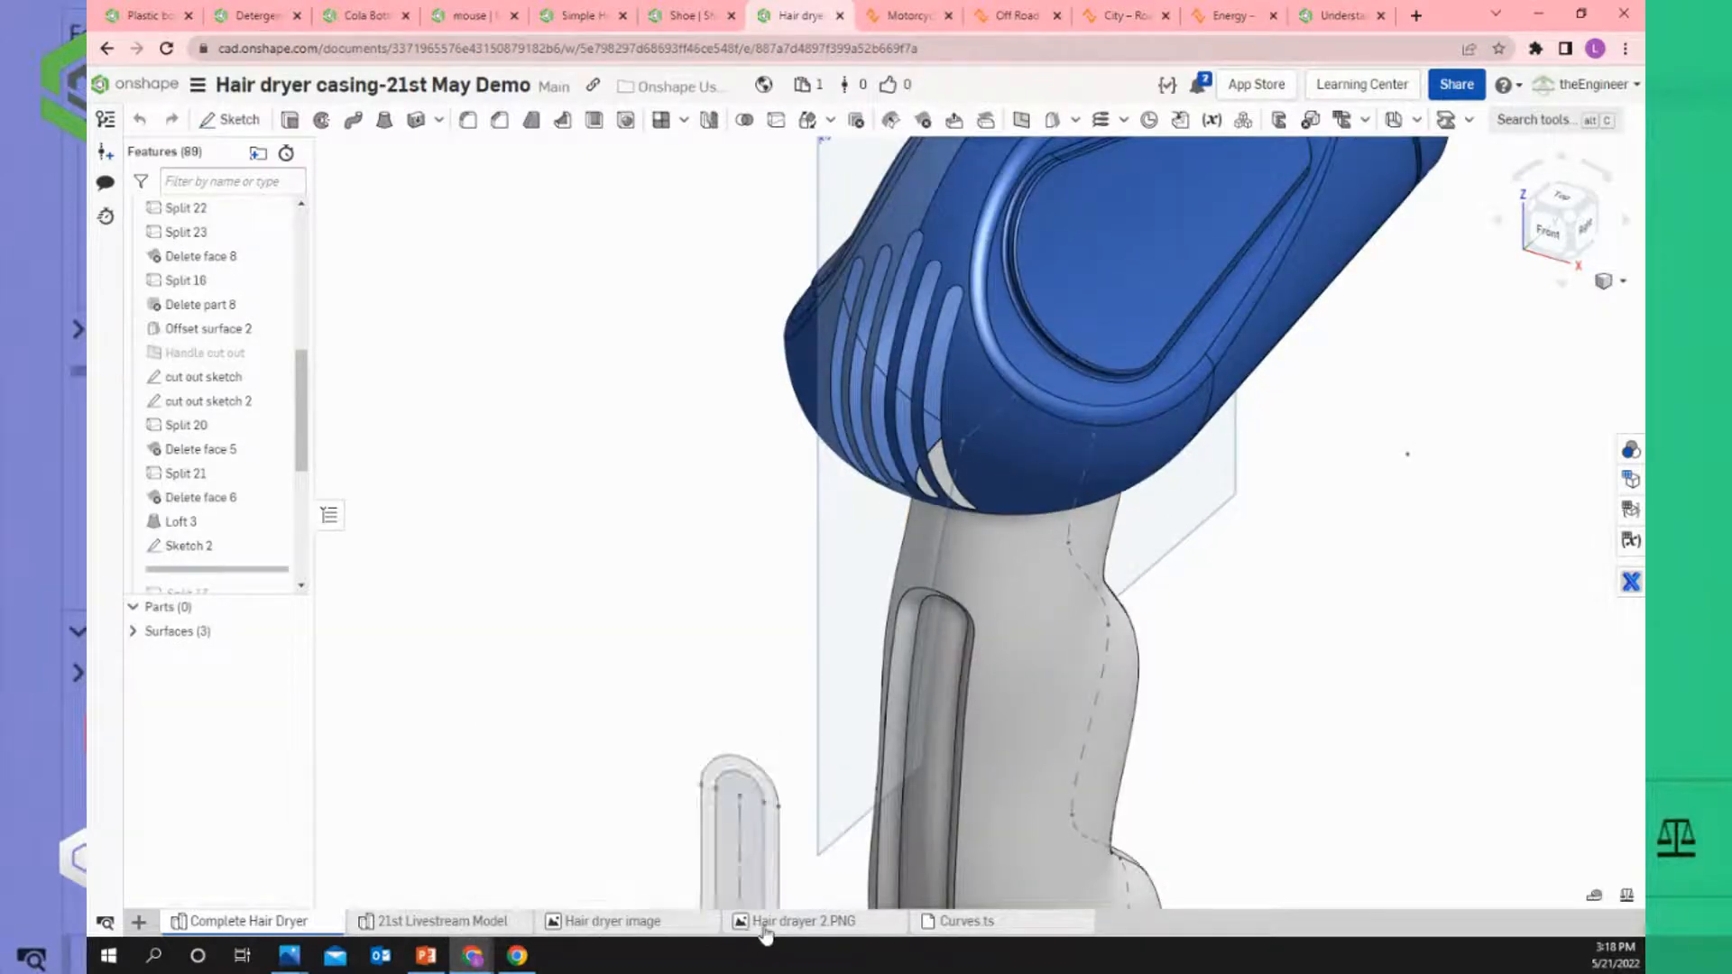
pyautogui.click(793, 921)
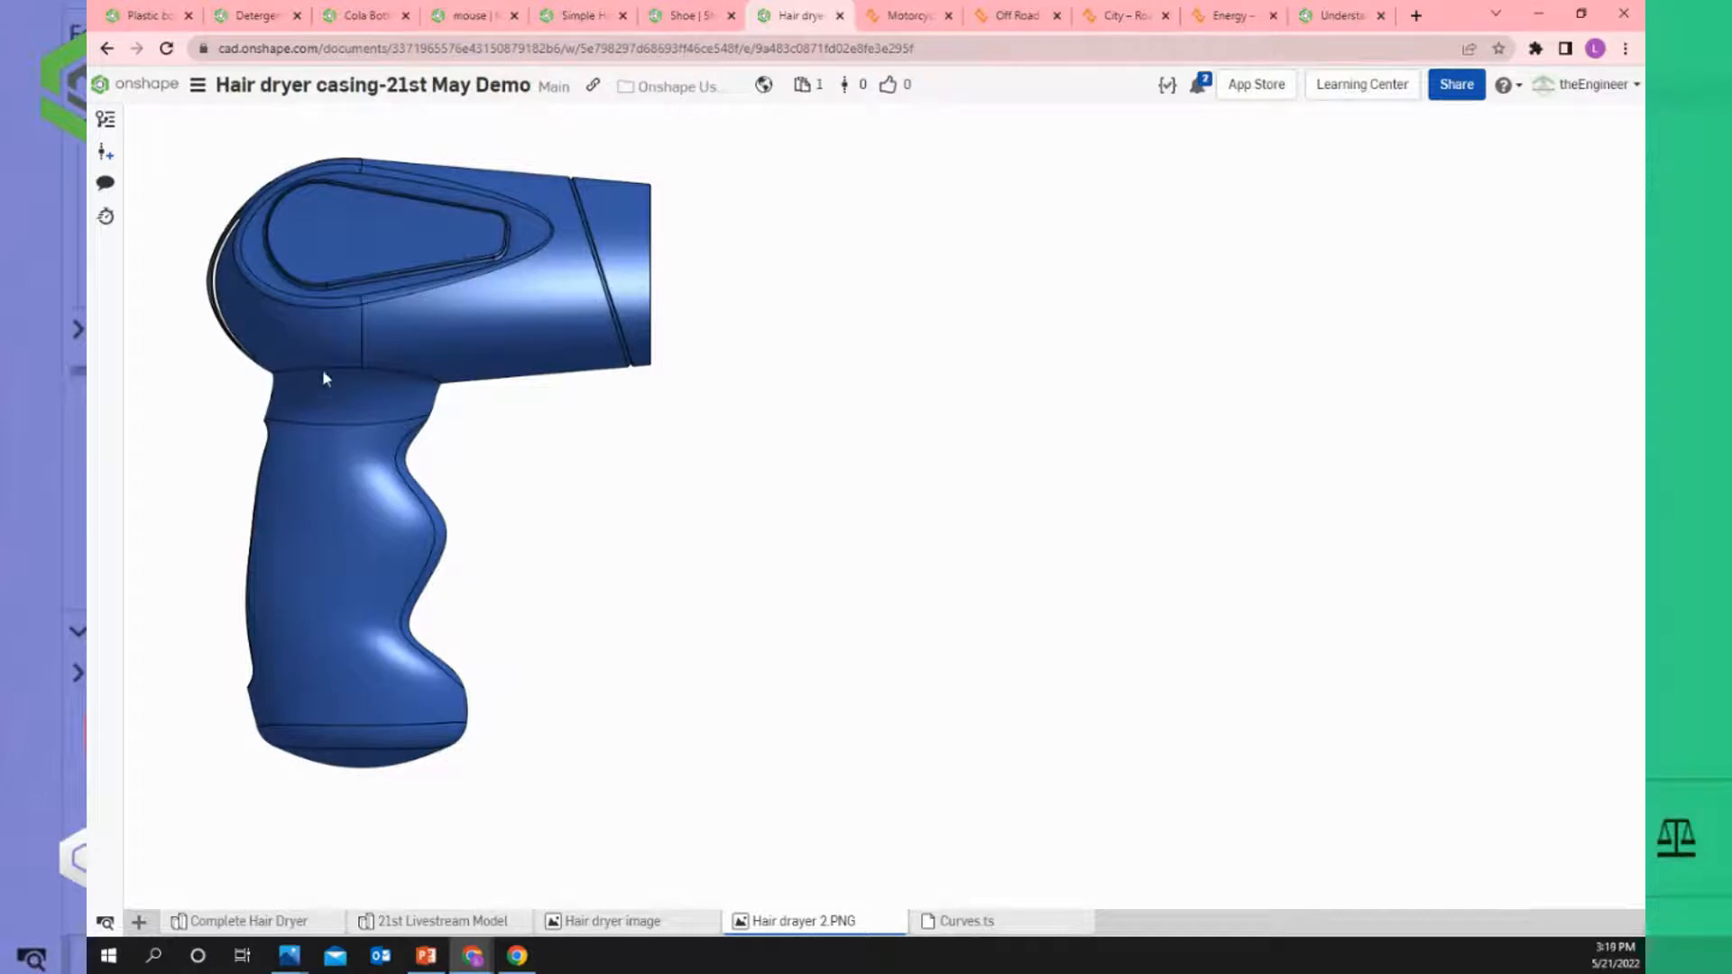
pyautogui.click(278, 923)
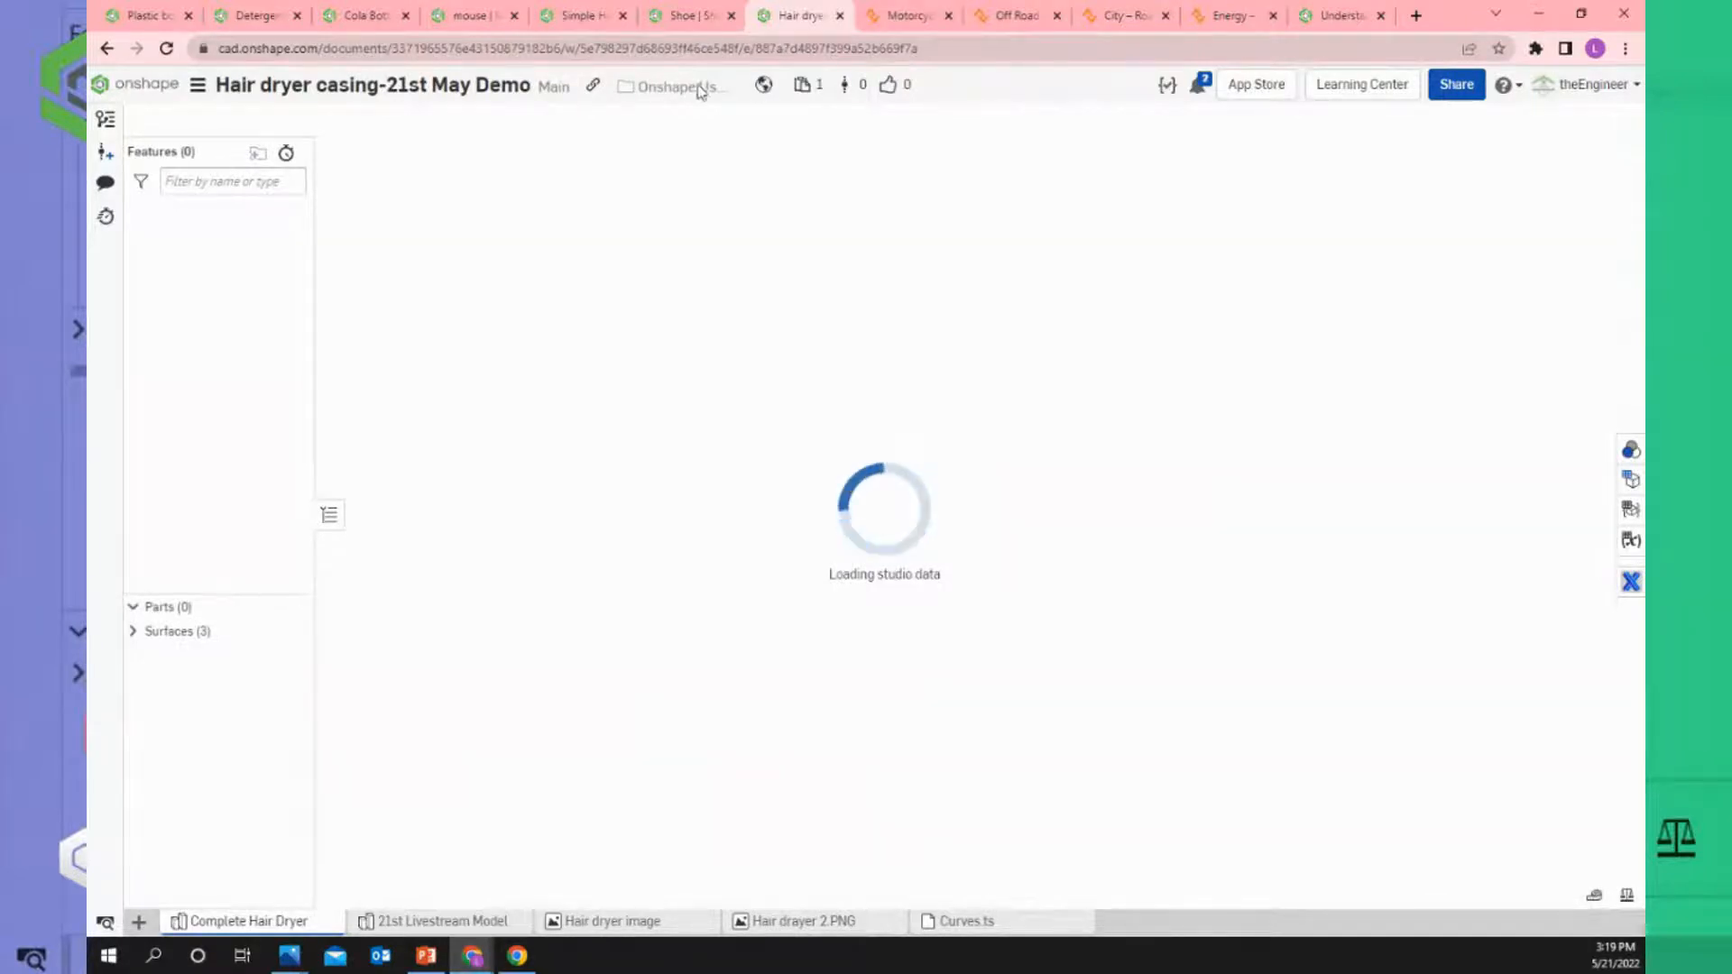
pyautogui.scroll(-2, 710, 552)
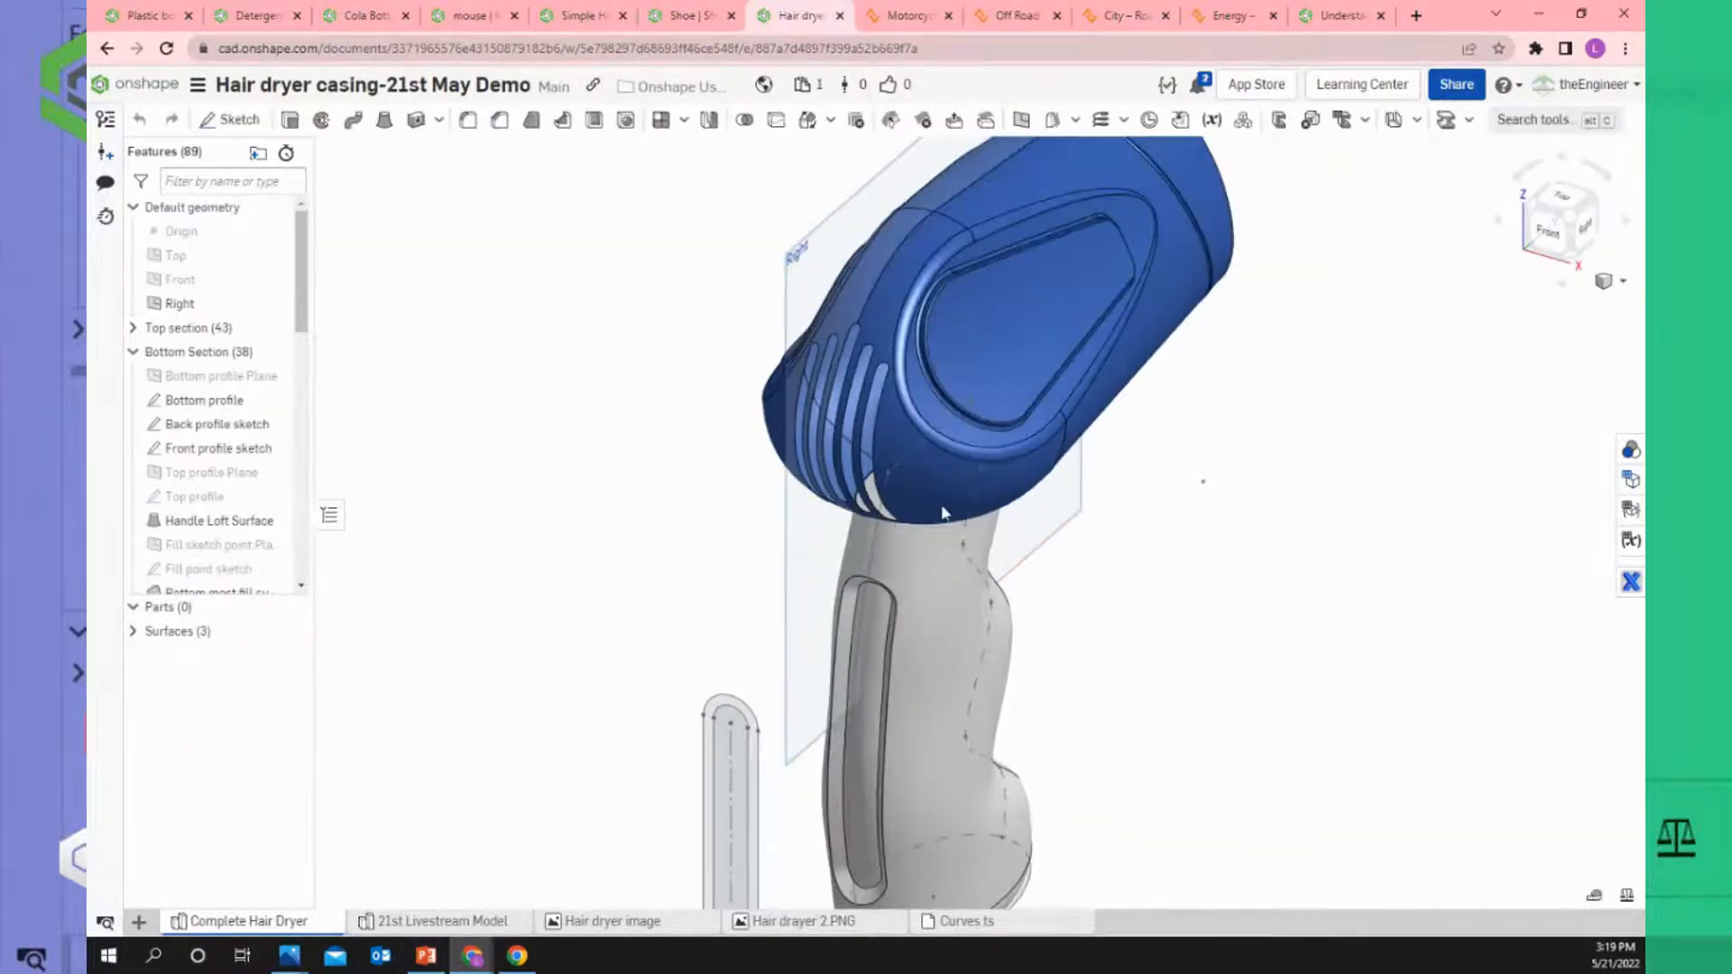
pyautogui.scroll(-1, 965, 505)
pyautogui.scroll(3, 1038, 558)
pyautogui.moveTo(1006, 546); pyautogui.dragTo(989, 564, button='right')
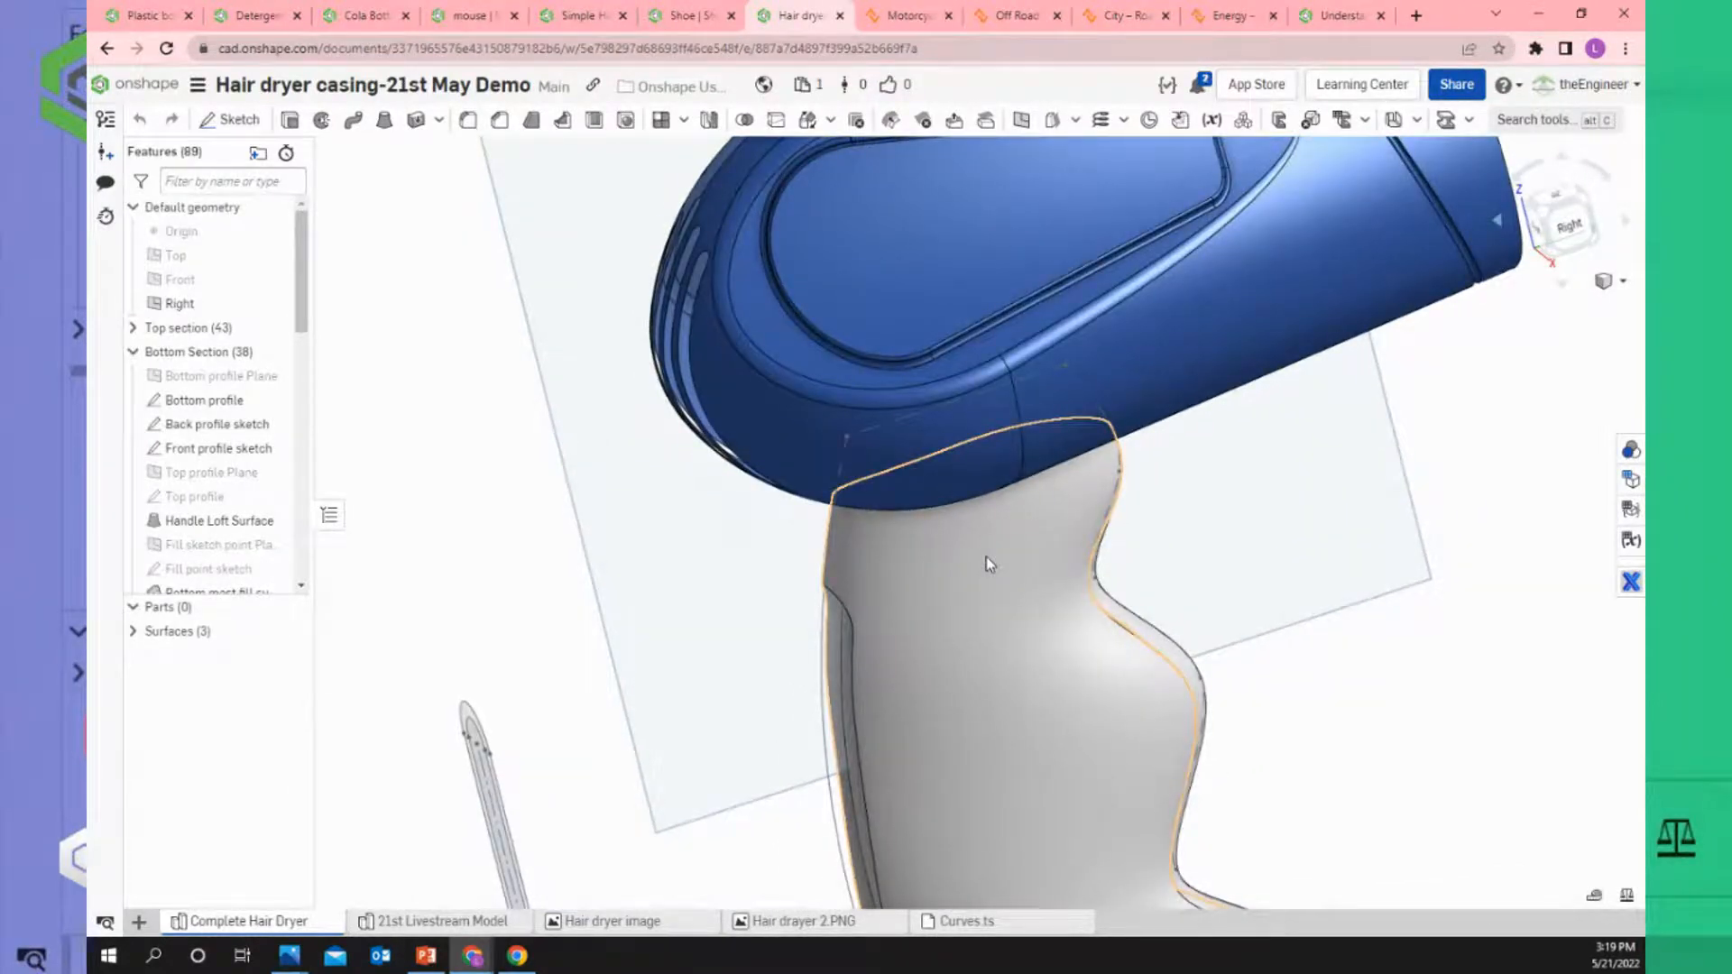
pyautogui.scroll(-5, 695, 510)
pyautogui.moveTo(846, 540); pyautogui.dragTo(800, 578, button='right')
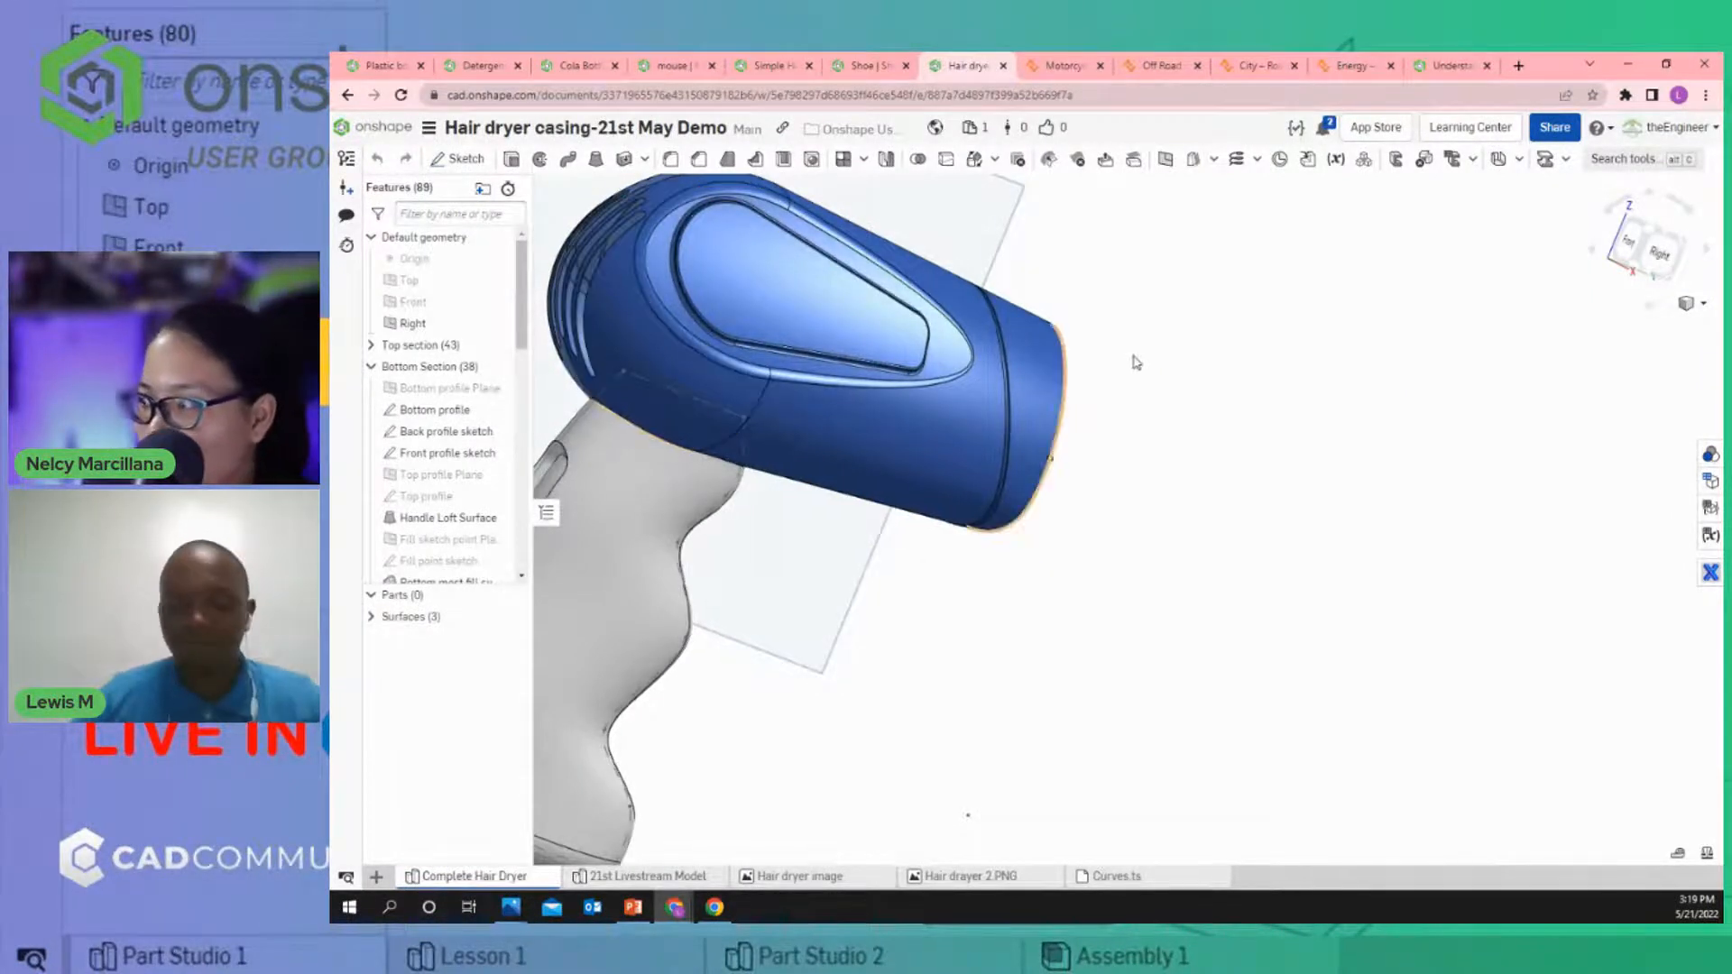
pyautogui.hotkey('shift', '7')
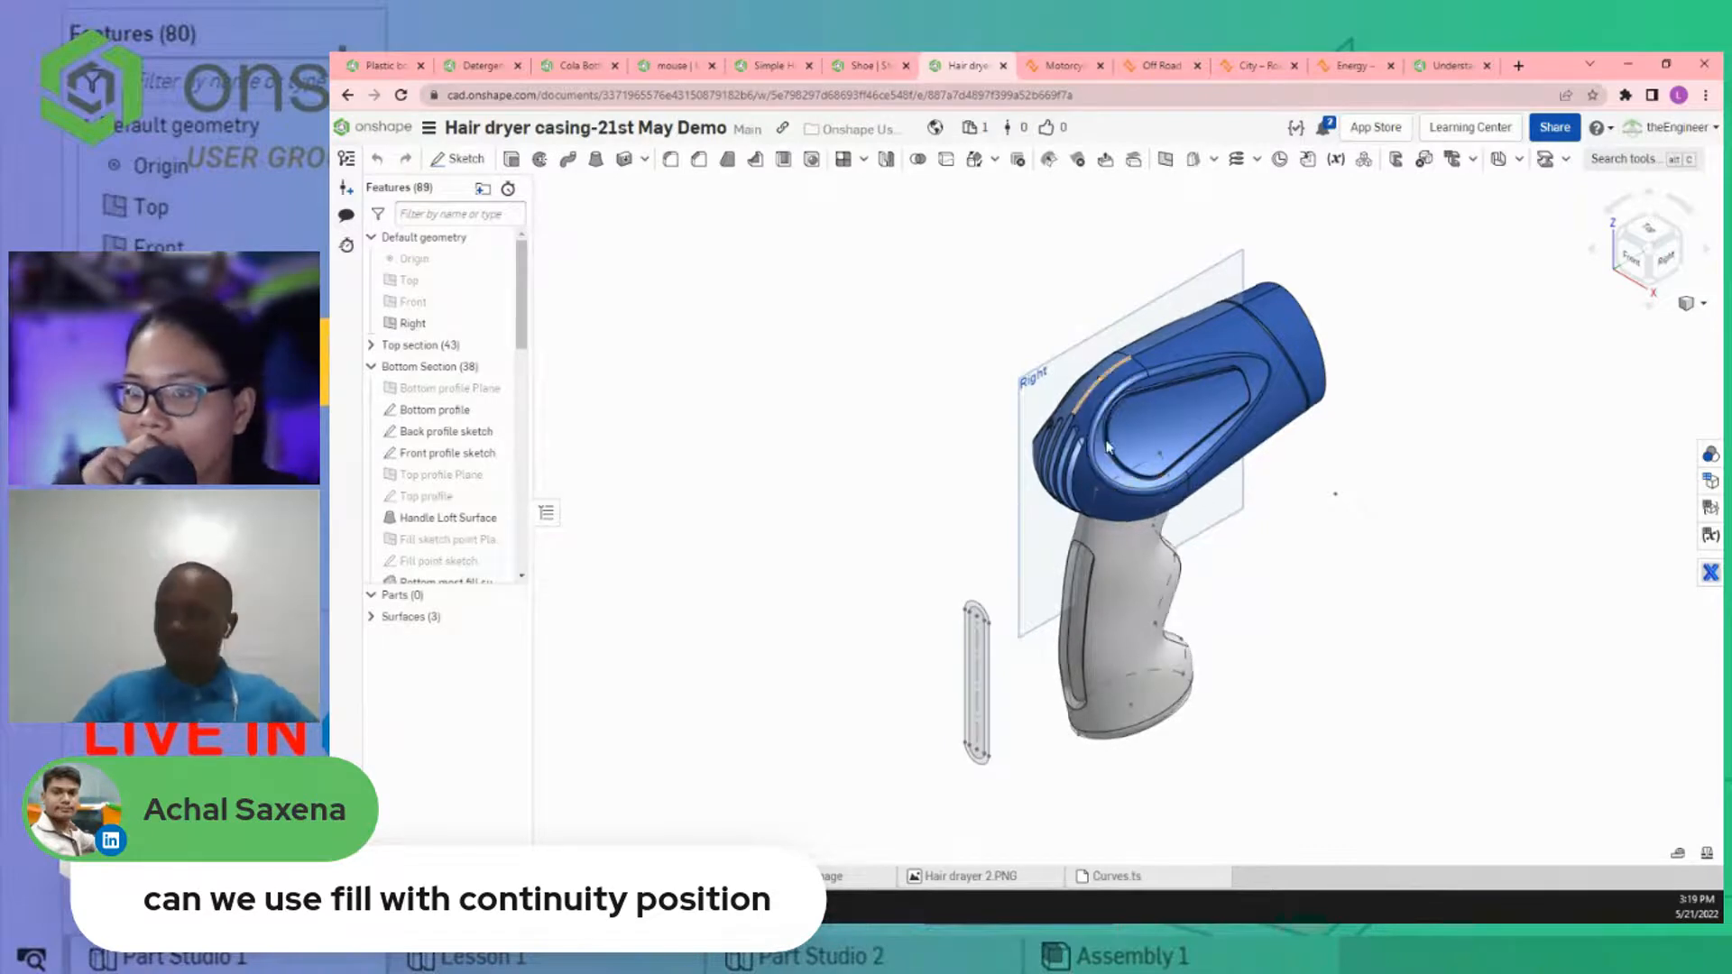
# Find Split 2 in the 21st Livestream Model's feature list and roll the history back to it.
pyautogui.scroll(2, 1289, 451)
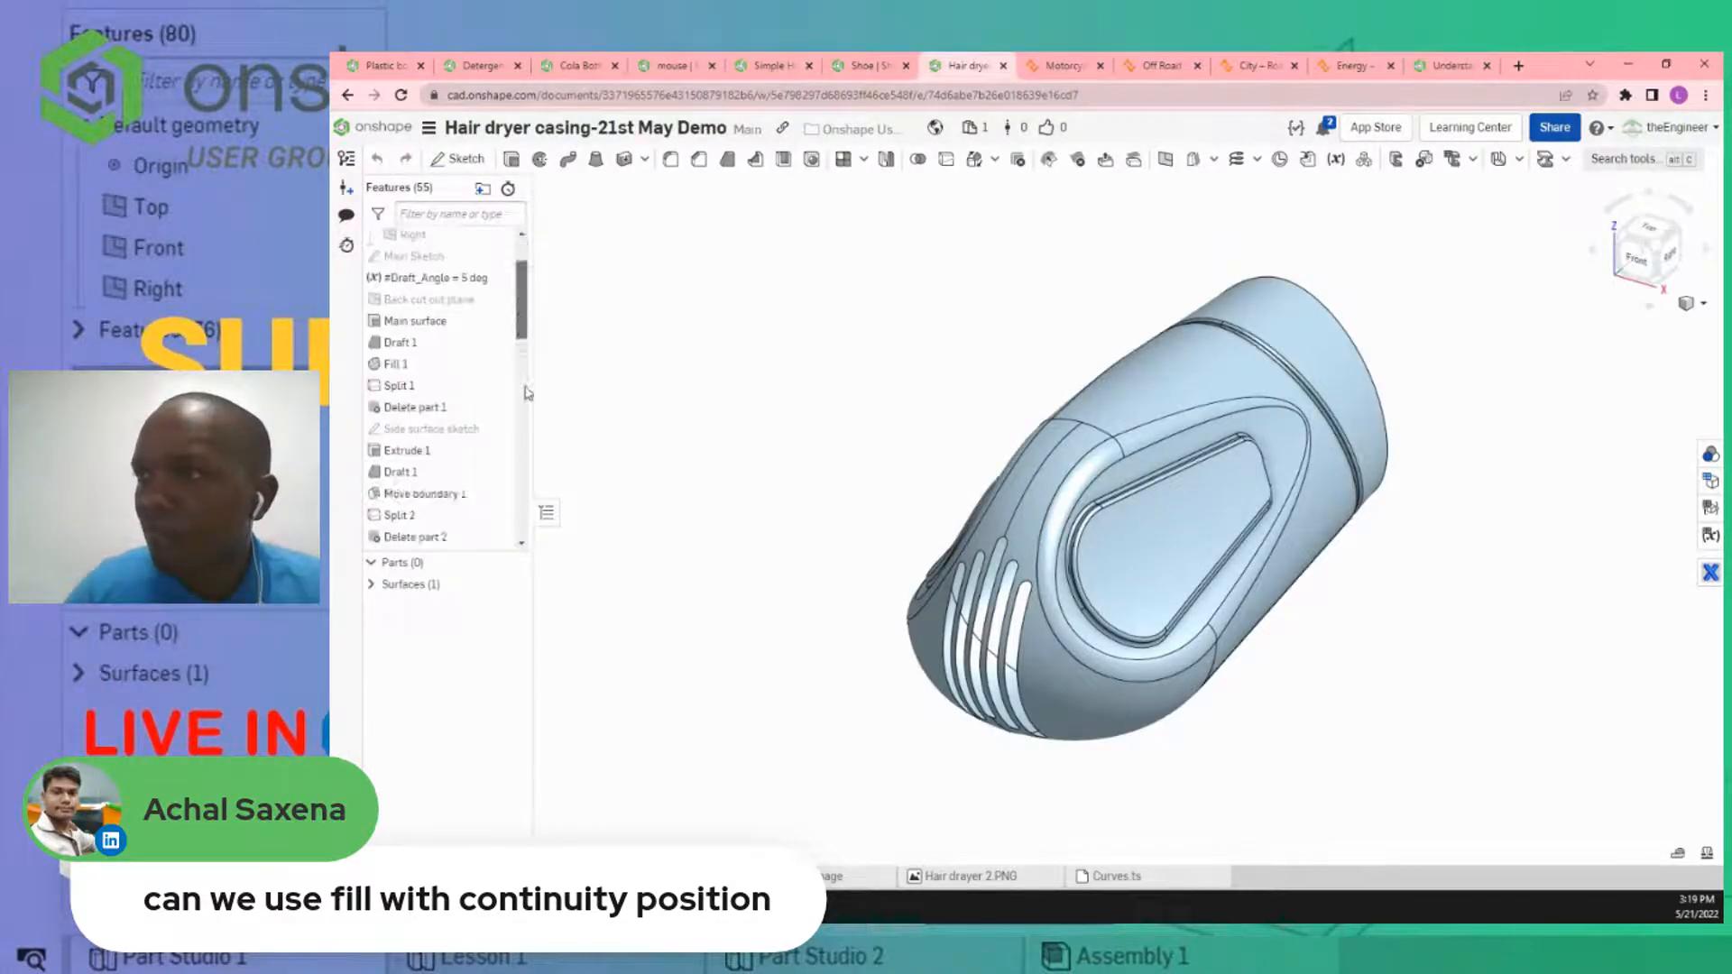
pyautogui.scroll(-3, 473, 459)
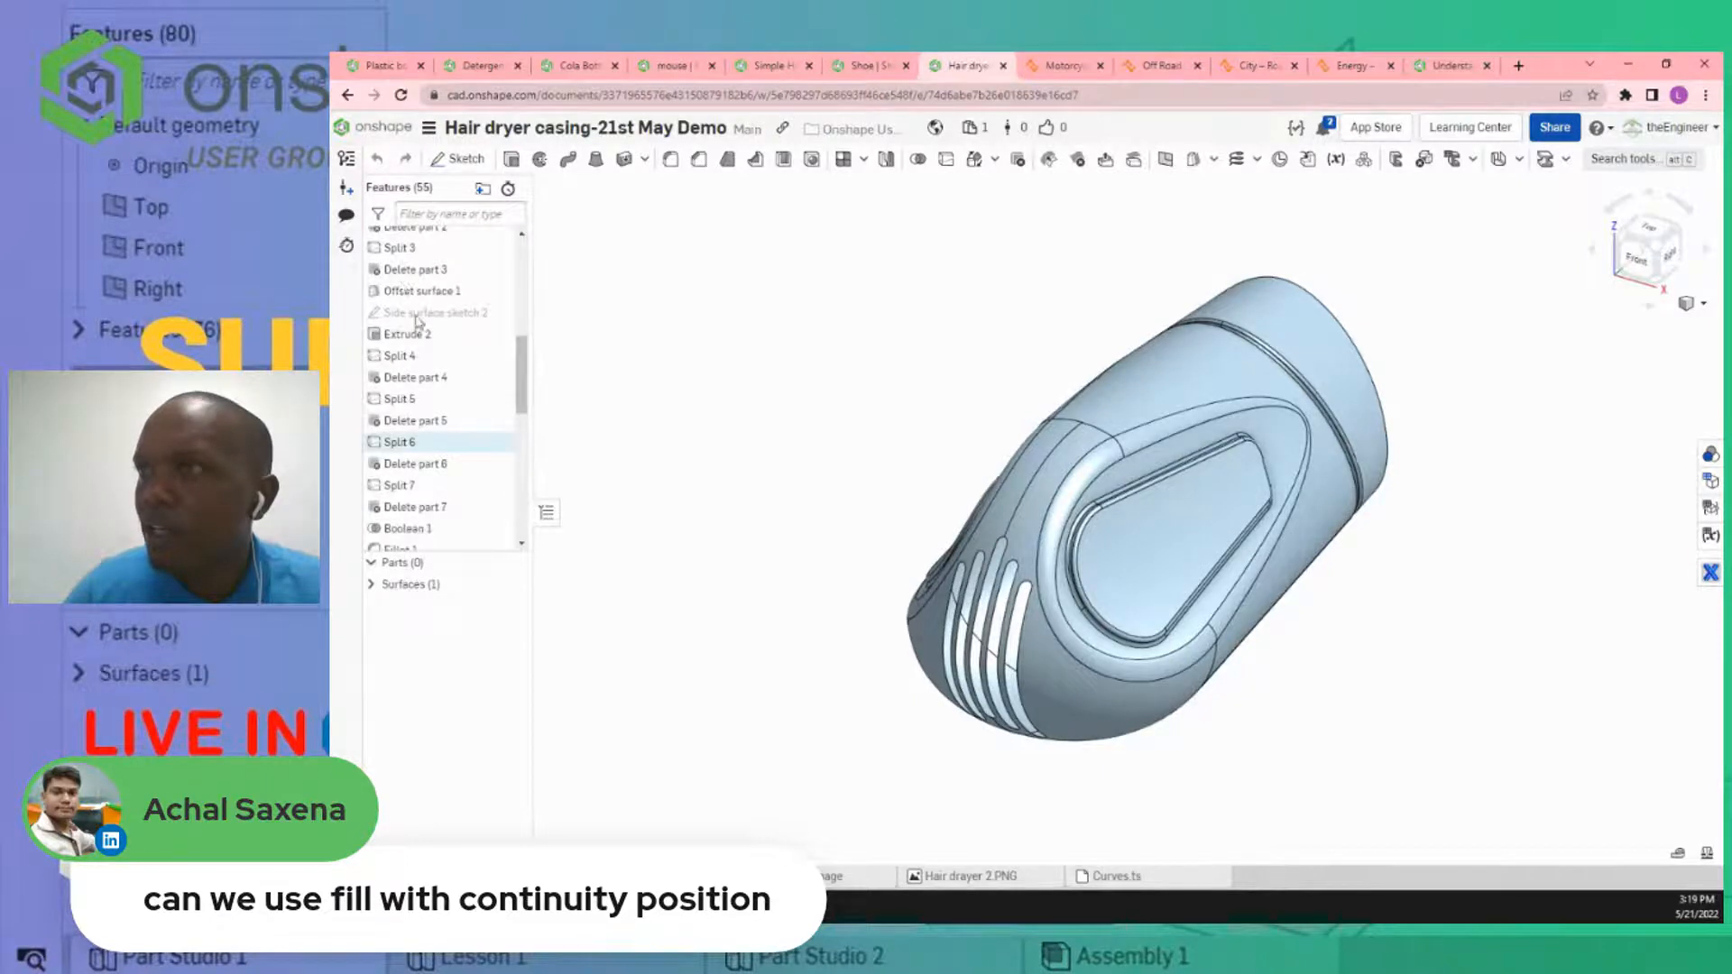
pyautogui.click(523, 233)
pyautogui.scroll(1, 451, 249)
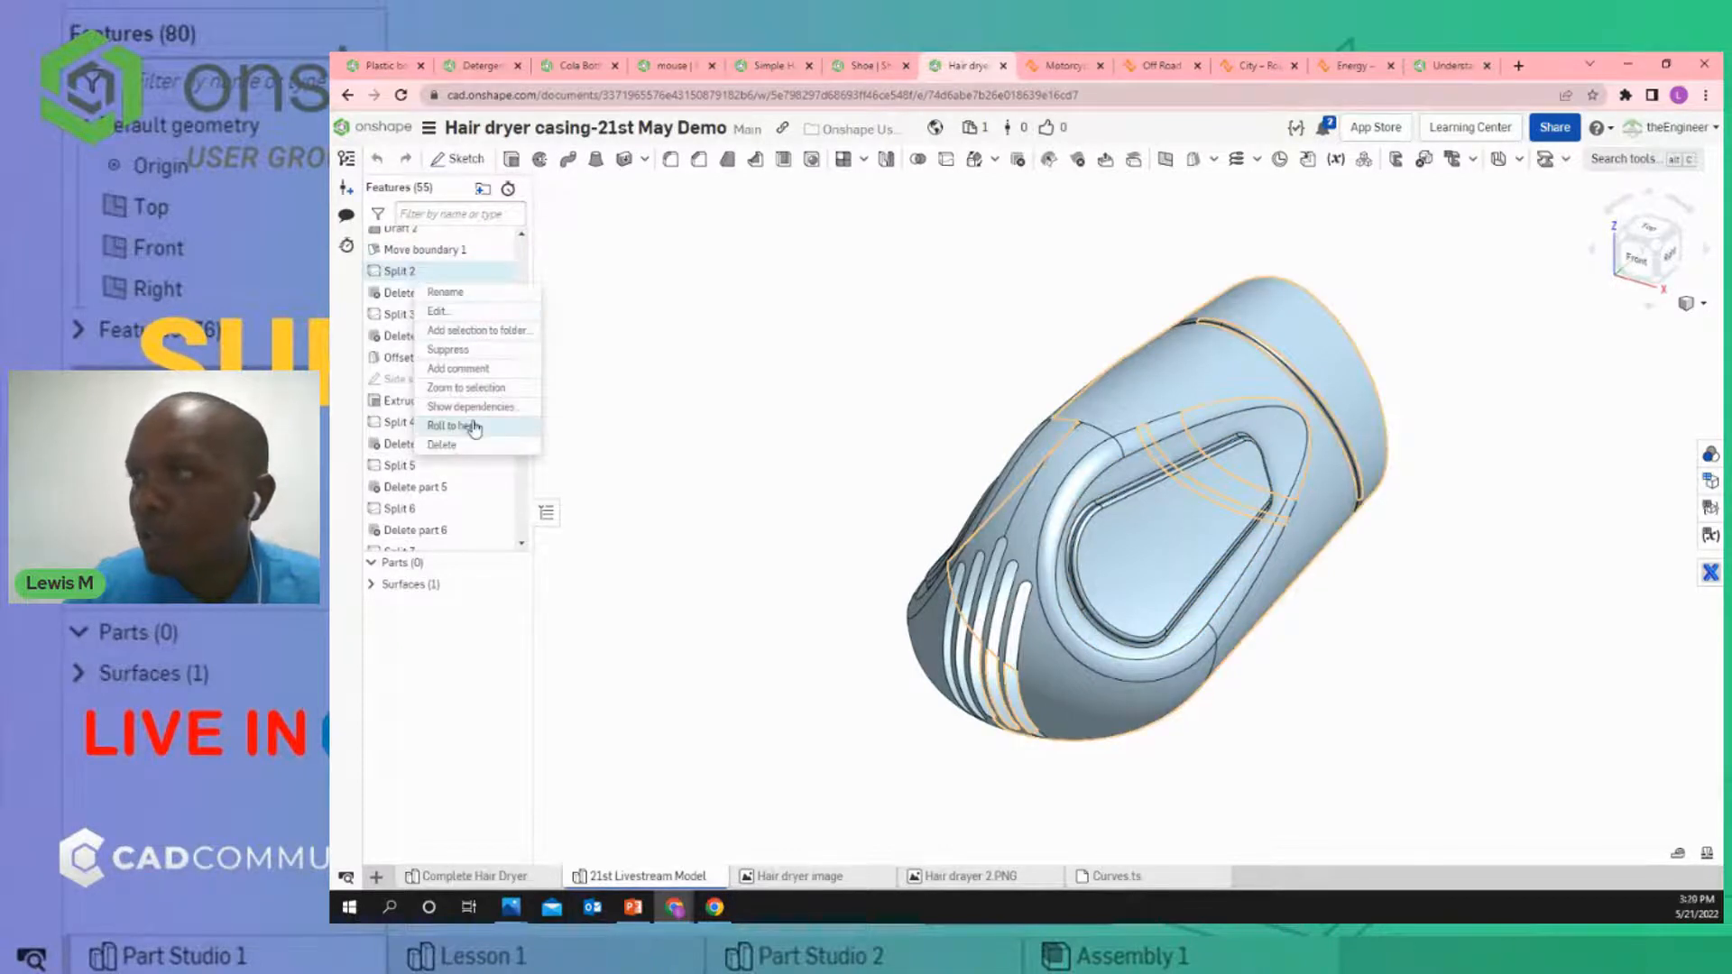
pyautogui.click(474, 425)
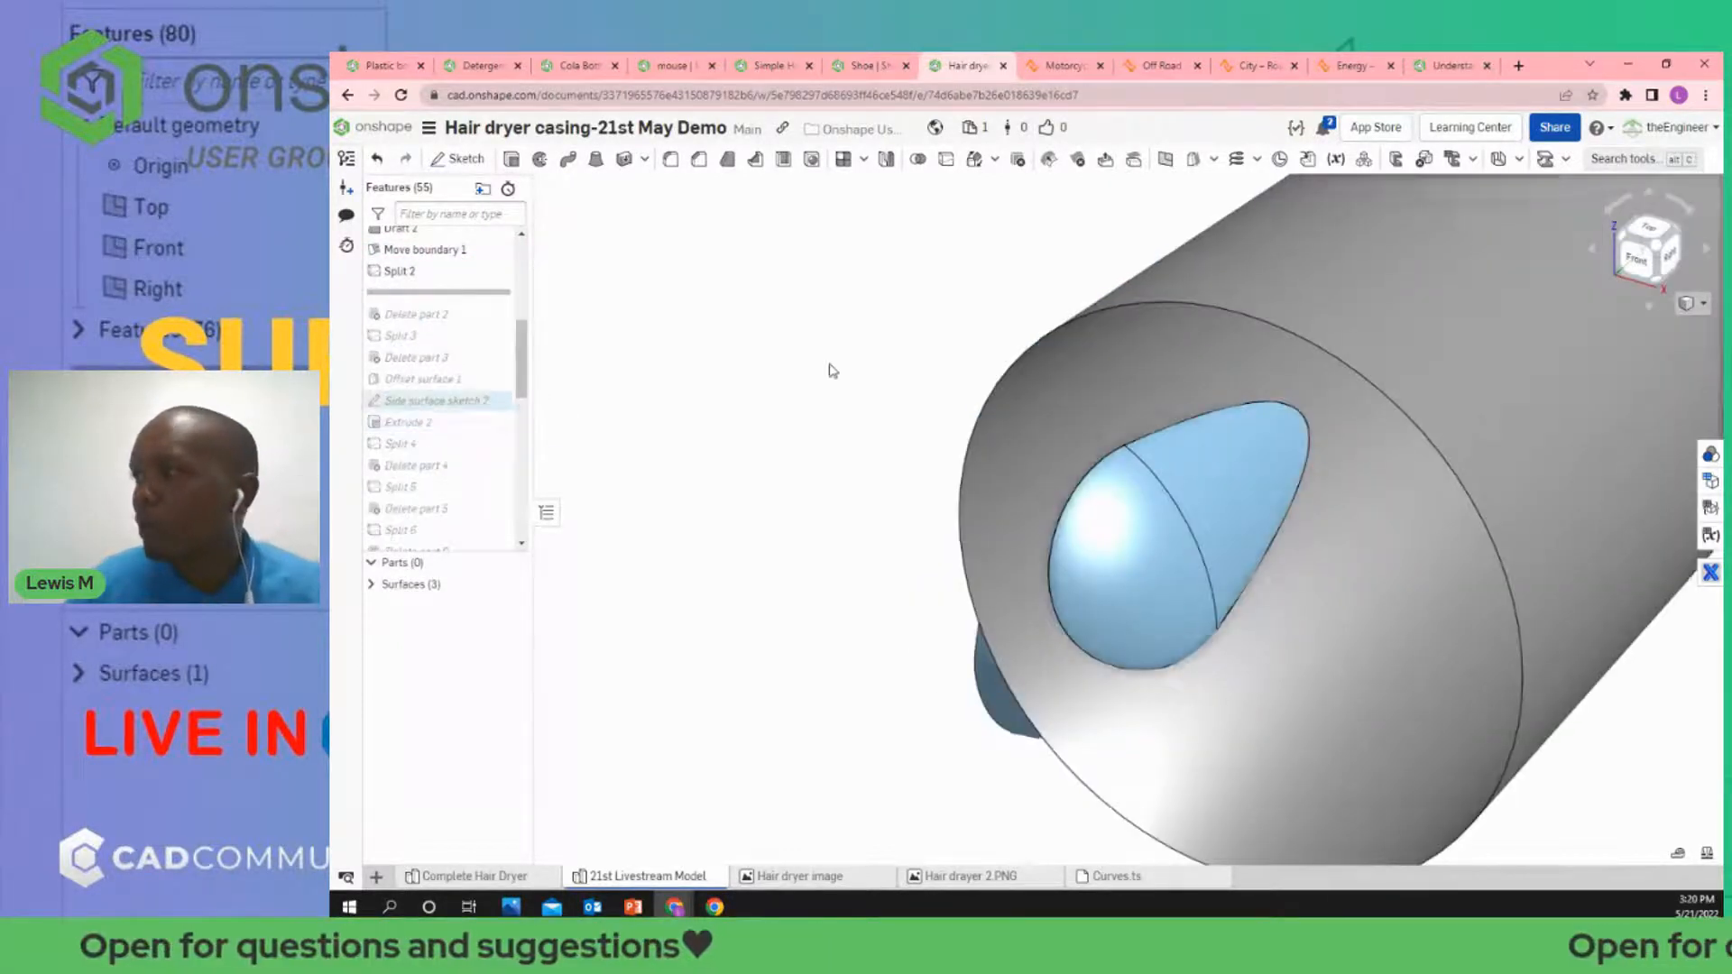
# Roll the feature history forward through Delete part 2 to Split 3.
pyautogui.rightClick(436, 315)
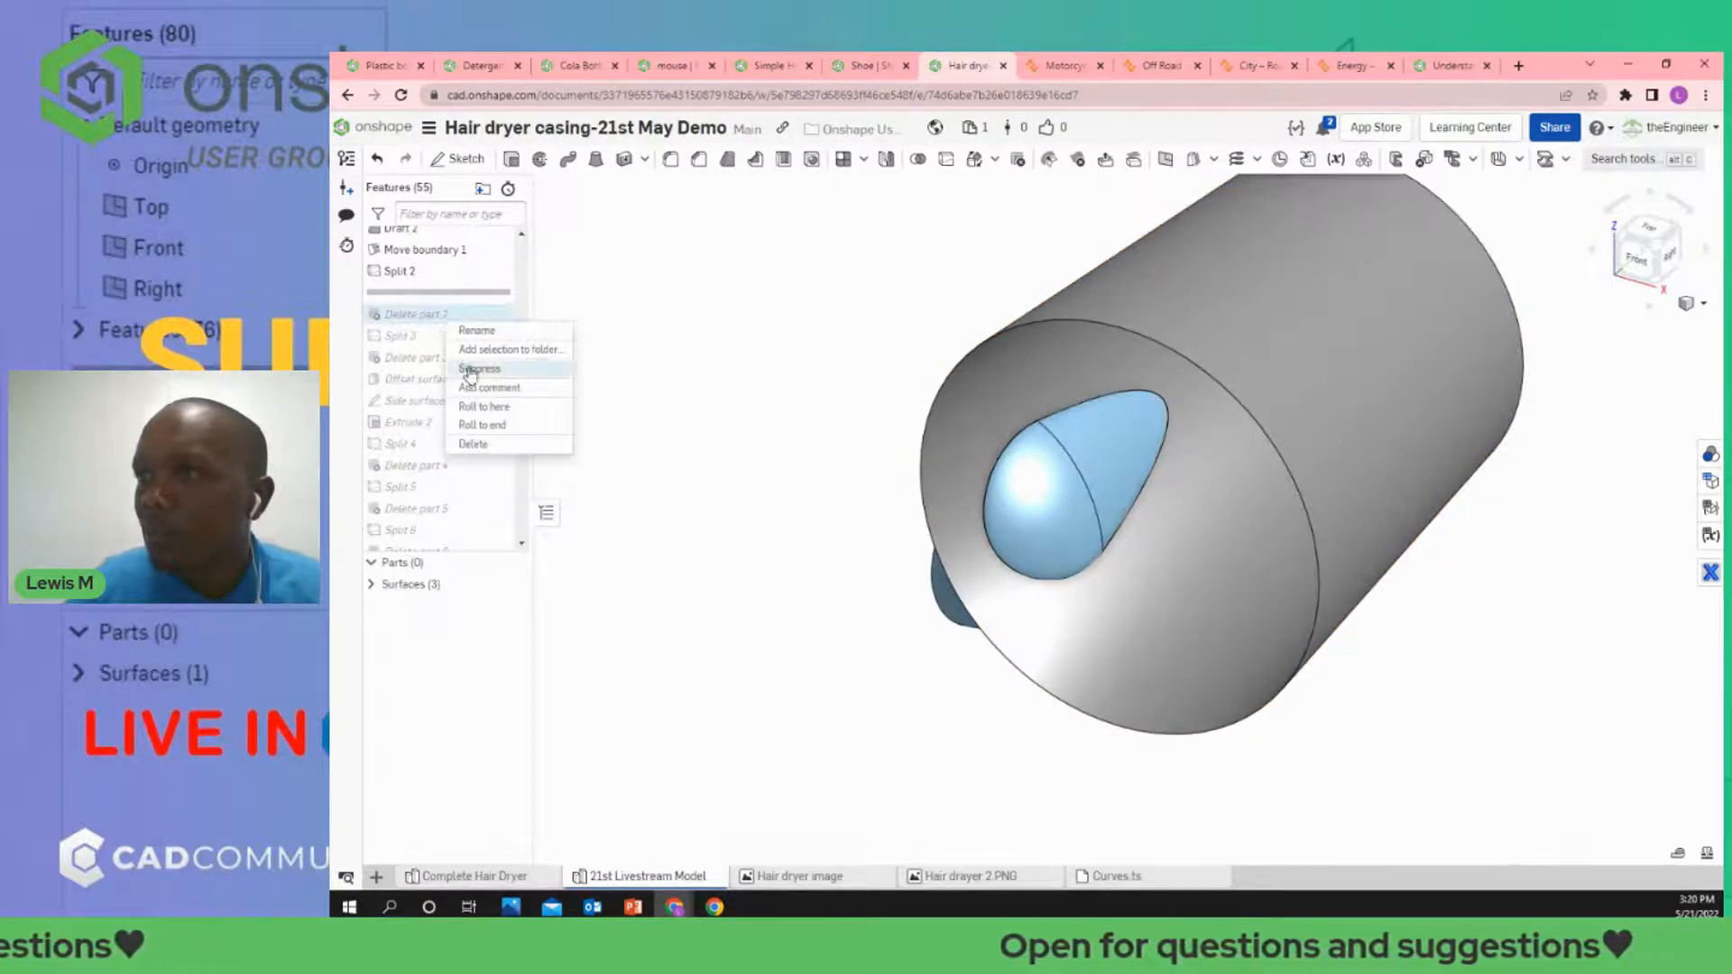
pyautogui.click(484, 408)
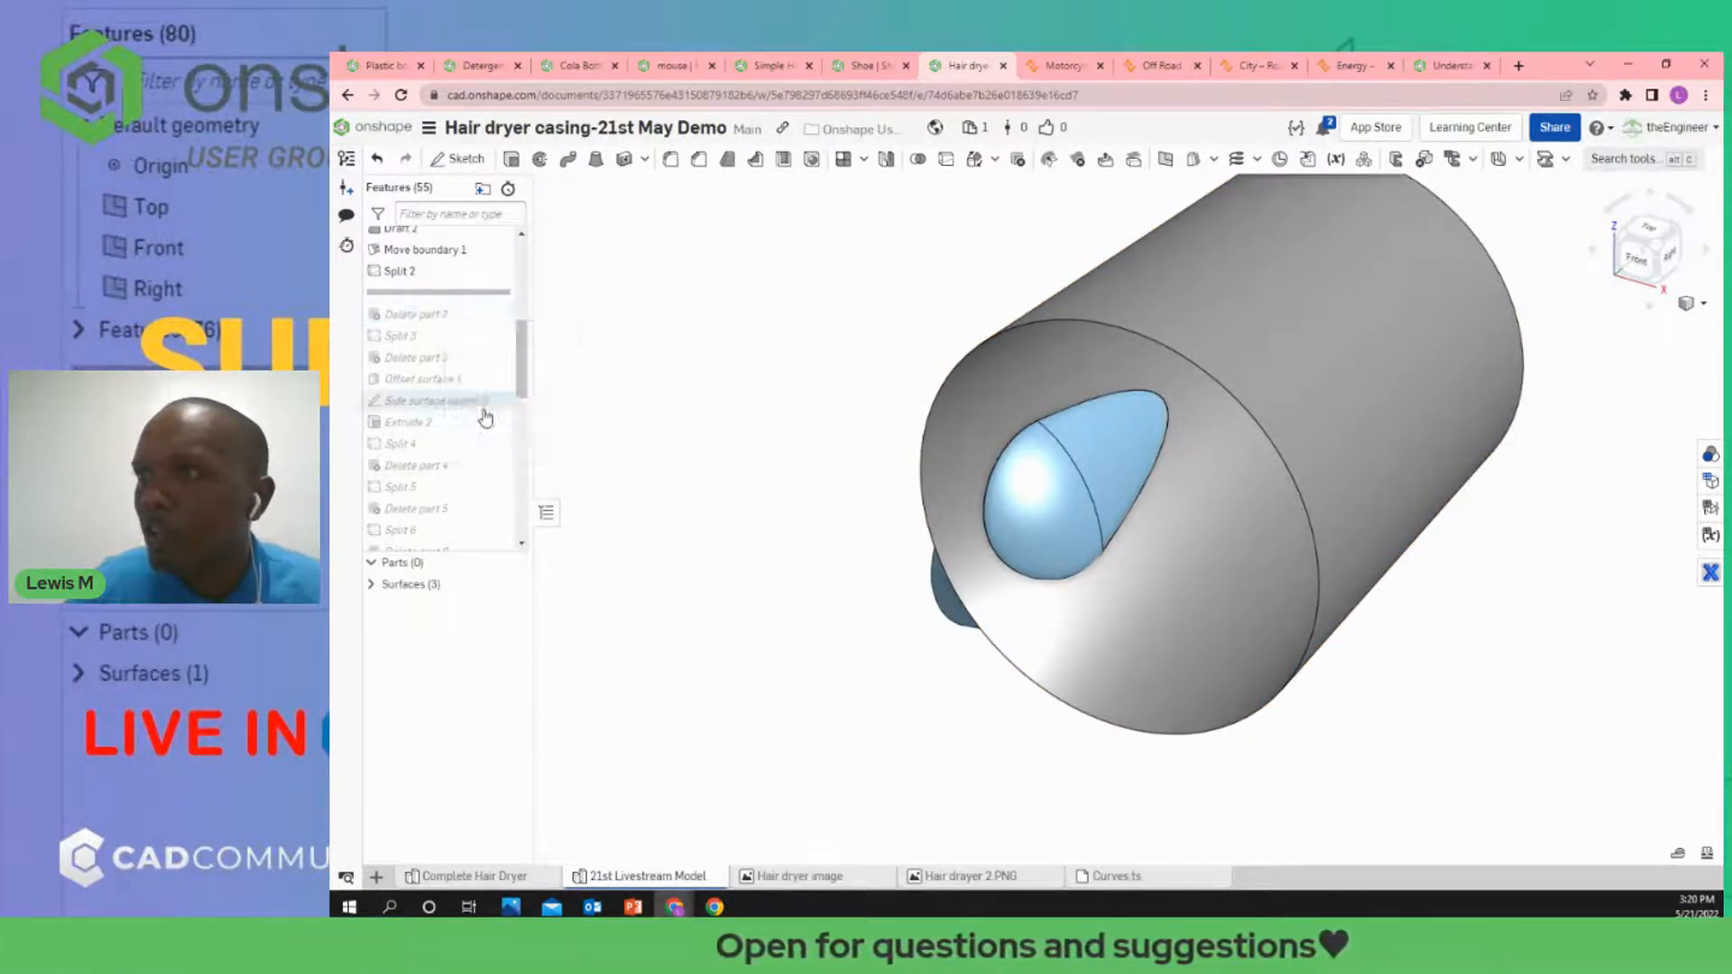
pyautogui.rightClick(419, 348)
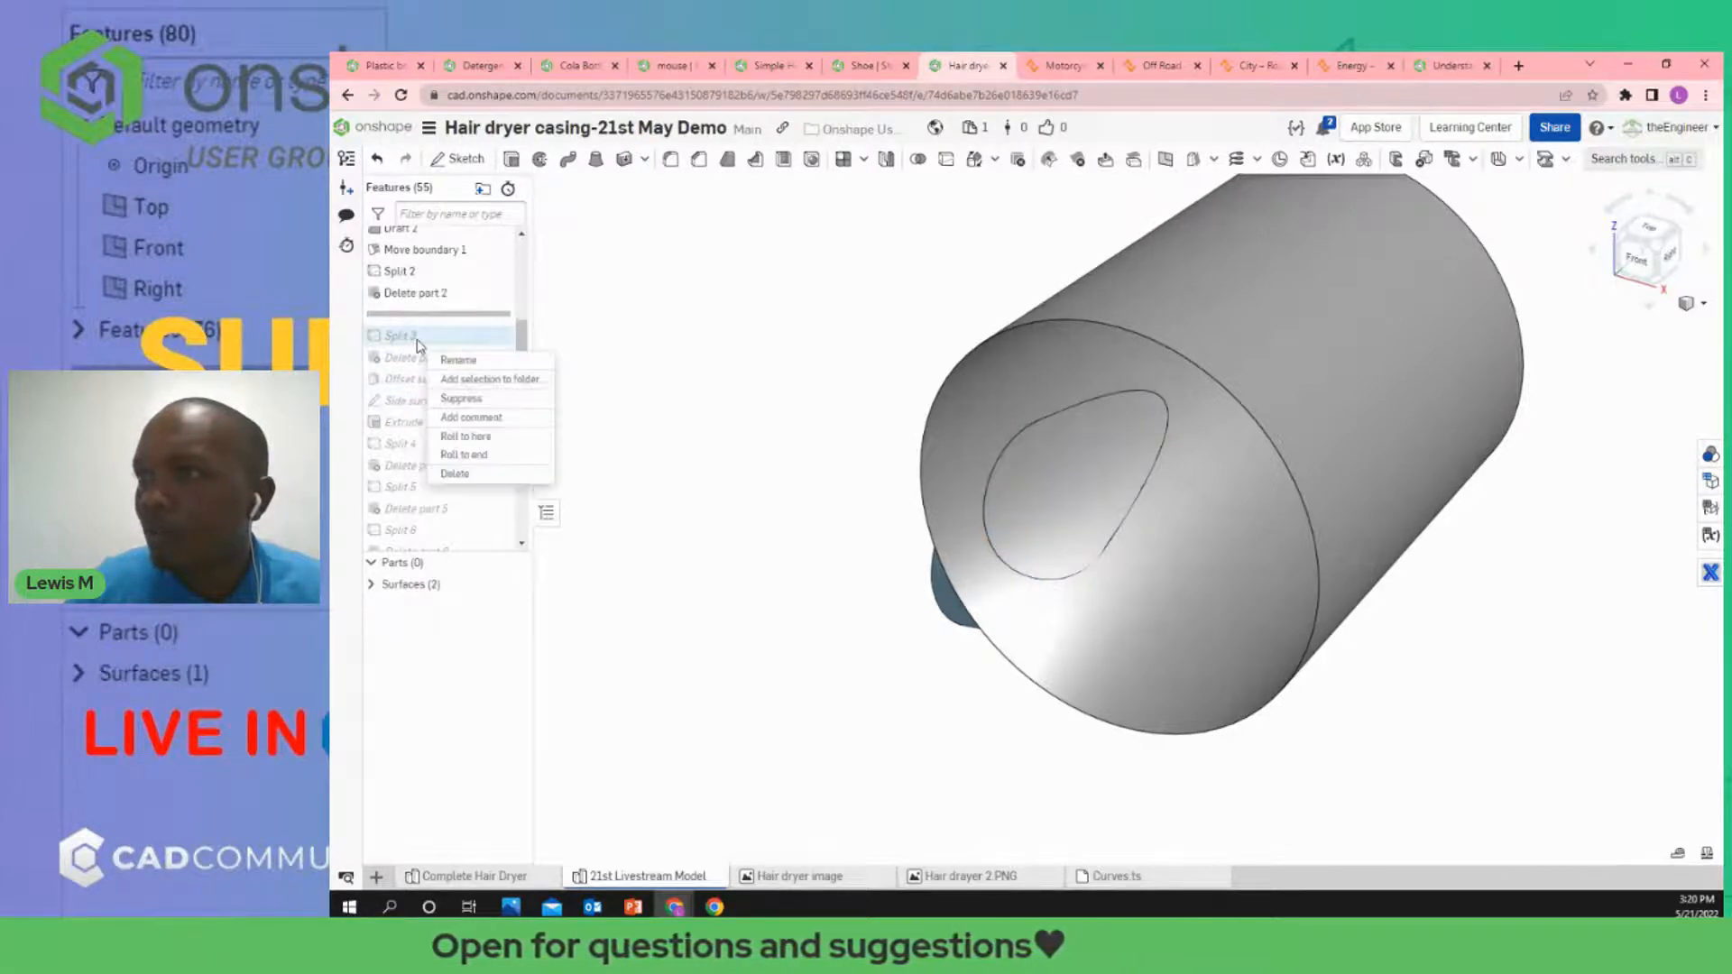
pyautogui.click(472, 439)
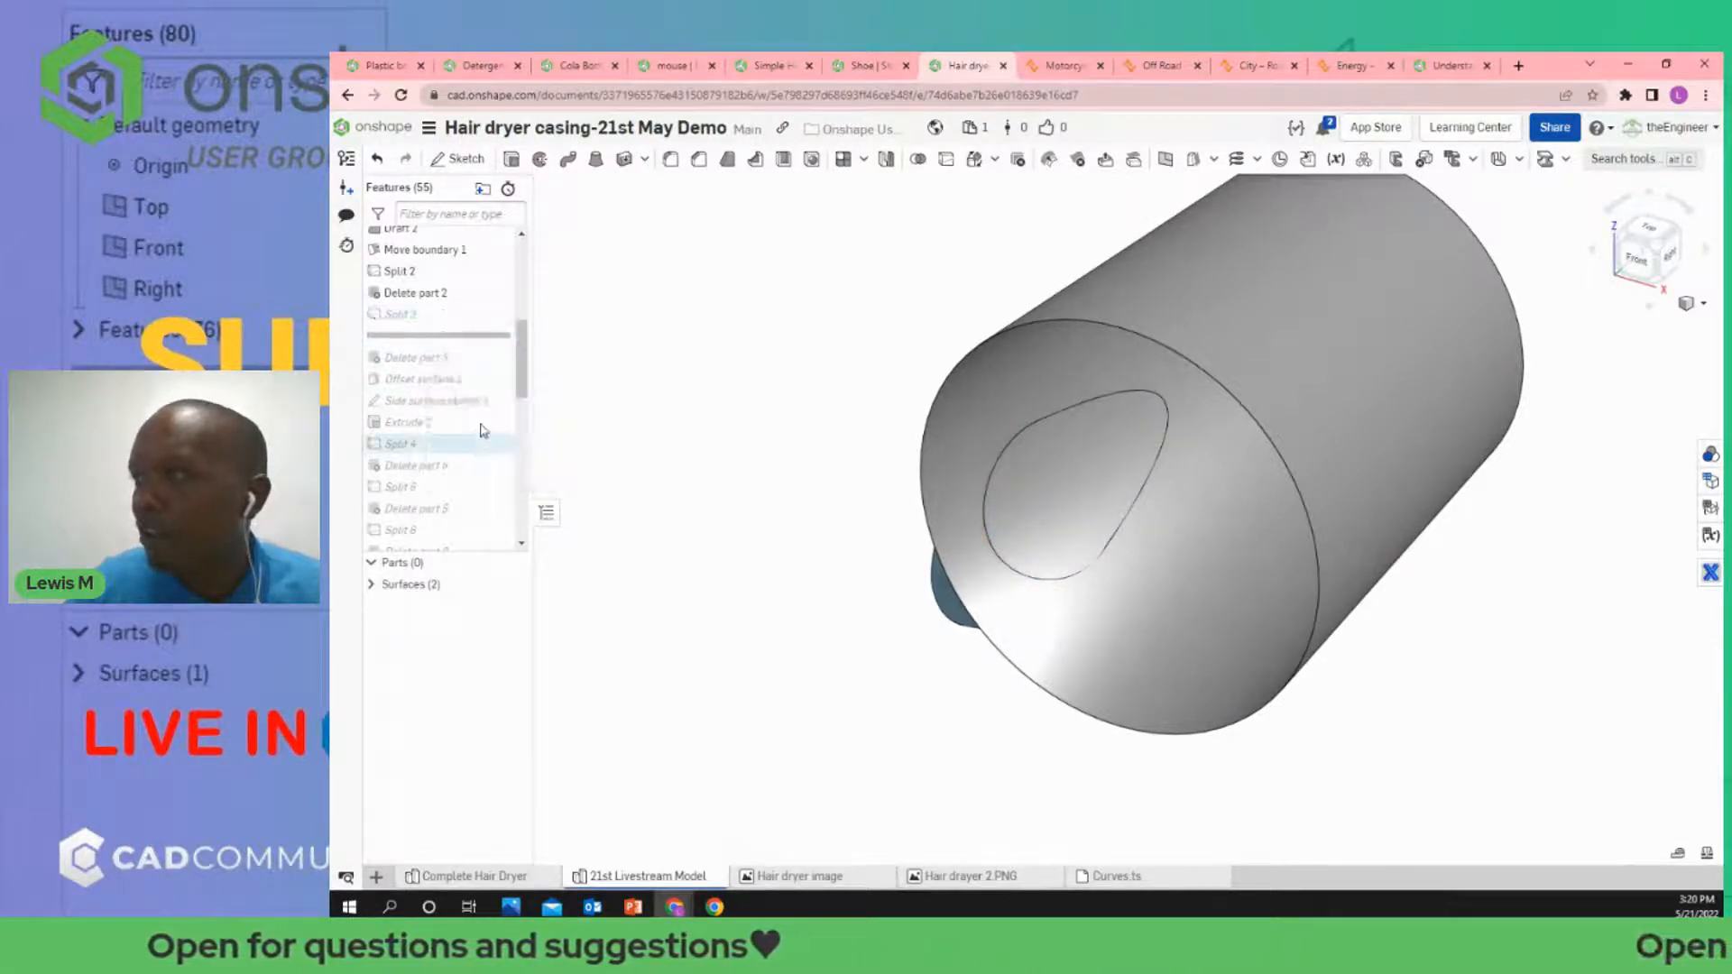
# Expand the surfaces list and hide Surface 2 and Surface 3, leaving only Surface 1 with its teardrop opening displayed.
pyautogui.click(1088, 377)
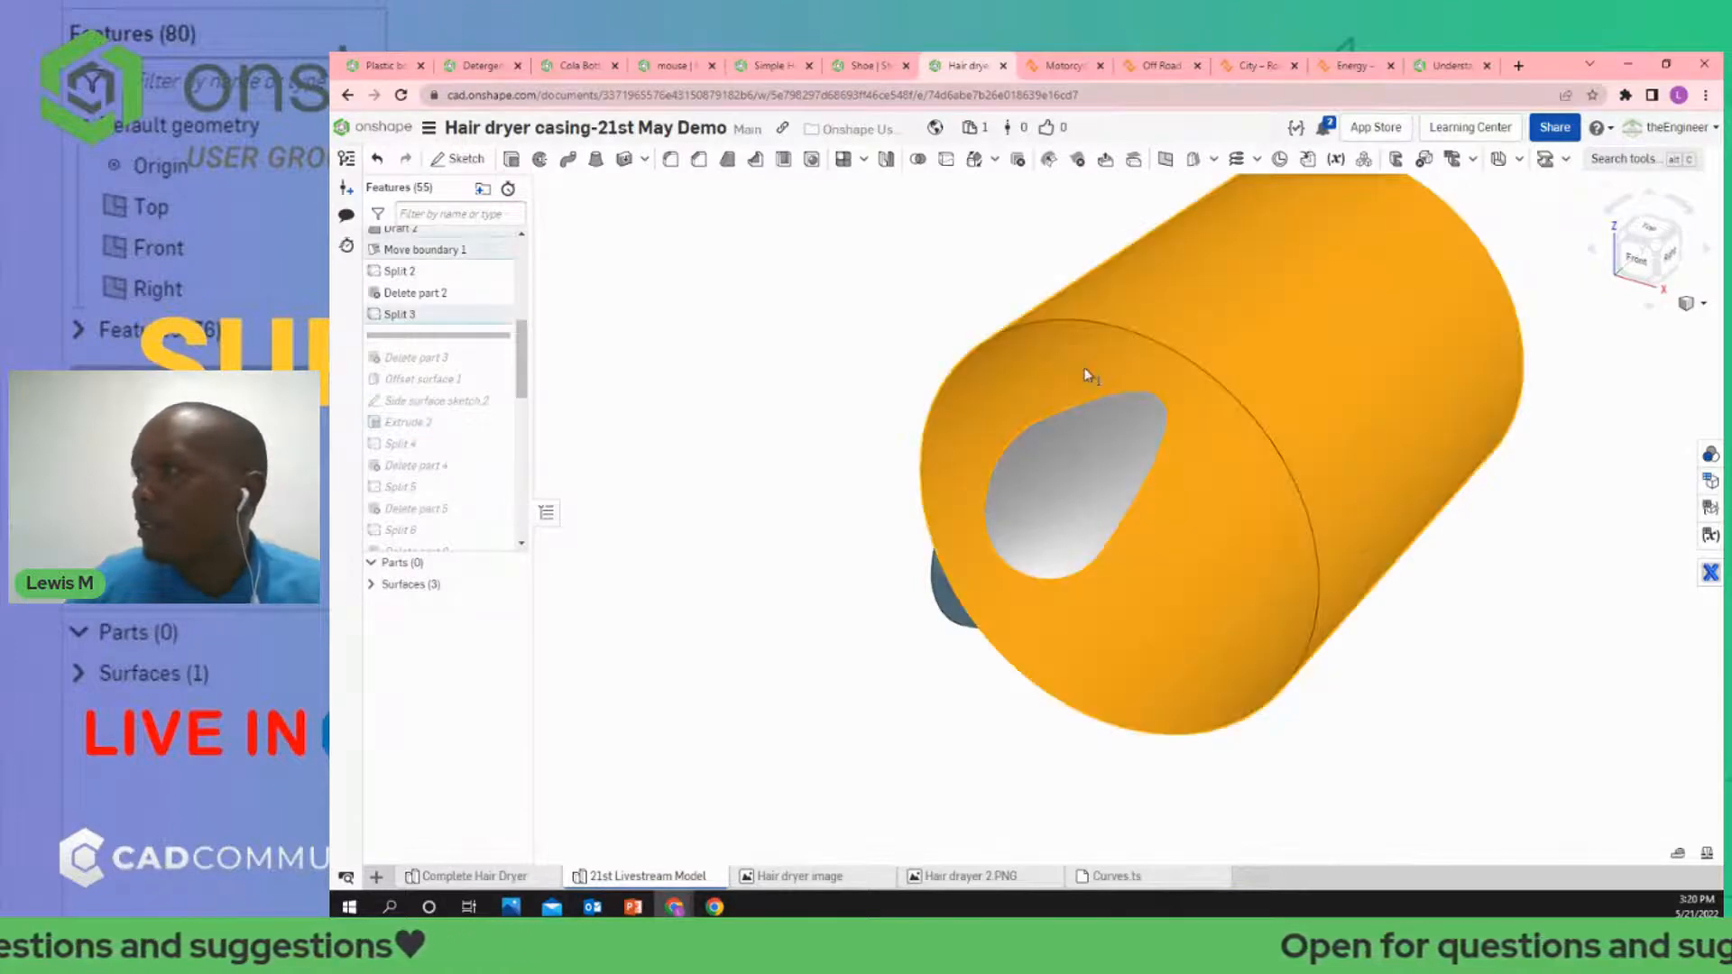
pyautogui.click(370, 585)
pyautogui.click(512, 652)
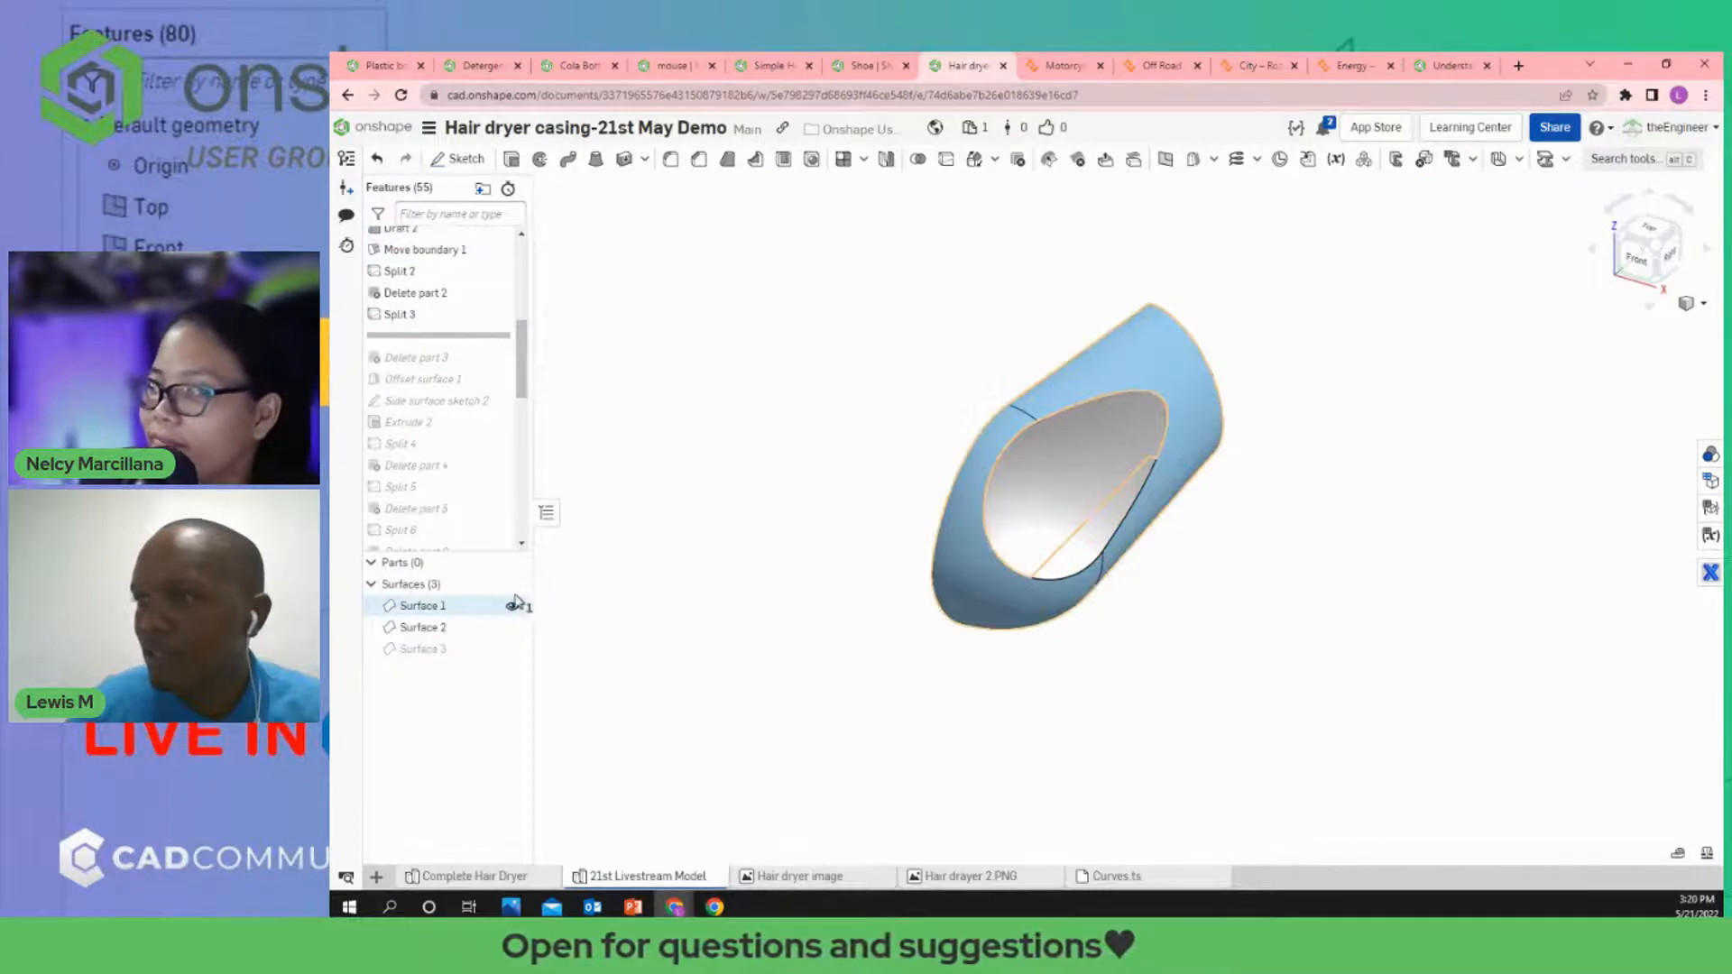
pyautogui.click(513, 626)
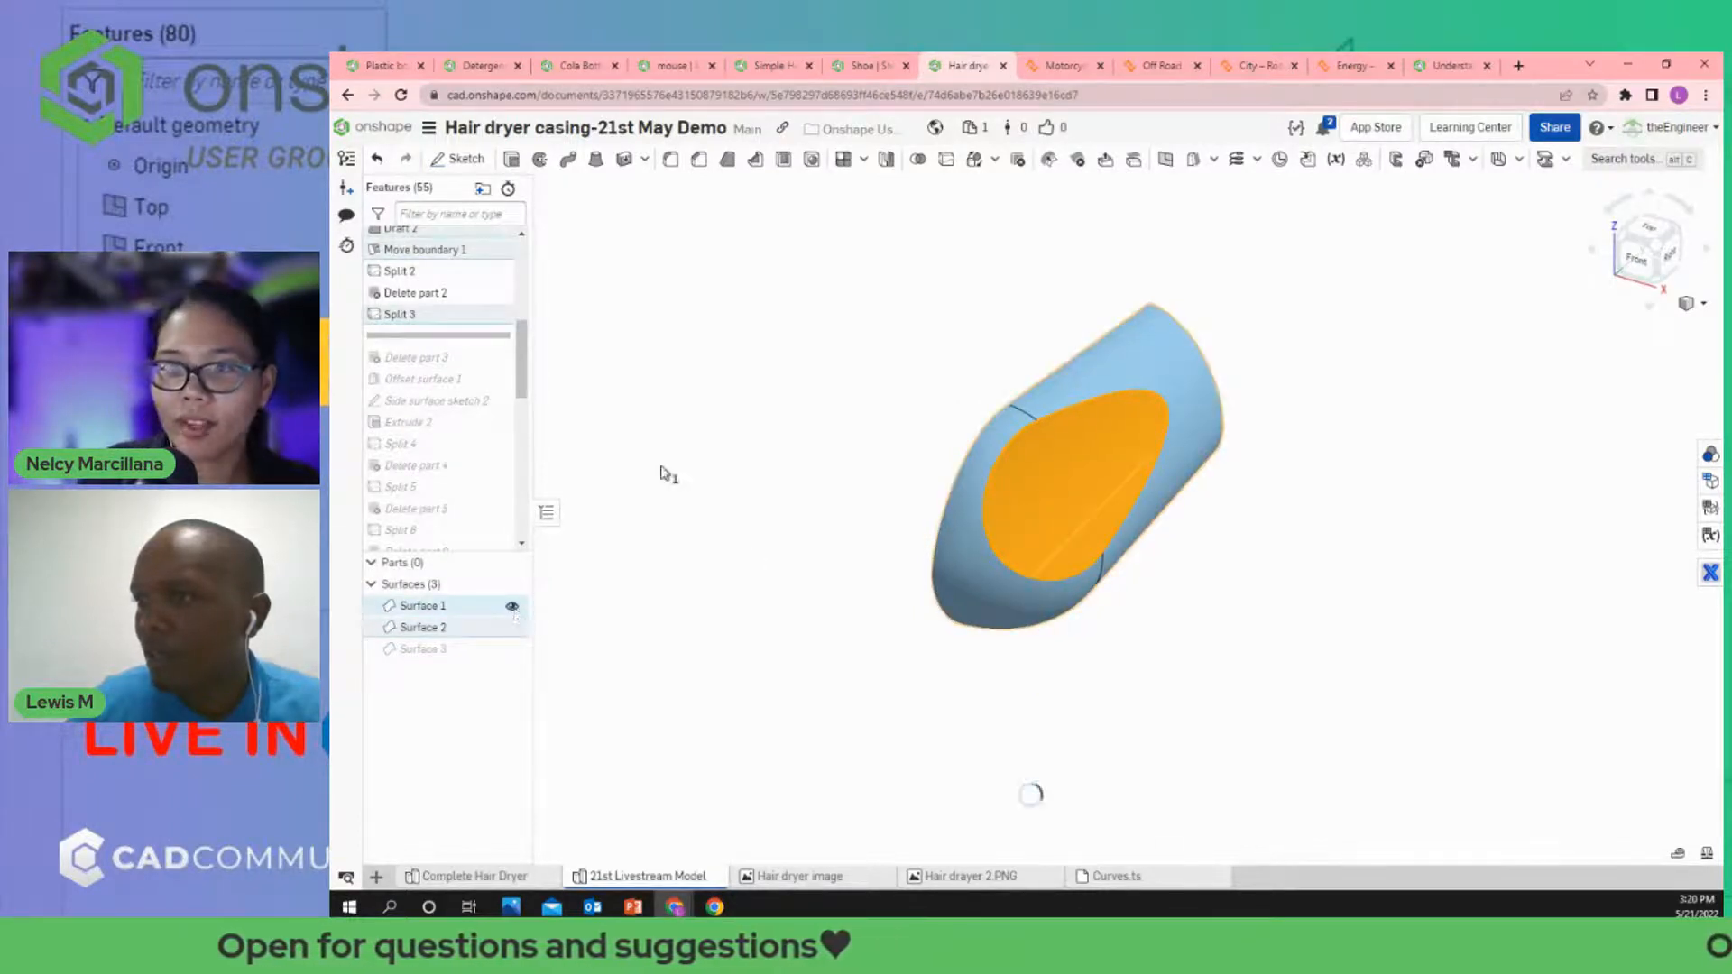
pyautogui.click(688, 455)
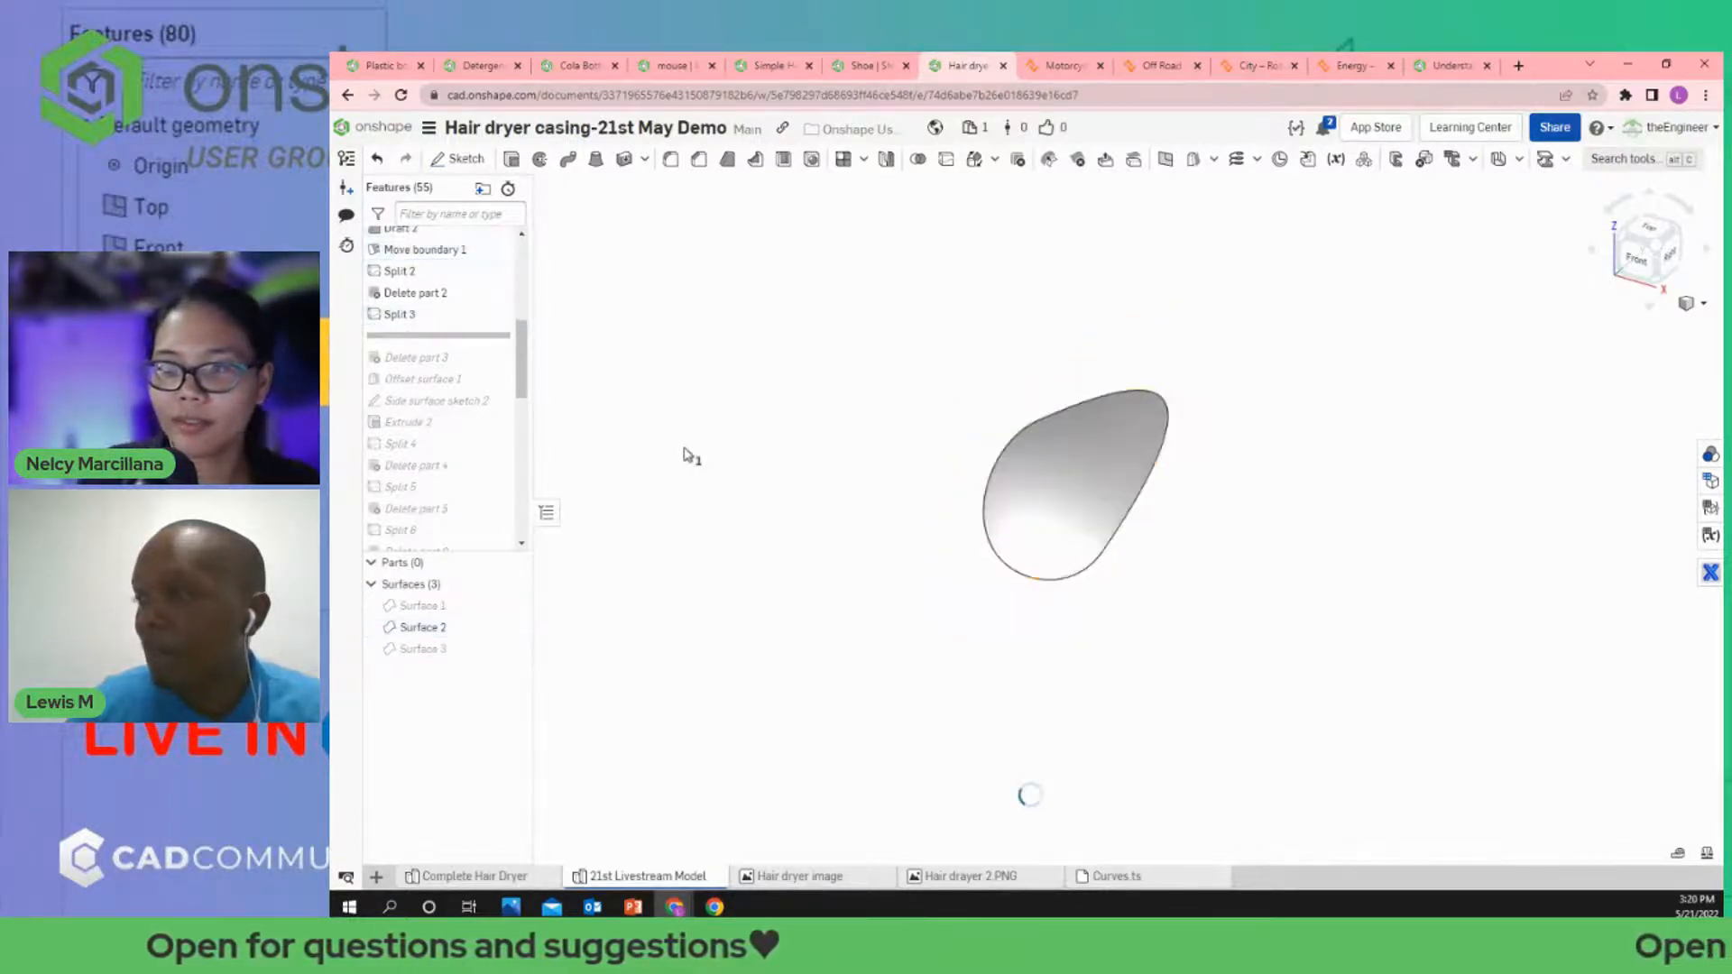
pyautogui.click(510, 608)
pyautogui.click(511, 627)
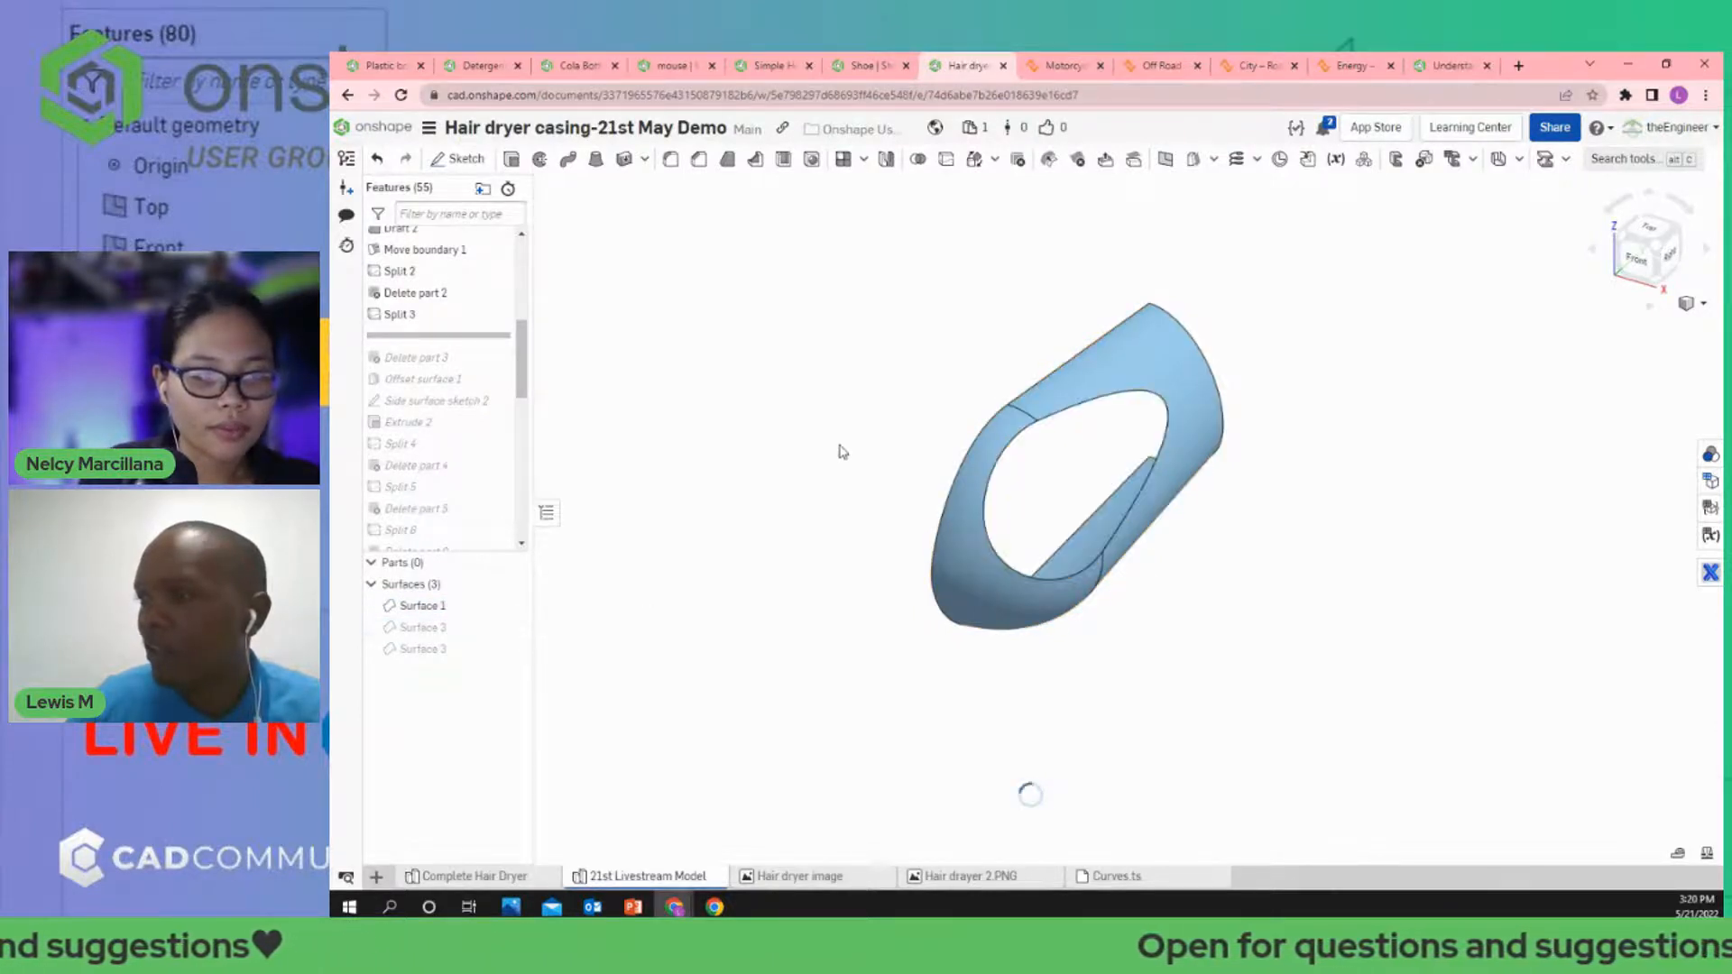
pyautogui.scroll(2, 1148, 433)
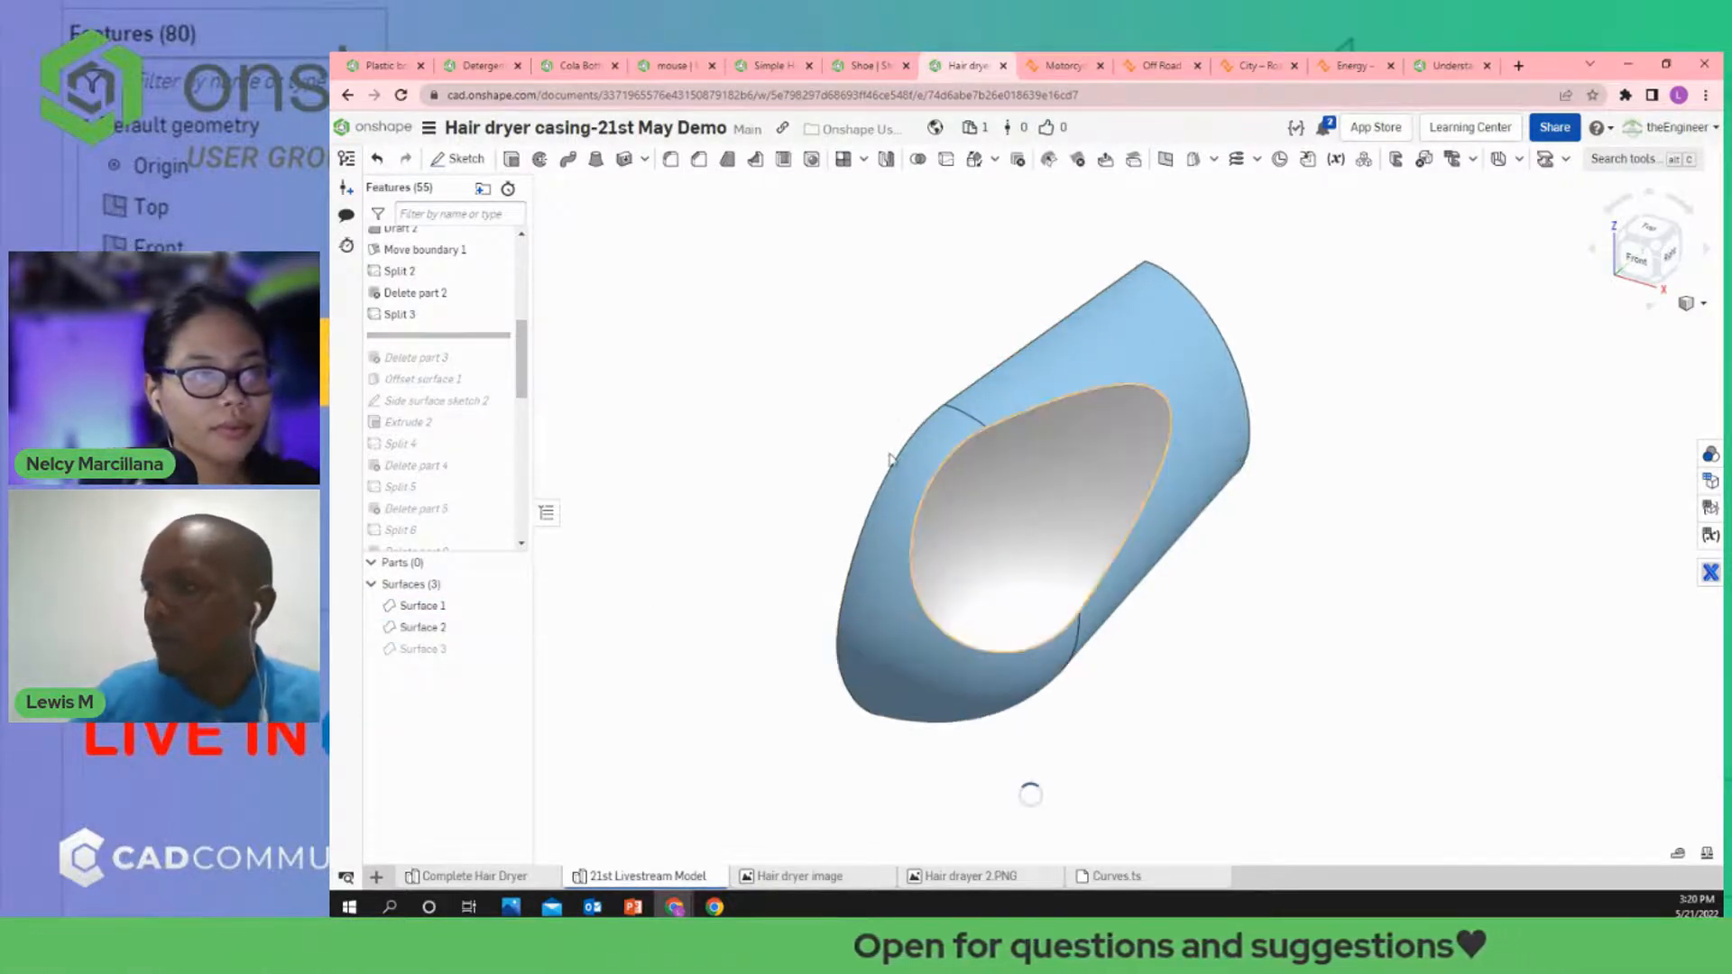
pyautogui.click(511, 627)
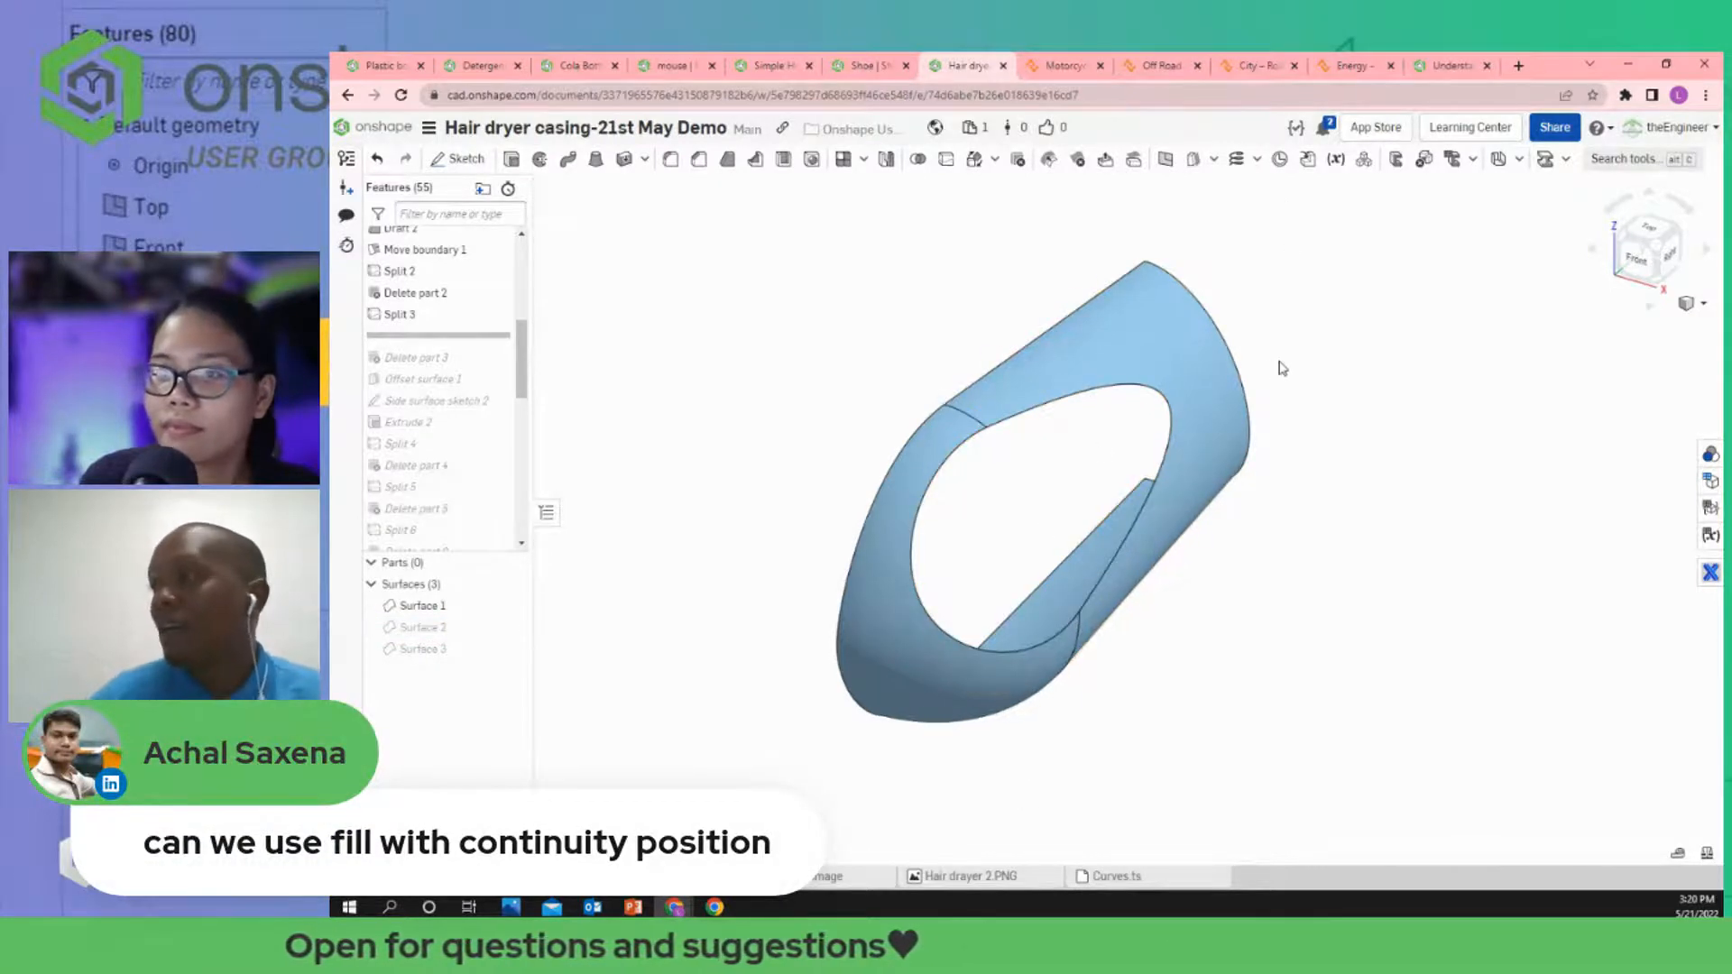
# Try to fill Surface 1's teardrop opening from its two boundary edges with Position continuity, and clear the selected edges.
pyautogui.moveTo(1282, 368)
pyautogui.mouseDown(button='right')
pyautogui.moveTo(1282, 305)
pyautogui.moveTo(1290, 362)
pyautogui.moveTo(1296, 340)
pyautogui.mouseUp(button='right')
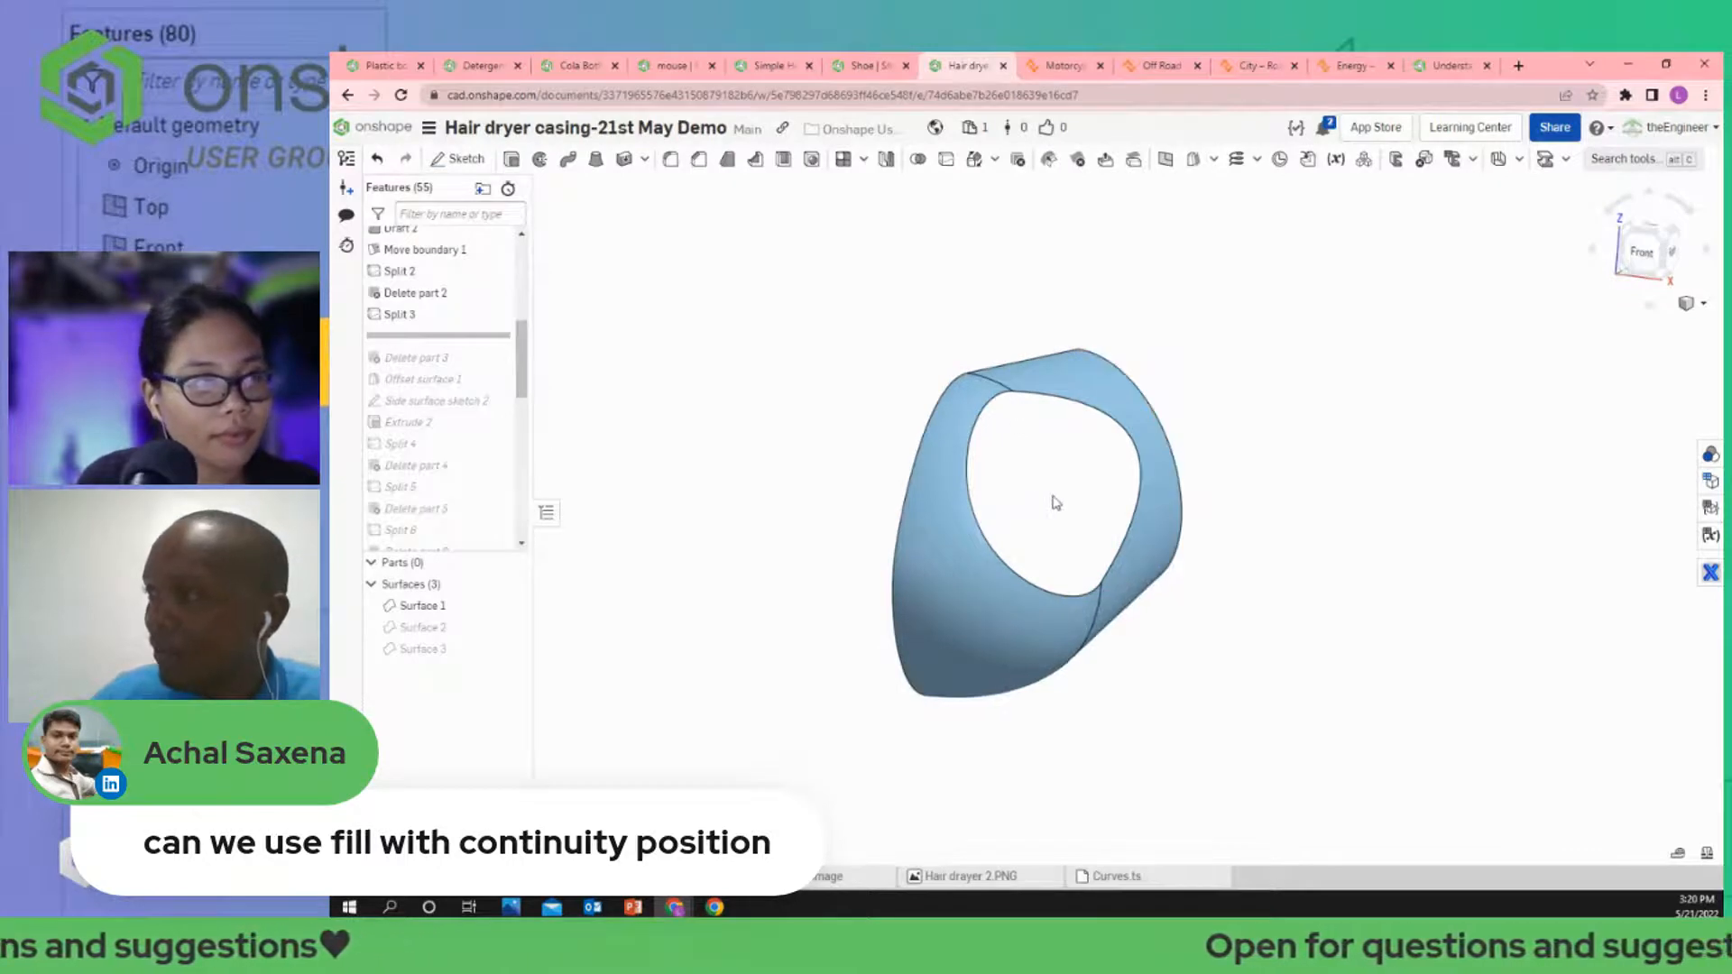
pyautogui.moveTo(1056, 502); pyautogui.dragTo(1073, 495, button='right')
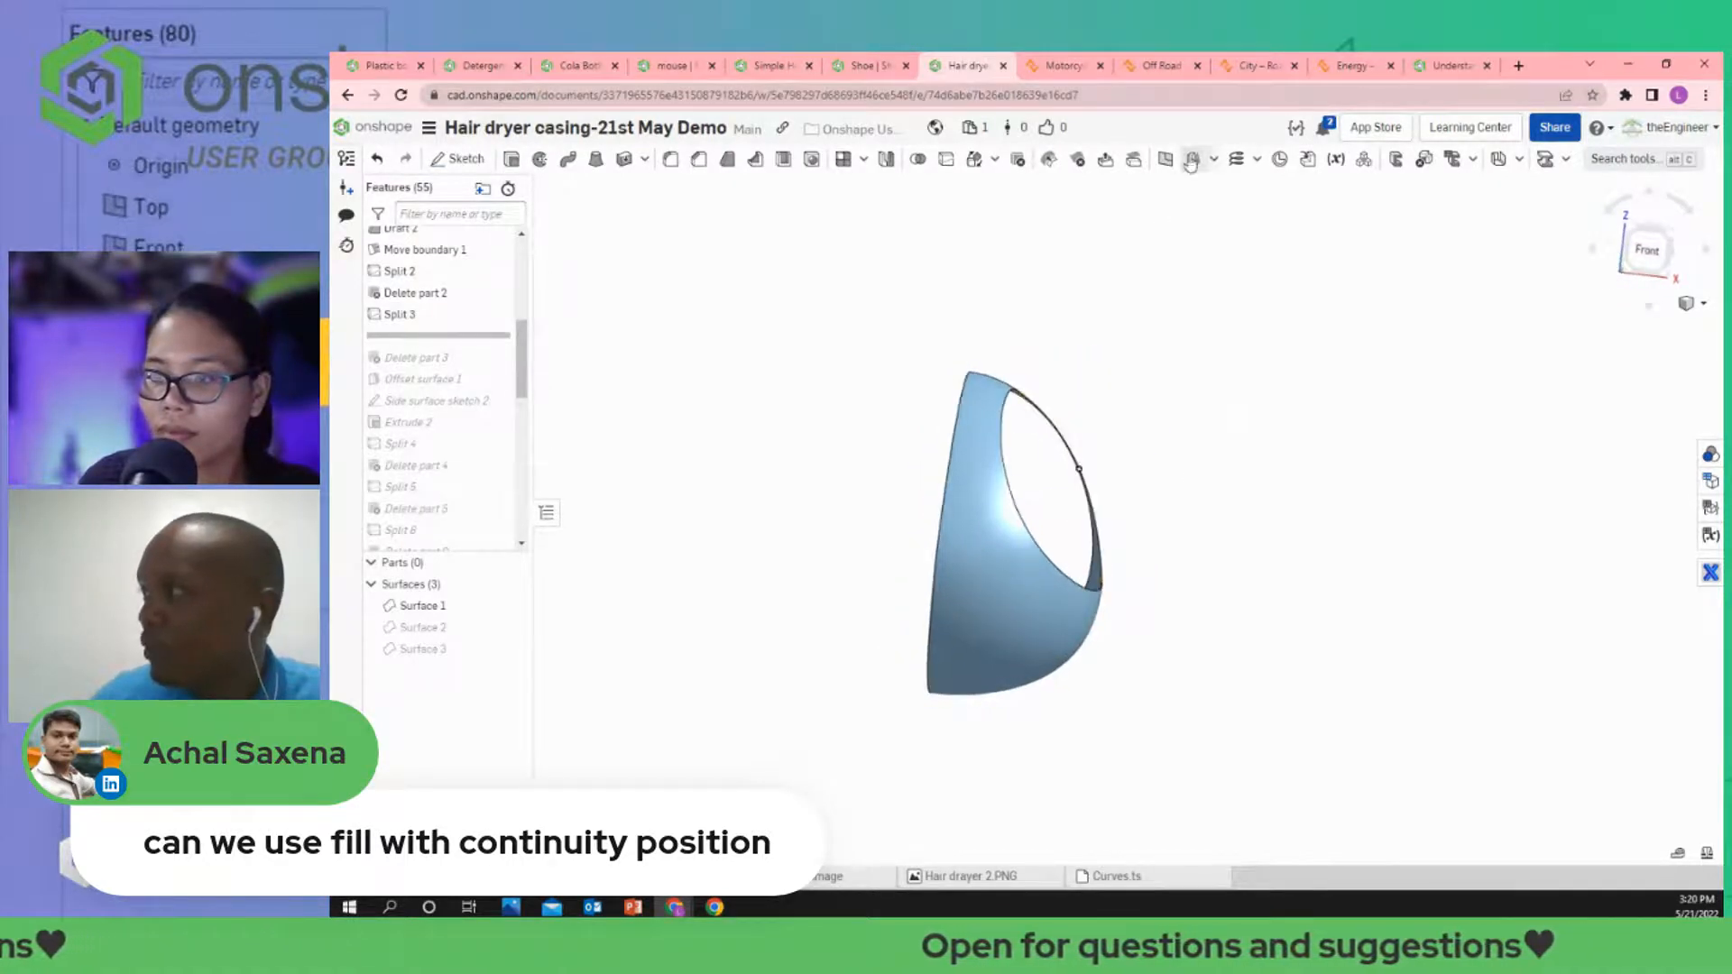
pyautogui.click(1215, 160)
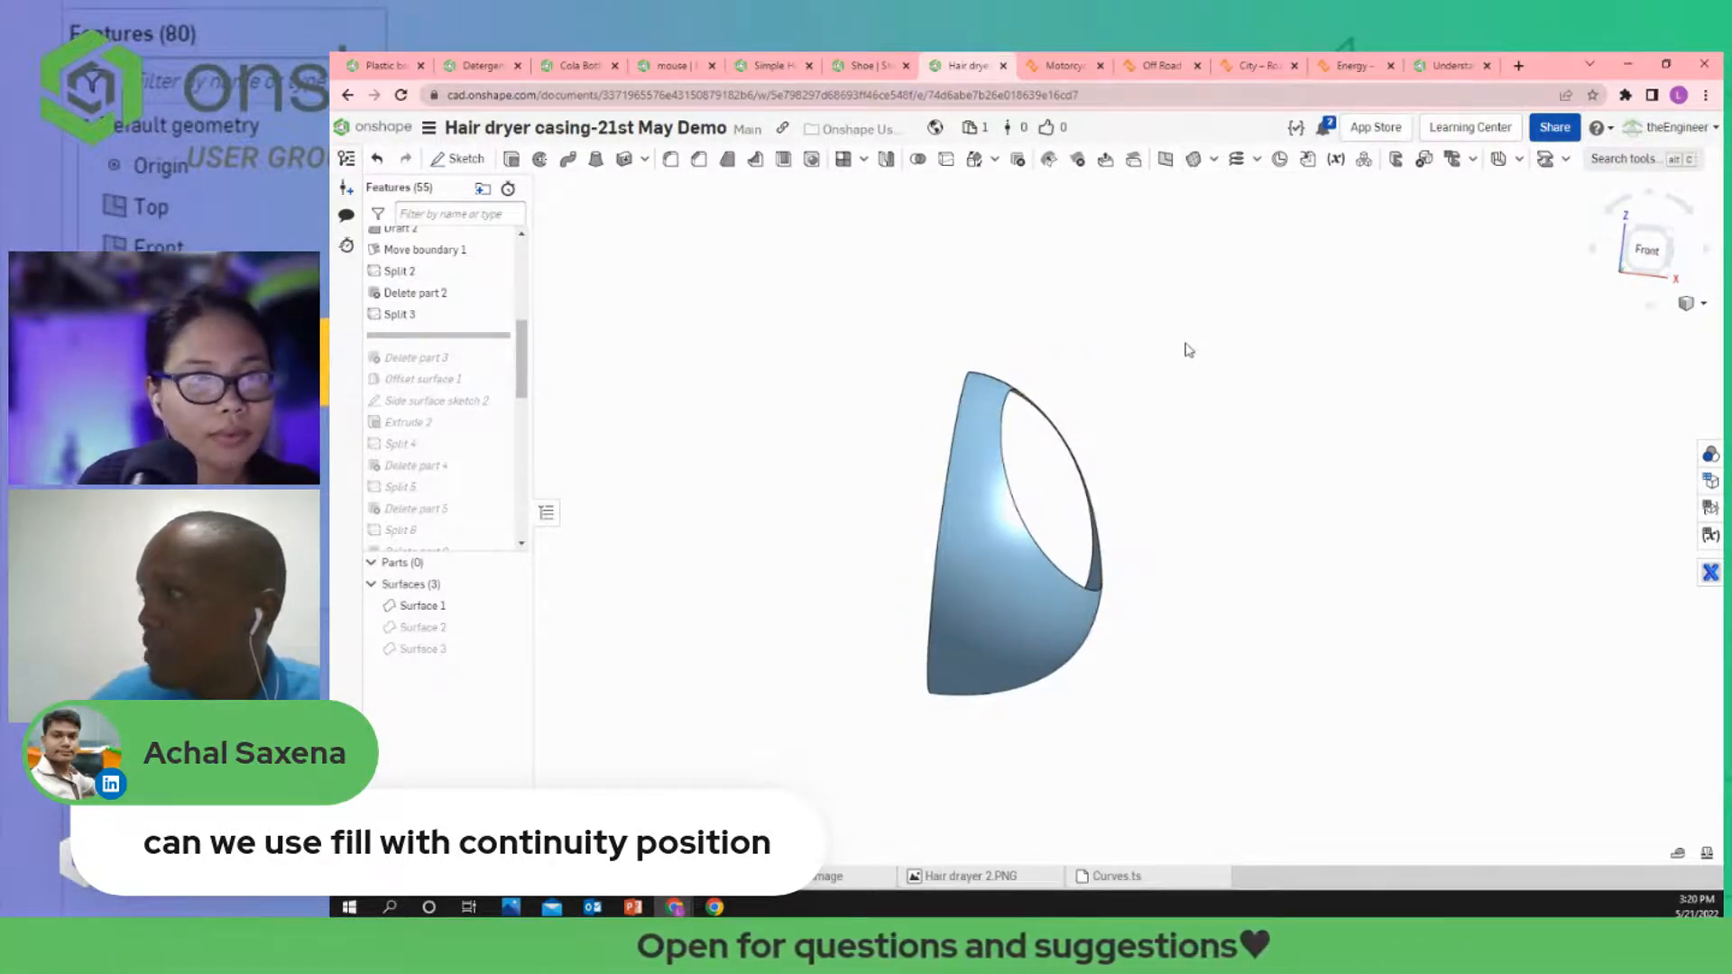
pyautogui.moveTo(1187, 348)
pyautogui.mouseDown(button='right')
pyautogui.moveTo(1164, 374)
pyautogui.moveTo(1161, 354)
pyautogui.mouseUp(button='right')
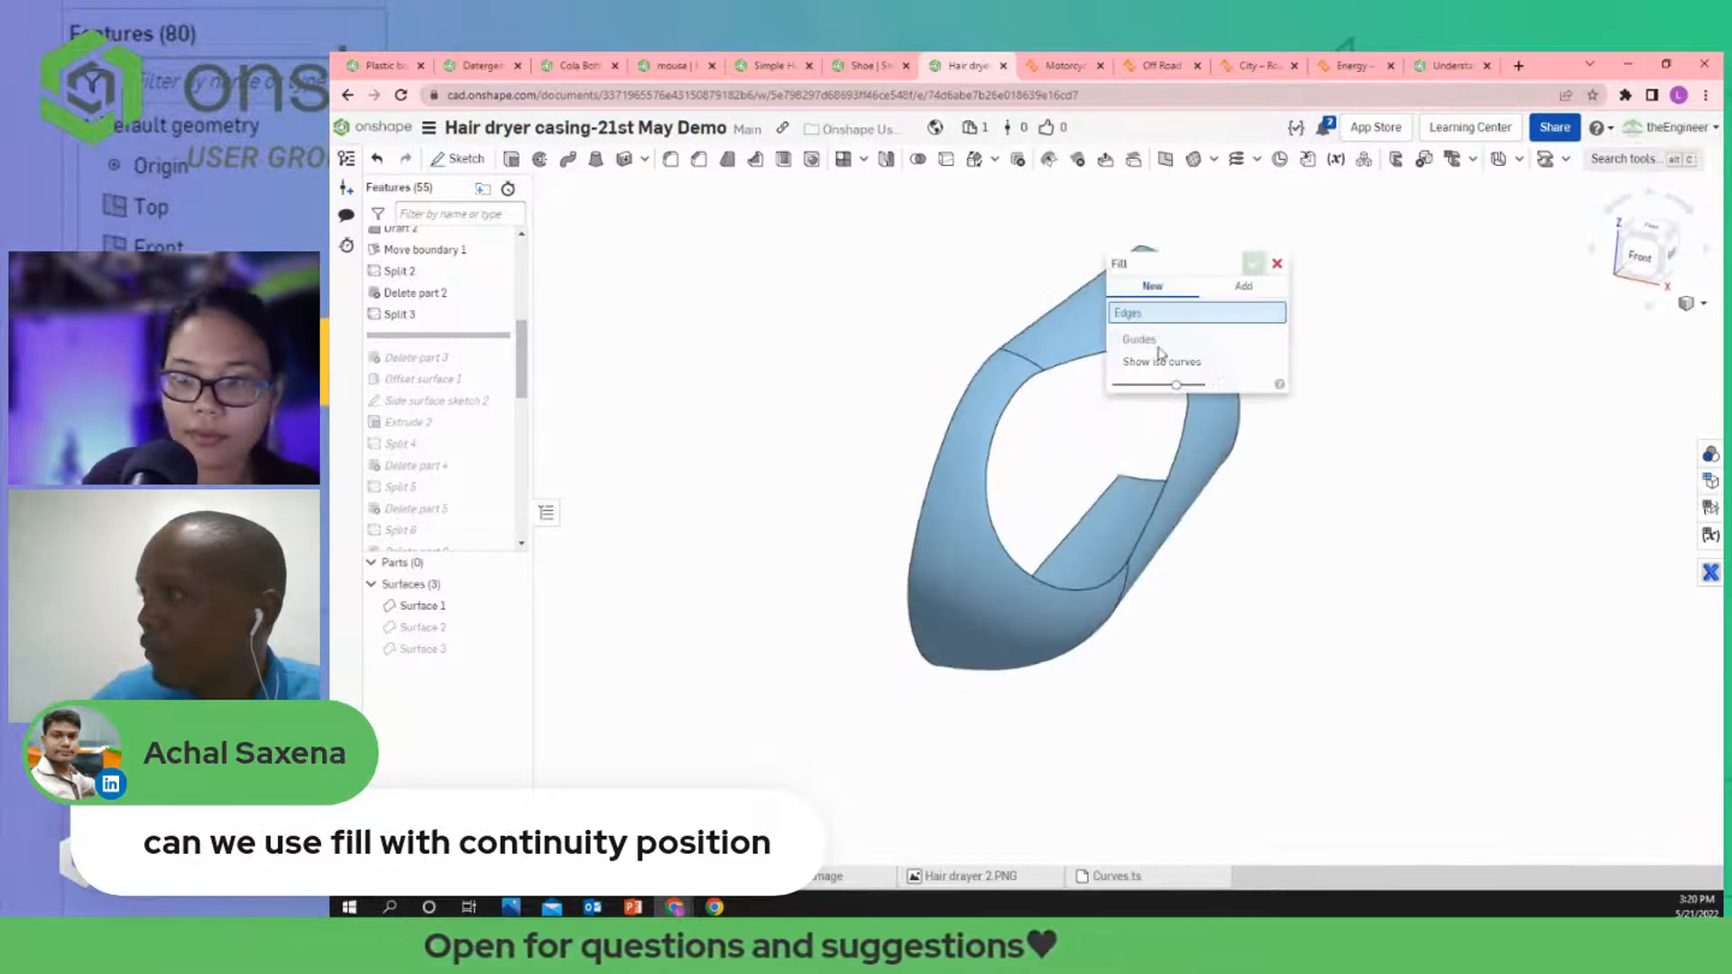
pyautogui.click(1063, 370)
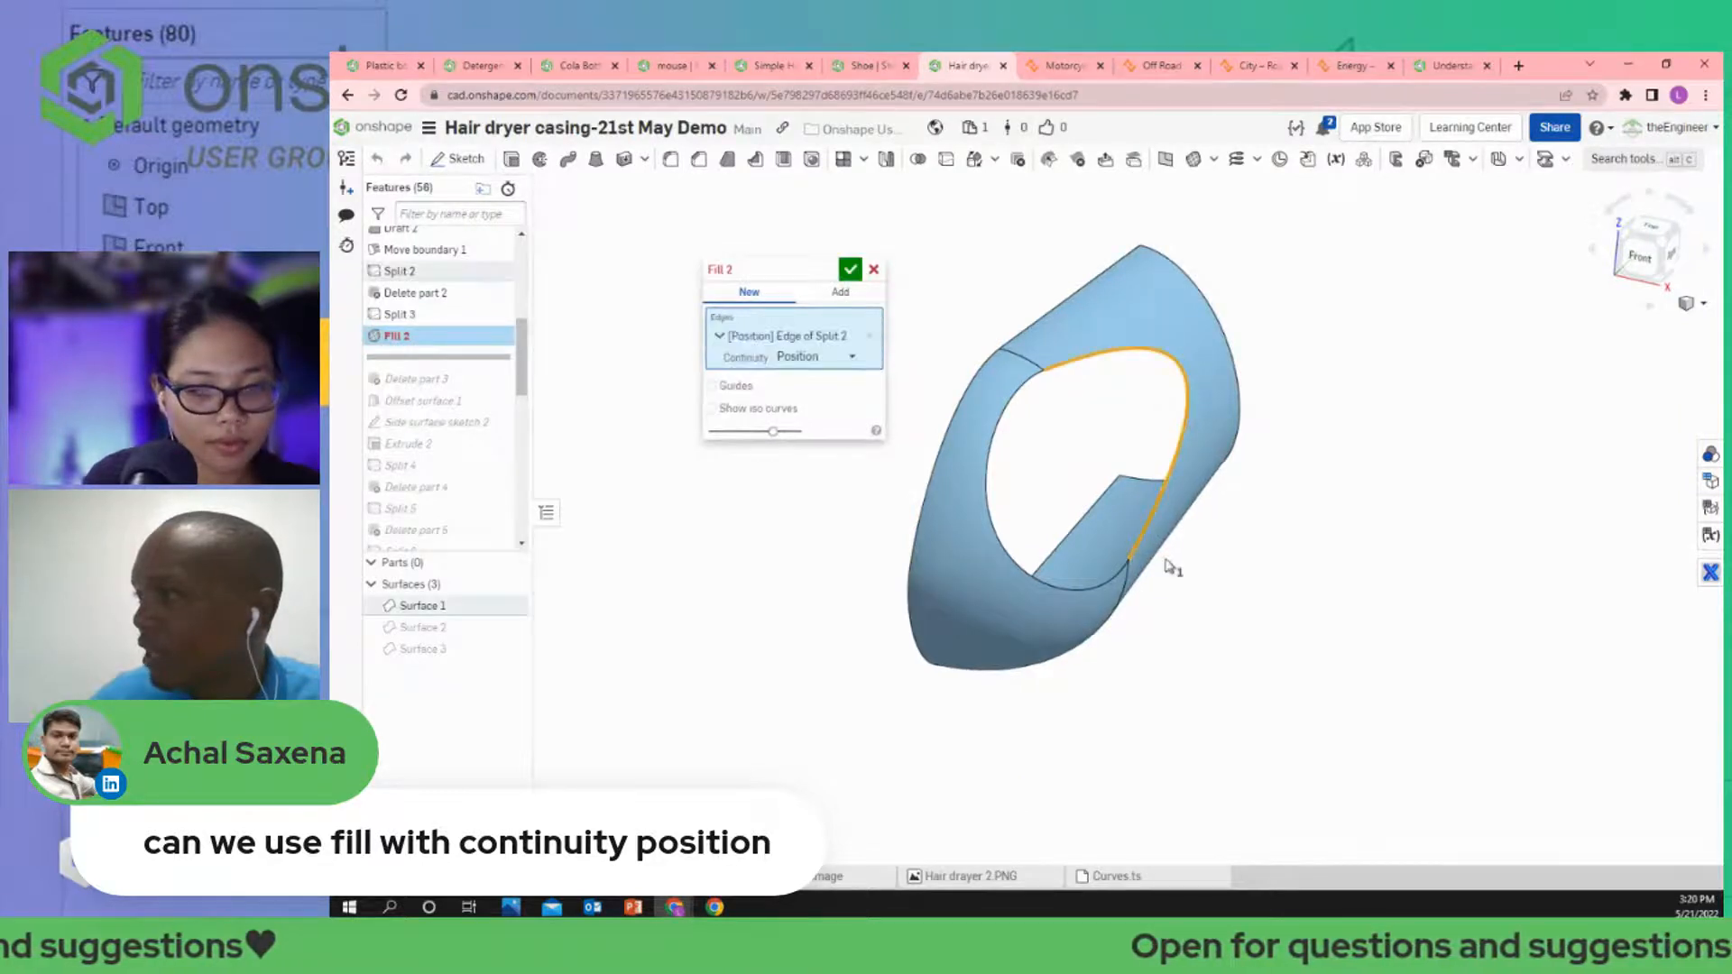
pyautogui.click(1082, 595)
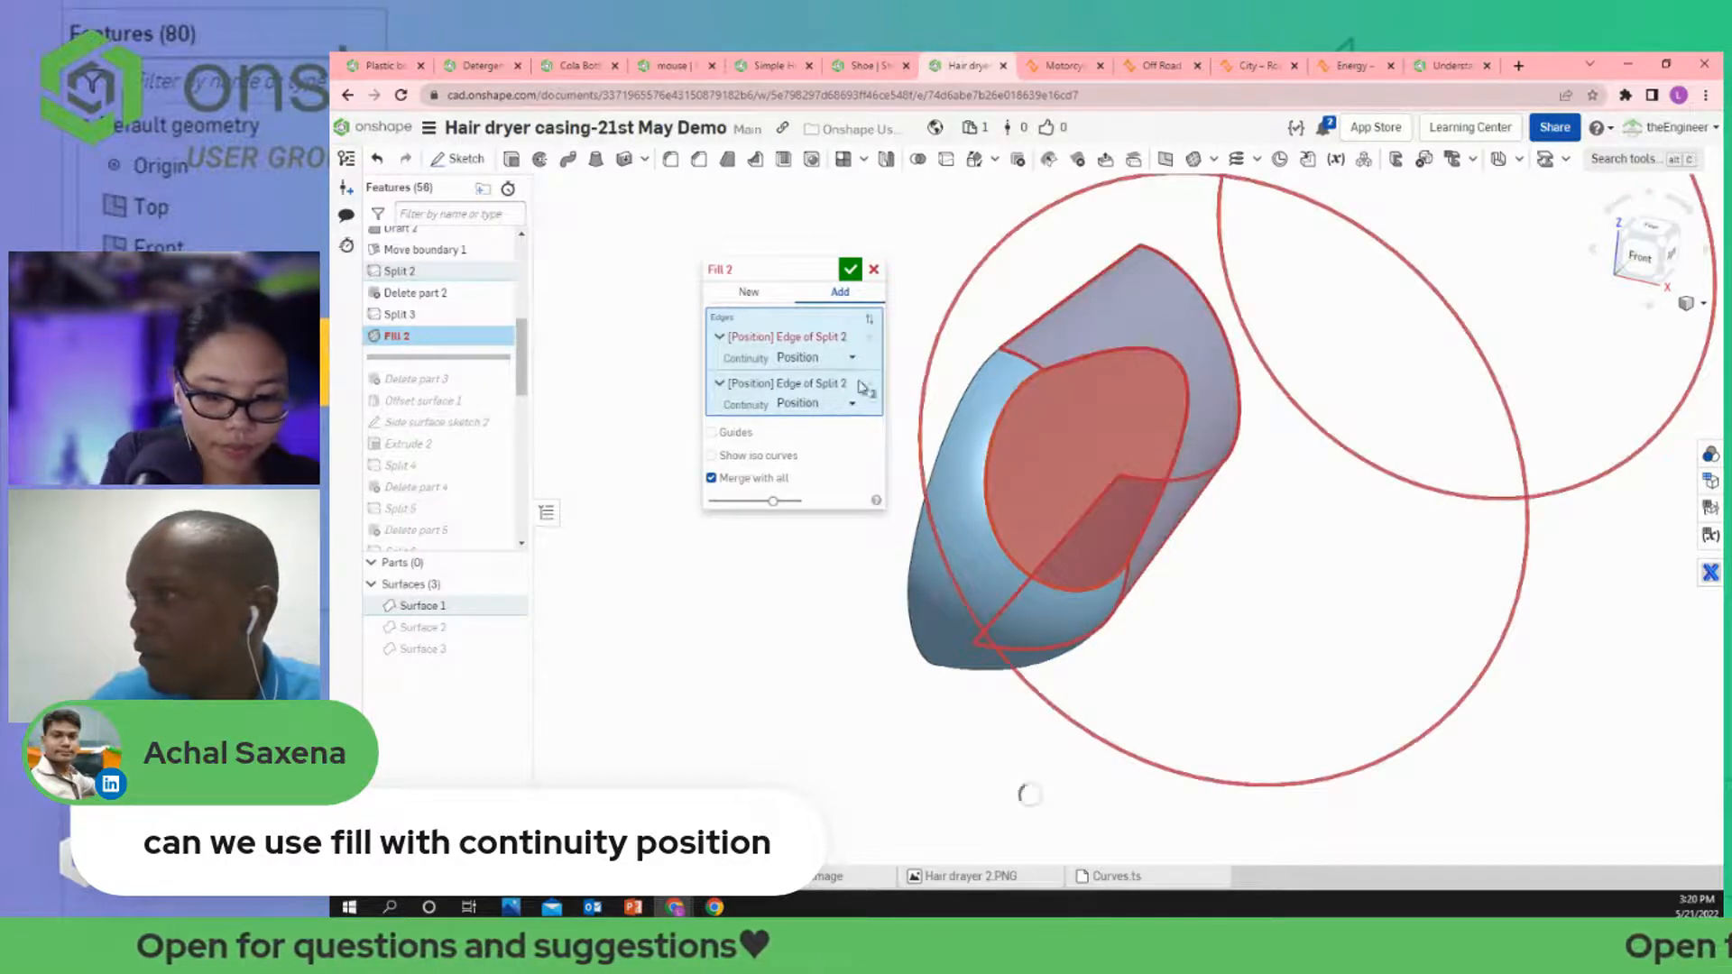
pyautogui.click(869, 337)
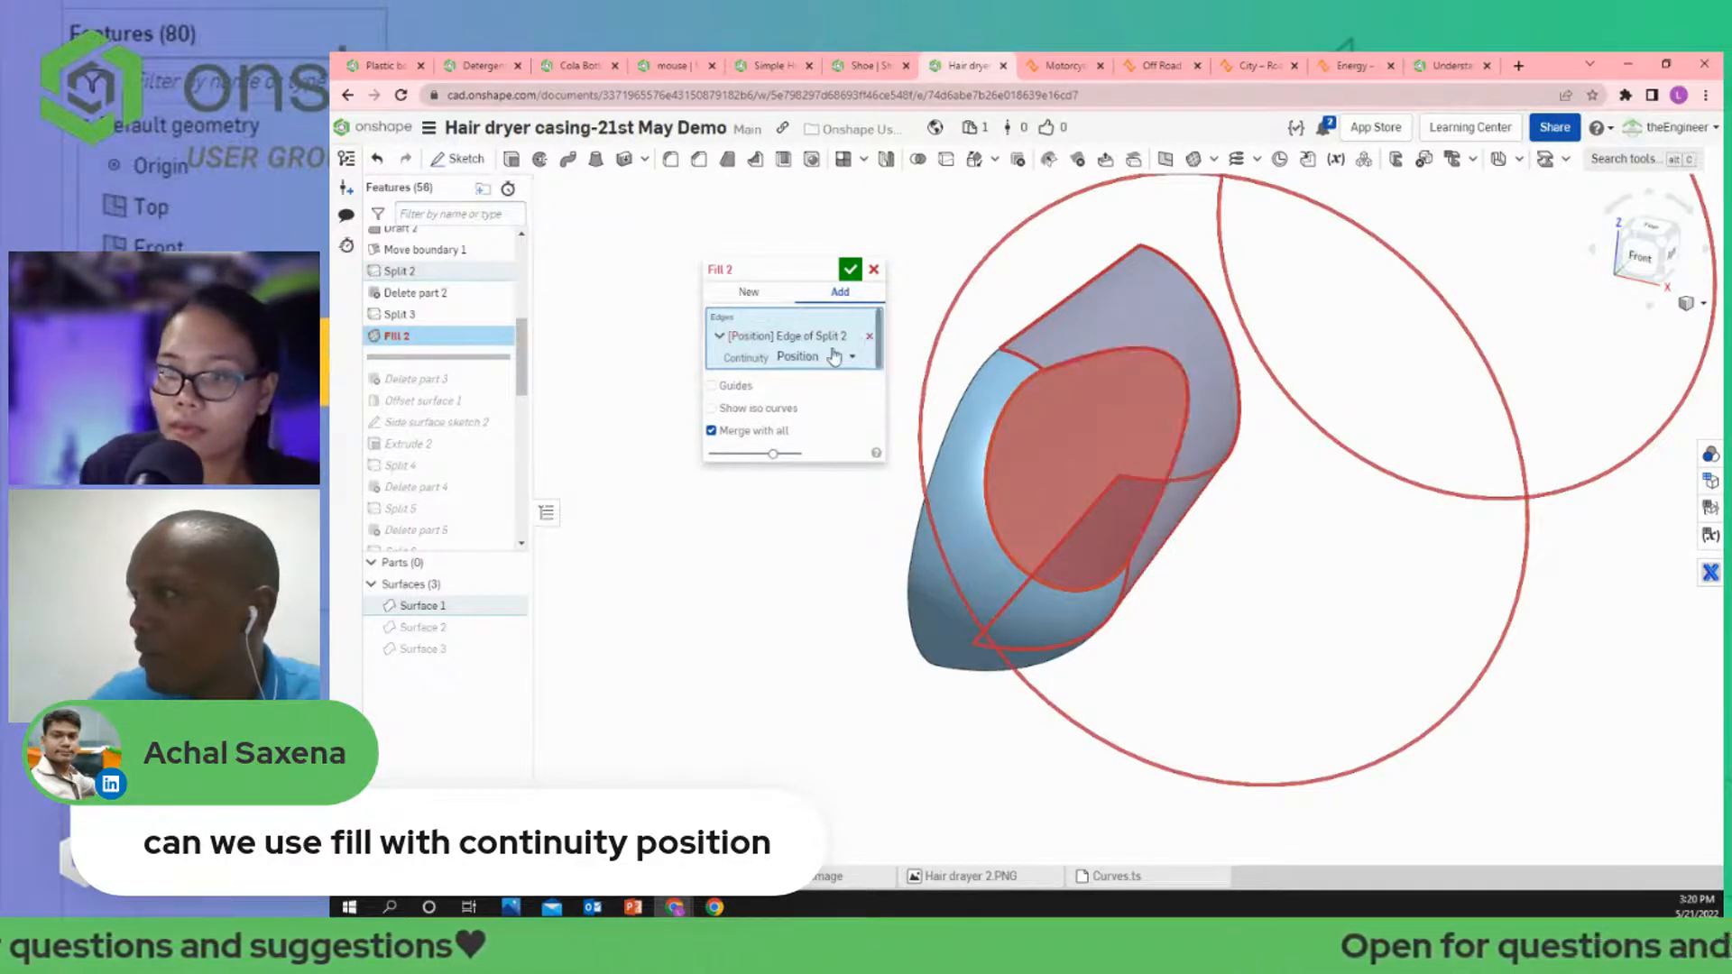
pyautogui.click(869, 339)
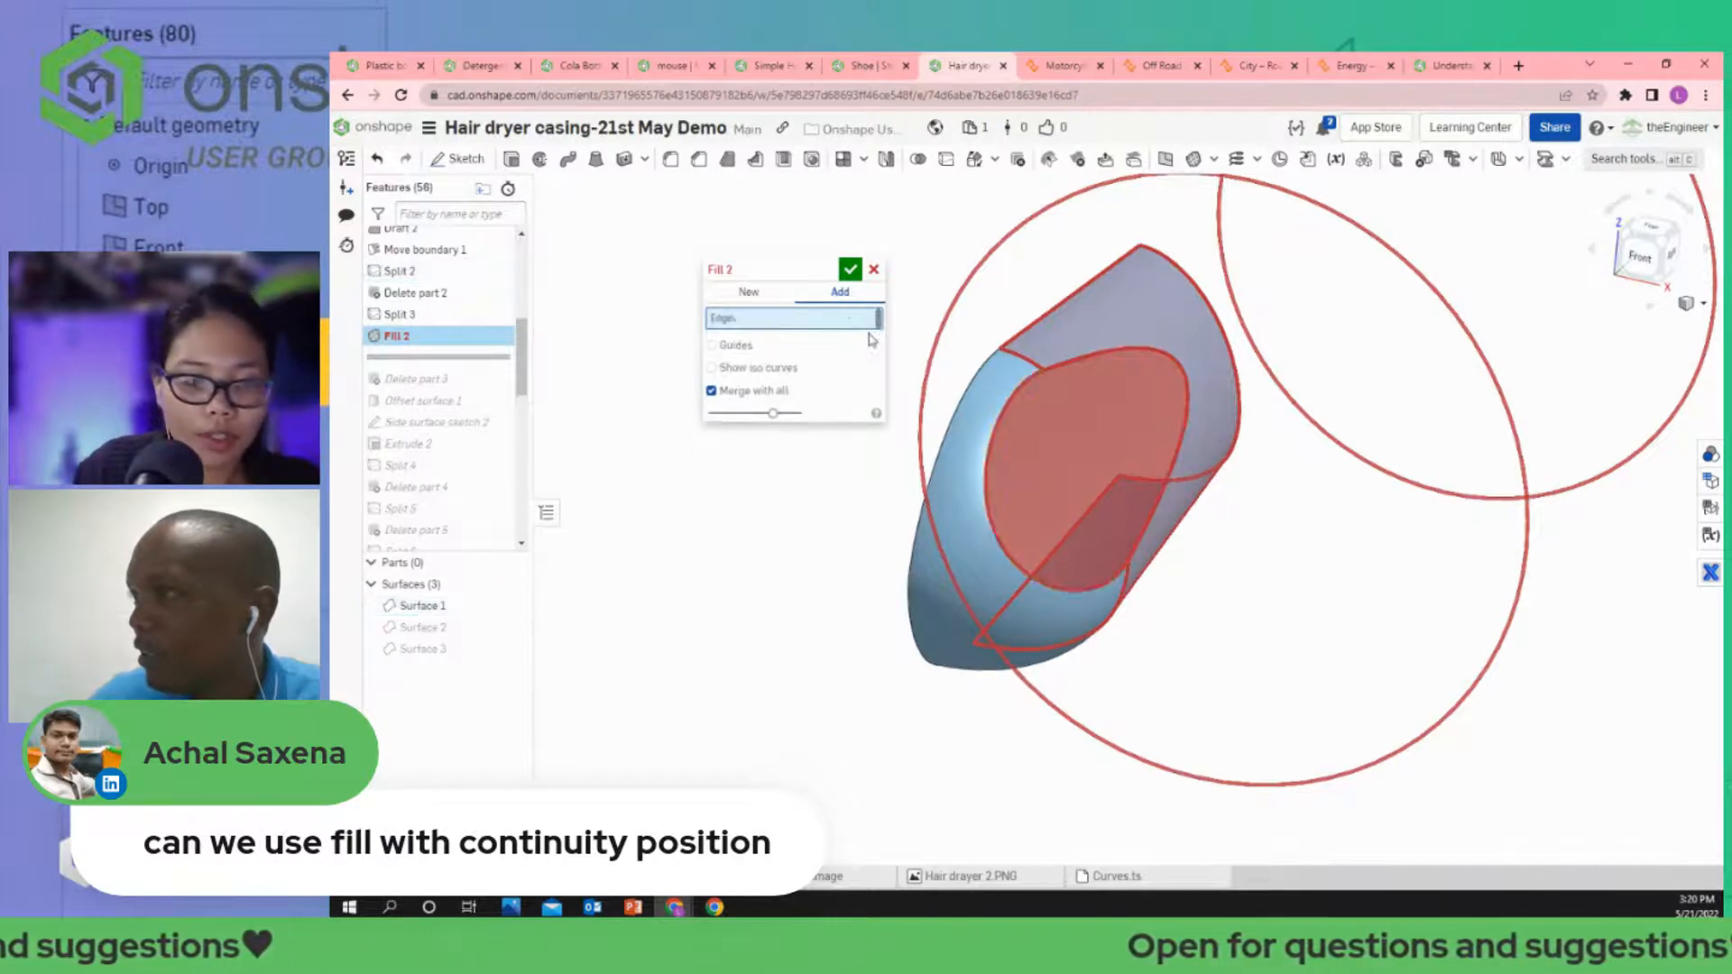
# Retry the Fill by reselecting both opening edges with Position continuity and Merge with all, and cancel the feature.
pyautogui.click(1075, 366)
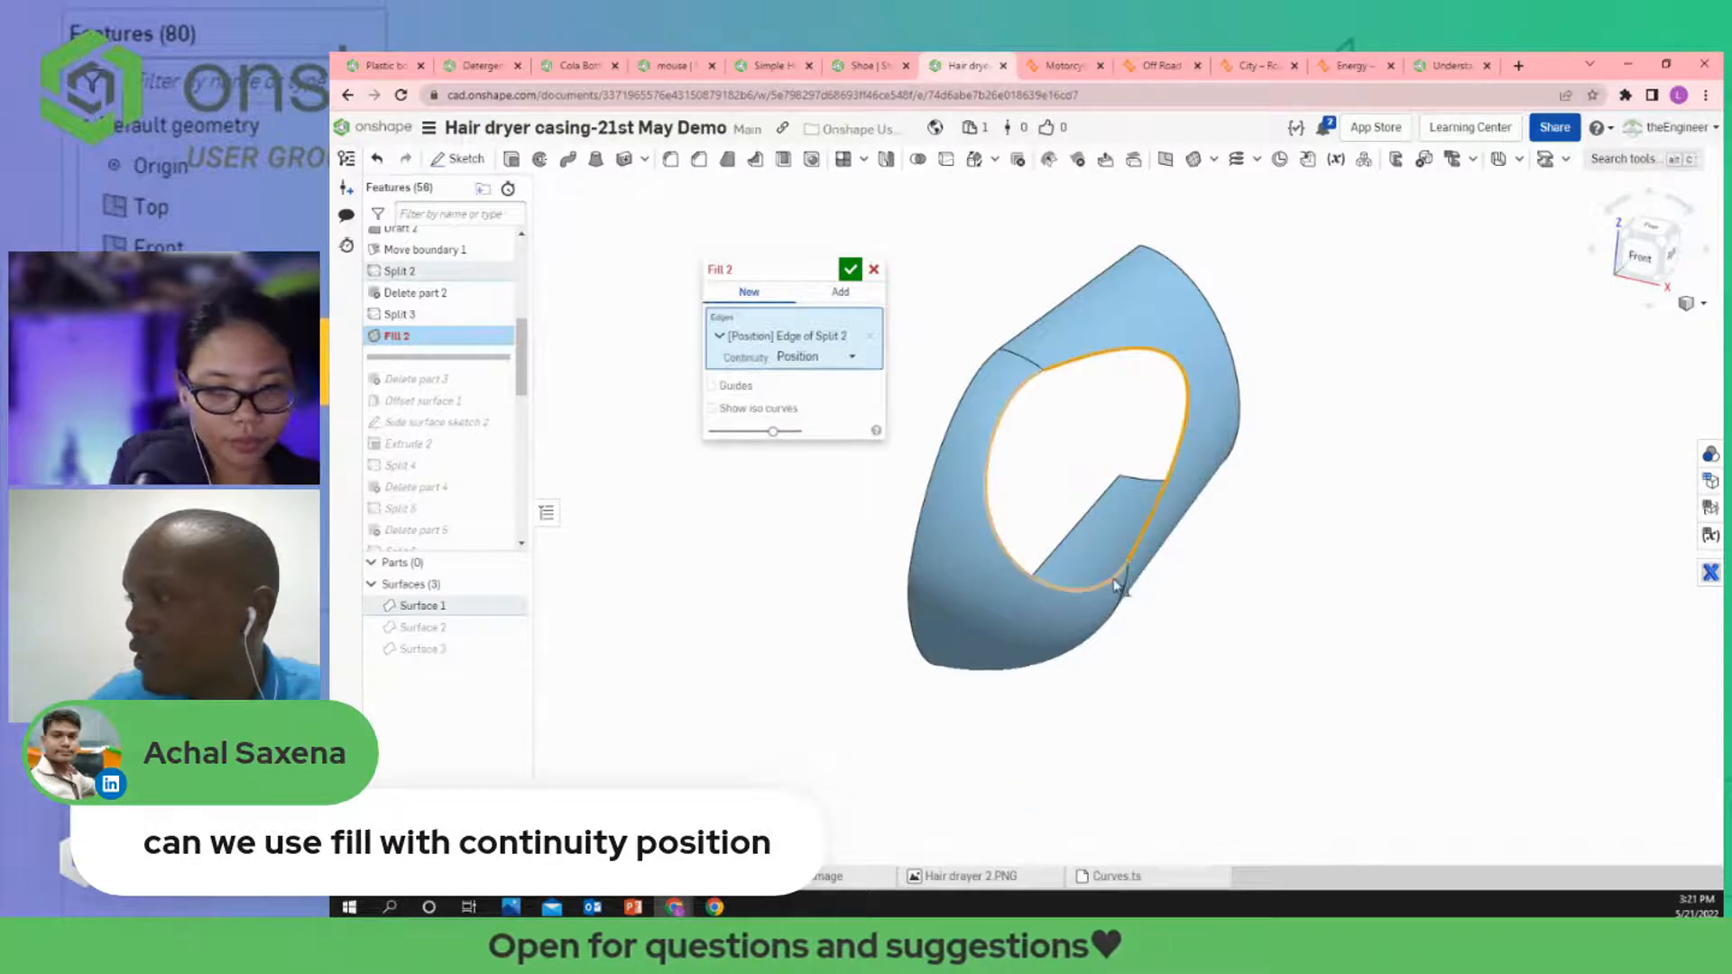
pyautogui.click(1119, 577)
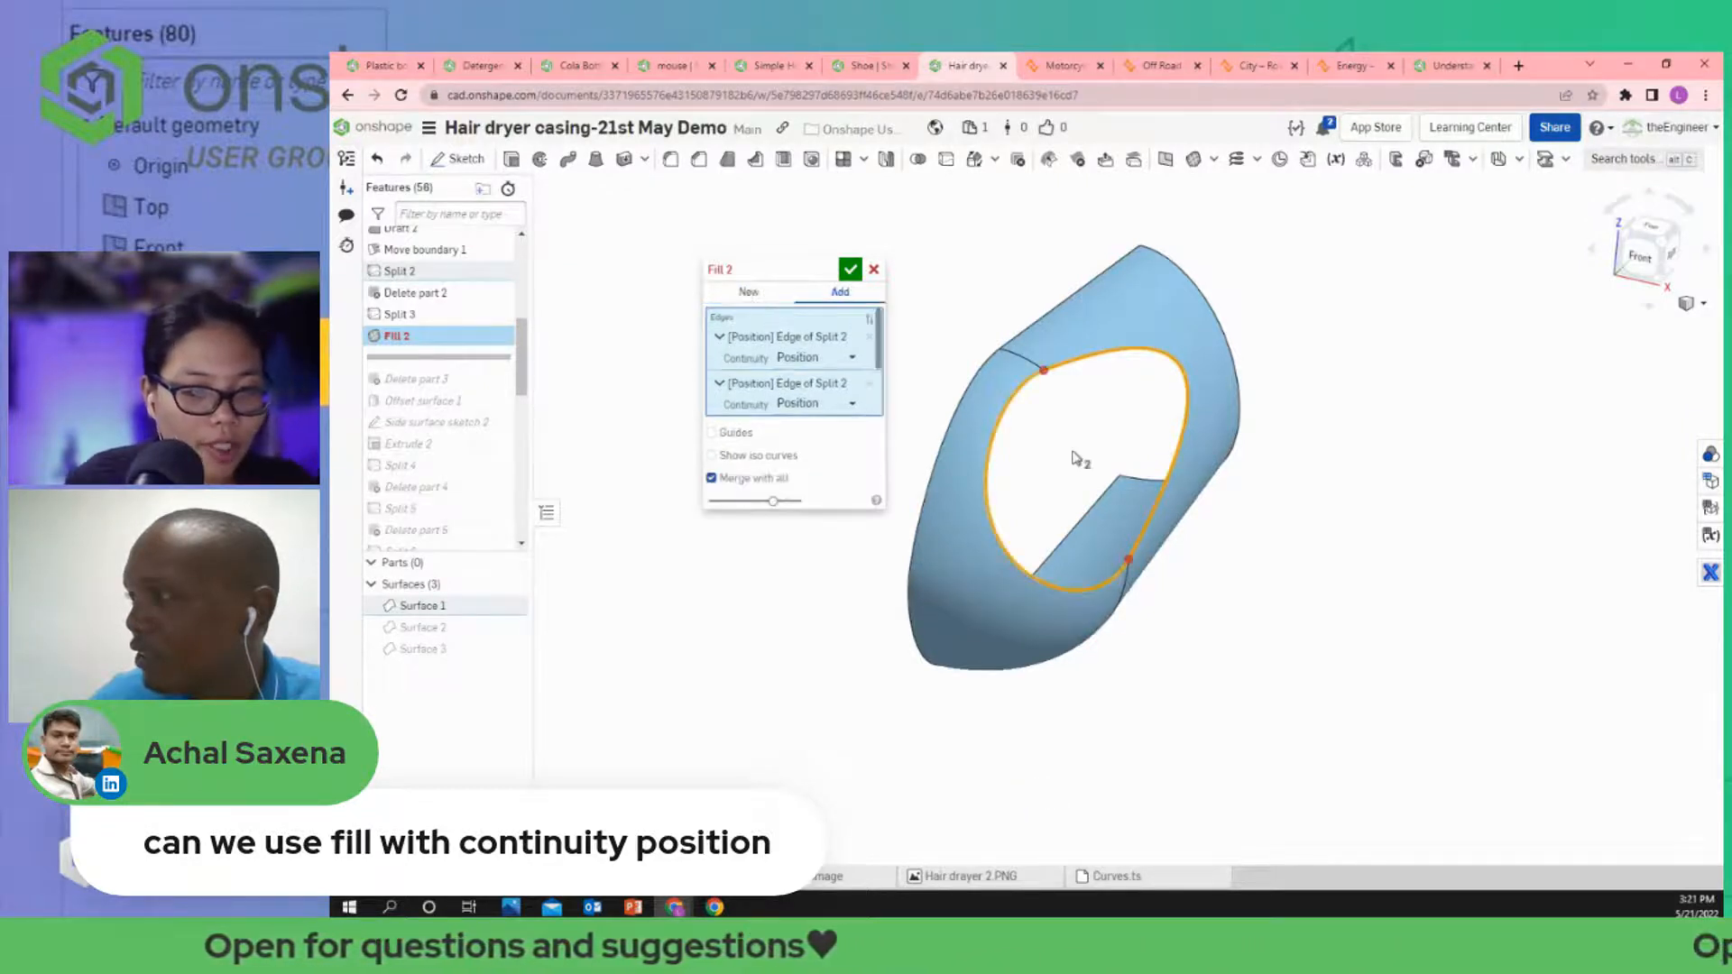
pyautogui.scroll(5, 1072, 451)
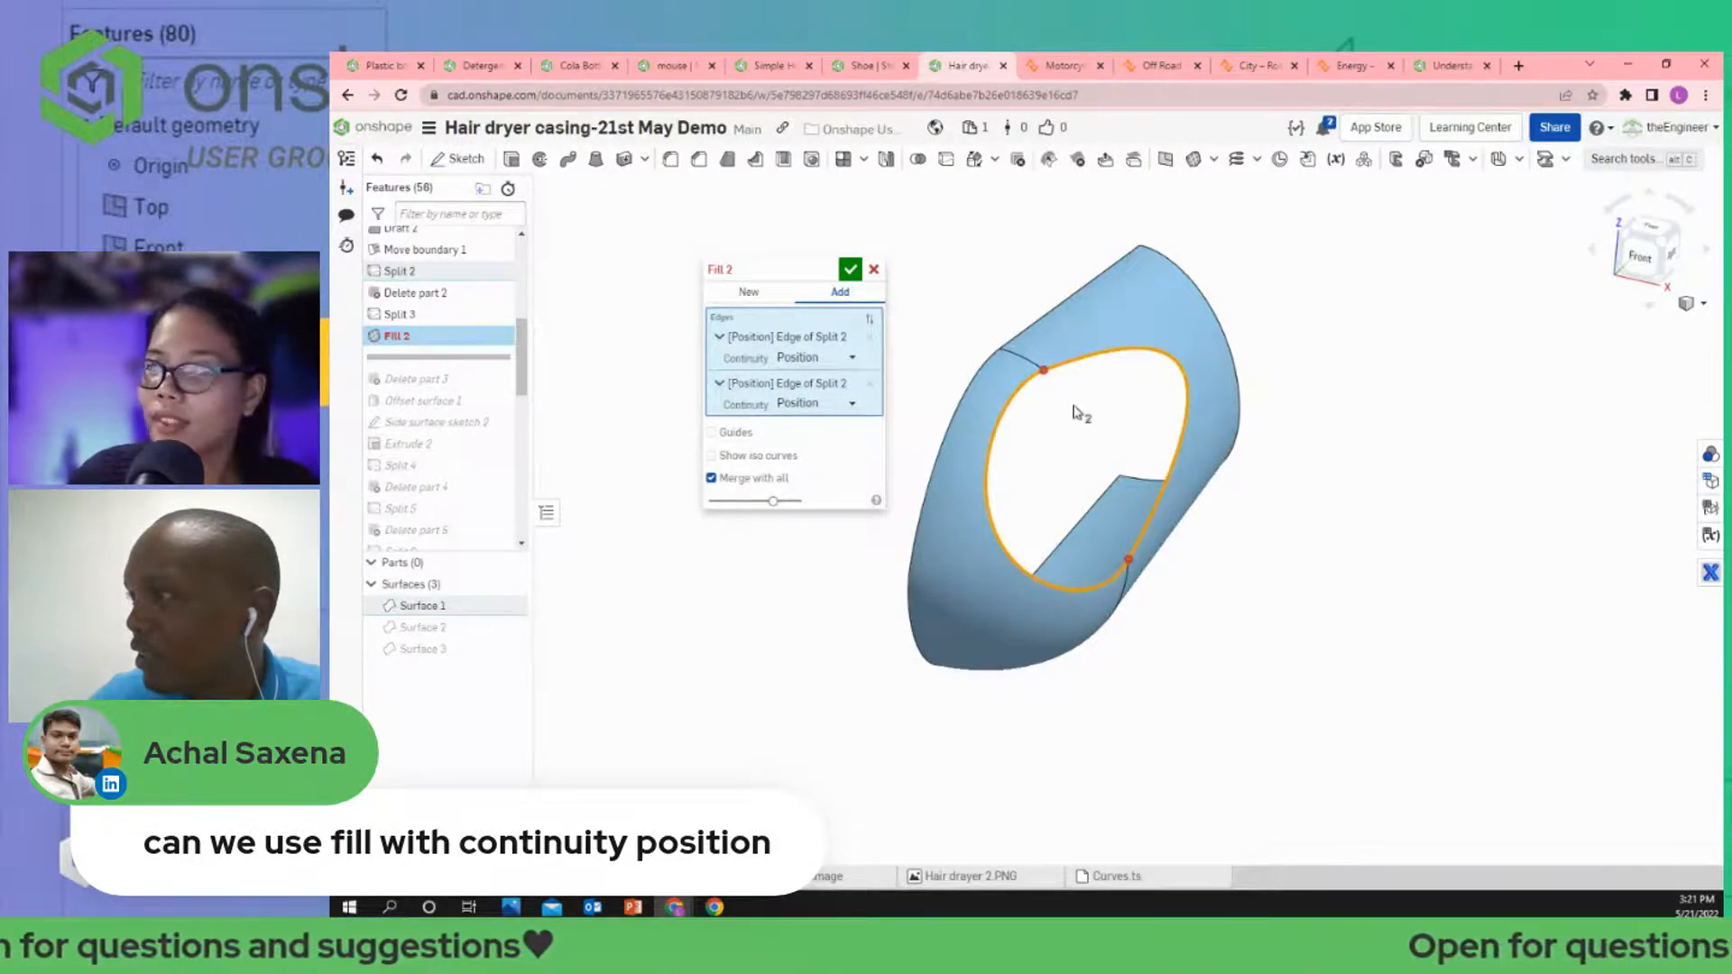
pyautogui.scroll(-3, 1092, 395)
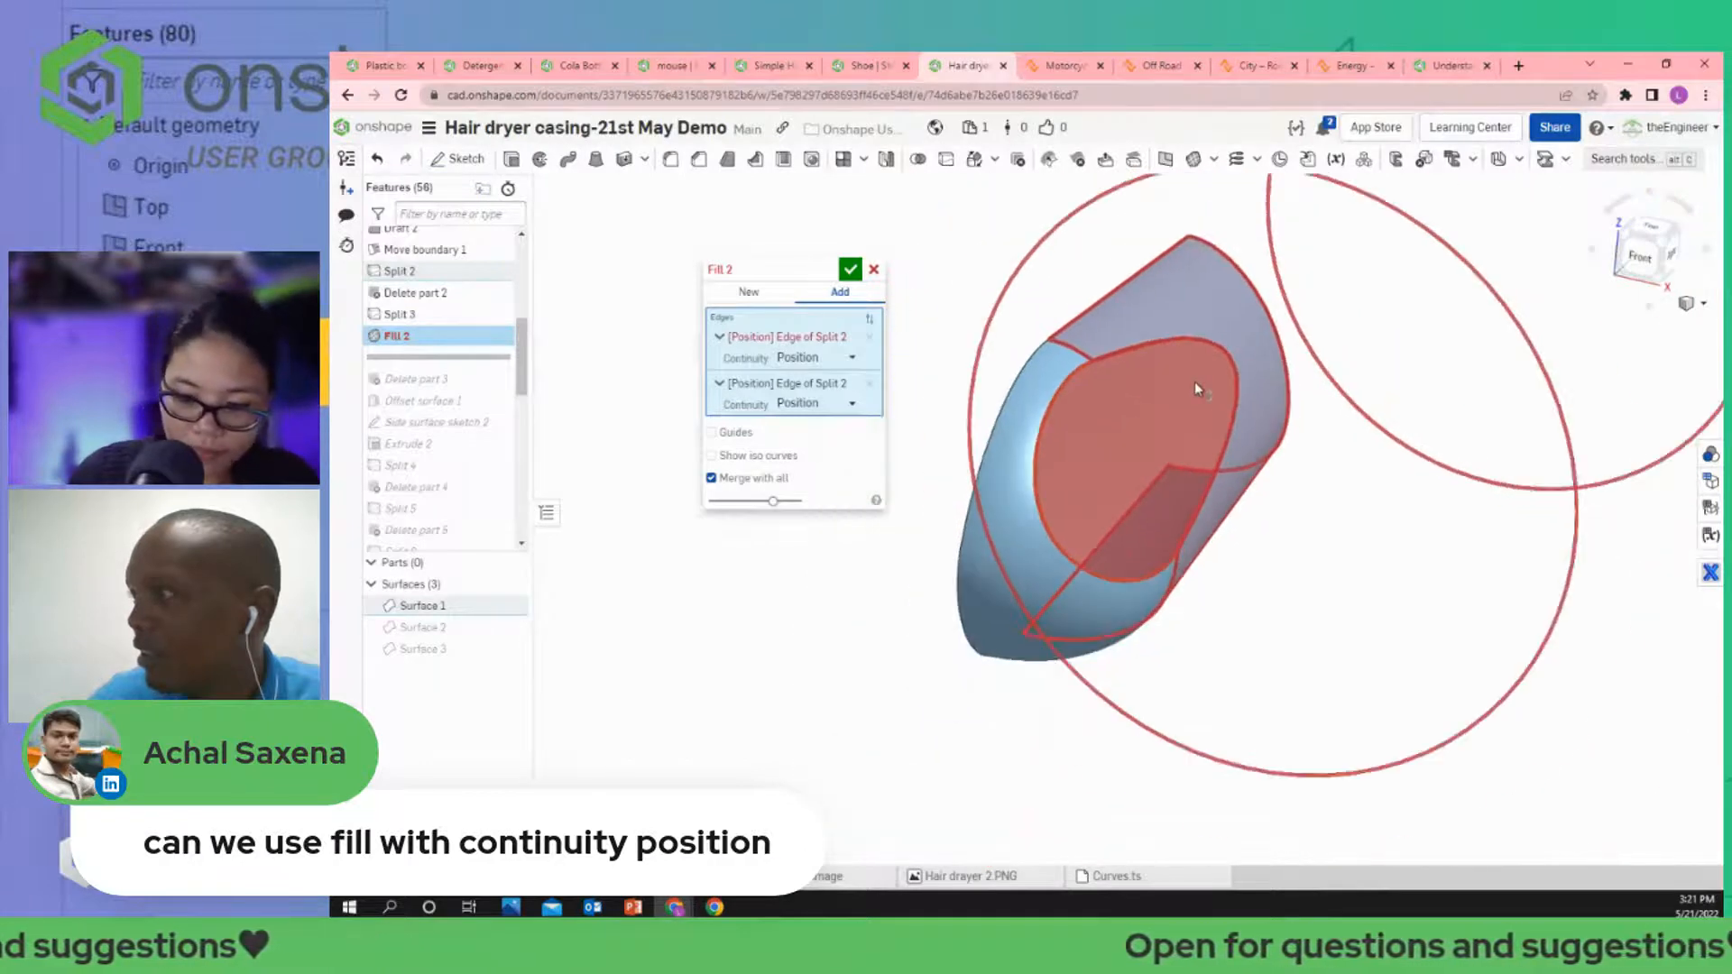
pyautogui.click(870, 337)
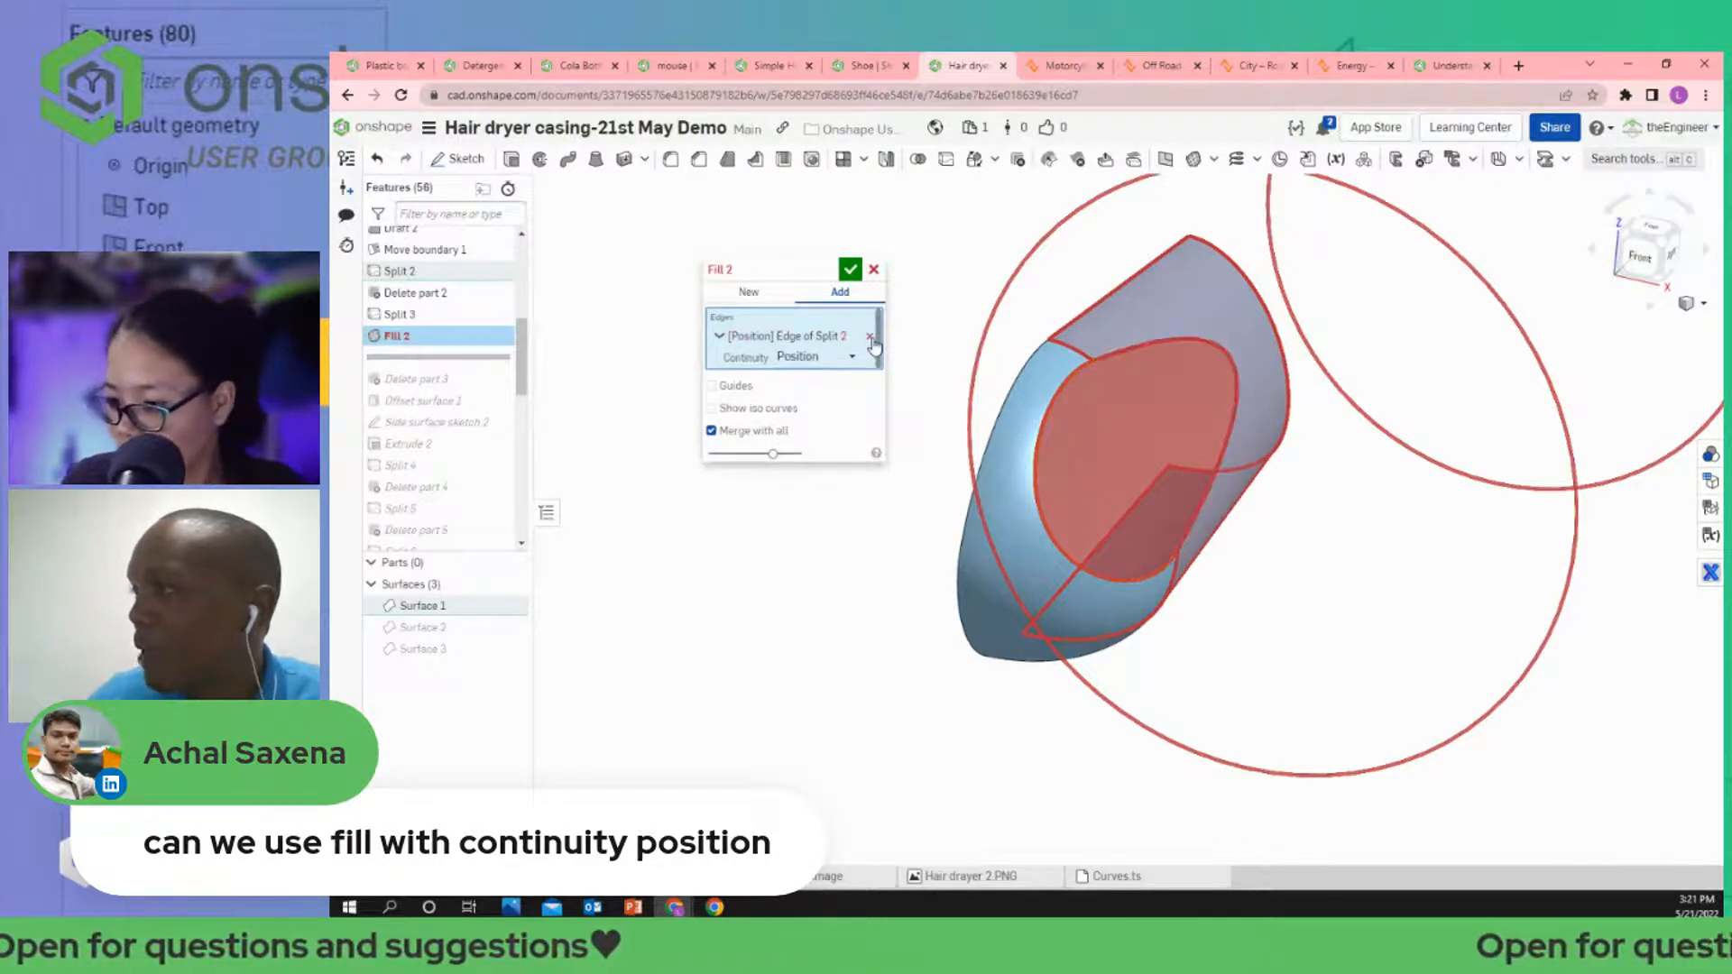
pyautogui.click(874, 269)
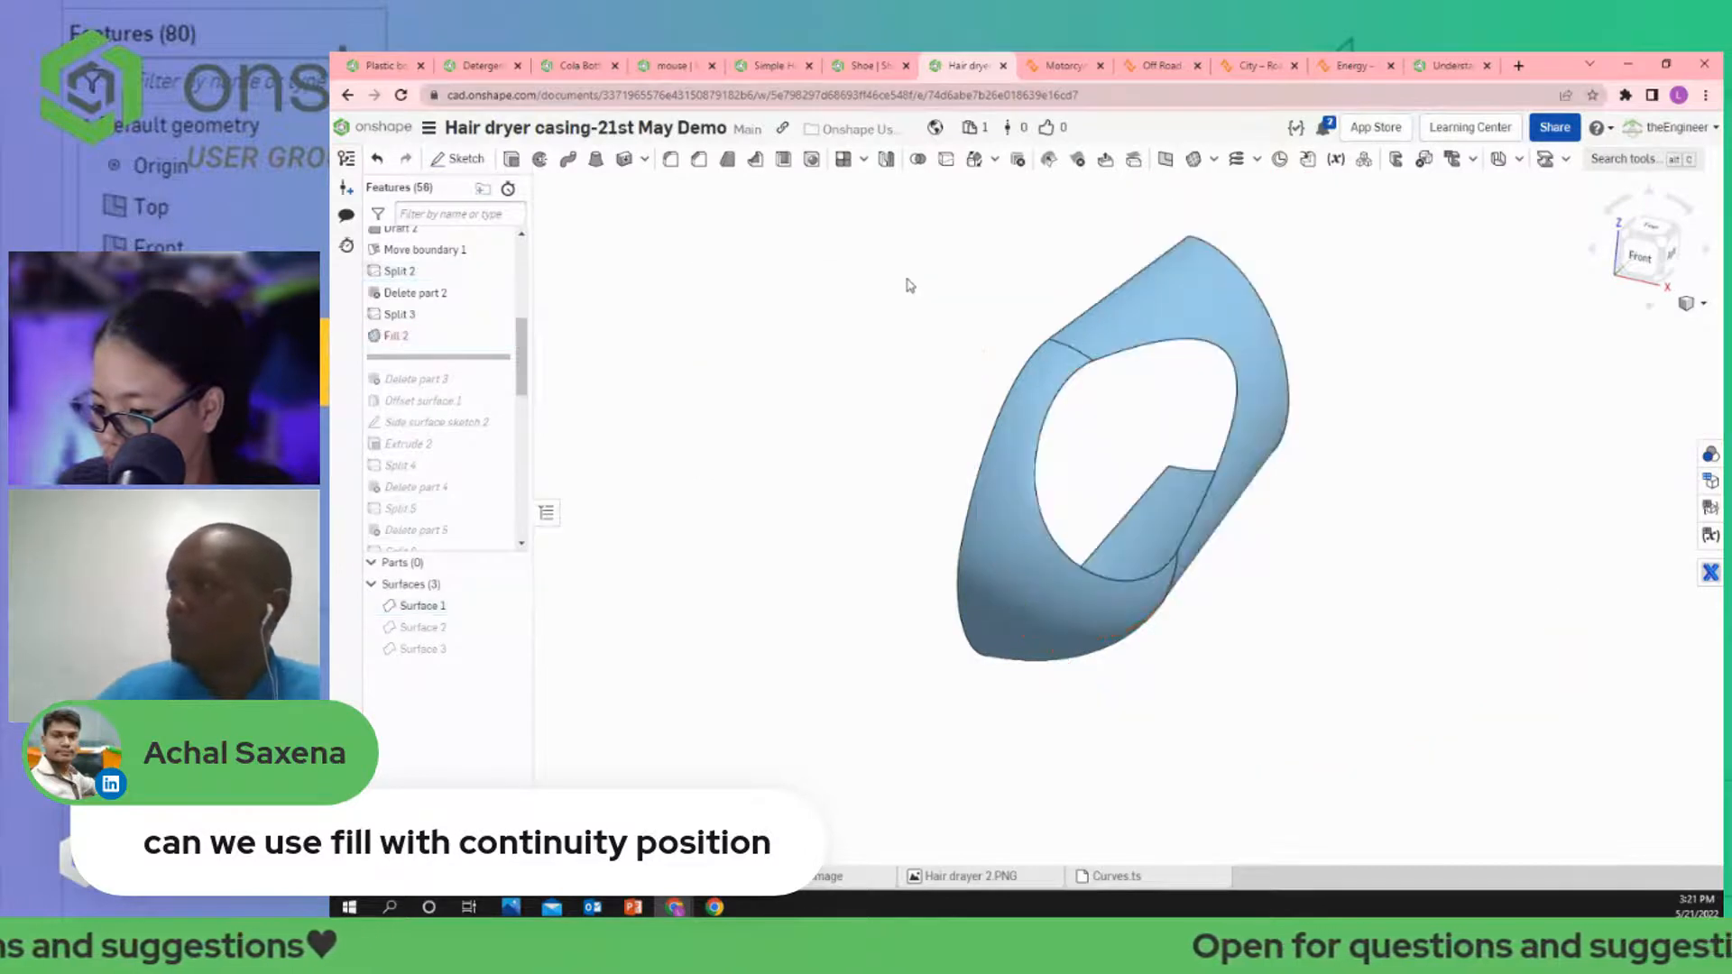
# Start another Fill with Guides enabled and pick the opening's two Split 2 edges as Precise guide curves.
pyautogui.scroll(1, 1180, 408)
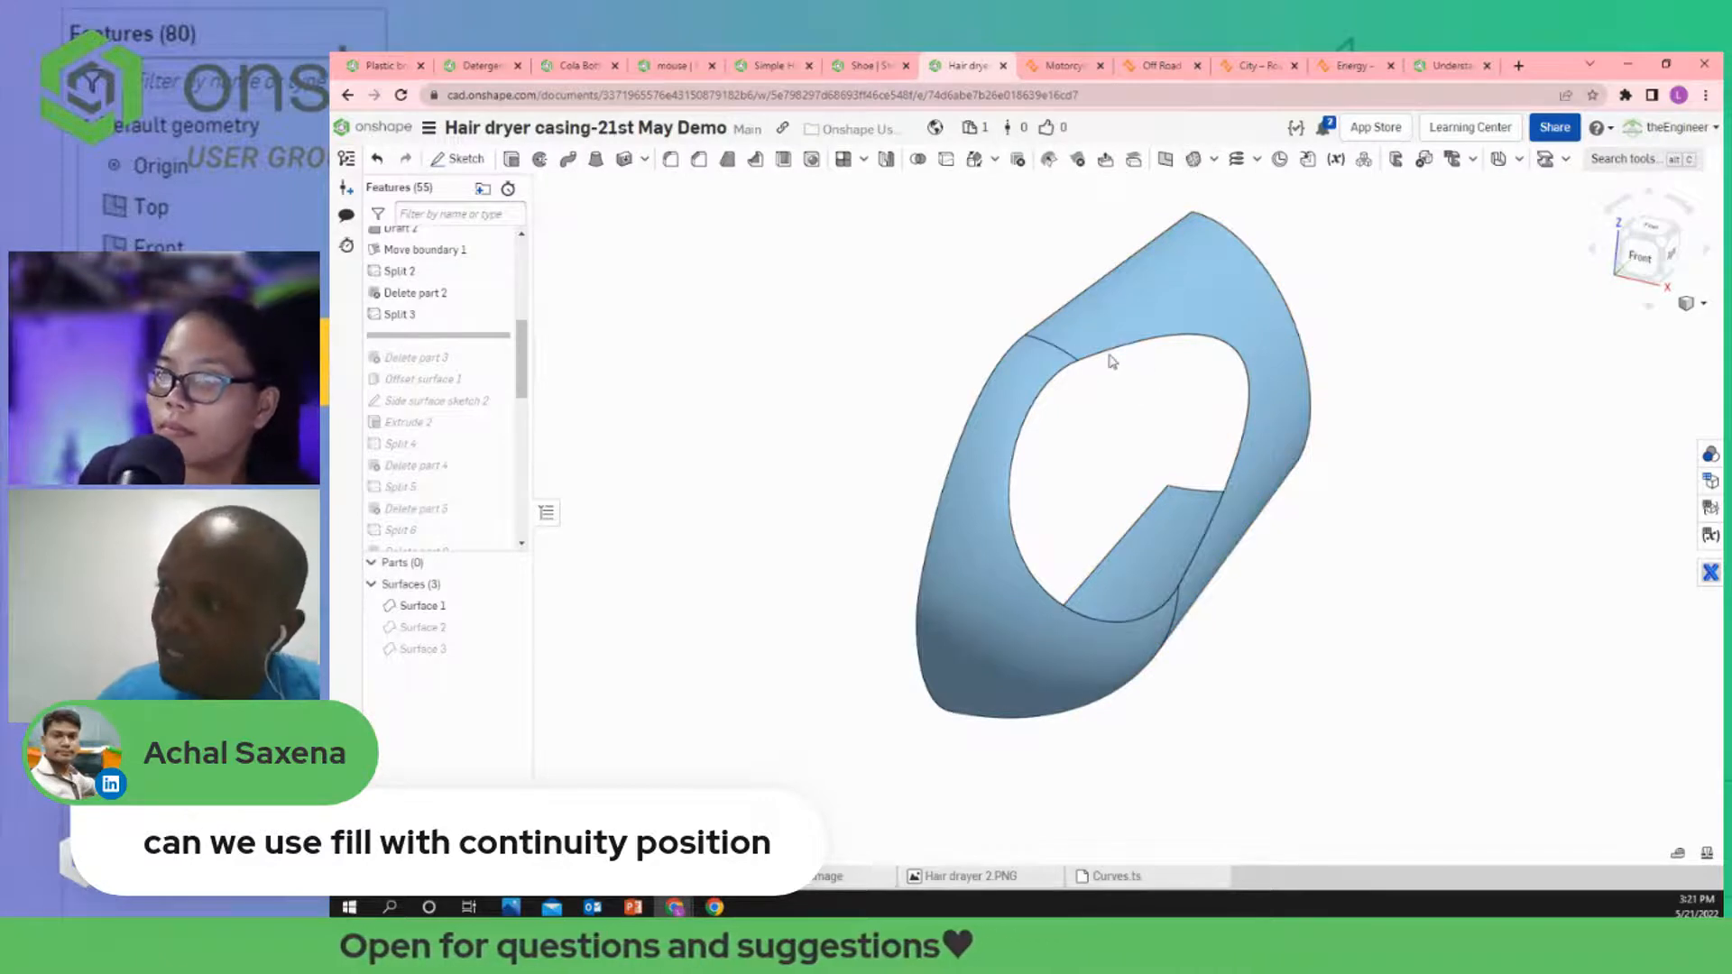
pyautogui.click(1640, 258)
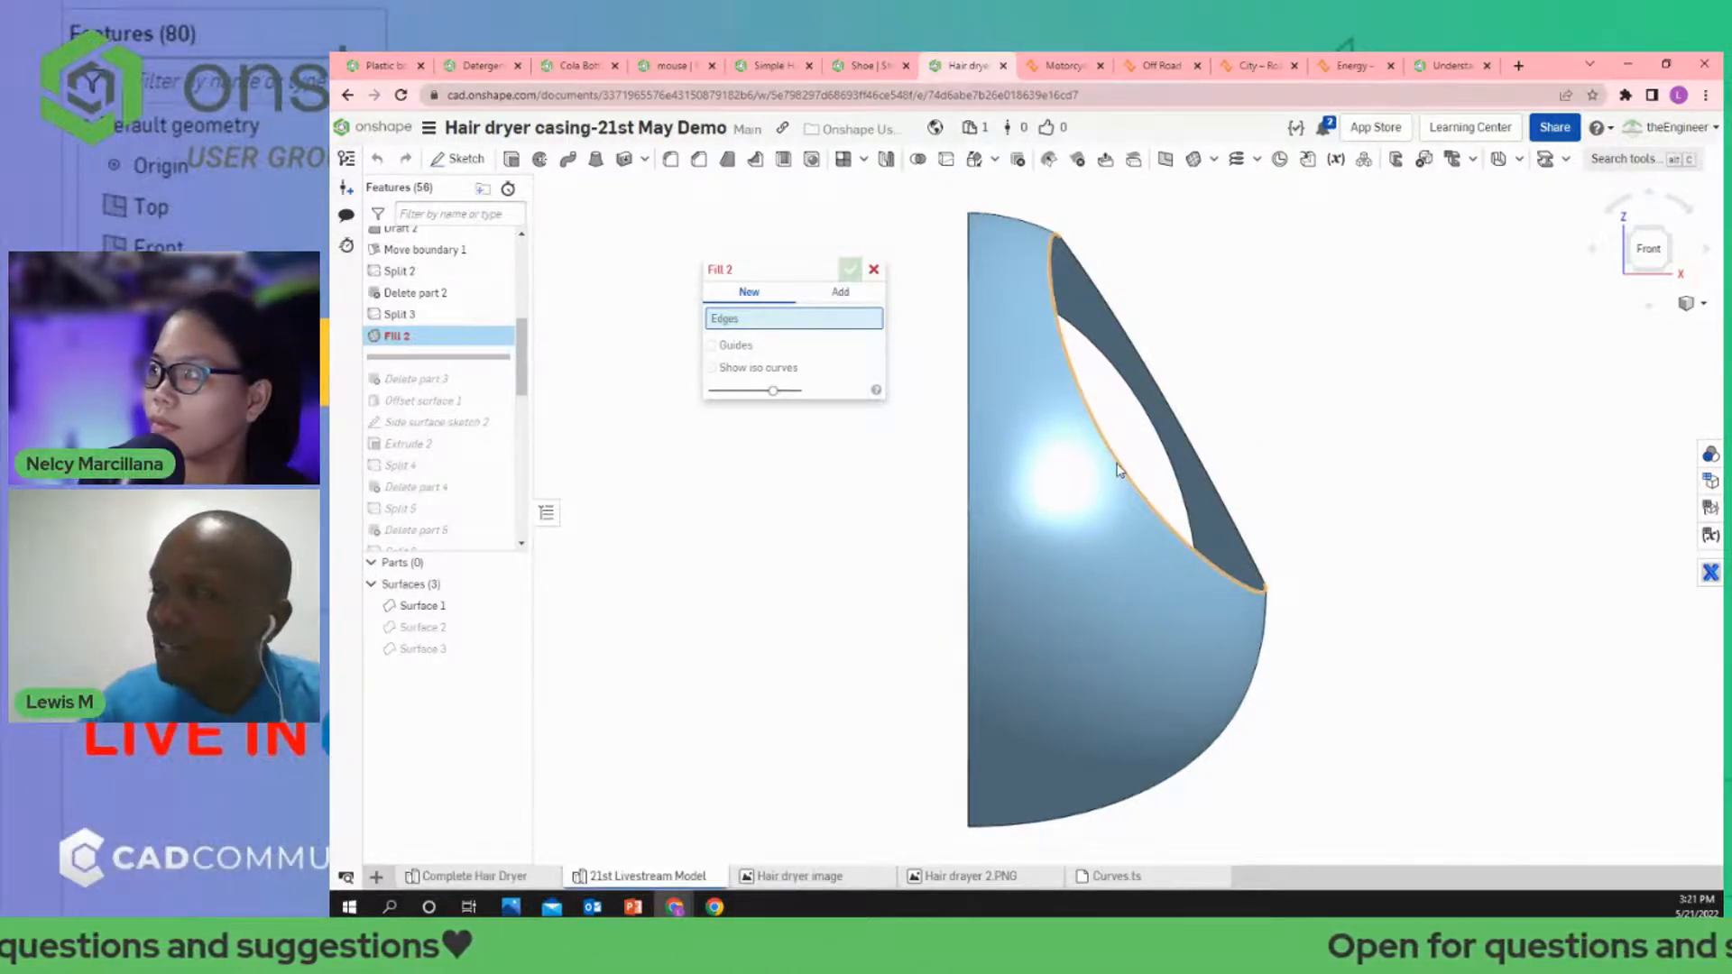
pyautogui.click(712, 346)
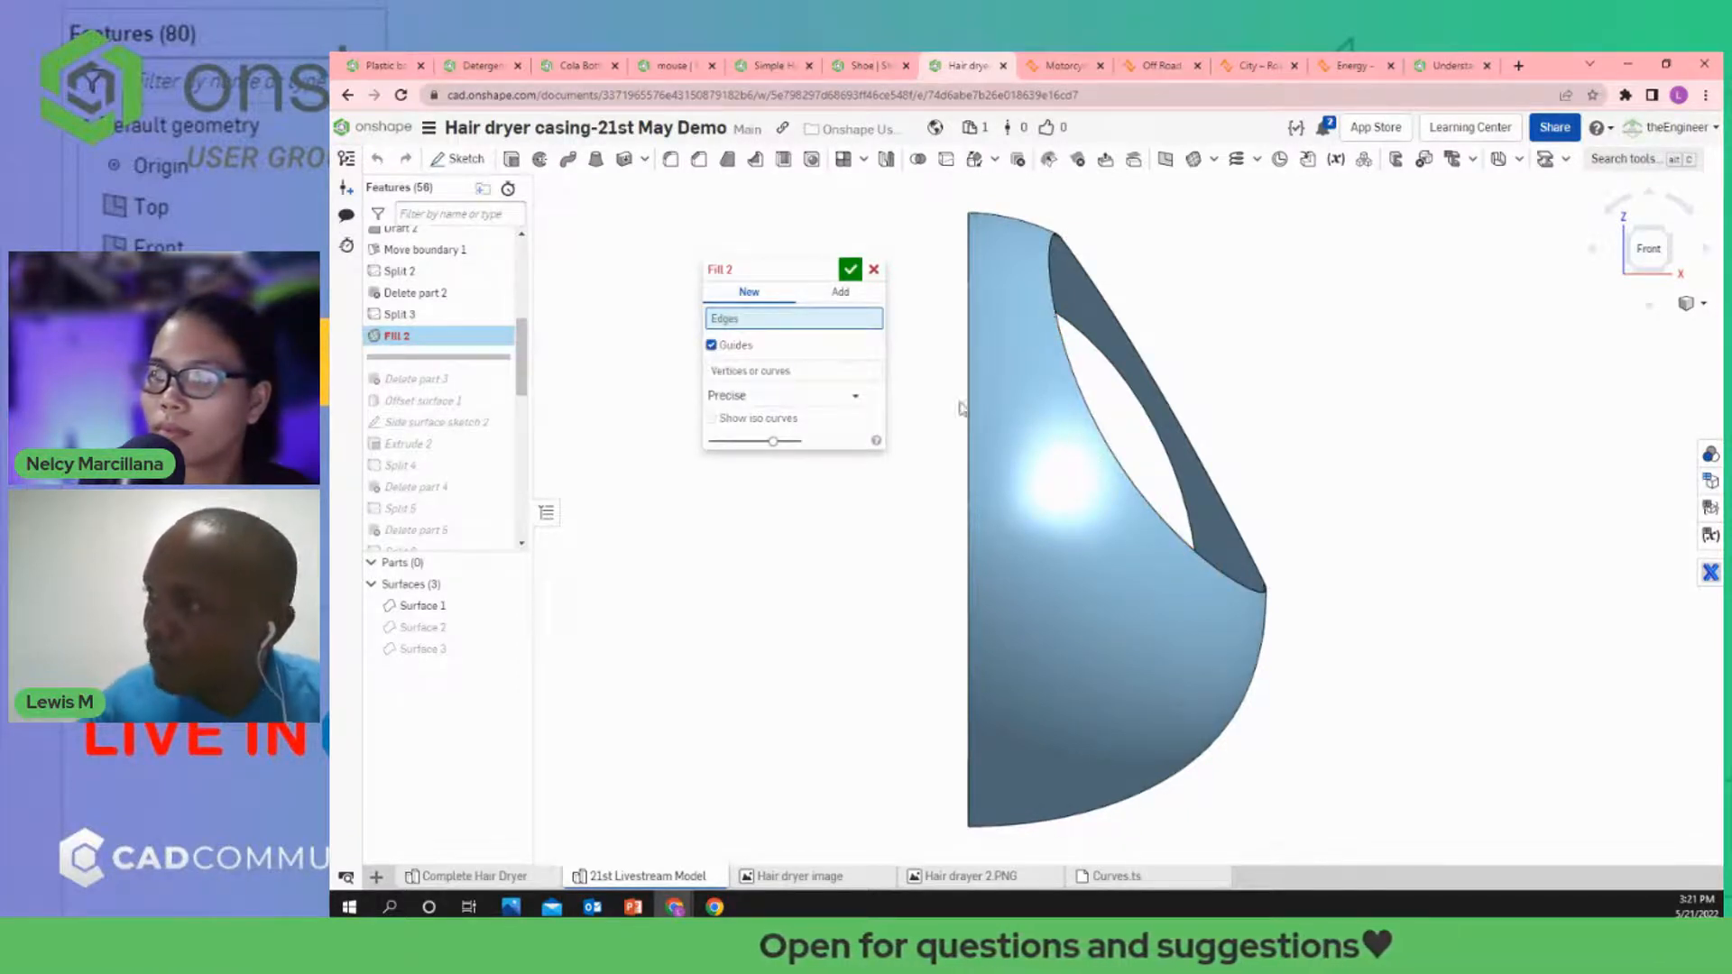
pyautogui.click(781, 379)
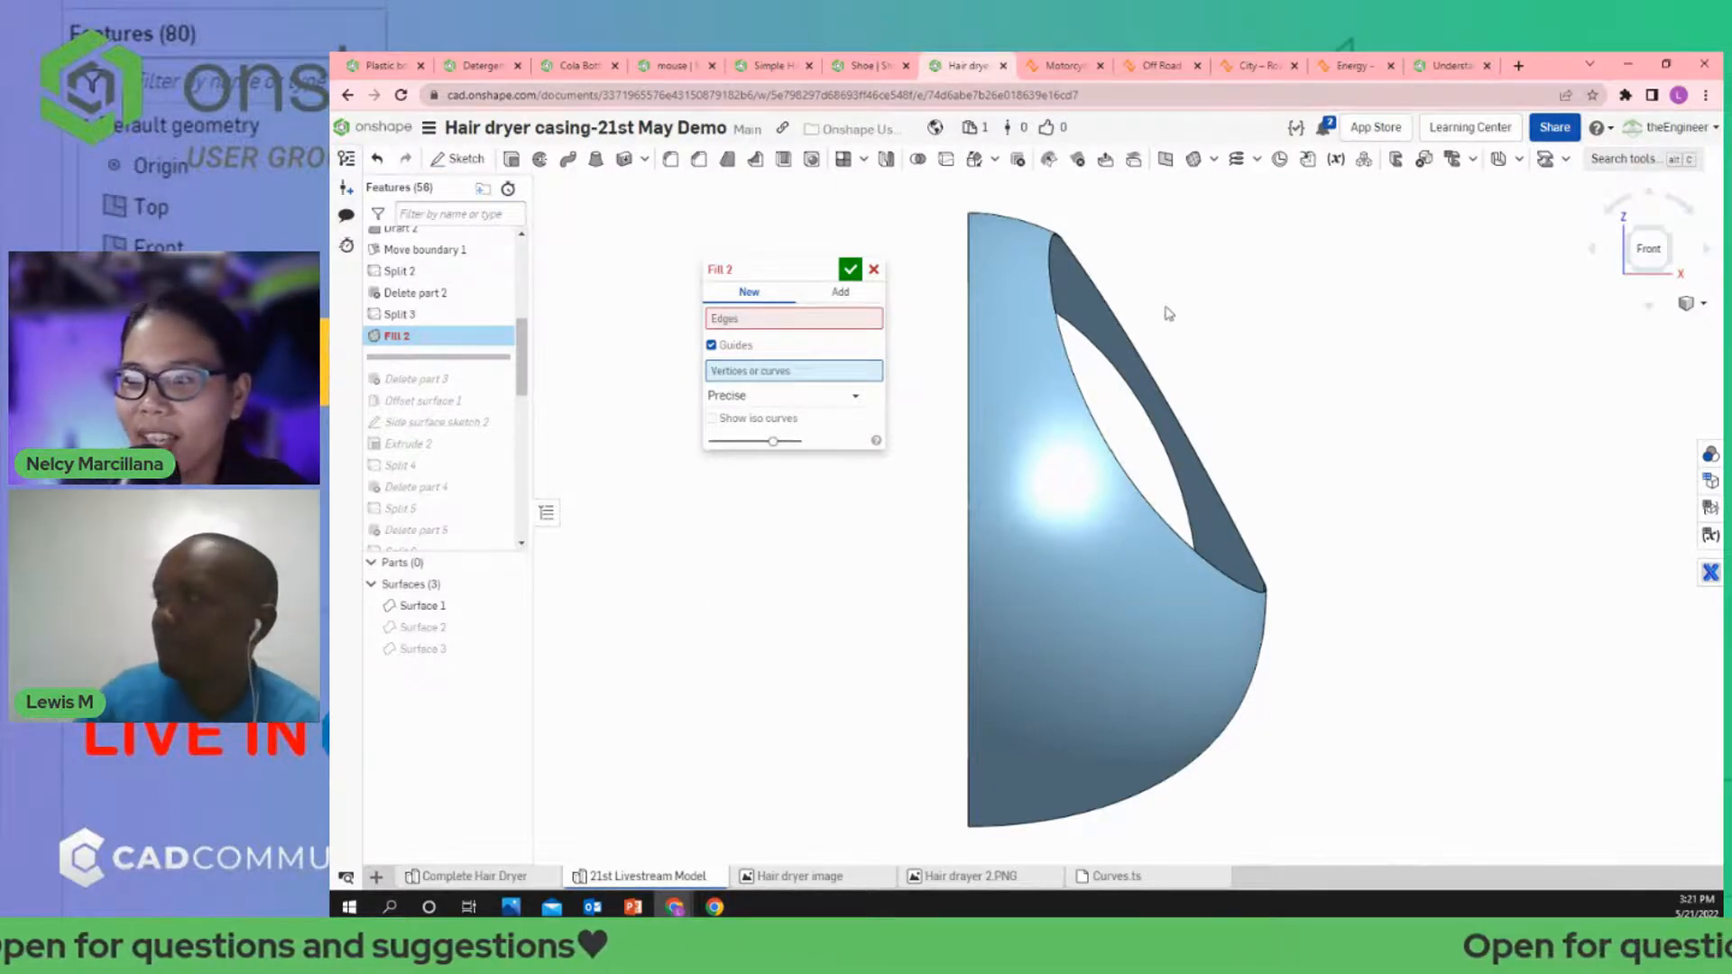
pyautogui.click(1085, 282)
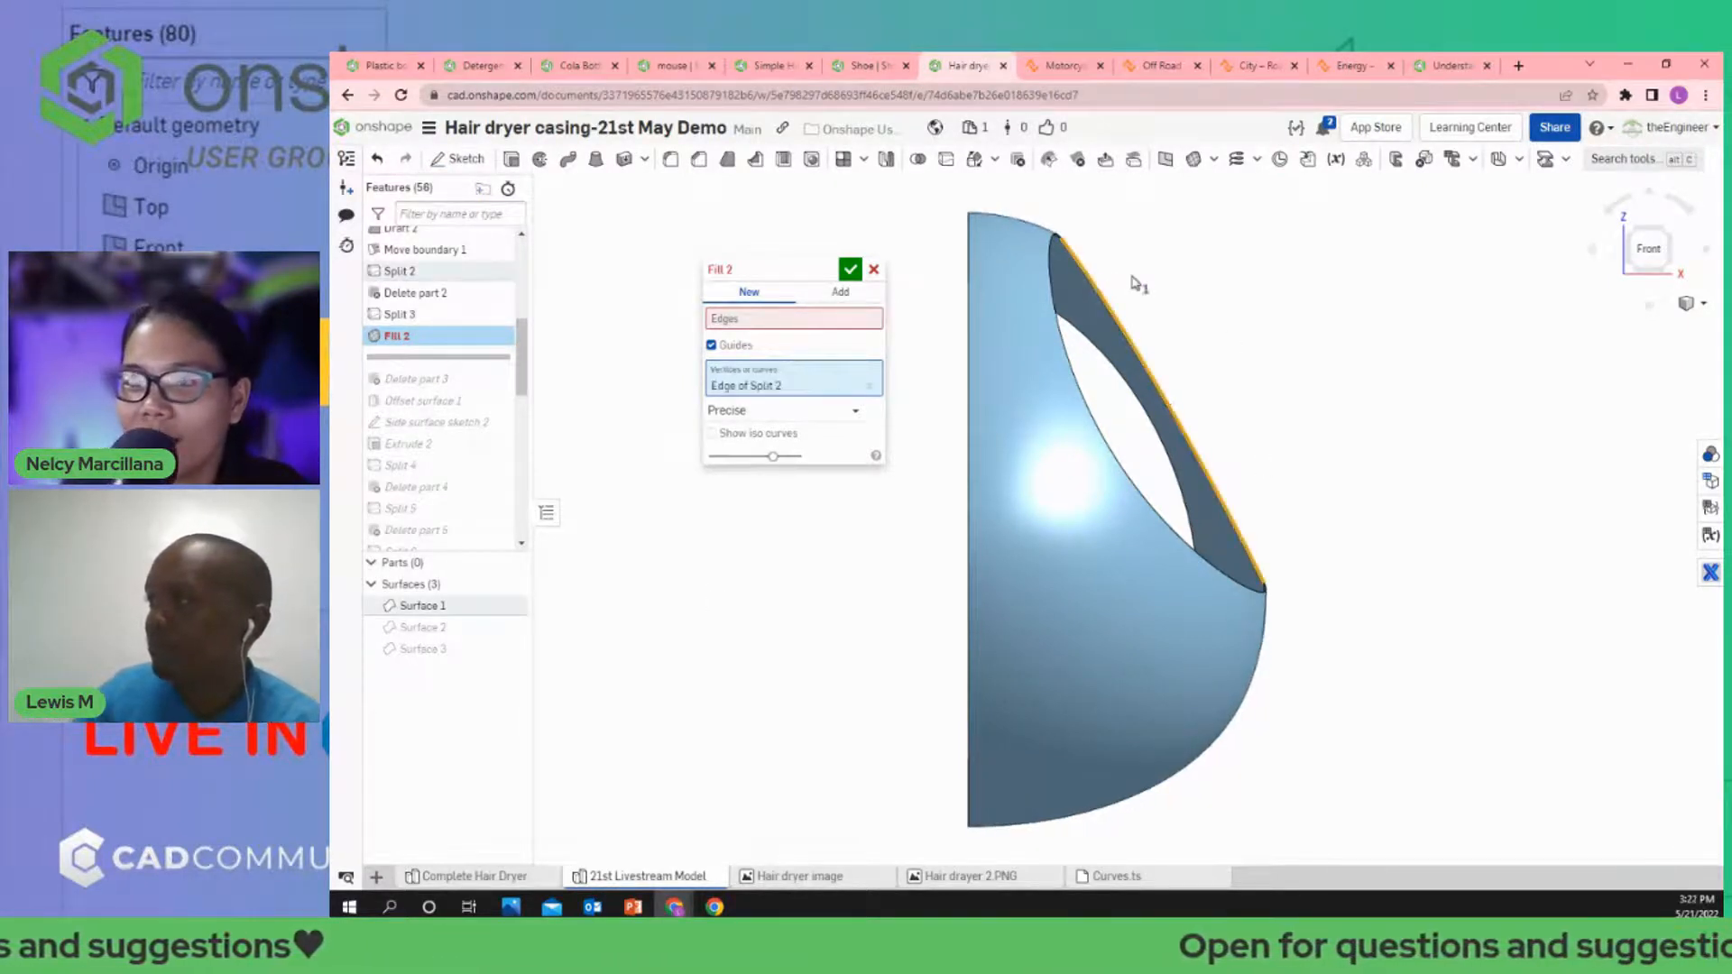
pyautogui.moveTo(1136, 279); pyautogui.dragTo(1101, 289, button='right')
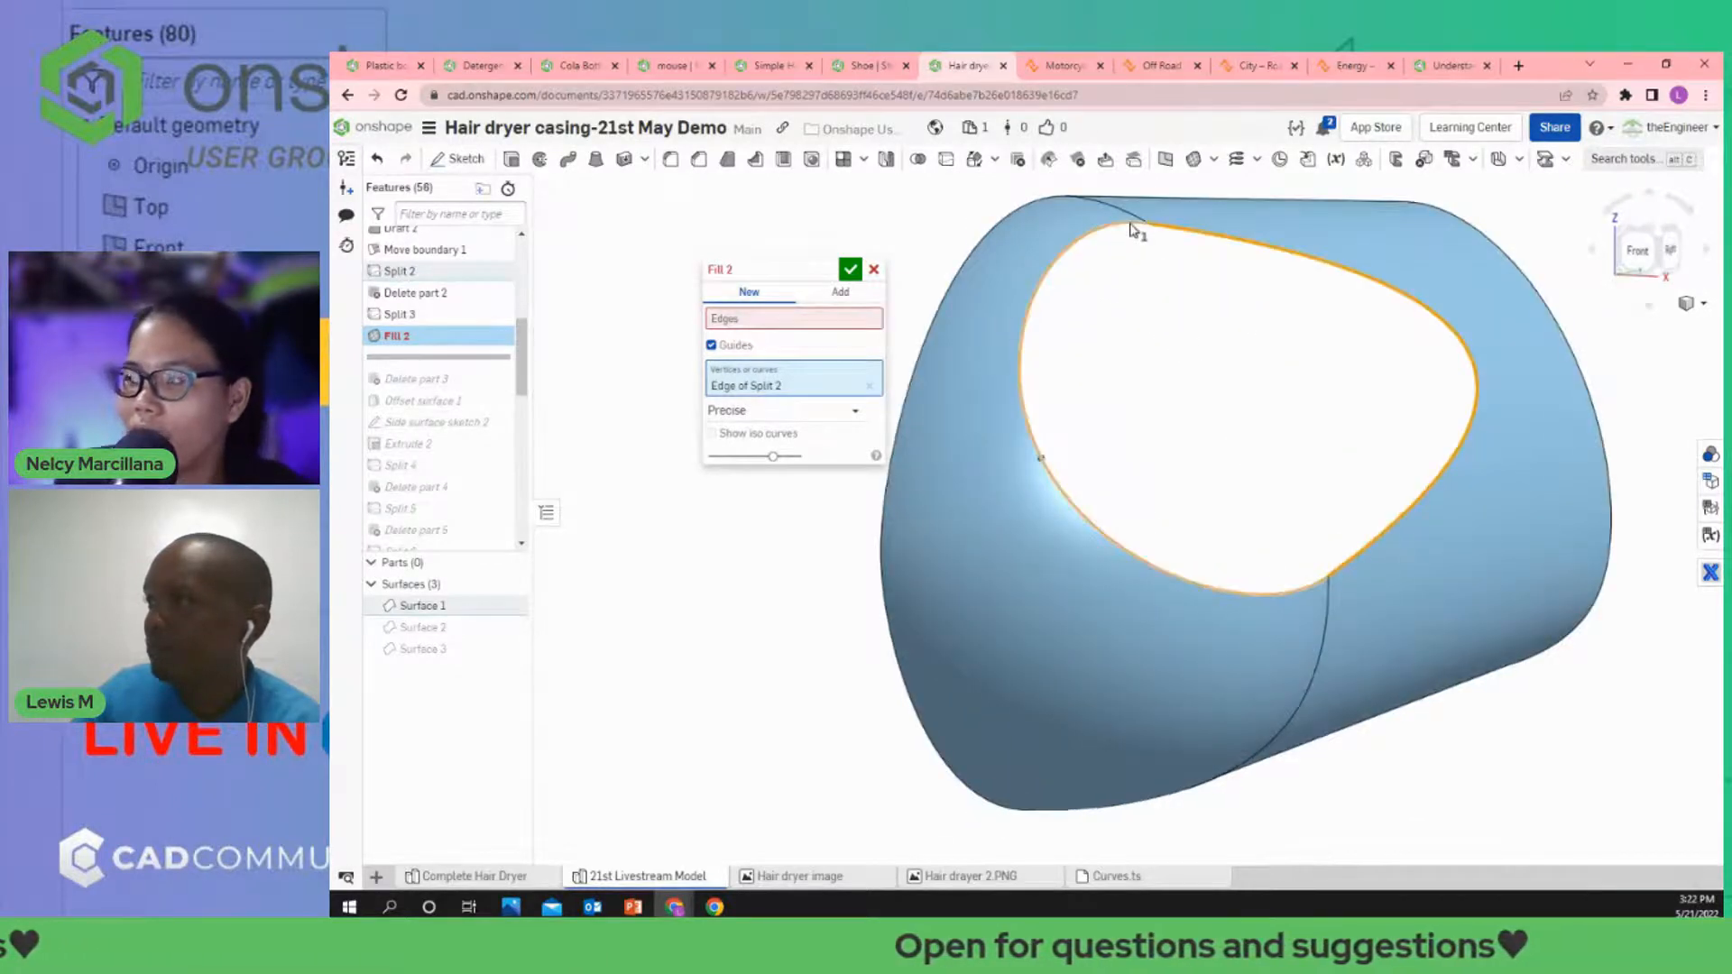
pyautogui.click(1132, 226)
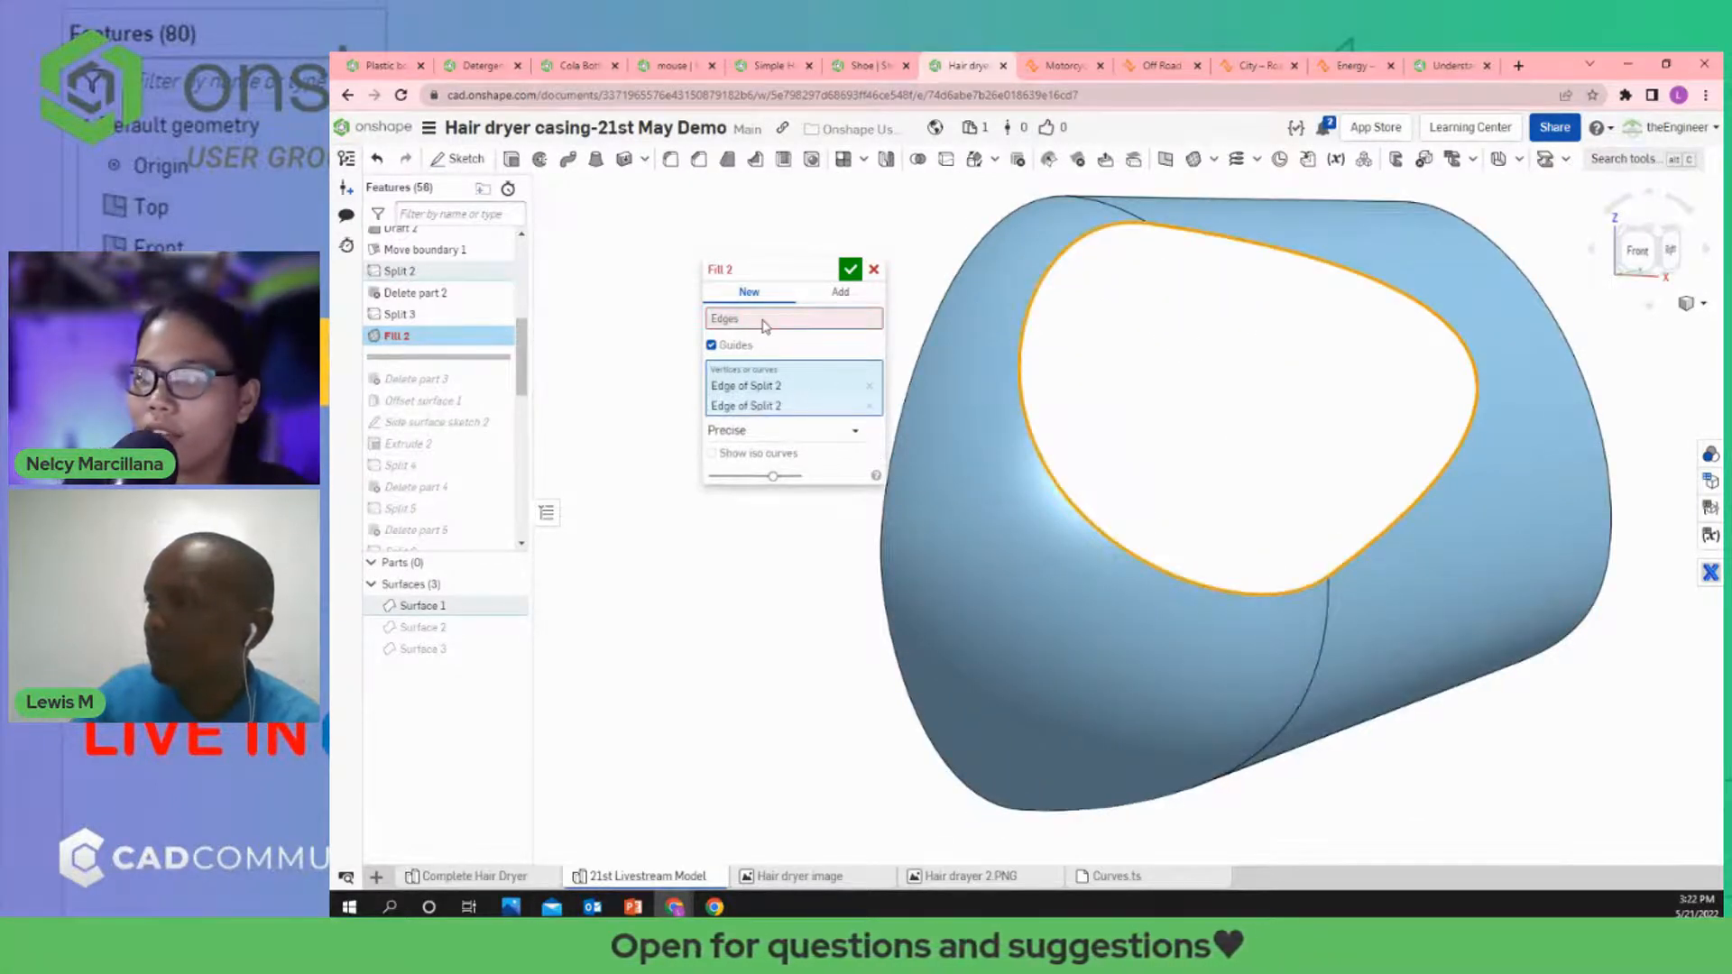
# Clear the guide curves, pick the opening's edge as a Position fill boundary instead, and cancel the Fill.
pyautogui.click(873, 389)
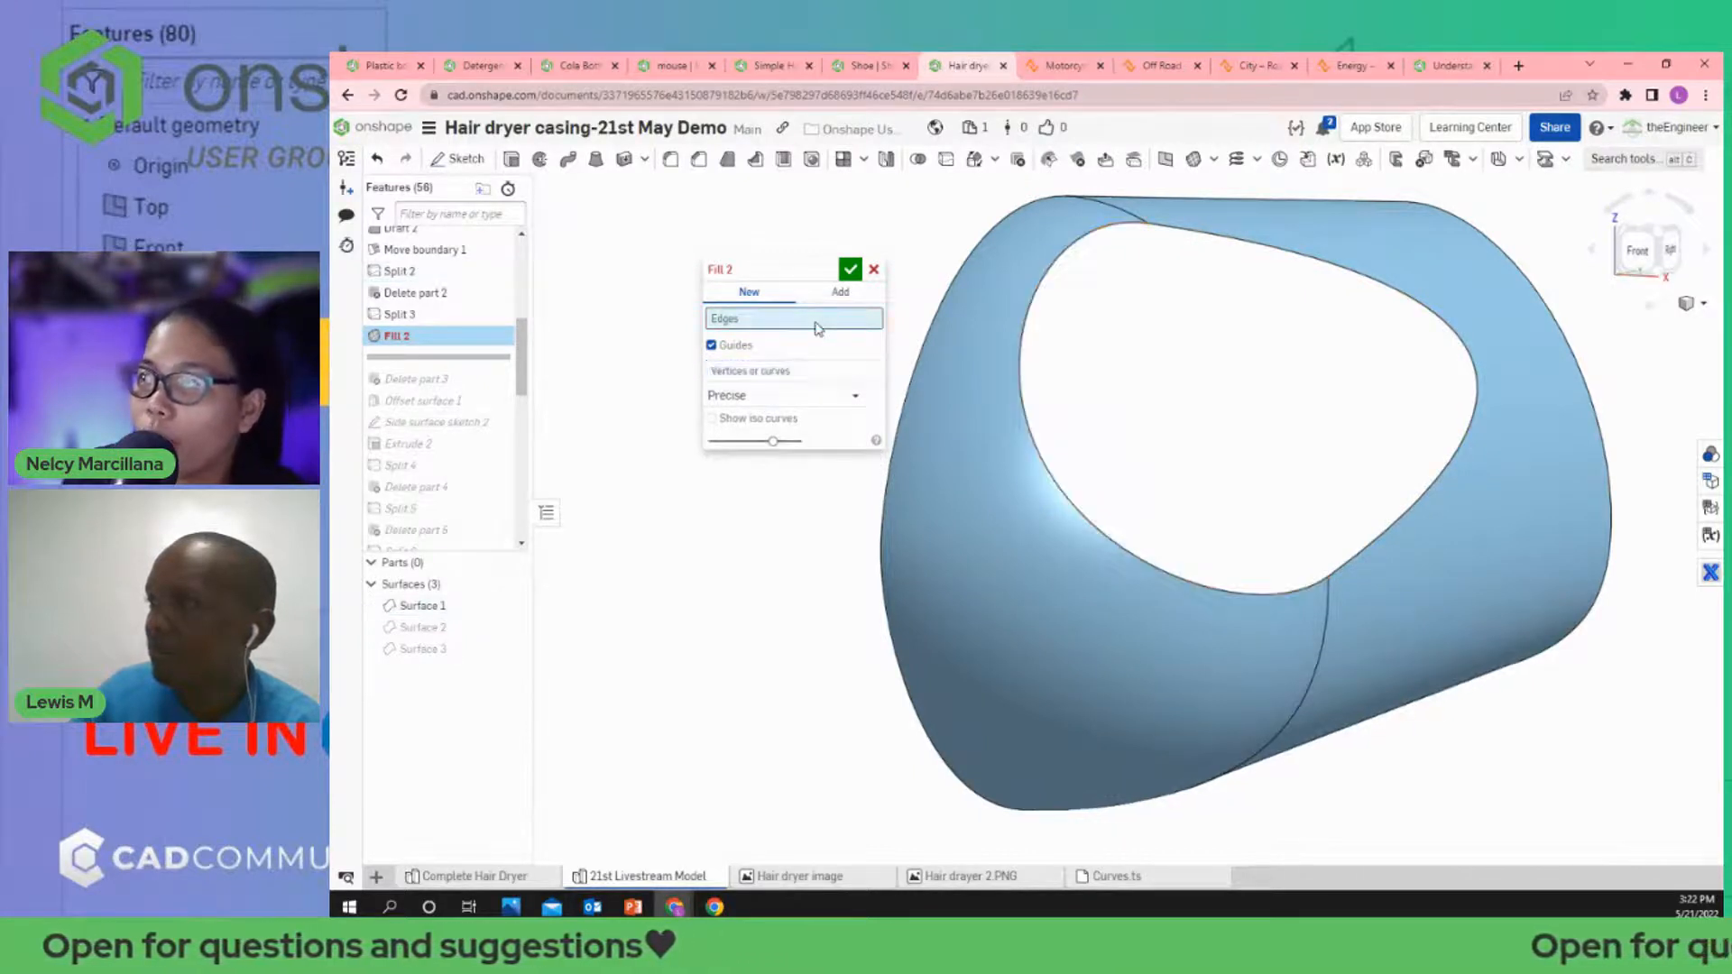
pyautogui.click(1117, 229)
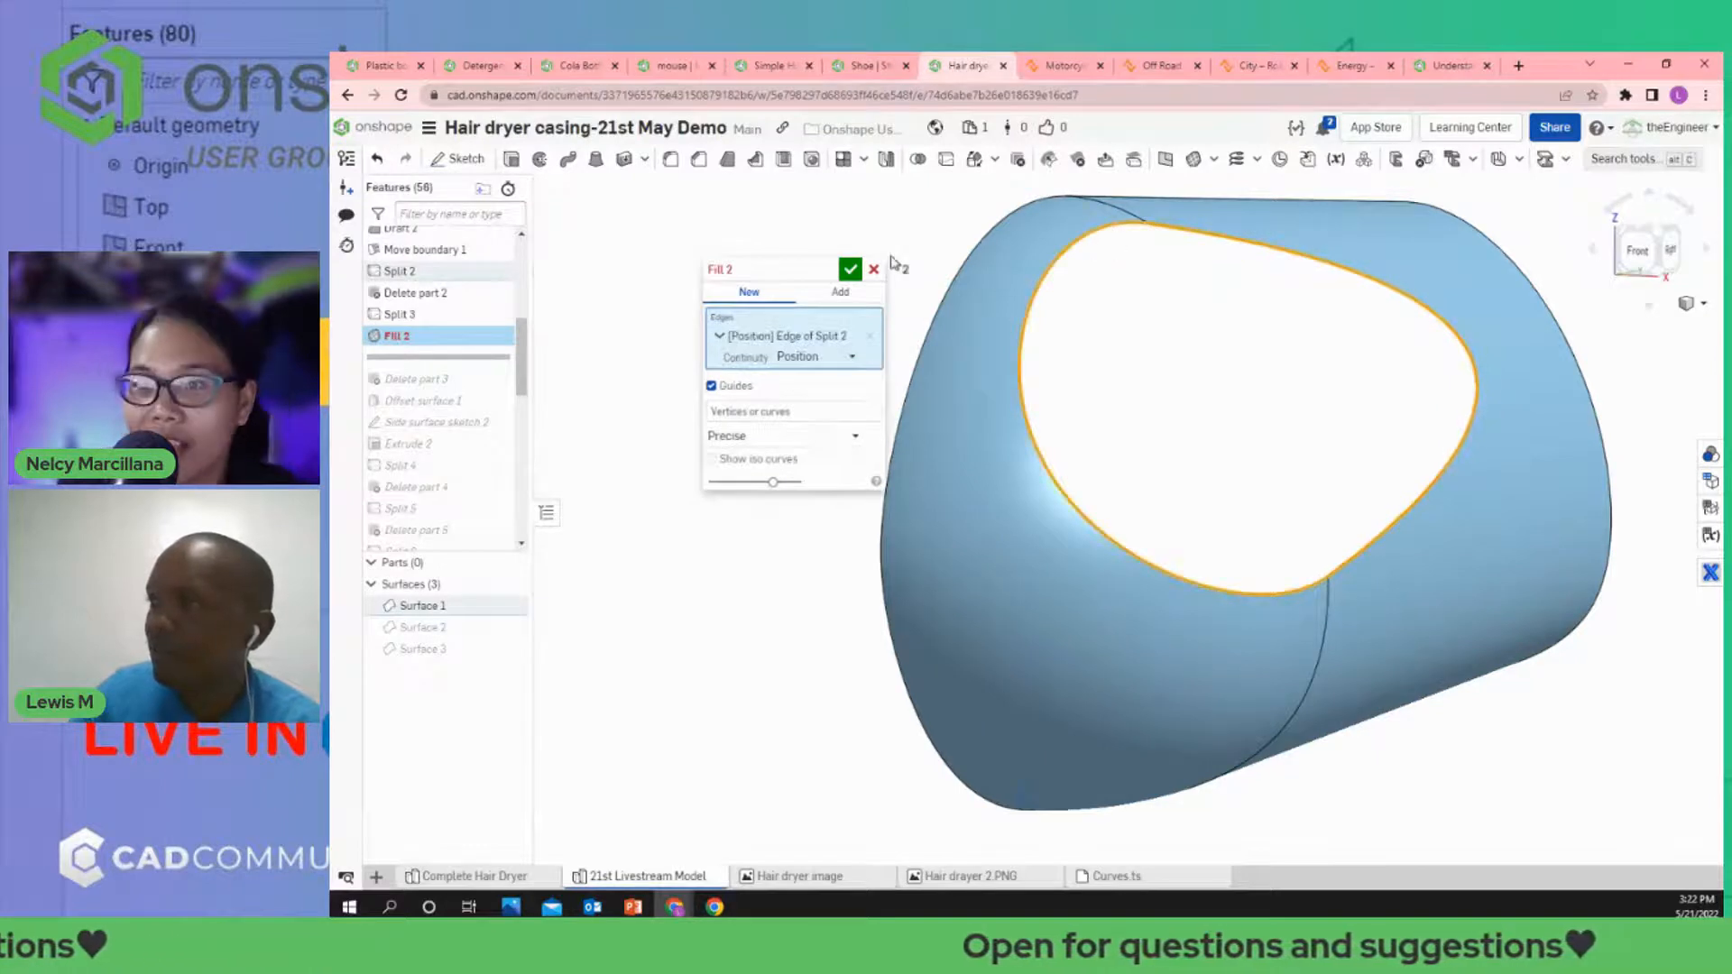
pyautogui.press('Escape')
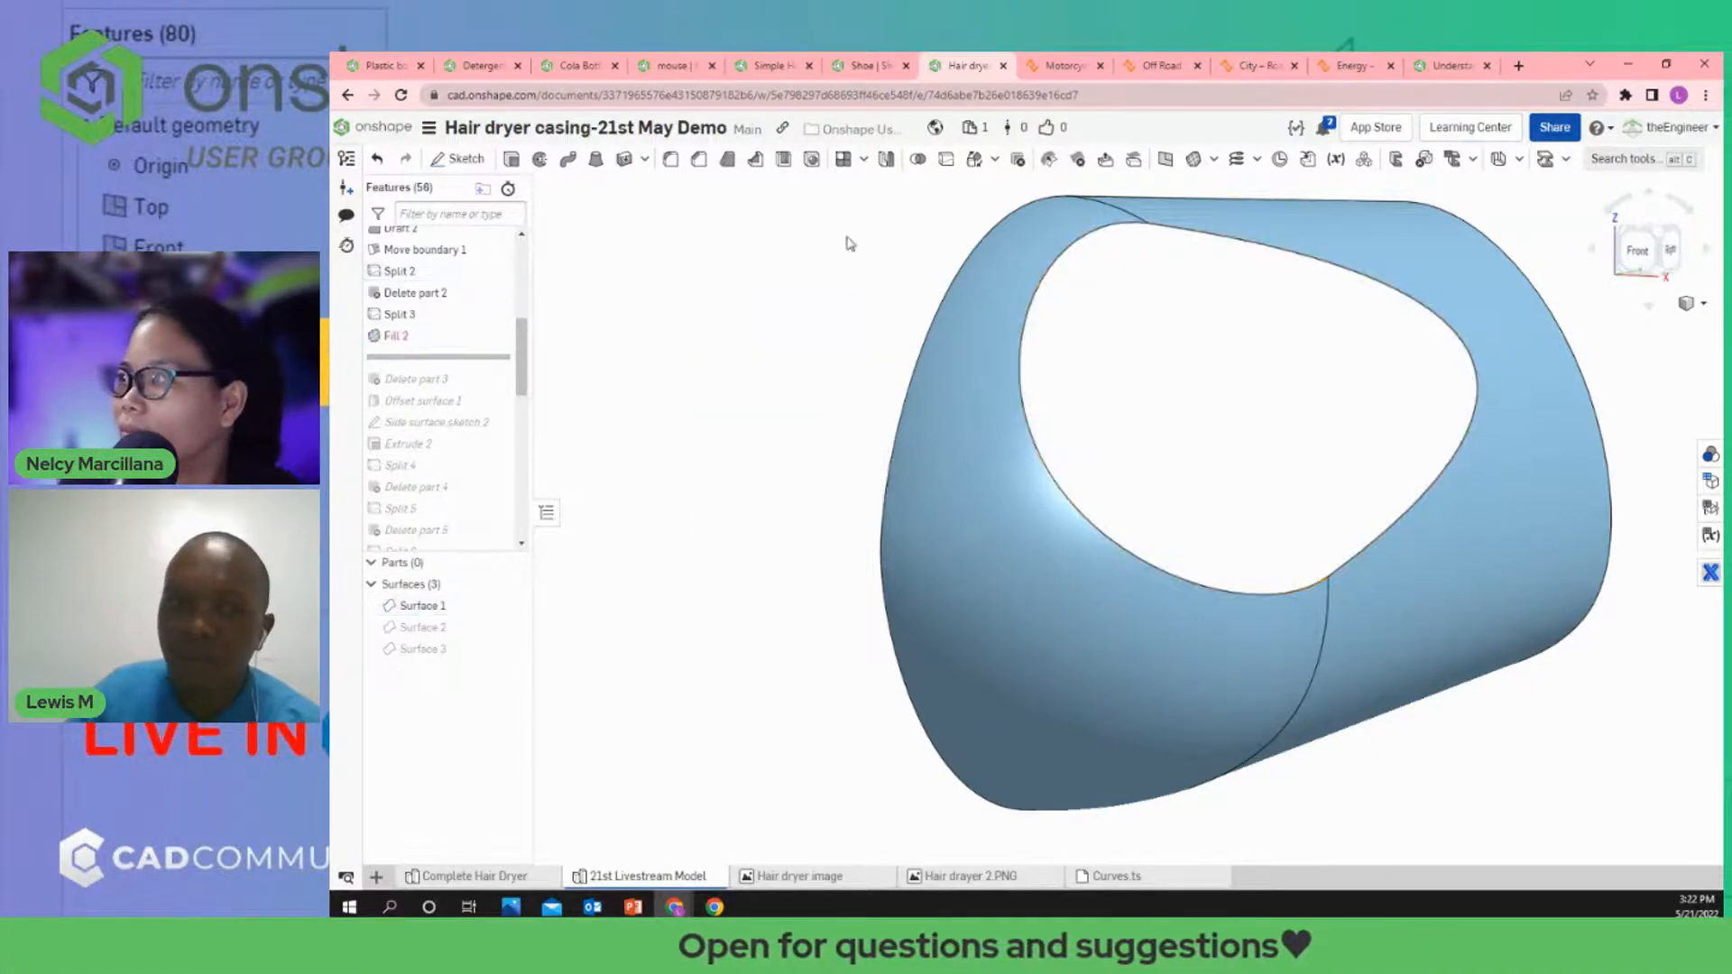